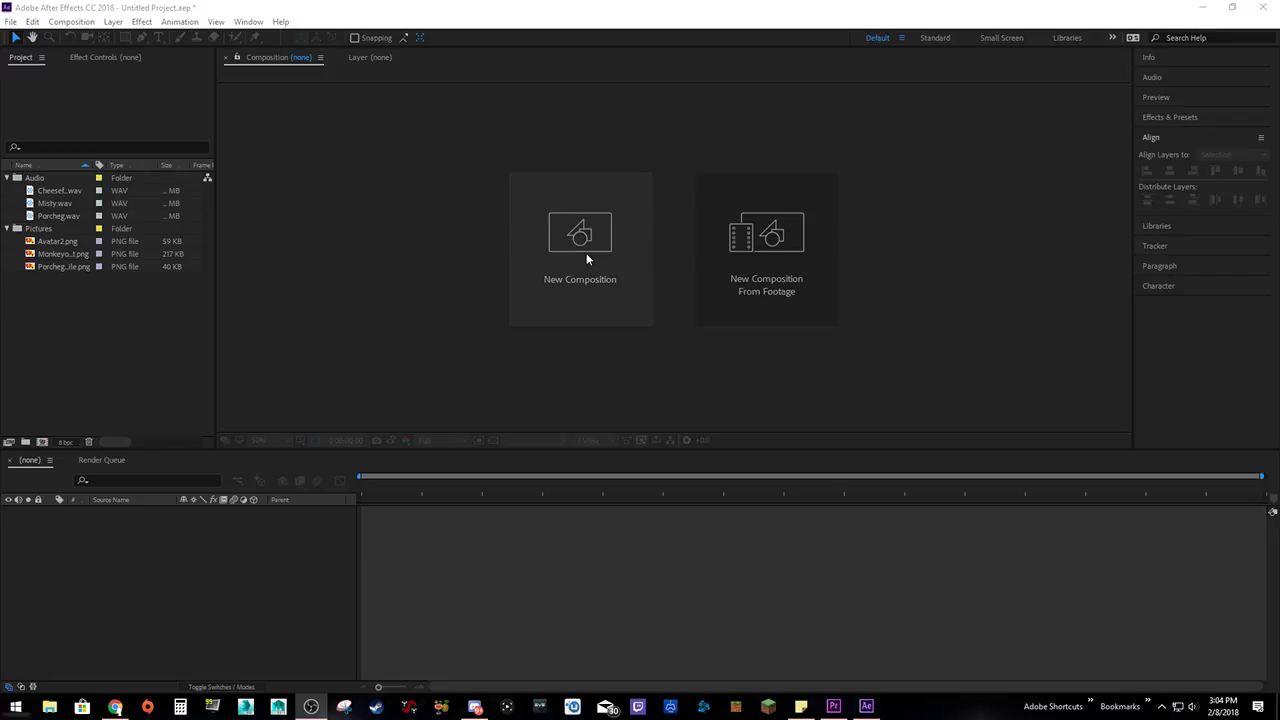
# Create a single composition from the Cheesefund, Misty and Porcheg WAV files, using the dimensions from Cheesefund.wav.
pyautogui.click(55, 195)
pyautogui.keyDown('shift'); pyautogui.click(30, 216); pyautogui.keyUp('shift')
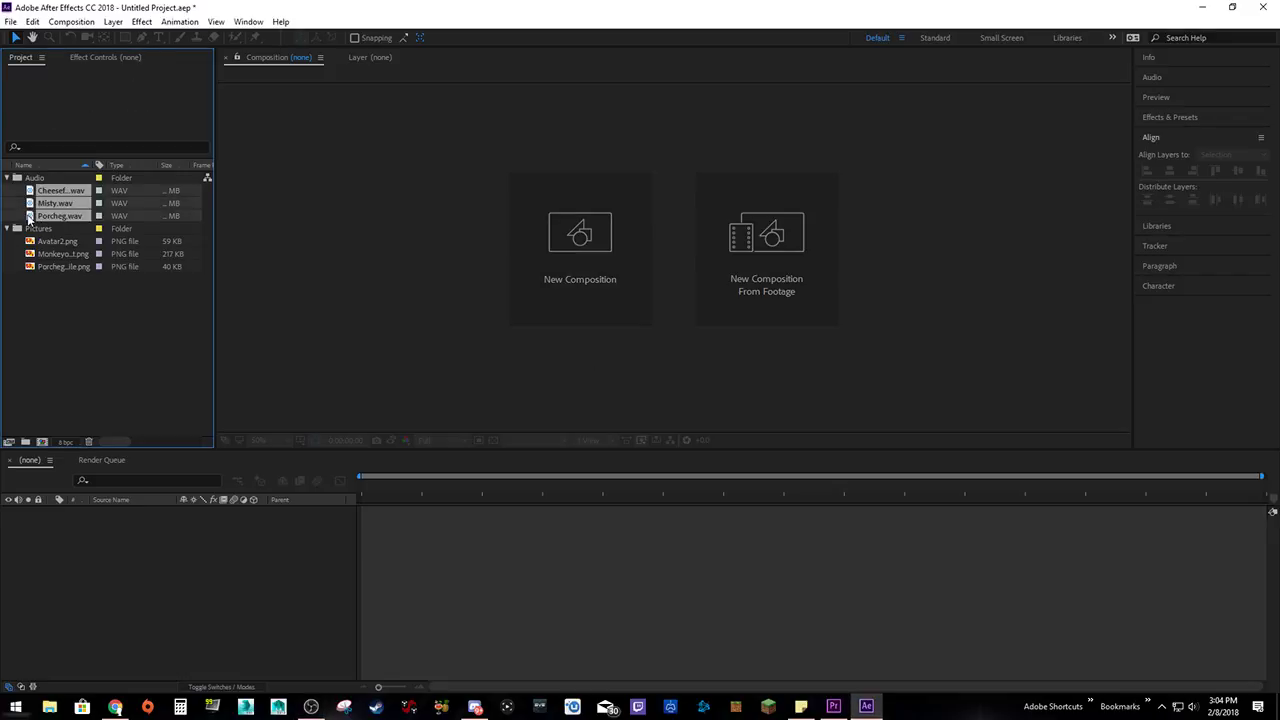
pyautogui.moveTo(30, 218); pyautogui.dragTo(140, 562)
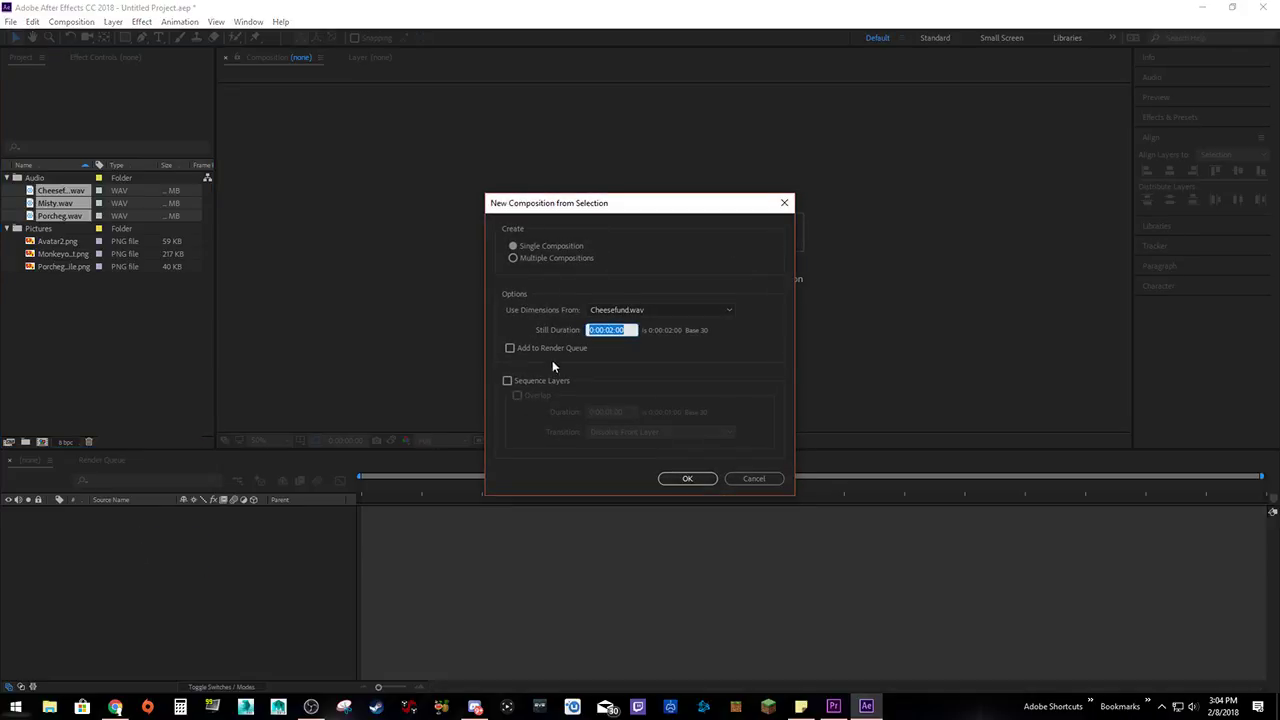
pyautogui.click(563, 257)
pyautogui.click(513, 247)
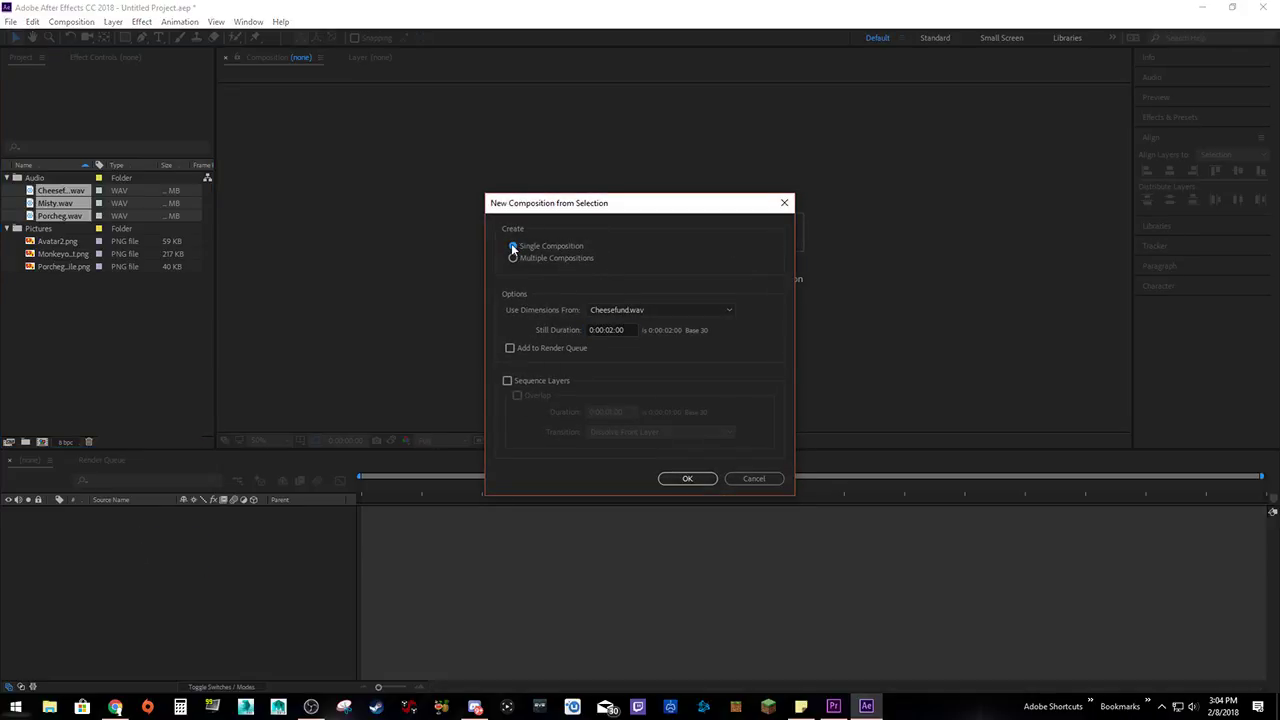
pyautogui.click(696, 479)
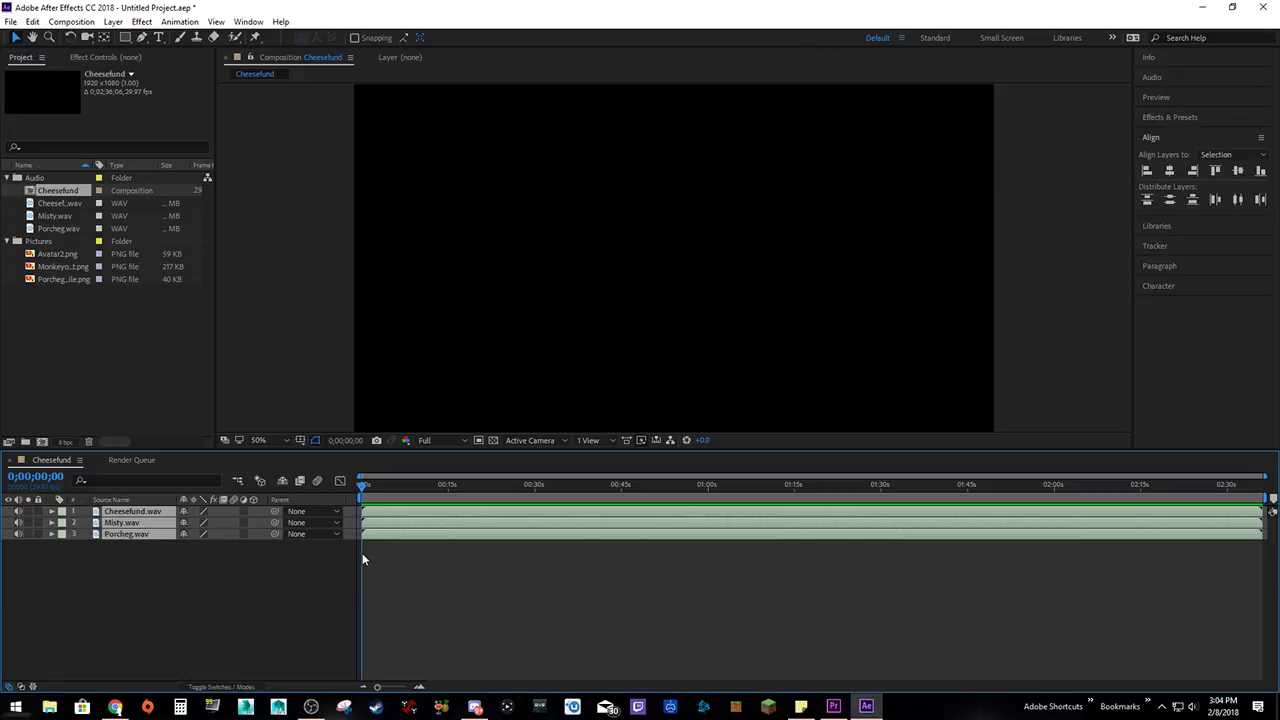
# Set the default audio output in the audio hardware preferences to Speakers (2- USB Audio Device) and accept the device change.
pyautogui.click(366, 486)
pyautogui.moveTo(366, 486); pyautogui.dragTo(388, 486)
pyautogui.click(32, 21)
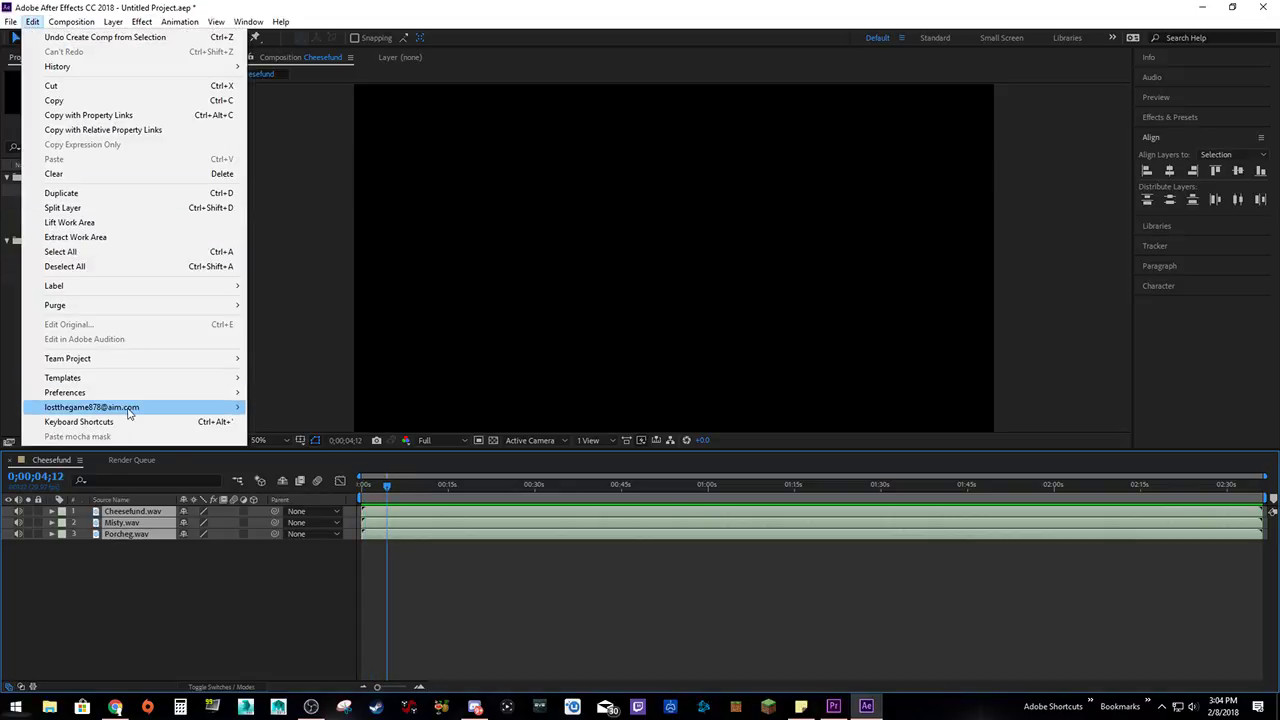
pyautogui.moveTo(126, 396)
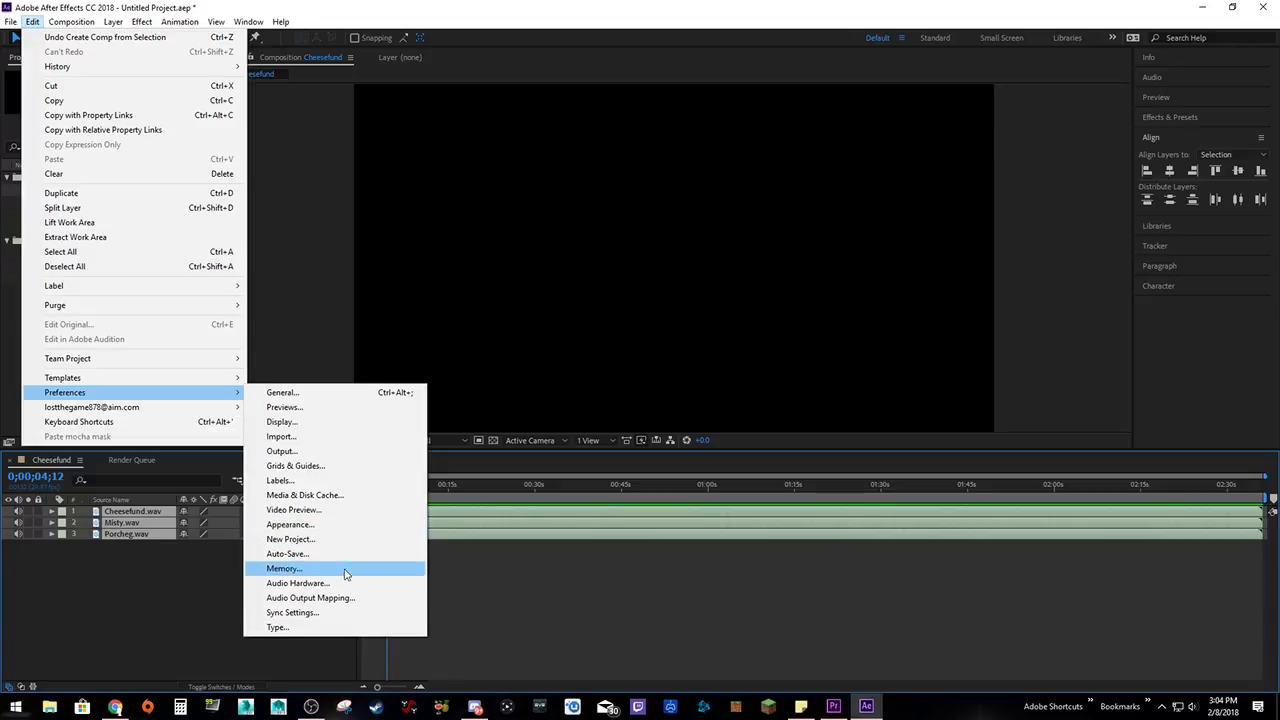
pyautogui.click(345, 585)
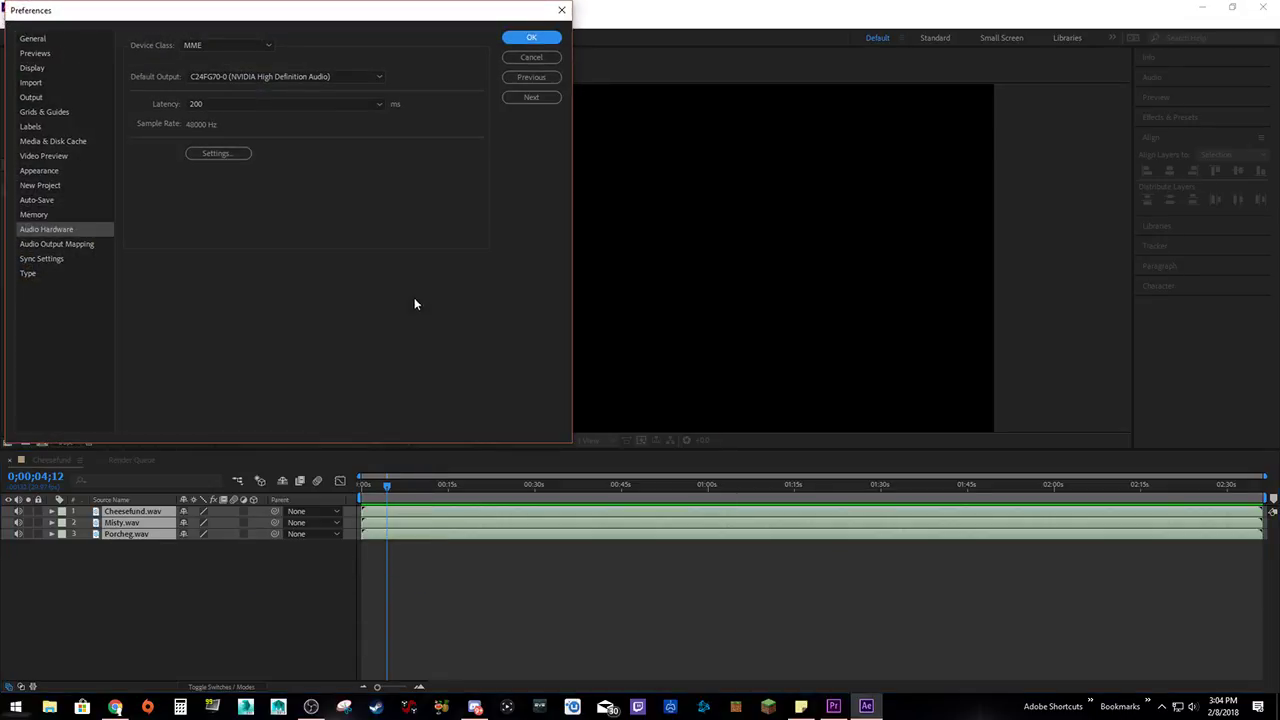
pyautogui.click(301, 79)
pyautogui.click(293, 122)
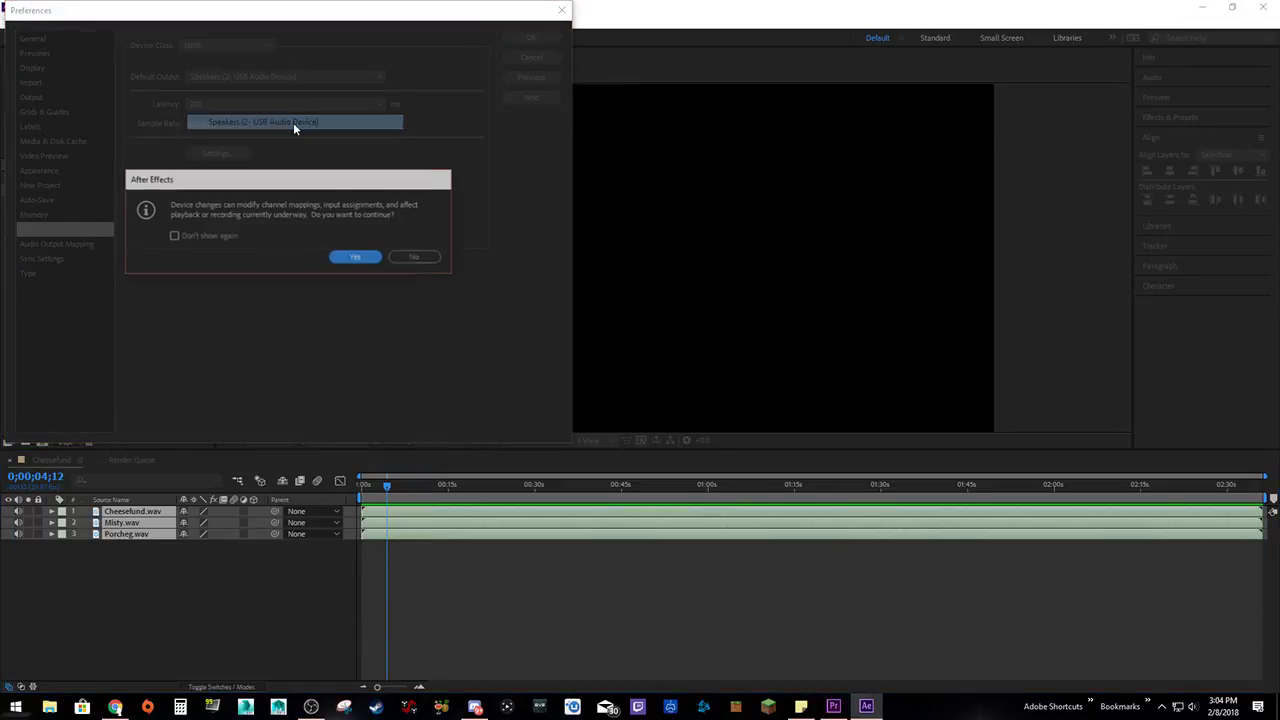
pyautogui.click(350, 259)
pyautogui.click(531, 38)
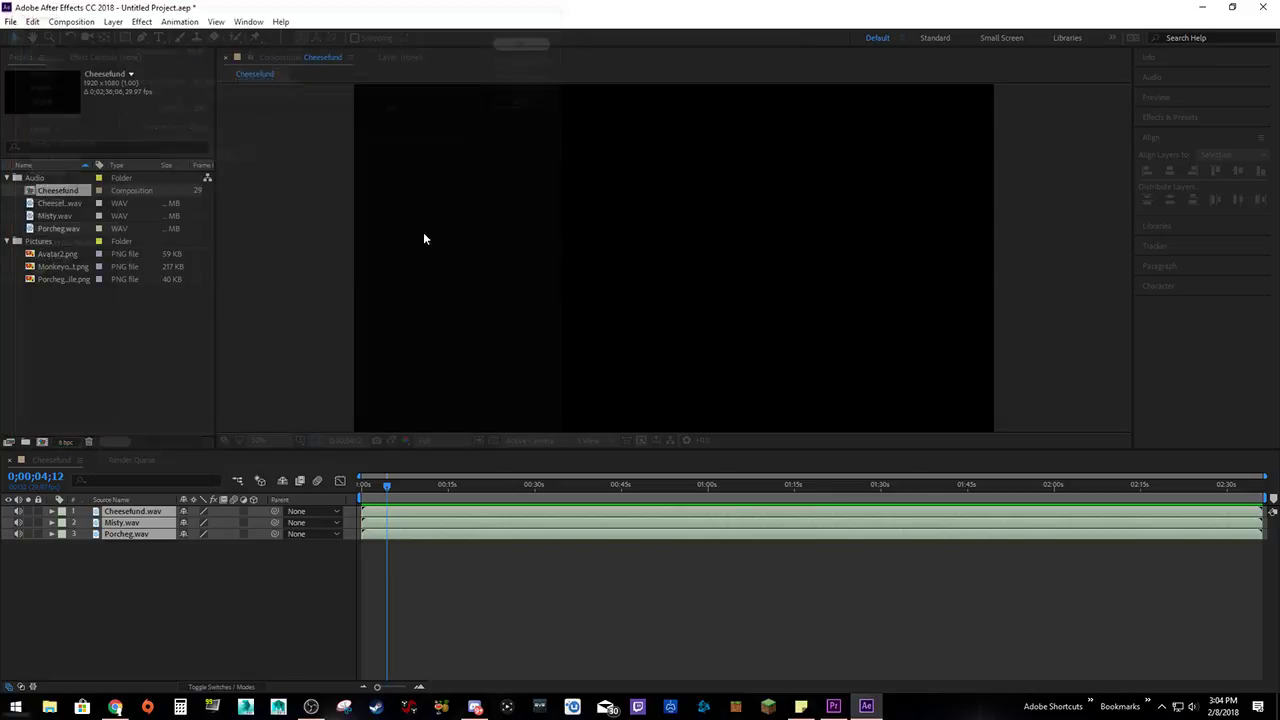
# Preview the composition's audio from the start of the timeline.
pyautogui.moveTo(391, 490); pyautogui.dragTo(362, 488)
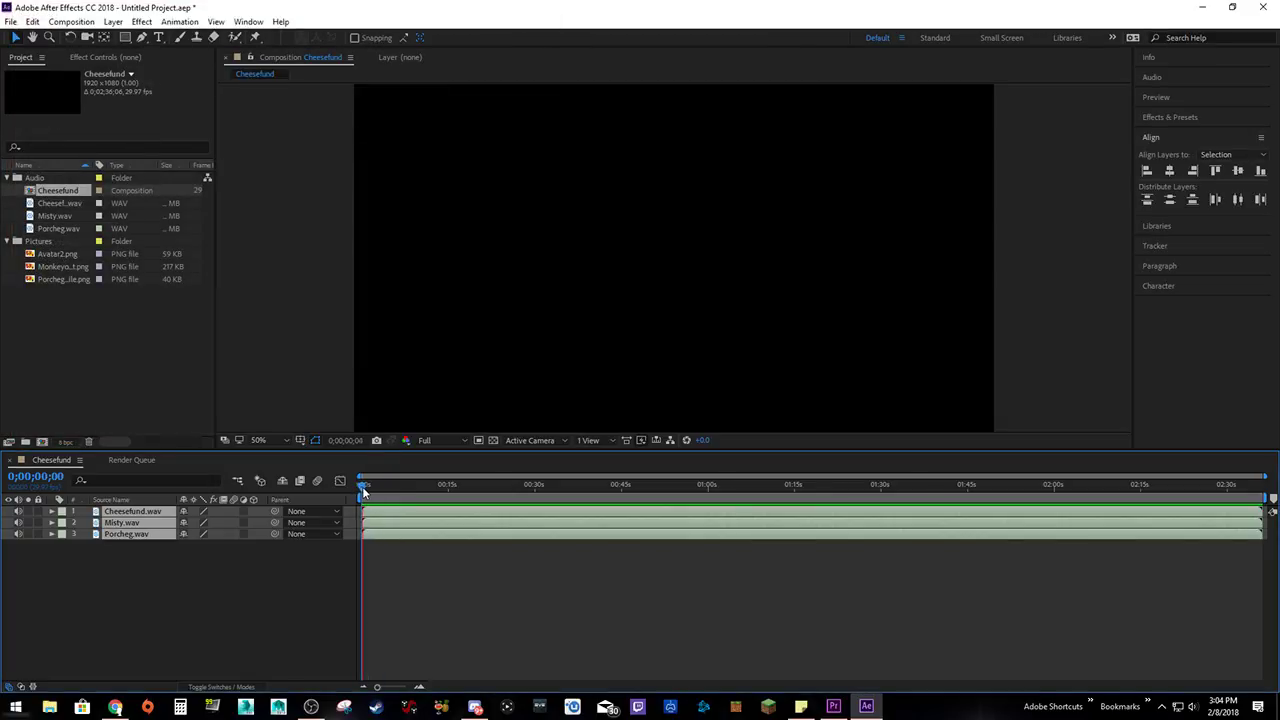
pyautogui.press('space')
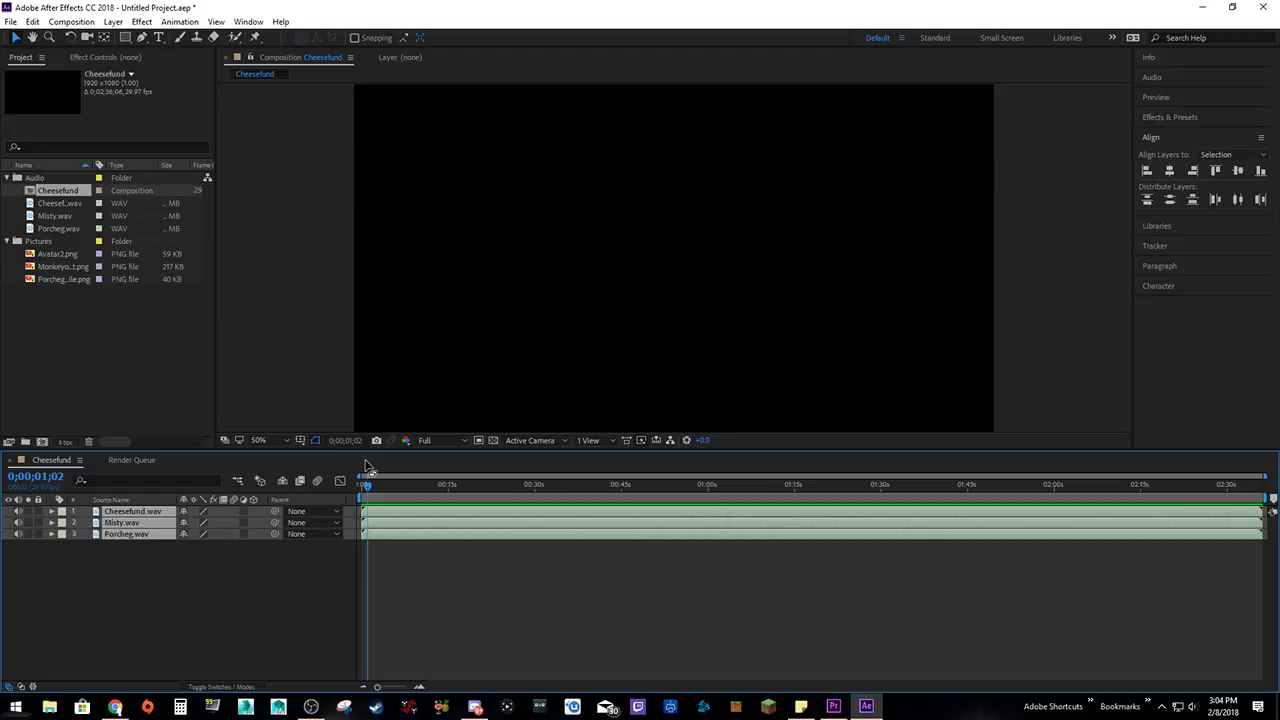
pyautogui.click(114, 590)
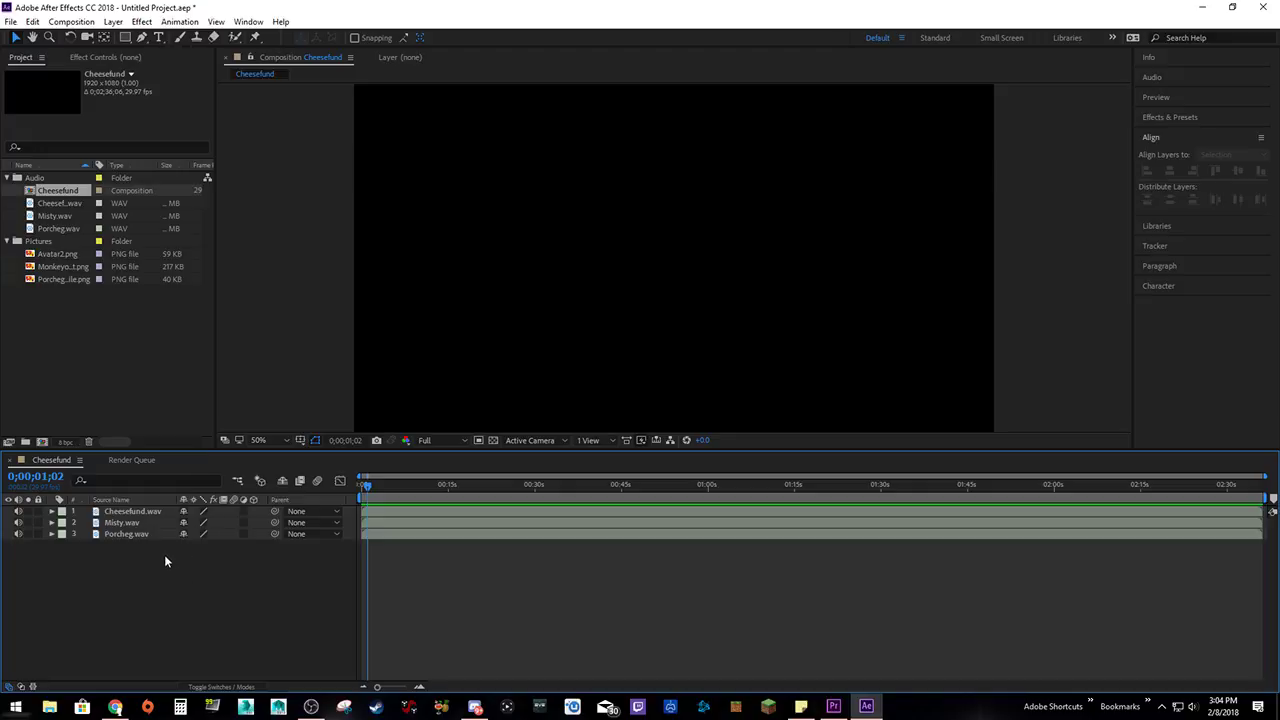
# Delete the Misty.wav and Porcheg.wav layers from the Cheesefund composition.
pyautogui.click(116, 534)
pyautogui.keyDown('ctrl'); pyautogui.click(116, 522); pyautogui.keyUp('ctrl')
pyautogui.press('Delete')
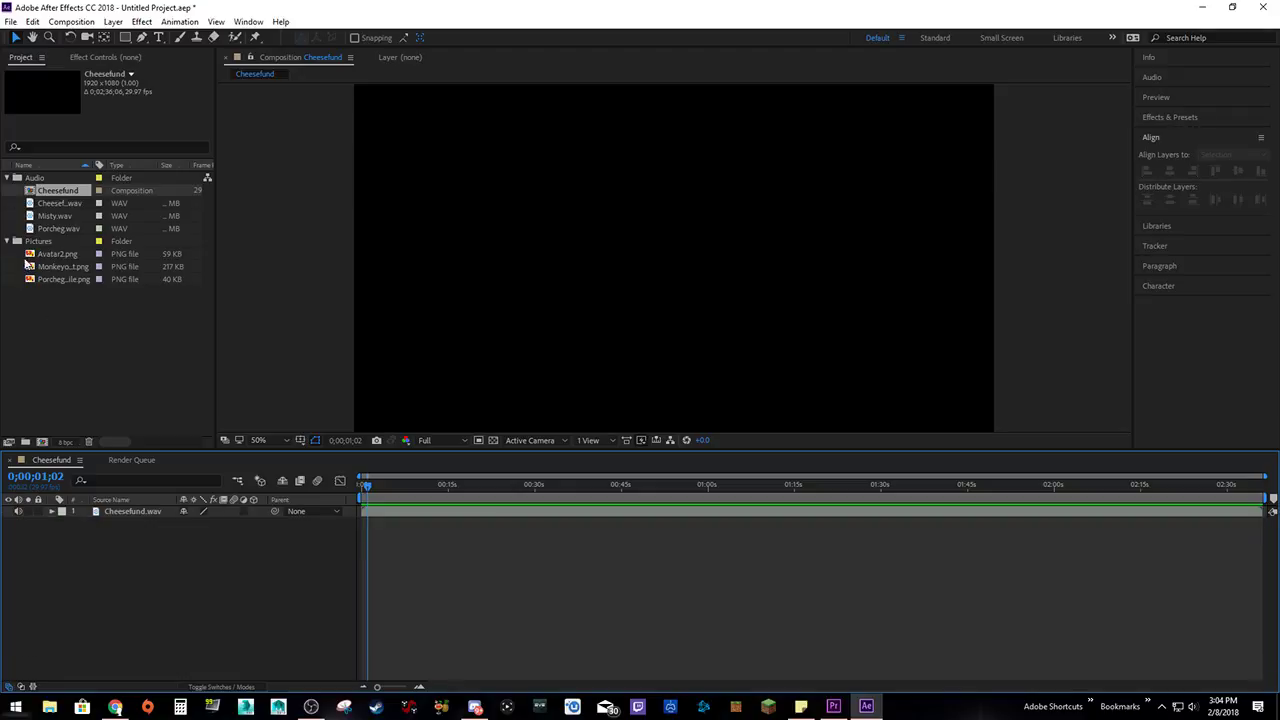
# Add Avatar2.png to the composition above the Cheesefund.wav layer and set its scale to 250%.
pyautogui.moveTo(29, 260); pyautogui.dragTo(122, 515)
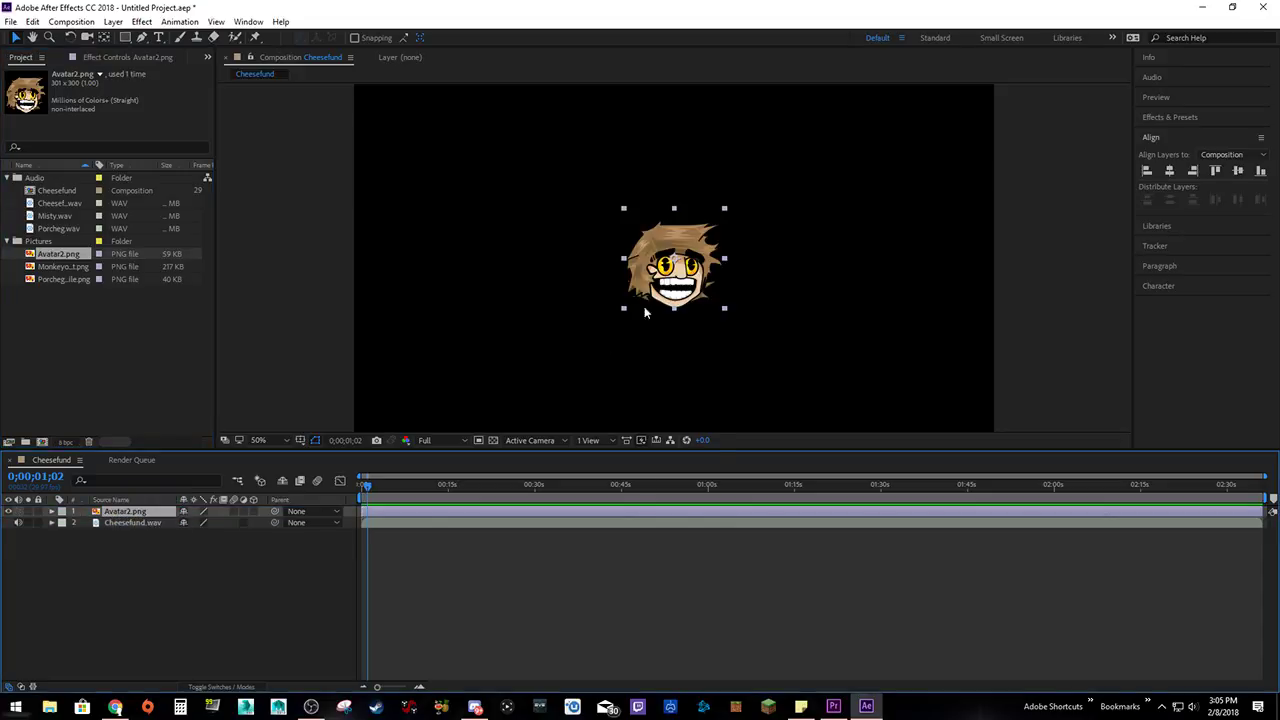
pyautogui.press('s')
pyautogui.moveTo(200, 522); pyautogui.dragTo(260, 522)
pyautogui.click(200, 522)
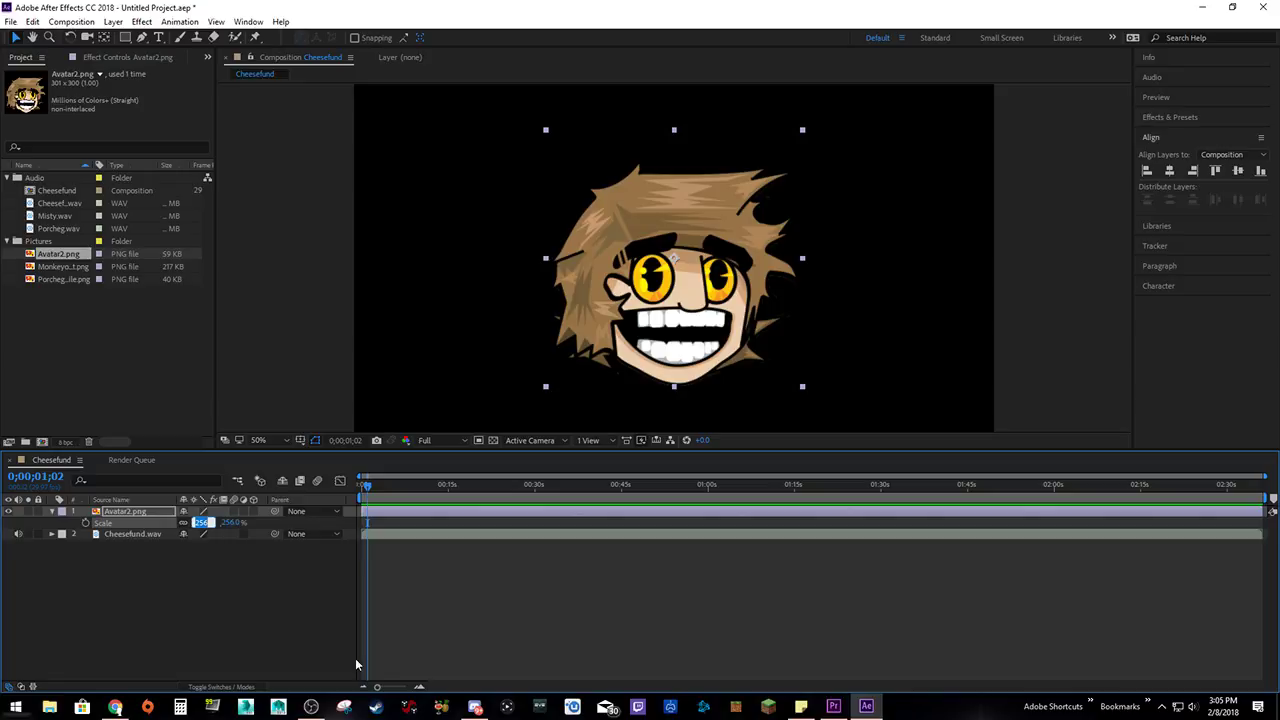
pyautogui.write('250')
pyautogui.press('Return')
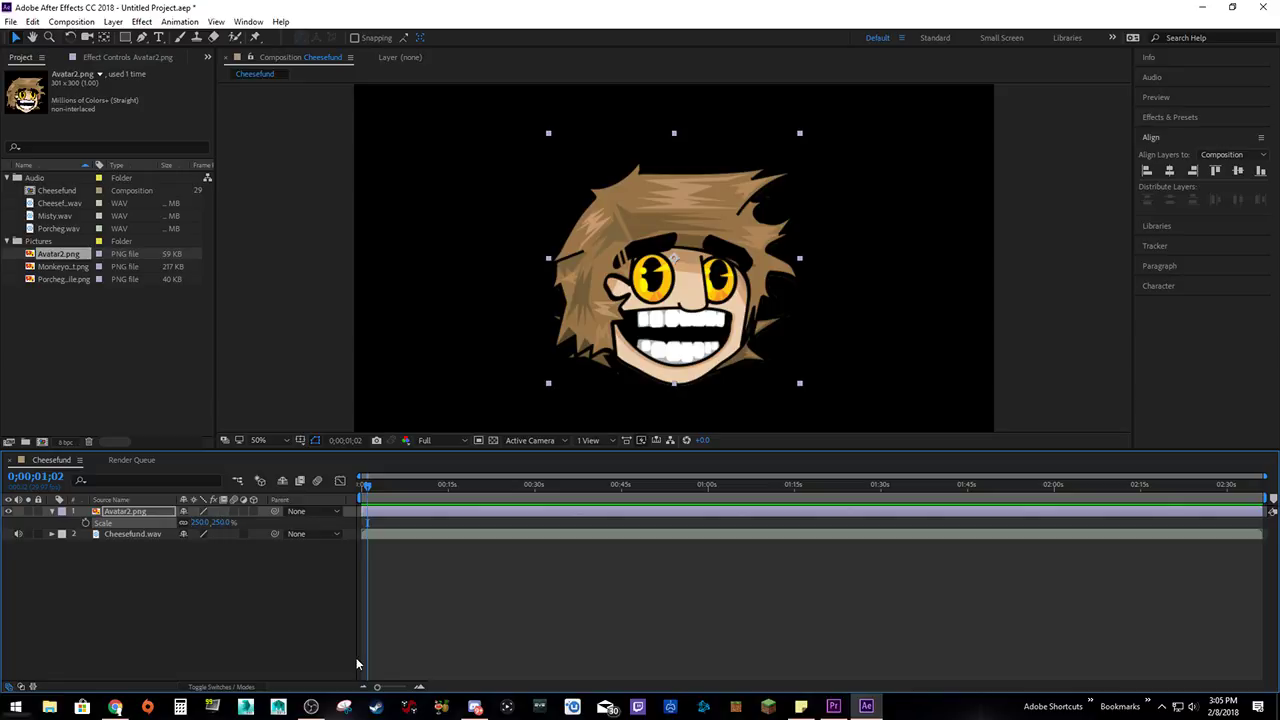
pyautogui.click(264, 671)
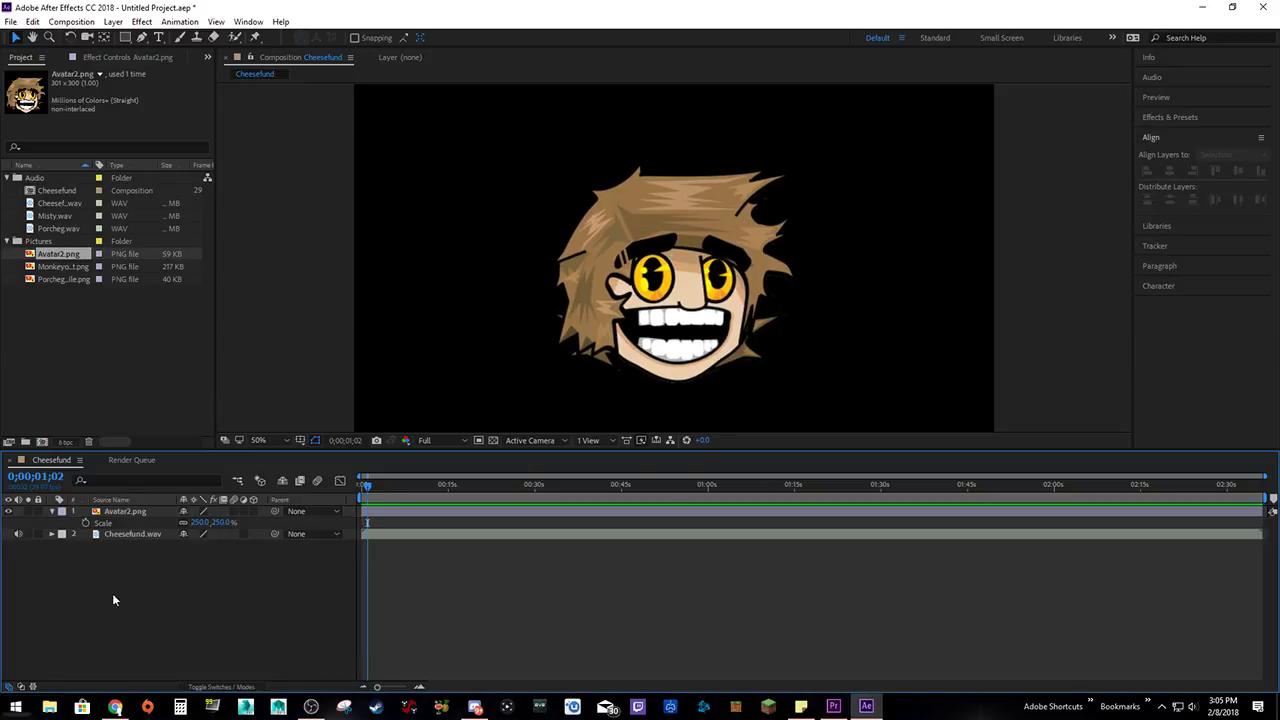
# Convert the audio of the Cheesefund.wav layer to keyframes.
pyautogui.click(105, 534)
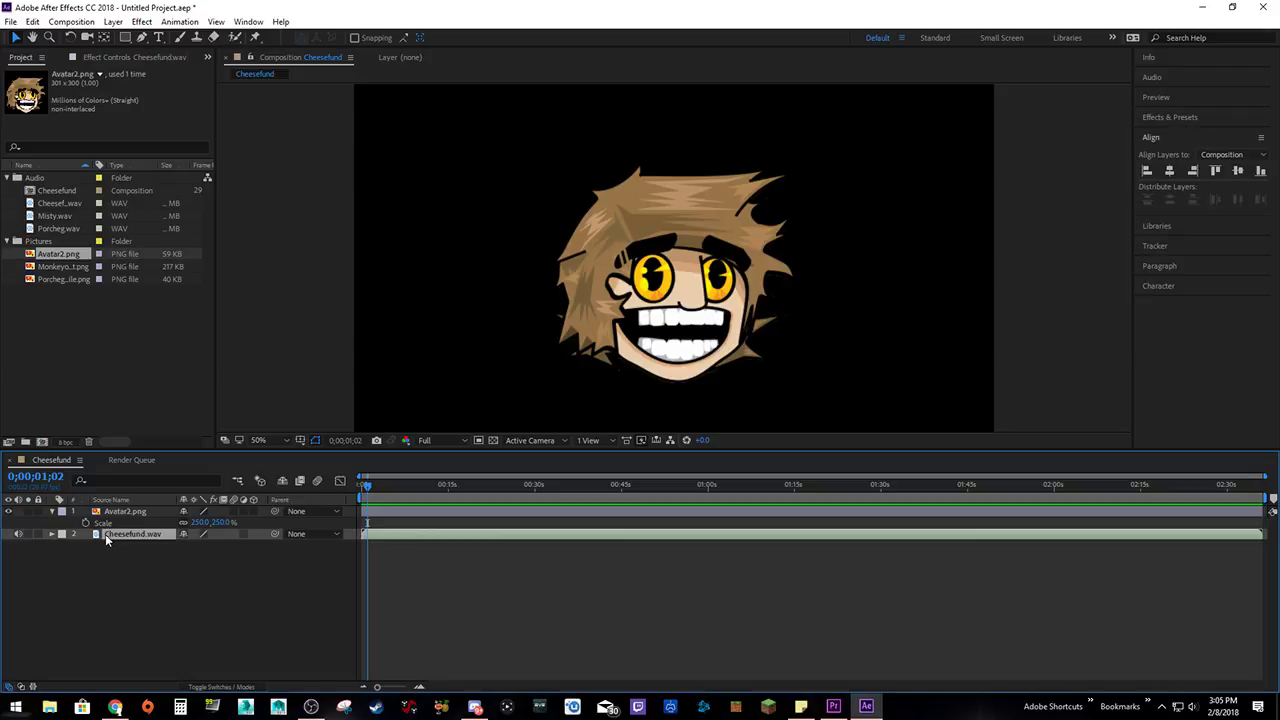
pyautogui.rightClick(105, 534)
pyautogui.moveTo(192, 343)
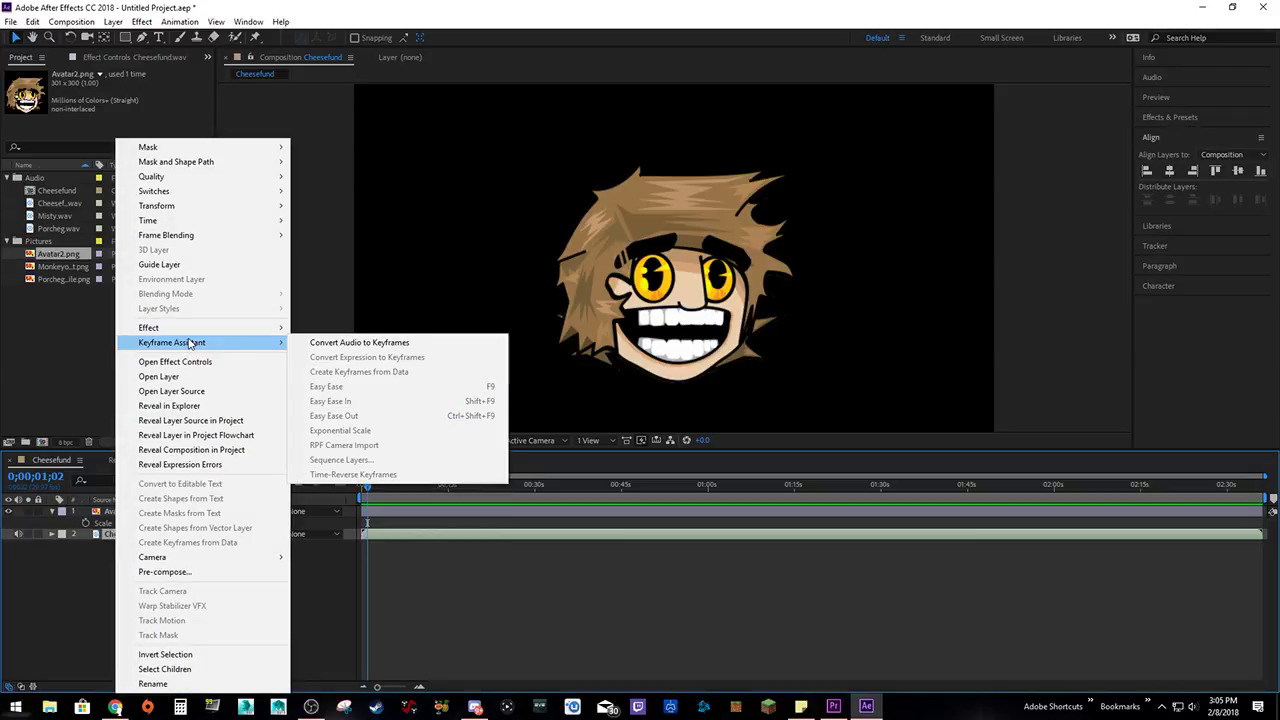
pyautogui.click(333, 348)
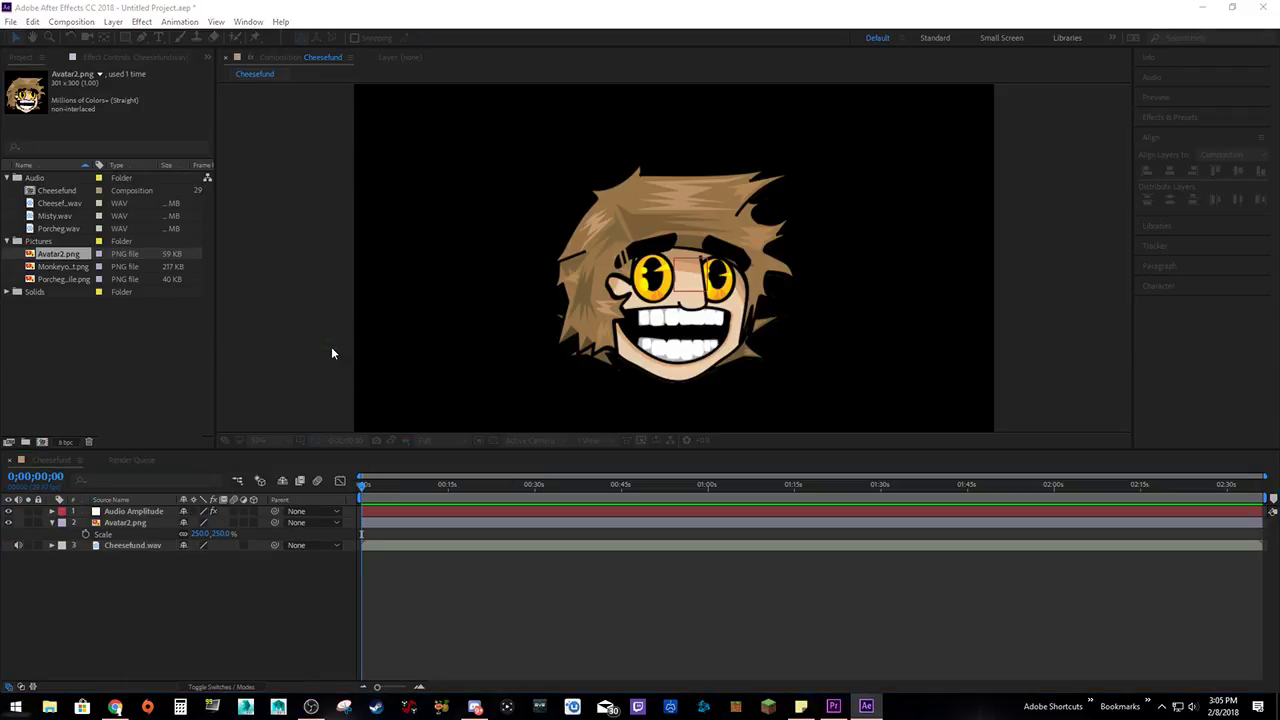
pyautogui.click(137, 524)
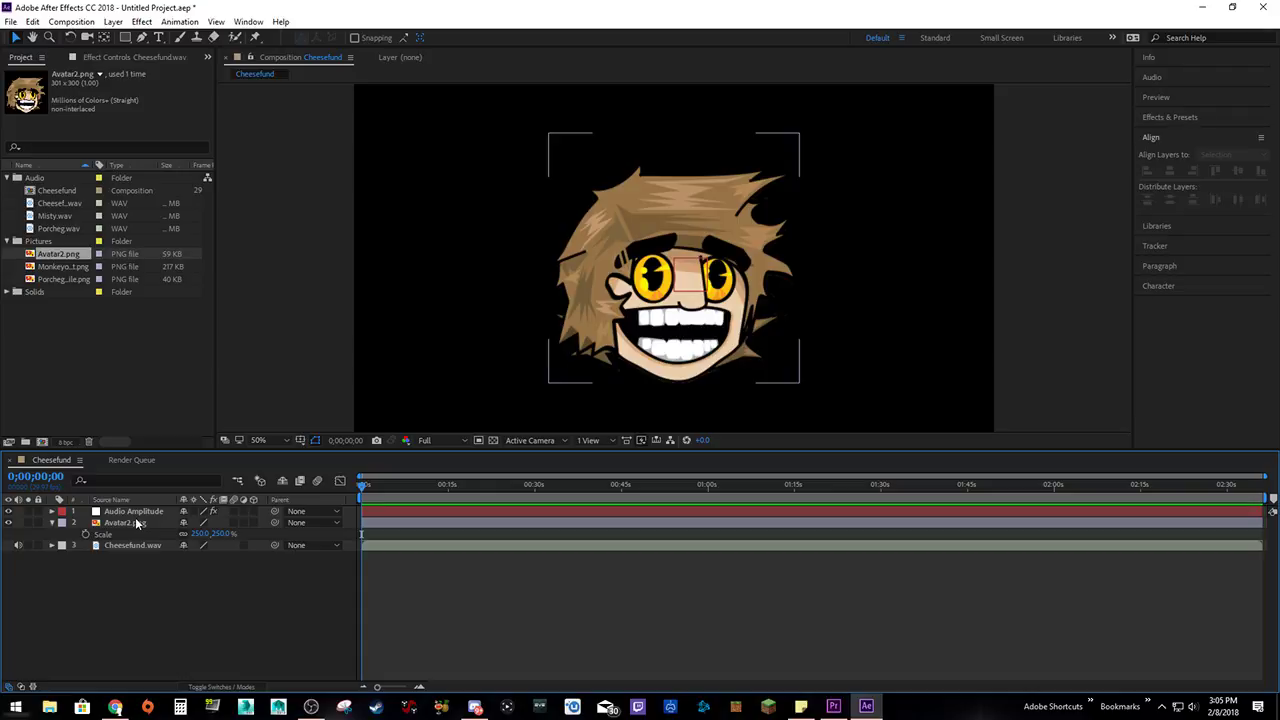
pyautogui.press('F2')
pyautogui.click(115, 707)
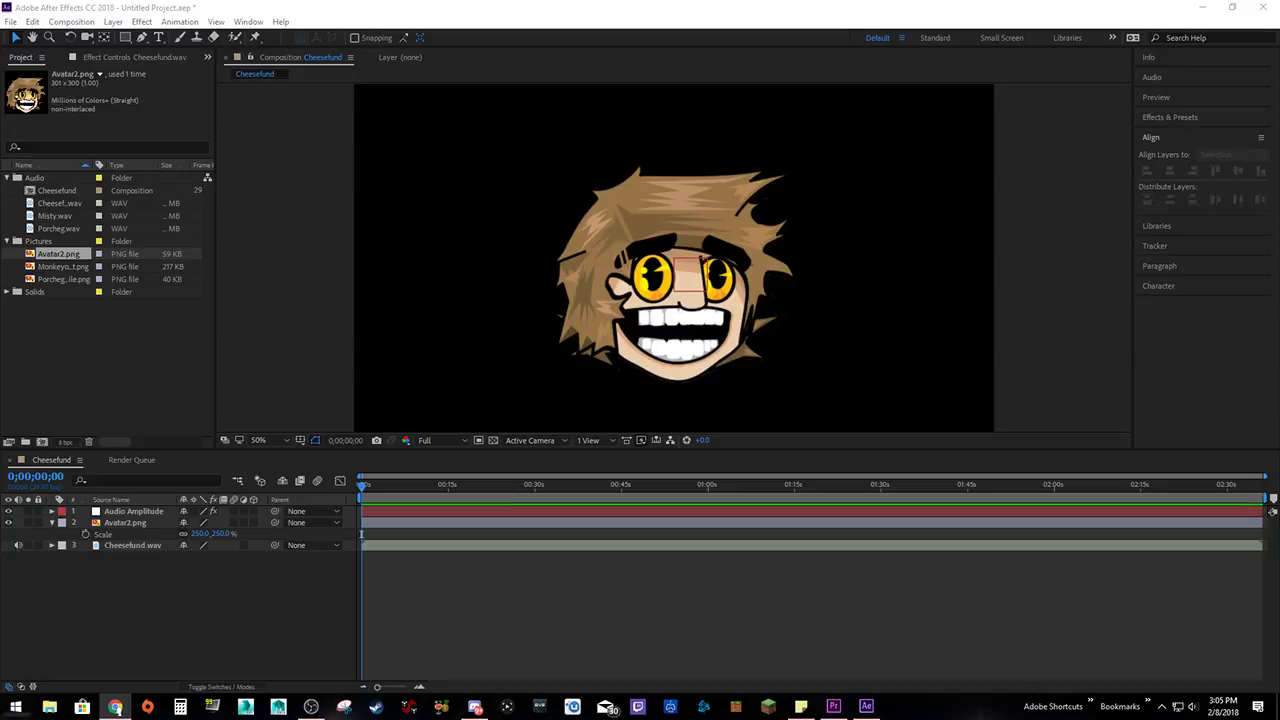
# Expand the Solids folder and rename the Audio Amplitude layer as Cheese_Audio_Keyframes.
pyautogui.click(127, 514)
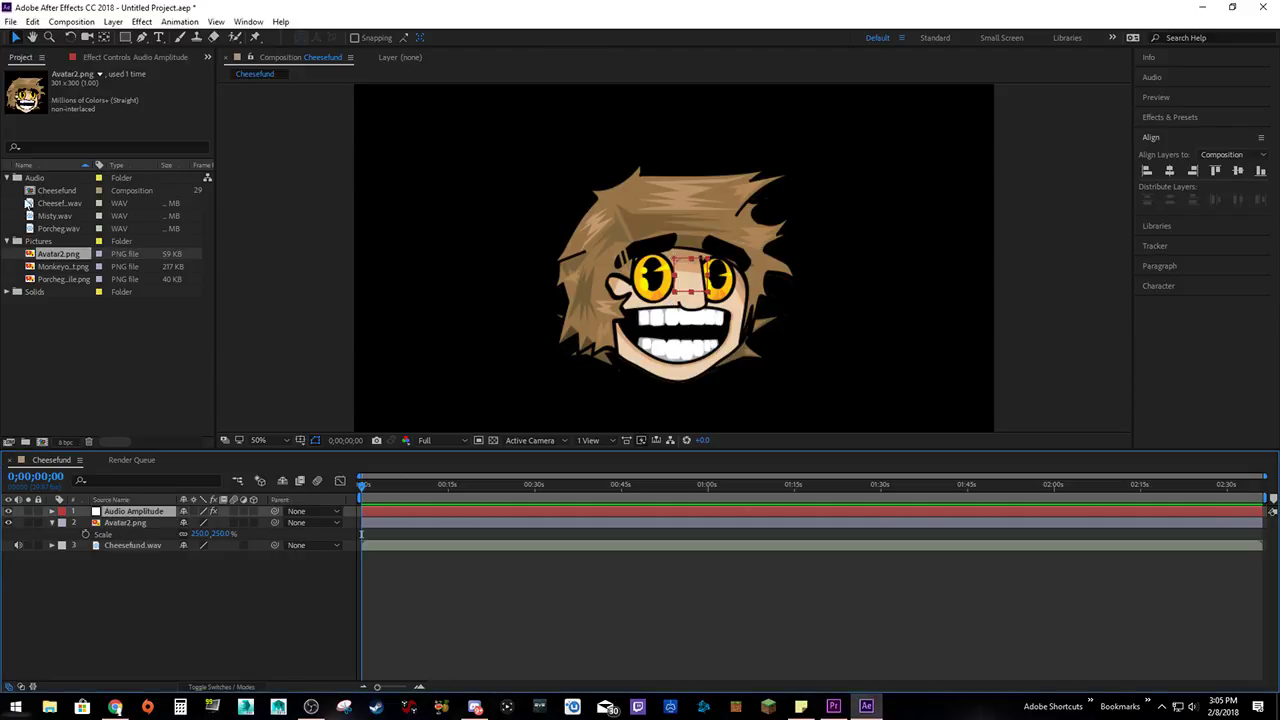
pyautogui.click(7, 292)
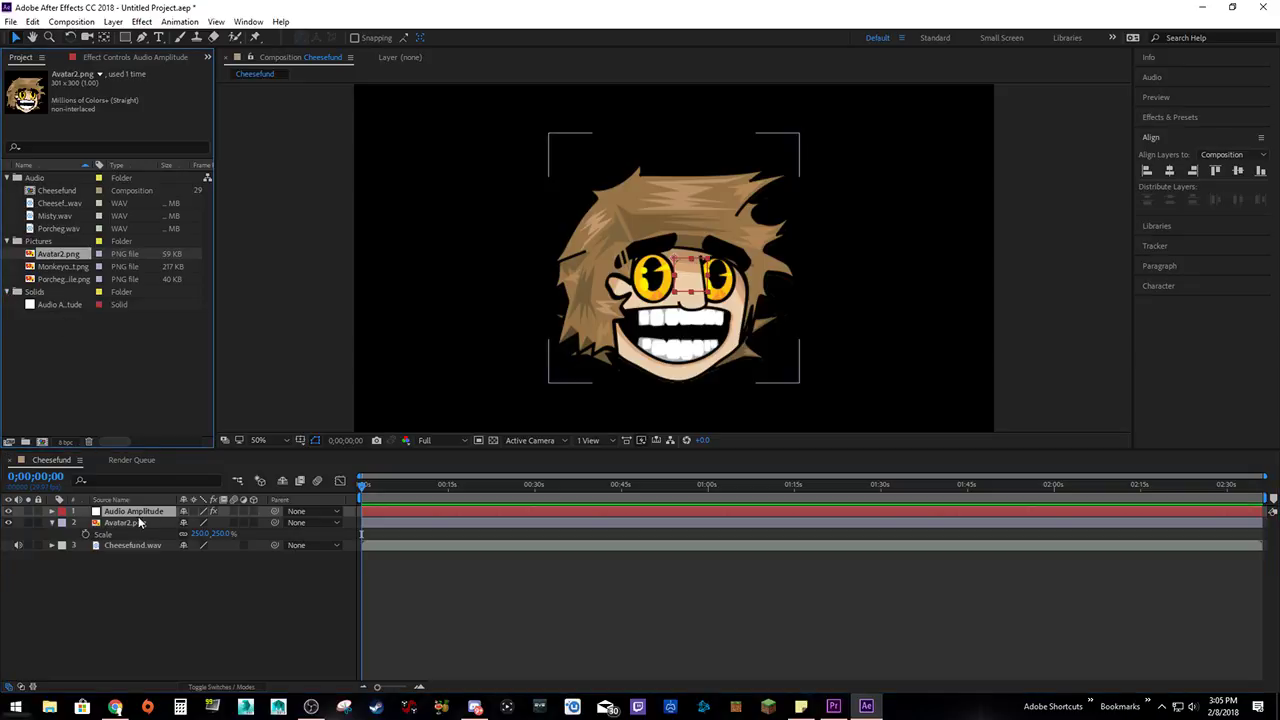
pyautogui.rightClick(140, 512)
pyautogui.click(282, 681)
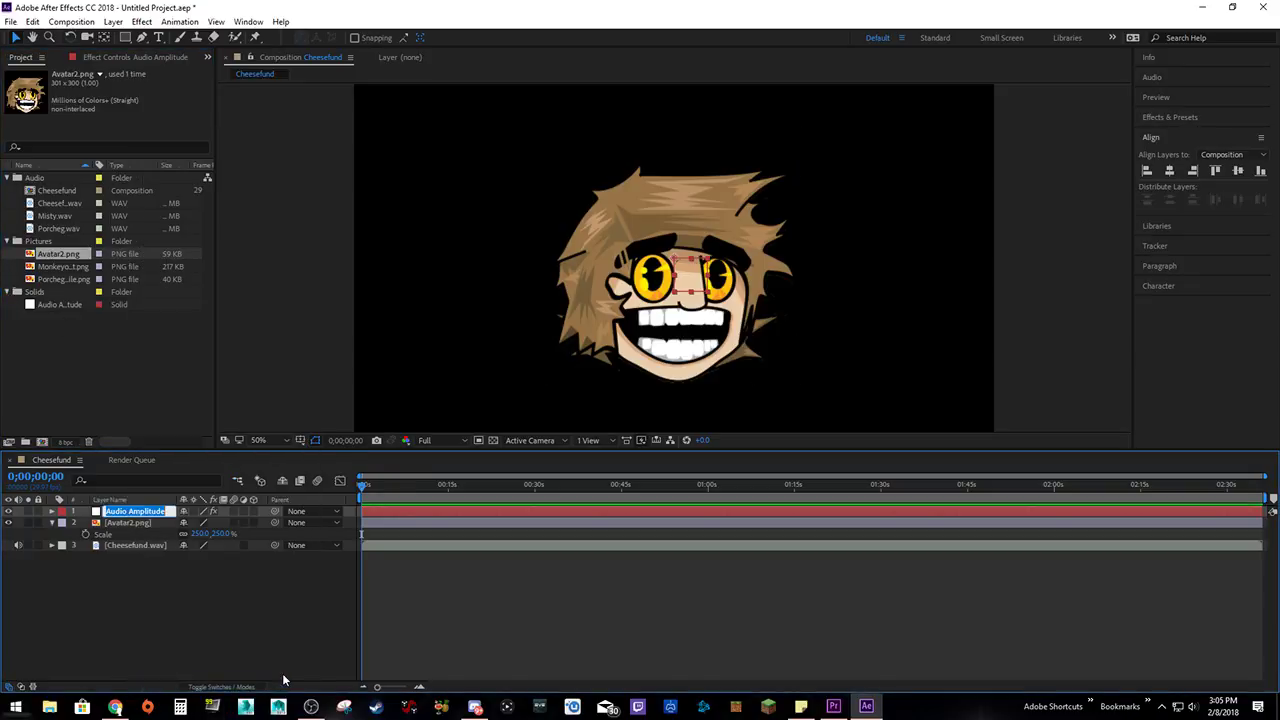
pyautogui.write('C')
pyautogui.write('heesefund_Keyframe')
pyautogui.write('s')
pyautogui.press('BackSpace')
pyautogui.press('BackSpace')
pyautogui.press('BackSpace')
pyautogui.press('BackSpace')
pyautogui.press('BackSpace')
pyautogui.press('BackSpace')
pyautogui.write('o_Keyframes')
pyautogui.press('Return')
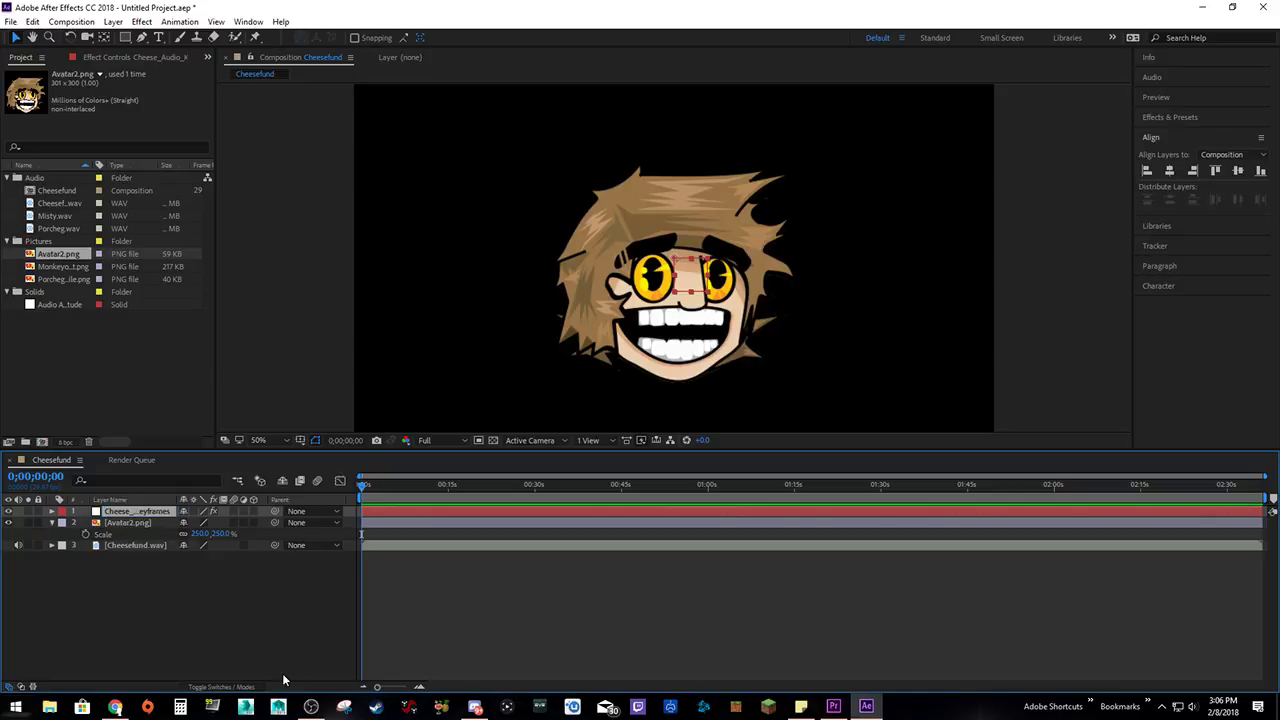
# Rename the Avatar2.png item in the project's Pictures folder as Cheesefund.
pyautogui.rightClick(120, 523)
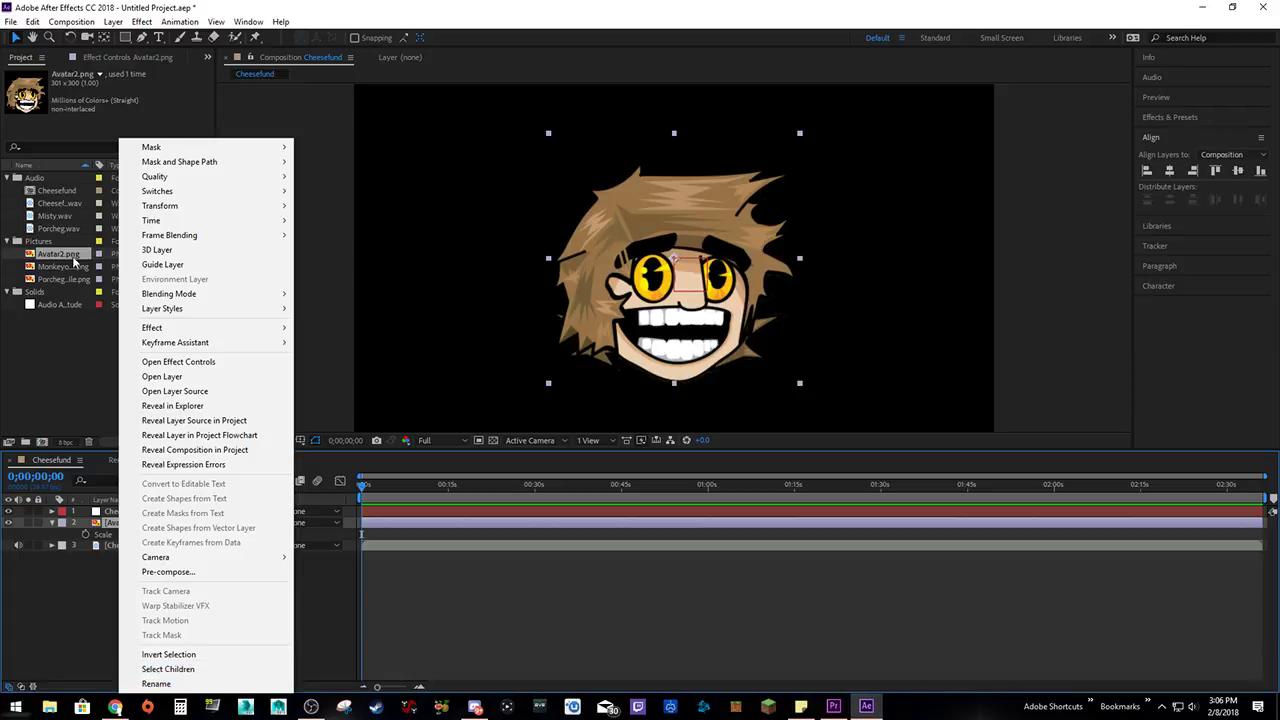
pyautogui.click(34, 347)
pyautogui.rightClick(36, 250)
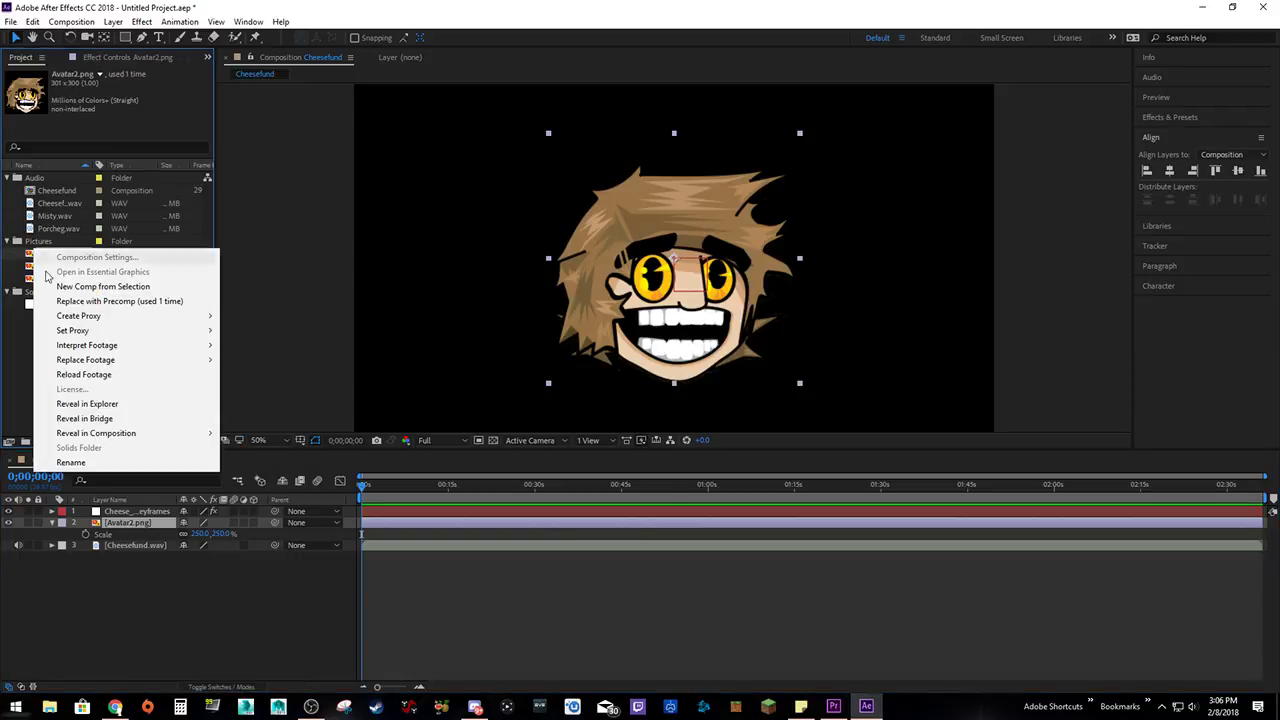
pyautogui.click(190, 463)
pyautogui.write('Chee')
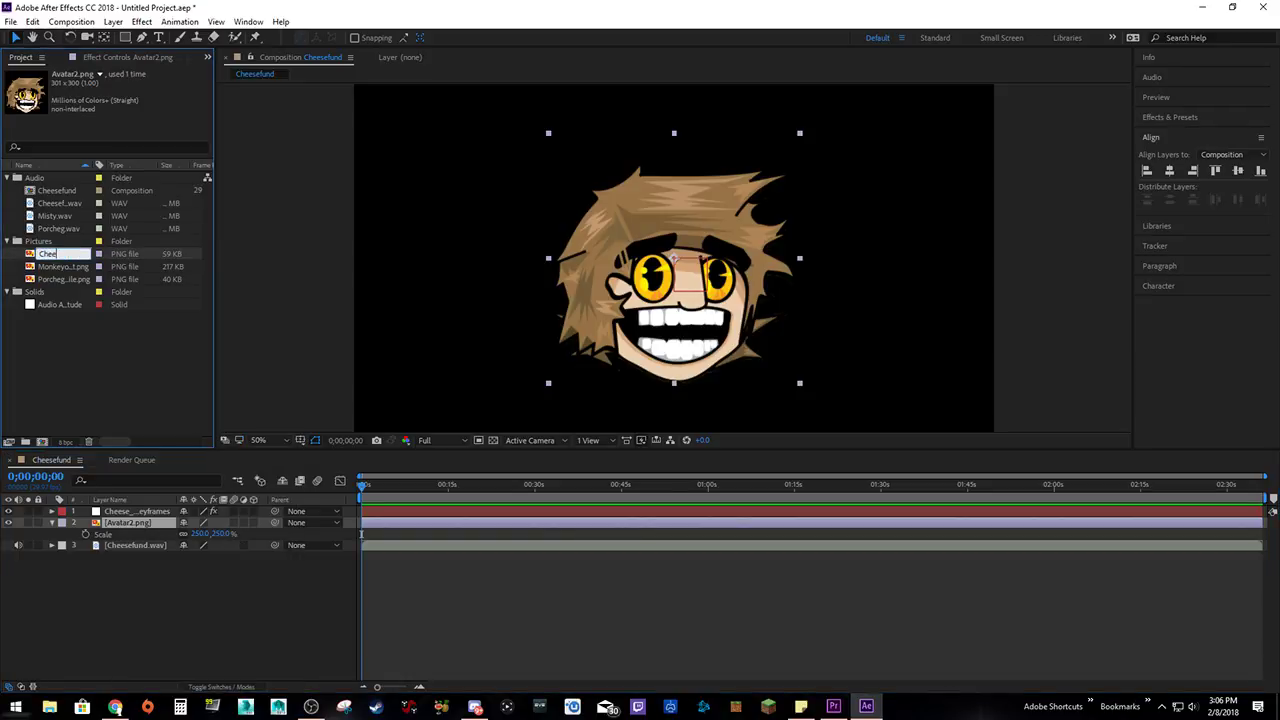
pyautogui.write('sefund')
pyautogui.press('Return')
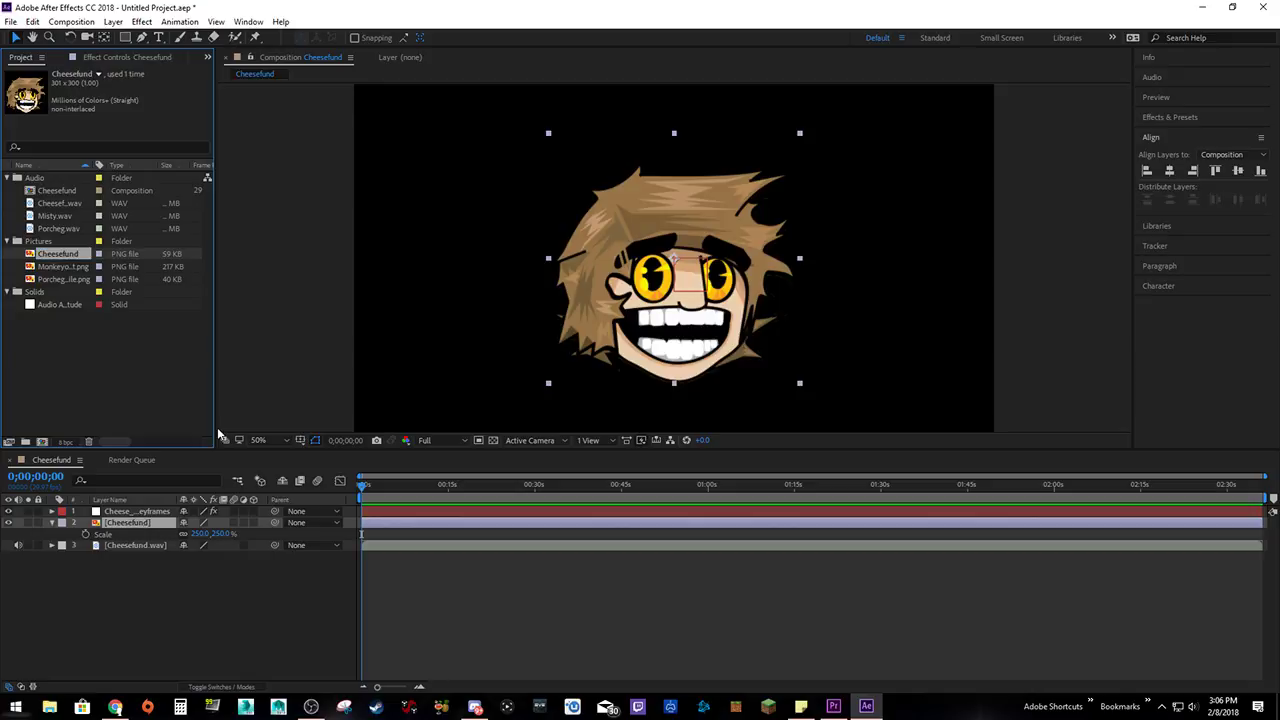
pyautogui.click(49, 280)
pyautogui.click(52, 267)
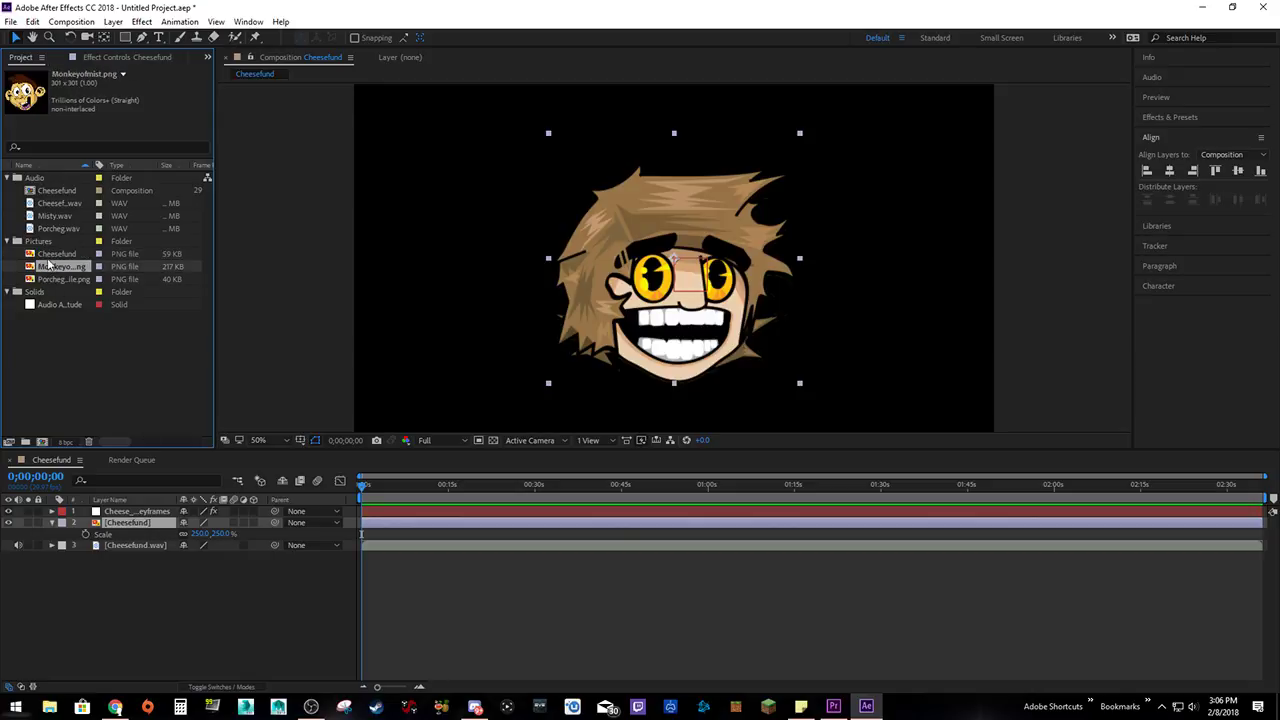
pyautogui.click(52, 254)
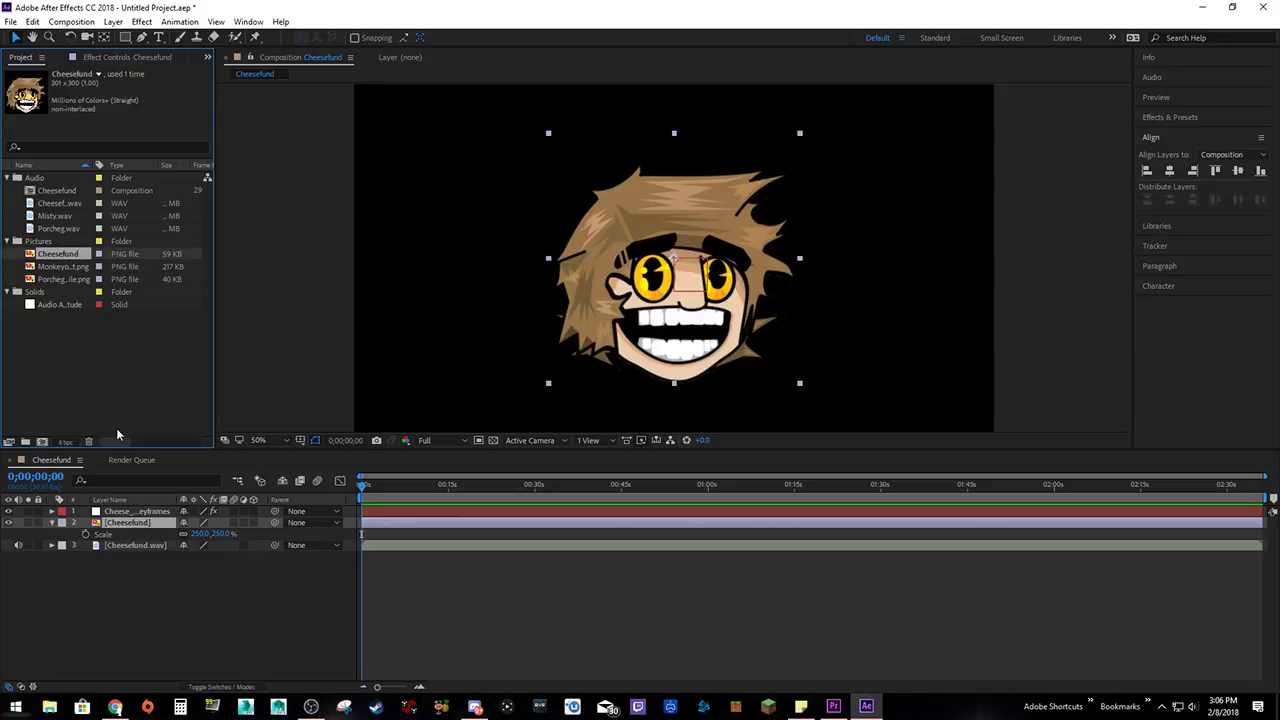
pyautogui.click(51, 338)
# Rename the Audio Amplitude solid in the project's Solids folder as Cheese_Audio_Keyframes.
pyautogui.click(34, 311)
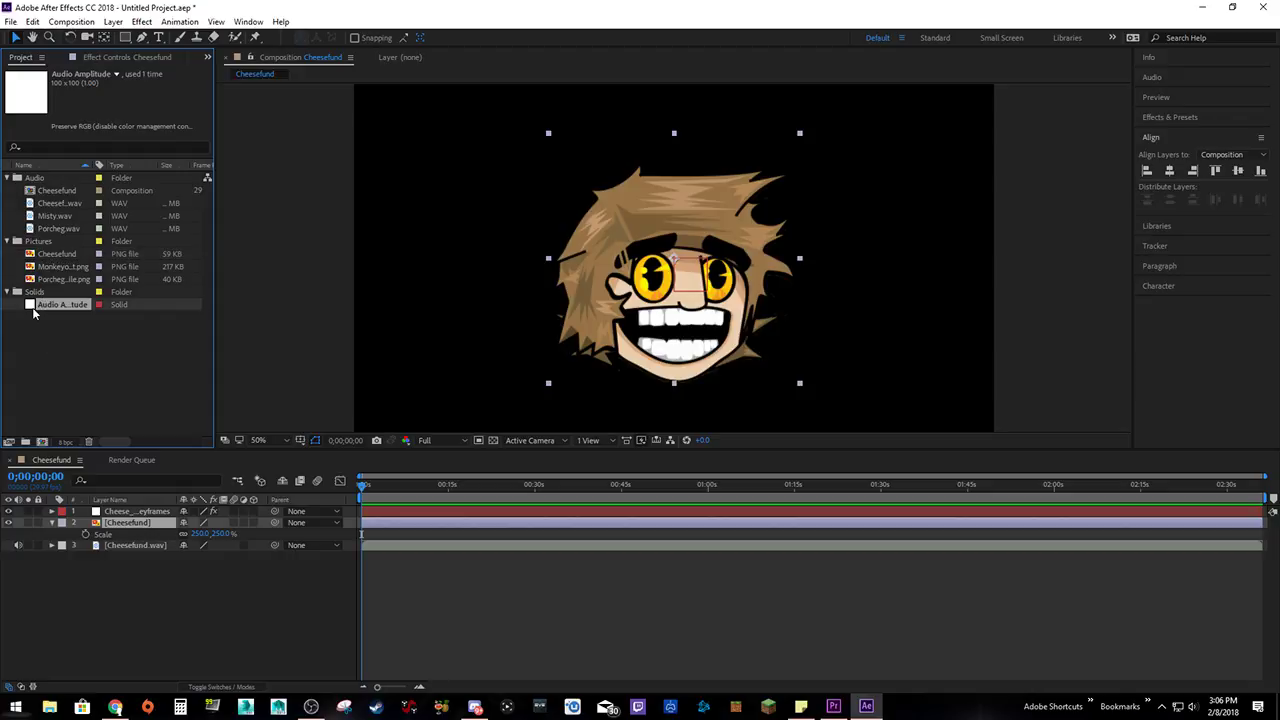
pyautogui.click(138, 512)
pyautogui.rightClick(50, 308)
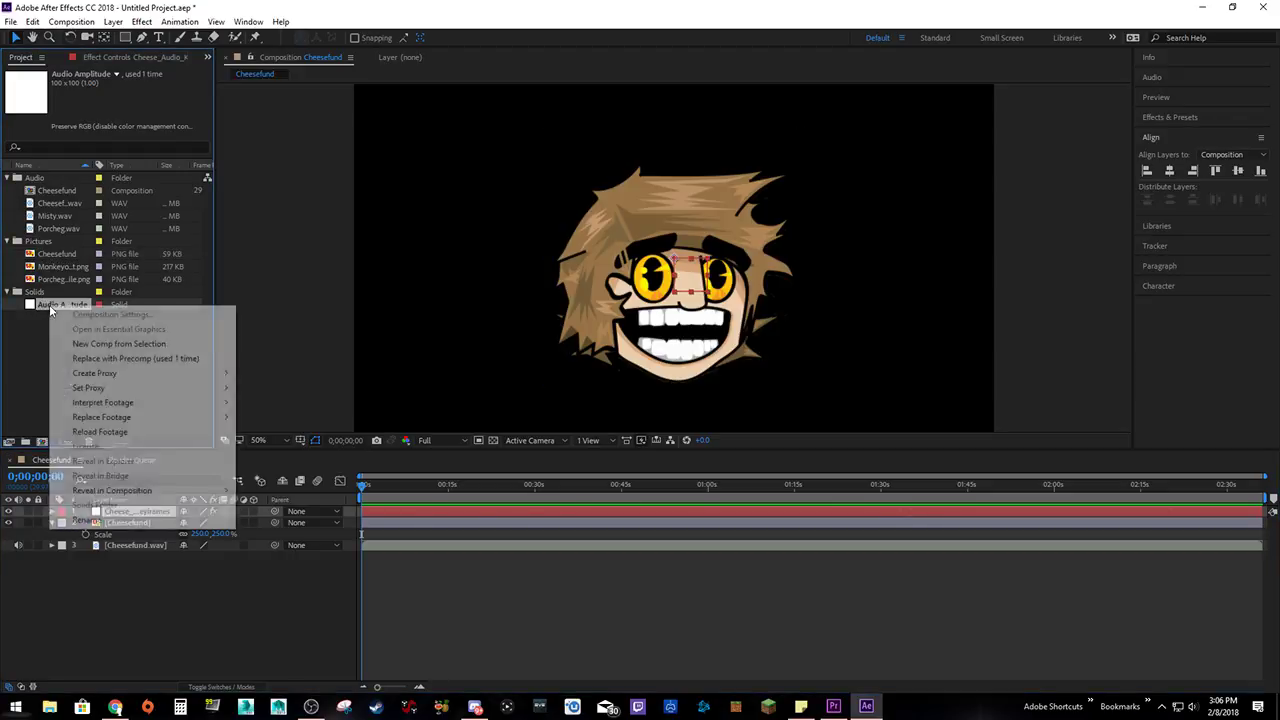
pyautogui.click(100, 519)
pyautogui.write('Cheese_A')
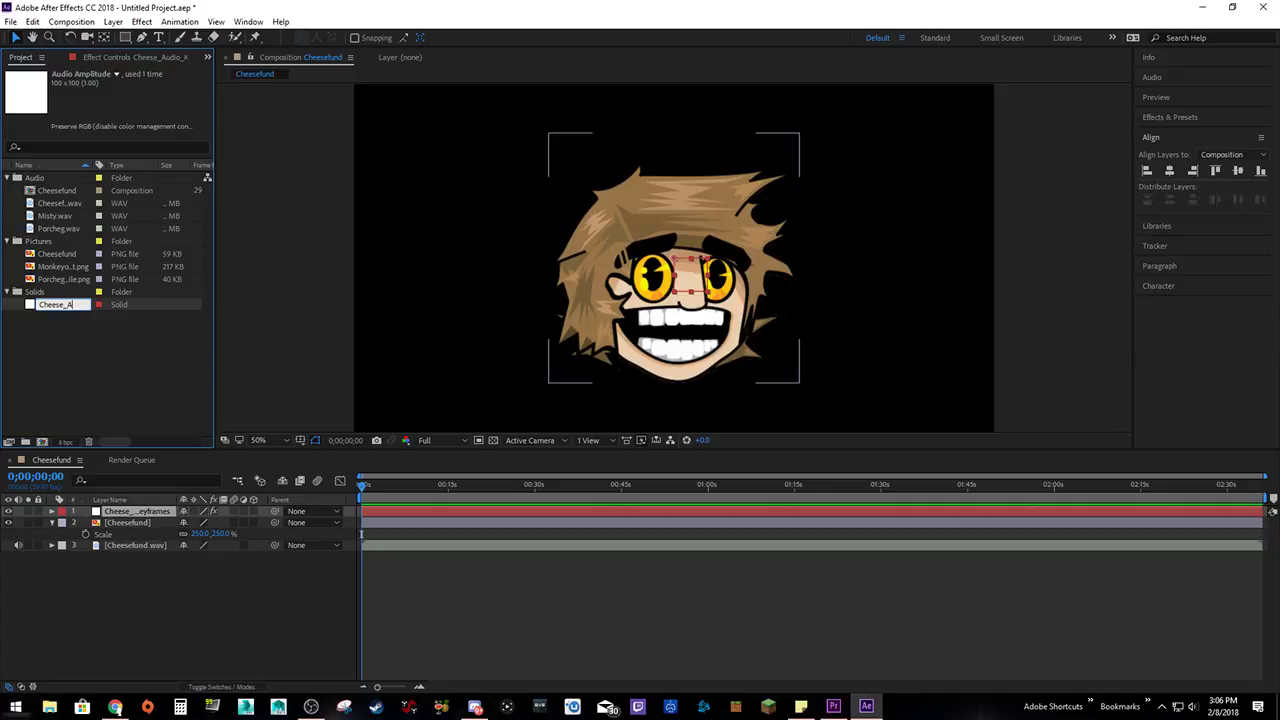
pyautogui.write('udio_Keyframes')
pyautogui.press('Return')
pyautogui.click(250, 598)
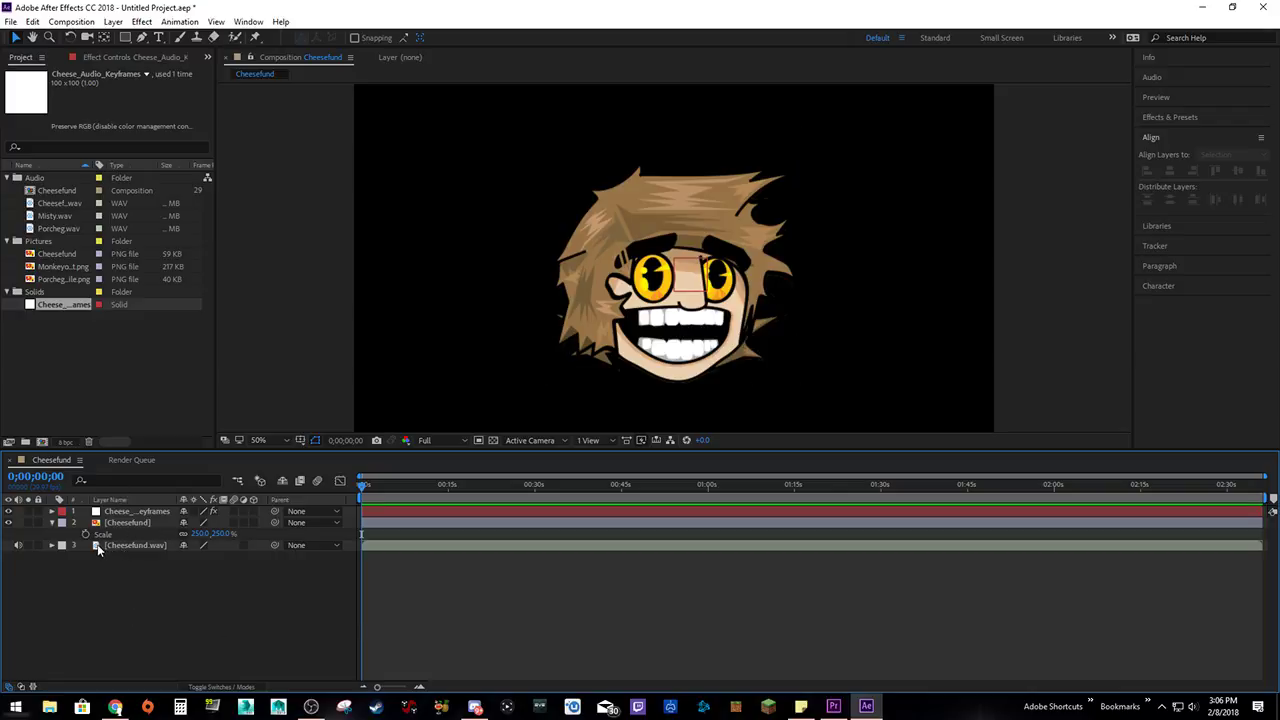
# Duplicate the Cheesefund picture layer in the composition.
pyautogui.click(115, 512)
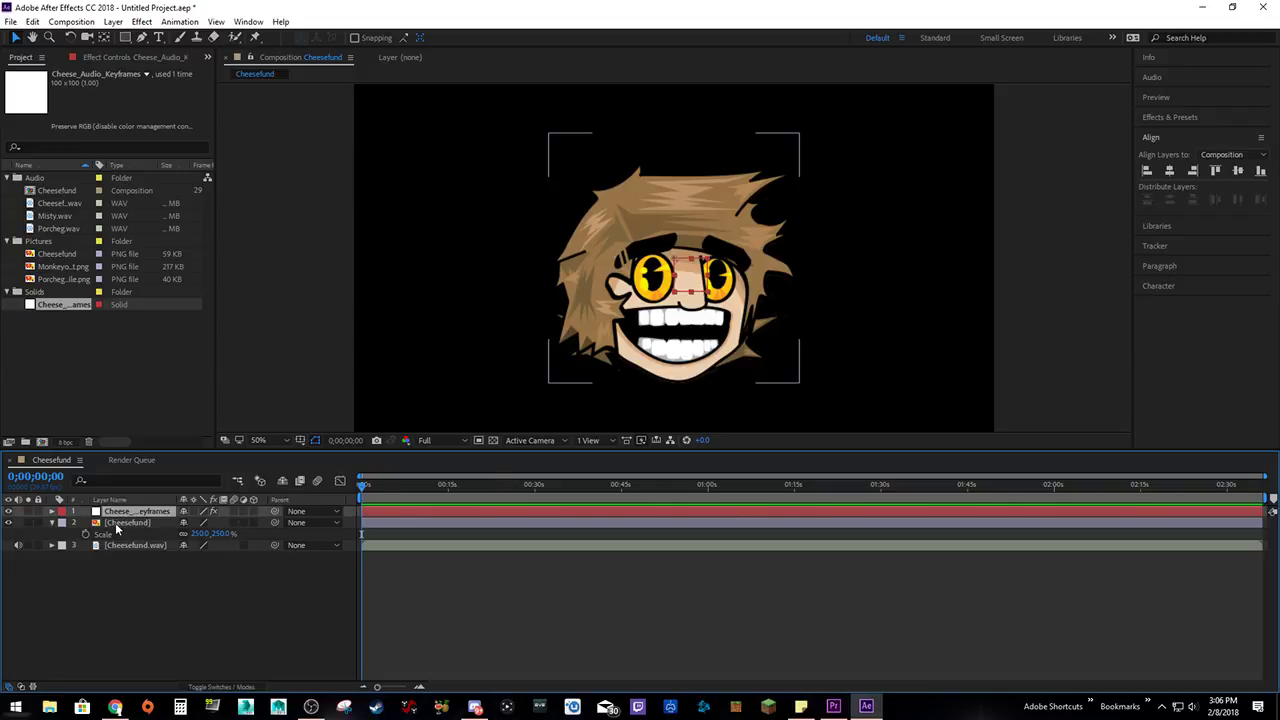
pyautogui.click(120, 524)
pyautogui.hotkey('ctrl', 'd')
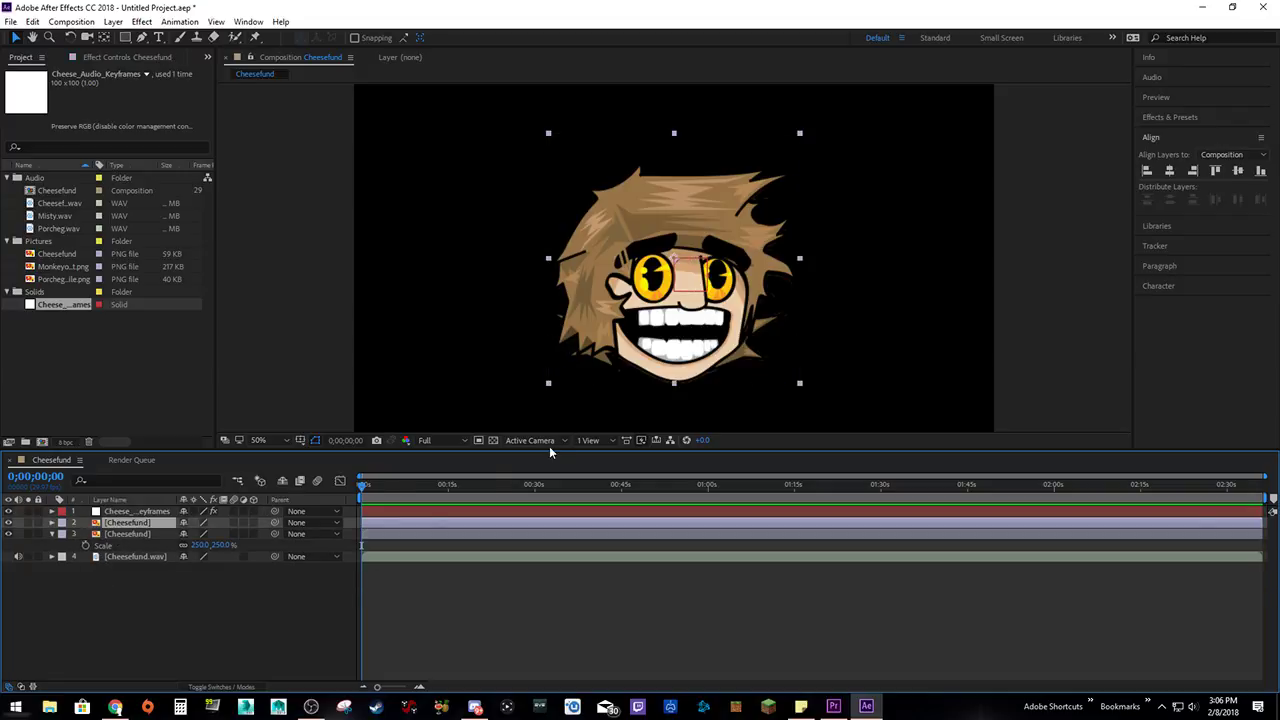
# Start a Pen tool mask on the duplicated picture layer, running from one mouth corner below the chin to the opposite corner.
pyautogui.scroll(2, 730, 376)
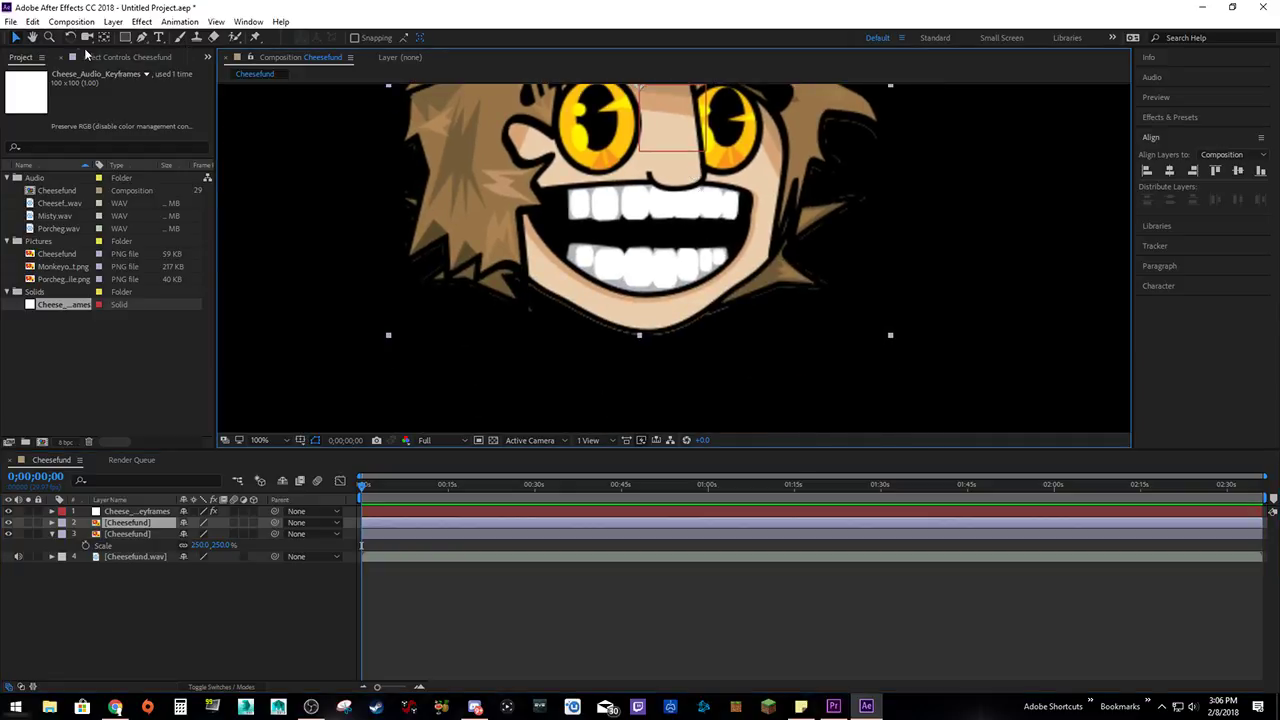
pyautogui.click(142, 37)
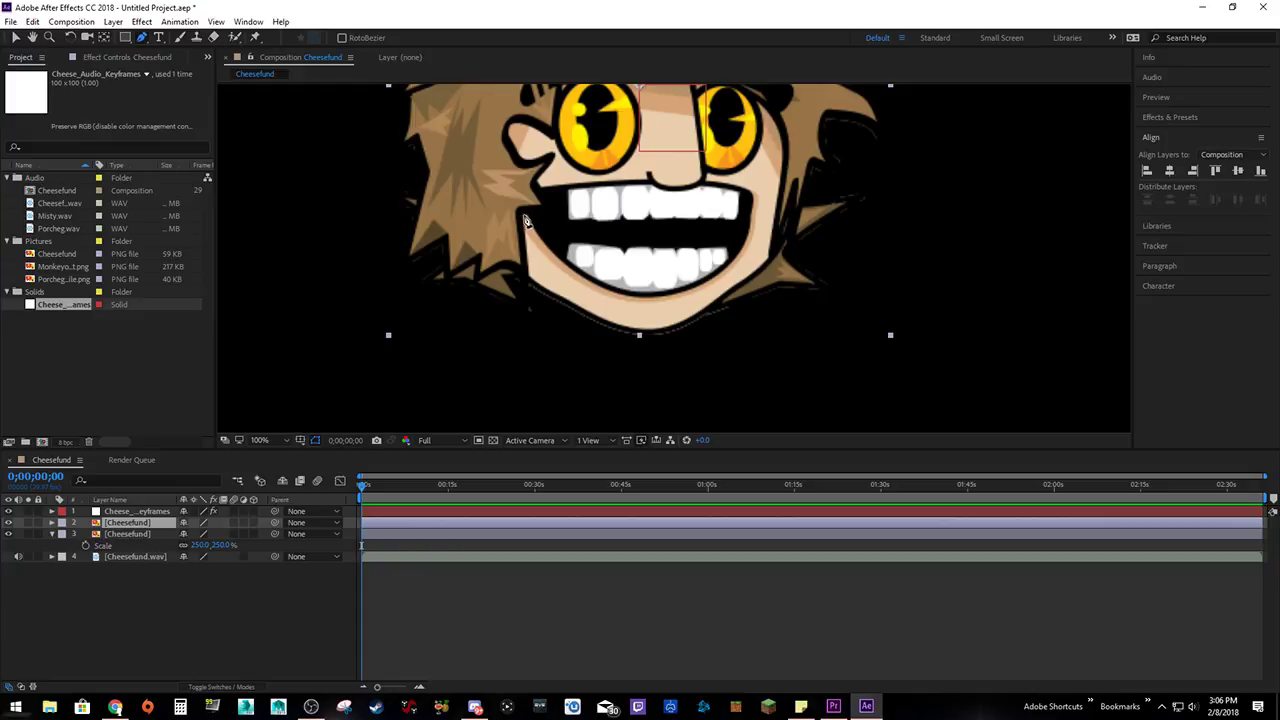
pyautogui.click(522, 214)
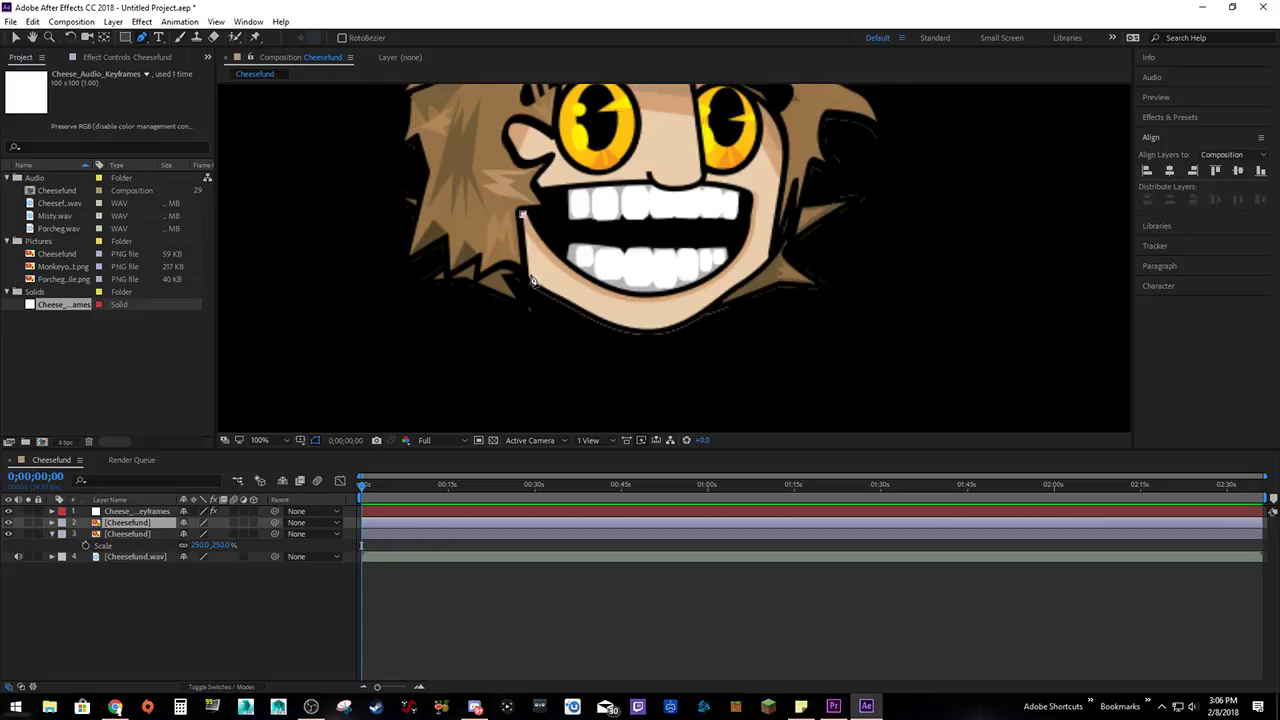
pyautogui.click(534, 342)
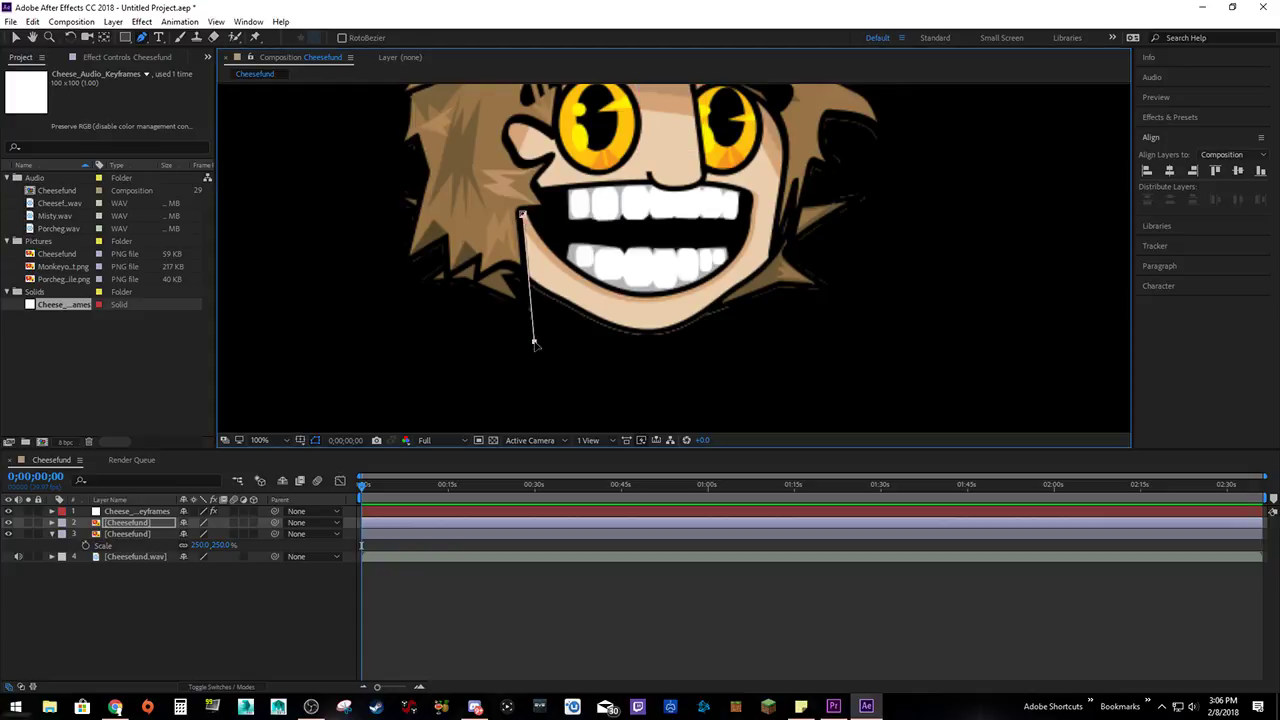
pyautogui.click(744, 344)
pyautogui.click(752, 198)
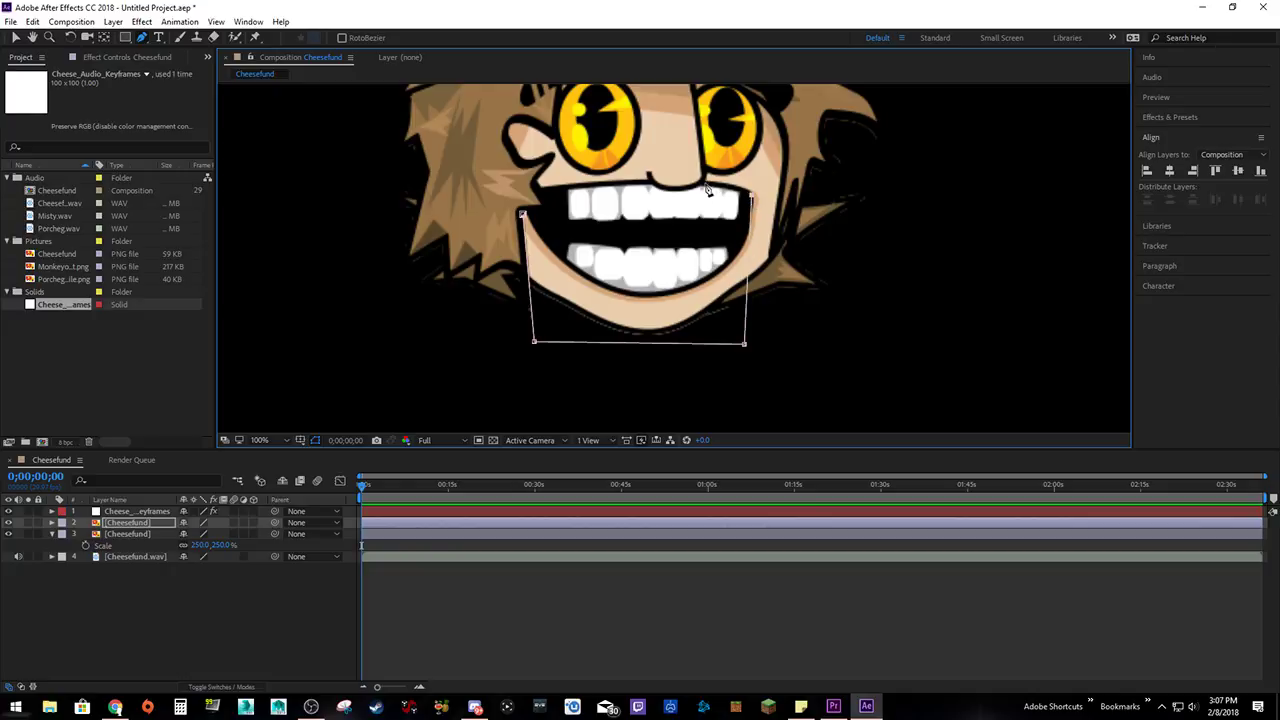
# Continue the mask along the upper lip and under the nose, and close it at the starting mouth corner.
pyautogui.click(703, 186)
pyautogui.click(657, 188)
pyautogui.scroll(1, 648, 222)
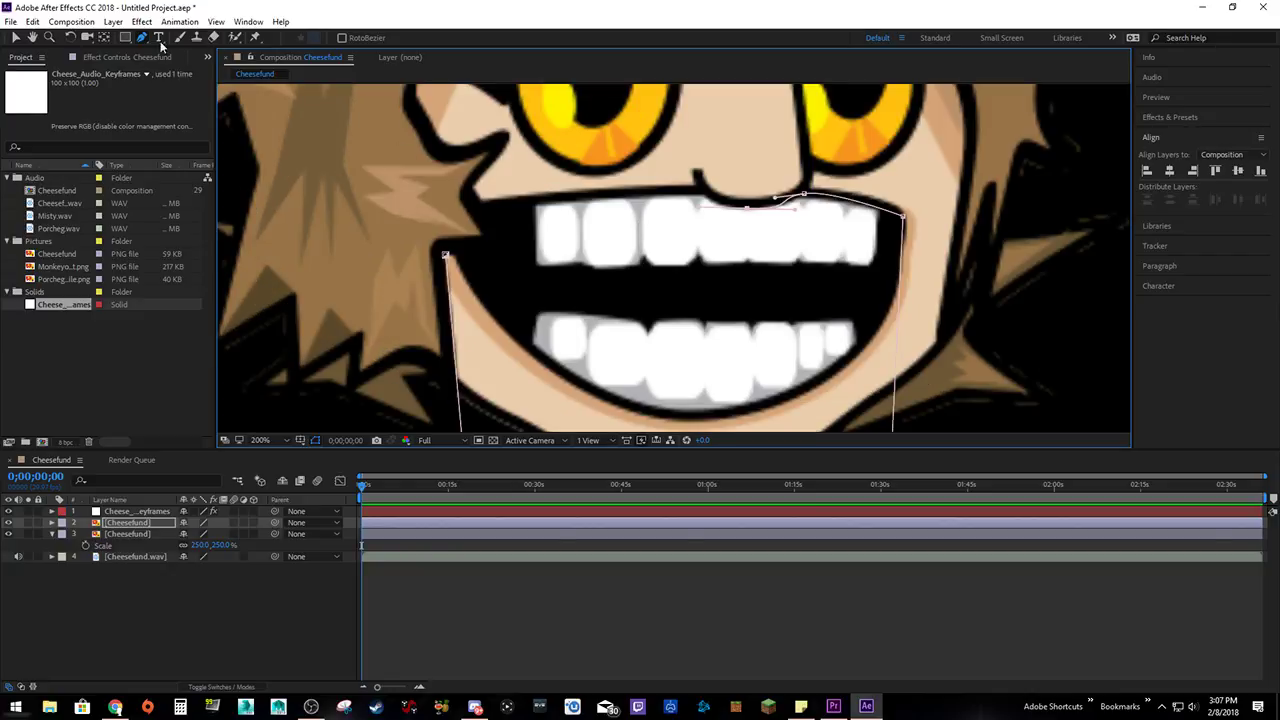
pyautogui.click(703, 195)
pyautogui.moveTo(487, 210); pyautogui.dragTo(503, 240)
pyautogui.click(447, 257)
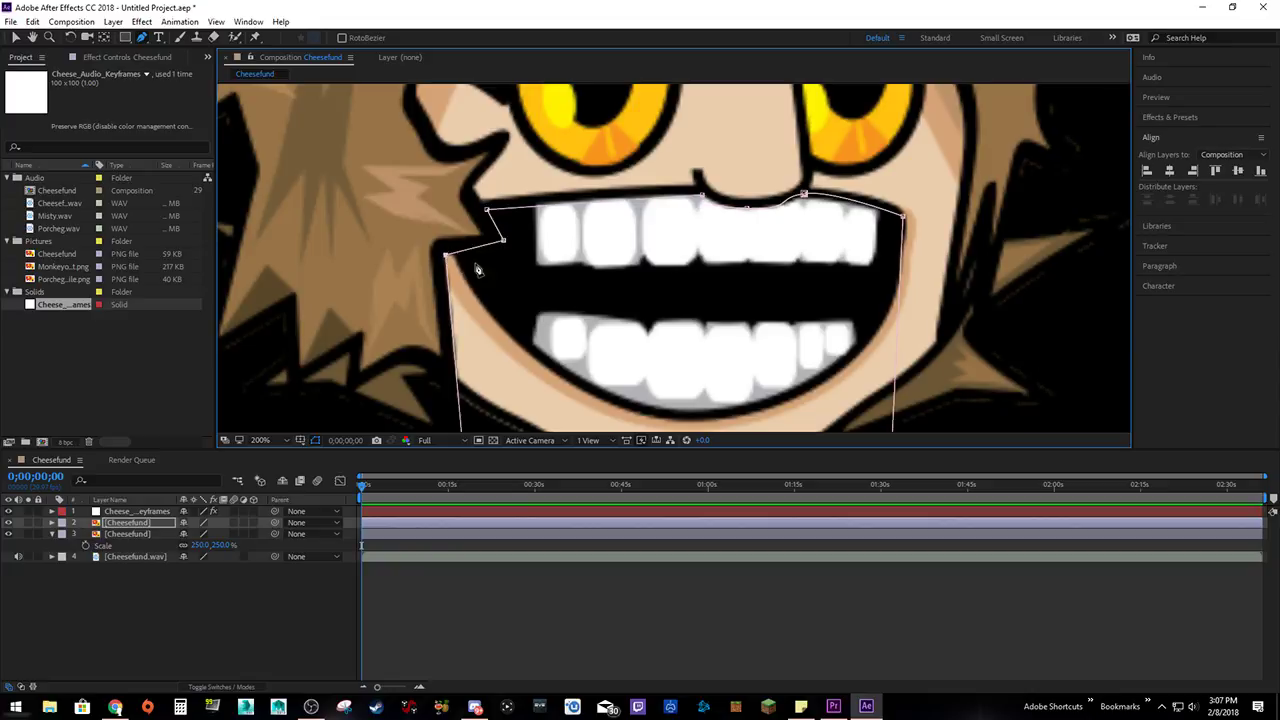
pyautogui.press(',')
pyautogui.press(',')
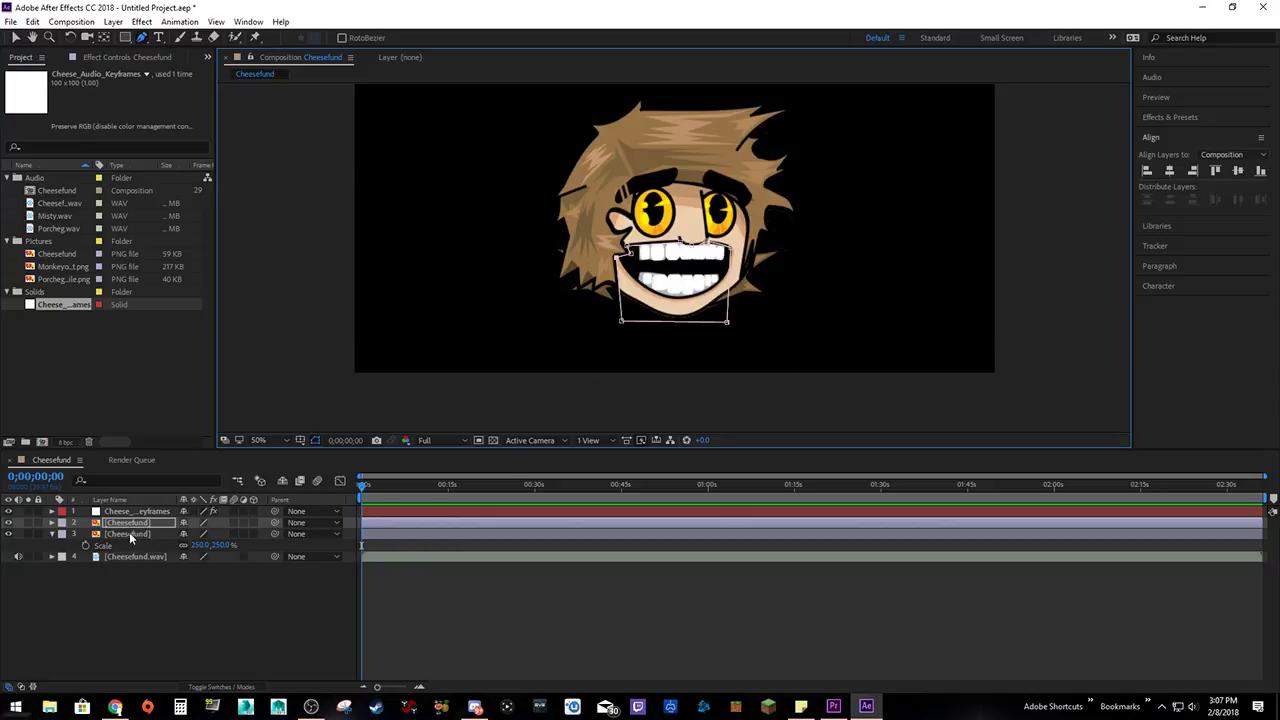
# Hide the original Cheesefund picture layer and rename the masked duplicate as chessefund mouth.
pyautogui.click(9, 534)
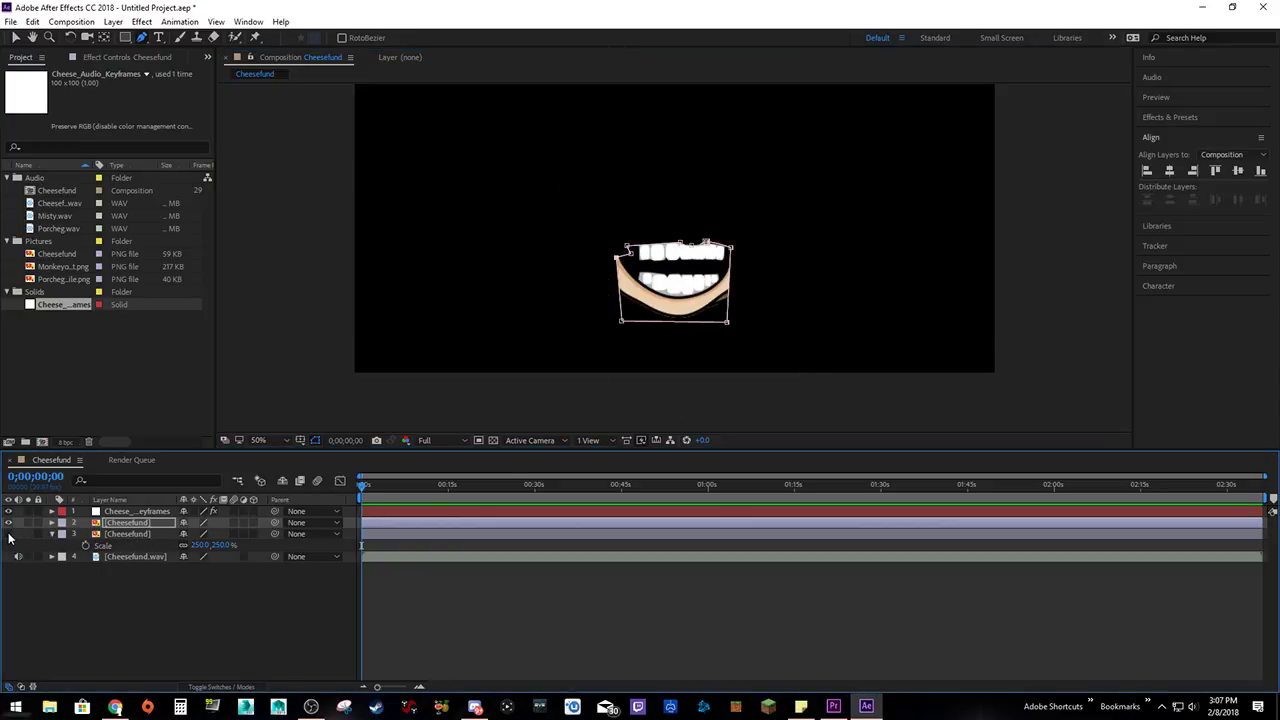
pyautogui.rightClick(140, 524)
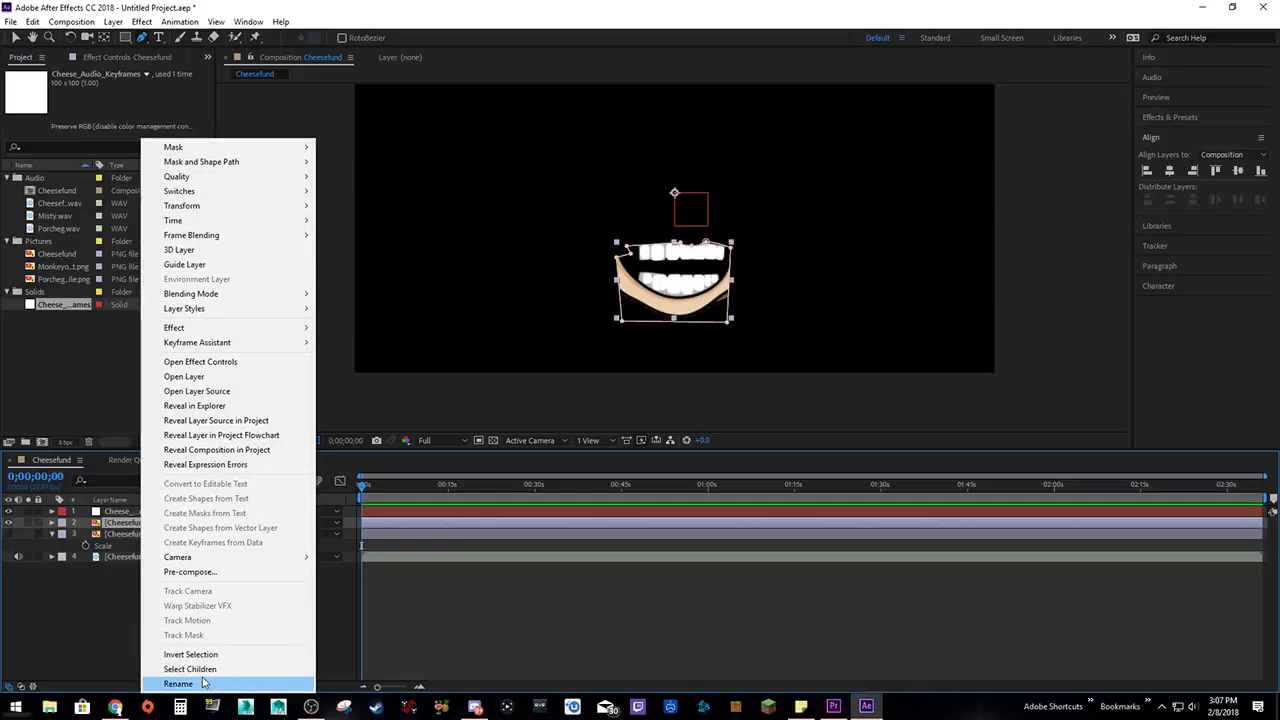
pyautogui.click(190, 682)
pyautogui.write('chese')
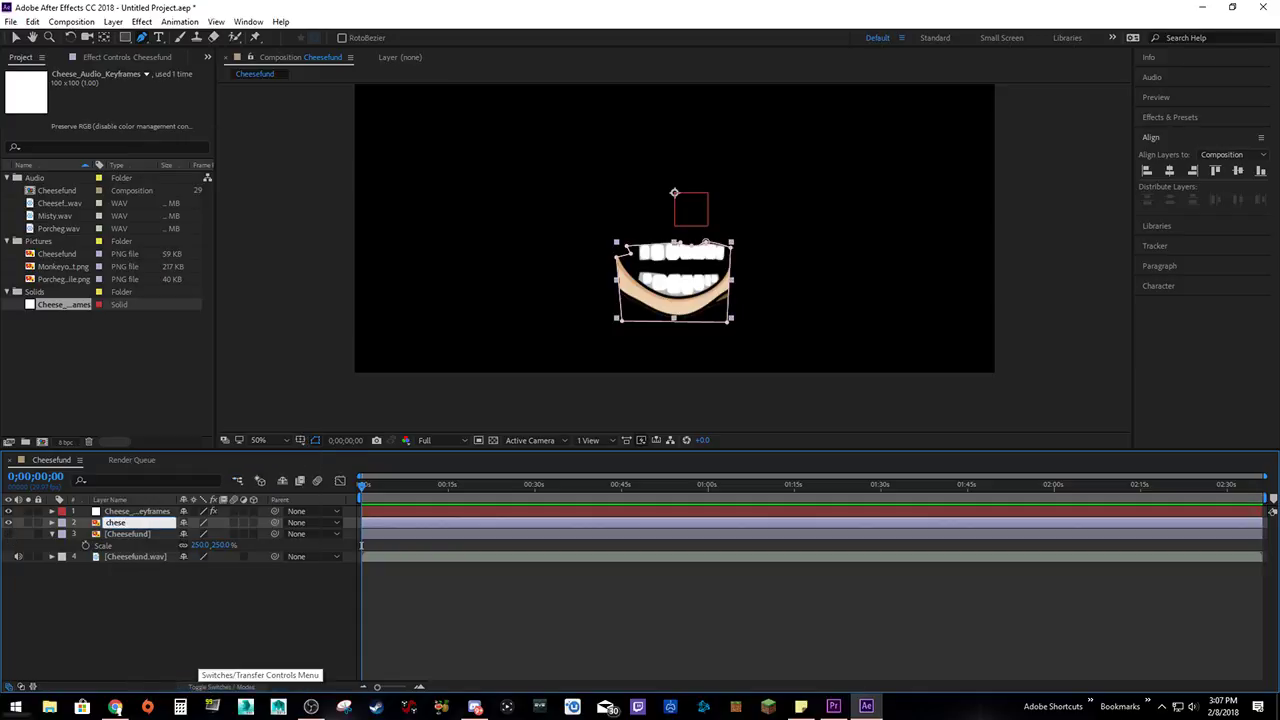
pyautogui.press('BackSpace')
pyautogui.write('sefund mouth')
pyautogui.press('Return')
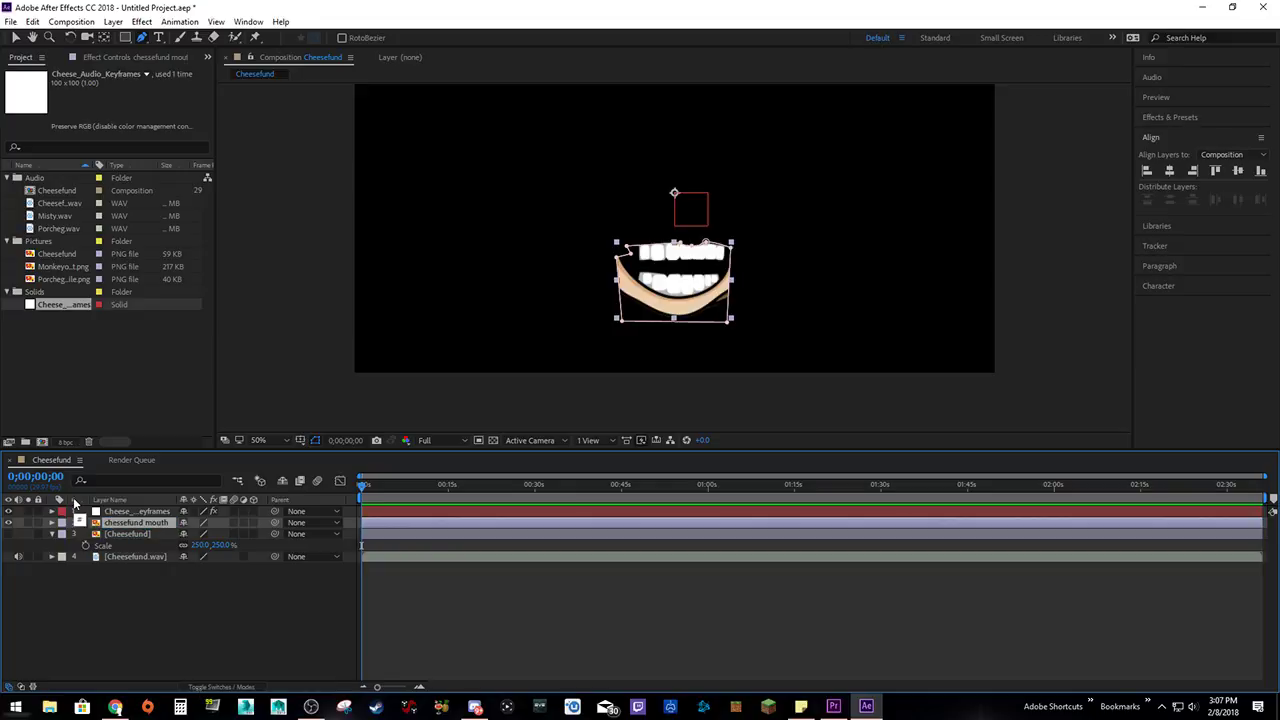
# Try shifting the chessefund mouth layer horizontally through its Position value.
pyautogui.press('p')
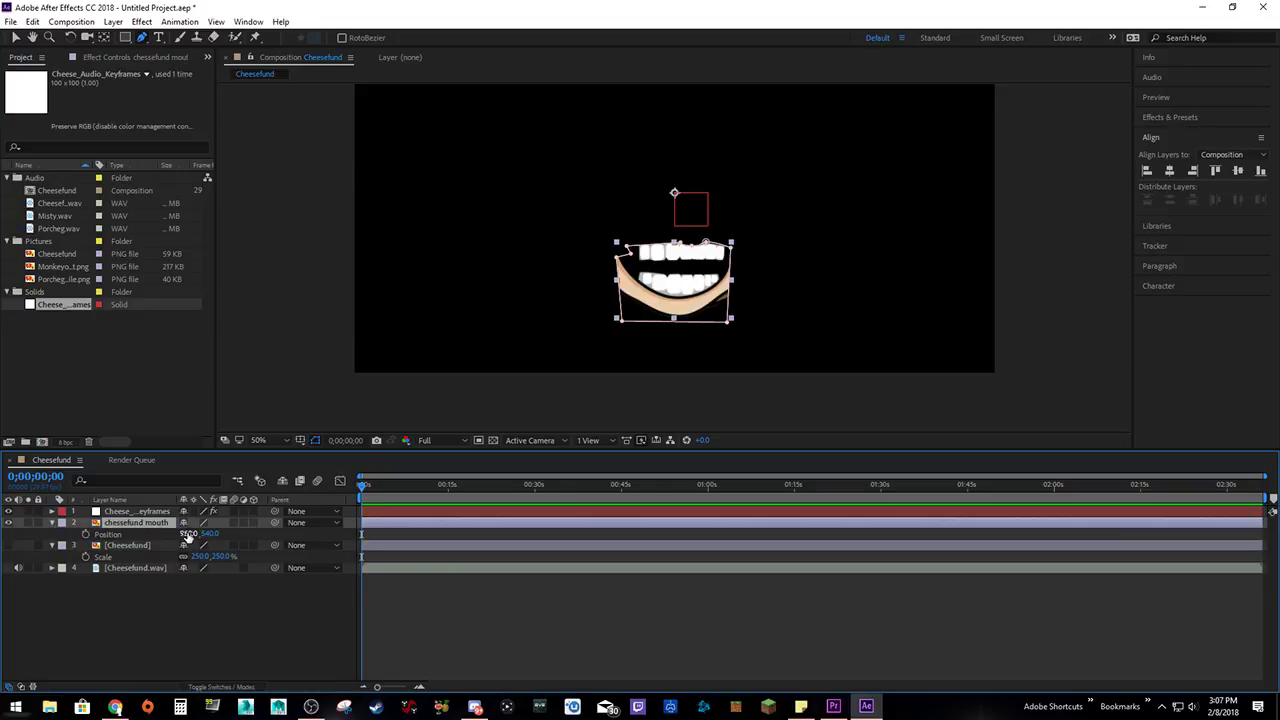
pyautogui.moveTo(186, 533); pyautogui.dragTo(160, 533)
pyautogui.click(62, 522)
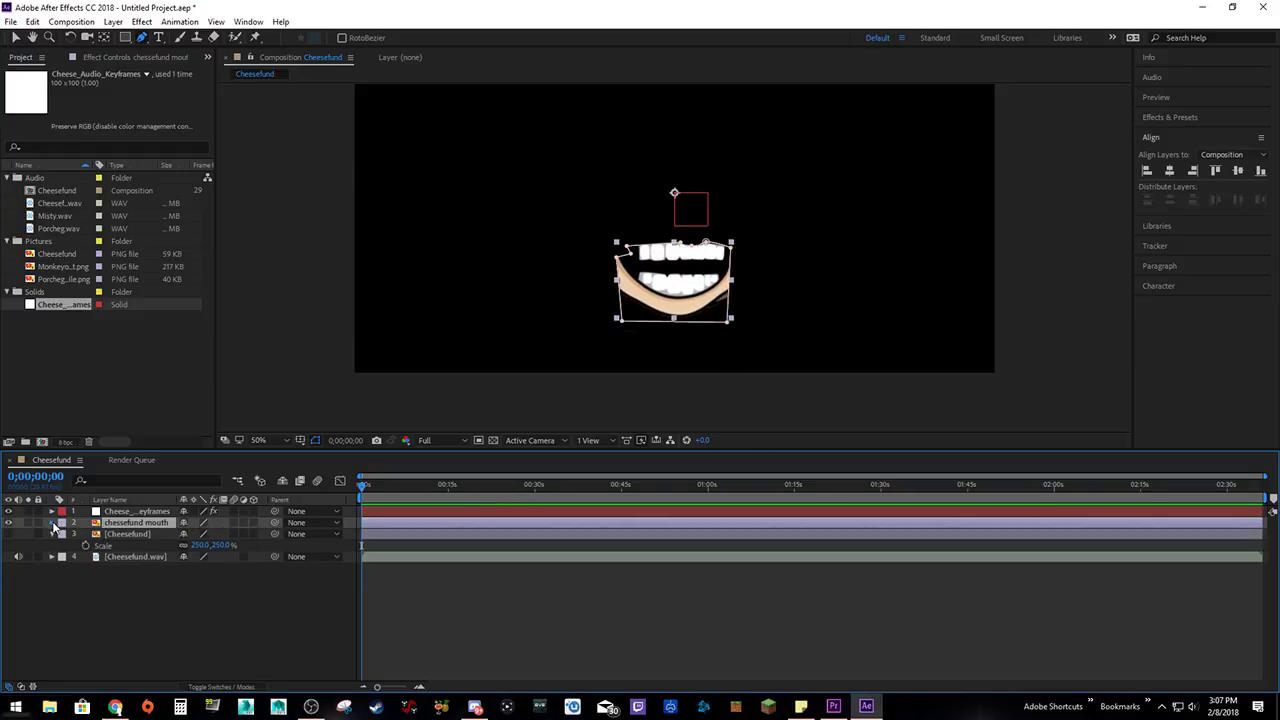
# Copy Mask 1 from the chessefund mouth layer to the Cheesefund picture layer, showing that layer and hiding the mouth layer.
pyautogui.click(62, 522)
pyautogui.click(62, 535)
pyautogui.click(95, 546)
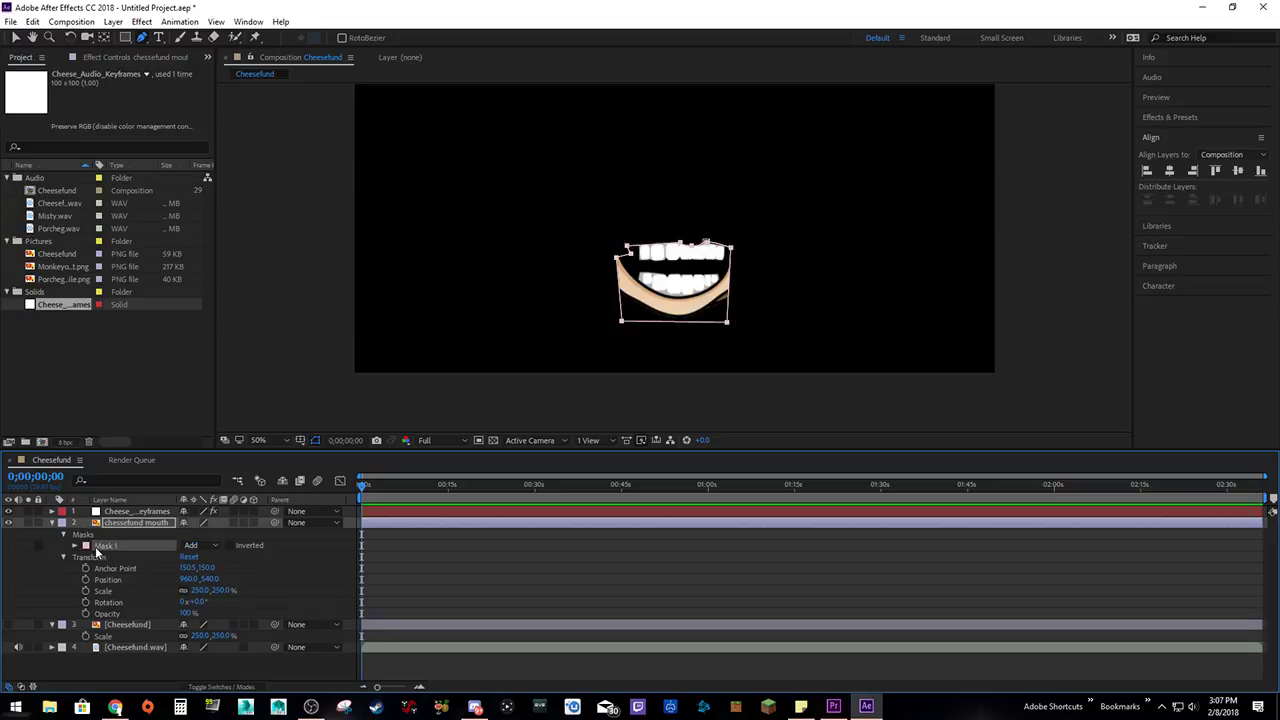
pyautogui.click(62, 522)
pyautogui.click(132, 533)
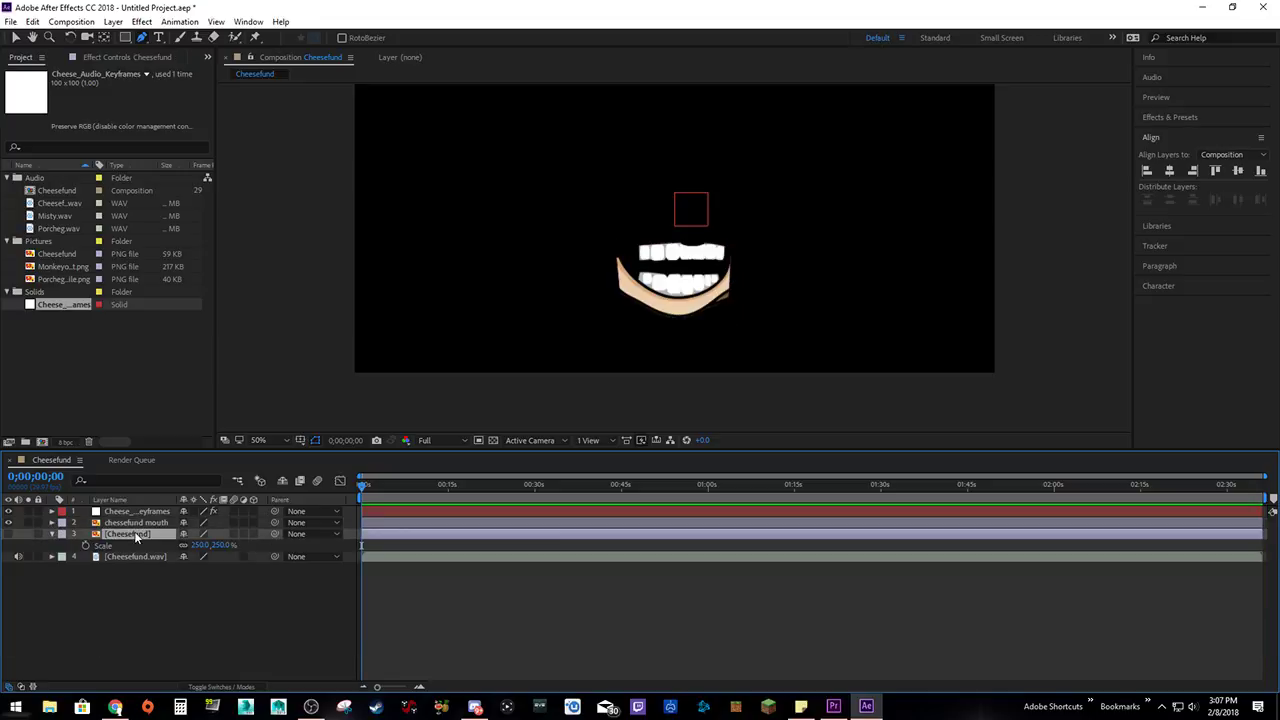
pyautogui.click(8, 533)
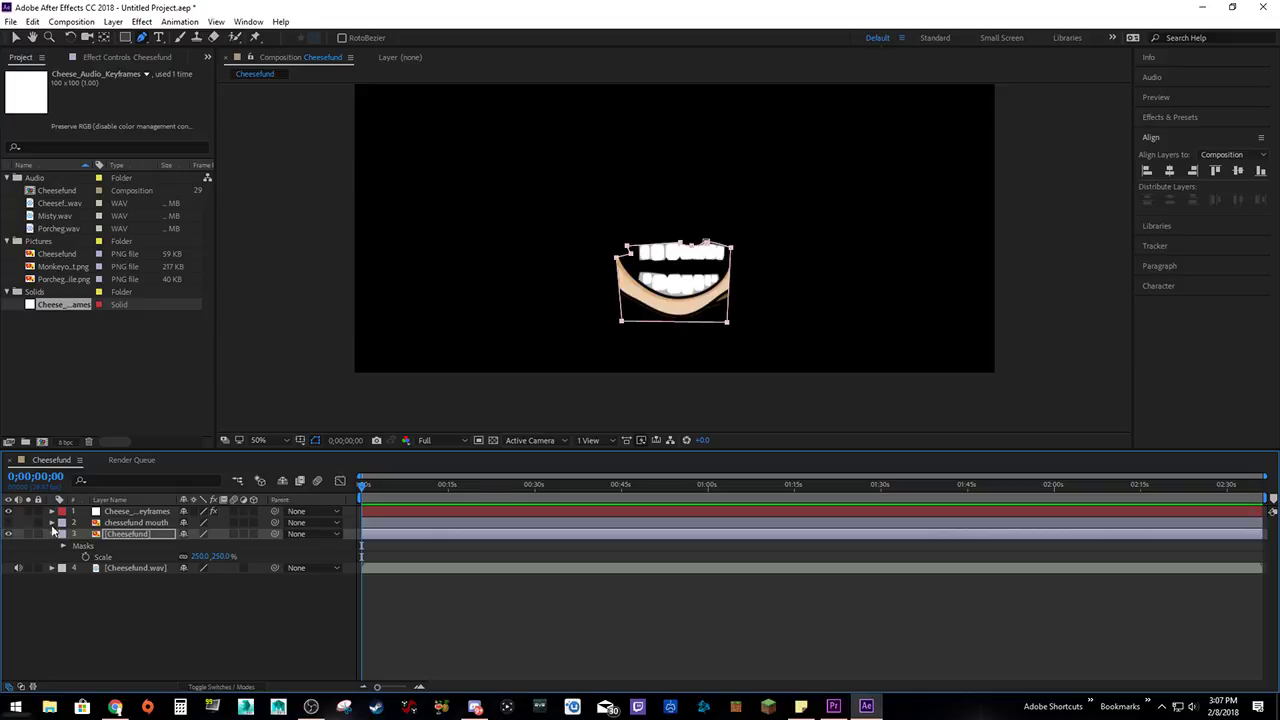
# Invert Mask 1 on the Cheesefund picture layer to cut the mouth and jaw out of the face.
pyautogui.click(69, 544)
pyautogui.click(65, 545)
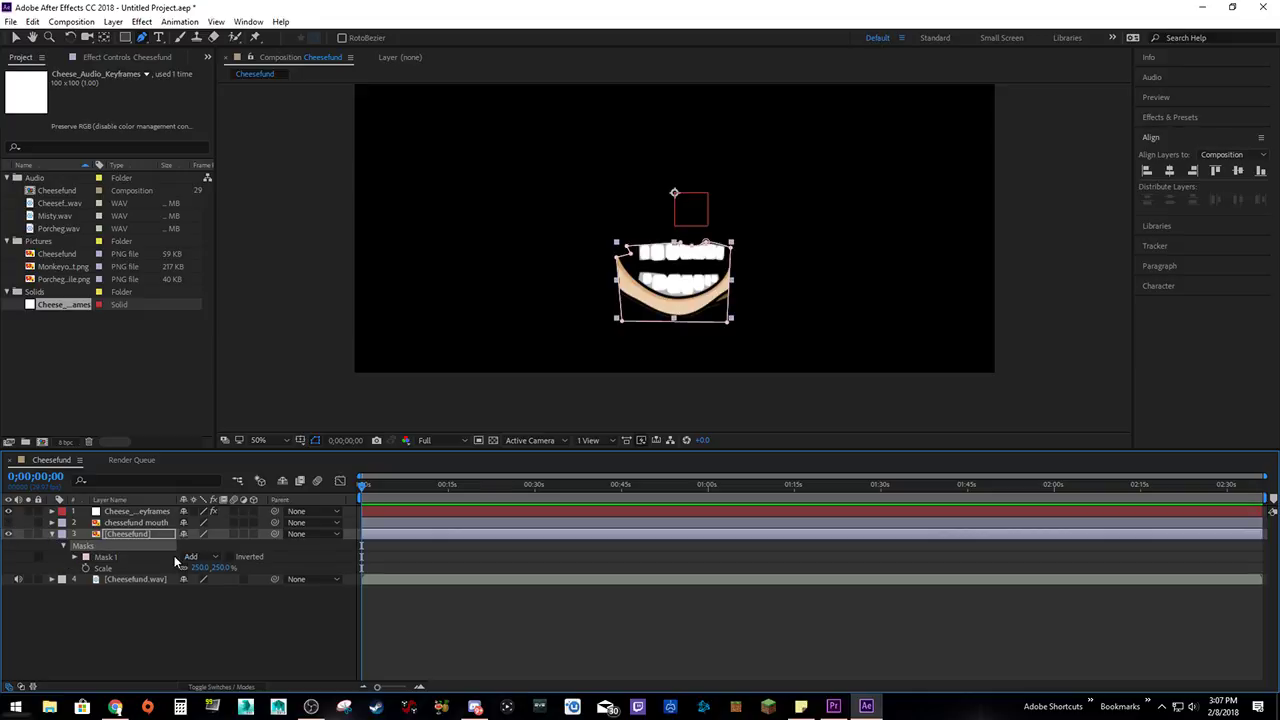
pyautogui.click(231, 557)
pyautogui.click(362, 592)
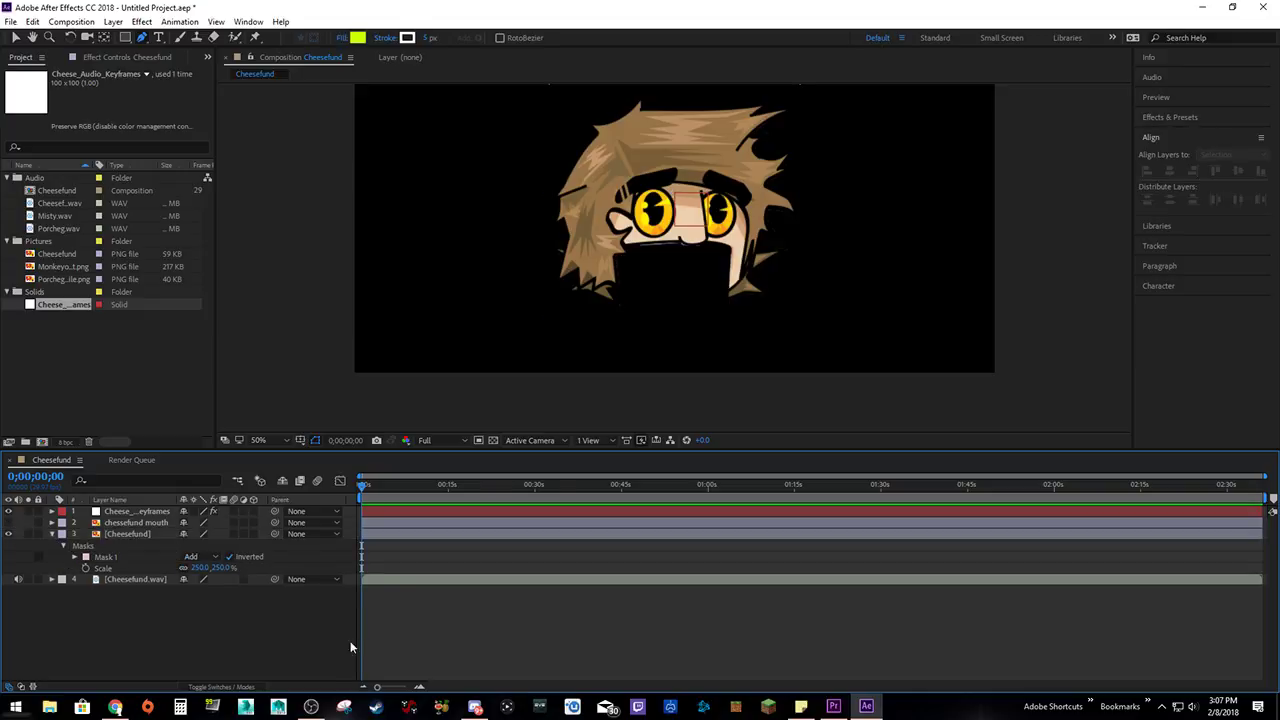
# Show the chessefund mouth layer again and check the edge of the face's inverted mask against it.
pyautogui.scroll(4, 680, 228)
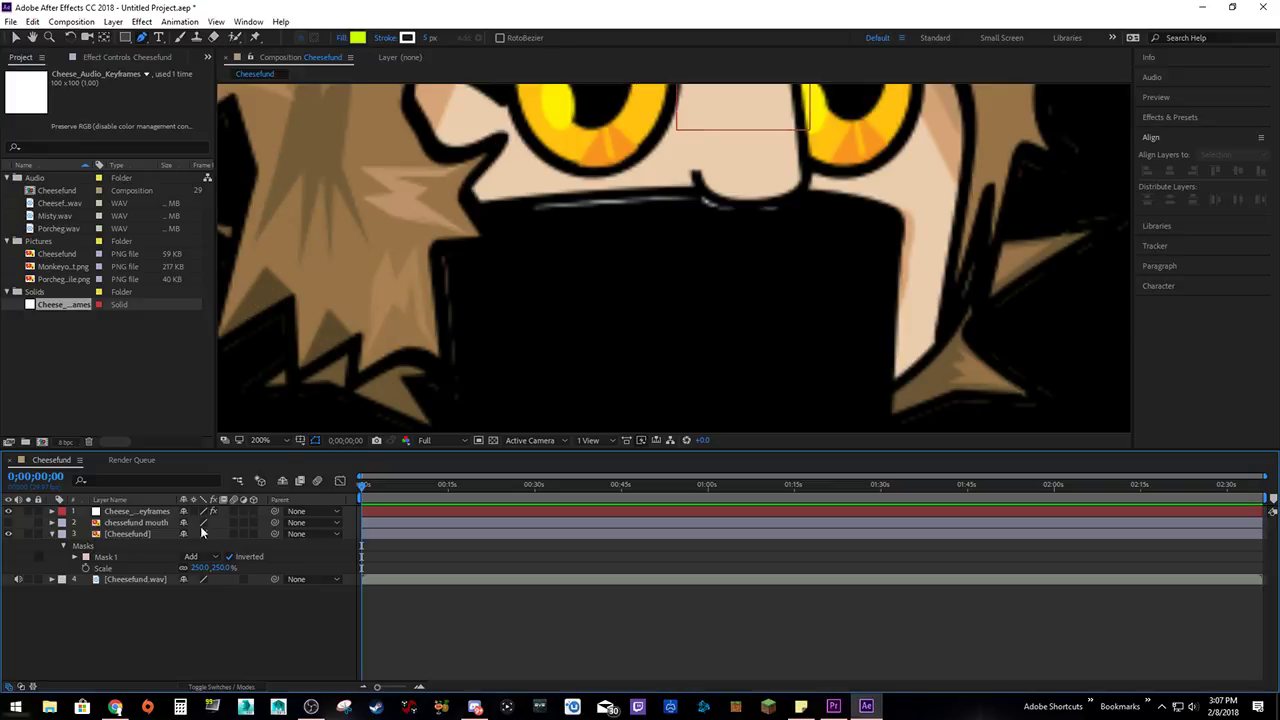
pyautogui.click(102, 561)
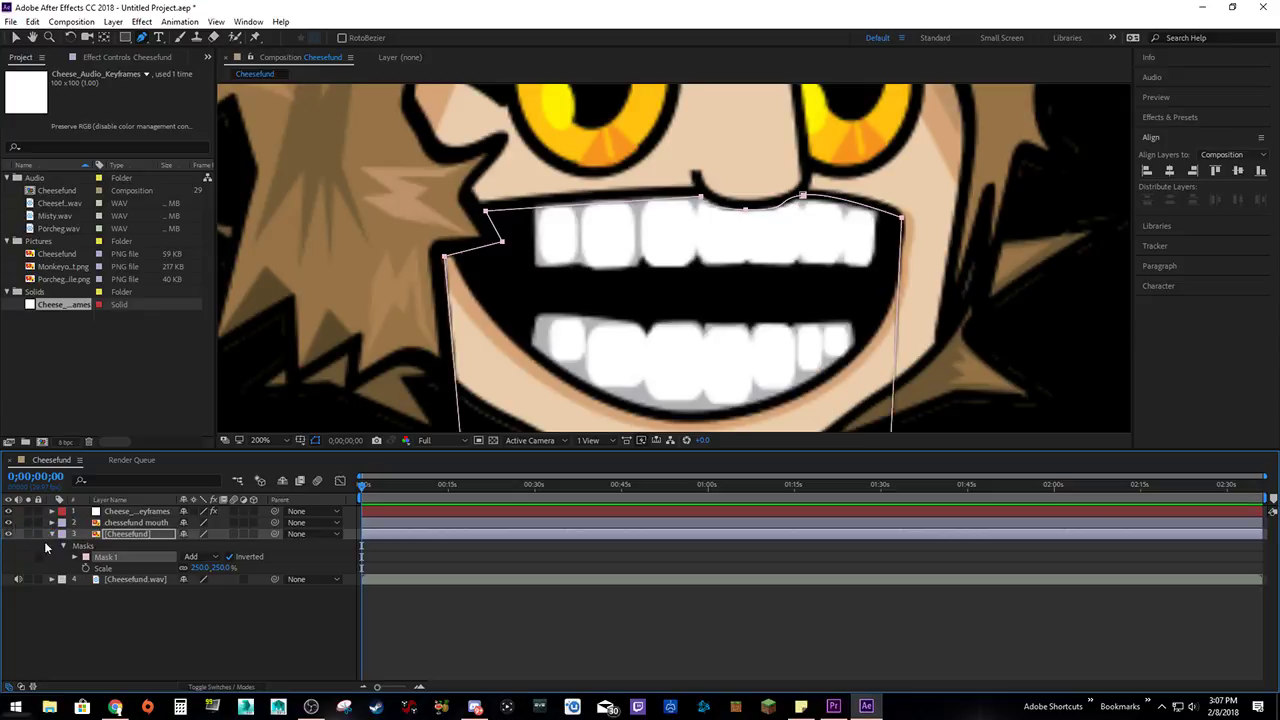
pyautogui.click(182, 660)
pyautogui.scroll(-4, 514, 290)
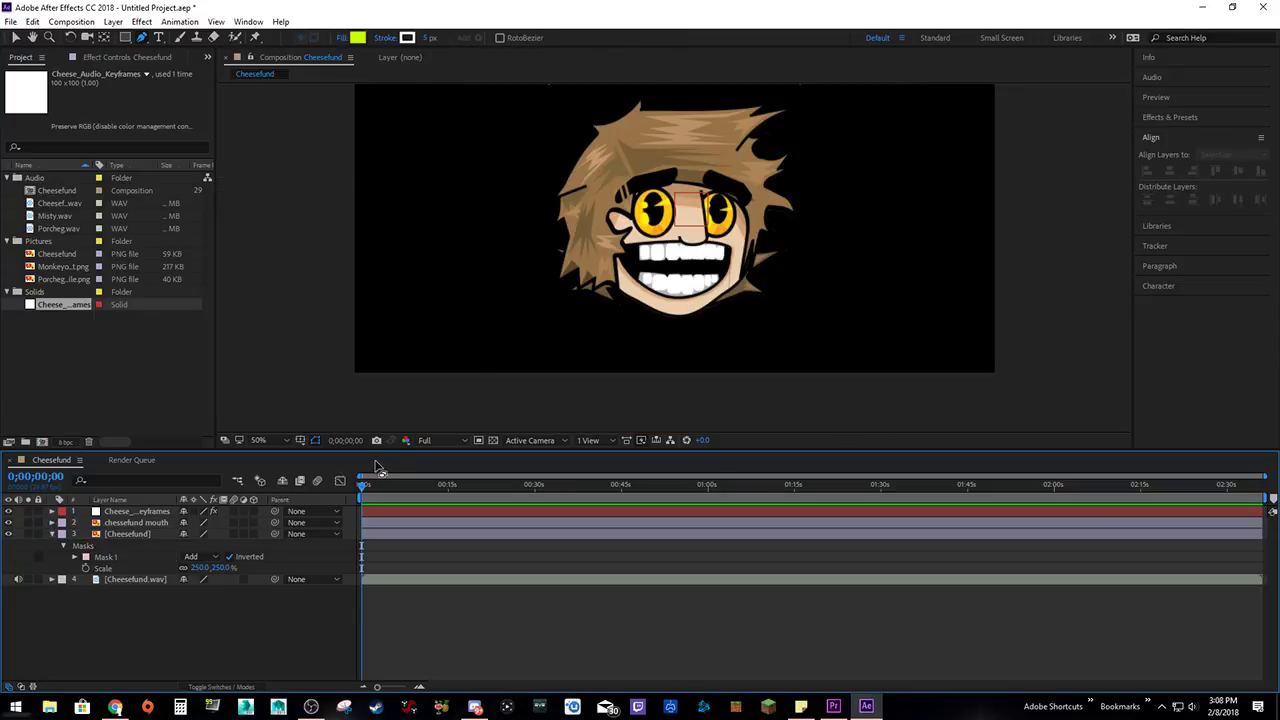
# Try lowering the chessefund mouth layer to position 960, 573, and undo the move.
pyautogui.click(52, 522)
pyautogui.click(121, 516)
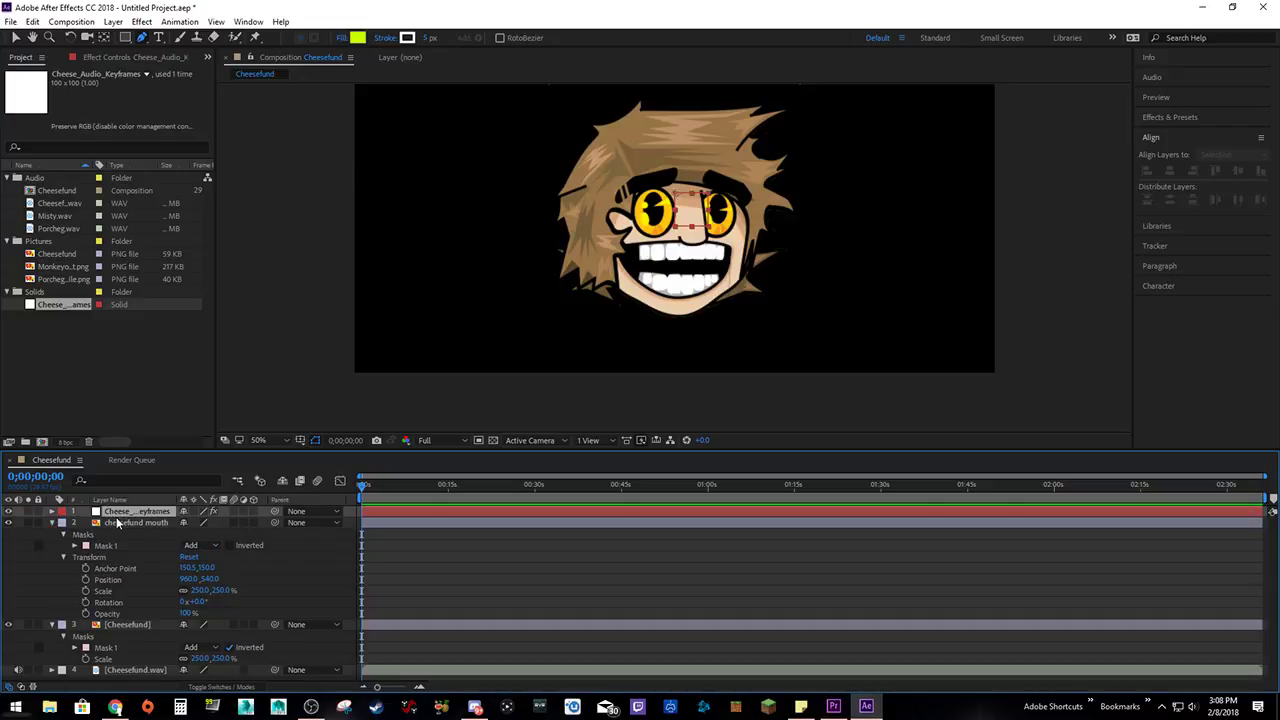
pyautogui.click(121, 519)
pyautogui.press('p')
pyautogui.moveTo(208, 534)
pyautogui.mouseDown()
pyautogui.moveTo(262, 536)
pyautogui.moveTo(216, 537)
pyautogui.moveTo(227, 541)
pyautogui.moveTo(218, 551)
pyautogui.mouseUp()
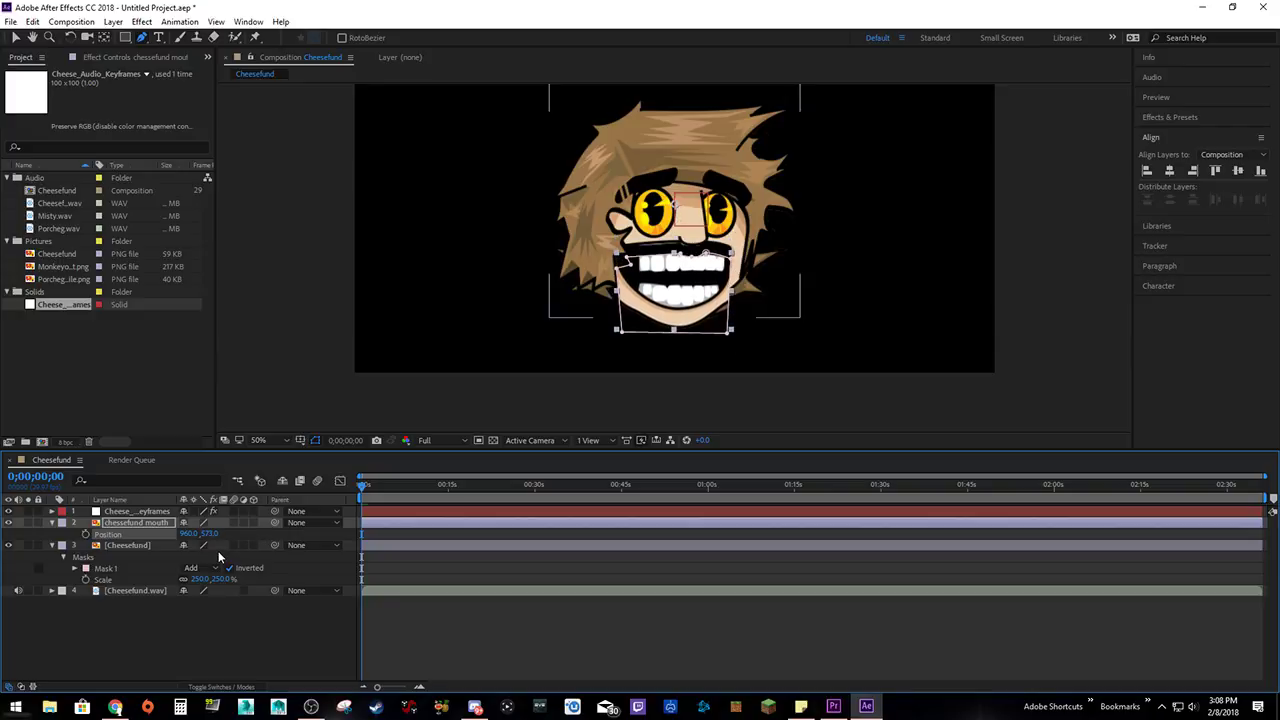
pyautogui.hotkey('ctrl', 'z')
pyautogui.click(216, 612)
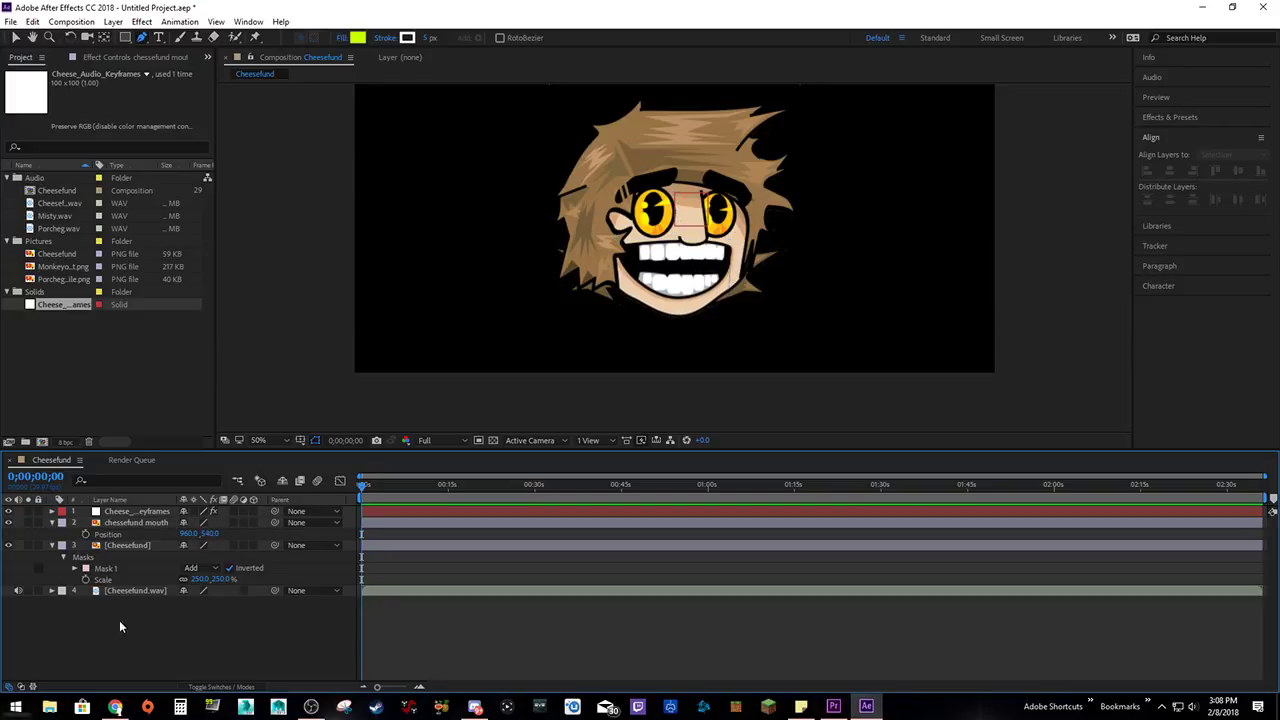
# Delete the Left Channel and Right Channel effects from the Cheese_Audio_Keyframes layer and select Both Channels.
pyautogui.click(134, 513)
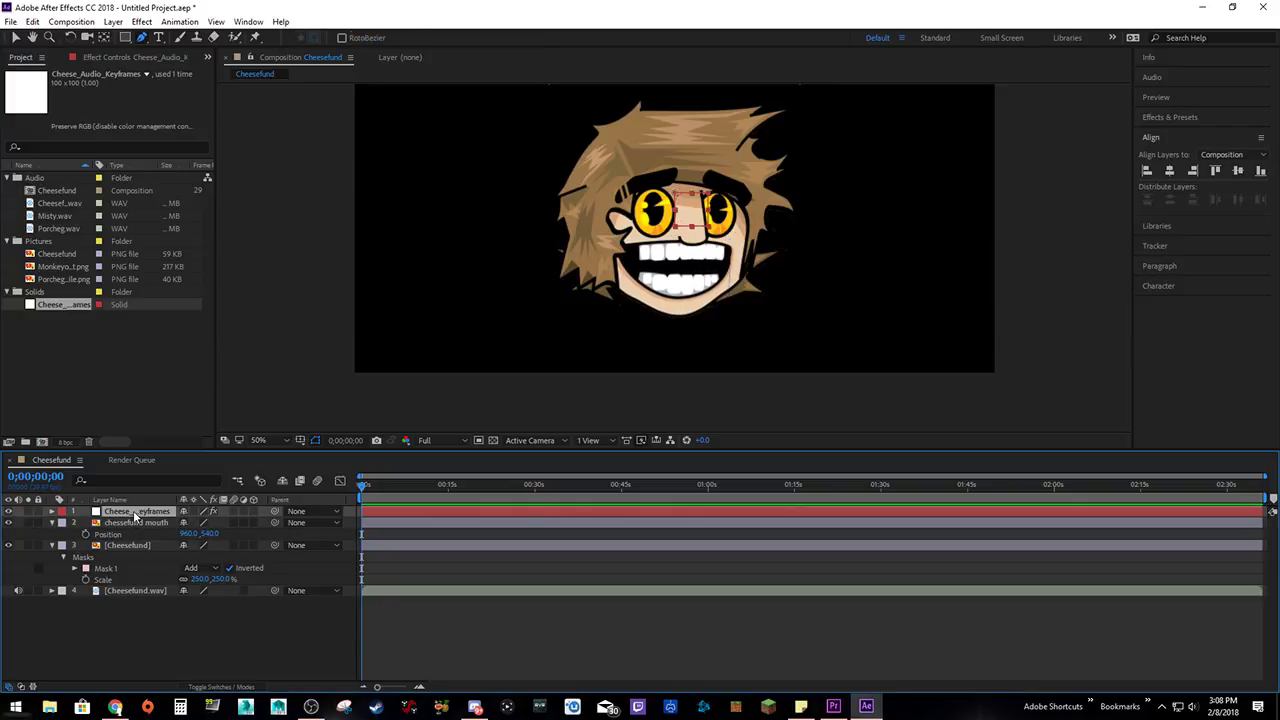
pyautogui.click(52, 512)
pyautogui.click(63, 524)
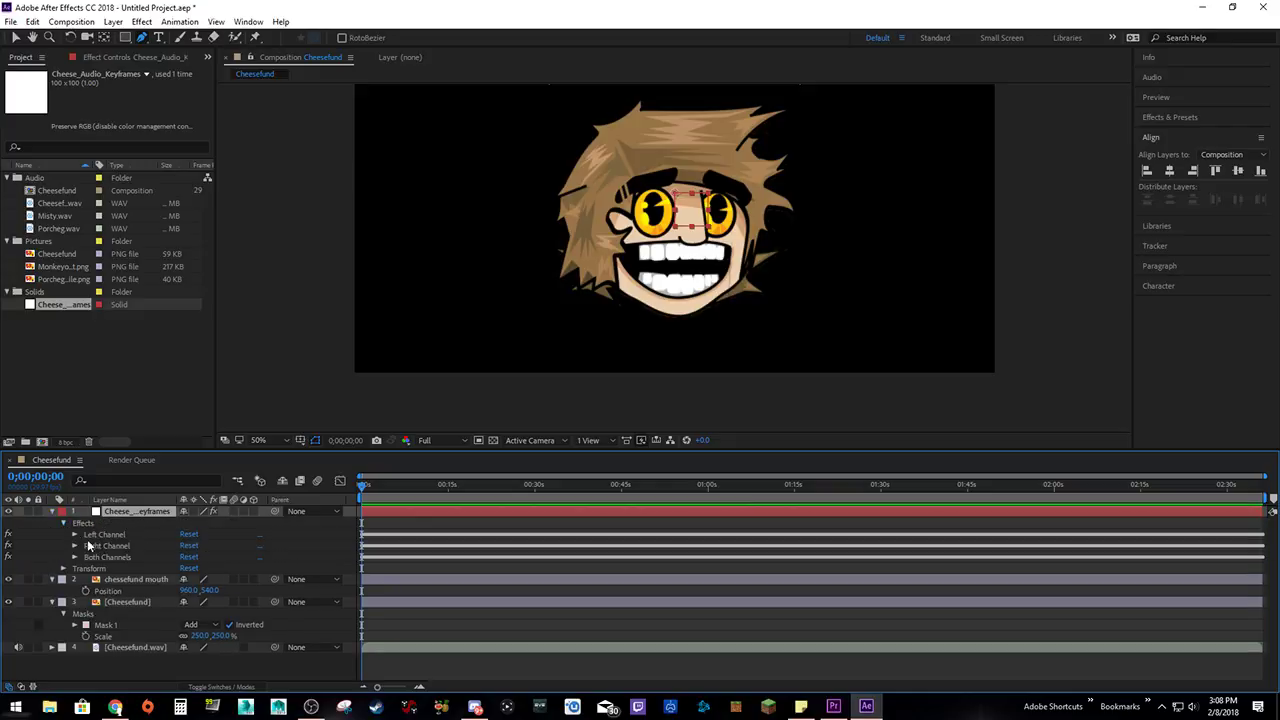
pyautogui.press('Delete')
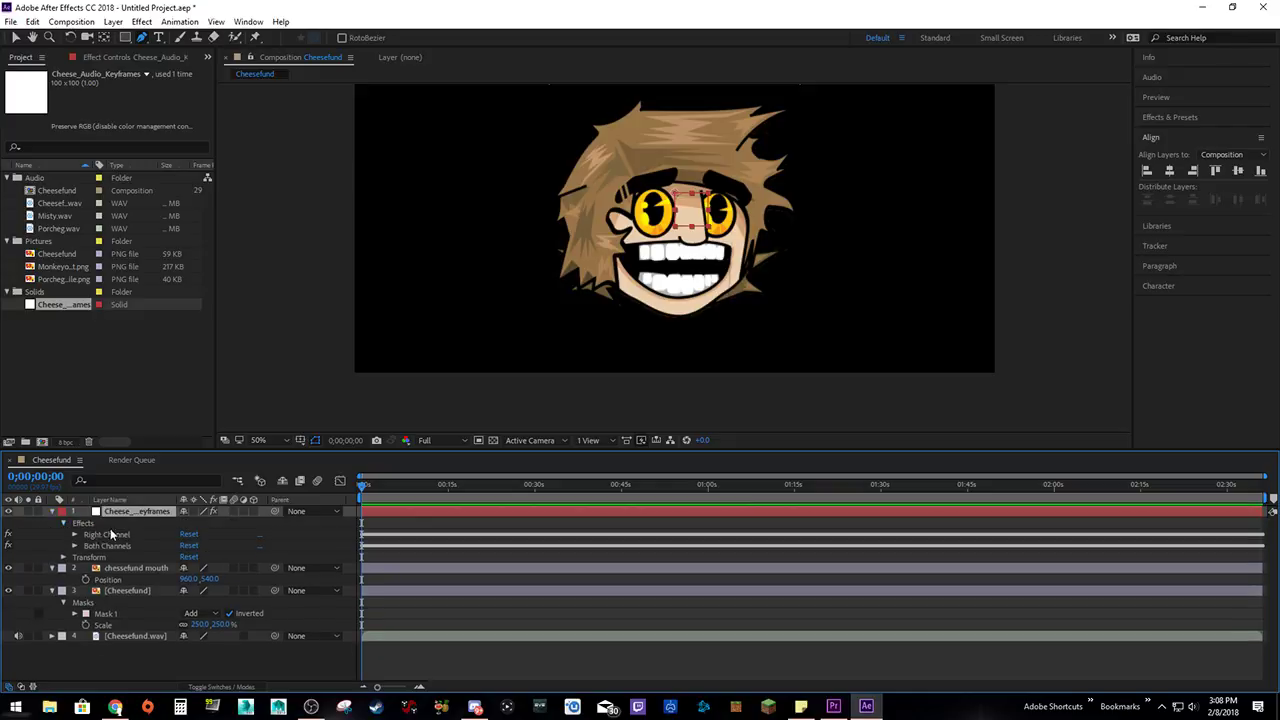
pyautogui.click(112, 540)
pyautogui.press('Delete')
pyautogui.click(112, 536)
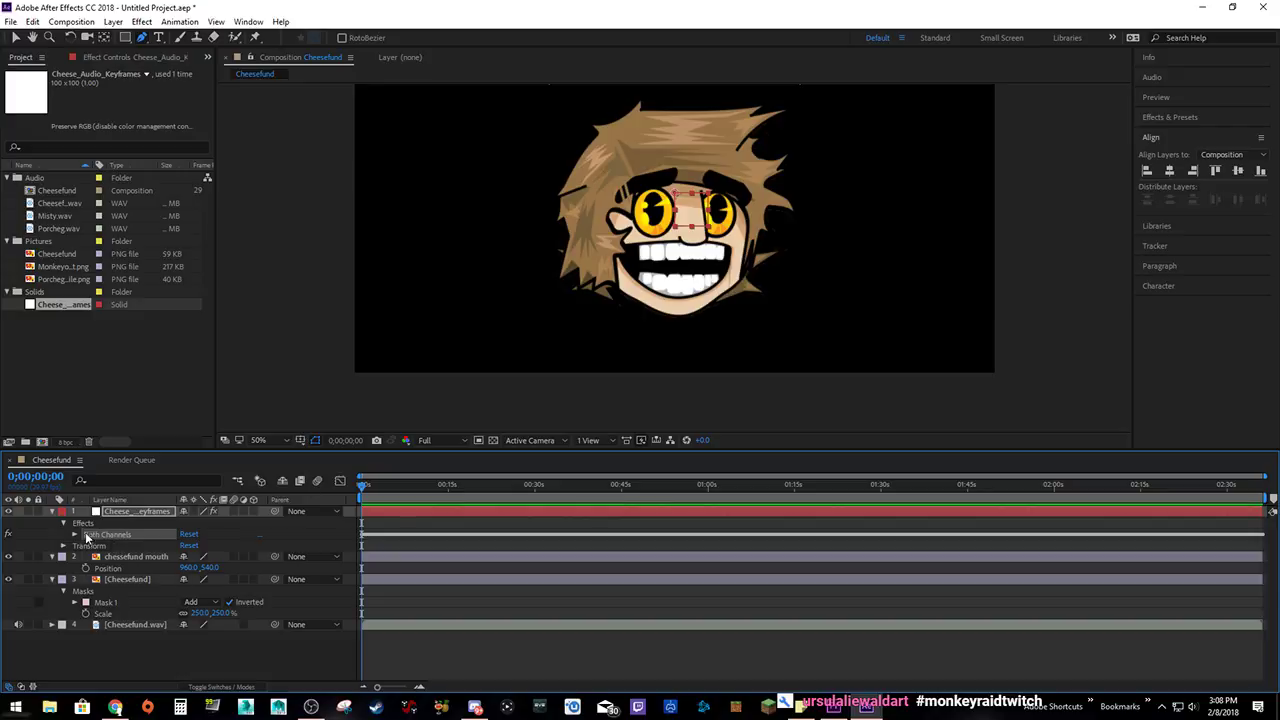
# Try lowering the chessefund mouth layer several times, as far as position 960, 703, and undo each move.
pyautogui.hotkey('alt', 'Tab')
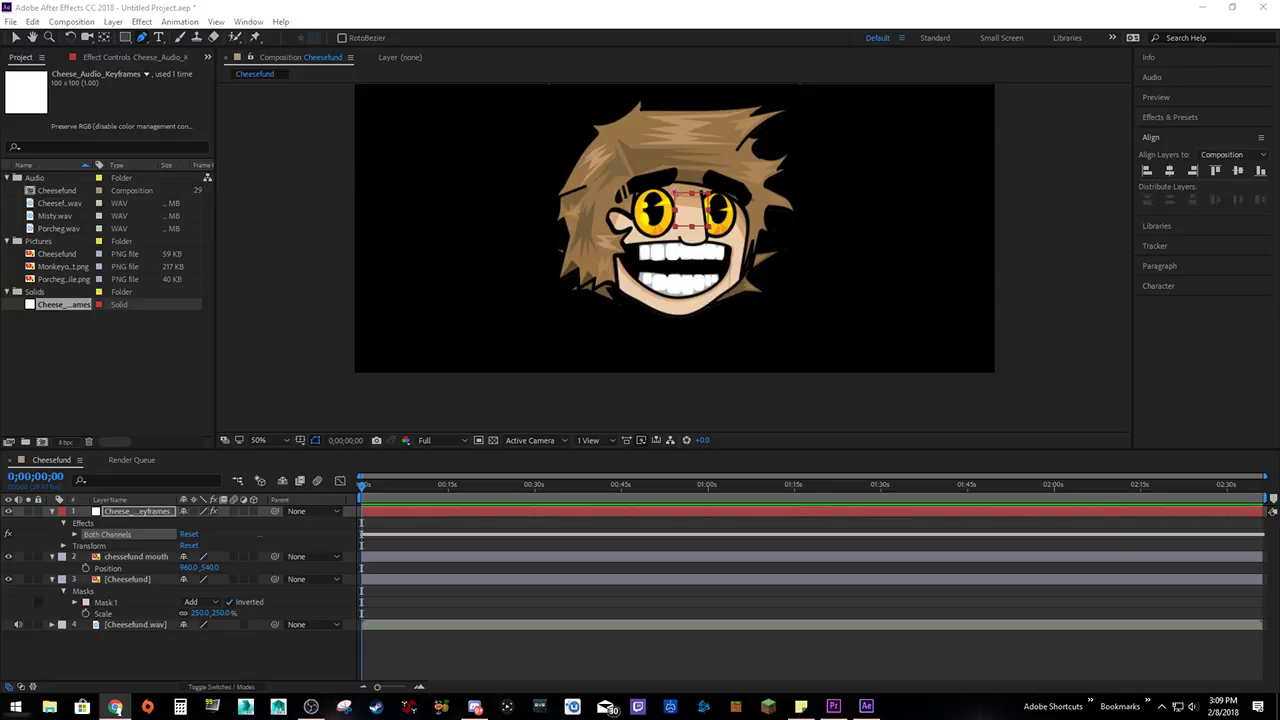
pyautogui.click(107, 568)
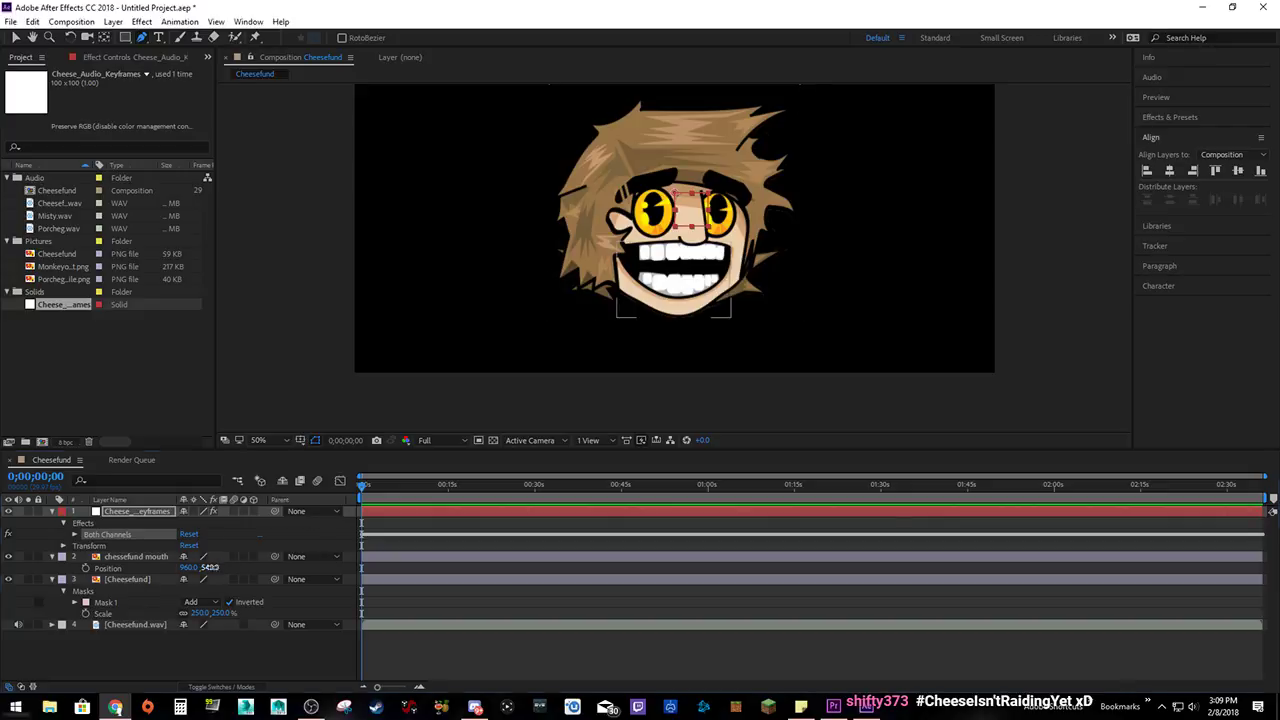
pyautogui.moveTo(212, 567); pyautogui.dragTo(332, 600)
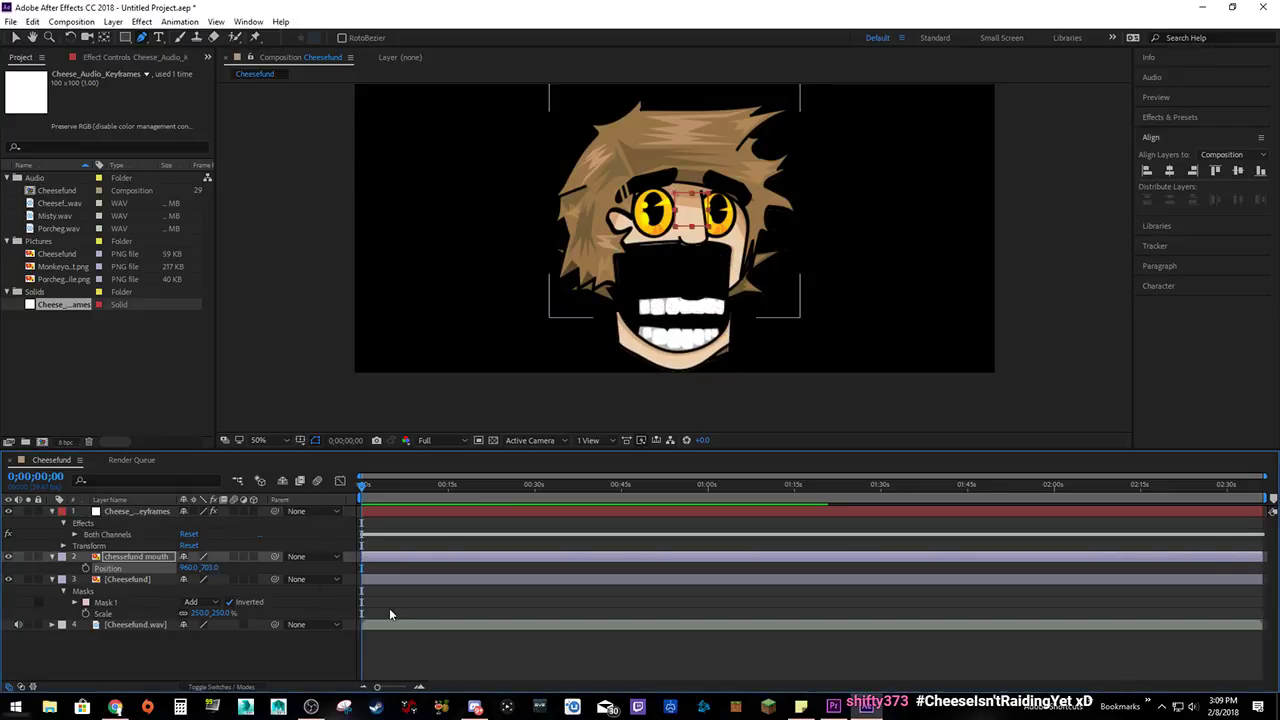
pyautogui.hotkey('ctrl', 'z')
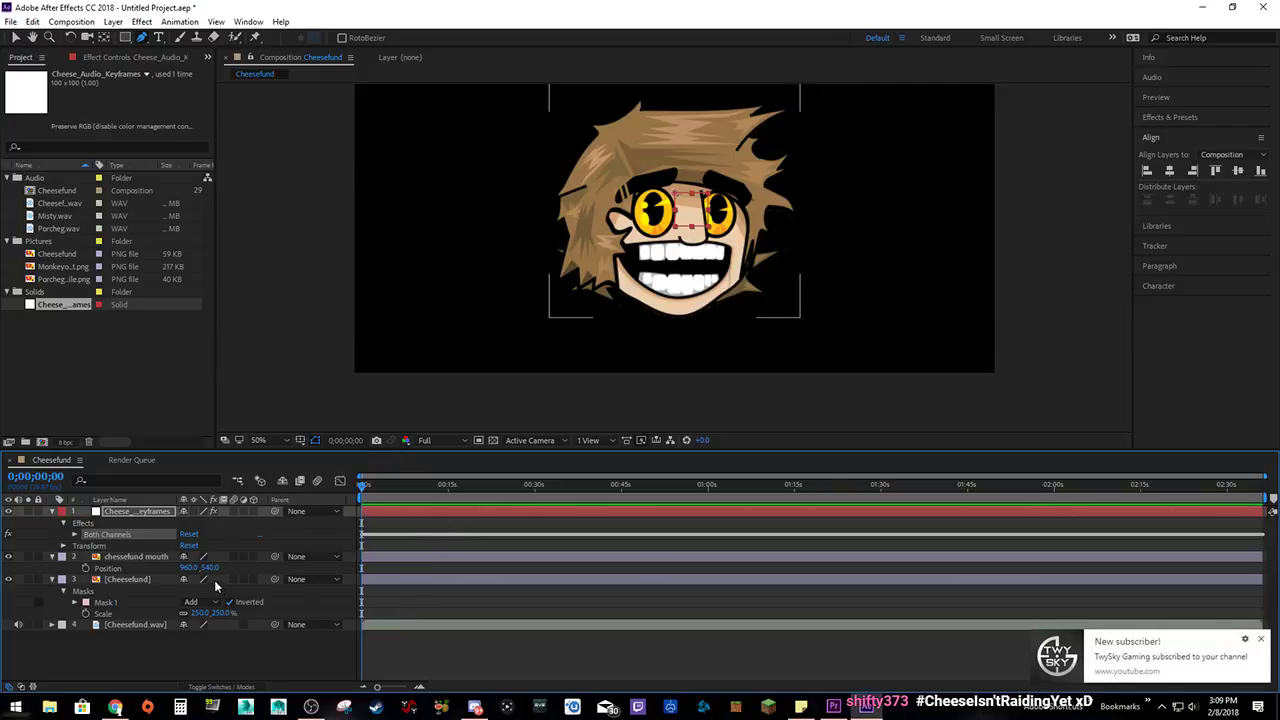
pyautogui.moveTo(212, 567); pyautogui.dragTo(265, 572)
pyautogui.hotkey('ctrl', 'z')
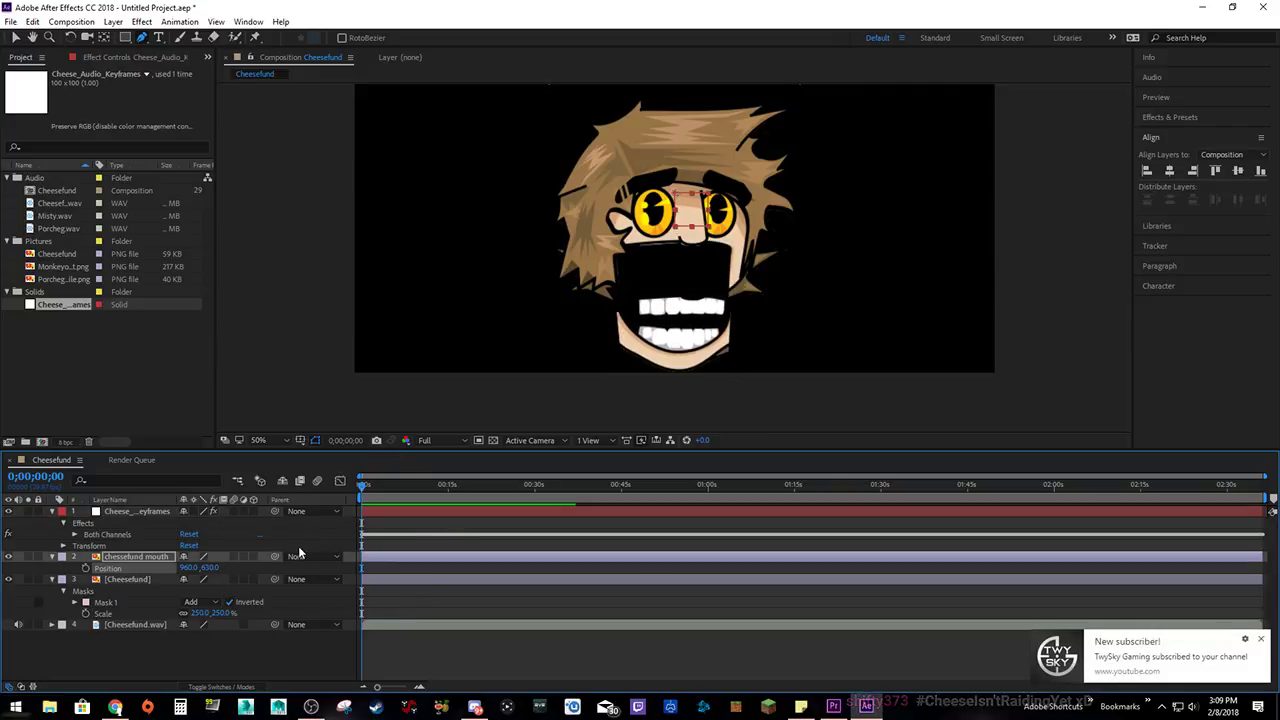
pyautogui.moveTo(210, 567); pyautogui.dragTo(312, 564)
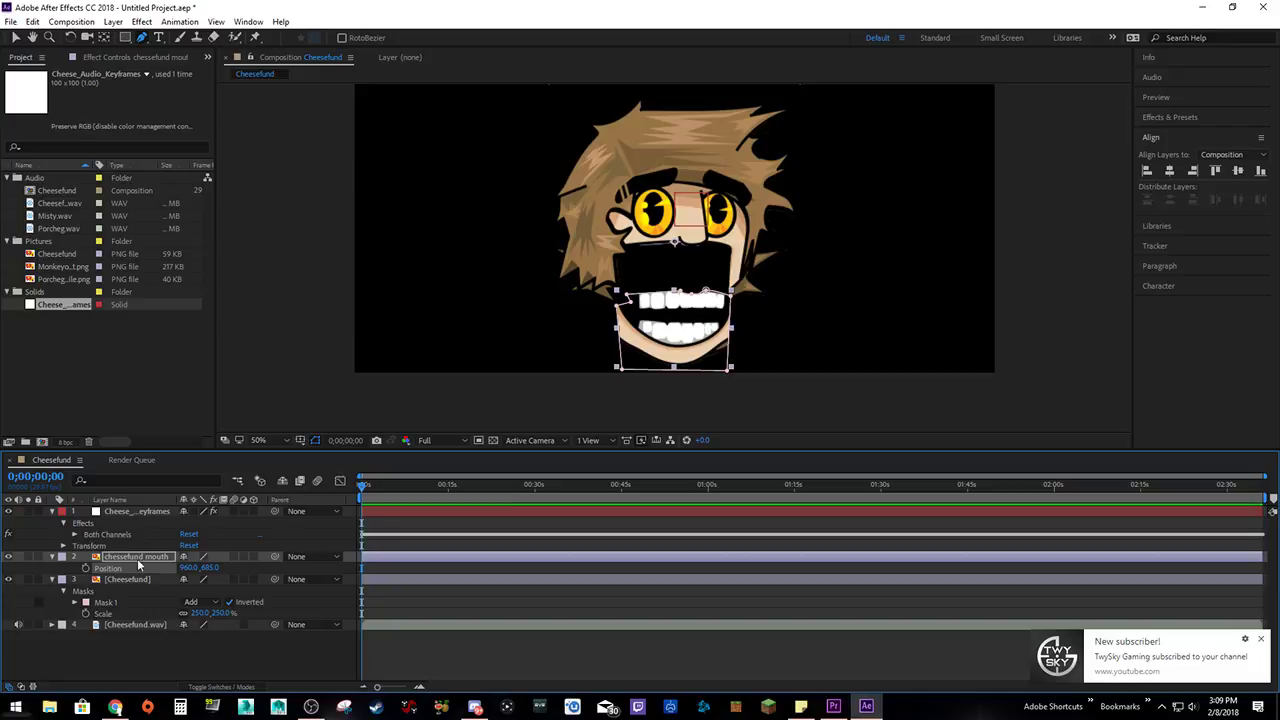
pyautogui.hotkey('ctrl', 'z')
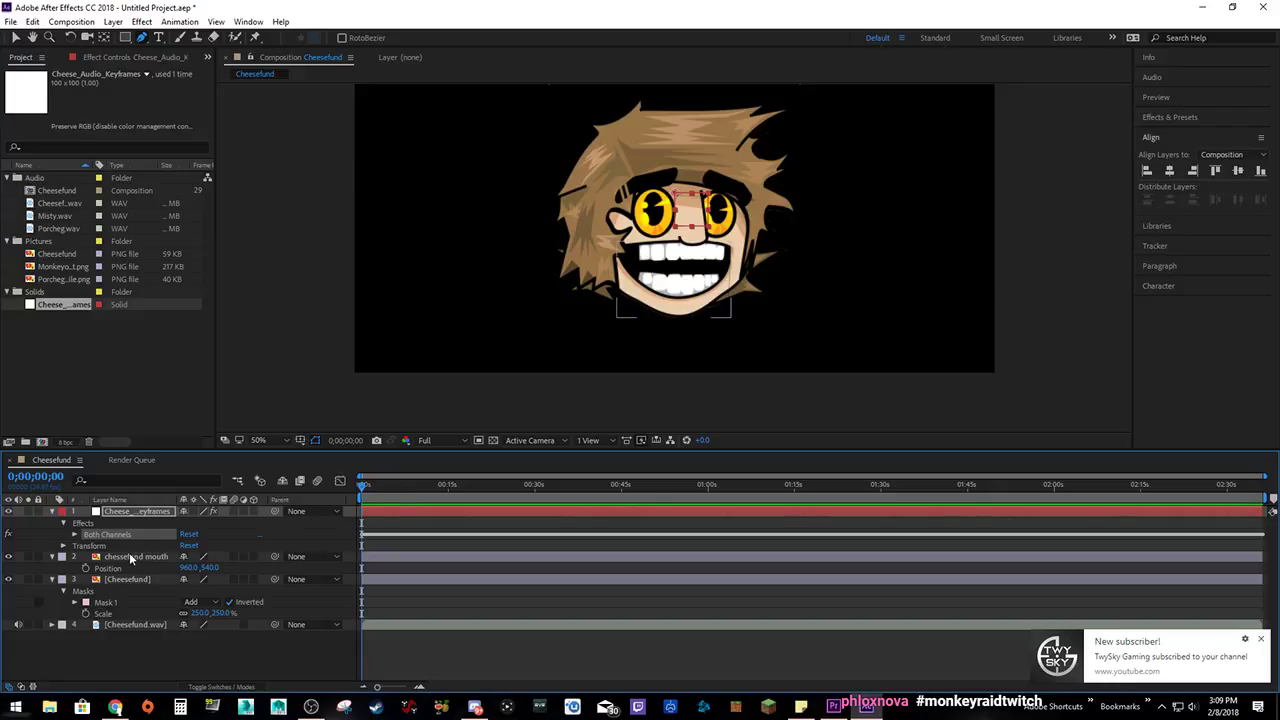
# Delete the existing masks from both the Cheesefund picture layer and the chessefund mouth layer.
pyautogui.click(100, 604)
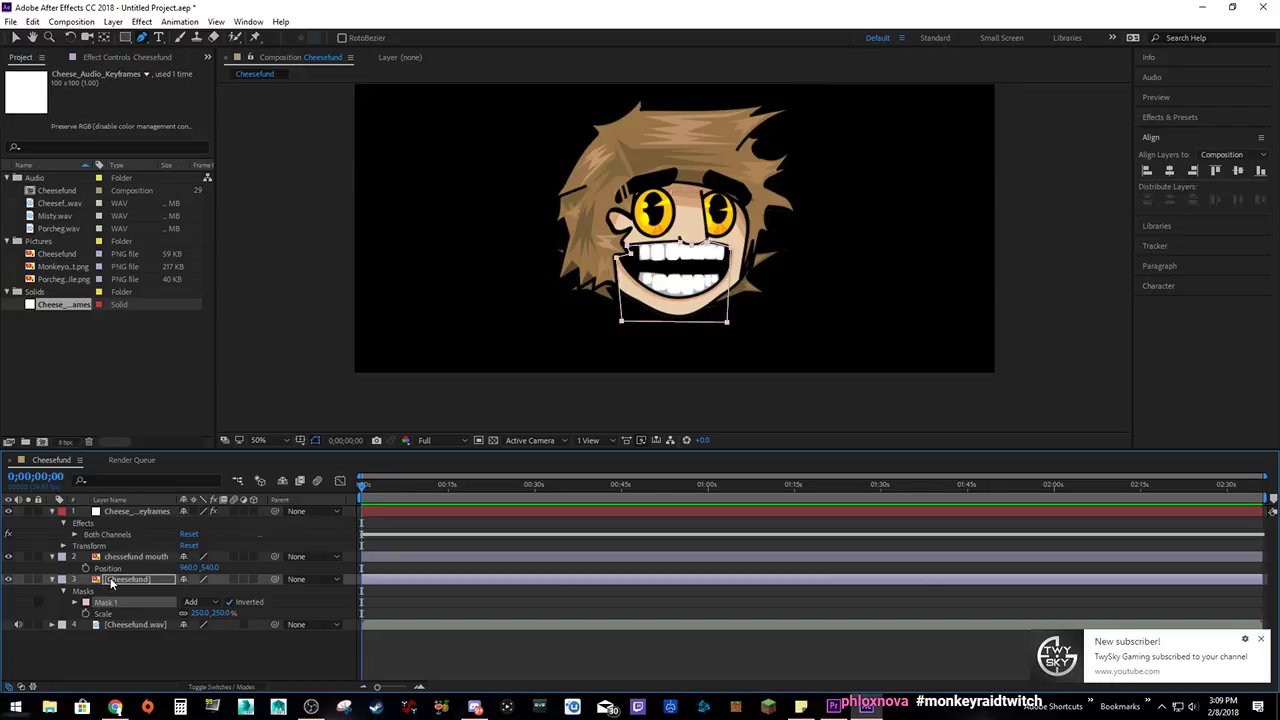
pyautogui.press('s')
pyautogui.click(53, 557)
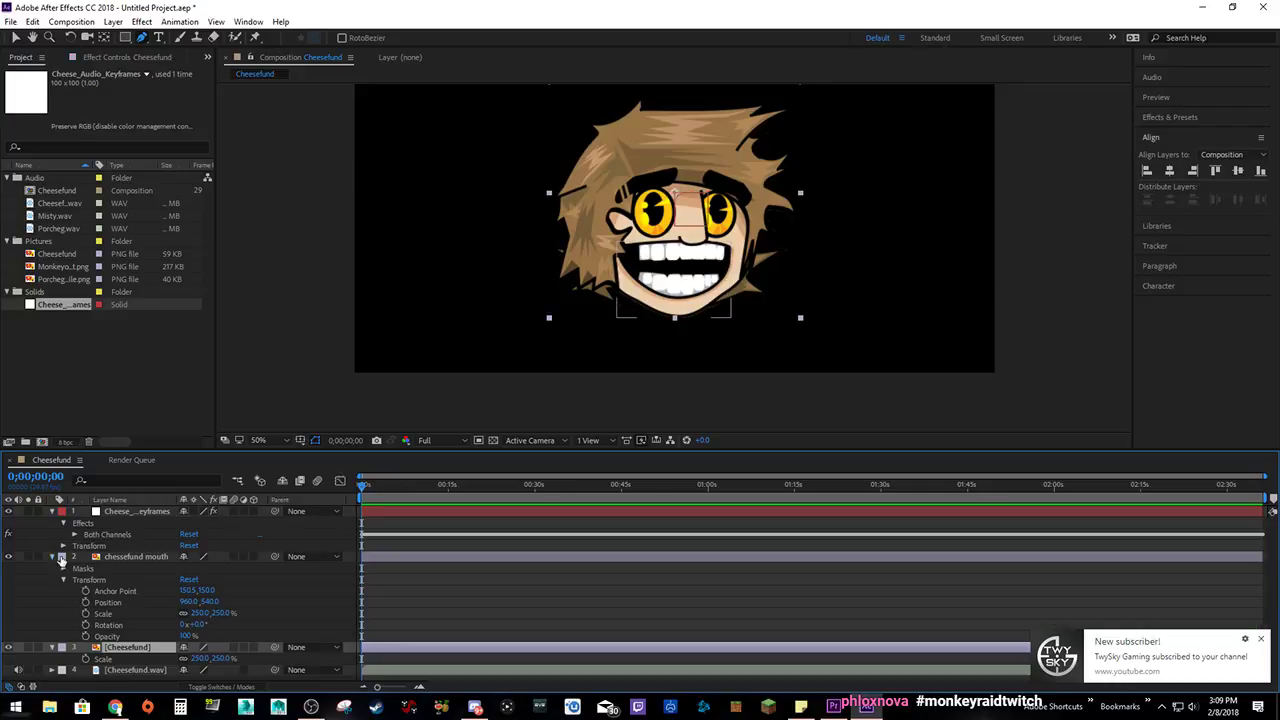
pyautogui.click(80, 568)
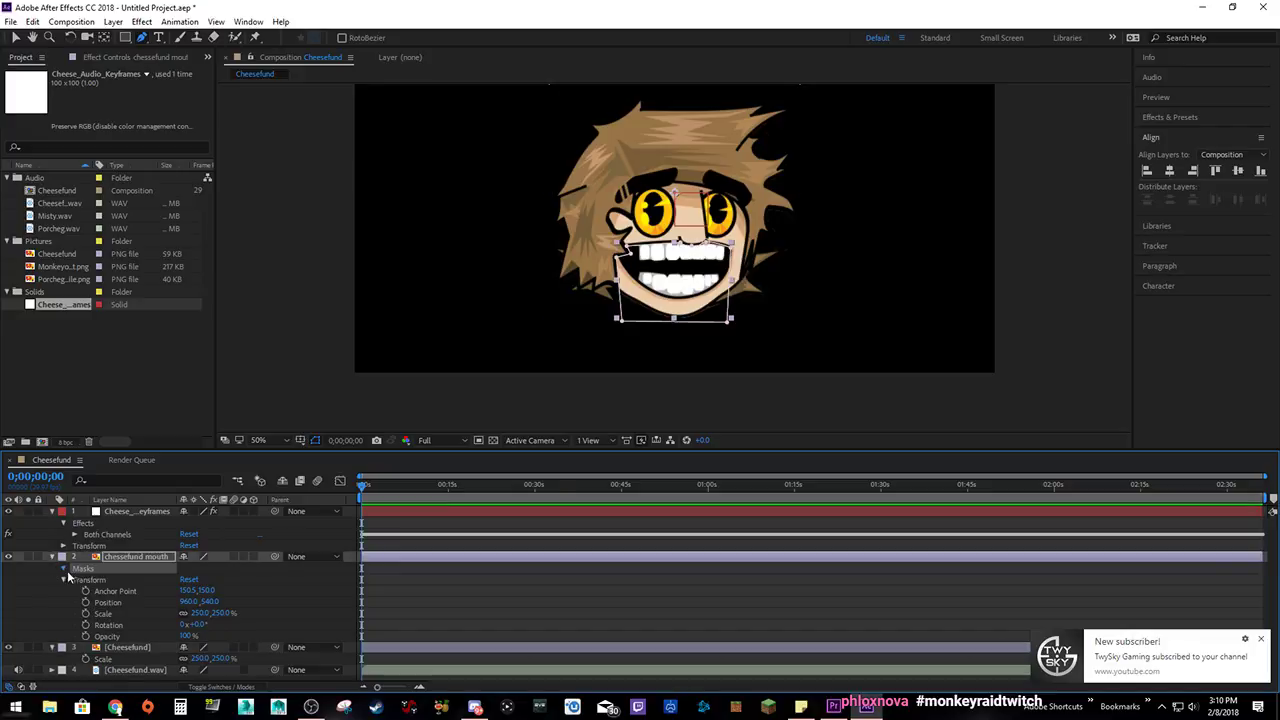
pyautogui.click(63, 568)
pyautogui.press('Delete')
pyautogui.click(55, 640)
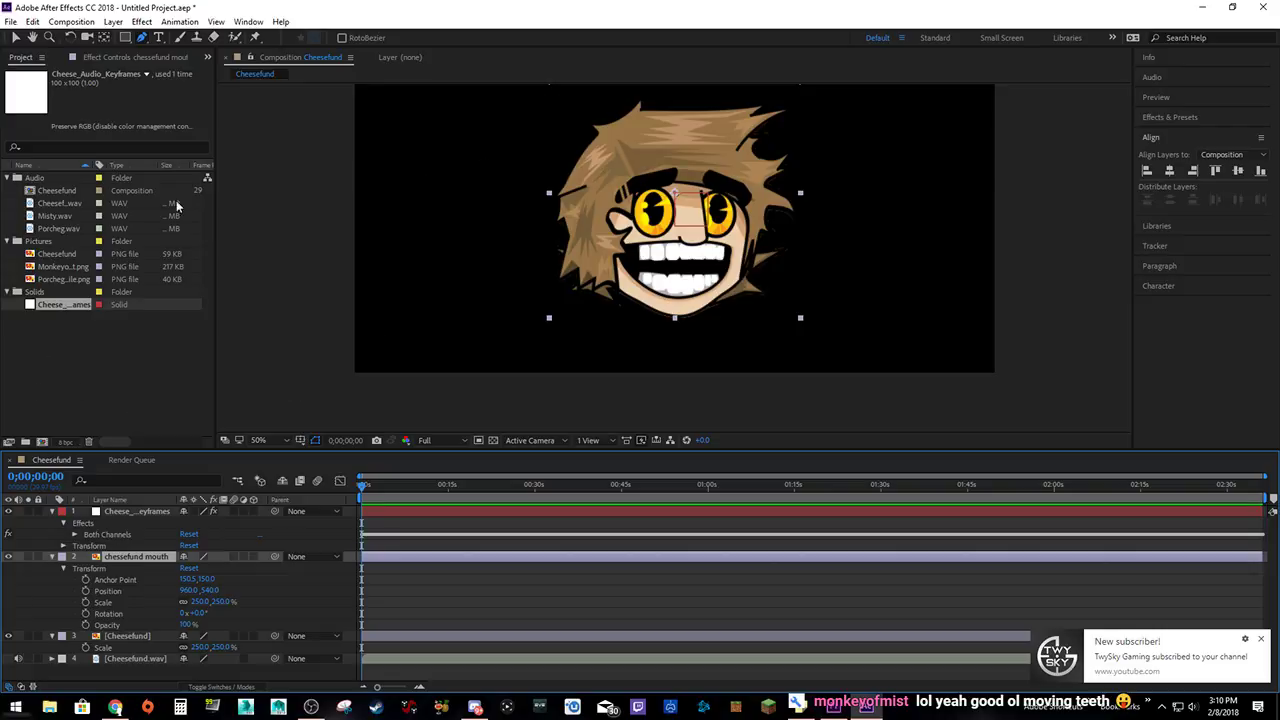
# Draw a closed four-point mask on the chessefund mouth layer around the lower teeth and jaw, with its upper edge between the two rows of teeth.
pyautogui.press('/')
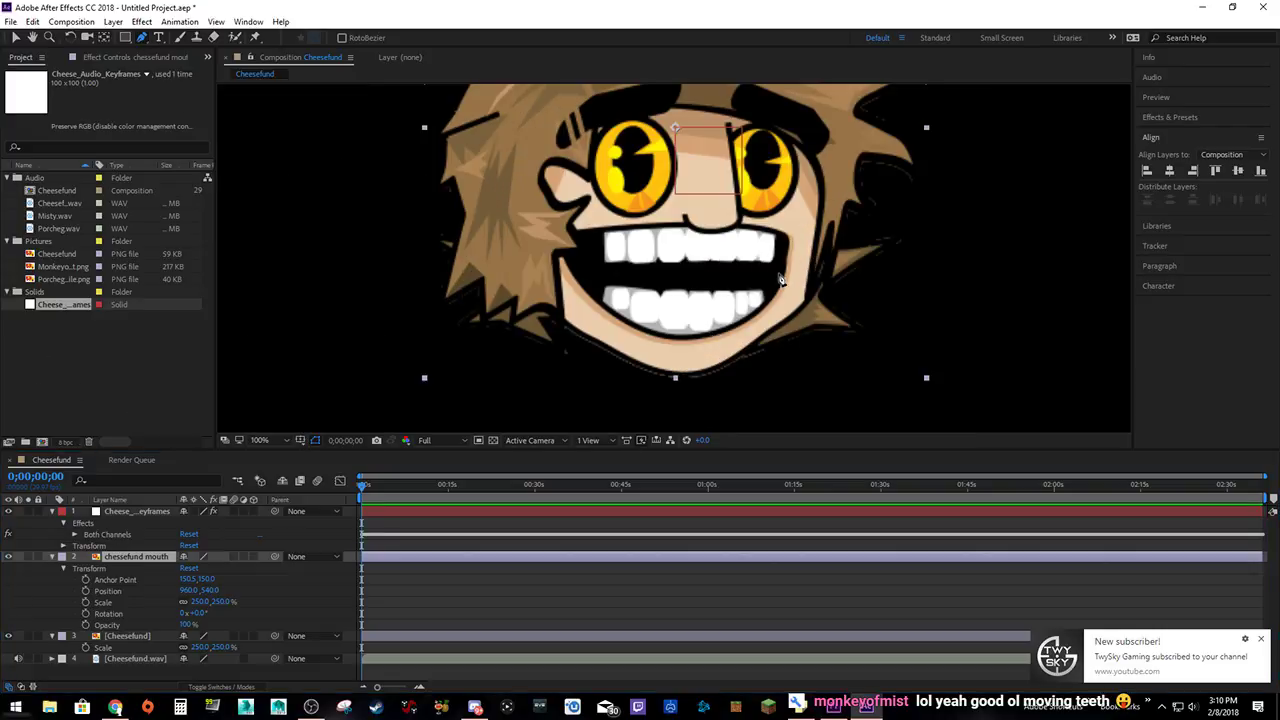
pyautogui.click(784, 276)
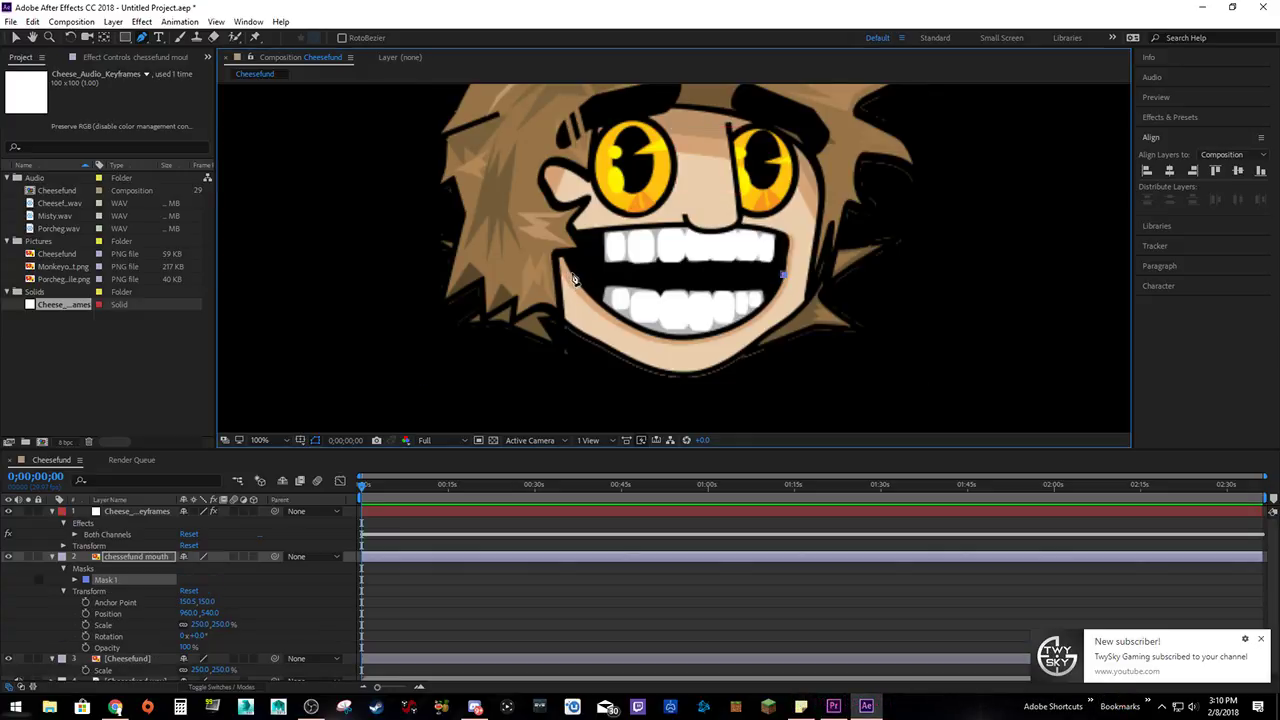
pyautogui.click(571, 274)
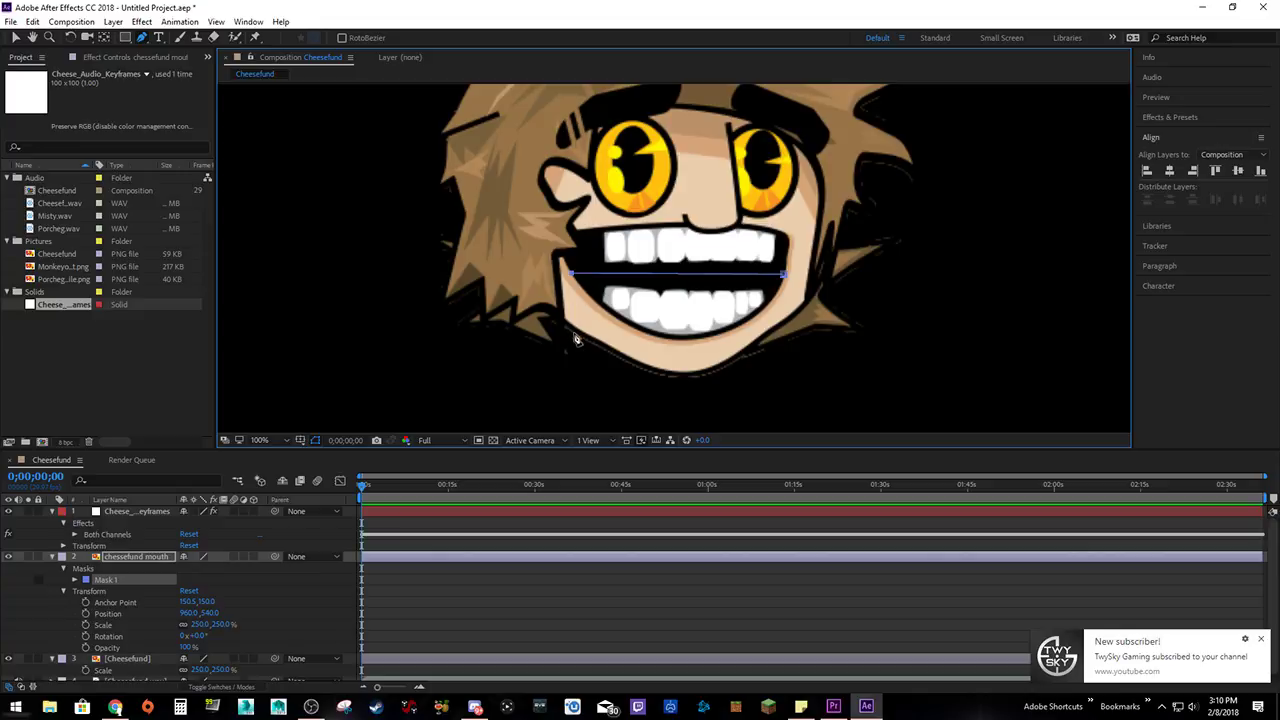
pyautogui.click(571, 398)
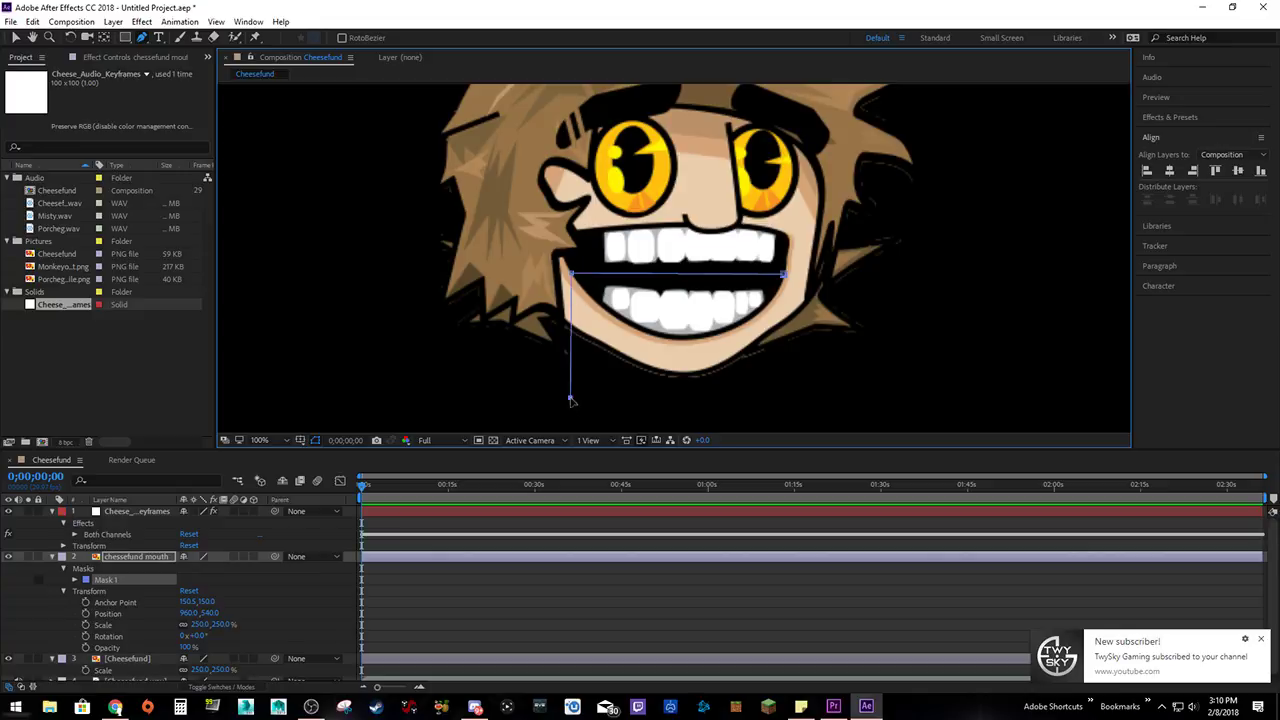
pyautogui.click(793, 406)
pyautogui.click(784, 276)
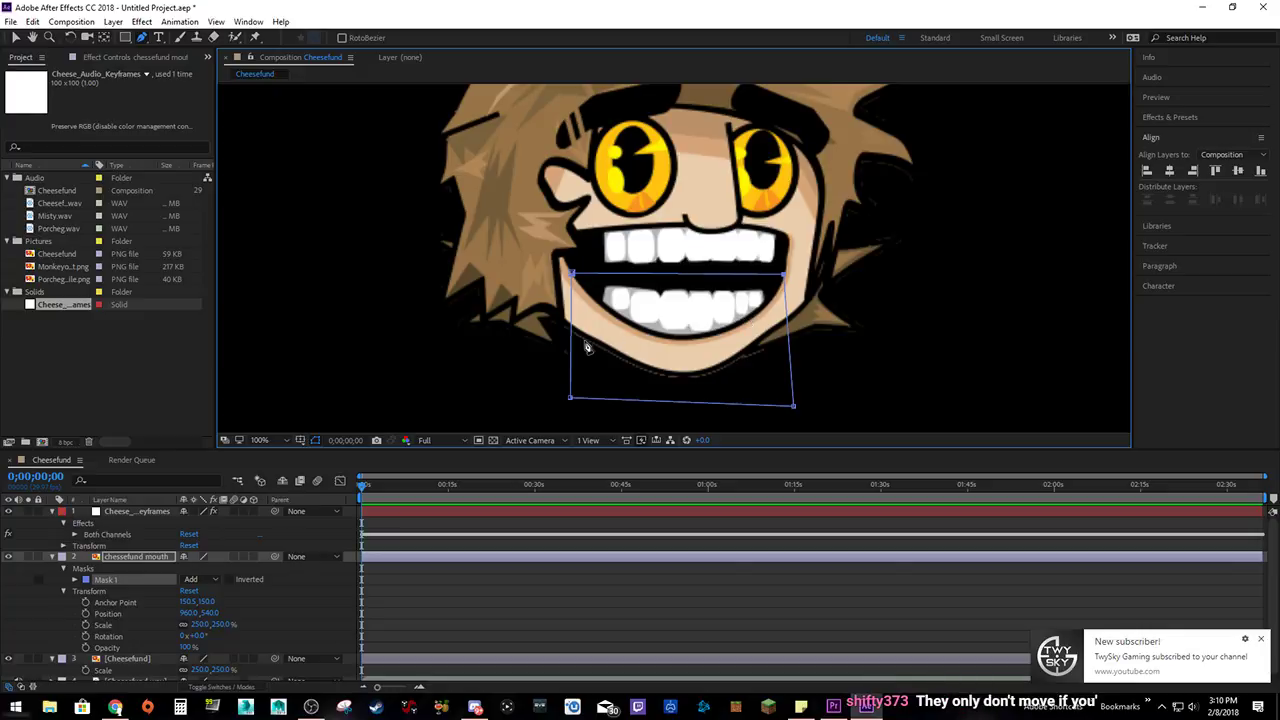
# Try lowering the newly masked chessefund mouth layer to position 960, 612, and undo the move.
pyautogui.scroll(-2, 588, 346)
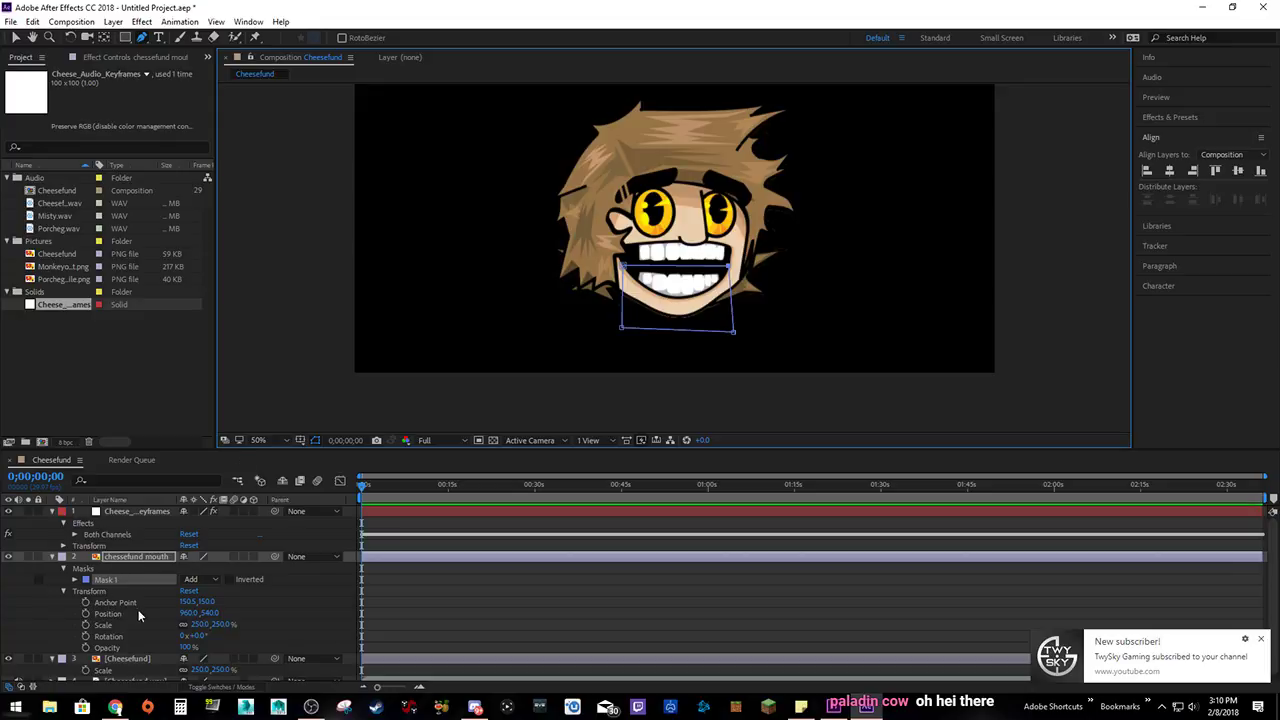
pyautogui.moveTo(208, 613)
pyautogui.mouseDown()
pyautogui.moveTo(250, 611)
pyautogui.moveTo(226, 608)
pyautogui.mouseUp()
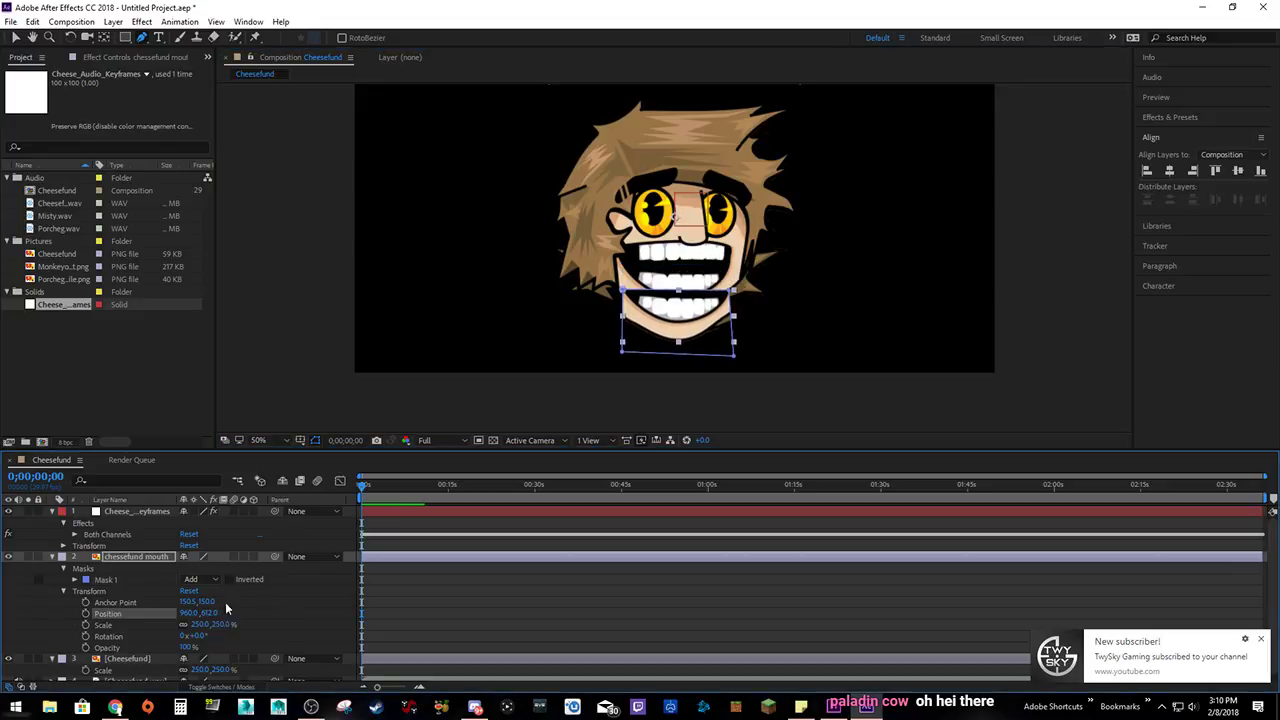
pyautogui.hotkey('ctrl', 'z')
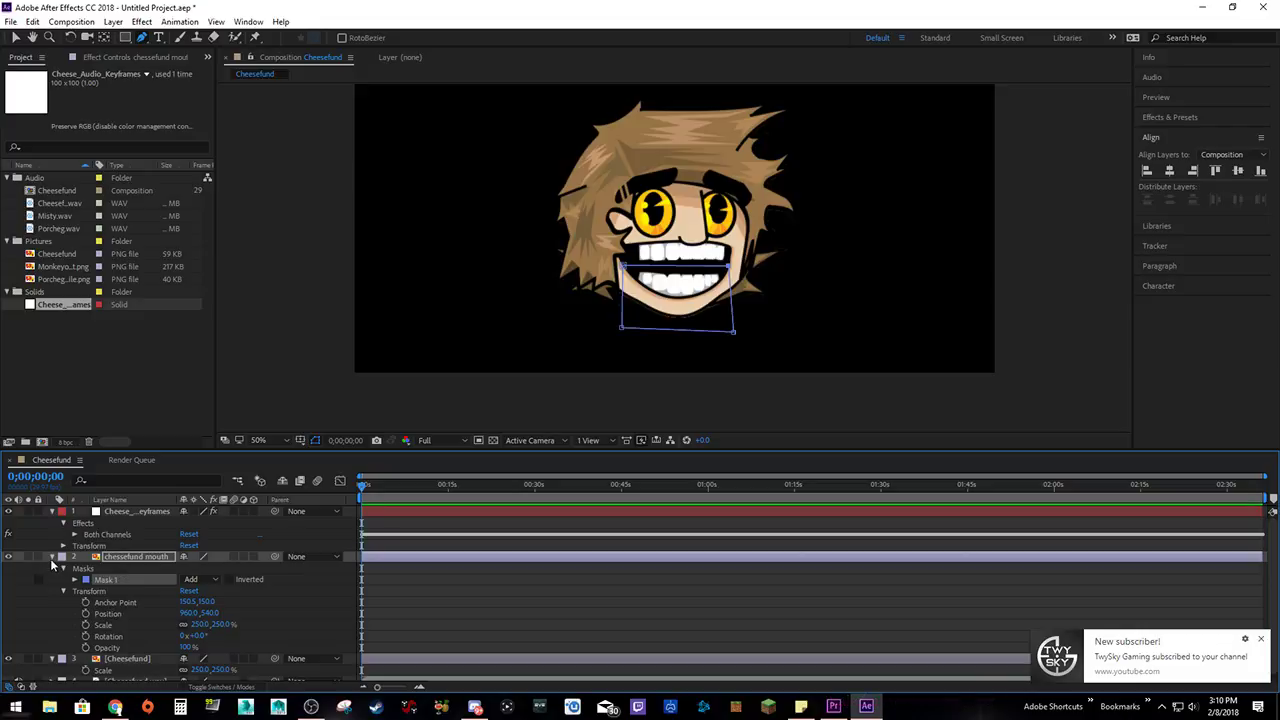
# Paste the lower jaw mask onto the Cheesefund picture layer and set it to Inverted.
pyautogui.click(52, 556)
pyautogui.click(76, 568)
pyautogui.hotkey('ctrl', 'v')
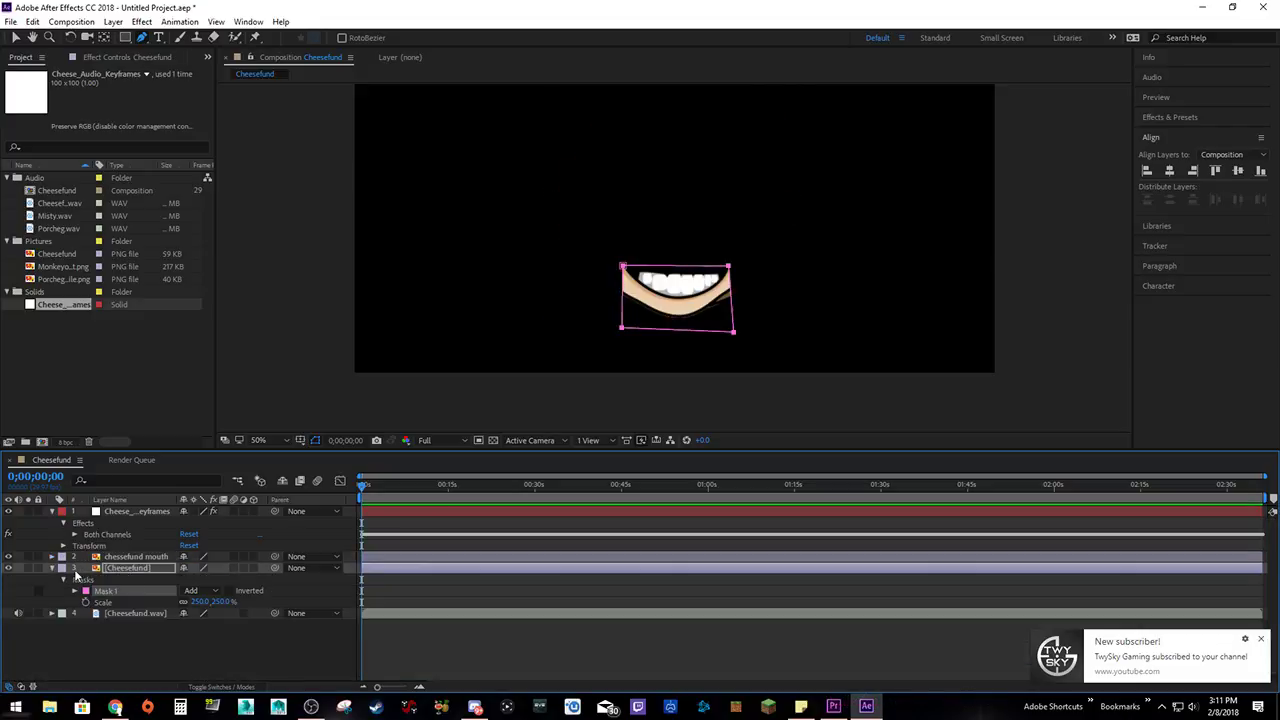
pyautogui.click(230, 591)
# Try lowering the chessefund mouth layer's position against the recut face, and undo the move.
pyautogui.click(147, 557)
pyautogui.press('p')
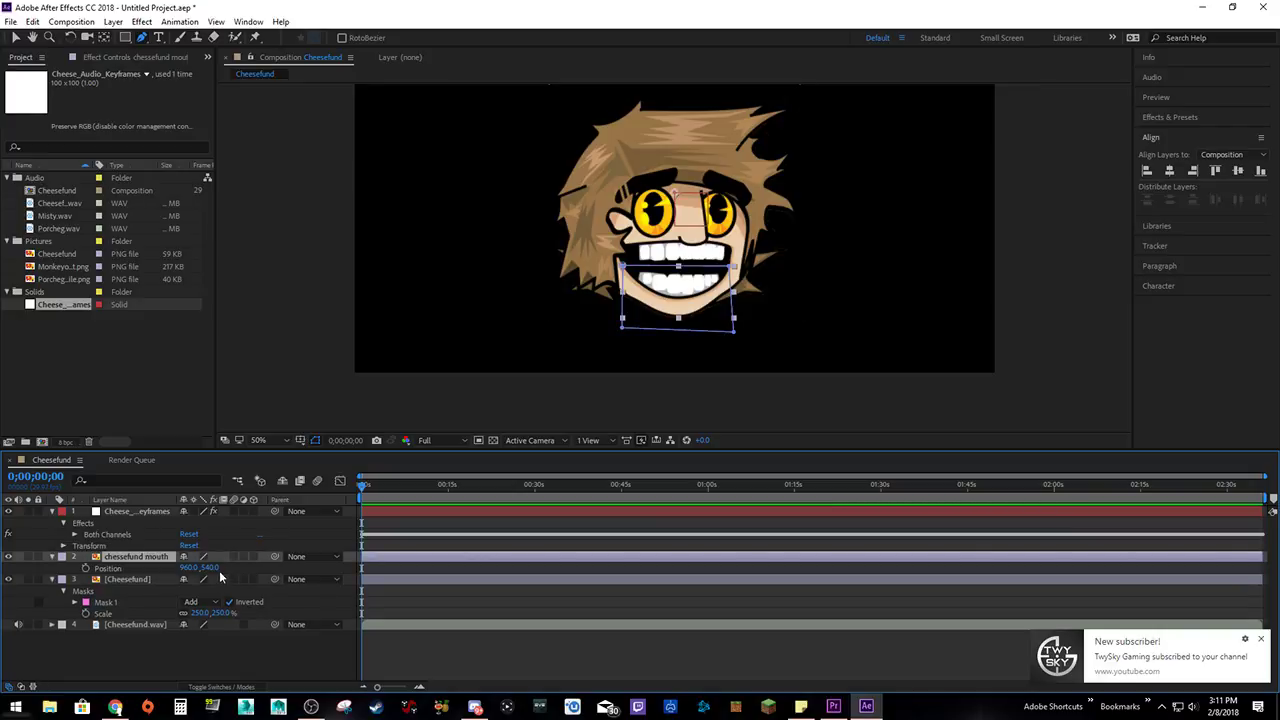
pyautogui.moveTo(210, 567); pyautogui.dragTo(346, 553)
pyautogui.hotkey('ctrl', 'z')
# Switch to the Selection tool and delete the stray Mask 2 from the chessefund mouth layer.
pyautogui.click(765, 322)
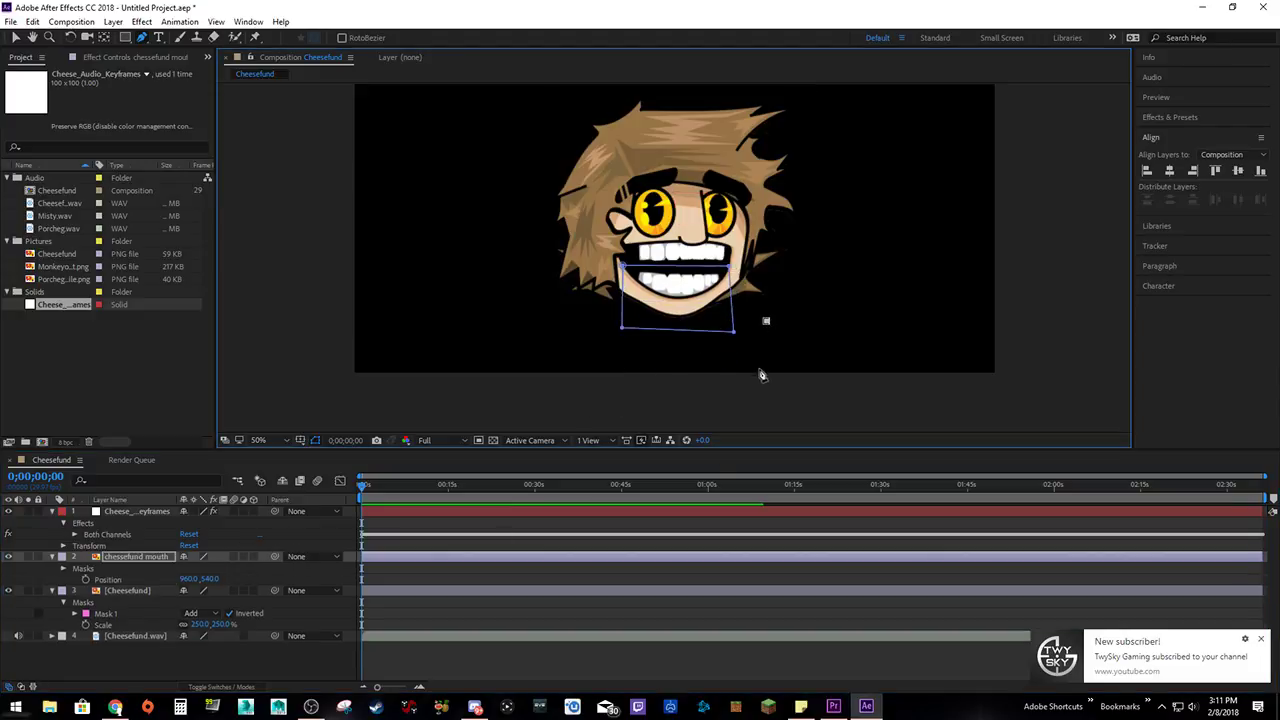
pyautogui.hotkey('ctrl', 'z')
pyautogui.click(437, 318)
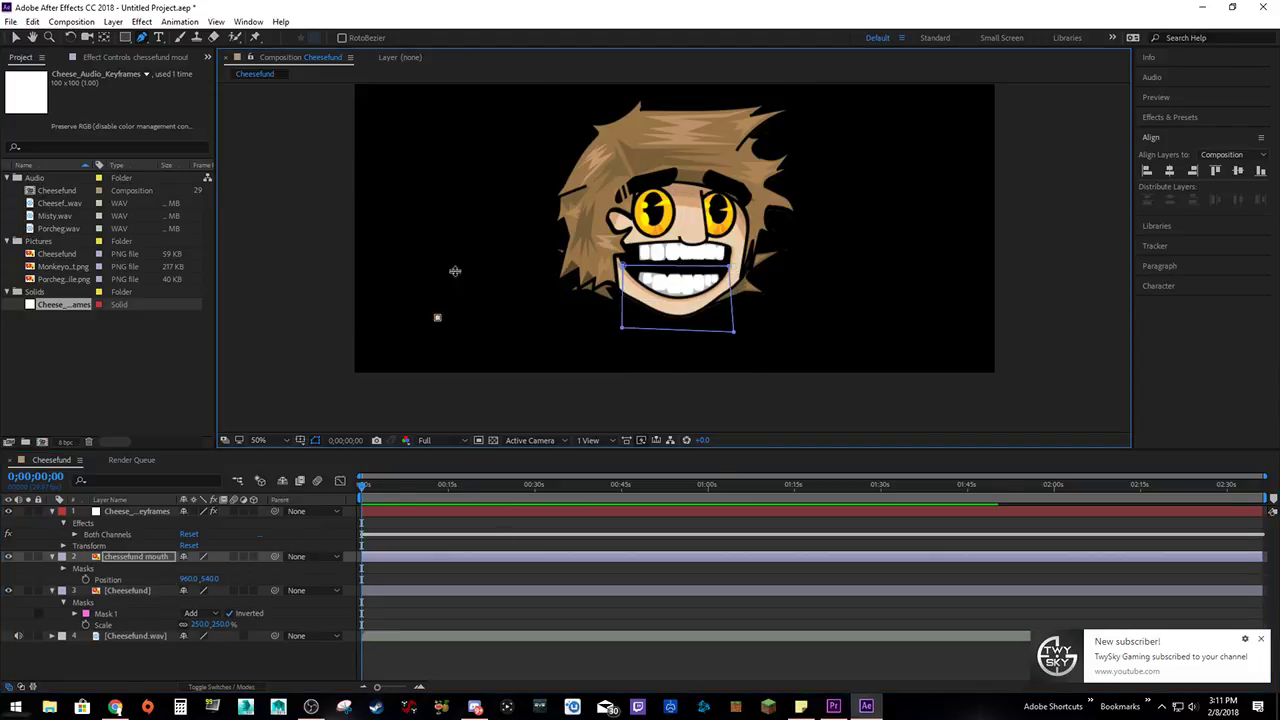
pyautogui.press('v')
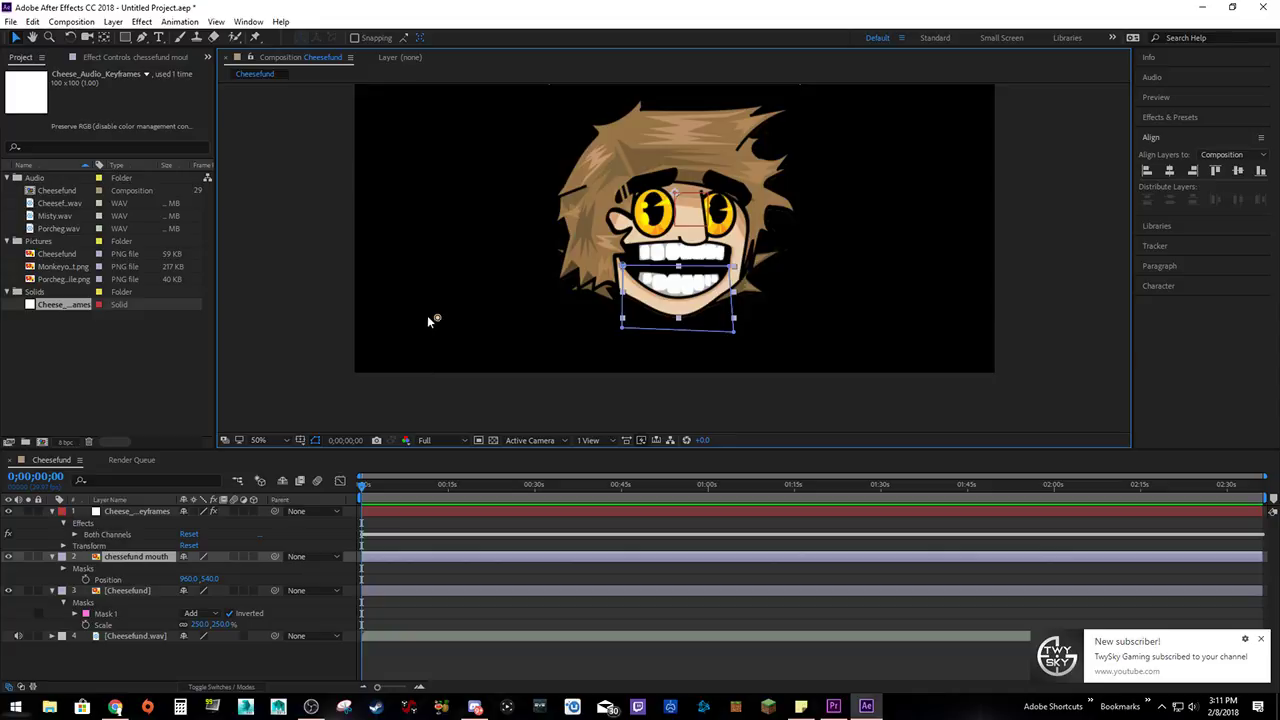
pyautogui.click(430, 320)
pyautogui.click(63, 569)
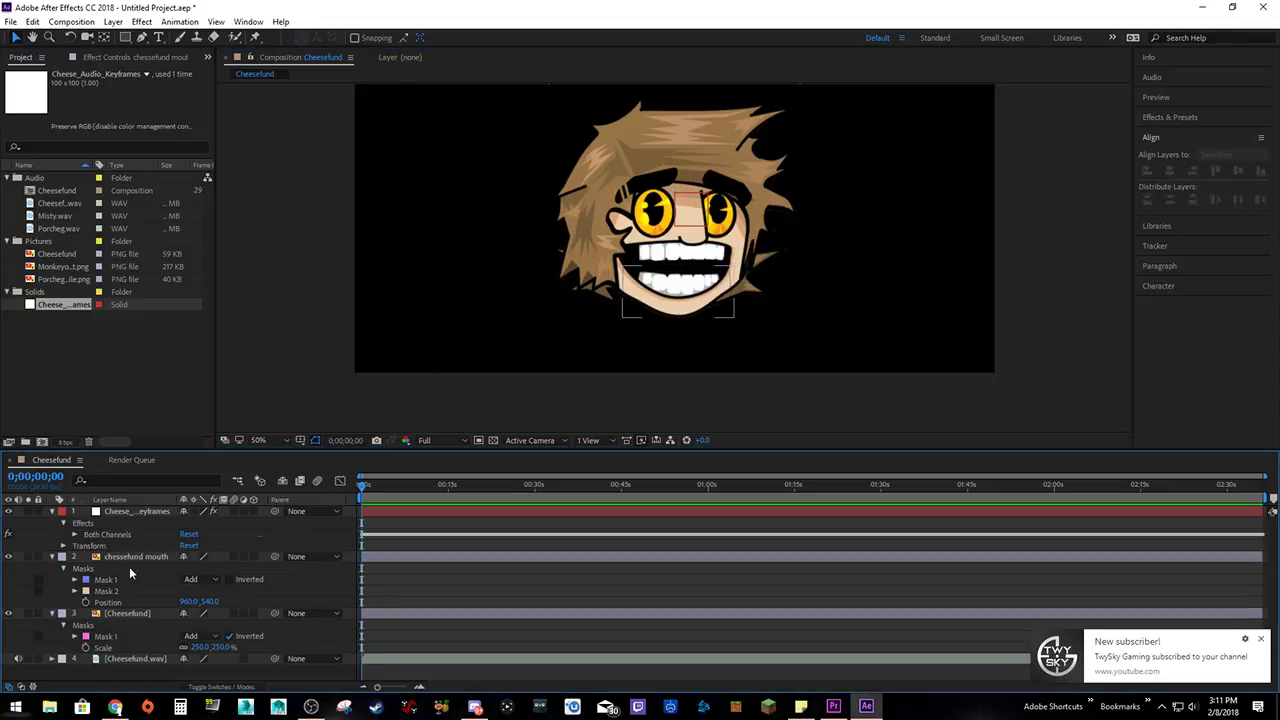
pyautogui.click(110, 591)
pyautogui.press('Delete')
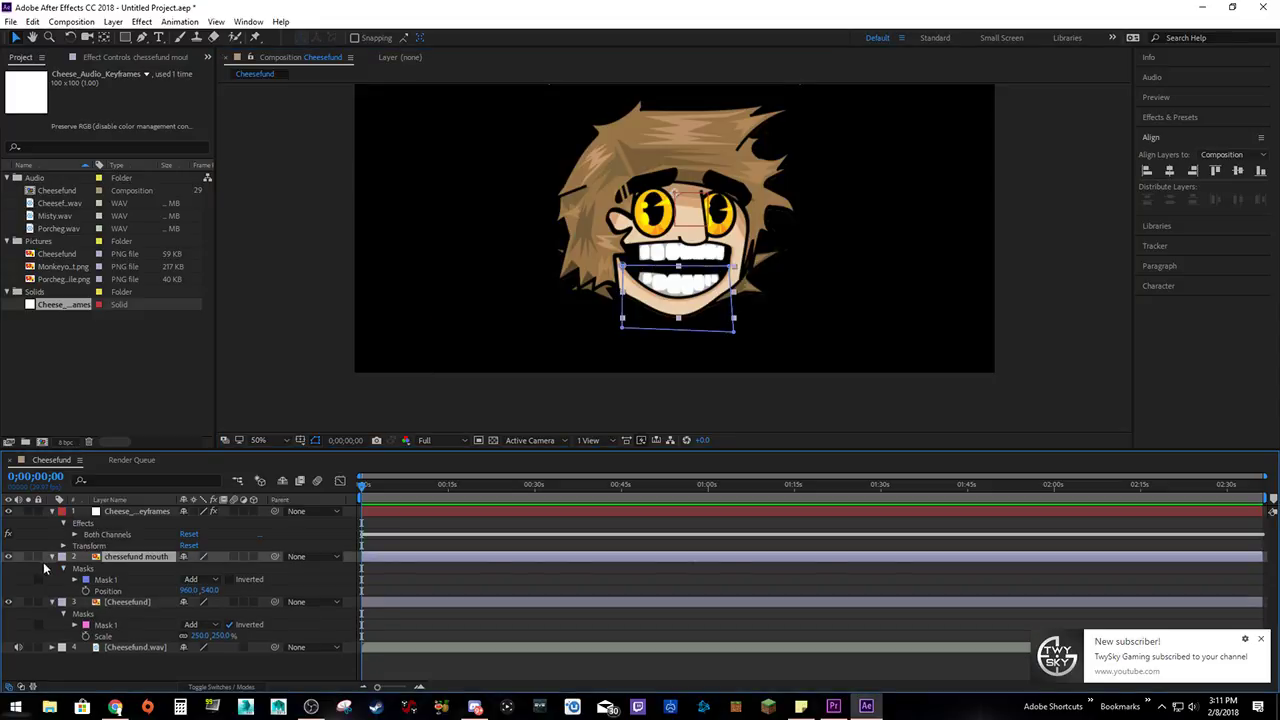
# Collapse the two picture layers and create a 1920 x 1080 px solid layer in white, FFFFFF.
pyautogui.click(52, 557)
pyautogui.click(52, 568)
pyautogui.click(76, 612)
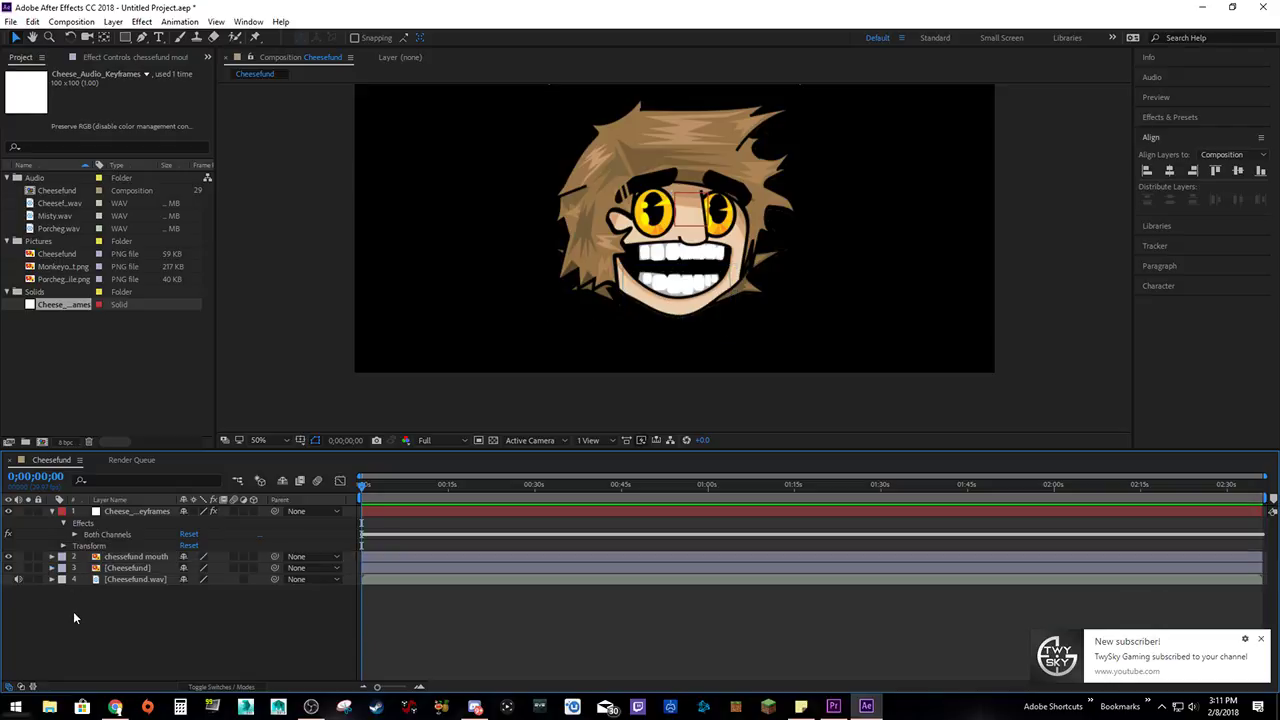
pyautogui.rightClick(83, 611)
pyautogui.moveTo(150, 466)
pyautogui.click(330, 500)
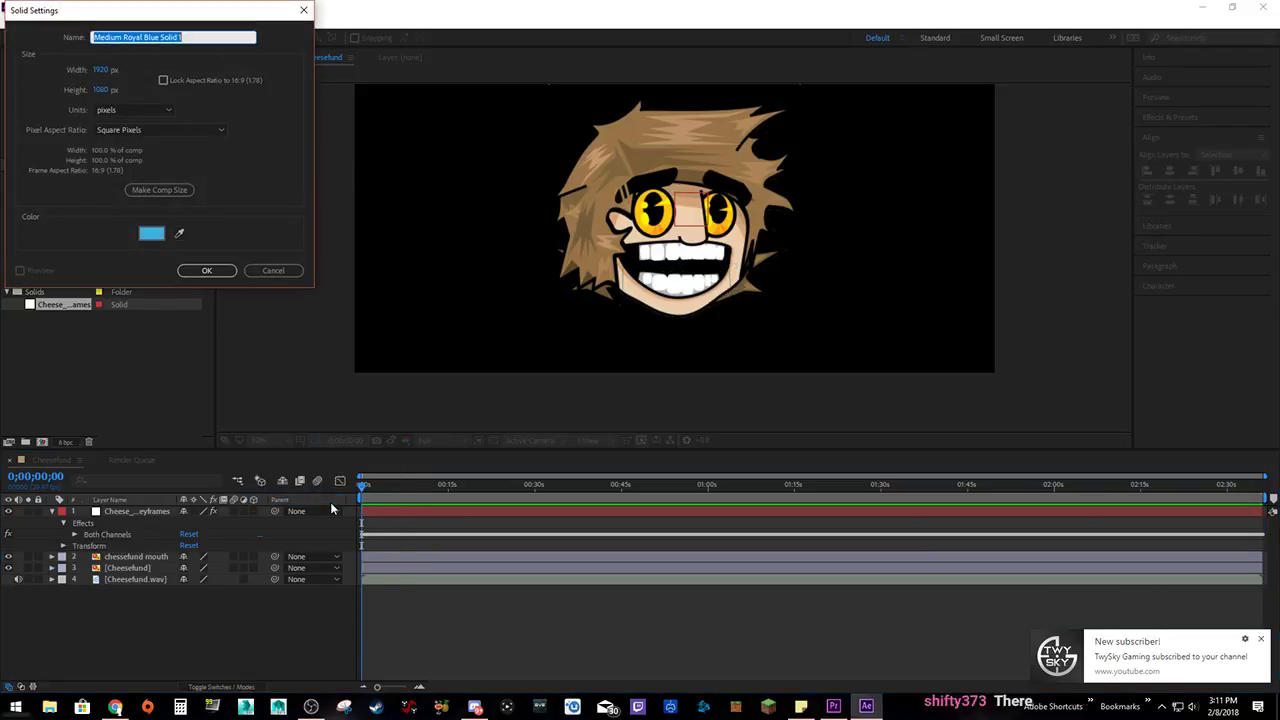
pyautogui.click(151, 233)
pyautogui.click(345, 374)
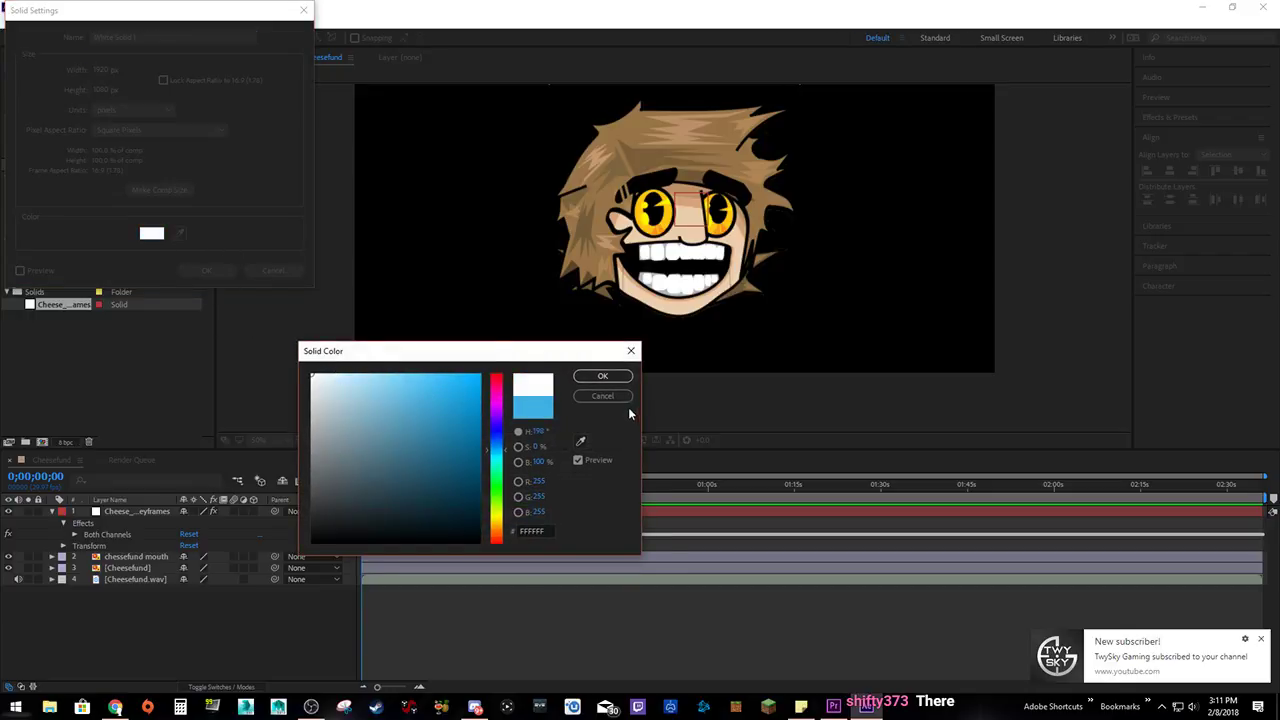
pyautogui.click(600, 377)
pyautogui.press('Return')
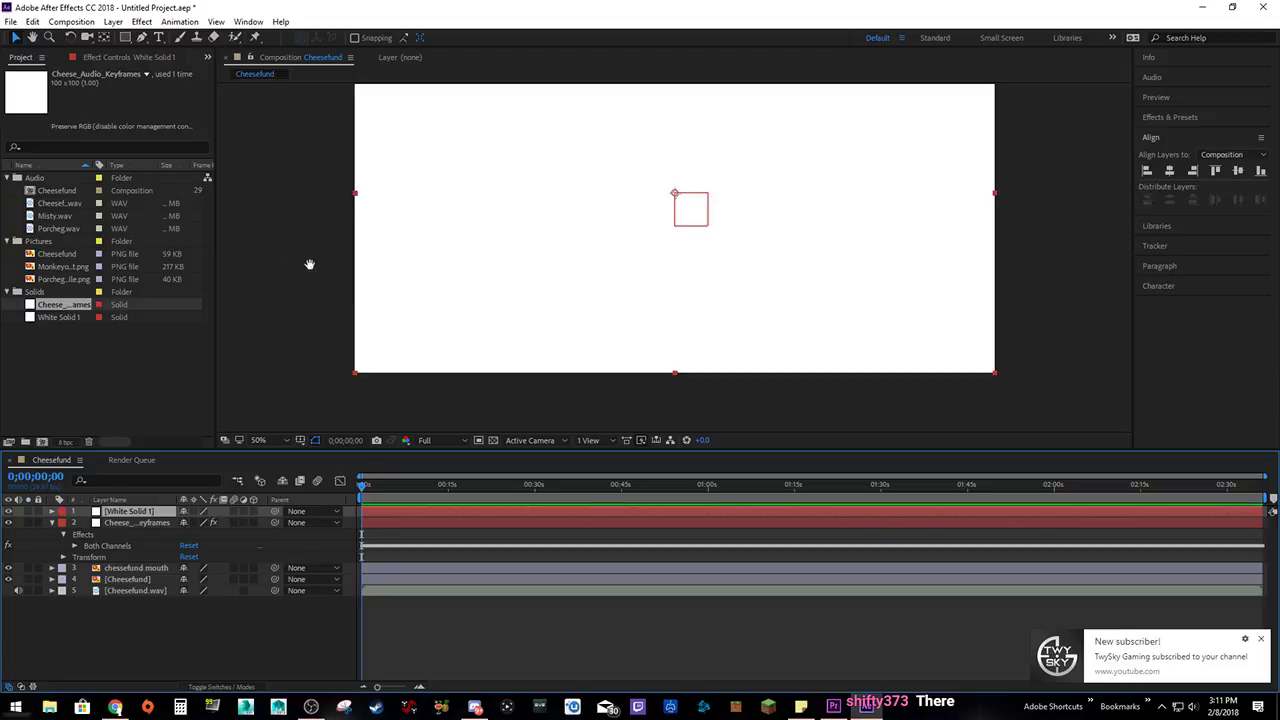
# Move the White Solid 1 layer below all other layers as the background.
pyautogui.press(',')
pyautogui.click(433, 295)
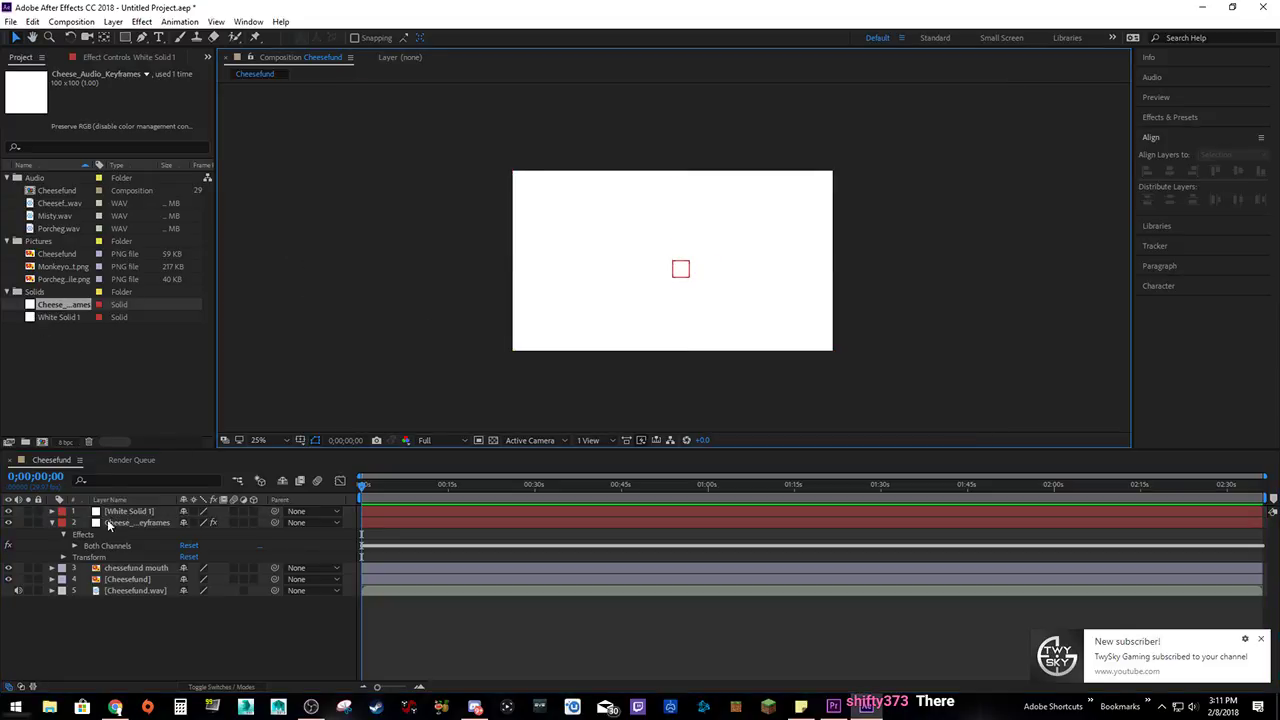
pyautogui.moveTo(122, 511); pyautogui.dragTo(101, 630)
# Examine the mask seam around the mouth and jaw closely against the white background.
pyautogui.press('/')
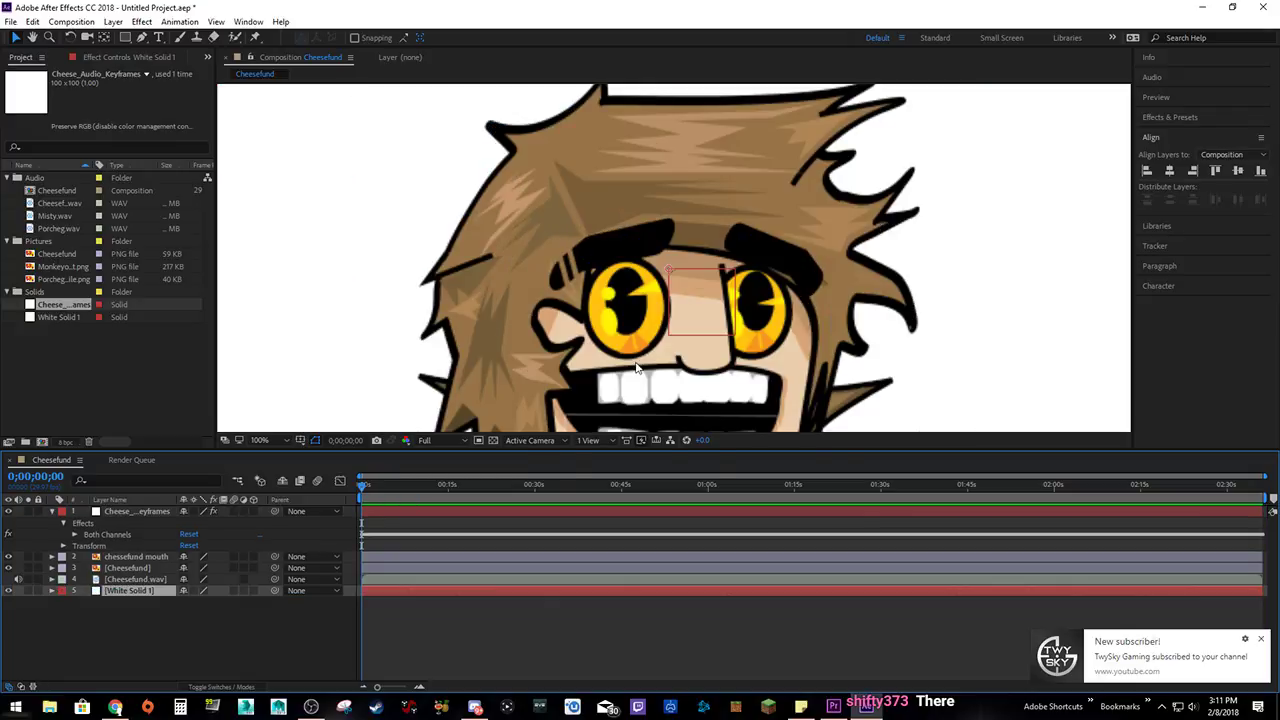
pyautogui.scroll(-2, 638, 370)
pyautogui.scroll(2, 650, 340)
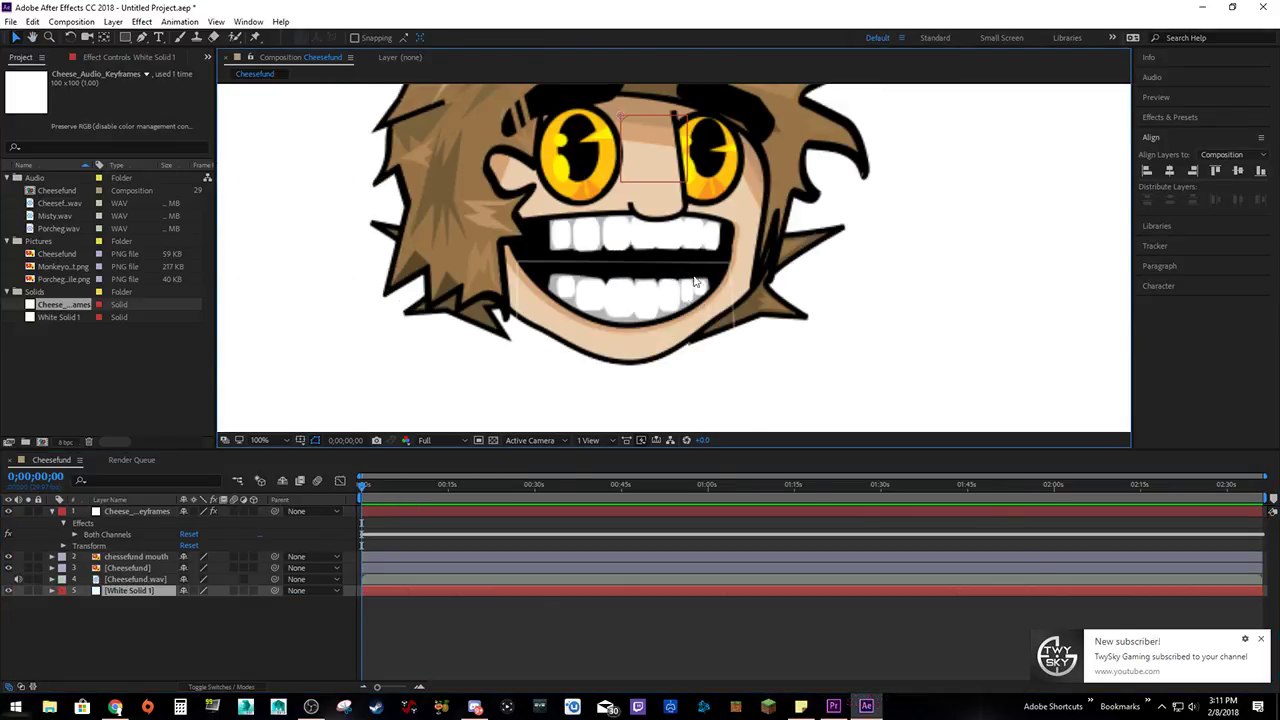
pyautogui.scroll(3, 634, 300)
pyautogui.scroll(-2, 624, 316)
pyautogui.moveTo(418, 340); pyautogui.dragTo(454, 296)
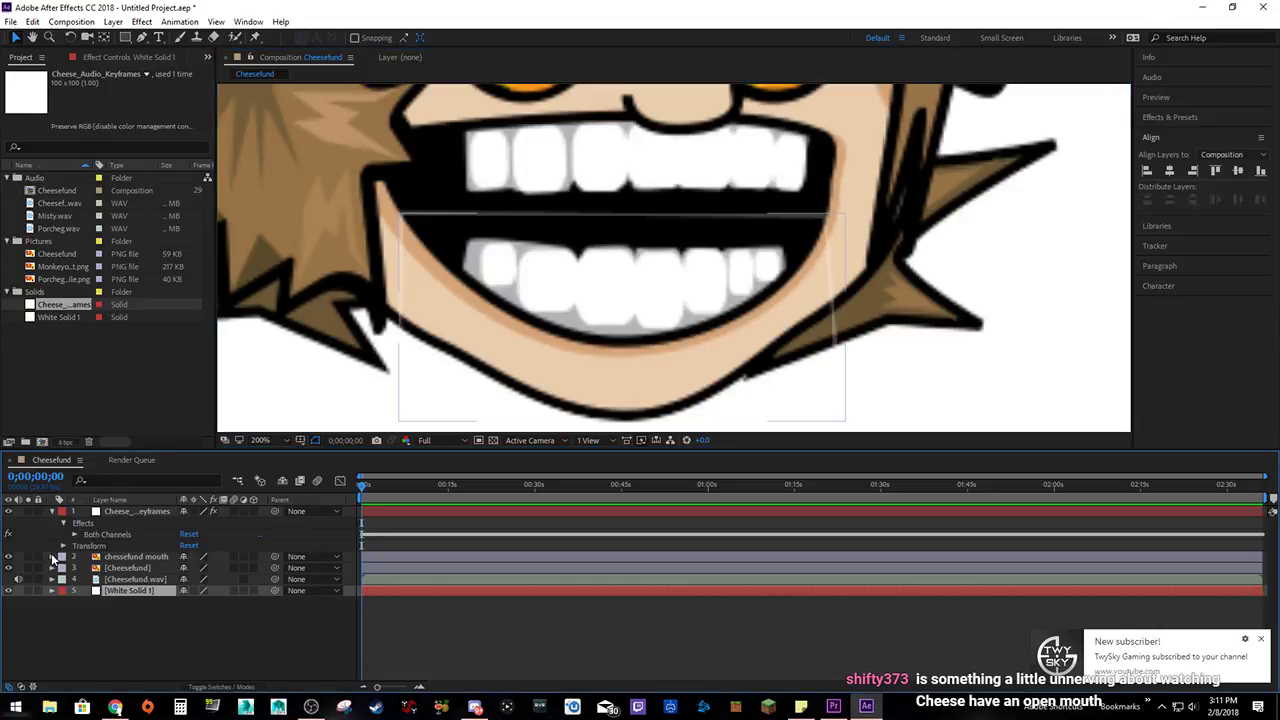
# Expand the chessefund mouth layer to show its mask, and collapse its Transform properties.
pyautogui.click(52, 556)
pyautogui.moveTo(213, 620); pyautogui.dragTo(239, 603)
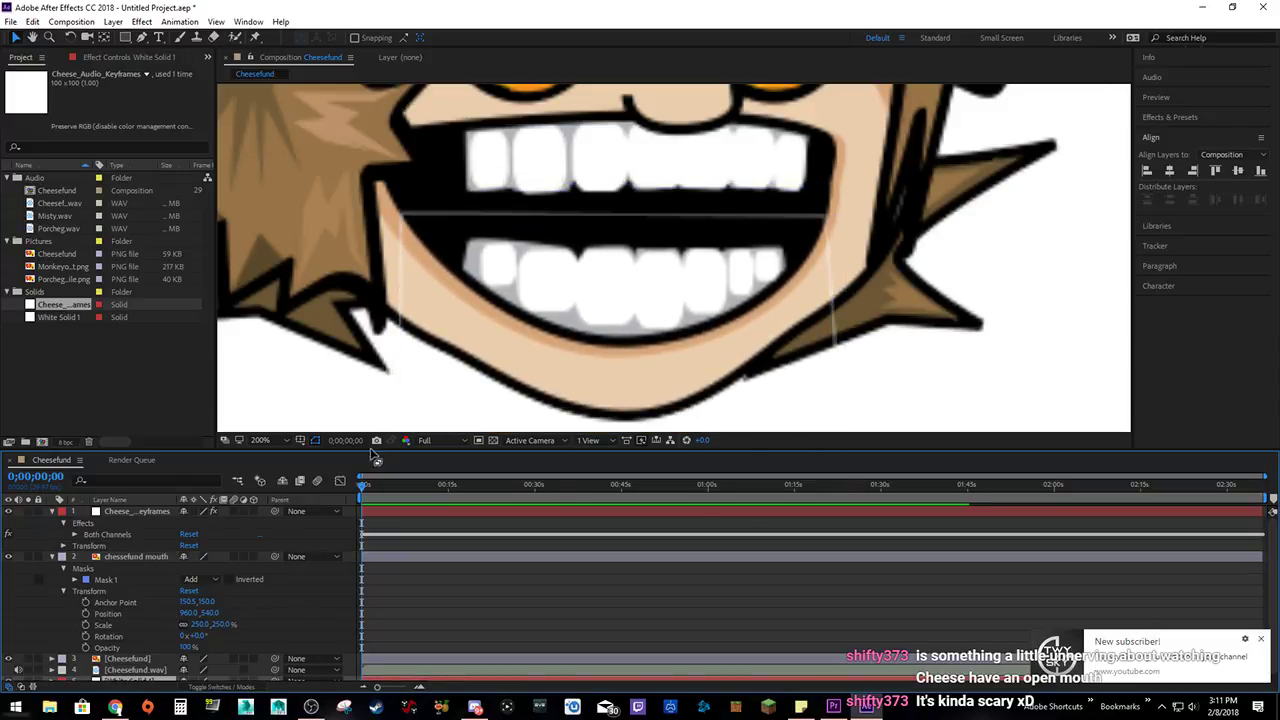
pyautogui.click(318, 408)
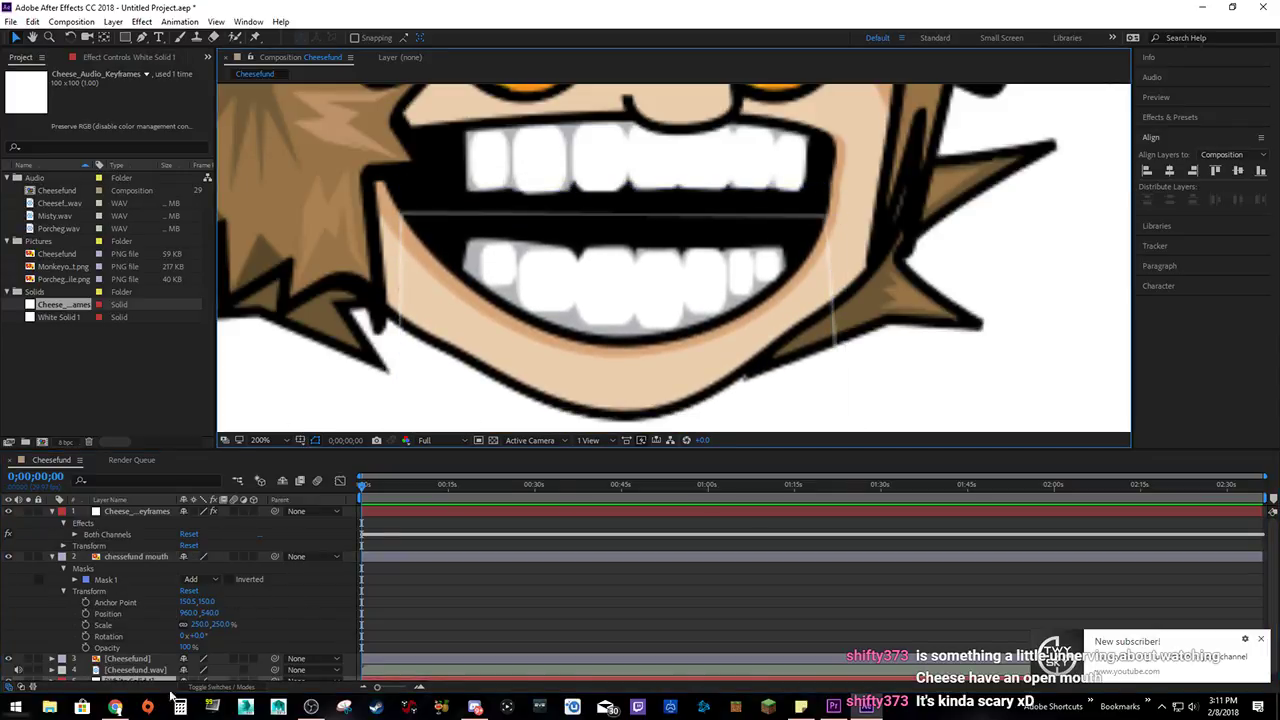
pyautogui.click(67, 590)
pyautogui.click(66, 590)
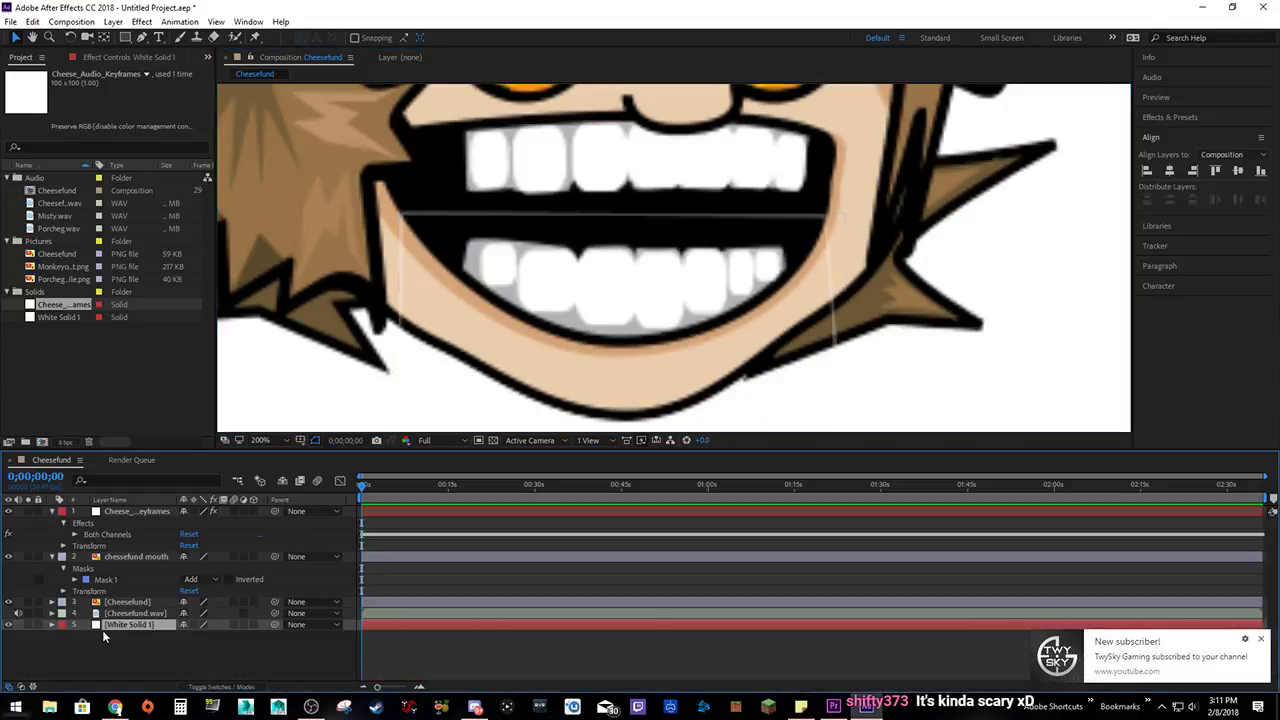
# Create a 1920 x 1080 px solid layer in black, 000000, sampled from the mouth interior, directly above White Solid 1.
pyautogui.click(89, 330)
pyautogui.rightClick(129, 647)
pyautogui.moveTo(205, 502)
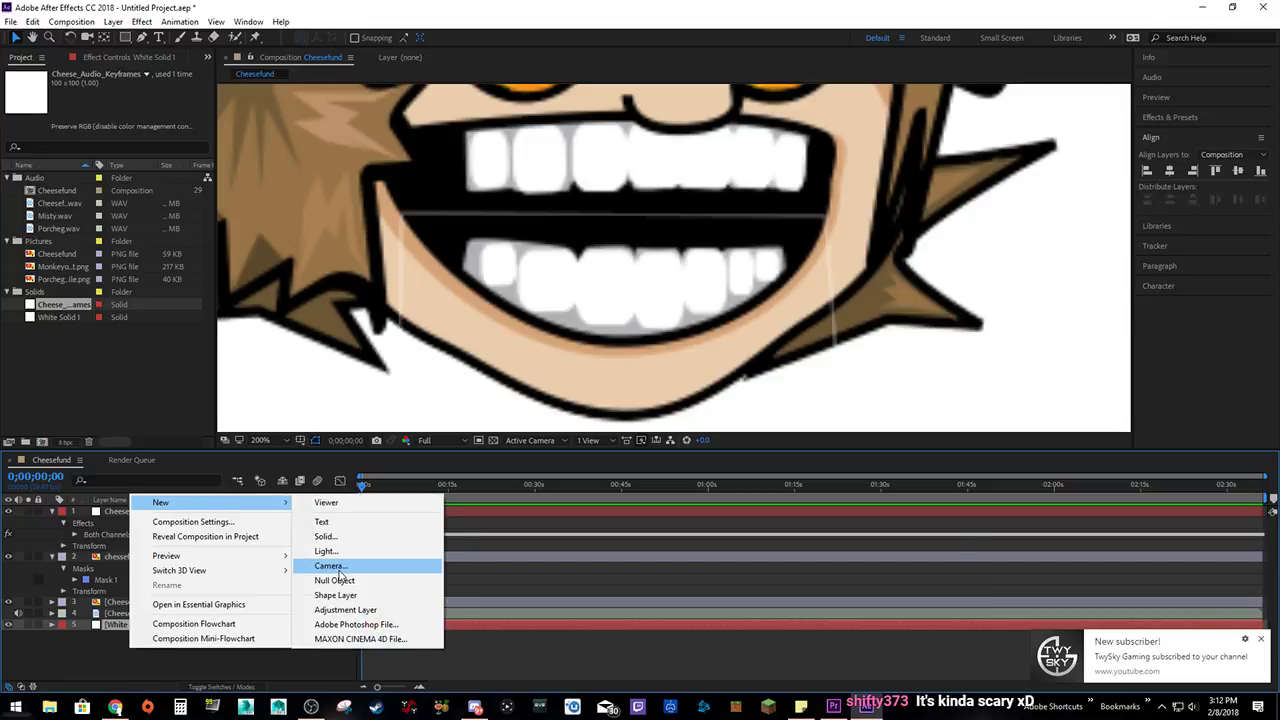
pyautogui.click(326, 536)
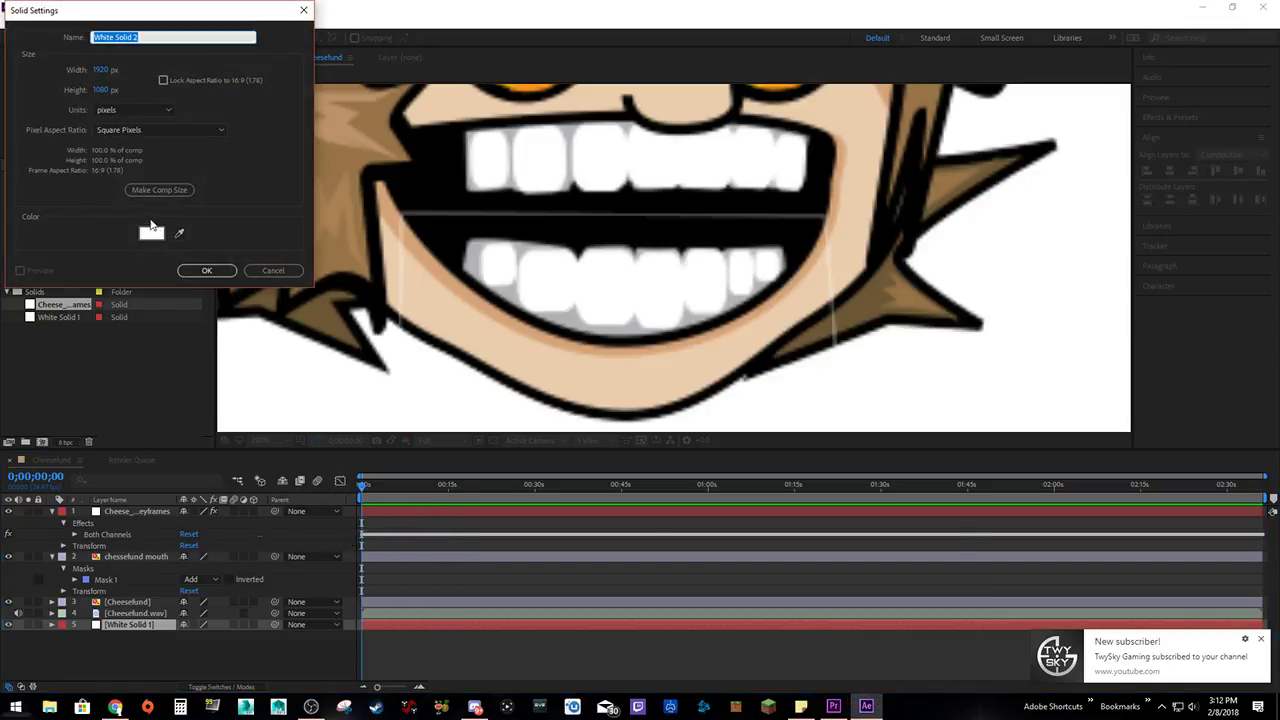
pyautogui.click(151, 230)
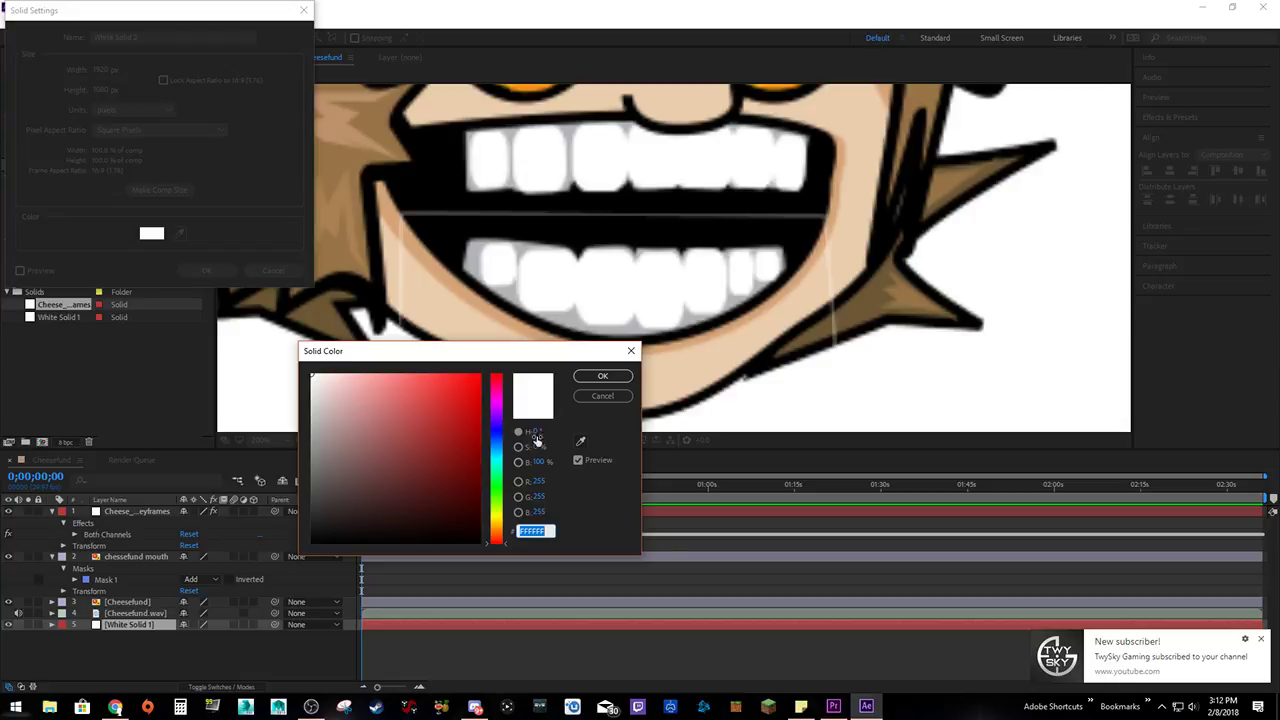
pyautogui.click(581, 443)
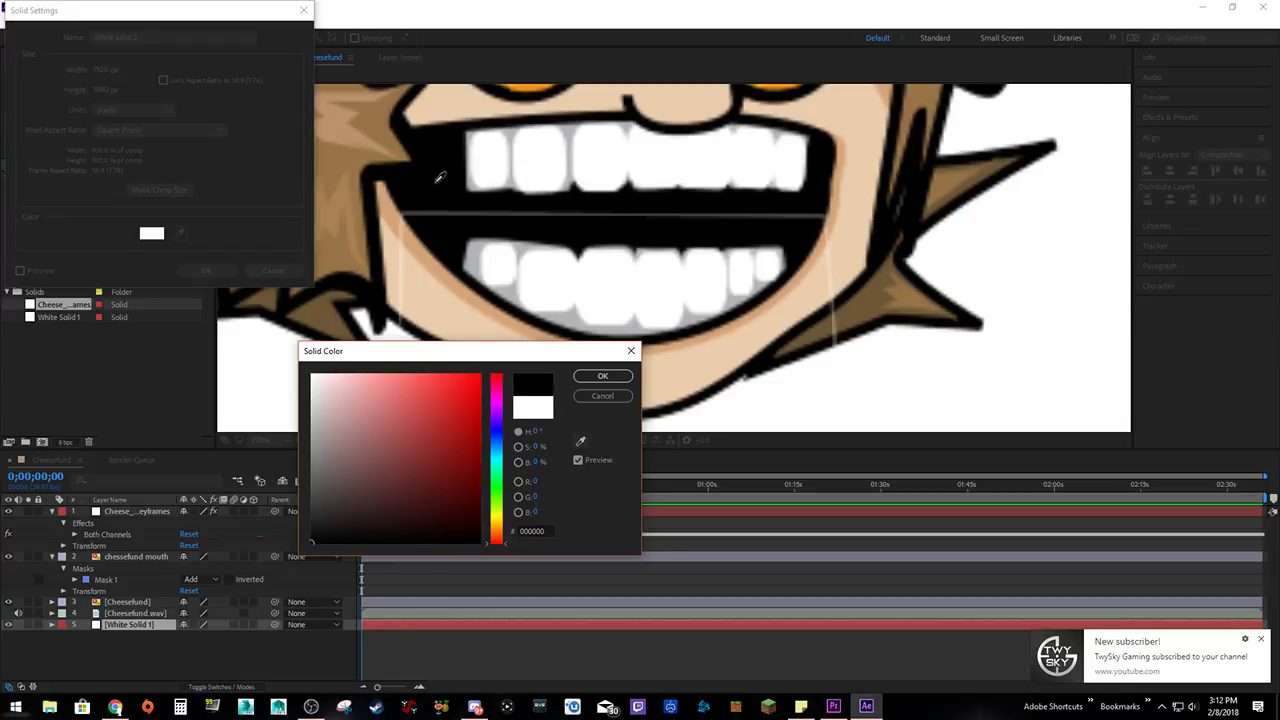
pyautogui.click(439, 177)
pyautogui.click(602, 375)
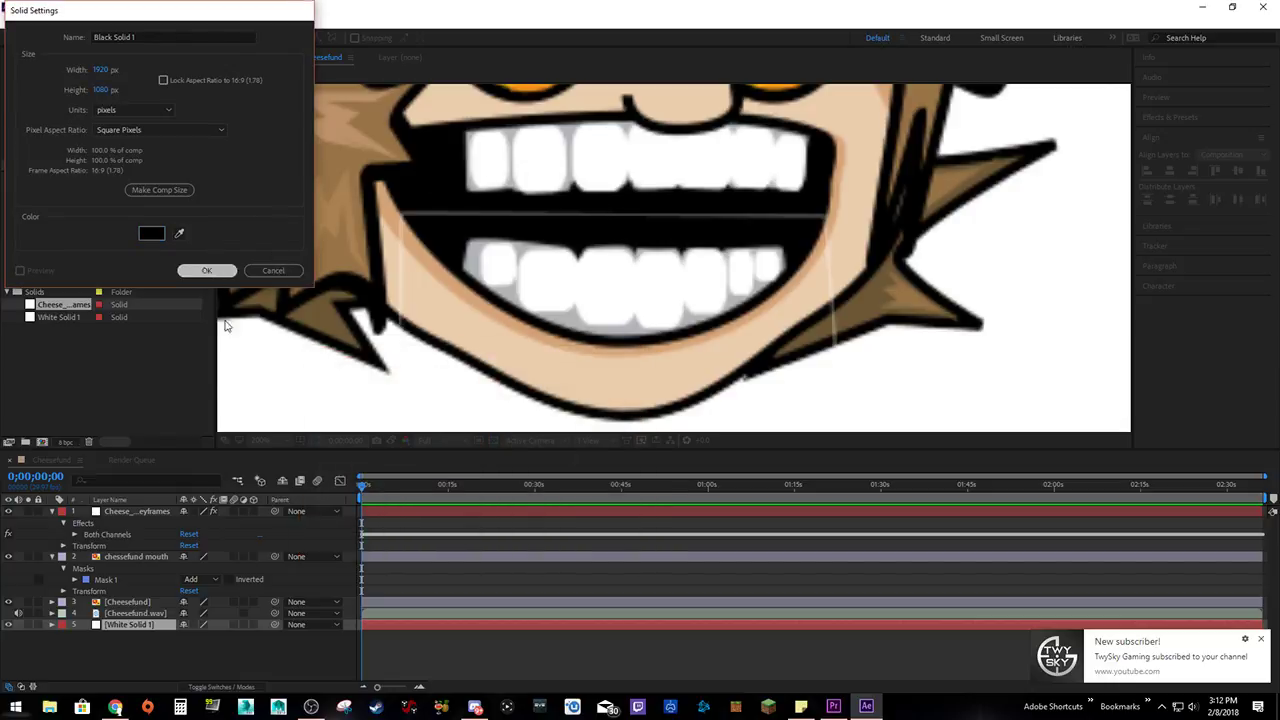
pyautogui.press('Return')
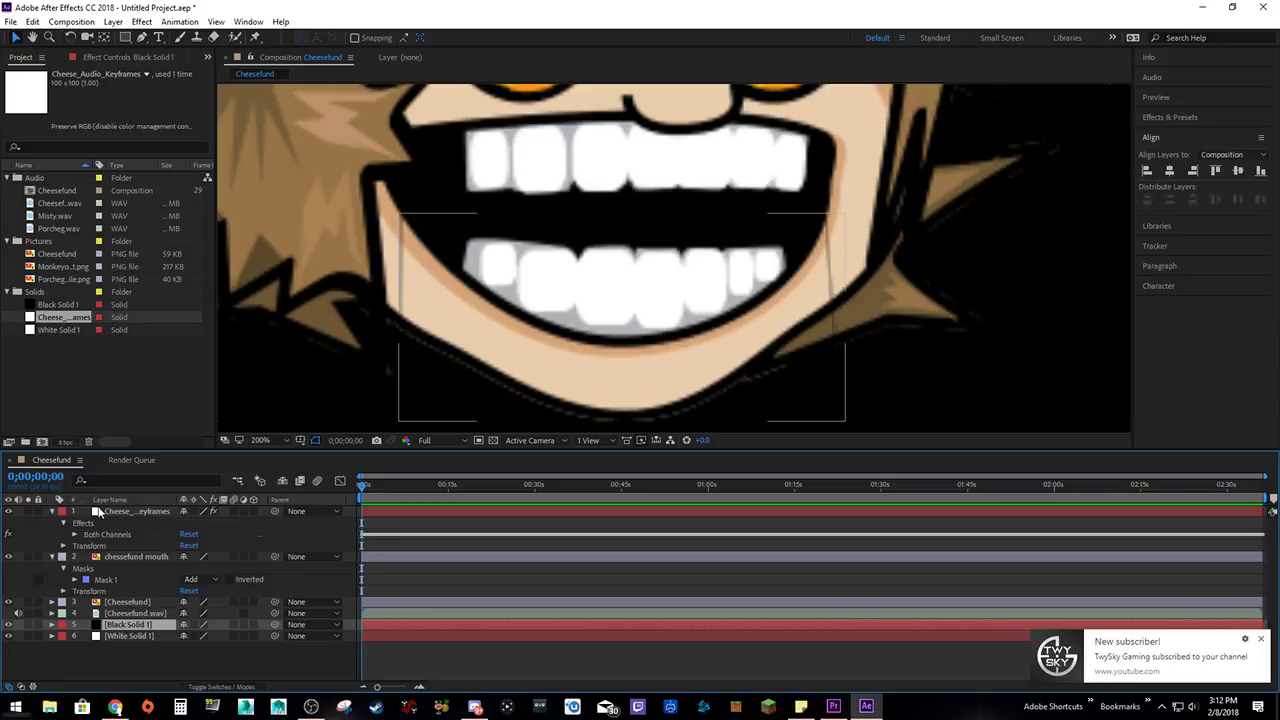
# Draw a closed curved Pen tool mask on Black Solid 1 around the lower mouth opening, following the lower lip between both mouth corners.
pyautogui.click(142, 37)
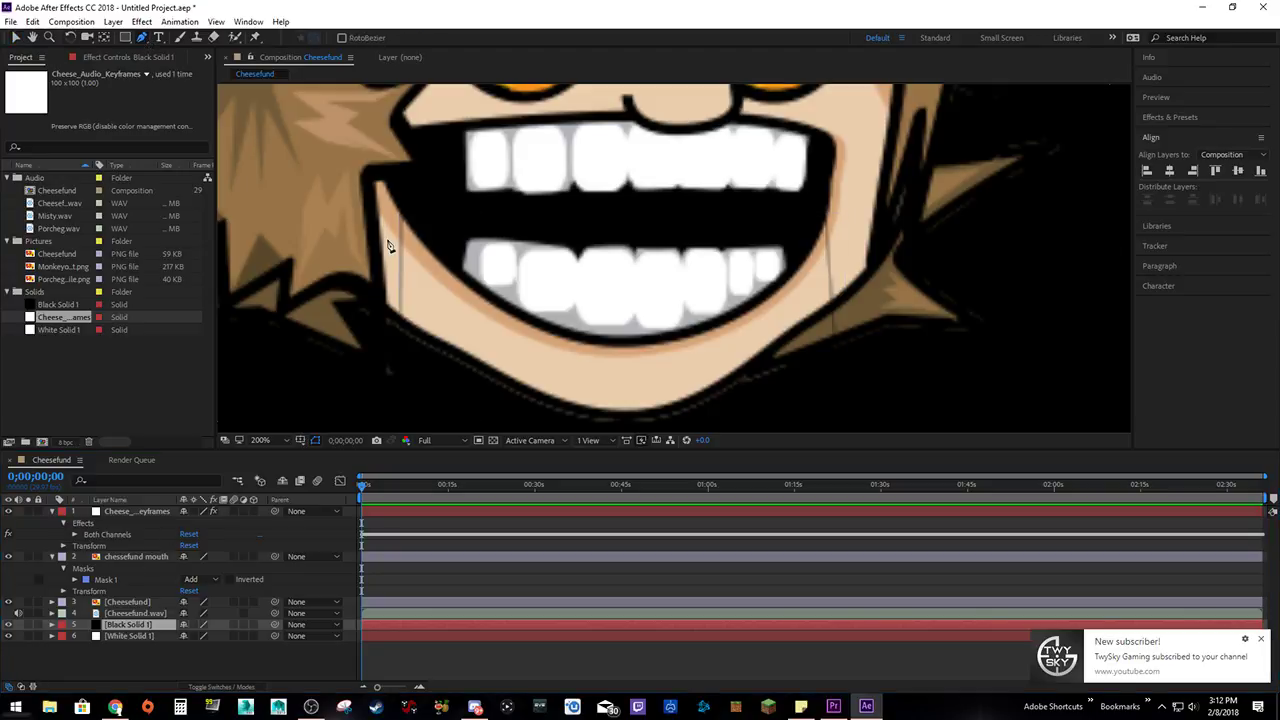
pyautogui.click(395, 196)
pyautogui.moveTo(620, 339); pyautogui.dragTo(729, 336)
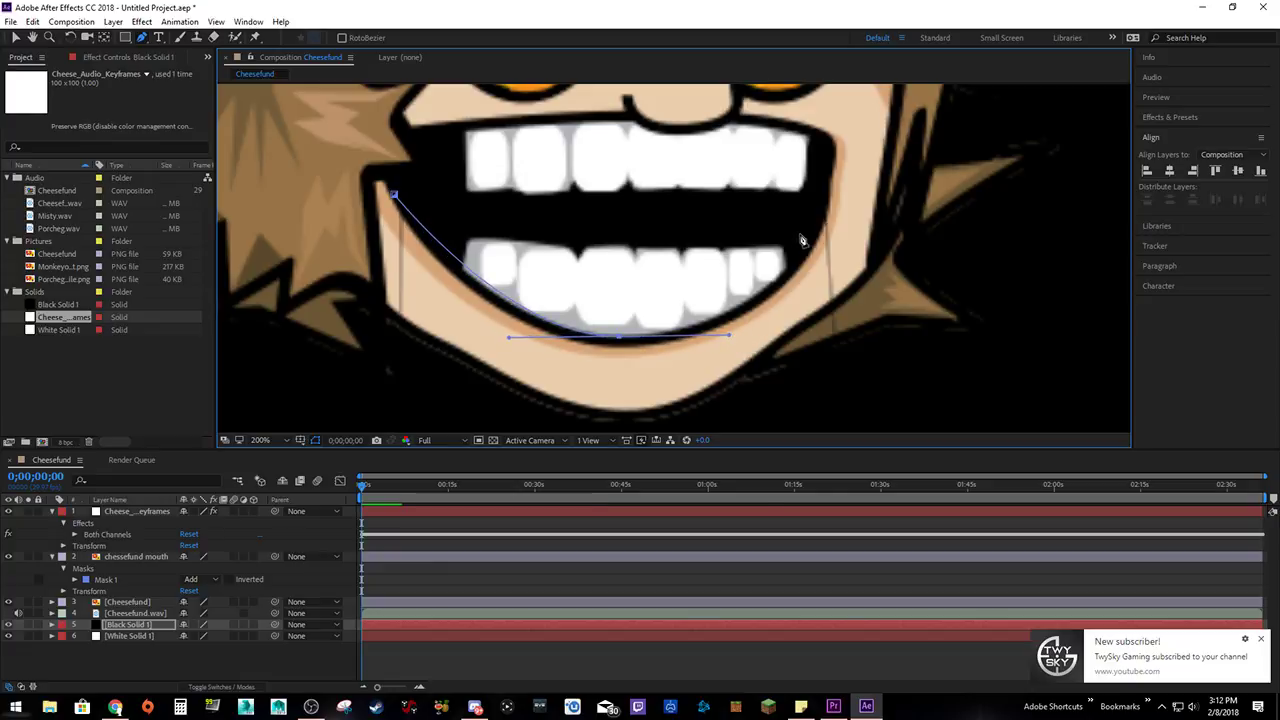
pyautogui.moveTo(822, 207); pyautogui.dragTo(831, 146)
pyautogui.click(395, 196)
pyautogui.scroll(-2, 620, 285)
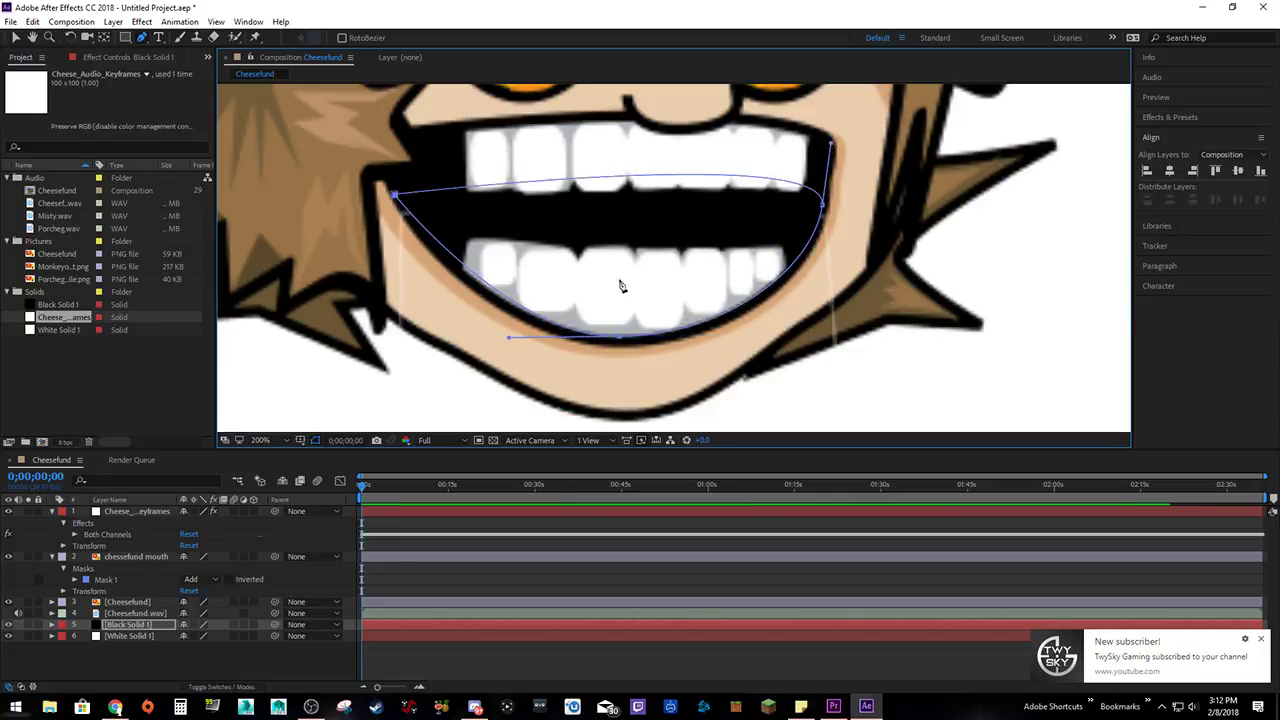
pyautogui.click(16, 37)
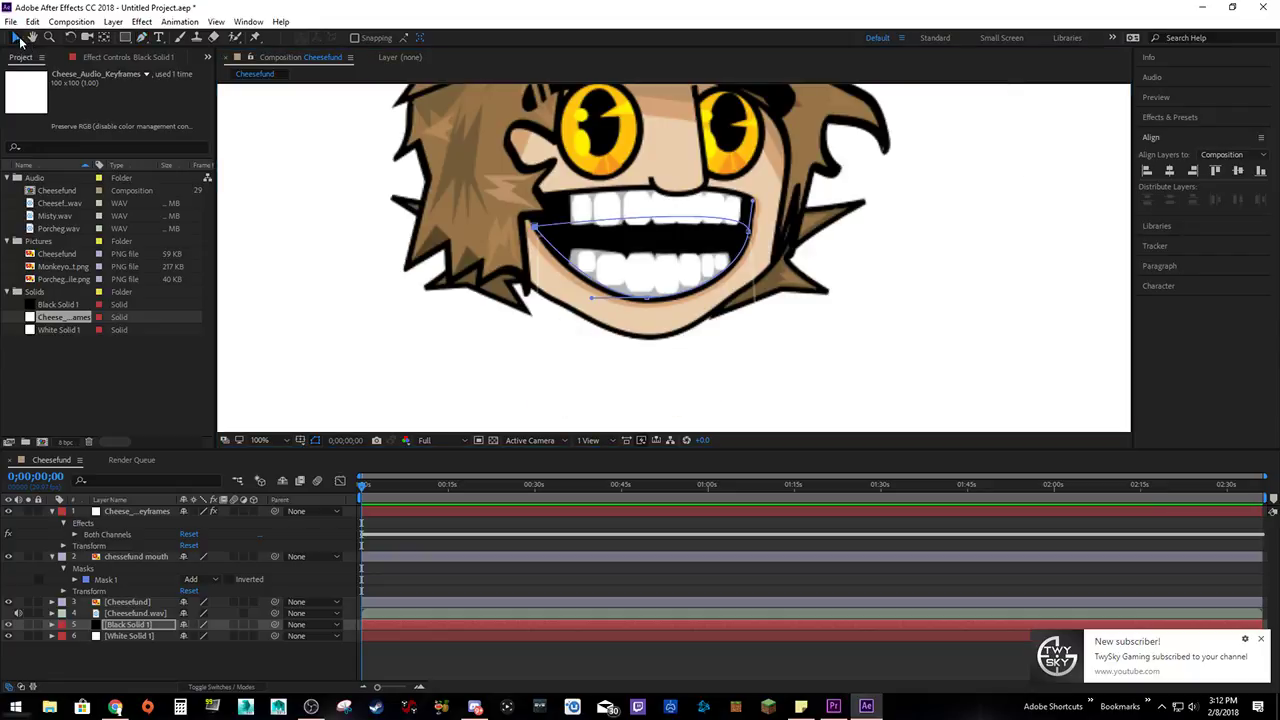
pyautogui.scroll(-2, 380, 370)
pyautogui.click(523, 396)
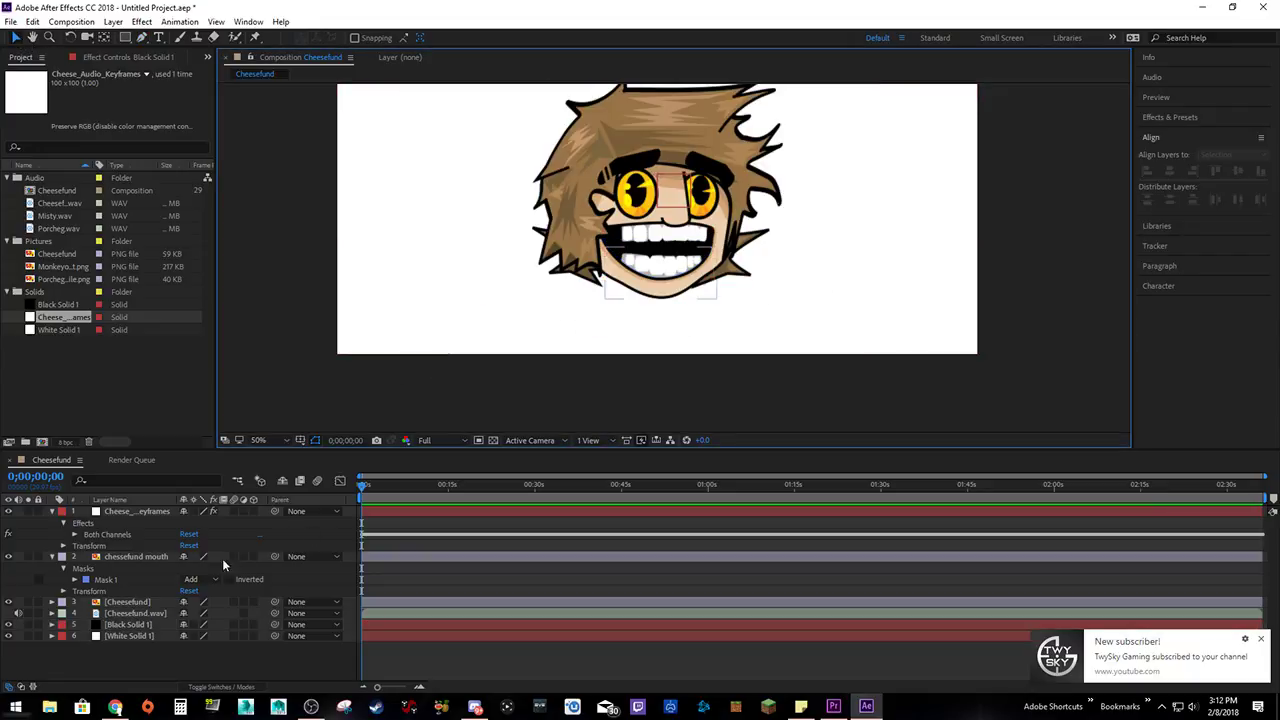
# Show the chessefund mouth layer's Position and lower the jaw to a Y value of 748.
pyautogui.click(129, 558)
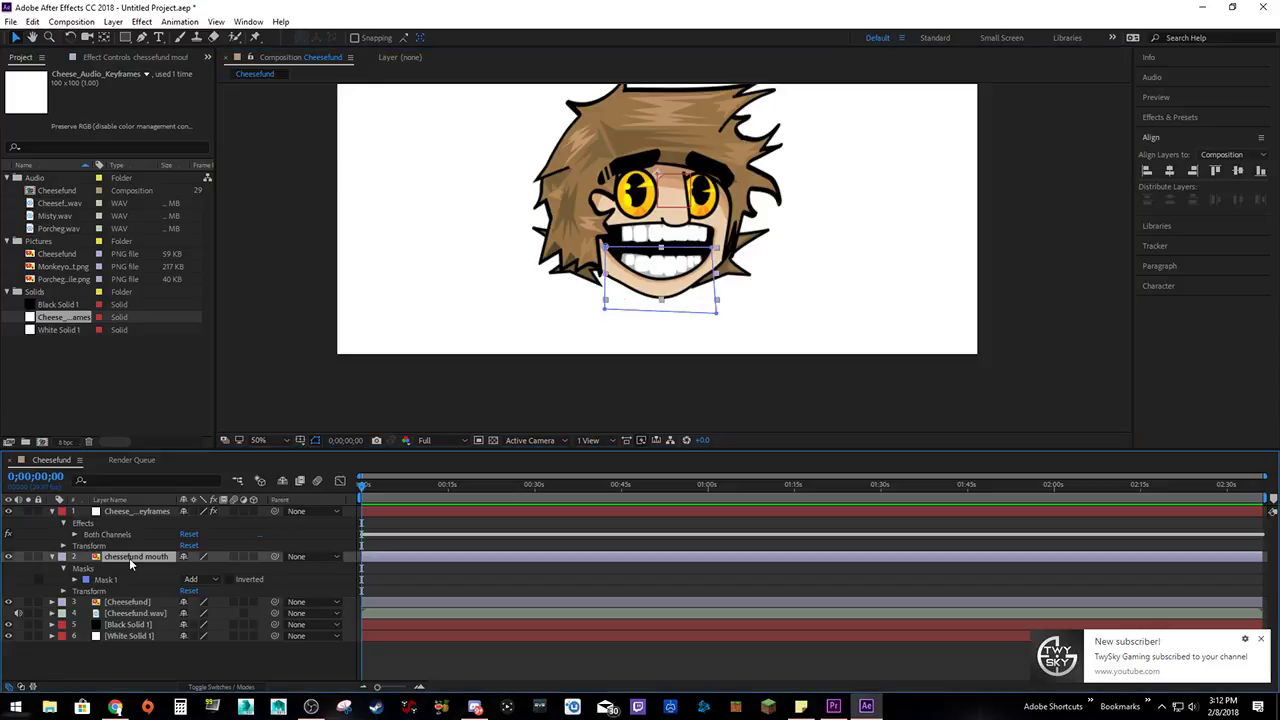
pyautogui.press('p')
pyautogui.moveTo(210, 567); pyautogui.dragTo(277, 545)
pyautogui.scroll(4, 634, 357)
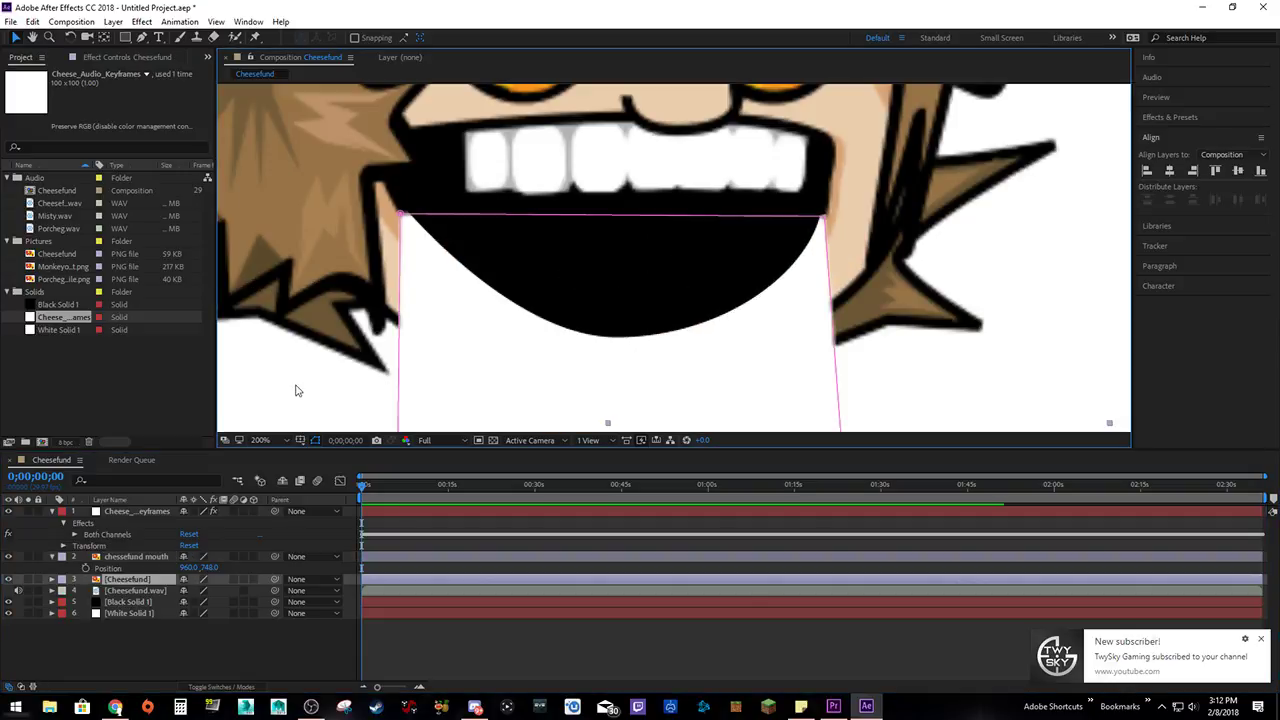
pyautogui.scroll(-2, 294, 391)
# Stretch the lower edge of the Black Solid 1 mask down towards the dropped jaw to deepen the mouth cavity.
pyautogui.click(128, 602)
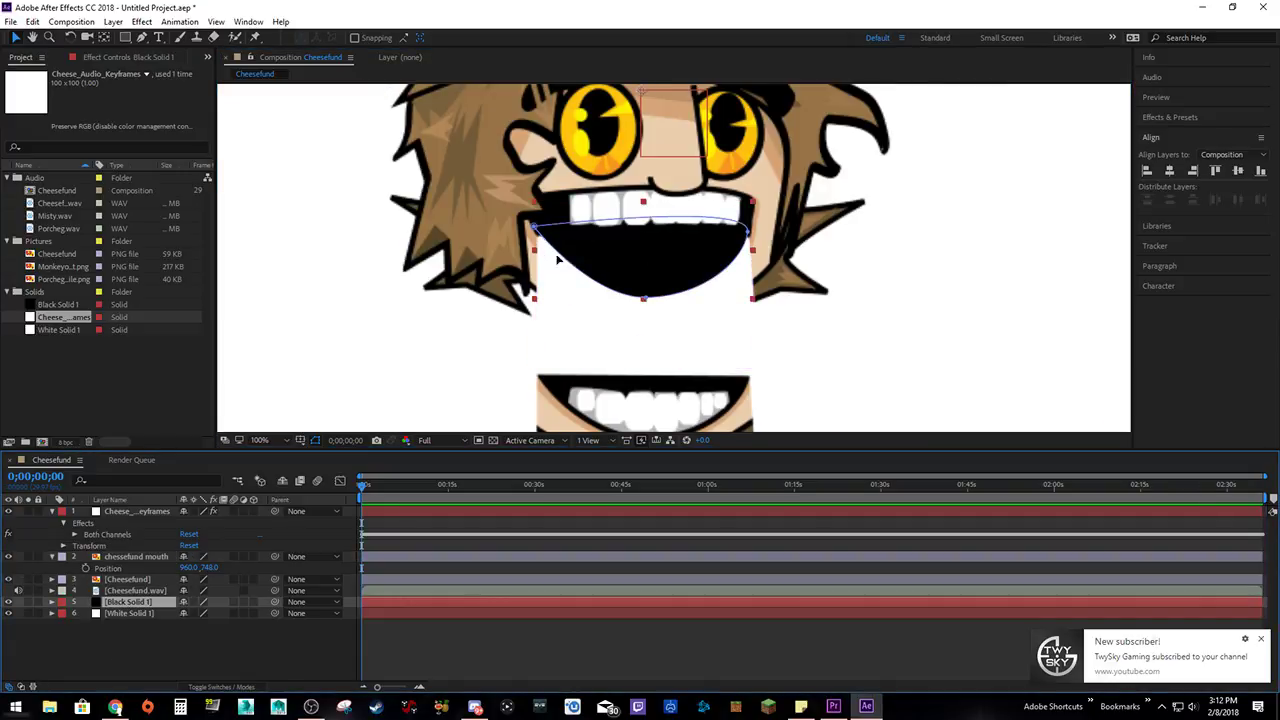
pyautogui.moveTo(643, 298); pyautogui.dragTo(806, 378)
pyautogui.scroll(-2, 645, 358)
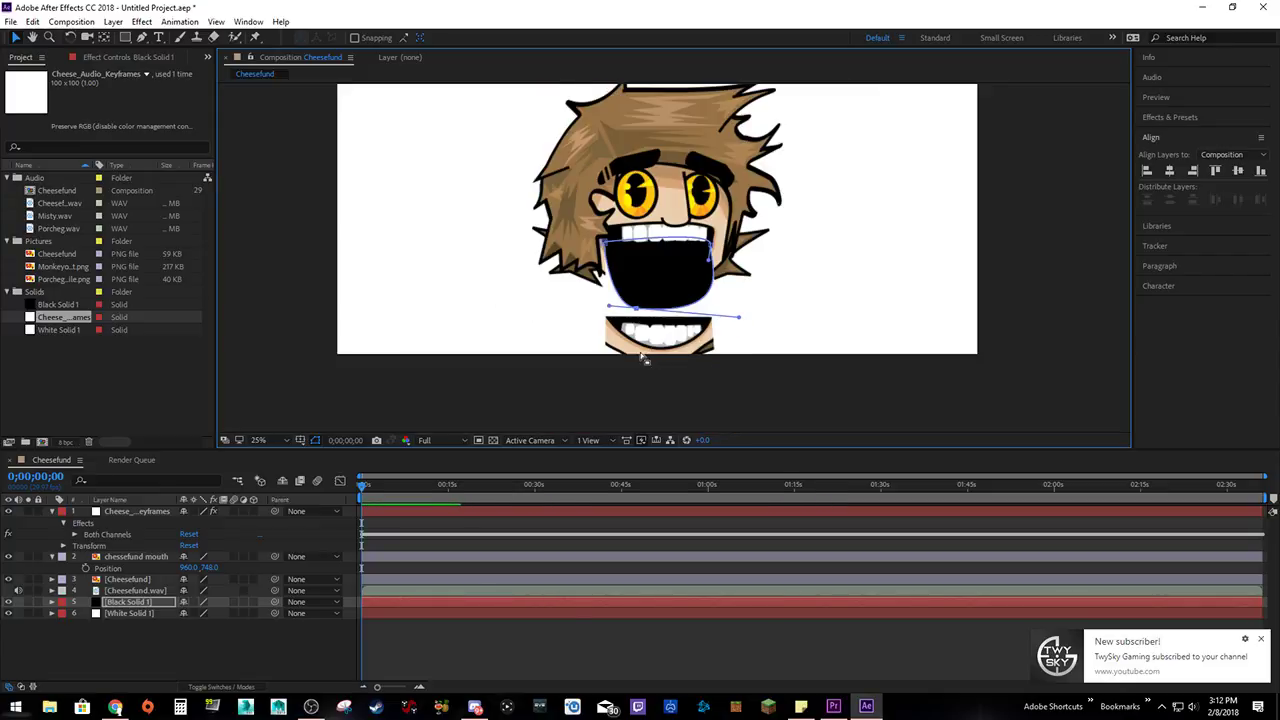
pyautogui.scroll(-1, 645, 358)
pyautogui.scroll(5, 486, 334)
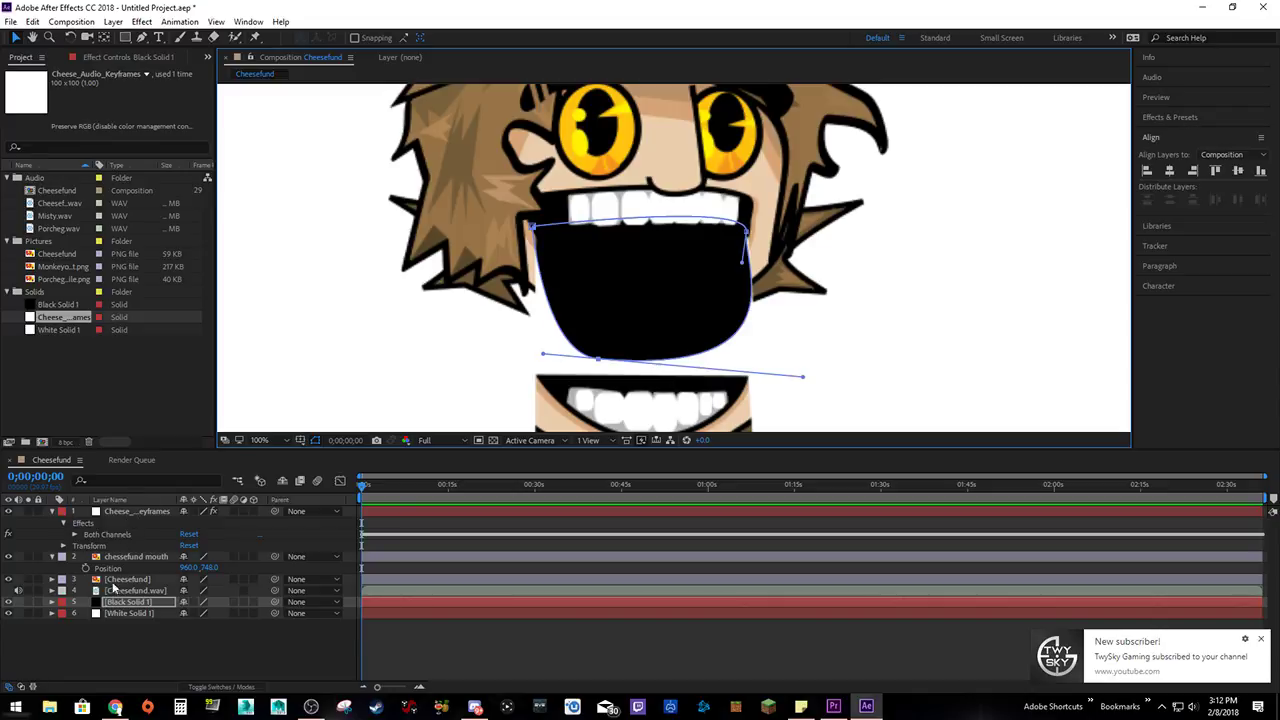
# Set the chessefund mouth layer's Y position to 540.
pyautogui.click(210, 567)
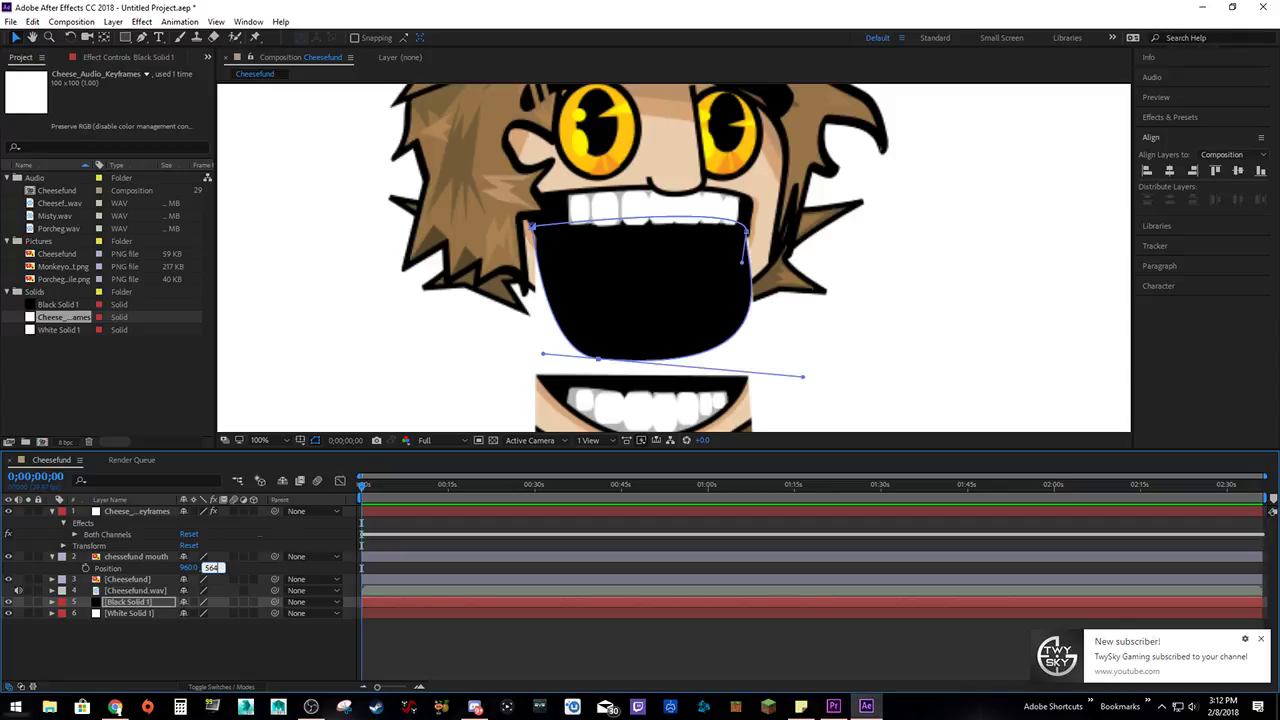
pyautogui.write('540')
pyautogui.press('Return')
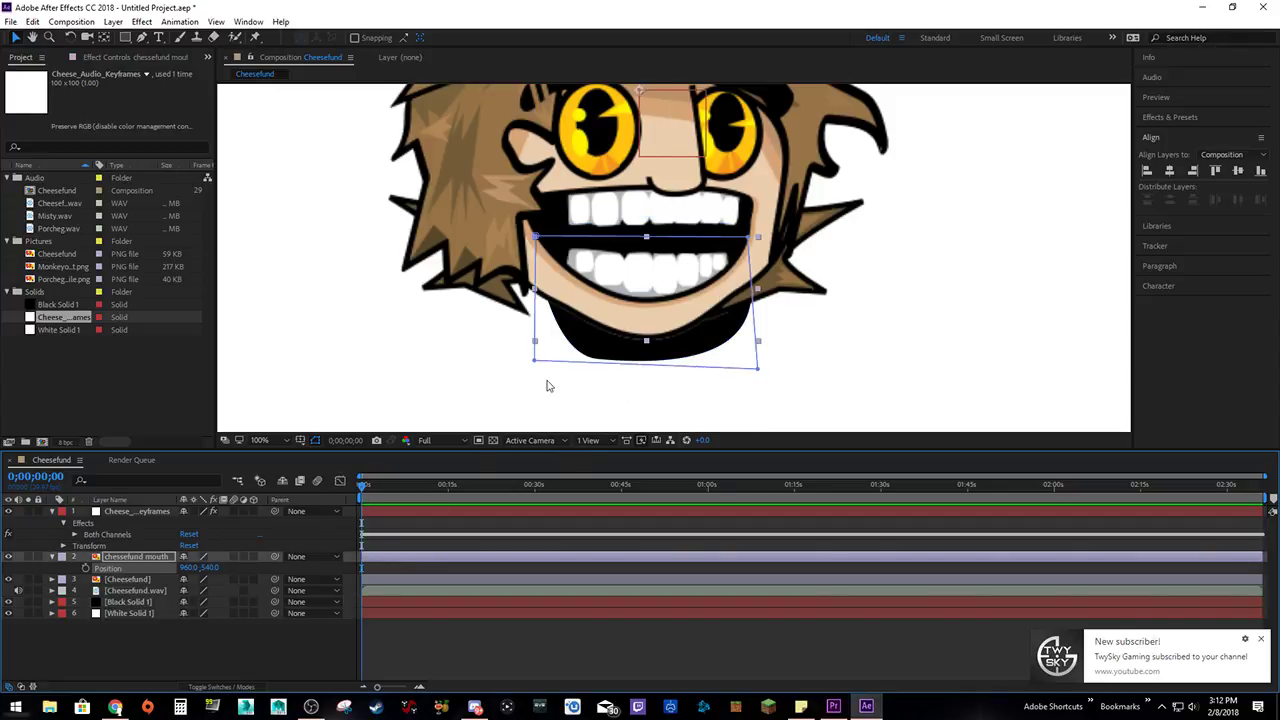
pyautogui.click(547, 386)
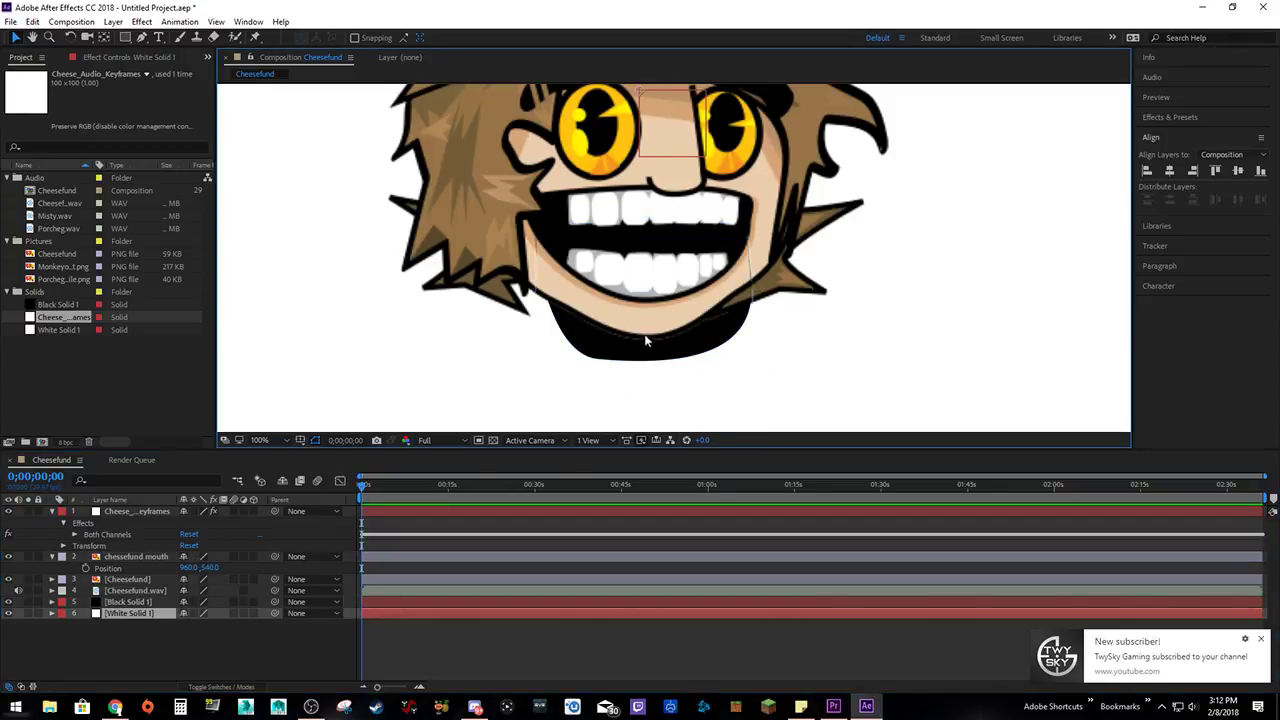
# Reshape the bottom point and curve handles of the Black Solid 1 mask so the black shape stays hidden inside the chin outline.
pyautogui.click(137, 602)
pyautogui.moveTo(598, 361); pyautogui.dragTo(1016, 344)
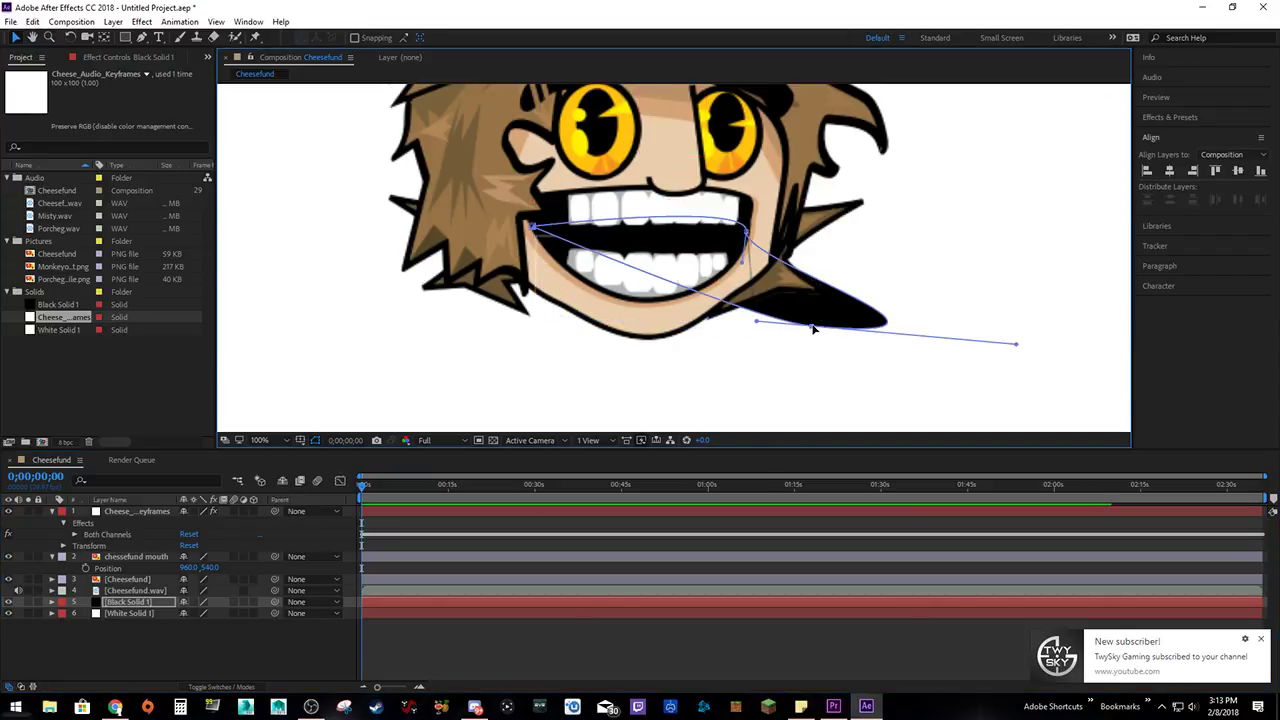
pyautogui.moveTo(812, 327); pyautogui.dragTo(579, 310)
pyautogui.moveTo(784, 329); pyautogui.dragTo(743, 329)
pyautogui.moveTo(590, 316); pyautogui.dragTo(639, 334)
pyautogui.moveTo(783, 348); pyautogui.dragTo(723, 330)
pyautogui.moveTo(565, 332); pyautogui.dragTo(530, 313)
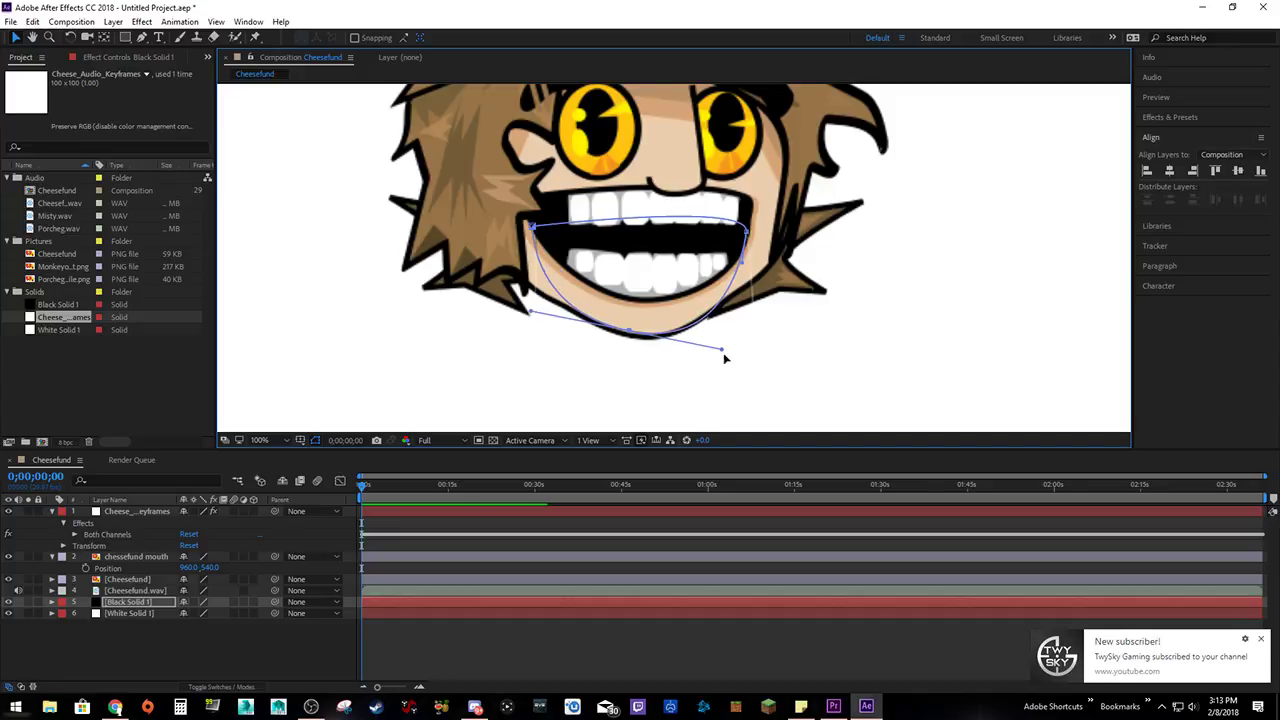
pyautogui.moveTo(720, 350); pyautogui.dragTo(709, 350)
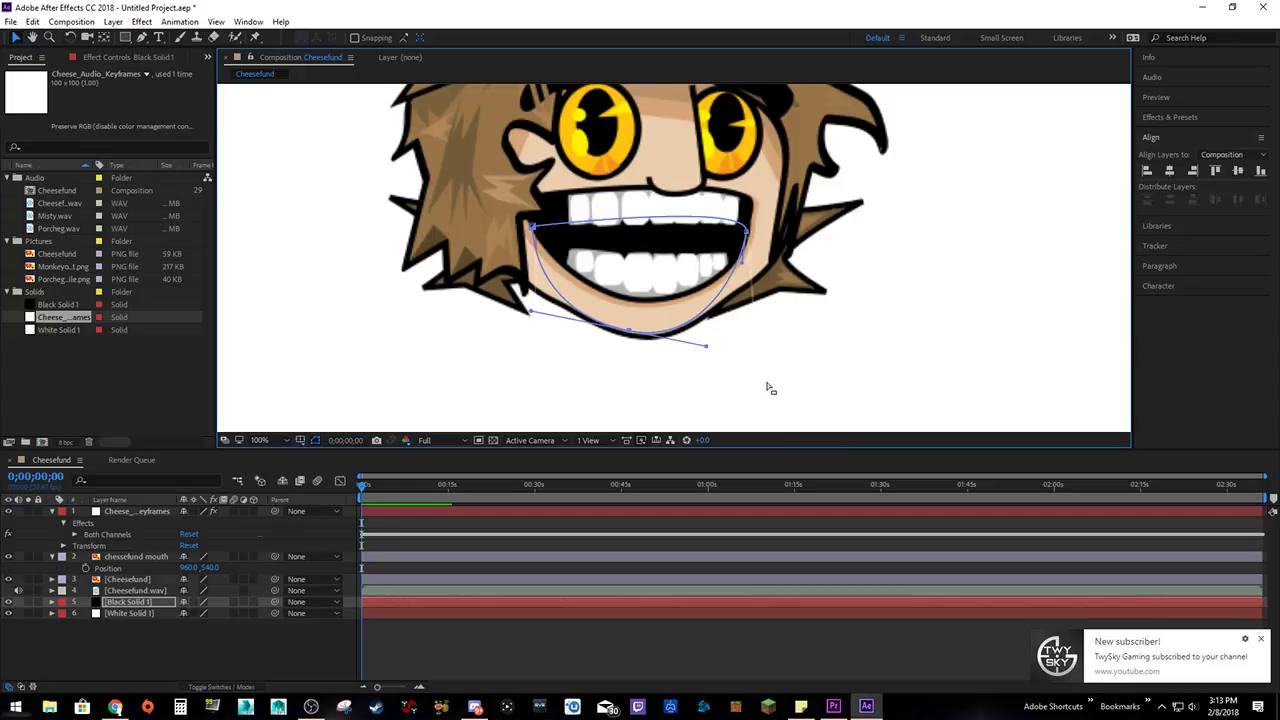
# Try shifting the chessefund mouth layer's position to test the jaw over the black cavity, and undo the shift.
pyautogui.click(488, 390)
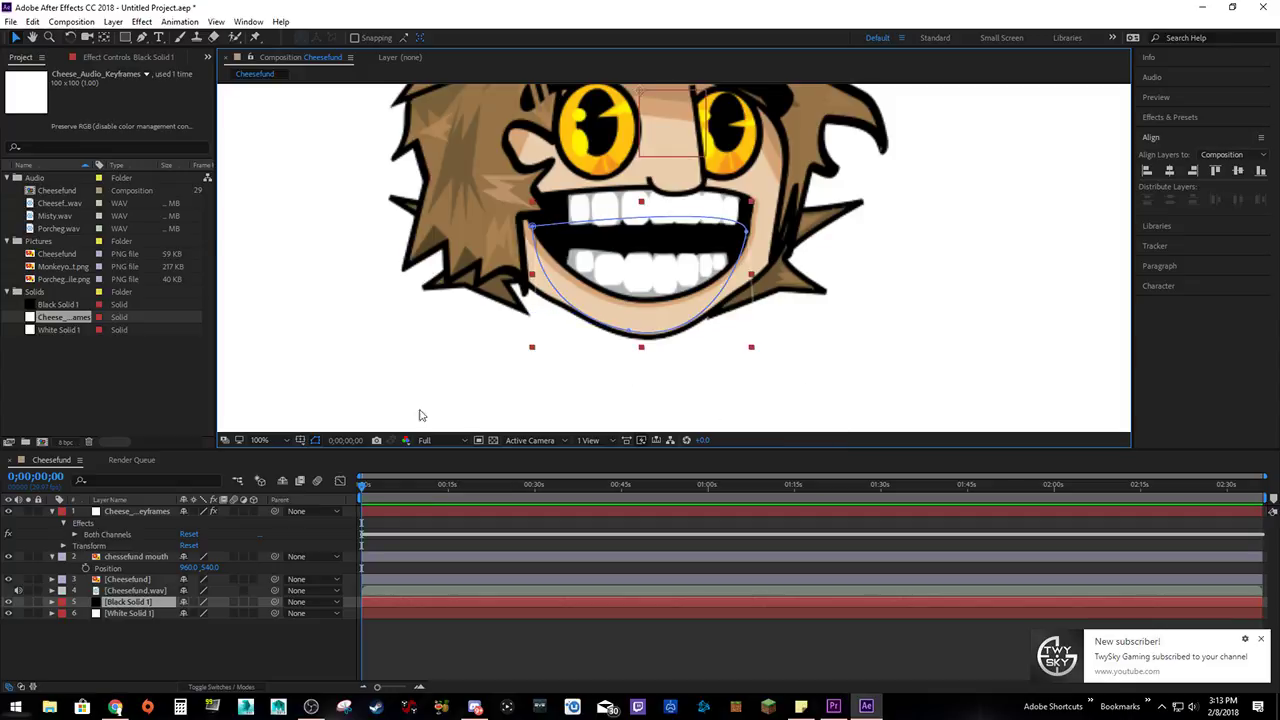
pyautogui.moveTo(200, 568); pyautogui.dragTo(404, 586)
pyautogui.hotkey('ctrl', 'z')
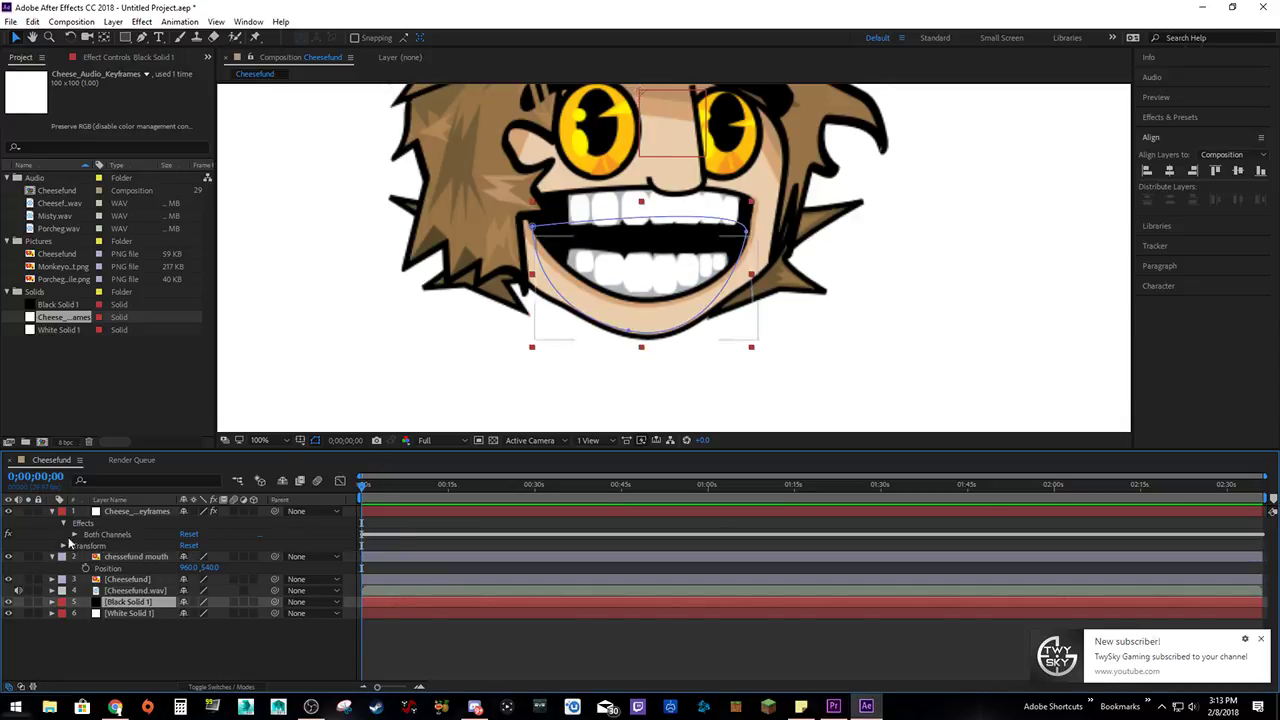
# Switch to Sticky Notes and replace the Bills note's text with "Cheesefund mouth:" and "540," on the line below.
pyautogui.click(801, 706)
pyautogui.hotkey('ctrl', 'a')
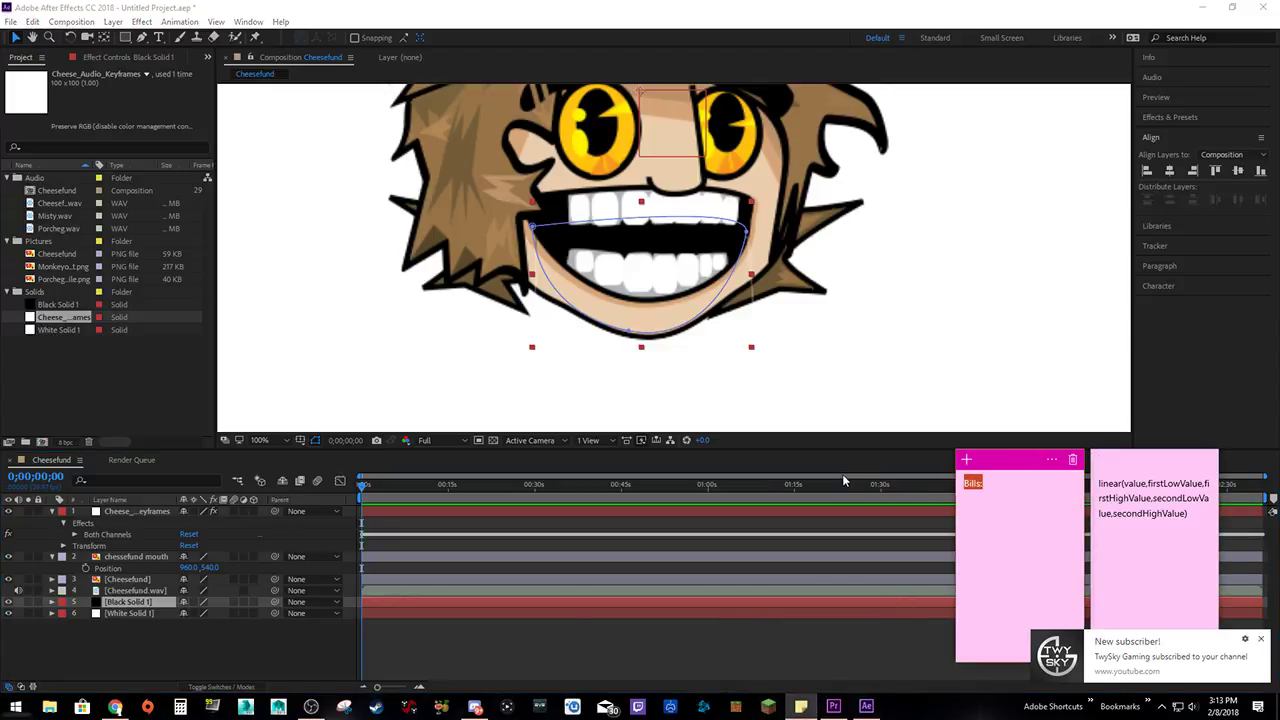
pyautogui.write('Cheesefund mouth:')
pyautogui.press('Return')
pyautogui.write('540,')
# Return to After Effects and set the chessefund mouth layer's Y position to 600 for the open jaw.
pyautogui.click(212, 573)
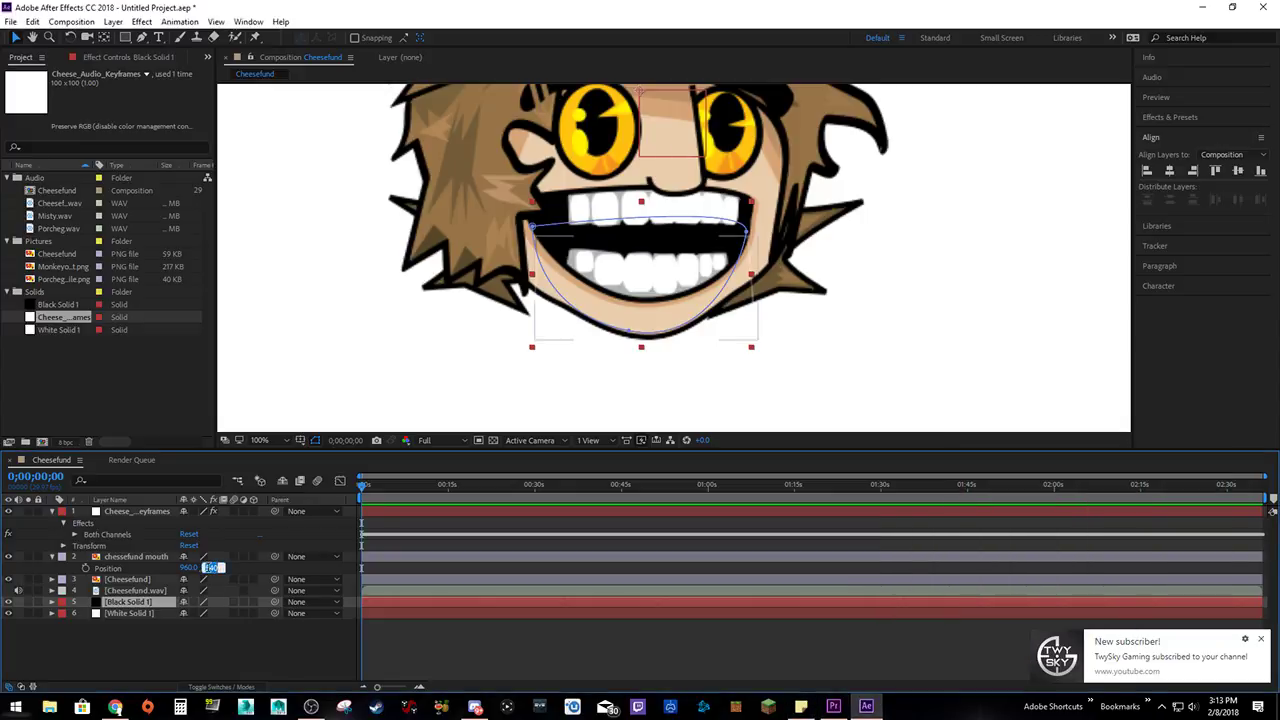
pyautogui.click(227, 630)
pyautogui.moveTo(212, 568); pyautogui.dragTo(256, 561)
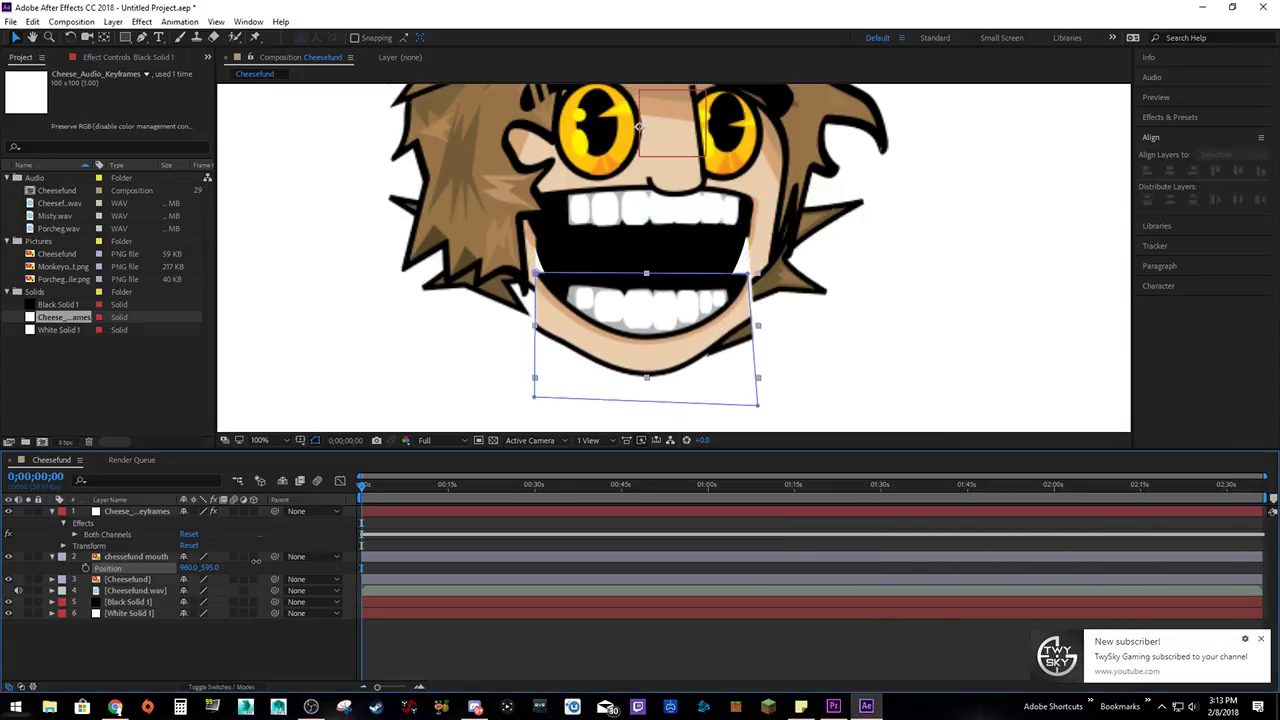
pyautogui.click(209, 567)
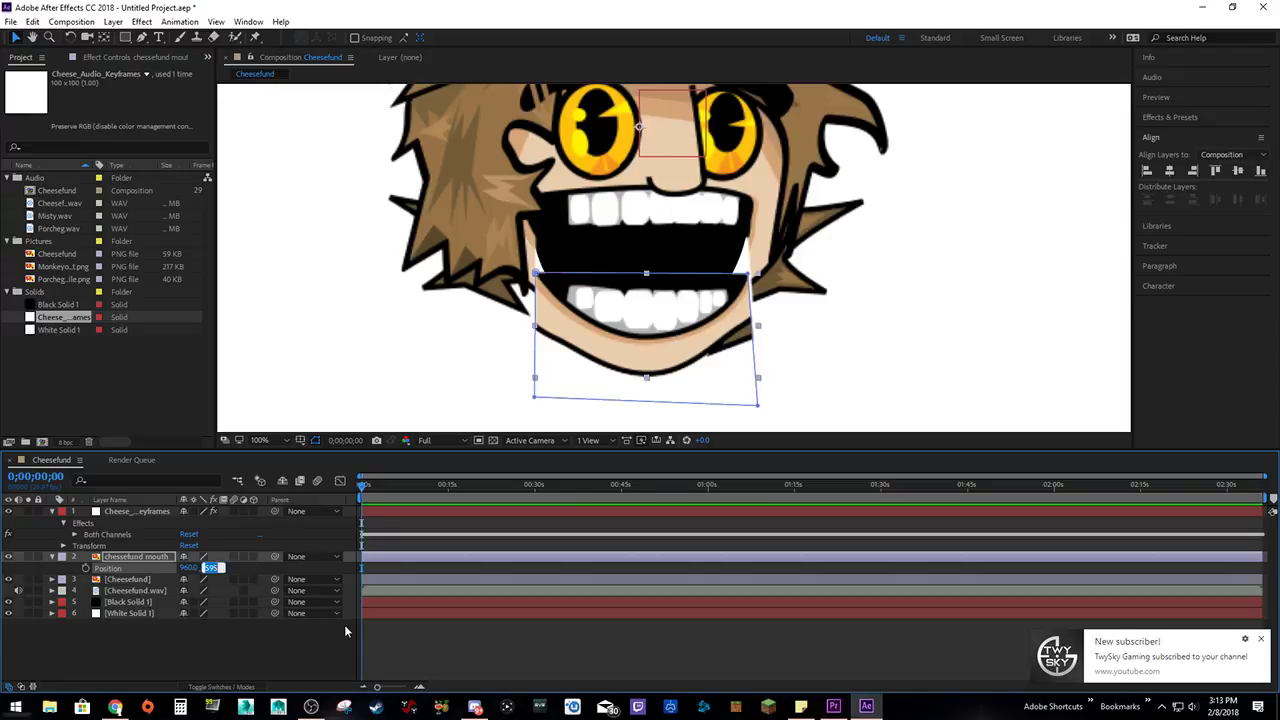
pyautogui.press('Return')
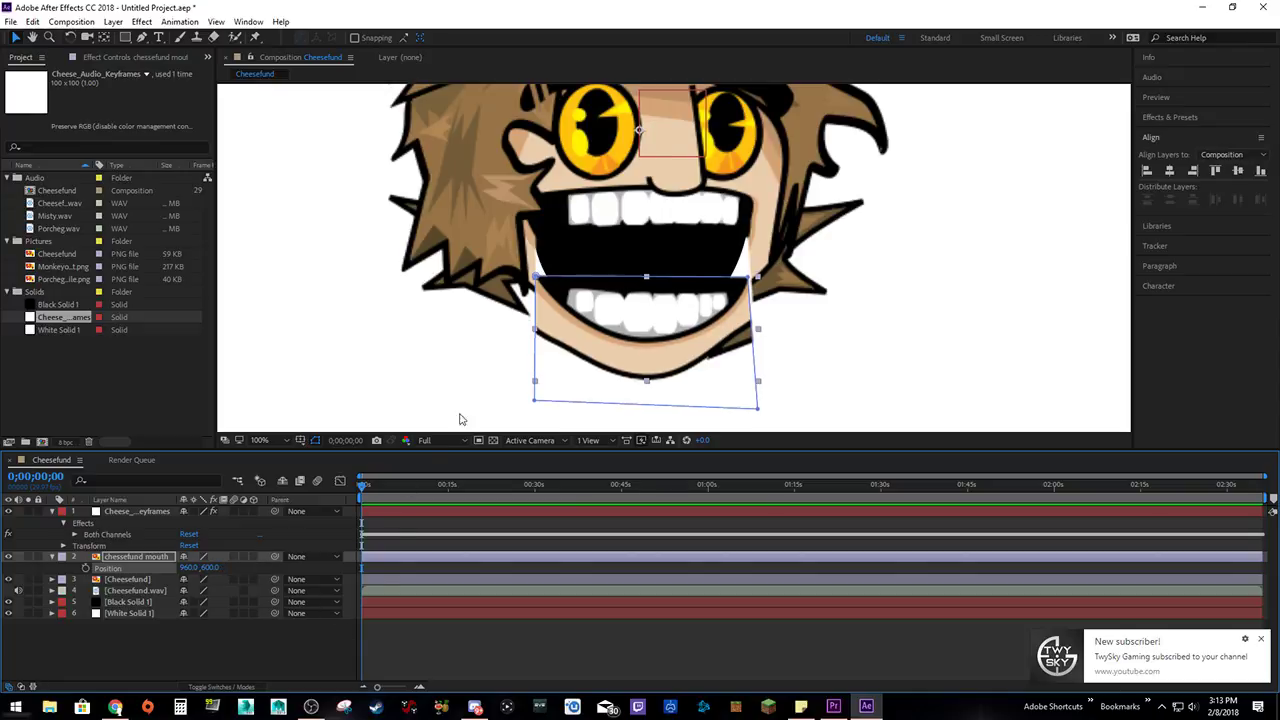
pyautogui.click(309, 641)
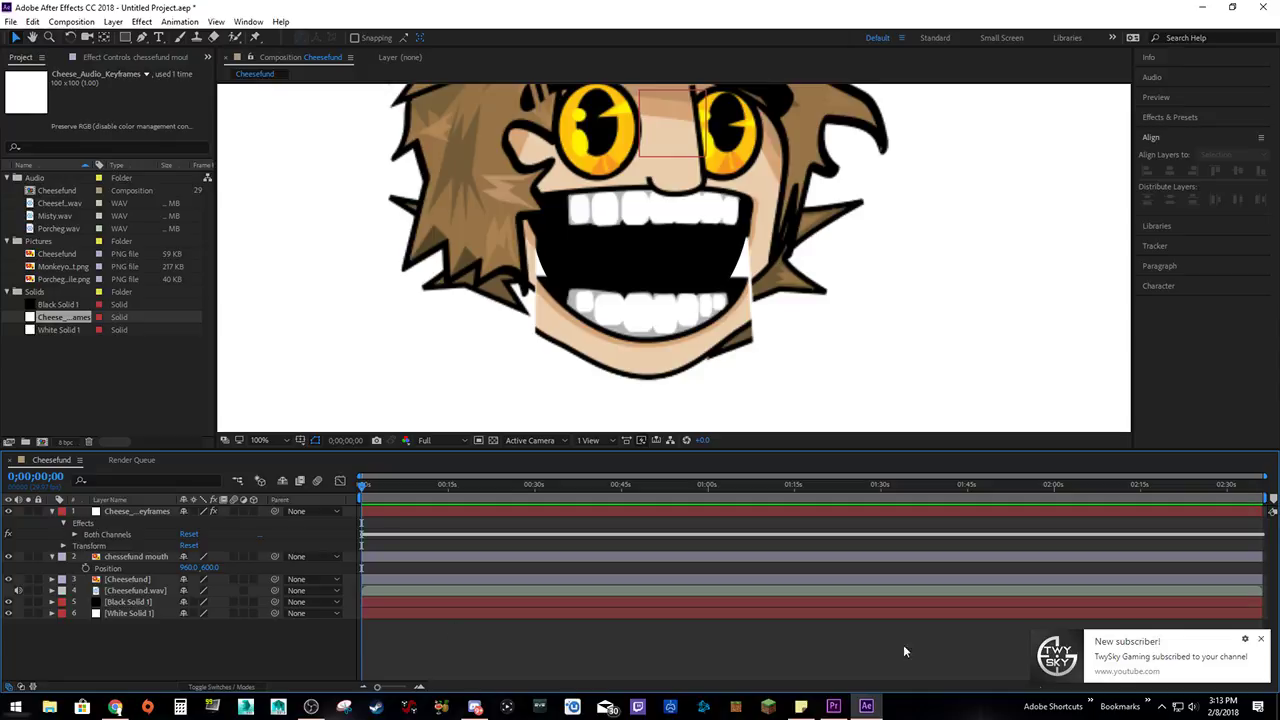
# Add 600 after "540," in the Cheesefund mouth sticky note and return to After Effects.
pyautogui.click(801, 706)
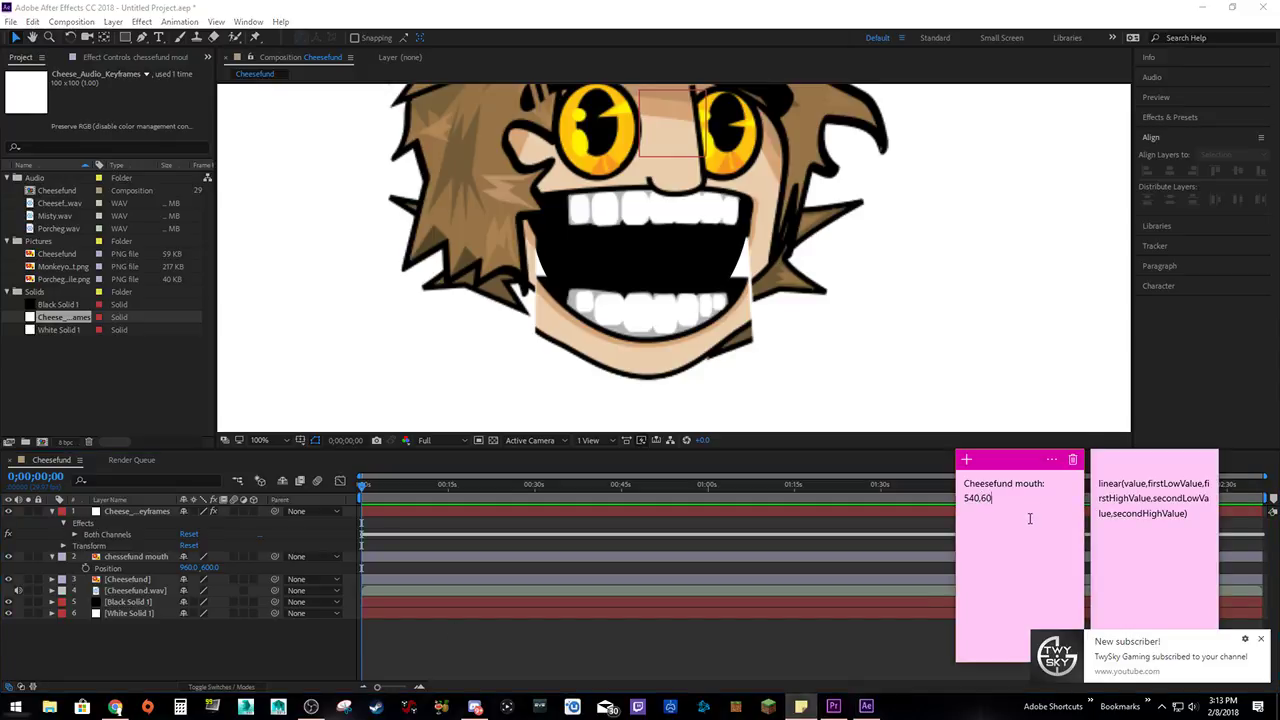
pyautogui.click(170, 653)
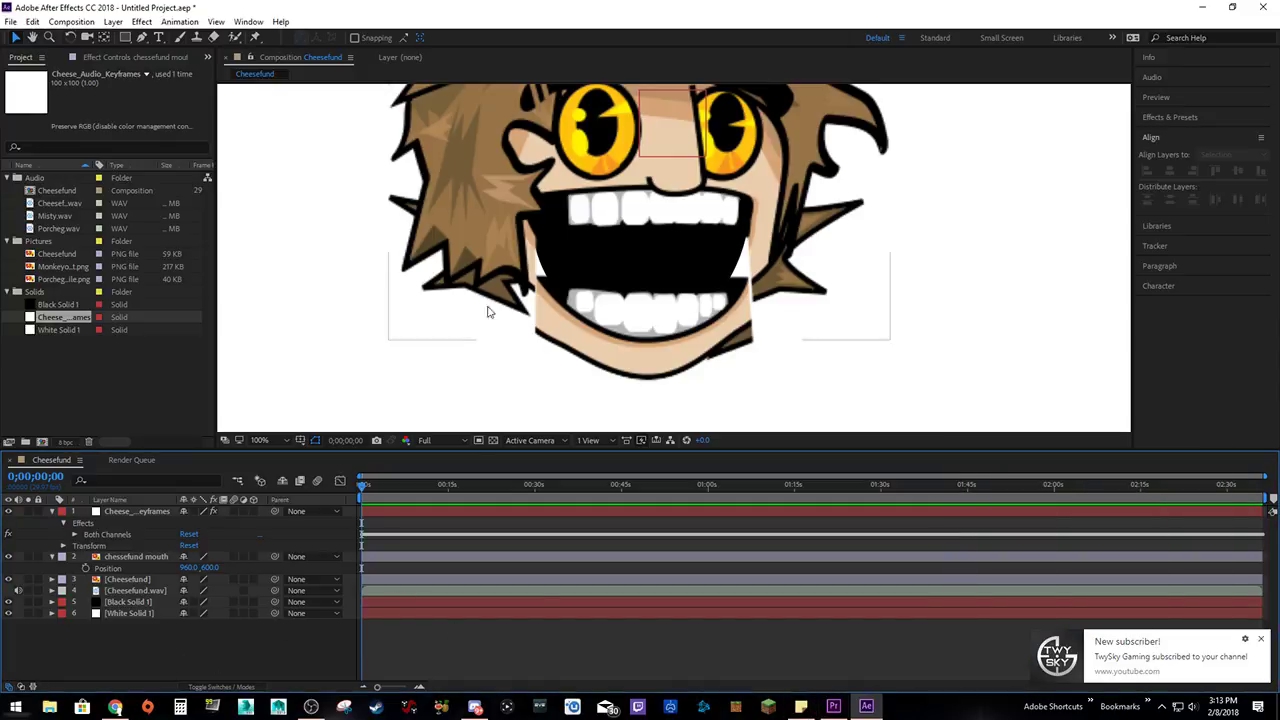
# Reshape the Black Solid 1 mask's lower curve and upper corner so the black fills both sides of the open mouth.
pyautogui.click(665, 279)
pyautogui.click(656, 258)
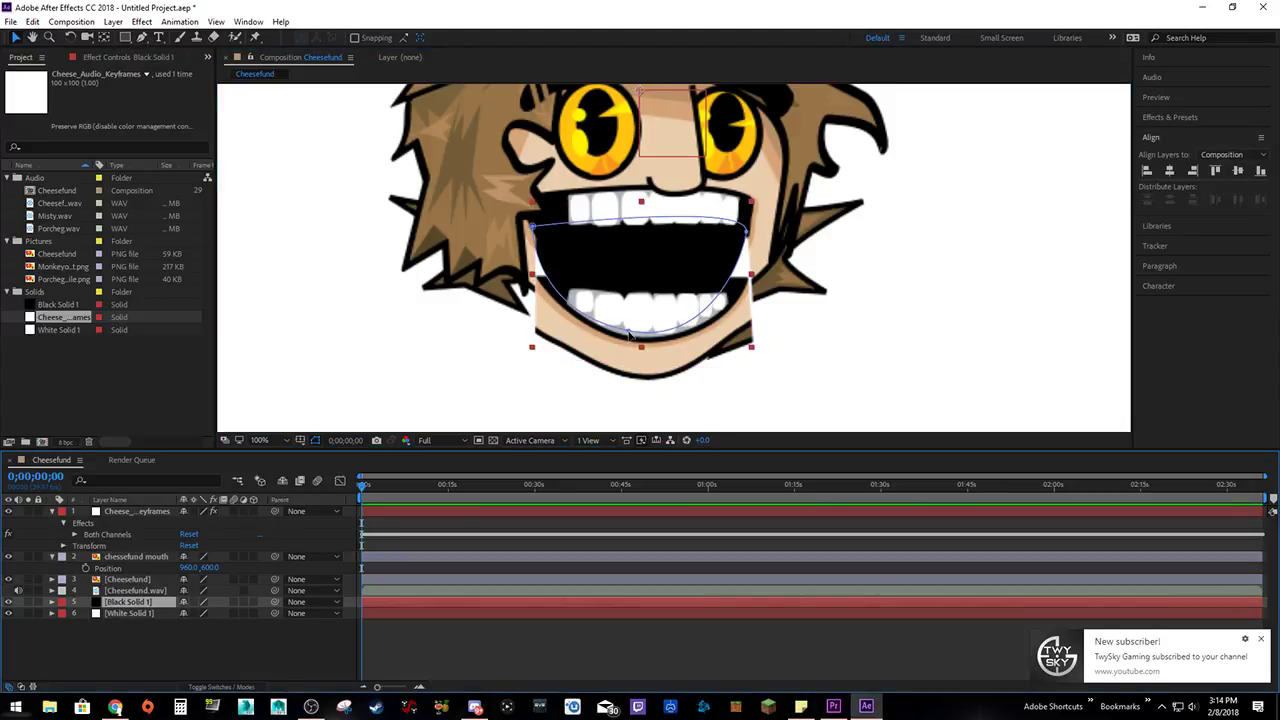
pyautogui.moveTo(634, 334); pyautogui.dragTo(483, 307)
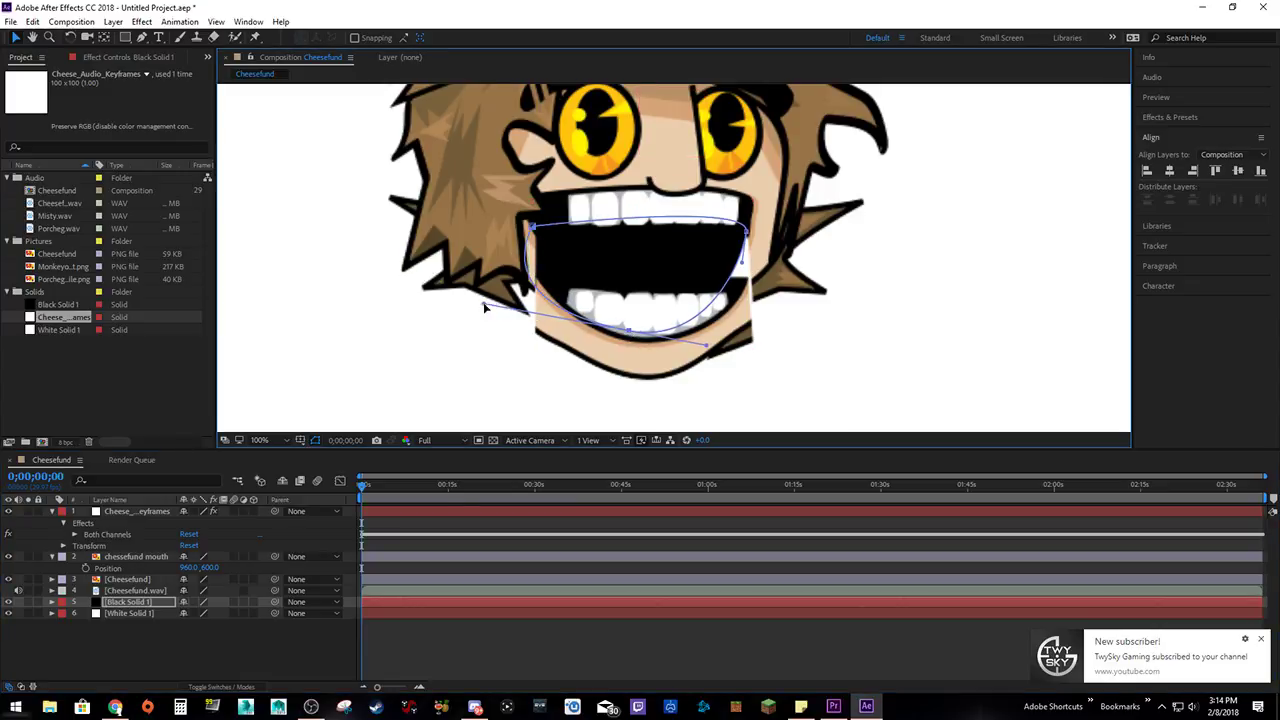
pyautogui.moveTo(707, 345); pyautogui.dragTo(820, 297)
pyautogui.moveTo(745, 235); pyautogui.dragTo(755, 229)
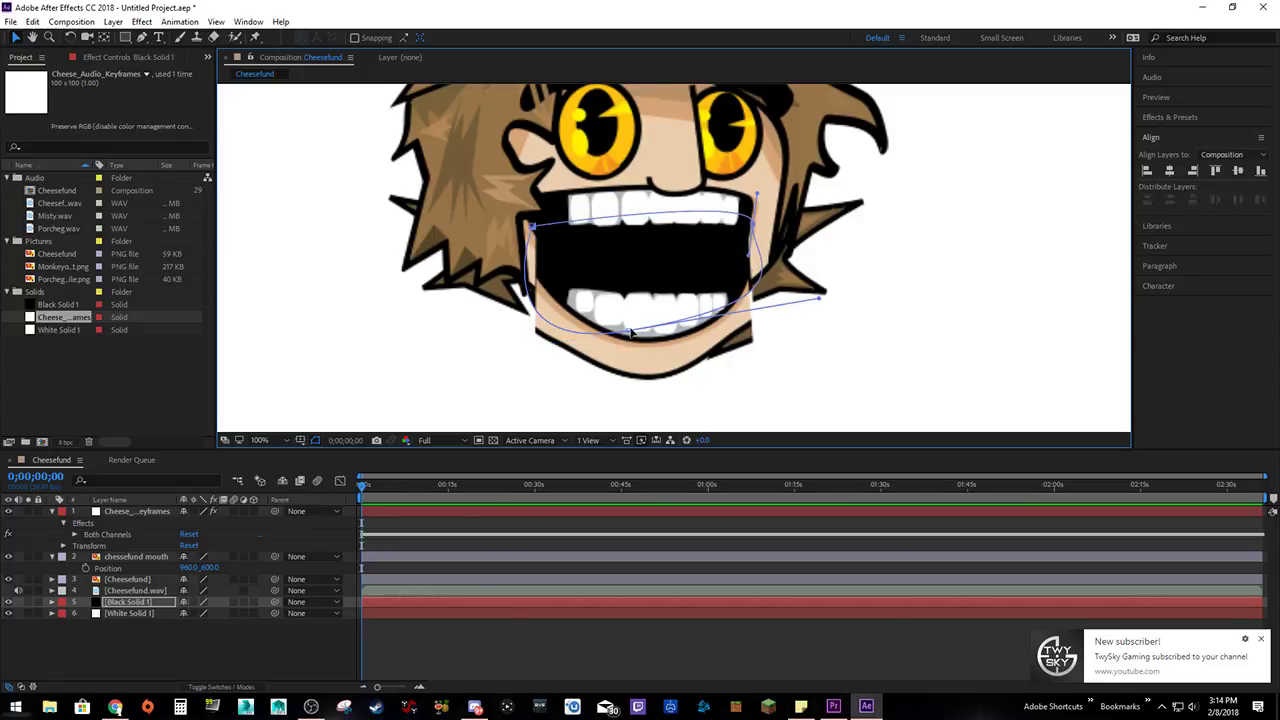
pyautogui.moveTo(550, 338); pyautogui.dragTo(493, 317)
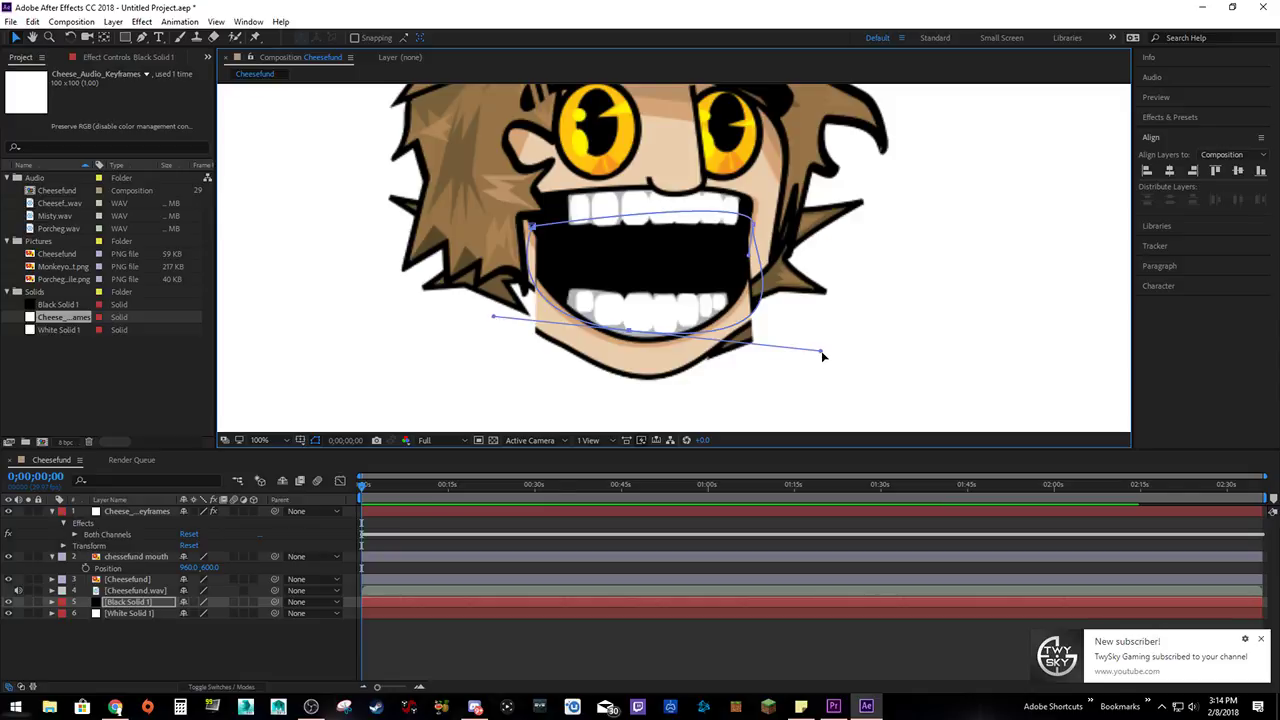
pyautogui.moveTo(821, 352); pyautogui.dragTo(797, 347)
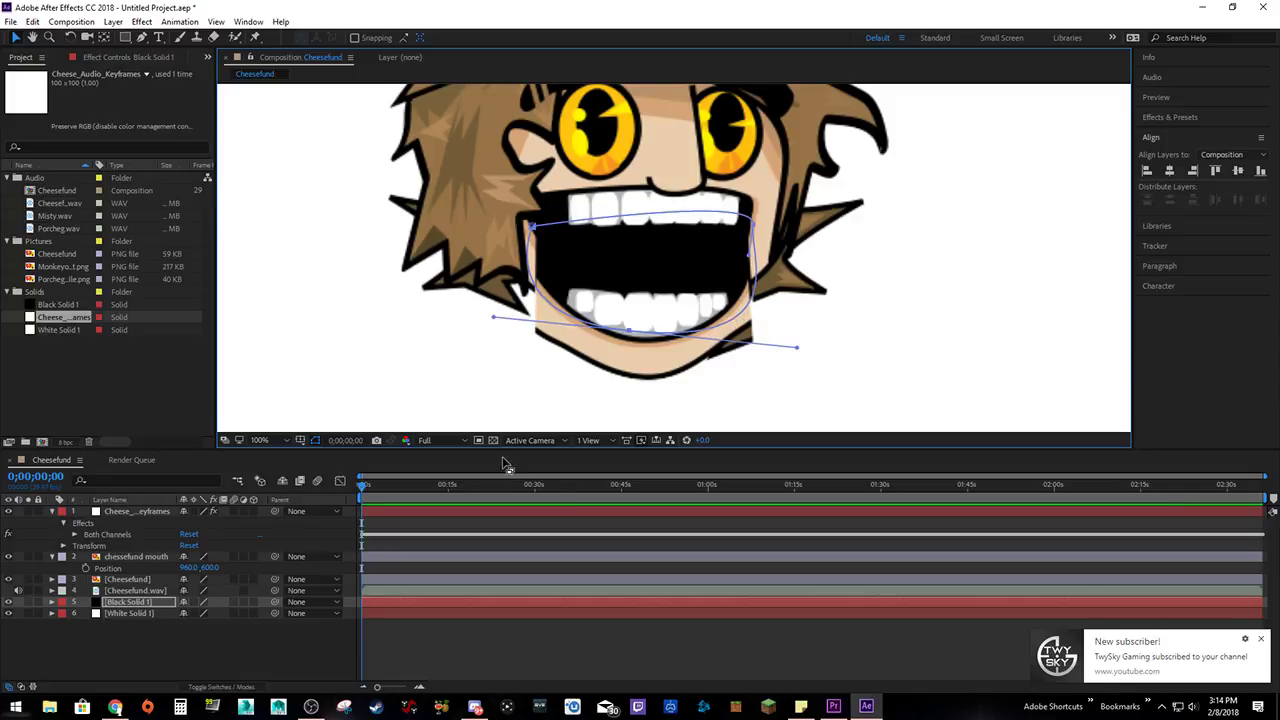
pyautogui.click(172, 641)
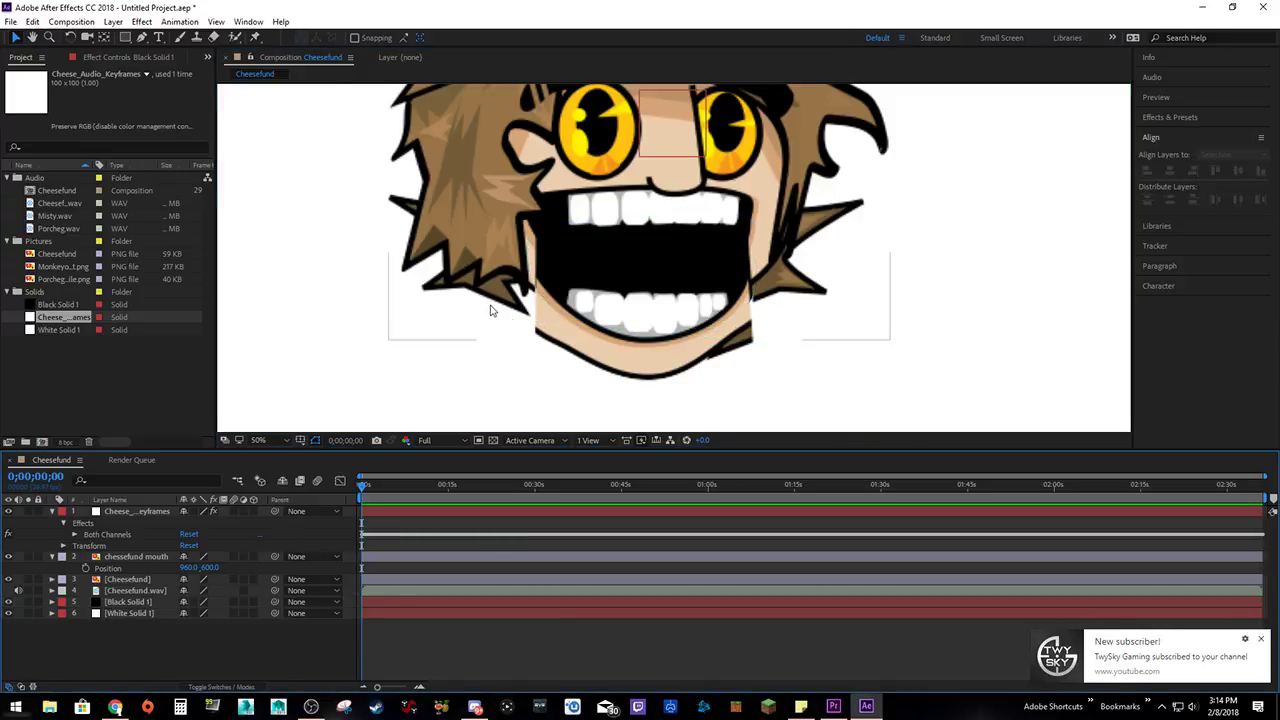
# Set the chessefund mouth layer's Y position to 540 for the closed jaw.
pyautogui.scroll(-1, 491, 309)
pyautogui.scroll(1, 491, 309)
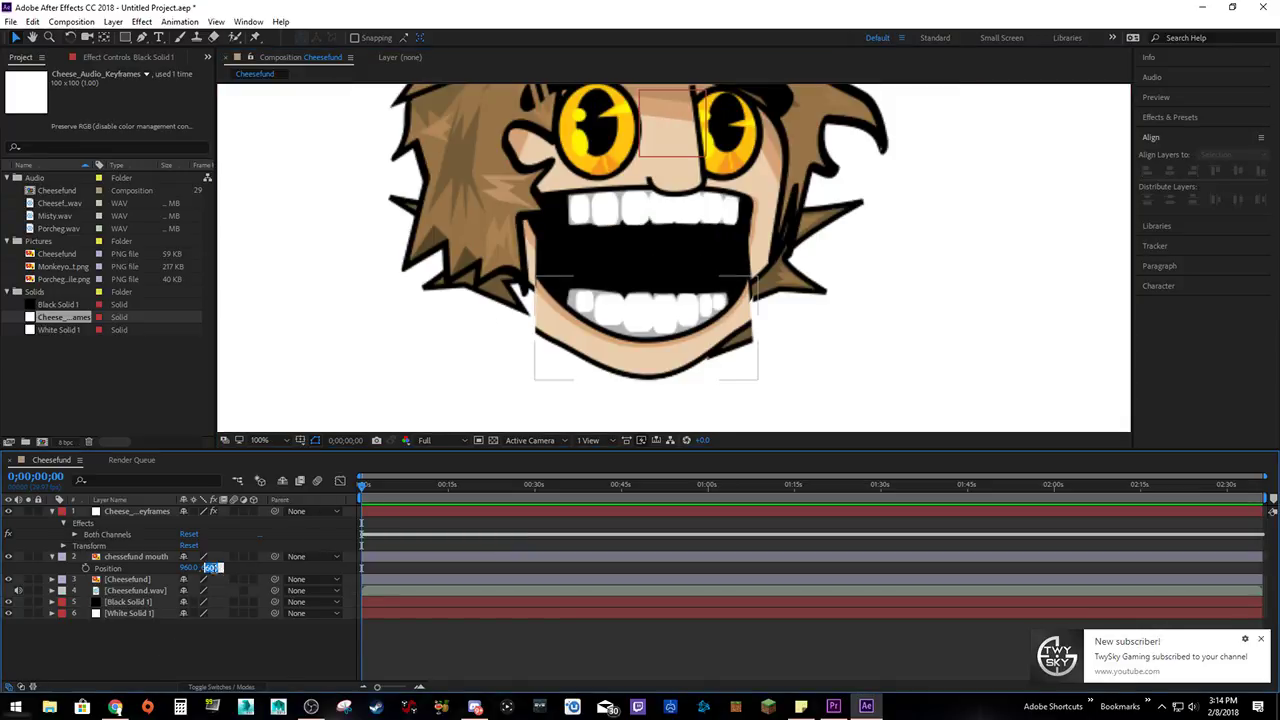
pyautogui.click(210, 567)
pyautogui.write('540')
pyautogui.press('Return')
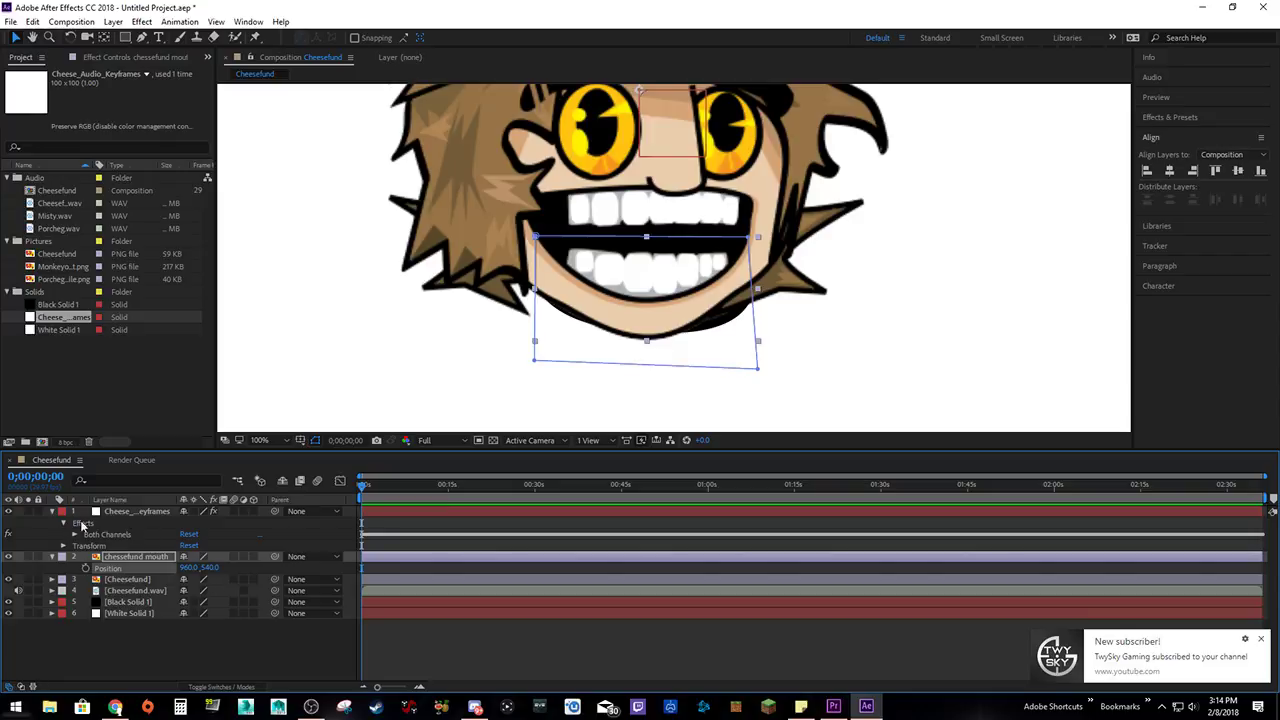
# Show the Cheese_Audio_Keyframes slider in an enlarged value graph and examine its quiet levels and peaks.
pyautogui.click(183, 546)
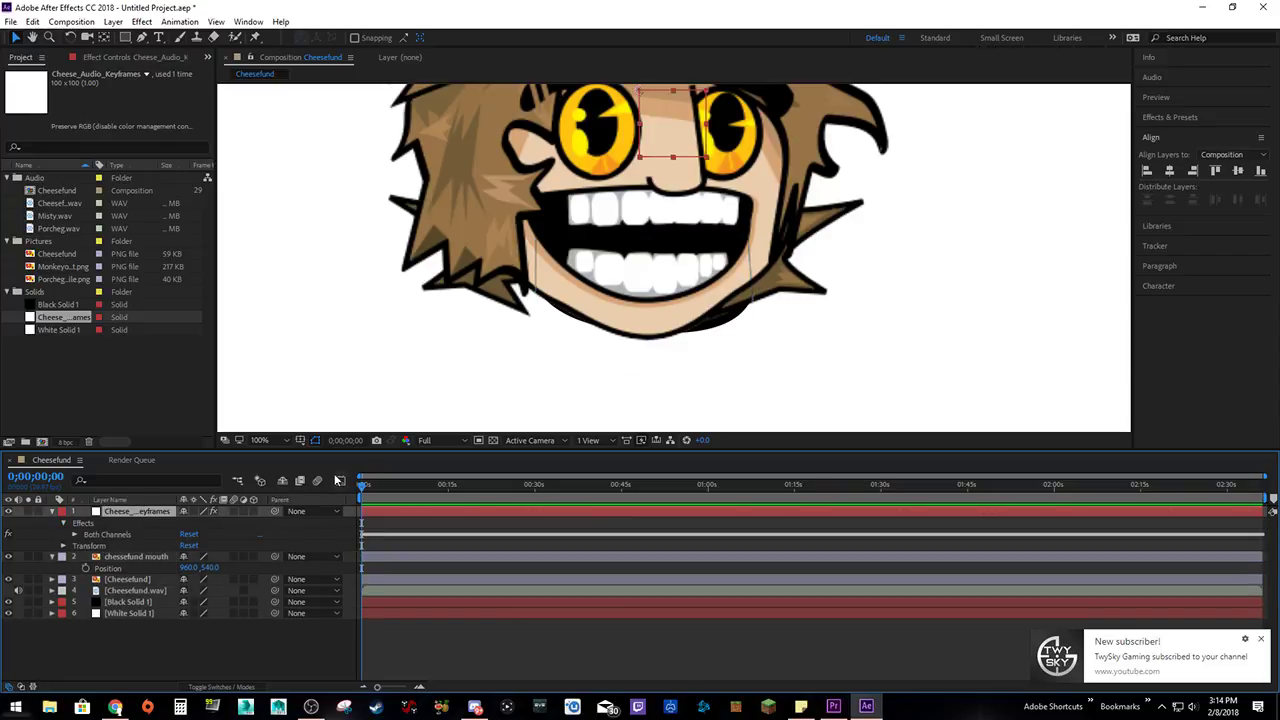
pyautogui.click(340, 481)
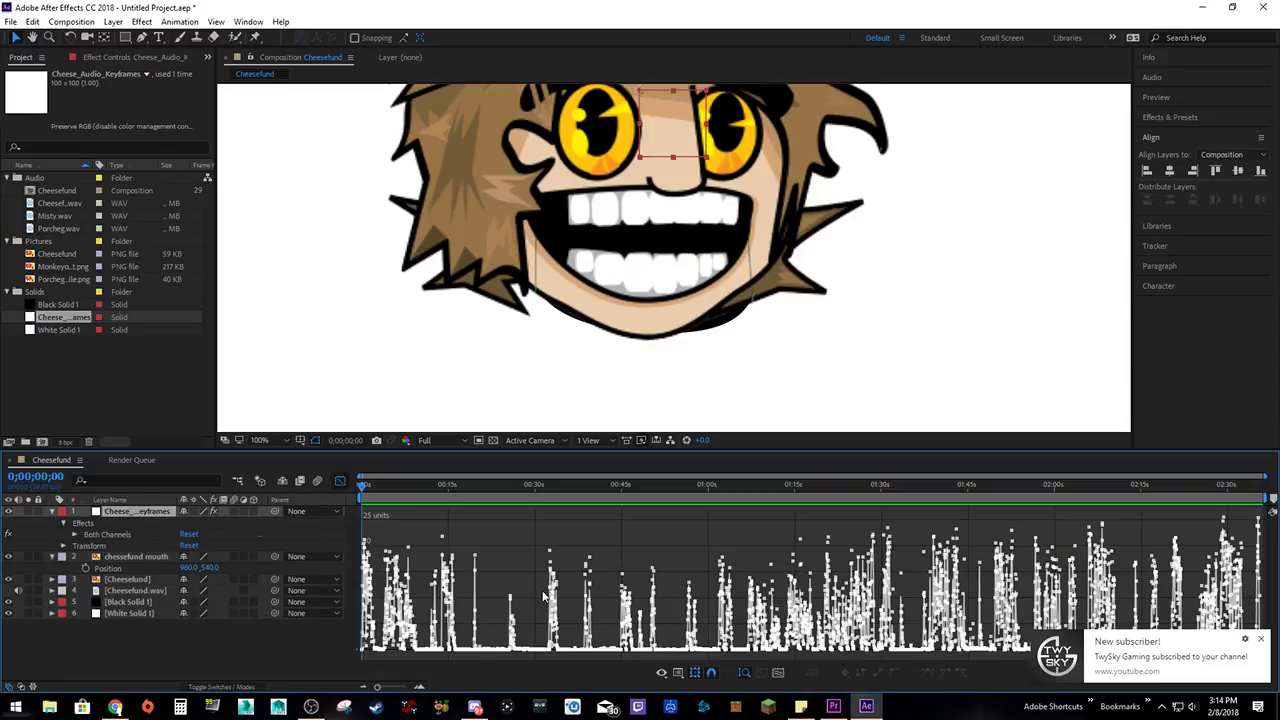
pyautogui.press('`')
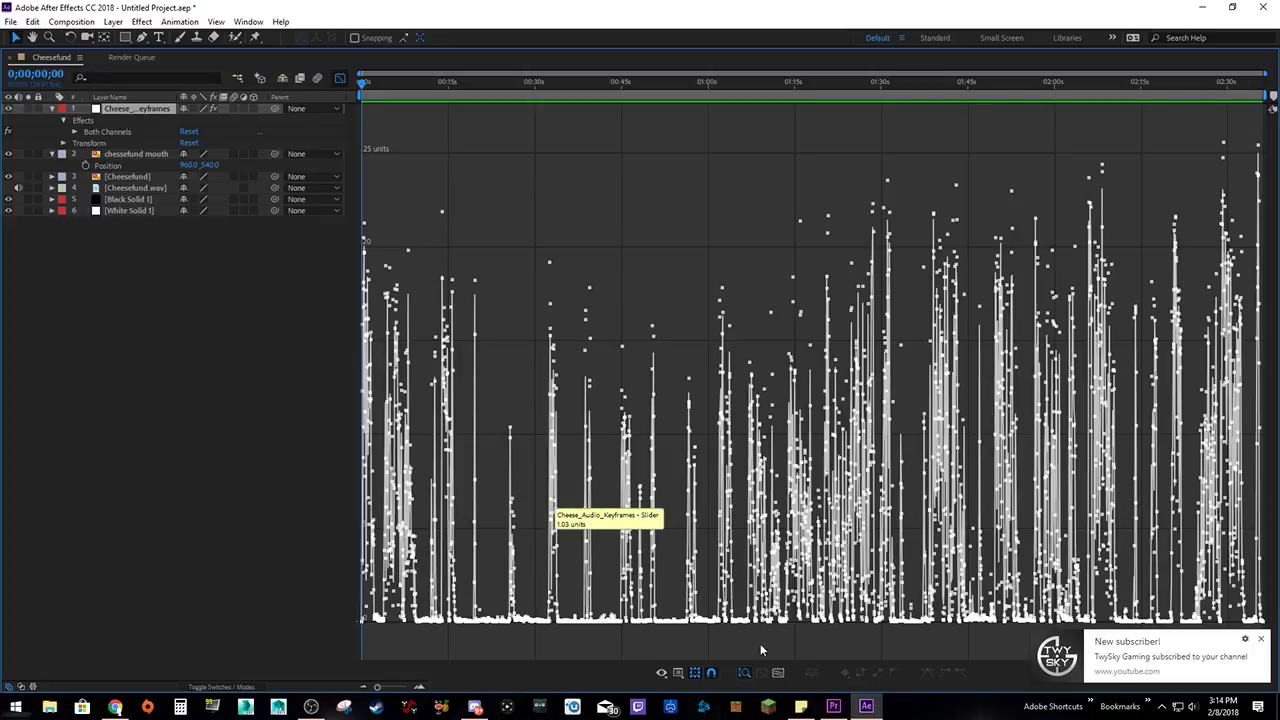
pyautogui.click(1261, 640)
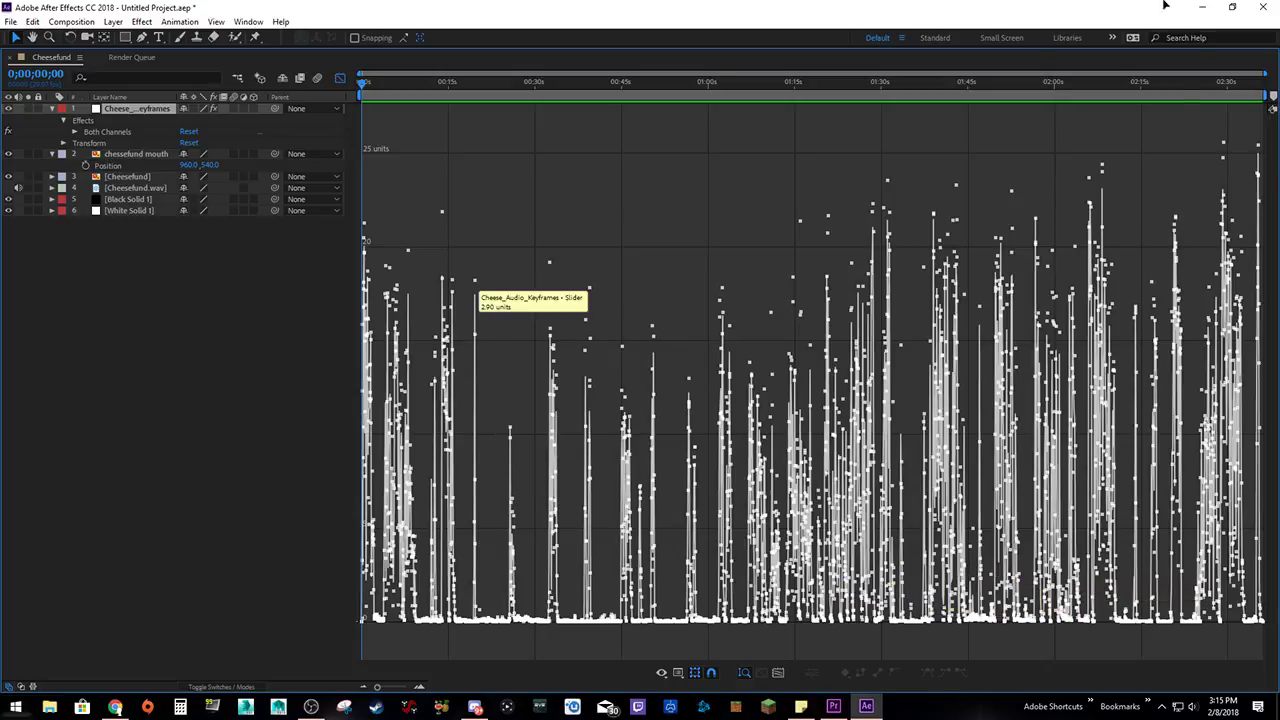
pyautogui.press('`')
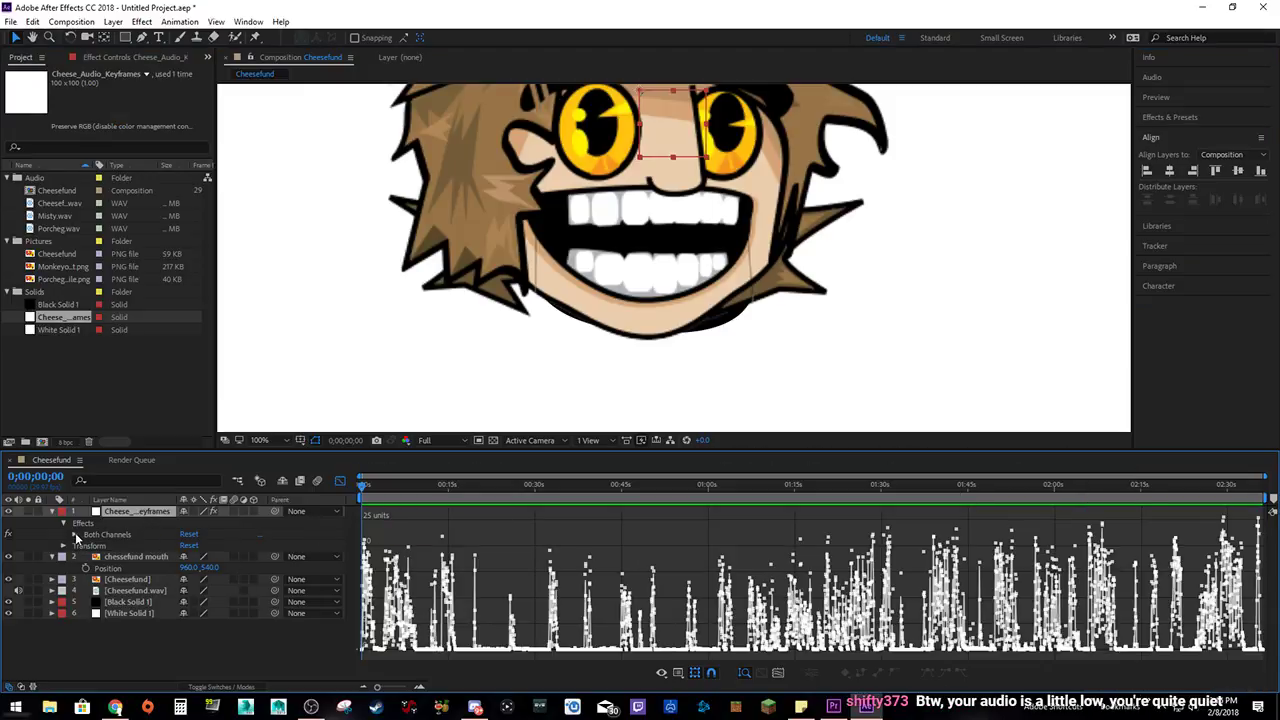
pyautogui.moveTo(376, 564)
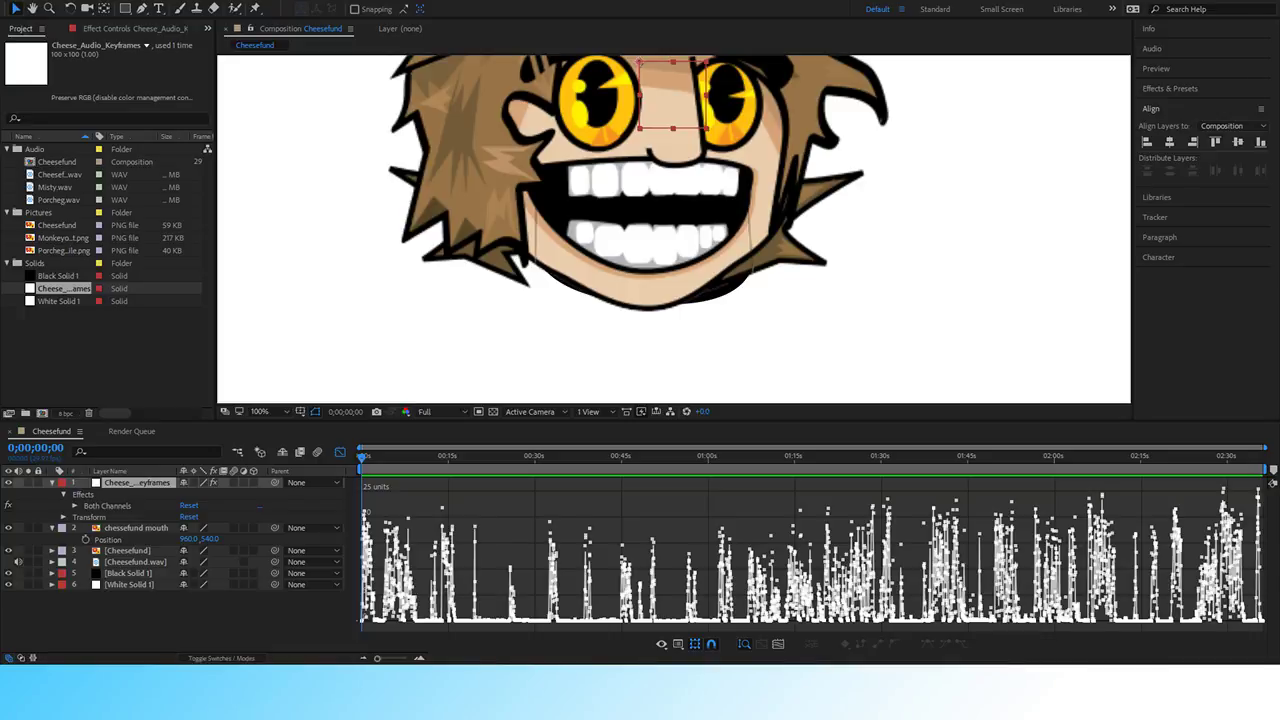
pyautogui.moveTo(1257, 530)
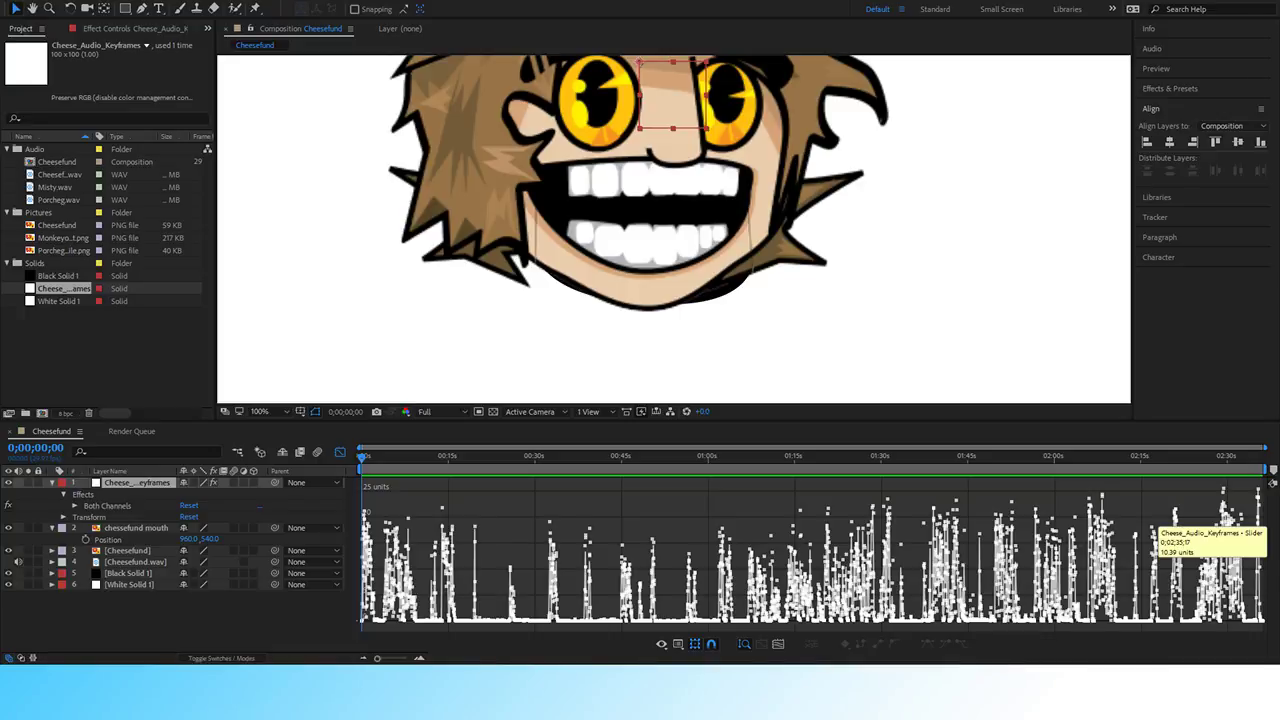
pyautogui.moveTo(1255, 560)
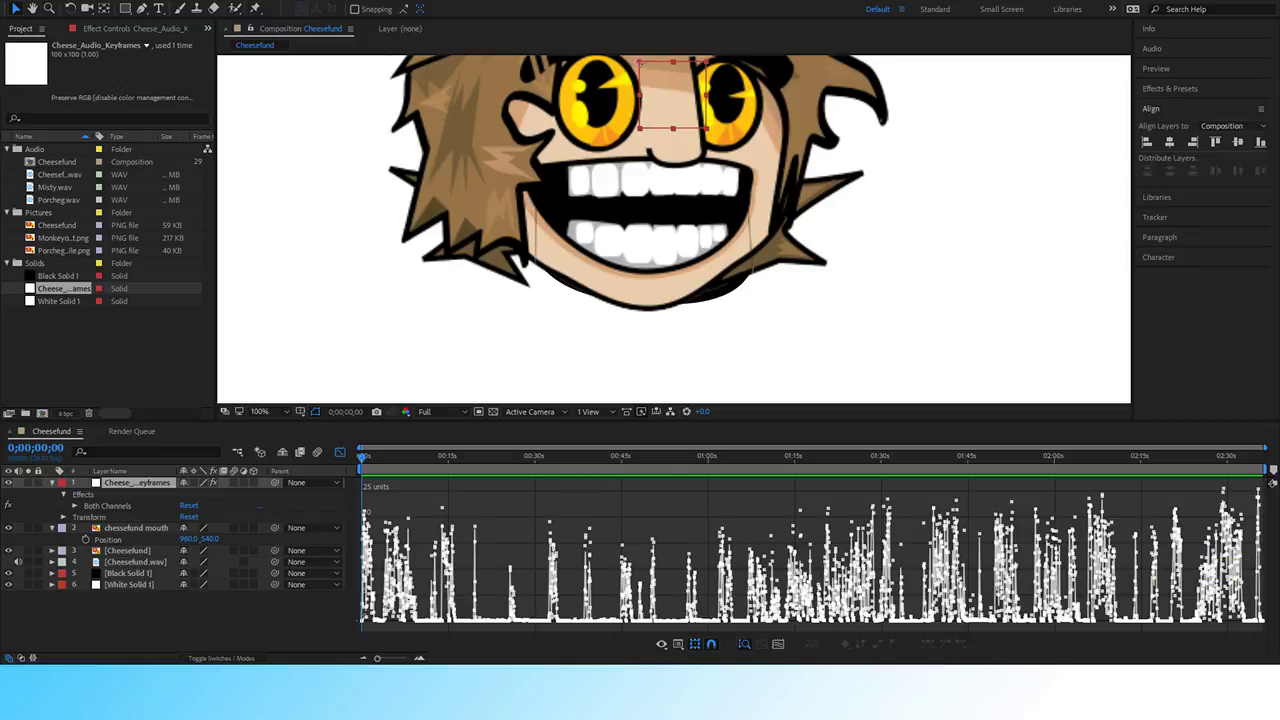
# Add an expression to the Both Channels Slider of Cheese_Audio_Keyframes, replacing the default text with "linear(value,5,15".
pyautogui.click(63, 505)
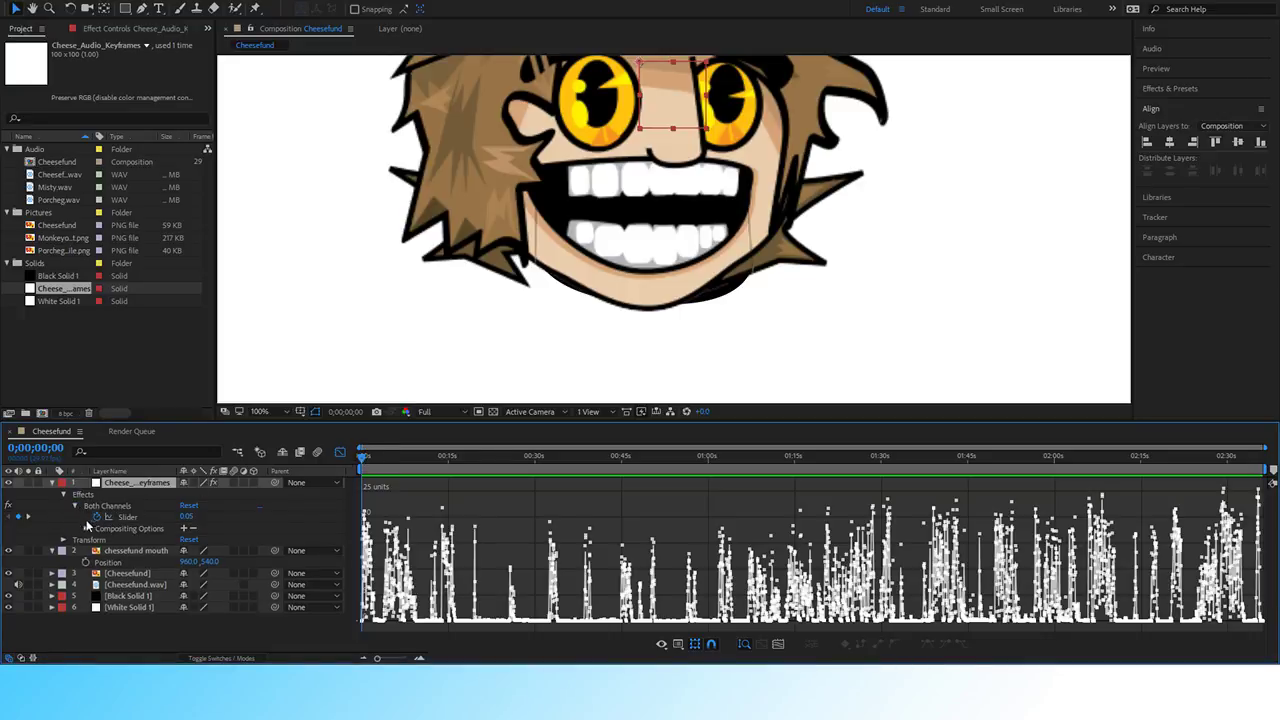
pyautogui.keyDown('alt'); pyautogui.click(97, 517); pyautogui.keyUp('alt')
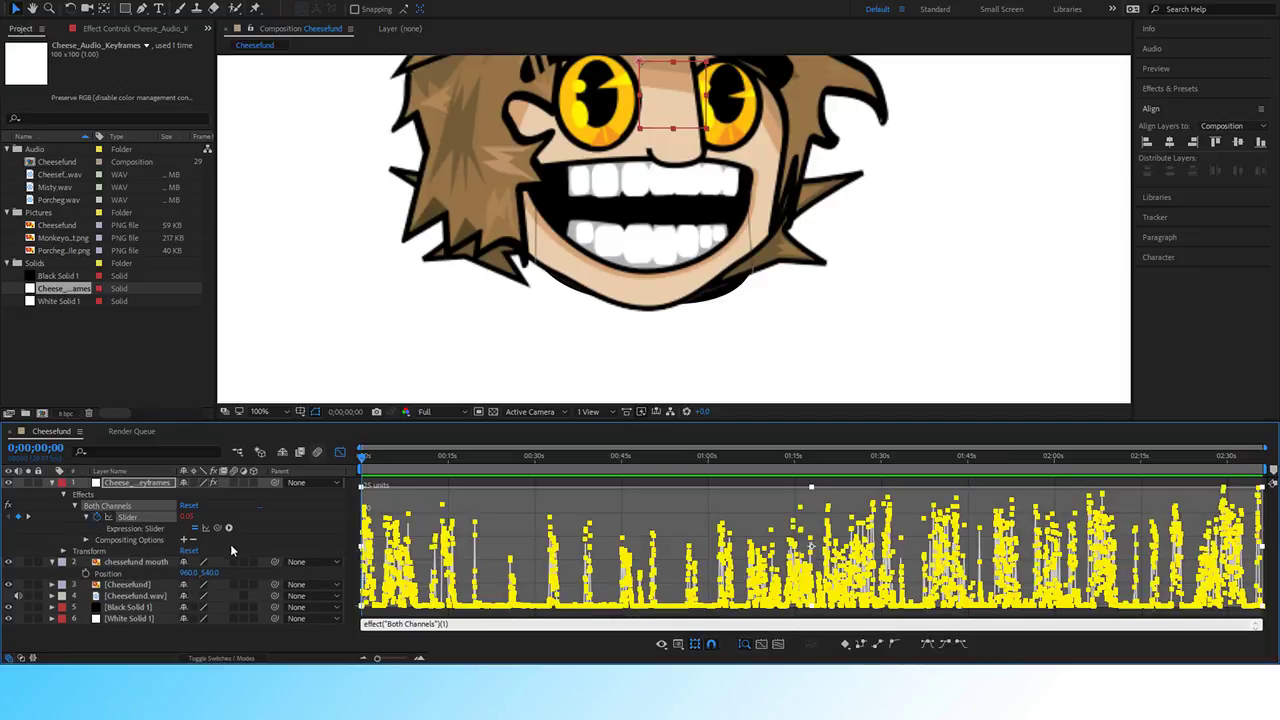
pyautogui.moveTo(466, 627); pyautogui.dragTo(337, 627)
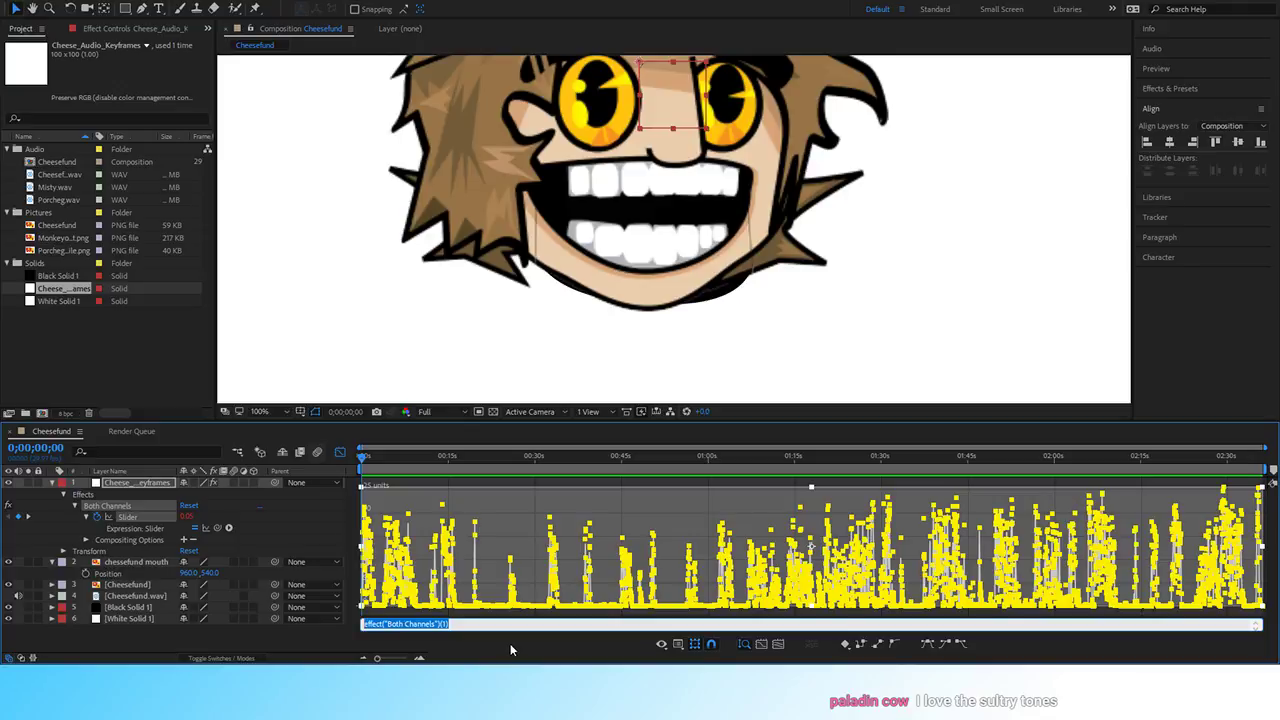
pyautogui.hotkey('alt', 'Tab')
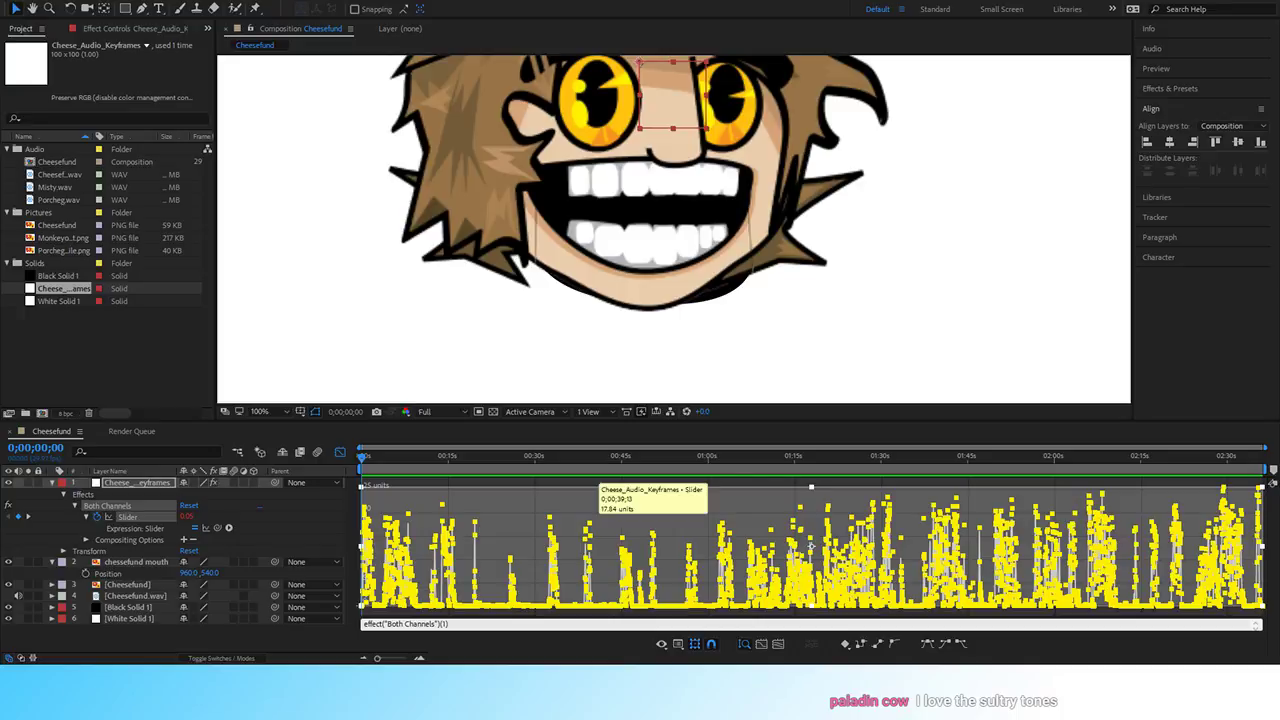
pyautogui.click(360, 625)
pyautogui.write('linear(val')
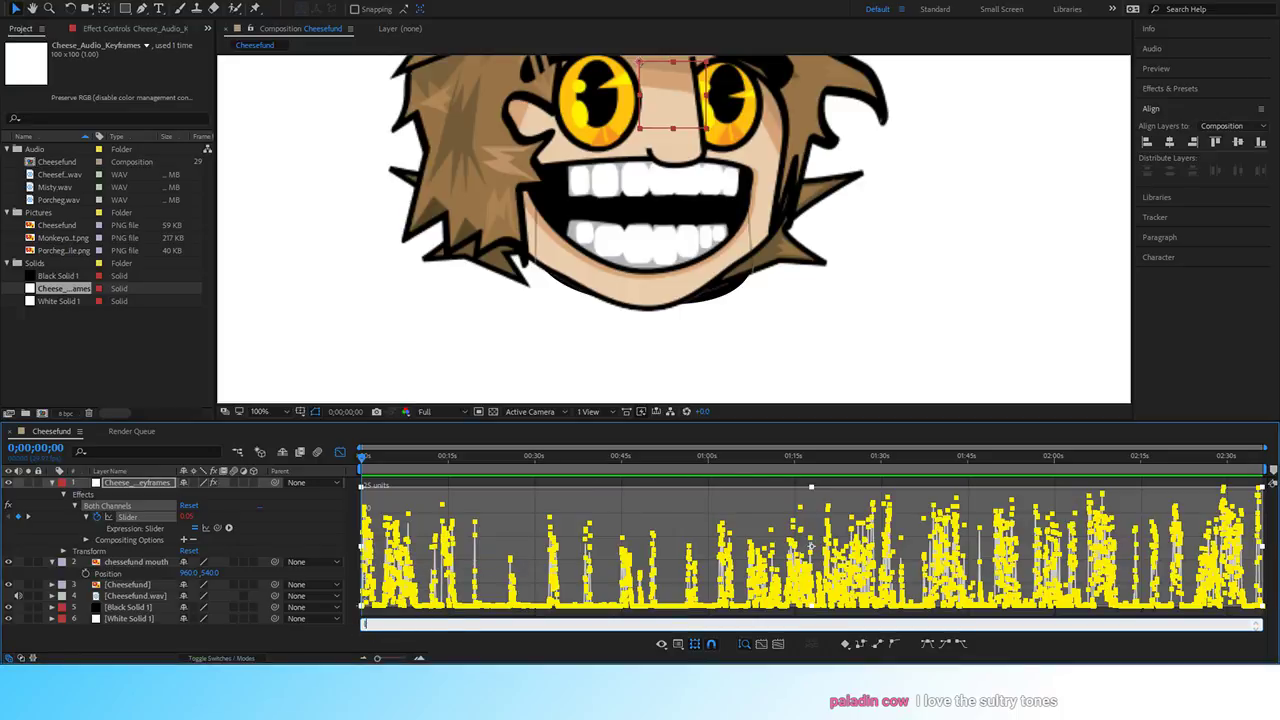
pyautogui.write('ue')
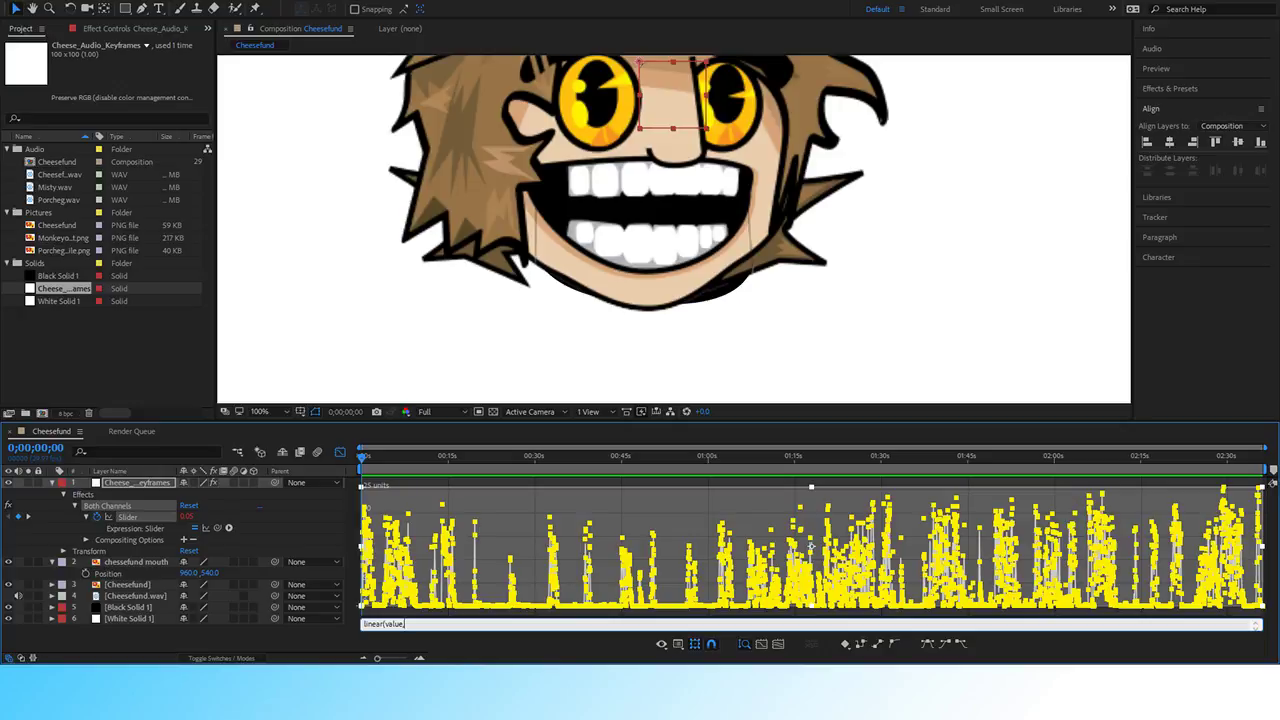
pyautogui.write(',5')
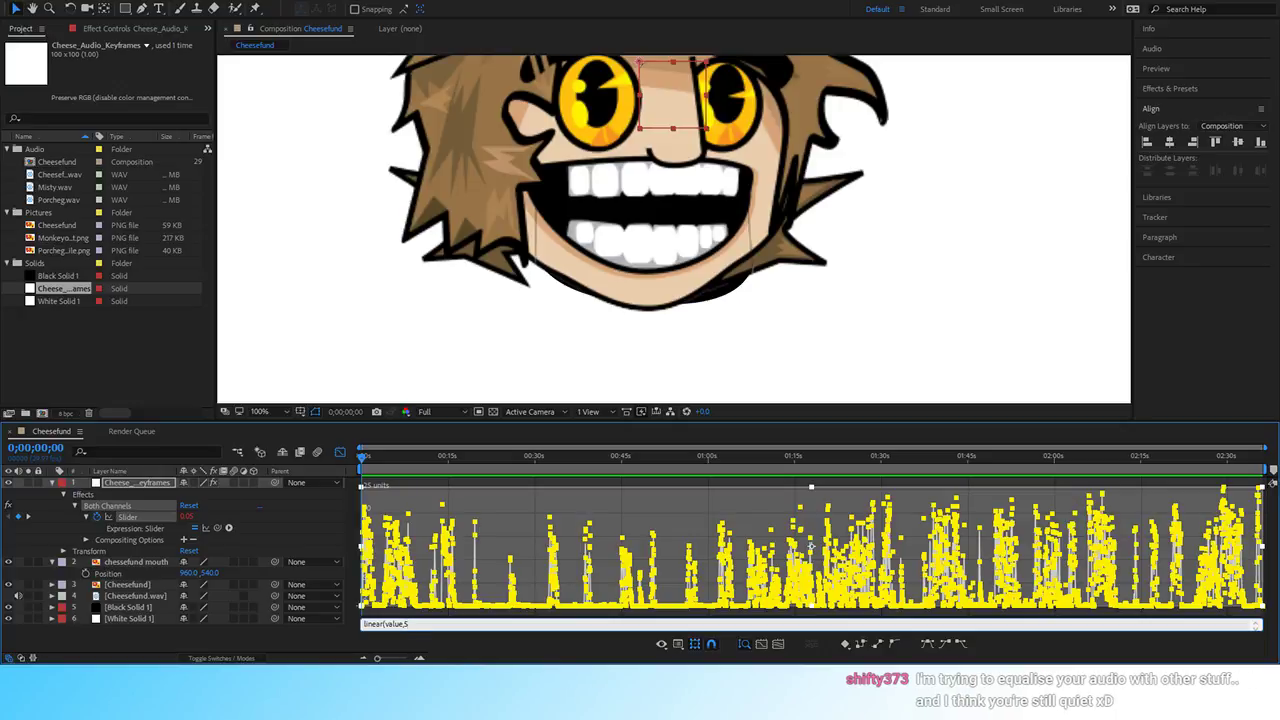
pyautogui.write(',35')
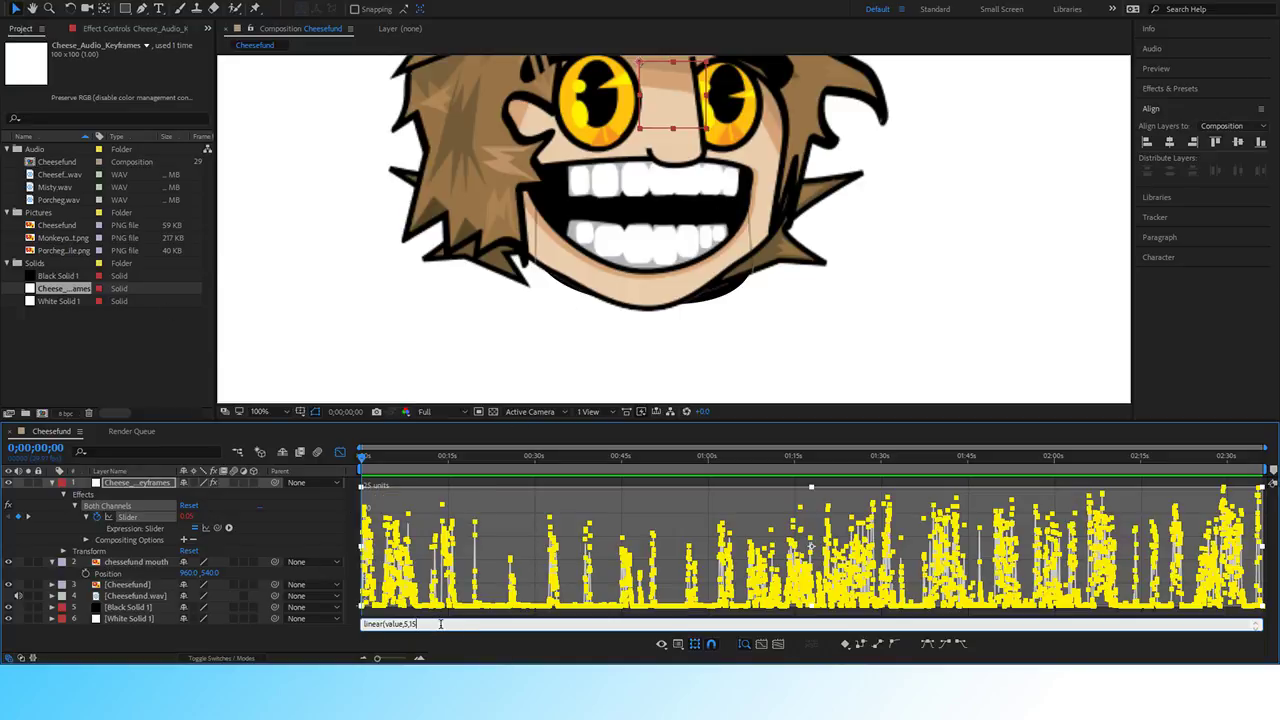
pyautogui.press('KP_Enter')
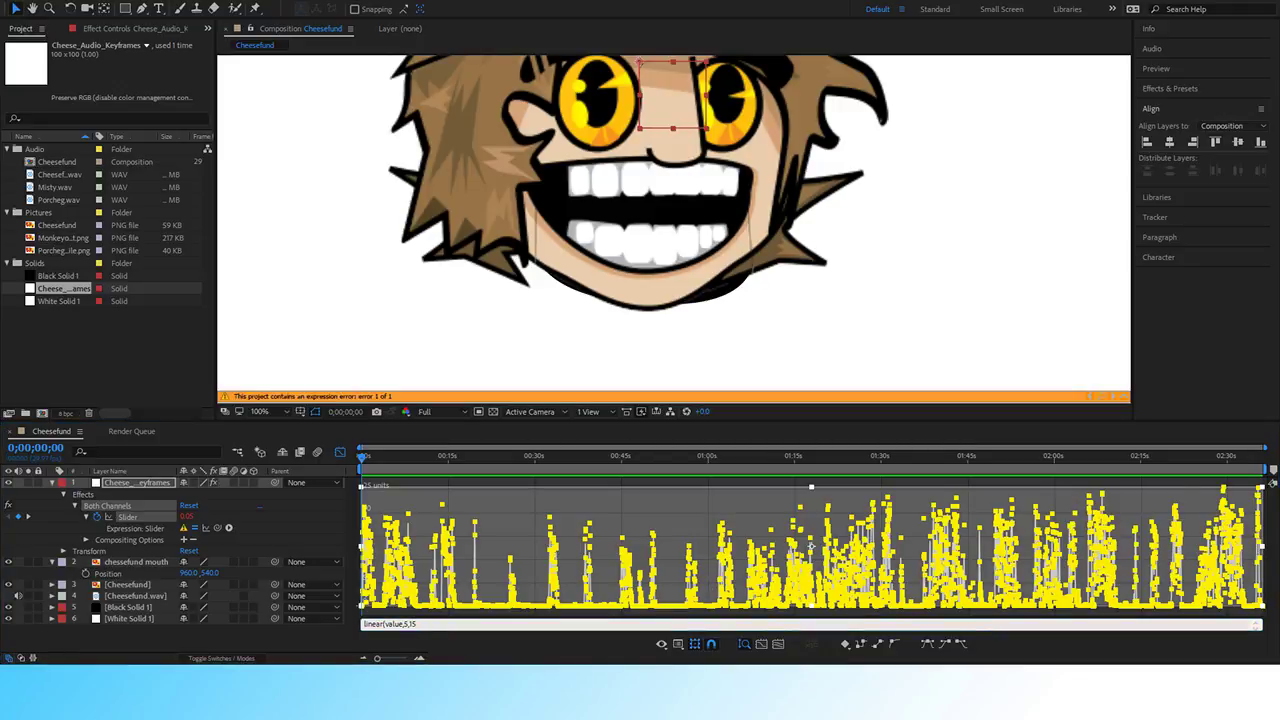
# Complete the Slider expression as "linear(value,5,15,540,600)" and apply it.
pyautogui.click(458, 622)
pyautogui.write(',15,5')
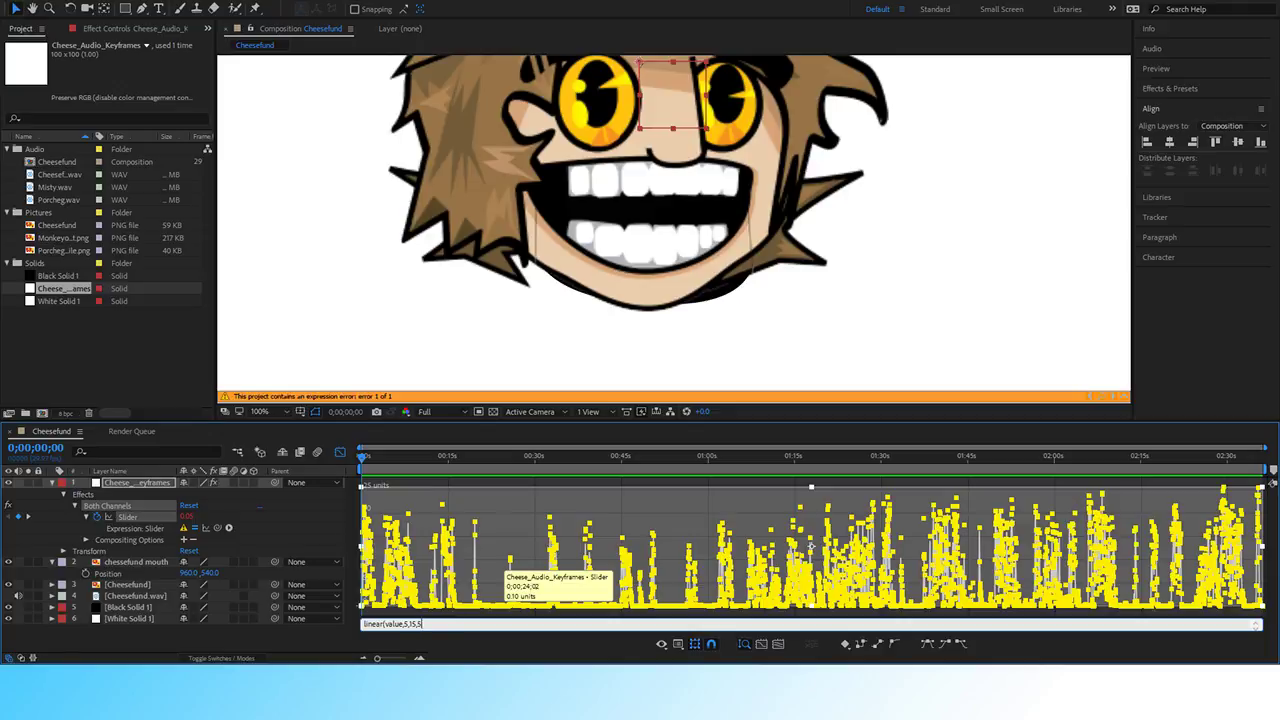
pyautogui.write('40,600)')
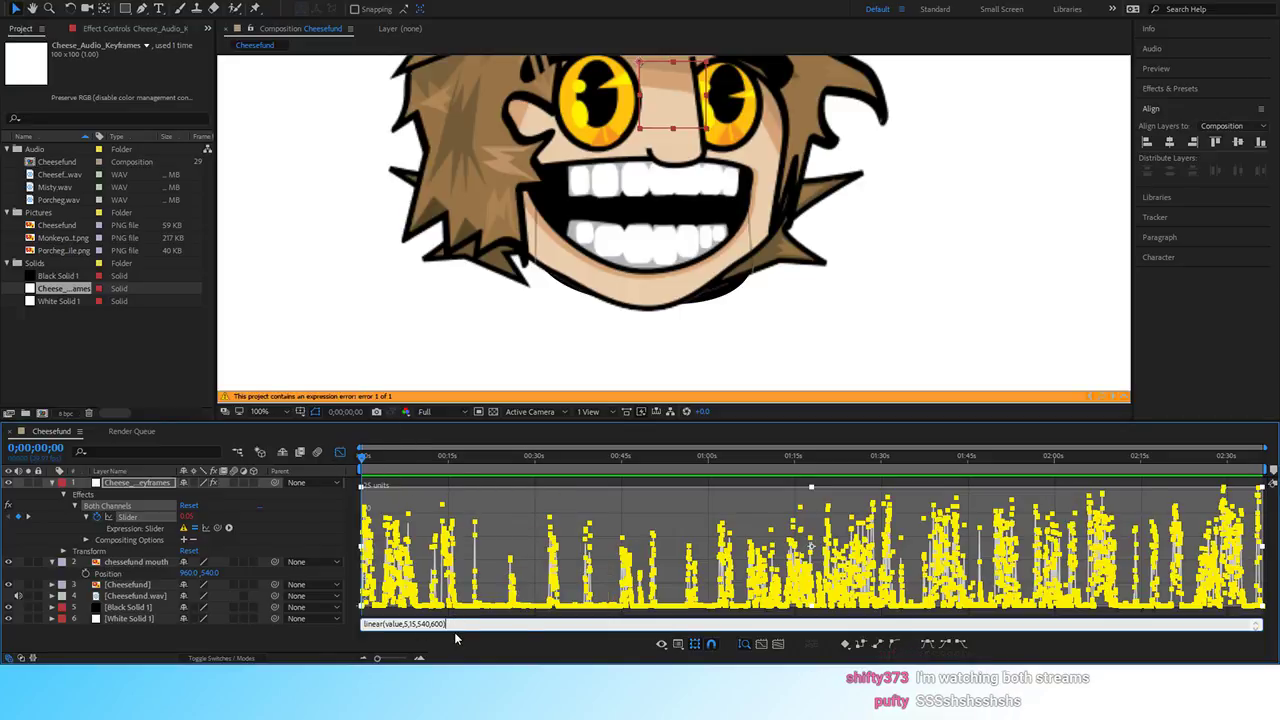
pyautogui.click(454, 630)
pyautogui.press('BackSpace')
pyautogui.write('linear(value,5,15,540,600)')
pyautogui.press('KP_Enter')
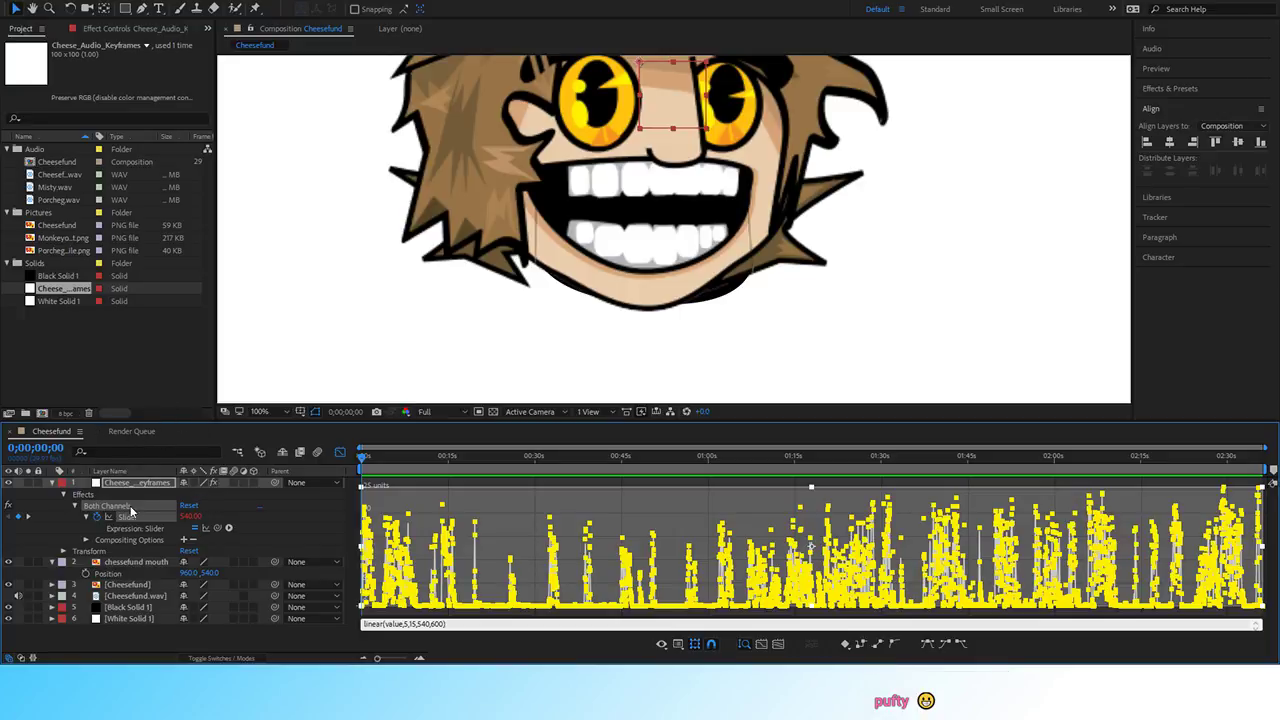
# Separate the chessefund mouth layer's Position into X and Y dimensions, leaving Y Position without keyframes.
pyautogui.click(98, 574)
pyautogui.click(163, 454)
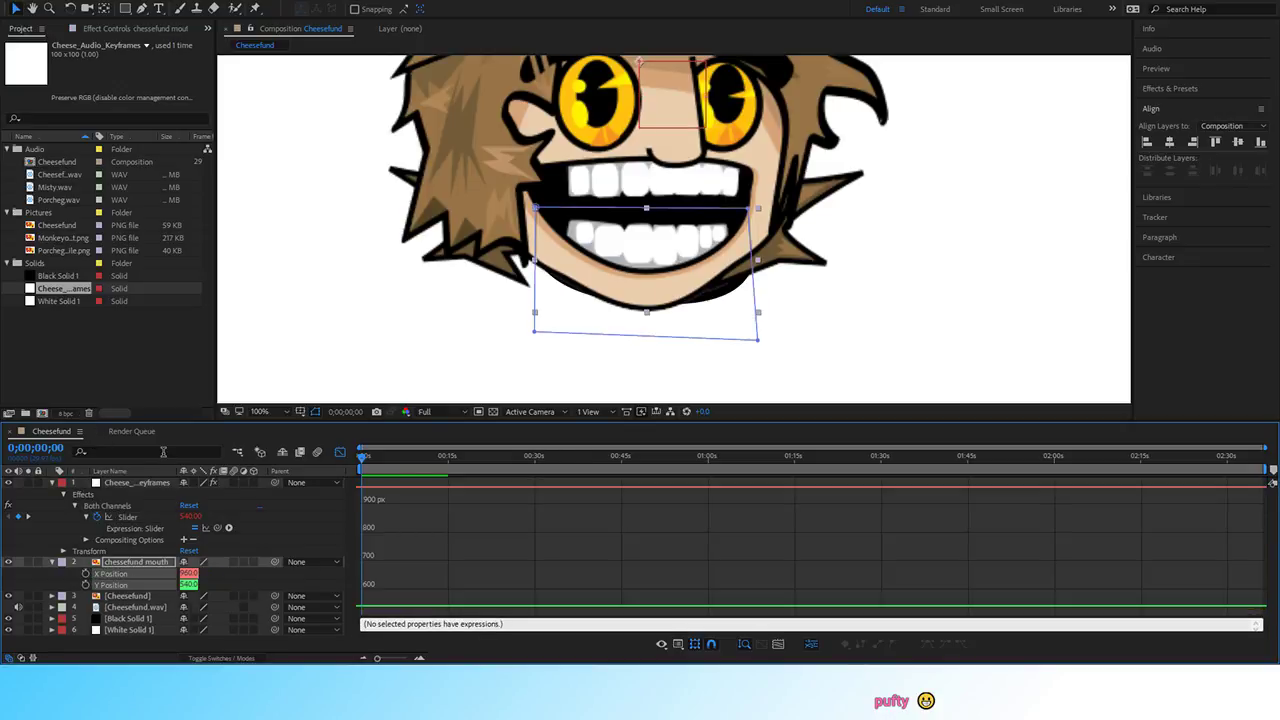
pyautogui.click(85, 586)
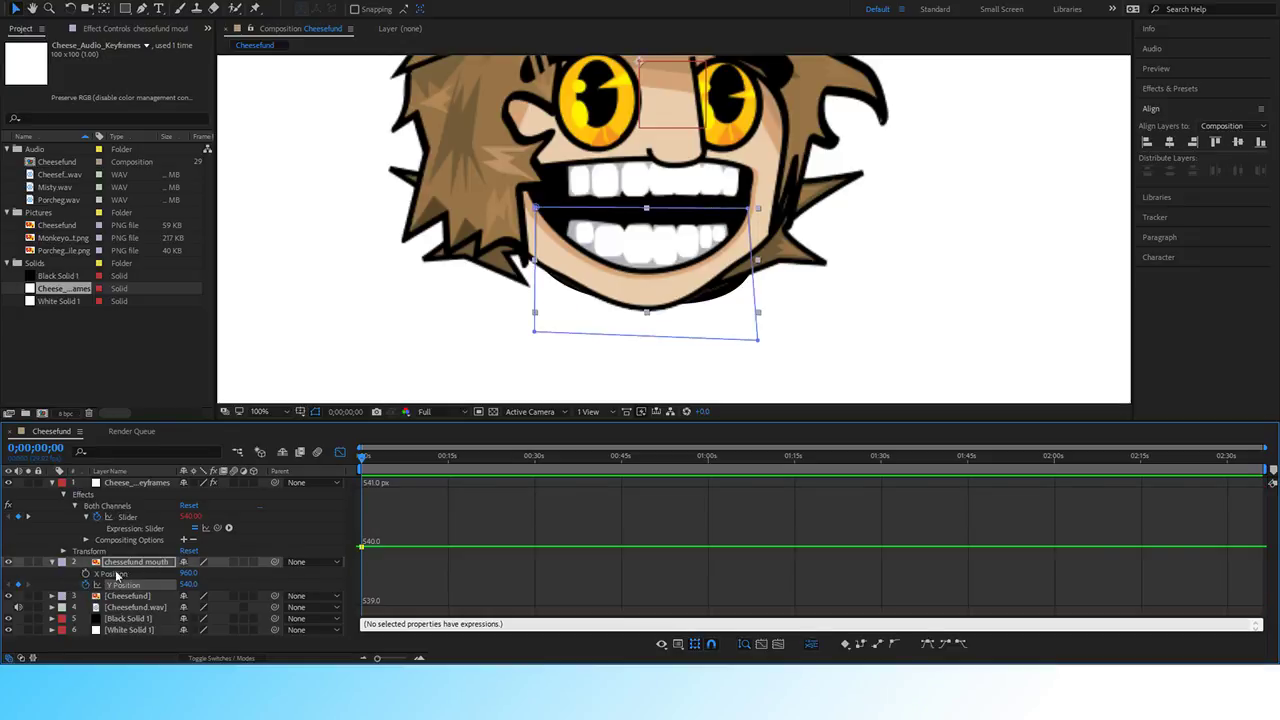
pyautogui.click(86, 585)
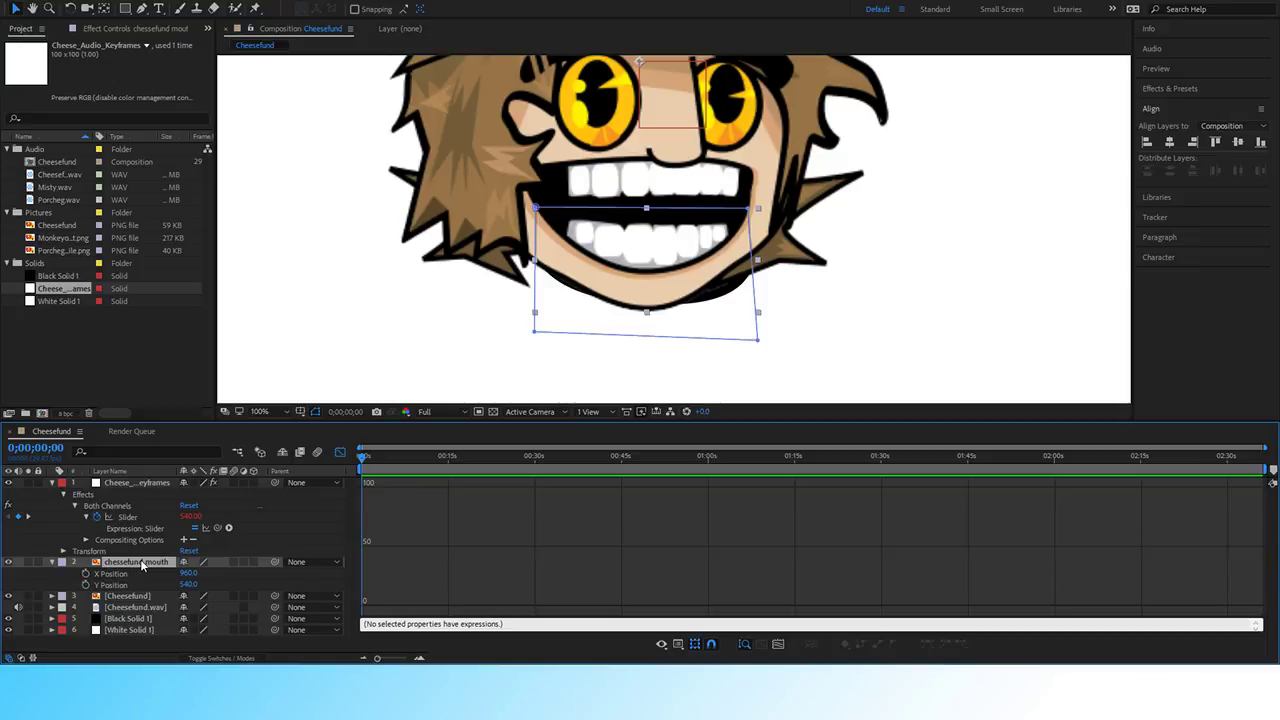
# Add an expression to the chessefund mouth layer's Y Position that links it to the Both Channels Slider of Cheese_Audio_Keyframes.
pyautogui.click(141, 564)
pyautogui.click(52, 562)
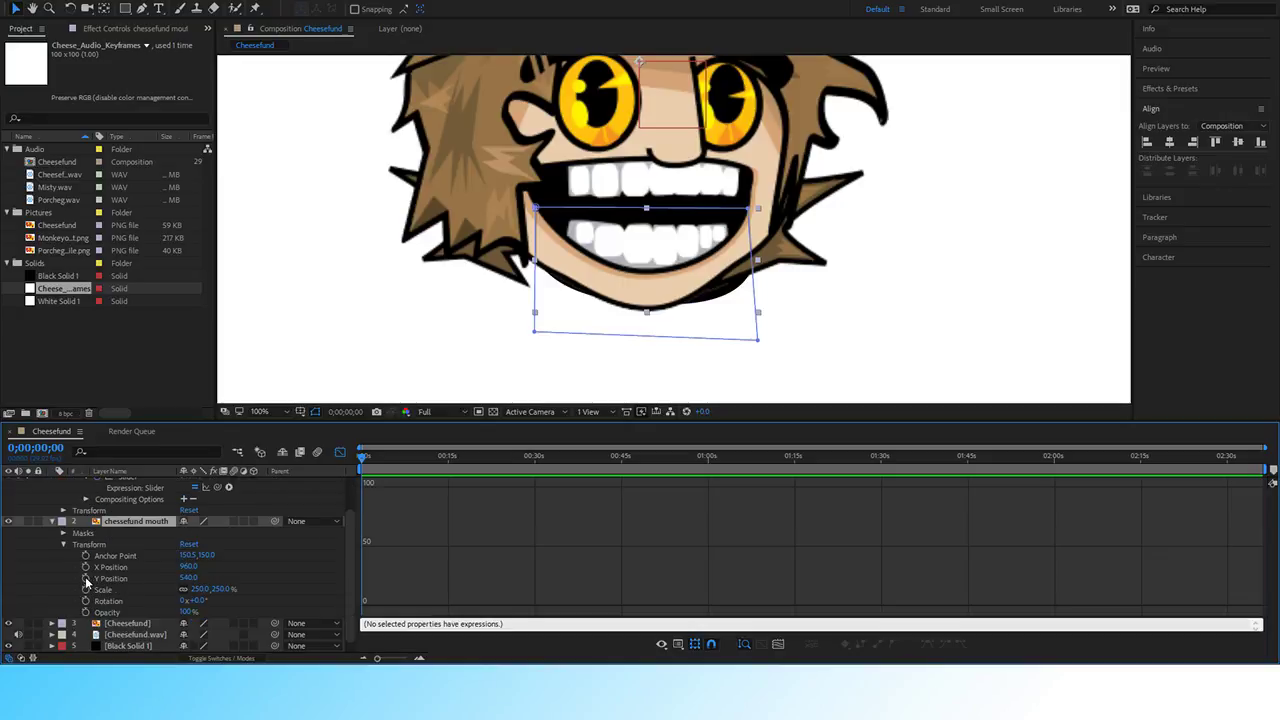
pyautogui.click(88, 580)
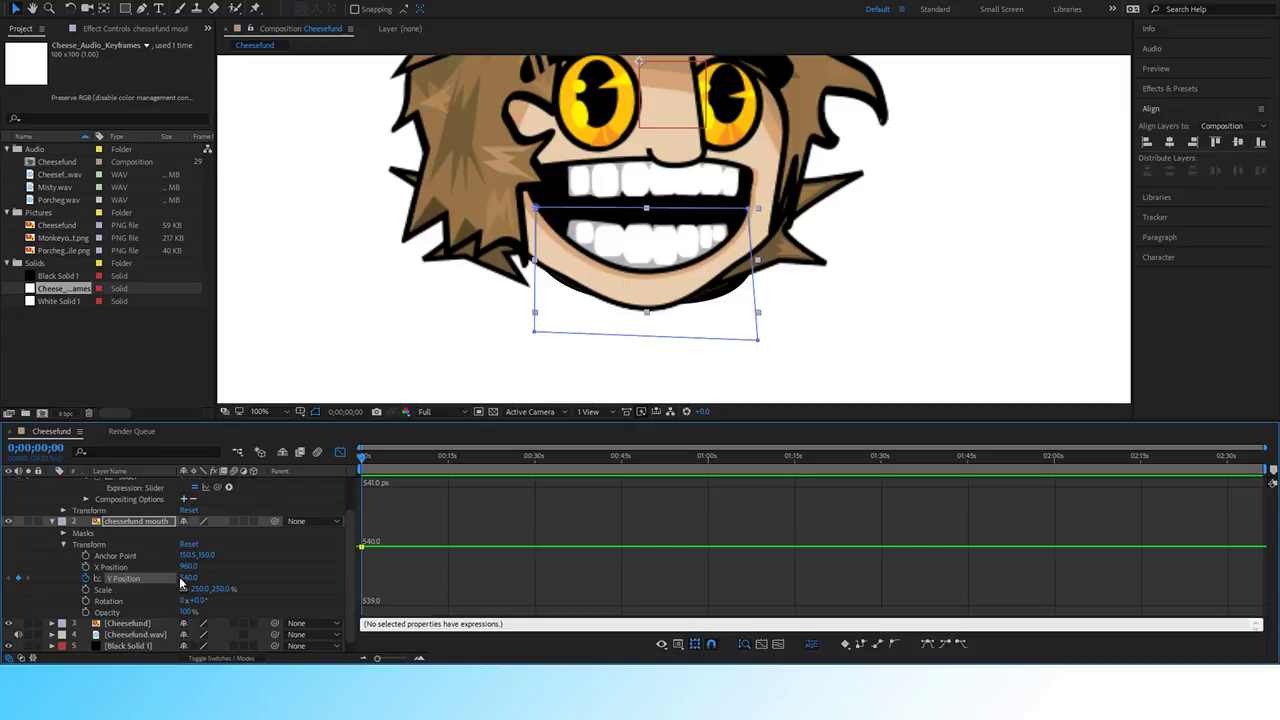
pyautogui.keyDown('alt'); pyautogui.click(85, 578); pyautogui.keyUp('alt')
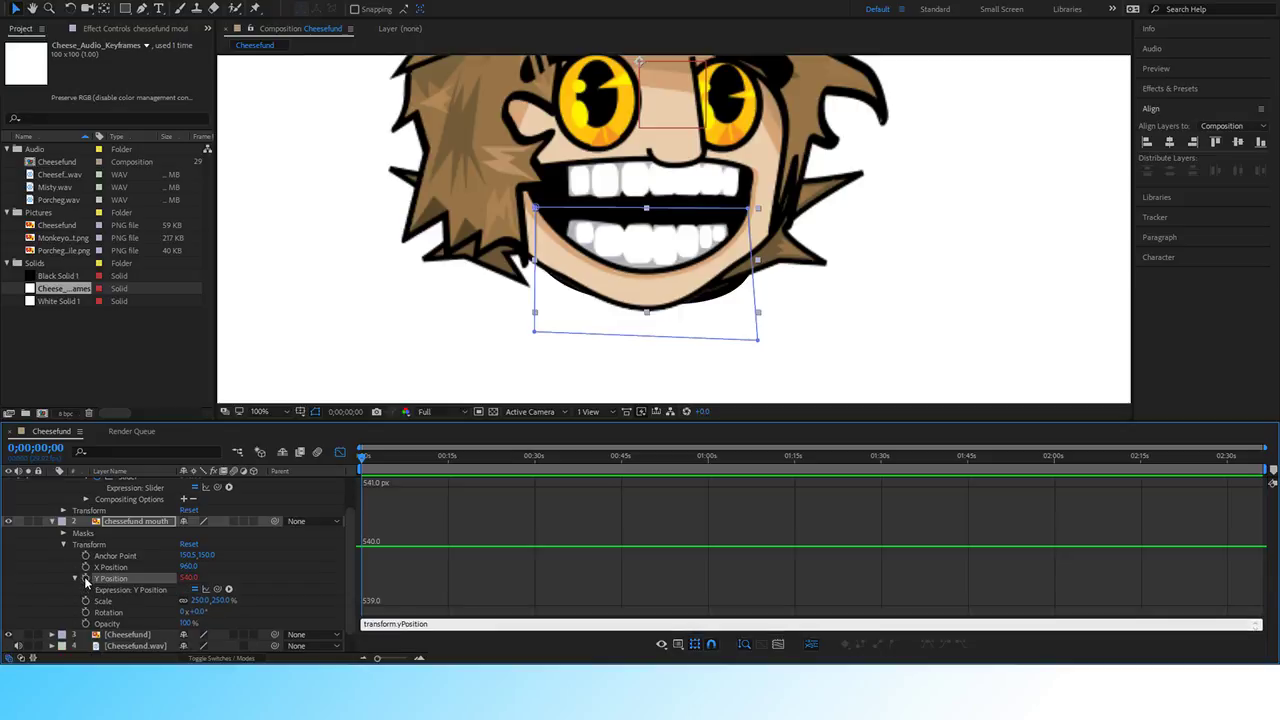
pyautogui.moveTo(228, 589); pyautogui.dragTo(135, 520)
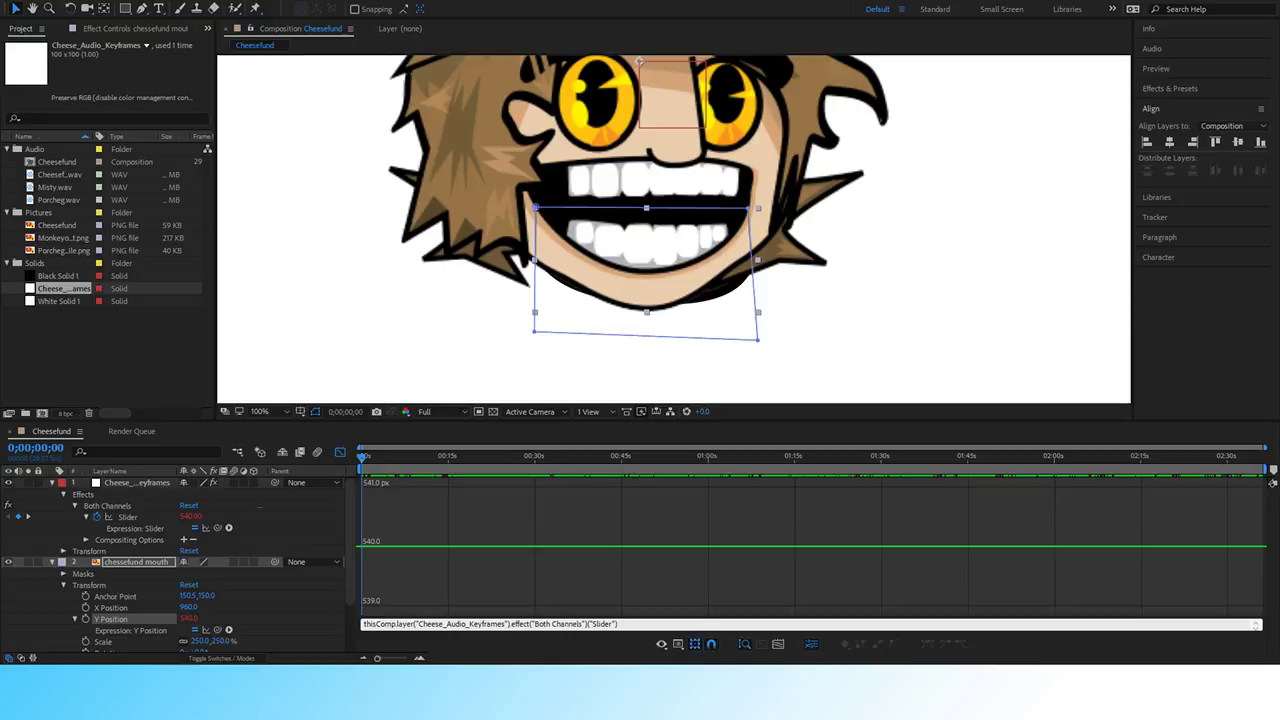
# Play back the Cheesefund composition with the whole frame in view to check the jaw movement against the audio.
pyautogui.hotkey('shift', '/')
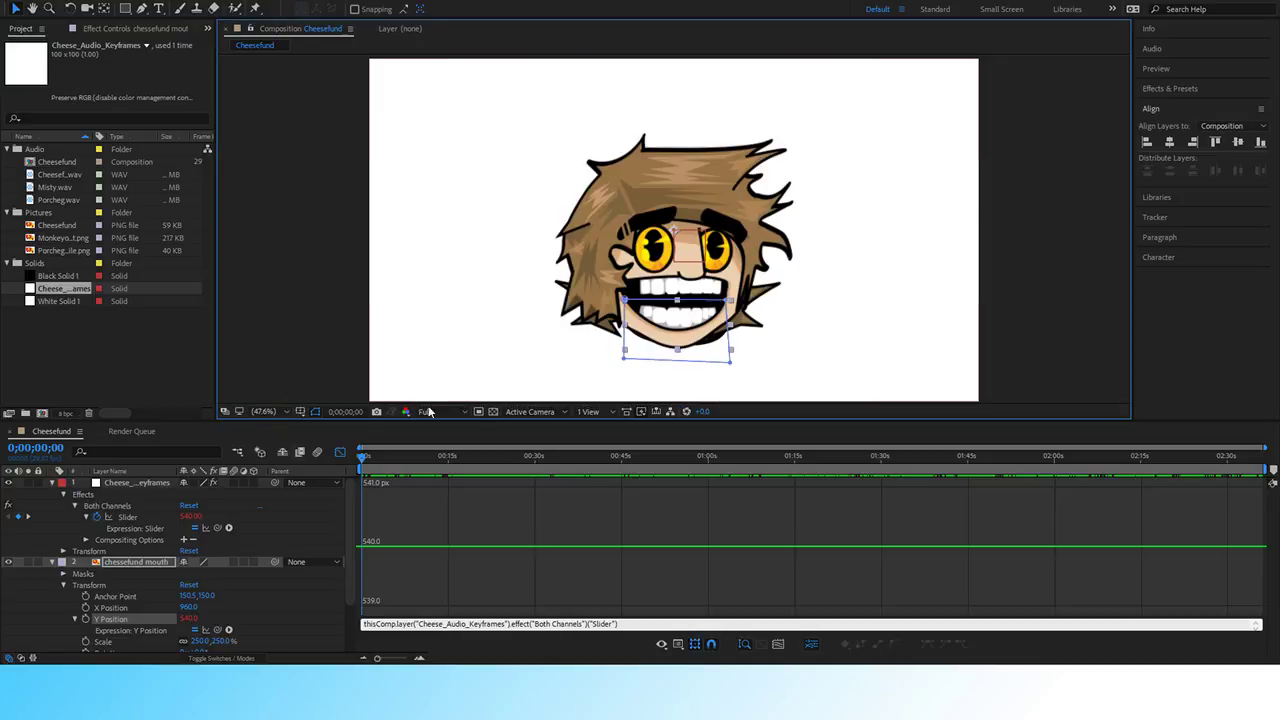
pyautogui.click(304, 286)
pyautogui.press('space')
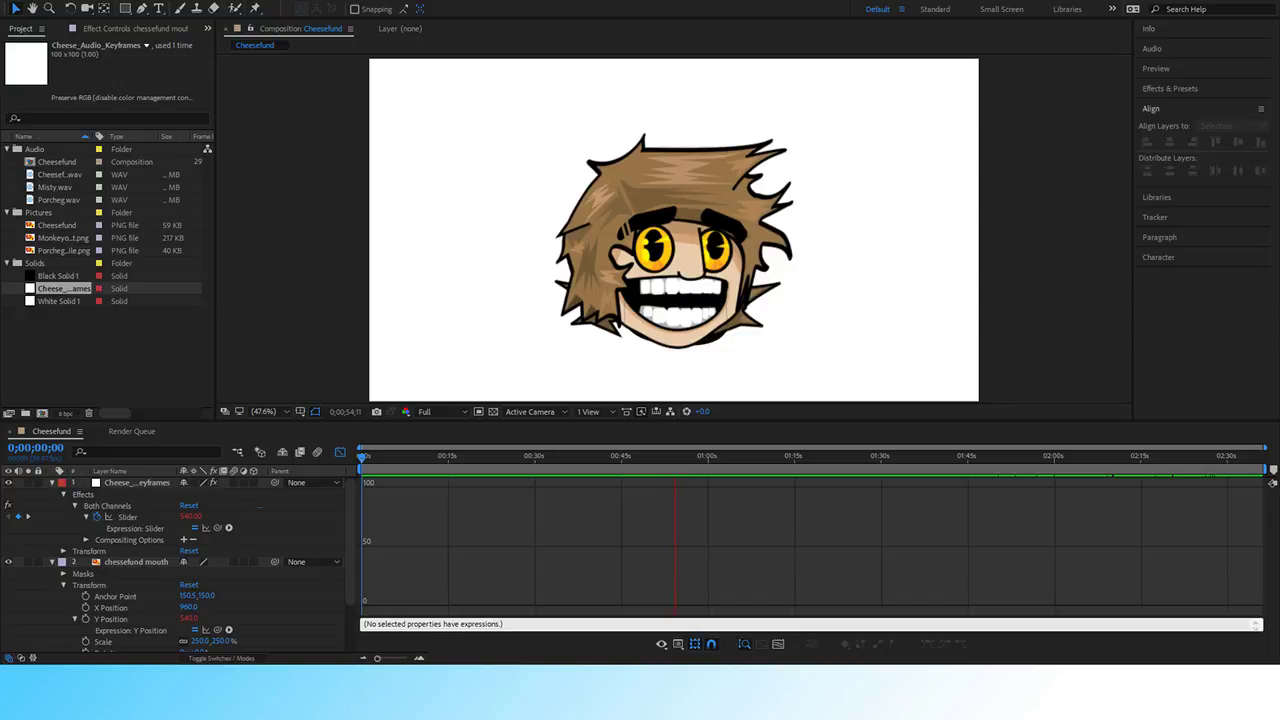
pyautogui.press('space')
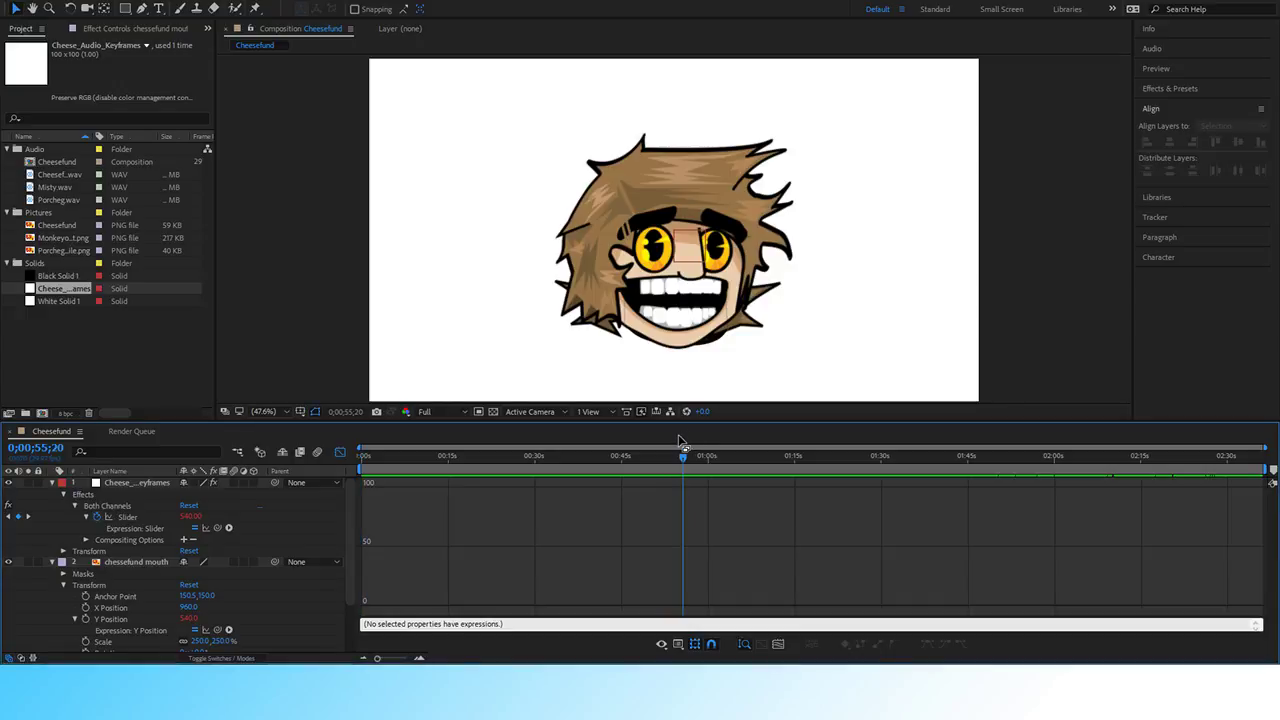
# Collapse the Cheese_Audio_Keyframes and chessefund mouth layers, and return the playhead to the start of the composition.
pyautogui.click(372, 262)
pyautogui.click(51, 483)
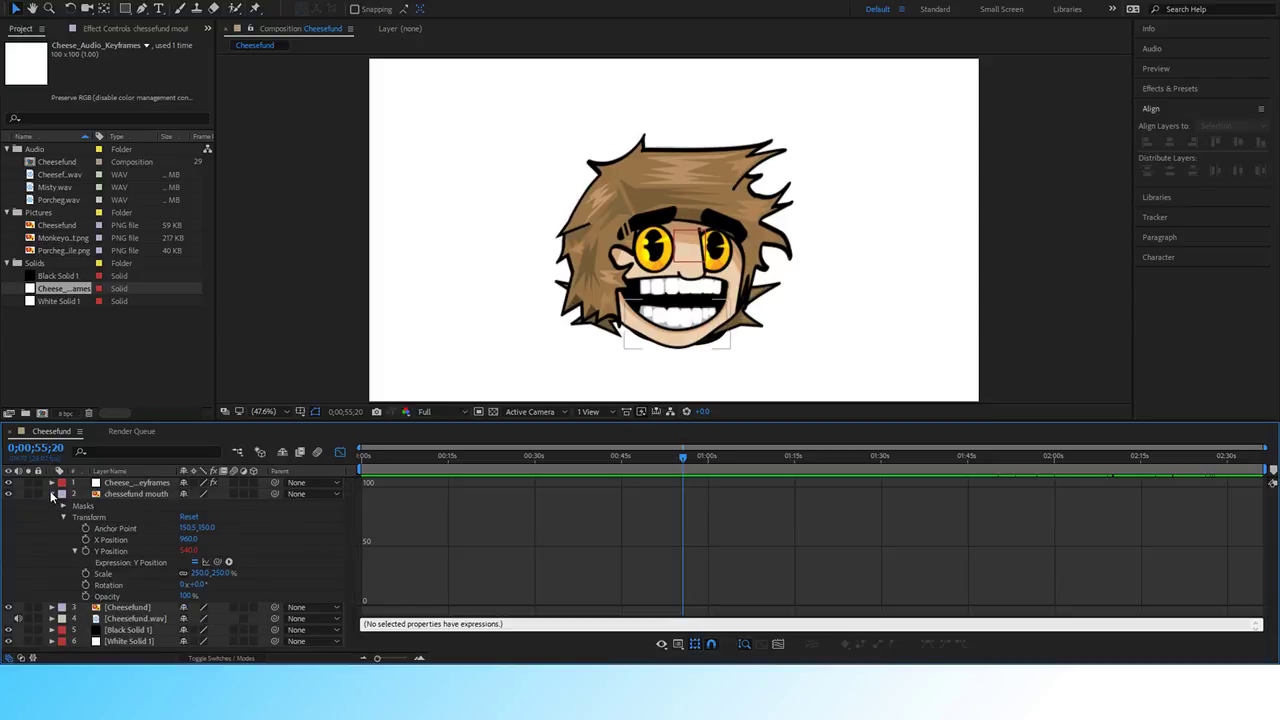
pyautogui.click(52, 494)
pyautogui.moveTo(386, 454); pyautogui.dragTo(348, 476)
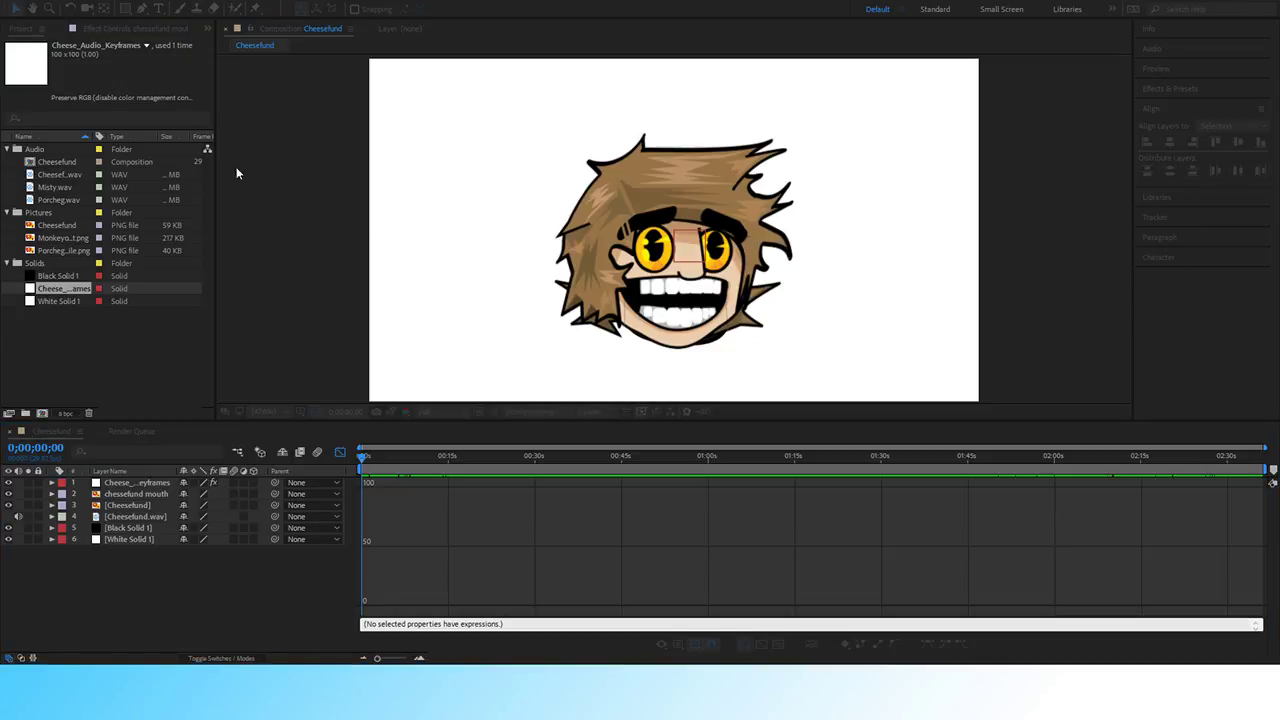
# Create a 1920 x 1080, 30-second composition named Misty, and delete the White Solid 1 layer from the Cheesefund composition.
pyautogui.press('Return')
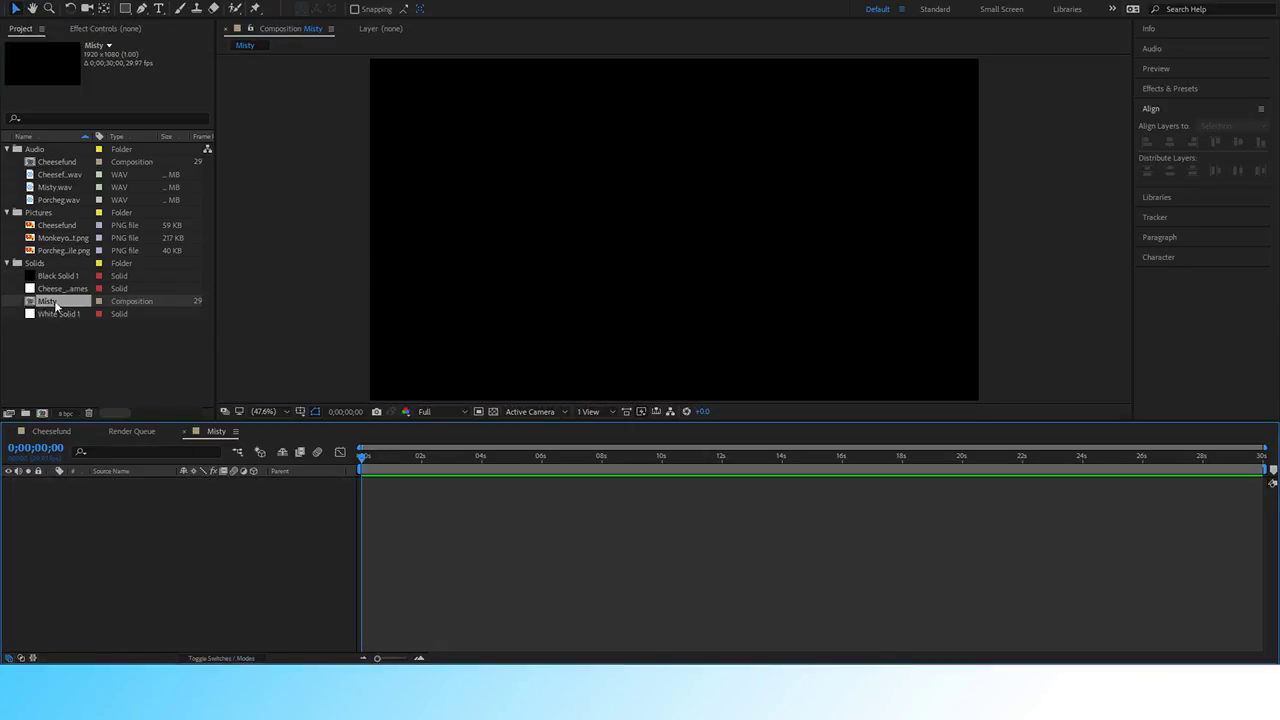
pyautogui.click(41, 430)
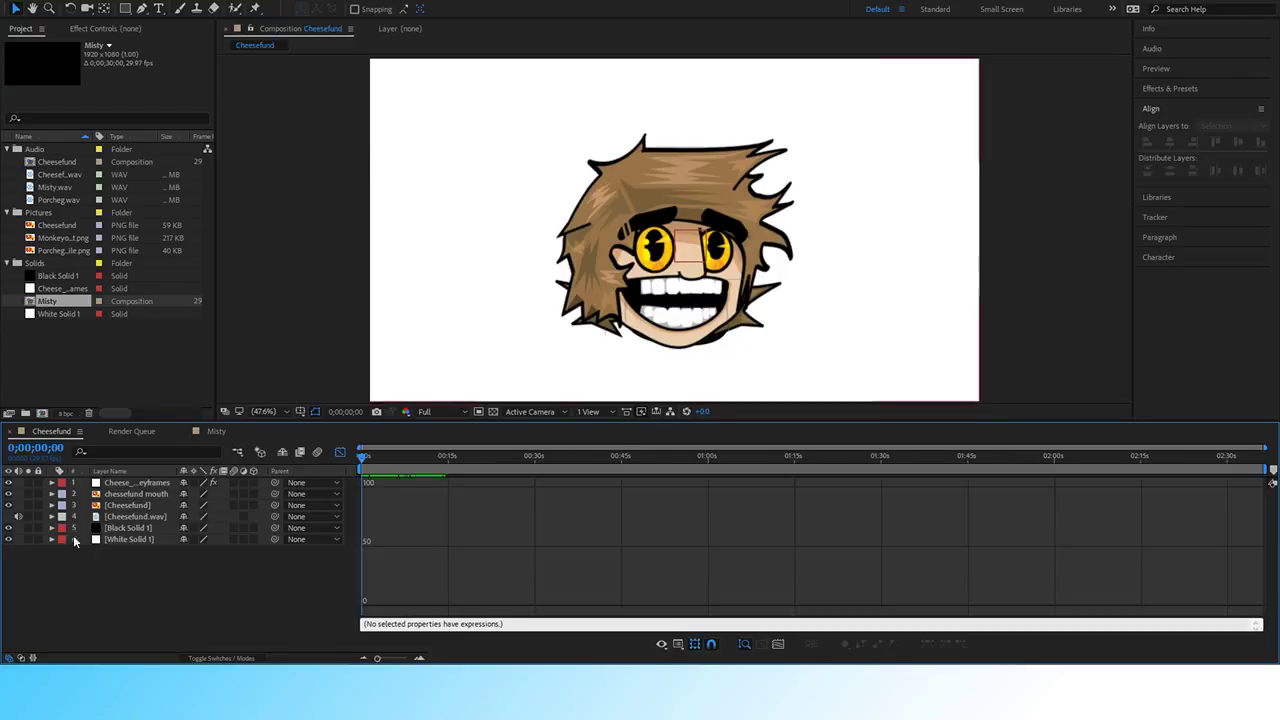
pyautogui.click(129, 538)
pyautogui.press('Delete')
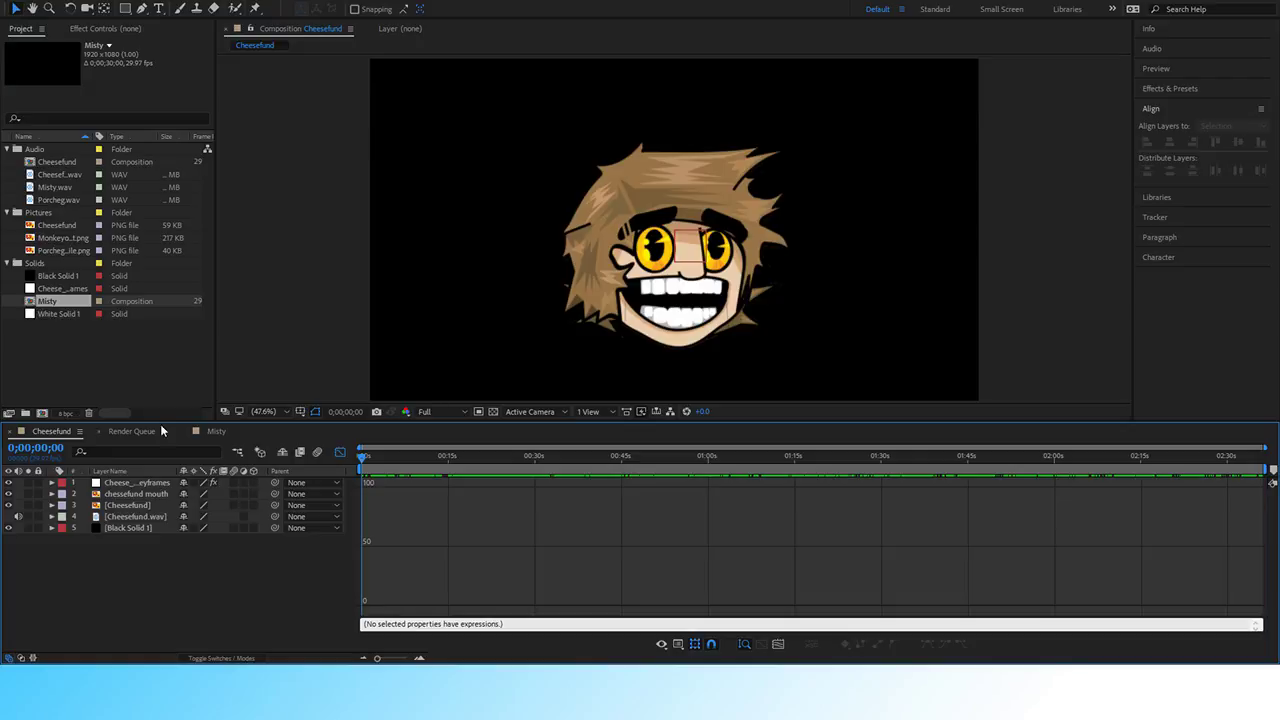
# Add the Misty.wav audio to the Misty composition.
pyautogui.click(212, 431)
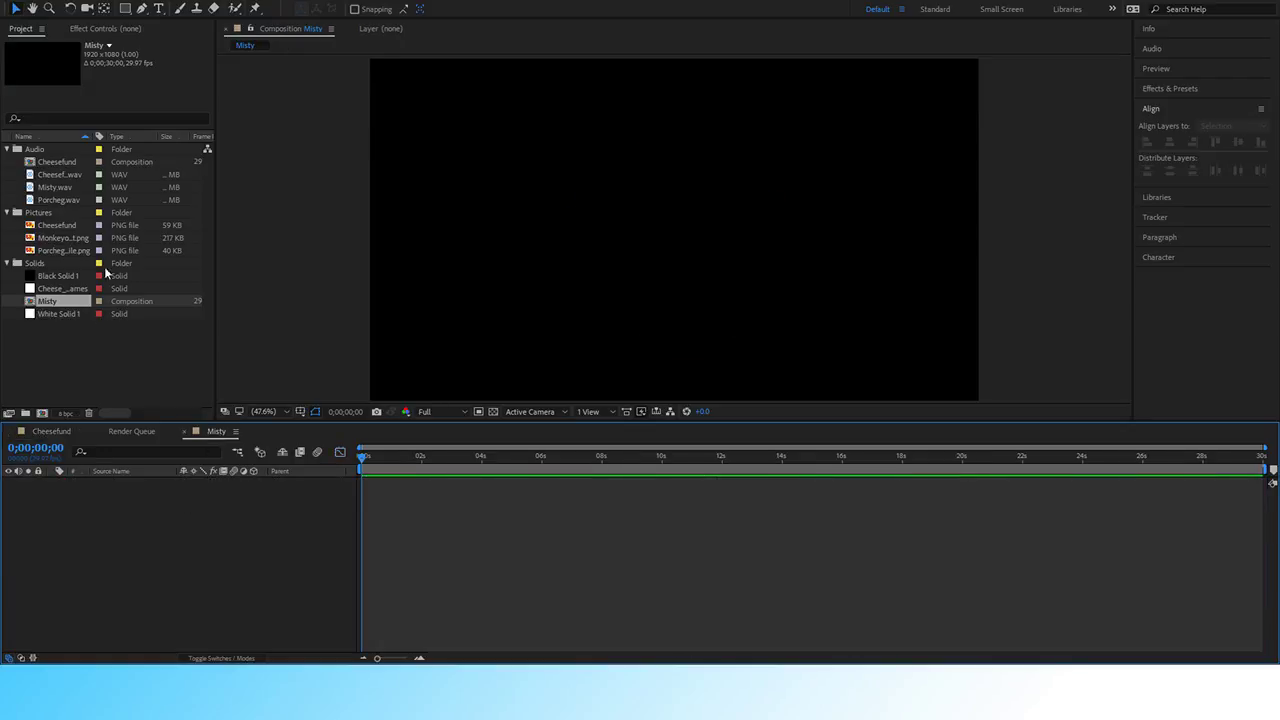
pyautogui.moveTo(45, 187); pyautogui.dragTo(176, 504)
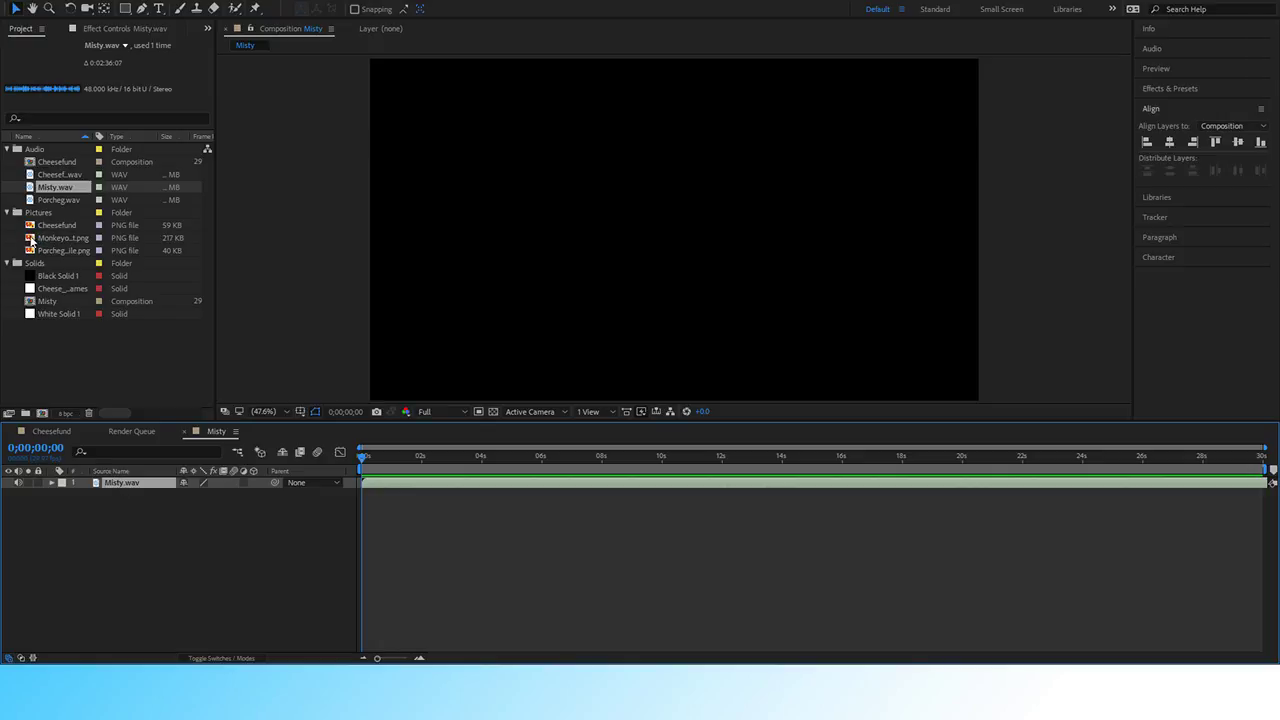
# Place Monkeyofmist.png above the audio in the Misty composition and set its scale to 250%.
pyautogui.moveTo(31, 240); pyautogui.dragTo(132, 486)
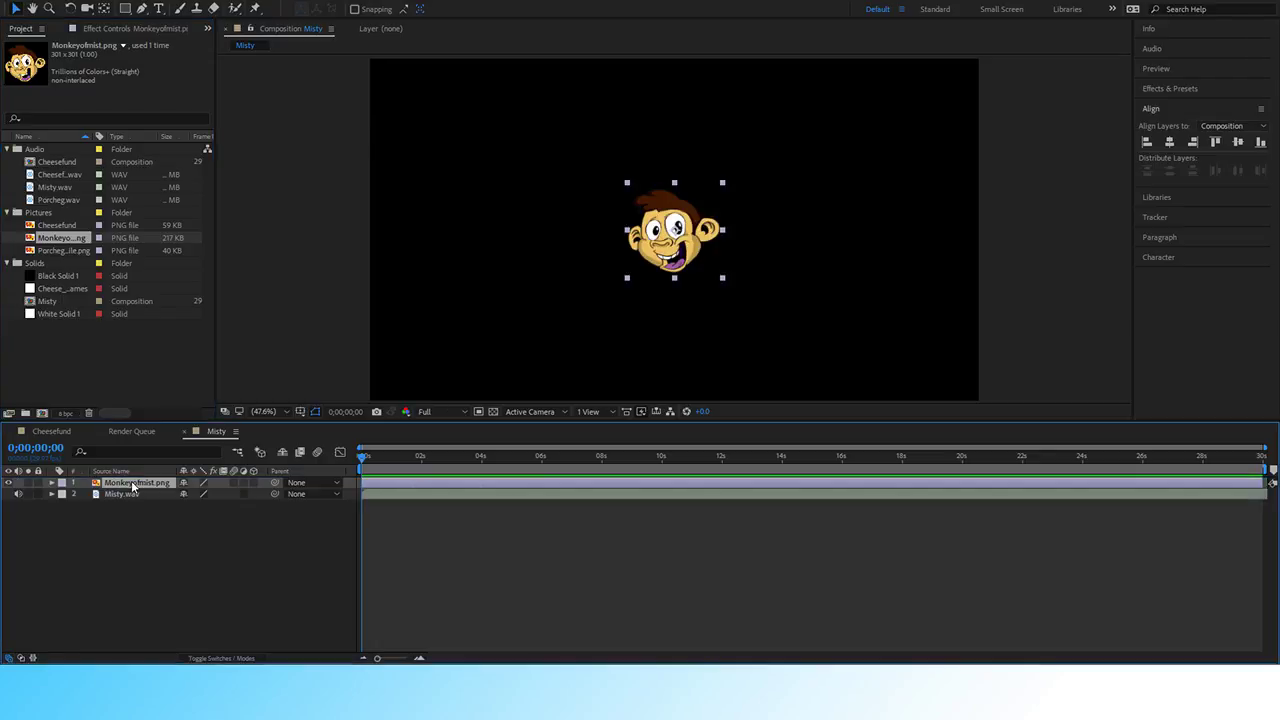
pyautogui.press('s')
pyautogui.click(200, 494)
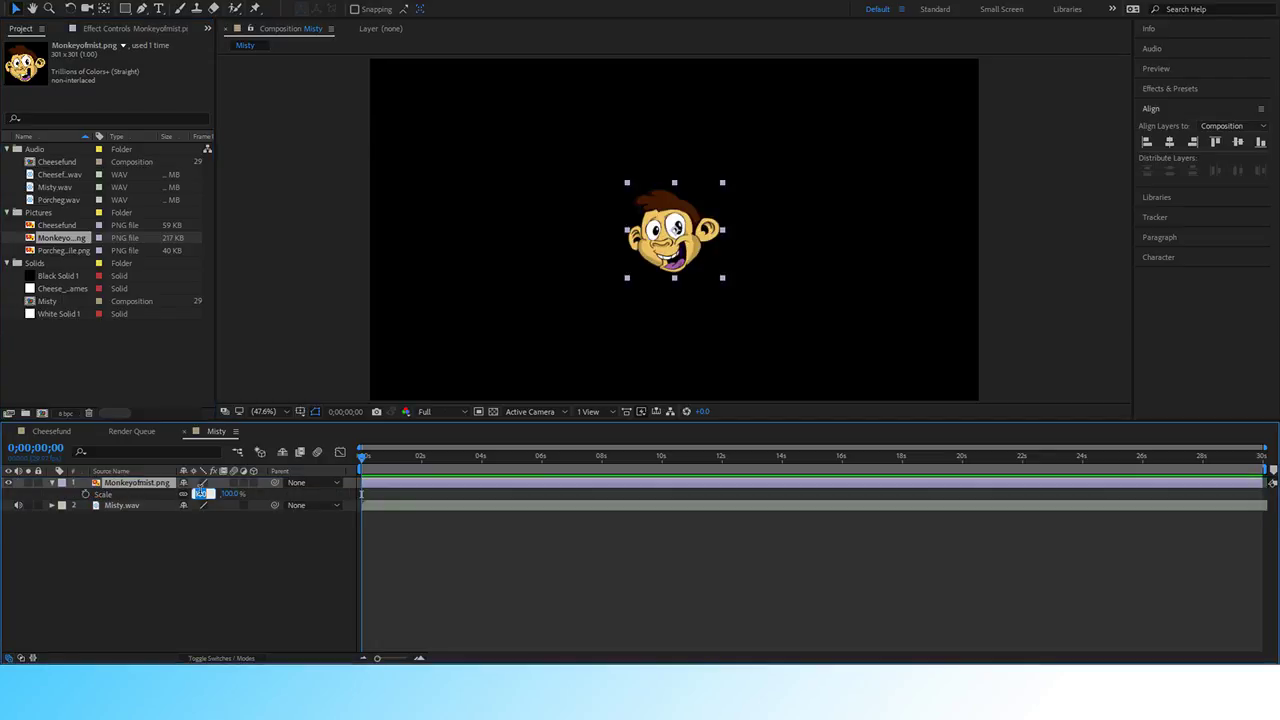
pyautogui.write('250')
pyautogui.press('Return')
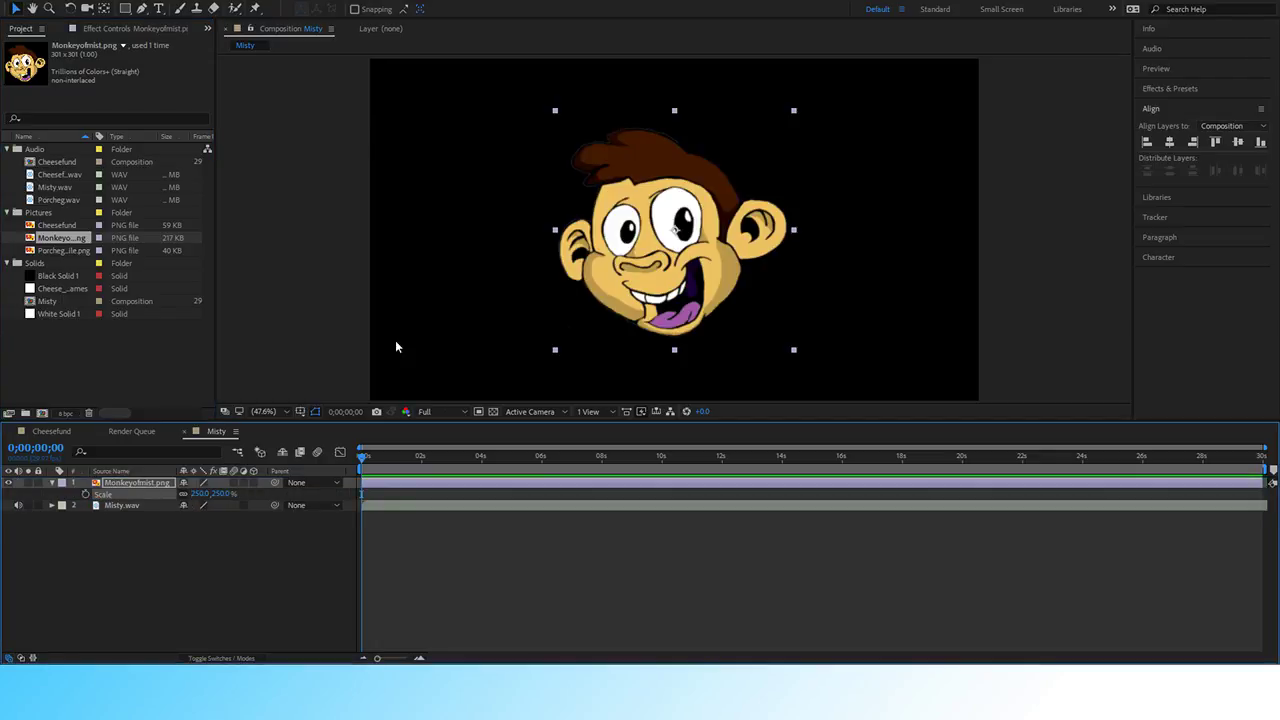
# Duplicate the Monkeyofmist.png layer and name the upper copy "mistymouth".
pyautogui.scroll(1, 720, 369)
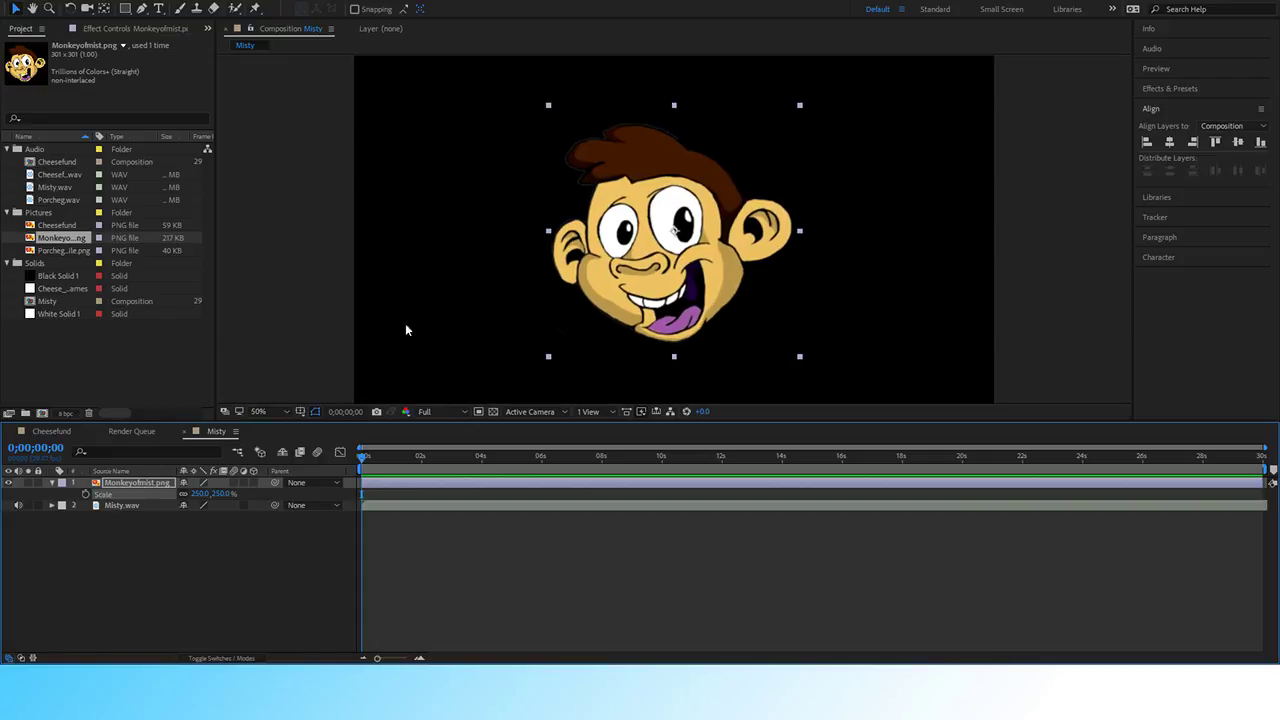
pyautogui.scroll(2, 700, 280)
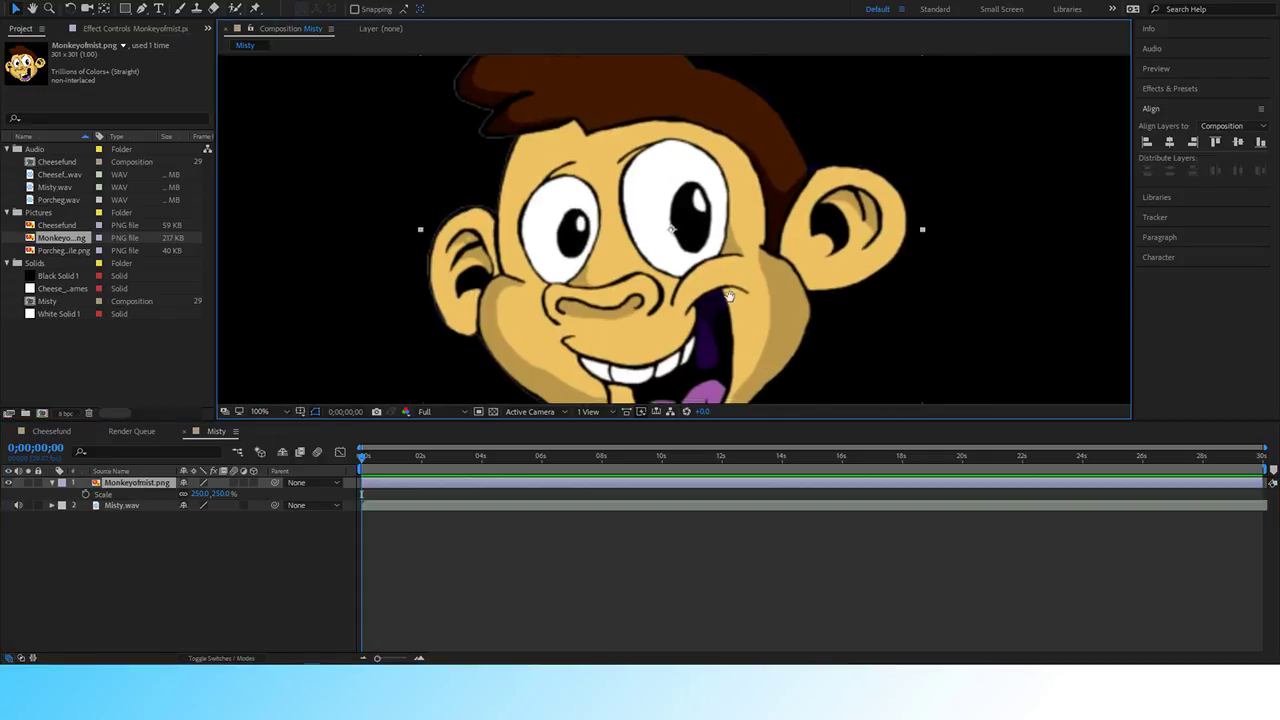
pyautogui.moveTo(700, 280); pyautogui.dragTo(680, 145)
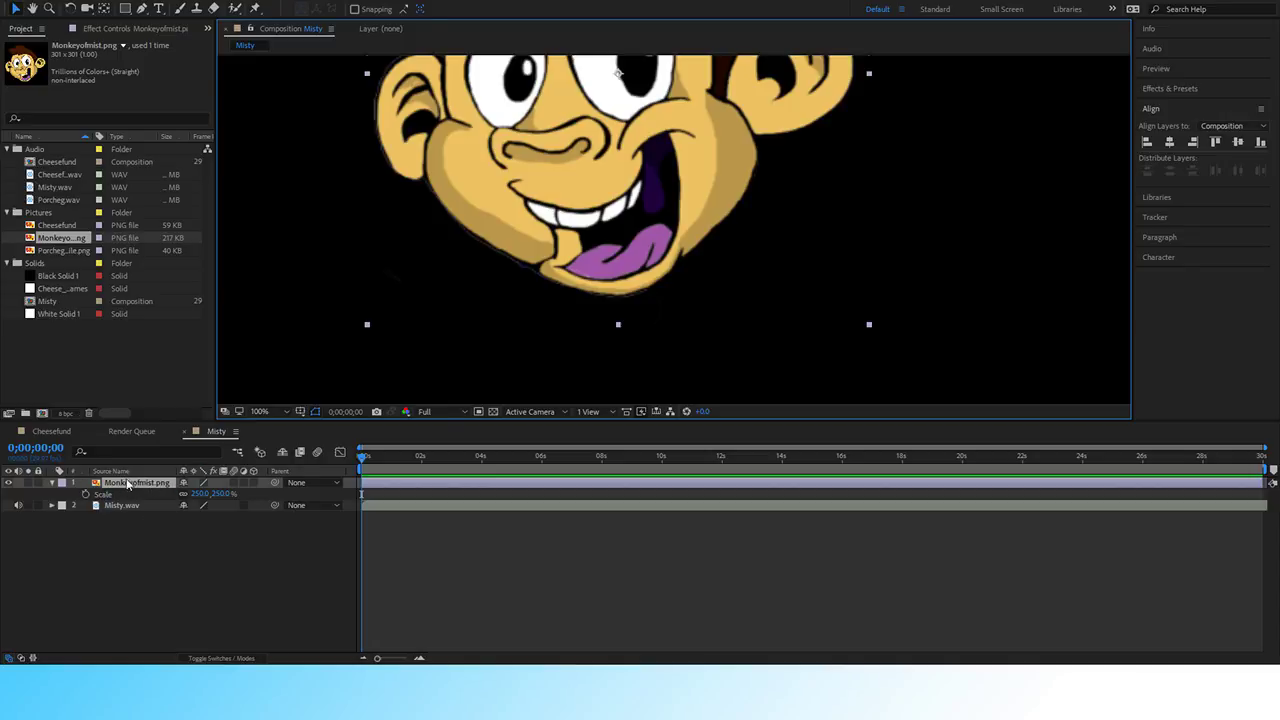
pyautogui.hotkey('ctrl', 'd')
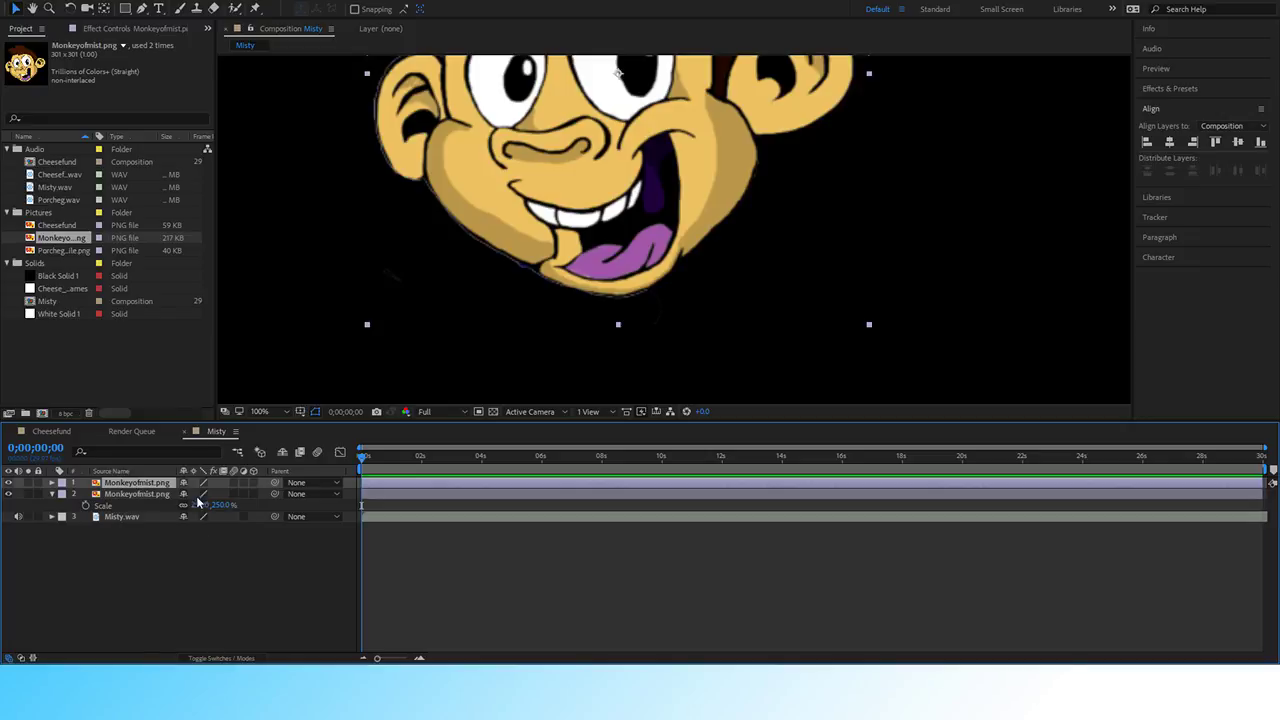
pyautogui.press('Return')
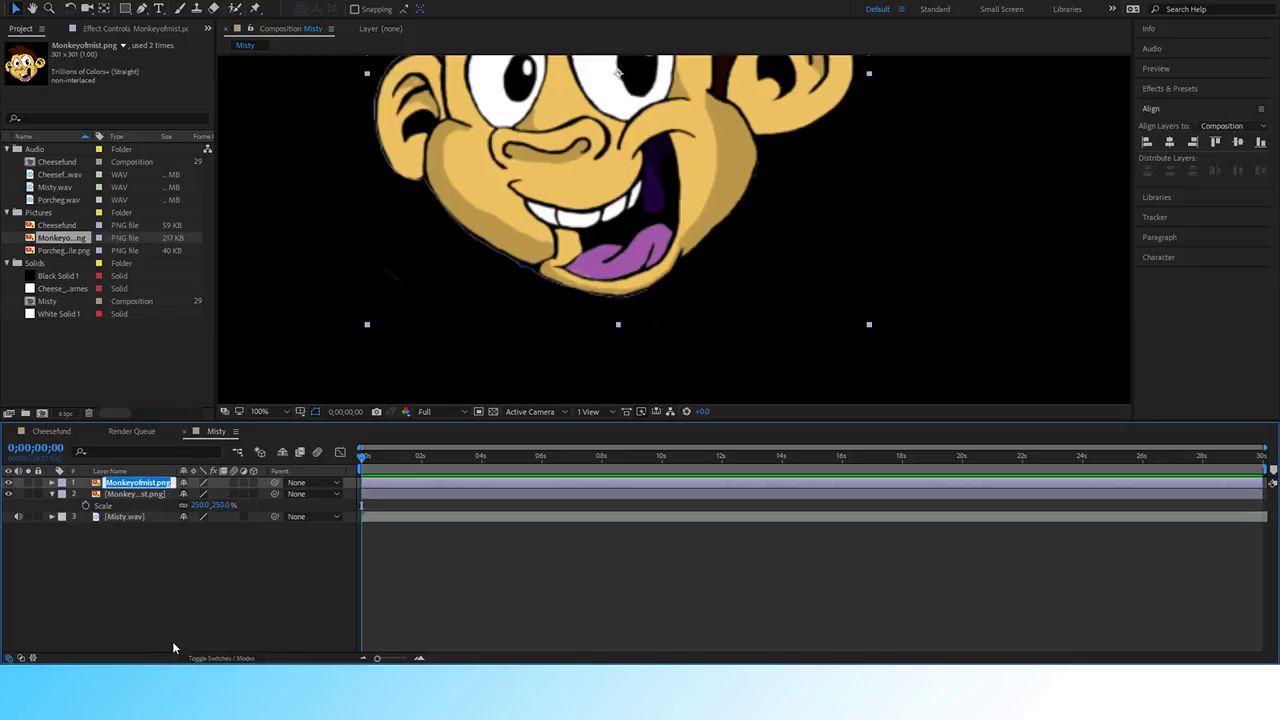
pyautogui.write('mistymouth')
pyautogui.press('Return')
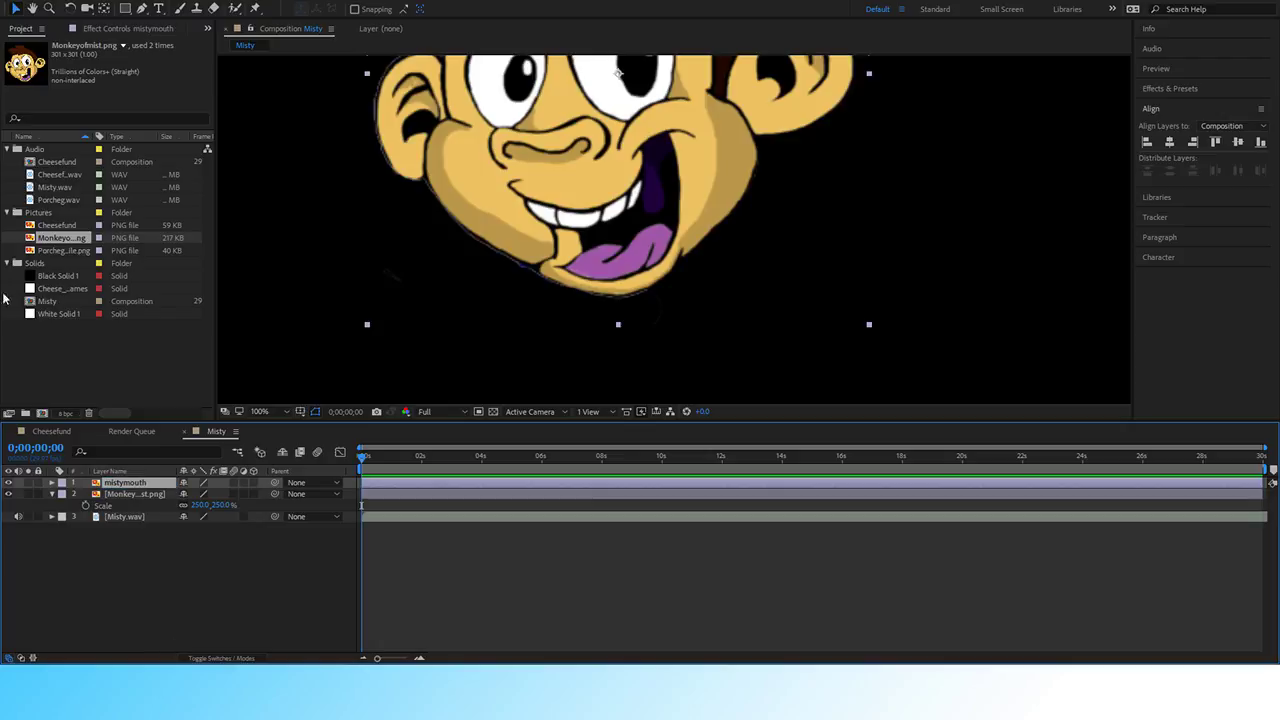
# Open Porcheg_origin_pink_smile.png to examine its mouth, and compare it with the Cheesefund and Misty compositions.
pyautogui.click(142, 8)
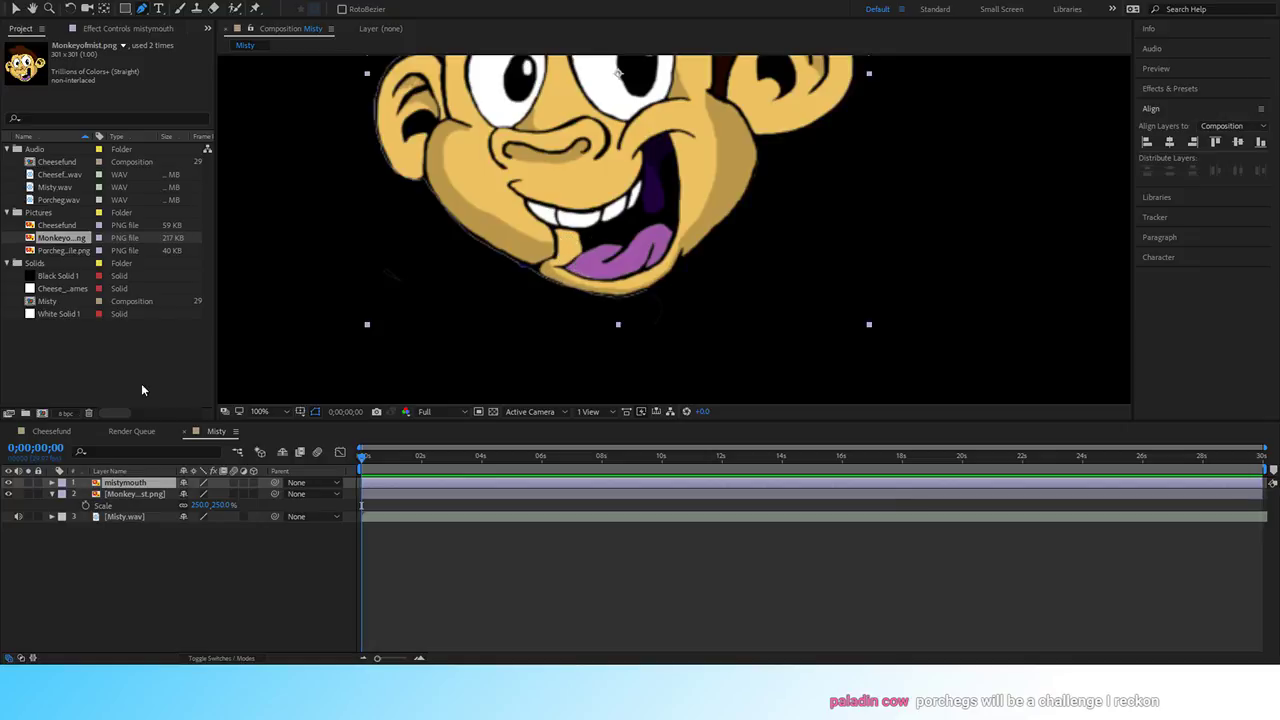
pyautogui.click(28, 252)
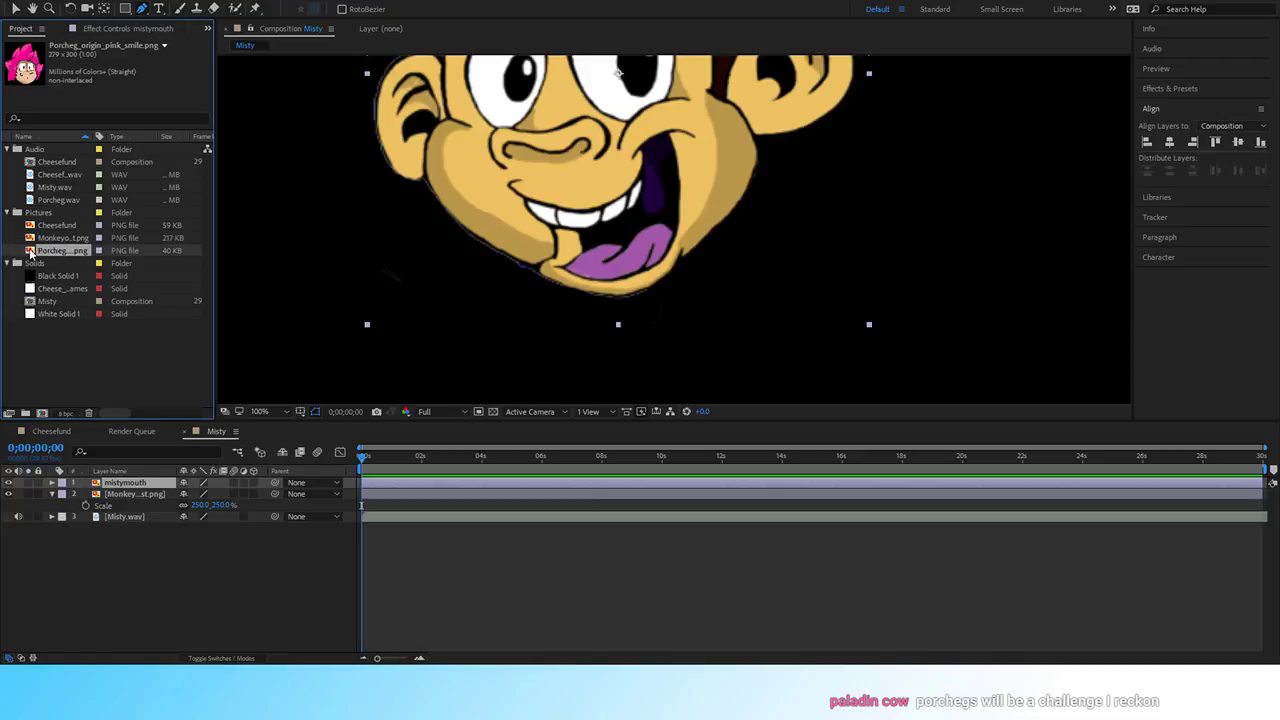
pyautogui.doubleClick(28, 252)
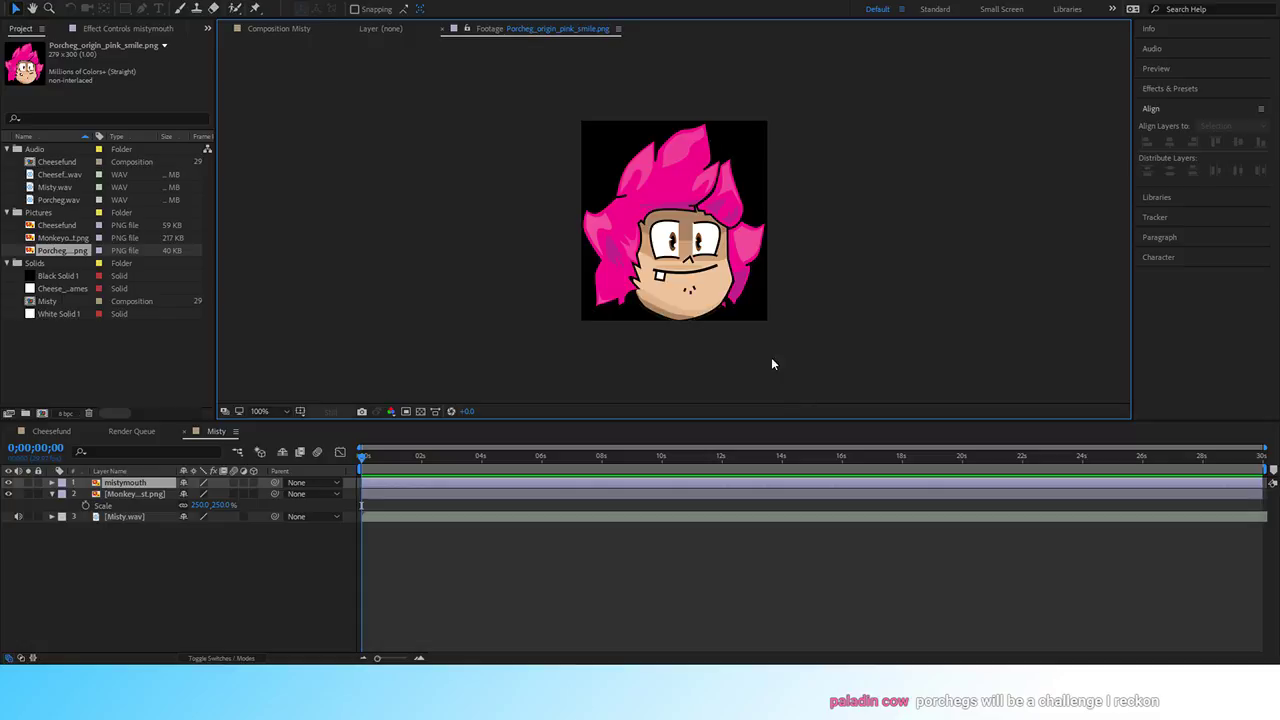
pyautogui.scroll(2, 771, 357)
pyautogui.moveTo(711, 355); pyautogui.dragTo(645, 237)
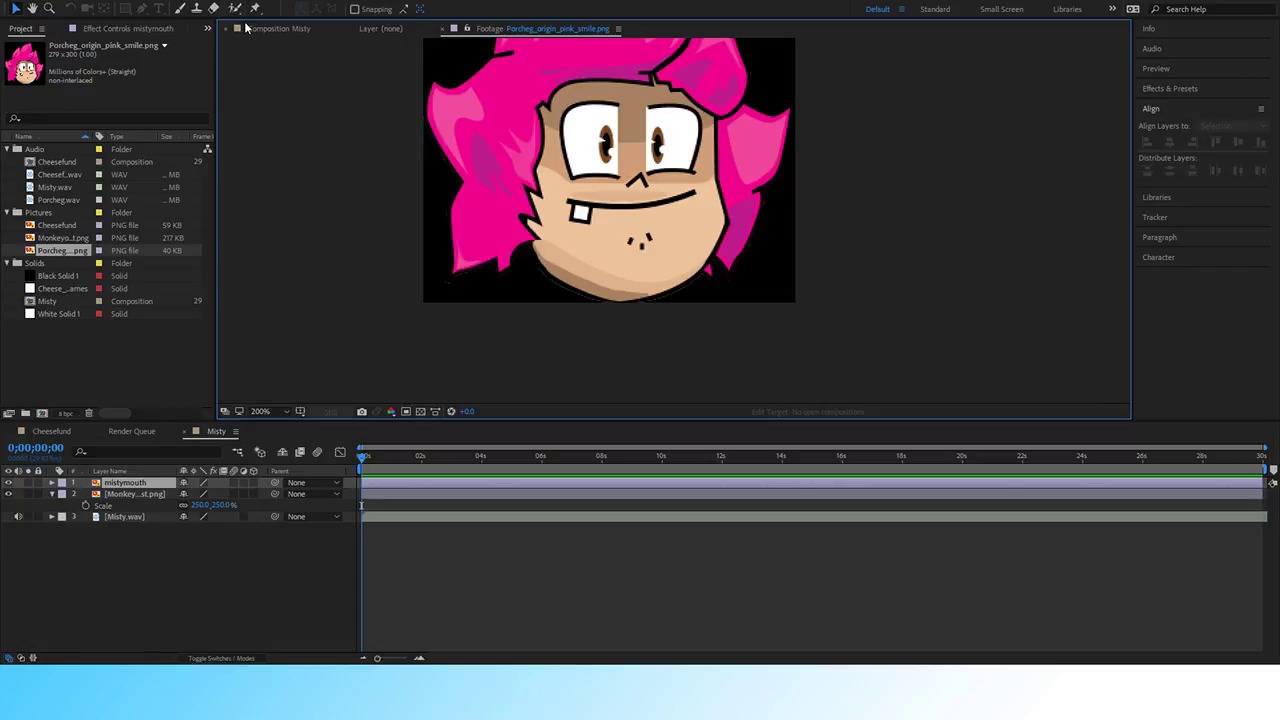
pyautogui.click(55, 431)
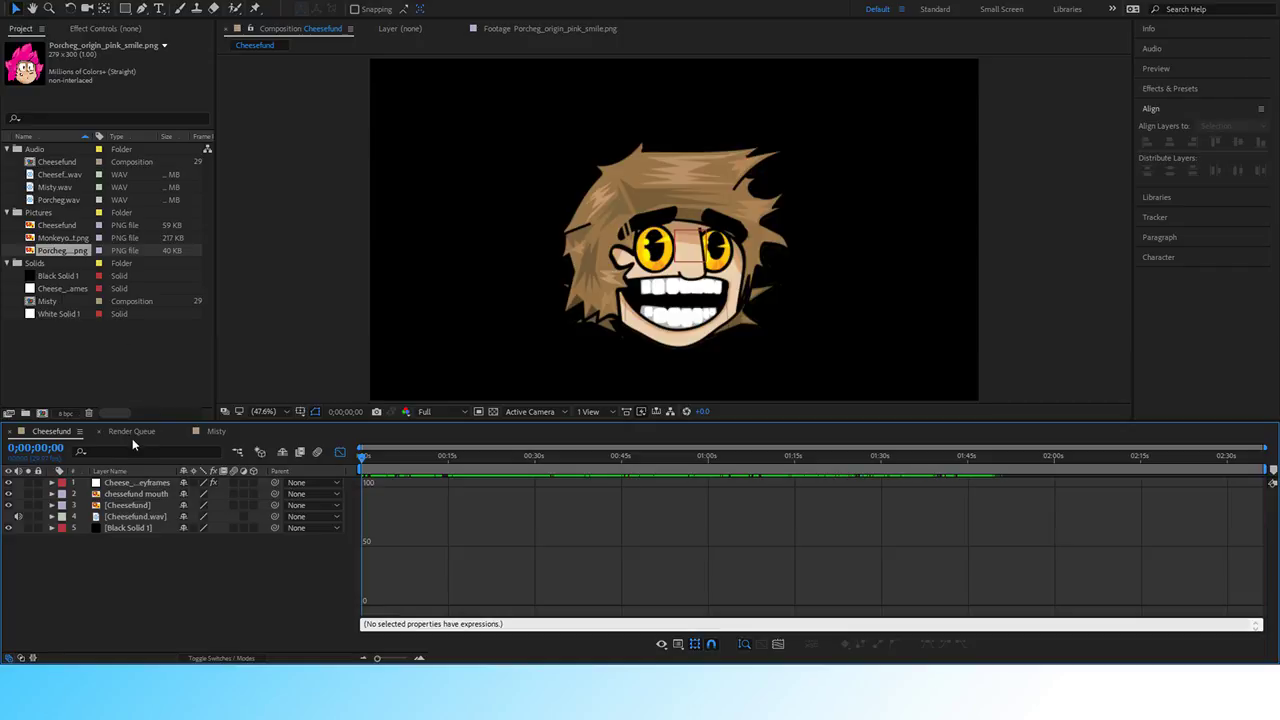
pyautogui.click(218, 431)
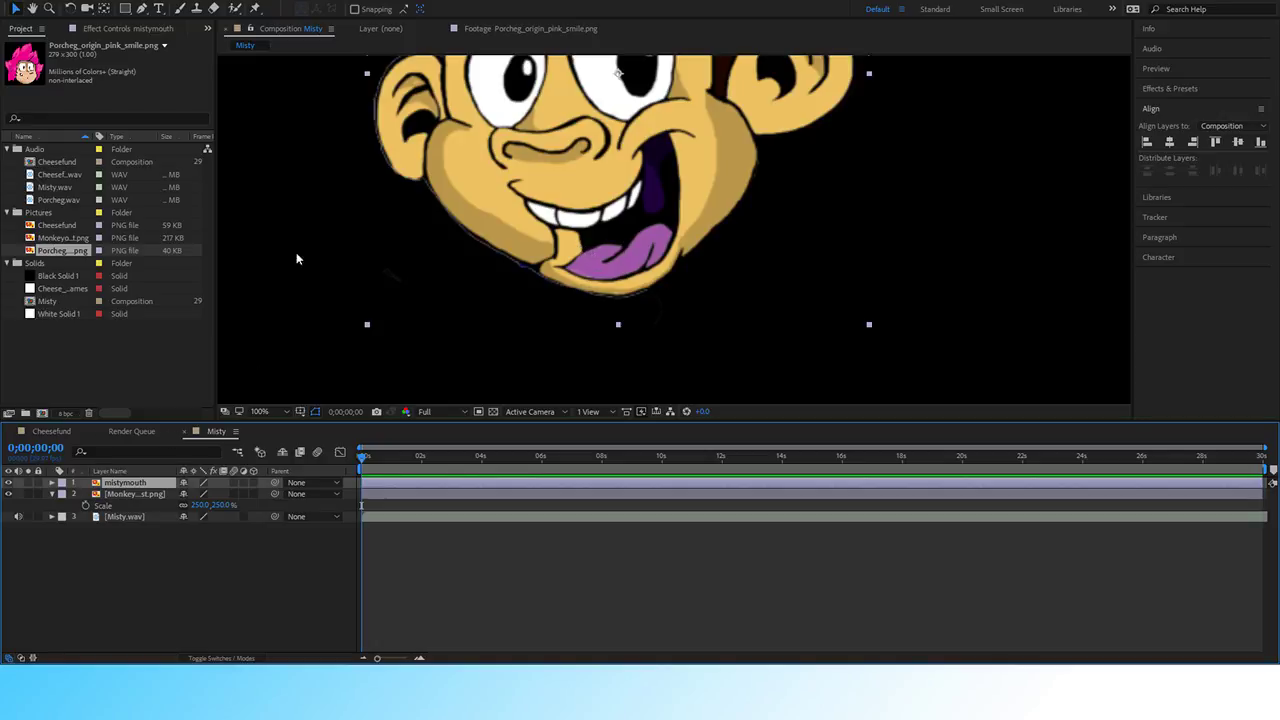
# Try to mask the lower jaw on the mistymouth layer with the Pen tool, starting along the bottom edge of the upper teeth.
pyautogui.click(141, 8)
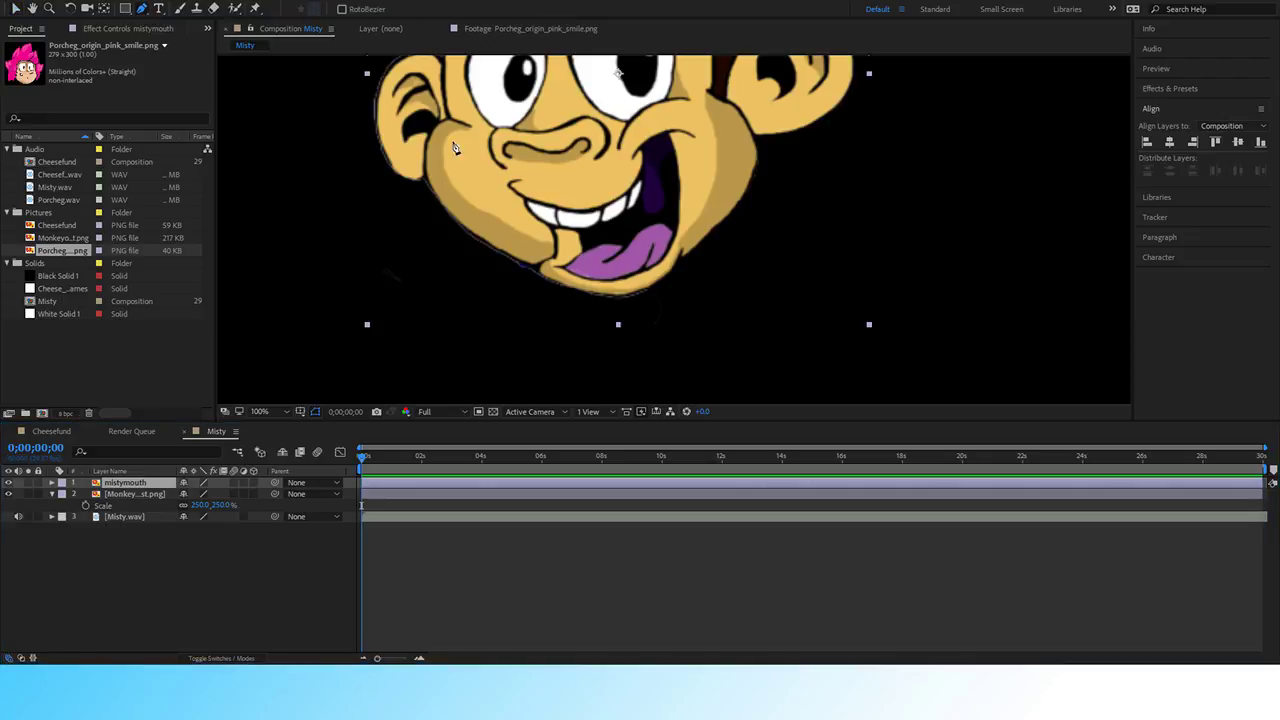
pyautogui.click(579, 231)
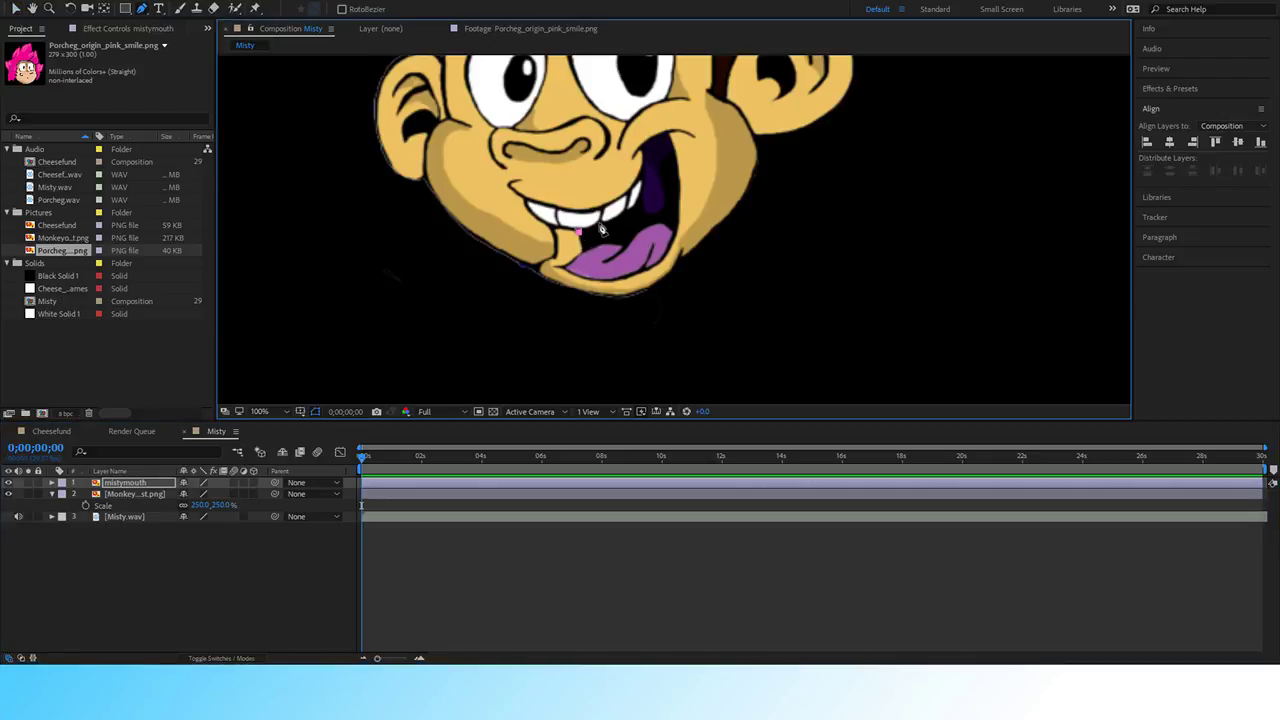
pyautogui.click(597, 223)
pyautogui.click(617, 221)
pyautogui.click(630, 208)
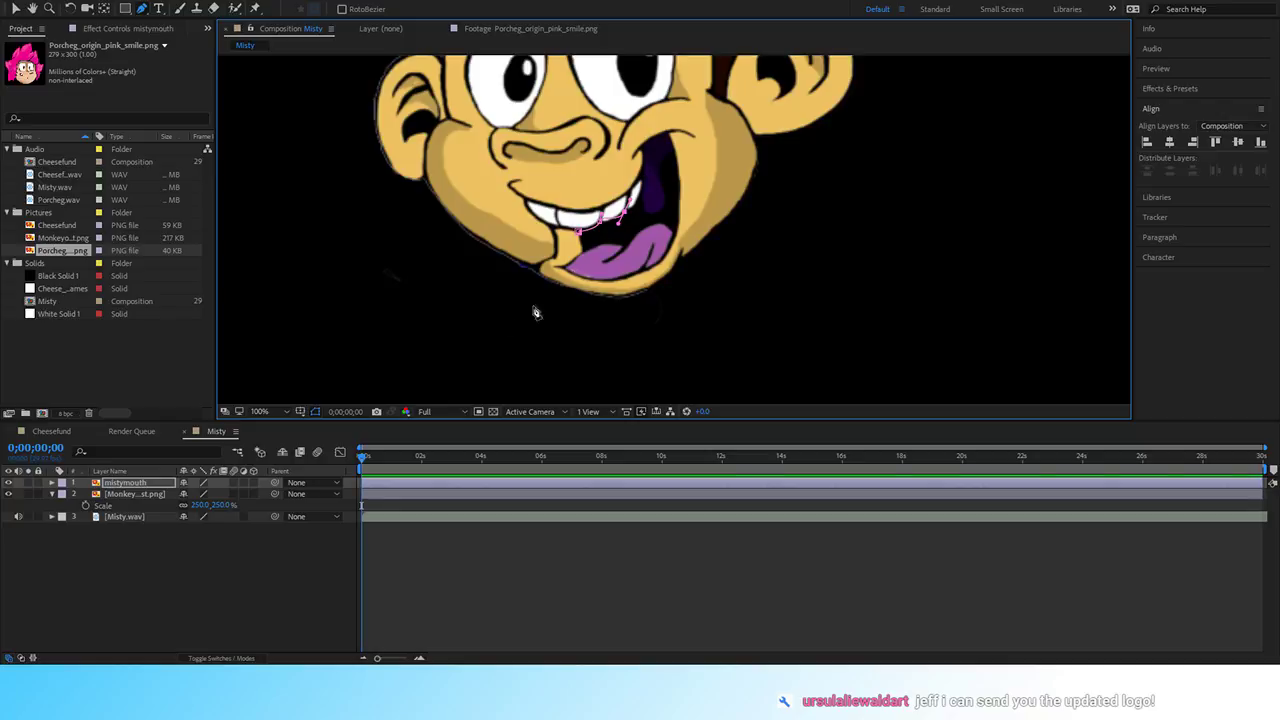
pyautogui.scroll(-2, 560, 283)
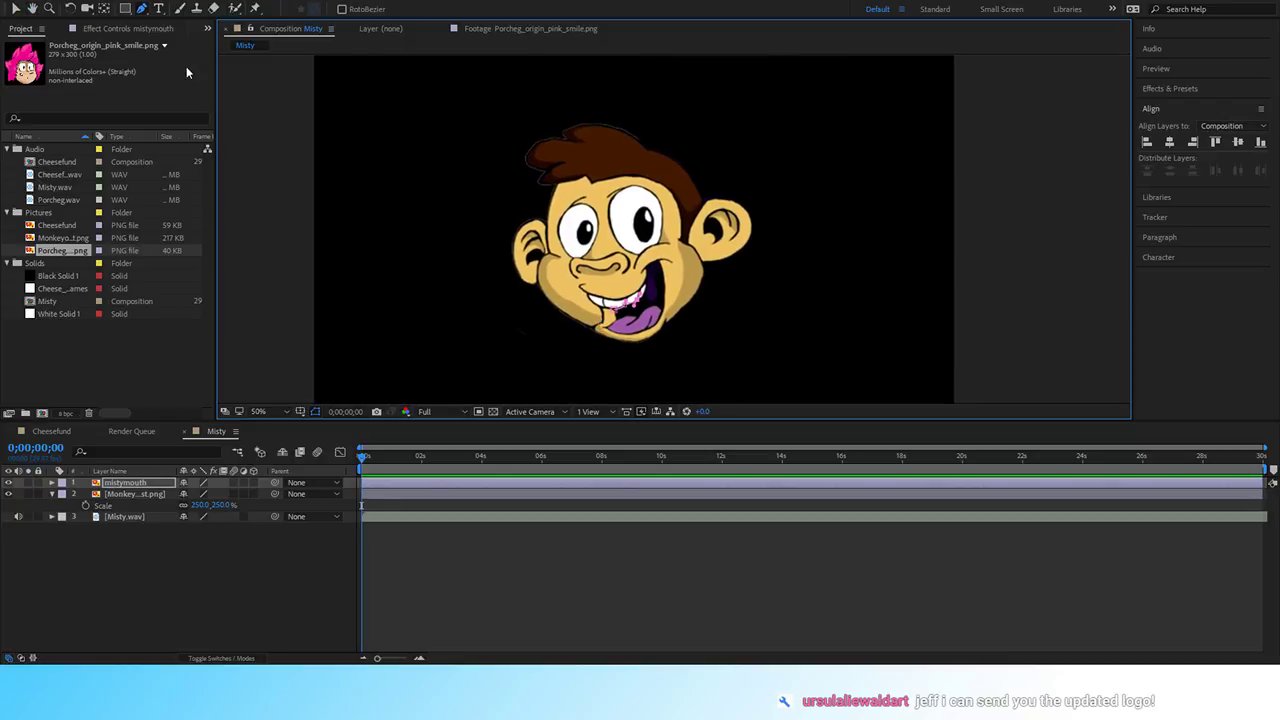
# Delete the mistymouth and Monkeyofmist.png layers from the Misty composition, keeping the Misty.wav layer.
pyautogui.click(159, 484)
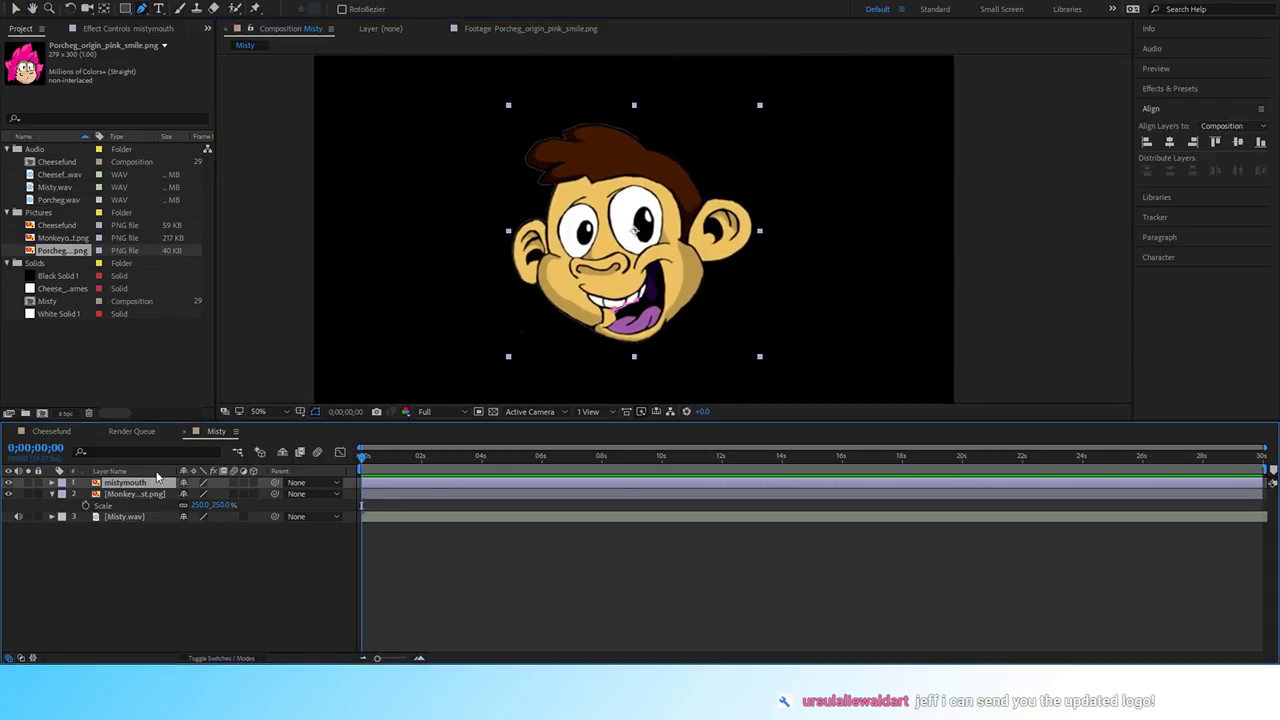
pyautogui.press('Delete')
pyautogui.click(131, 484)
pyautogui.press('Delete')
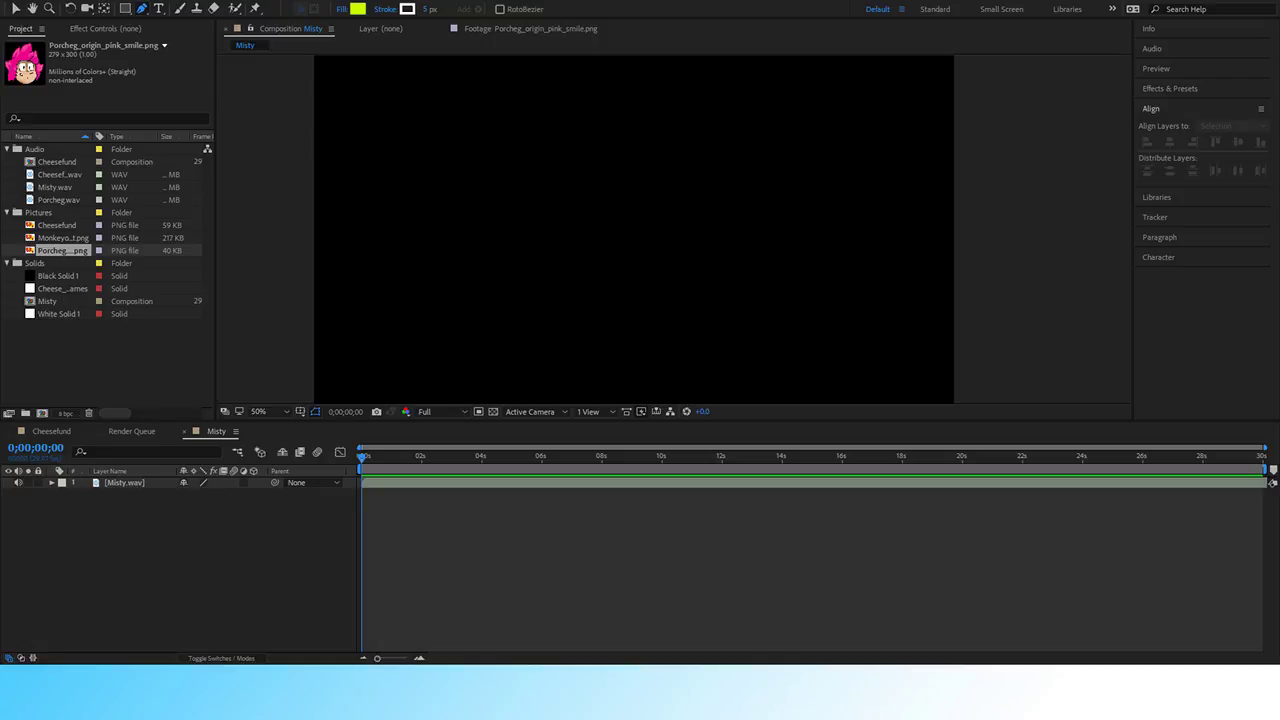
# Create a 1920 x 1080, 30-second composition named Porcheg.
pyautogui.click(84, 1)
pyautogui.click(90, 15)
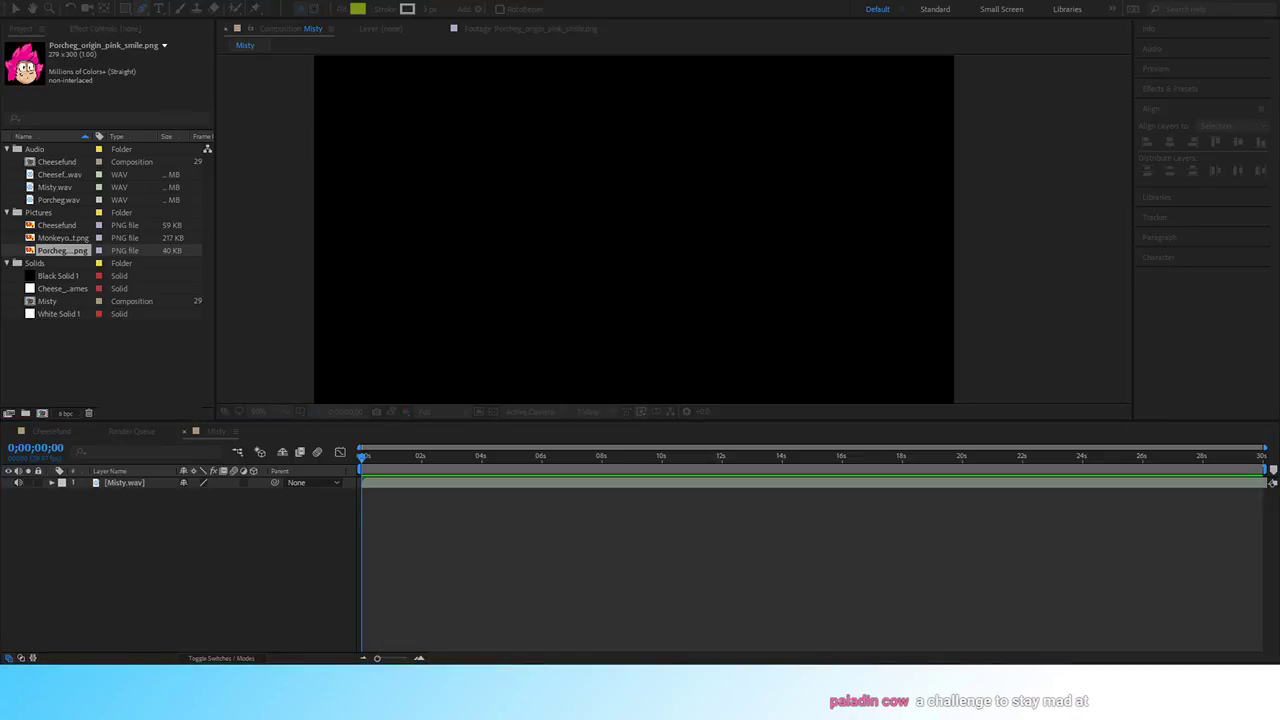
pyautogui.press('Return')
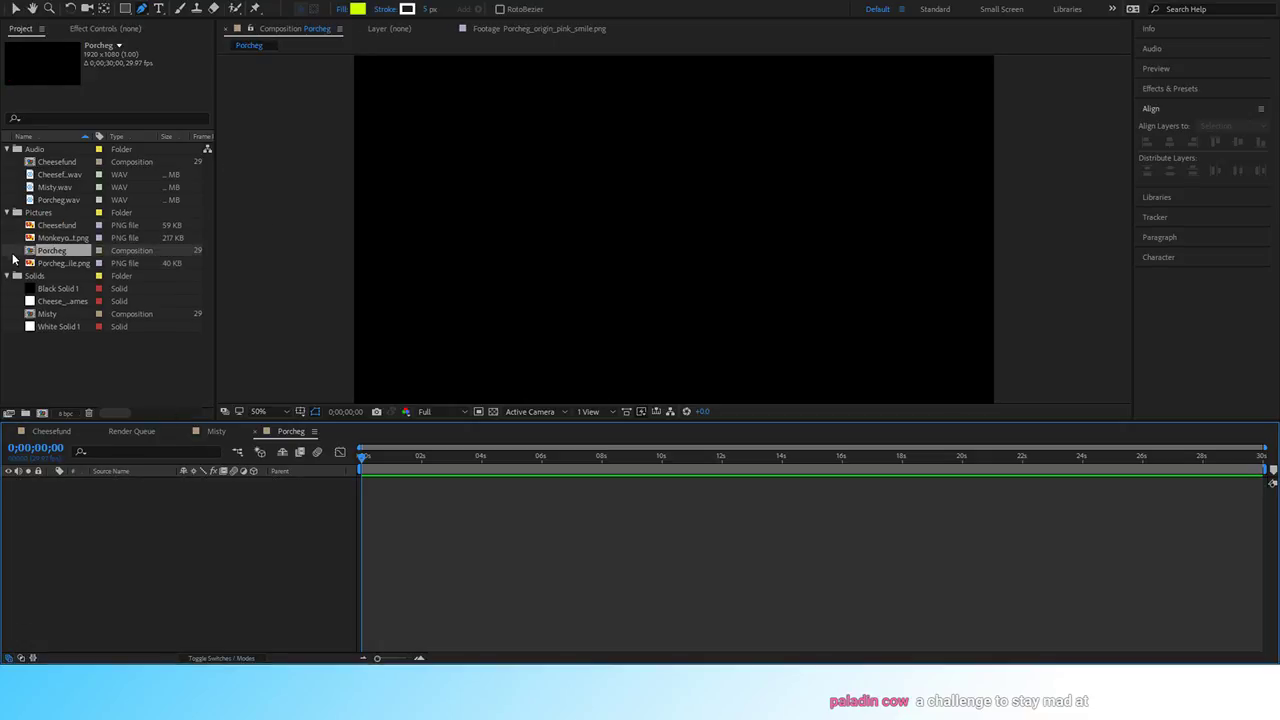
# Create a new project folder named Comps at the root level.
pyautogui.click(77, 365)
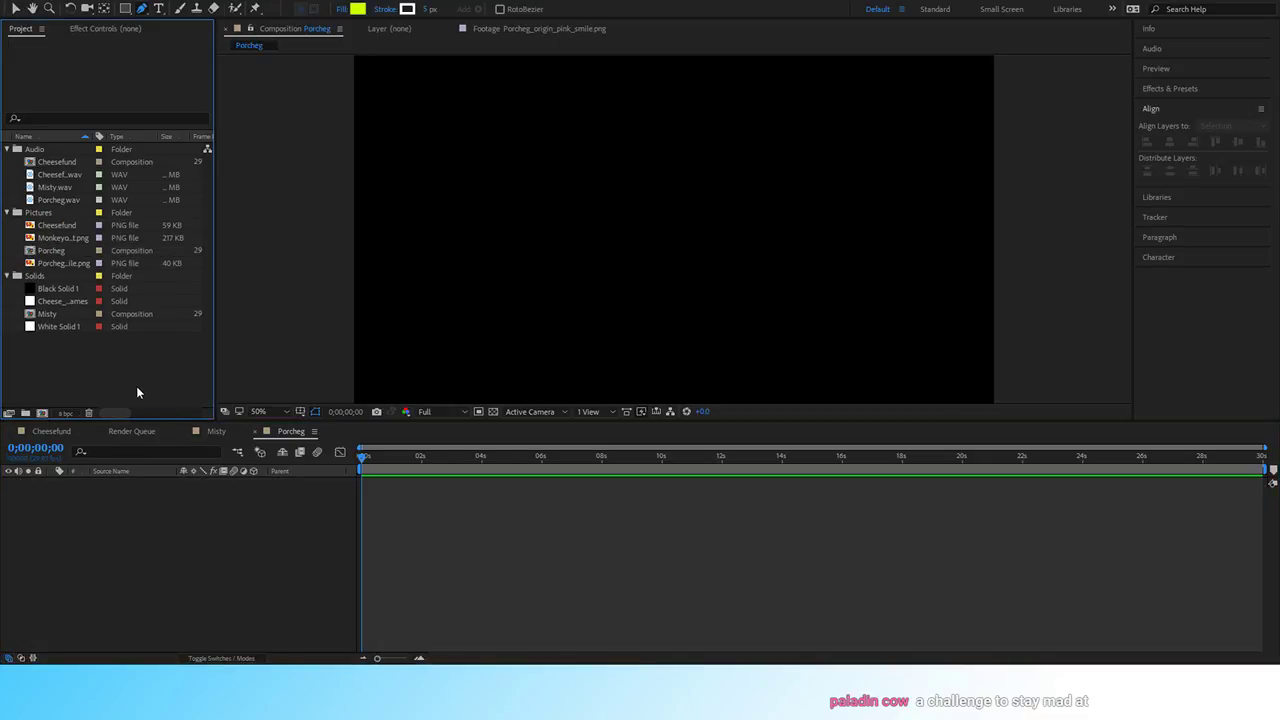
pyautogui.hotkey('ctrl', 'alt', 'shift', 'n')
pyautogui.write('Comp')
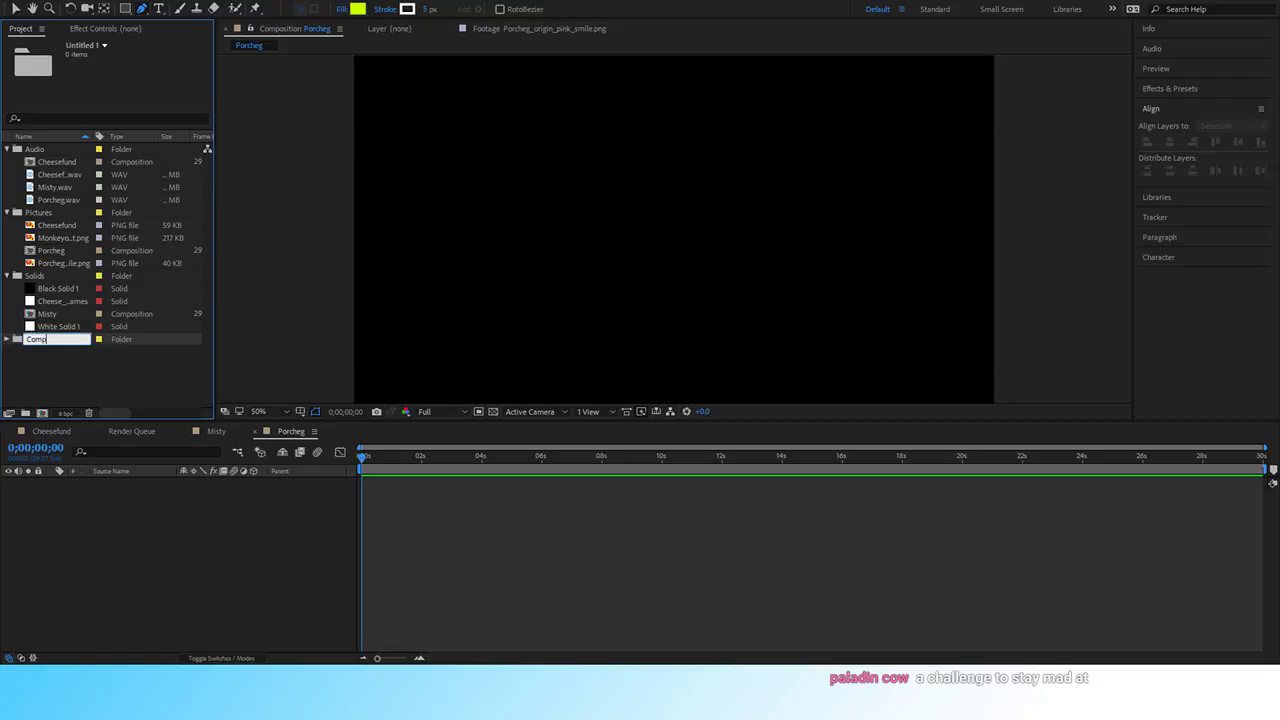
pyautogui.write('s')
pyautogui.press('Return')
# Move the Cheesefund, Misty and Porcheg compositions into the Comps folder and expand it.
pyautogui.click(30, 163)
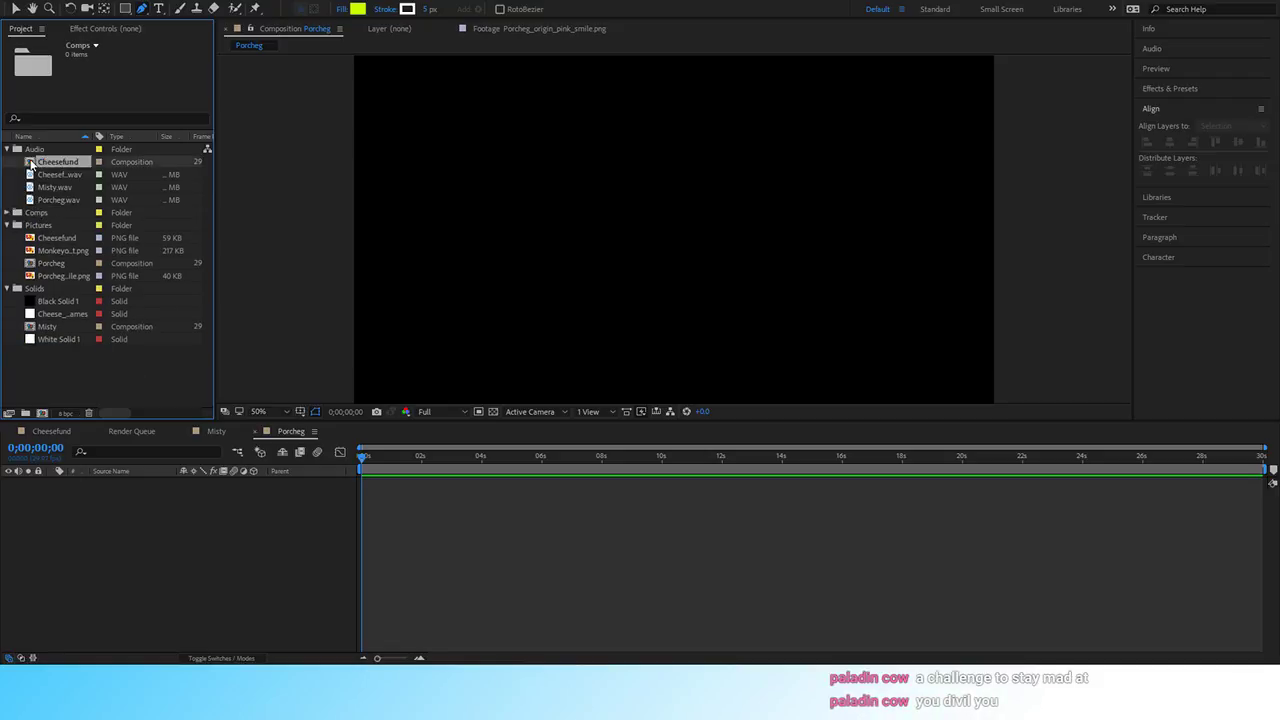
pyautogui.moveTo(30, 163); pyautogui.dragTo(30, 205)
pyautogui.moveTo(45, 301); pyautogui.dragTo(30, 205)
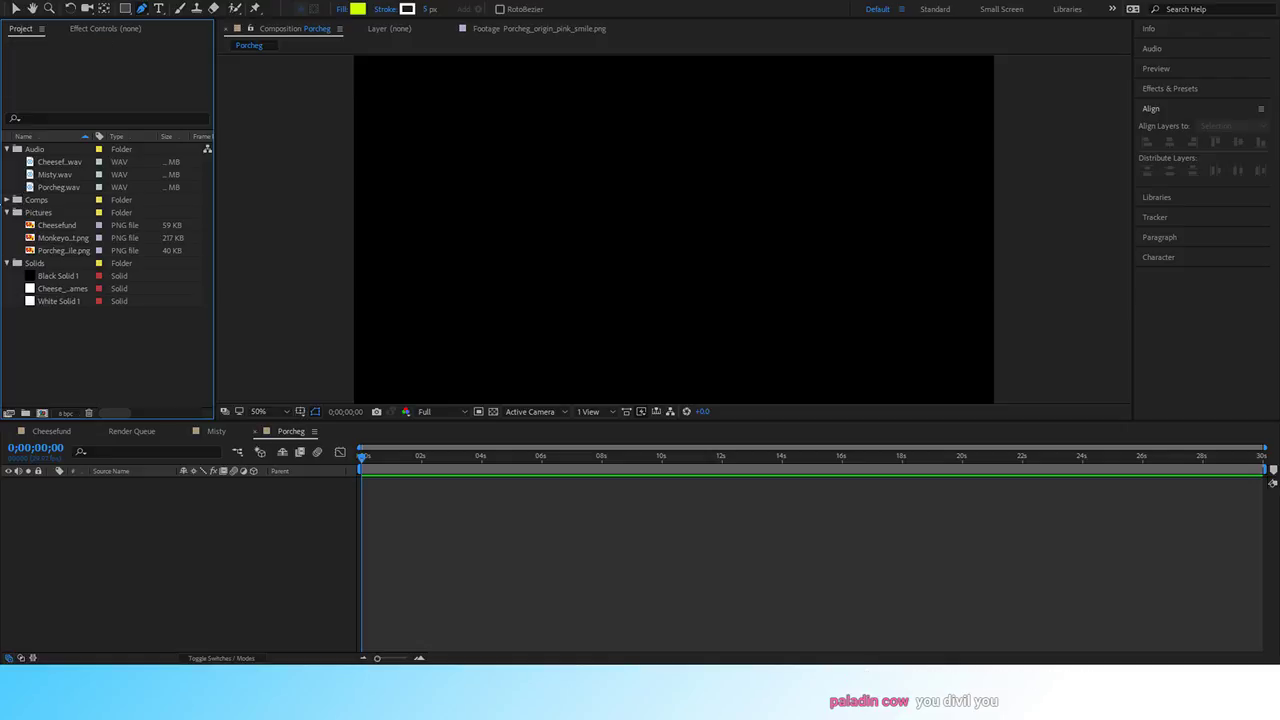
pyautogui.click(6, 200)
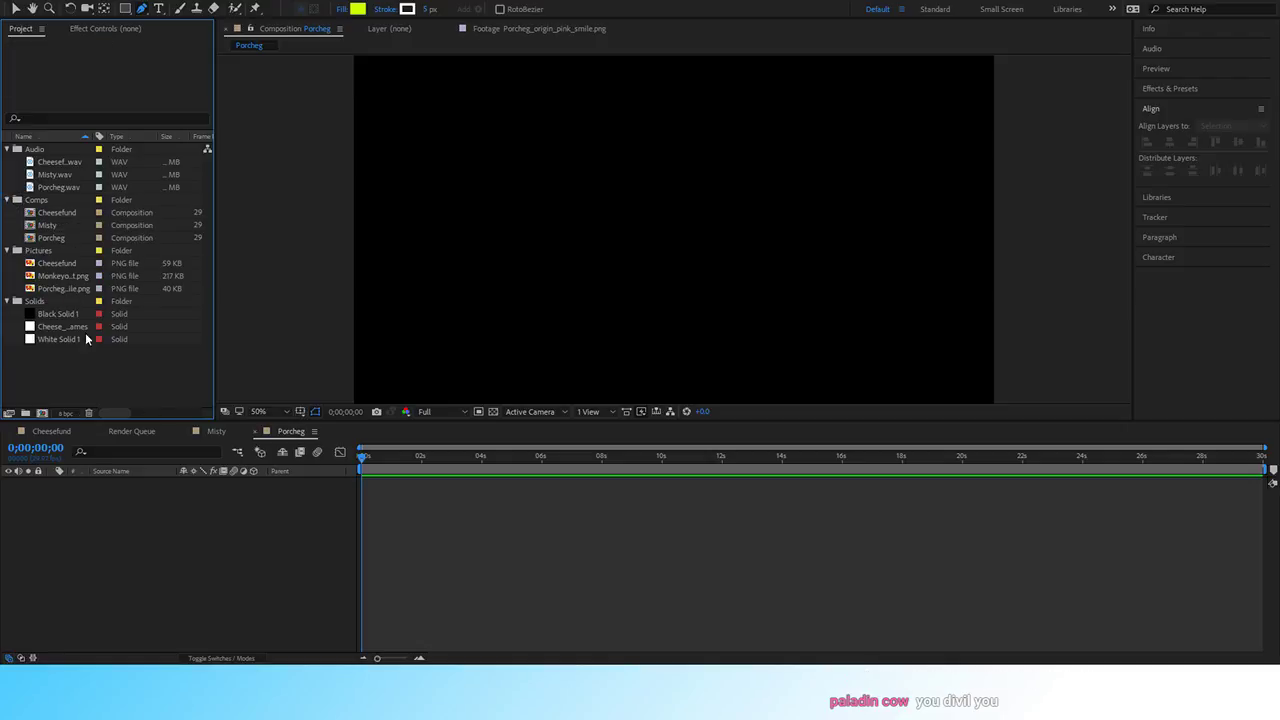
# Add Porcheg_origin_pink_smile.png to the Porcheg composition at 250% scale, with Porcheg.wav as a layer beneath it.
pyautogui.moveTo(29, 290); pyautogui.dragTo(163, 557)
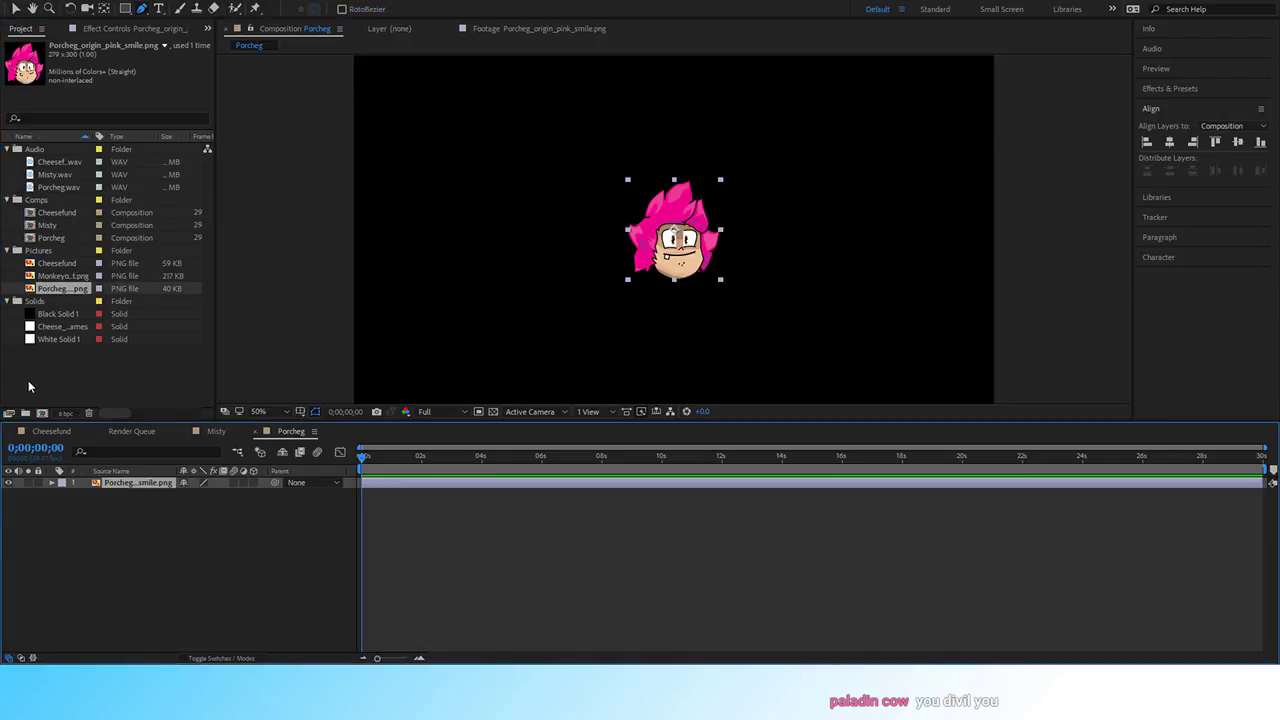
pyautogui.press('s')
pyautogui.click(200, 494)
pyautogui.write('250')
pyautogui.press('Return')
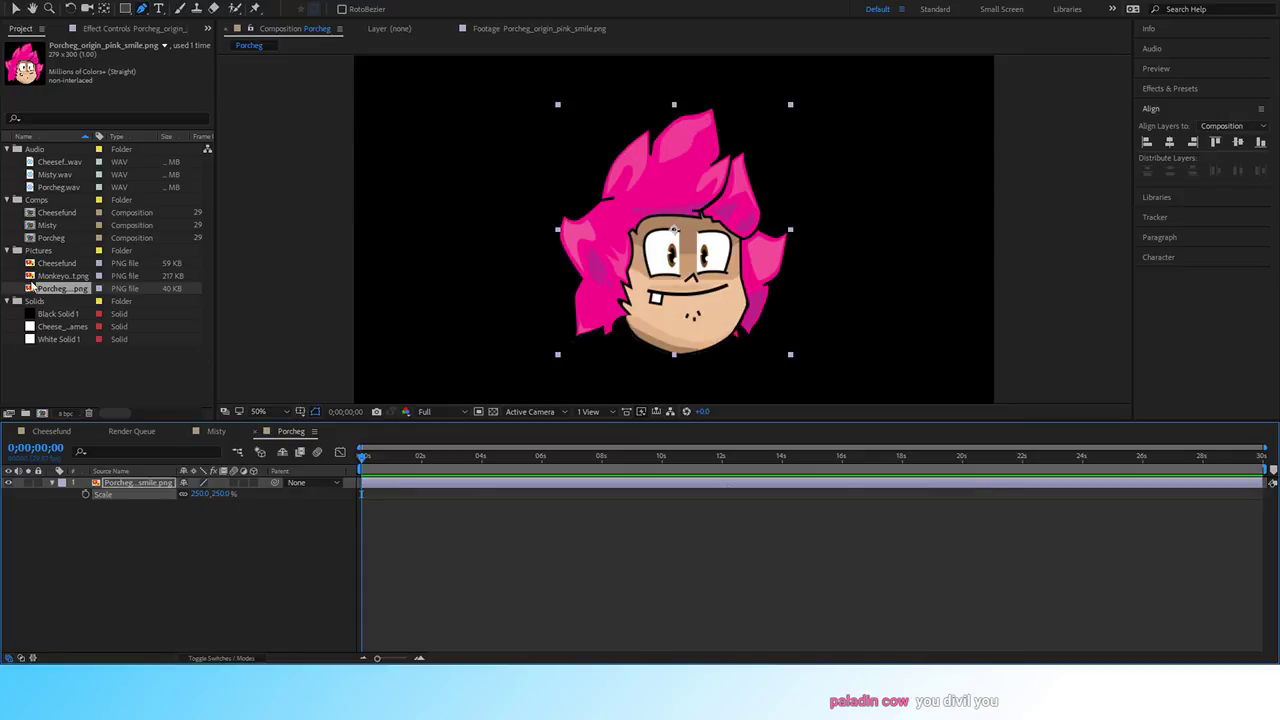
pyautogui.moveTo(30, 189); pyautogui.dragTo(190, 517)
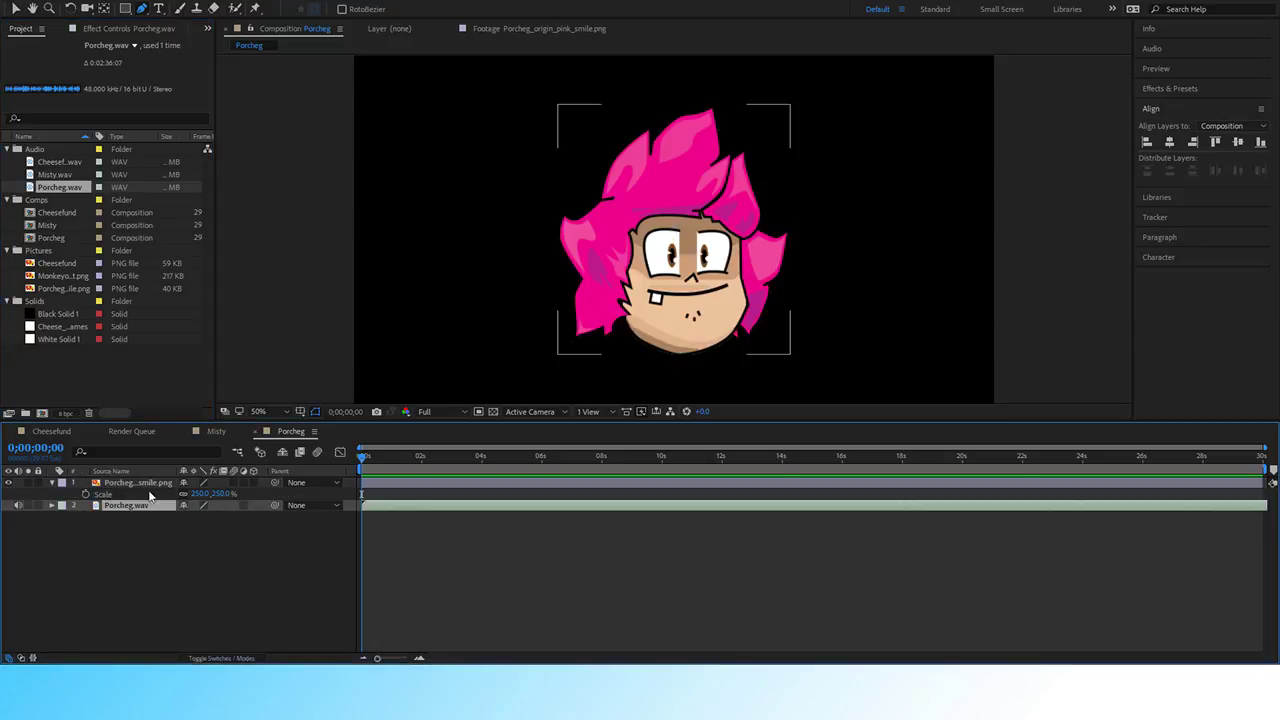
# Duplicate the Porcheg image layer and rename the upper copy porchomouth.
pyautogui.hotkey('ctrl', 'd')
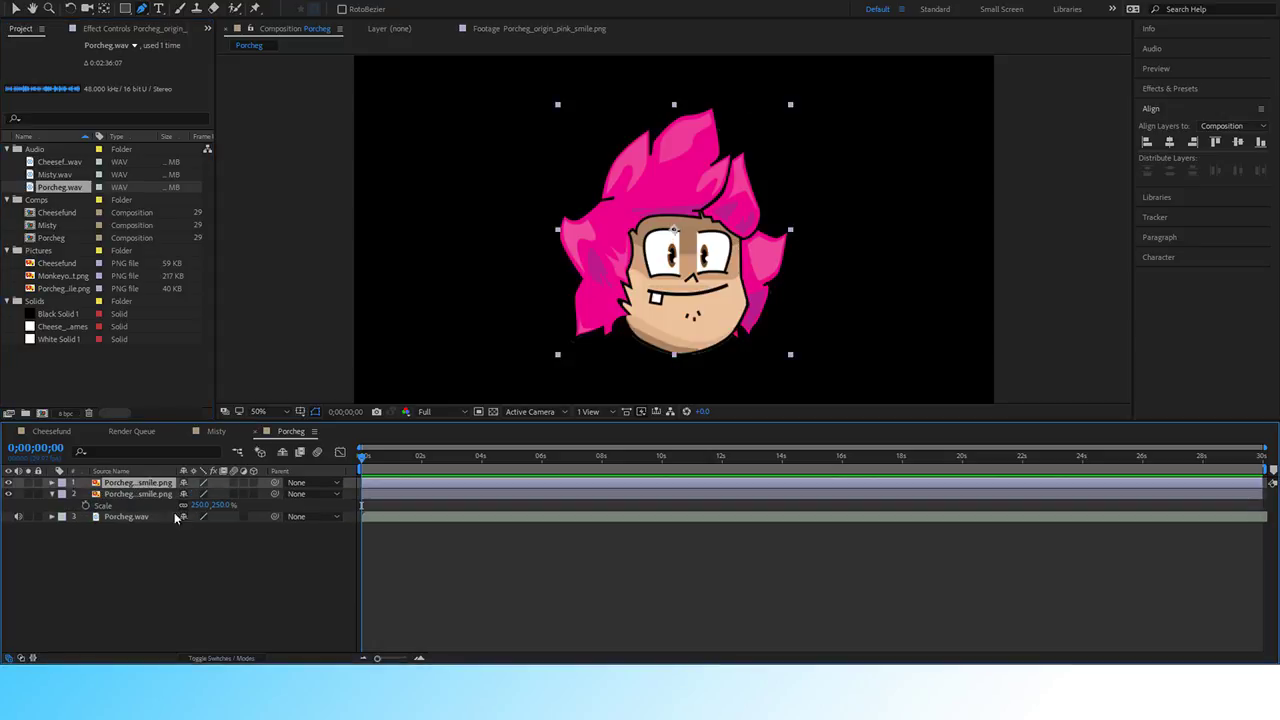
pyautogui.press('Return')
pyautogui.write('por')
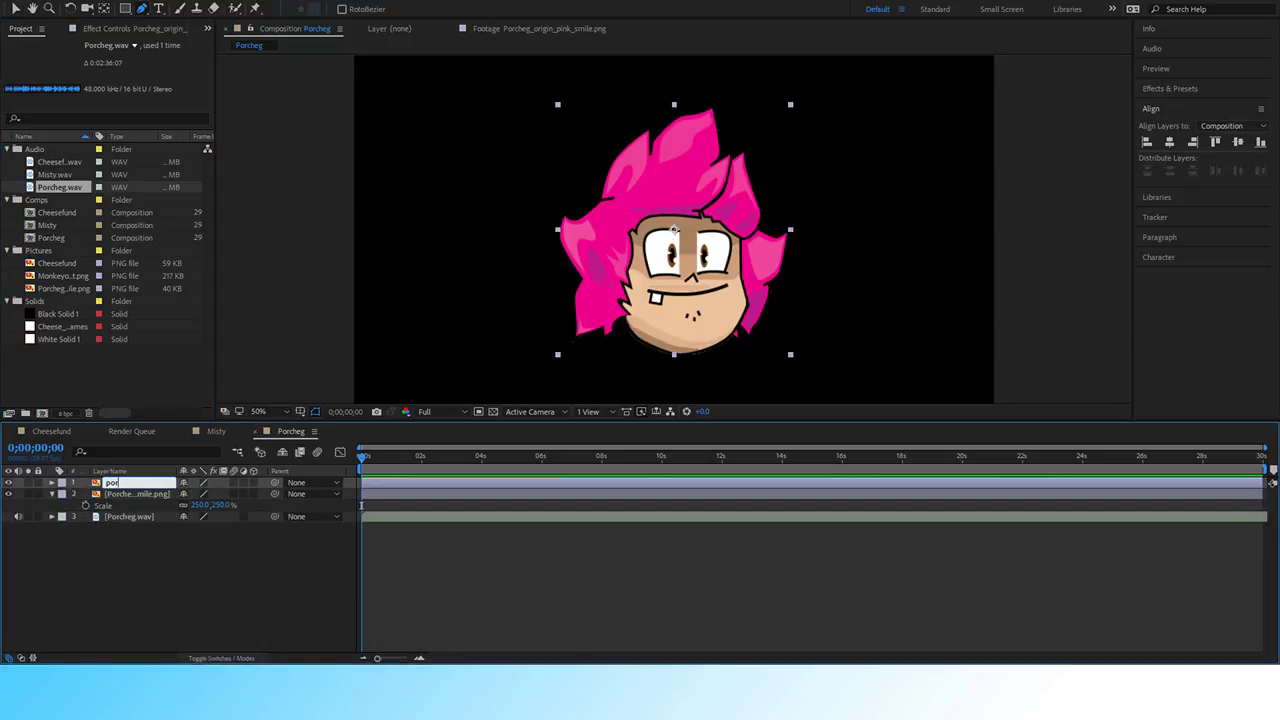
pyautogui.write('chomouth')
pyautogui.press('Return')
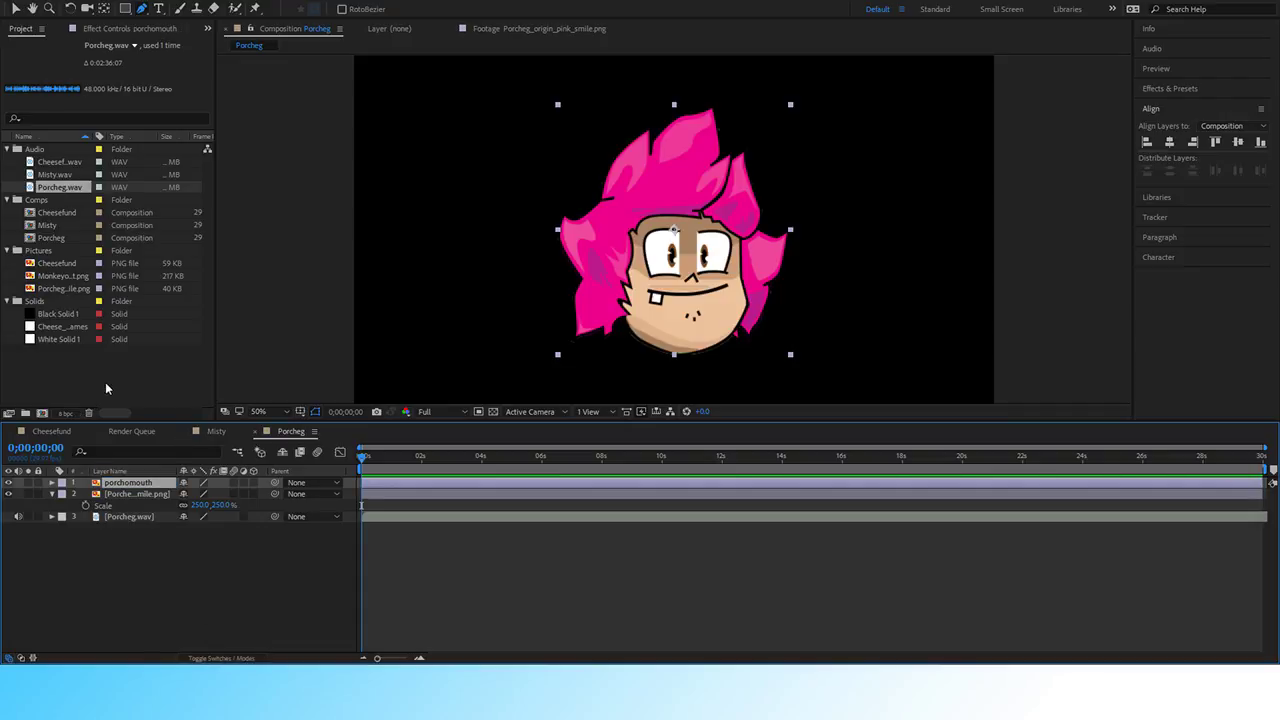
# Start a Pen tool mask on the porchomouth layer, tracing around the tooth and along the lower edge of the curved mouth line.
pyautogui.scroll(4, 516, 300)
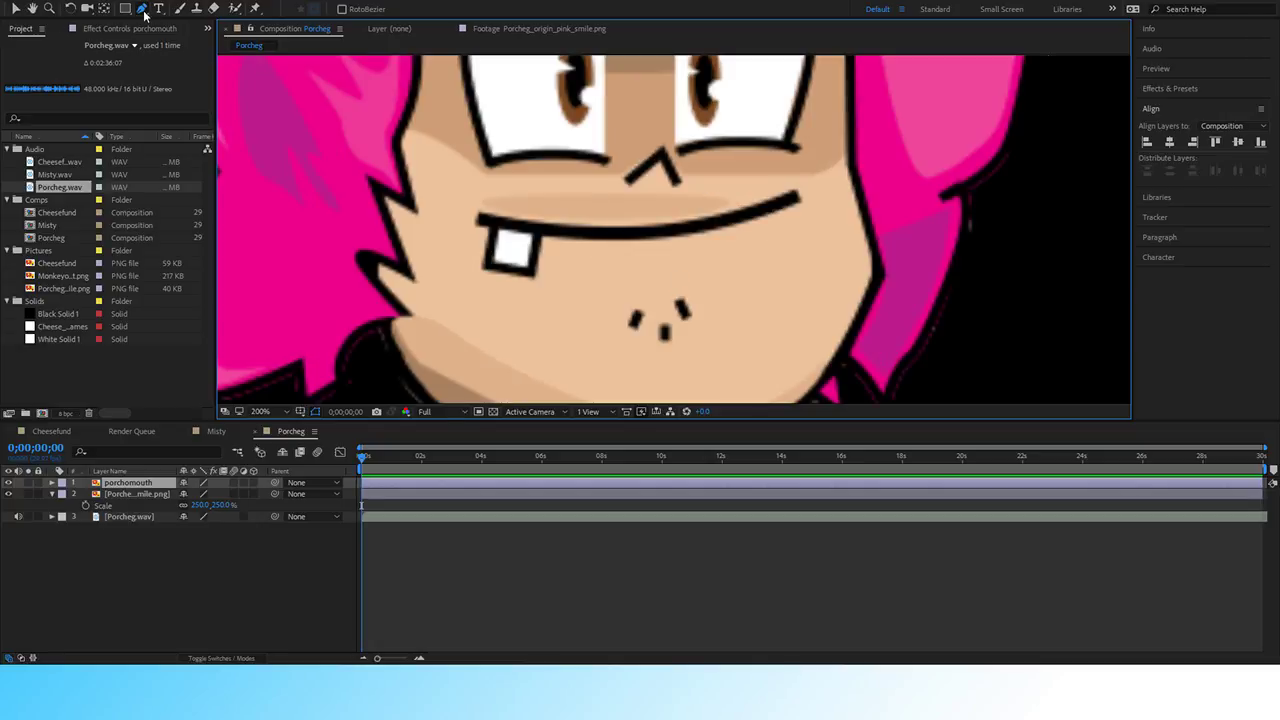
pyautogui.click(476, 224)
pyautogui.click(482, 269)
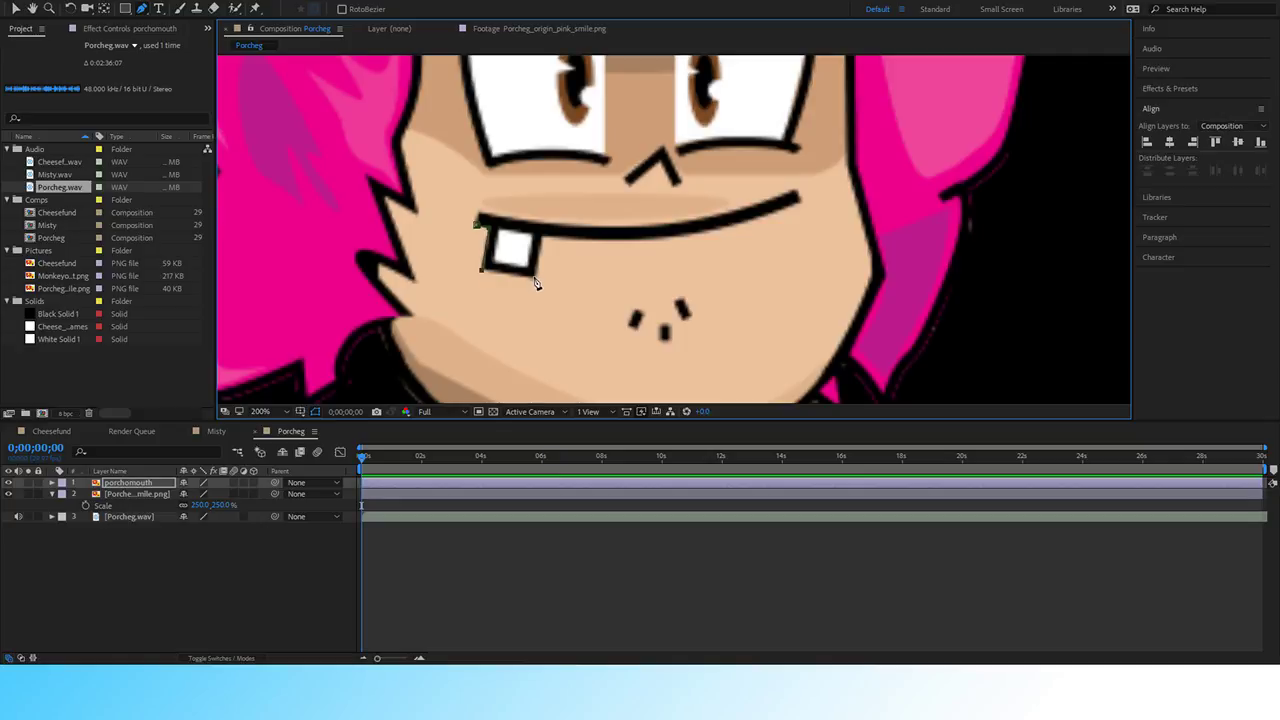
pyautogui.click(536, 277)
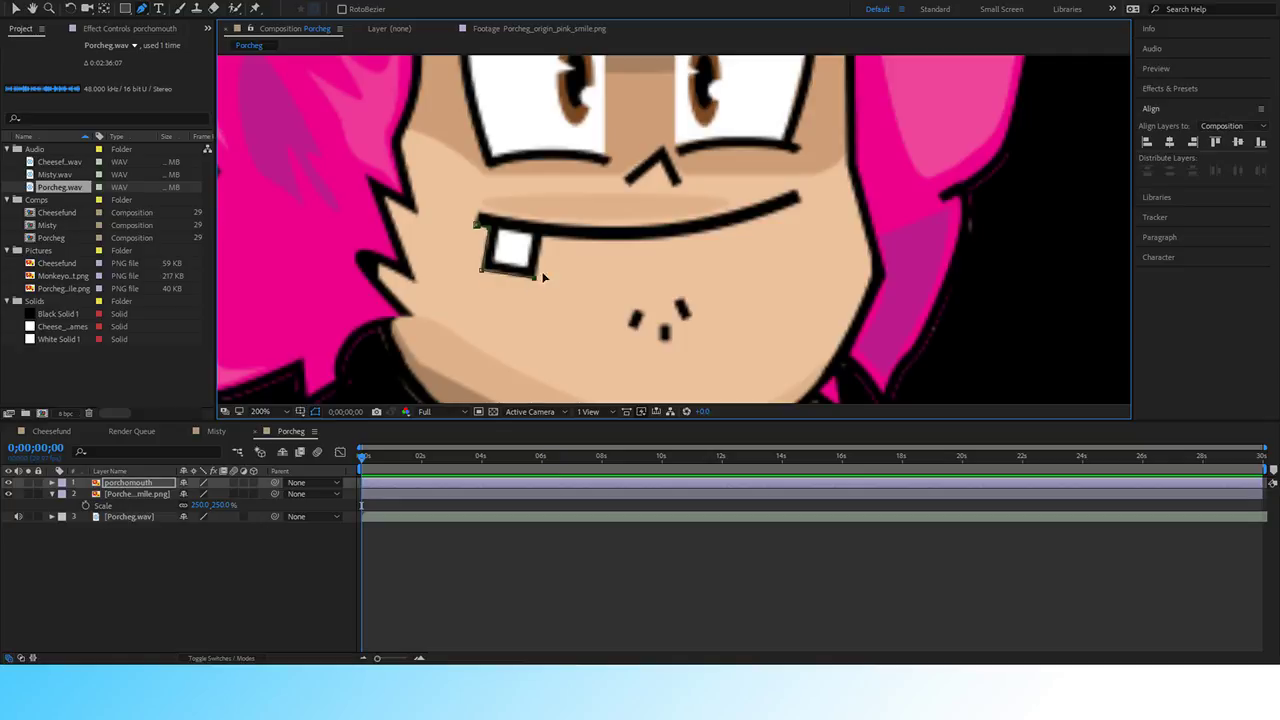
pyautogui.click(800, 202)
pyautogui.moveTo(802, 203)
pyautogui.mouseDown()
pyautogui.moveTo(837, 171)
pyautogui.moveTo(941, 147)
pyautogui.moveTo(800, 205)
pyautogui.mouseUp()
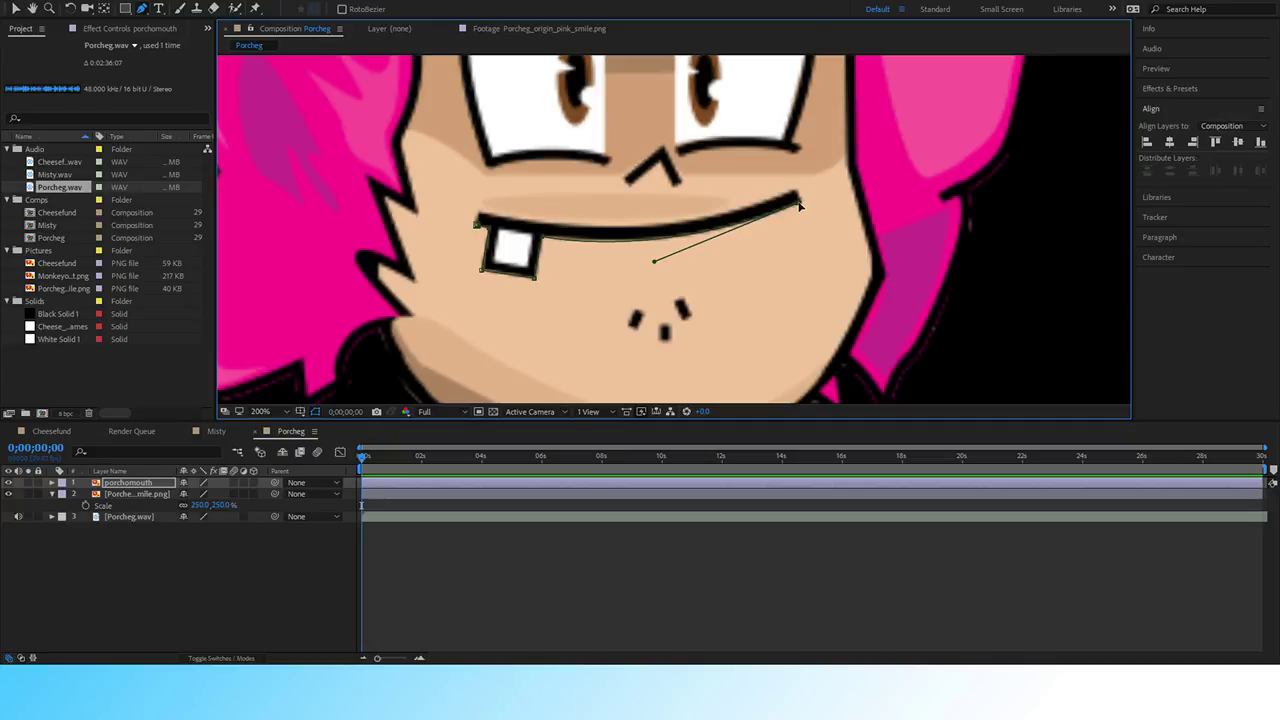
# Extend the porchomouth mask below the chin and close it at the starting point by the tooth.
pyautogui.moveTo(751, 363); pyautogui.dragTo(712, 194)
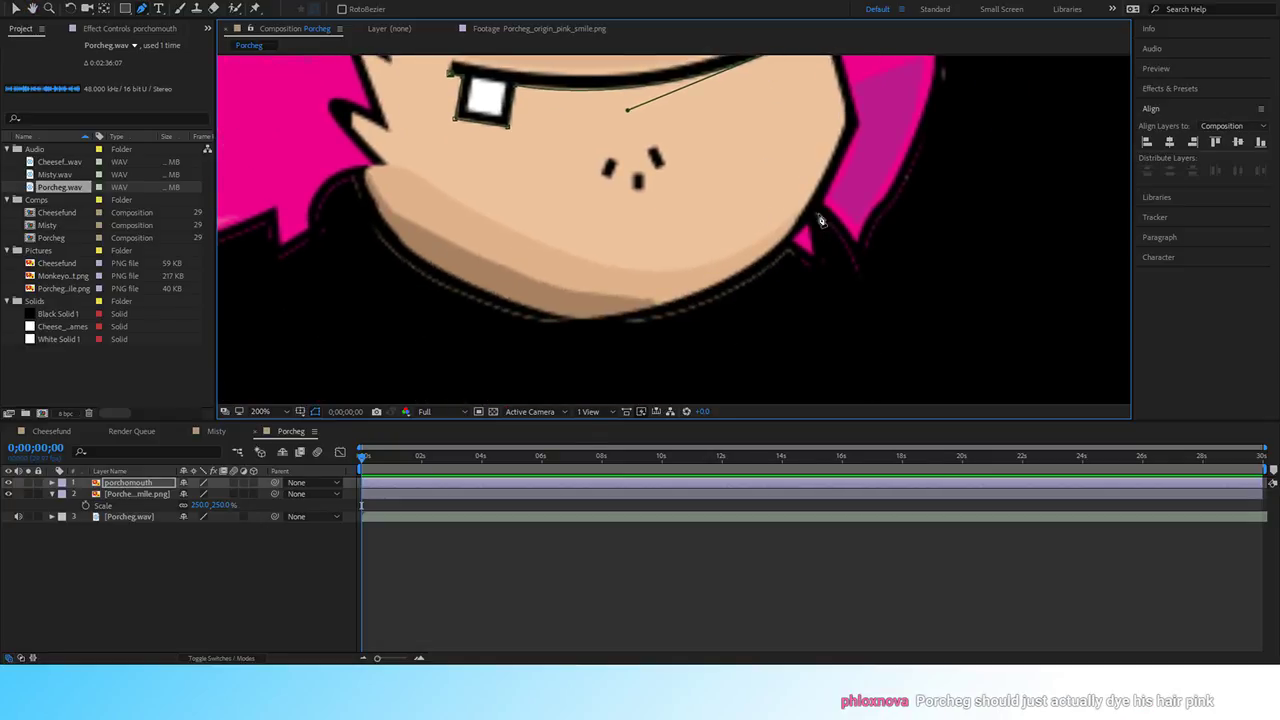
pyautogui.scroll(1, 749, 229)
pyautogui.click(789, 363)
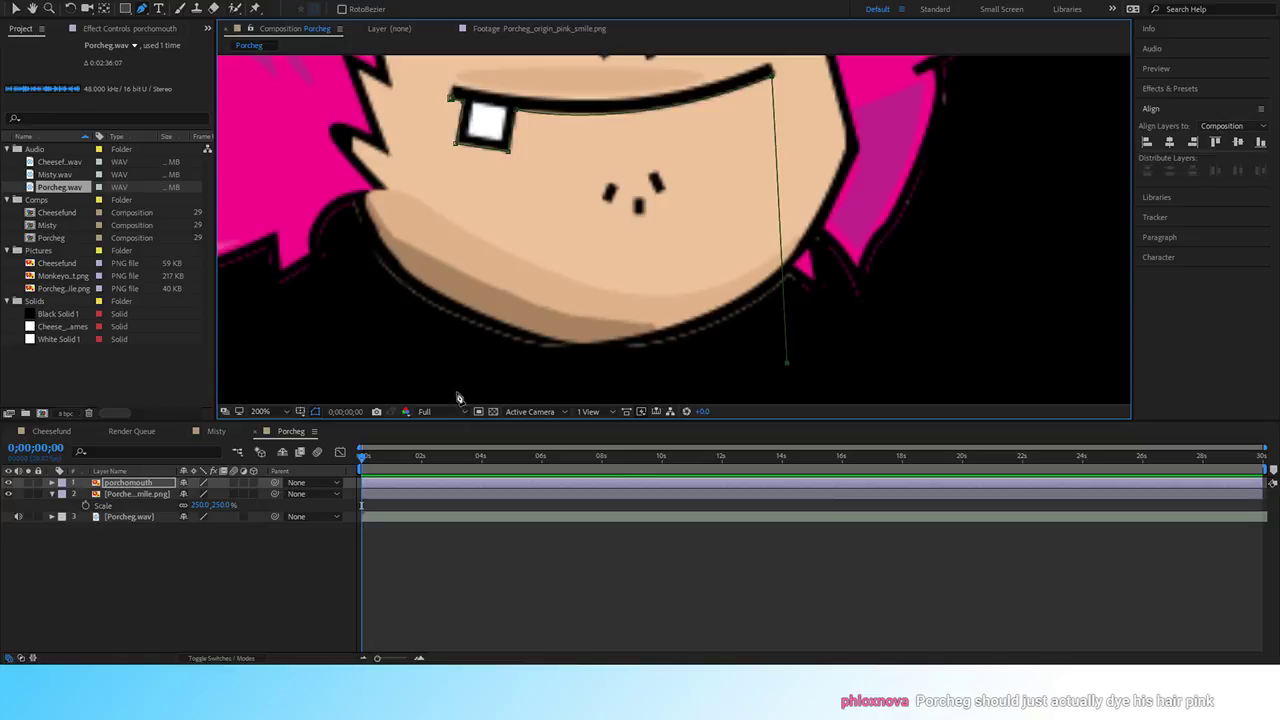
pyautogui.click(403, 378)
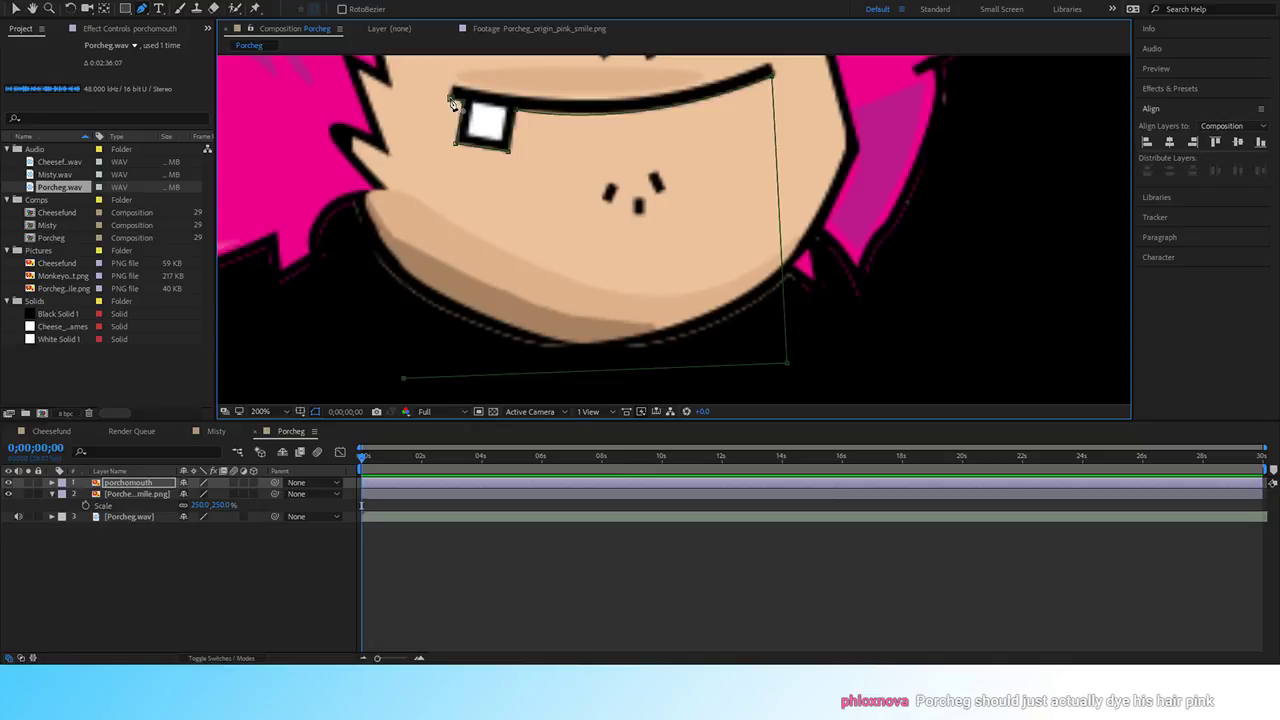
pyautogui.click(452, 100)
# Move the mask's two lower corner points inward so its sides run straight down from the mouth corners.
pyautogui.click(16, 10)
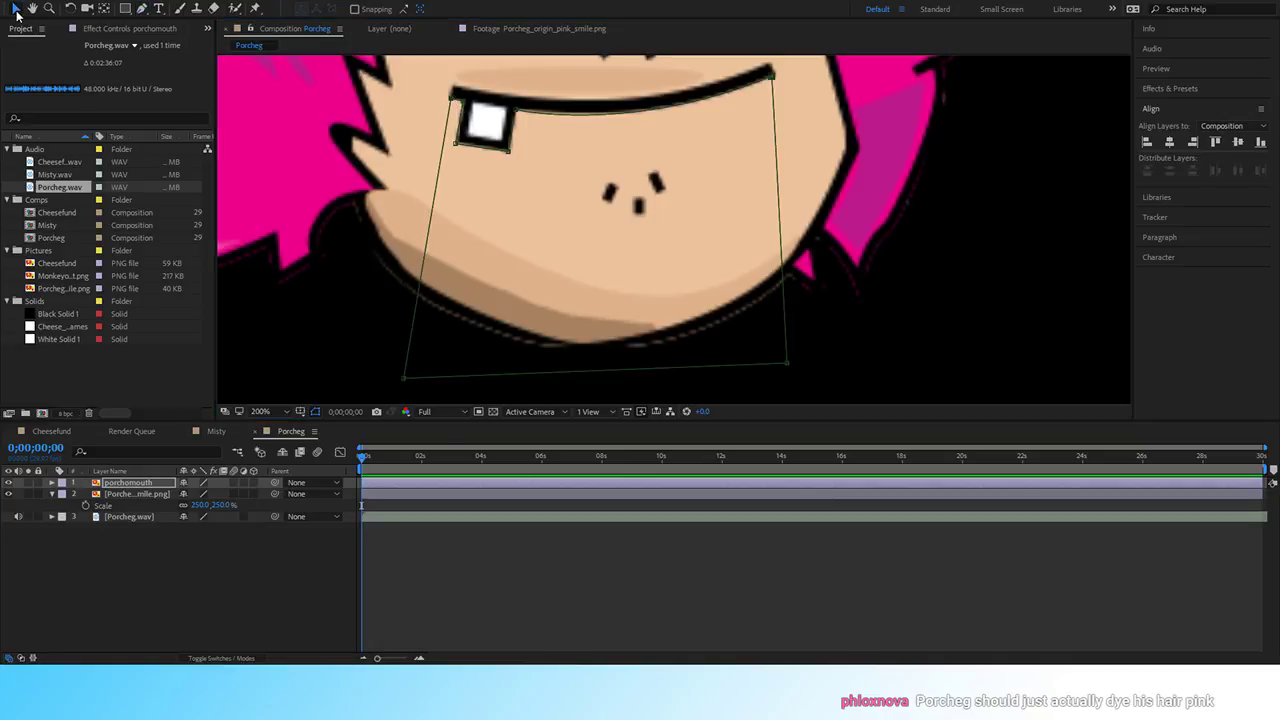
pyautogui.moveTo(404, 379); pyautogui.dragTo(450, 370)
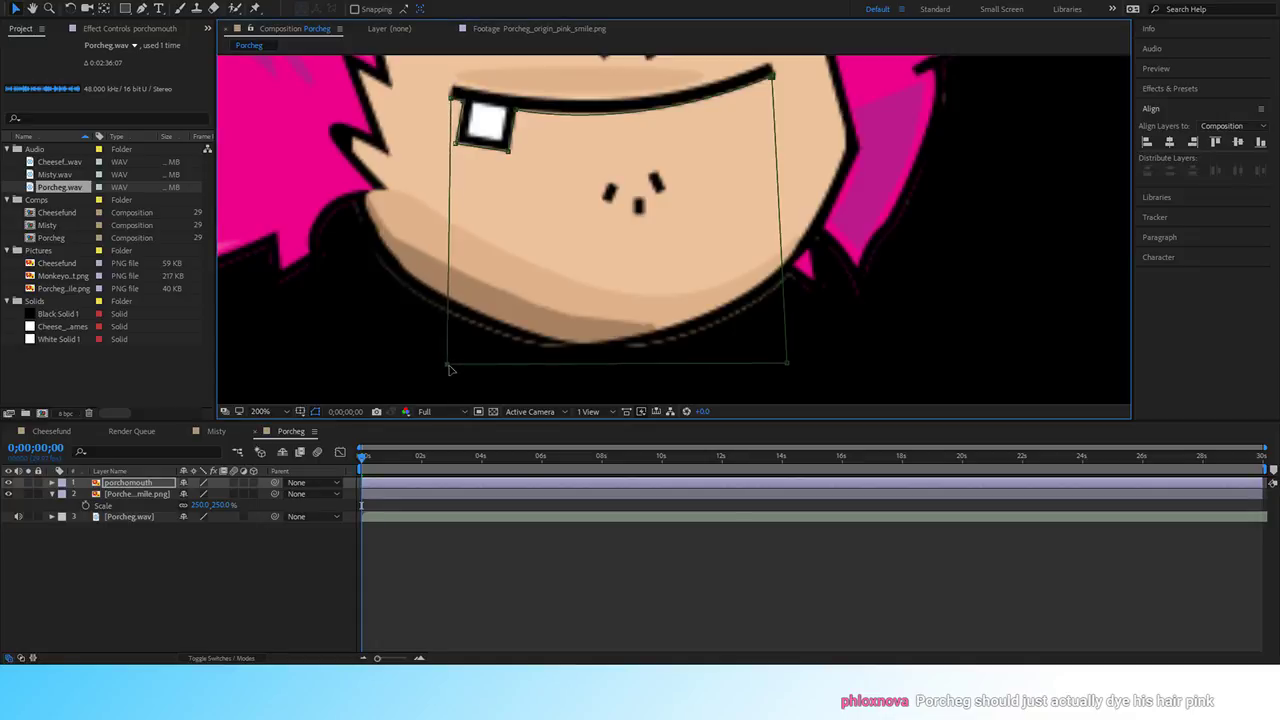
pyautogui.moveTo(787, 367); pyautogui.dragTo(770, 369)
pyautogui.scroll(-2, 817, 283)
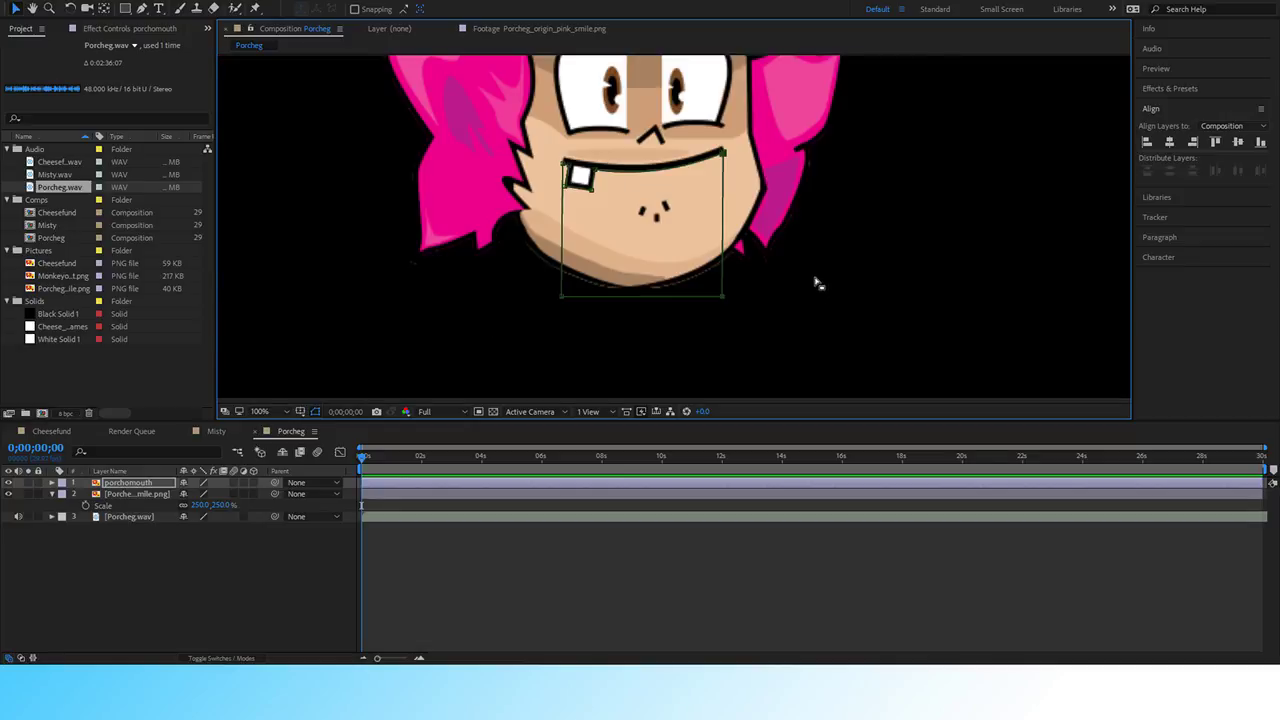
pyautogui.scroll(-2, 797, 263)
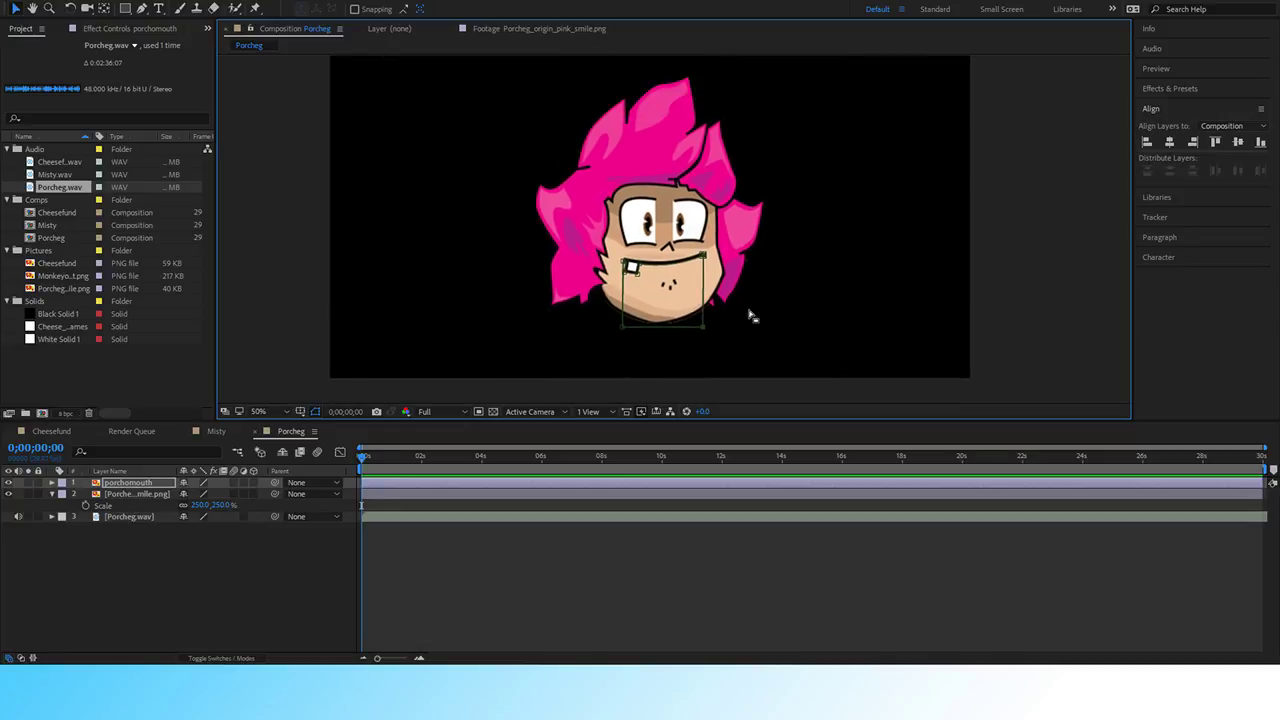
# Copy the porchomouth mask to the original Porcheg image layer and set it to Inverted.
pyautogui.click(125, 483)
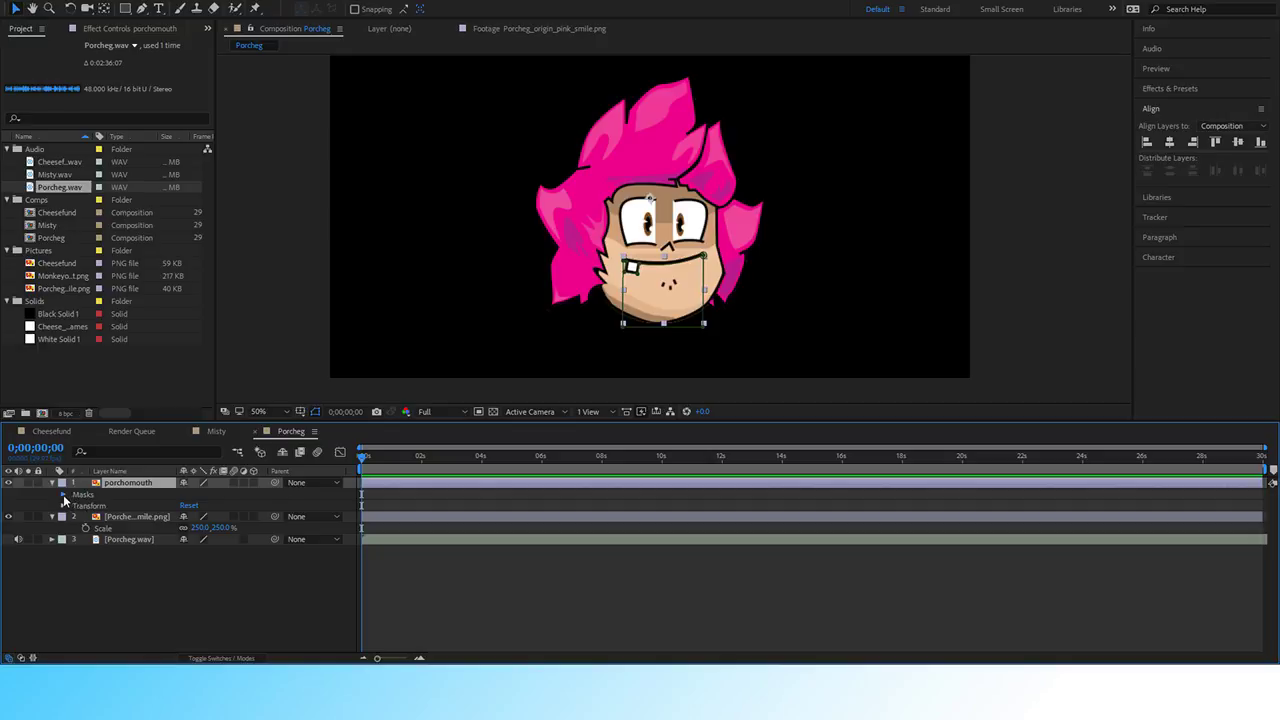
pyautogui.click(63, 494)
pyautogui.click(128, 527)
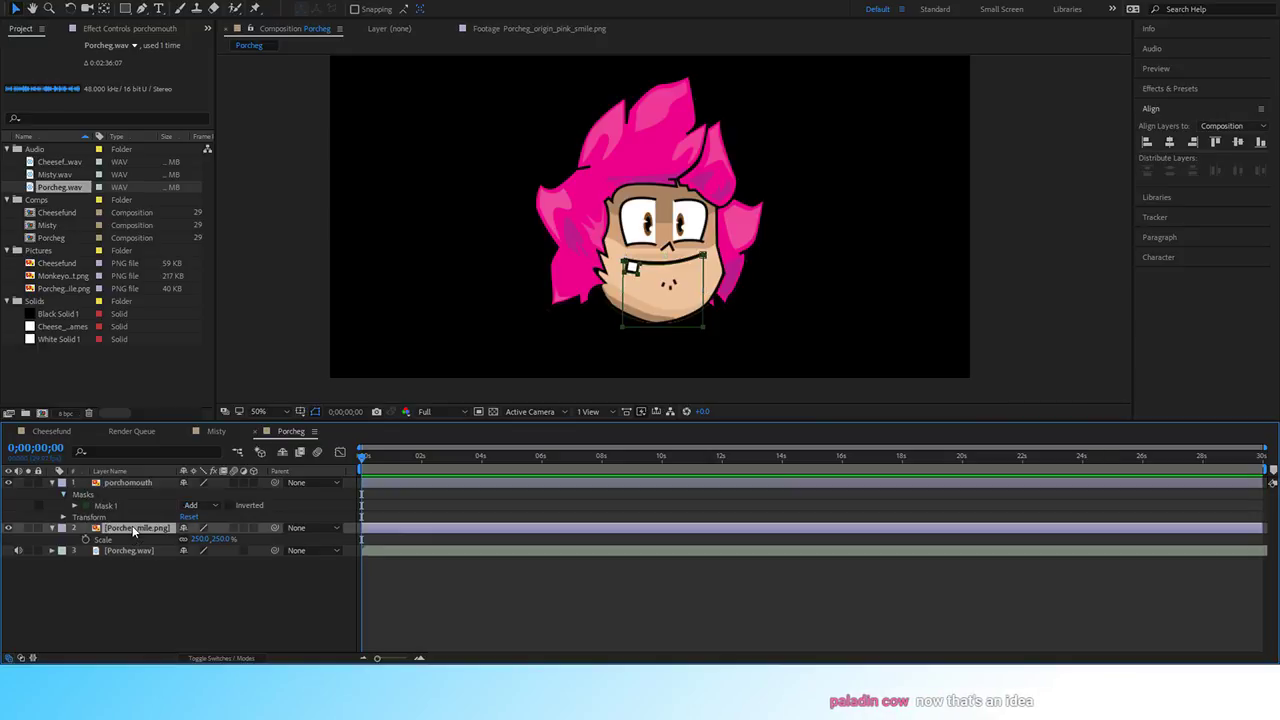
pyautogui.hotkey('ctrl', 'v')
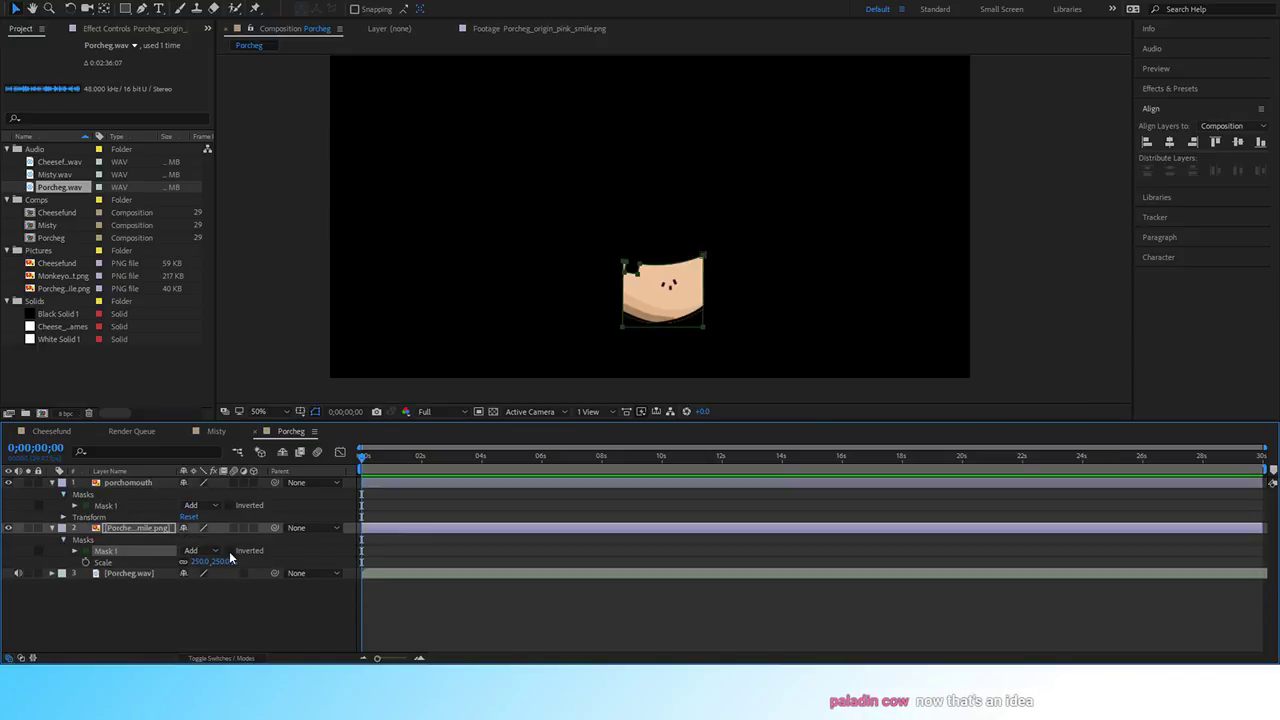
pyautogui.click(229, 550)
# Test the jaw cutout by moving the porchomouth layer down to a Y position of 804, and undo the move.
pyautogui.click(125, 483)
pyautogui.press('p')
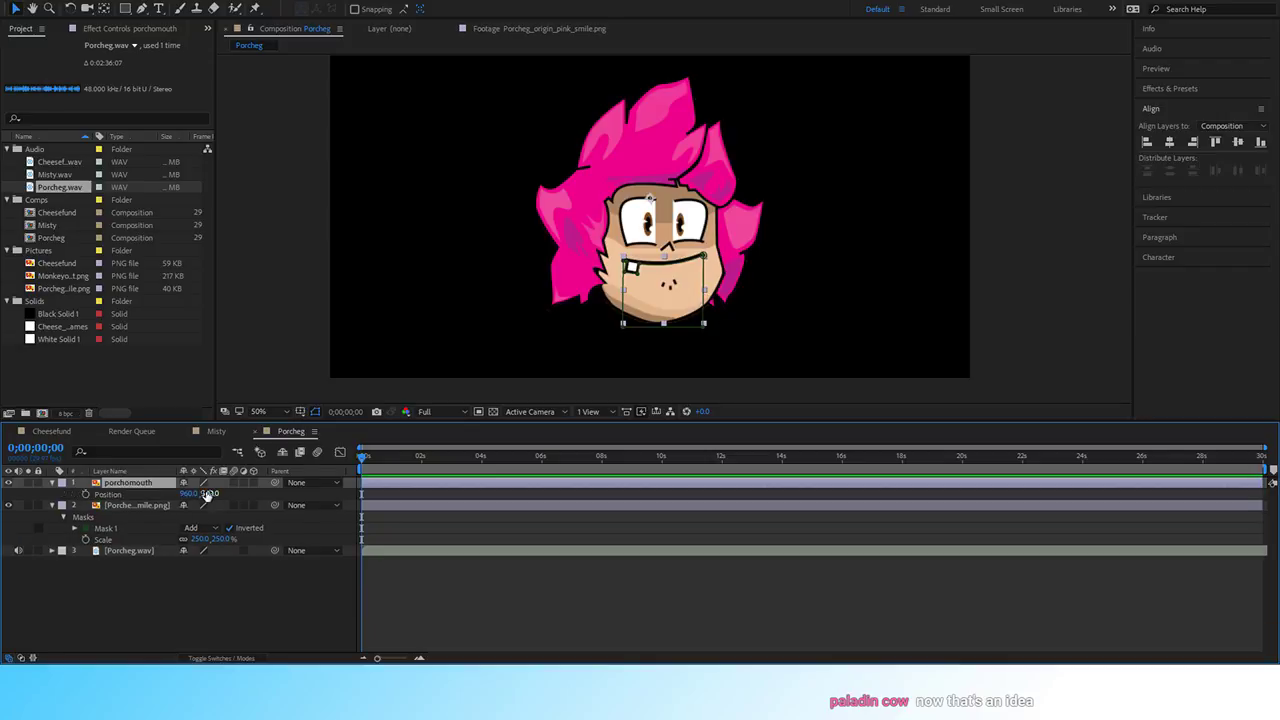
pyautogui.moveTo(211, 493); pyautogui.dragTo(254, 501)
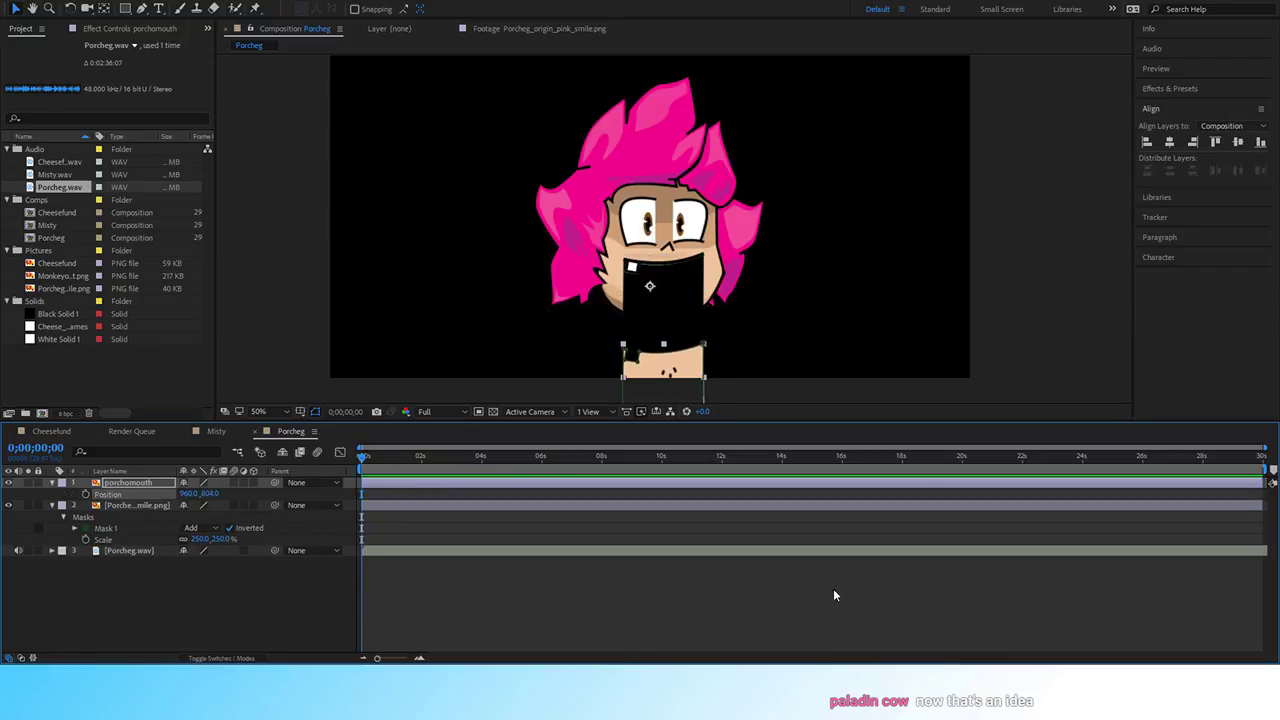
pyautogui.hotkey('ctrl', 'z')
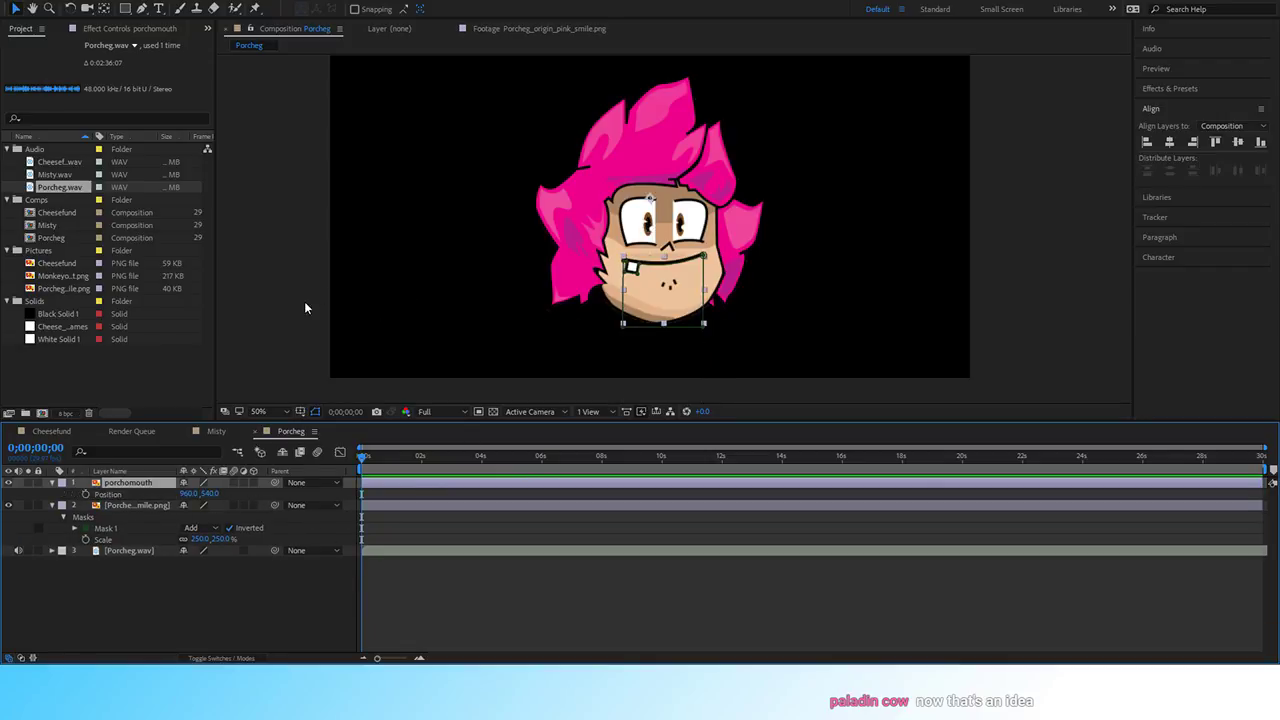
pyautogui.click(521, 232)
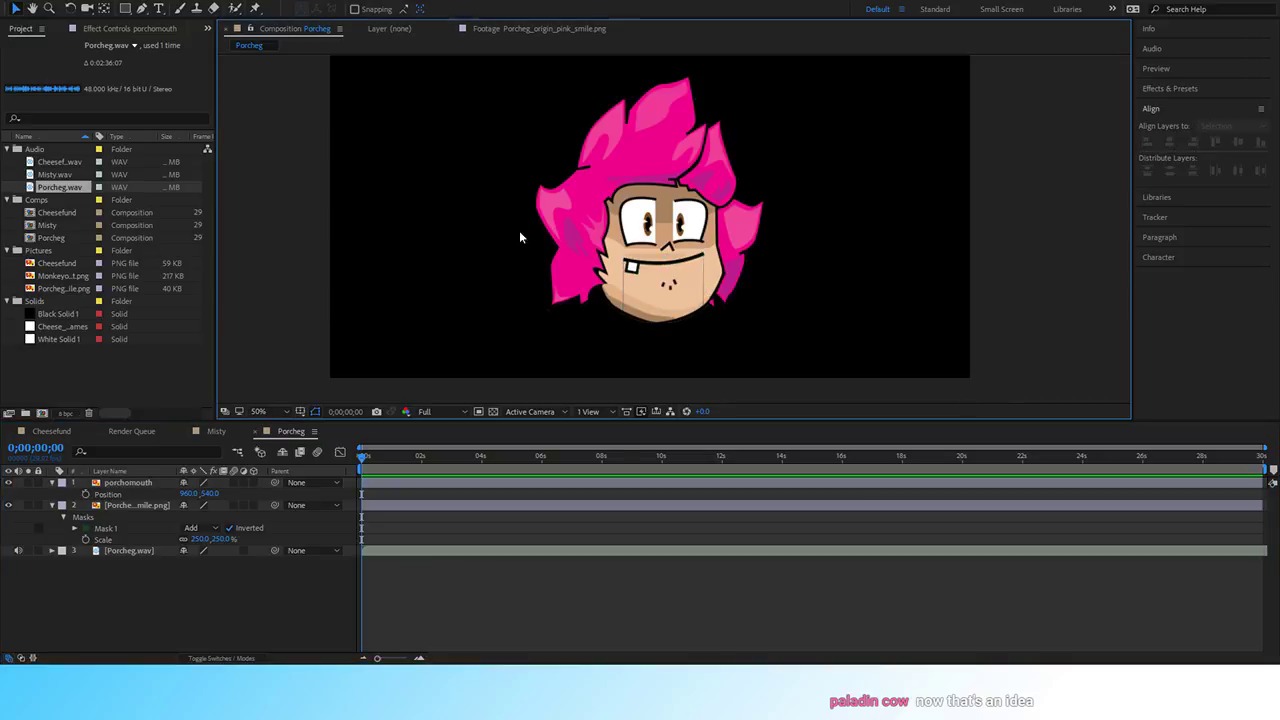
# Import new_monkey_logo.png into the Pictures folder of the project.
pyautogui.hotkey('alt', 'Tab')
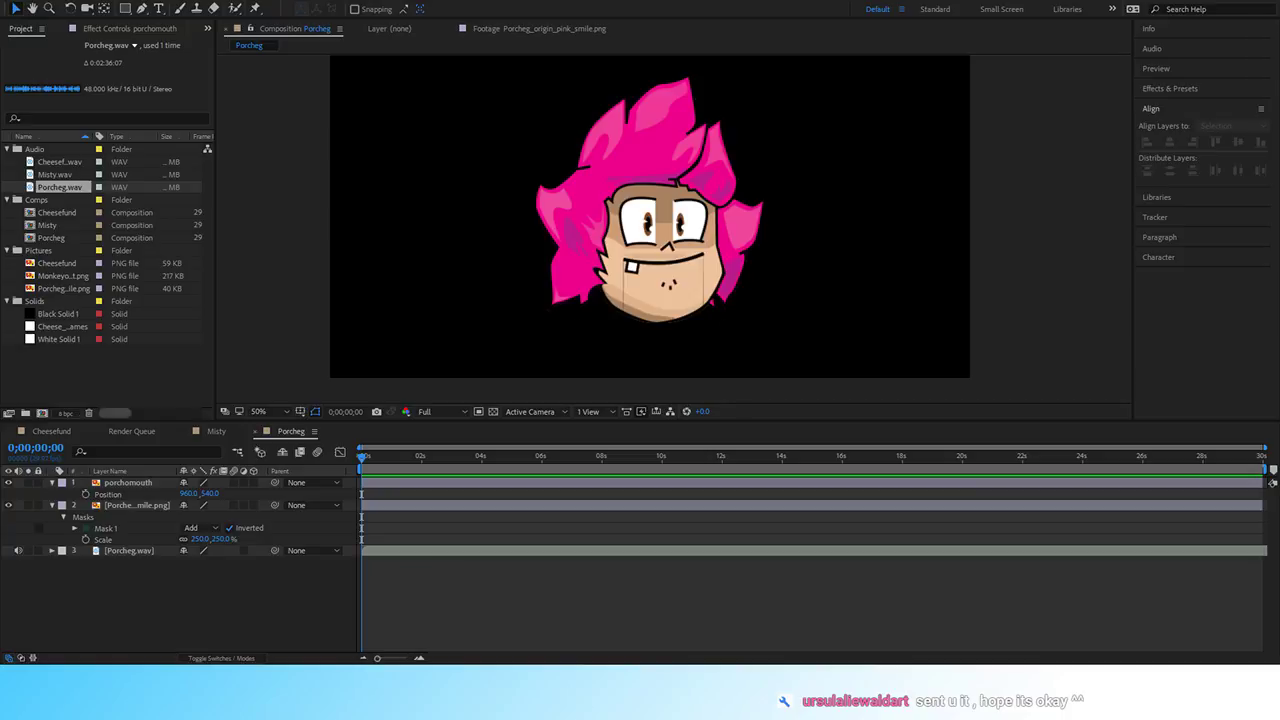
pyautogui.click(38, 250)
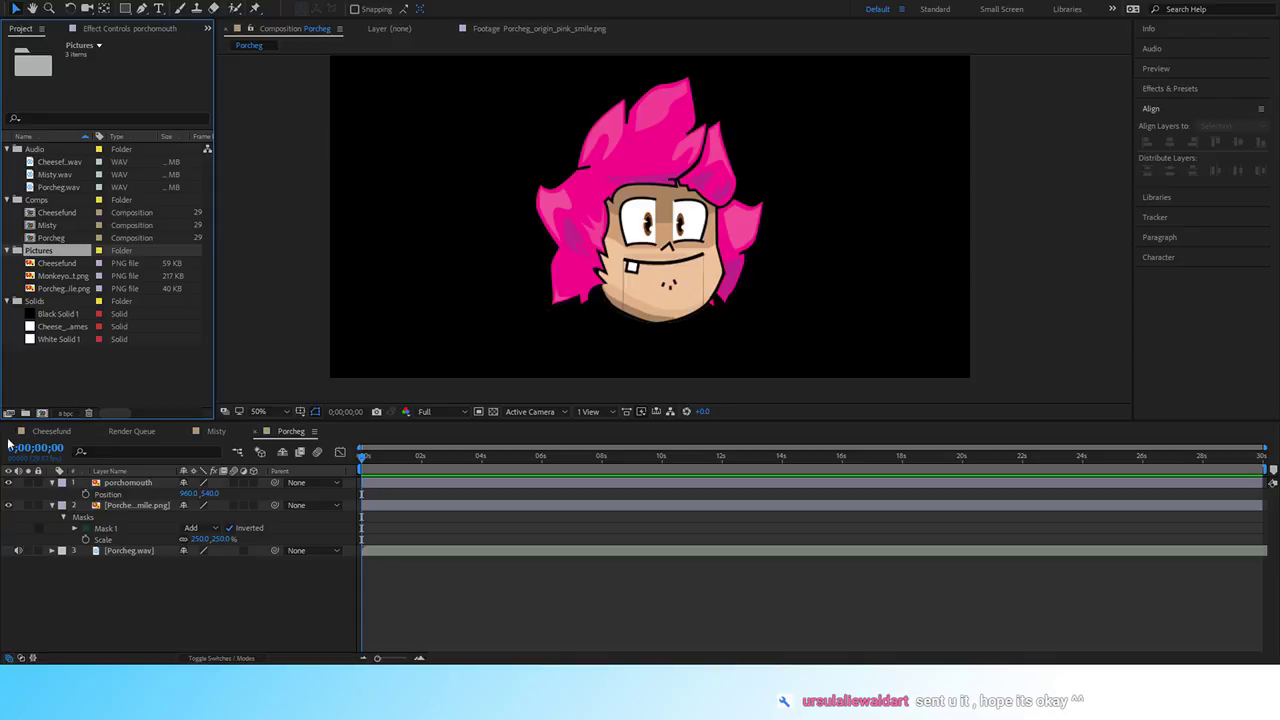
pyautogui.click(20, 378)
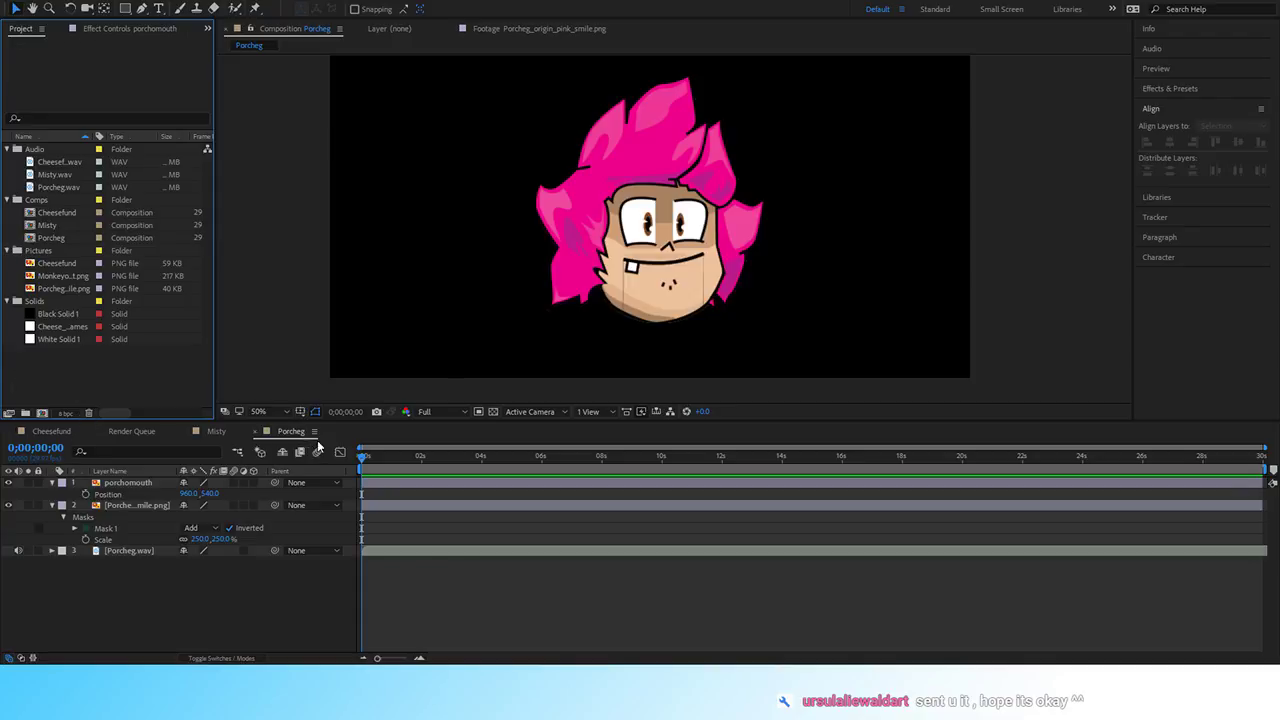
pyautogui.click(363, 185)
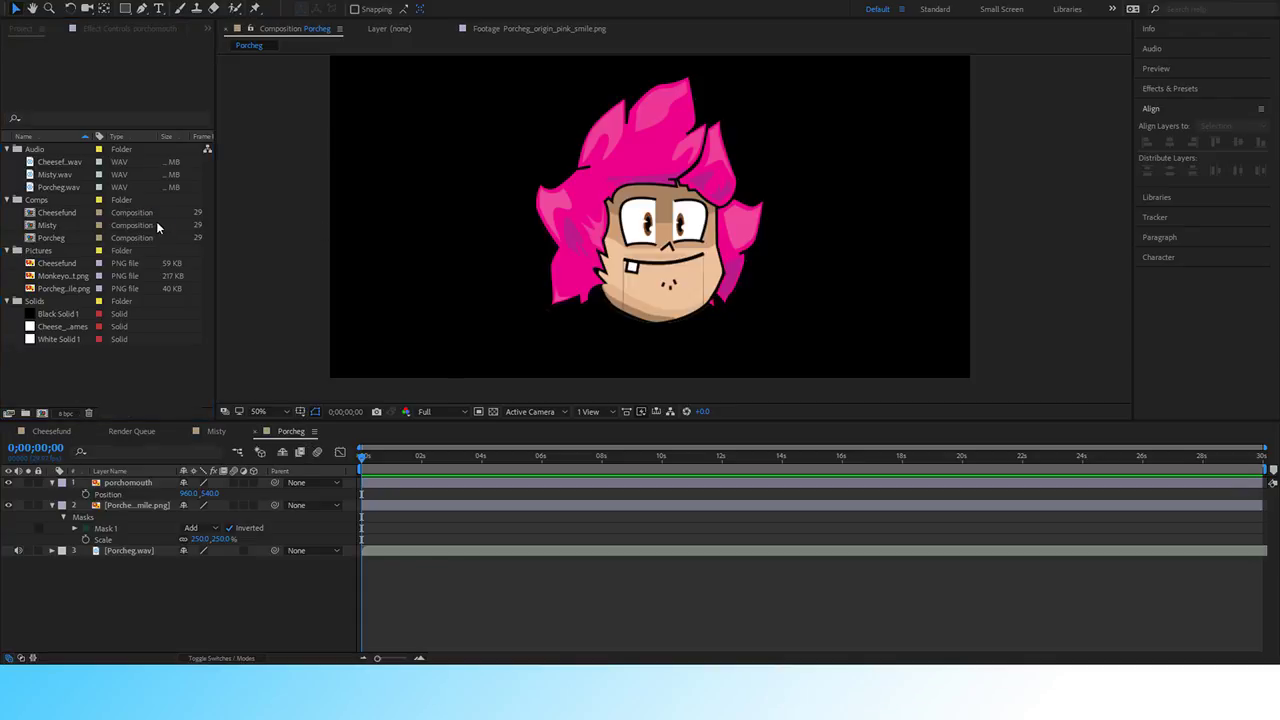
pyautogui.moveTo(23, 252)
pyautogui.mouseDown()
pyautogui.moveTo(30, 205)
pyautogui.moveTo(30, 264)
pyautogui.mouseUp()
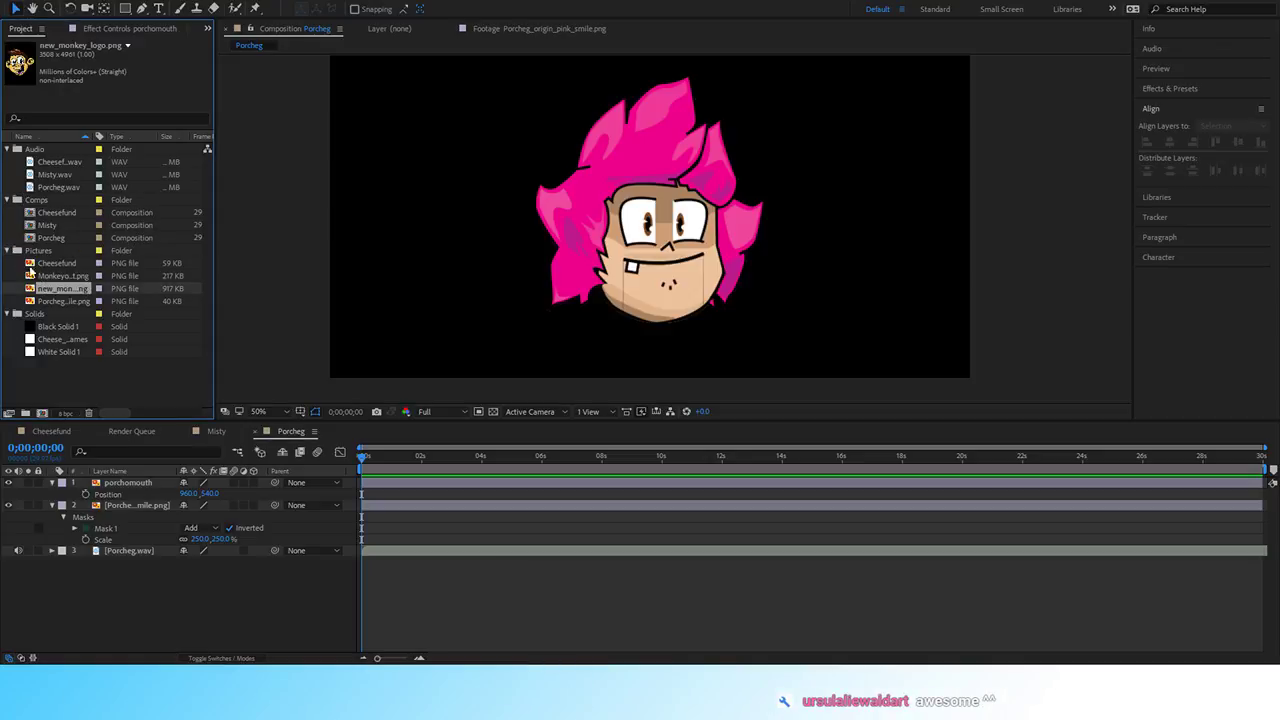
# Convert the Porcheg.wav layer's audio to keyframes in the Porcheg composition.
pyautogui.click(51, 504)
pyautogui.click(148, 517)
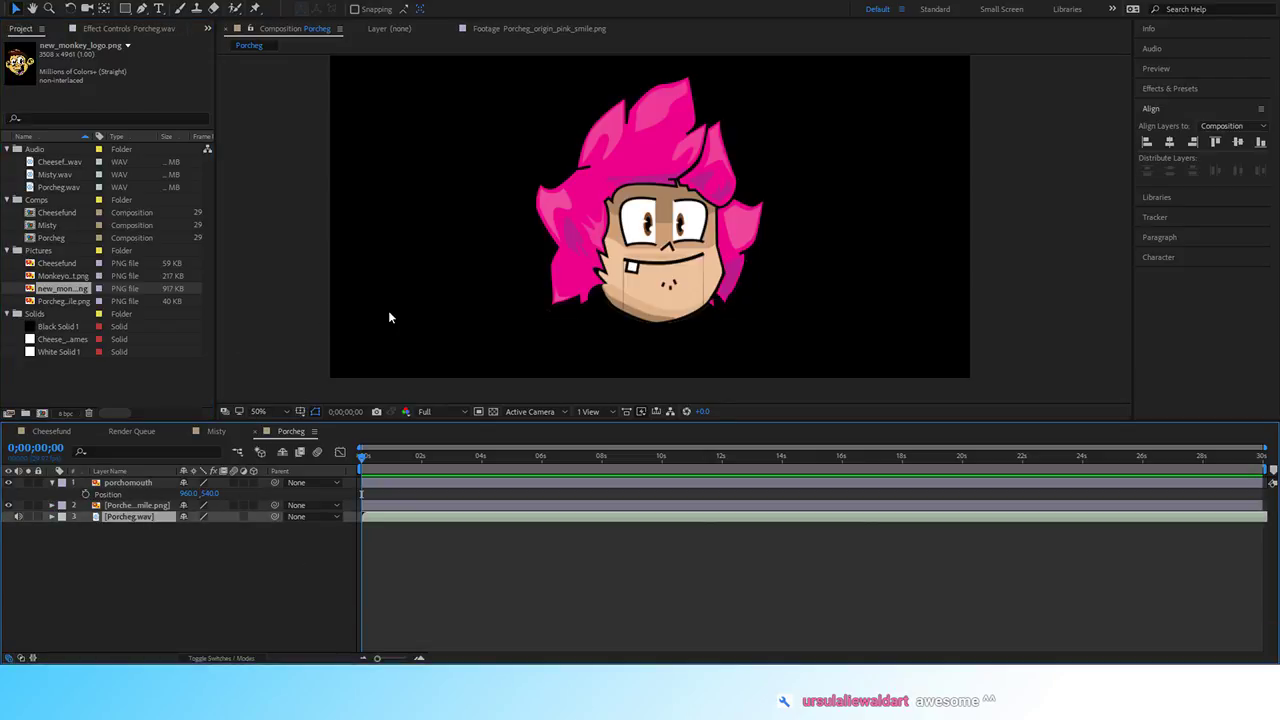
pyautogui.click(108, 517)
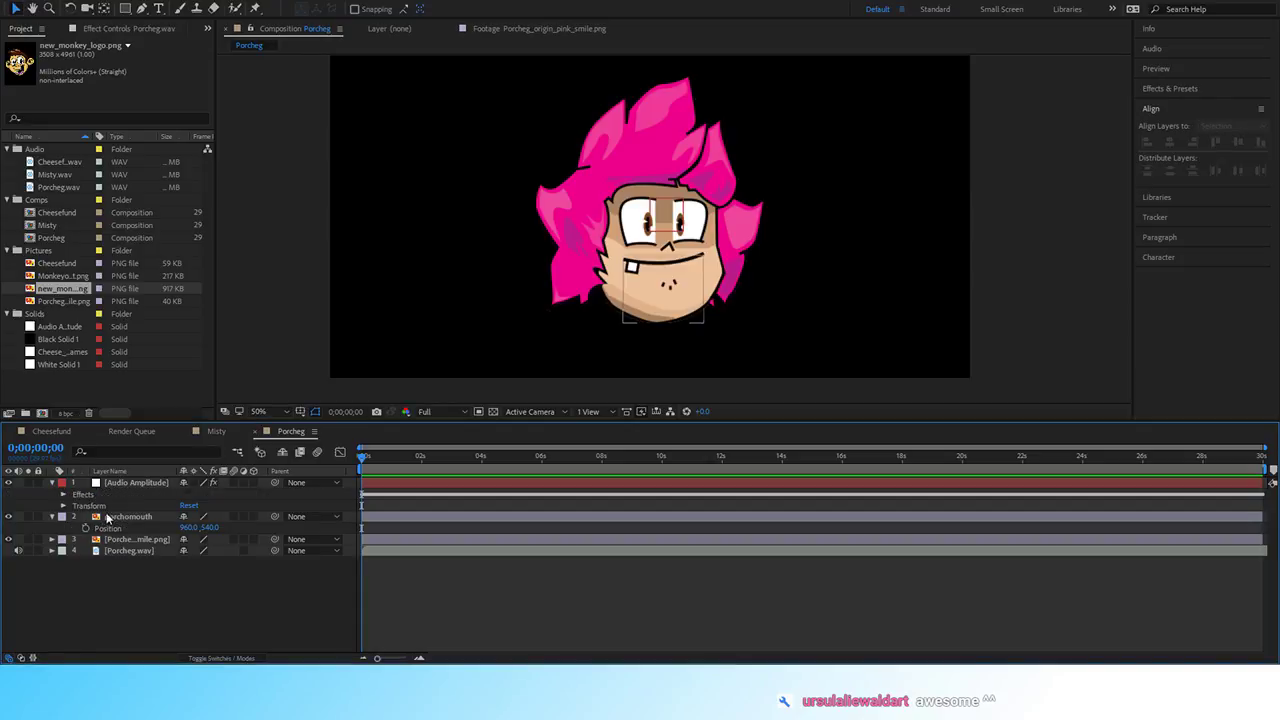
# Delete the Left Channel and Right Channel effects from the Audio Amplitude layer and expand the Both Channels slider.
pyautogui.click(63, 494)
pyautogui.click(103, 506)
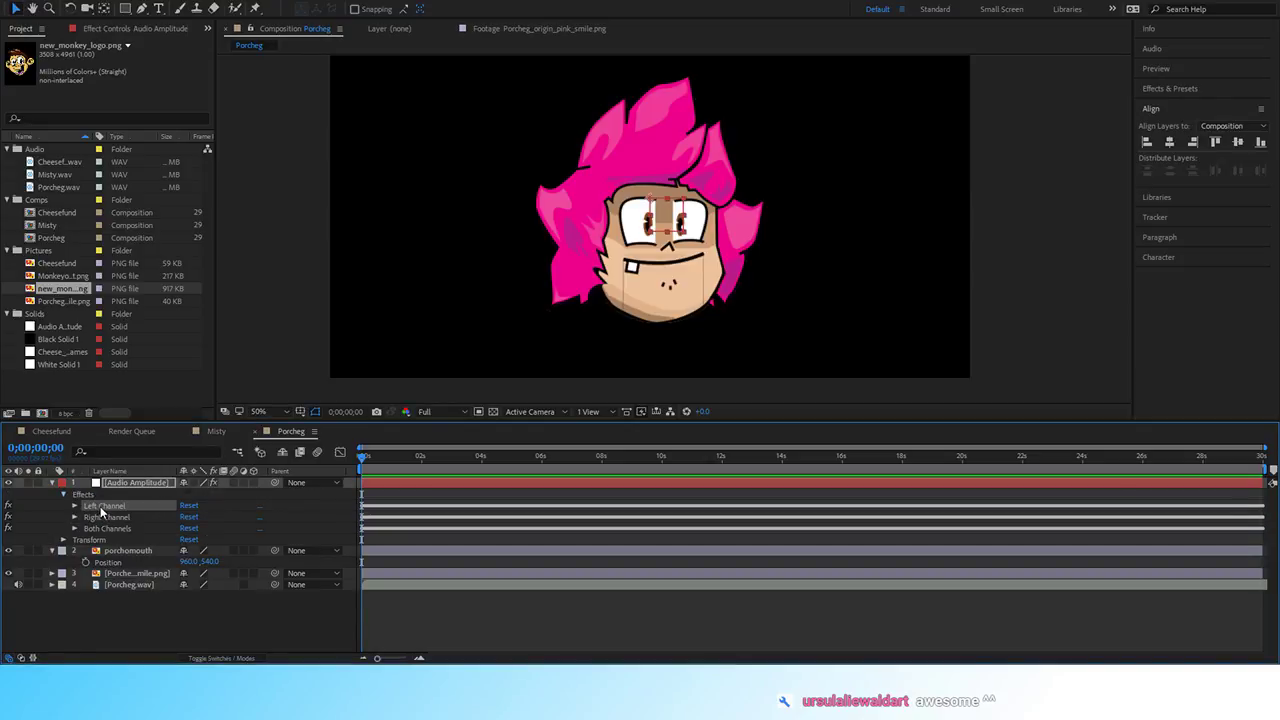
pyautogui.press('Delete')
pyautogui.click(102, 507)
pyautogui.press('Delete')
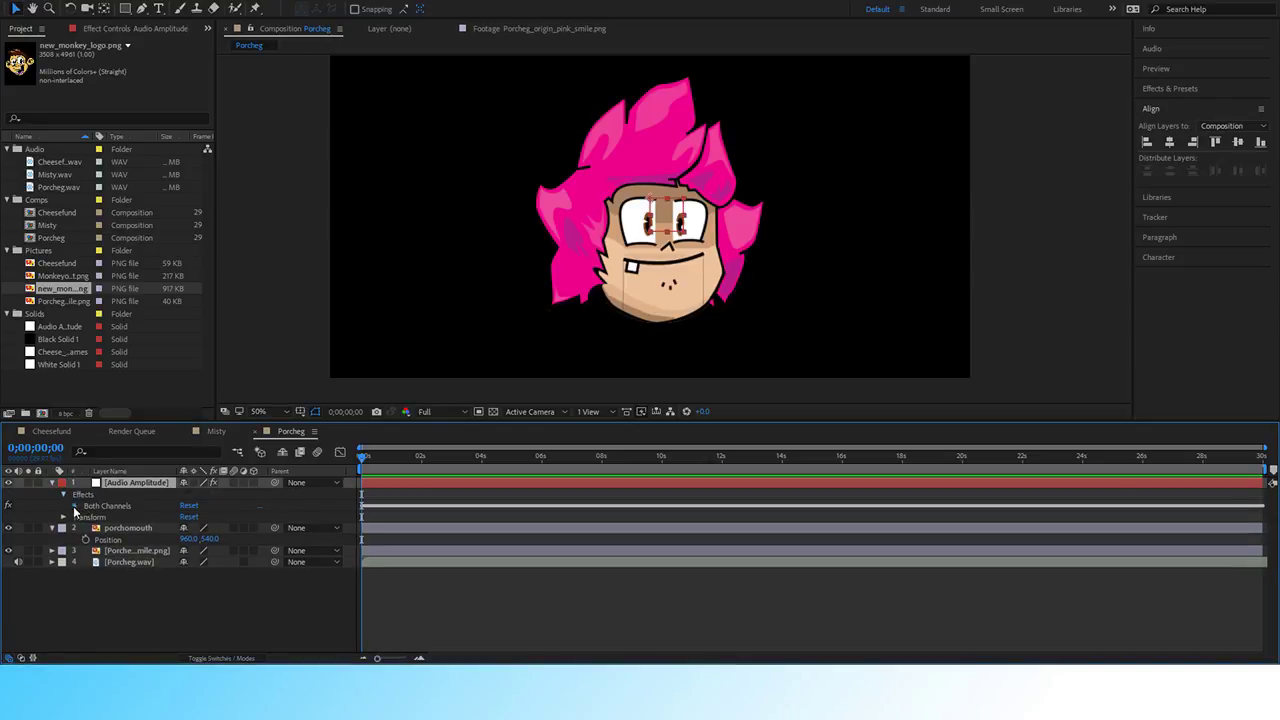
pyautogui.click(74, 506)
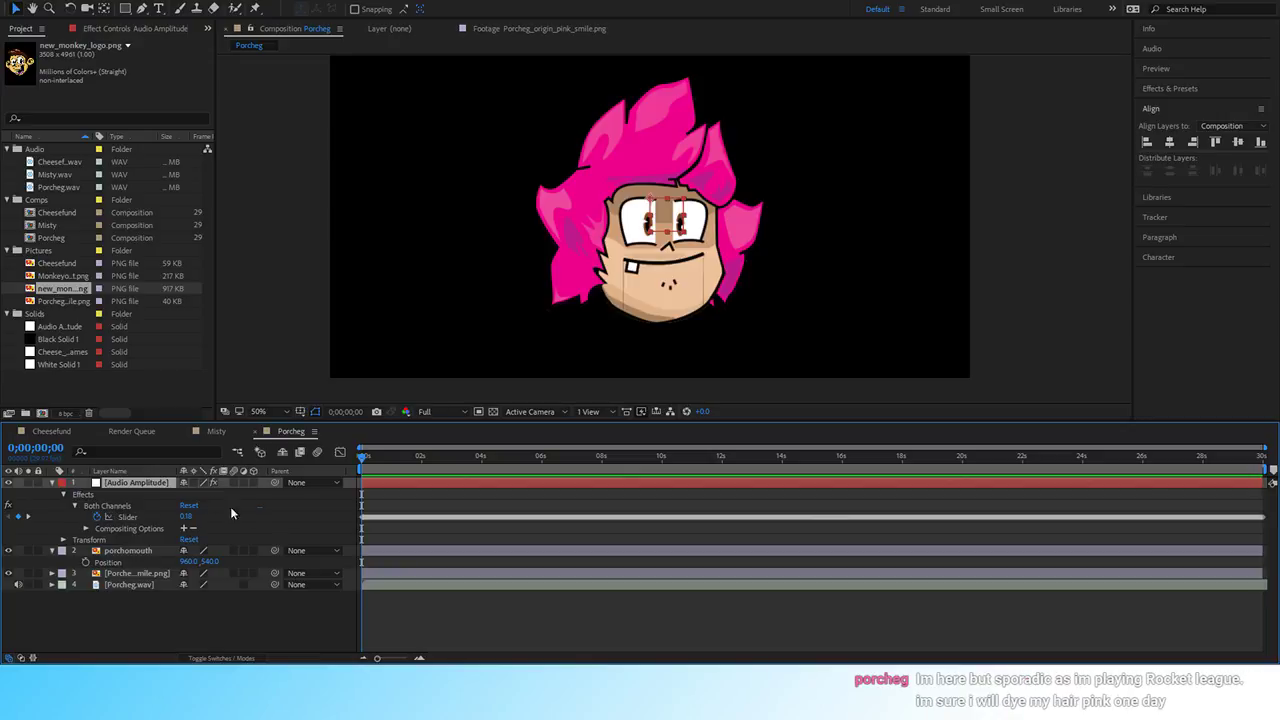
# Show the Both Channels slider in the Graph Editor and examine its amplitude curve across the composition during playback.
pyautogui.click(341, 452)
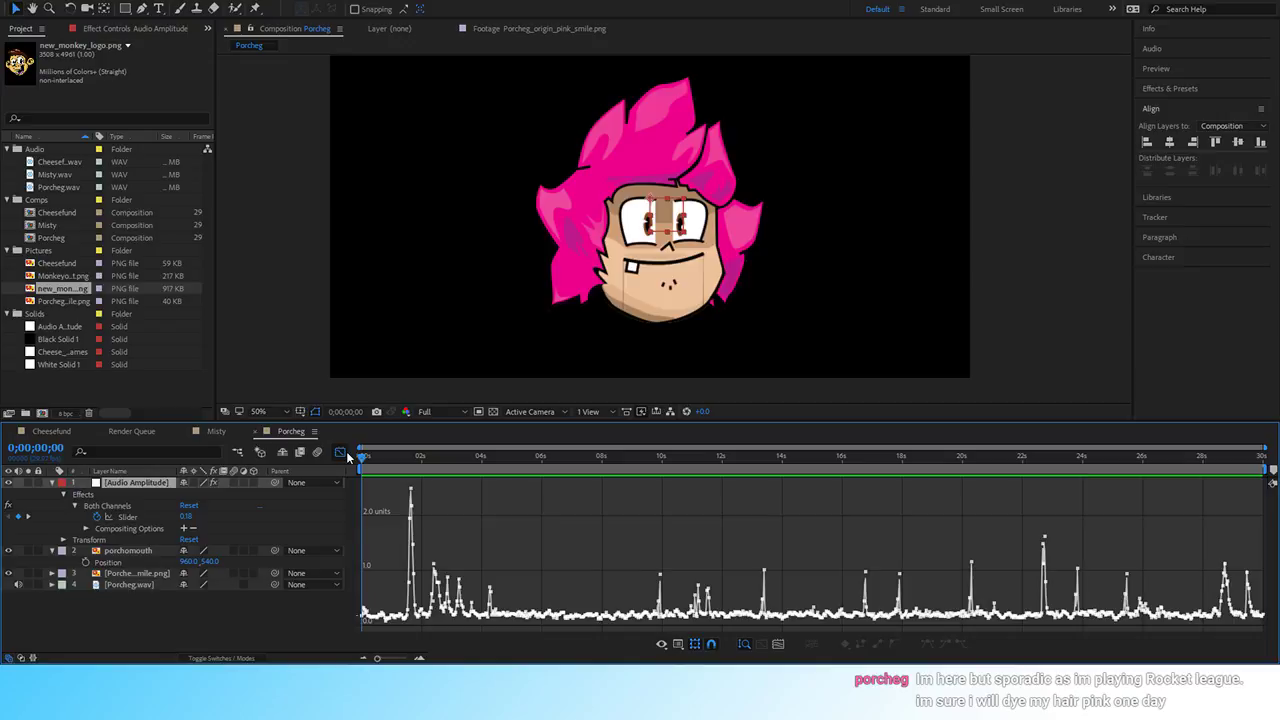
pyautogui.press('`')
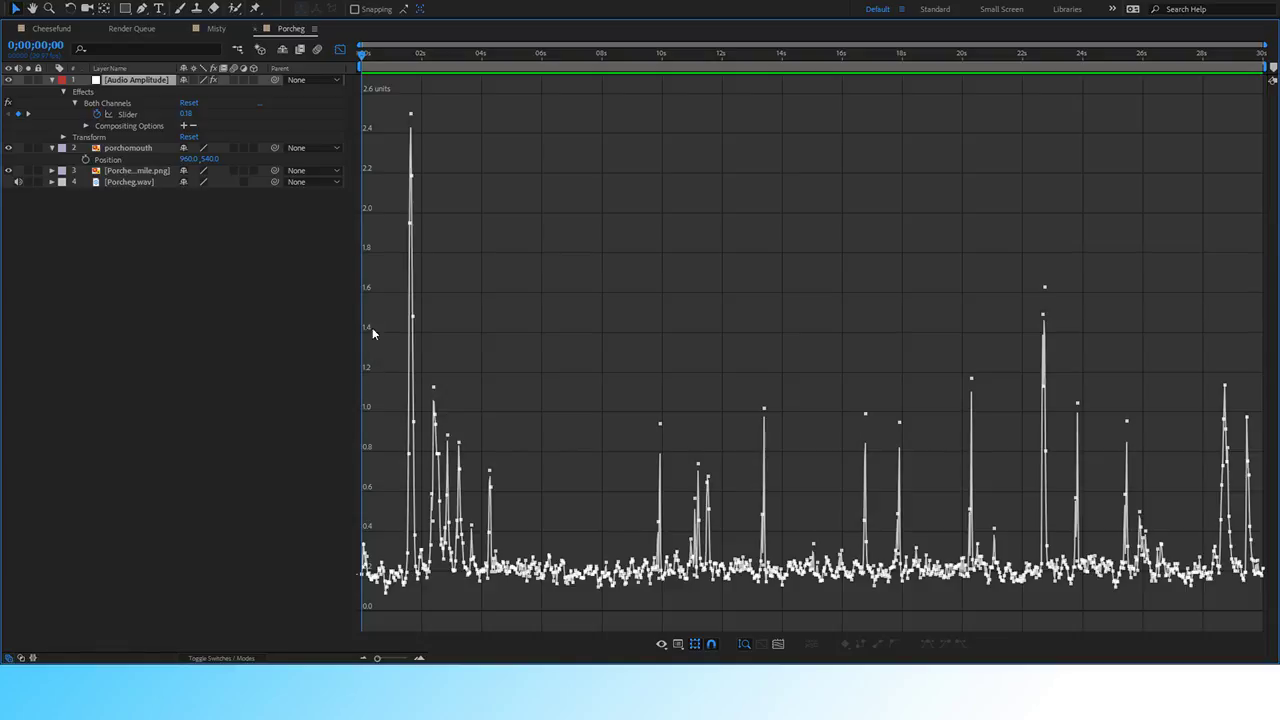
pyautogui.press('`')
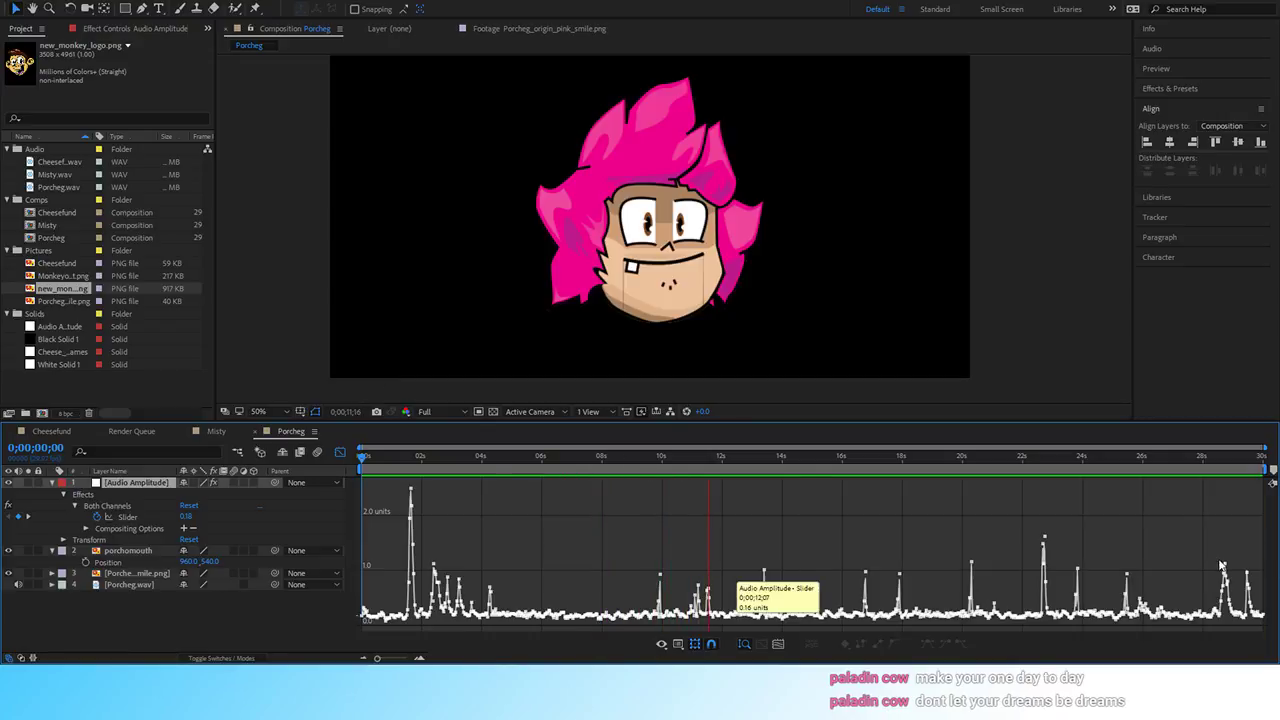
pyautogui.press('space')
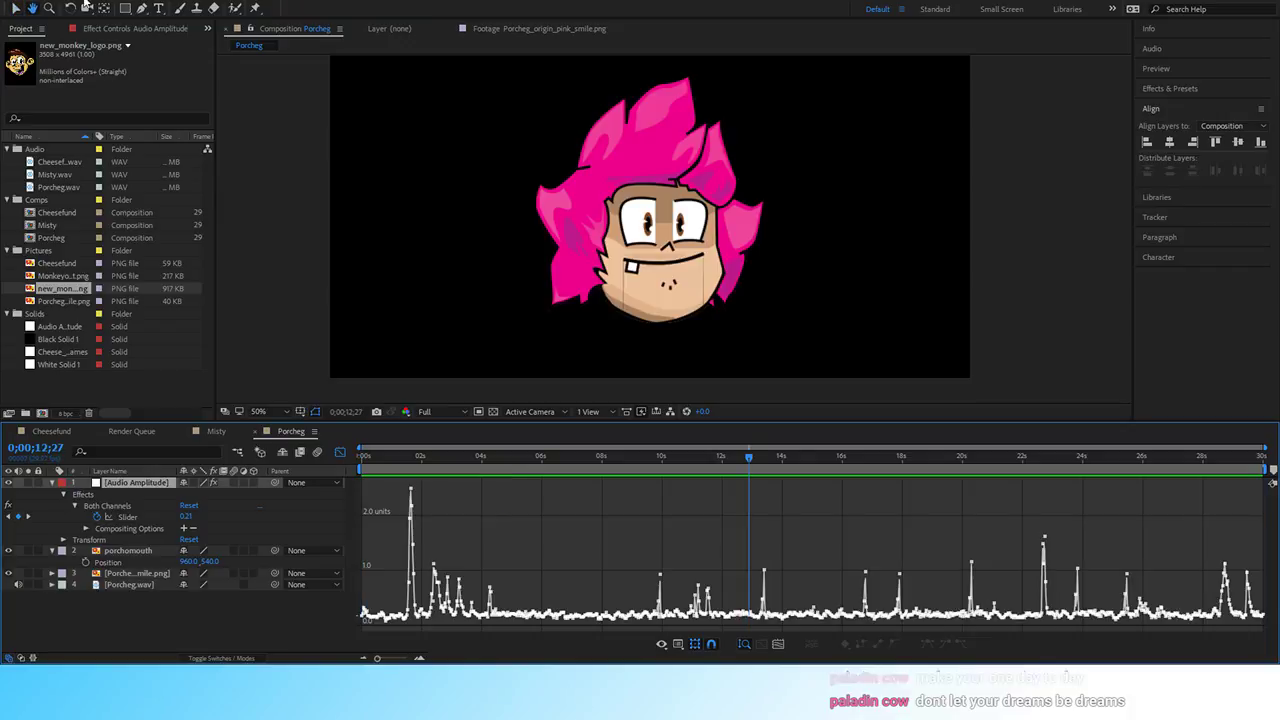
# Extend the Porcheg composition's duration to about 3 minutes 30 seconds and check the Audio Amplitude curve against the longer timeline.
pyautogui.hotkey('ctrl', 's')
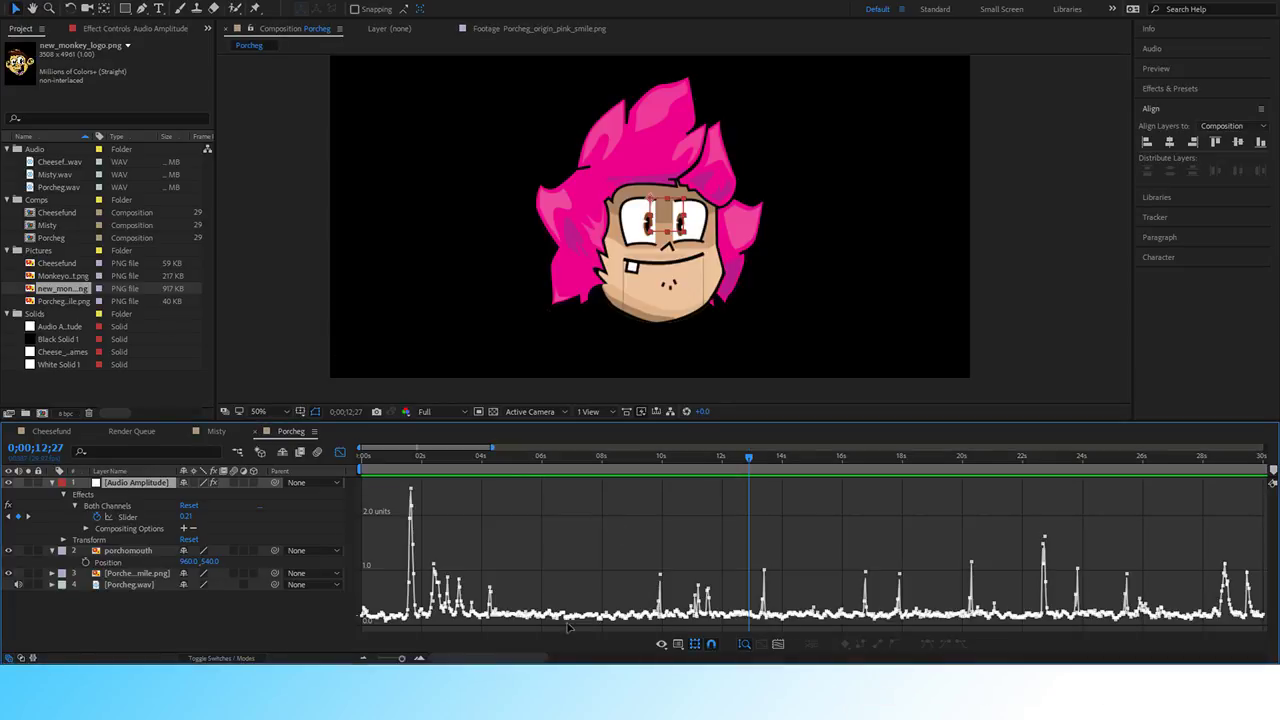
pyautogui.moveTo(398, 660)
pyautogui.mouseDown()
pyautogui.moveTo(380, 660)
pyautogui.moveTo(420, 660)
pyautogui.moveTo(372, 660)
pyautogui.moveTo(400, 661)
pyautogui.mouseUp()
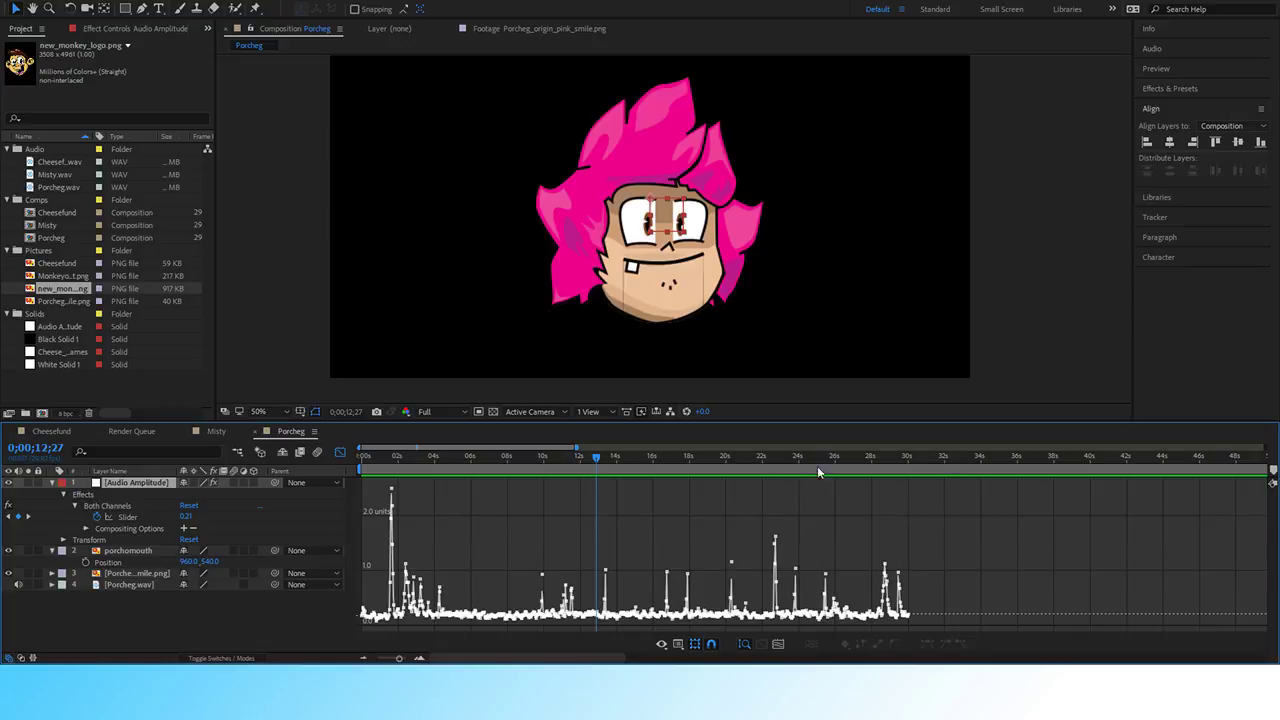
pyautogui.click(137, 586)
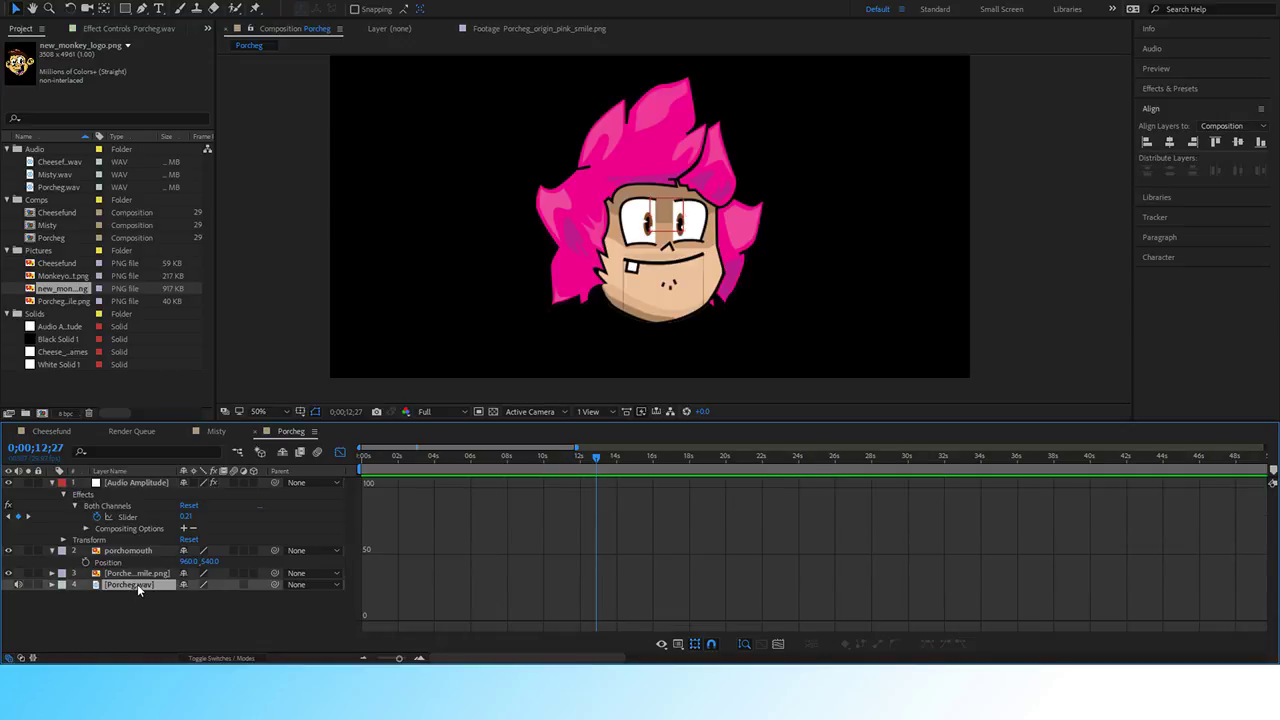
pyautogui.click(148, 483)
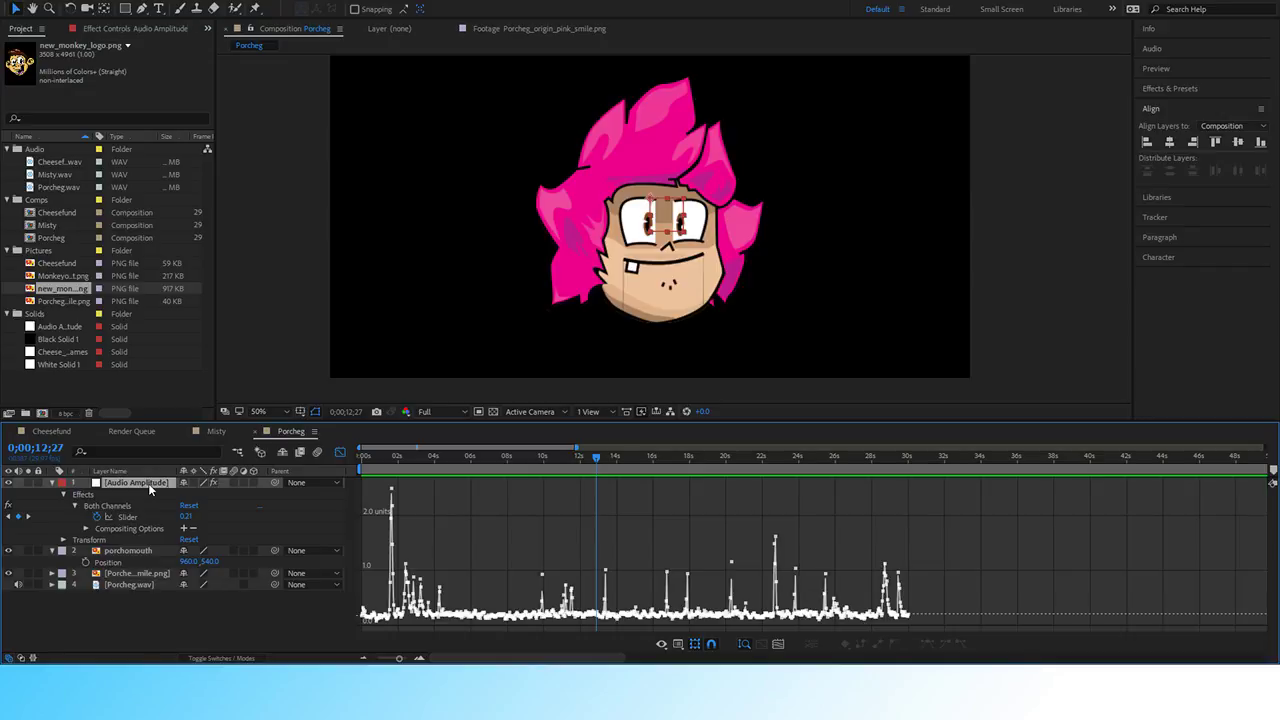
# Check the Cheesefund composition's timeline for comparison and remove the incomplete Audio Amplitude layer from the Porcheg composition.
pyautogui.click(52, 431)
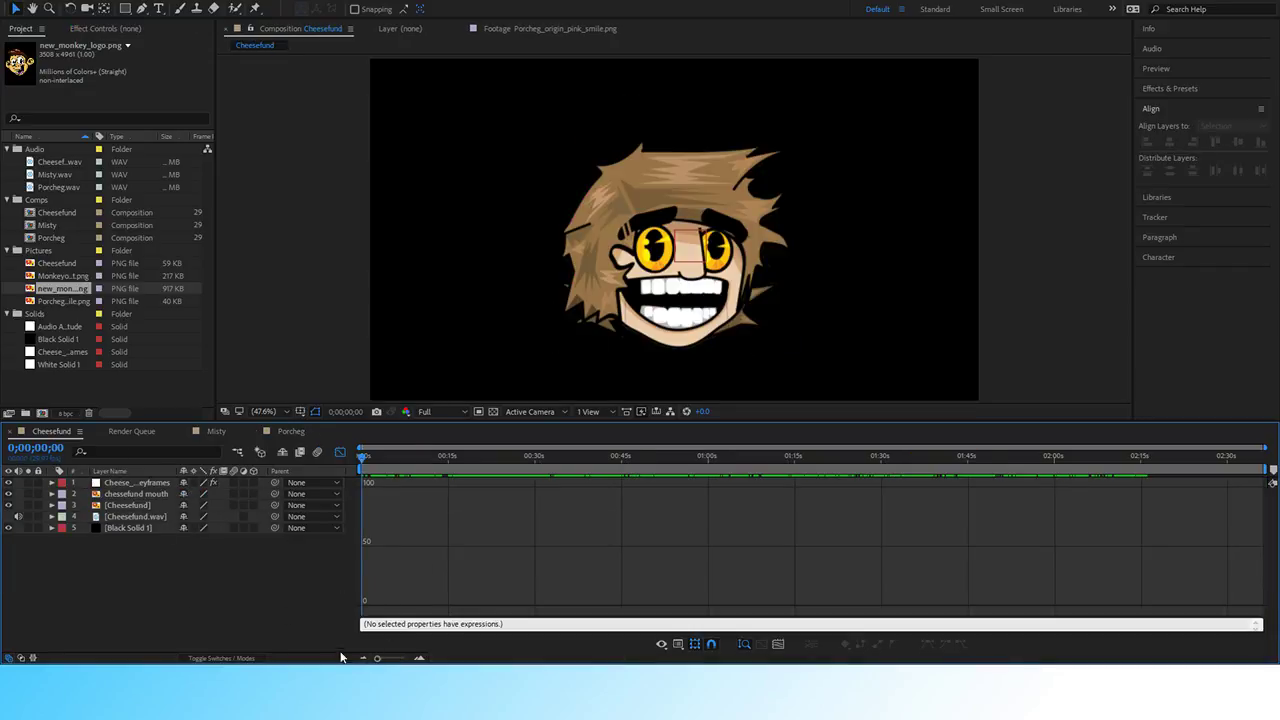
pyautogui.moveTo(377, 659); pyautogui.dragTo(361, 660)
pyautogui.click(292, 432)
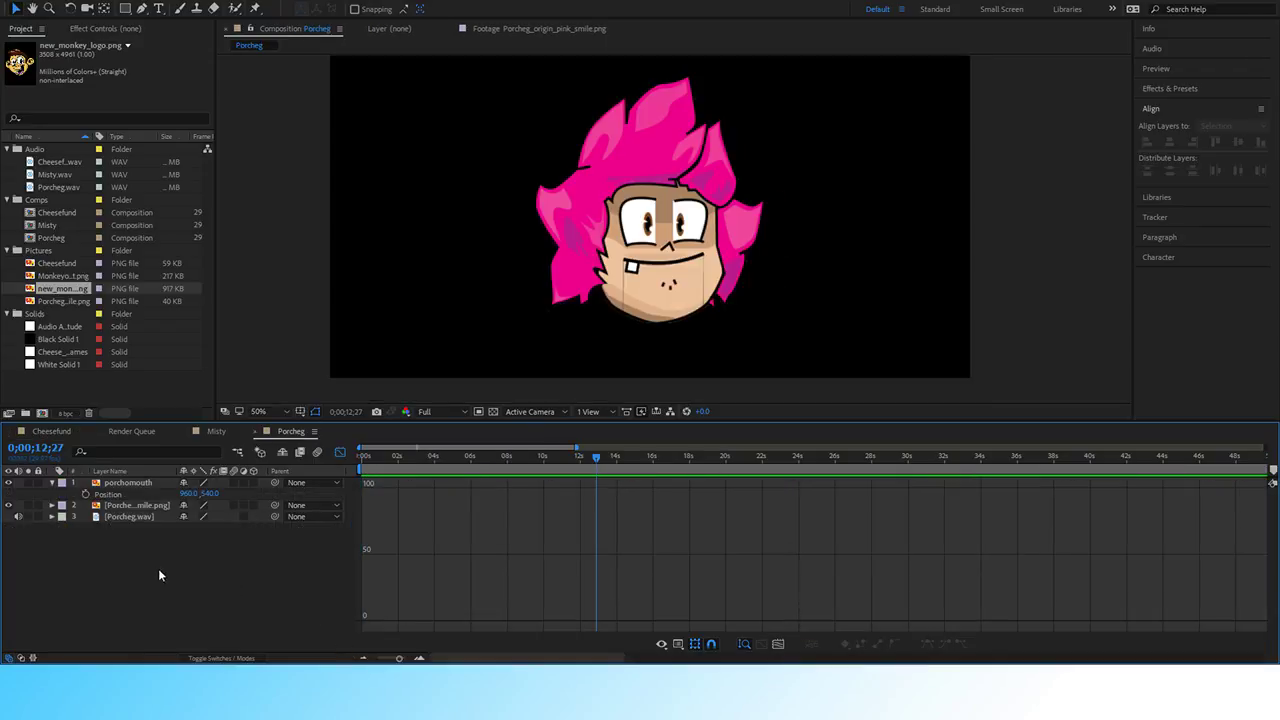
# Convert Porcheg.wav's audio to keyframes over the extended composition and delete the Left Channel and Right Channel effects, keeping only Both Channels.
pyautogui.click(128, 517)
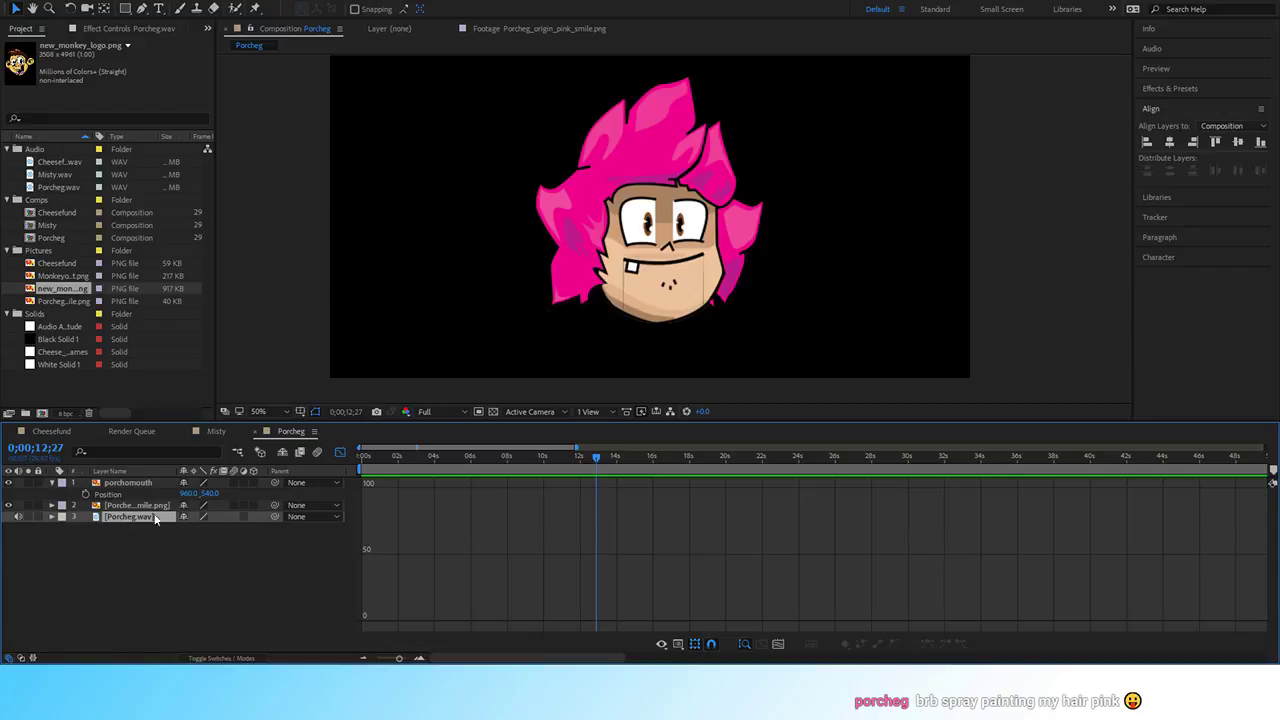
pyautogui.click(340, 313)
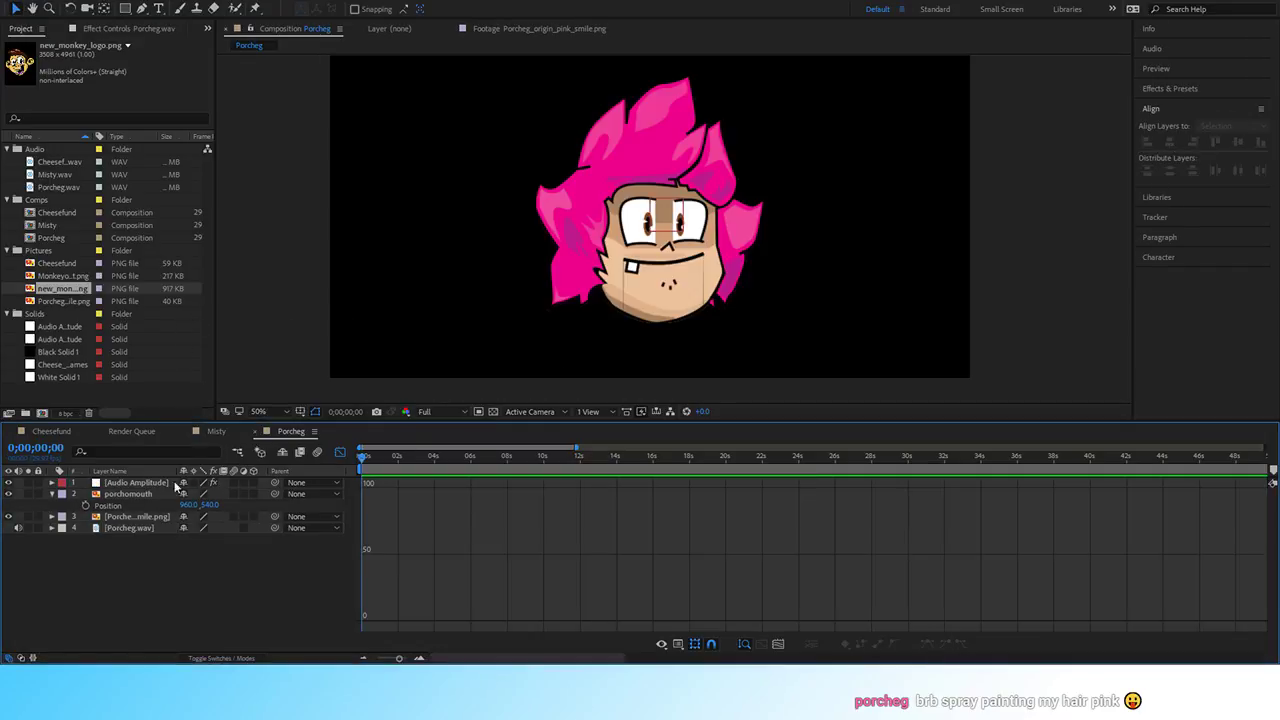
pyautogui.click(52, 484)
pyautogui.click(63, 494)
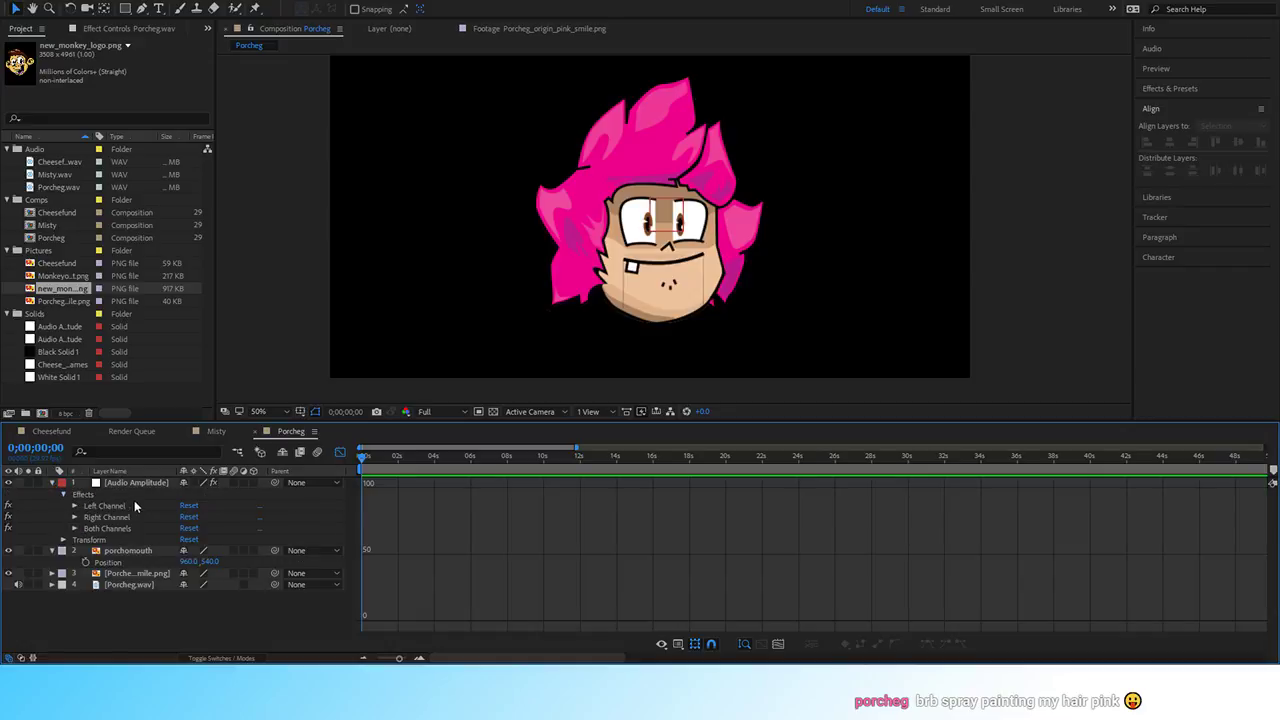
pyautogui.click(120, 507)
pyautogui.press('Delete')
pyautogui.click(120, 506)
pyautogui.press('Delete')
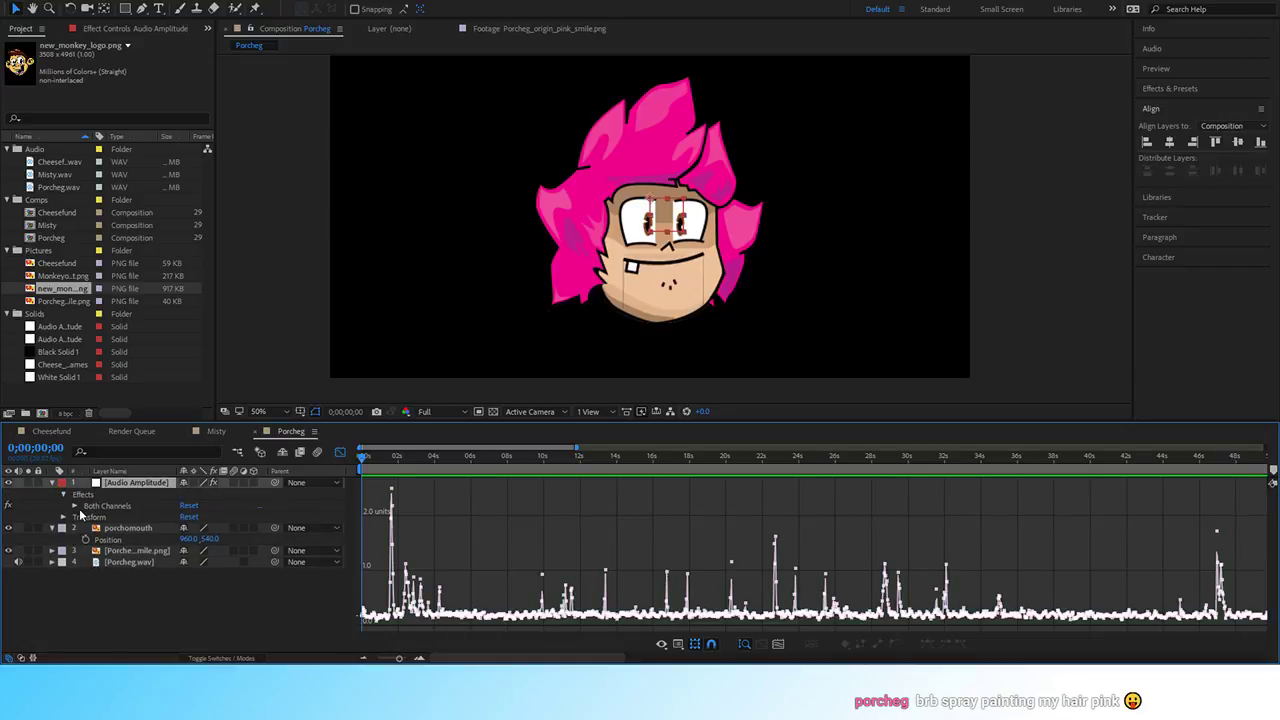
pyautogui.click(75, 506)
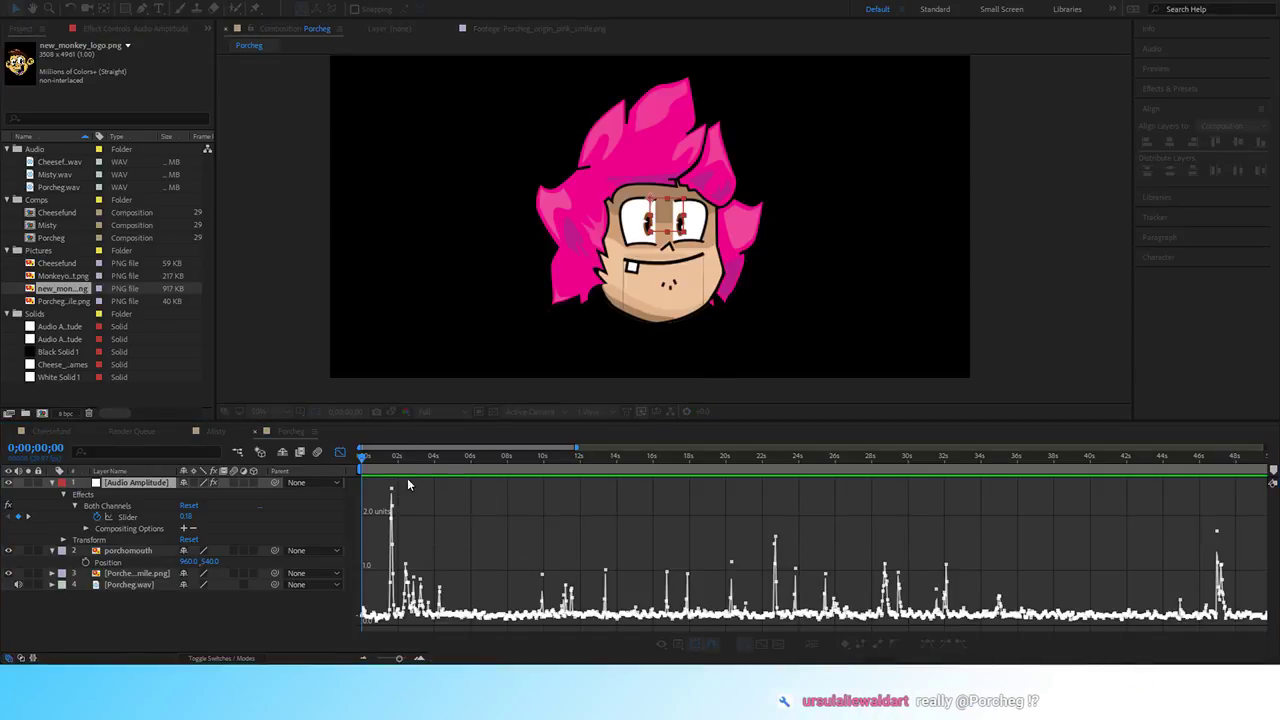
# Examine the amplitude curve over the whole composition and play the audio at the first tall spike, starting from 0;00;48;12.
pyautogui.press('`')
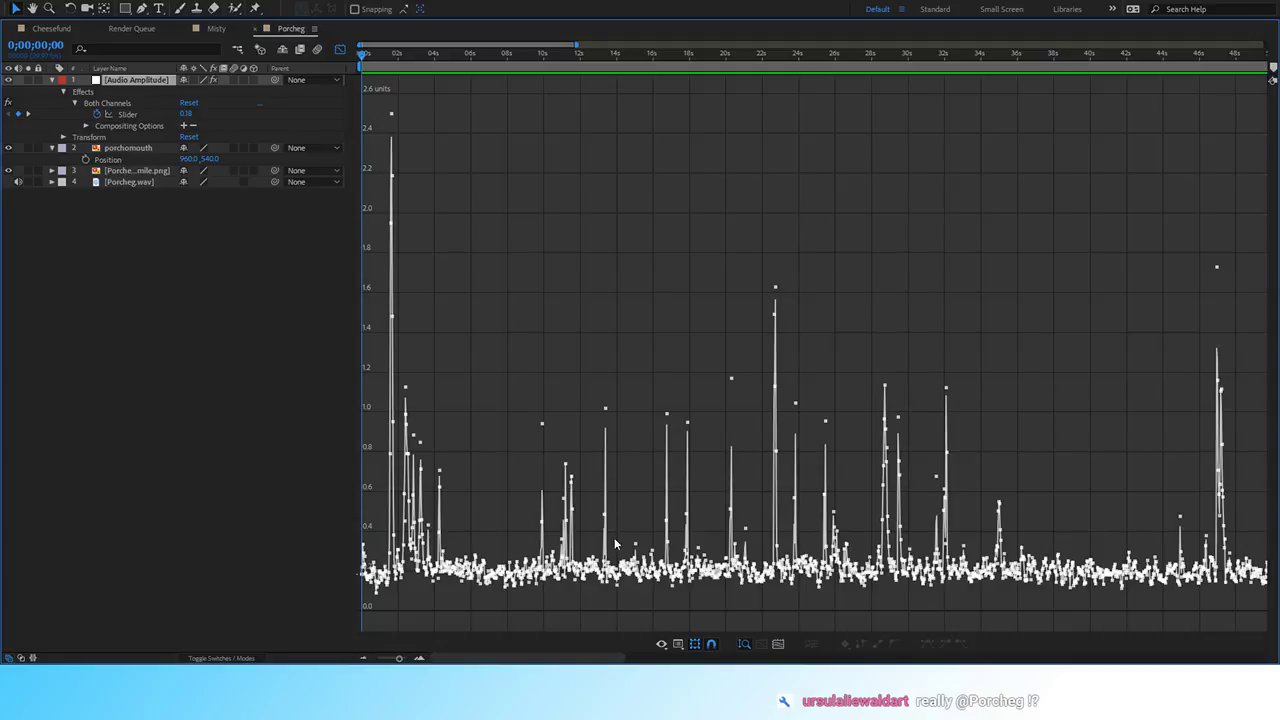
pyautogui.press('`')
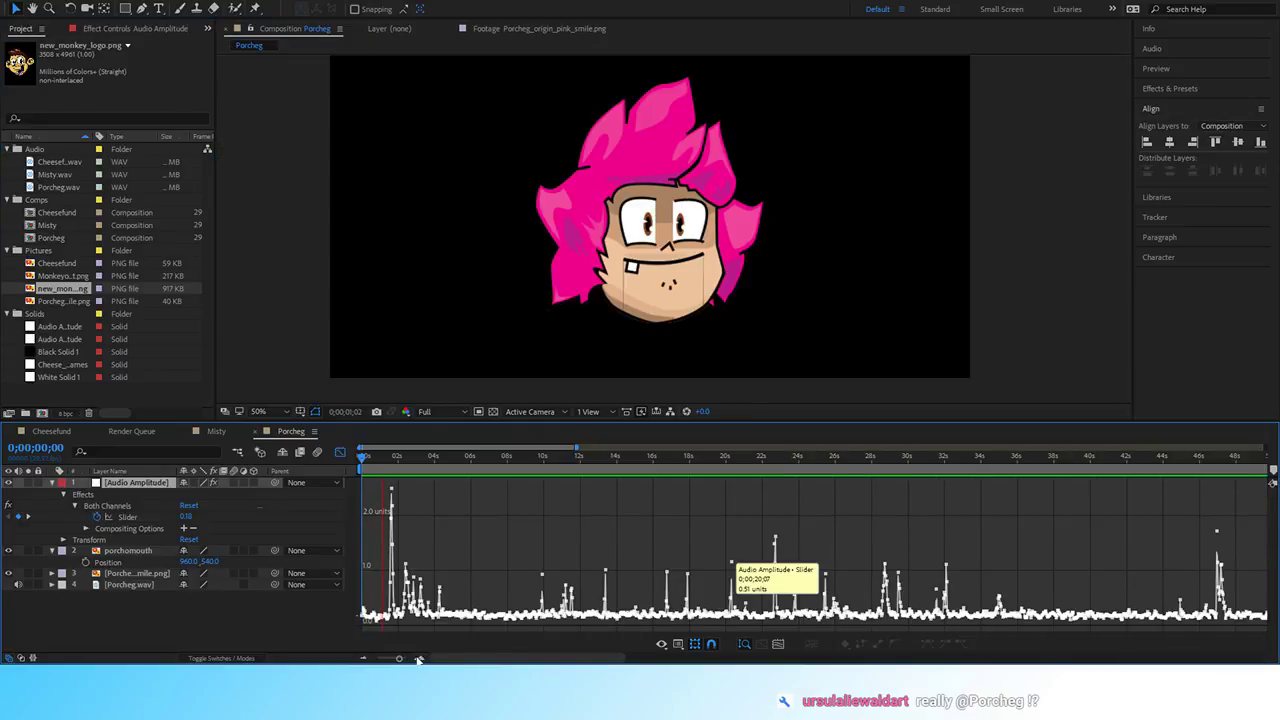
pyautogui.press(';')
pyautogui.click(373, 660)
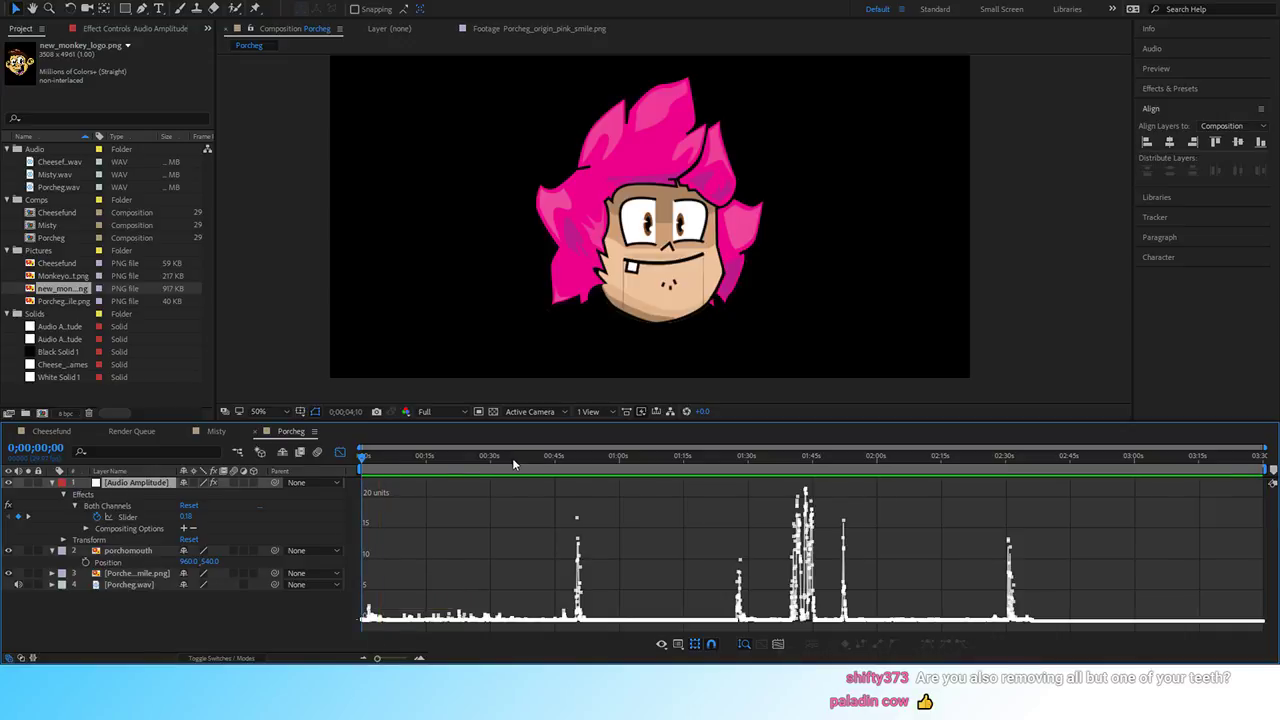
pyautogui.moveTo(517, 461); pyautogui.dragTo(571, 457)
pyautogui.press('space')
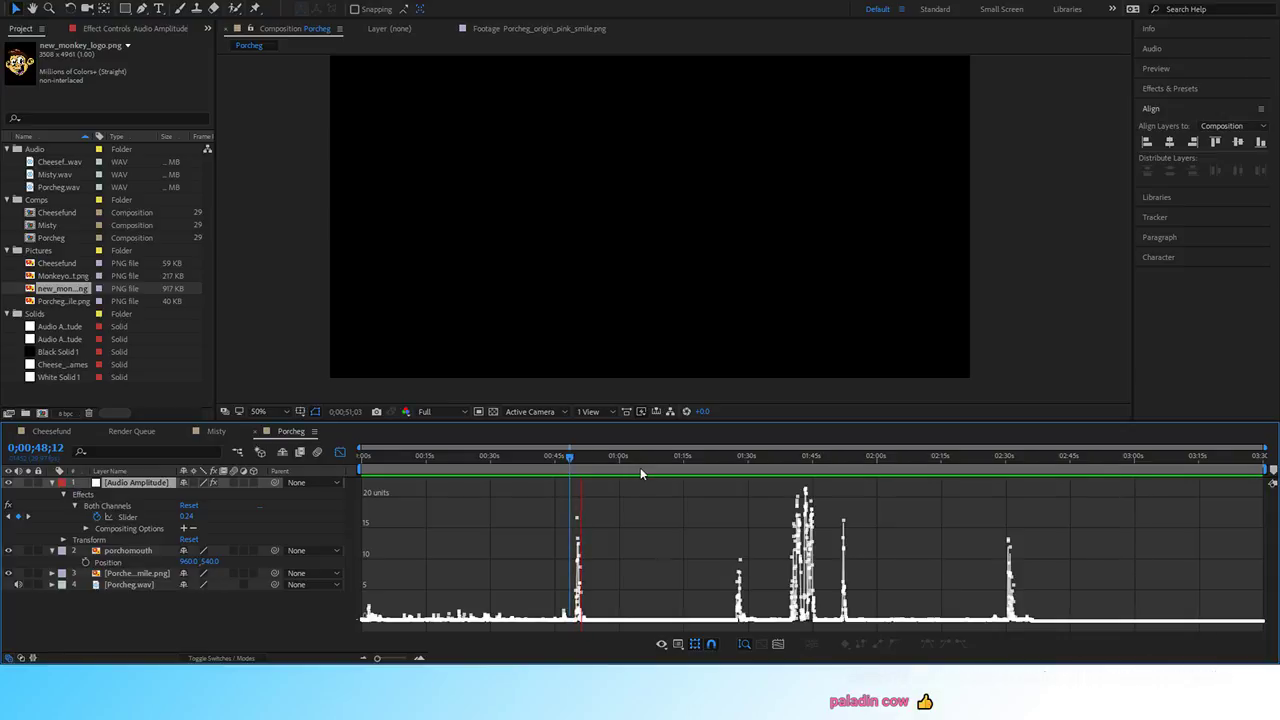
pyautogui.press('space')
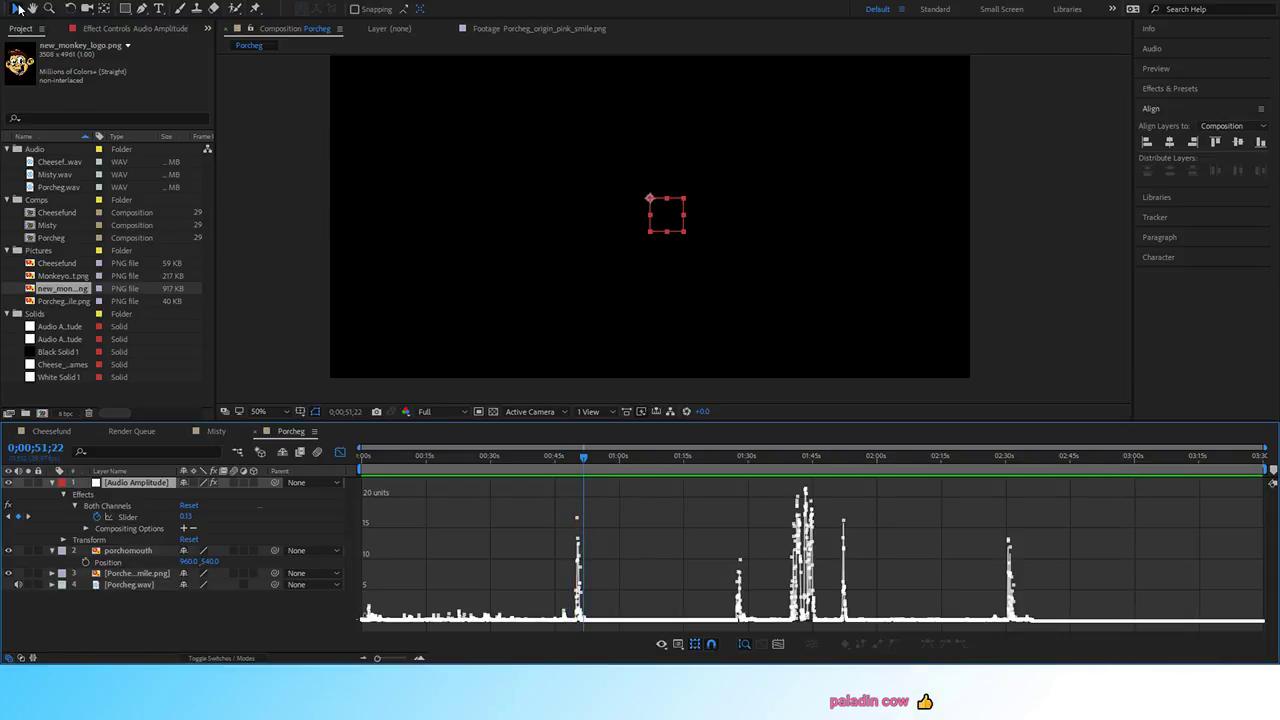
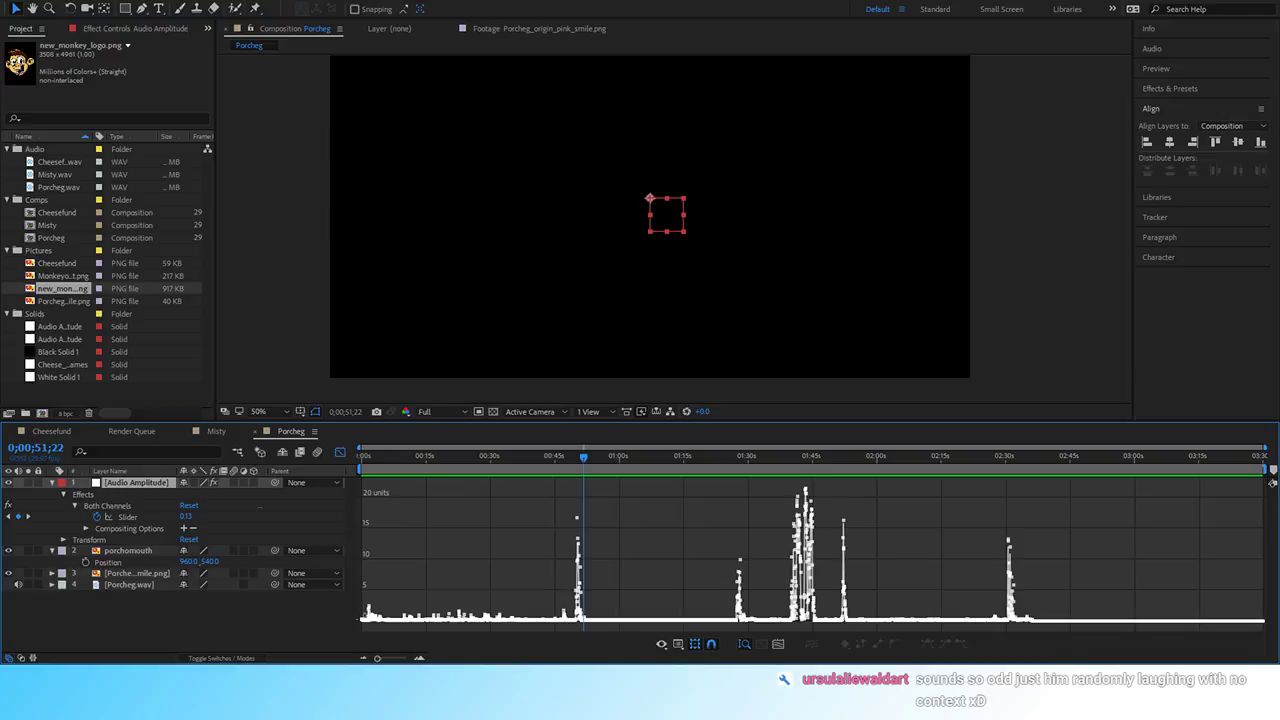
# Play the audio through the cluster of tallest amplitude peaks, starting from 0;01;39;11.
pyautogui.moveTo(579, 612)
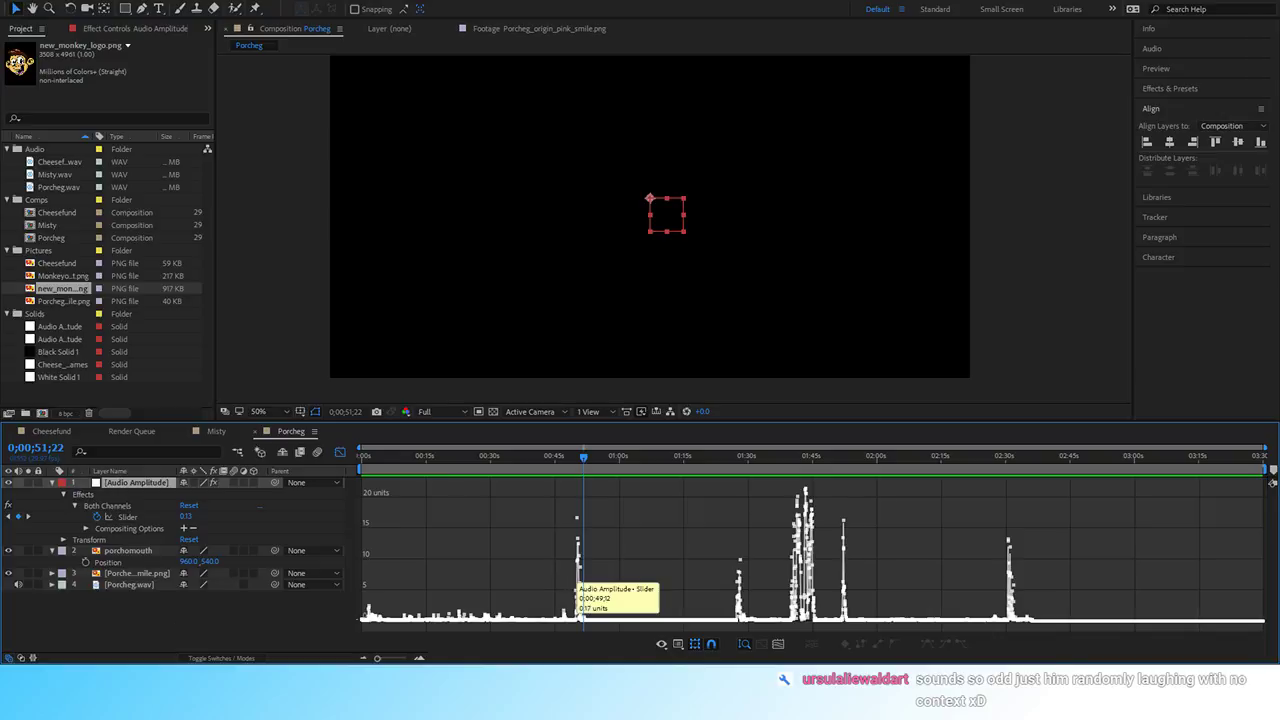
pyautogui.click(758, 456)
pyautogui.click(788, 455)
pyautogui.press('space')
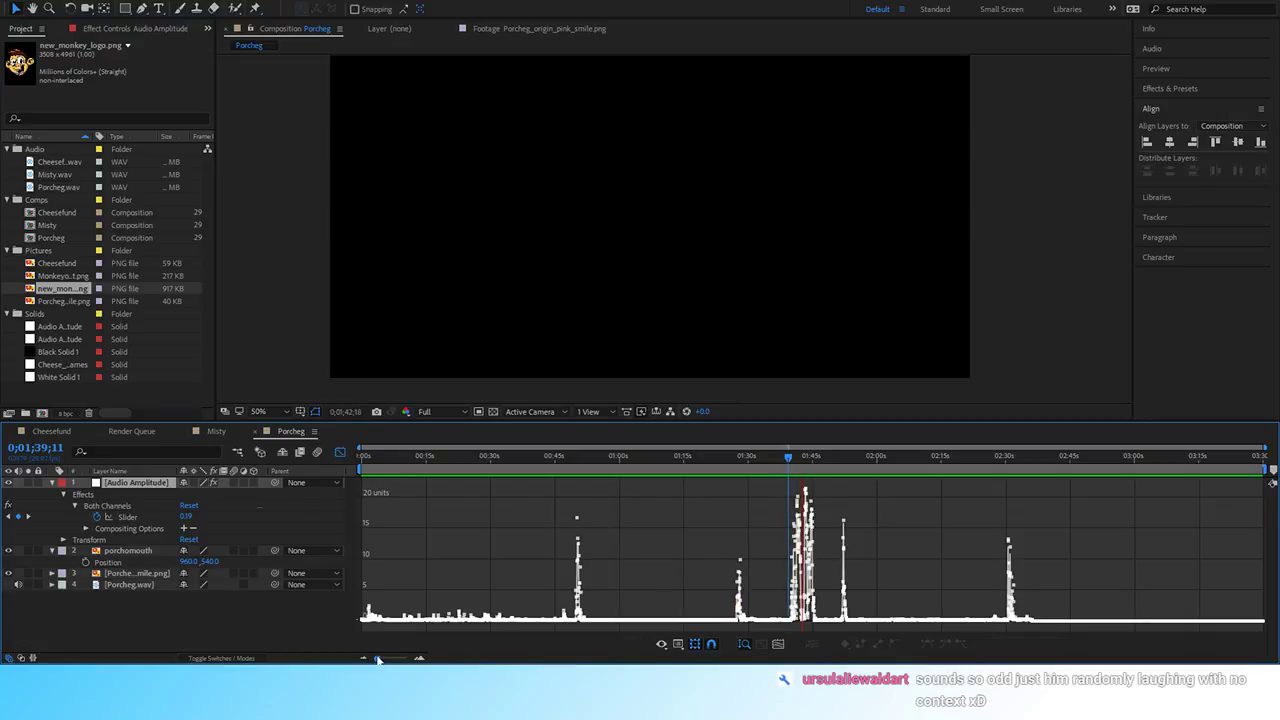
pyautogui.moveTo(408, 598)
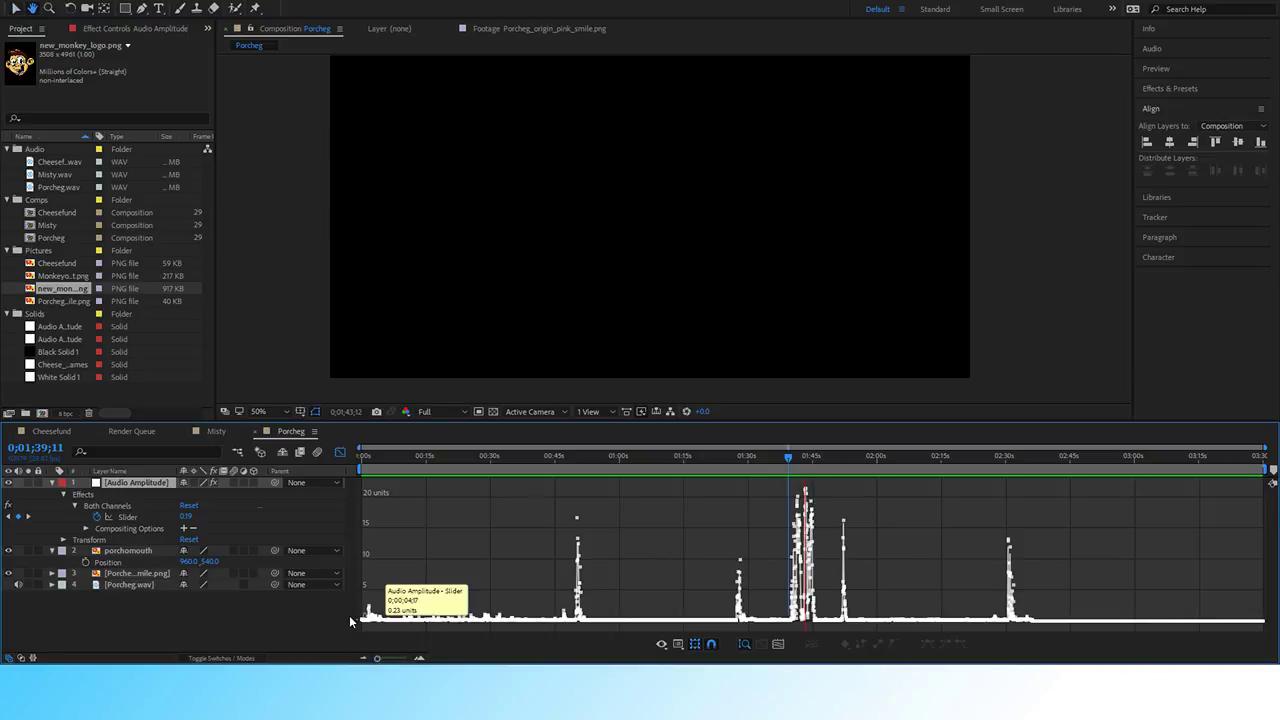
pyautogui.press('space')
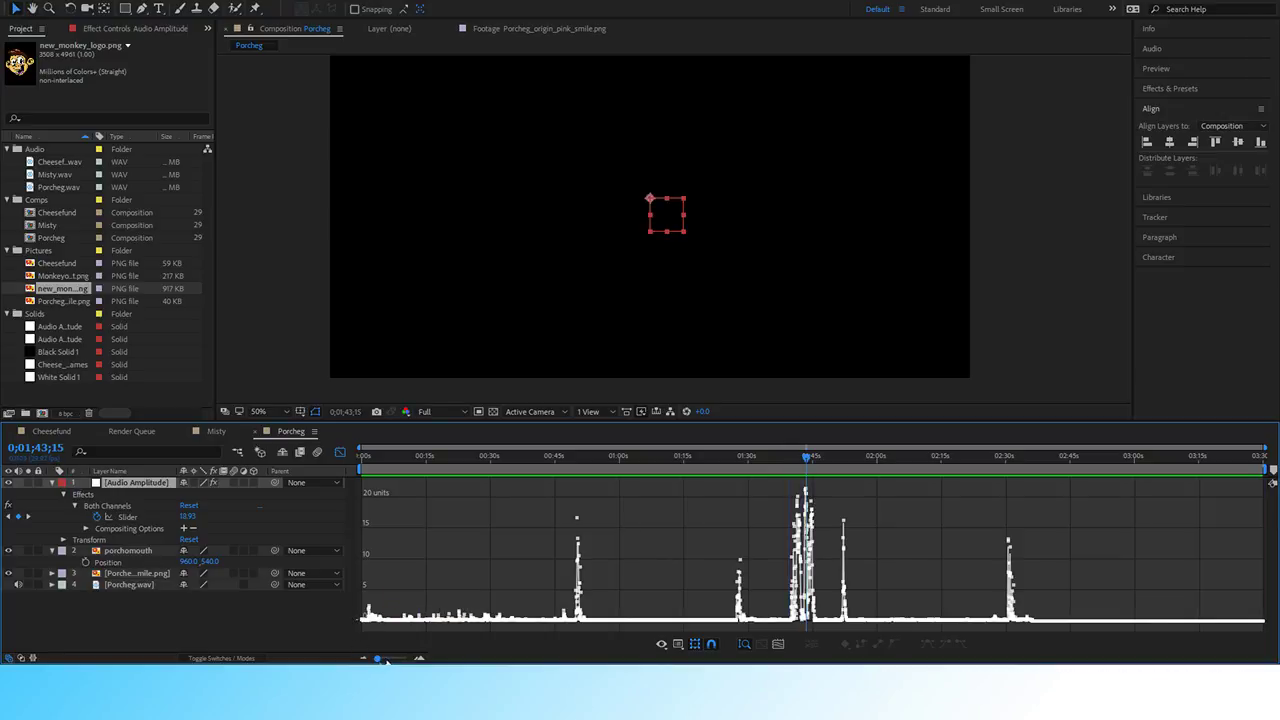
pyautogui.moveTo(379, 658)
pyautogui.mouseDown()
pyautogui.moveTo(405, 658)
pyautogui.moveTo(393, 659)
pyautogui.mouseUp()
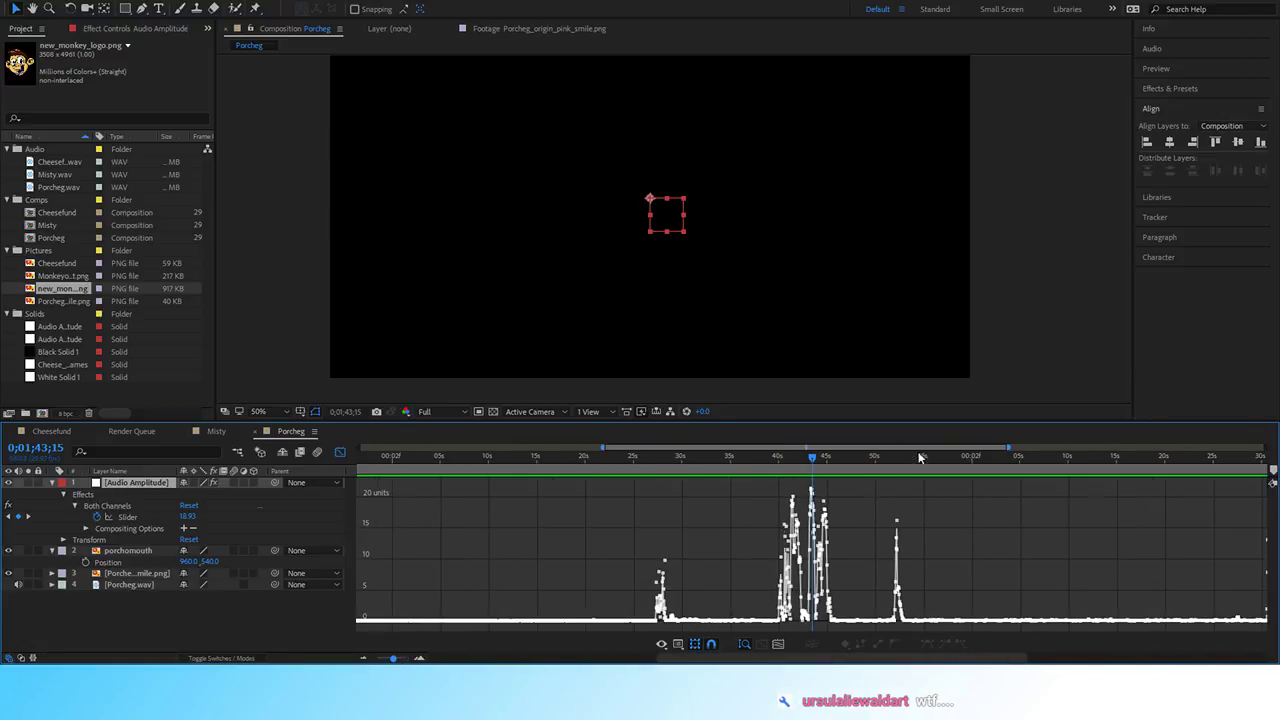
pyautogui.press('space')
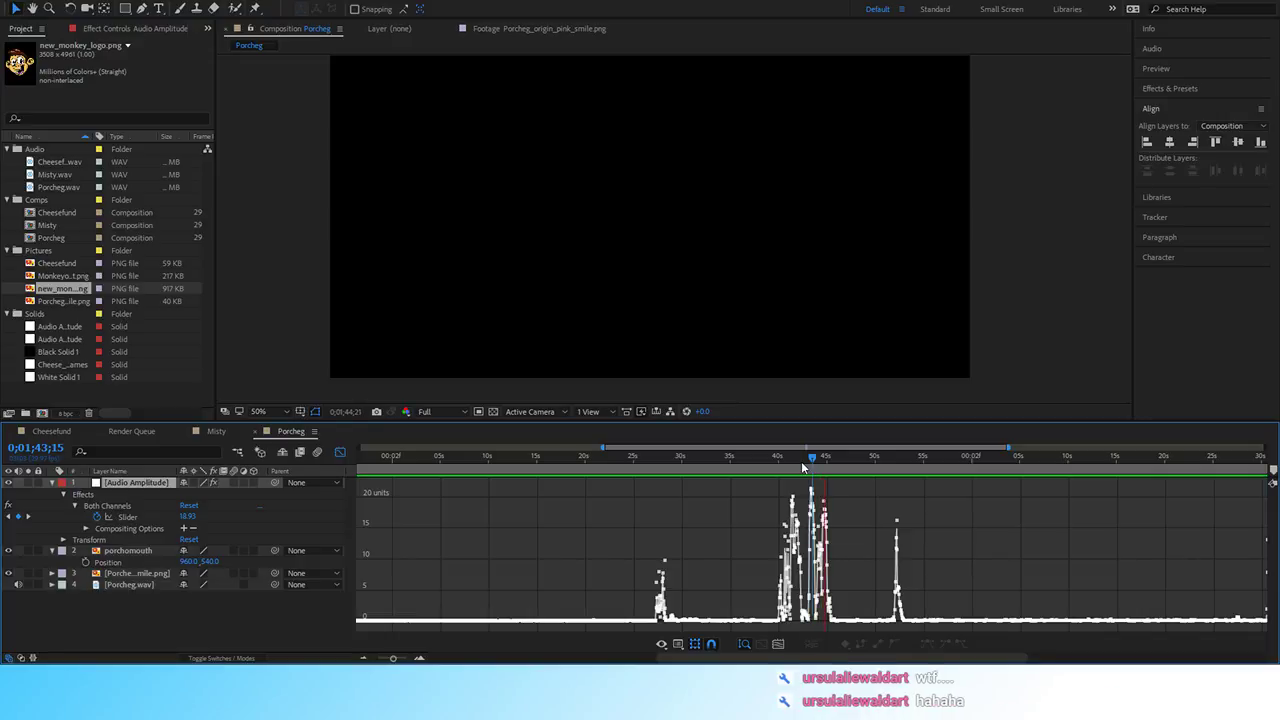
pyautogui.press('space')
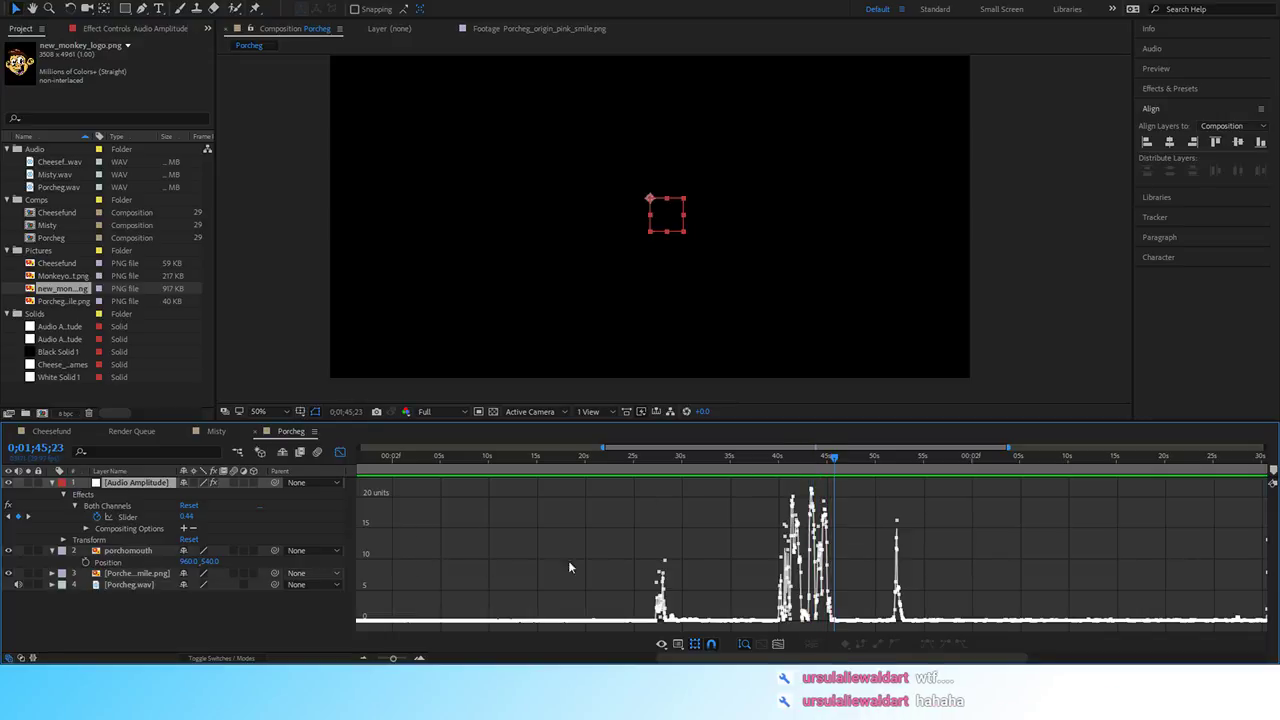
# Play the audio through the small amplitude spike near 0;01;28, starting from 0;01;26;04 and again from 0;01;26;20.
pyautogui.press('`')
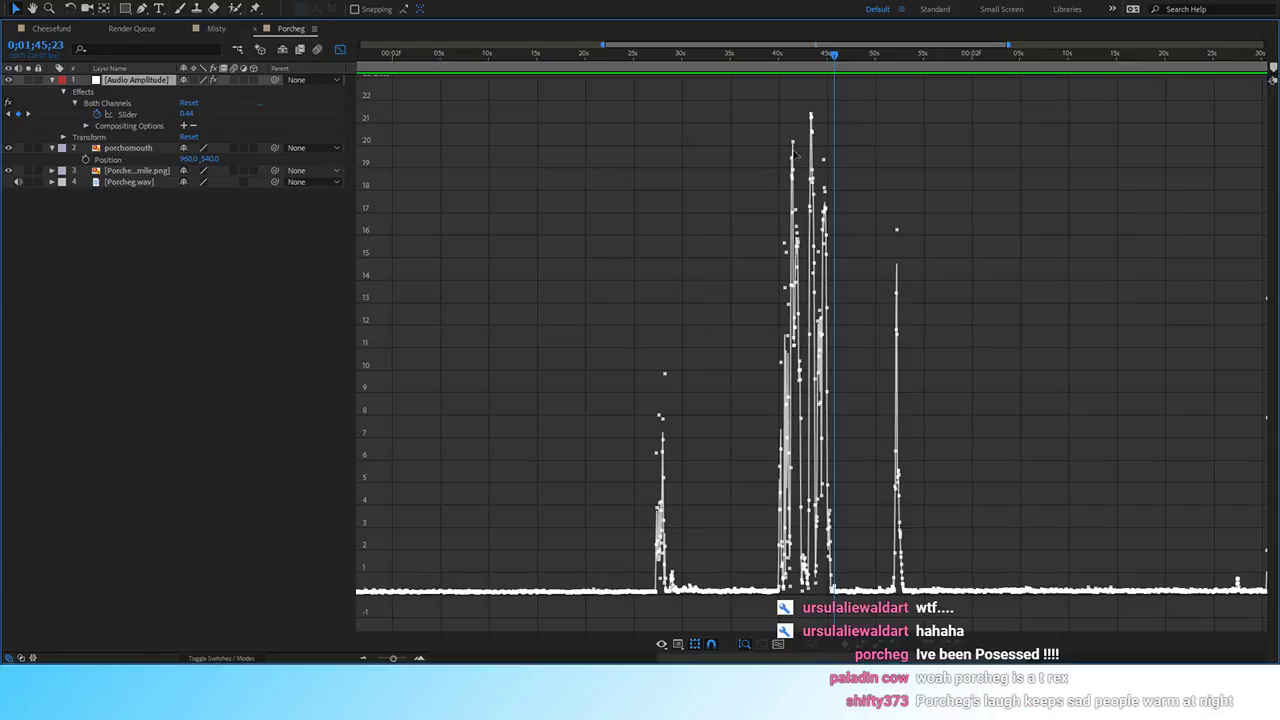
pyautogui.click(645, 57)
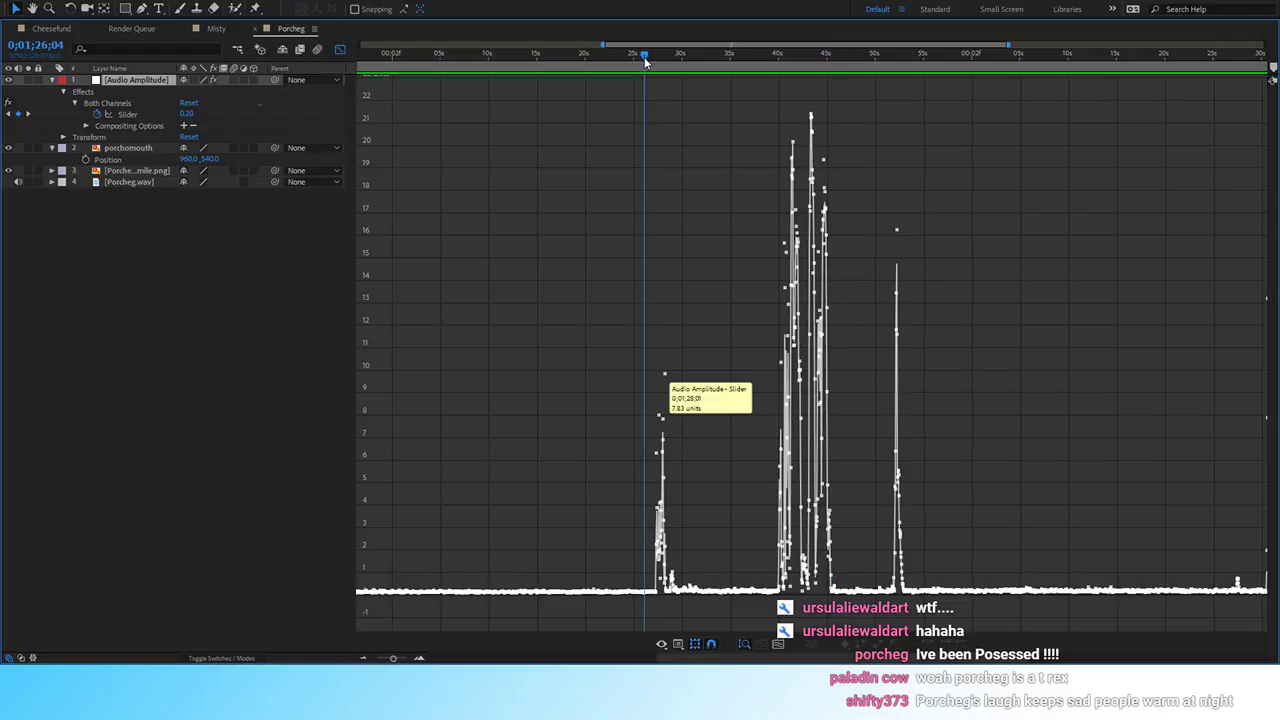
pyautogui.press('`')
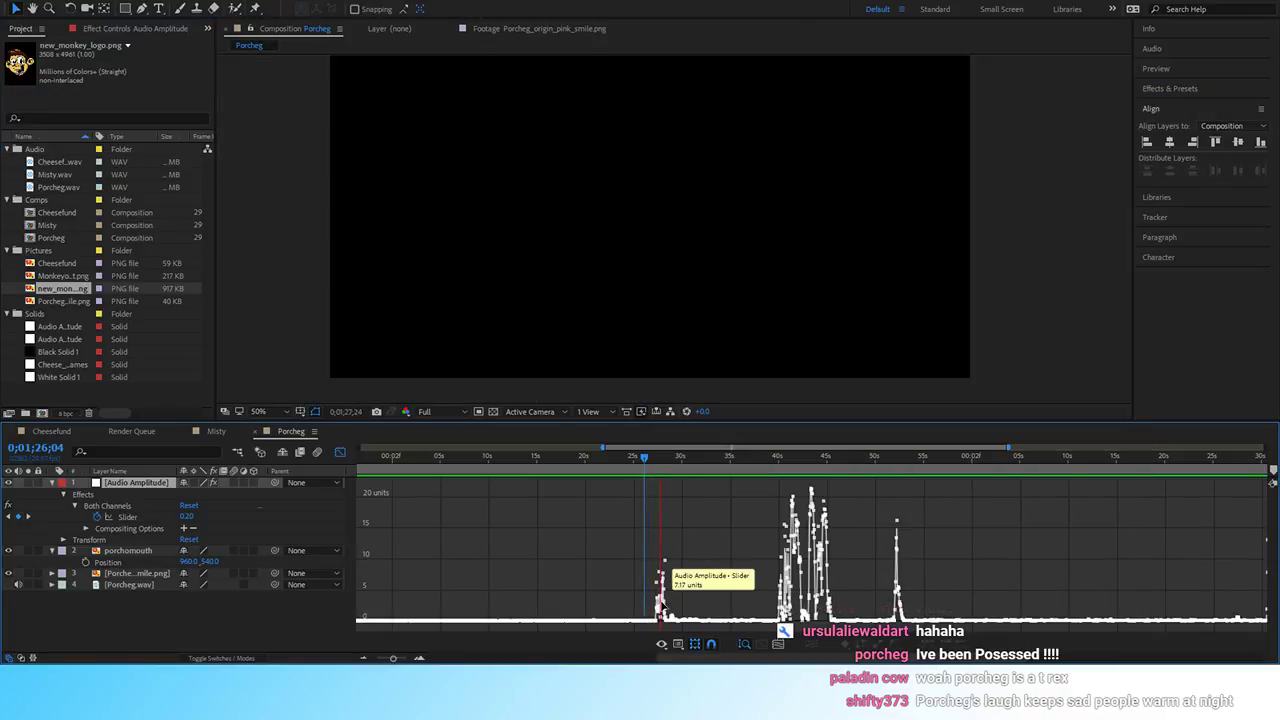
pyautogui.click(664, 606)
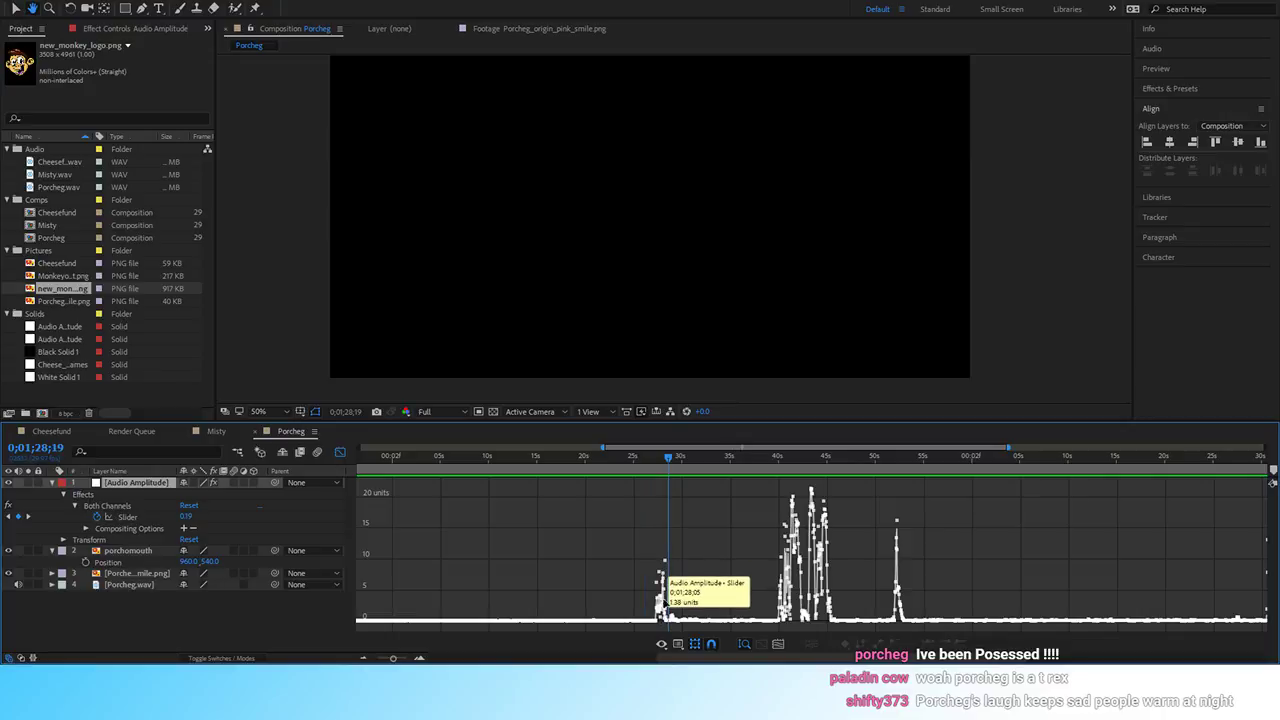
pyautogui.press('`')
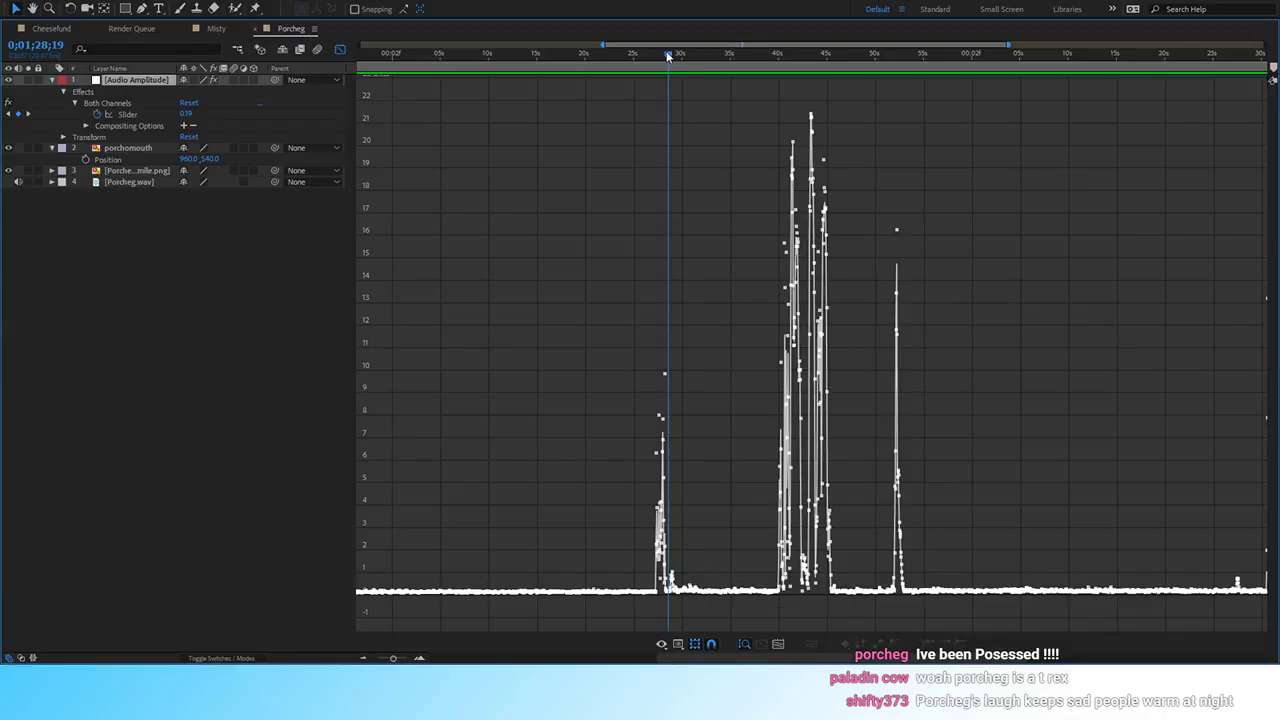
pyautogui.moveTo(668, 55); pyautogui.dragTo(648, 55)
pyautogui.press('`')
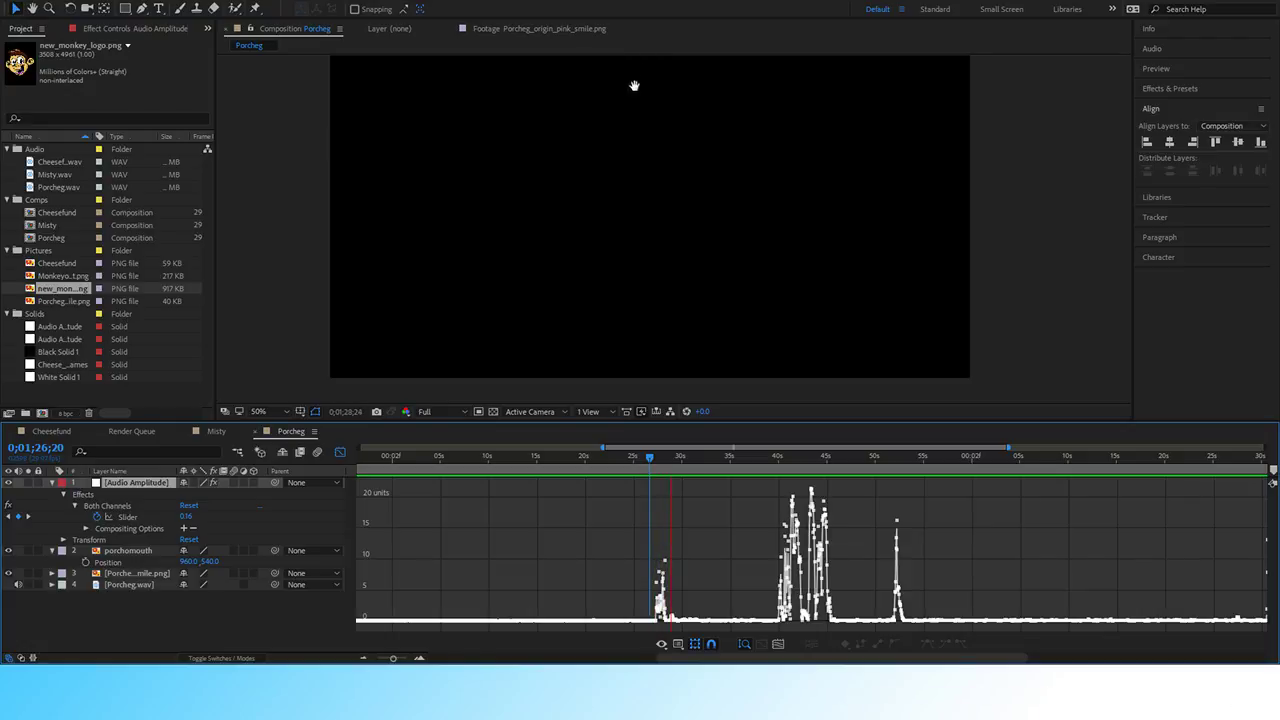
pyautogui.press('space')
pyautogui.press('`')
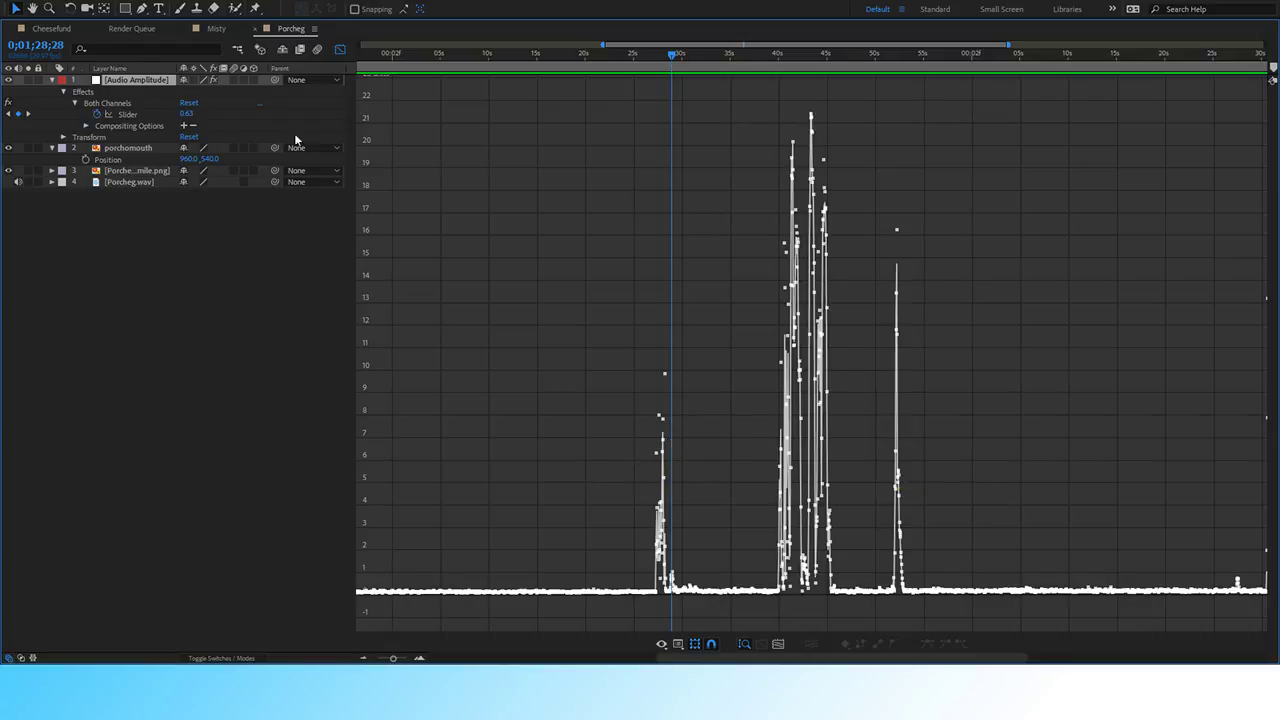
# Check the expression on the Both Channels Slider of the Cheesefund composition's audio keyframes layer for reference.
pyautogui.press('`')
pyautogui.click(45, 431)
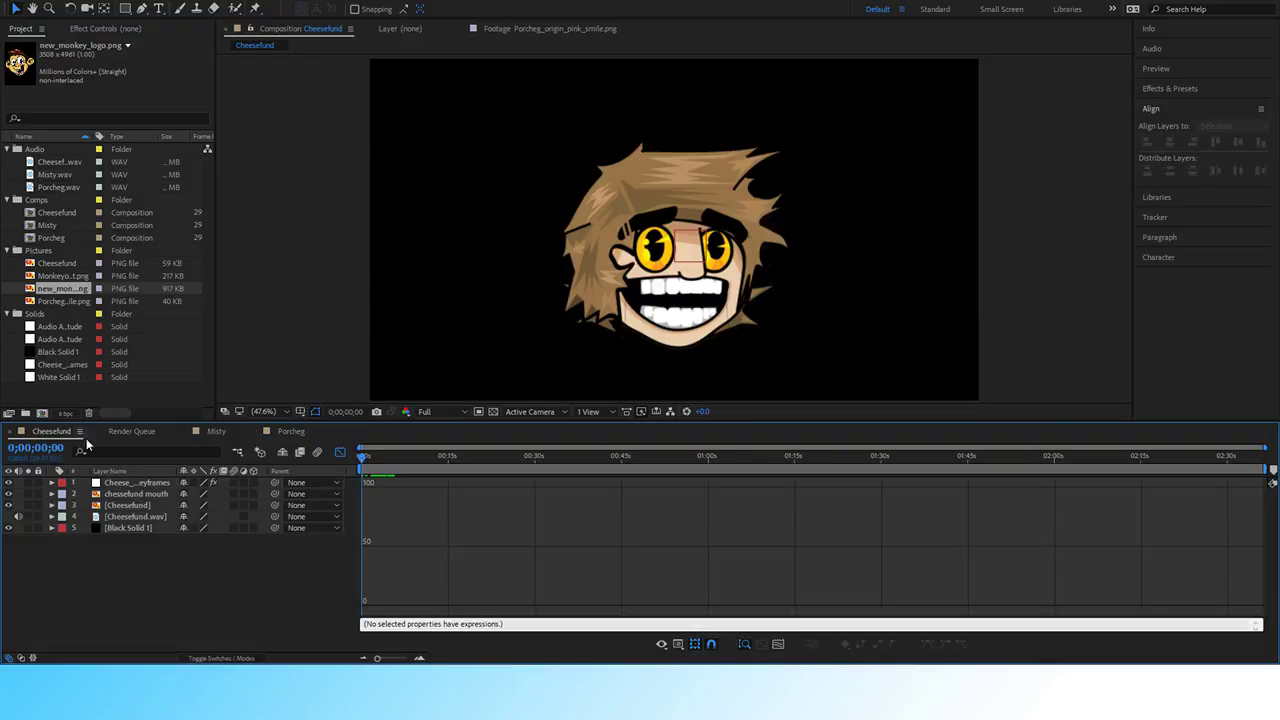
pyautogui.click(52, 482)
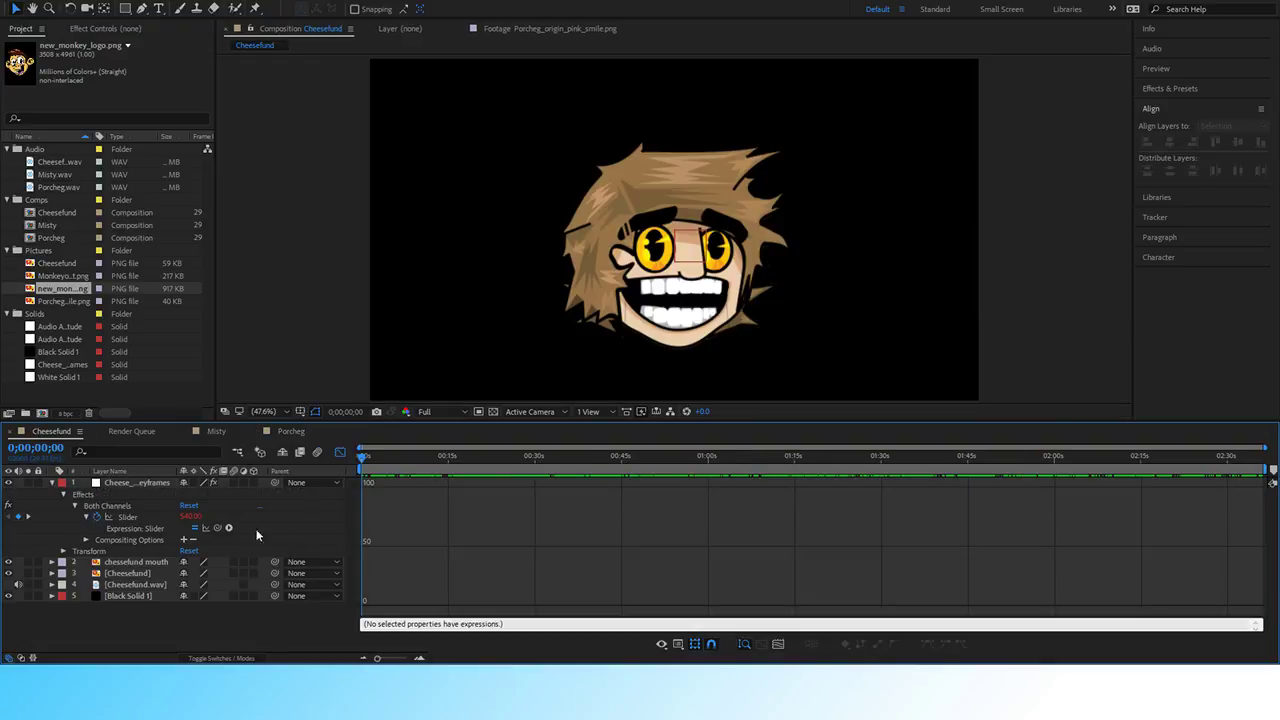
pyautogui.click(127, 517)
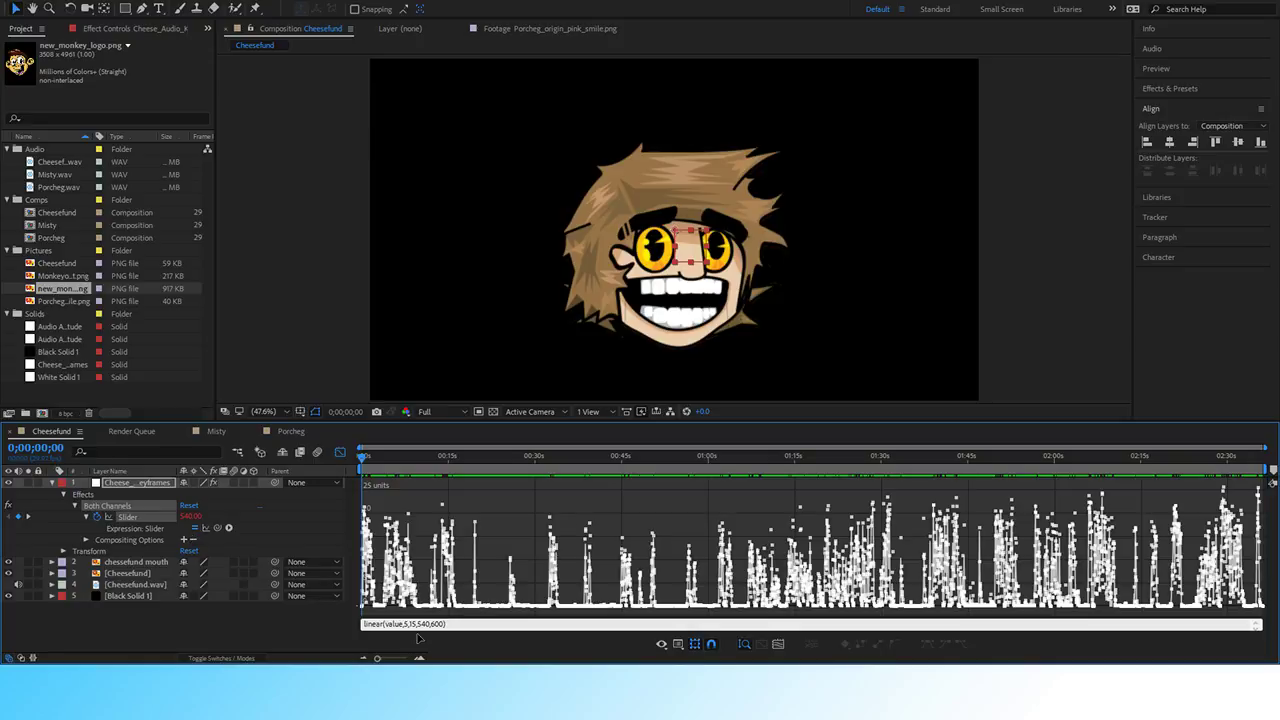
# Review Porcheg's amplitude curve over the full composition and add a default expression to the Audio Amplitude layer's Both Channels Slider.
pyautogui.click(292, 431)
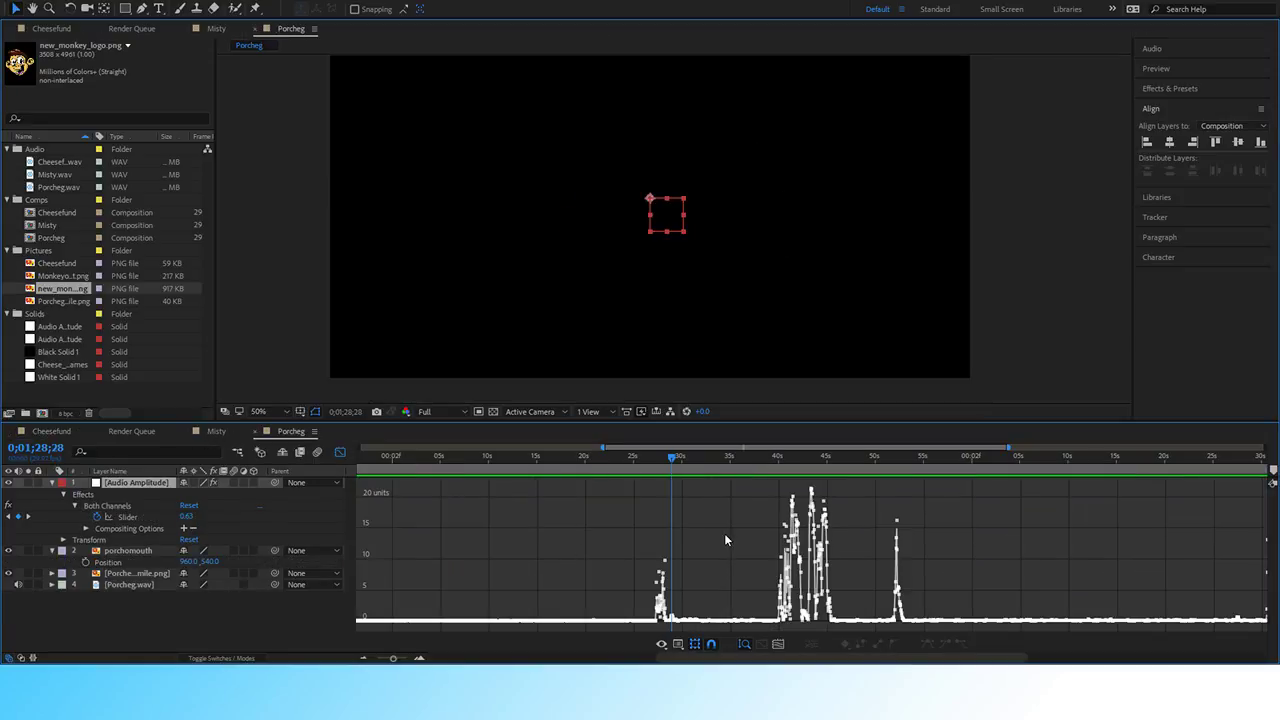
pyautogui.press('`')
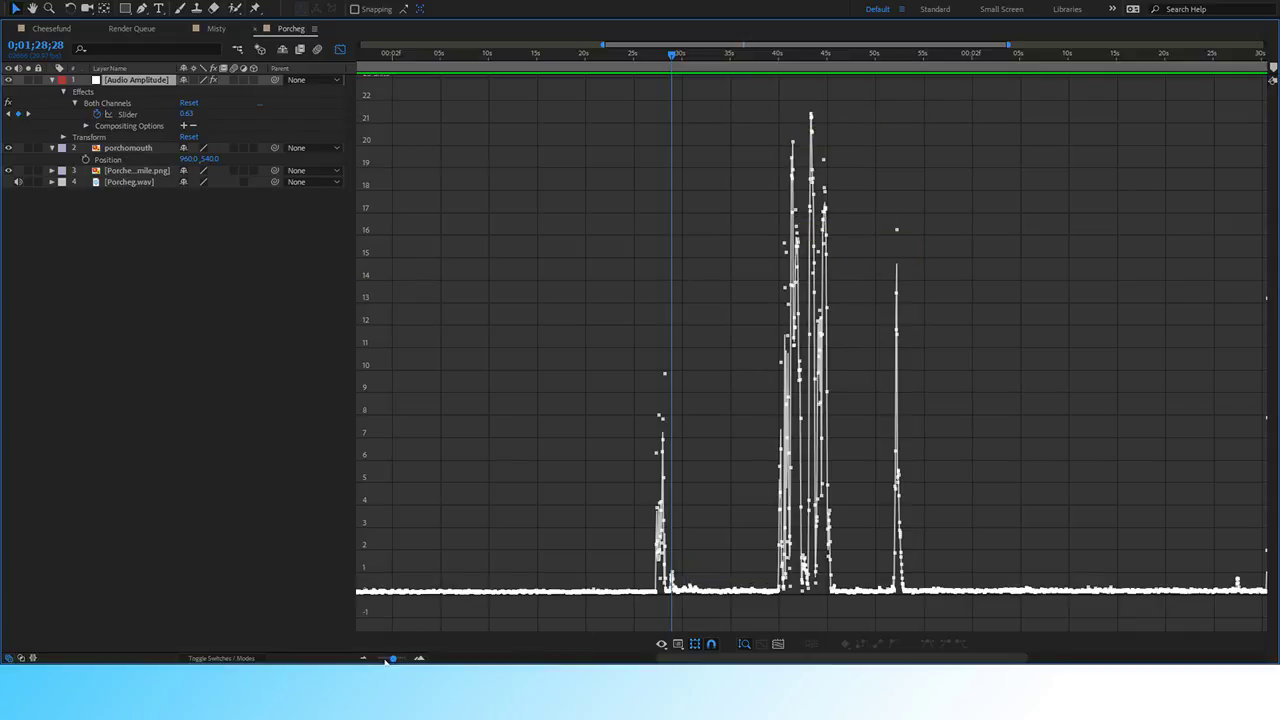
pyautogui.moveTo(385, 661); pyautogui.dragTo(363, 660)
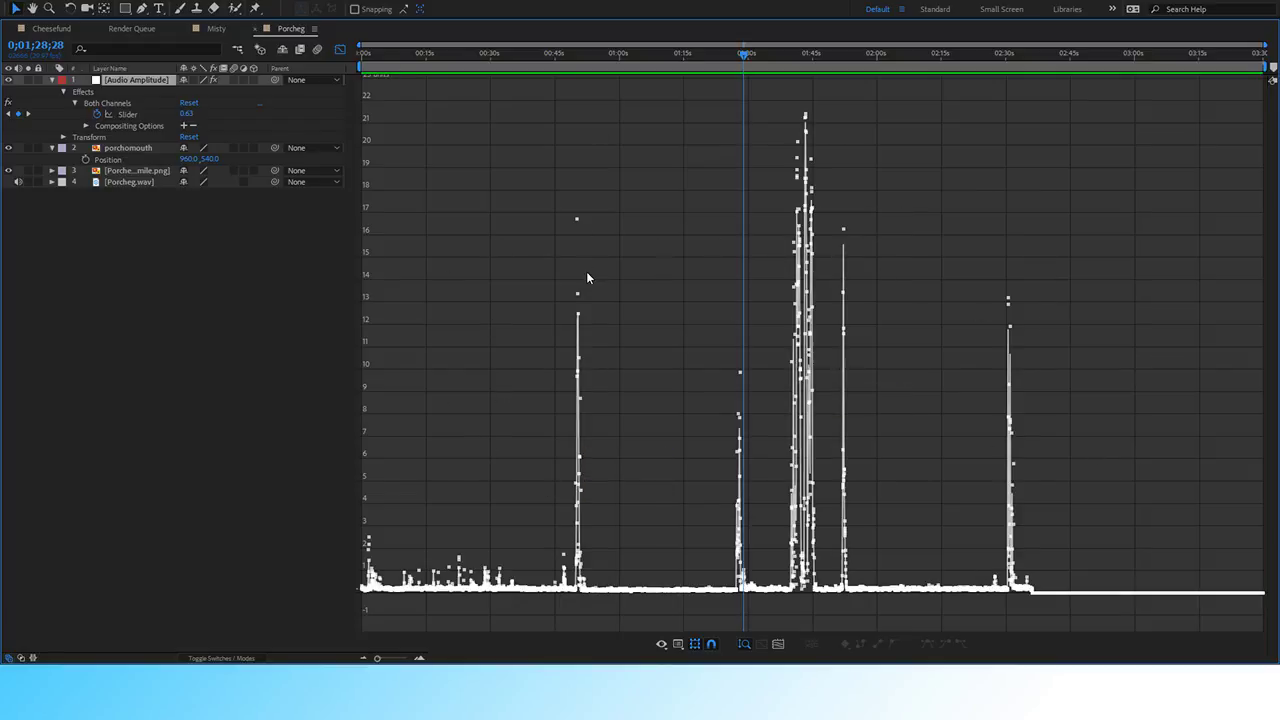
pyautogui.press('`')
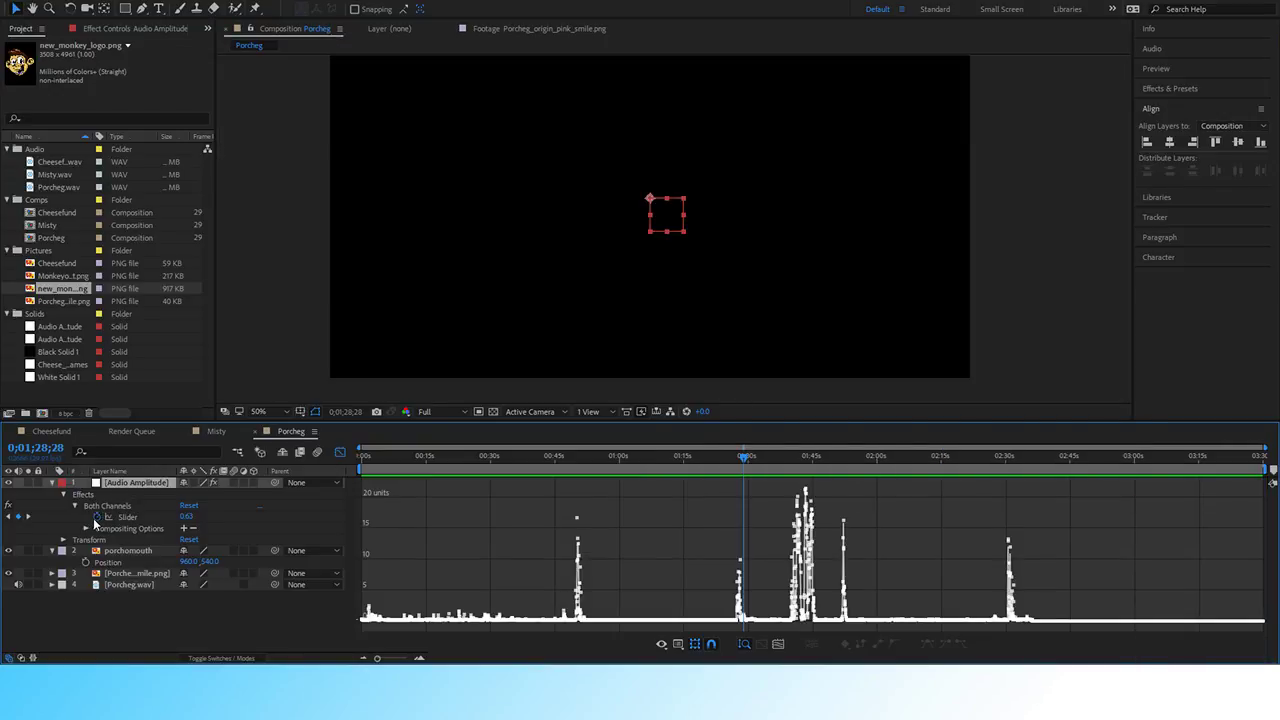
pyautogui.keyDown('alt'); pyautogui.click(96, 517); pyautogui.keyUp('alt')
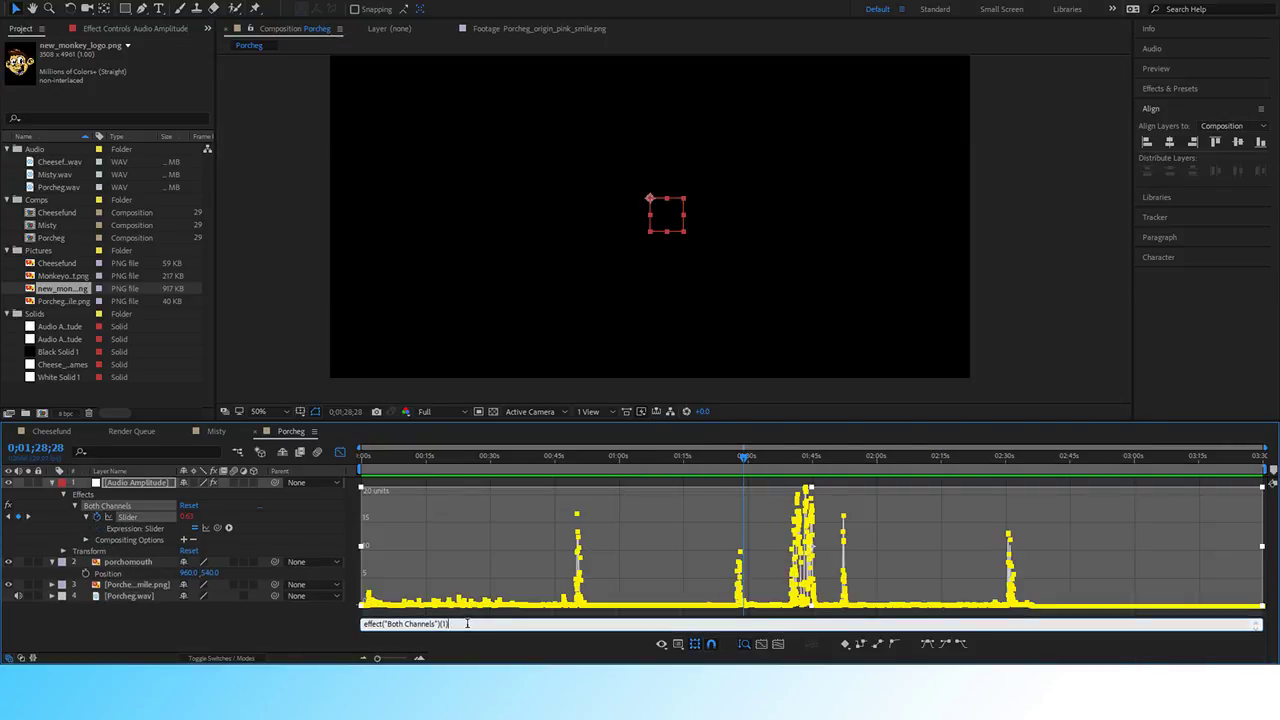
pyautogui.click(280, 621)
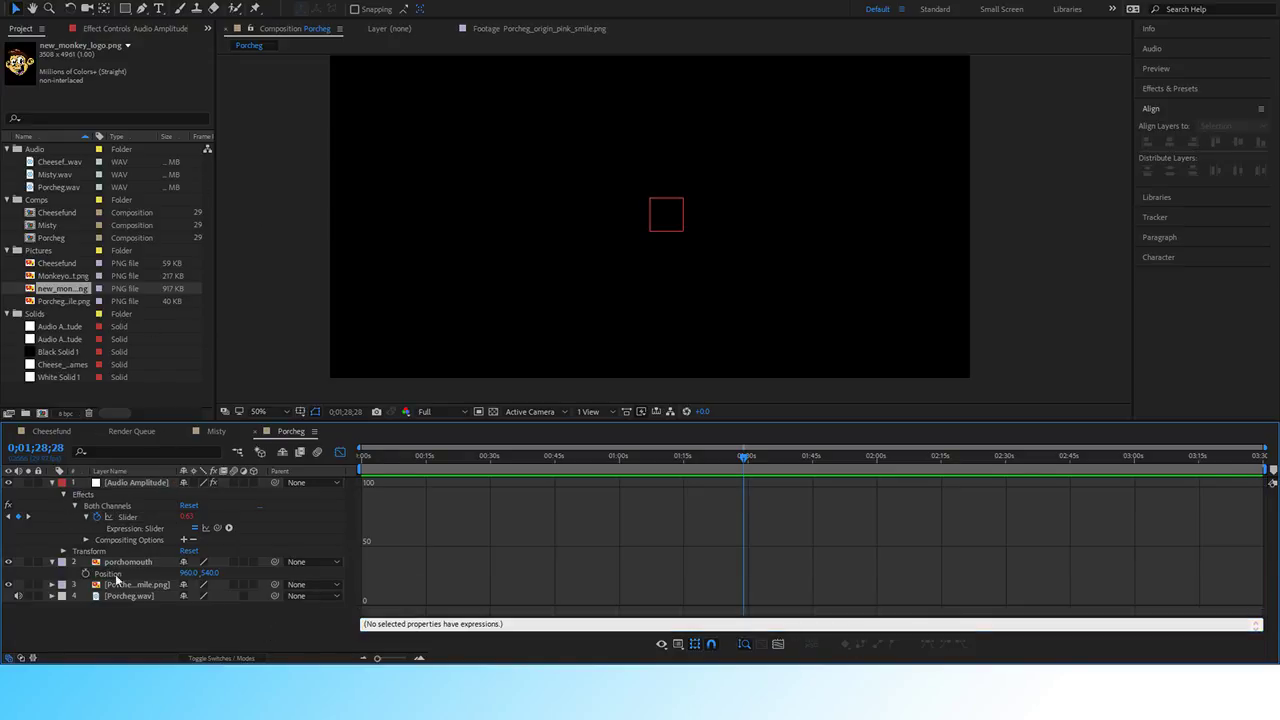
# Try adjusting the porchomouth layer's vertical position at 0;01;28;28.
pyautogui.scroll(-1, 330, 256)
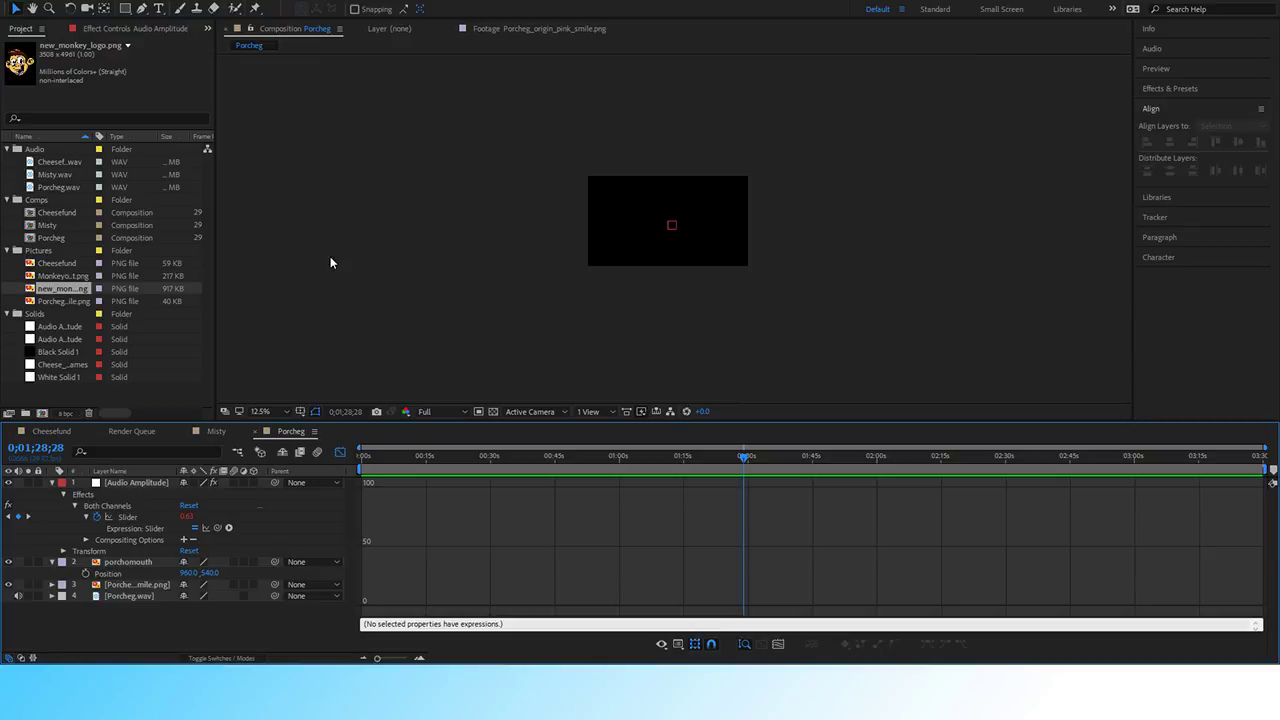
pyautogui.scroll(1, 342, 263)
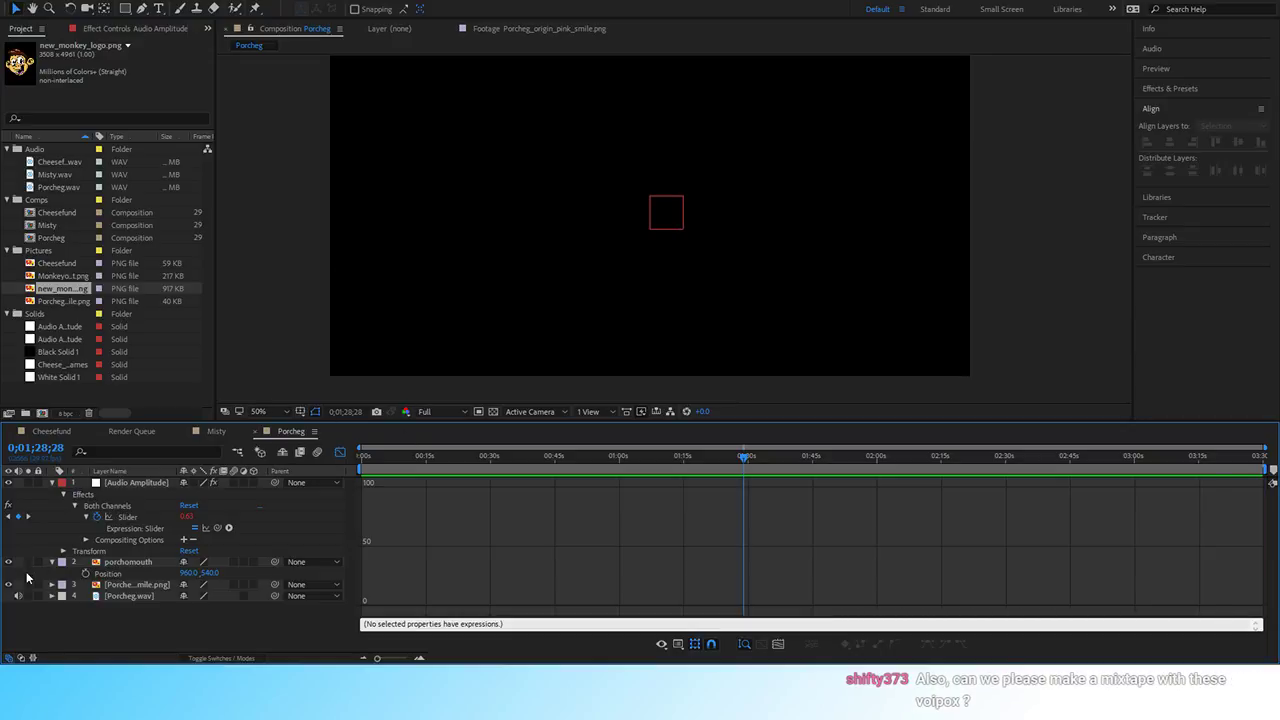
pyautogui.click(108, 572)
pyautogui.click(130, 585)
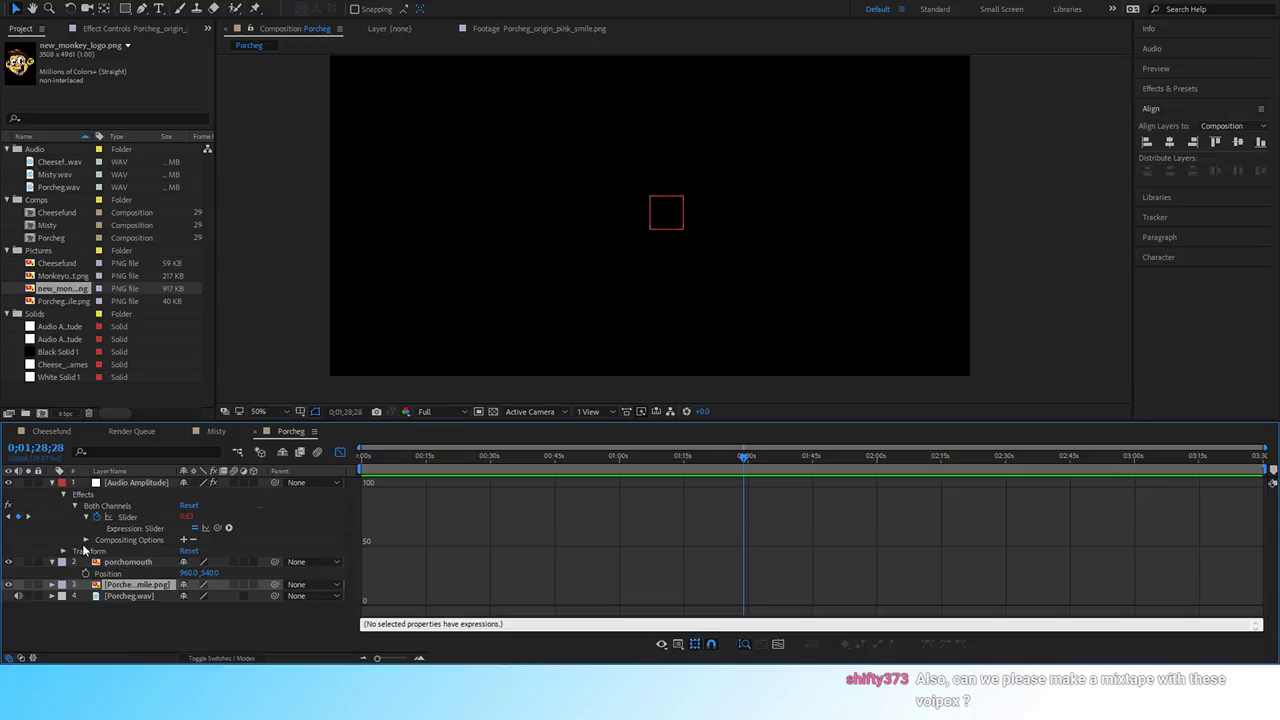
pyautogui.click(120, 562)
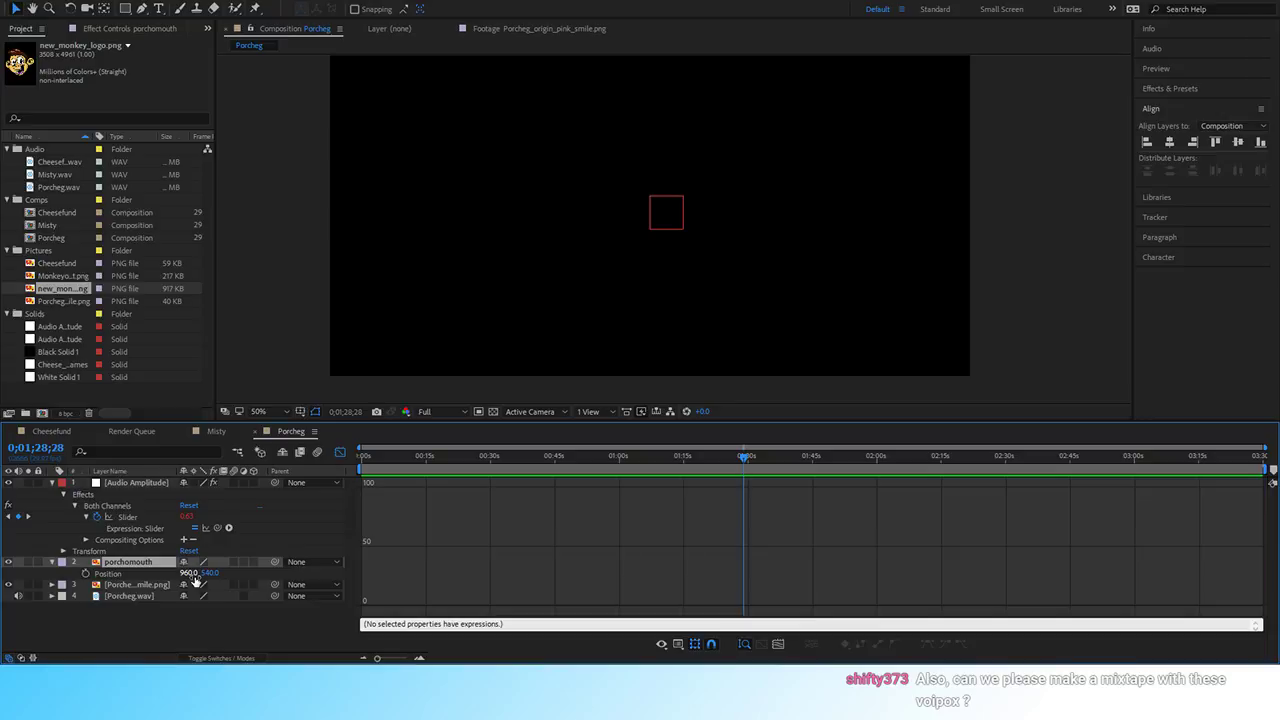
pyautogui.moveTo(207, 573); pyautogui.dragTo(212, 575)
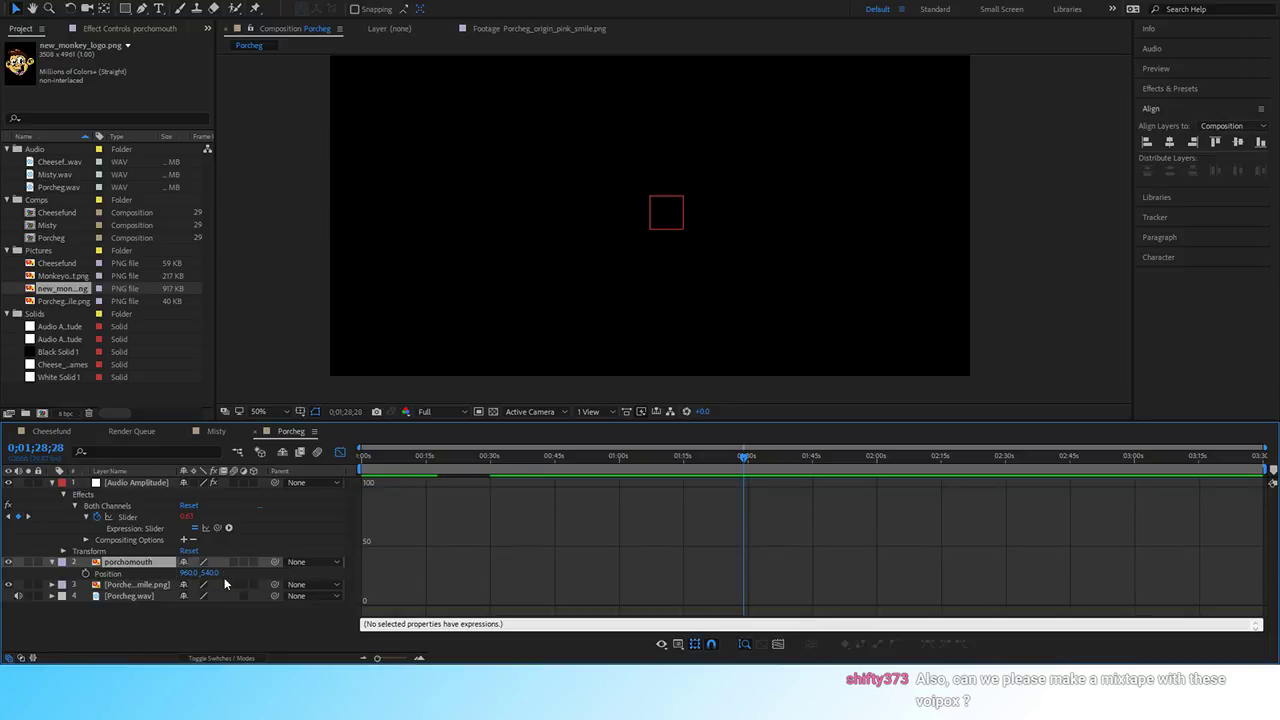
# Show the layer bars instead of the graph and extend the porchomouth and Porcheg picture layers just past the end of Porcheg.wav.
pyautogui.click(340, 452)
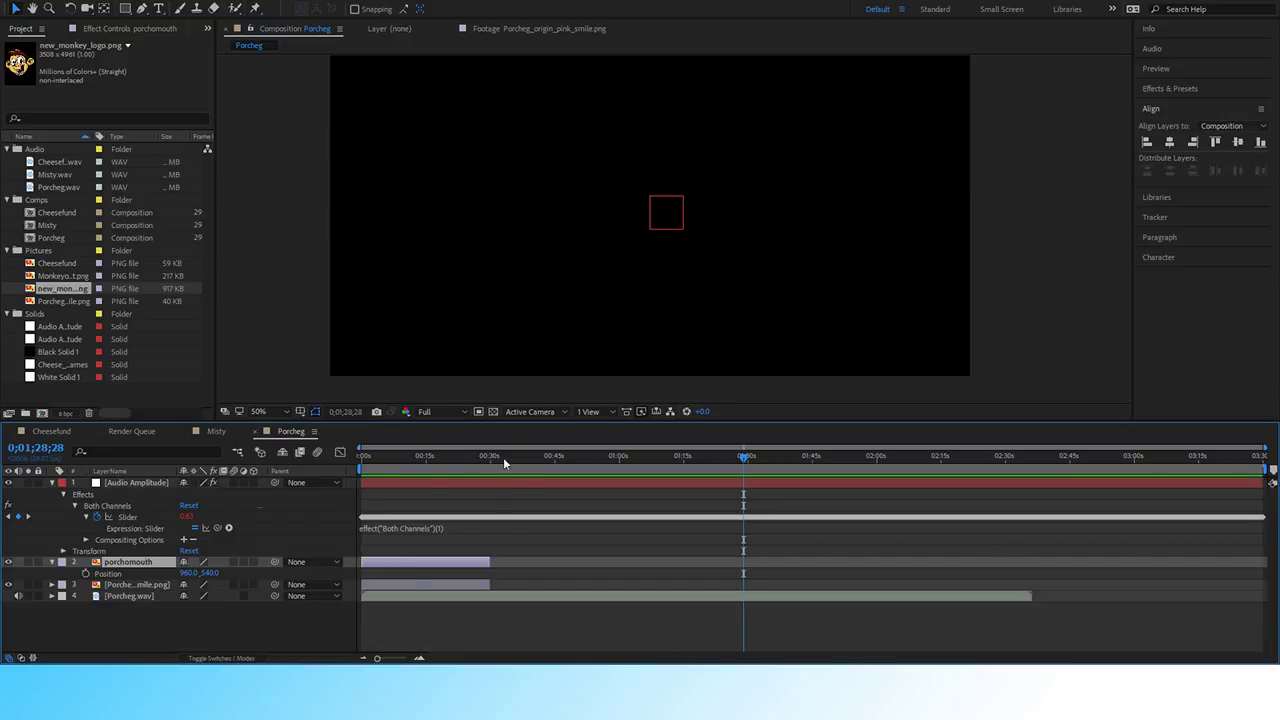
pyautogui.press('Home')
pyautogui.moveTo(363, 458); pyautogui.dragTo(423, 475)
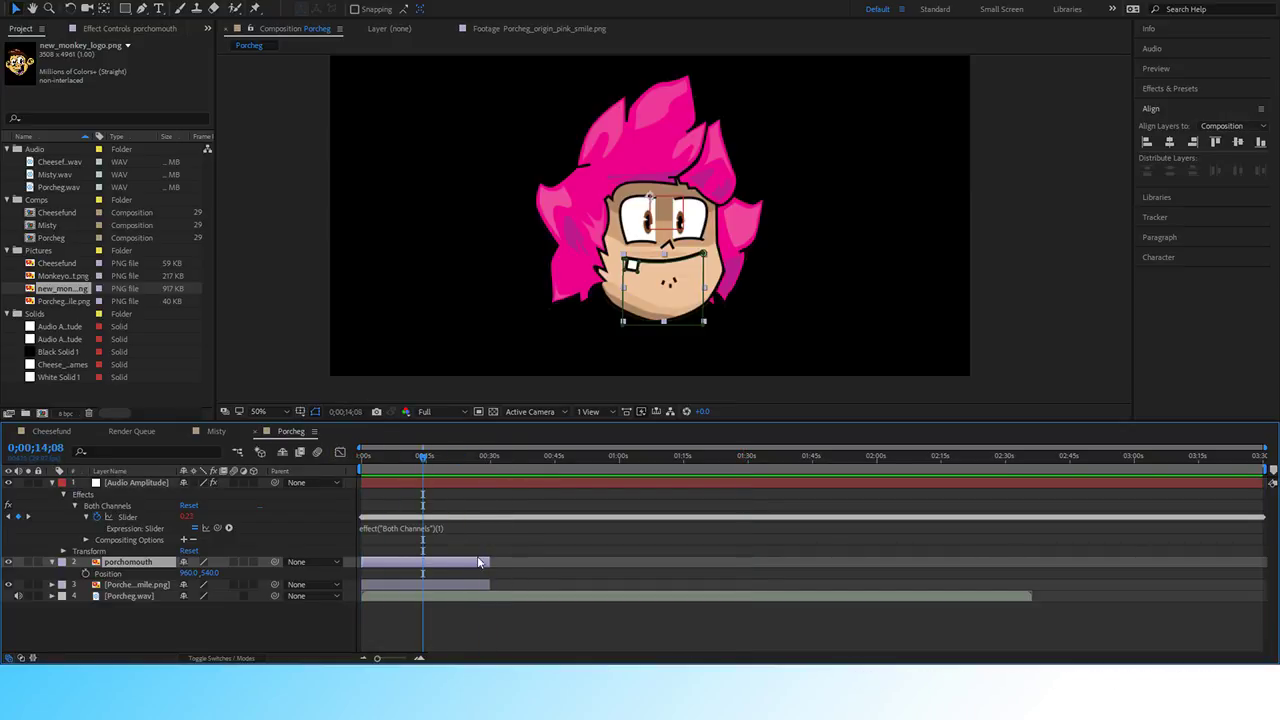
pyautogui.moveTo(490, 561); pyautogui.dragTo(1030, 561)
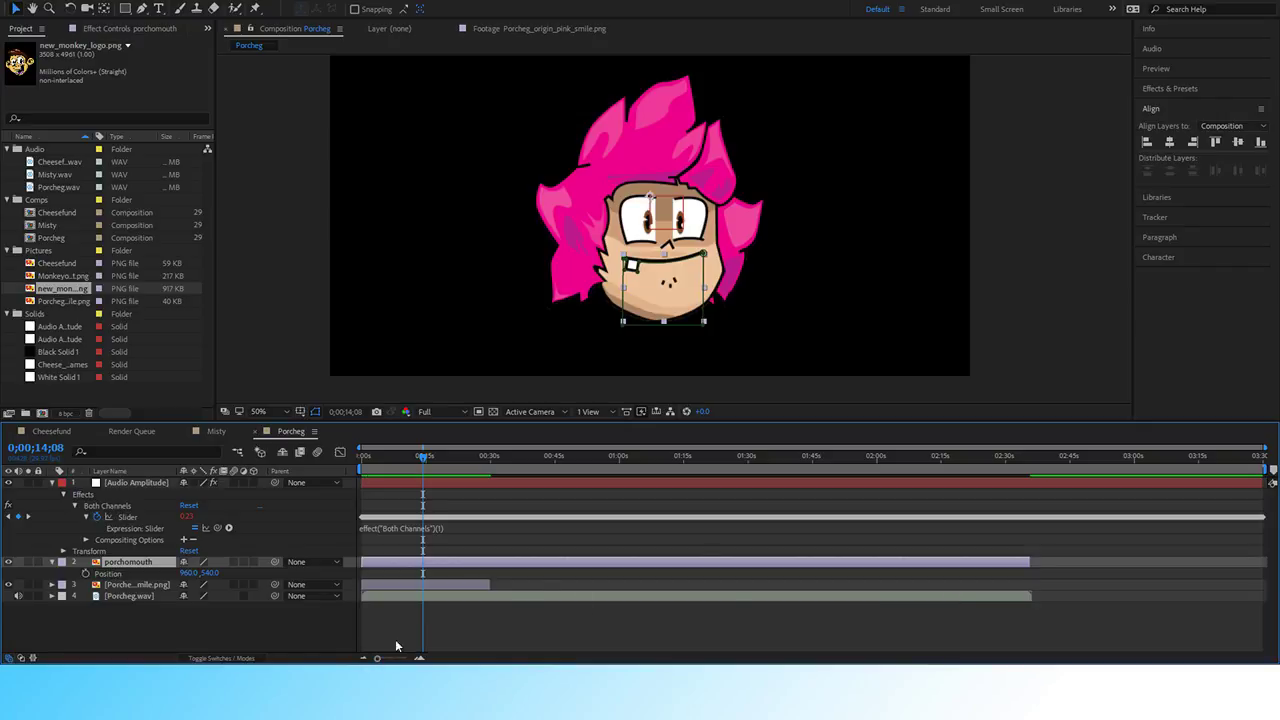
pyautogui.moveTo(1030, 561); pyautogui.dragTo(1038, 561)
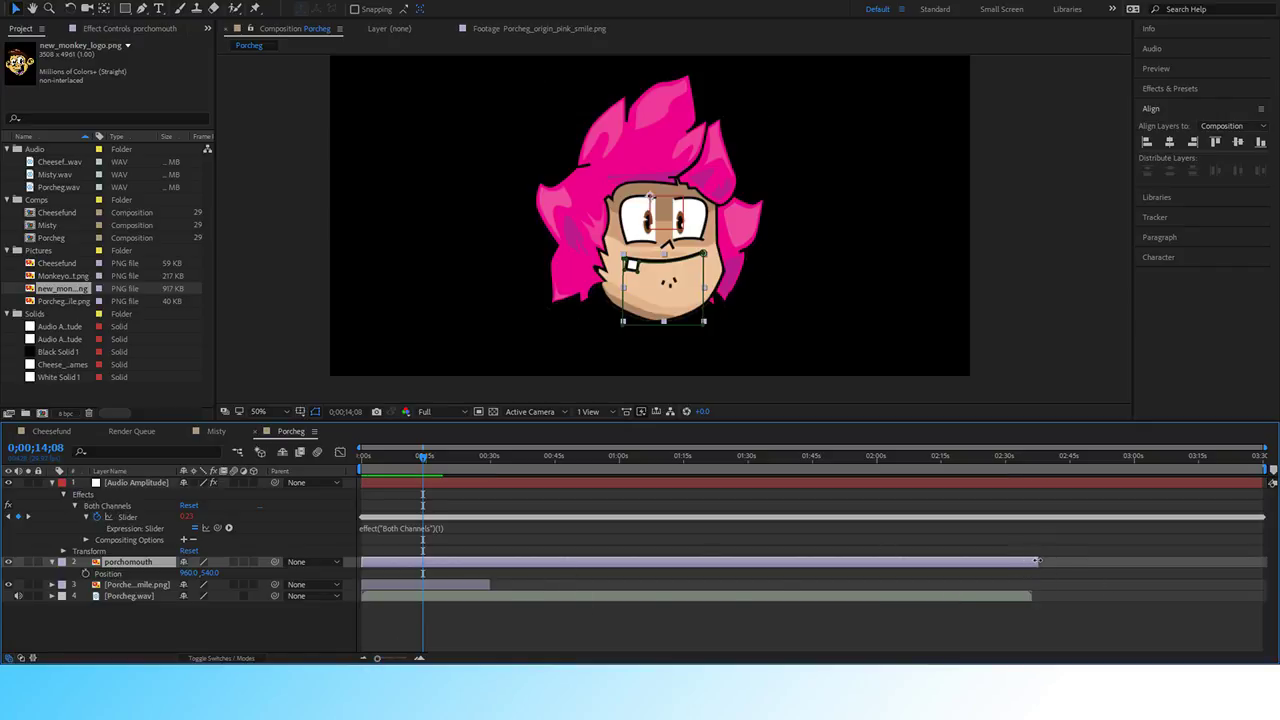
pyautogui.click(490, 584)
pyautogui.moveTo(490, 584); pyautogui.dragTo(1040, 601)
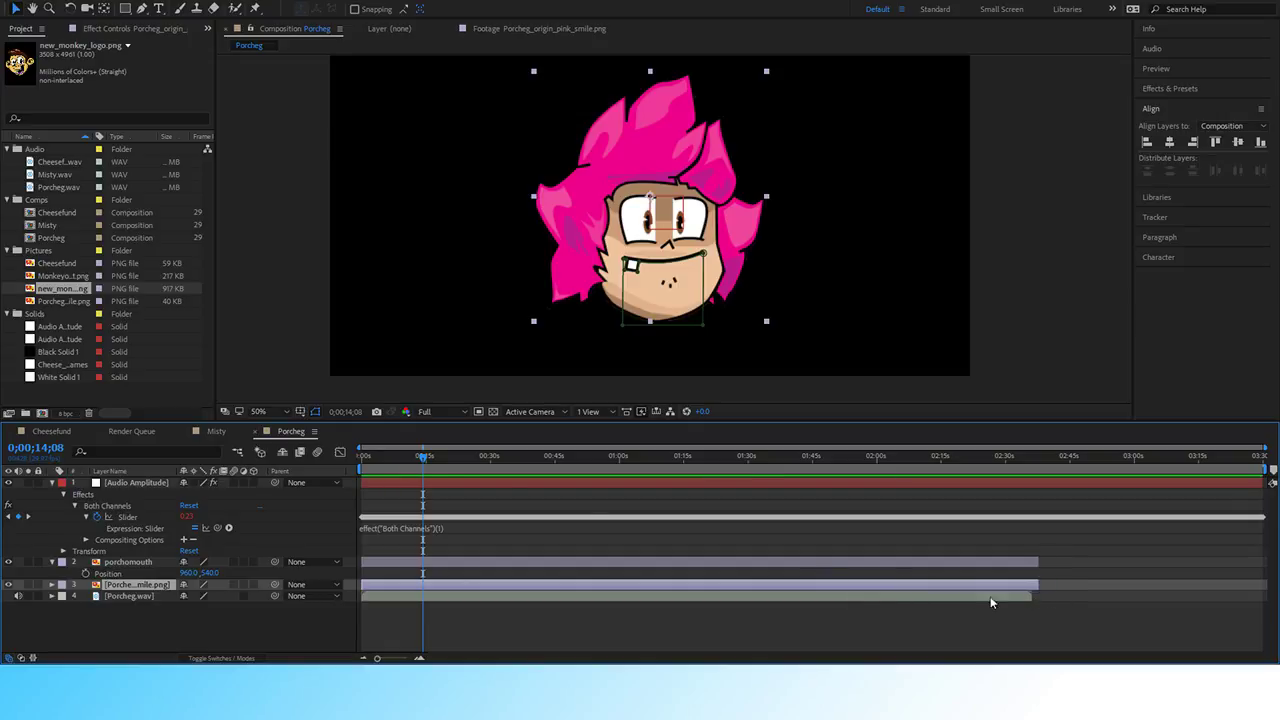
# Check the Misty composition and delete it from the project.
pyautogui.click(217, 431)
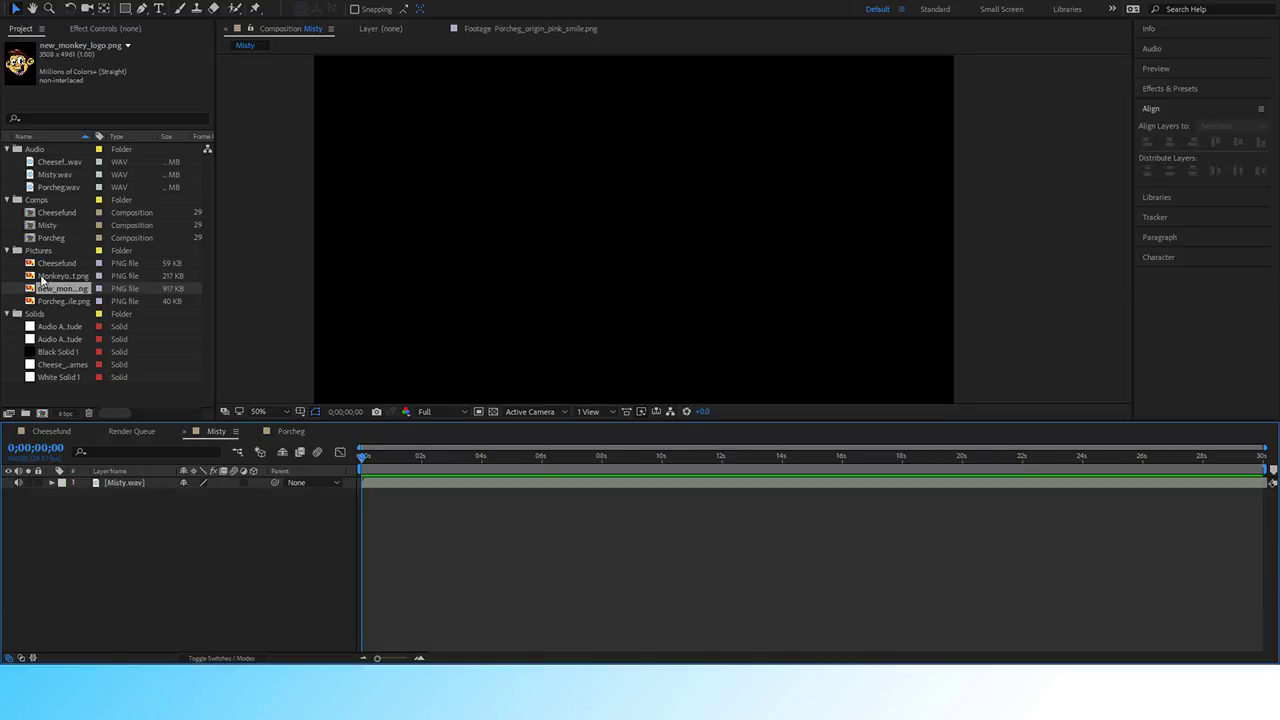
pyautogui.click(40, 227)
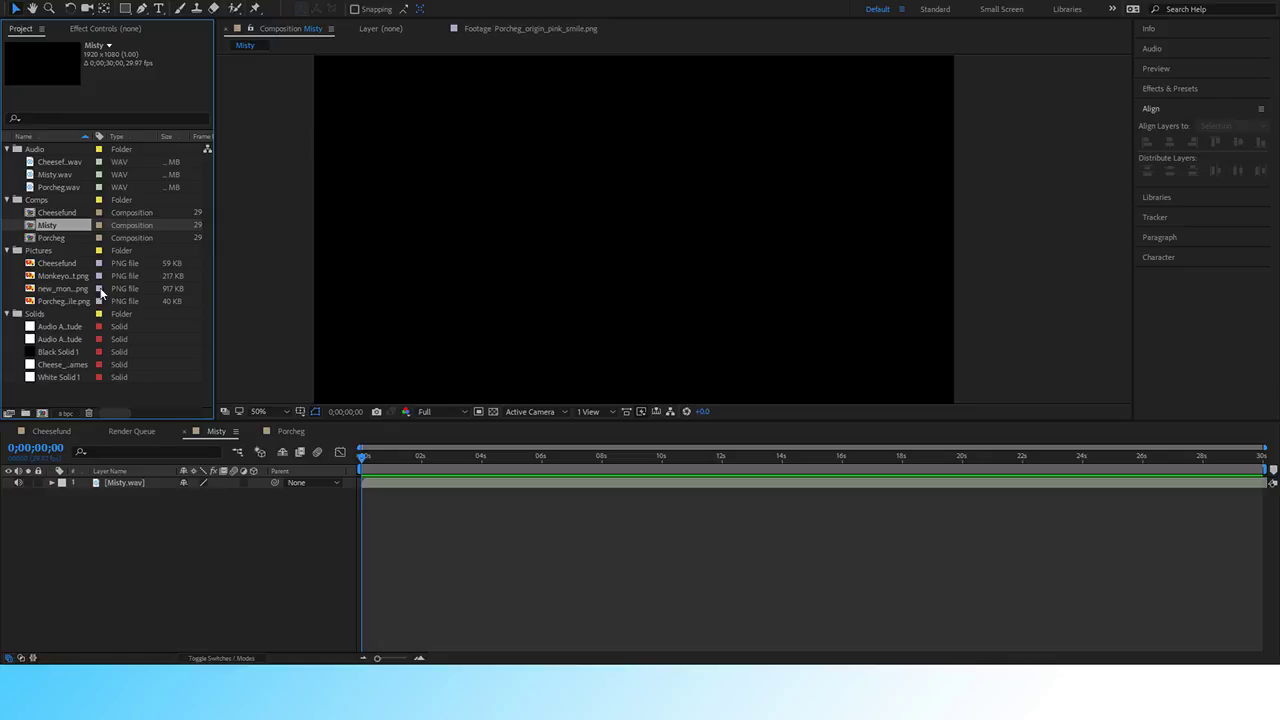
pyautogui.click(32, 230)
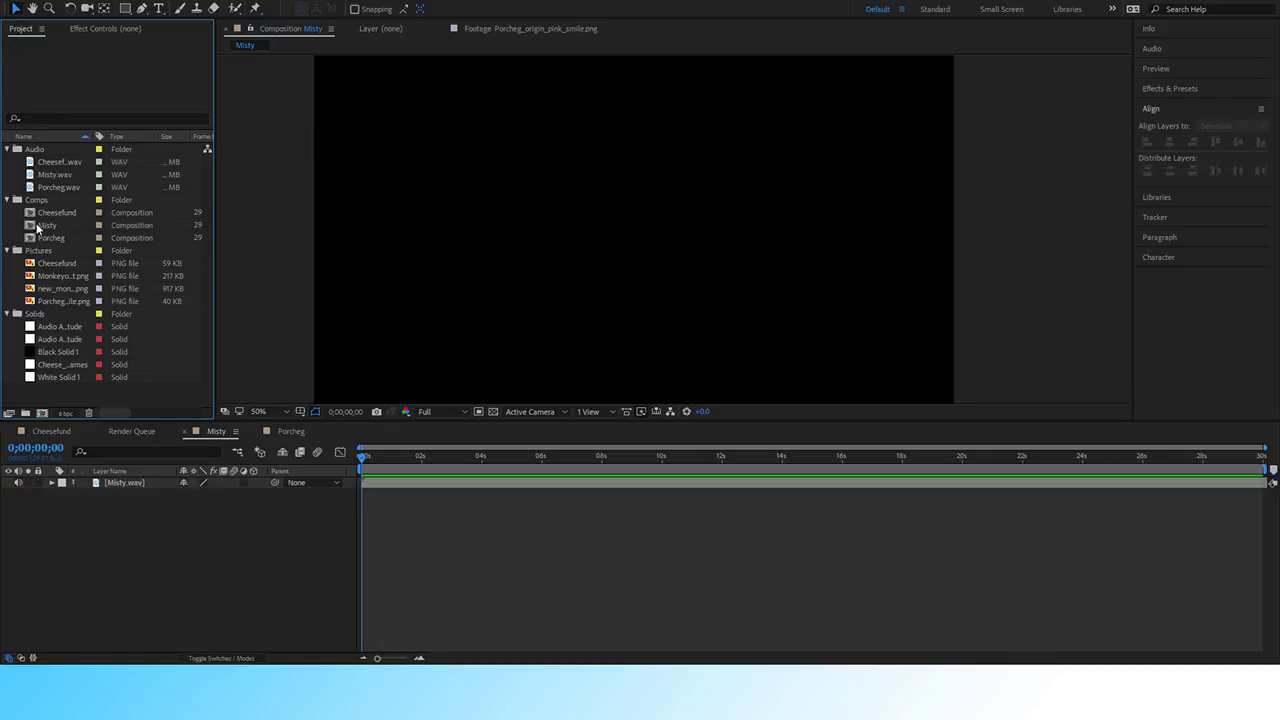
pyautogui.hotkey('ctrl', 'k')
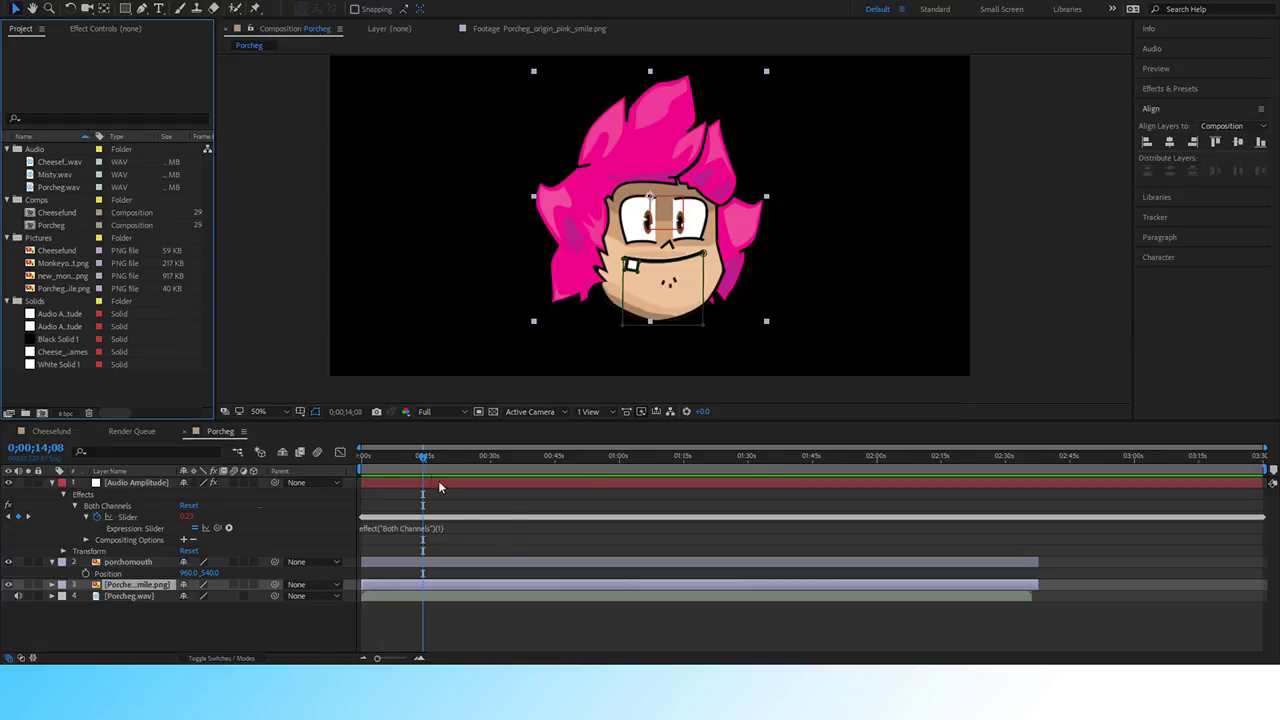
# Preview the Porcheg composition from the start to about 0;00;02;13.
pyautogui.moveTo(376, 458); pyautogui.dragTo(334, 461)
pyautogui.press('space')
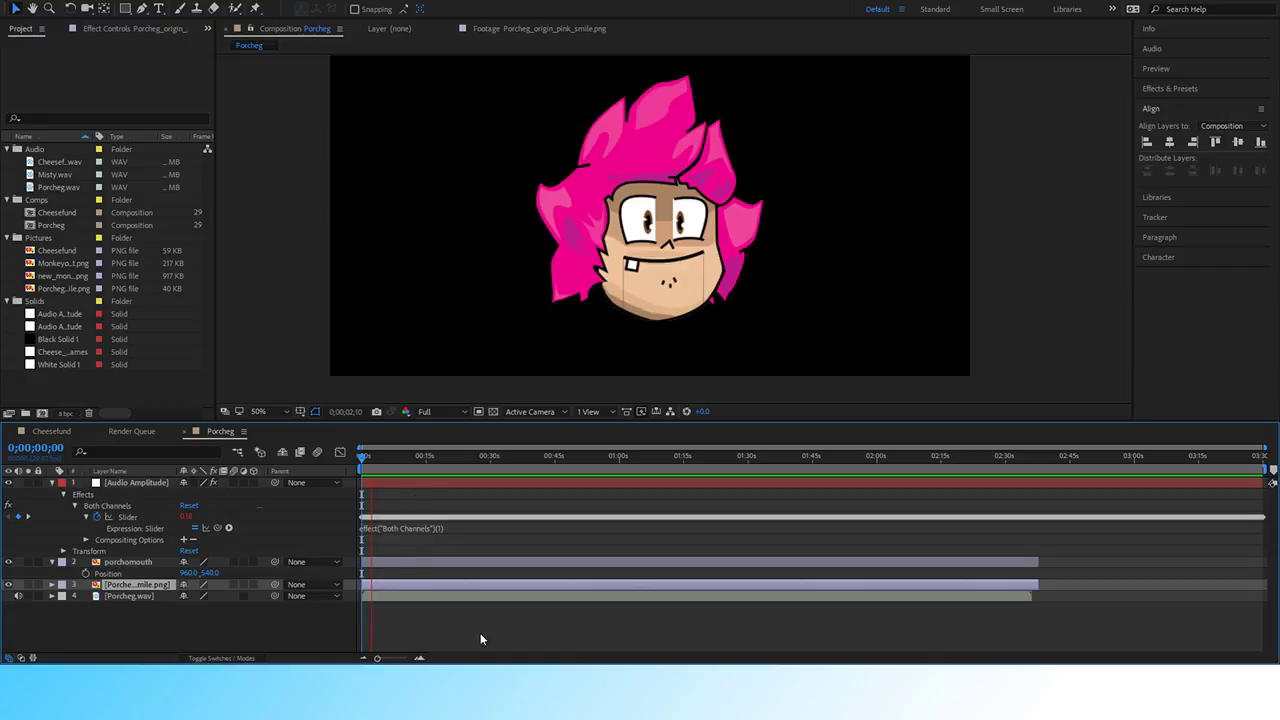
pyautogui.press('space')
# Lower the porchomouth layer by setting its Y position to 600, opening the mouth.
pyautogui.click(147, 563)
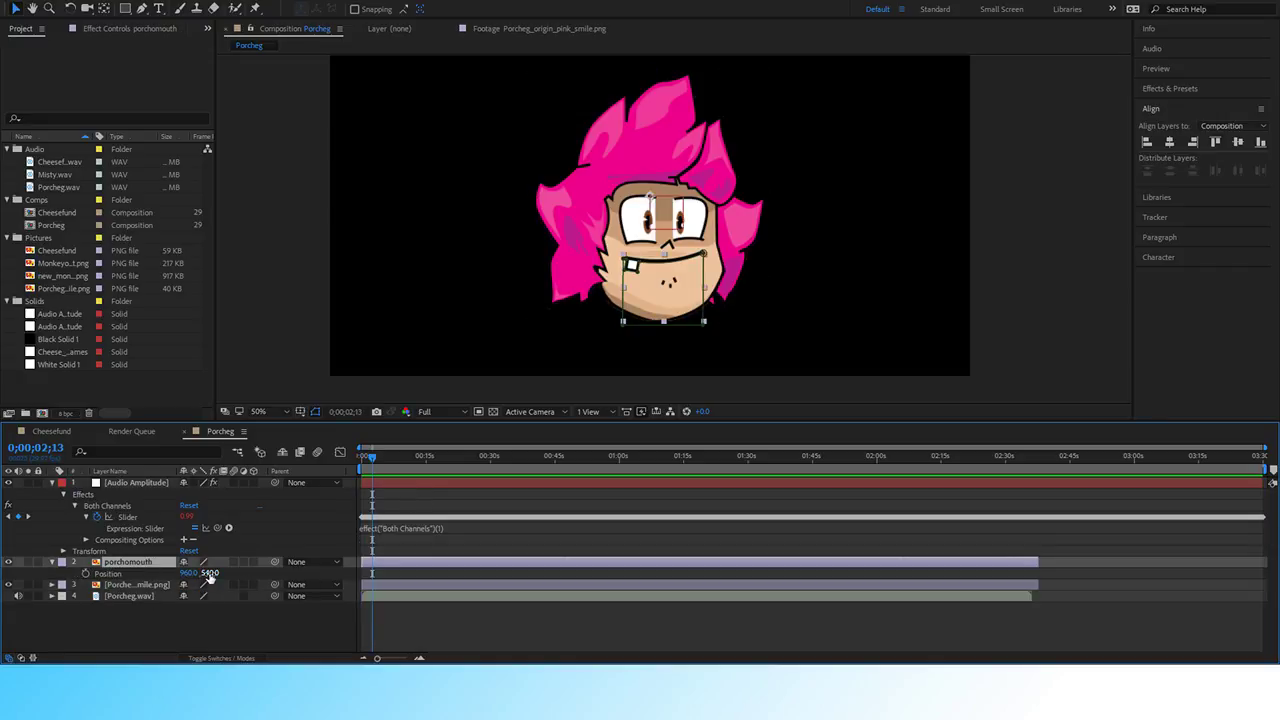
pyautogui.moveTo(210, 573); pyautogui.dragTo(214, 574)
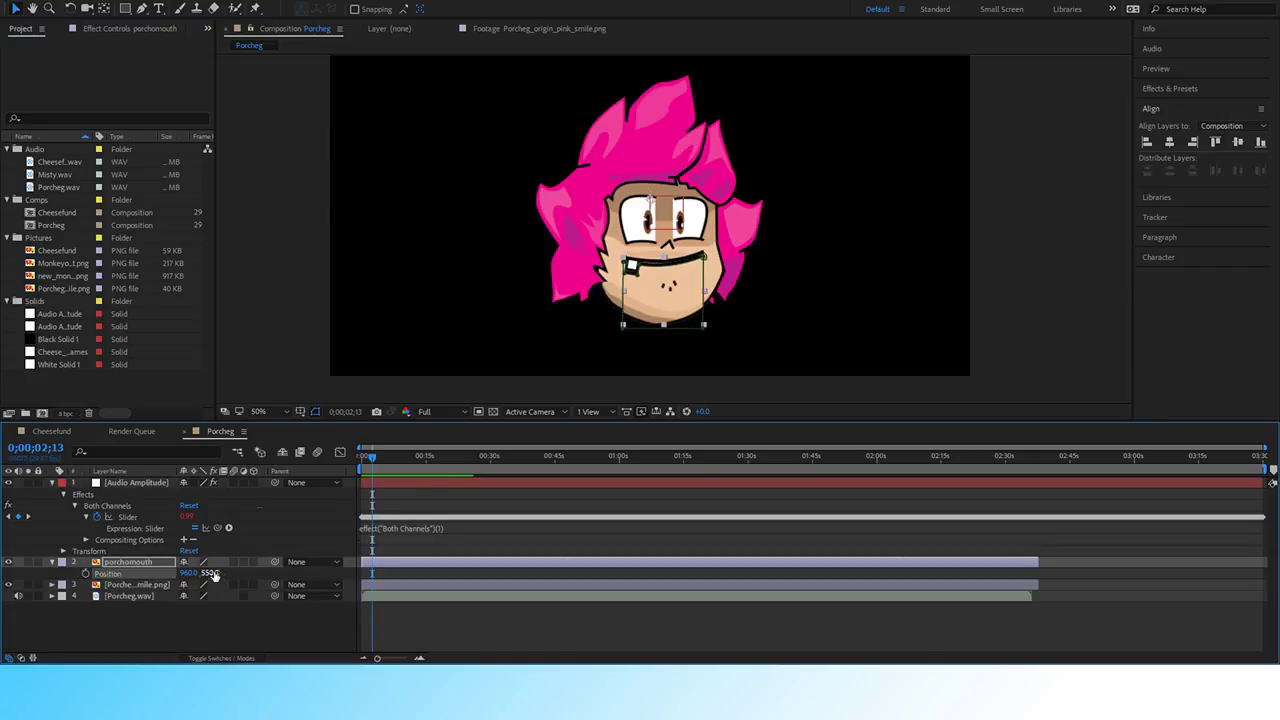
pyautogui.click(212, 573)
pyautogui.write('600')
pyautogui.press('Return')
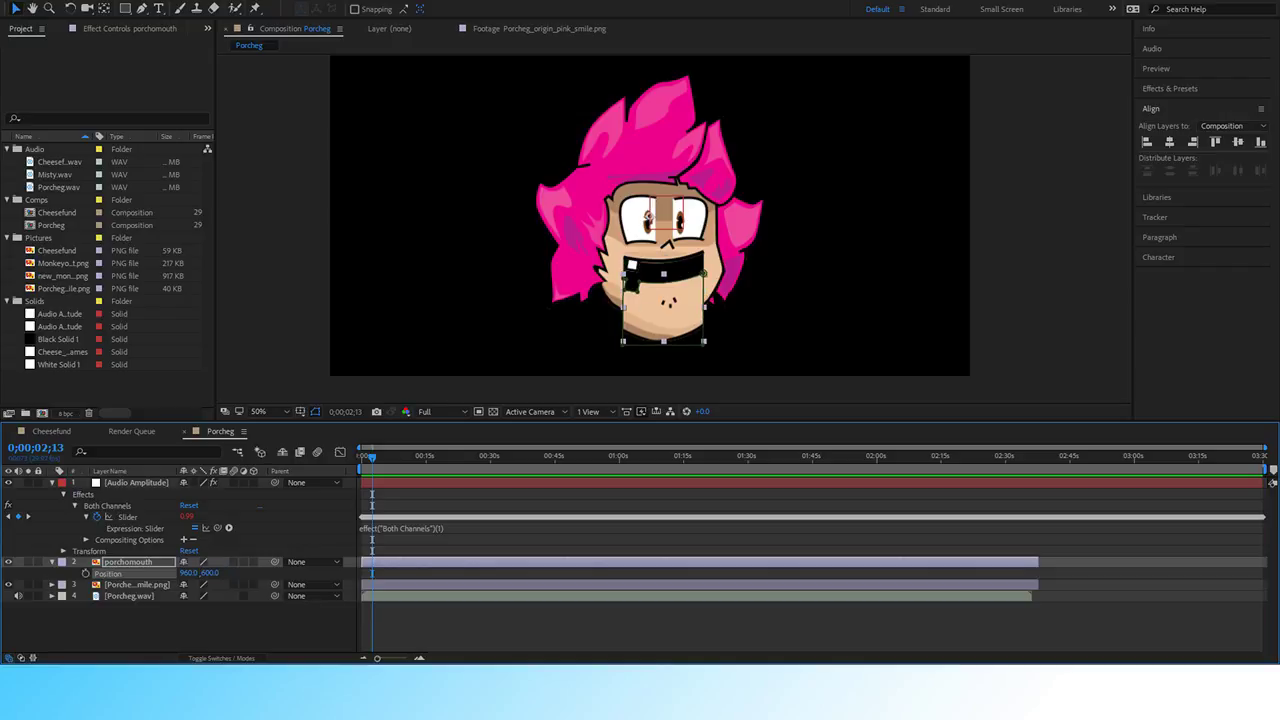
pyautogui.click(312, 645)
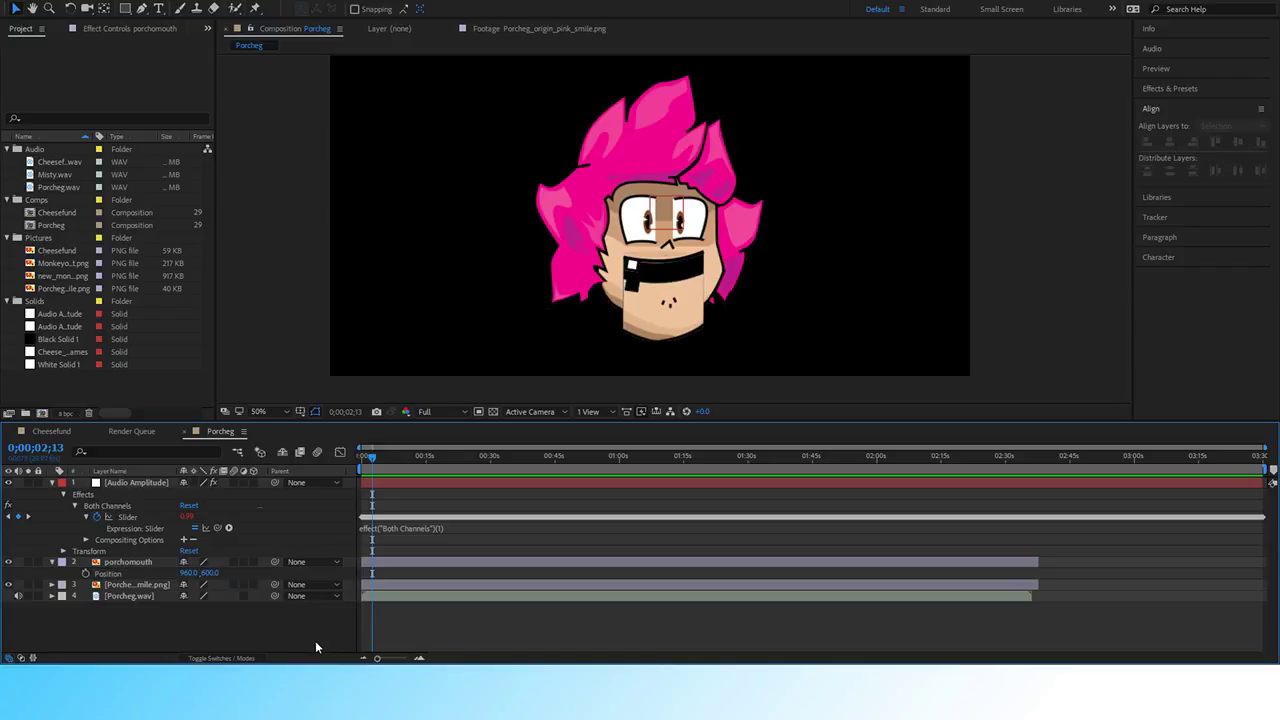
# Set the porchomouth layer's Y position to 540 so the mouth sits closed.
pyautogui.click(108, 575)
pyautogui.click(210, 573)
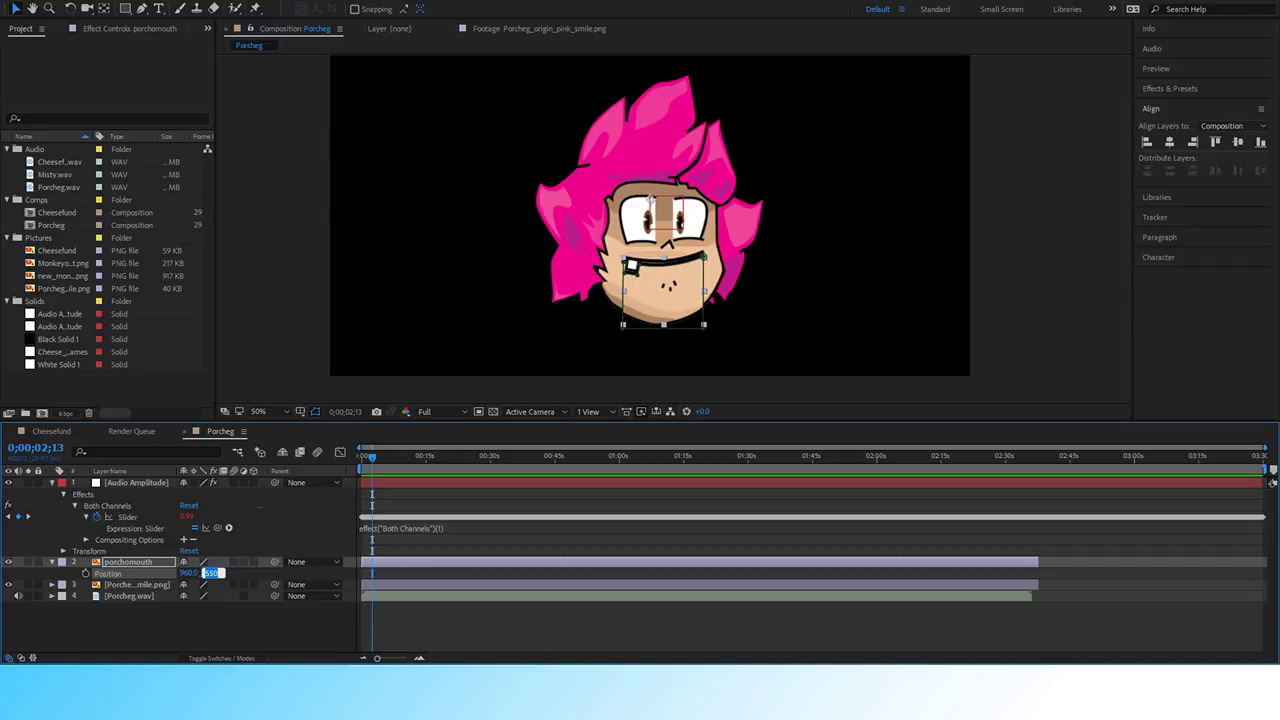
pyautogui.write('540')
pyautogui.press('Return')
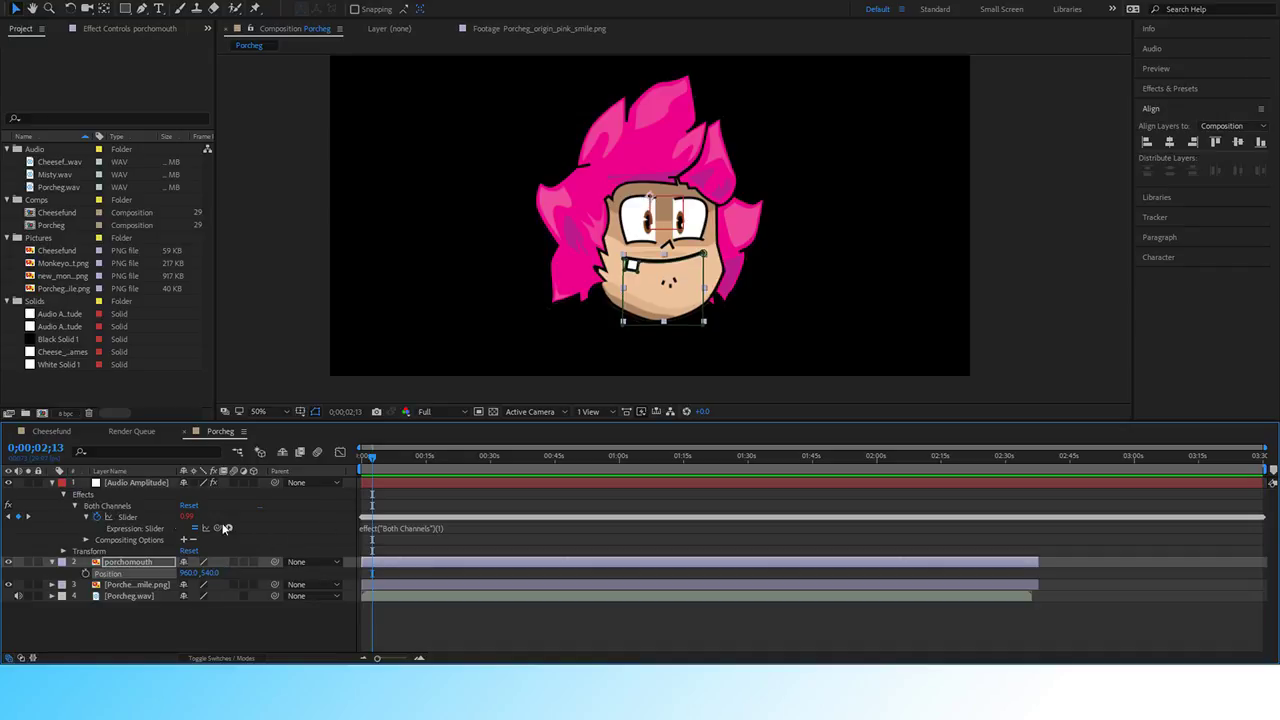
# Replace the Both Channels slider's expression on the Audio Amplitude layer with linear(value,5,15,540,600).
pyautogui.keyDown('alt'); pyautogui.click(98, 517); pyautogui.keyUp('alt')
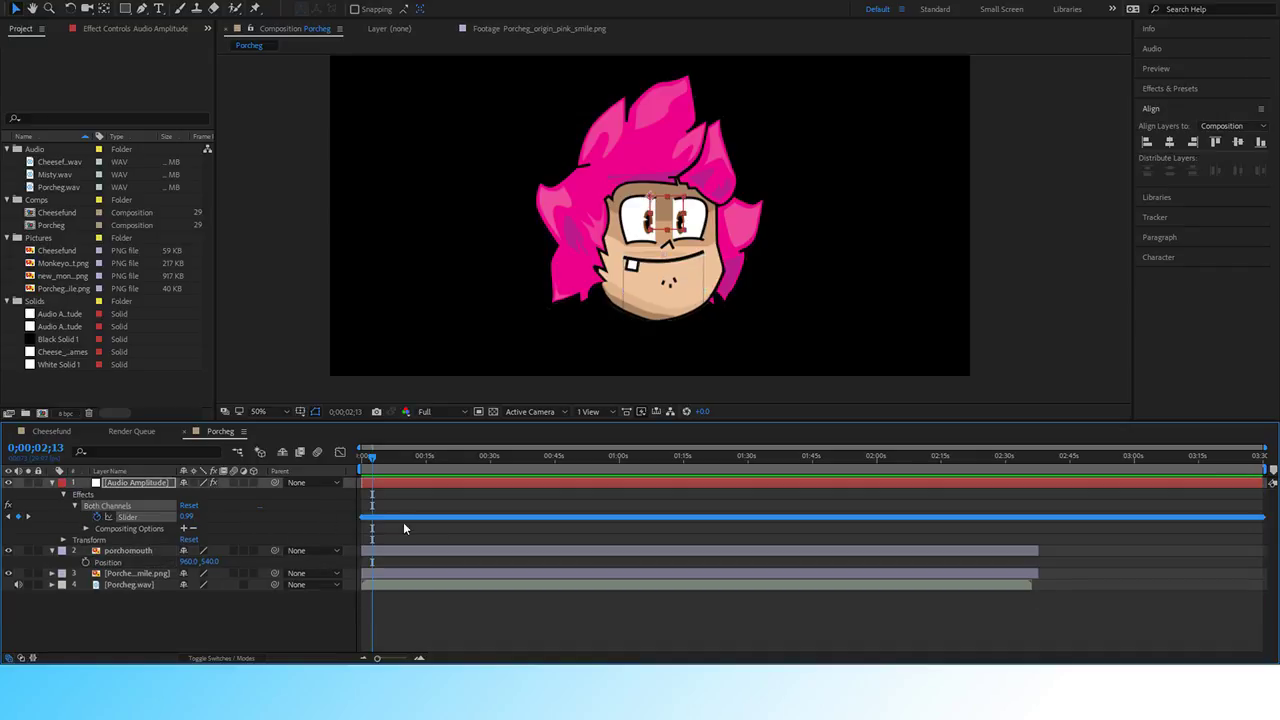
pyautogui.keyDown('alt'); pyautogui.click(98, 517); pyautogui.keyUp('alt')
pyautogui.write('linear(value,5,15,540,600')
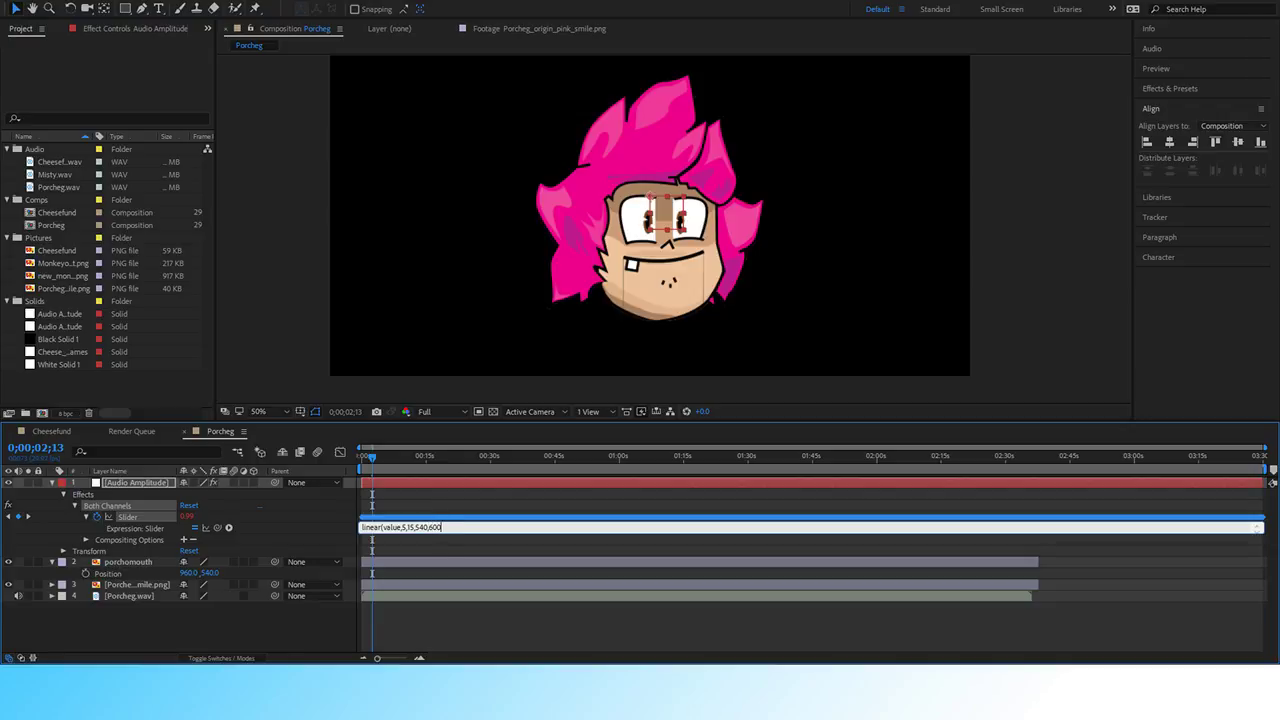
pyautogui.write(')')
pyautogui.click(440, 544)
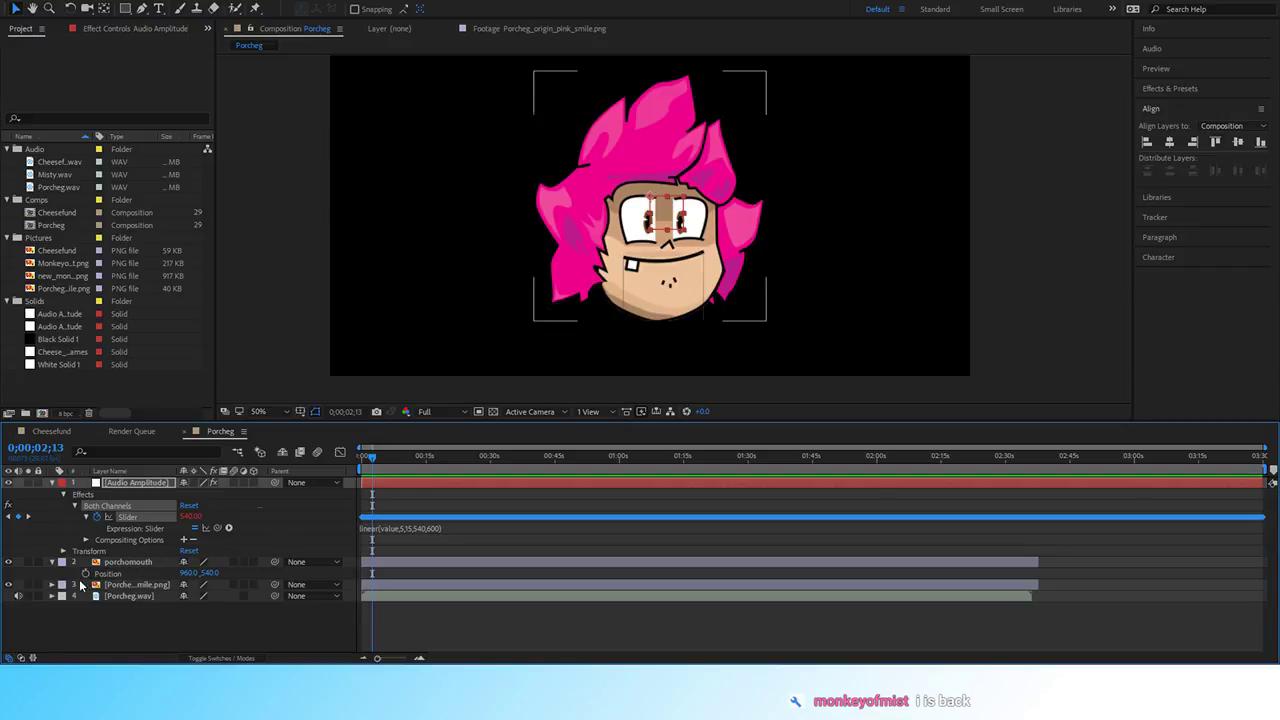
# Separate the porchomouth layer's position dimensions and link its Y Position by expression to the Audio Amplitude Both Channels slider.
pyautogui.click(112, 575)
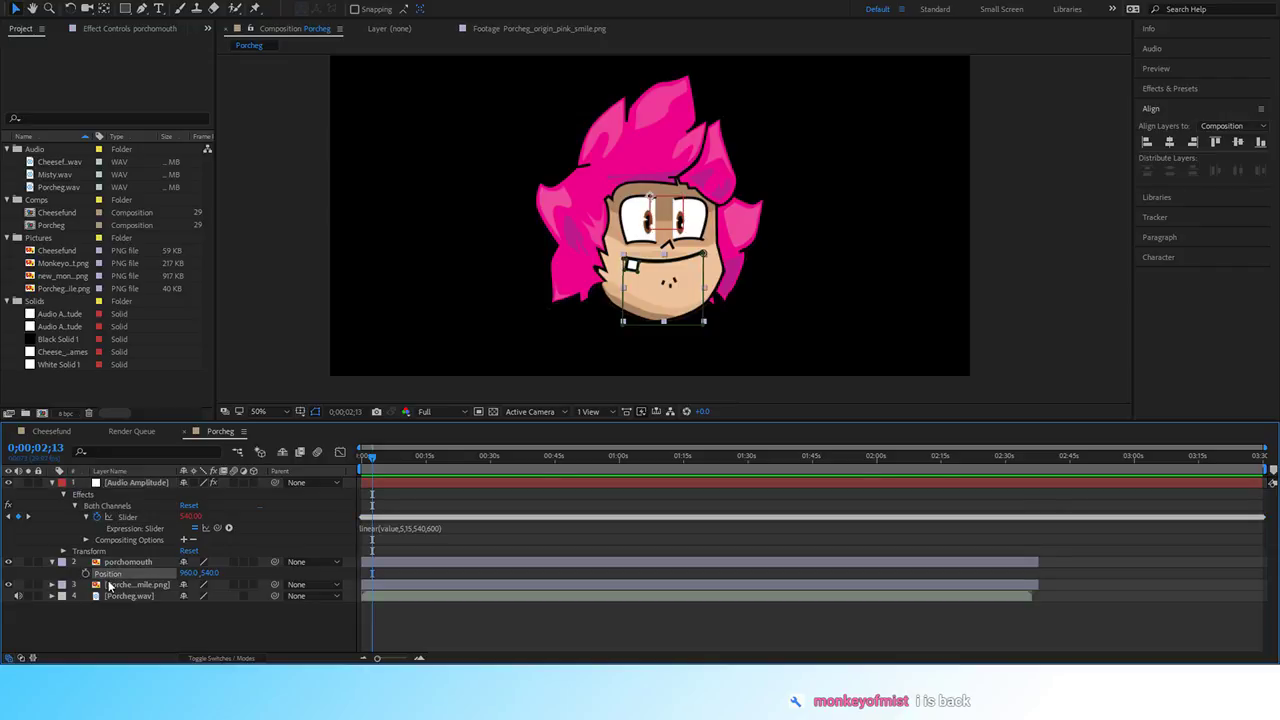
pyautogui.click(169, 456)
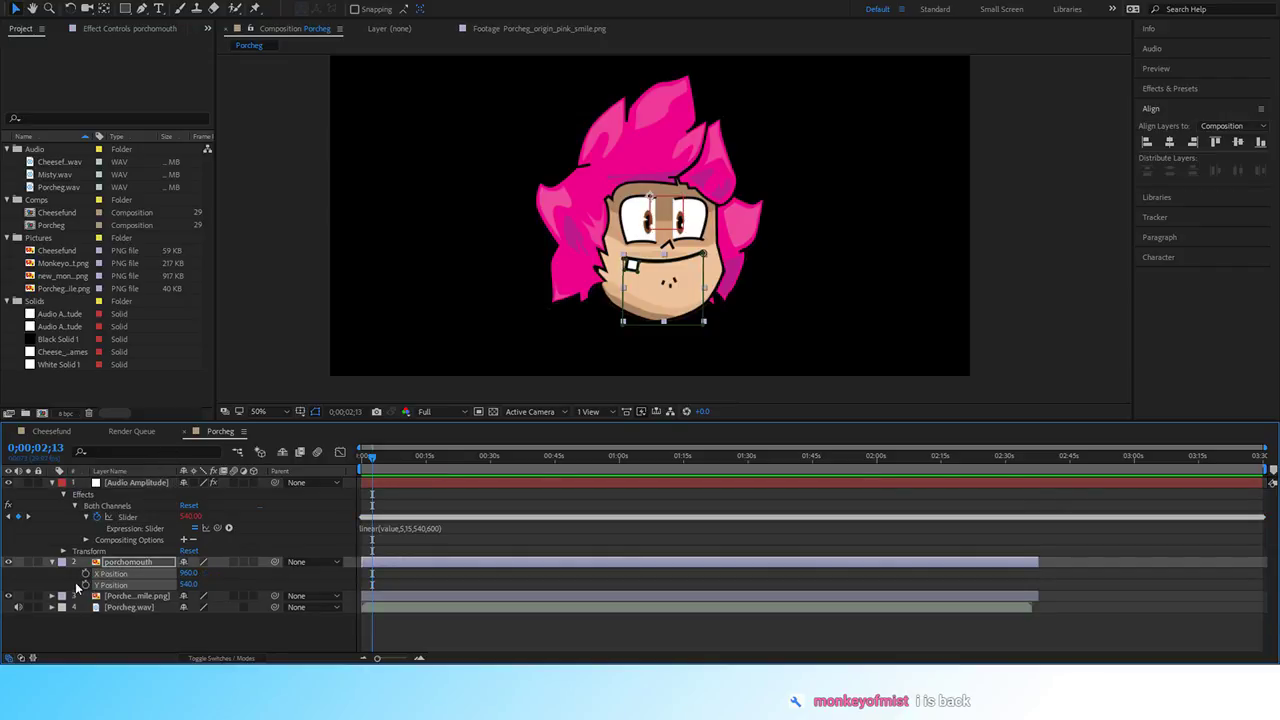
pyautogui.click(76, 586)
pyautogui.keyDown('alt'); pyautogui.click(85, 585); pyautogui.keyUp('alt')
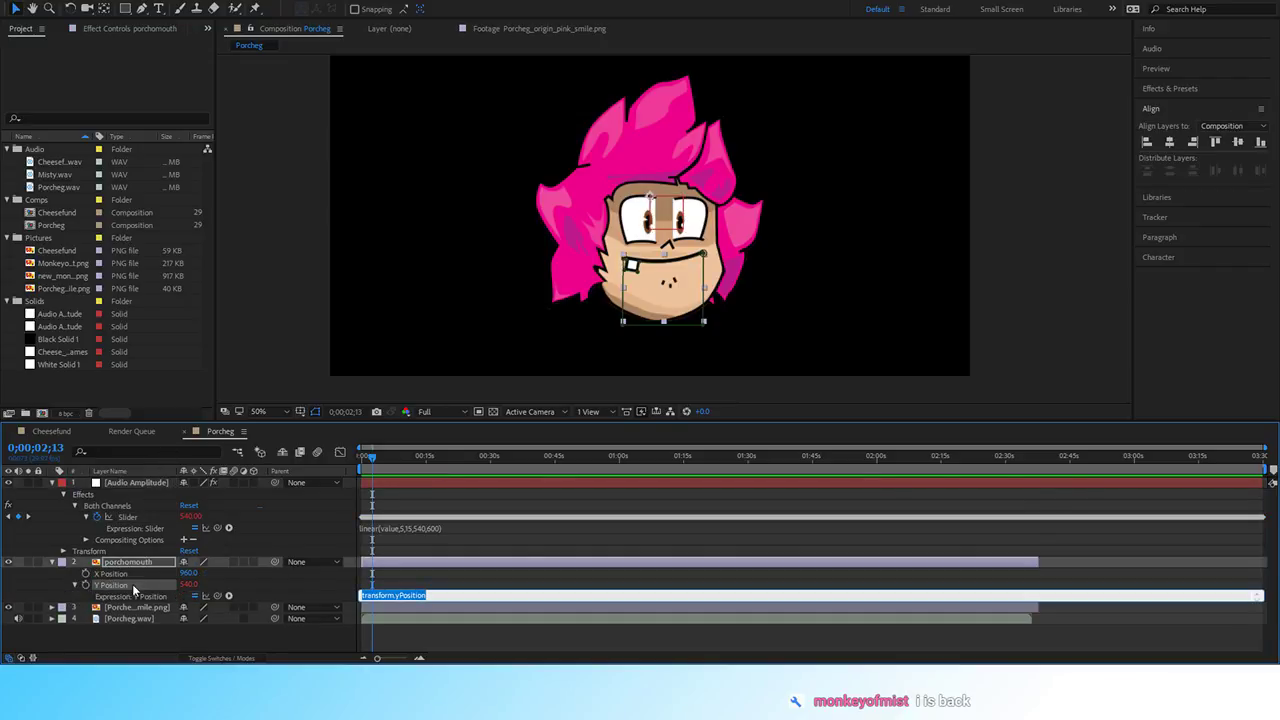
pyautogui.moveTo(214, 592); pyautogui.dragTo(123, 518)
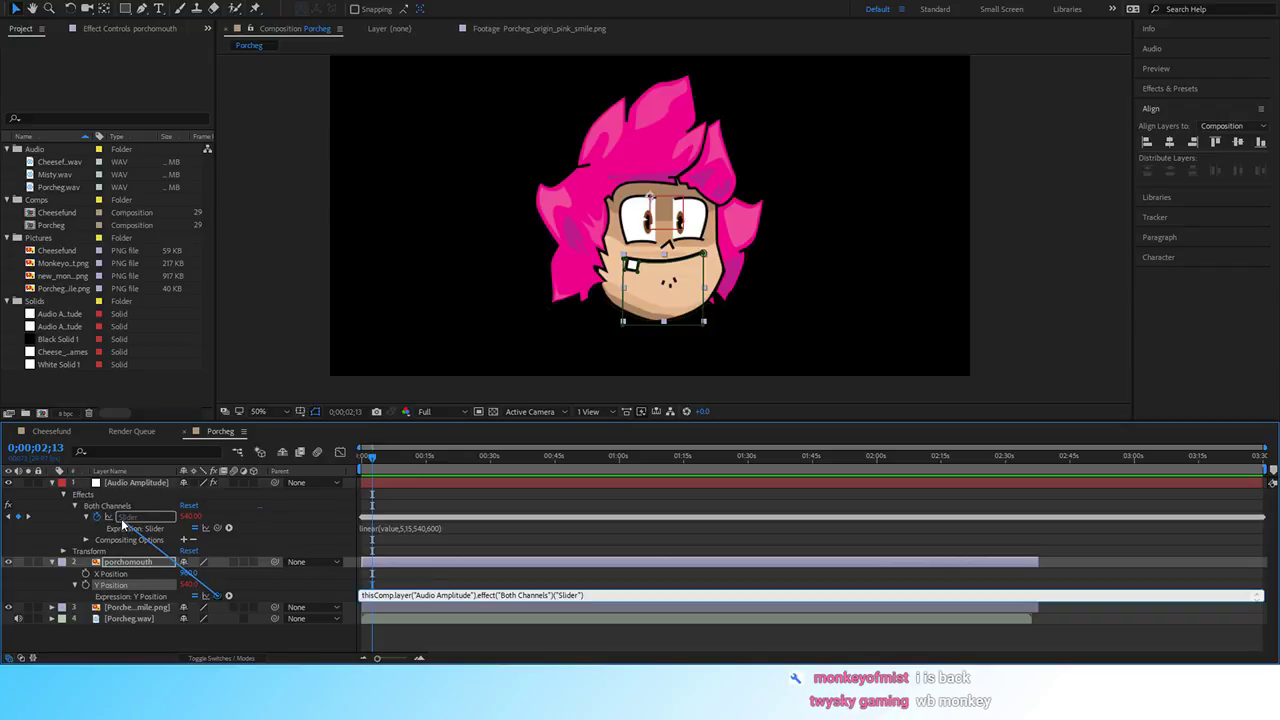
pyautogui.click(352, 581)
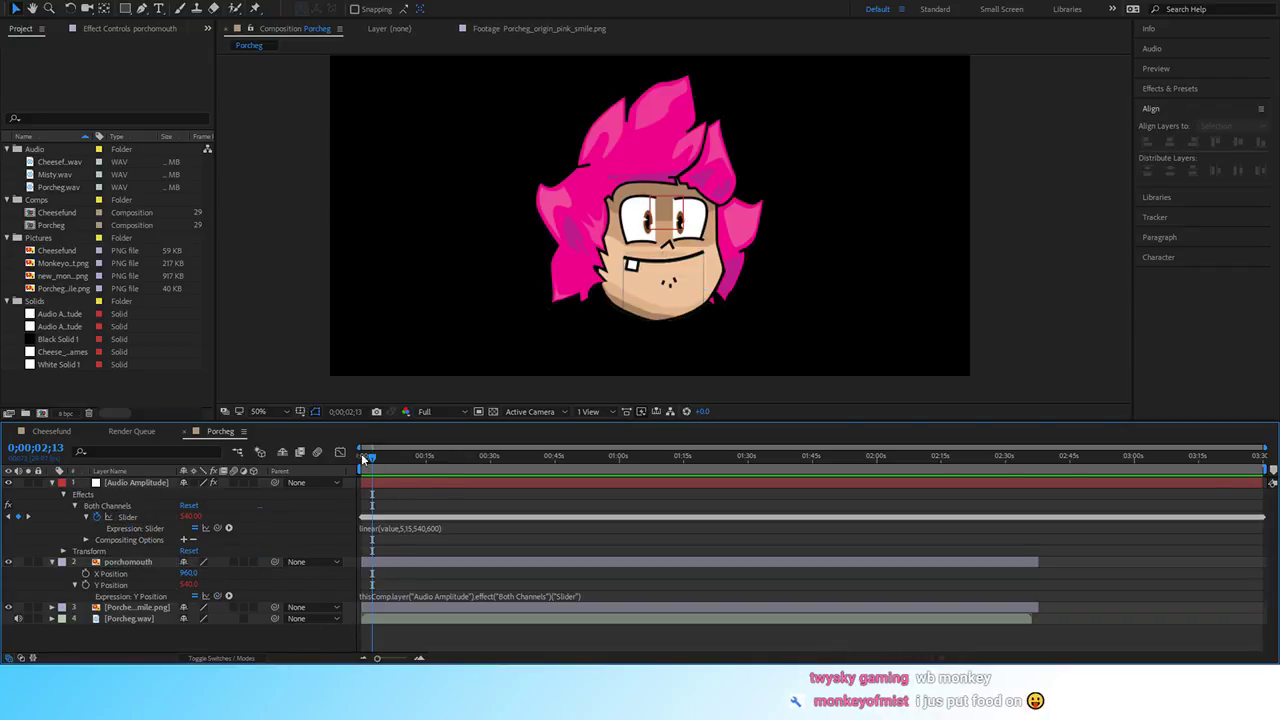
# Preview Porcheg's mouth animation from about 0;01;38;18 and again from 0;01;42;05, then scrub to 0;01;52;12.
pyautogui.click(424, 456)
pyautogui.moveTo(458, 456); pyautogui.dragTo(465, 456)
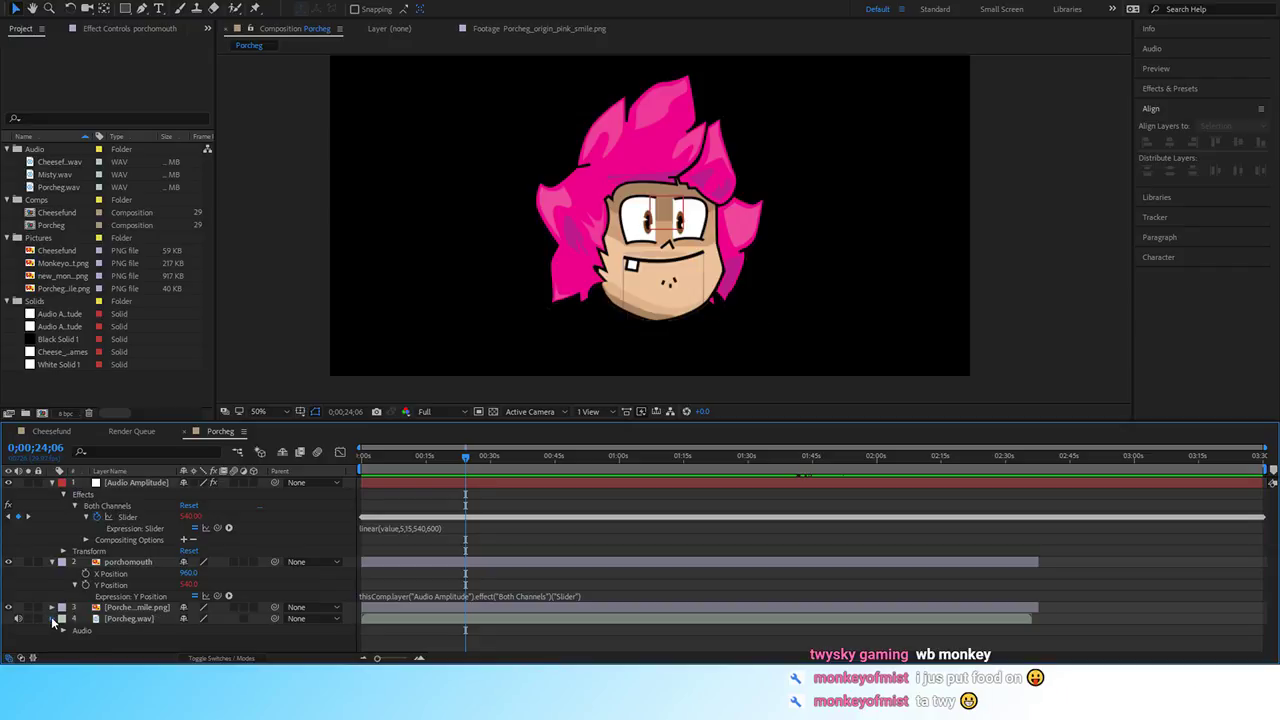
pyautogui.click(52, 619)
pyautogui.moveTo(620, 456); pyautogui.dragTo(785, 464)
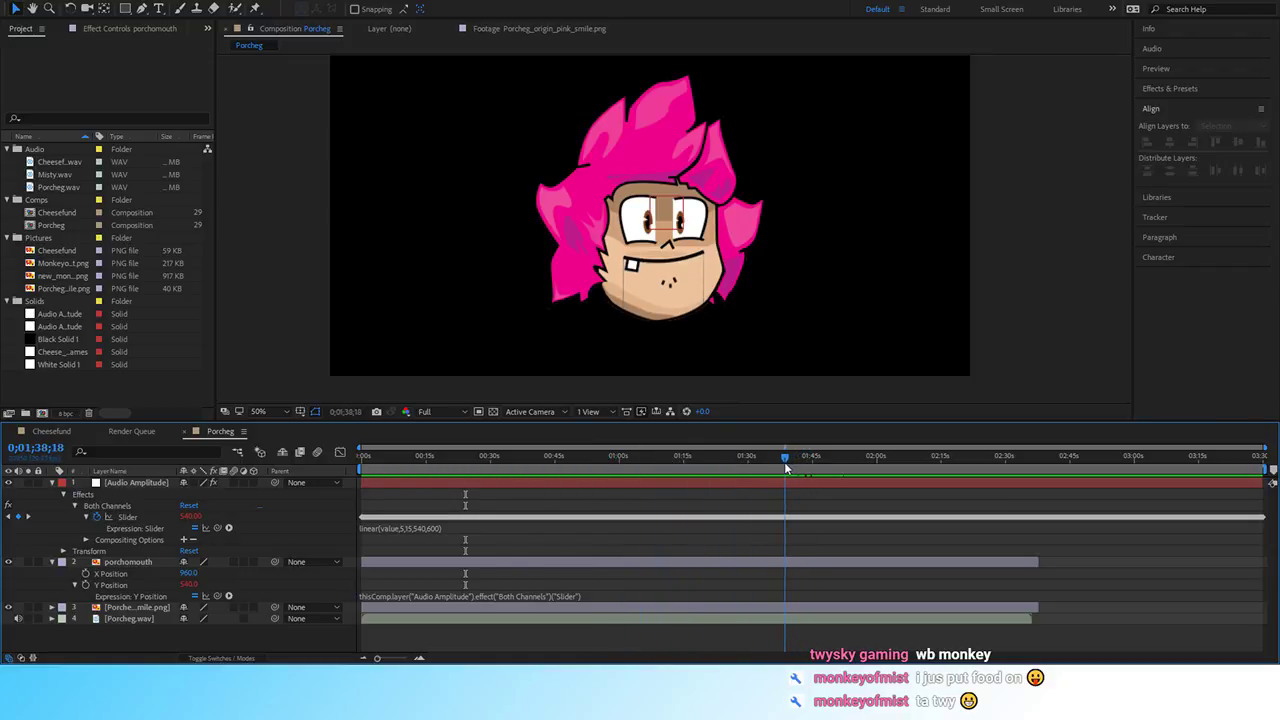
pyautogui.press('space')
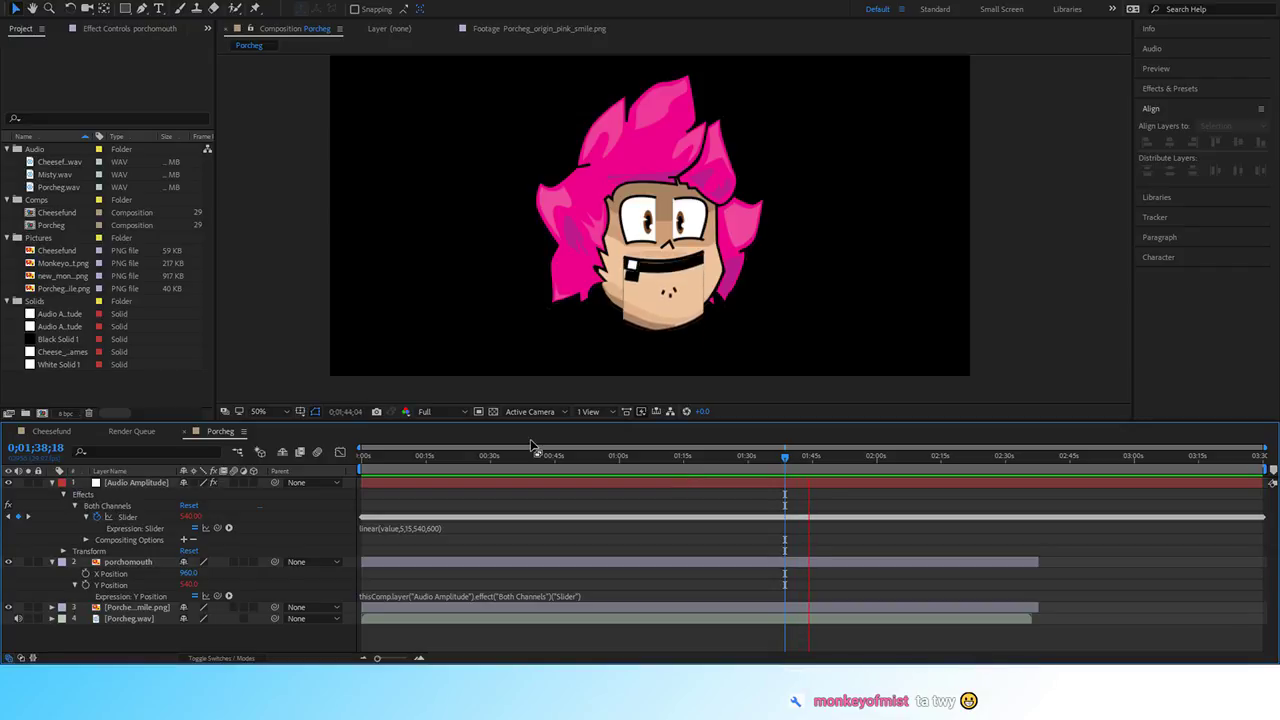
pyautogui.press('space')
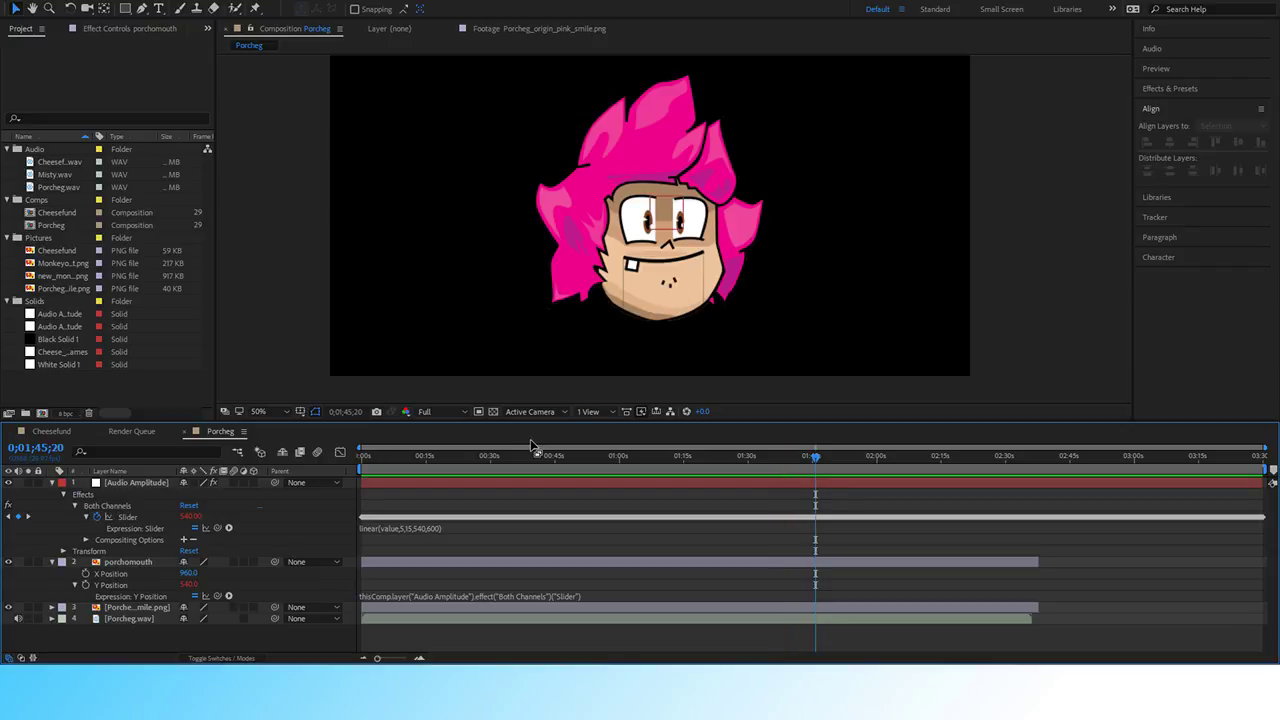
pyautogui.moveTo(788, 455)
pyautogui.mouseDown()
pyautogui.moveTo(826, 454)
pyautogui.moveTo(801, 470)
pyautogui.mouseUp()
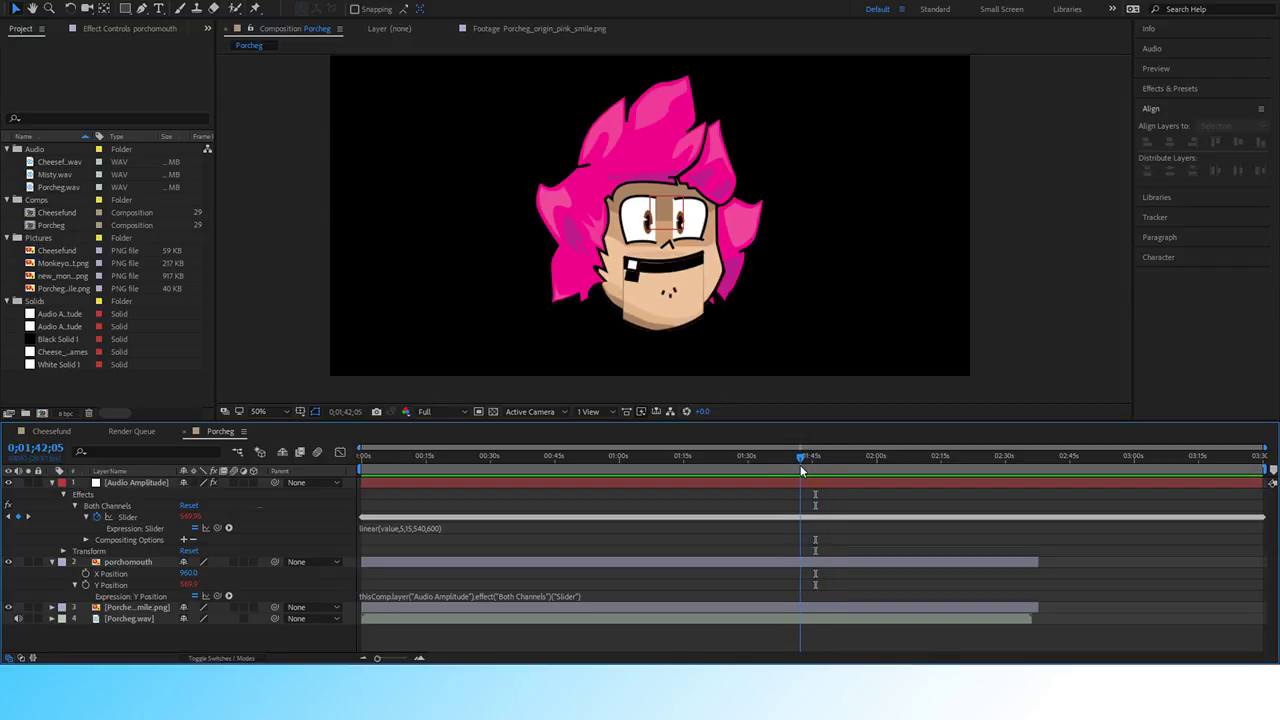
pyautogui.press('space')
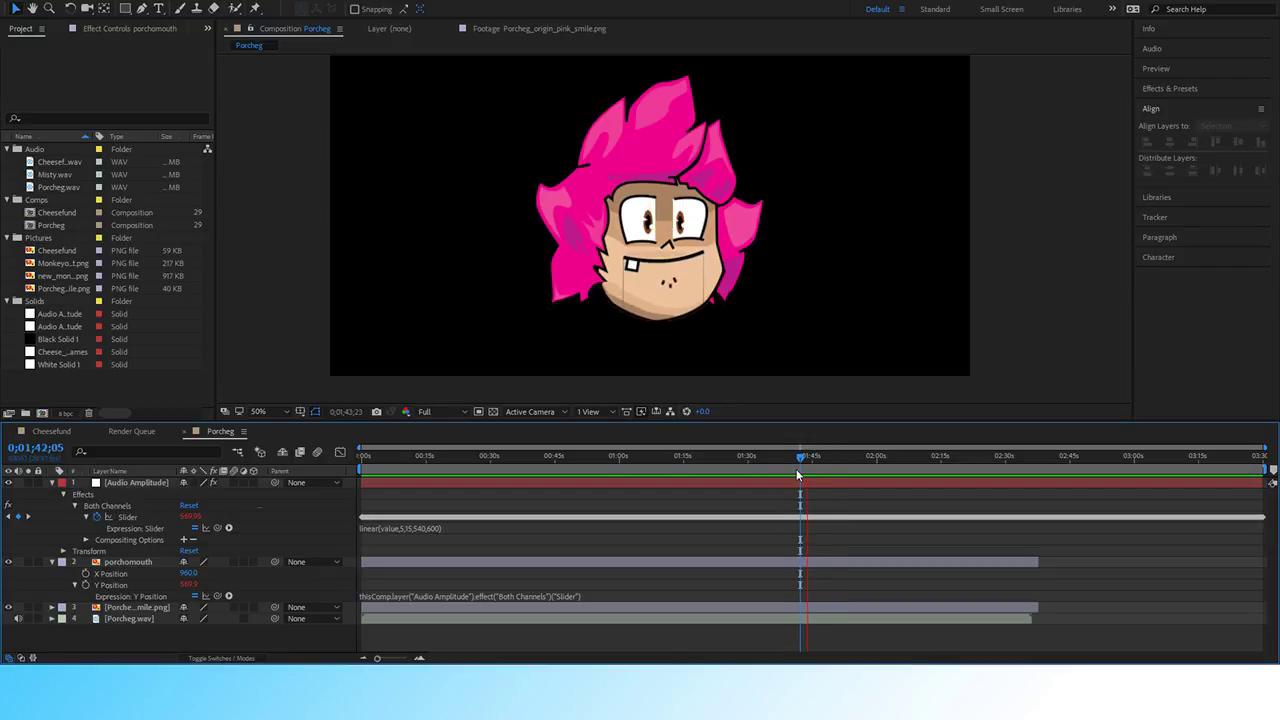
pyautogui.press('space')
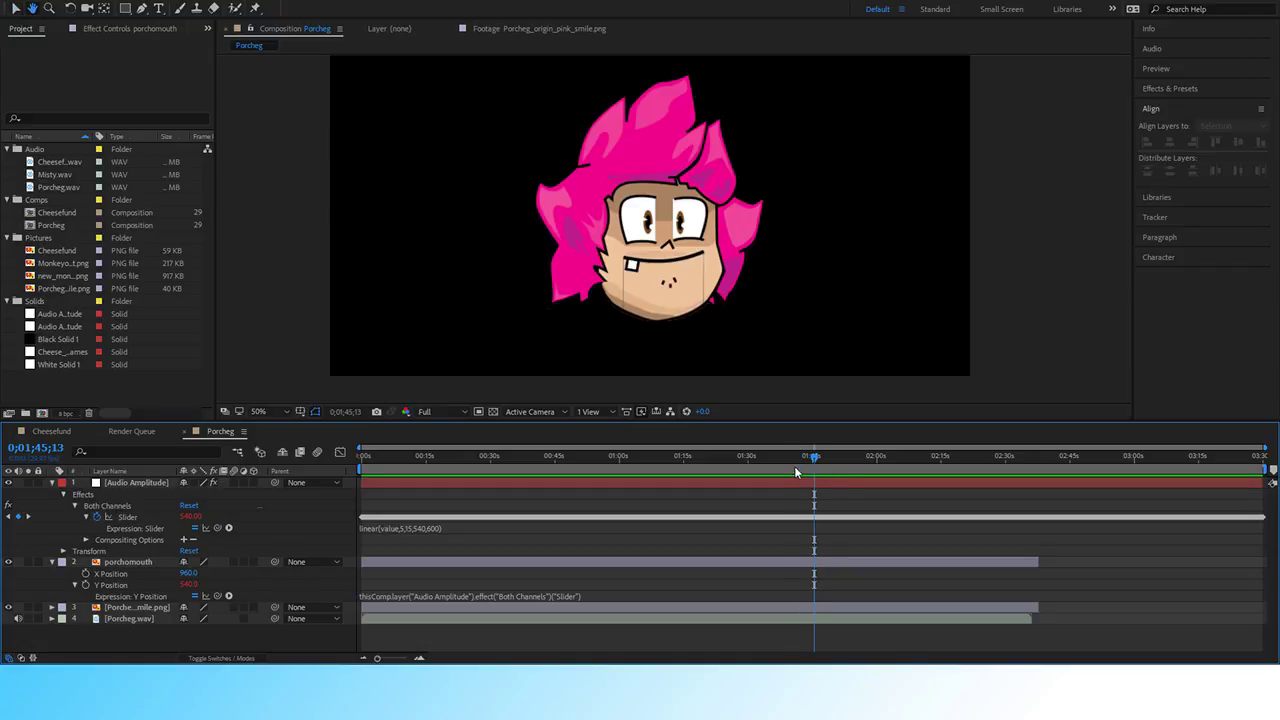
pyautogui.moveTo(785, 456); pyautogui.dragTo(844, 457)
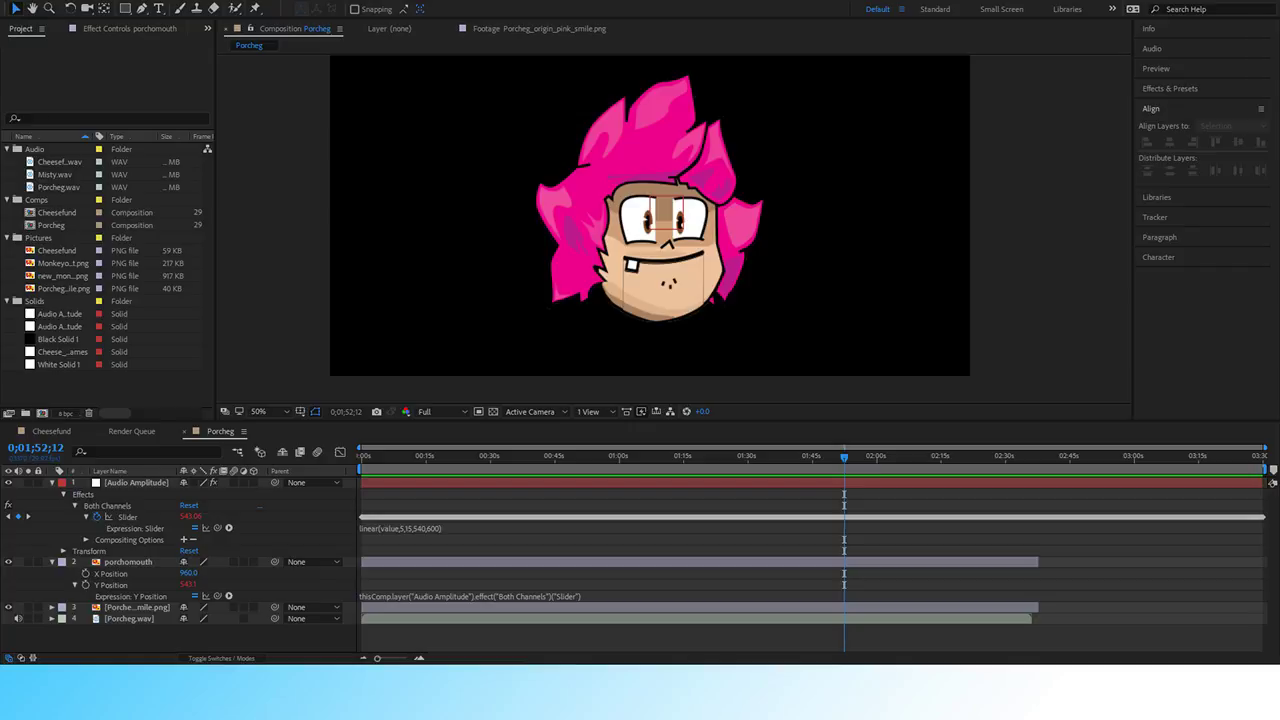
# Create a new Misty composition from Misty.wav and move it into the Comps folder.
pyautogui.rightClick(29, 174)
pyautogui.click(70, 208)
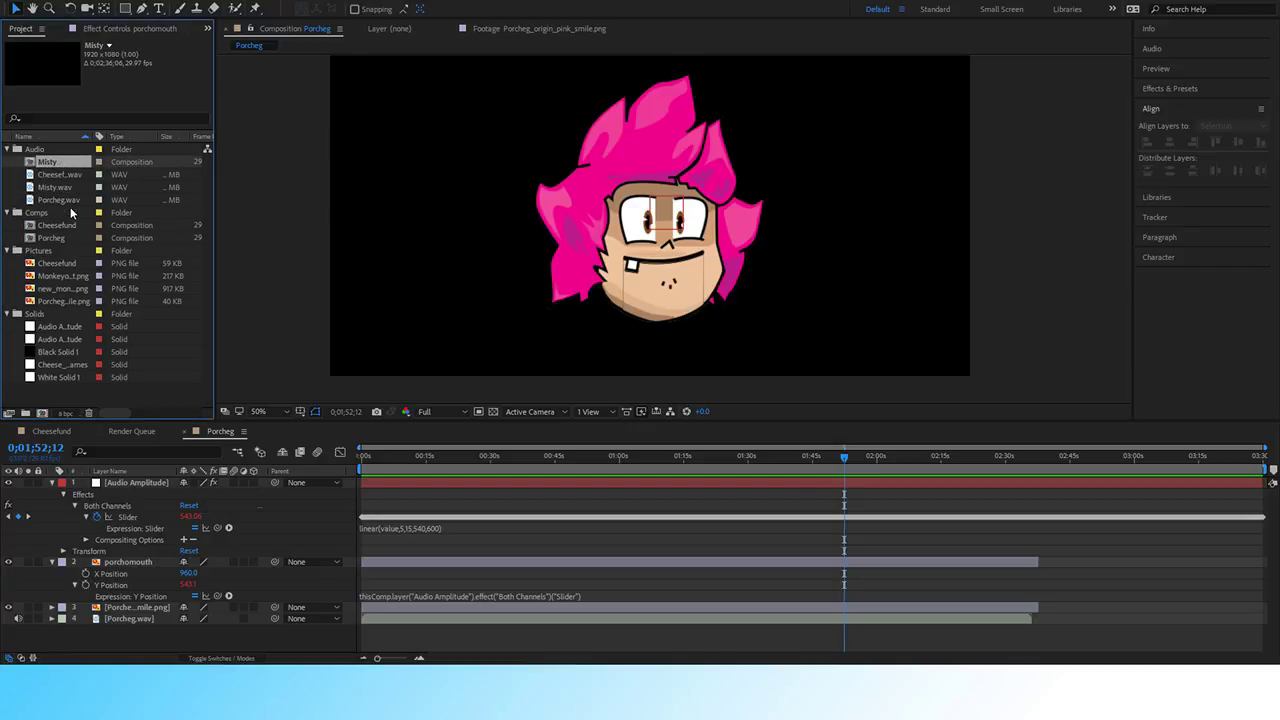
pyautogui.moveTo(29, 174); pyautogui.dragTo(36, 213)
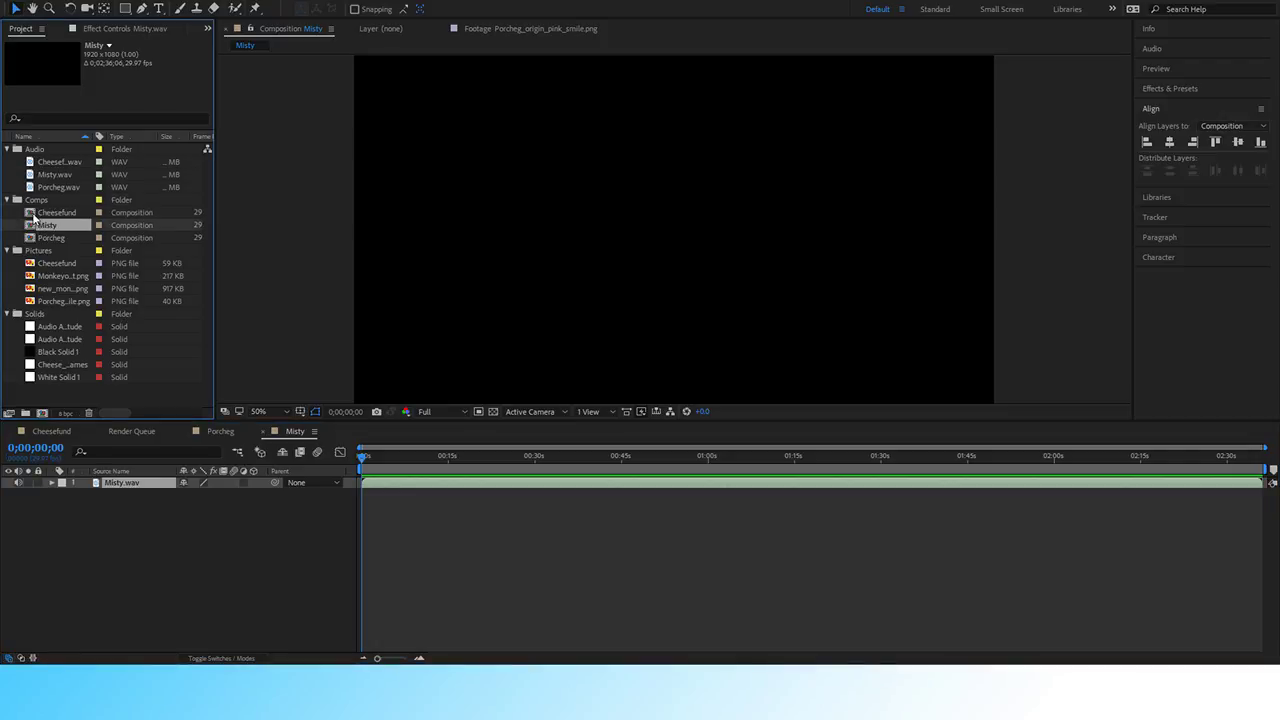
# Delete the 301 x 301 monkey picture from the project and place new_monkey_logo.png above Misty.wav in the Misty composition, revealing its scale.
pyautogui.click(30, 275)
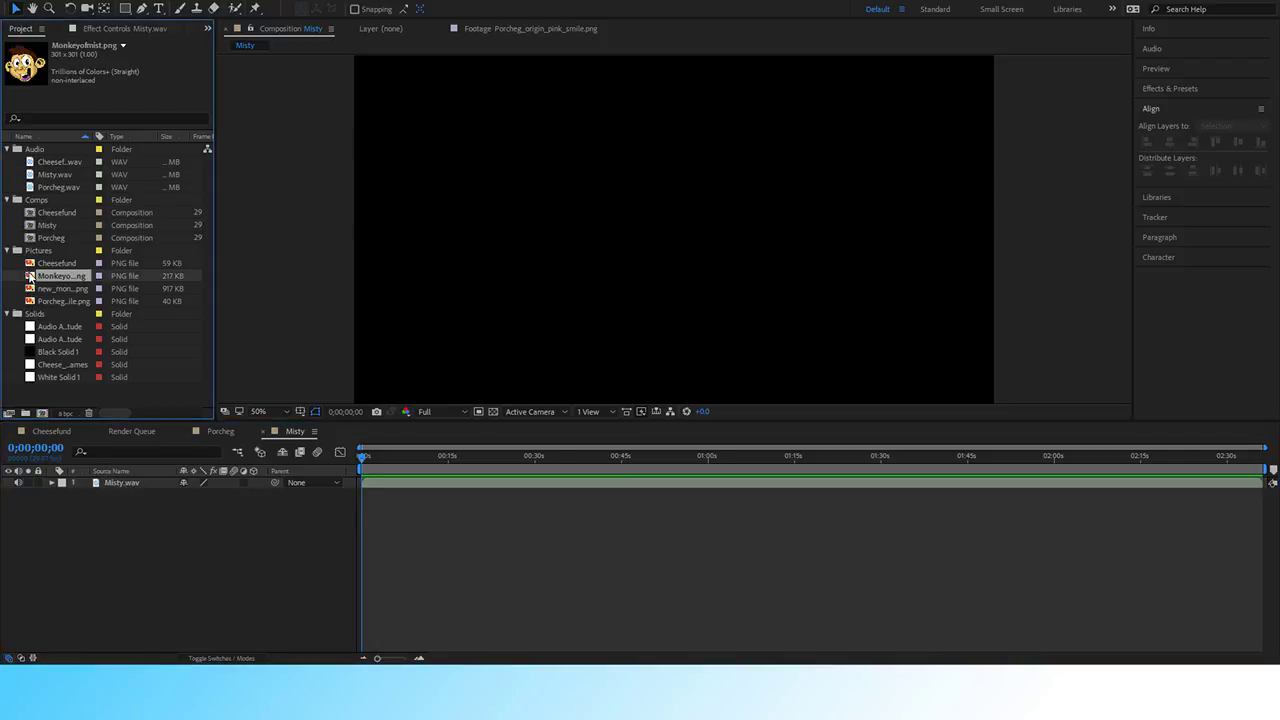
pyautogui.press('Delete')
pyautogui.click(28, 279)
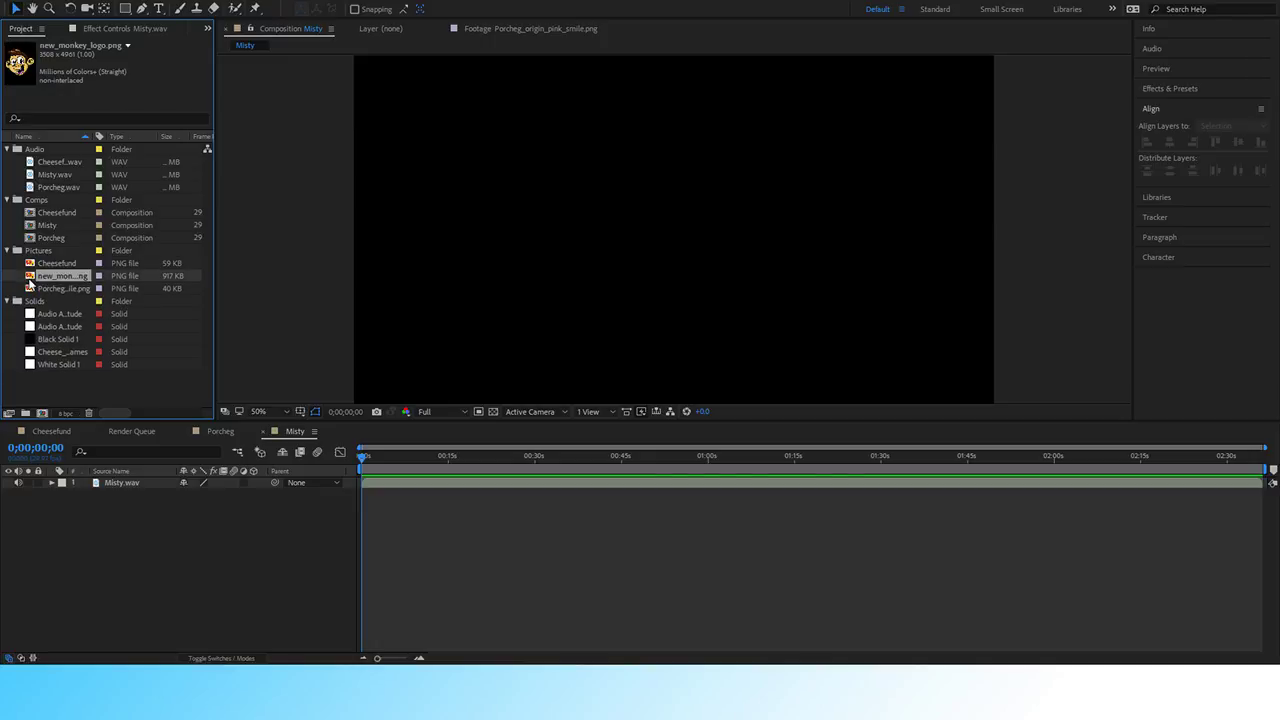
pyautogui.moveTo(29, 281); pyautogui.dragTo(112, 480)
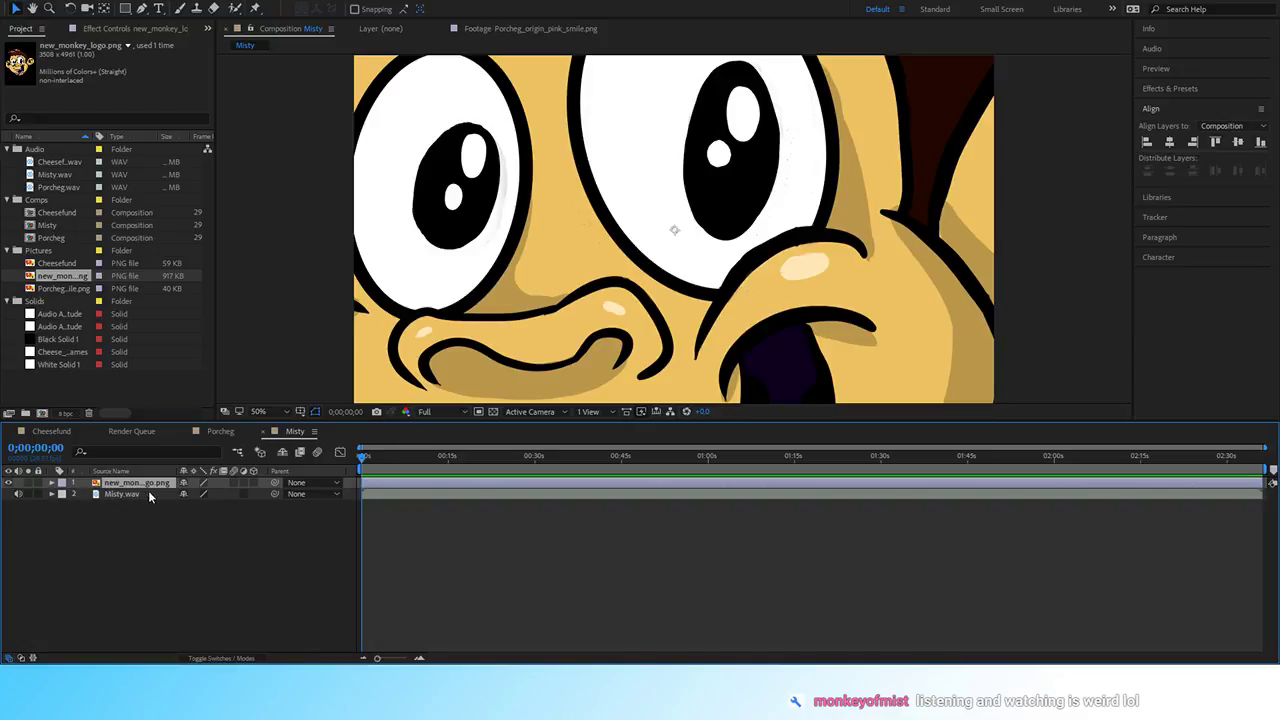
pyautogui.press('s')
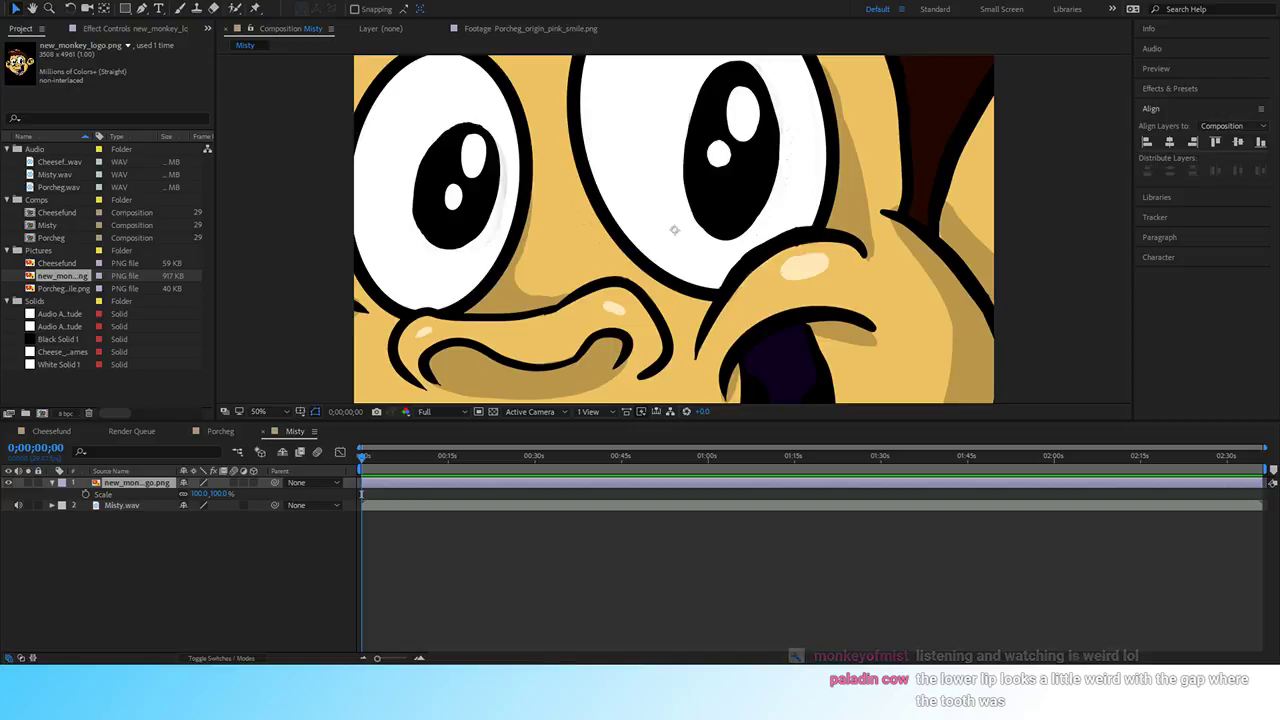
# Examine Porcheg's open mouth up close at 0;01;41;21, especially the lower-lip gap beneath the tooth.
pyautogui.click(220, 431)
pyautogui.moveTo(530, 455); pyautogui.dragTo(799, 474)
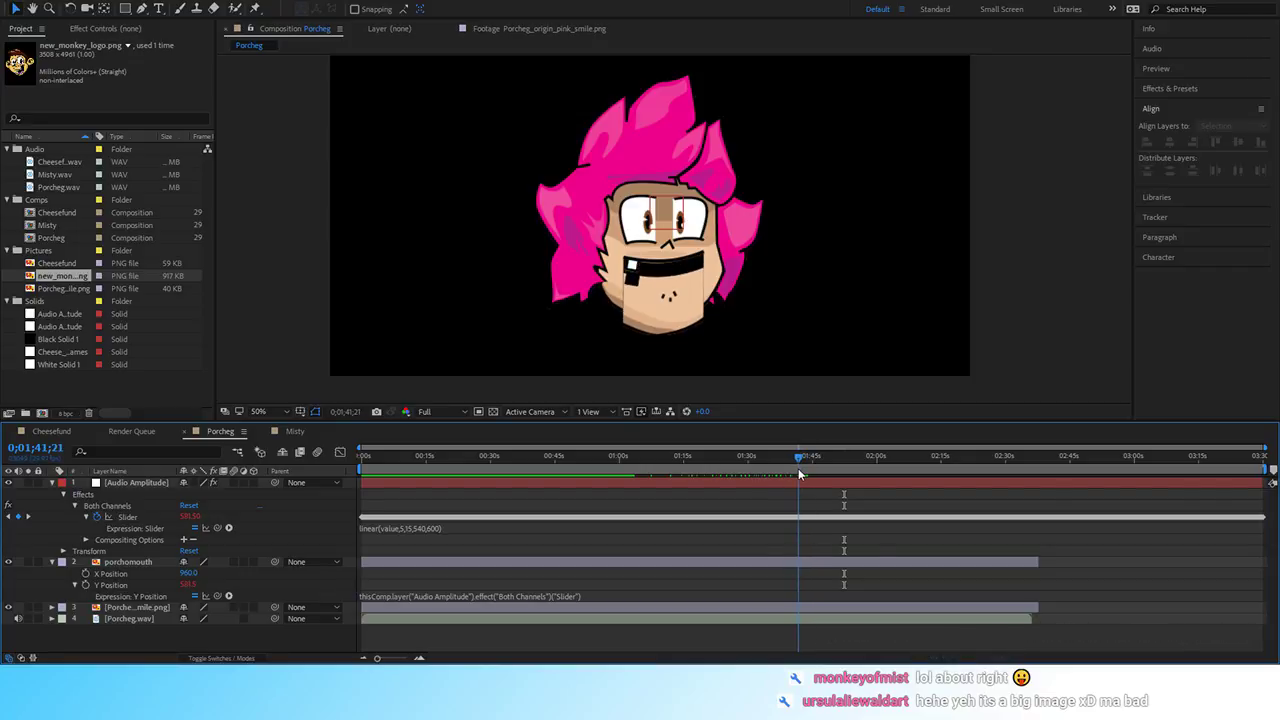
pyautogui.scroll(5, 617, 337)
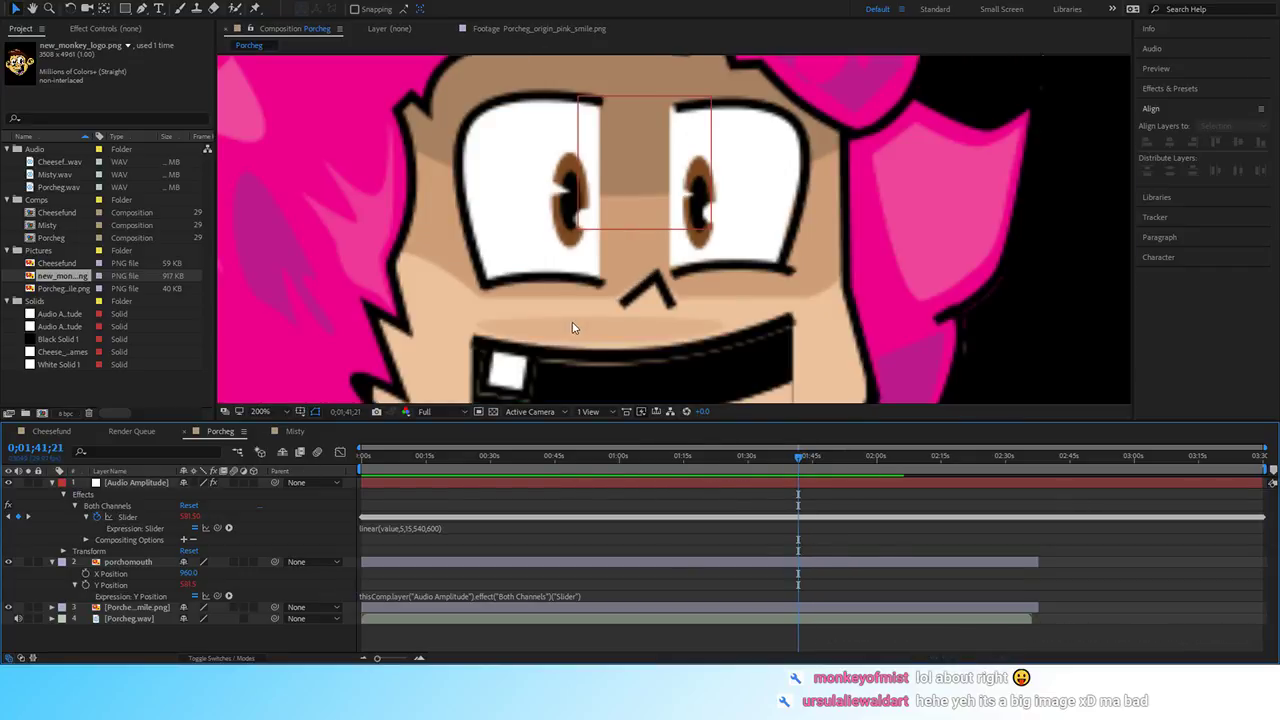
pyautogui.moveTo(674, 190)
pyautogui.mouseDown()
pyautogui.moveTo(663, 286)
pyautogui.moveTo(531, 554)
pyautogui.moveTo(669, 243)
pyautogui.moveTo(678, 190)
pyautogui.mouseUp()
pyautogui.press('v')
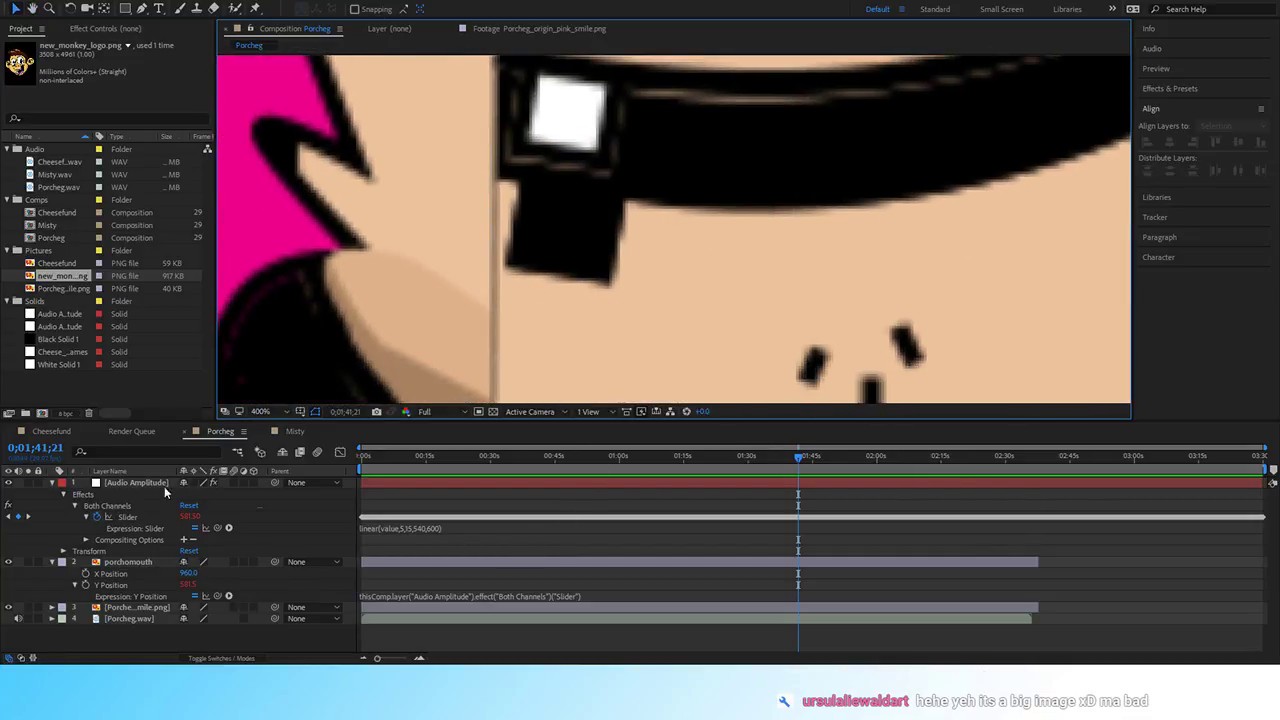
pyautogui.scroll(-1, 542, 289)
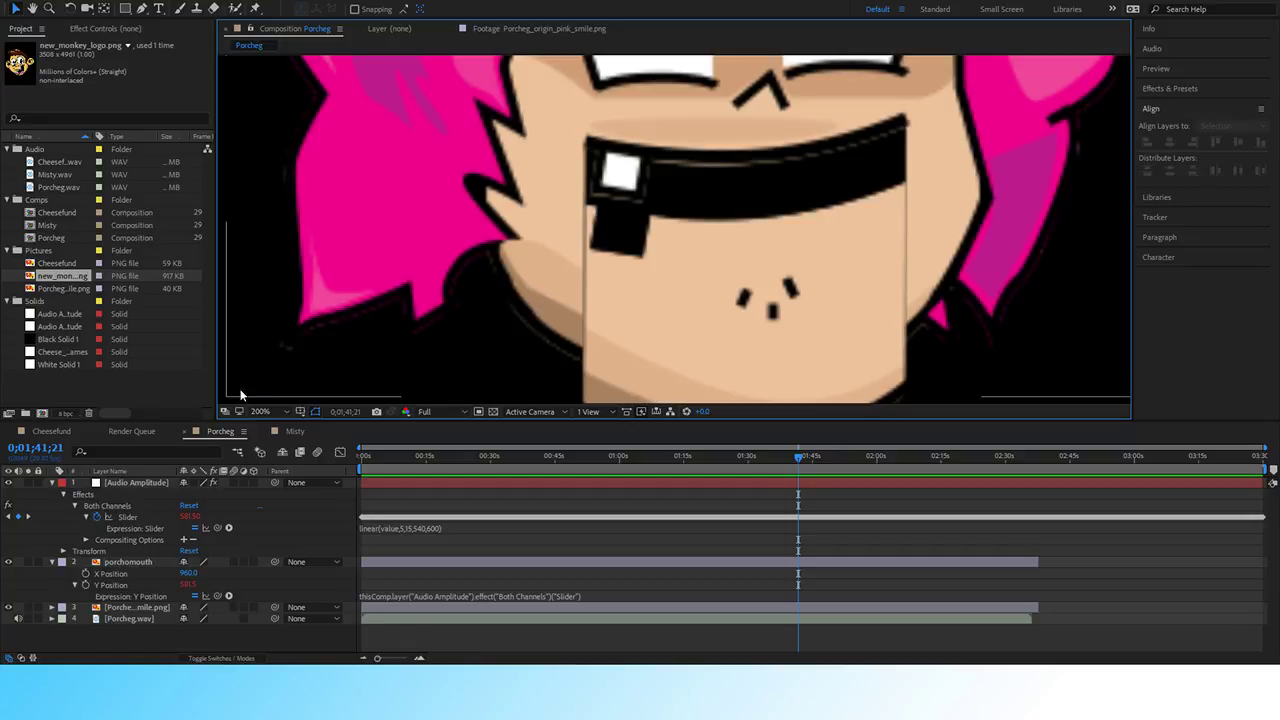
pyautogui.scroll(-1, 483, 243)
pyautogui.scroll(1, 518, 260)
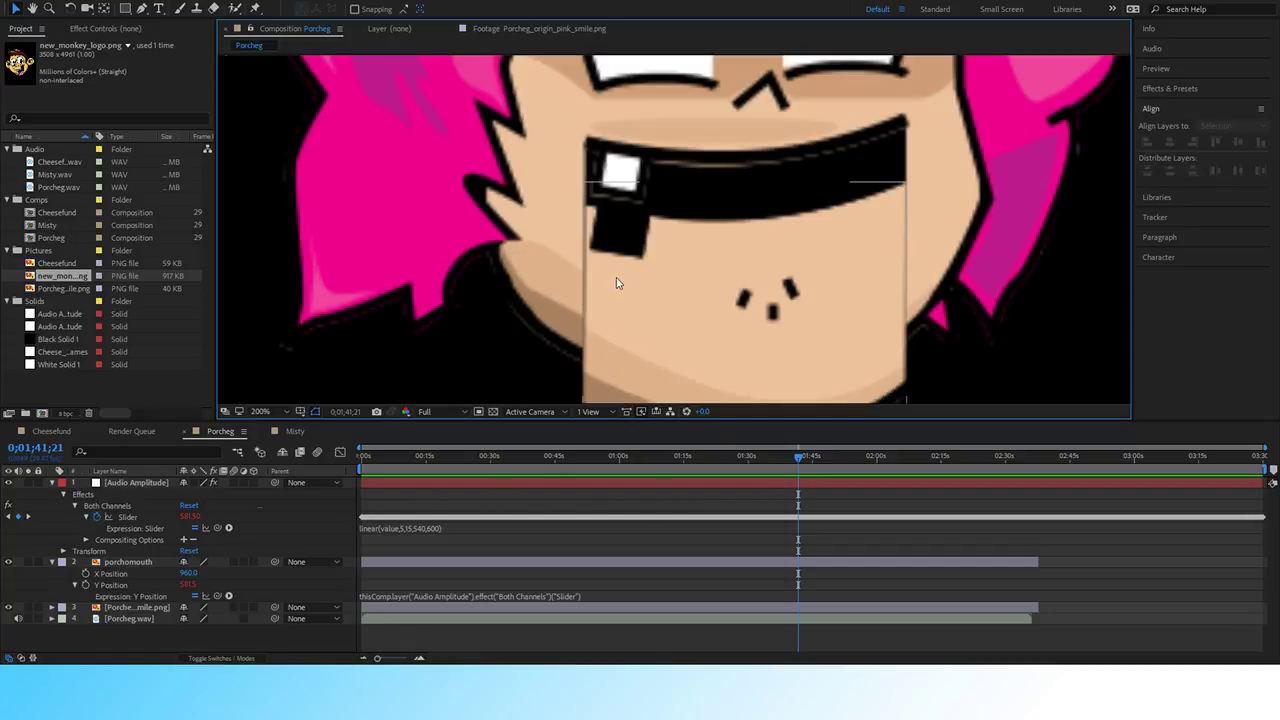
pyautogui.scroll(3, 562, 300)
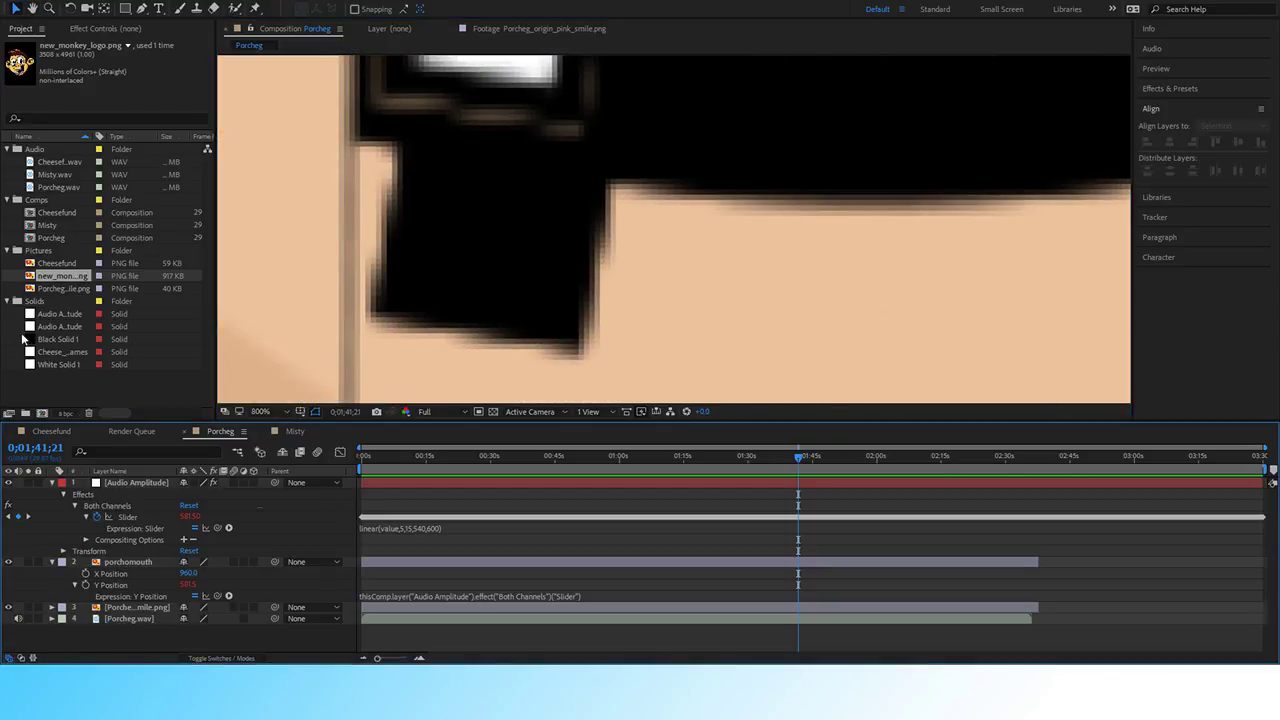
# Add White Solid 1 to the Porcheg composition beneath all other layers as a mouth backing.
pyautogui.click(25, 384)
pyautogui.moveTo(31, 364); pyautogui.dragTo(148, 624)
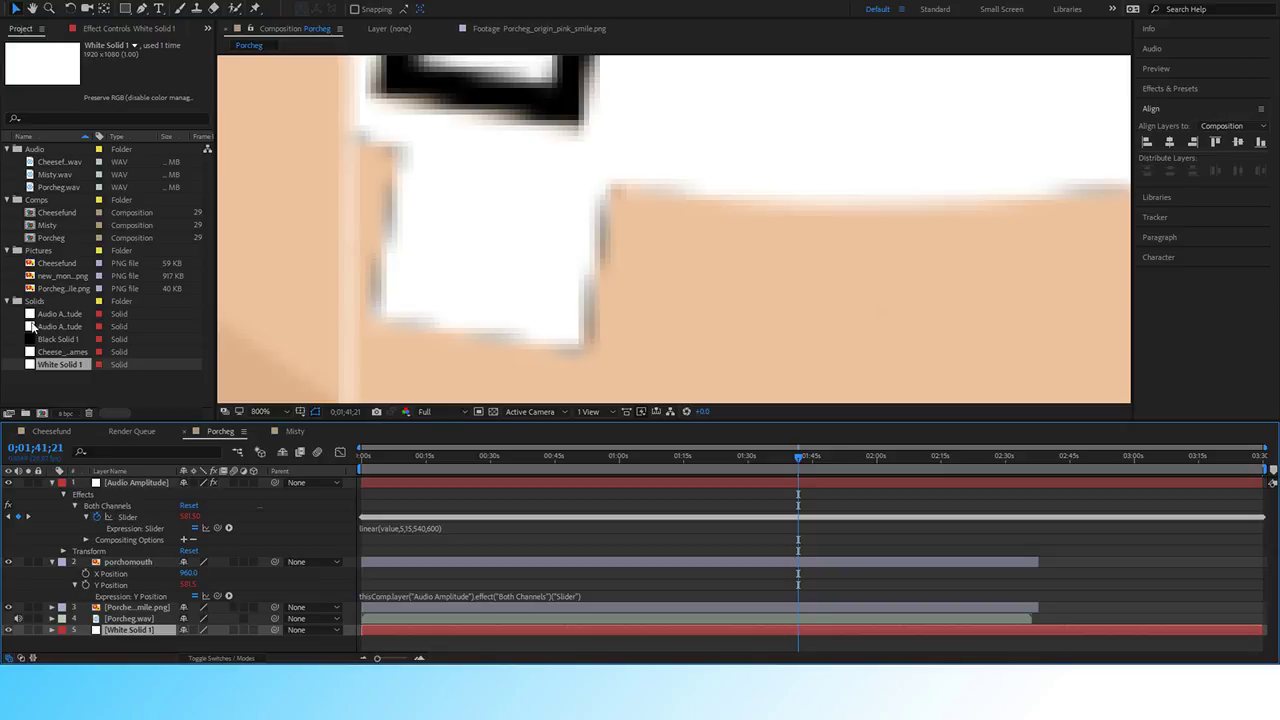
pyautogui.click(33, 327)
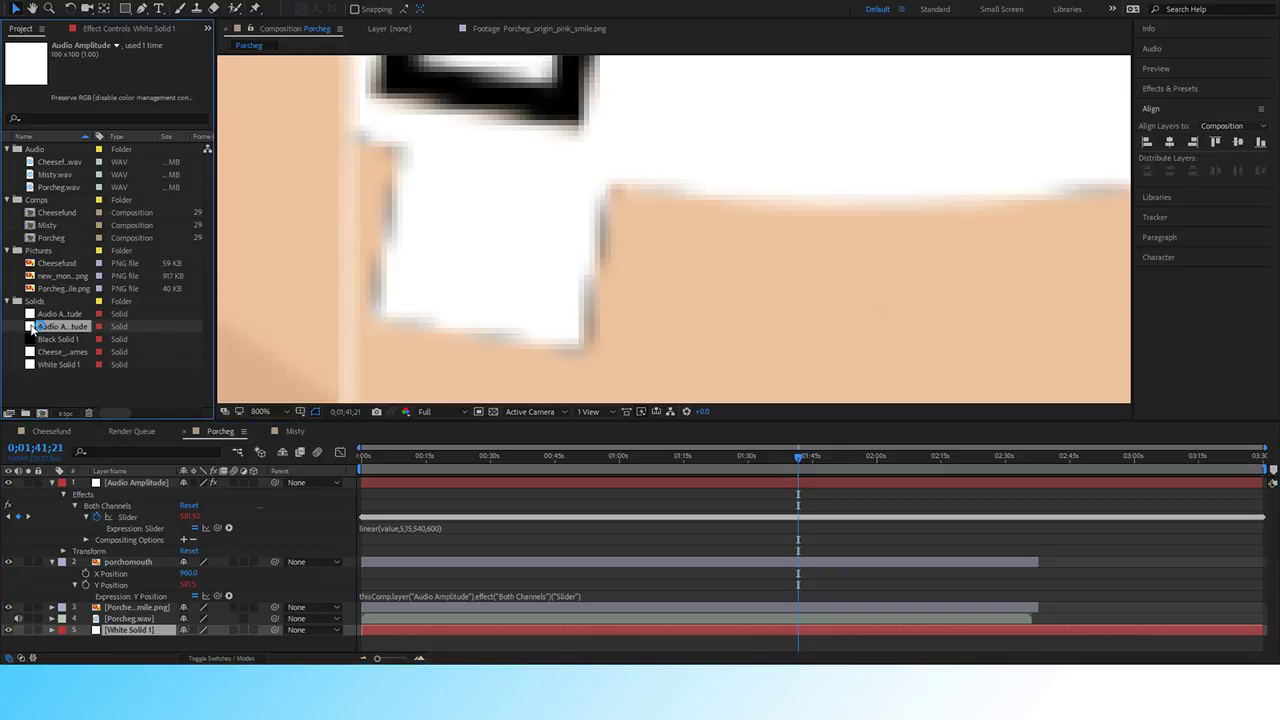
# Delete the duplicate Audio Amplitude solid from the project's Solids folder.
pyautogui.click(33, 314)
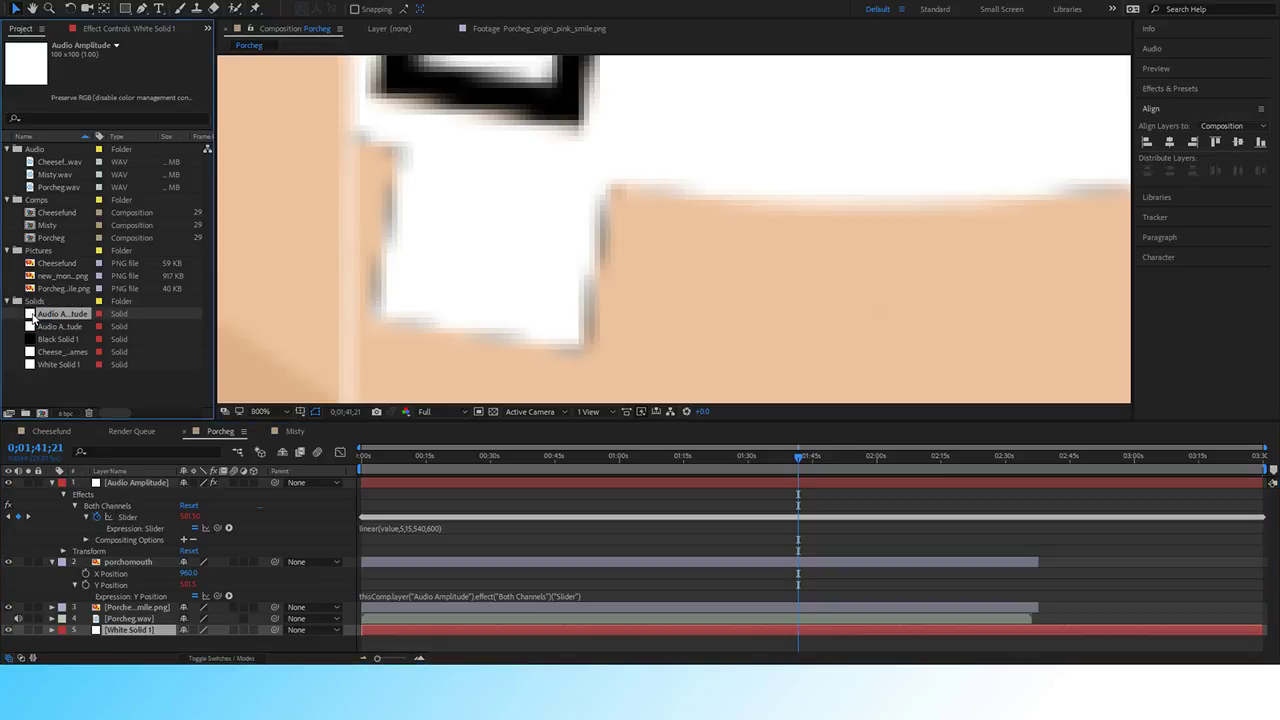
pyautogui.click(31, 314)
pyautogui.press('Delete')
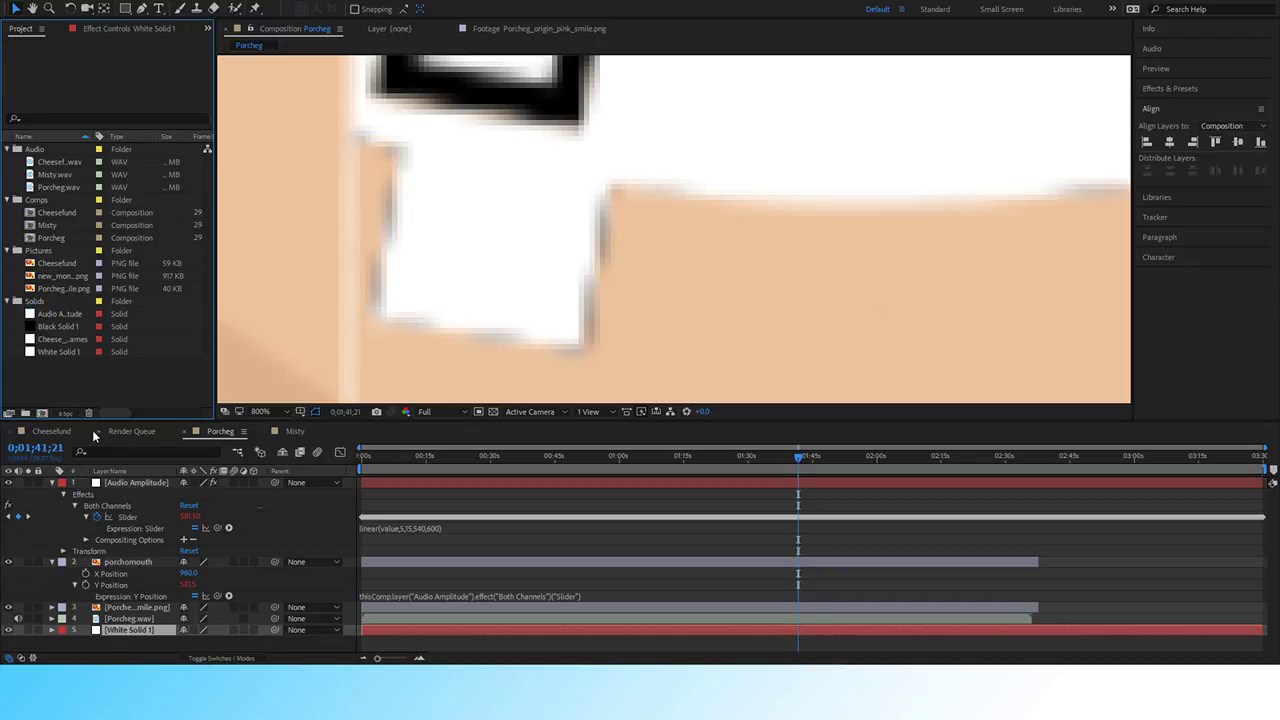
# Check the Cheesefund composition, return to Porcheg, and rename the remaining Audio Amplitude solid as Porcheg_Muth.
pyautogui.click(63, 430)
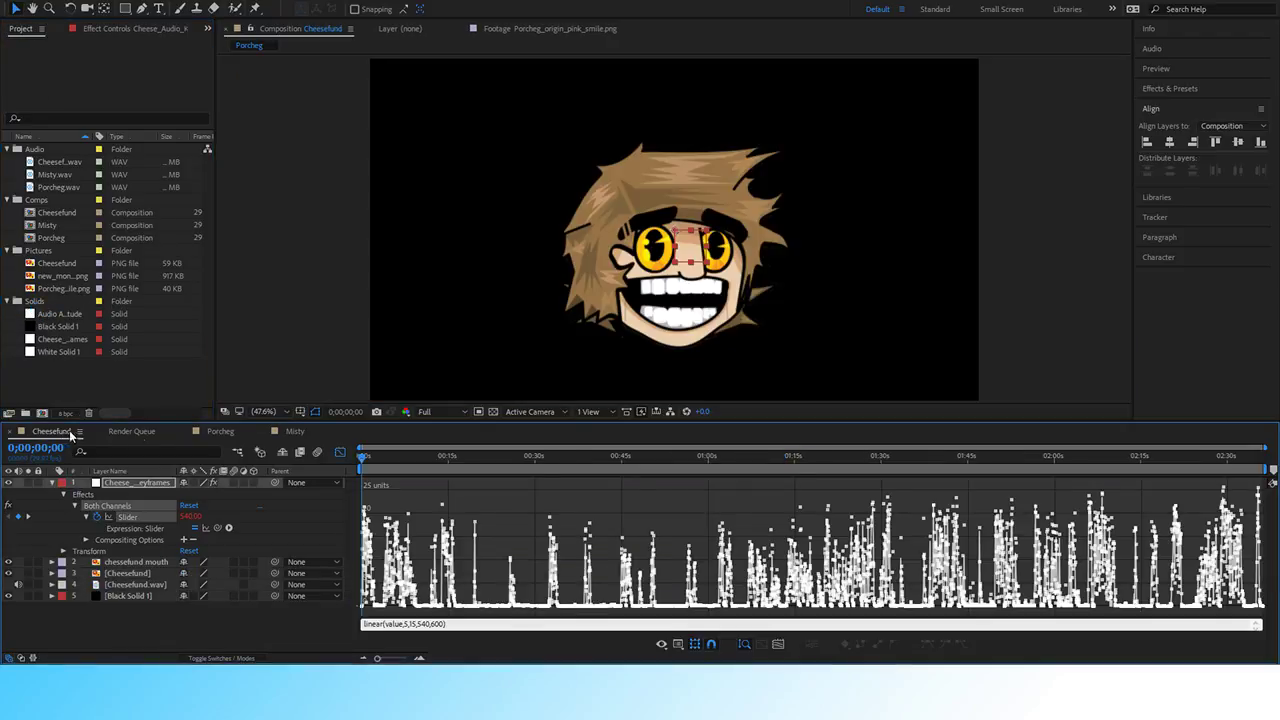
pyautogui.click(222, 431)
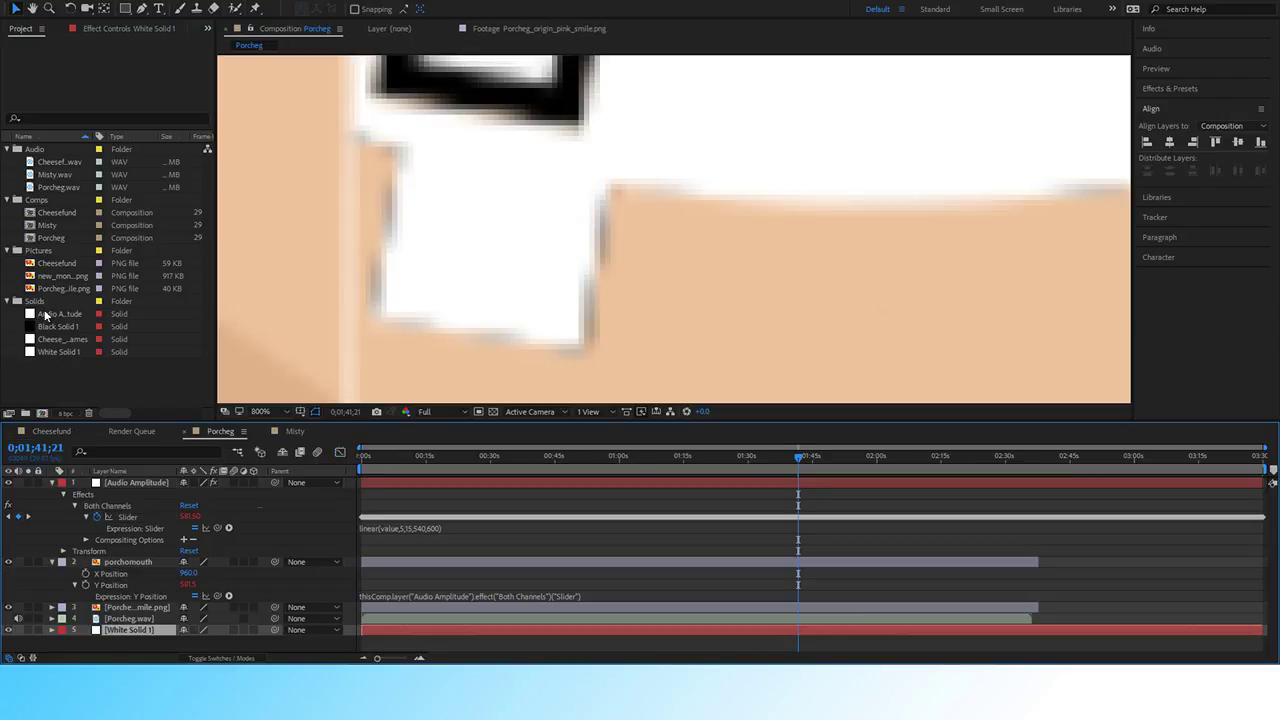
pyautogui.click(36, 301)
pyautogui.click(44, 316)
pyautogui.press('Return')
pyautogui.write('Porcheg_M')
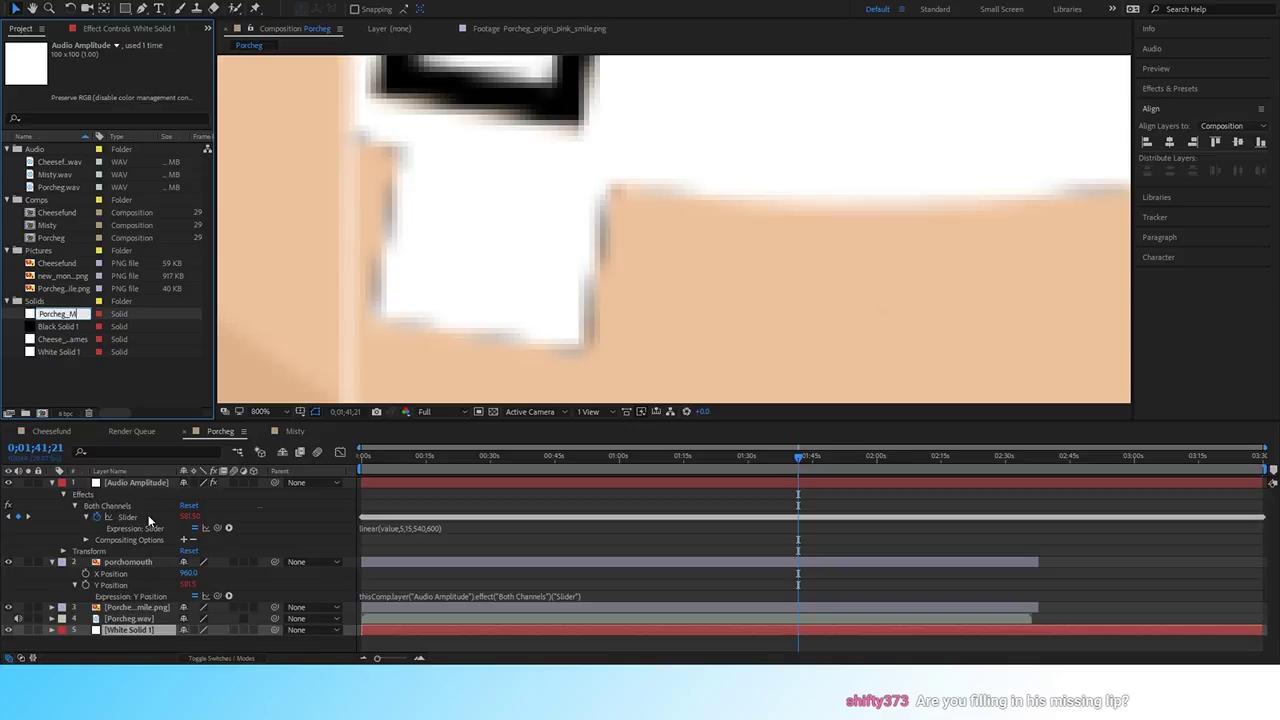
pyautogui.write('uth')
pyautogui.press('Return')
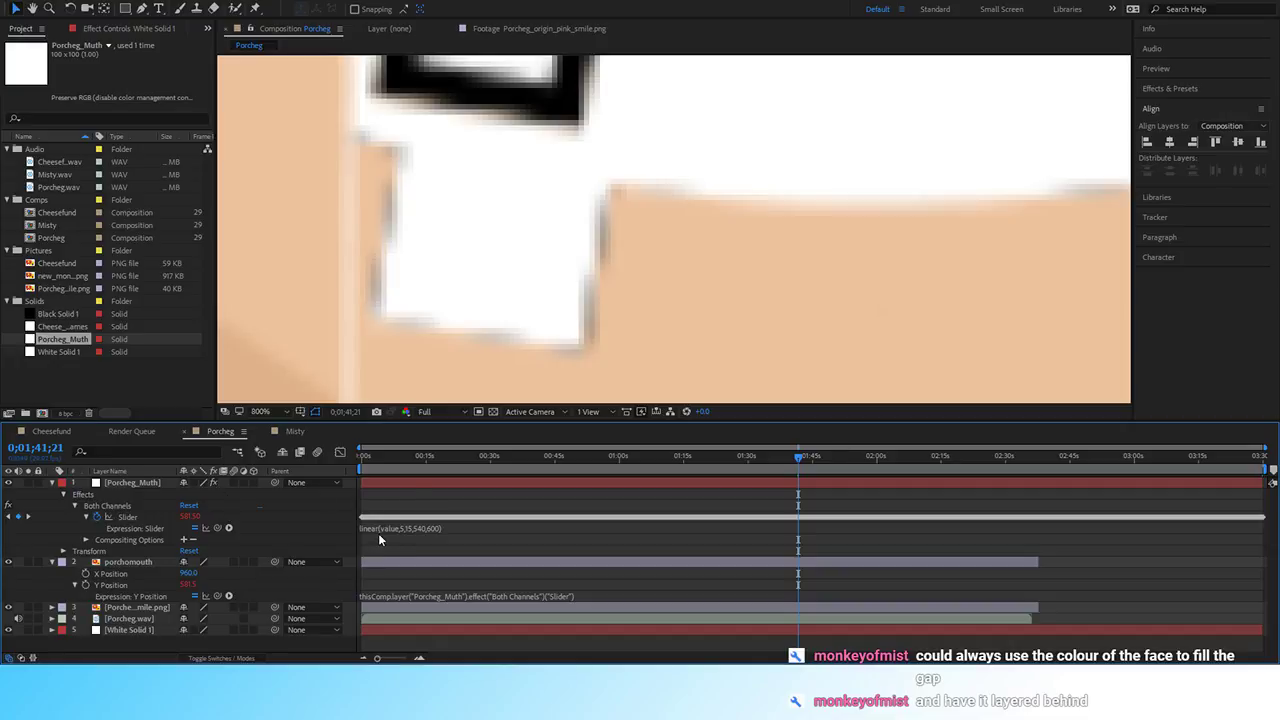
# Create a solid in the face's skin colour and narrow it to a vertical strip over the middle of the face.
pyautogui.hotkey('ctrl', 'y')
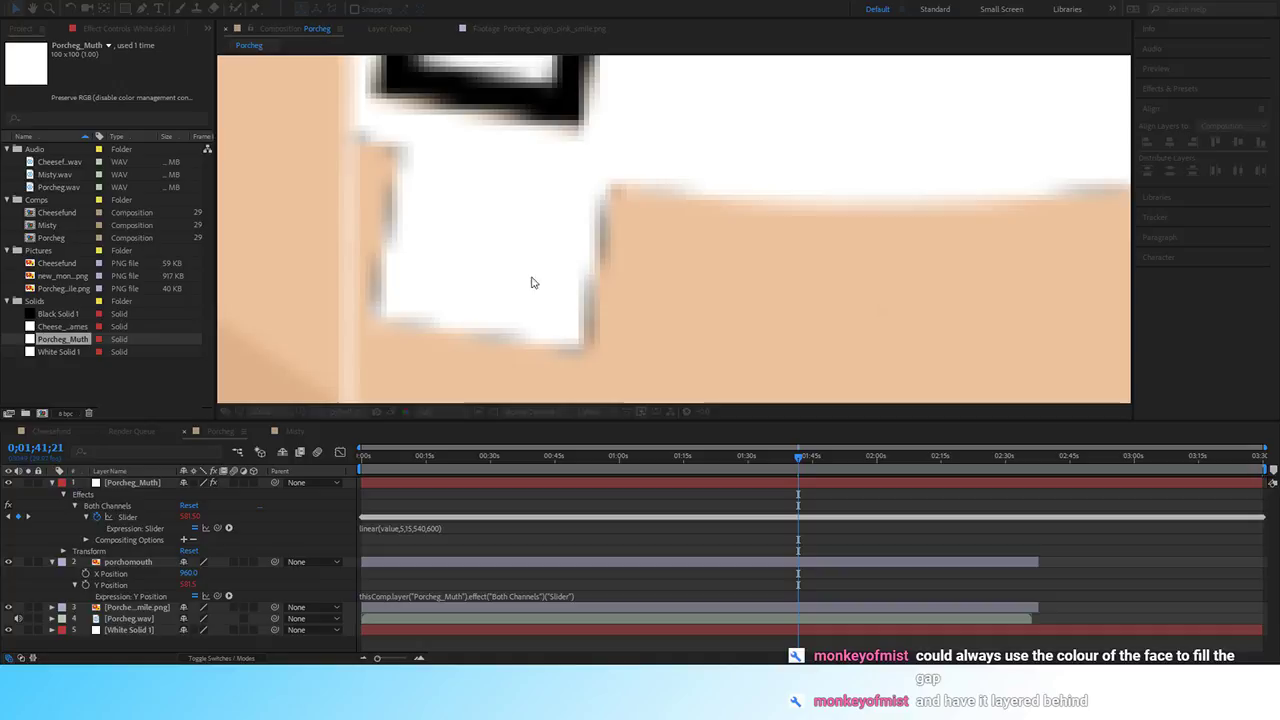
pyautogui.press('Return')
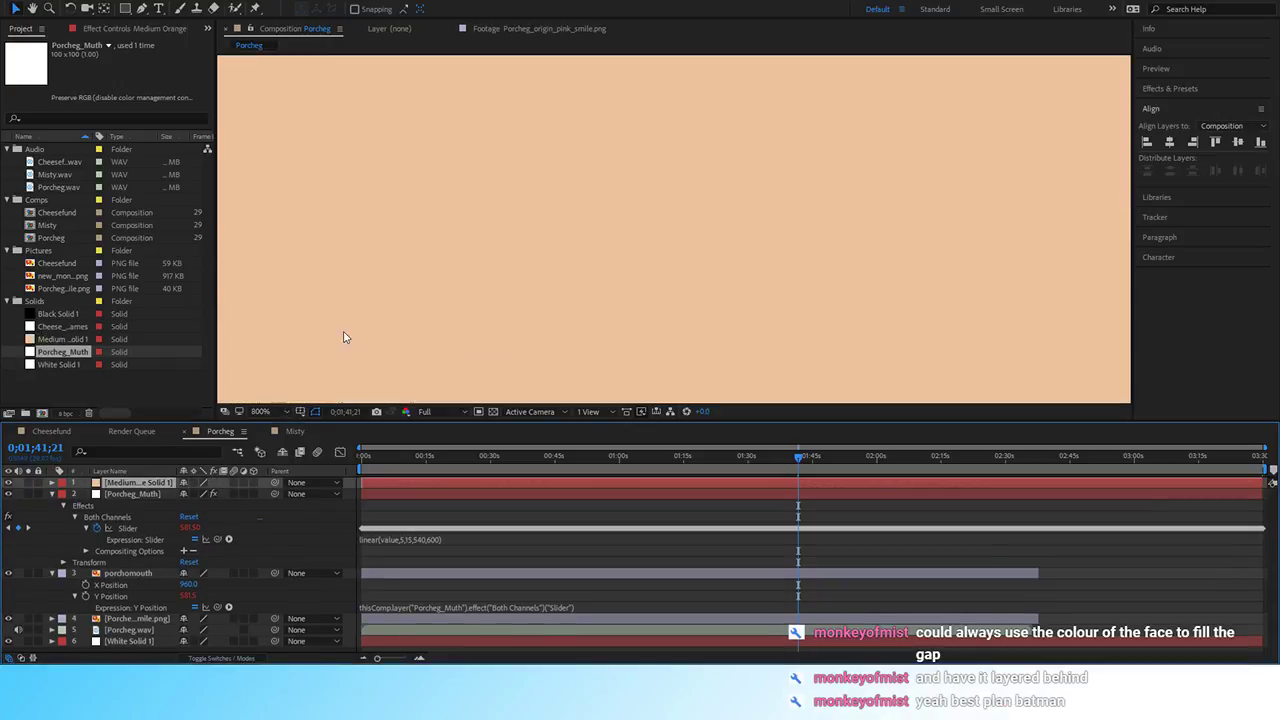
pyautogui.scroll(-8, 457, 266)
pyautogui.scroll(2, 474, 231)
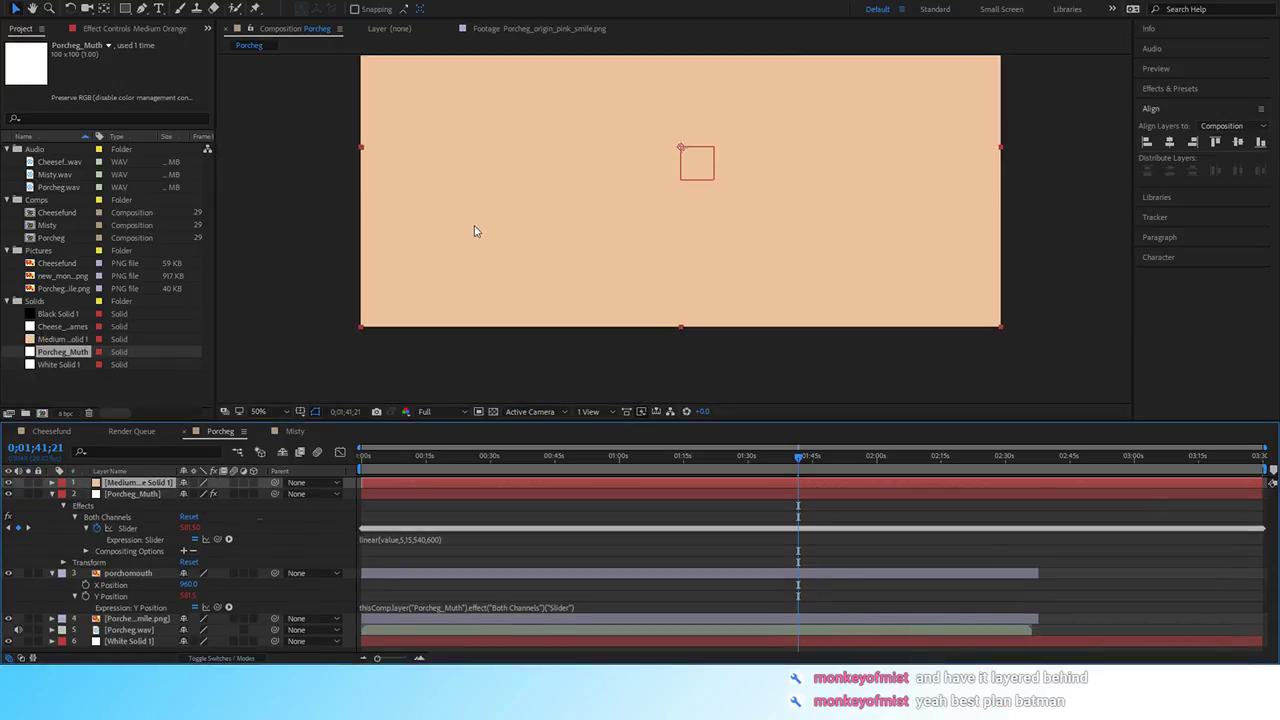
pyautogui.scroll(2, 302, 250)
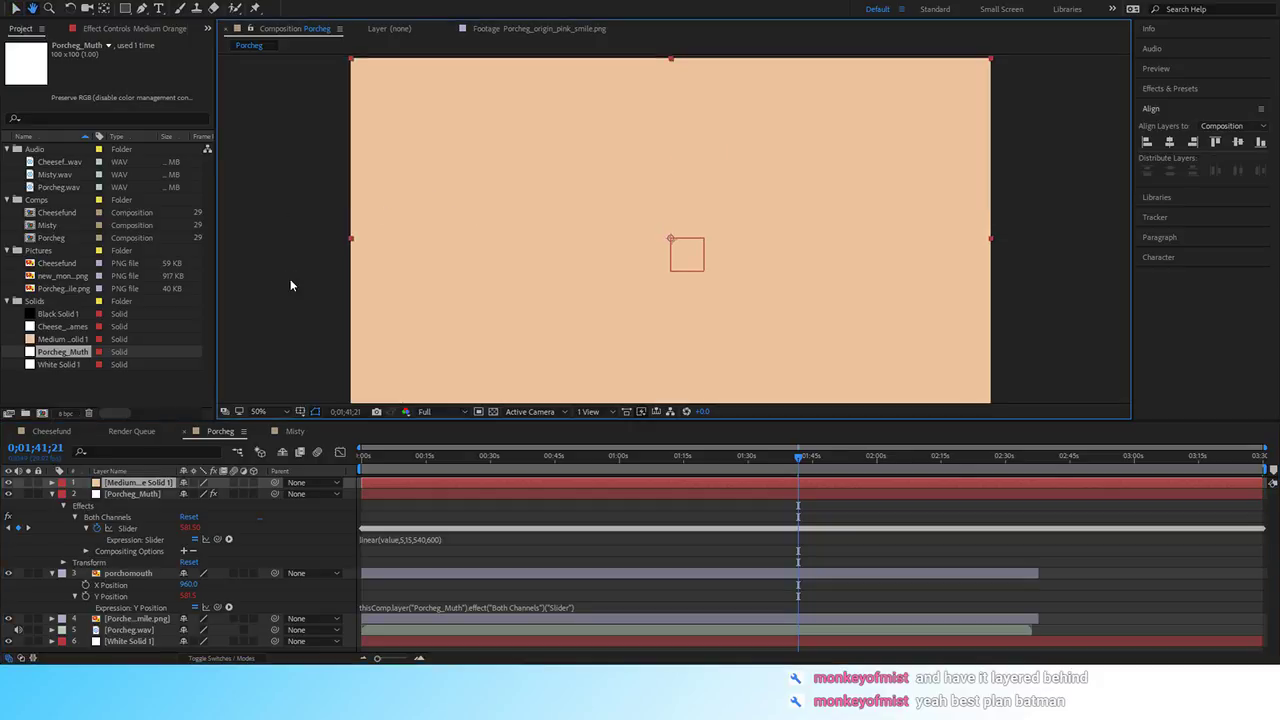
pyautogui.moveTo(352, 243); pyautogui.dragTo(668, 266)
# Shorten the skin-coloured strip into a small block and move it down over the tooth side of the mouth.
pyautogui.press('.')
pyautogui.press('.')
pyautogui.scroll(-5, 533, 288)
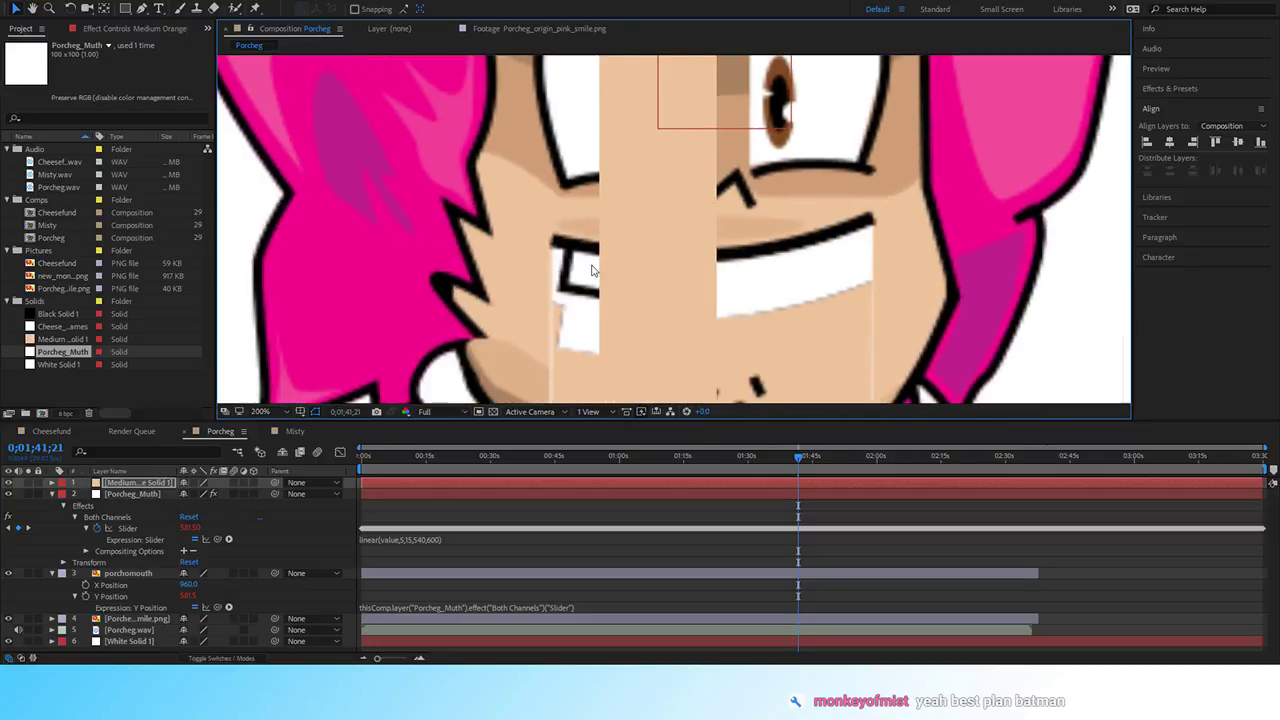
pyautogui.press(',')
pyautogui.press(',')
pyautogui.press(',')
pyautogui.press(',')
pyautogui.moveTo(676, 113); pyautogui.dragTo(678, 188)
pyautogui.moveTo(744, 243); pyautogui.dragTo(756, 162)
pyautogui.scroll(3, 756, 176)
pyautogui.moveTo(738, 110); pyautogui.dragTo(720, 387)
pyautogui.moveTo(786, 208); pyautogui.dragTo(714, 349)
pyautogui.moveTo(632, 152); pyautogui.dragTo(616, 266)
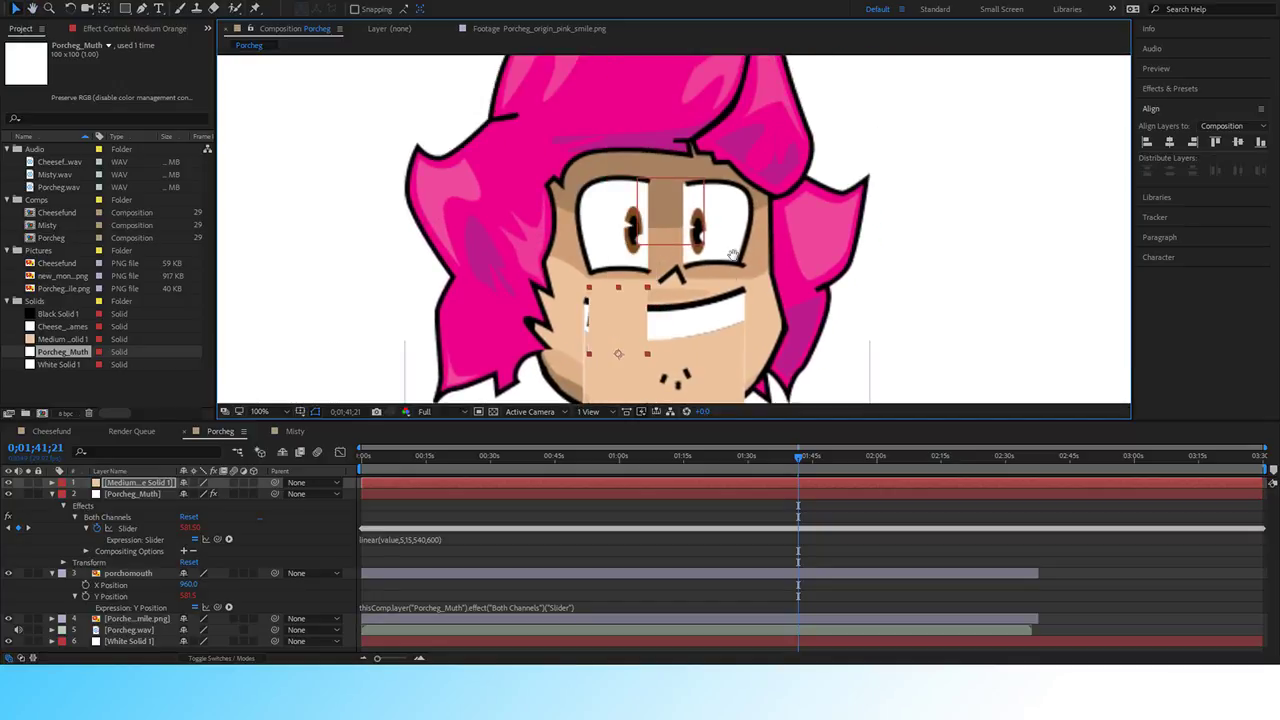
# Place the skin-coloured solid's layer below Porcheg_origin_pink_smile.png and move the block to fill the tooth-shaped gap in the lower lip.
pyautogui.scroll(4, 734, 208)
pyautogui.moveTo(463, 226); pyautogui.dragTo(579, 300)
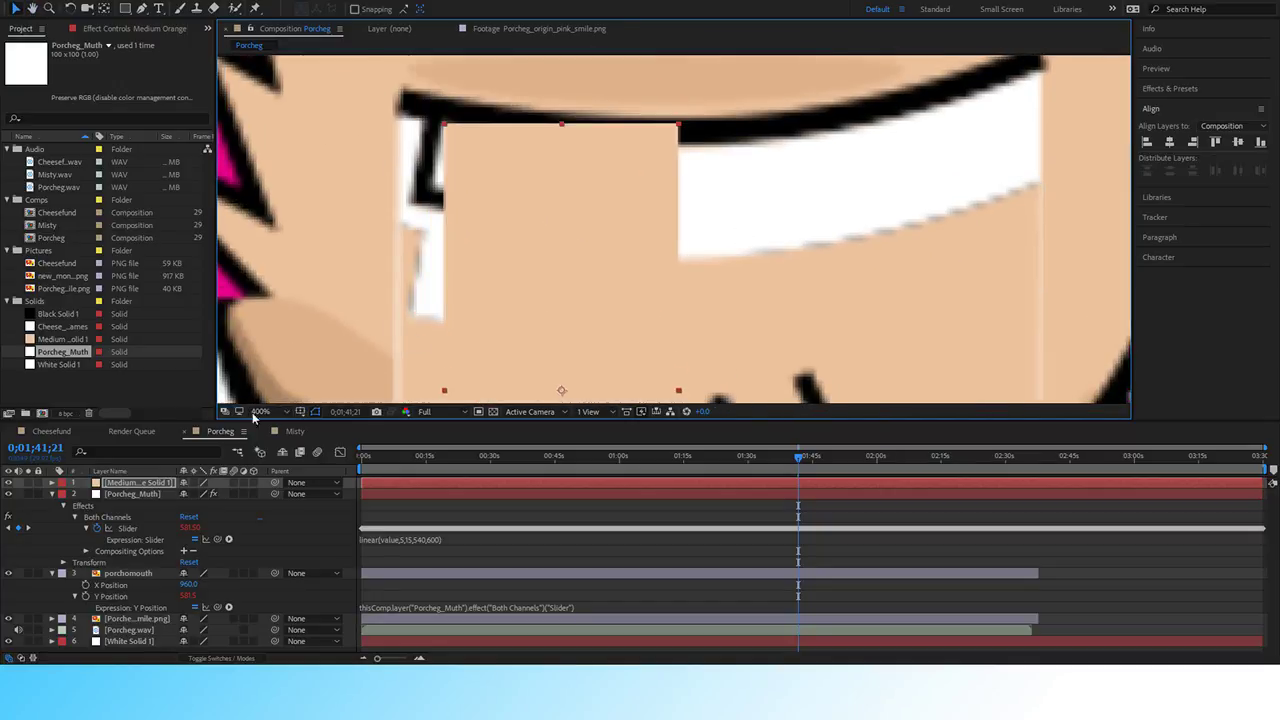
pyautogui.moveTo(140, 492); pyautogui.dragTo(147, 628)
pyautogui.moveTo(630, 297); pyautogui.dragTo(653, 223)
pyautogui.moveTo(618, 398); pyautogui.dragTo(612, 331)
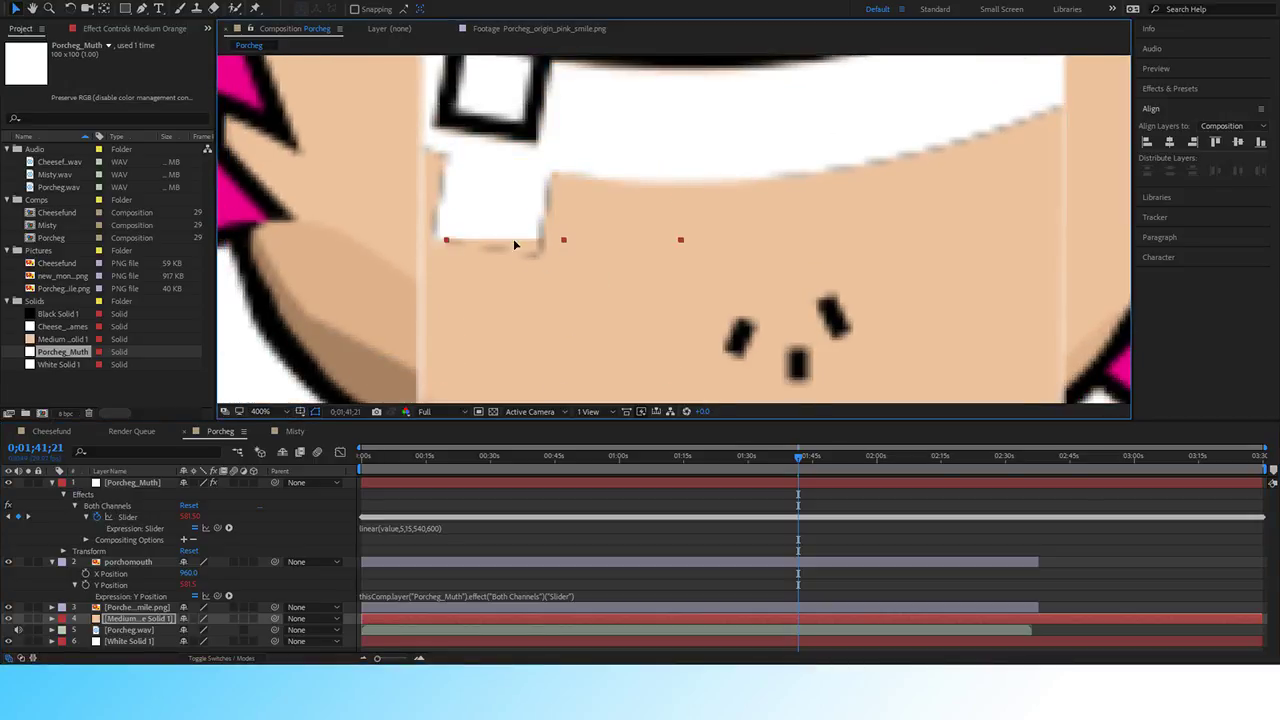
pyautogui.moveTo(515, 244); pyautogui.dragTo(459, 130)
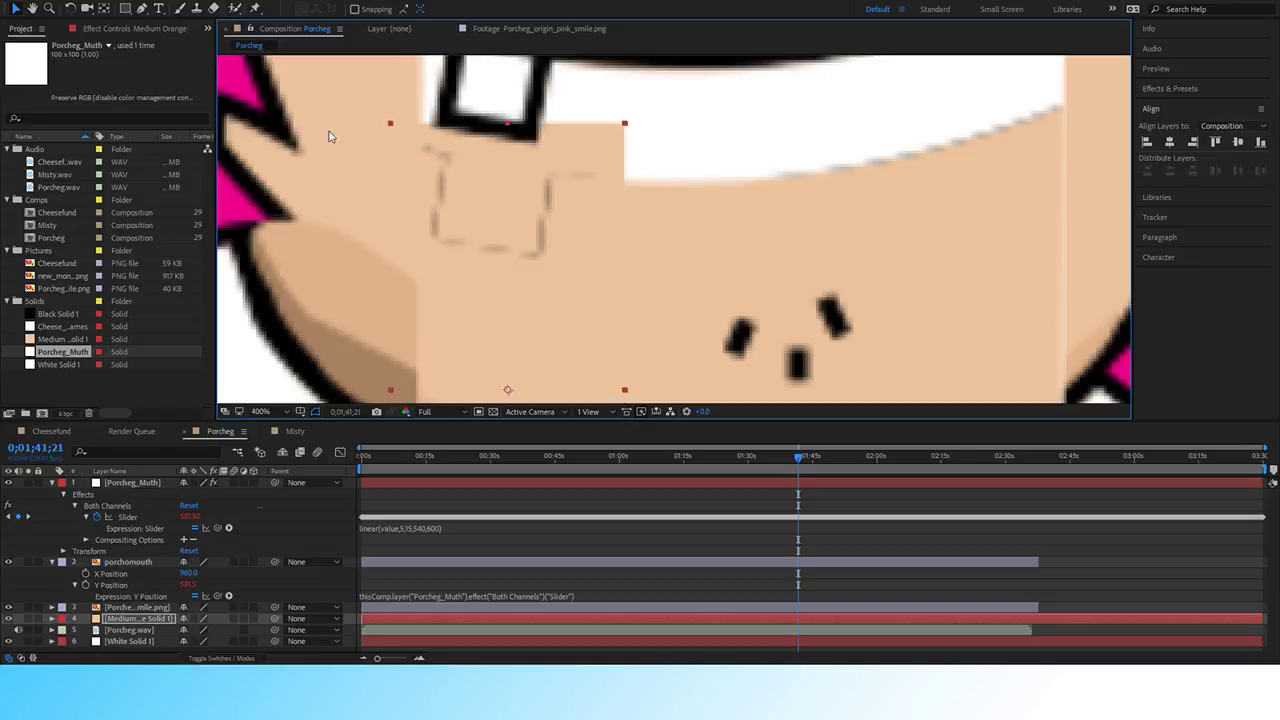
# Draw a closed Pen mask on the skin-coloured solid around the tooth gap, curving its upper edge along the lower lip line.
pyautogui.click(140, 9)
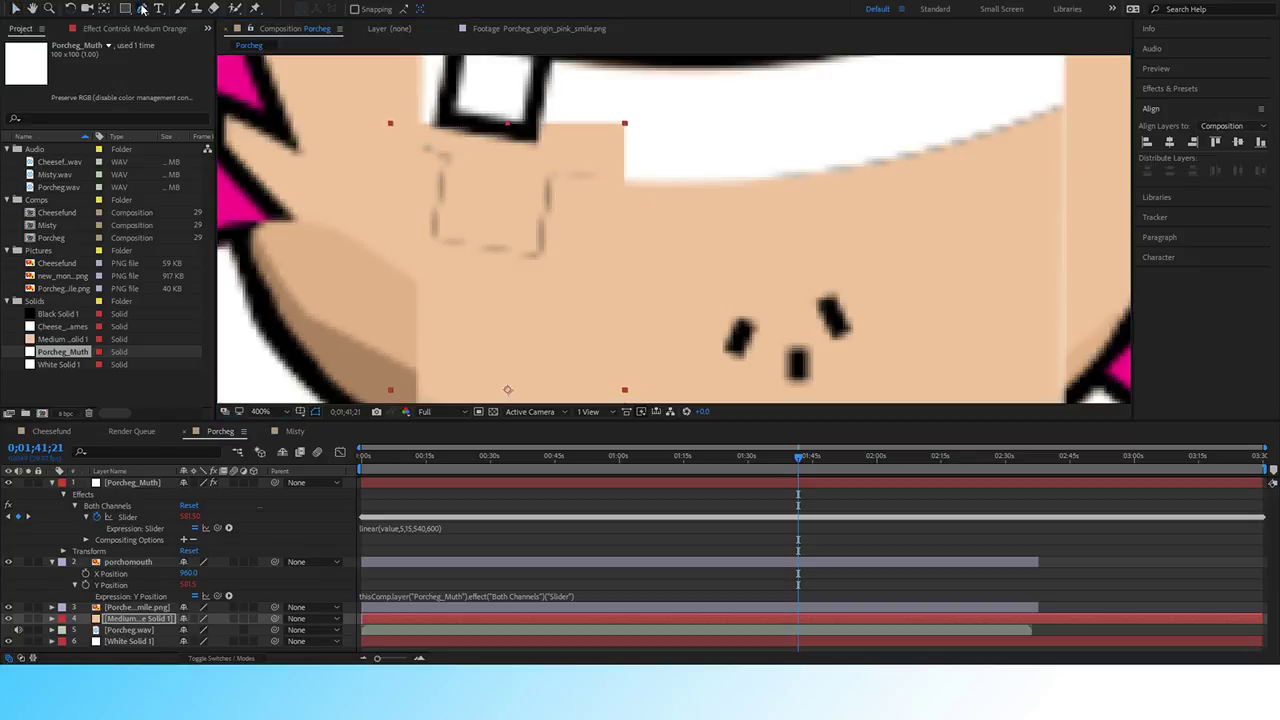
pyautogui.click(428, 149)
pyautogui.click(542, 185)
pyautogui.click(680, 182)
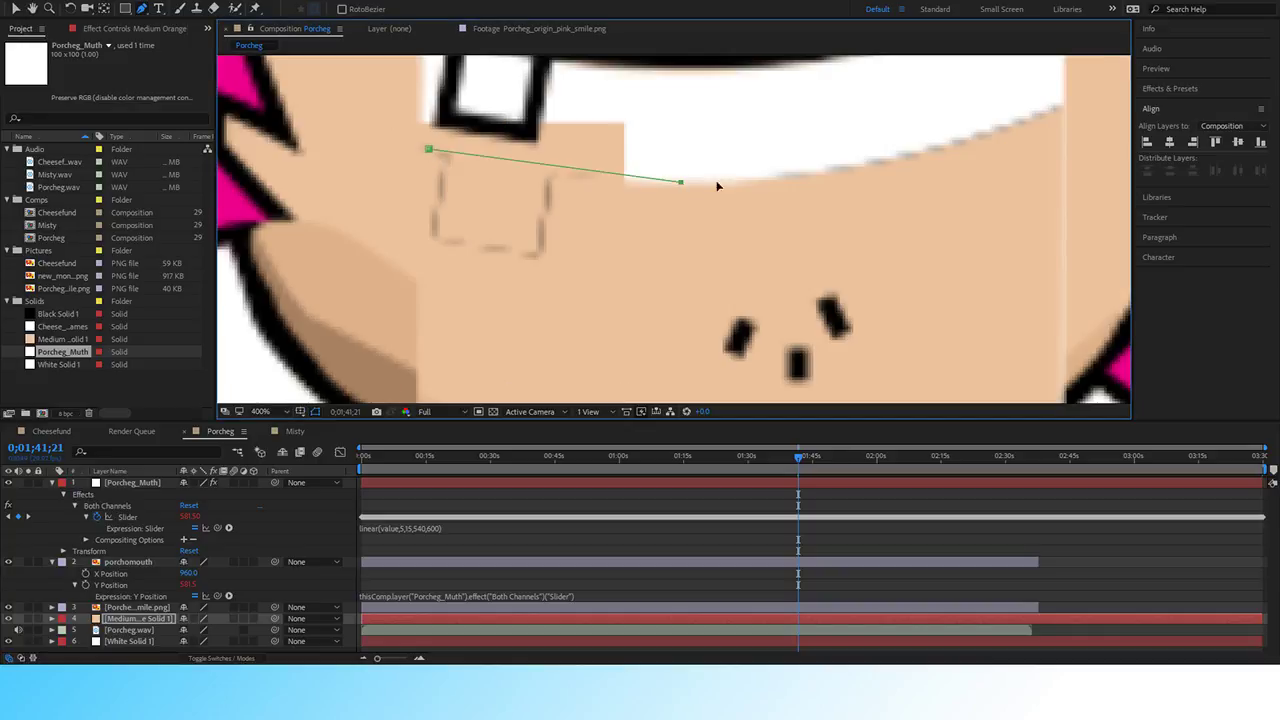
pyautogui.click(823, 181)
pyautogui.press('h')
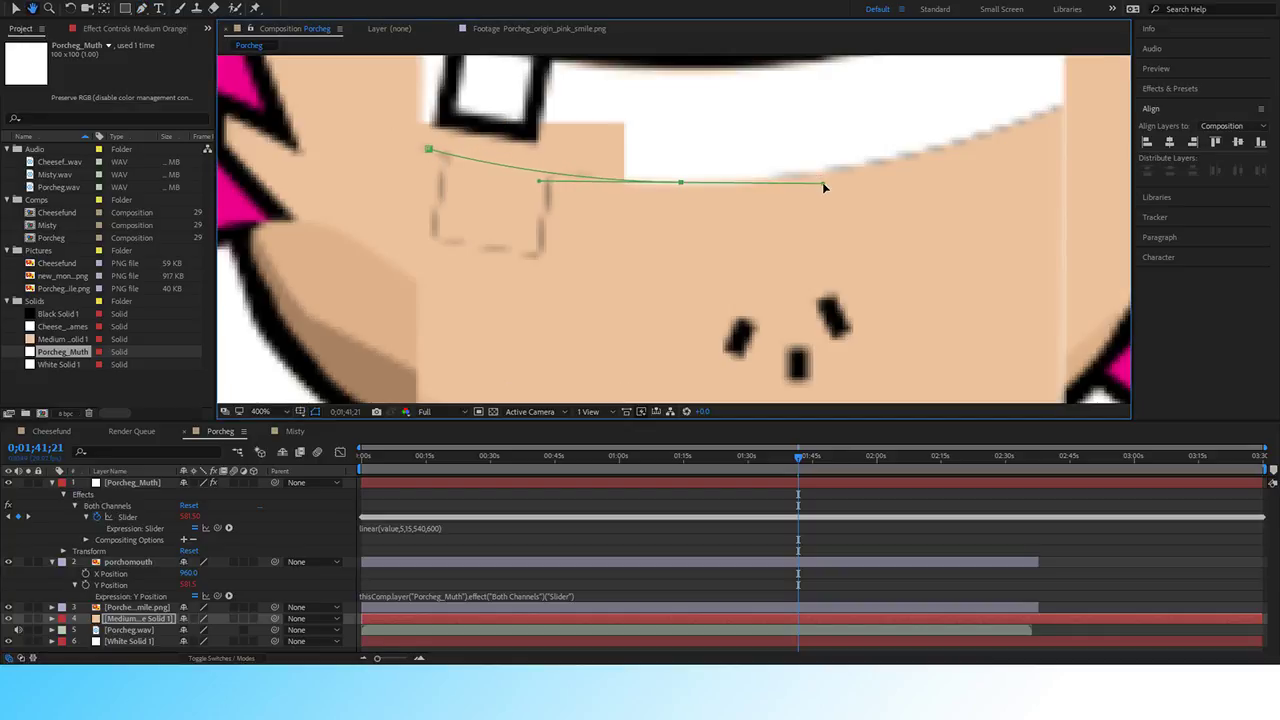
pyautogui.press('g')
pyautogui.click(676, 313)
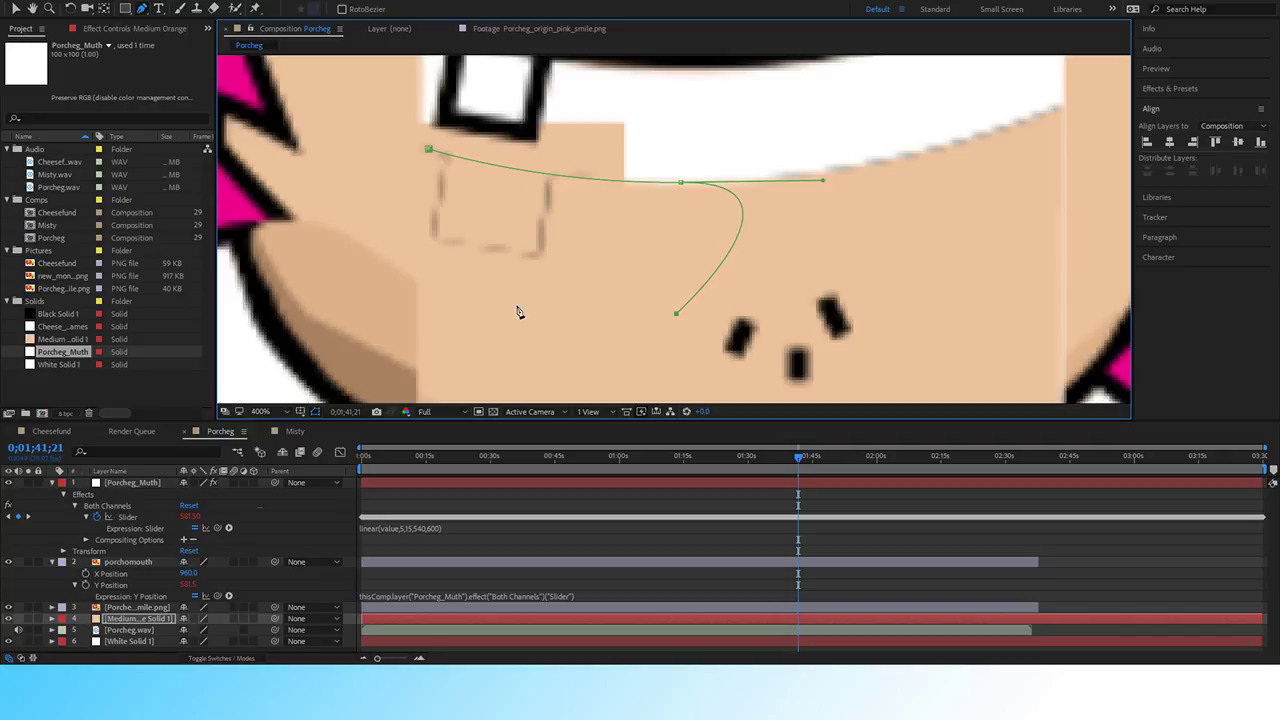
pyautogui.click(393, 300)
pyautogui.click(428, 149)
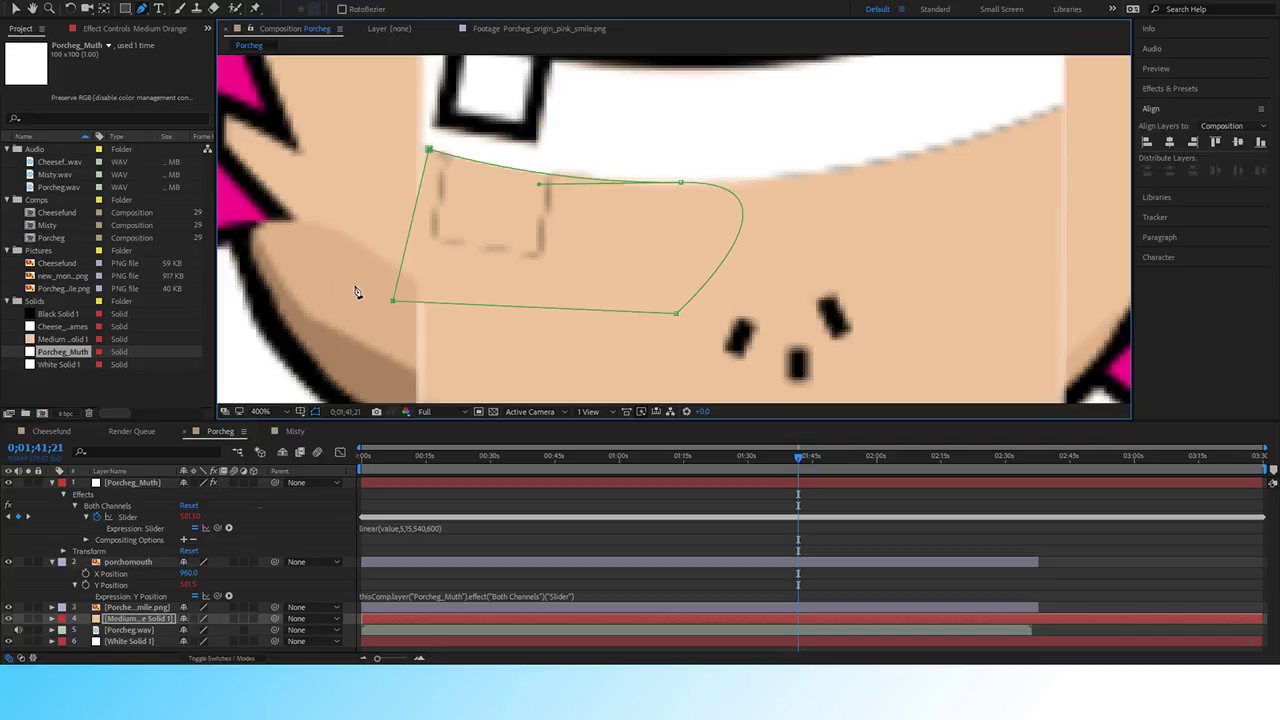
pyautogui.click(16, 10)
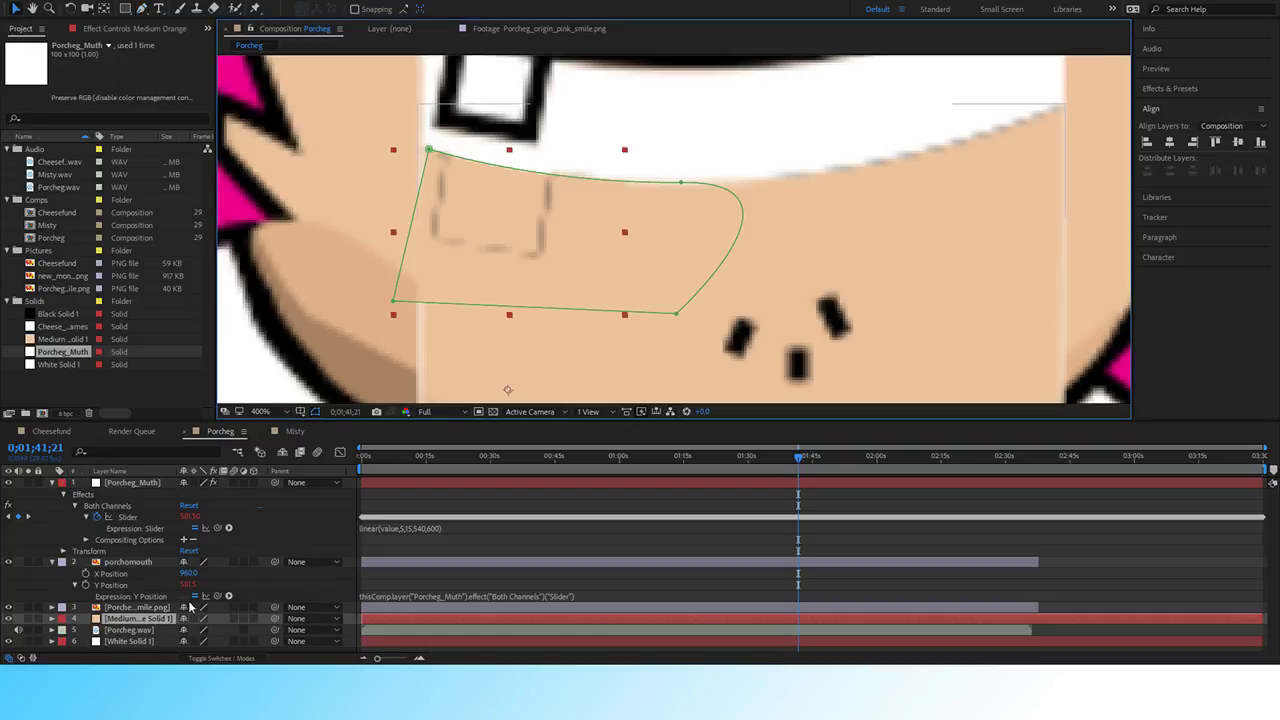
# Parent the masked skin-coloured solid to the porchomouth layer.
pyautogui.moveTo(275, 618); pyautogui.dragTo(128, 564)
pyautogui.press(',')
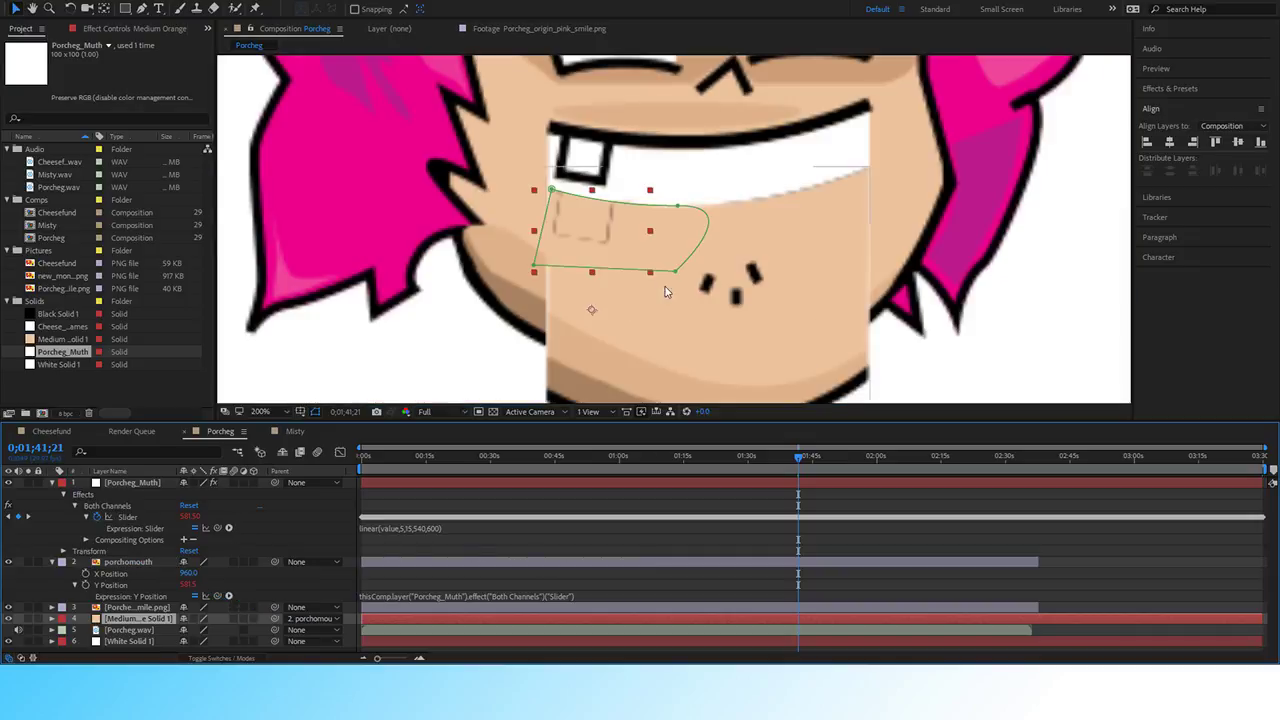
pyautogui.click(363, 365)
pyautogui.press(',')
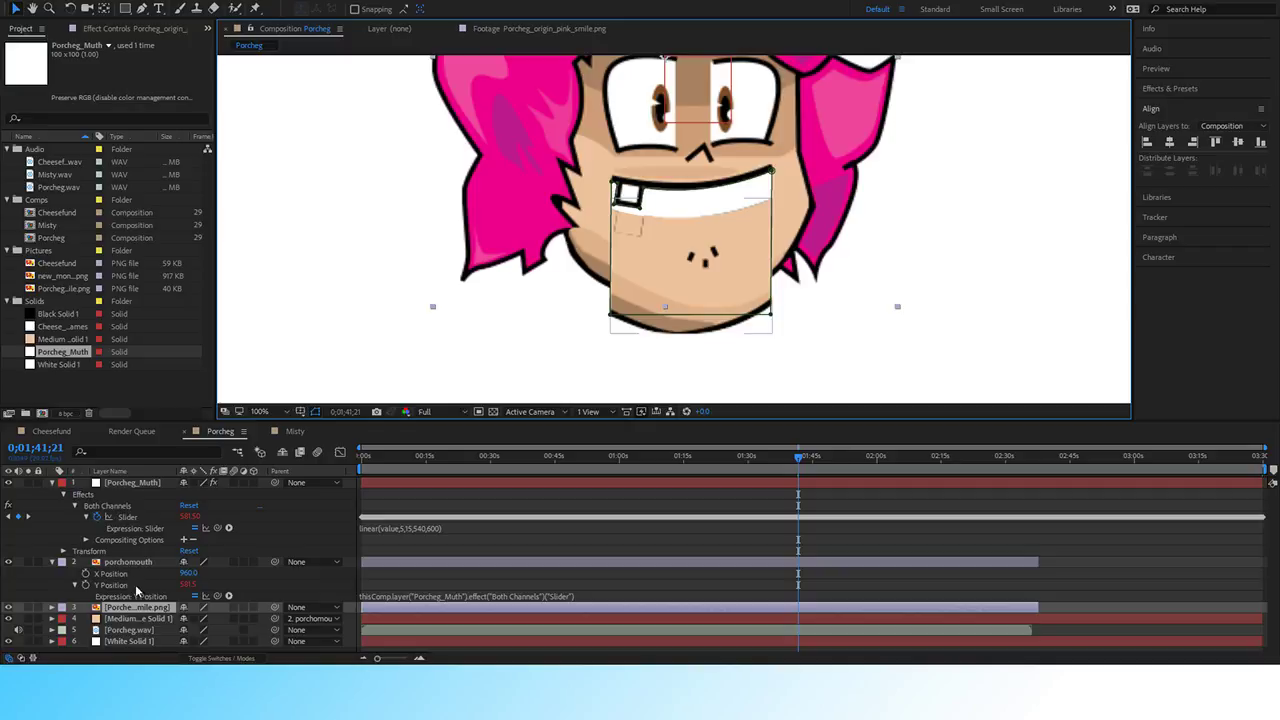
# At 0;01;43;08, reshape the porchomouth mask by moving the four tooth notch corners outward to remove the dark outline remnants.
pyautogui.moveTo(672, 456); pyautogui.dragTo(804, 447)
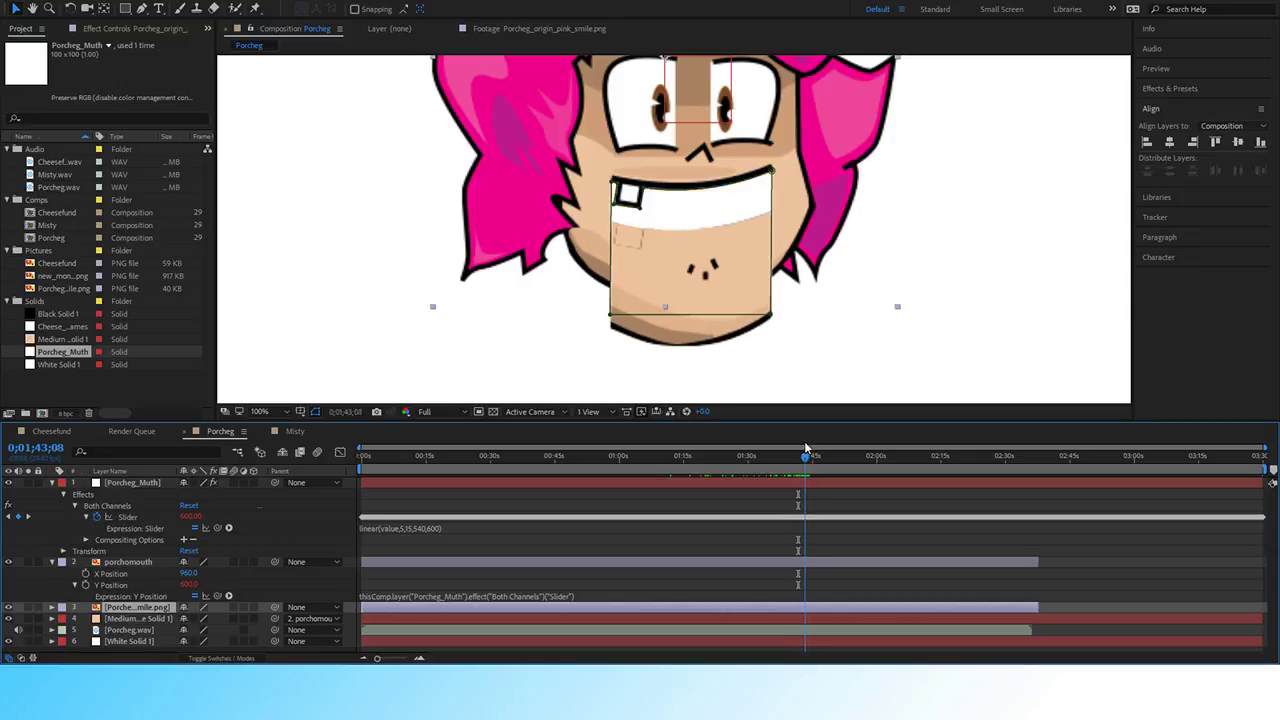
pyautogui.scroll(4, 674, 233)
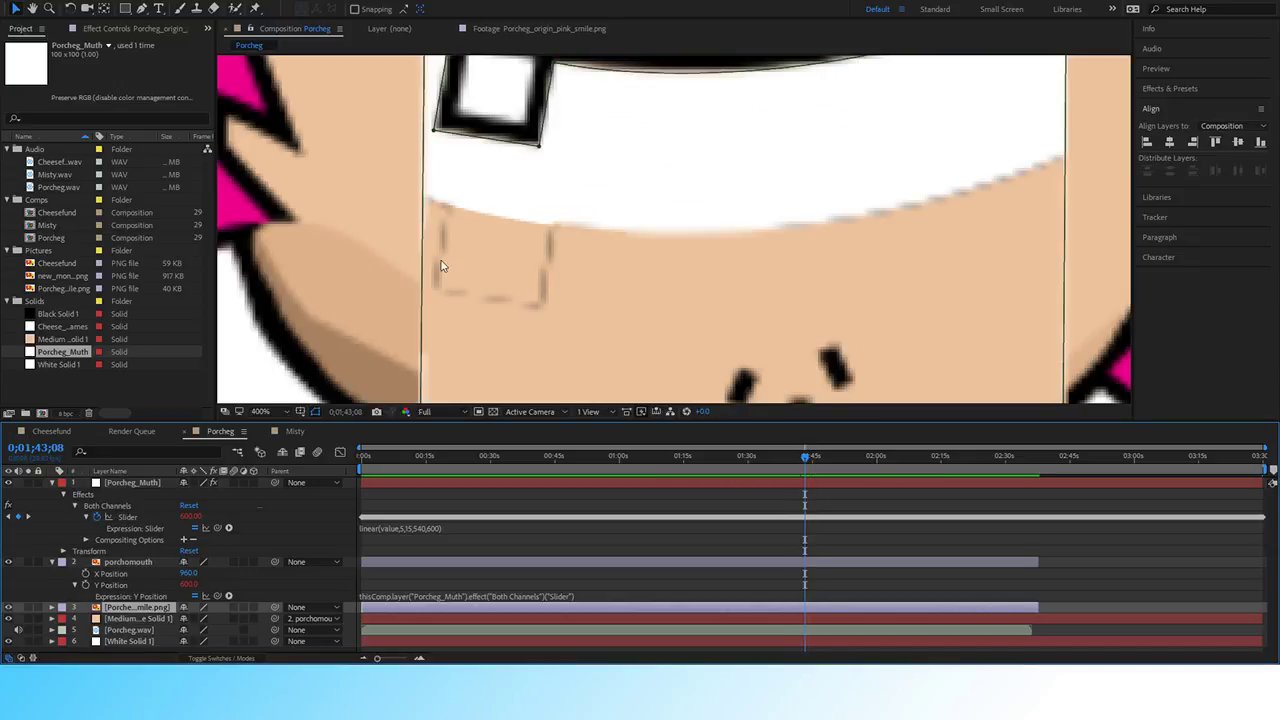
pyautogui.click(145, 564)
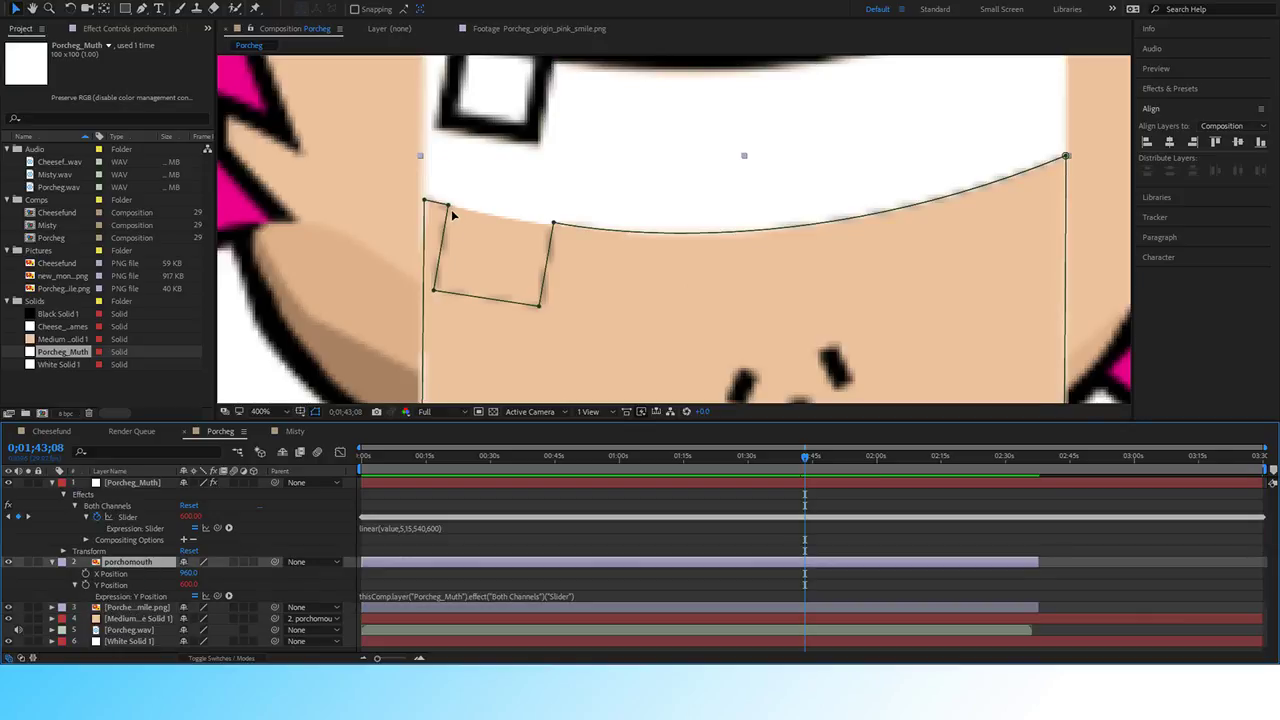
pyautogui.moveTo(450, 208); pyautogui.dragTo(444, 205)
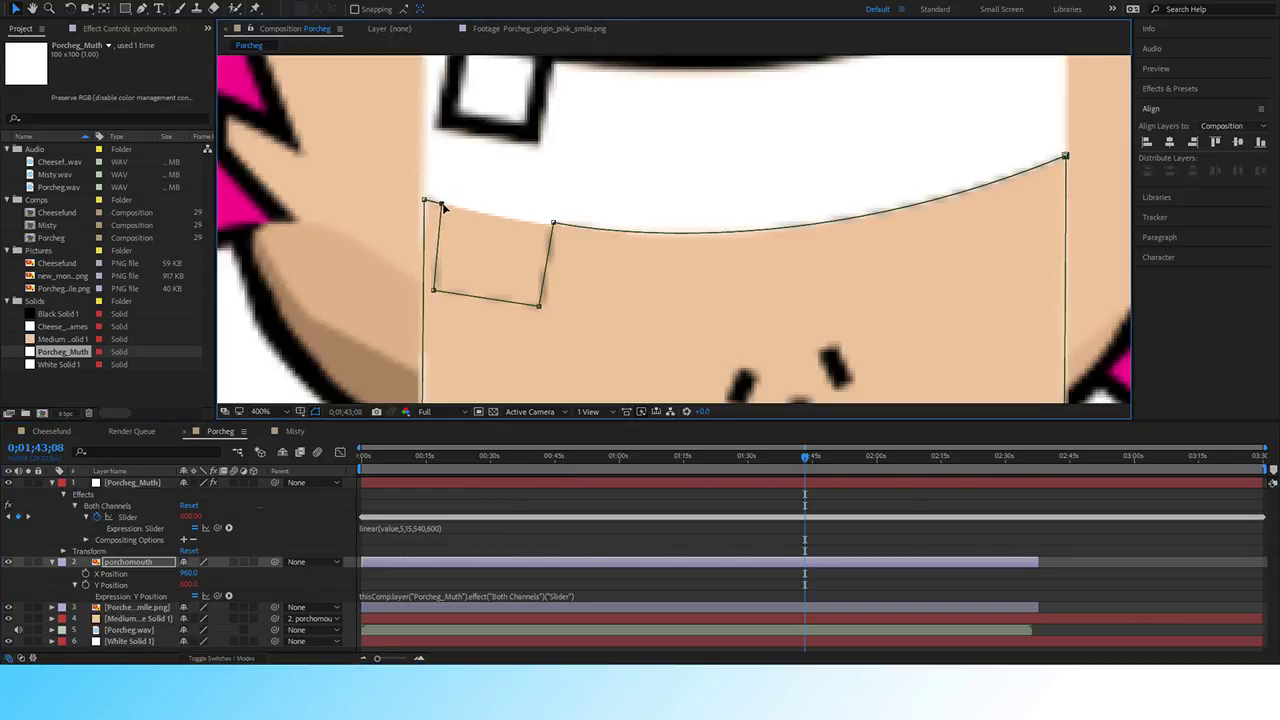
pyautogui.moveTo(434, 292); pyautogui.dragTo(430, 295)
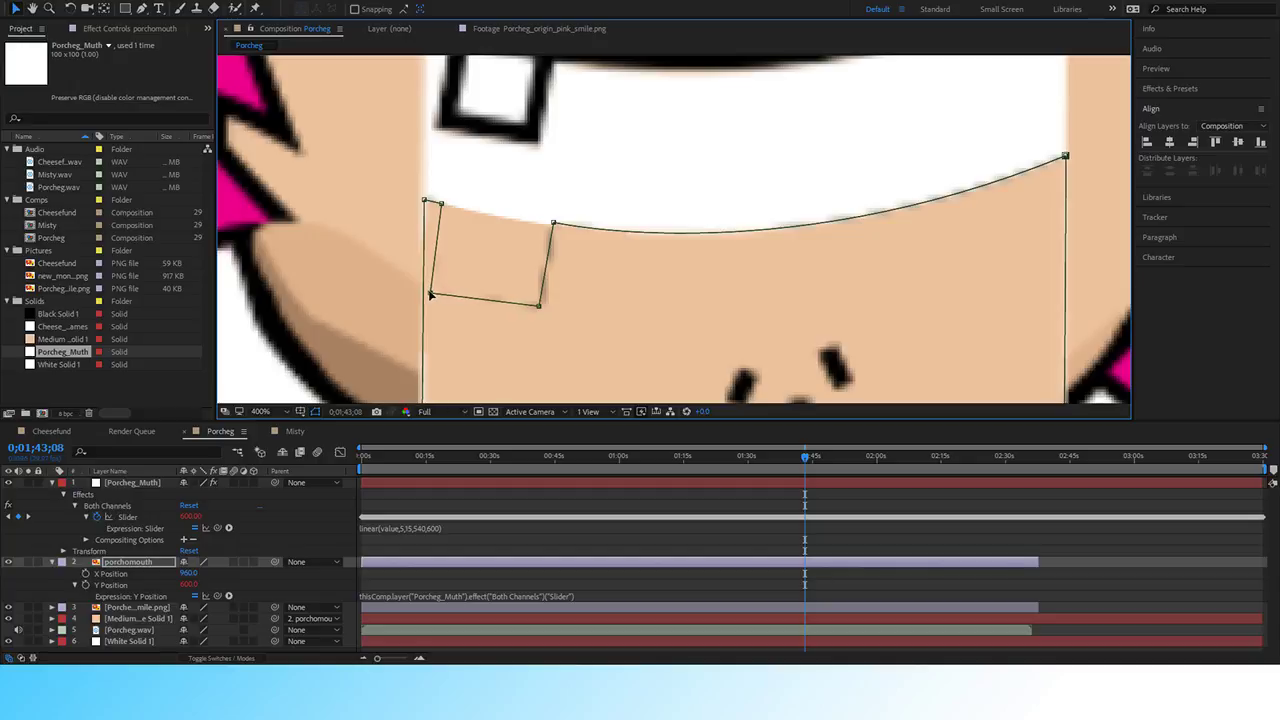
pyautogui.moveTo(537, 308); pyautogui.dragTo(547, 313)
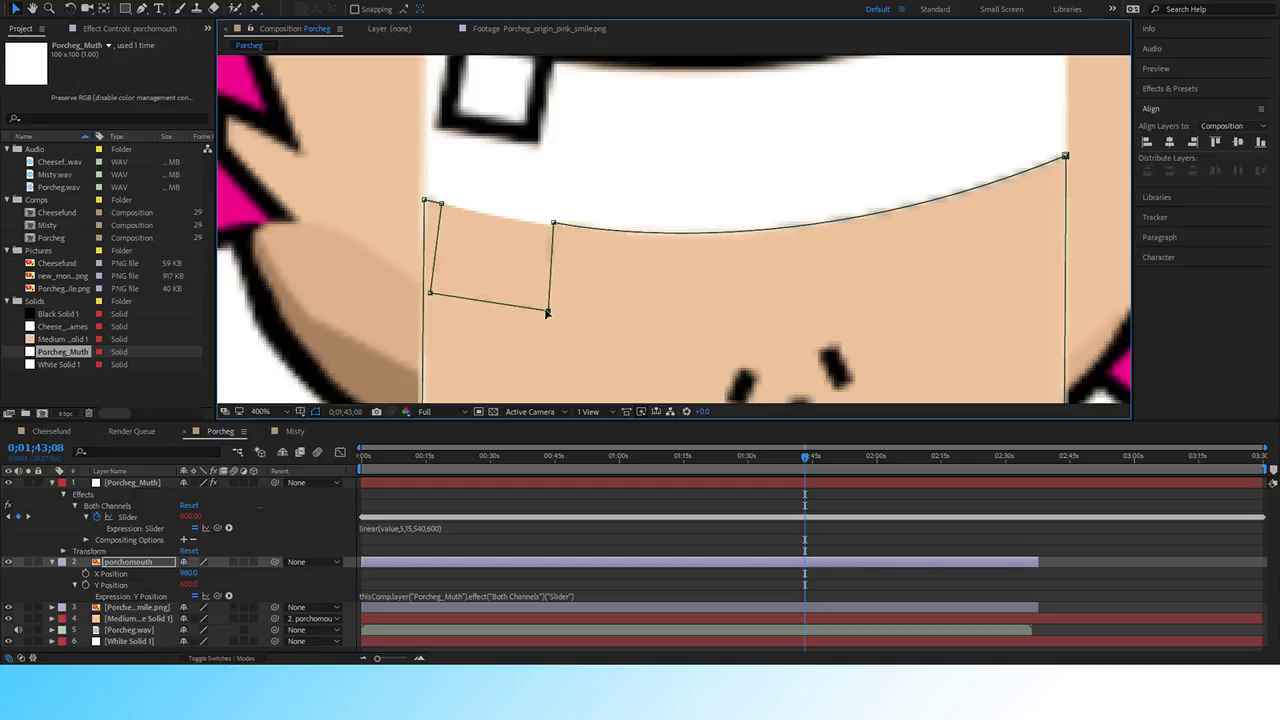
pyautogui.moveTo(556, 226); pyautogui.dragTo(557, 231)
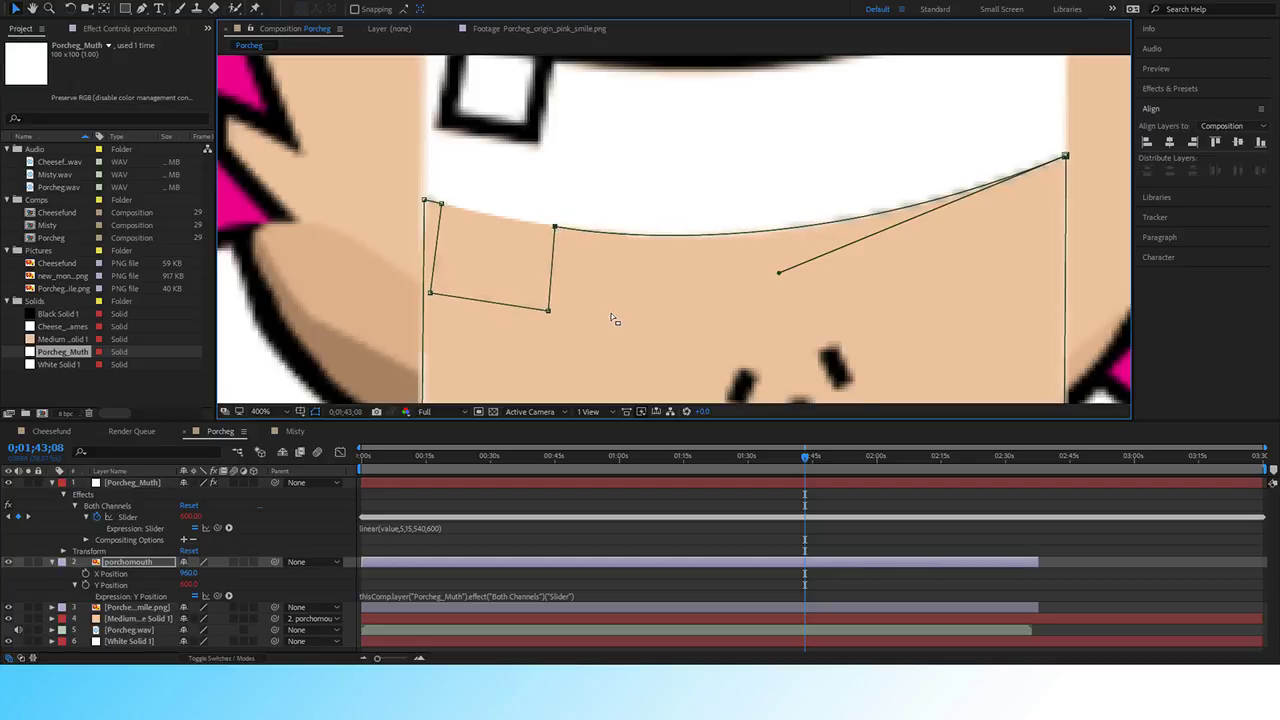
pyautogui.press(',')
pyautogui.press(',')
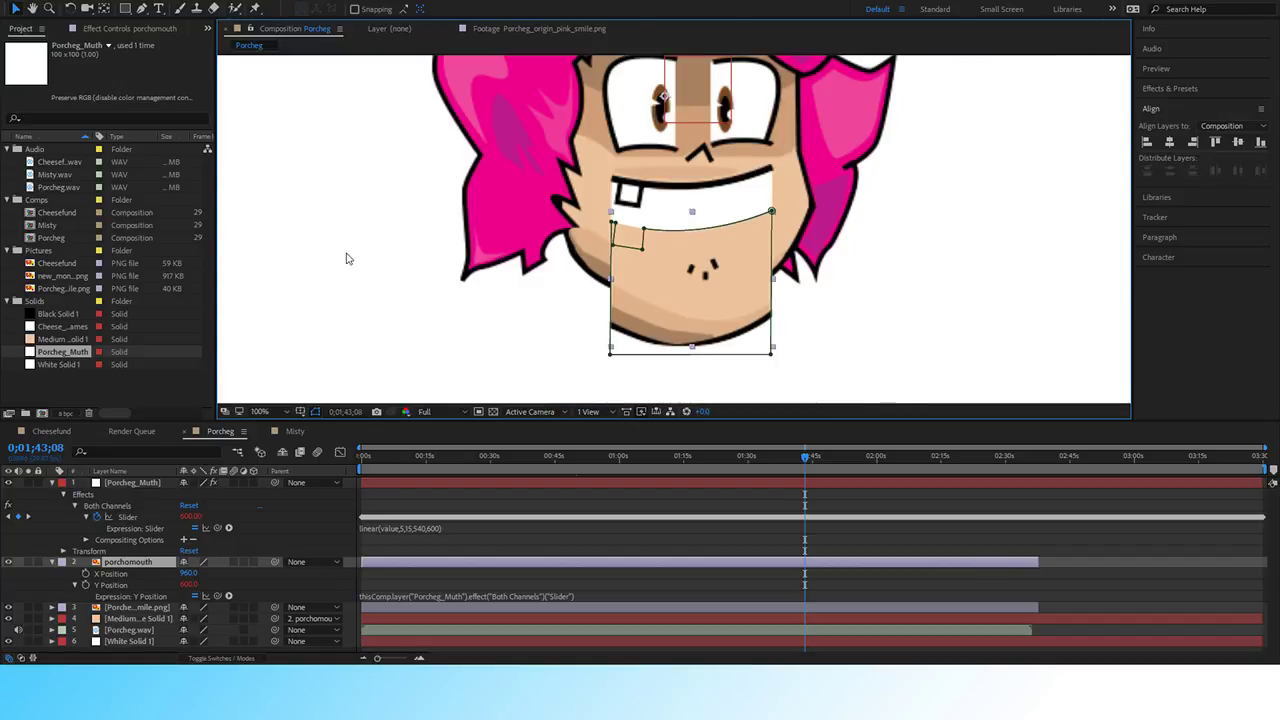
# Scrub the timeline to 0;01;43;17 and inspect the filled lip gap with the mouth open.
pyautogui.click(346, 259)
pyautogui.moveTo(744, 455); pyautogui.dragTo(806, 457)
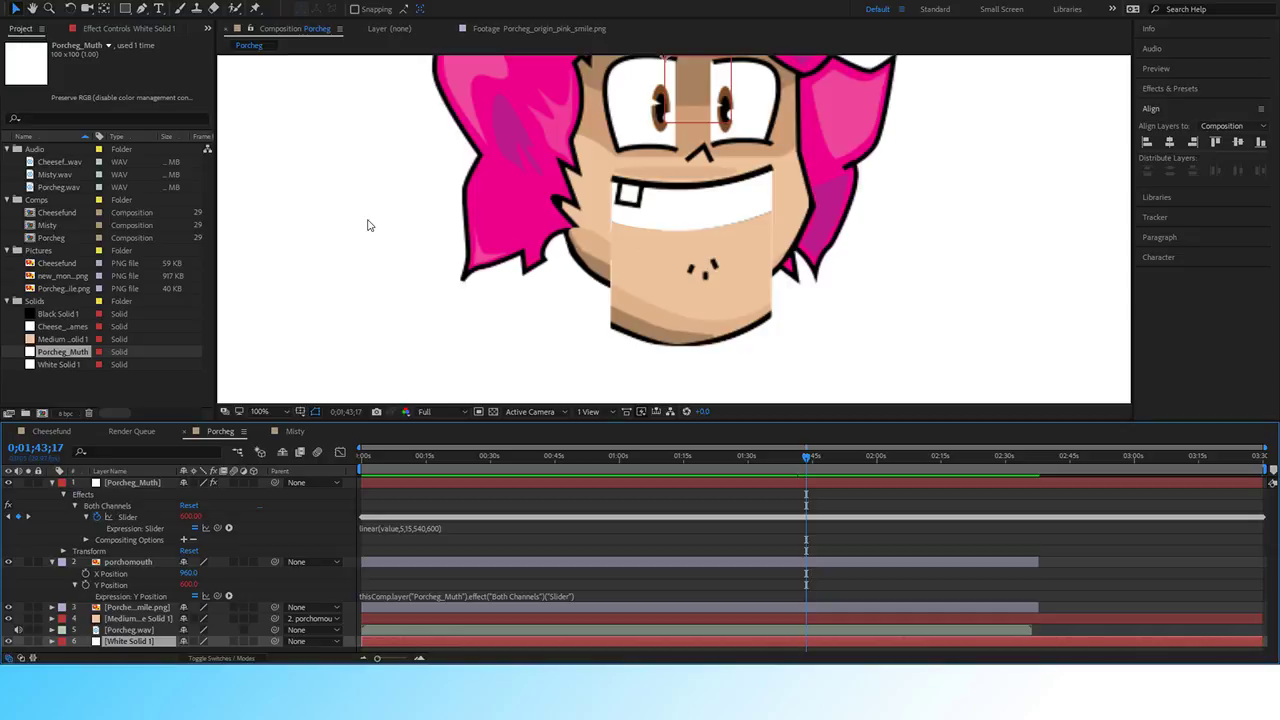
pyautogui.scroll(-2, 656, 321)
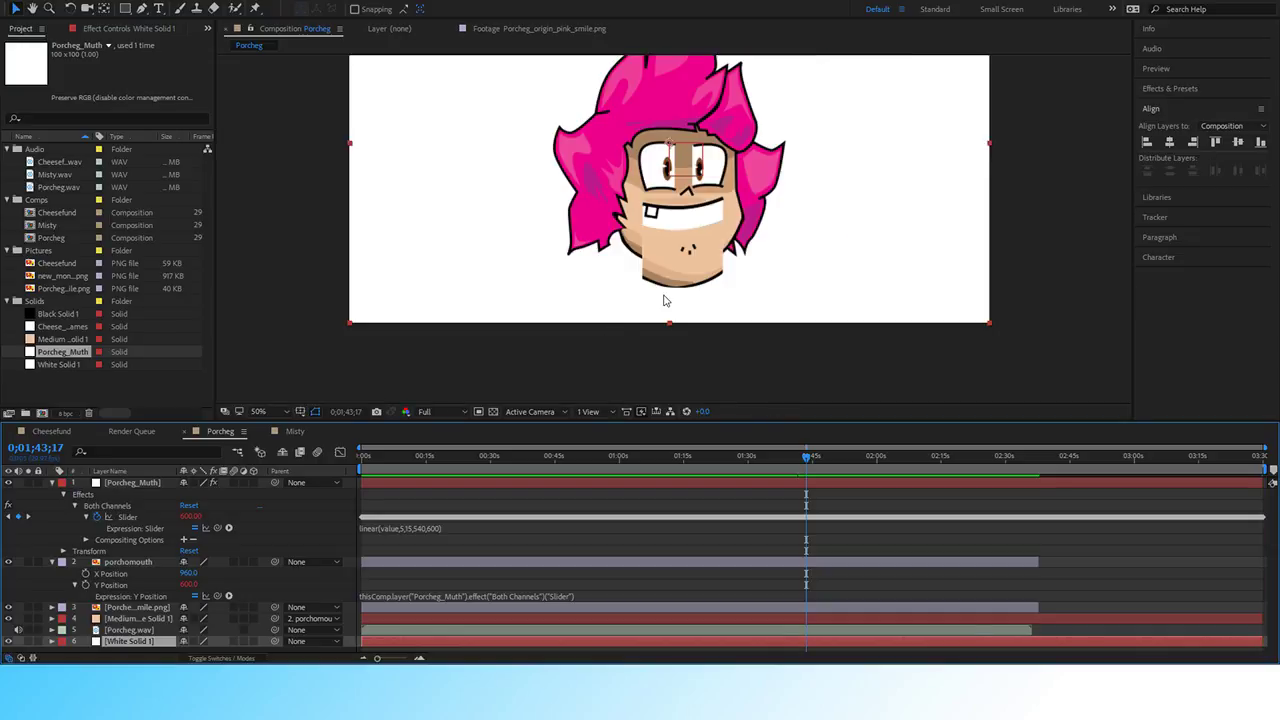
pyautogui.scroll(2, 552, 248)
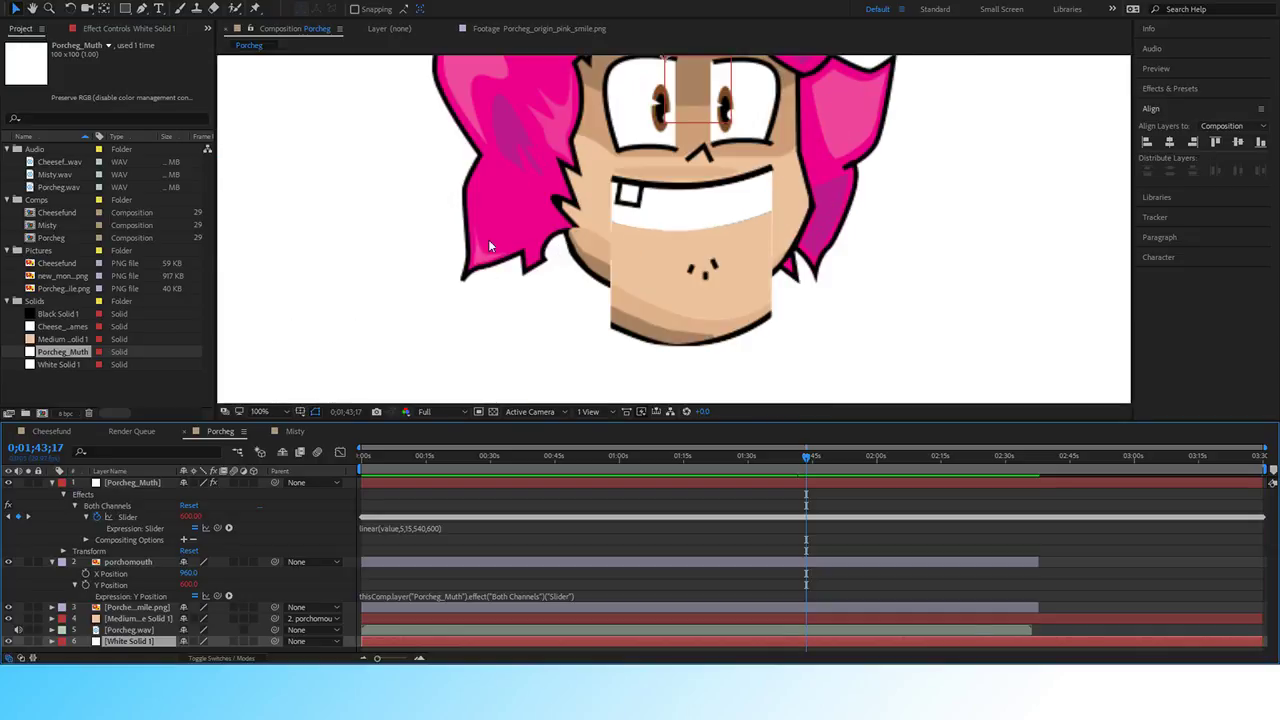
pyautogui.scroll(2, 623, 268)
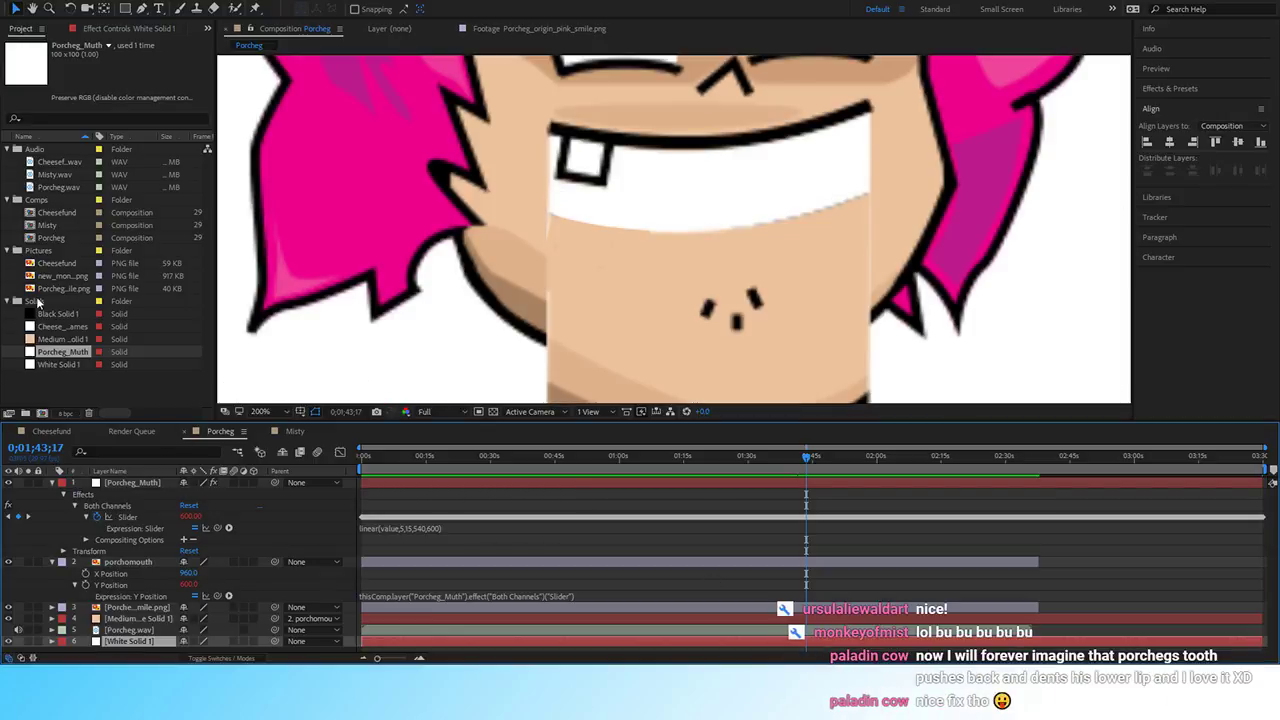
# Add Black Solid 1 to the Porcheg composition directly below the skin-coloured solid and go to the closed-mouth frame at 0;01;29;04.
pyautogui.moveTo(55, 313); pyautogui.dragTo(150, 630)
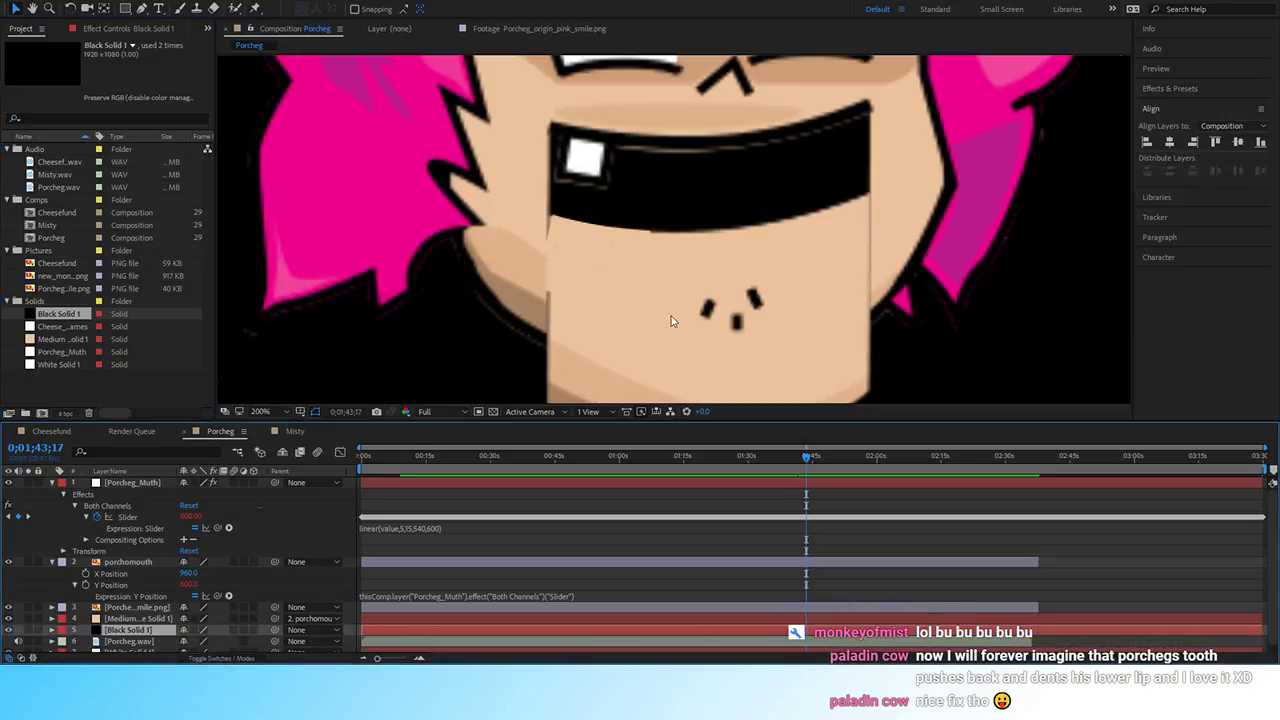
pyautogui.scroll(-2, 585, 208)
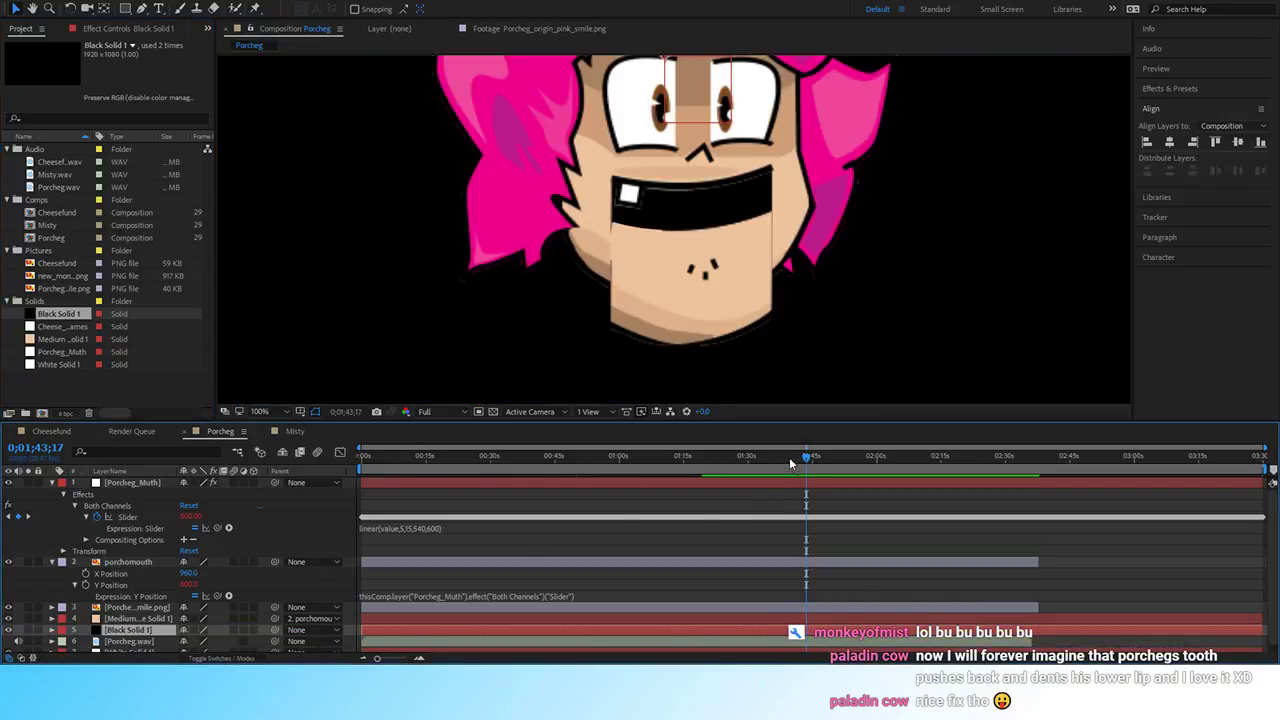
pyautogui.click(745, 462)
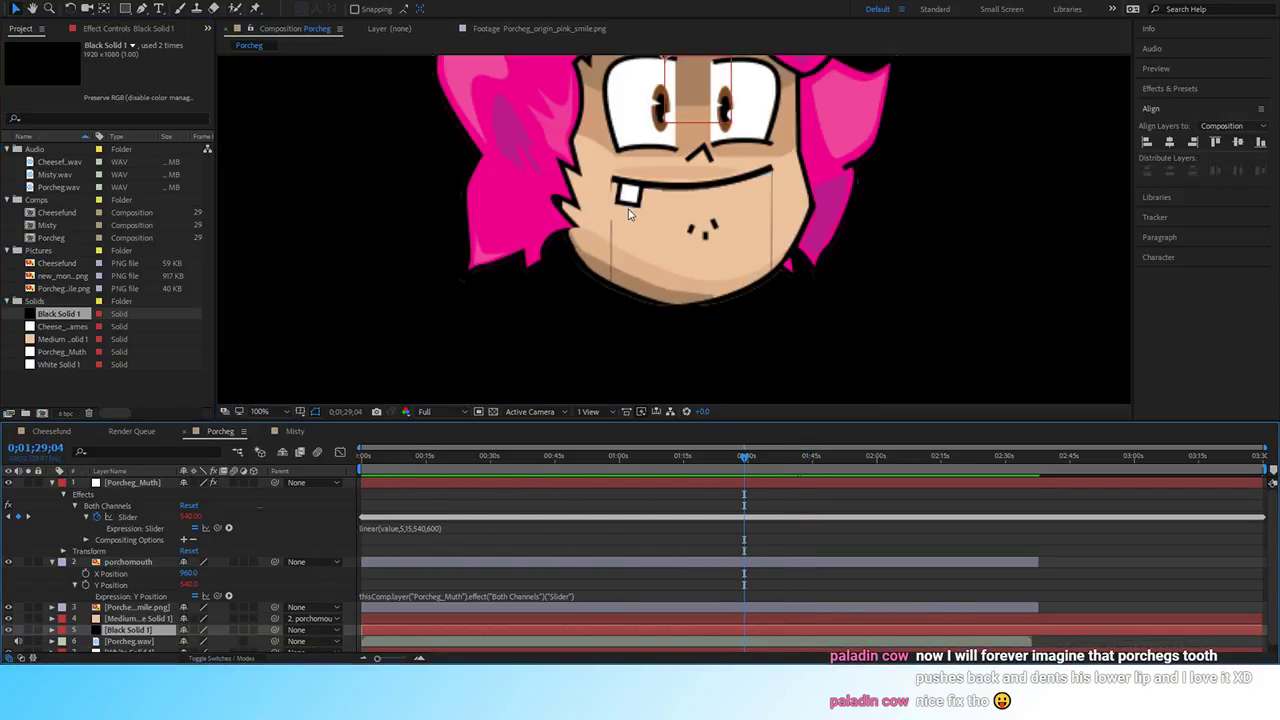
# Draw a closed Pen mask on Black Solid 1 around the mouth opening, curving along the lip line above and the chin below.
pyautogui.scroll(2, 550, 203)
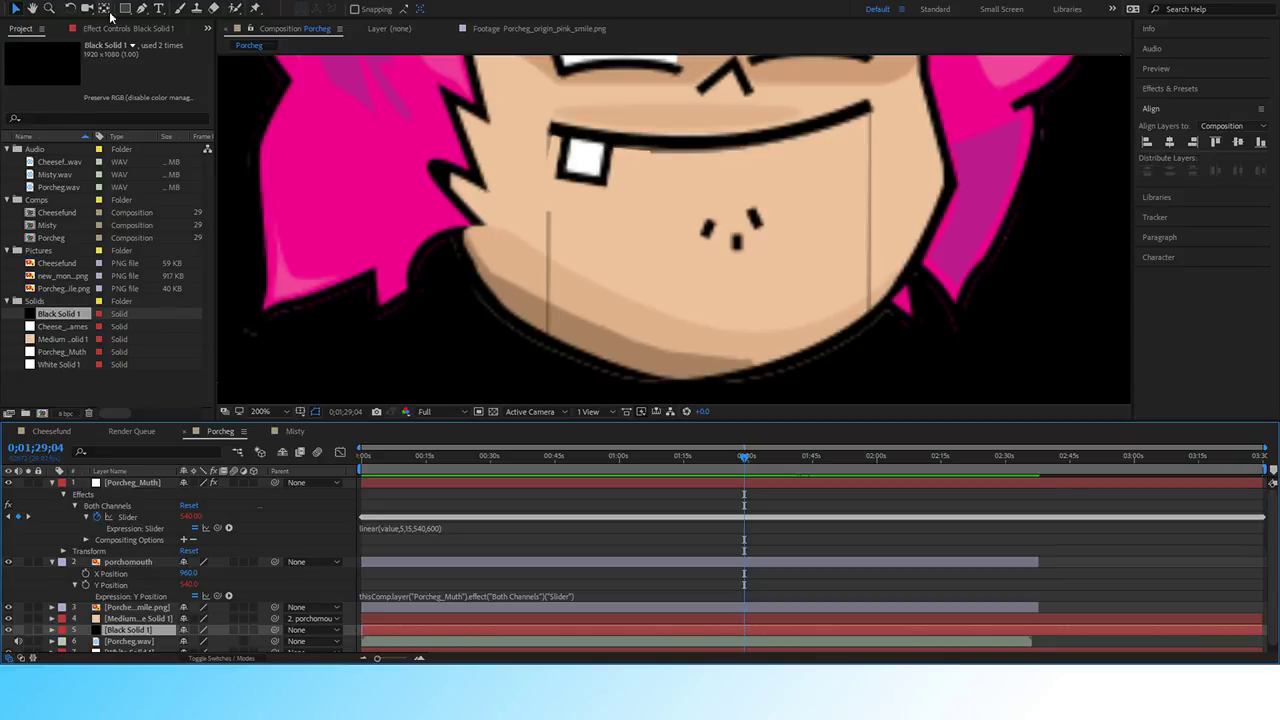
pyautogui.click(143, 9)
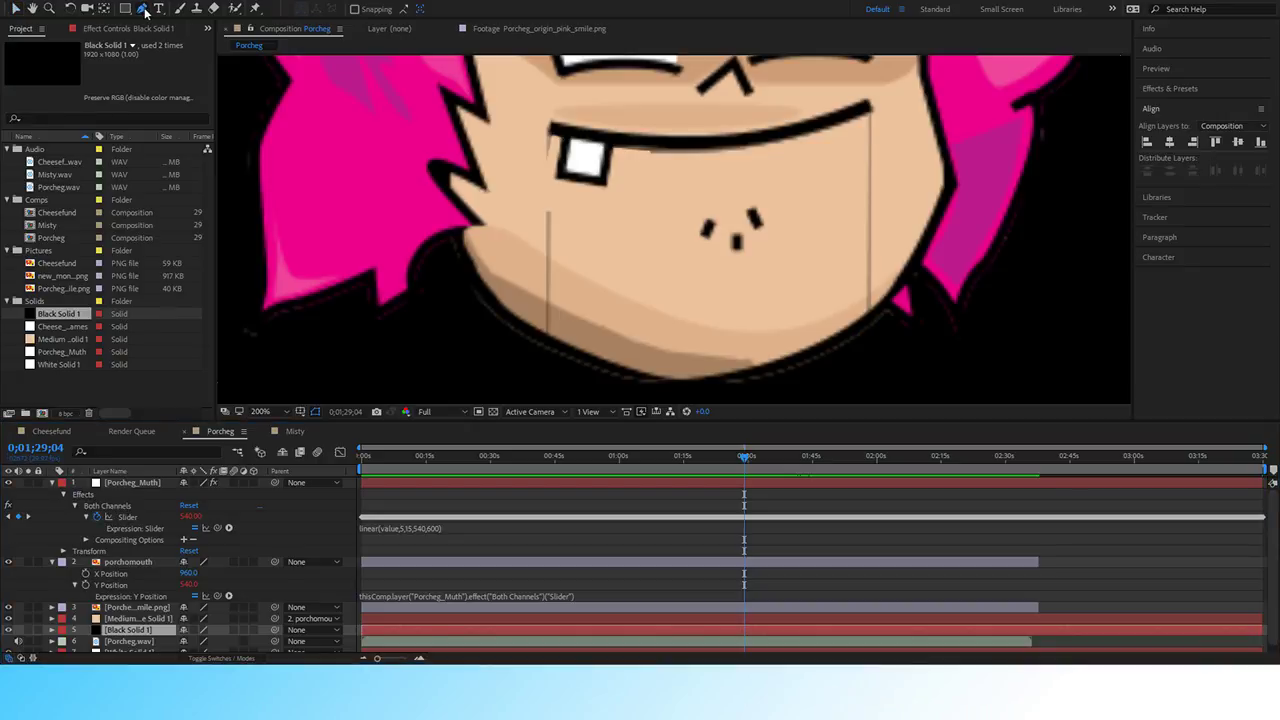
pyautogui.click(534, 129)
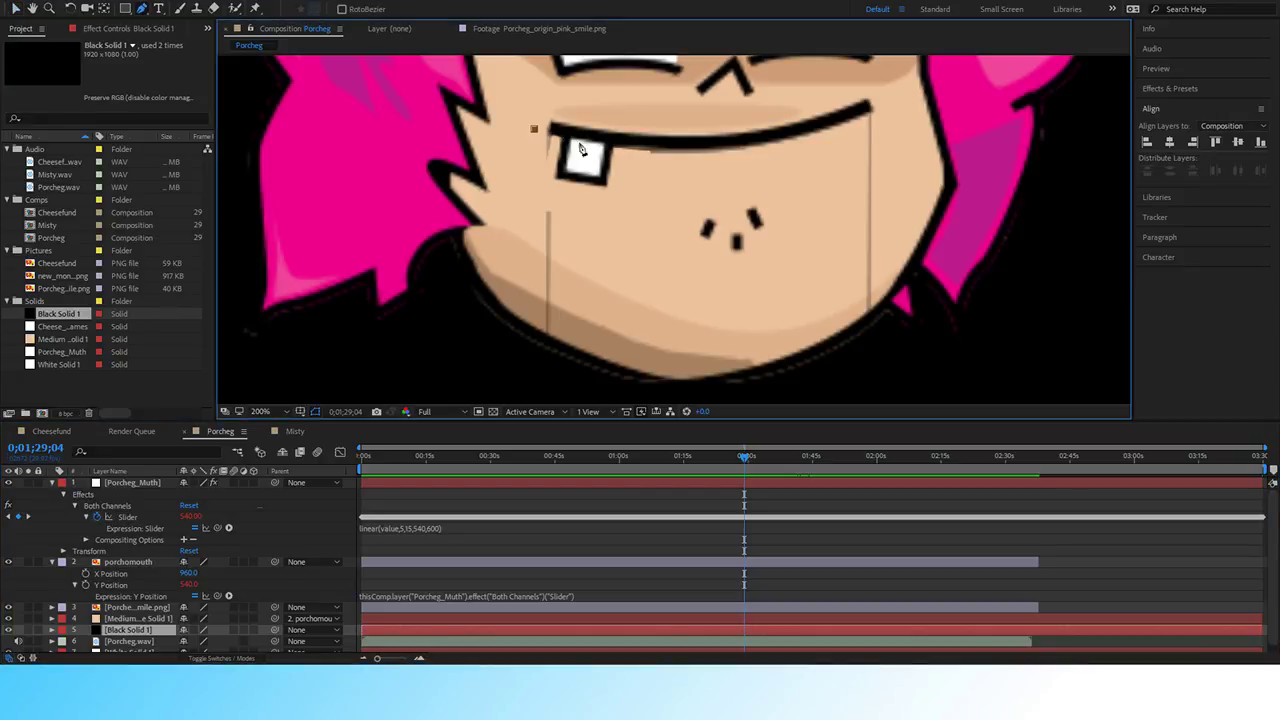
pyautogui.click(703, 152)
pyautogui.click(790, 146)
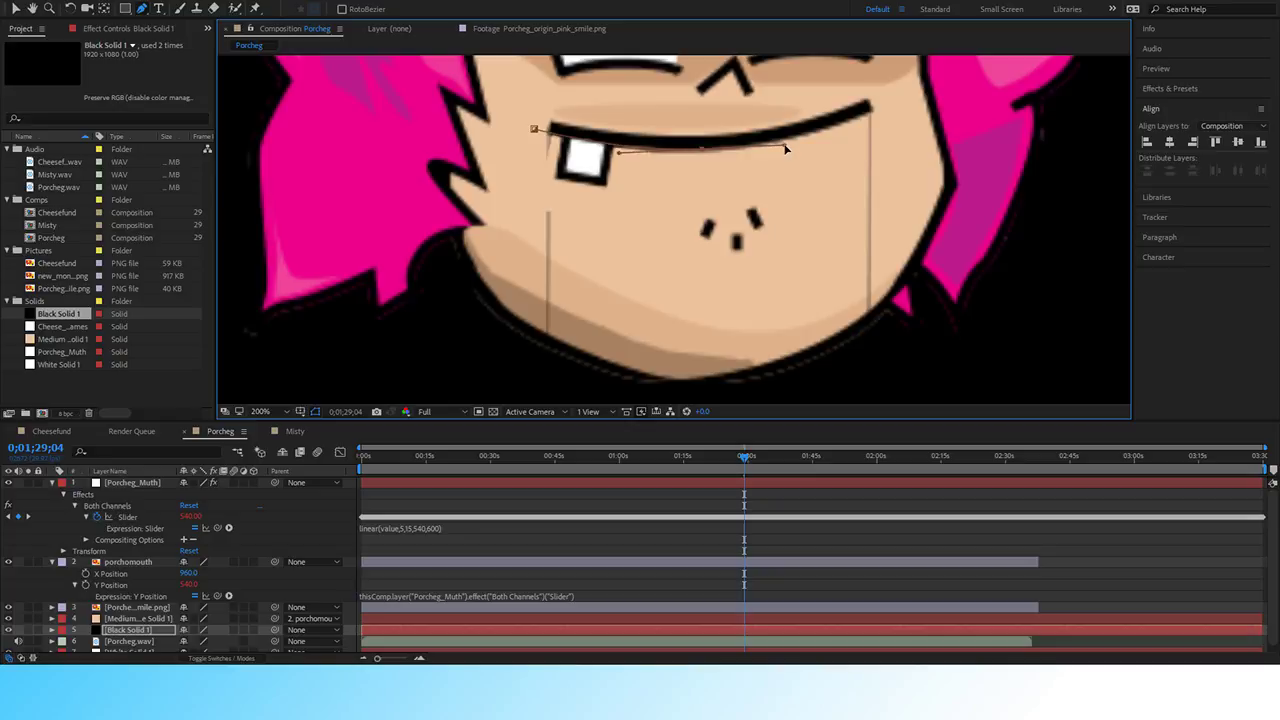
pyautogui.click(891, 101)
pyautogui.moveTo(893, 103)
pyautogui.mouseDown()
pyautogui.moveTo(904, 114)
pyautogui.moveTo(904, 74)
pyautogui.moveTo(897, 100)
pyautogui.mouseUp()
pyautogui.click(903, 283)
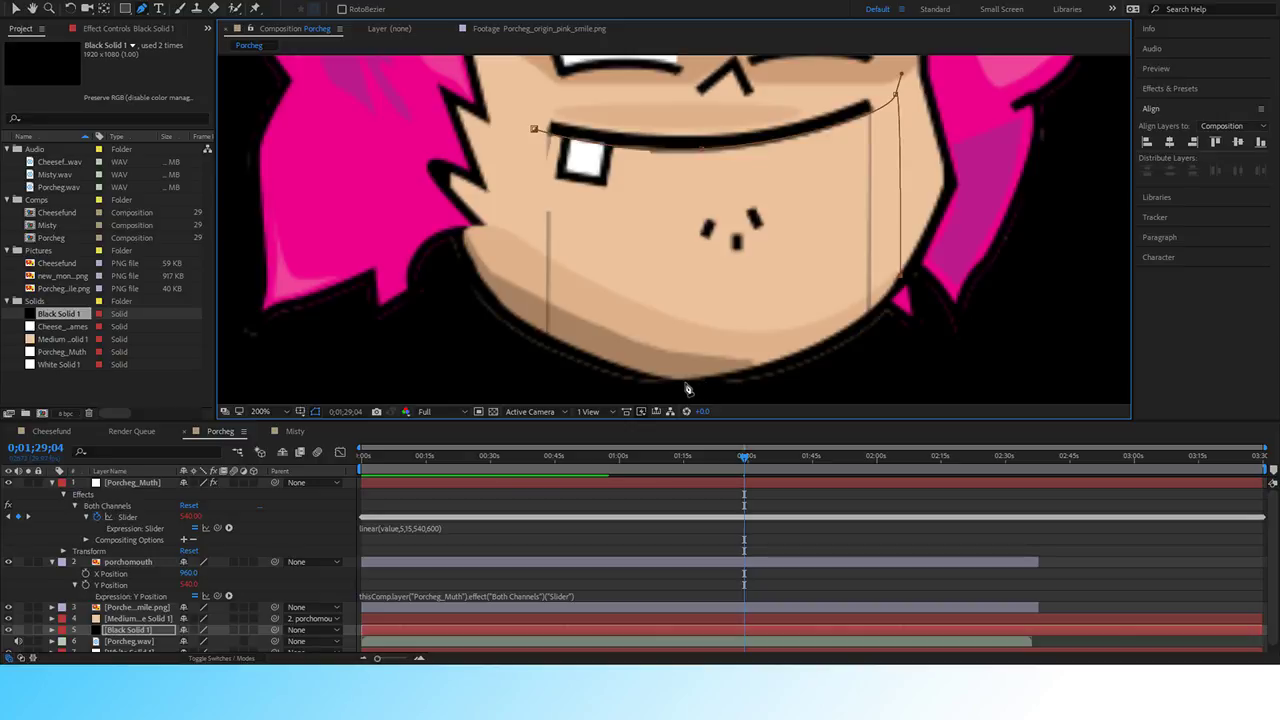
pyautogui.moveTo(686, 330); pyautogui.dragTo(606, 330)
pyautogui.click(530, 305)
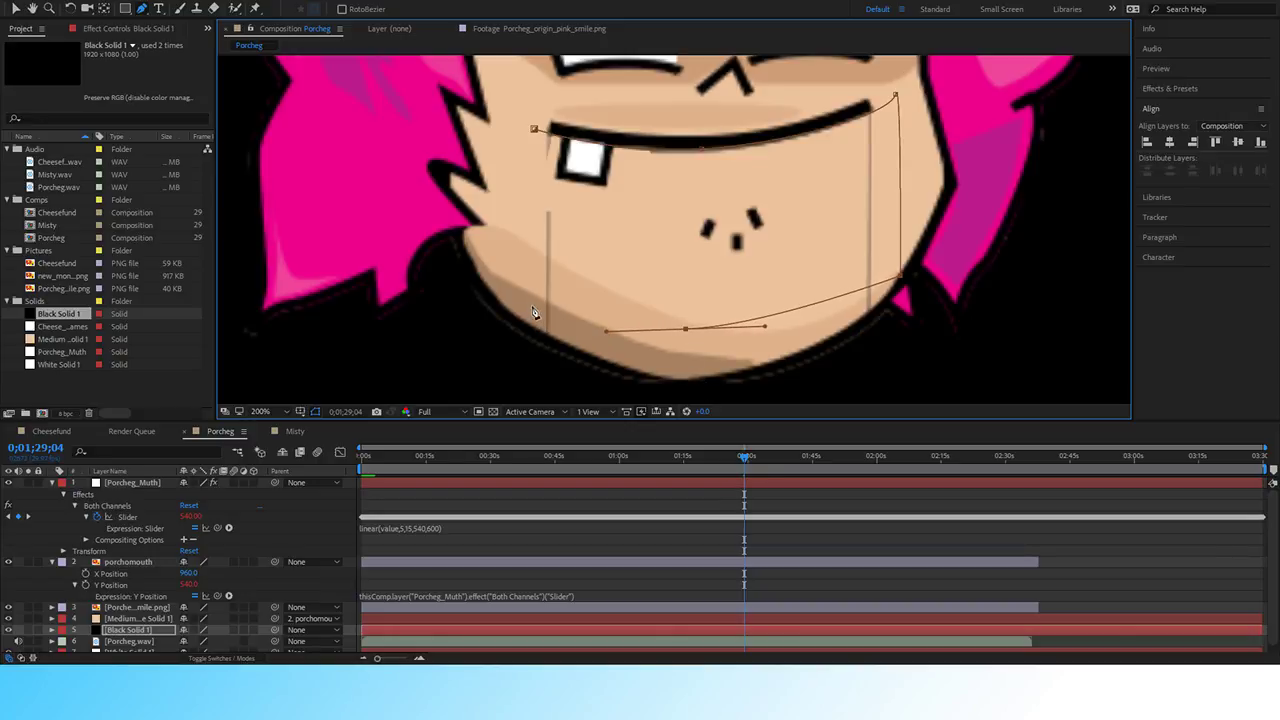
pyautogui.click(533, 131)
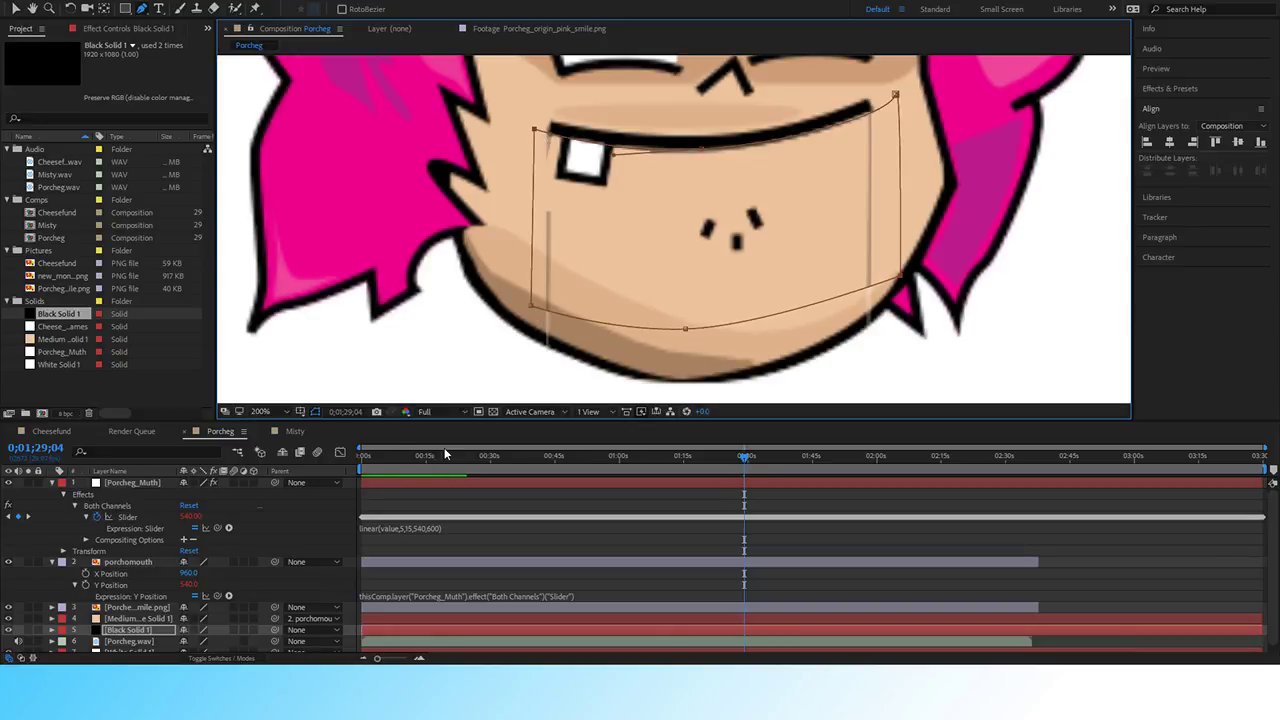
pyautogui.scroll(-1, 651, 466)
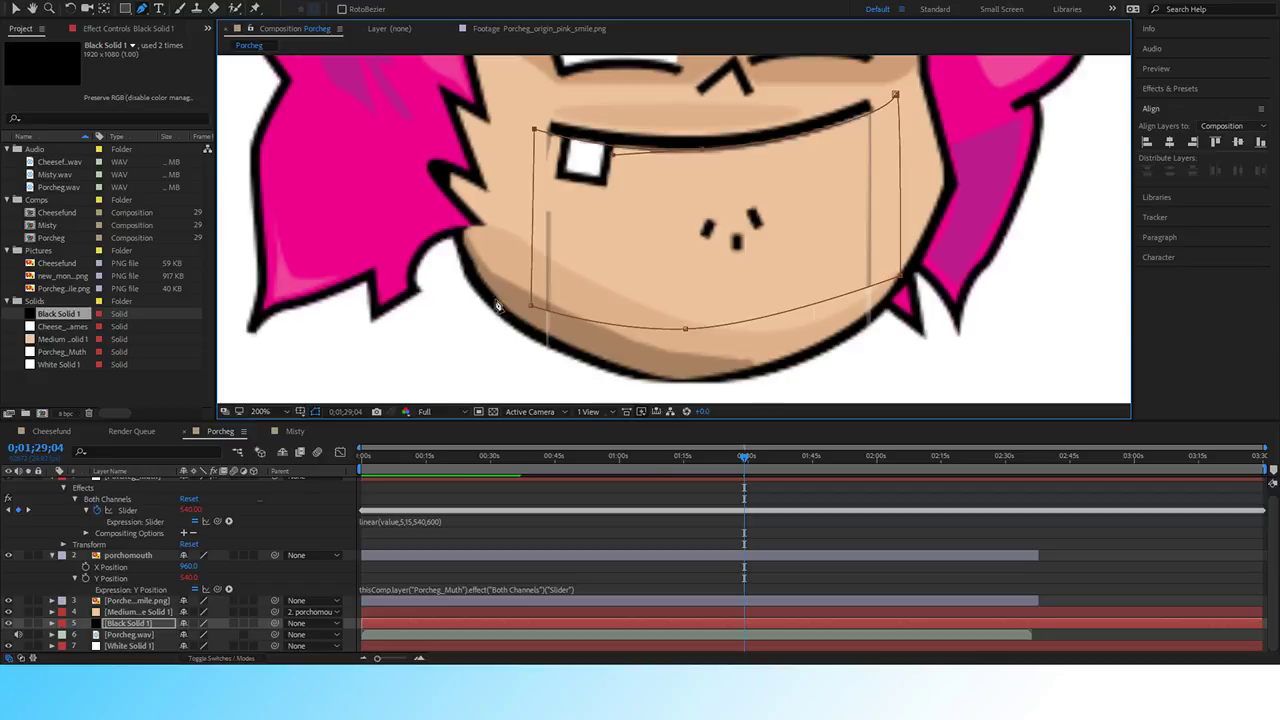
# Scrub to 0;01;43;17, deselect the black solid and inspect the masked mouth interior with the mouth open.
pyautogui.click(15, 8)
pyautogui.press(',')
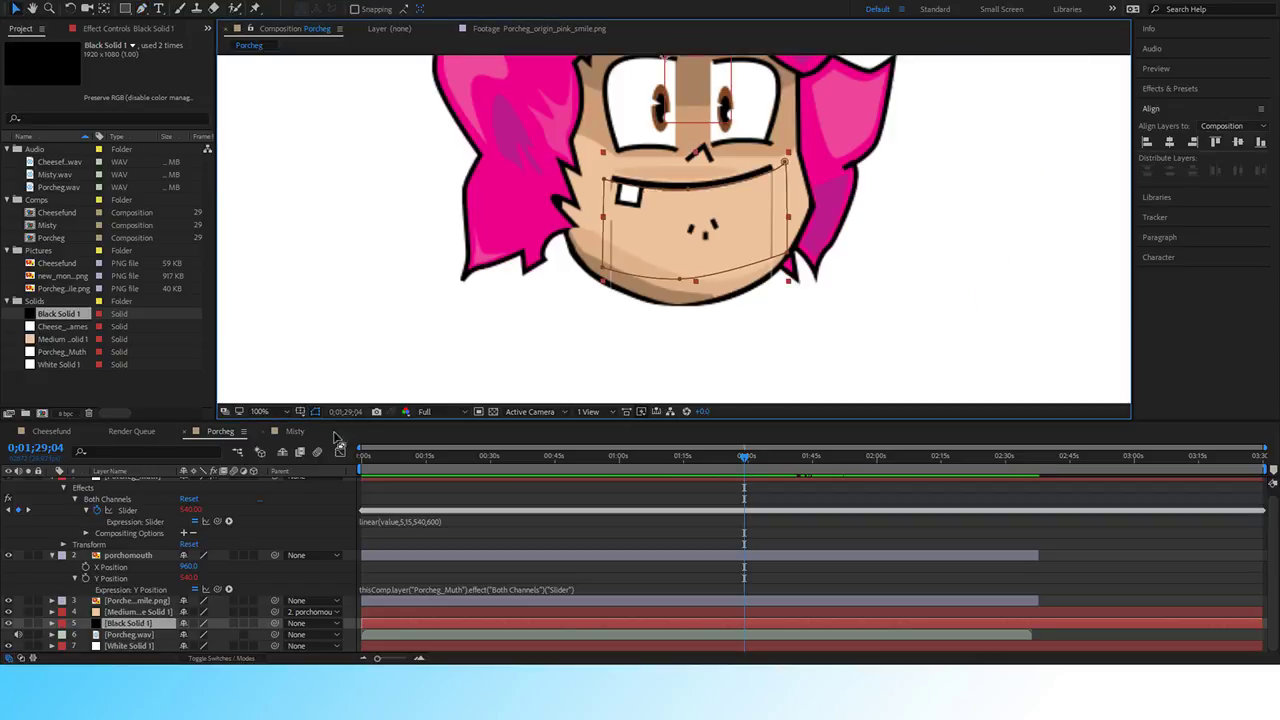
pyautogui.click(294, 446)
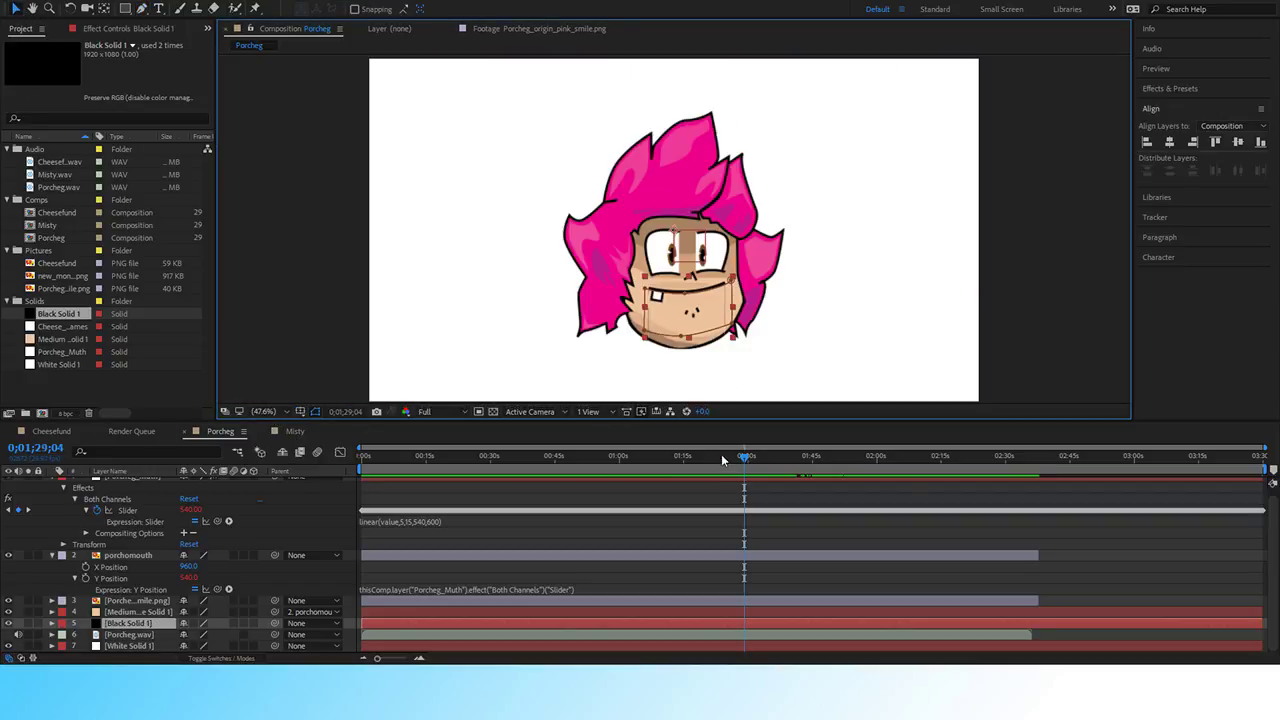
pyautogui.moveTo(744, 456); pyautogui.dragTo(806, 460)
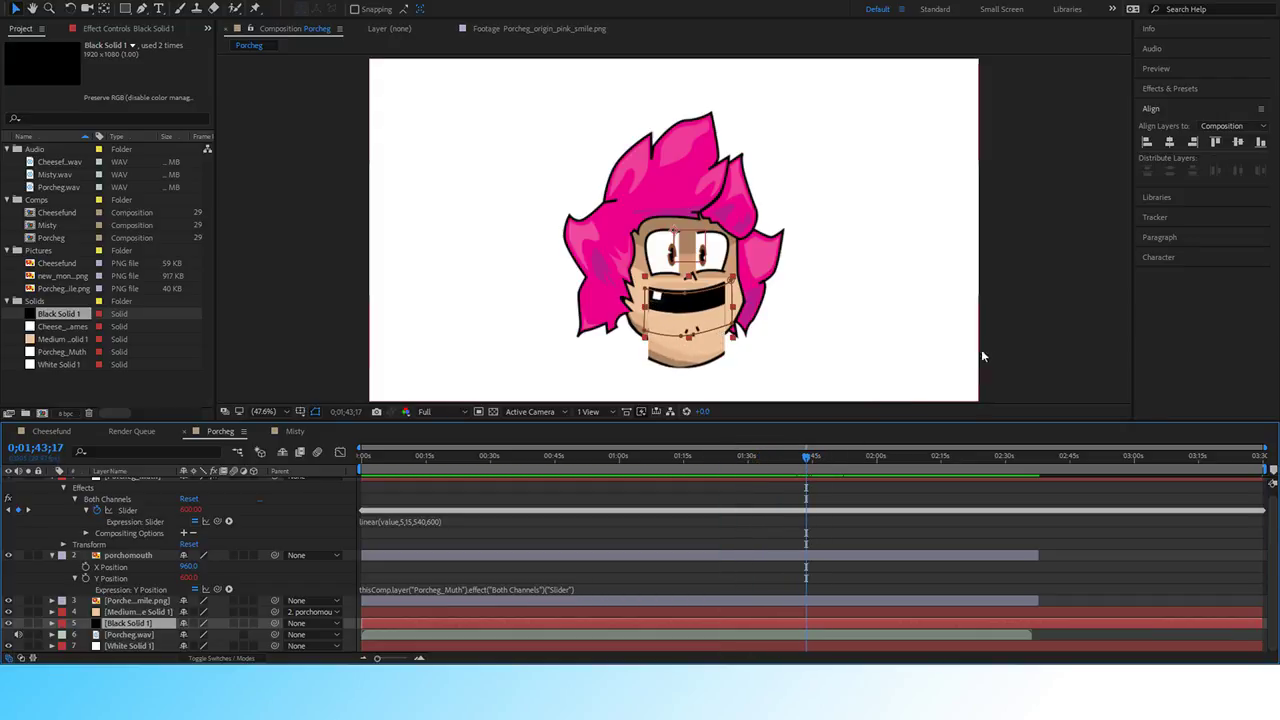
pyautogui.click(1044, 330)
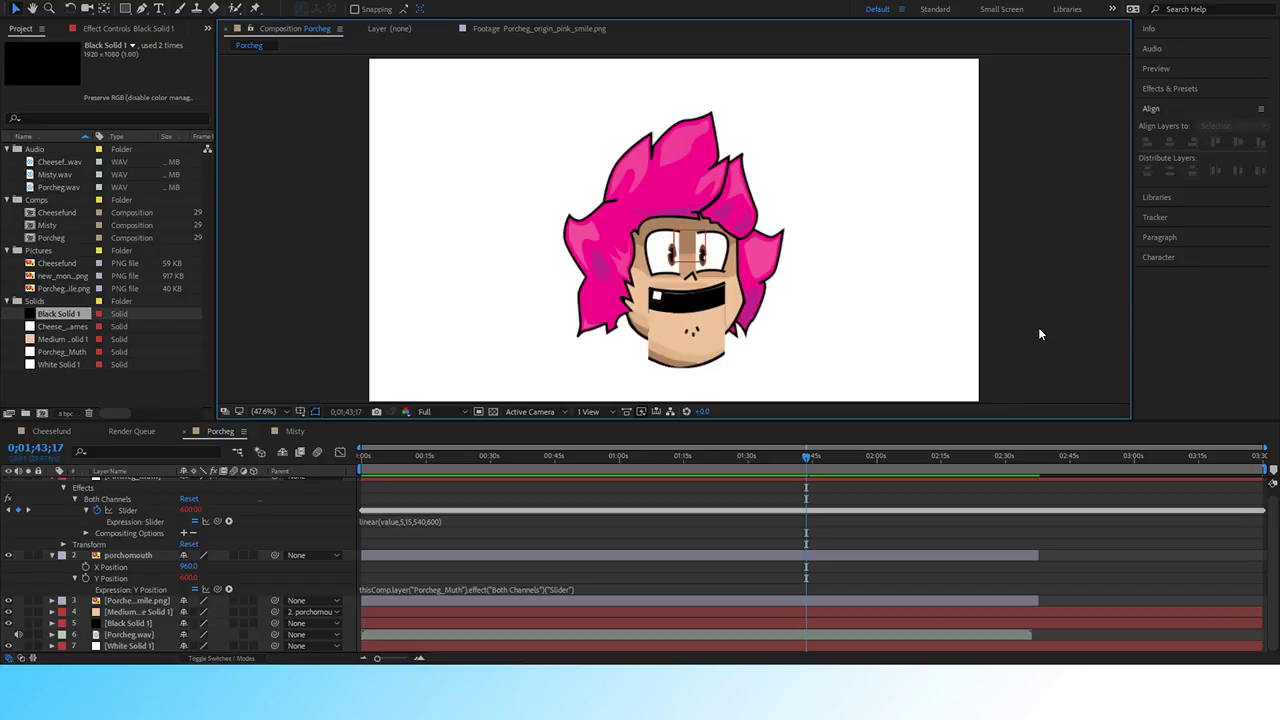
pyautogui.scroll(4, 640, 266)
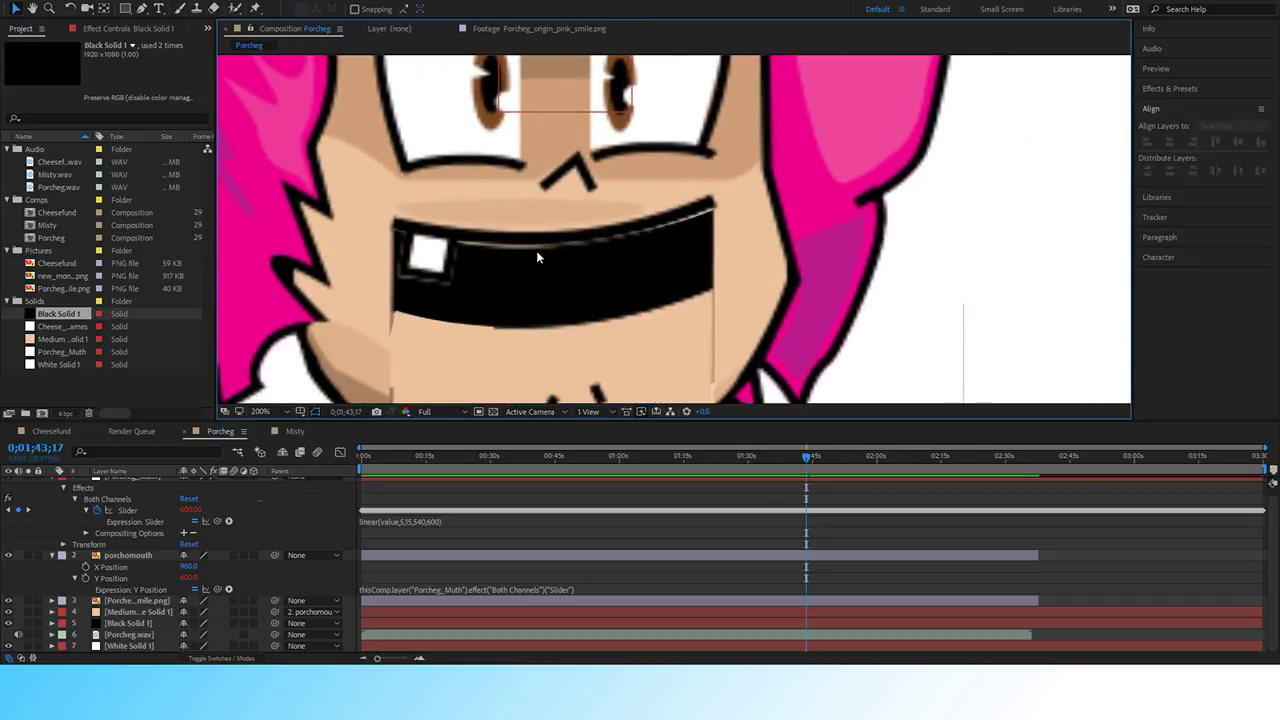
# Nudge the smile image's mask vertex at the far end of the lip line slightly outward and check the seam at 0;01;38;27.
pyautogui.click(414, 358)
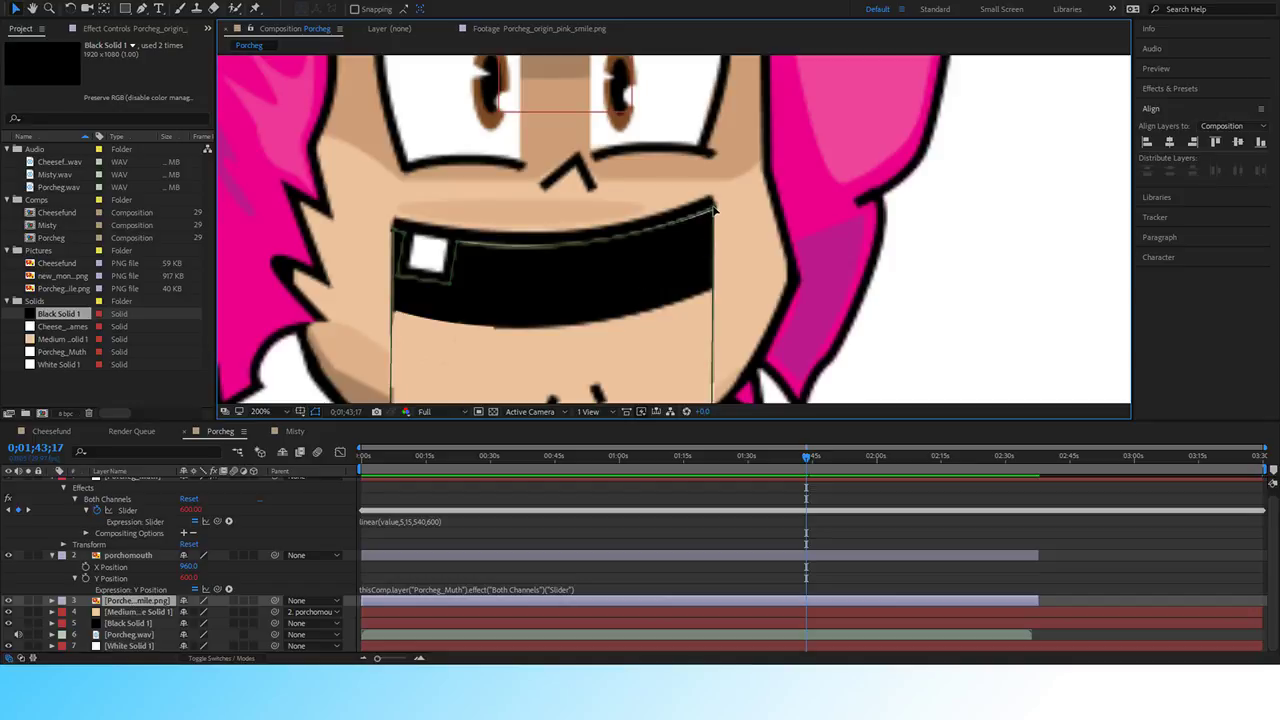
pyautogui.moveTo(714, 209); pyautogui.dragTo(716, 205)
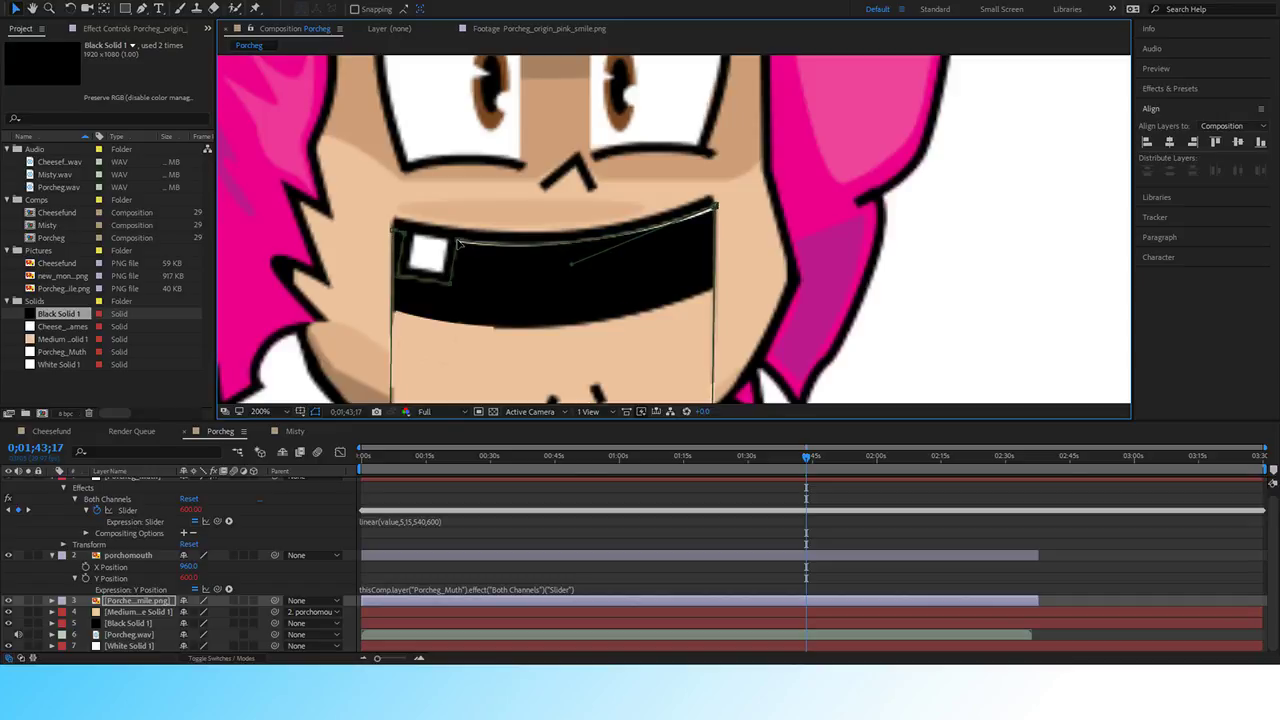
pyautogui.moveTo(806, 456); pyautogui.dragTo(786, 456)
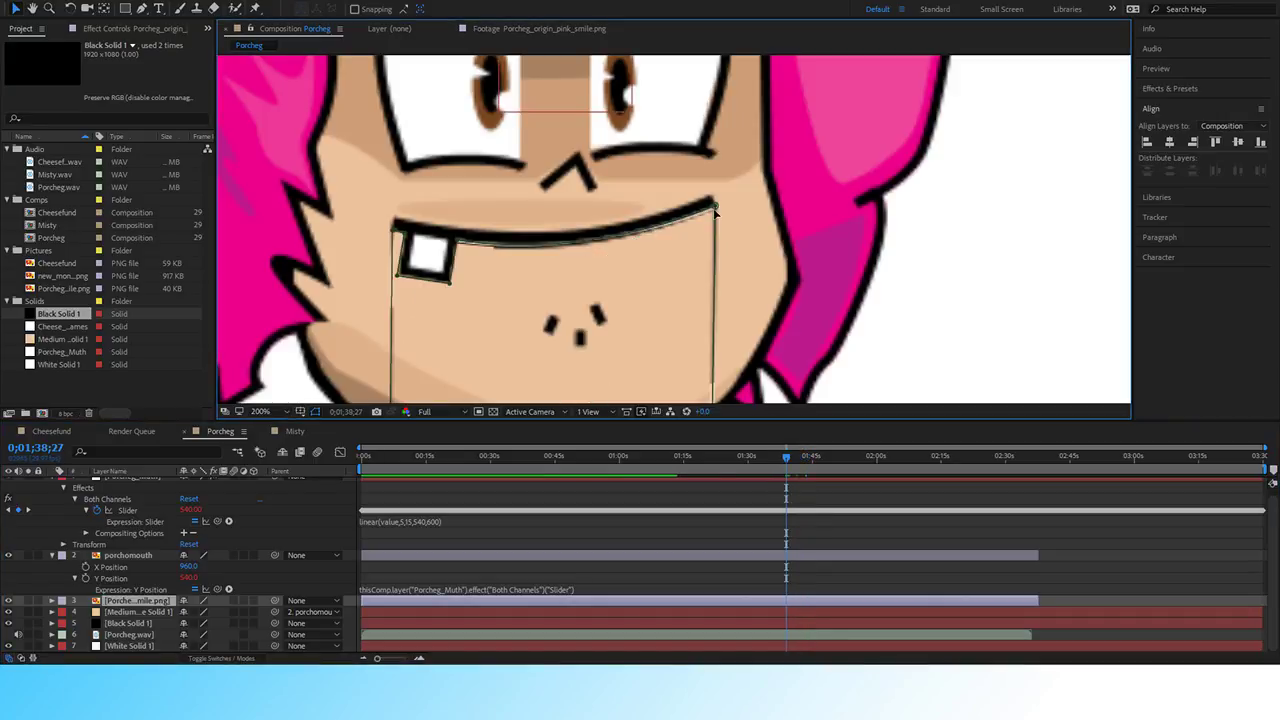
pyautogui.scroll(4, 437, 275)
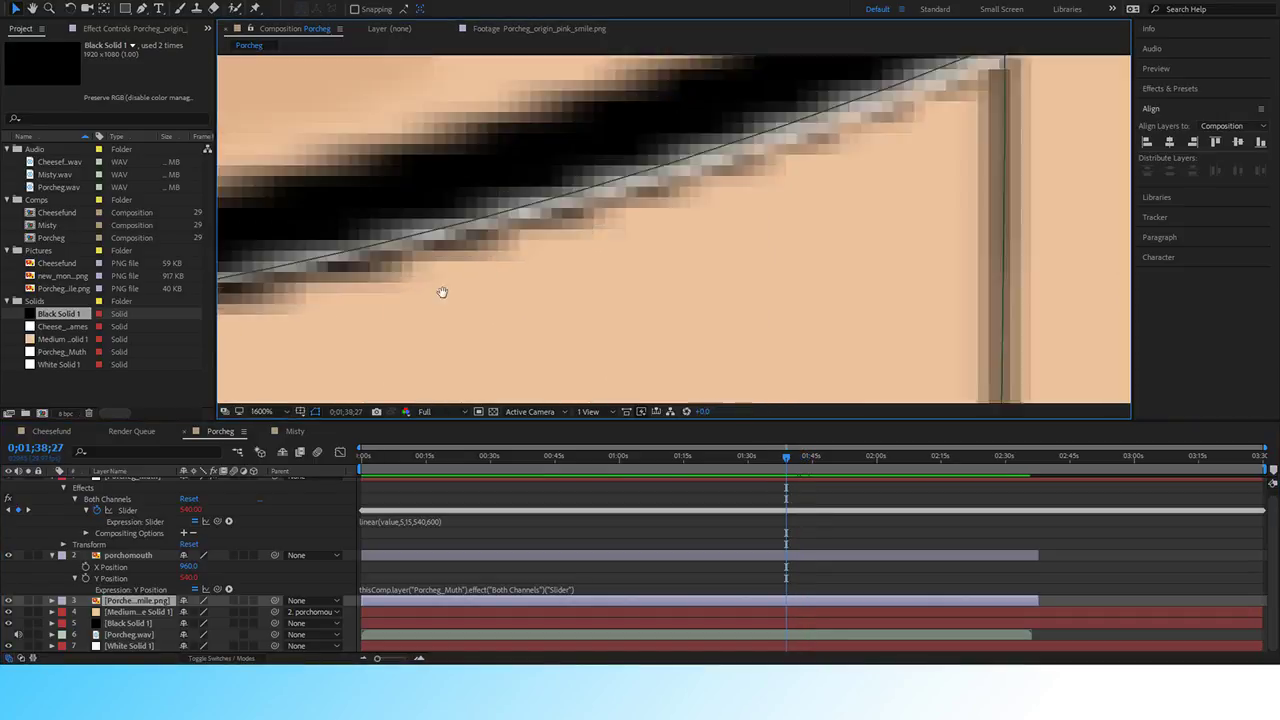
pyautogui.scroll(-6, 637, 303)
pyautogui.scroll(2, 575, 317)
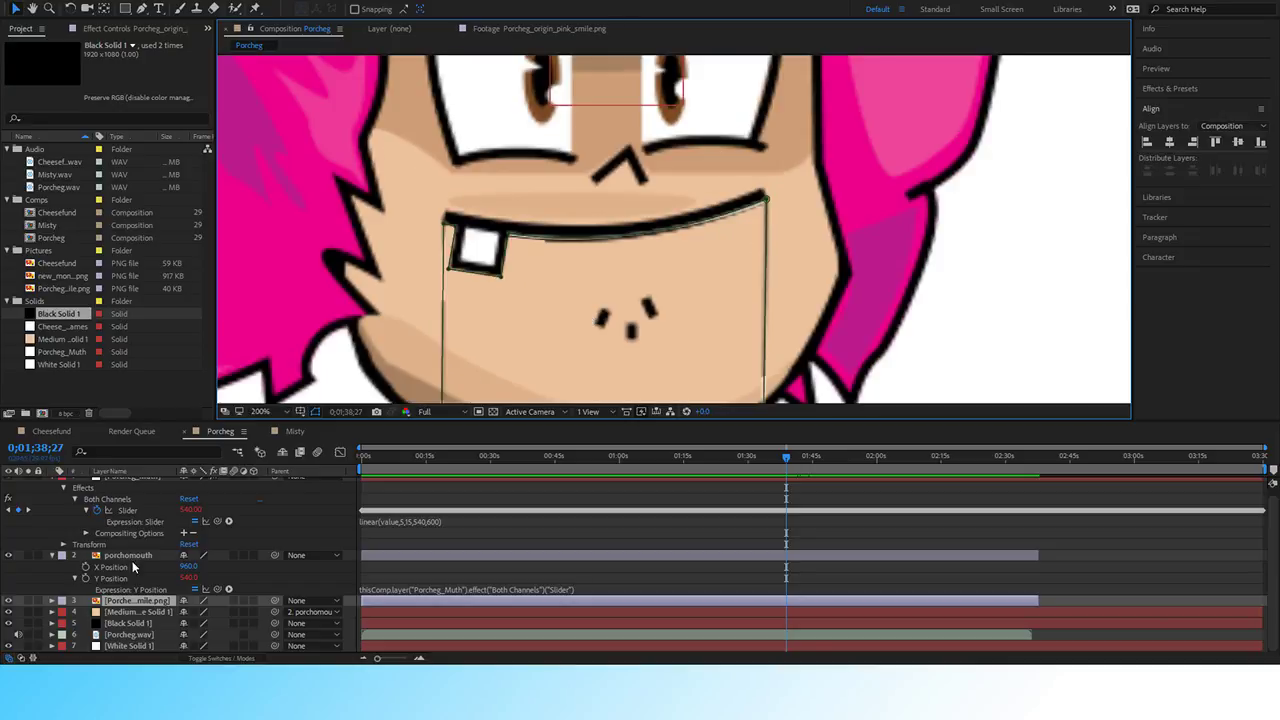
# Toggle White Solid 1 off and on to compare the lip seam against black and white backgrounds.
pyautogui.click(8, 646)
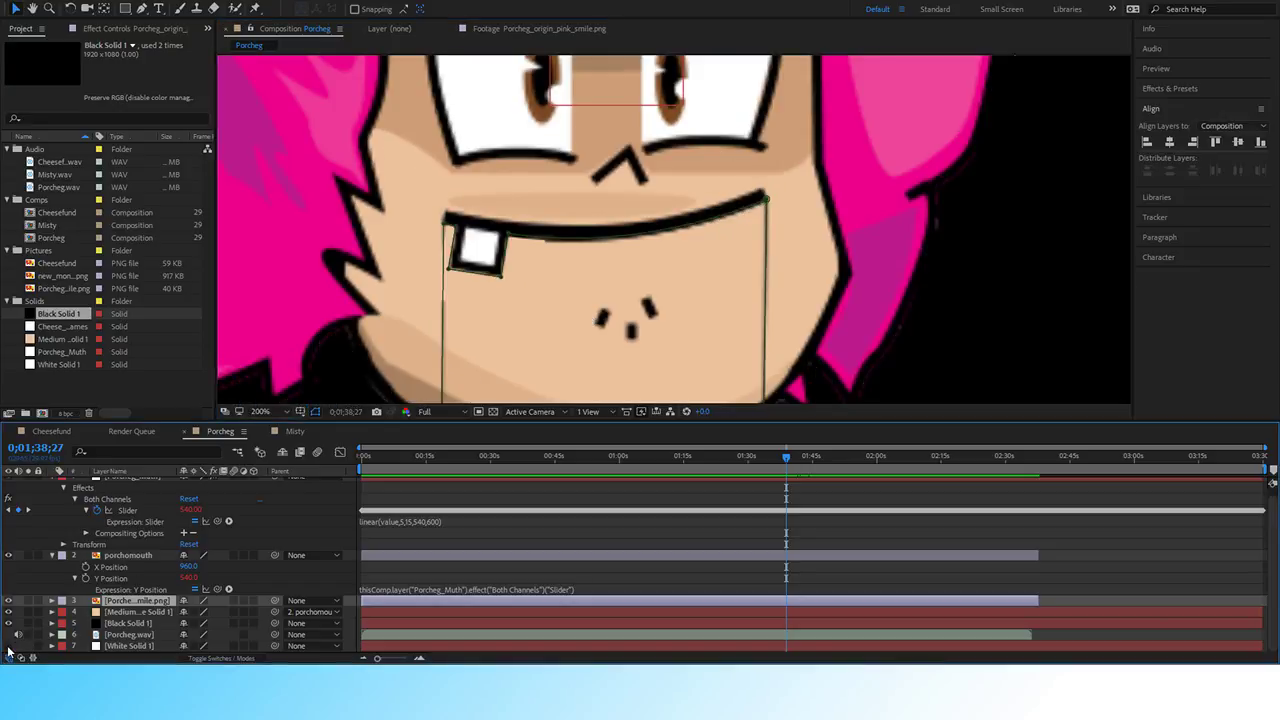
pyautogui.click(8, 646)
pyautogui.click(8, 646)
pyautogui.click(8, 646)
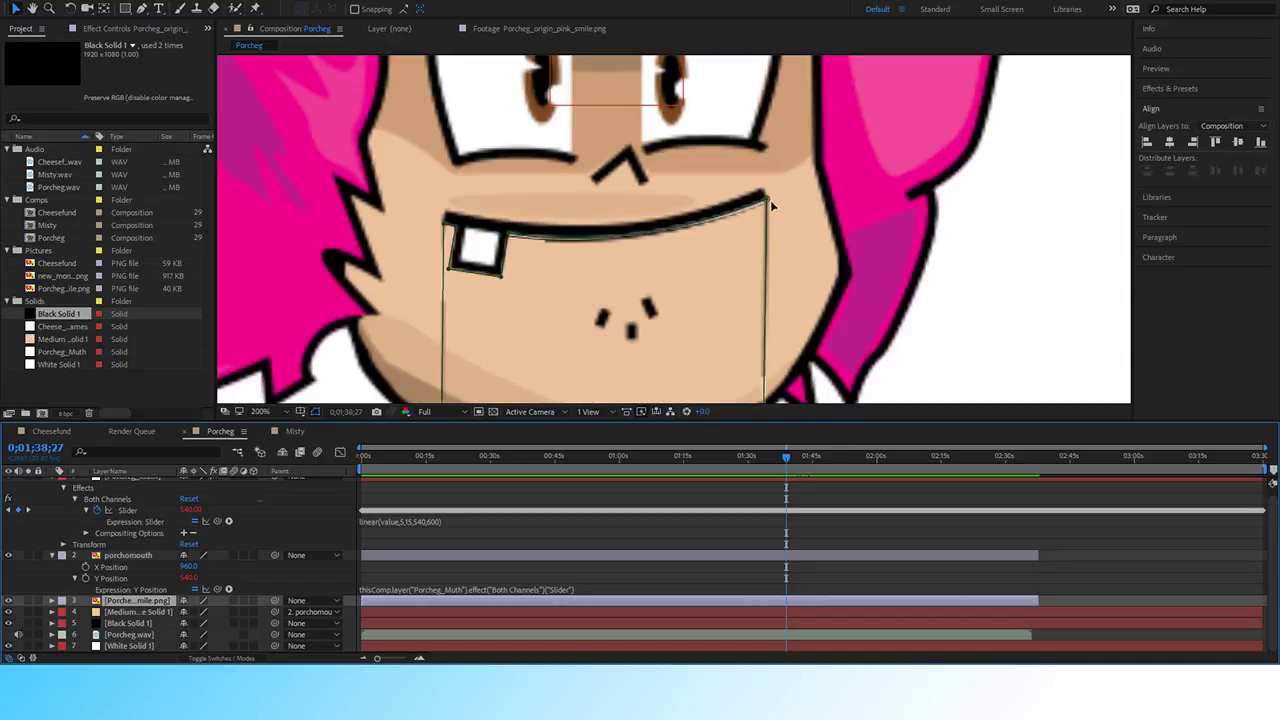
# Select the smile image's mask vertex at the lip's end and examine the seam under the lip line close up.
pyautogui.click(766, 204)
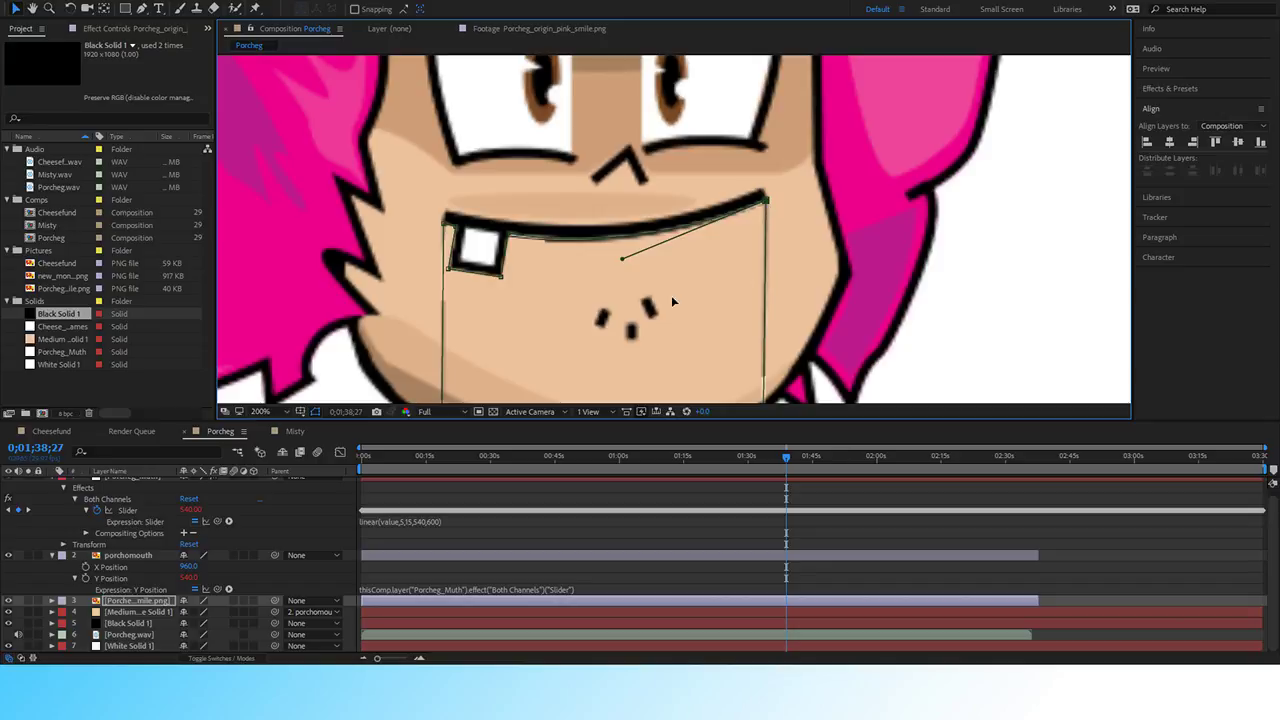
pyautogui.scroll(4, 671, 295)
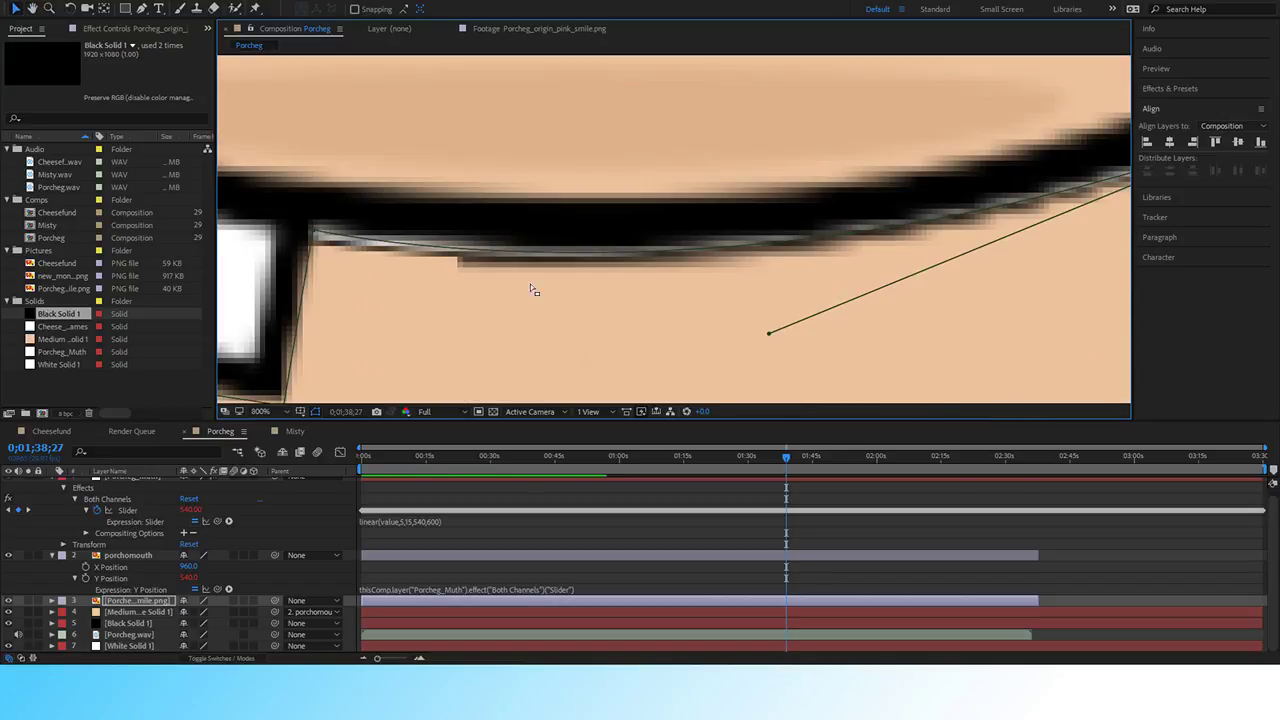
pyautogui.moveTo(422, 303); pyautogui.dragTo(686, 277)
pyautogui.scroll(-1, 586, 283)
pyautogui.moveTo(733, 319); pyautogui.dragTo(589, 291)
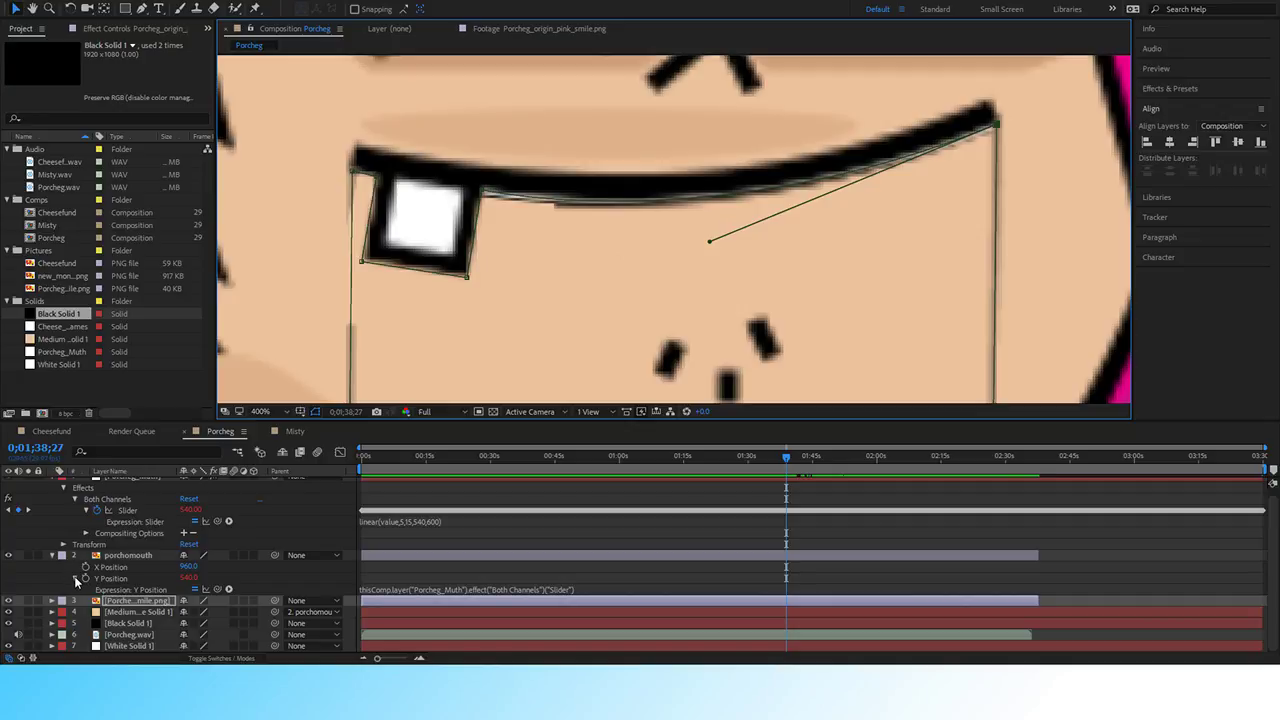
# Hide the porchomouth layer and raise the three upper vertices of the Black Solid 1 mask above the lip line.
pyautogui.click(8, 556)
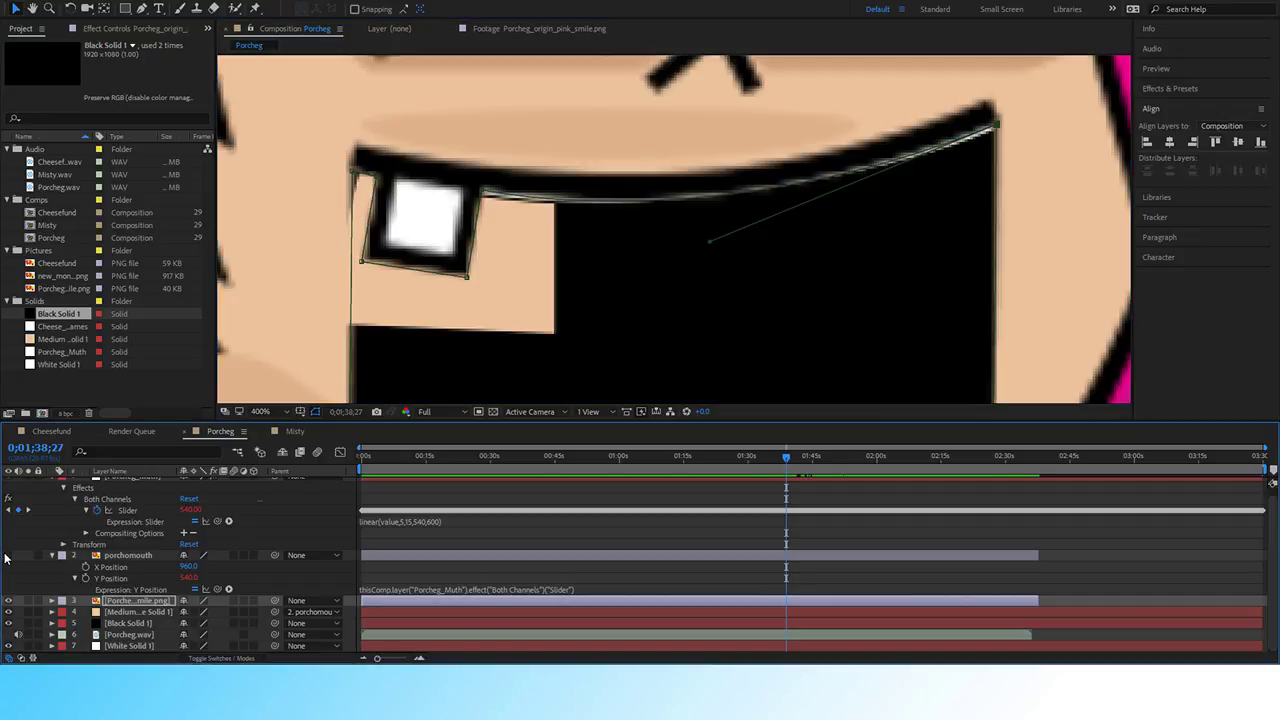
pyautogui.click(124, 625)
pyautogui.moveTo(1046, 93); pyautogui.dragTo(997, 62)
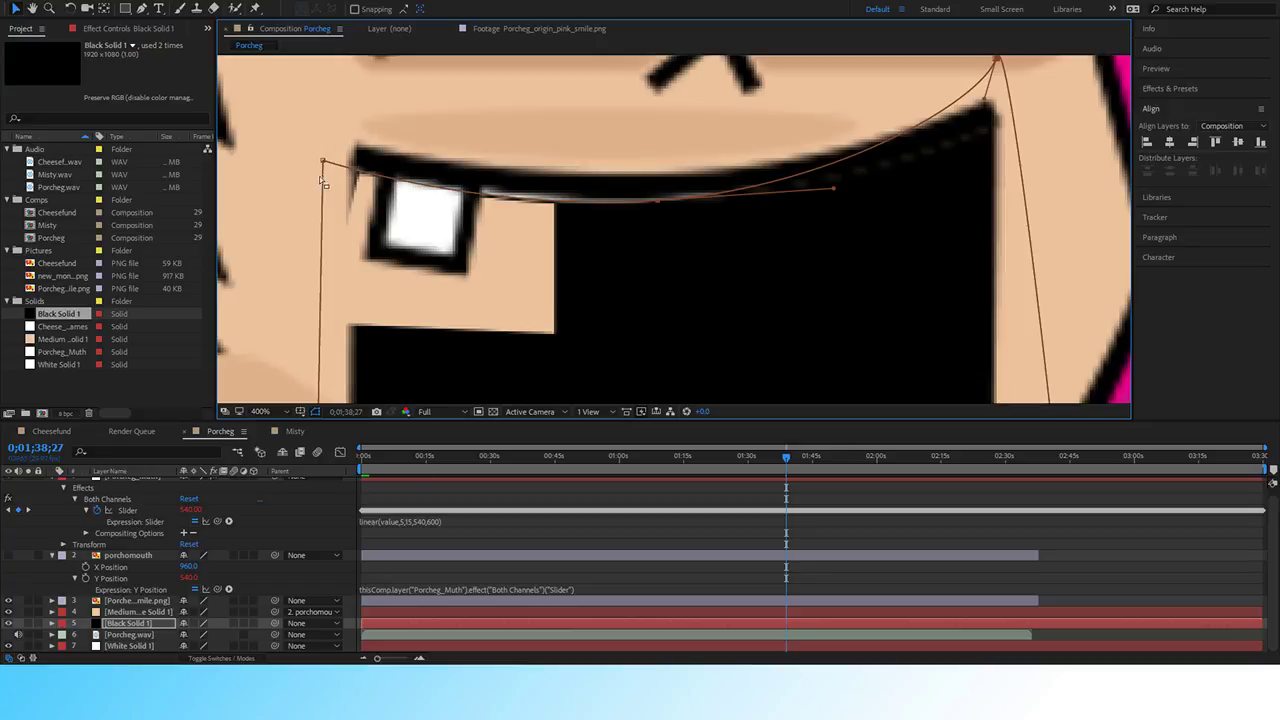
pyautogui.moveTo(323, 161); pyautogui.dragTo(323, 88)
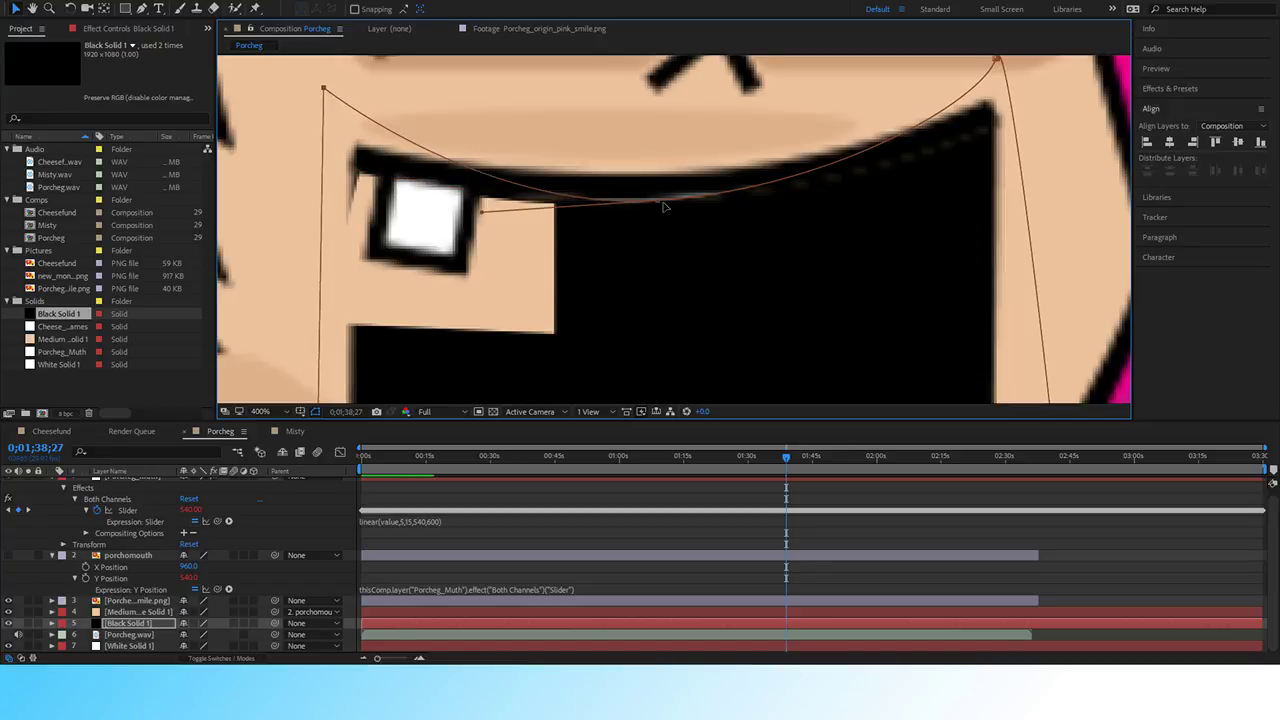
pyautogui.moveTo(658, 203); pyautogui.dragTo(645, 88)
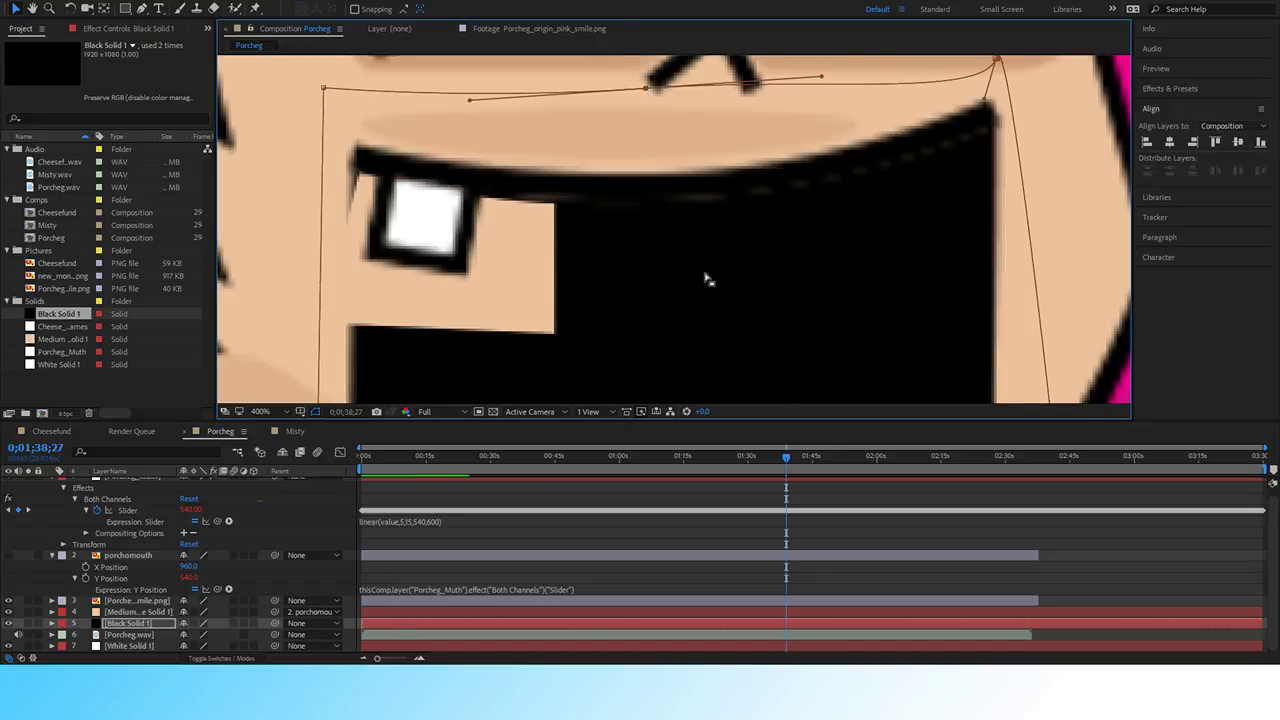
# Leave the black solid's mask and turn the porchomouth layer's visibility back on.
pyautogui.scroll(-2, 707, 279)
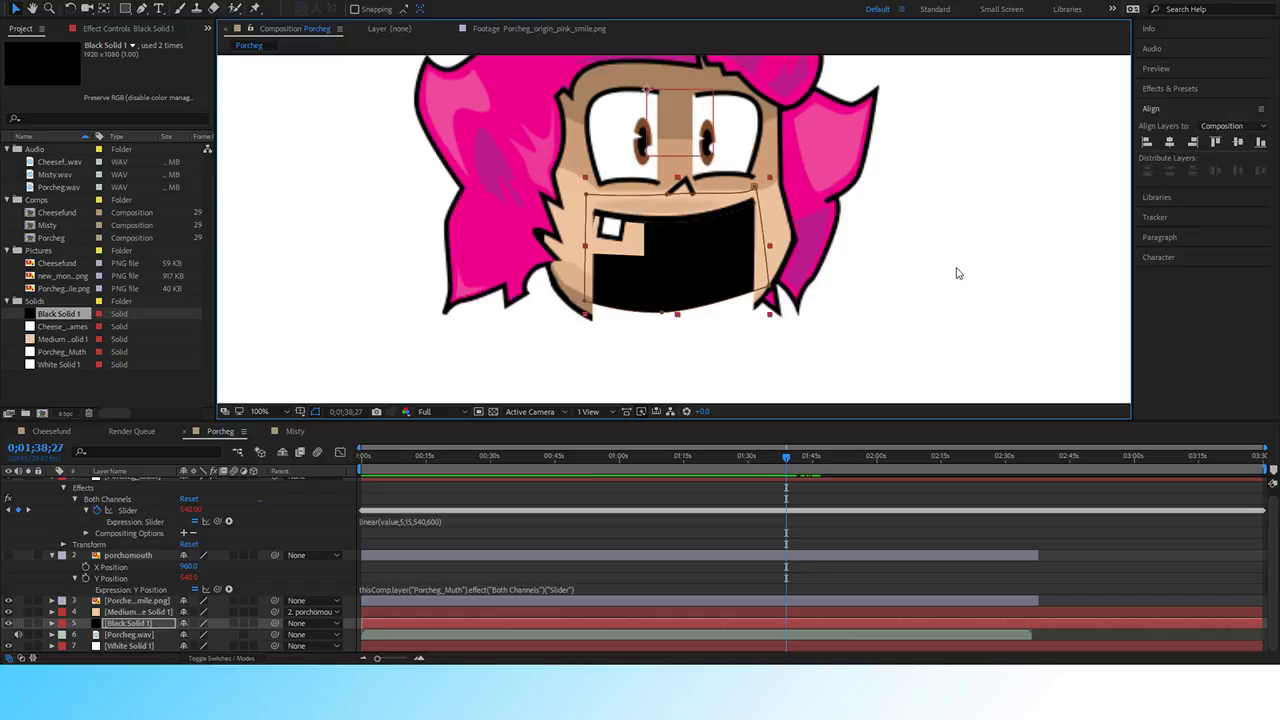
pyautogui.click(330, 238)
pyautogui.scroll(-2, 344, 257)
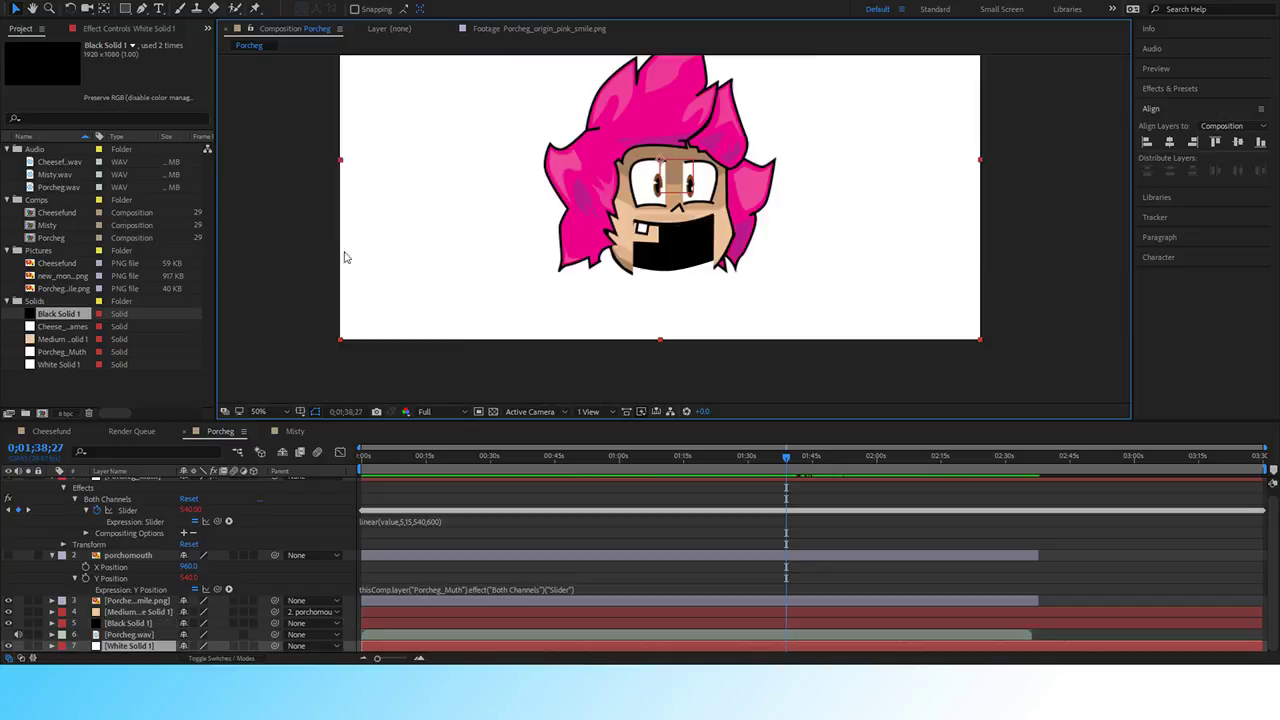
pyautogui.click(9, 555)
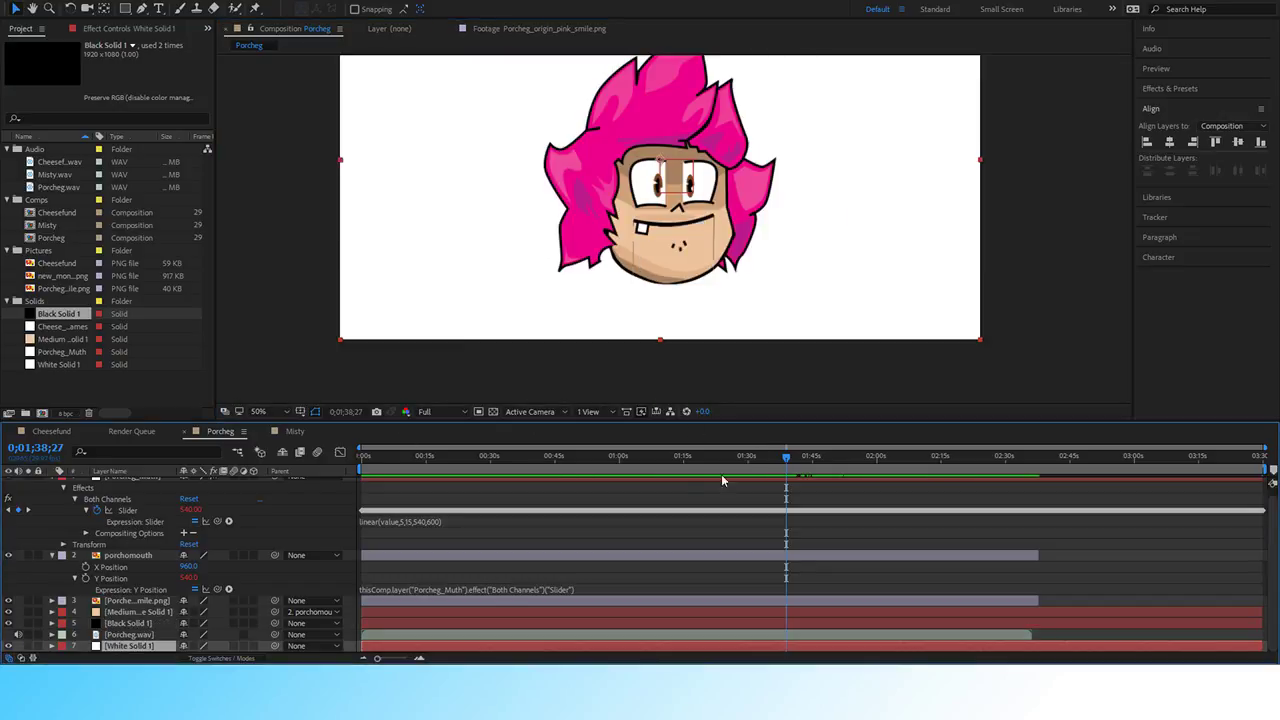
# Move the Medium Orange solid's lower outer mask vertex inward, in line with the lip seam beside the tooth.
pyautogui.scroll(2, 664, 321)
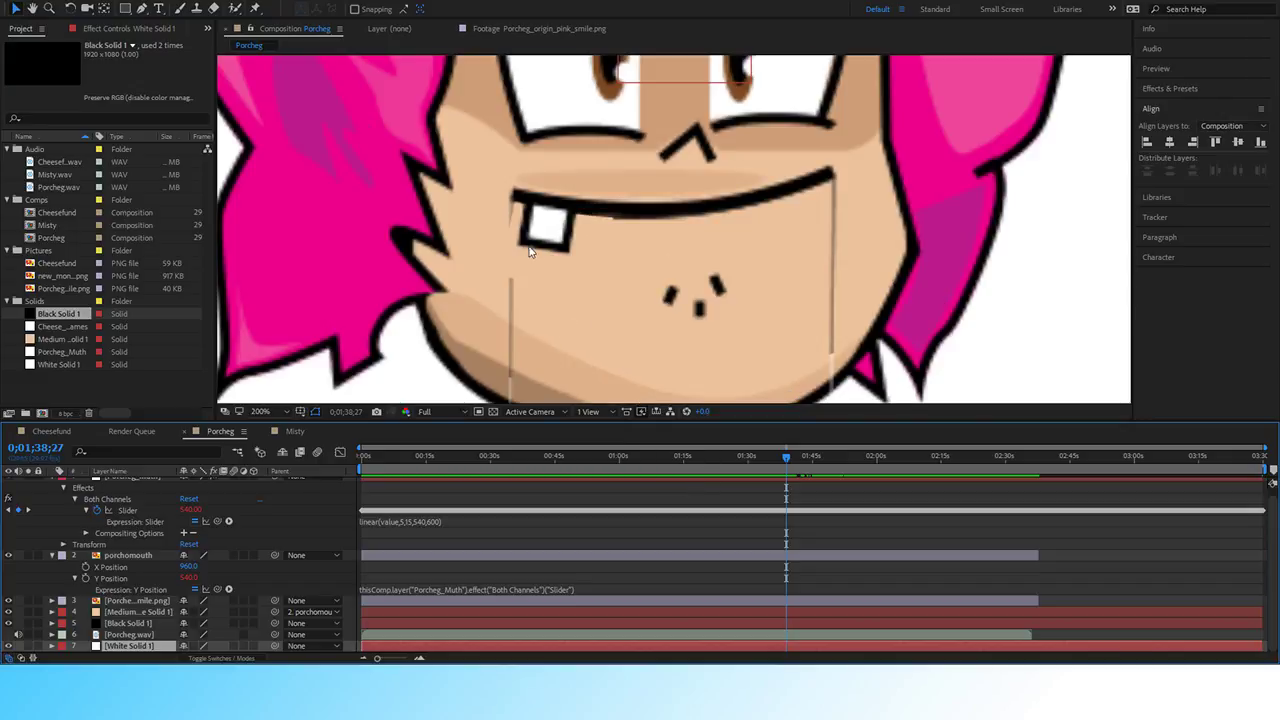
pyautogui.click(122, 611)
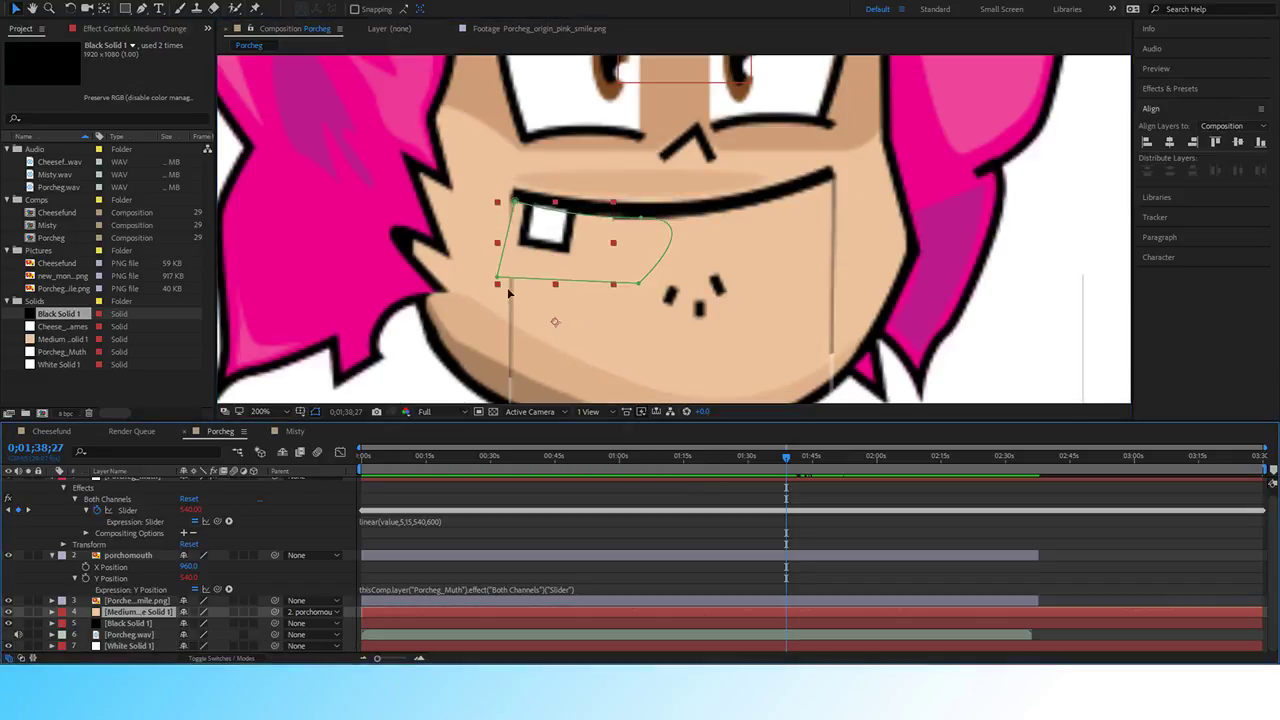
pyautogui.moveTo(511, 283); pyautogui.dragTo(516, 283)
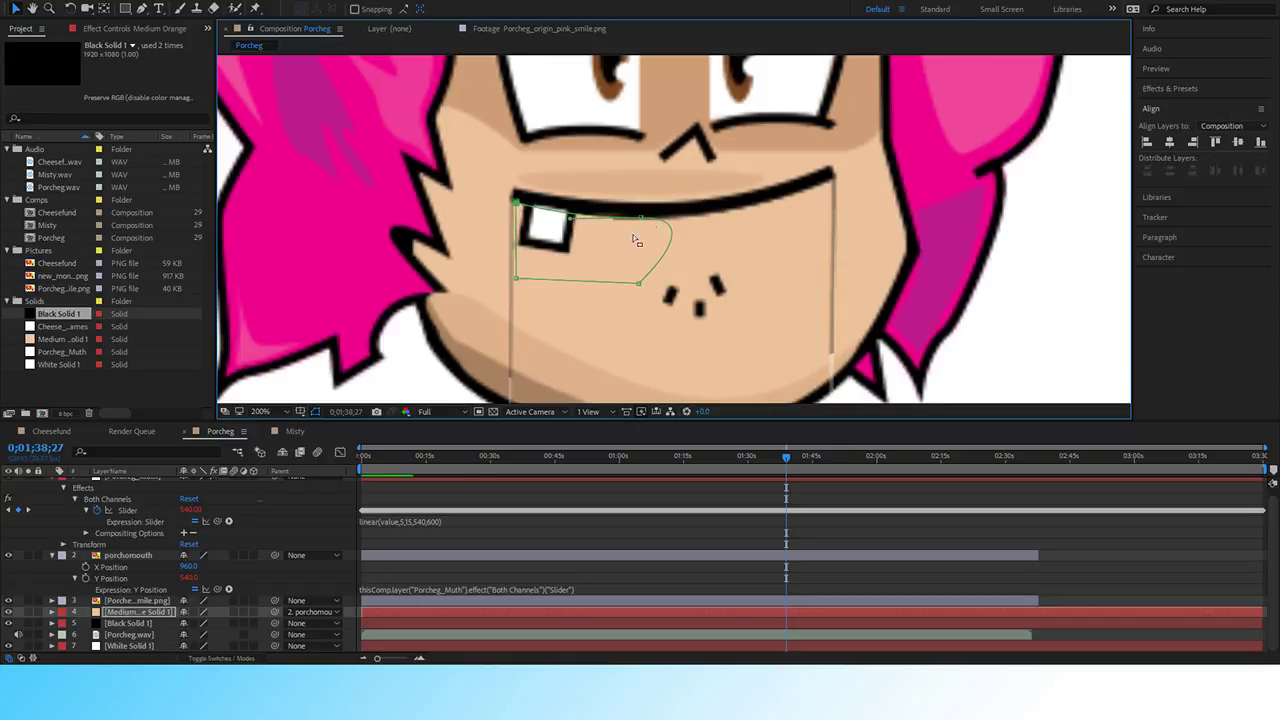
pyautogui.press(',')
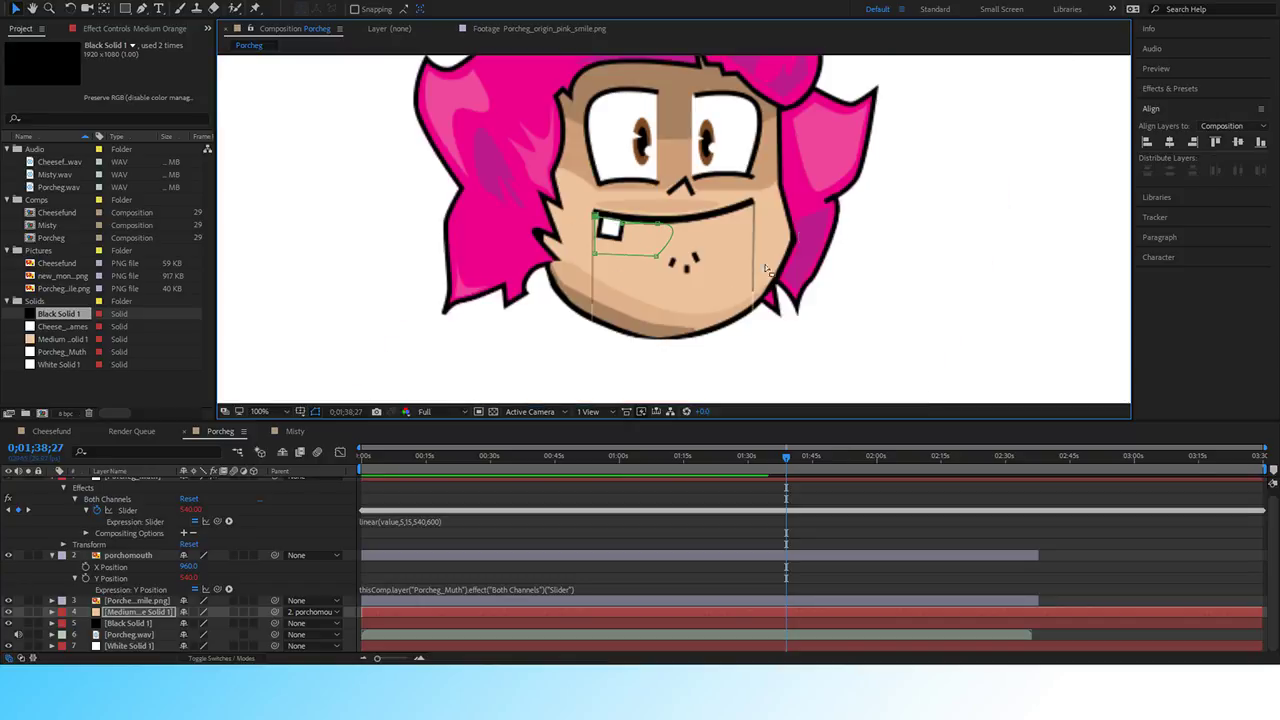
pyautogui.click(388, 307)
pyautogui.press(',')
pyautogui.press(',')
pyautogui.press(',')
pyautogui.press(',')
pyautogui.press(',')
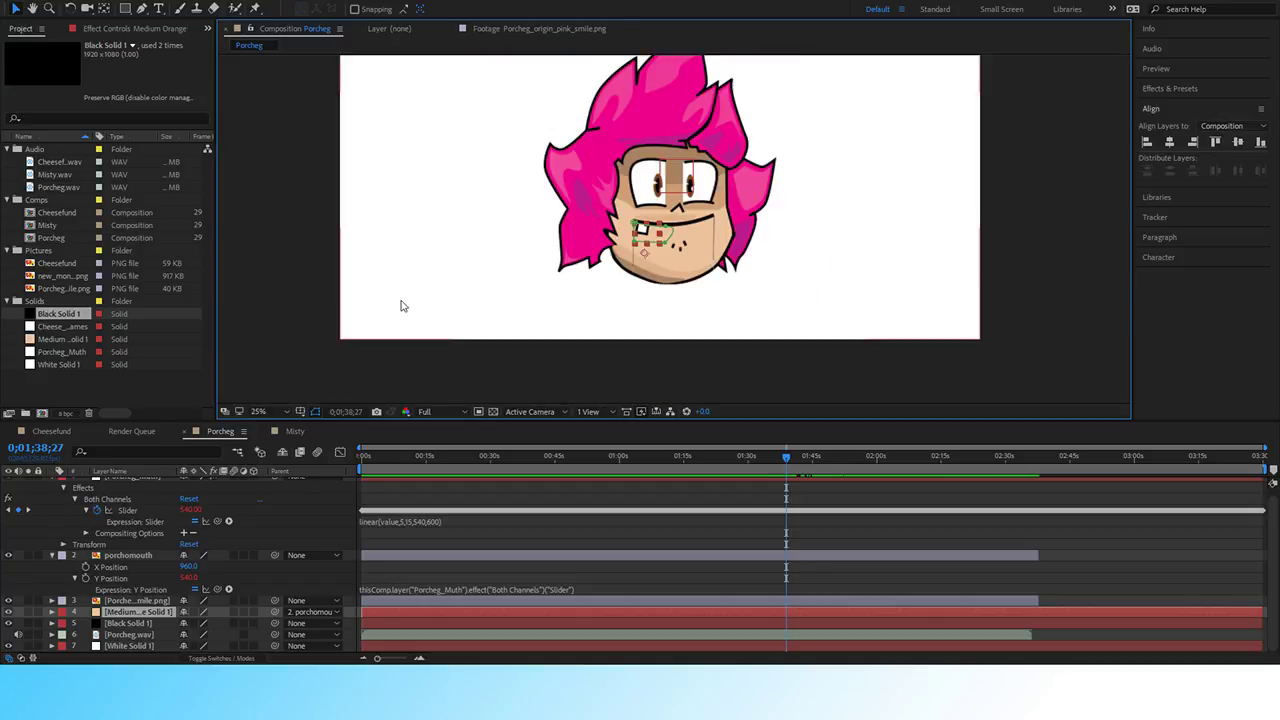
# Move the current time to 0;01;43;22 and examine the open mouth and its seams close up.
pyautogui.press('.')
pyautogui.press('.')
pyautogui.press('.')
pyautogui.press('.')
pyautogui.press('.')
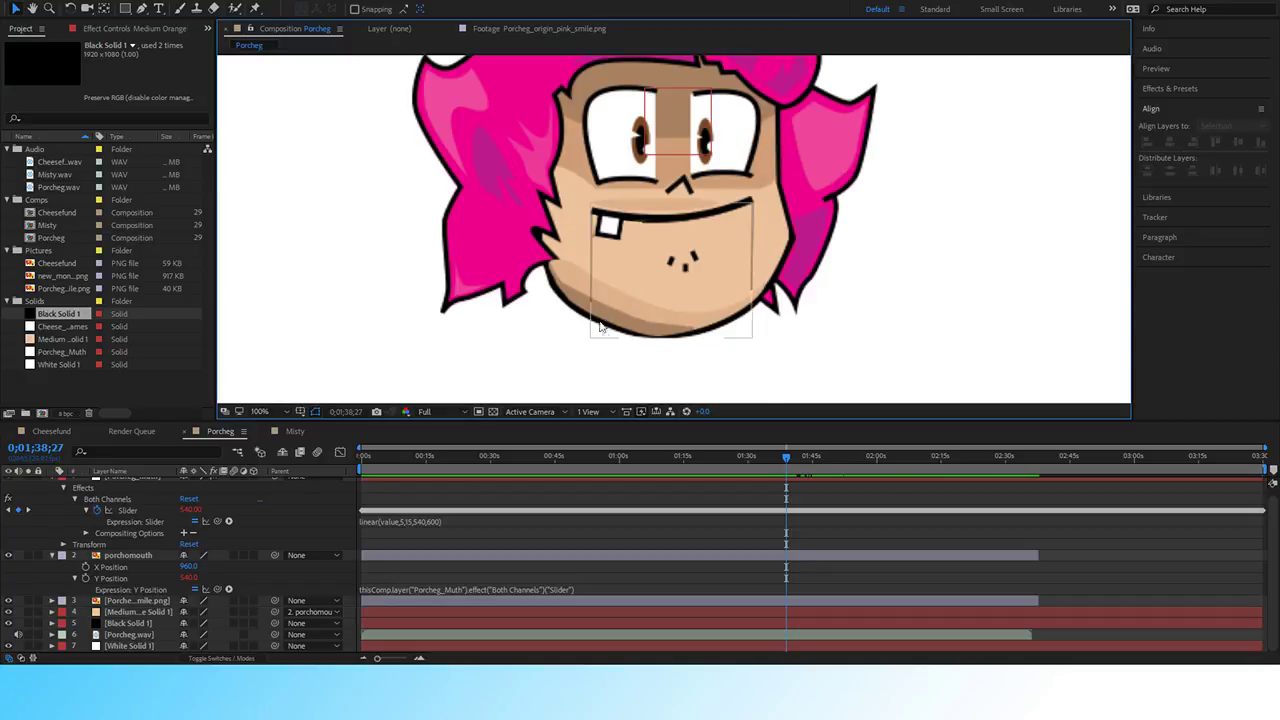
pyautogui.moveTo(766, 463); pyautogui.dragTo(804, 506)
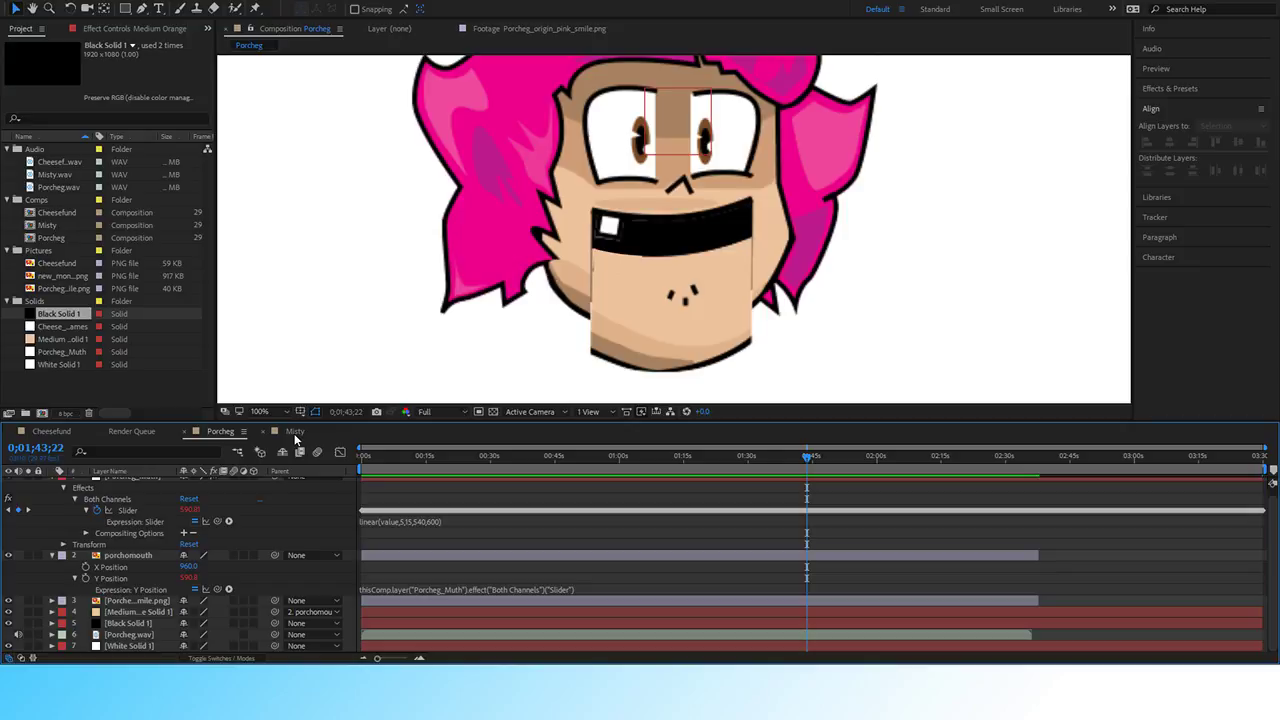
pyautogui.scroll(2, 666, 257)
pyautogui.scroll(3, 543, 249)
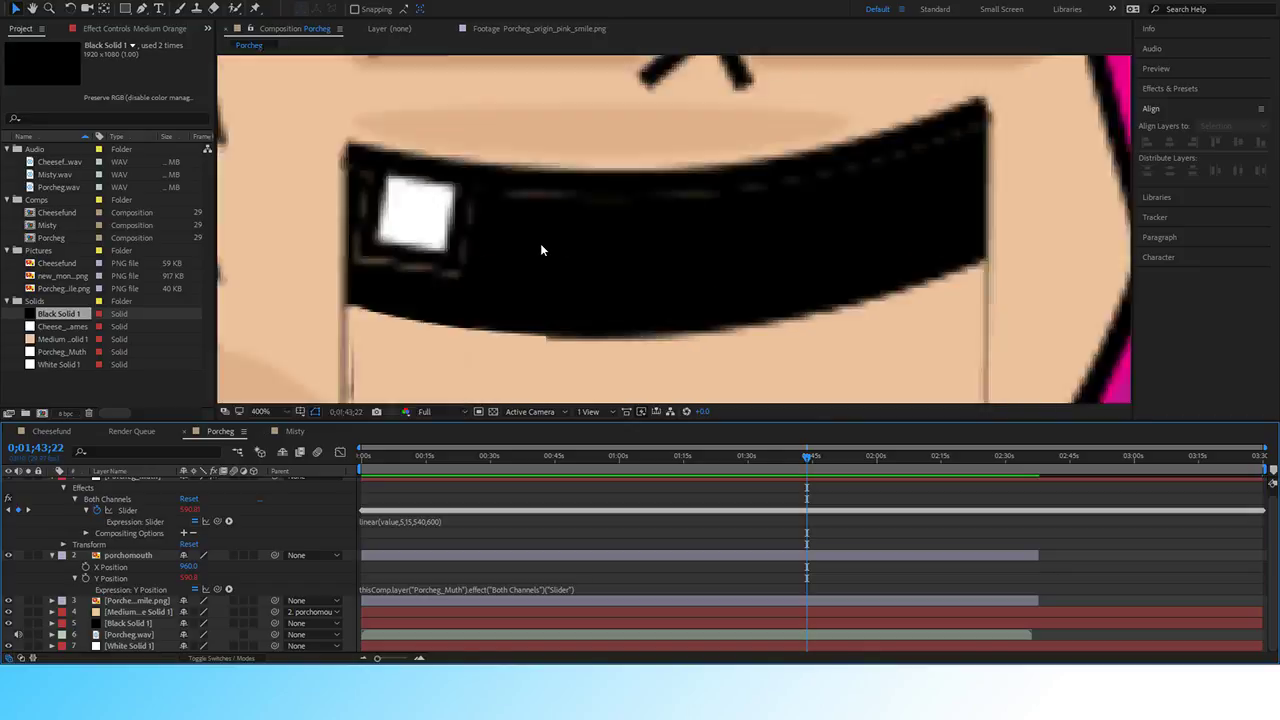
pyautogui.scroll(-6, 540, 250)
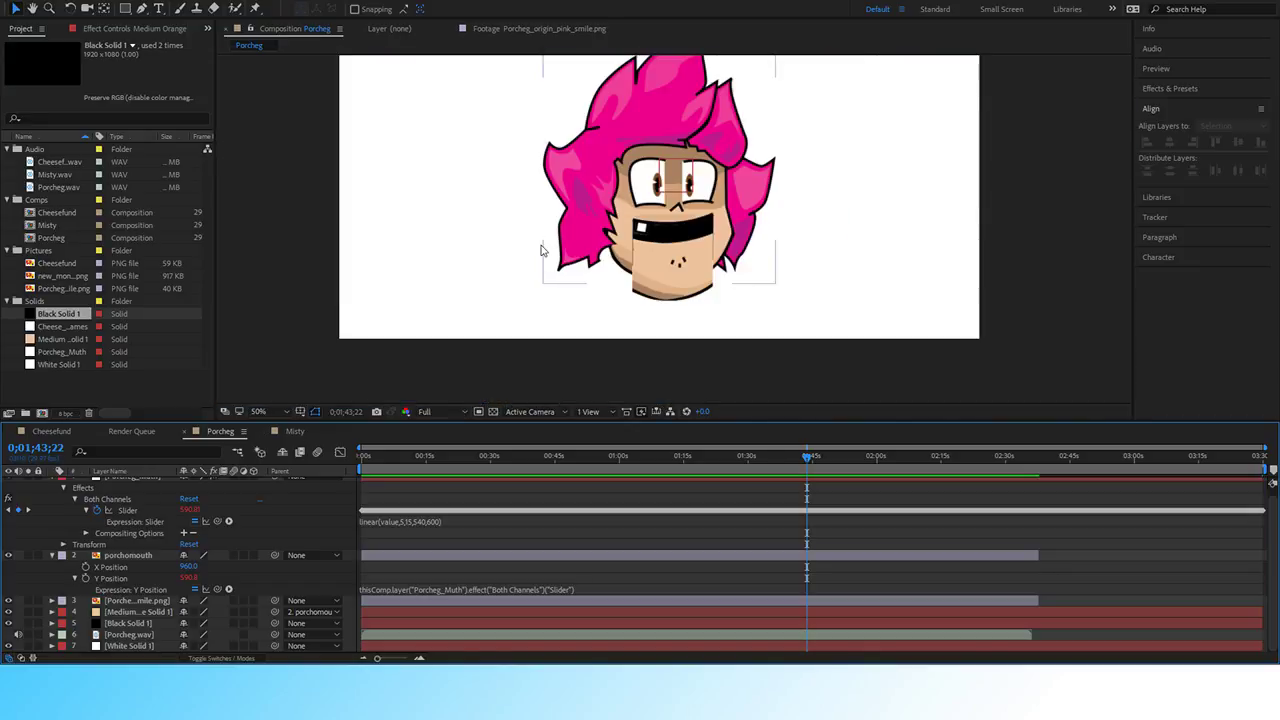
# In the Misty composition, scale the monkey image layer to 20%, using the Porcheg composition as a size reference.
pyautogui.click(300, 431)
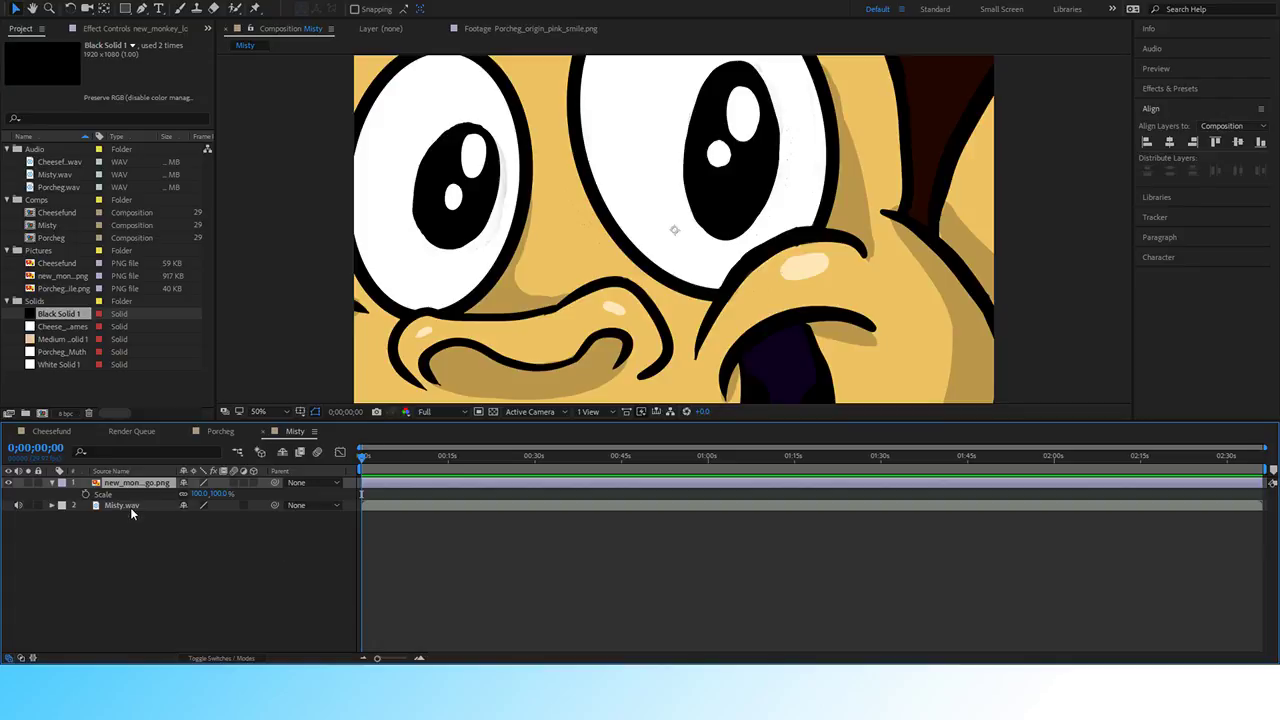
pyautogui.press('s')
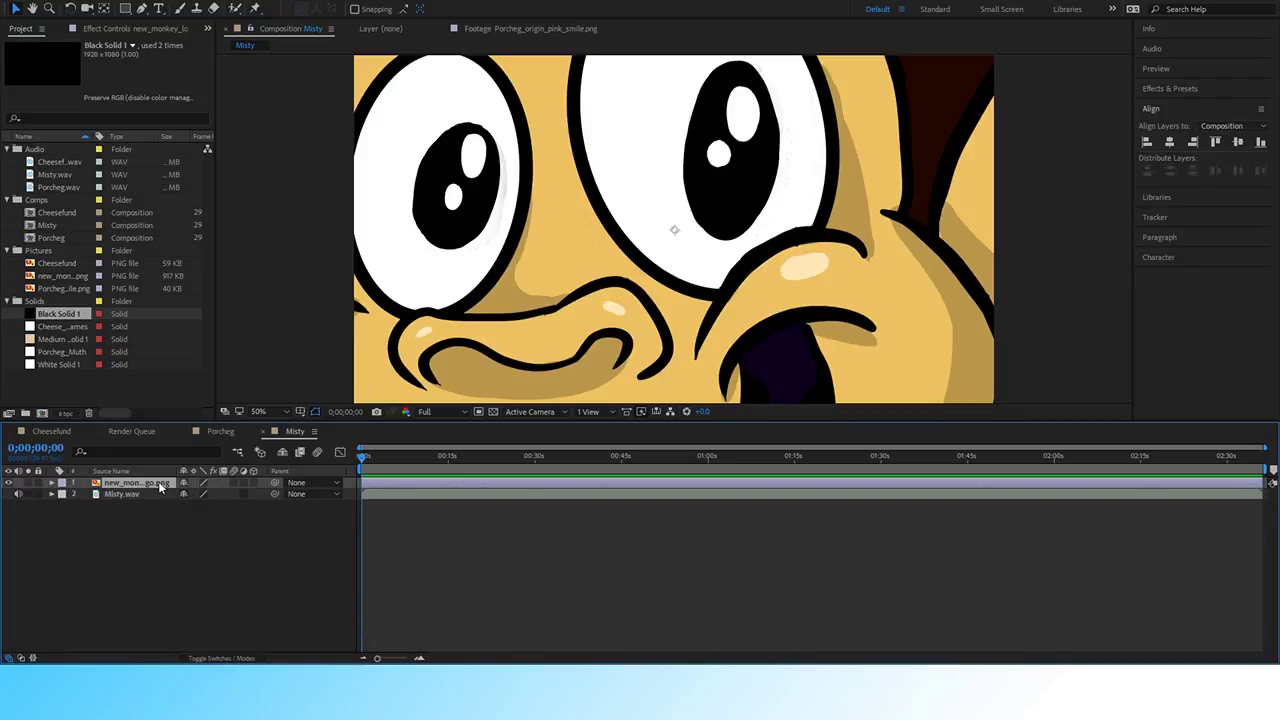
pyautogui.press('s')
pyautogui.moveTo(200, 494); pyautogui.dragTo(164, 503)
pyautogui.click(231, 429)
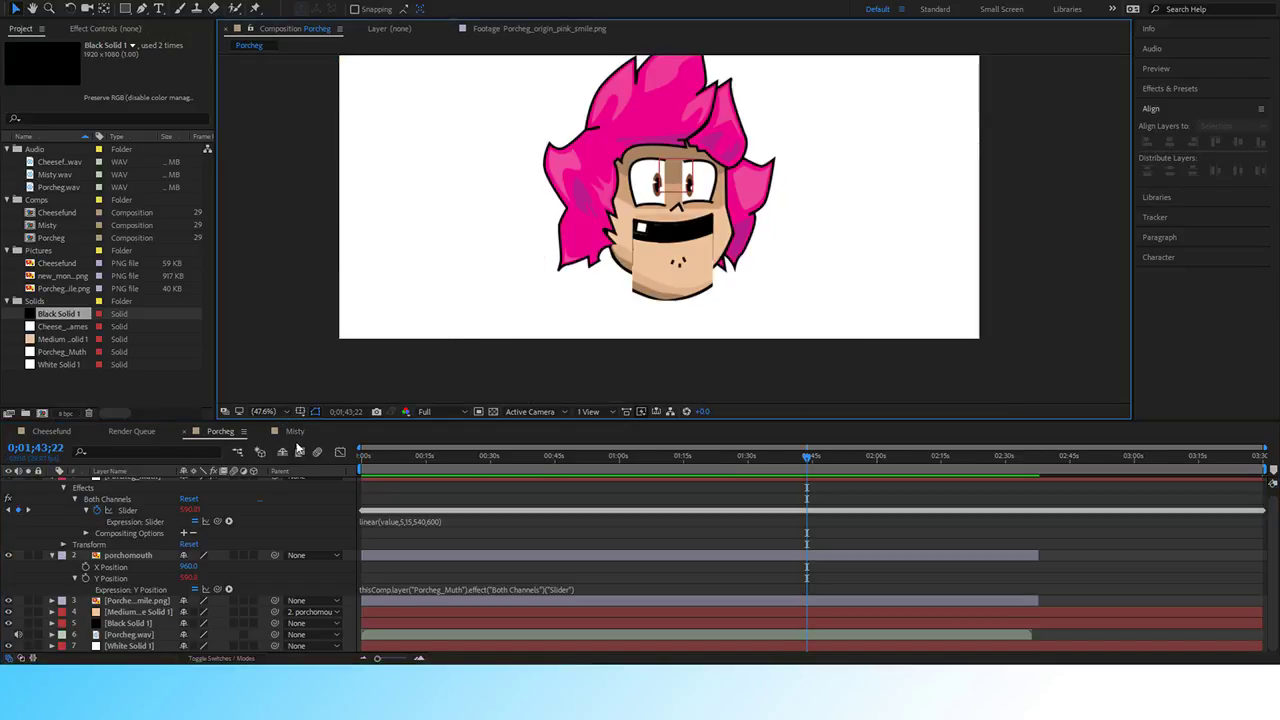
pyautogui.click(45, 430)
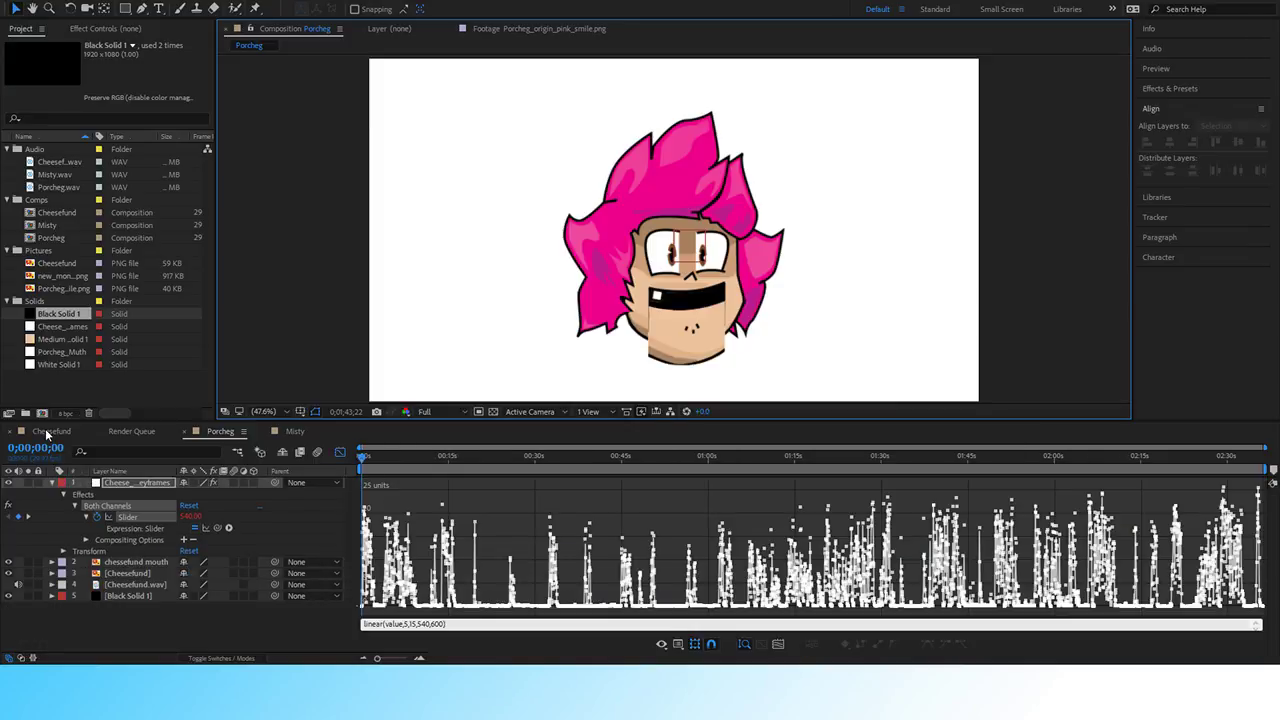
pyautogui.click(296, 431)
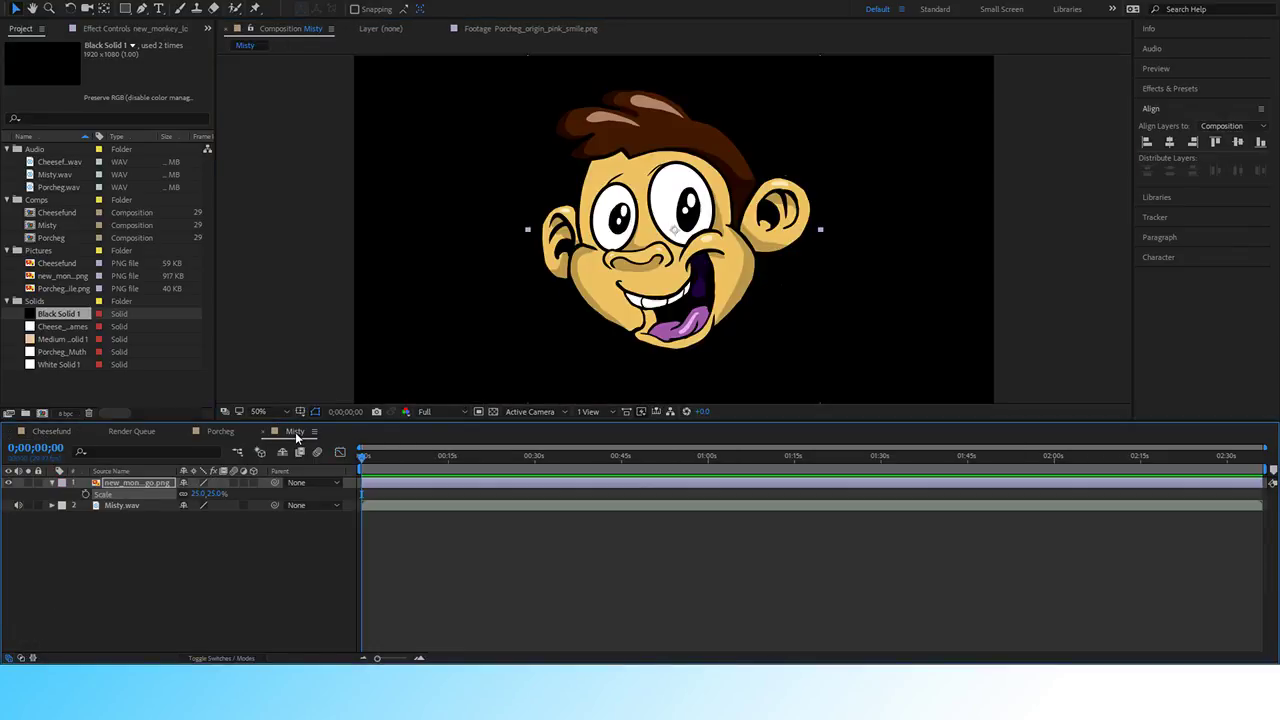
pyautogui.write('20')
pyautogui.press('Return')
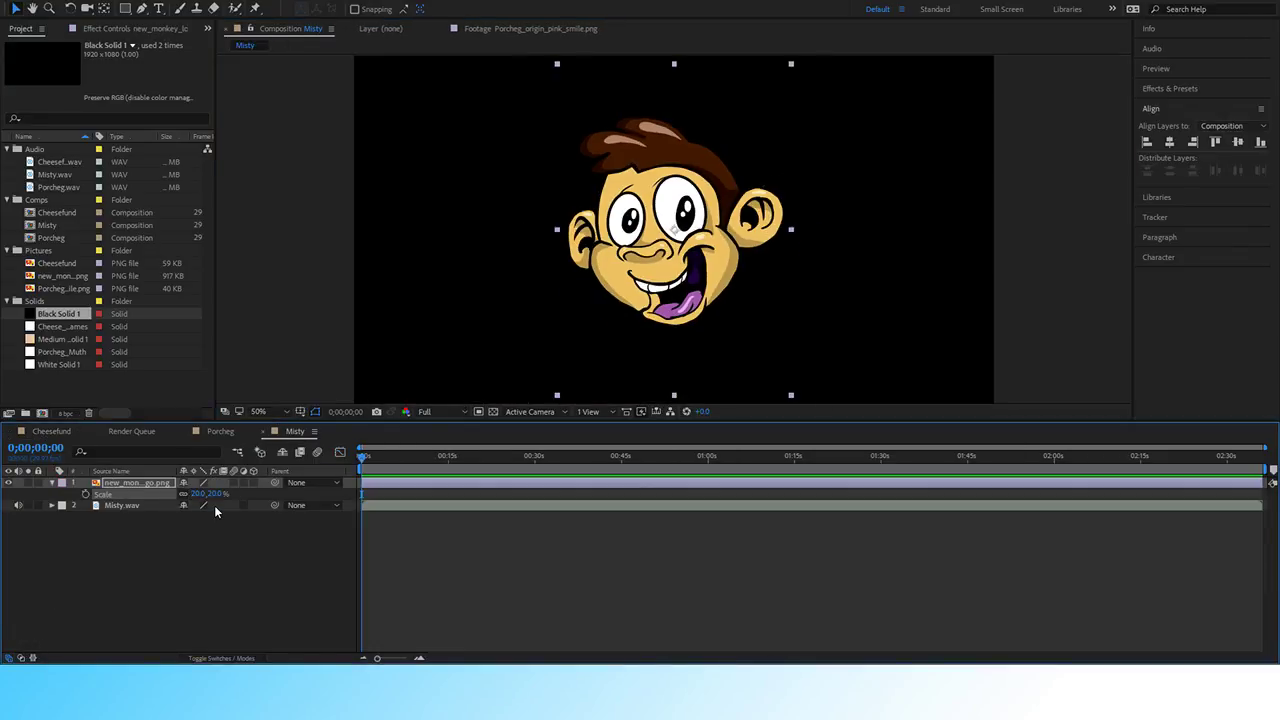
# Alternate between the Porcheg and Misty compositions to compare the size of the two heads.
pyautogui.click(222, 431)
pyautogui.click(294, 431)
pyautogui.click(226, 431)
pyautogui.click(292, 431)
# Duplicate the monkey image layer and rename the copy mistymouth.
pyautogui.press('.')
pyautogui.scroll(2, 659, 317)
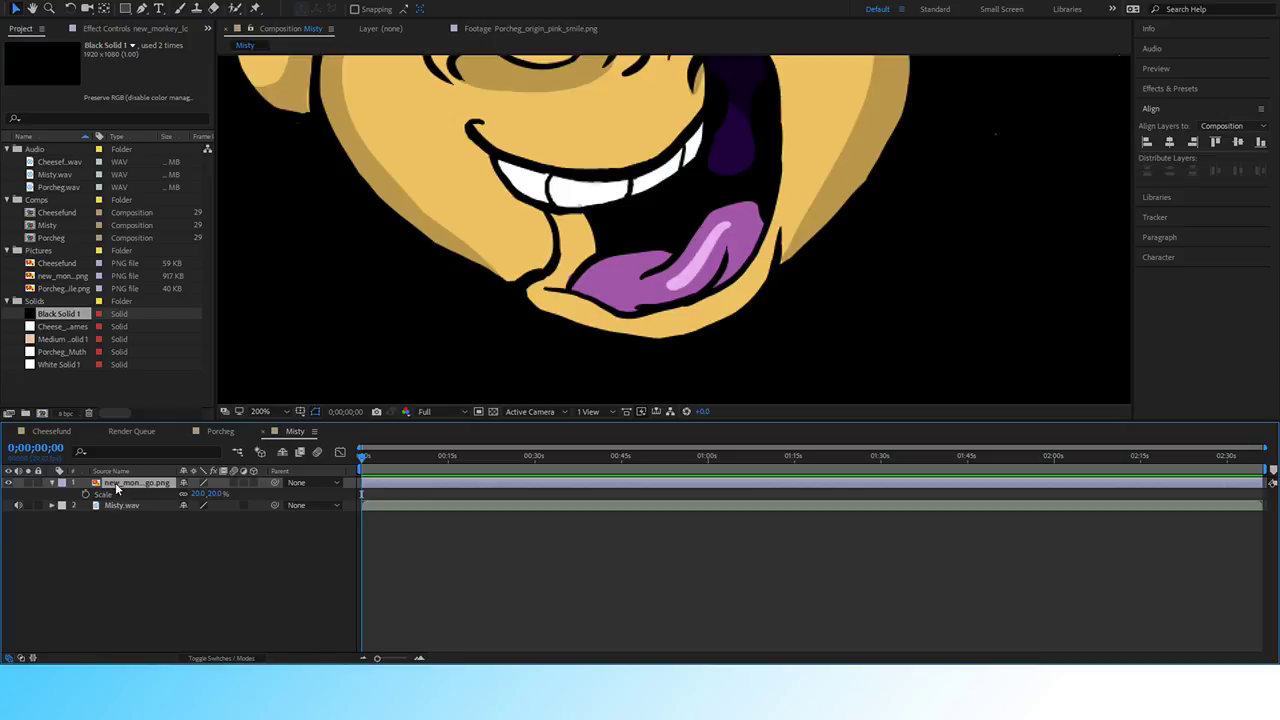
pyautogui.hotkey('ctrl', 'd')
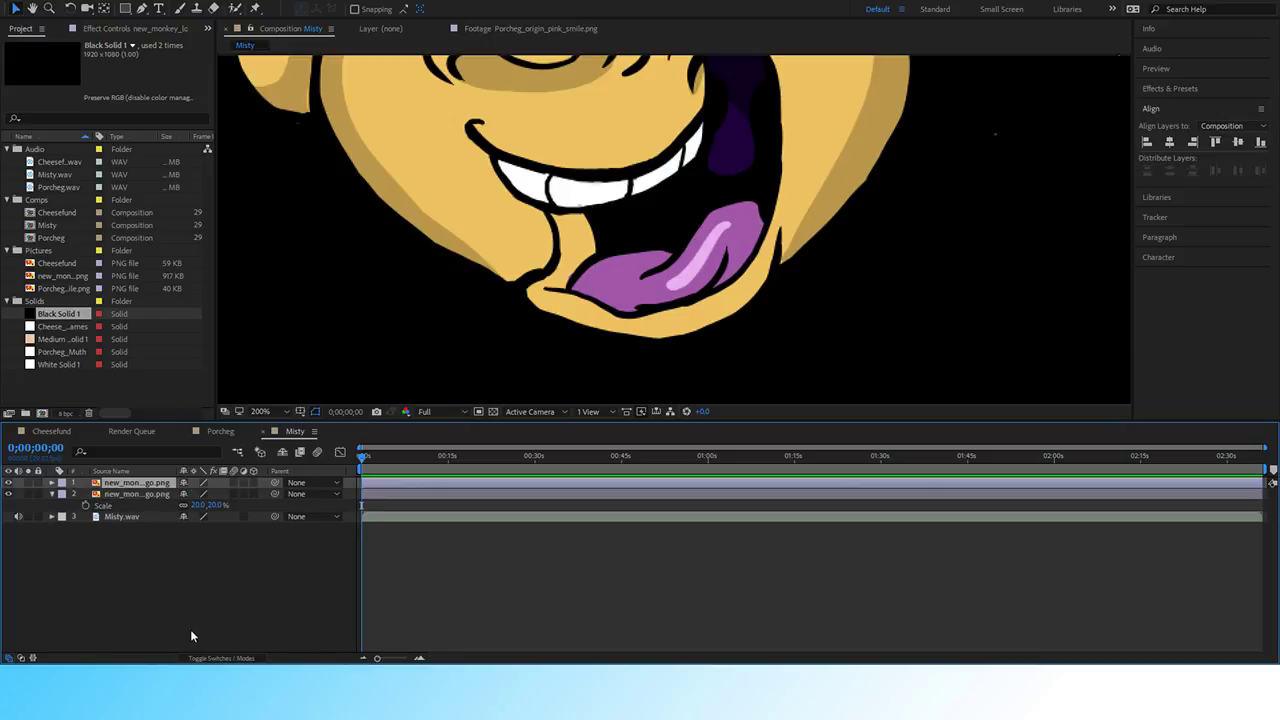
pyautogui.press('Return')
pyautogui.write('mistym')
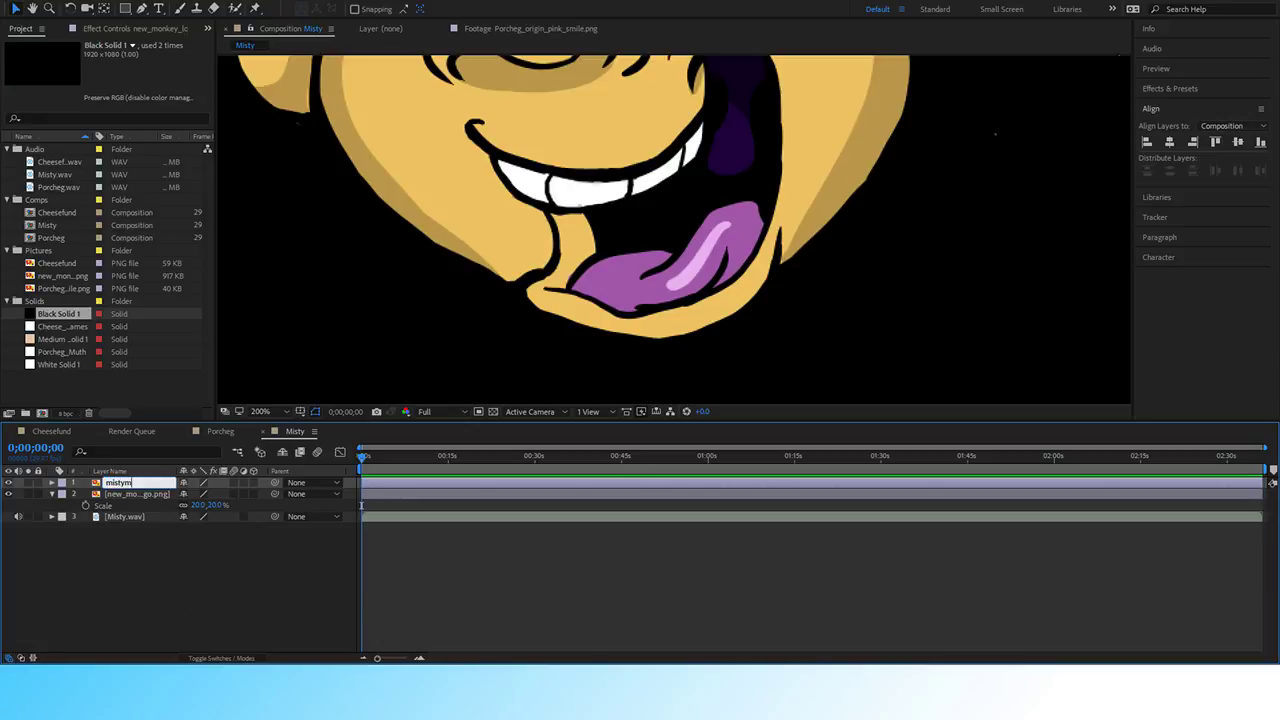
pyautogui.write('outh')
pyautogui.press('Return')
# Add White Solid 1 to the Misty composition as the bottom background layer.
pyautogui.click(141, 8)
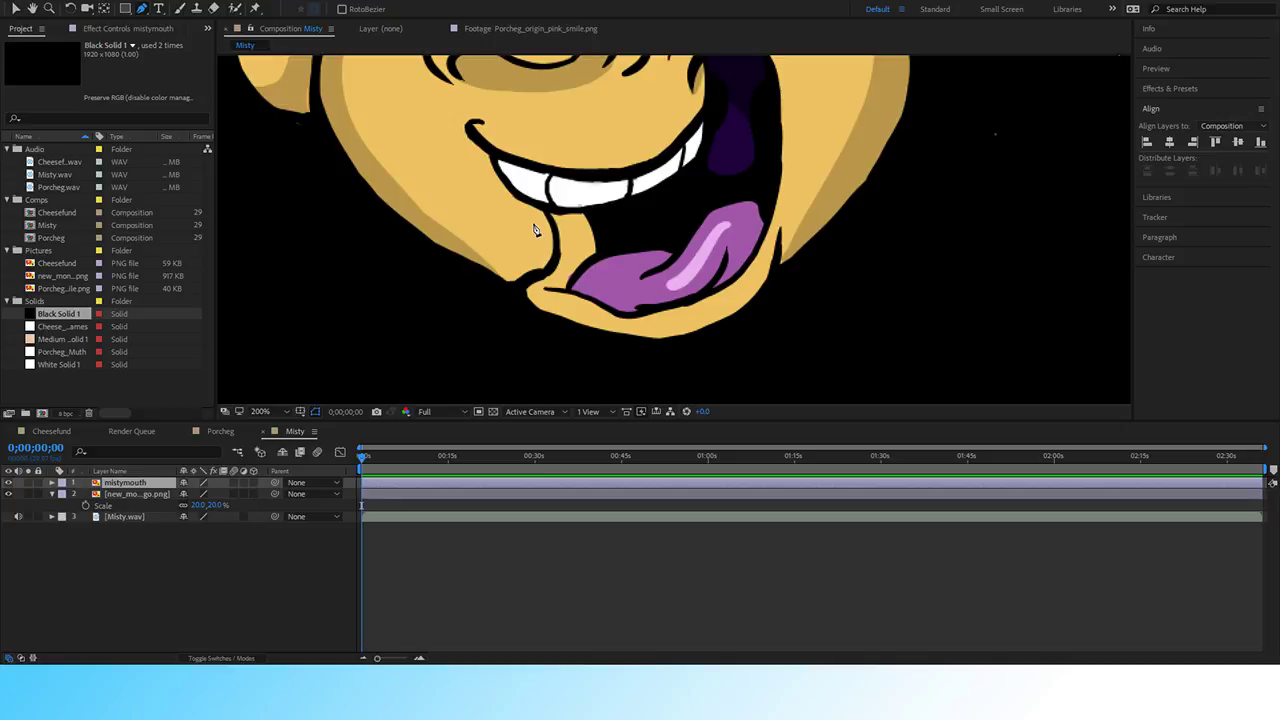
pyautogui.press(',')
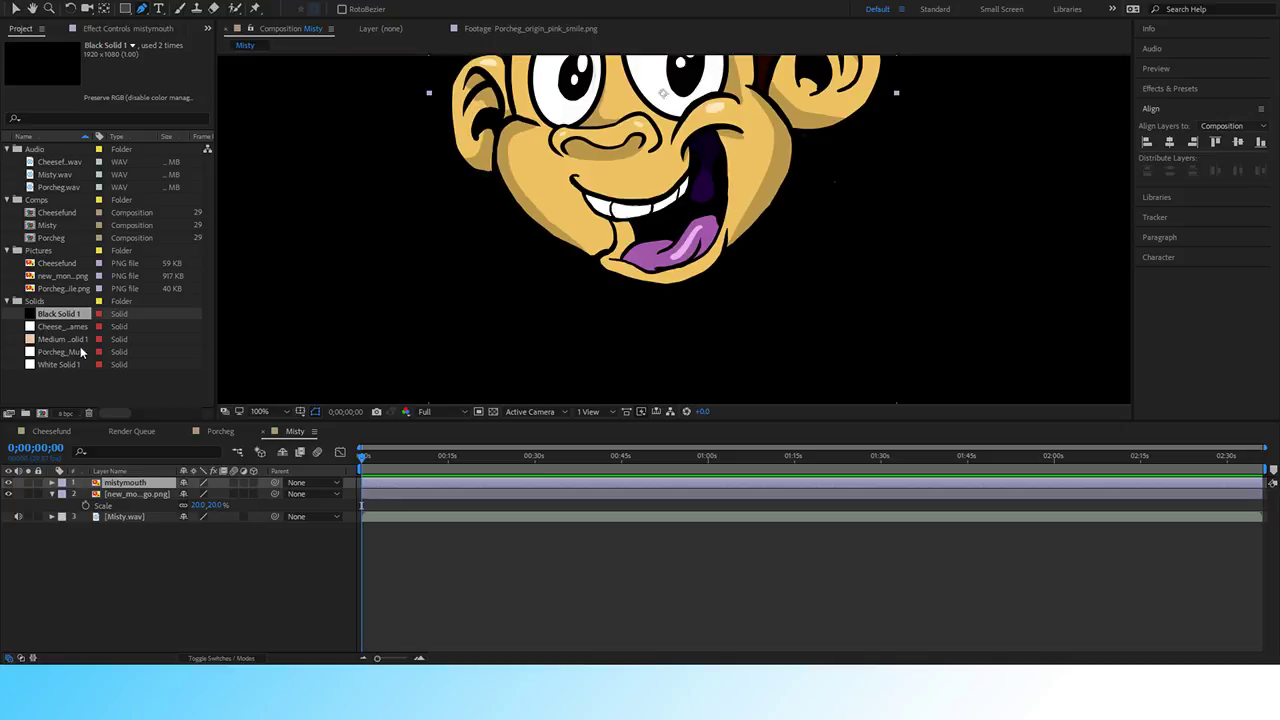
pyautogui.moveTo(31, 368); pyautogui.dragTo(120, 606)
pyautogui.press('.')
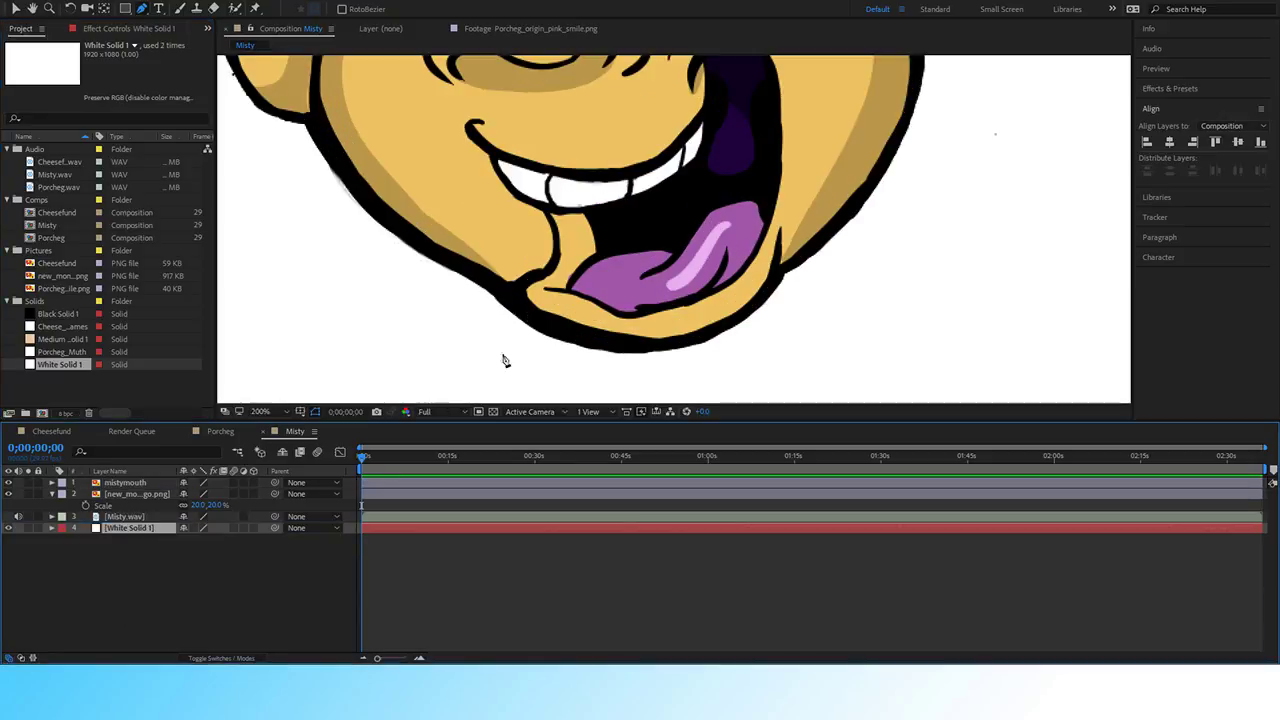
# Examine the monkey's mouth, cheek crease and jaw outline close up to find where the jaw can be cut.
pyautogui.moveTo(506, 357); pyautogui.dragTo(455, 309)
pyautogui.scroll(1, 499, 299)
pyautogui.scroll(-1, 455, 309)
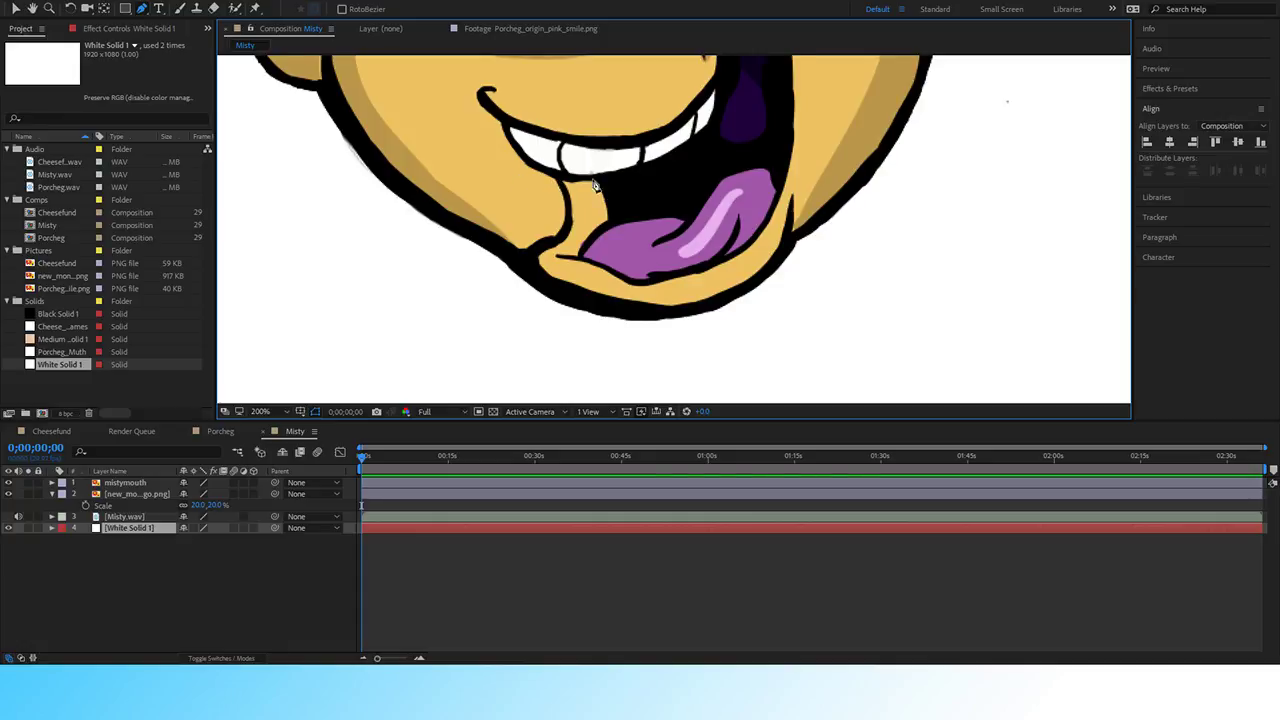
pyautogui.moveTo(598, 186); pyautogui.dragTo(543, 260)
pyautogui.press('space')
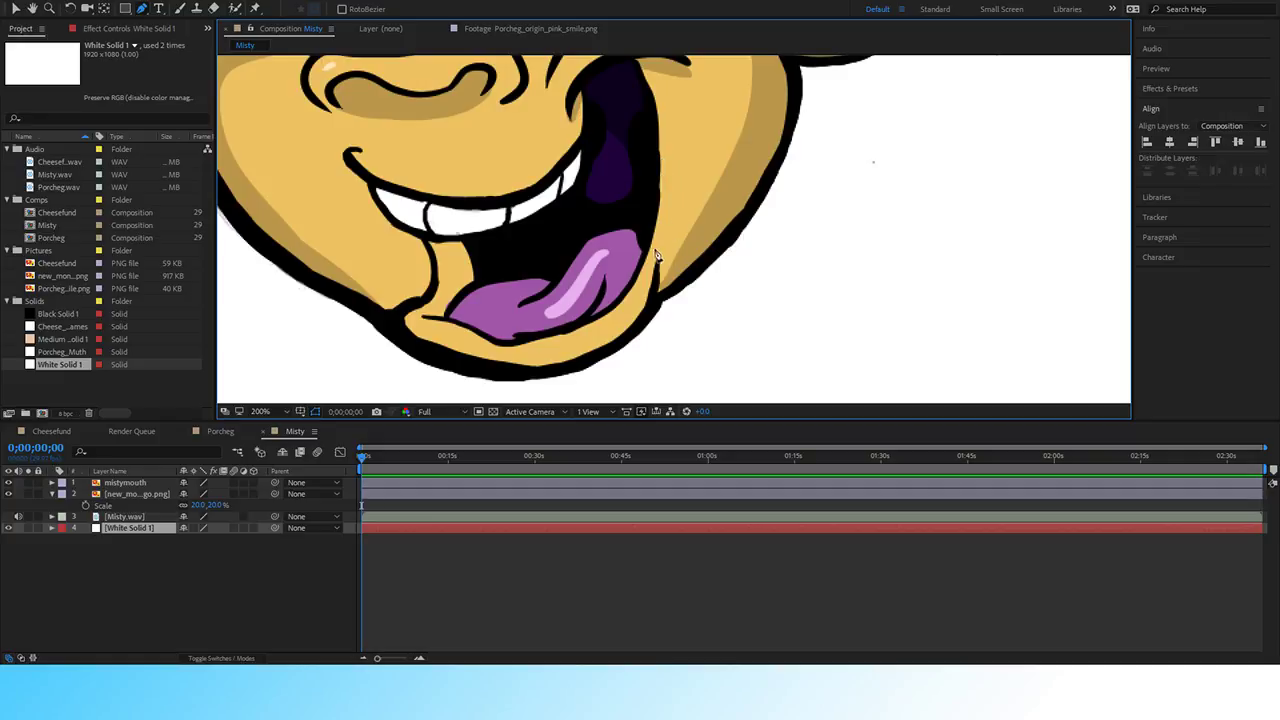
pyautogui.scroll(3, 476, 281)
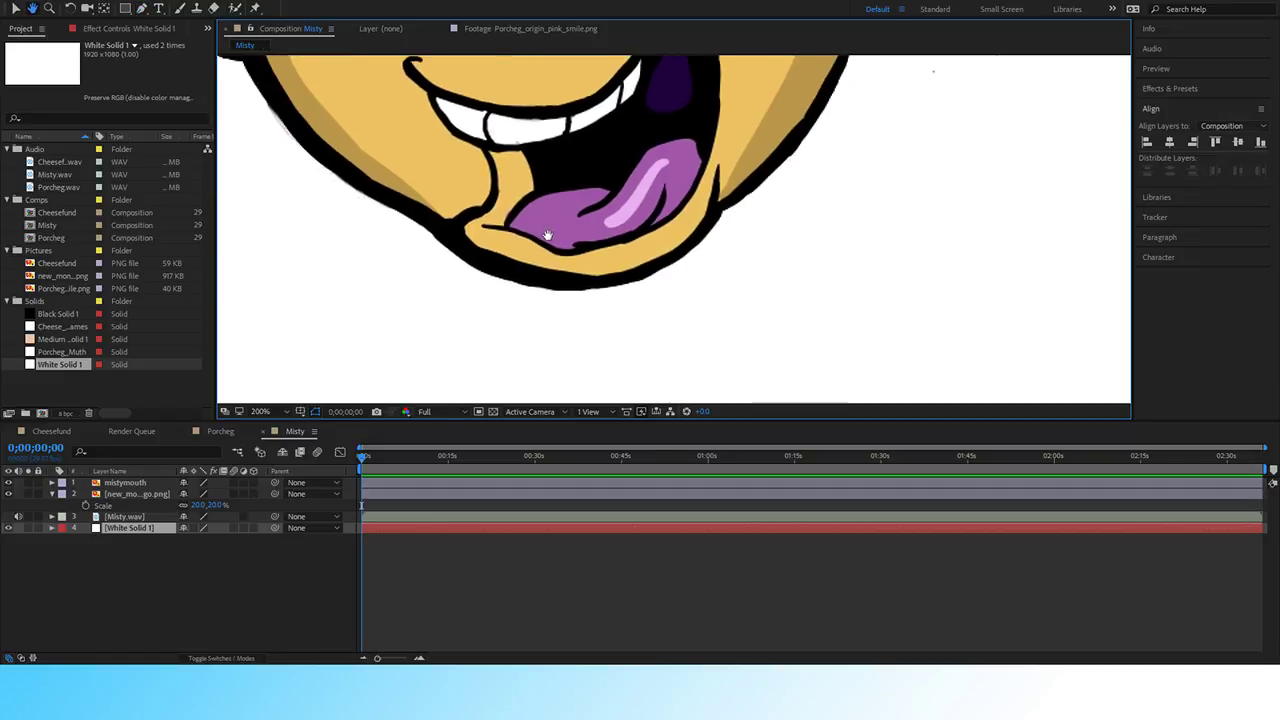
pyautogui.moveTo(476, 281); pyautogui.dragTo(716, 267)
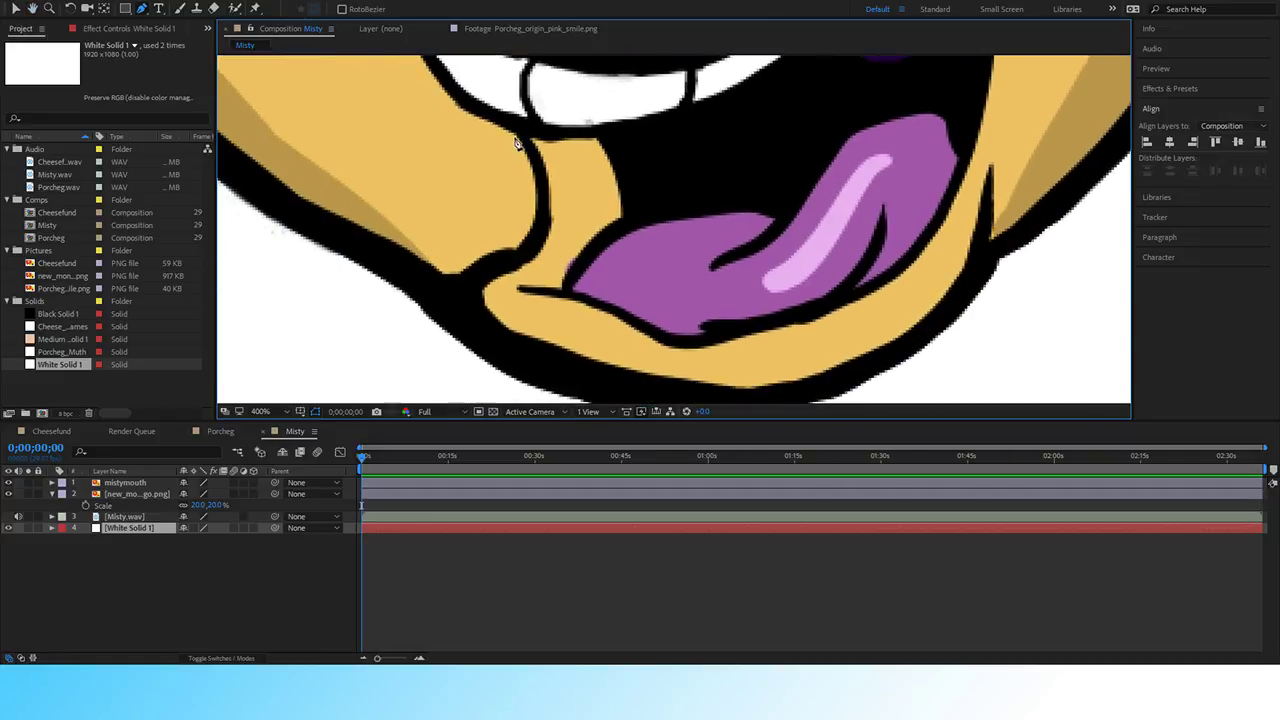
pyautogui.scroll(-1, 517, 140)
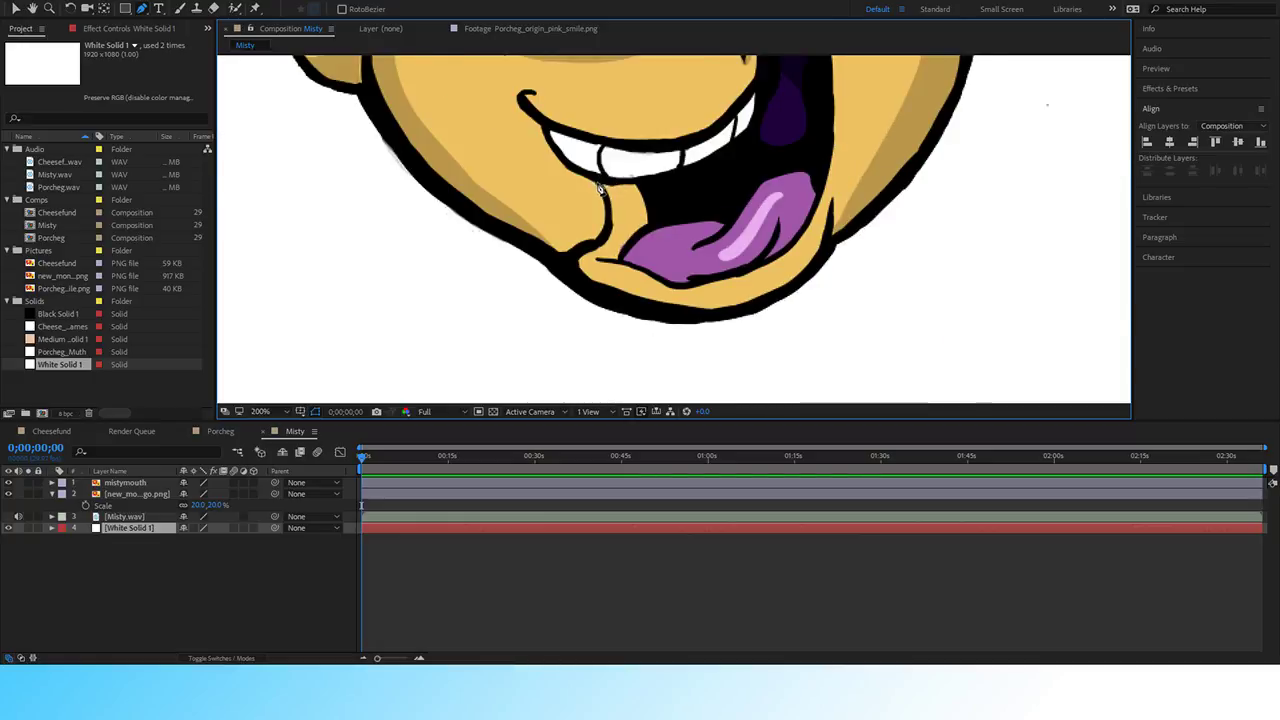
pyautogui.scroll(2, 605, 195)
pyautogui.scroll(-1, 615, 202)
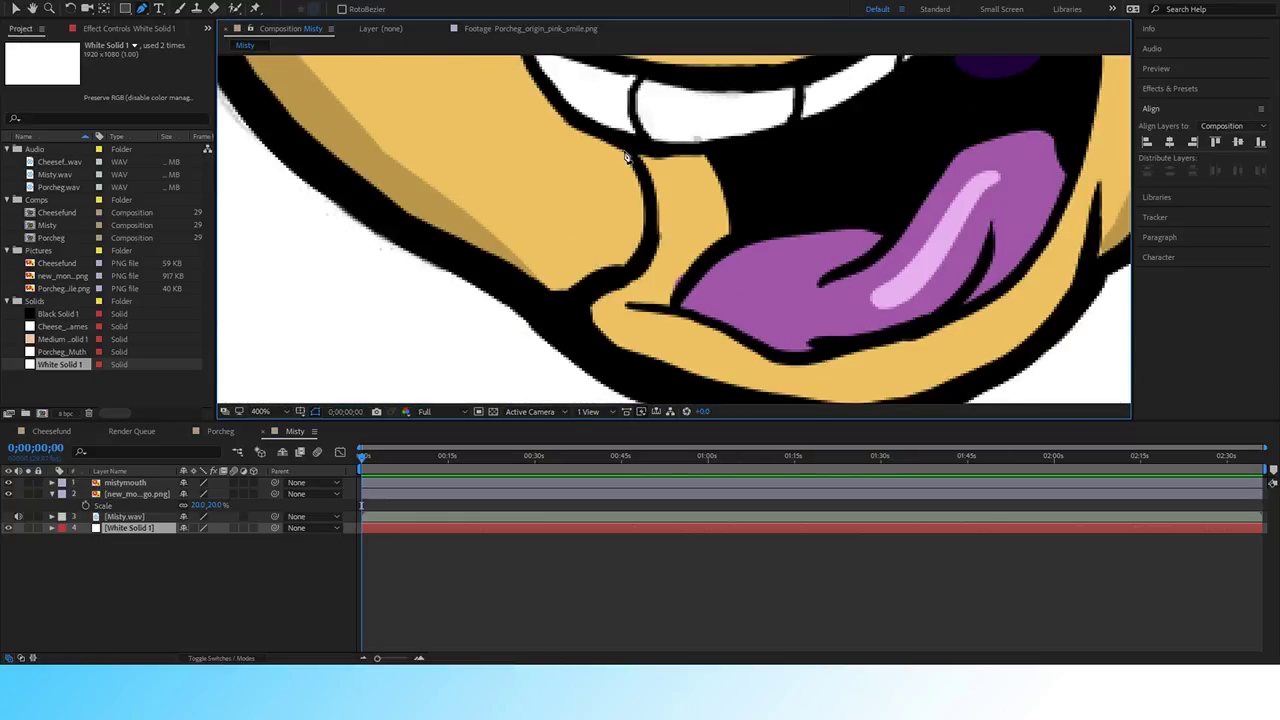
# Begin a Pen tool mask path on White Solid 1, tracing the cheek crease from under the teeth to the jaw and down past the outline.
pyautogui.click(627, 157)
pyautogui.click(646, 208)
pyautogui.click(647, 242)
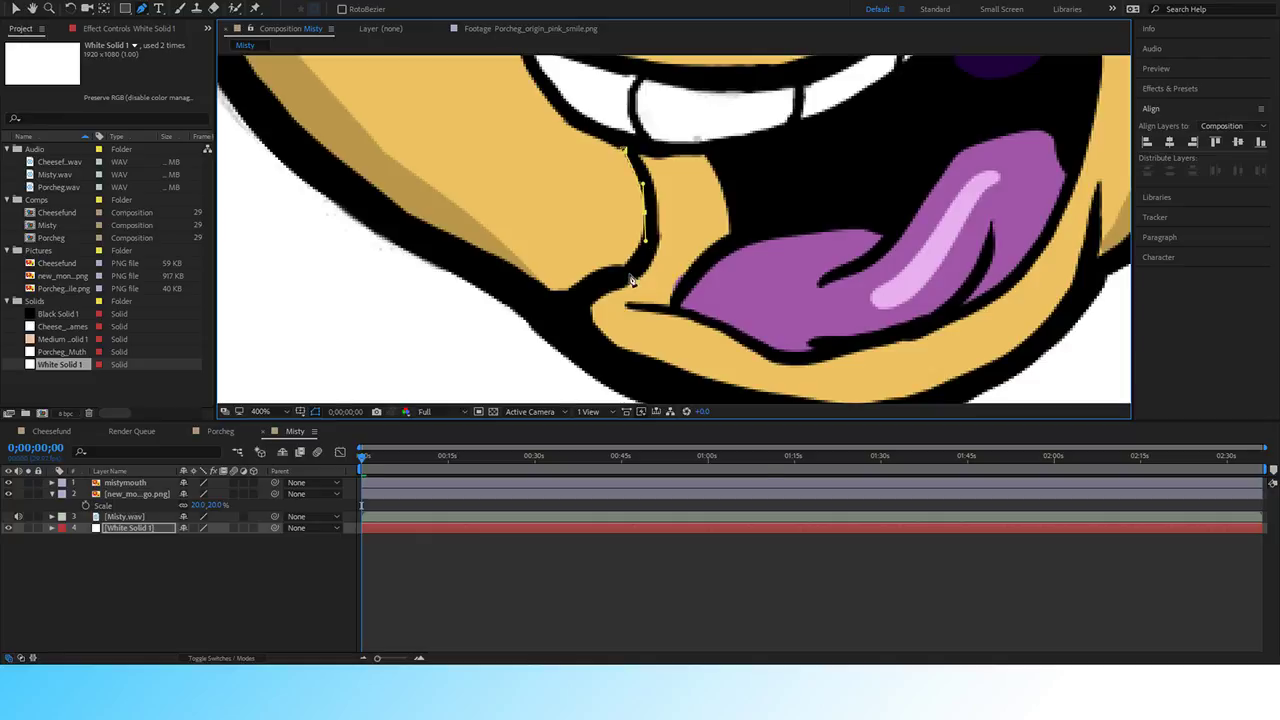
pyautogui.click(626, 266)
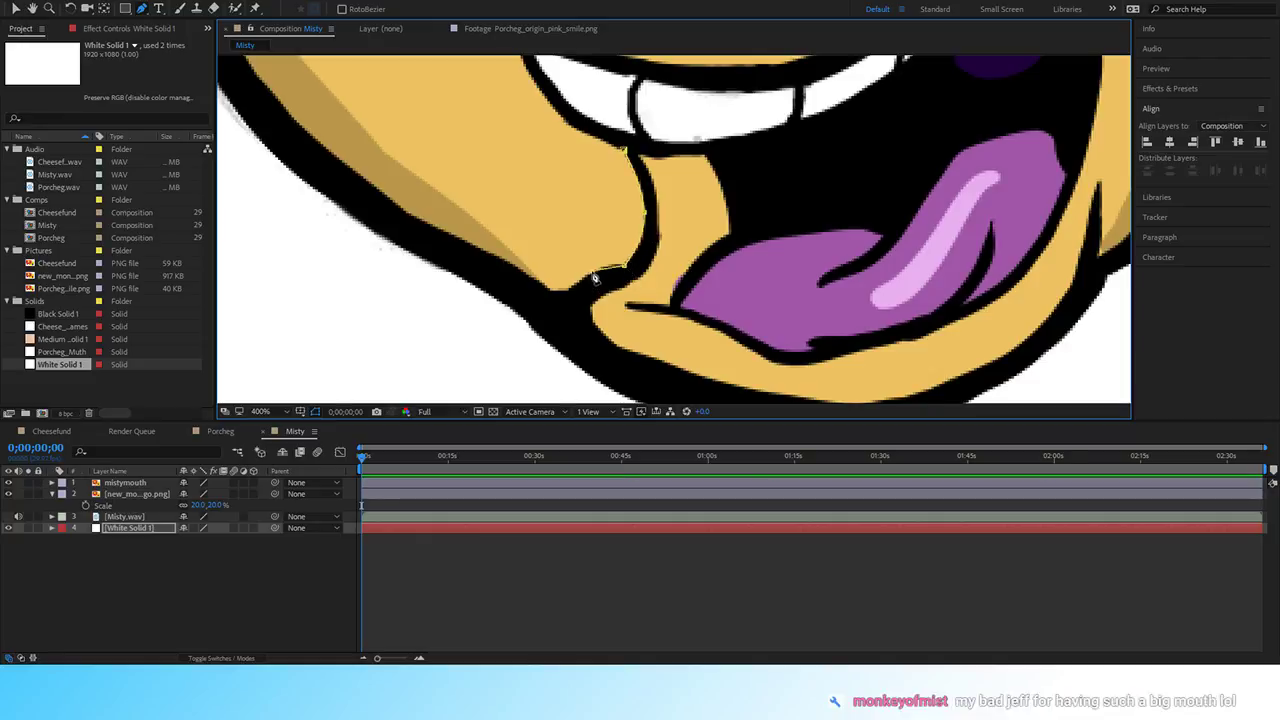
pyautogui.click(598, 270)
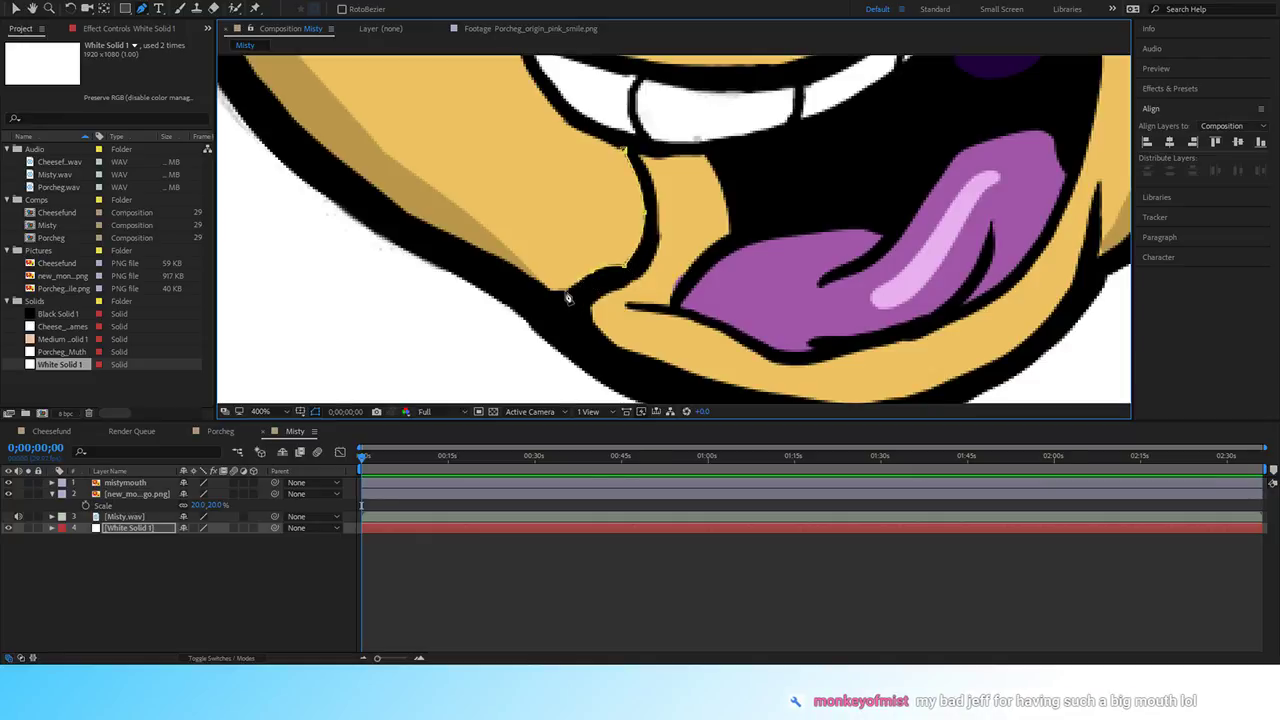
pyautogui.scroll(-3, 462, 391)
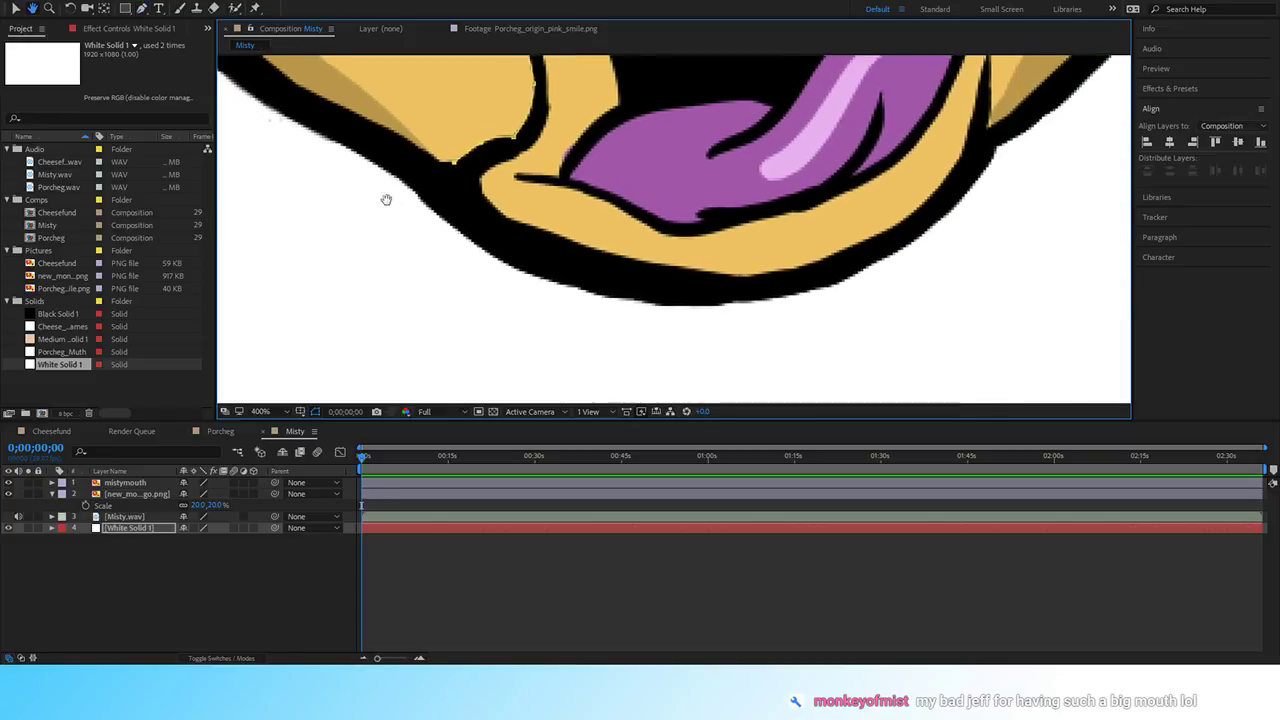
pyautogui.click(453, 322)
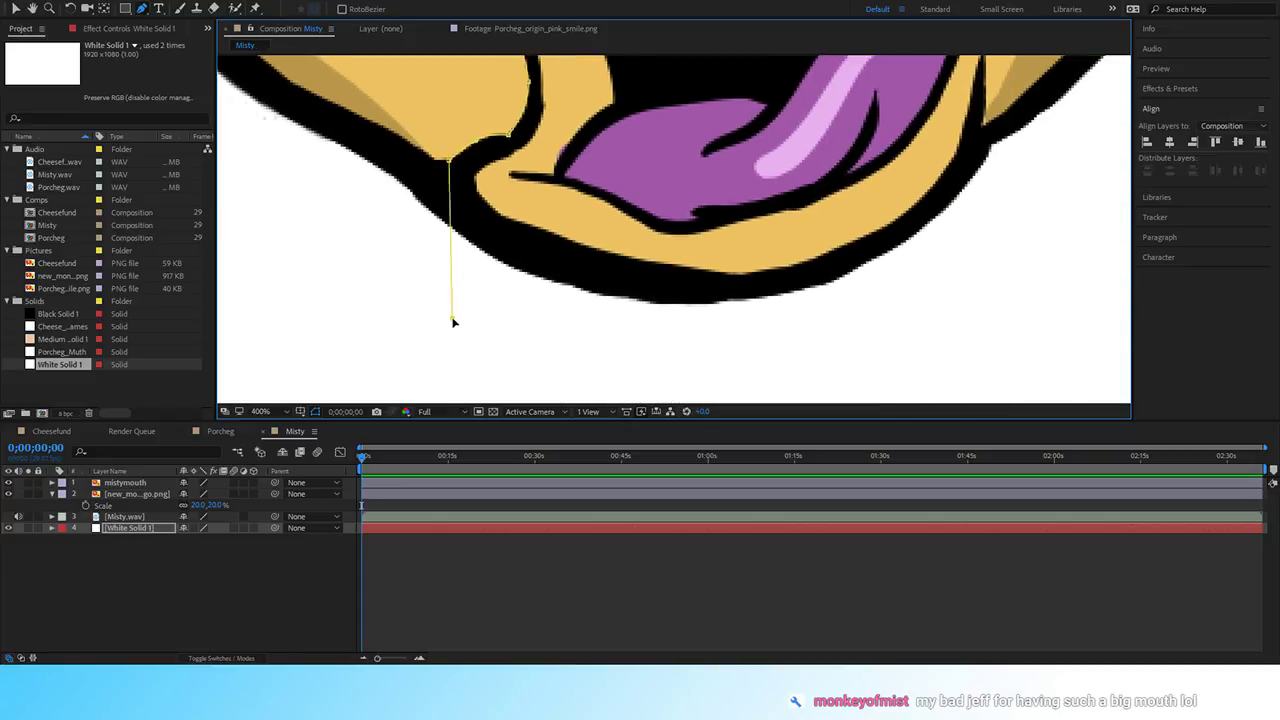
# Show the rulers and place a vertical guide at the jaw notch beside the open side of the monkey's mouth.
pyautogui.hscroll(4, 523, 320)
pyautogui.scroll(-4, 749, 329)
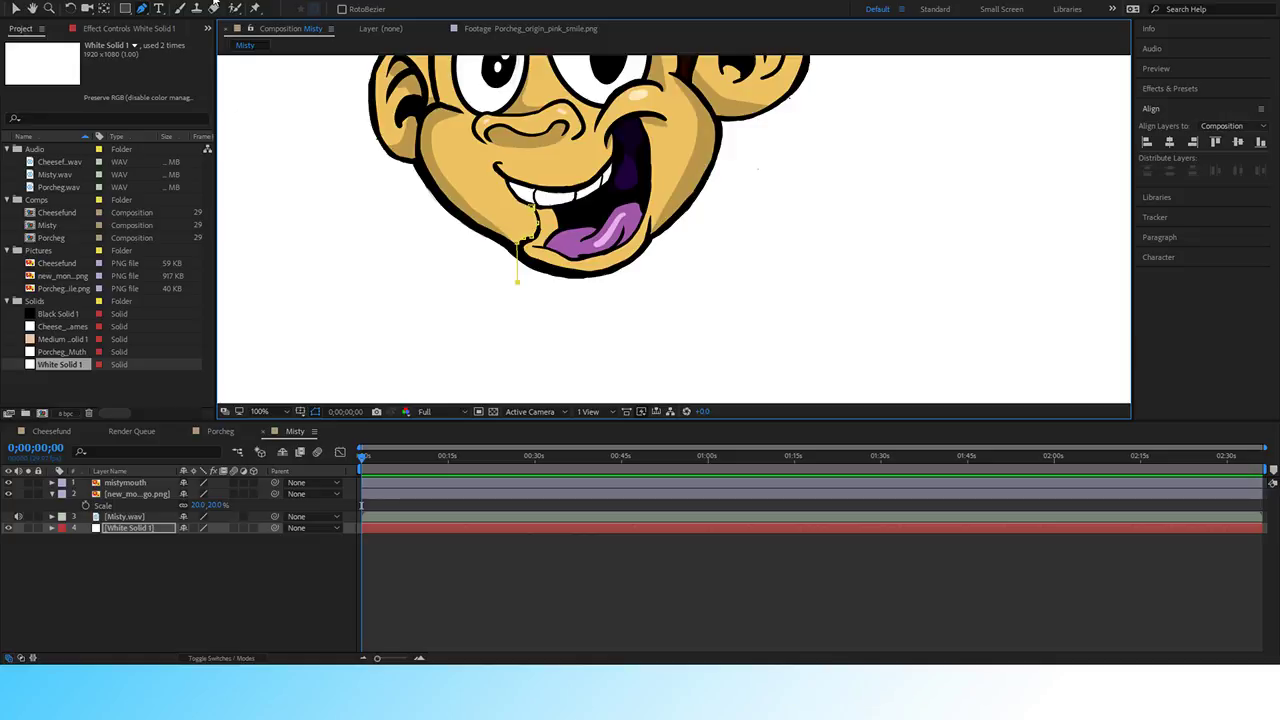
pyautogui.hotkey('ctrl', 'r')
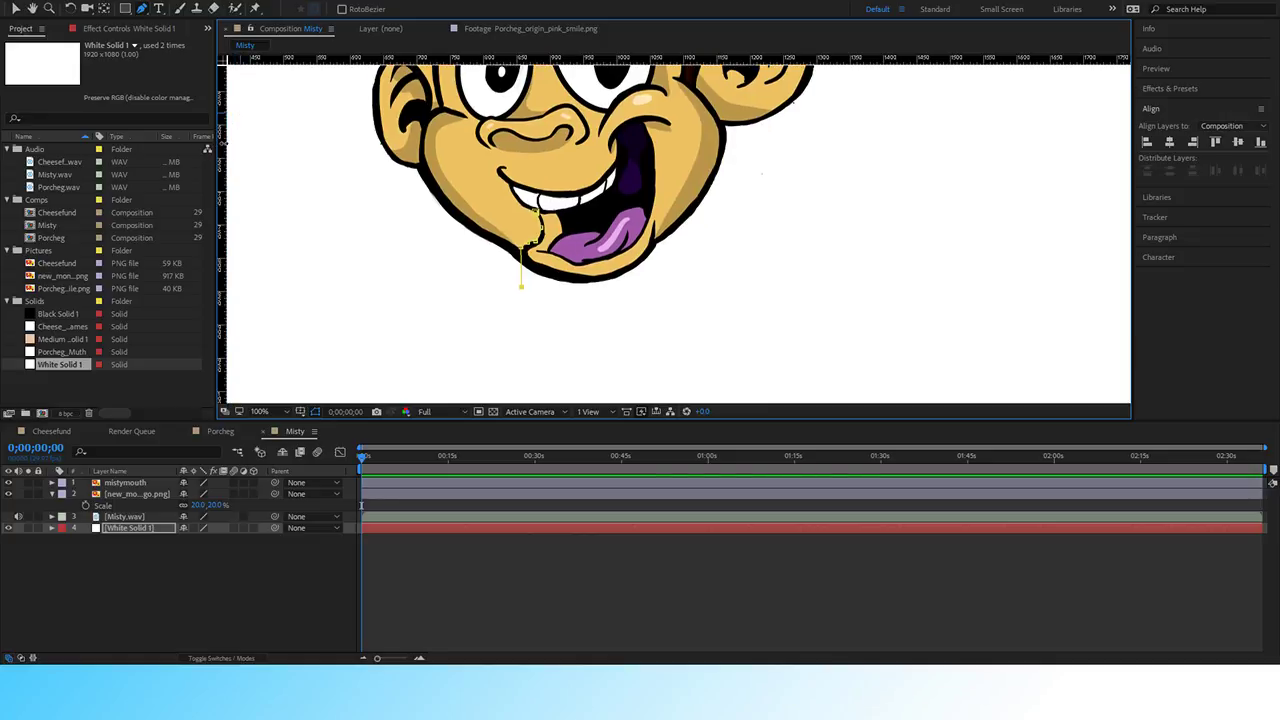
pyautogui.moveTo(222, 145); pyautogui.dragTo(656, 243)
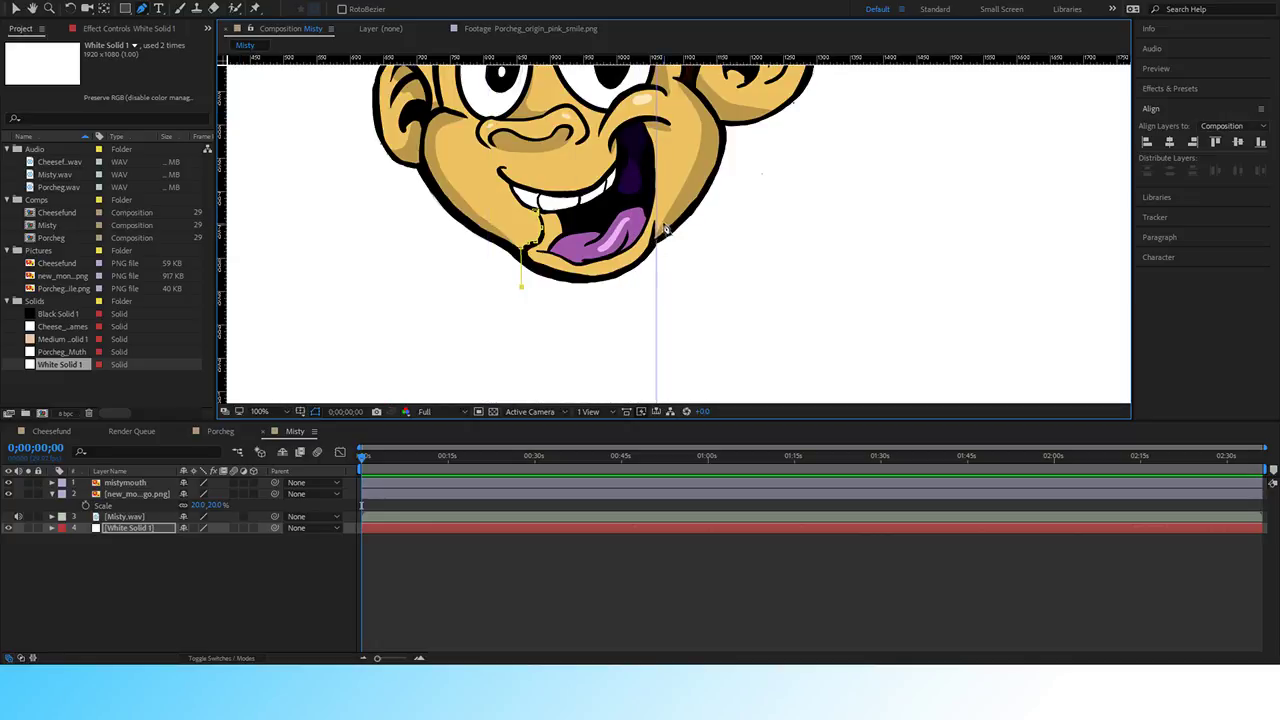
# Find the unfinished cheek mask among the layers and delete it from White Solid 1.
pyautogui.scroll(2, 657, 368)
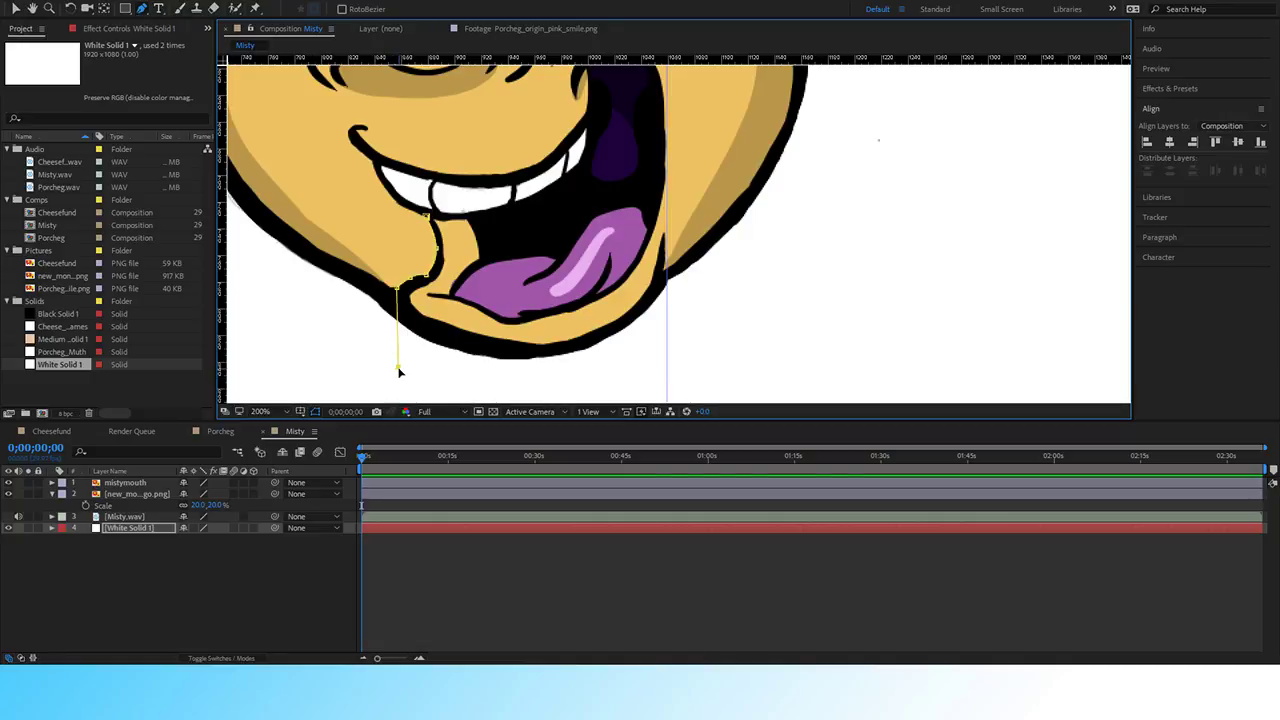
pyautogui.press('v')
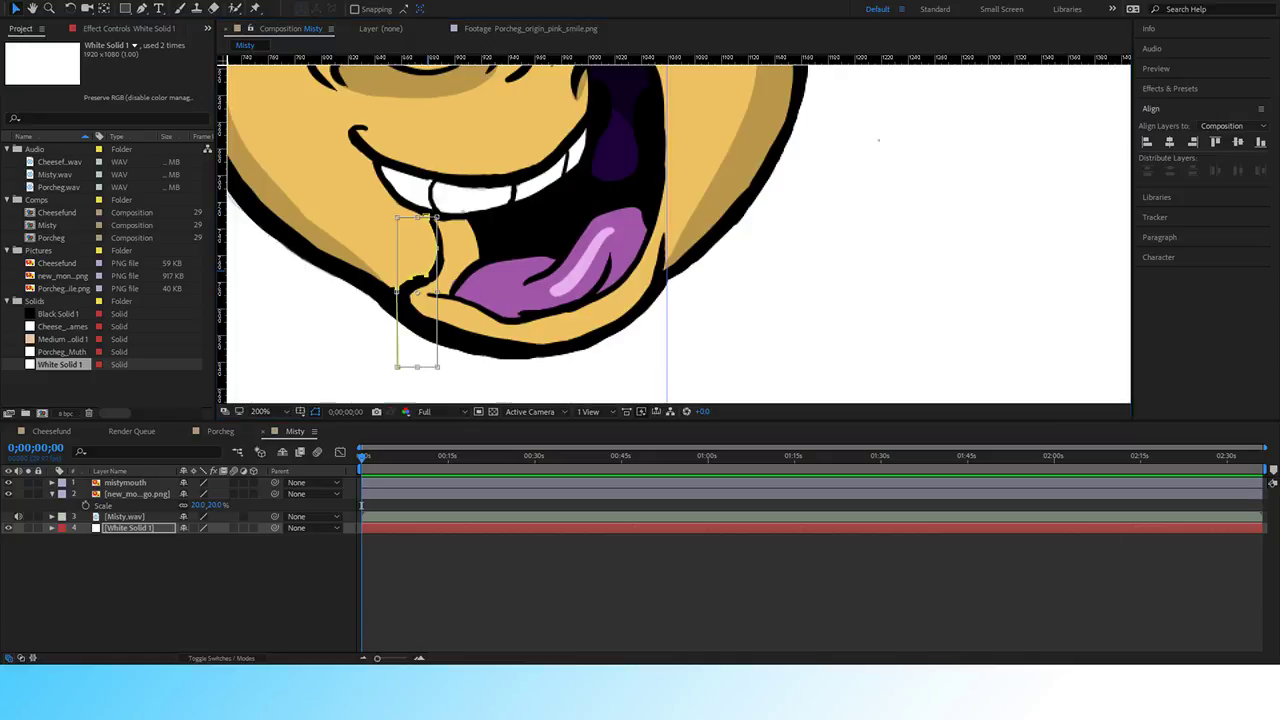
pyautogui.click(120, 483)
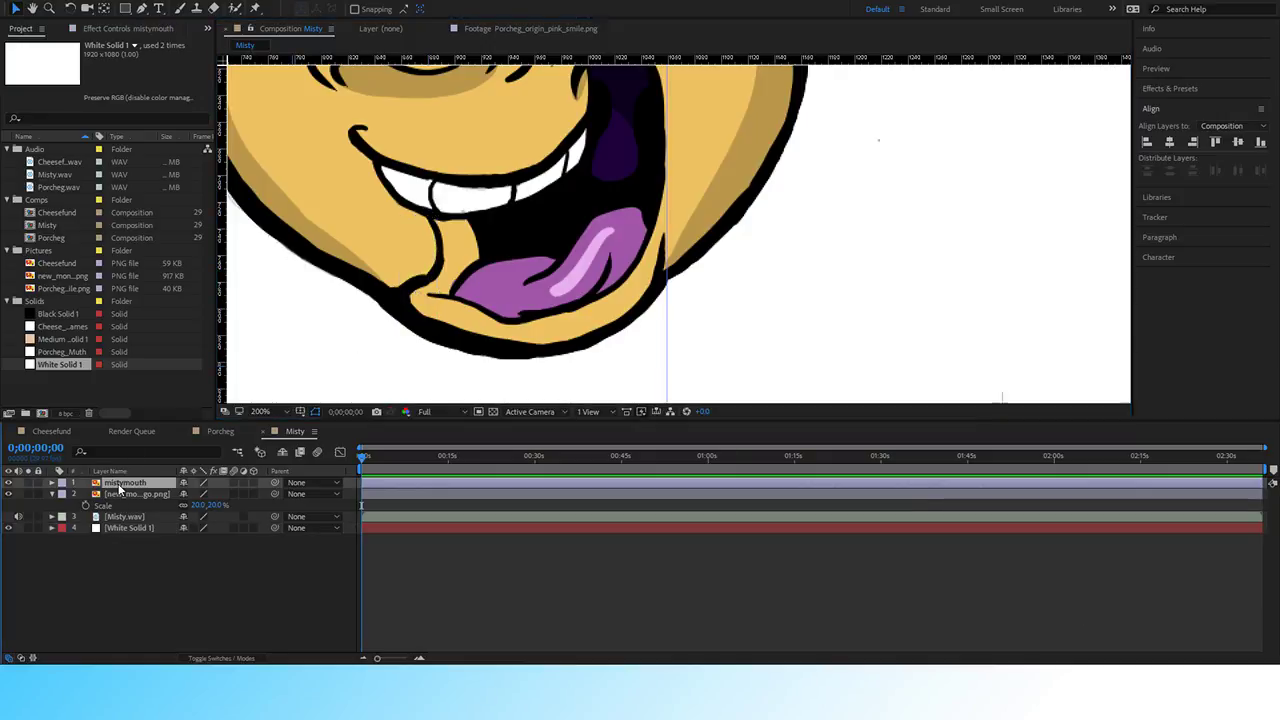
pyautogui.click(52, 483)
pyautogui.click(63, 494)
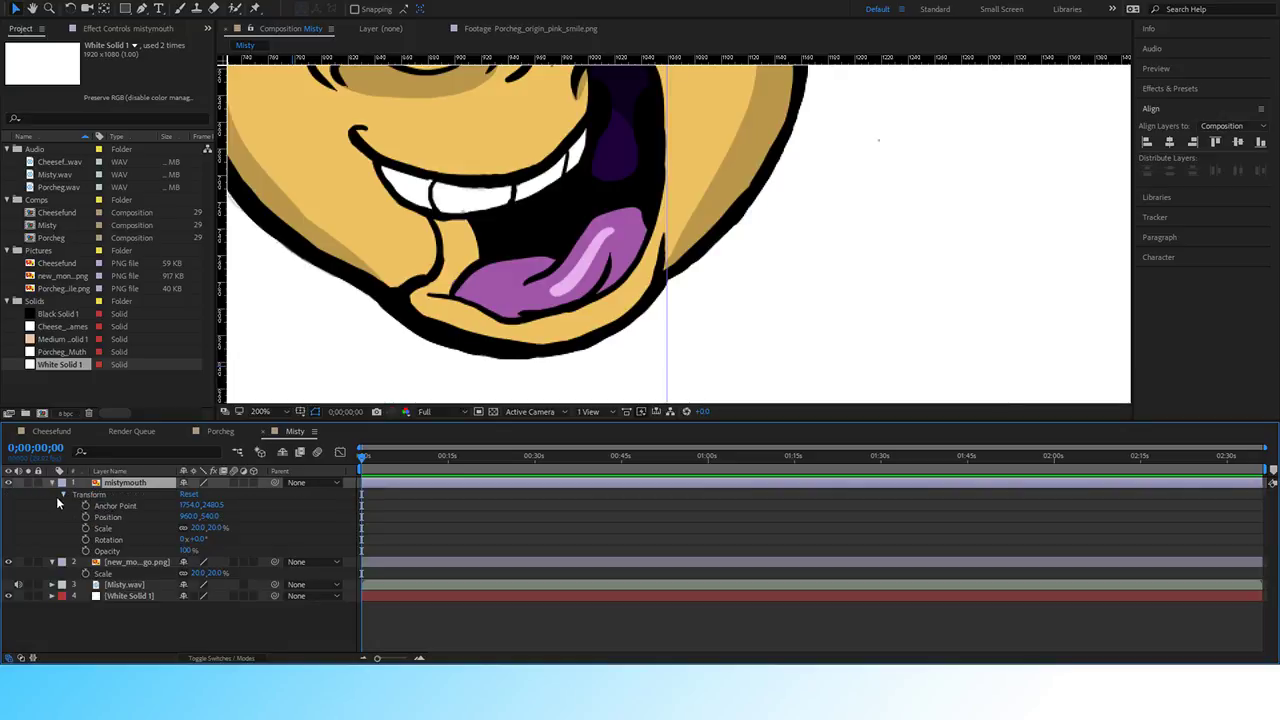
pyautogui.click(63, 494)
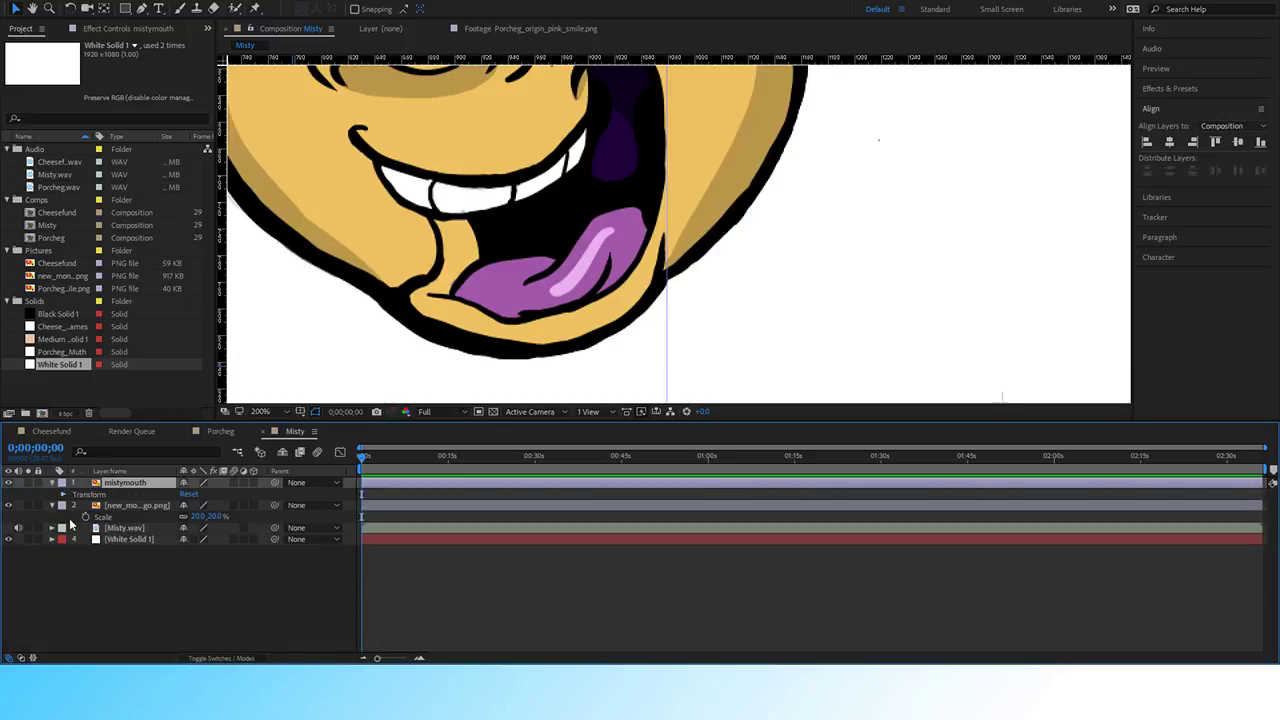
pyautogui.click(52, 505)
pyautogui.click(52, 505)
pyautogui.click(52, 505)
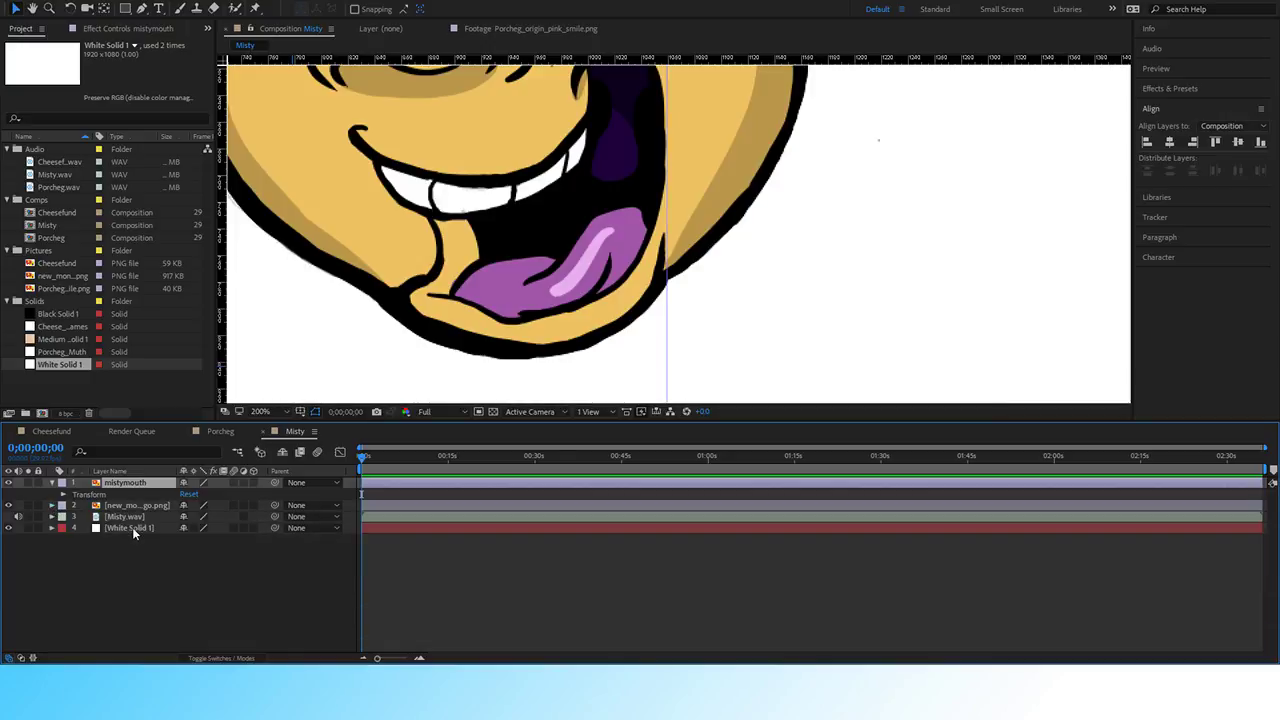
pyautogui.click(132, 527)
pyautogui.click(51, 528)
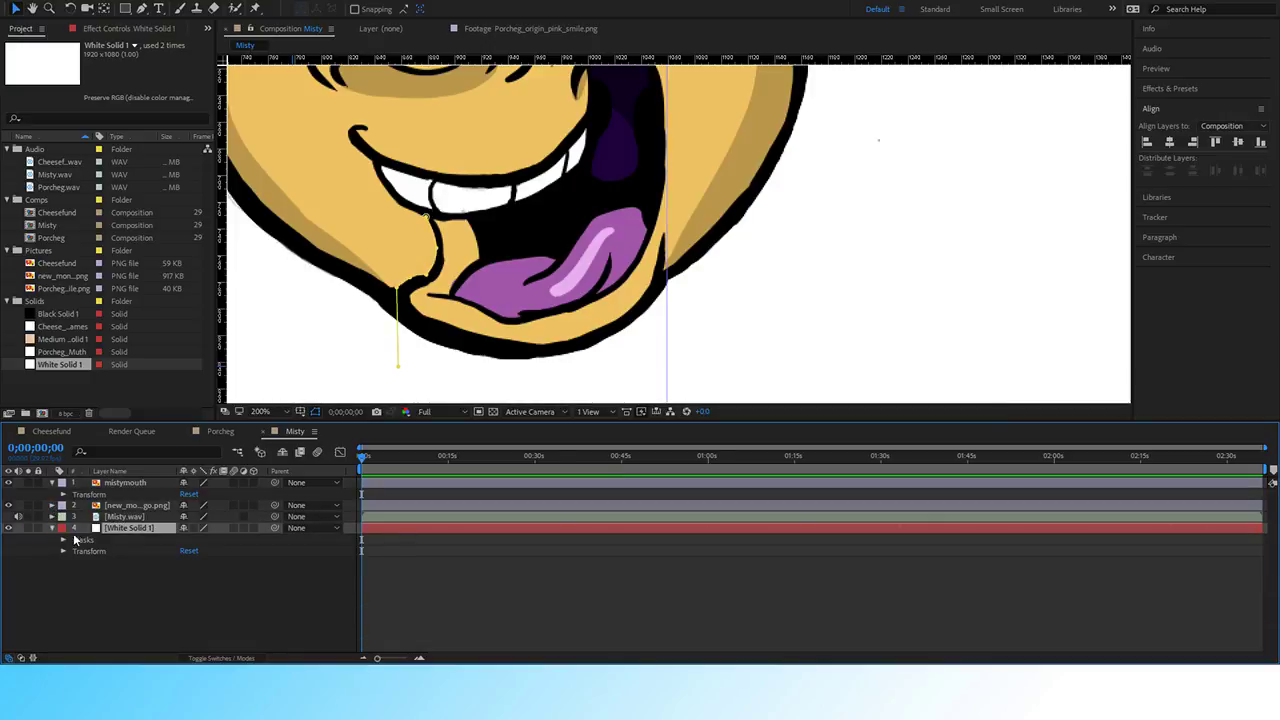
pyautogui.click(83, 540)
pyautogui.press('Delete')
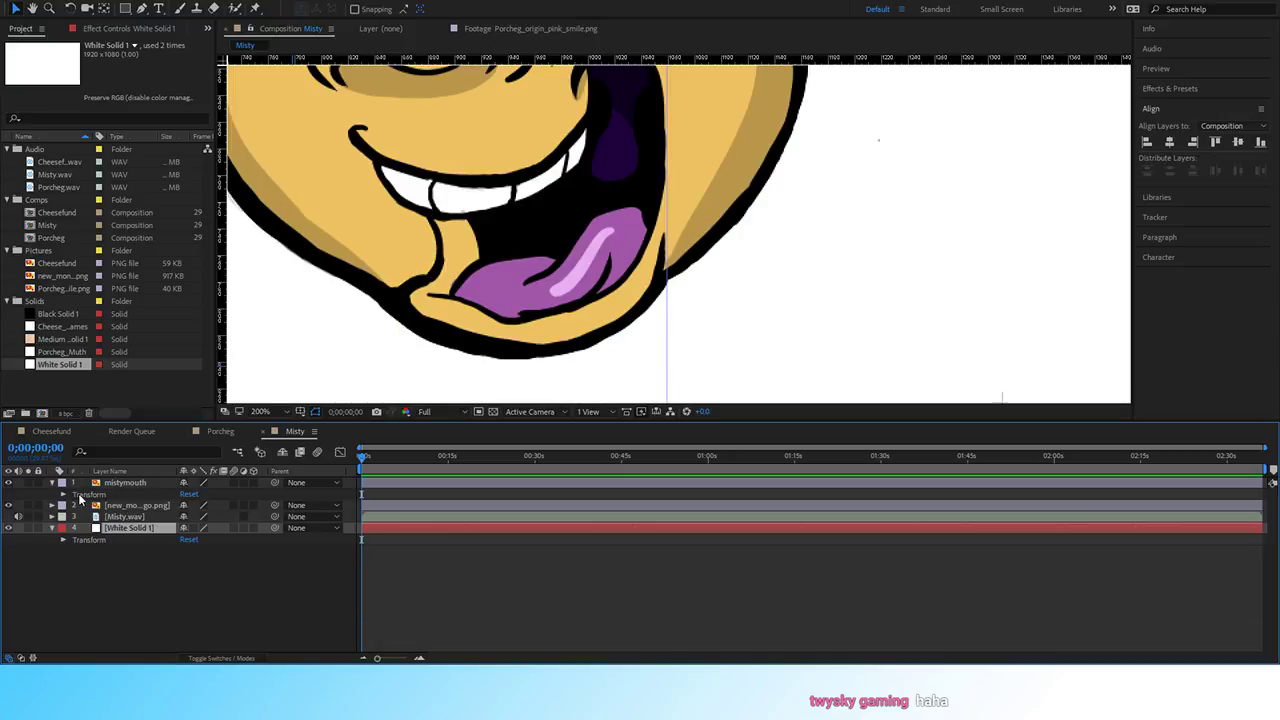
# Begin a Pen tool mask on the mistymouth layer, tracing the cheek crease from under the teeth down to the jaw outline.
pyautogui.click(270, 372)
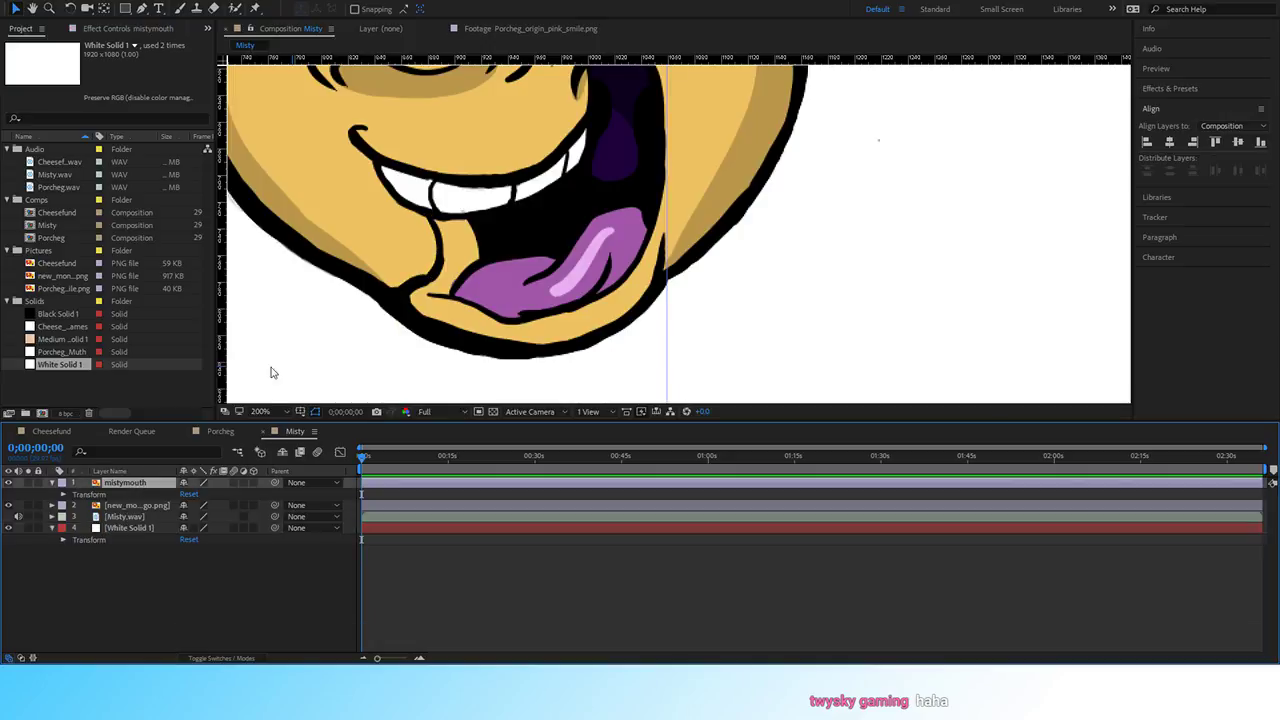
pyautogui.click(141, 8)
pyautogui.scroll(2, 505, 180)
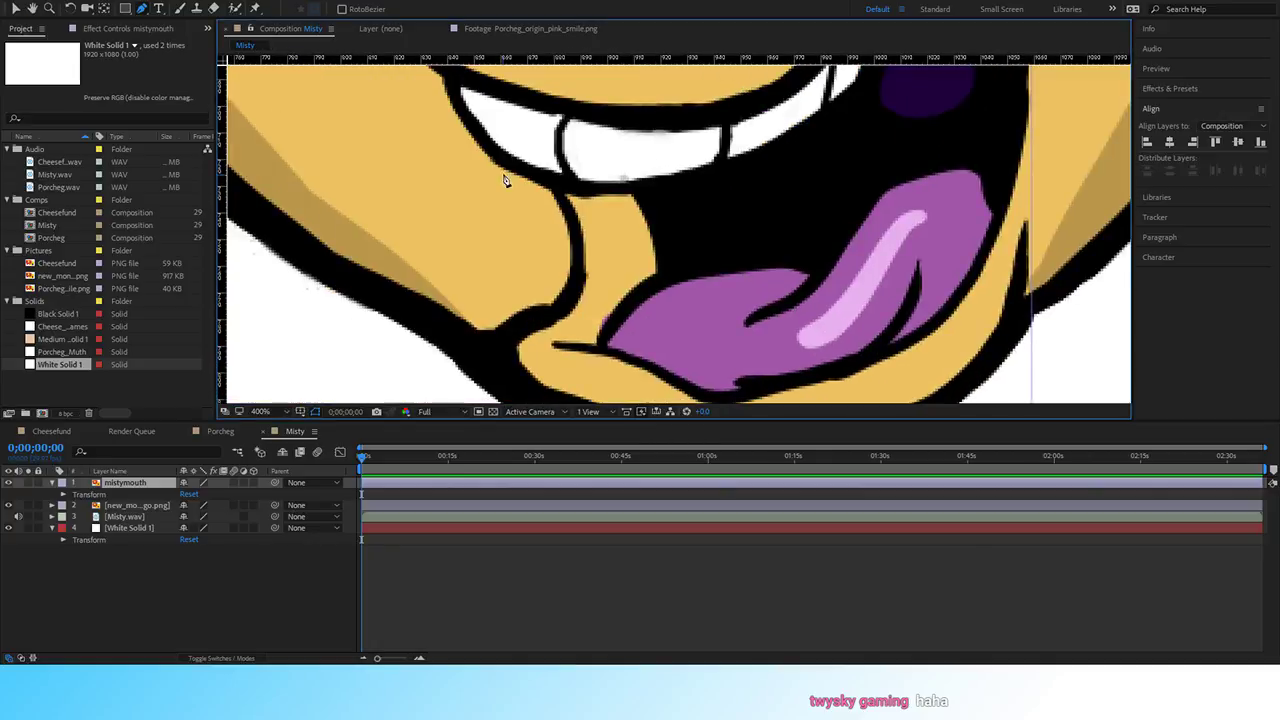
pyautogui.click(549, 192)
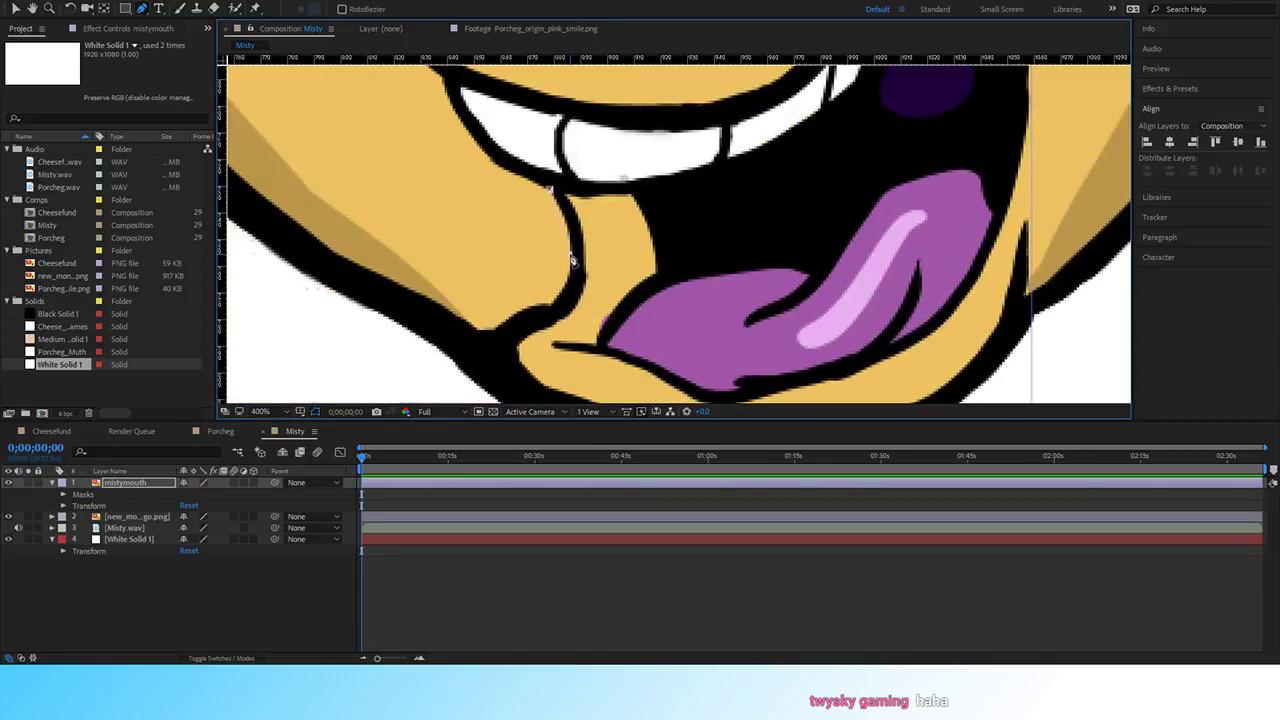
pyautogui.click(572, 260)
pyautogui.click(571, 288)
pyautogui.click(553, 306)
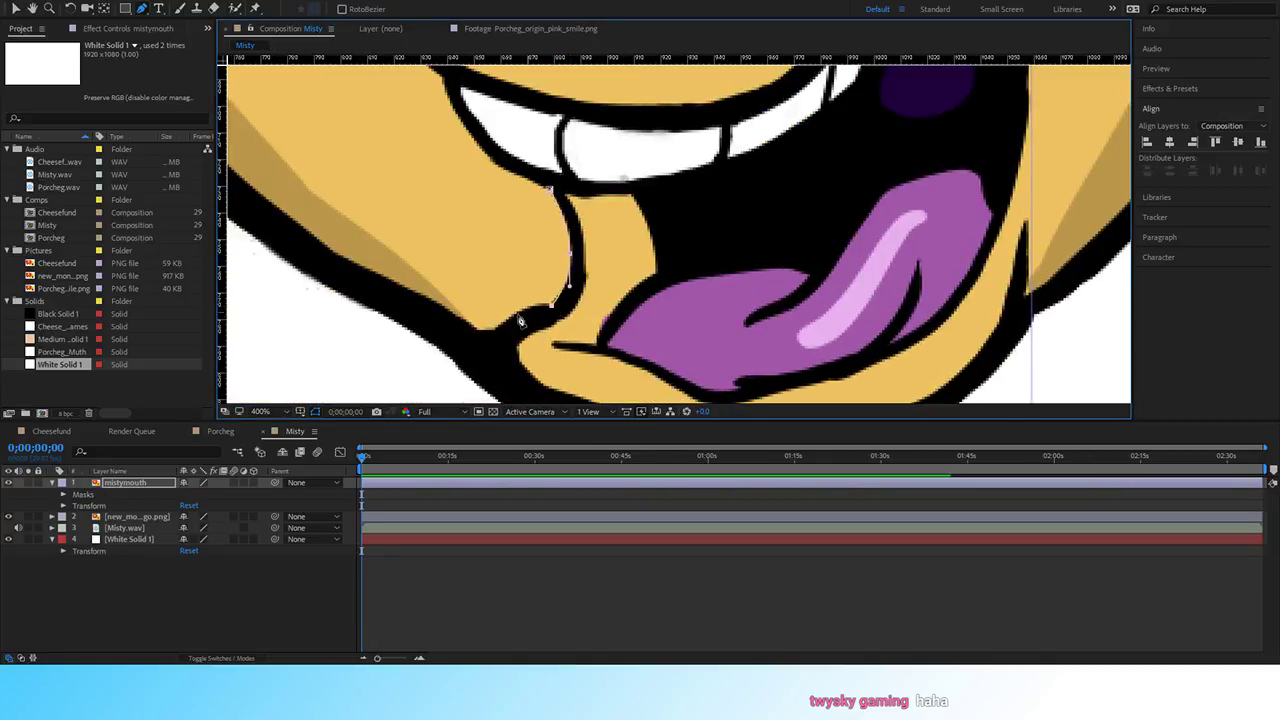
pyautogui.click(522, 311)
pyautogui.click(507, 324)
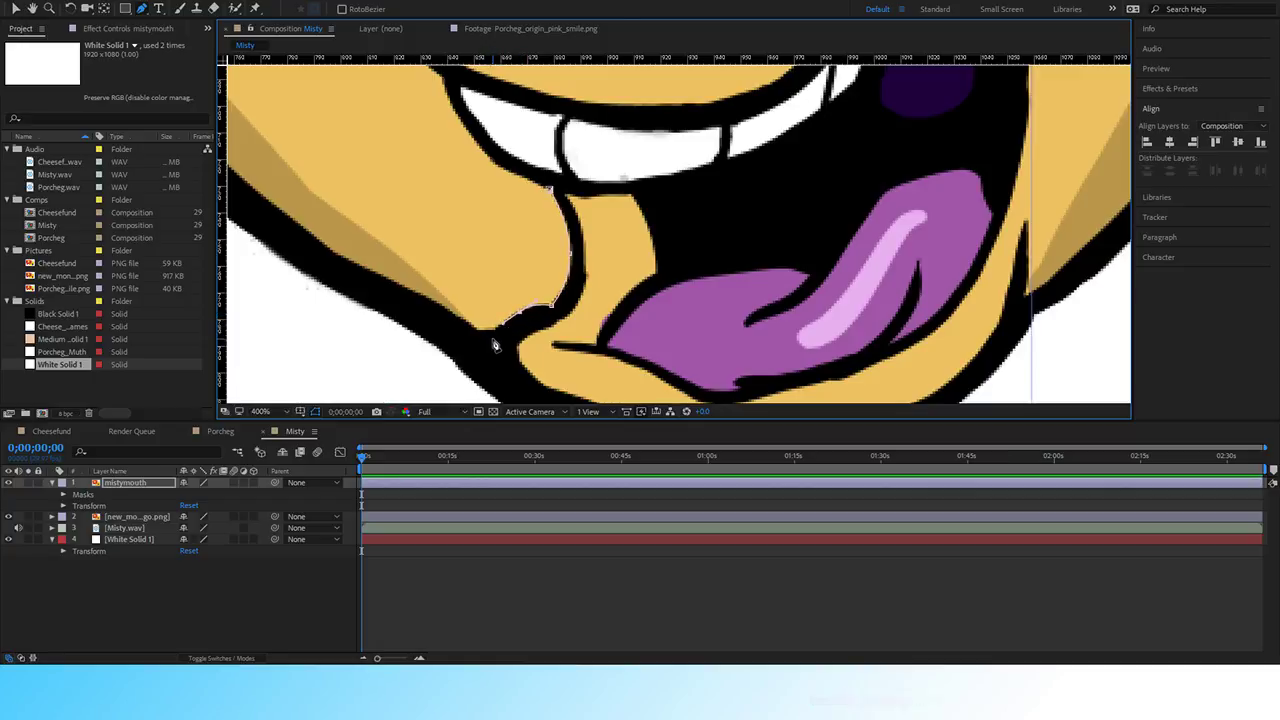
# Extend the mistymouth mask path down past the jaw outline and across beneath the chin to the vertical guide.
pyautogui.scroll(-3, 518, 366)
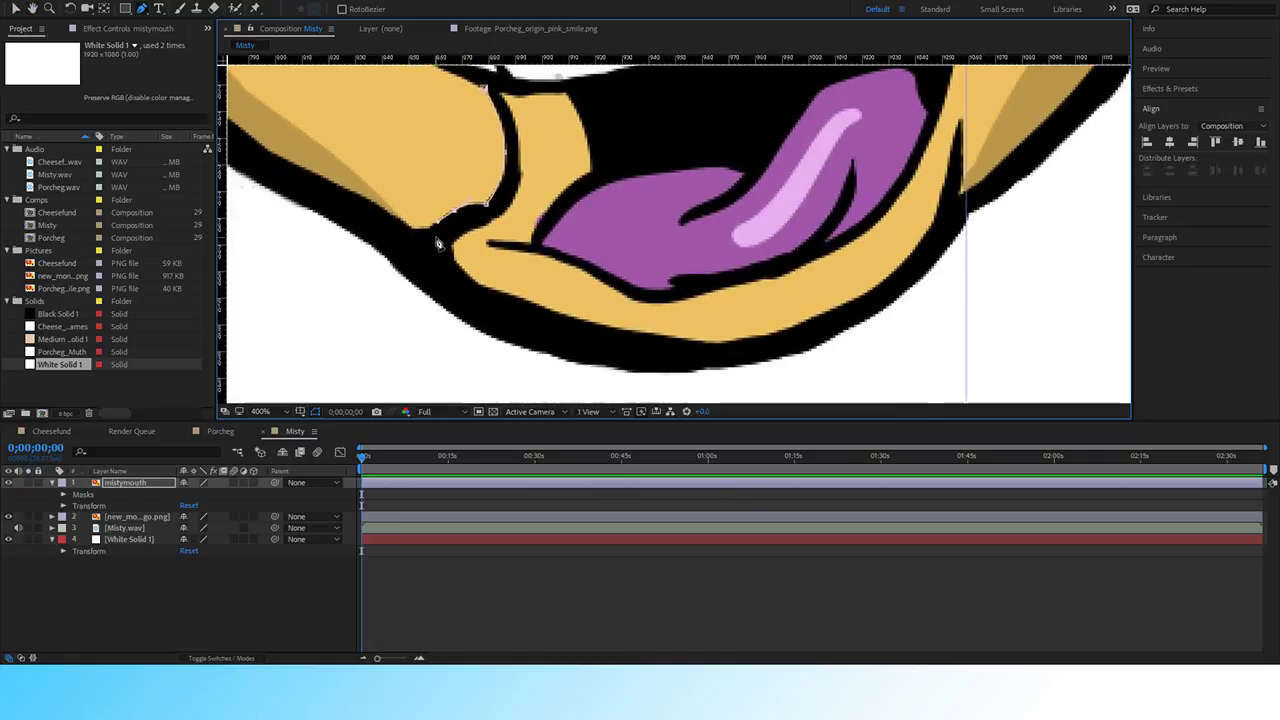
pyautogui.scroll(-7, 431, 380)
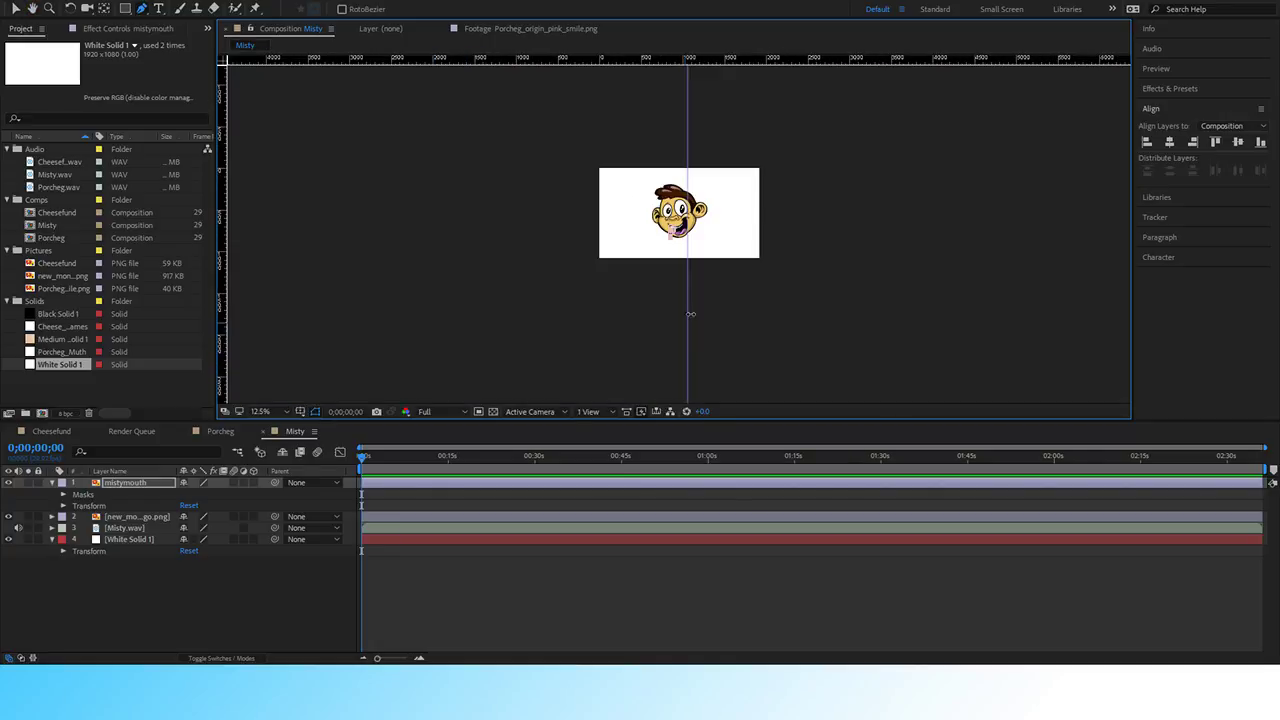
pyautogui.scroll(2, 709, 337)
pyautogui.moveTo(709, 337); pyautogui.dragTo(583, 218)
pyautogui.hscroll(-2, 583, 218)
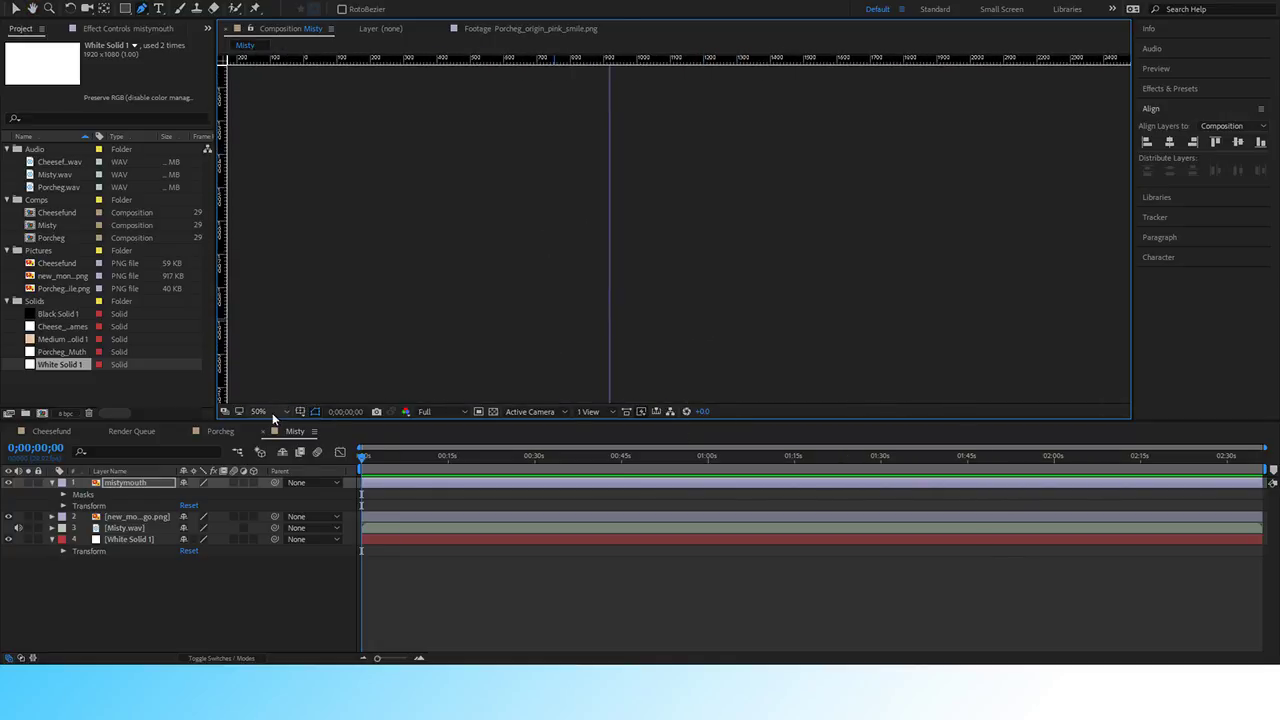
pyautogui.click(281, 447)
pyautogui.scroll(2, 682, 354)
pyautogui.moveTo(668, 228); pyautogui.dragTo(645, 385)
pyautogui.moveTo(661, 170); pyautogui.dragTo(643, 387)
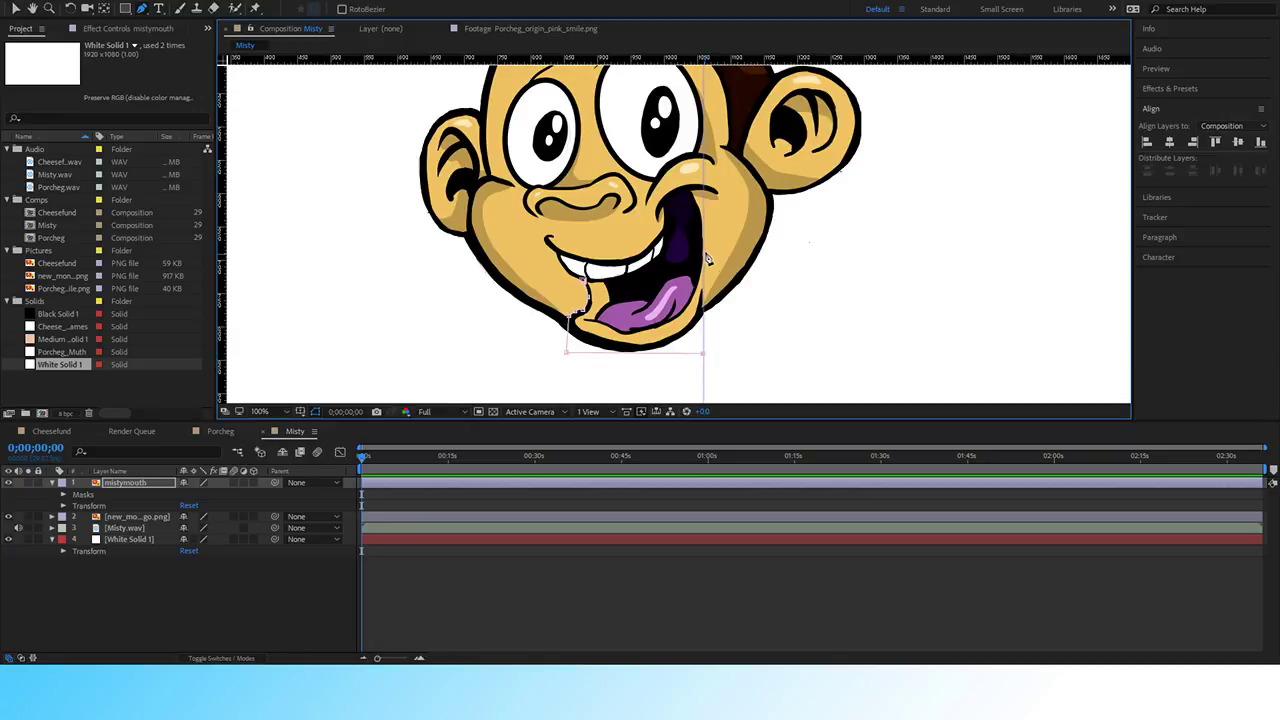
# Continue the mask path up the open side of the mouth along the guide and around the mouth's upper corner.
pyautogui.scroll(1, 718, 288)
pyautogui.moveTo(686, 220)
pyautogui.mouseDown()
pyautogui.moveTo(694, 374)
pyautogui.moveTo(651, 283)
pyautogui.moveTo(663, 209)
pyautogui.mouseUp()
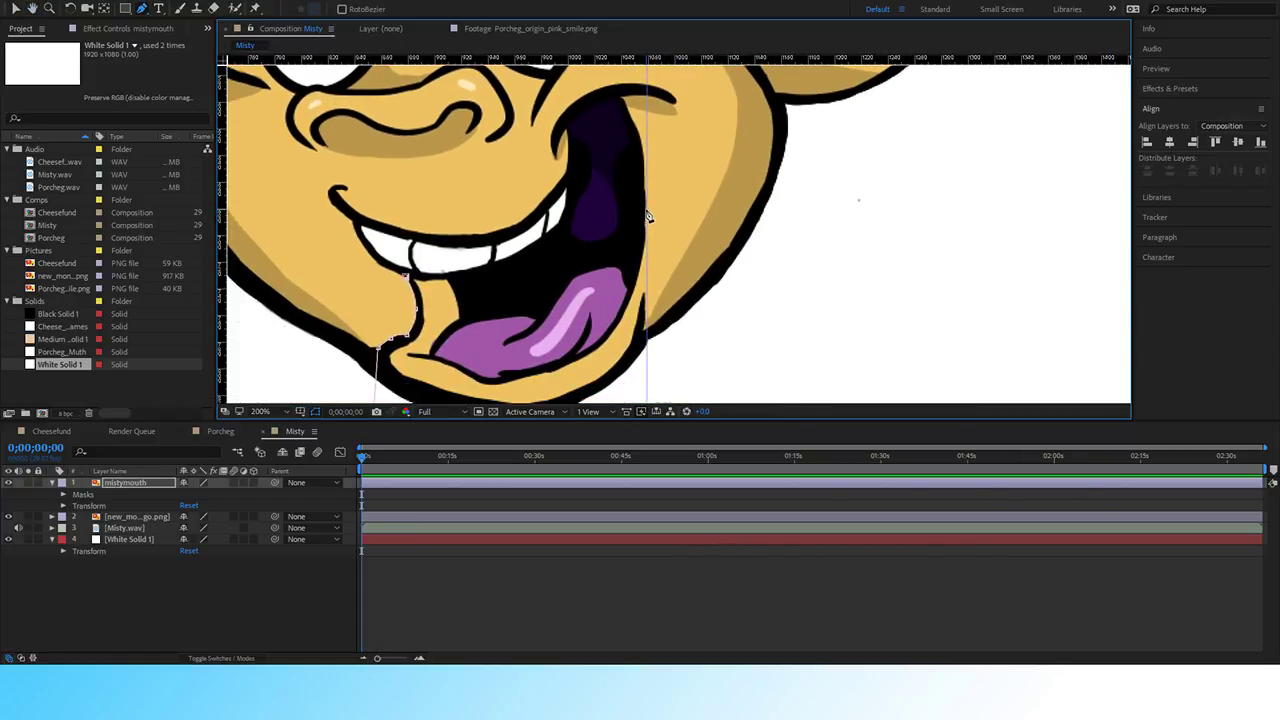
pyautogui.moveTo(621, 97); pyautogui.dragTo(593, 93)
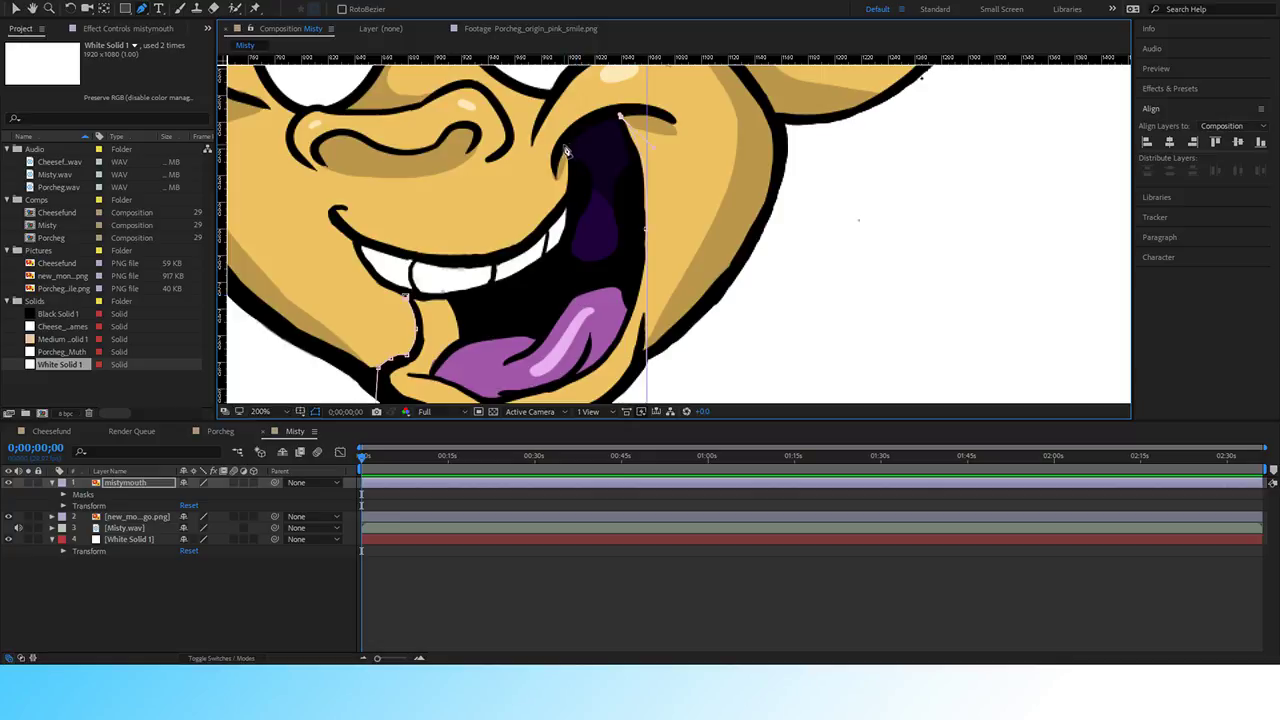
pyautogui.moveTo(566, 150)
pyautogui.mouseDown()
pyautogui.moveTo(560, 175)
pyautogui.moveTo(580, 158)
pyautogui.moveTo(568, 150)
pyautogui.mouseUp()
pyautogui.click(566, 148)
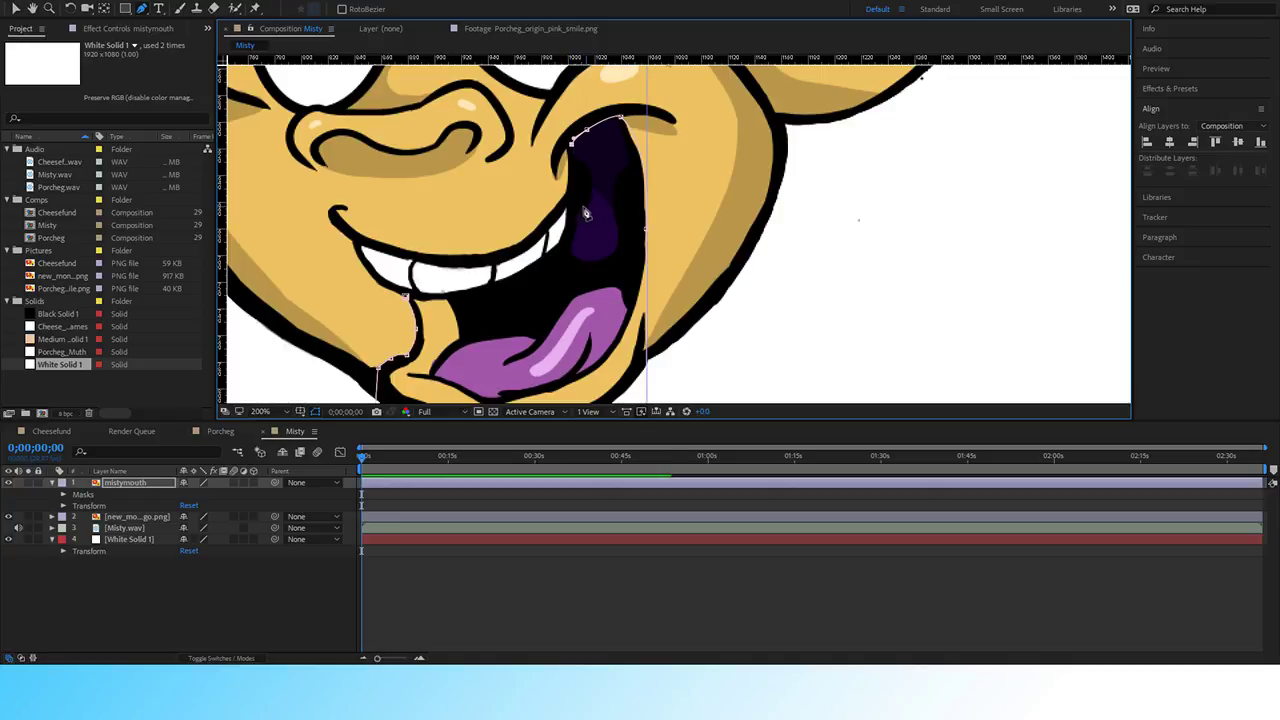
# Close the mask path with curved segments along the lower edge of the teeth, refining the curve beside the last tooth.
pyautogui.moveTo(580, 232); pyautogui.dragTo(547, 255)
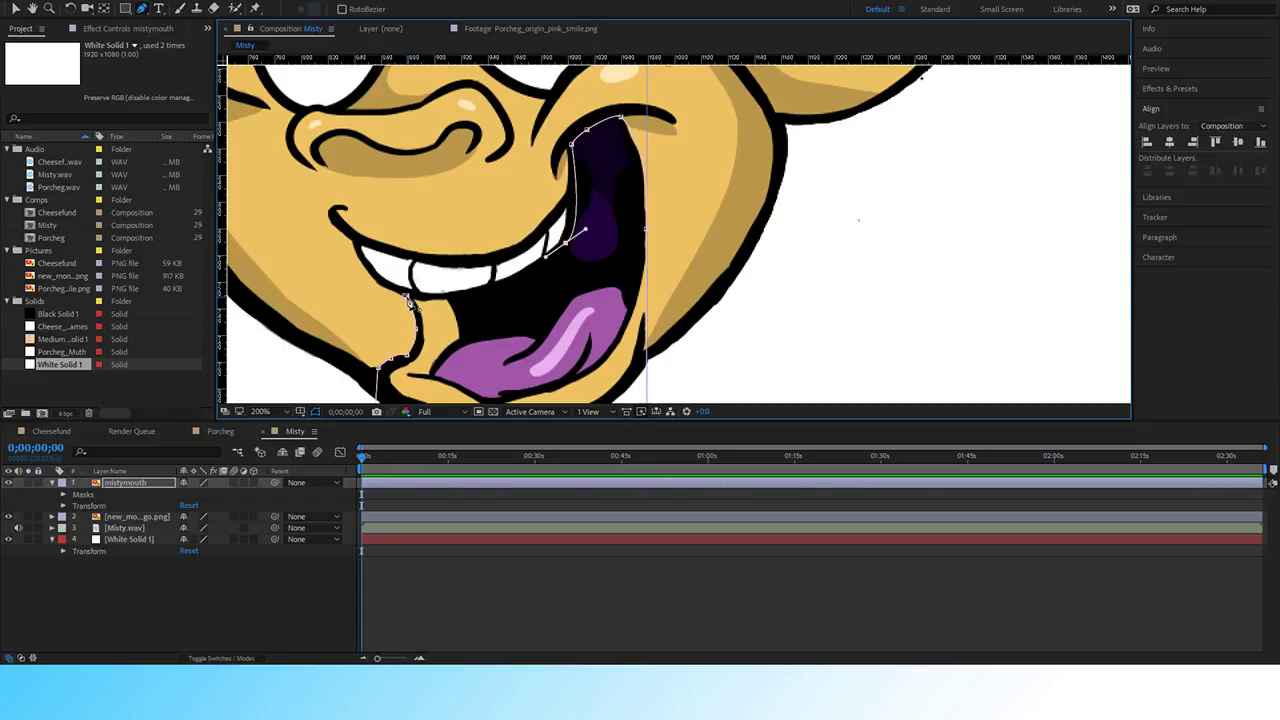
pyautogui.moveTo(488, 292); pyautogui.dragTo(410, 299)
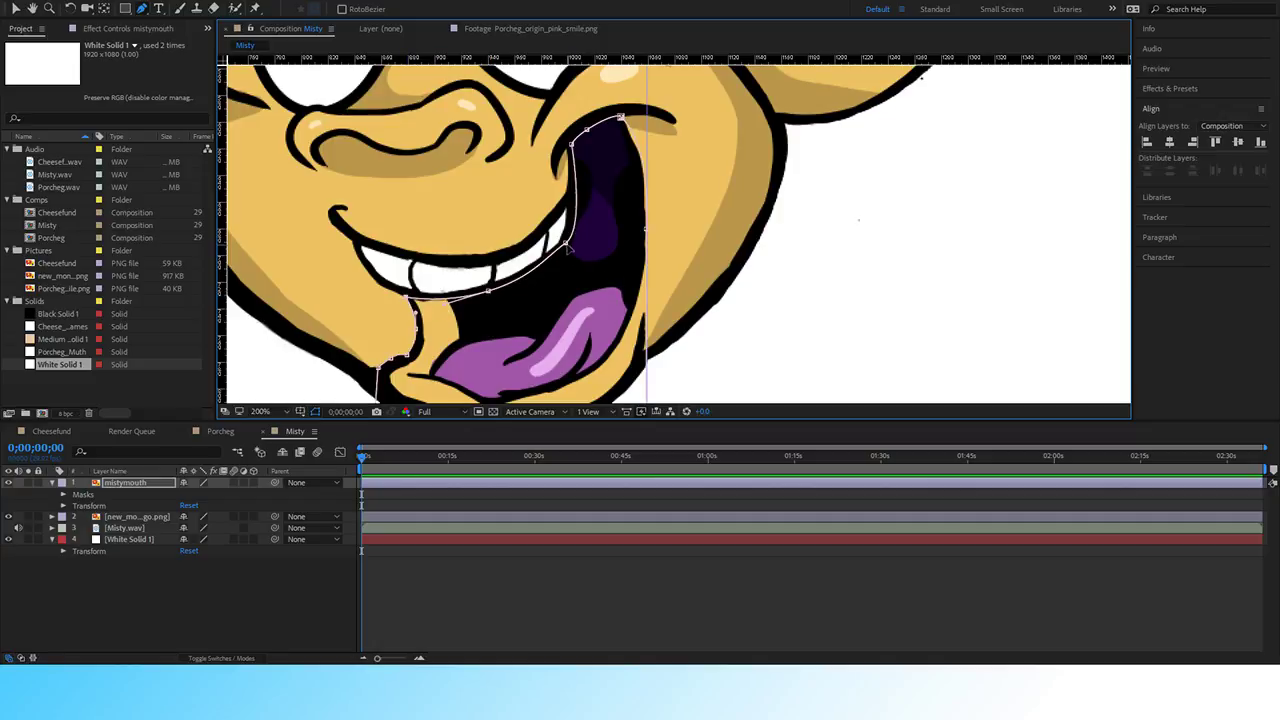
pyautogui.moveTo(567, 246)
pyautogui.mouseDown()
pyautogui.moveTo(540, 266)
pyautogui.moveTo(555, 260)
pyautogui.mouseUp()
pyautogui.press(',')
pyautogui.moveTo(743, 296); pyautogui.dragTo(762, 244)
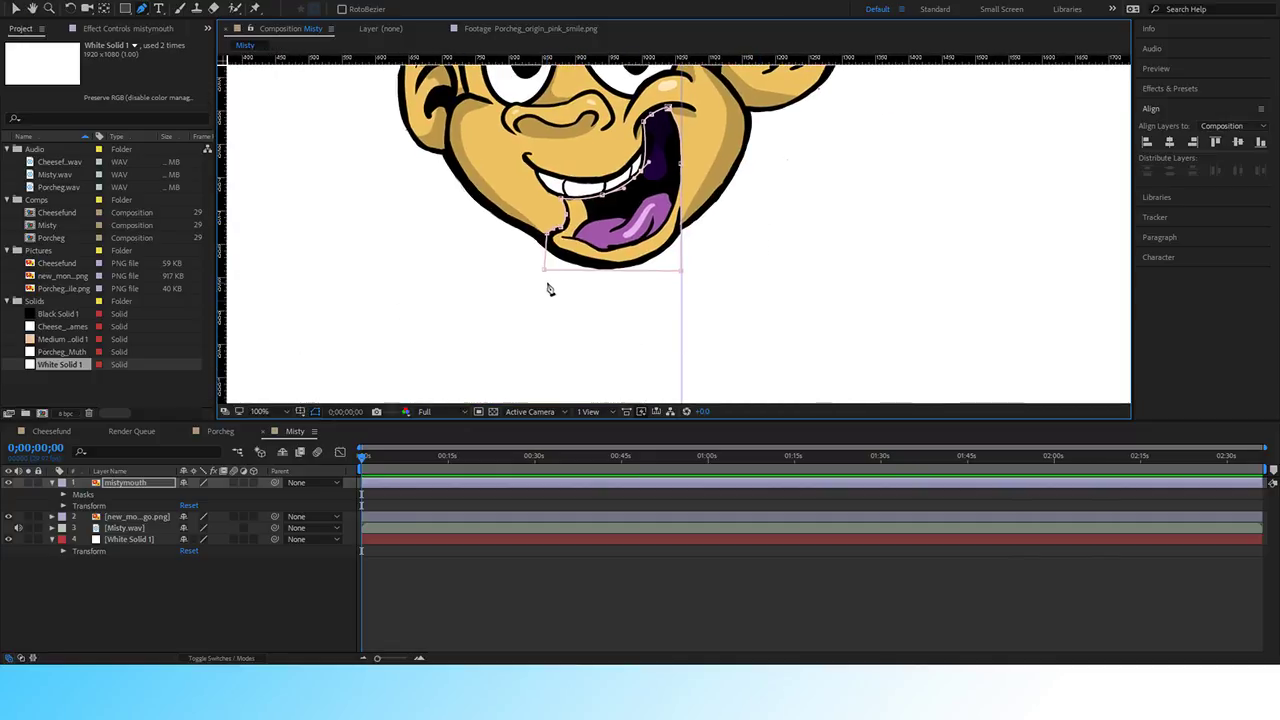
# Copy Mask 1 from mistymouth to the monkey head image layer and invert it there to cut out the jaw.
pyautogui.click(62, 494)
pyautogui.click(104, 527)
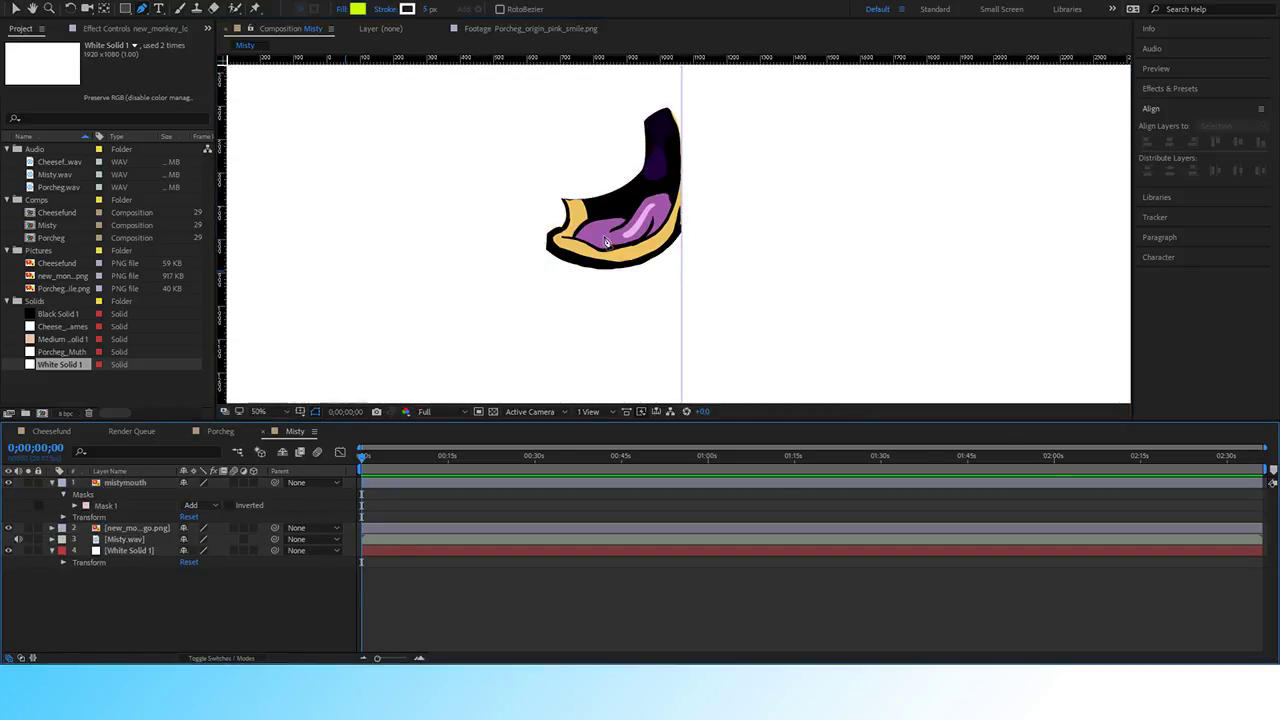
pyautogui.press(',')
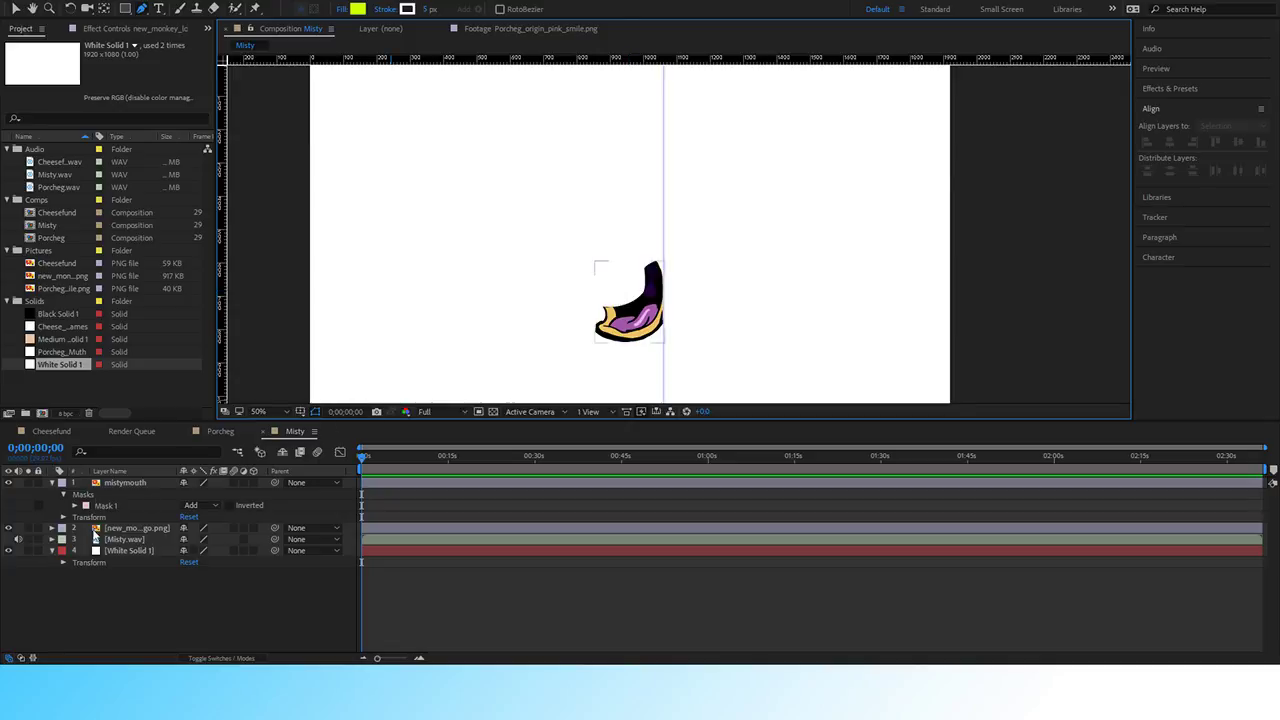
pyautogui.click(55, 530)
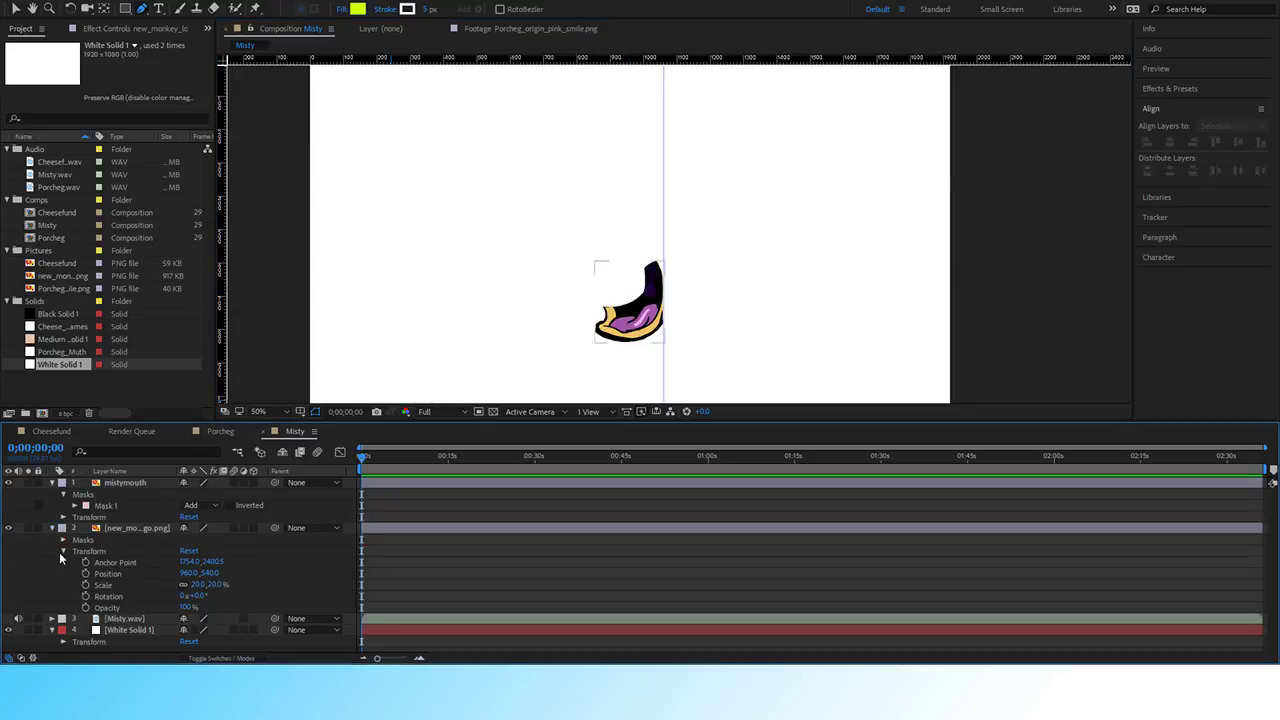
pyautogui.click(62, 540)
pyautogui.click(229, 550)
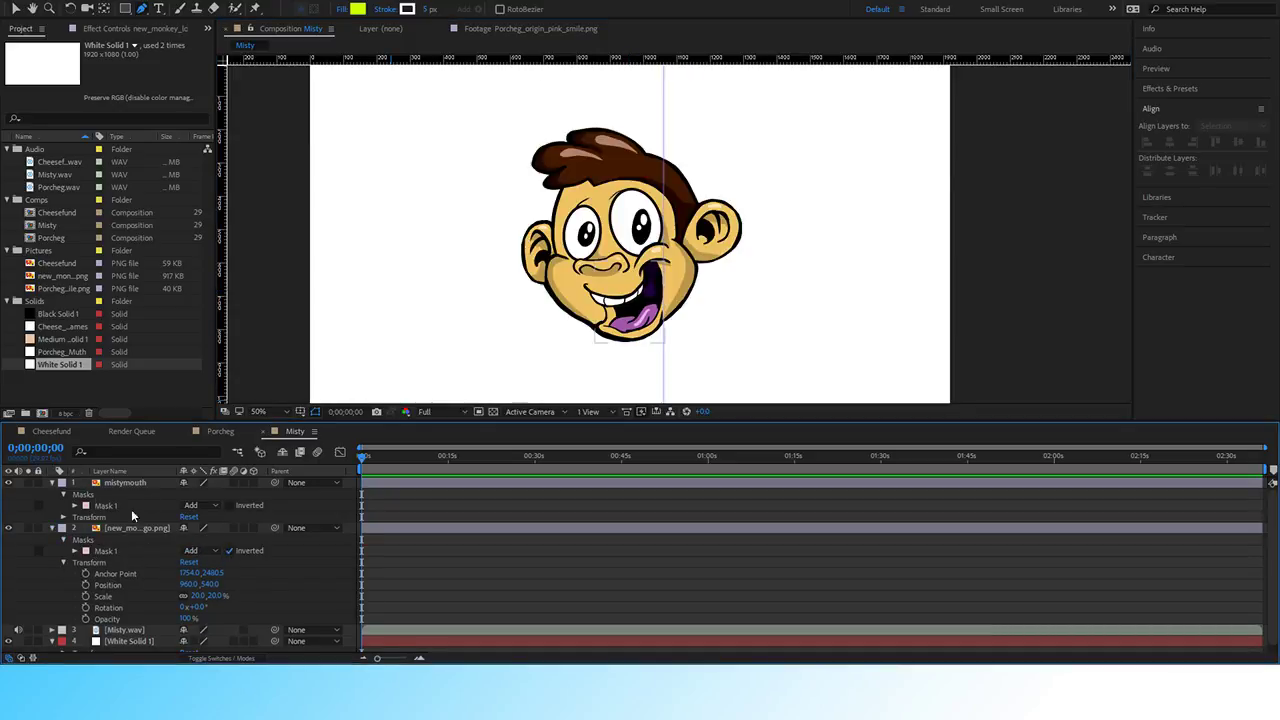
pyautogui.click(52, 527)
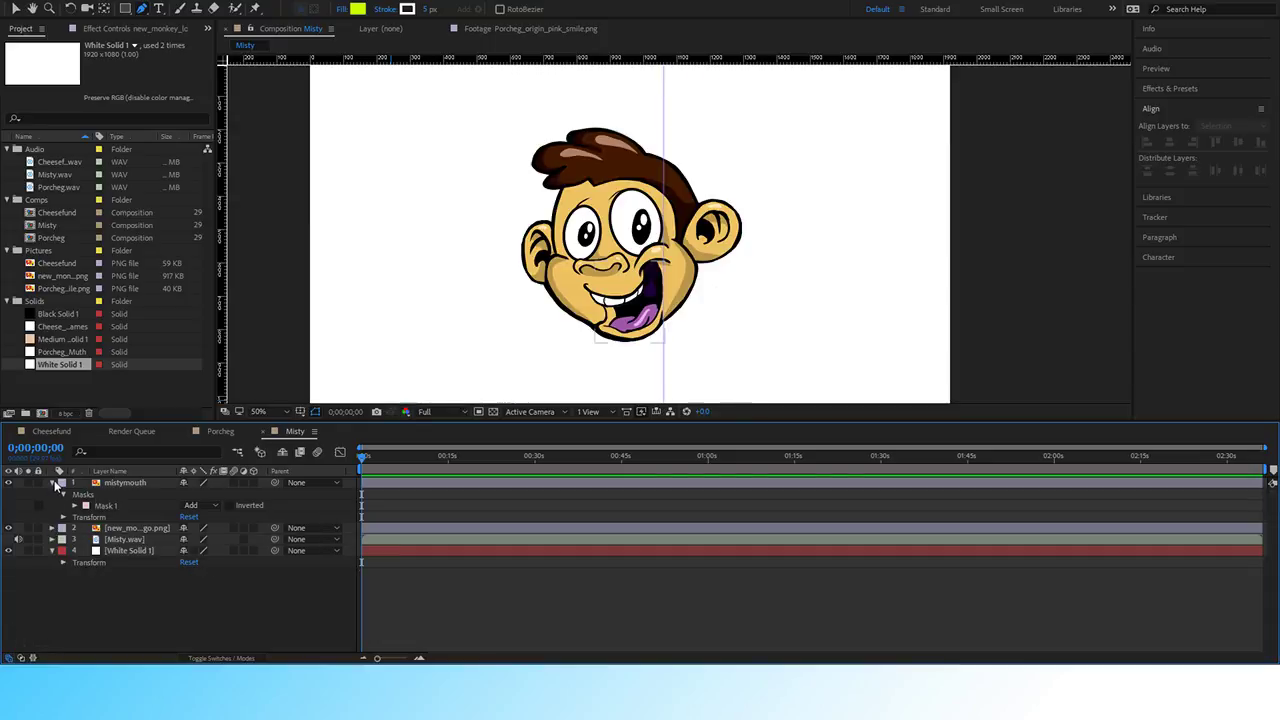
# Test the jaw's travel by lowering the mistymouth layer to Y 598, and set its Y position to 528.
pyautogui.click(125, 484)
pyautogui.press('p')
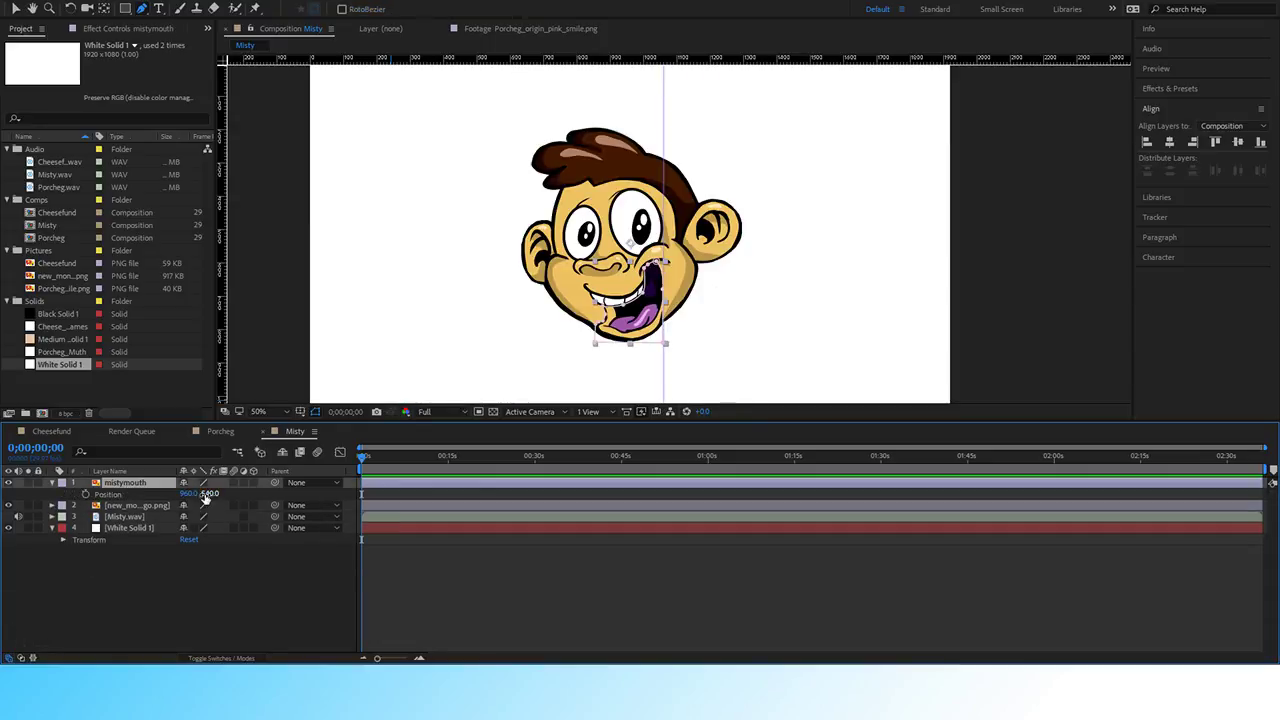
pyautogui.moveTo(211, 486); pyautogui.dragTo(276, 478)
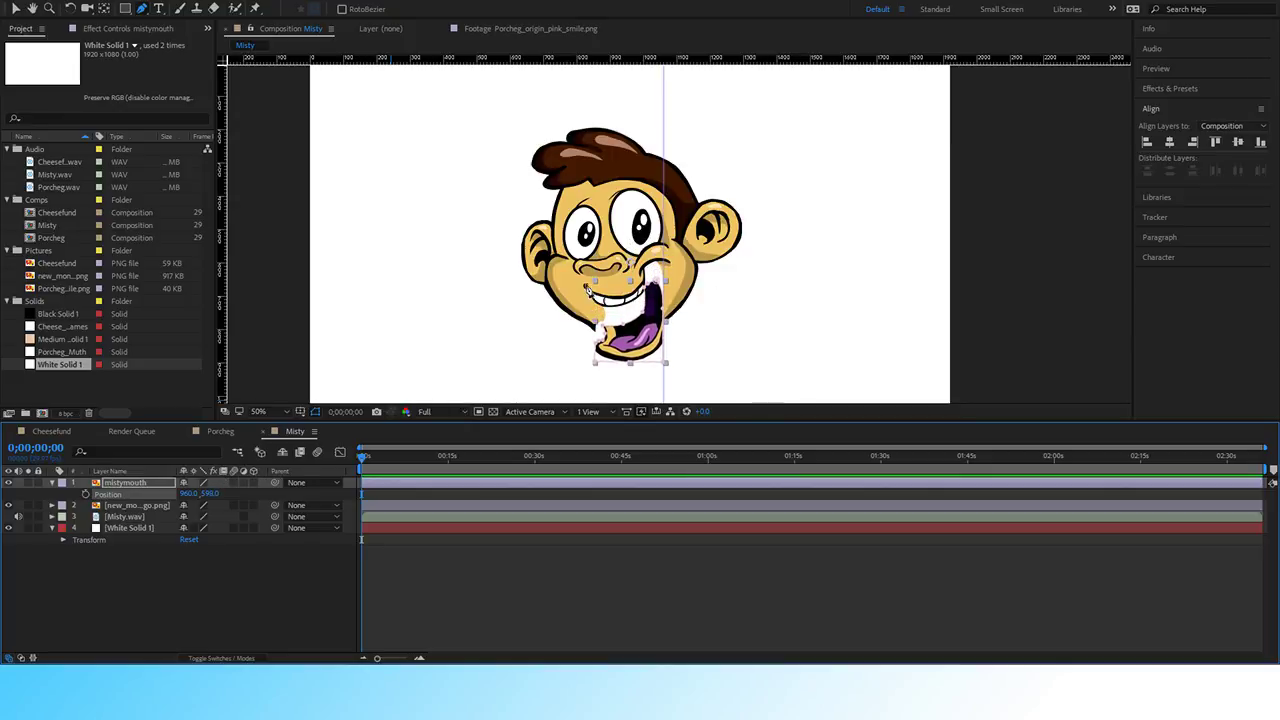
pyautogui.scroll(2, 668, 258)
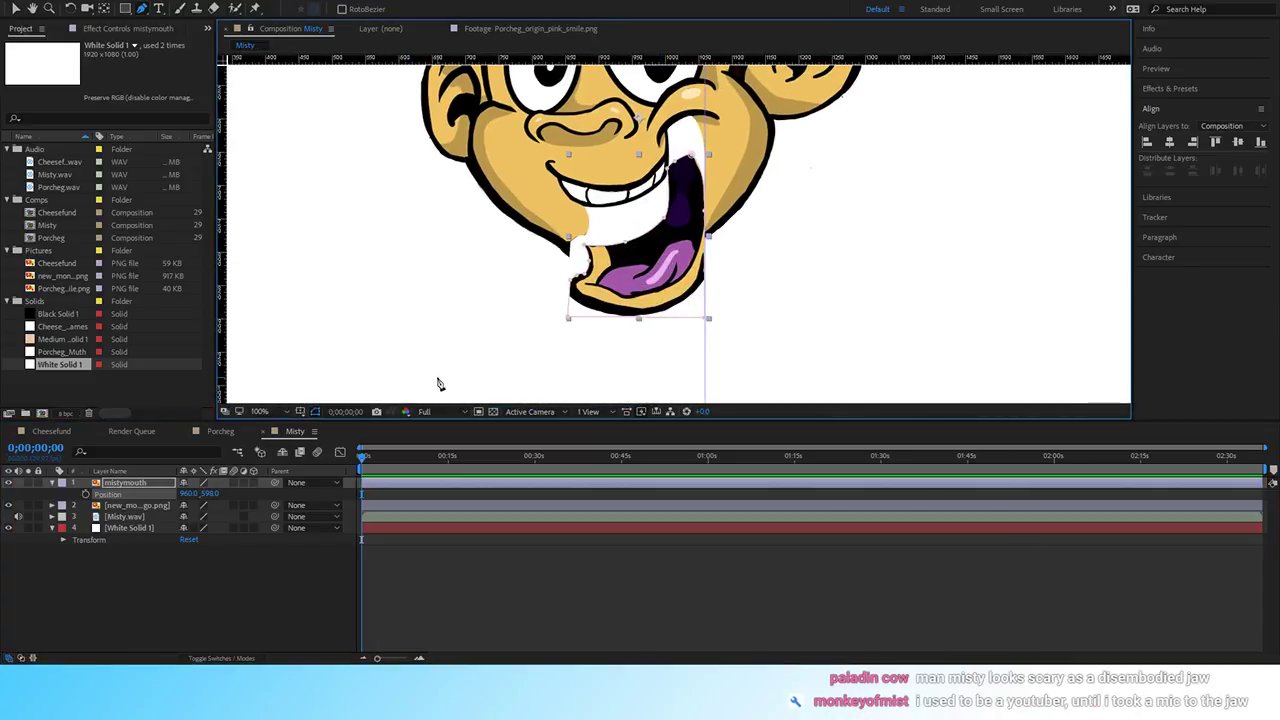
pyautogui.moveTo(207, 493); pyautogui.dragTo(145, 517)
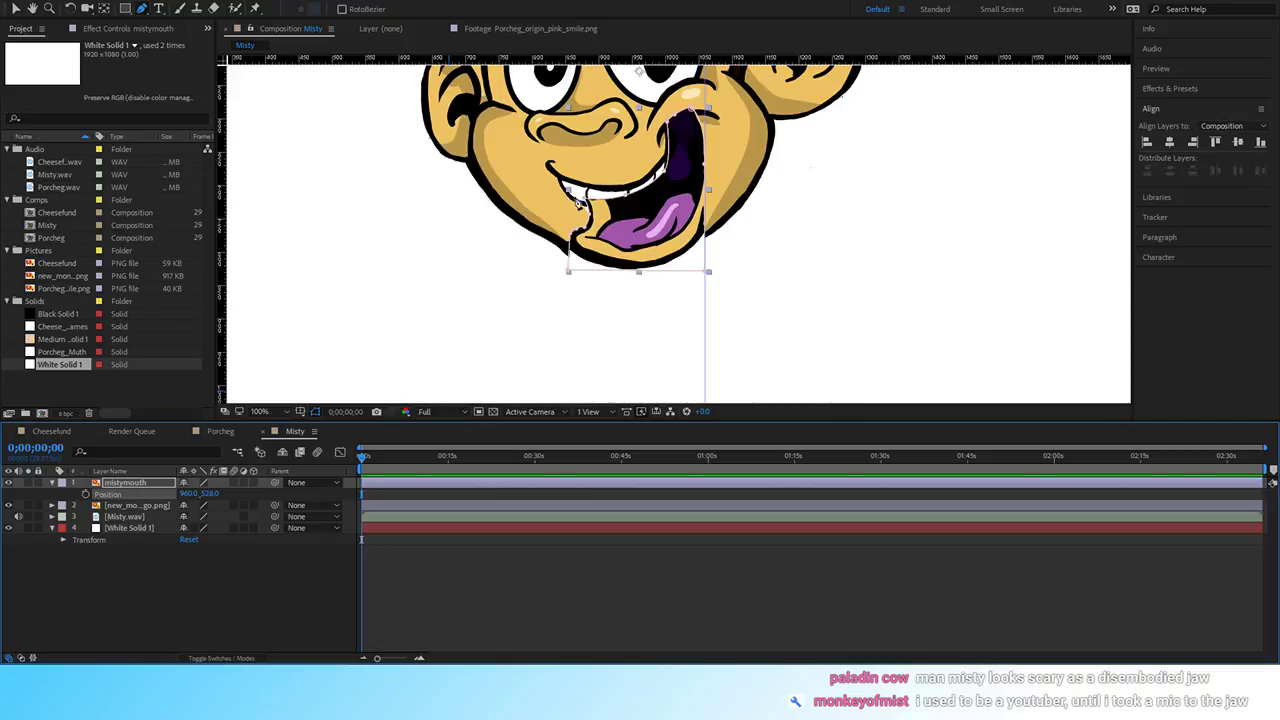
# Try dropping the mistymouth layer further below the head, undo the move and deselect the layer.
pyautogui.moveTo(211, 494); pyautogui.dragTo(272, 504)
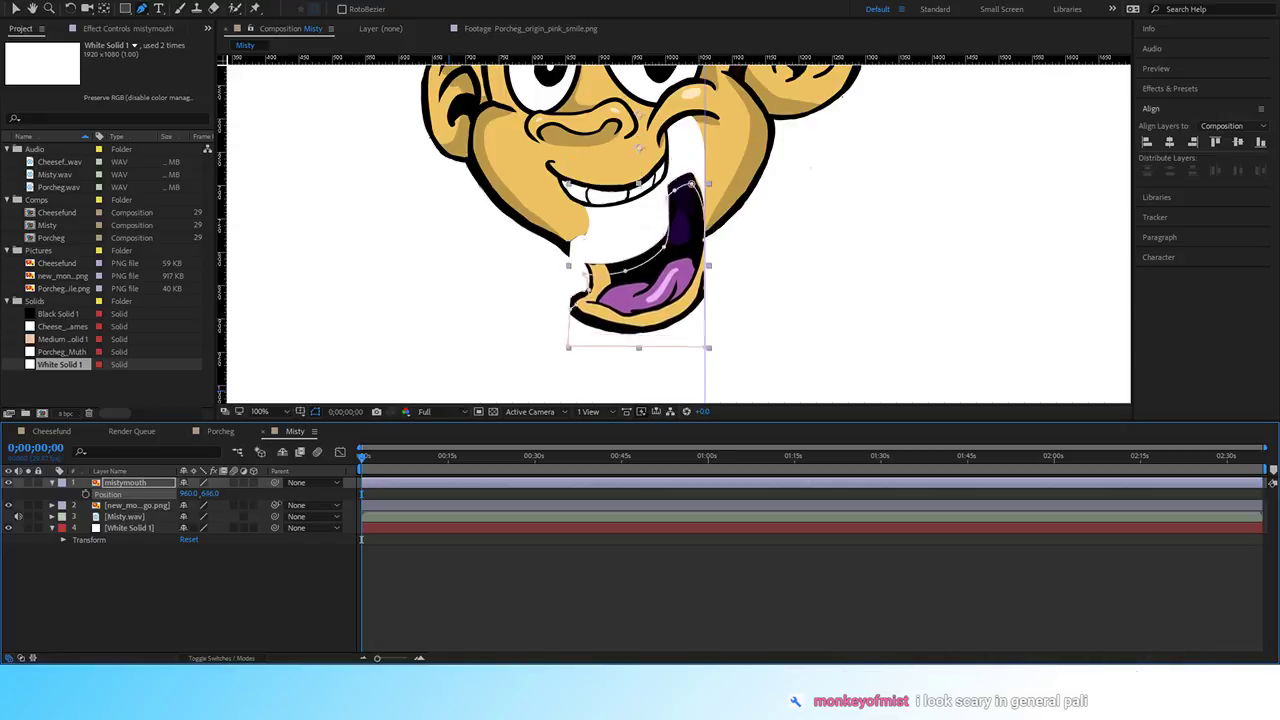
pyautogui.hotkey('ctrl', 'z')
pyautogui.hotkey('ctrl', 'z')
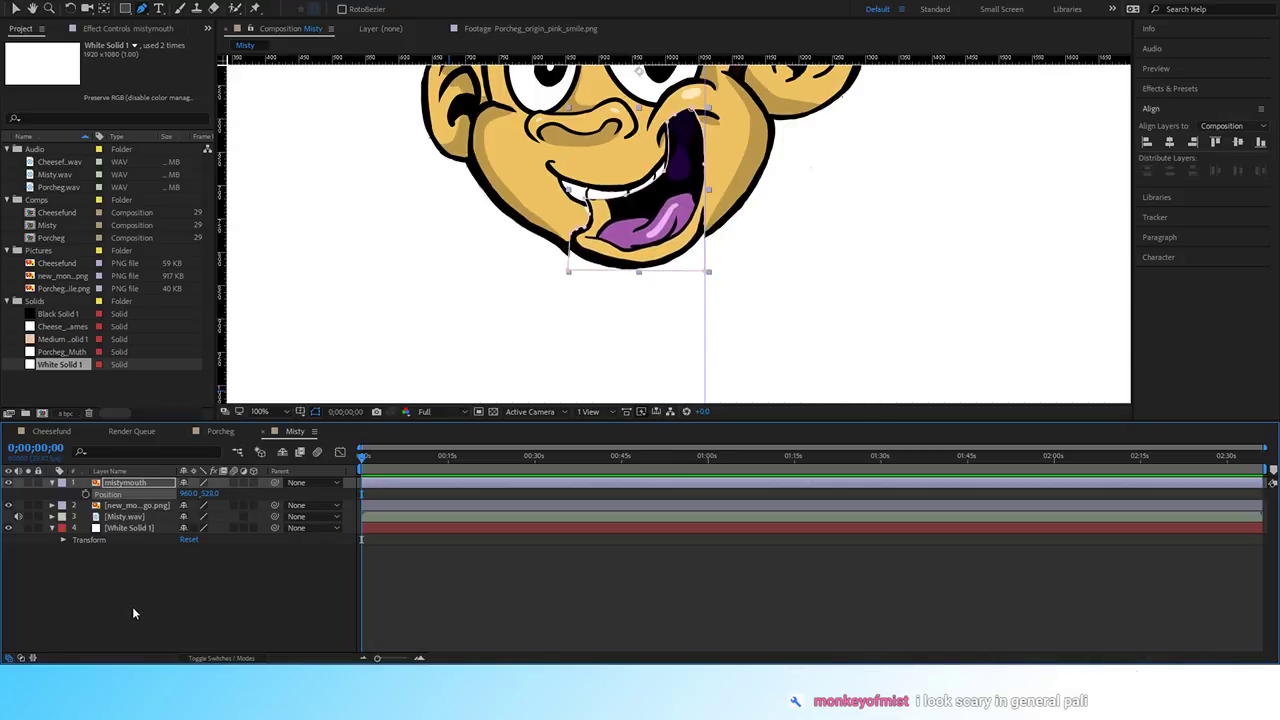
pyautogui.click(148, 594)
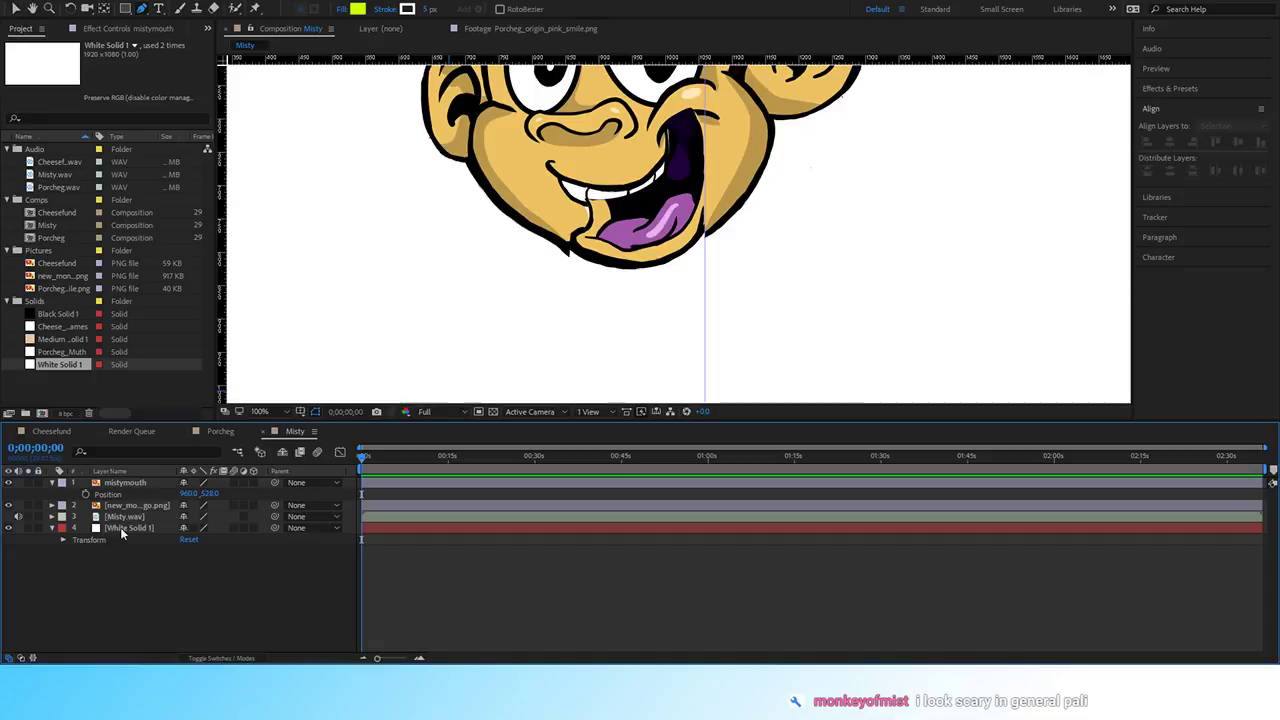
# Convert the Misty.wav audio to amplitude keyframes and set the mistymouth layer's Y position to 540.
pyautogui.click(130, 516)
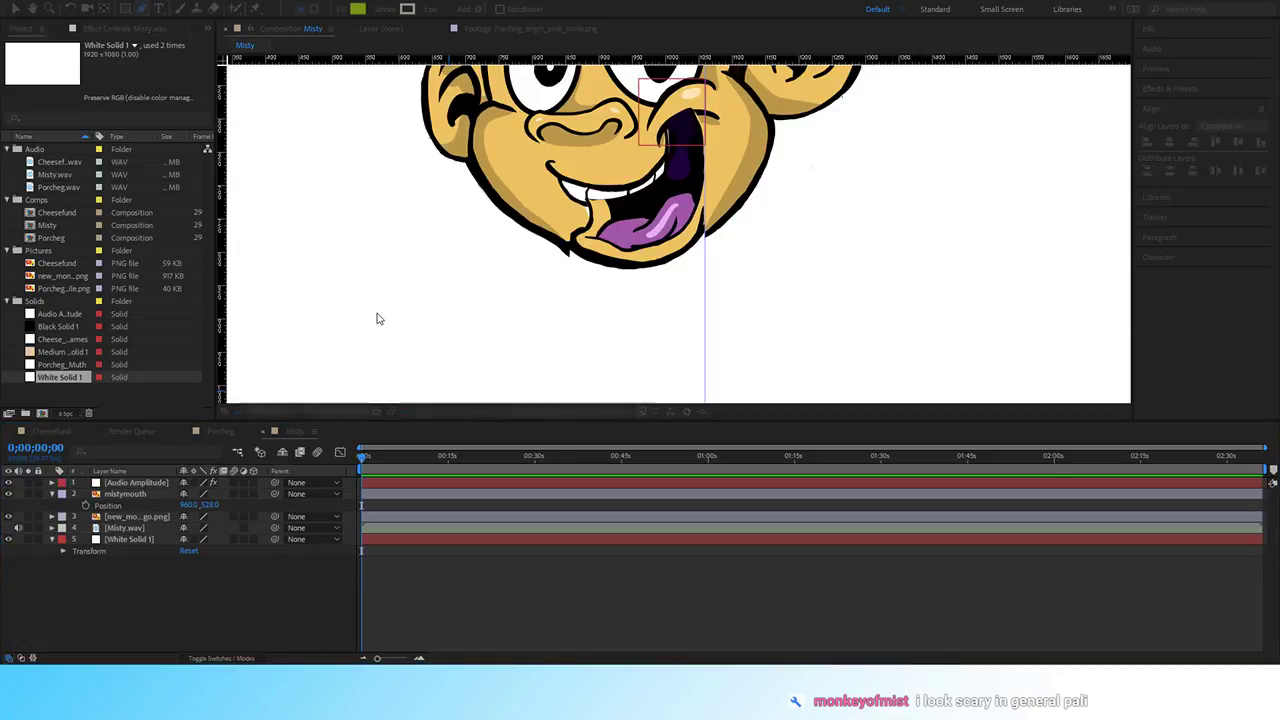
pyautogui.click(211, 505)
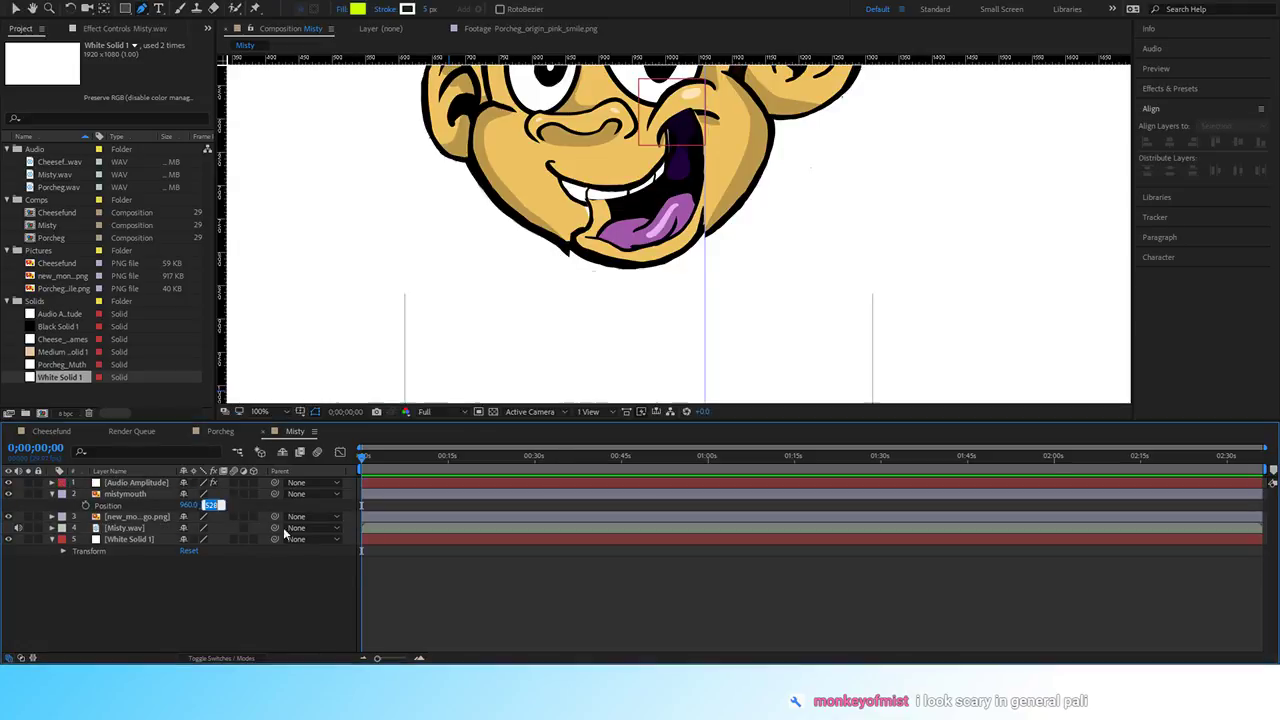
pyautogui.write('564')
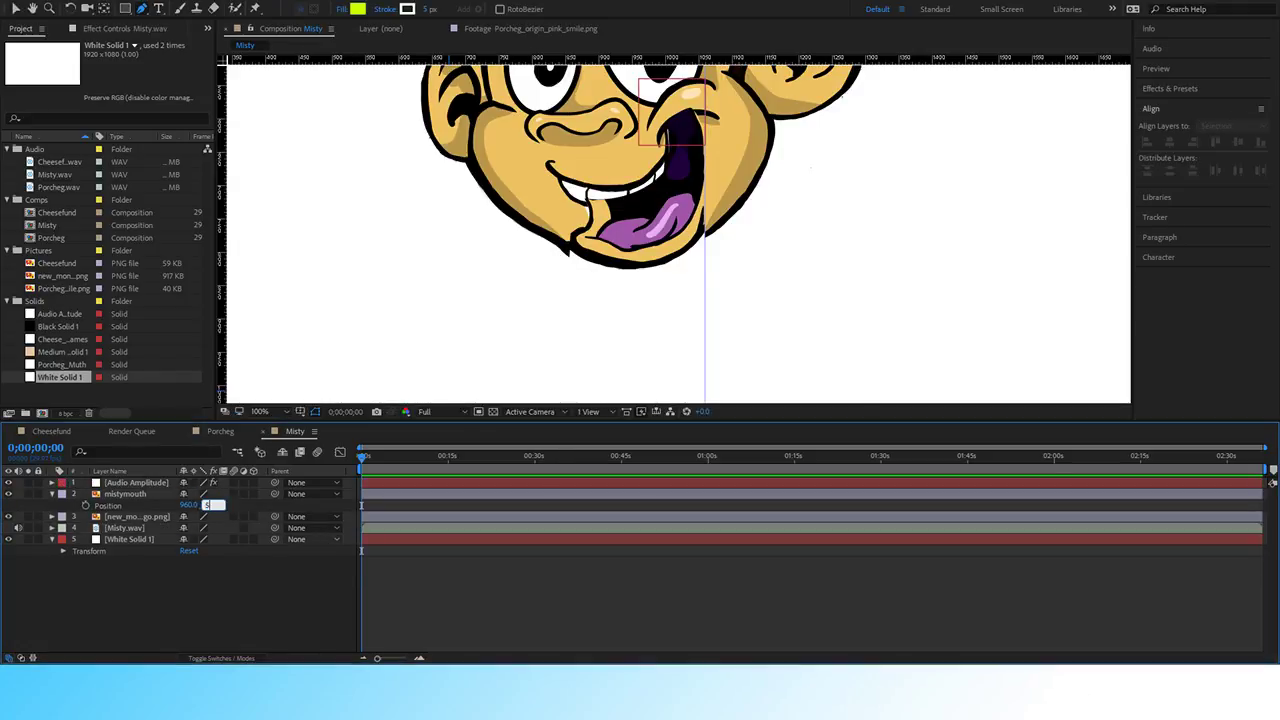
pyautogui.press('Return')
# Delete the Left Channel and Right Channel effects from the Audio Amplitude layer, keeping only Both Channels.
pyautogui.click(121, 484)
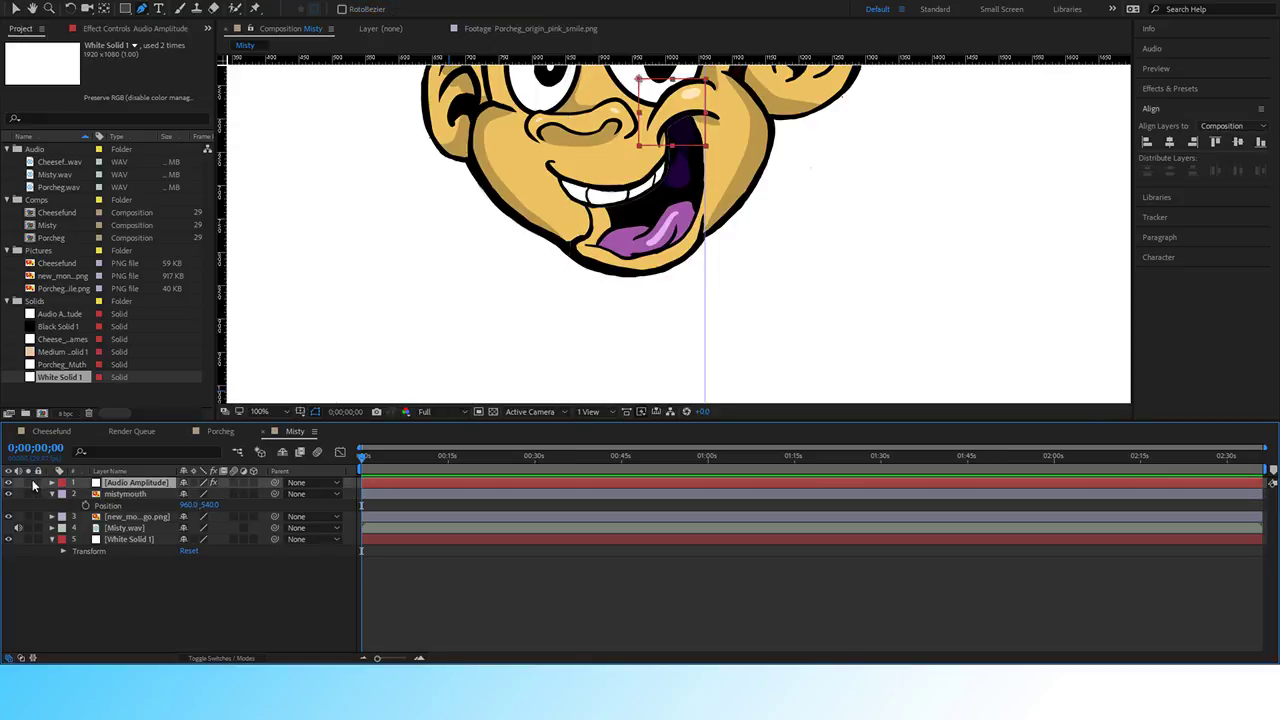
pyautogui.click(52, 483)
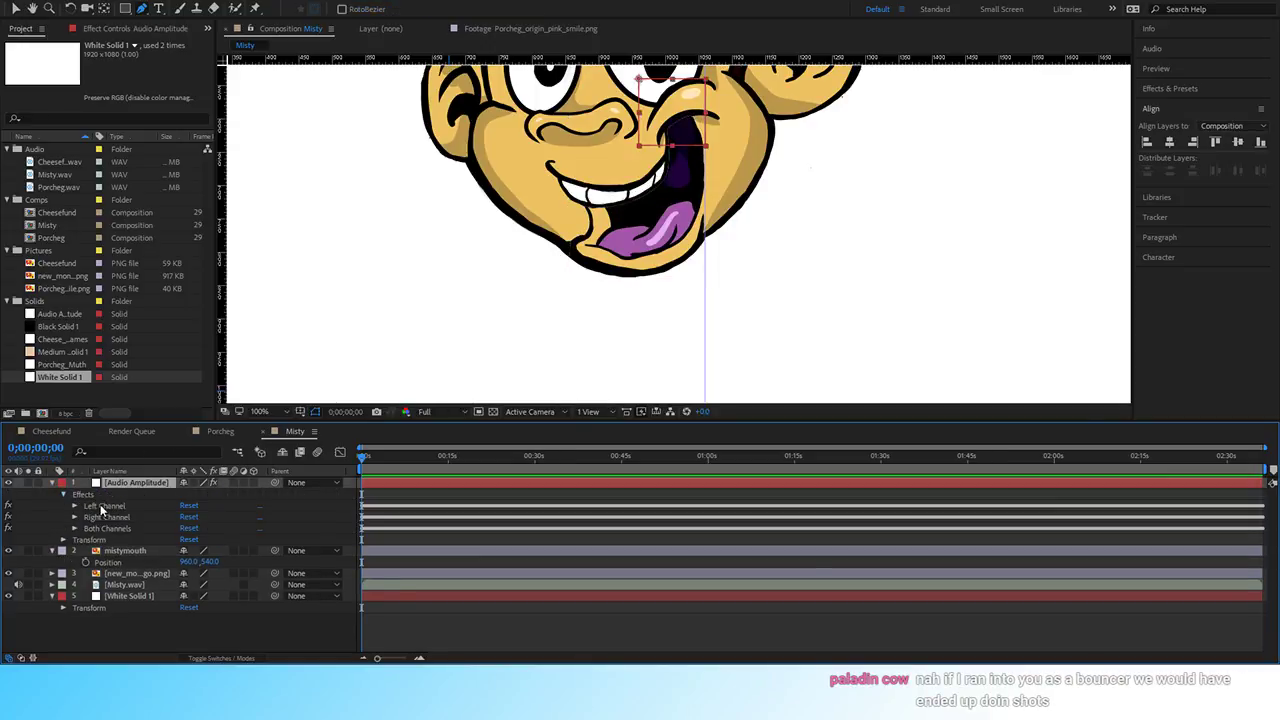
pyautogui.click(108, 506)
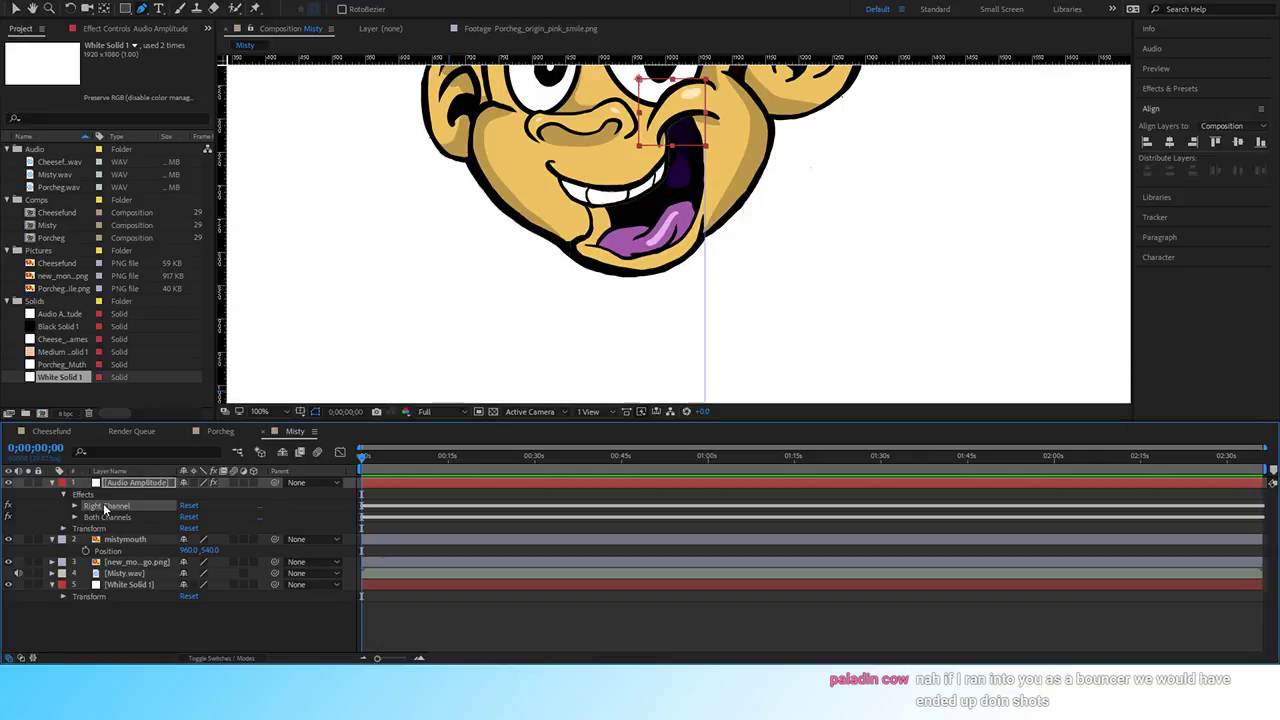
pyautogui.press('Delete')
# Examine the Both Channels slider's value graph while playing the audio to find the levels of background noise and speech.
pyautogui.click(74, 506)
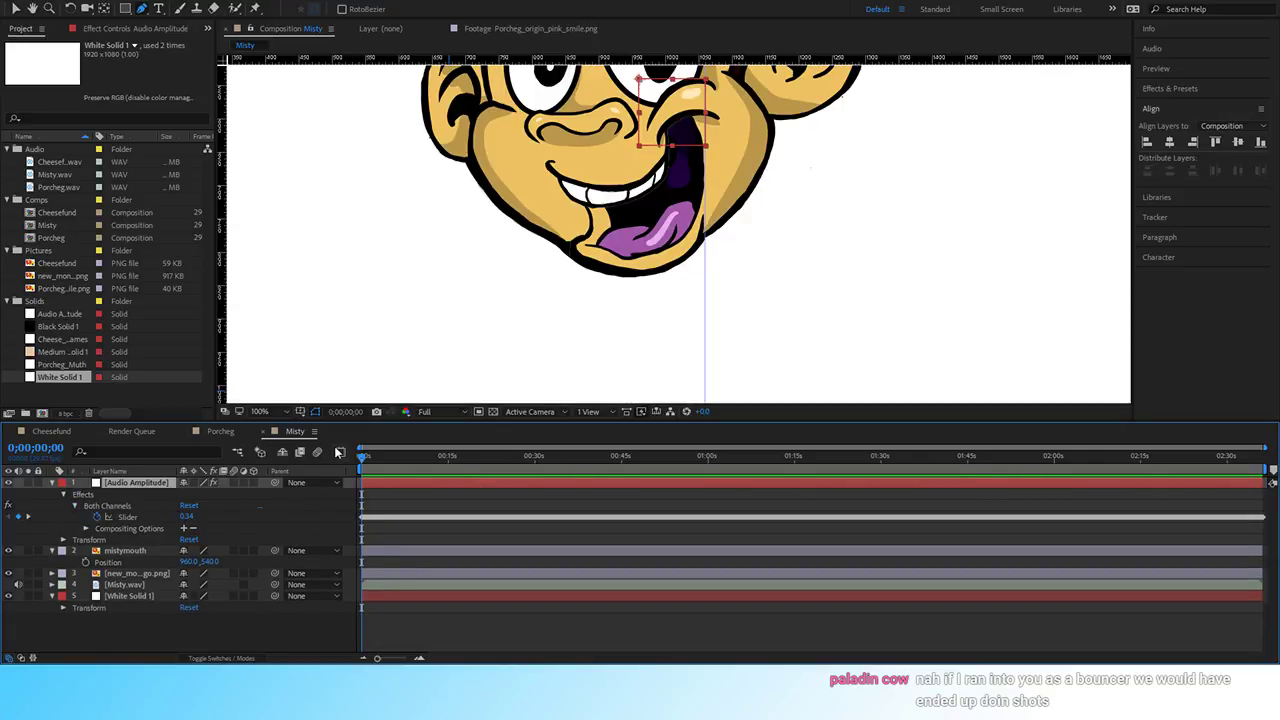
pyautogui.click(340, 452)
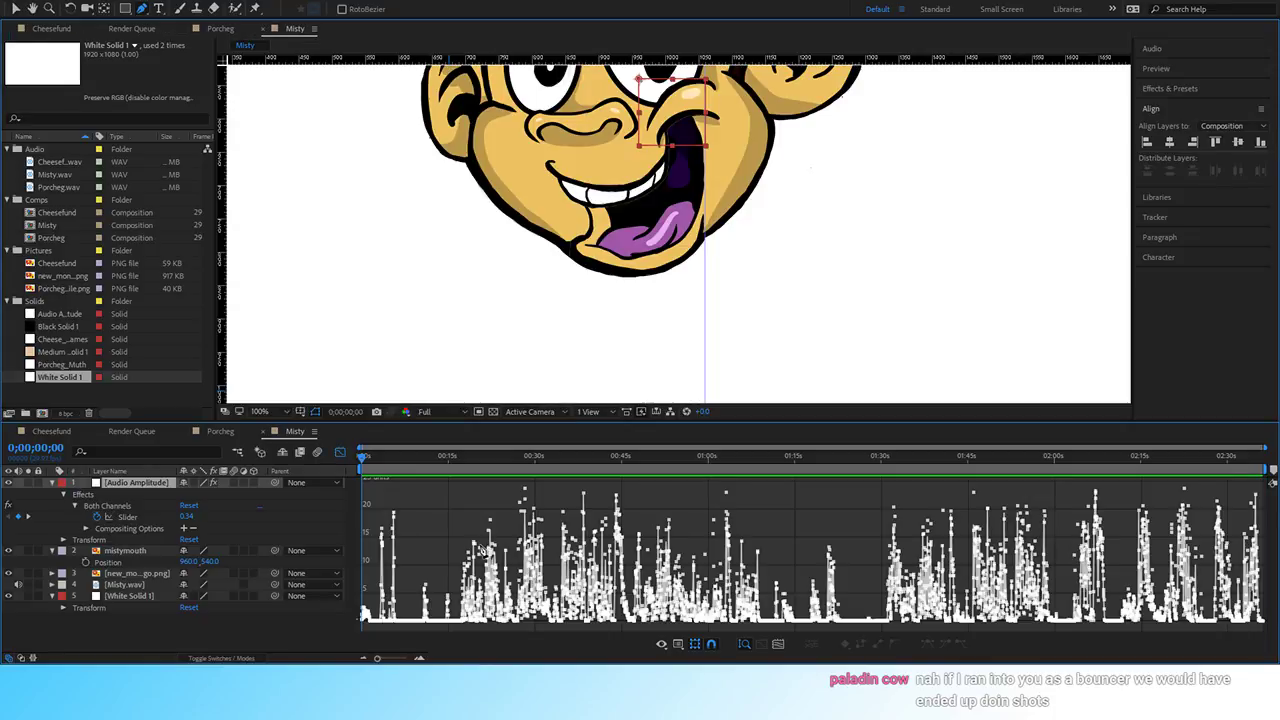
pyautogui.press('`')
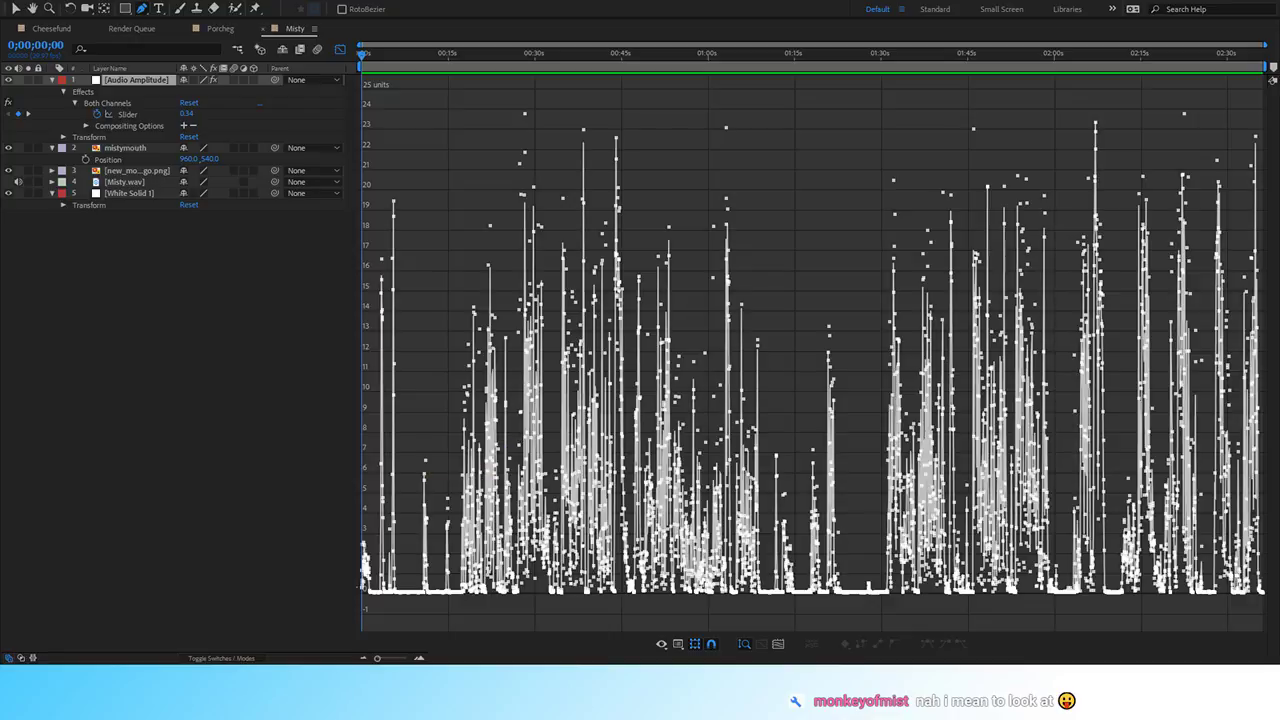
pyautogui.moveTo(426, 53); pyautogui.dragTo(417, 57)
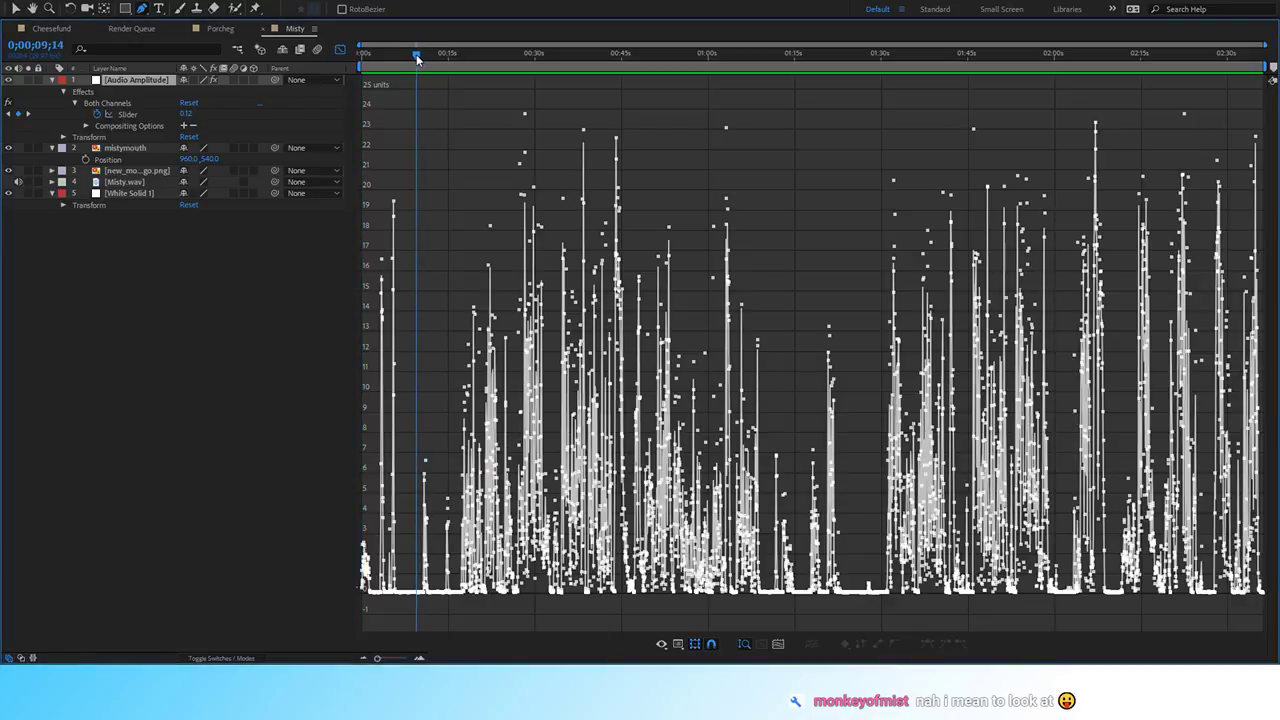
pyautogui.press('`')
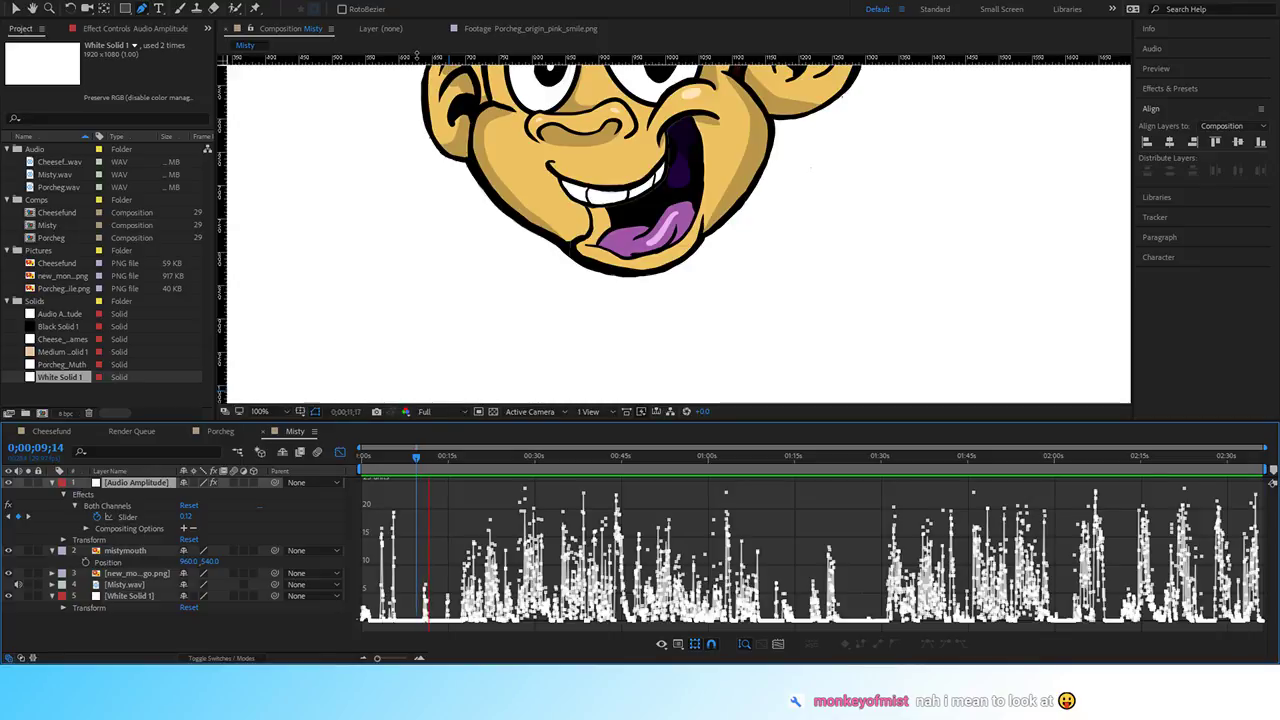
pyautogui.press('space')
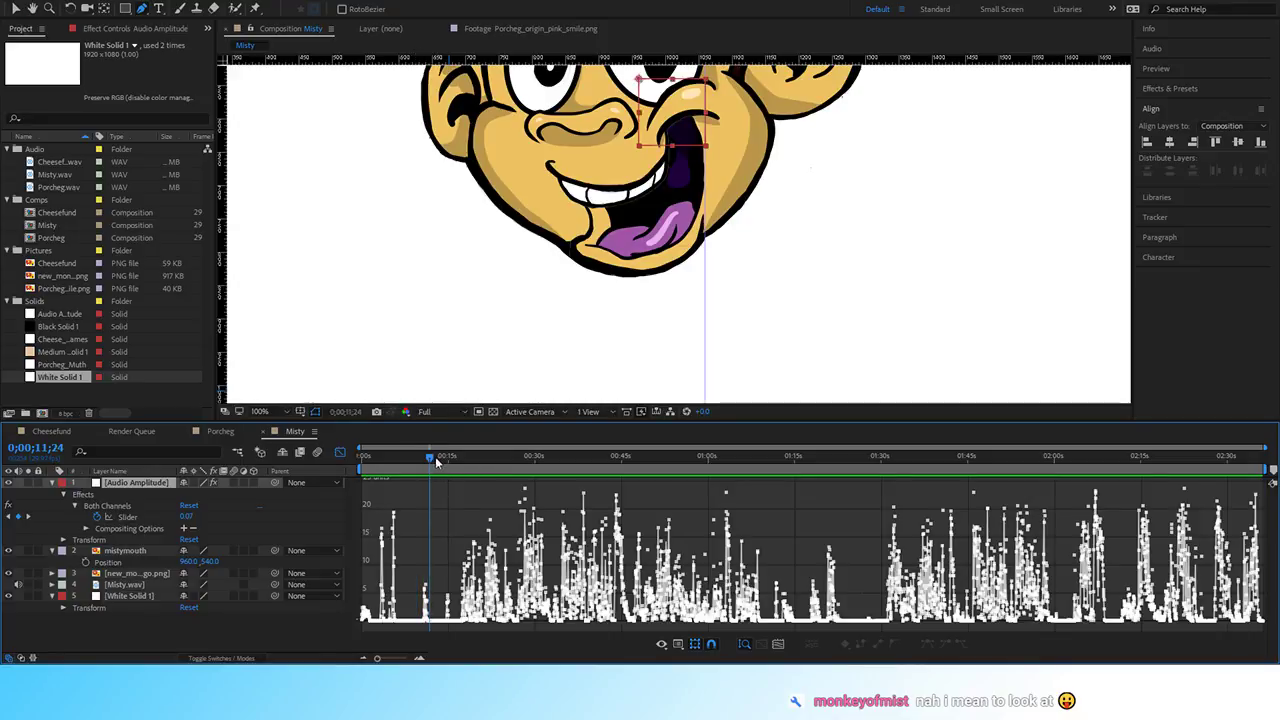
pyautogui.moveTo(436, 461); pyautogui.dragTo(447, 454)
pyautogui.press('space')
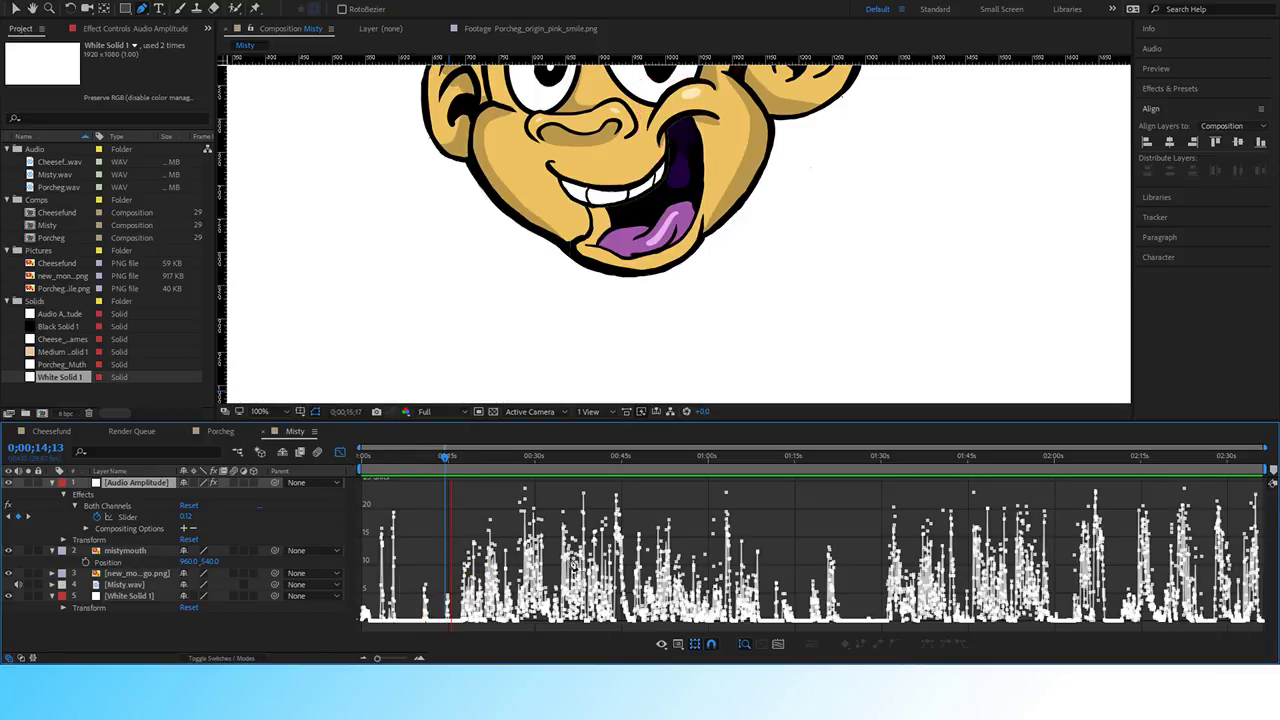
pyautogui.press('`')
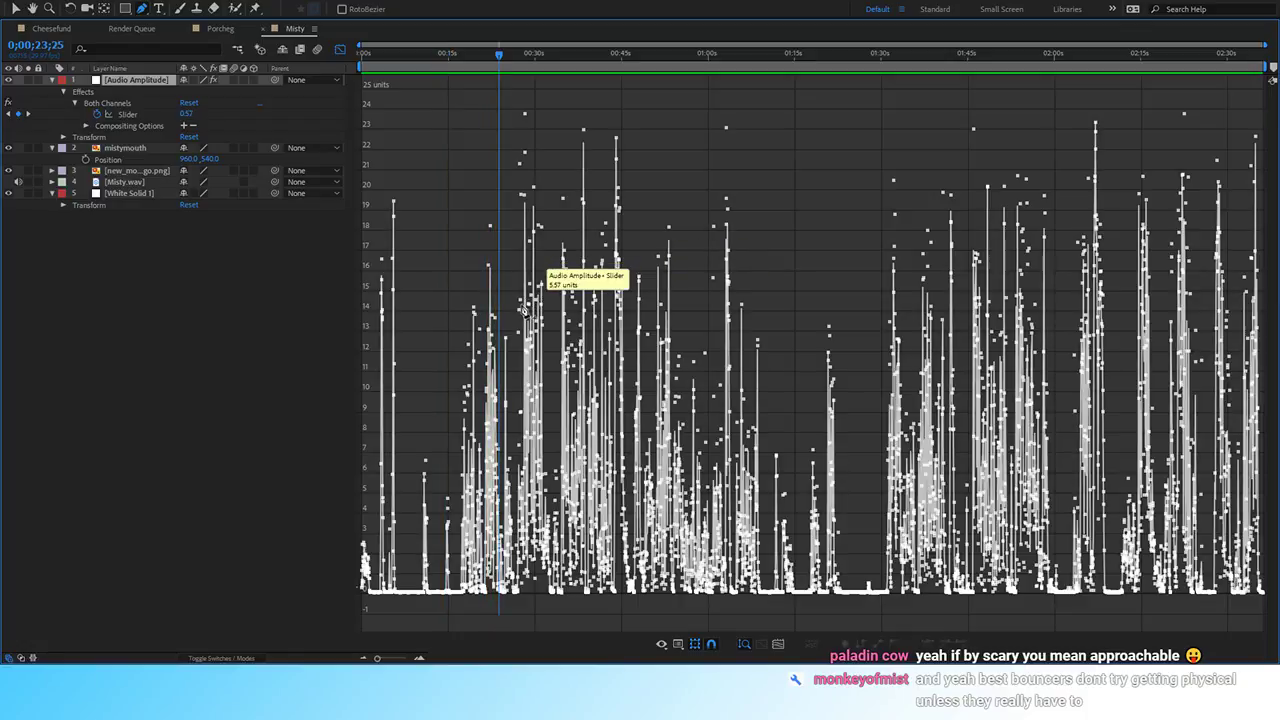
pyautogui.moveTo(684, 66); pyautogui.dragTo(955, 86)
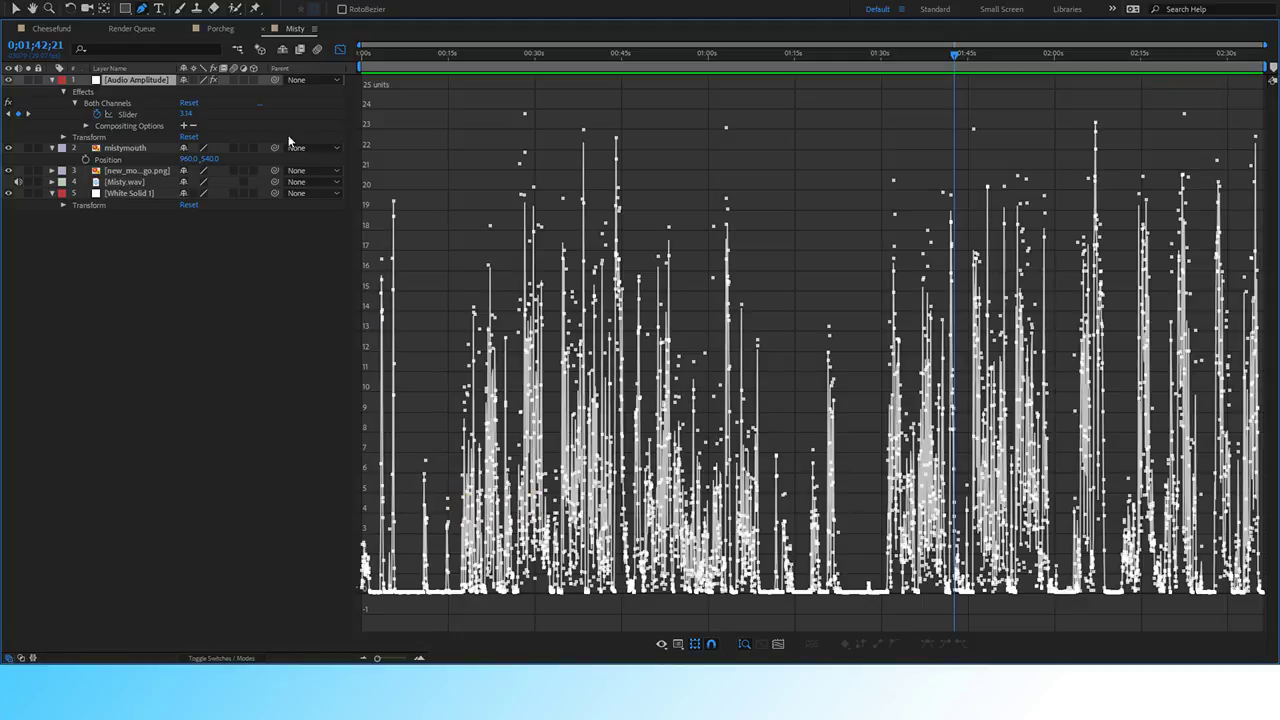
# Add the expression linear(value,3,15,540,600) to the Both Channels slider of the Audio Amplitude layer.
pyautogui.keyDown('alt'); pyautogui.click(97, 114); pyautogui.keyUp('alt')
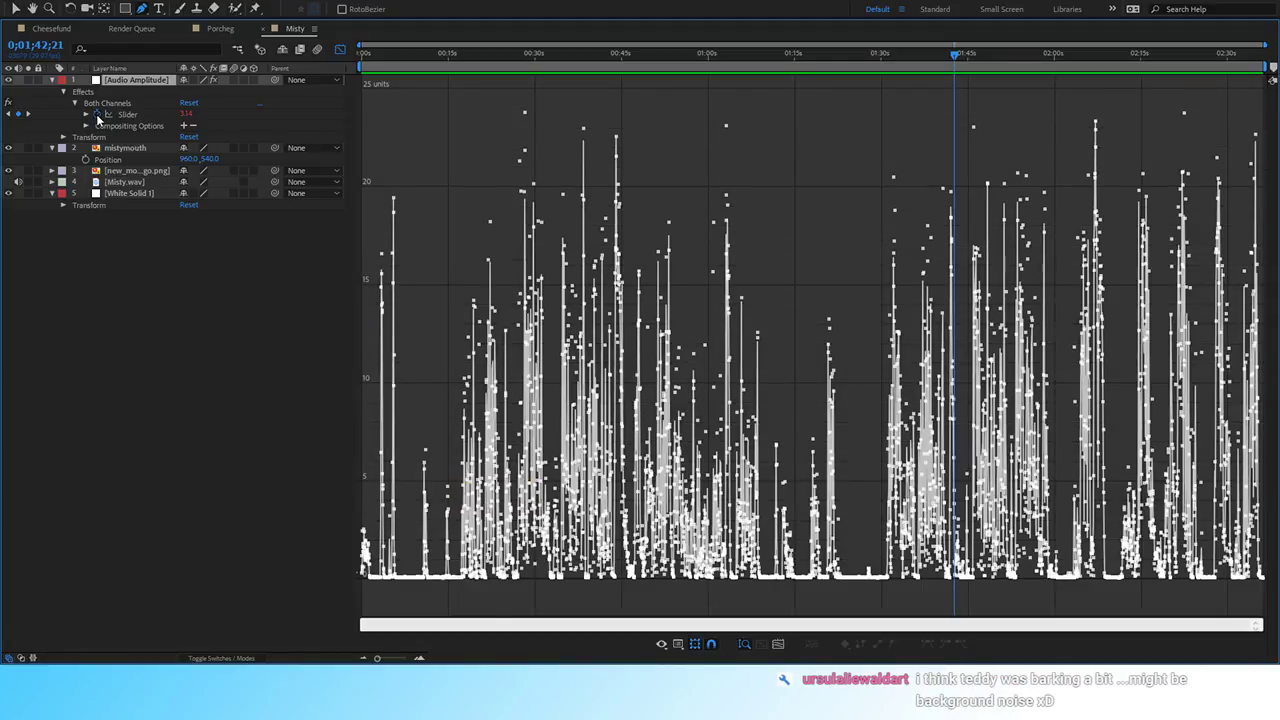
pyautogui.click(474, 623)
pyautogui.click(469, 623)
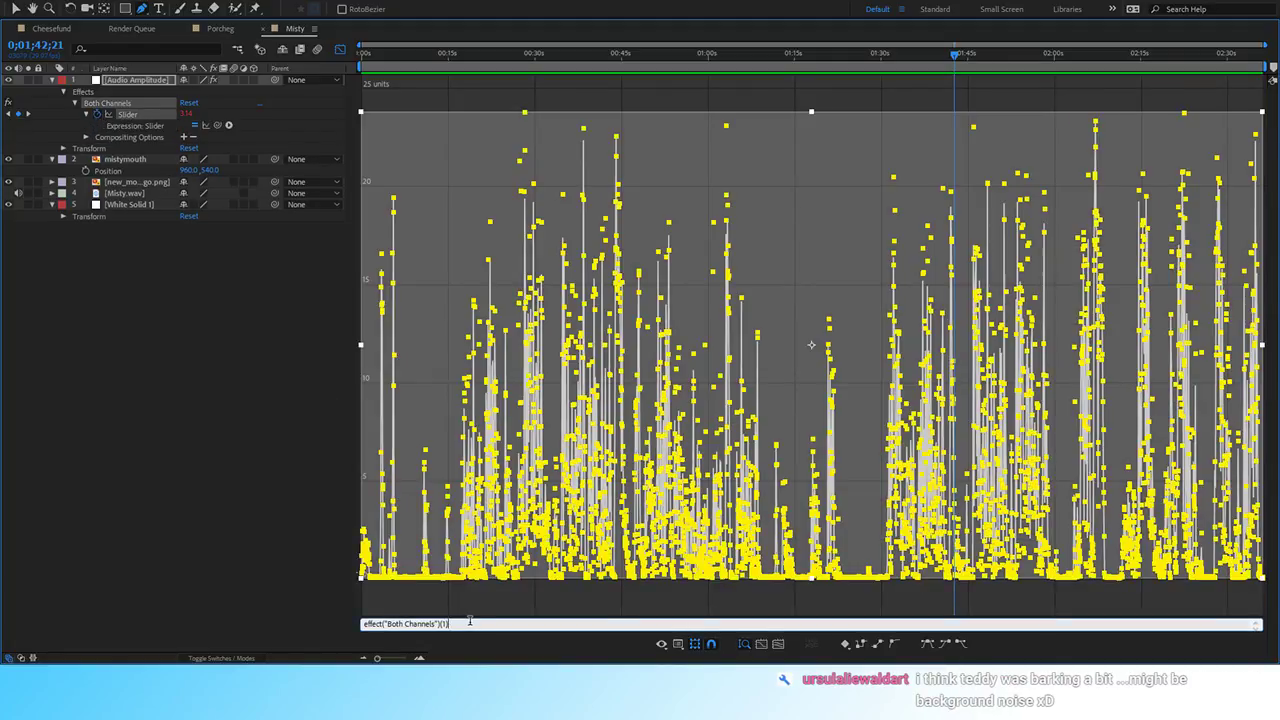
pyautogui.moveTo(471, 622); pyautogui.dragTo(273, 617)
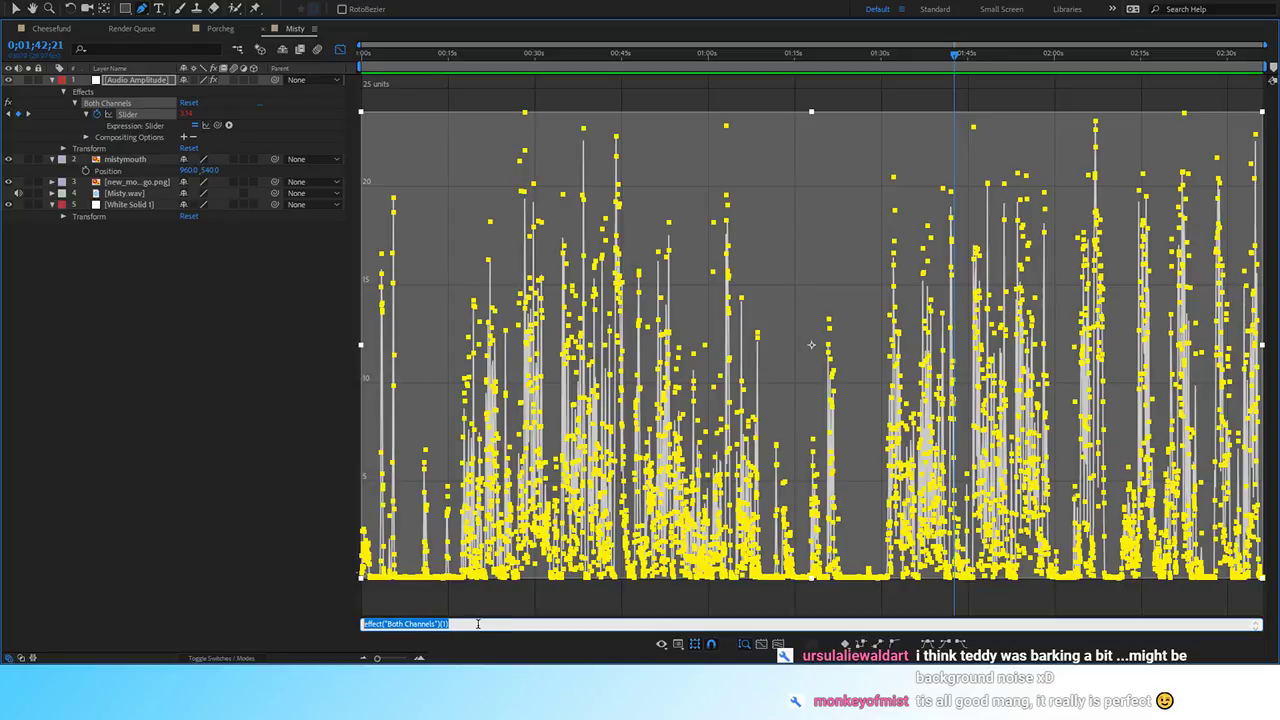
pyautogui.press('BackSpace')
pyautogui.write('linear')
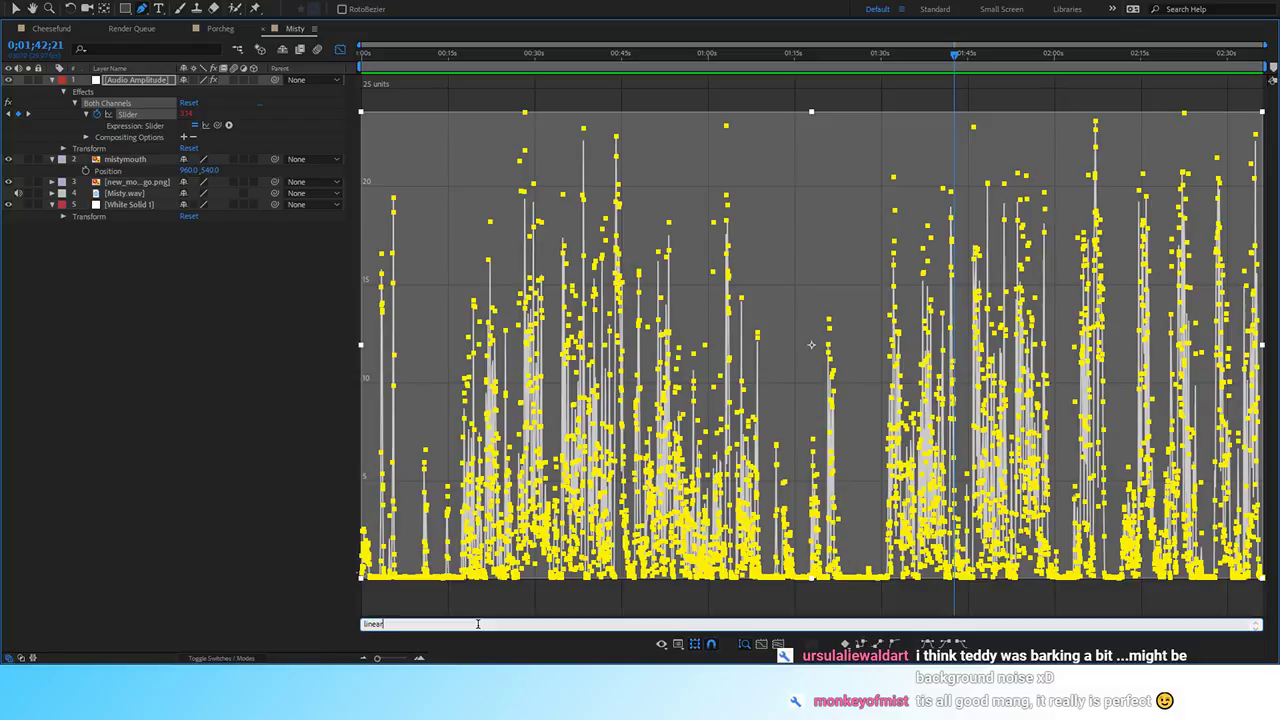
pyautogui.write('(value,3,15,')
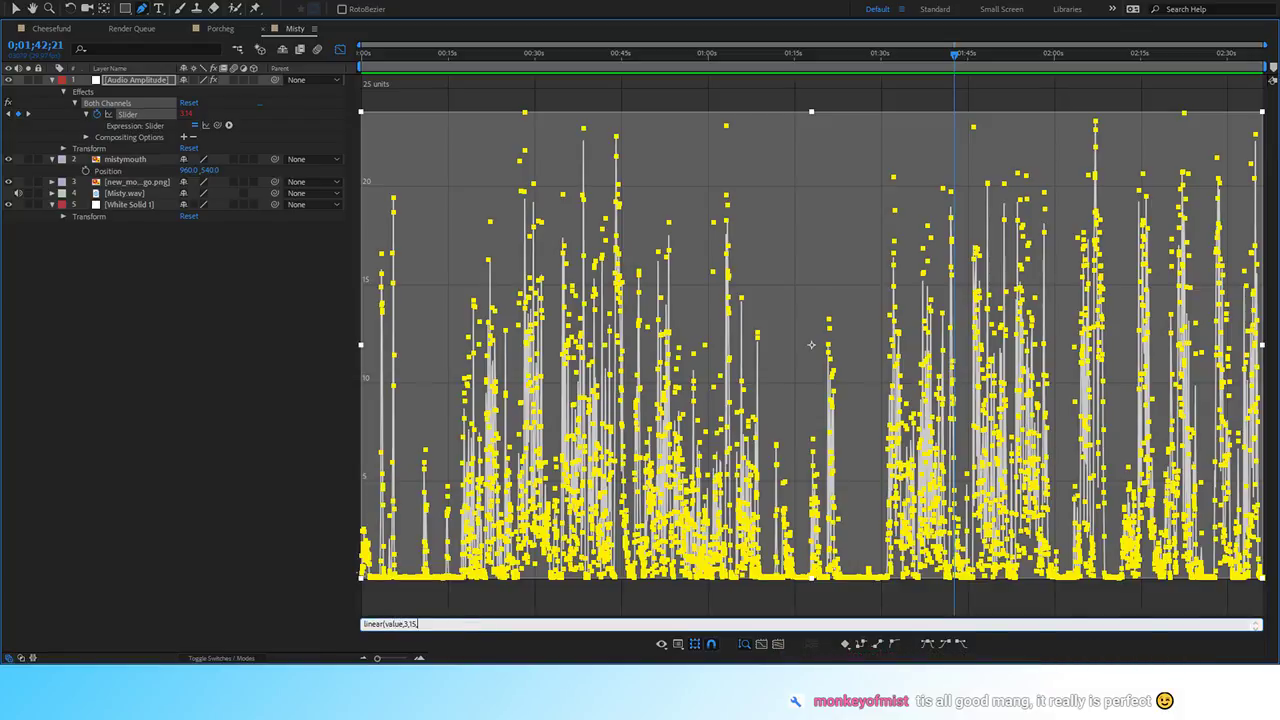
pyautogui.write('540,600)')
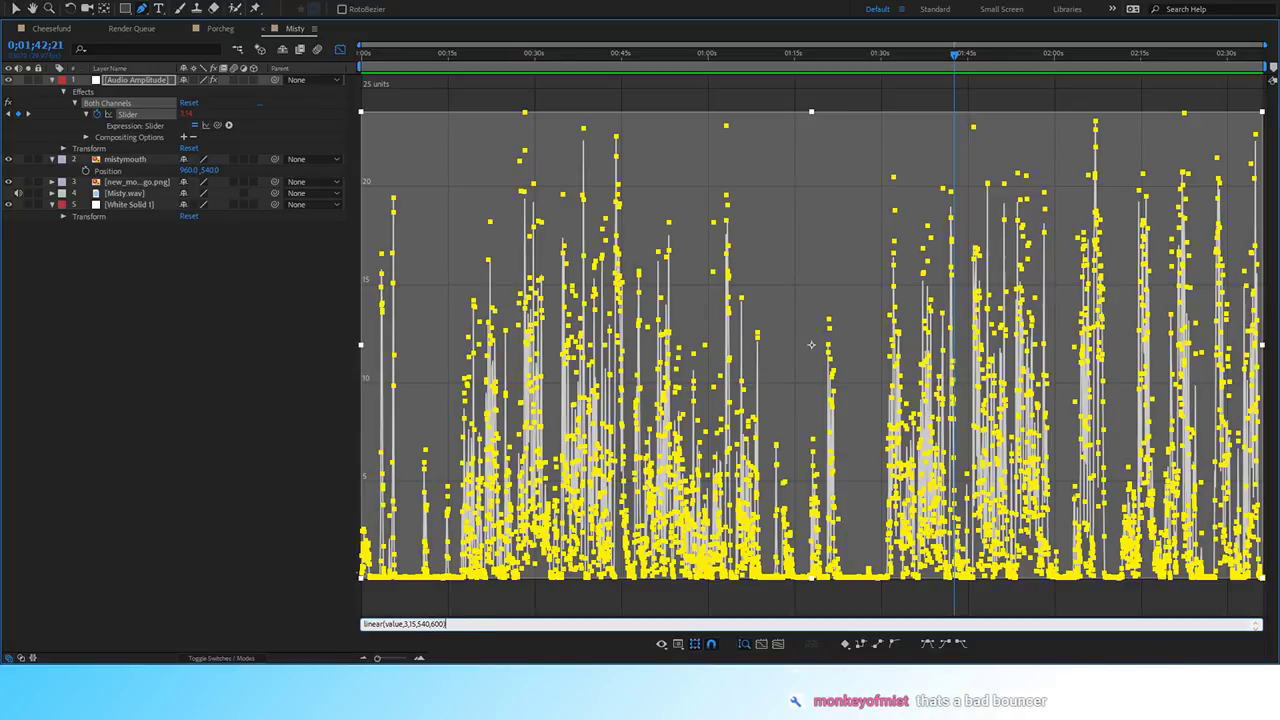
pyautogui.press('KP_Enter')
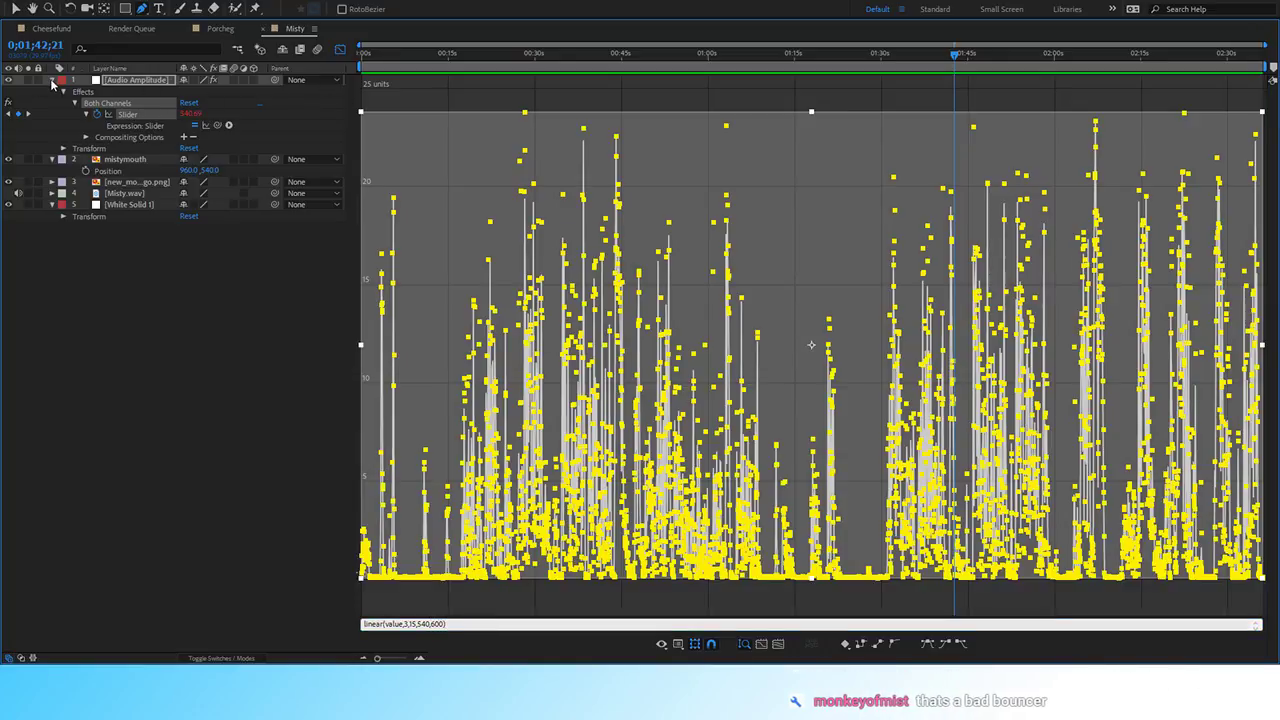
# Separate mistymouth's position dimensions and link its Y Position by expression to the Audio Amplitude layer's Both Channels slider.
pyautogui.press('`')
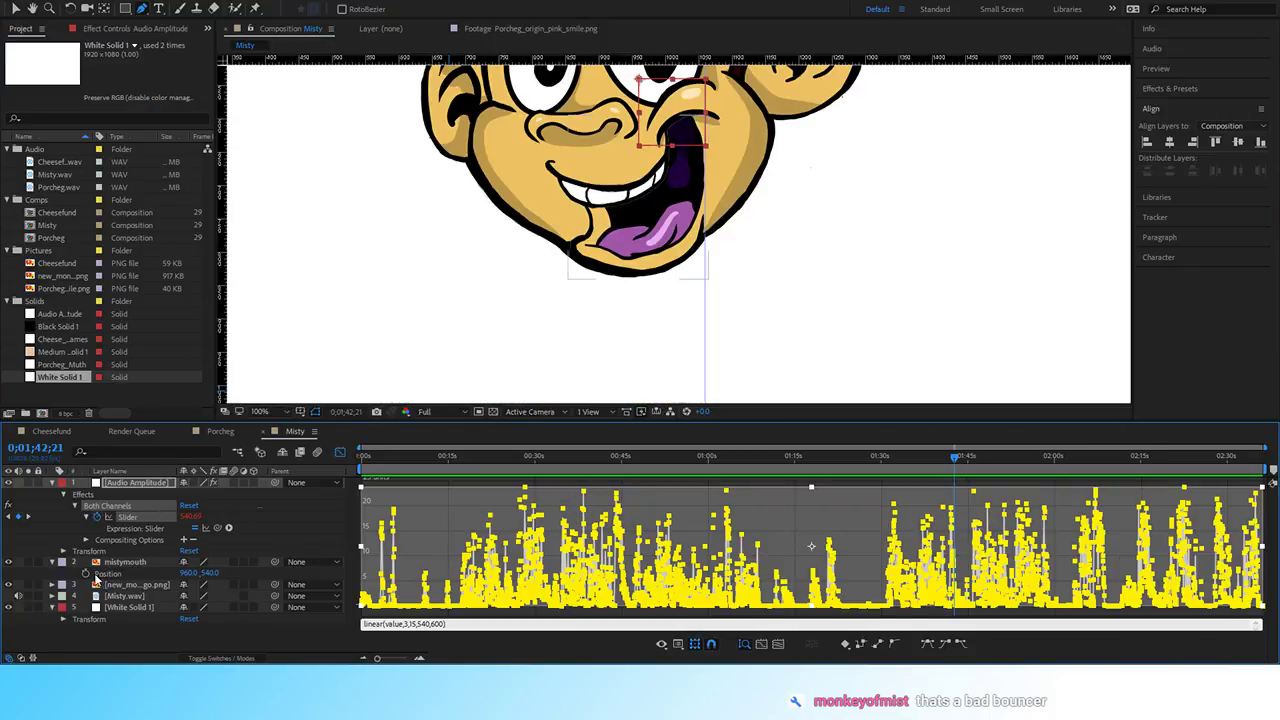
pyautogui.click(110, 573)
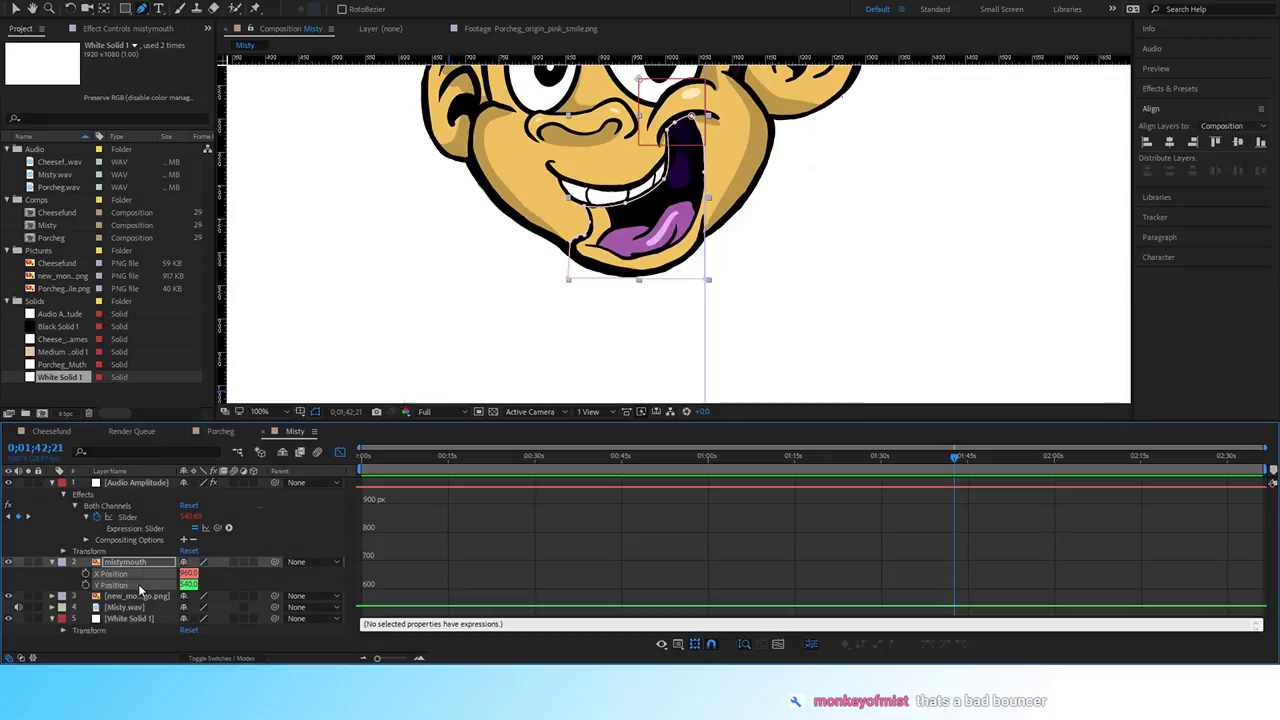
pyautogui.click(84, 585)
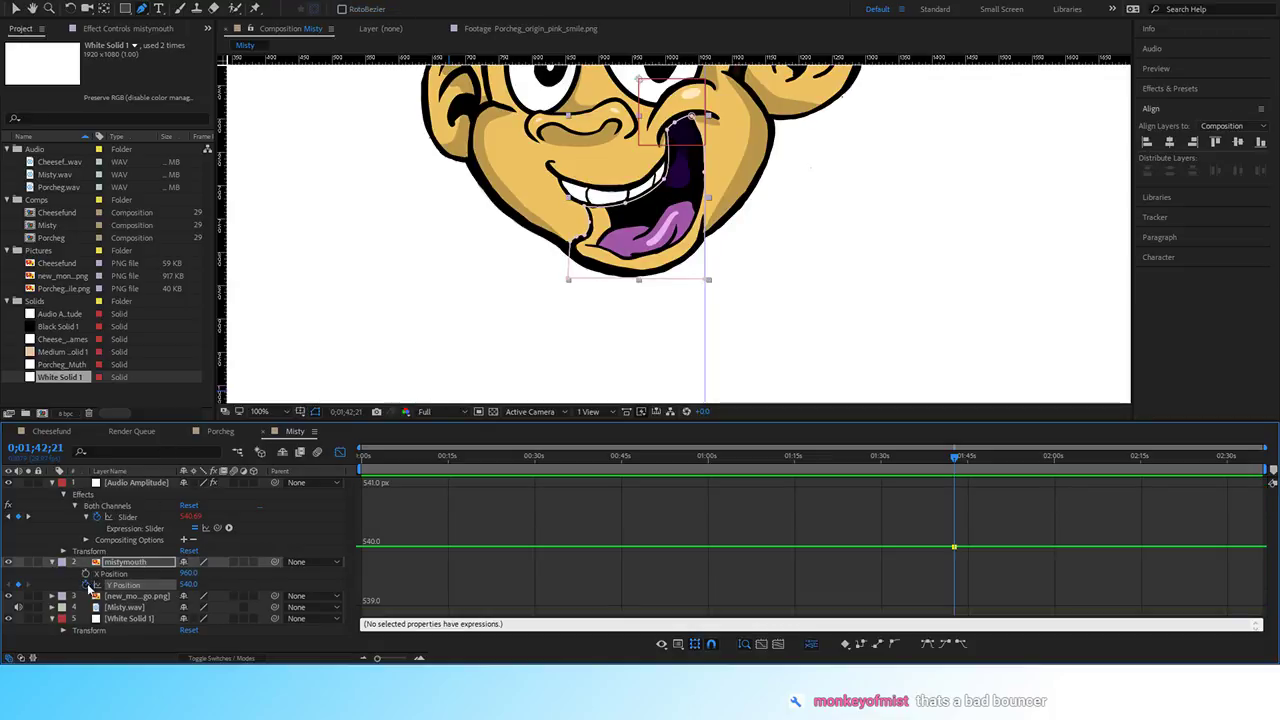
pyautogui.keyDown('alt'); pyautogui.click(85, 586); pyautogui.keyUp('alt')
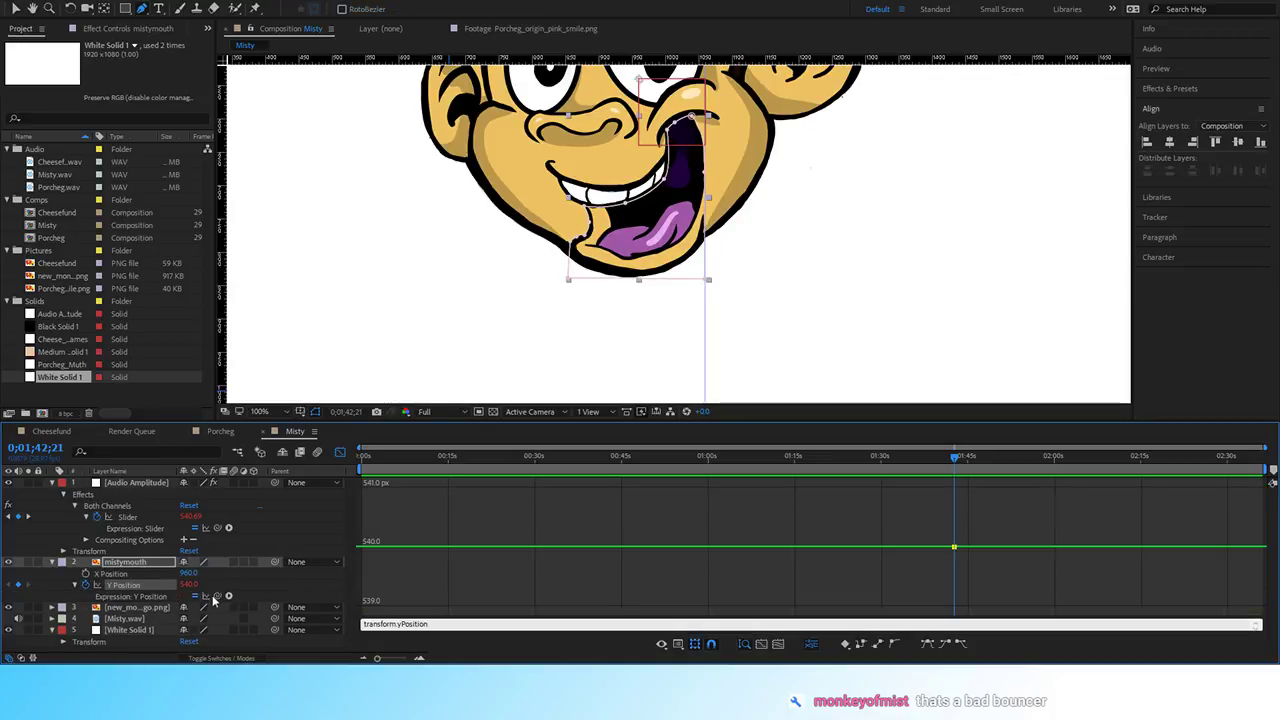
pyautogui.moveTo(217, 596)
pyautogui.mouseDown()
pyautogui.moveTo(206, 508)
pyautogui.moveTo(139, 515)
pyautogui.mouseUp()
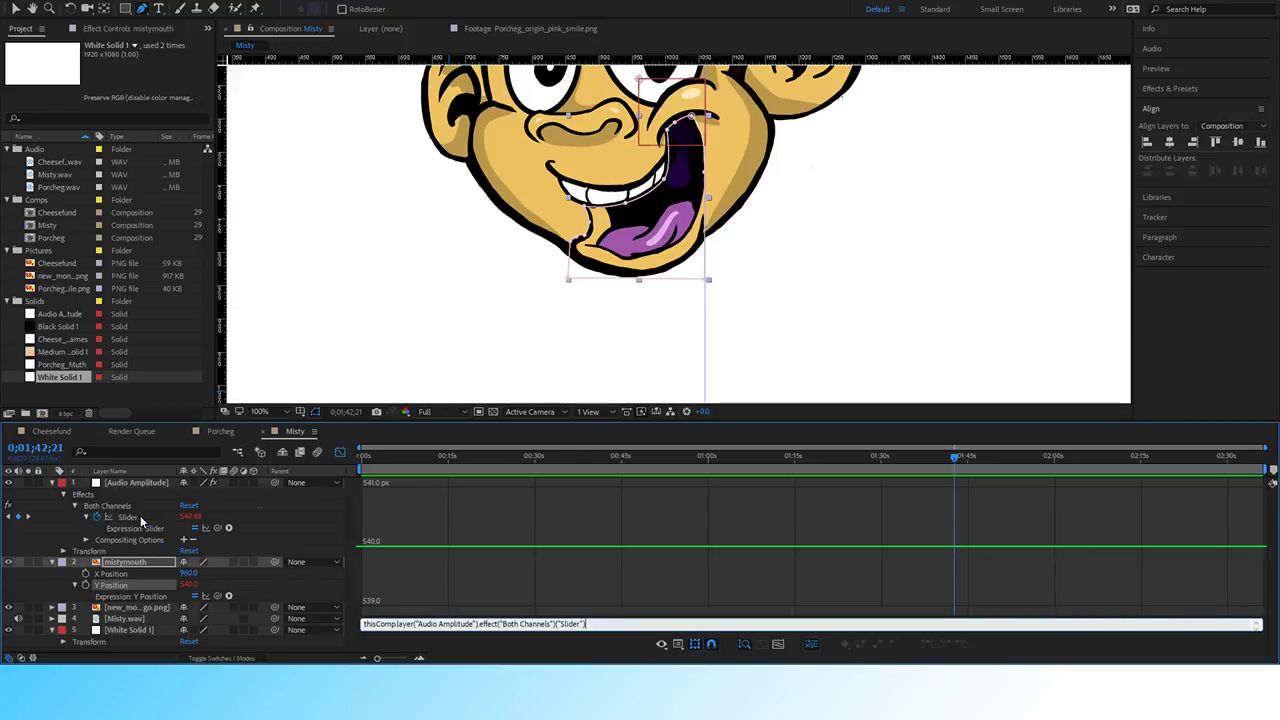
# Play back the whole head from 0;00;29;13 to check the jaw's motion, and inspect the mouth's mask edges up close.
pyautogui.moveTo(524, 458); pyautogui.dragTo(532, 458)
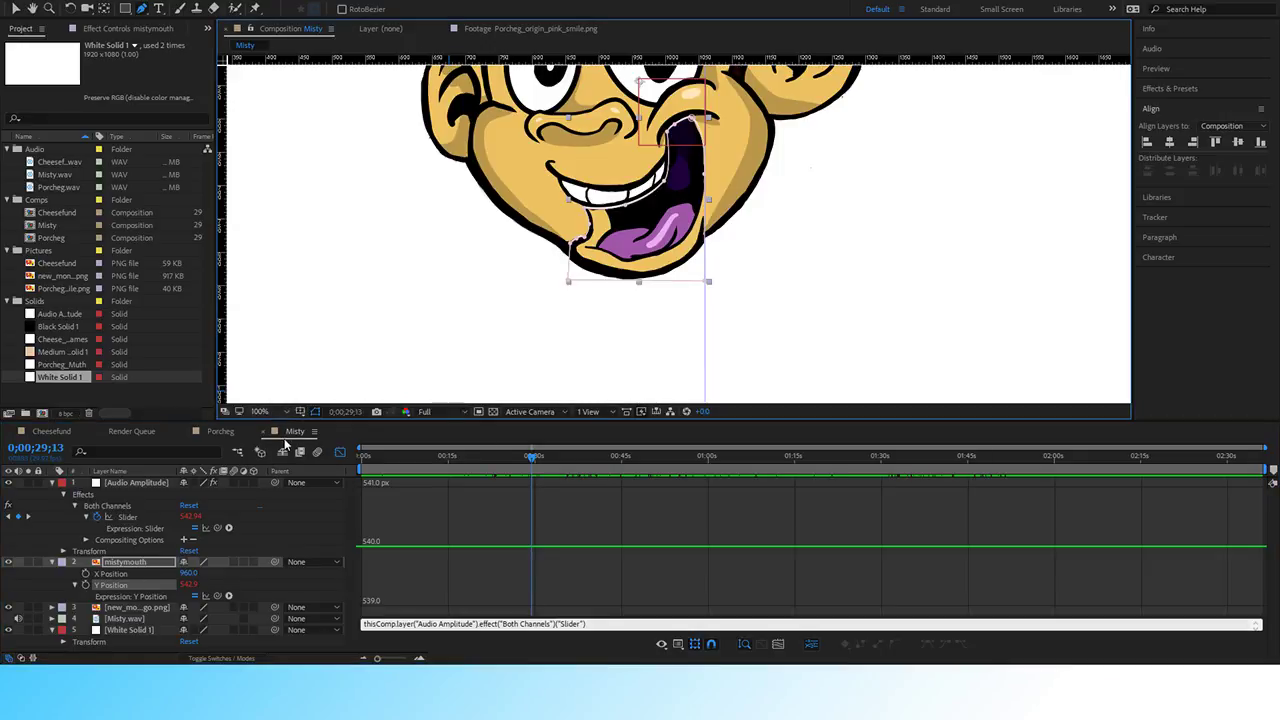
pyautogui.hotkey('shift', '/')
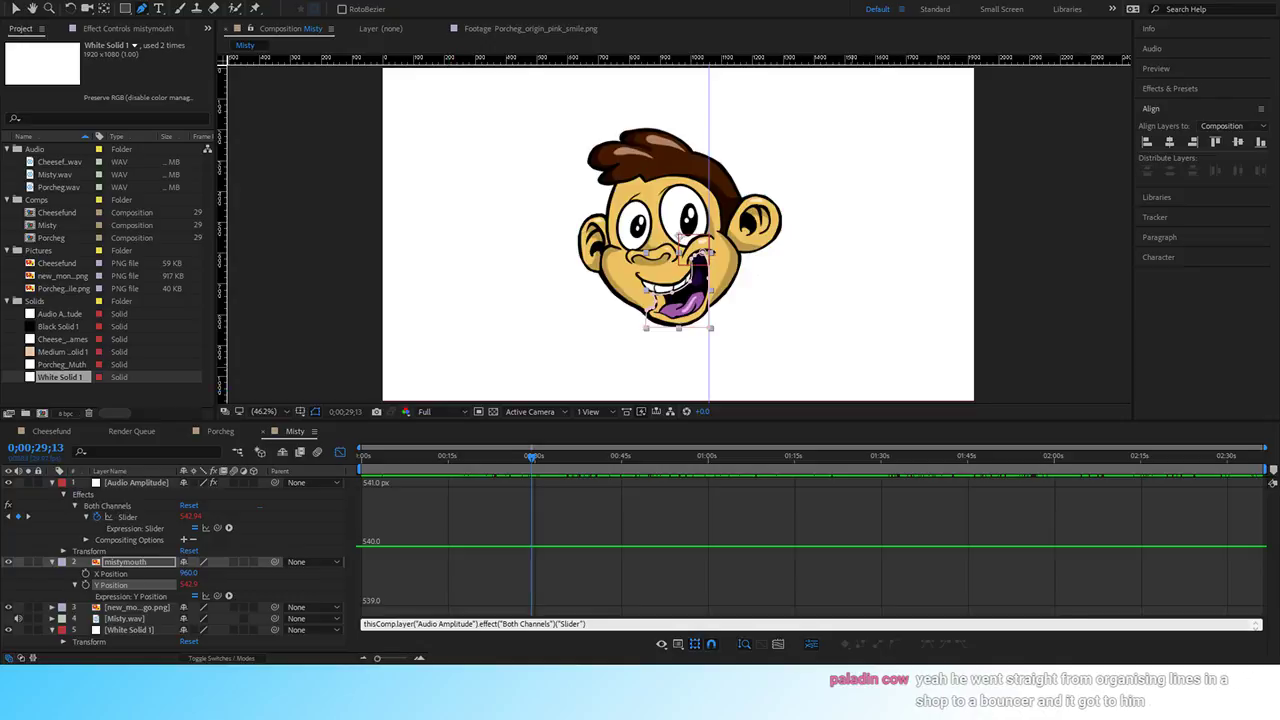
pyautogui.click(16, 9)
pyautogui.click(291, 274)
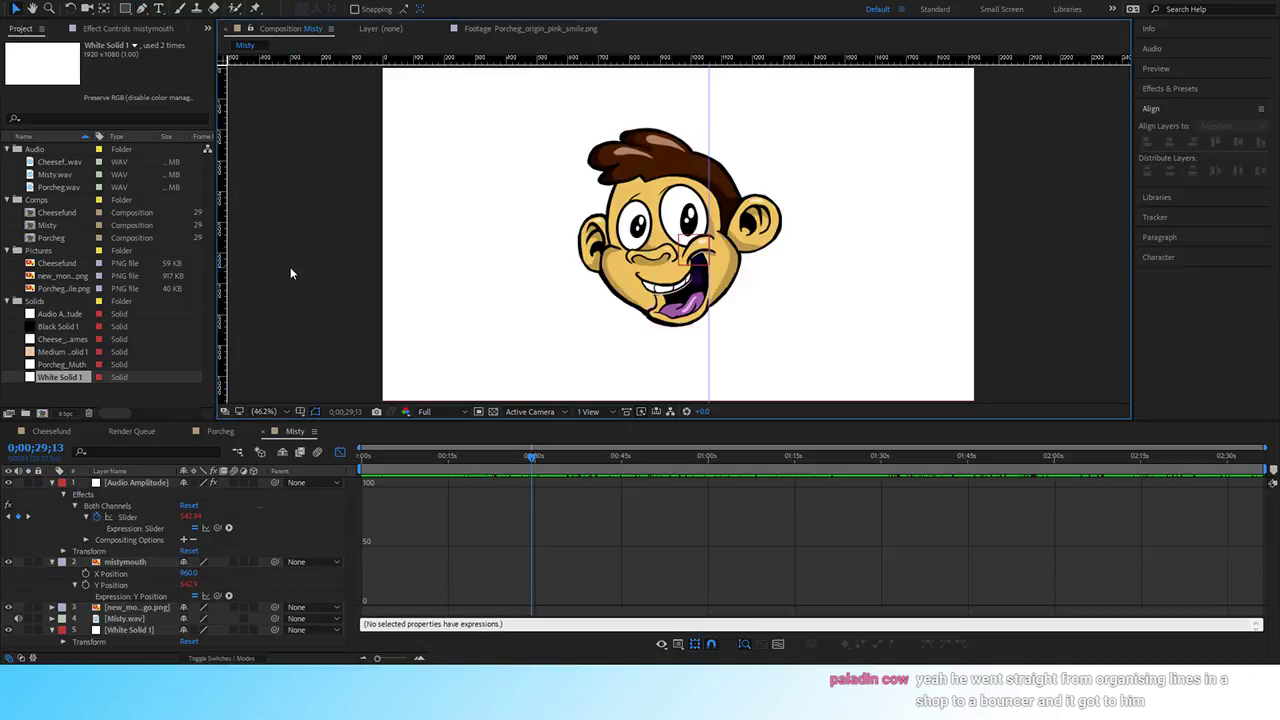
pyautogui.press('space')
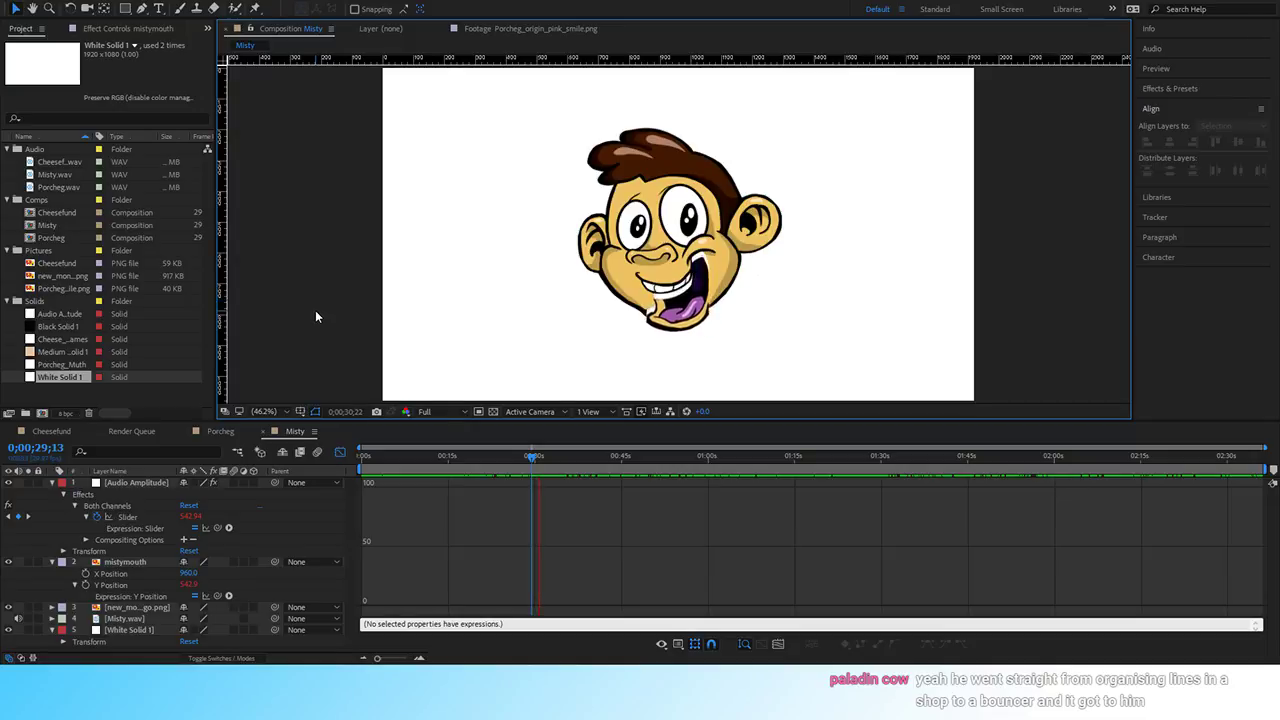
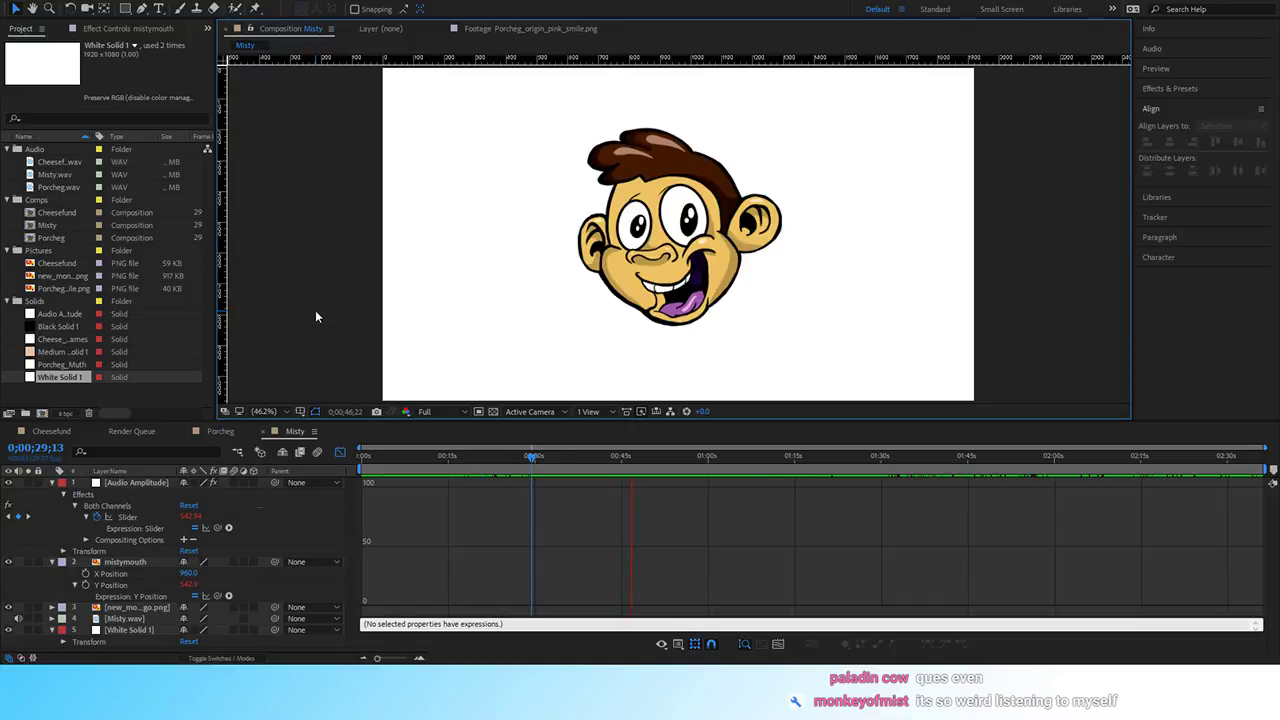
pyautogui.press('space')
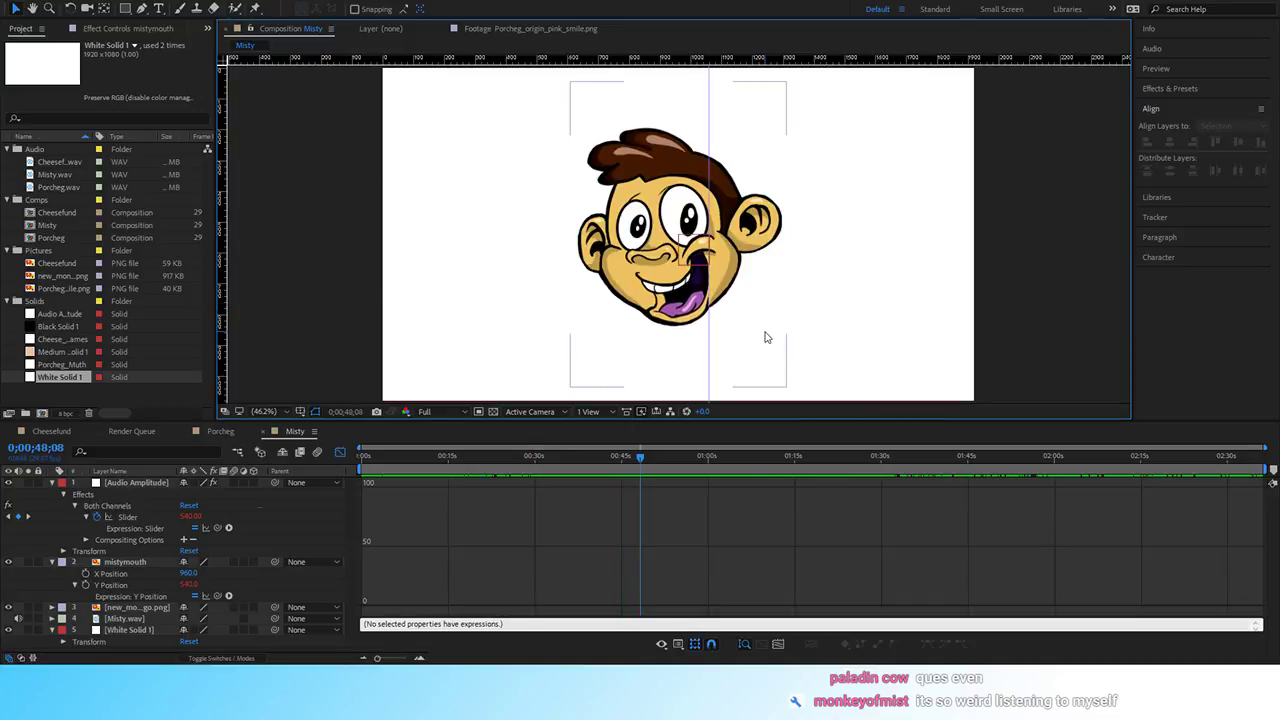
pyautogui.press('/')
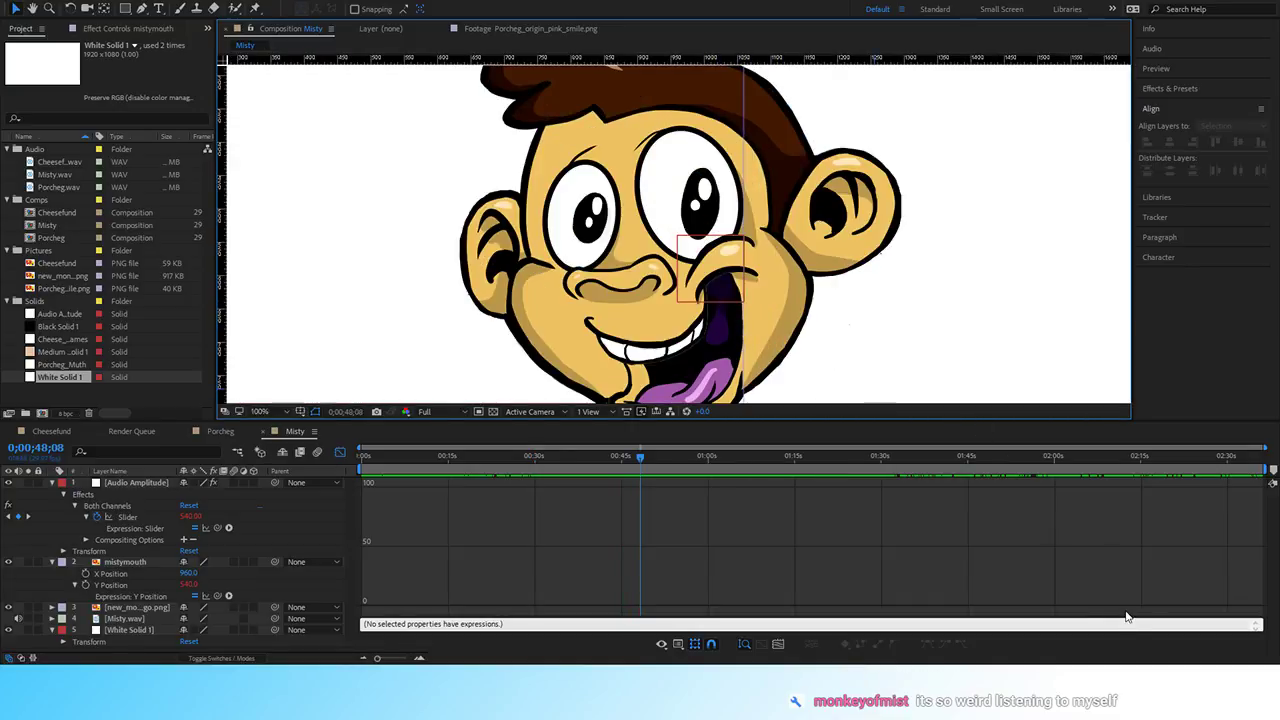
pyautogui.press('.')
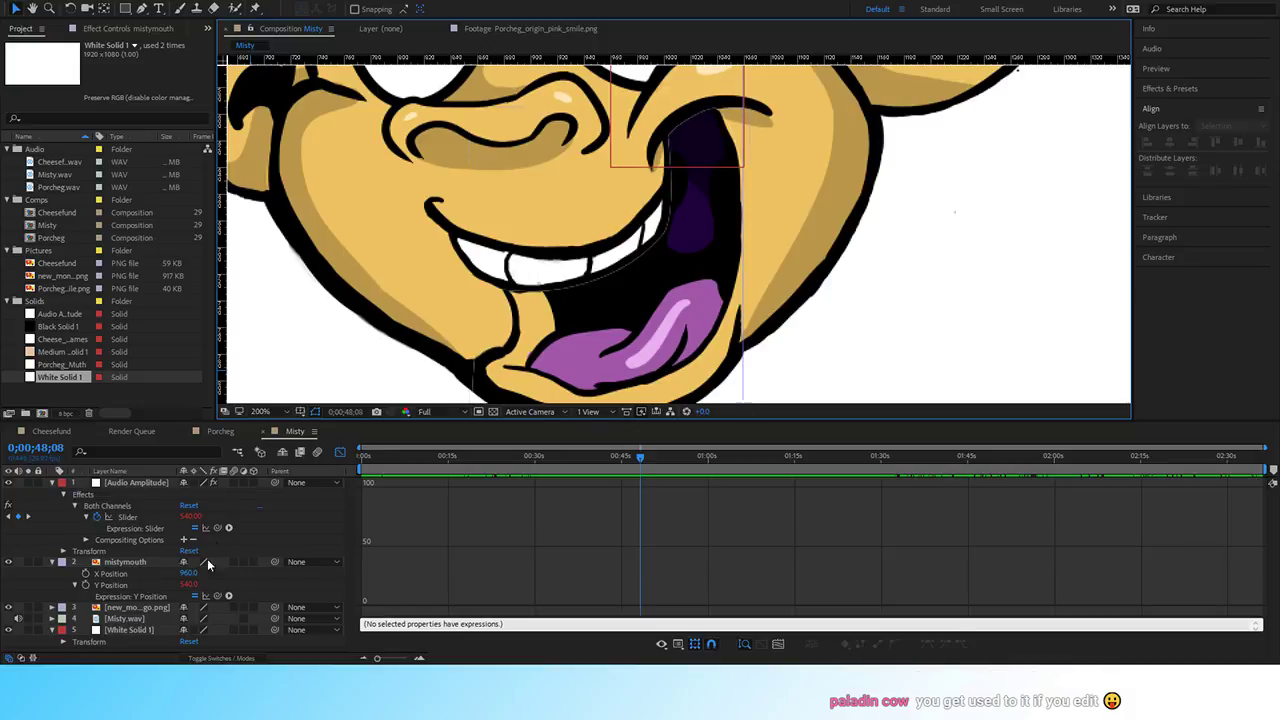
# Add Black Solid 1 beneath the Misty.wav layer and paste a copy of mistymouth's Mask 1 onto it.
pyautogui.click(51, 562)
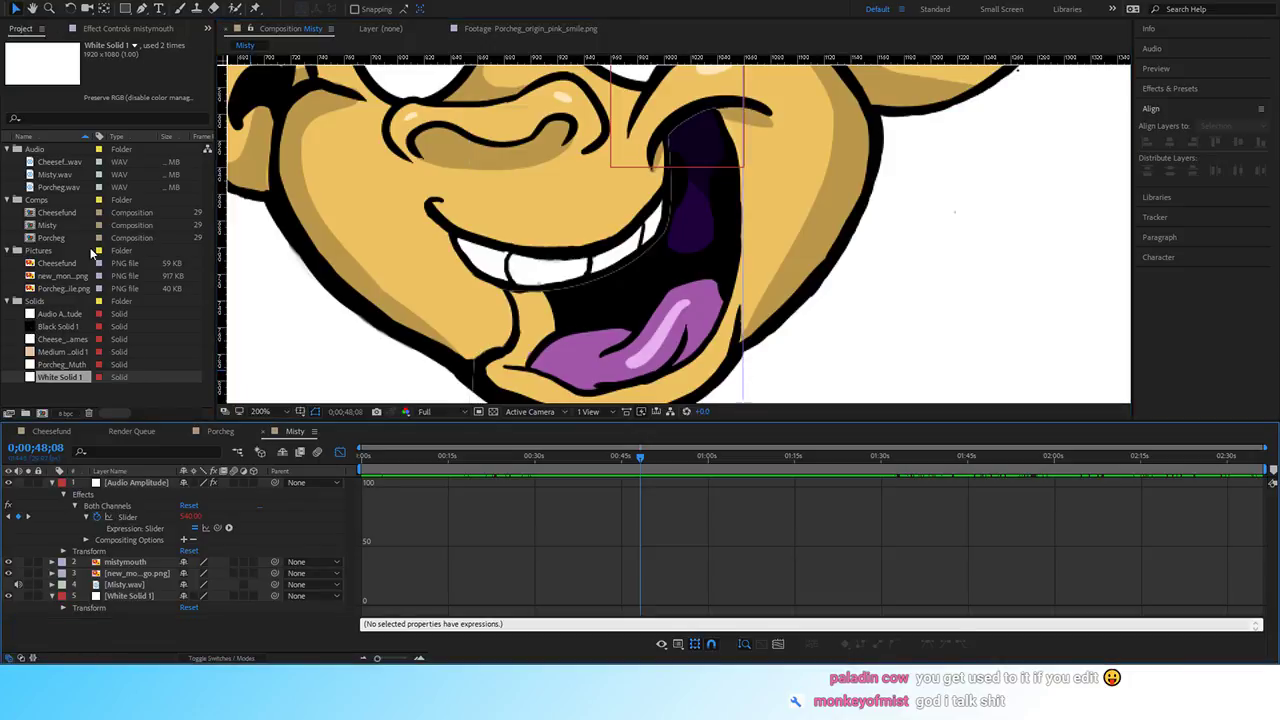
pyautogui.moveTo(36, 328); pyautogui.dragTo(118, 591)
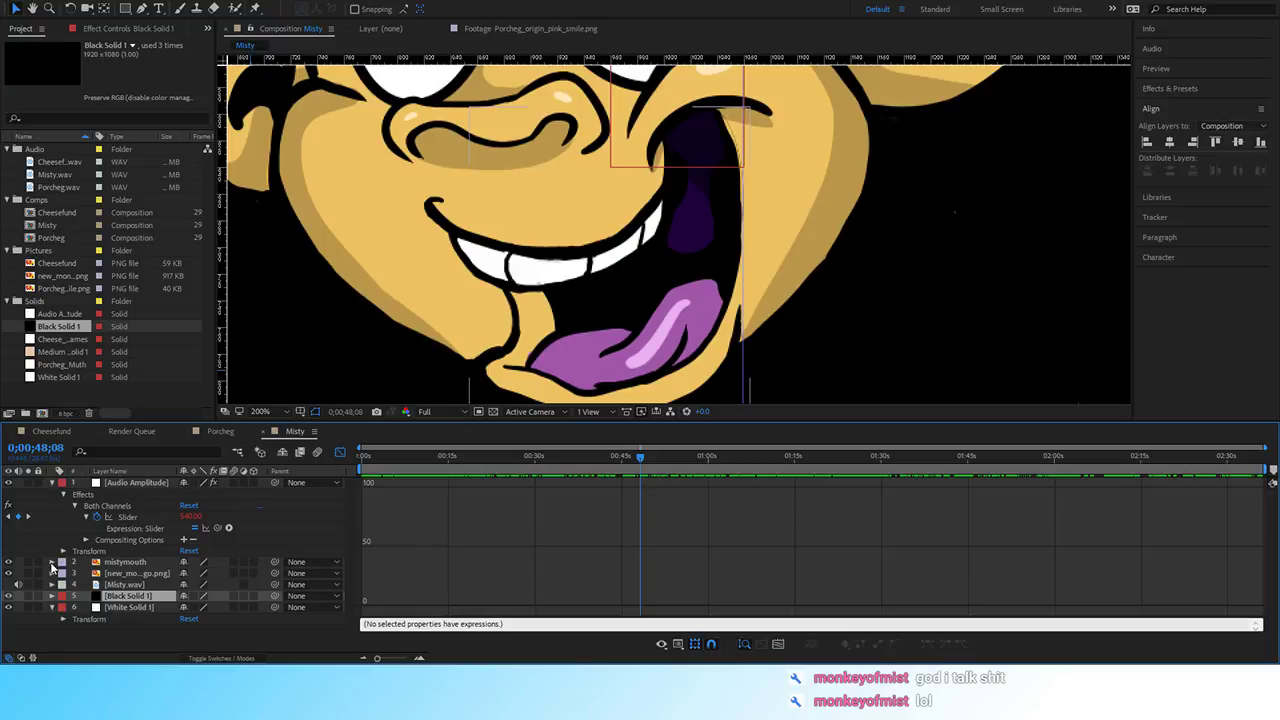
pyautogui.click(52, 562)
pyautogui.click(64, 555)
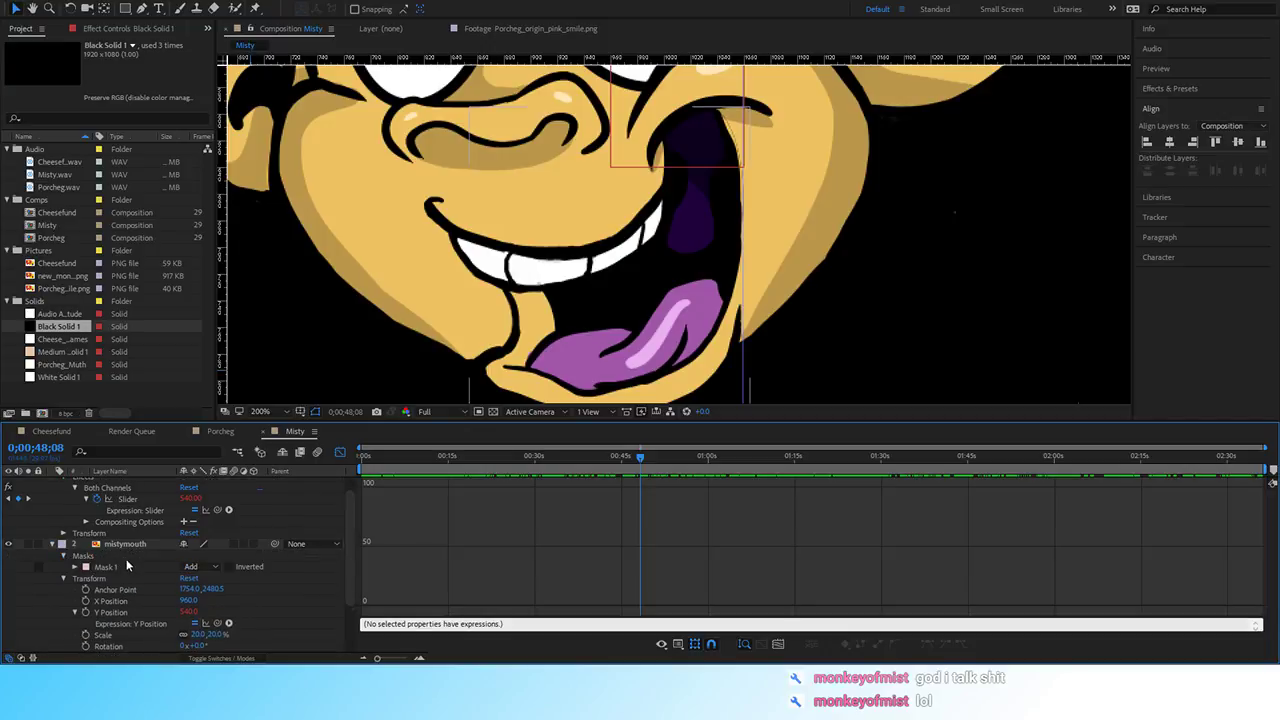
pyautogui.click(109, 566)
pyautogui.click(52, 543)
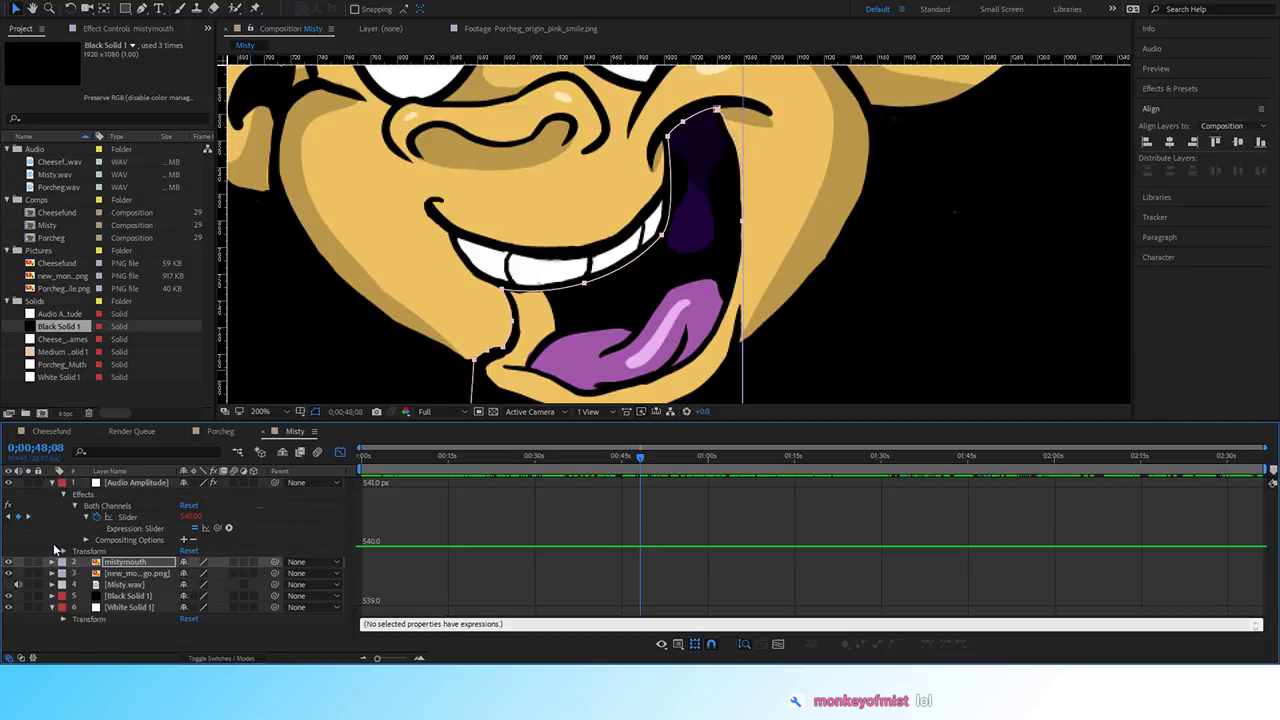
pyautogui.click(126, 596)
pyautogui.hotkey('ctrl', 'v')
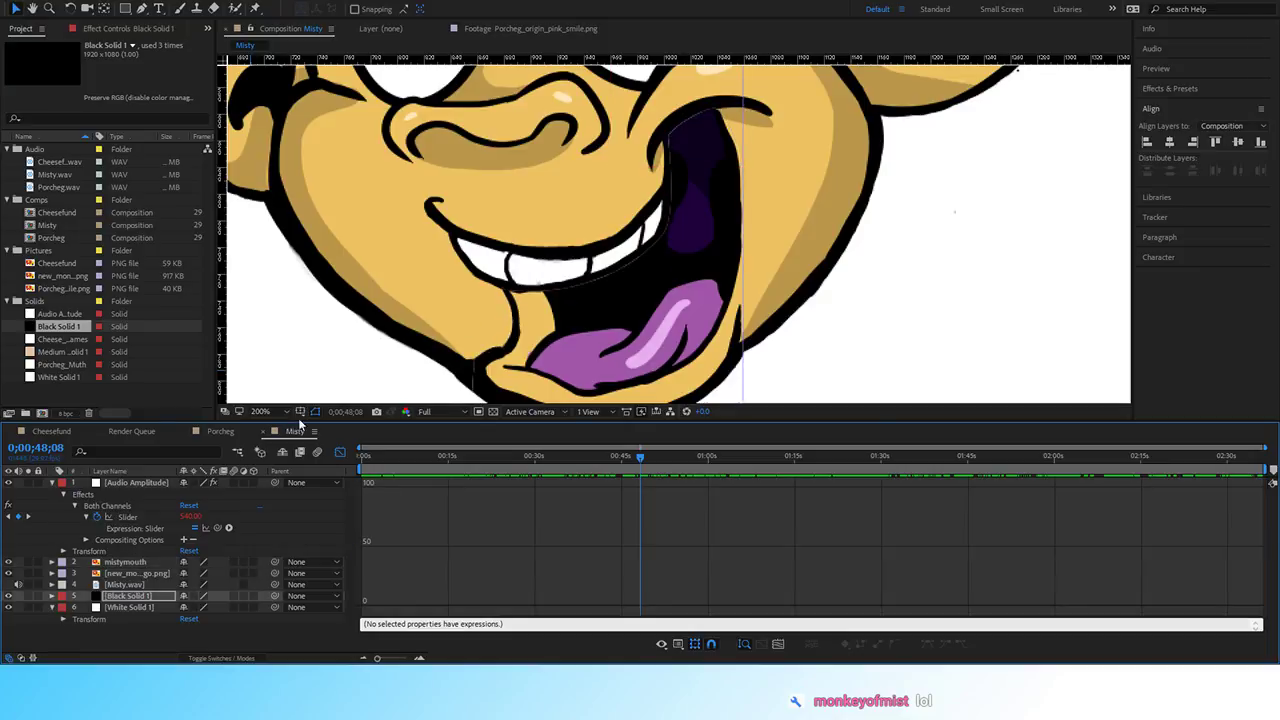
# Try scaling the masked Black Solid 1 layer to 20% to fit the mask to the monkey's mouth.
pyautogui.click(52, 596)
pyautogui.click(63, 607)
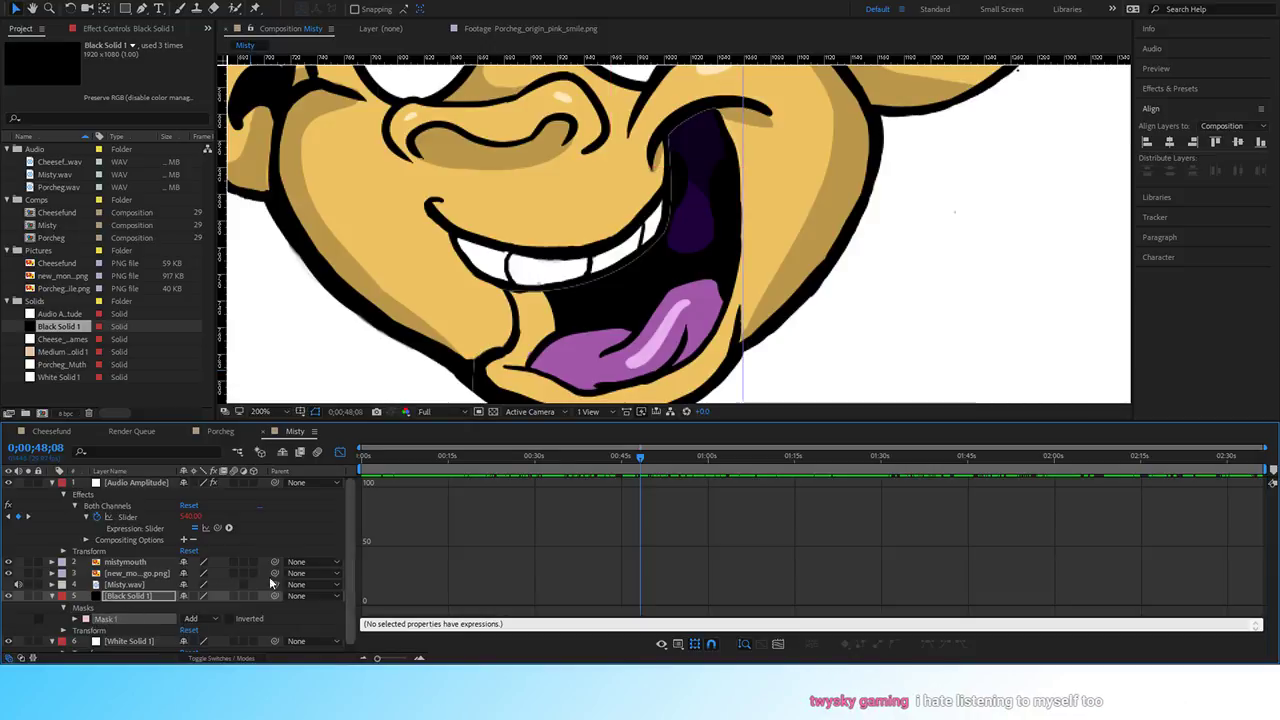
pyautogui.scroll(-5, 731, 277)
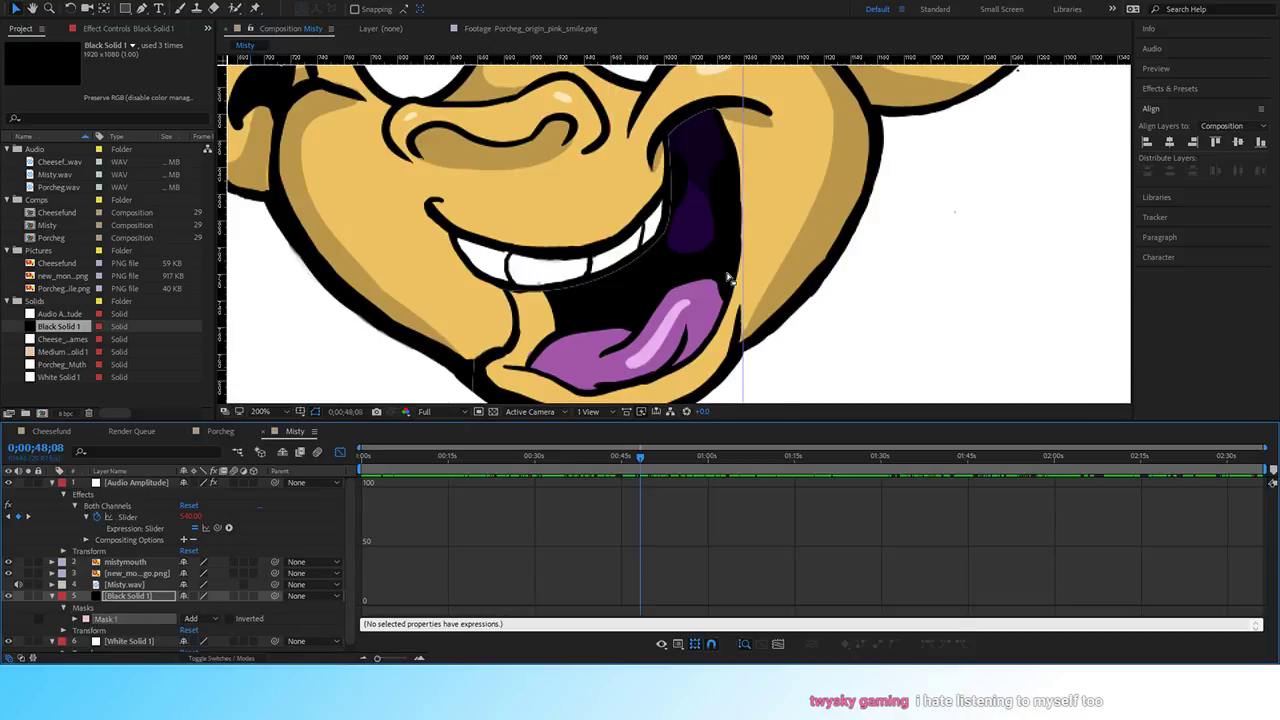
pyautogui.scroll(-1, 735, 310)
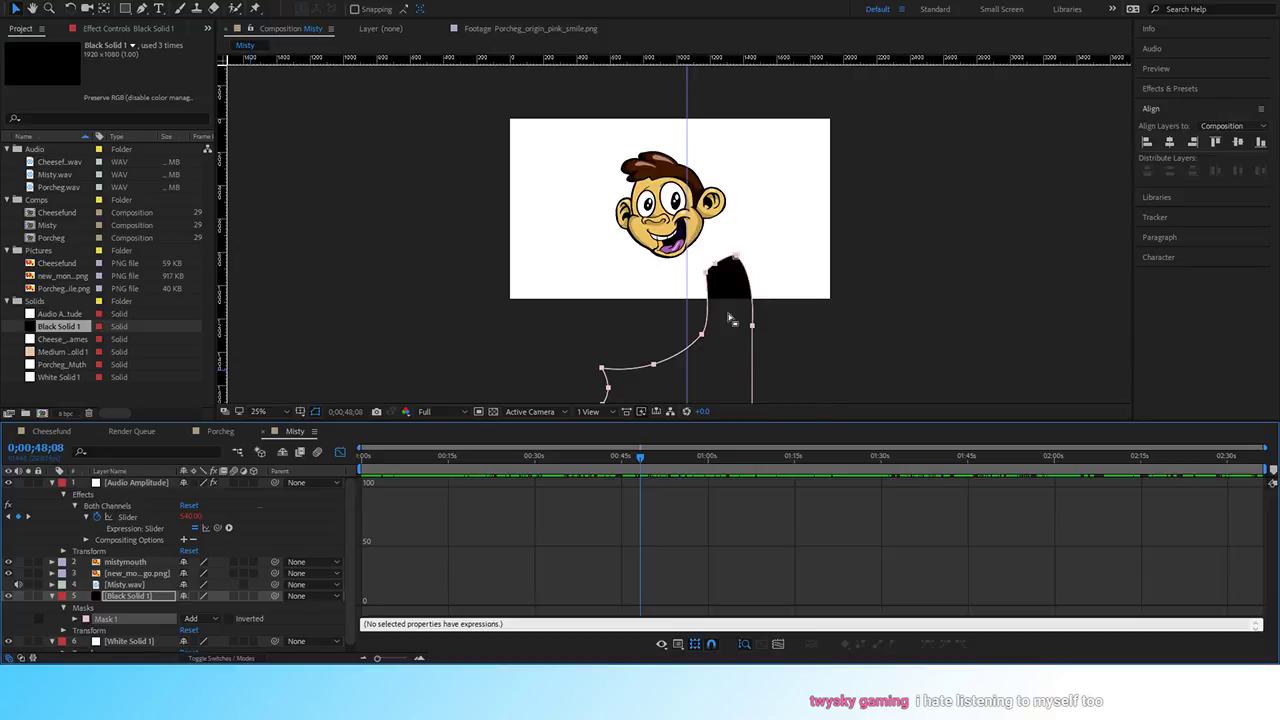
pyautogui.scroll(-3, 737, 350)
pyautogui.scroll(3, 763, 330)
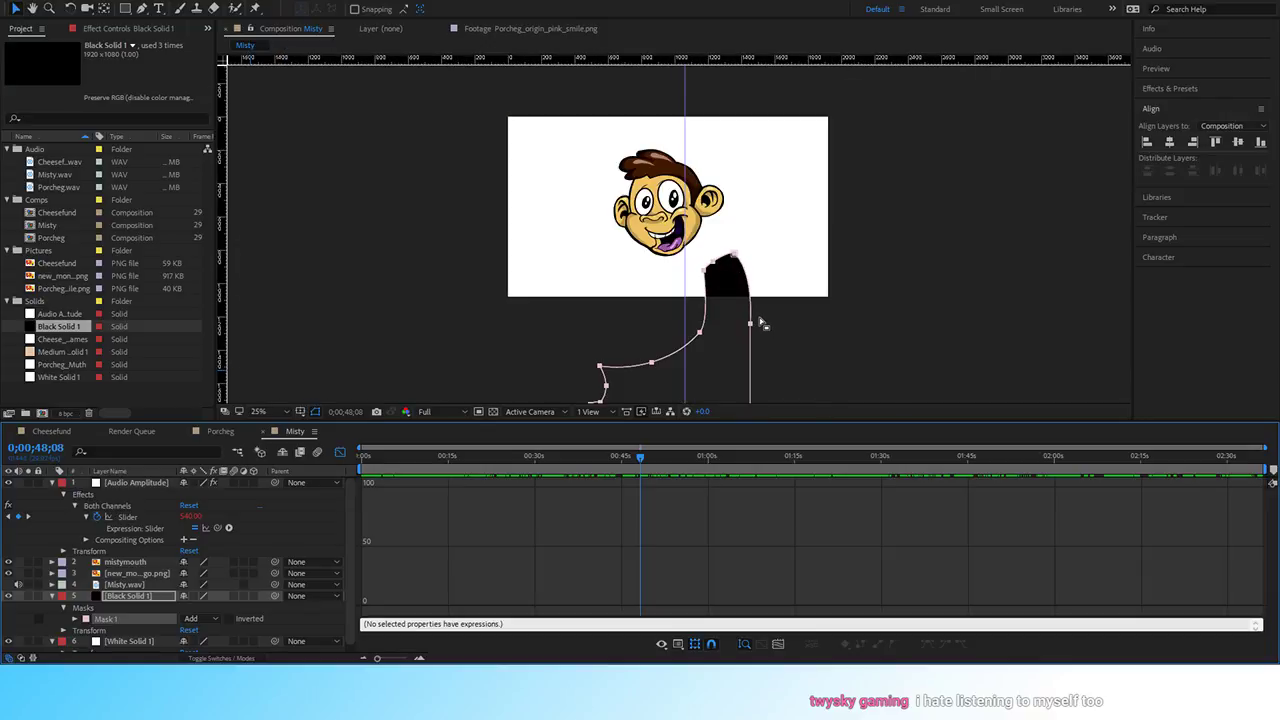
pyautogui.click(127, 596)
pyautogui.press('s')
pyautogui.click(200, 606)
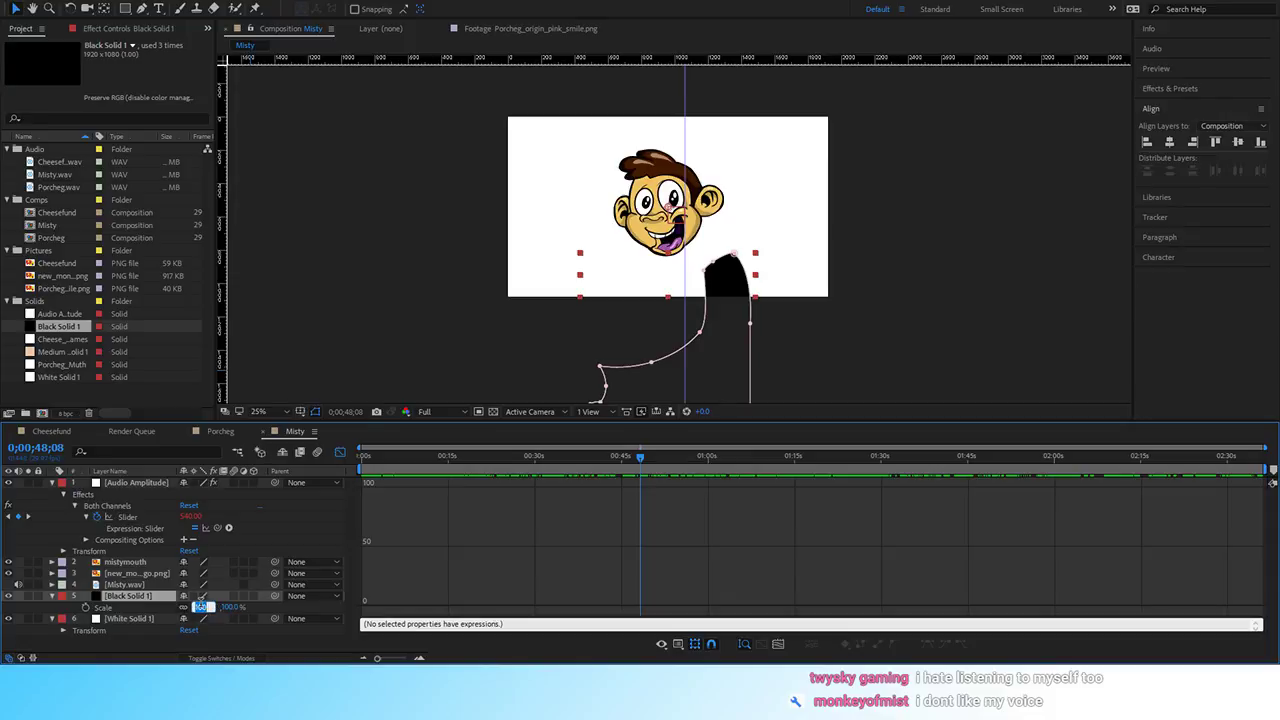
pyautogui.write('20')
pyautogui.press('Return')
pyautogui.scroll(6, 603, 314)
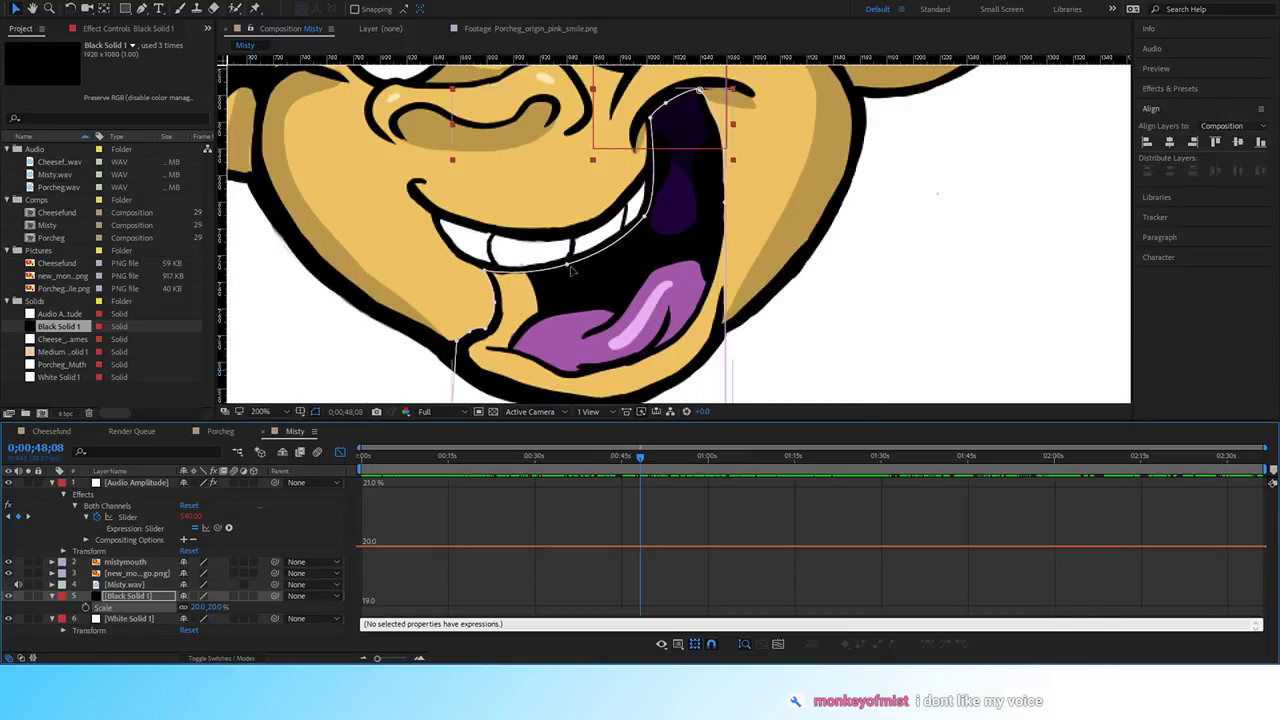
# Play back from 0;00;31;08 and inspect the gaps around the moving jaw and the Black Solid 1 mask settings.
pyautogui.moveTo(553, 466); pyautogui.dragTo(544, 465)
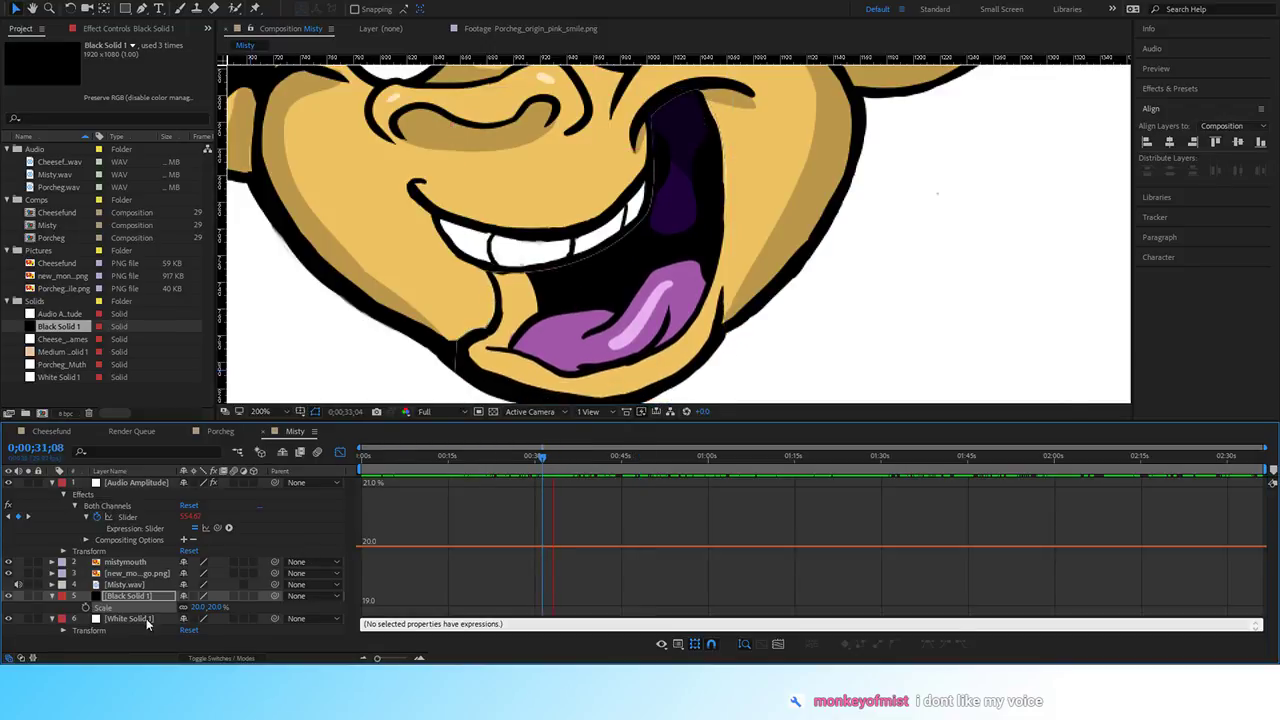
pyautogui.click(52, 596)
pyautogui.click(52, 596)
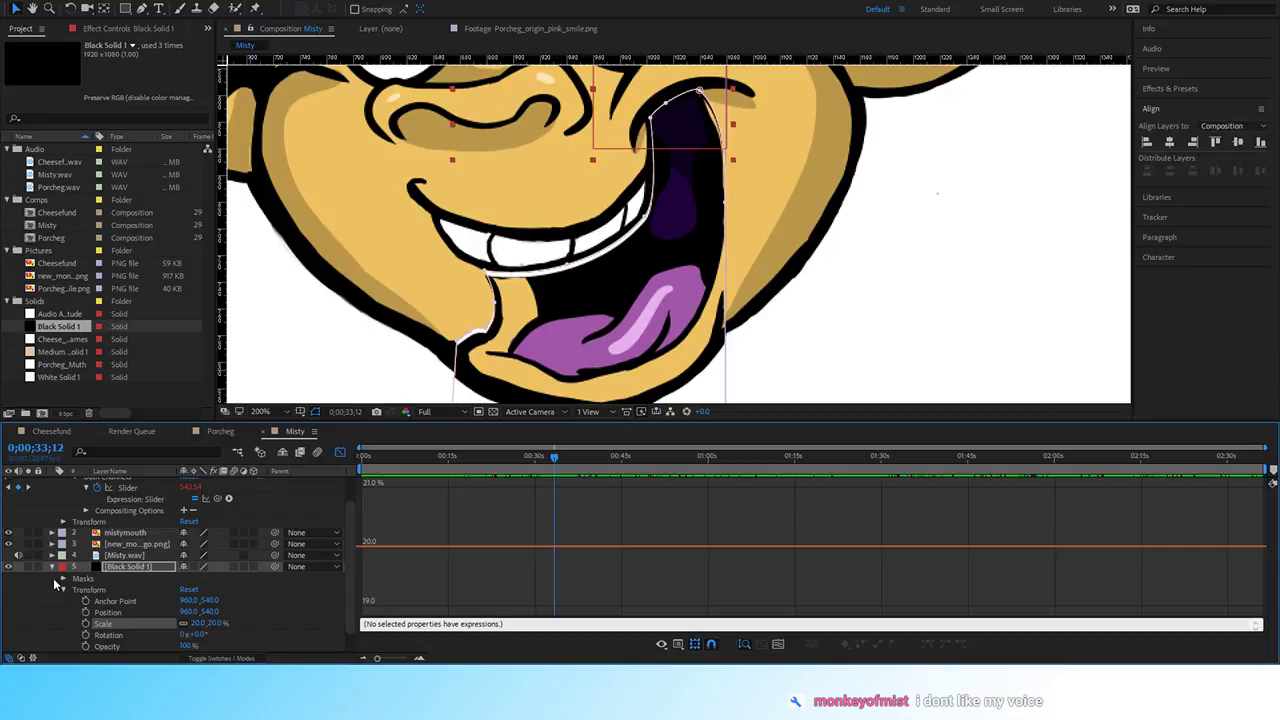
pyautogui.click(62, 577)
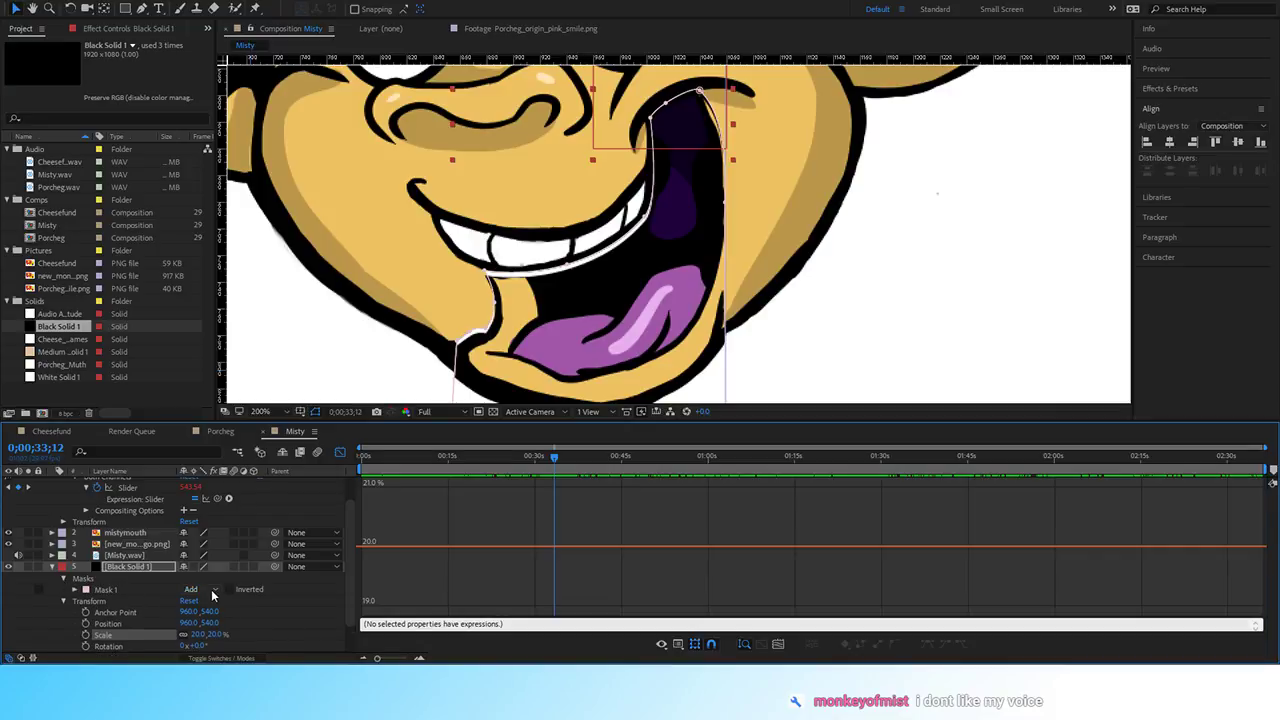
pyautogui.moveTo(556, 458)
pyautogui.mouseDown()
pyautogui.moveTo(600, 458)
pyautogui.moveTo(577, 453)
pyautogui.mouseUp()
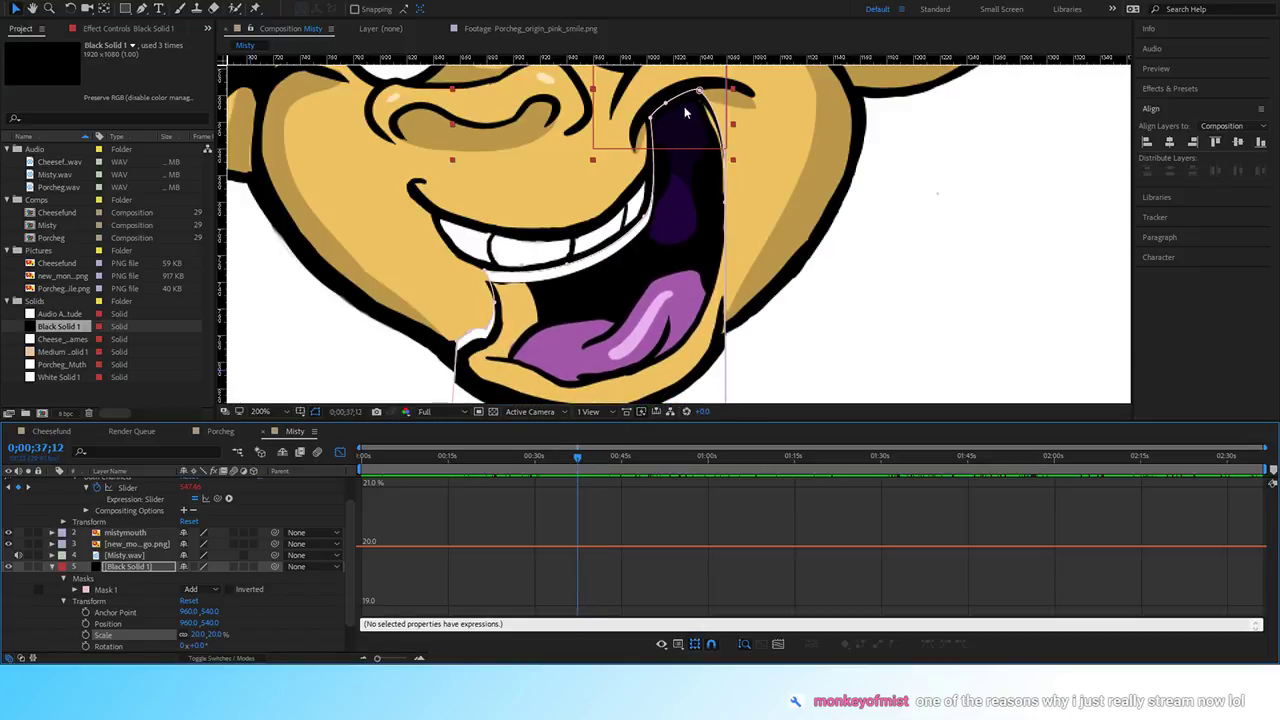
# Undo the scaling of Black Solid 1 and delete the layer with its pasted mask.
pyautogui.scroll(-1, 677, 118)
pyautogui.hotkey('ctrl', 'z')
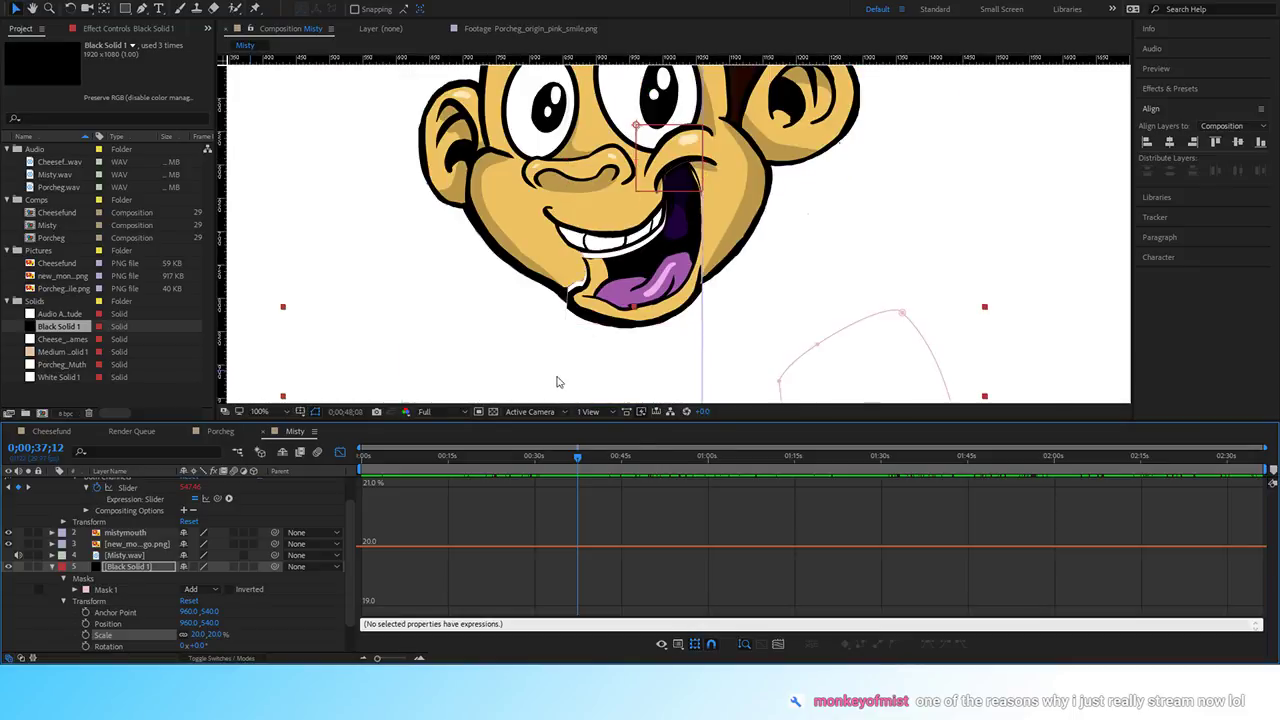
pyautogui.scroll(-3, 786, 350)
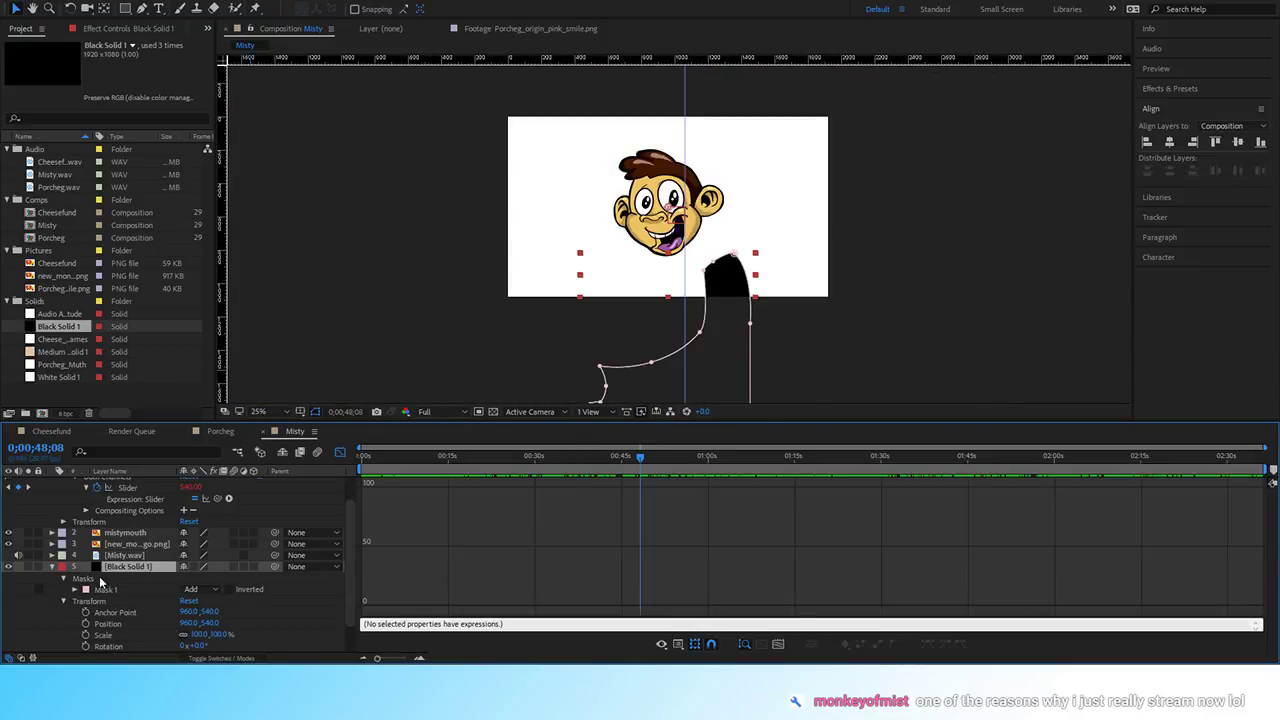
pyautogui.press('Delete')
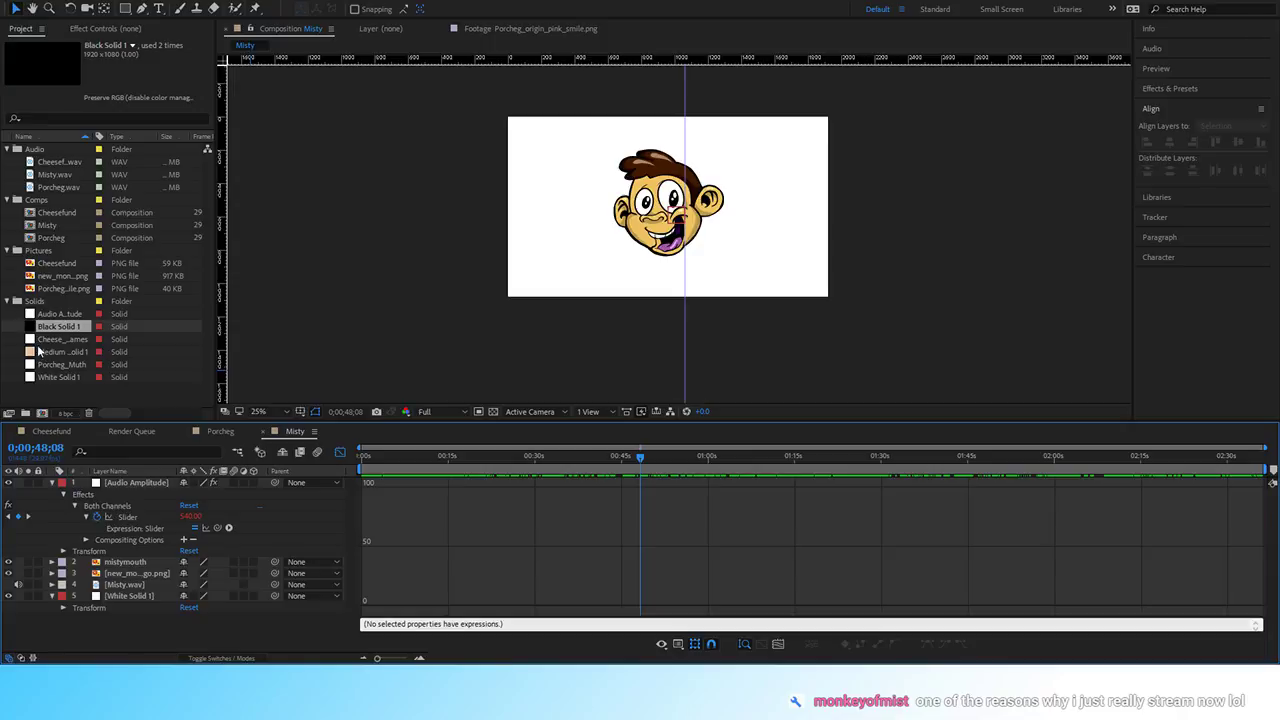
# Add a fresh Black Solid 1 below Misty.wav and draw a closed six-point Pen mask around the monkey's mouth and jaw.
pyautogui.moveTo(30, 328); pyautogui.dragTo(135, 596)
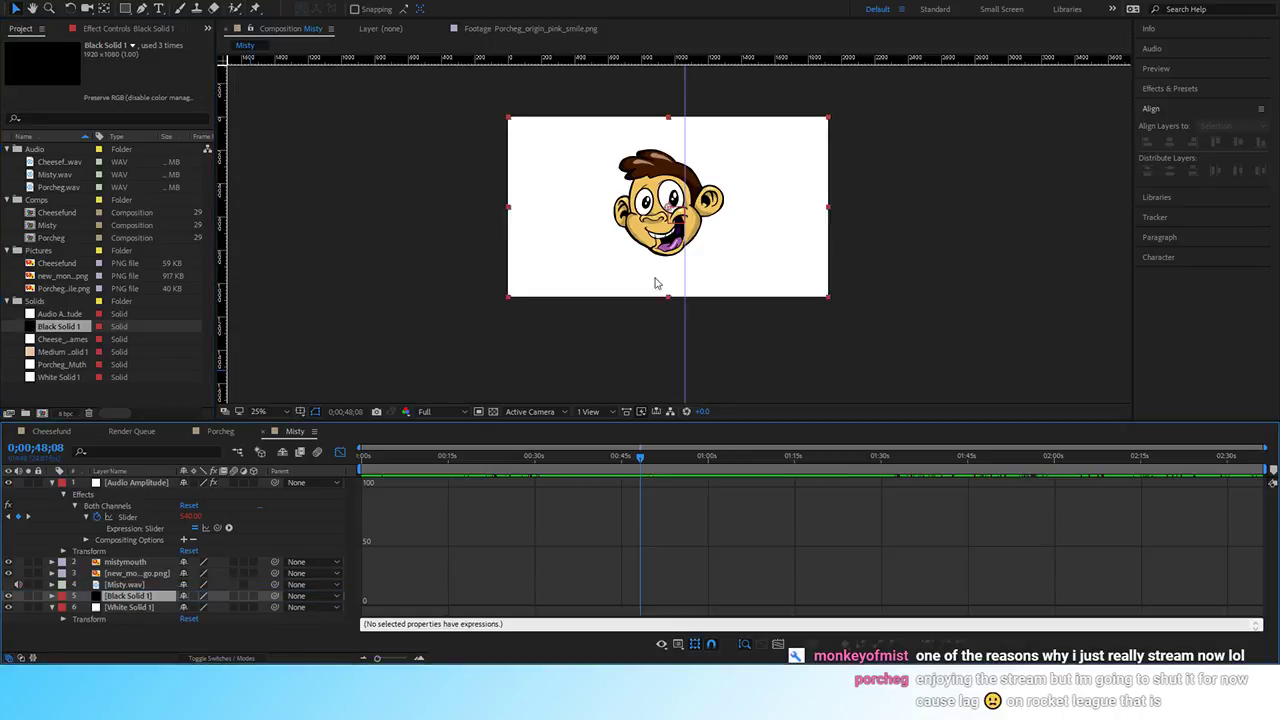
pyautogui.scroll(4, 646, 286)
pyautogui.scroll(1, 646, 288)
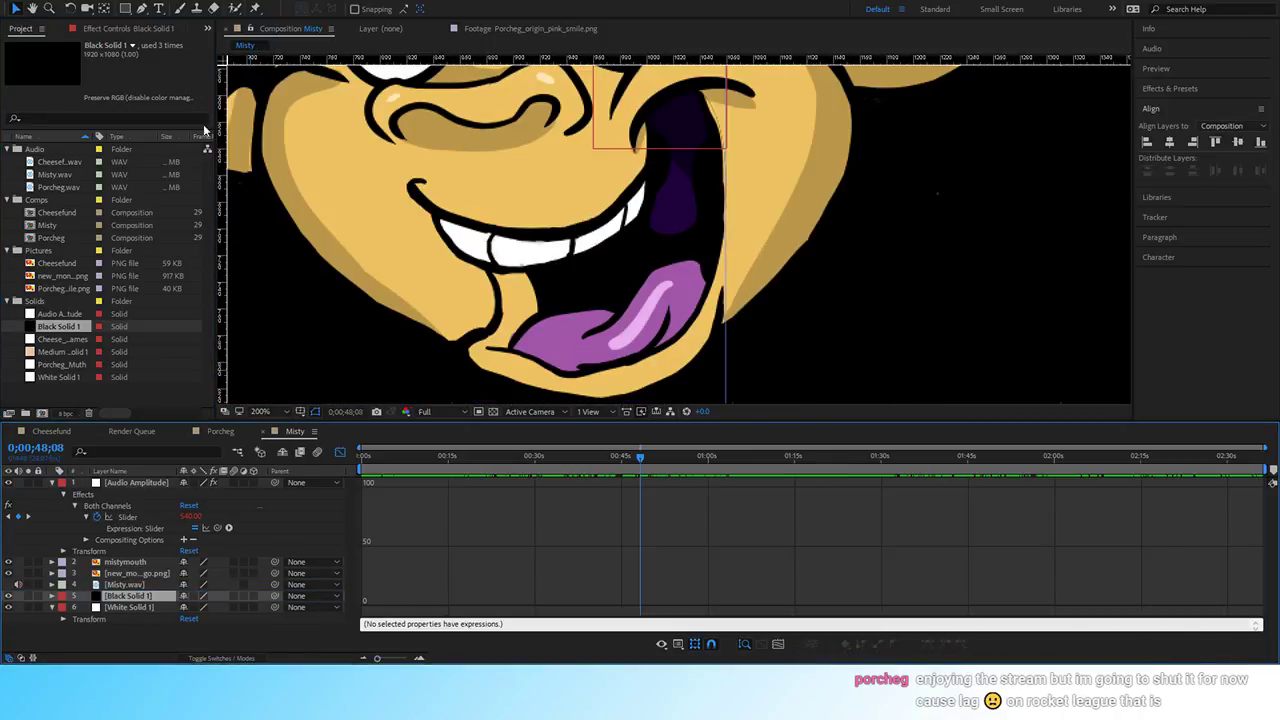
pyautogui.click(142, 9)
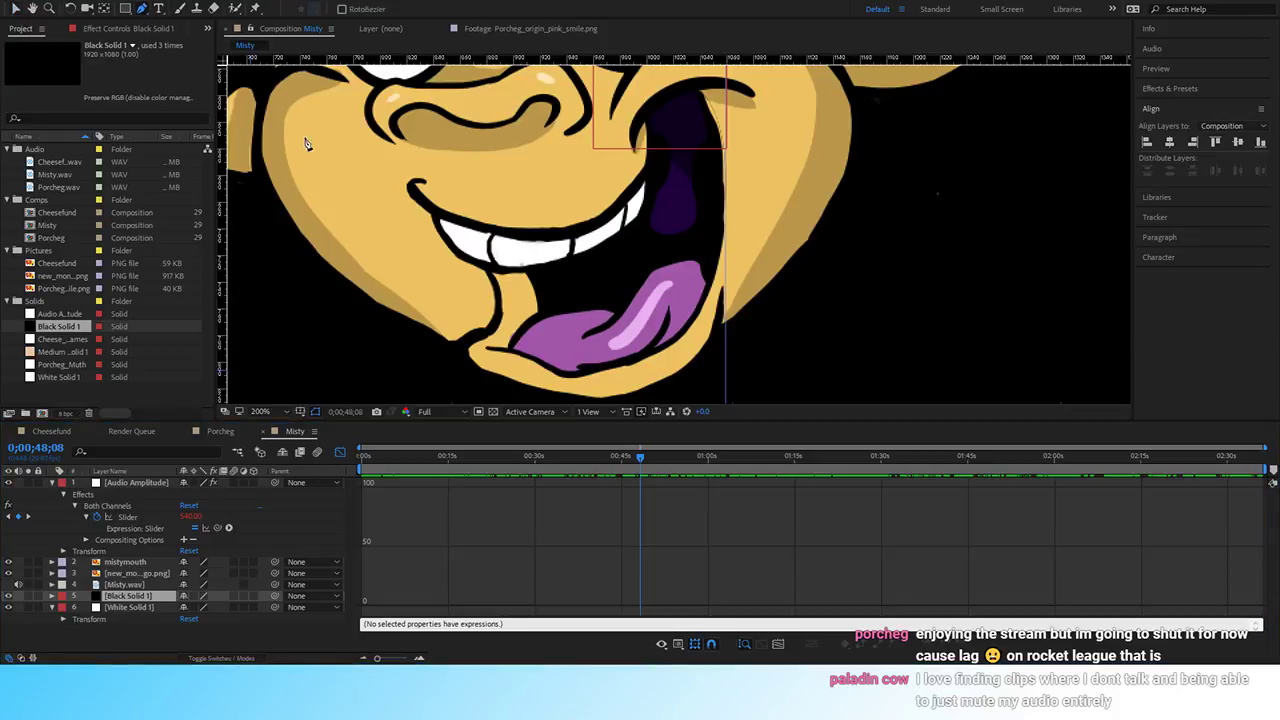
pyautogui.click(436, 250)
pyautogui.click(619, 97)
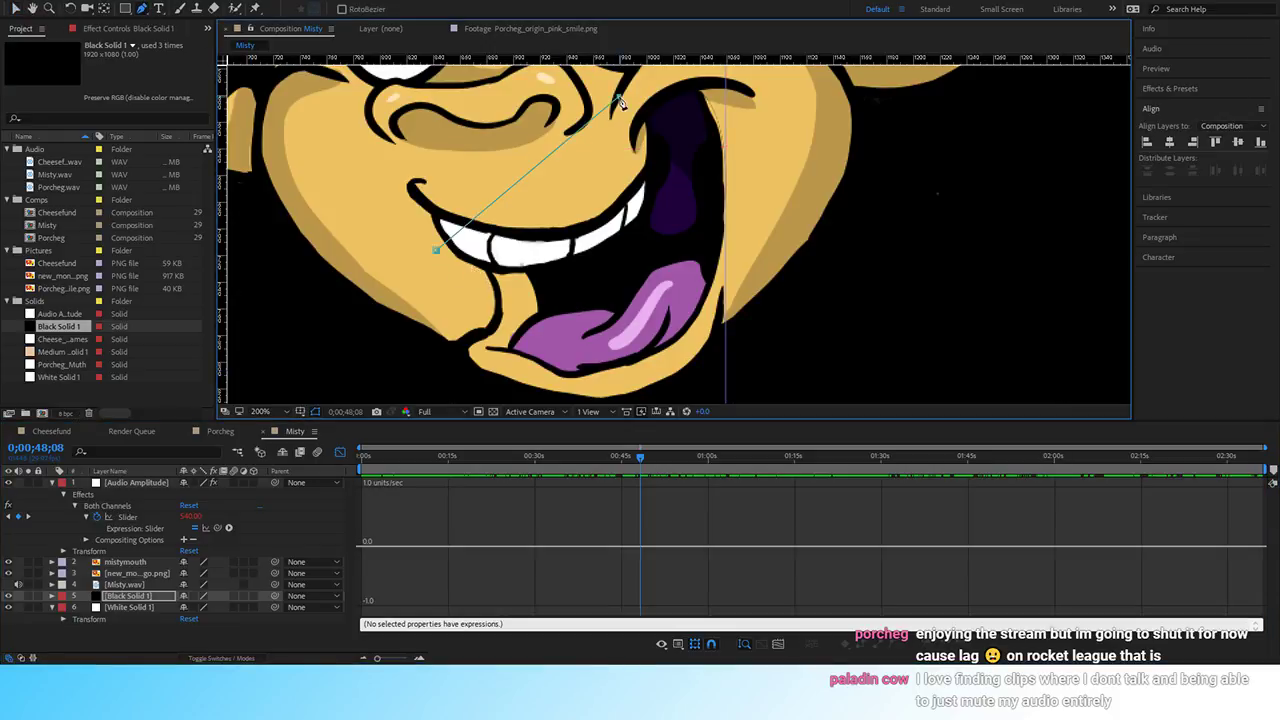
pyautogui.click(745, 74)
pyautogui.click(734, 308)
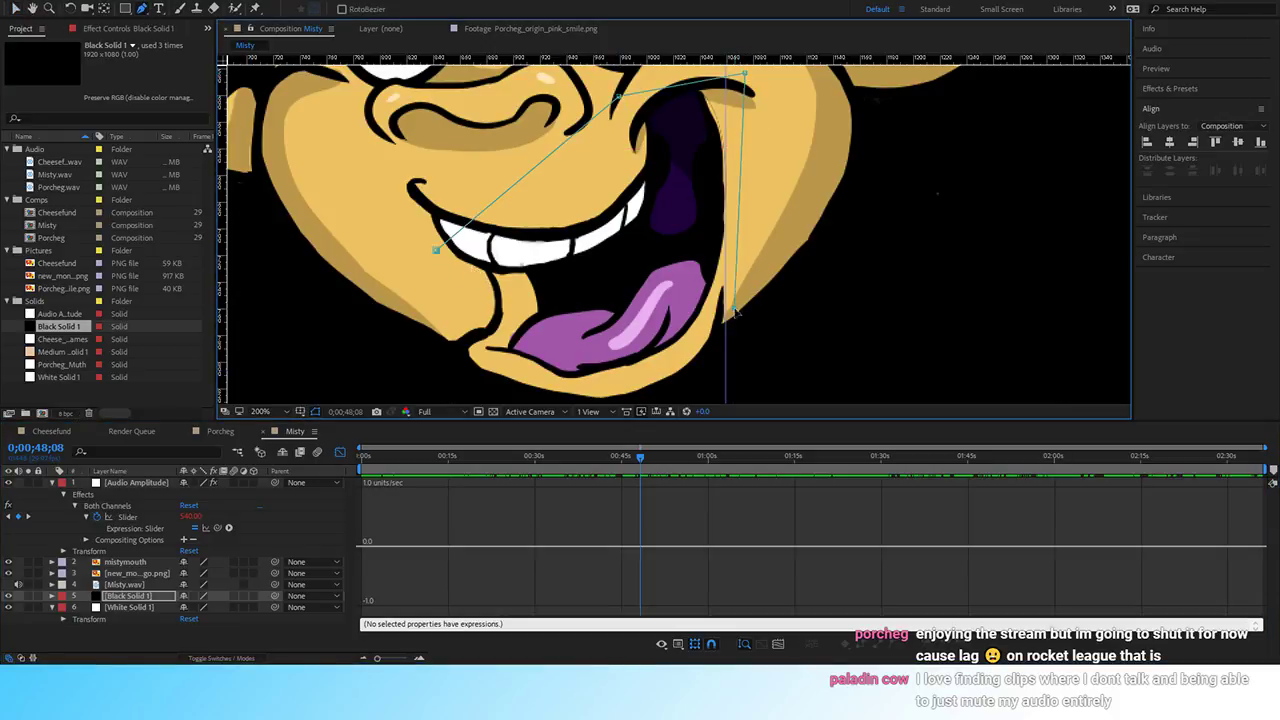
pyautogui.click(619, 382)
pyautogui.click(477, 352)
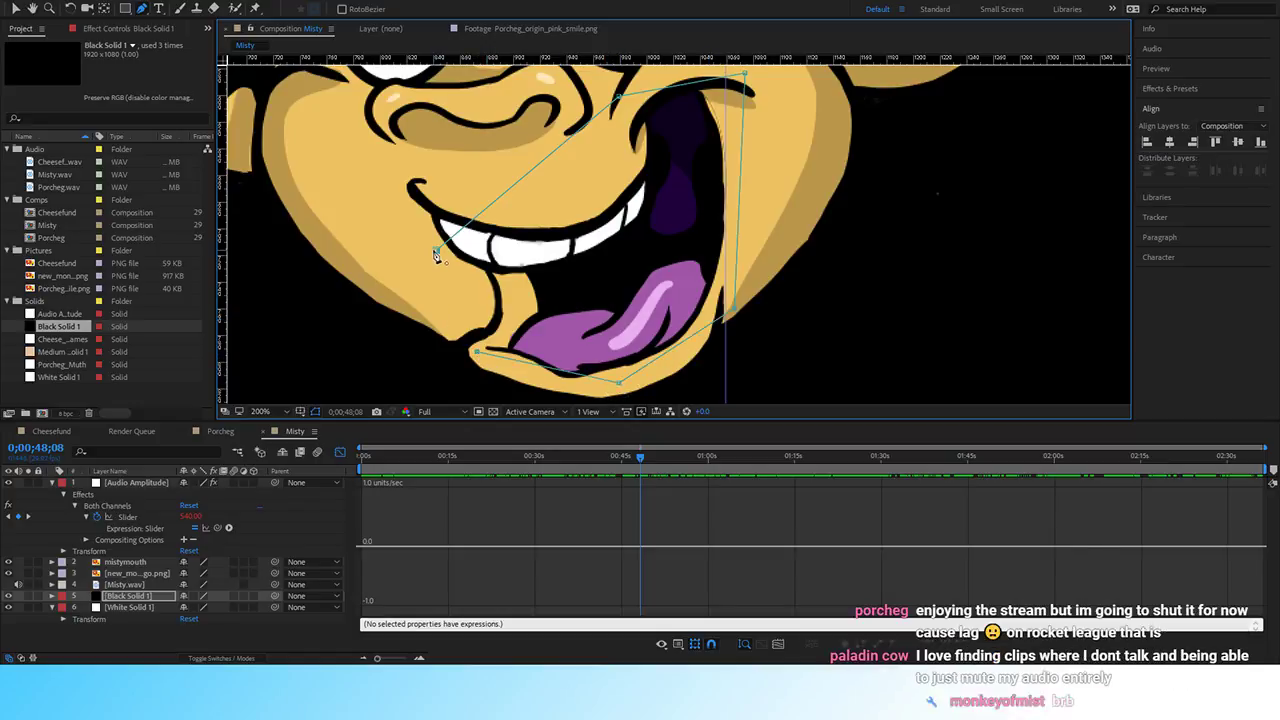
pyautogui.click(436, 250)
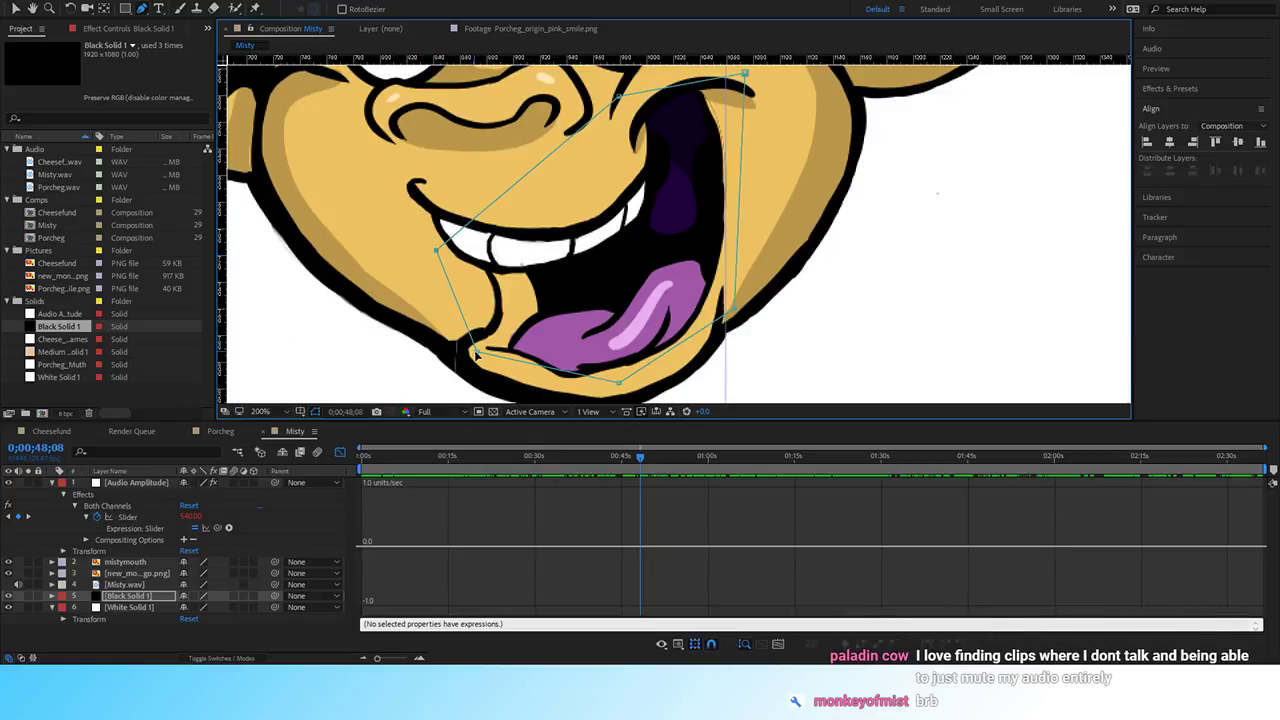
# Move the lower two points of the Black Solid 1 mask outward onto the chin's black outline, and deselect the mask.
pyautogui.moveTo(477, 352); pyautogui.dragTo(447, 354)
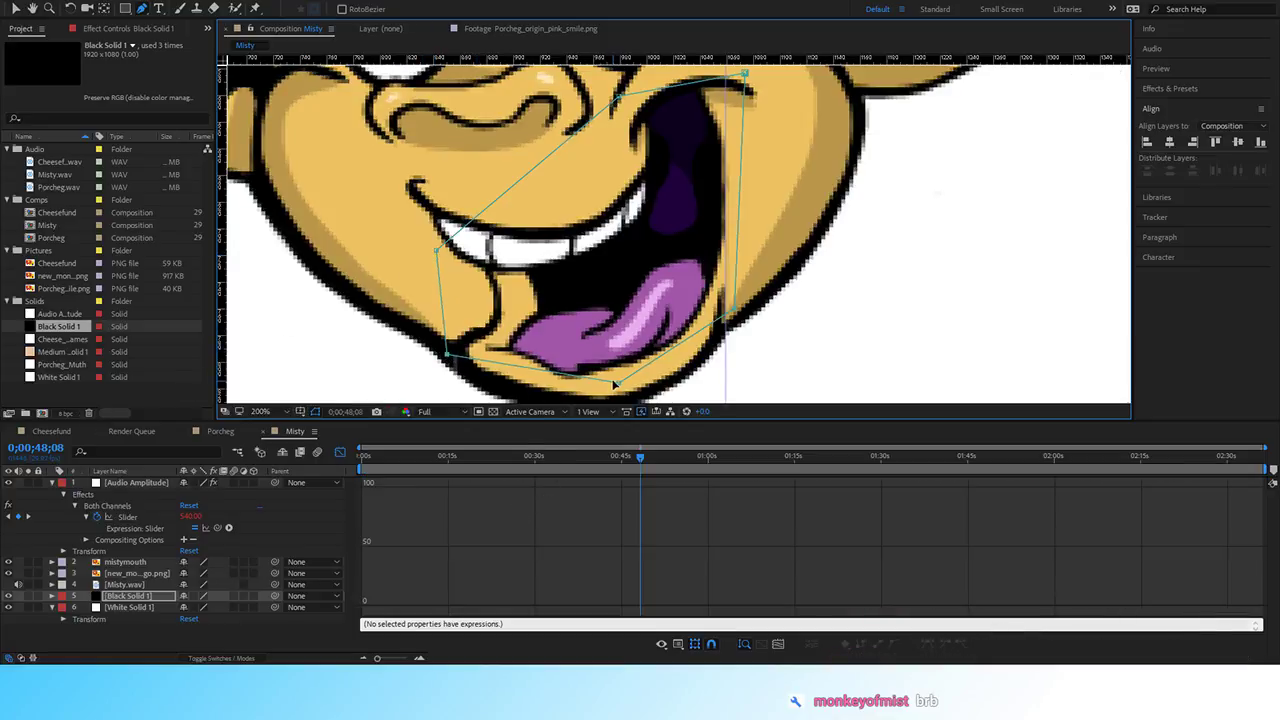
pyautogui.moveTo(619, 383); pyautogui.dragTo(570, 386)
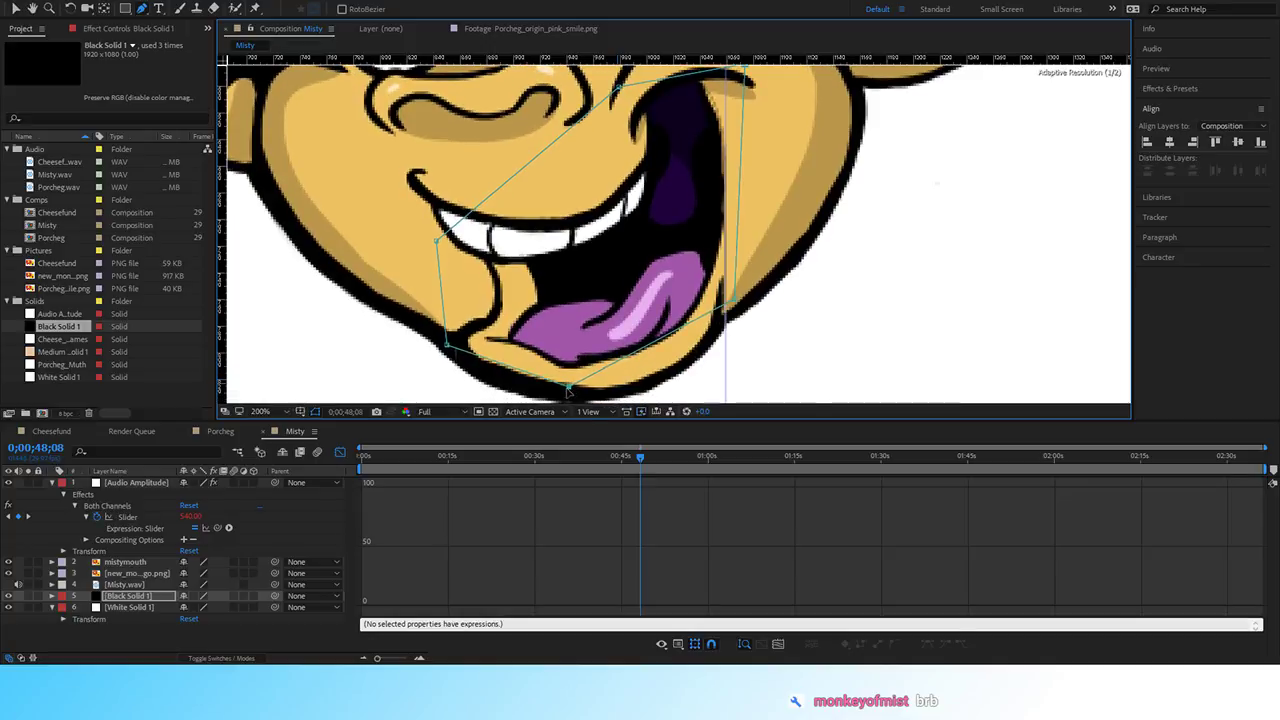
pyautogui.scroll(-2, 589, 331)
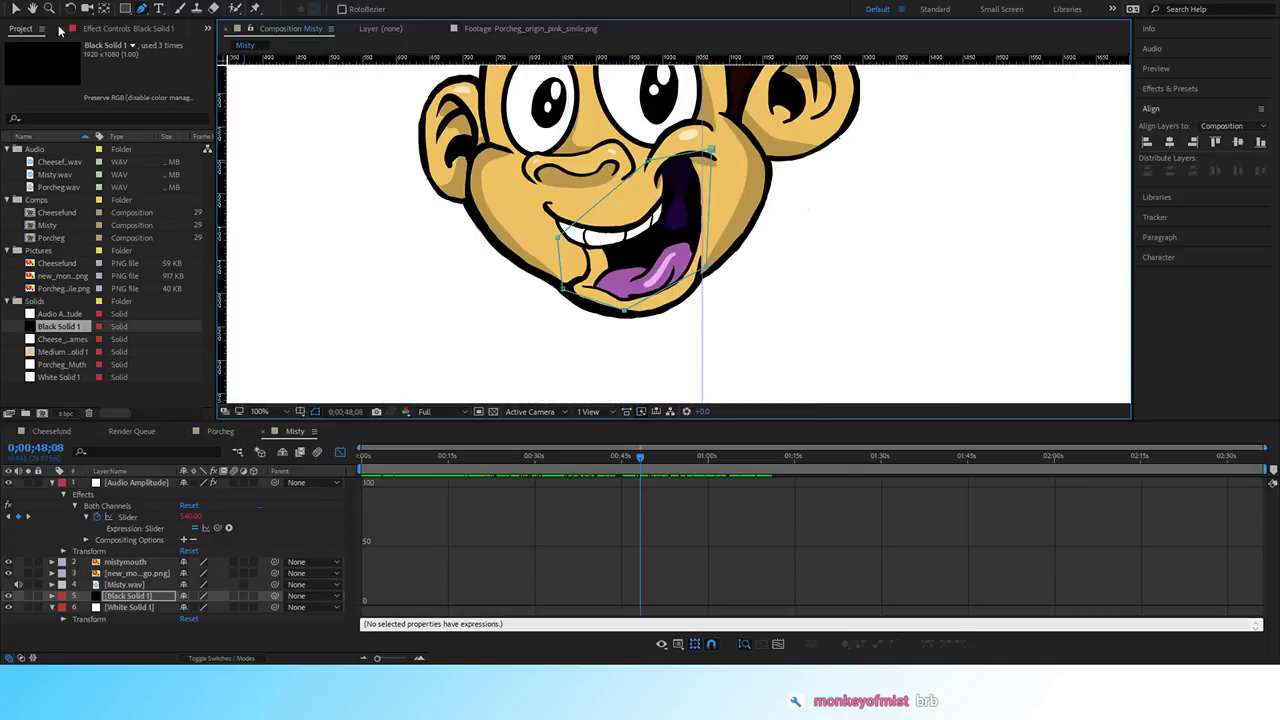
pyautogui.click(18, 10)
pyautogui.click(334, 306)
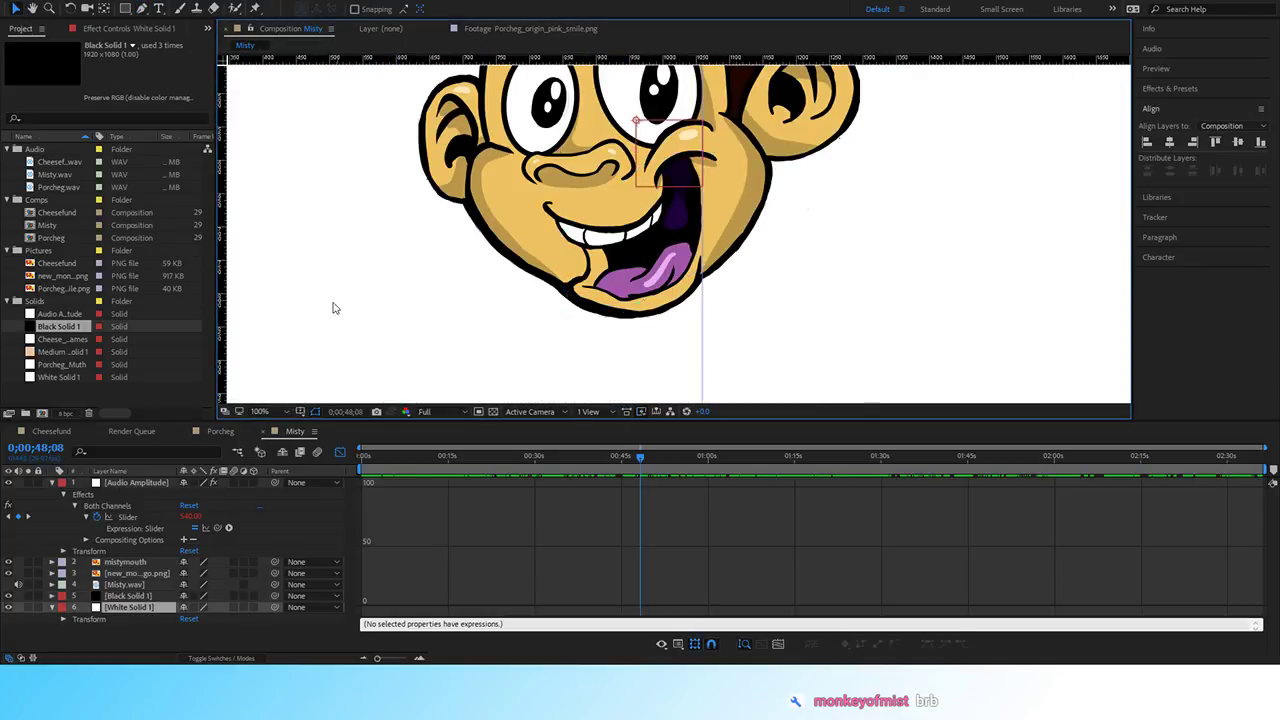
# Play back the head from 0;00;50;13 to check the black backing behind the moving jaw.
pyautogui.moveTo(646, 458)
pyautogui.mouseDown()
pyautogui.moveTo(663, 458)
pyautogui.moveTo(651, 457)
pyautogui.mouseUp()
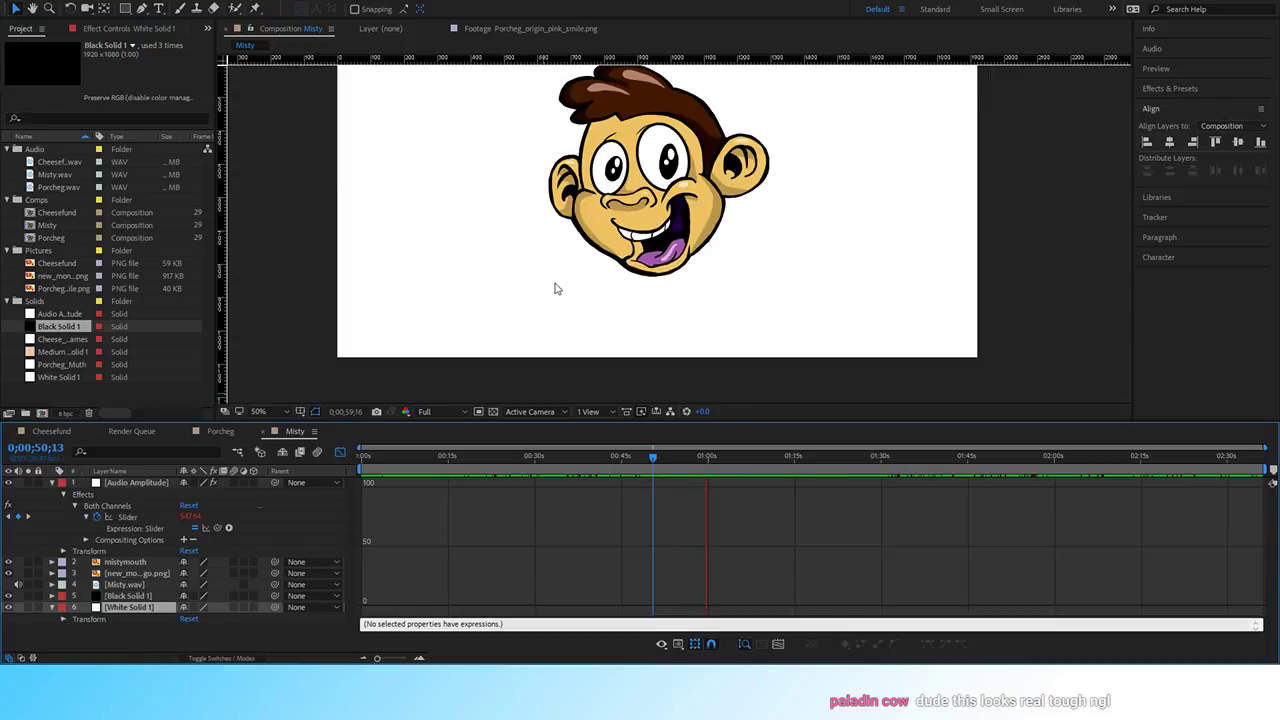
pyautogui.scroll(2, 706, 278)
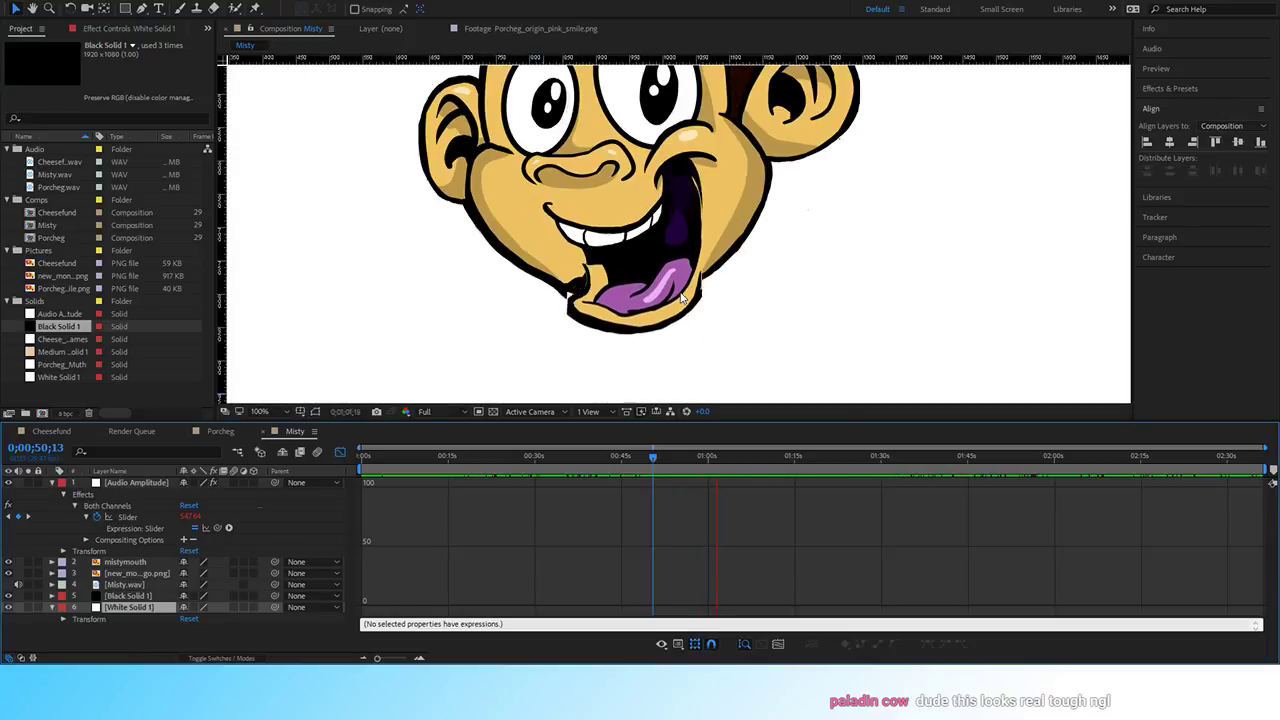
pyautogui.press('space')
# Pull the upper curve handle of the mistymouth mask's top point inward to follow the mouth's black edge, and deselect the layer.
pyautogui.scroll(2, 777, 266)
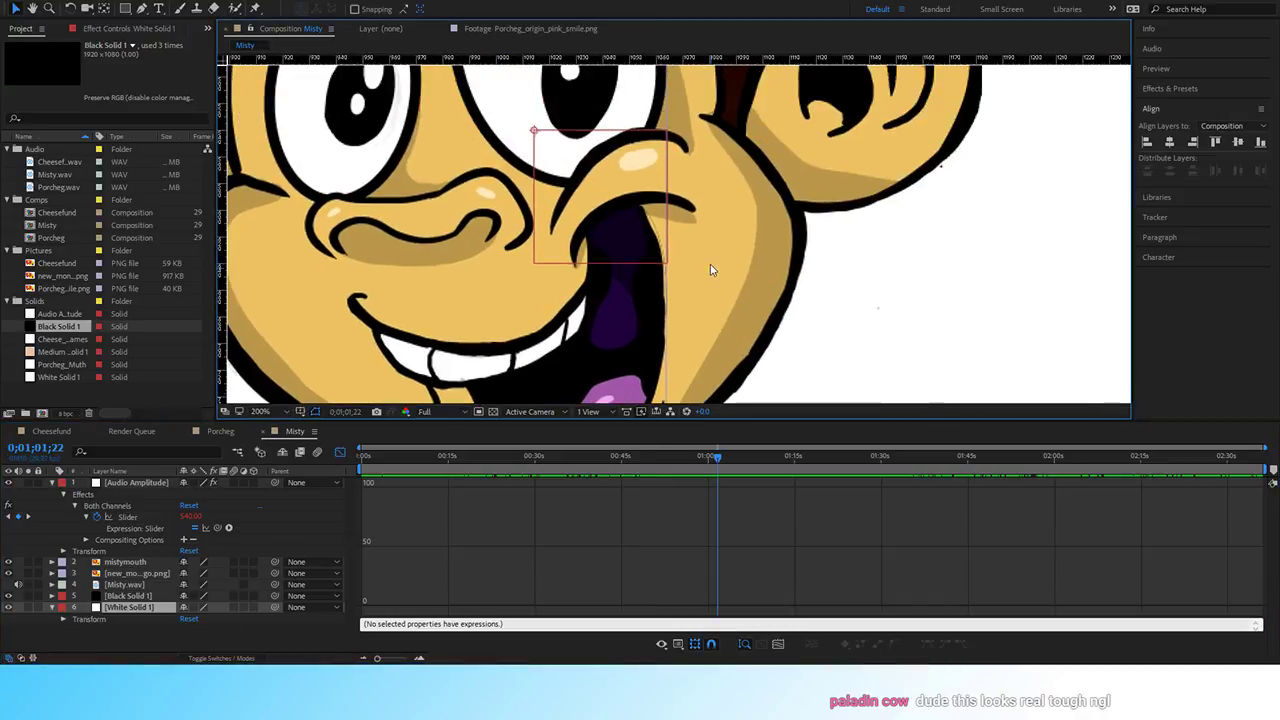
pyautogui.scroll(2, 680, 240)
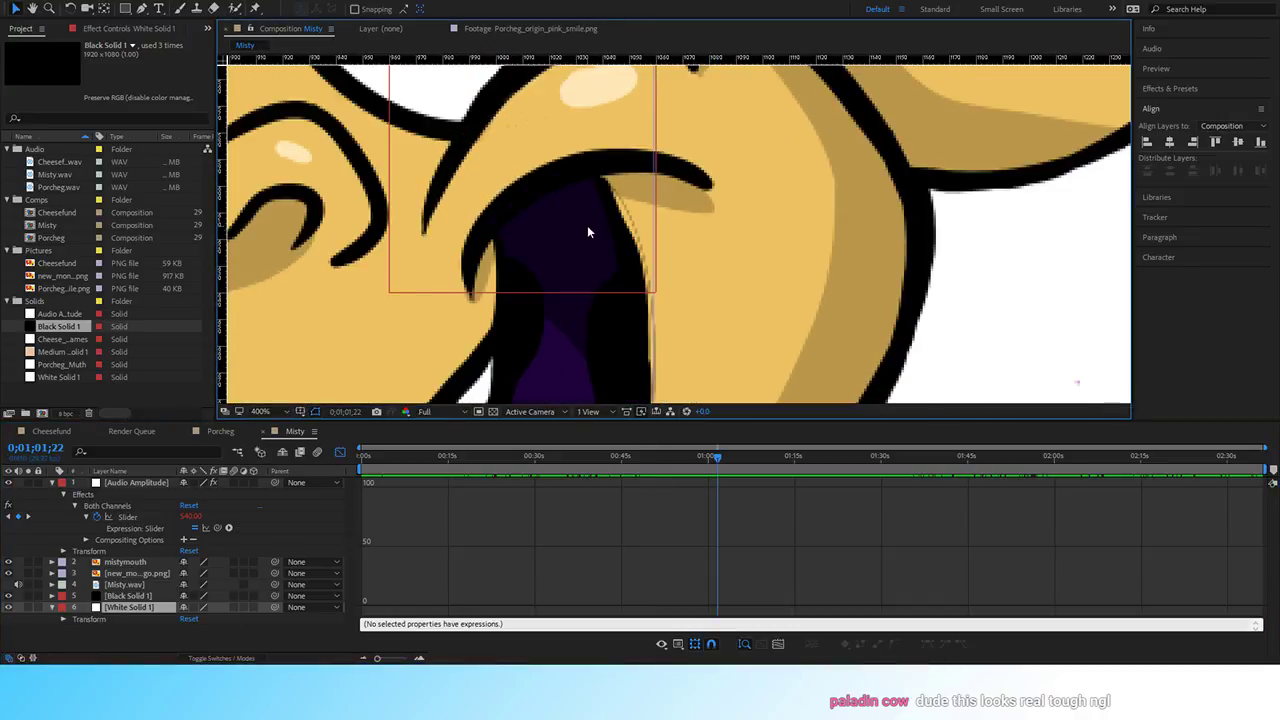
pyautogui.click(145, 562)
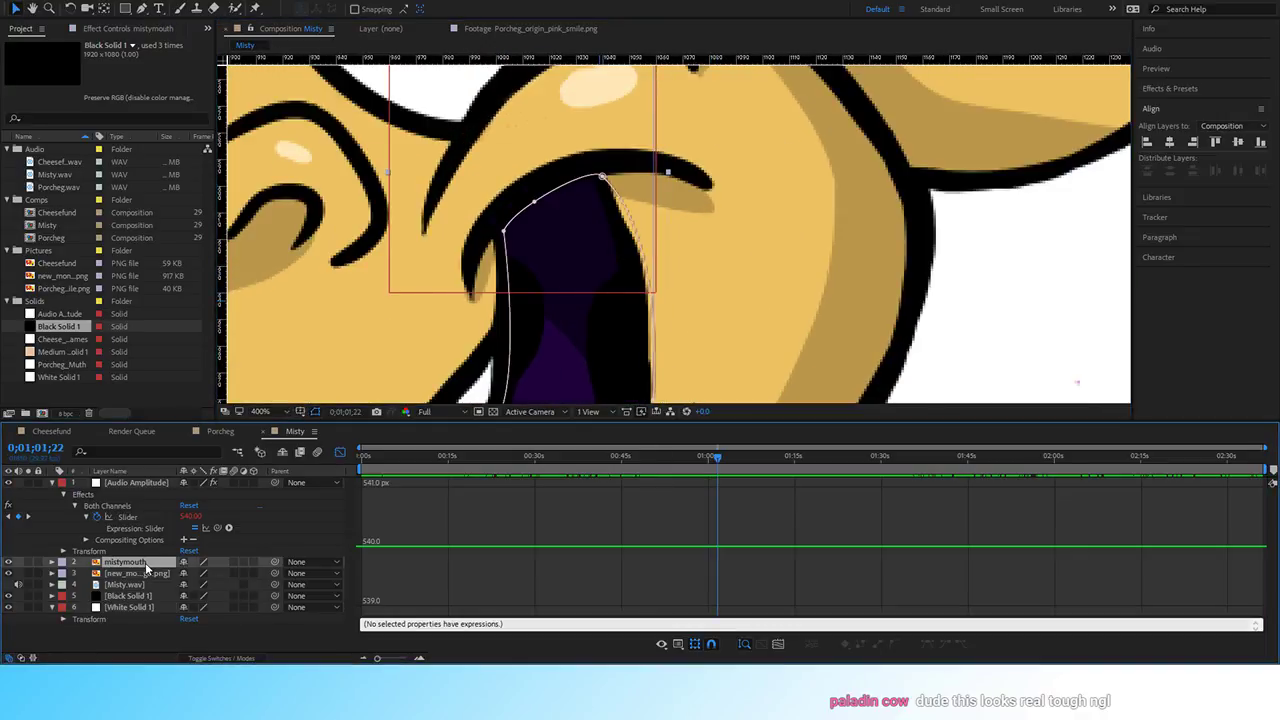
pyautogui.moveTo(689, 274); pyautogui.dragTo(660, 197)
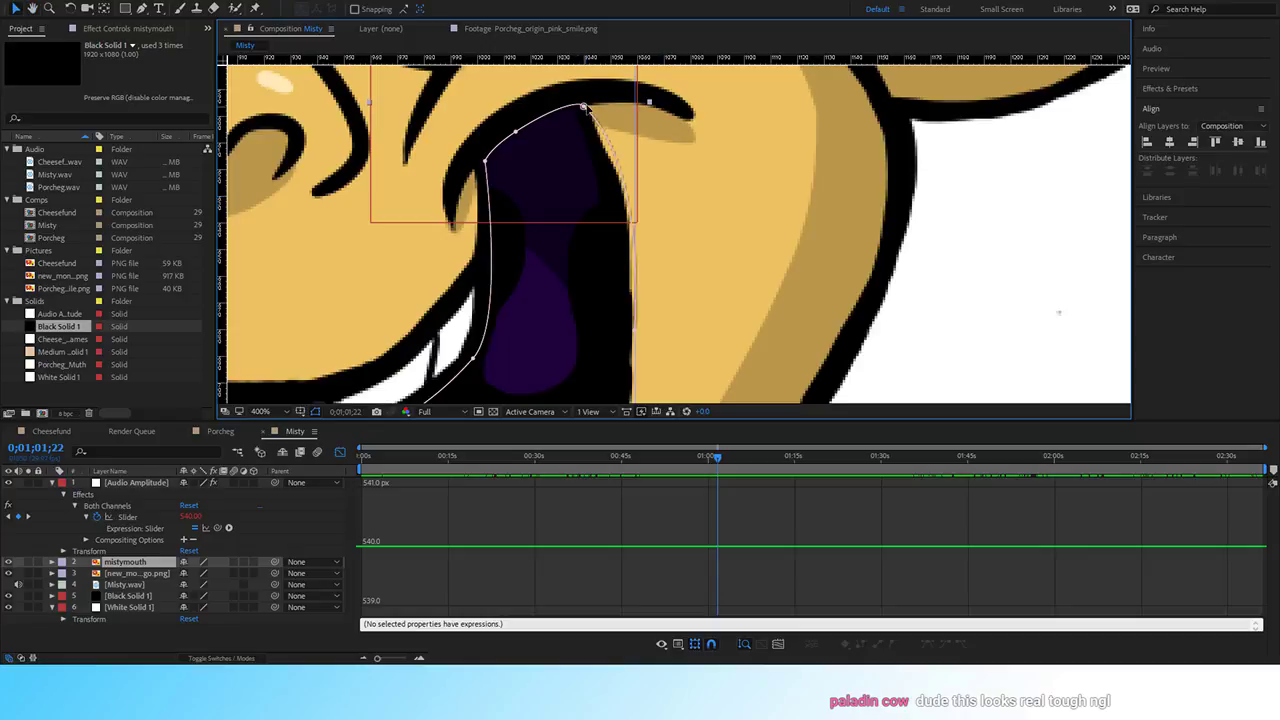
pyautogui.click(583, 105)
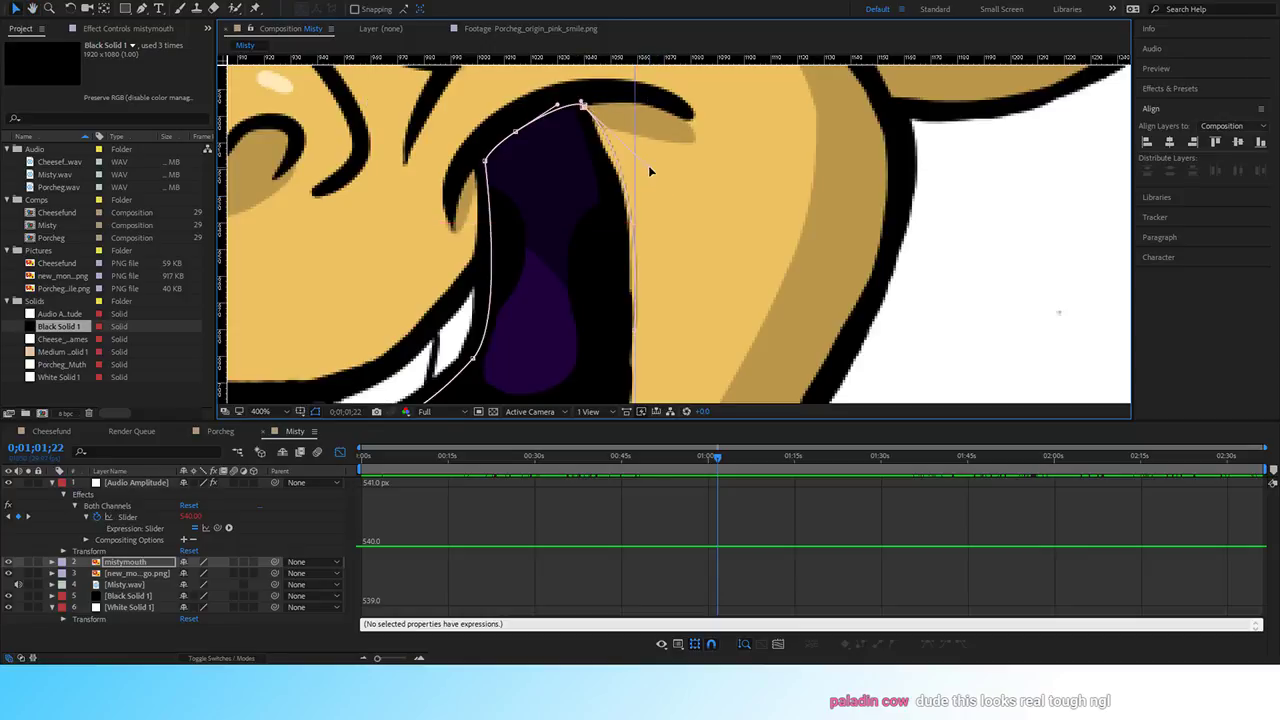
pyautogui.moveTo(636, 160); pyautogui.dragTo(624, 157)
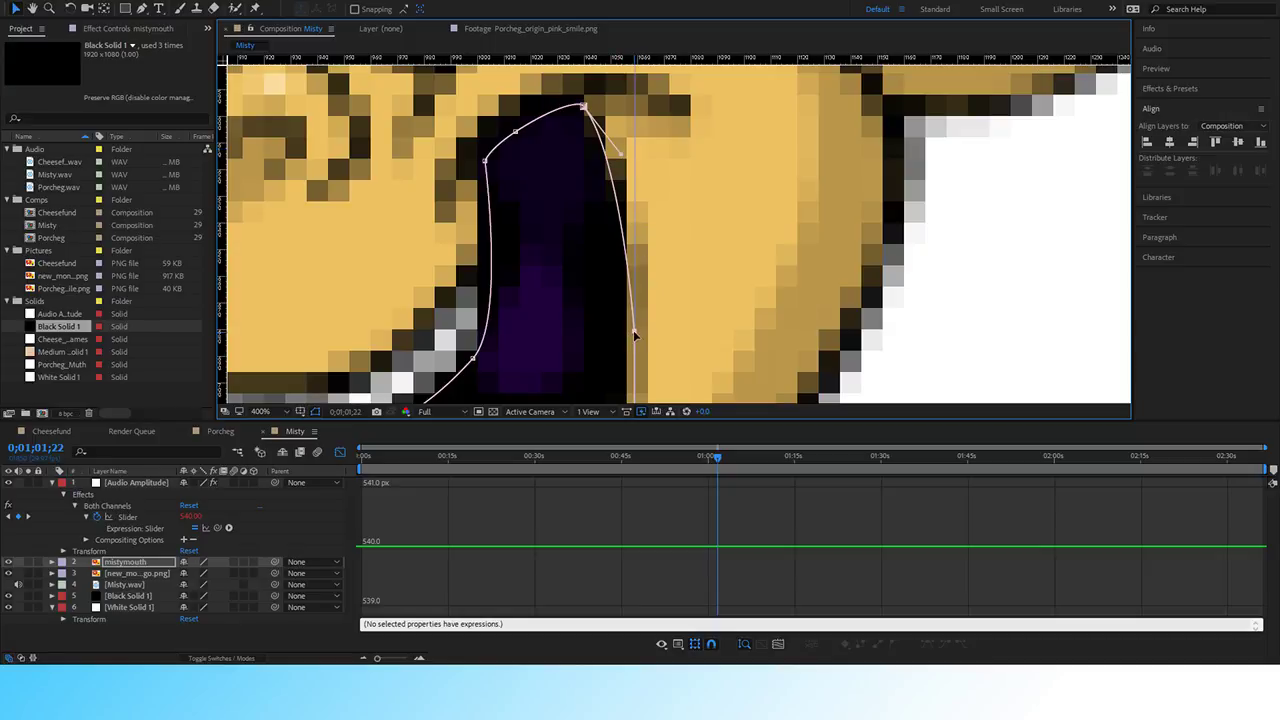
pyautogui.click(42, 113)
pyautogui.click(267, 411)
pyautogui.click(278, 432)
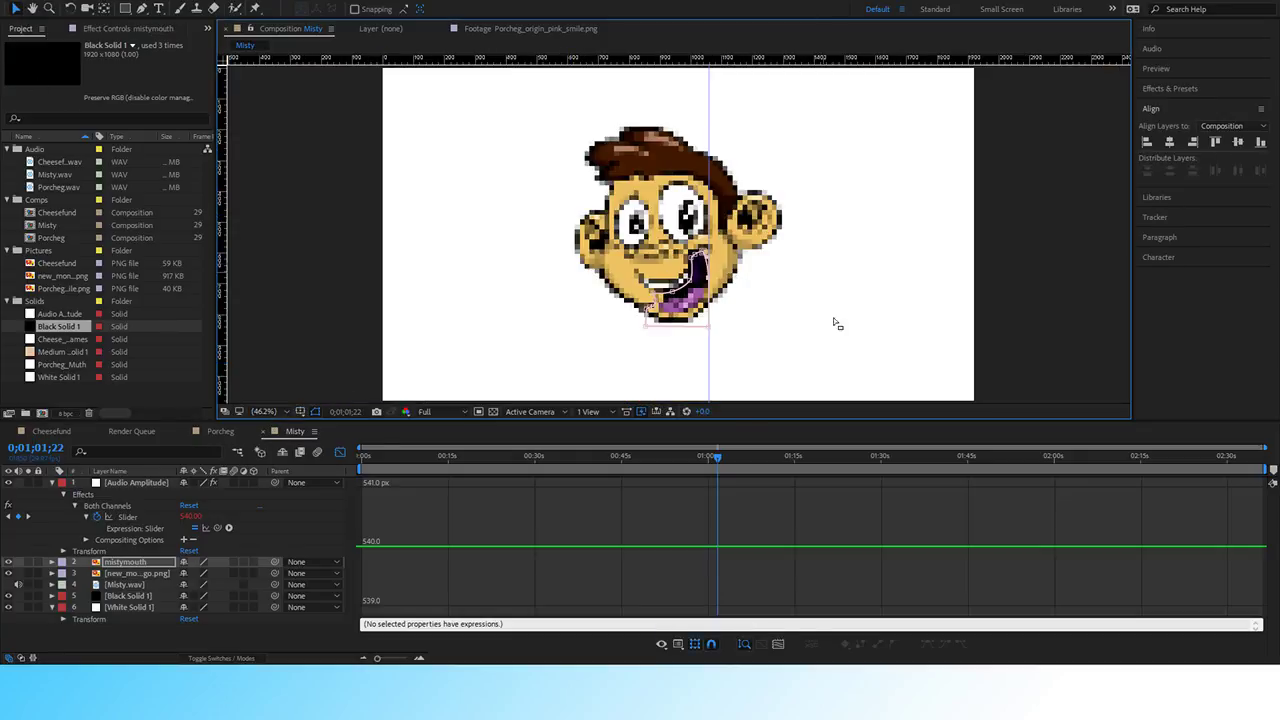
pyautogui.click(357, 220)
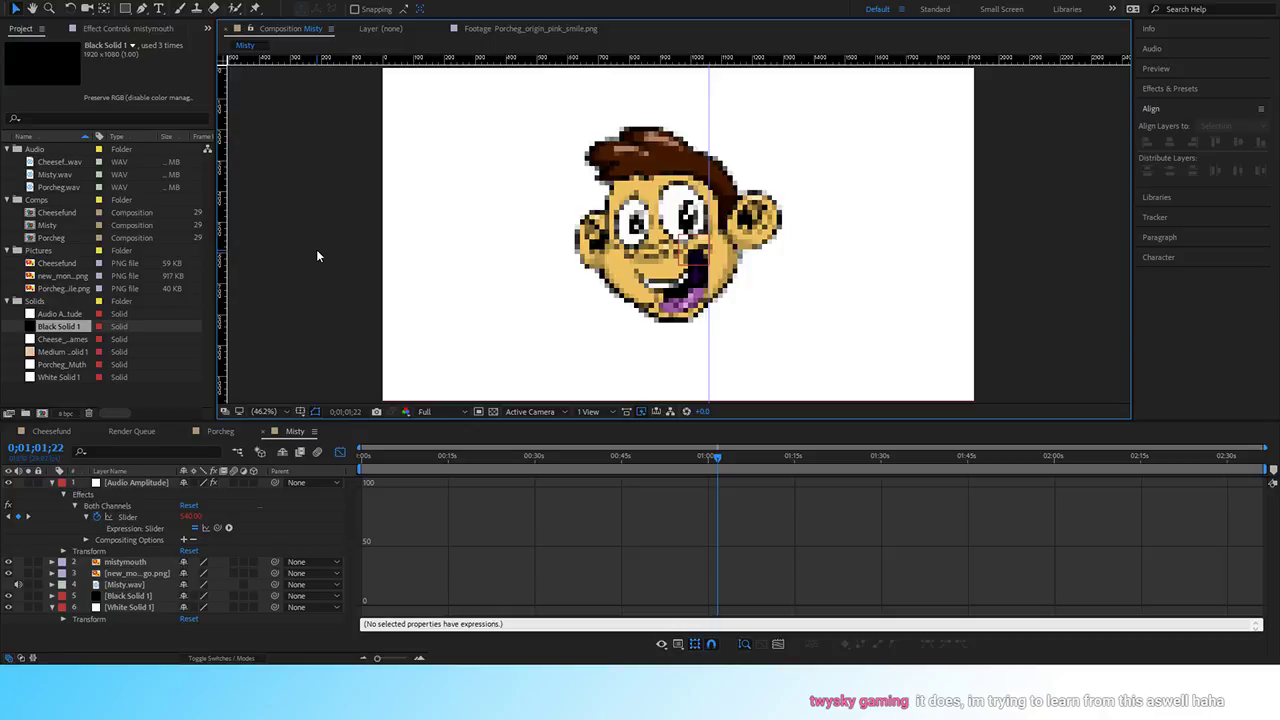
pyautogui.click(585, 232)
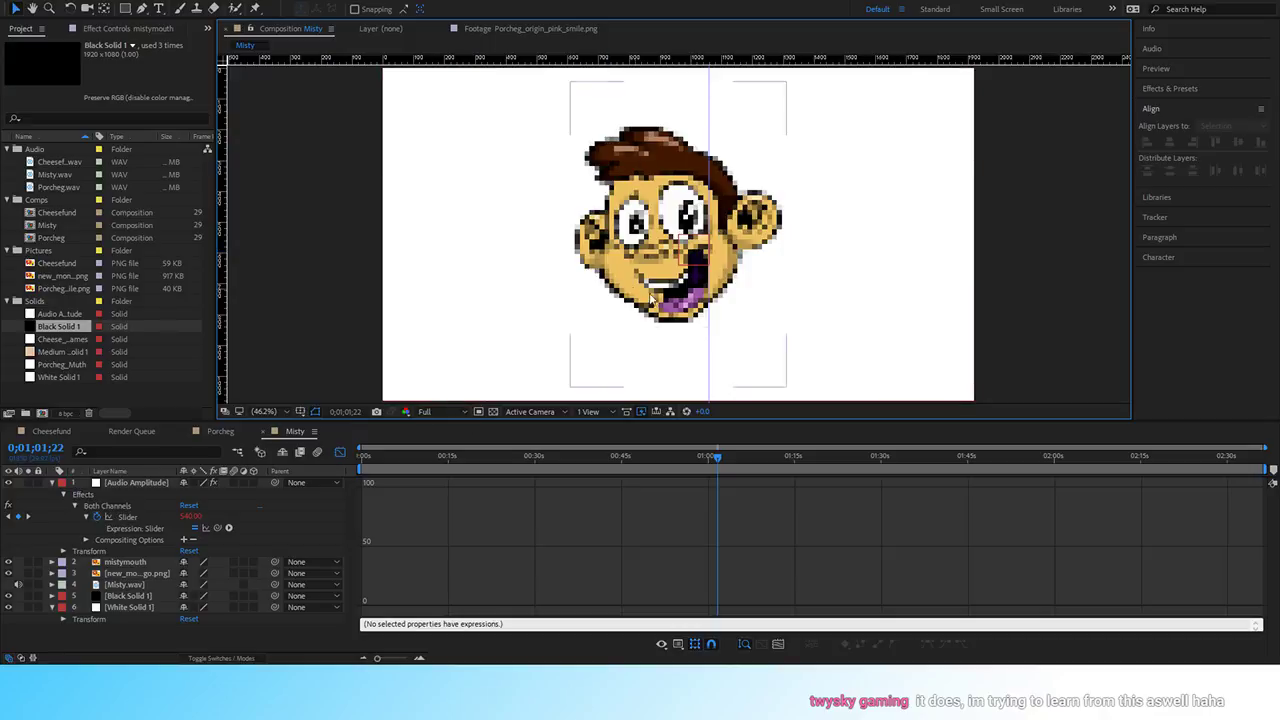
pyautogui.click(547, 222)
pyautogui.click(737, 366)
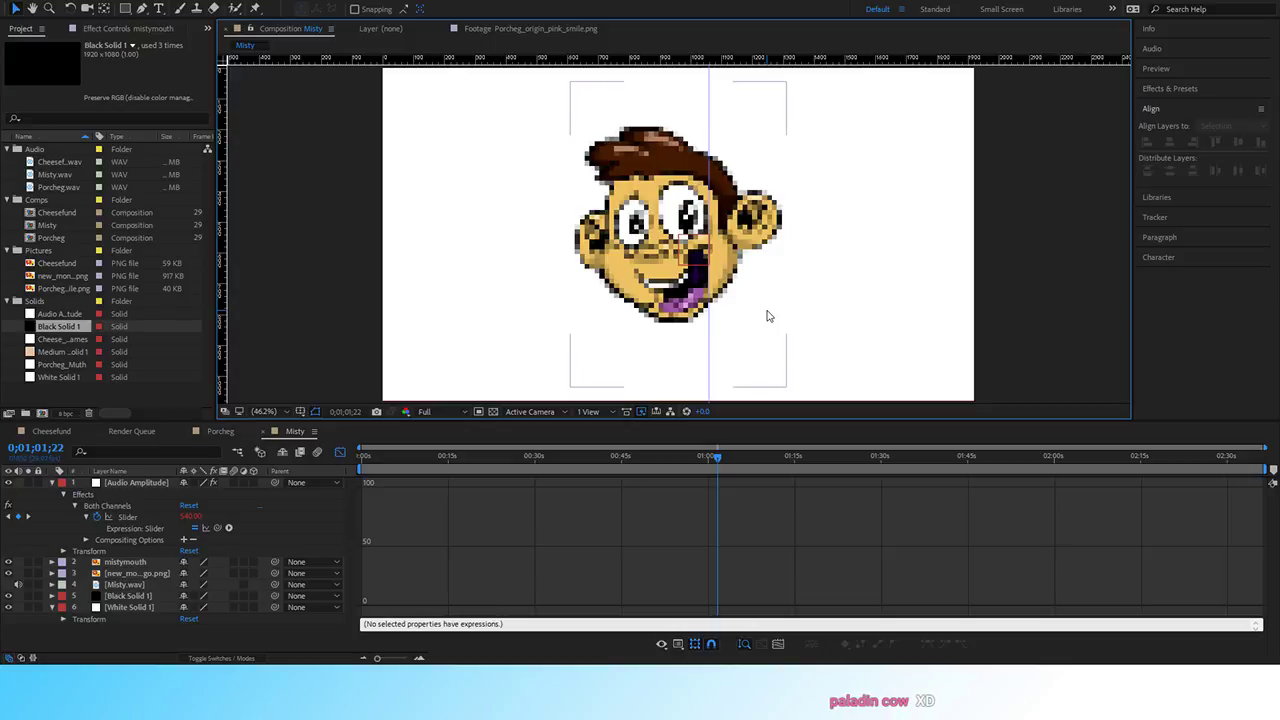
# In the Cheesefund composition, move the audio keyframes layer sideways off the face, and return to the Misty composition.
pyautogui.click(218, 431)
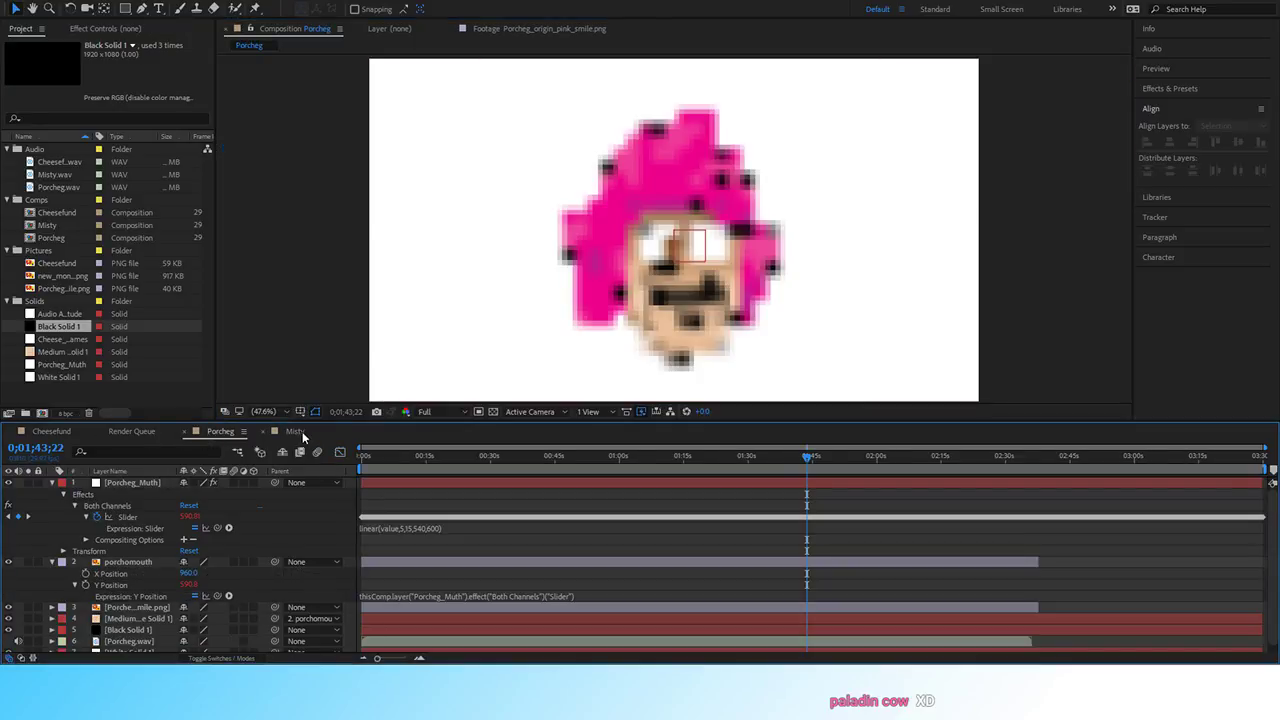
pyautogui.click(59, 433)
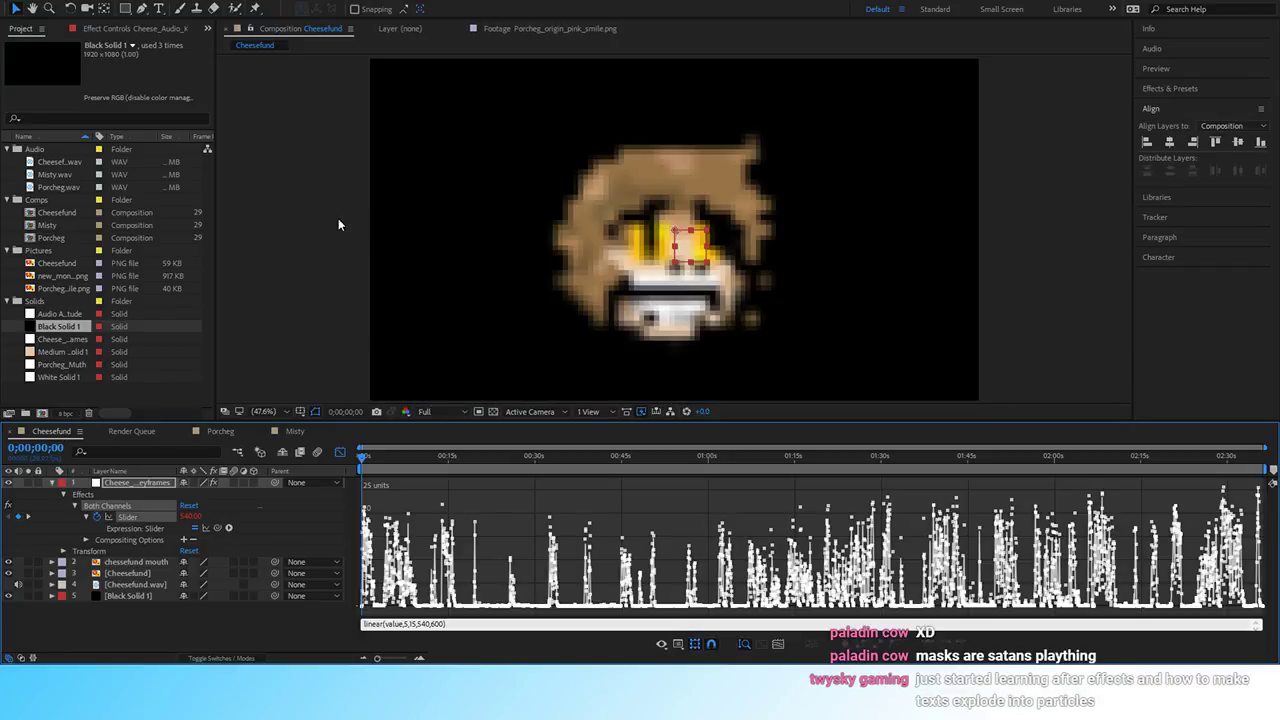
pyautogui.click(299, 234)
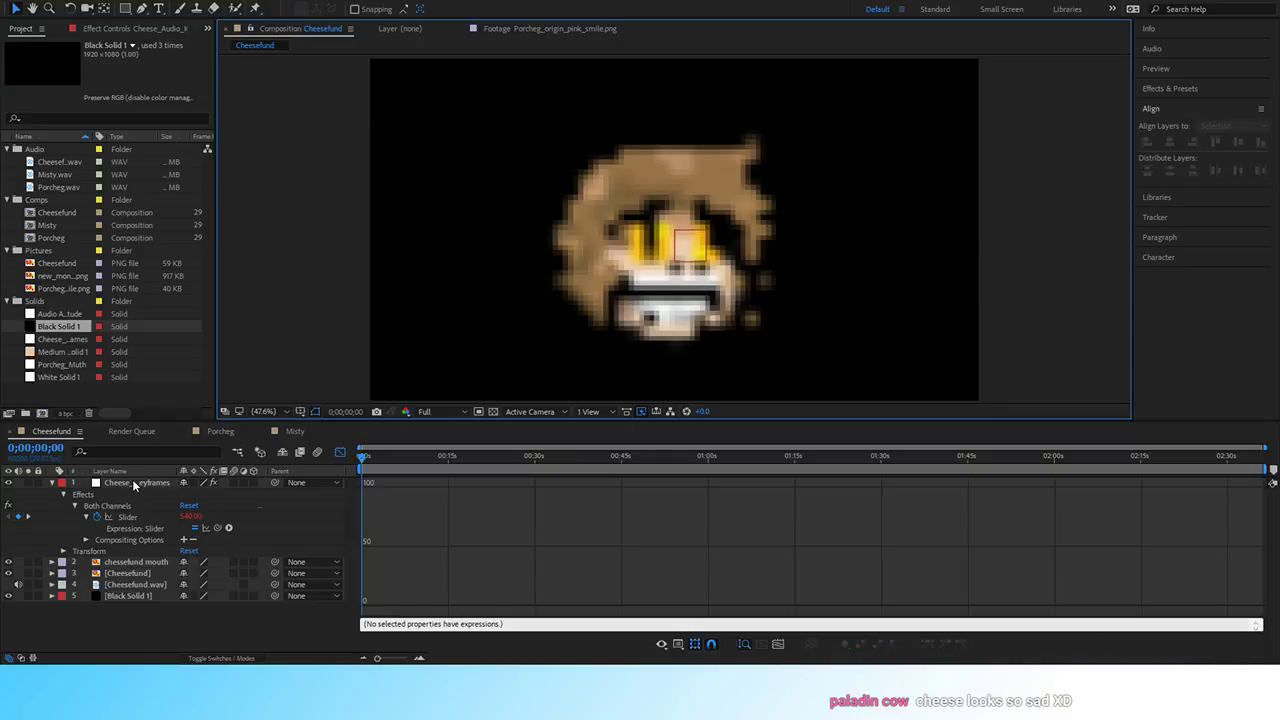
pyautogui.click(686, 243)
pyautogui.moveTo(680, 234); pyautogui.dragTo(877, 217)
pyautogui.click(321, 338)
pyautogui.click(299, 430)
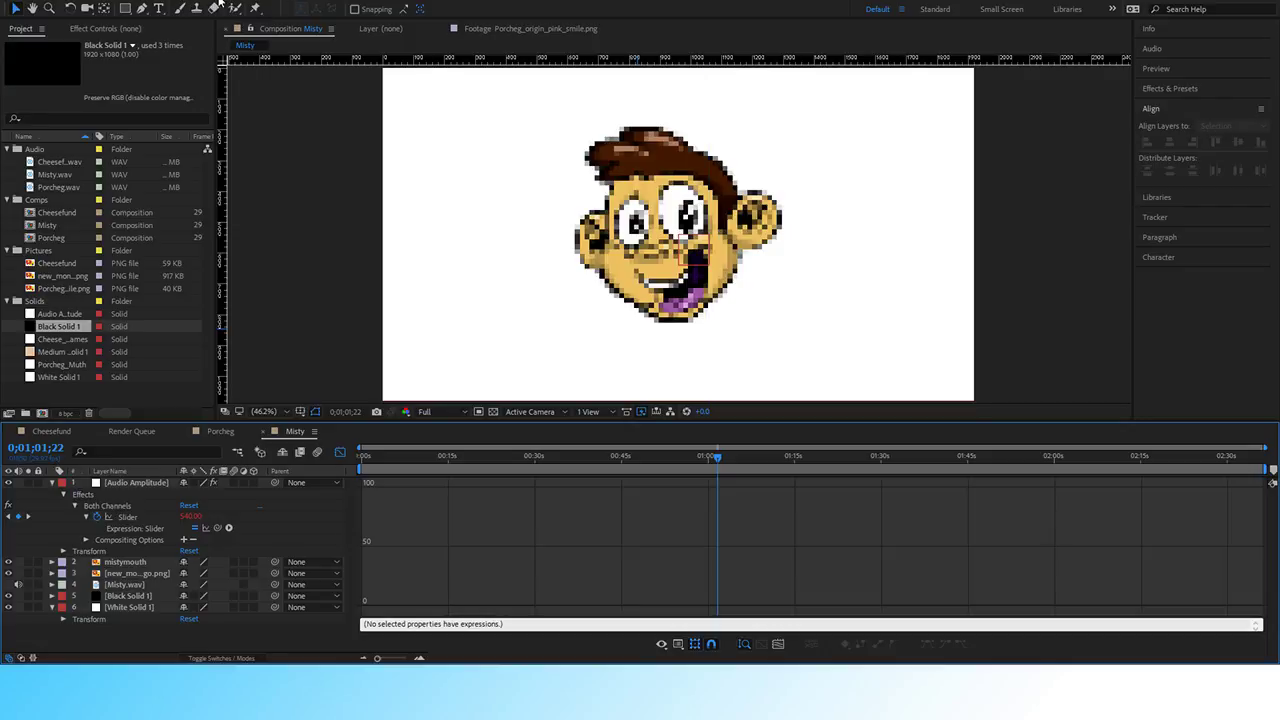
# Try the Third preview resolution on the Misty composition and set it back to Full.
pyautogui.scroll(1, 256, 133)
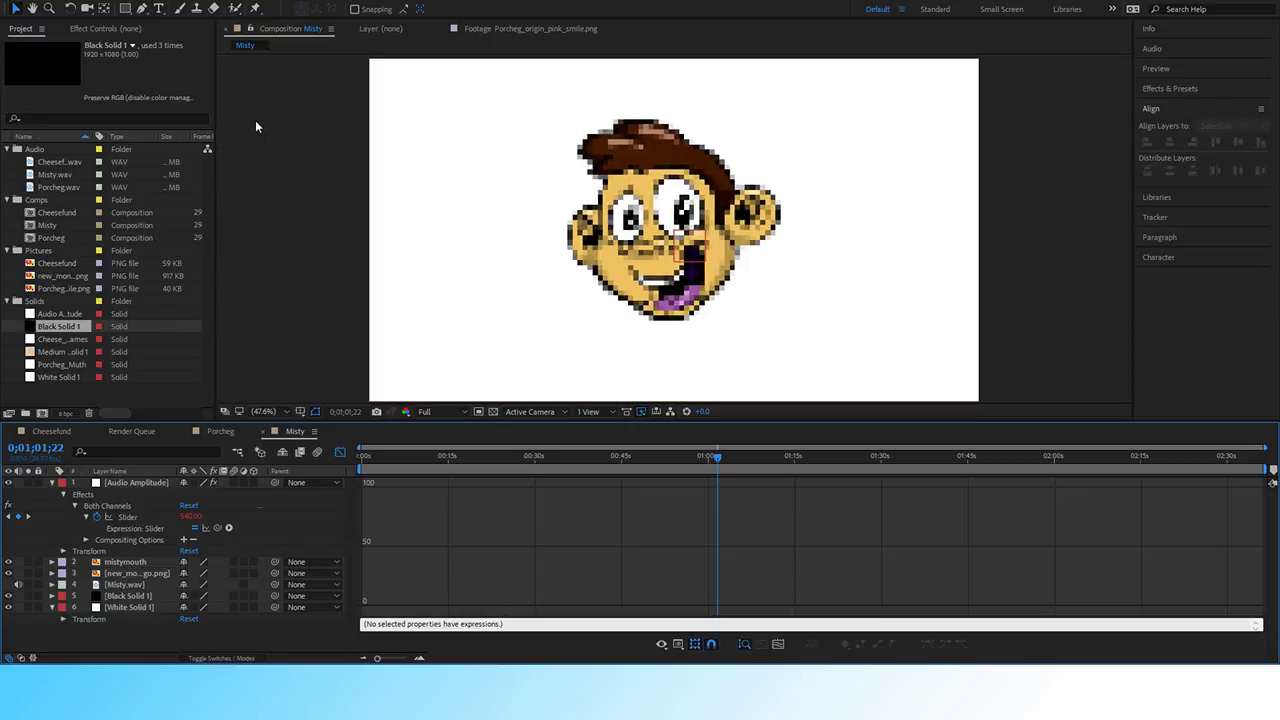
pyautogui.click(317, 235)
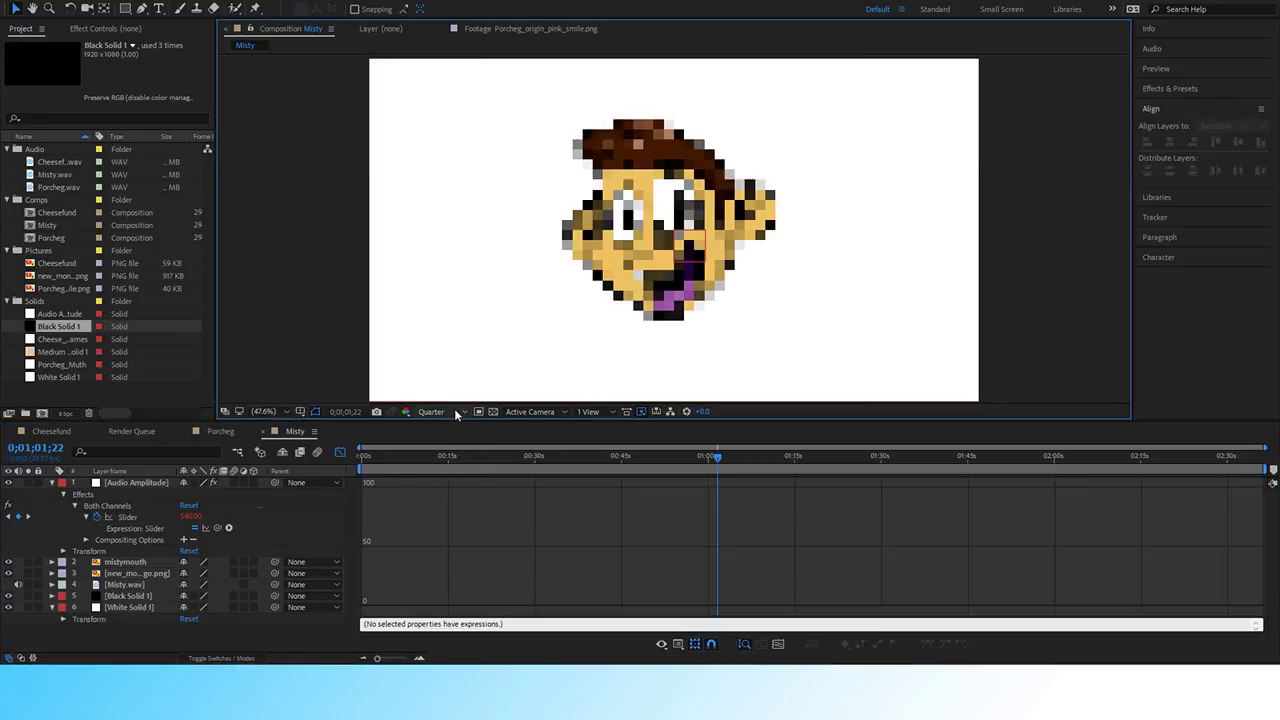
pyautogui.click(454, 410)
pyautogui.click(459, 452)
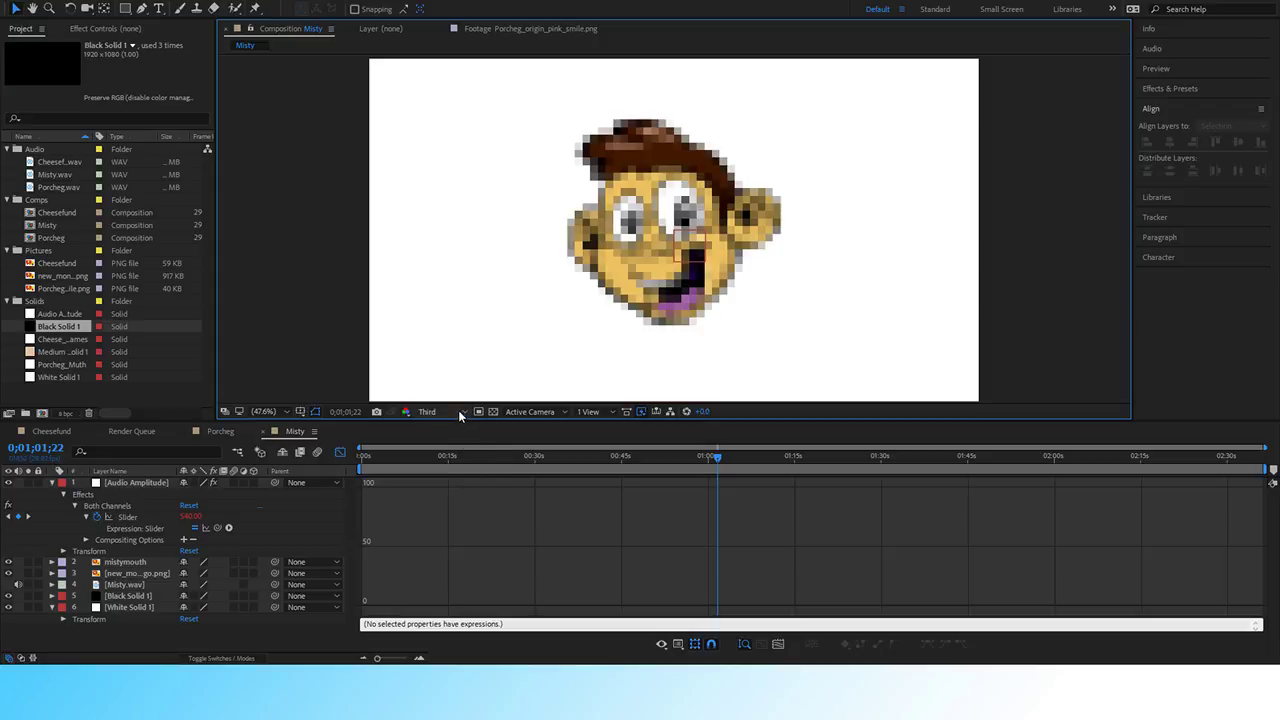
pyautogui.click(458, 410)
pyautogui.click(460, 432)
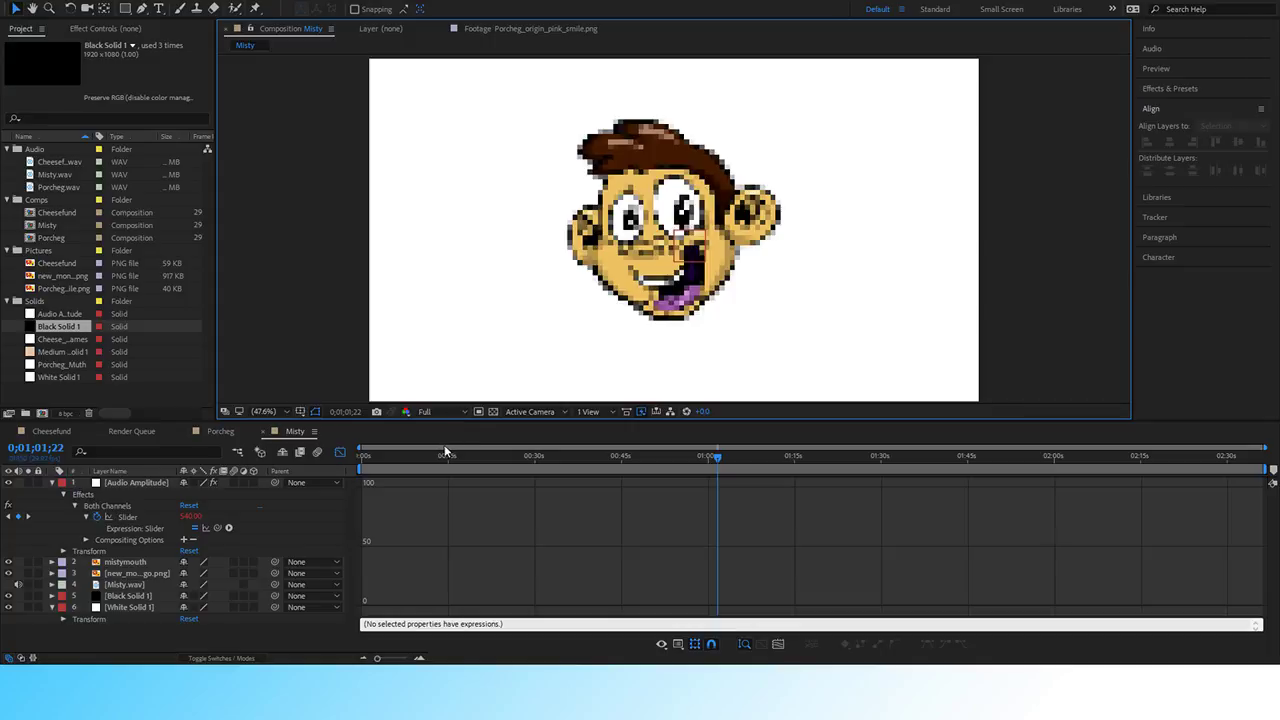
# Toggle the mistymouth layer's visibility off and on to check the black backing beneath the jaw.
pyautogui.click(8, 562)
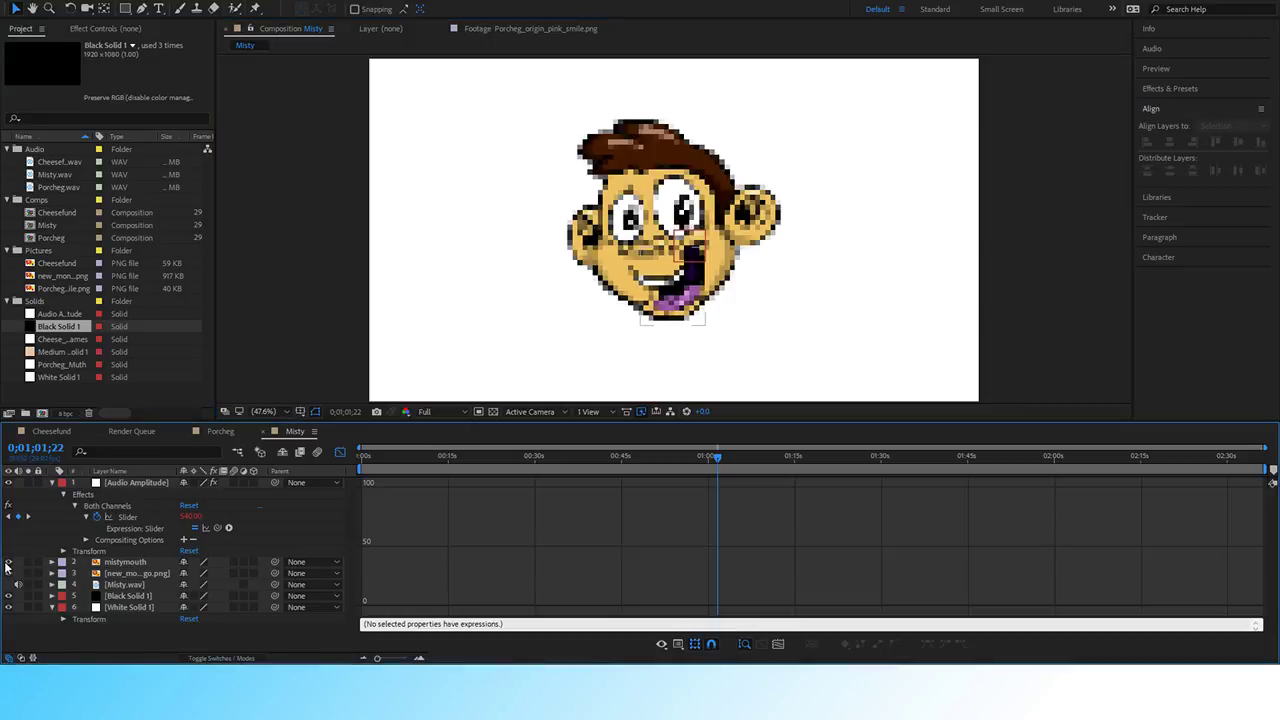
pyautogui.click(8, 563)
pyautogui.click(8, 563)
pyautogui.click(8, 563)
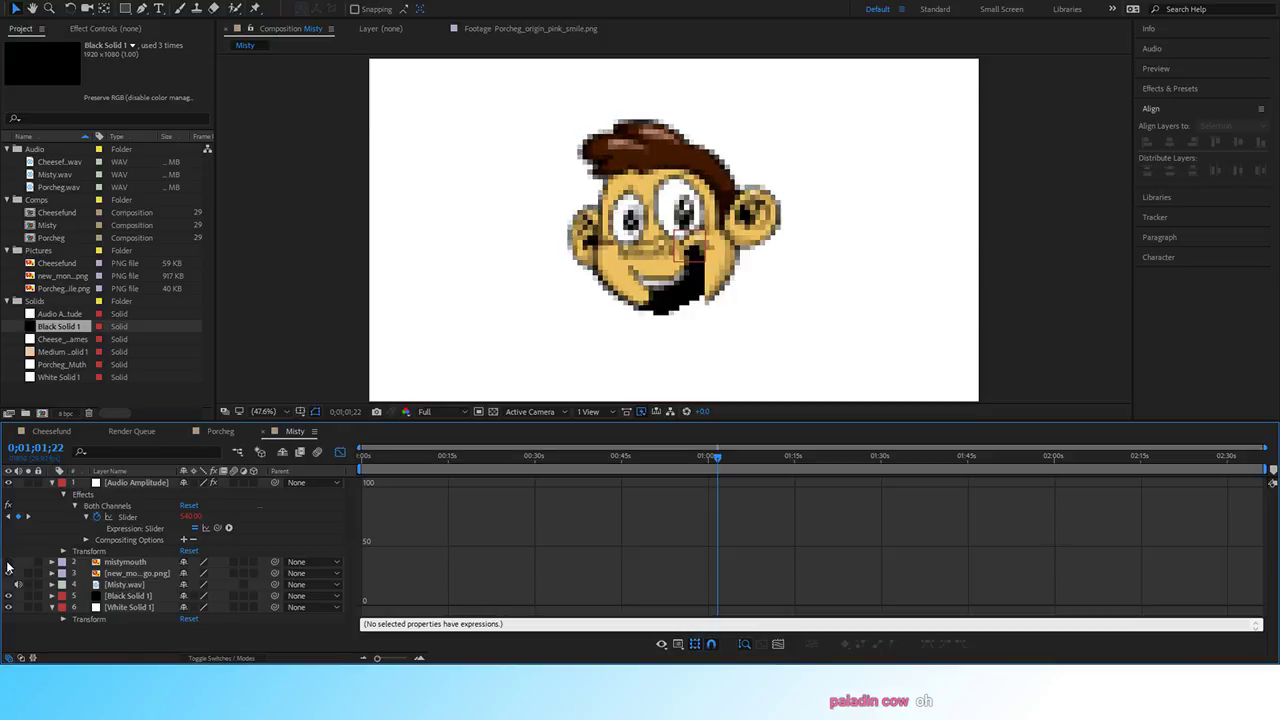
pyautogui.click(8, 563)
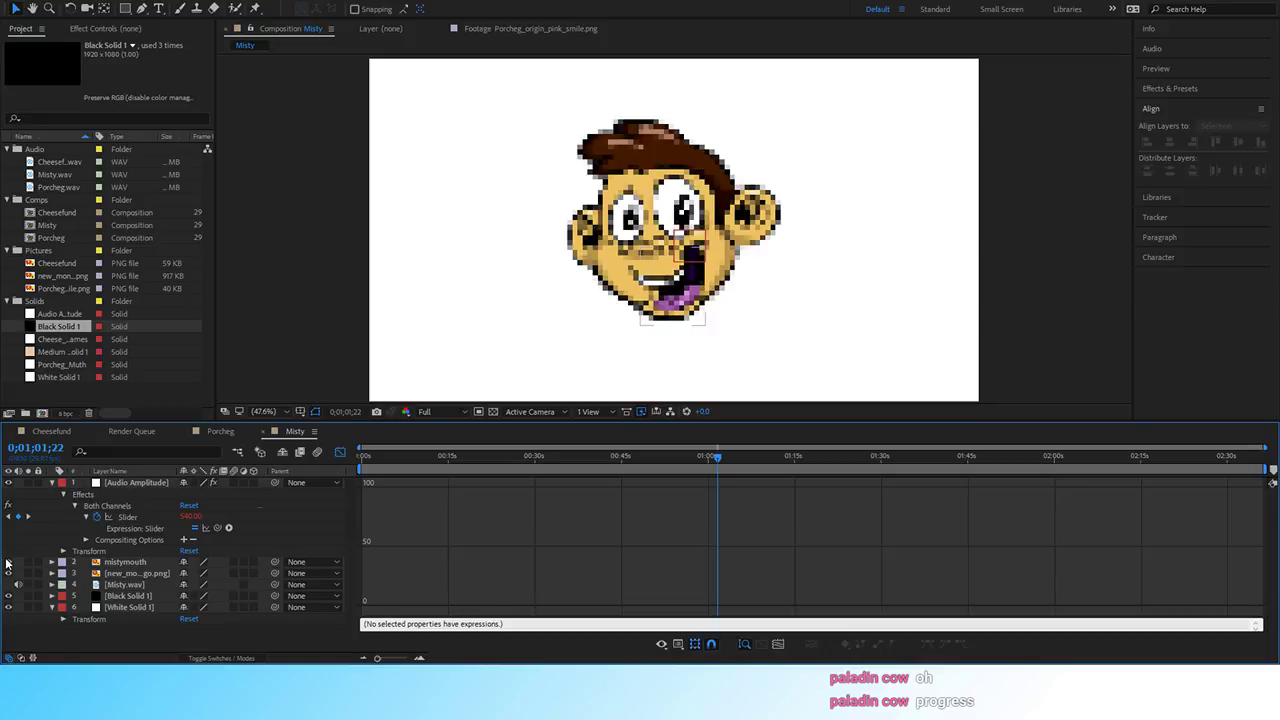
pyautogui.click(434, 368)
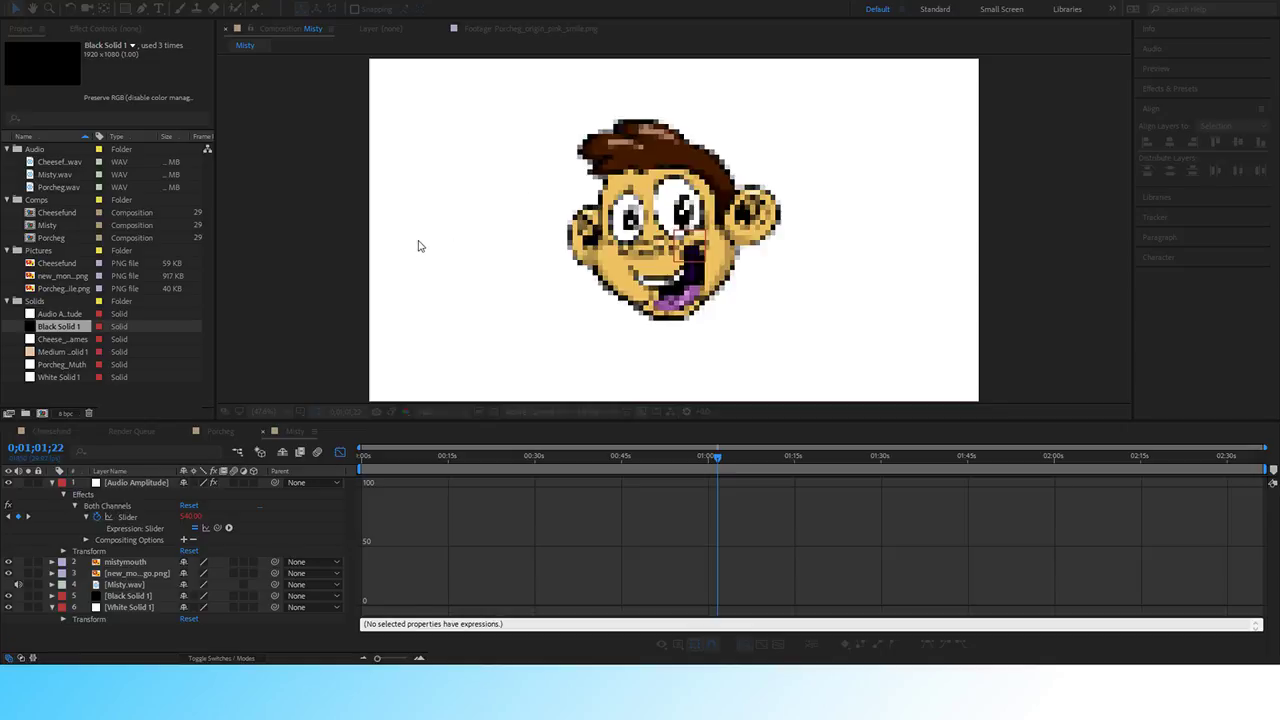
pyautogui.click(765, 131)
pyautogui.click(690, 266)
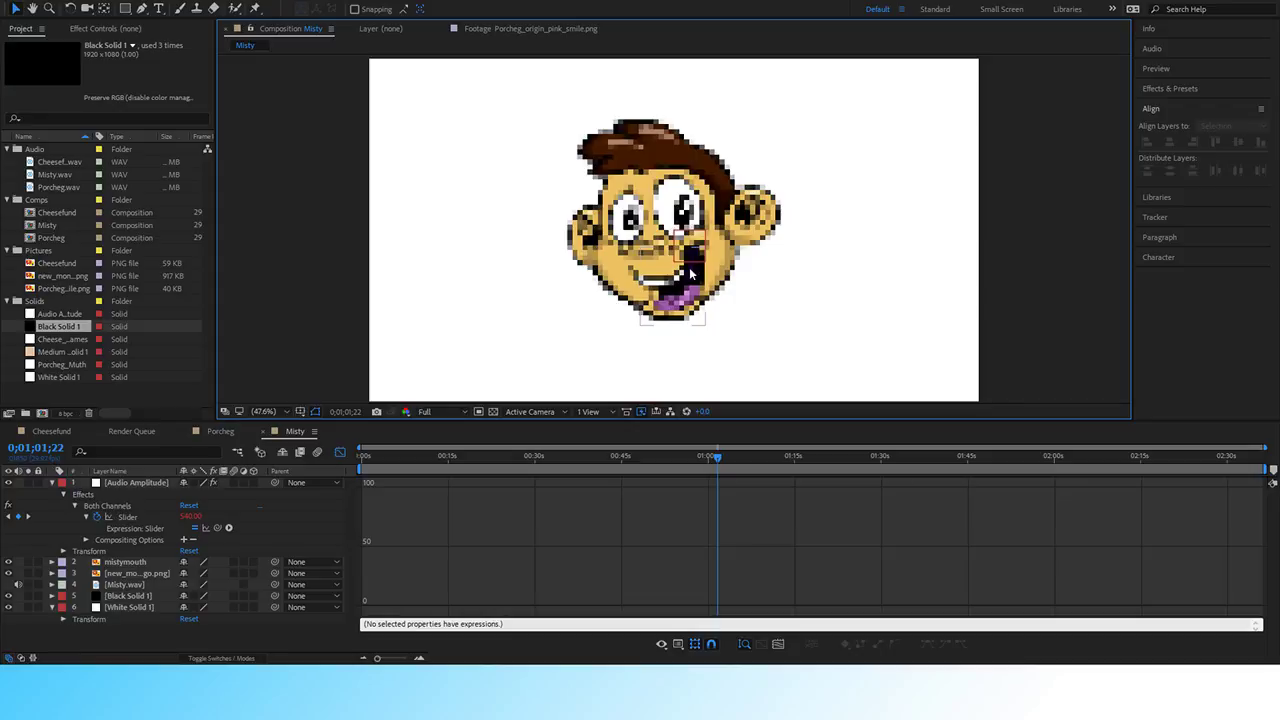
pyautogui.click(581, 271)
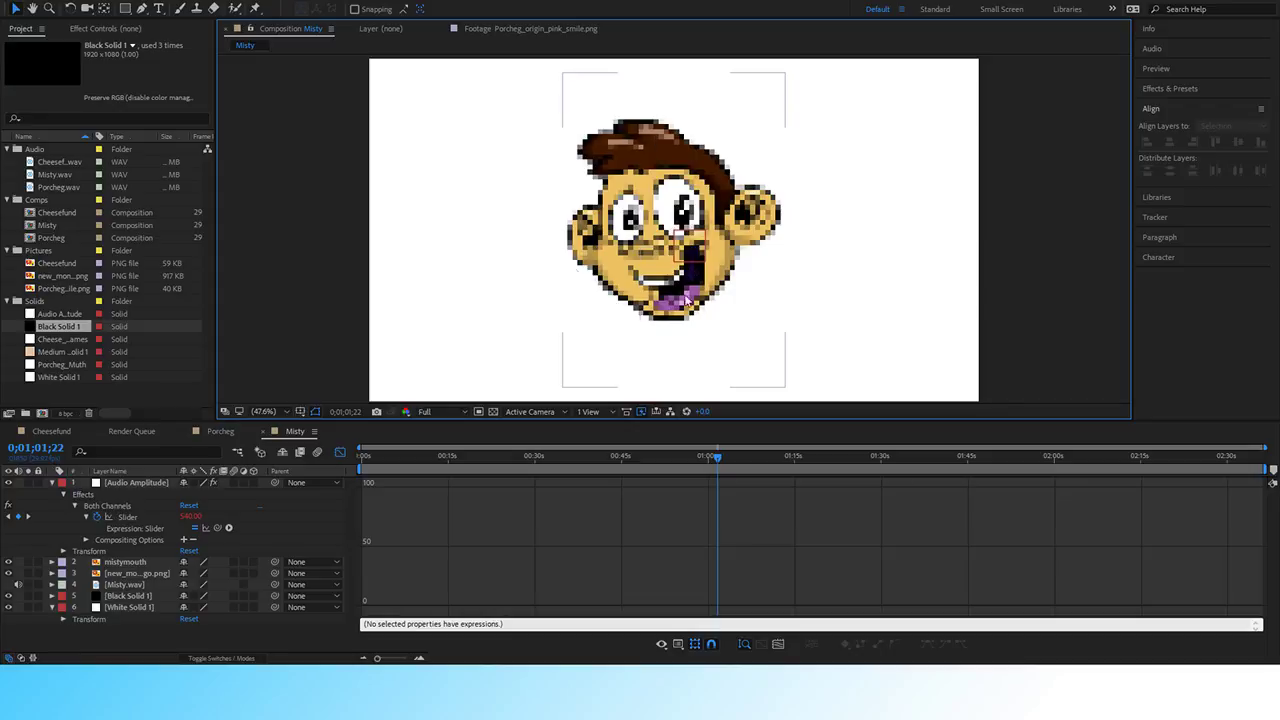
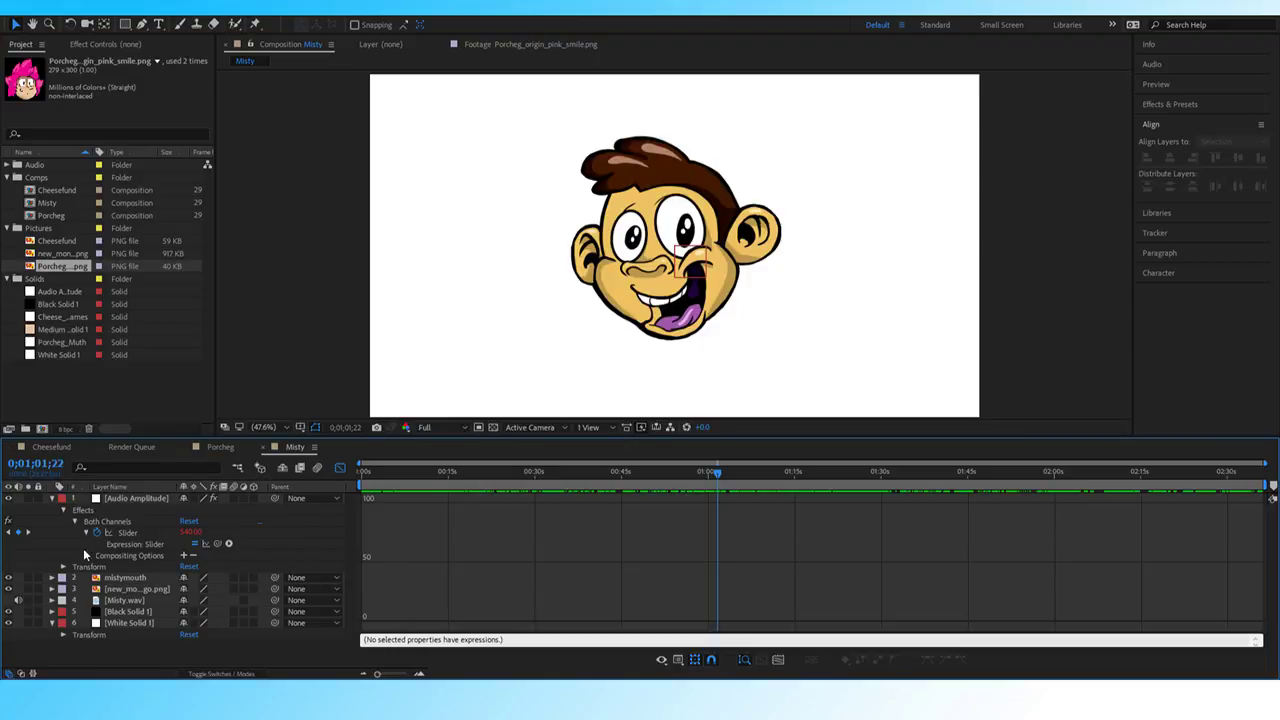
# Play back the Misty composition from 0;00;38;06 and from 0;01;21;00 to check the mouth movement against the audio.
pyautogui.moveTo(591, 472)
pyautogui.mouseDown()
pyautogui.moveTo(664, 484)
pyautogui.moveTo(582, 482)
pyautogui.mouseUp()
pyautogui.press('space')
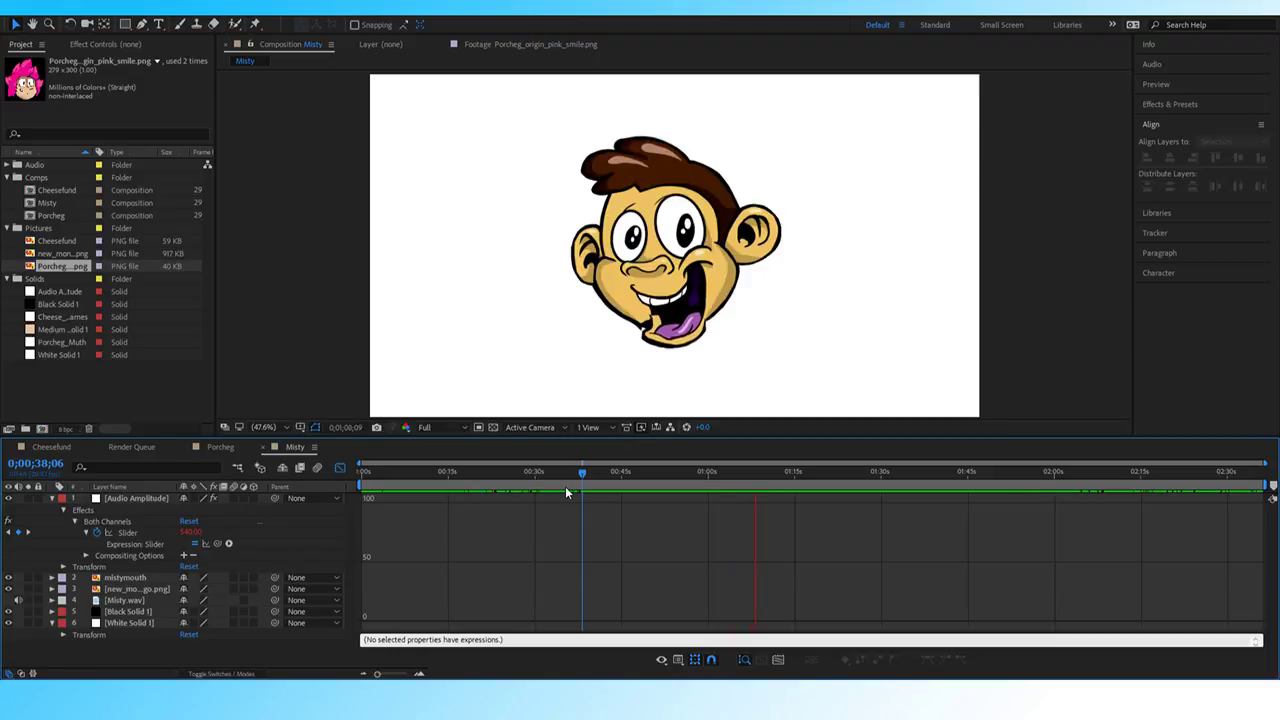
pyautogui.press('space')
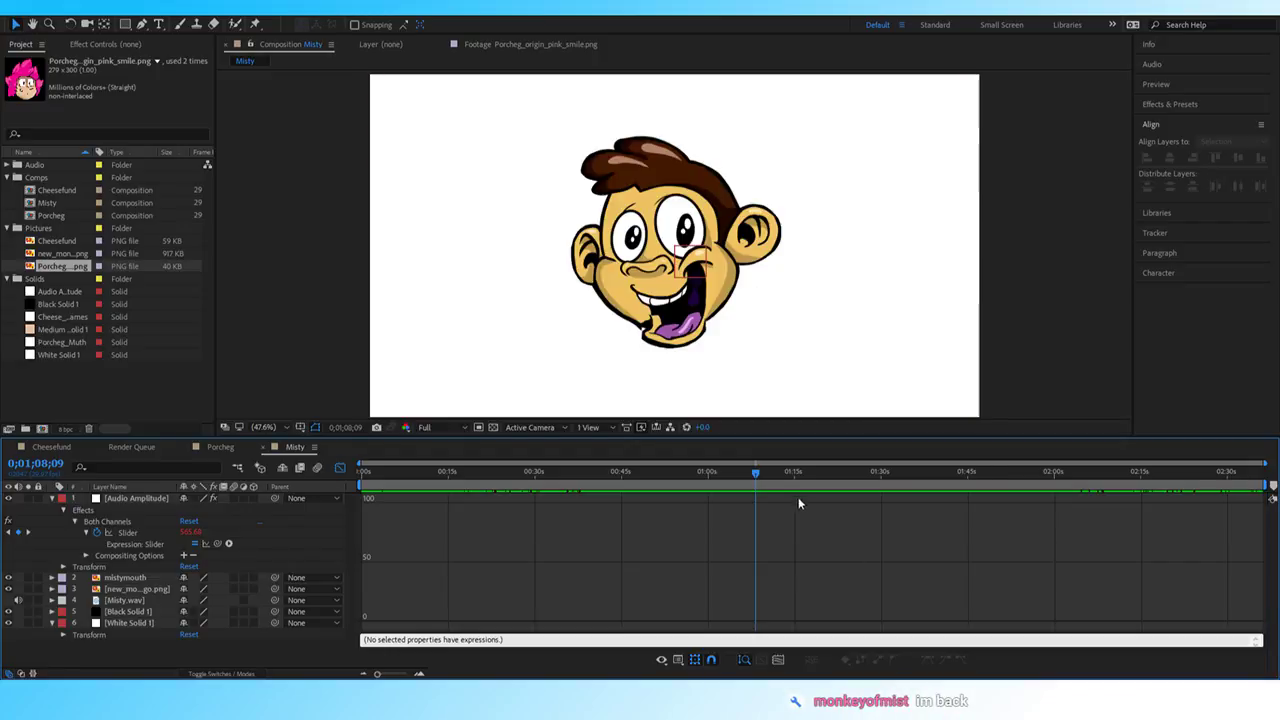
pyautogui.moveTo(750, 471); pyautogui.dragTo(826, 479)
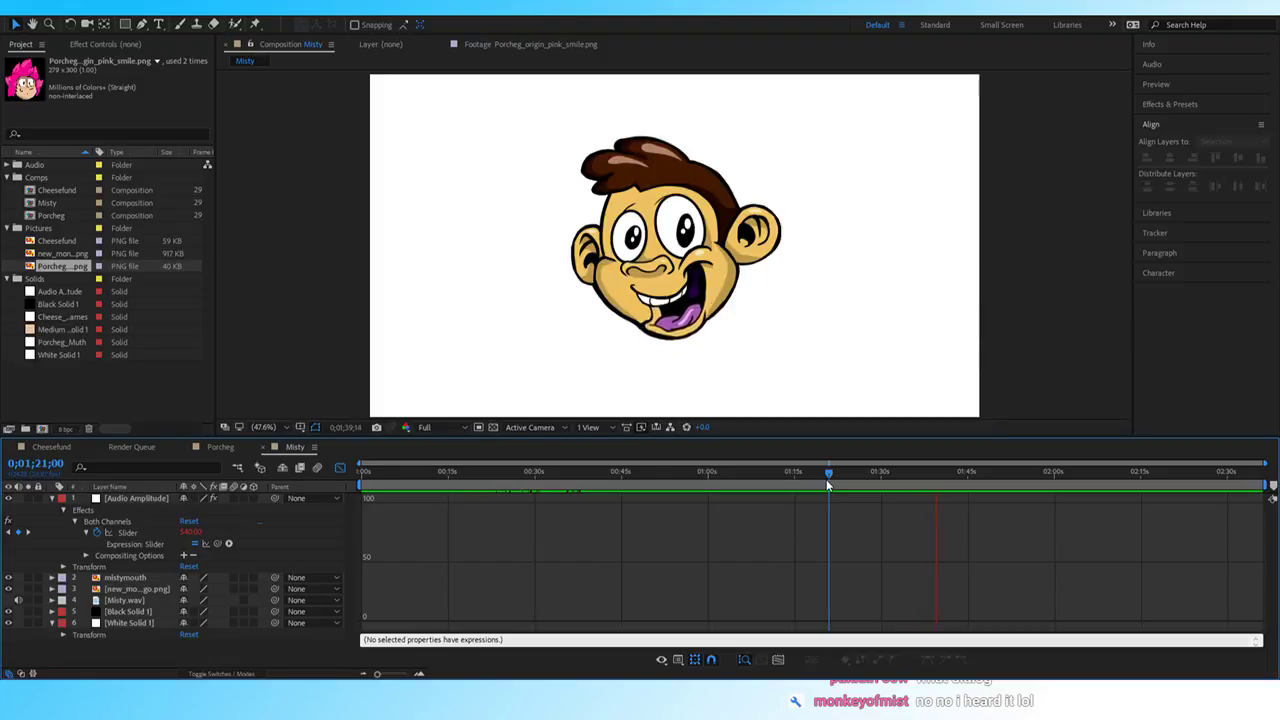
pyautogui.press('space')
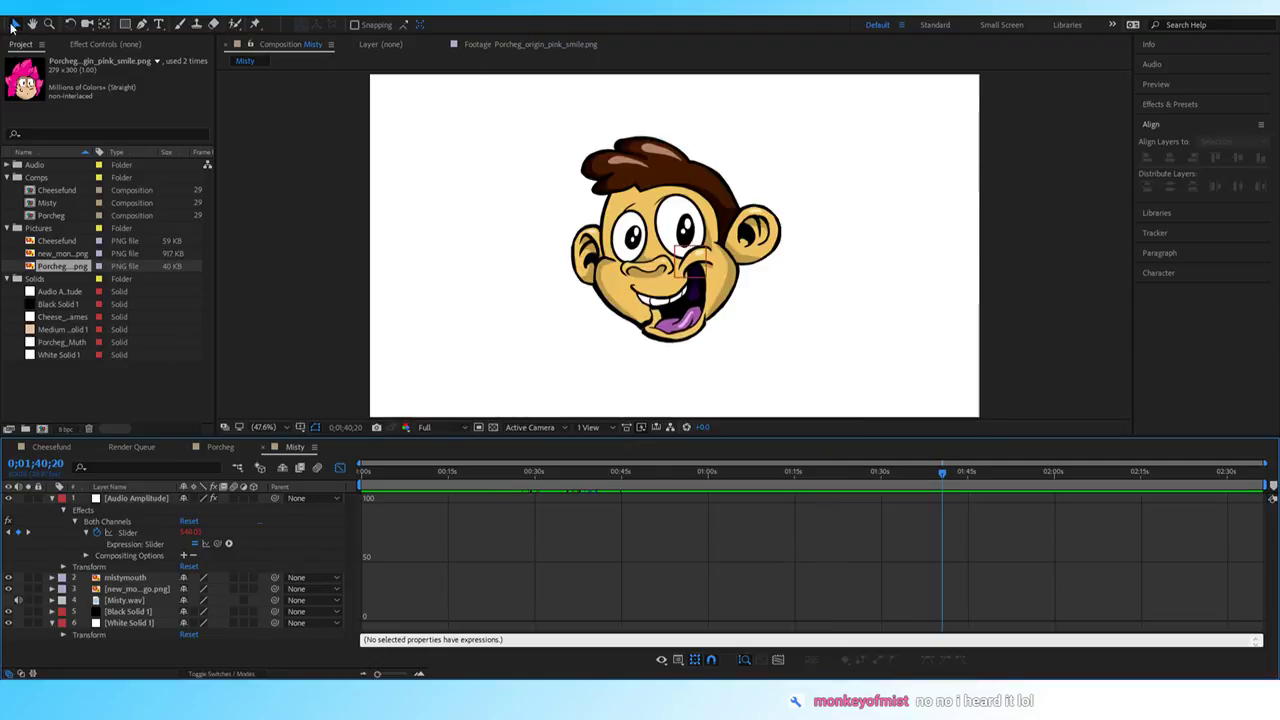
# Delete the White Solid 1 layer from the Porcheg composition, and check the Cheesefund head at 0;00;55;02.
pyautogui.click(220, 447)
pyautogui.moveTo(437, 474); pyautogui.dragTo(1022, 512)
pyautogui.click(51, 446)
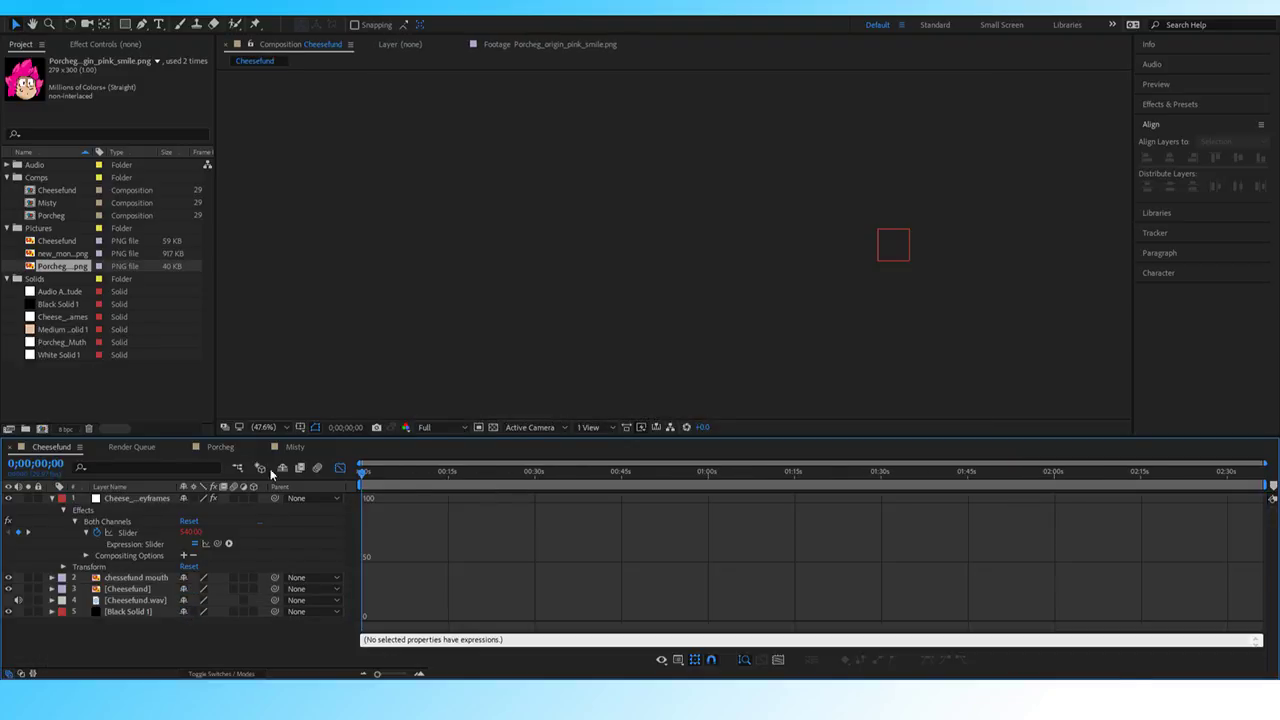
pyautogui.click(220, 446)
pyautogui.scroll(-1, 132, 655)
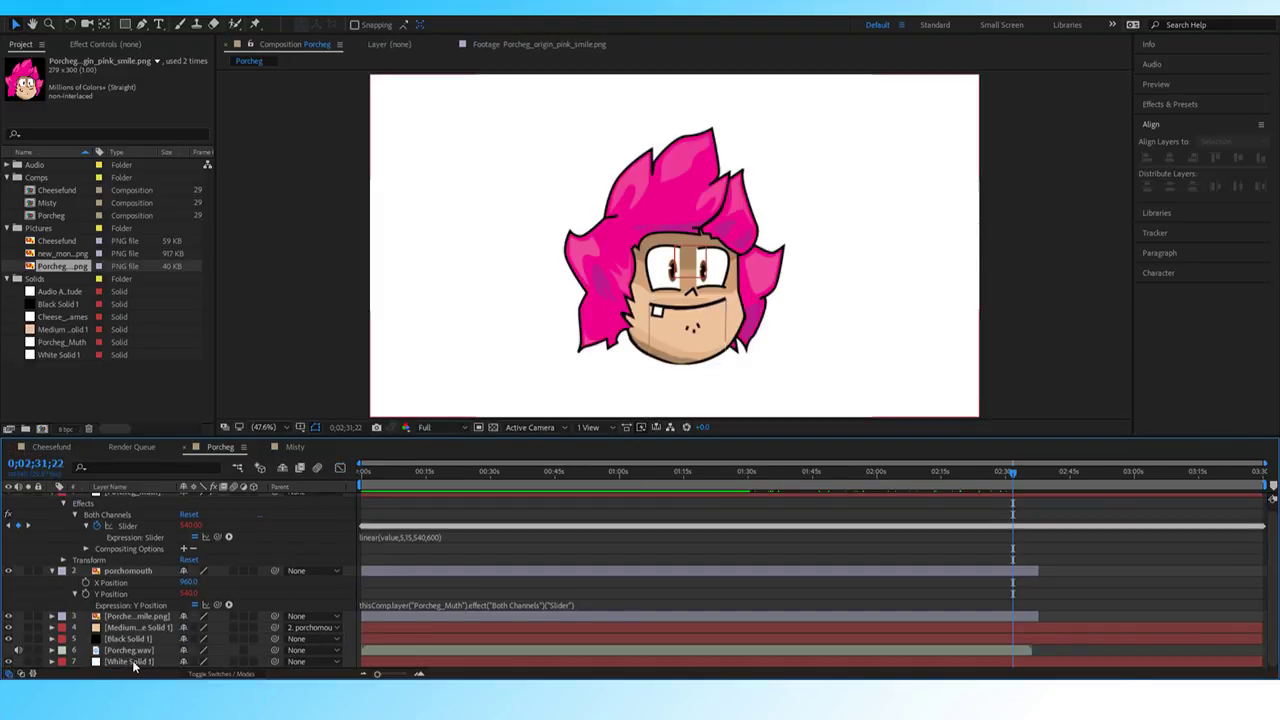
pyautogui.click(132, 661)
pyautogui.press('Delete')
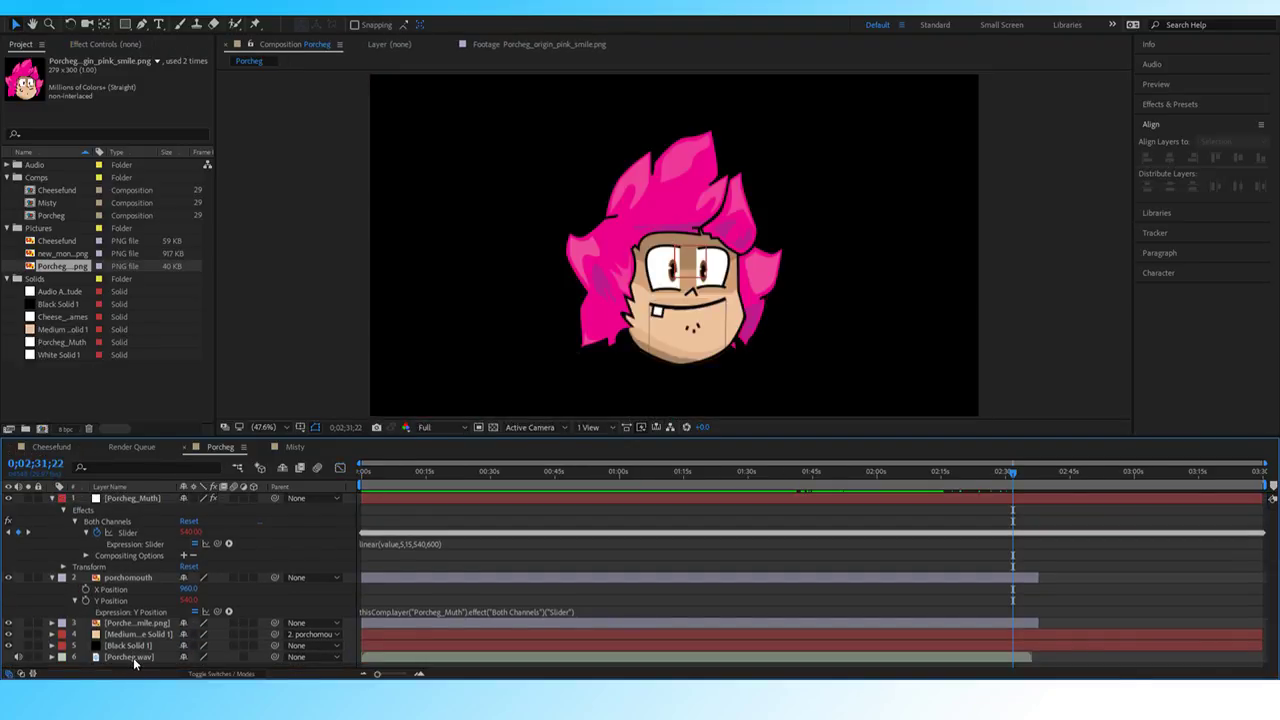
pyautogui.click(41, 445)
pyautogui.moveTo(457, 475); pyautogui.dragTo(680, 475)
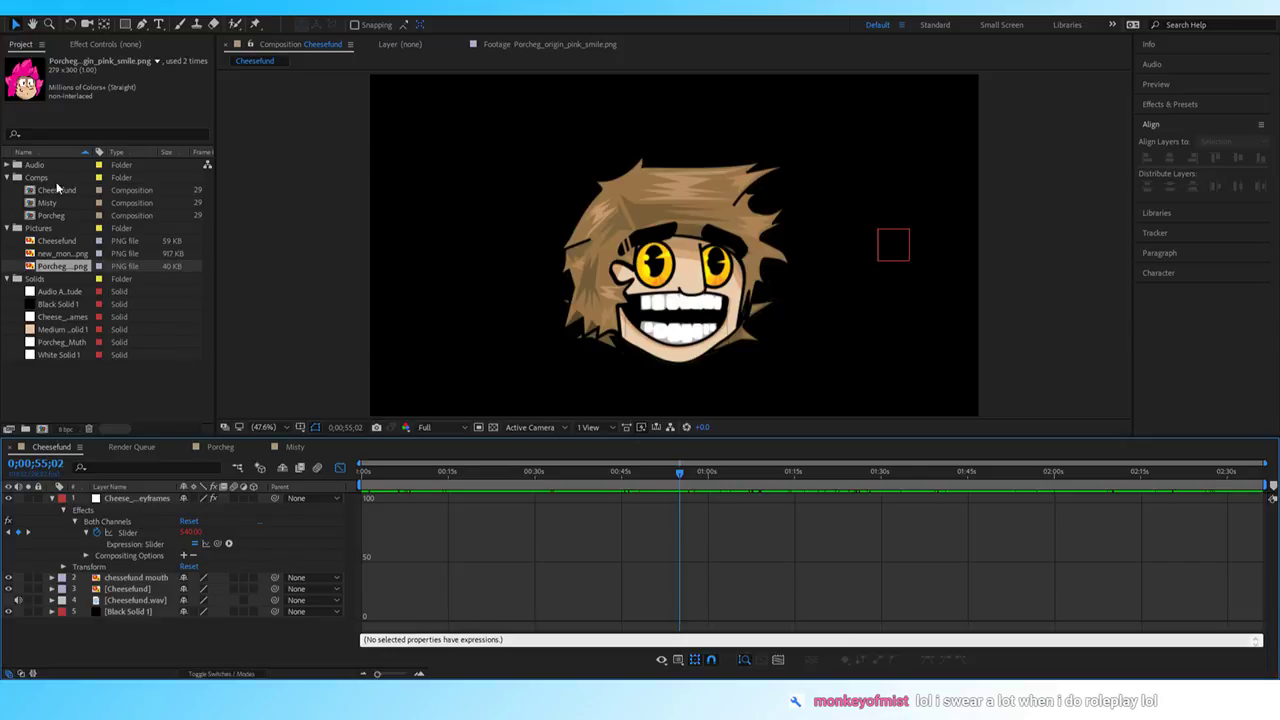
# Create one composition from the Cheesefund.wav, Misty.wav and Porcheg.wav files in the Audio folder.
pyautogui.click(8, 165)
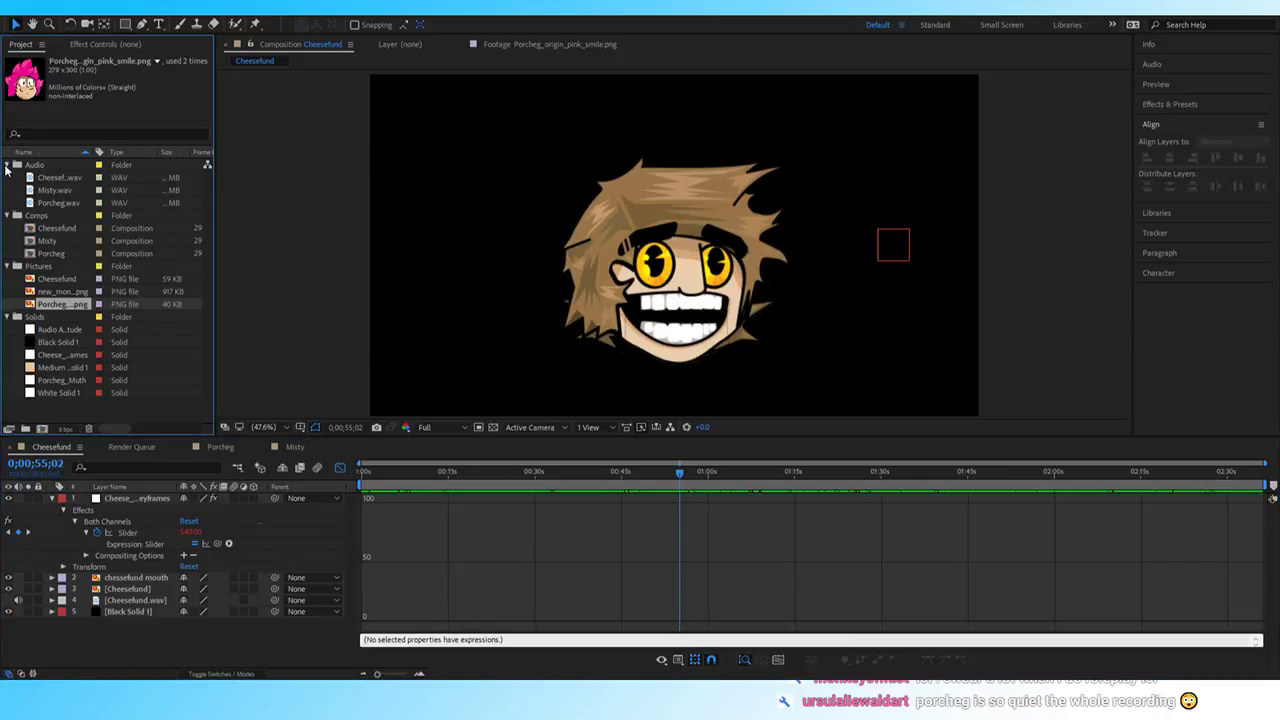
pyautogui.click(60, 177)
pyautogui.keyDown('shift'); pyautogui.click(60, 202); pyautogui.keyUp('shift')
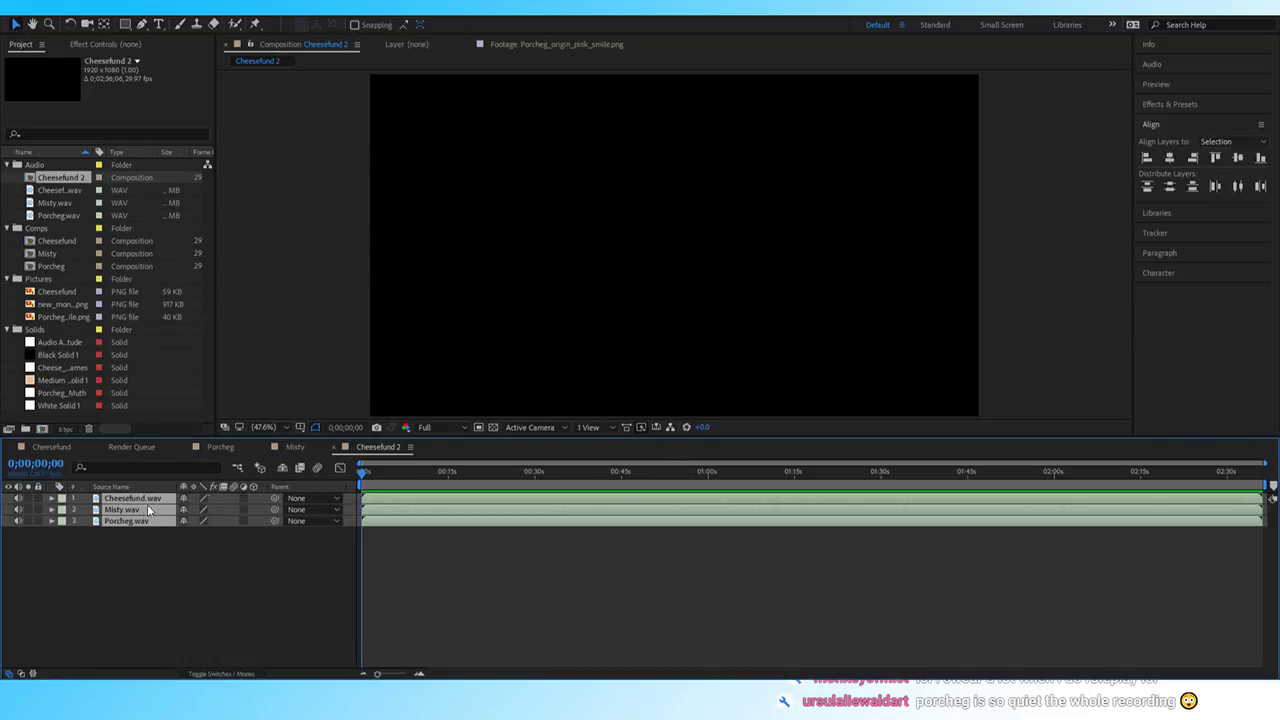
# Pre-compose the Cheesefund.wav, Misty.wav and Porcheg.wav layers into a new composition named Audio.
pyautogui.click(133, 555)
pyautogui.moveTo(162, 570); pyautogui.dragTo(130, 500)
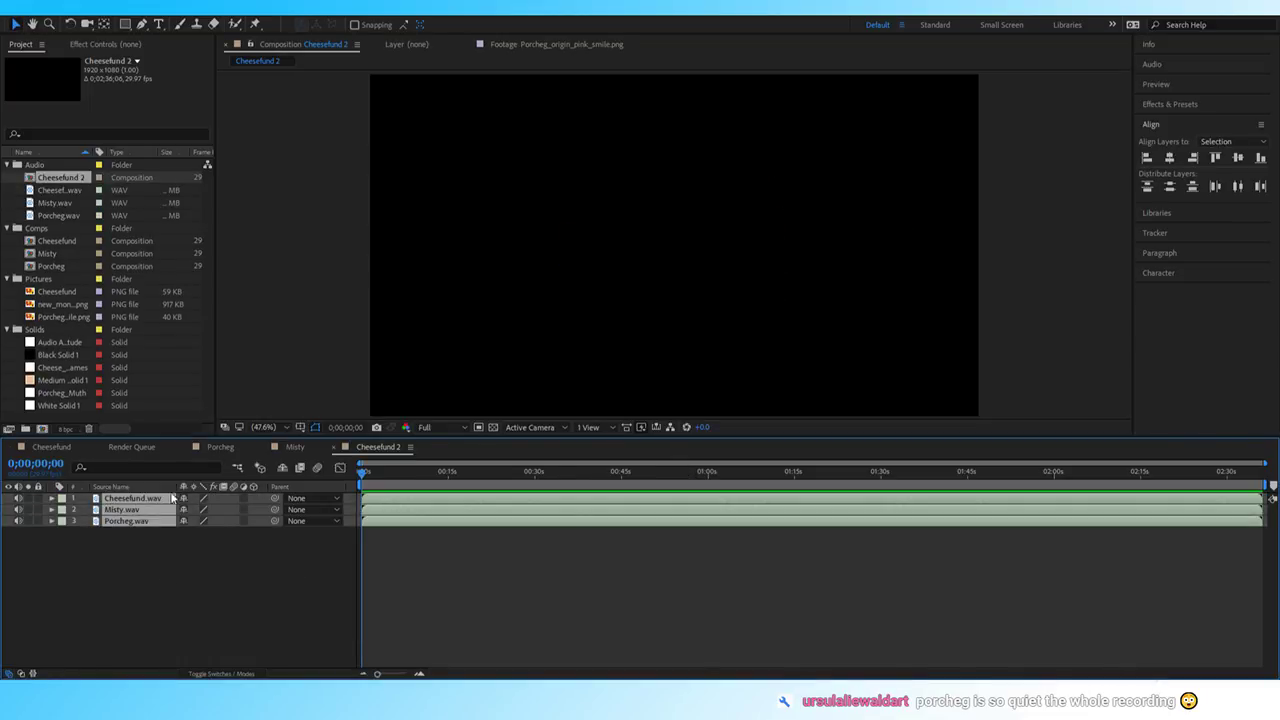
pyautogui.hotkey('ctrl', 'shift', 'c')
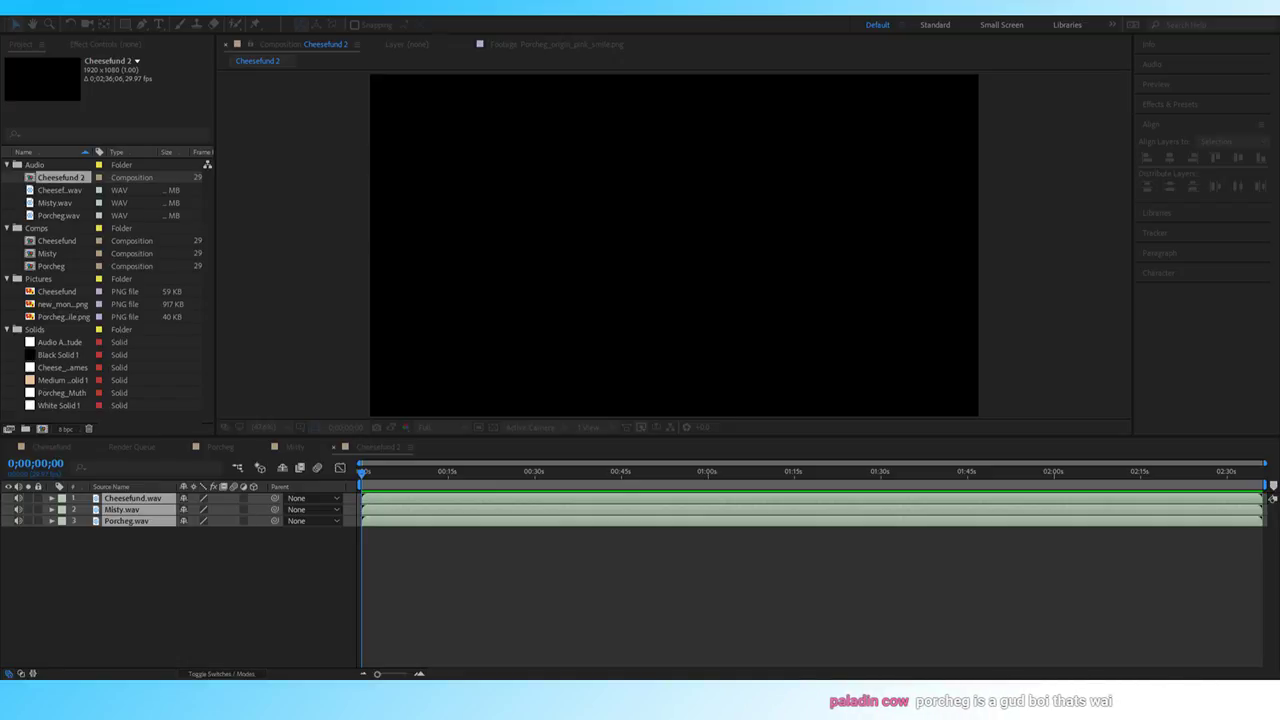
pyautogui.click(188, 196)
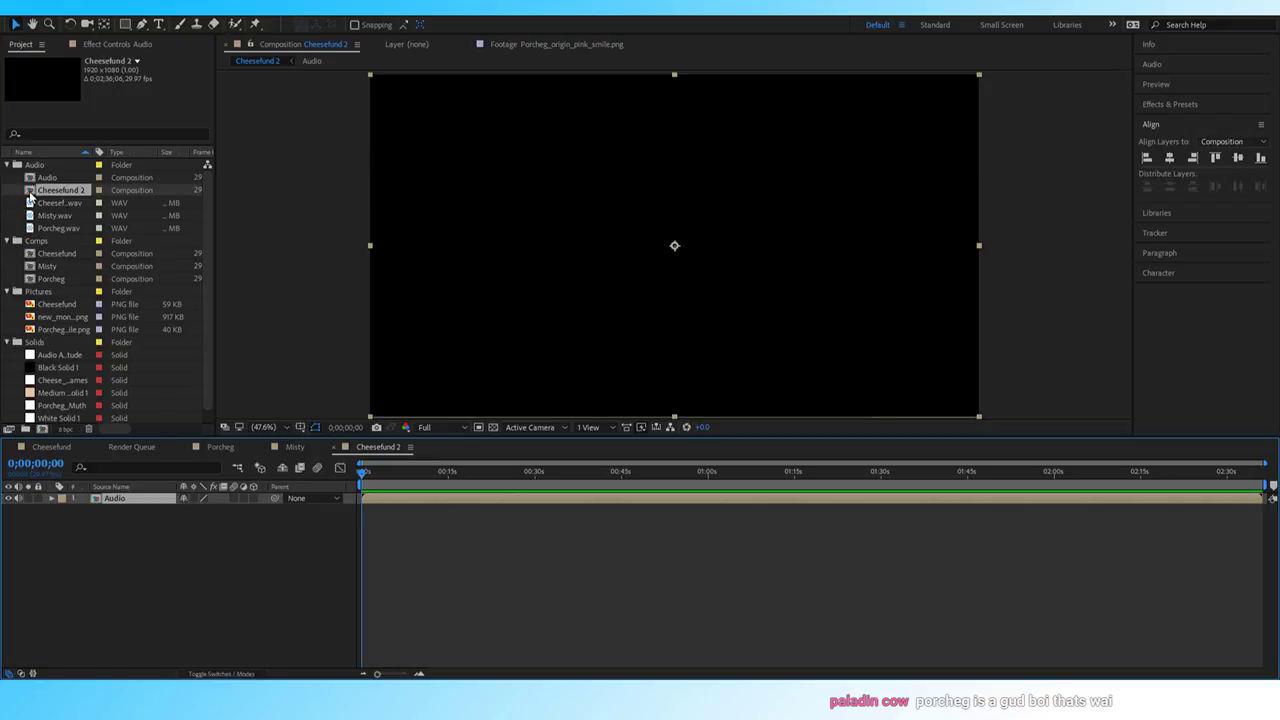
# Rename the Cheesefund 2 composition as Animation, and move it together with the Audio composition into the Comps folder.
pyautogui.moveTo(30, 197); pyautogui.dragTo(70, 198)
pyautogui.press('Return')
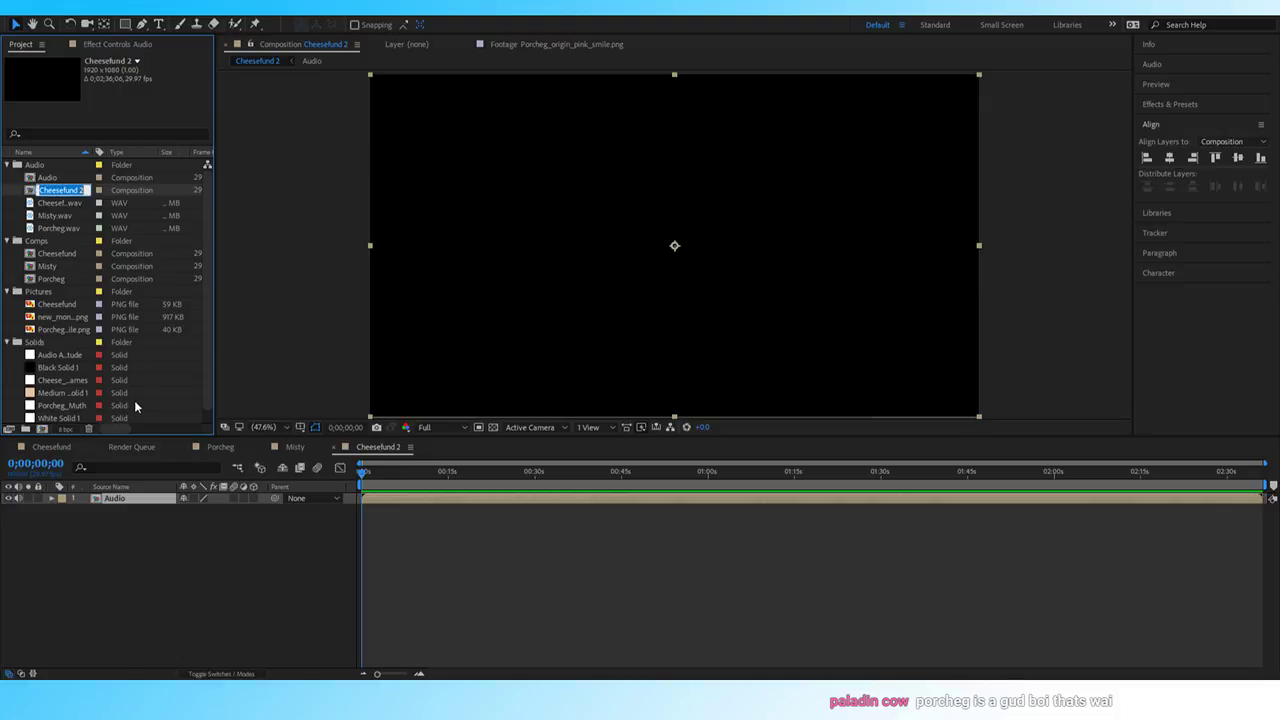
pyautogui.write('Animation')
pyautogui.press('Return')
pyautogui.keyDown('ctrl'); pyautogui.click(40, 190); pyautogui.keyUp('ctrl')
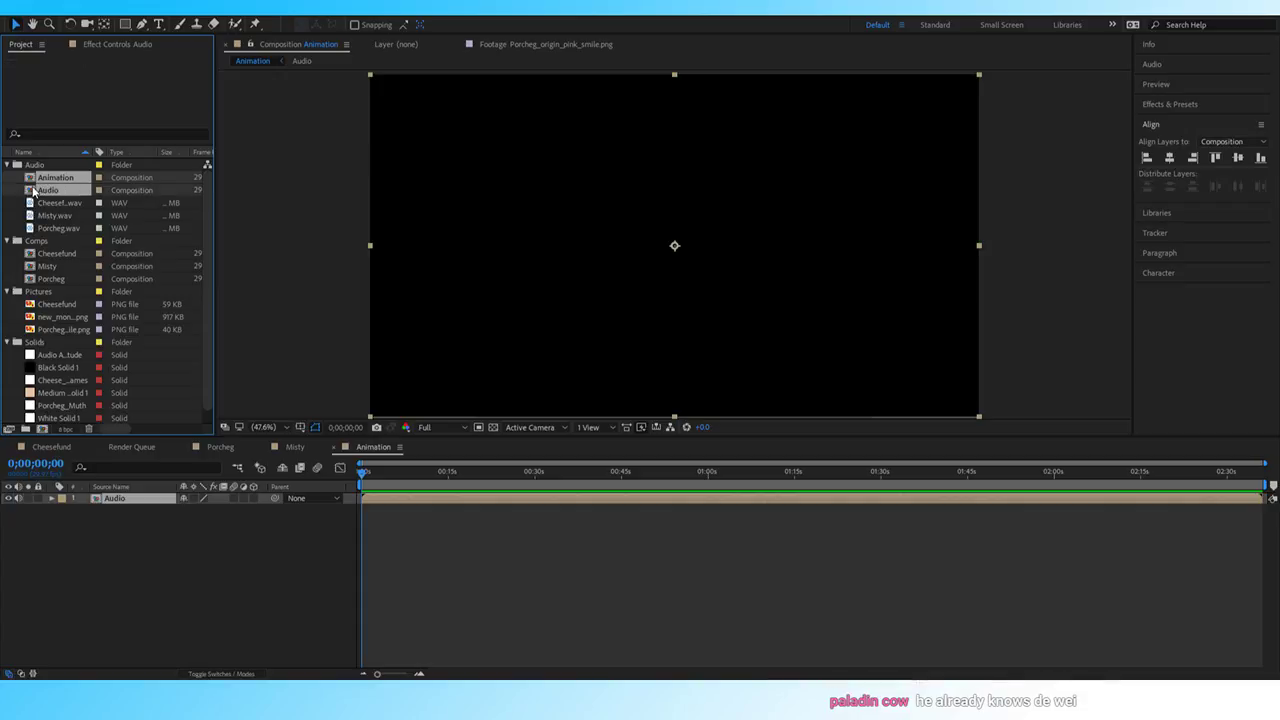
pyautogui.moveTo(40, 190); pyautogui.dragTo(32, 242)
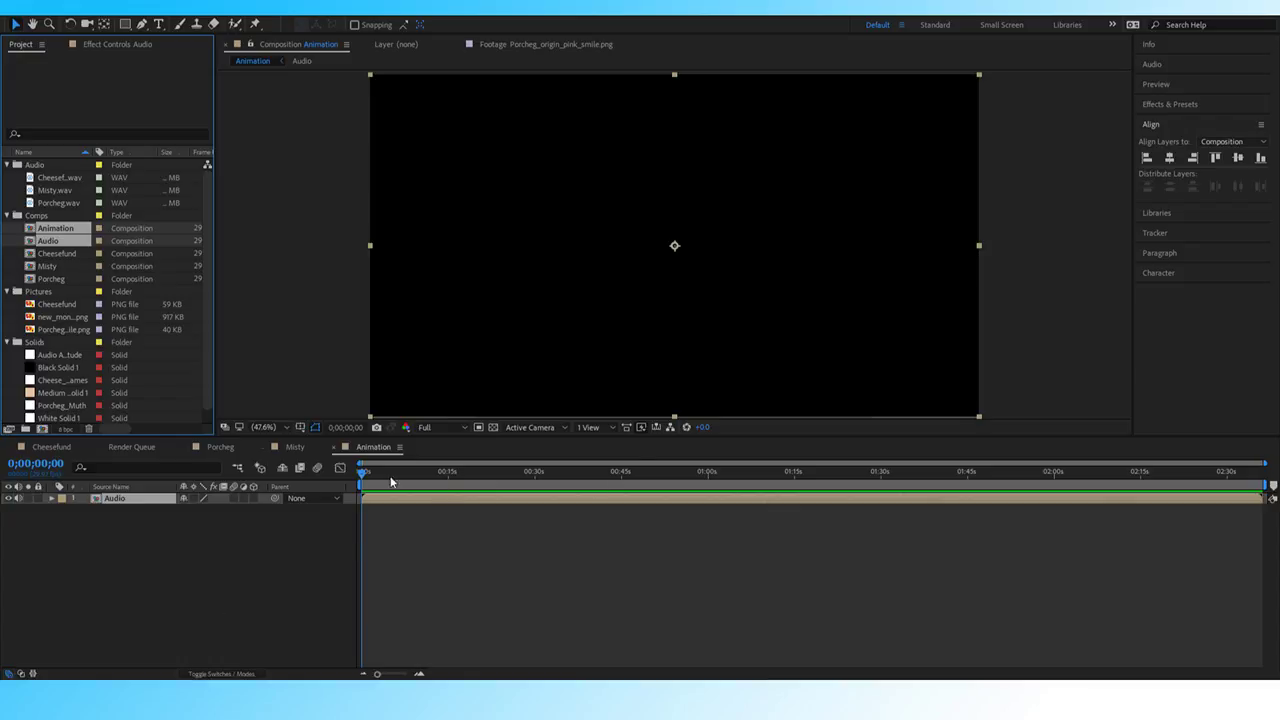
pyautogui.click(184, 588)
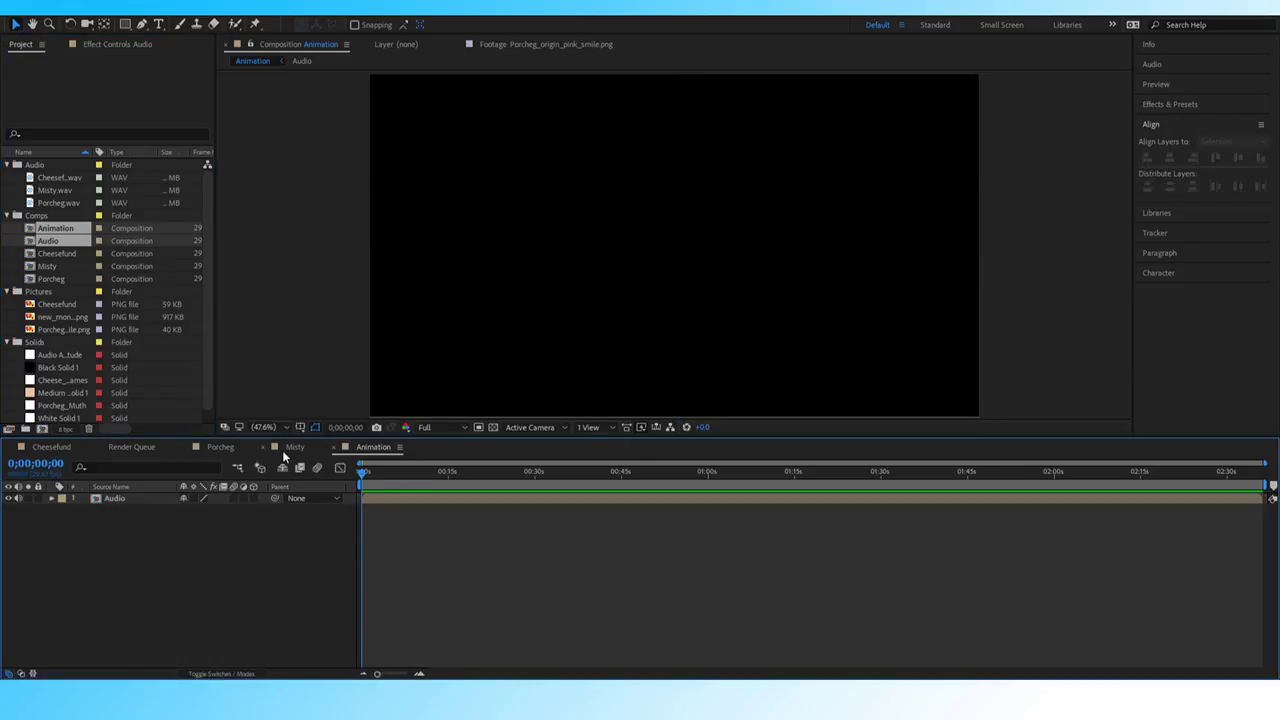
# Play back the end of the Porcheg composition from 0;02;34;10 to check the mouth against the audio.
pyautogui.click(221, 446)
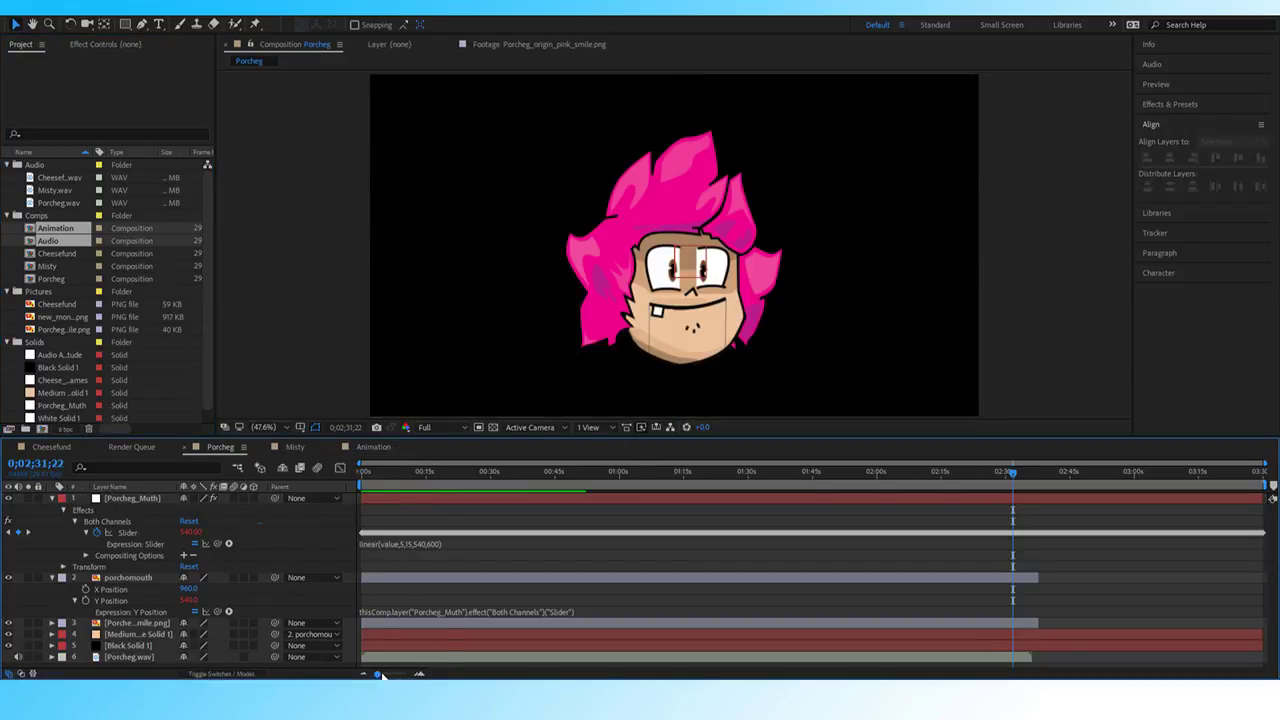
pyautogui.moveTo(390, 677); pyautogui.dragTo(410, 677)
pyautogui.click(875, 471)
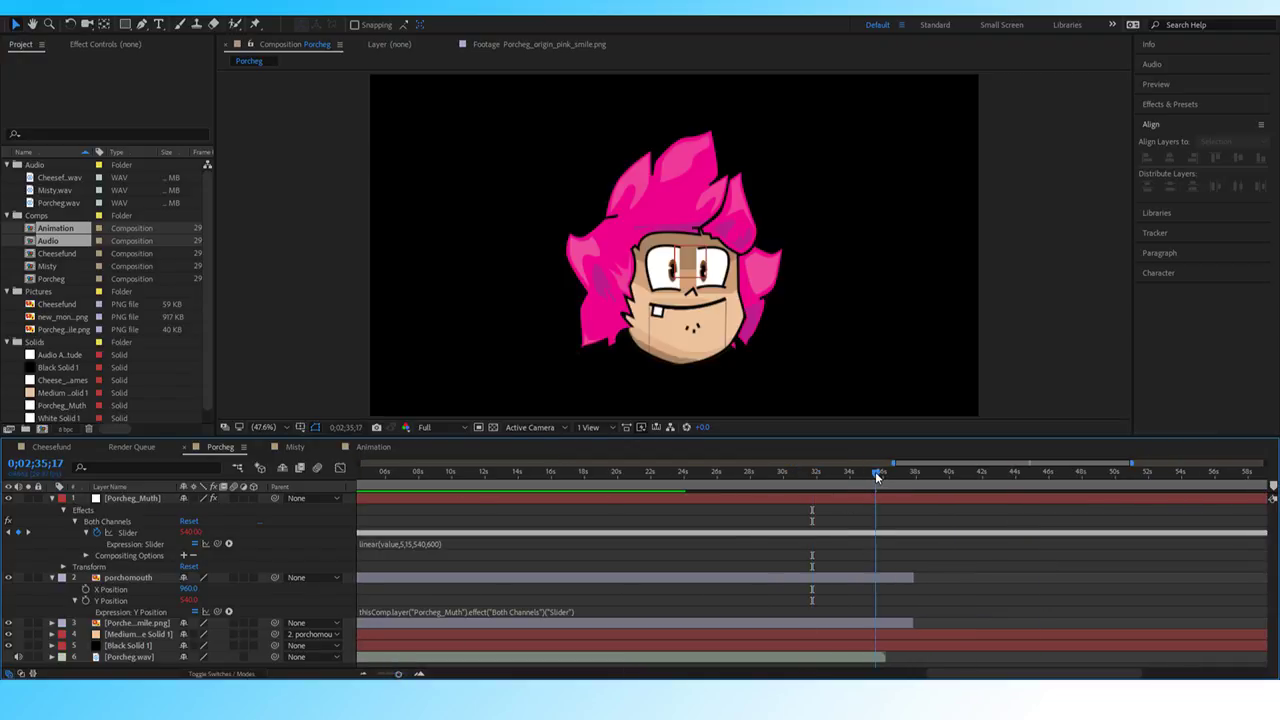
pyautogui.moveTo(875, 471); pyautogui.dragTo(856, 476)
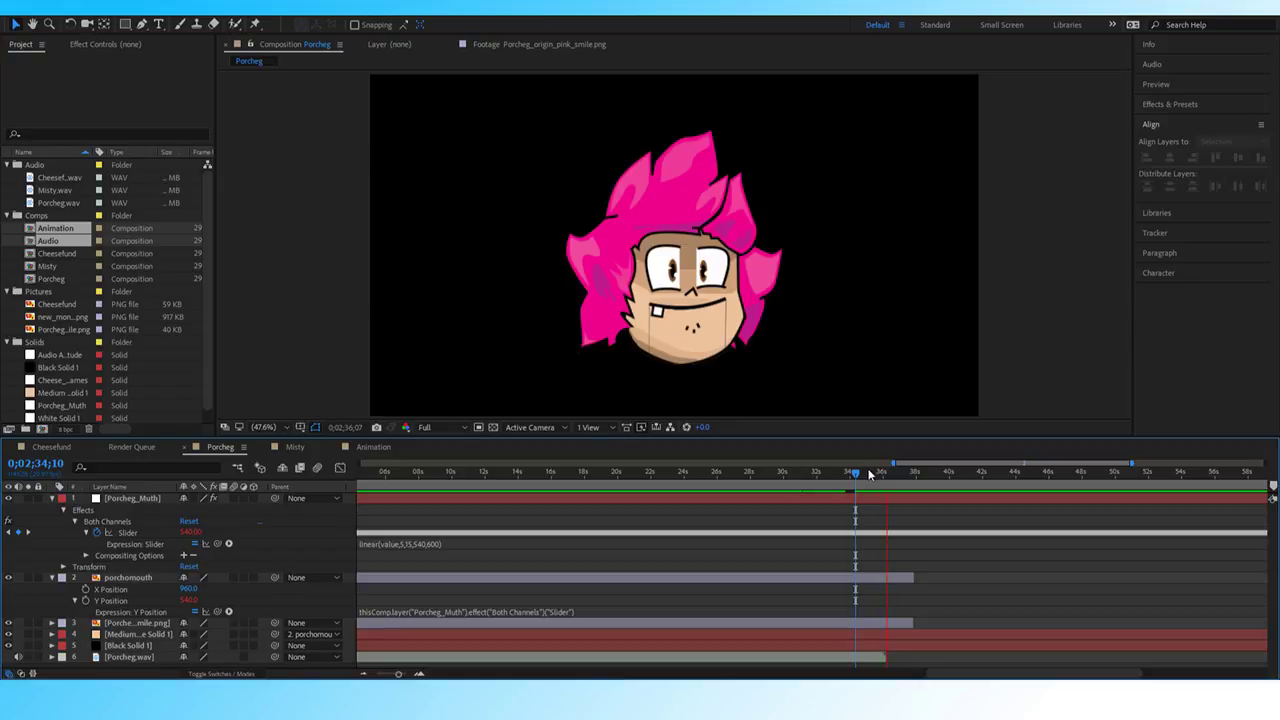
pyautogui.click(812, 472)
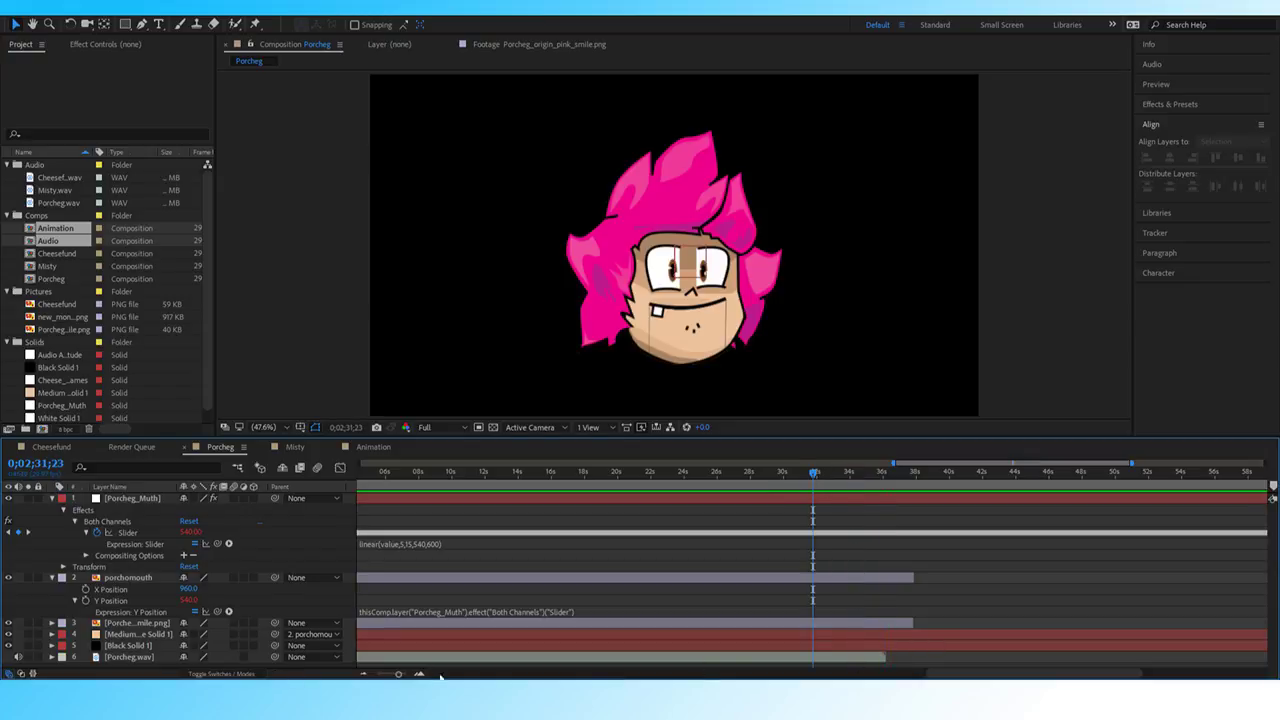
pyautogui.moveTo(397, 675); pyautogui.dragTo(354, 678)
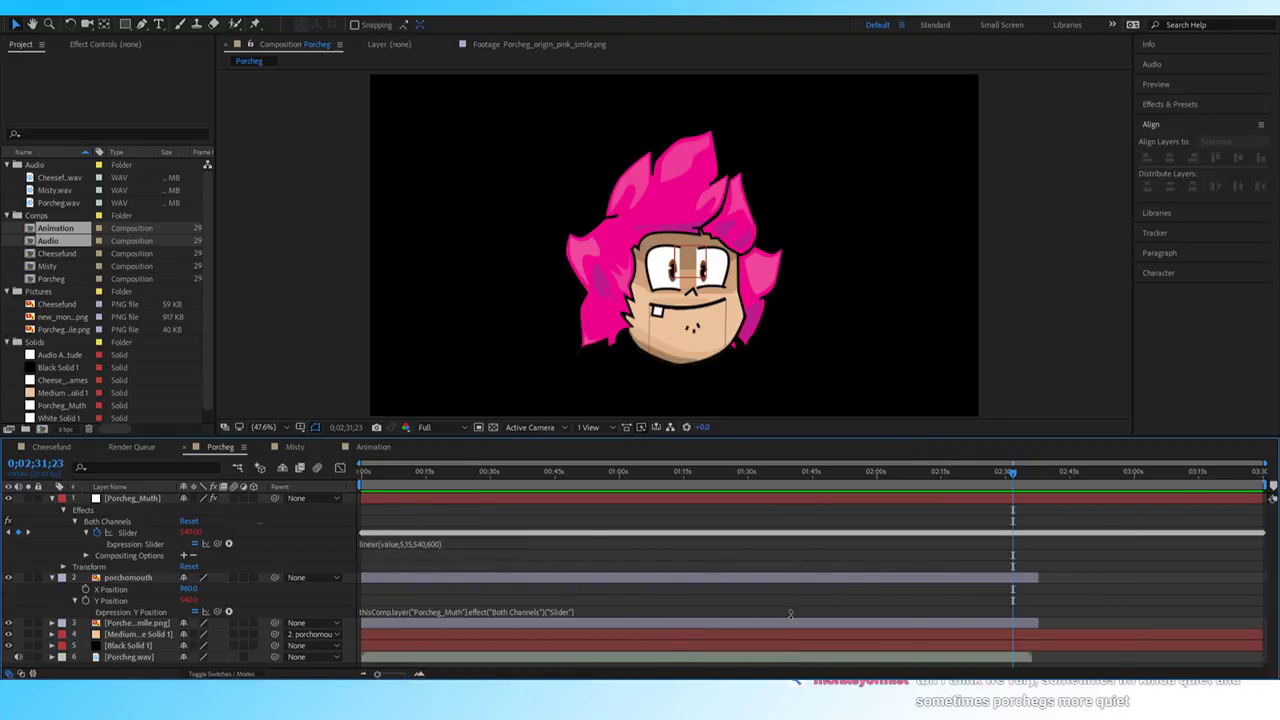
# Move to 0;02;29;19 in the Animation composition and preview its combined audio.
pyautogui.click(378, 448)
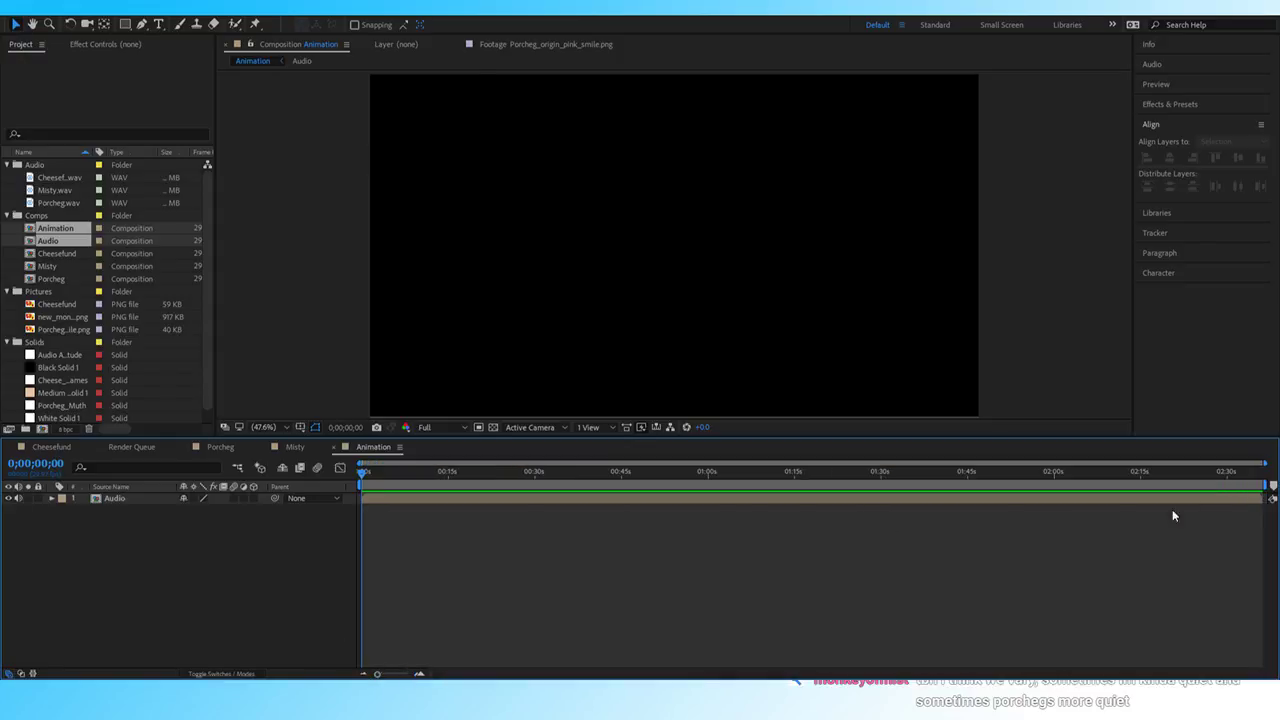
pyautogui.click(1225, 471)
pyautogui.press('space')
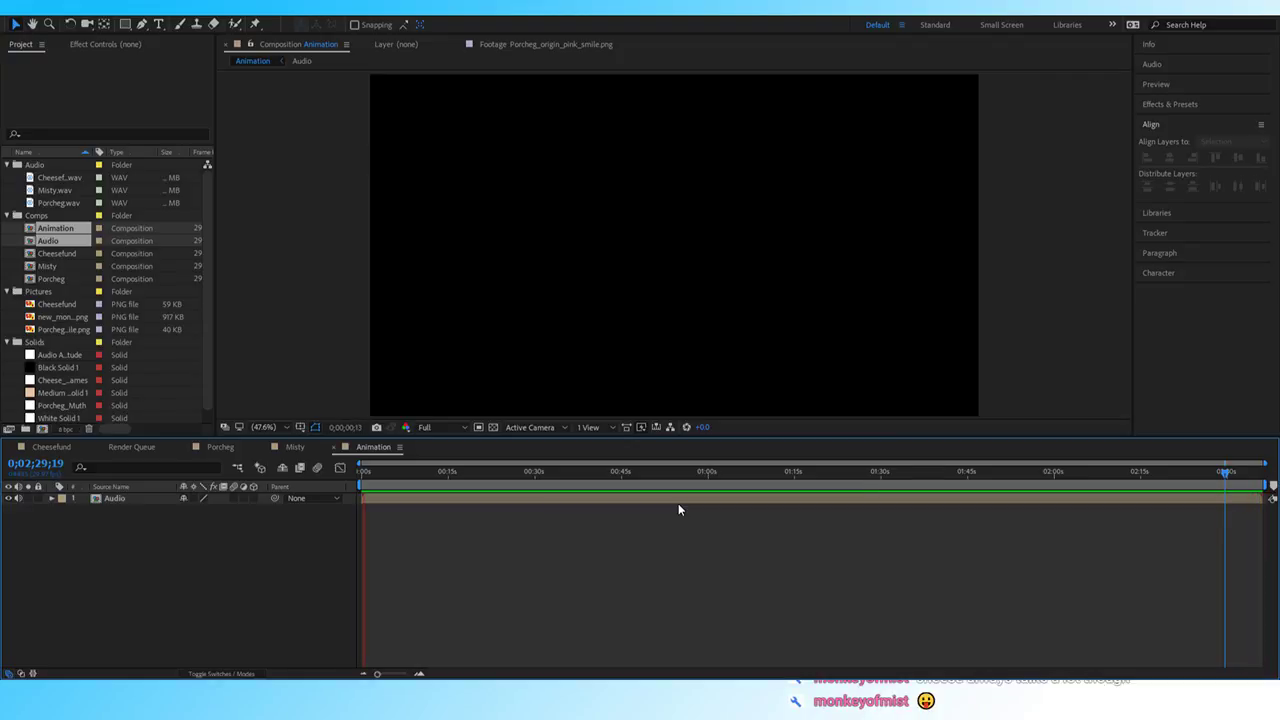
pyautogui.press('space')
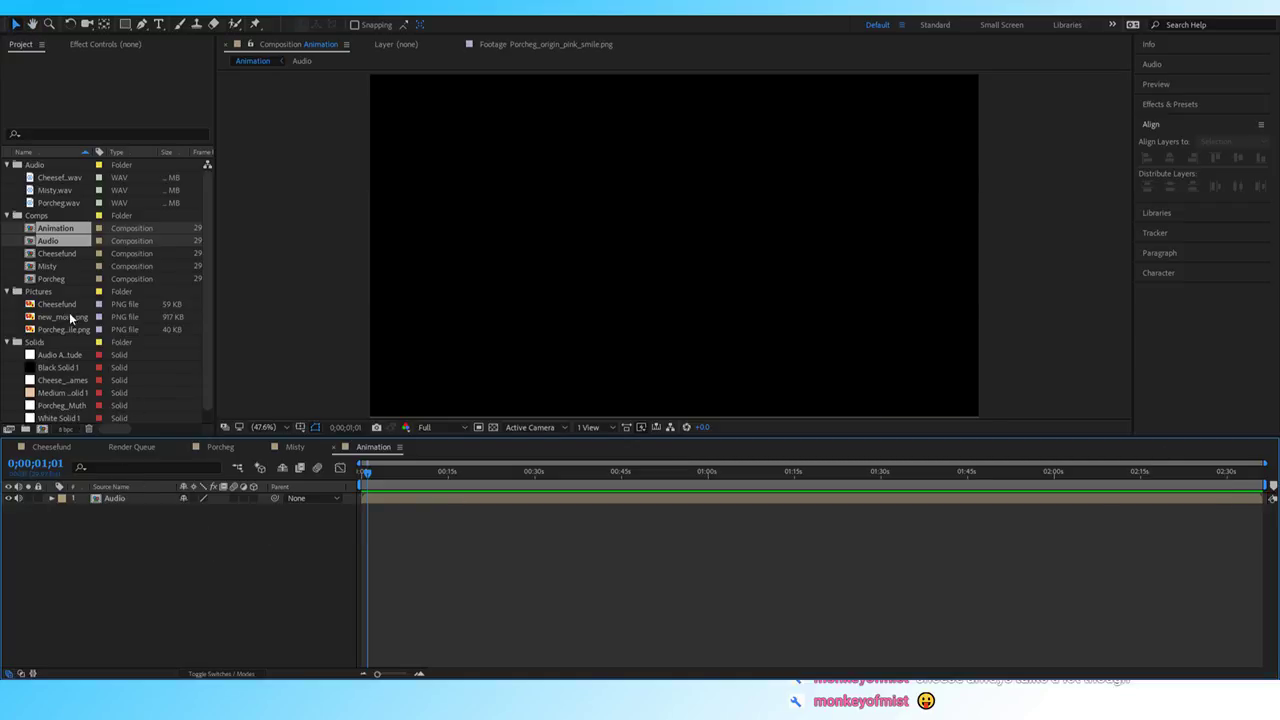
# Add the Cheesefund, Misty and Porcheg compositions as layers above Audio in the Animation composition.
pyautogui.click(35, 256)
pyautogui.keyDown('shift'); pyautogui.click(28, 279); pyautogui.keyUp('shift')
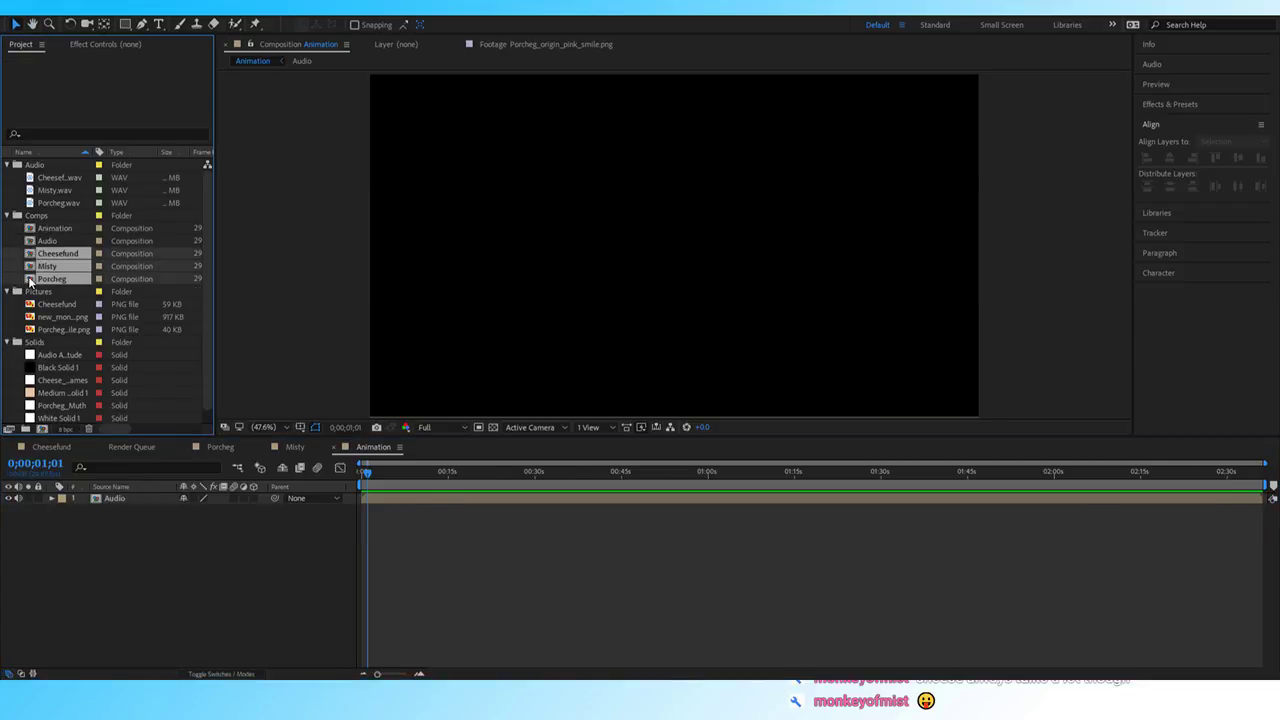
pyautogui.moveTo(36, 284); pyautogui.dragTo(102, 496)
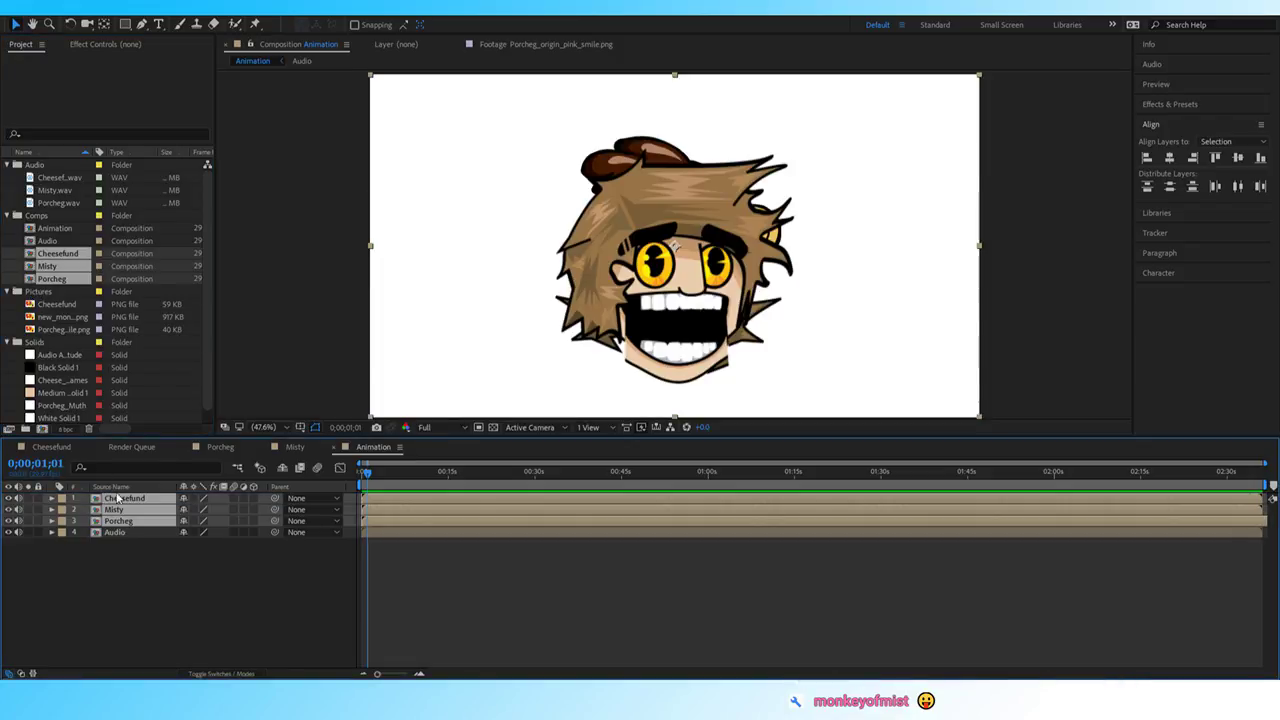
pyautogui.click(275, 595)
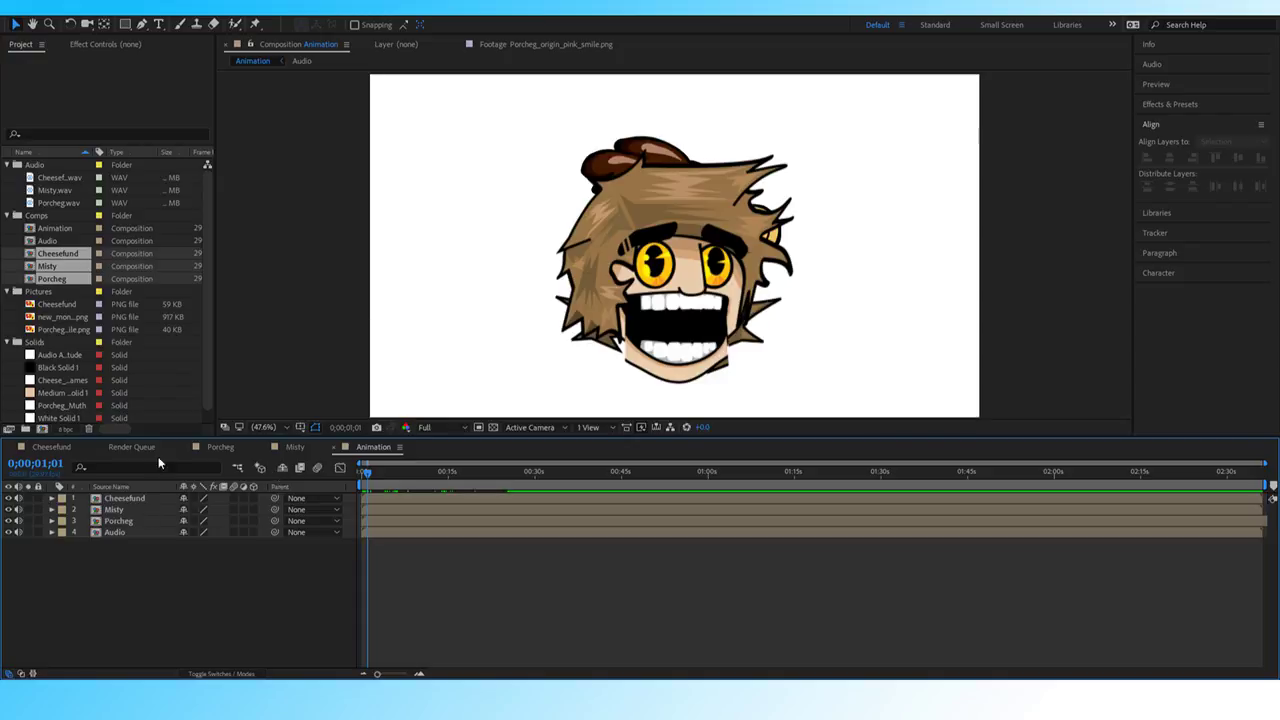
# Delete the White Solid 1 layer from the Misty composition and return to the Animation composition.
pyautogui.click(224, 446)
pyautogui.click(297, 446)
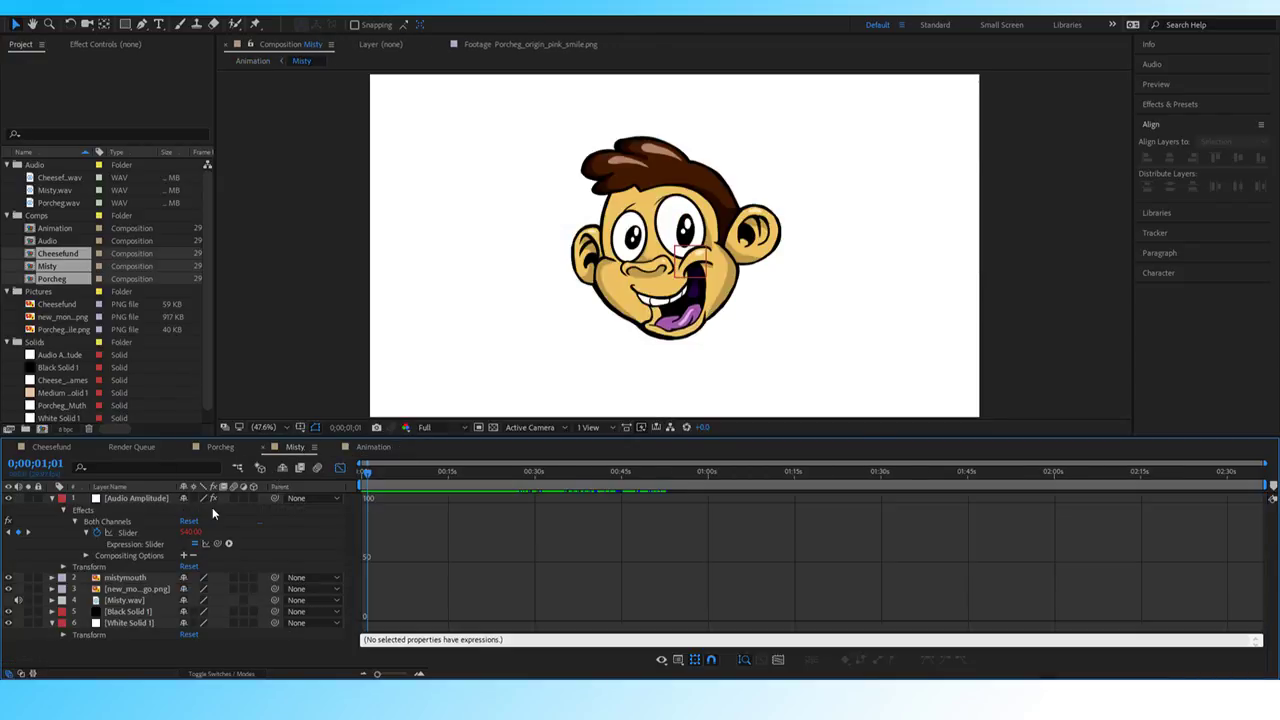
pyautogui.click(127, 622)
pyautogui.press('Delete')
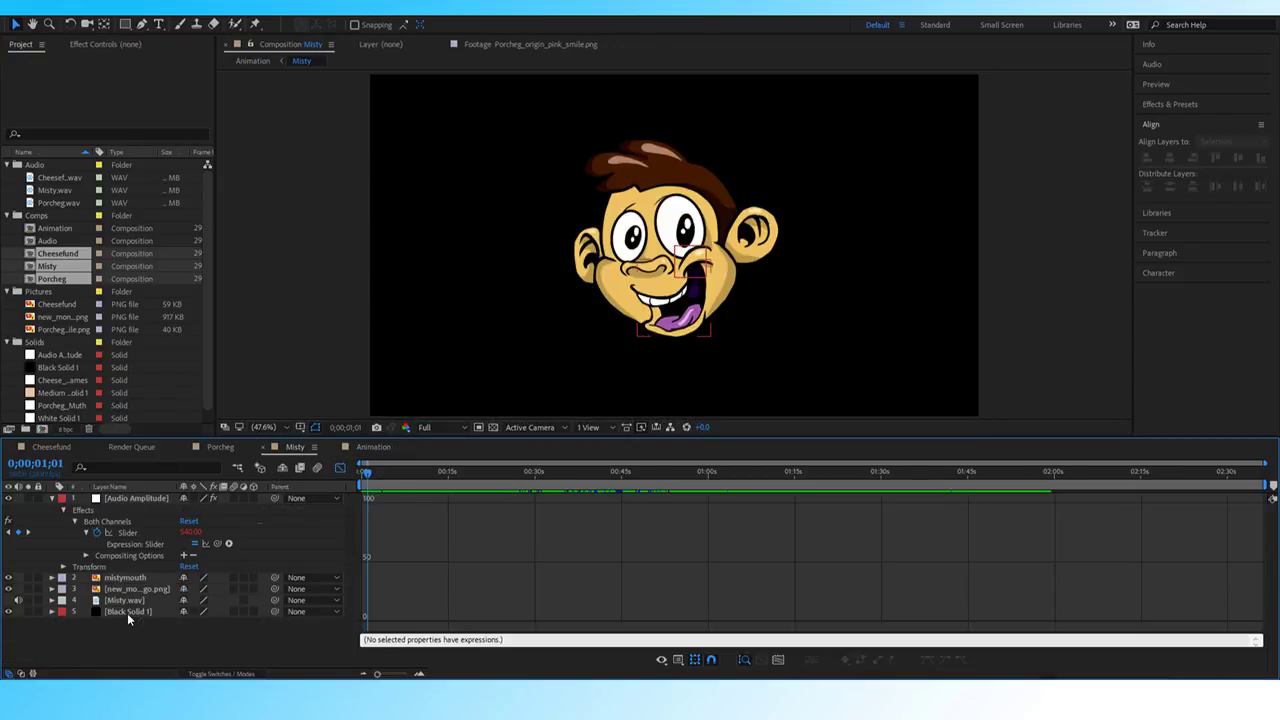
pyautogui.click(376, 446)
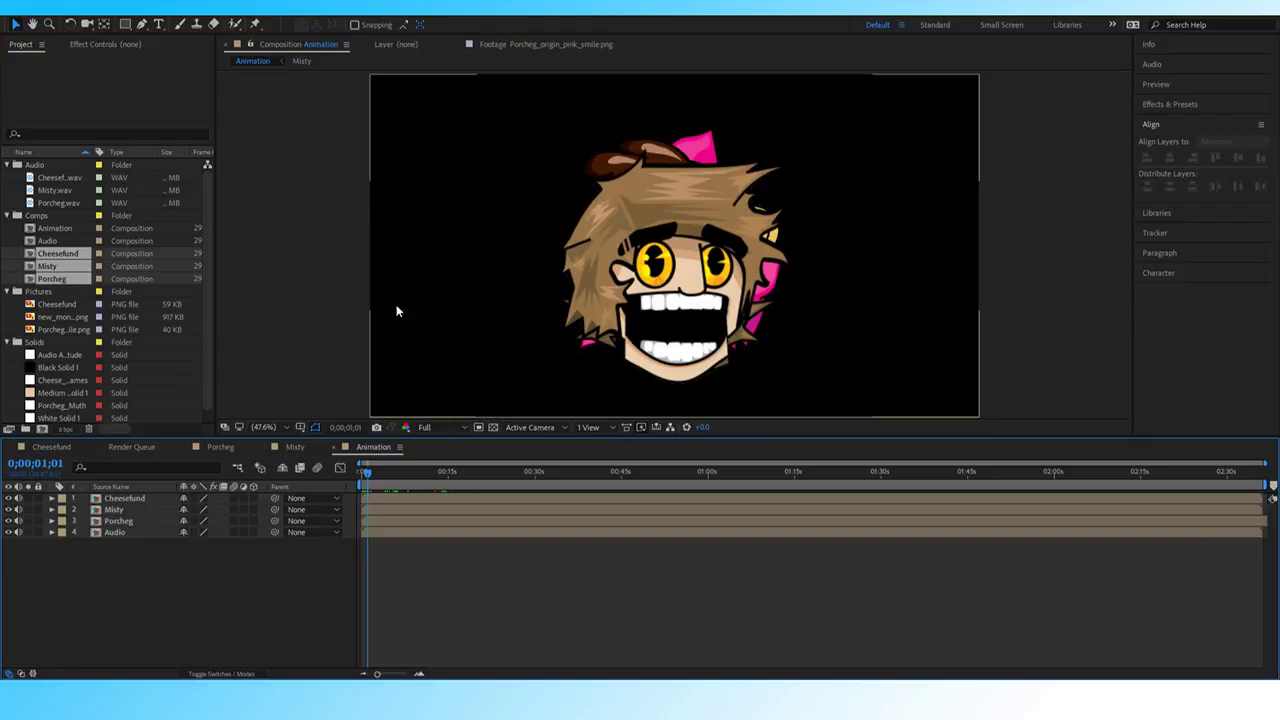
# Set the scale of the Cheesefund, Misty and Porcheg layers to 60%.
pyautogui.click(106, 499)
pyautogui.keyDown('shift'); pyautogui.click(130, 521); pyautogui.keyUp('shift')
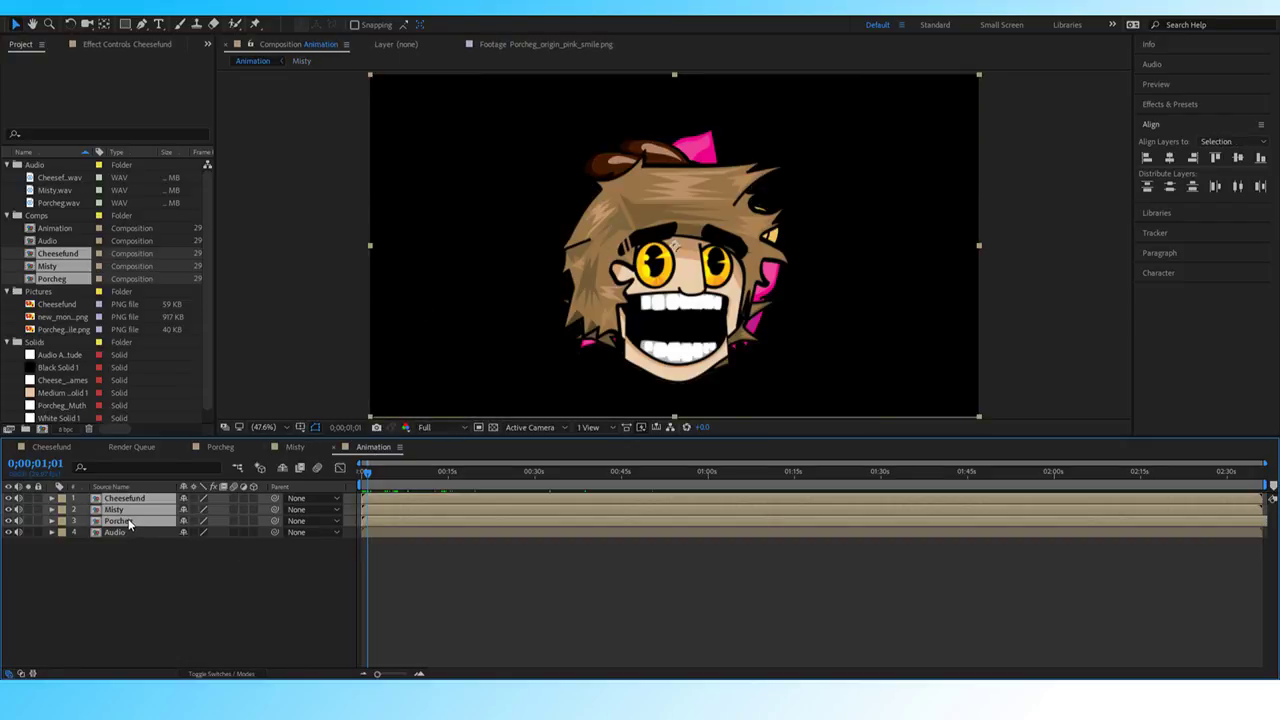
pyautogui.press('s')
pyautogui.click(197, 509)
pyautogui.write('60')
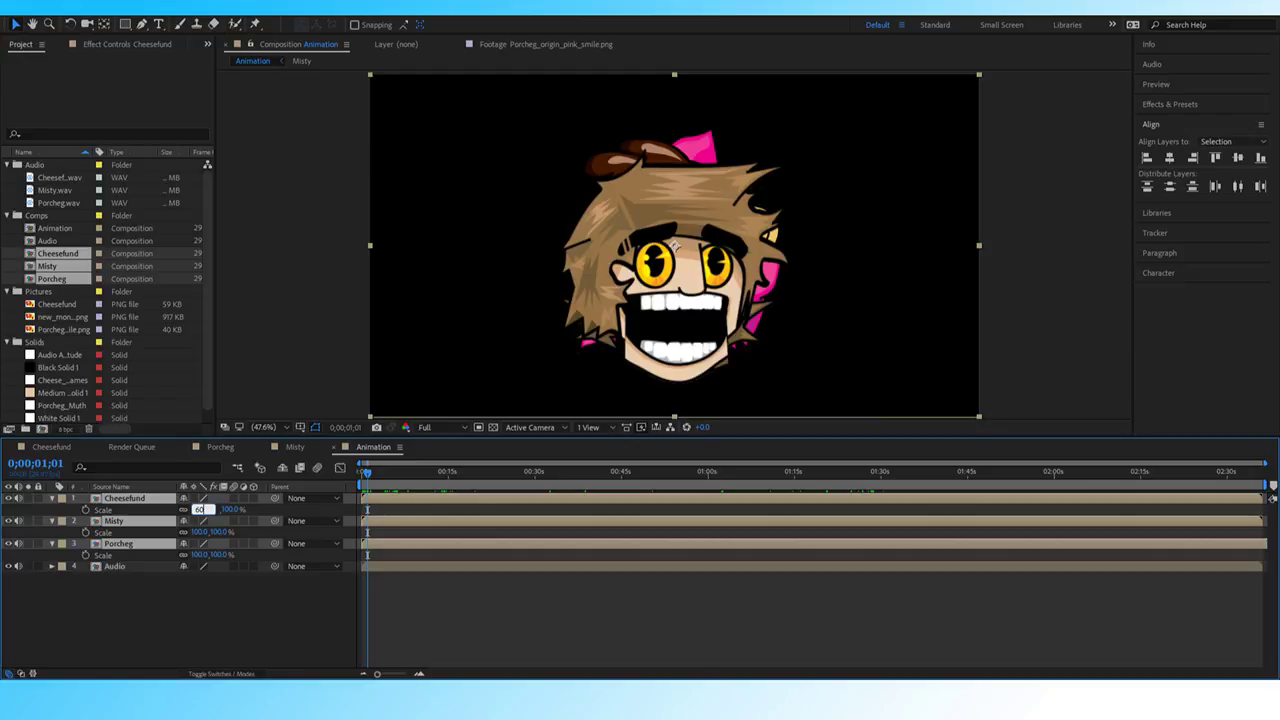
pyautogui.press('Return')
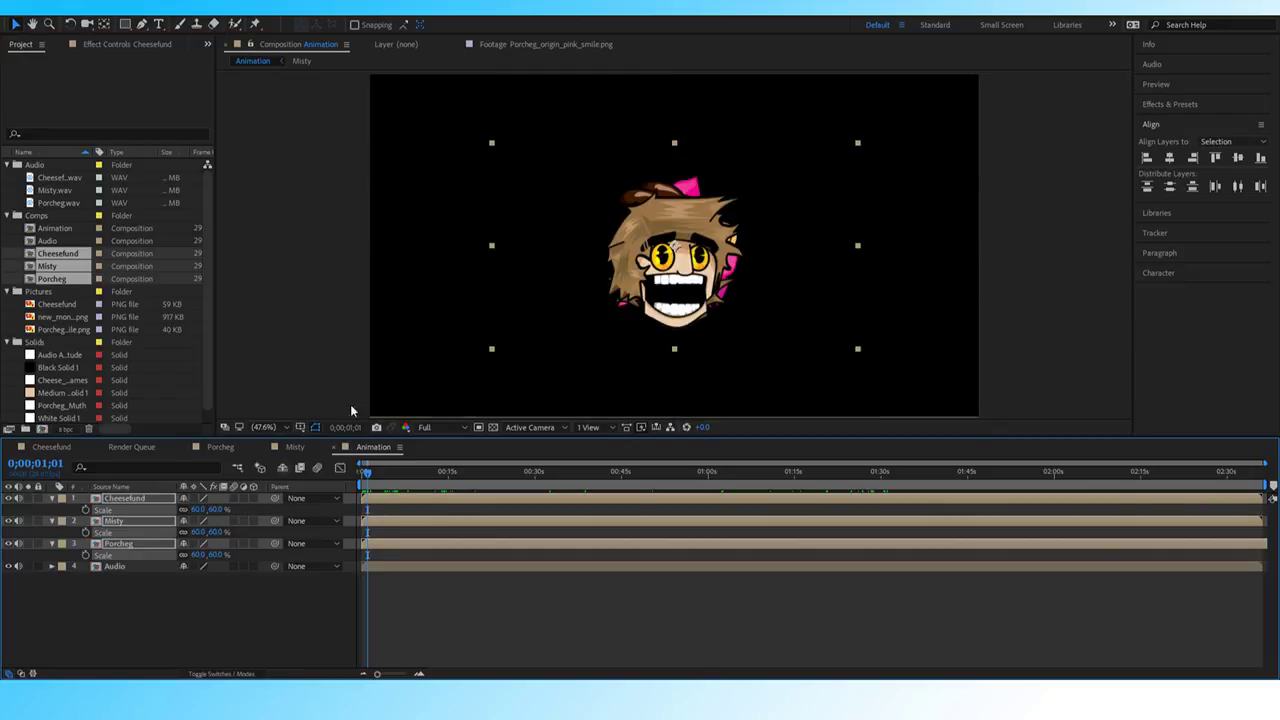
pyautogui.click(177, 619)
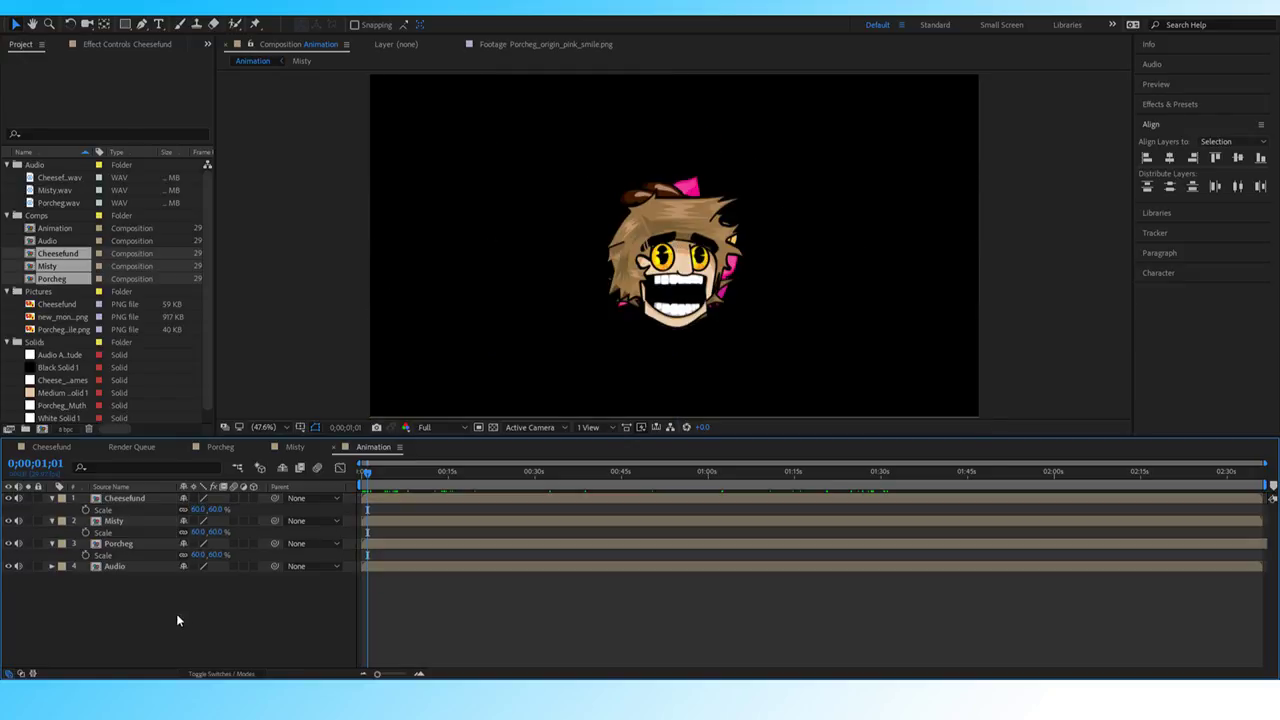
# Set the X position of the Cheesefund layer to 523 and of the Porcheg layer to 1547, and play back the animation.
pyautogui.click(162, 500)
pyautogui.keyDown('shift'); pyautogui.click(129, 545); pyautogui.keyUp('shift')
pyautogui.press('p')
pyautogui.click(116, 611)
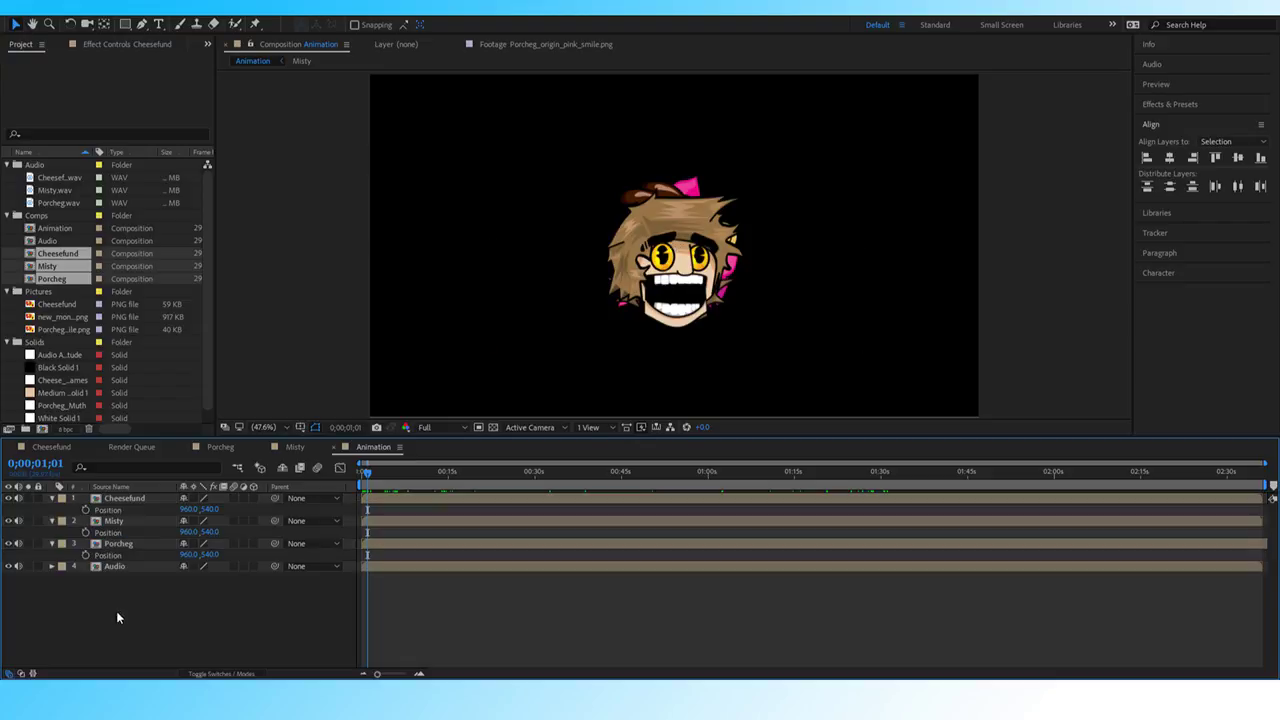
pyautogui.click(121, 509)
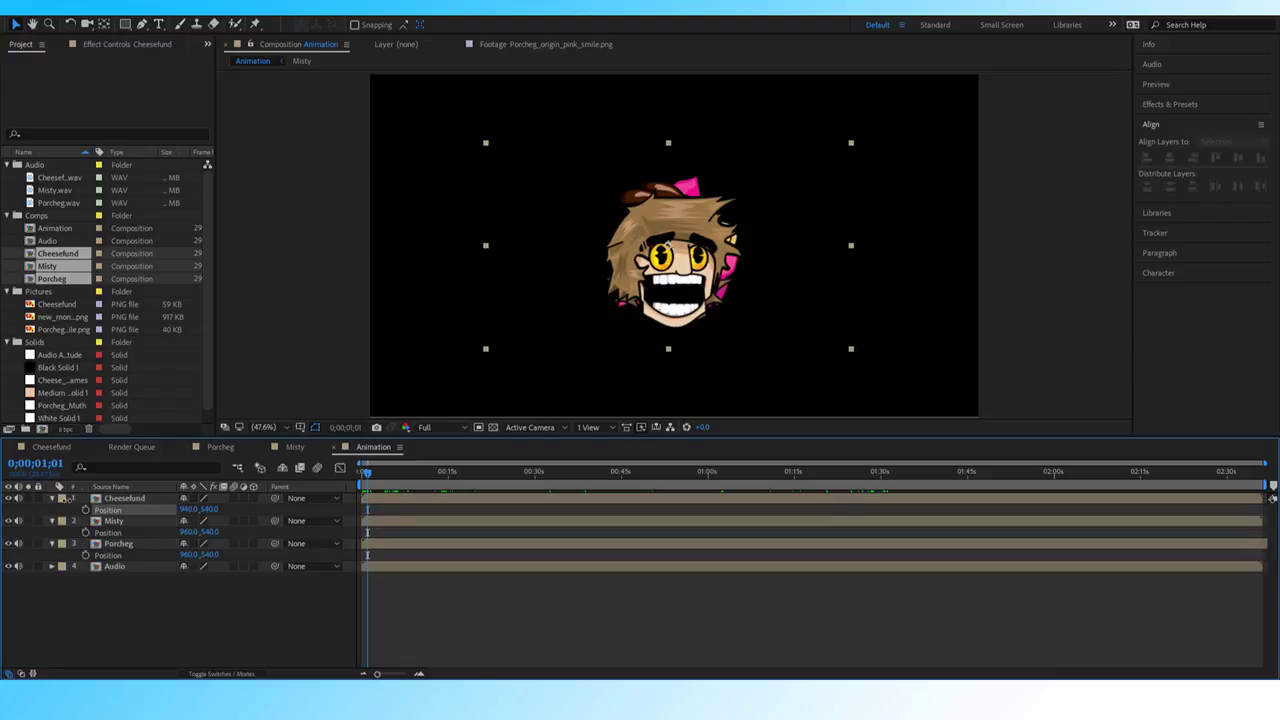
pyautogui.moveTo(66, 499); pyautogui.dragTo(0, 503)
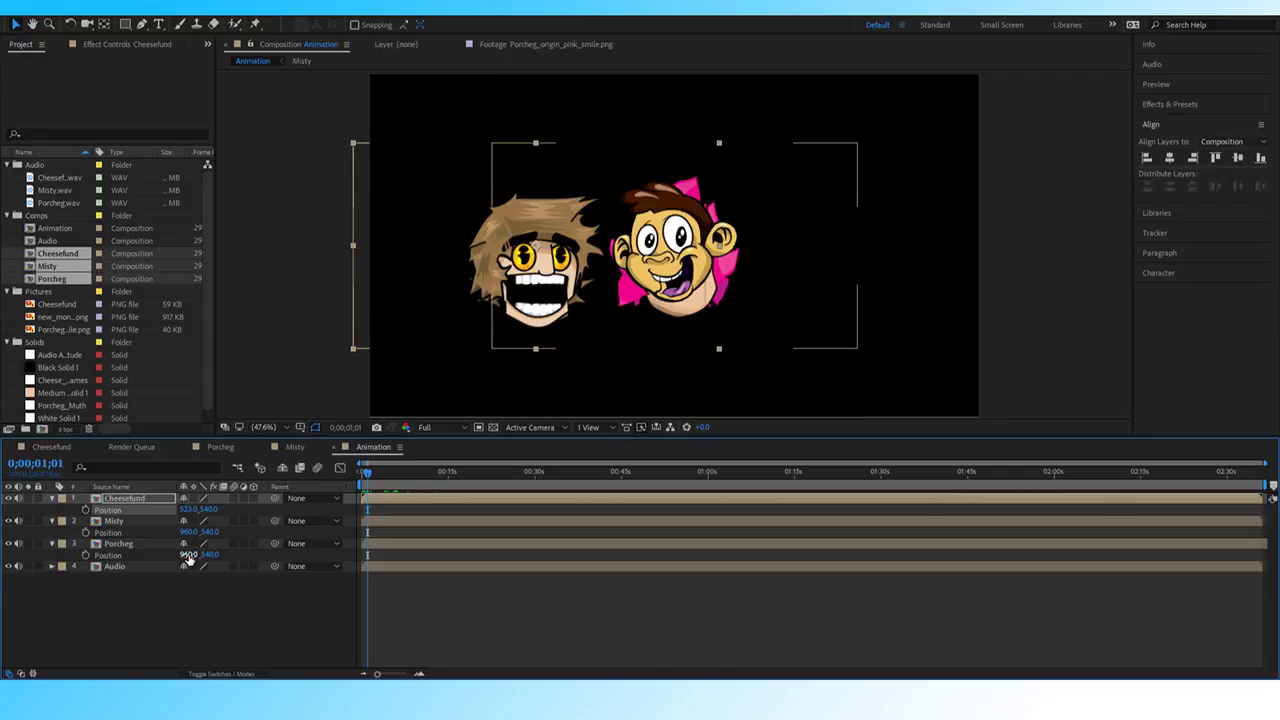
pyautogui.moveTo(188, 557); pyautogui.dragTo(570, 574)
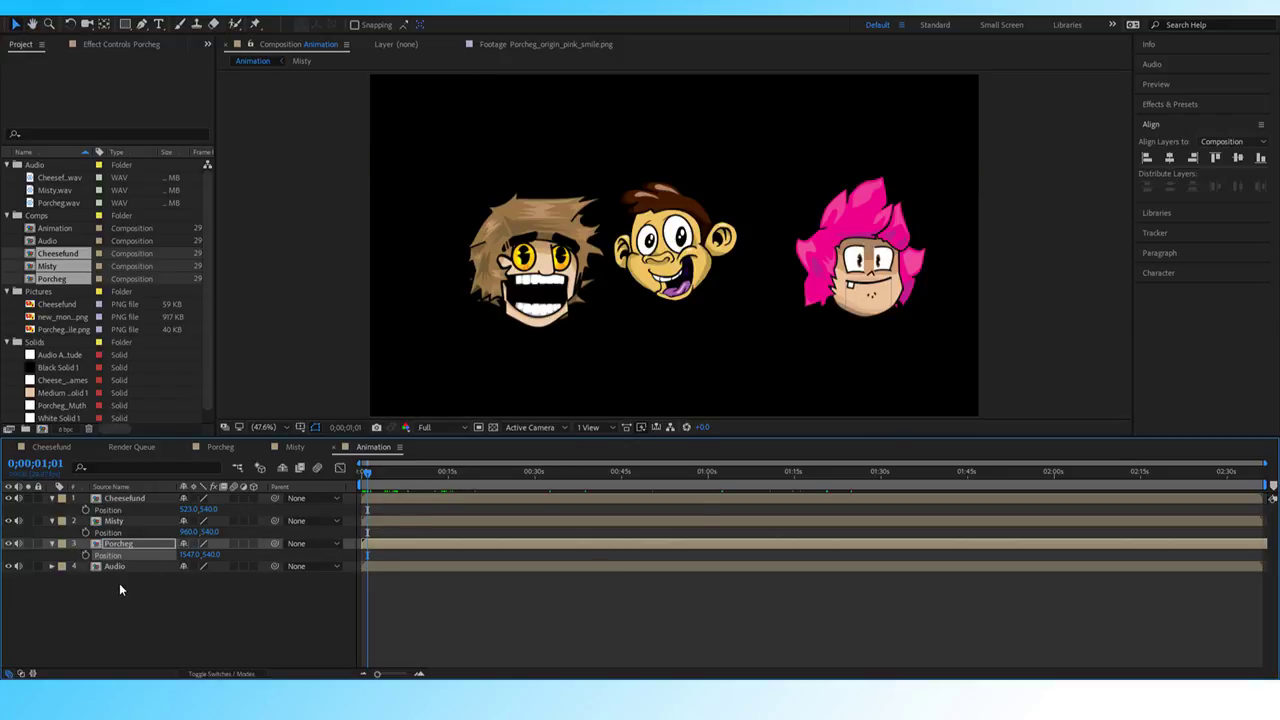
pyautogui.press('space')
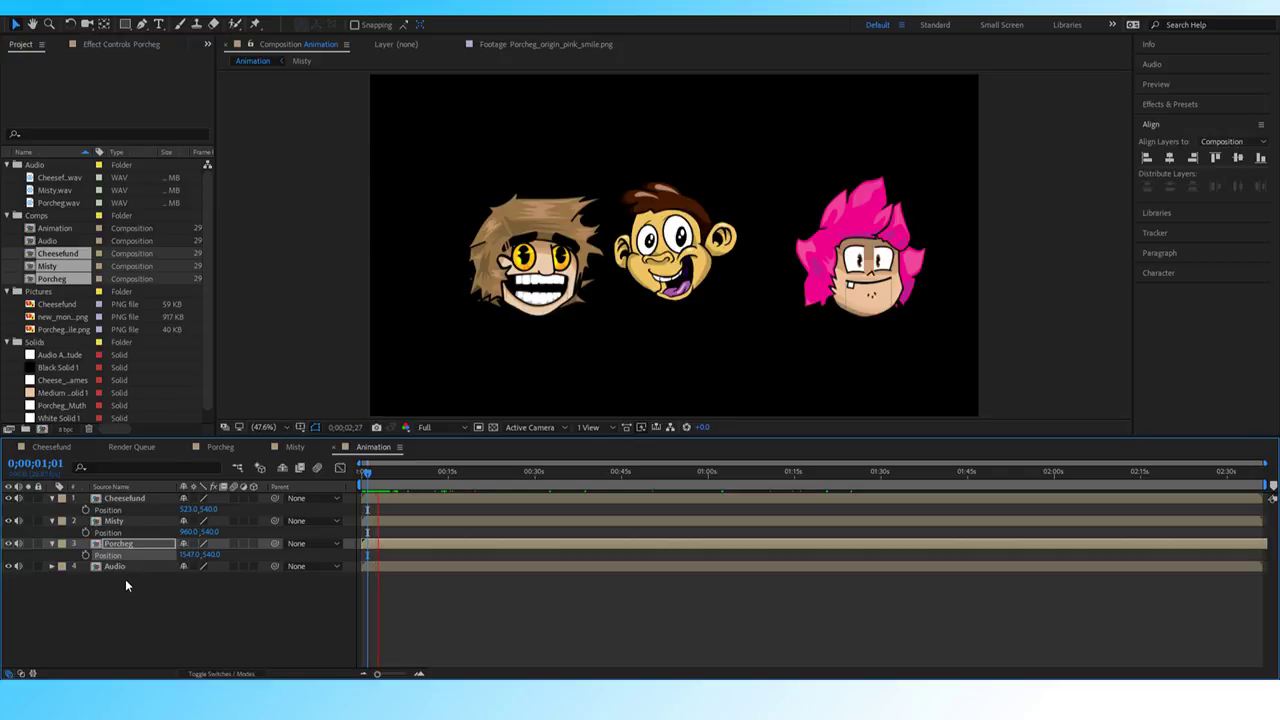
pyautogui.press('space')
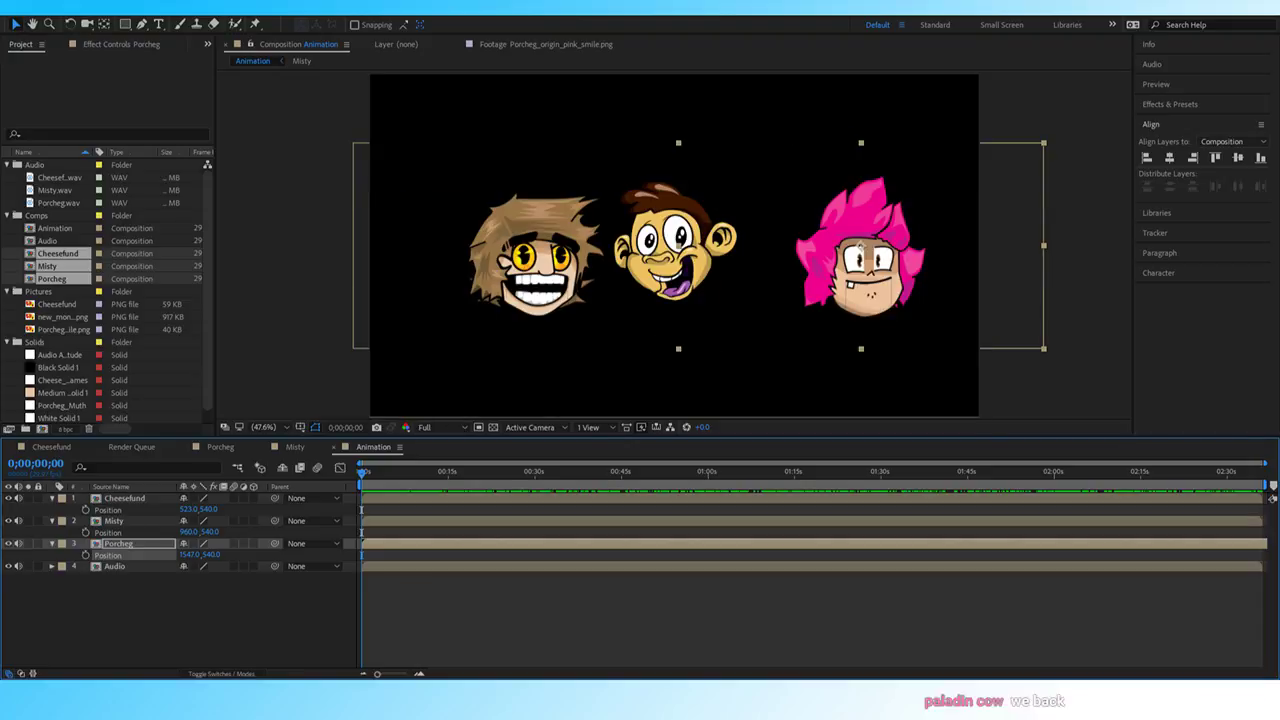
# Show the Y Position expression of the mistymouth layer in the Misty composition.
pyautogui.click(295, 446)
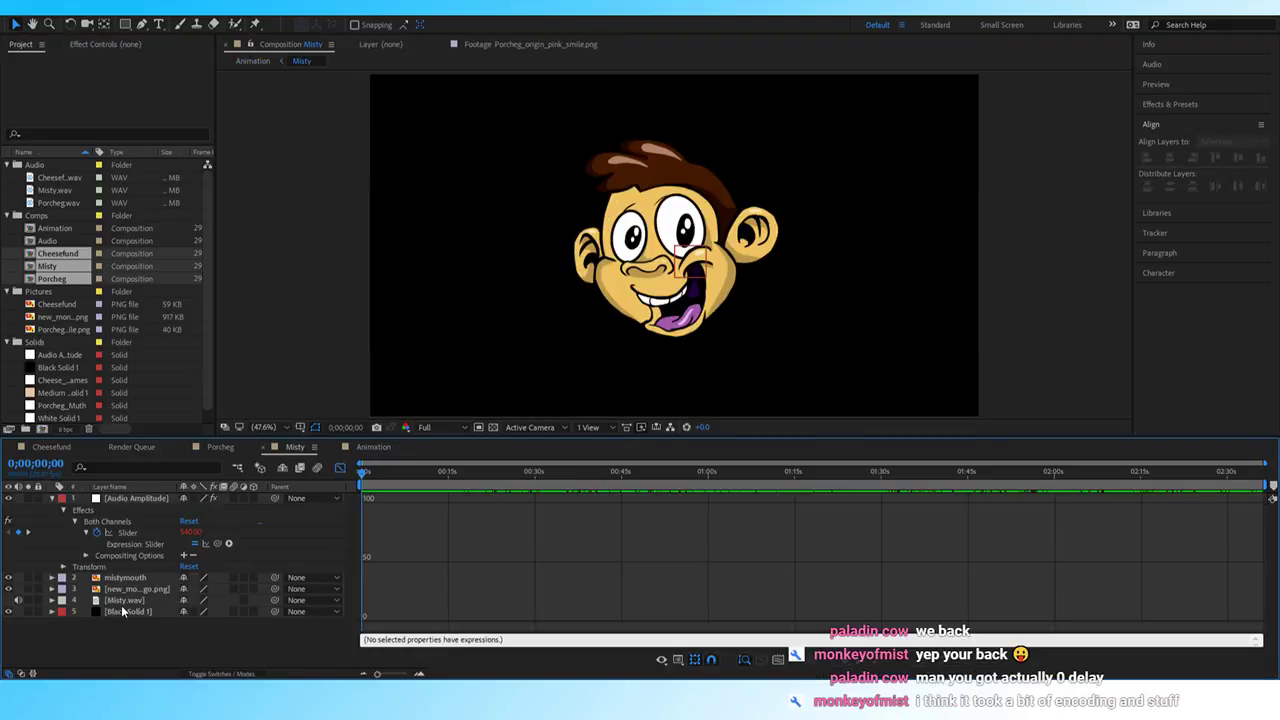
pyautogui.click(135, 578)
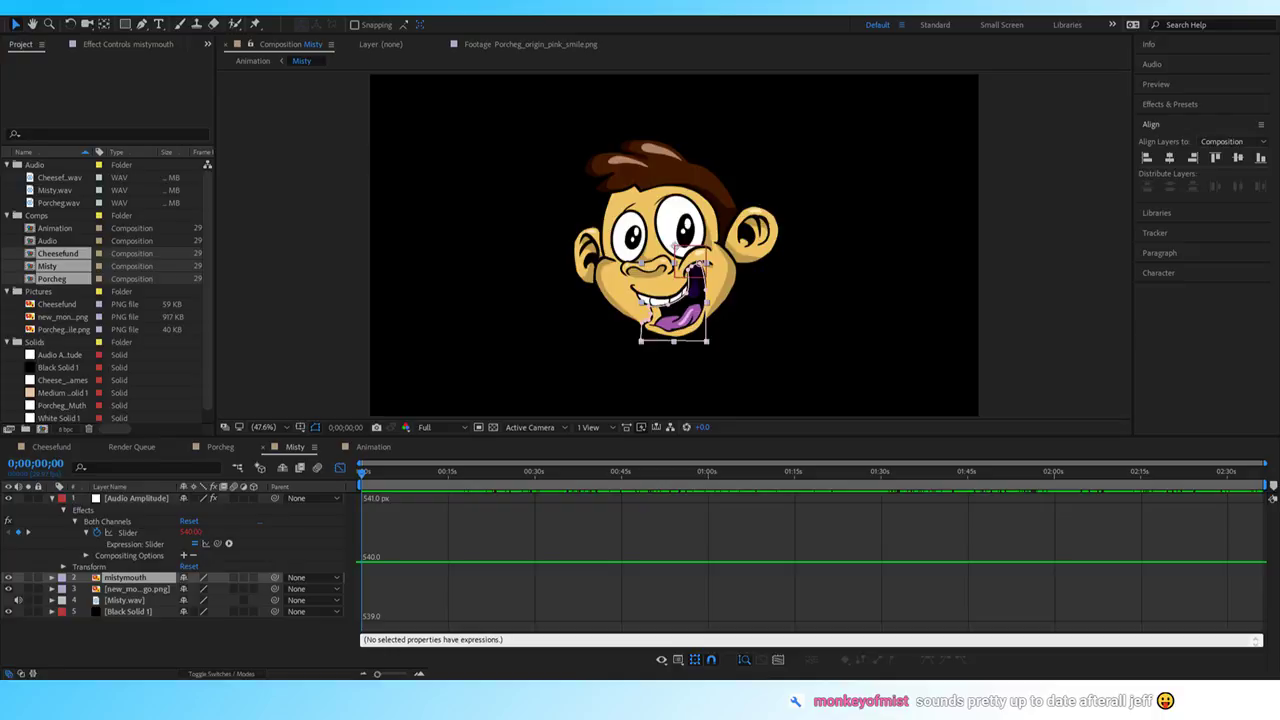
pyautogui.click(52, 578)
pyautogui.scroll(-1, 122, 601)
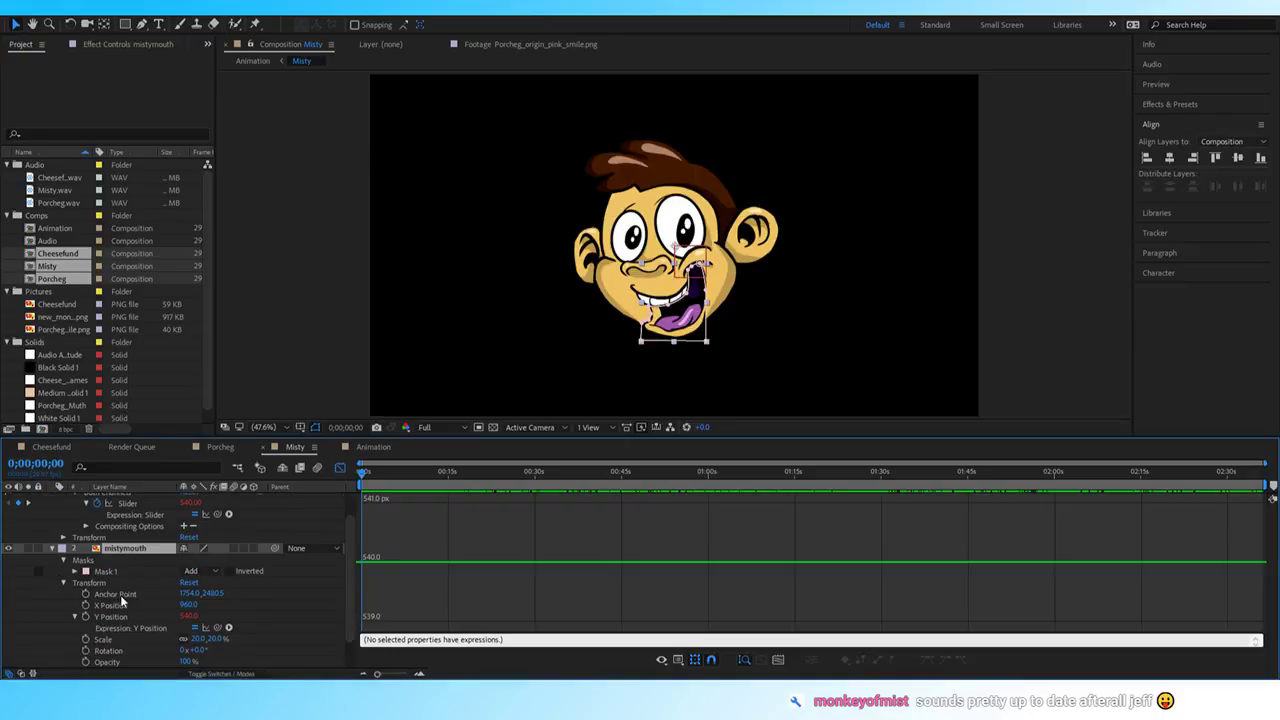
pyautogui.click(112, 616)
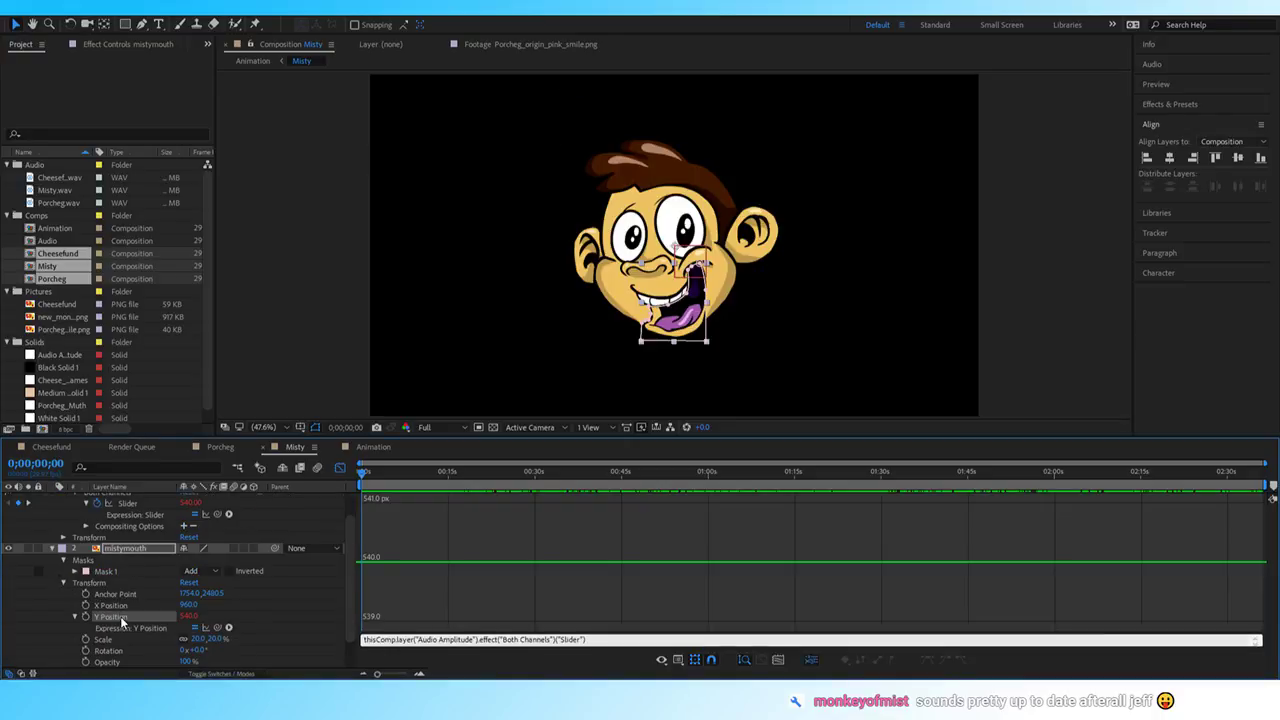
# Convert the Y Position expression of the mistymouth layer to keyframes and collapse the Audio Amplitude layer.
pyautogui.click(400, 496)
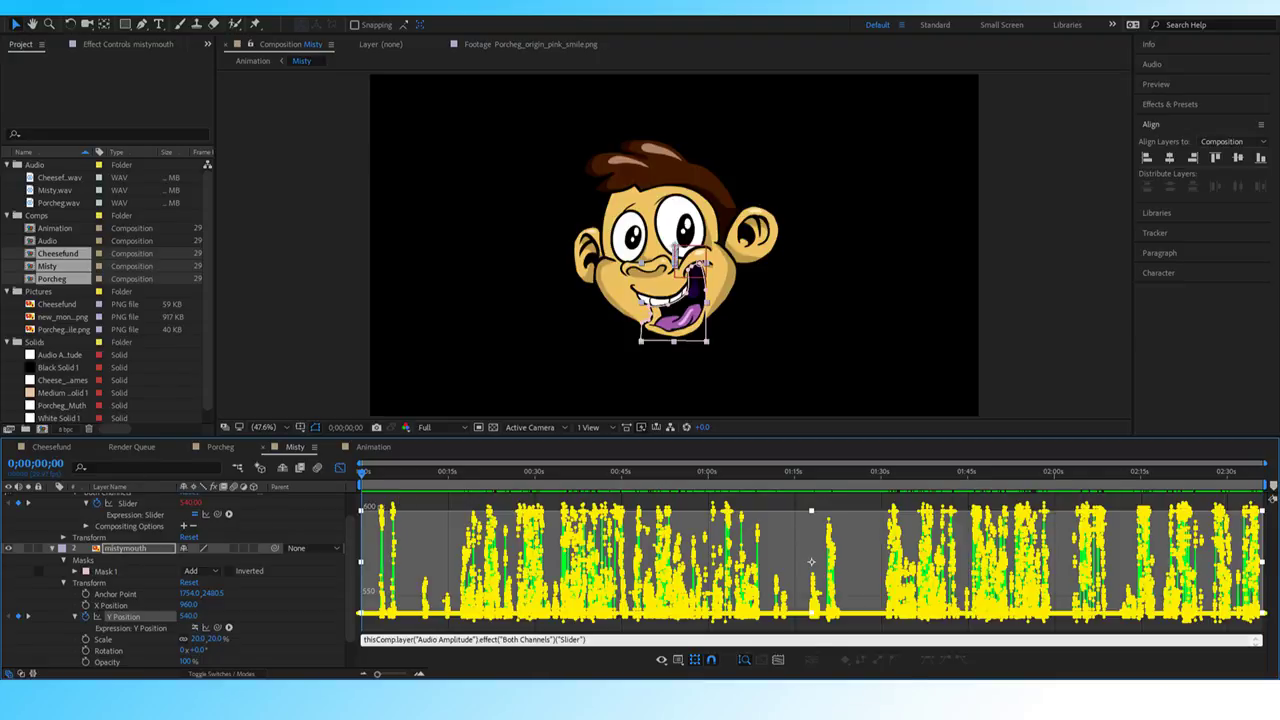
pyautogui.scroll(2, 120, 522)
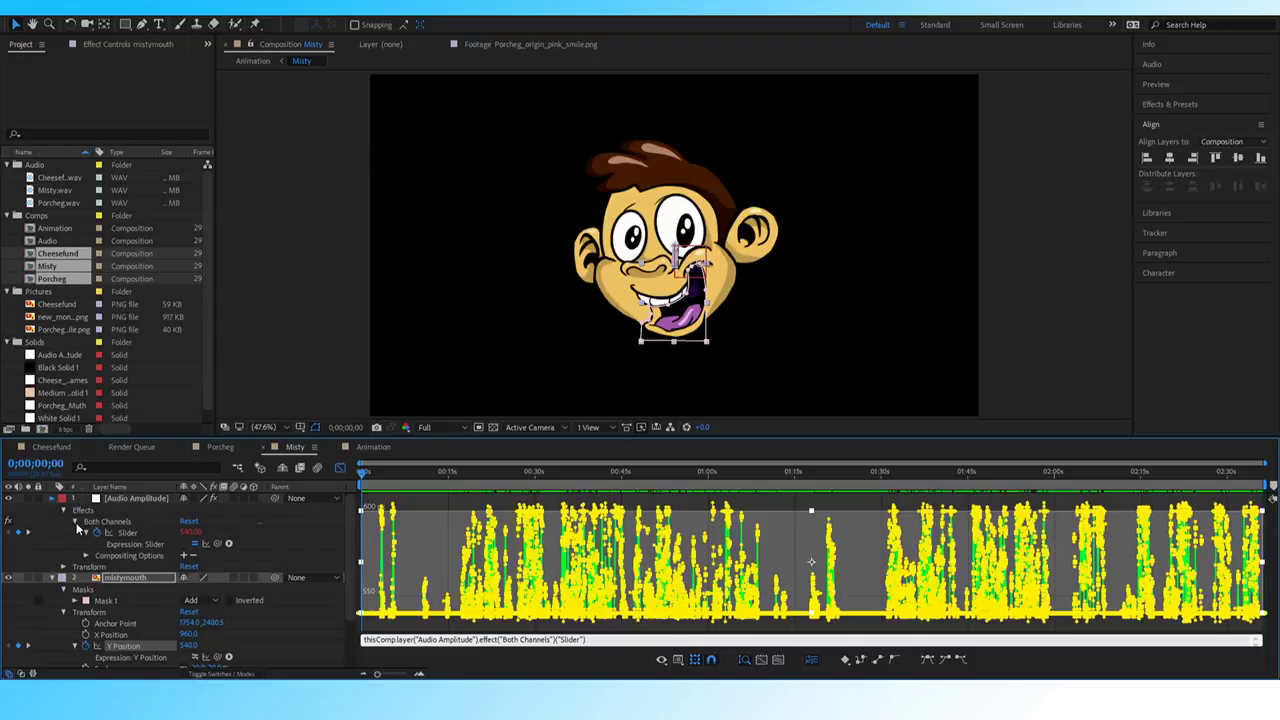
pyautogui.click(52, 498)
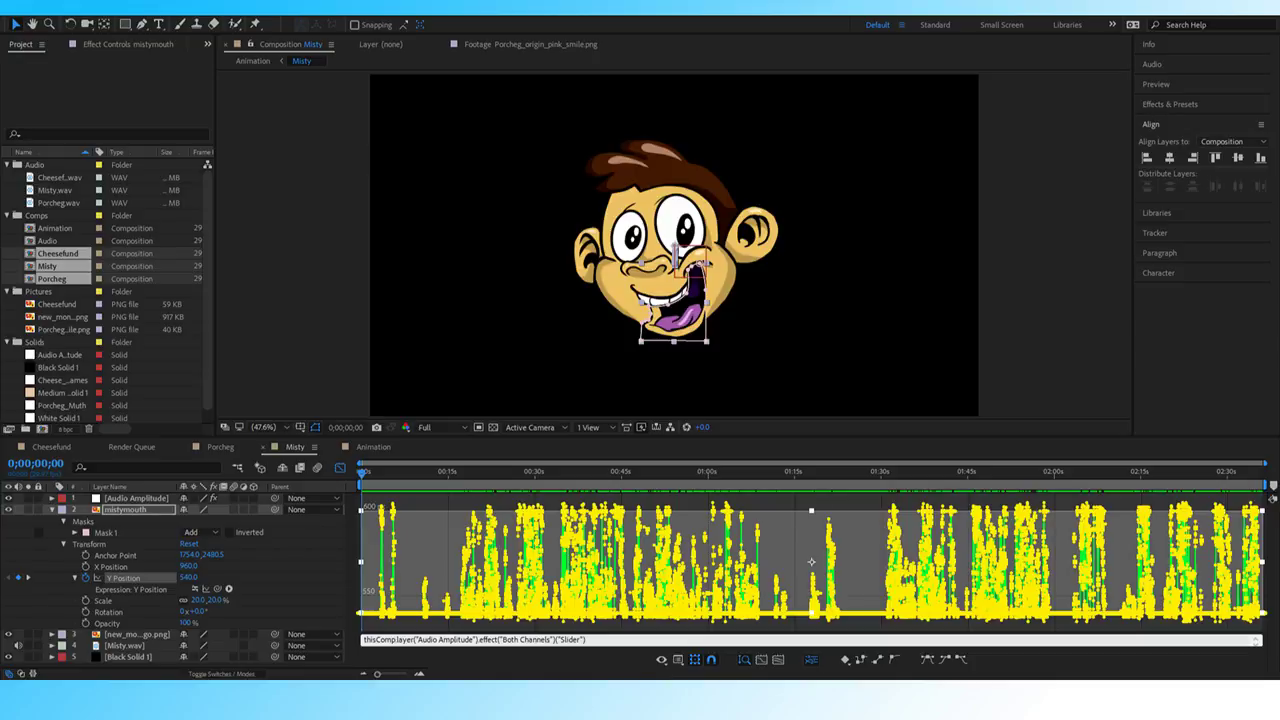
# Delete the Audio Amplitude and Misty.wav layers from the Misty composition, and scrub ahead to 0;01;03;03.
pyautogui.click(135, 499)
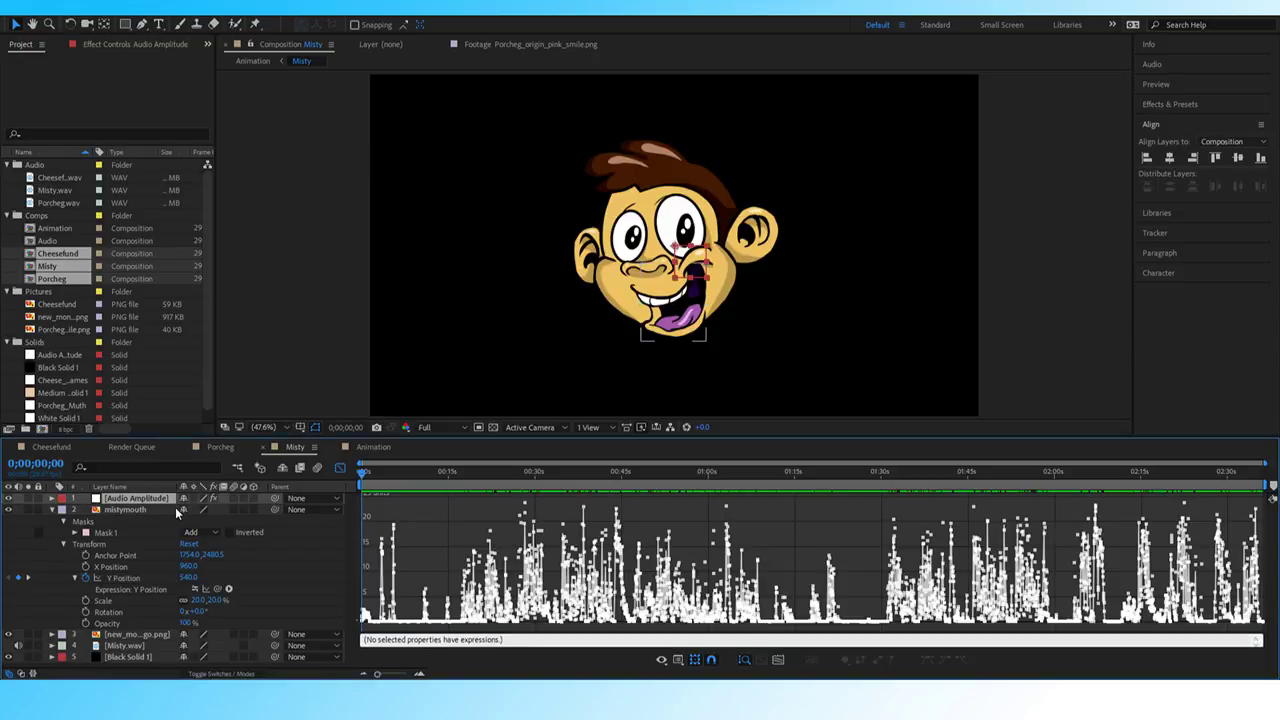
pyautogui.press('Delete')
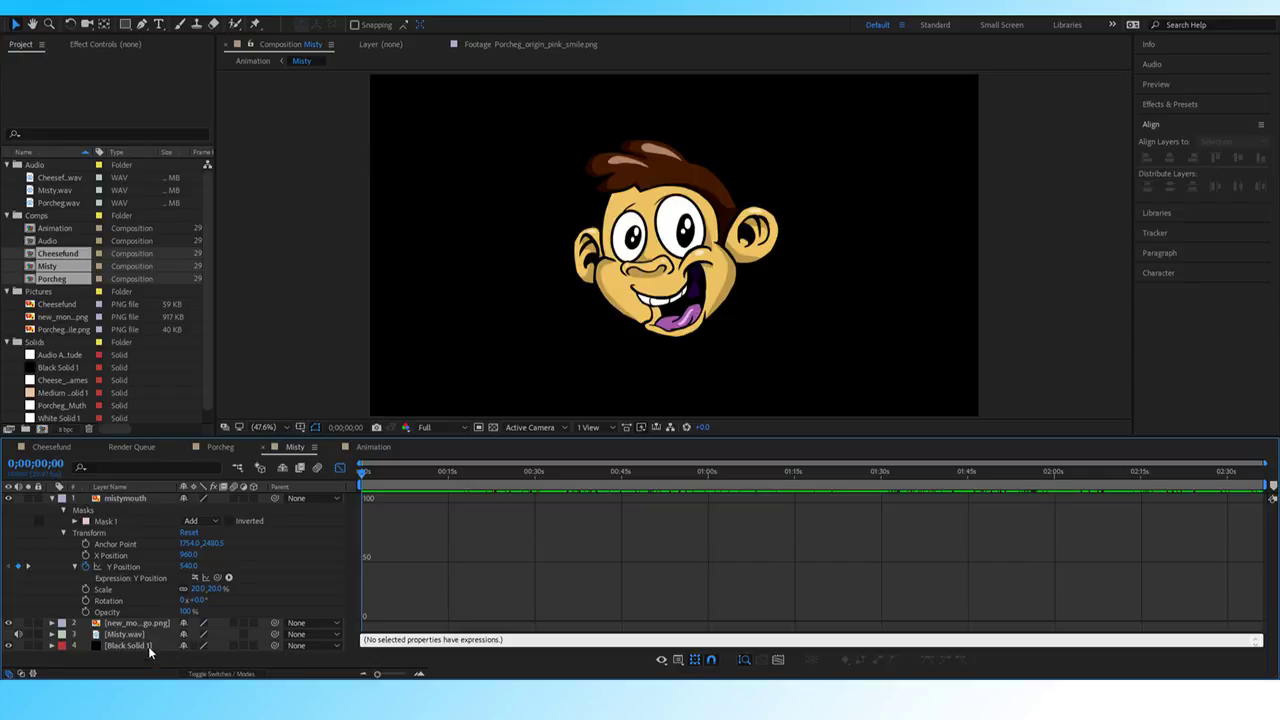
pyautogui.click(146, 635)
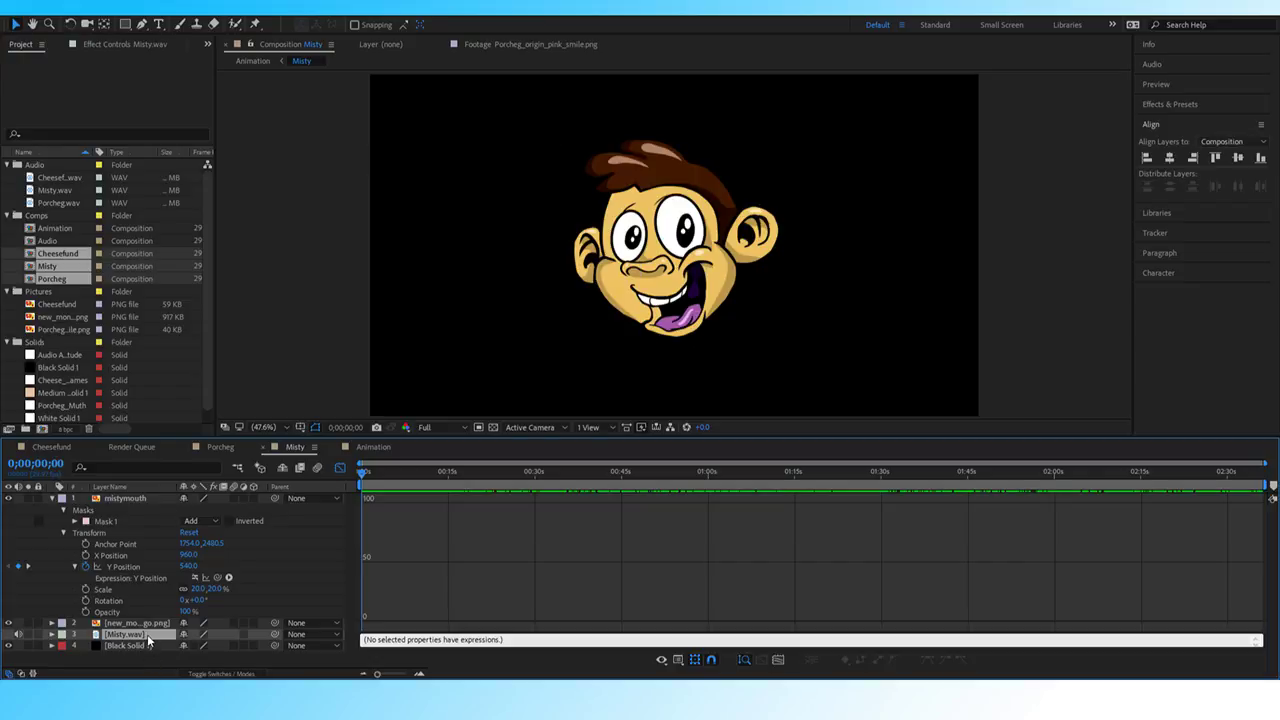
pyautogui.press('Delete')
pyautogui.moveTo(404, 475); pyautogui.dragTo(727, 480)
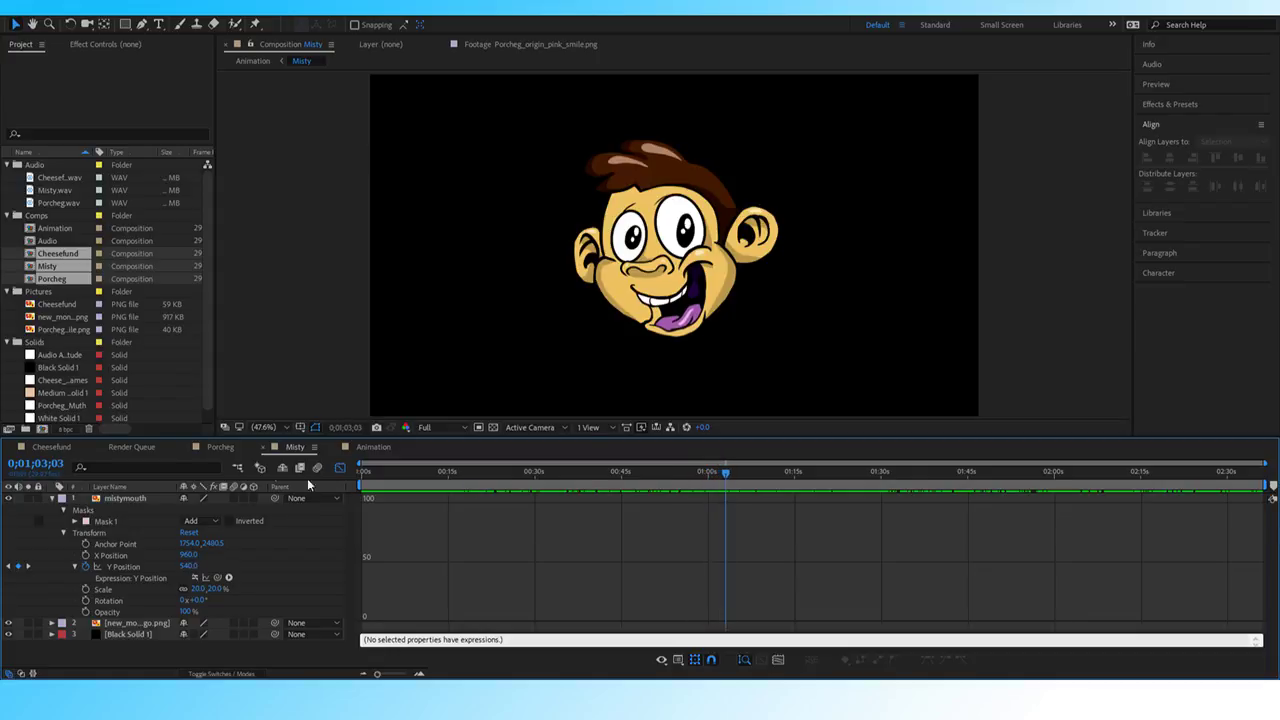
# Delete the Porcheg.wav layer from the Porcheg composition.
pyautogui.click(221, 448)
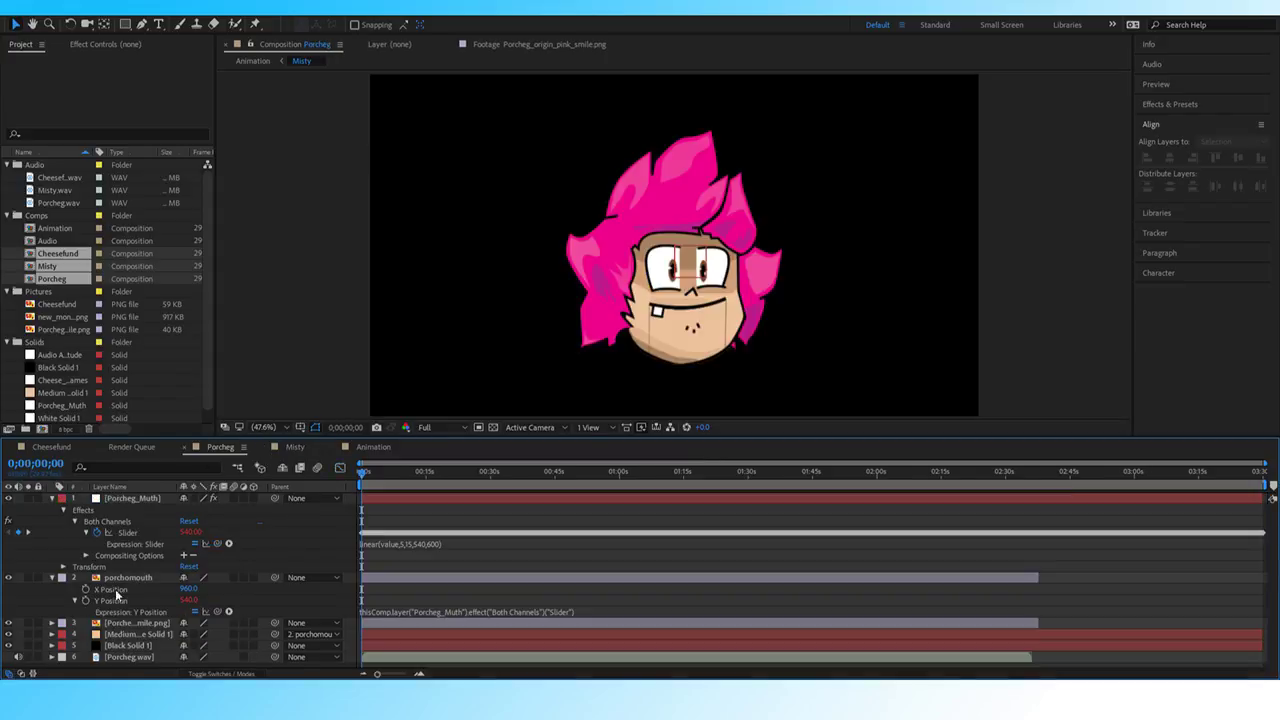
pyautogui.click(135, 660)
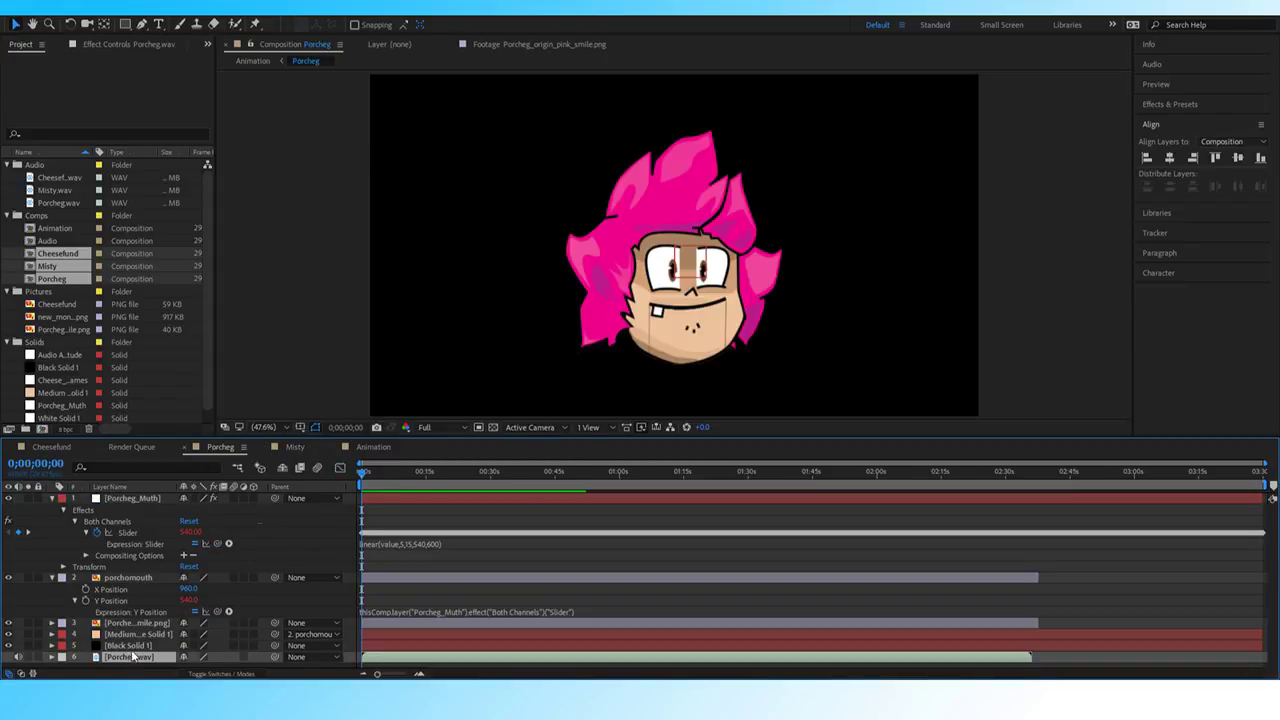
pyautogui.press('Delete')
# In the Cheesefund composition, convert the chessefund mouth's Y Position expression to keyframes and delete the Cheesefund.wav and Cheese_Audio_Keyframes layers.
pyautogui.click(47, 449)
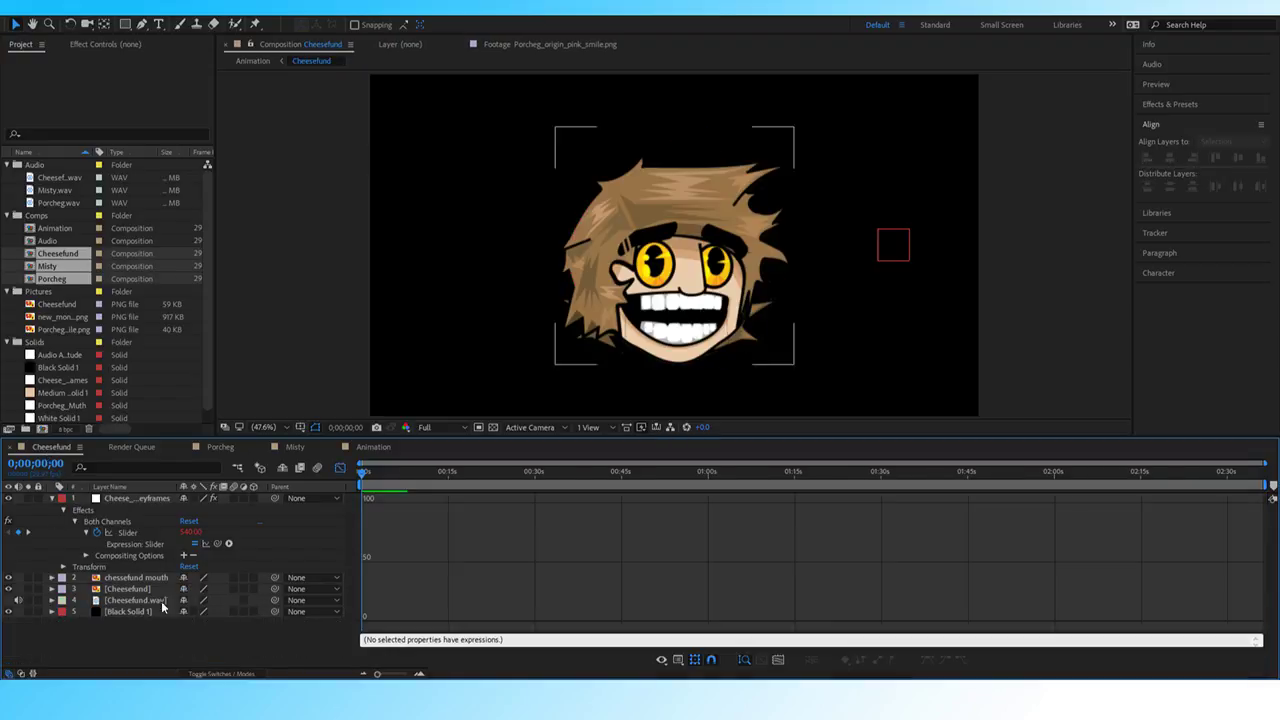
pyautogui.click(52, 578)
pyautogui.click(105, 617)
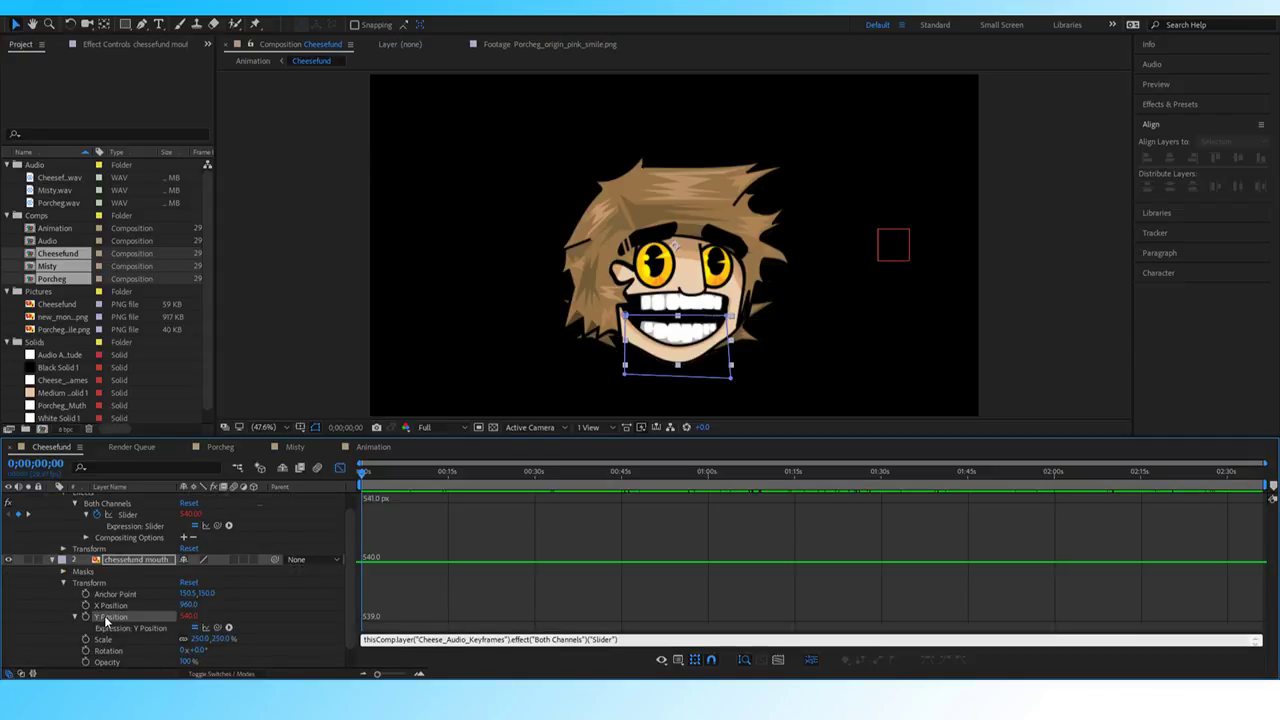
pyautogui.click(362, 493)
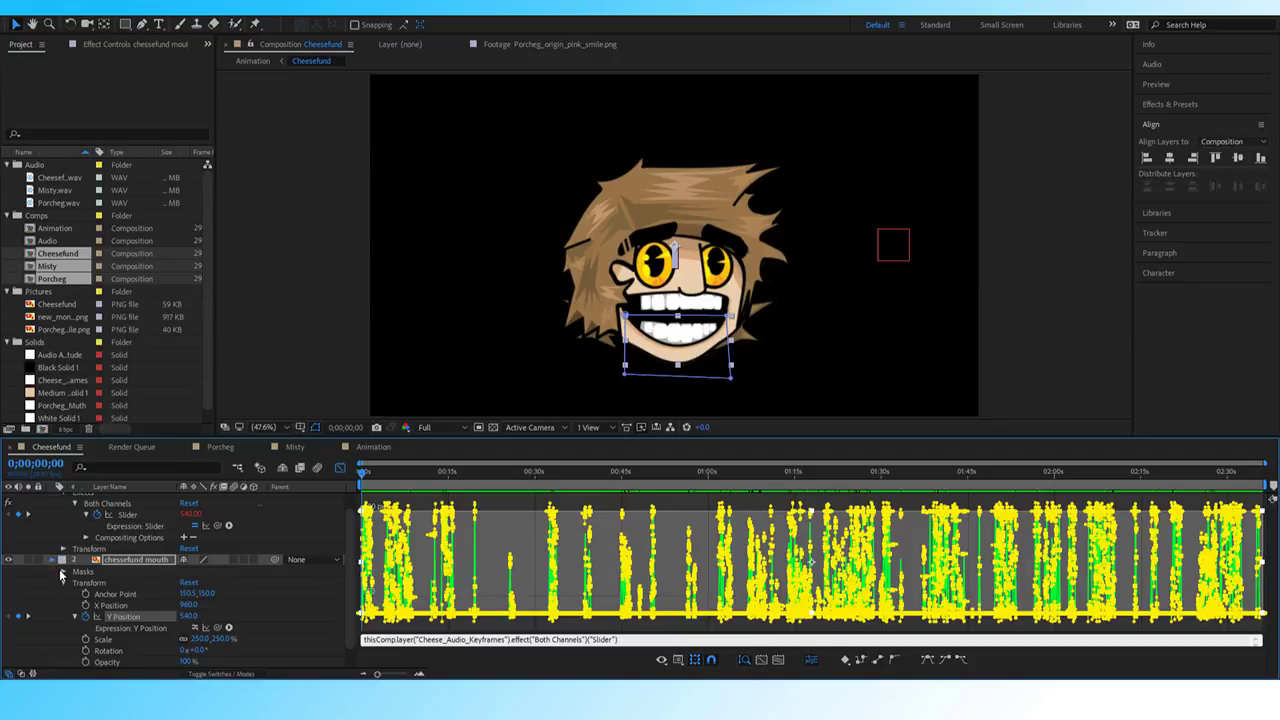
pyautogui.click(57, 578)
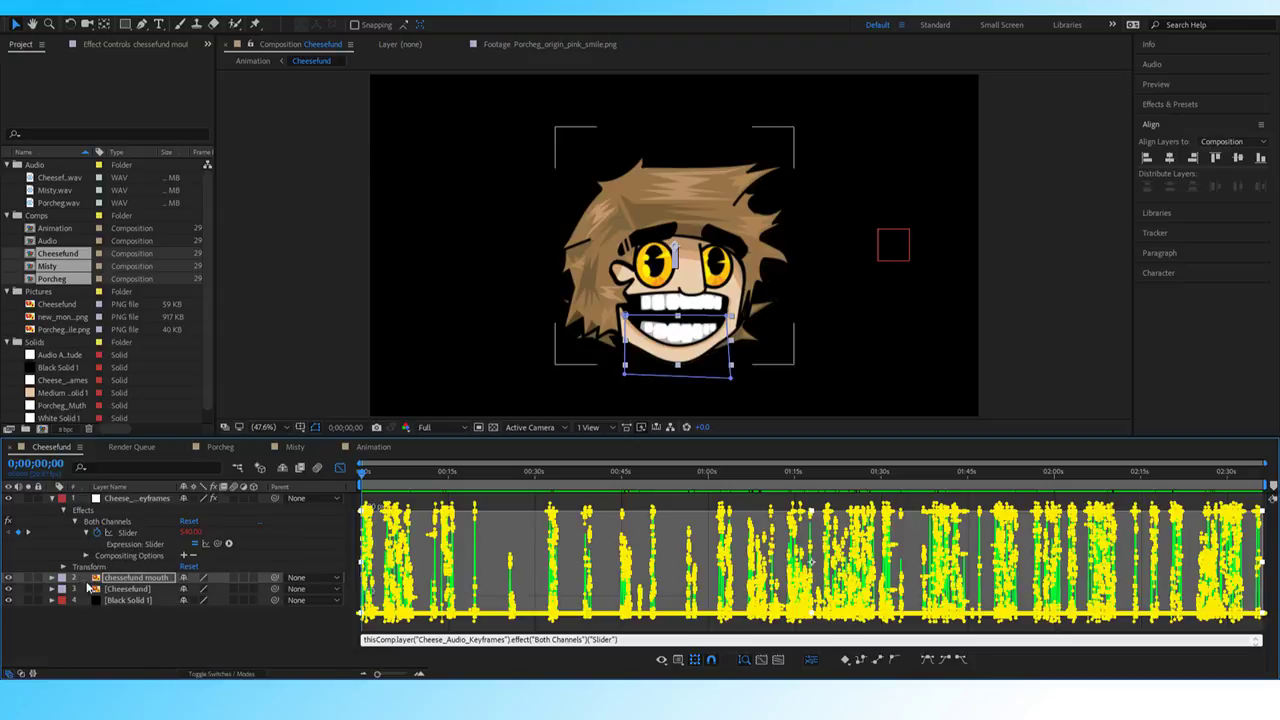
pyautogui.click(125, 500)
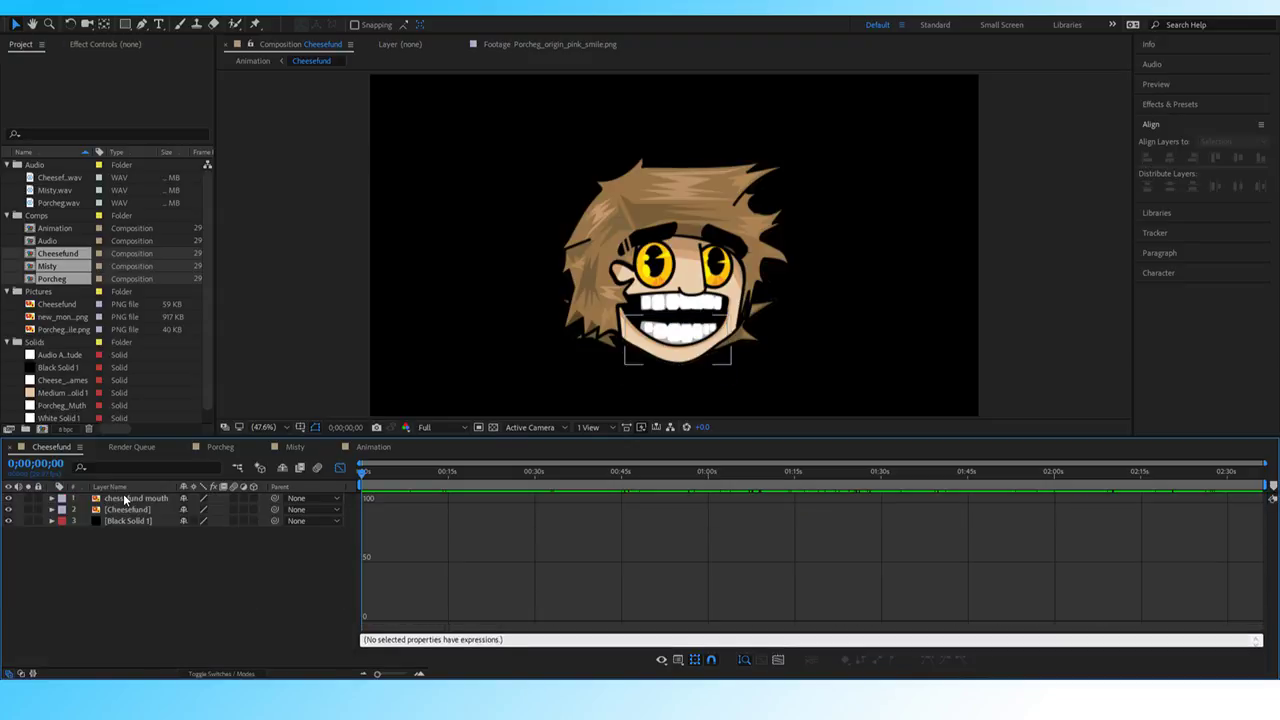
# In the Porcheg composition, convert the porchomouth layer's Y Position expression to keyframes and delete the Porcheg_Muth layer.
pyautogui.click(224, 447)
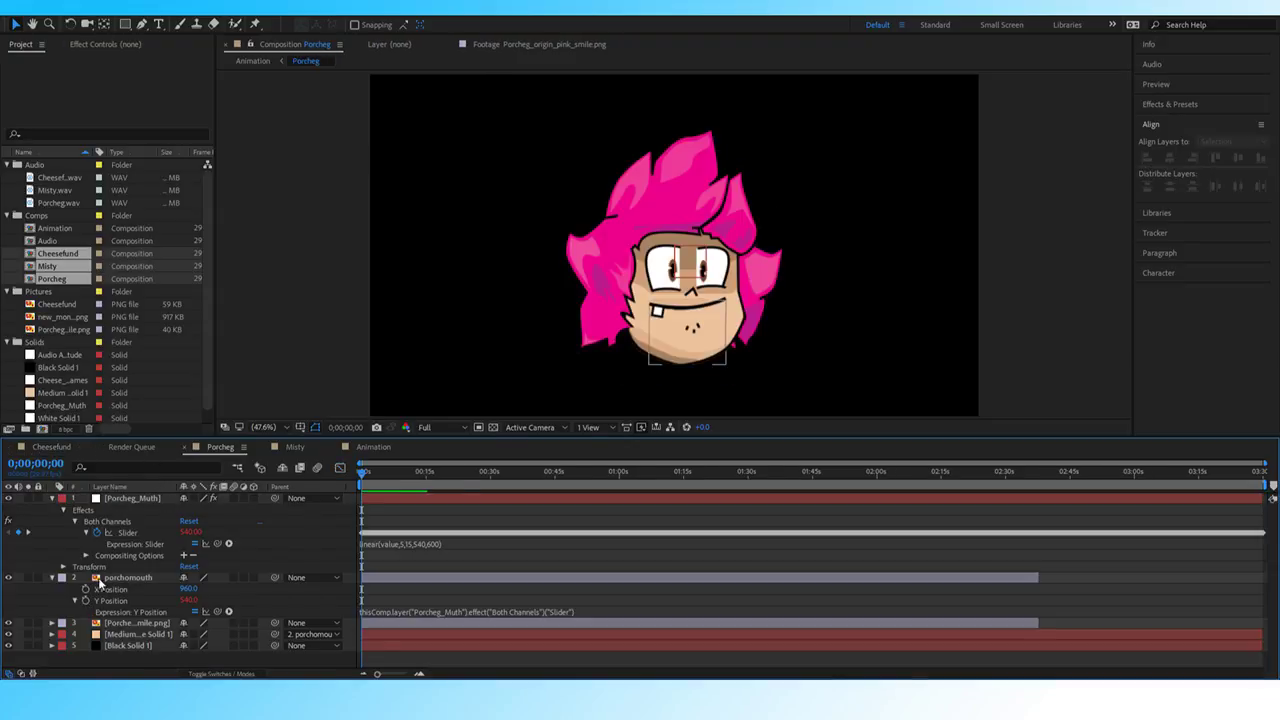
pyautogui.click(110, 600)
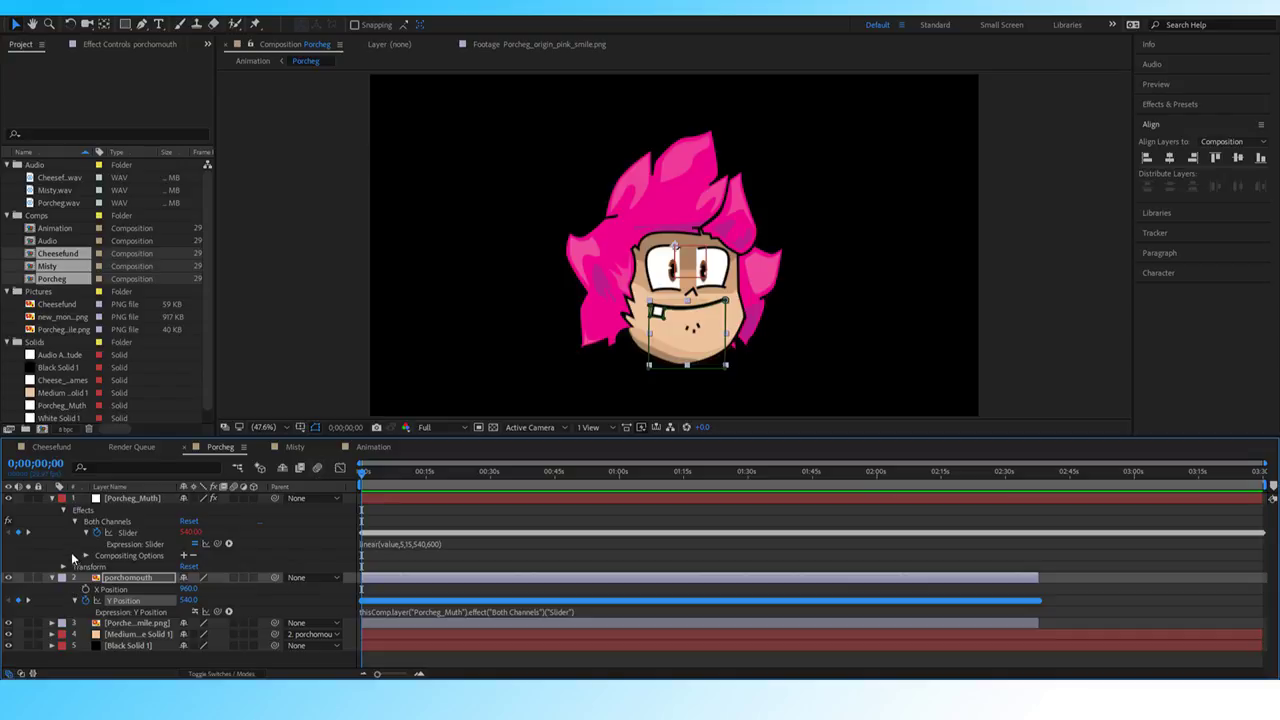
pyautogui.click(52, 578)
pyautogui.click(125, 498)
pyautogui.press('Delete')
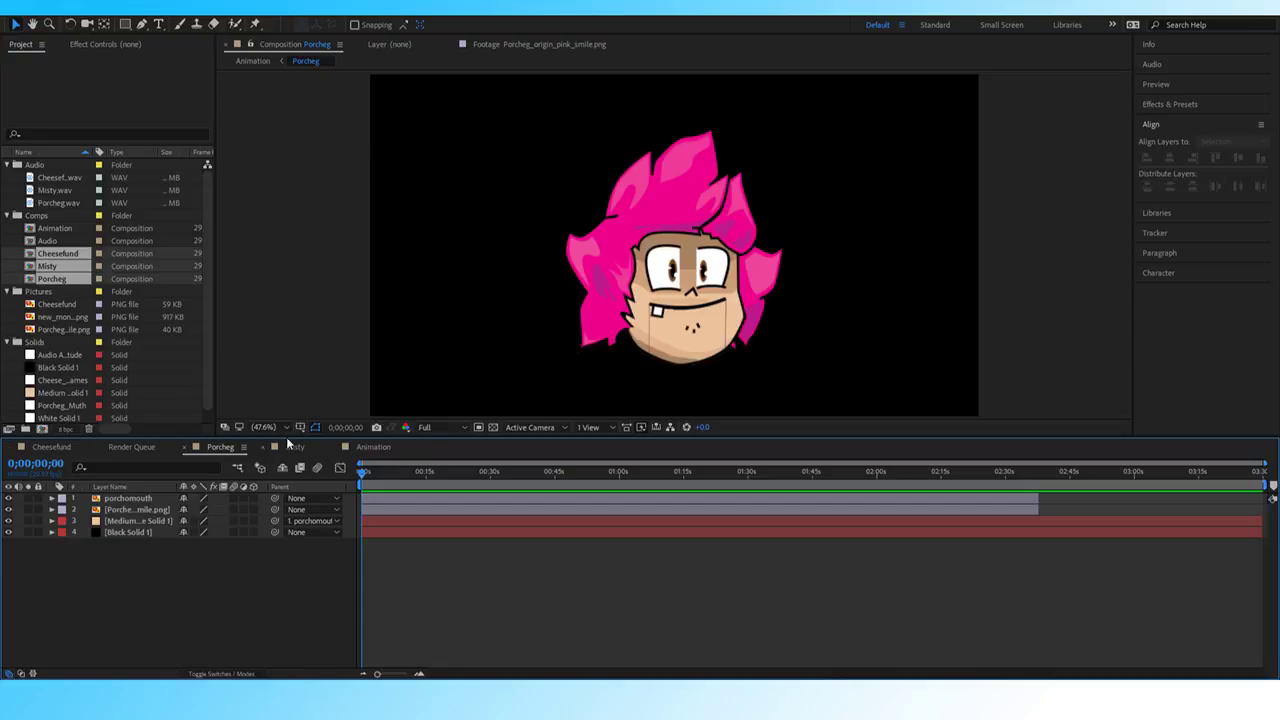
# Play back the Animation composition from 0;00;51;15 to check the mouth movement against the audio.
pyautogui.click(373, 447)
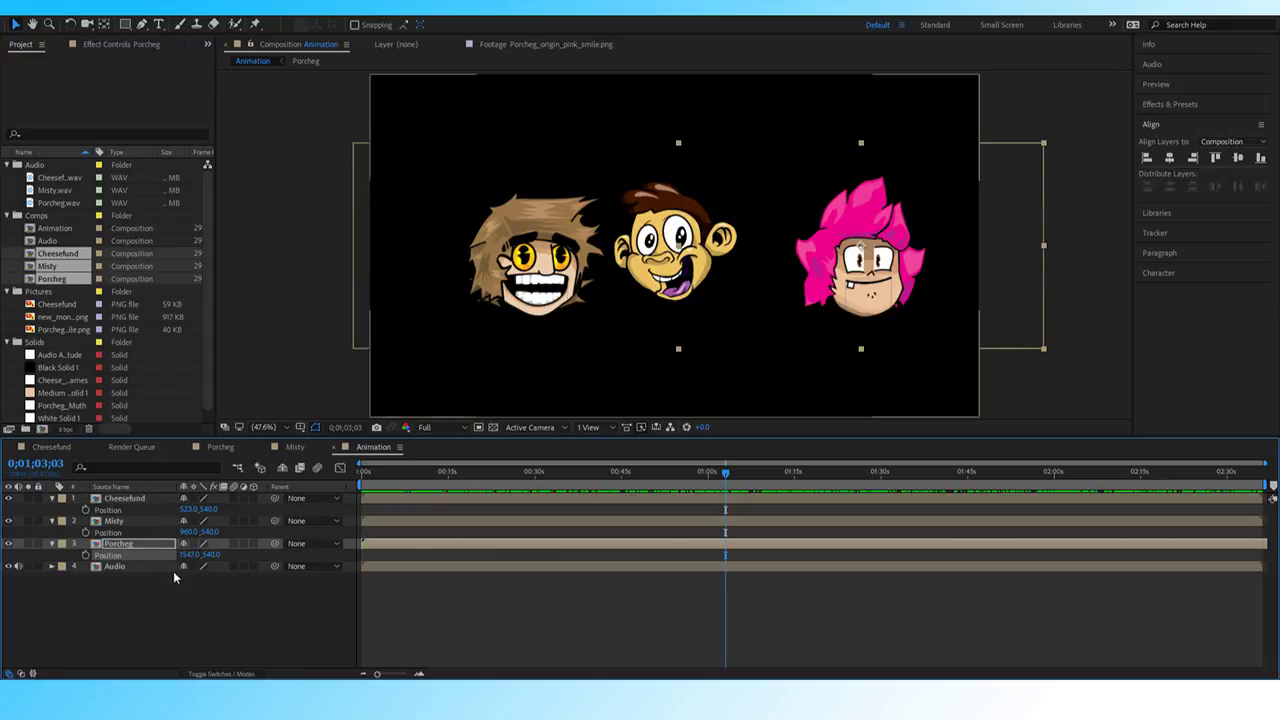
pyautogui.click(119, 561)
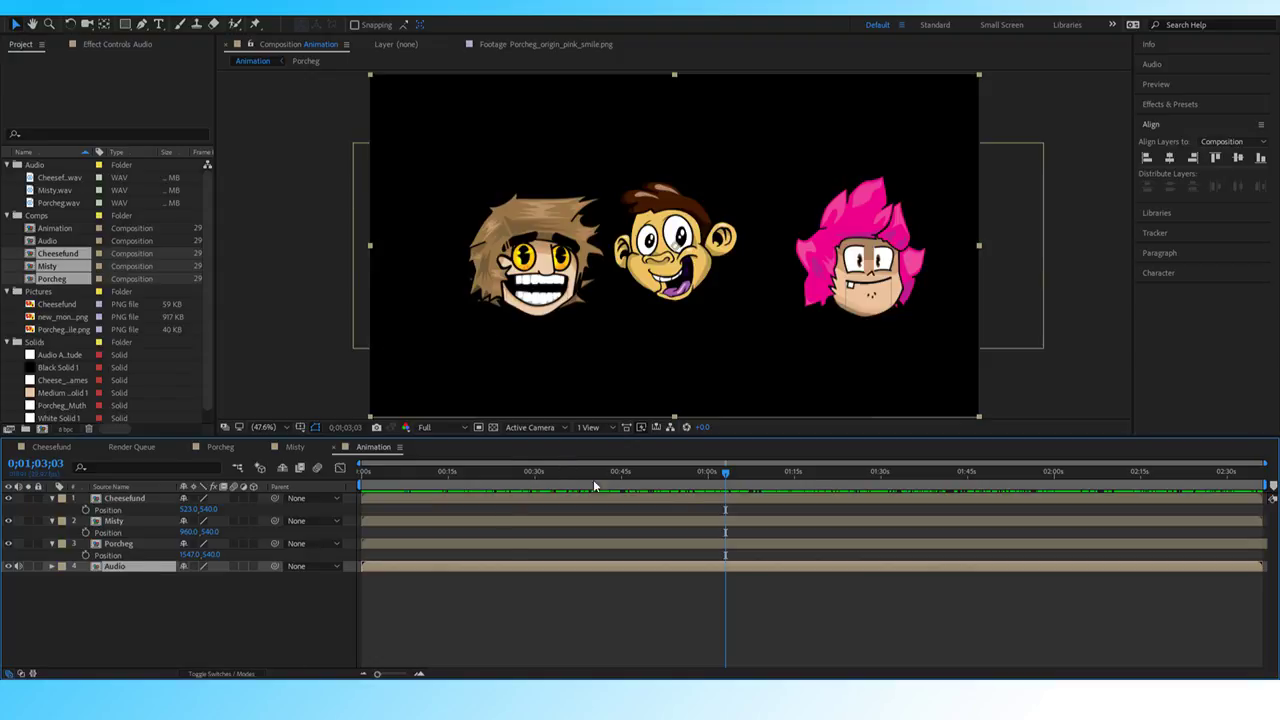
pyautogui.click(658, 474)
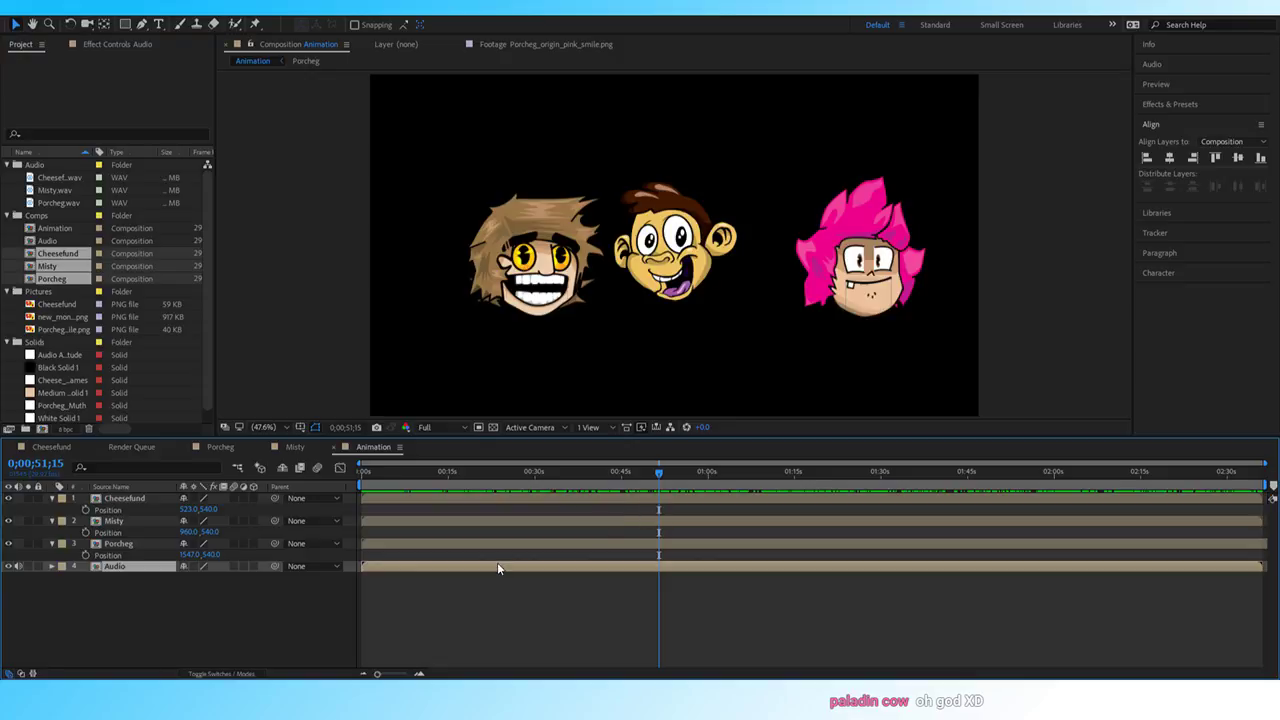
pyautogui.press('space')
pyautogui.press('space')
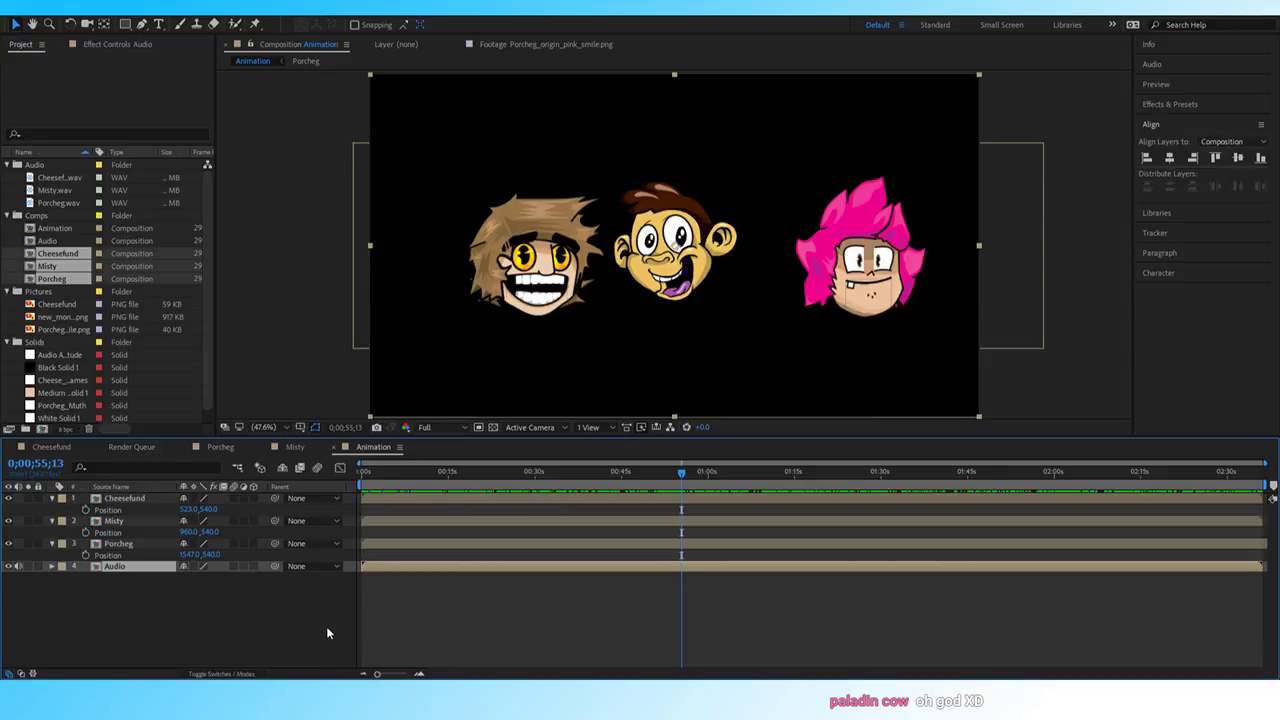
# Return the Animation composition's playhead to the start and hide the Porcheg layer.
pyautogui.click(101, 33)
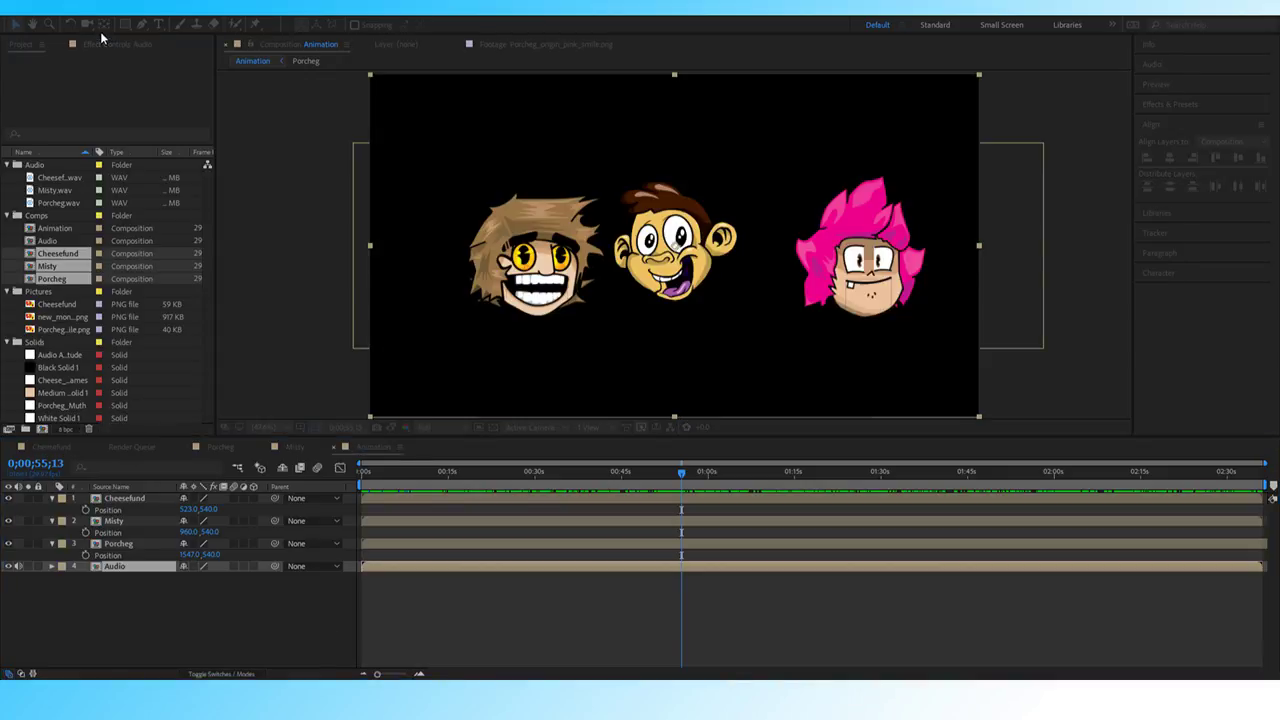
pyautogui.press('Escape')
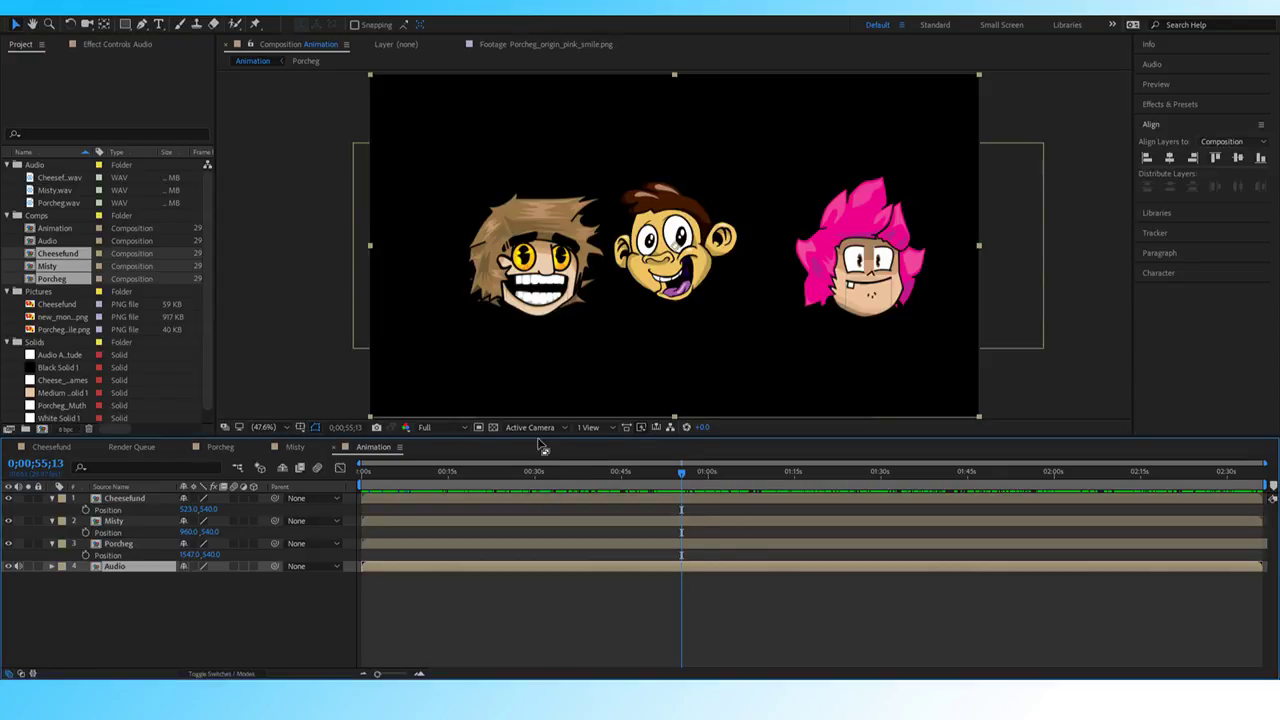
pyautogui.moveTo(632, 472); pyautogui.dragTo(337, 484)
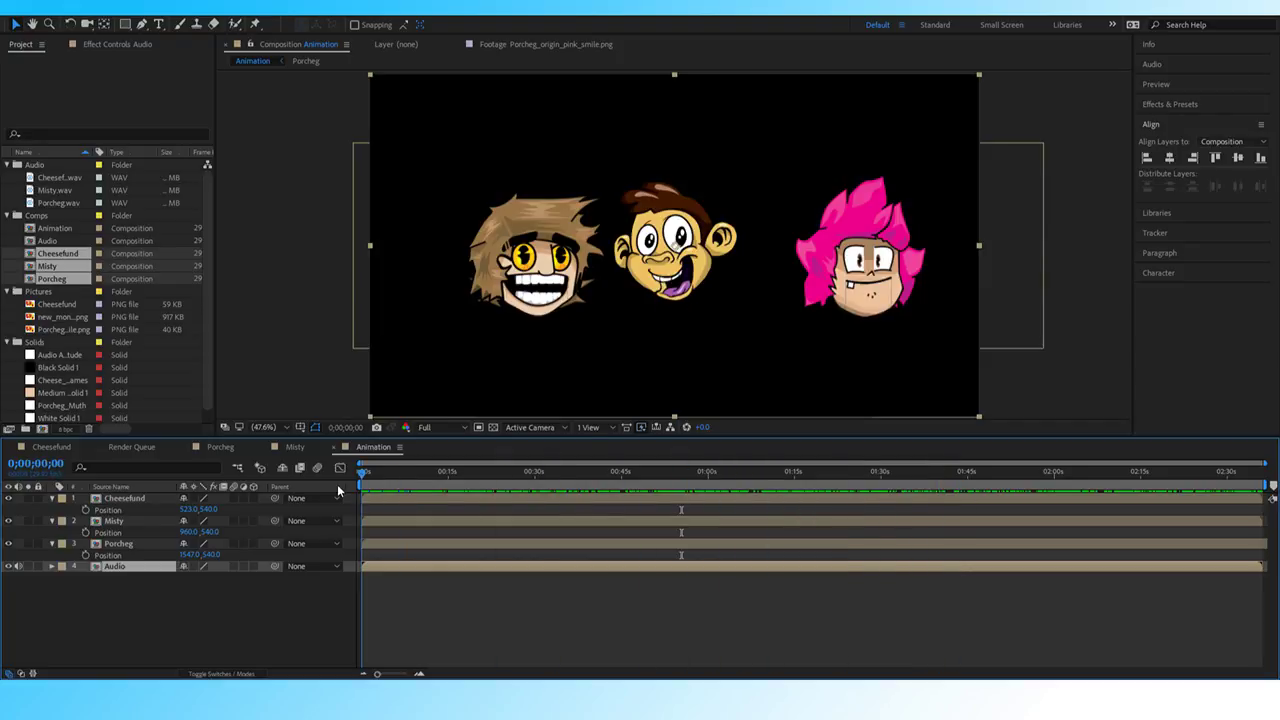
pyautogui.click(8, 544)
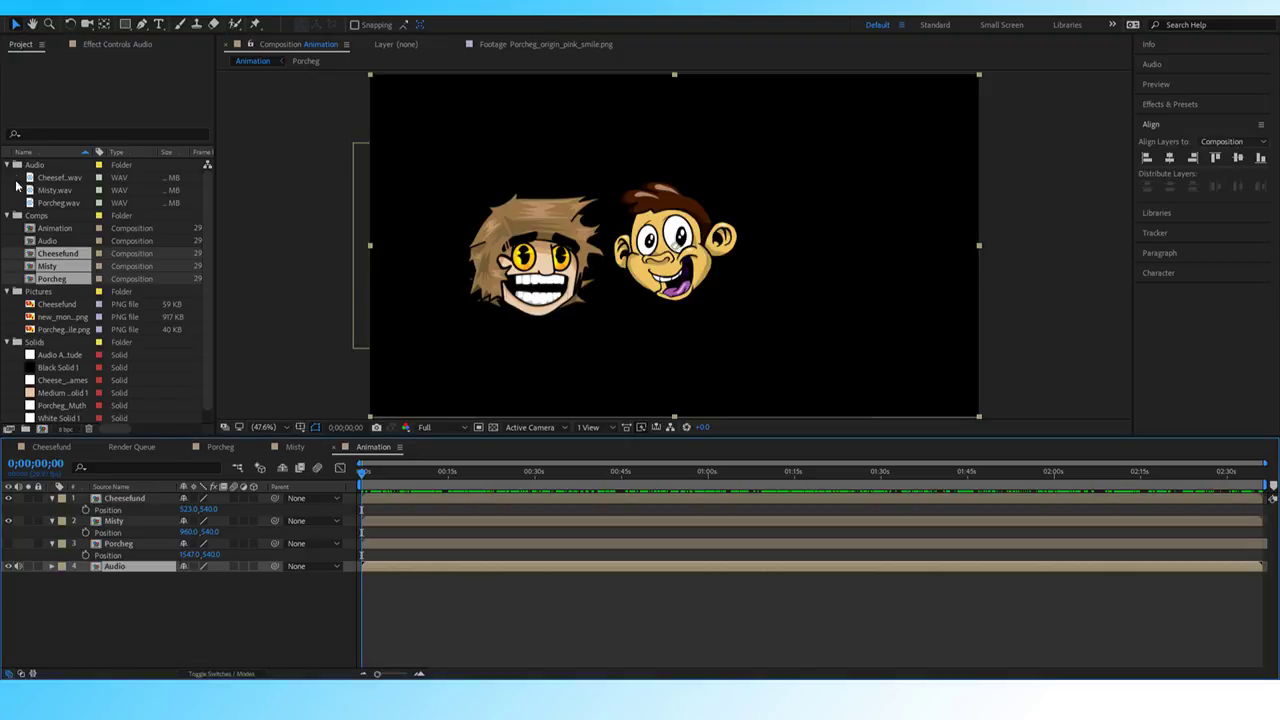
# Import cardboard-1374280_1920.jpg into the Pictures folder and place it in the Animation composition directly above the Audio layer.
pyautogui.click(18, 294)
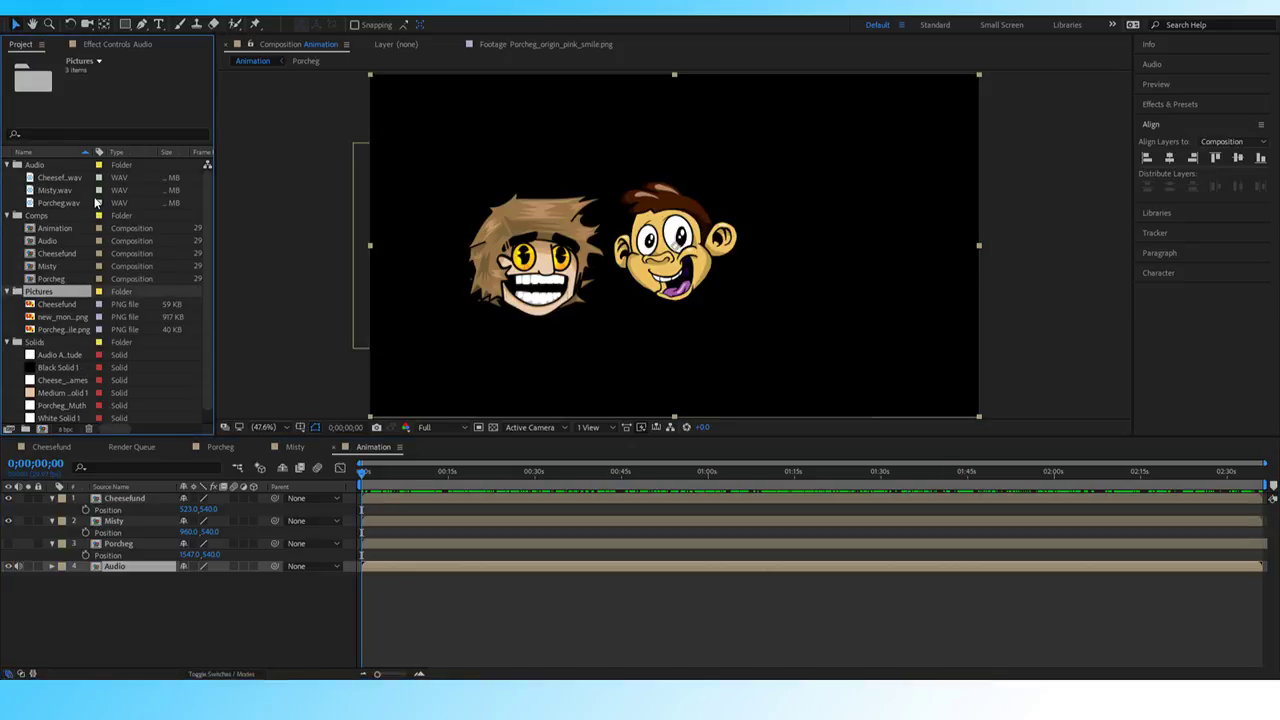
pyautogui.click(286, 197)
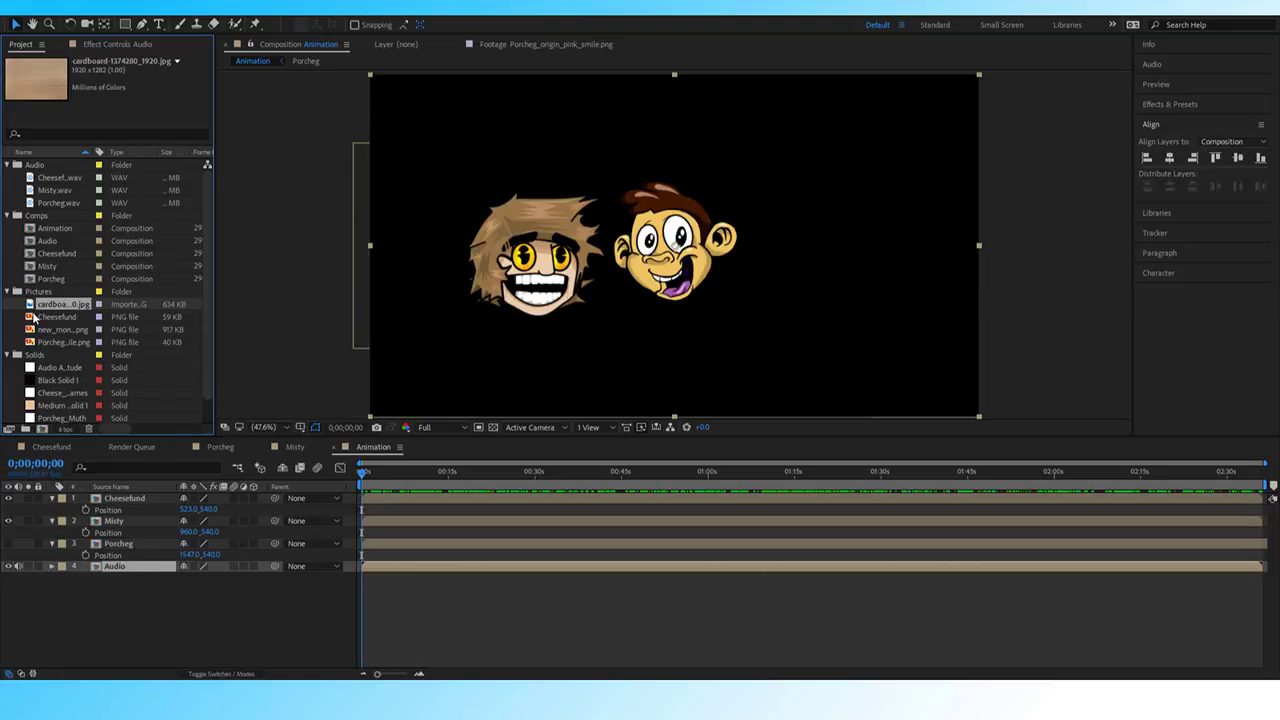
pyautogui.moveTo(30, 308); pyautogui.dragTo(129, 556)
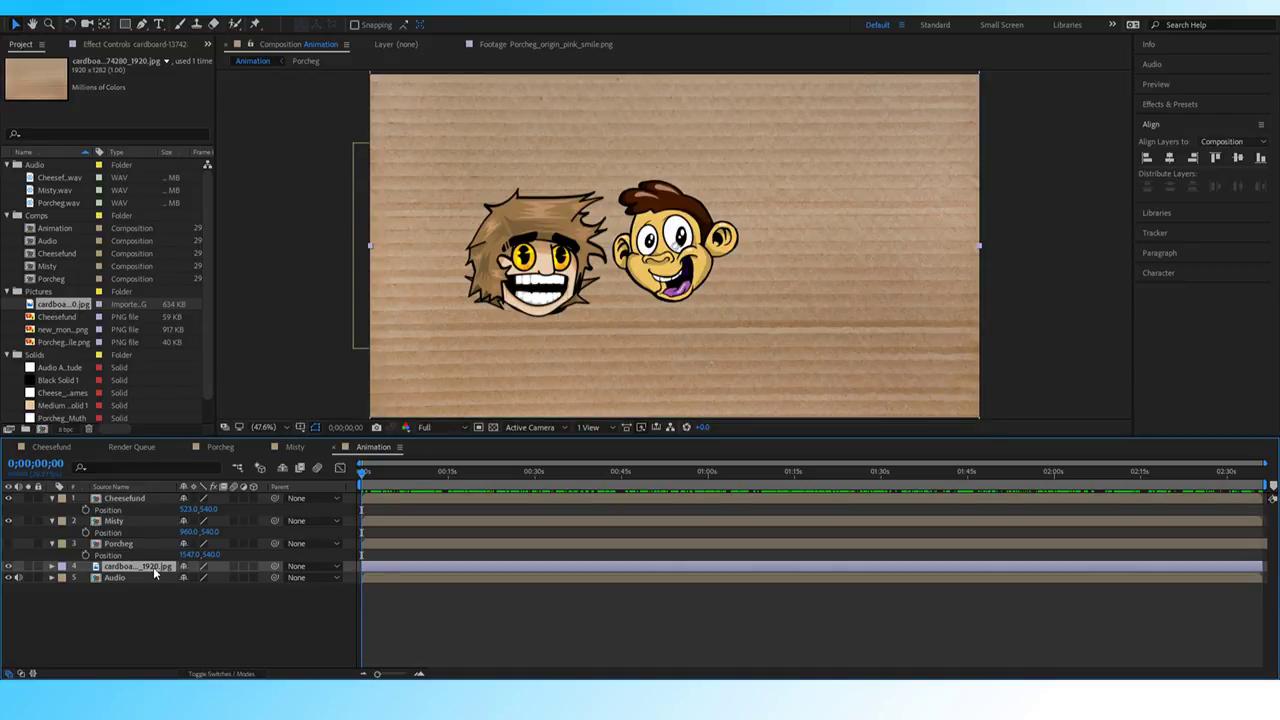
# Scale the cardboard layer to 48% height and stretch its width to 109.3% so it spans the frame.
pyautogui.press('s')
pyautogui.moveTo(200, 578); pyautogui.dragTo(150, 580)
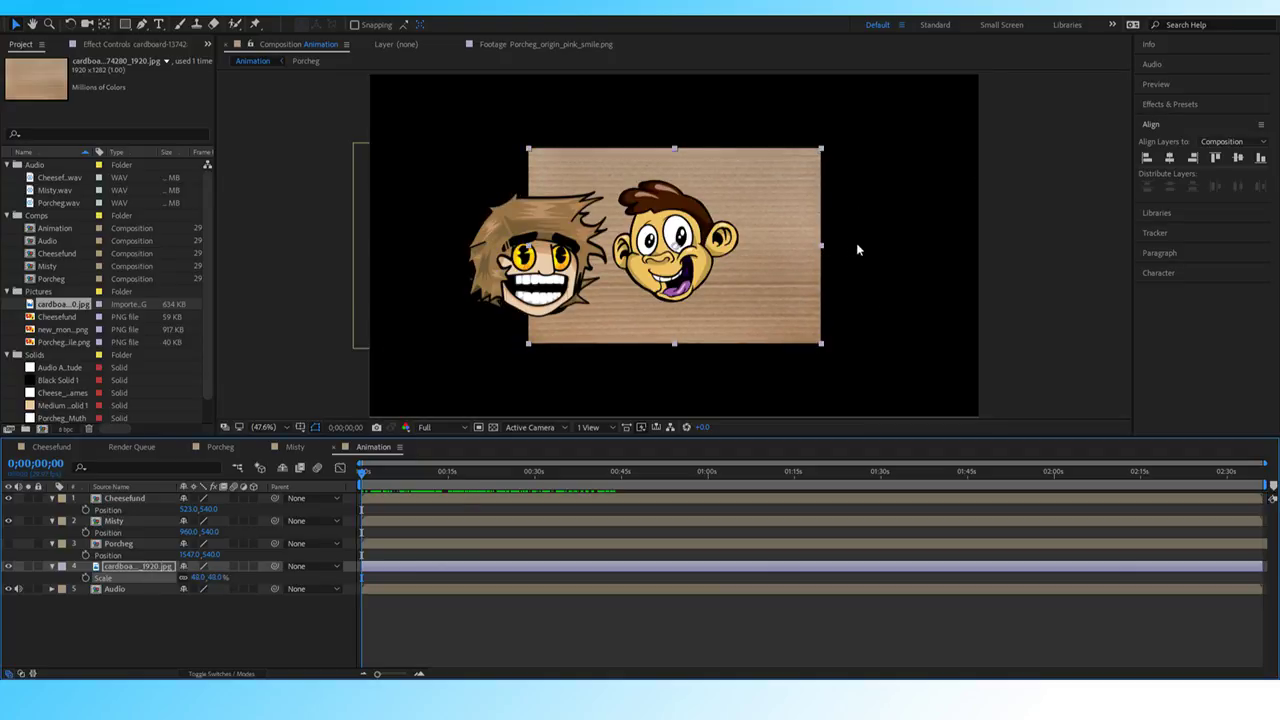
pyautogui.moveTo(821, 245); pyautogui.dragTo(1007, 245)
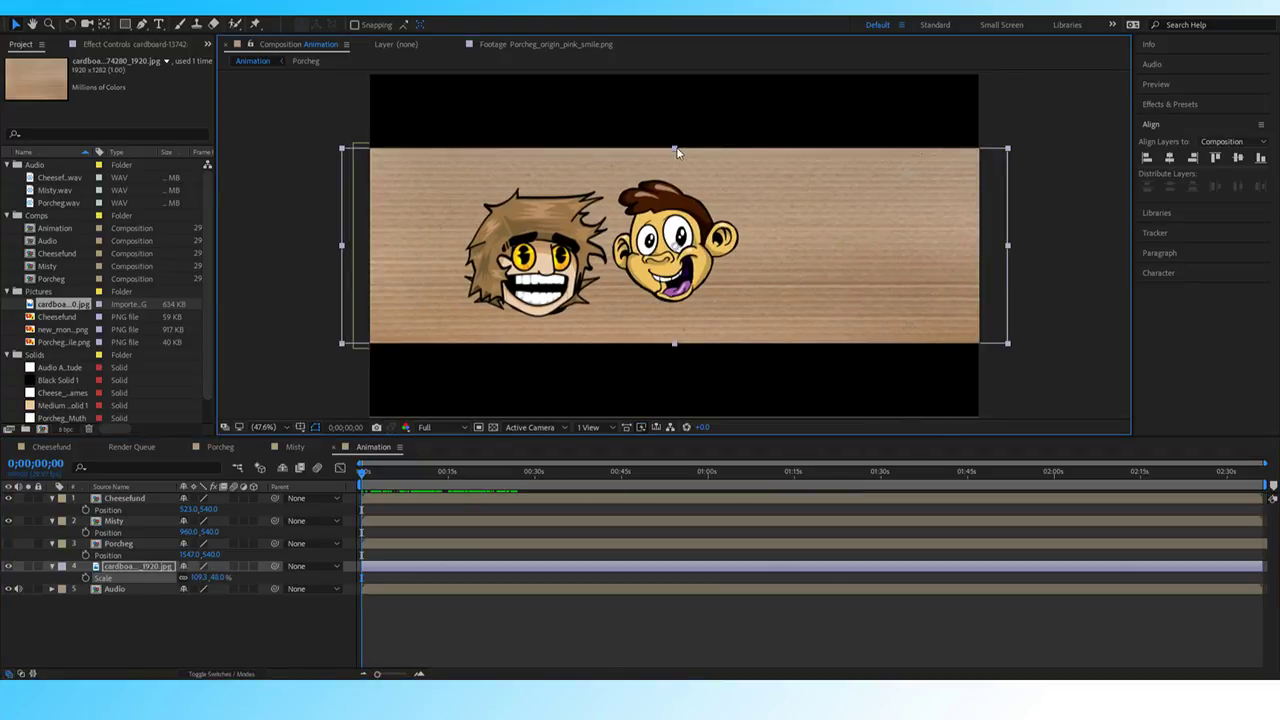
pyautogui.moveTo(676, 152); pyautogui.dragTo(676, 201)
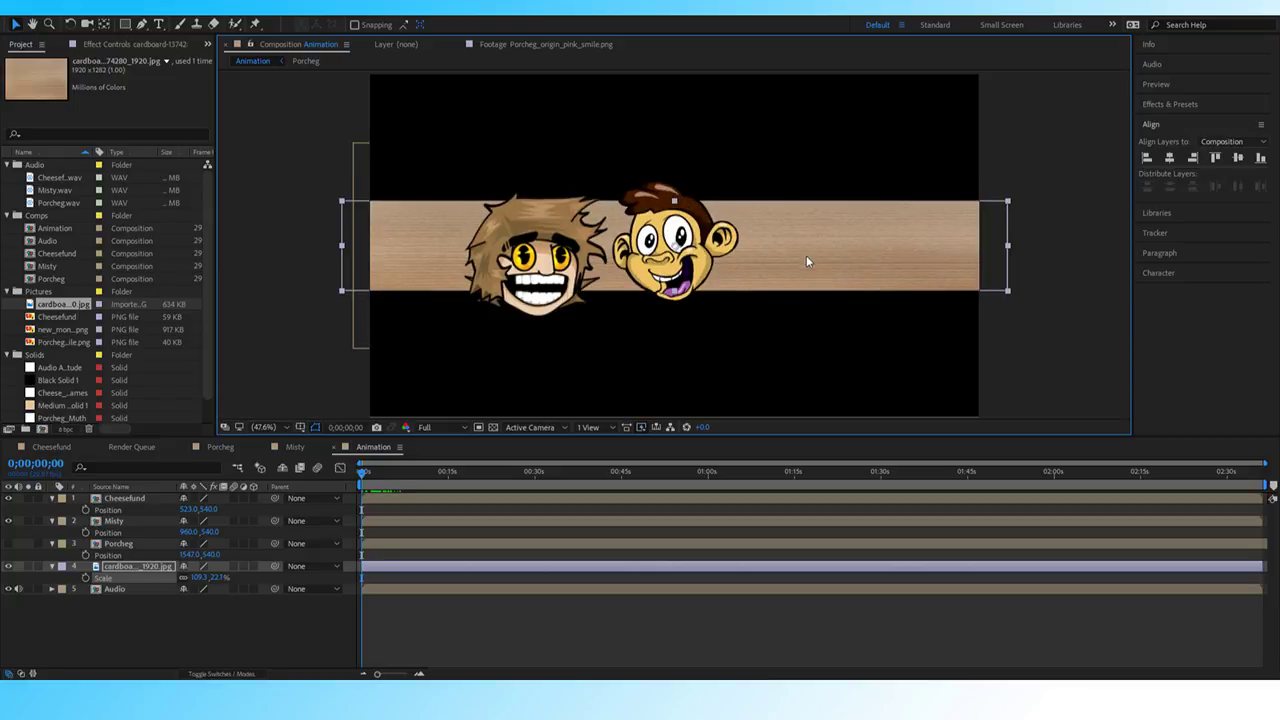
pyautogui.moveTo(783, 273); pyautogui.dragTo(757, 197)
pyautogui.hotkey('ctrl', 'z')
pyautogui.hotkey('ctrl', 'z')
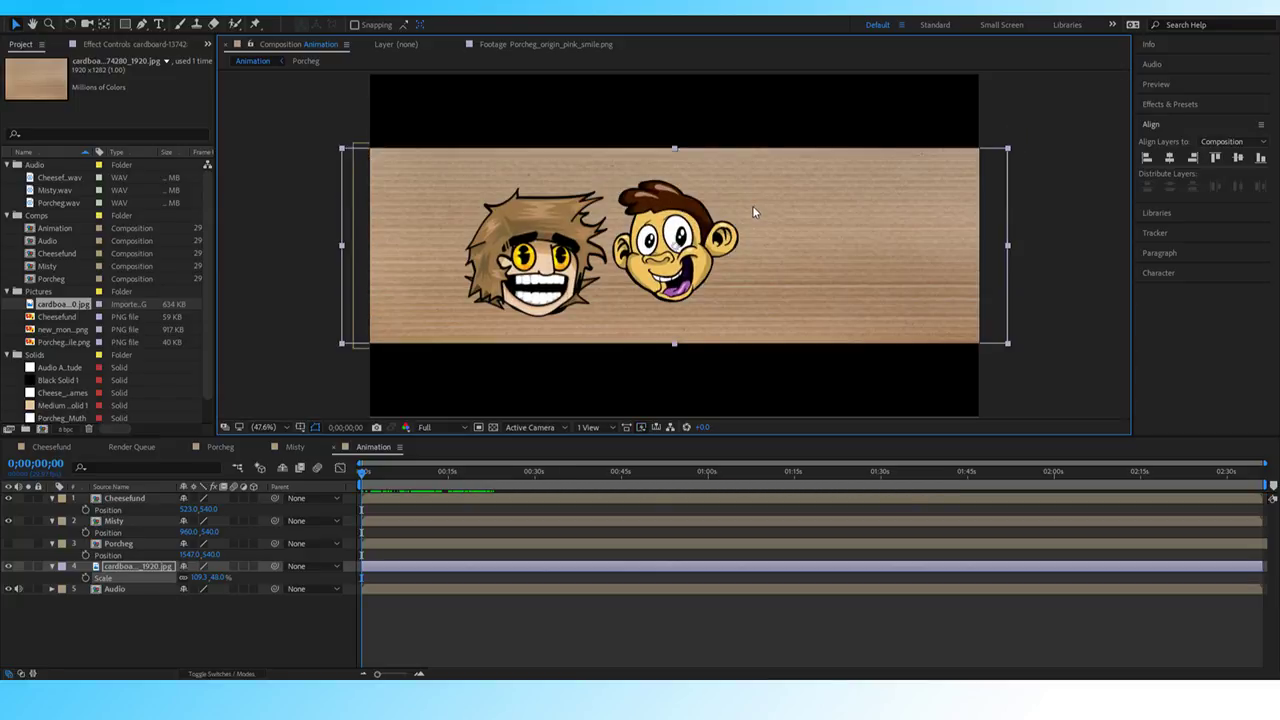
# Show the title/action-safe guides, try the cardboard strip along the frame's upper edge, and move it back down behind the heads.
pyautogui.moveTo(816, 268); pyautogui.dragTo(814, 89)
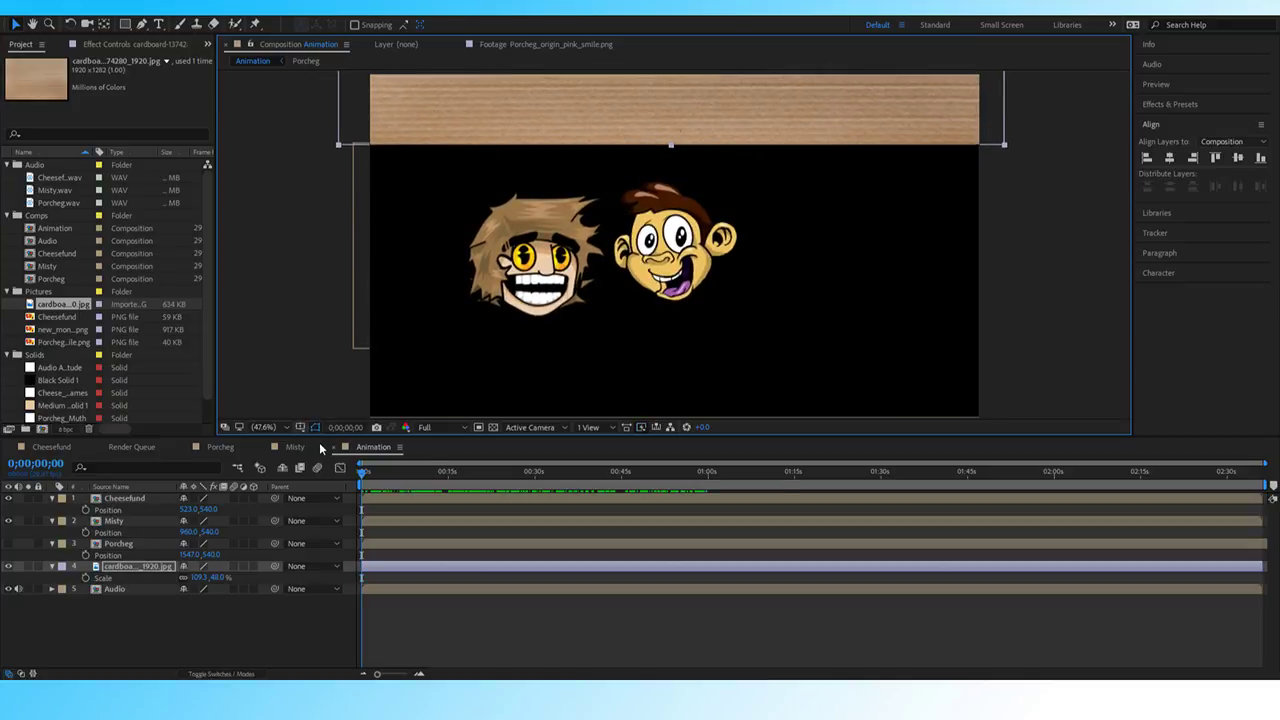
pyautogui.press("'")
pyautogui.moveTo(653, 124); pyautogui.dragTo(657, 135)
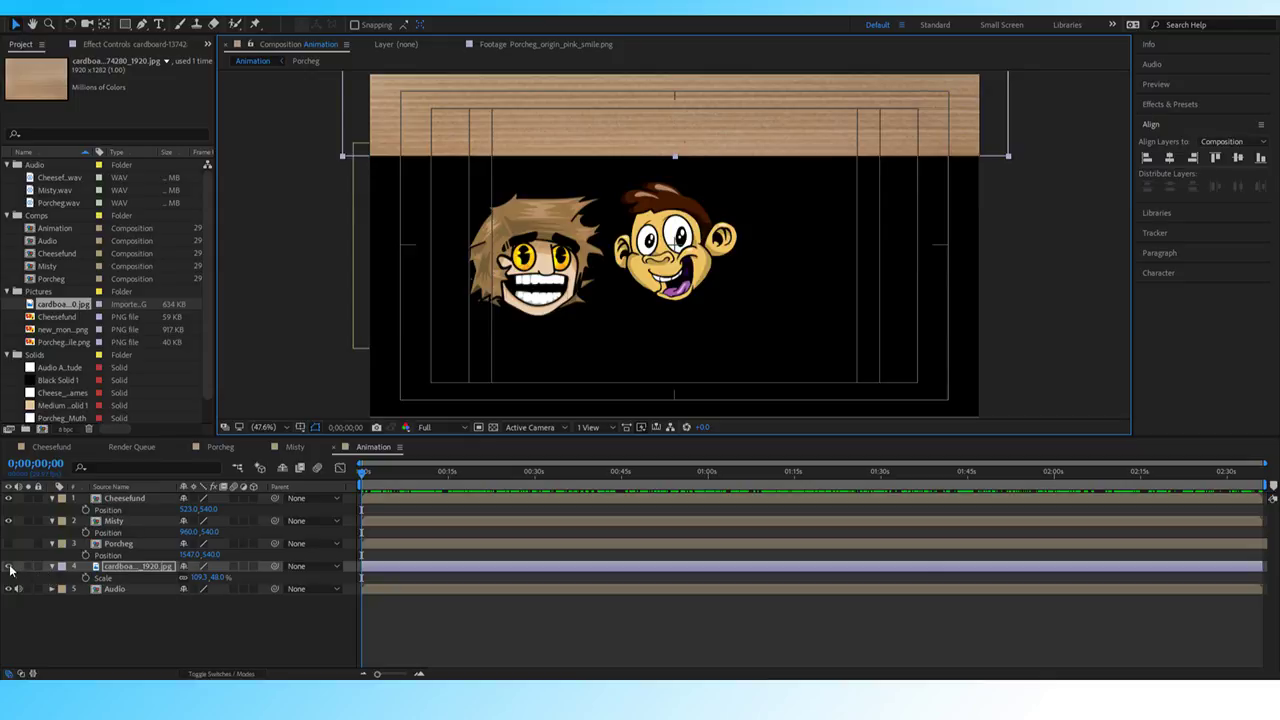
pyautogui.moveTo(776, 139); pyautogui.dragTo(810, 307)
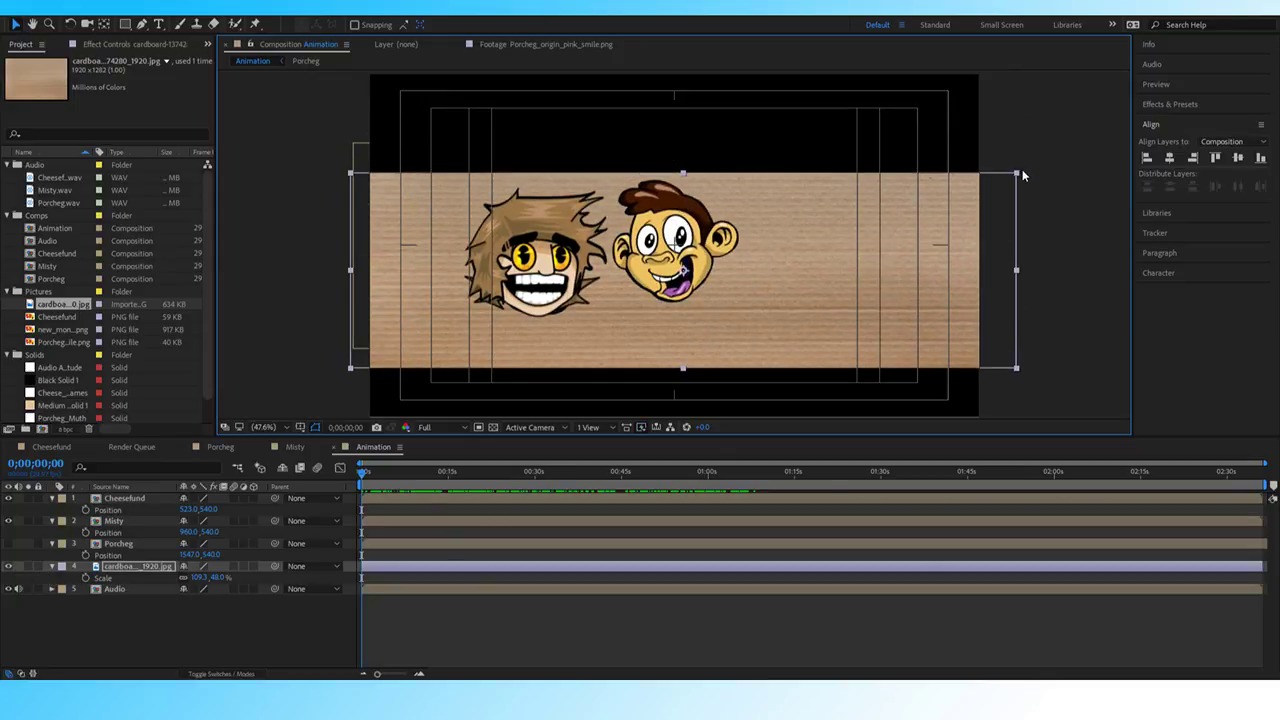
# Try resizing the cardboard strip, undo the last changes, and move the strip up against the frame's upper edge.
pyautogui.moveTo(1018, 173)
pyautogui.mouseDown()
pyautogui.moveTo(1016, 216)
pyautogui.moveTo(1012, 184)
pyautogui.mouseUp()
pyautogui.hotkey('ctrl', 'z')
pyautogui.hotkey('ctrl', 'z')
pyautogui.moveTo(788, 144); pyautogui.dragTo(790, 256)
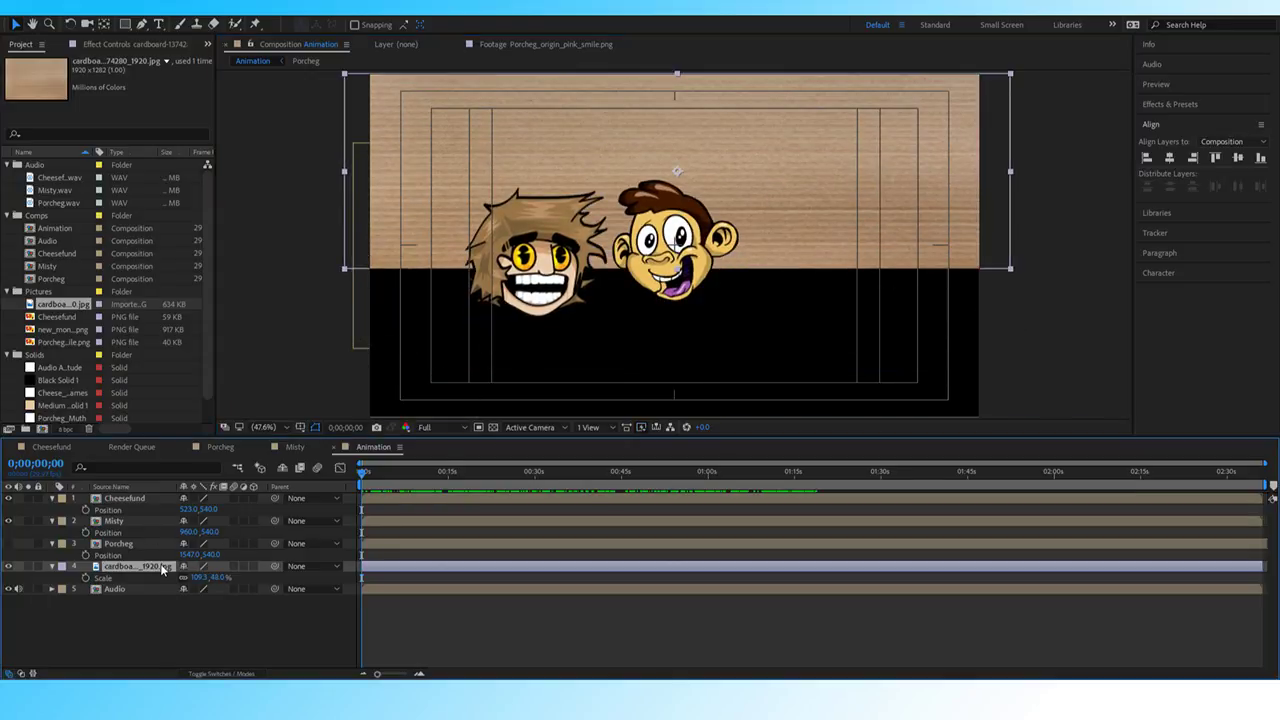
# Replace the scaled cardboard layer with a fresh copy of cardboard-1374280_1920.jpg directly above the Audio layer and rotate it 90°.
pyautogui.press('Delete')
pyautogui.moveTo(45, 304); pyautogui.dragTo(128, 570)
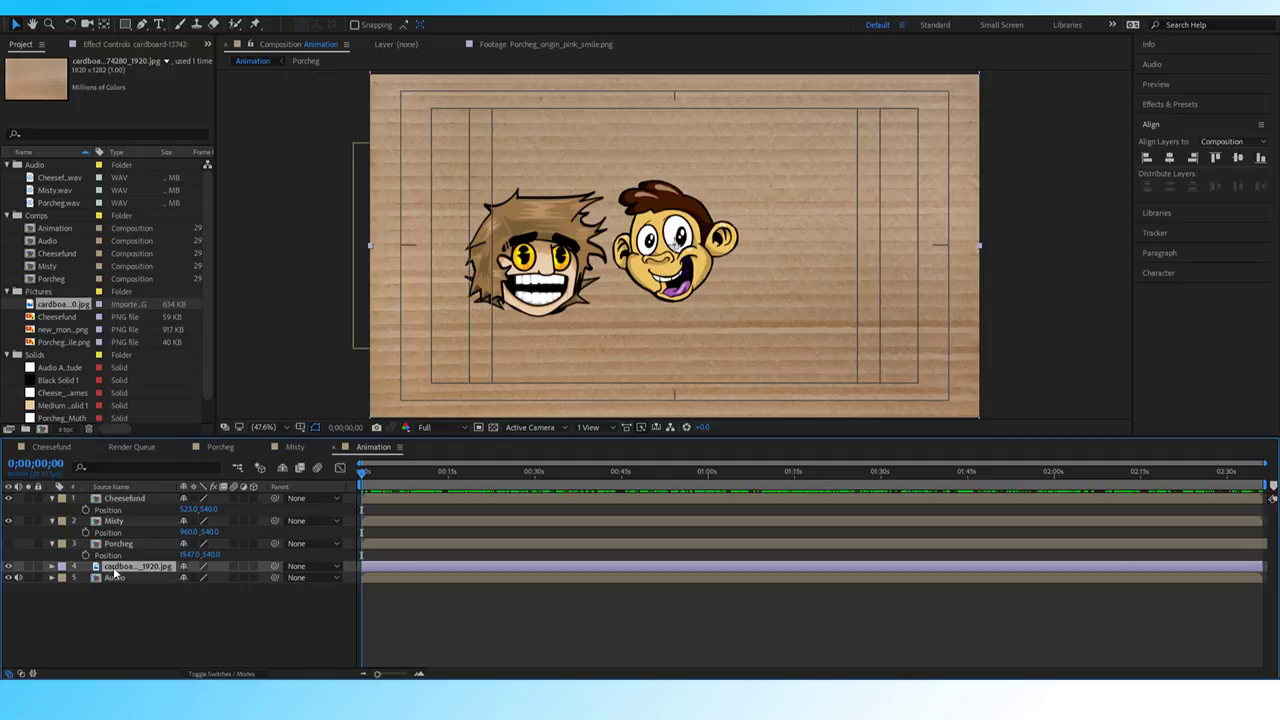
pyautogui.write('r')
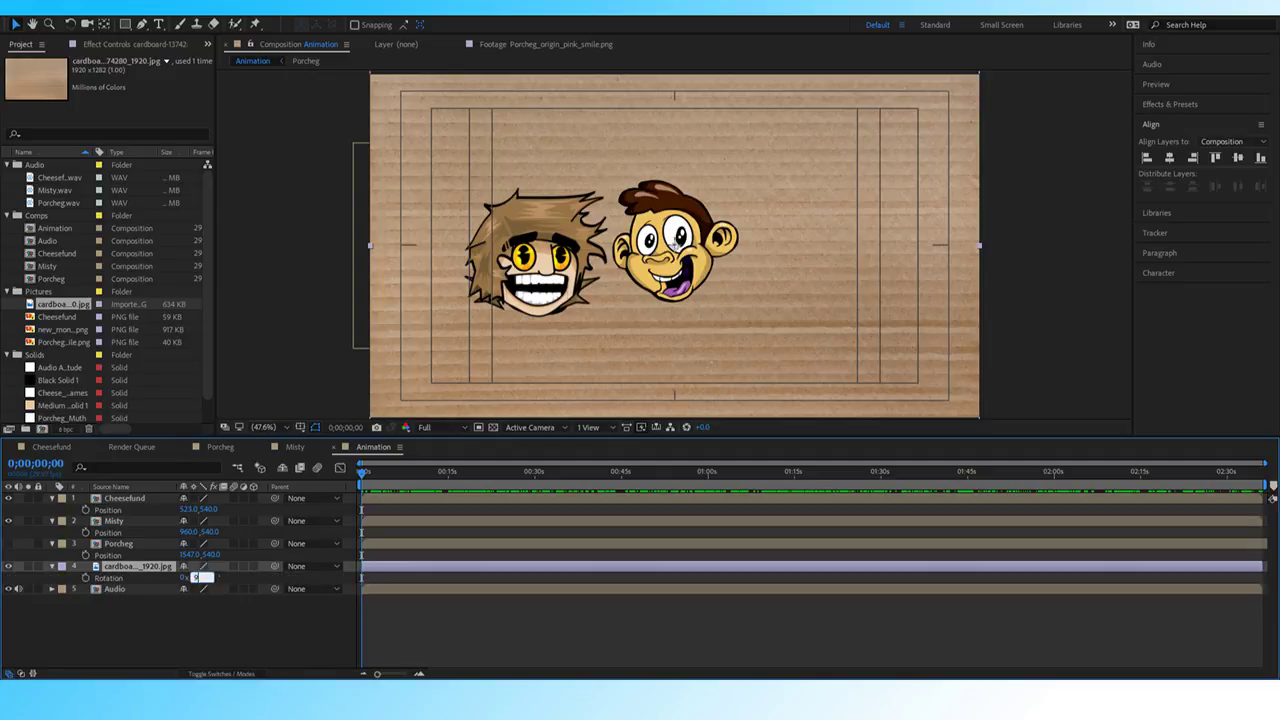
pyautogui.write('90')
pyautogui.press('Return')
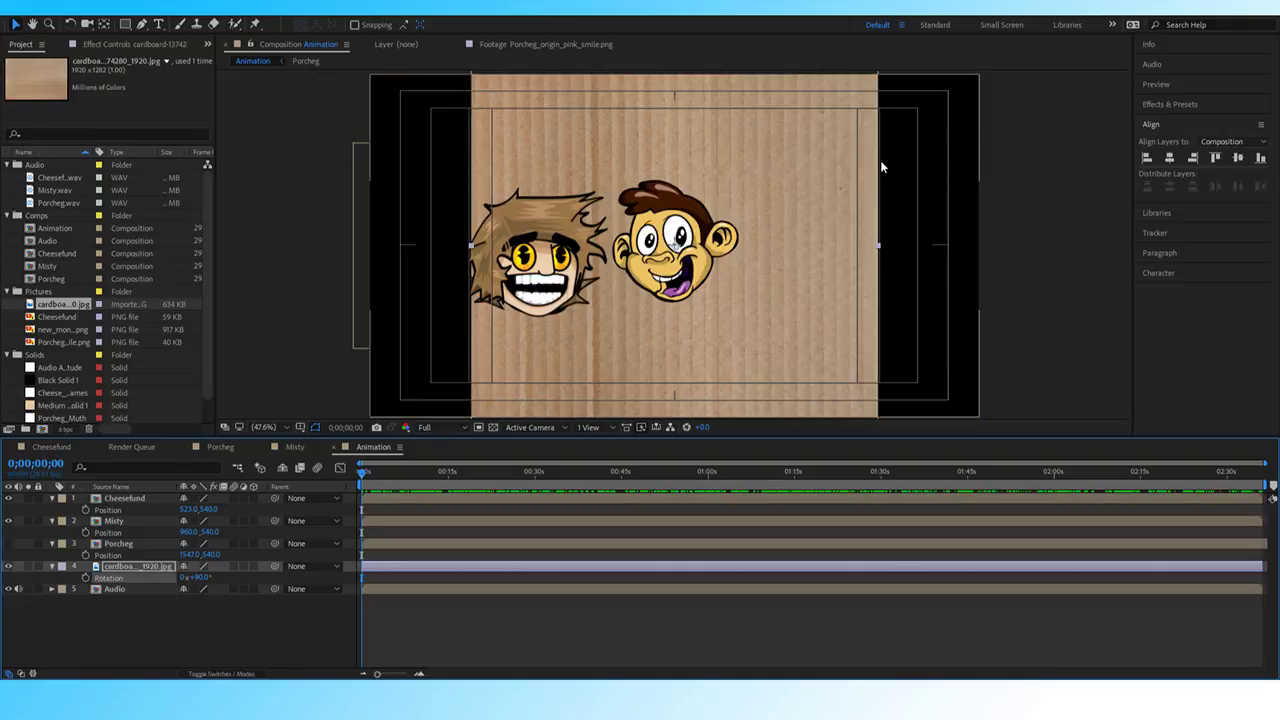
# Scale the rotated cardboard layer to 33% and move it down beneath the Cheesefund head.
pyautogui.press('s')
pyautogui.moveTo(200, 583)
pyautogui.mouseDown()
pyautogui.moveTo(160, 583)
pyautogui.moveTo(195, 583)
pyautogui.mouseUp()
pyautogui.moveTo(603, 333); pyautogui.dragTo(549, 459)
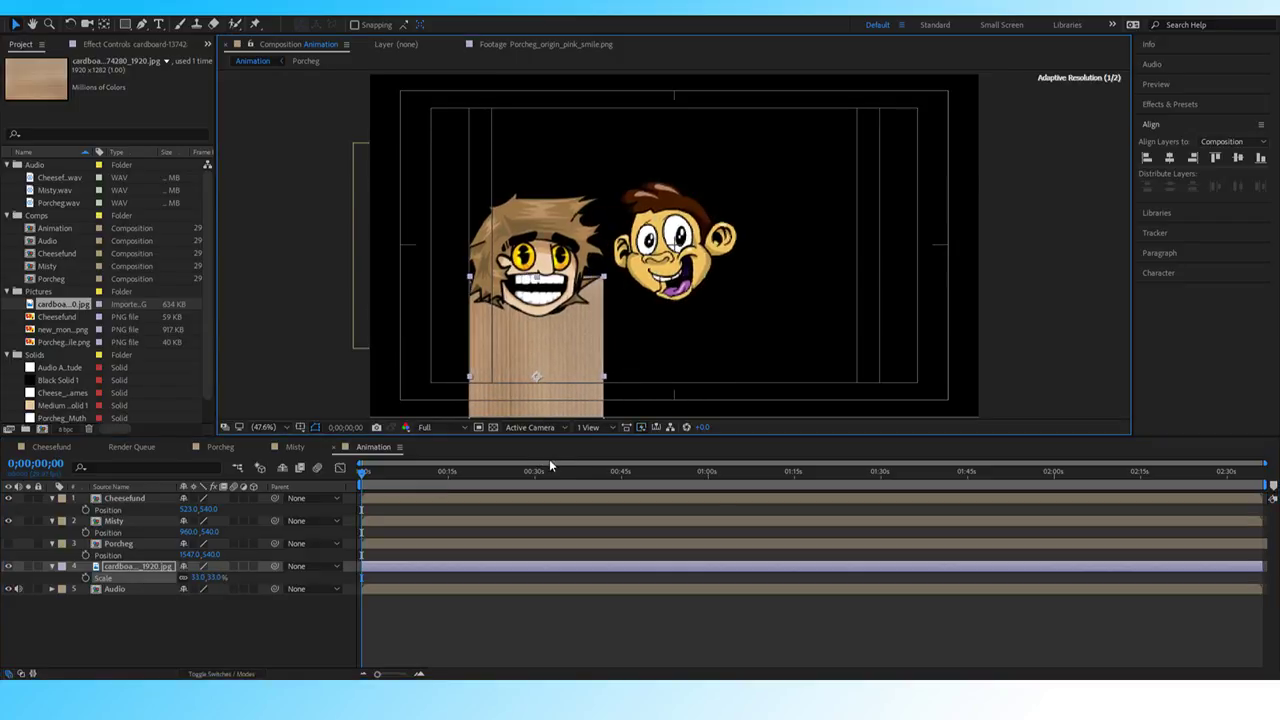
# Mask the cardboard with the Pen tool into a narrow vertical stick below Cheesefund's chin and delete the stray second mask.
pyautogui.click(140, 25)
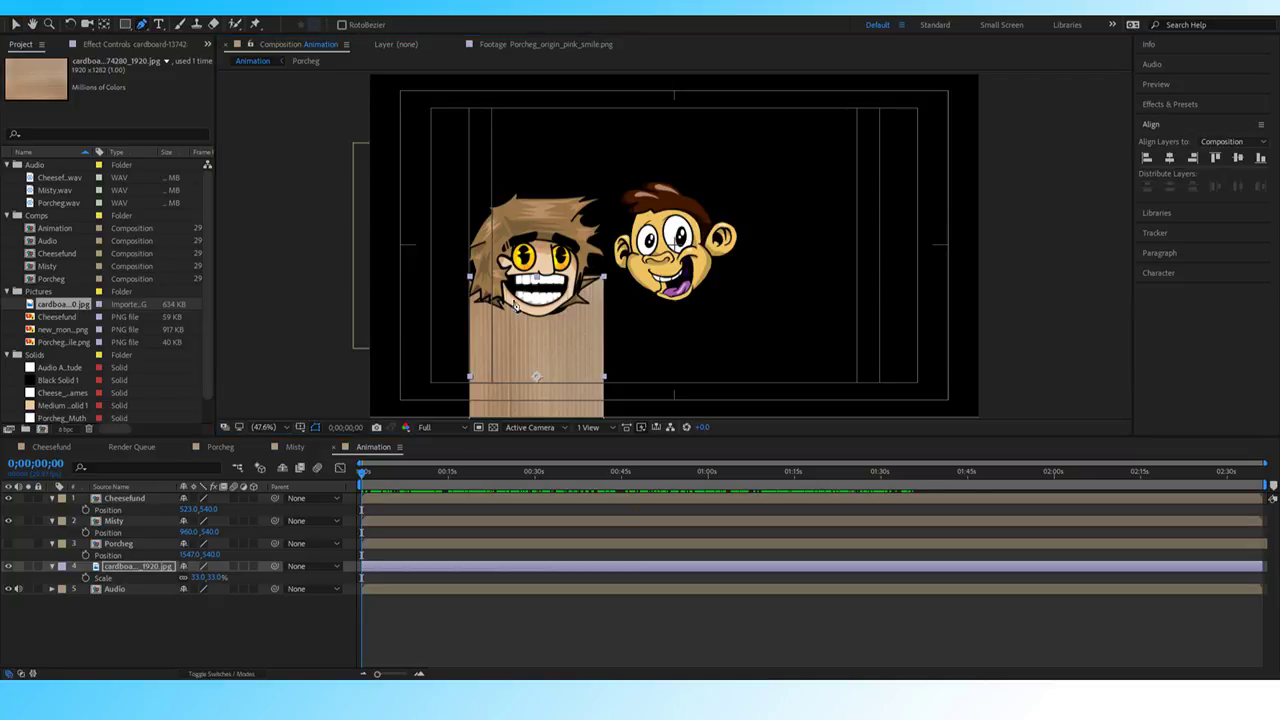
pyautogui.click(524, 308)
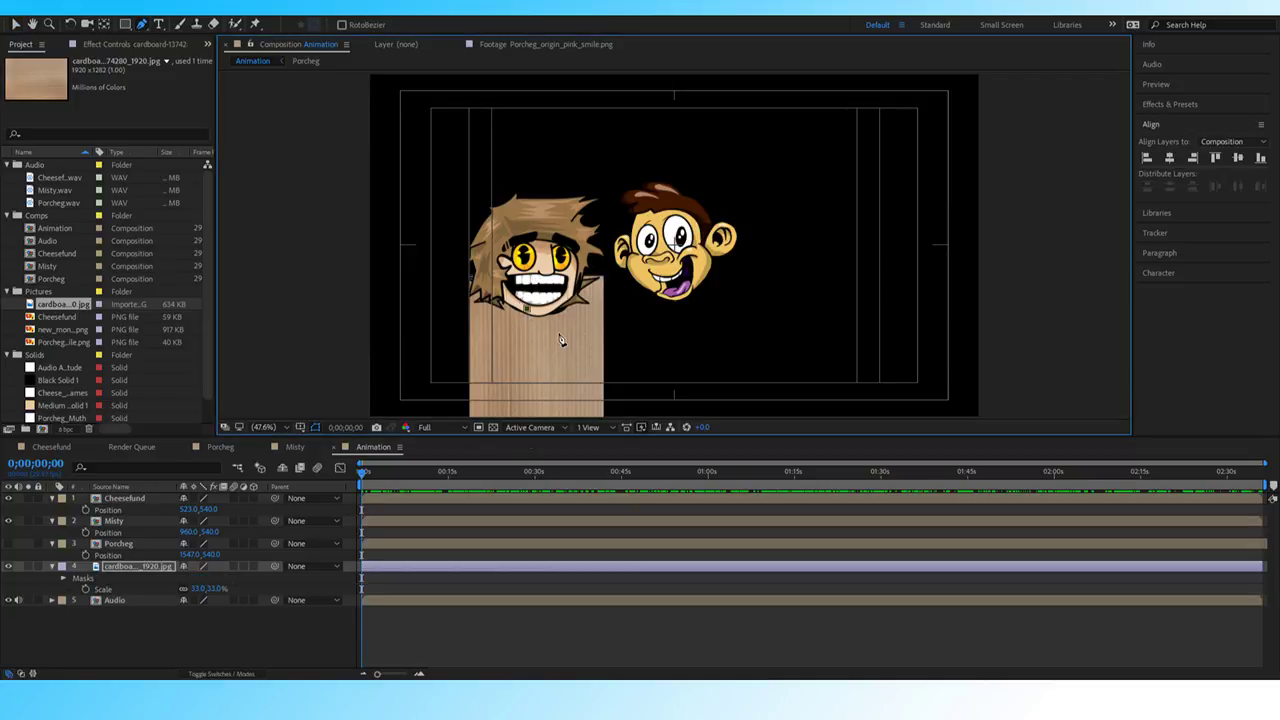
pyautogui.press(',')
pyautogui.press(',')
pyautogui.click(595, 348)
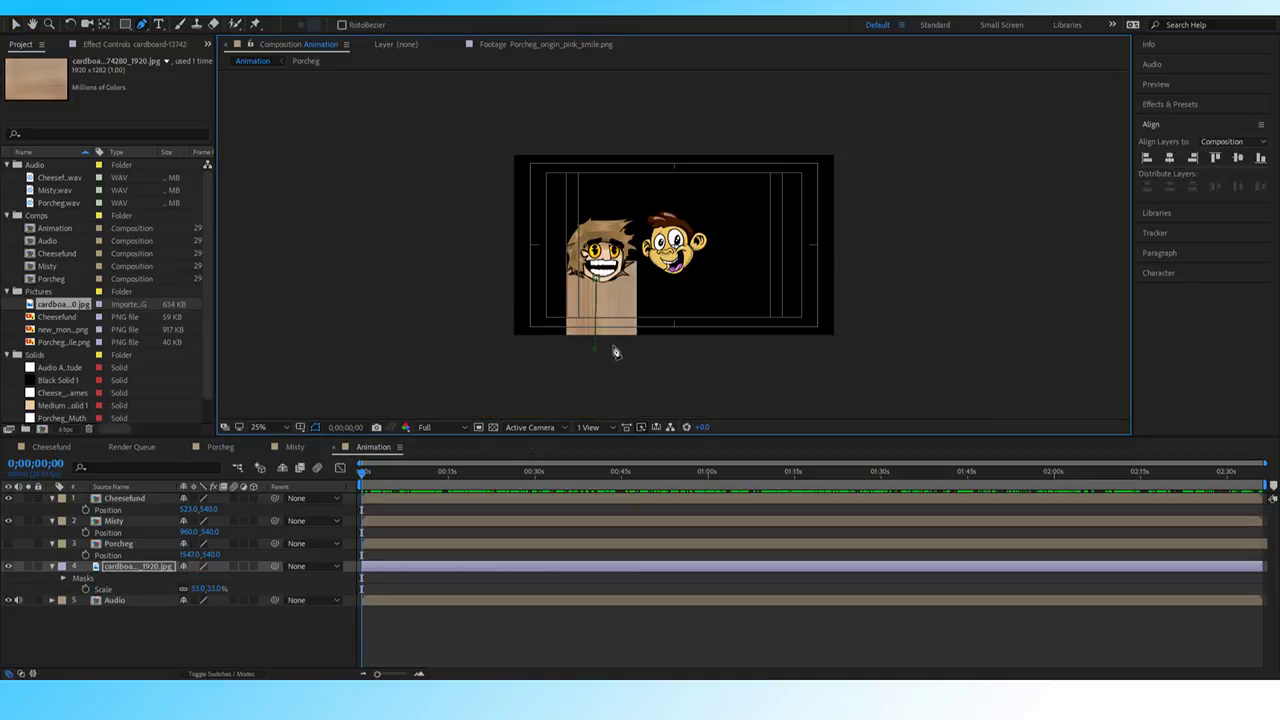
pyautogui.click(611, 251)
pyautogui.press('.')
pyautogui.press('.')
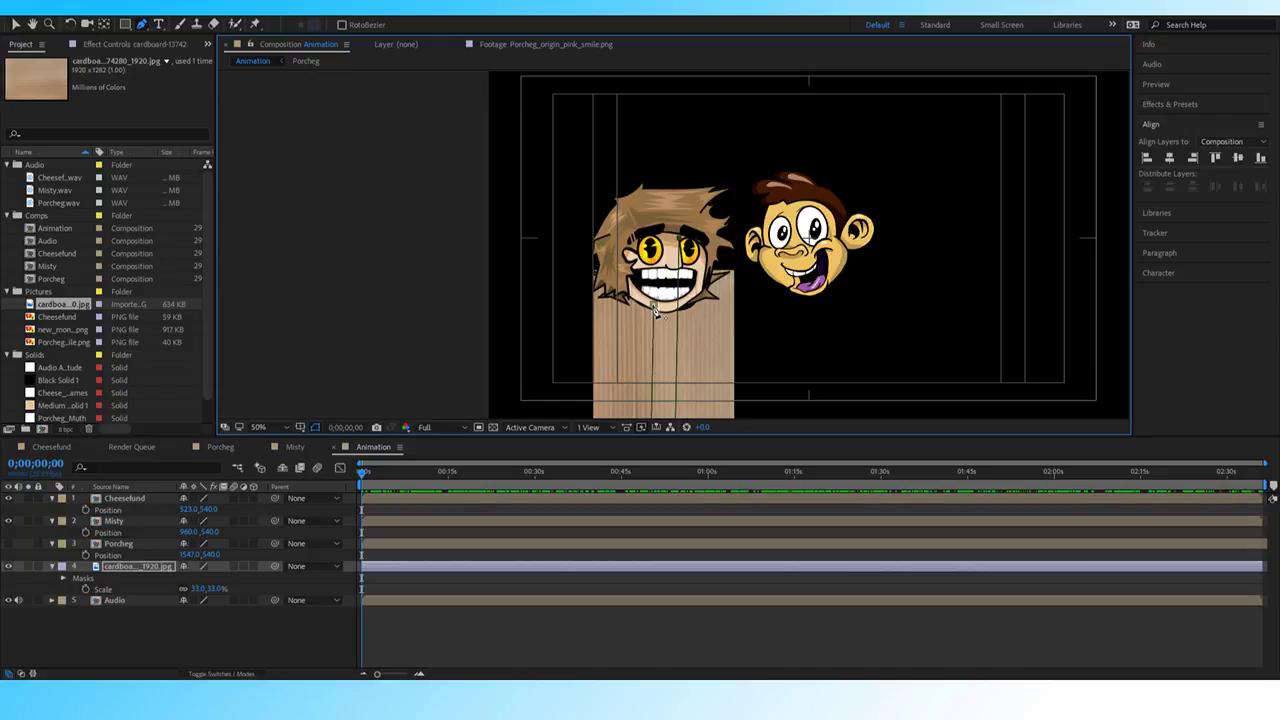
pyautogui.click(652, 248)
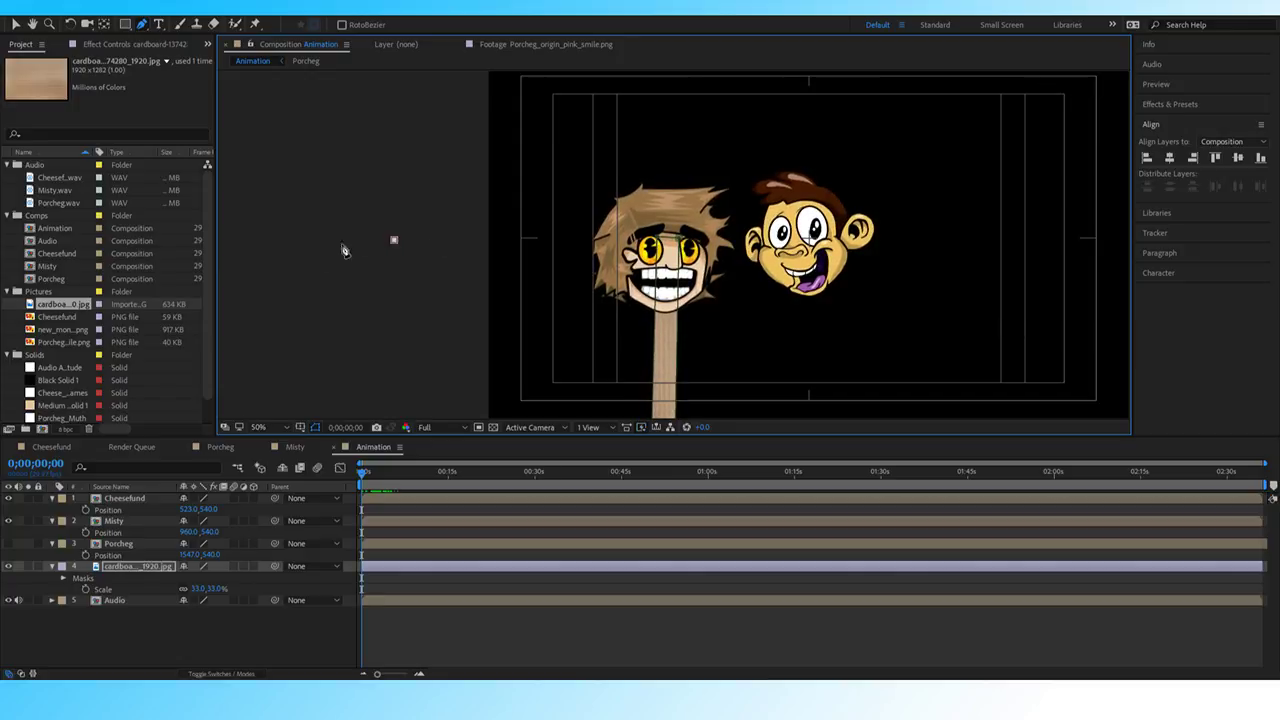
pyautogui.click(62, 578)
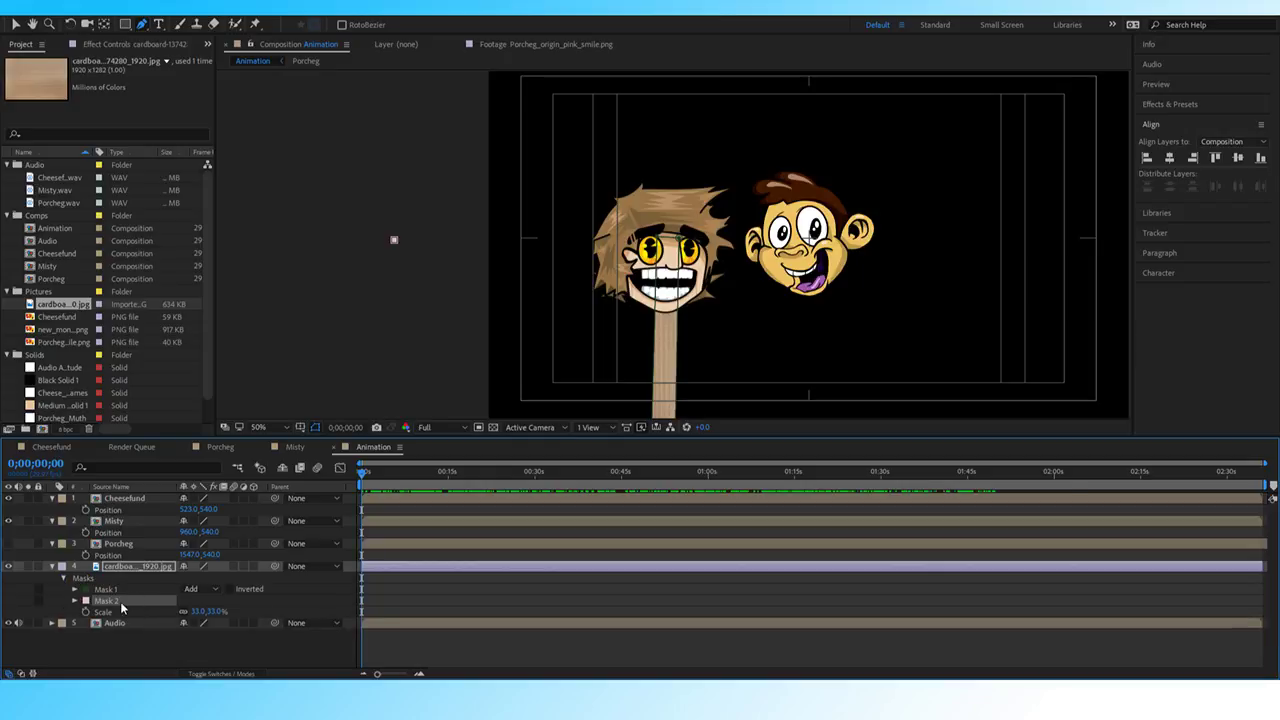
pyautogui.press('Delete')
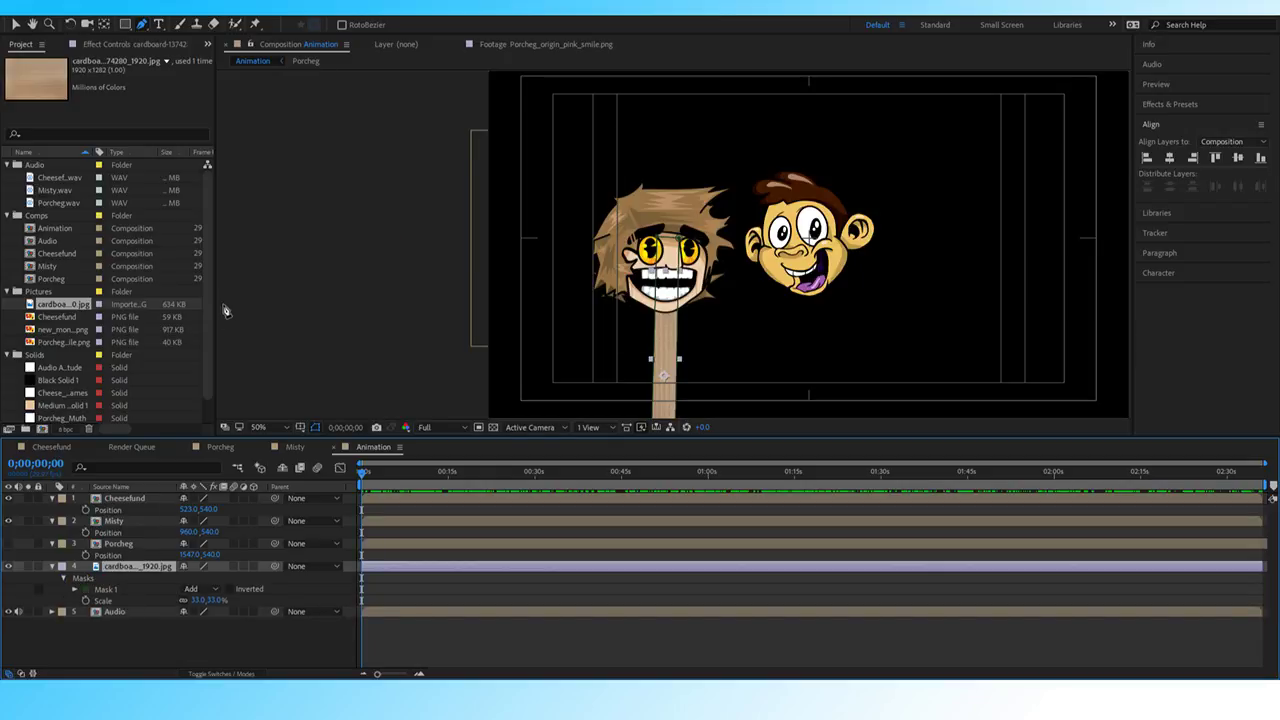
# Move the Cheesefund head to position 541, 556 and delete the masked cardboard stick from the Animation composition.
pyautogui.click(14, 26)
pyautogui.click(354, 268)
pyautogui.scroll(-2, 428, 272)
pyautogui.scroll(2, 419, 281)
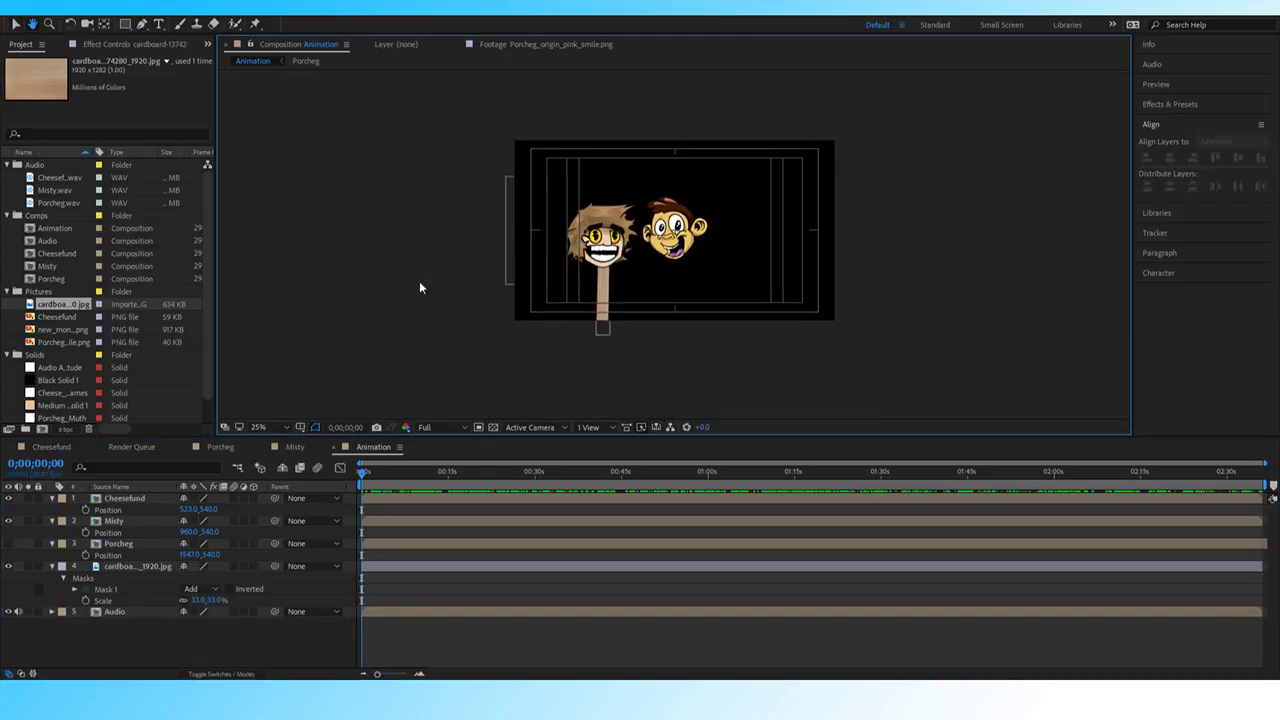
pyautogui.moveTo(535, 235); pyautogui.dragTo(559, 277)
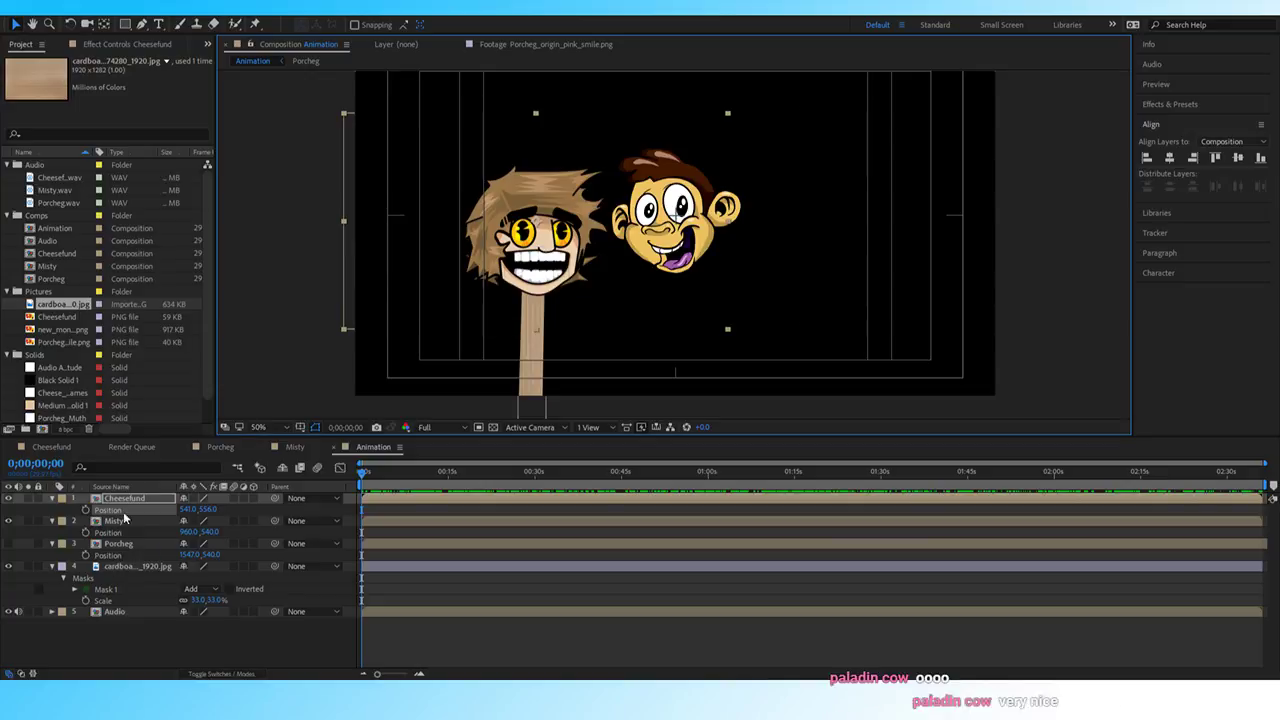
pyautogui.click(118, 570)
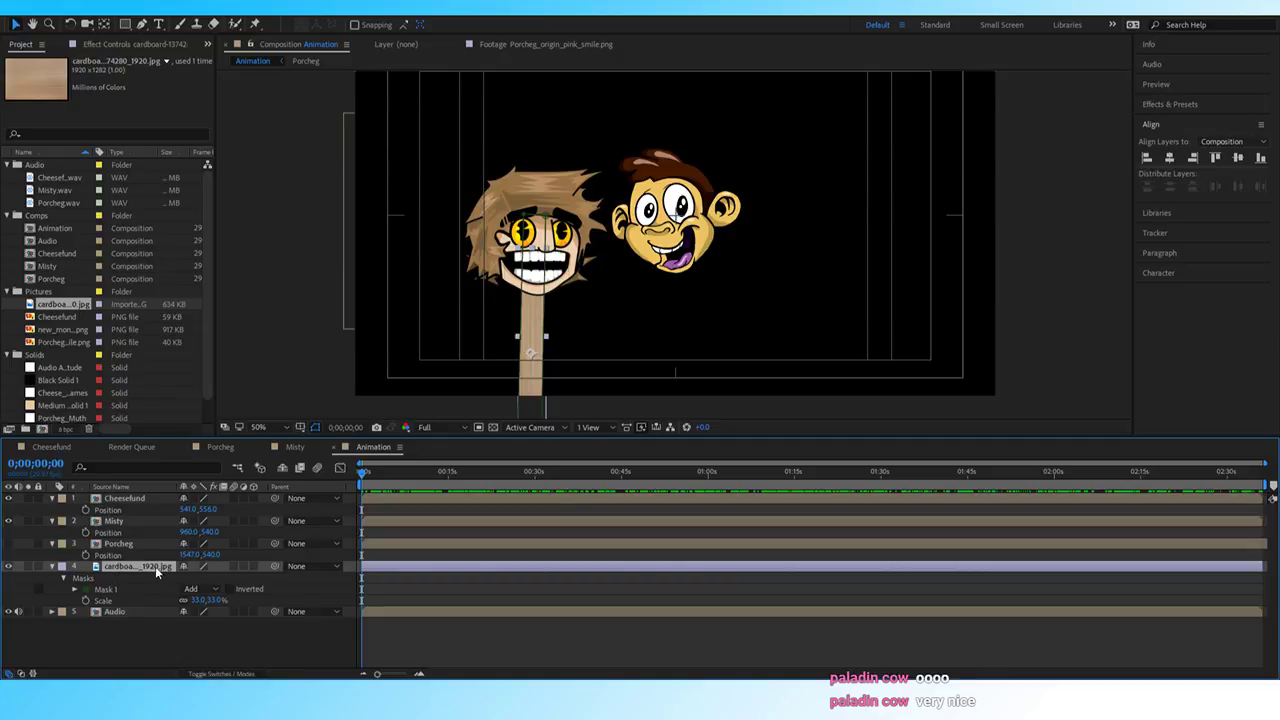
pyautogui.press('Delete')
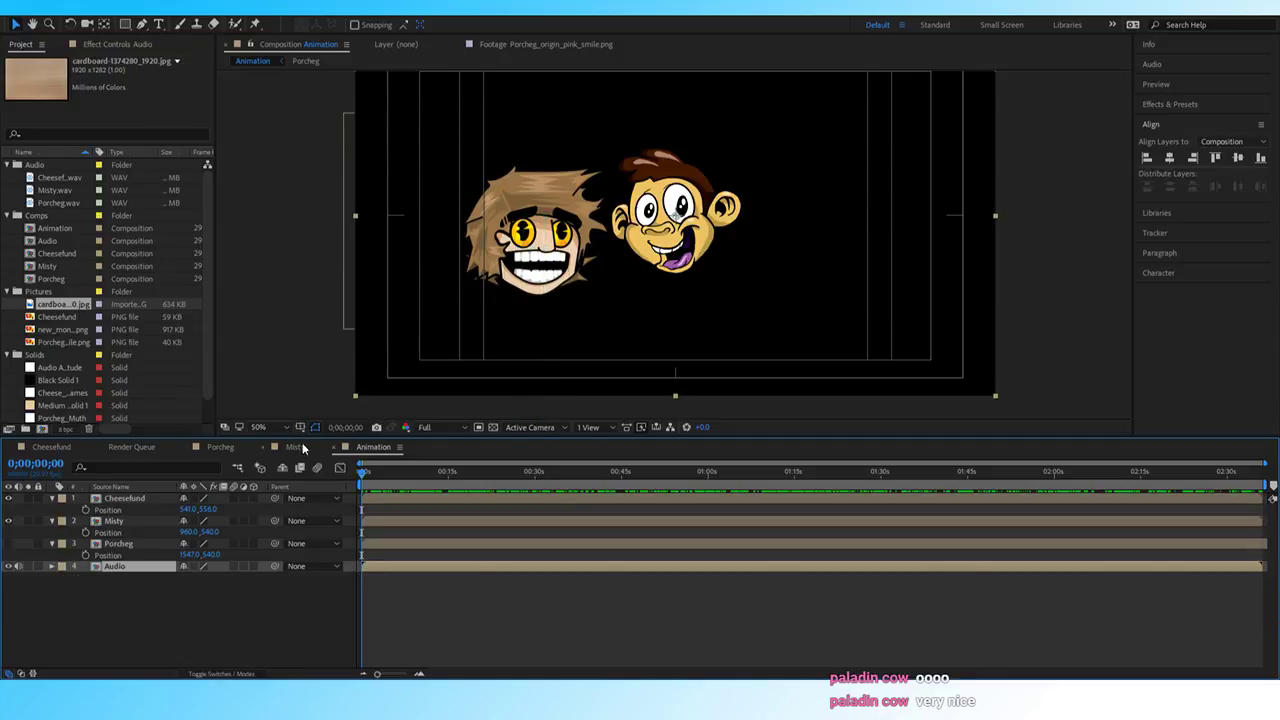
# Place the cardboard image between the Cheesefund and Black Solid 1 layers in the Cheesefund composition.
pyautogui.click(48, 449)
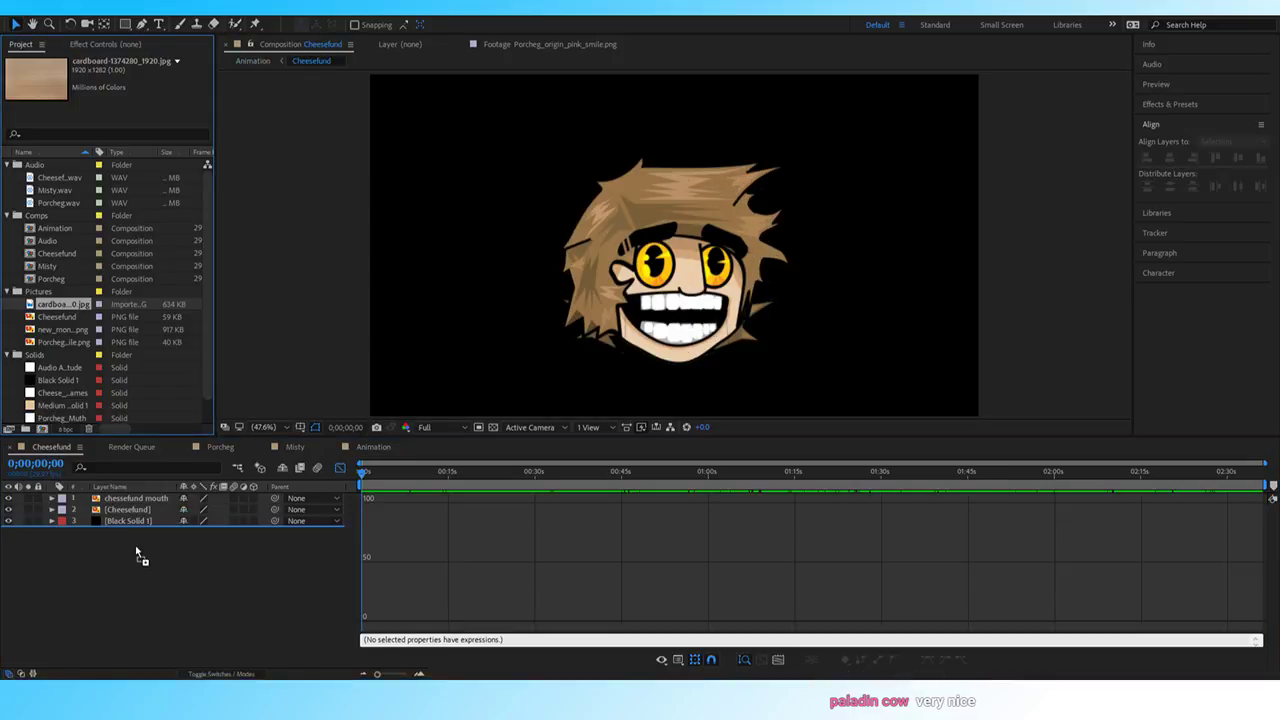
pyautogui.moveTo(135, 545); pyautogui.dragTo(132, 518)
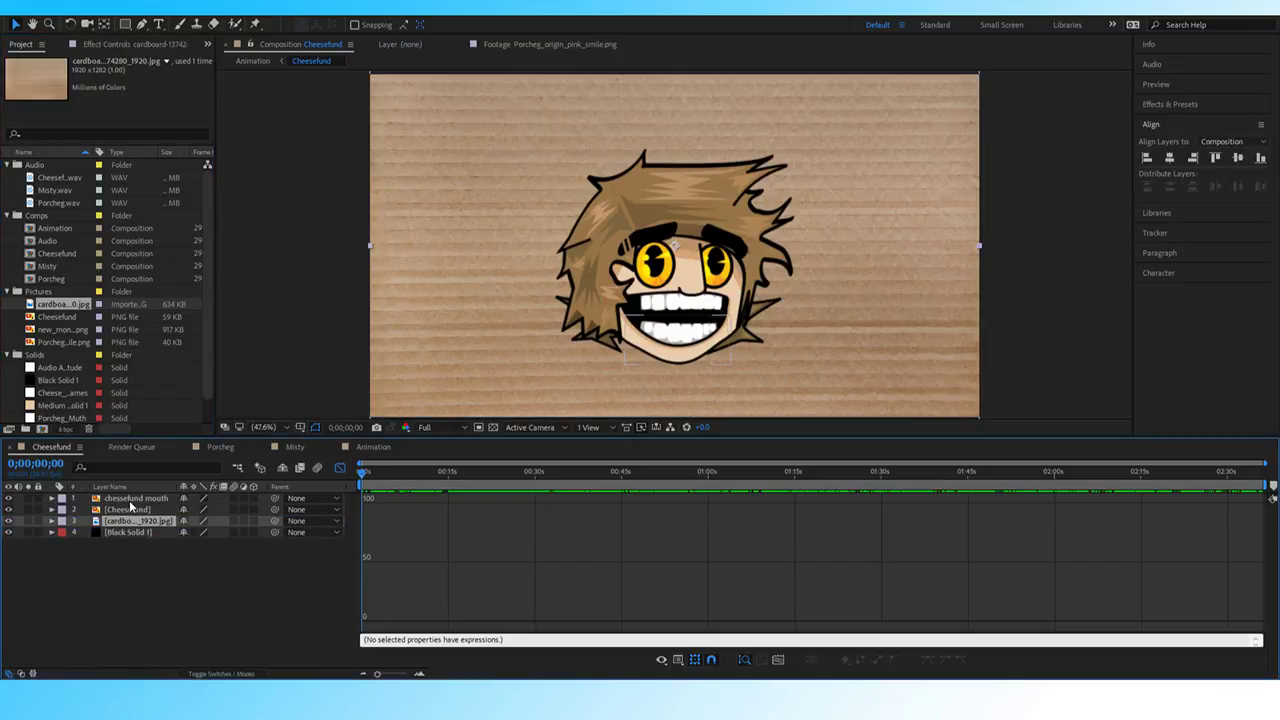
# Reveal the position properties of the Cheesefund mouth and head layers, try shifting the mouth horizontally, and undo the shift.
pyautogui.click(130, 508)
pyautogui.keyDown('shift'); pyautogui.click(128, 511); pyautogui.keyUp('shift')
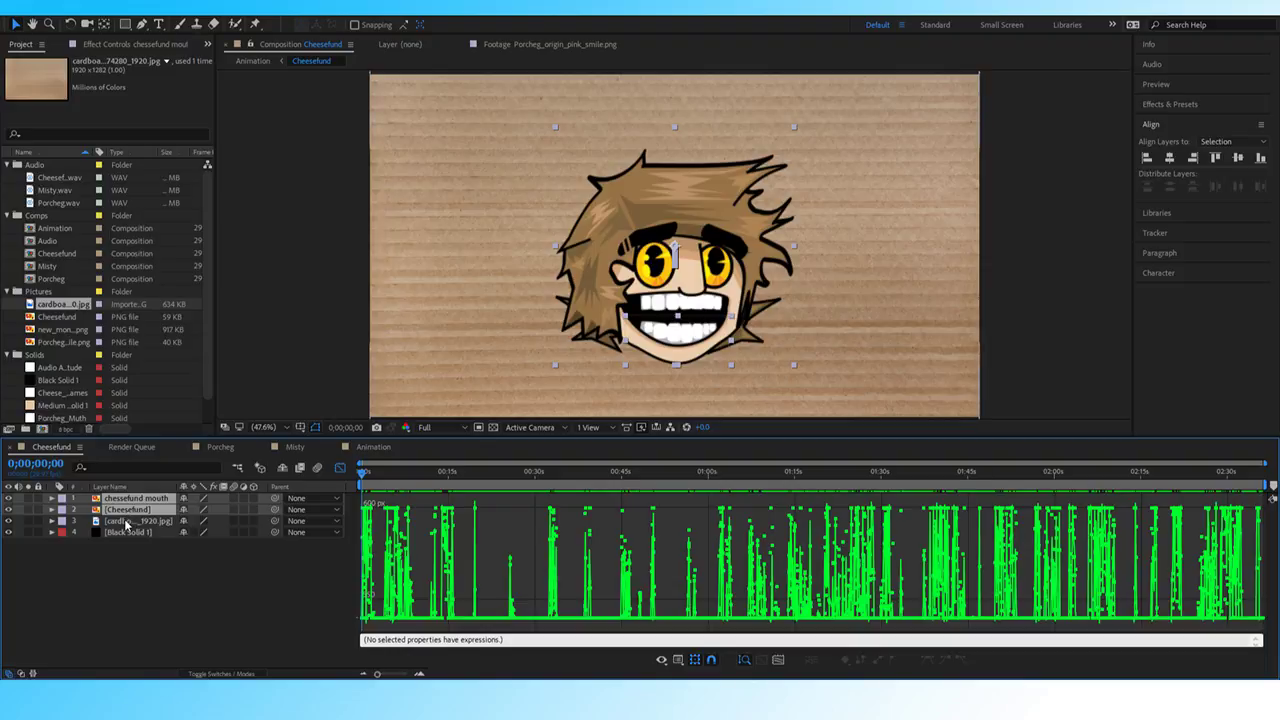
pyautogui.press('p')
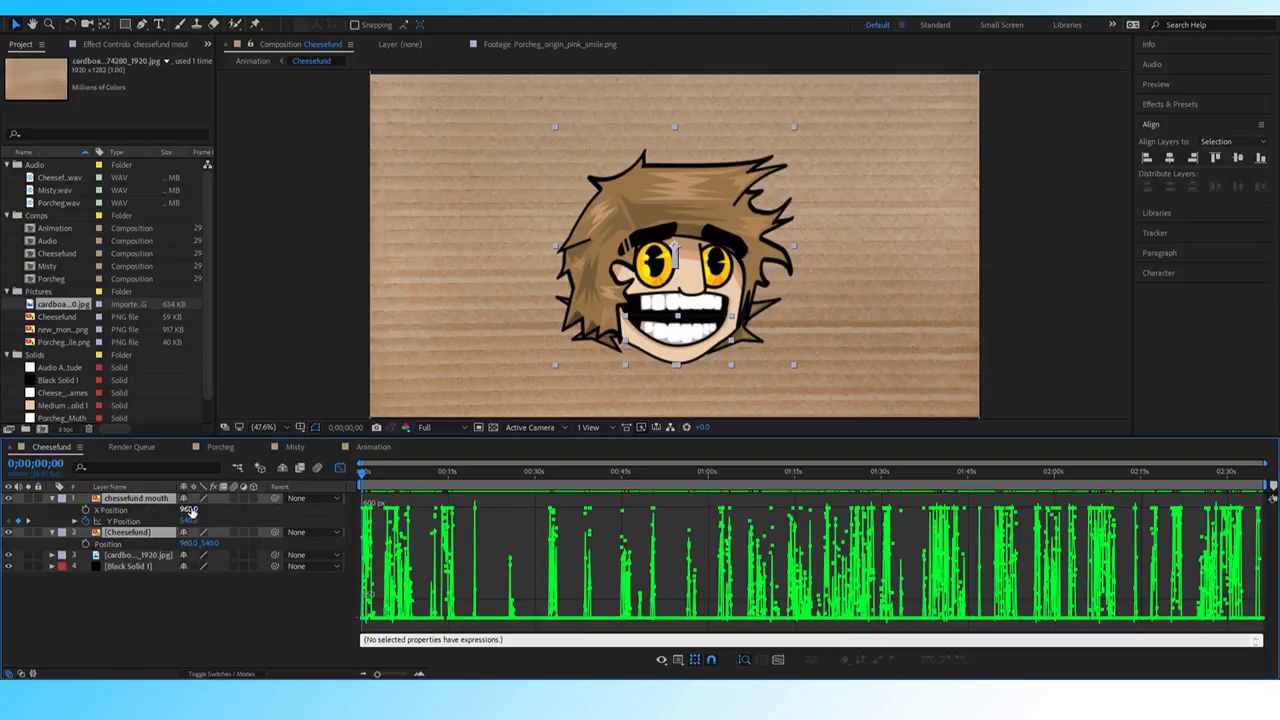
pyautogui.click(112, 510)
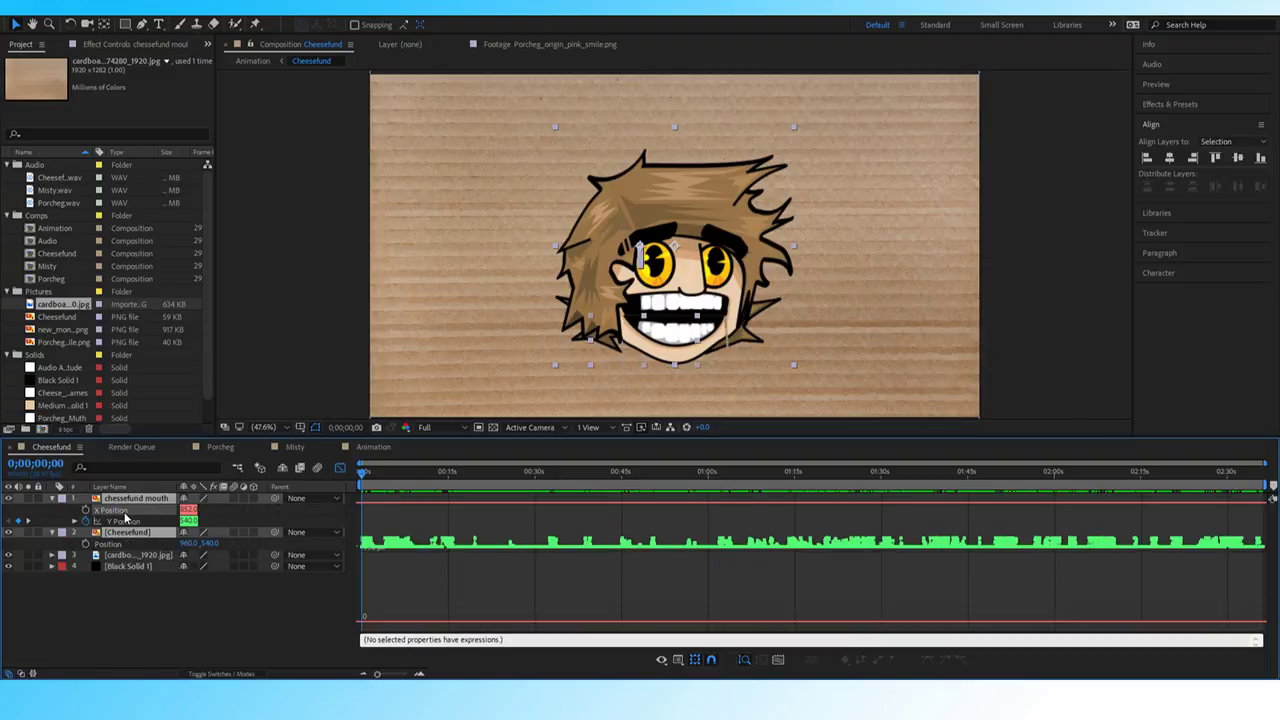
pyautogui.hotkey('ctrl', 'z')
pyautogui.click(182, 632)
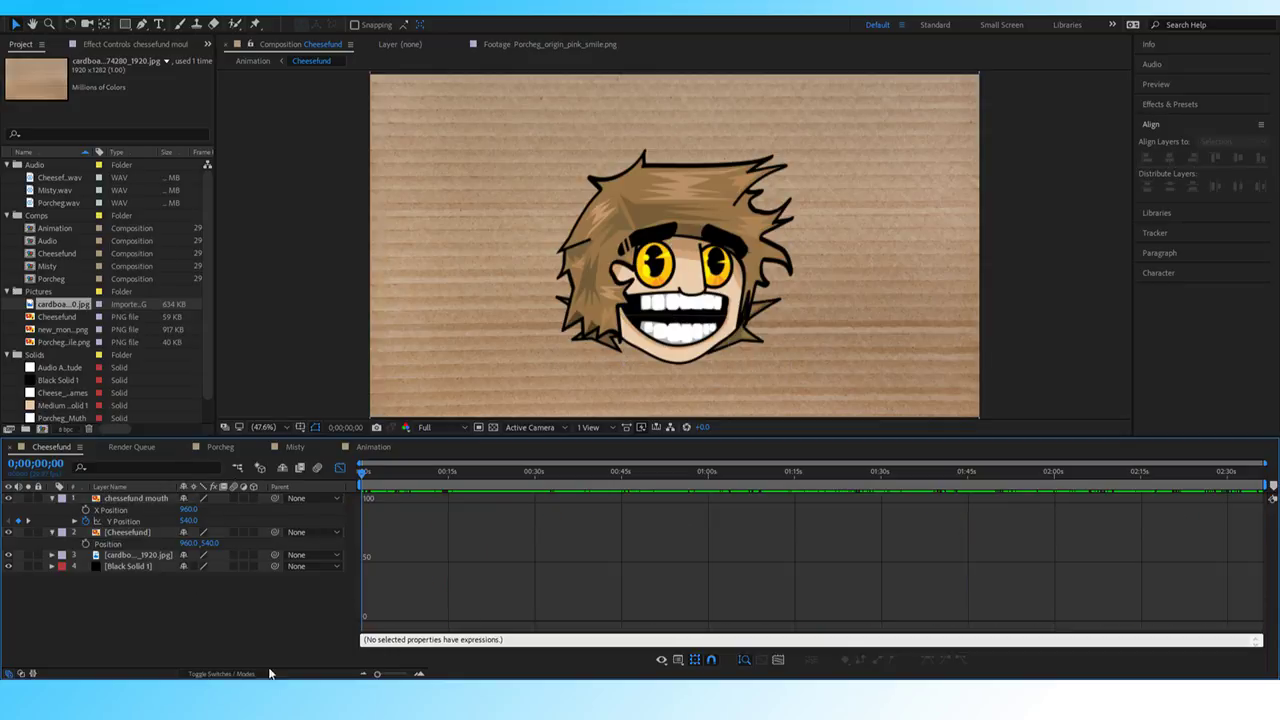
# Delete the cardboard layer from the Cheesefund composition and return to the Animation composition.
pyautogui.click(128, 555)
pyautogui.press('Delete')
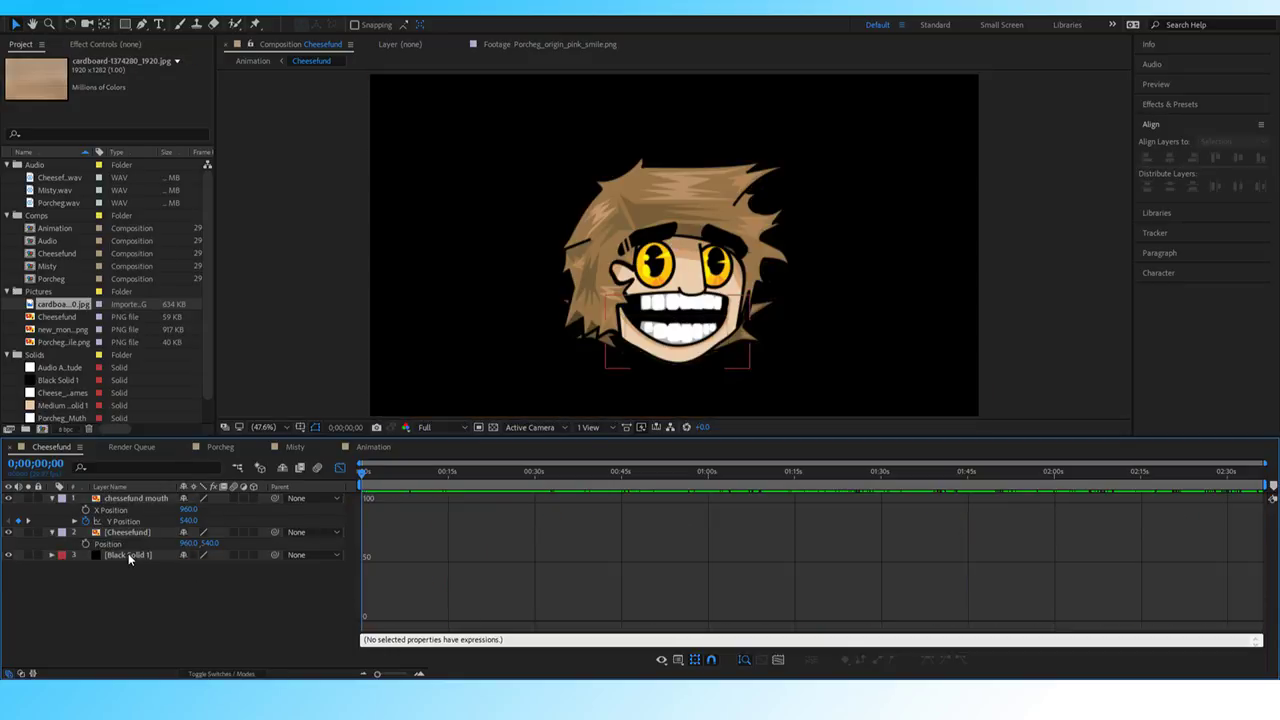
pyautogui.click(374, 447)
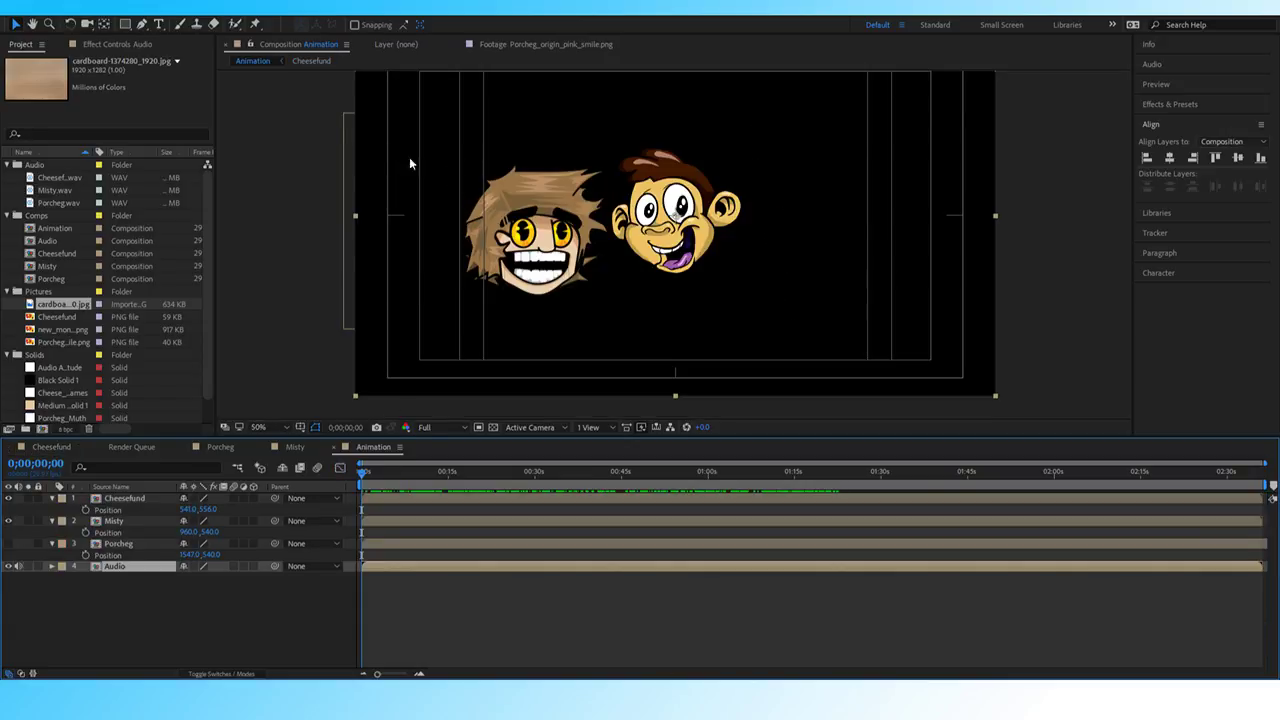
# Try adding the cardboard image above the Audio layer with a start later than the timeline's beginning, and delete it.
pyautogui.press(',')
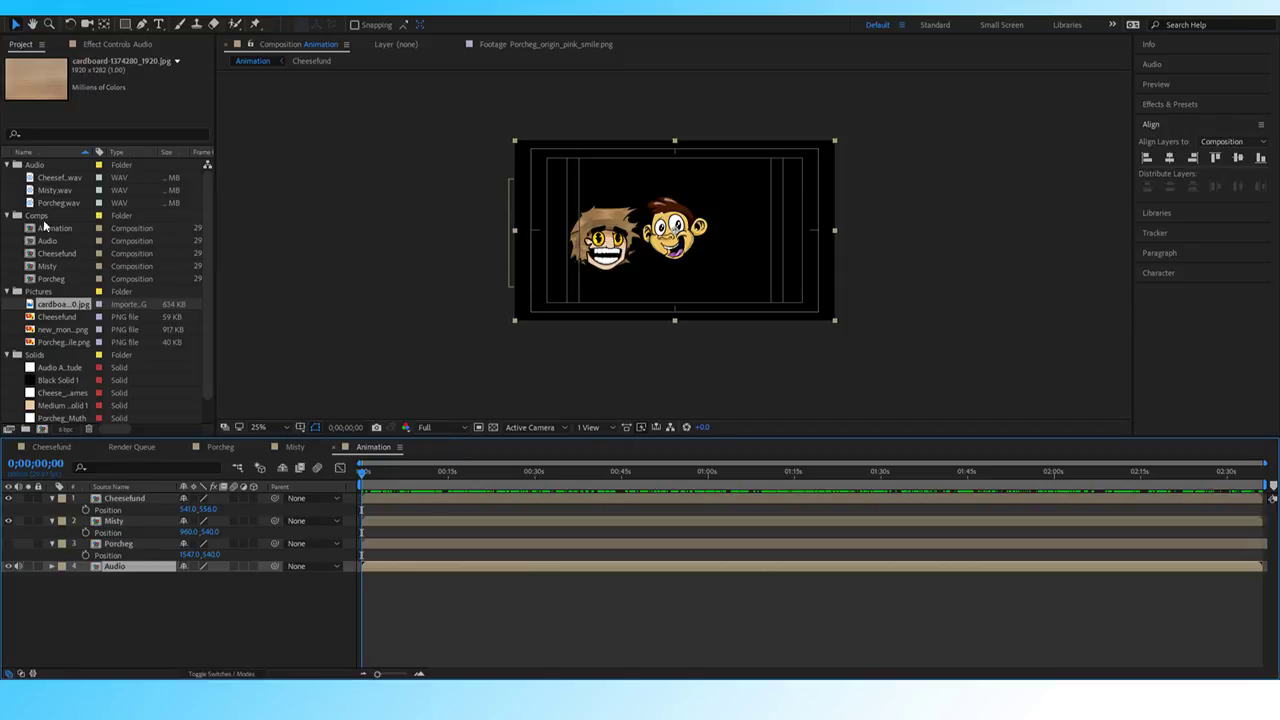
pyautogui.moveTo(30, 303); pyautogui.dragTo(400, 566)
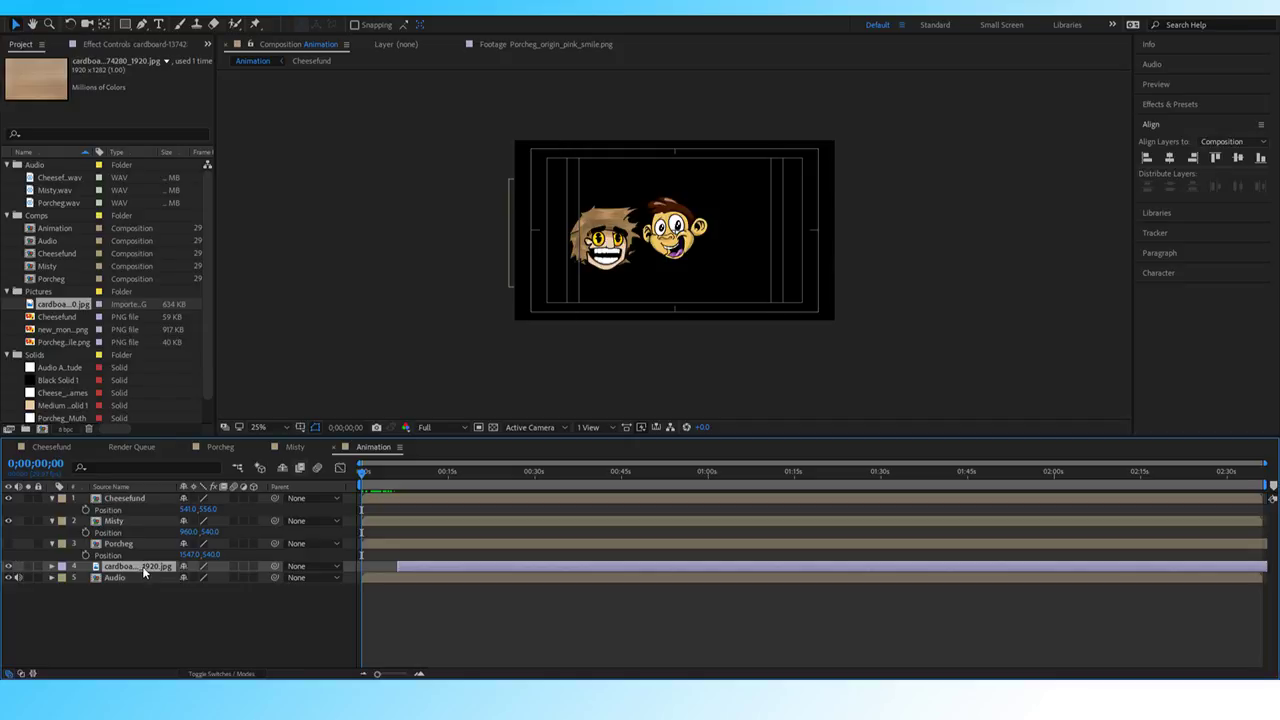
pyautogui.press('Delete')
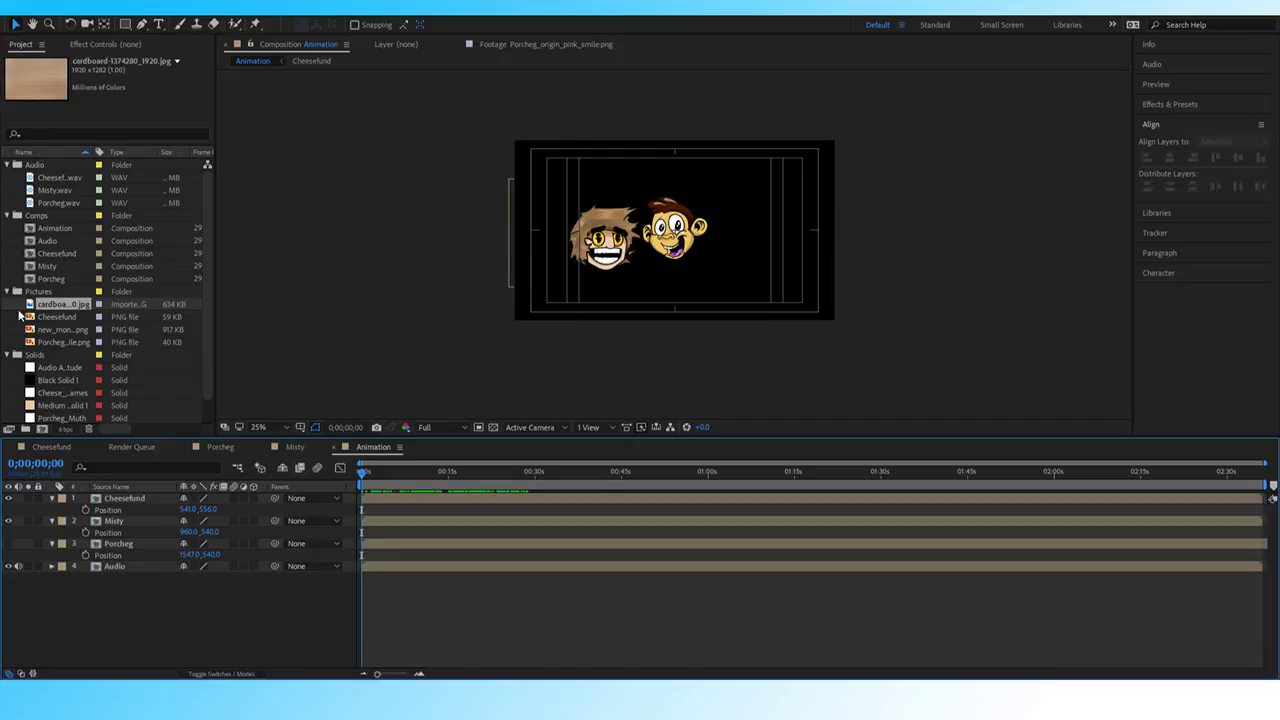
# Place the cardboard image directly above the Audio layer from the start of the timeline and set its rotation to 90°.
pyautogui.moveTo(33, 302); pyautogui.dragTo(203, 565)
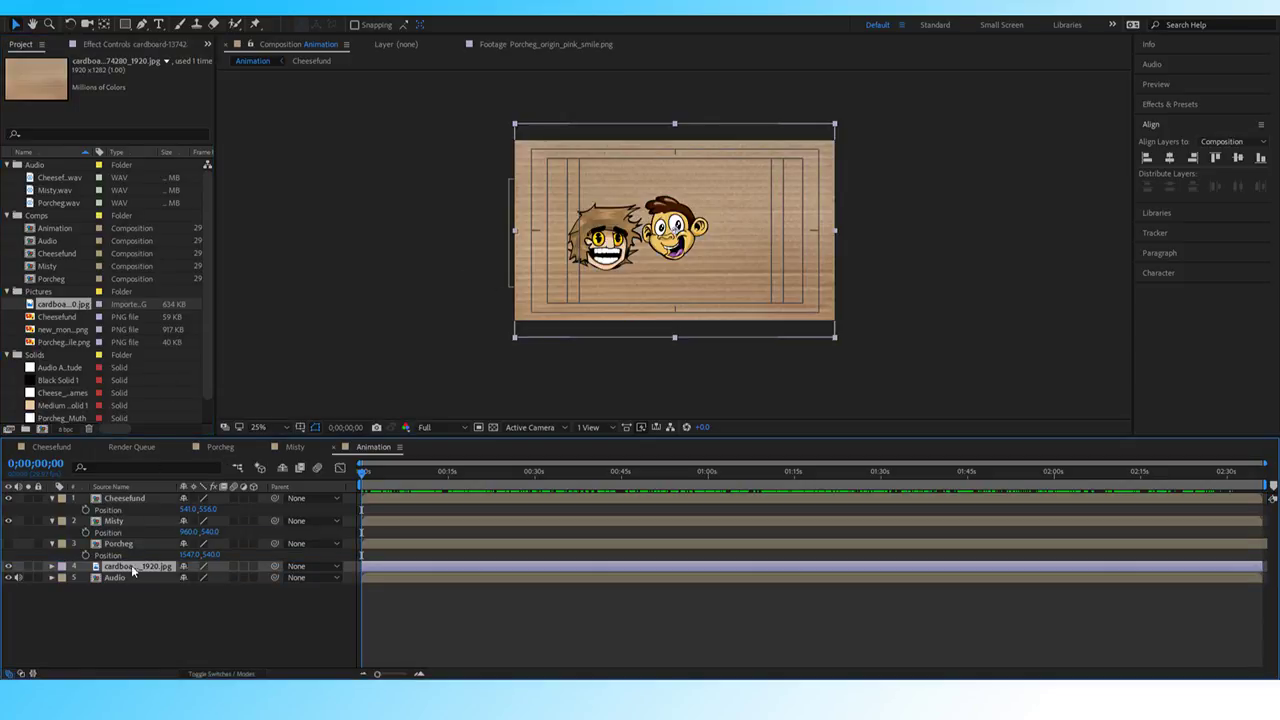
pyautogui.press('r')
pyautogui.click(198, 577)
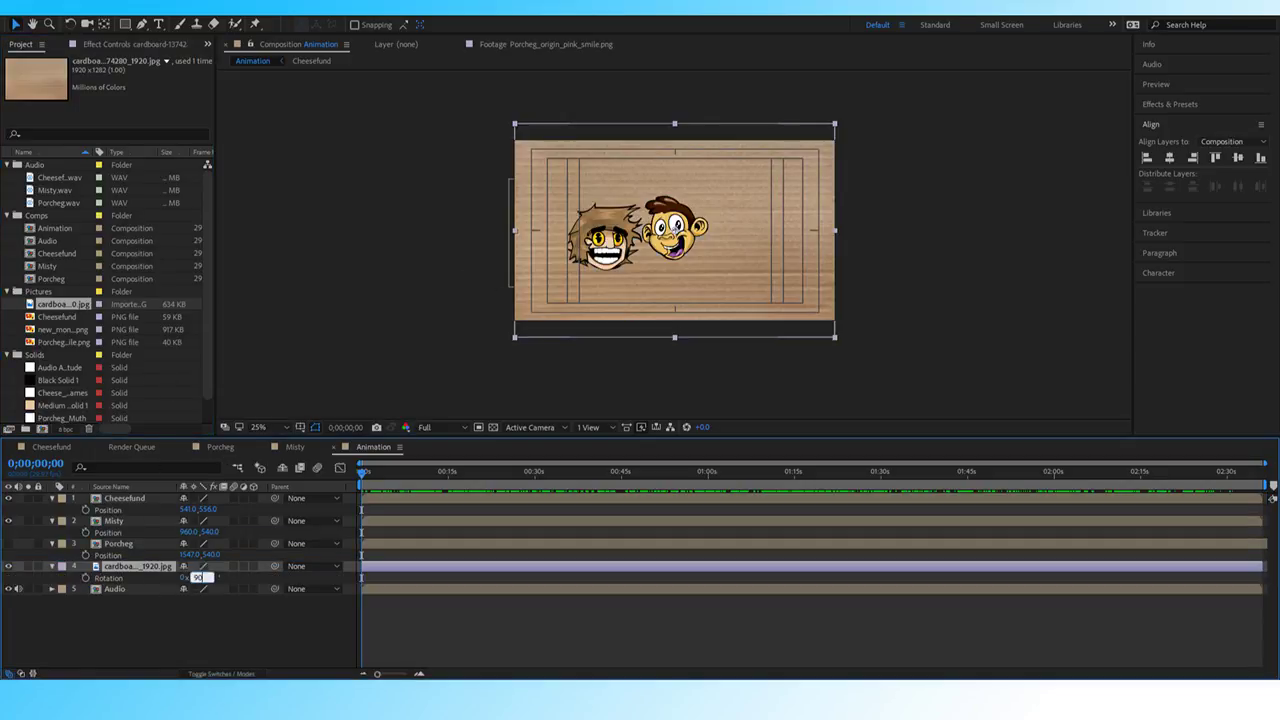
# Rotate the cardboard image layer 90° and scale it to 50%.
pyautogui.write('90')
pyautogui.press('Return')
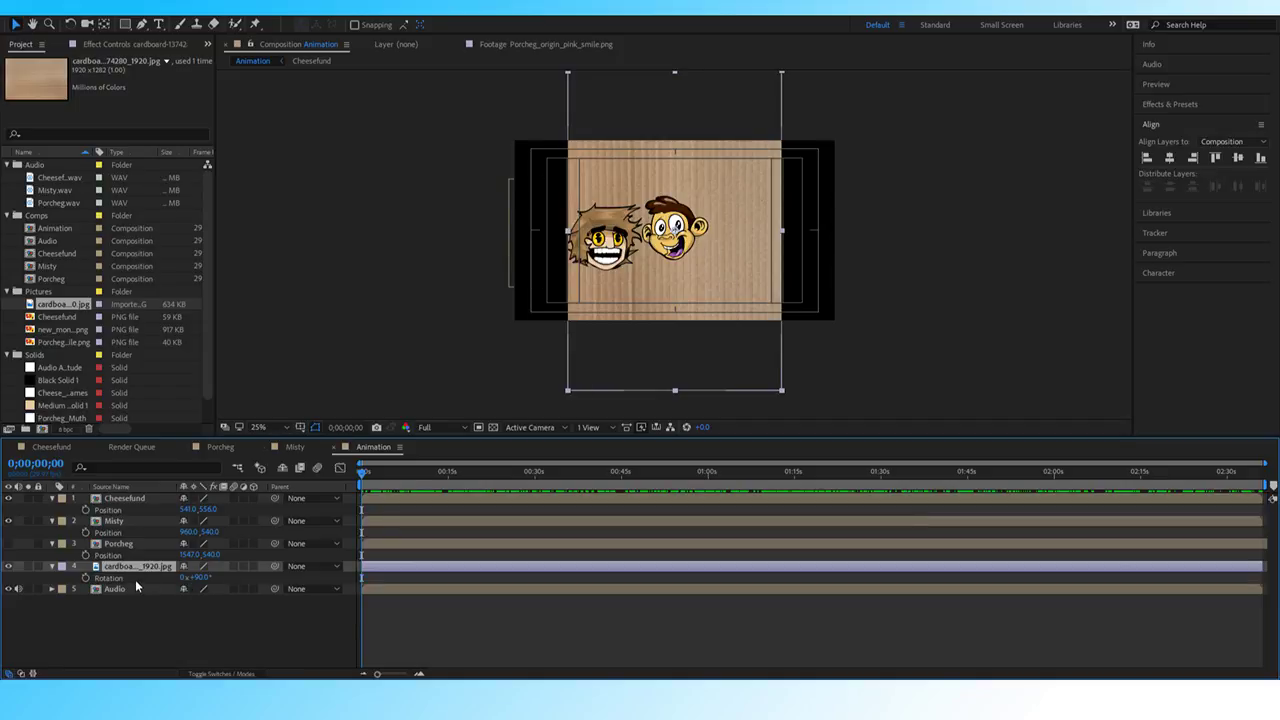
pyautogui.press('s')
pyautogui.click(201, 577)
pyautogui.write('50')
pyautogui.press('Return')
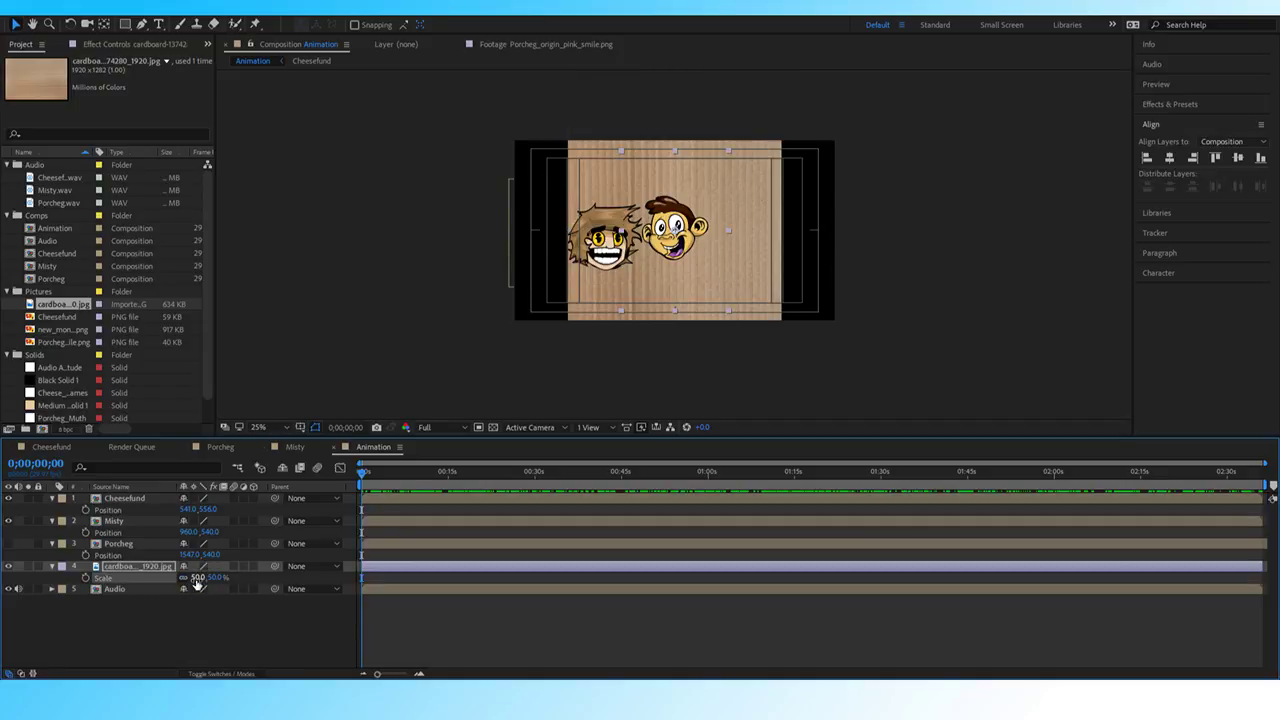
# Move the cardboard image behind Cheesefund's head so that it extends below the bottom edge of the frame.
pyautogui.press('.')
pyautogui.moveTo(547, 393); pyautogui.dragTo(449, 517)
pyautogui.press(',')
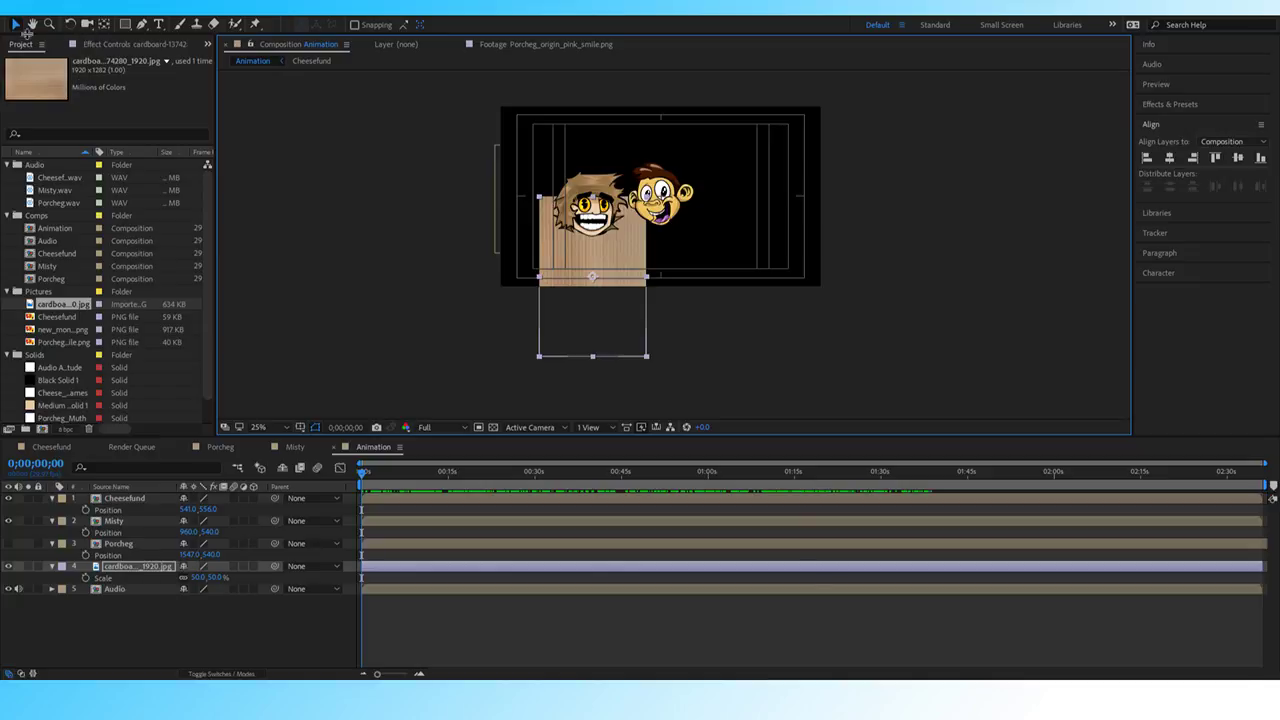
# Mask the cardboard image with the Pen tool to a narrow vertical stick running down from Cheesefund's face, and deselect it.
pyautogui.click(142, 26)
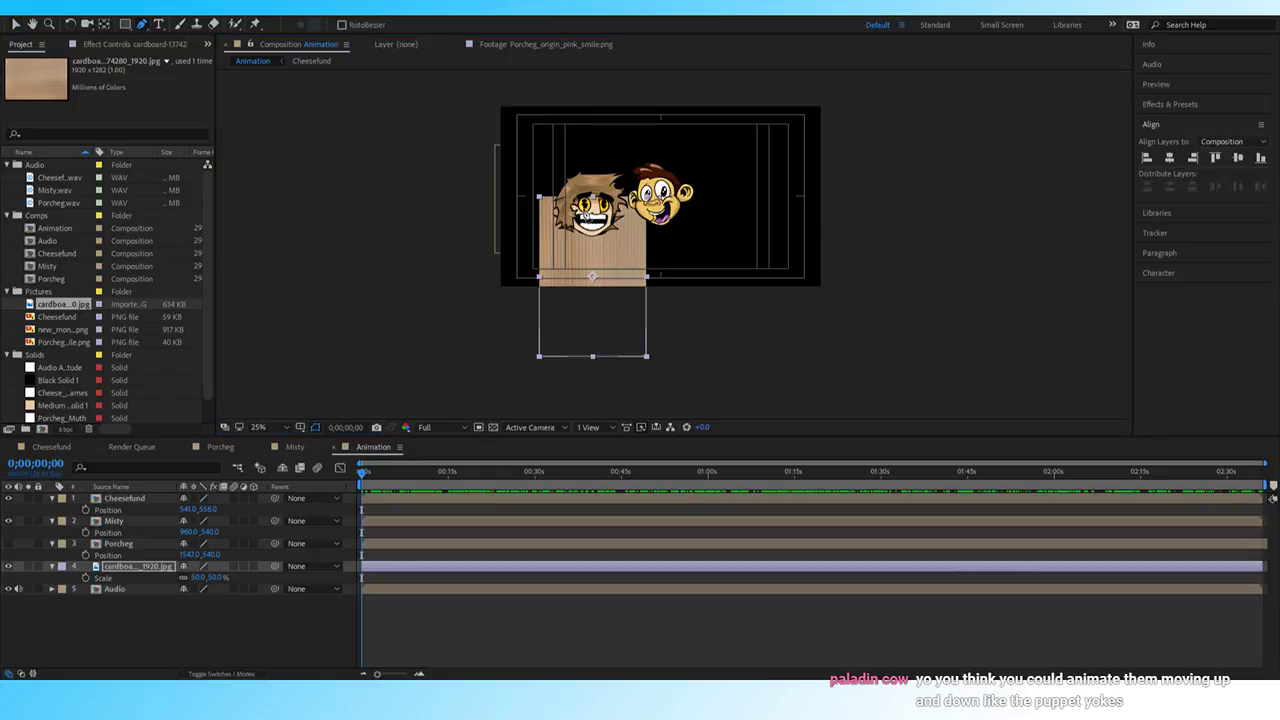
pyautogui.click(586, 210)
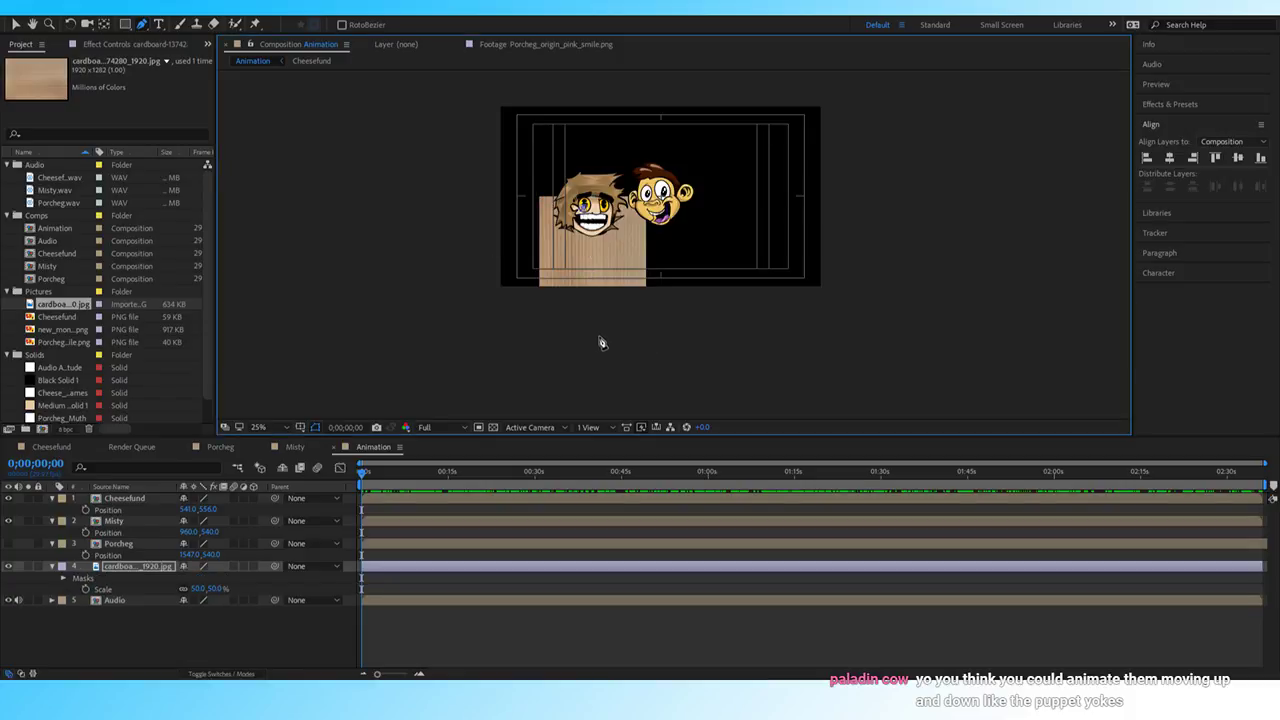
pyautogui.click(581, 336)
pyautogui.click(592, 208)
pyautogui.click(584, 205)
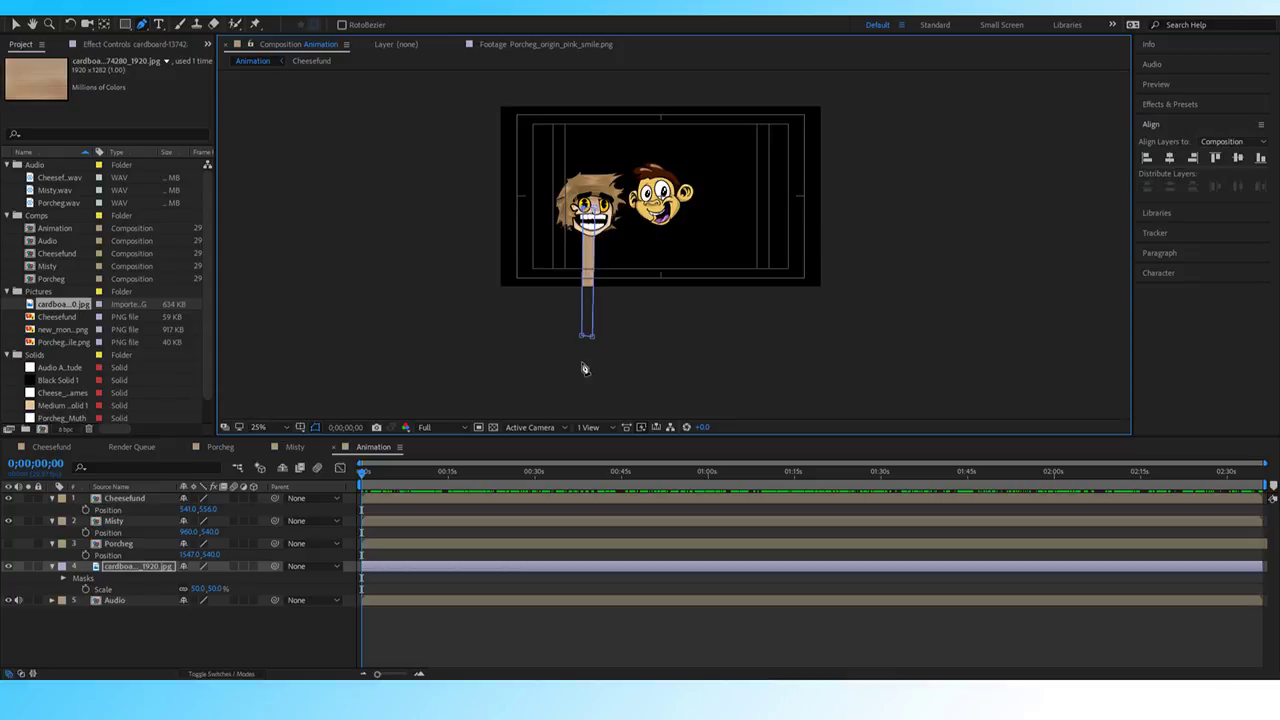
pyautogui.press('v')
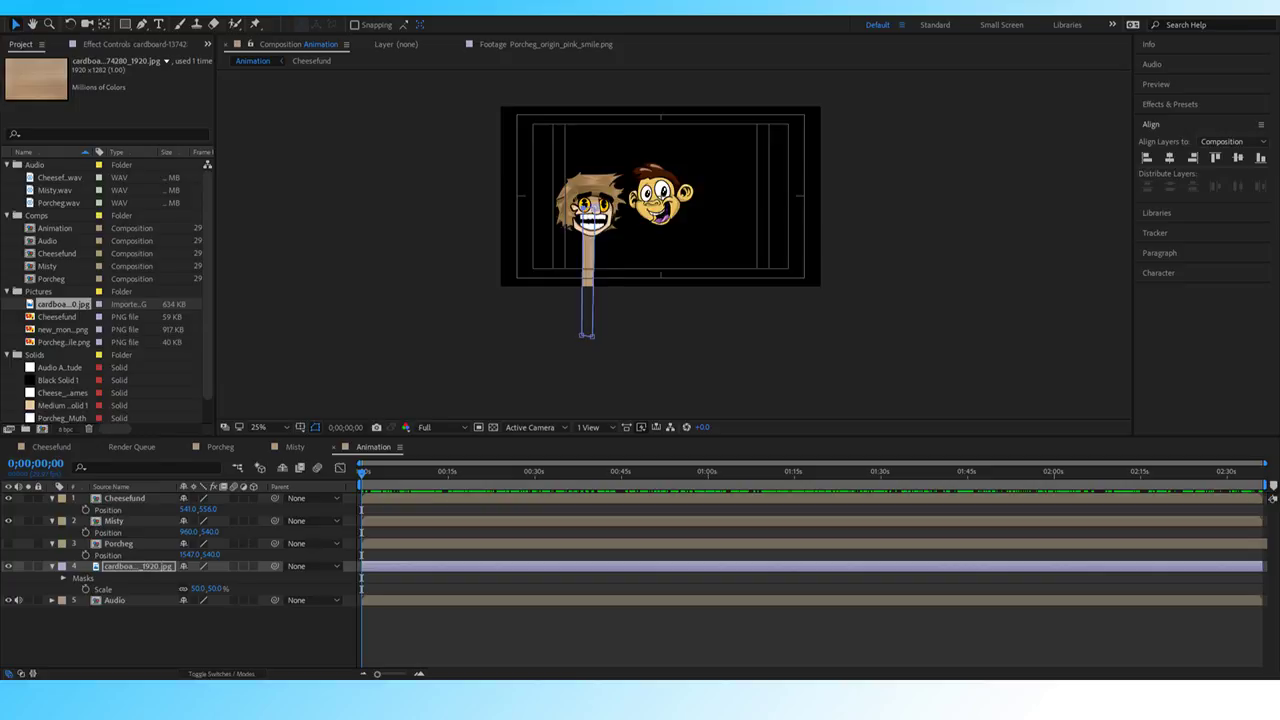
pyautogui.press('.')
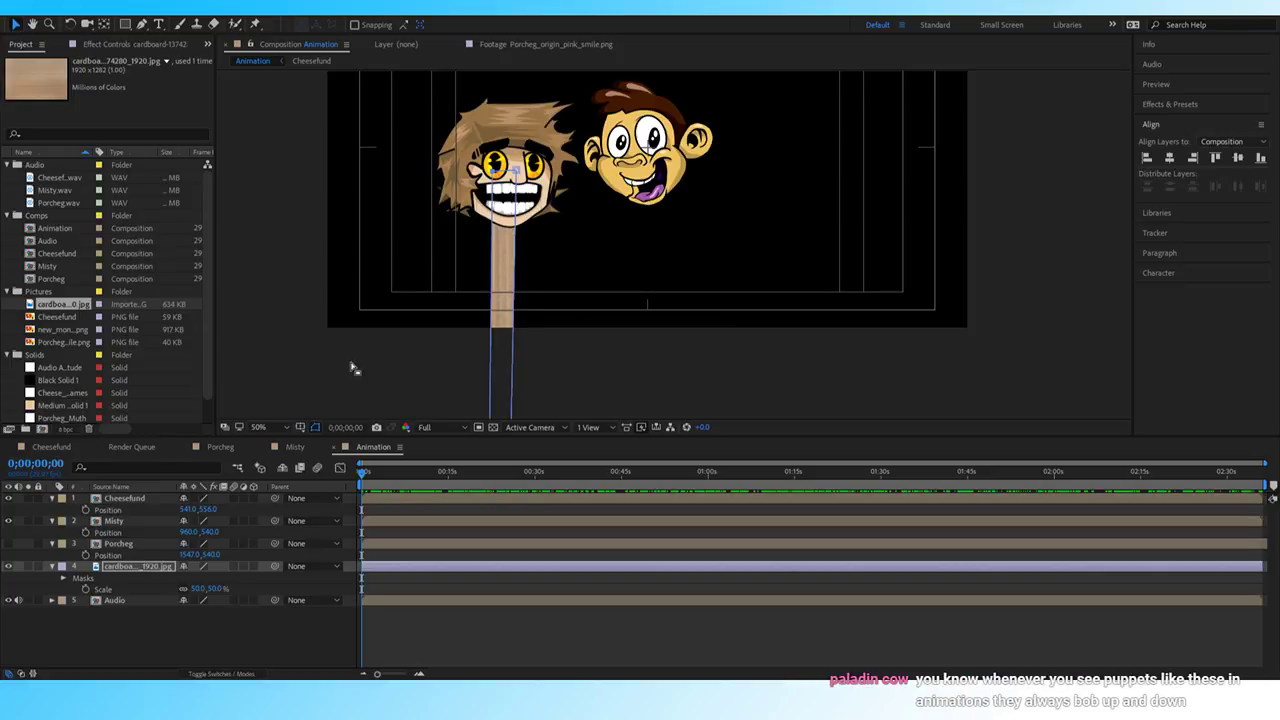
pyautogui.click(381, 386)
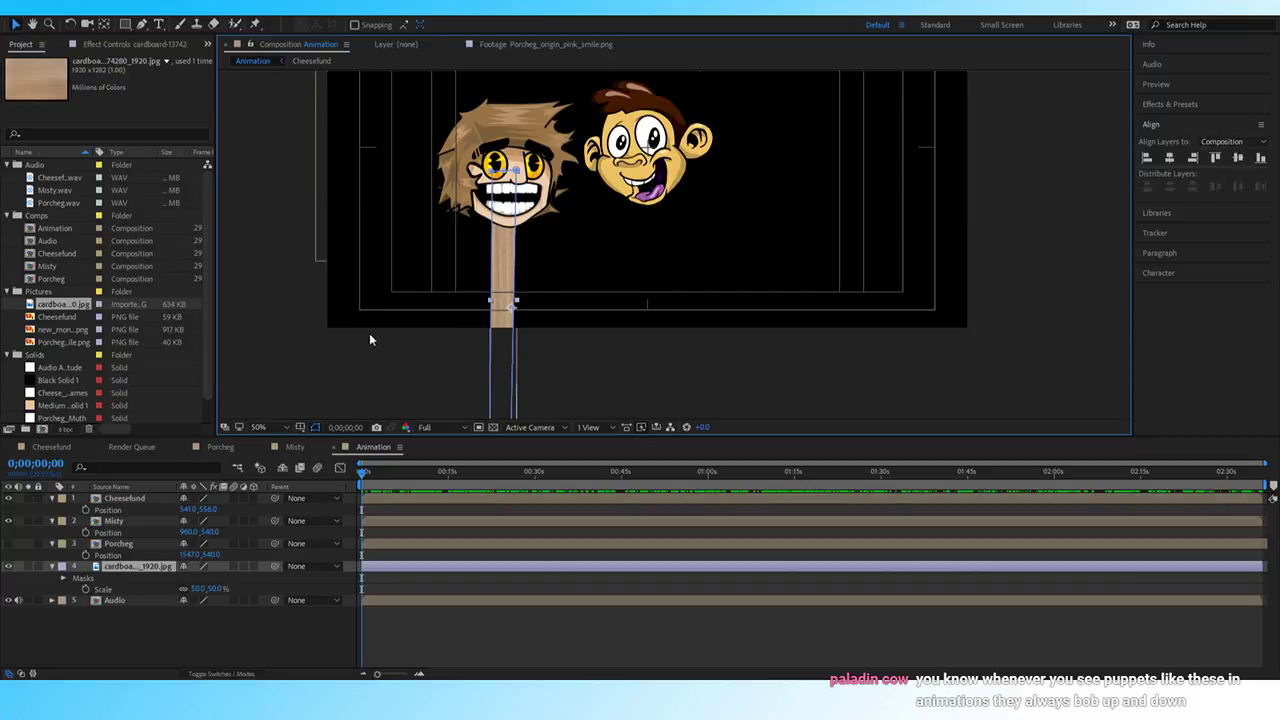
pyautogui.click(388, 377)
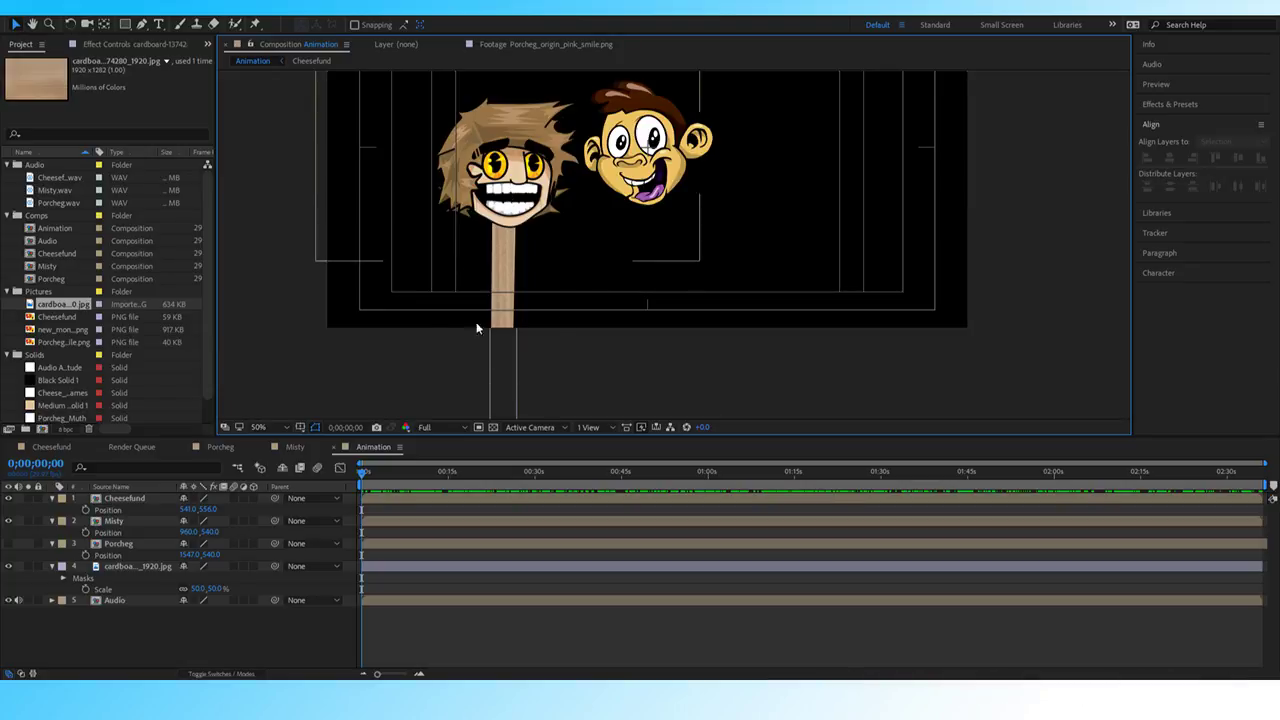
# Raise Cheesefund's head to a vertical position of 172 and move the cardboard stick up to meet it.
pyautogui.click(172, 567)
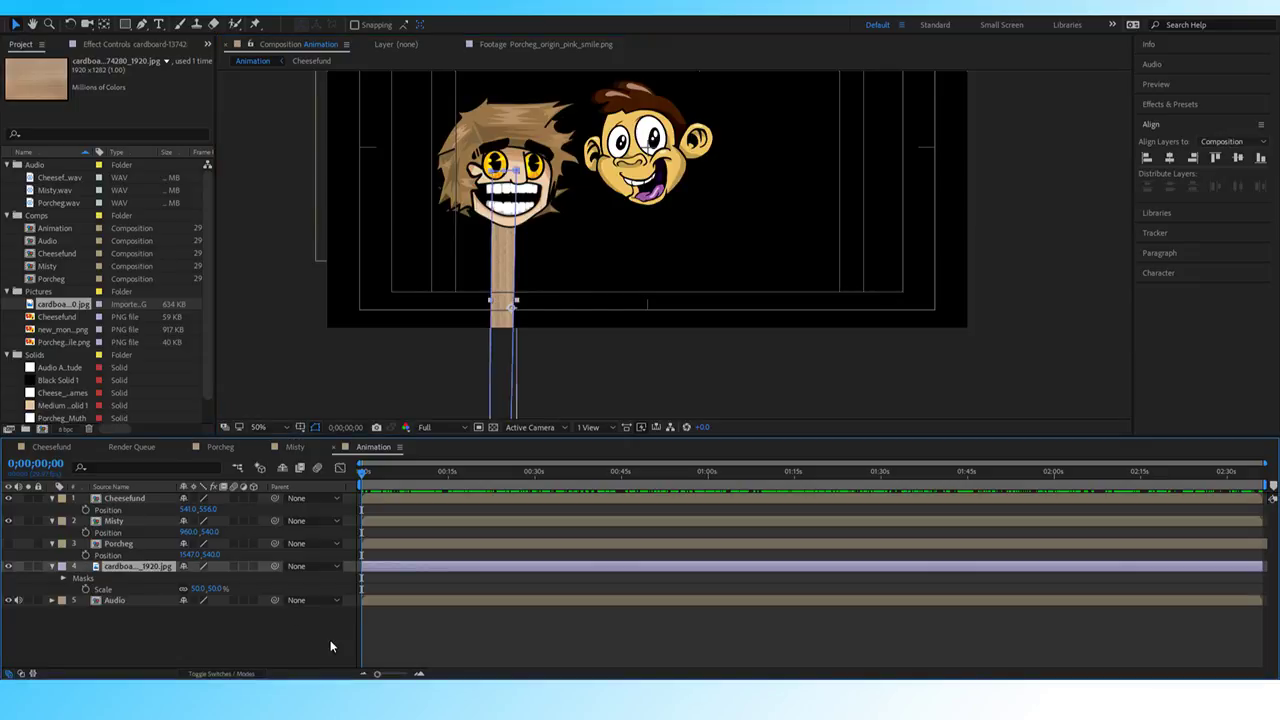
pyautogui.scroll(-2, 572, 286)
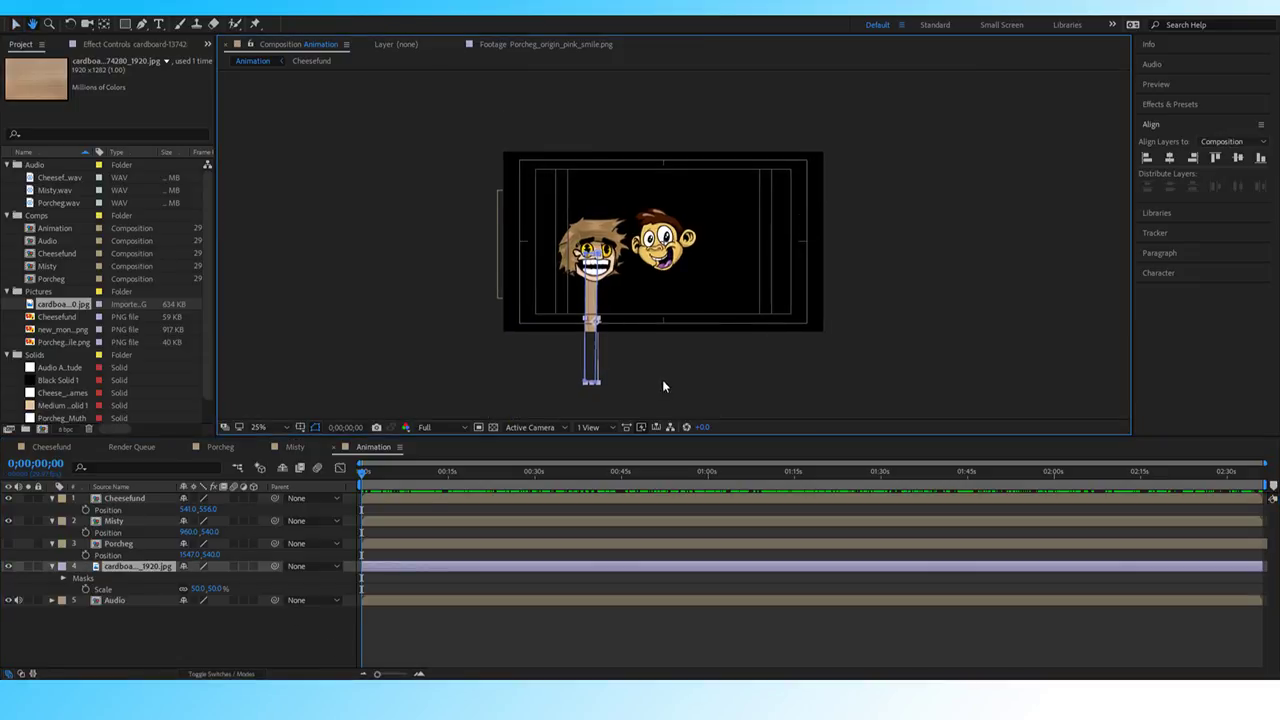
pyautogui.press('v')
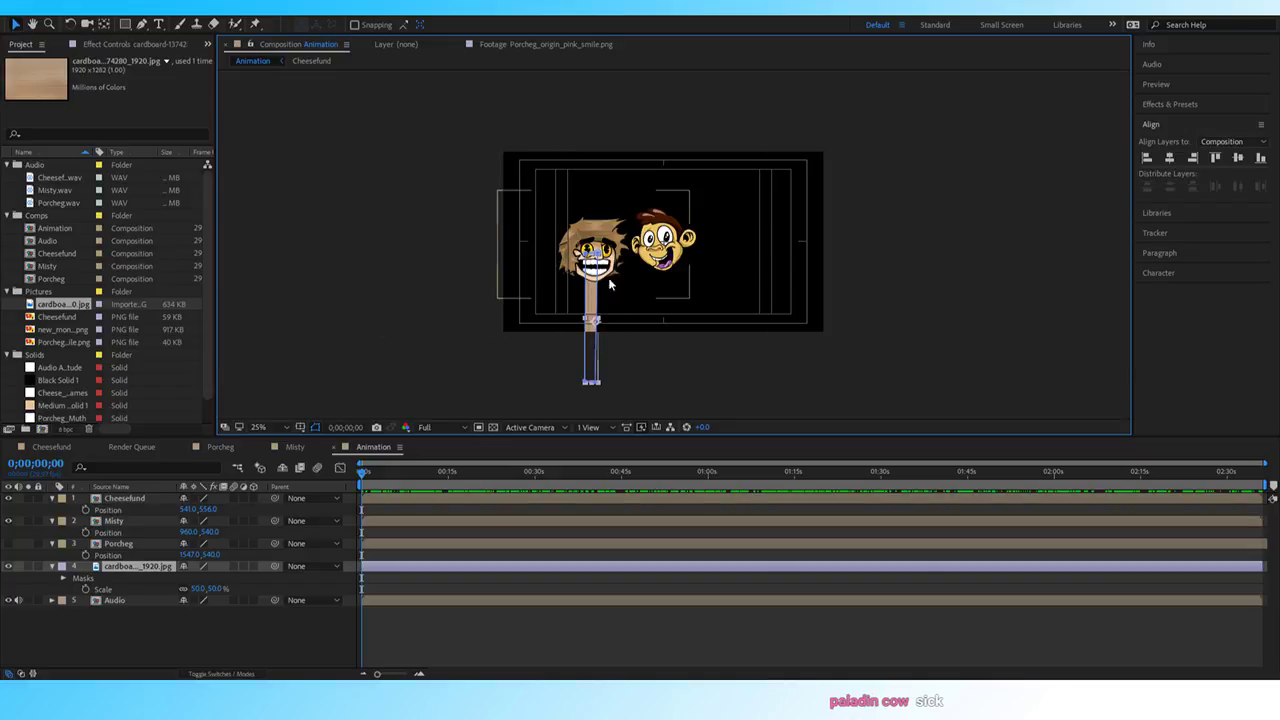
pyautogui.click(124, 498)
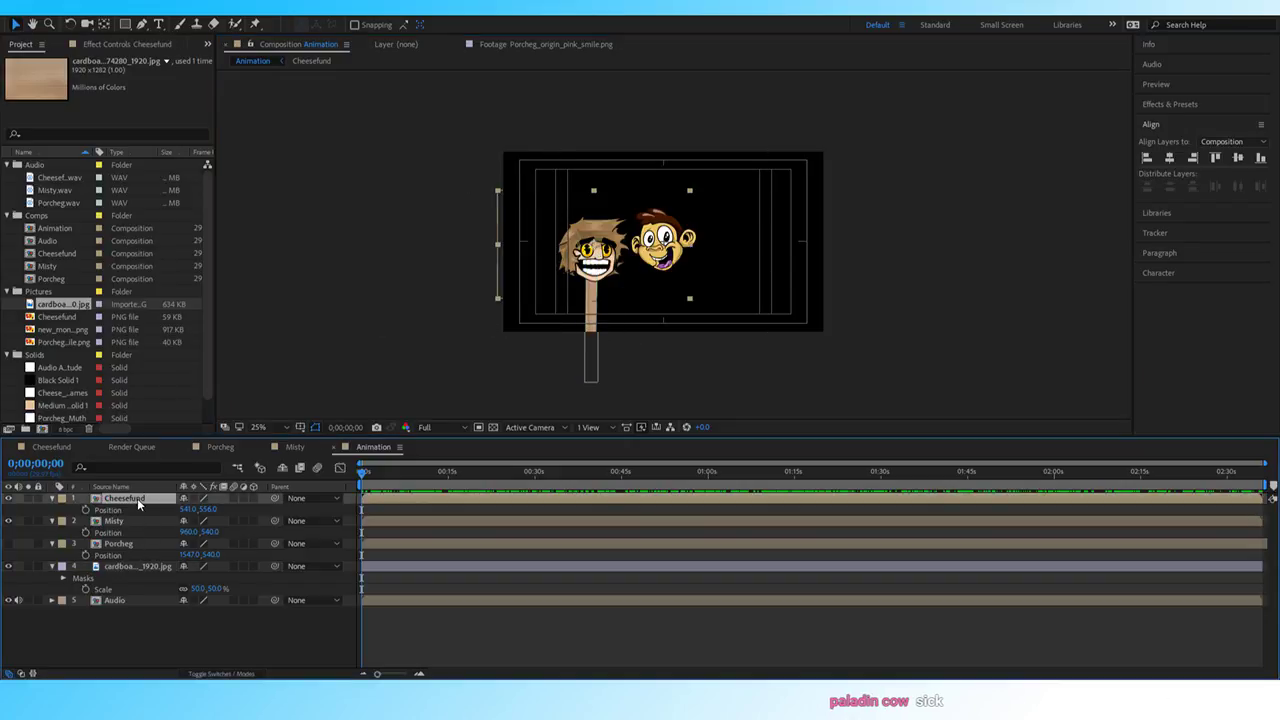
pyautogui.moveTo(205, 509); pyautogui.dragTo(152, 509)
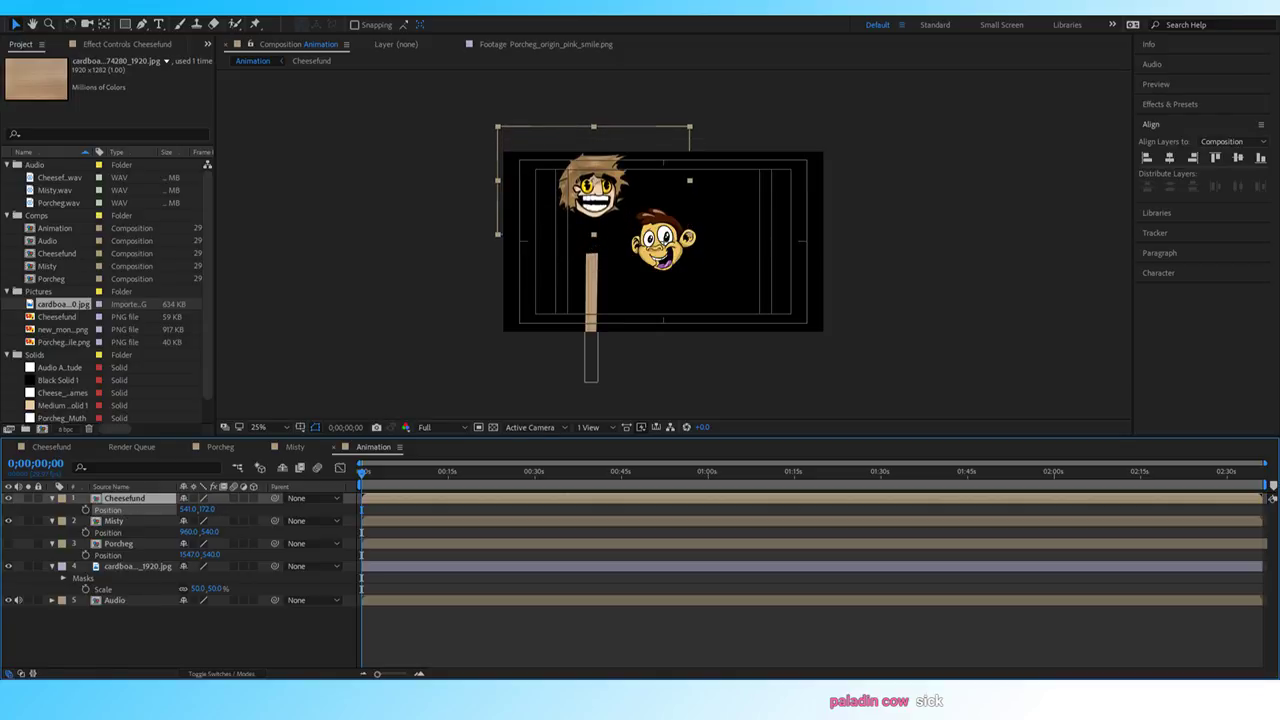
pyautogui.click(137, 566)
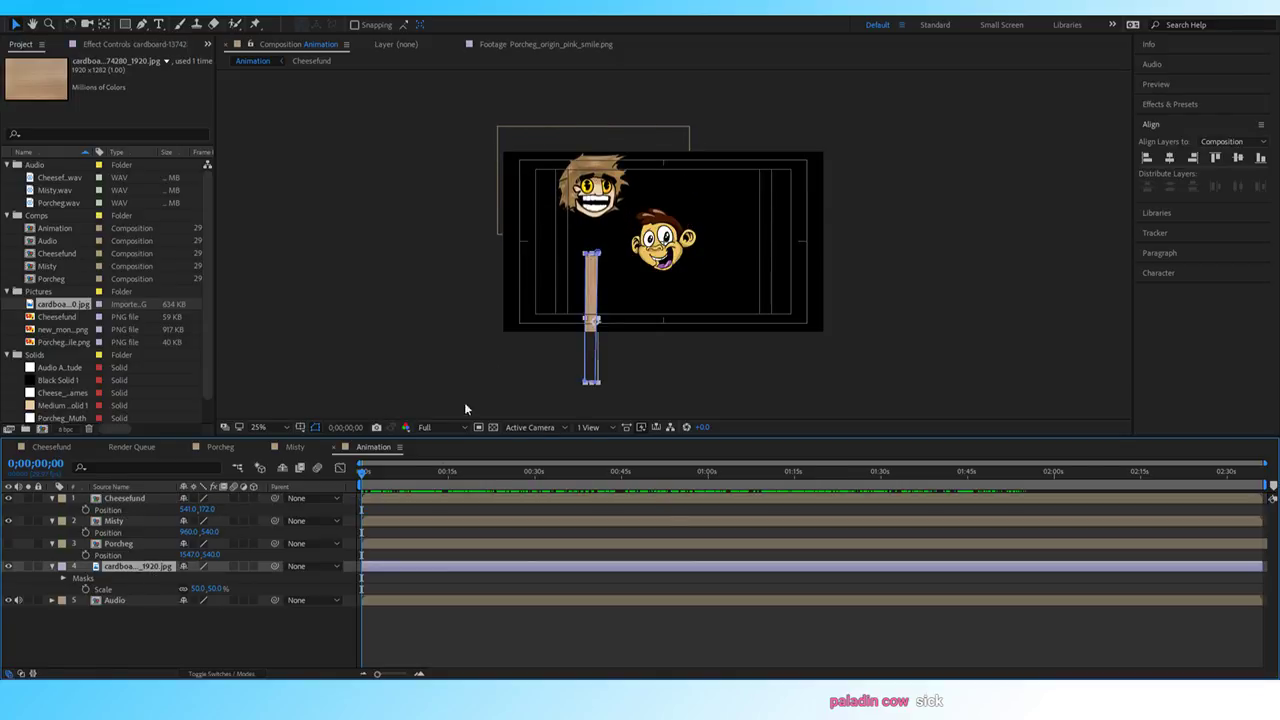
pyautogui.moveTo(597, 271); pyautogui.dragTo(592, 225)
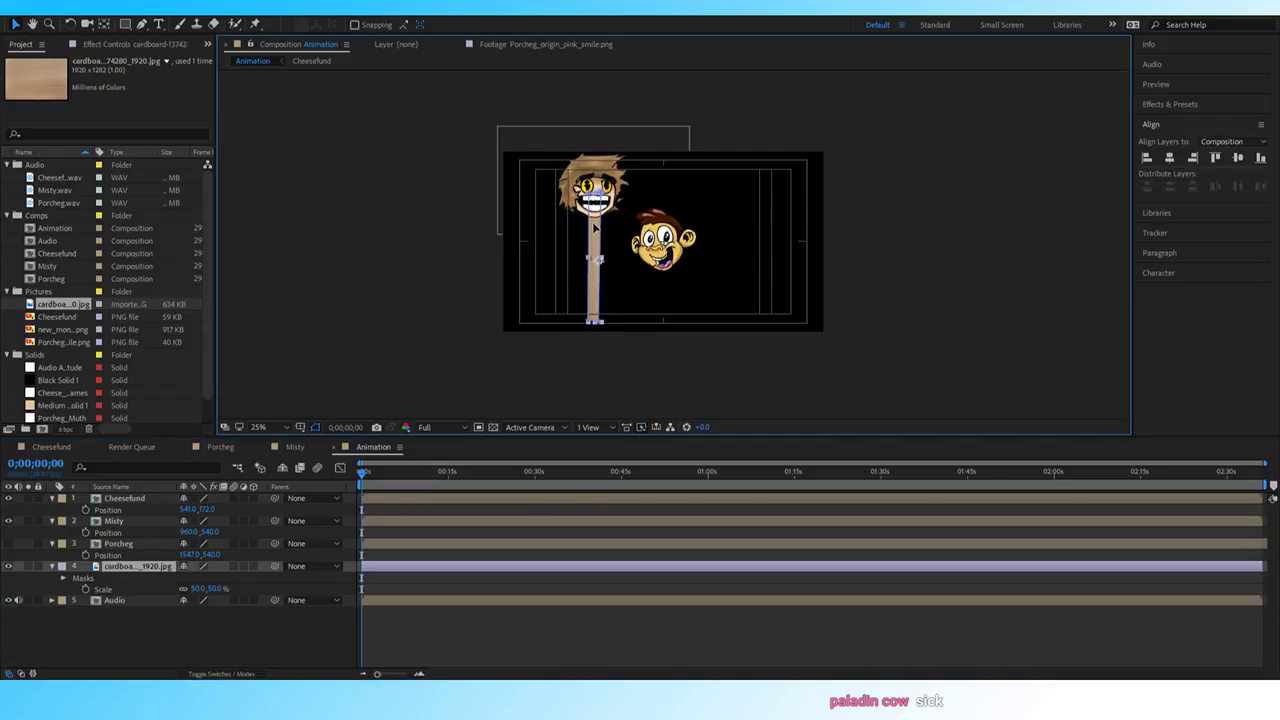
pyautogui.click(797, 88)
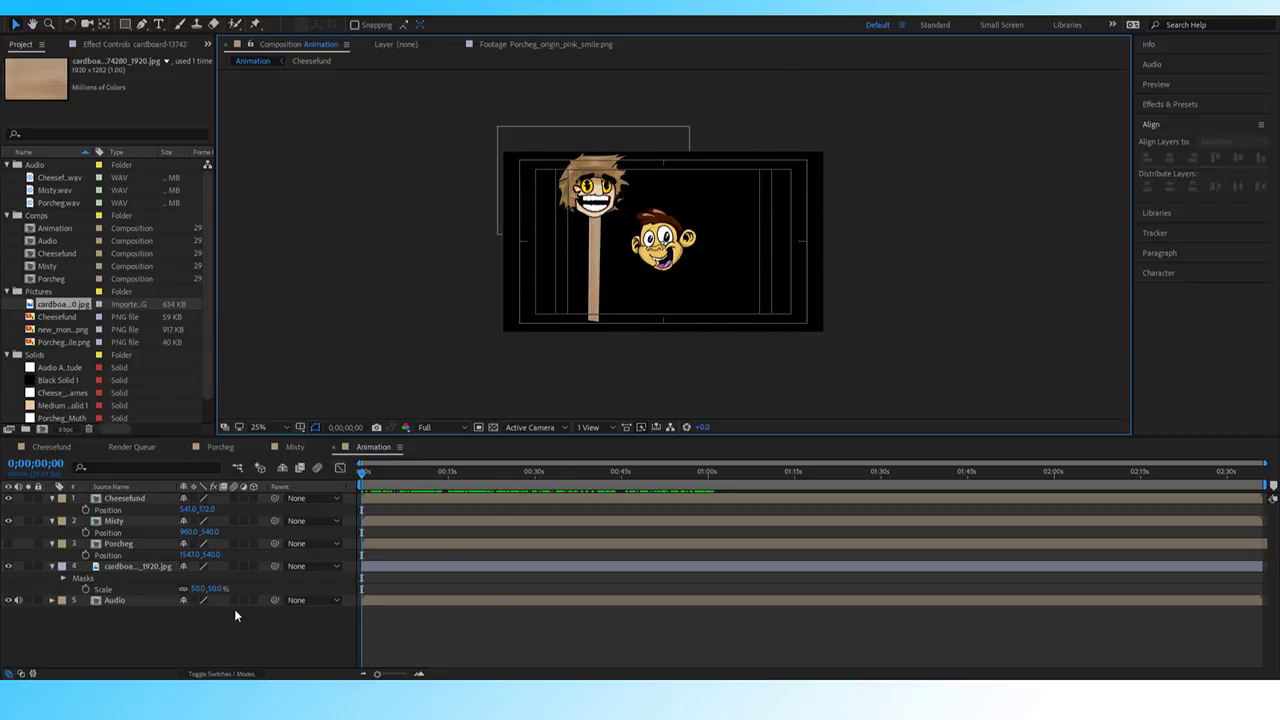
# Pre-compose the Cheesefund and cardboard stick layers together as Cheesefund_PUPPET.
pyautogui.click(155, 500)
pyautogui.keyDown('ctrl'); pyautogui.click(136, 566); pyautogui.keyUp('ctrl')
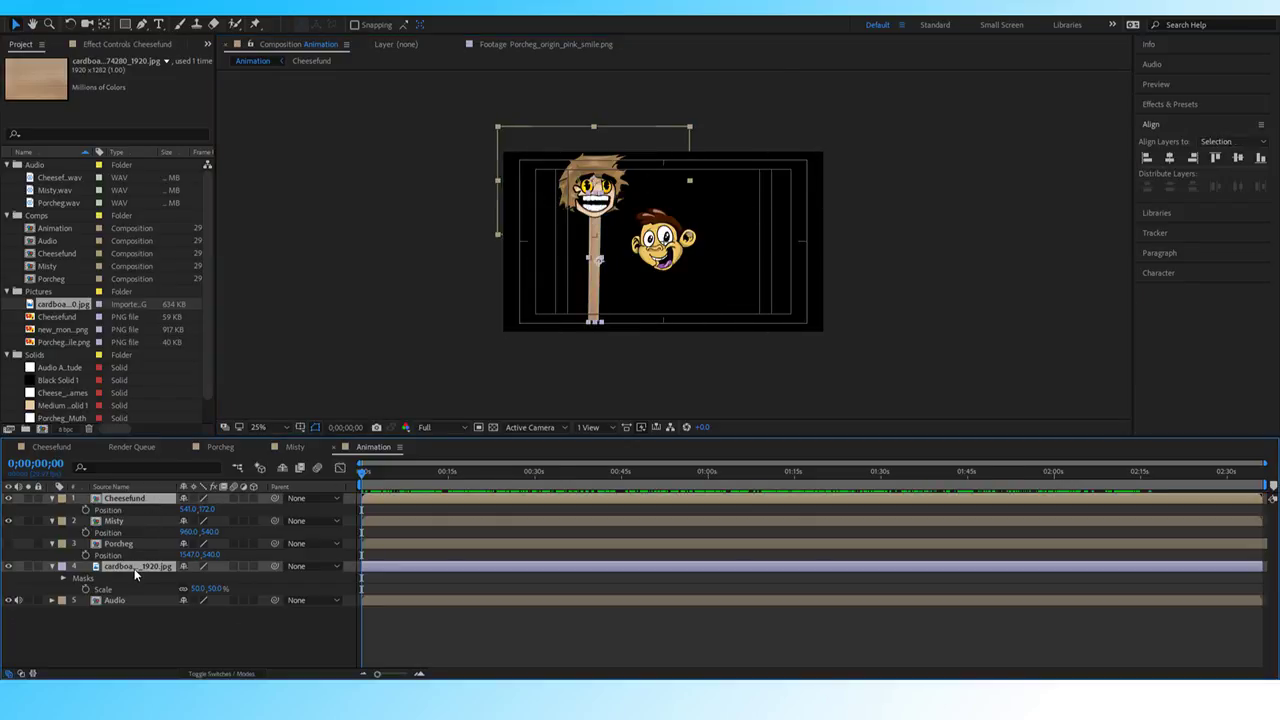
pyautogui.hotkey('ctrl', 'shift', 'c')
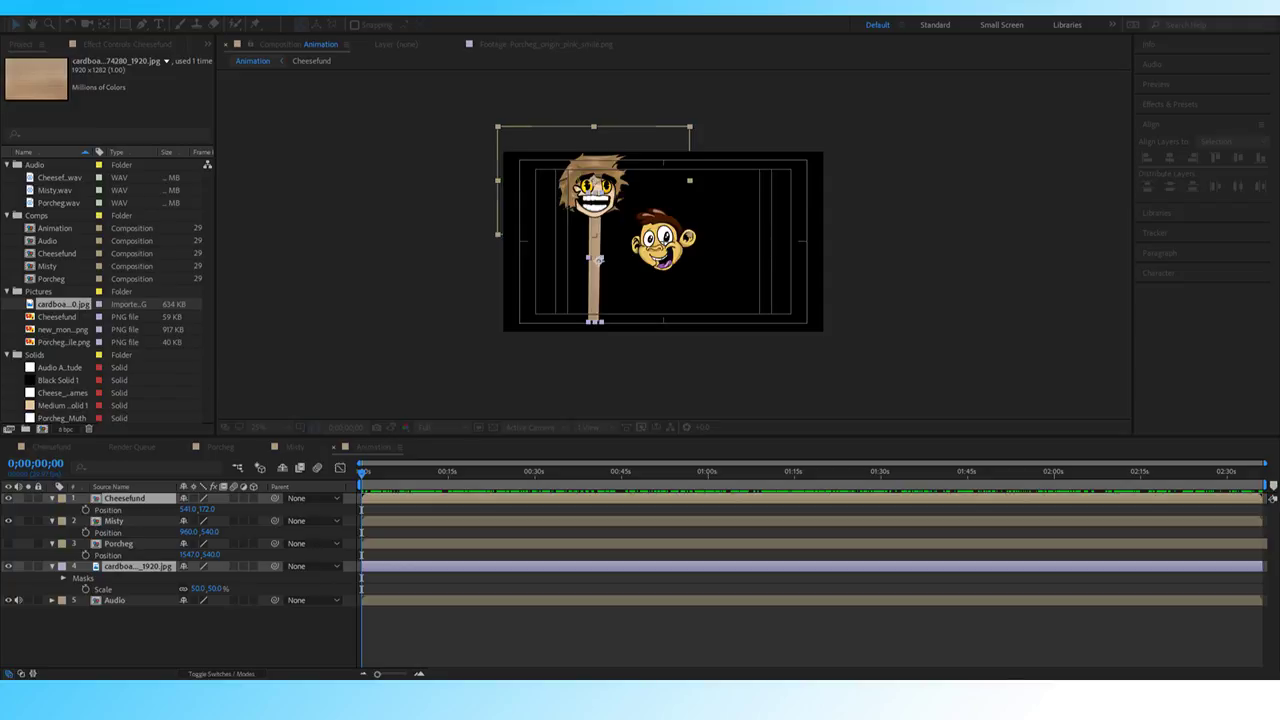
pyautogui.press('Return')
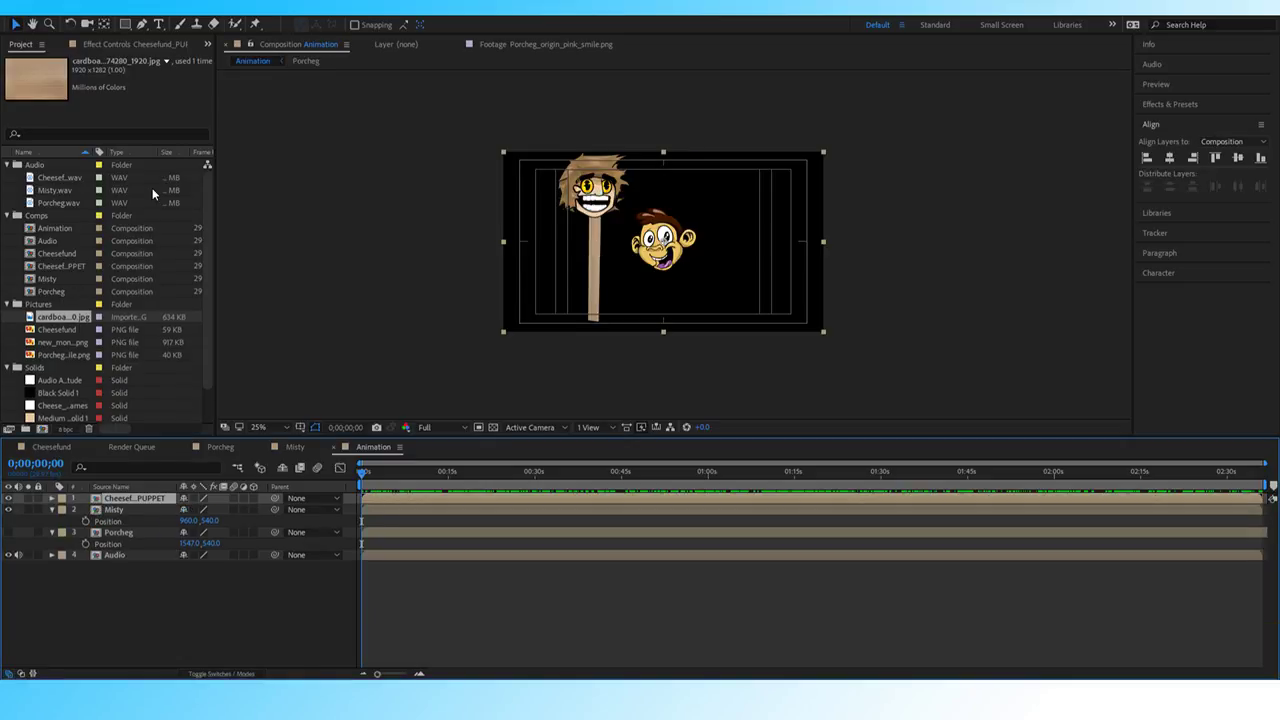
# Try lowering the Cheesefund_PUPPET layer through its vertical position, and undo the move.
pyautogui.press('p')
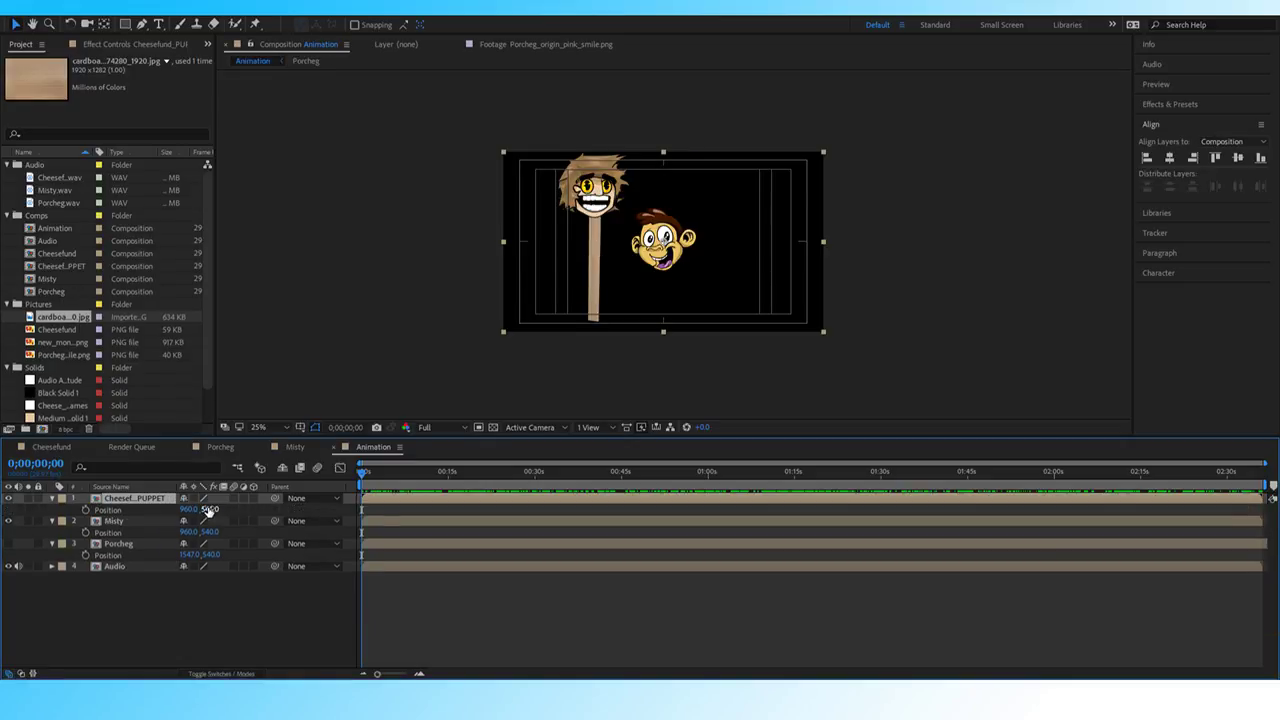
pyautogui.moveTo(210, 509); pyautogui.dragTo(507, 527)
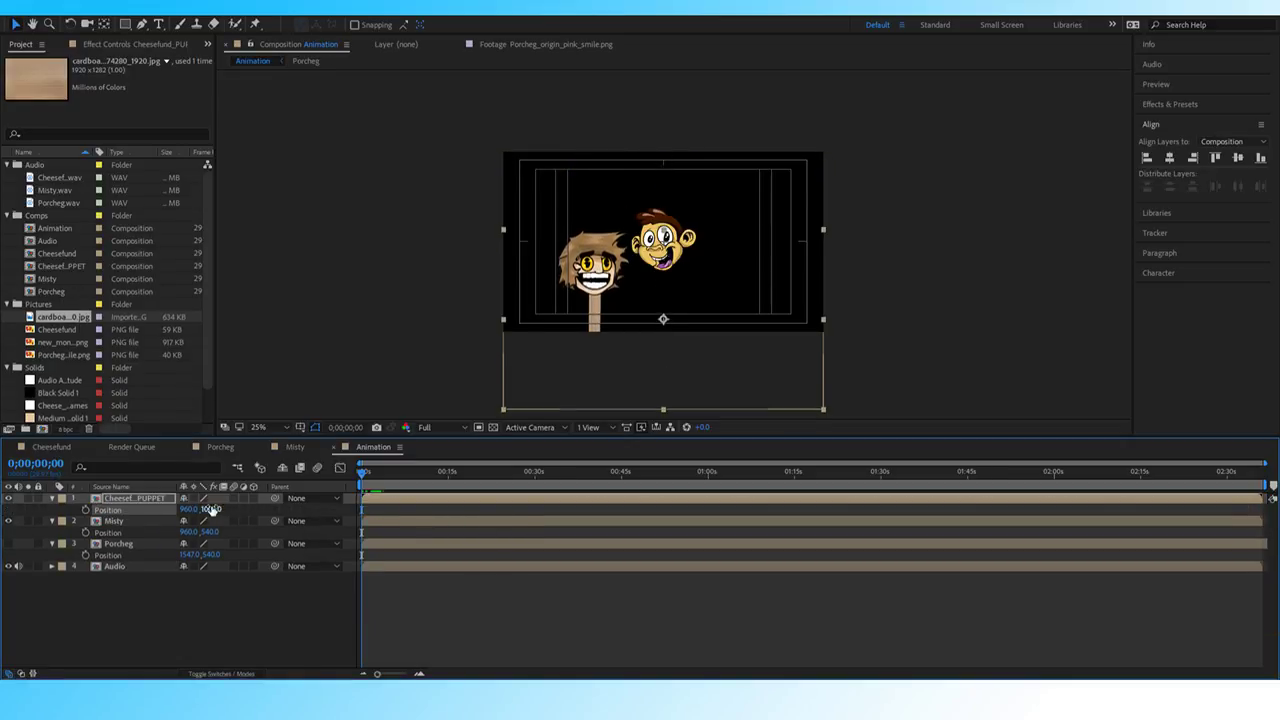
pyautogui.hotkey('ctrl', 'z')
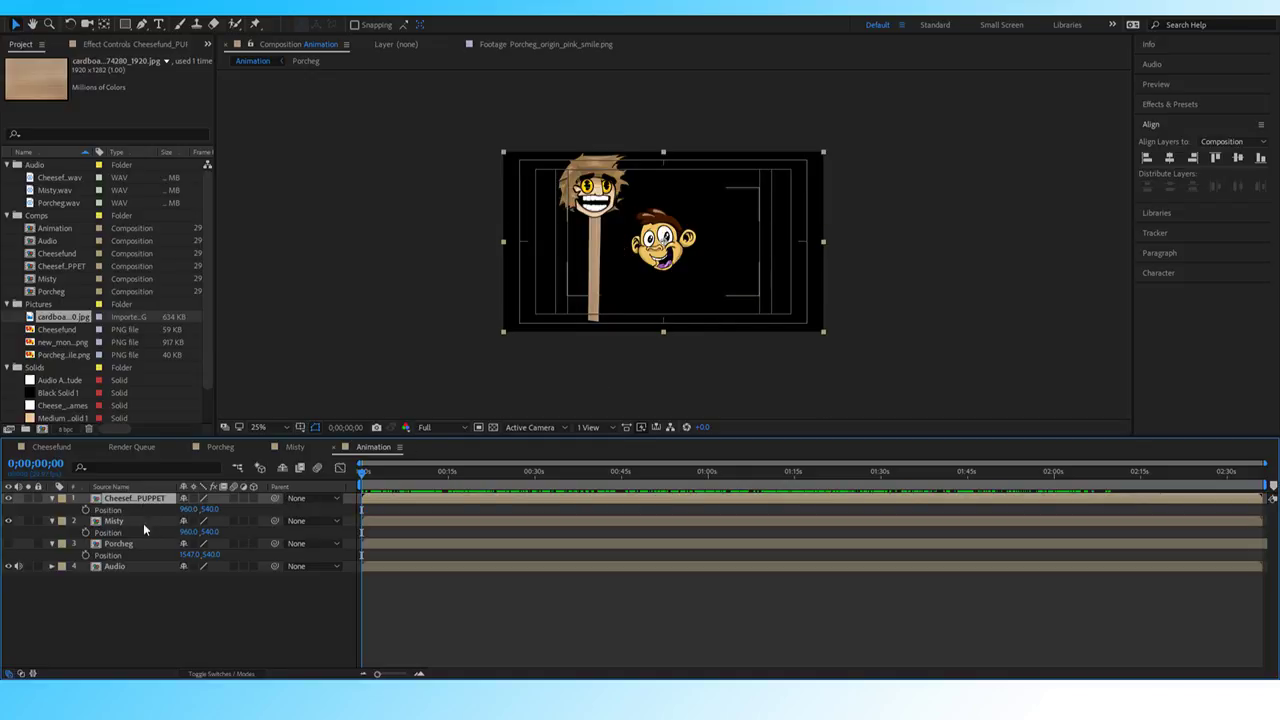
# Set the Cheesefund_PUPPET anchor point to about 548, 794 on the lower stick, and lower the puppet to the frame's bottom edge.
pyautogui.press('a')
pyautogui.moveTo(208, 511); pyautogui.dragTo(40, 525)
pyautogui.hotkey('ctrl', 'z')
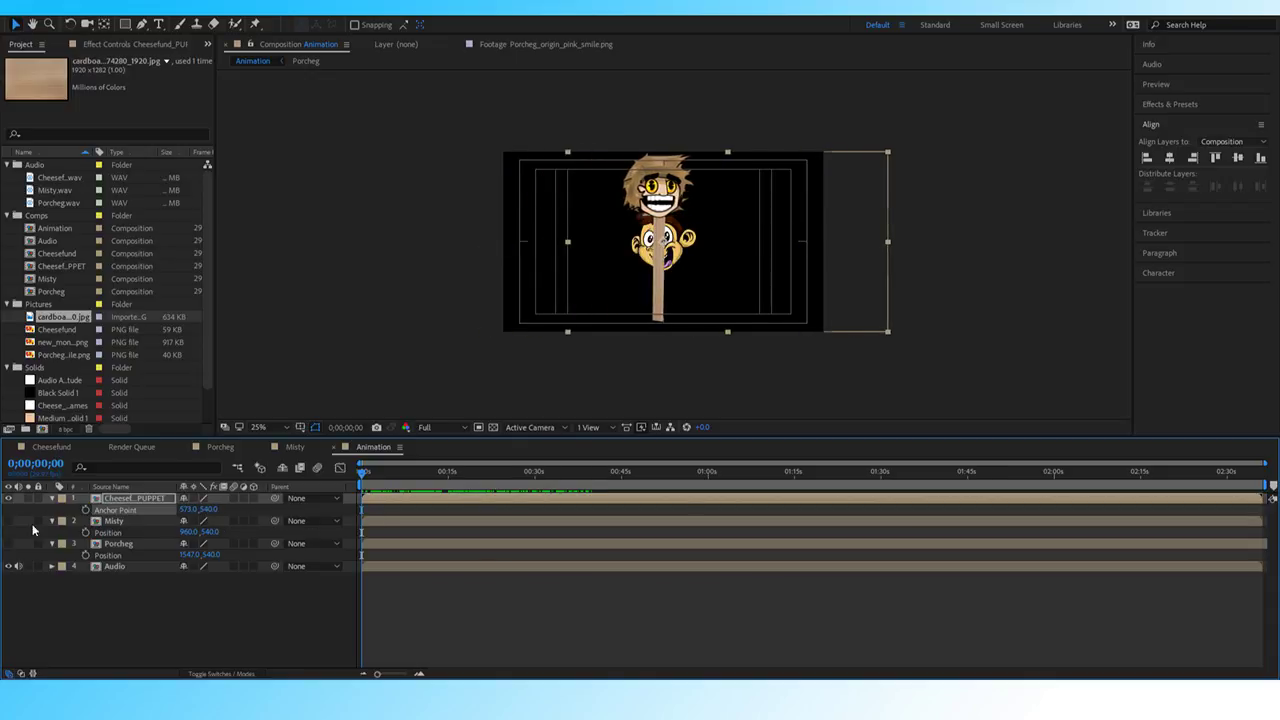
pyautogui.moveTo(190, 509); pyautogui.dragTo(386, 503)
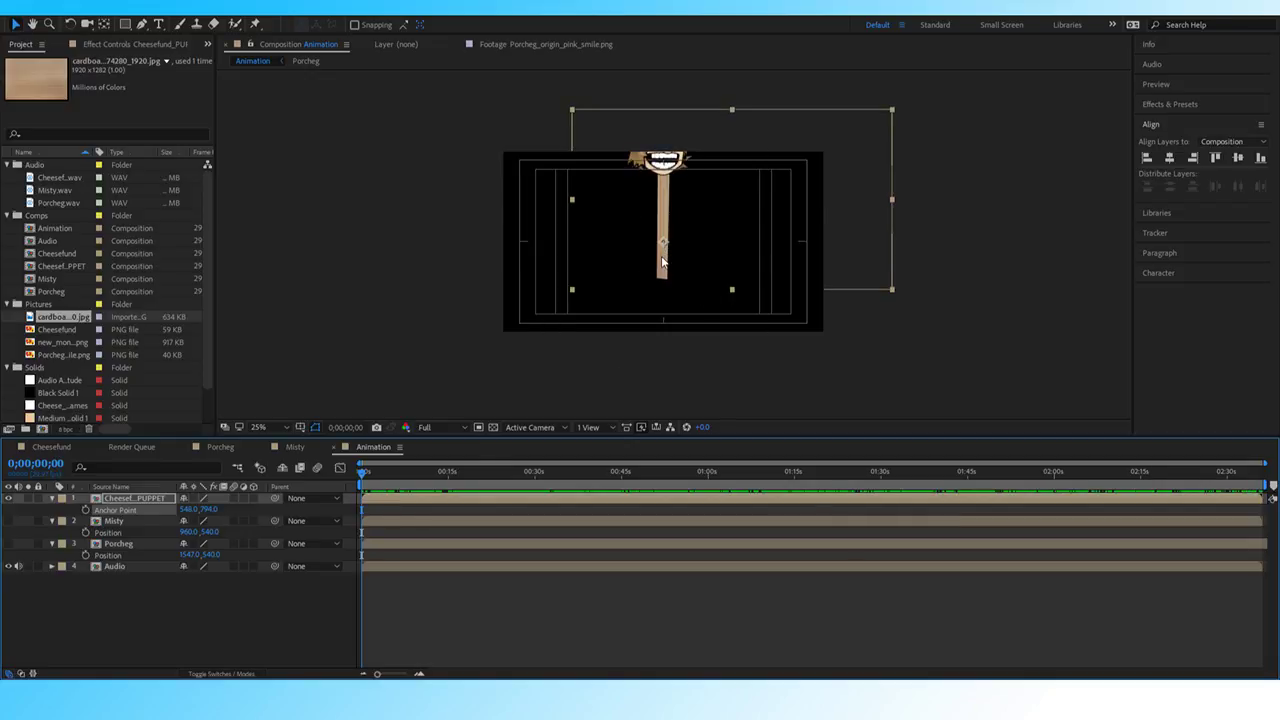
pyautogui.press('p')
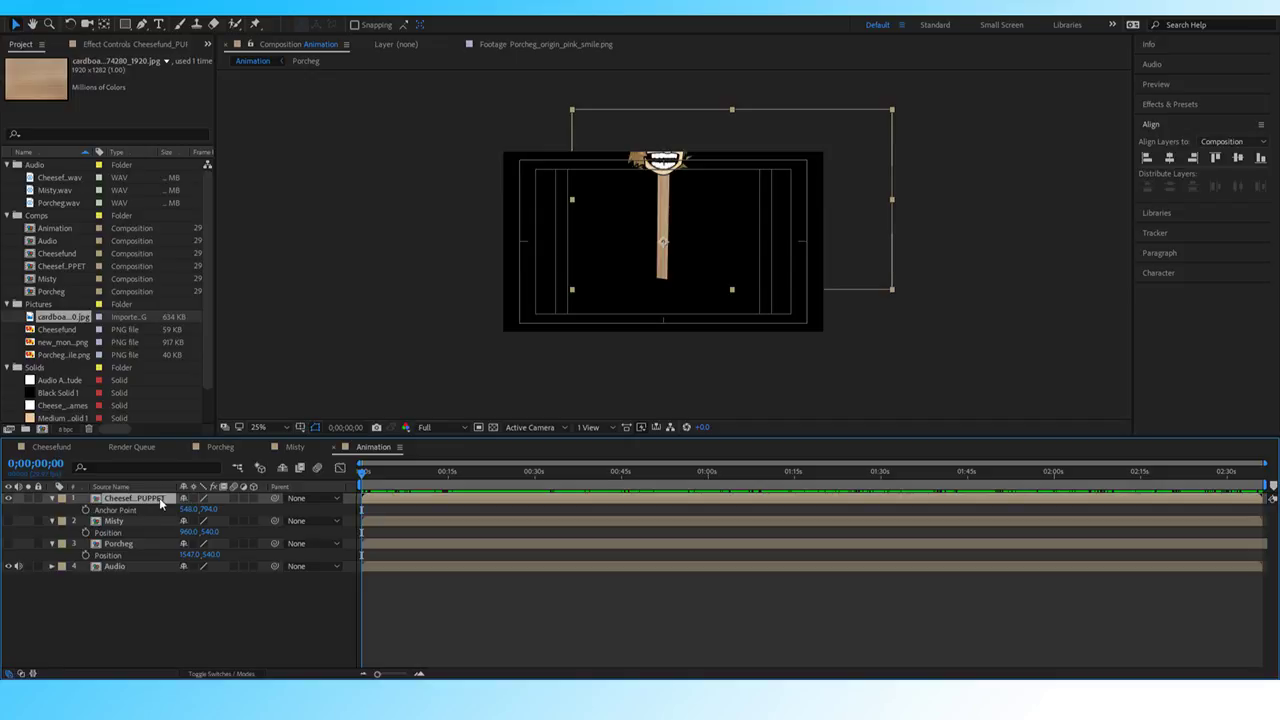
pyautogui.moveTo(212, 509); pyautogui.dragTo(519, 503)
# Test tilting the puppet around its anchor point, and reset its rotation to 0°.
pyautogui.press('r')
pyautogui.moveTo(195, 509); pyautogui.dragTo(314, 370)
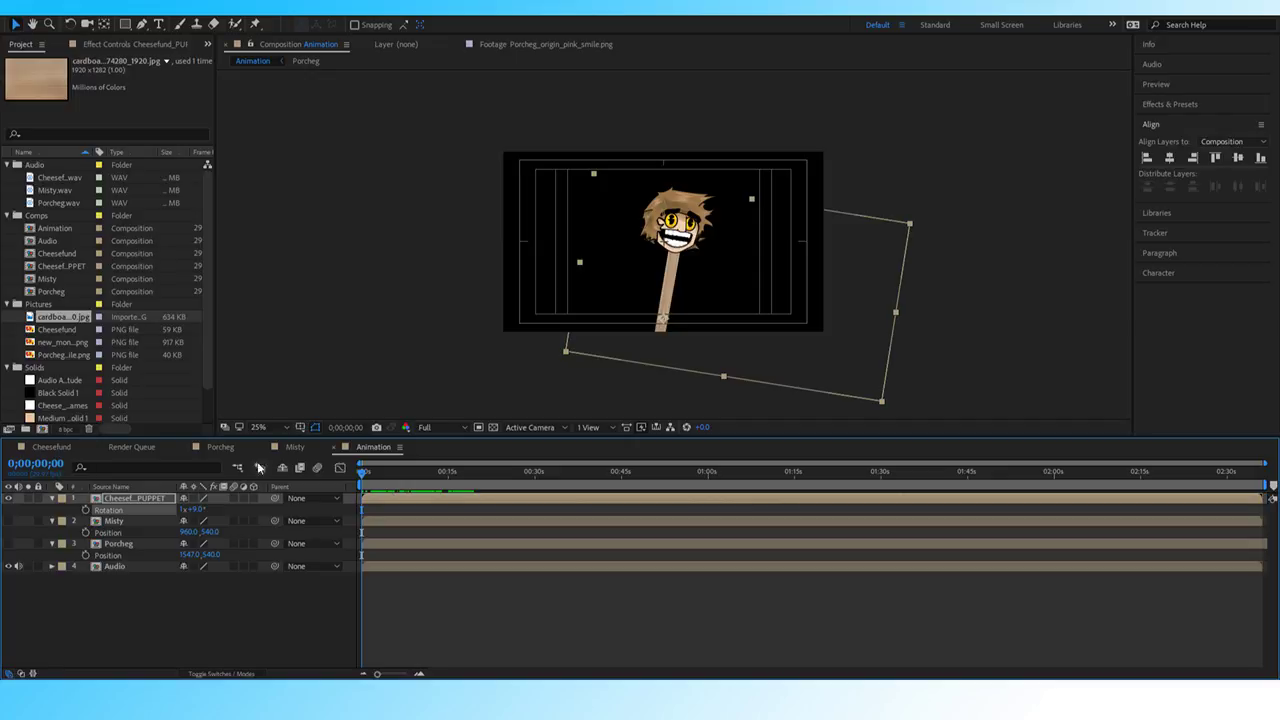
pyautogui.click(196, 510)
pyautogui.write('0')
pyautogui.press('Return')
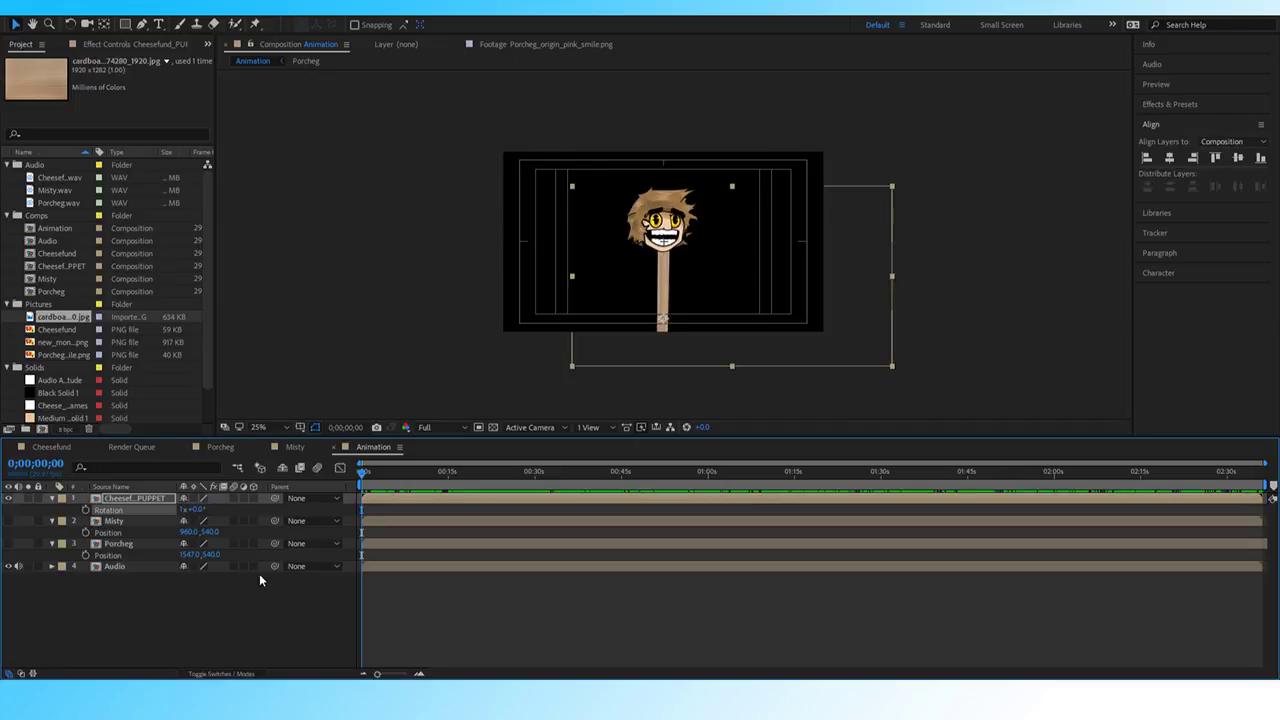
# Reposition the puppet slightly left and down so that its anchor point sits just below the frame.
pyautogui.click(145, 503)
pyautogui.press('r')
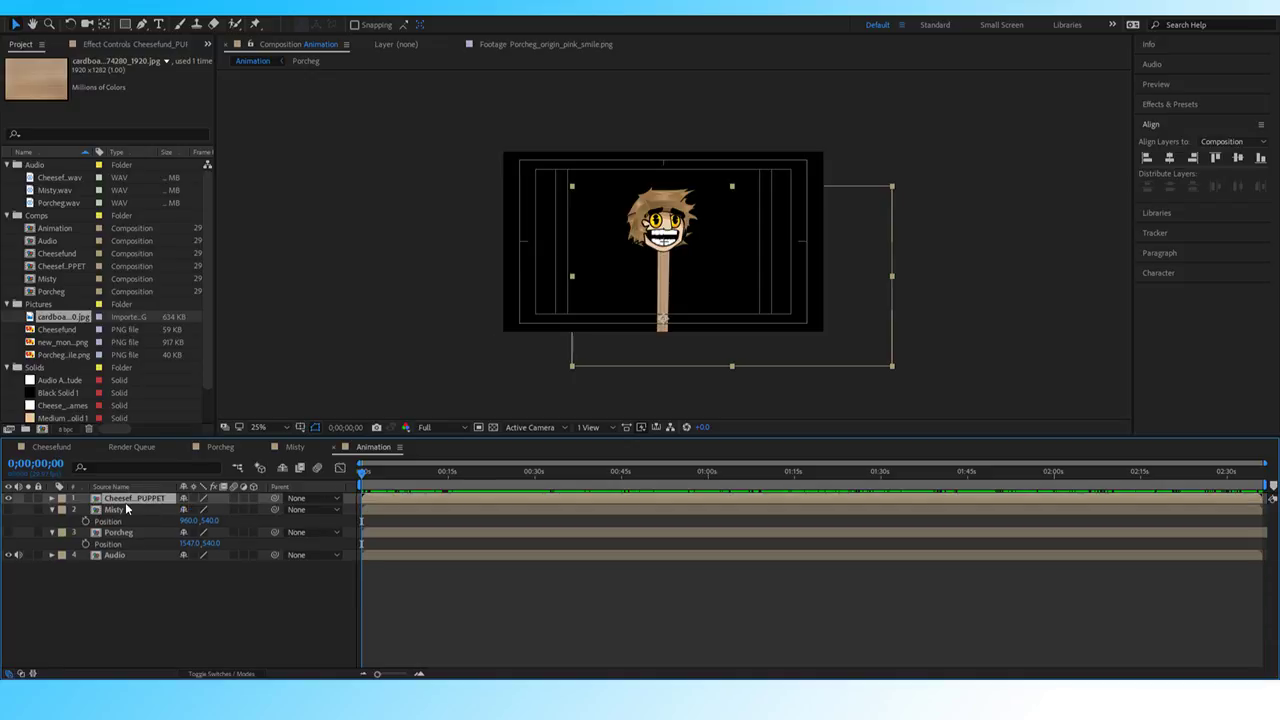
pyautogui.press('p')
pyautogui.moveTo(205, 510)
pyautogui.mouseDown()
pyautogui.moveTo(143, 506)
pyautogui.moveTo(230, 509)
pyautogui.moveTo(182, 509)
pyautogui.mouseUp()
# Try tilting the puppet to -13° and flipping it about the Y axis as a 3D layer, and undo these changes.
pyautogui.press('r')
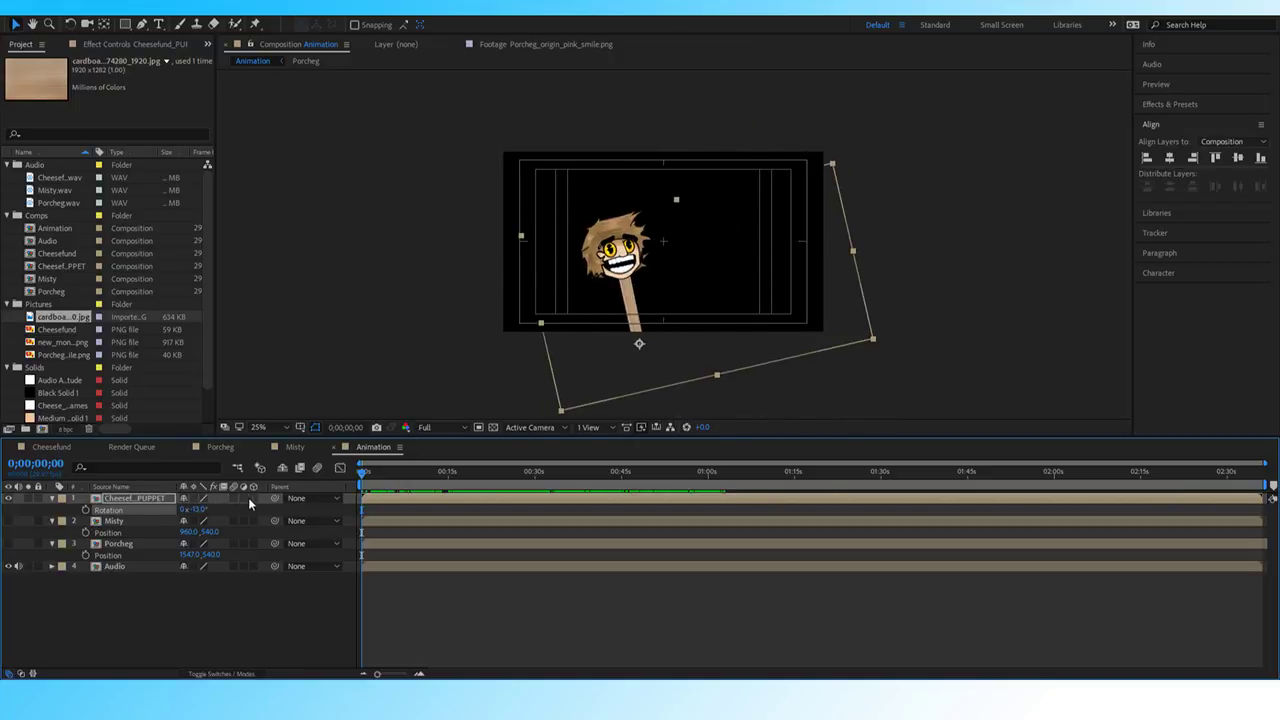
pyautogui.click(252, 497)
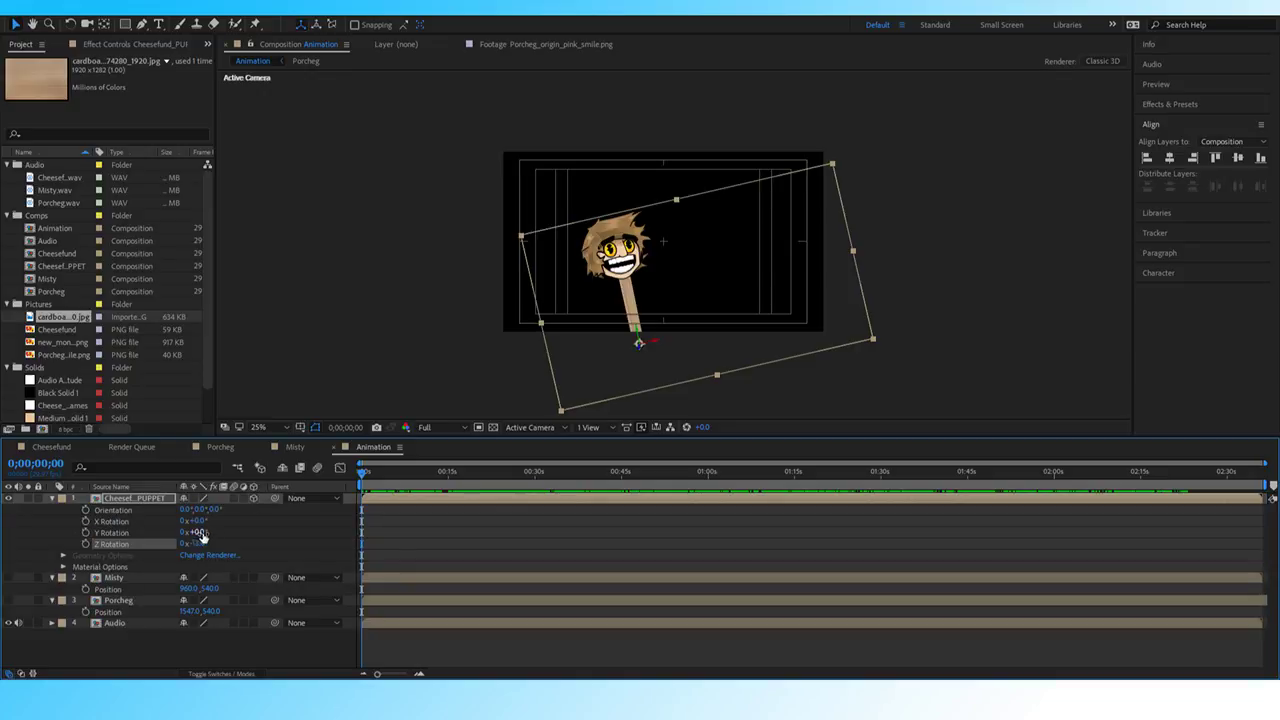
pyautogui.moveTo(191, 532); pyautogui.dragTo(481, 591)
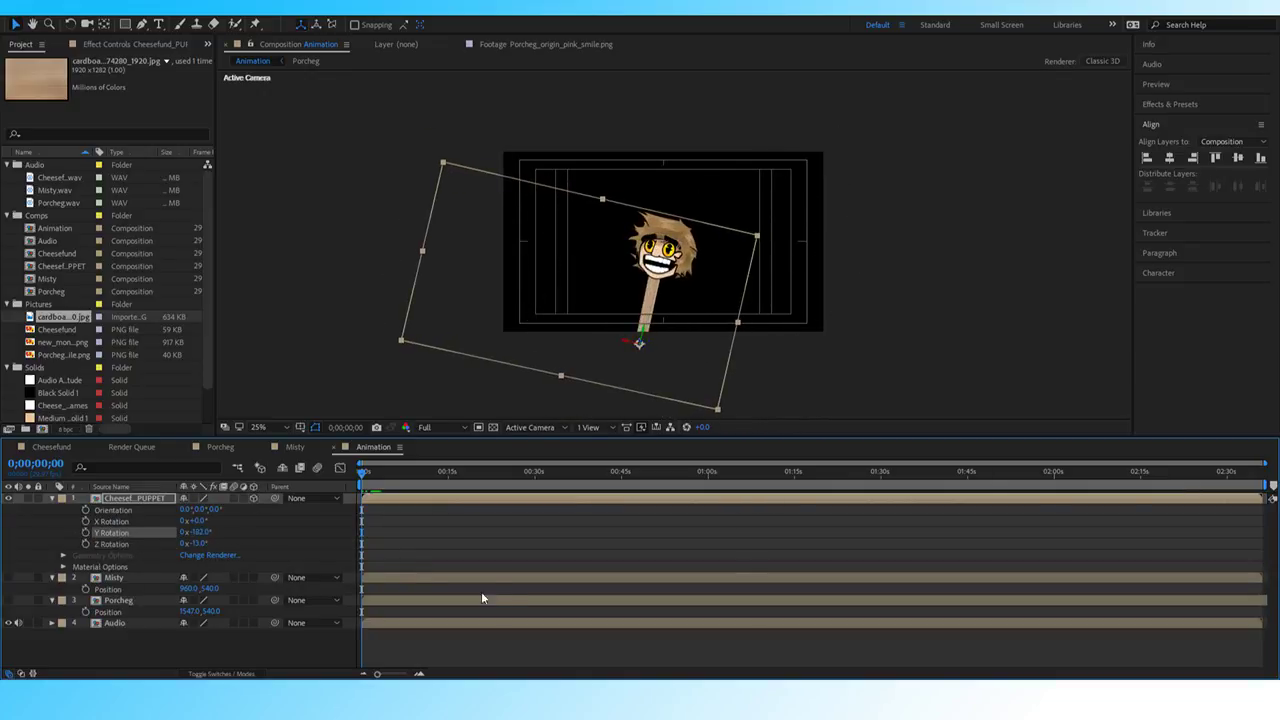
pyautogui.hotkey('ctrl', 'z')
pyautogui.hotkey('ctrl', 'z')
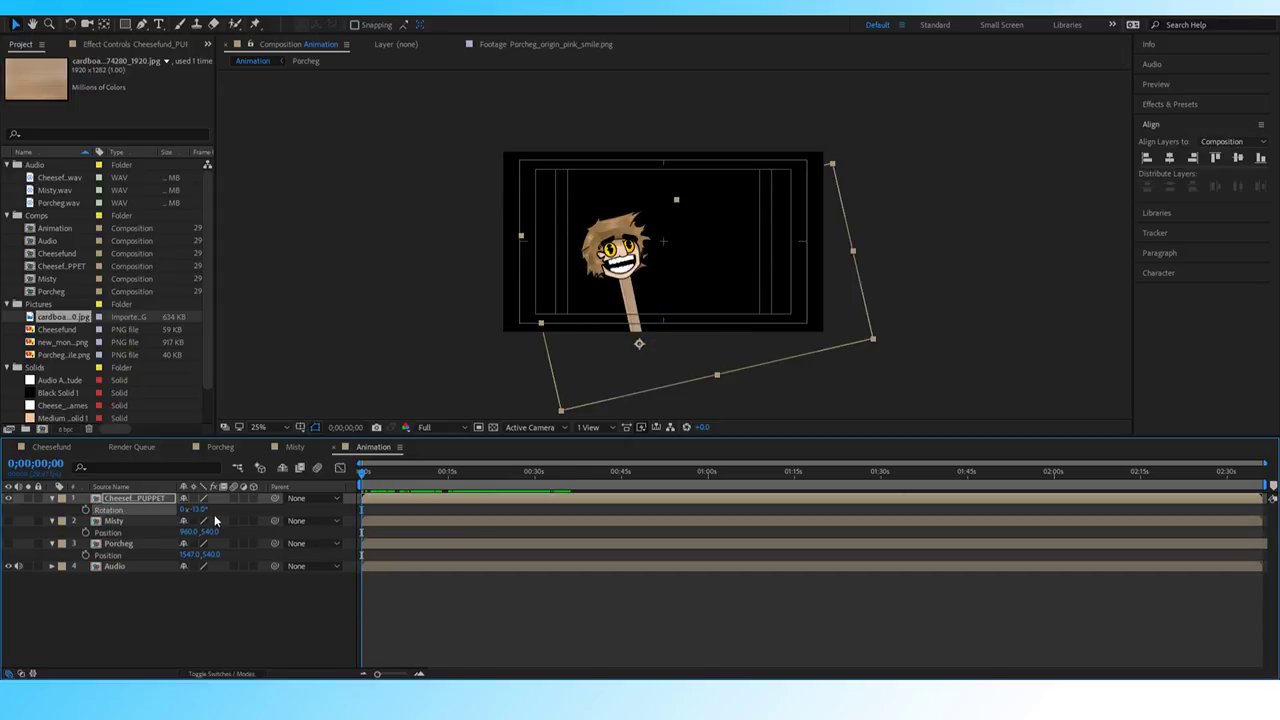
pyautogui.hotkey('ctrl', 'z')
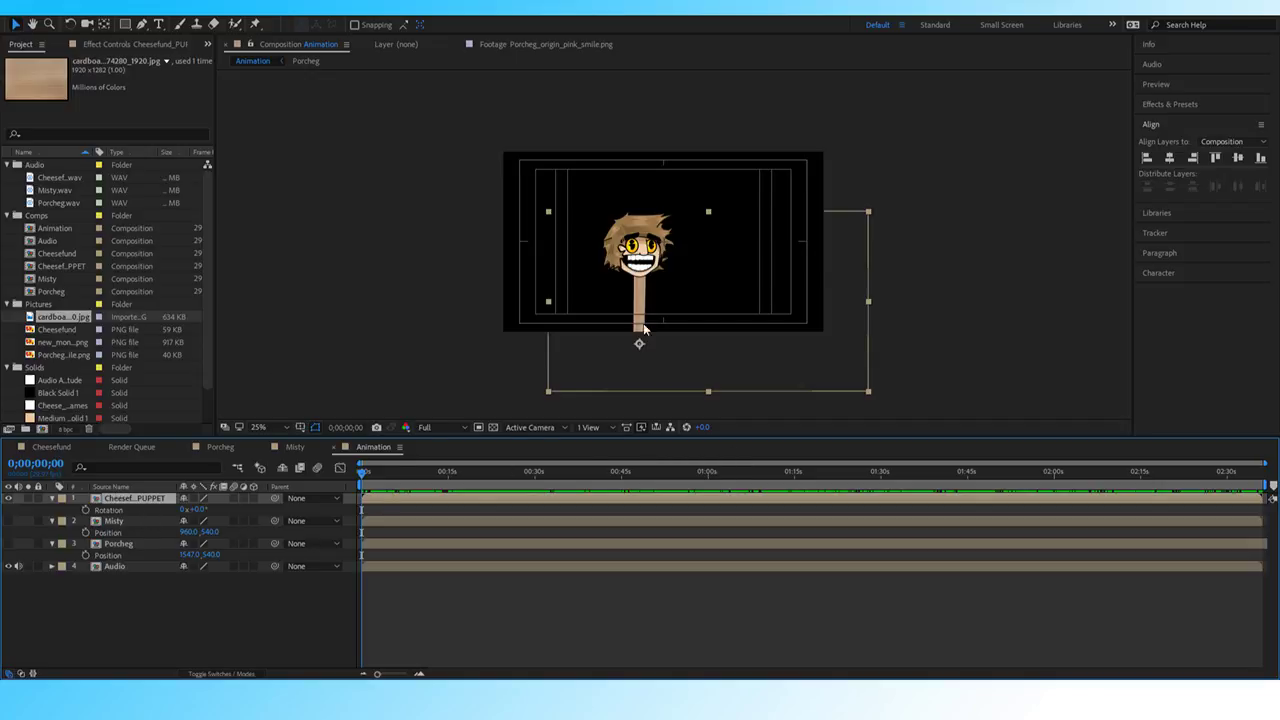
# Show Misty in place of the Cheesefund puppet, and raise Misty's head to position 960, 226.
pyautogui.scroll(2, 622, 280)
pyautogui.scroll(-4, 632, 319)
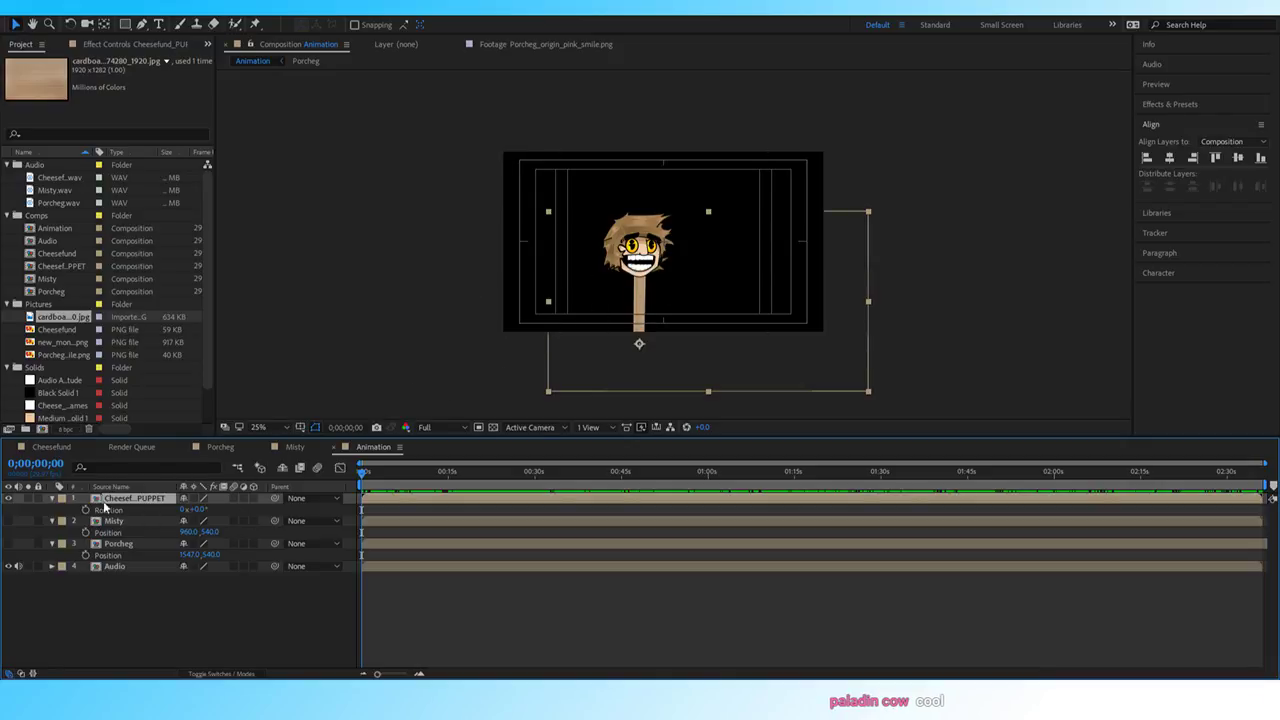
pyautogui.click(9, 498)
pyautogui.click(9, 521)
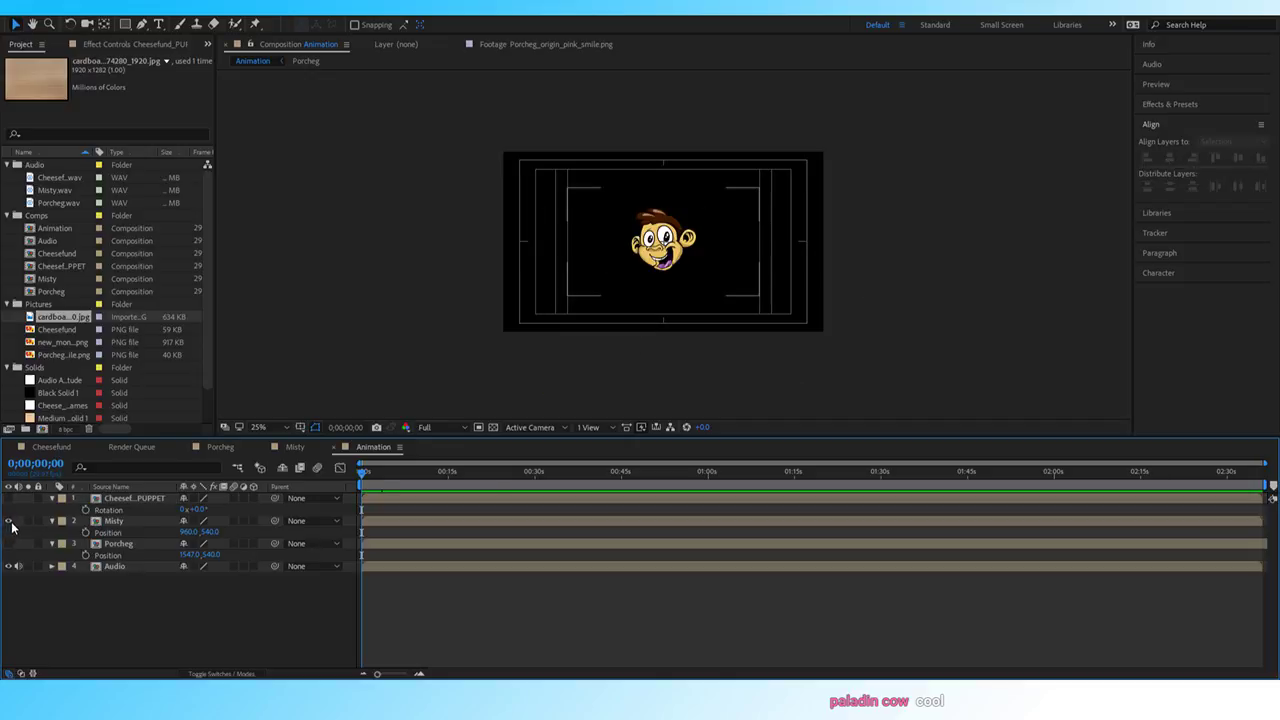
pyautogui.click(124, 521)
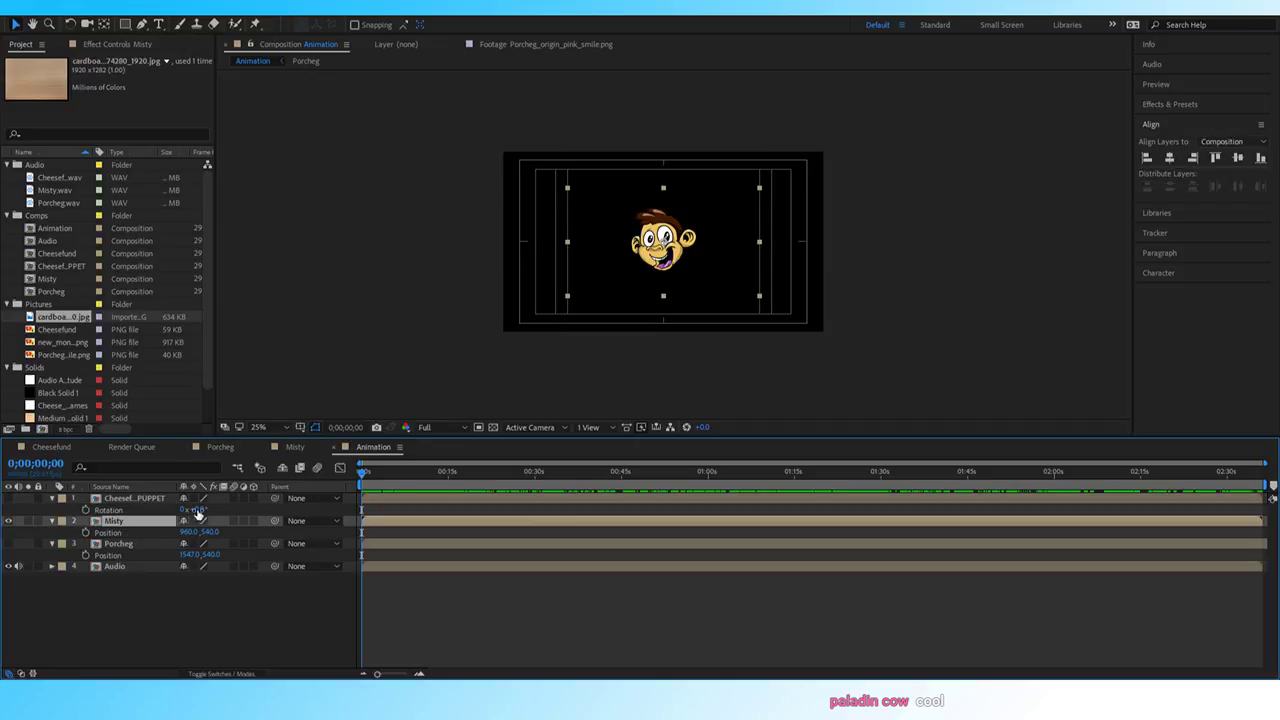
pyautogui.moveTo(208, 538); pyautogui.dragTo(8, 535)
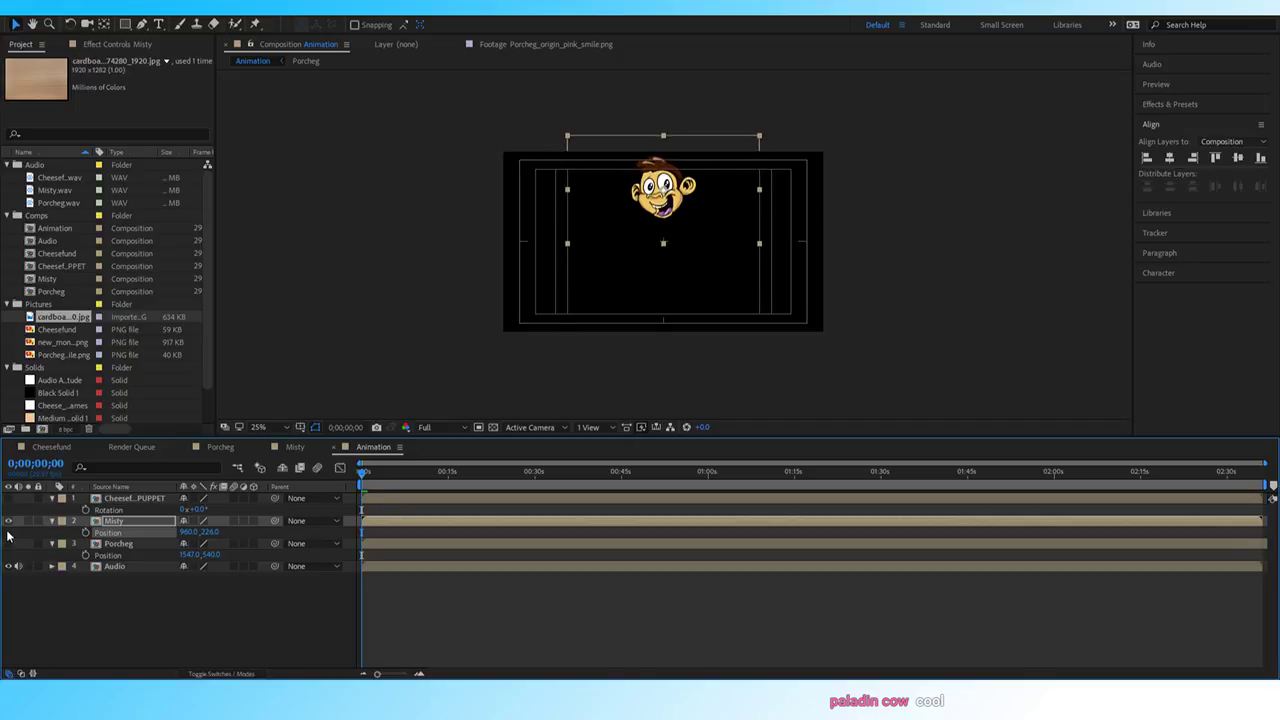
# Copy the cardboard stick layer from the Cheesefund_PUPPET composition into Animation, and place it directly beneath the Misty layer.
pyautogui.doubleClick(125, 499)
pyautogui.click(128, 510)
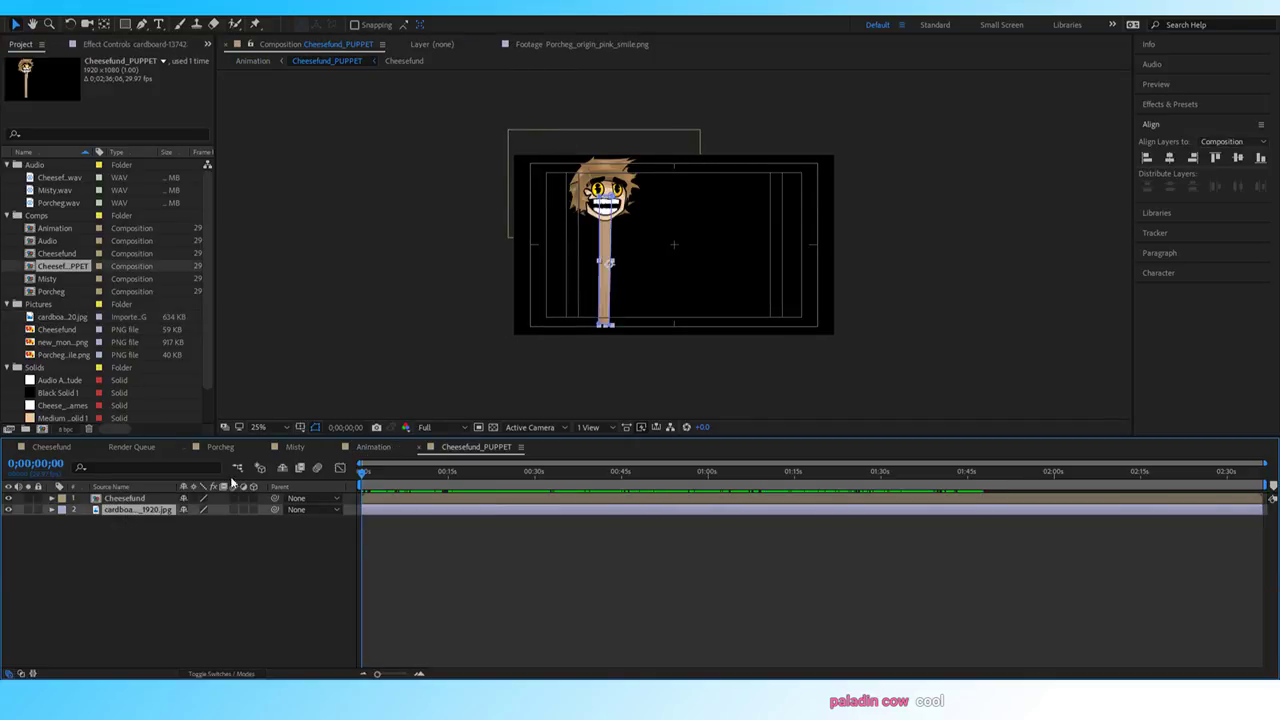
pyautogui.click(373, 447)
pyautogui.click(171, 629)
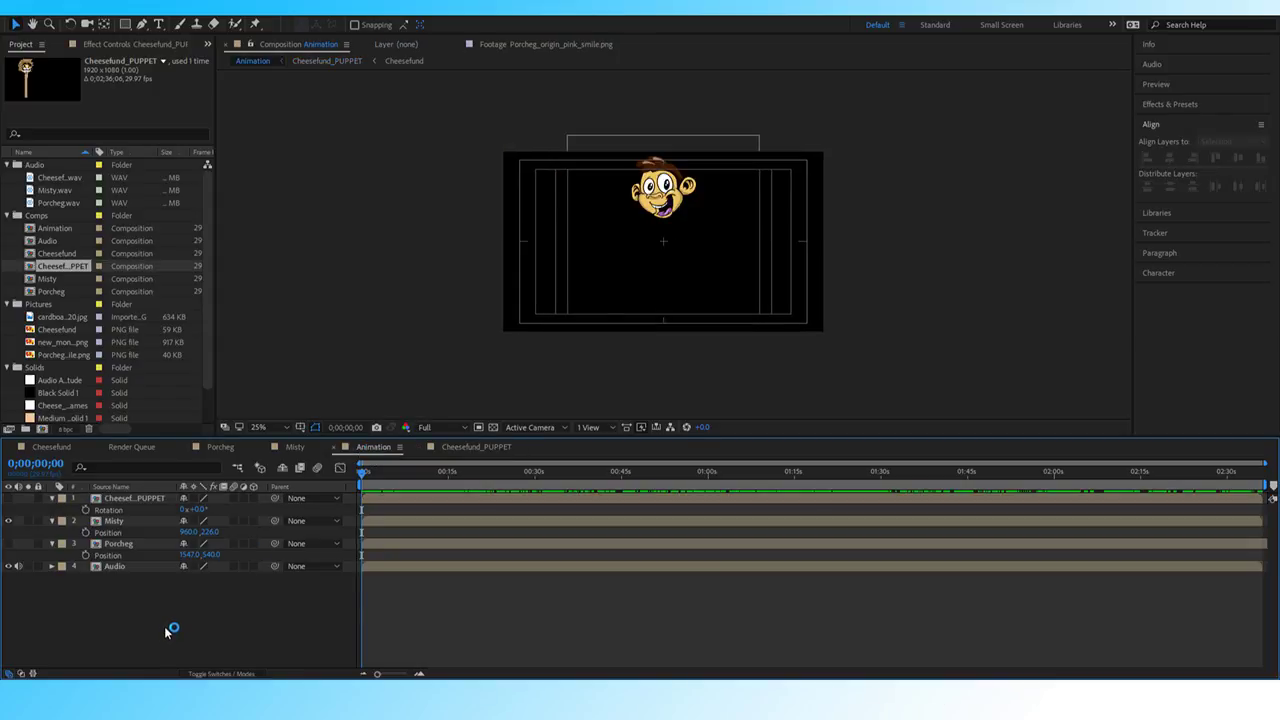
pyautogui.hotkey('ctrl', 'v')
pyautogui.moveTo(133, 500); pyautogui.dragTo(126, 553)
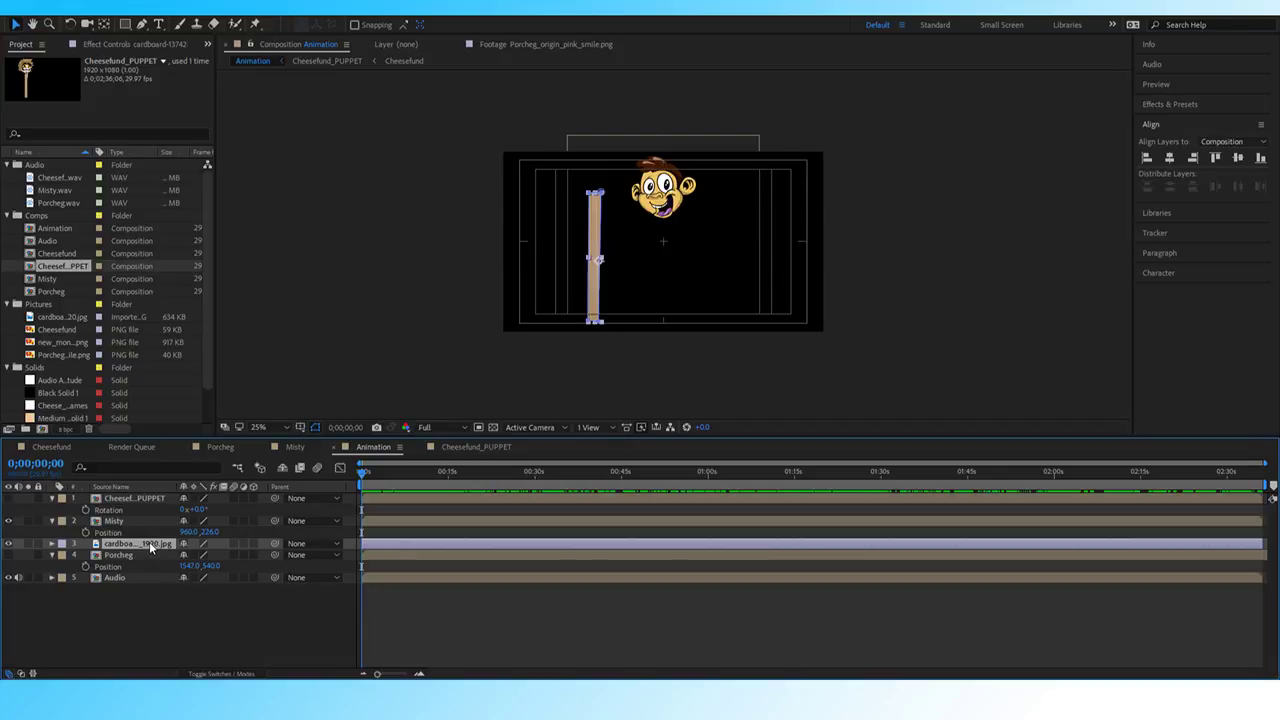
# Position the copied cardboard stick under Misty's head at 960, 684.
pyautogui.press('p')
pyautogui.click(210, 554)
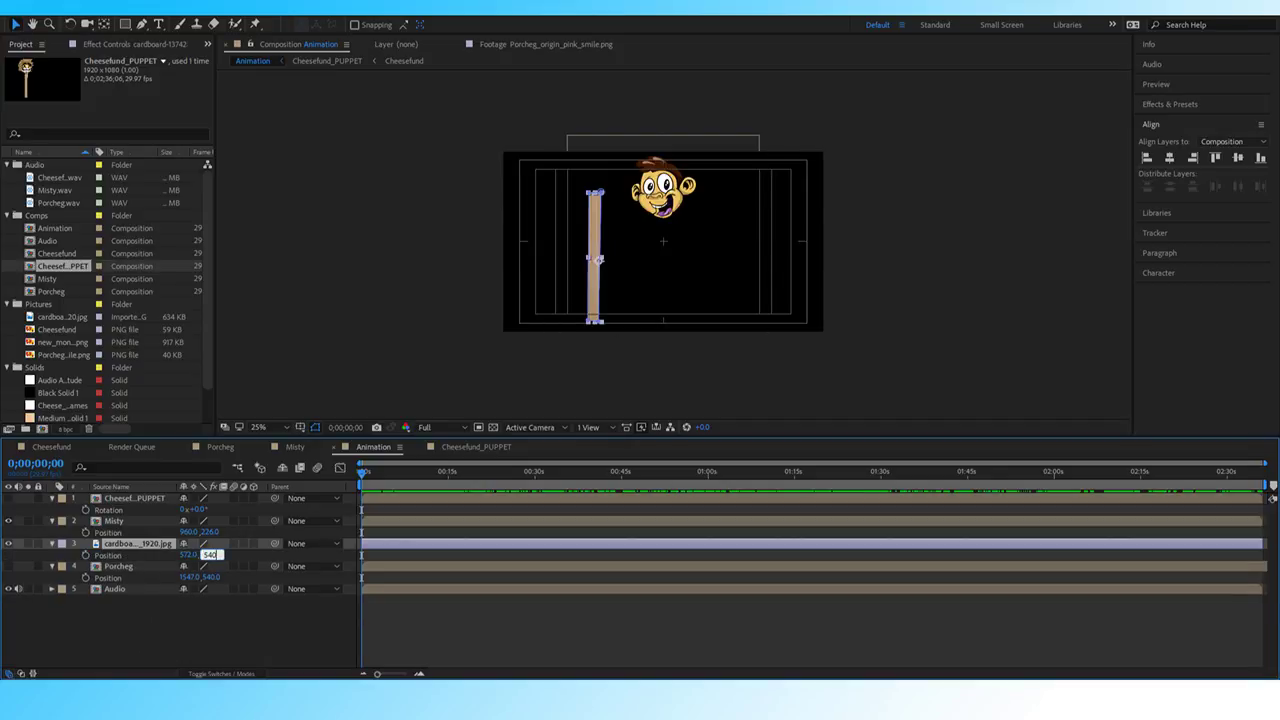
pyautogui.press('Return')
pyautogui.click(189, 554)
pyautogui.write('960')
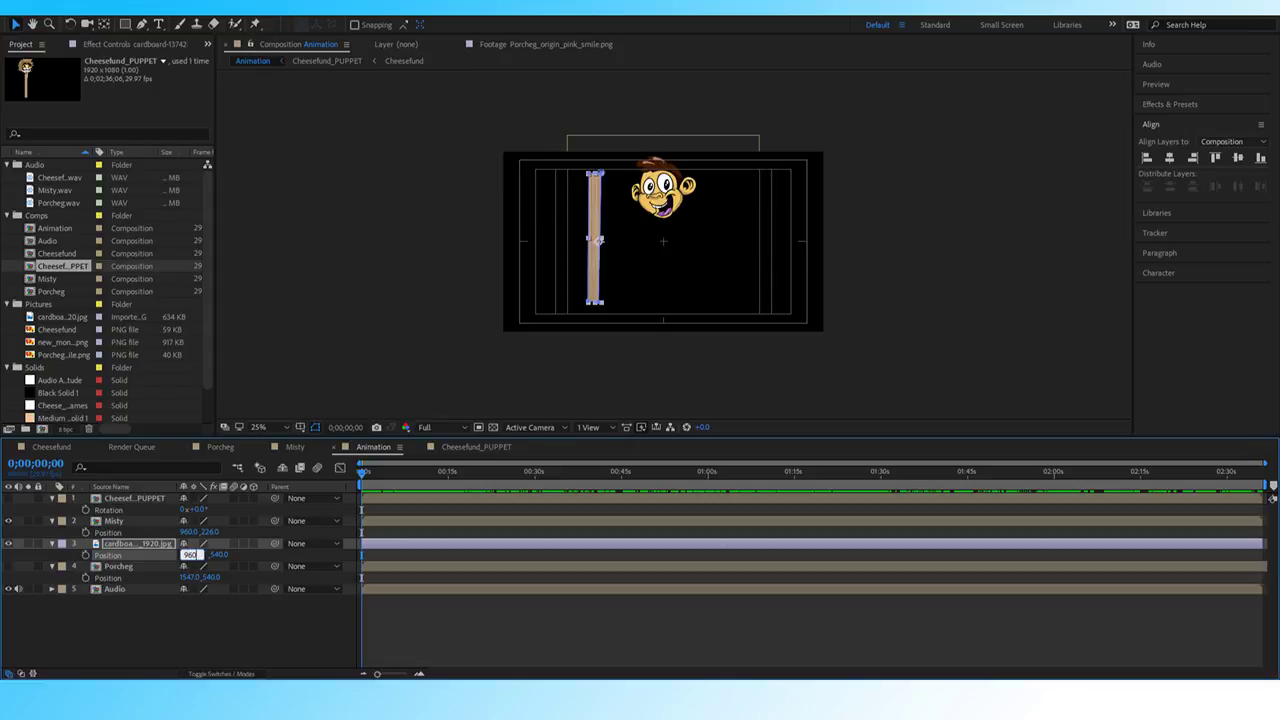
pyautogui.press('Return')
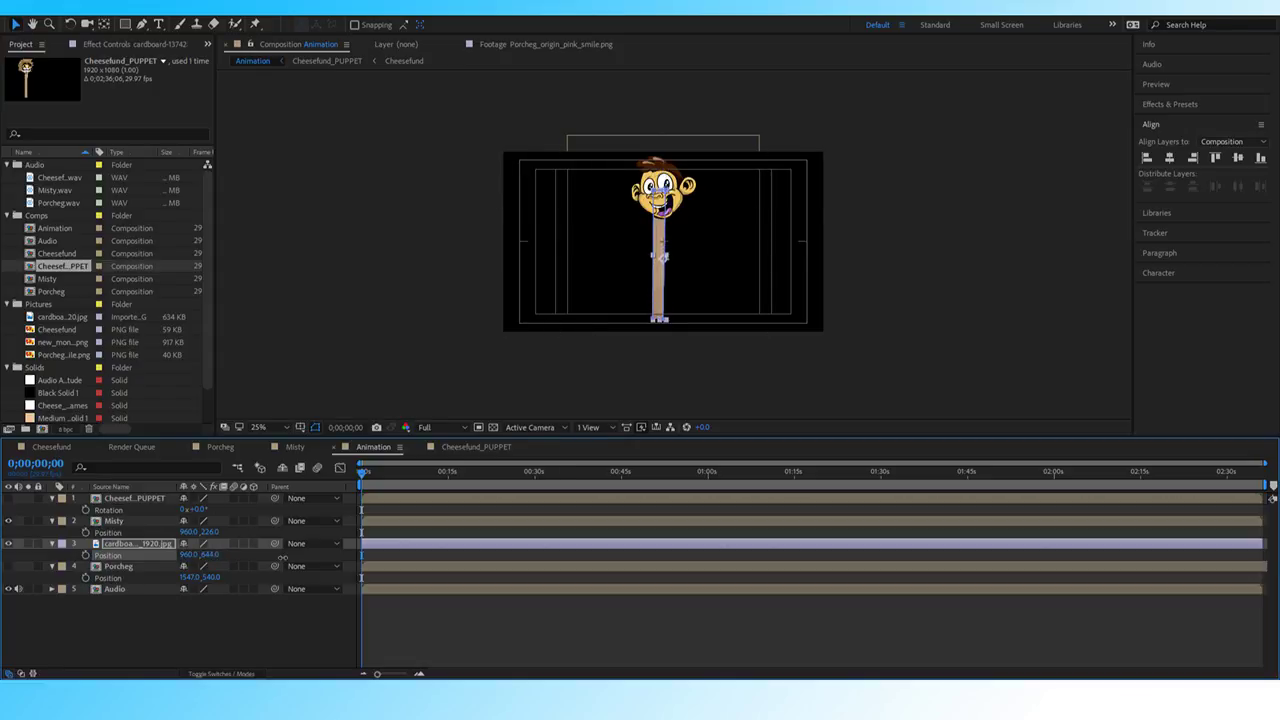
pyautogui.moveTo(283, 556); pyautogui.dragTo(314, 553)
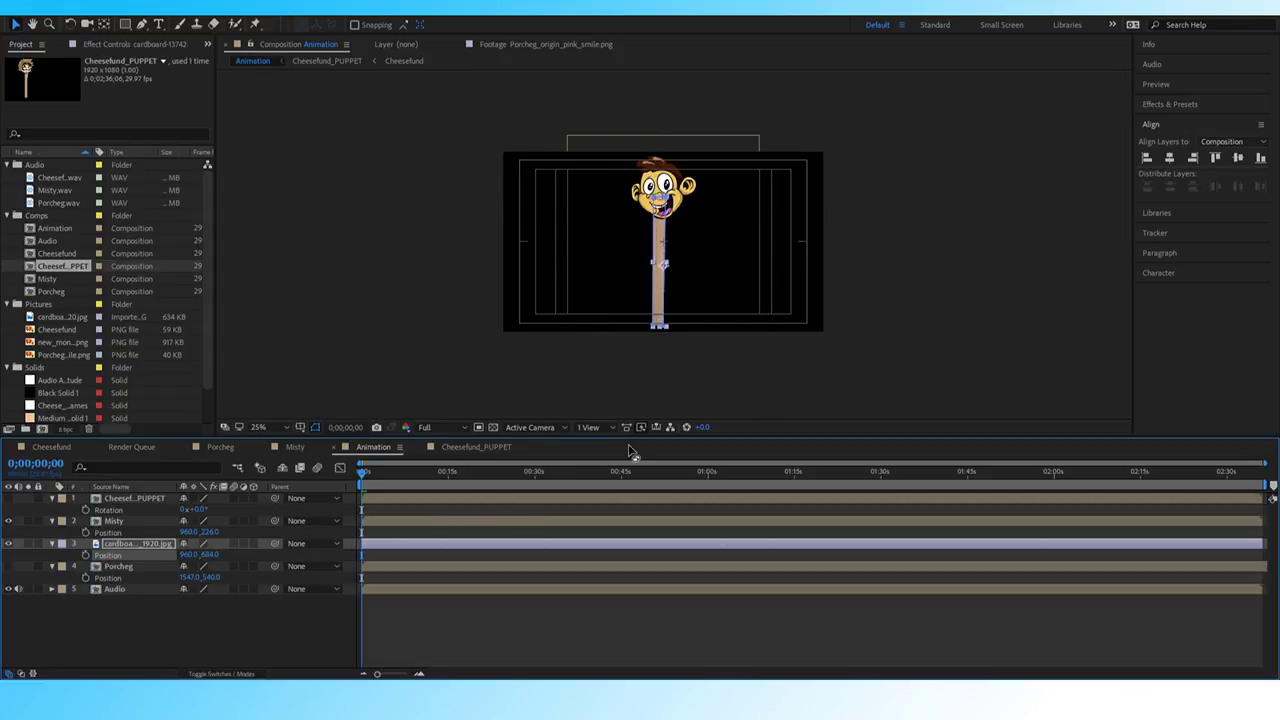
pyautogui.click(834, 391)
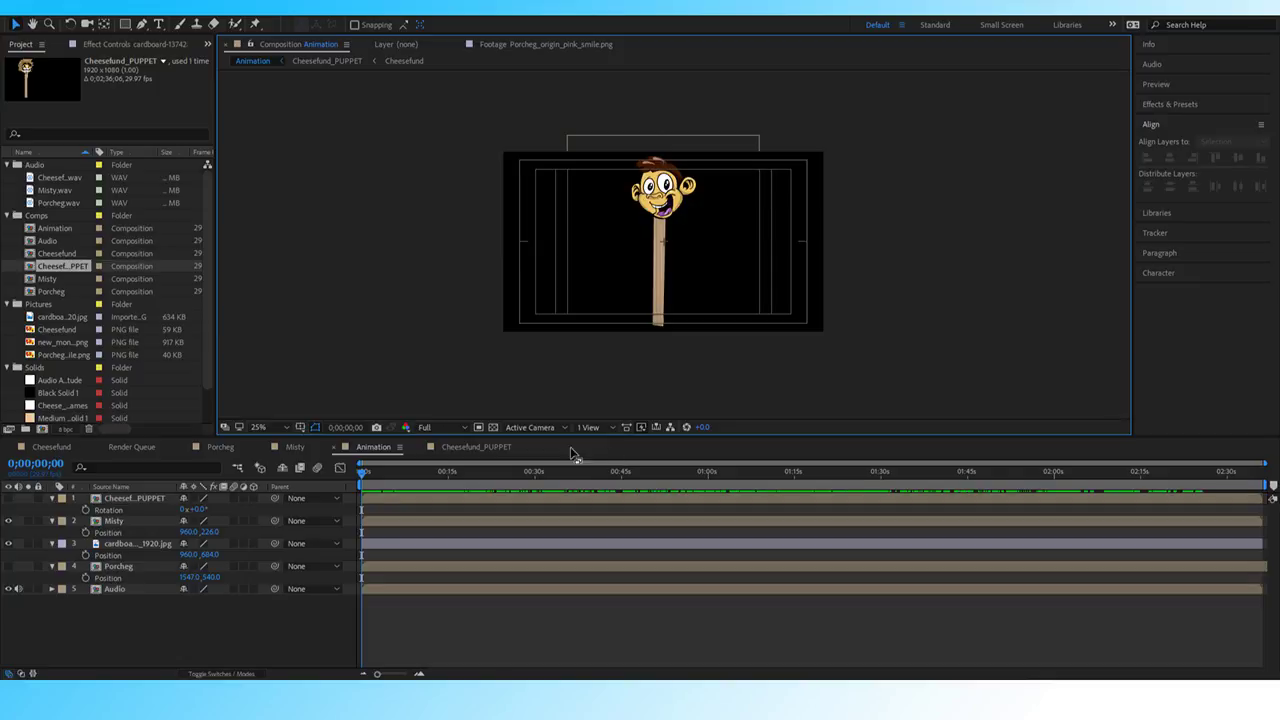
# Shift the cardboard stick horizontally to X 977 so that it lines up with Misty's chin.
pyautogui.click(207, 533)
pyautogui.moveTo(207, 533); pyautogui.dragTo(200, 533)
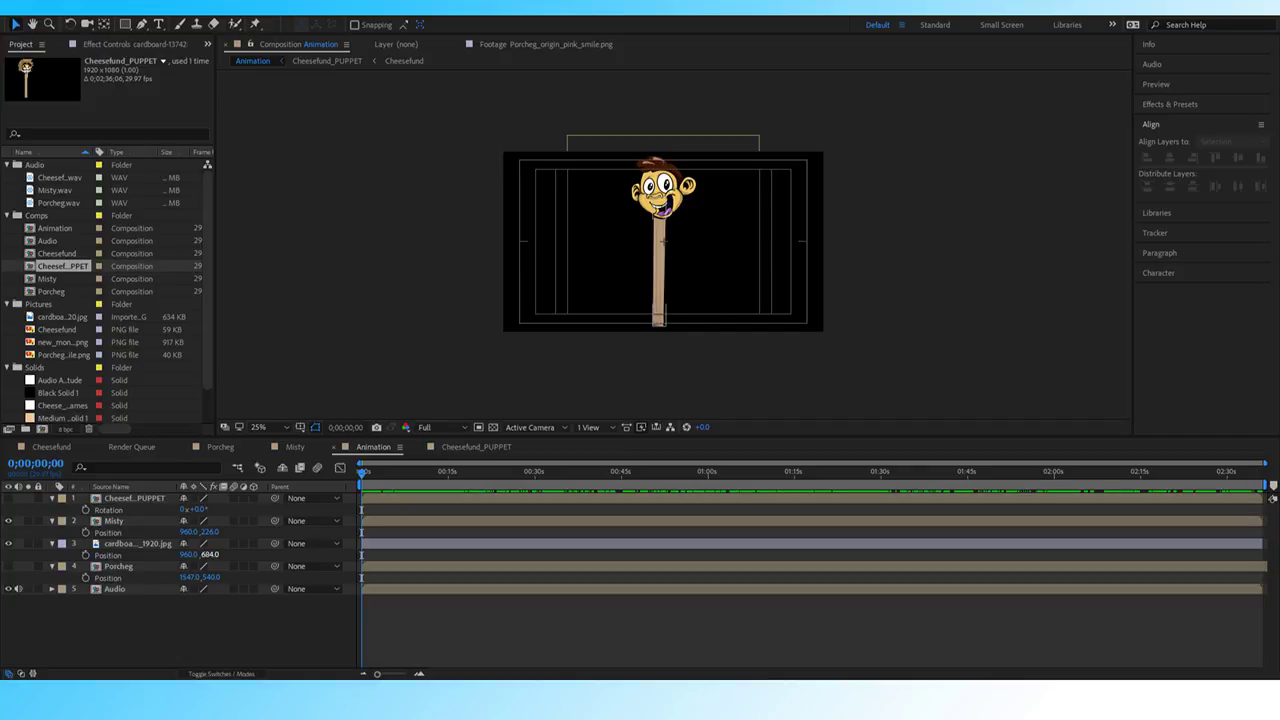
pyautogui.click(210, 554)
pyautogui.moveTo(194, 556); pyautogui.dragTo(206, 556)
pyautogui.click(609, 382)
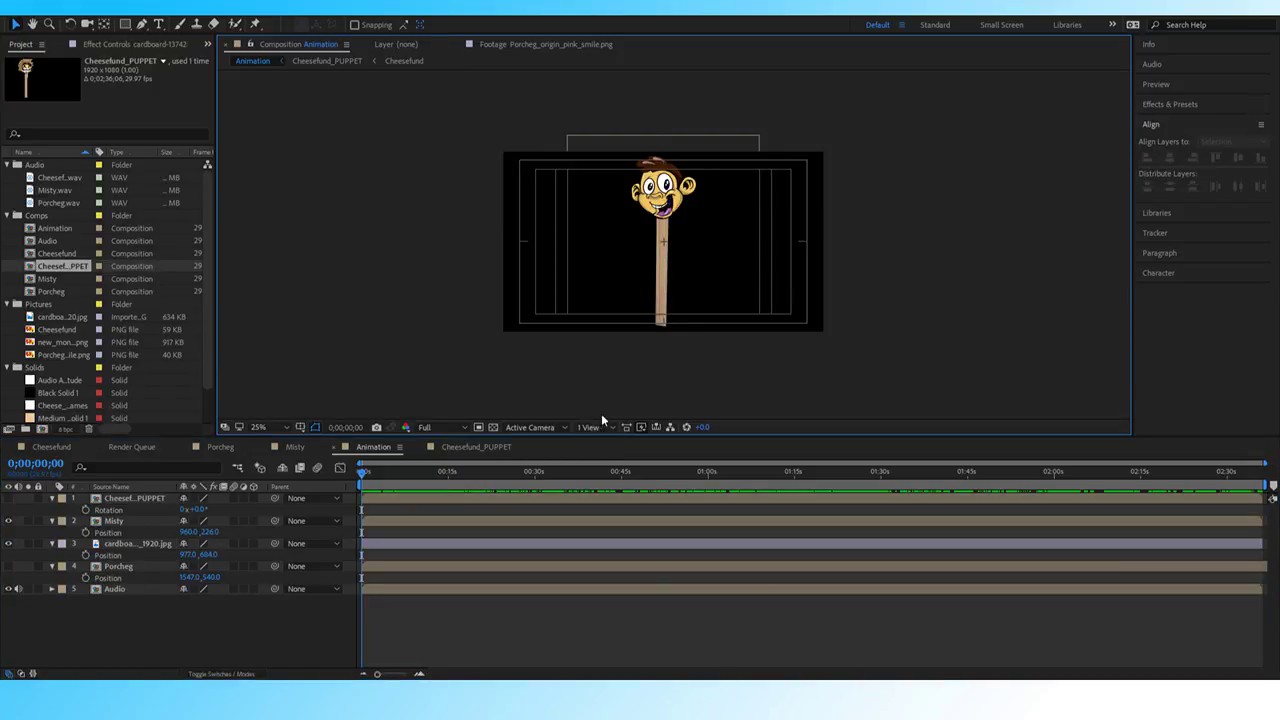
# Pre-compose the Misty layer and its cardboard stick as Misty_PUPPET.
pyautogui.click(126, 522)
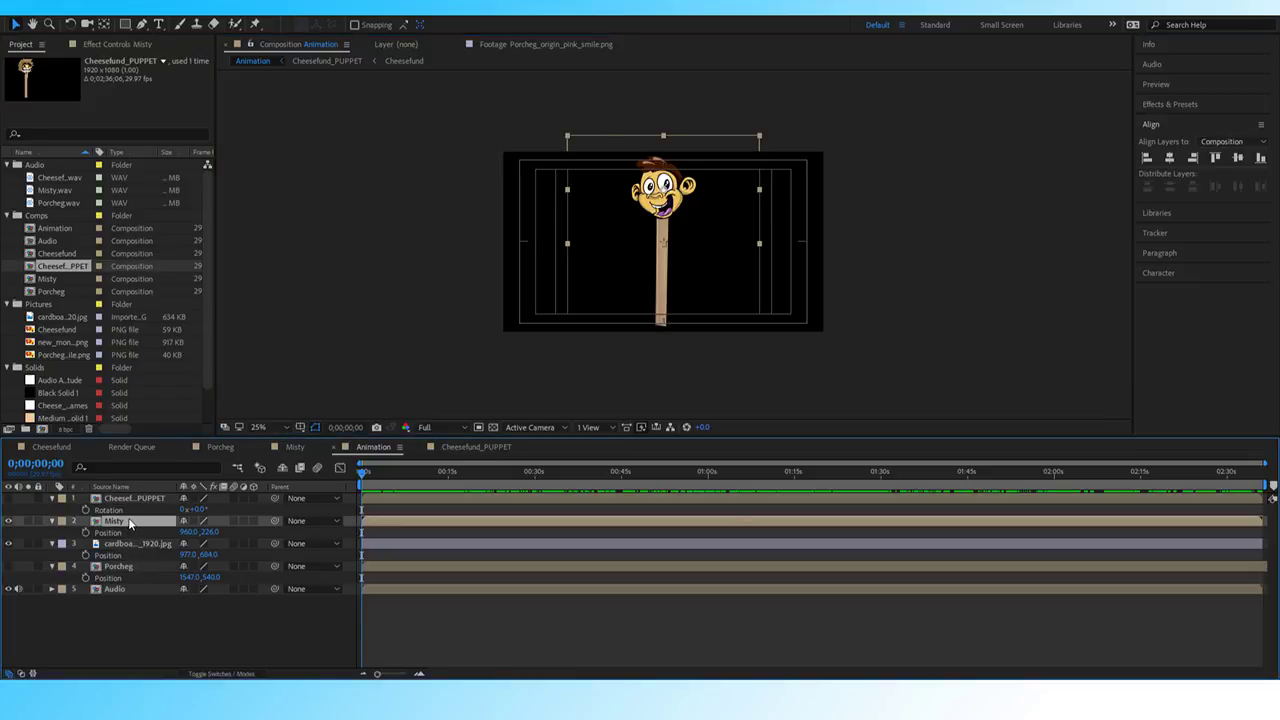
pyautogui.keyDown('shift'); pyautogui.click(135, 543); pyautogui.keyUp('shift')
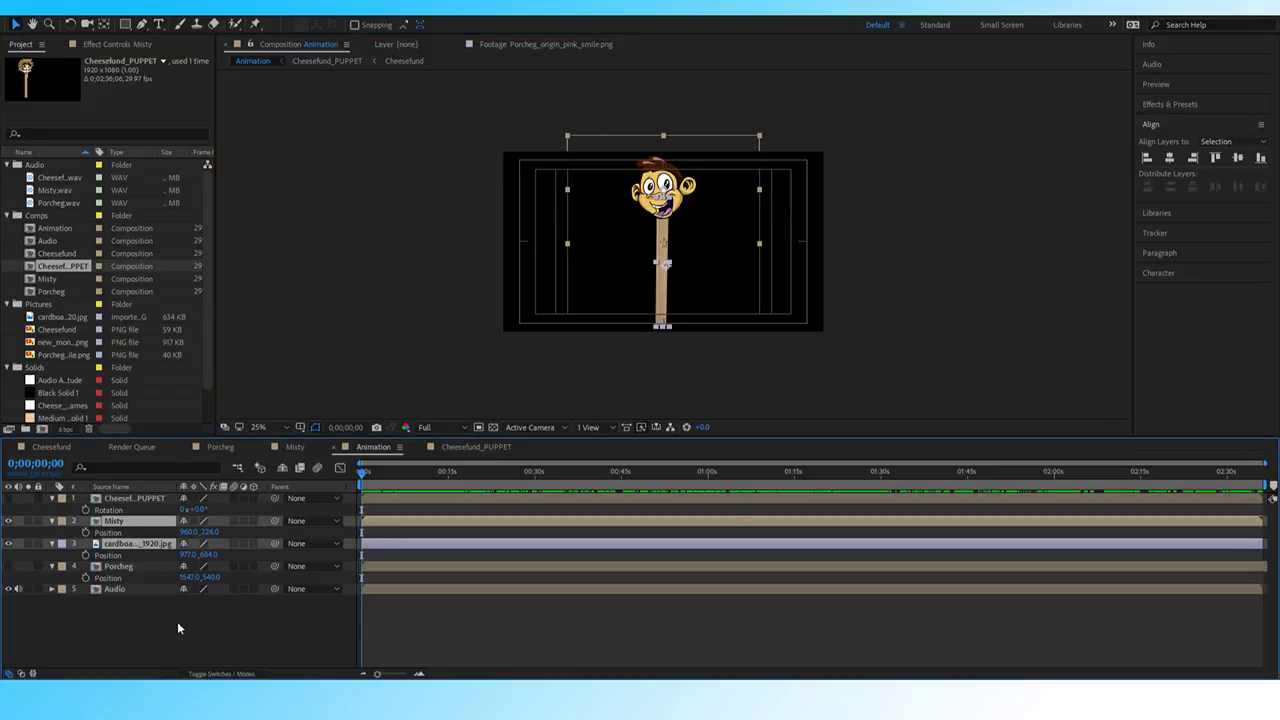
pyautogui.hotkey('ctrl', 'shift', 'c')
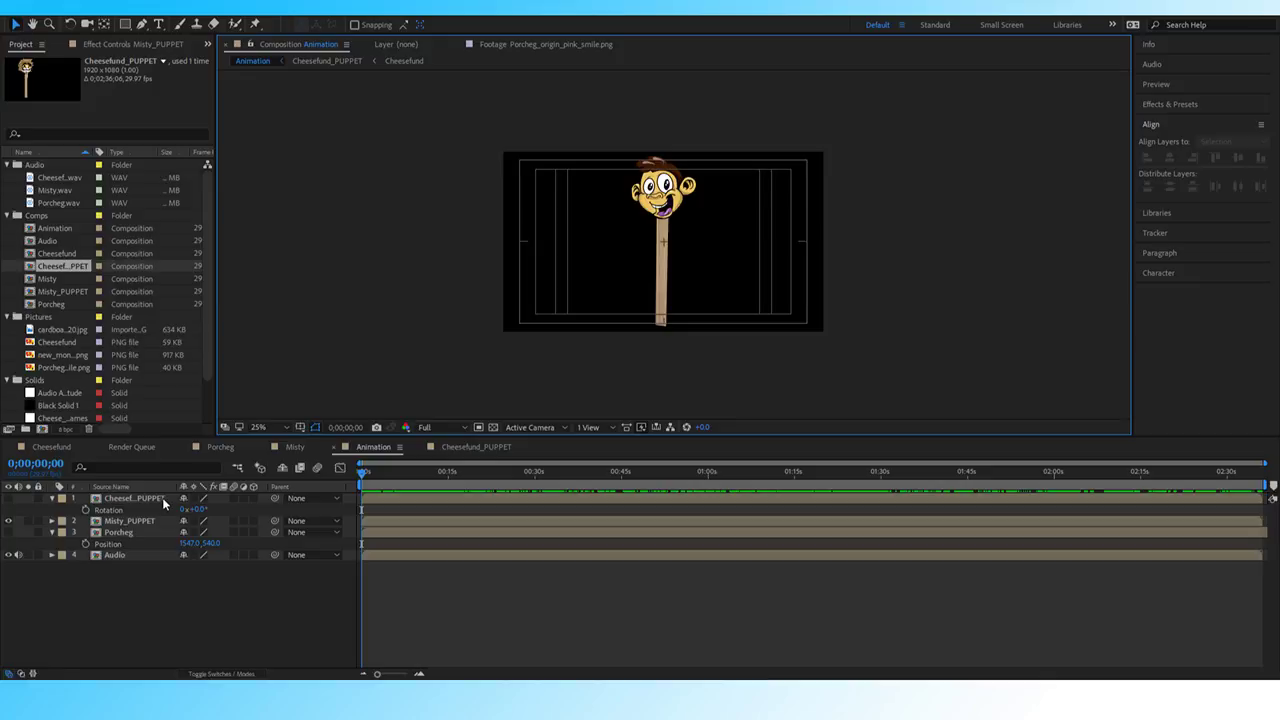
# Lower Misty_PUPPET to position 960, 857 so that the stick runs off the frame's bottom edge.
pyautogui.click(149, 522)
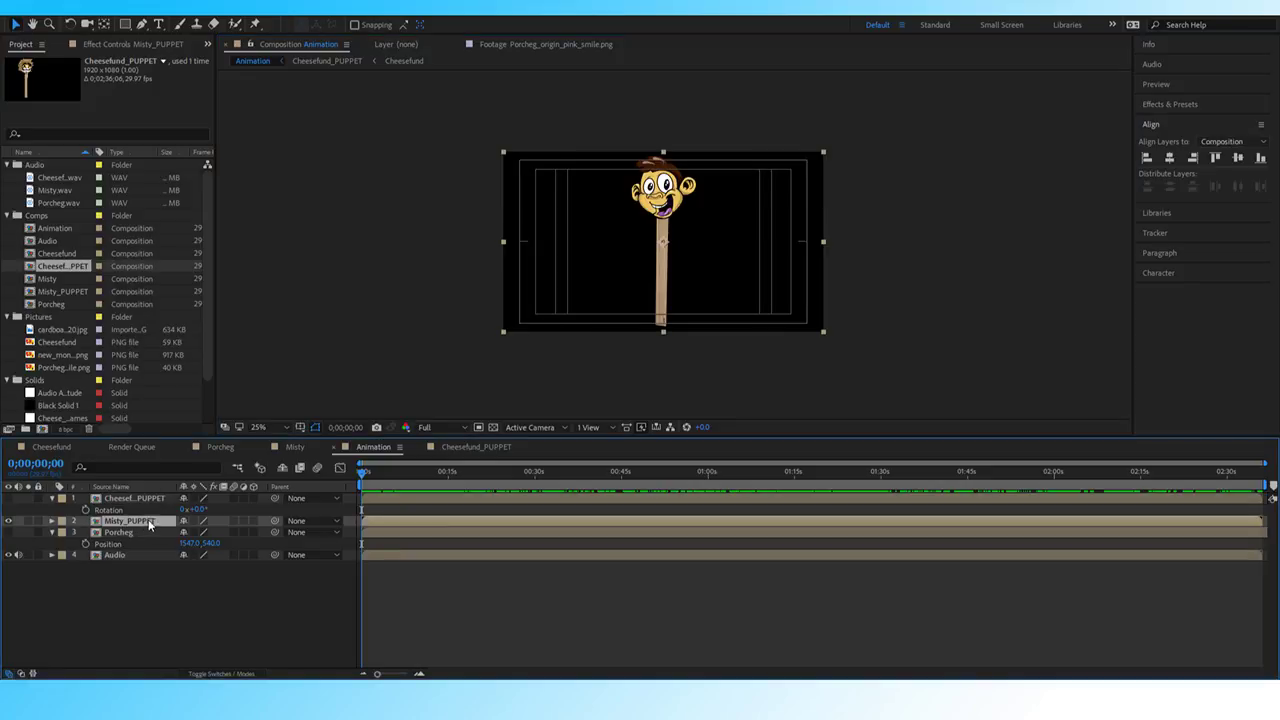
pyautogui.press('p')
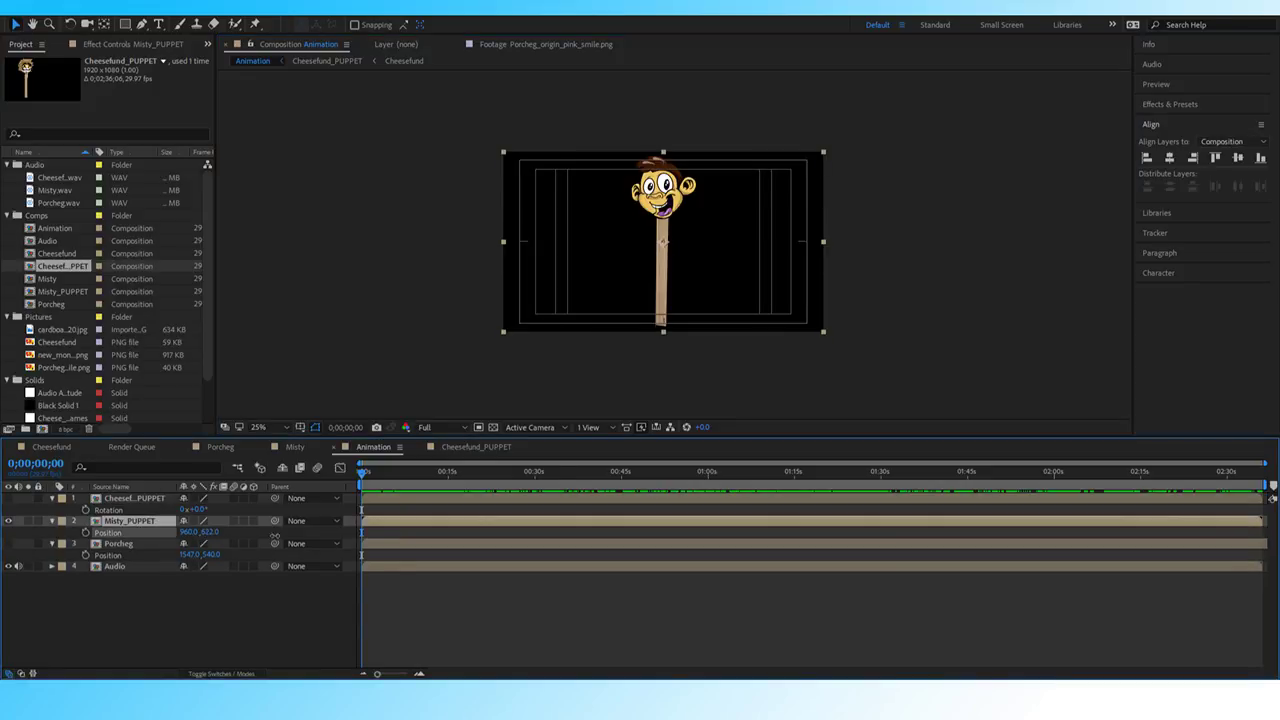
pyautogui.moveTo(210, 532); pyautogui.dragTo(345, 549)
pyautogui.press('space')
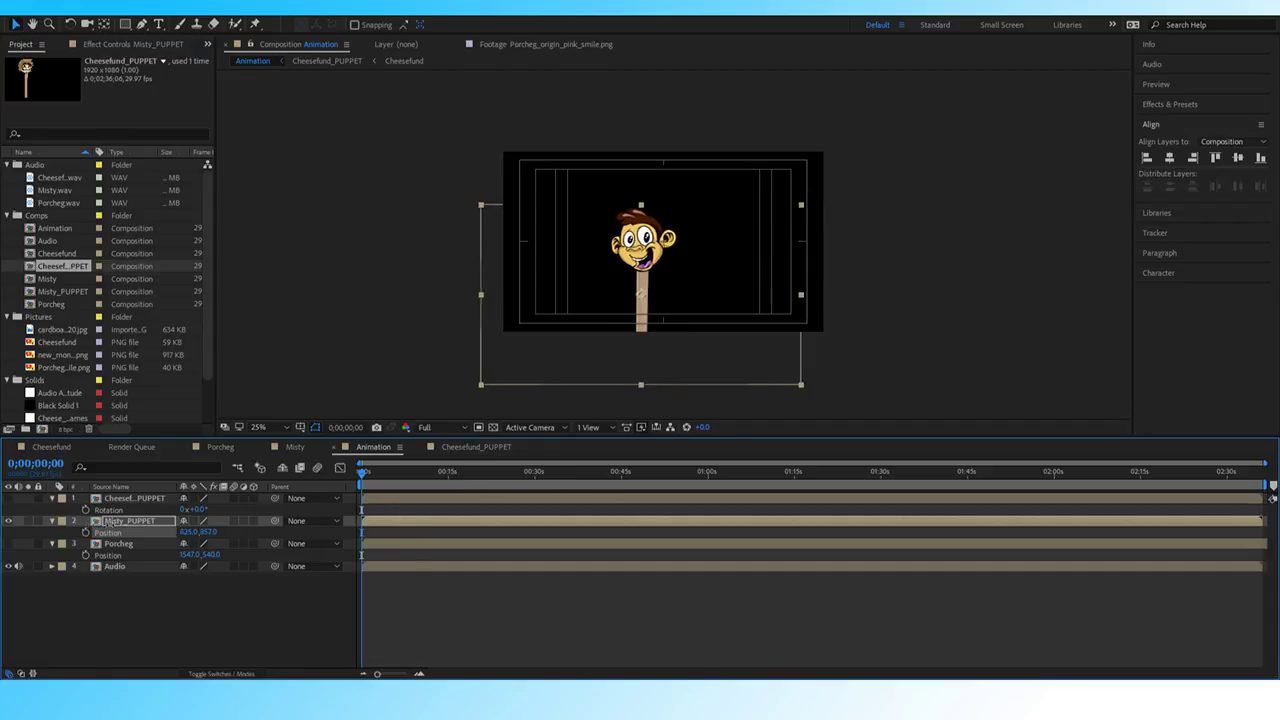
pyautogui.press('space')
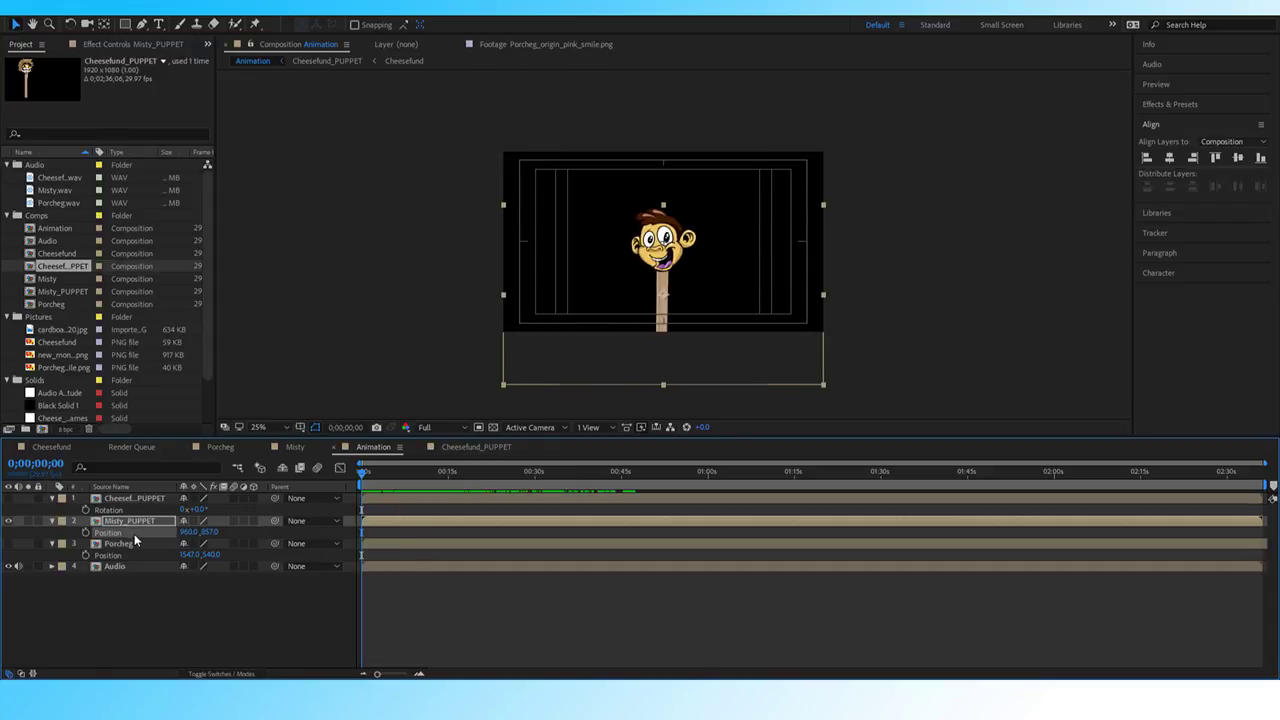
# Set the Misty_PUPPET anchor point to 960, 867 on the lower stick, and move the puppet to position 960, 1201.
pyautogui.press('s')
pyautogui.press('a')
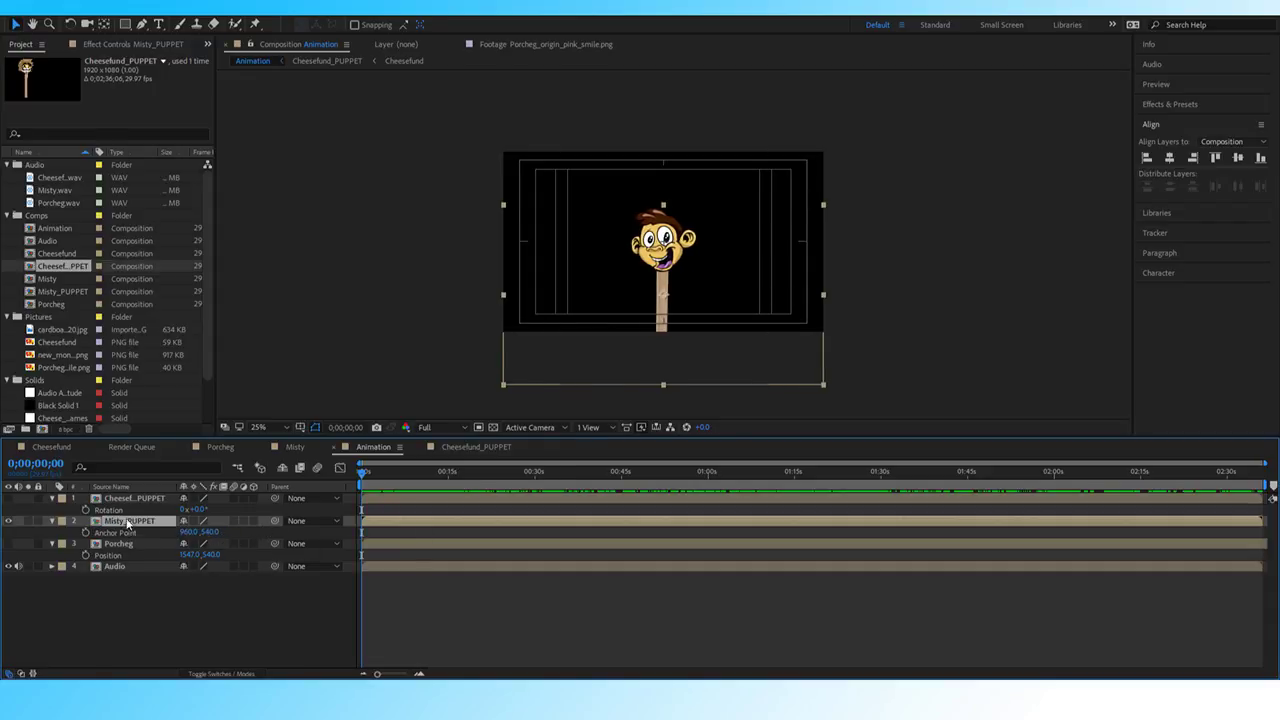
pyautogui.moveTo(207, 532); pyautogui.dragTo(424, 531)
pyautogui.press('p')
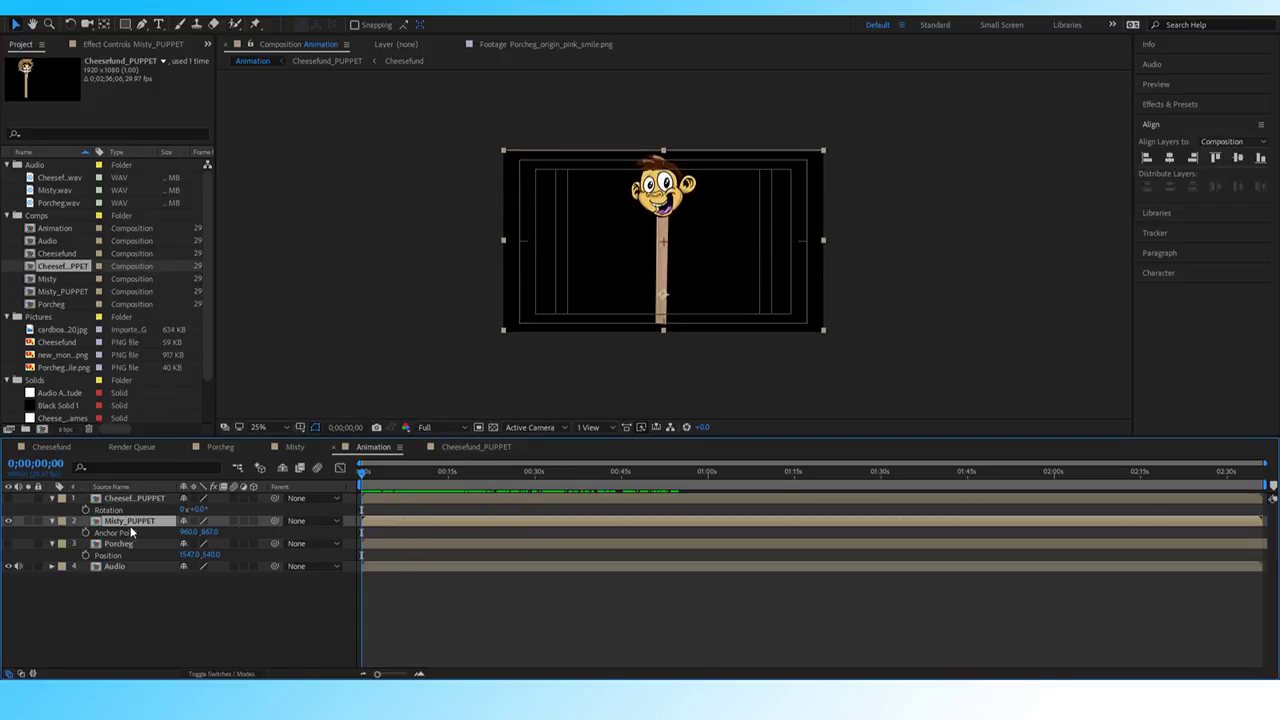
pyautogui.moveTo(209, 533); pyautogui.dragTo(410, 533)
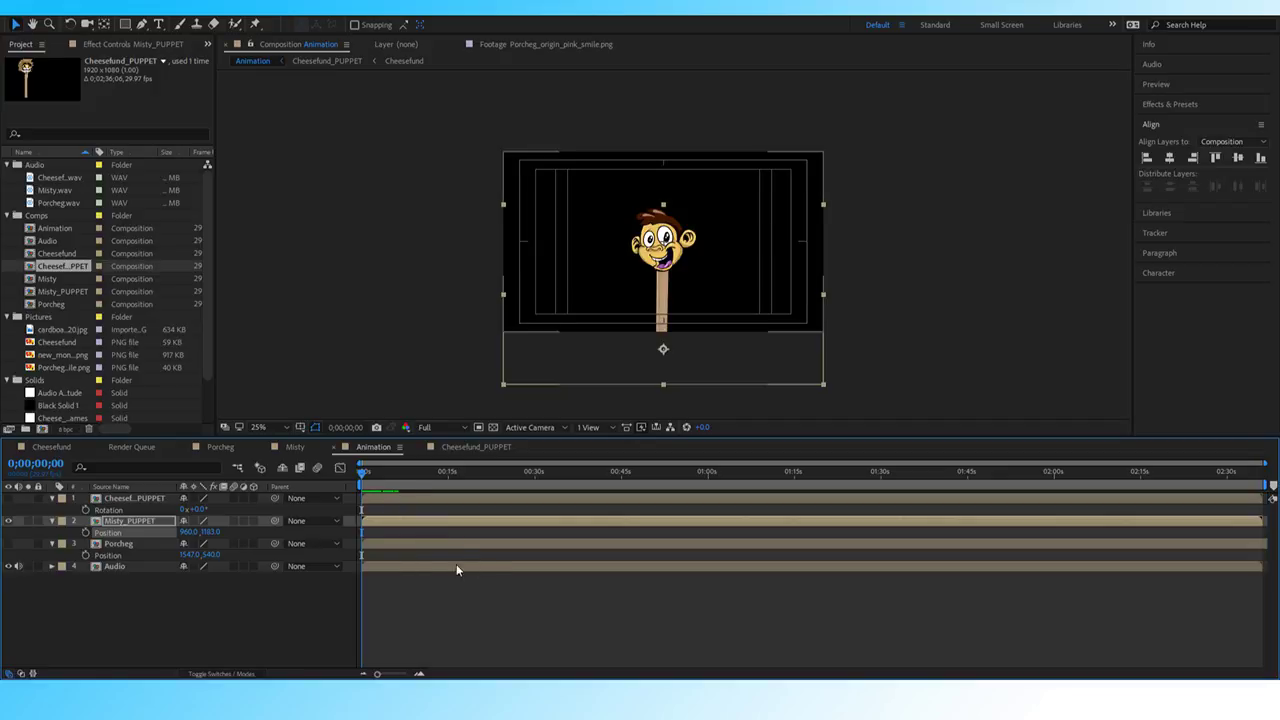
pyautogui.moveTo(182, 531); pyautogui.dragTo(210, 531)
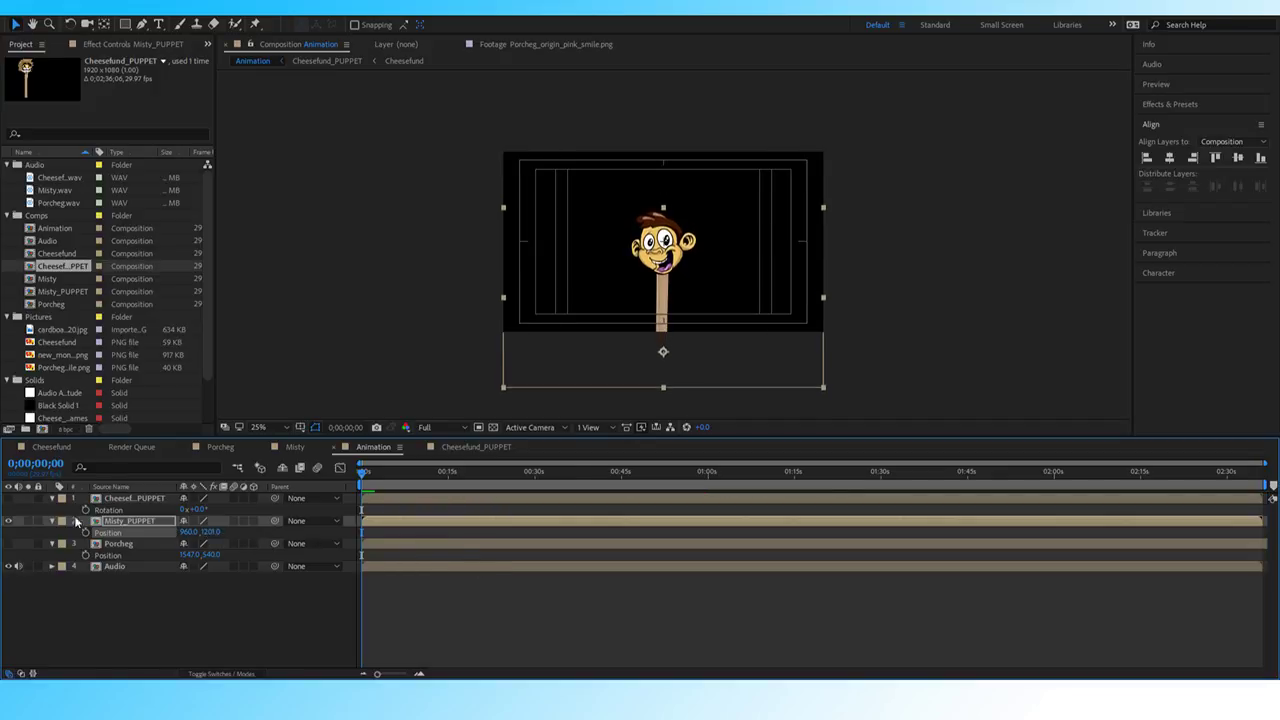
# Show the Cheesefund puppet alongside Misty, and compare the anchor point values of both puppets.
pyautogui.press('F2')
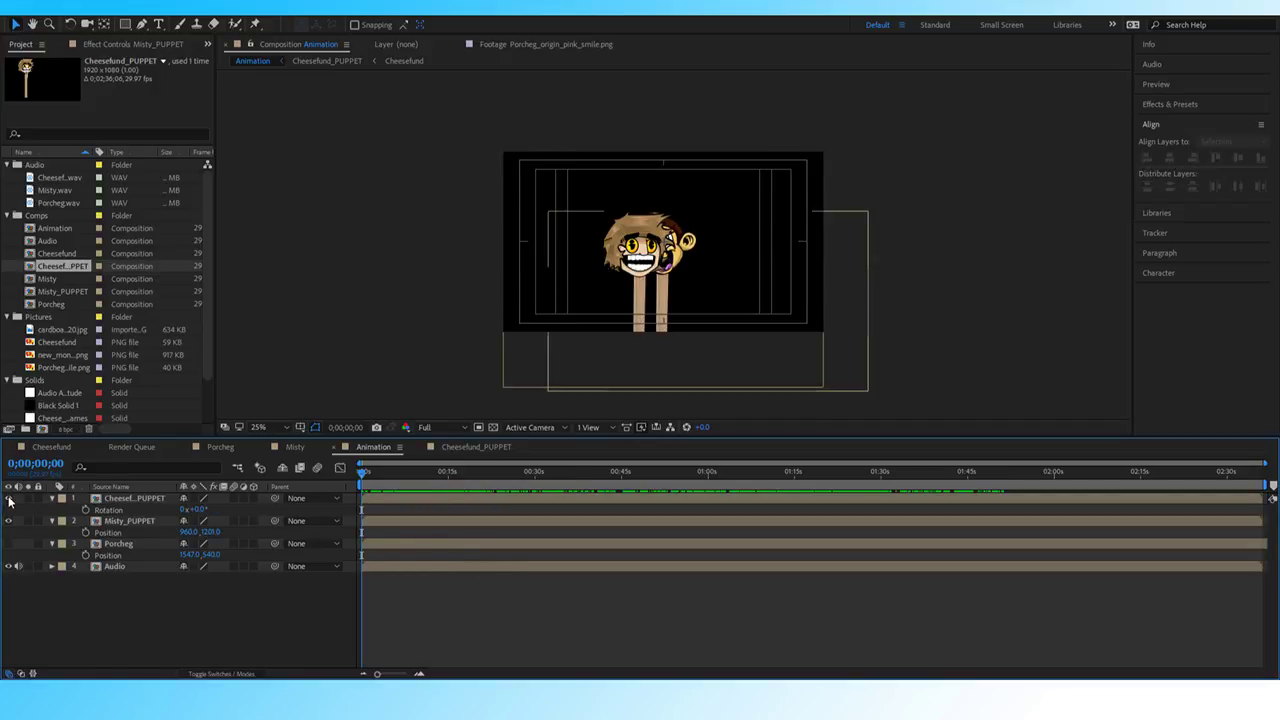
pyautogui.click(152, 499)
pyautogui.press('a')
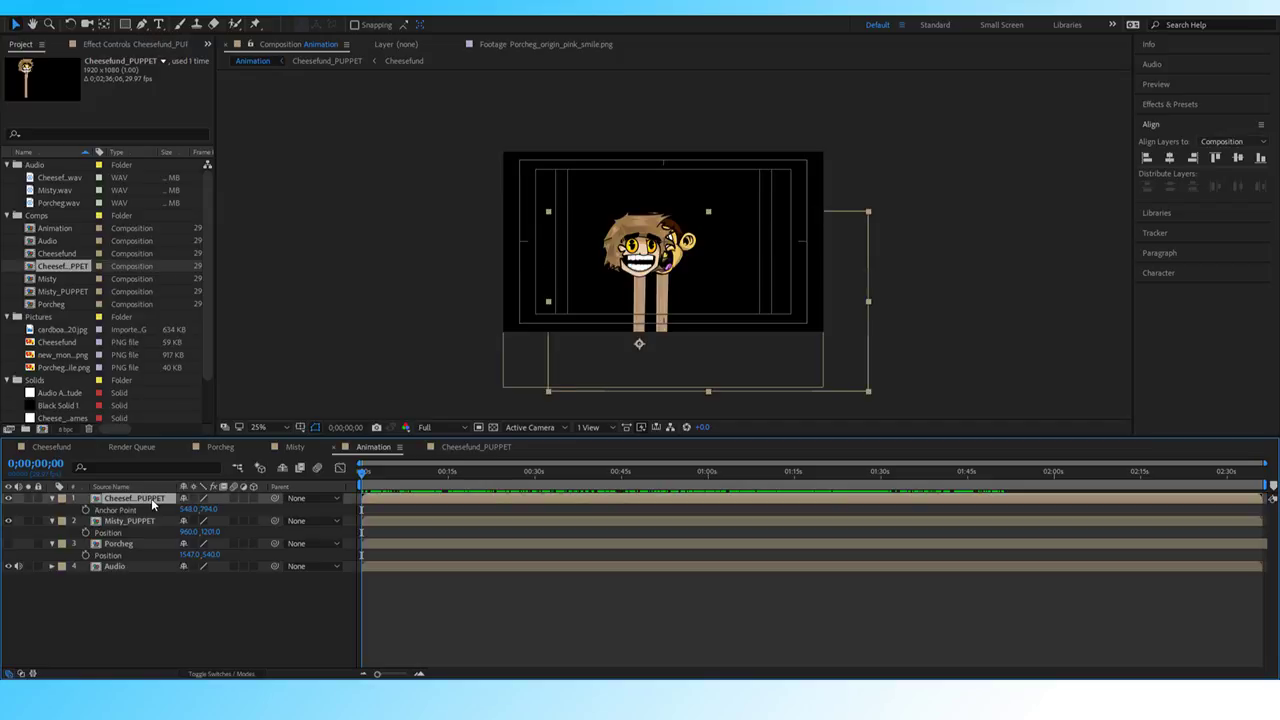
pyautogui.click(144, 522)
pyautogui.press('a')
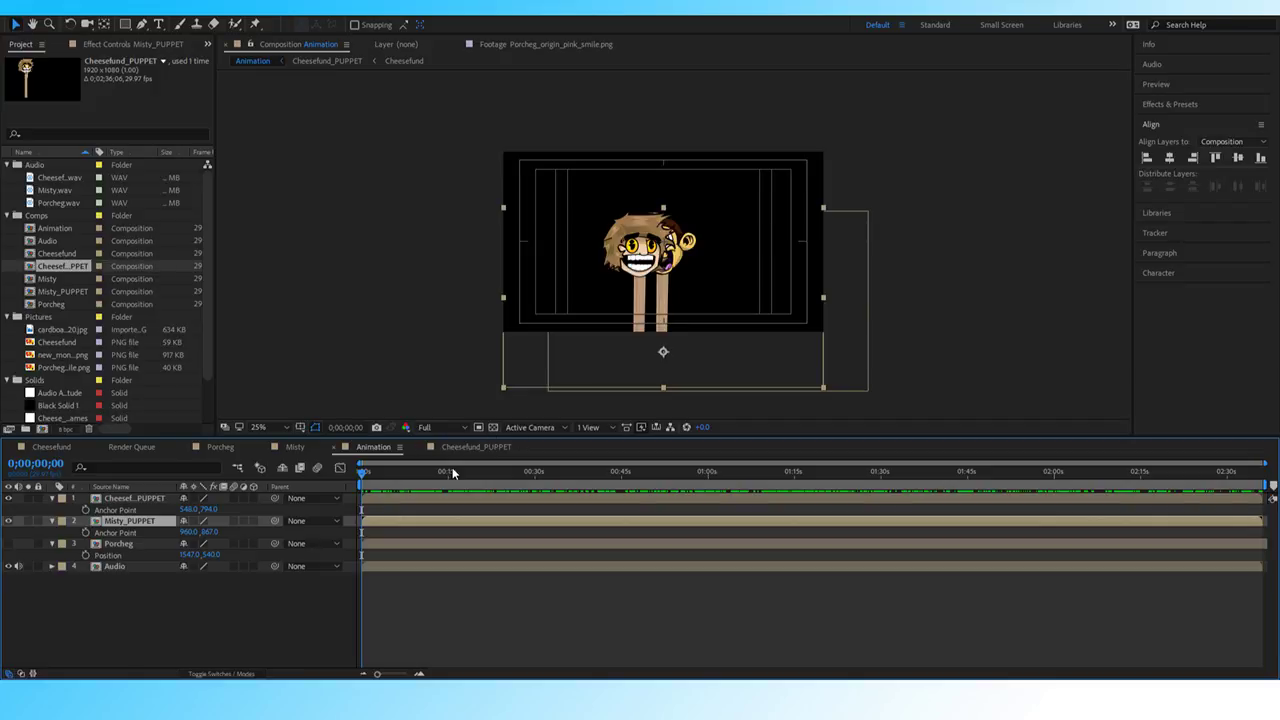
pyautogui.click(194, 618)
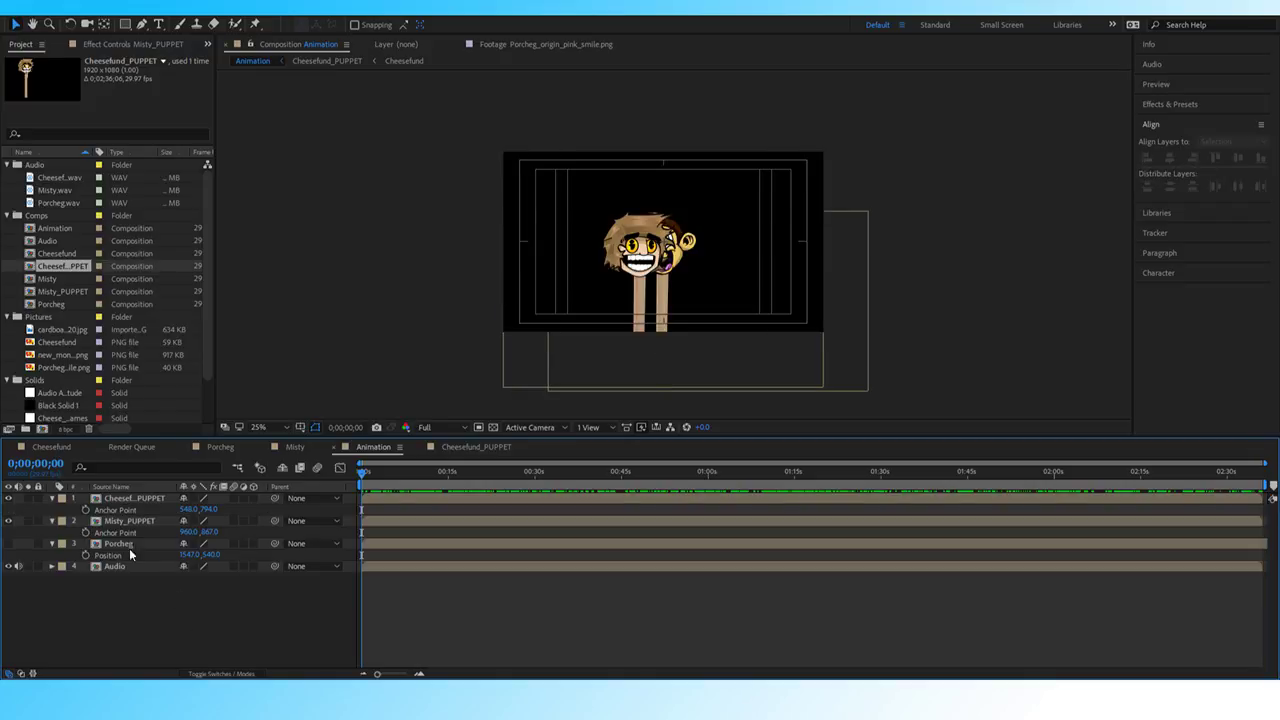
# Show Porcheg in place of the two finished puppets, and paste the cardboard stick layer beneath it.
pyautogui.click(8, 521)
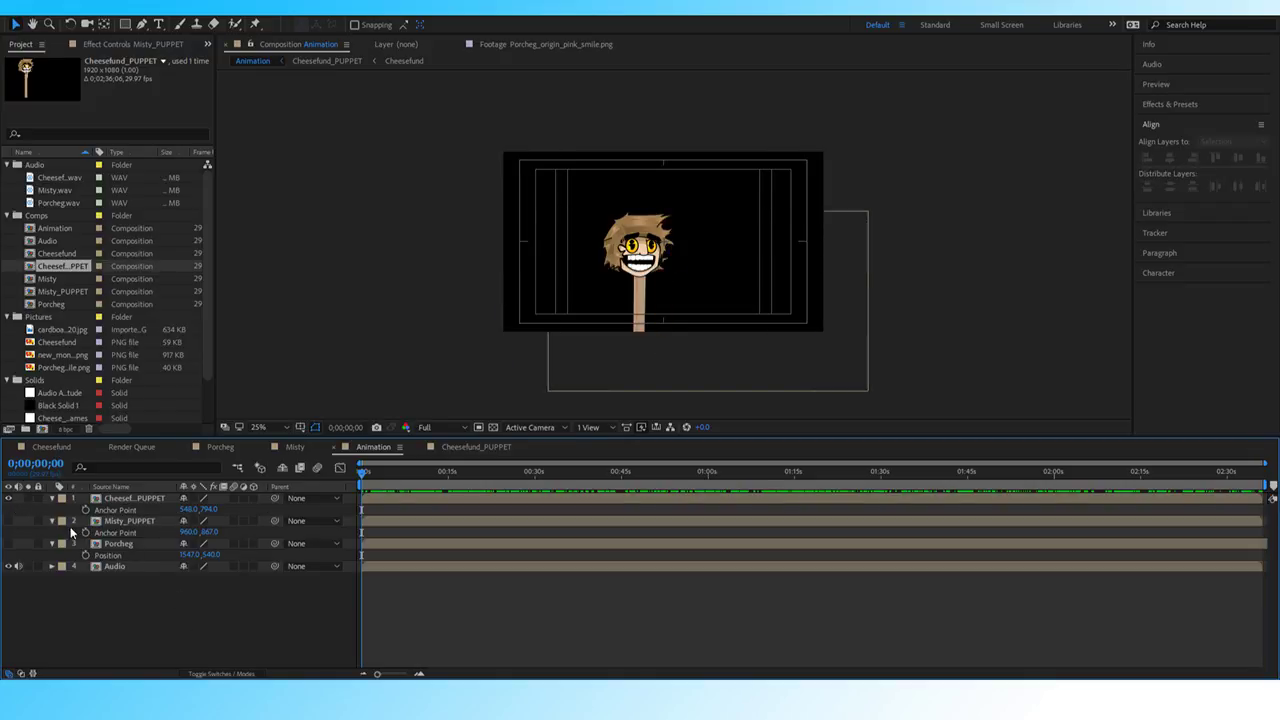
pyautogui.click(8, 498)
pyautogui.click(8, 543)
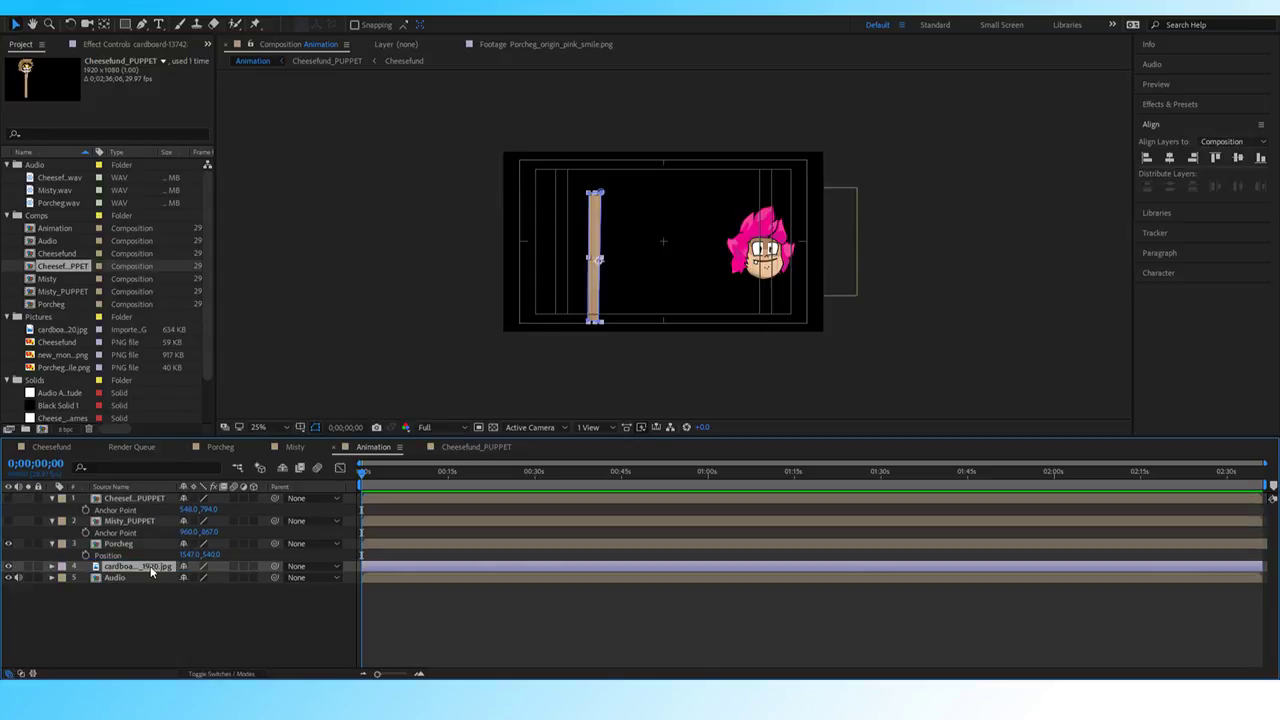
# Centre Porcheg's head horizontally and raise it to position 960, about 246.
pyautogui.click(190, 554)
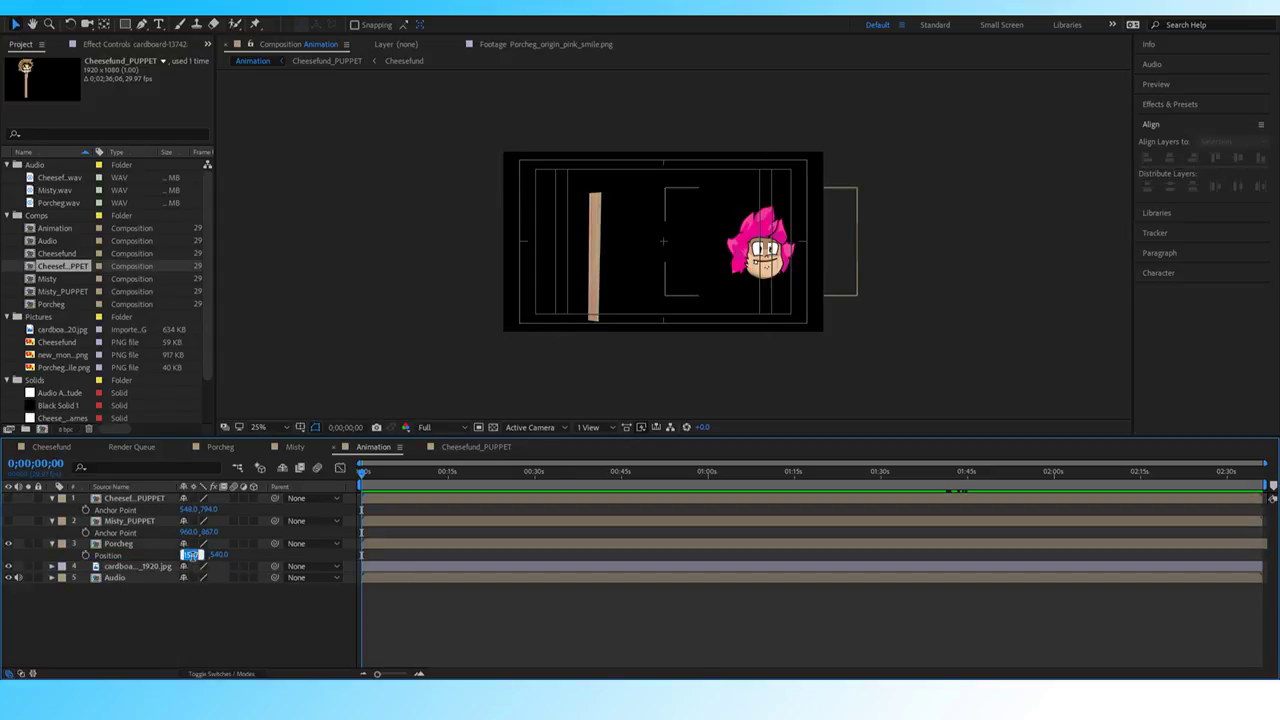
pyautogui.write('960')
pyautogui.press('Return')
pyautogui.click(255, 557)
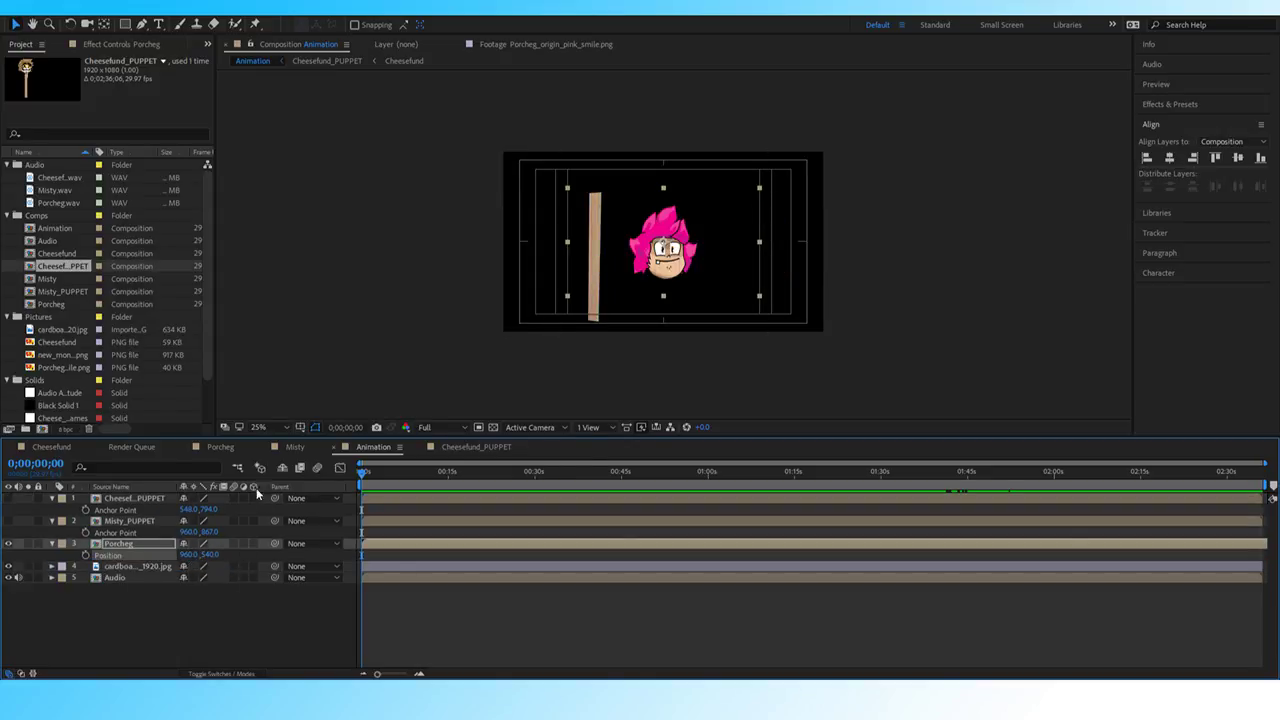
pyautogui.moveTo(212, 558); pyautogui.dragTo(103, 569)
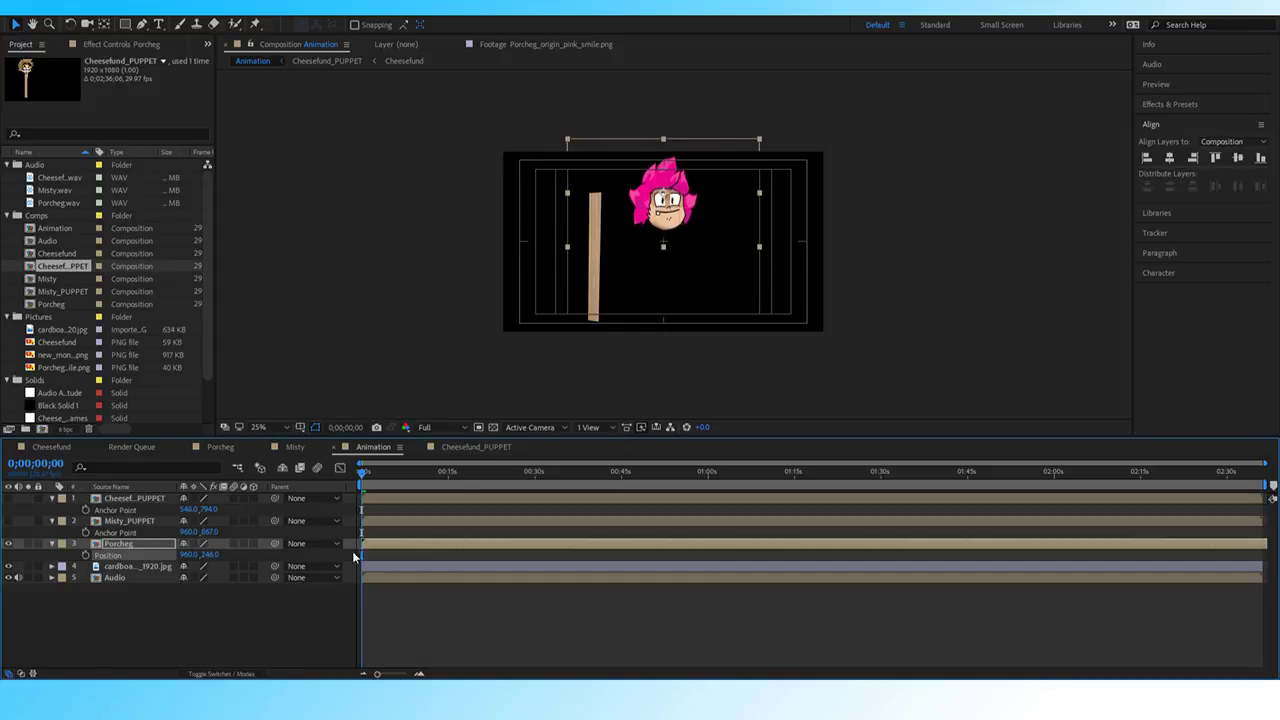
# Place the pasted cardboard stick layer behind Porcheg's head at position 960, 540.
pyautogui.click(103, 568)
pyautogui.press('p')
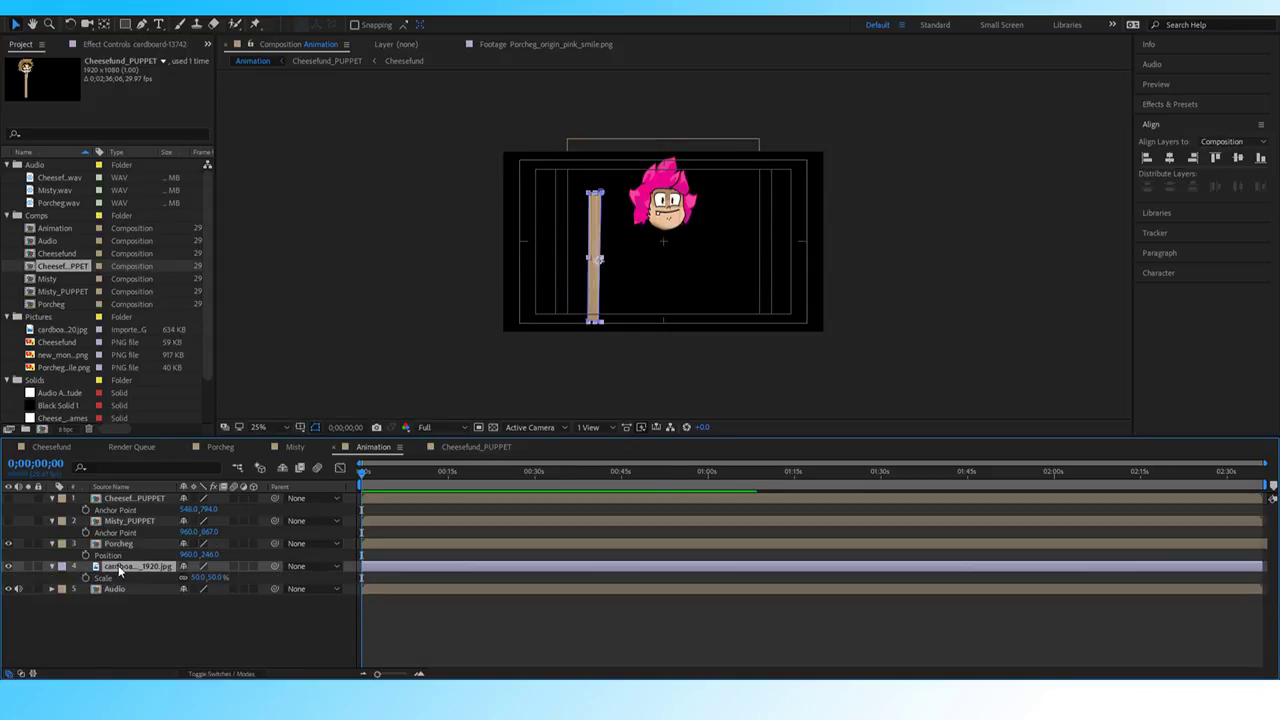
pyautogui.click(189, 578)
pyautogui.write('960')
pyautogui.press('Return')
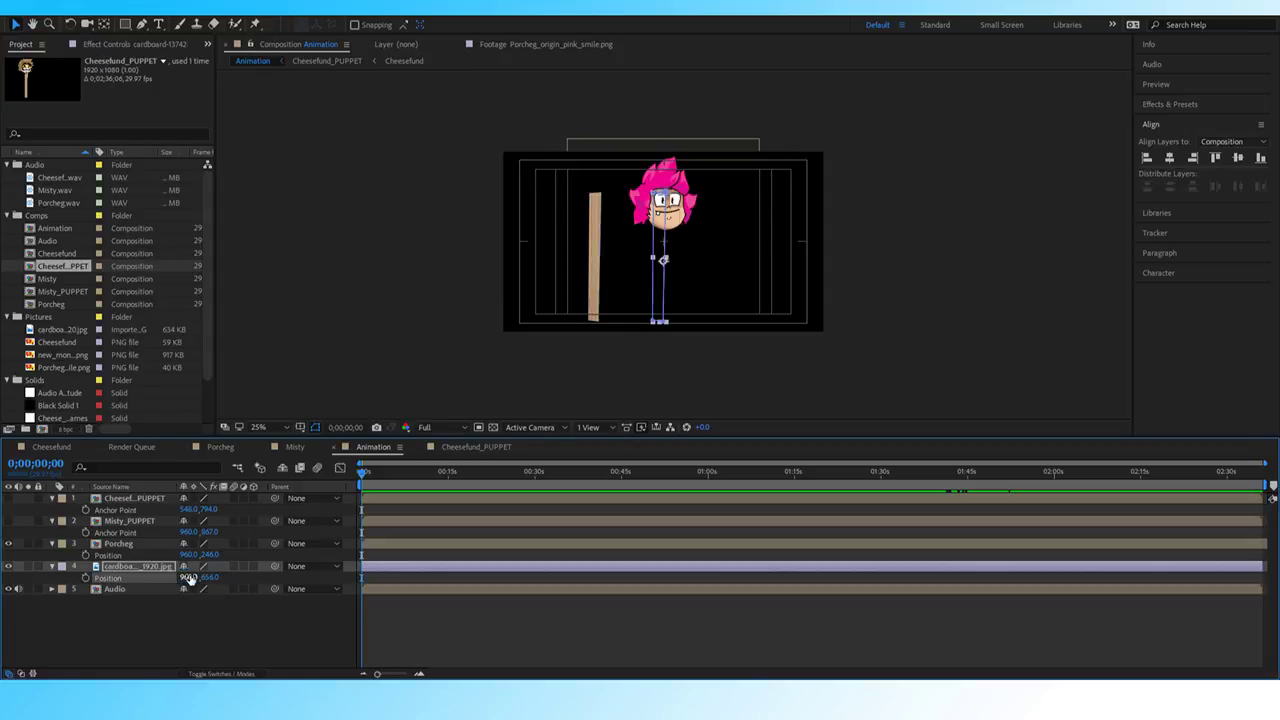
pyautogui.click(284, 652)
pyautogui.click(213, 578)
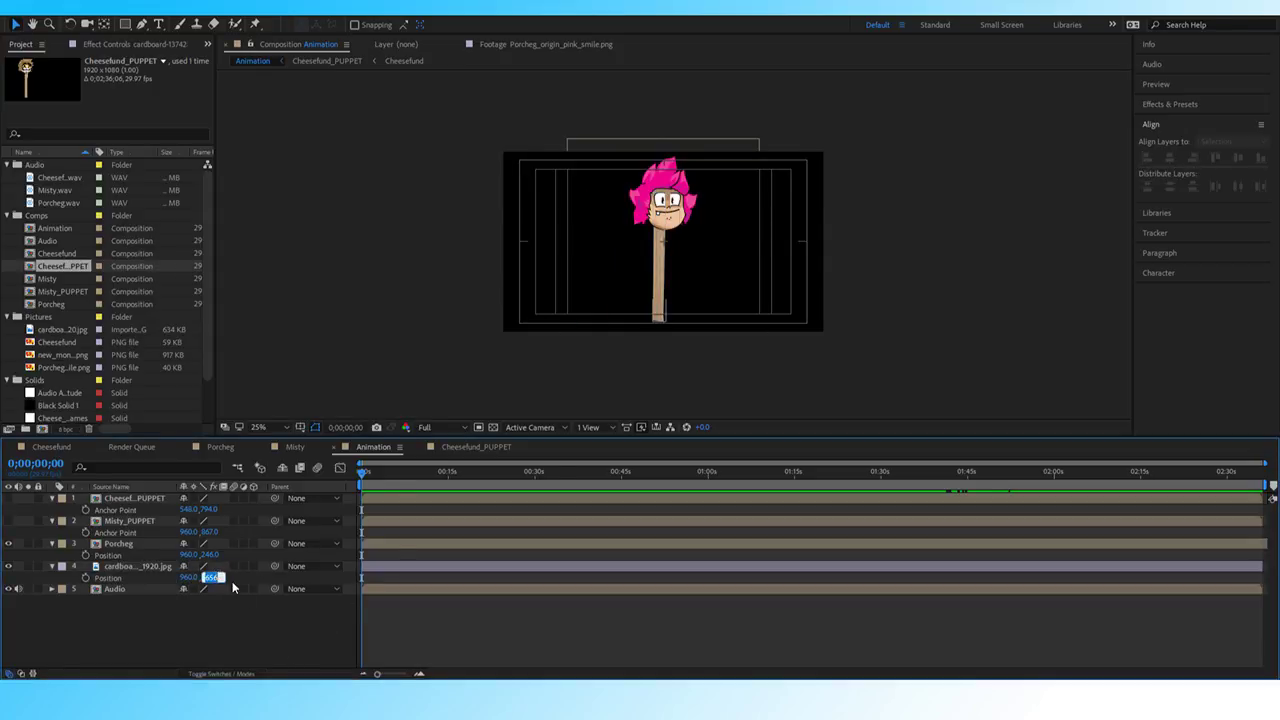
pyautogui.press('Return')
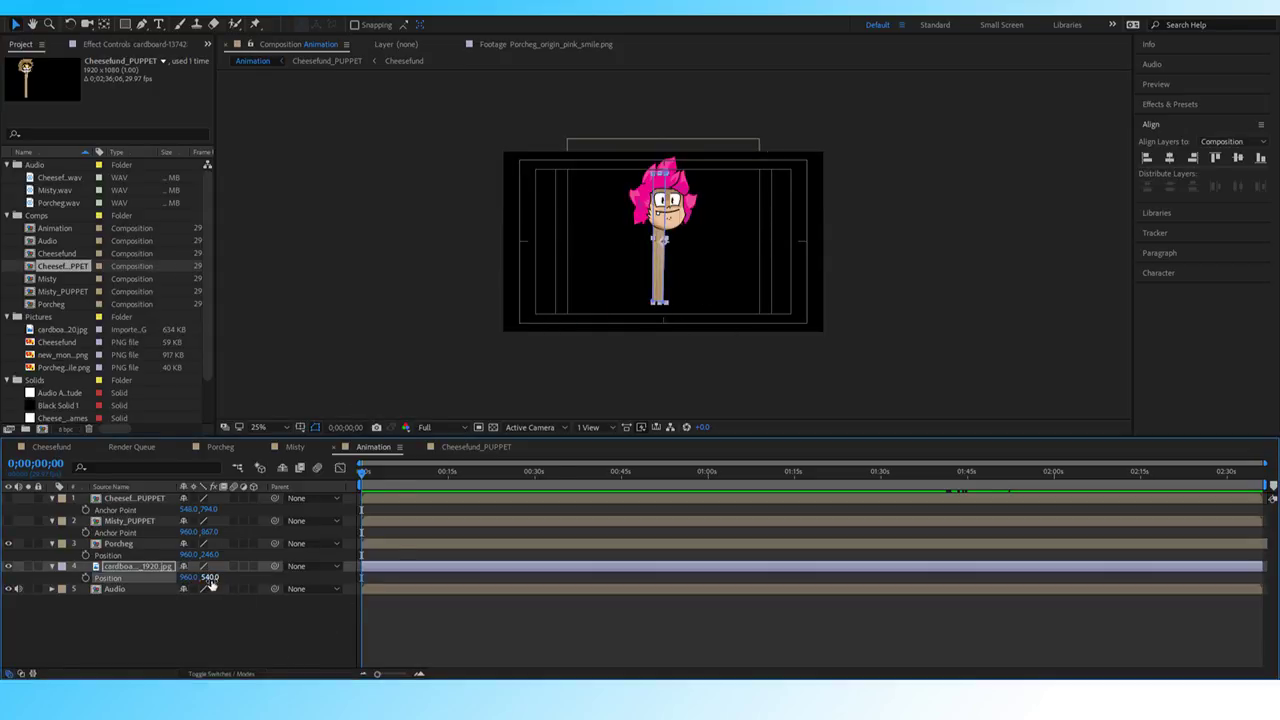
# Lower the cardboard stick beneath Porcheg's chin and line it up with the head at position 991, 699.
pyautogui.moveTo(208, 578); pyautogui.dragTo(340, 566)
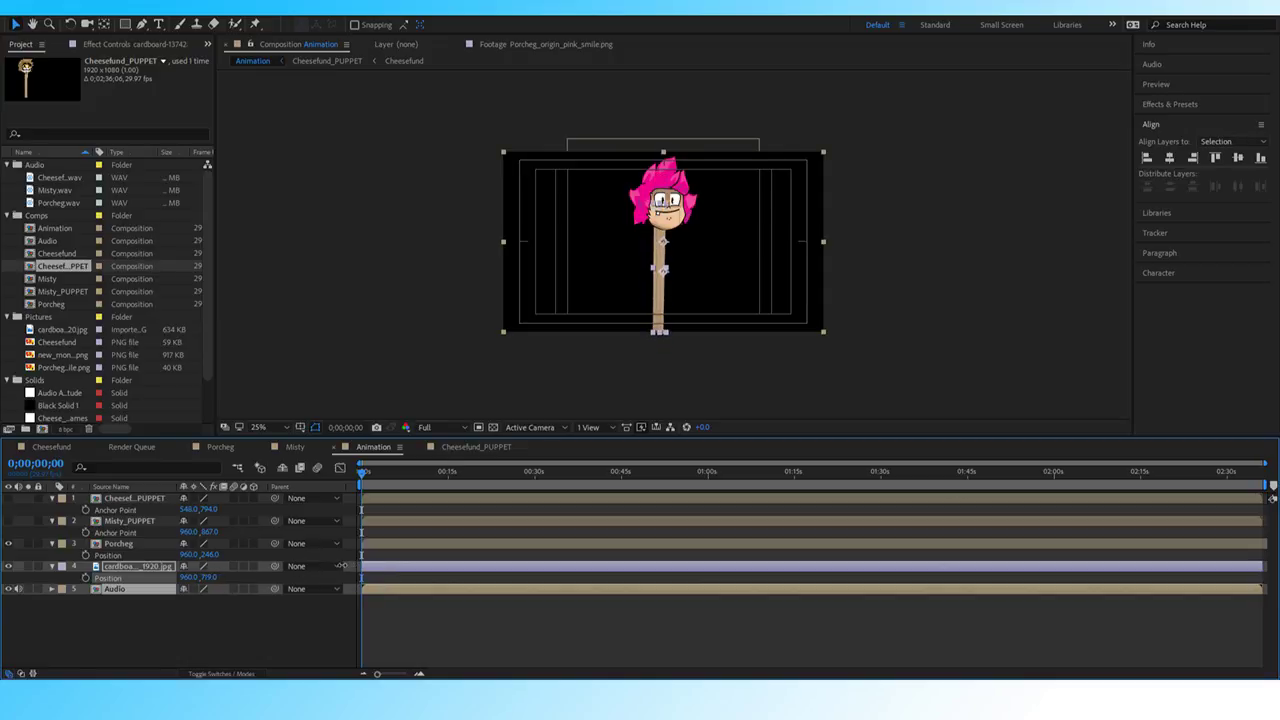
pyautogui.click(797, 371)
pyautogui.moveTo(199, 577); pyautogui.dragTo(231, 577)
pyautogui.click(754, 427)
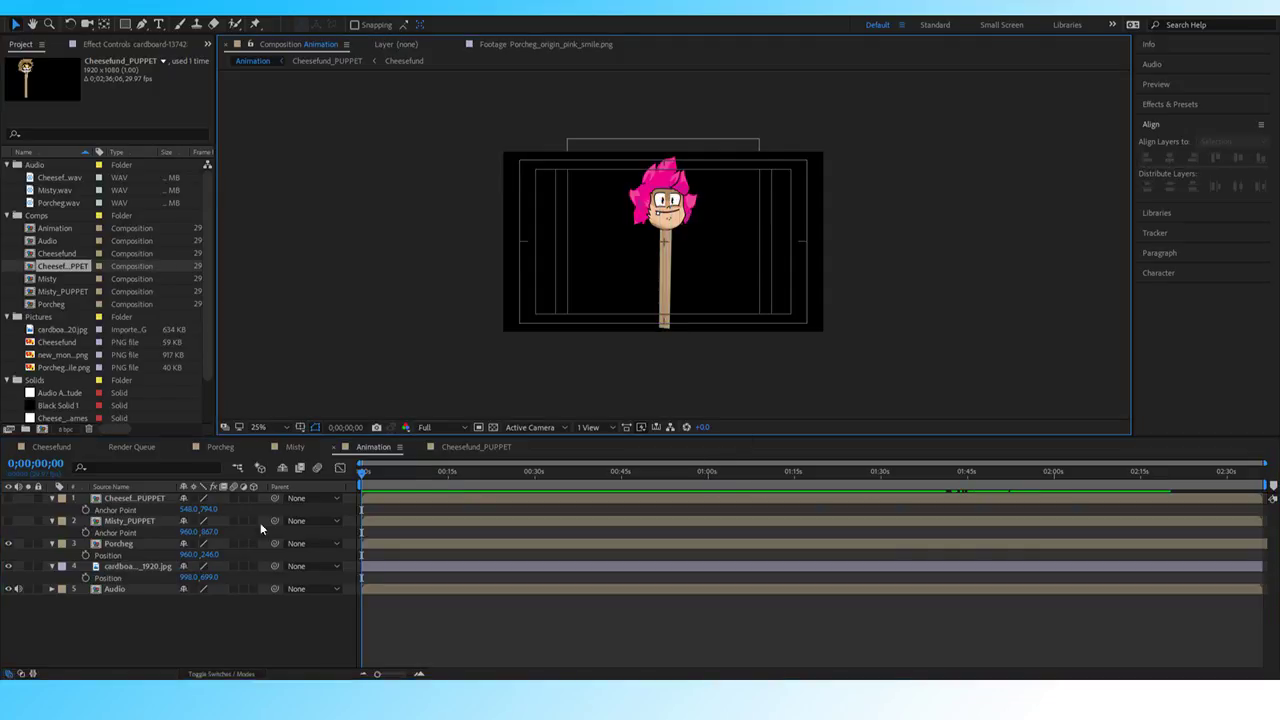
pyautogui.click(184, 578)
pyautogui.click(736, 415)
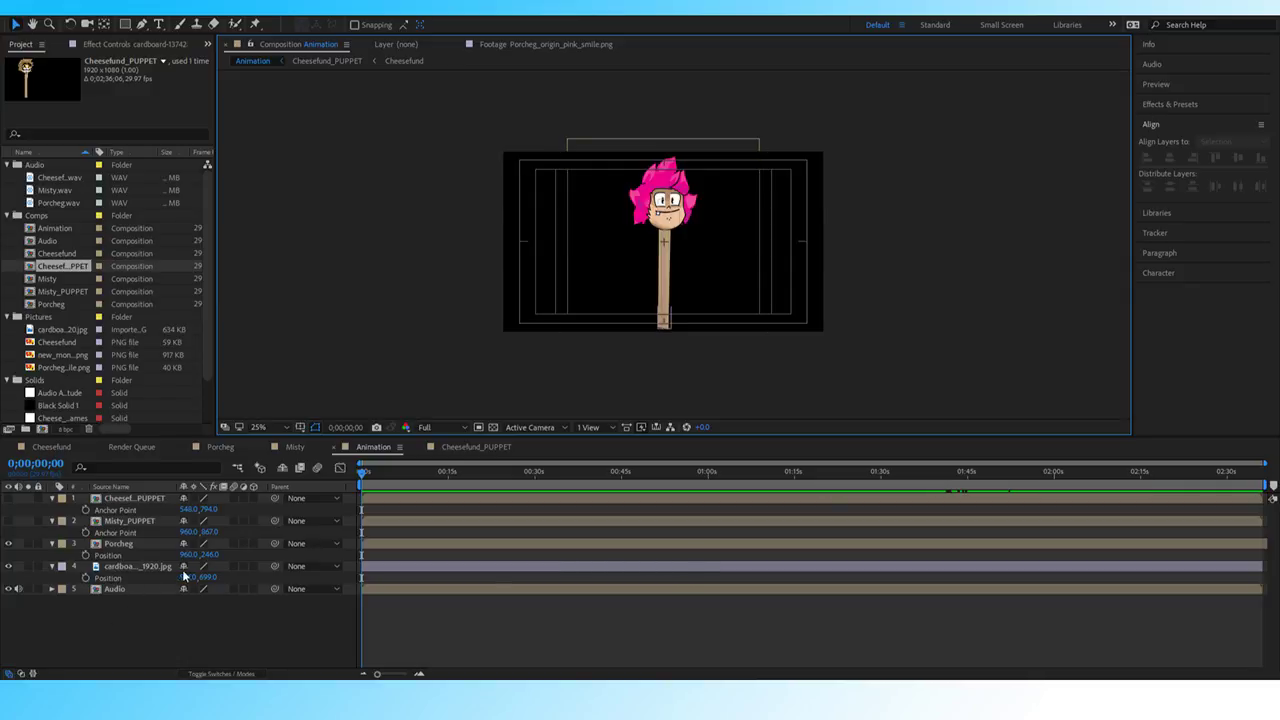
# Pre-compose the Porcheg head and its cardboard stick together as Porcheg_PUPPET.
pyautogui.click(136, 567)
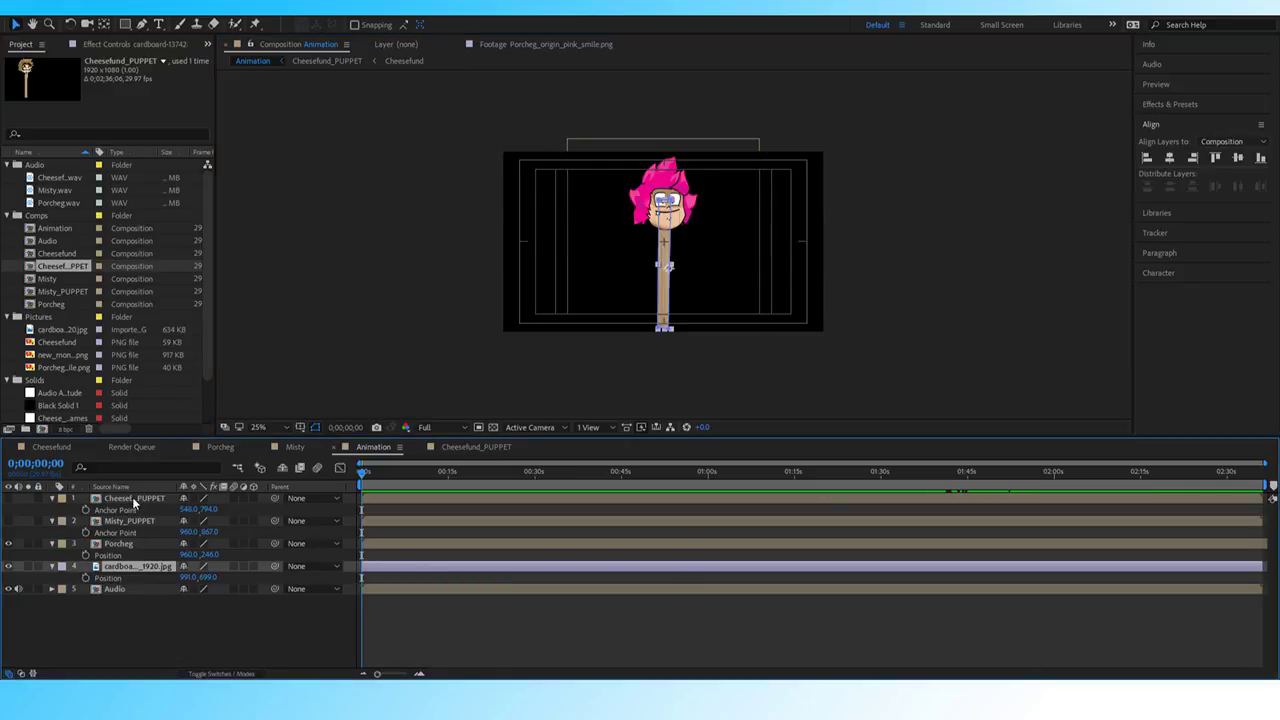
pyautogui.keyDown('ctrl'); pyautogui.click(128, 548); pyautogui.keyUp('ctrl')
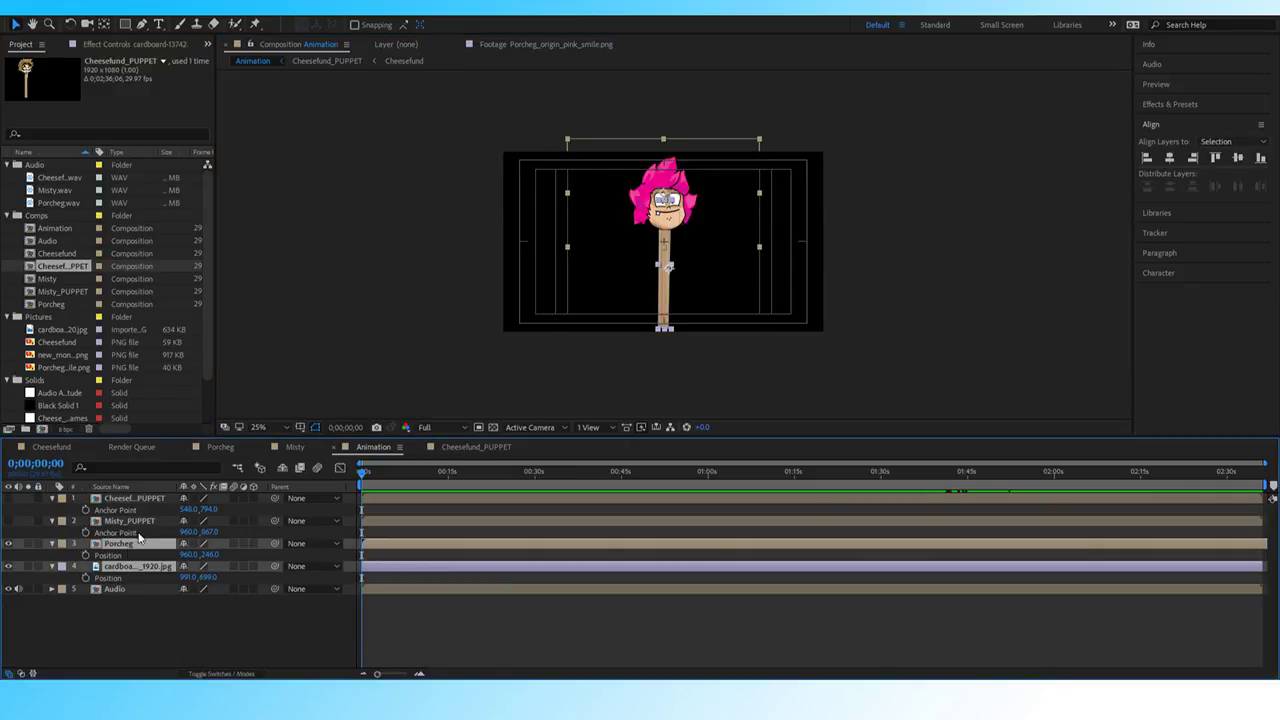
pyautogui.hotkey('ctrl', 'shift', 'c')
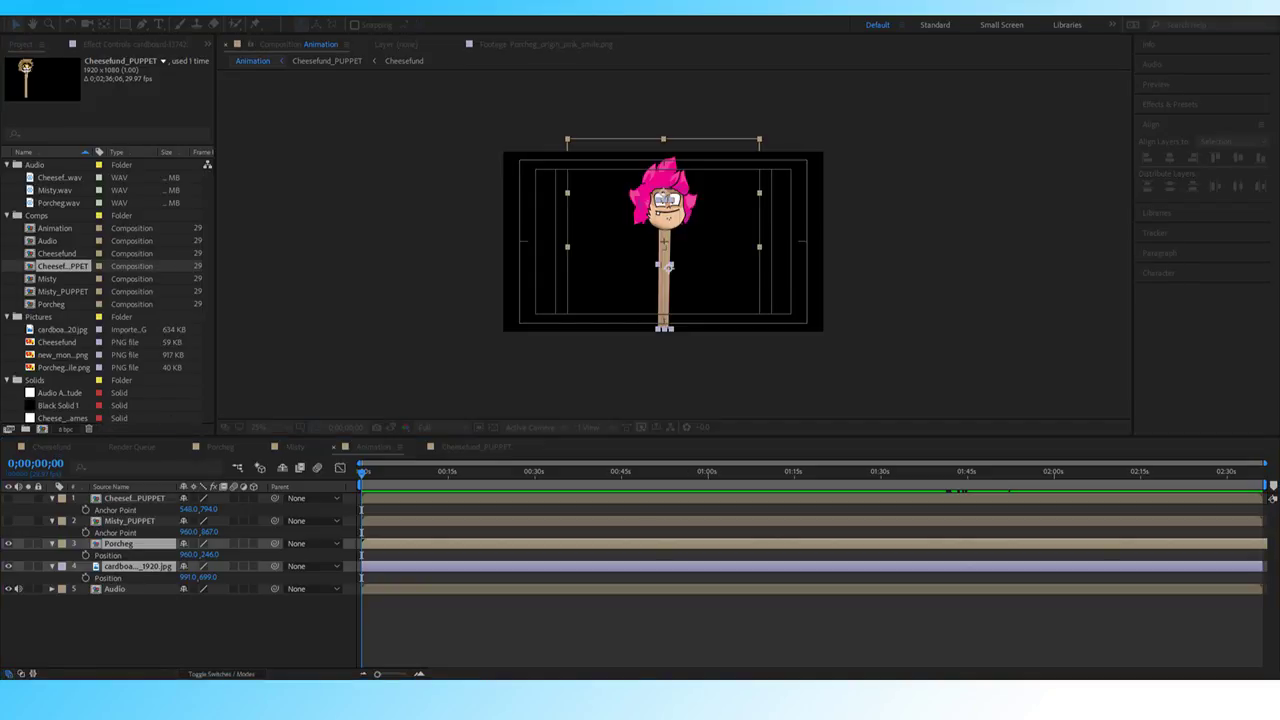
pyautogui.press('Return')
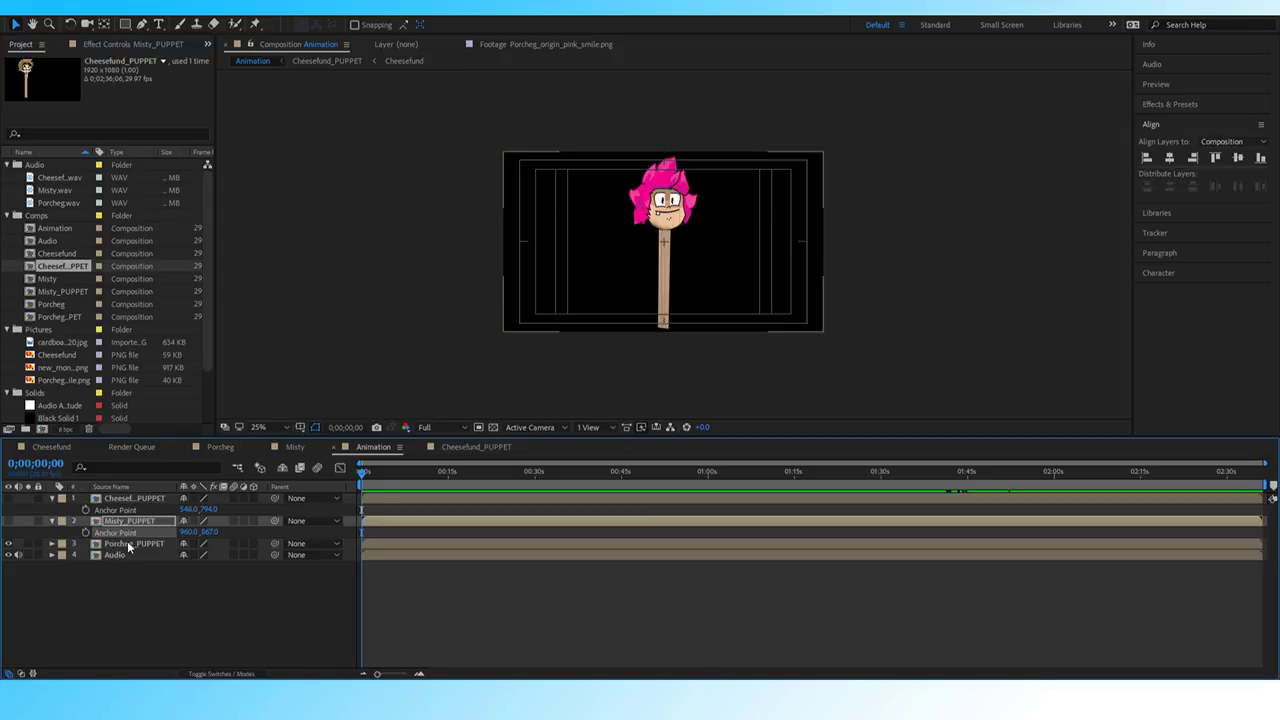
# Set the Porcheg_PUPPET anchor point to 960, 910 on the lower stick, and move the puppet to position 960, 1179.
pyautogui.click(128, 548)
pyautogui.press('a')
pyautogui.moveTo(208, 555); pyautogui.dragTo(468, 539)
pyautogui.click(134, 545)
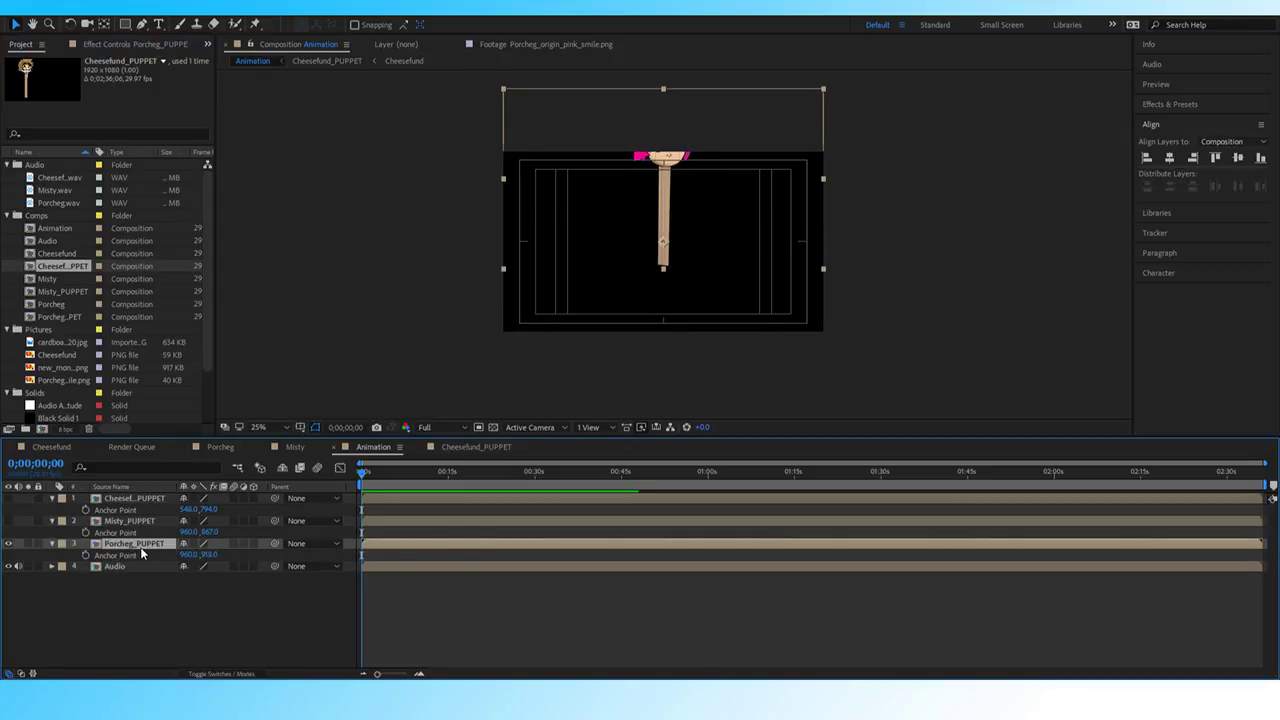
pyautogui.press('p')
pyautogui.moveTo(208, 555); pyautogui.dragTo(633, 556)
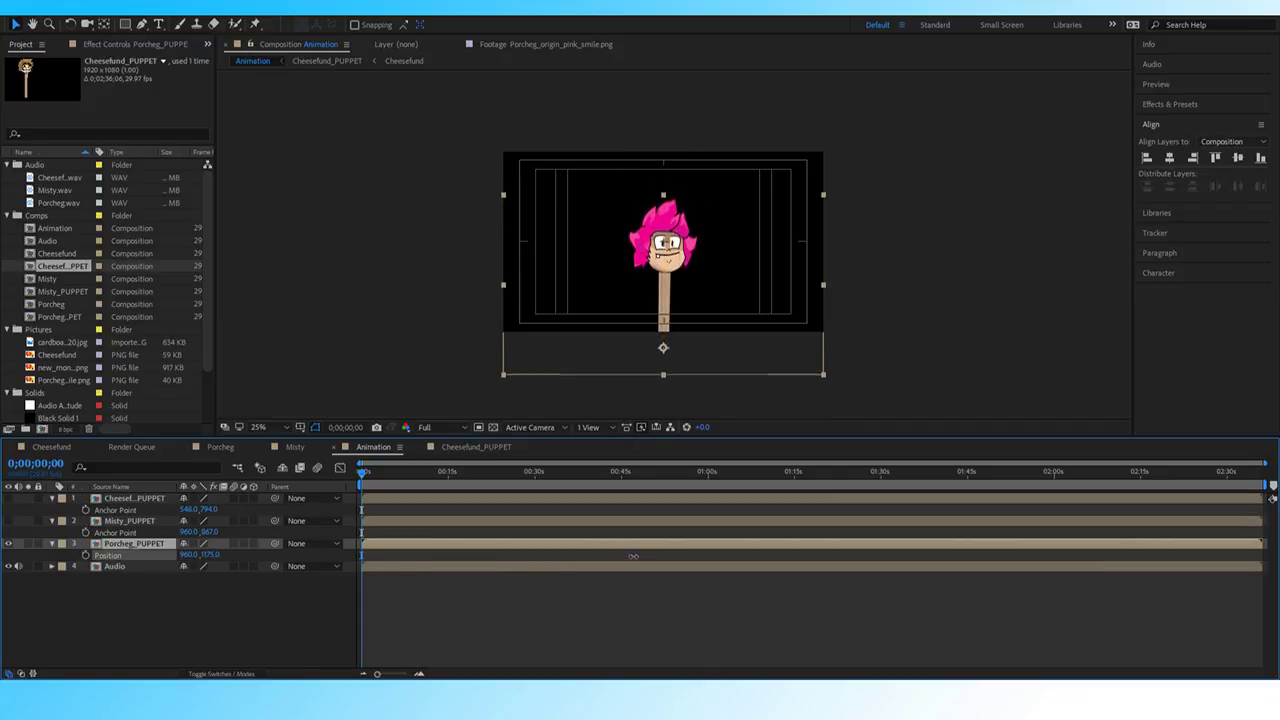
# Show the Misty and Cheesefund puppets together with Porcheg, and compare where the three anchor points sit.
pyautogui.click(132, 518)
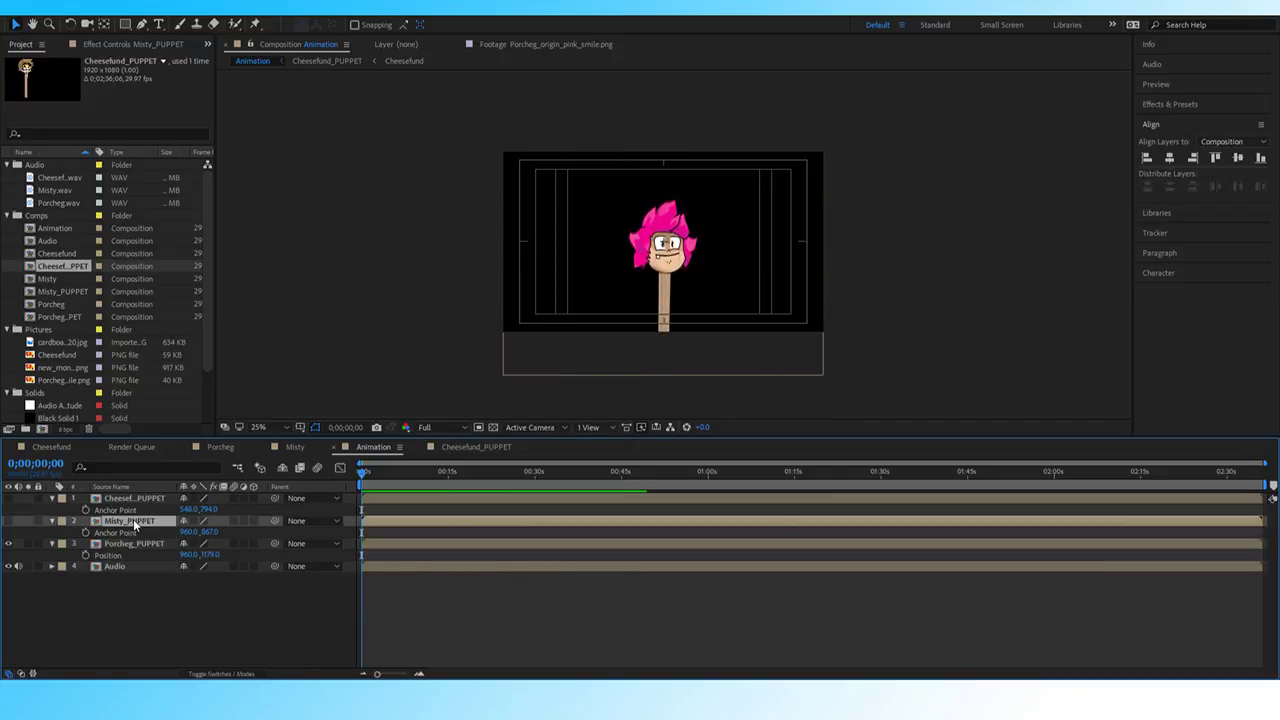
pyautogui.click(8, 521)
pyautogui.click(8, 498)
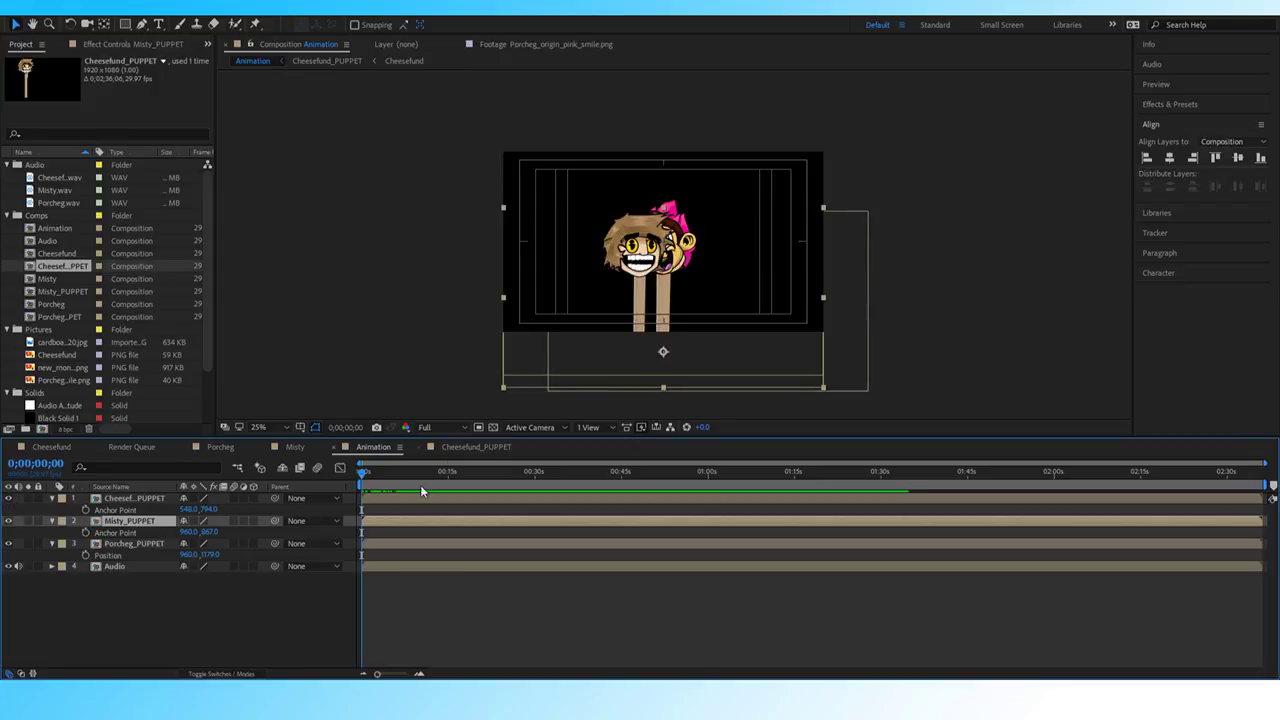
pyautogui.click(140, 499)
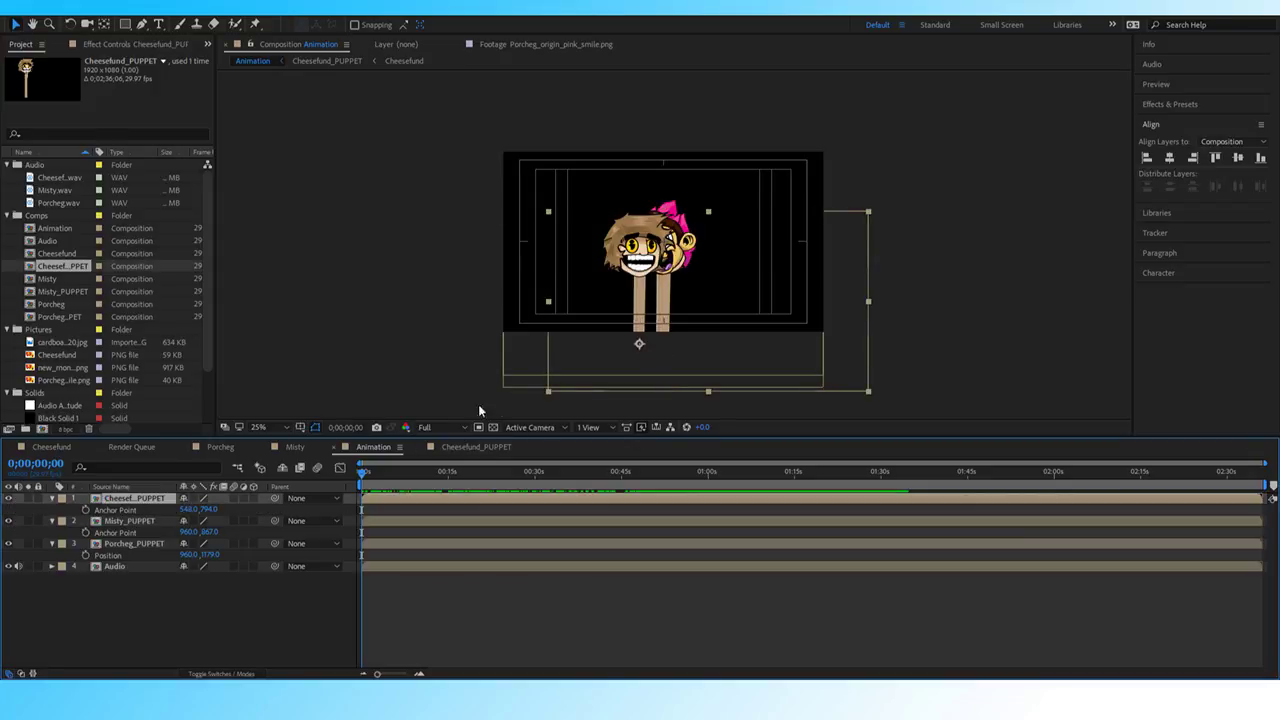
pyautogui.click(132, 521)
pyautogui.click(133, 543)
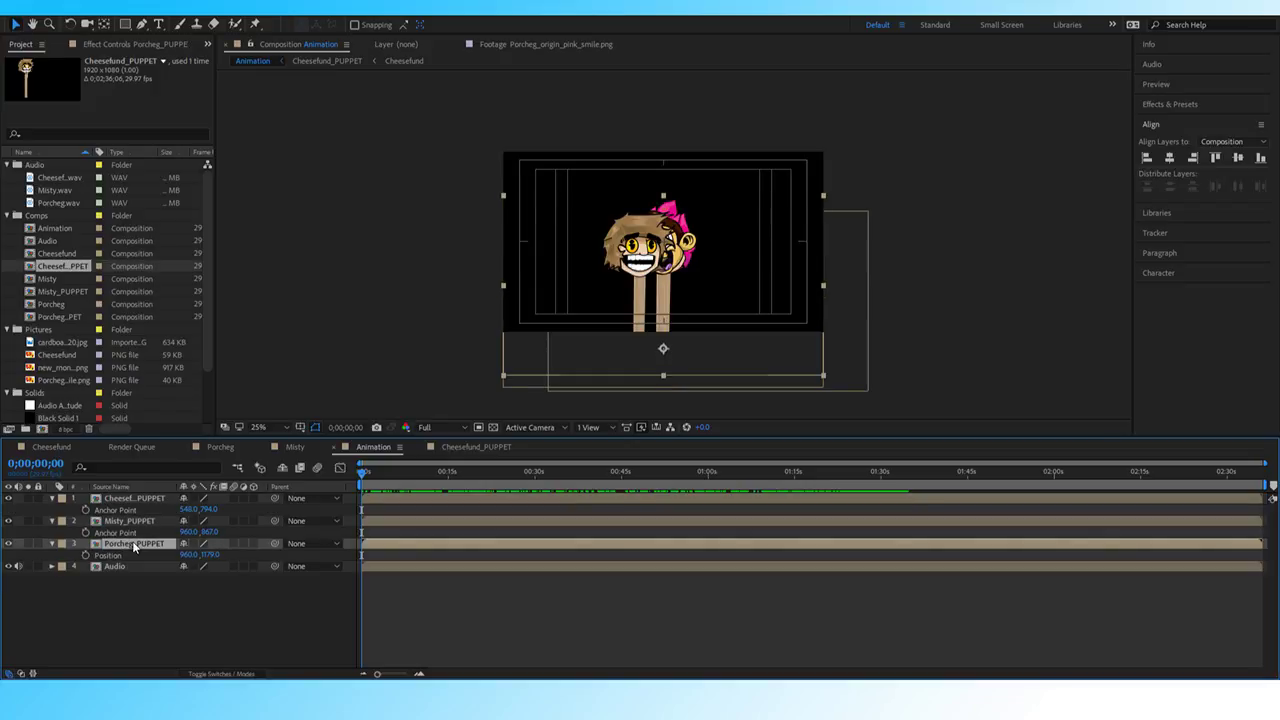
pyautogui.click(132, 521)
pyautogui.moveTo(203, 532)
pyautogui.mouseDown()
pyautogui.moveTo(185, 533)
pyautogui.moveTo(219, 532)
pyautogui.mouseUp()
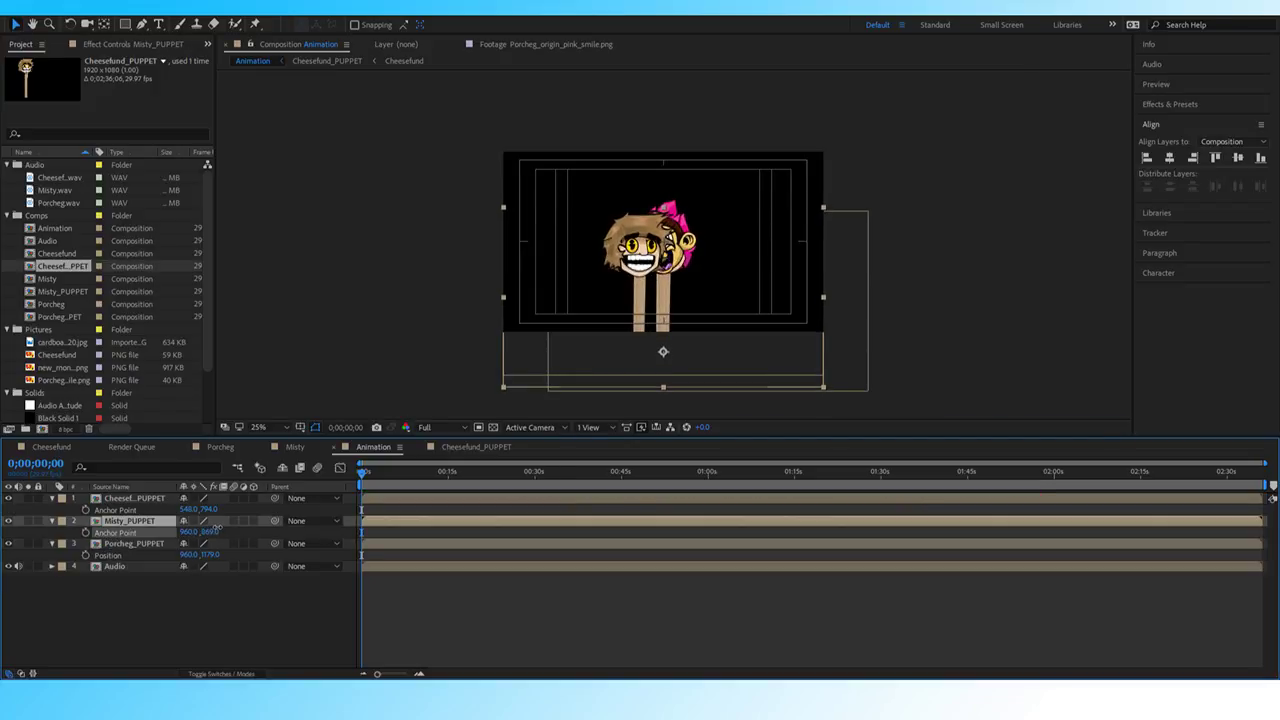
pyautogui.click(140, 545)
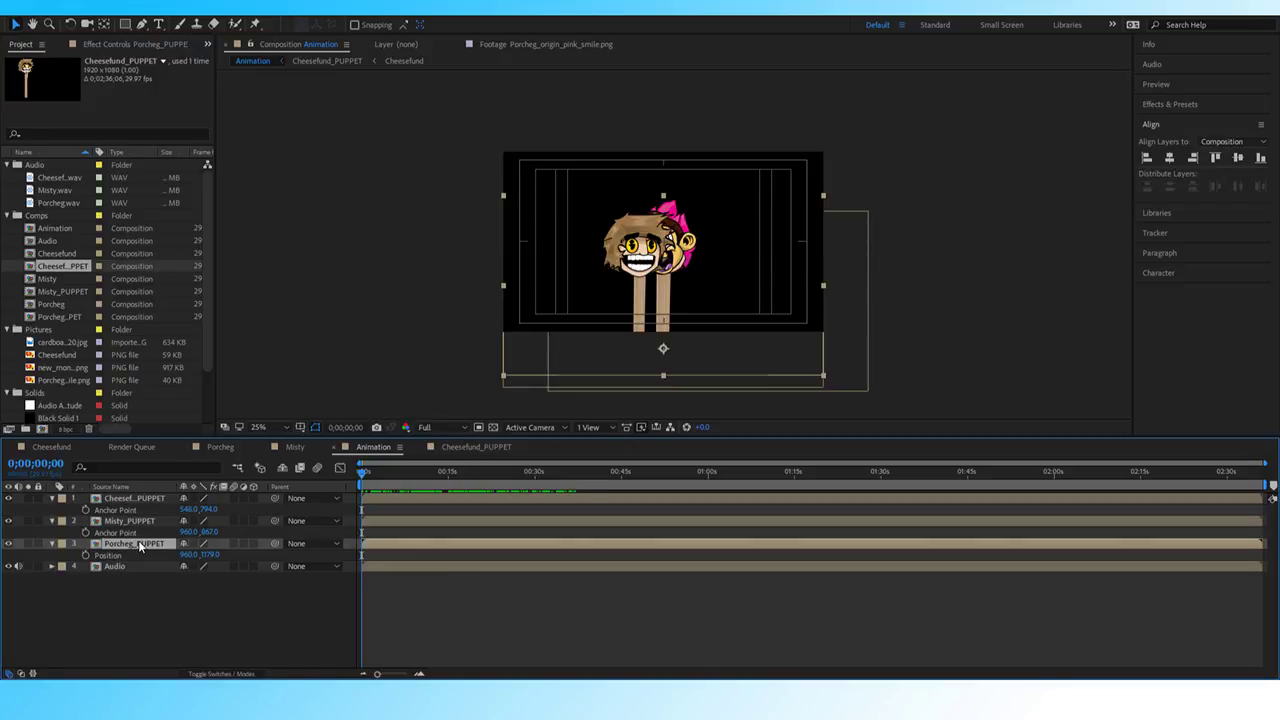
pyautogui.click(140, 521)
# Lower the Cheesefund puppet's anchor point to match the other puppets, and set its position to 817, 1203.
pyautogui.click(143, 497)
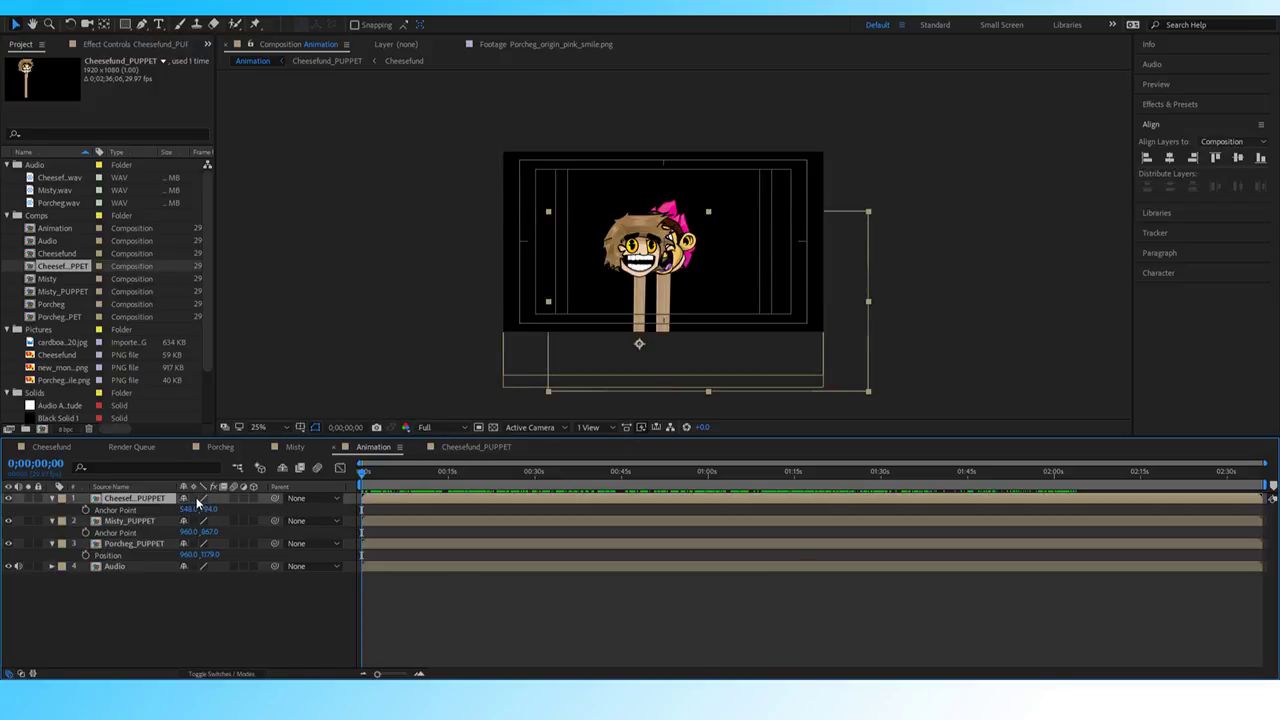
pyautogui.moveTo(200, 512); pyautogui.dragTo(246, 509)
pyautogui.press('p')
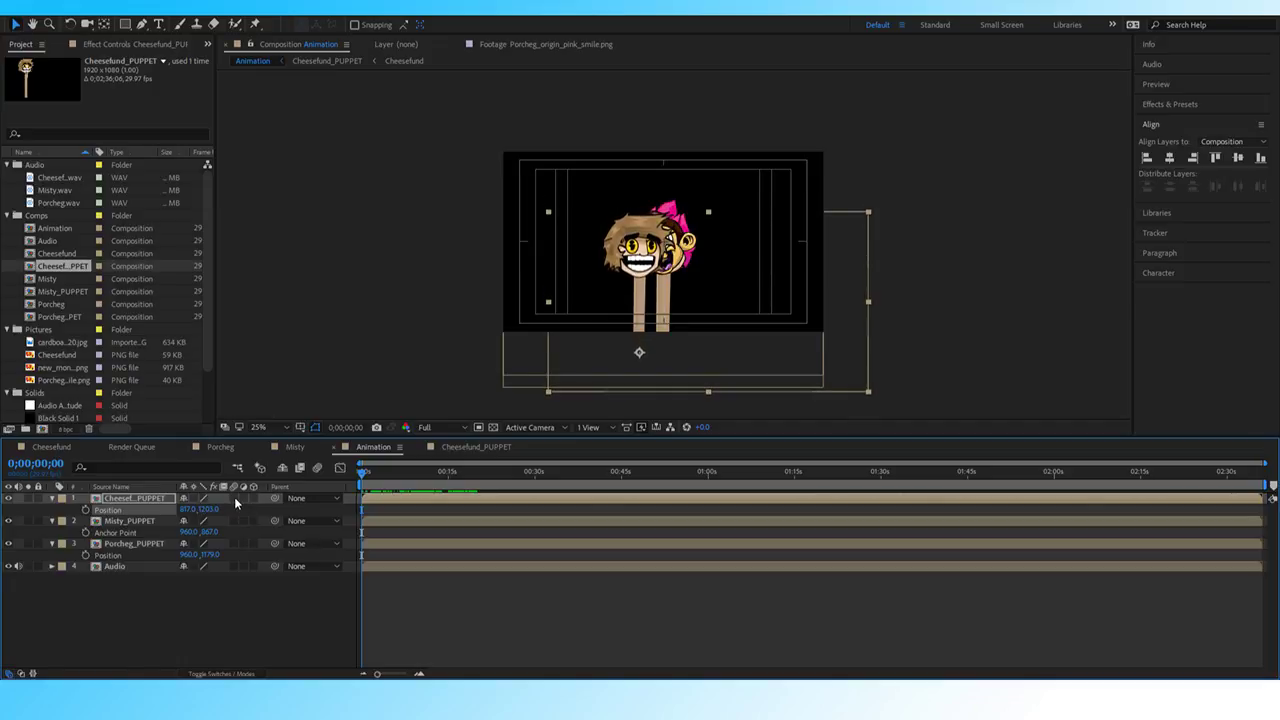
pyautogui.click(125, 521)
pyautogui.click(137, 544)
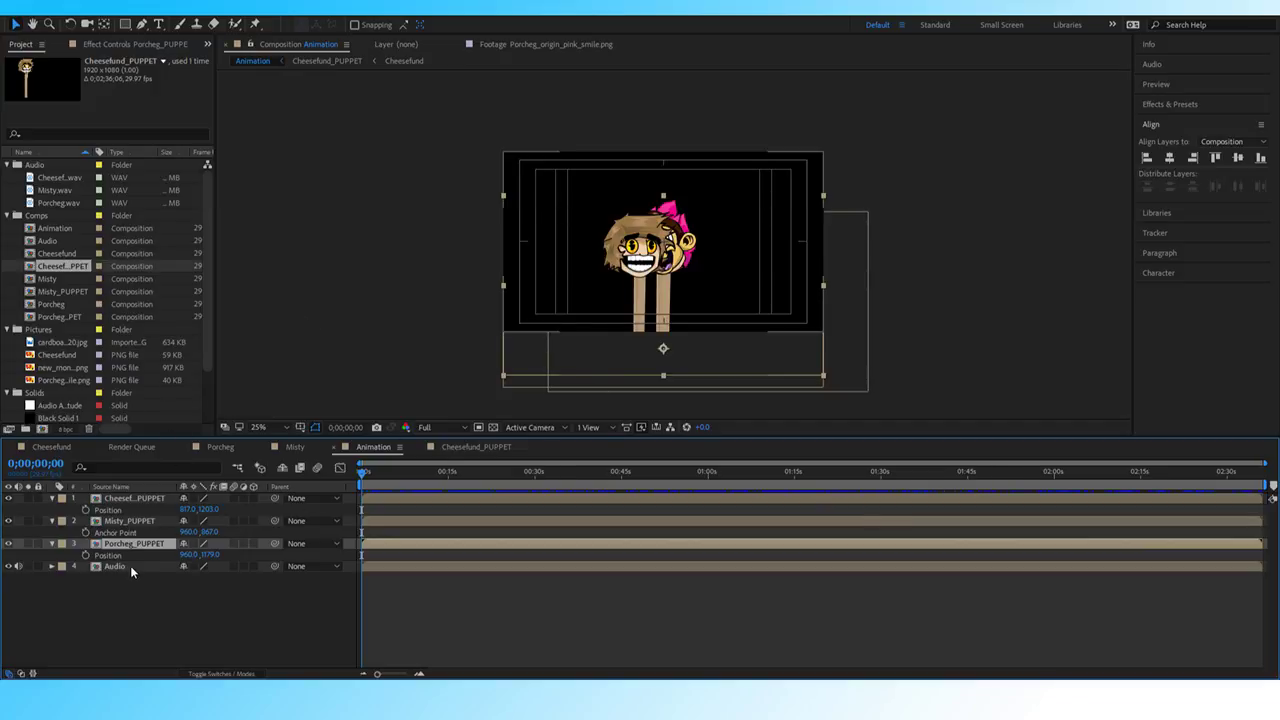
# Spread the puppets apart by moving Cheesefund to X position 566 and Porcheg to X position 1427.
pyautogui.click(200, 498)
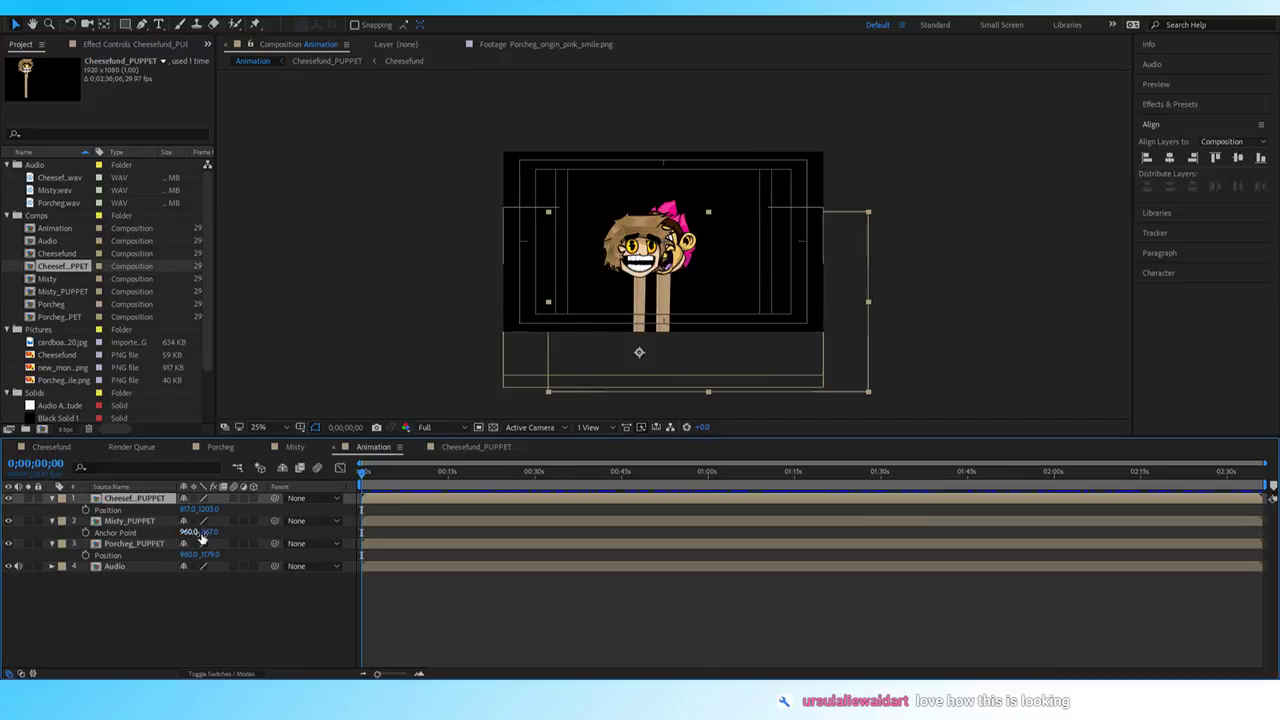
pyautogui.moveTo(197, 511); pyautogui.dragTo(185, 511)
pyautogui.moveTo(190, 555); pyautogui.dragTo(220, 556)
# Turn the Cheesefund, Misty and Porcheg puppets into 3D layers, and collapse their open properties.
pyautogui.click(252, 498)
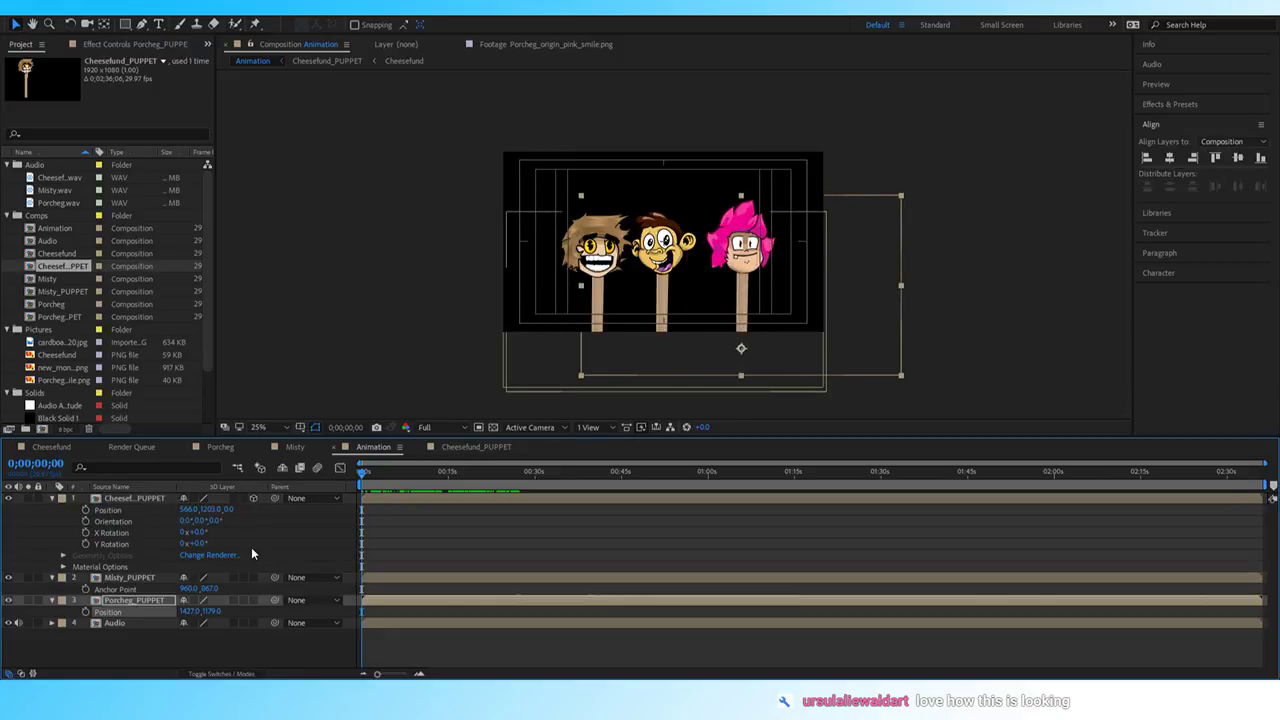
pyautogui.click(53, 499)
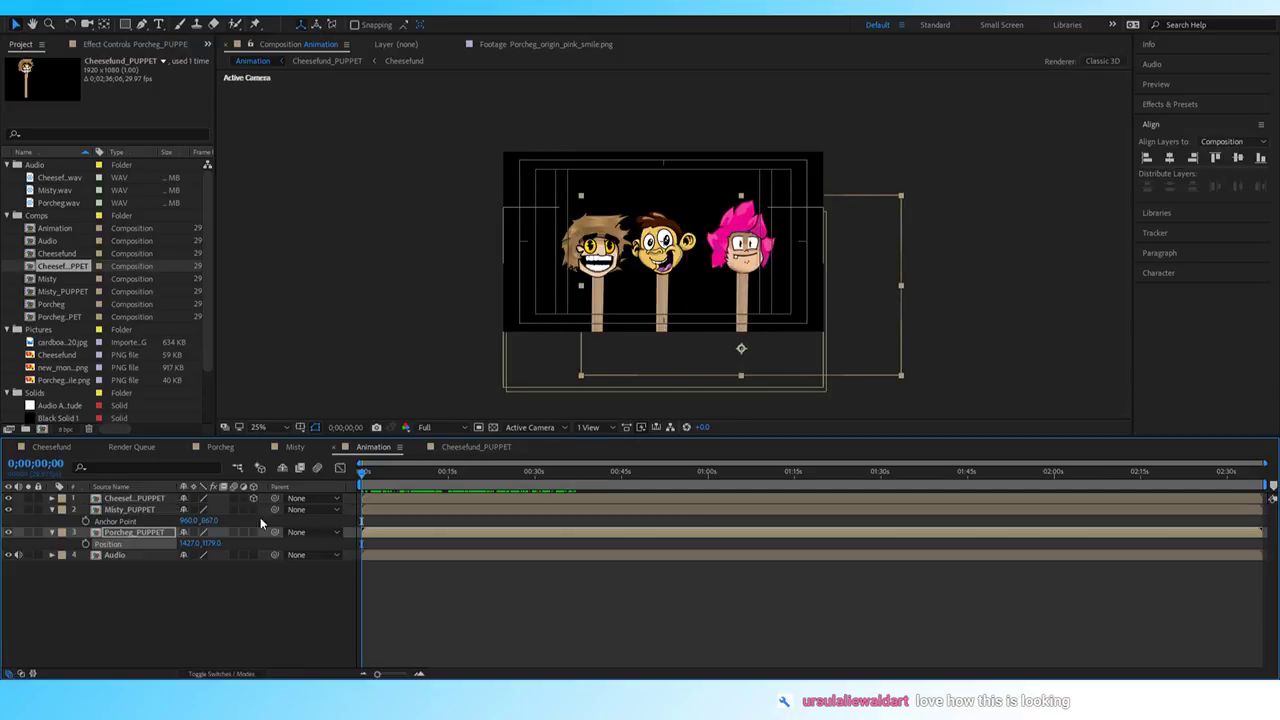
pyautogui.click(53, 510)
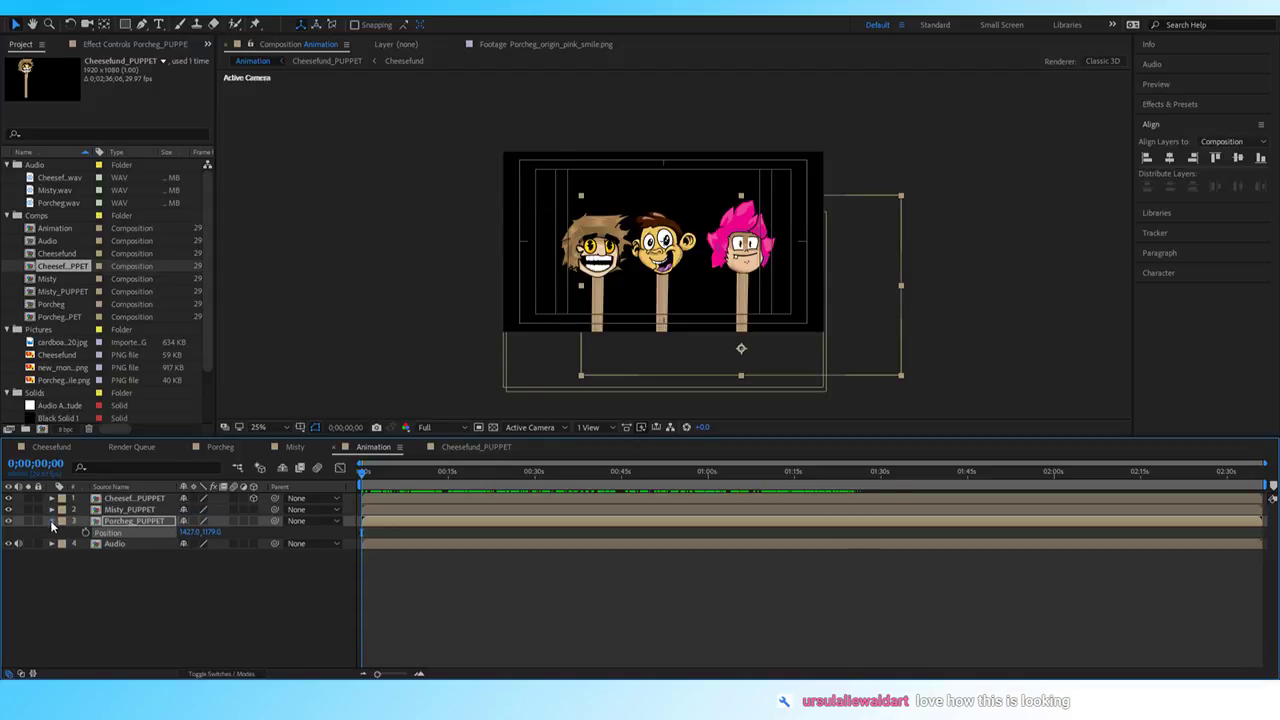
pyautogui.click(53, 521)
pyautogui.click(253, 510)
pyautogui.click(253, 521)
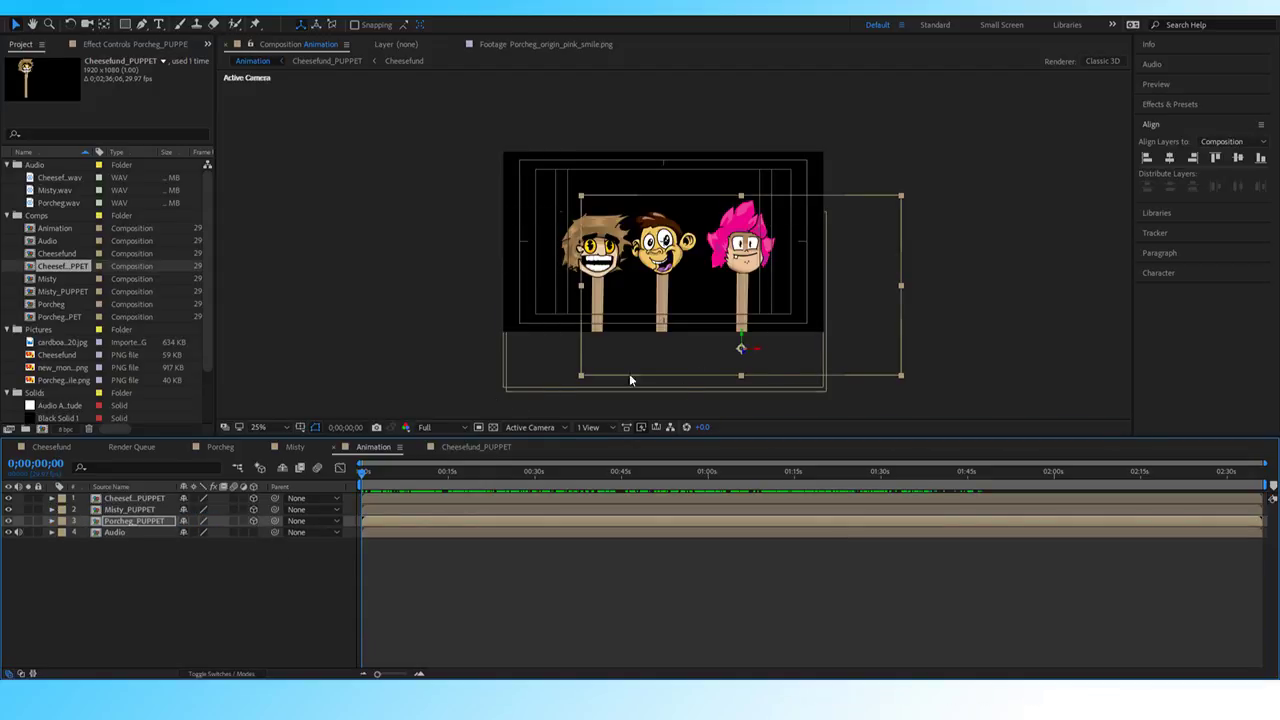
# Try spinning the Porcheg puppet around its stick with Y Rotation, and undo the rotation.
pyautogui.press('r')
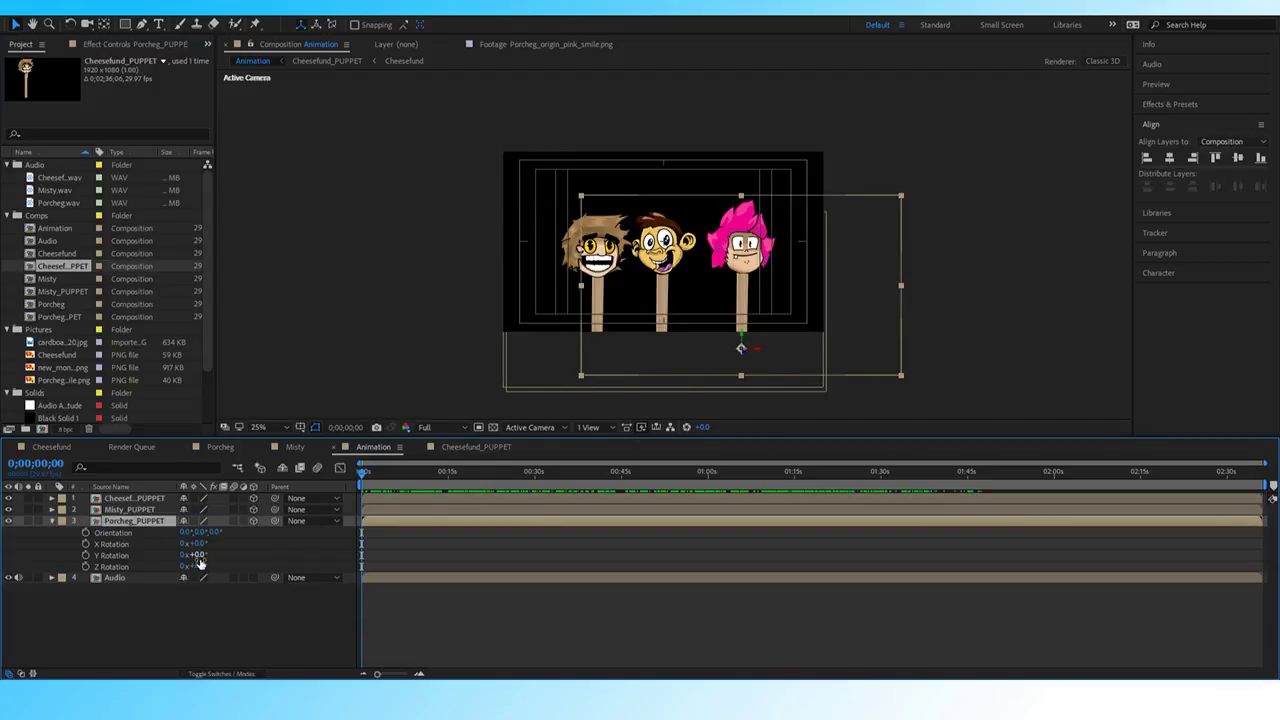
pyautogui.moveTo(198, 558); pyautogui.dragTo(2, 532)
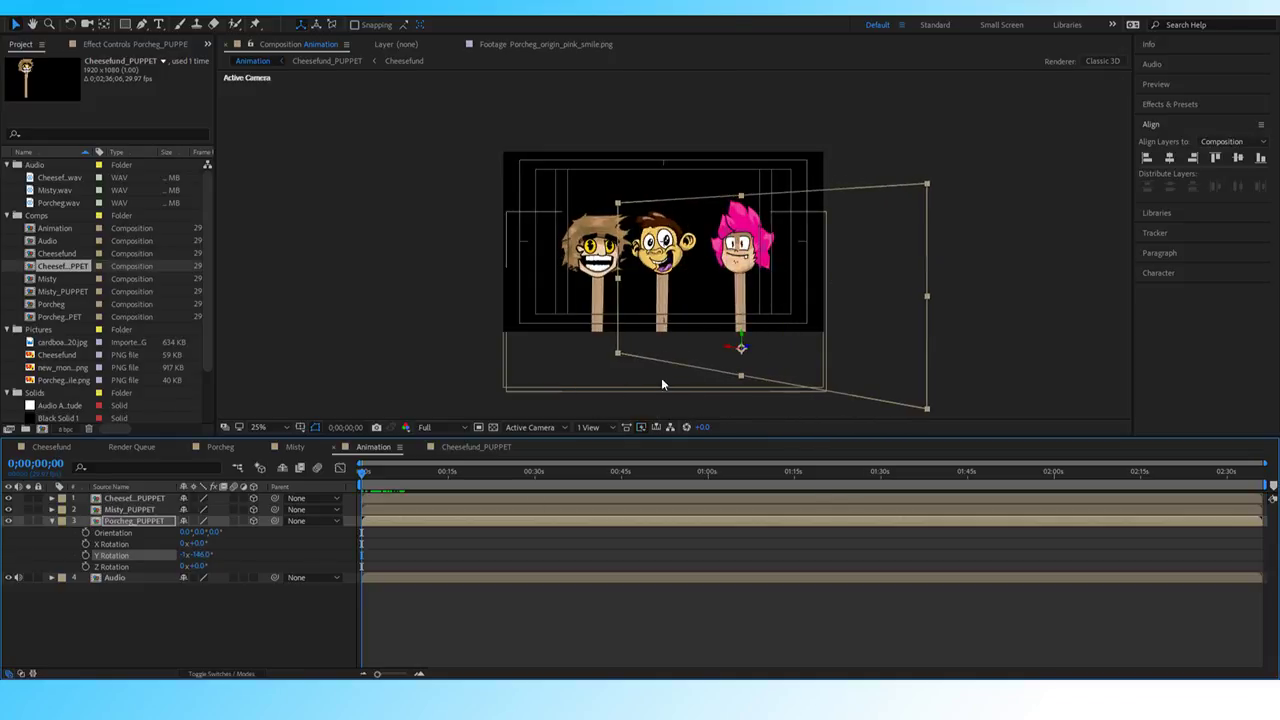
pyautogui.hotkey('ctrl', 'z')
pyautogui.click(849, 385)
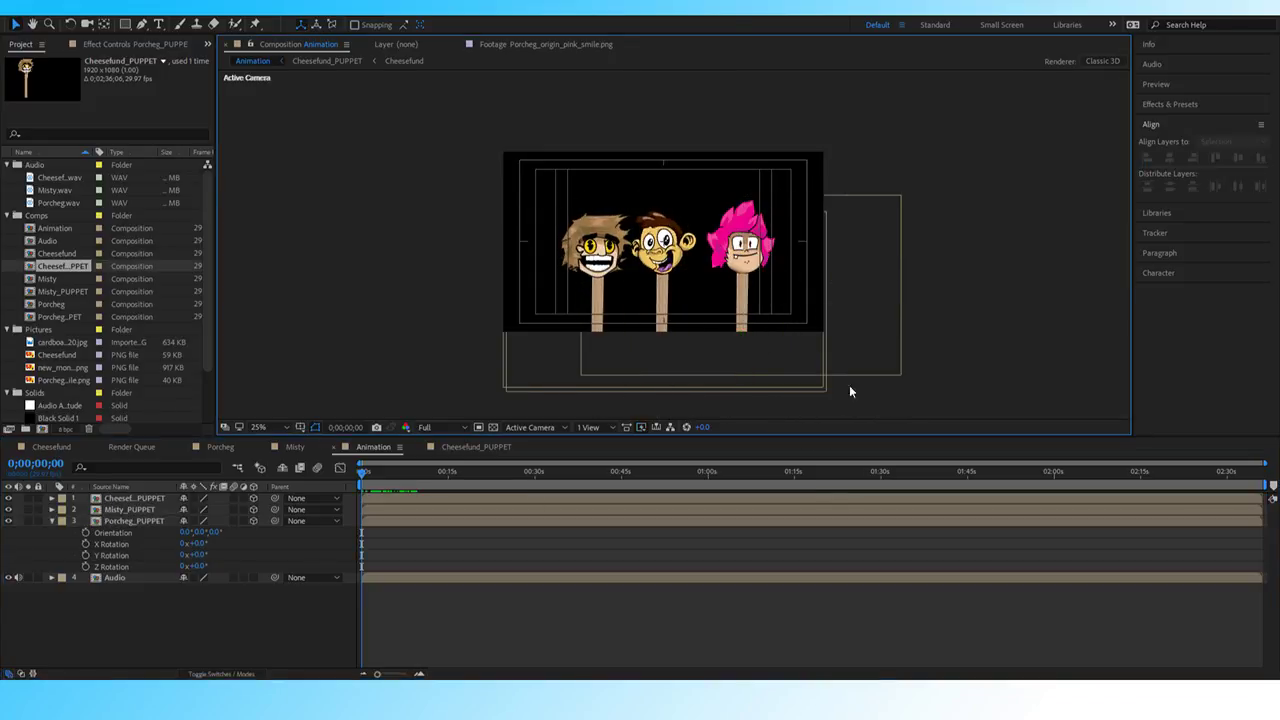
# Hide the Porcheg puppet, and scrub the start of the timeline to check the Cheesefund and Misty puppets.
pyautogui.click(8, 521)
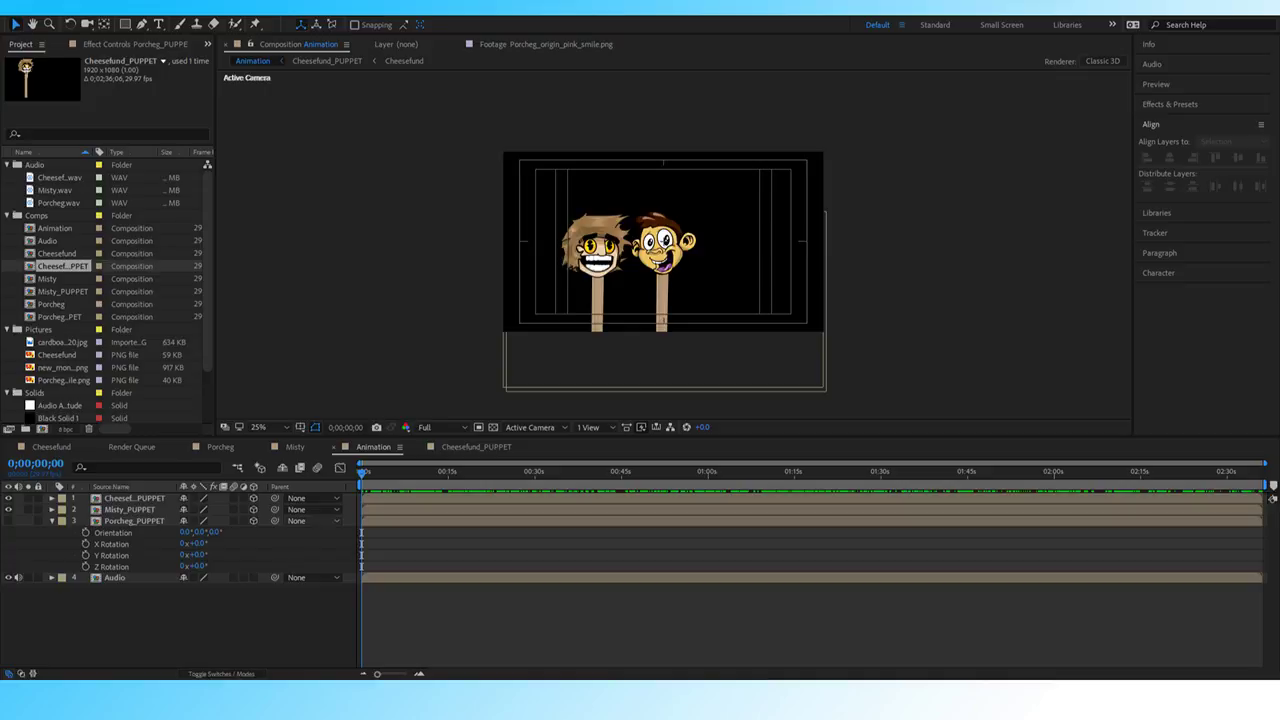
pyautogui.moveTo(364, 471); pyautogui.dragTo(446, 473)
pyautogui.click(351, 549)
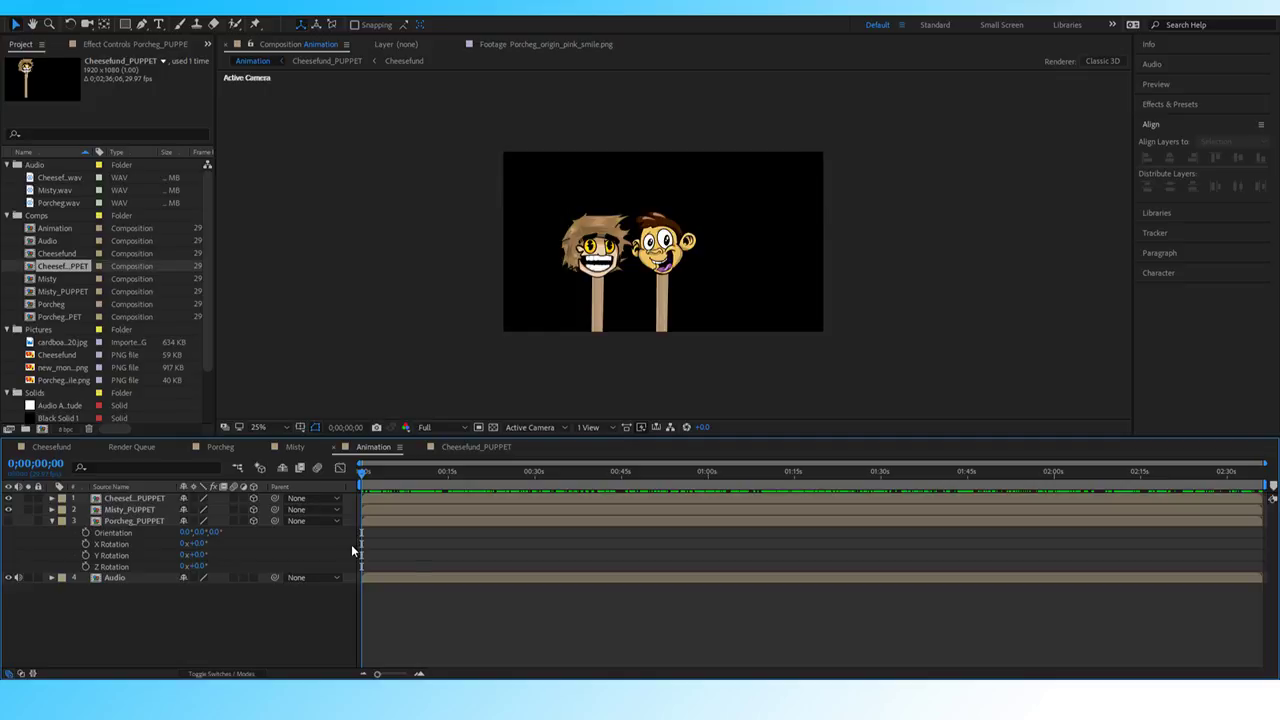
# Play the opening seconds of the Animation composition, and lower the preview resolution to Half.
pyautogui.press('space')
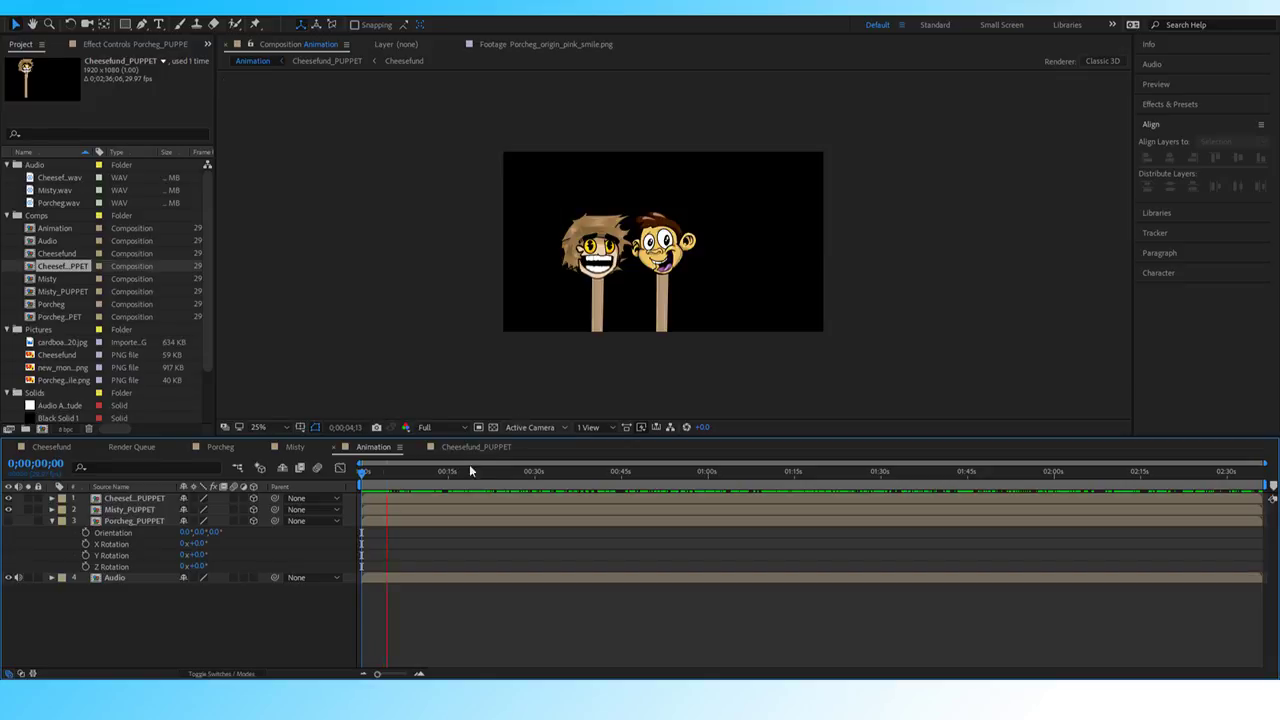
pyautogui.press('space')
pyautogui.click(440, 430)
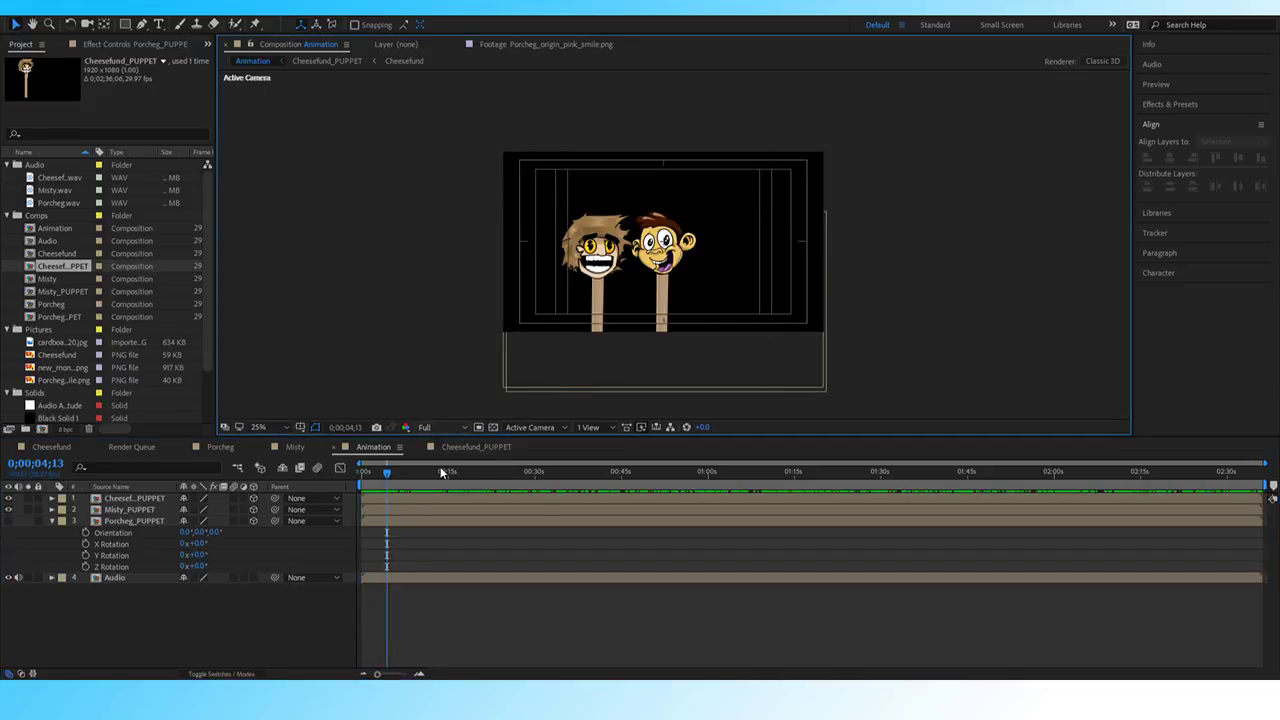
pyautogui.click(441, 476)
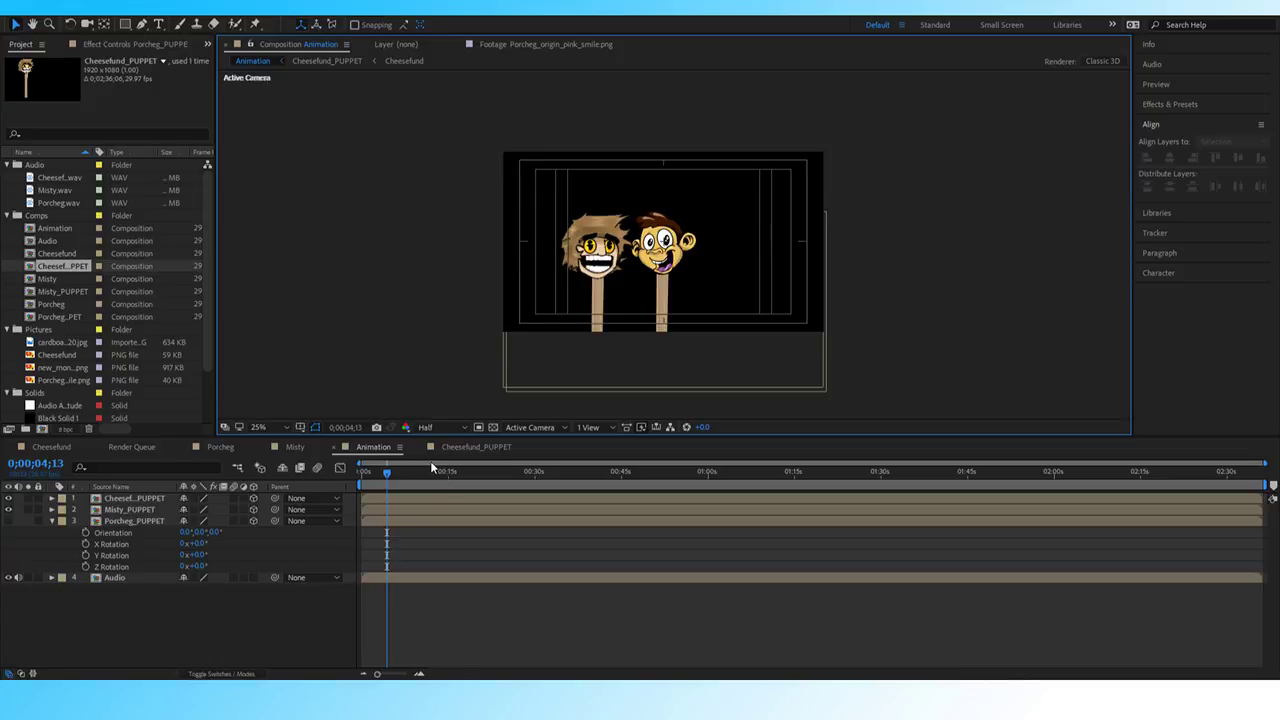
# Play the Animation composition from about four seconds, and enlarge the composition view to 50%.
pyautogui.press('space')
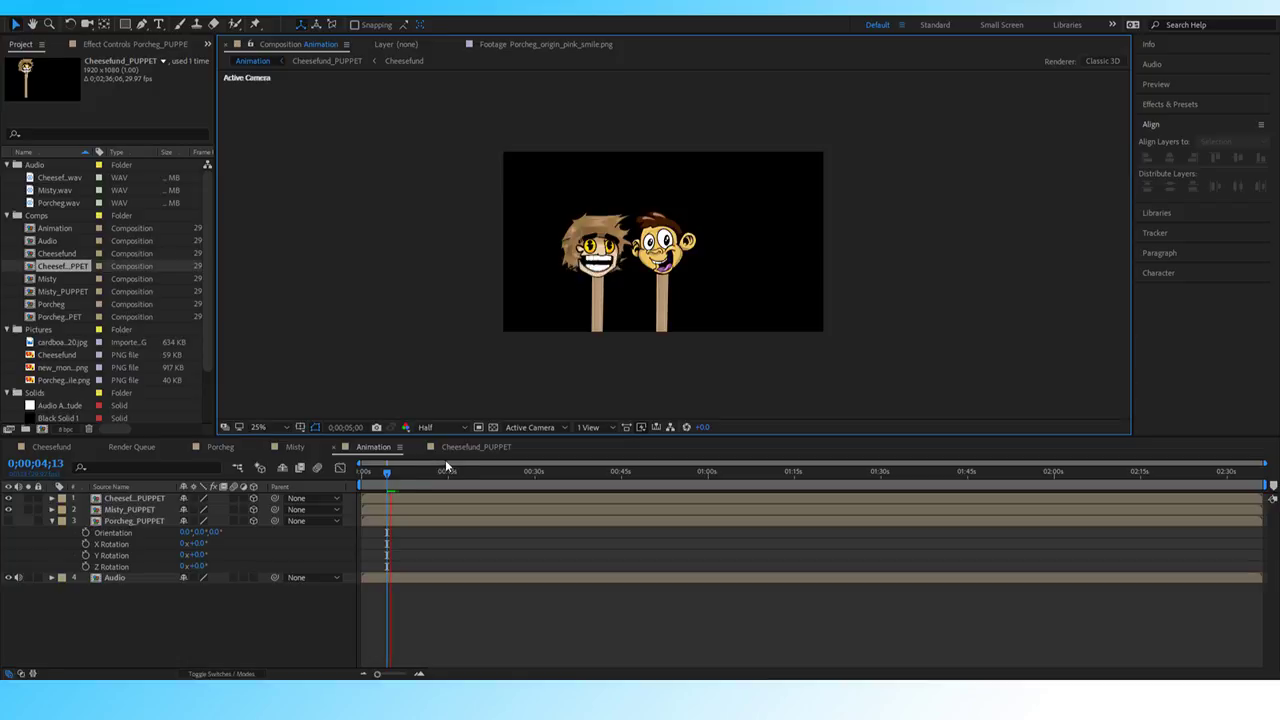
pyautogui.press('space')
pyautogui.hotkey('shift', '/')
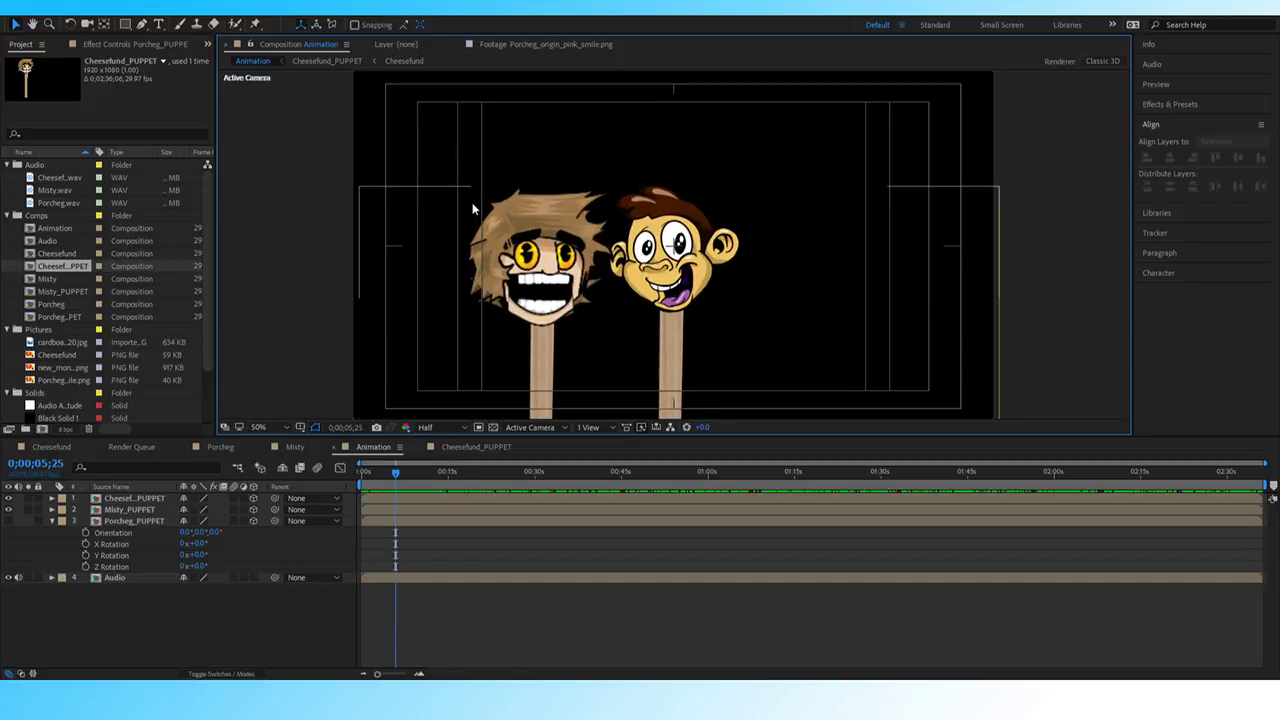
pyautogui.press('/')
pyautogui.press(',')
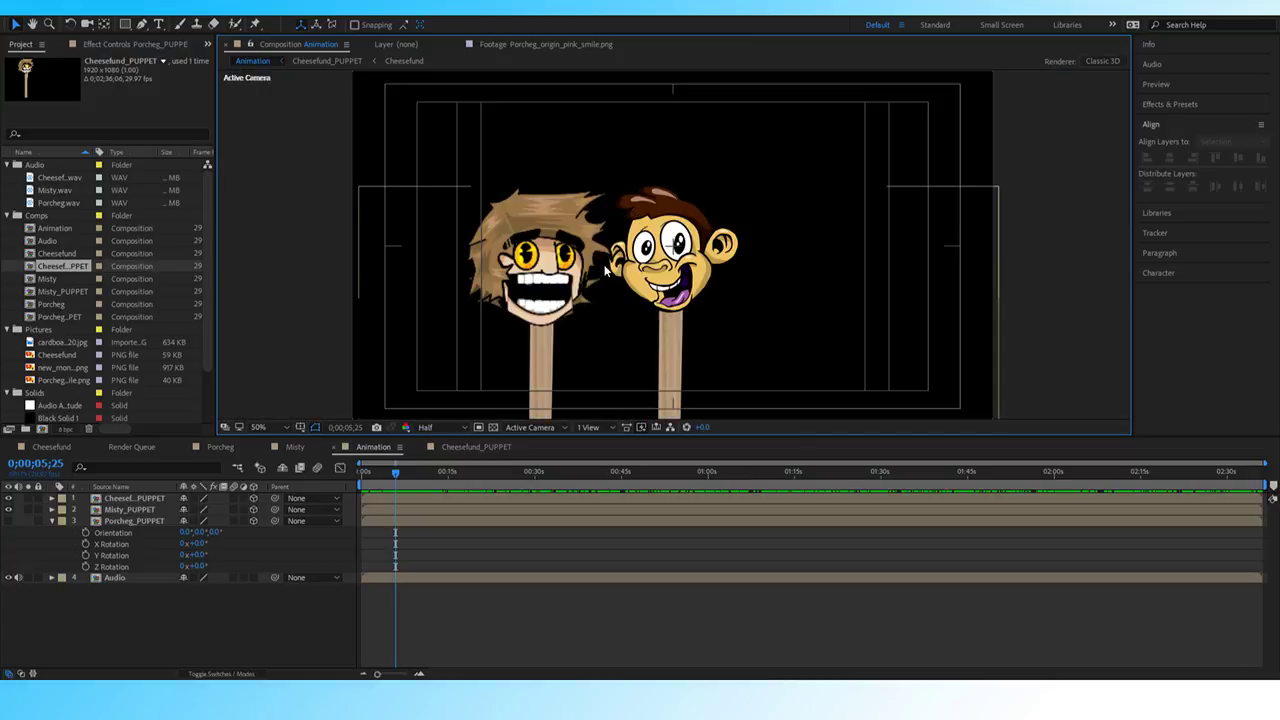
# Try the Third preview resolution, return it to Half, and play the composition from the start.
pyautogui.click(445, 429)
pyautogui.click(448, 494)
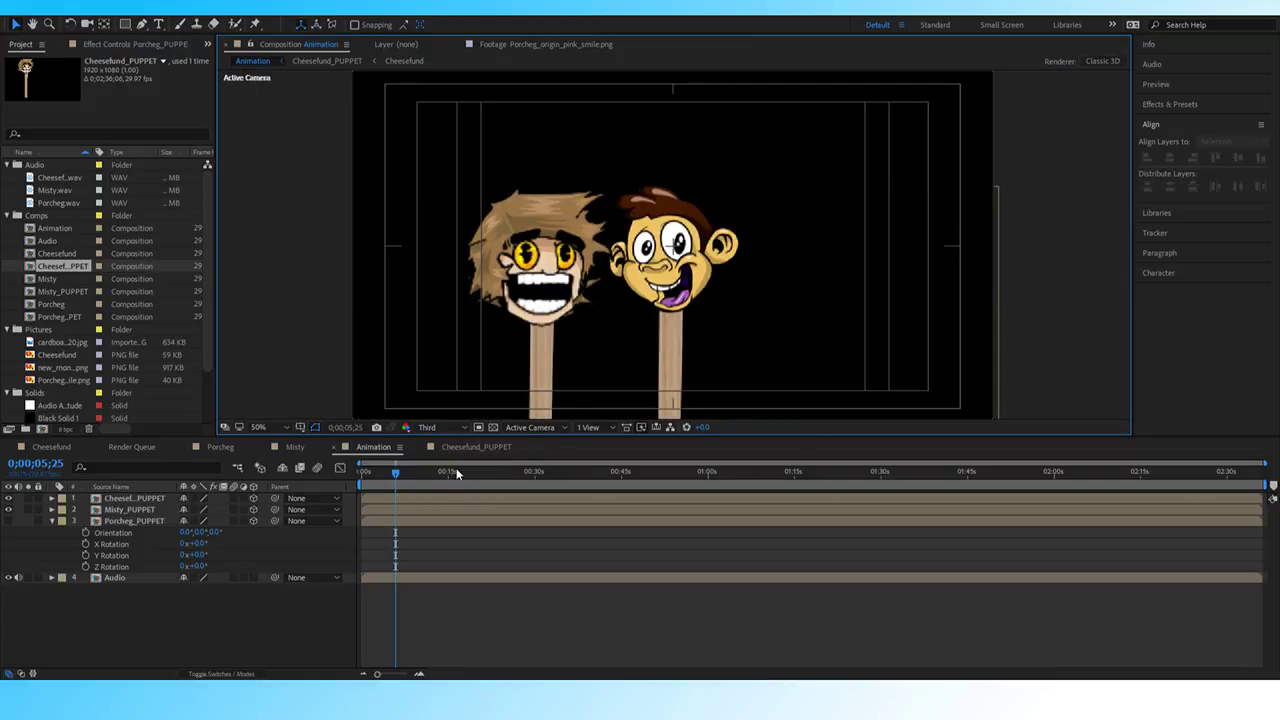
pyautogui.click(450, 427)
pyautogui.click(464, 469)
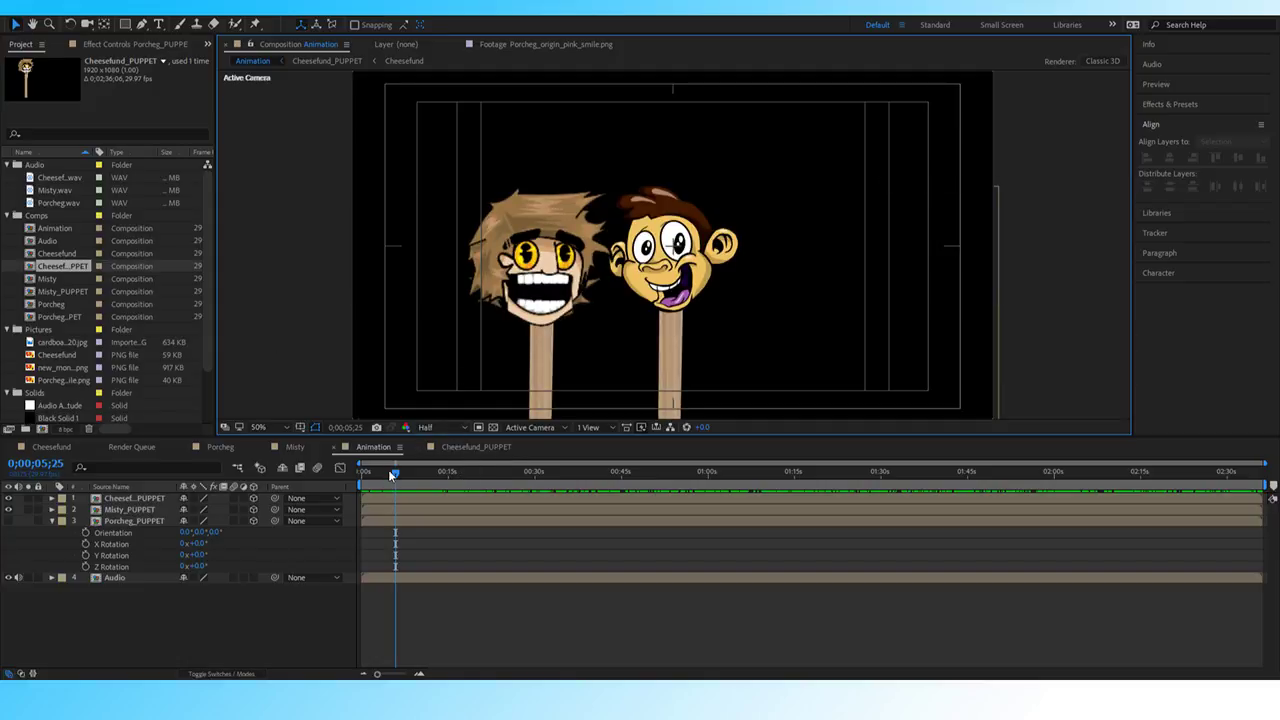
pyautogui.moveTo(388, 469); pyautogui.dragTo(345, 472)
pyautogui.press('space')
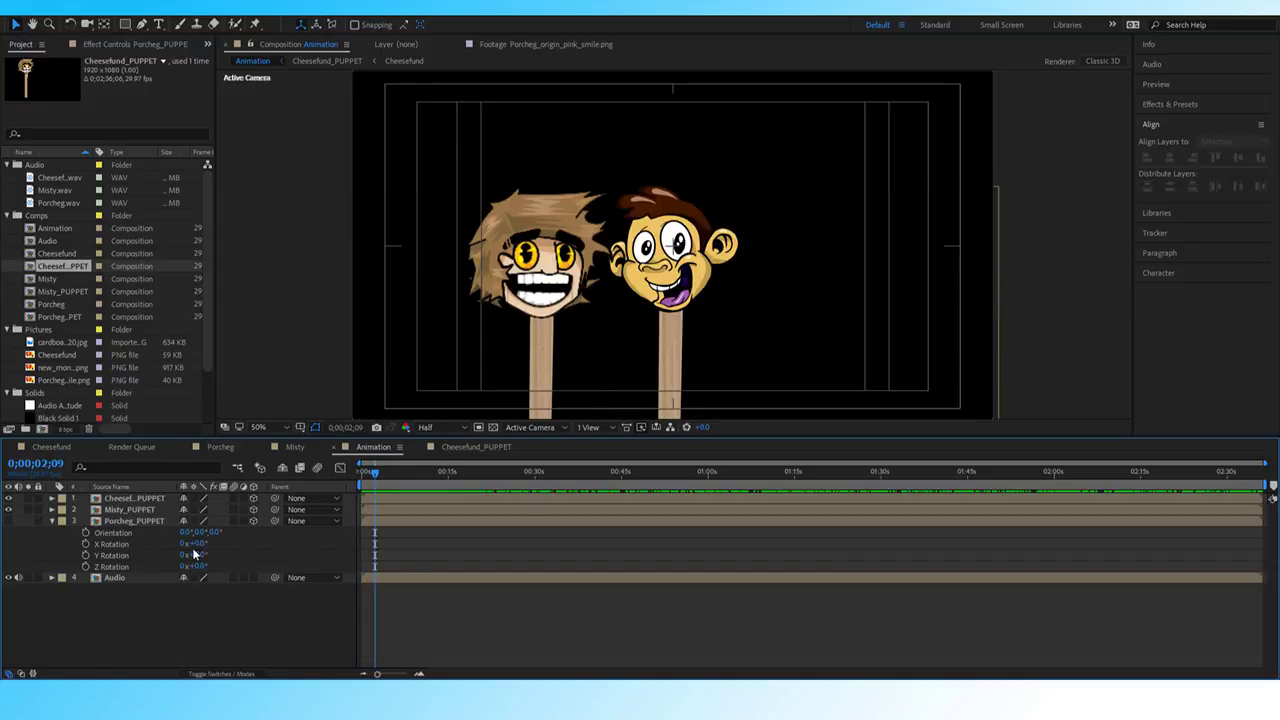
# Move the Misty puppet away from the Cheesefund puppet by setting its X Position to 1368.
pyautogui.click(130, 509)
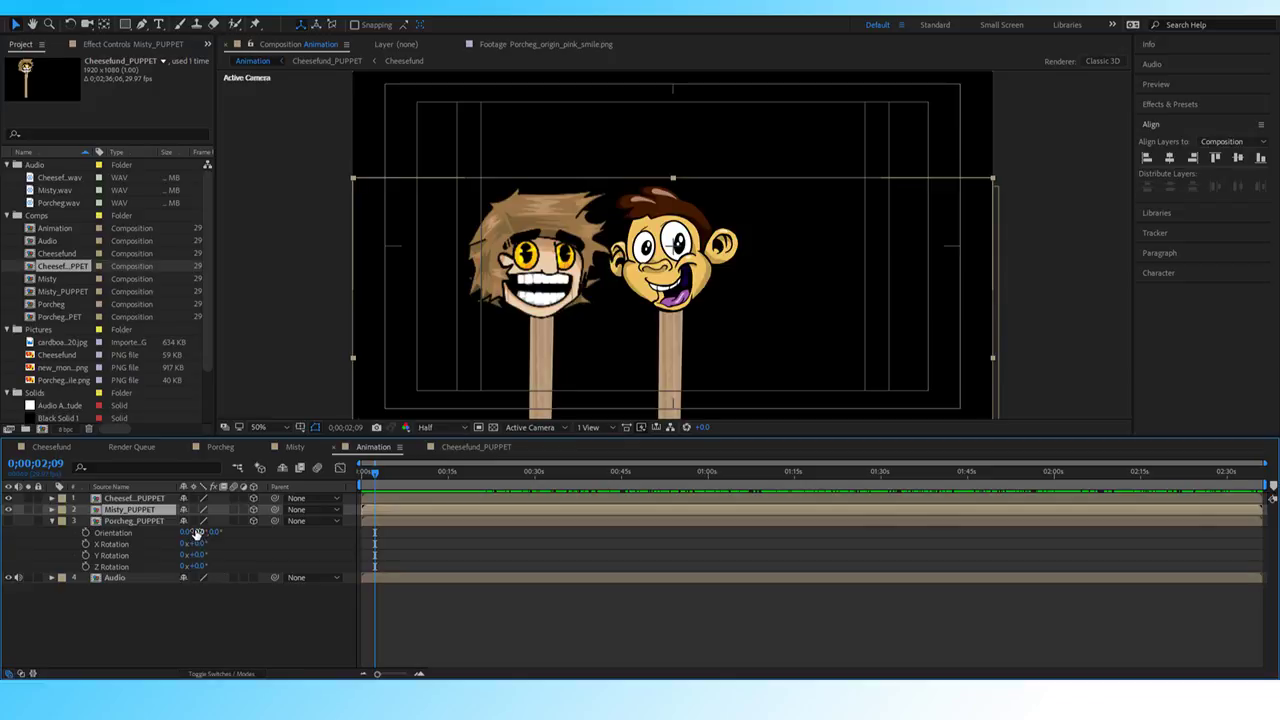
pyautogui.press('p')
pyautogui.moveTo(216, 521); pyautogui.dragTo(489, 555)
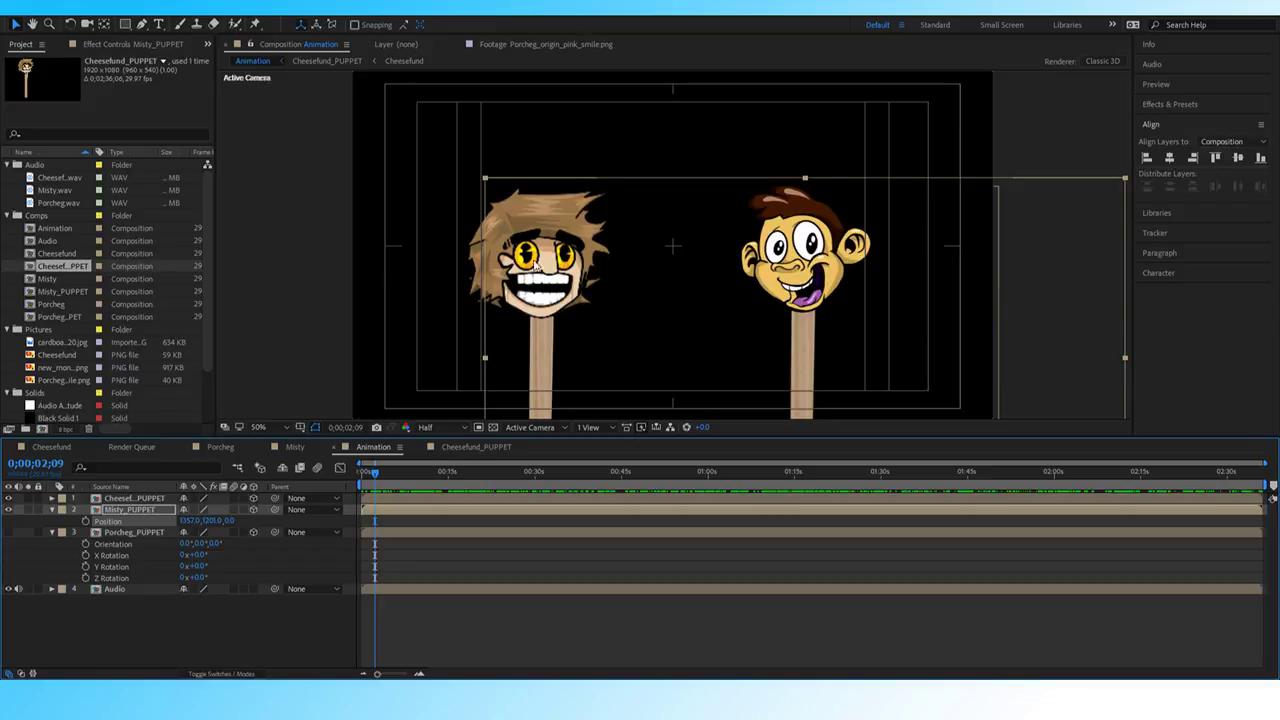
pyautogui.moveTo(200, 521)
pyautogui.mouseDown()
pyautogui.moveTo(182, 521)
pyautogui.moveTo(223, 523)
pyautogui.moveTo(200, 532)
pyautogui.mouseUp()
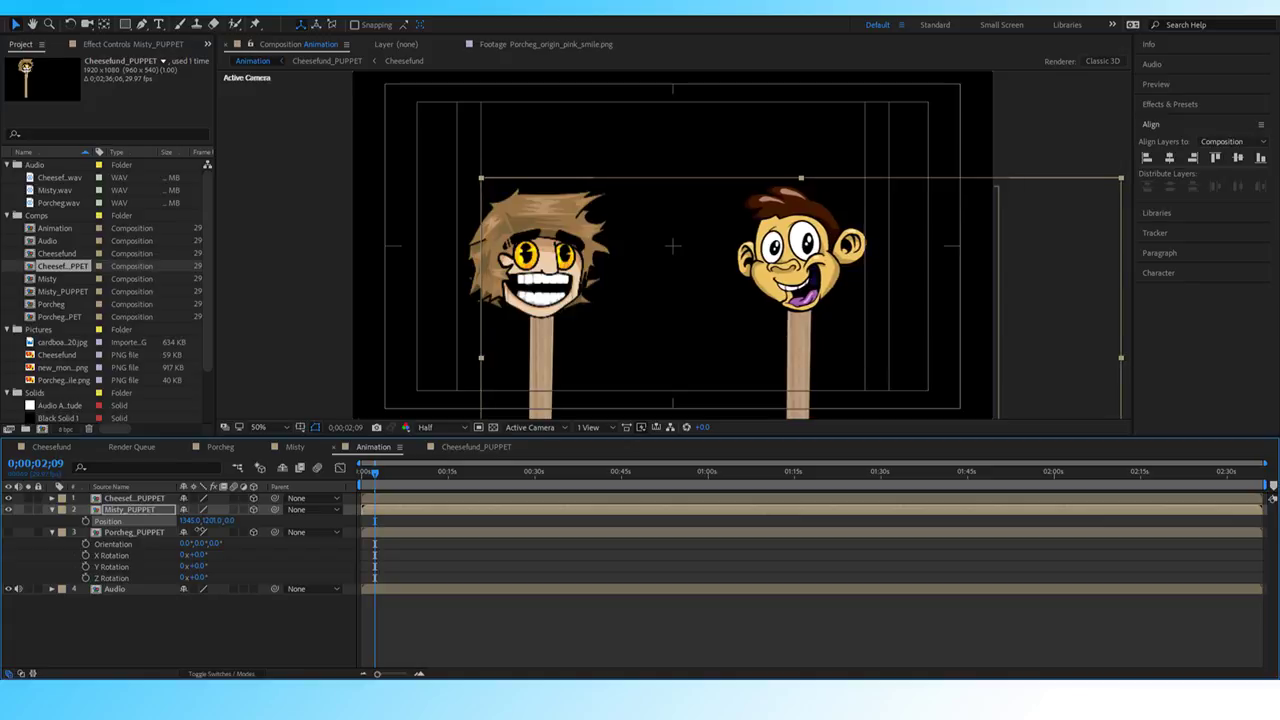
pyautogui.moveTo(200, 532); pyautogui.dragTo(226, 536)
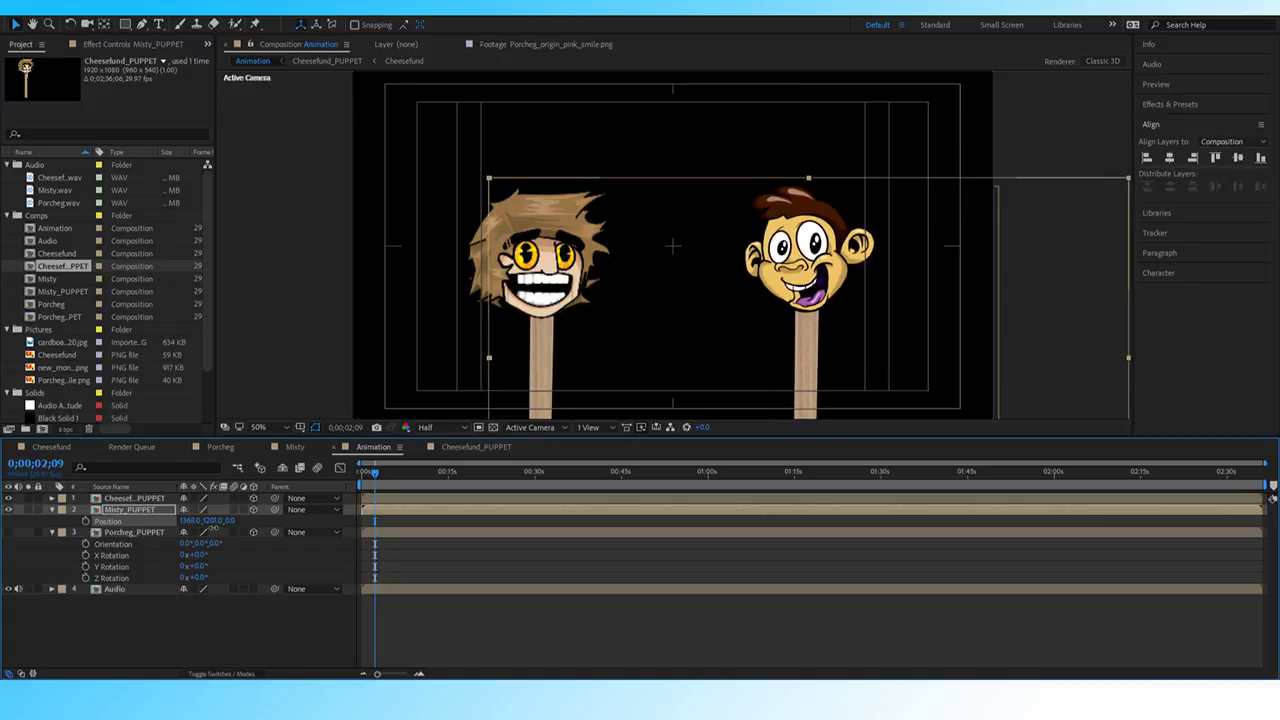
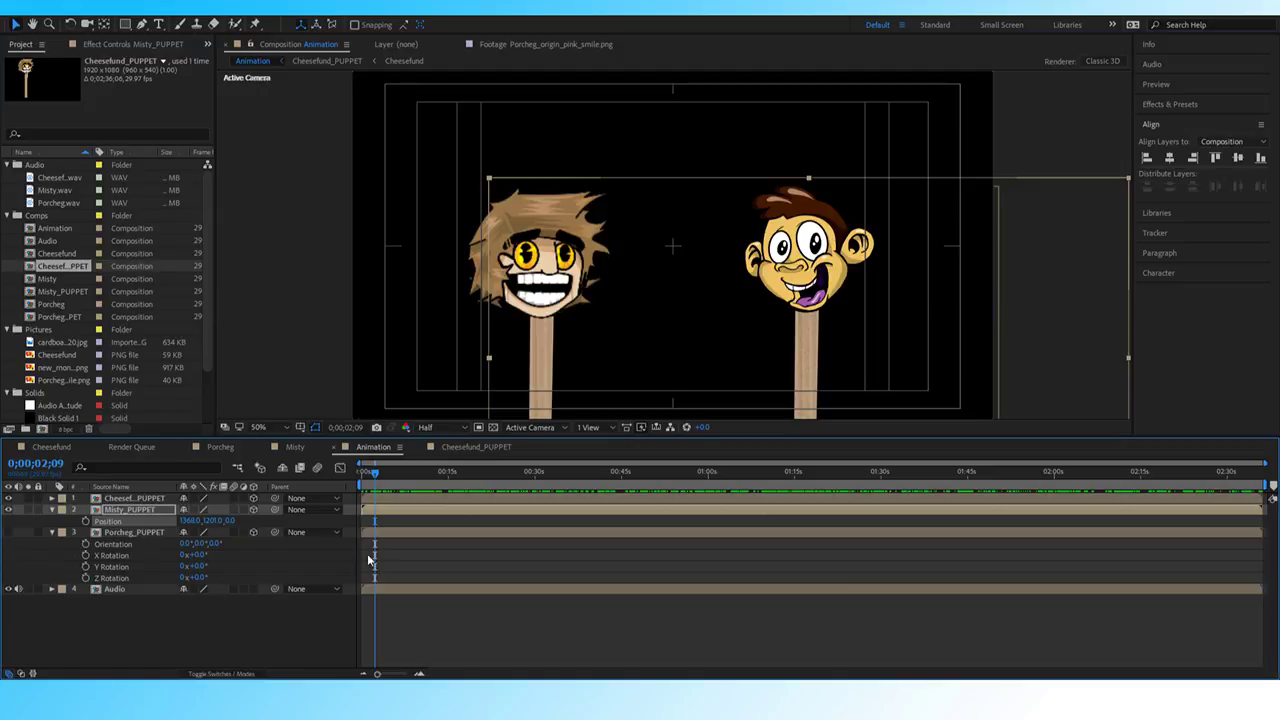
# Reveal the Cheesefund puppet's Position, and hide the Porcheg puppet and Audio layers from the timeline as shy layers.
pyautogui.click(140, 499)
pyautogui.press('p')
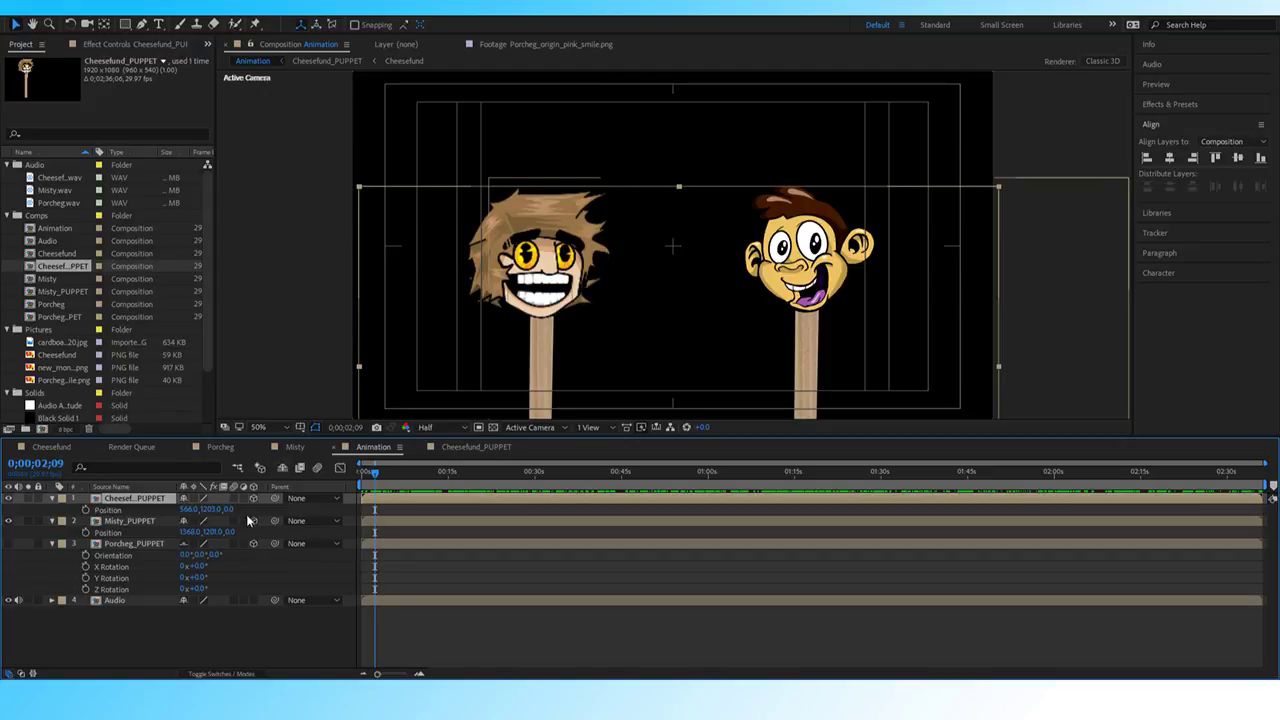
pyautogui.click(285, 469)
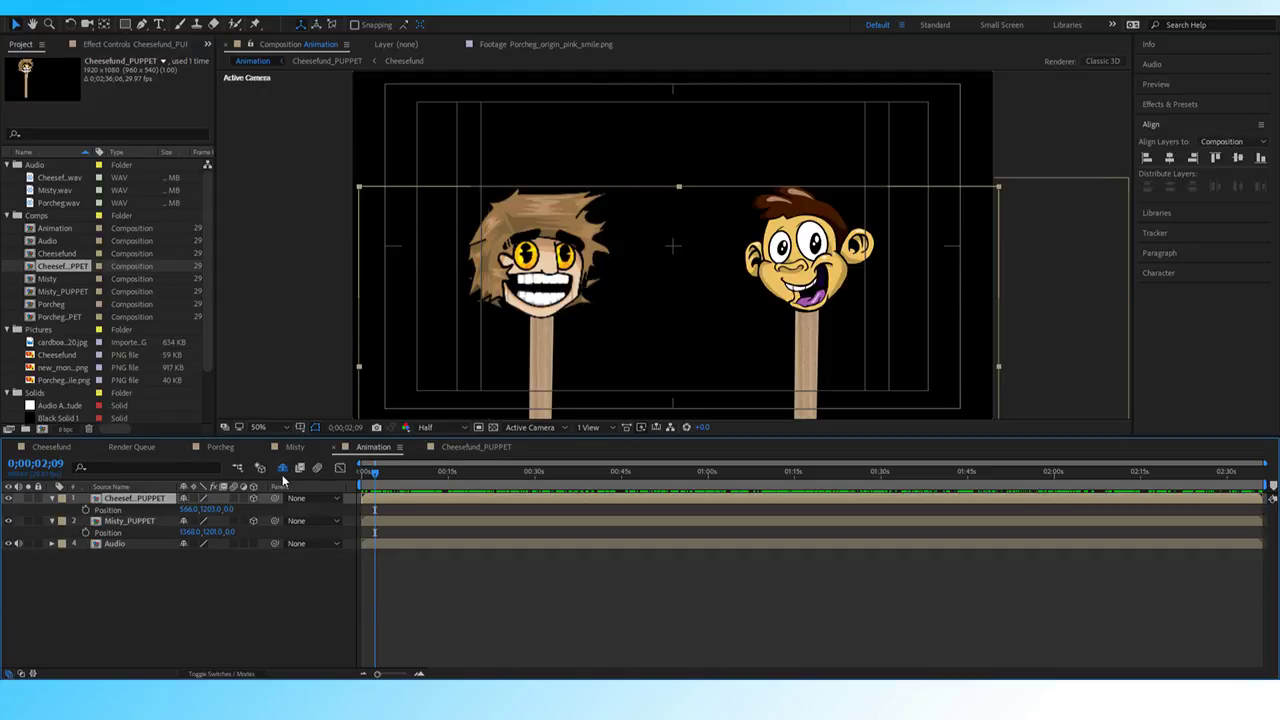
pyautogui.click(285, 469)
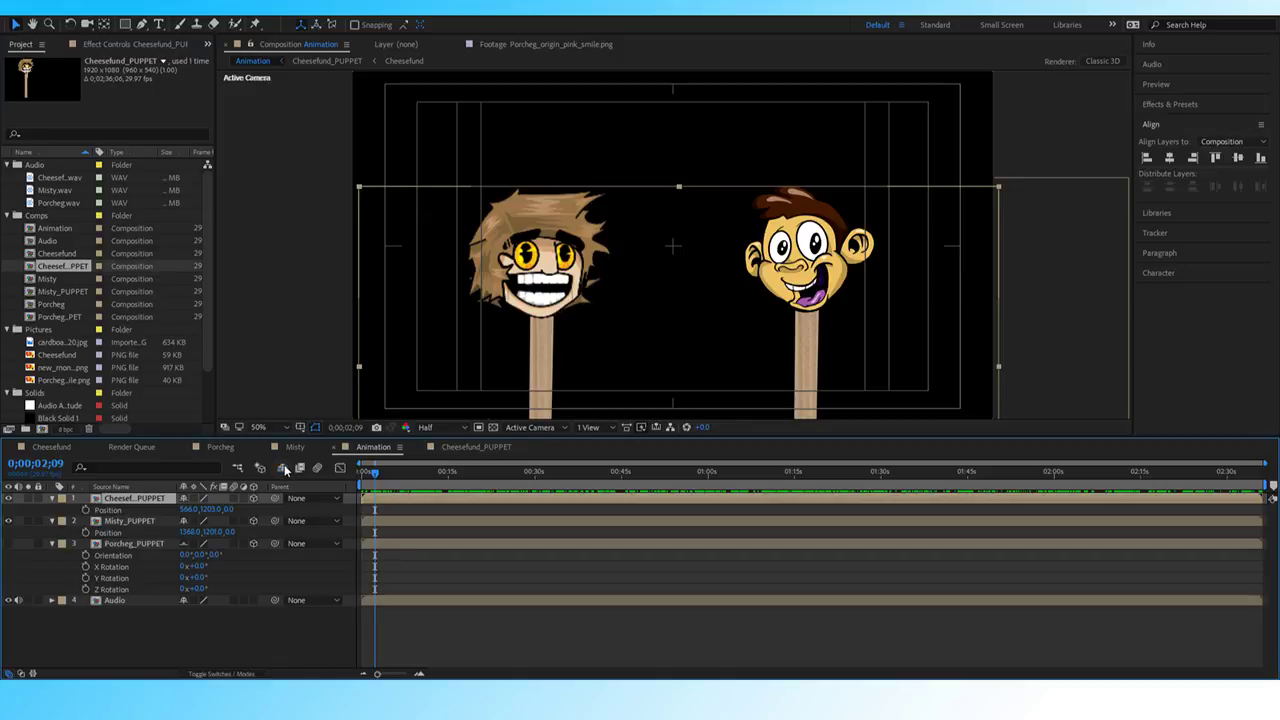
pyautogui.click(285, 469)
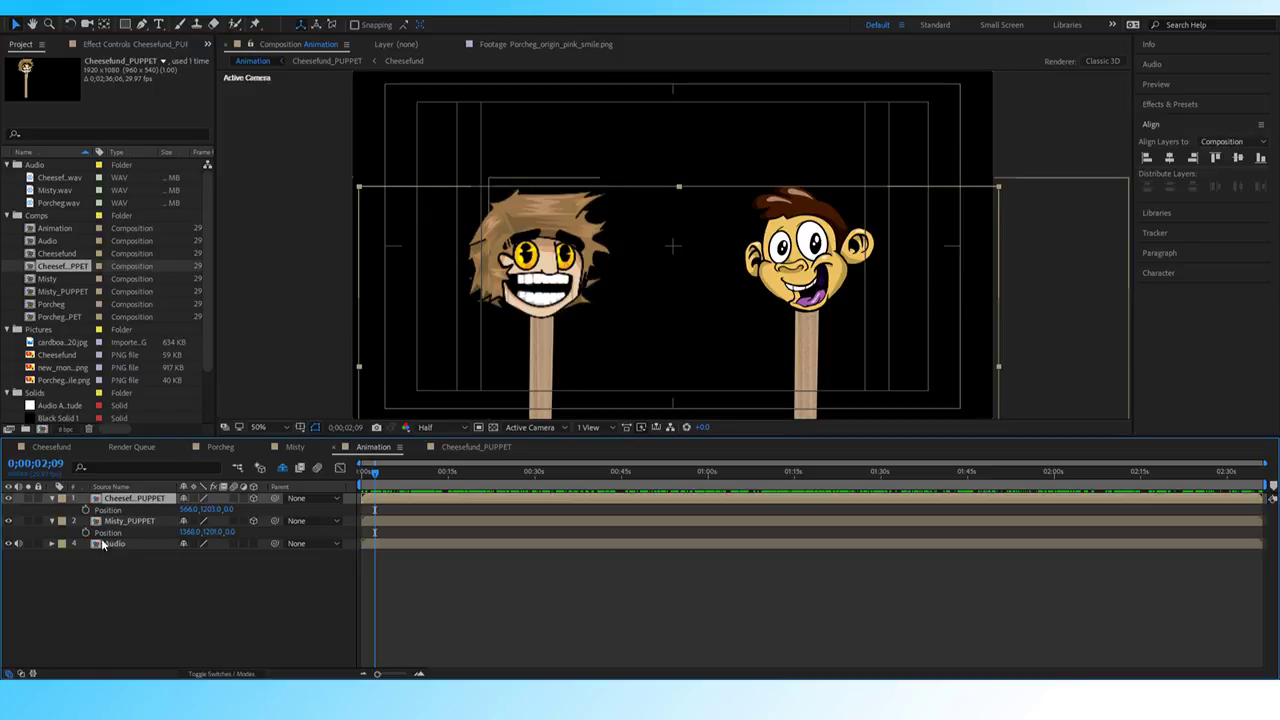
pyautogui.click(183, 543)
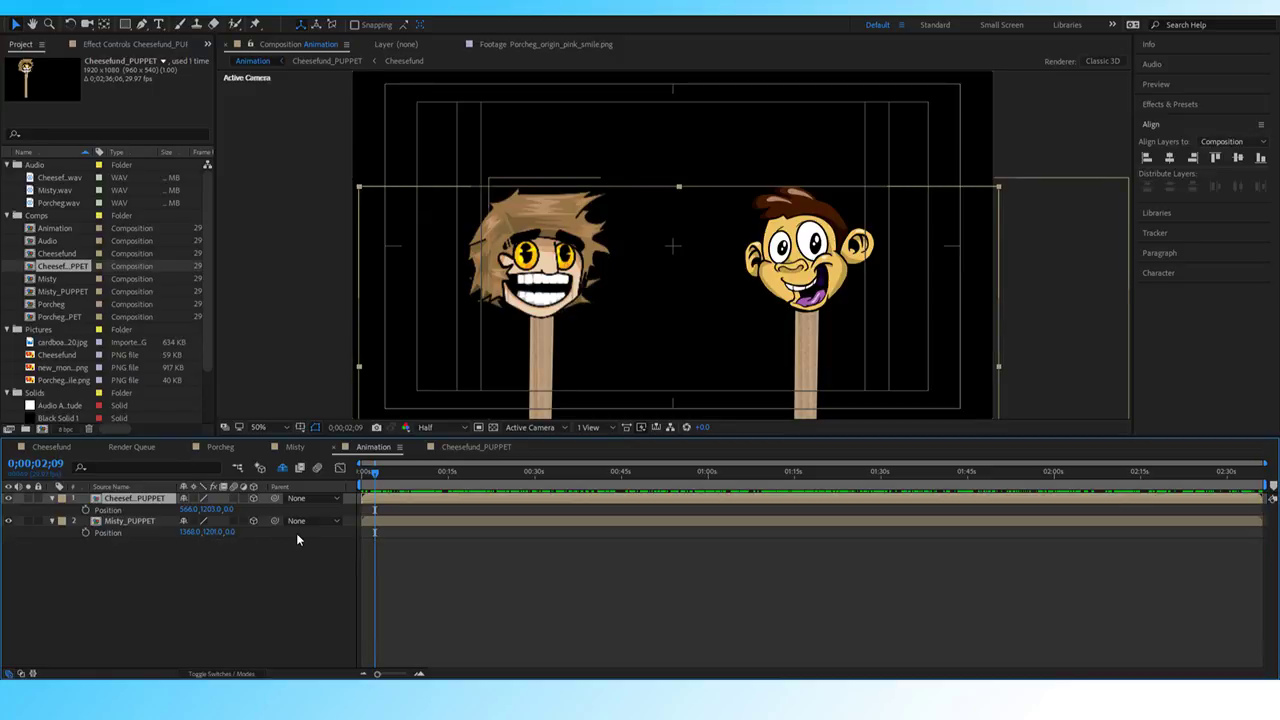
pyautogui.click(282, 469)
pyautogui.click(282, 469)
# Return the current time to 0;00;00;00, and play the opening of the Animation composition with the layers deselected.
pyautogui.moveTo(374, 473); pyautogui.dragTo(361, 474)
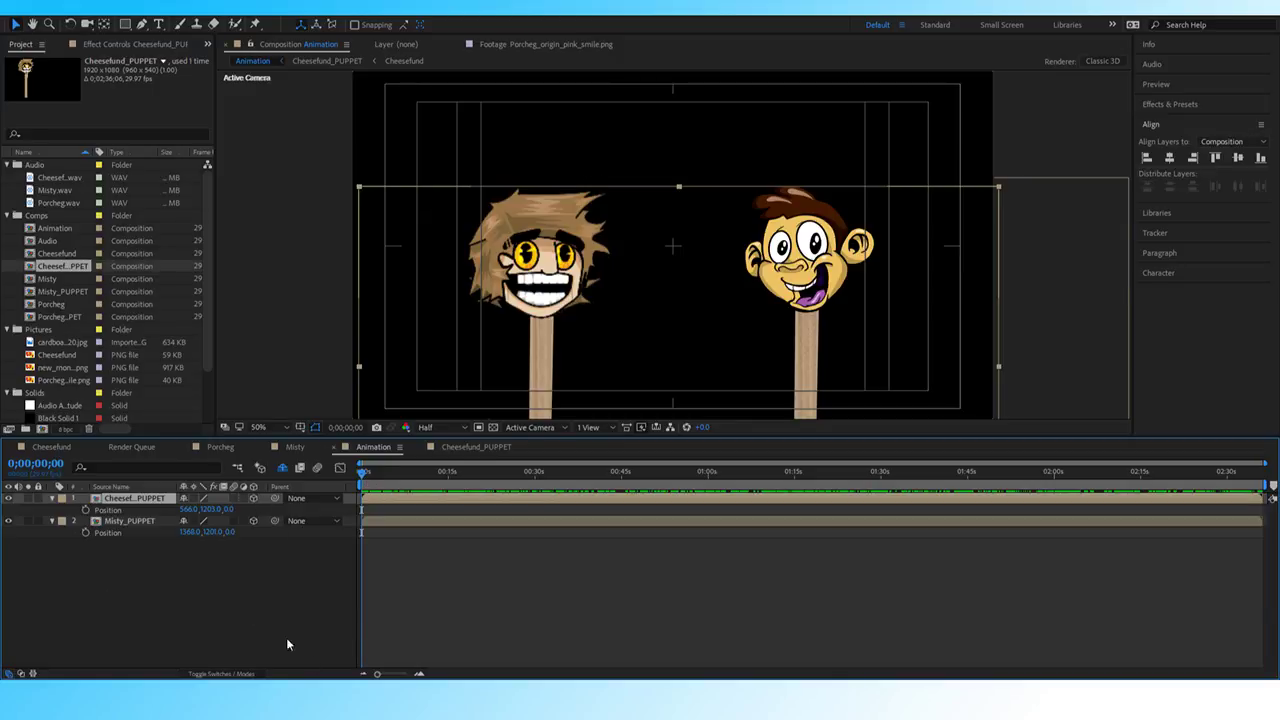
pyautogui.moveTo(378, 675); pyautogui.dragTo(391, 677)
pyautogui.press('pageup')
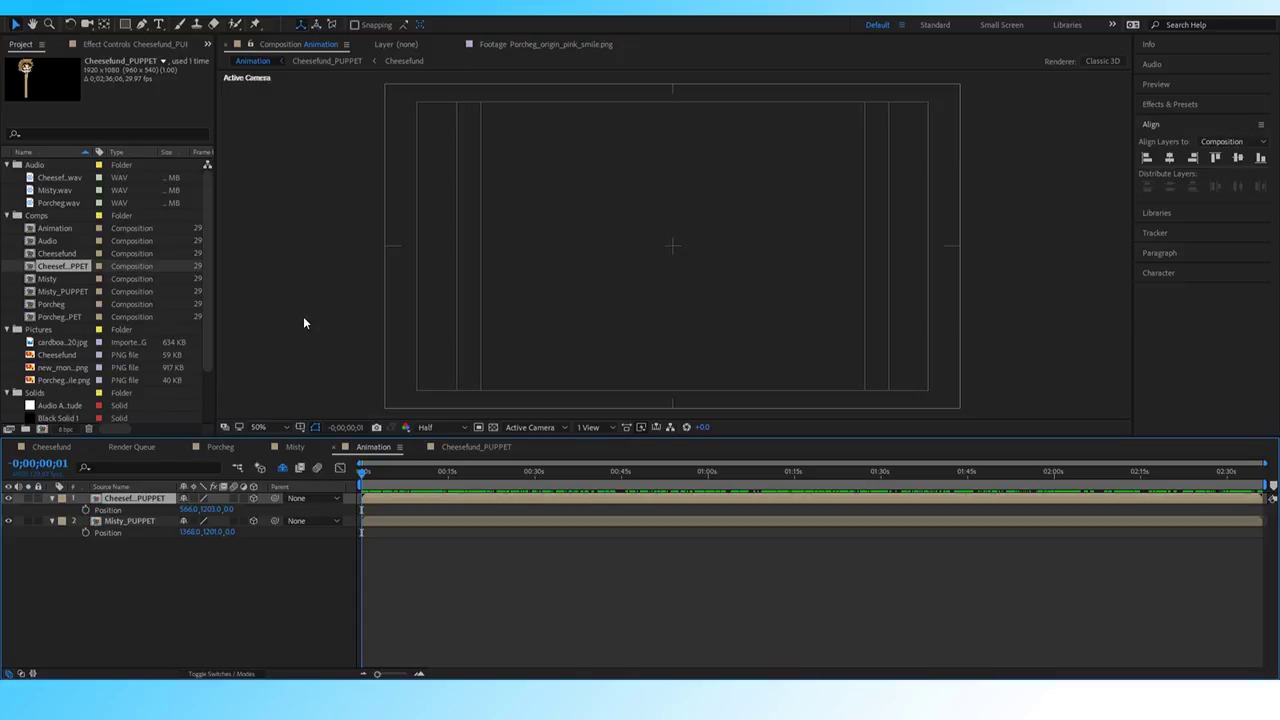
pyautogui.click(285, 343)
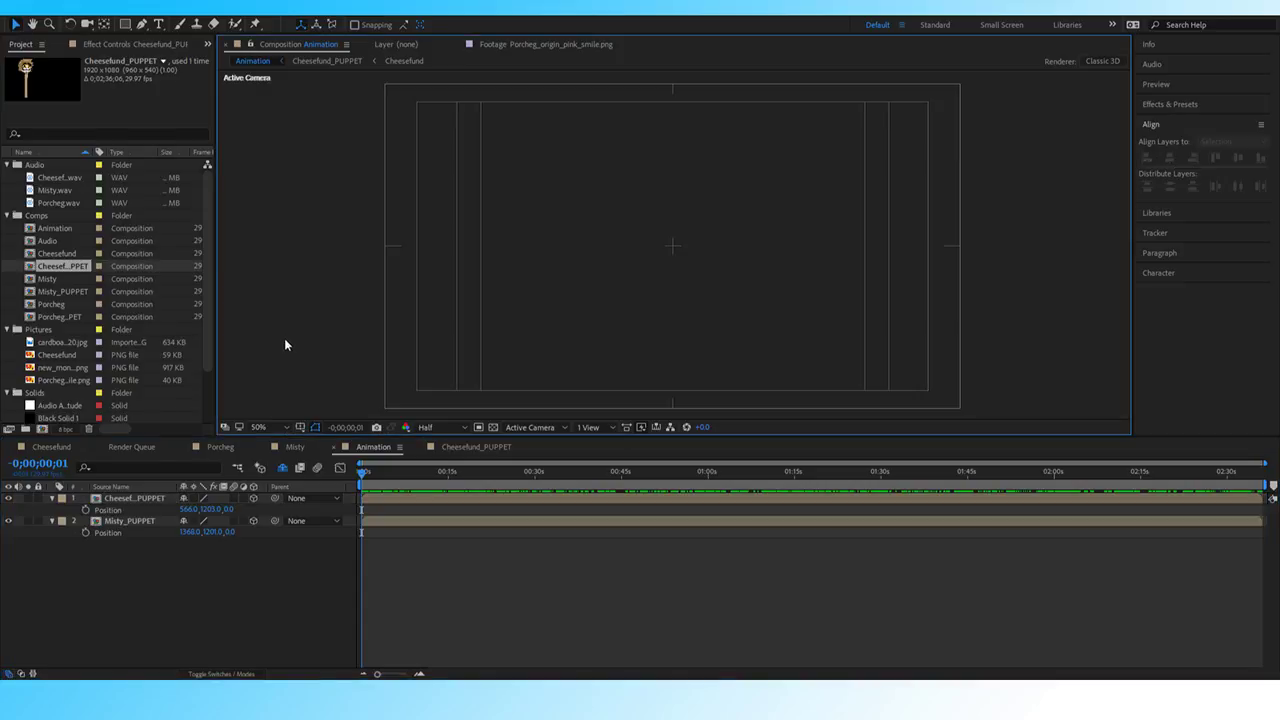
pyautogui.moveTo(372, 466); pyautogui.dragTo(362, 478)
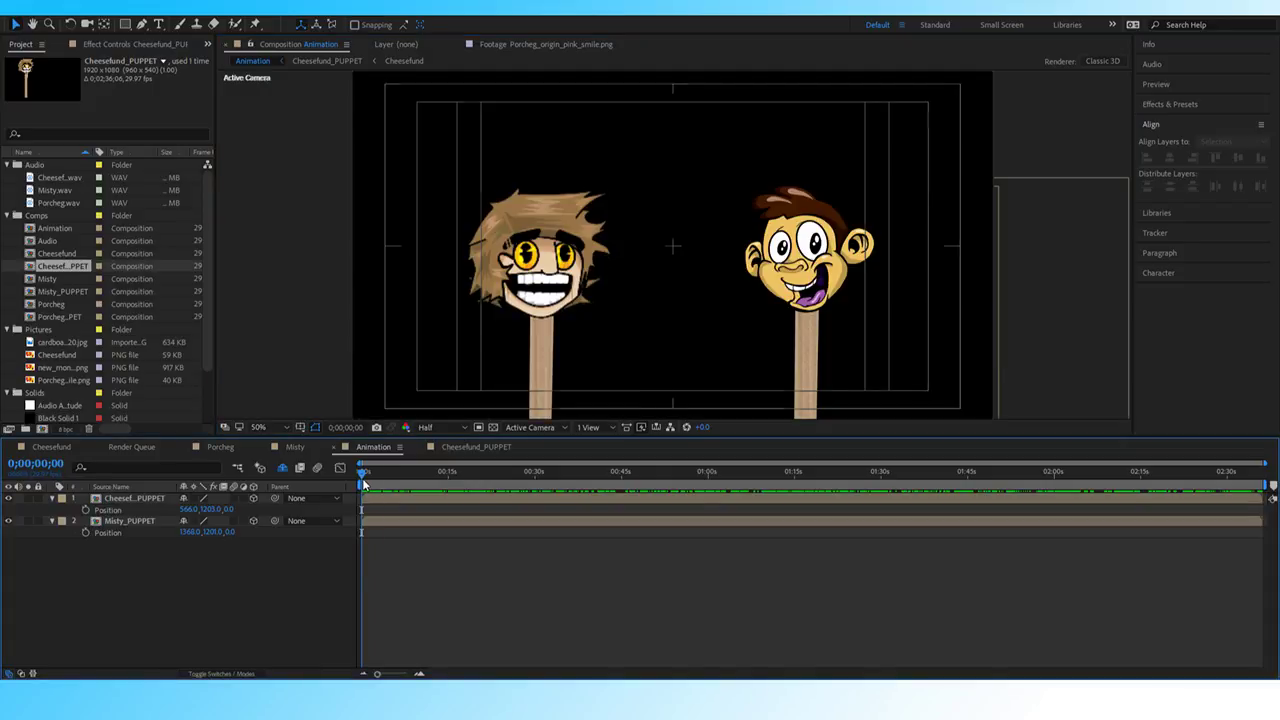
pyautogui.press('space')
pyautogui.press("'")
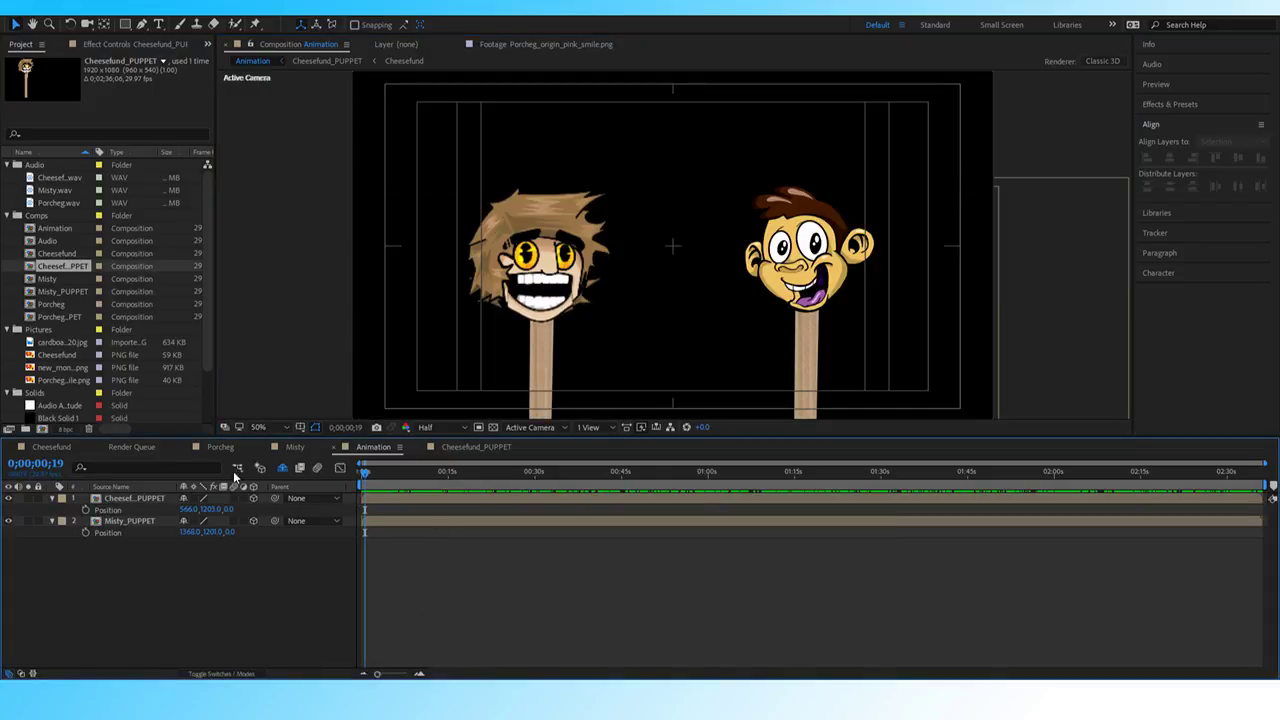
# Make the composition viewer taller than before, and fit the whole frame inside it.
pyautogui.moveTo(477, 441); pyautogui.dragTo(478, 488)
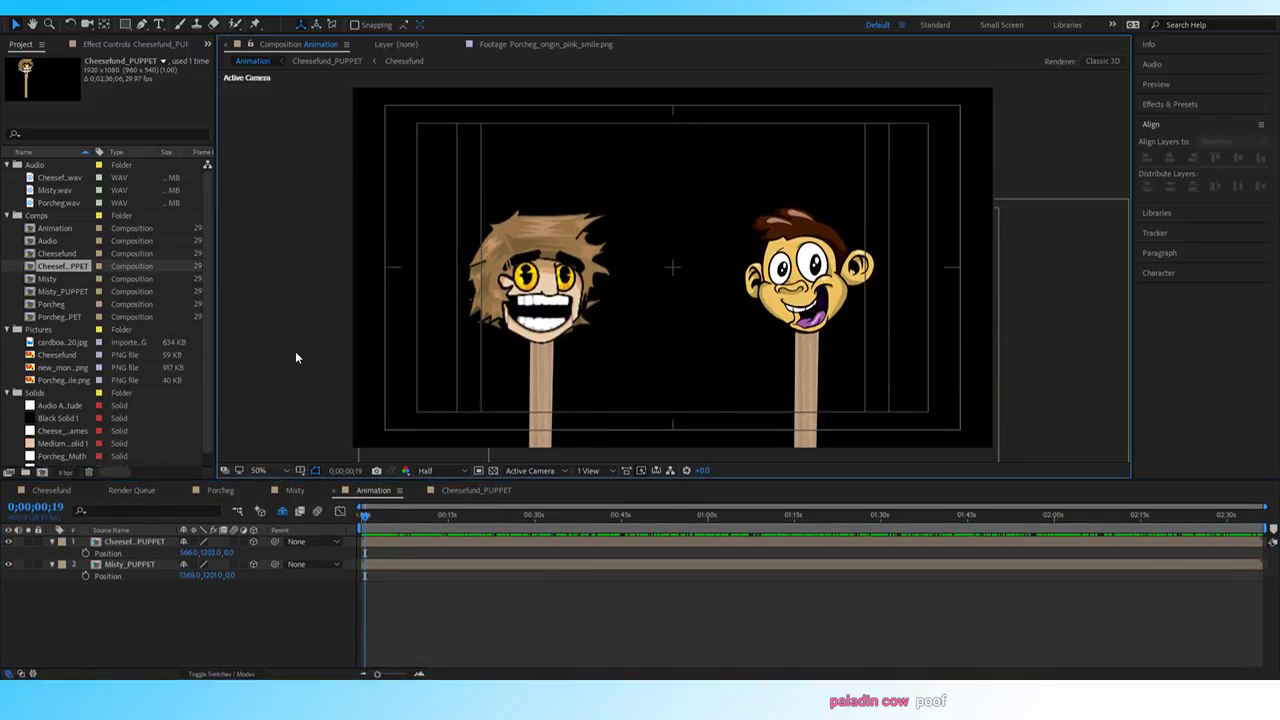
pyautogui.hotkey('alt', '/')
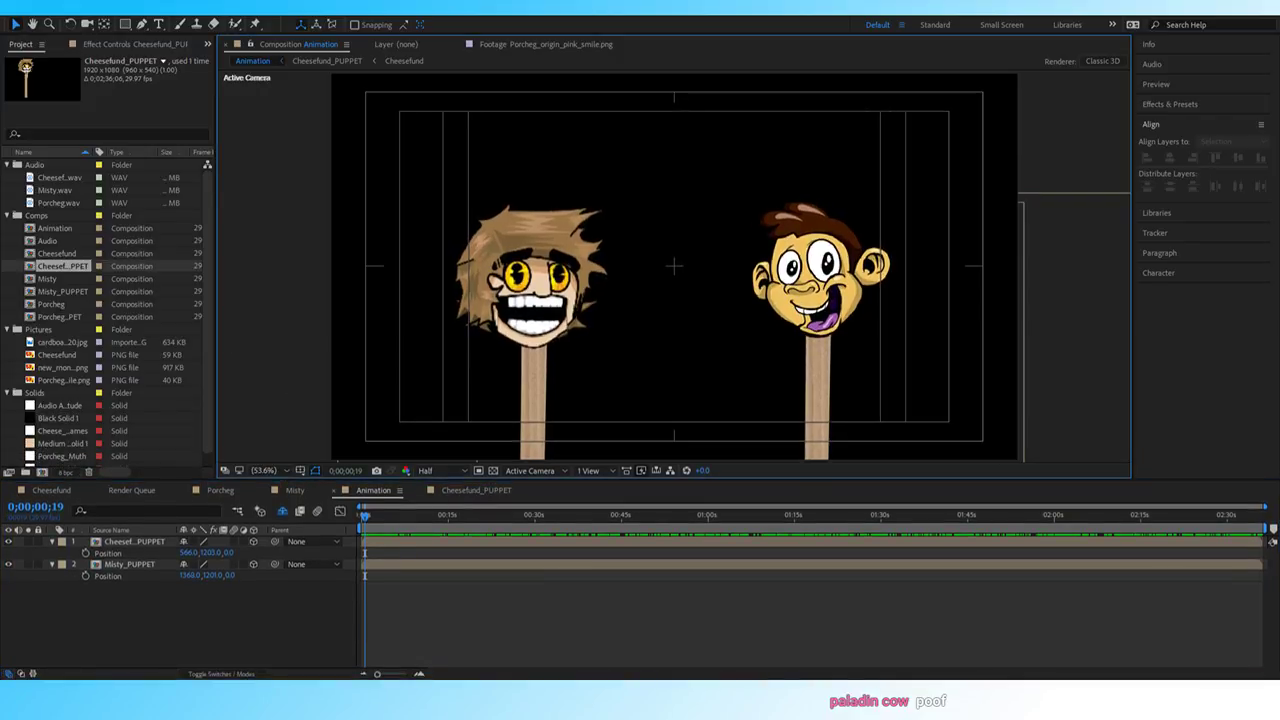
pyautogui.press('space')
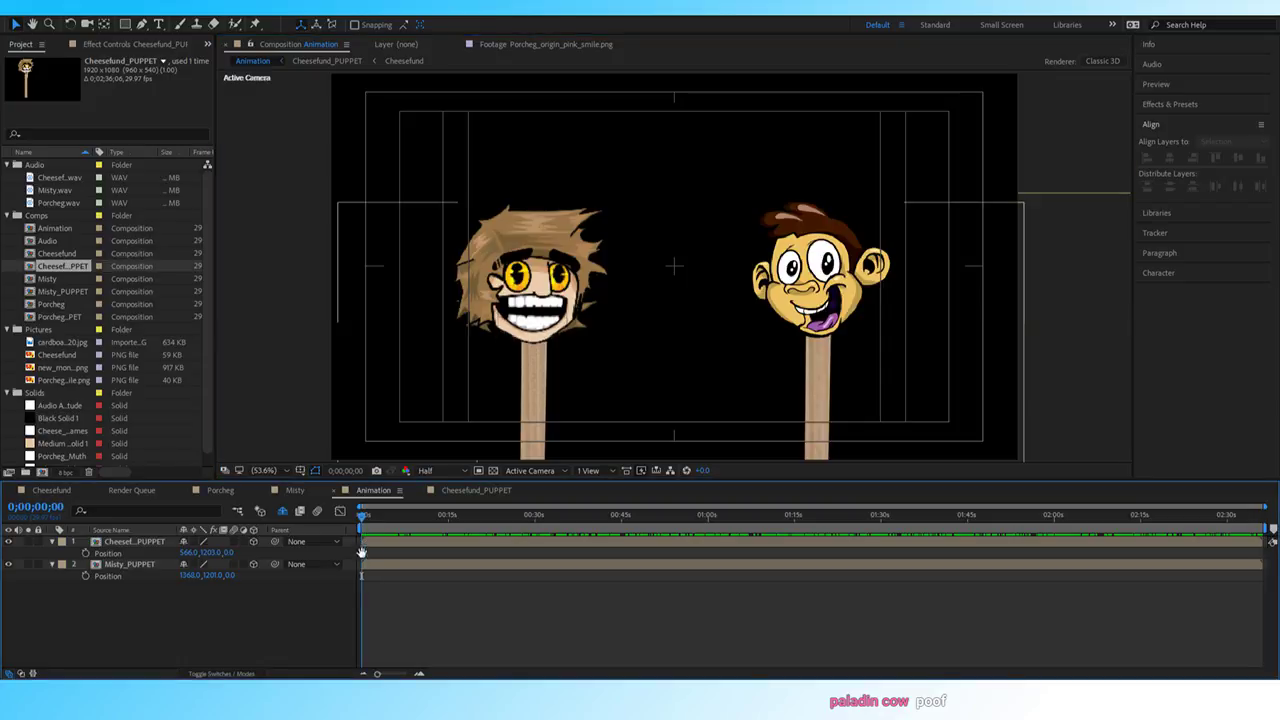
# Set a Position keyframe for the Cheesefund puppet at 0;00;00;00.
pyautogui.click(118, 541)
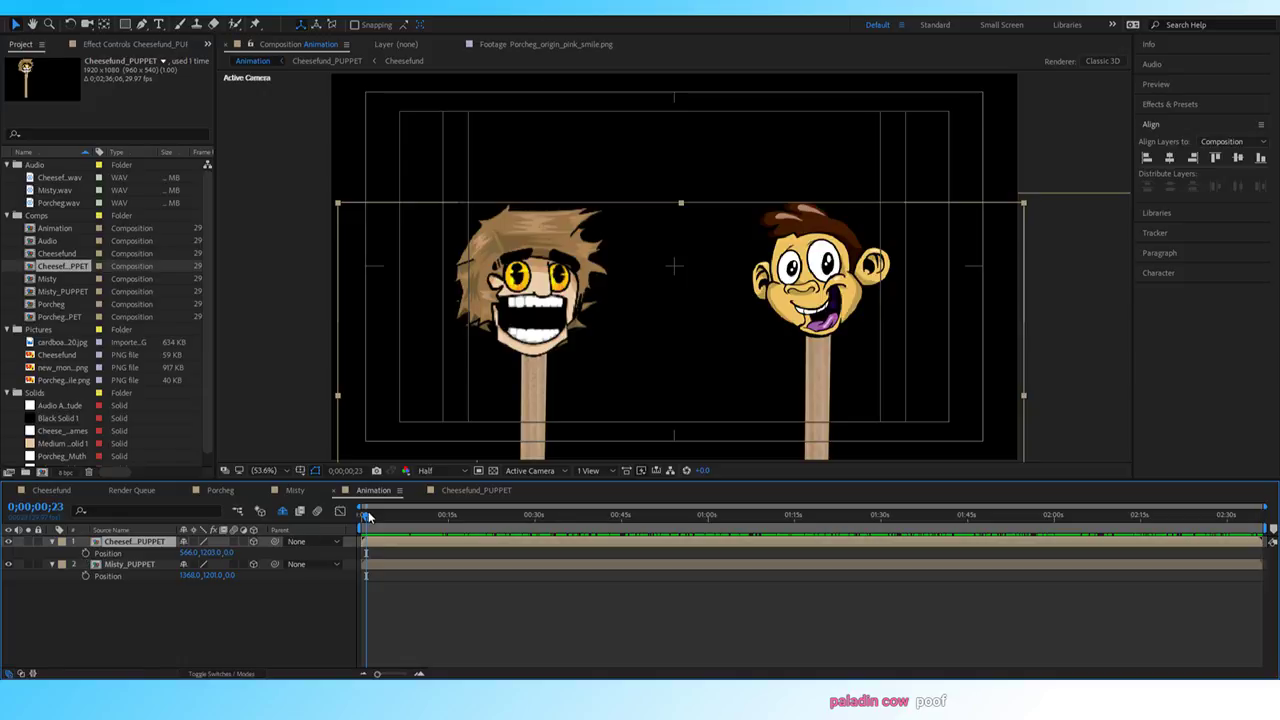
pyautogui.press('Home')
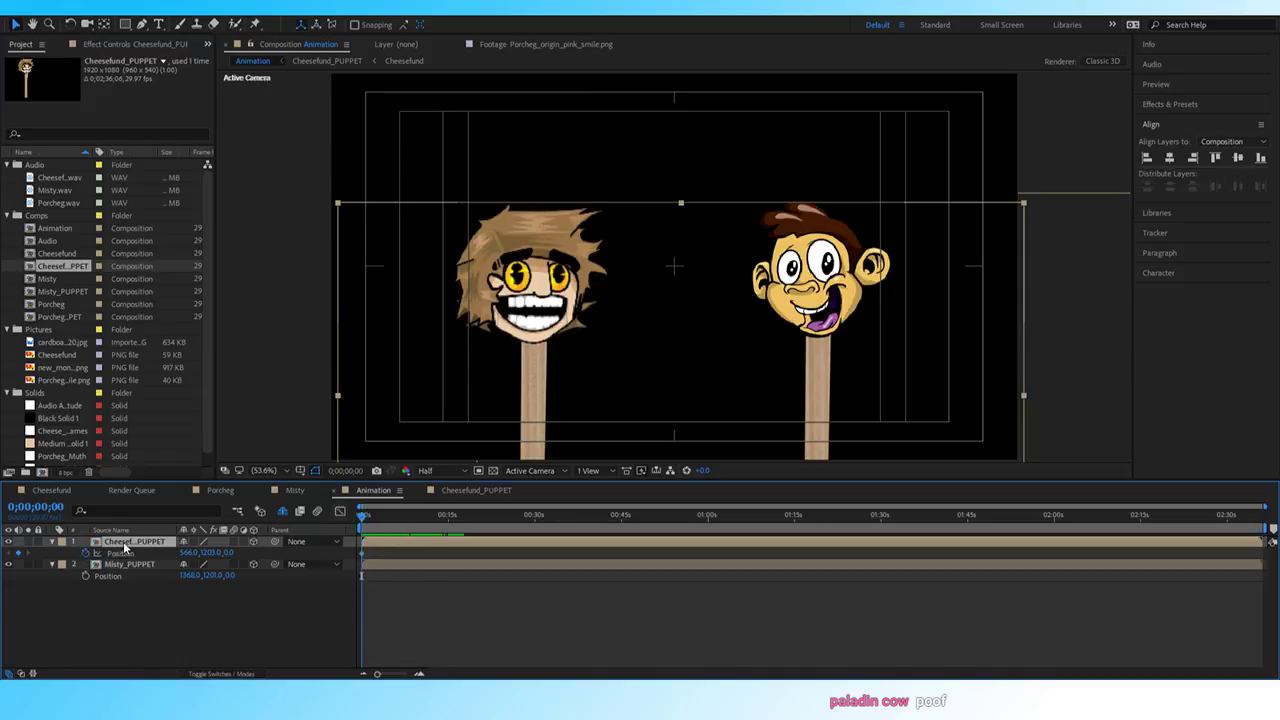
# Try a Y Rotation of 26° and a Z Rotation of -14° on the Cheesefund puppet, undoing each one.
pyautogui.press('r')
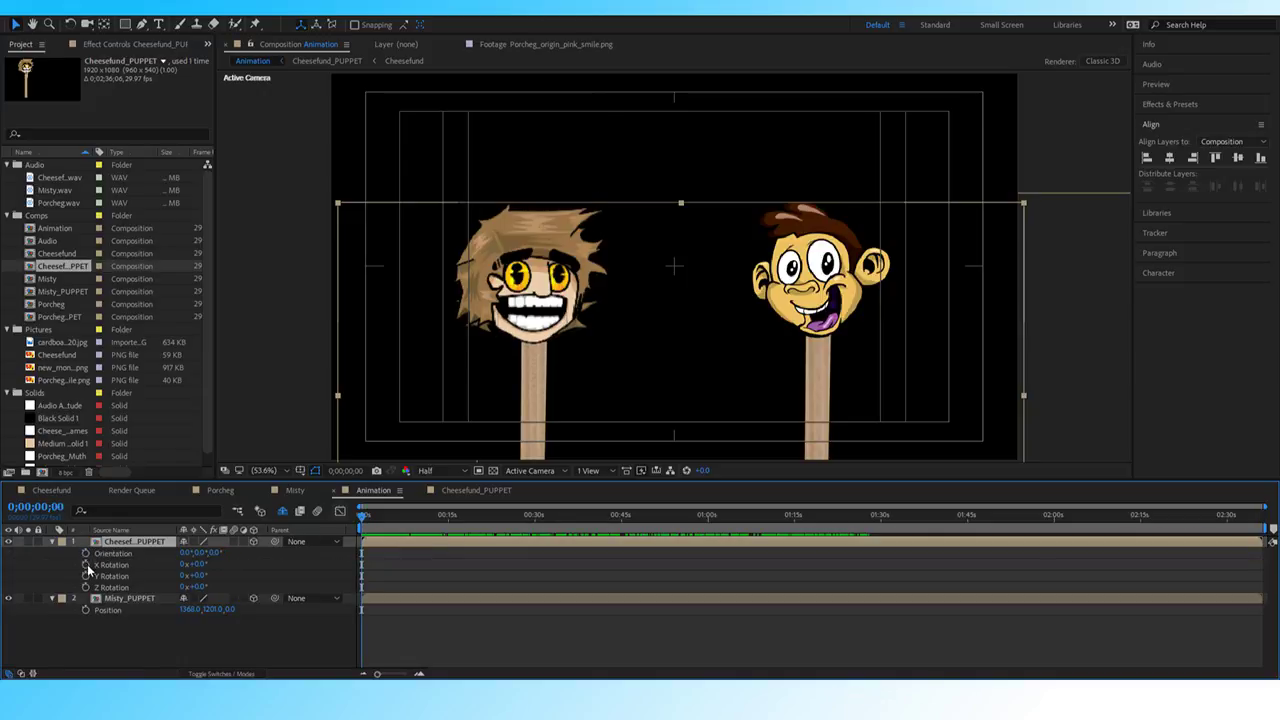
pyautogui.click(199, 564)
pyautogui.moveTo(200, 564); pyautogui.dragTo(214, 586)
pyautogui.hotkey('ctrl', 'z')
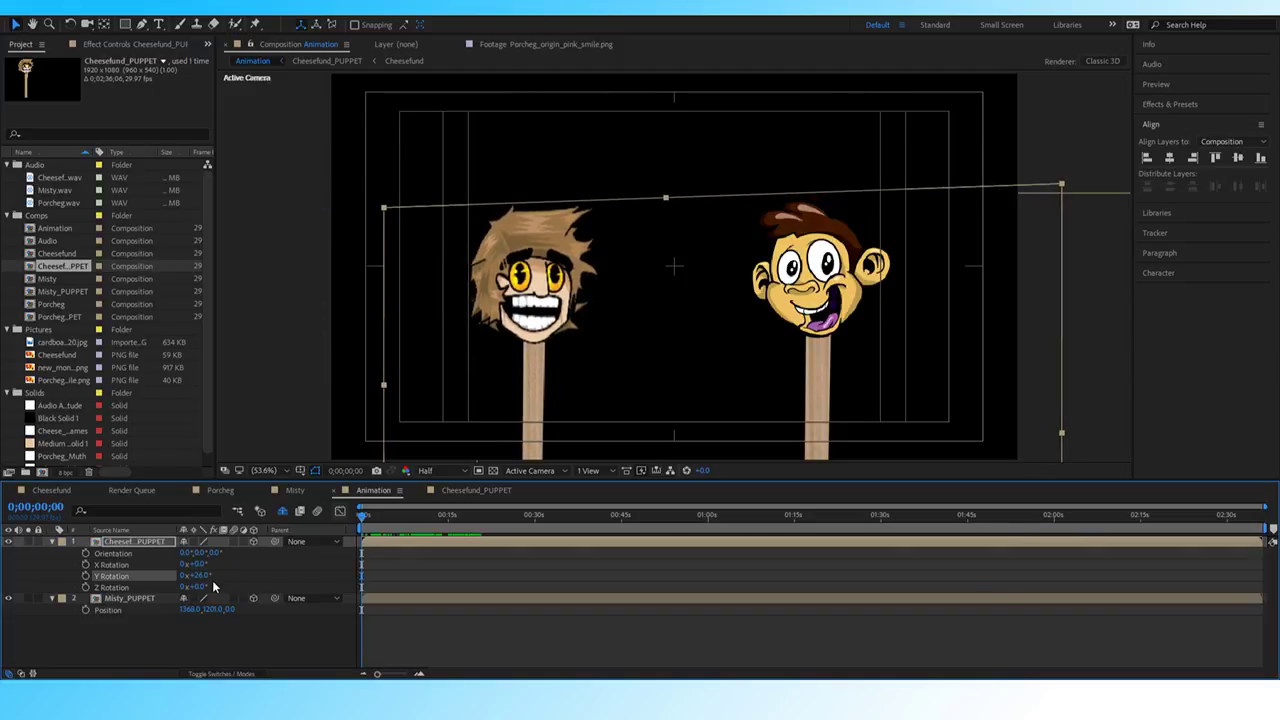
pyautogui.hotkey('ctrl', 'z')
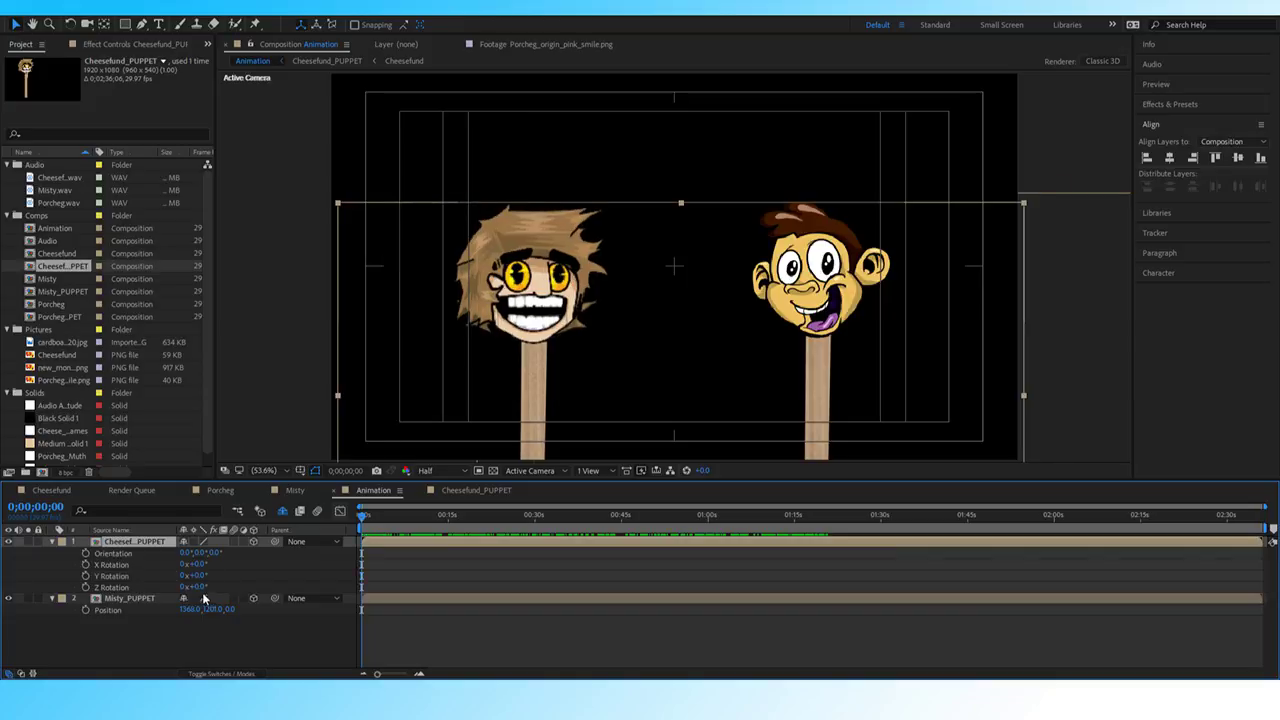
pyautogui.moveTo(201, 588)
pyautogui.mouseDown()
pyautogui.moveTo(212, 588)
pyautogui.moveTo(185, 588)
pyautogui.mouseUp()
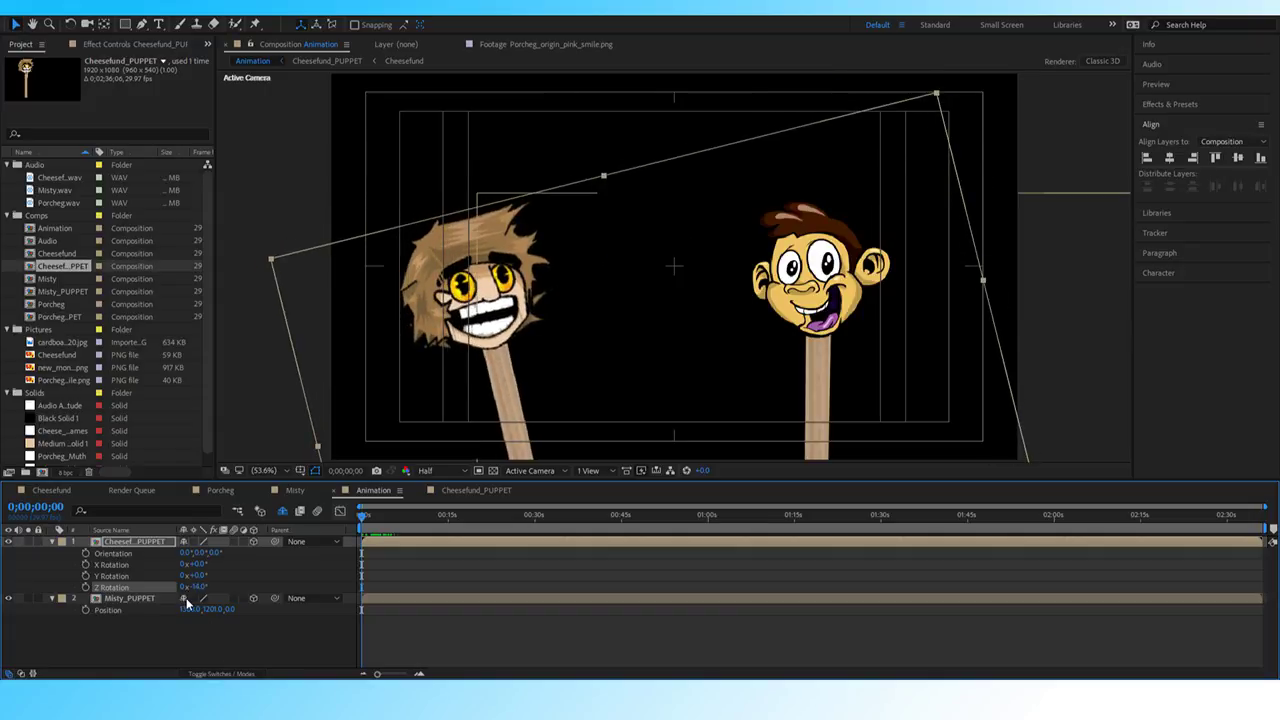
pyautogui.hotkey('ctrl', 'z')
# Set a Z Rotation keyframe for the Cheesefund puppet at 0;00;00;00, and show only its keyframed properties.
pyautogui.click(86, 587)
pyautogui.click(131, 544)
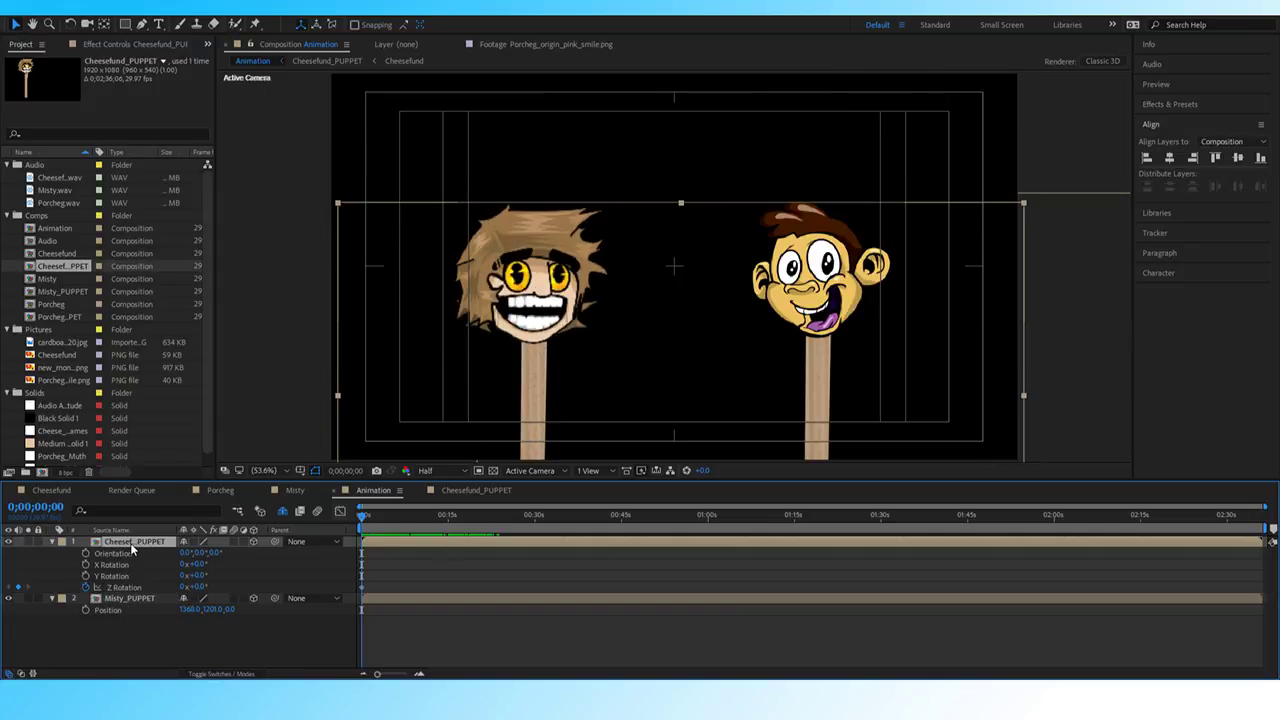
pyautogui.press('u')
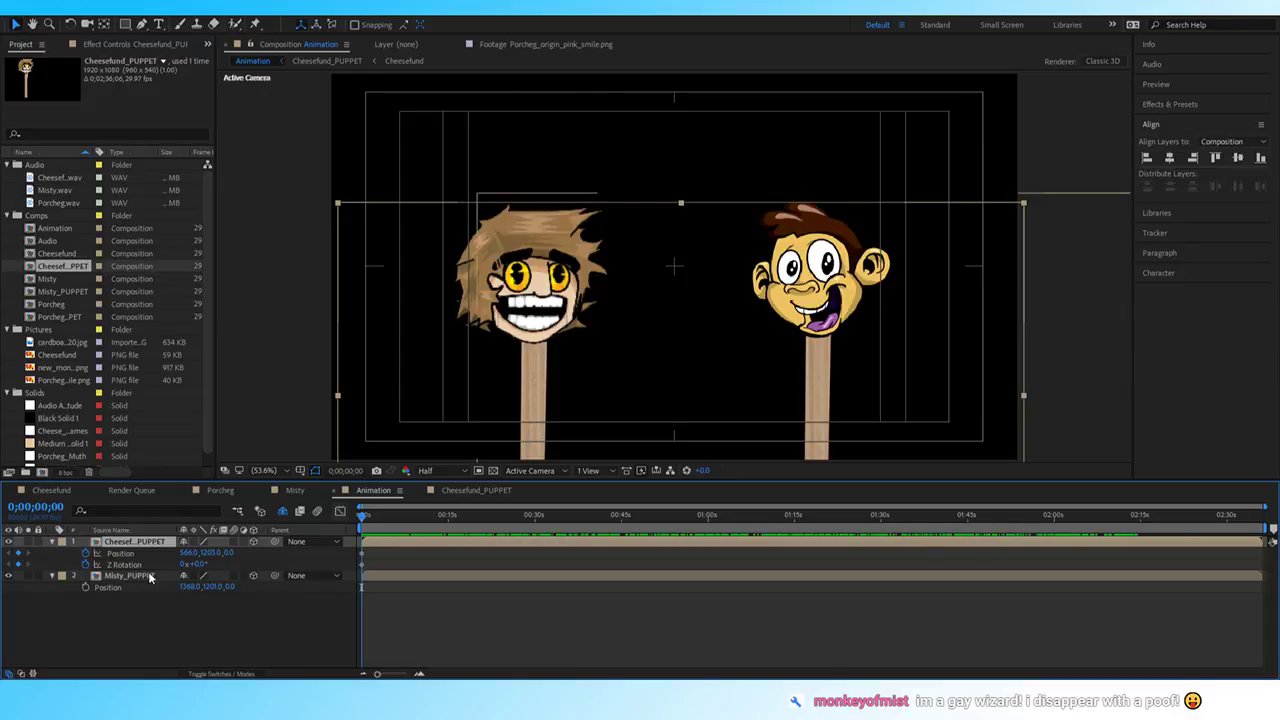
# Set Position and Z Rotation keyframes for the Misty puppet at 0;00;00;00, and show only its keyframed properties.
pyautogui.click(84, 587)
pyautogui.click(117, 577)
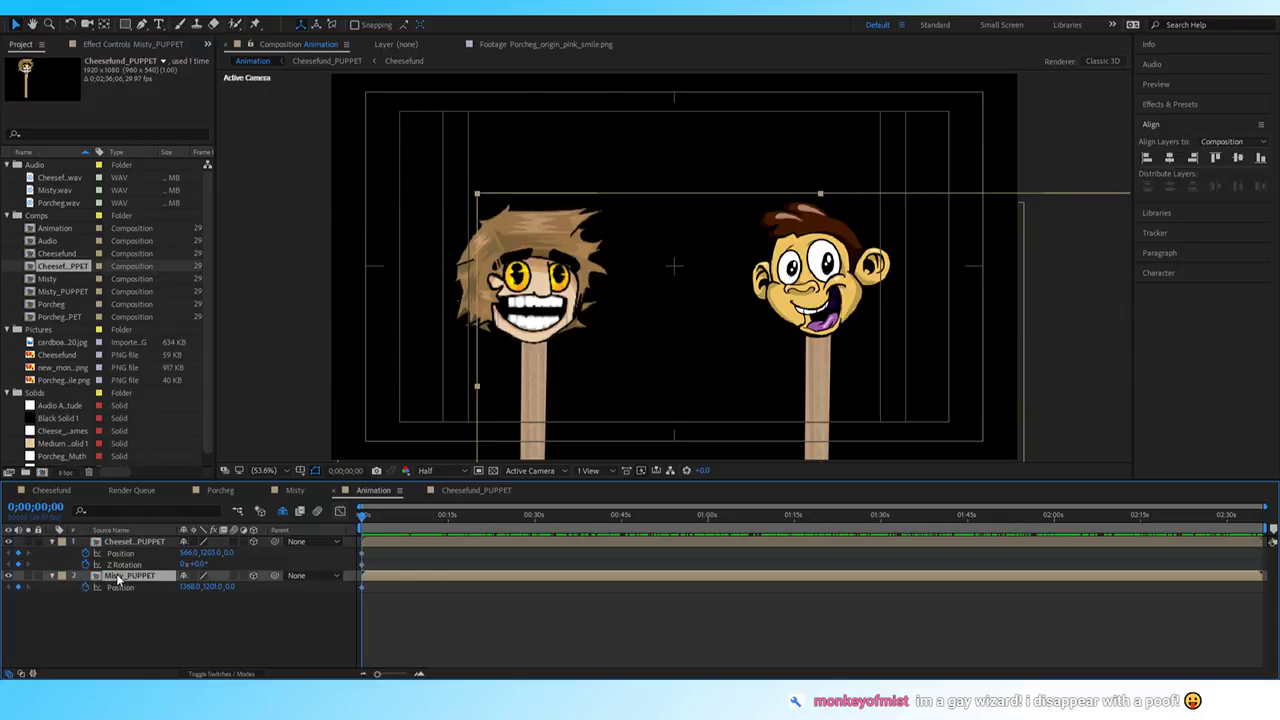
pyautogui.press('r')
pyautogui.click(85, 621)
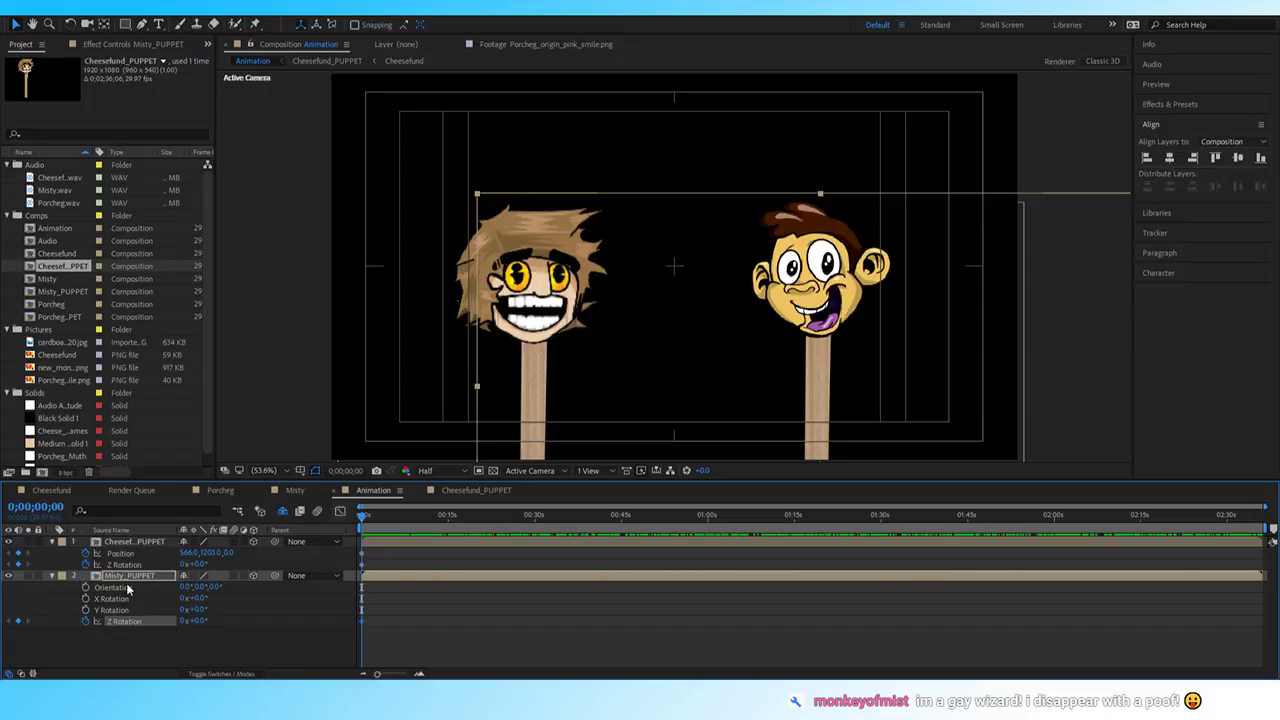
pyautogui.click(128, 580)
pyautogui.press('u')
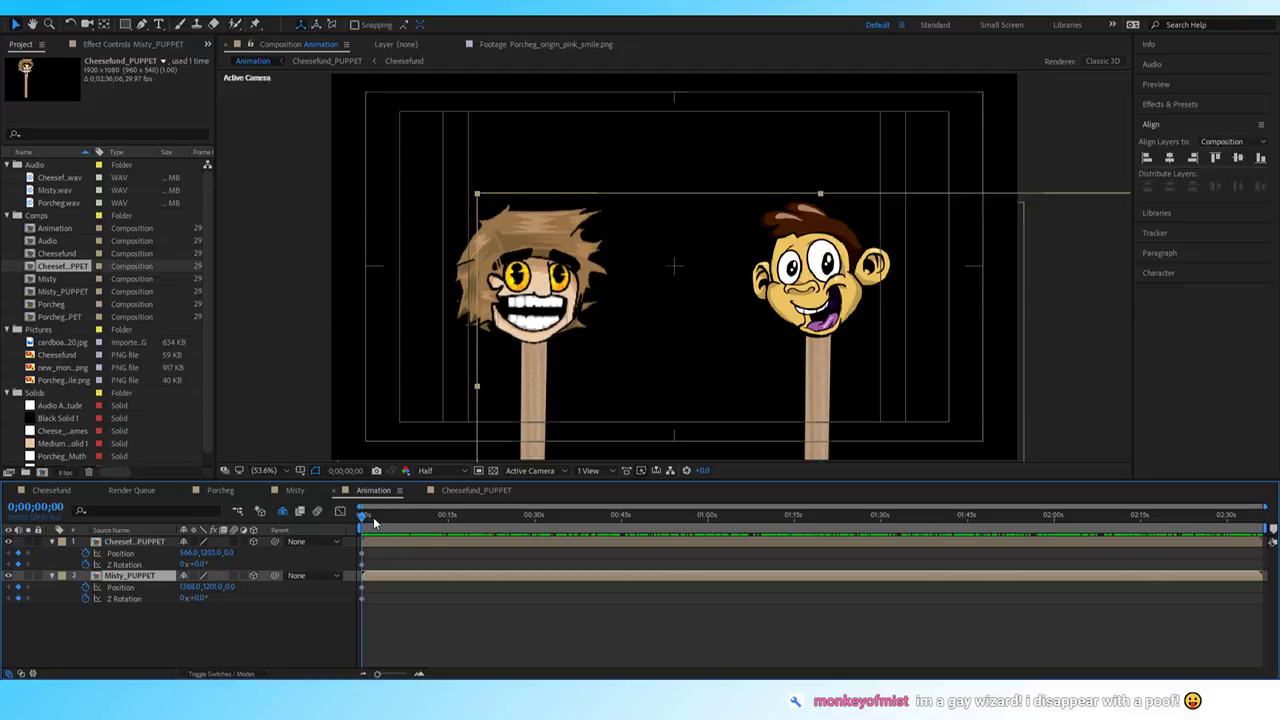
# Add a 27° Z Rotation keyframe to the Cheesefund puppet at 0;00;02;07 and preview the tilt from the start.
pyautogui.press('space')
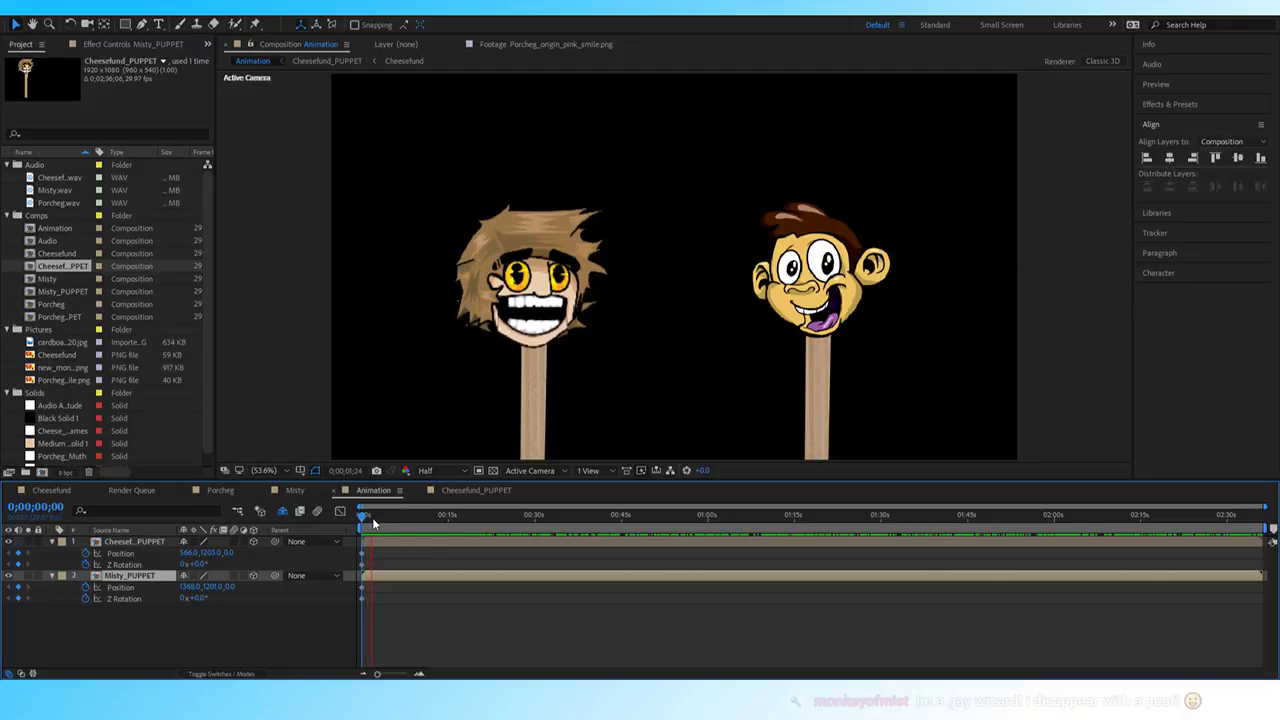
pyautogui.click(373, 518)
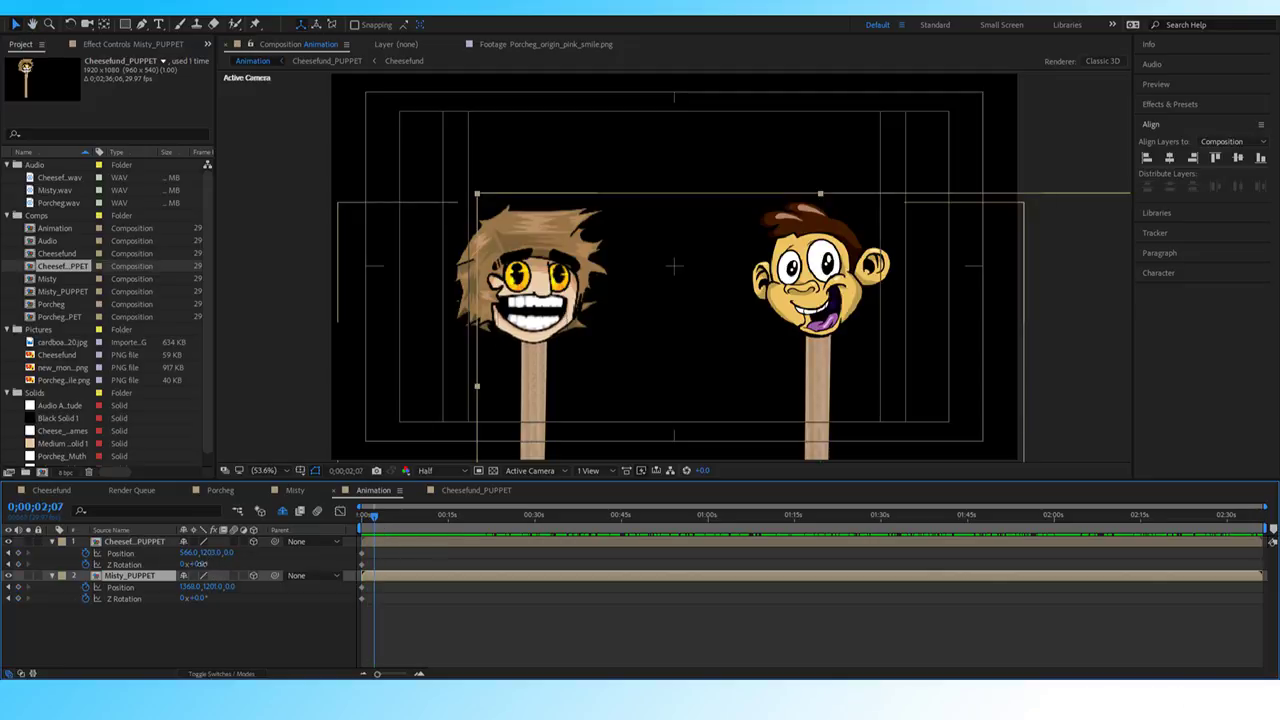
pyautogui.moveTo(200, 564); pyautogui.dragTo(220, 568)
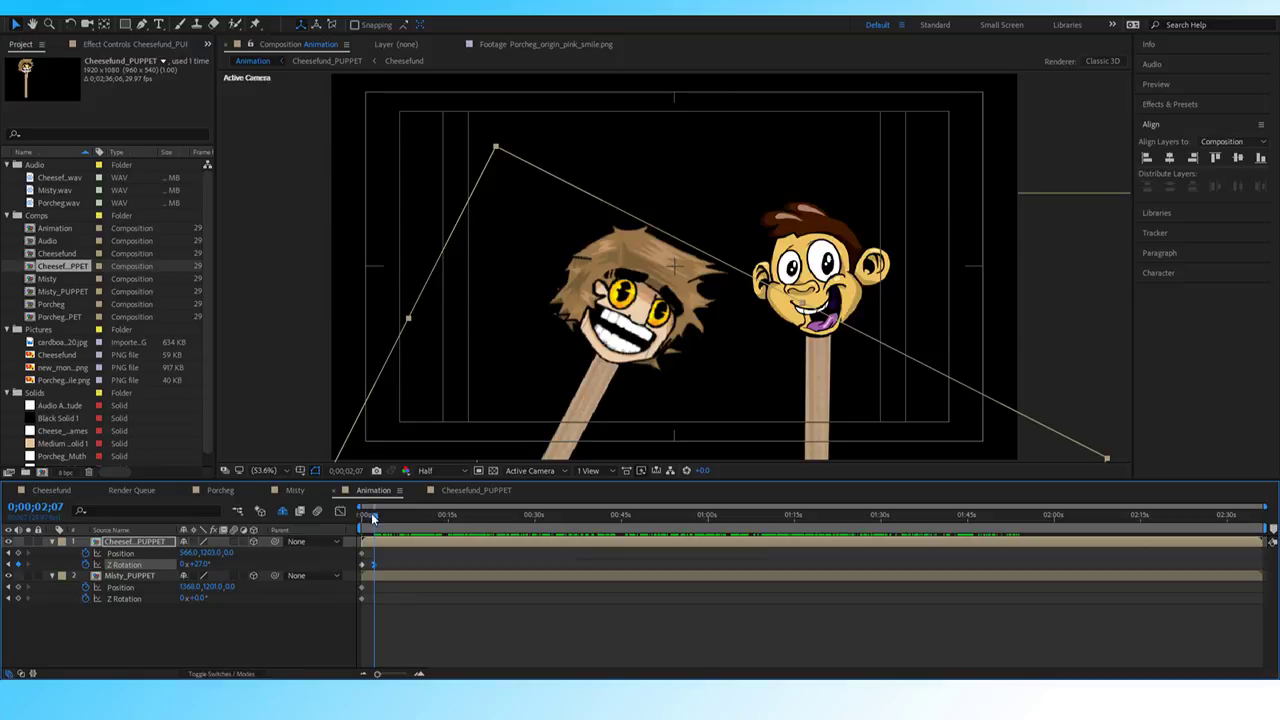
pyautogui.moveTo(373, 518); pyautogui.dragTo(357, 524)
pyautogui.press('space')
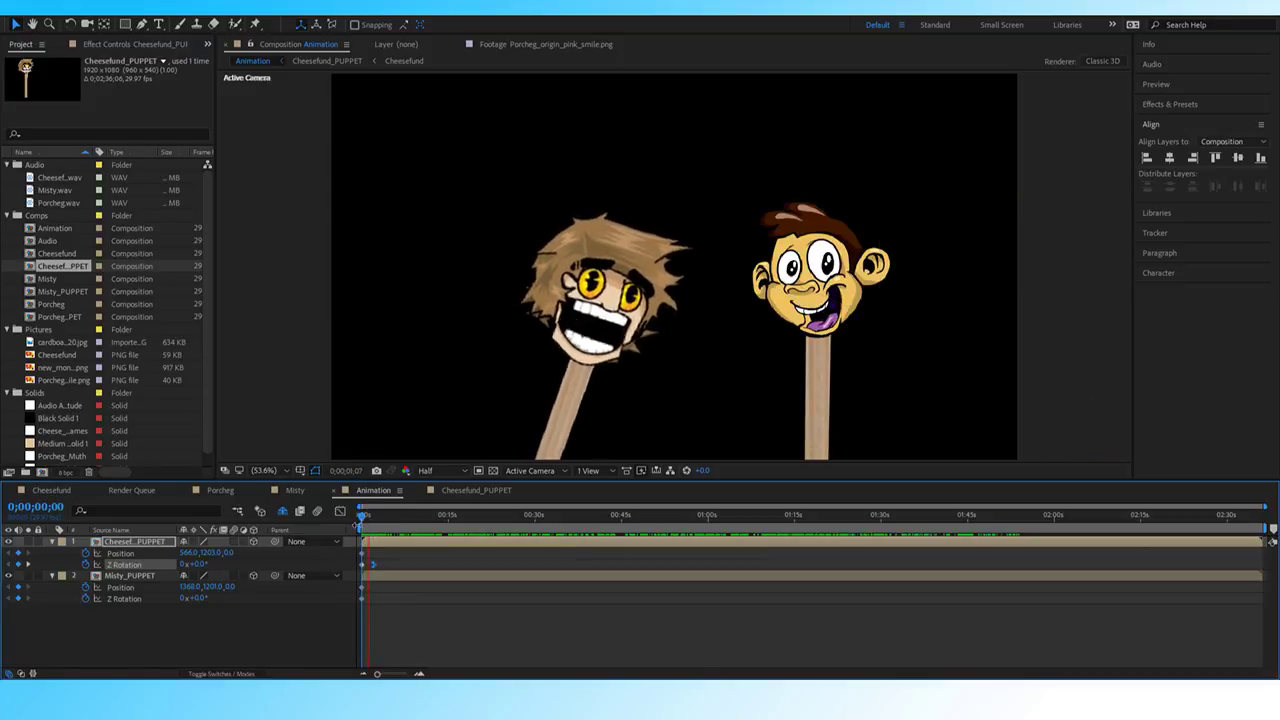
pyautogui.press('space')
# Preview the Cheesefund puppet's tilt and move its 27° Z Rotation keyframe earlier, to about 0;00;00;22.
pyautogui.moveTo(380, 524); pyautogui.dragTo(362, 520)
pyautogui.moveTo(377, 673); pyautogui.dragTo(397, 676)
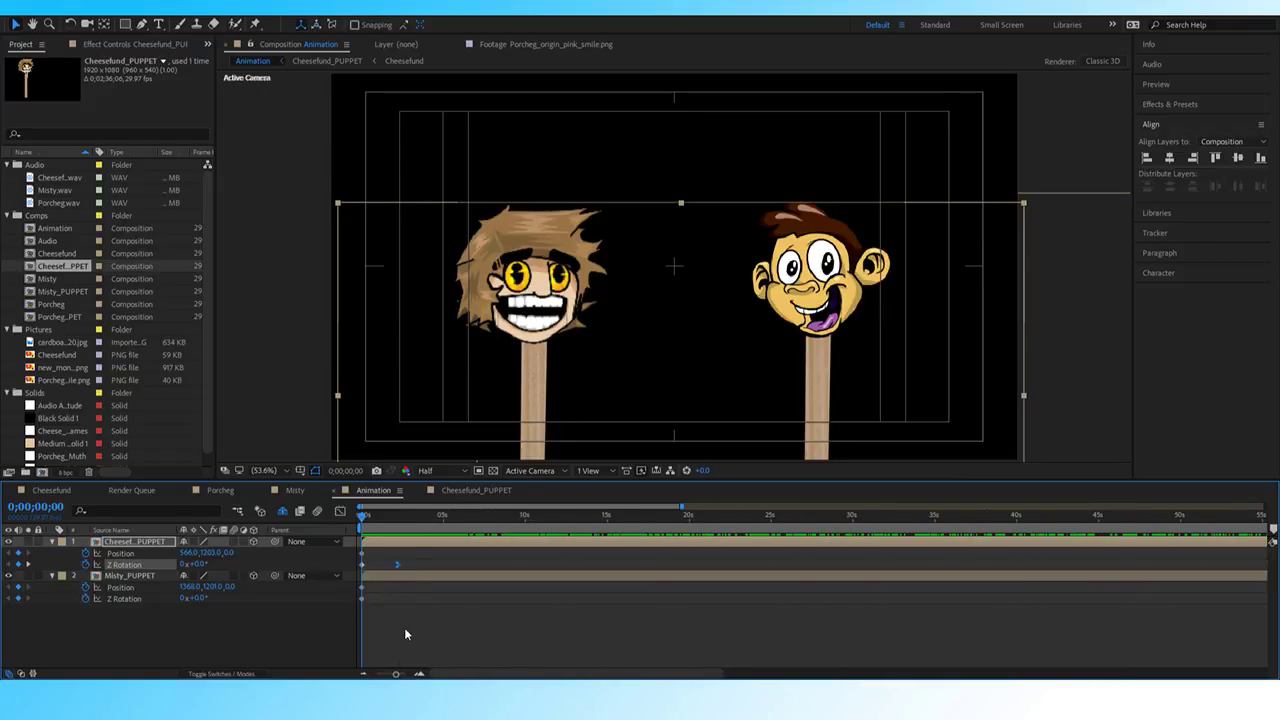
pyautogui.press('space')
pyautogui.click(369, 524)
pyautogui.press('space')
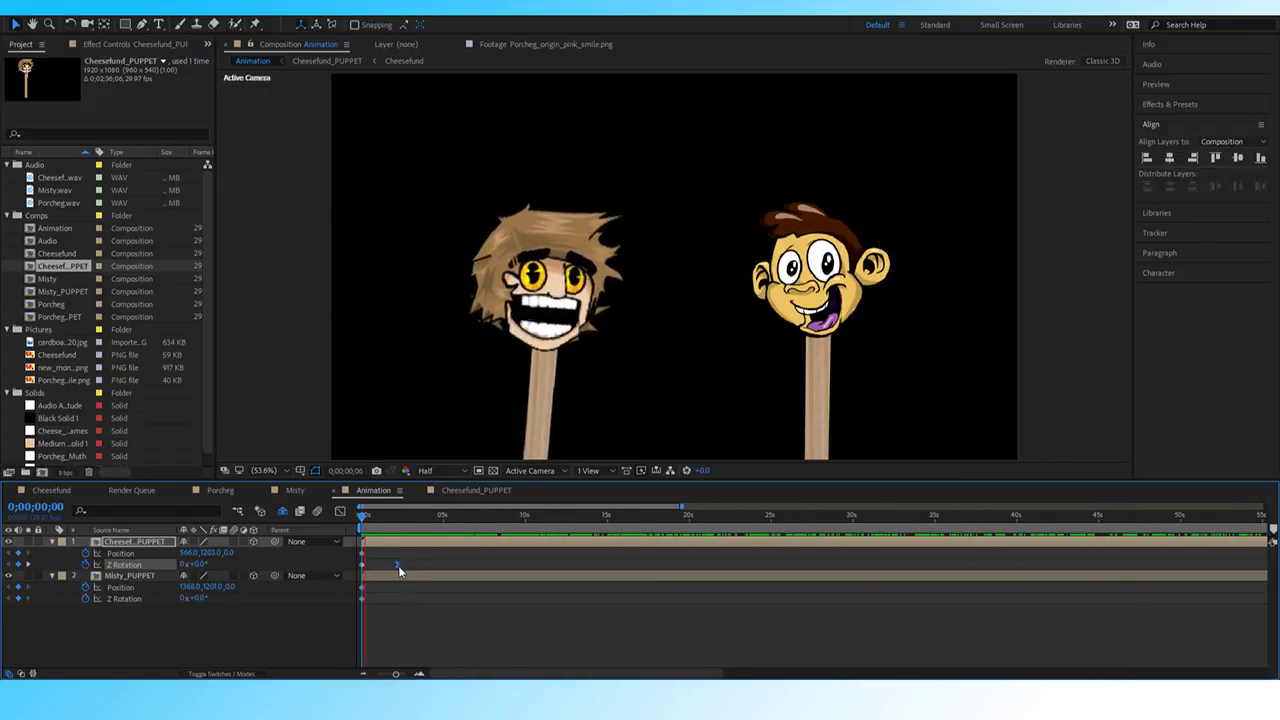
pyautogui.press('space')
pyautogui.press('space')
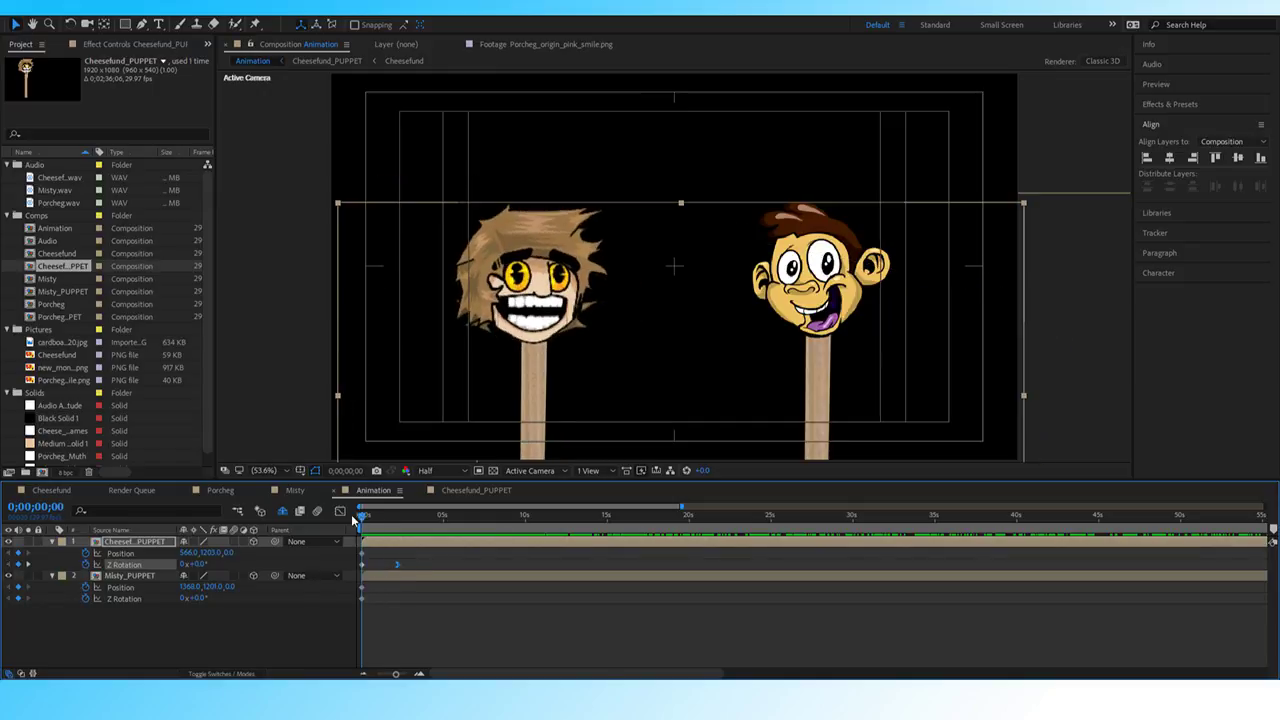
pyautogui.press('space')
pyautogui.moveTo(387, 567); pyautogui.dragTo(375, 572)
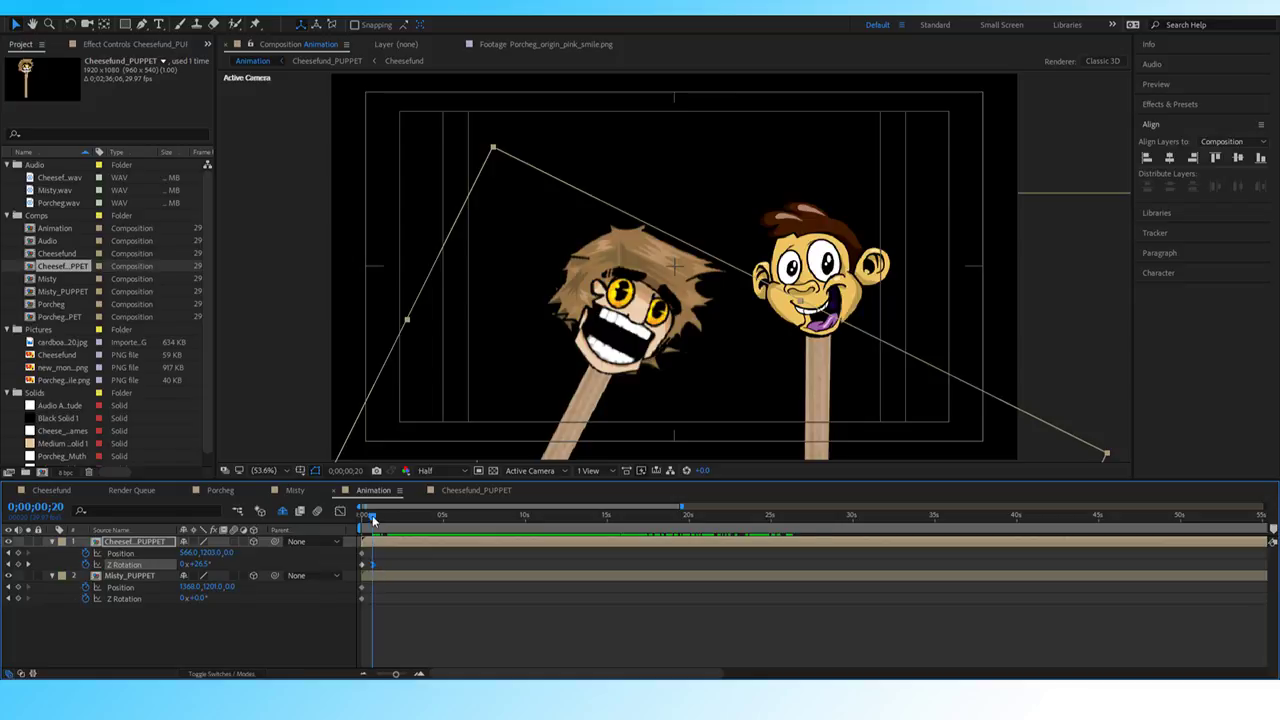
# Scrub through and play back the Cheesefund puppet's faster tilt from the start of the composition.
pyautogui.moveTo(372, 515); pyautogui.dragTo(352, 515)
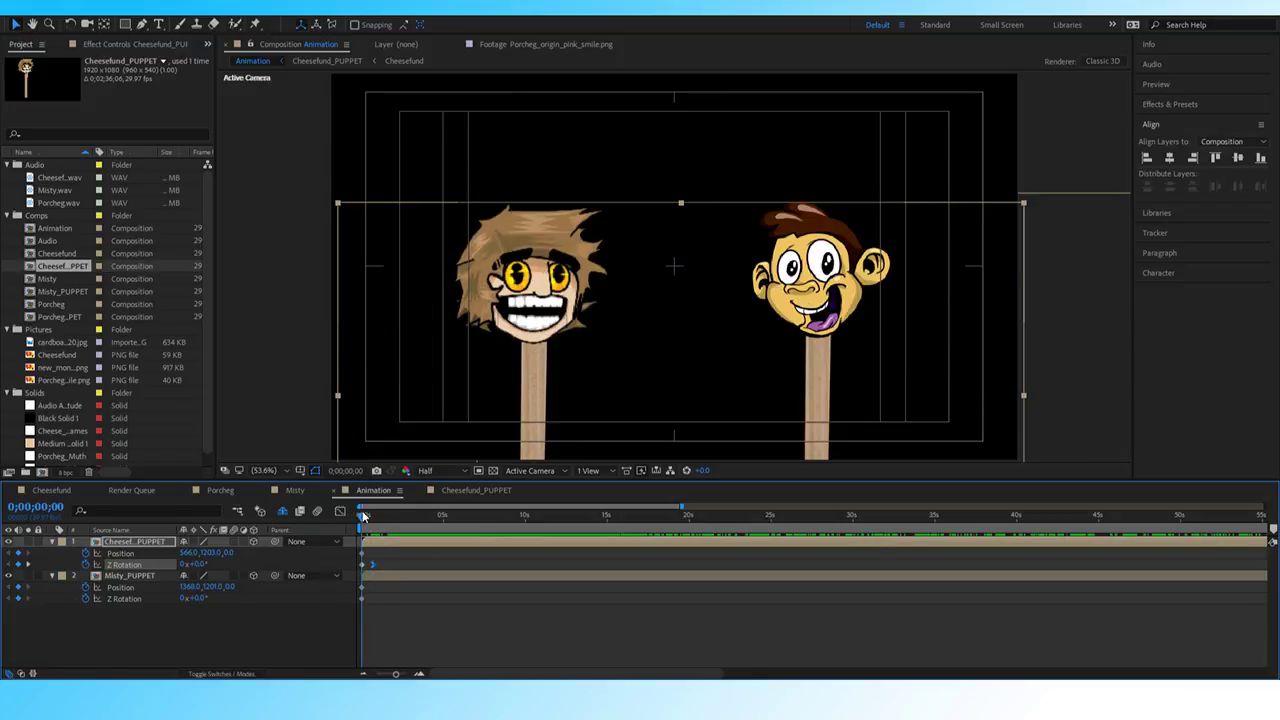
pyautogui.moveTo(364, 516); pyautogui.dragTo(365, 516)
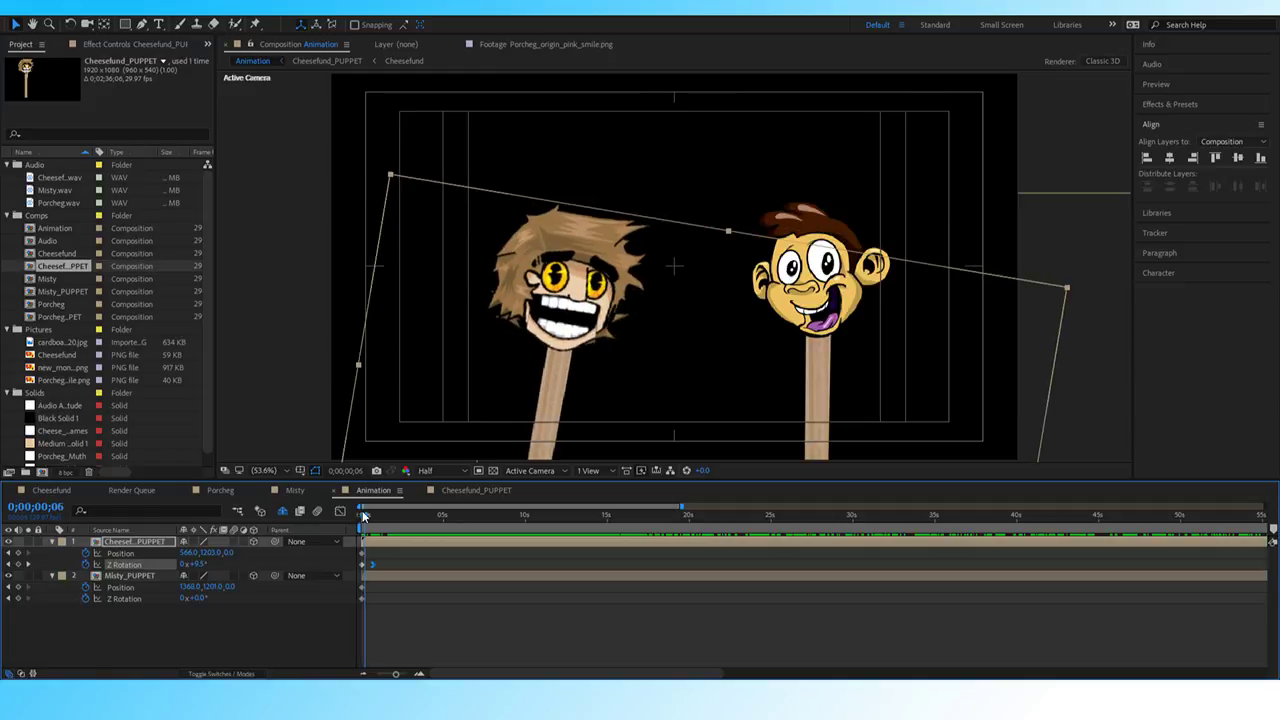
pyautogui.moveTo(364, 516); pyautogui.dragTo(365, 516)
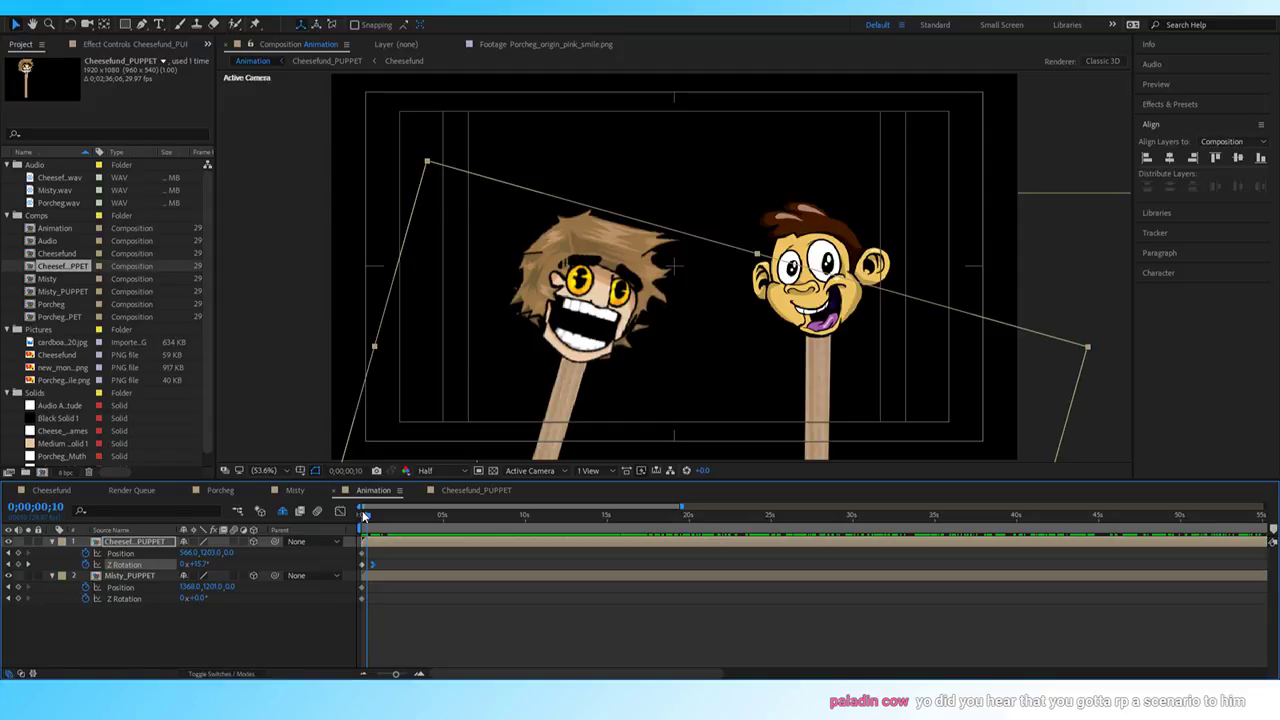
pyautogui.moveTo(367, 517); pyautogui.dragTo(351, 516)
pyautogui.press('space')
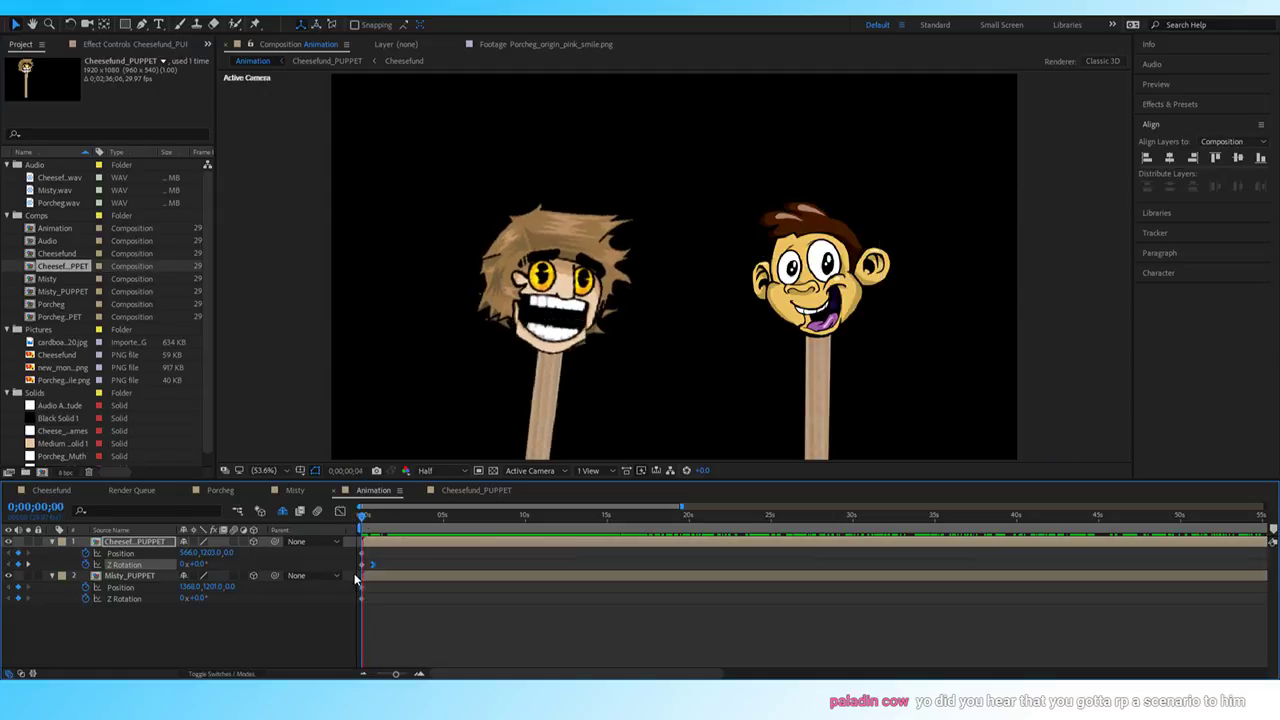
pyautogui.press('space')
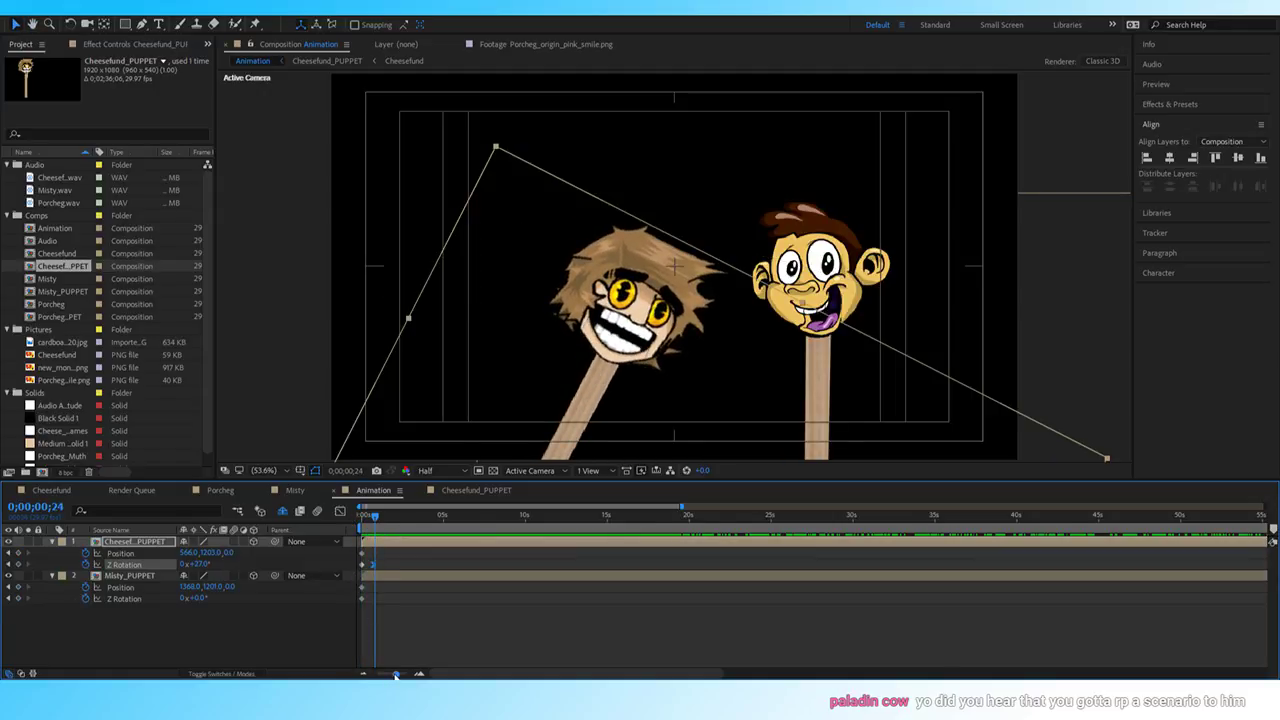
# Examine the opening frames of the Cheesefund puppet's tilt one frame at a time.
pyautogui.moveTo(396, 675); pyautogui.dragTo(404, 674)
pyautogui.click(375, 517)
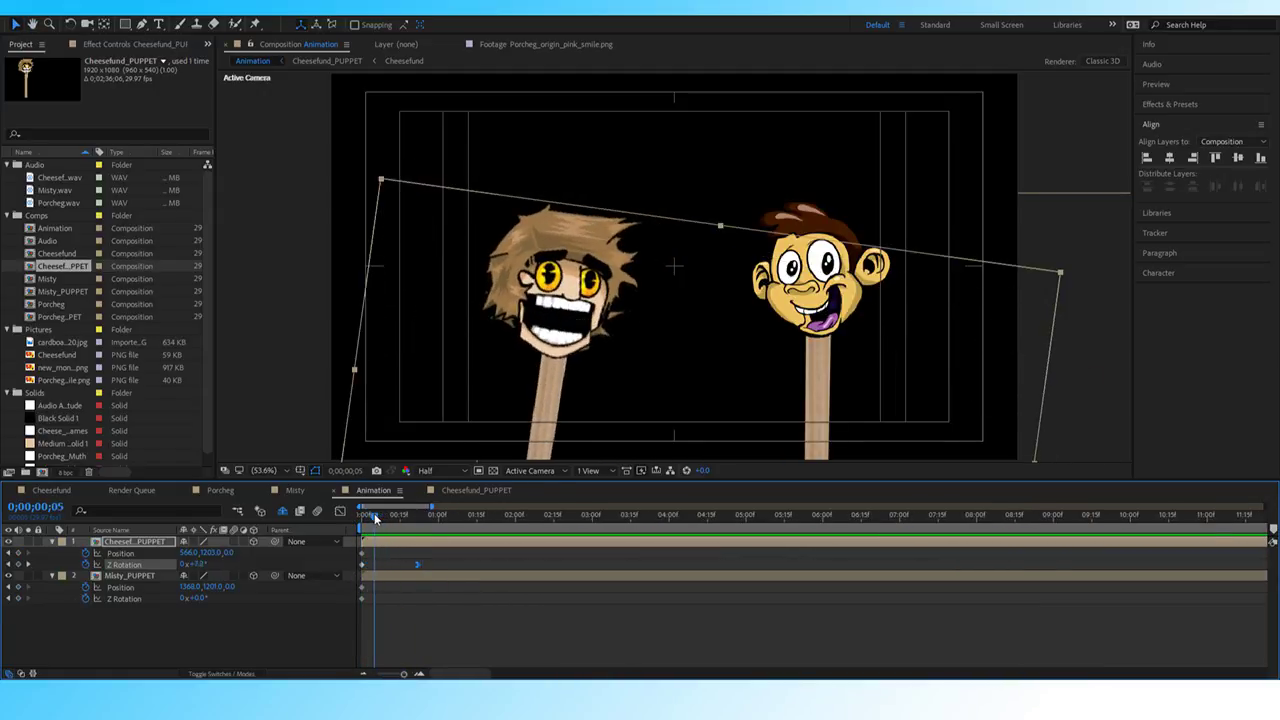
pyautogui.moveTo(375, 517); pyautogui.dragTo(361, 519)
pyautogui.hotkey('ctrl', 'Right')
pyautogui.hotkey('ctrl', 'Right')
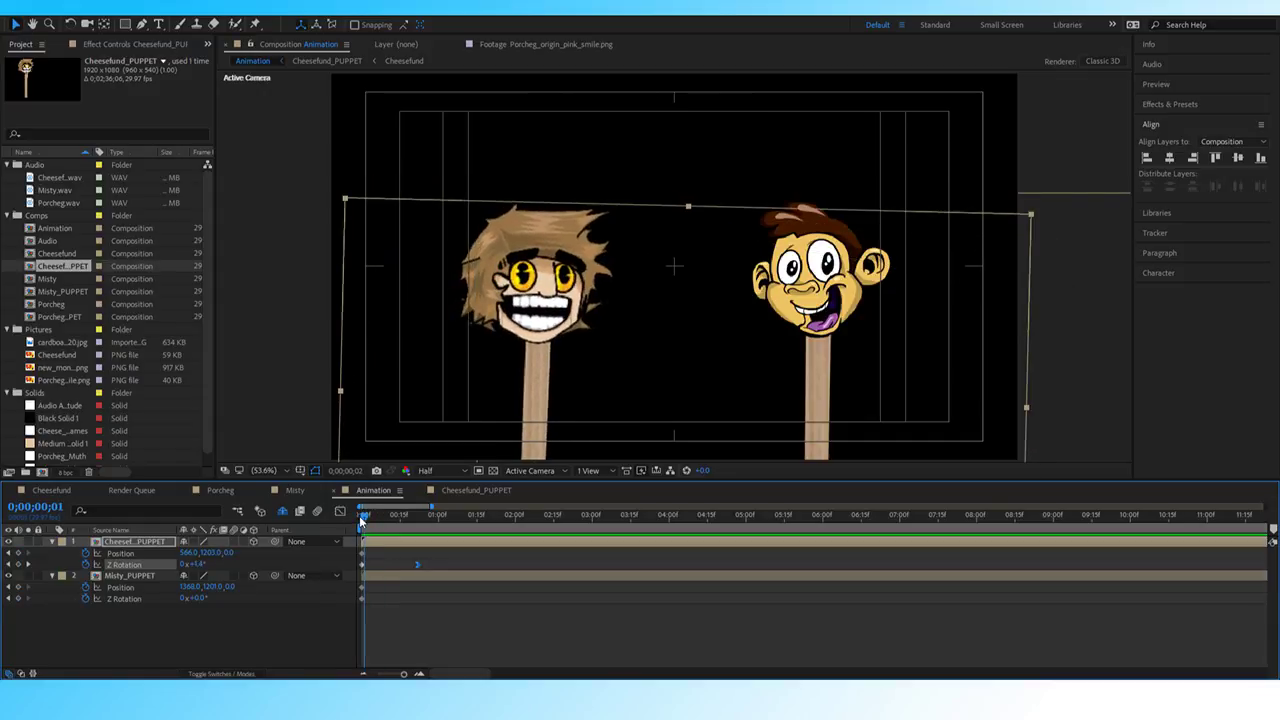
pyautogui.hotkey('ctrl', 'Down')
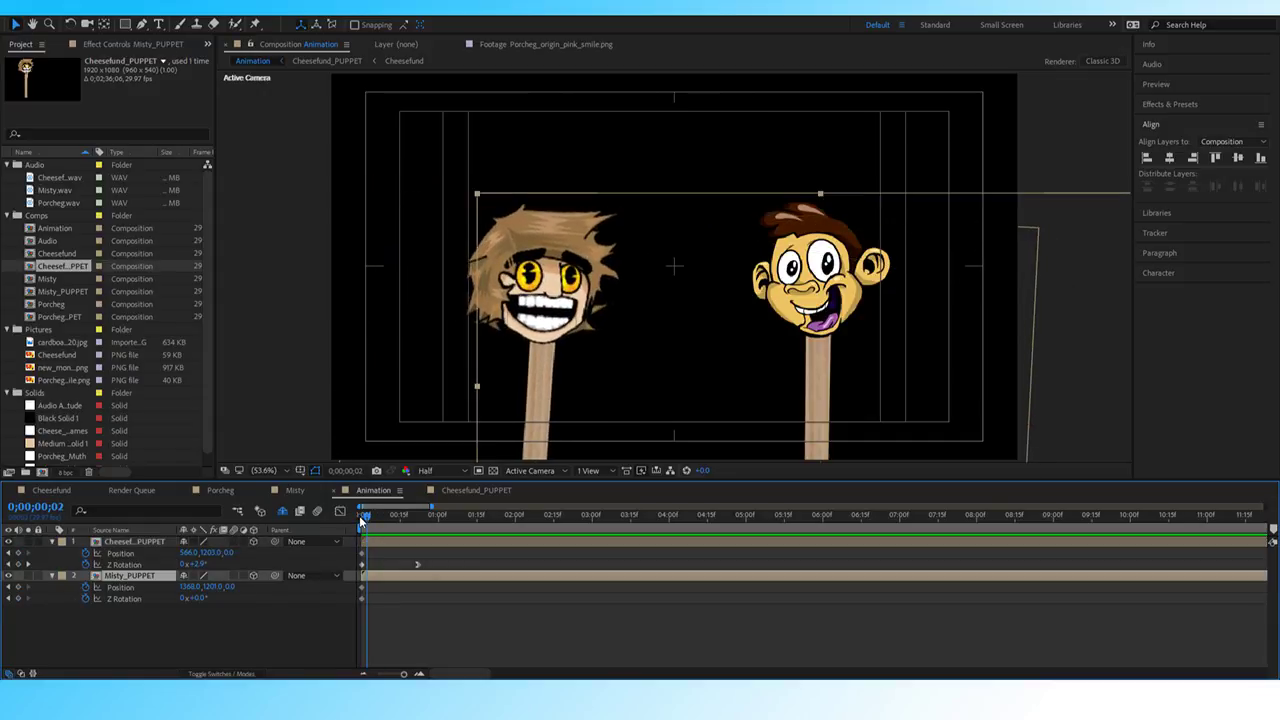
pyautogui.hotkey('ctrl', 'Left')
pyautogui.hotkey('ctrl', 'Left')
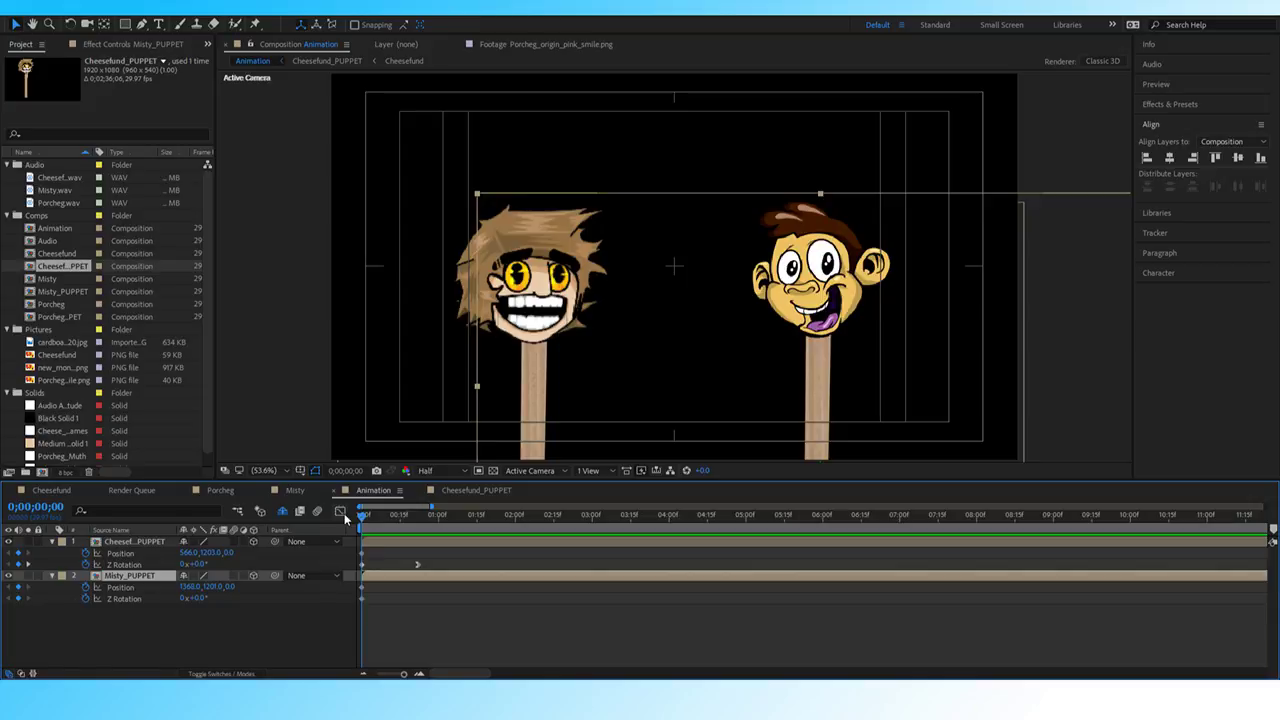
# Move the Cheesefund puppet's 27° Z Rotation keyframe to about 0;00;00;11 and preview the timing.
pyautogui.click(143, 542)
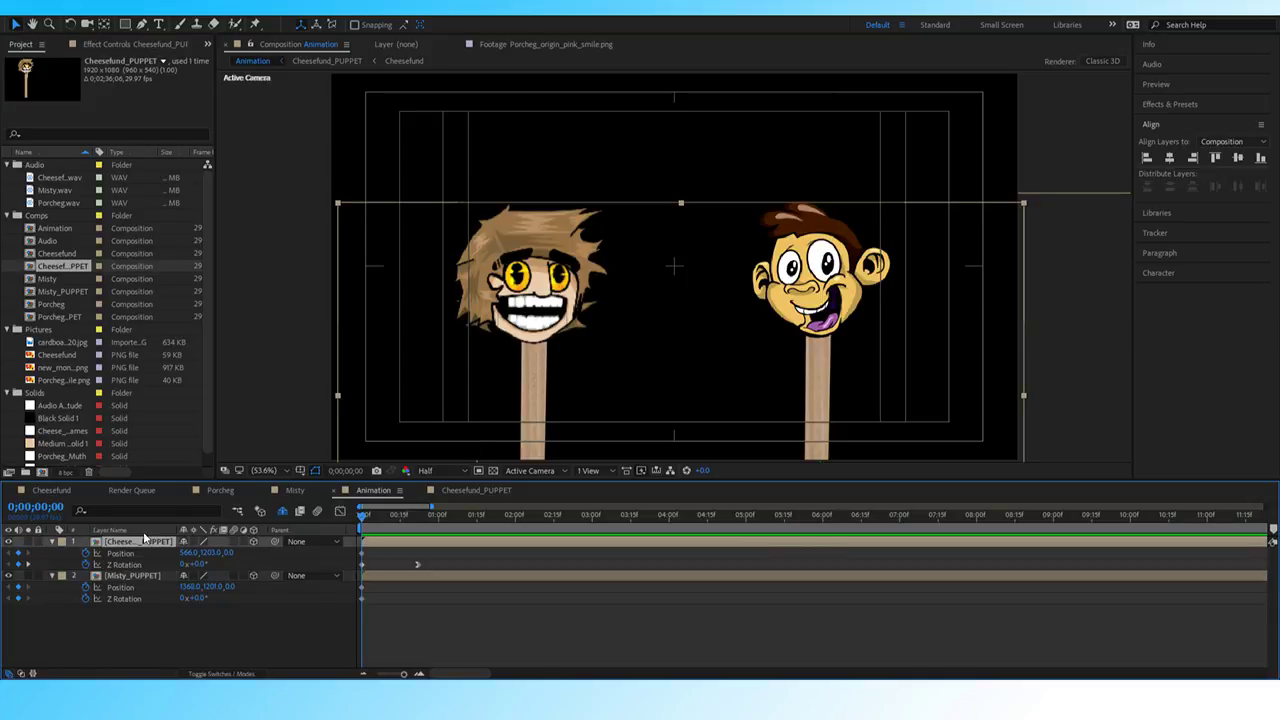
pyautogui.click(141, 532)
pyautogui.press('space')
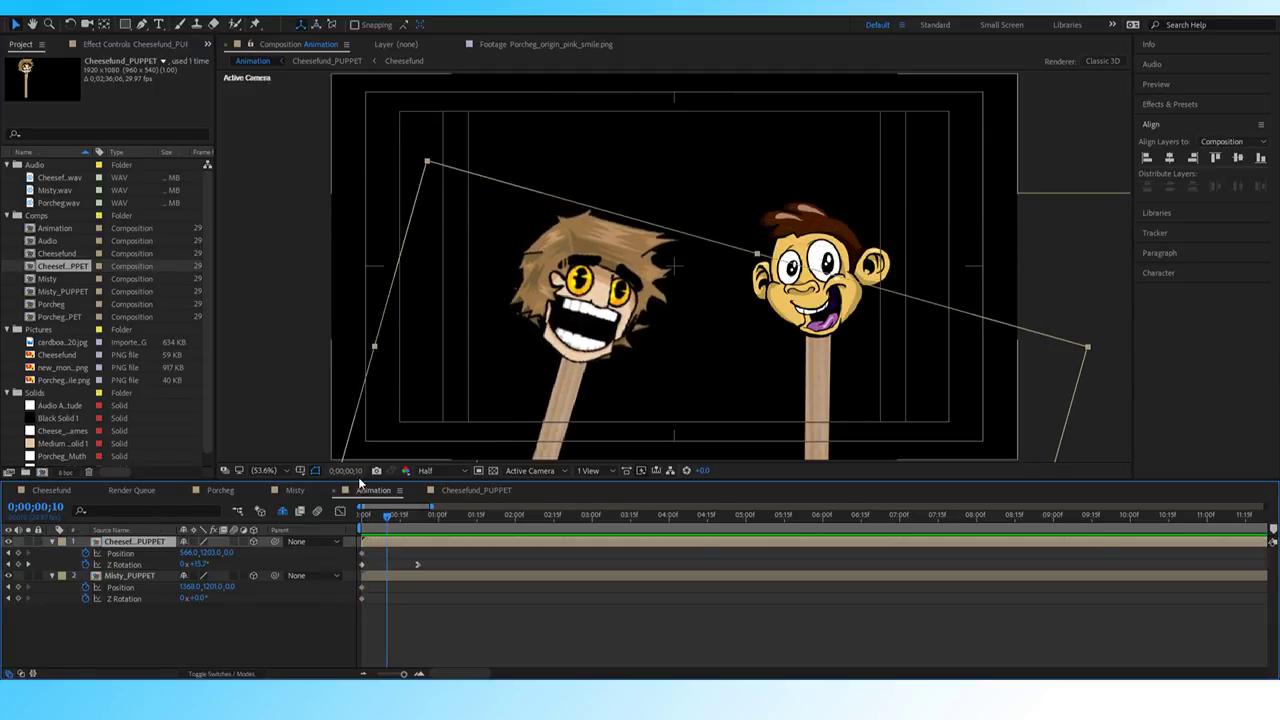
pyautogui.moveTo(419, 564); pyautogui.dragTo(389, 569)
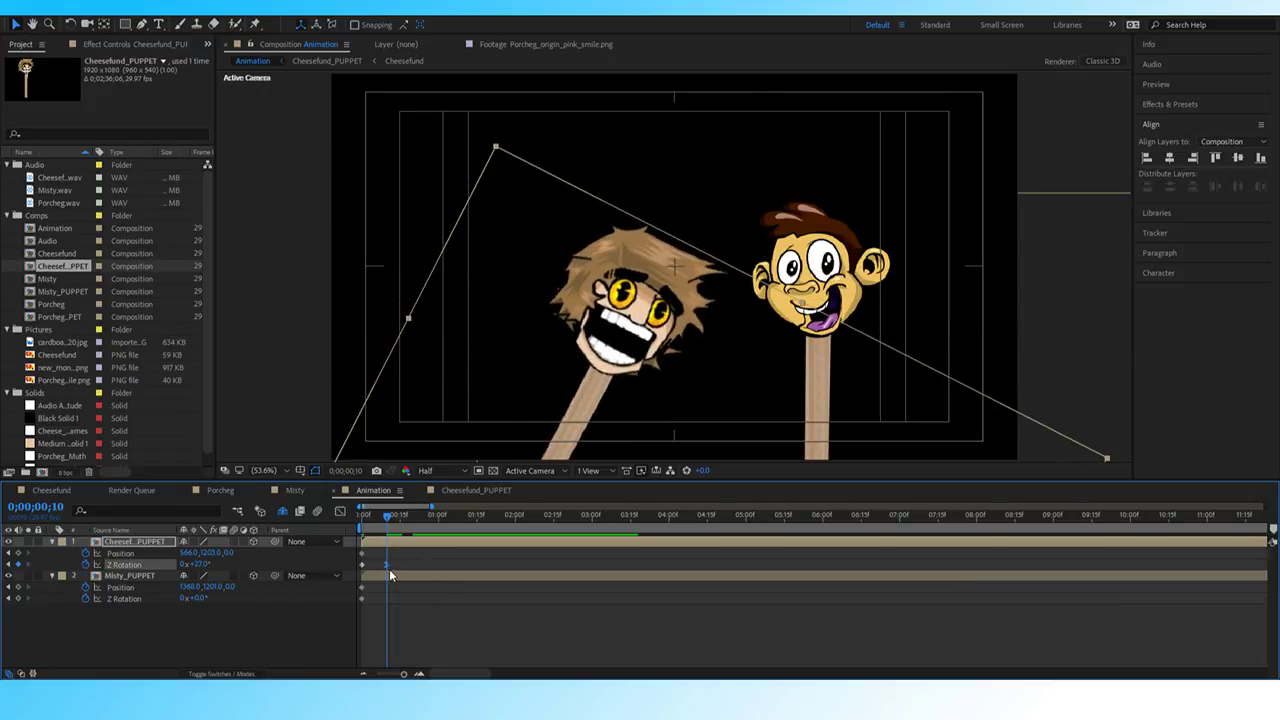
pyautogui.press('space')
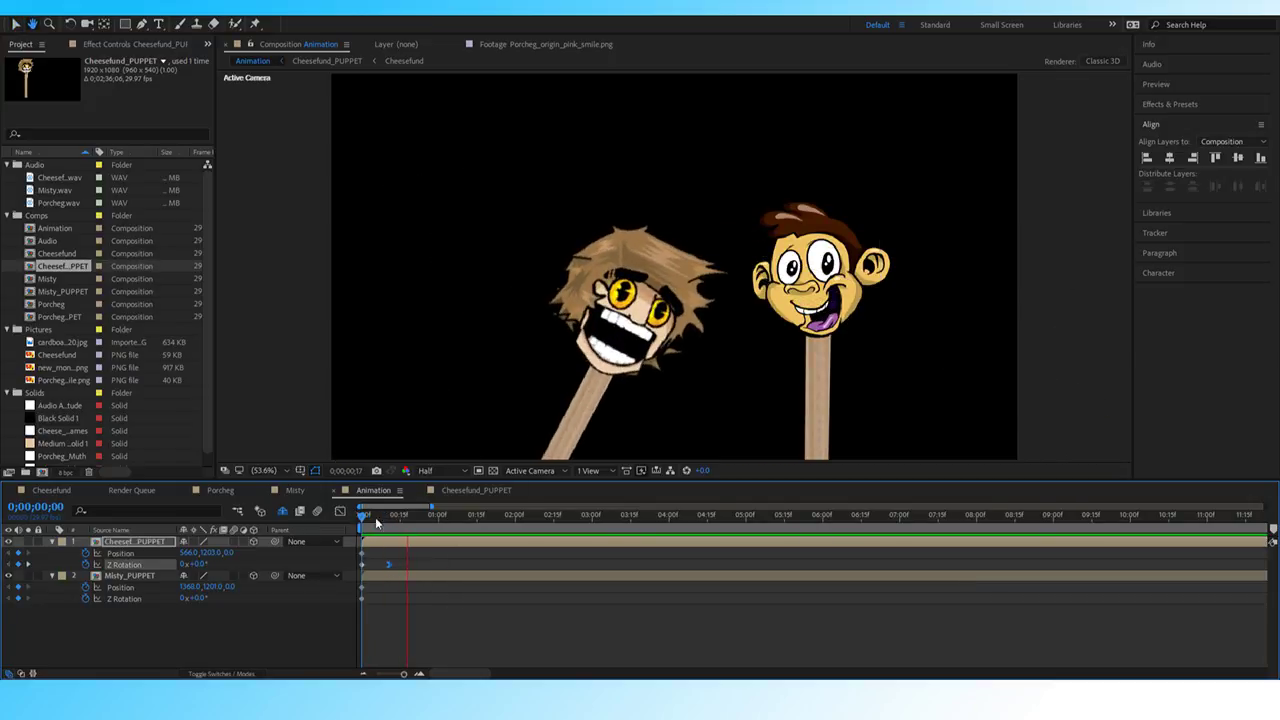
pyautogui.press('space')
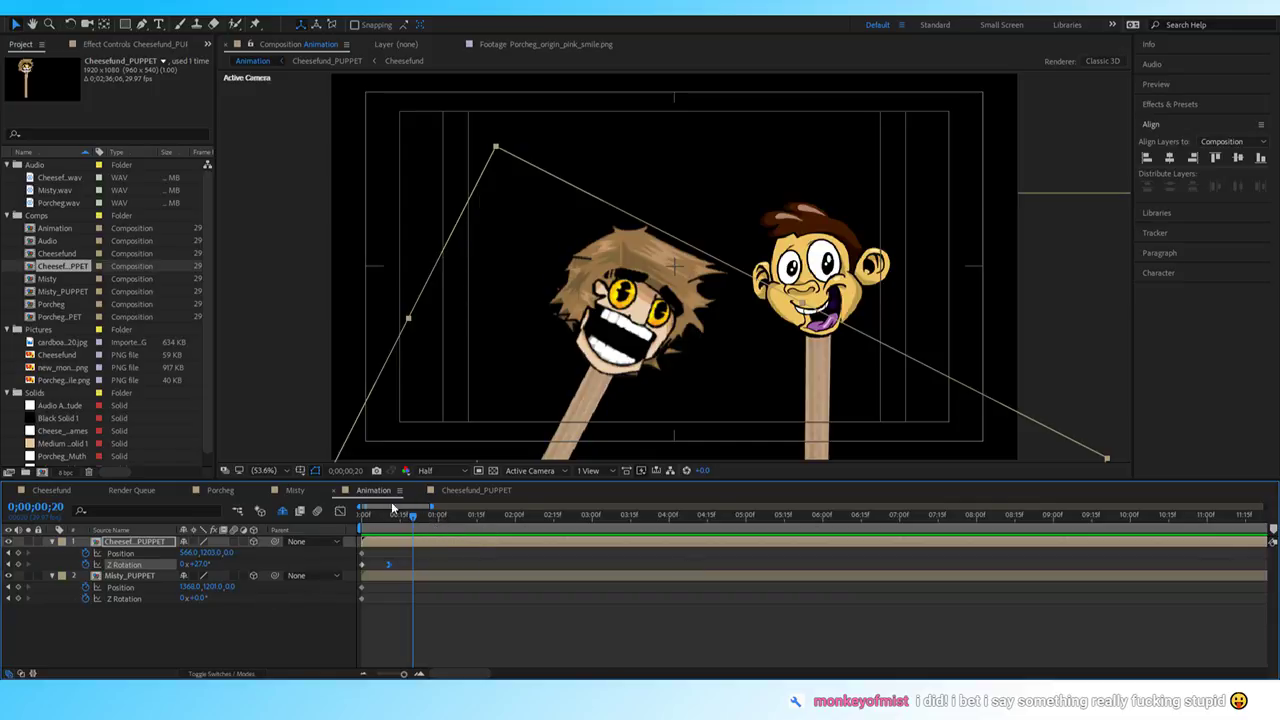
# Add a -6° Z Rotation keyframe to the Cheesefund puppet at 0;00;00;21 and preview the back-and-forth tilt.
pyautogui.moveTo(410, 516)
pyautogui.mouseDown()
pyautogui.moveTo(363, 530)
pyautogui.moveTo(414, 512)
pyautogui.moveTo(392, 515)
pyautogui.mouseUp()
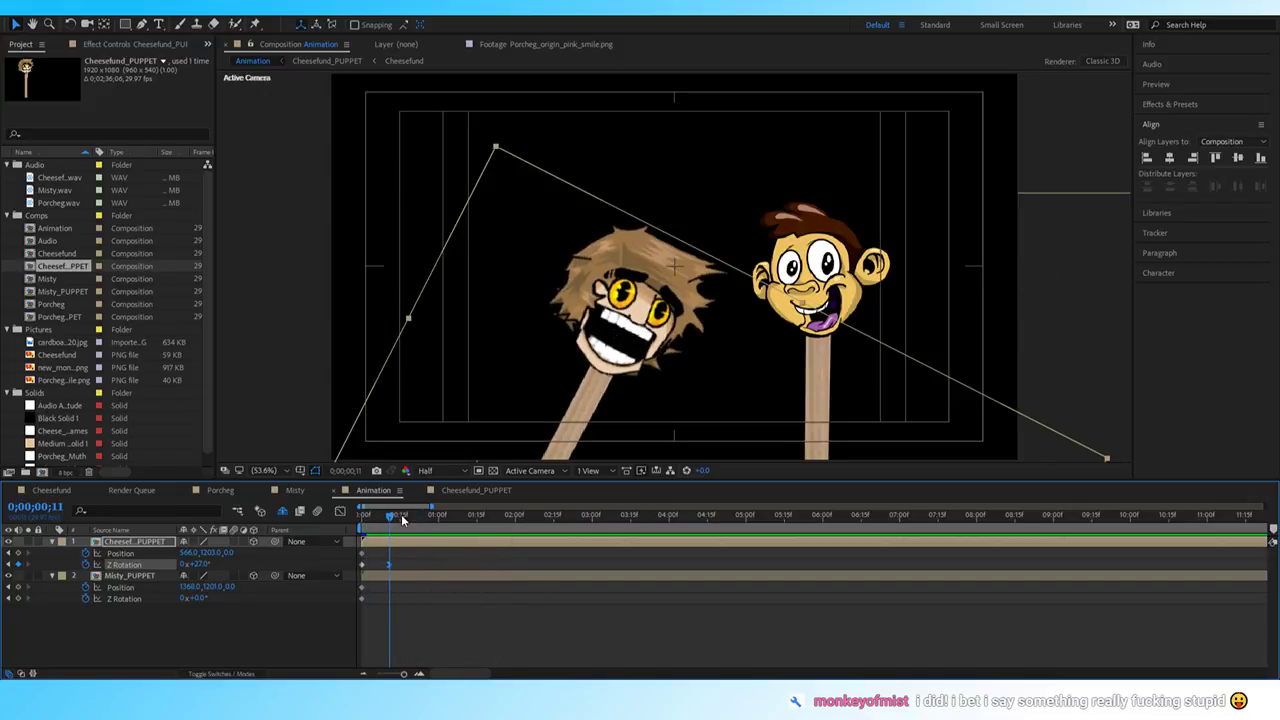
pyautogui.press('space')
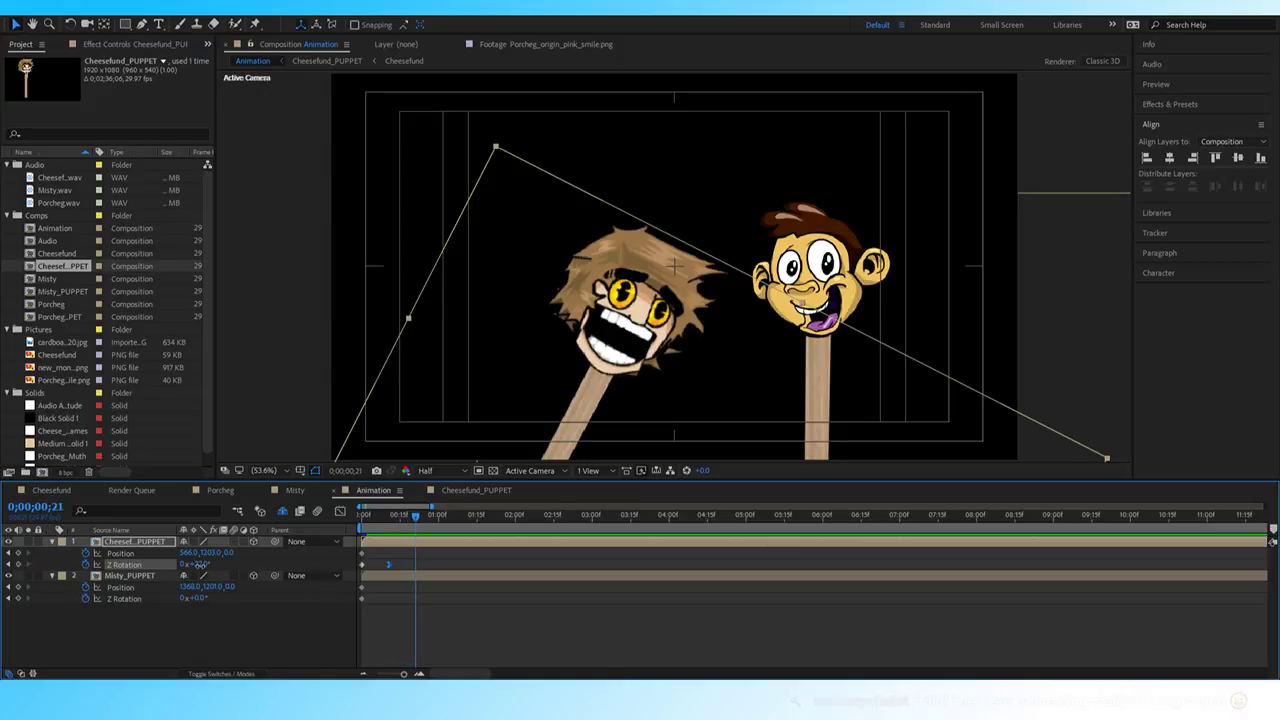
pyautogui.moveTo(197, 564); pyautogui.dragTo(181, 565)
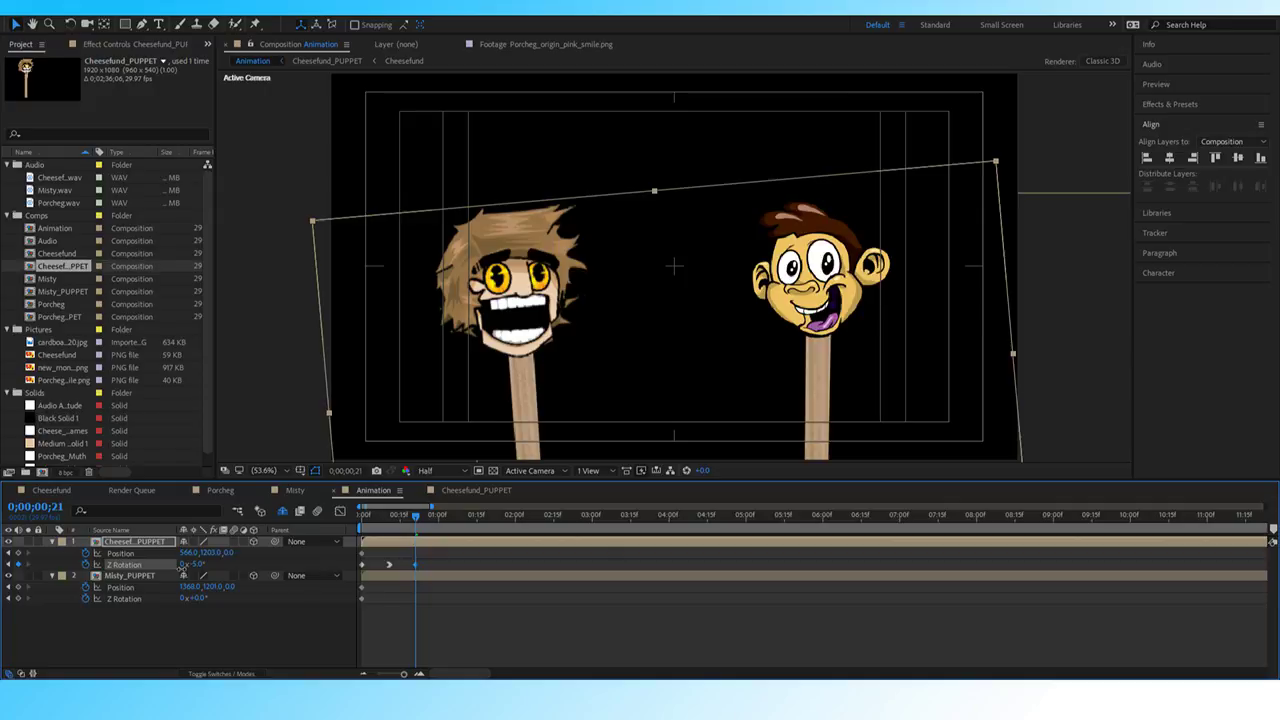
pyautogui.moveTo(400, 517); pyautogui.dragTo(353, 517)
pyautogui.press('space')
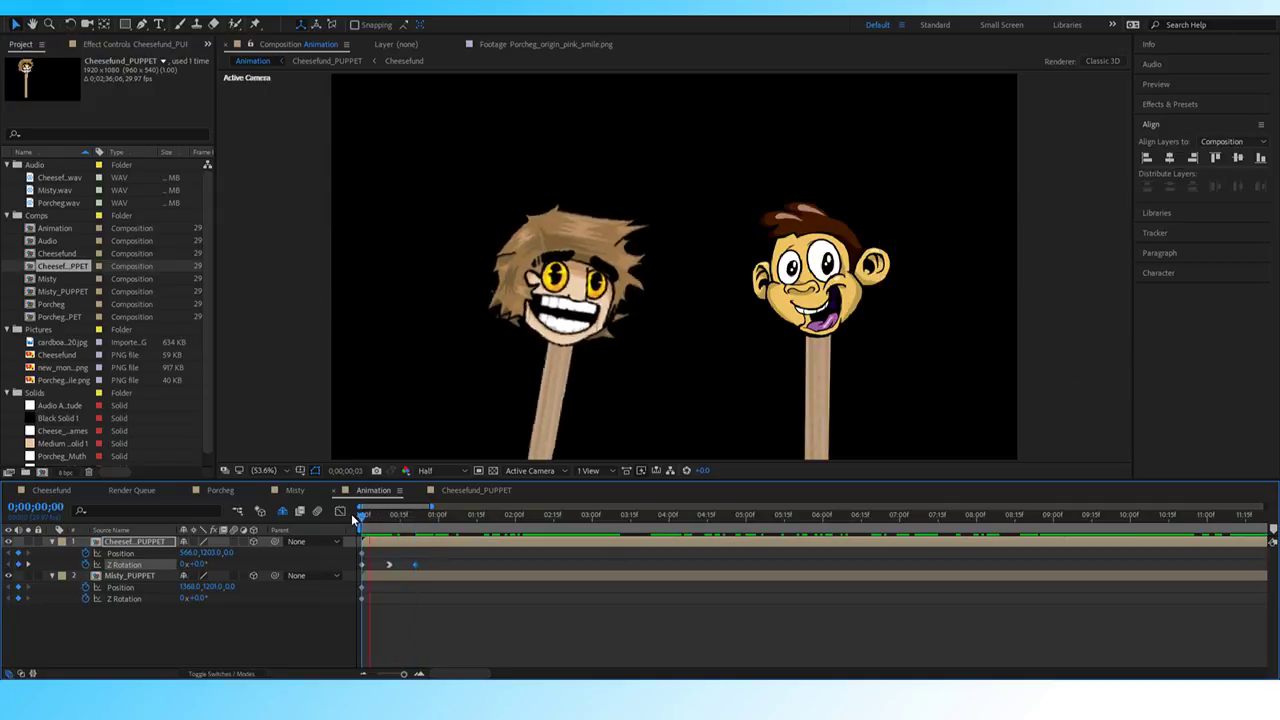
pyautogui.press('space')
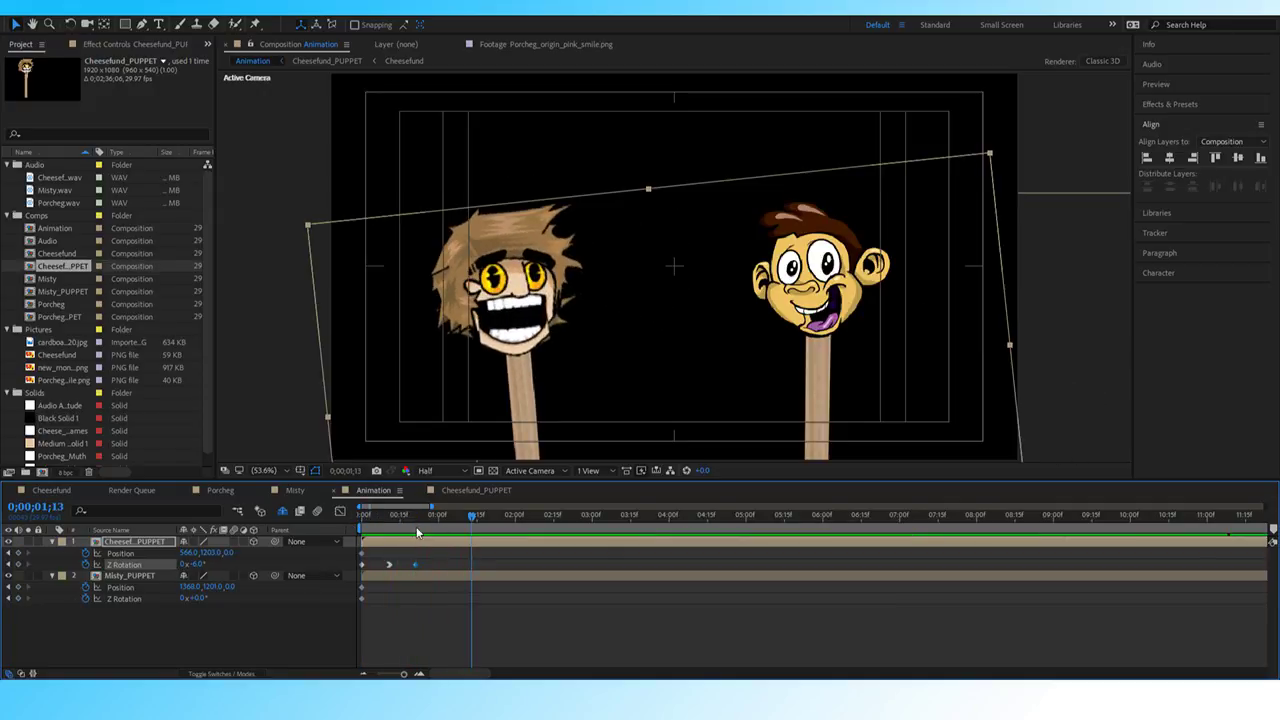
# Scrub and repeatedly play back the Cheesefund puppet's tilt and return swing to check the motion.
pyautogui.moveTo(420, 517)
pyautogui.mouseDown()
pyautogui.moveTo(388, 511)
pyautogui.moveTo(407, 517)
pyautogui.mouseUp()
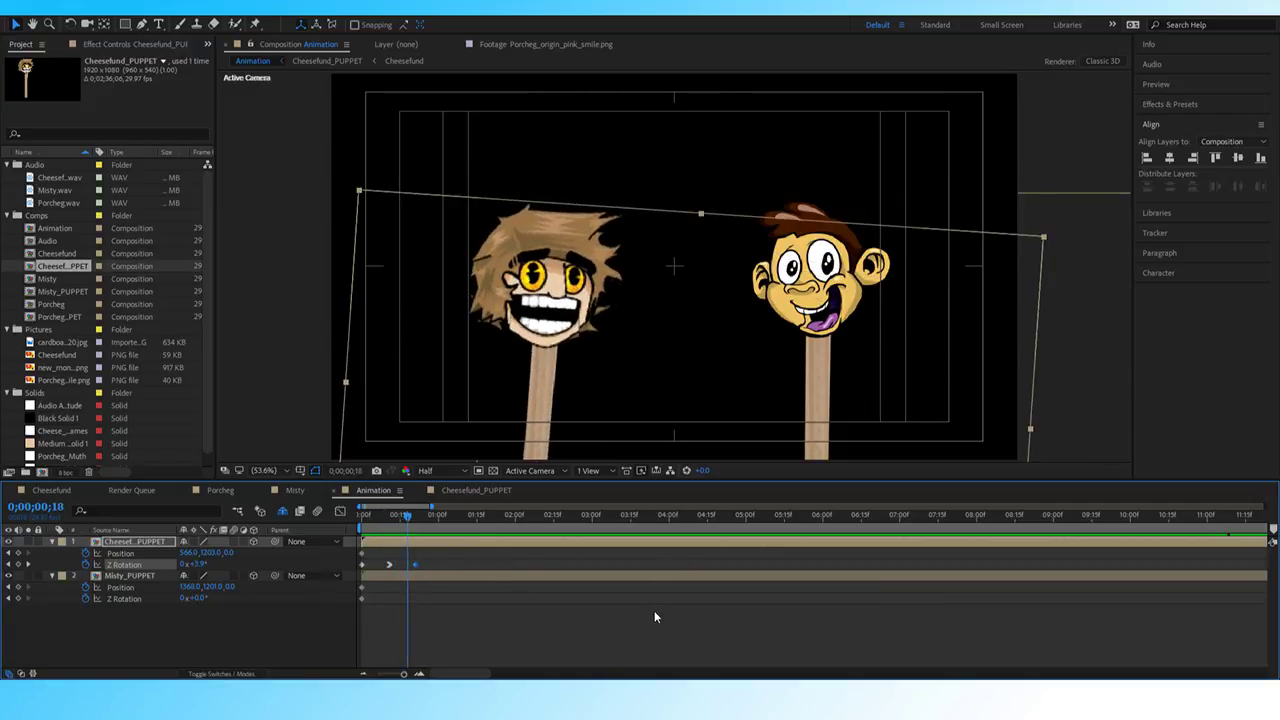
pyautogui.press('space')
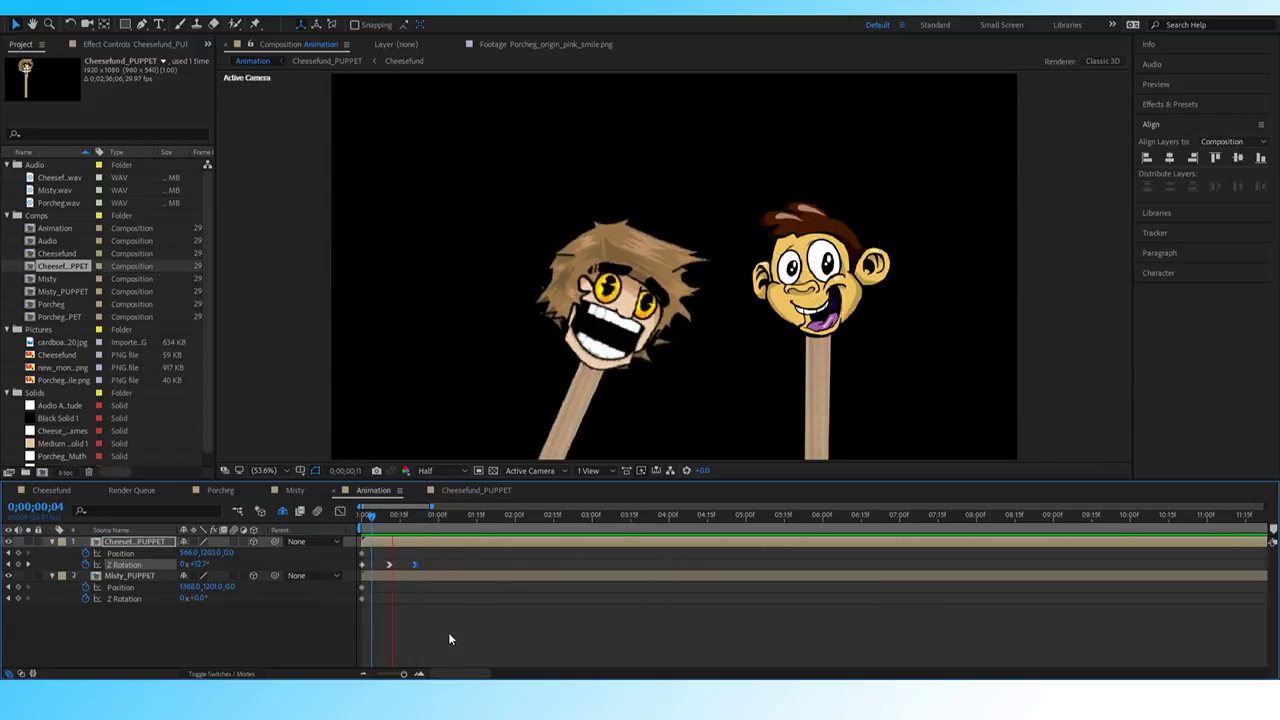
pyautogui.moveTo(410, 516); pyautogui.dragTo(358, 511)
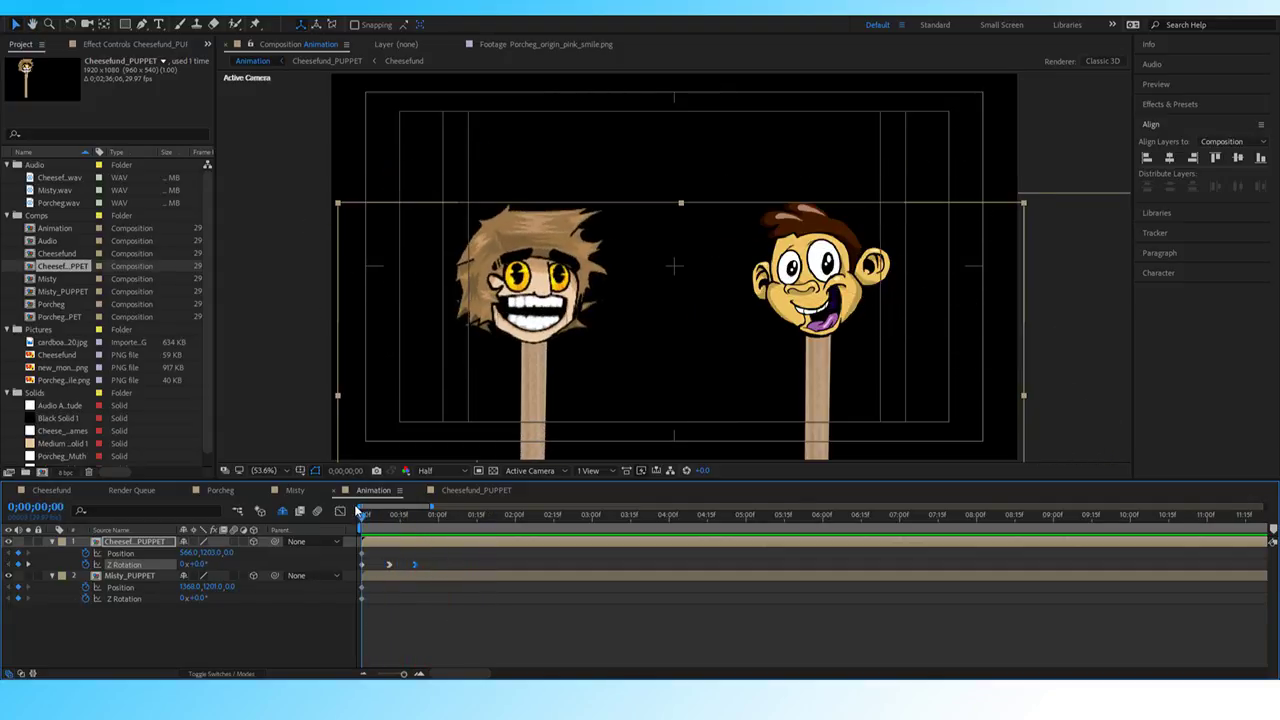
pyautogui.press('space')
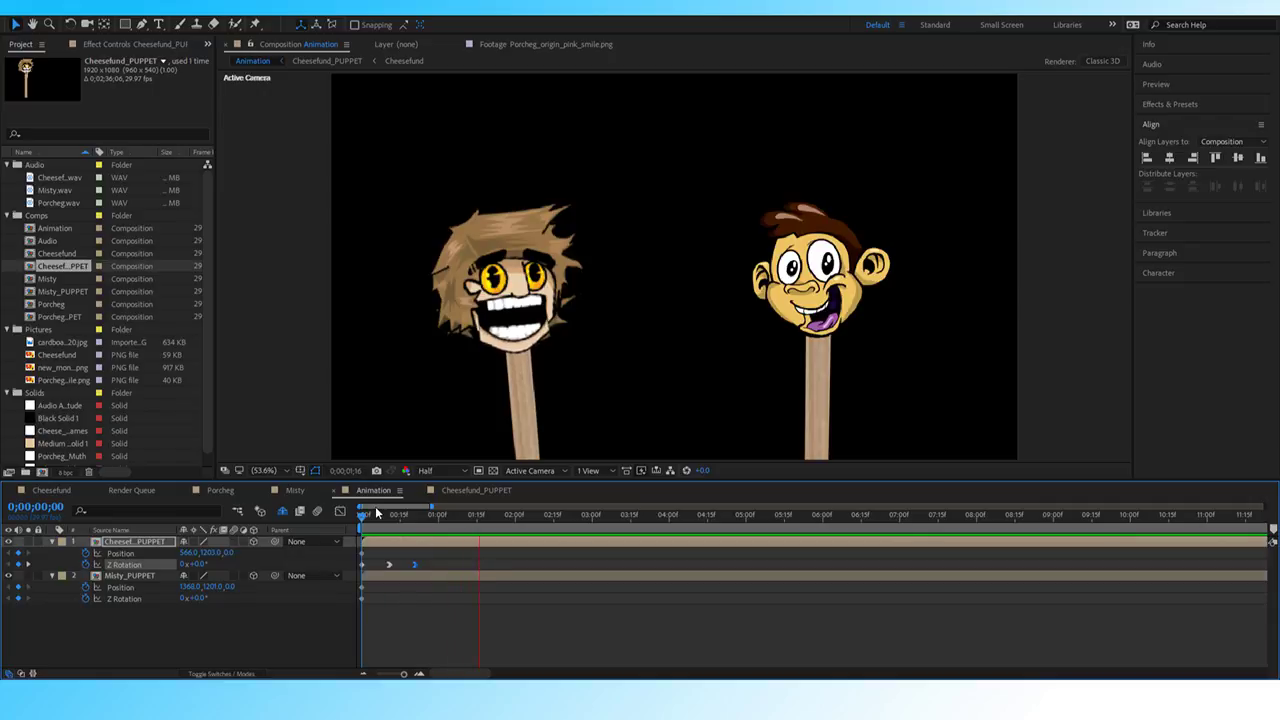
pyautogui.press('space')
pyautogui.moveTo(408, 521); pyautogui.dragTo(366, 520)
pyautogui.press('space')
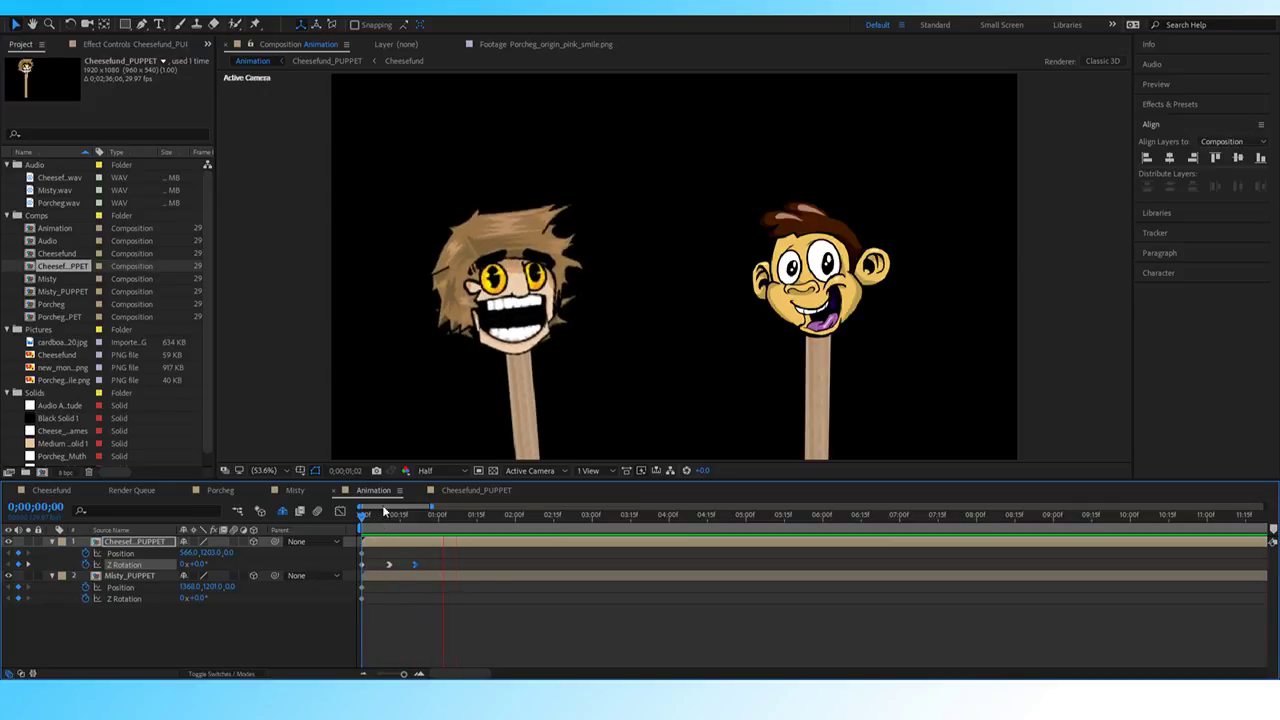
pyautogui.press('space')
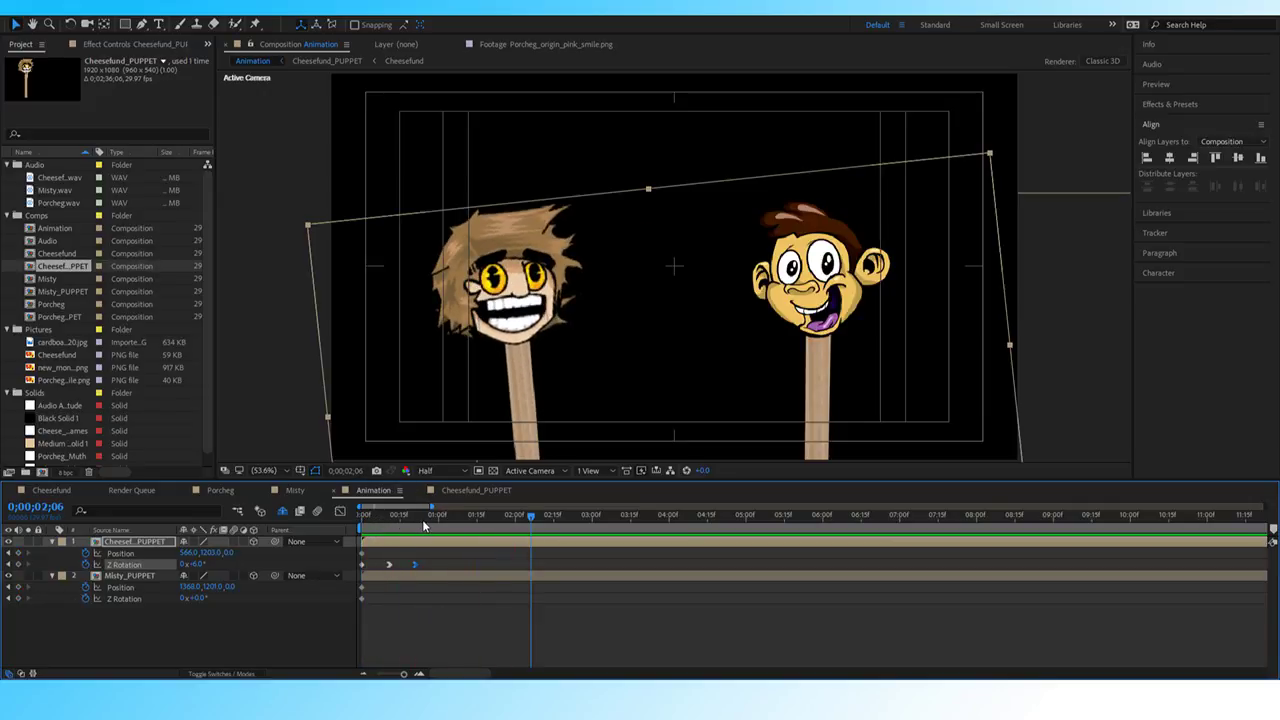
# Add a Position keyframe of 676.0, 1203.0 to the Cheesefund puppet at 0;00;00;11 and preview the sideways movement.
pyautogui.moveTo(424, 527); pyautogui.dragTo(392, 527)
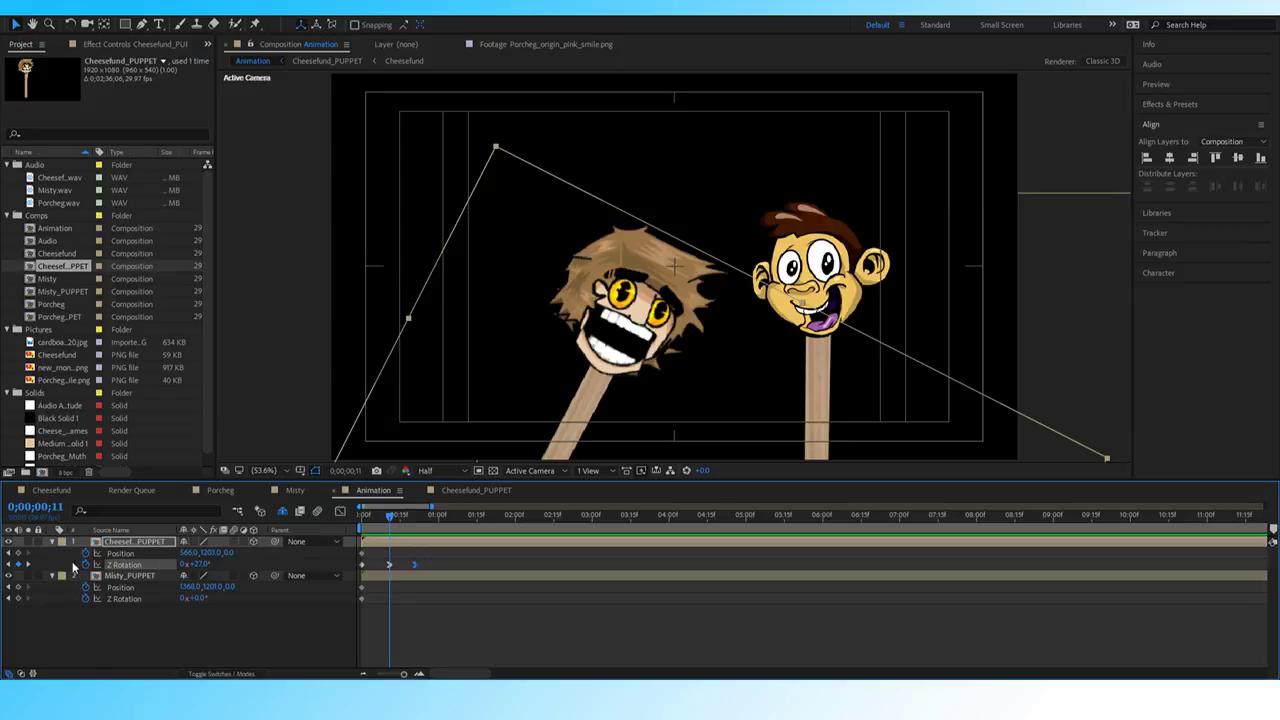
pyautogui.moveTo(209, 556); pyautogui.dragTo(260, 558)
pyautogui.hotkey('ctrl', 'z')
pyautogui.press('space')
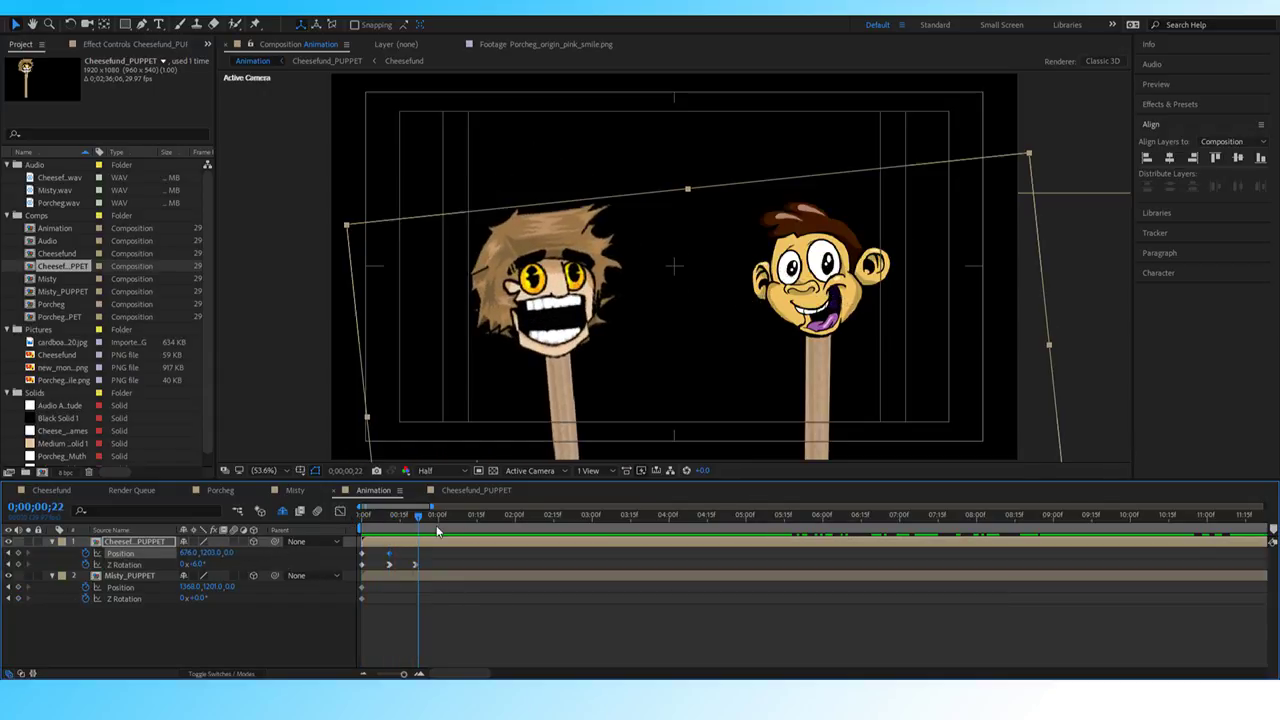
# Add a Position keyframe of 581.0, 1203.0 to the Cheesefund puppet at 0;00;00;21 and preview the return movement.
pyautogui.moveTo(432, 525)
pyautogui.mouseDown()
pyautogui.moveTo(451, 516)
pyautogui.moveTo(415, 516)
pyautogui.mouseUp()
pyautogui.moveTo(193, 556); pyautogui.dragTo(160, 556)
pyautogui.press('space')
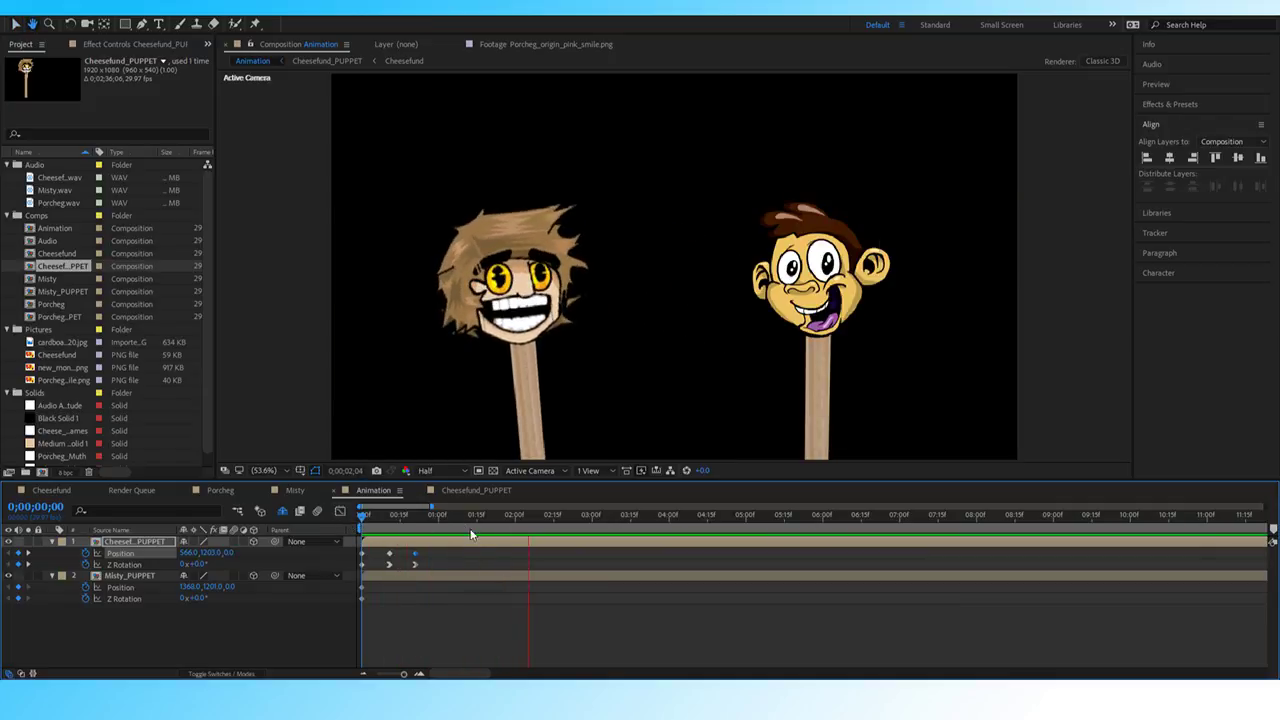
pyautogui.press('space')
# Add raised in-between Position keyframes to the Cheesefund puppet at 0;00;00;05 and 0;00;00;16, and preview the bobbing.
pyautogui.moveTo(363, 516); pyautogui.dragTo(376, 541)
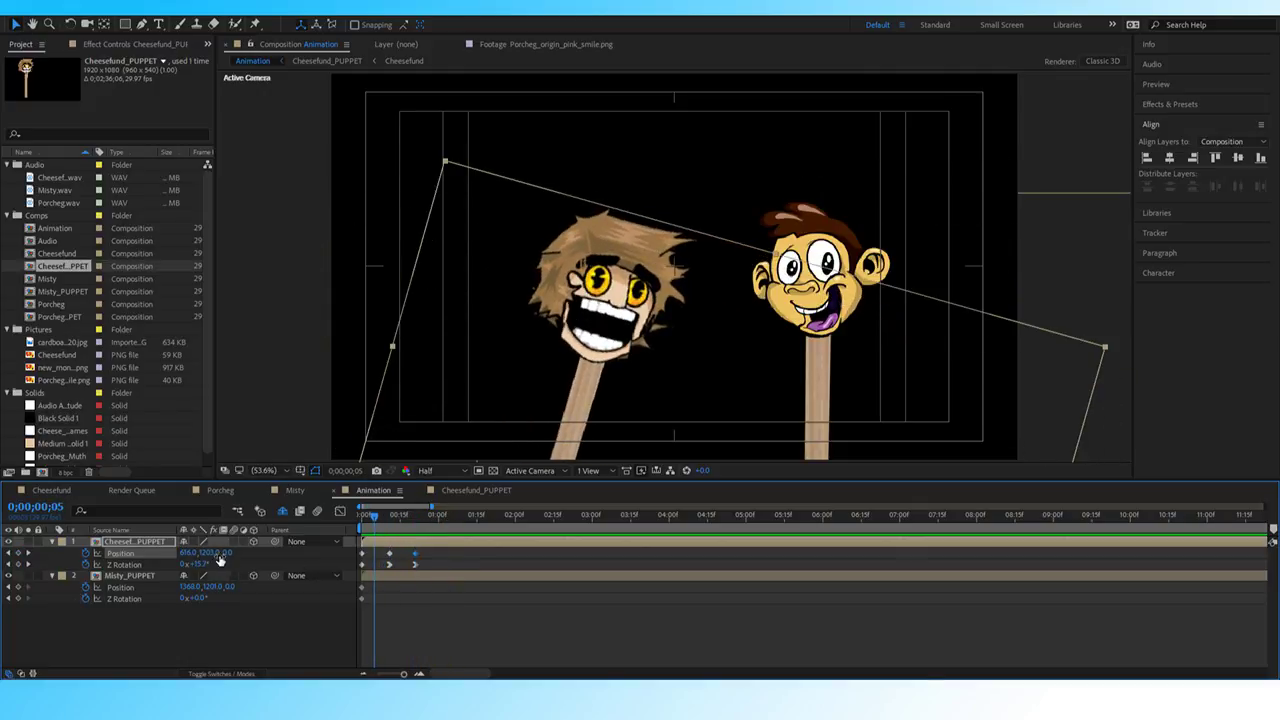
pyautogui.moveTo(219, 556); pyautogui.dragTo(202, 554)
pyautogui.click(358, 517)
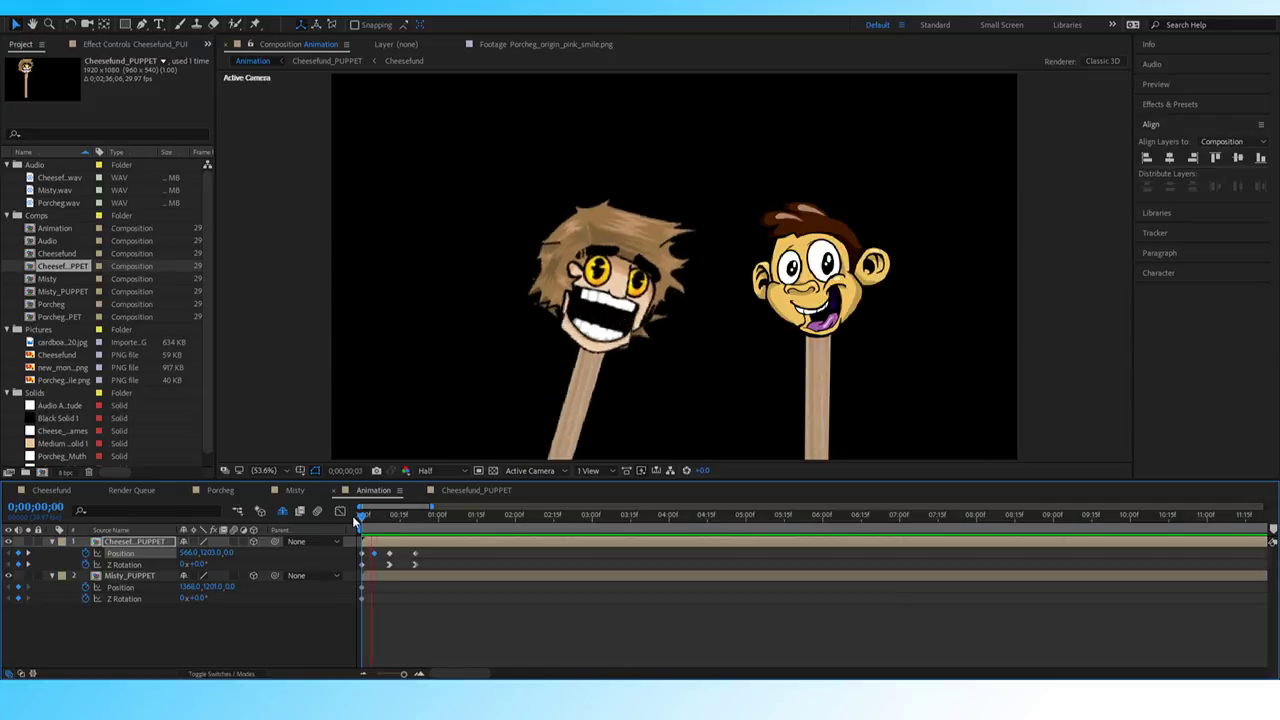
pyautogui.moveTo(355, 520)
pyautogui.mouseDown()
pyautogui.moveTo(405, 519)
pyautogui.moveTo(330, 518)
pyautogui.mouseUp()
pyautogui.press('space')
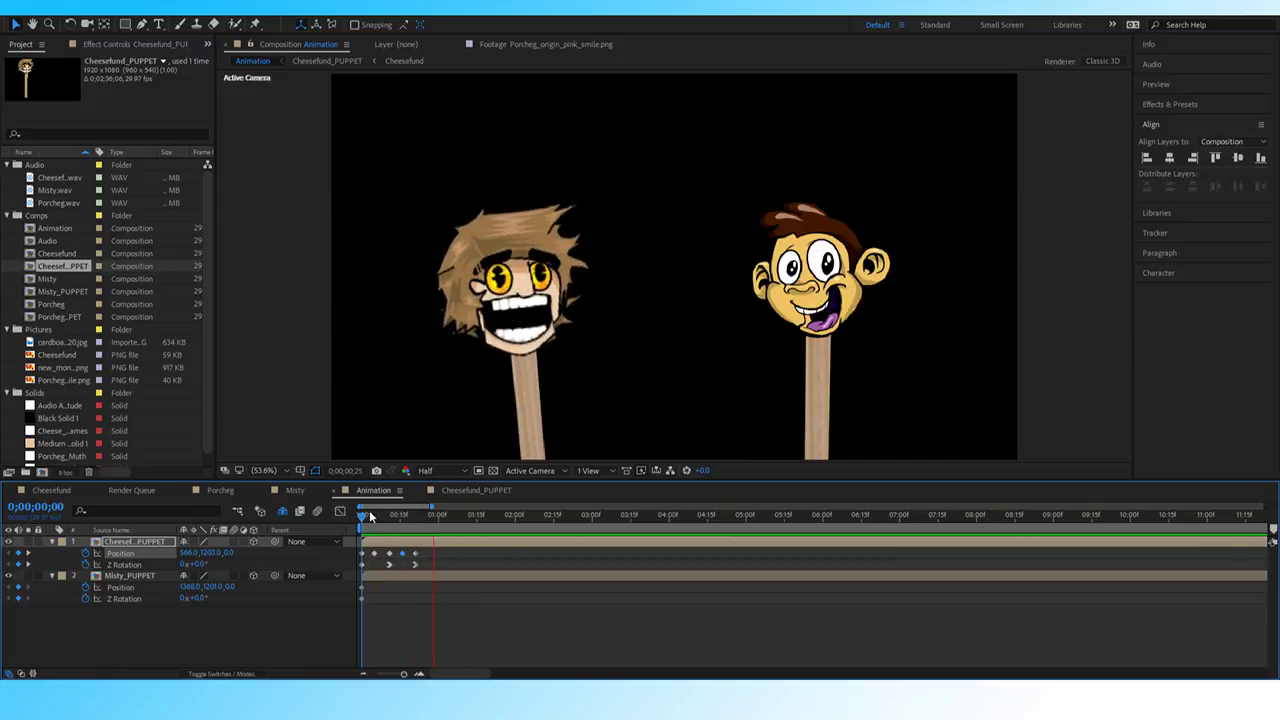
pyautogui.press('space')
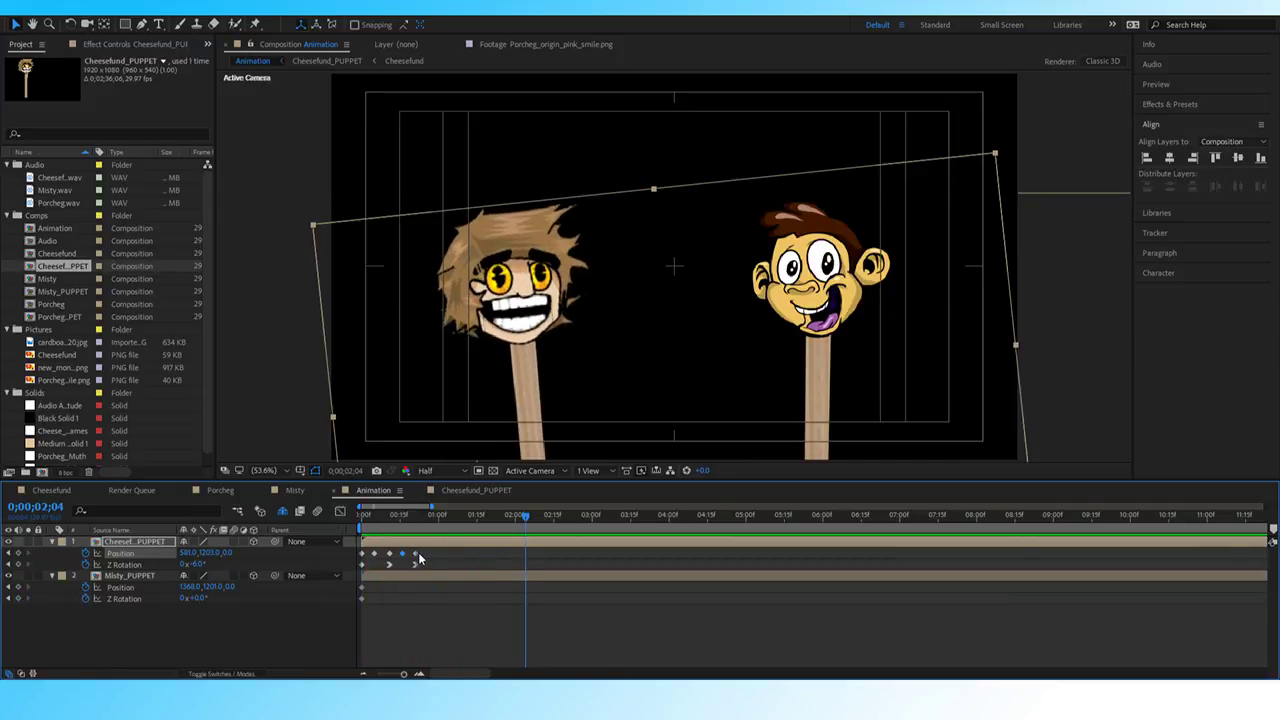
# Apply easing to all of the Cheesefund puppet's Position keyframes after the first and play back the motion.
pyautogui.moveTo(426, 554); pyautogui.dragTo(376, 558)
pyautogui.click(392, 552)
pyautogui.moveTo(398, 518); pyautogui.dragTo(362, 518)
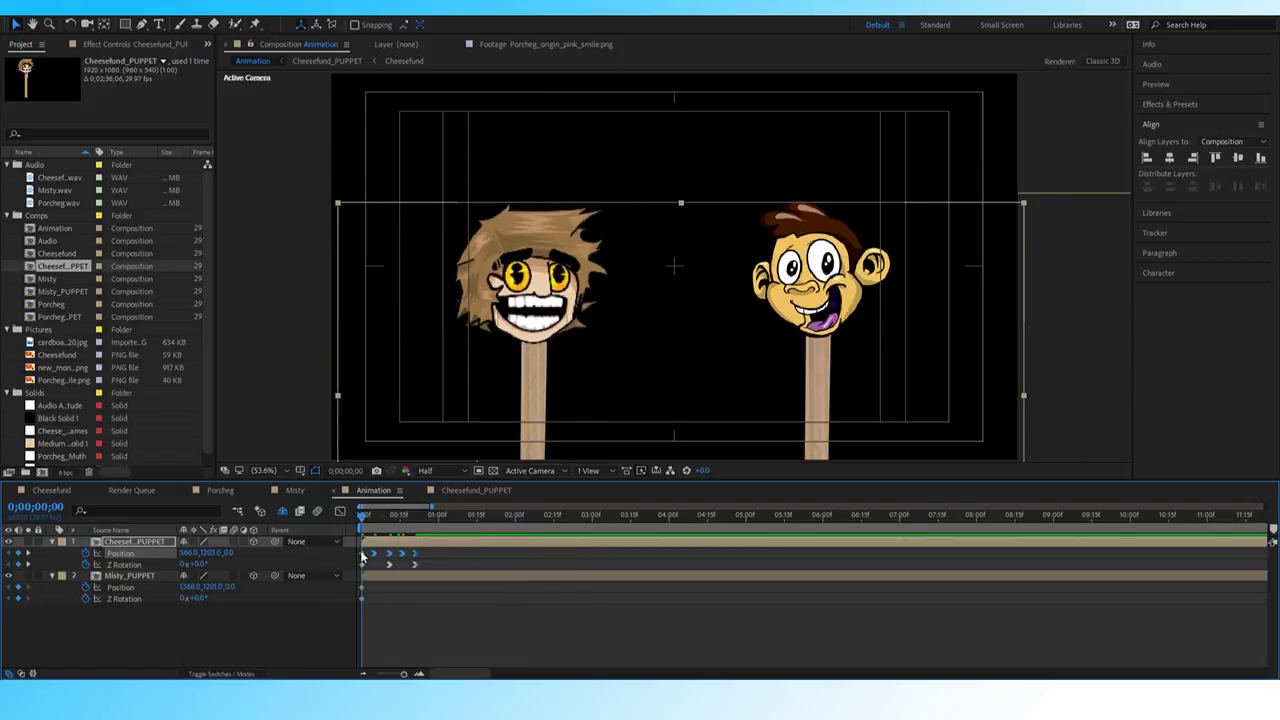
pyautogui.press('space')
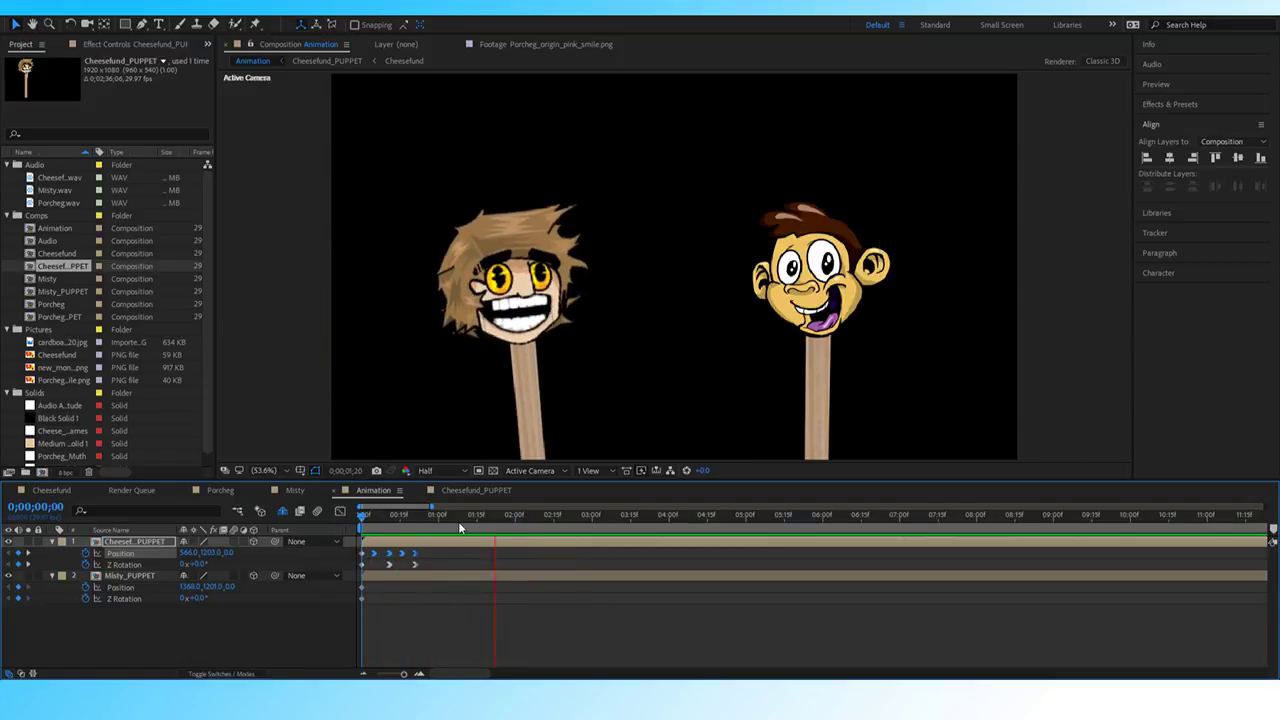
pyautogui.press('space')
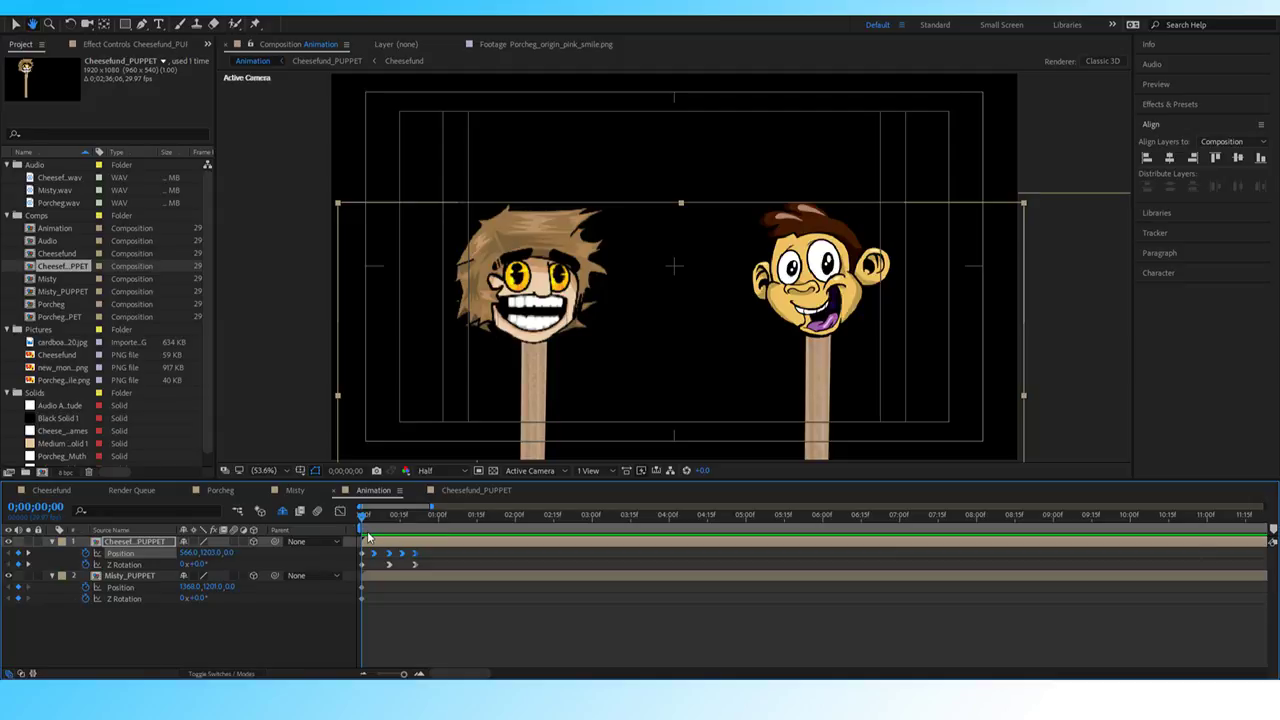
pyautogui.press('v')
pyautogui.moveTo(378, 527)
pyautogui.mouseDown()
pyautogui.moveTo(394, 516)
pyautogui.moveTo(366, 516)
pyautogui.mouseUp()
pyautogui.press('space')
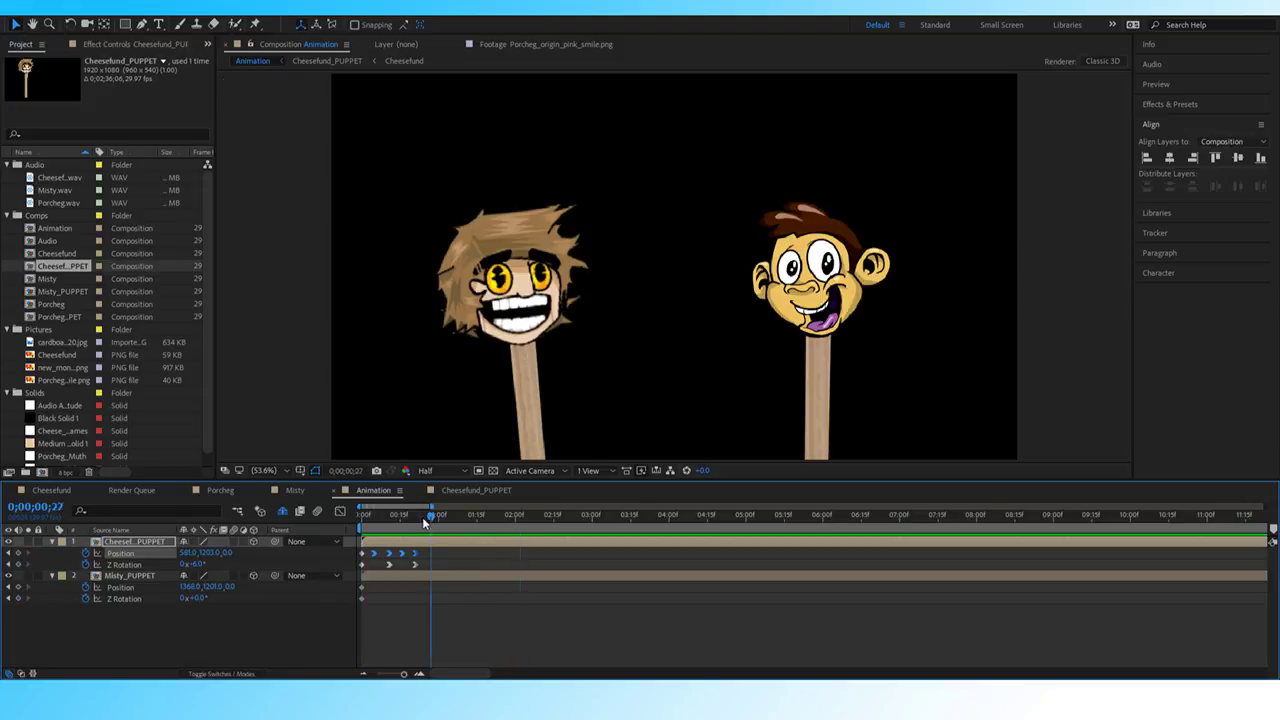
# Add a 29° Z Rotation keyframe to the Cheesefund puppet at 0;00;00;12 and preview the overshooting tilt.
pyautogui.click(391, 518)
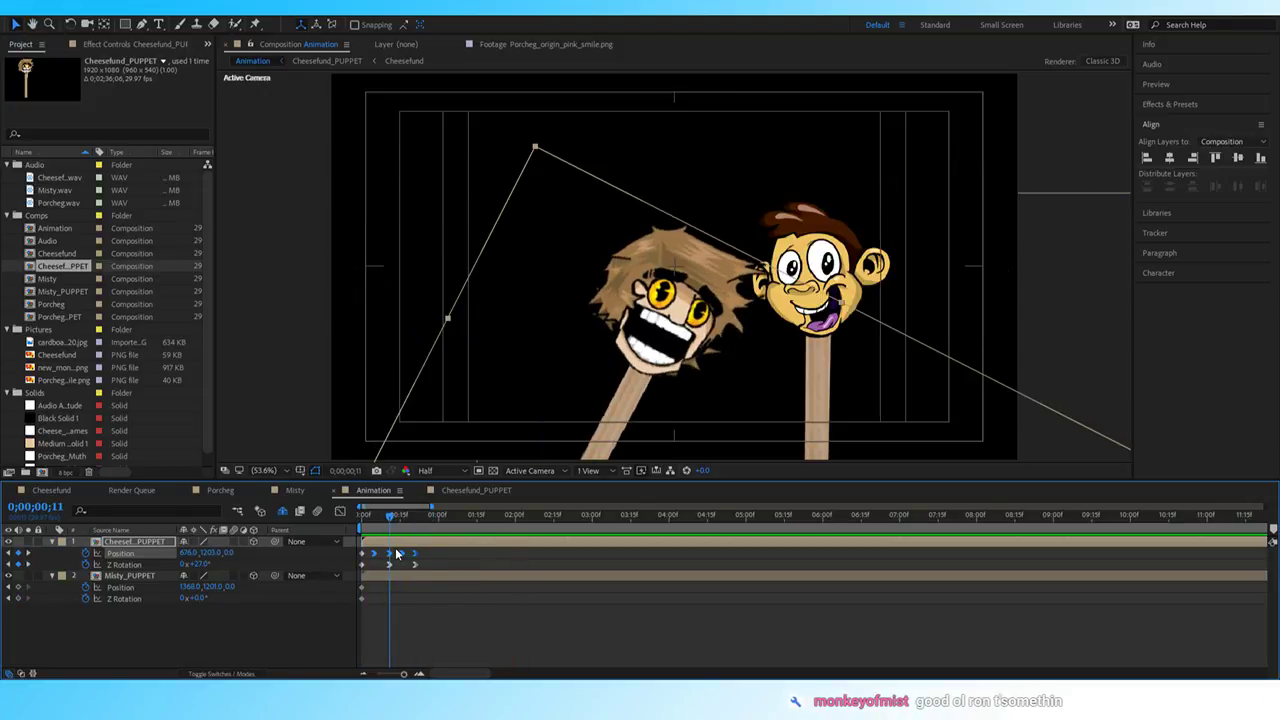
pyautogui.press('pagedown')
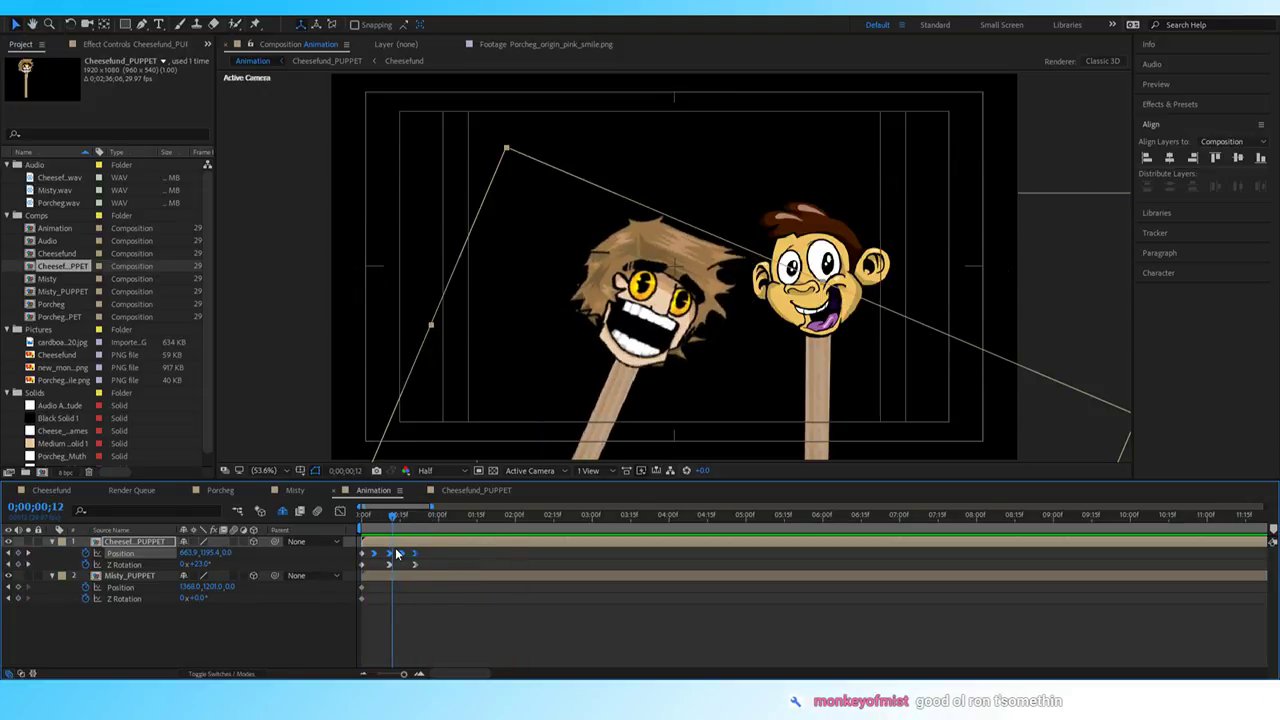
pyautogui.click(202, 565)
pyautogui.press('Return')
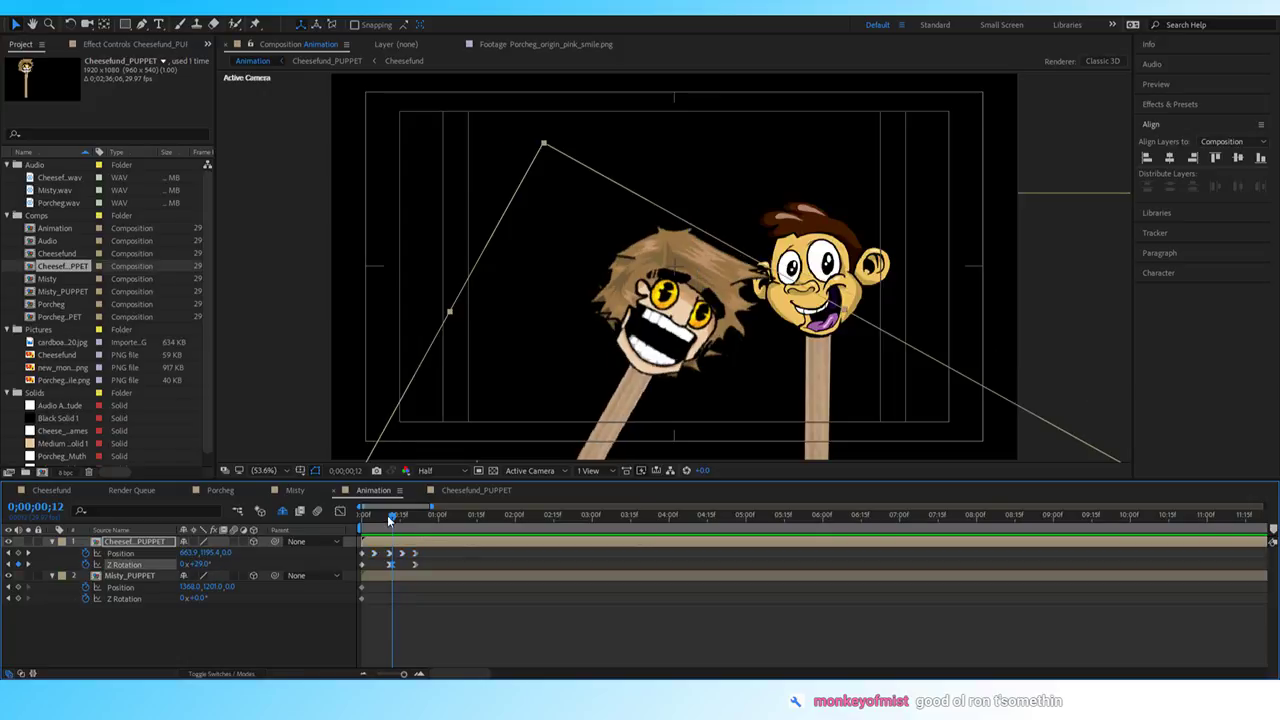
pyautogui.moveTo(388, 519); pyautogui.dragTo(372, 521)
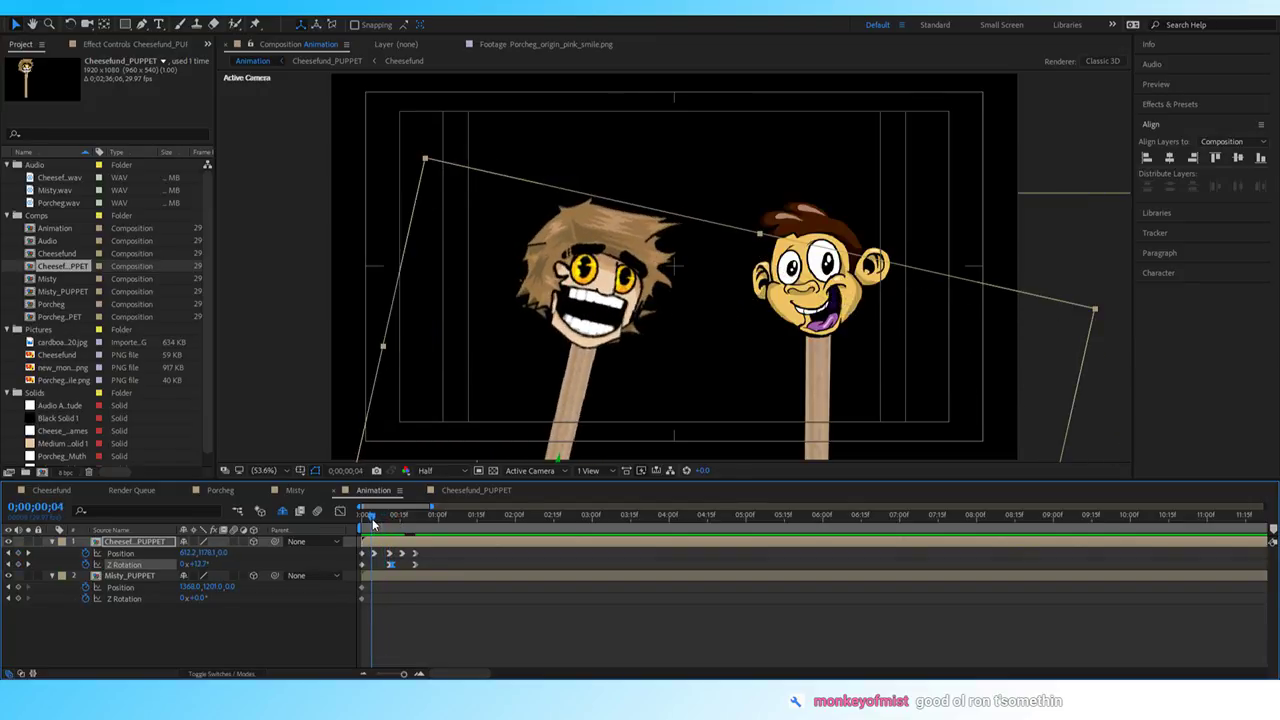
pyautogui.moveTo(370, 516); pyautogui.dragTo(384, 530)
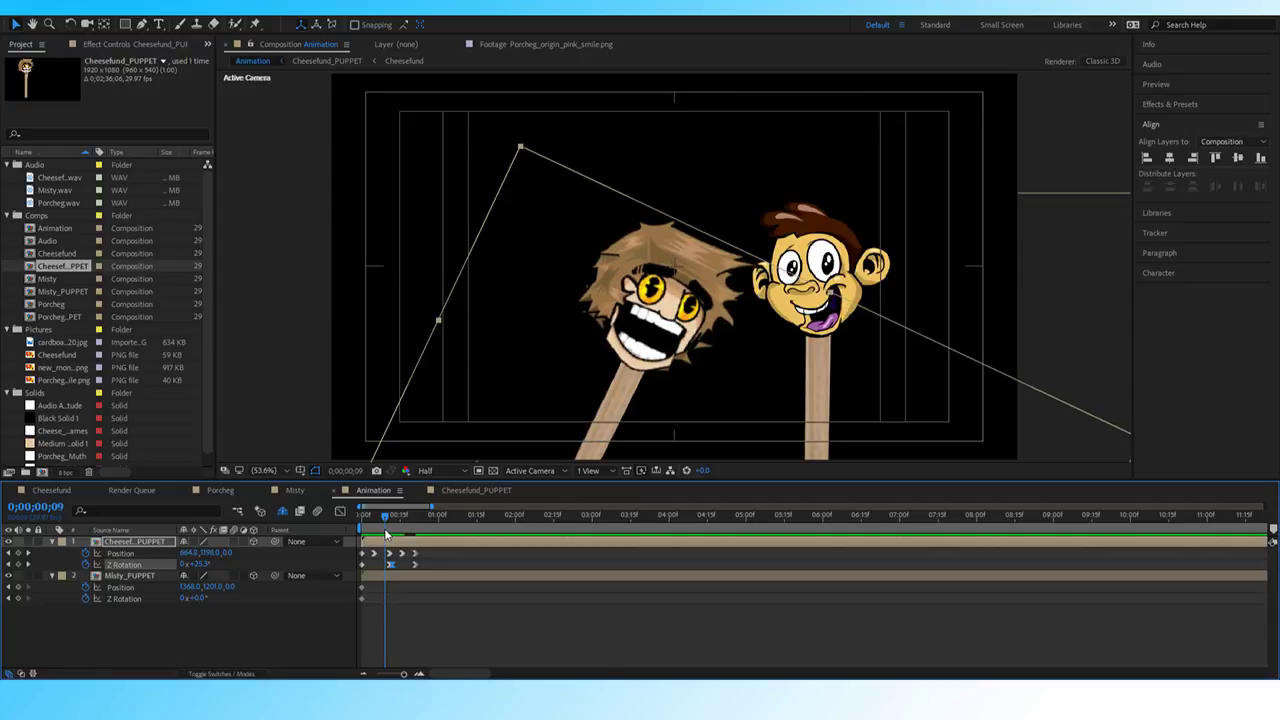
pyautogui.moveTo(385, 528); pyautogui.dragTo(337, 543)
pyautogui.press('space')
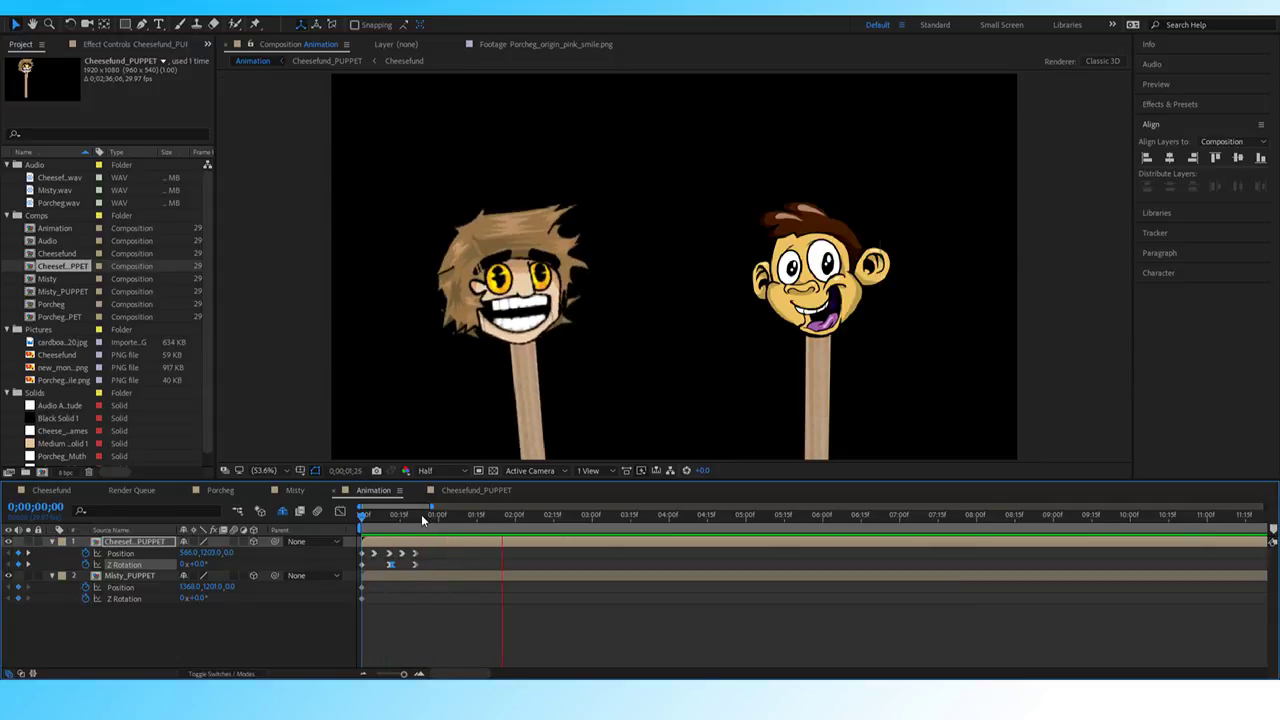
pyautogui.press('space')
pyautogui.press('space')
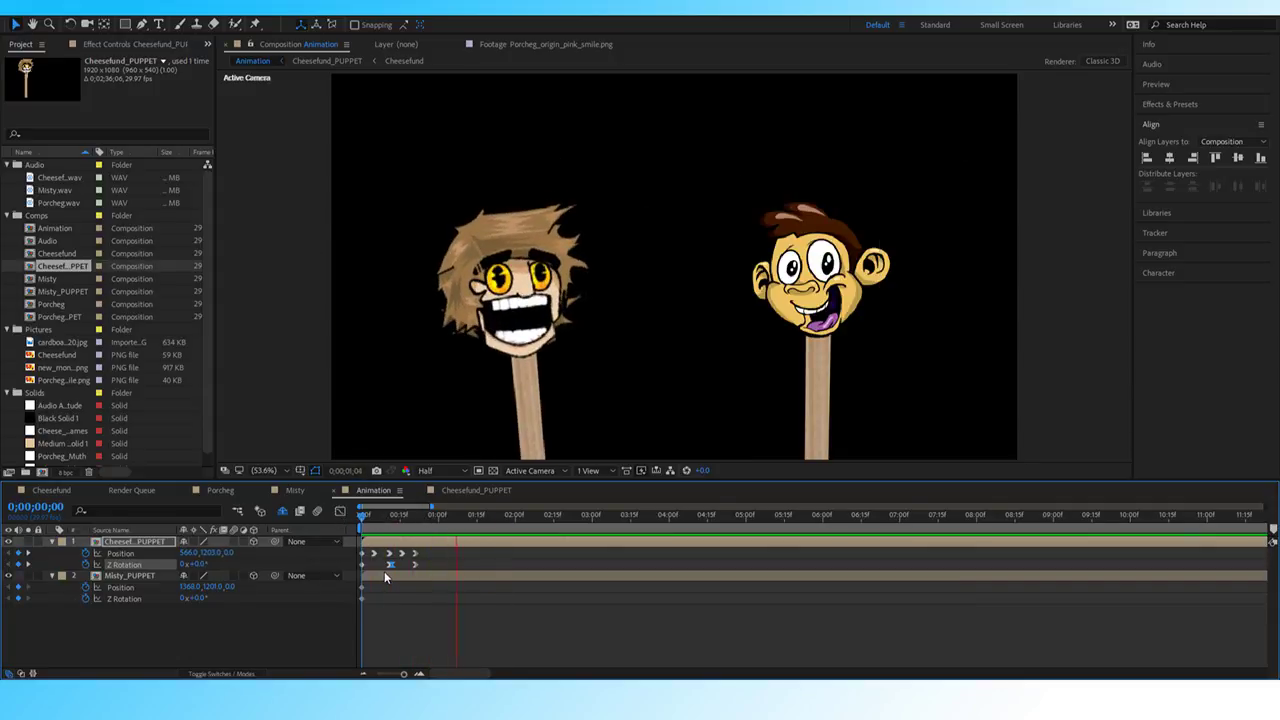
pyautogui.press('space')
# Add a -8° Z Rotation keyframe to the Cheesefund puppet at 0;00;00;22 and preview the return swing.
pyautogui.click(416, 522)
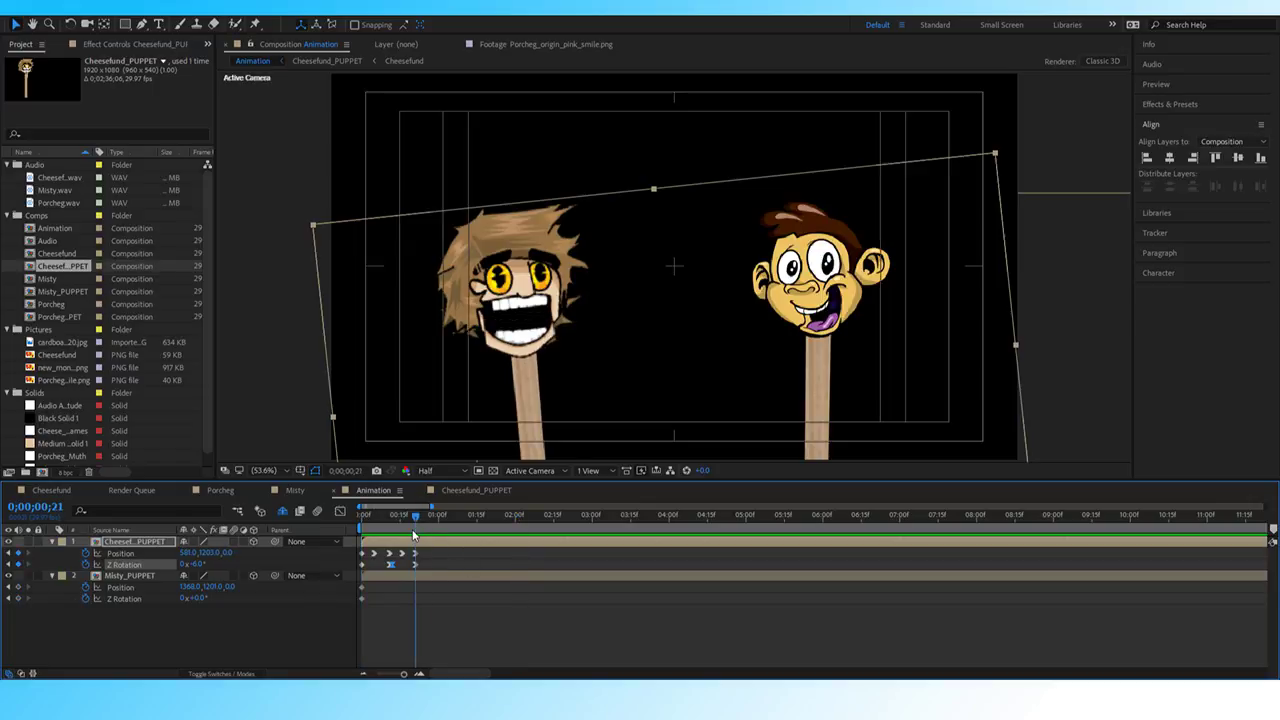
pyautogui.press('pagedown')
pyautogui.click(197, 564)
pyautogui.write('-8')
pyautogui.press('Return')
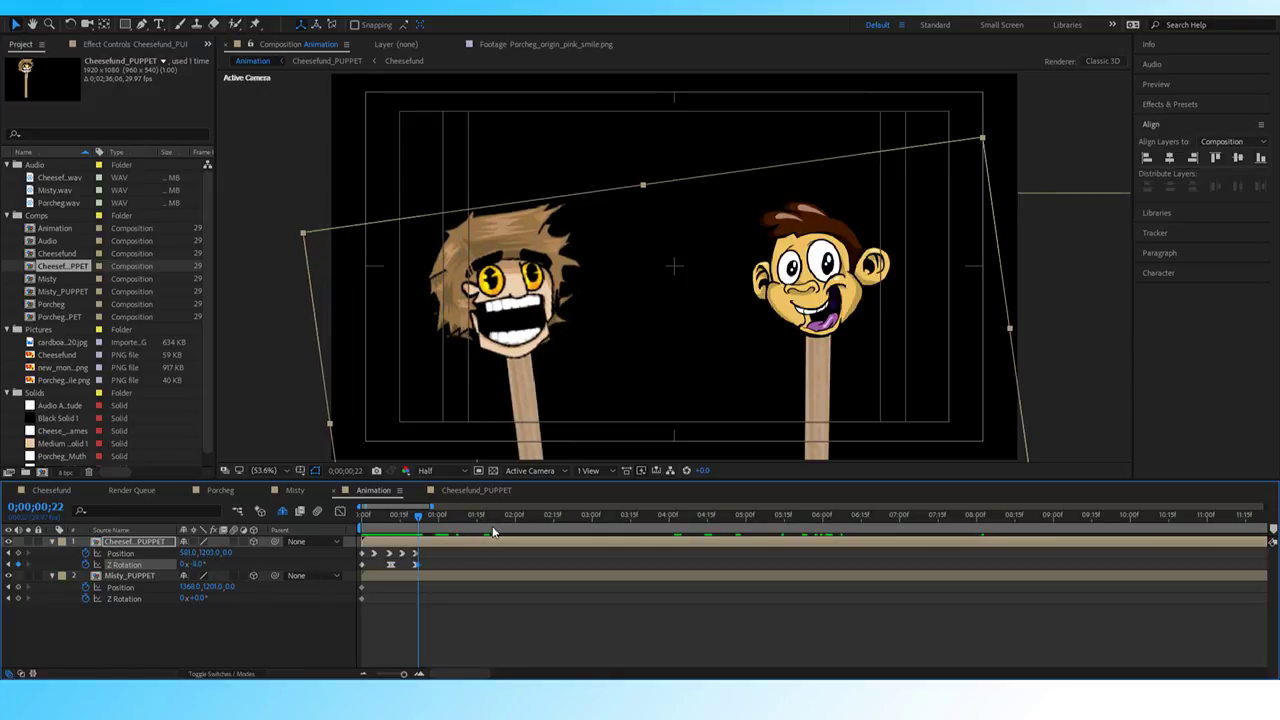
pyautogui.moveTo(416, 520)
pyautogui.mouseDown()
pyautogui.moveTo(374, 525)
pyautogui.moveTo(421, 518)
pyautogui.moveTo(393, 523)
pyautogui.mouseUp()
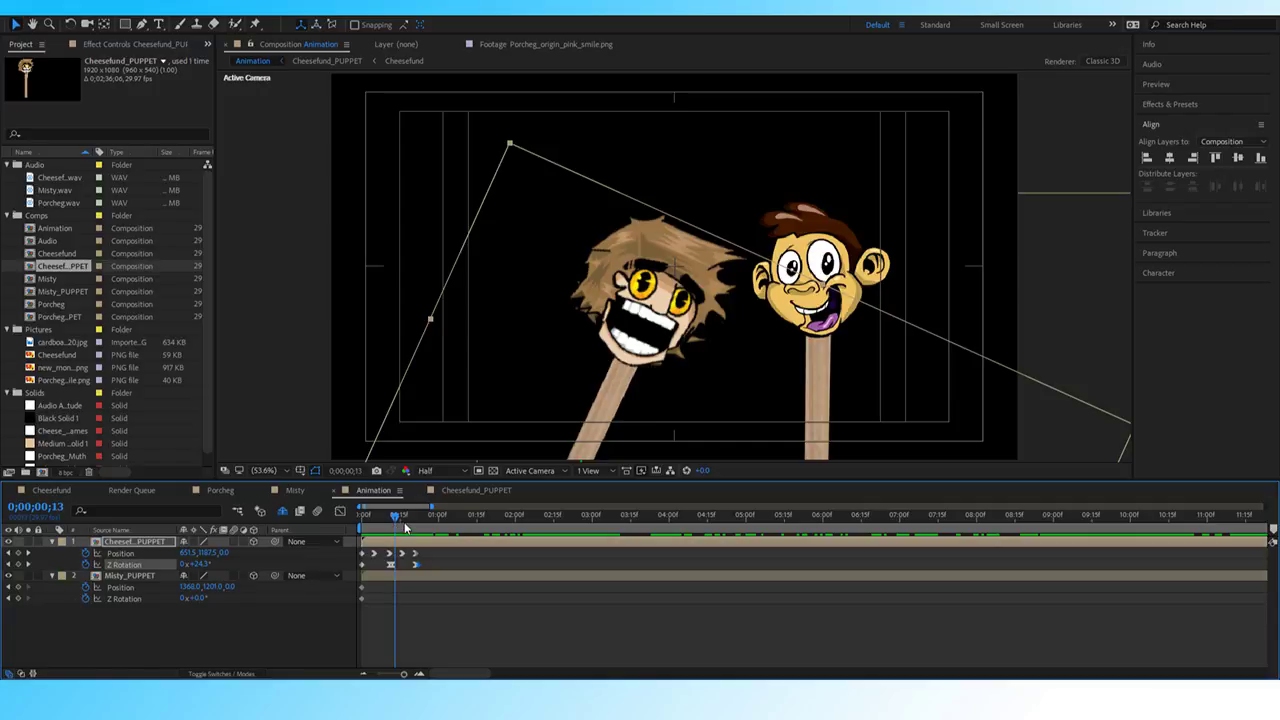
pyautogui.click(358, 514)
pyautogui.press('space')
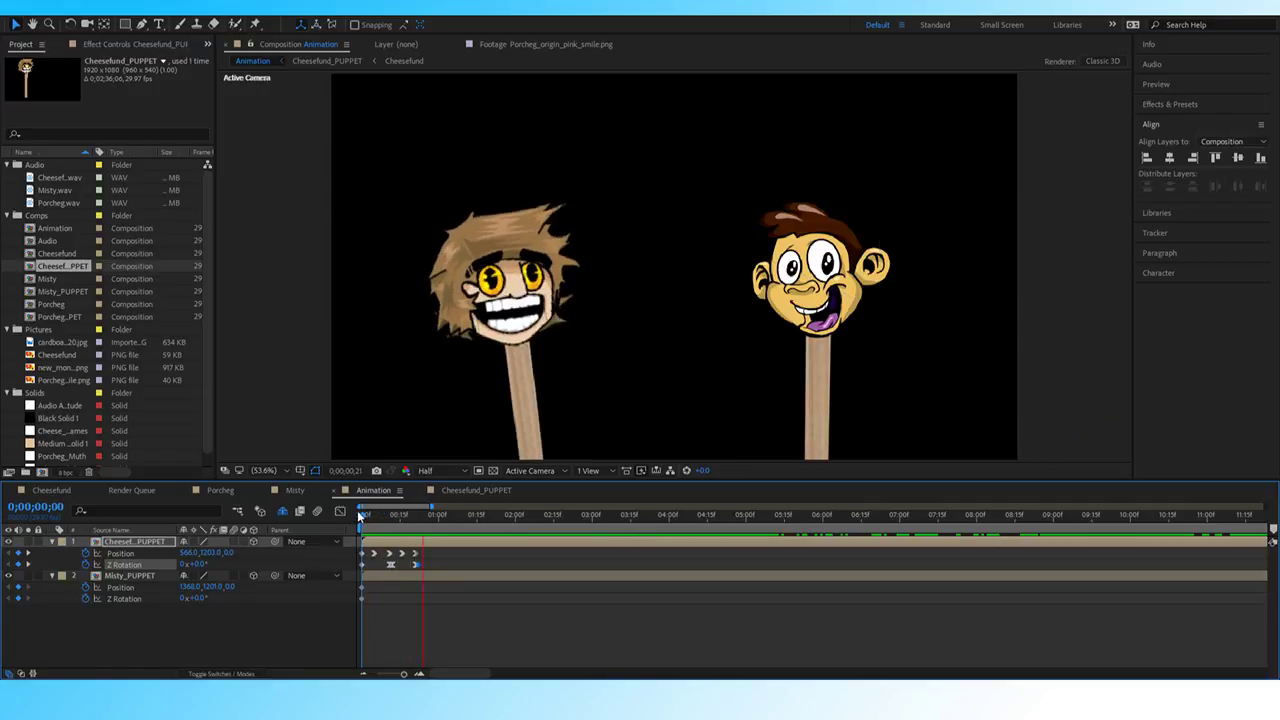
pyautogui.press('space')
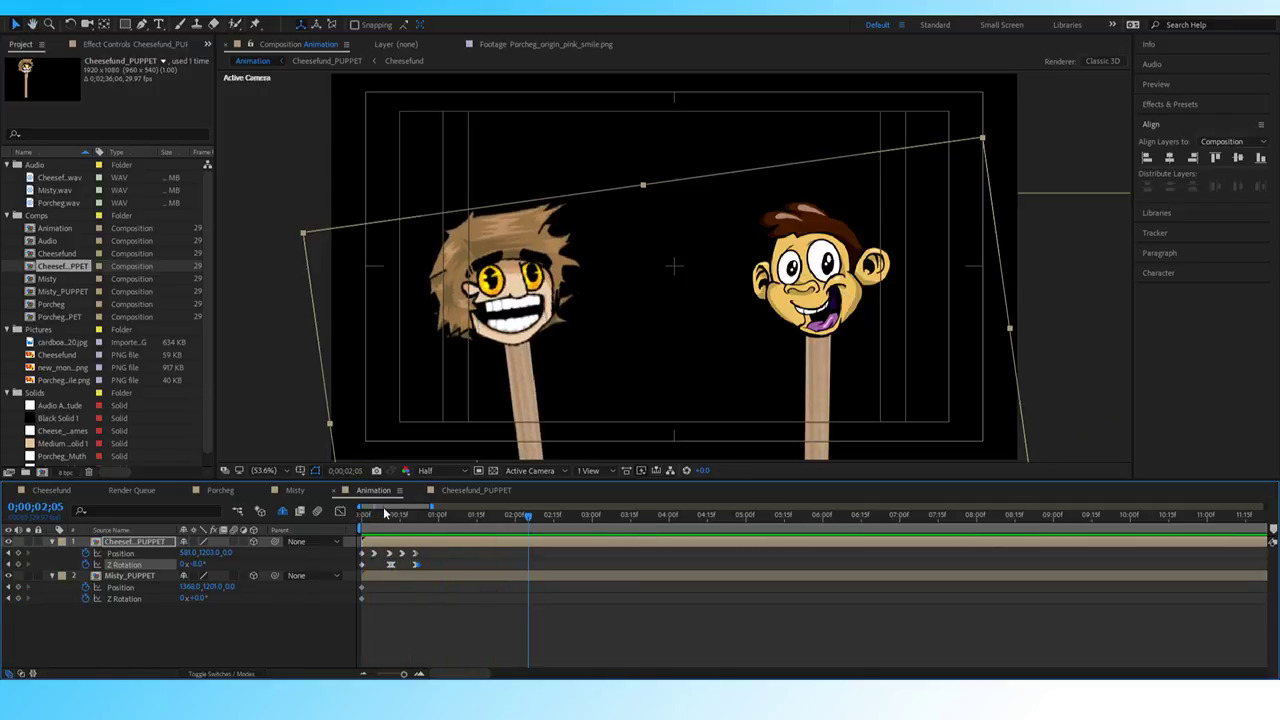
pyautogui.click(368, 519)
pyautogui.press('space')
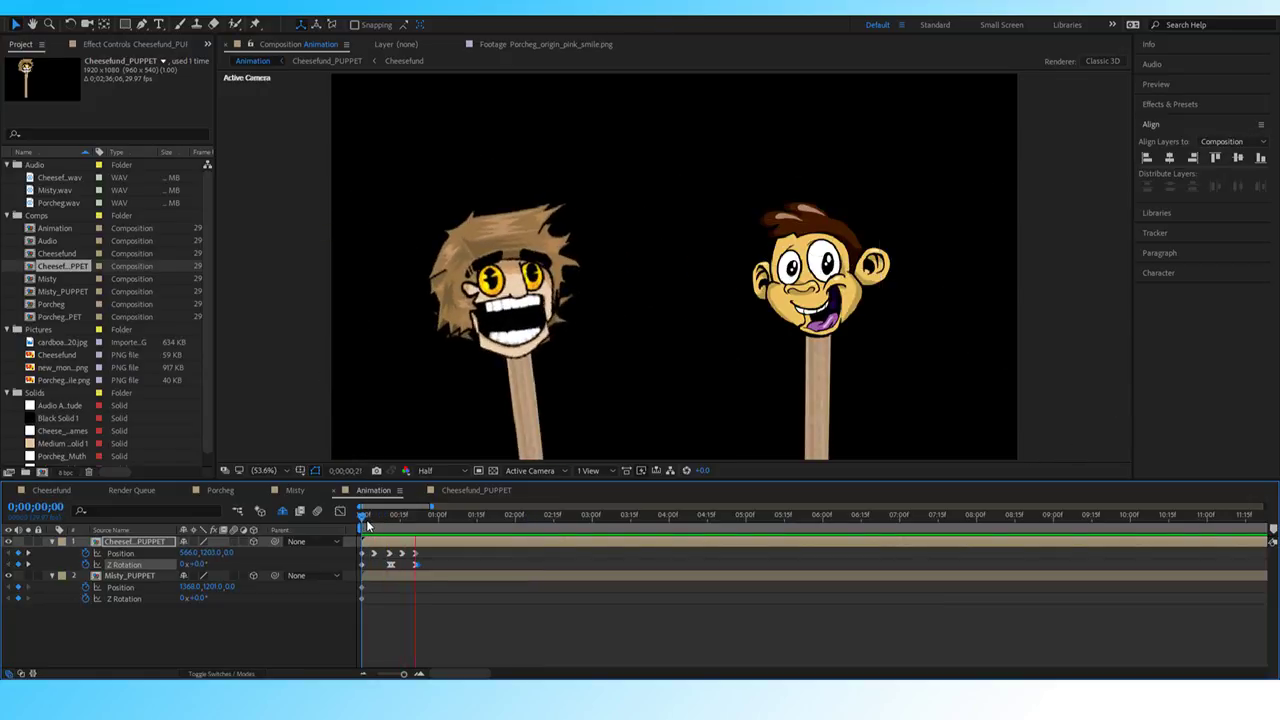
pyautogui.press('space')
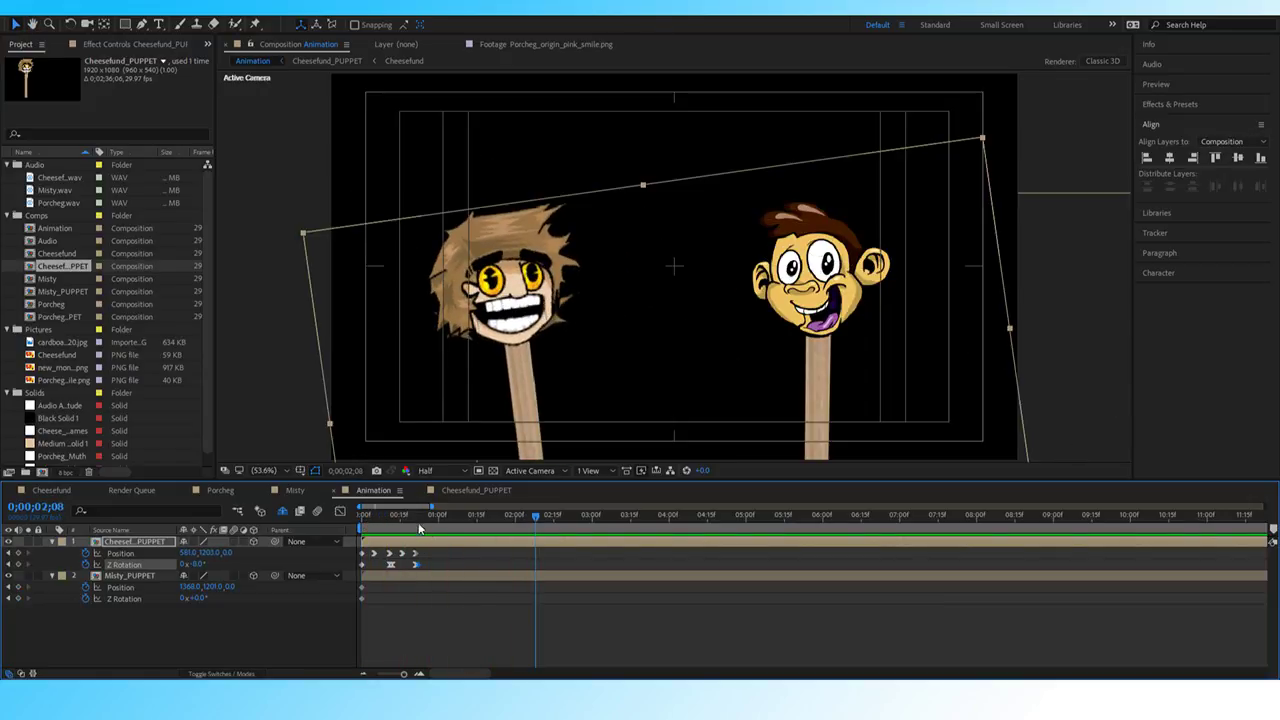
# Set the Cheesefund puppet's Z Rotation at 0;00;00;22 to -10° and compare it with the preceding frame.
pyautogui.moveTo(419, 527)
pyautogui.mouseDown()
pyautogui.moveTo(406, 518)
pyautogui.moveTo(456, 518)
pyautogui.moveTo(415, 541)
pyautogui.mouseUp()
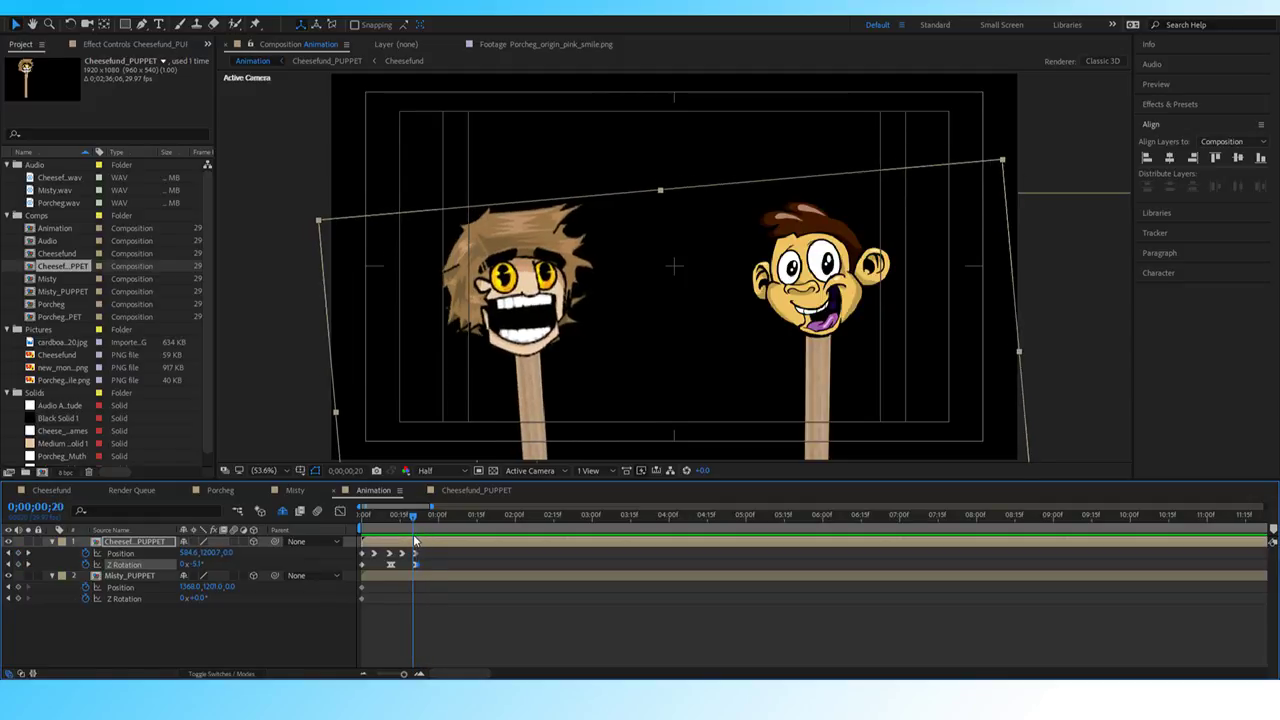
pyautogui.click(28, 565)
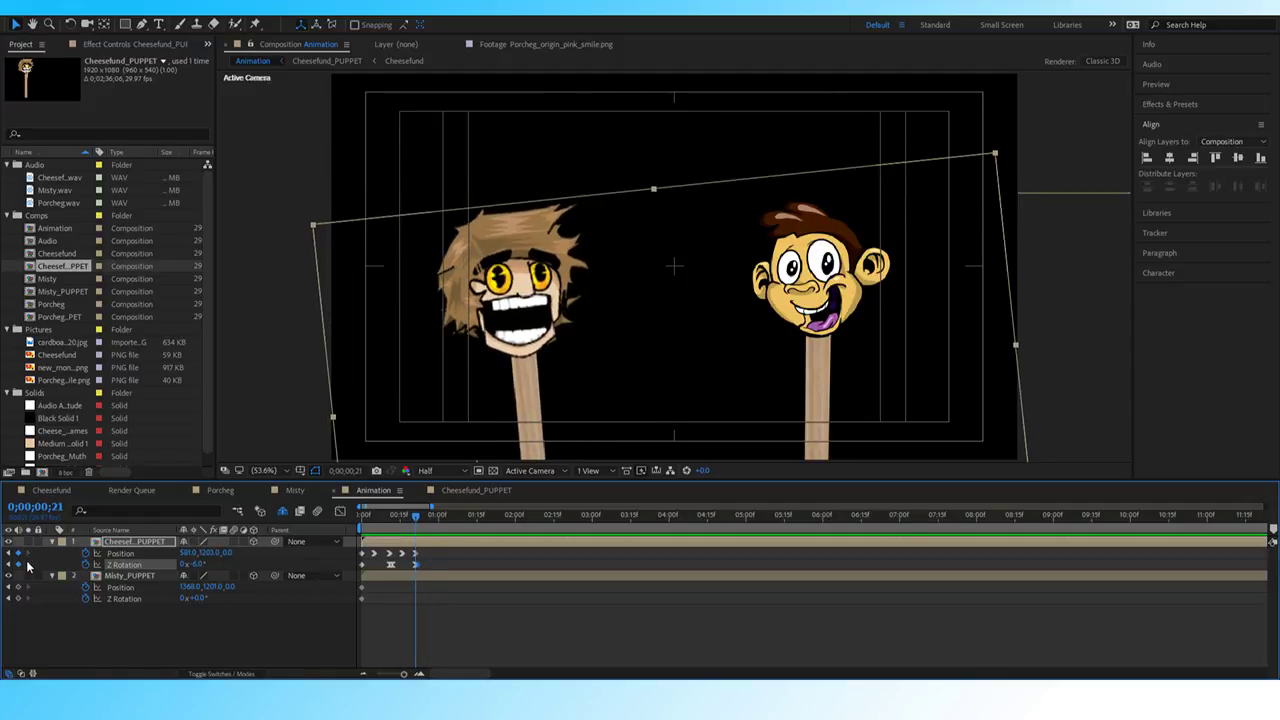
pyautogui.press('pagedown')
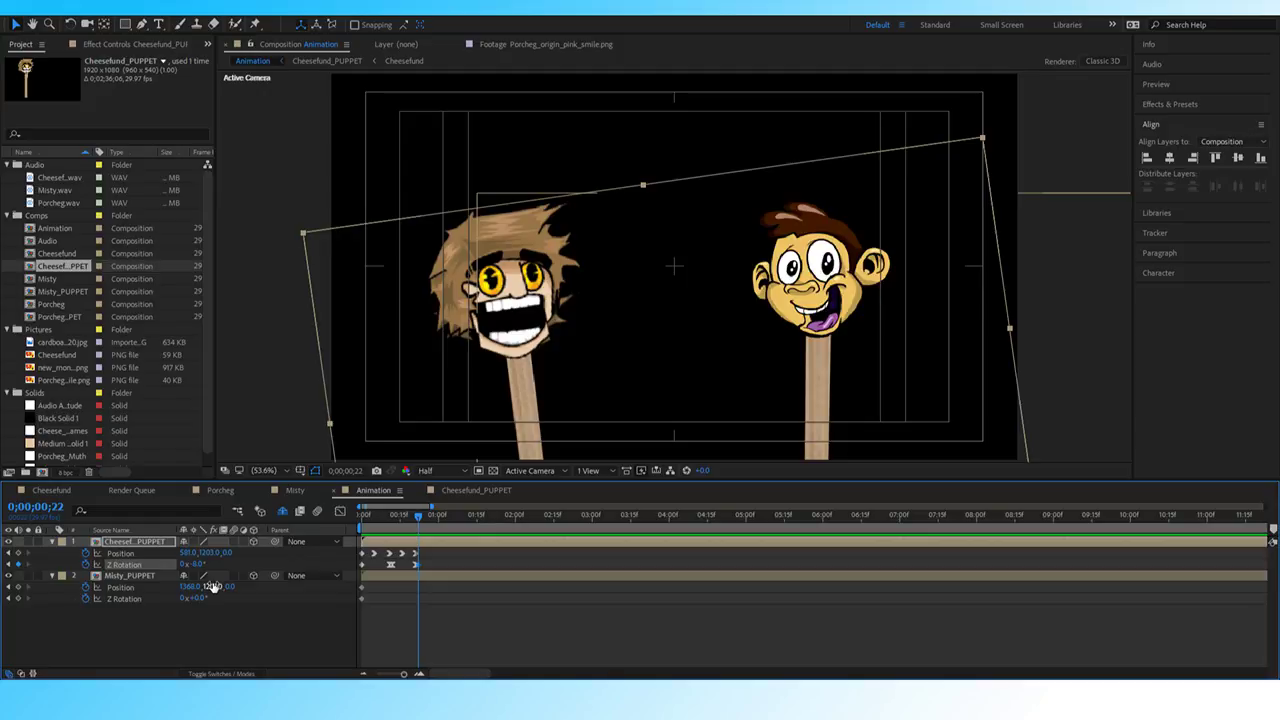
pyautogui.click(196, 564)
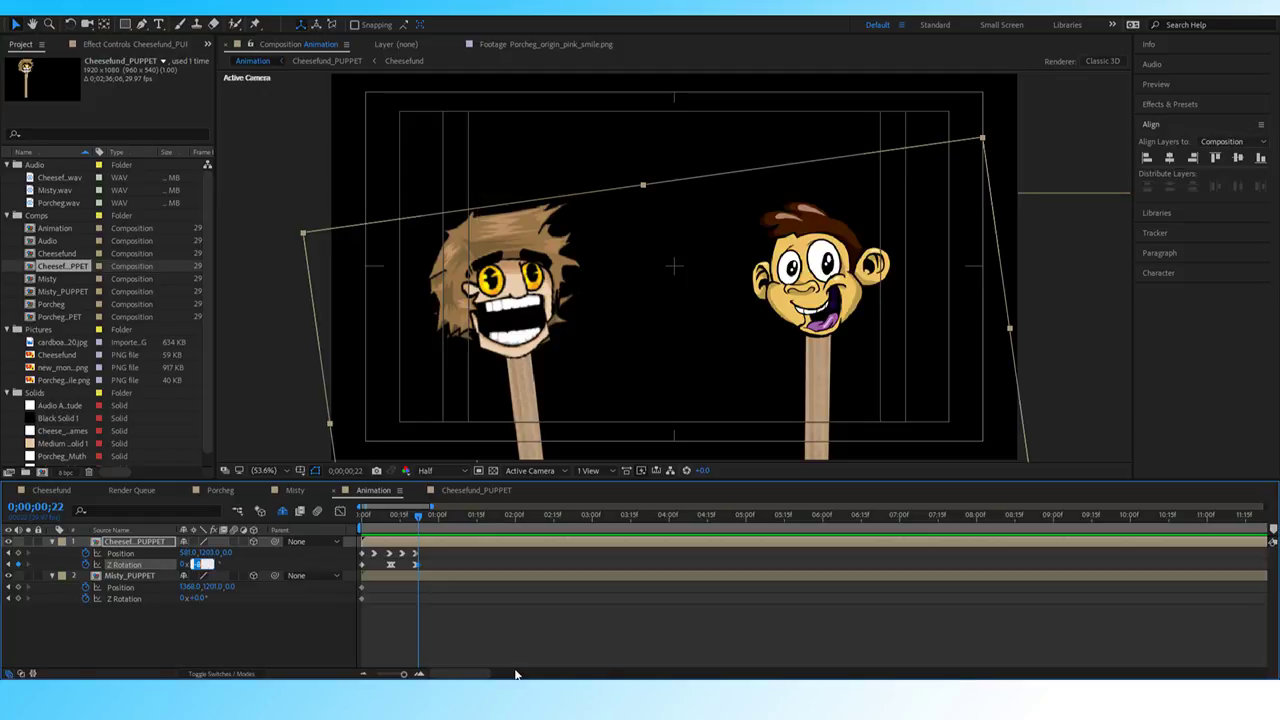
pyautogui.press('Return')
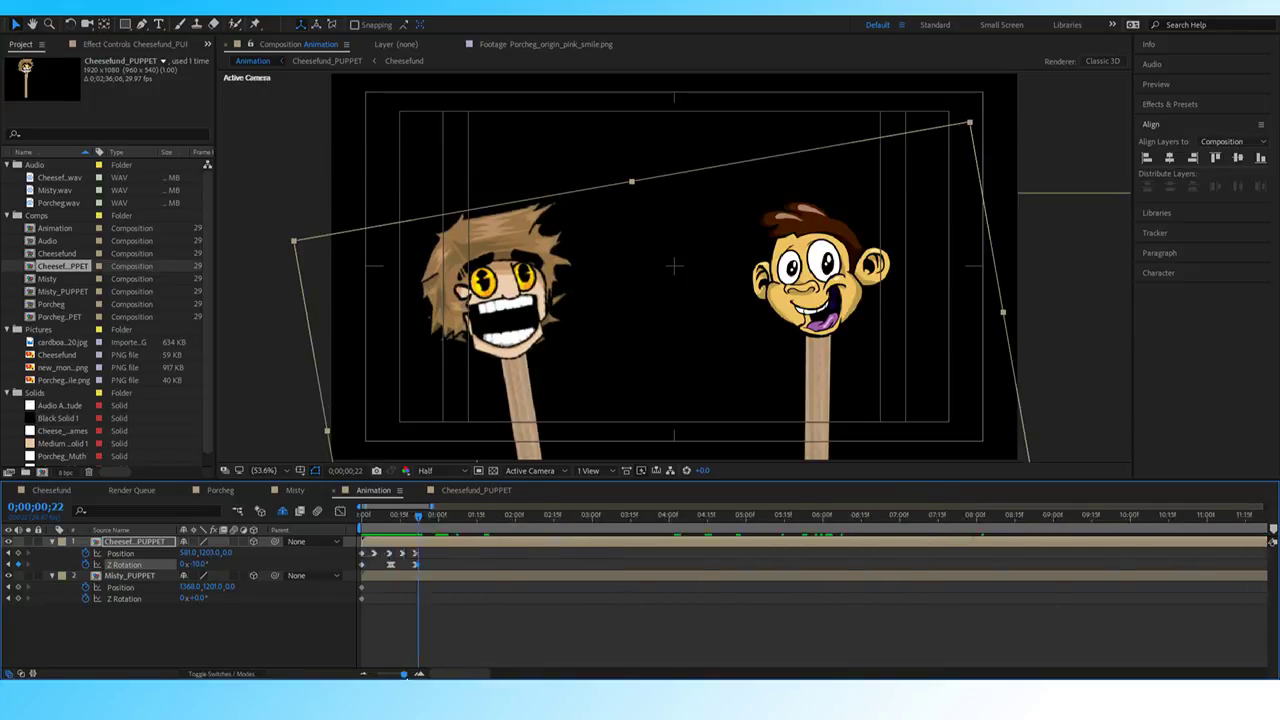
pyautogui.moveTo(403, 673); pyautogui.dragTo(410, 674)
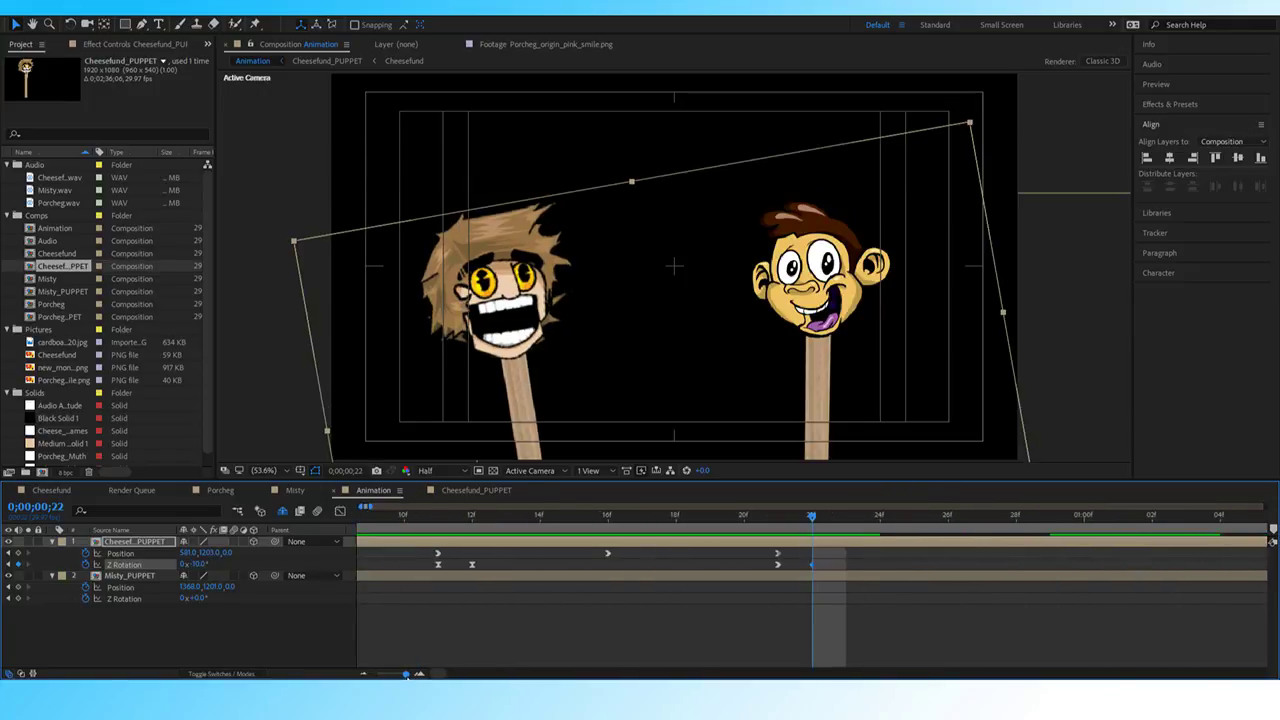
pyautogui.press('pageup')
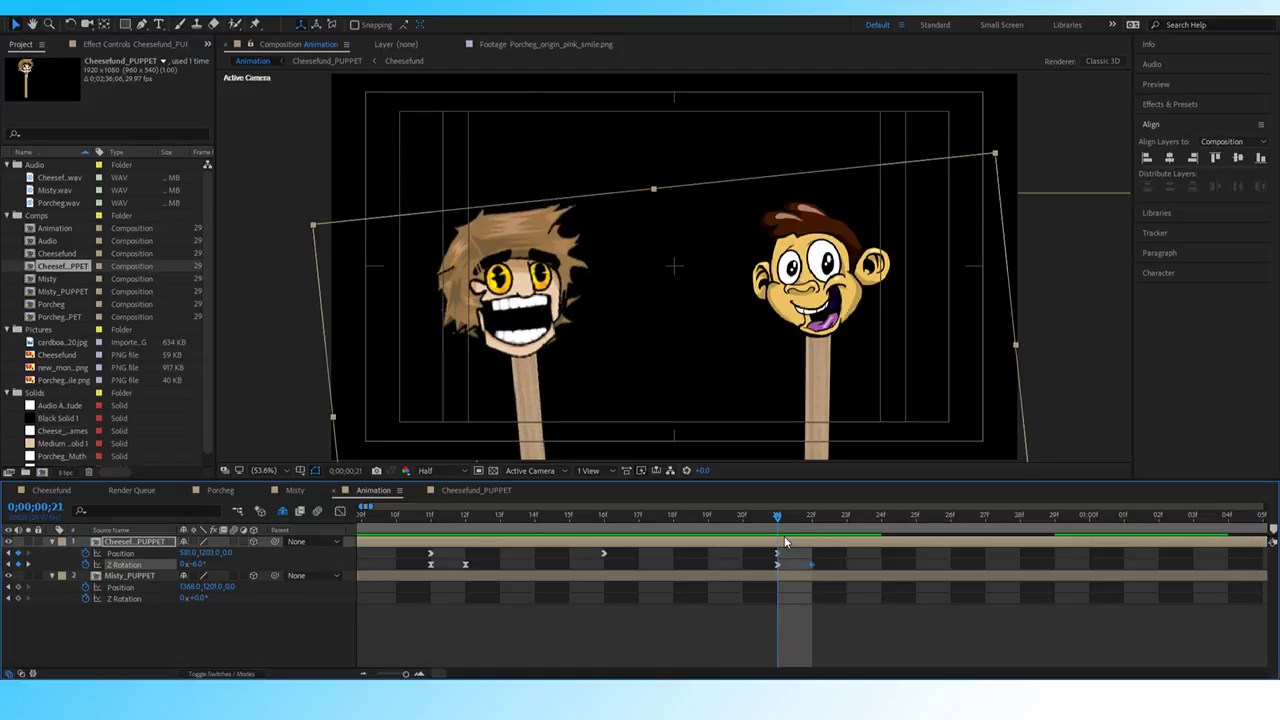
pyautogui.press('pagedown')
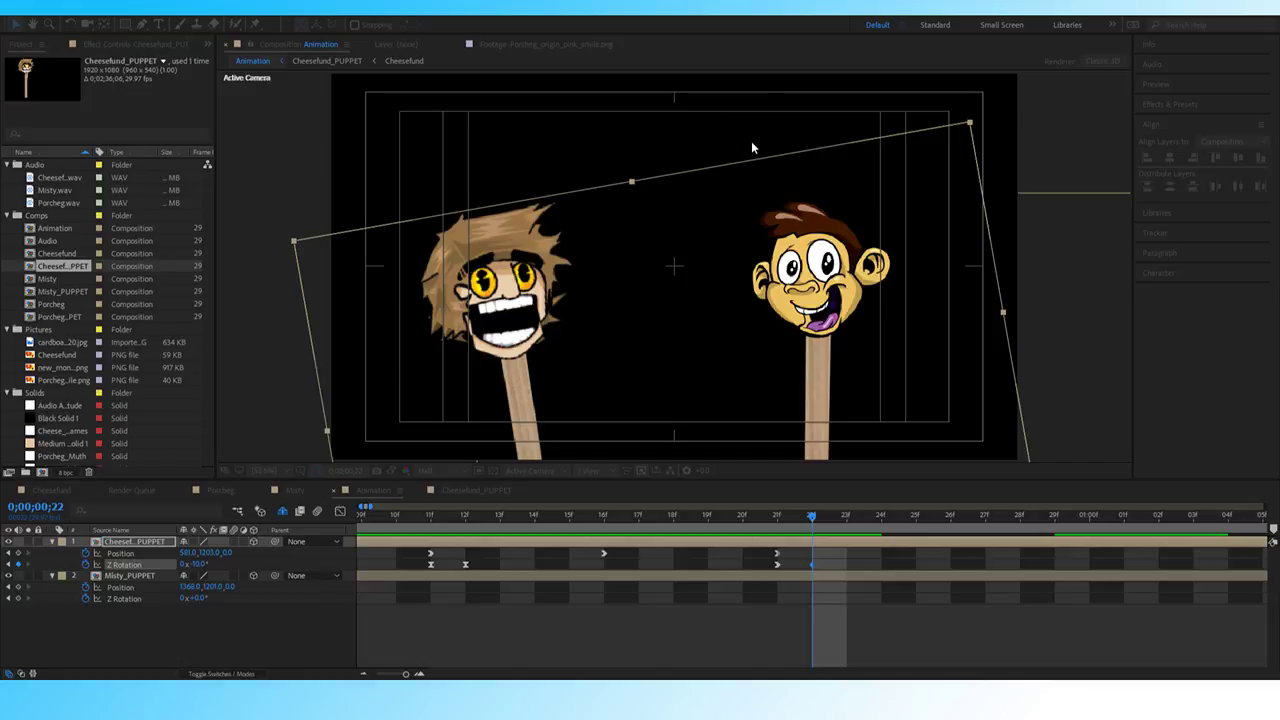
# Add a -6° Z Rotation keyframe to the Cheesefund puppet at 0;00;00;24 to settle the return swing.
pyautogui.click(517, 603)
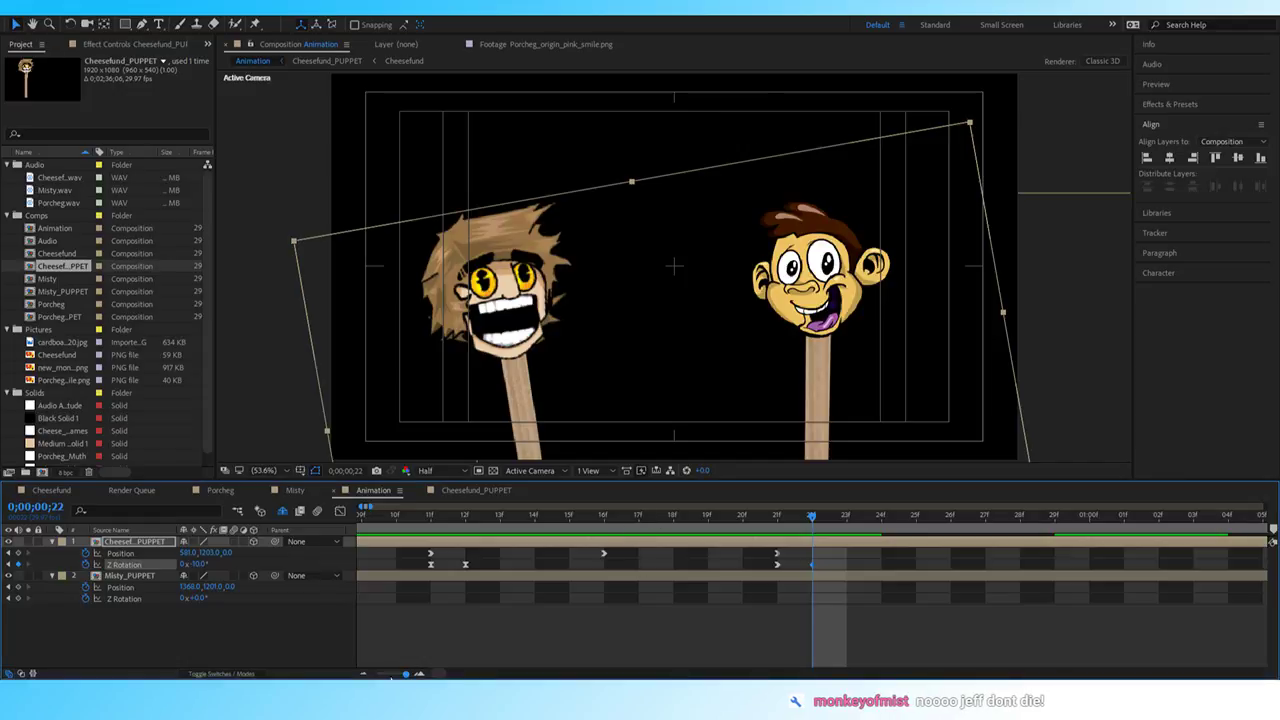
pyautogui.moveTo(405, 674); pyautogui.dragTo(401, 676)
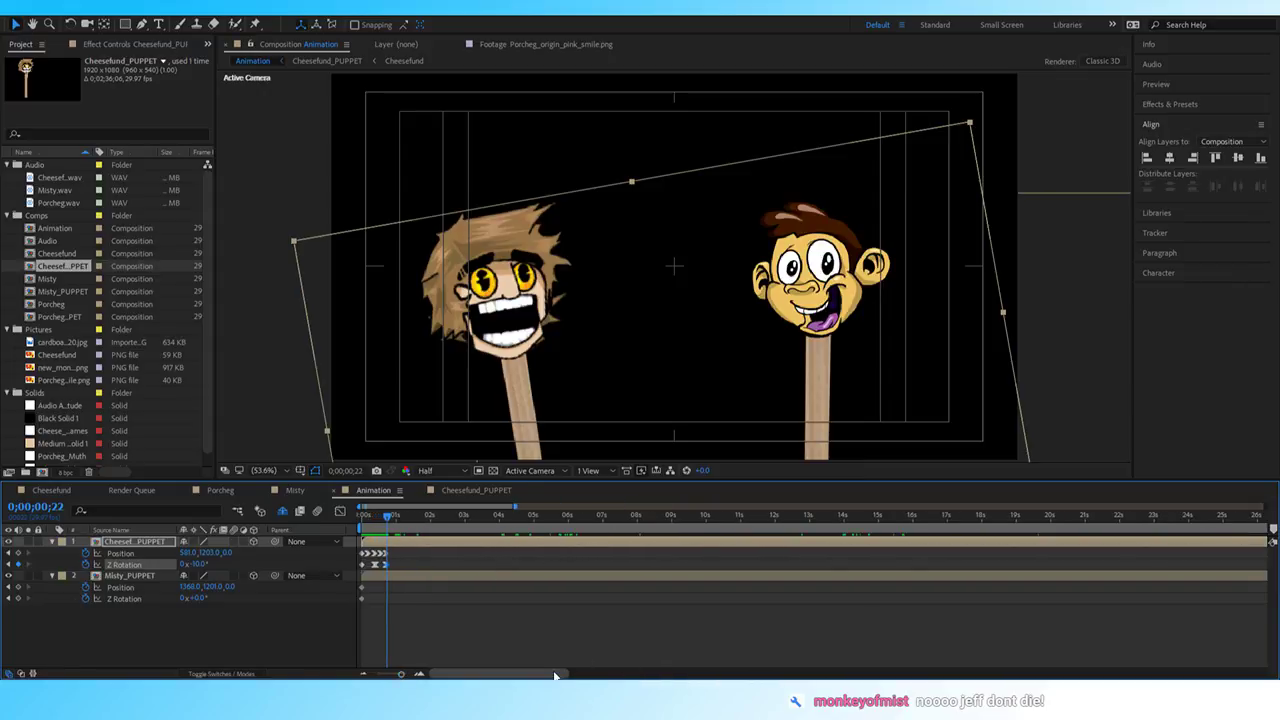
pyautogui.moveTo(404, 675); pyautogui.dragTo(406, 676)
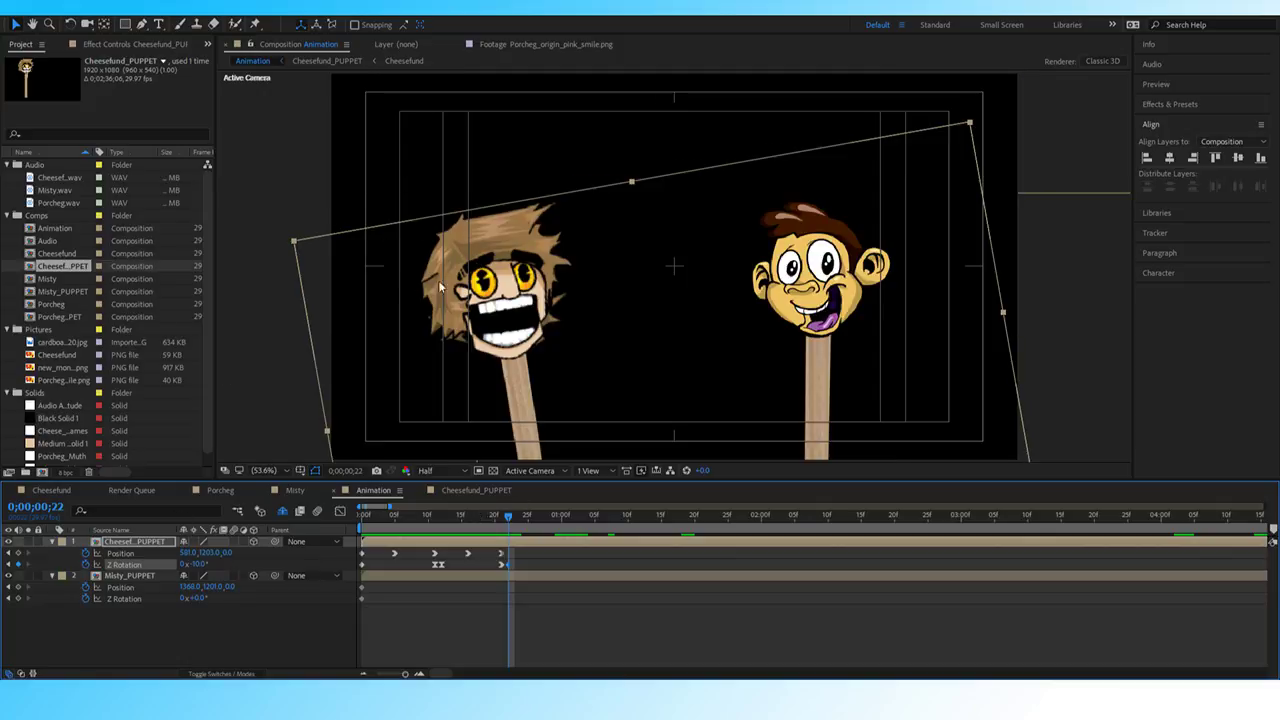
pyautogui.moveTo(510, 518); pyautogui.dragTo(519, 520)
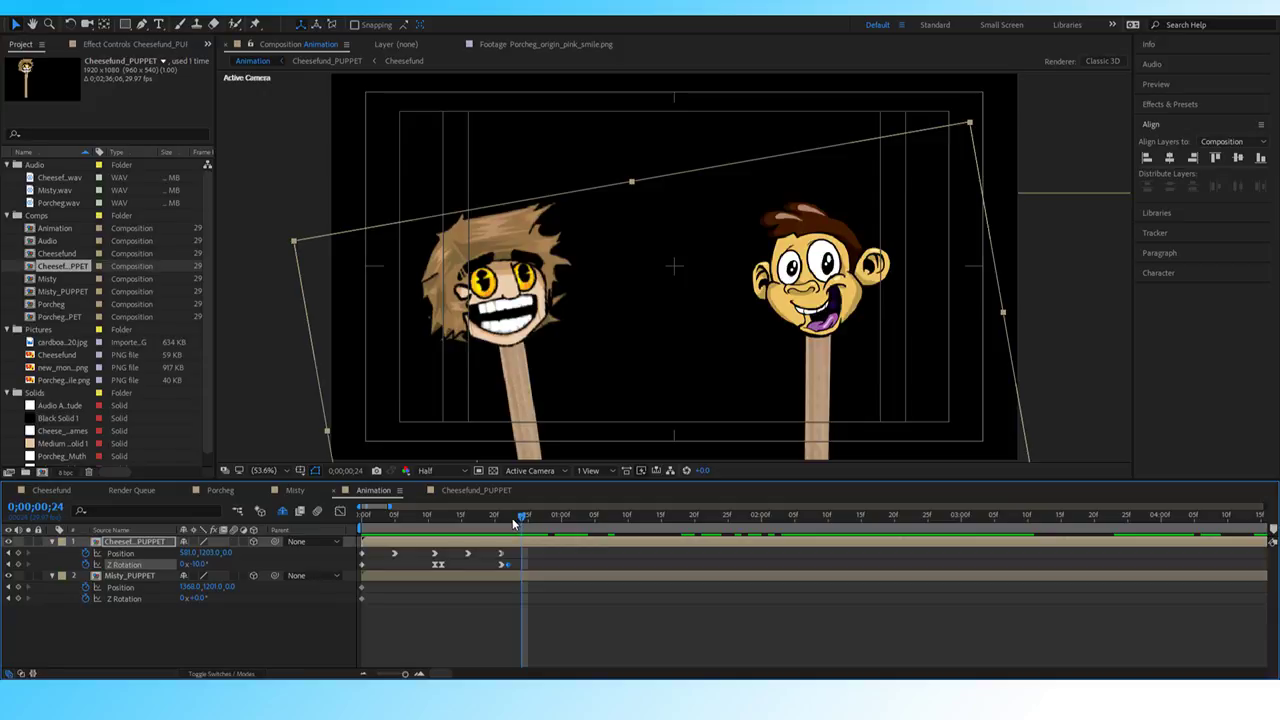
pyautogui.moveTo(508, 525); pyautogui.dragTo(499, 583)
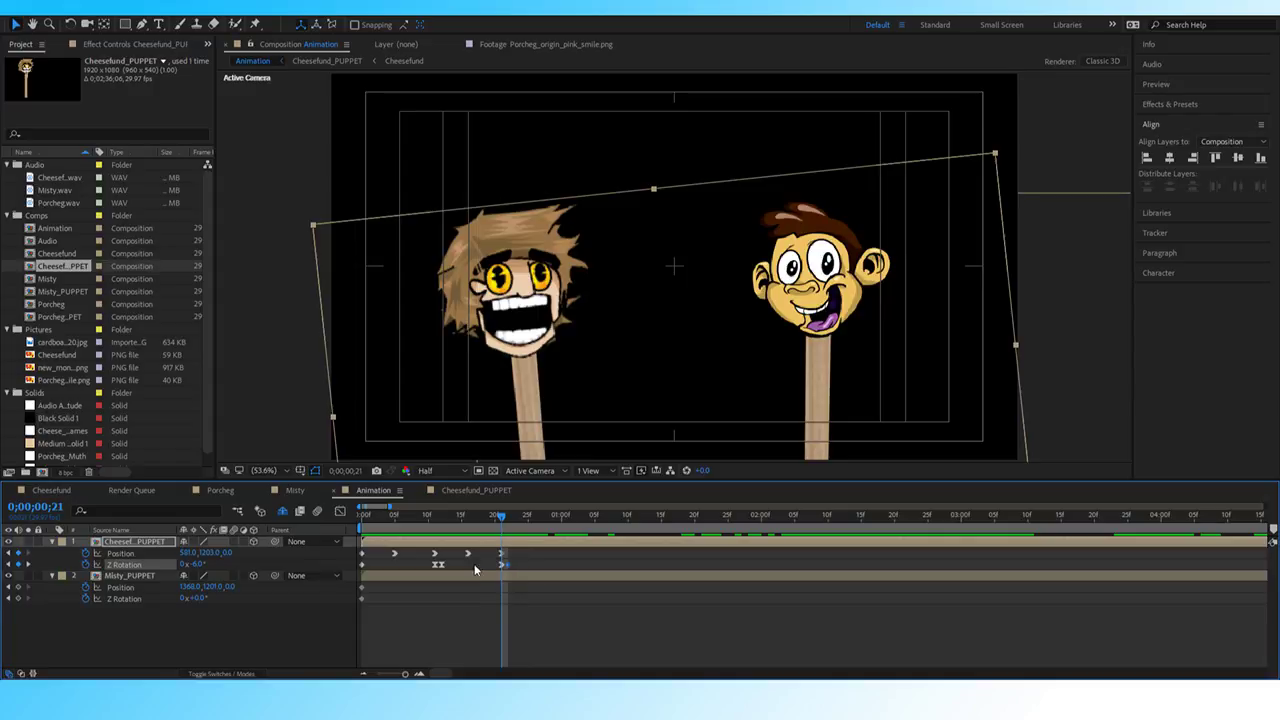
pyautogui.click(509, 514)
pyautogui.press('pagedown')
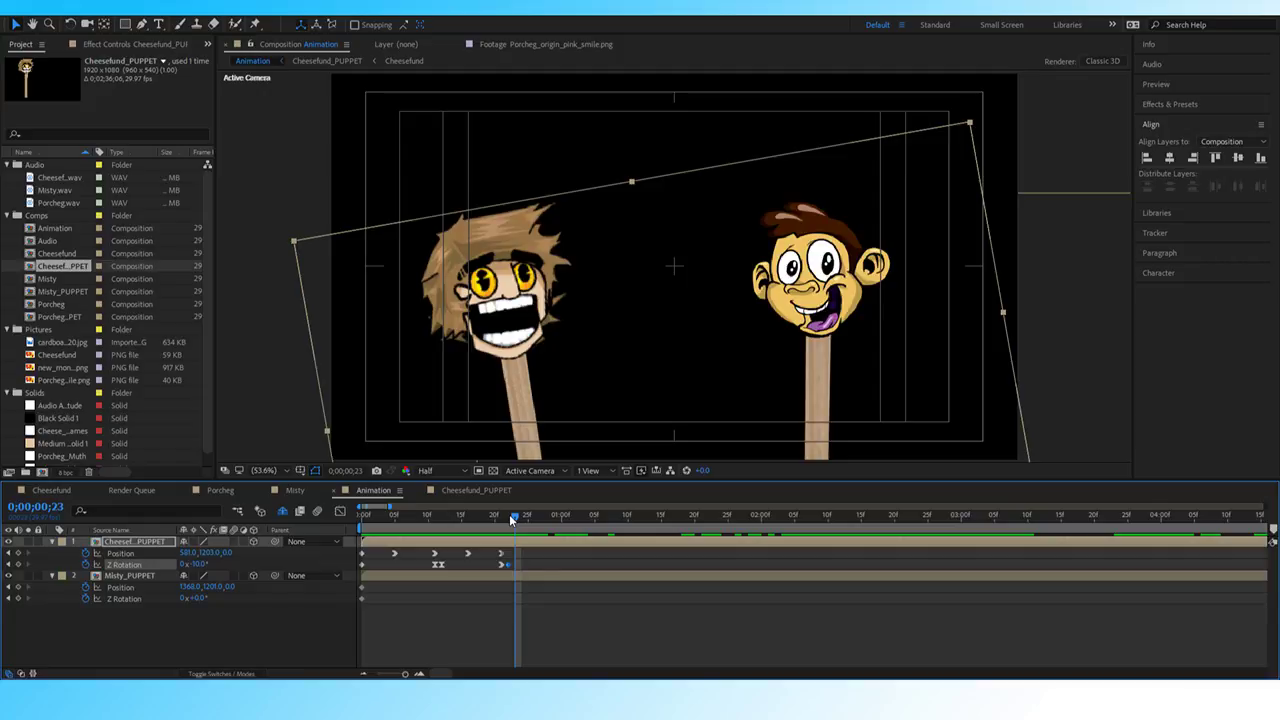
pyautogui.press('pagedown')
pyautogui.click(200, 564)
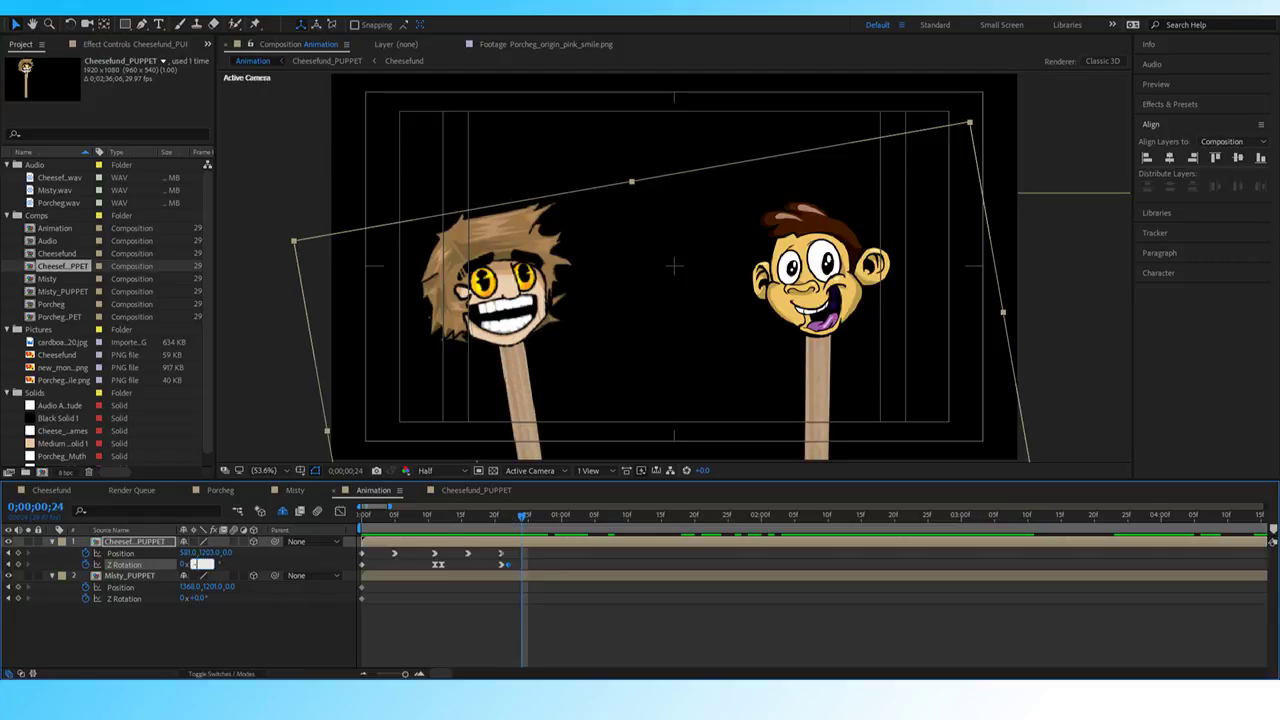
pyautogui.write('14')
pyautogui.press('Return')
# Play back the Cheesefund puppet's tilt and return swing, including a run from the first frame.
pyautogui.moveTo(518, 516); pyautogui.dragTo(491, 522)
pyautogui.press('space')
pyautogui.press('space')
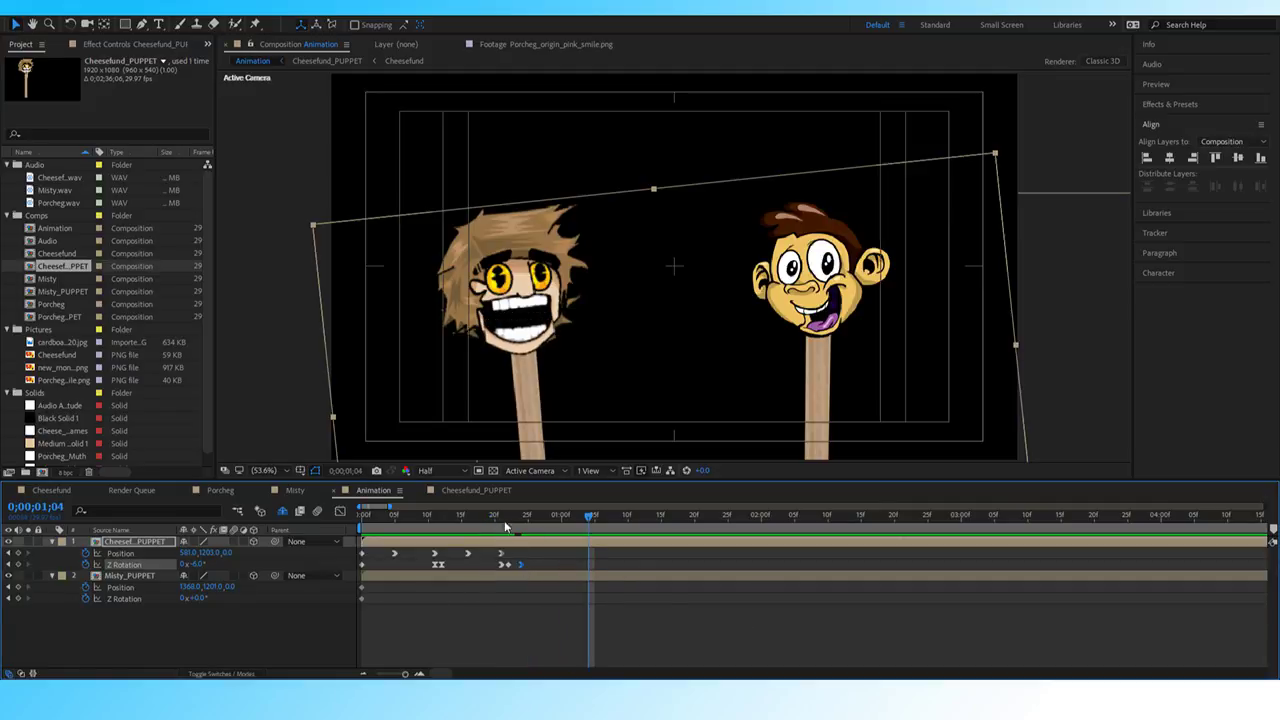
pyautogui.moveTo(505, 527); pyautogui.dragTo(464, 526)
pyautogui.press('space')
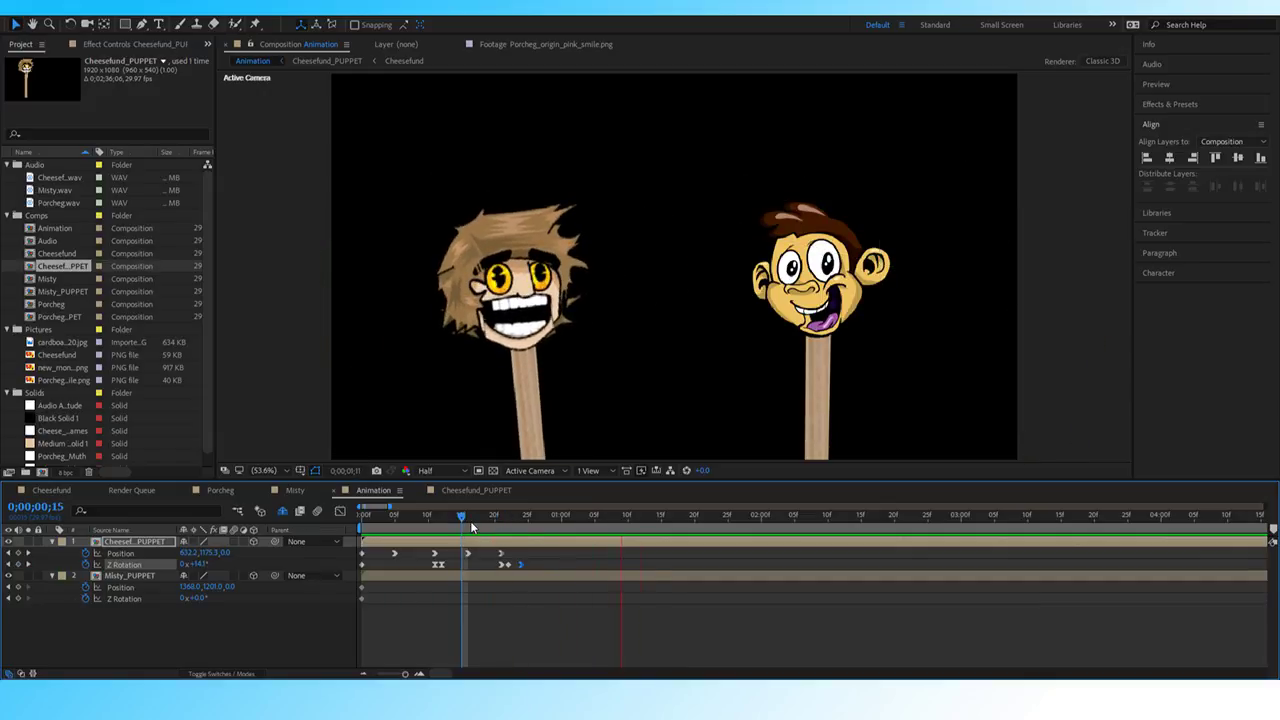
pyautogui.moveTo(471, 512); pyautogui.dragTo(336, 536)
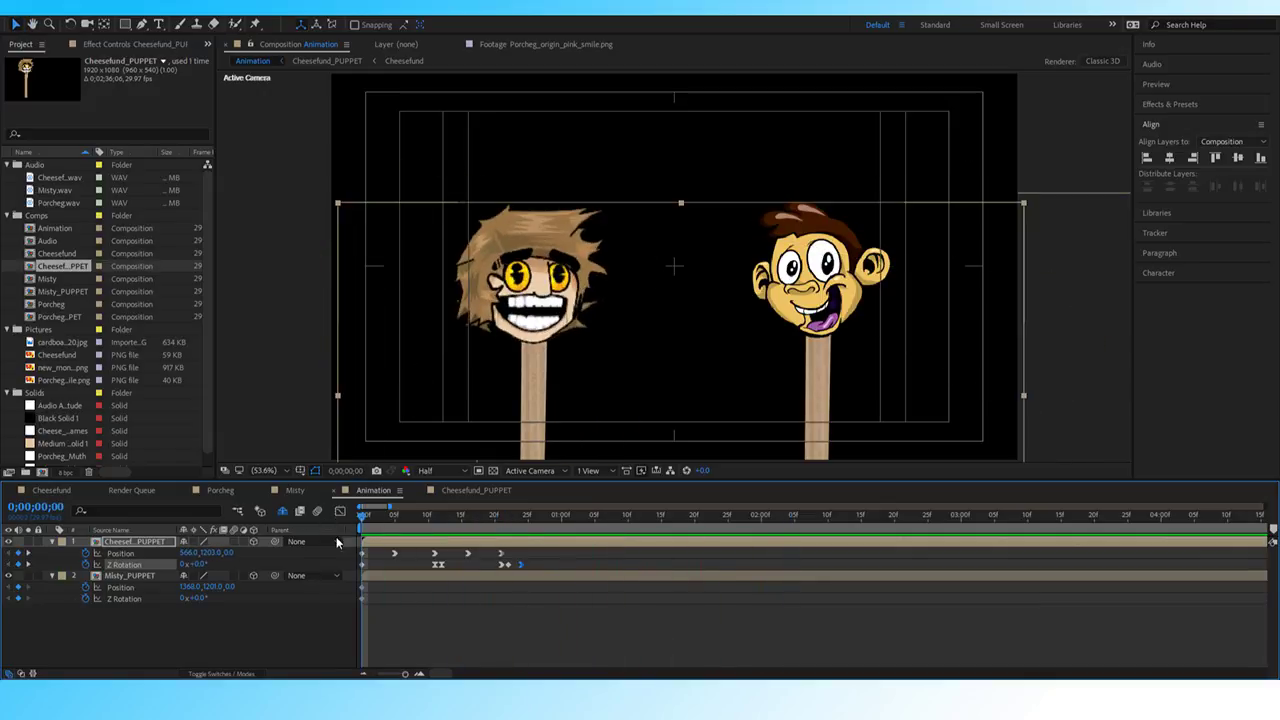
pyautogui.press('space')
pyautogui.press('space')
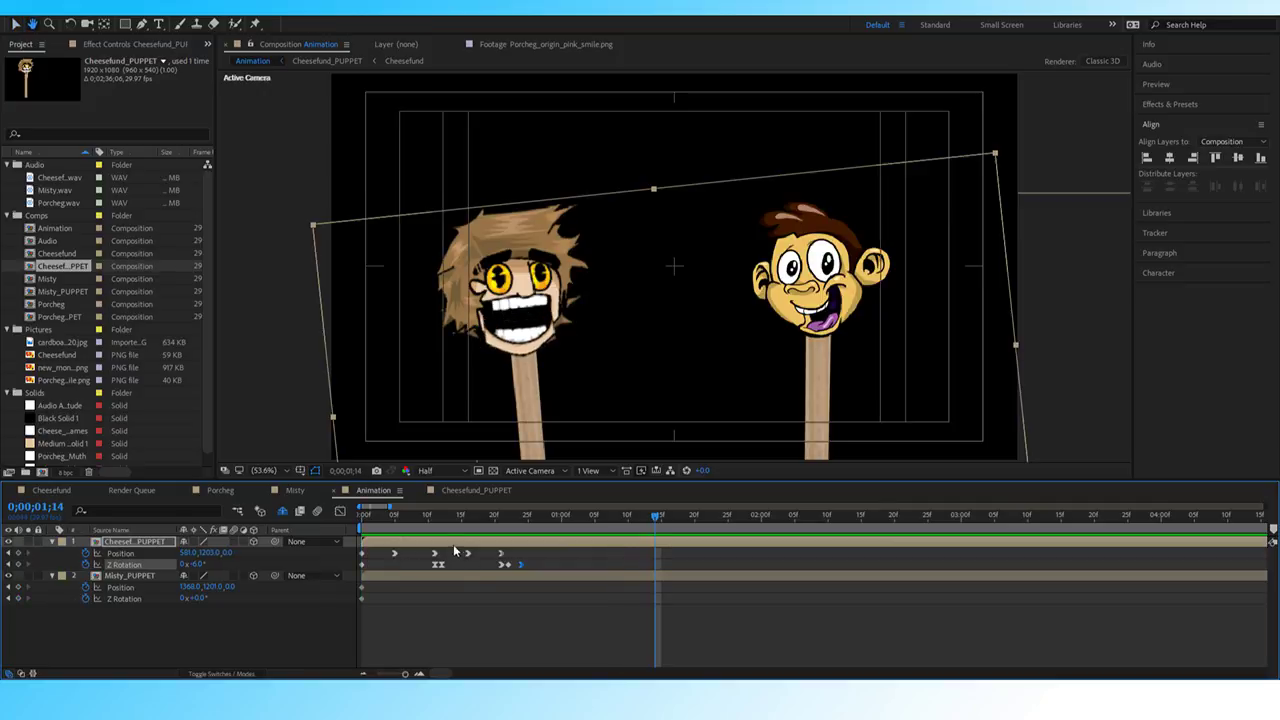
# Delete the Cheesefund puppet's 29° Z Rotation keyframe at 0;00;00;12 and play back the motion from the start.
pyautogui.moveTo(447, 516); pyautogui.dragTo(442, 562)
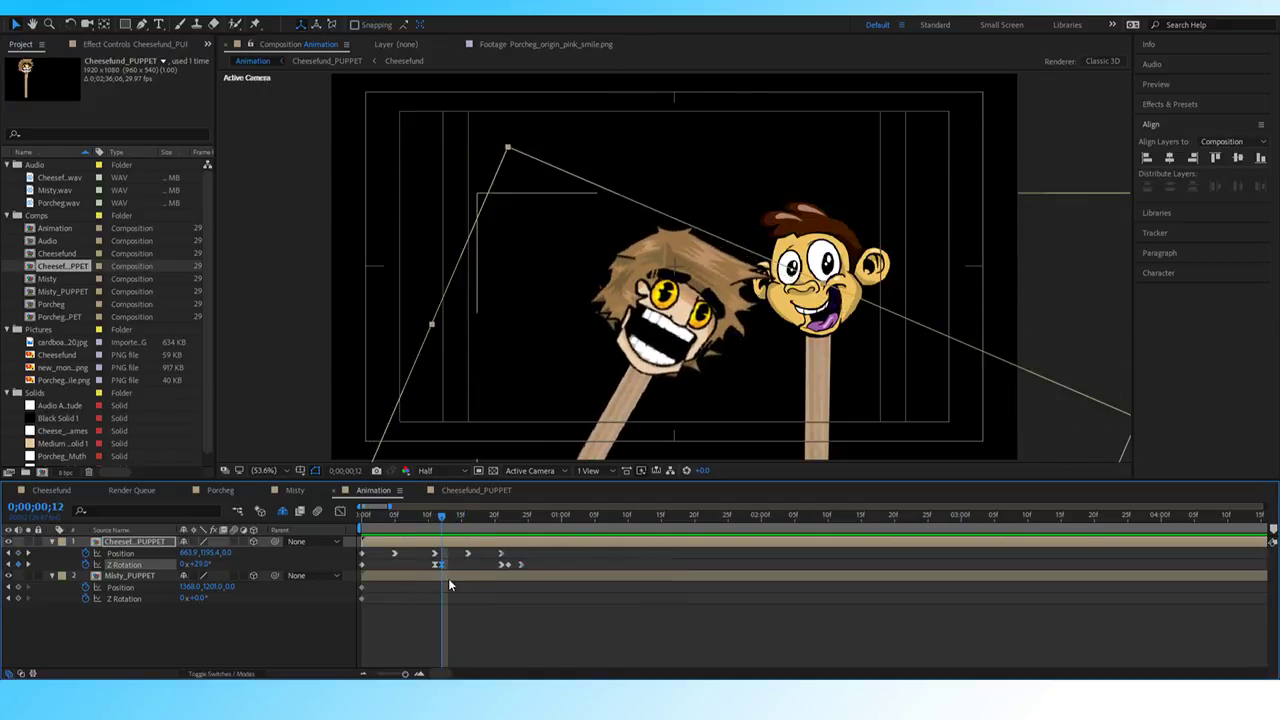
pyautogui.hotkey('ctrl', 'z')
pyautogui.moveTo(436, 524); pyautogui.dragTo(369, 516)
pyautogui.press('space')
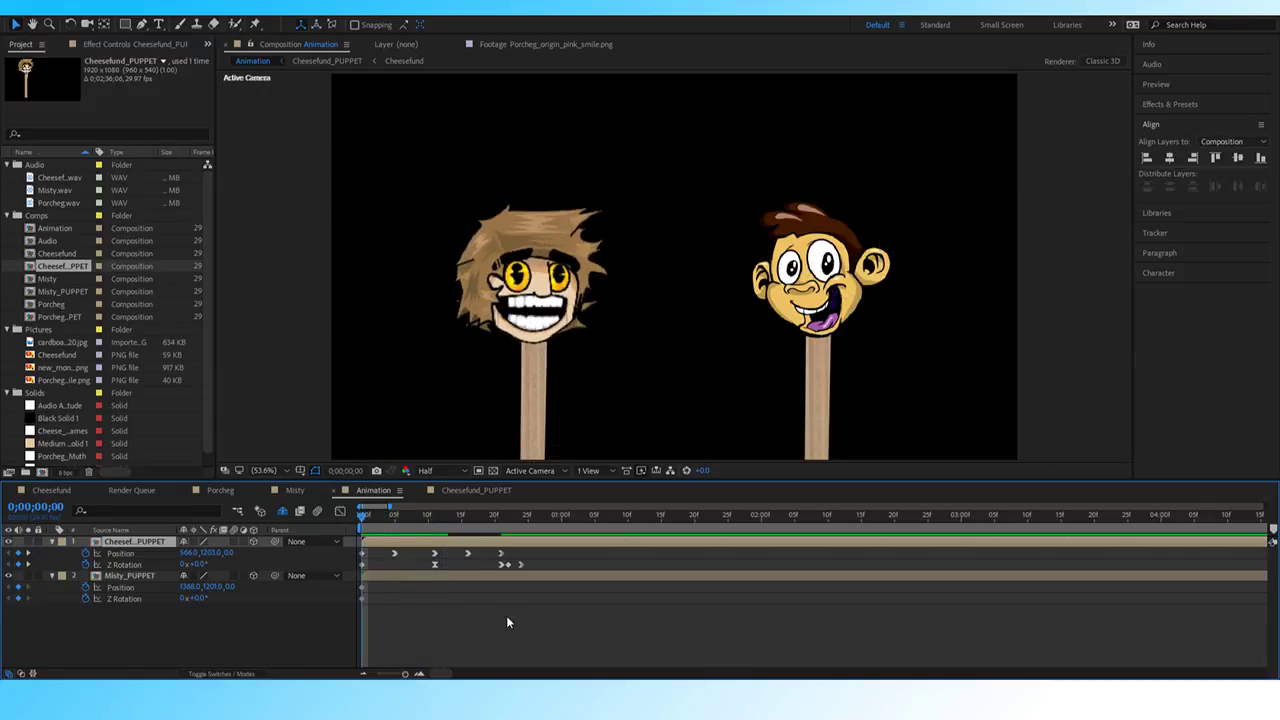
pyautogui.press('space')
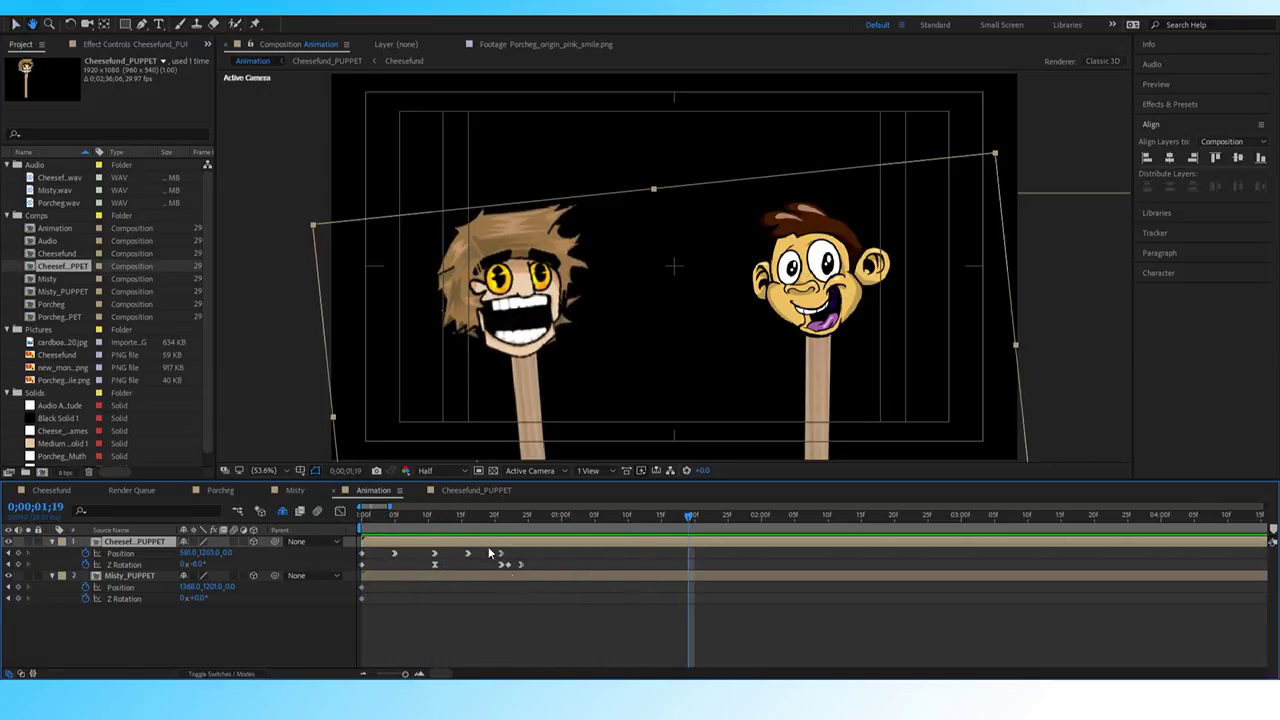
# Set the Cheesefund puppet's Z Rotation at 0;00;00;22 to -8° and preview the motion from the first frame.
pyautogui.click(508, 519)
pyautogui.click(200, 564)
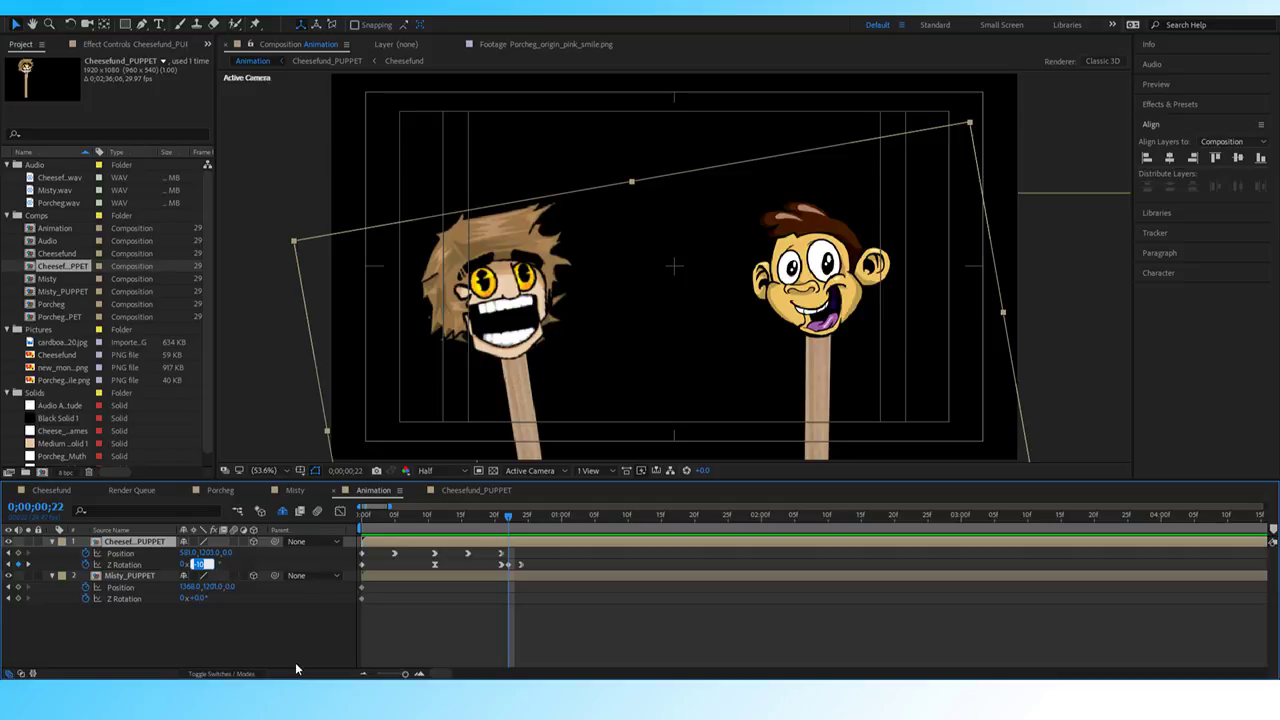
pyautogui.write('0')
pyautogui.press('Return')
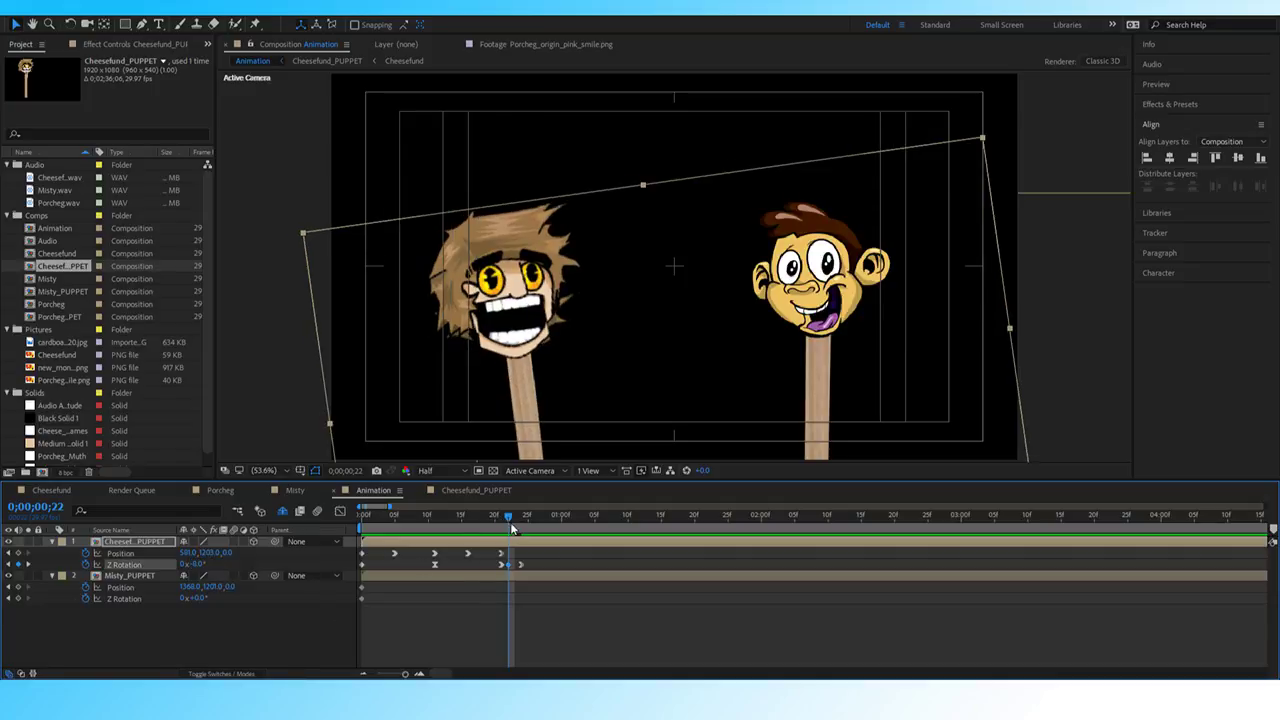
pyautogui.moveTo(510, 522); pyautogui.dragTo(362, 515)
pyautogui.press('space')
pyautogui.press('space')
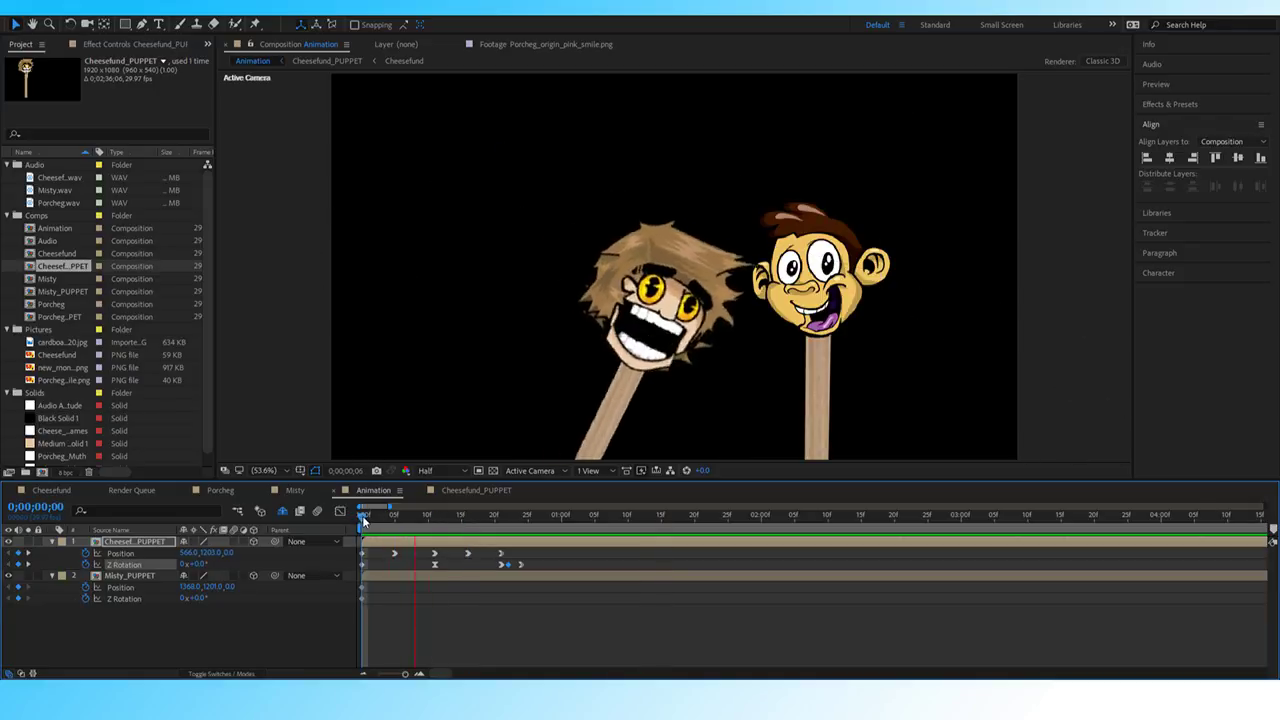
pyautogui.press('space')
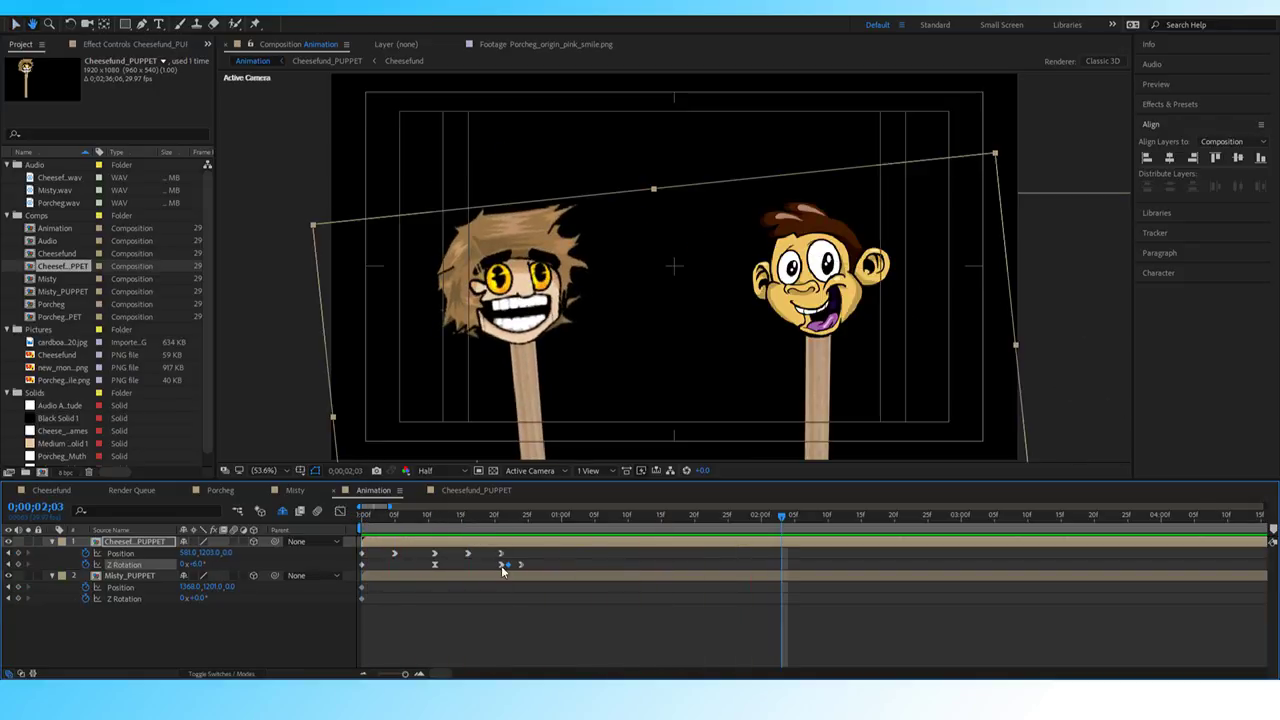
# Move the Cheesefund puppet's last two Z Rotation keyframes to 0;00;00;23 and 0;00;00;25 and replay the animation.
pyautogui.moveTo(528, 564); pyautogui.dragTo(515, 568)
pyautogui.press('space')
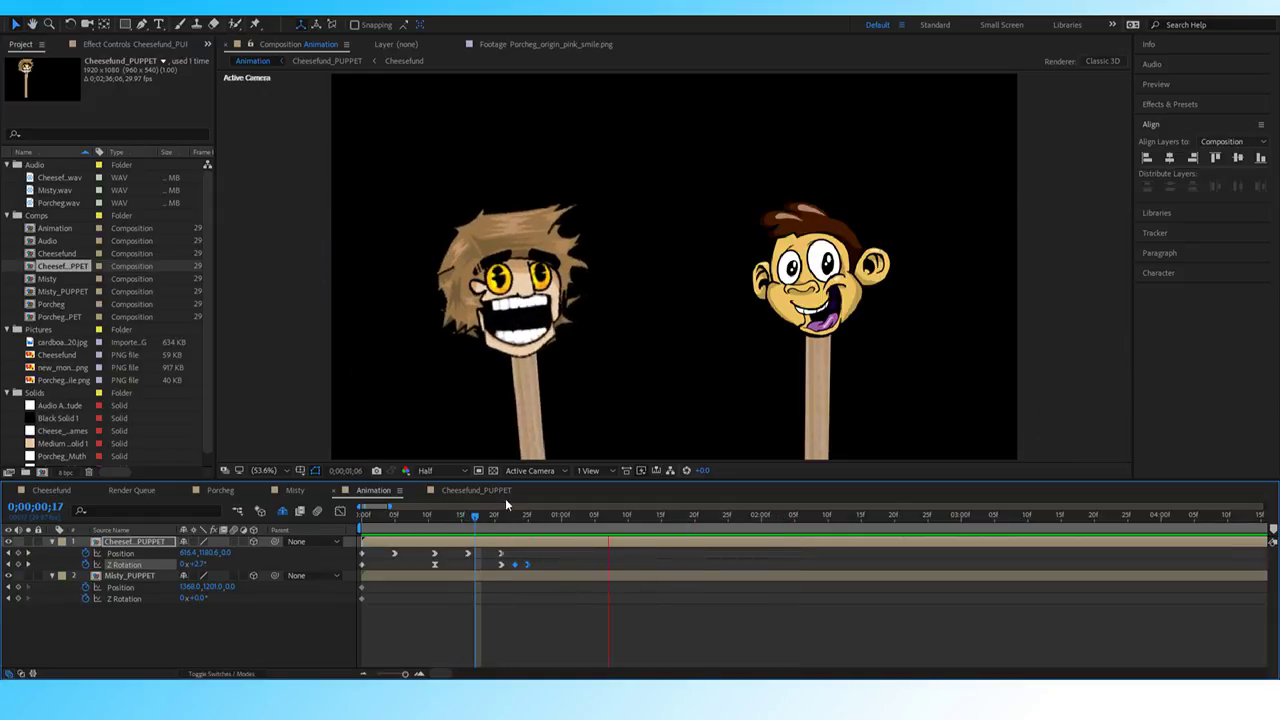
pyautogui.press('space')
pyautogui.click(465, 516)
pyautogui.press('space')
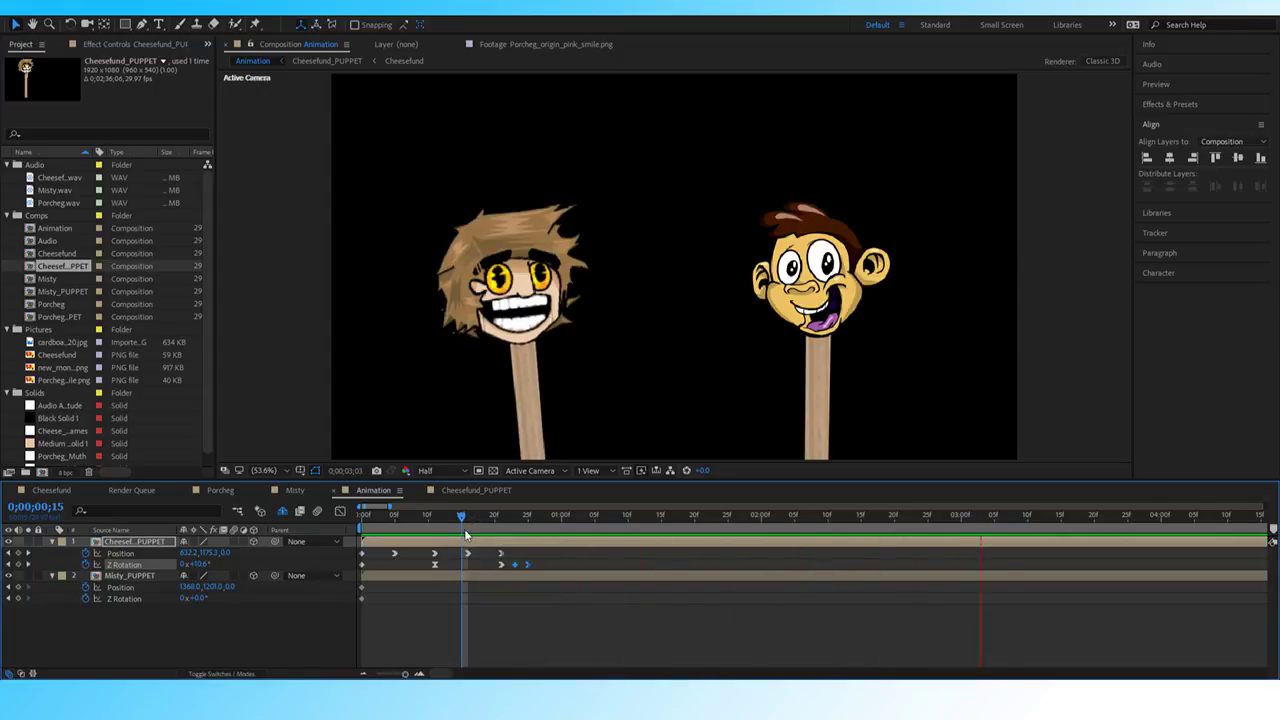
pyautogui.moveTo(465, 518); pyautogui.dragTo(441, 520)
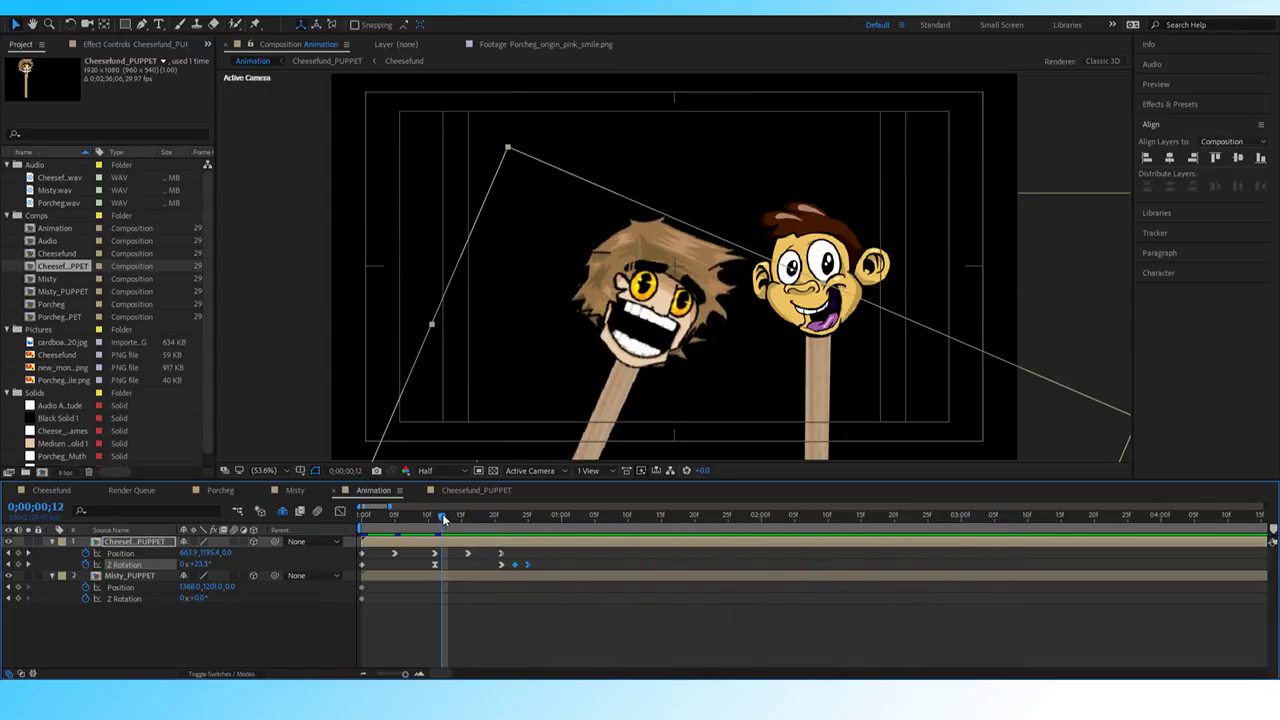
pyautogui.moveTo(442, 517); pyautogui.dragTo(364, 518)
pyautogui.press('space')
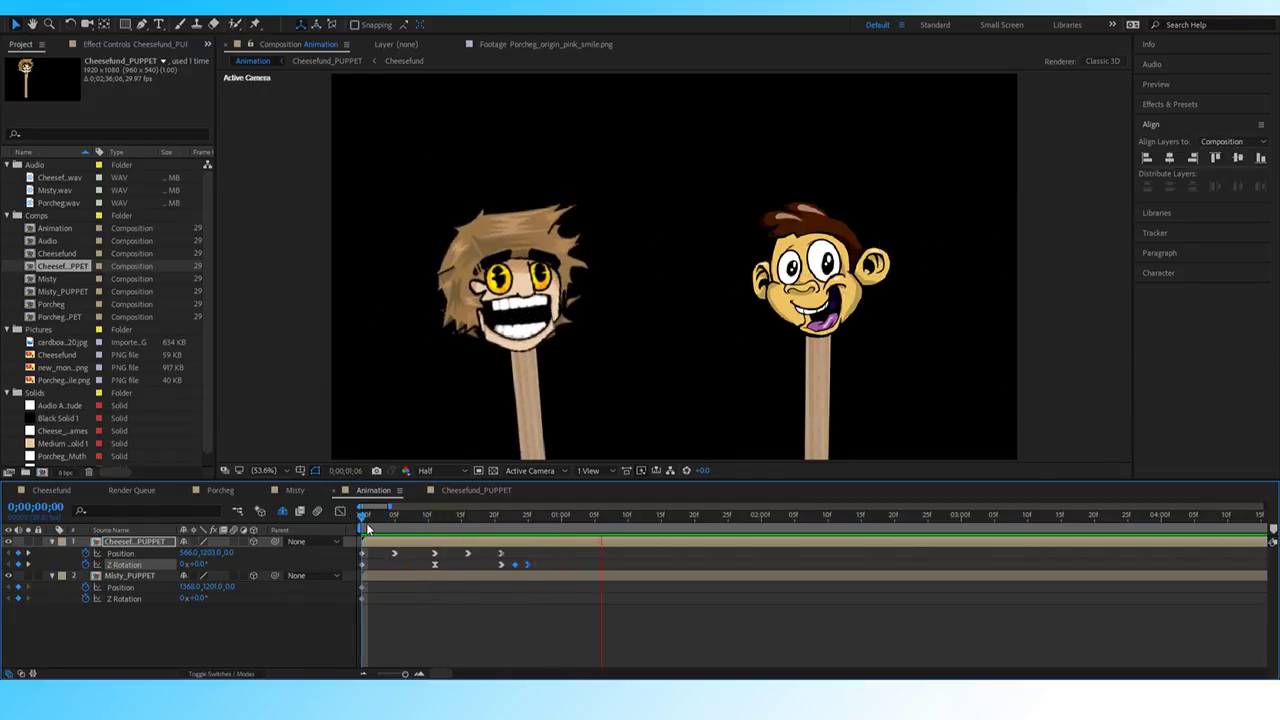
pyautogui.press('space')
# Separate the Cheesefund puppet's Position into X, Y and Z dimensions and remove the keyframes from Z Position only.
pyautogui.moveTo(436, 520); pyautogui.dragTo(523, 548)
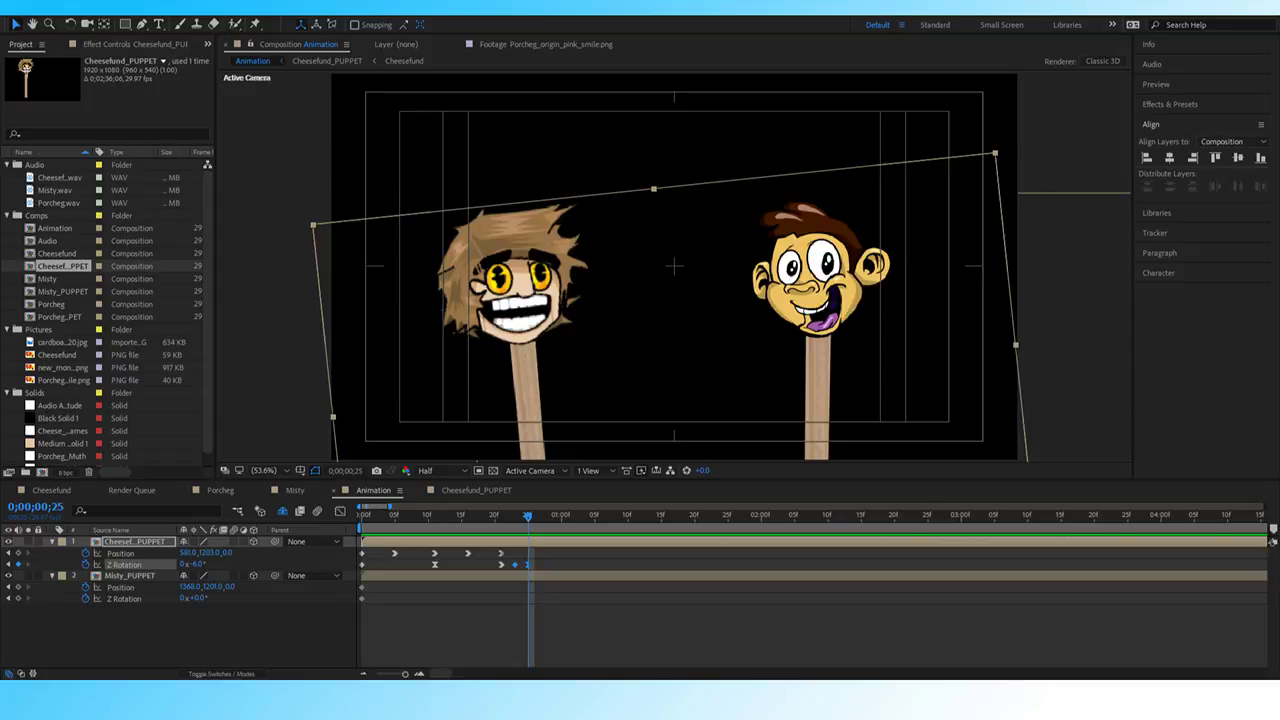
pyautogui.moveTo(229, 553)
pyautogui.mouseDown()
pyautogui.moveTo(276, 553)
pyautogui.moveTo(210, 553)
pyautogui.mouseUp()
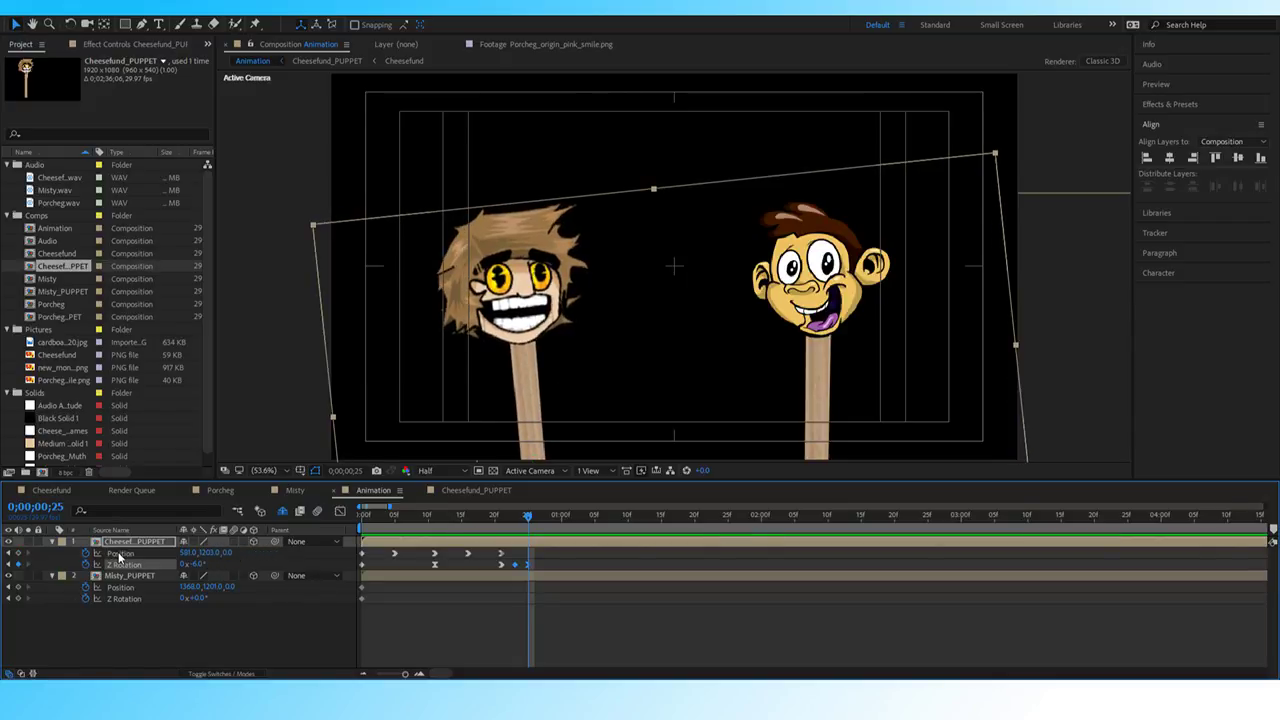
pyautogui.click(119, 554)
pyautogui.click(184, 436)
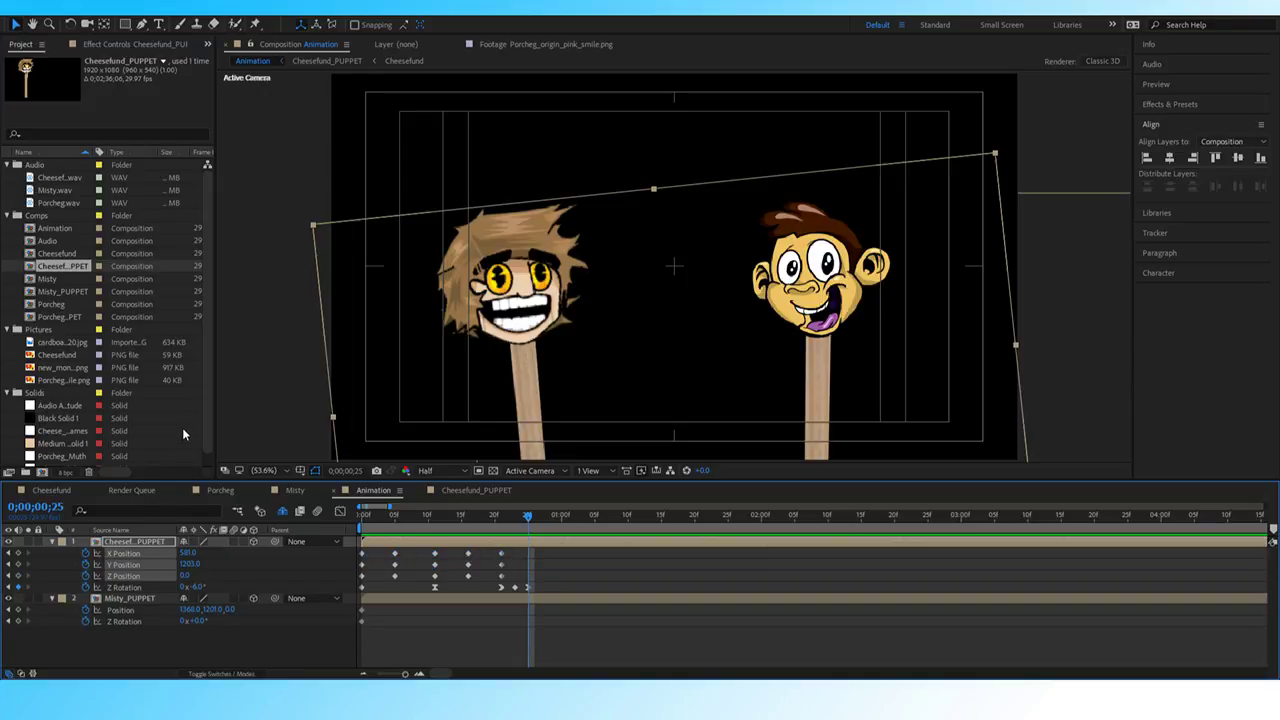
pyautogui.click(86, 577)
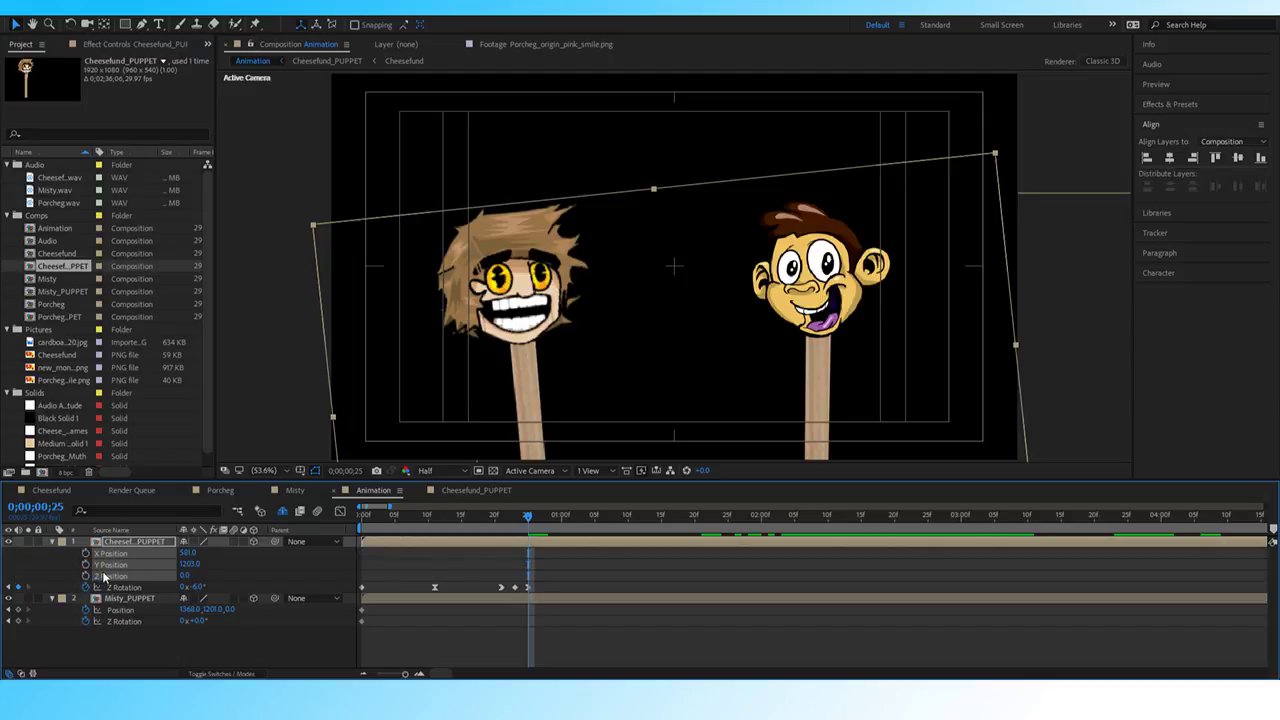
pyautogui.hotkey('ctrl', 'z')
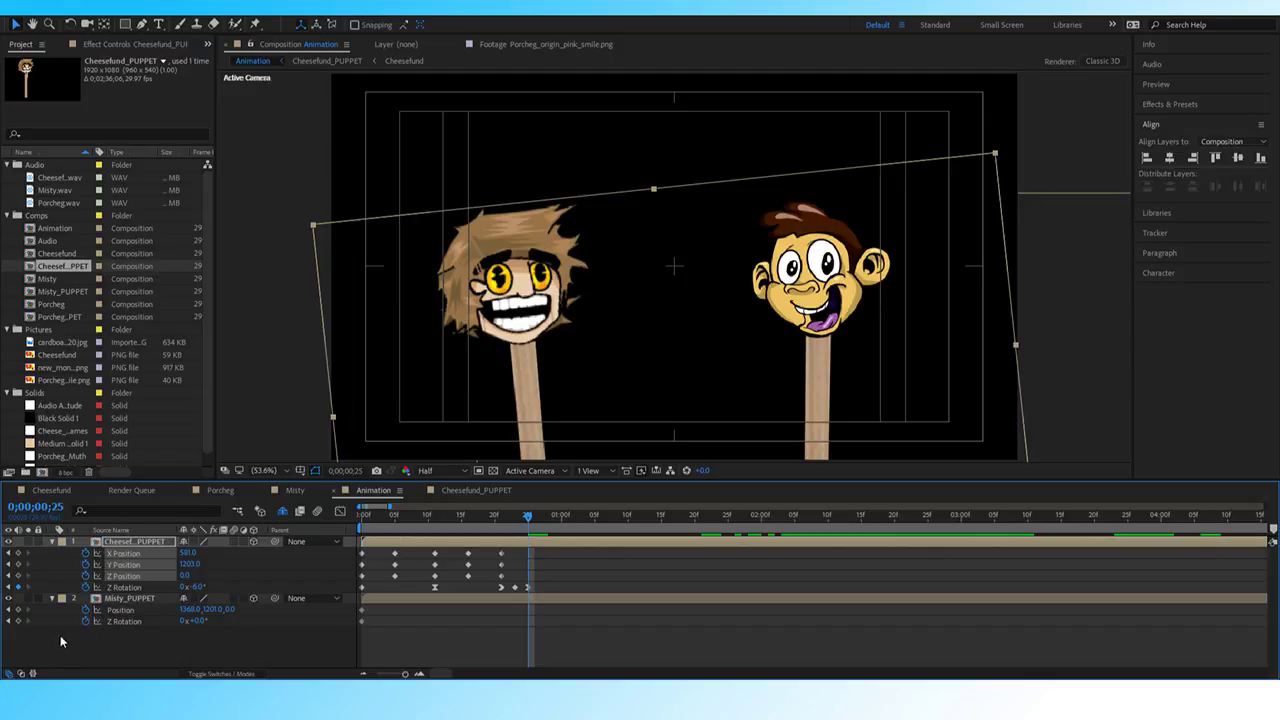
# Set the Cheesefund puppet's Z Position to 142 to push it slightly back in depth.
pyautogui.moveTo(399, 520); pyautogui.dragTo(461, 516)
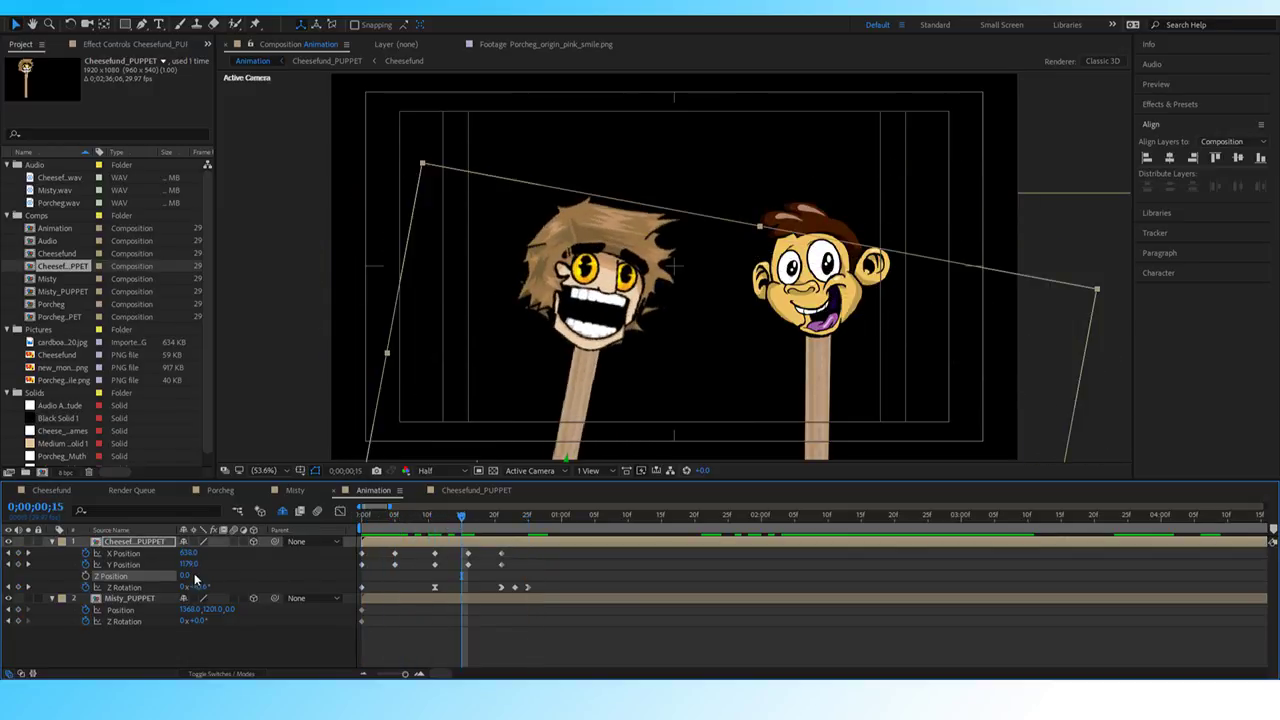
pyautogui.moveTo(296, 587); pyautogui.dragTo(292, 589)
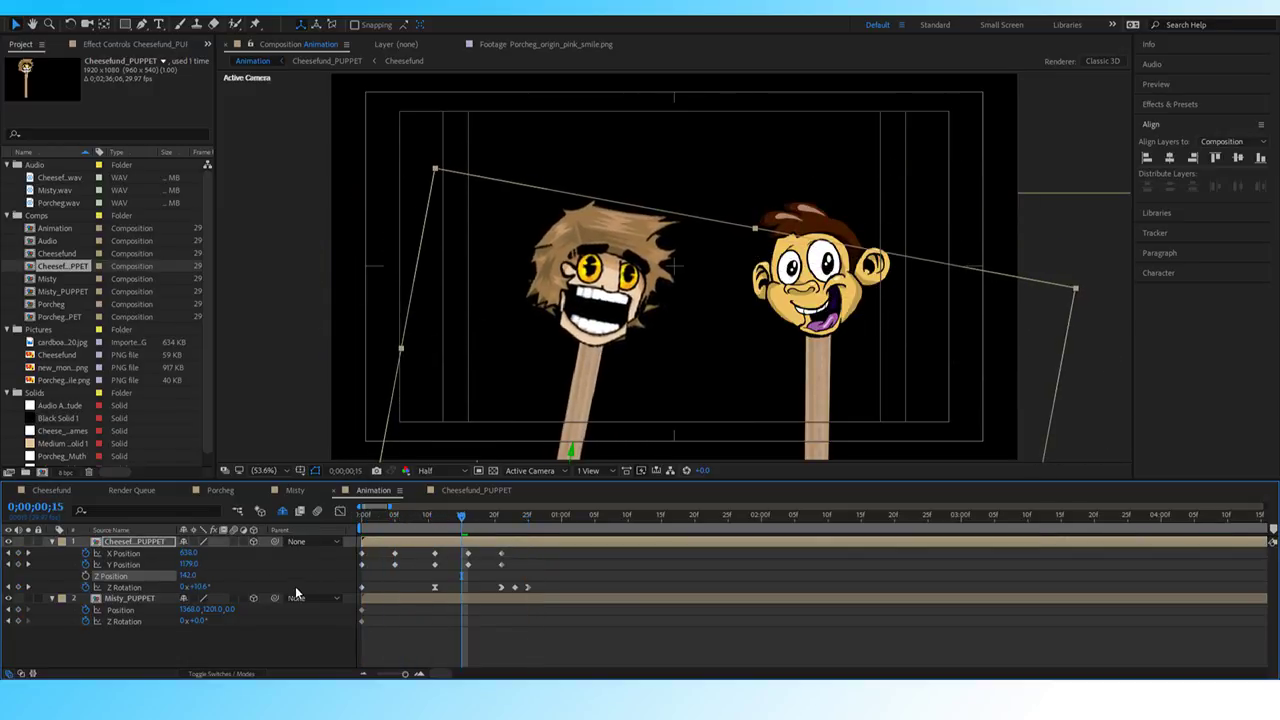
pyautogui.moveTo(187, 576); pyautogui.dragTo(1270, 645)
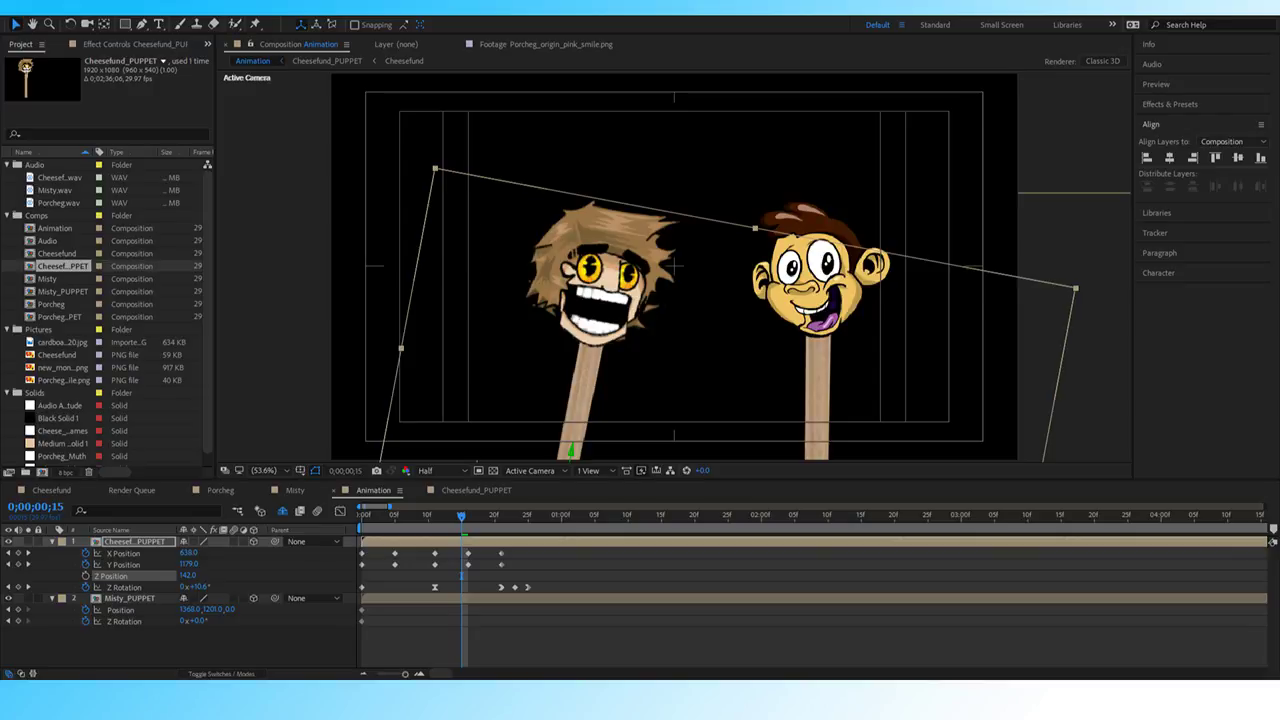
# Add the expression wiggle(1,20) to the Cheesefund puppet's Y Position and play the animation from the first frame.
pyautogui.moveTo(461, 516); pyautogui.dragTo(362, 540)
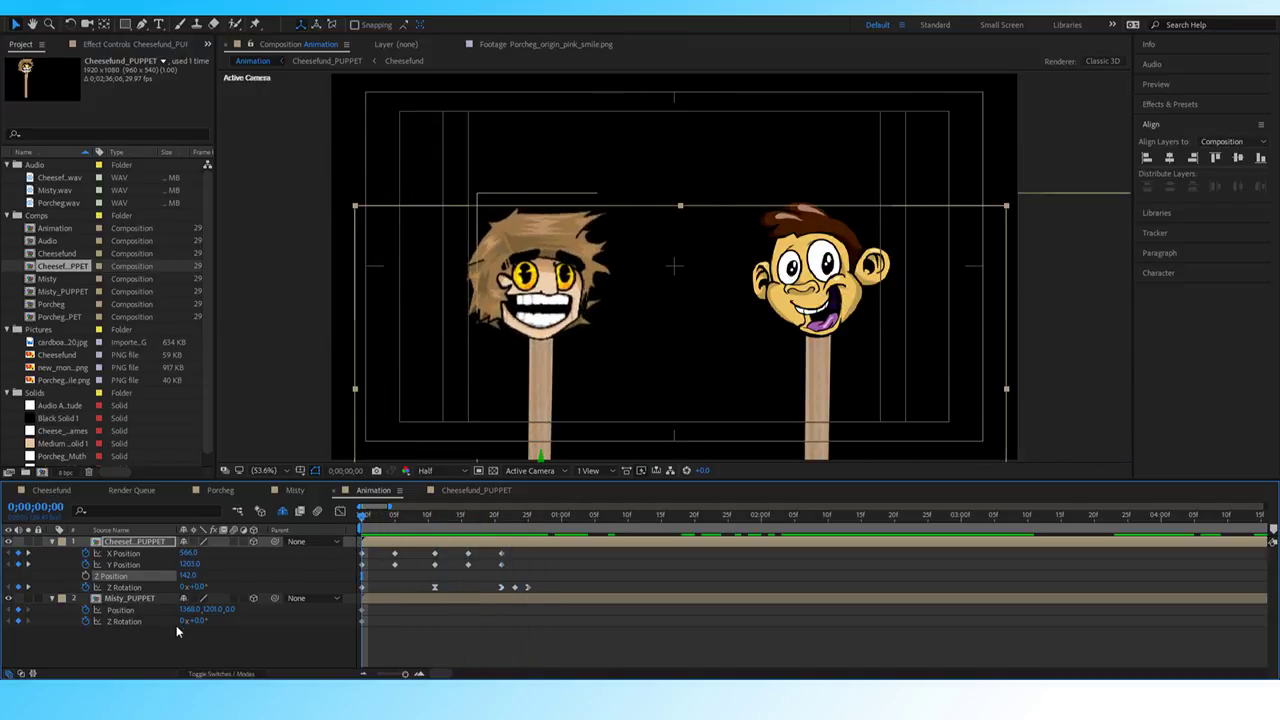
pyautogui.keyDown('alt'); pyautogui.click(86, 565); pyautogui.keyUp('alt')
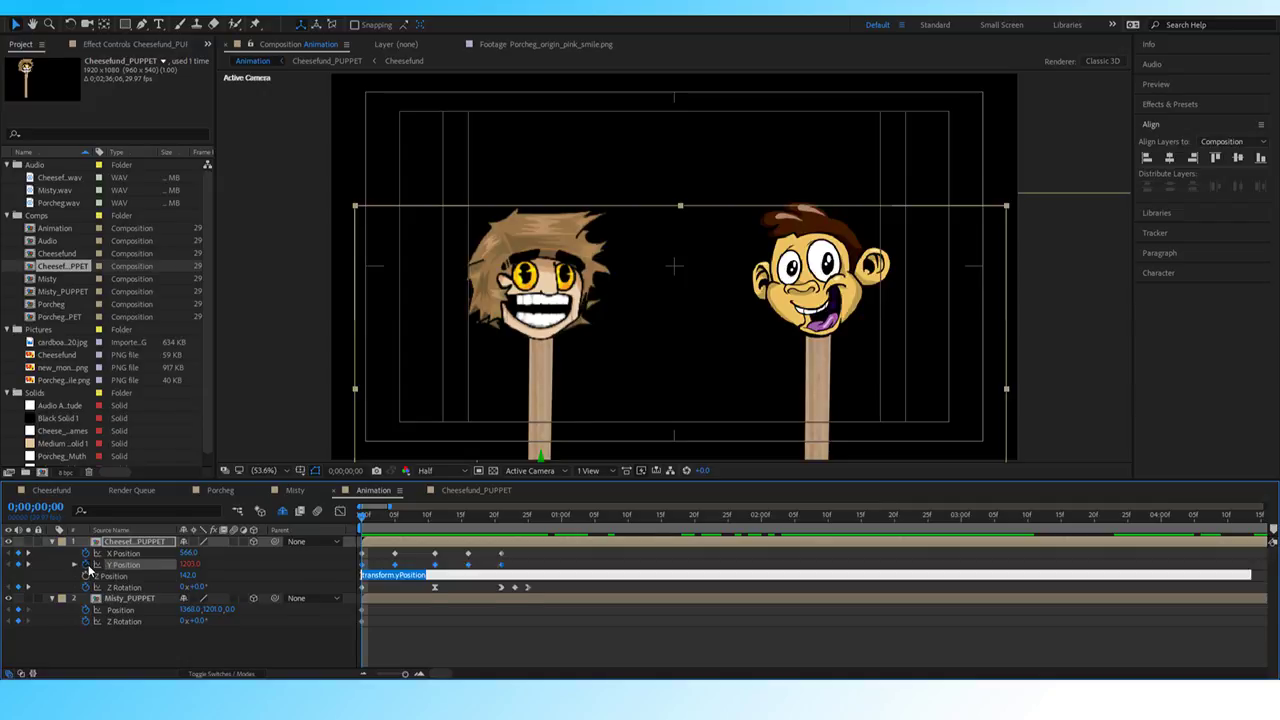
pyautogui.write('wig')
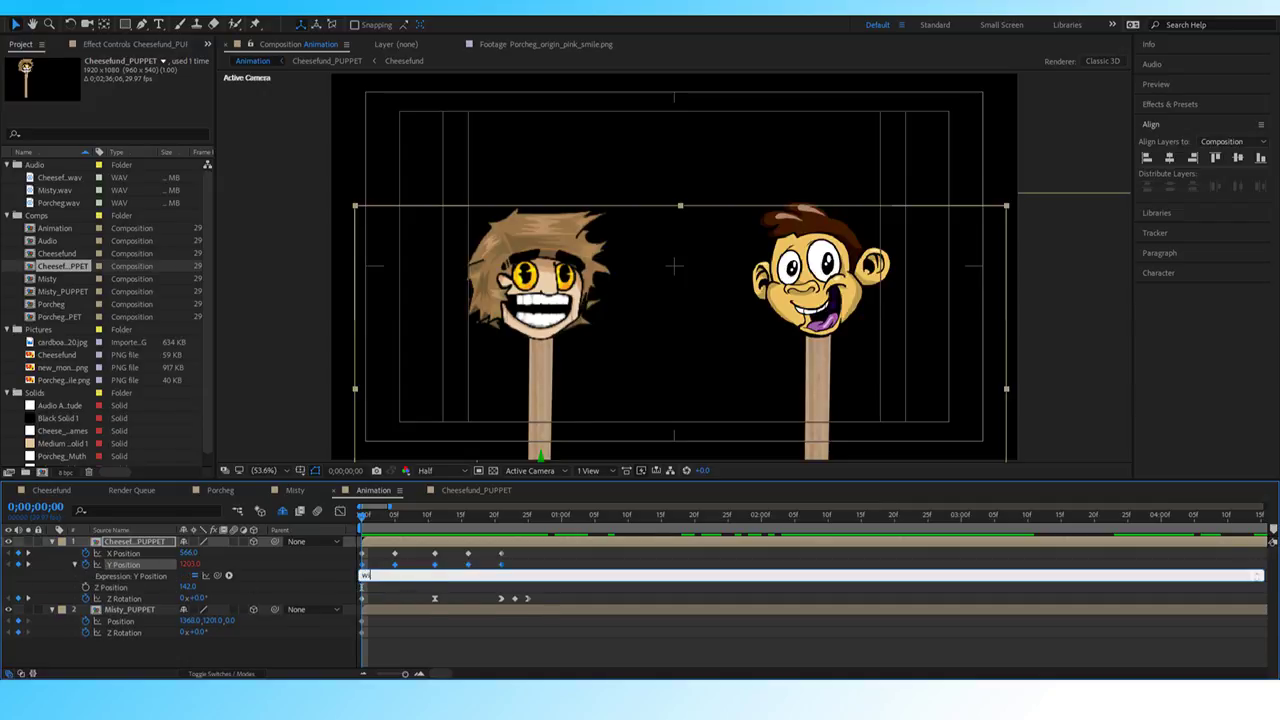
pyautogui.write('gle(1,20')
pyautogui.click(474, 534)
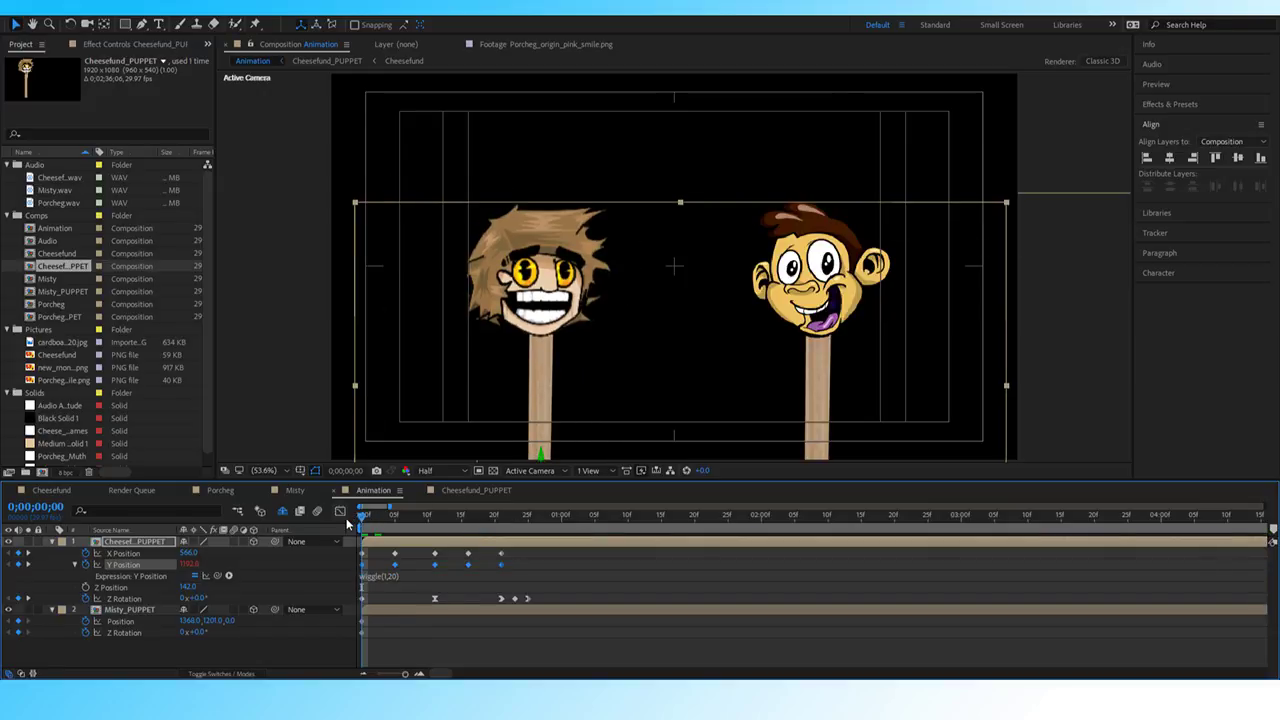
pyautogui.press('space')
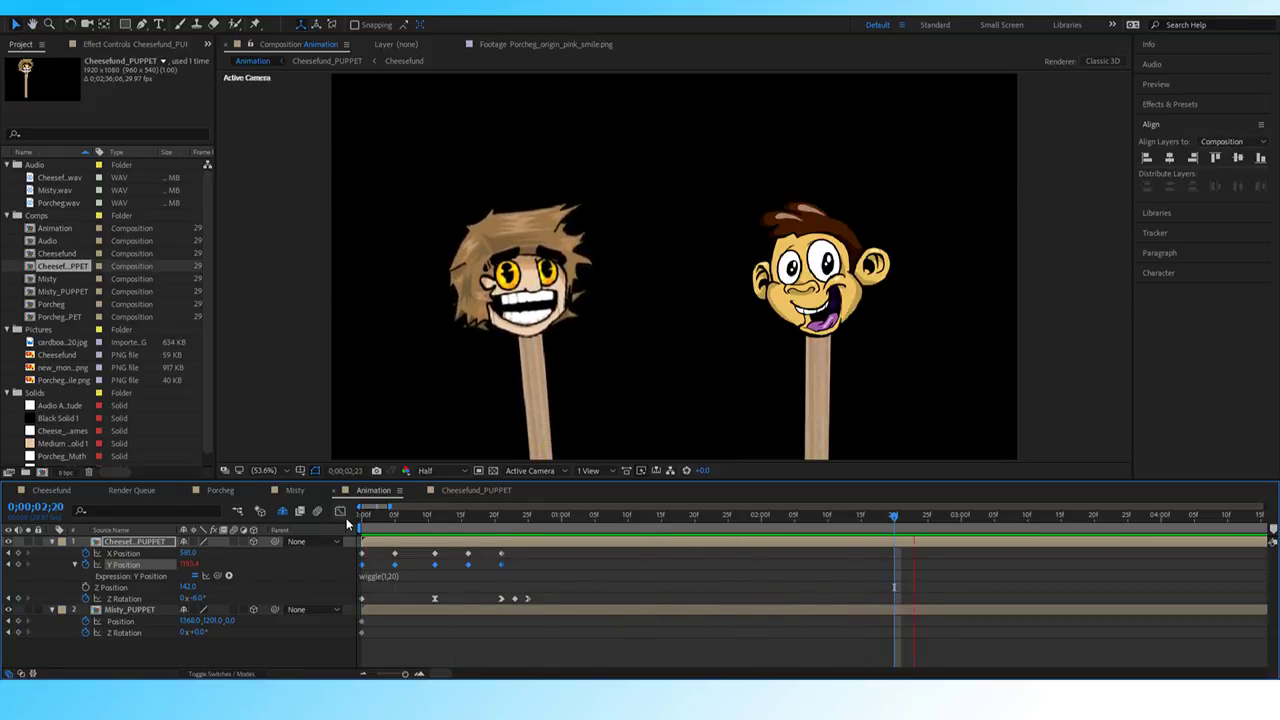
# Stop the playback and change the Cheesefund puppet's Y Position expression to wiggle(1,15).
pyautogui.press('space')
pyautogui.click(393, 576)
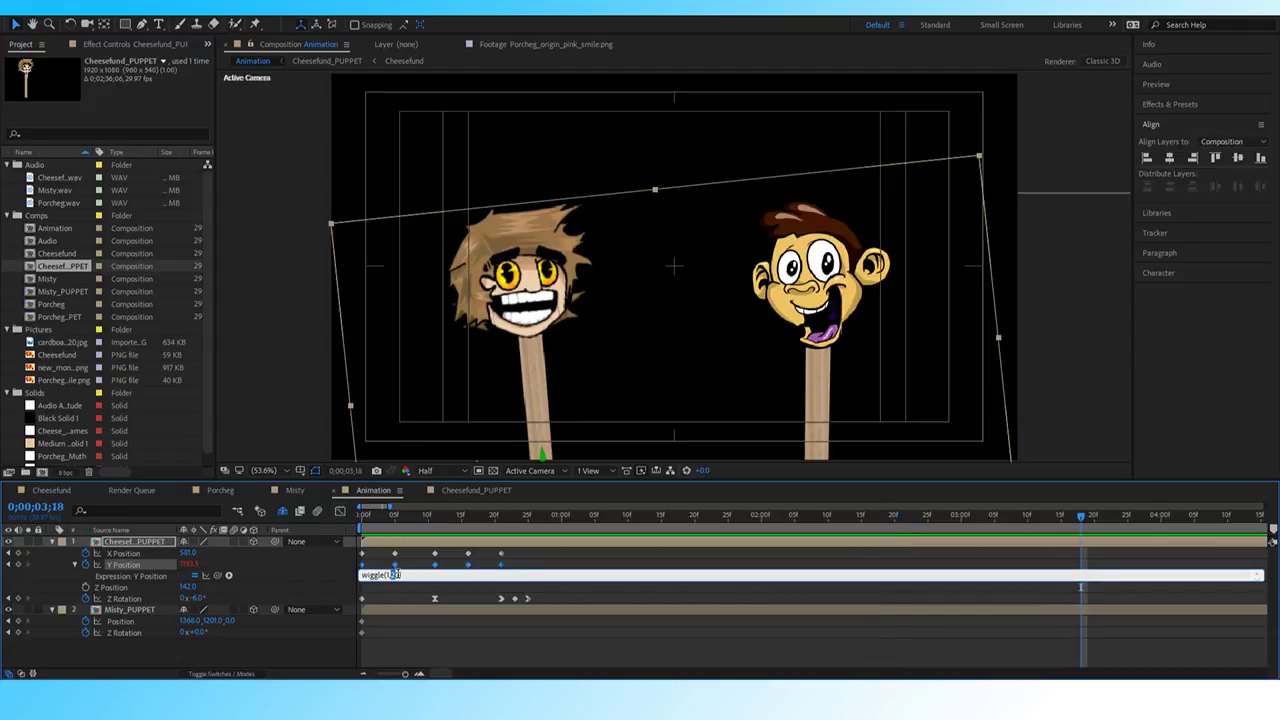
pyautogui.write('15')
pyautogui.click(444, 625)
# Add the expression wiggle(1,15) to the Cheesefund puppet's X Position and play the animation from the first frame.
pyautogui.keyDown('alt'); pyautogui.click(86, 553); pyautogui.keyUp('alt')
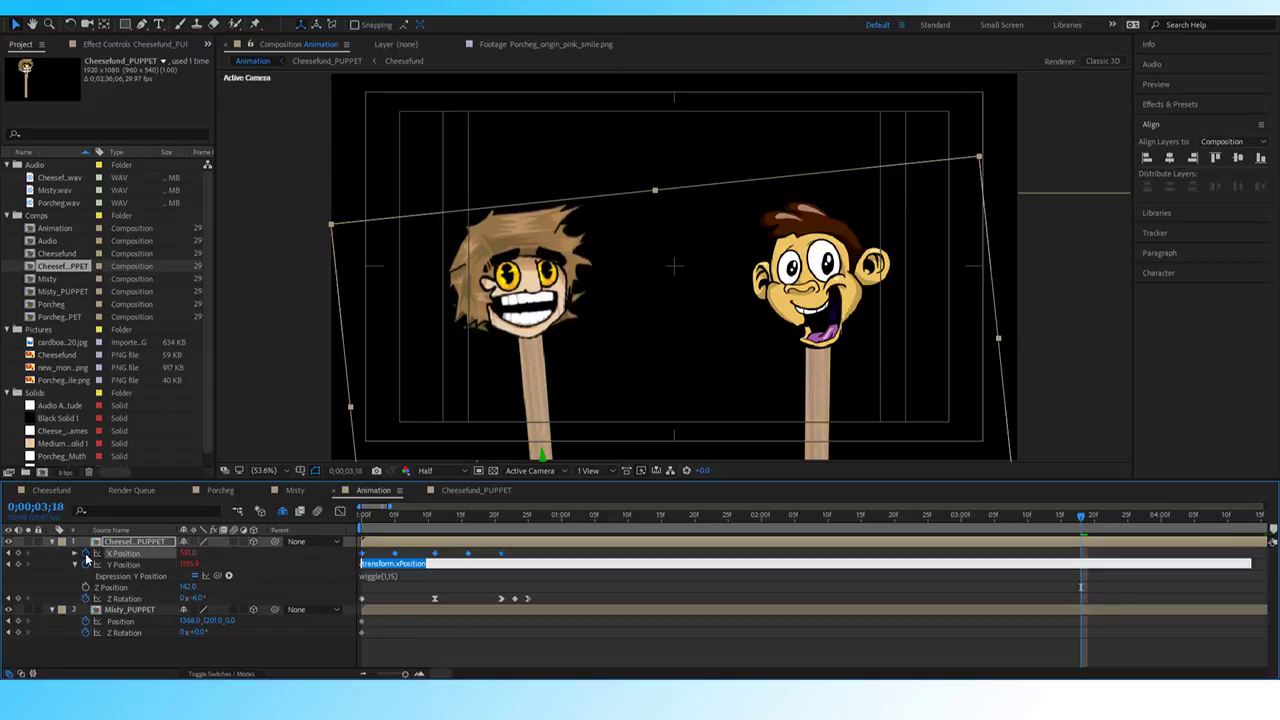
pyautogui.write('wiggle(1,15')
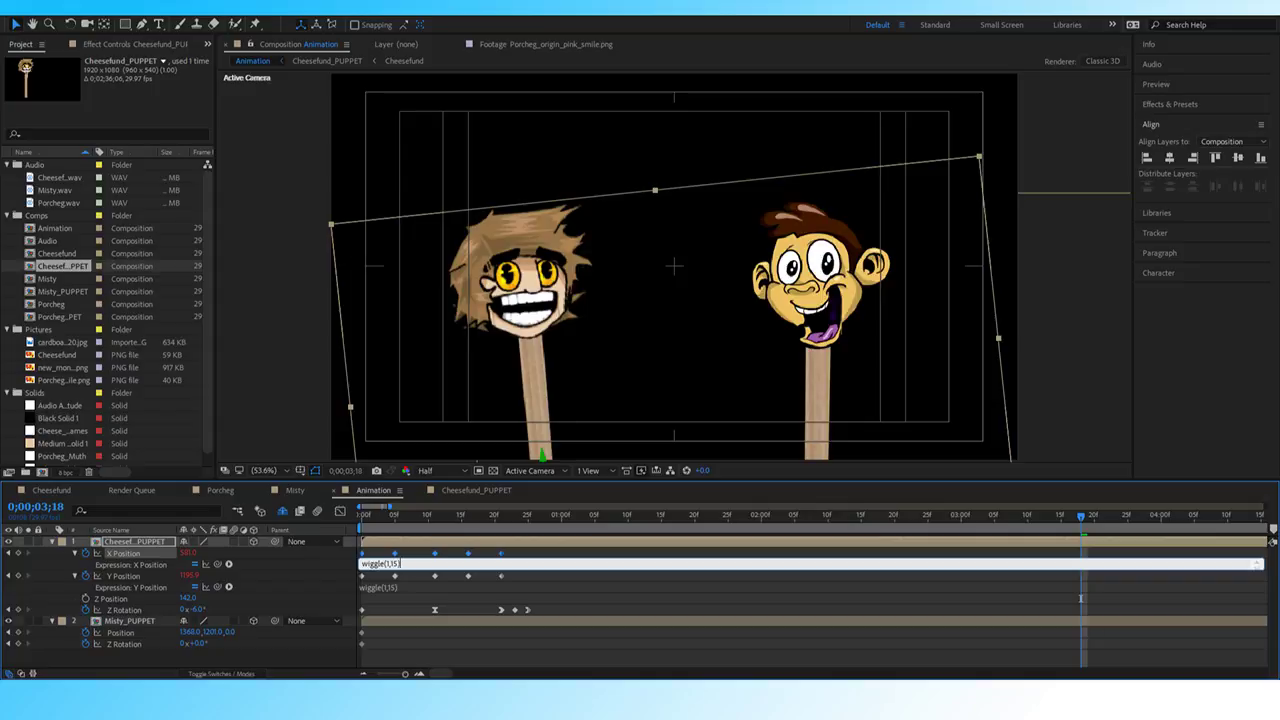
pyautogui.click(395, 578)
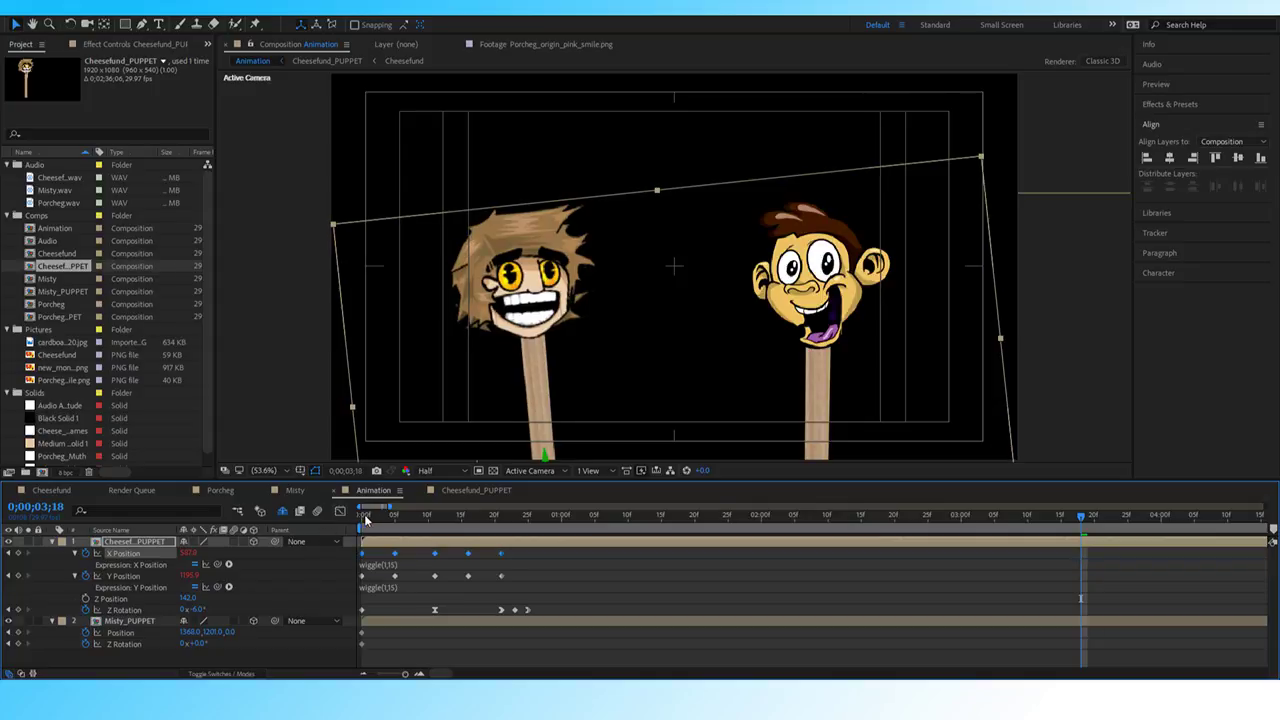
pyautogui.click(366, 516)
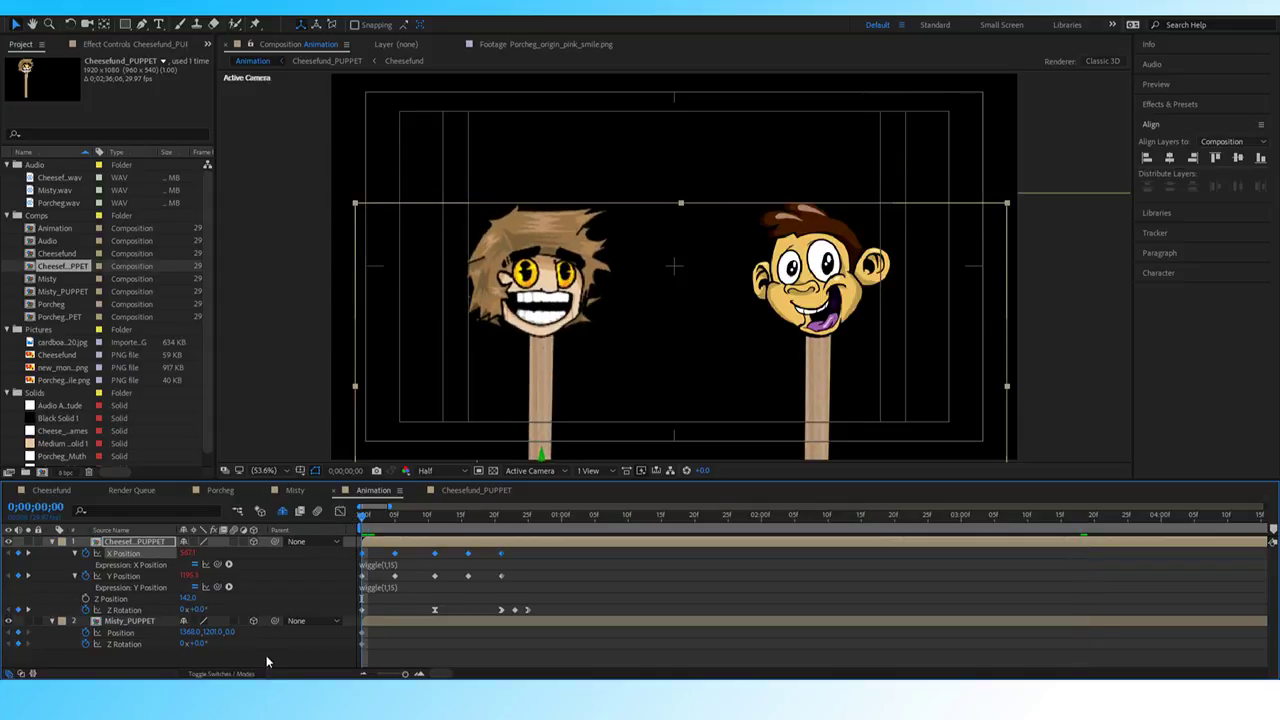
pyautogui.press('space')
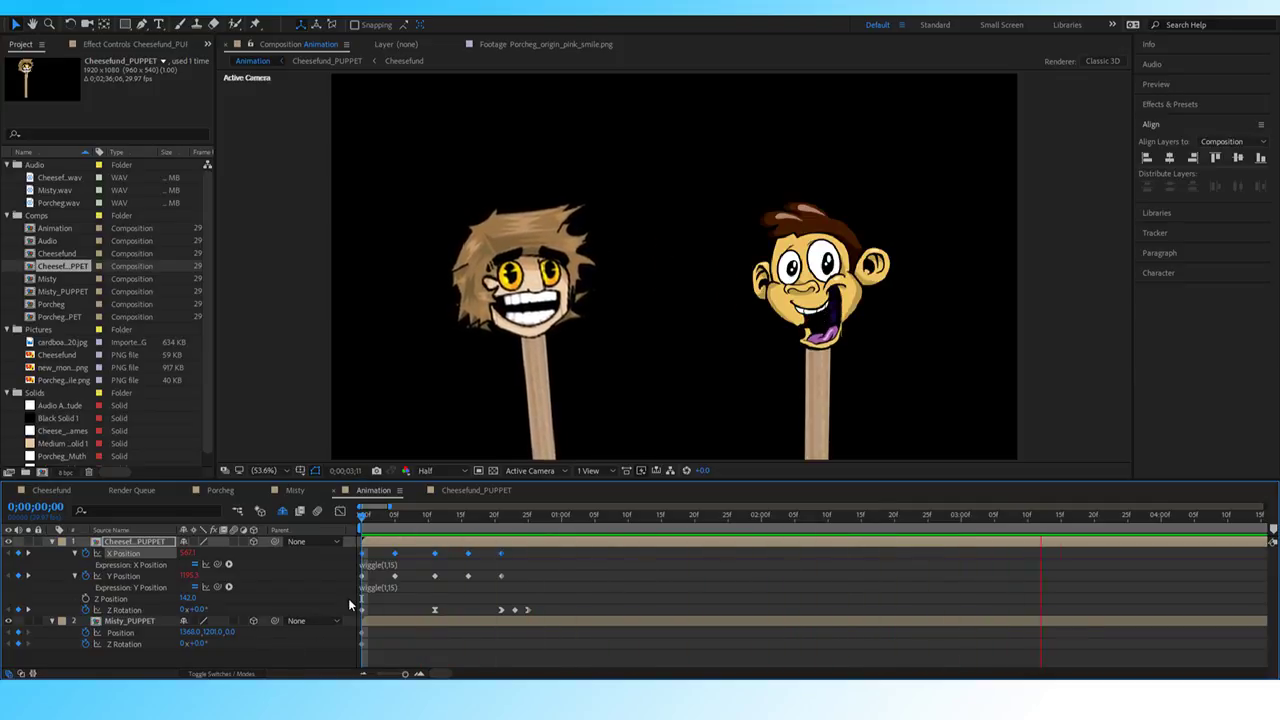
pyautogui.press('space')
# Reduce the wiggle amount in the Cheesefund puppet's X and Y Position expressions to wiggle(1,10).
pyautogui.click(388, 565)
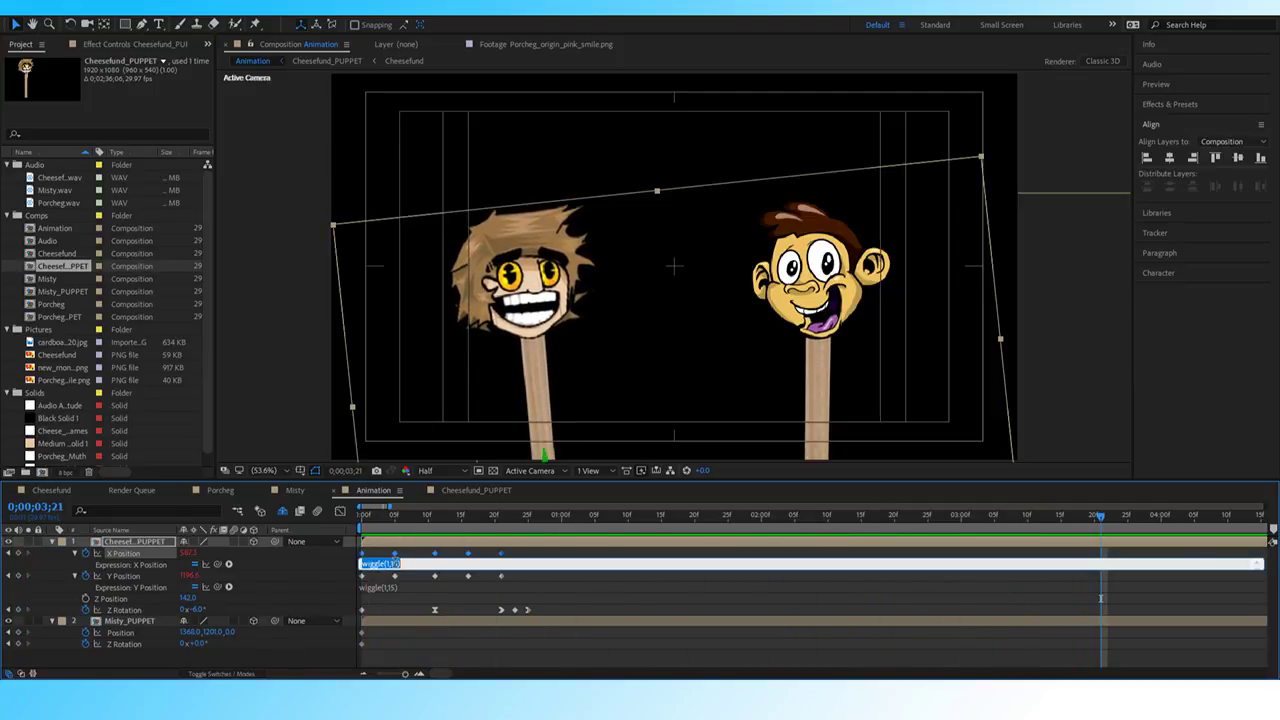
pyautogui.click(396, 564)
pyautogui.click(389, 587)
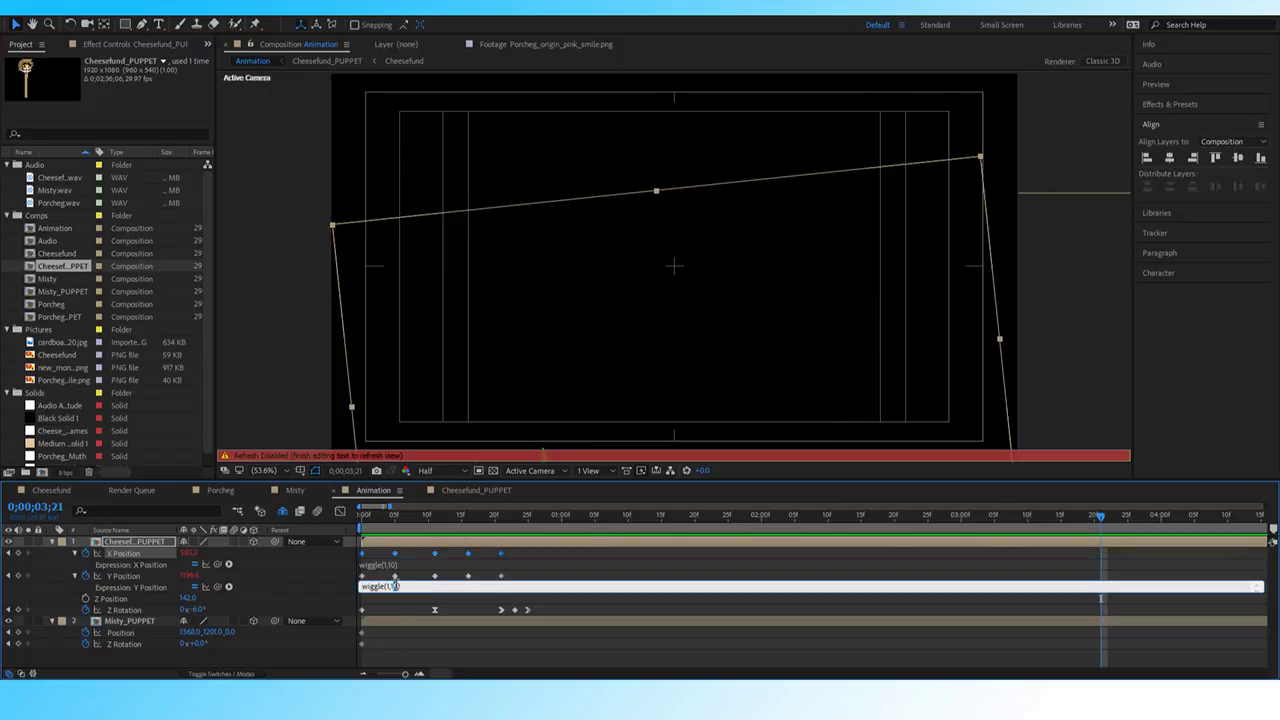
pyautogui.write('10')
pyautogui.click(1101, 598)
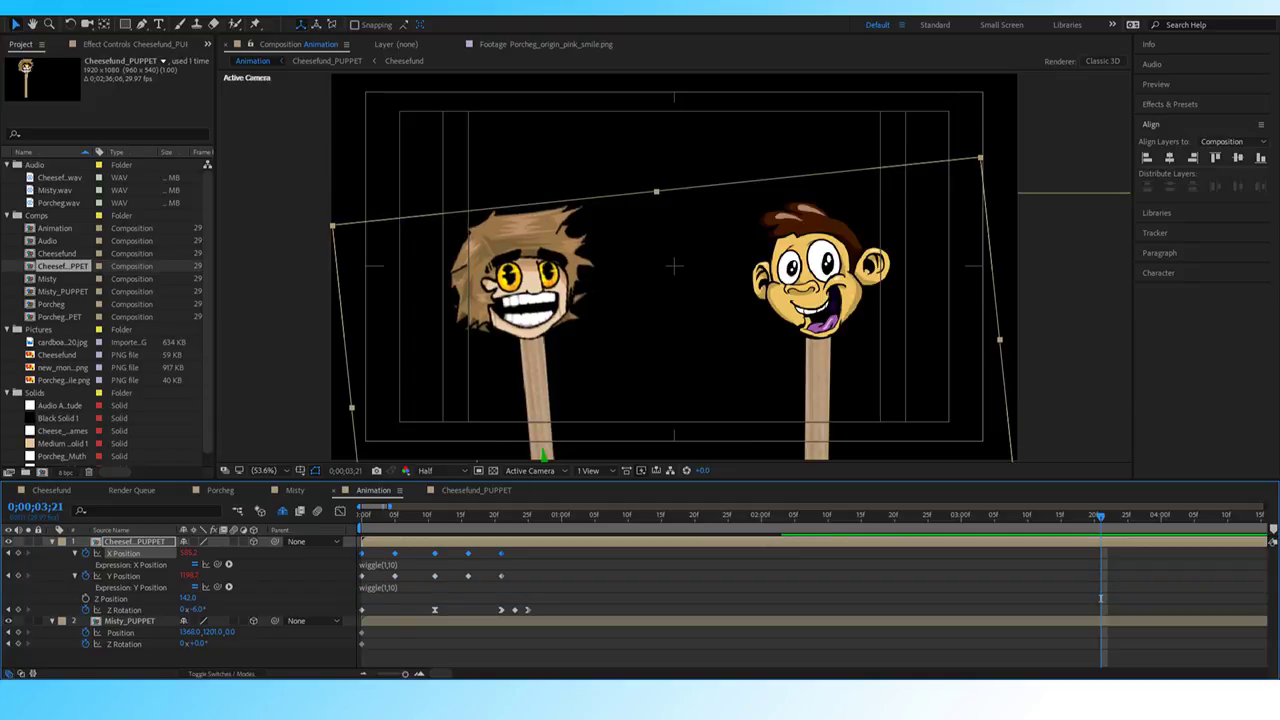
# Slow the Cheesefund puppet's X and Y Position expressions to wiggle(.5,10) and play the animation from the first frame.
pyautogui.click(386, 564)
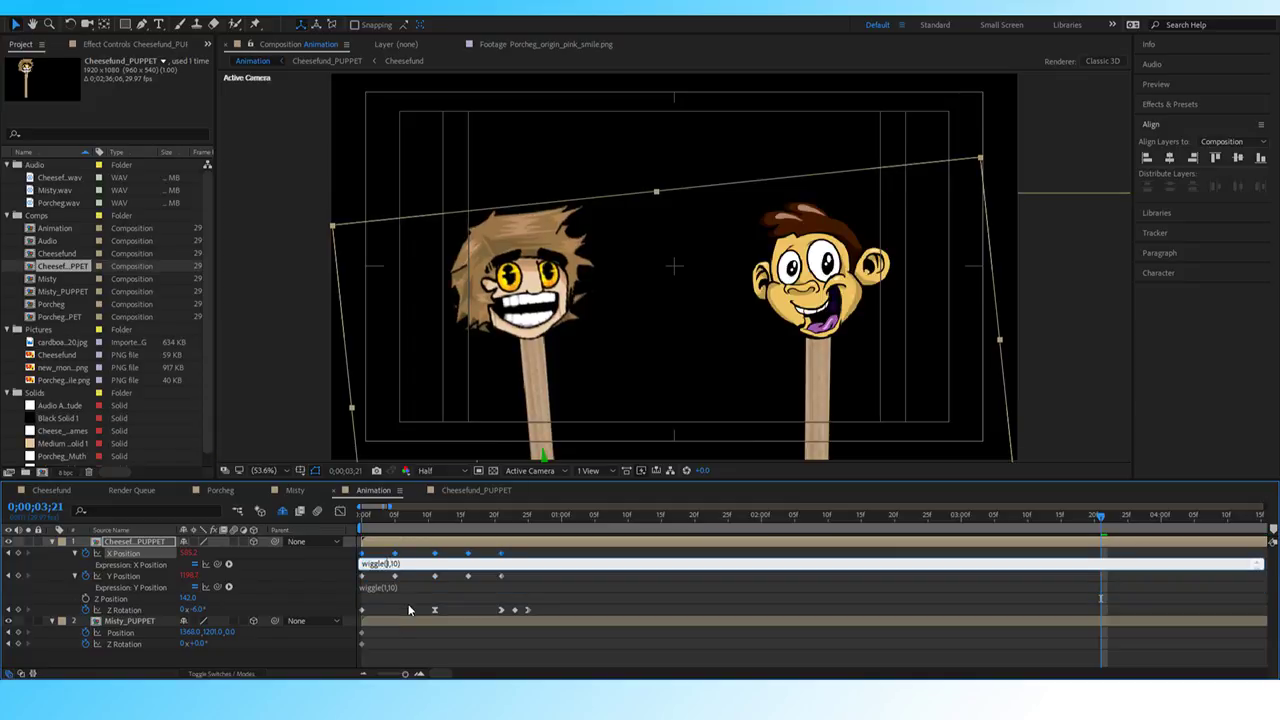
pyautogui.doubleClick(391, 564)
pyautogui.write('5')
pyautogui.click(380, 585)
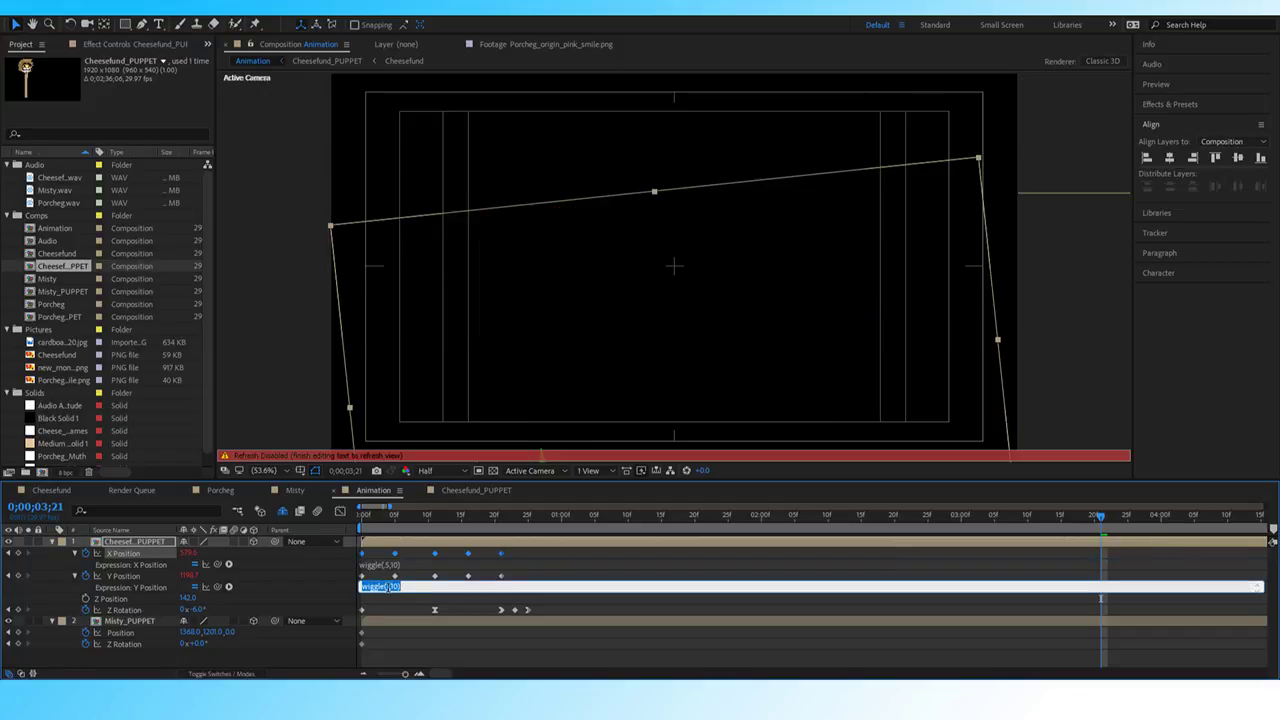
pyautogui.click(388, 587)
pyautogui.press('BackSpace')
pyautogui.write('.5')
pyautogui.click(400, 606)
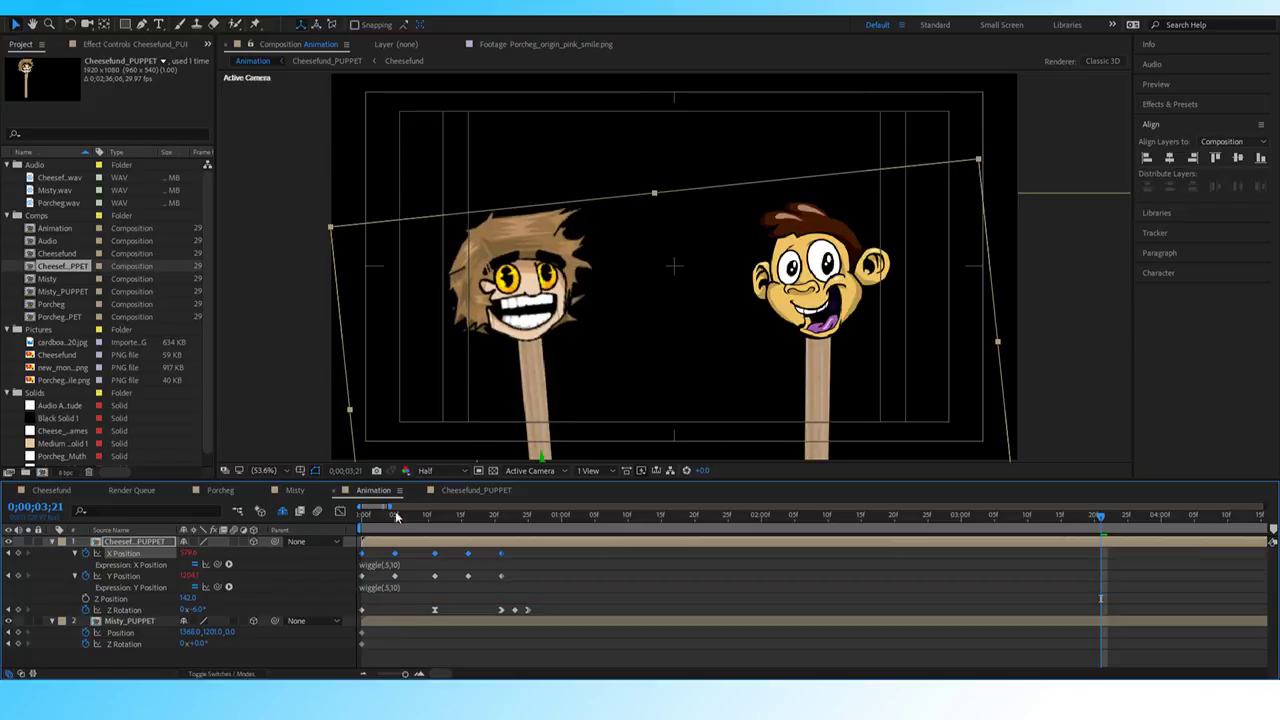
pyautogui.moveTo(395, 515); pyautogui.dragTo(332, 515)
pyautogui.press('space')
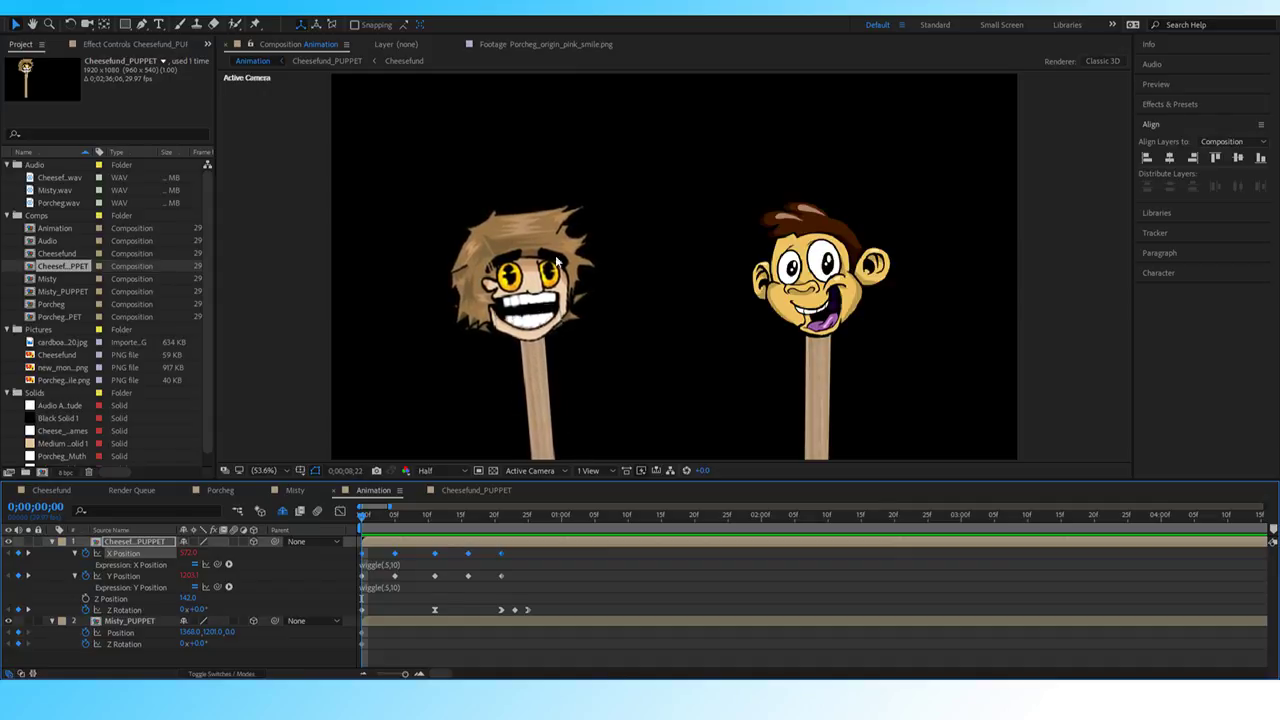
pyautogui.press('space')
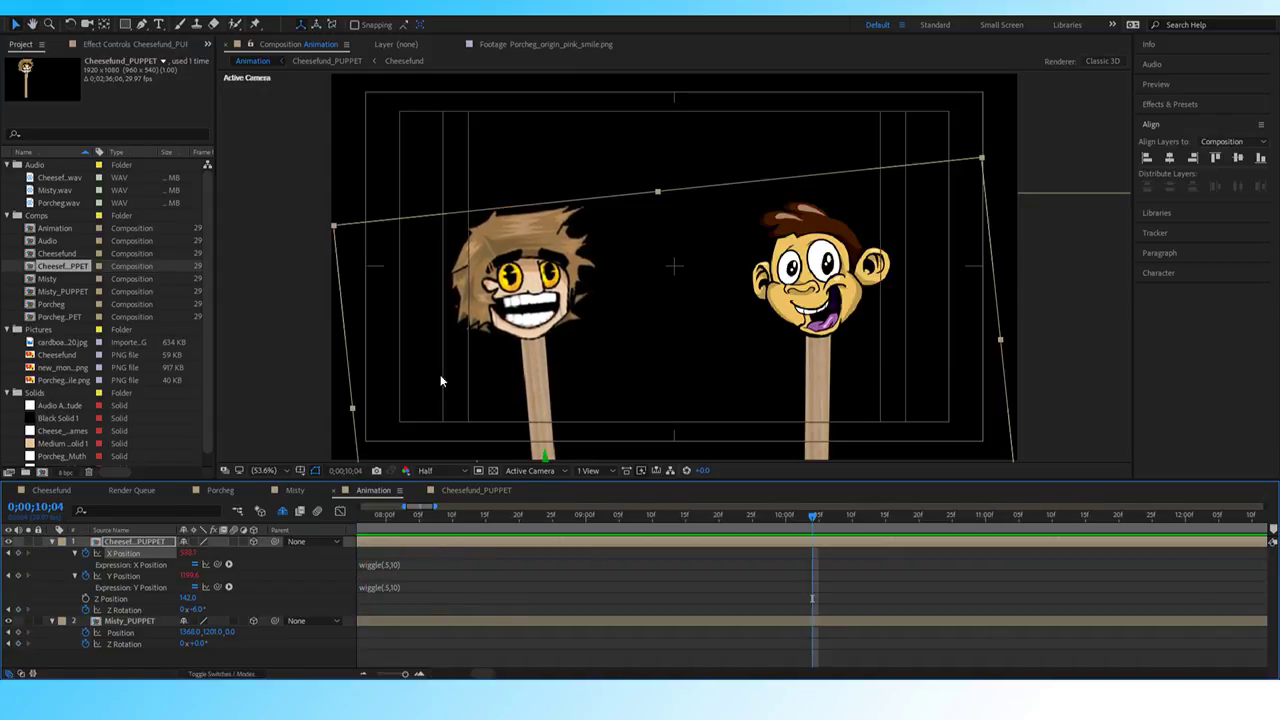
# Set the Cheesefund puppet's X and Y Position expressions to wiggle(.5,15) and preview the motion.
pyautogui.click(400, 564)
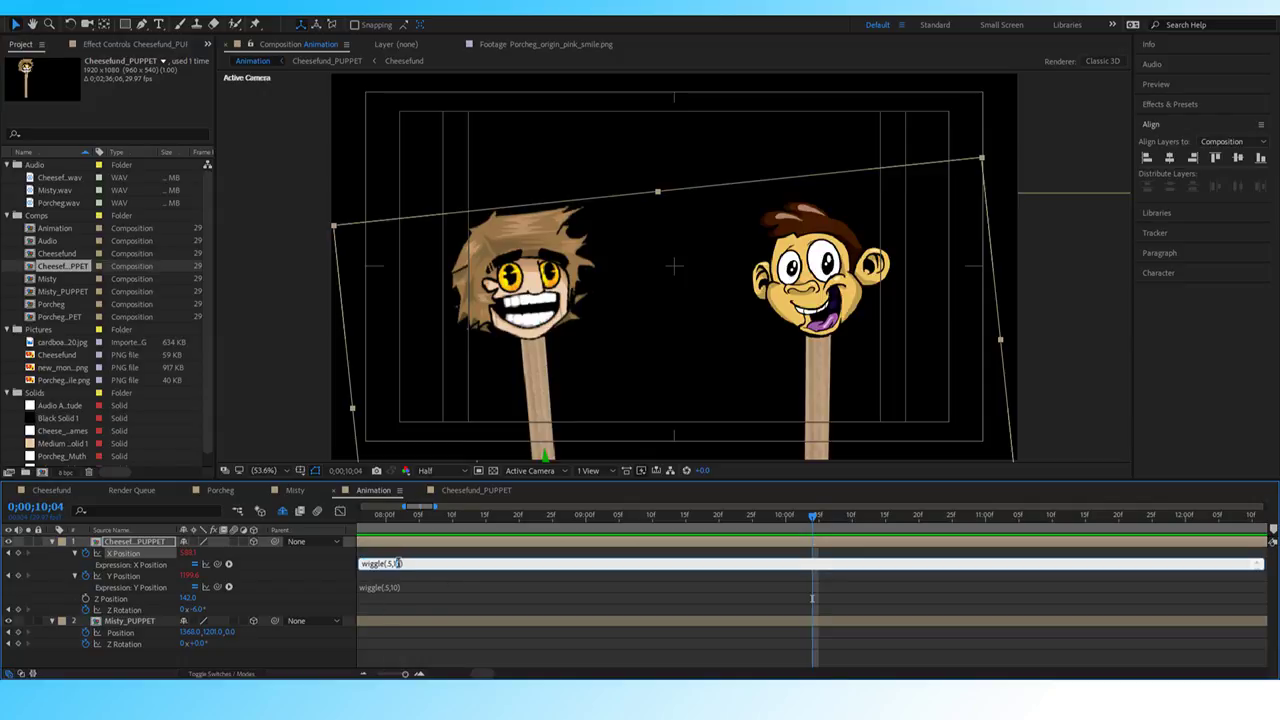
pyautogui.write('5')
pyautogui.click(392, 587)
pyautogui.doubleClick(396, 586)
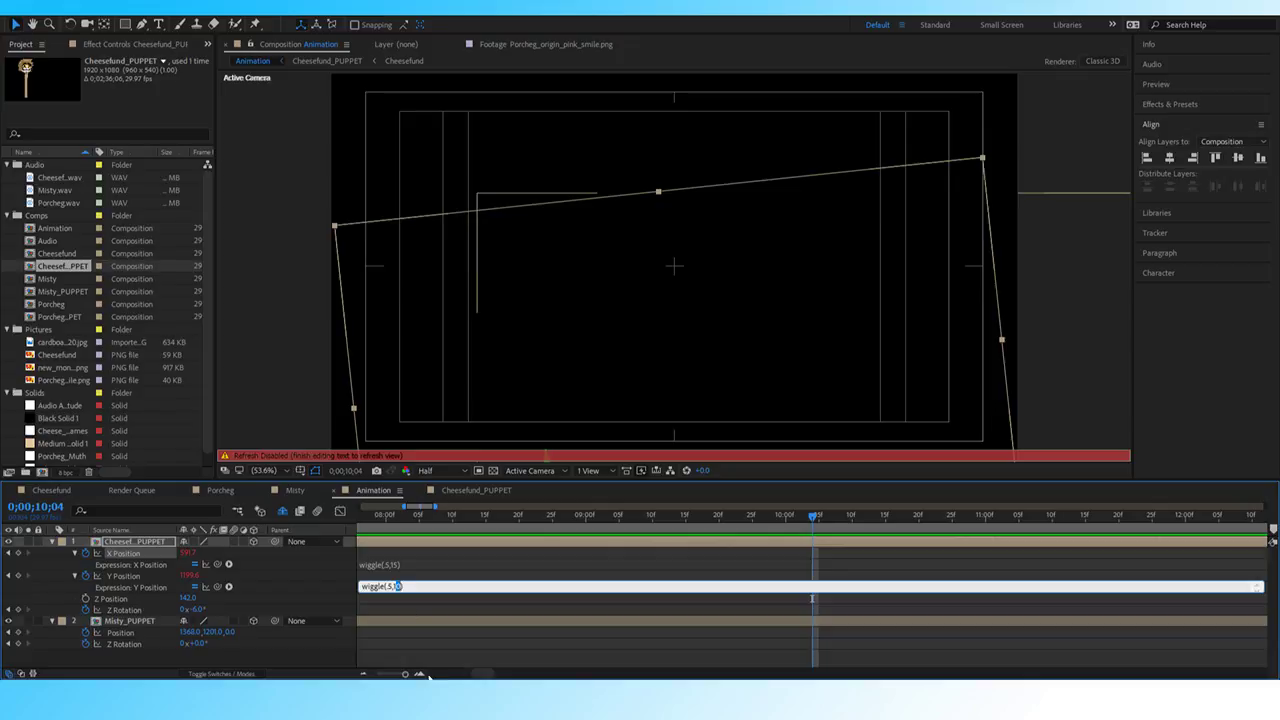
pyautogui.click(325, 578)
pyautogui.press('space')
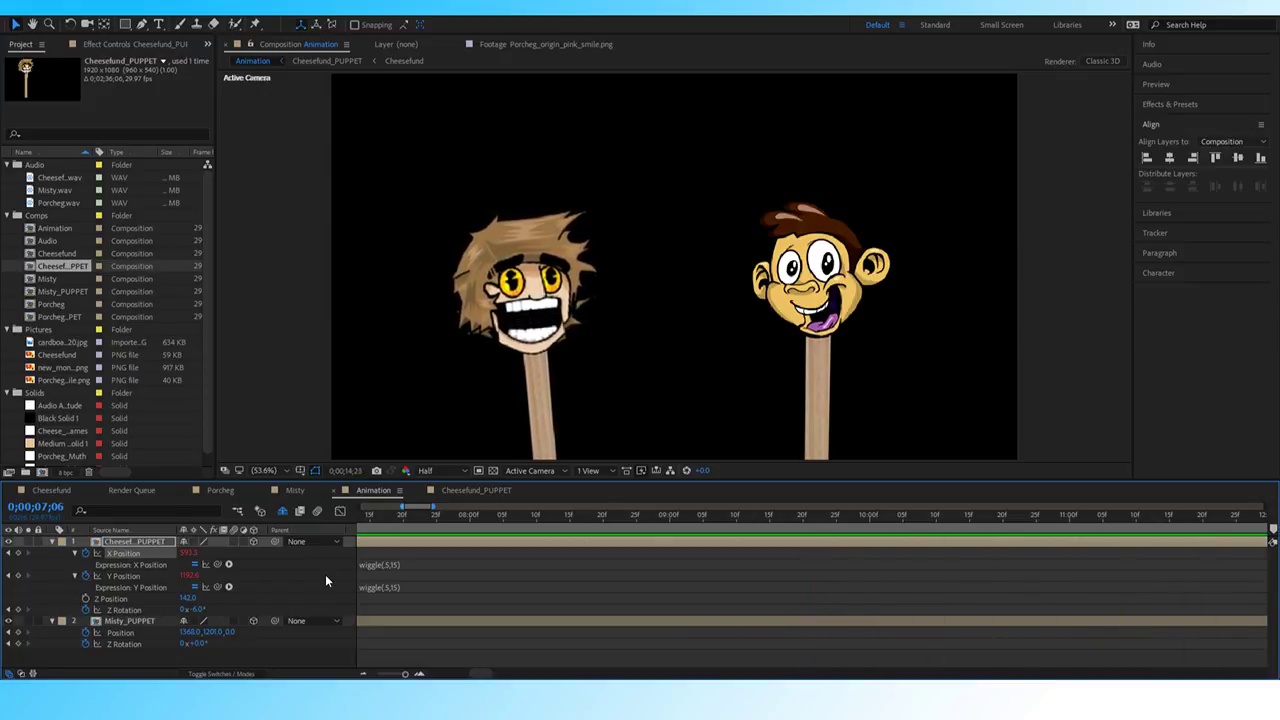
pyautogui.press('space')
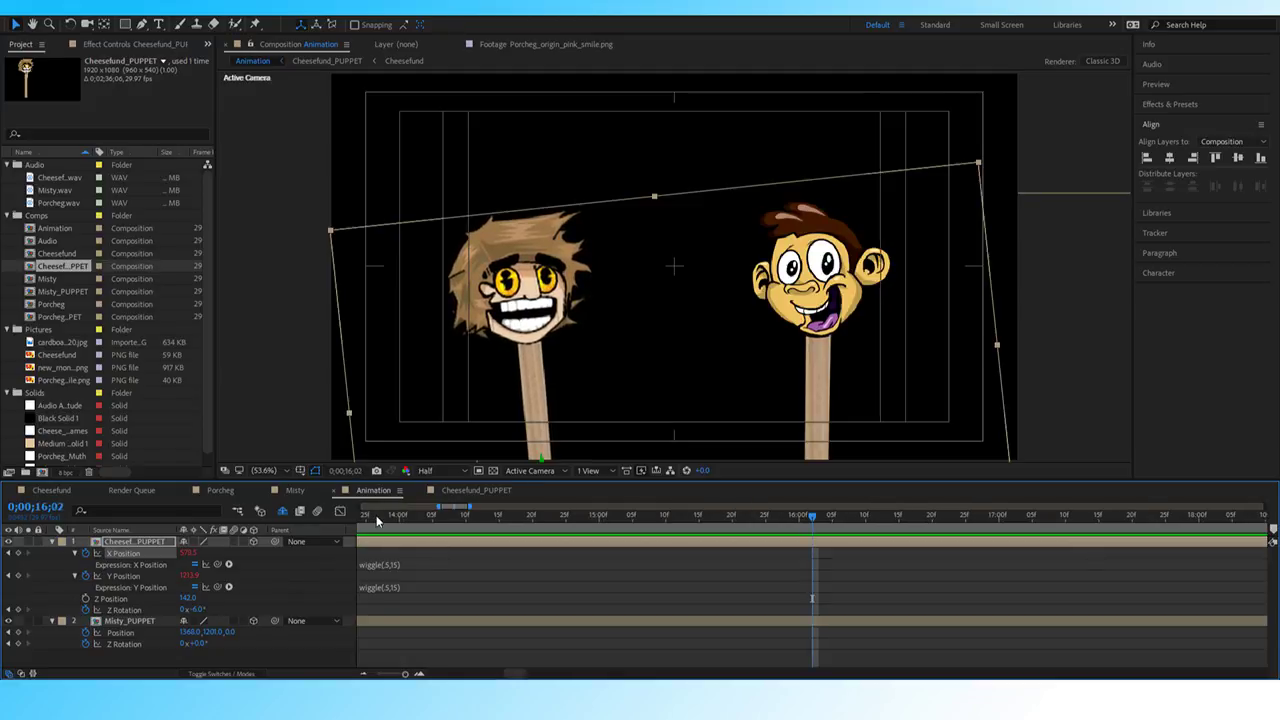
# Check the Cheesefund puppet's sway by scrubbing through the whole timeline to about 0;00;48;01 and replaying from the first frame.
pyautogui.moveTo(388, 677); pyautogui.dragTo(360, 677)
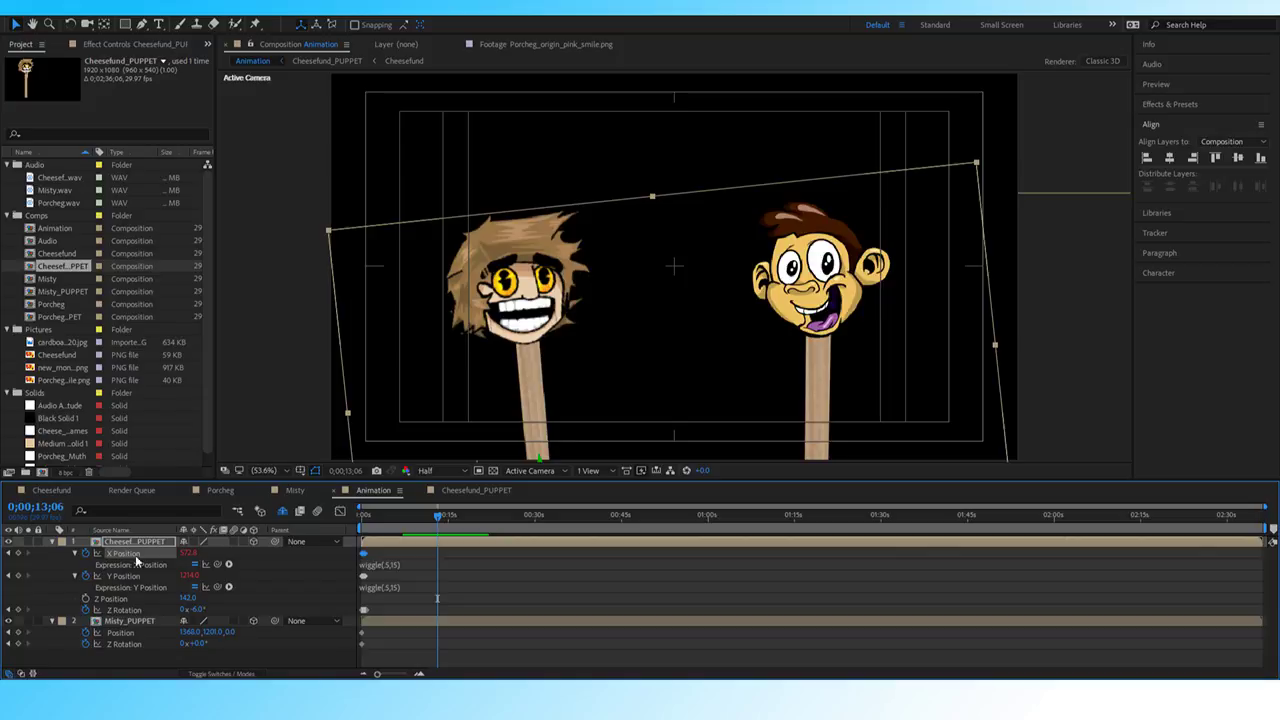
pyautogui.moveTo(405, 526); pyautogui.dragTo(639, 545)
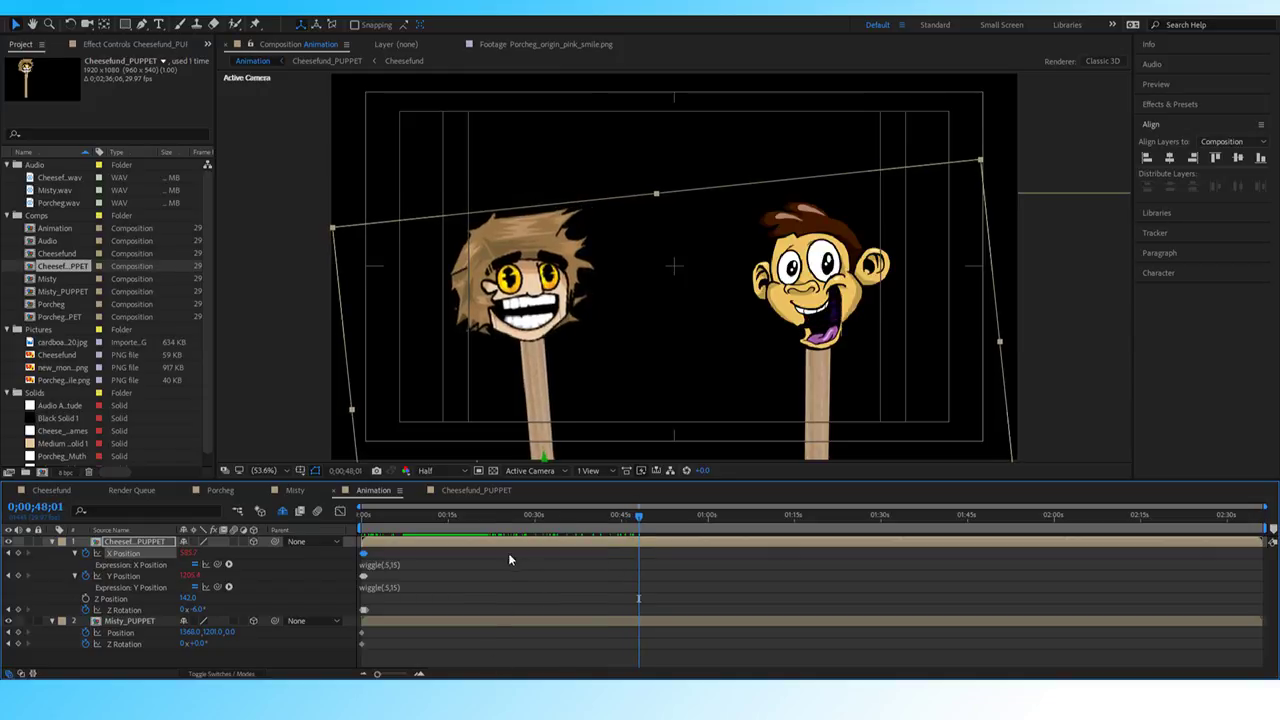
pyautogui.press('space')
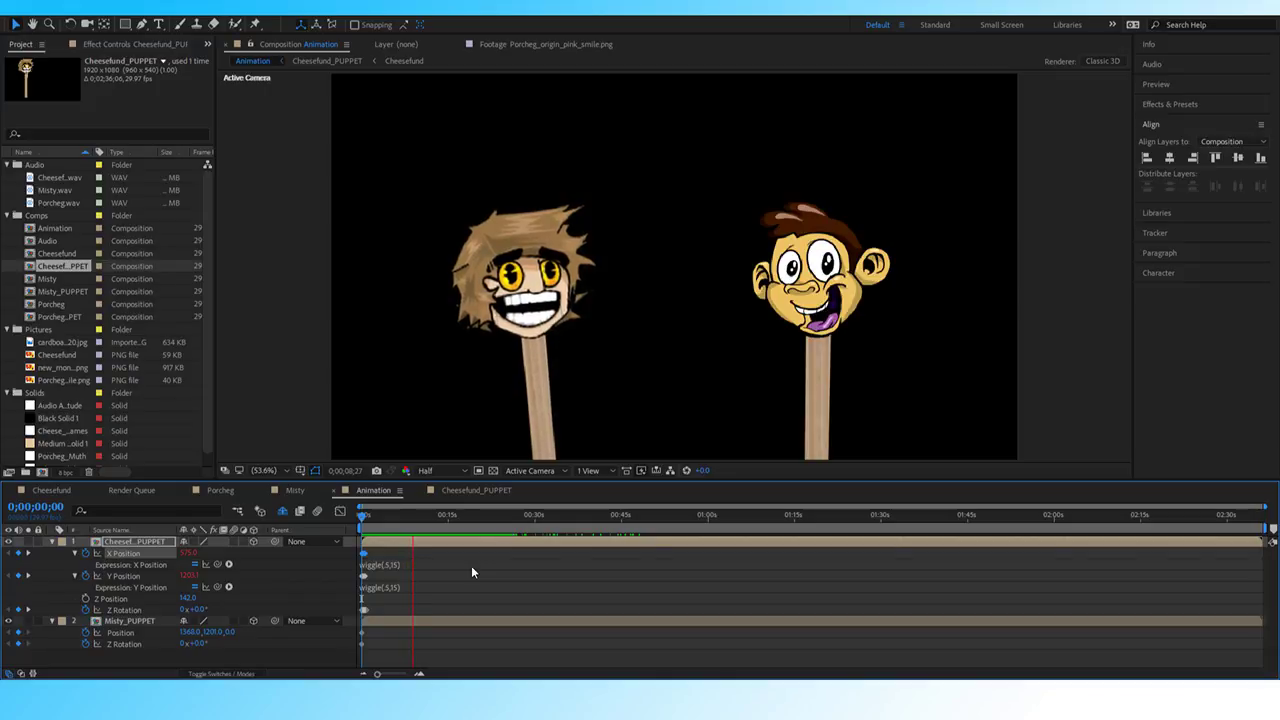
pyautogui.moveTo(402, 519); pyautogui.dragTo(340, 522)
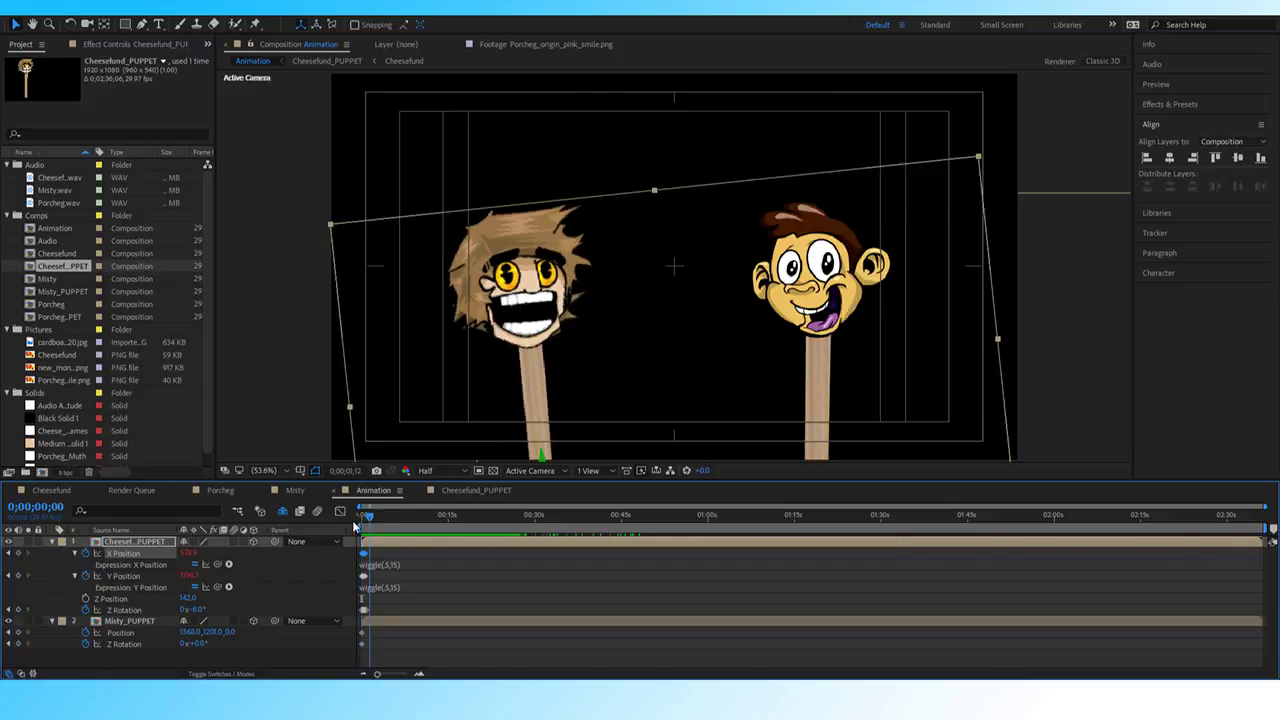
pyautogui.moveTo(377, 674); pyautogui.dragTo(405, 674)
pyautogui.press('space')
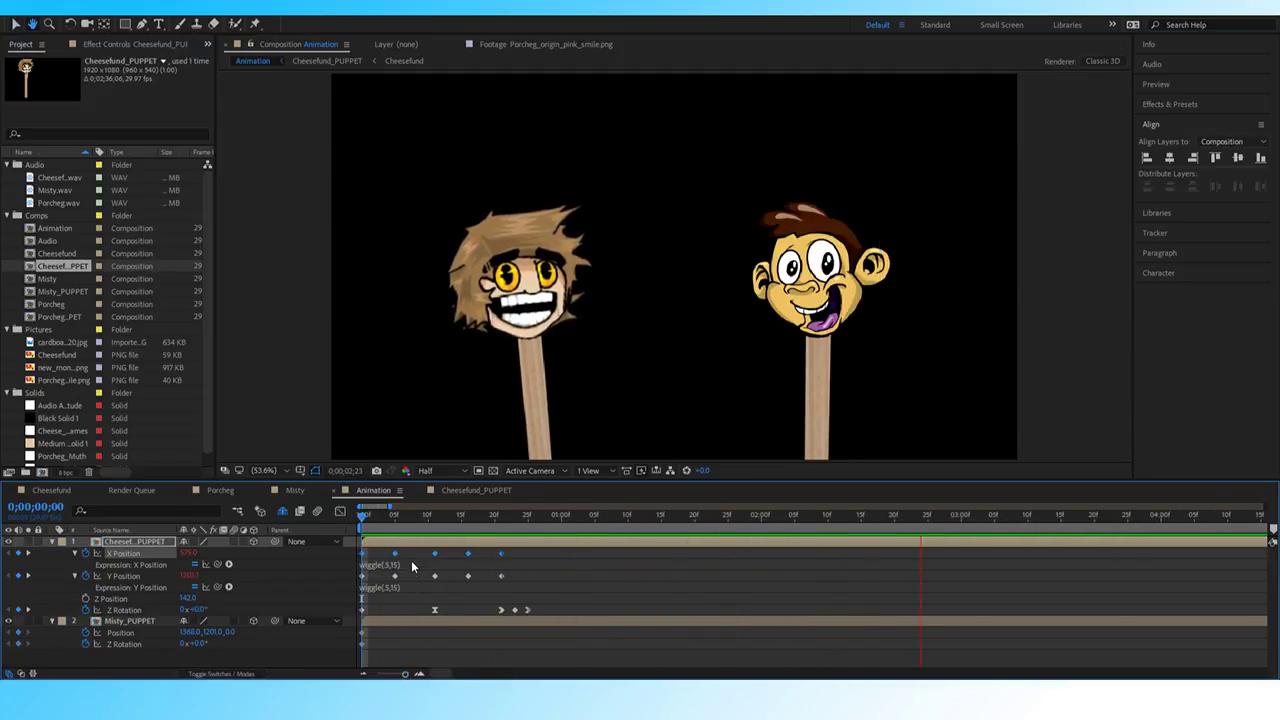
pyautogui.press('space')
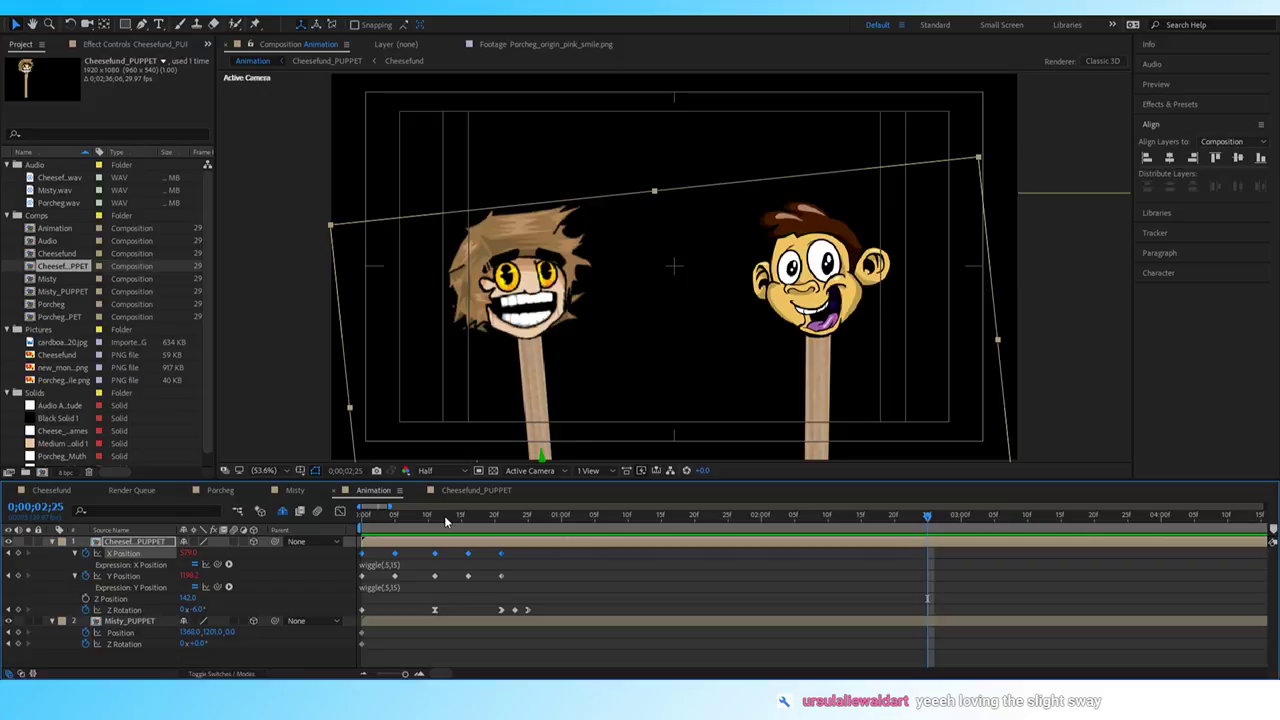
# Hide the Cheesefund puppet layer, play the animation with only the Misty puppet, and return to the first frame.
pyautogui.click(8, 541)
pyautogui.moveTo(420, 514); pyautogui.dragTo(356, 514)
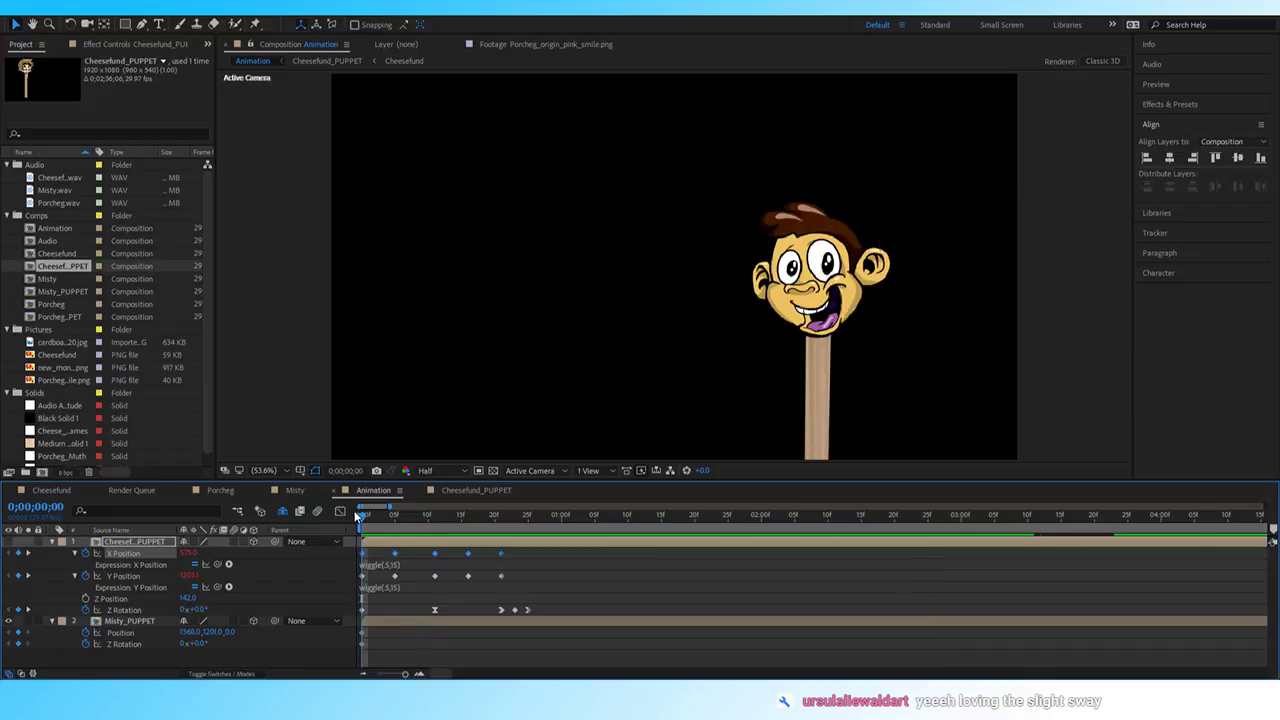
pyautogui.press('space')
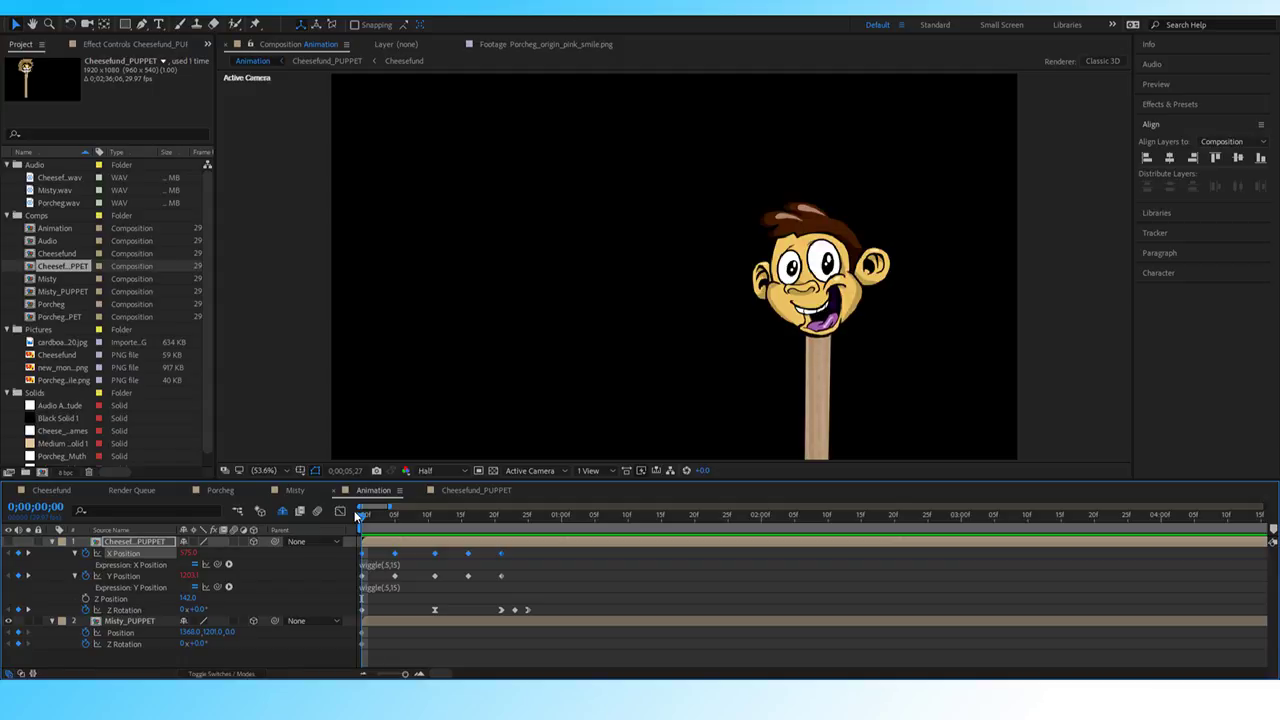
pyautogui.press('space')
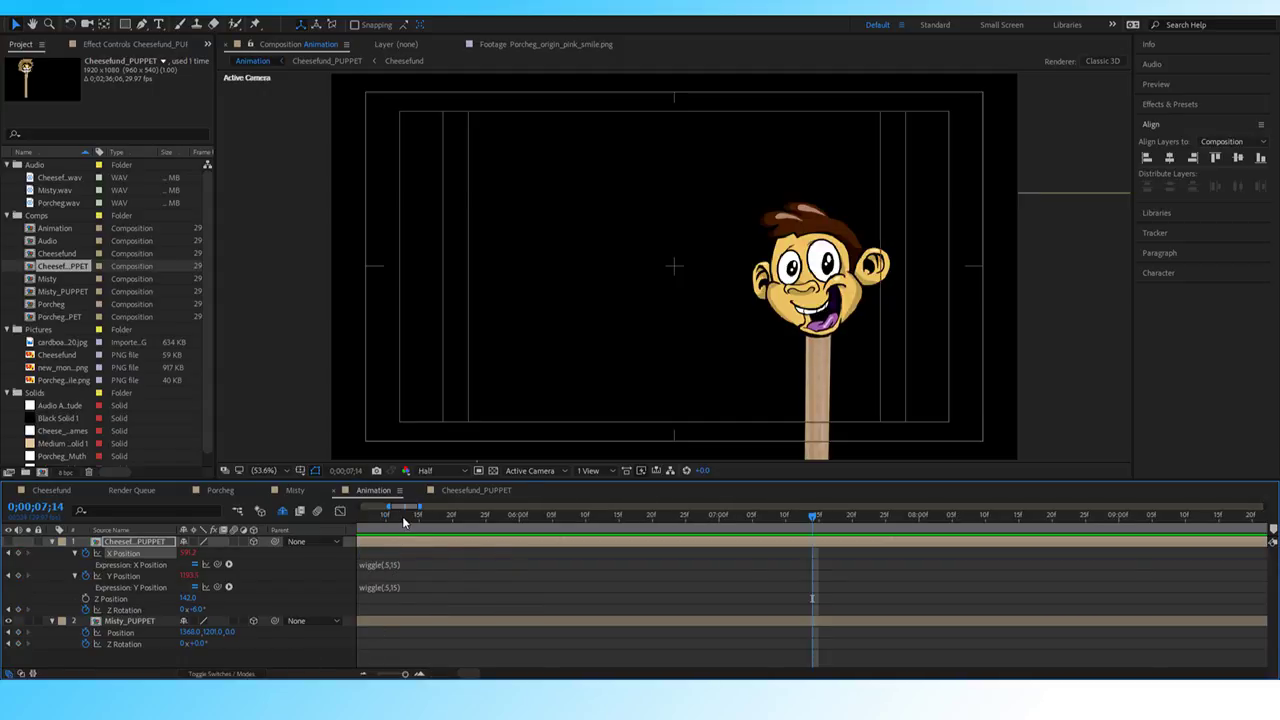
pyautogui.moveTo(406, 674); pyautogui.dragTo(381, 674)
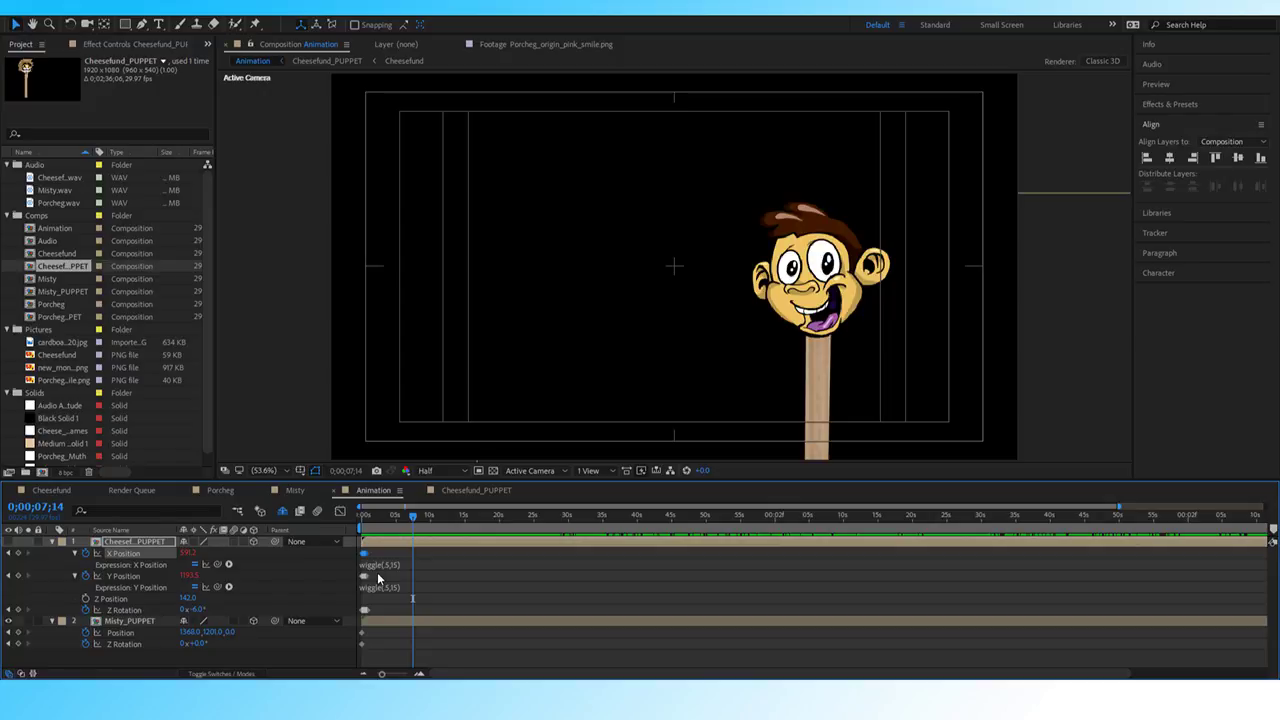
pyautogui.press('Home')
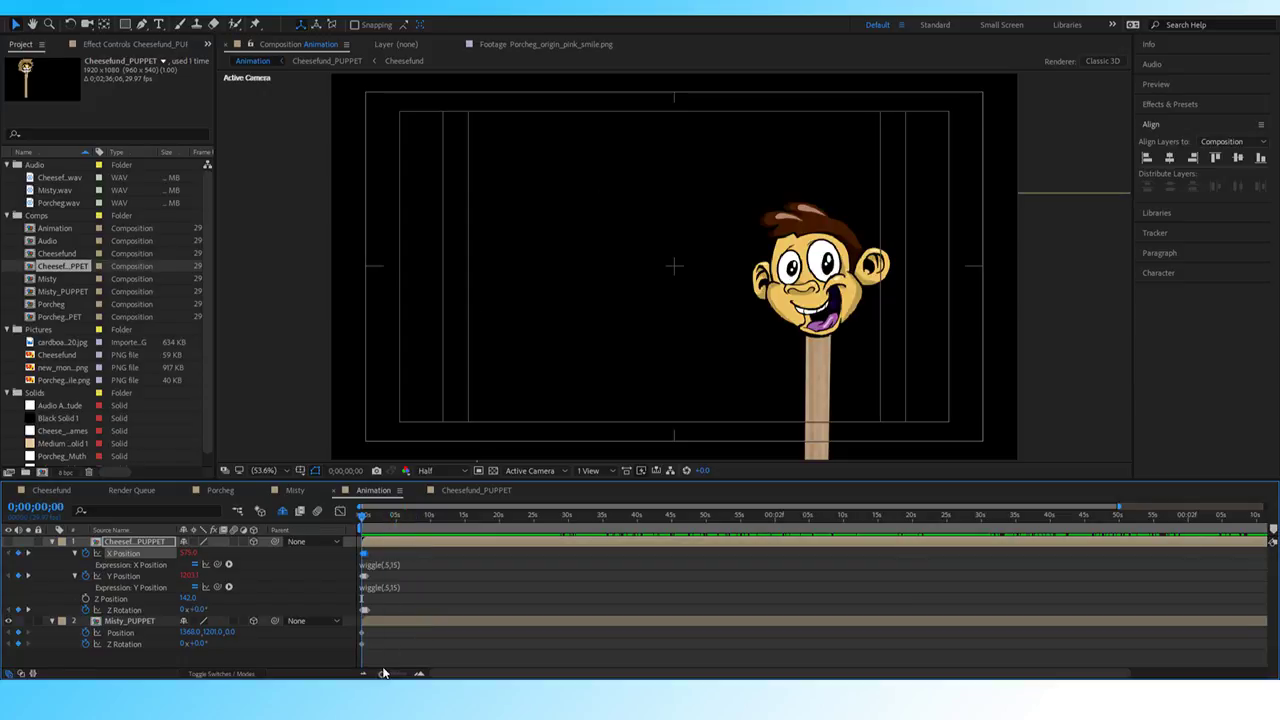
pyautogui.moveTo(395, 676); pyautogui.dragTo(406, 676)
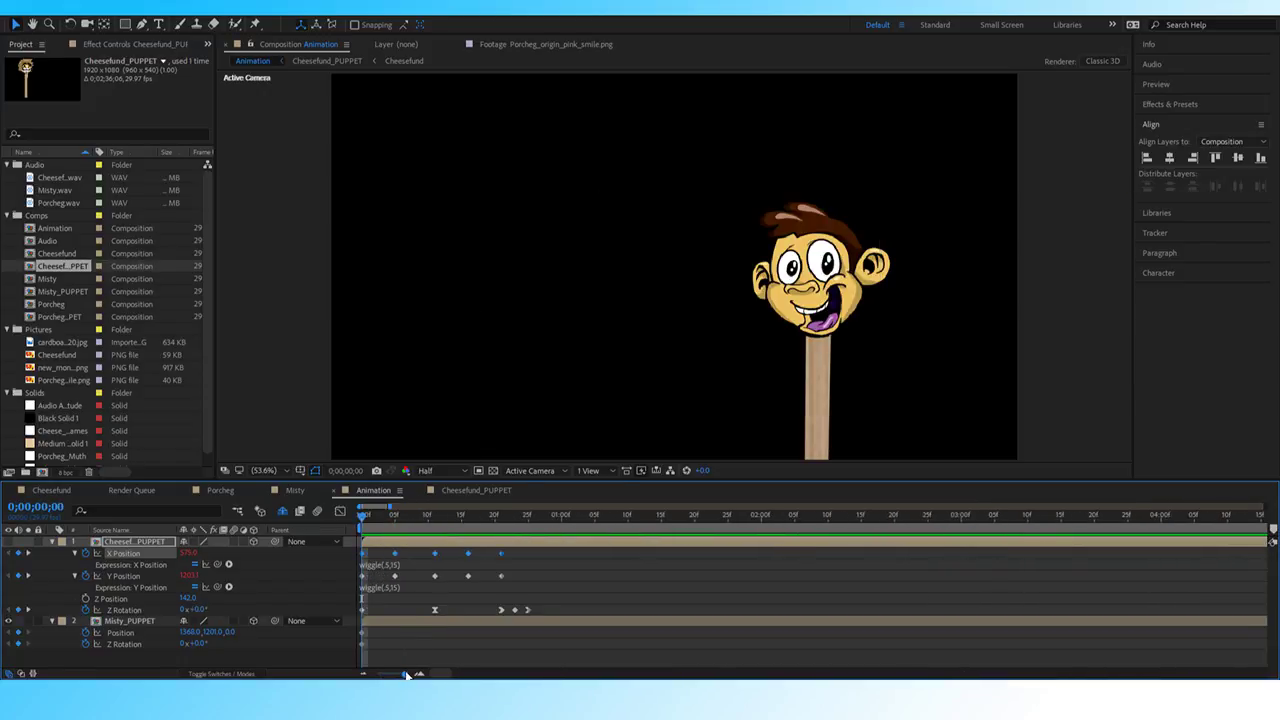
# Show the Cheesefund puppet layer again and replay the animation of both puppets from the first frame.
pyautogui.press('space')
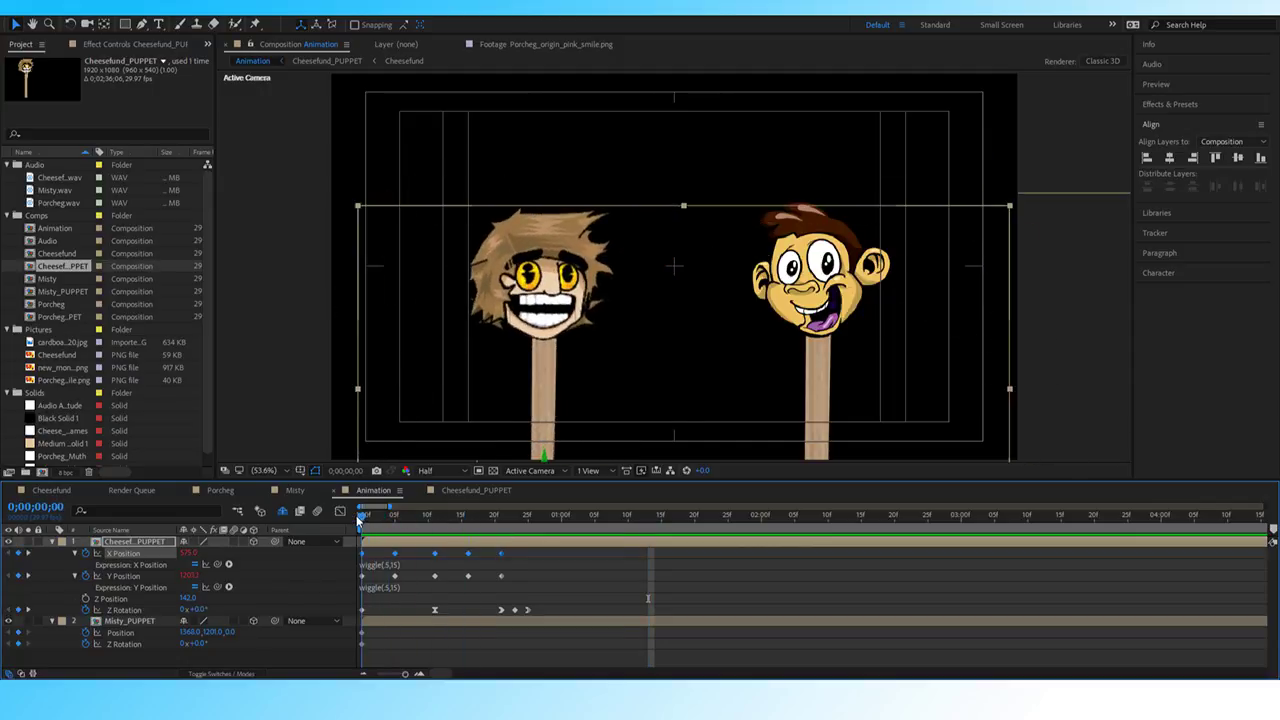
pyautogui.click(358, 515)
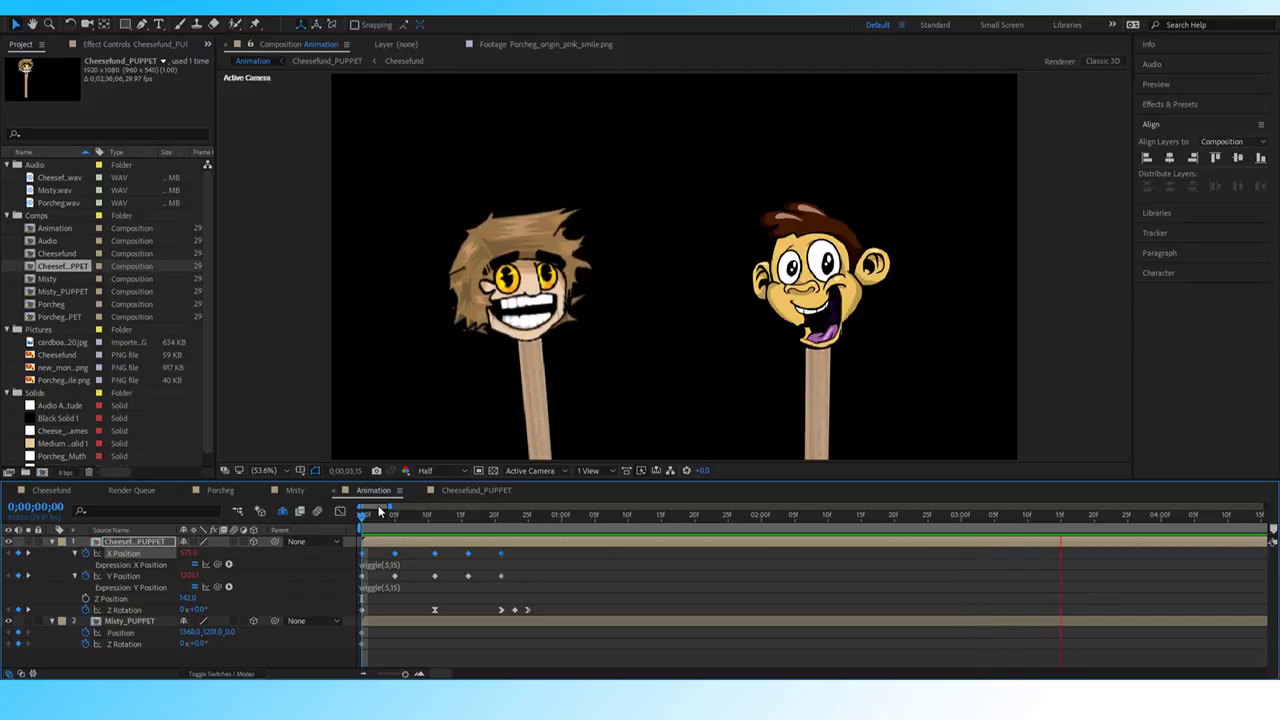
pyautogui.click(371, 493)
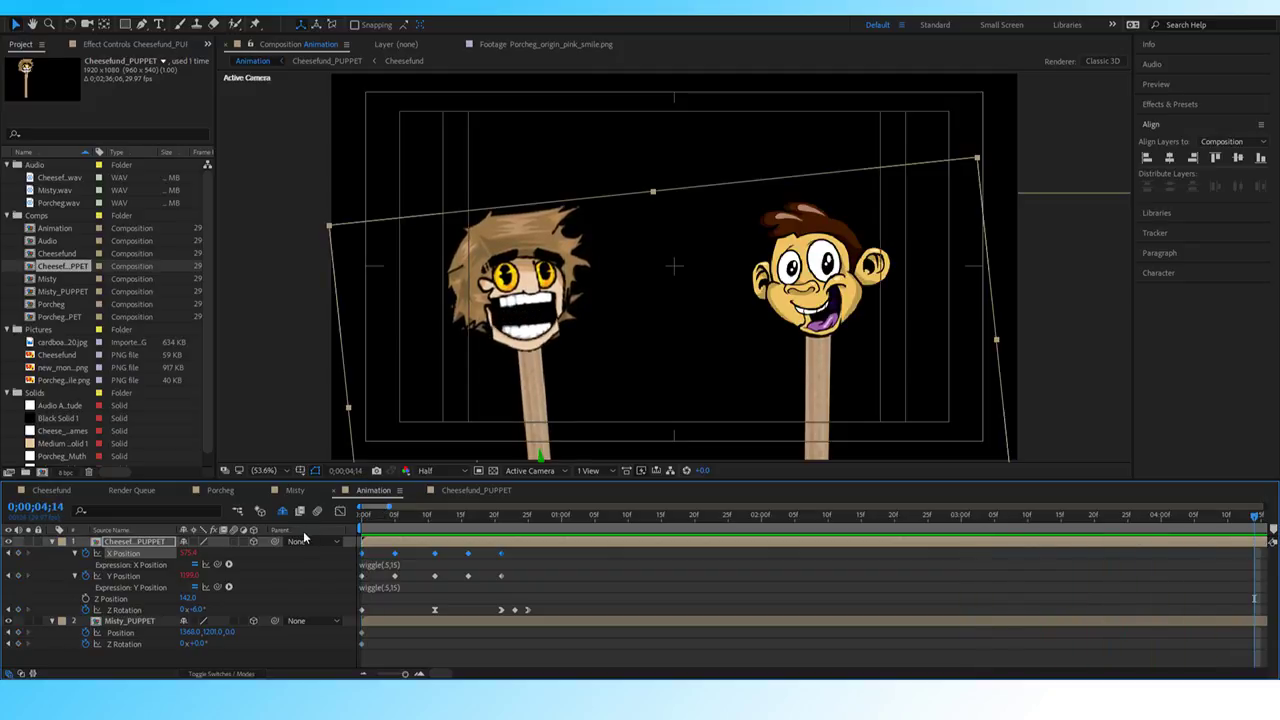
pyautogui.click(456, 516)
pyautogui.moveTo(473, 517); pyautogui.dragTo(421, 541)
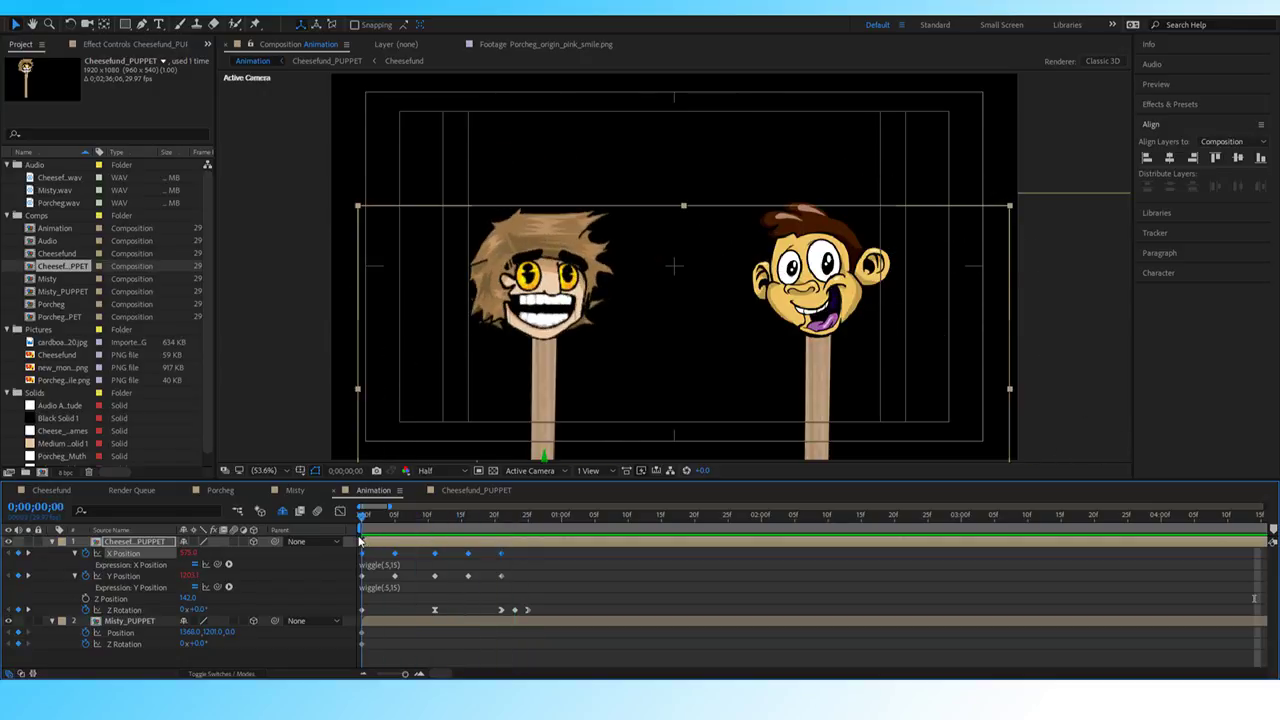
pyautogui.press('space')
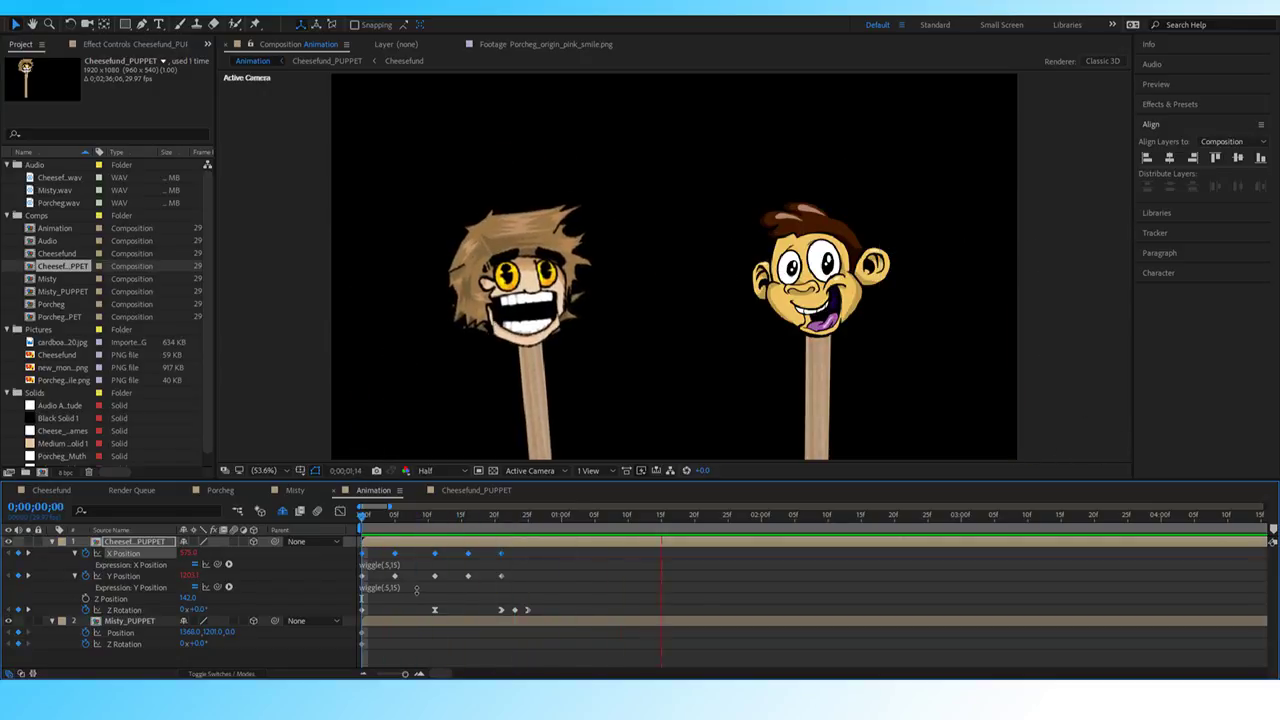
# Add a Z Rotation keyframe to the Cheesefund puppet at 0;00;01;14, keeping its current tilt.
pyautogui.moveTo(517, 514); pyautogui.dragTo(655, 524)
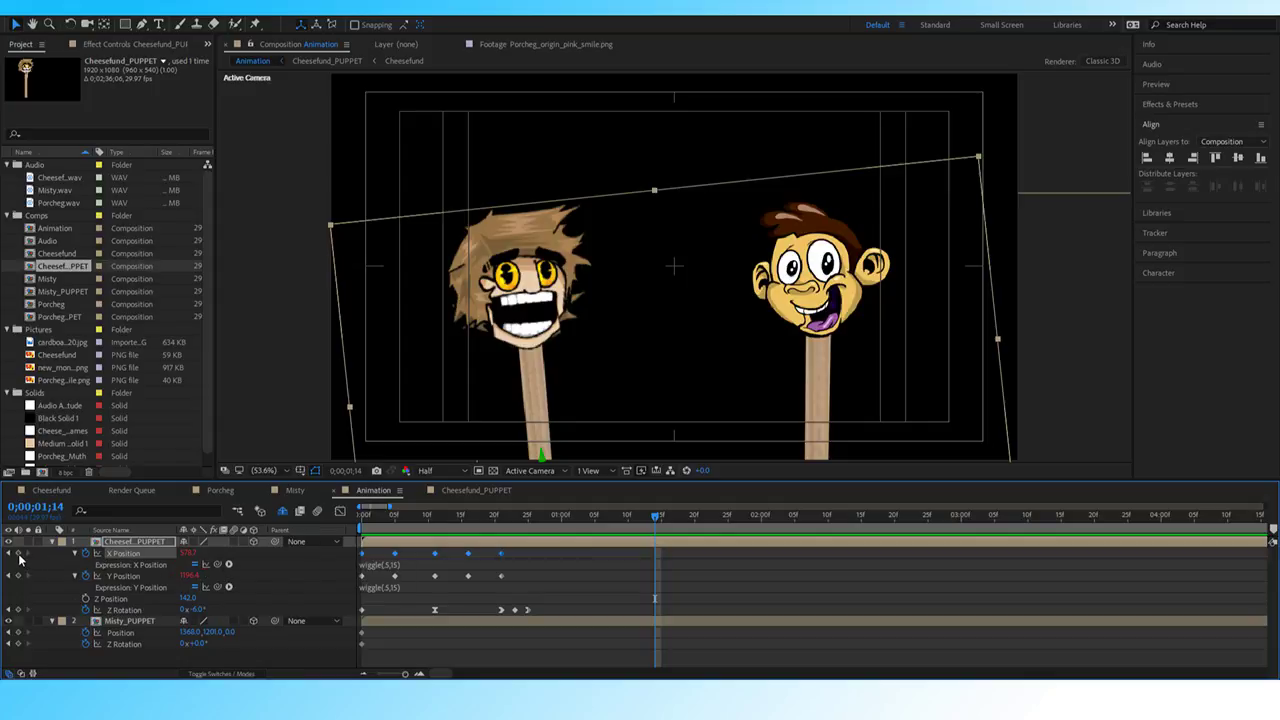
pyautogui.click(18, 609)
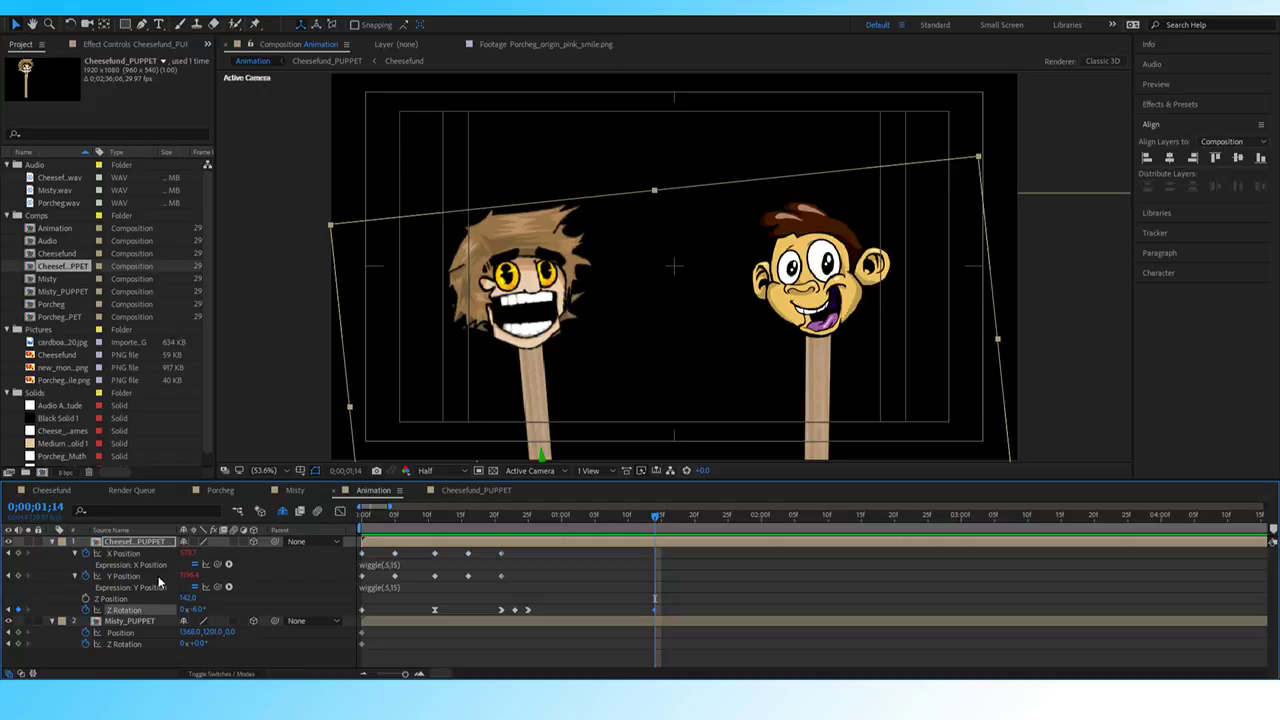
pyautogui.click(657, 520)
pyautogui.click(694, 564)
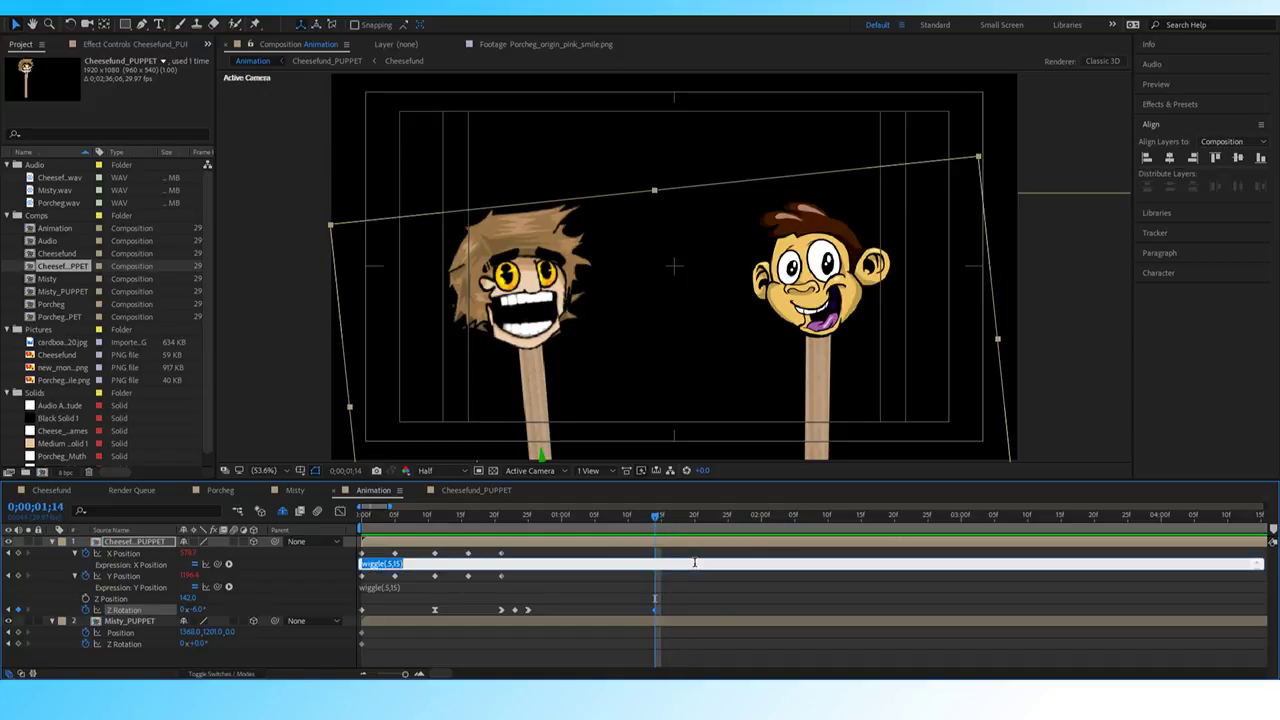
pyautogui.click(684, 600)
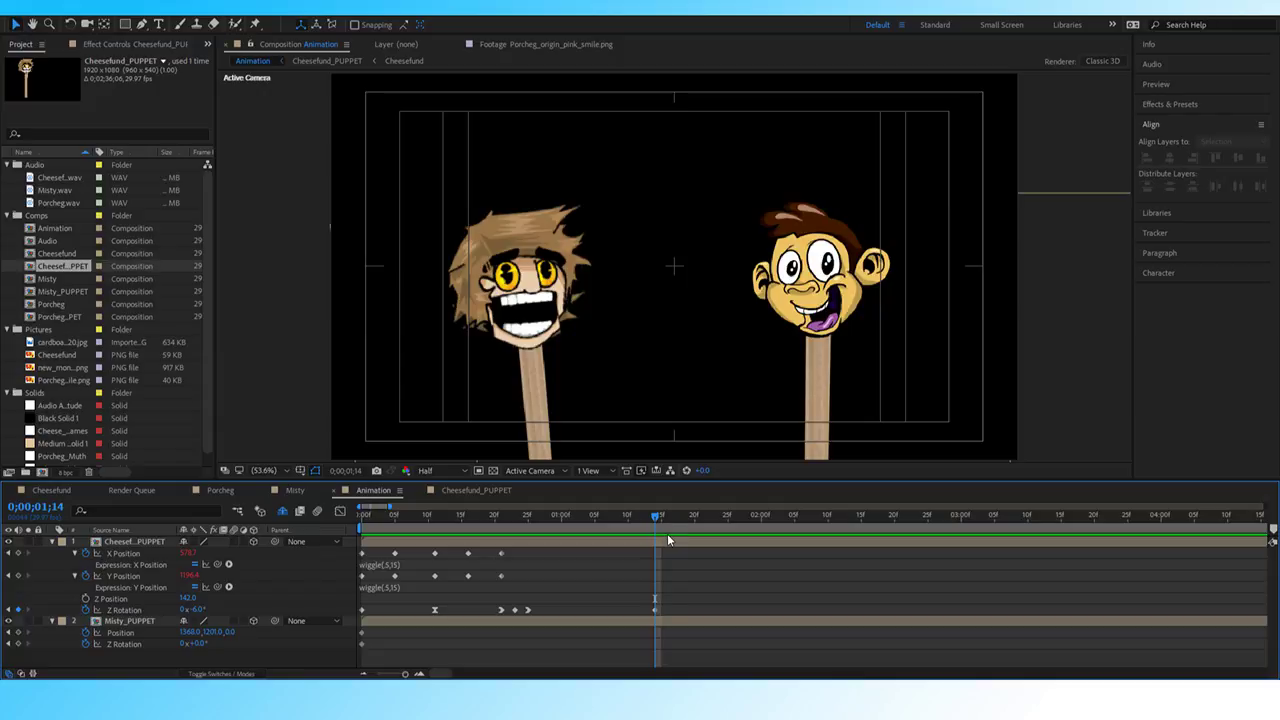
# Set the Cheesefund puppet's Z Rotation to 4° at 0;00;01;21.
pyautogui.press('pagedown')
pyautogui.press('pagedown')
pyautogui.press('pageup')
pyautogui.press('pageup')
pyautogui.press('pagedown')
pyautogui.press('pagedown')
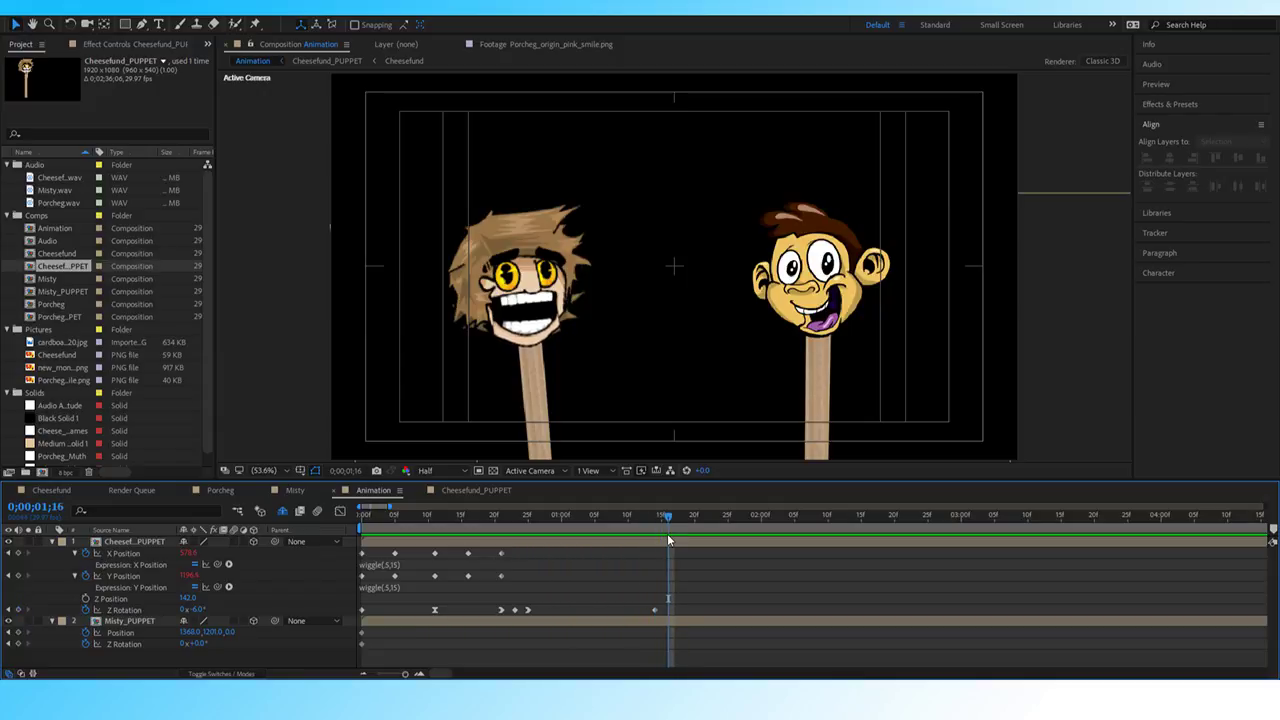
pyautogui.press('pagedown')
pyautogui.press('pagedown')
pyautogui.press('pagedown')
pyautogui.press('pagedown')
pyautogui.press('pagedown')
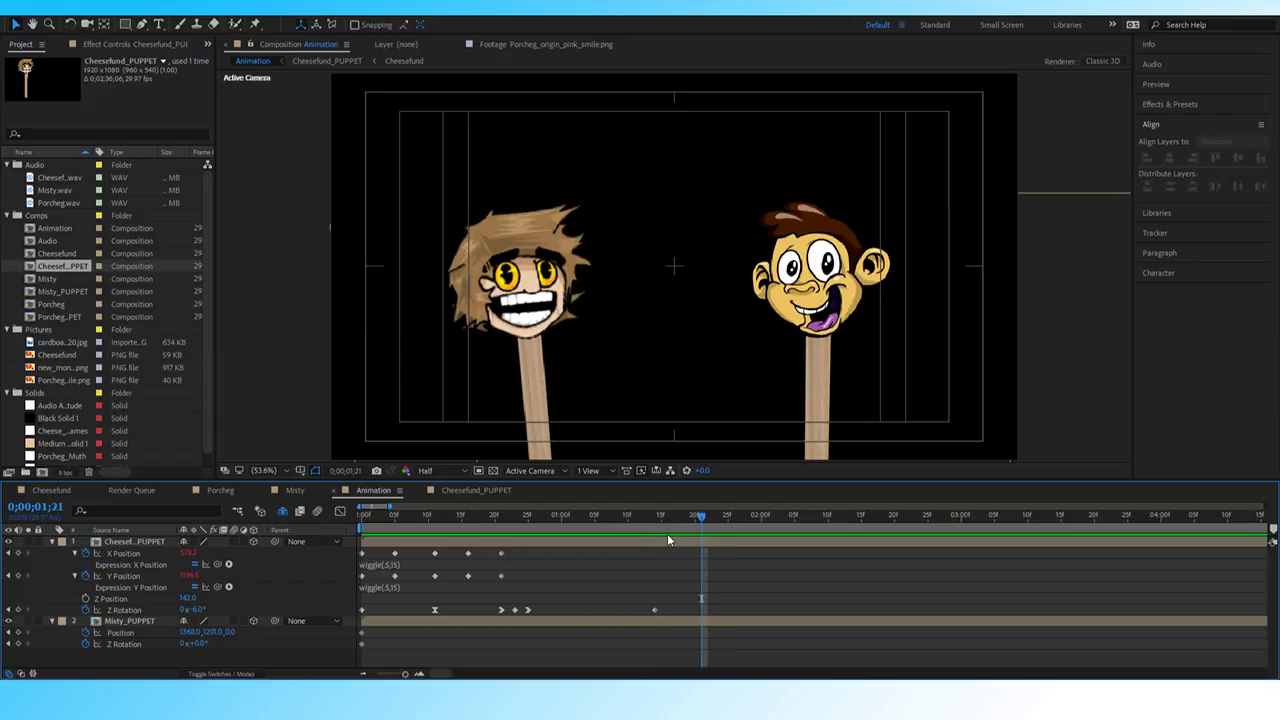
pyautogui.click(199, 609)
pyautogui.write('4')
pyautogui.press('Return')
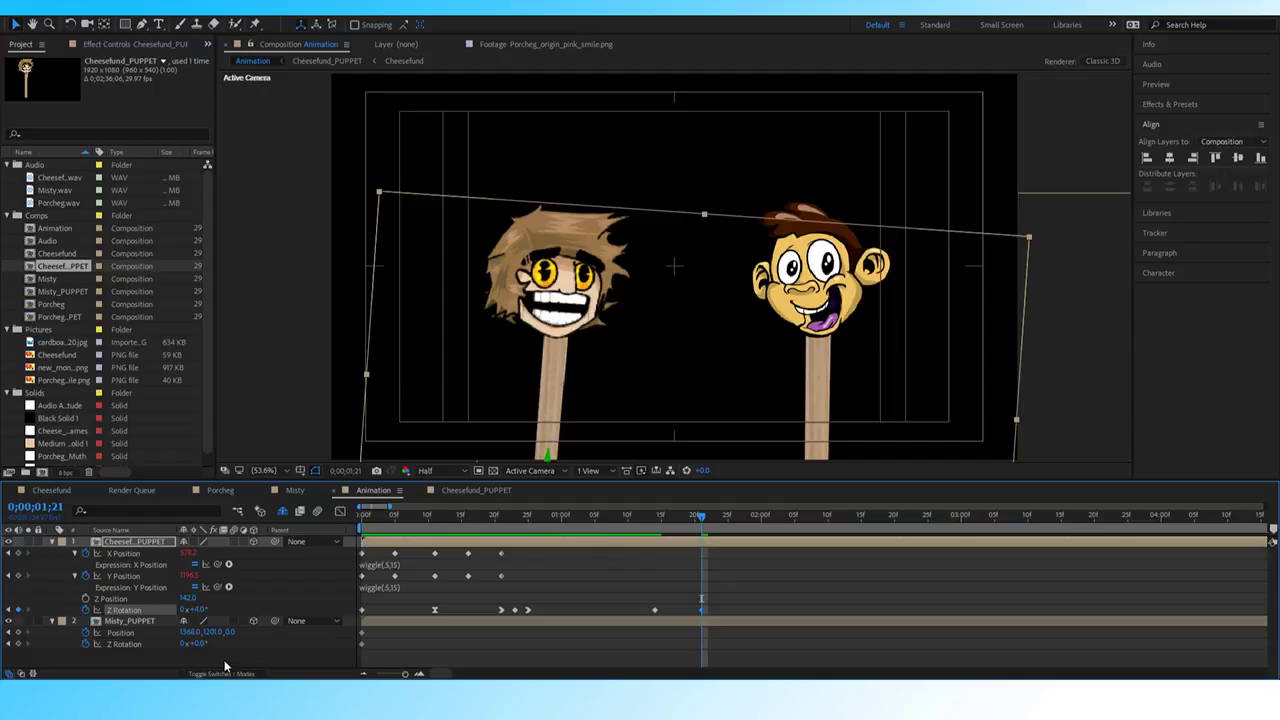
# Set the Cheesefund puppet's Z Rotation to 2° at 0;00;01;23 and ease the preceding 4° keyframe.
pyautogui.press('pagedown')
pyautogui.press('pagedown')
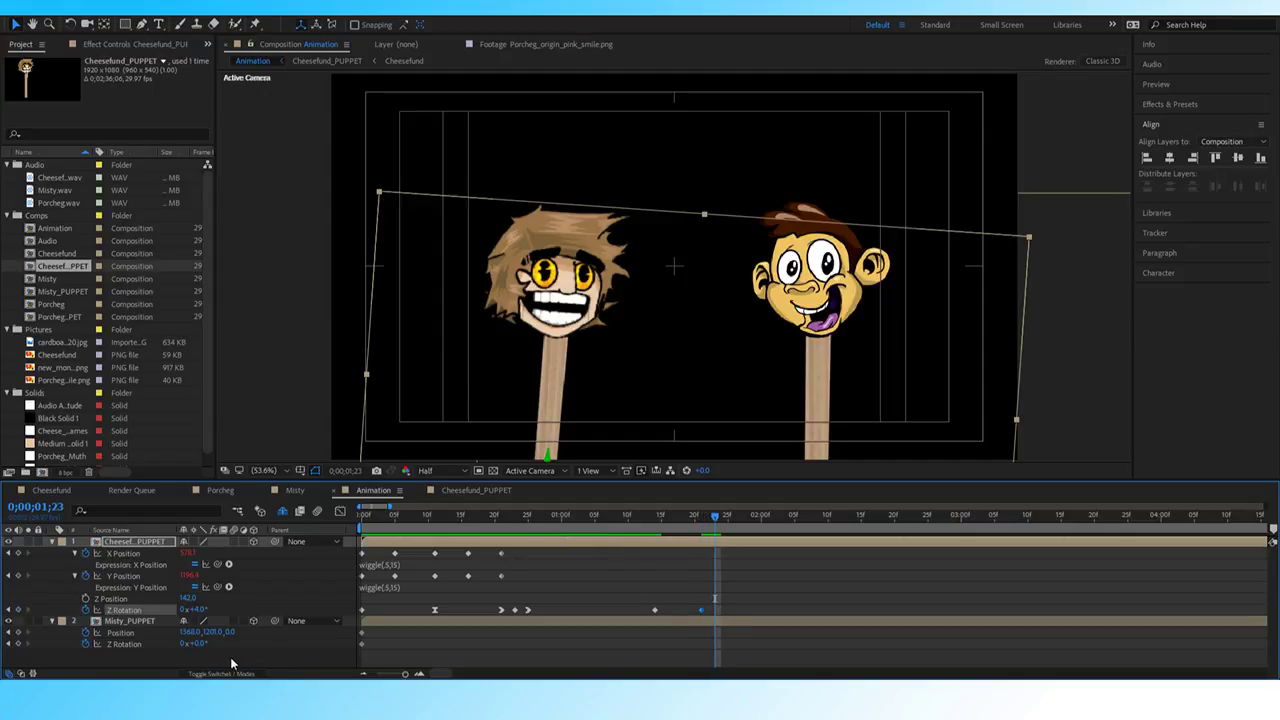
pyautogui.click(198, 610)
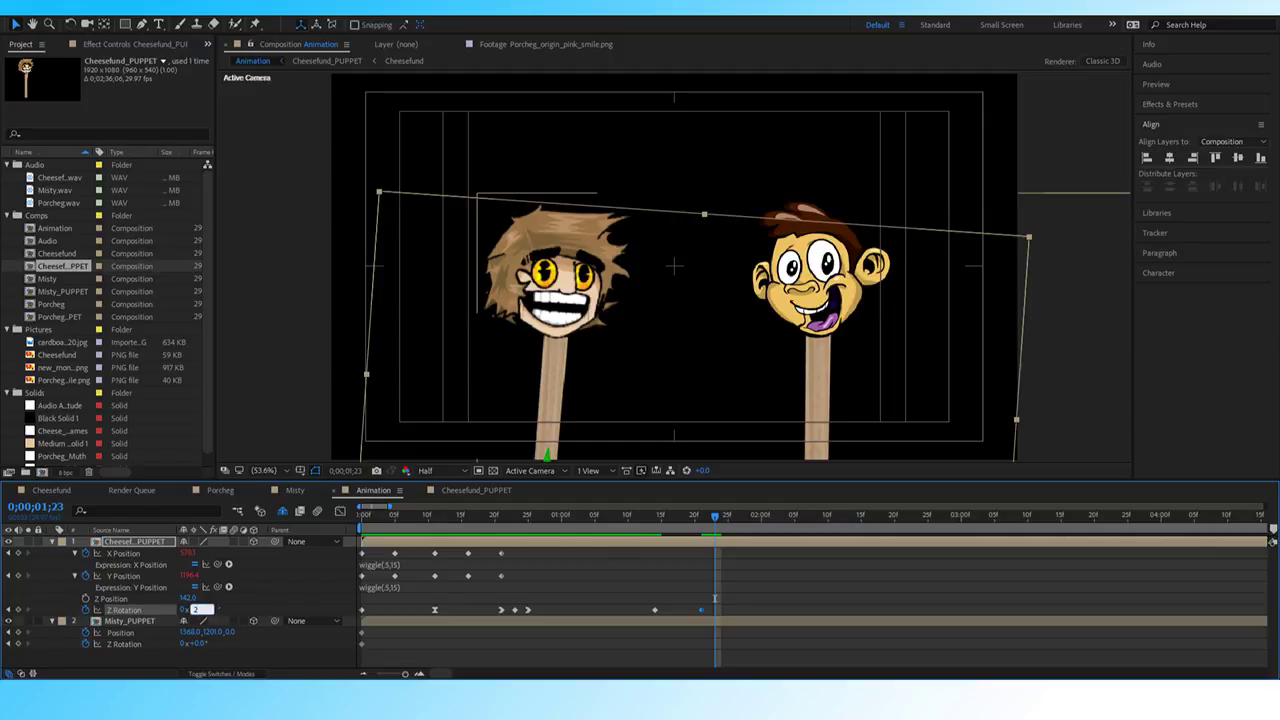
pyautogui.write('2')
pyautogui.press('Return')
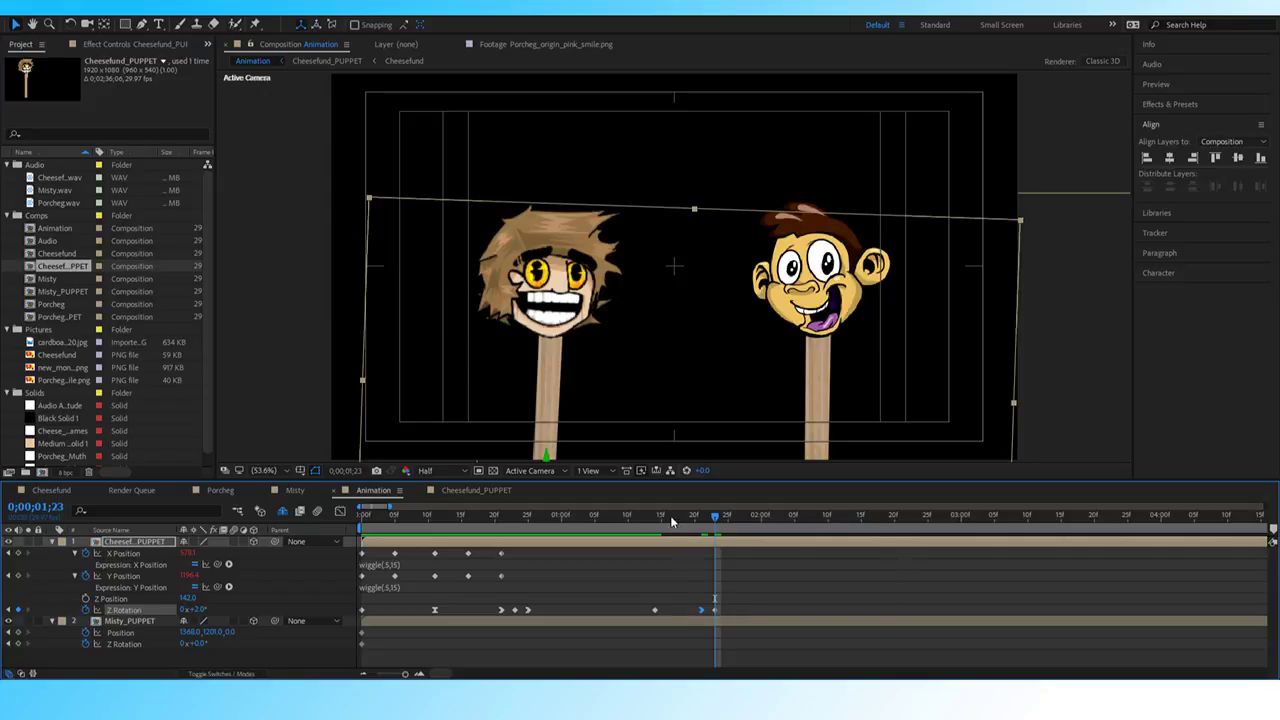
# Preview the new tilt, shift the Z Rotation keyframe at 0;00;01;14 two frames earlier, ease it, and replay from 0;00;01;06.
pyautogui.moveTo(671, 516); pyautogui.dragTo(578, 518)
pyautogui.press('space')
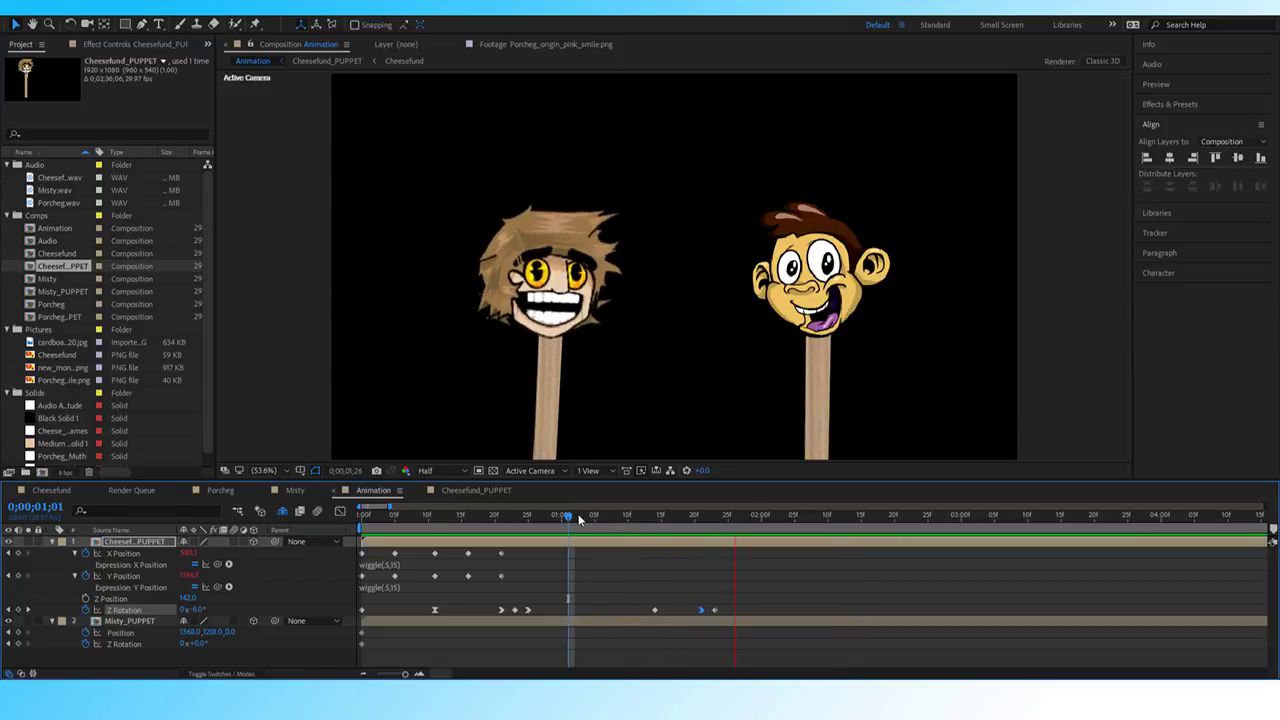
pyautogui.press('space')
pyautogui.moveTo(652, 610); pyautogui.dragTo(641, 610)
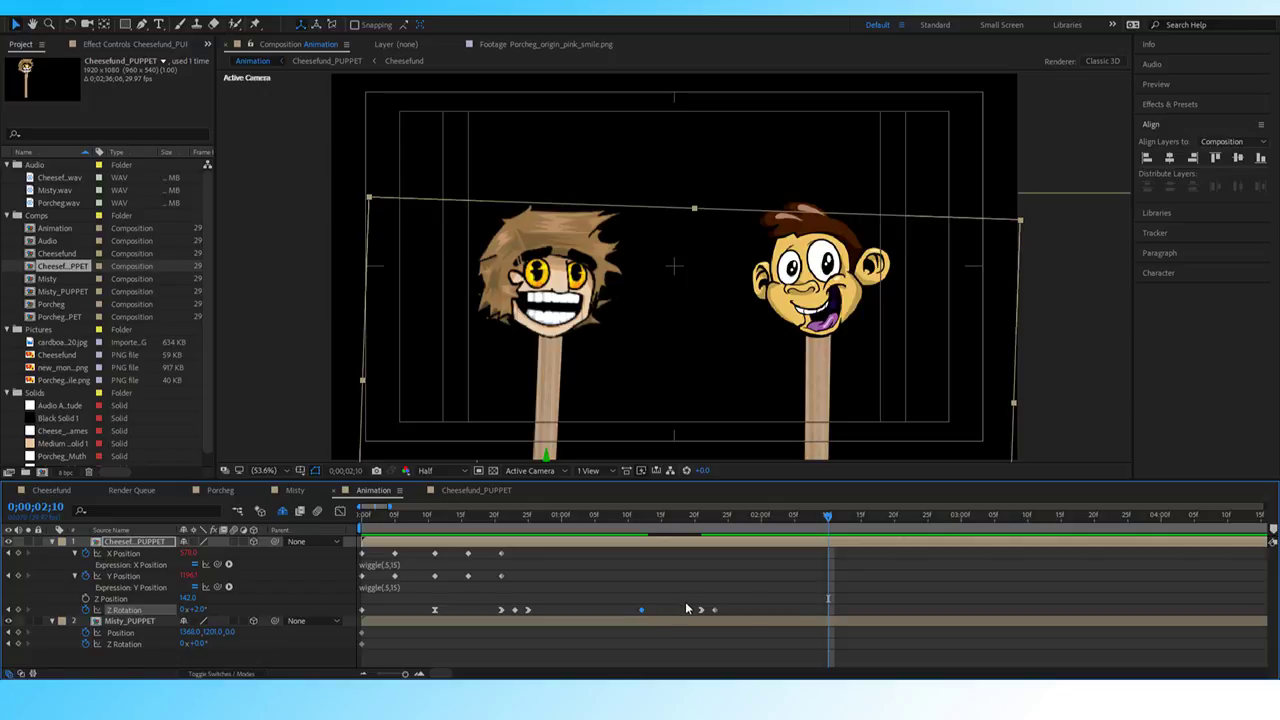
pyautogui.click(601, 515)
pyautogui.press('space')
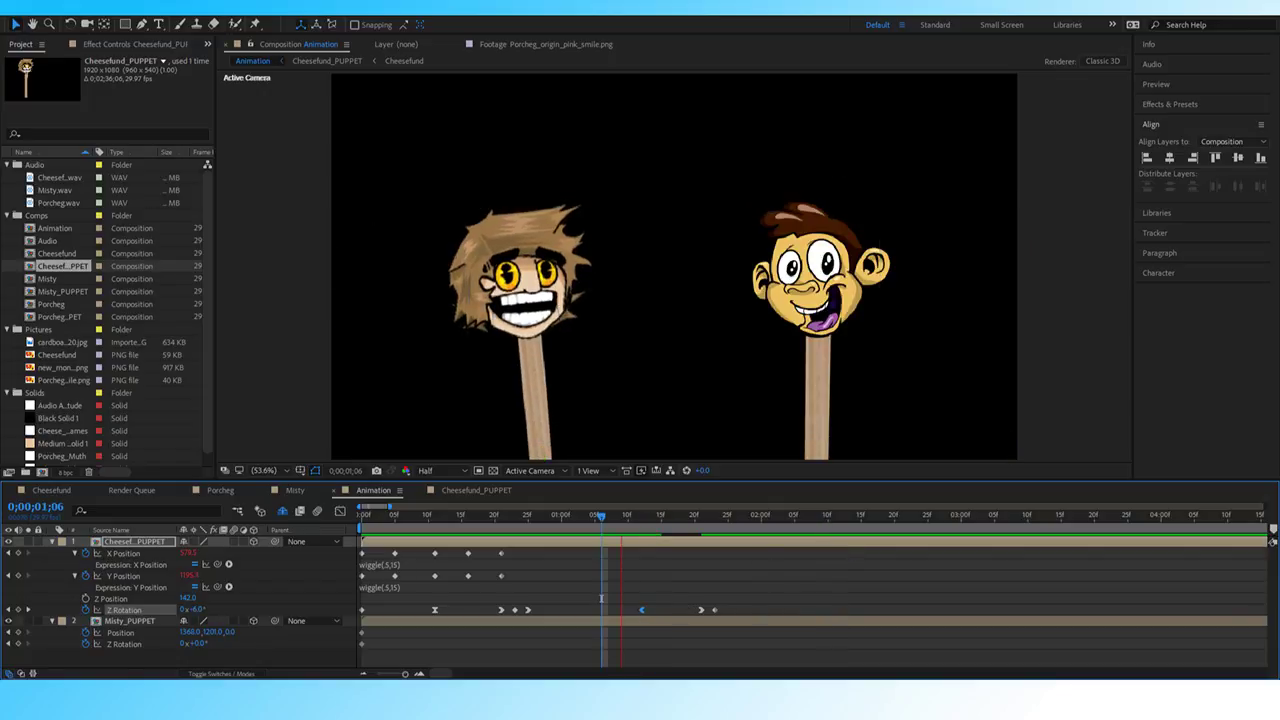
# Shift the Cheesefund puppet's last Z Rotation keyframe one frame later to 0;00;01;24 and replay the tilt.
pyautogui.click(714, 610)
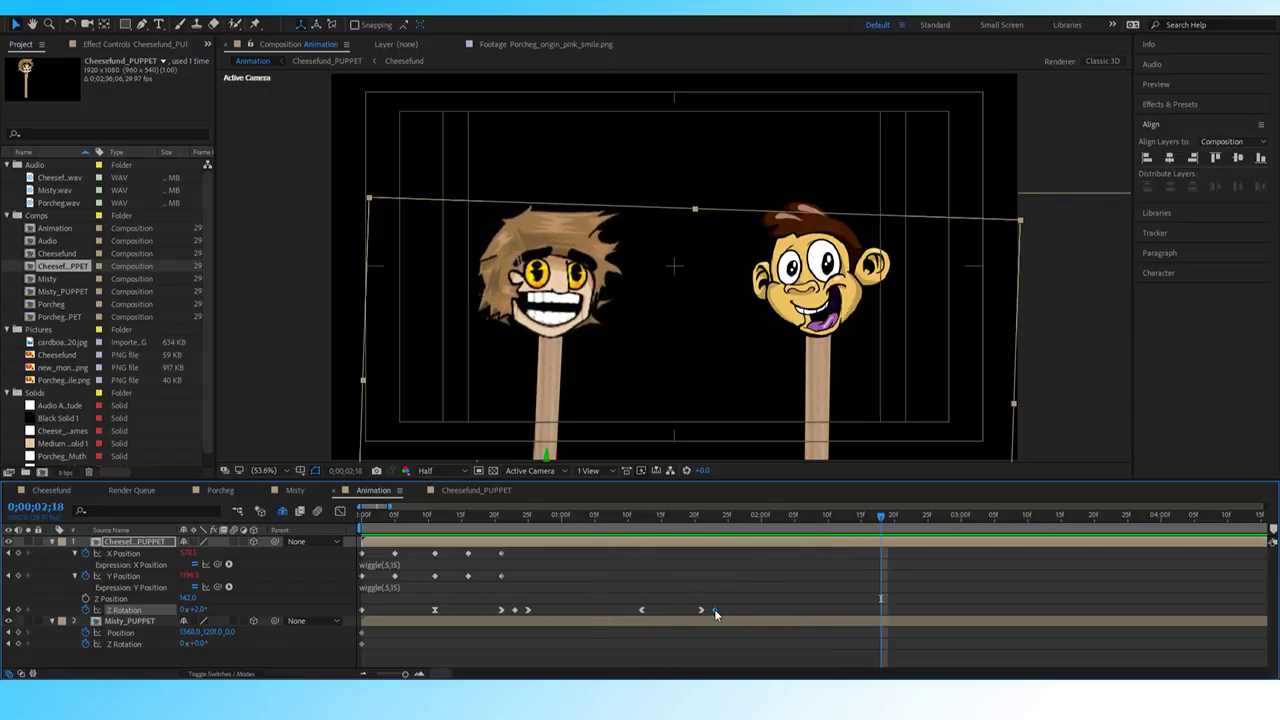
pyautogui.moveTo(716, 610); pyautogui.dragTo(721, 610)
pyautogui.moveTo(711, 519); pyautogui.dragTo(620, 635)
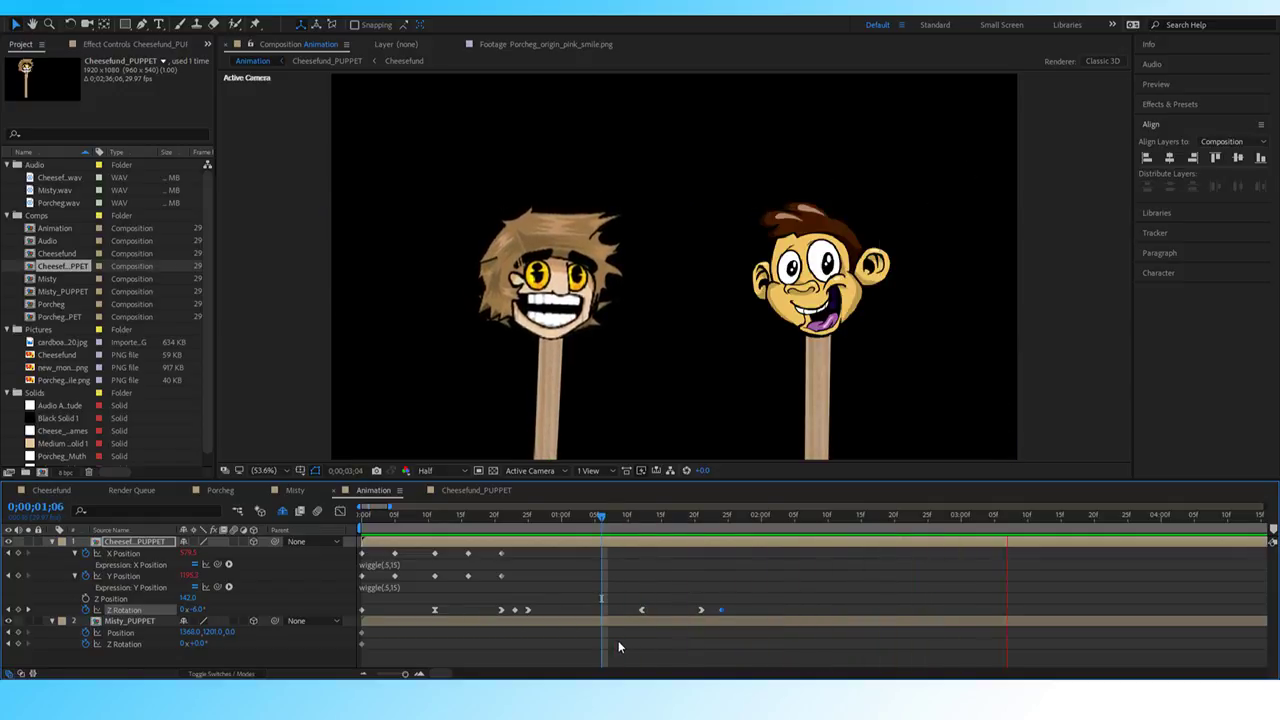
pyautogui.moveTo(601, 524); pyautogui.dragTo(601, 525)
pyautogui.press('space')
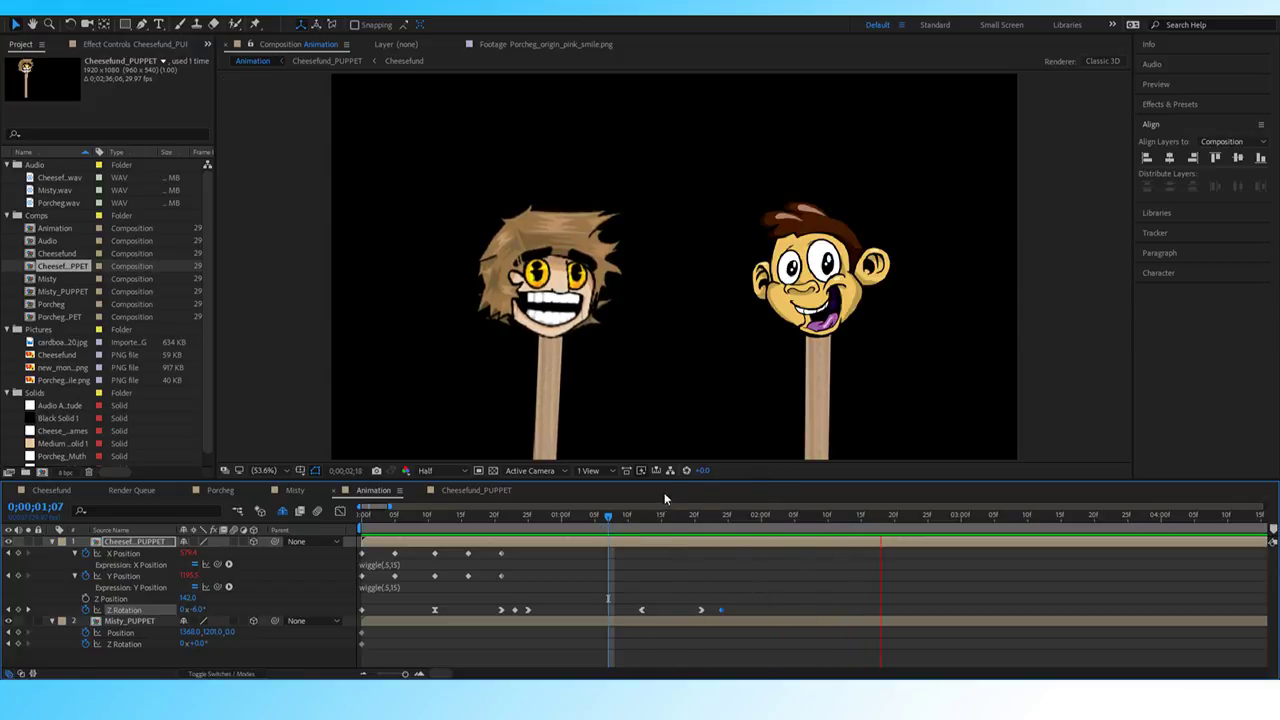
# Review the Cheesefund puppet's settling and sway after the tilt by replaying from 0;00;02;18 and 0;00;01;19.
pyautogui.press('space')
pyautogui.press('-')
pyautogui.press('-')
pyautogui.press('-')
pyautogui.press('-')
pyautogui.press('-')
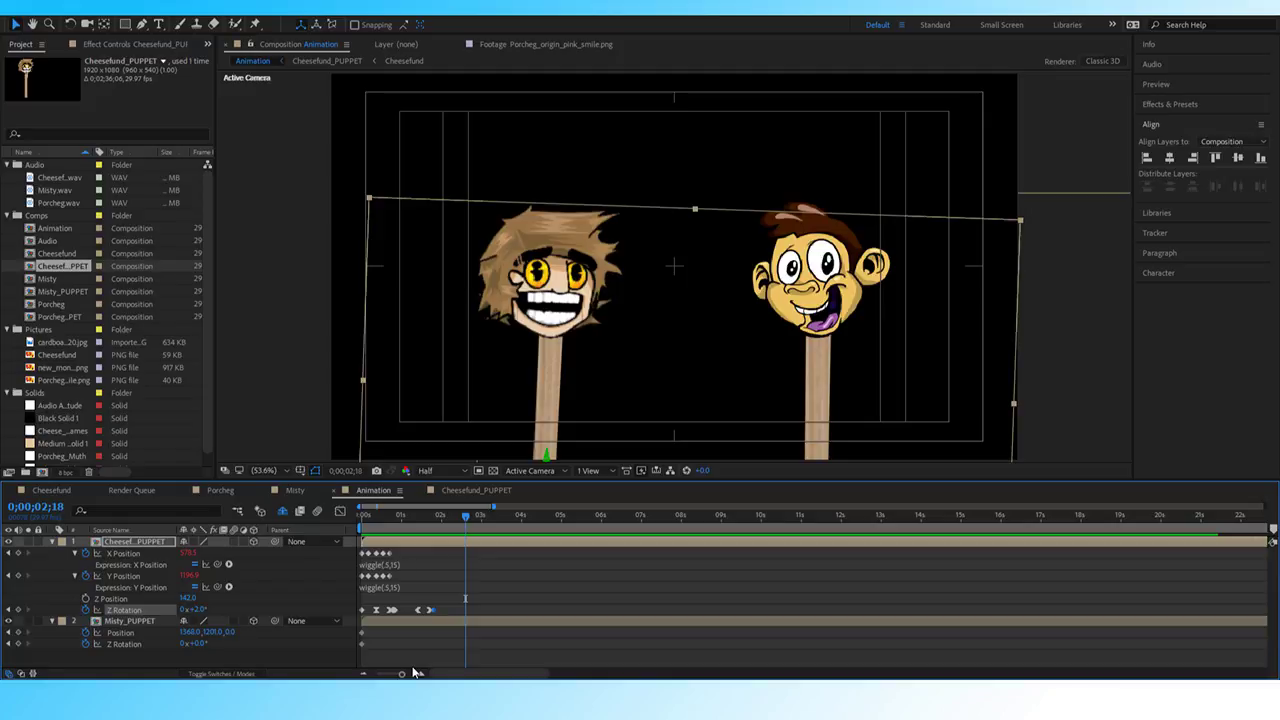
pyautogui.press('space')
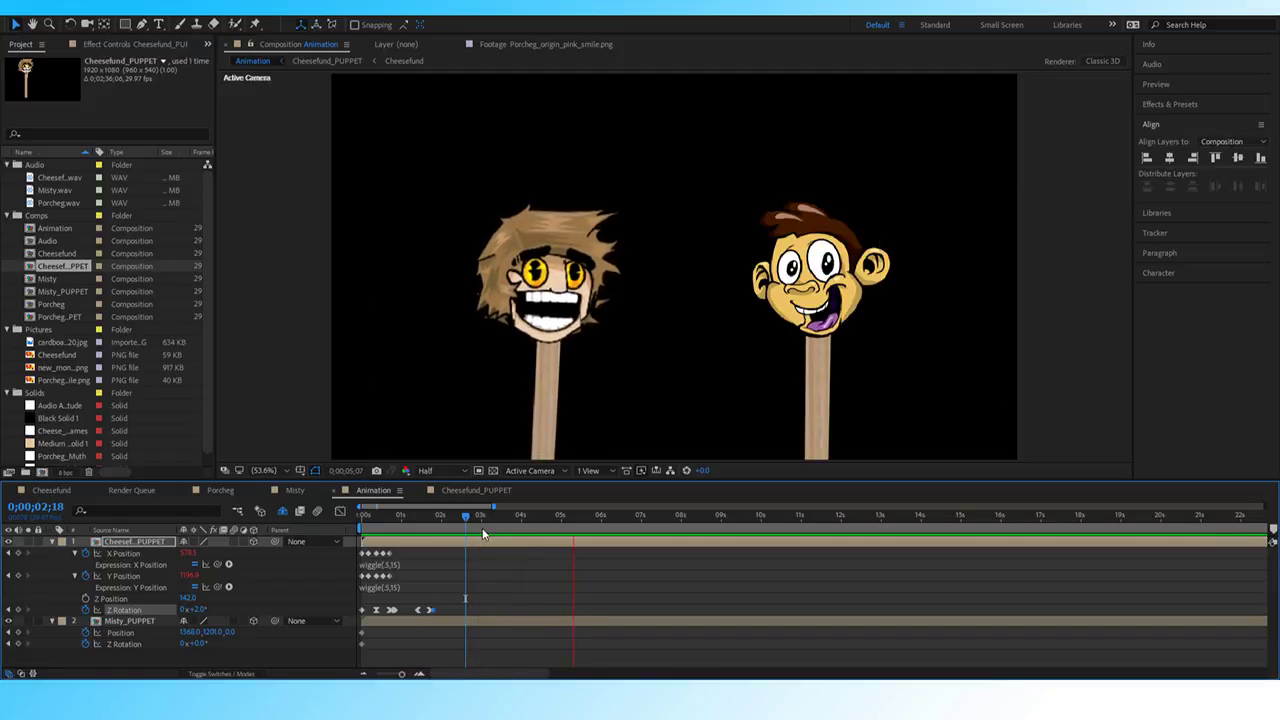
pyautogui.press('space')
pyautogui.moveTo(470, 518); pyautogui.dragTo(438, 518)
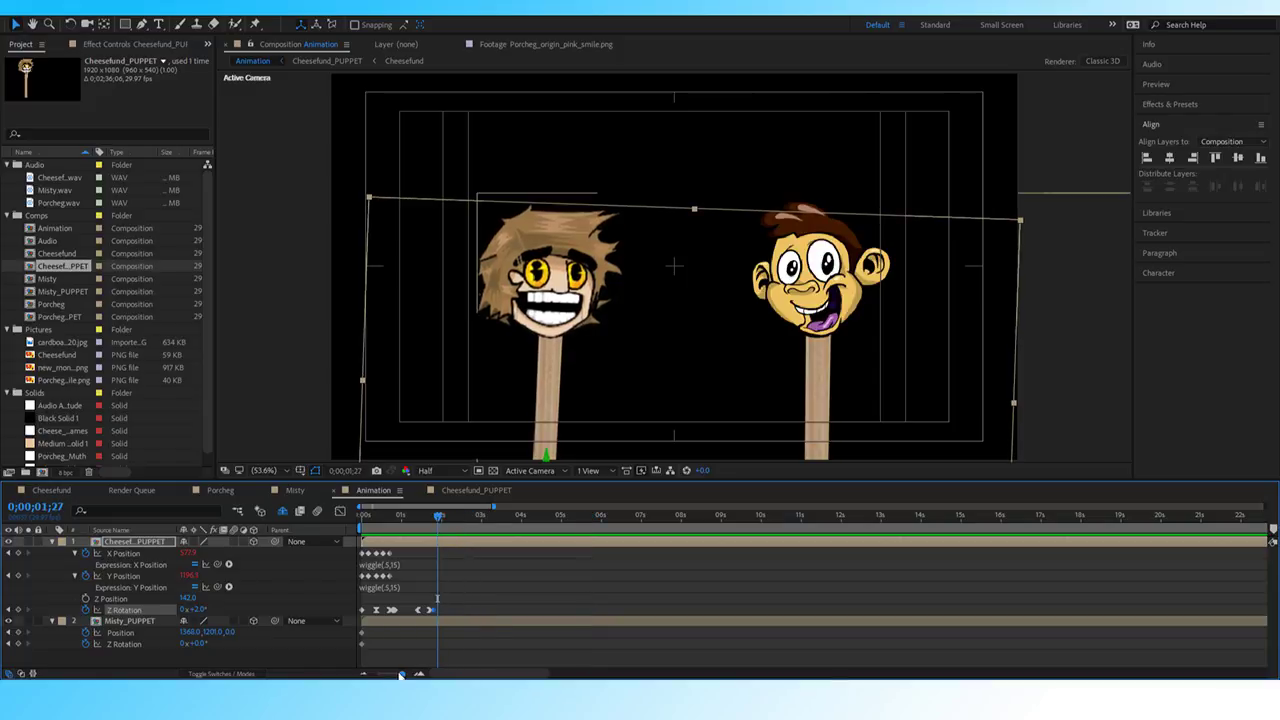
pyautogui.moveTo(402, 674); pyautogui.dragTo(405, 674)
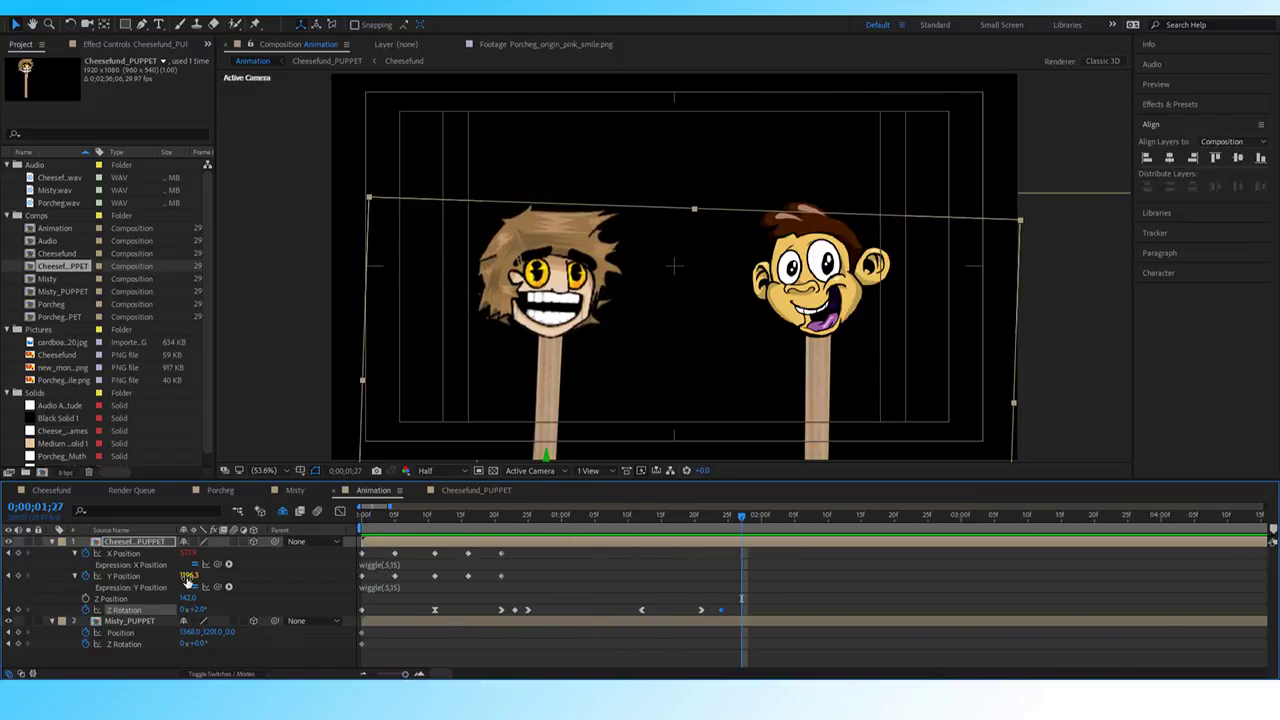
pyautogui.moveTo(716, 521); pyautogui.dragTo(686, 521)
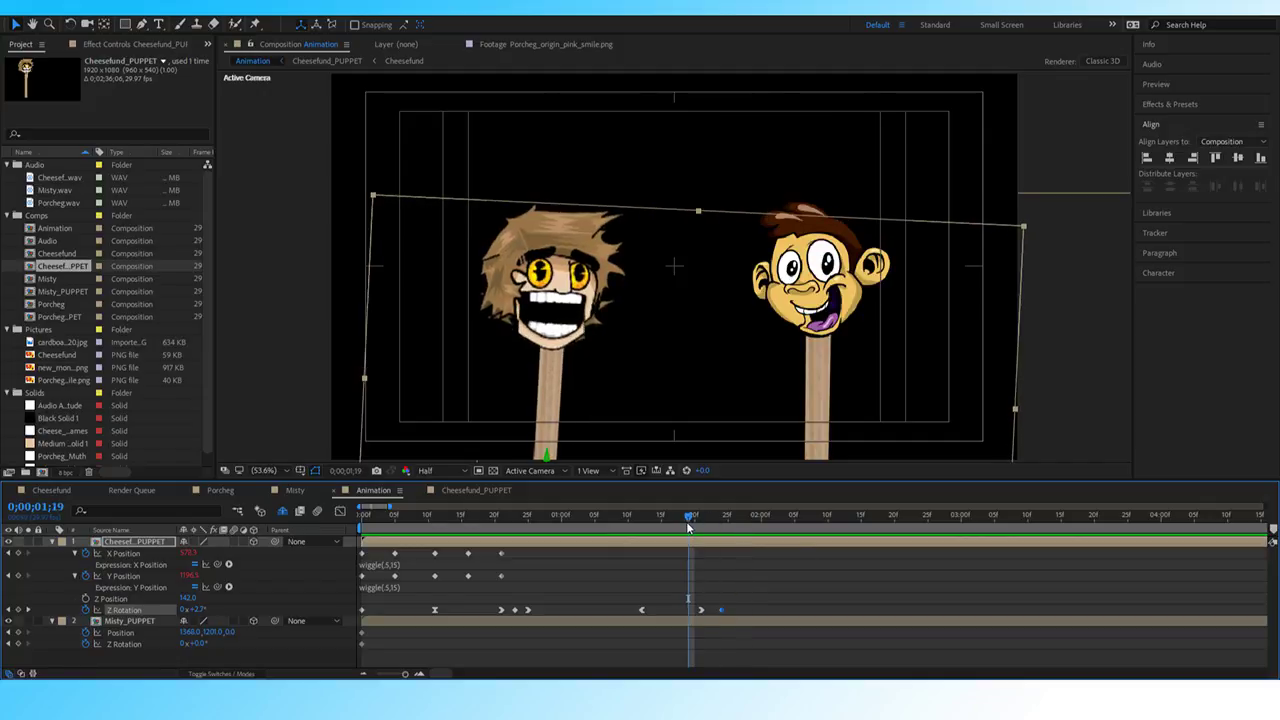
pyautogui.press('space')
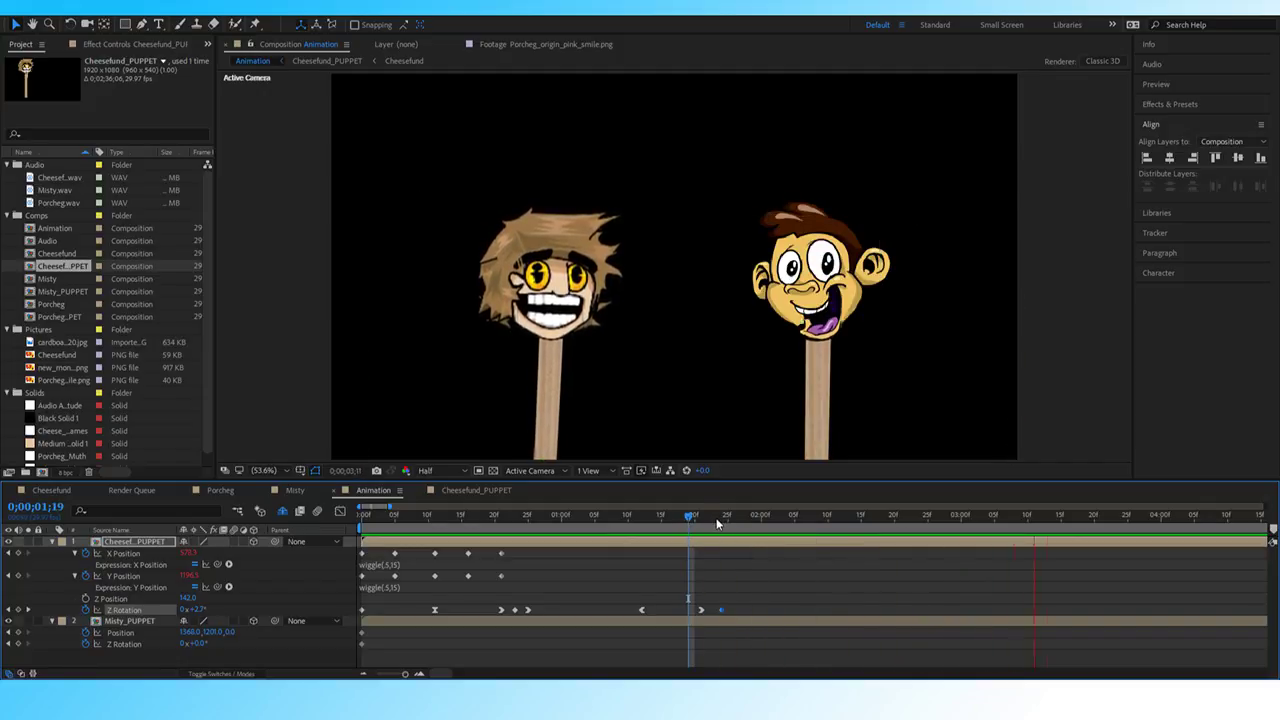
pyautogui.press('space')
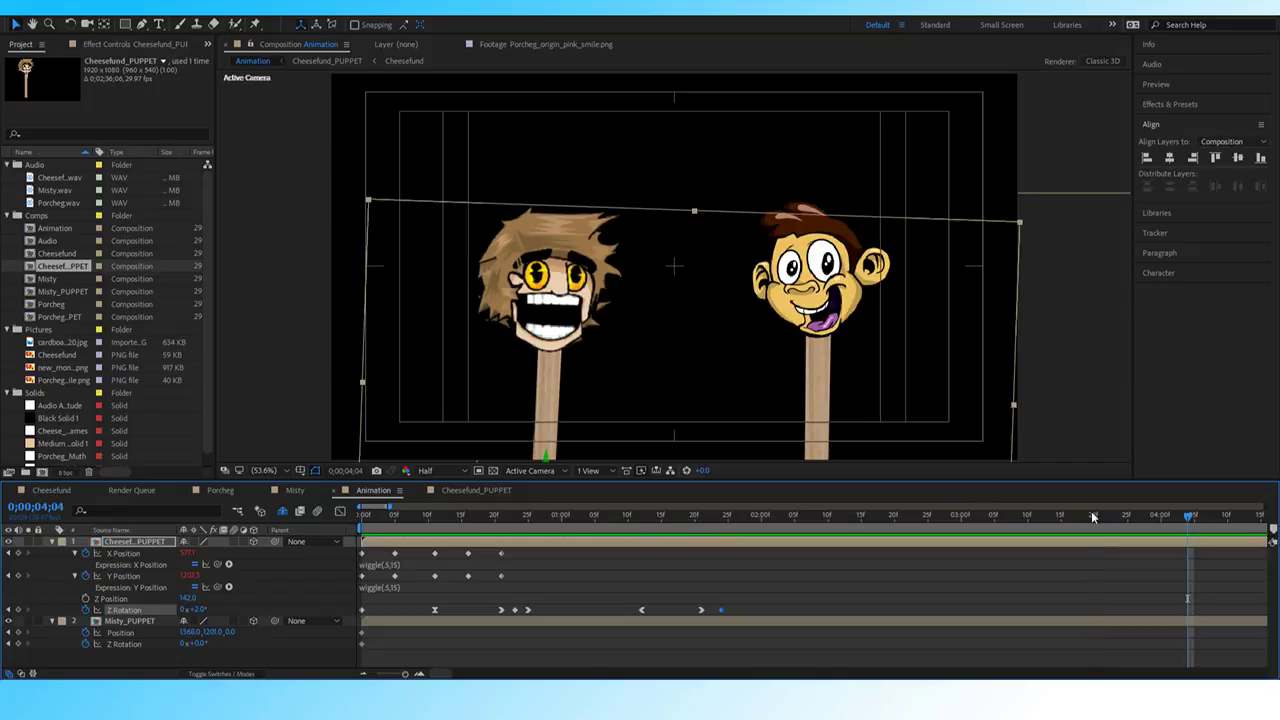
# Find the start of the next move at 0;00;03;27 and add Y and X Position keyframes to the Cheesefund puppet there.
pyautogui.press('space')
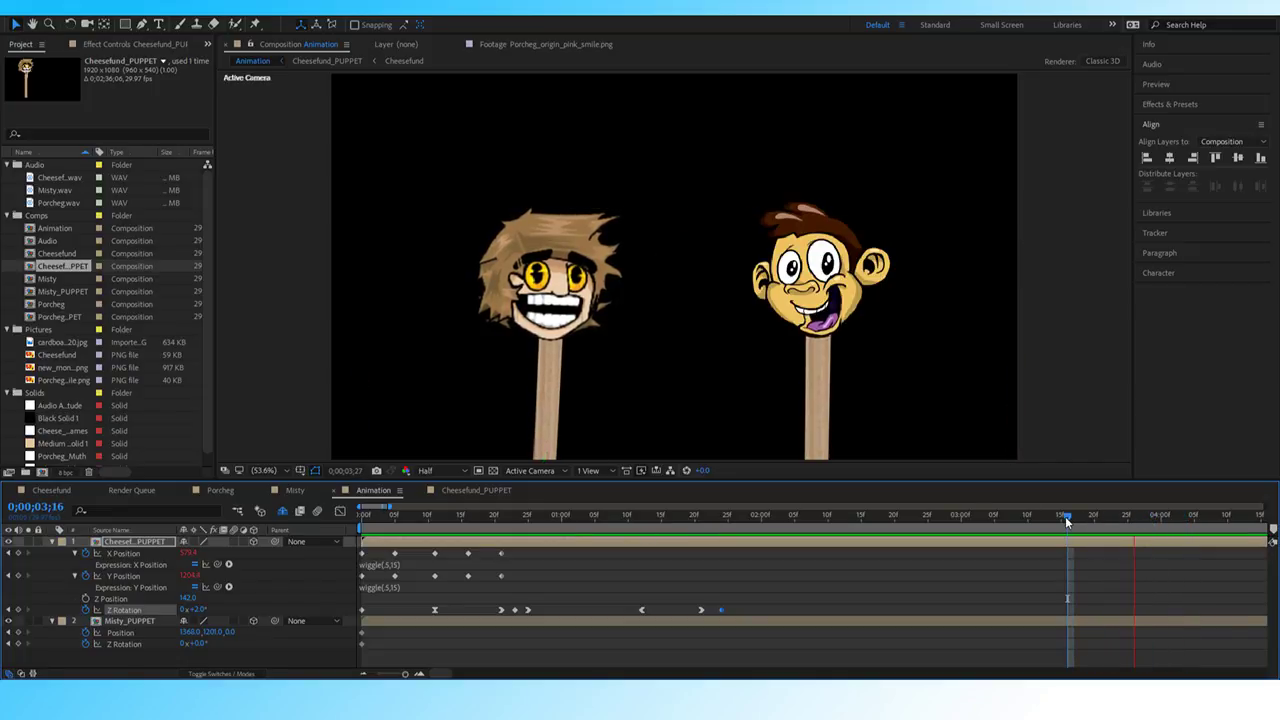
pyautogui.press('space')
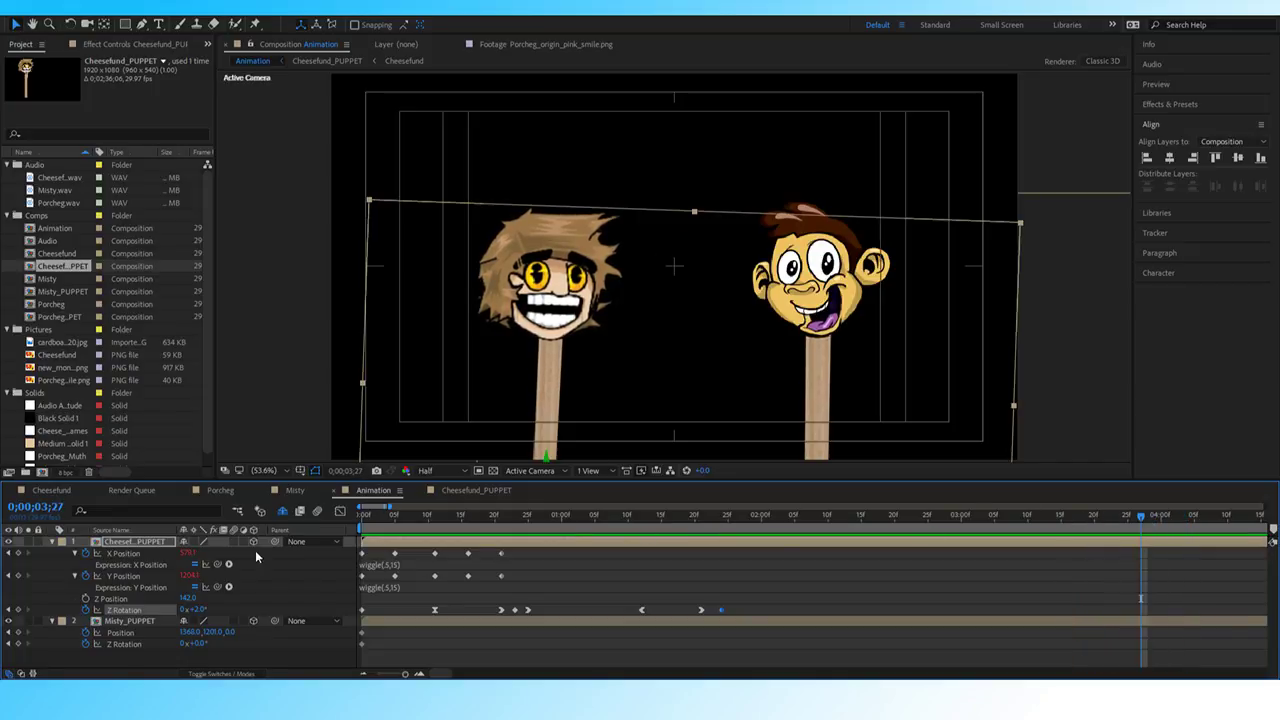
pyautogui.click(18, 577)
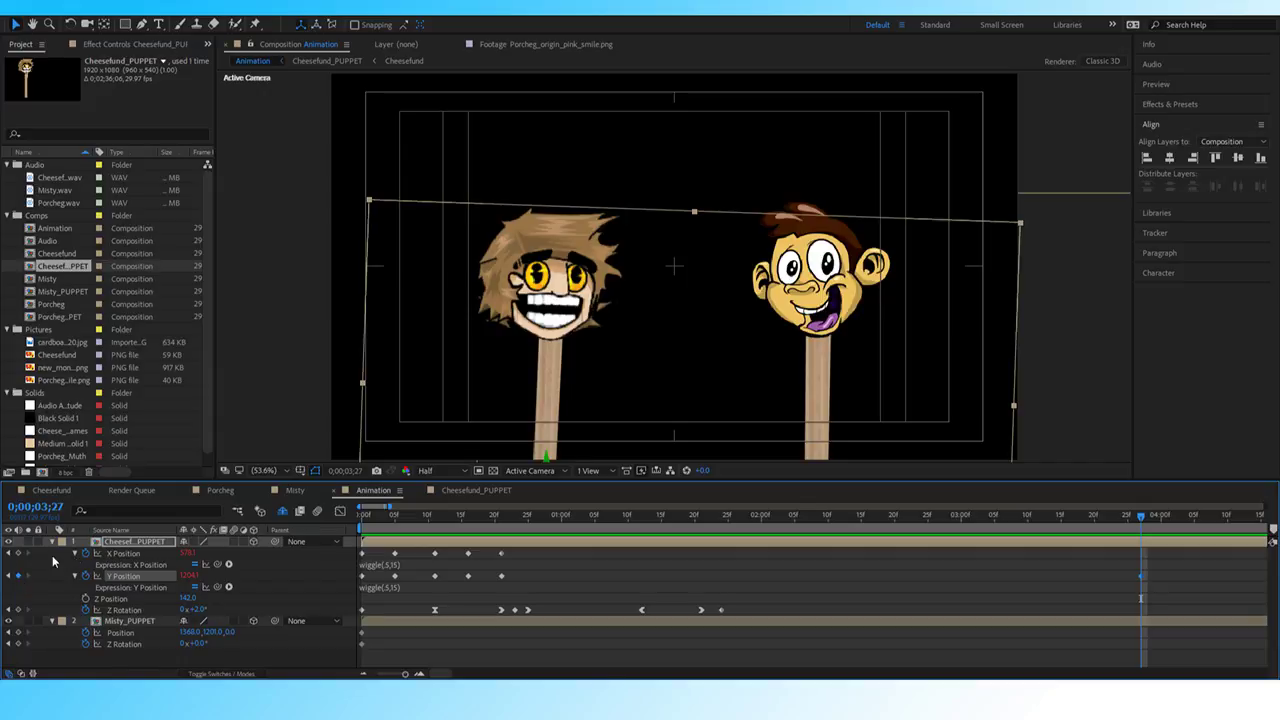
pyautogui.click(18, 553)
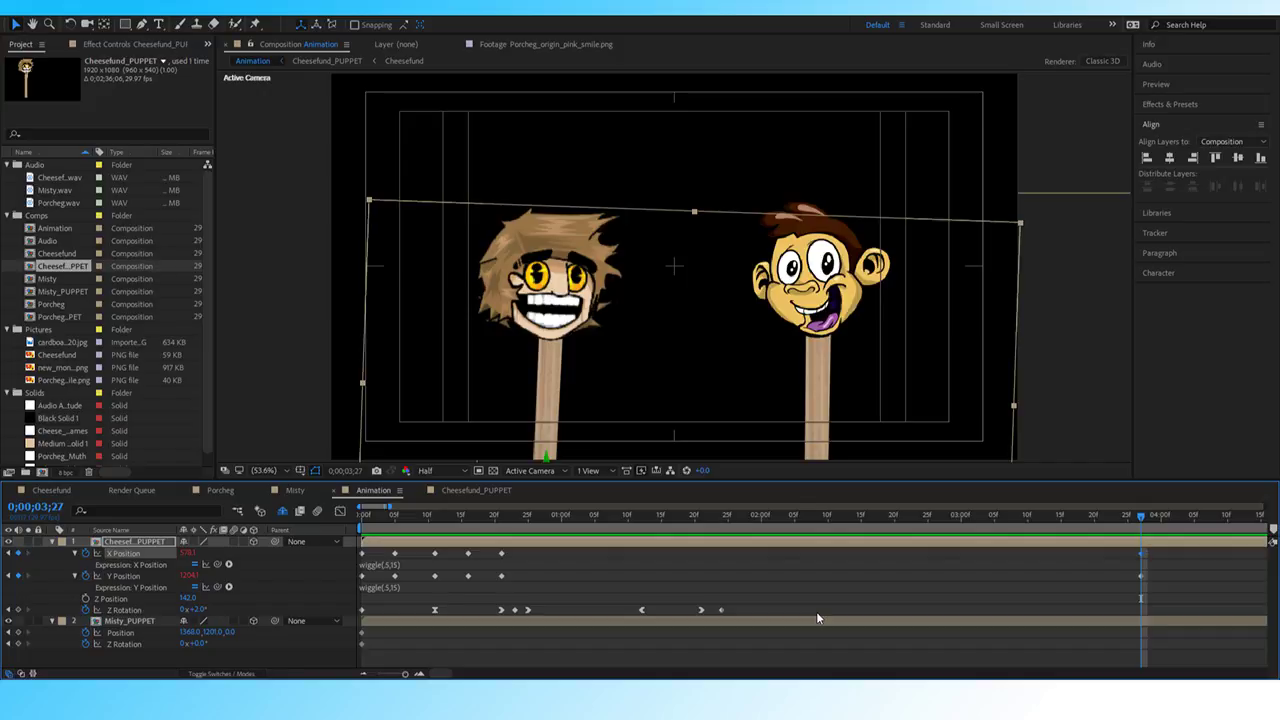
# At 0;00;04;04, raise the Cheesefund puppet slightly and move it toward Misty to an X Position of about 721.
pyautogui.press('pagedown')
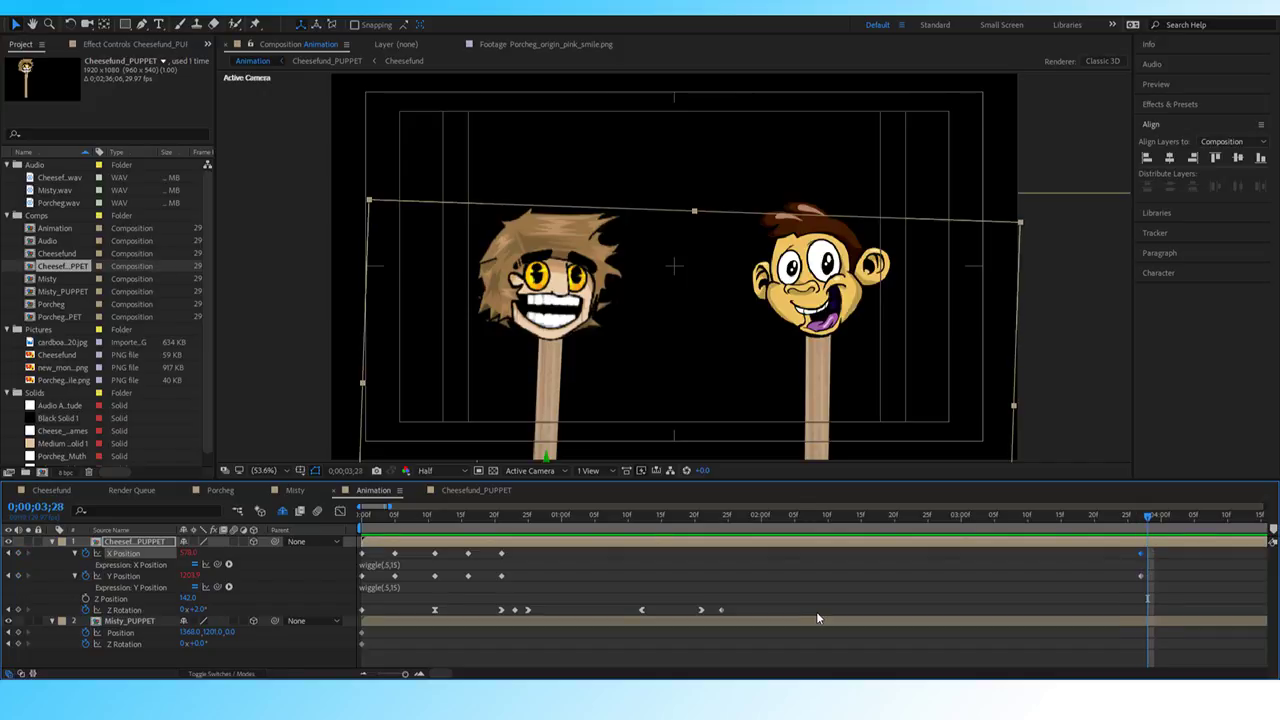
pyautogui.press('pageup')
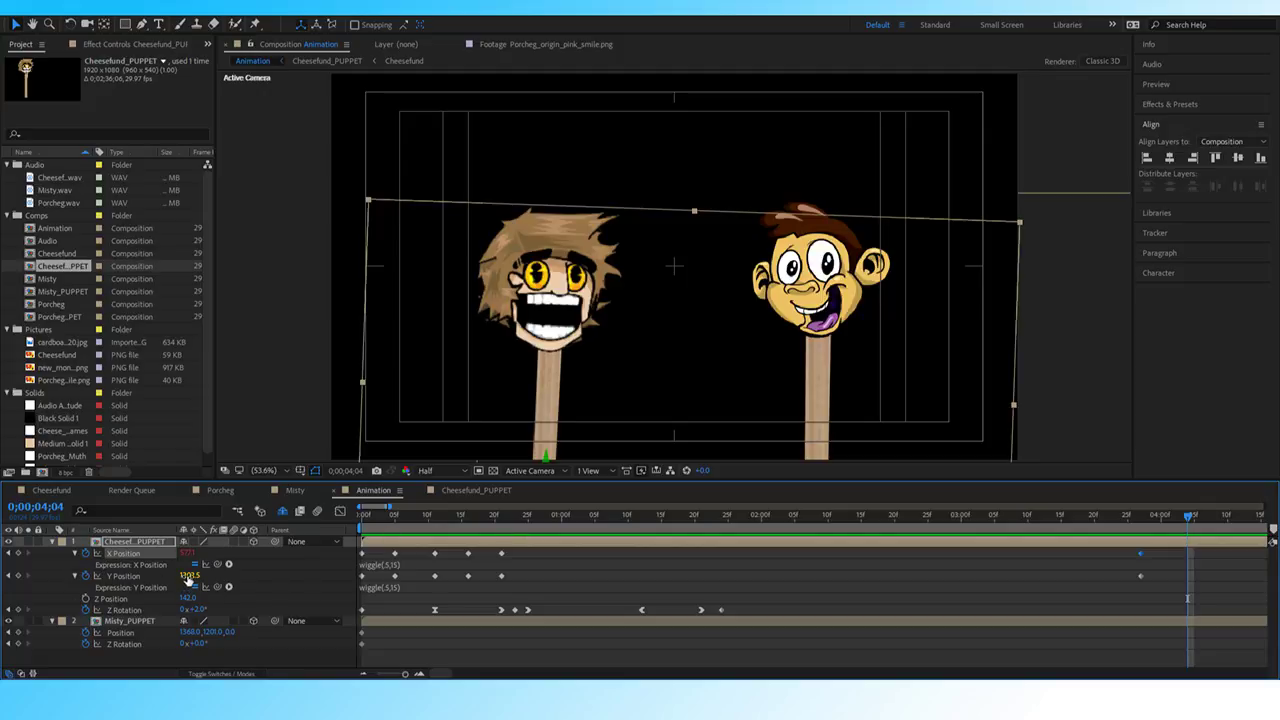
pyautogui.moveTo(188, 580); pyautogui.dragTo(290, 555)
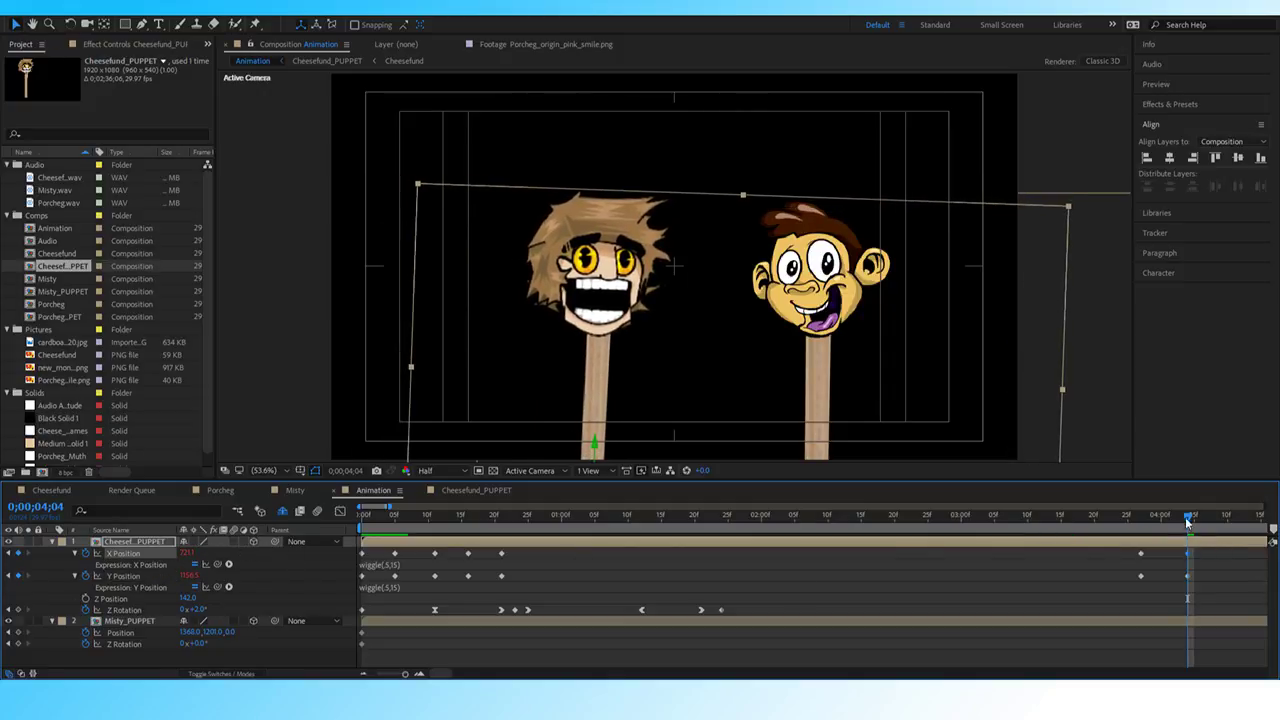
# Preview the Cheesefund puppet's move toward Misty several times from about 0;00;03;20, ending at 0;00;04;10.
pyautogui.moveTo(1188, 521); pyautogui.dragTo(1009, 518)
pyautogui.press('space')
pyautogui.press('space')
pyautogui.press('space')
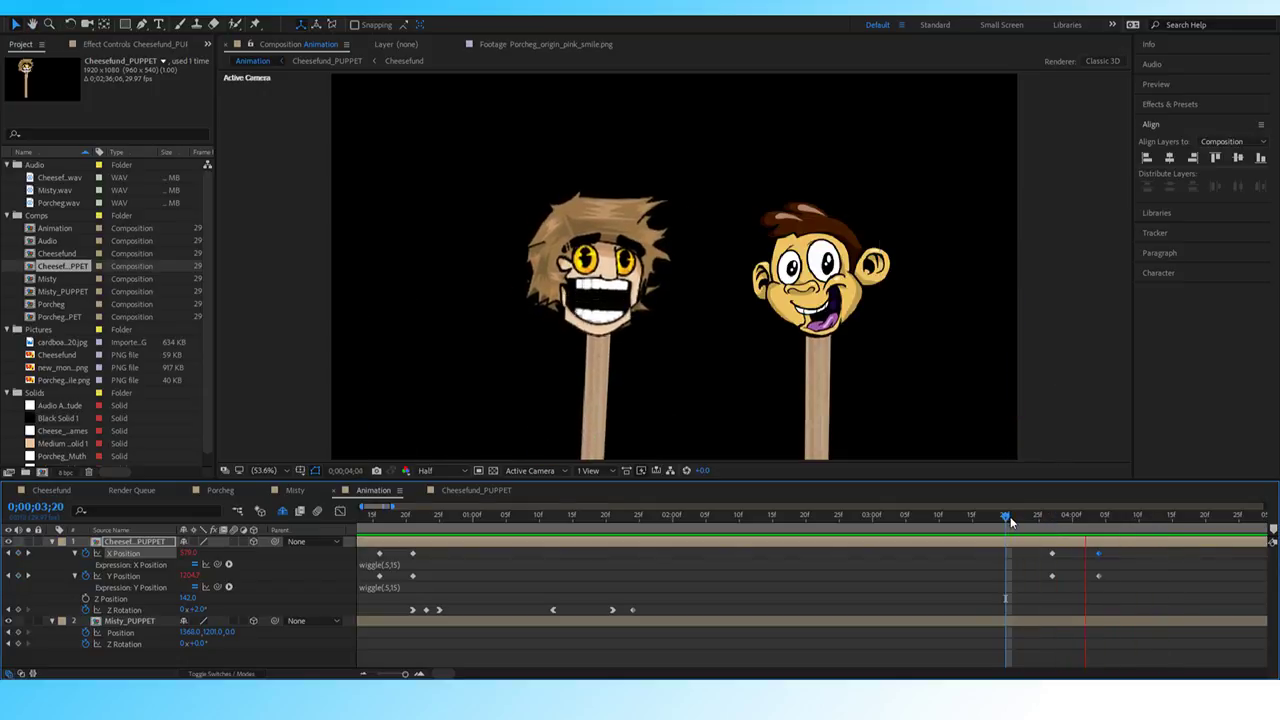
pyautogui.press('space')
pyautogui.click(1016, 521)
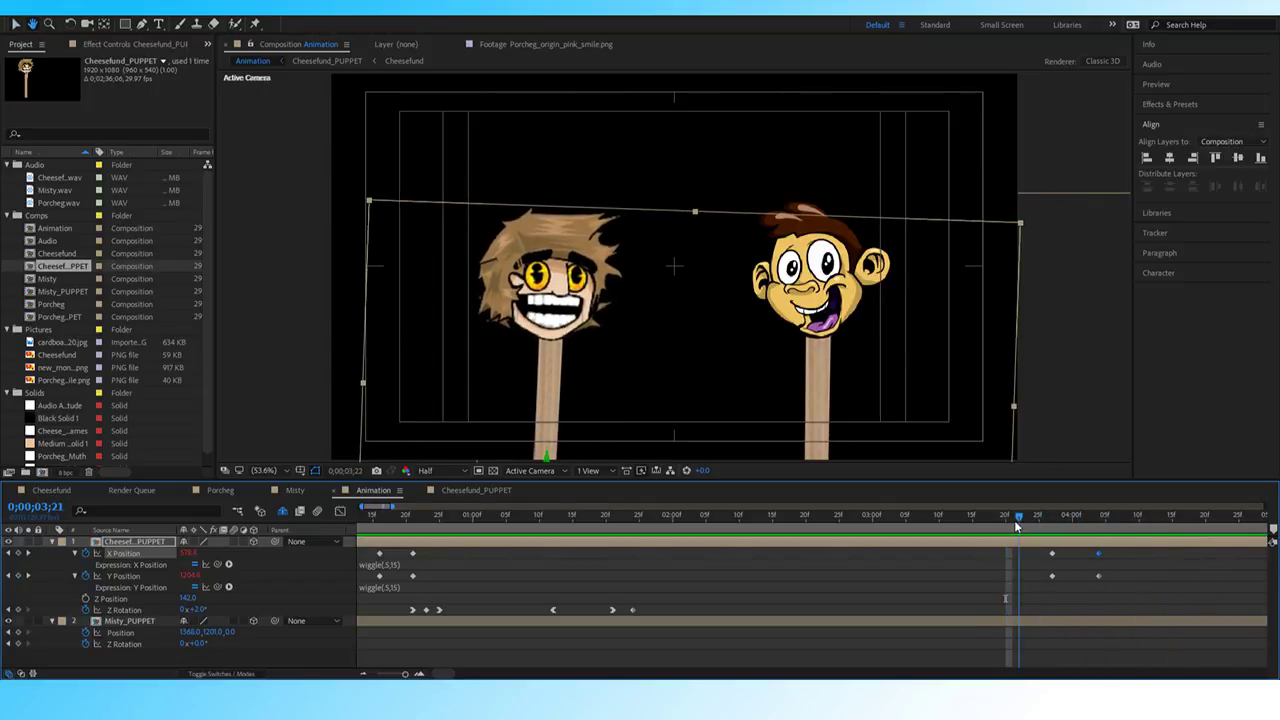
pyautogui.moveTo(1016, 522); pyautogui.dragTo(1011, 529)
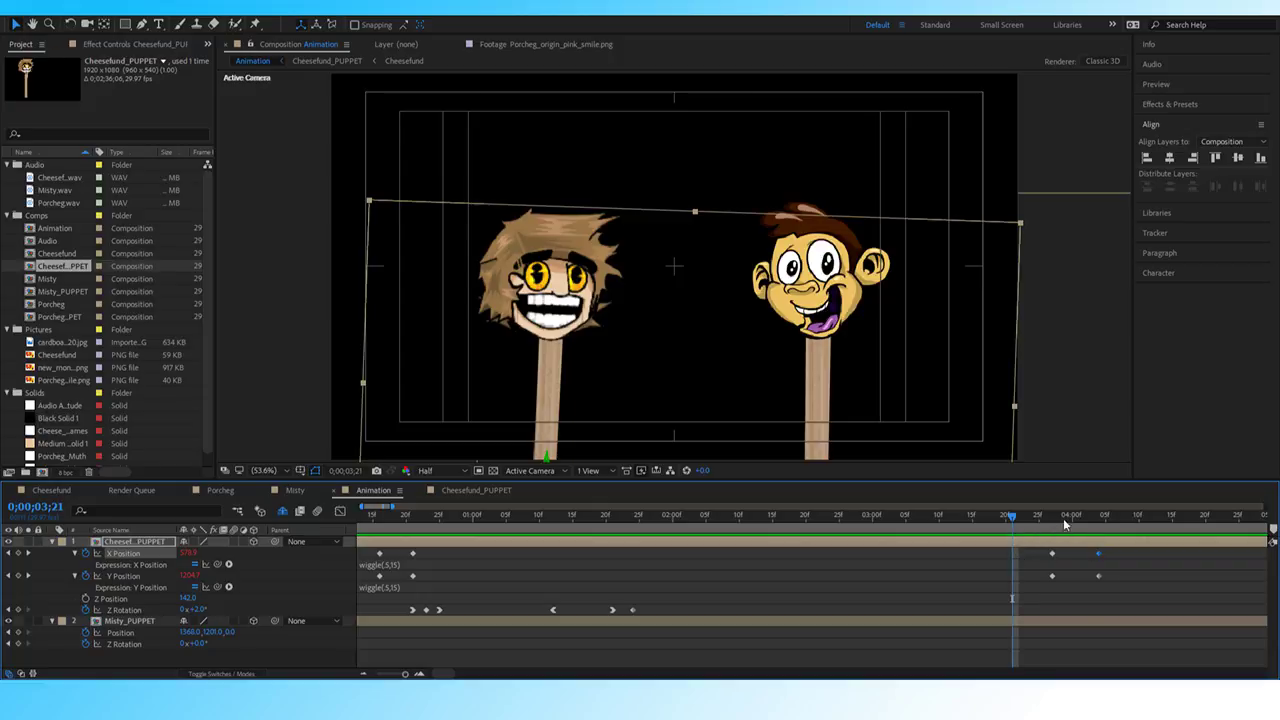
pyautogui.click(985, 519)
pyautogui.press('space')
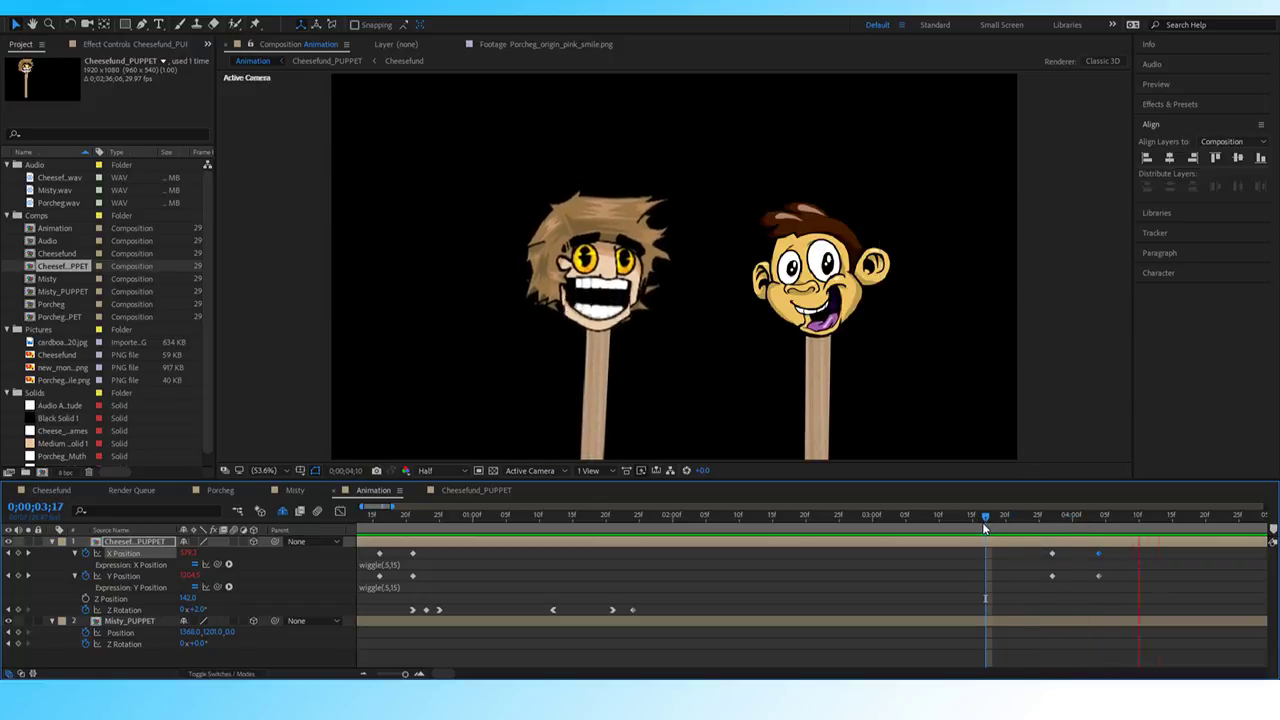
pyautogui.press('space')
pyautogui.moveTo(1152, 521); pyautogui.dragTo(1138, 521)
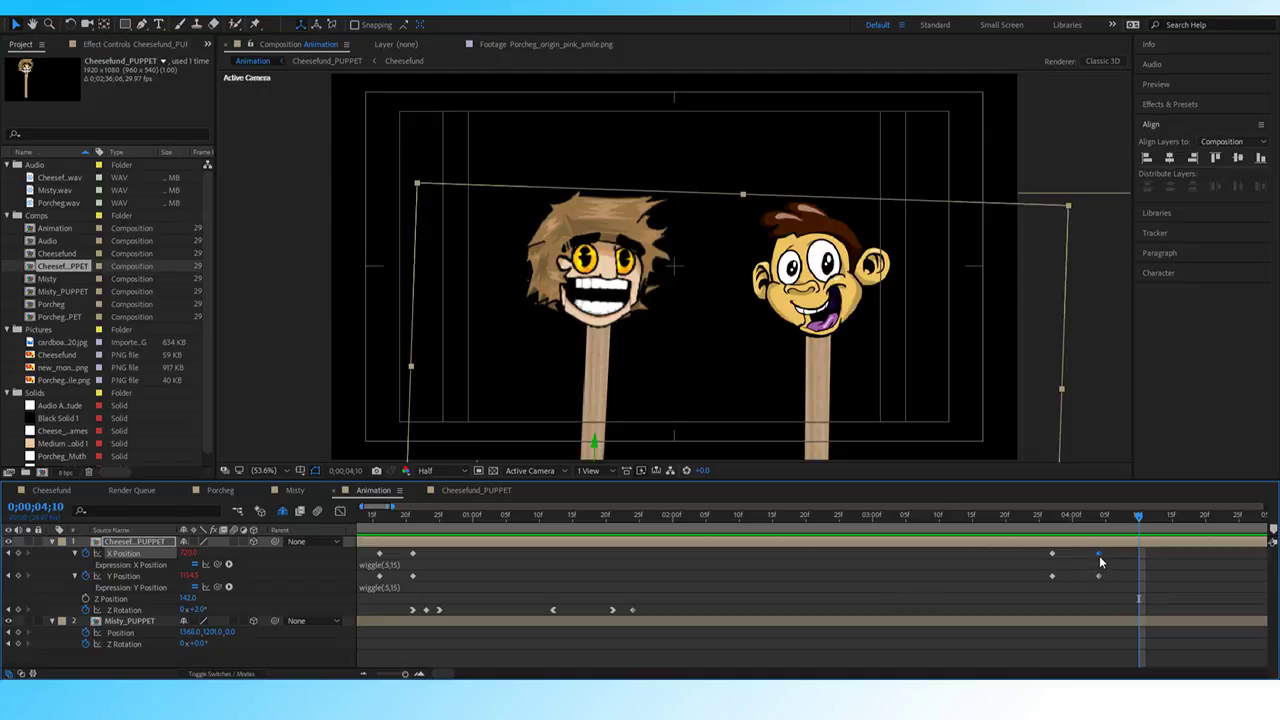
# Move the Cheesefund puppet's last X Position keyframe to 0;00;04;10 and lower the puppet there to a Y Position of about 1231.
pyautogui.moveTo(1099, 553); pyautogui.dragTo(1104, 518)
pyautogui.press('k')
pyautogui.moveTo(196, 575); pyautogui.dragTo(240, 586)
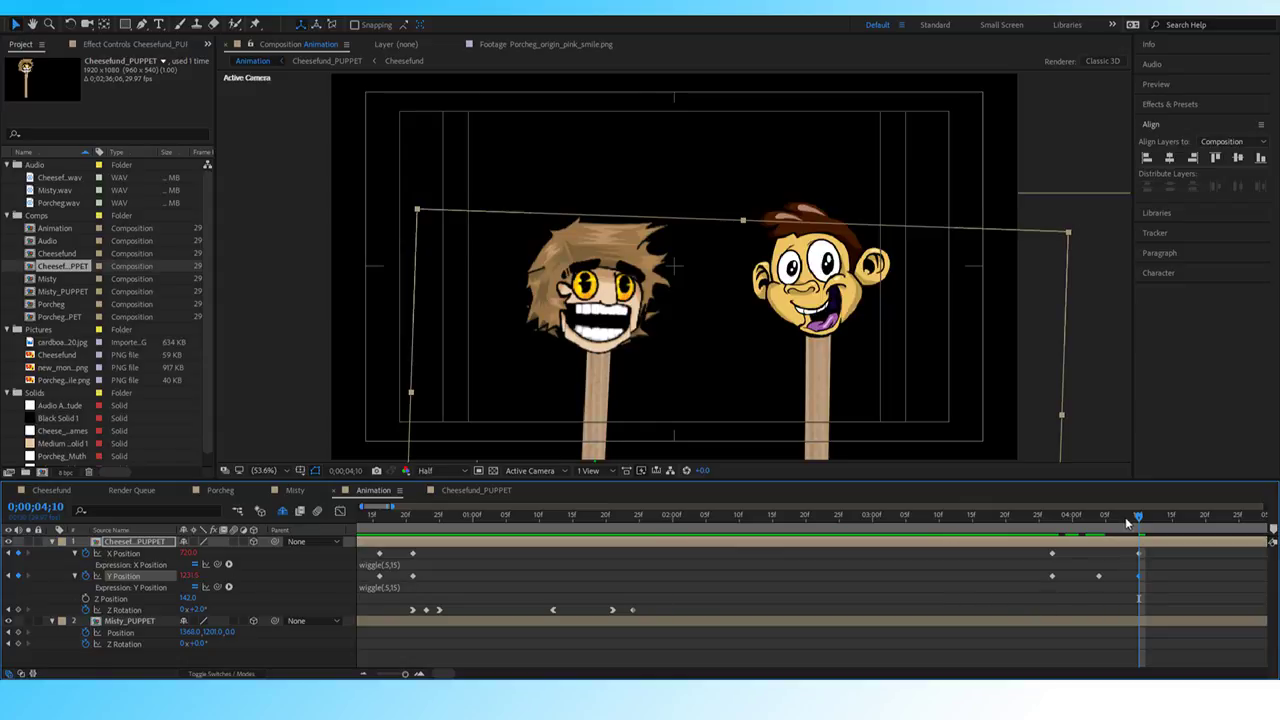
# Preview the Cheesefund puppet's rise and landing toward Misty, replaying from about 0;00;03;10 and 0;00;03;25.
pyautogui.moveTo(1125, 517); pyautogui.dragTo(1038, 518)
pyautogui.press('space')
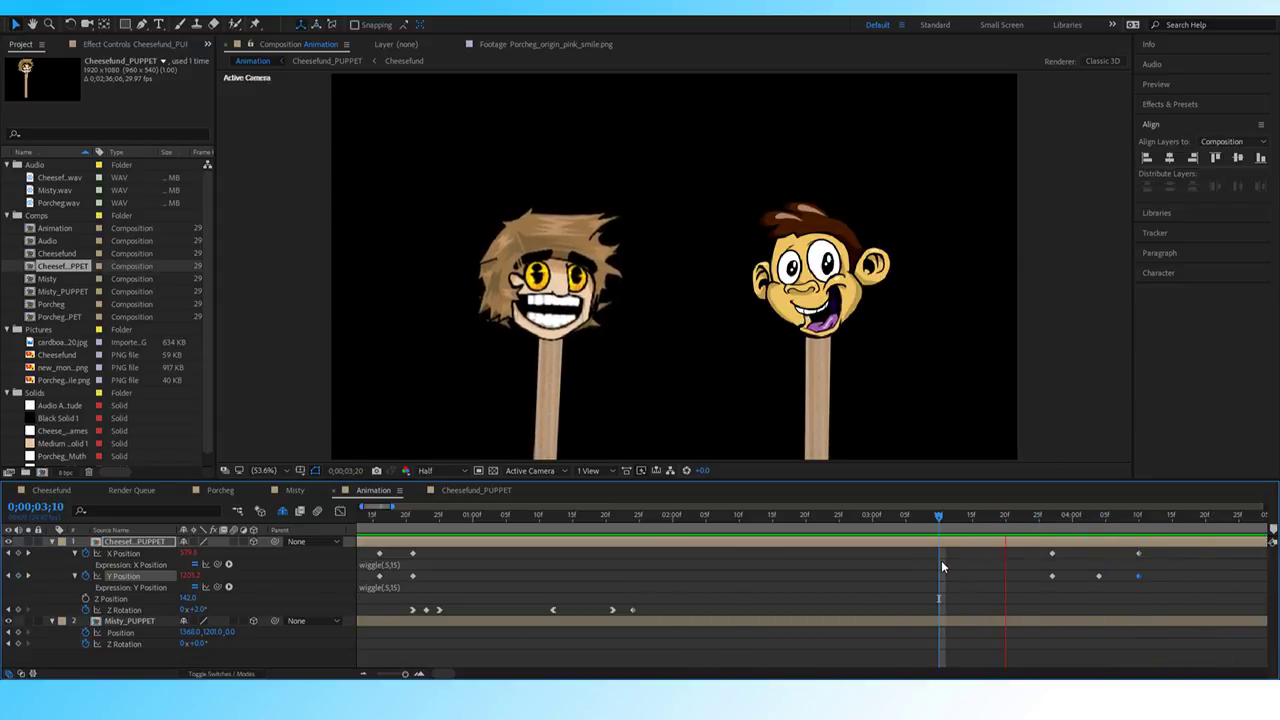
pyautogui.press('space')
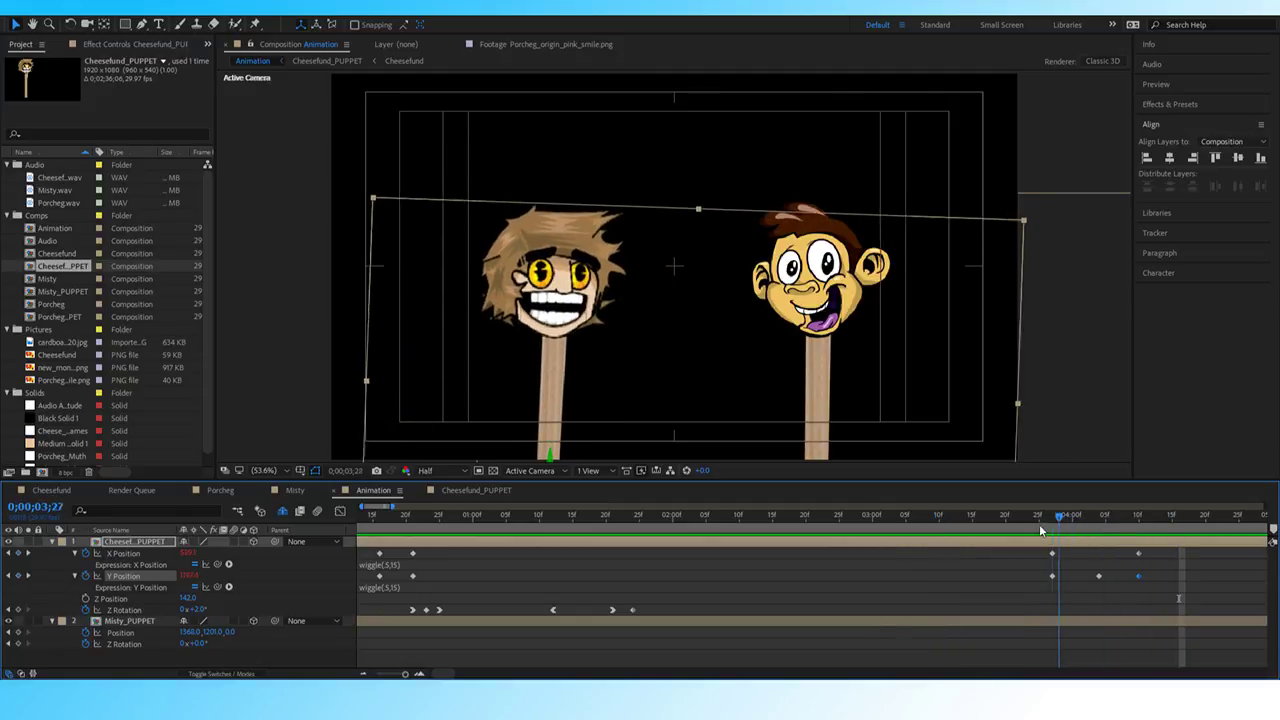
pyautogui.press('space')
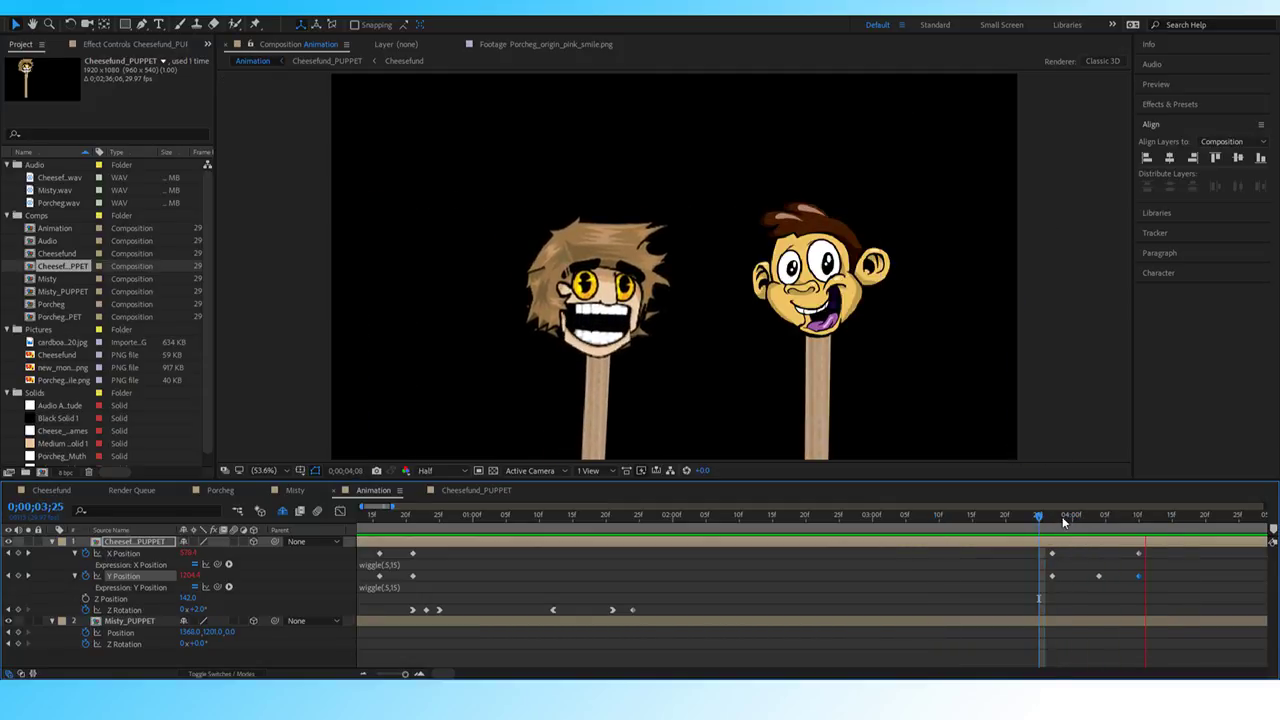
pyautogui.press('space')
# Retime the Cheesefund puppet's move so its Position keyframes start at 0;00;03;26, peak in Y at 0;00;04;01 and end at 0;00;04;07.
pyautogui.click(1054, 586)
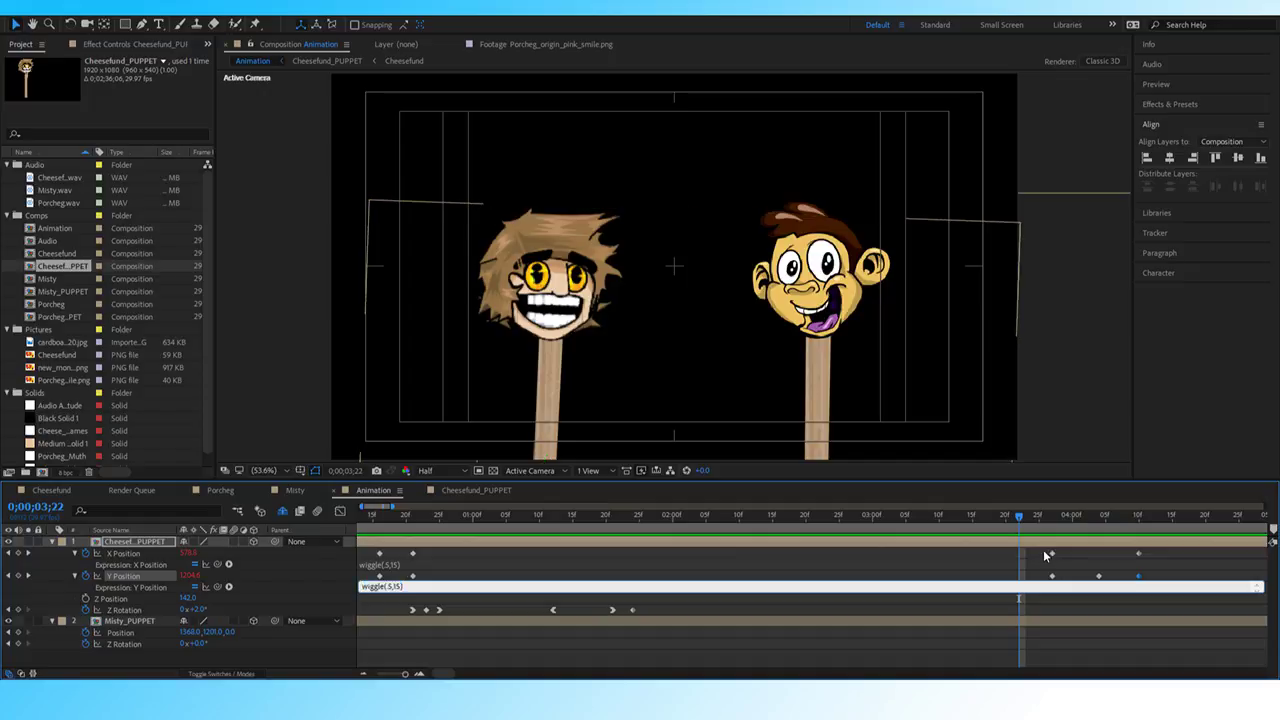
pyautogui.moveTo(1040, 550); pyautogui.dragTo(1065, 580)
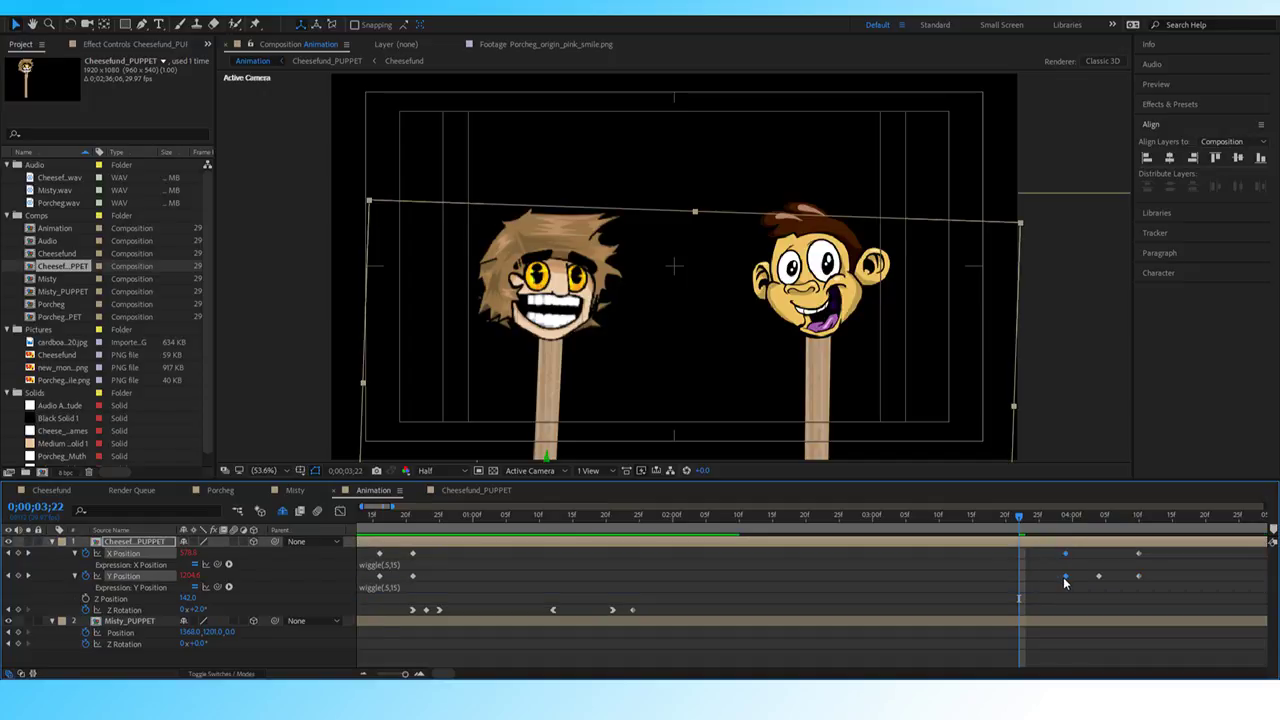
pyautogui.moveTo(1020, 518); pyautogui.dragTo(1081, 578)
pyautogui.press('space')
pyautogui.press('space')
pyautogui.press('space')
pyautogui.press('space')
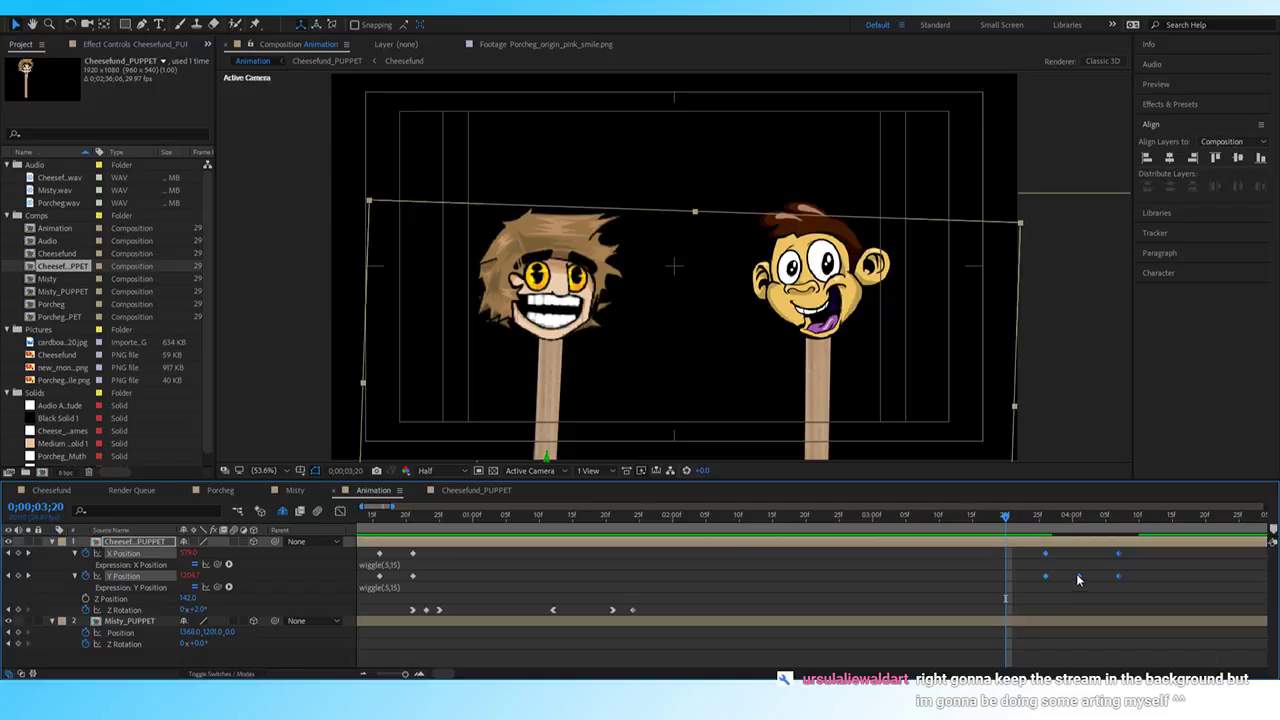
# Examine the pacing of the retimed Cheesefund move by replaying it several times from points between 0;00;03;17 and 0;00;03;24.
pyautogui.press('space')
pyautogui.press('space')
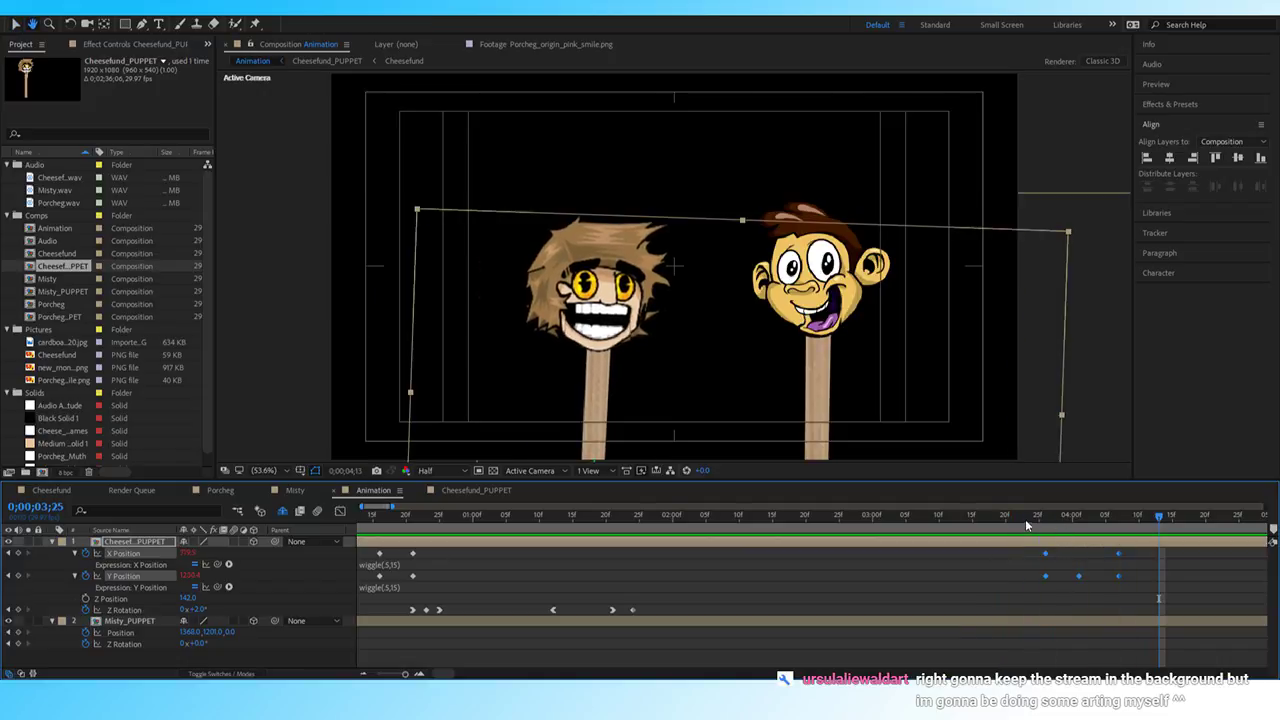
pyautogui.moveTo(1025, 519); pyautogui.dragTo(1017, 519)
pyautogui.press('space')
pyautogui.press('space')
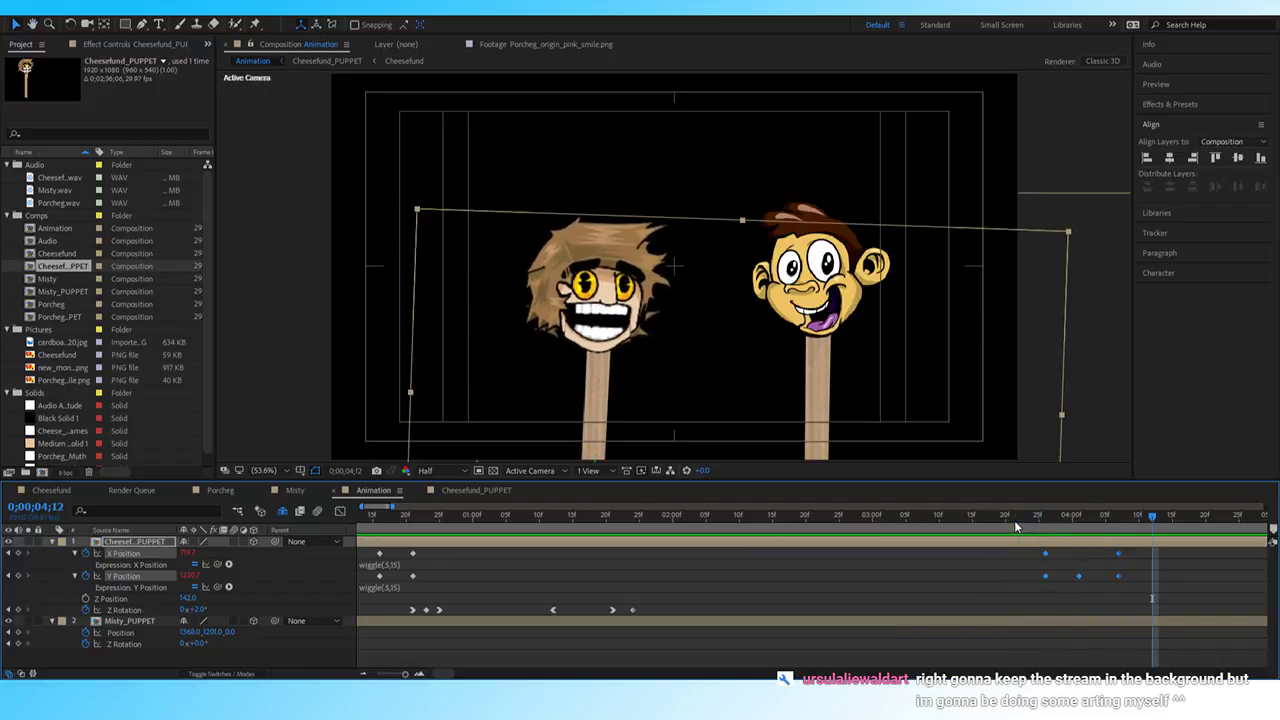
pyautogui.click(1016, 519)
pyautogui.press('space')
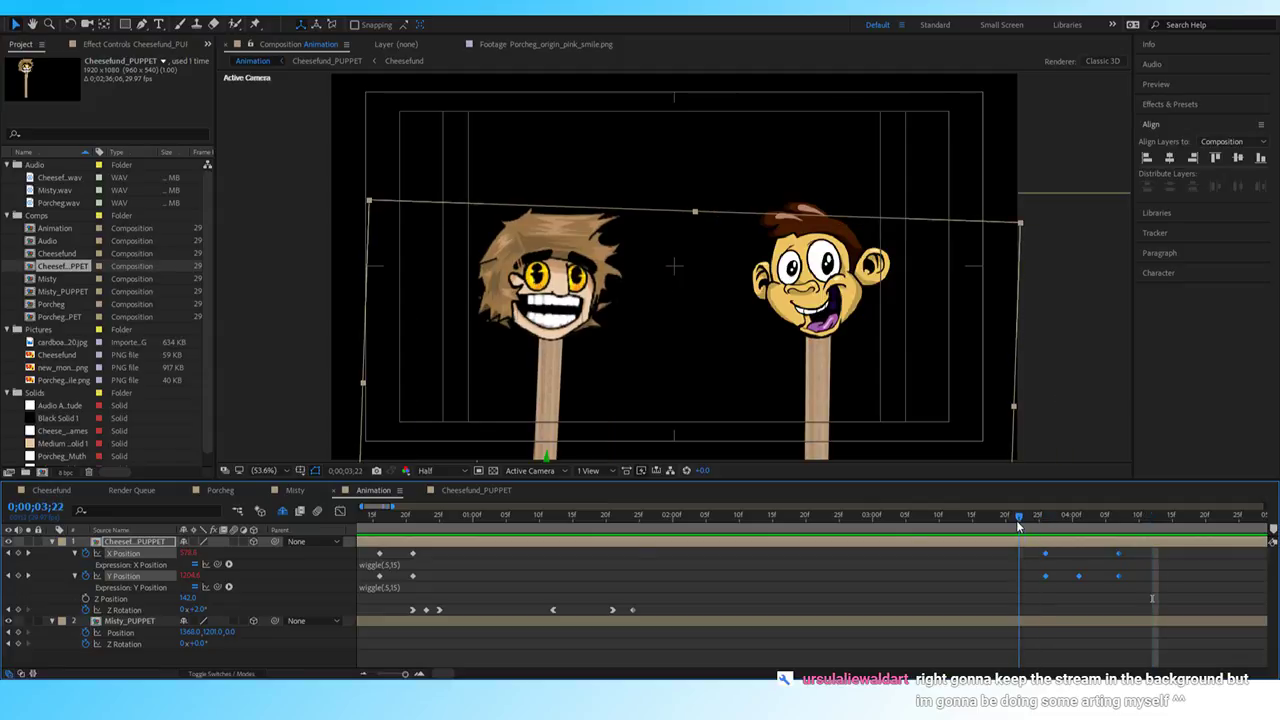
pyautogui.press('space')
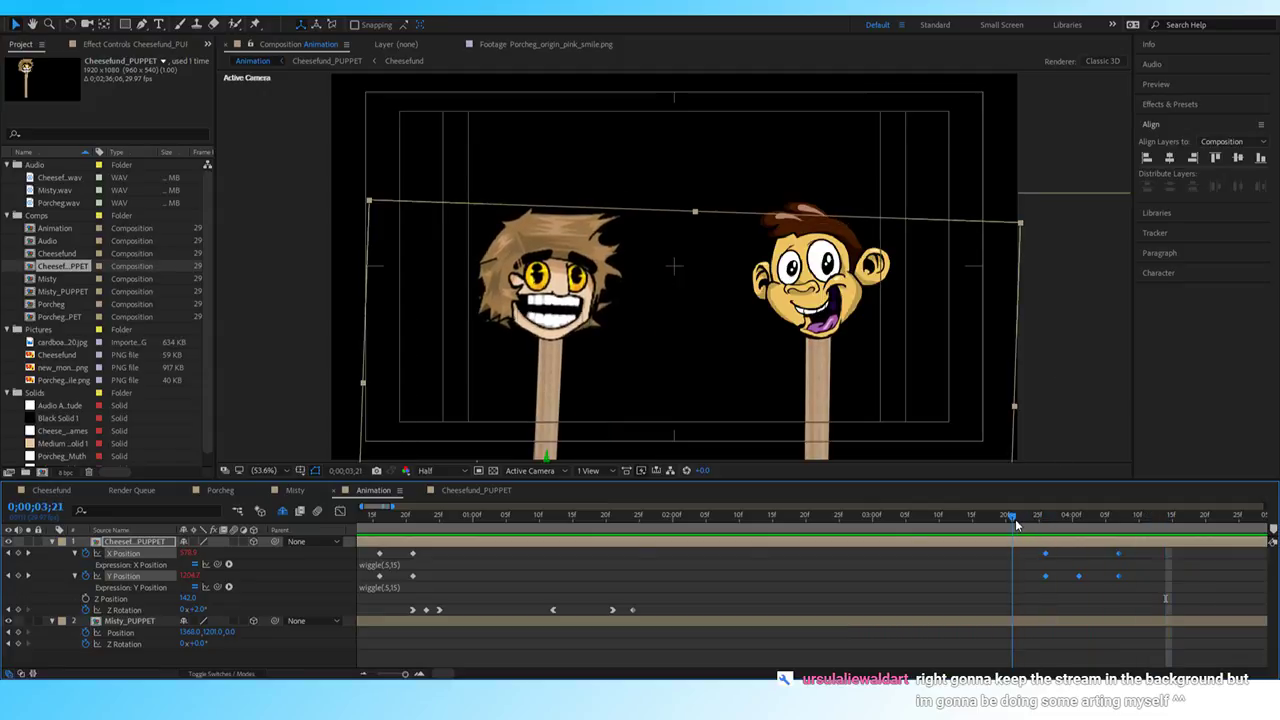
pyautogui.click(1015, 519)
pyautogui.press('space')
pyautogui.press('space')
pyautogui.click(989, 519)
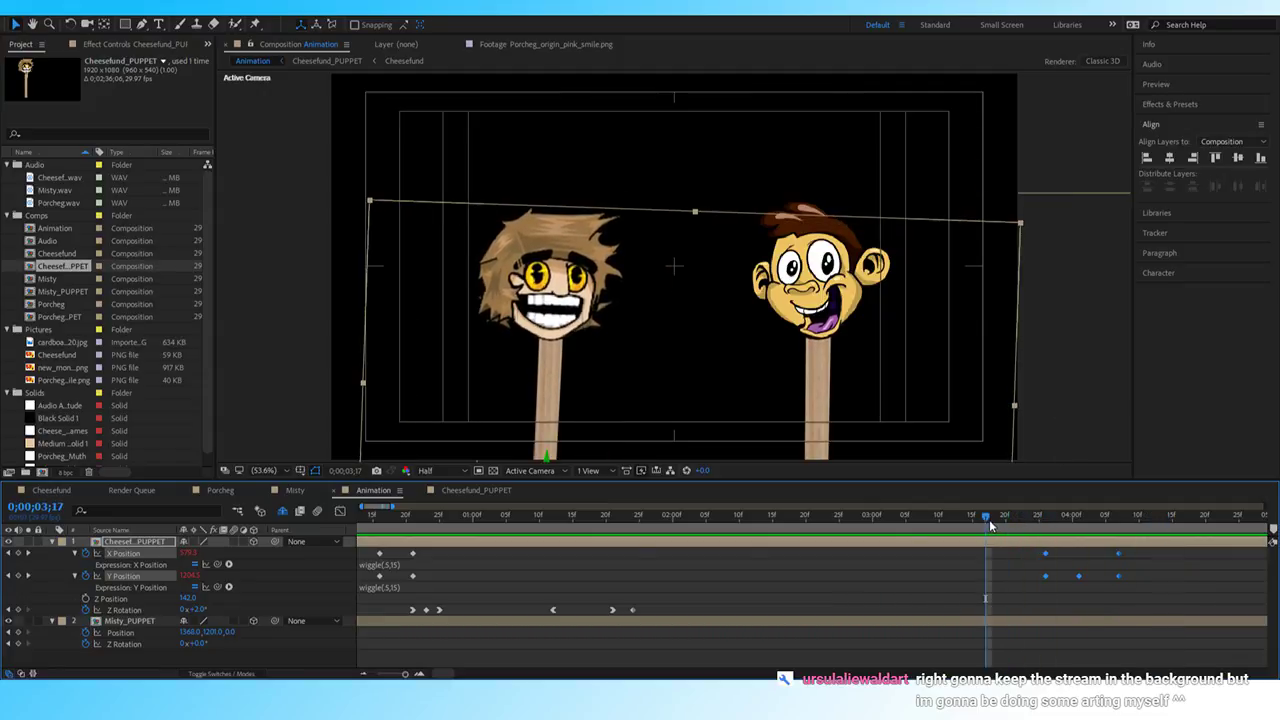
pyautogui.press('space')
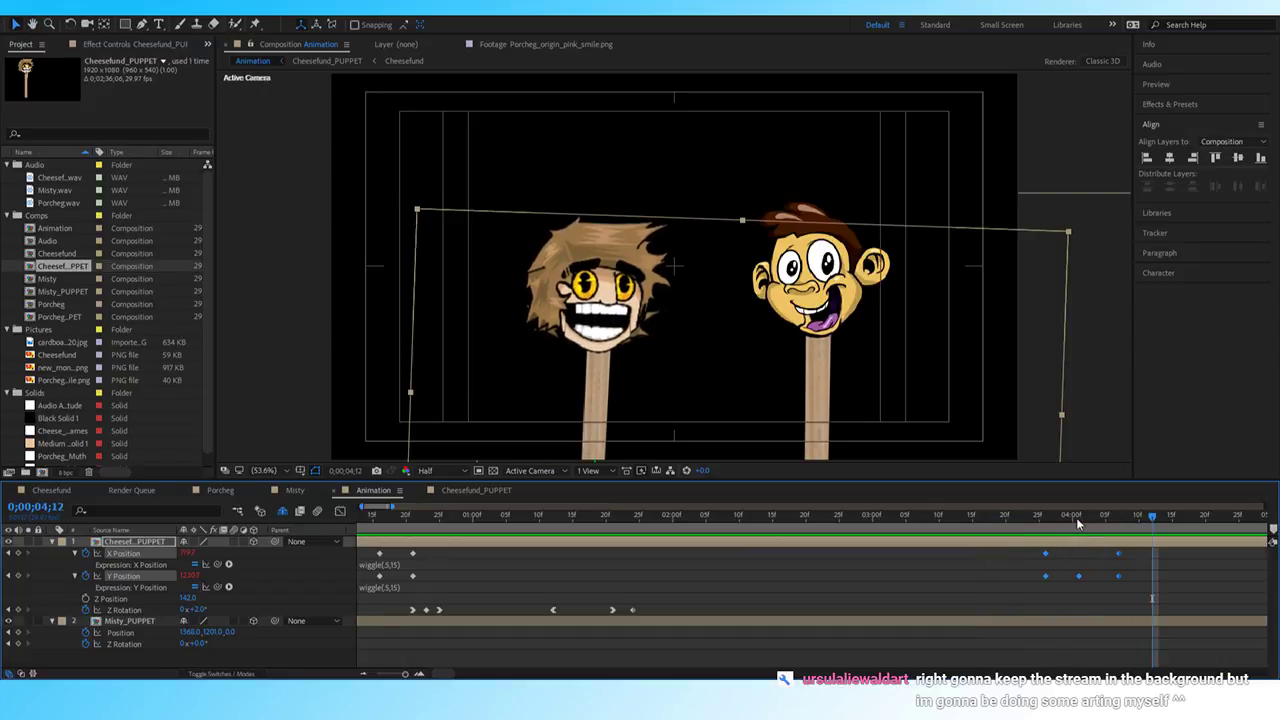
pyautogui.click(1032, 517)
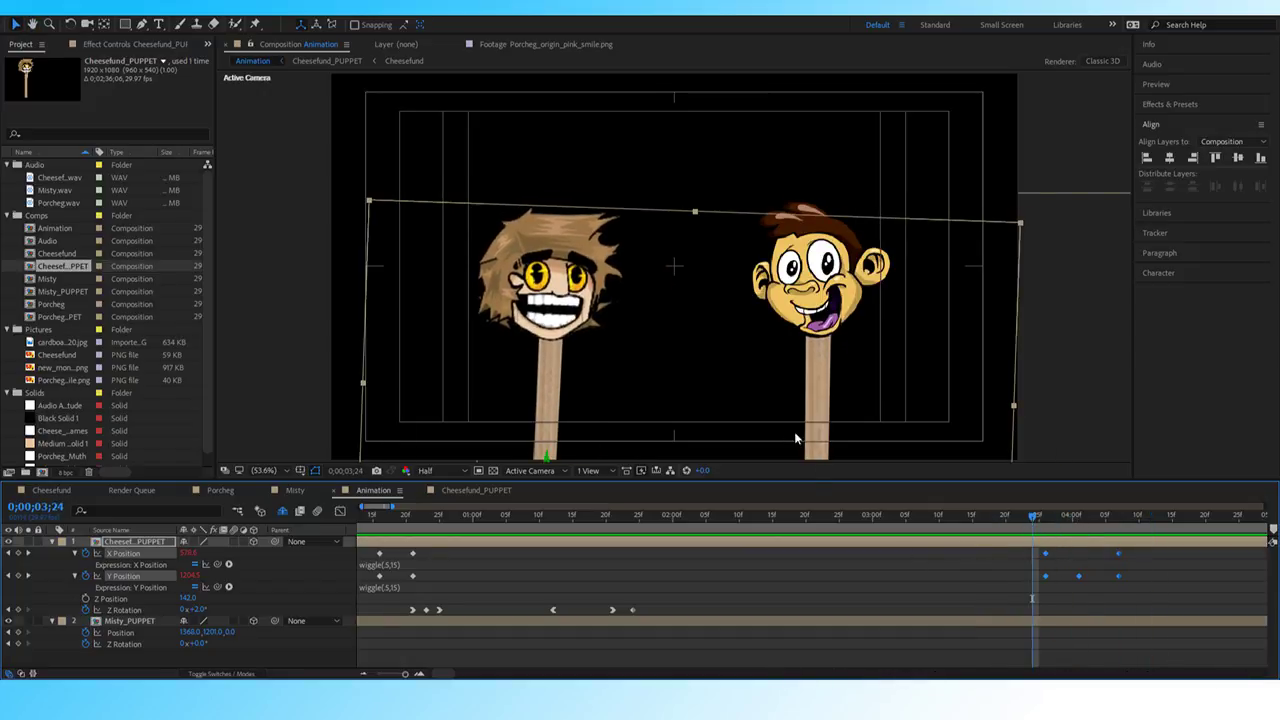
pyautogui.press('space')
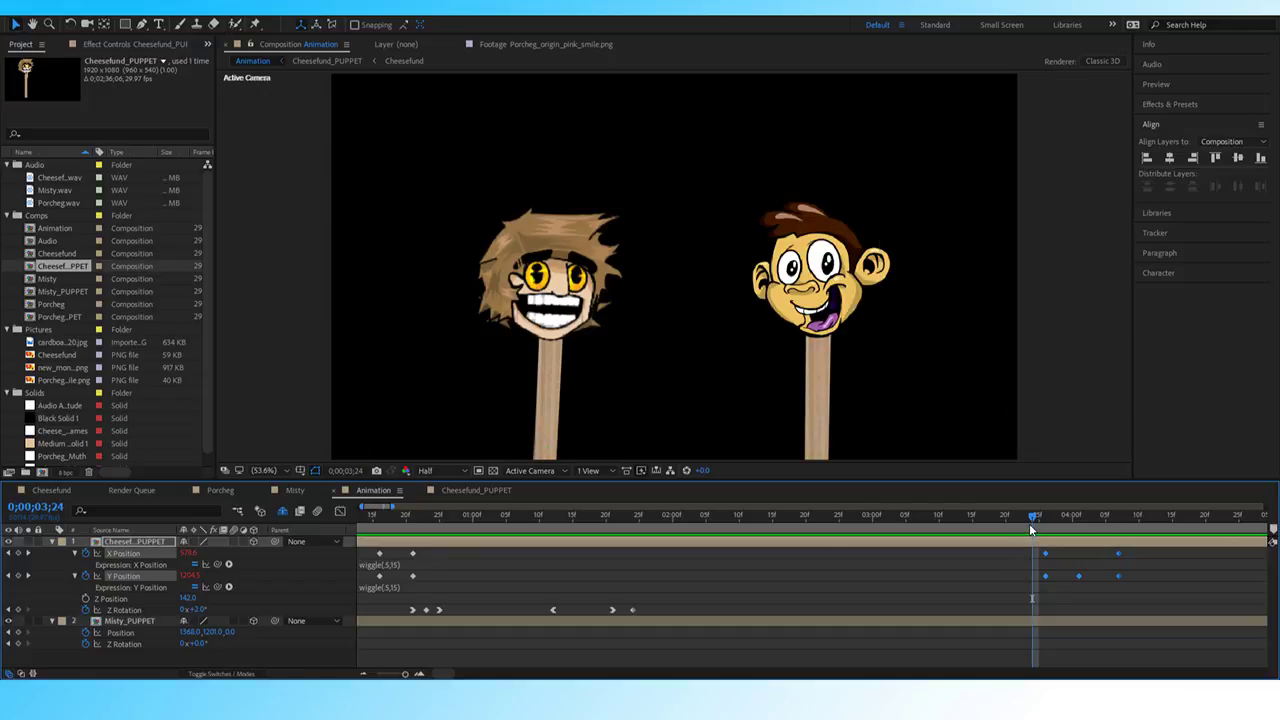
pyautogui.press('space')
pyautogui.click(1019, 516)
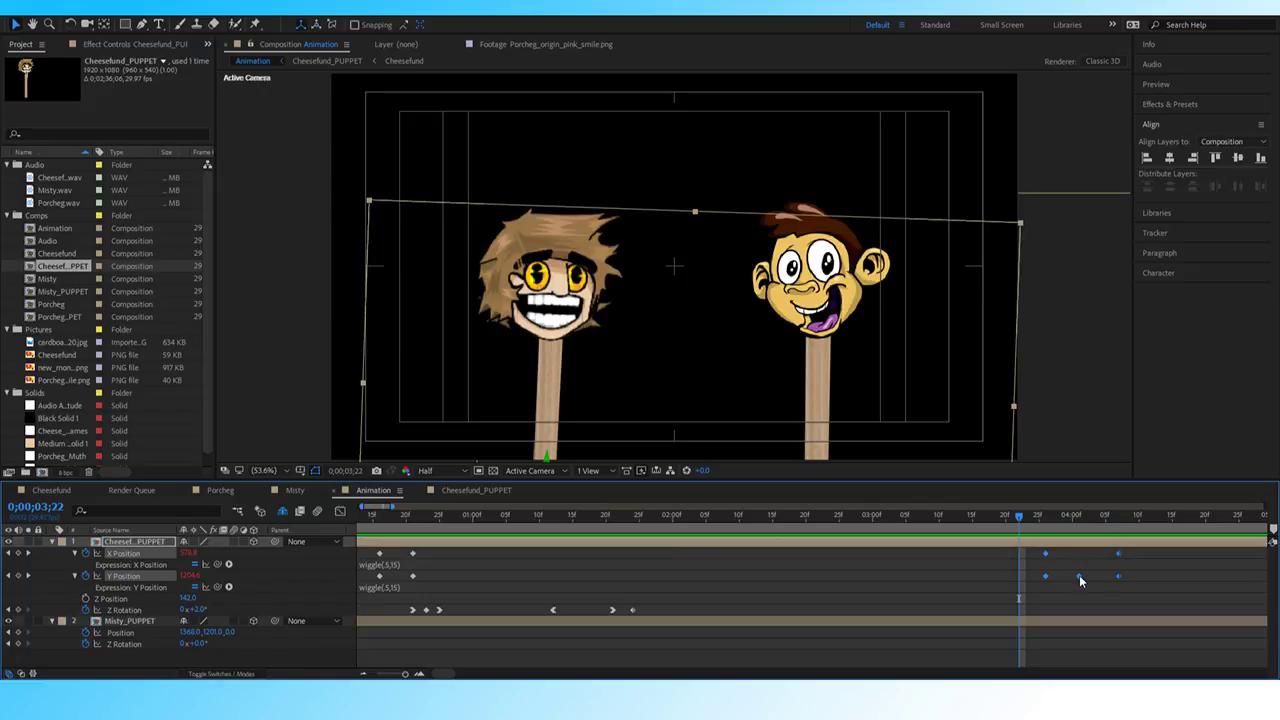
pyautogui.click(1089, 581)
pyautogui.click(1081, 575)
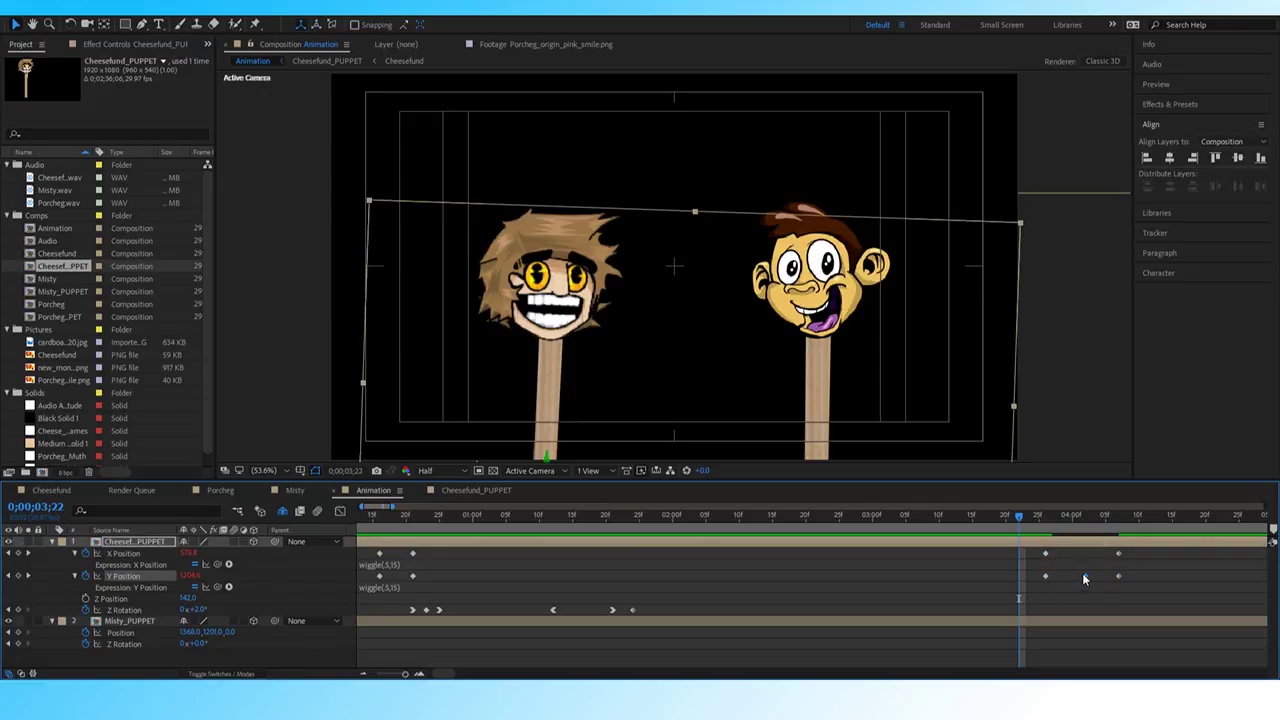
pyautogui.click(1080, 577)
# Increase the Cheesefund puppet's X Position to about 857 at 0;00;04;07, bringing it closer to Misty, and preview the move.
pyautogui.click(1028, 518)
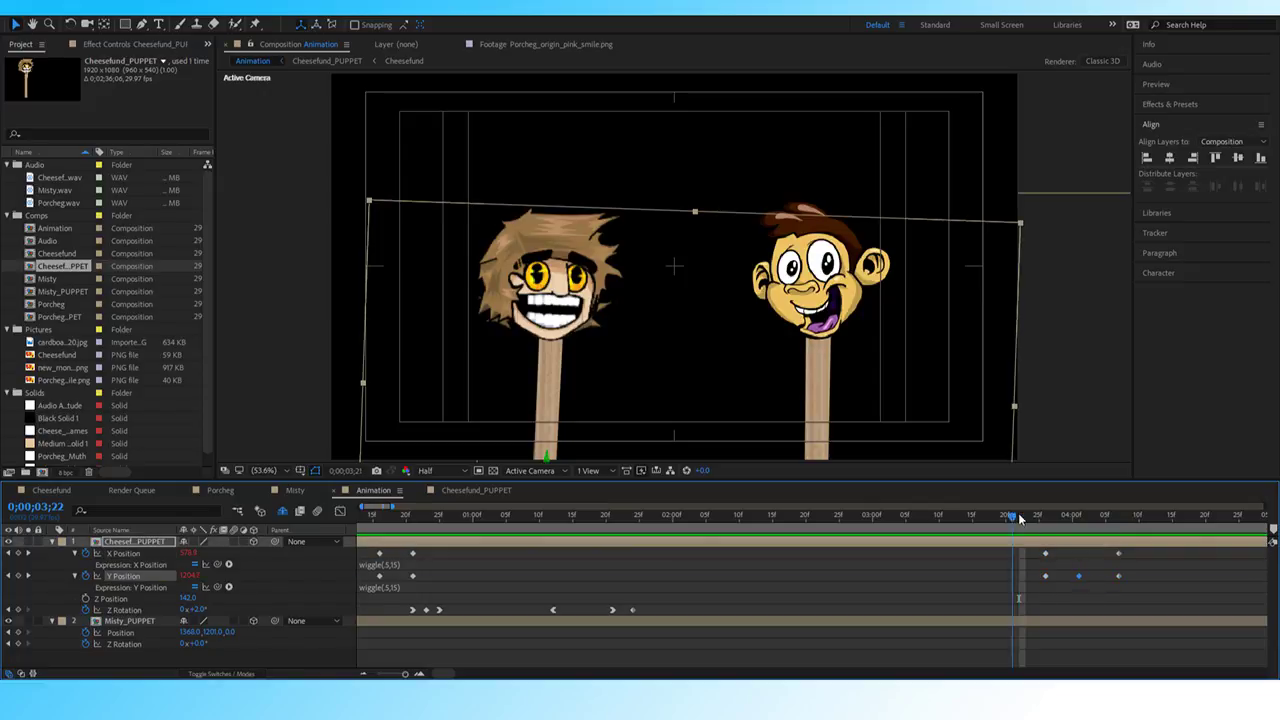
pyautogui.moveTo(1030, 520); pyautogui.dragTo(1080, 525)
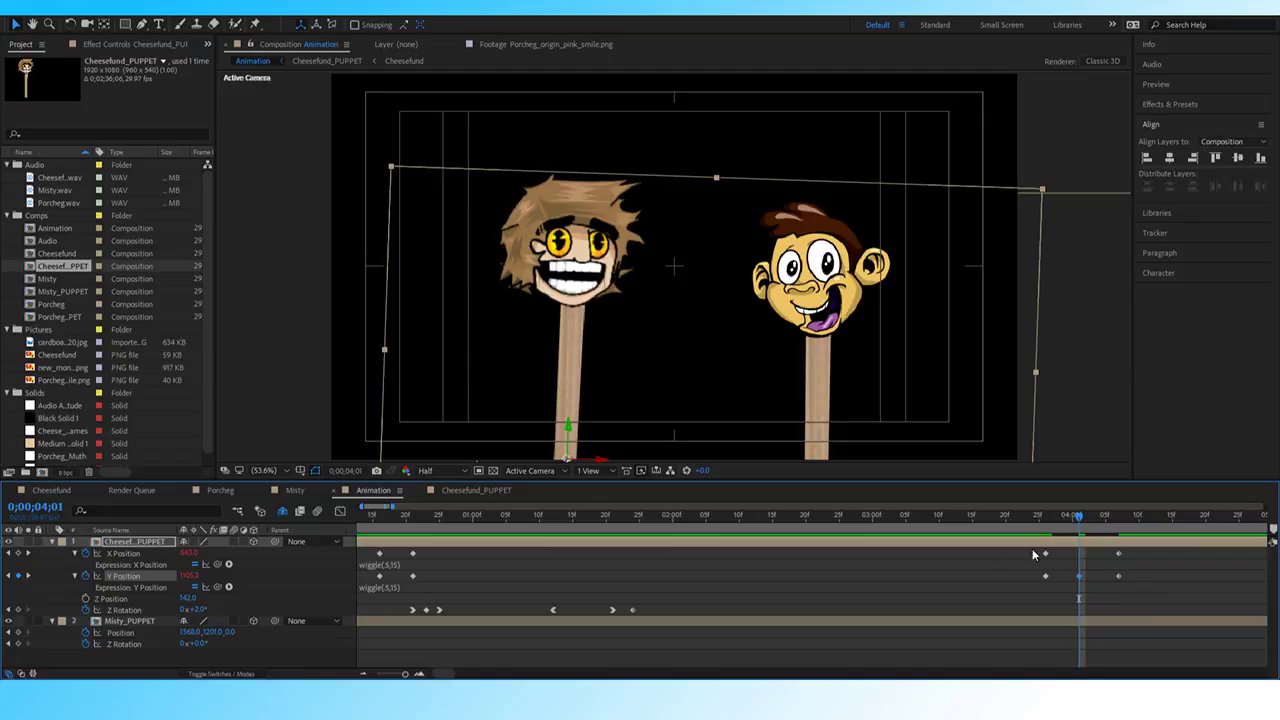
pyautogui.moveTo(1041, 522); pyautogui.dragTo(1119, 540)
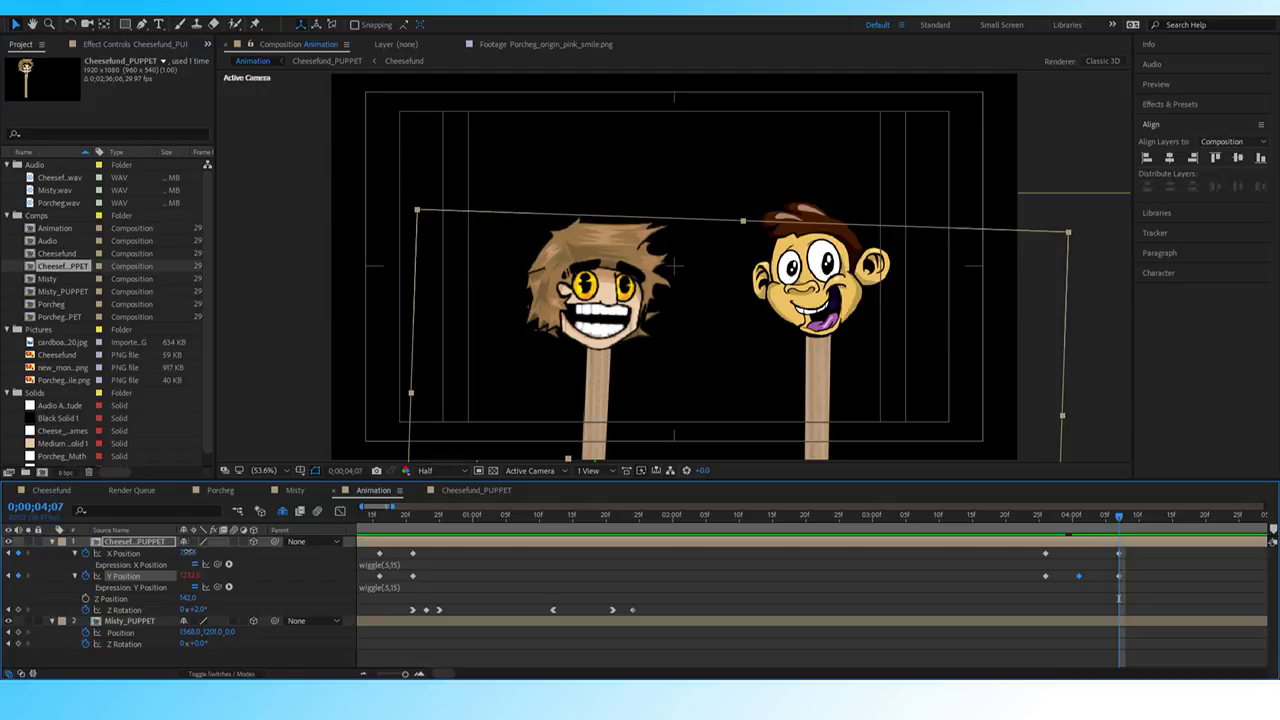
pyautogui.moveTo(185, 556); pyautogui.dragTo(272, 556)
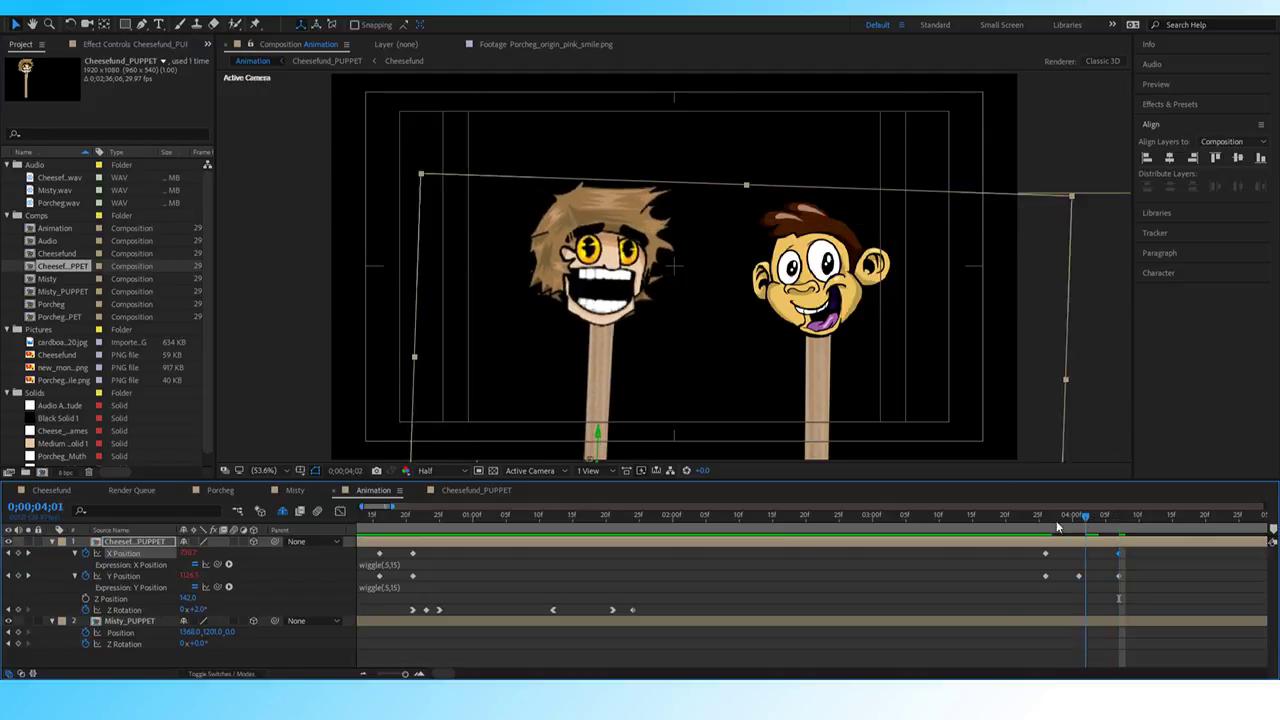
pyautogui.click(985, 516)
pyautogui.press('space')
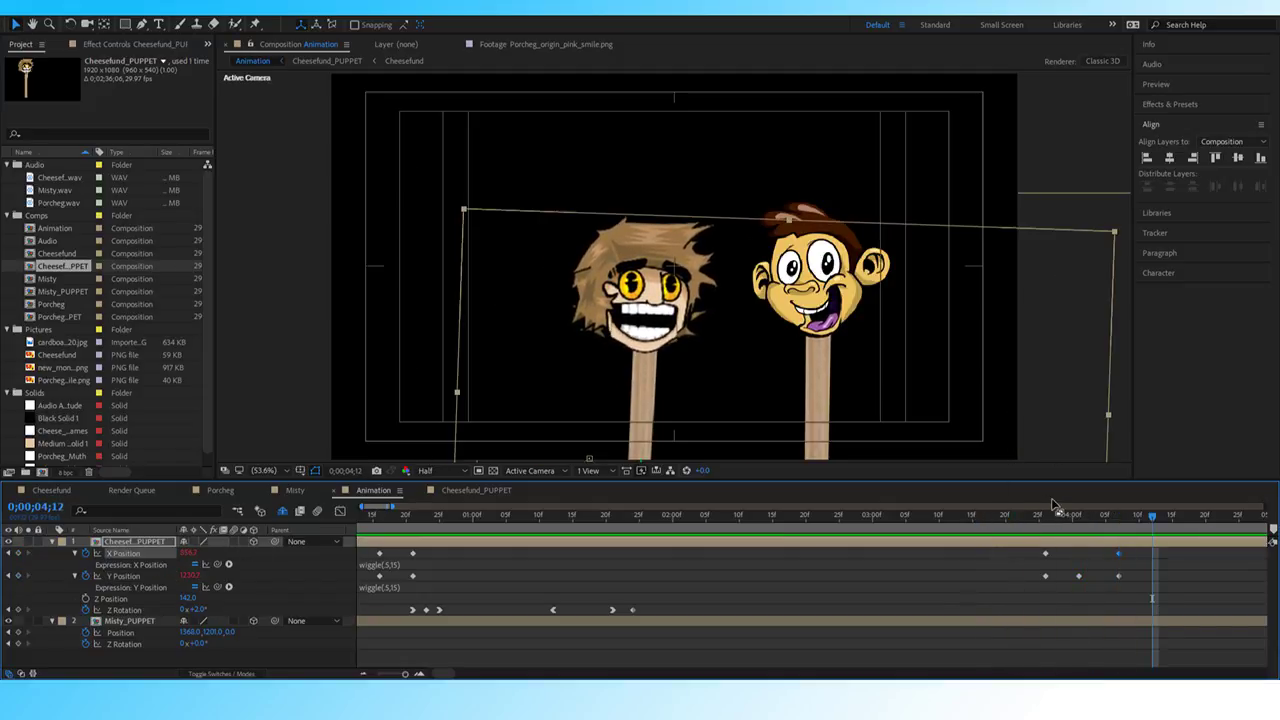
# Apply easing to the Cheesefund puppet's X and Y Position keyframes at 0;00;04;07.
pyautogui.moveTo(1049, 523); pyautogui.dragTo(1116, 536)
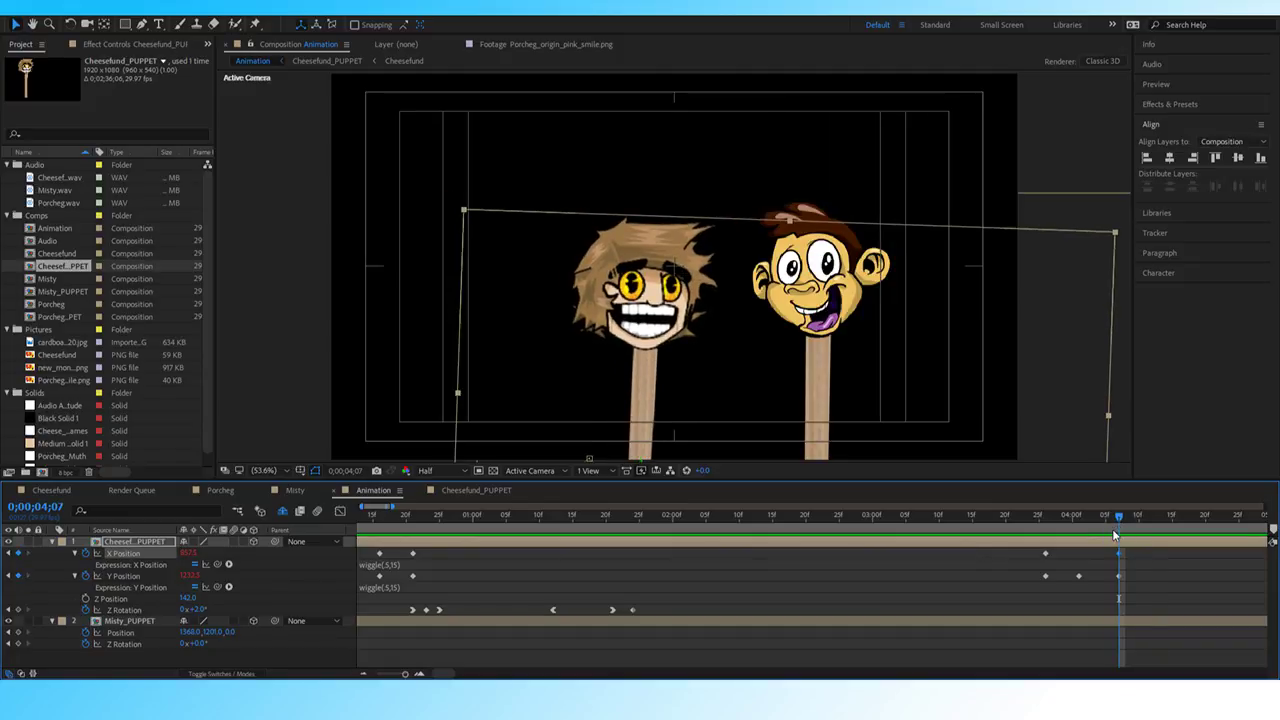
pyautogui.click(1126, 586)
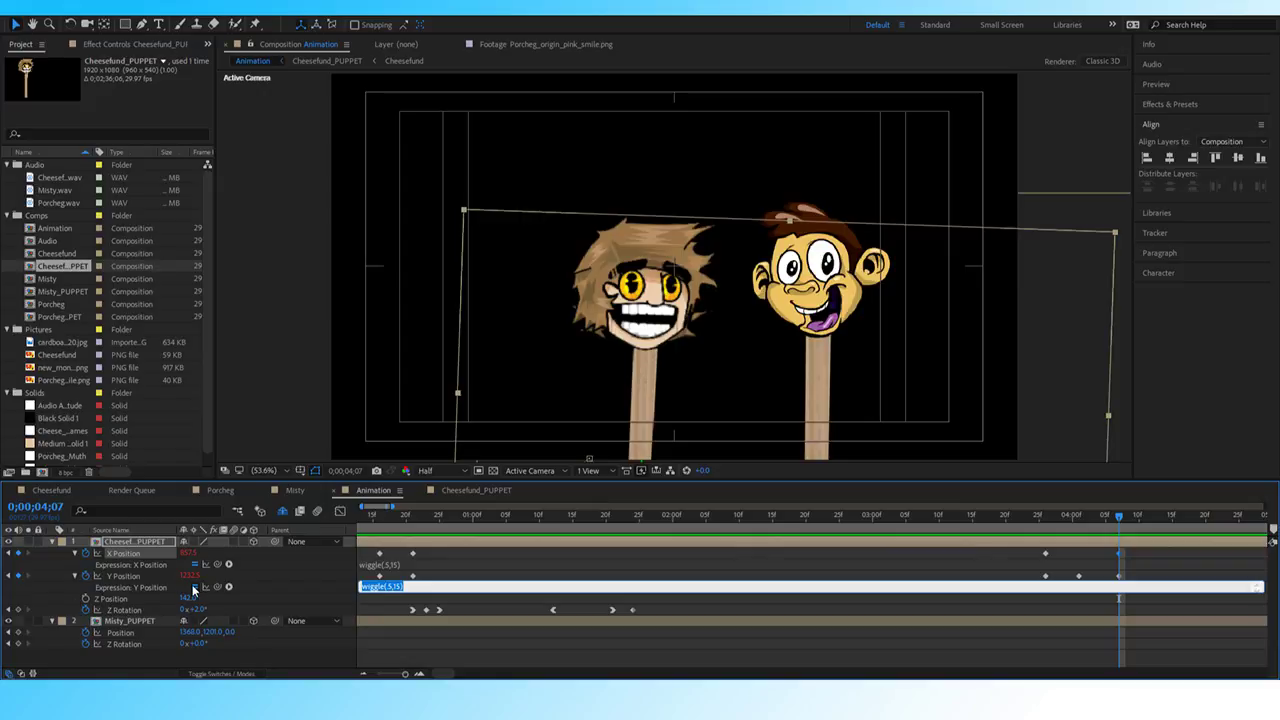
pyautogui.click(108, 589)
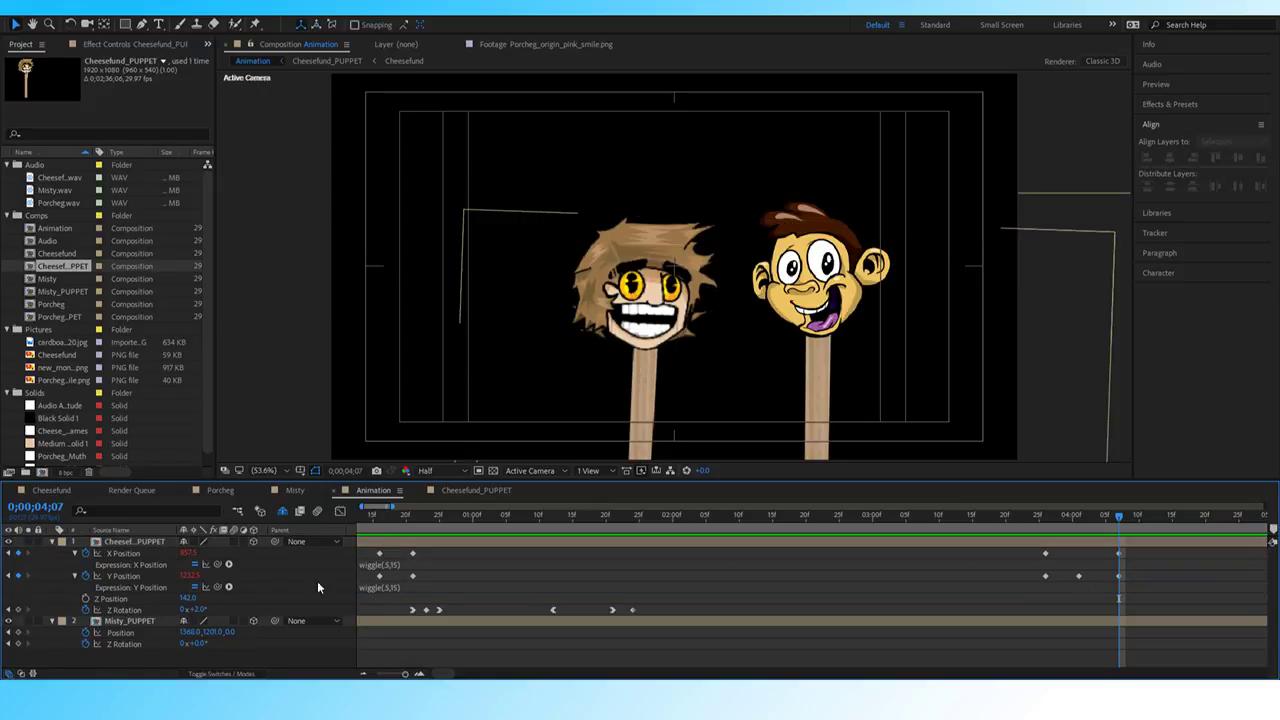
pyautogui.moveTo(1125, 581); pyautogui.dragTo(1116, 553)
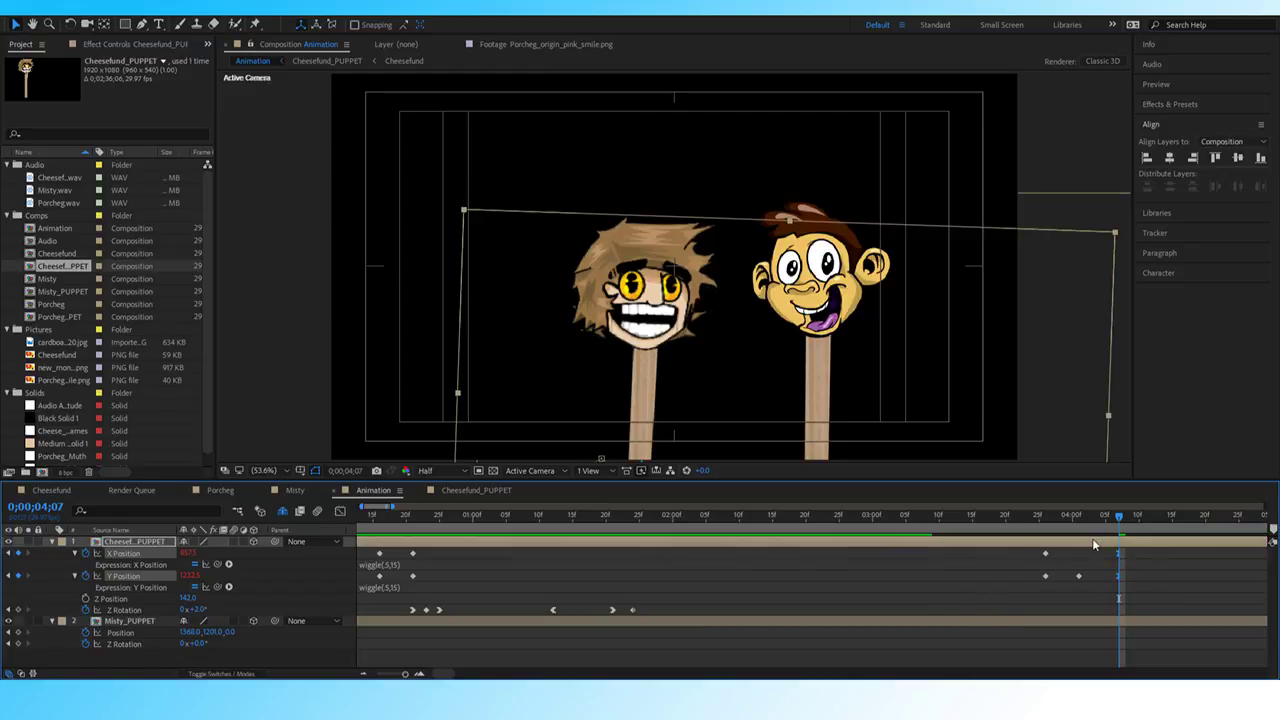
# Go to 0;00;04;09, two frames past the Cheesefund puppet's eased landing keyframes.
pyautogui.moveTo(1110, 522)
pyautogui.mouseDown()
pyautogui.moveTo(1051, 522)
pyautogui.moveTo(1115, 528)
pyautogui.mouseUp()
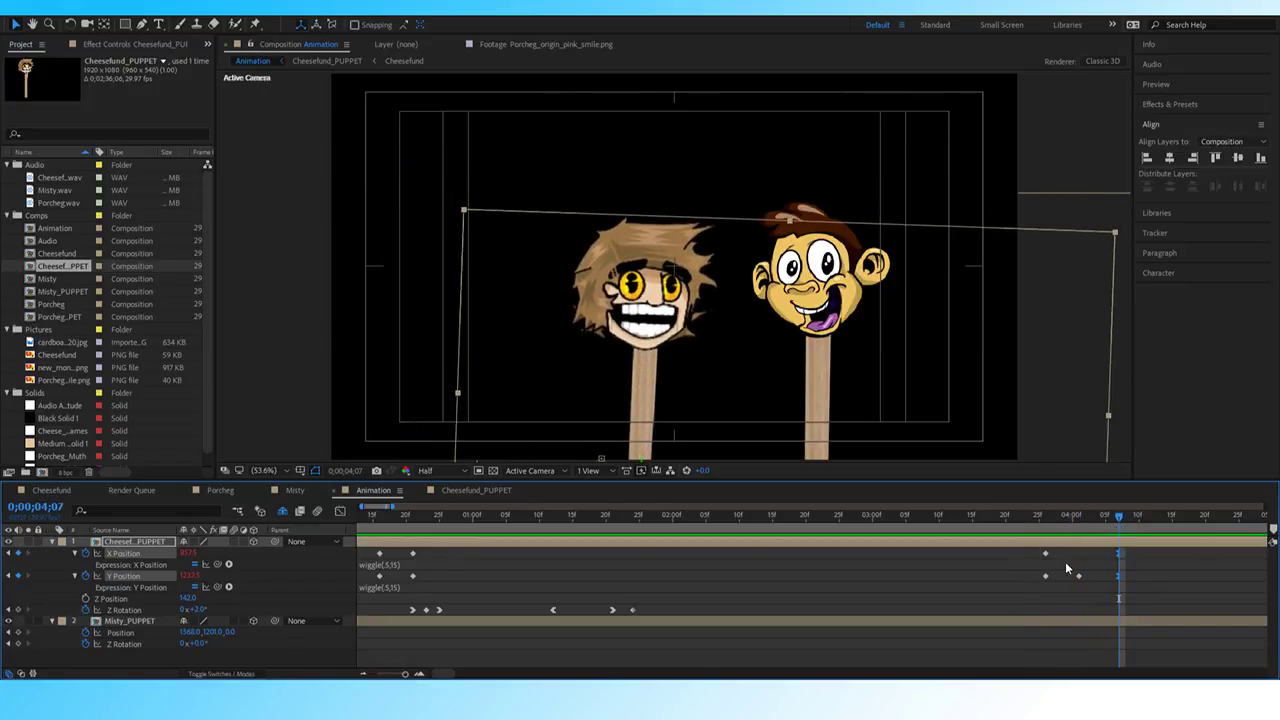
pyautogui.press('pagedown')
pyautogui.press('pagedown')
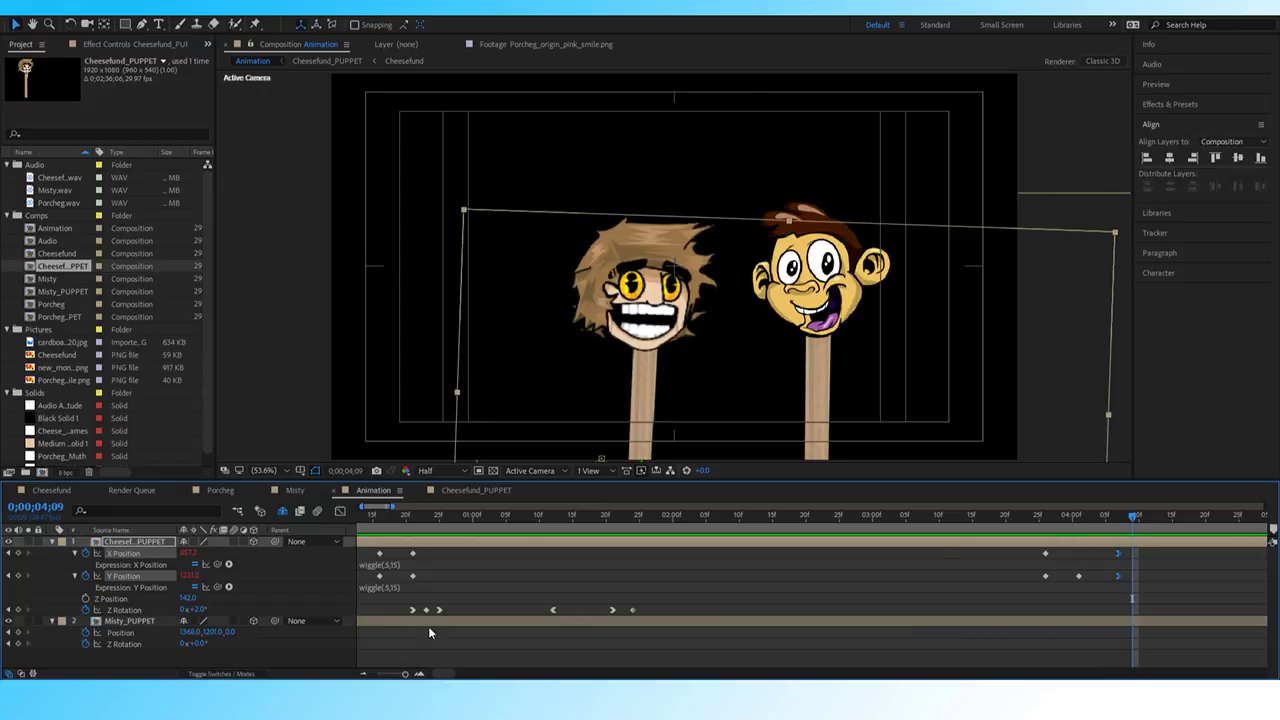
# Try a Y Position of 1222.8 for the Cheesefund_PUPPET layer at 0;00;04;09.
pyautogui.click(190, 576)
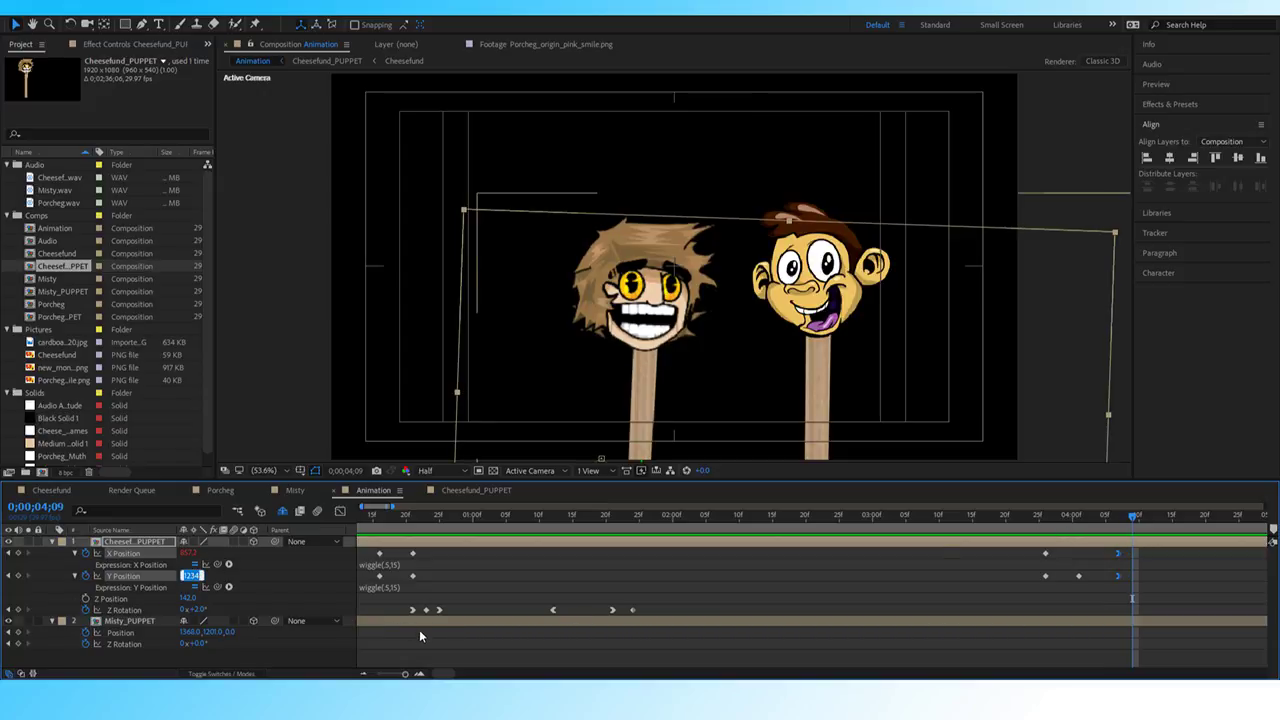
pyautogui.write('1222.8')
pyautogui.press('Return')
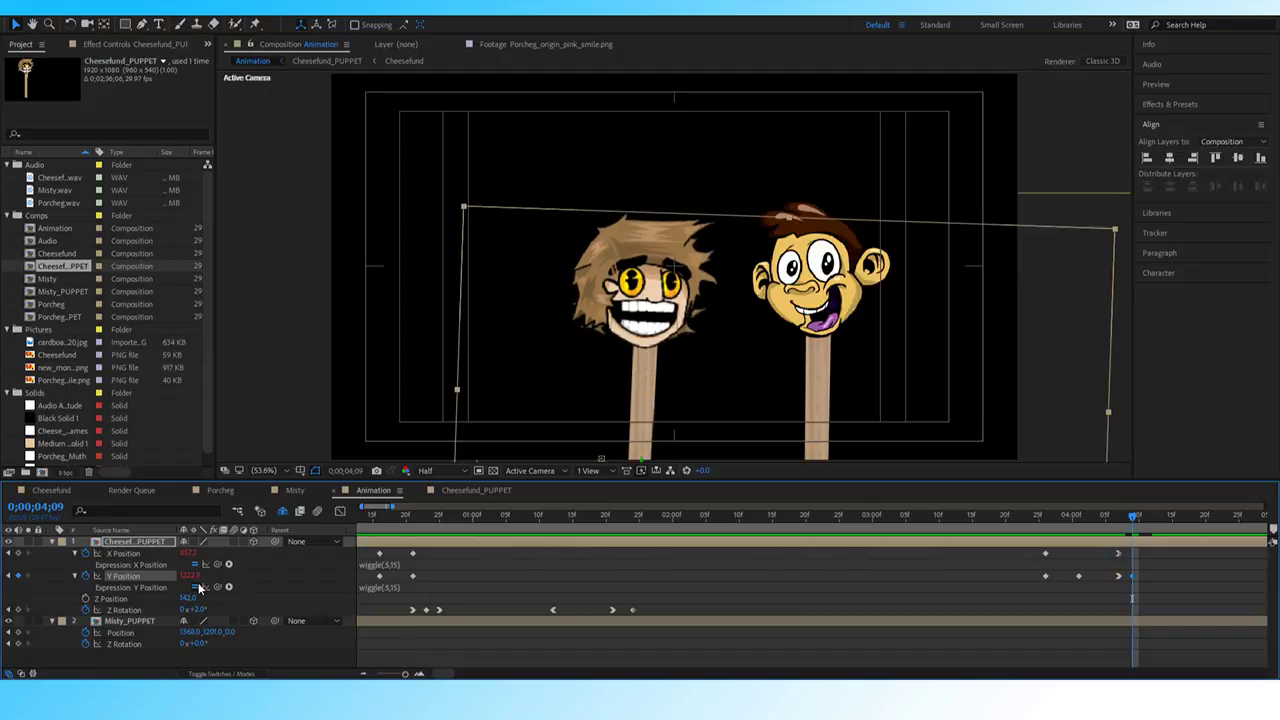
# Try lowering the Cheesefund puppet at 0;00;04;09 with a Y Position of 1242.
pyautogui.click(190, 576)
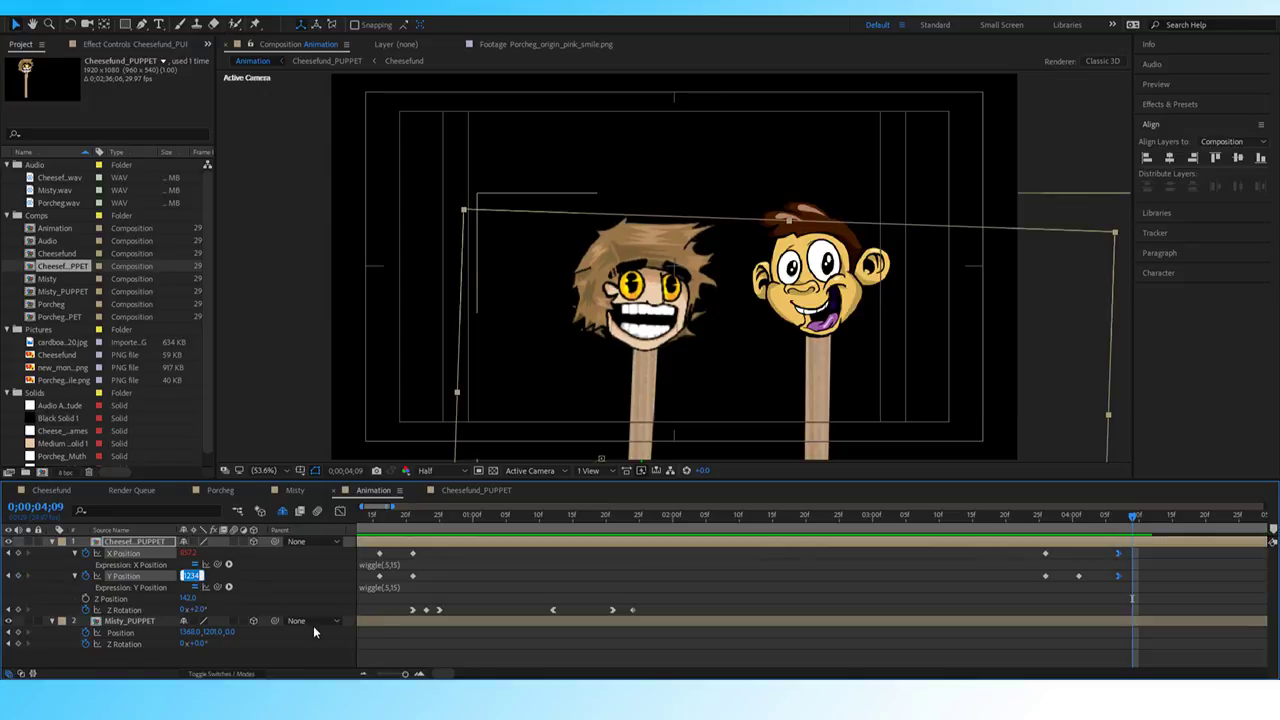
pyautogui.write('1240')
pyautogui.press('Return')
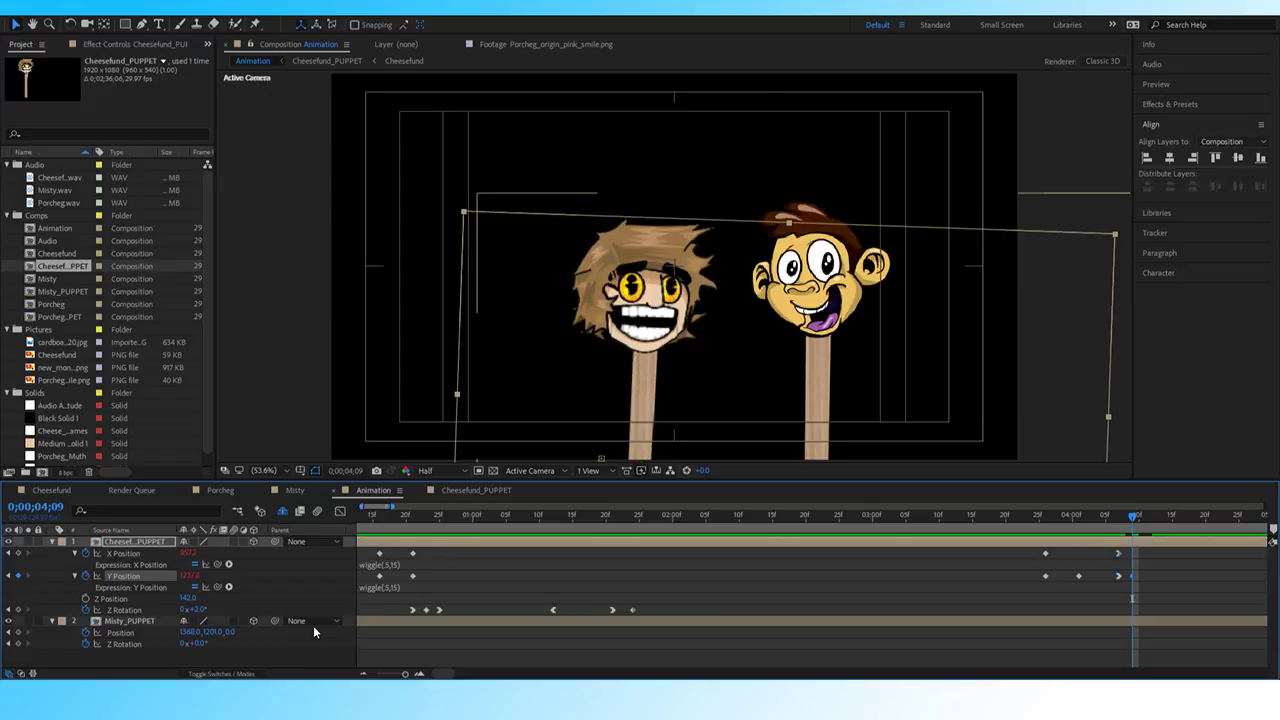
pyautogui.write('1242')
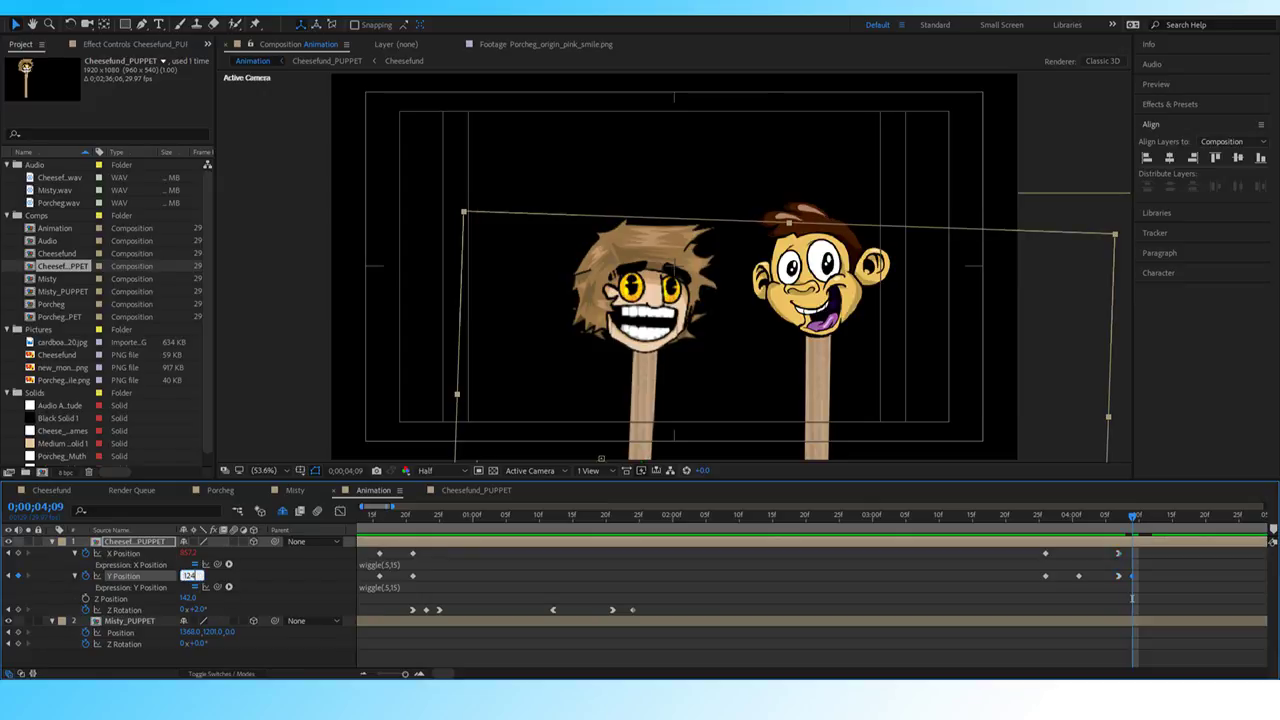
pyautogui.press('Return')
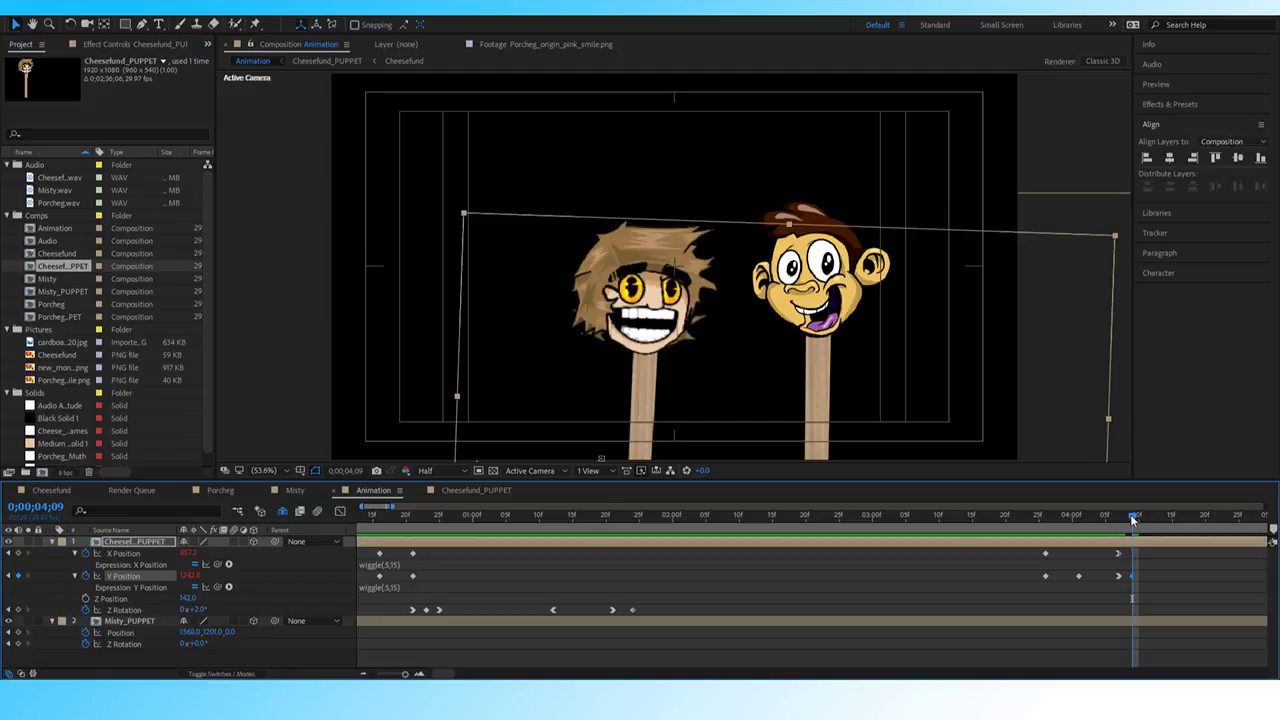
# Try a Y Position of 1227 at 0;00;04;09 and compare it with the preceding keyframe.
pyautogui.click(190, 576)
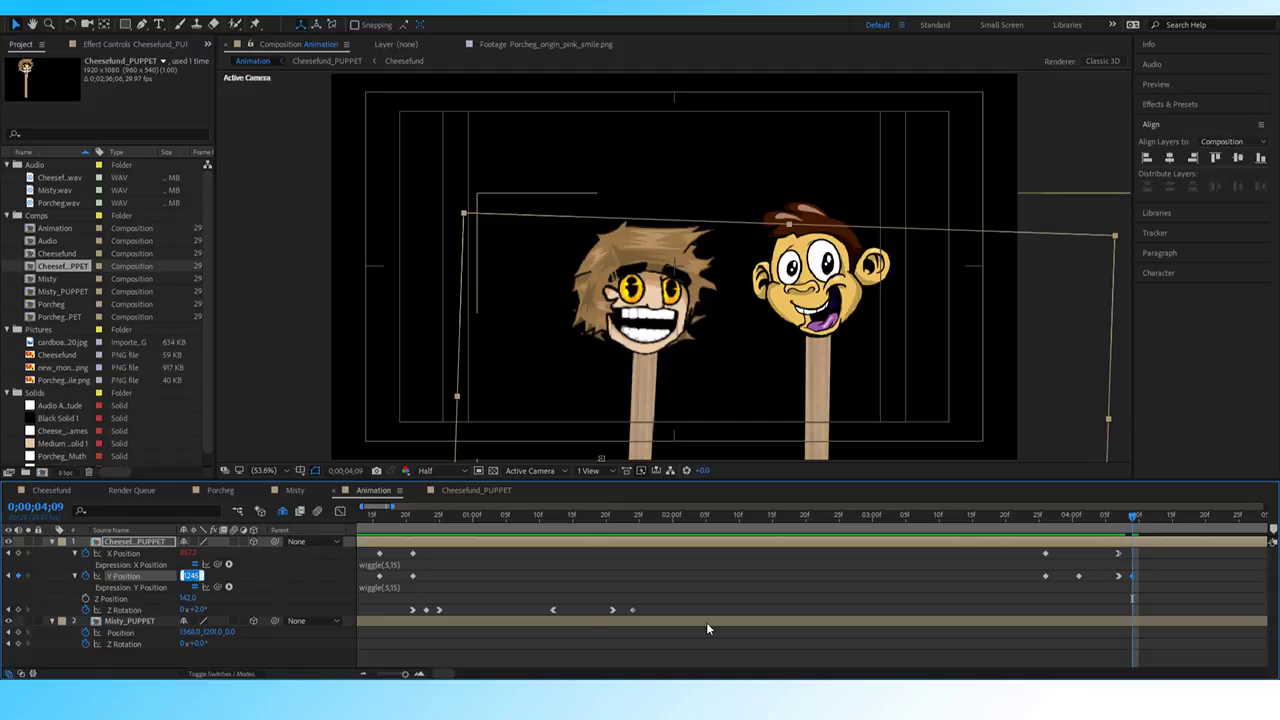
pyautogui.write('1227')
pyautogui.press('Return')
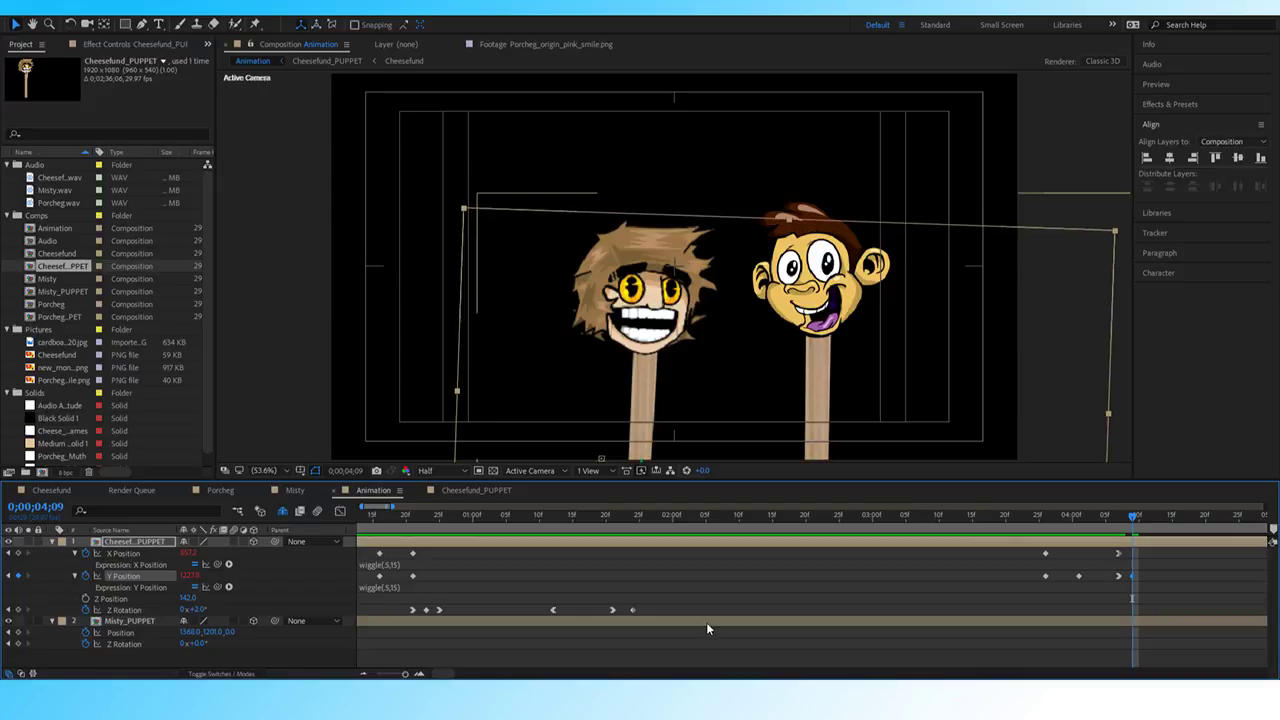
pyautogui.click(11, 576)
pyautogui.click(27, 576)
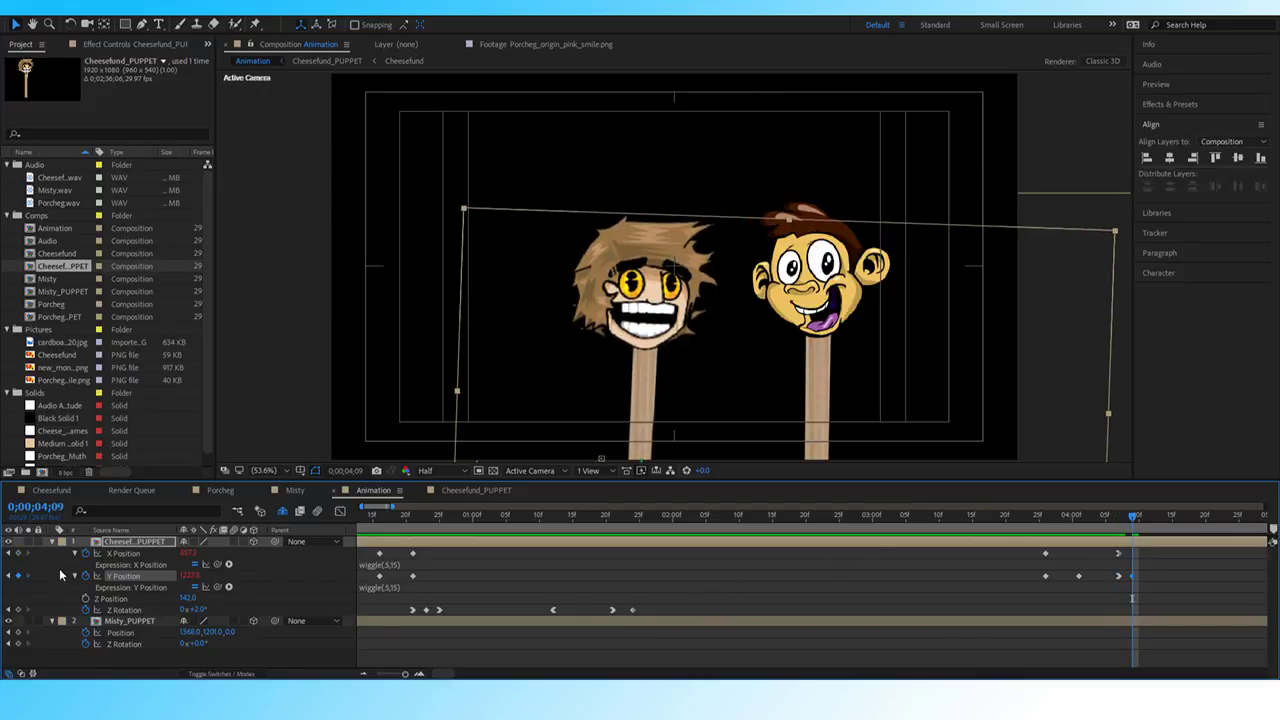
# Try raising the Cheesefund puppet slightly at 0;00;04;09 through its Y Position and check the motion from 0;00;04;07.
pyautogui.click(187, 576)
pyautogui.write('122')
pyautogui.press('Return')
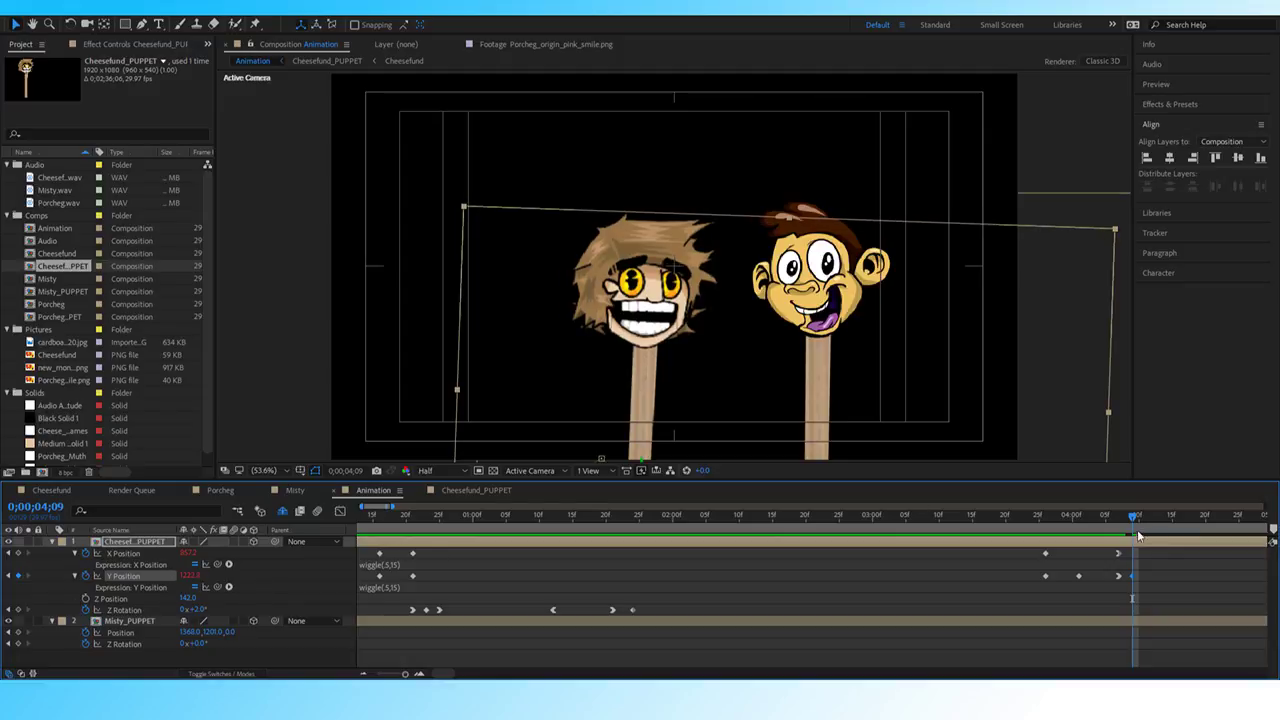
pyautogui.moveTo(1132, 515)
pyautogui.mouseDown()
pyautogui.moveTo(1009, 515)
pyautogui.moveTo(1121, 517)
pyautogui.mouseUp()
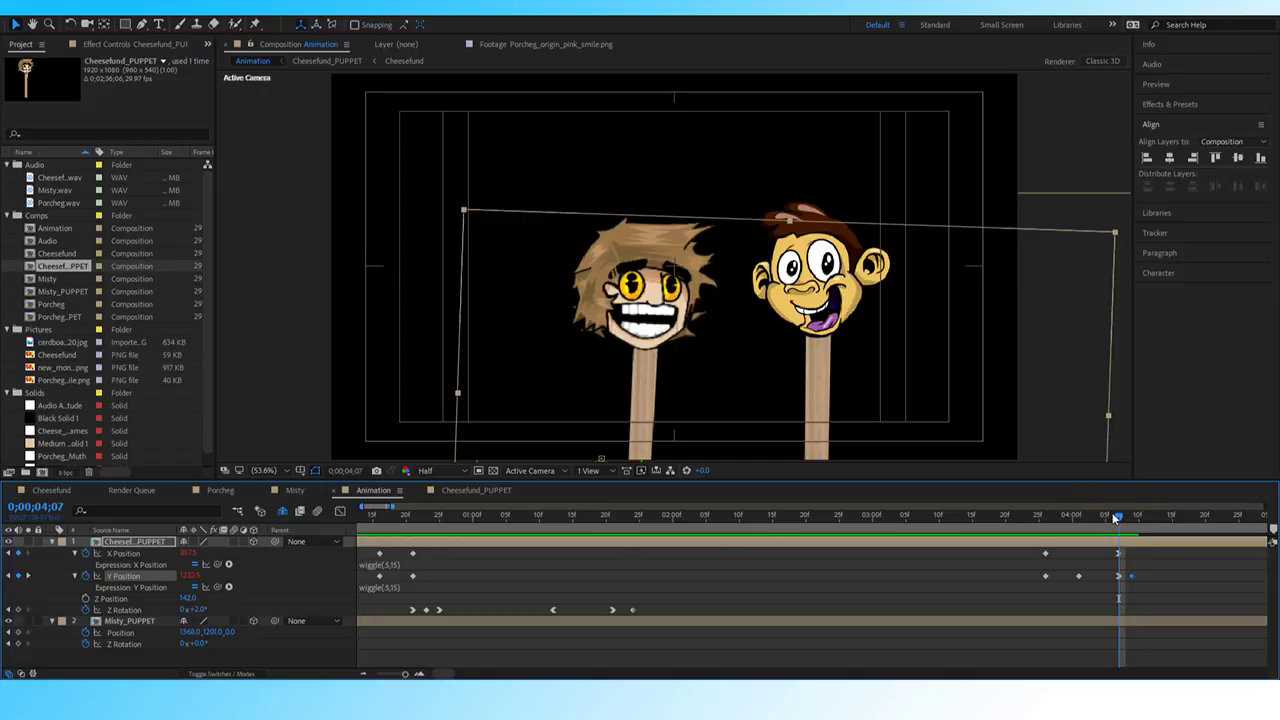
pyautogui.moveTo(1111, 513)
pyautogui.mouseDown()
pyautogui.moveTo(1072, 515)
pyautogui.moveTo(1118, 494)
pyautogui.moveTo(1153, 498)
pyautogui.moveTo(1128, 508)
pyautogui.mouseUp()
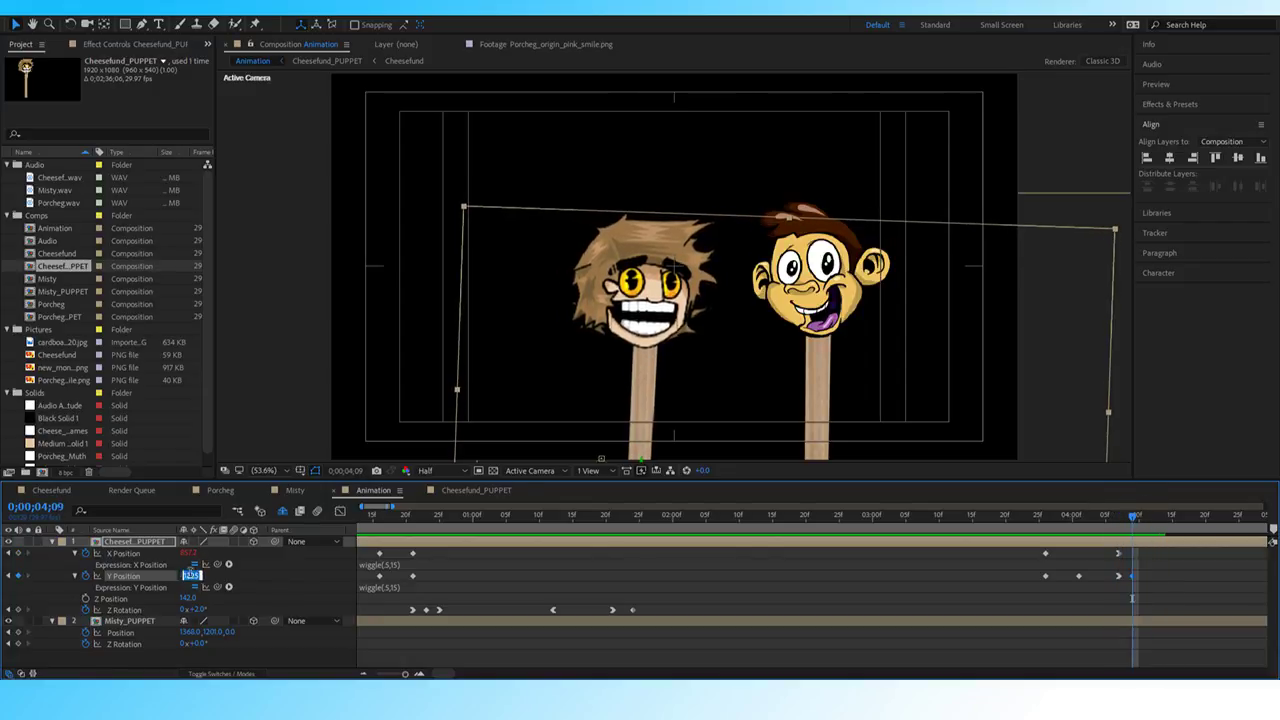
# Try a Y Position of 1217.8 for the Cheesefund puppet's keyframe at 0;00;04;09.
pyautogui.write('1217.8')
pyautogui.press('Return')
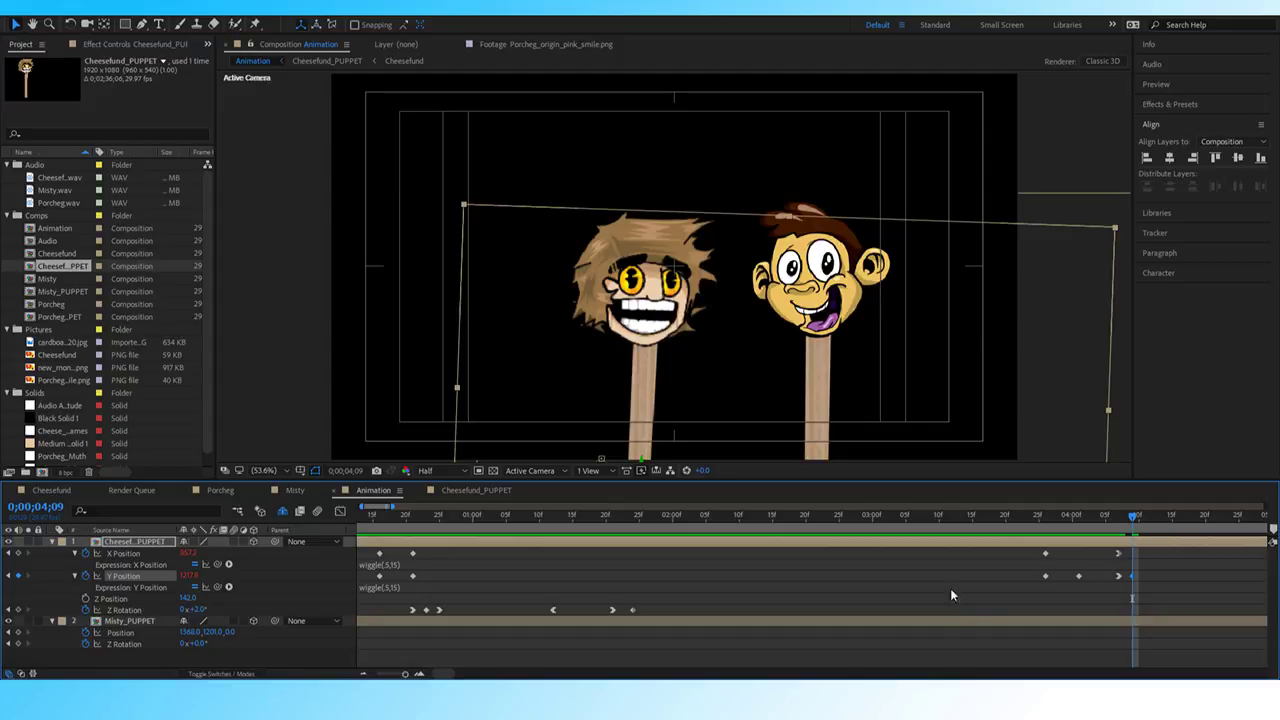
pyautogui.moveTo(1134, 517)
pyautogui.mouseDown()
pyautogui.moveTo(1014, 520)
pyautogui.moveTo(1156, 518)
pyautogui.moveTo(1114, 520)
pyautogui.moveTo(1133, 527)
pyautogui.mouseUp()
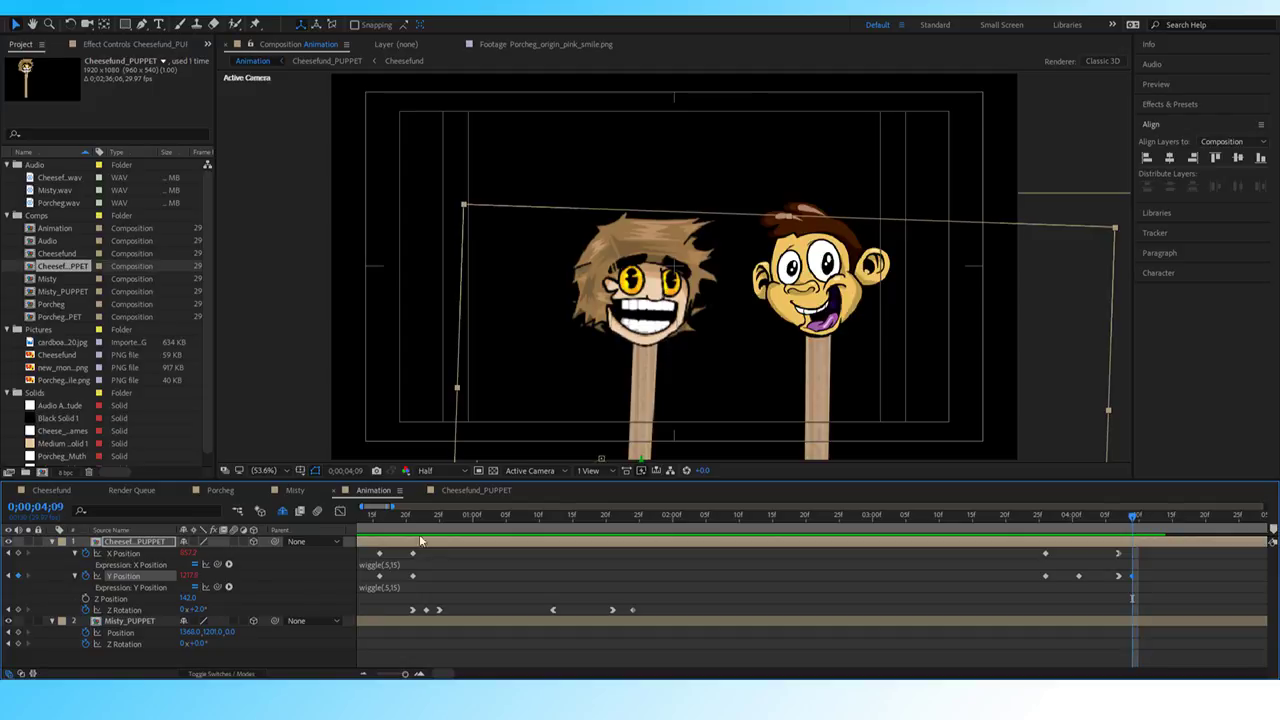
# Set the Cheesefund puppet's Y Position to 1207 at 0;00;04;09.
pyautogui.click(190, 577)
pyautogui.write('1207')
pyautogui.press('Return')
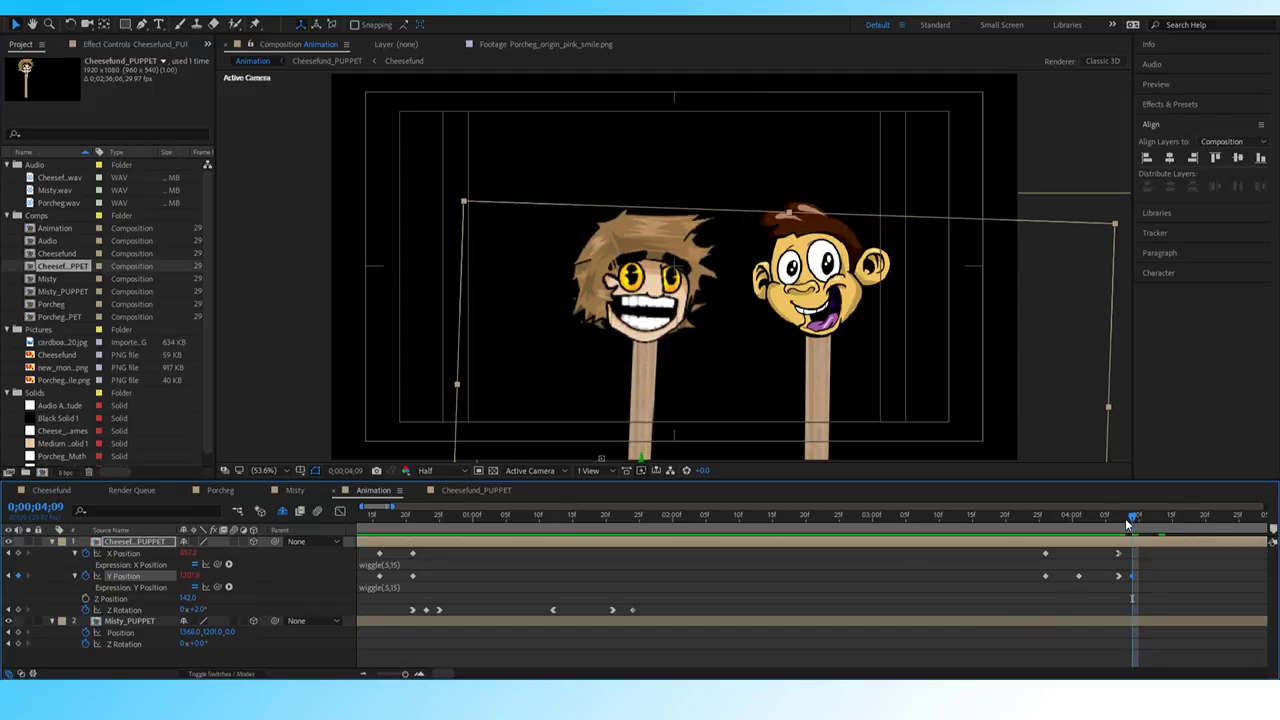
# Add a Z Rotation keyframe to the Cheesefund puppet at 0;00;04;07 and set its Z Rotation to 5° at 0;00;04;09.
pyautogui.moveTo(1125, 518)
pyautogui.mouseDown()
pyautogui.moveTo(1137, 518)
pyautogui.moveTo(1018, 517)
pyautogui.moveTo(1119, 520)
pyautogui.mouseUp()
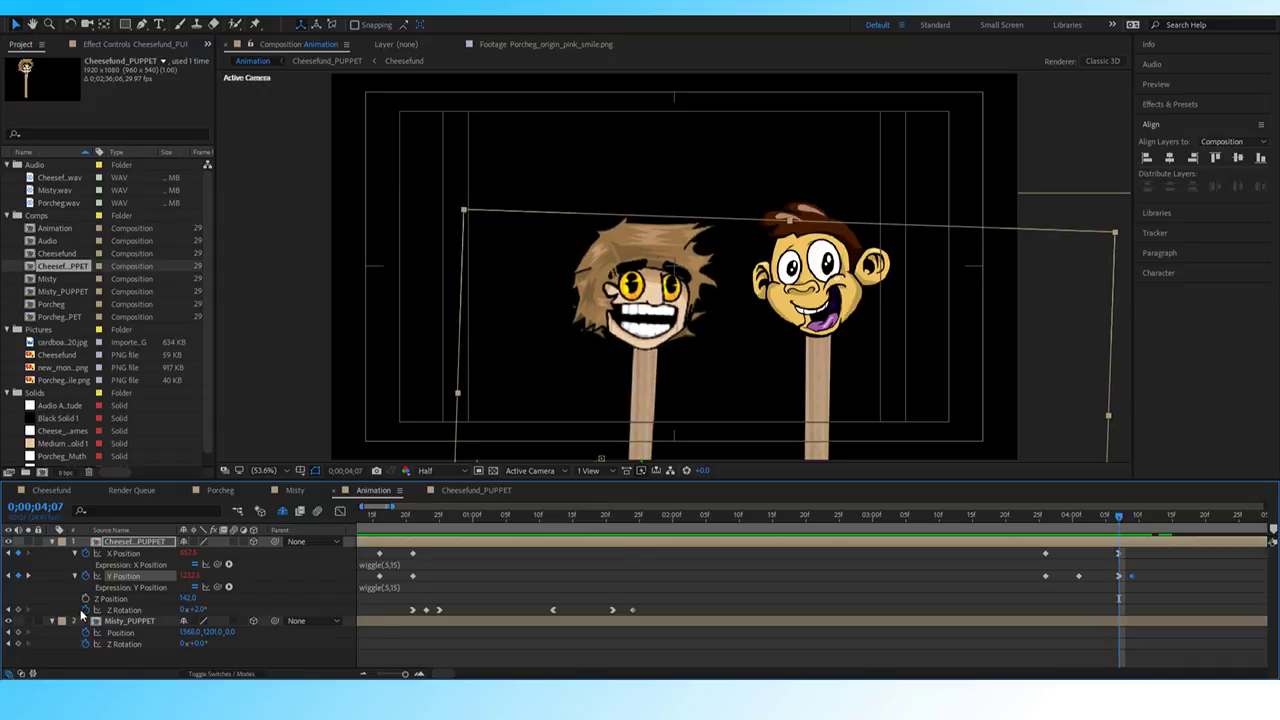
pyautogui.click(17, 610)
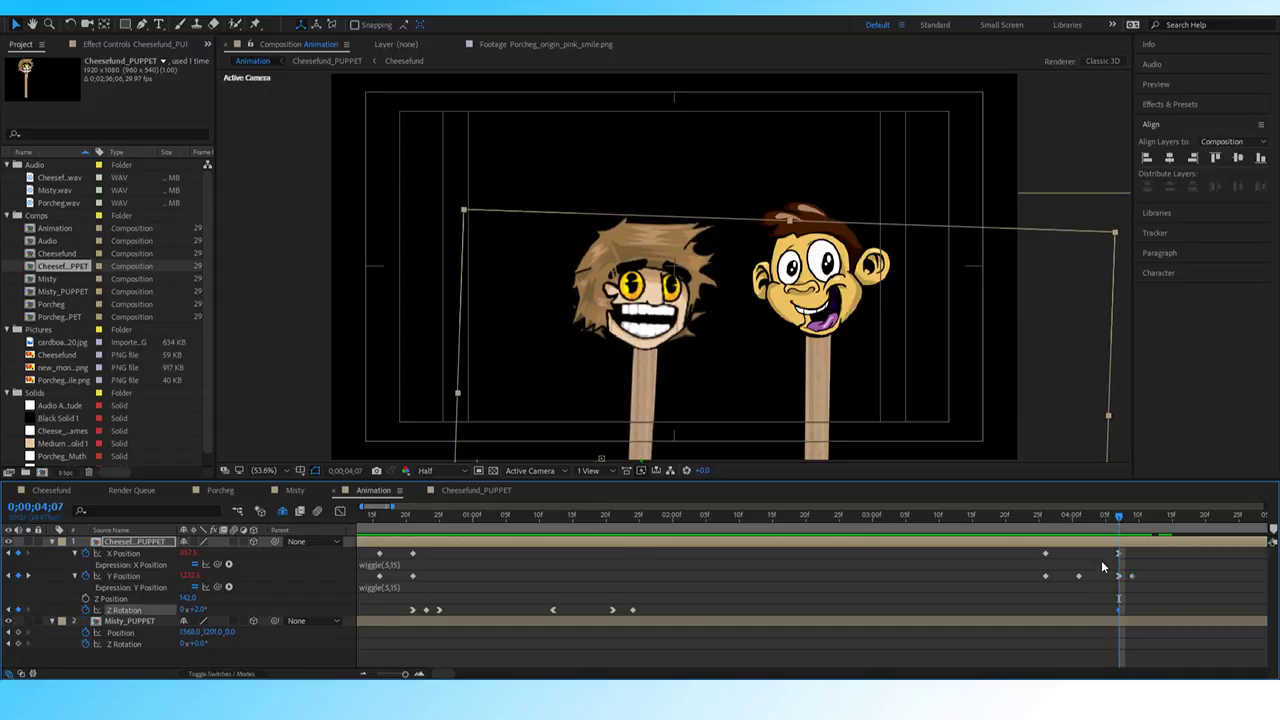
pyautogui.click(28, 576)
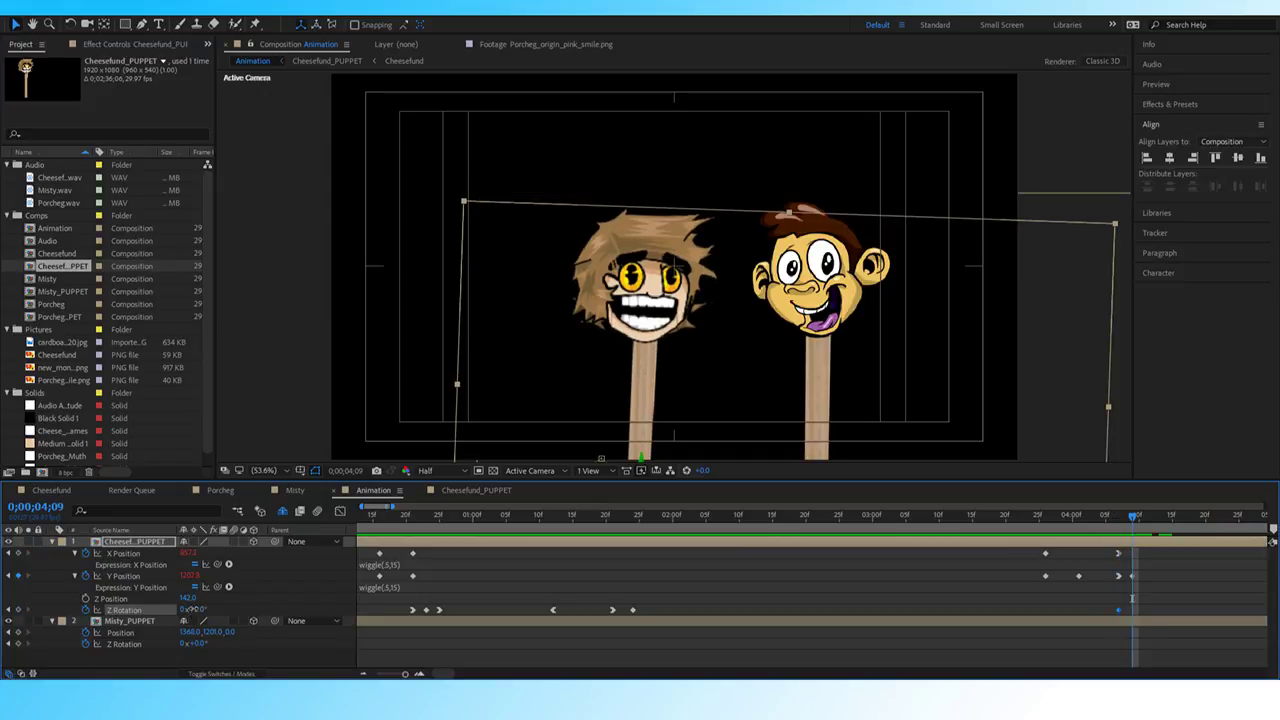
pyautogui.click(195, 609)
pyautogui.write('5')
pyautogui.press('Return')
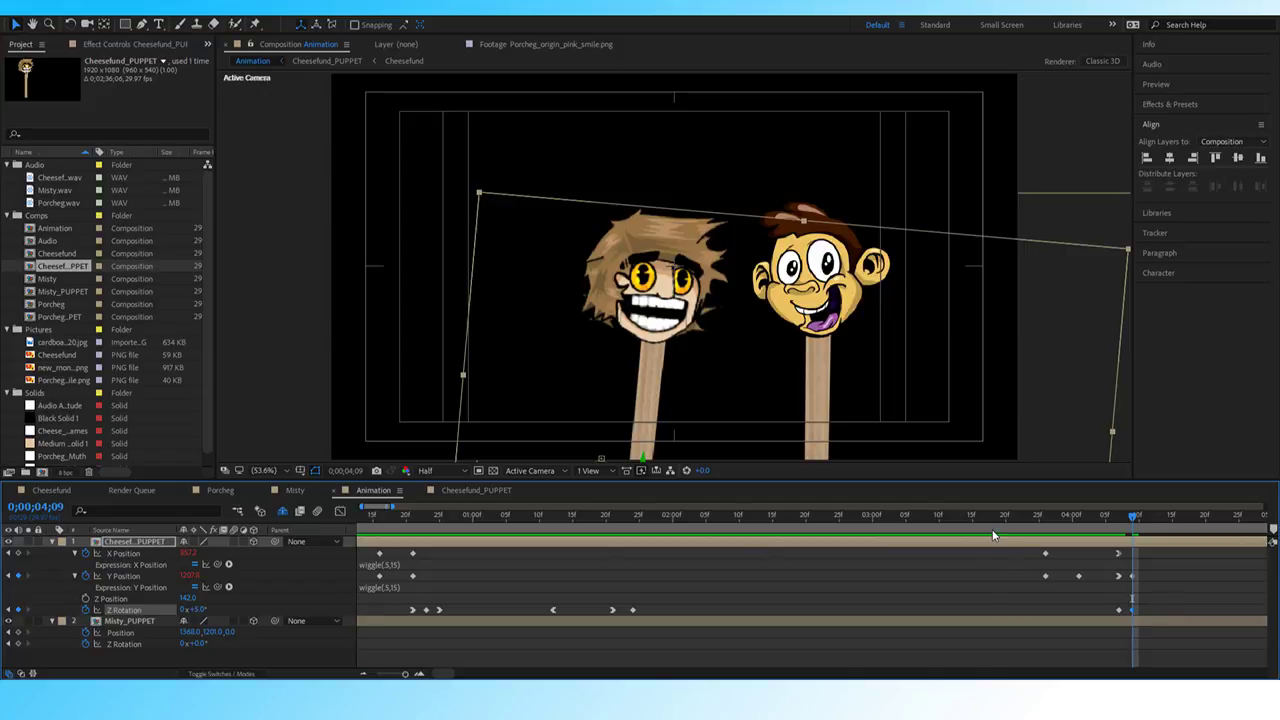
# Set the Cheesefund puppet's Z Rotation to 4° one frame further on, at 0;00;04;10.
pyautogui.press('pagedown')
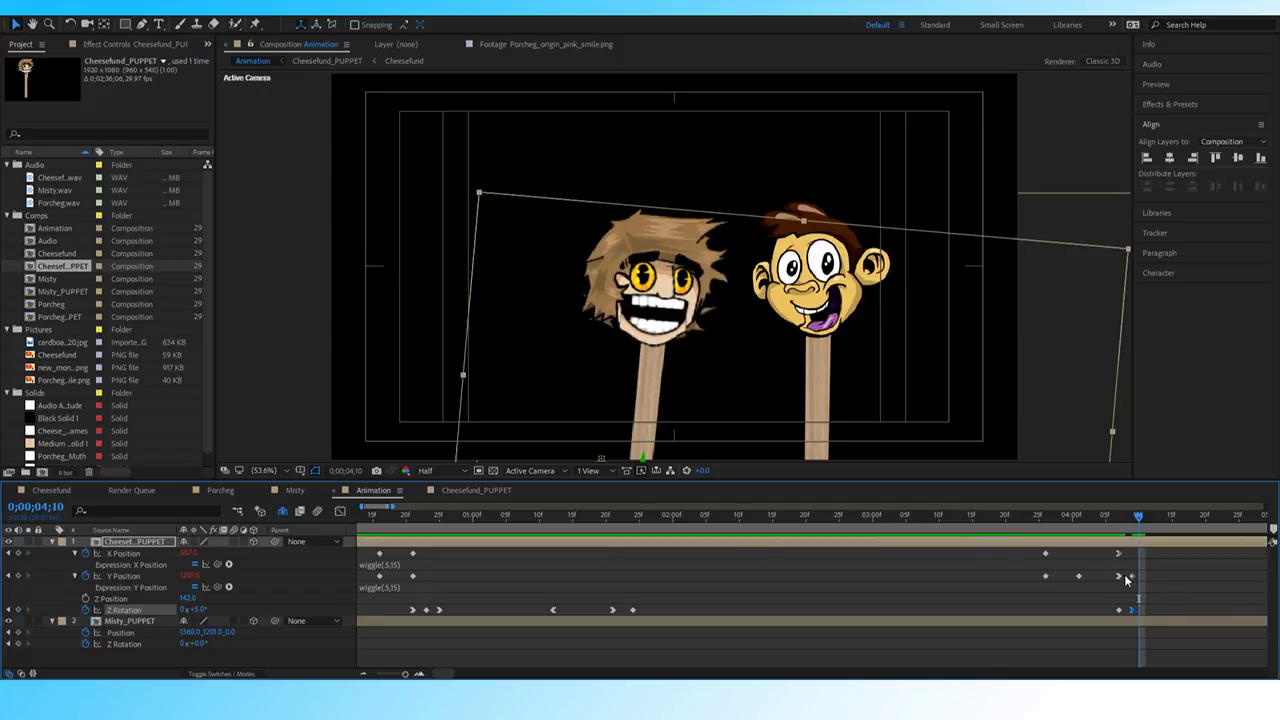
pyautogui.click(208, 605)
pyautogui.write('4')
pyautogui.press('Return')
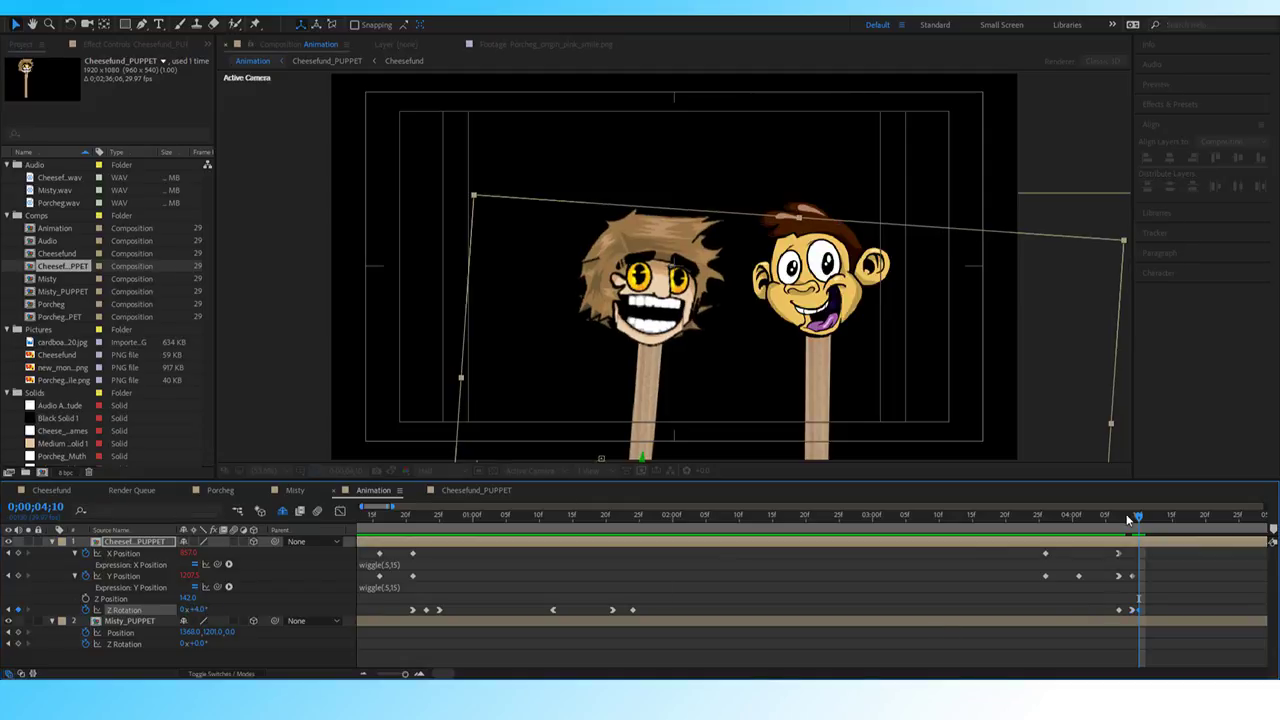
# Preview the puppet's tilt and shift its three newest Z Rotation keyframes two frames earlier.
pyautogui.moveTo(1138, 516); pyautogui.dragTo(963, 521)
pyautogui.press('space')
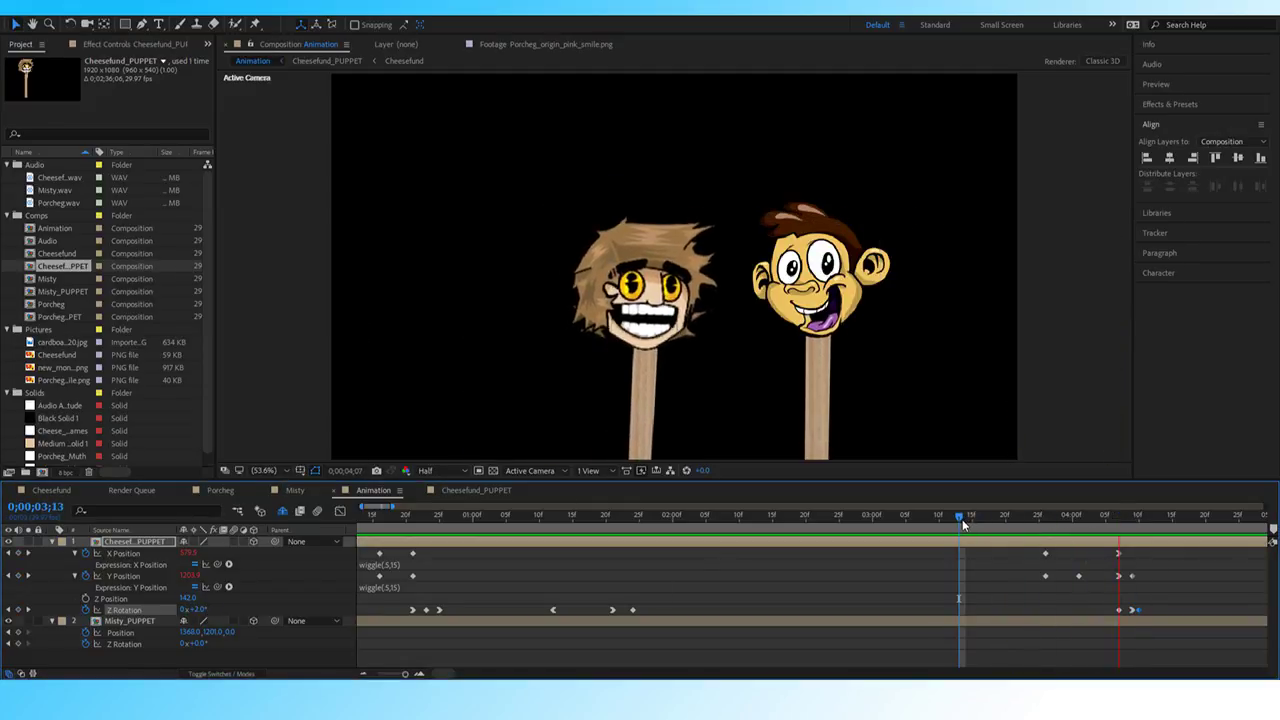
pyautogui.press('space')
pyautogui.moveTo(1124, 519); pyautogui.dragTo(996, 522)
pyautogui.press('space')
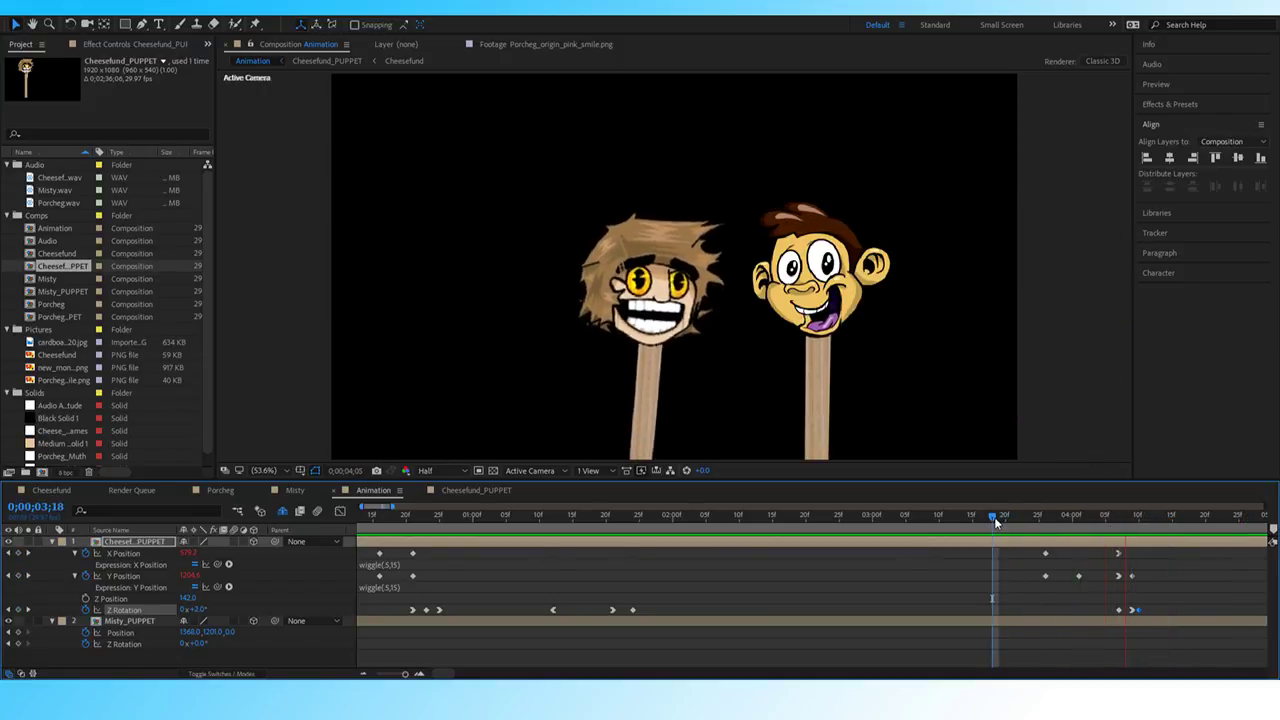
pyautogui.press('space')
pyautogui.moveTo(1109, 603); pyautogui.dragTo(1120, 565)
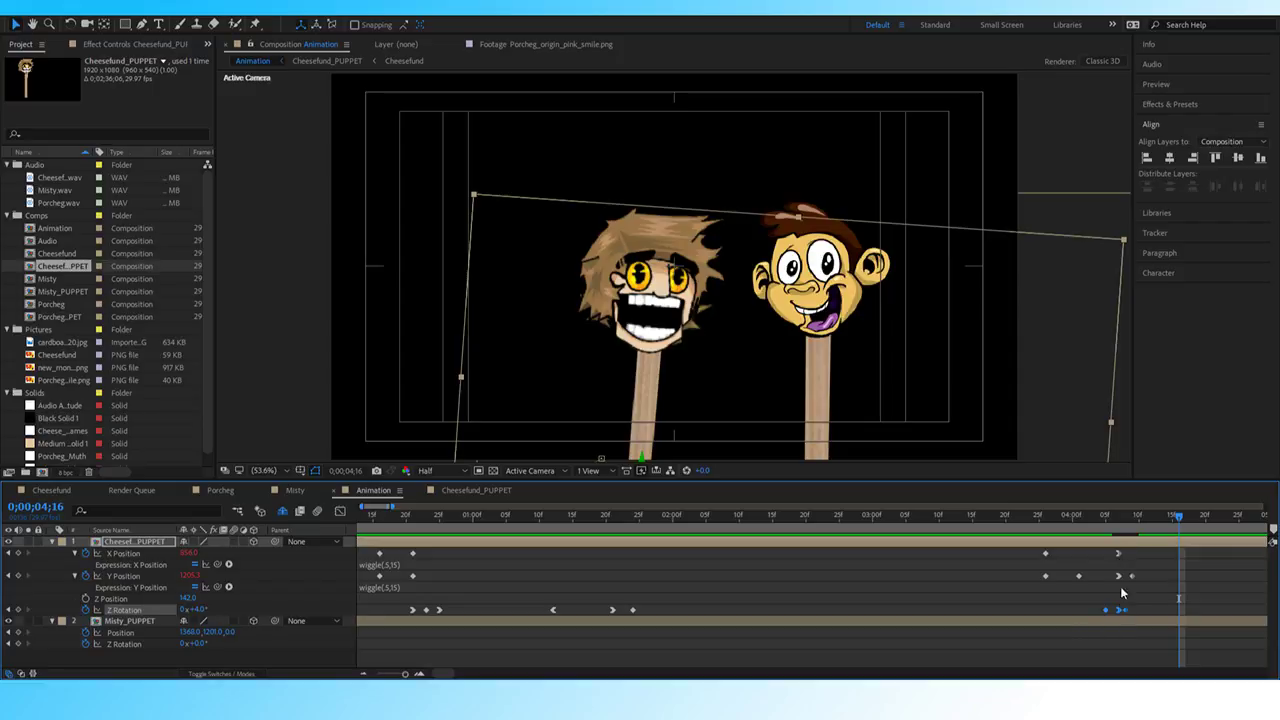
# Play back the retimed tilt from about 0;00;03;20 and look over the keyframes in a wider stretch of the timeline.
pyautogui.click(1004, 517)
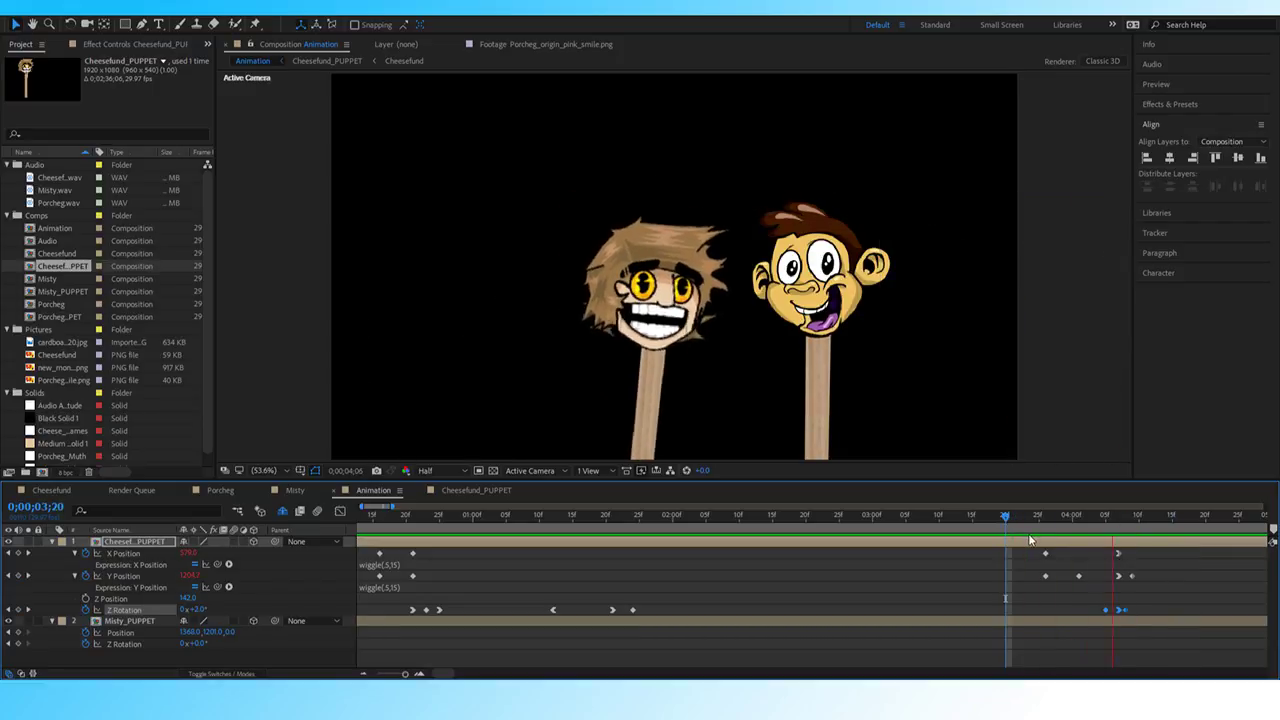
pyautogui.click(1017, 517)
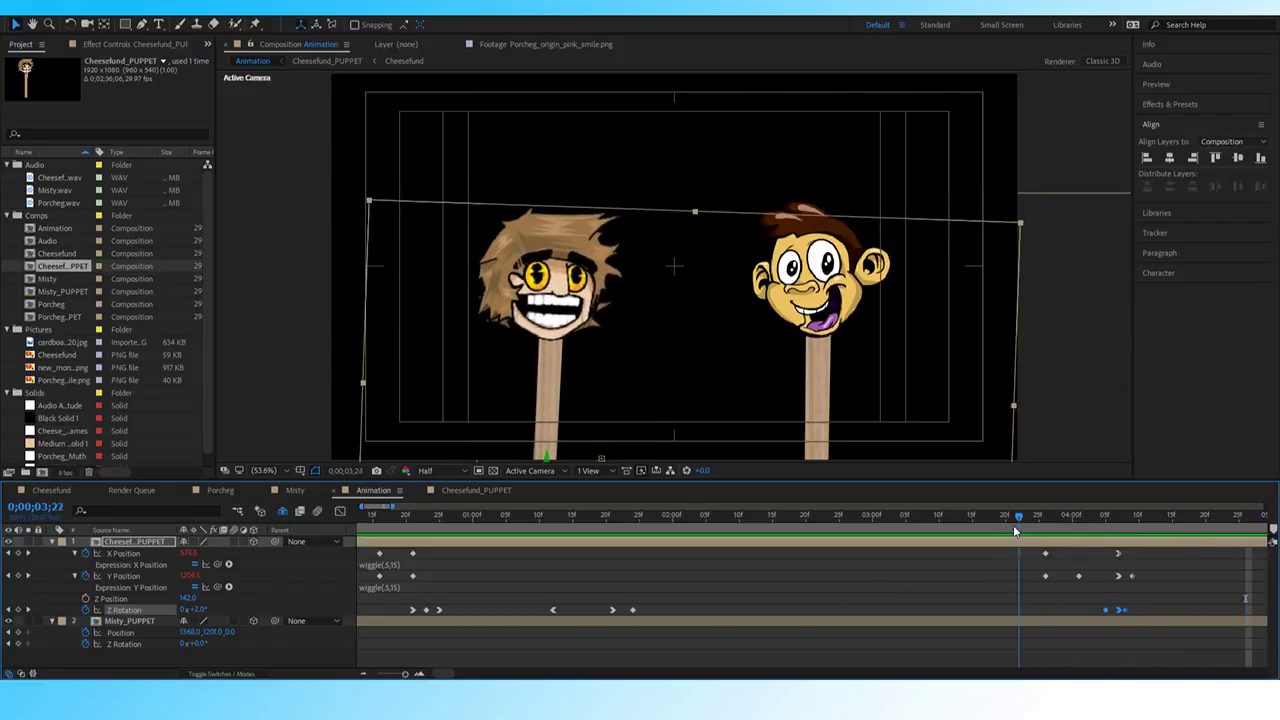
pyautogui.moveTo(1014, 531)
pyautogui.mouseDown()
pyautogui.moveTo(1130, 532)
pyautogui.moveTo(1001, 530)
pyautogui.mouseUp()
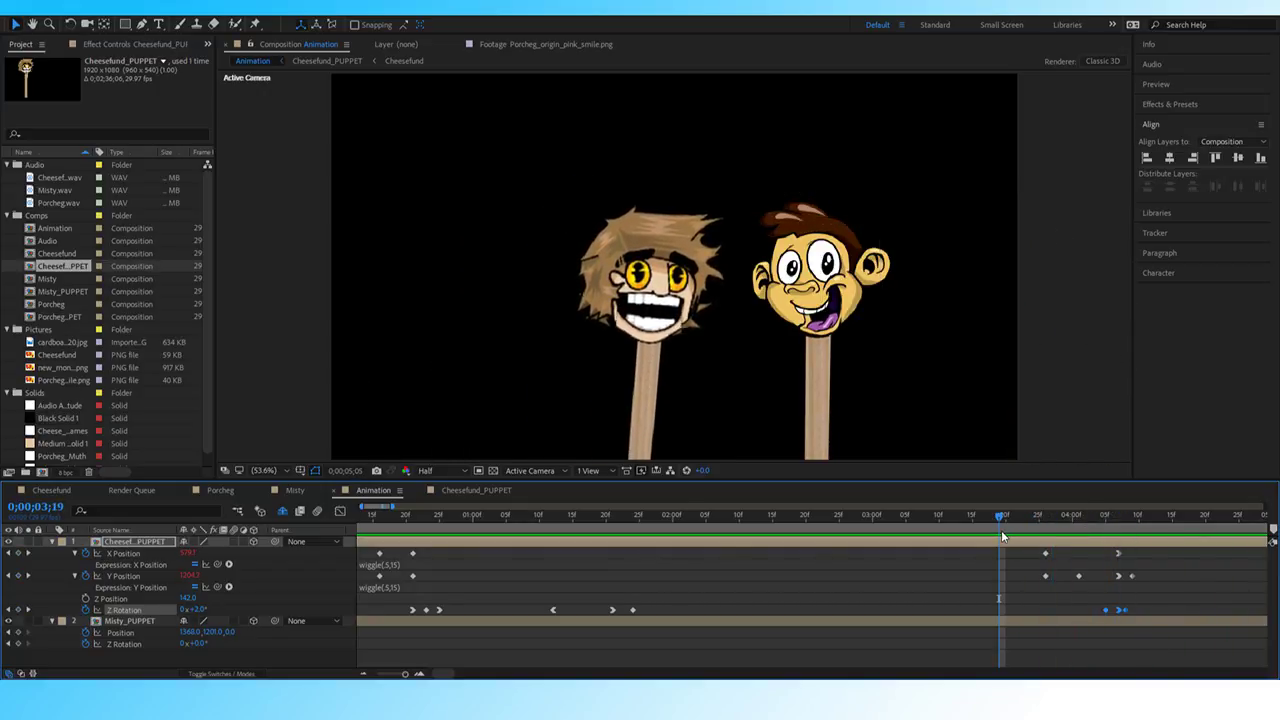
pyautogui.press('space')
pyautogui.press('space')
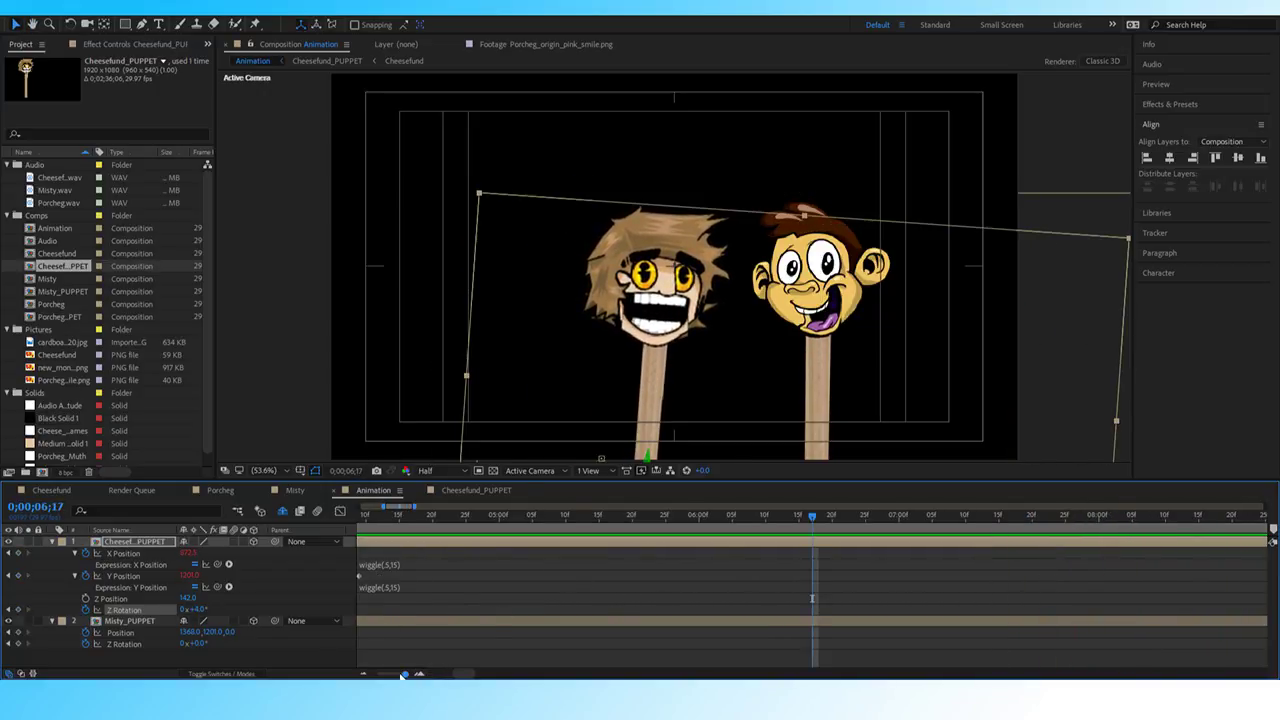
pyautogui.scroll(-6, 403, 674)
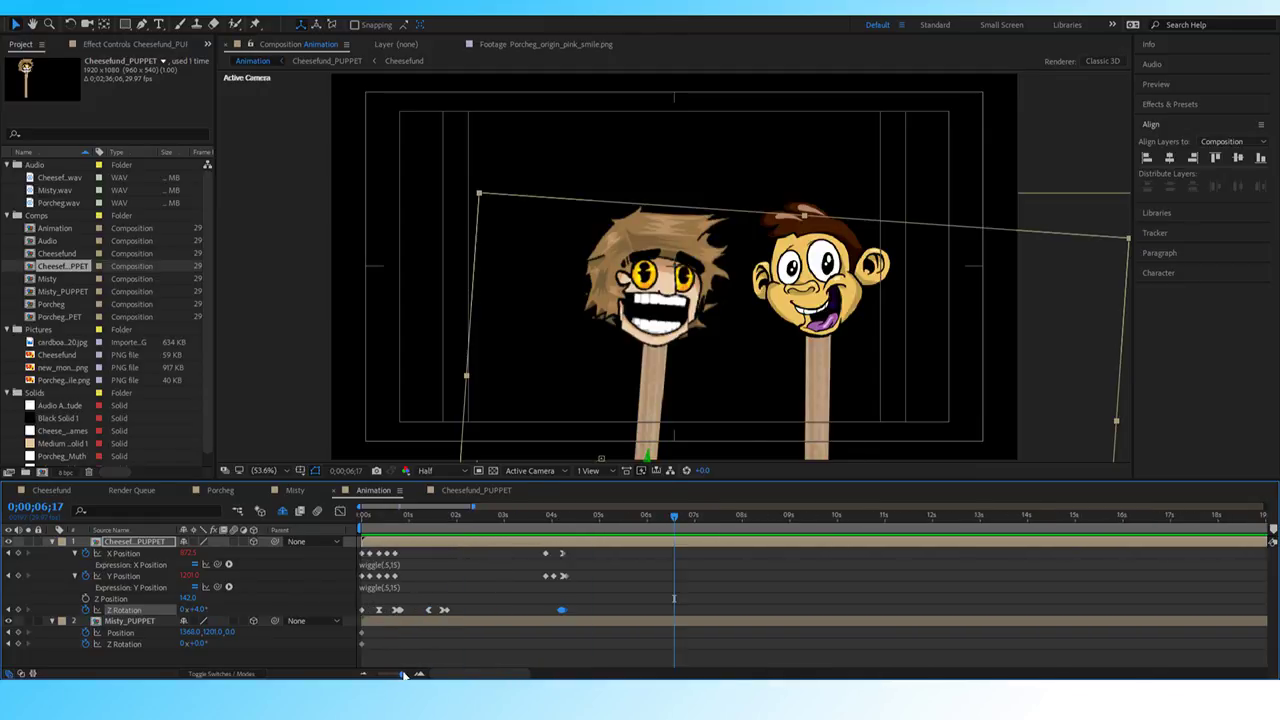
pyautogui.scroll(3, 403, 674)
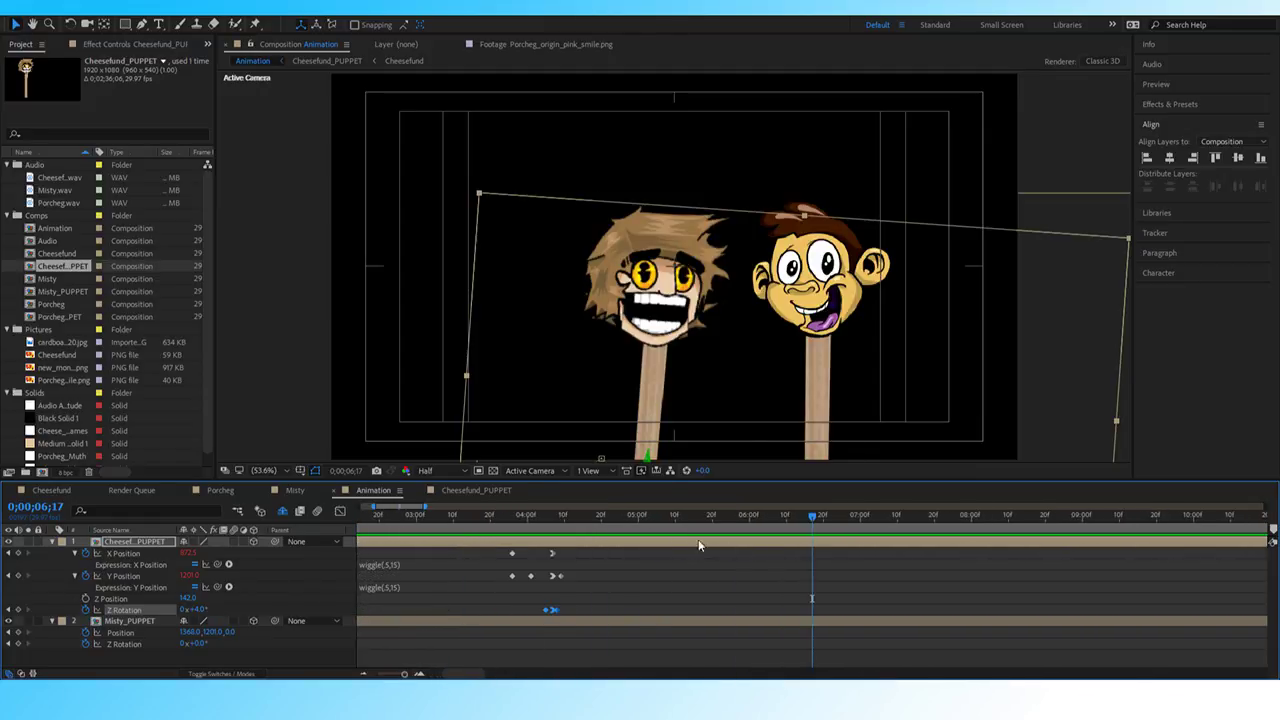
# Scrub and replay the section between 0;00;03;19 and 0;00;04;18 to examine the puppet's slide, bounce and tilt timing.
pyautogui.moveTo(614, 515); pyautogui.dragTo(552, 518)
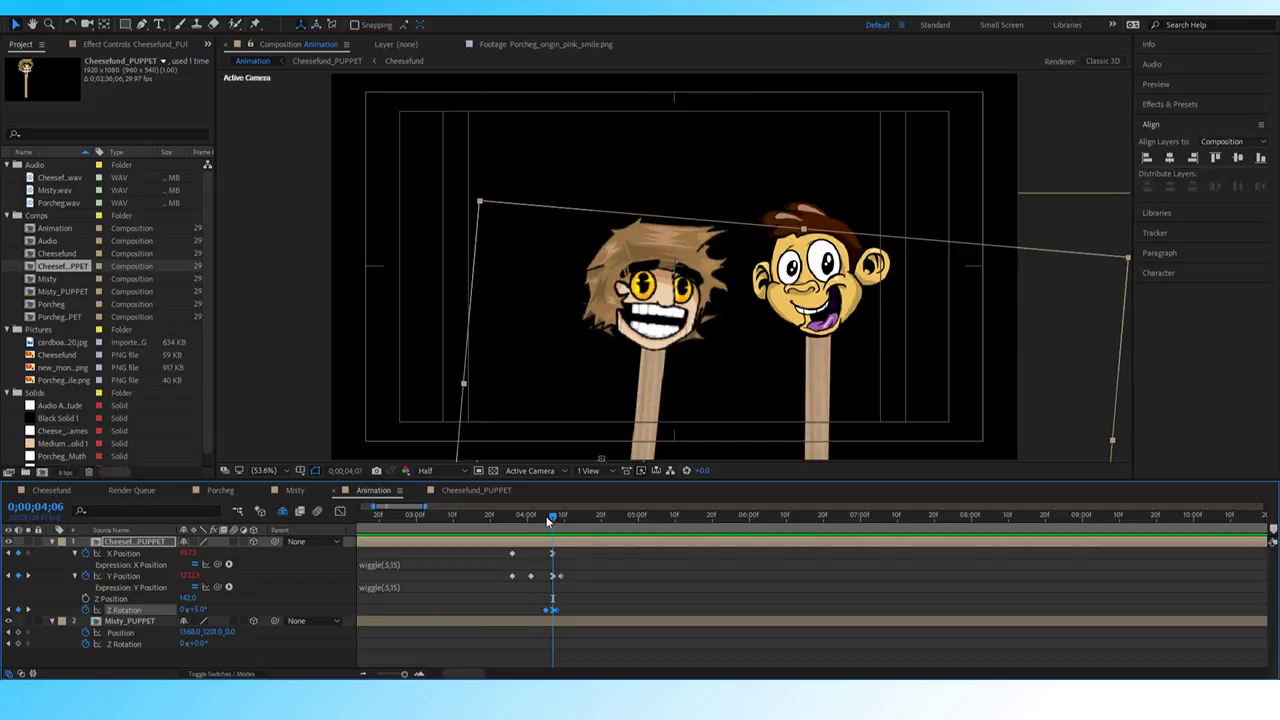
pyautogui.moveTo(553, 515); pyautogui.dragTo(463, 528)
pyautogui.press('space')
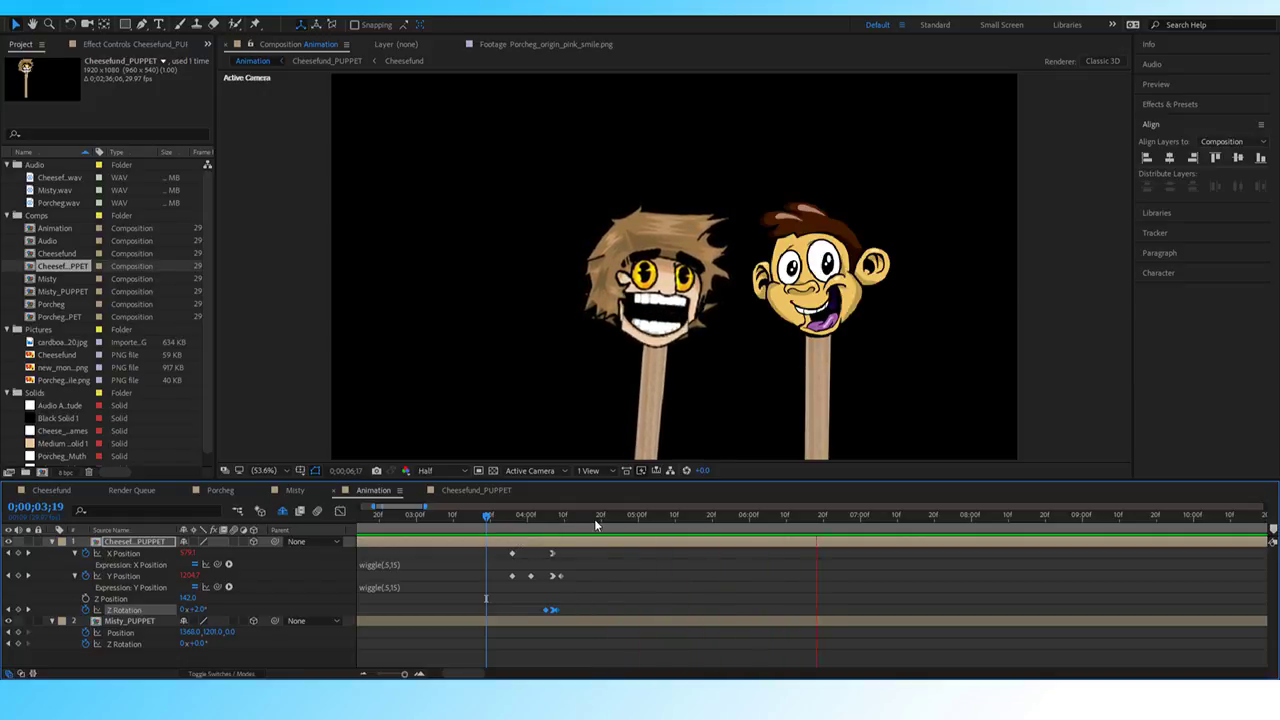
pyautogui.press('space')
pyautogui.moveTo(580, 520)
pyautogui.mouseDown()
pyautogui.moveTo(564, 520)
pyautogui.moveTo(594, 517)
pyautogui.mouseUp()
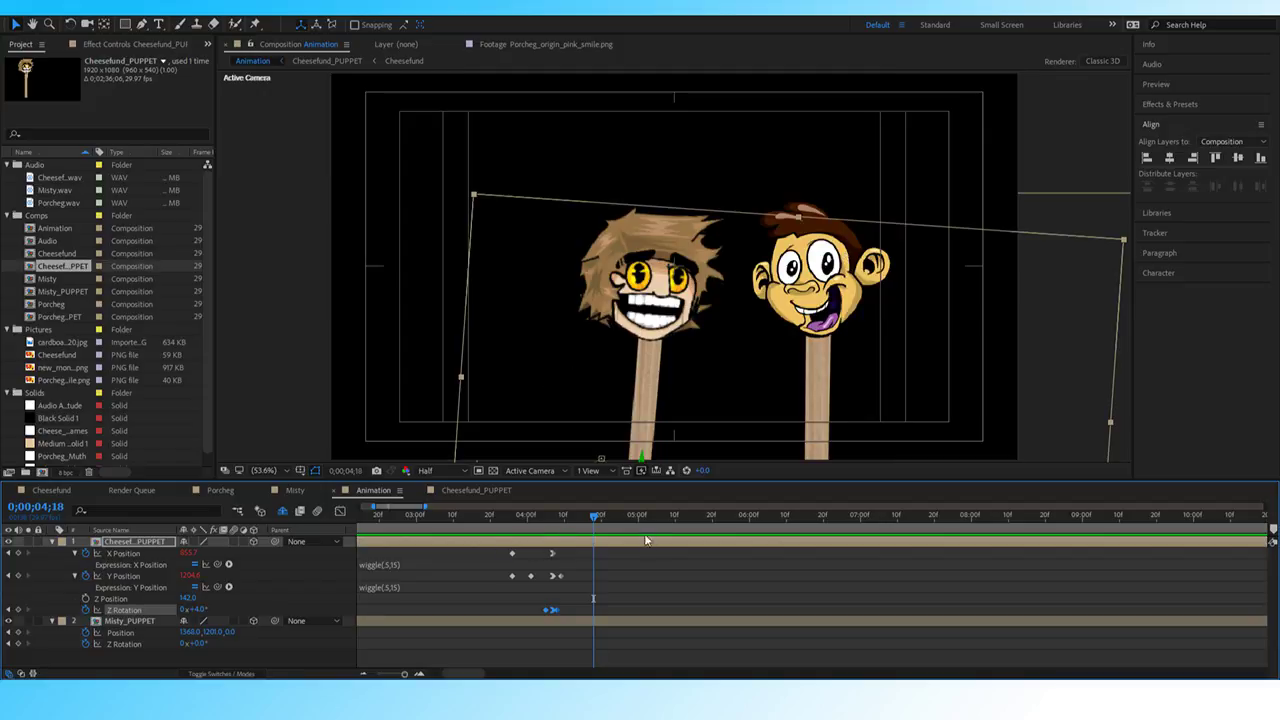
pyautogui.moveTo(582, 516); pyautogui.dragTo(546, 511)
pyautogui.press('space')
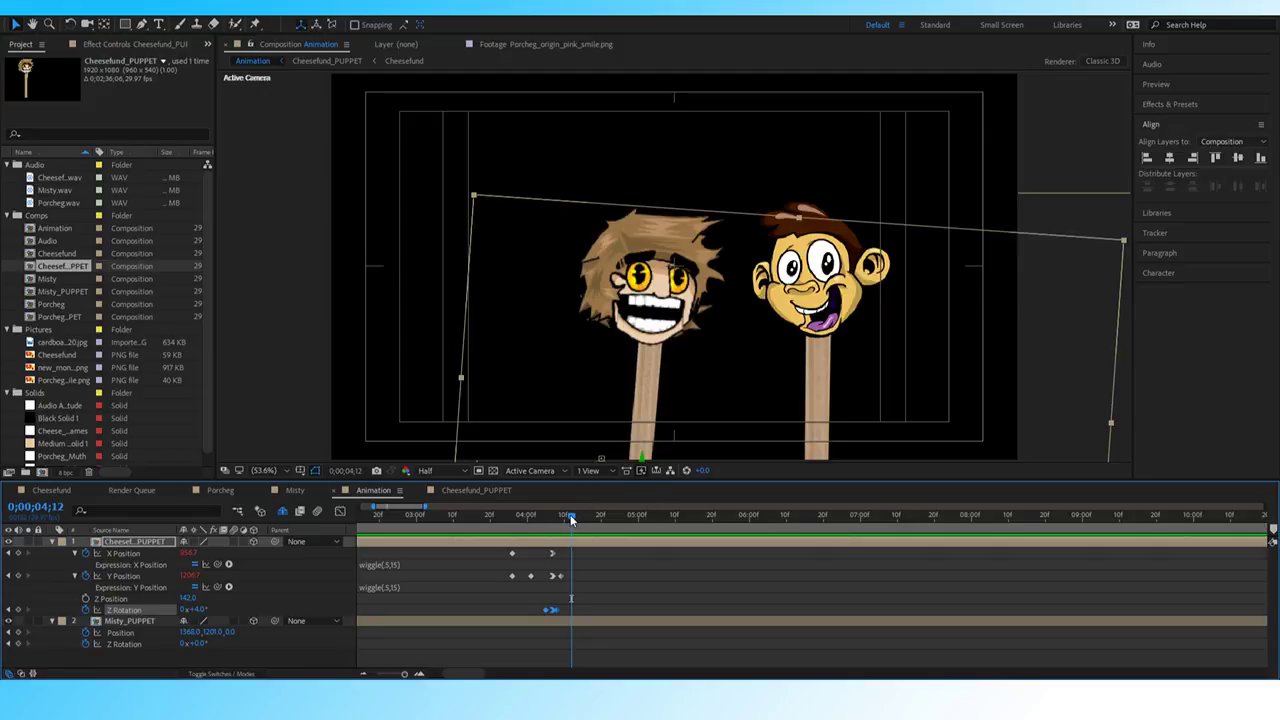
pyautogui.moveTo(573, 517); pyautogui.dragTo(507, 541)
pyautogui.press('space')
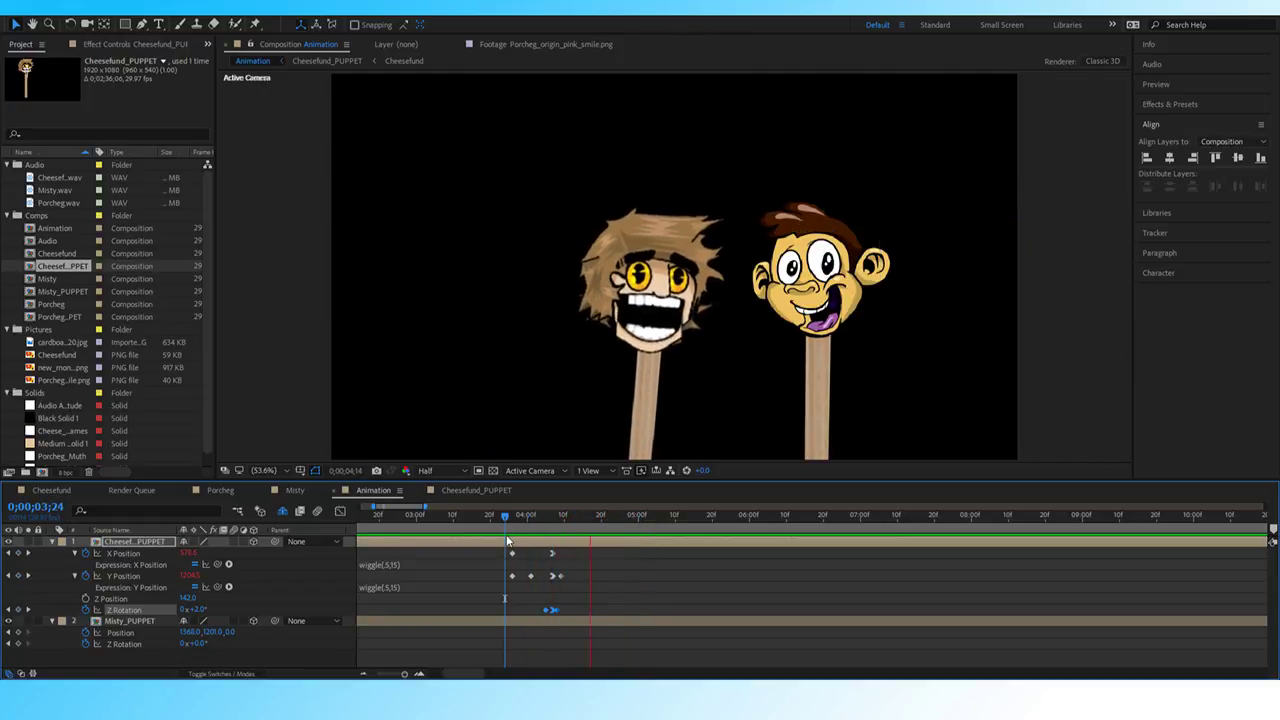
# Try moving the Cheesefund puppet behind the Misty puppet at 0;00;04;28, and undo the moves.
pyautogui.press('space')
pyautogui.click(630, 517)
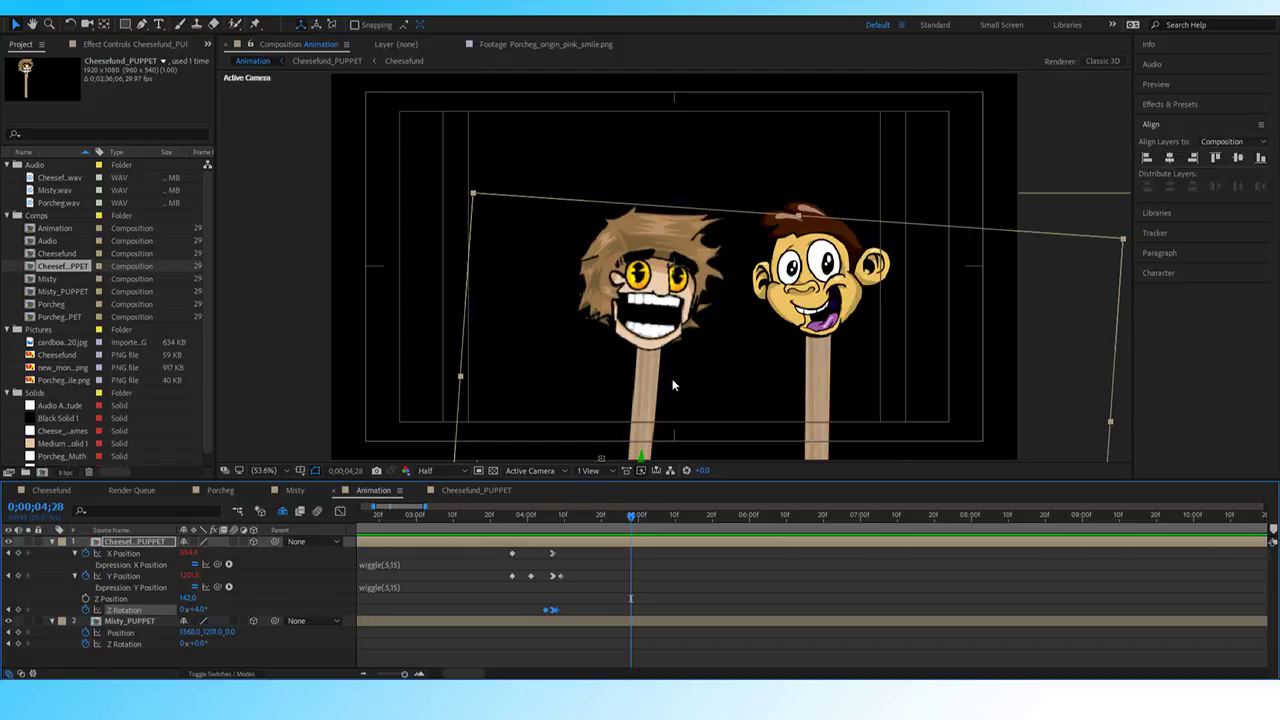
pyautogui.moveTo(645, 400); pyautogui.dragTo(647, 313)
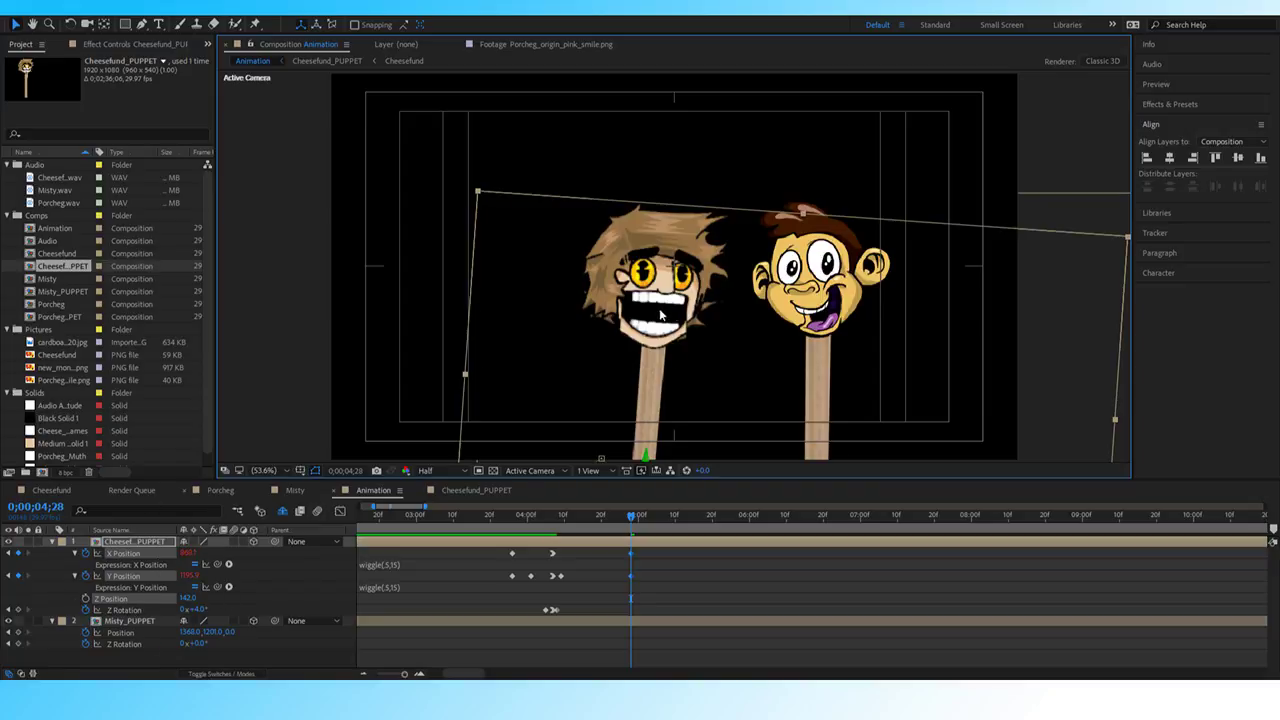
pyautogui.moveTo(660, 315); pyautogui.dragTo(830, 280)
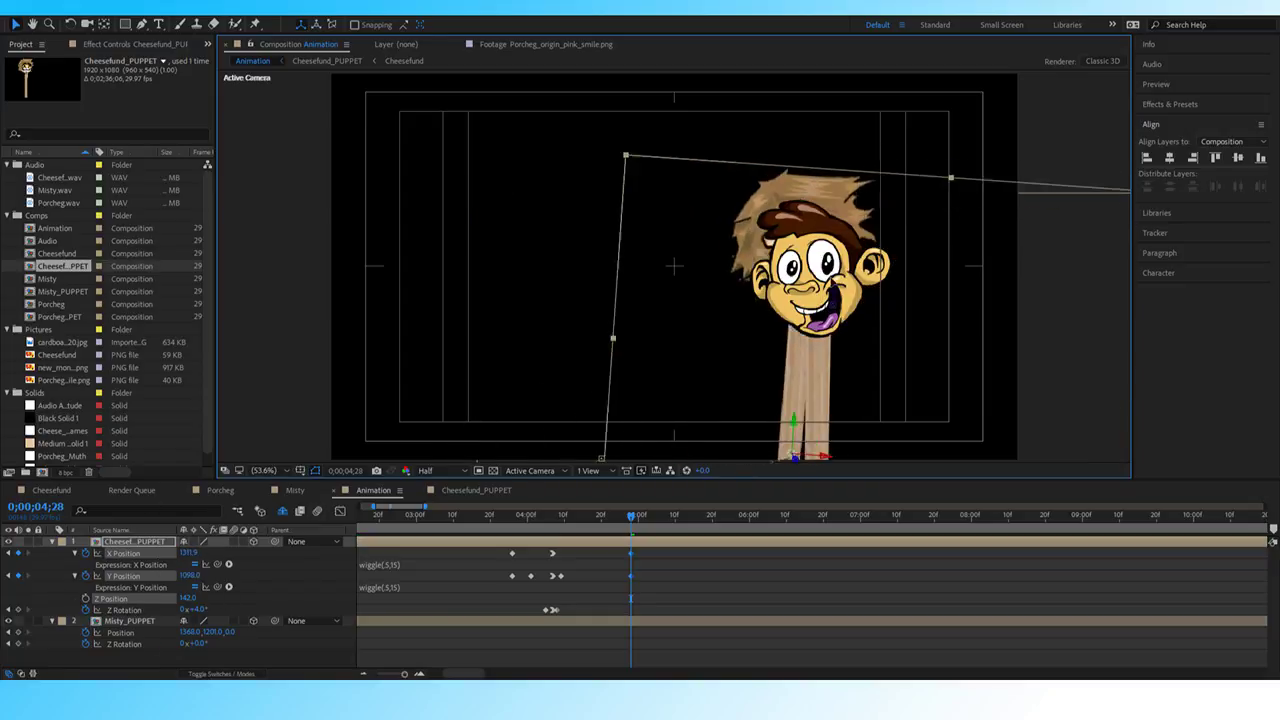
pyautogui.hotkey('ctrl', 'z')
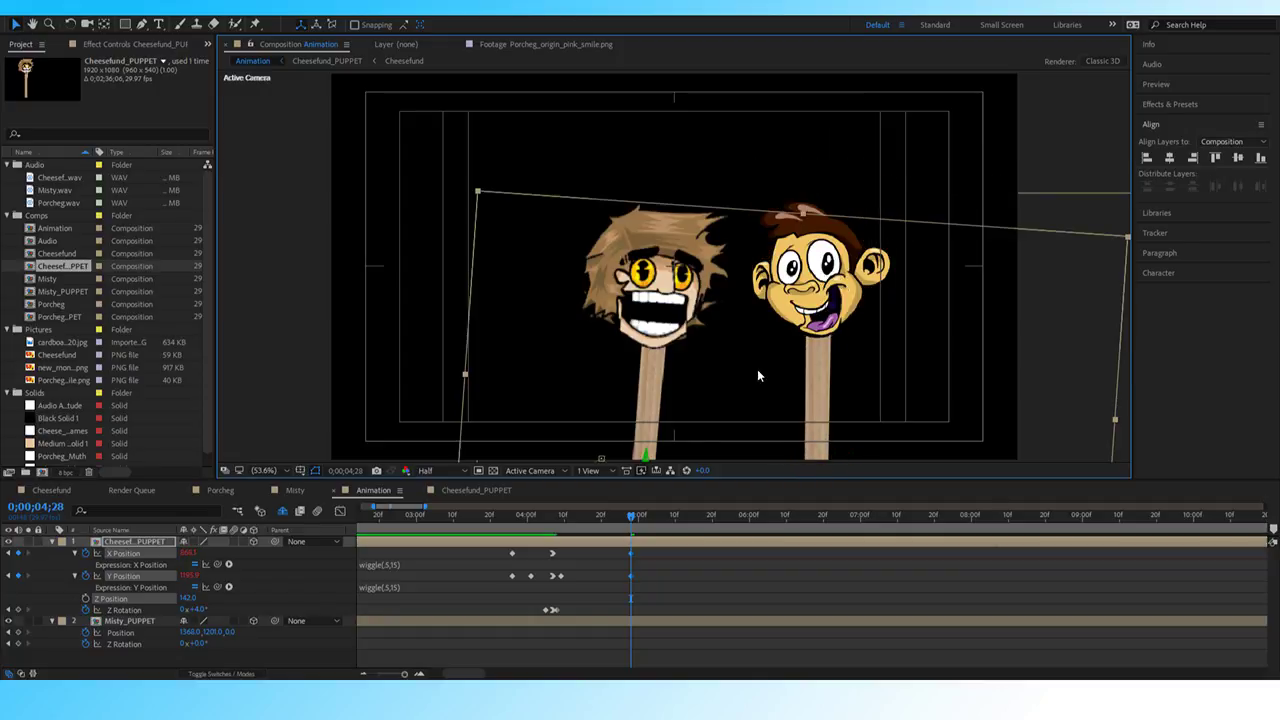
pyautogui.hotkey('ctrl', 'z')
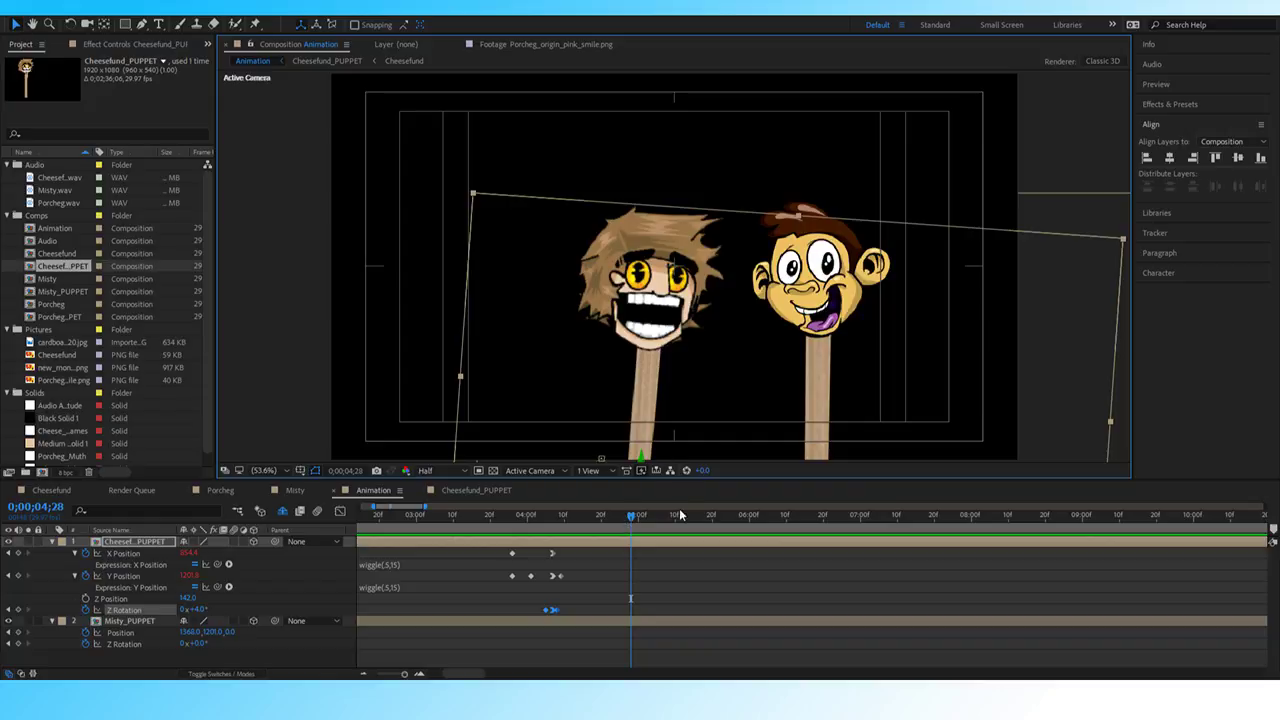
# Replay the Cheesefund puppet's slide and tilt from about 0;00;04;09 and 0;00;04;02 to judge the motion after it settles.
pyautogui.moveTo(632, 515); pyautogui.dragTo(560, 514)
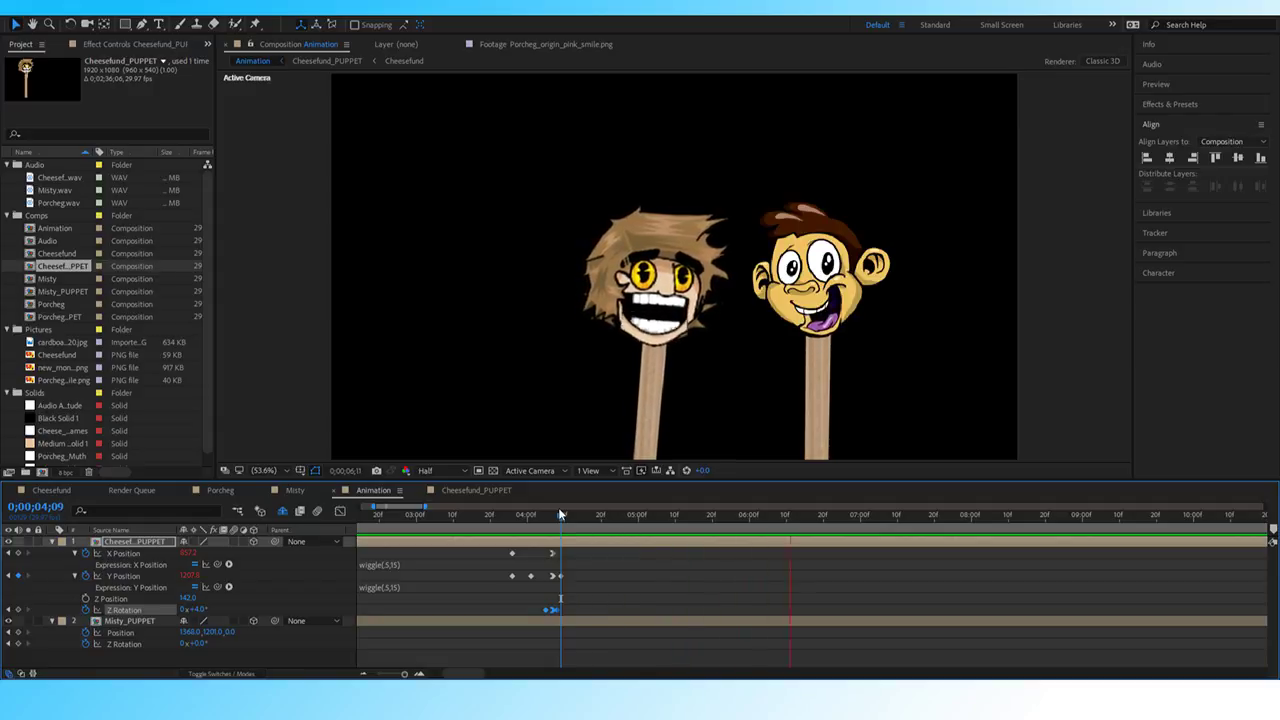
pyautogui.press('space')
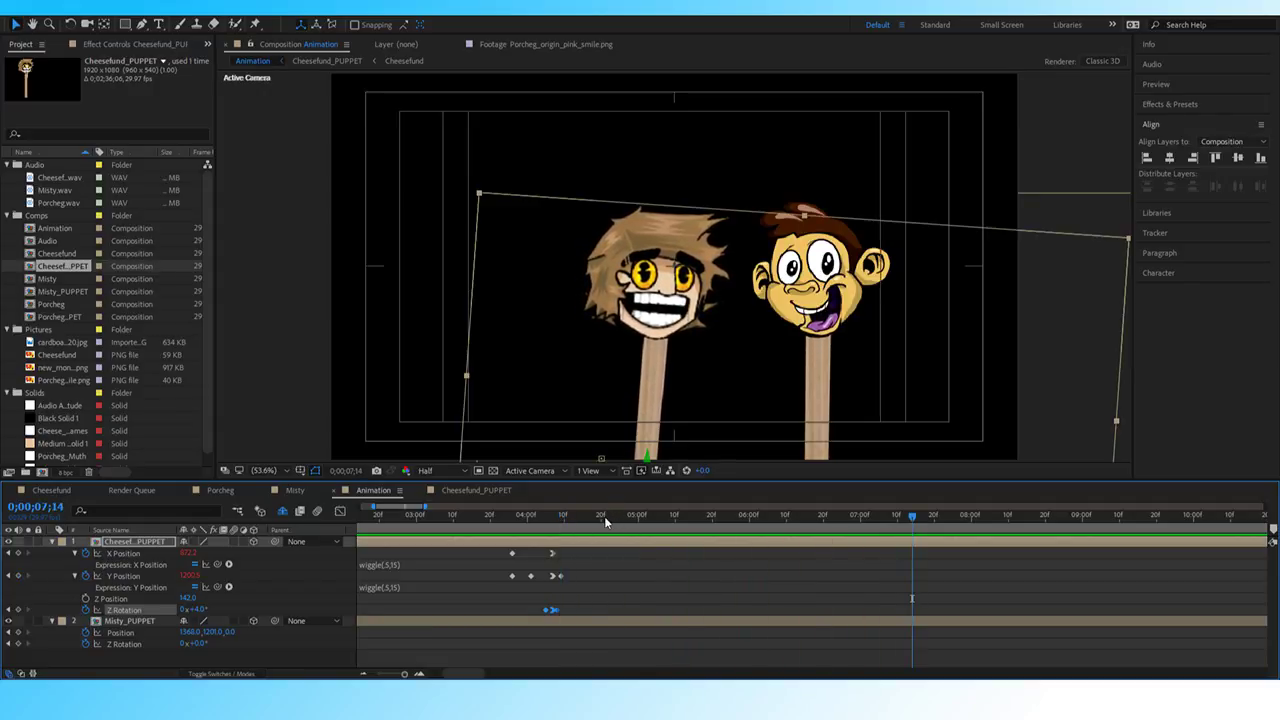
pyautogui.moveTo(600, 516); pyautogui.dragTo(534, 514)
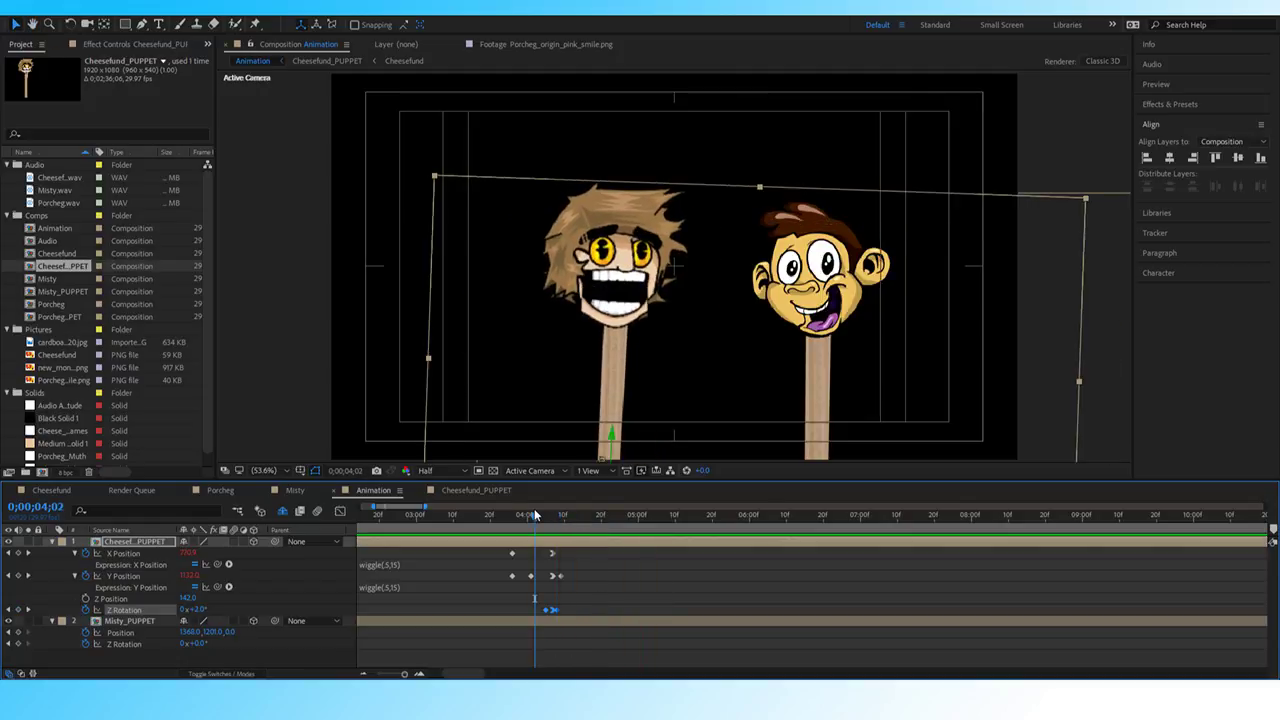
pyautogui.press('space')
pyautogui.press('space')
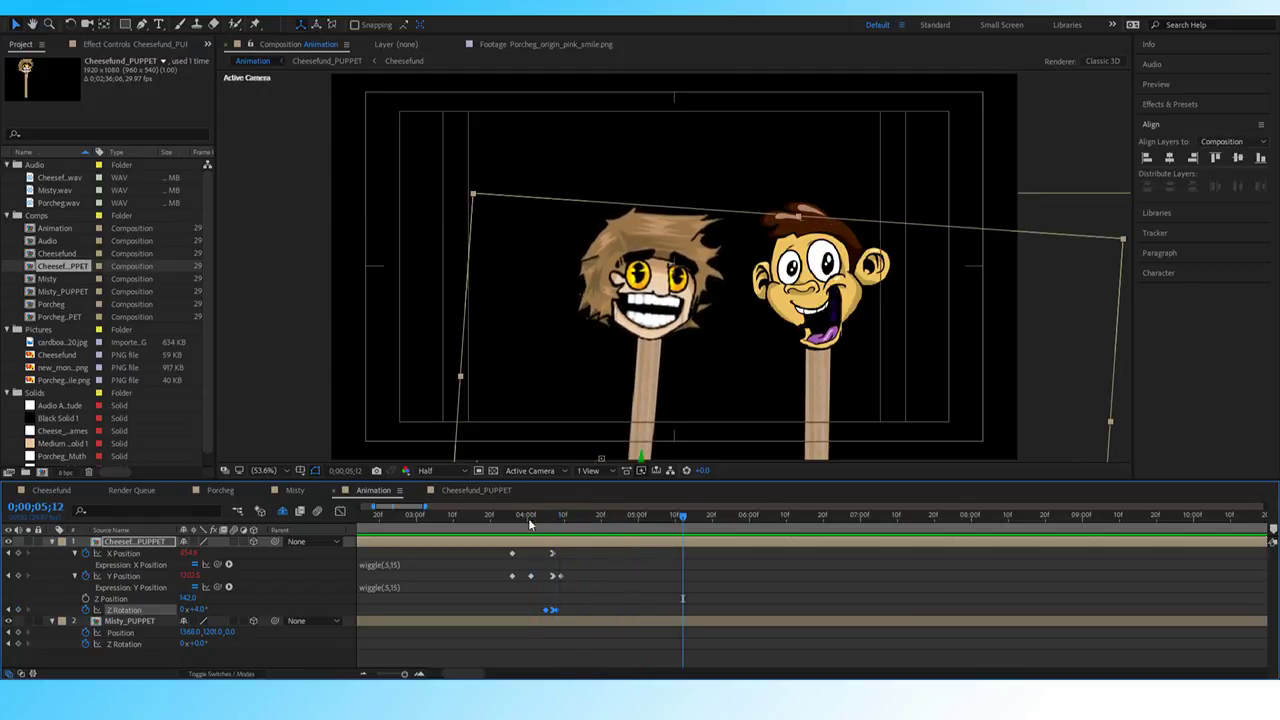
pyautogui.click(538, 516)
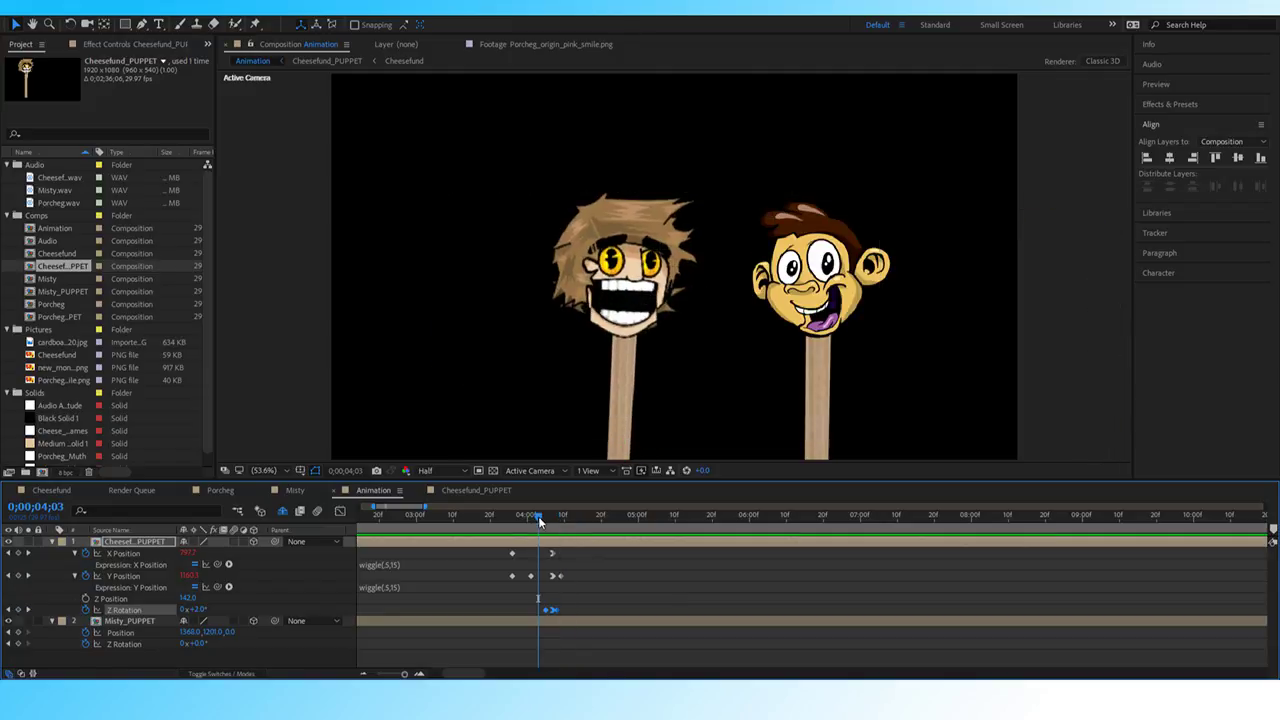
pyautogui.press('space')
pyautogui.press('space')
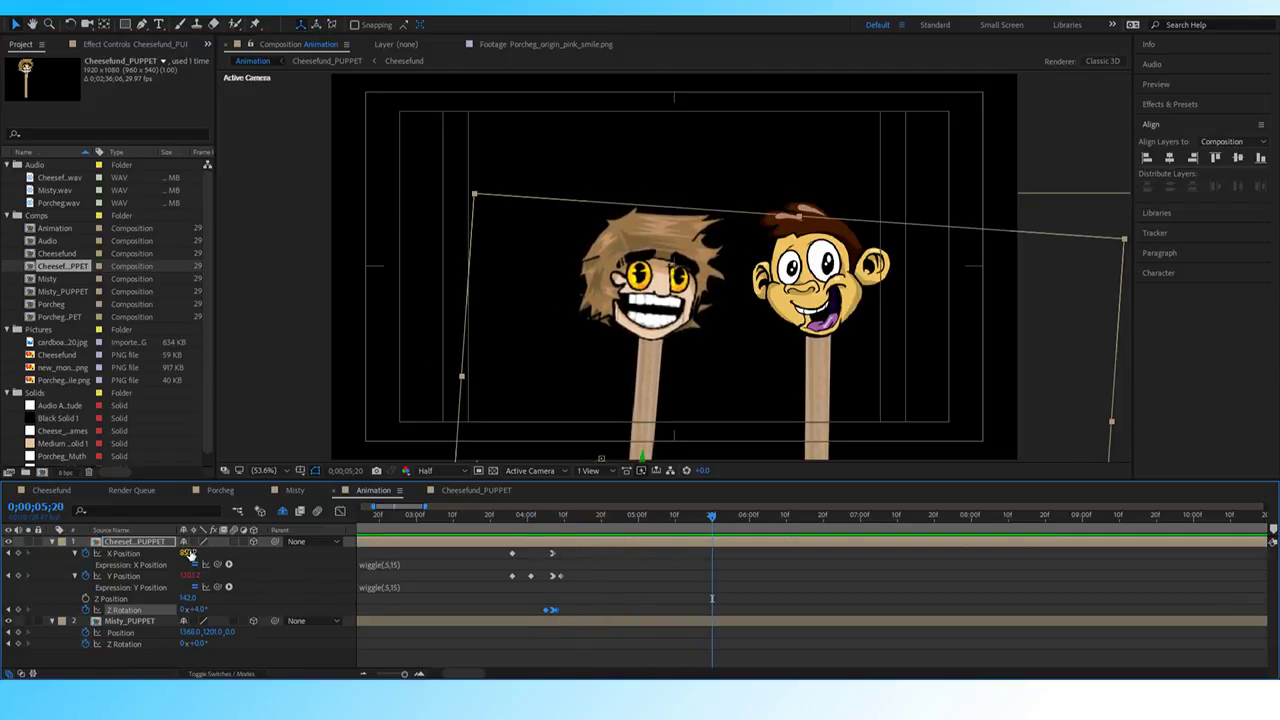
# Set the Cheesefund puppet's X Position to 1043 at 0;00;05;20 and preview the move from about 0;00;03;22.
pyautogui.moveTo(186, 553); pyautogui.dragTo(320, 568)
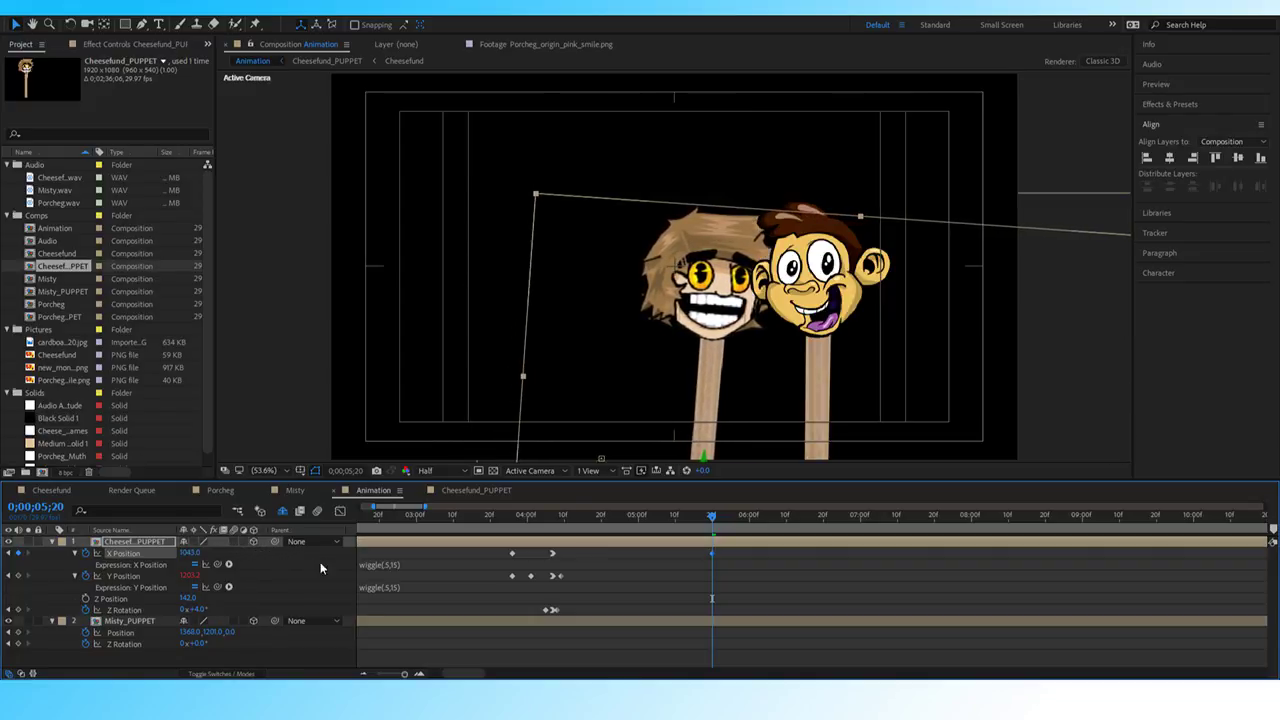
pyautogui.moveTo(670, 527); pyautogui.dragTo(498, 517)
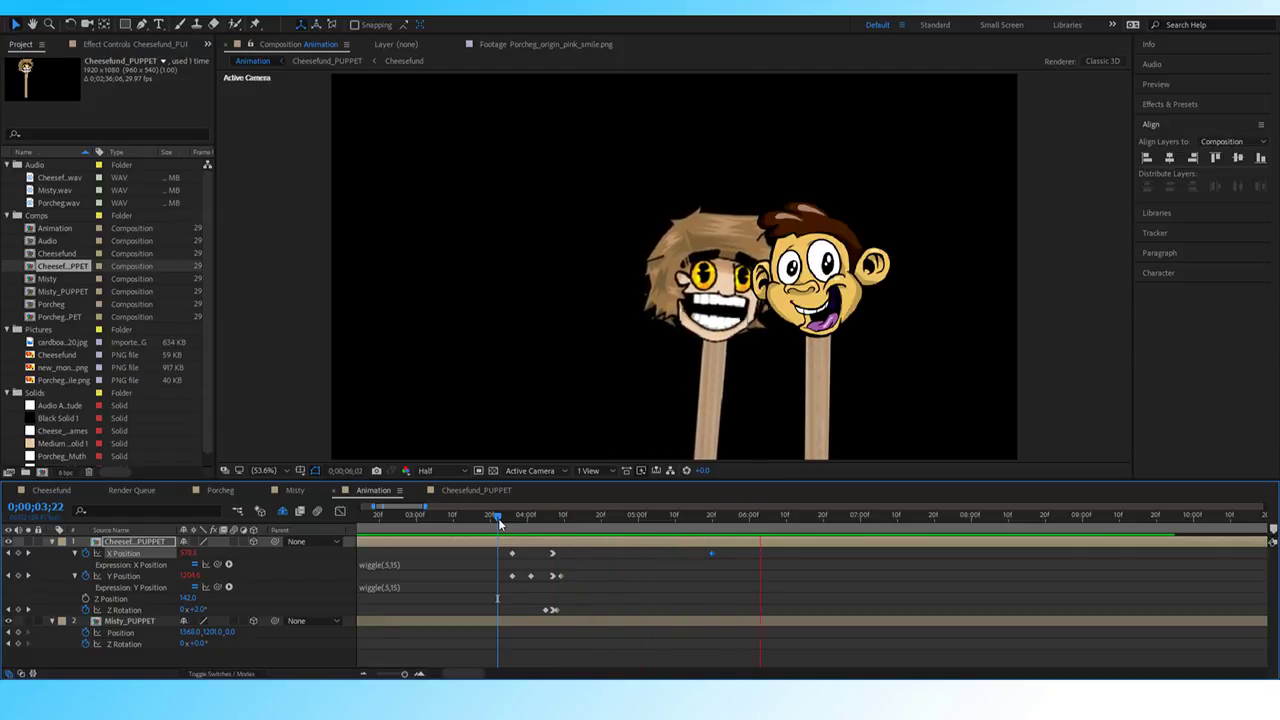
pyautogui.click(712, 518)
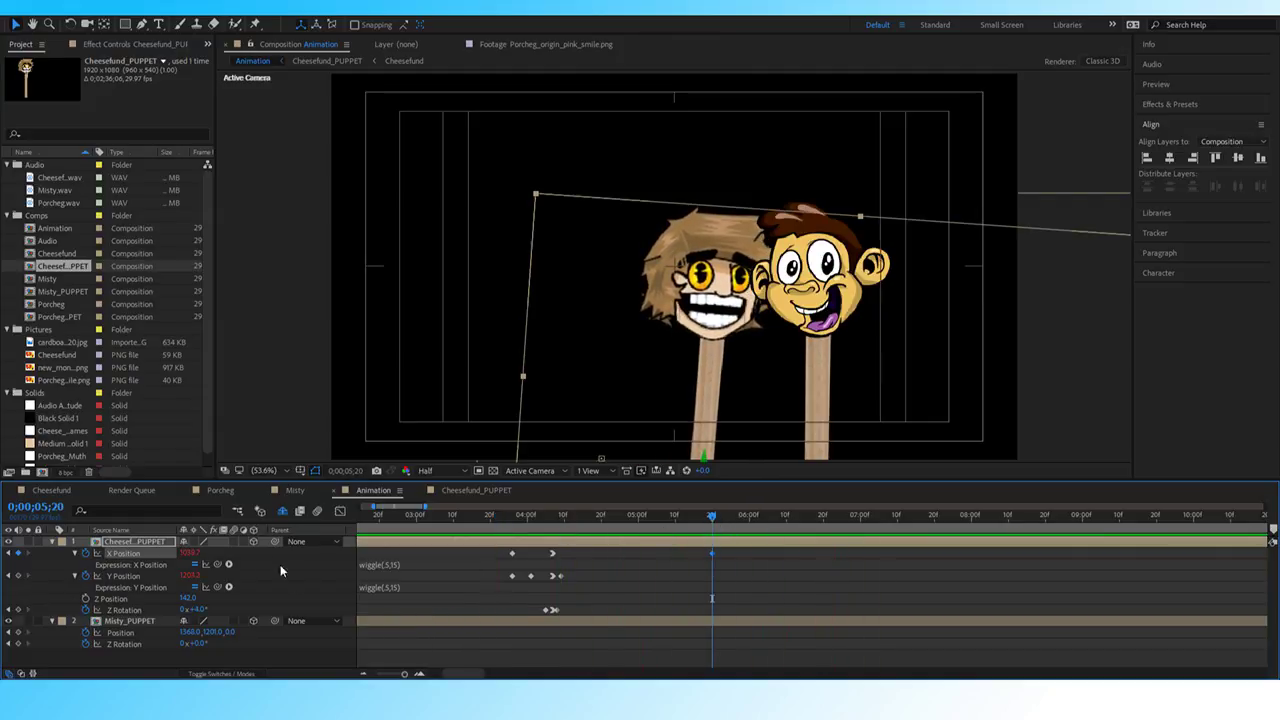
# At 0;00;05;20, raise the Cheesefund puppet to a Y Position of about 1107, set its Z Rotation to 18°, and preview the lean.
pyautogui.moveTo(192, 558); pyautogui.dragTo(124, 570)
pyautogui.hotkey('ctrl', 'z')
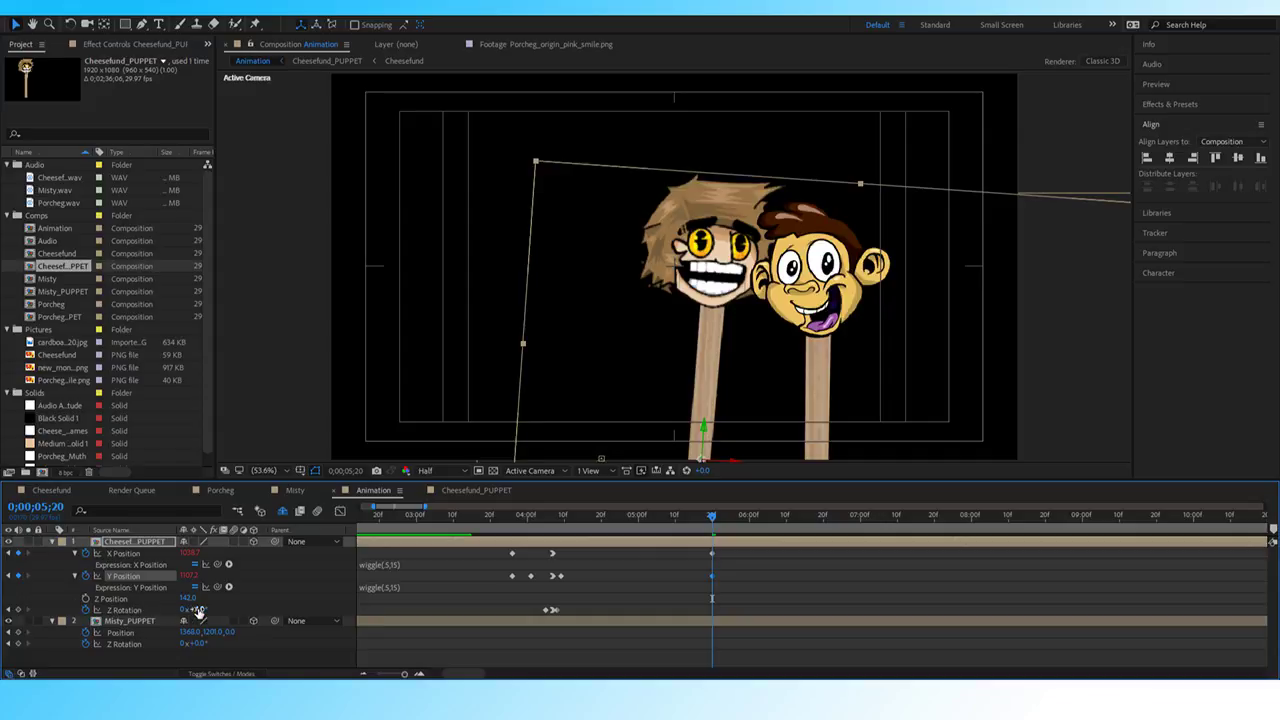
pyautogui.moveTo(199, 609); pyautogui.dragTo(677, 586)
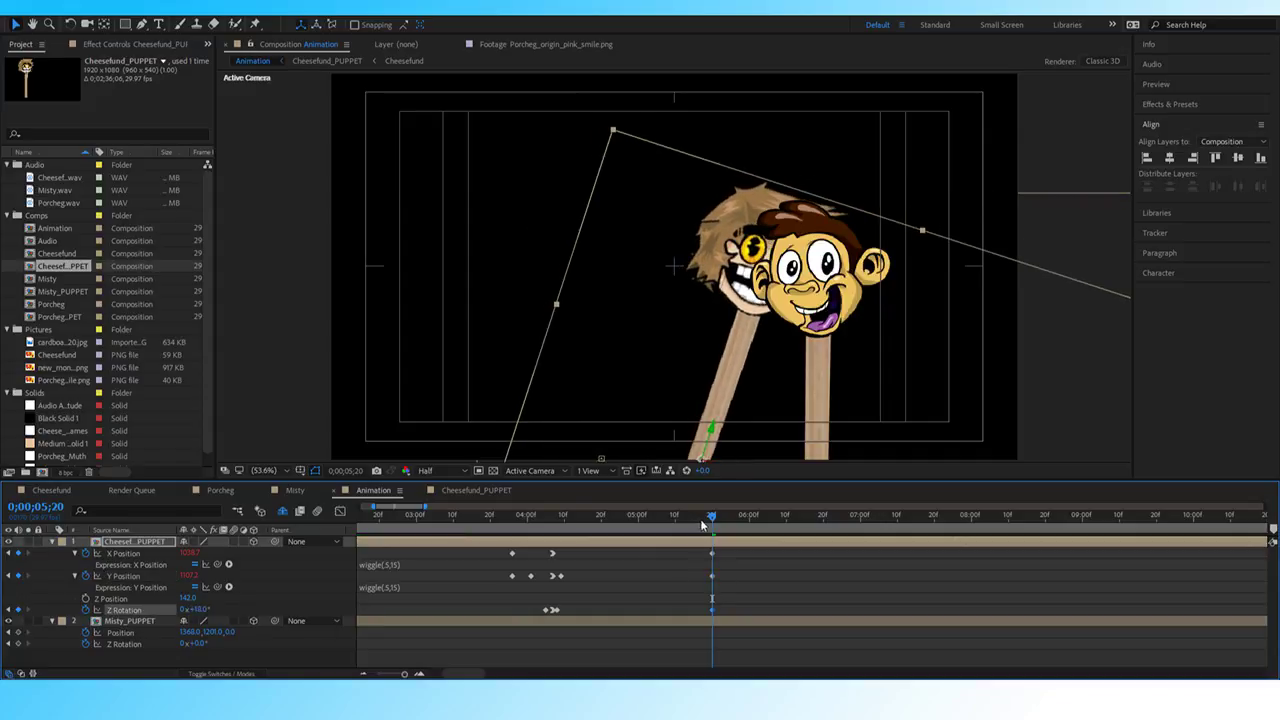
pyautogui.moveTo(707, 522); pyautogui.dragTo(527, 537)
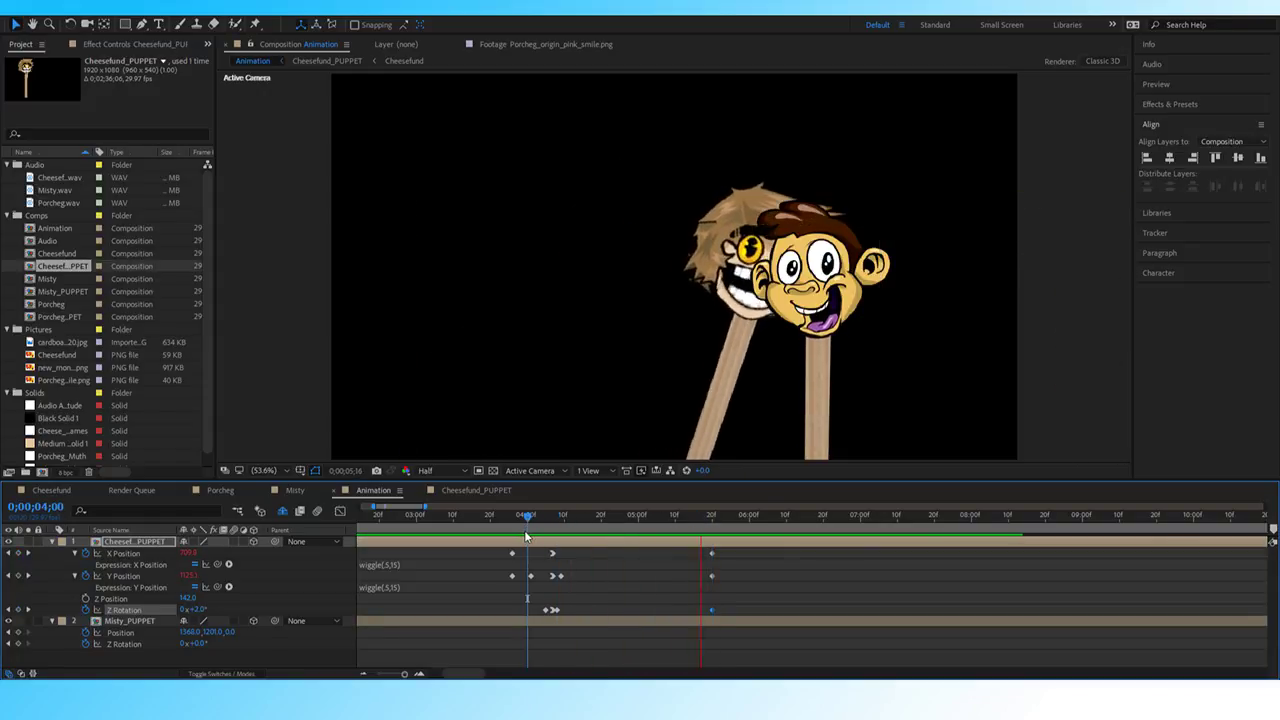
pyautogui.press('space')
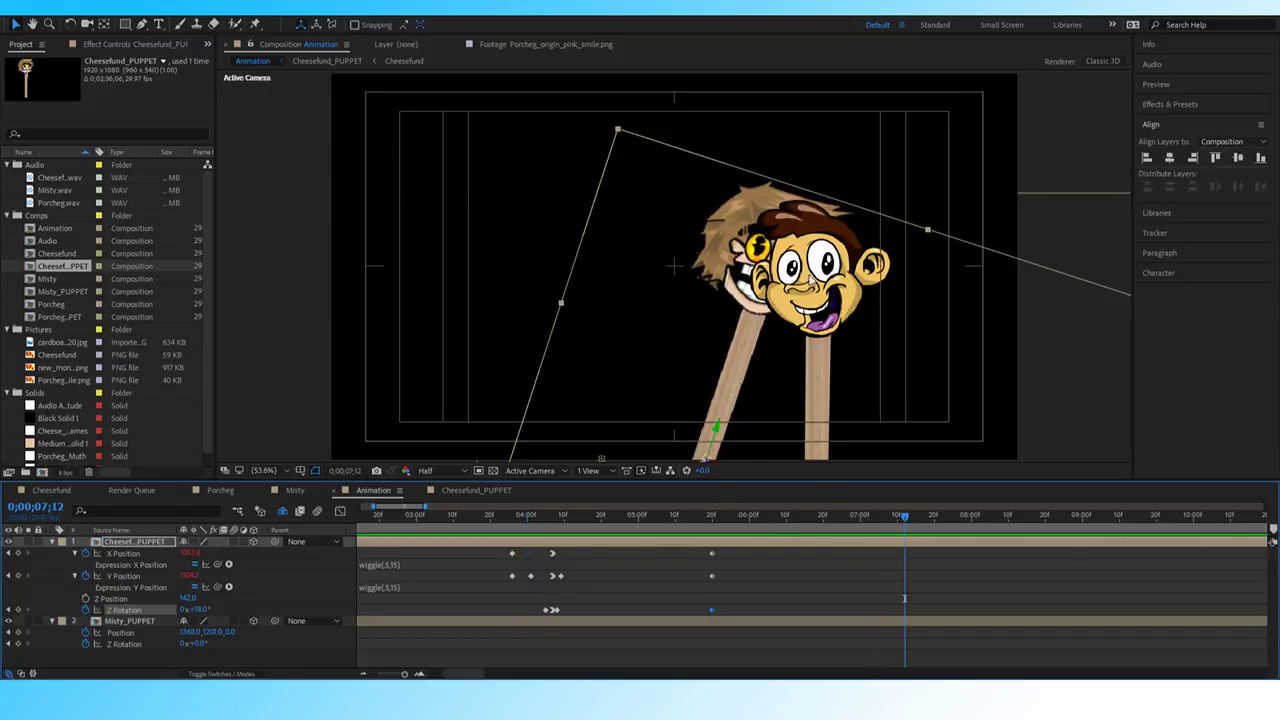
# Try repositioning the puppets in the composition at 0;00;07;12, including dragging the Misty puppet, and undo the changes.
pyautogui.click(848, 295)
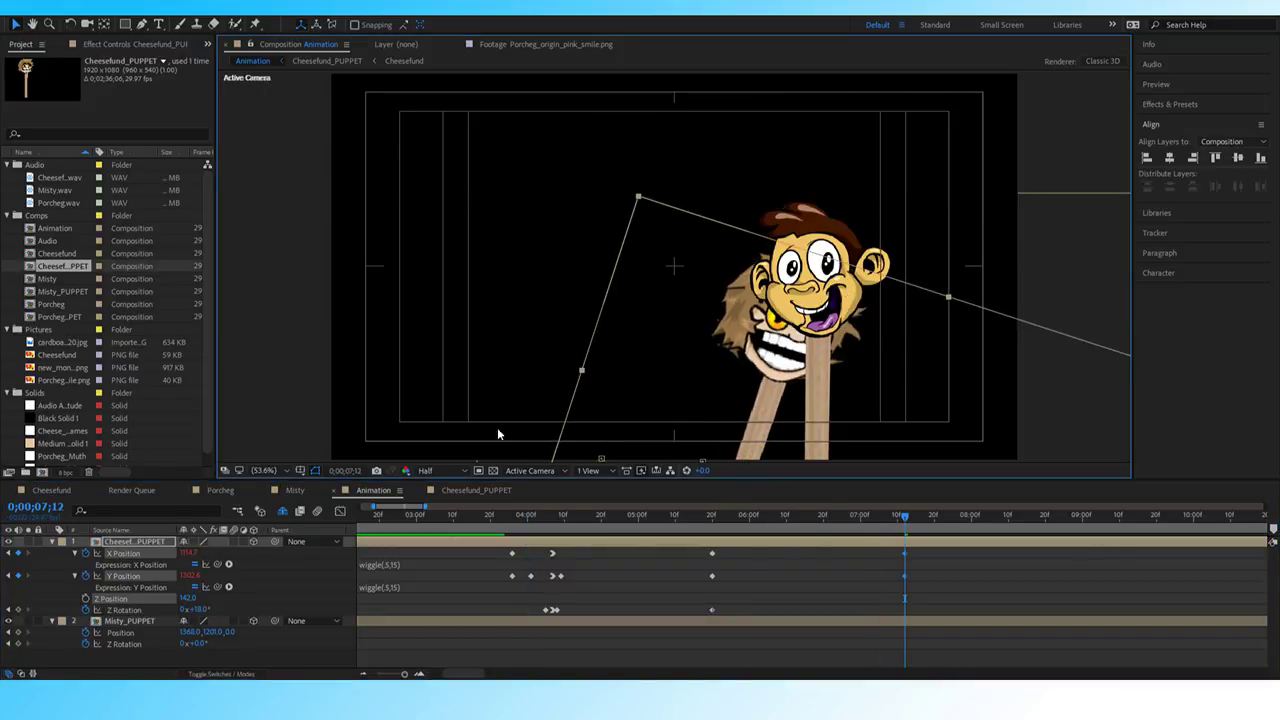
pyautogui.click(130, 621)
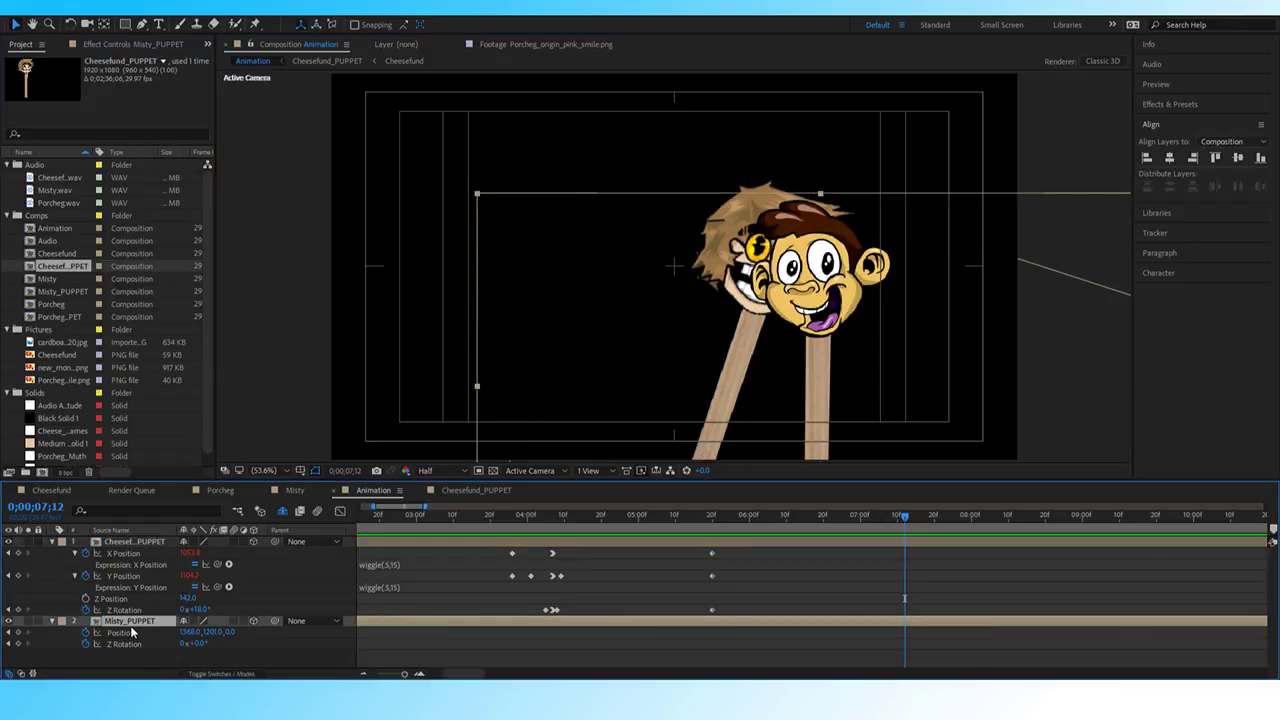
pyautogui.moveTo(828, 299); pyautogui.dragTo(764, 314)
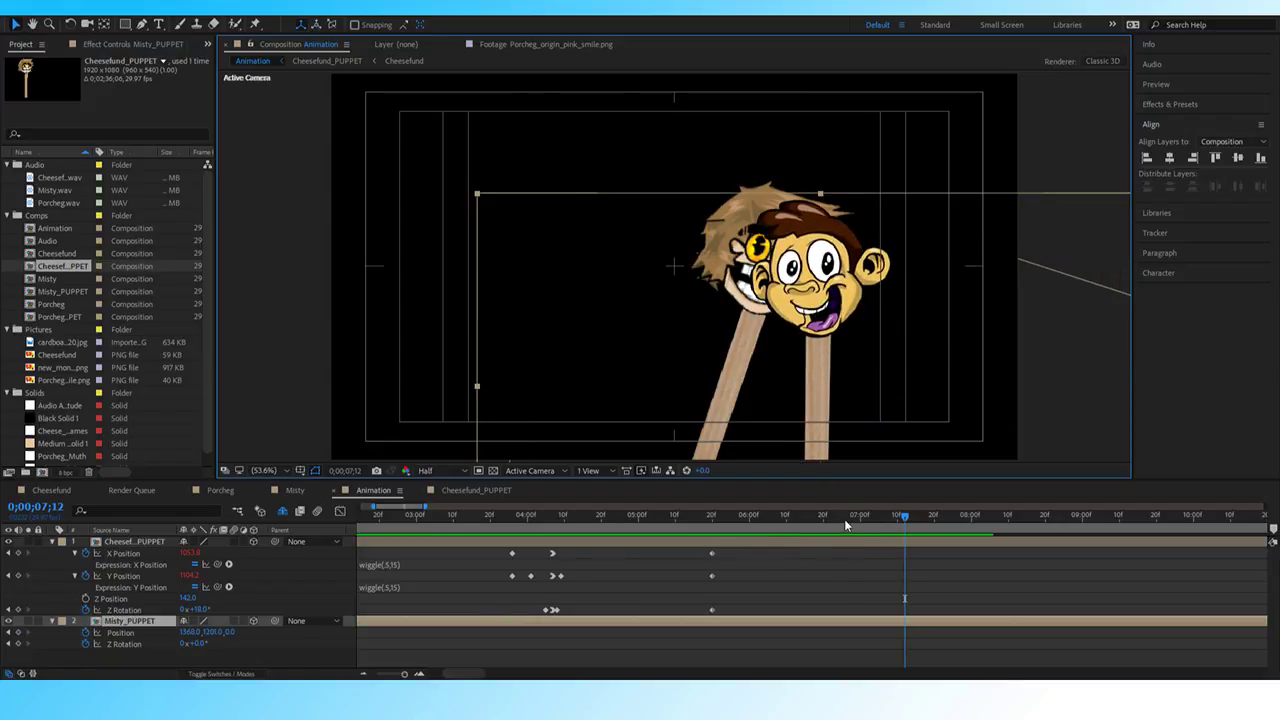
# Replay the lean and add X Position, Y Position and Z Rotation hold keyframes for the Cheesefund puppet at 0;00;07;06.
pyautogui.click(700, 516)
pyautogui.click(671, 520)
pyautogui.press('space')
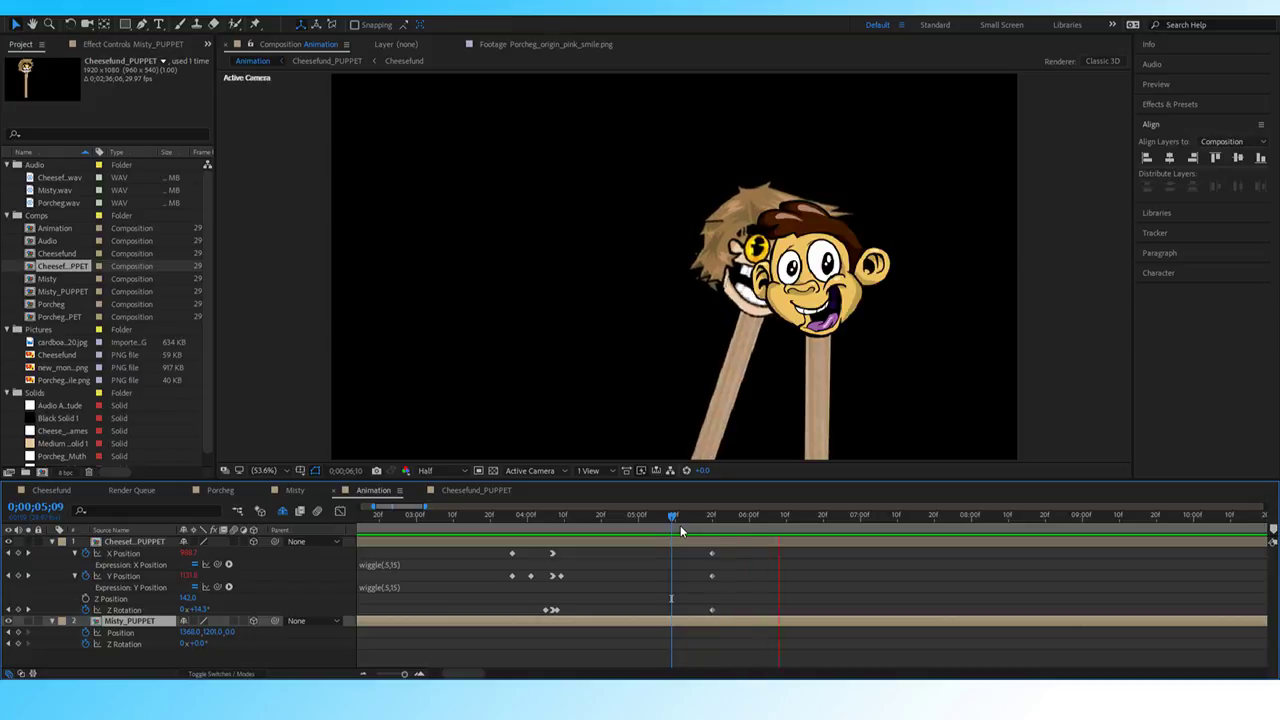
pyautogui.press('space')
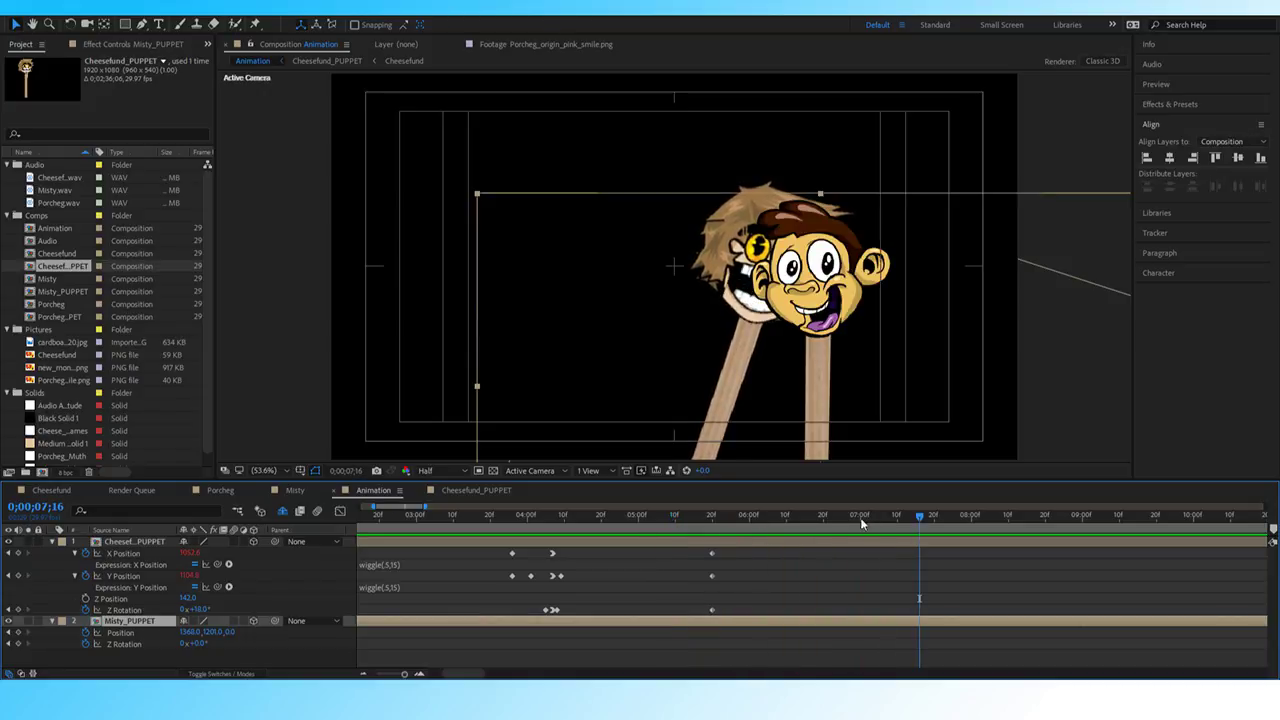
pyautogui.moveTo(812, 522); pyautogui.dragTo(769, 524)
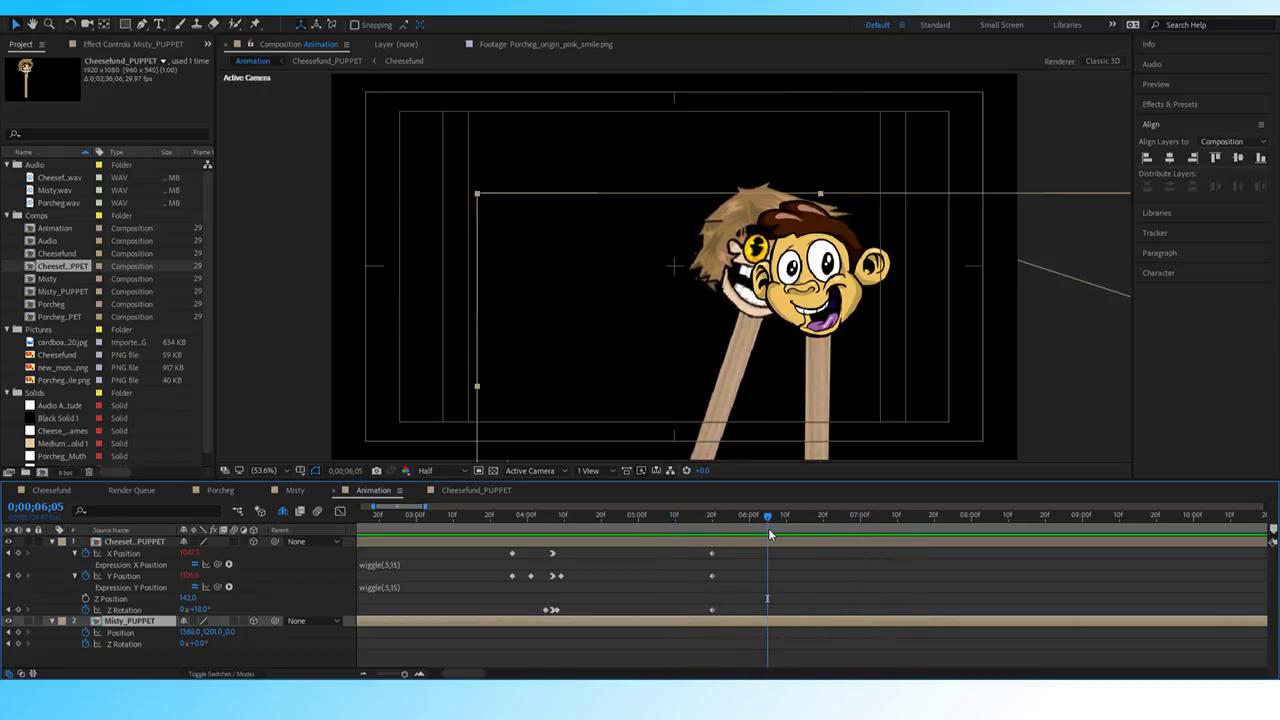
pyautogui.press('space')
pyautogui.press('space')
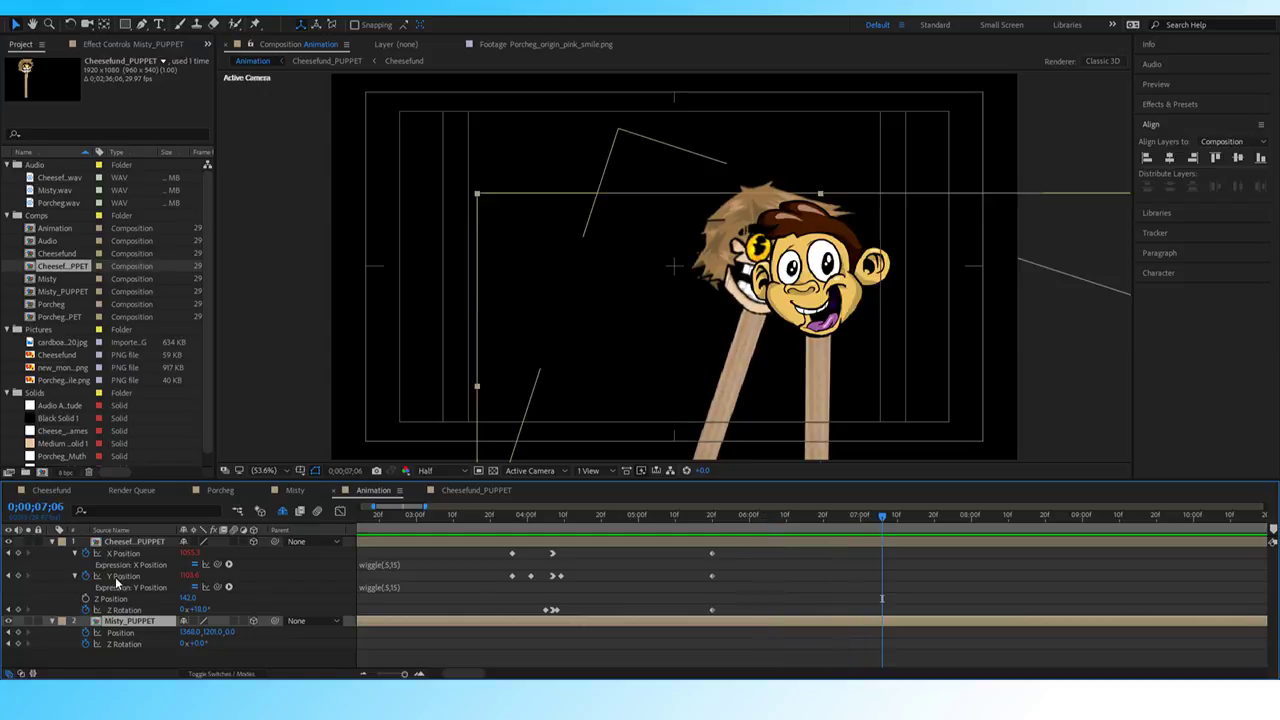
pyautogui.click(16, 576)
pyautogui.click(18, 553)
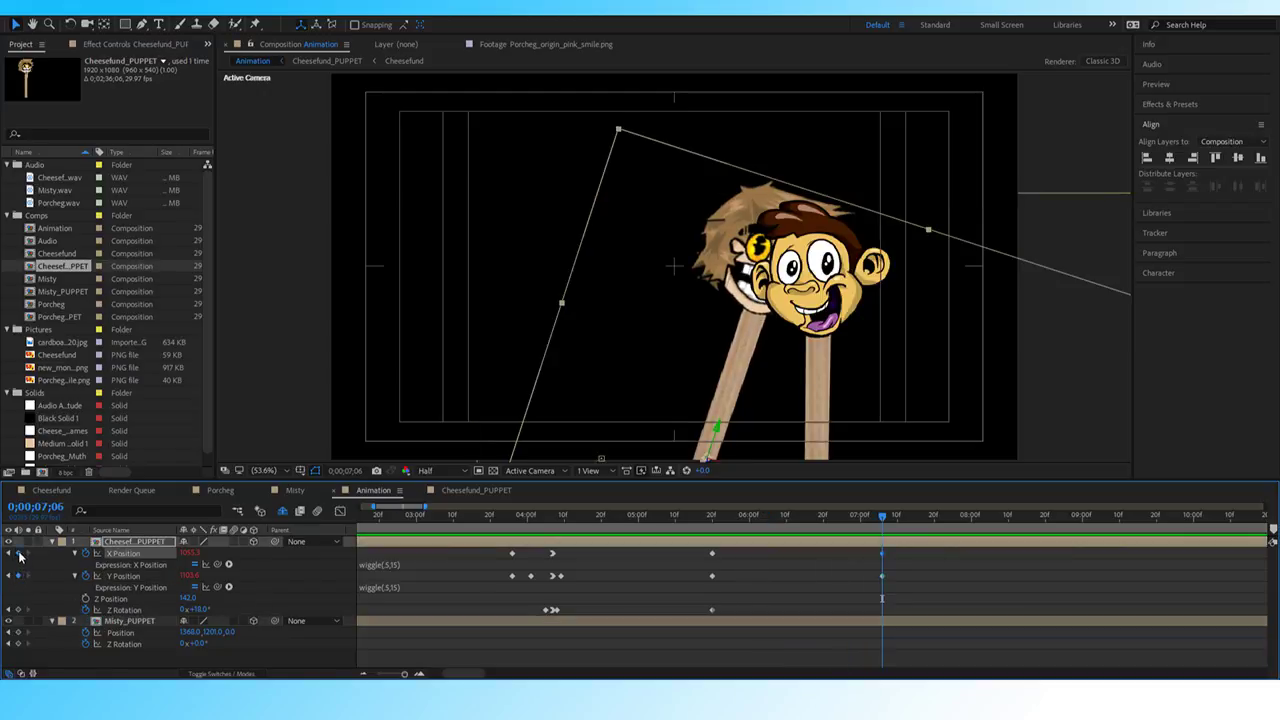
pyautogui.click(18, 610)
# Eight frames on, at 0;00;07;14, set the Cheesefund puppet's X Position to about 463, Y Position to about 1180 and Z Rotation to 0°.
pyautogui.press('pagedown')
pyautogui.press('pagedown')
pyautogui.press('pagedown')
pyautogui.press('pagedown')
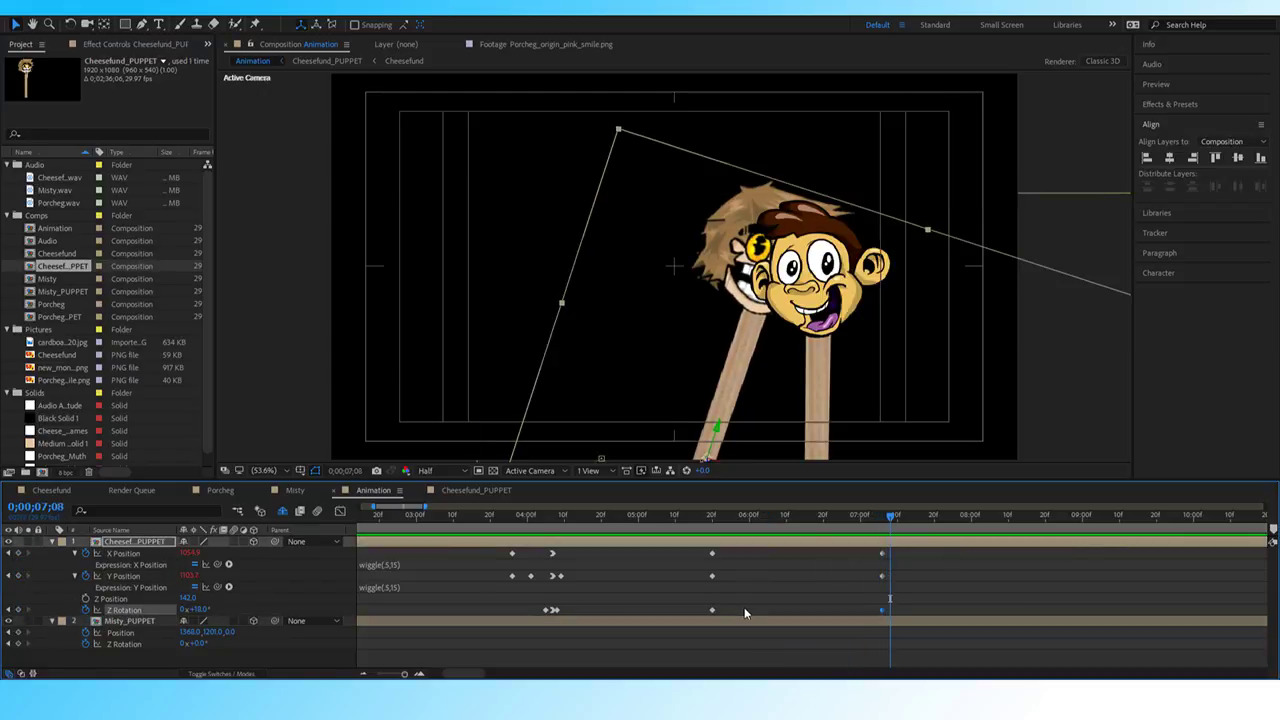
pyautogui.press('pagedown')
pyautogui.press('pagedown')
pyautogui.press('pagedown')
pyautogui.press('pagedown')
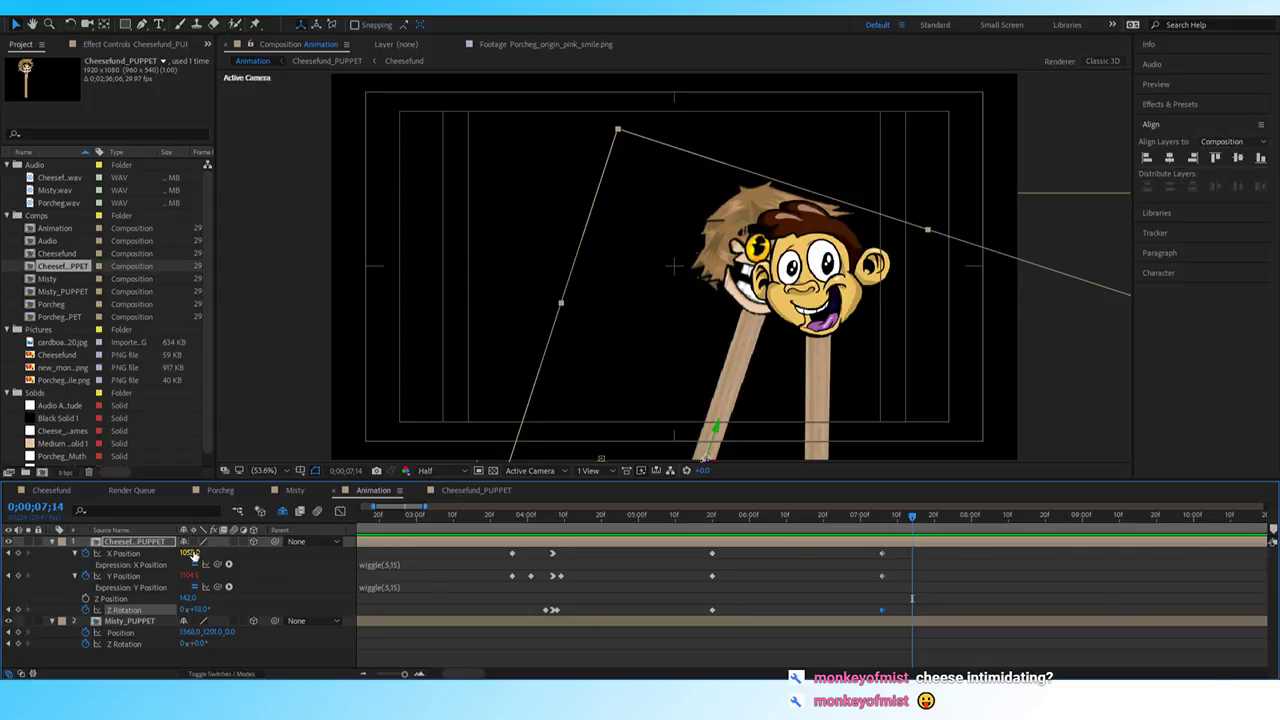
pyautogui.moveTo(190, 553); pyautogui.dragTo(80, 553)
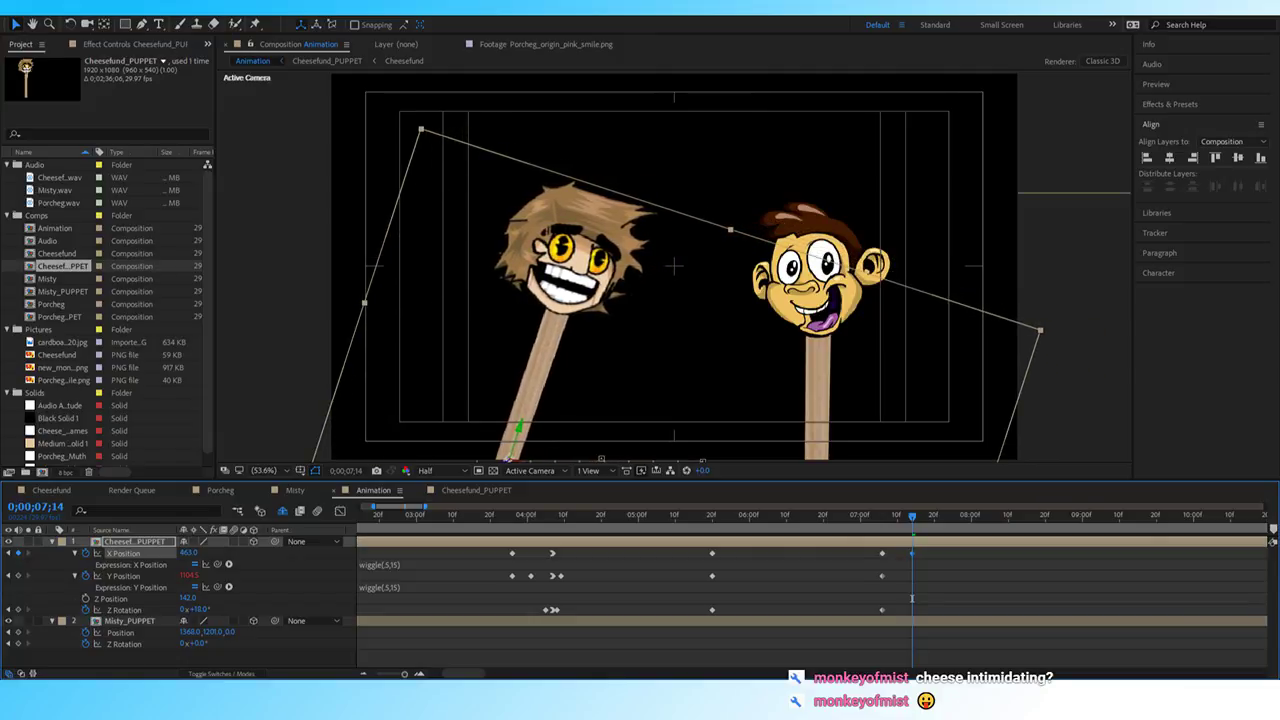
pyautogui.moveTo(188, 576); pyautogui.dragTo(191, 609)
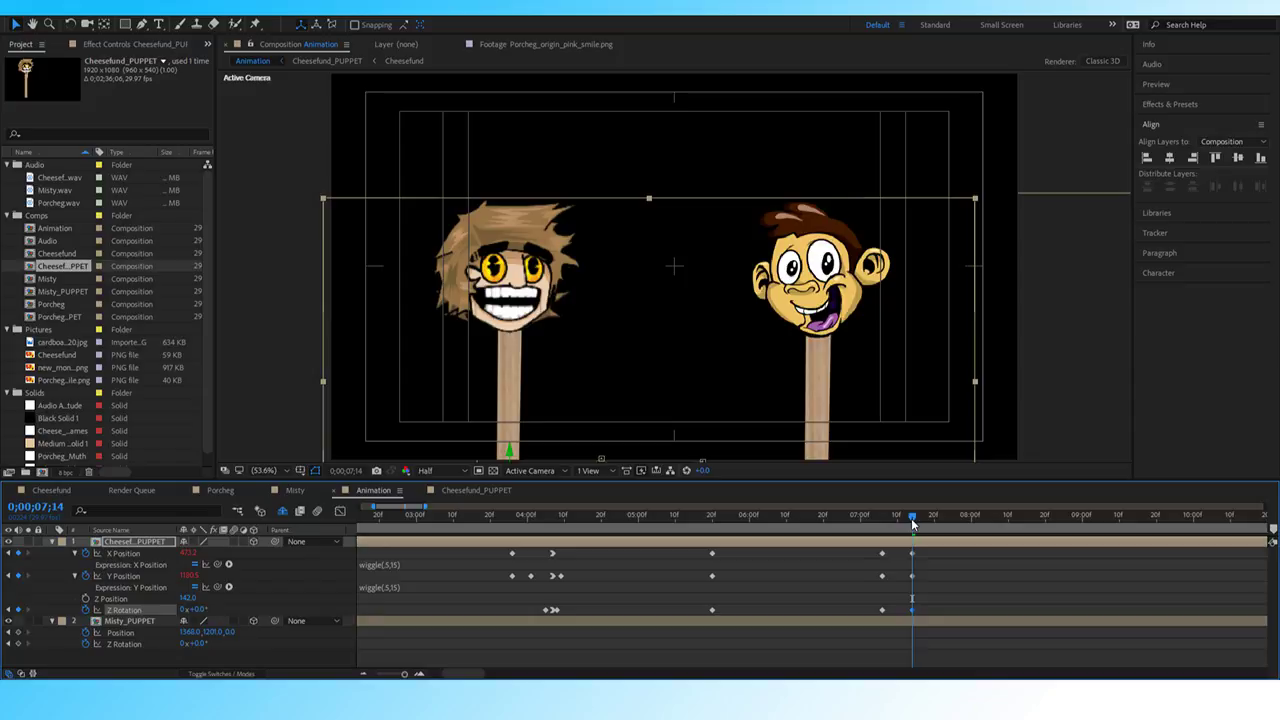
# Play back the Cheesefund puppet's lean and quick retreat from 0;00;06;29, 0;00;06;11 and 0;00;05;10 to check its timing.
pyautogui.moveTo(912, 523); pyautogui.dragTo(856, 530)
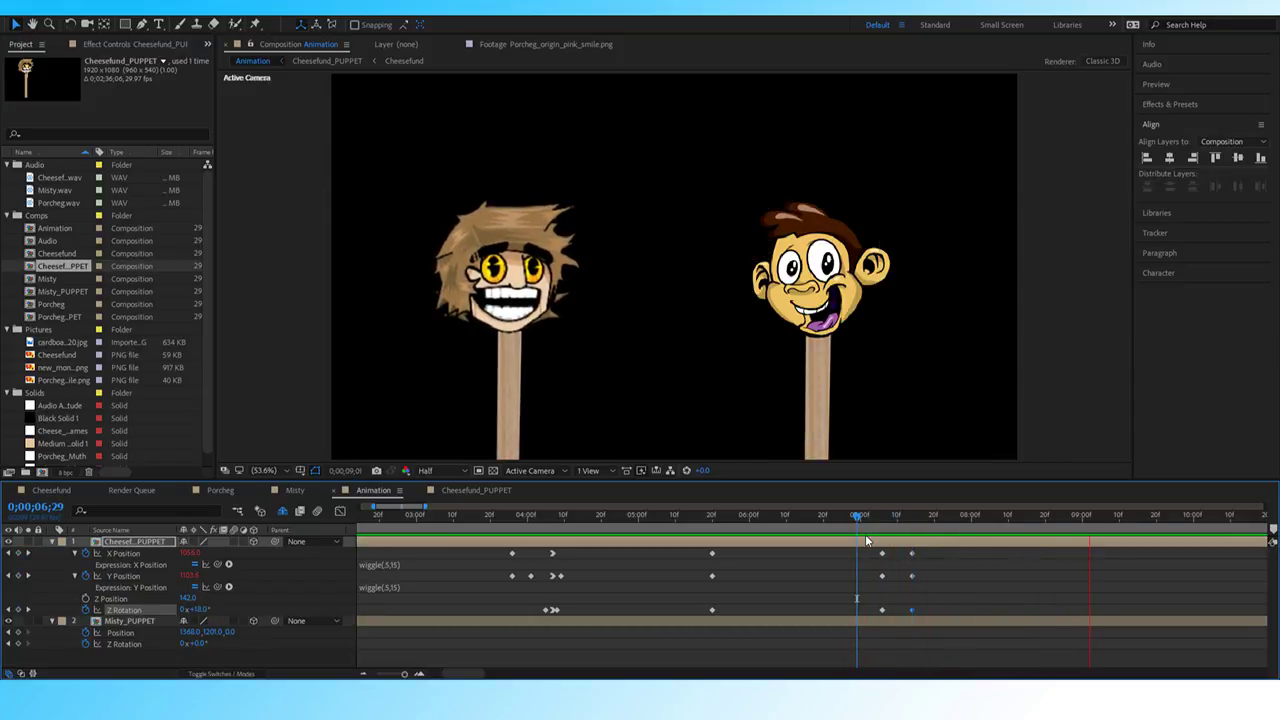
pyautogui.press('space')
pyautogui.moveTo(880, 521); pyautogui.dragTo(789, 514)
pyautogui.press('space')
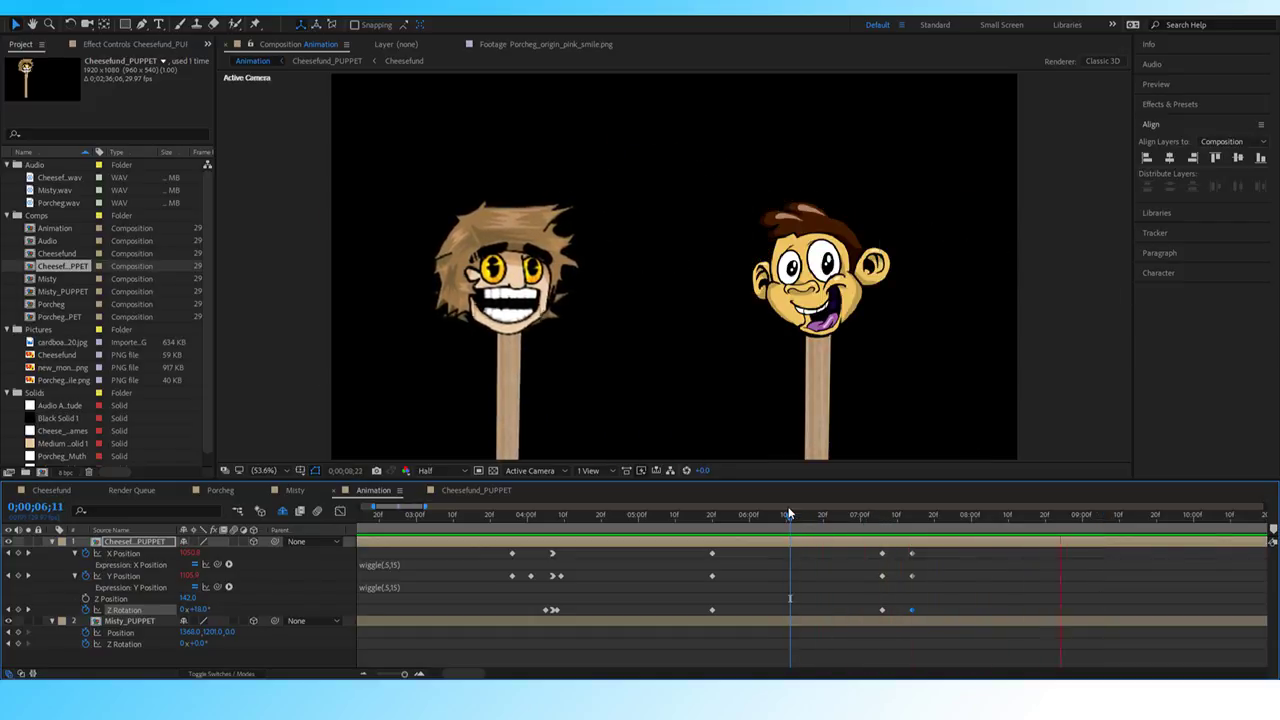
pyautogui.press('space')
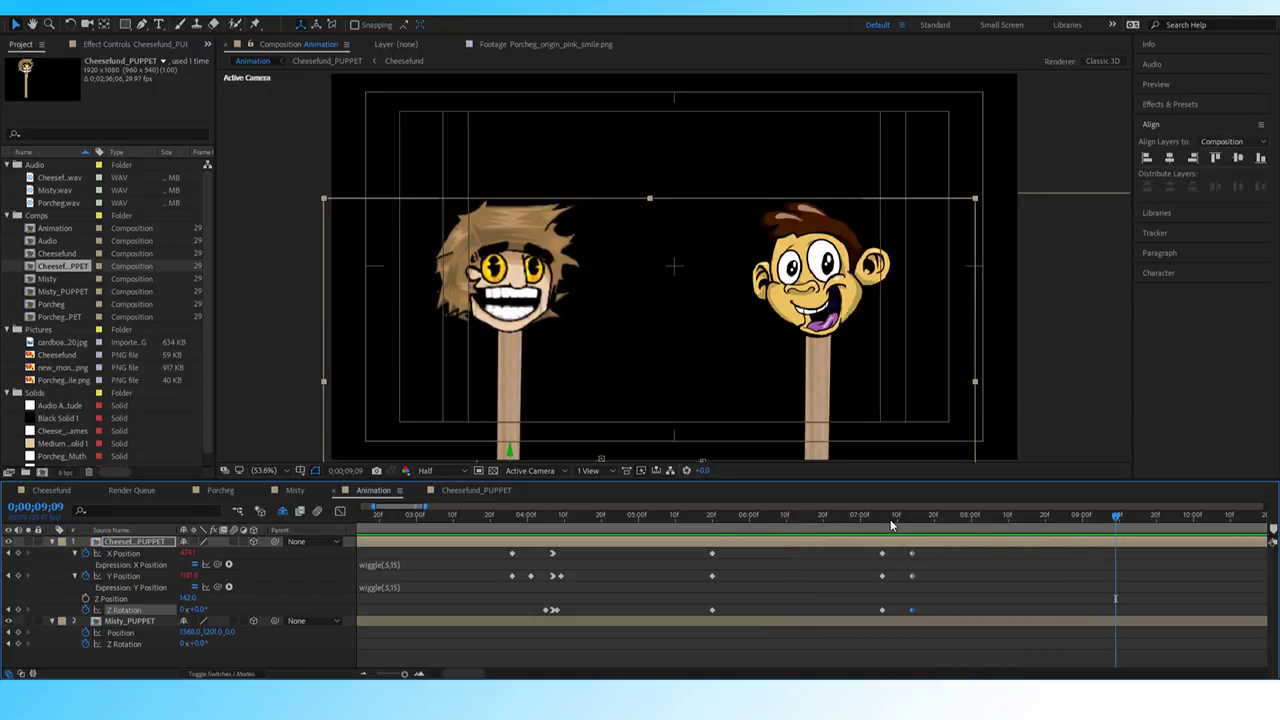
pyautogui.moveTo(899, 519); pyautogui.dragTo(676, 520)
pyautogui.press('space')
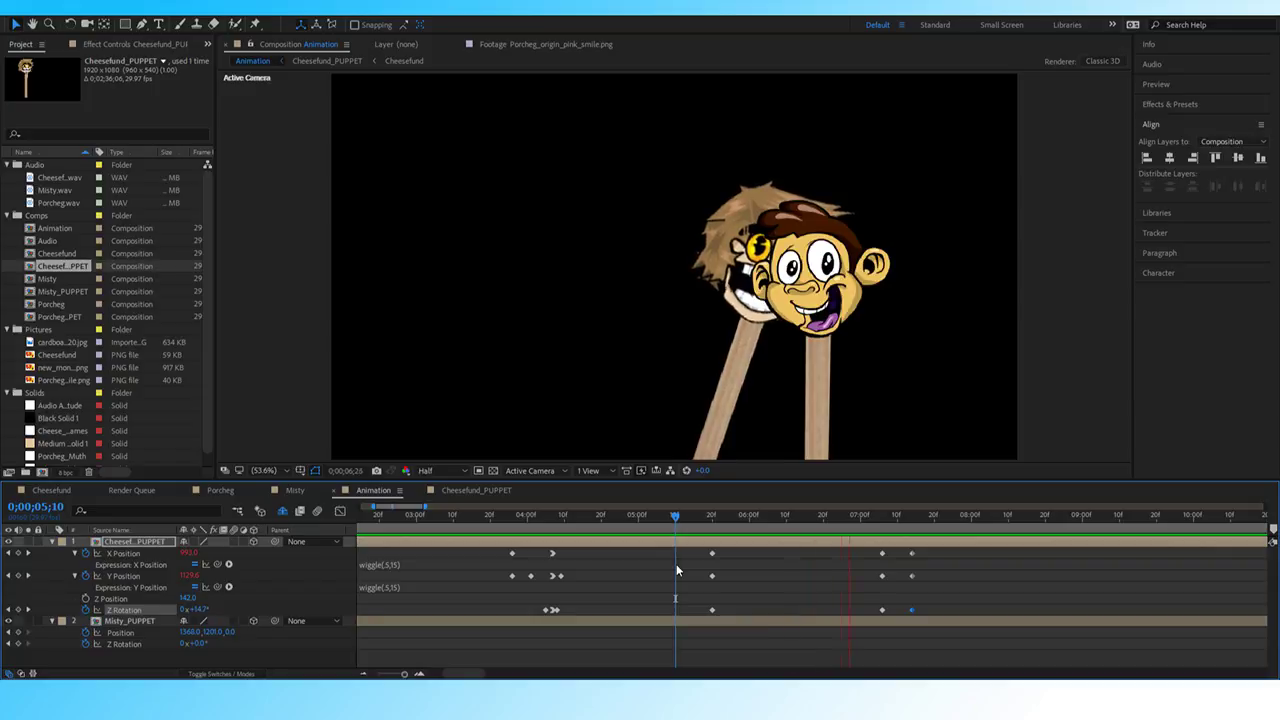
pyautogui.press('space')
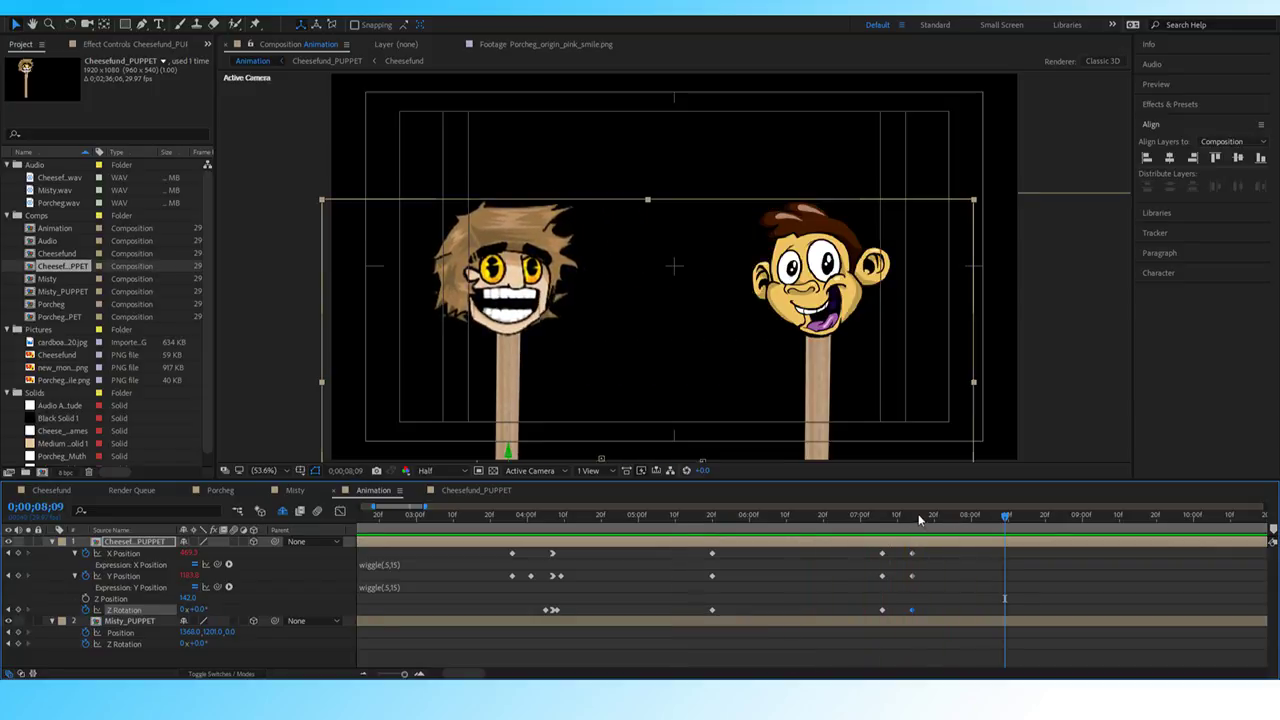
# Apply easing to the Cheesefund puppet's X Position, Y Position and Z Rotation keyframes at 0;00;07;14 and replay the retreat from 0;00;06;29.
pyautogui.moveTo(903, 546); pyautogui.dragTo(916, 613)
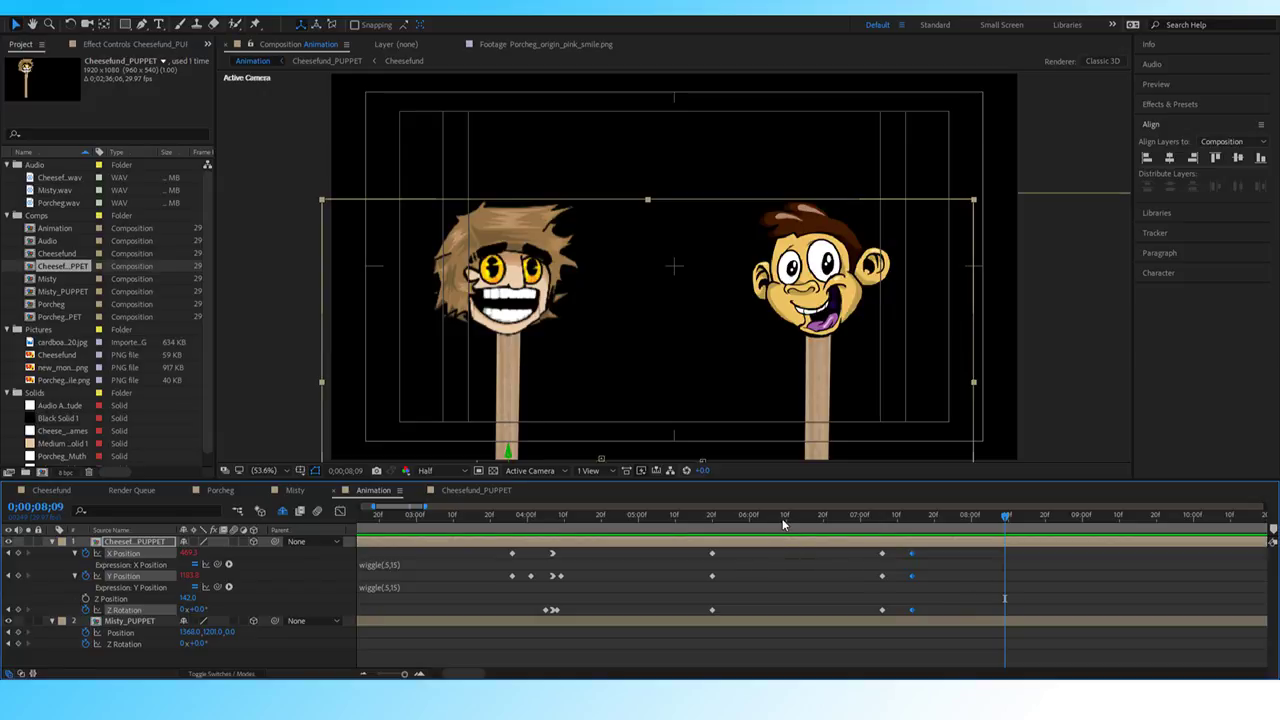
pyautogui.click(876, 515)
pyautogui.click(858, 515)
pyautogui.press('space')
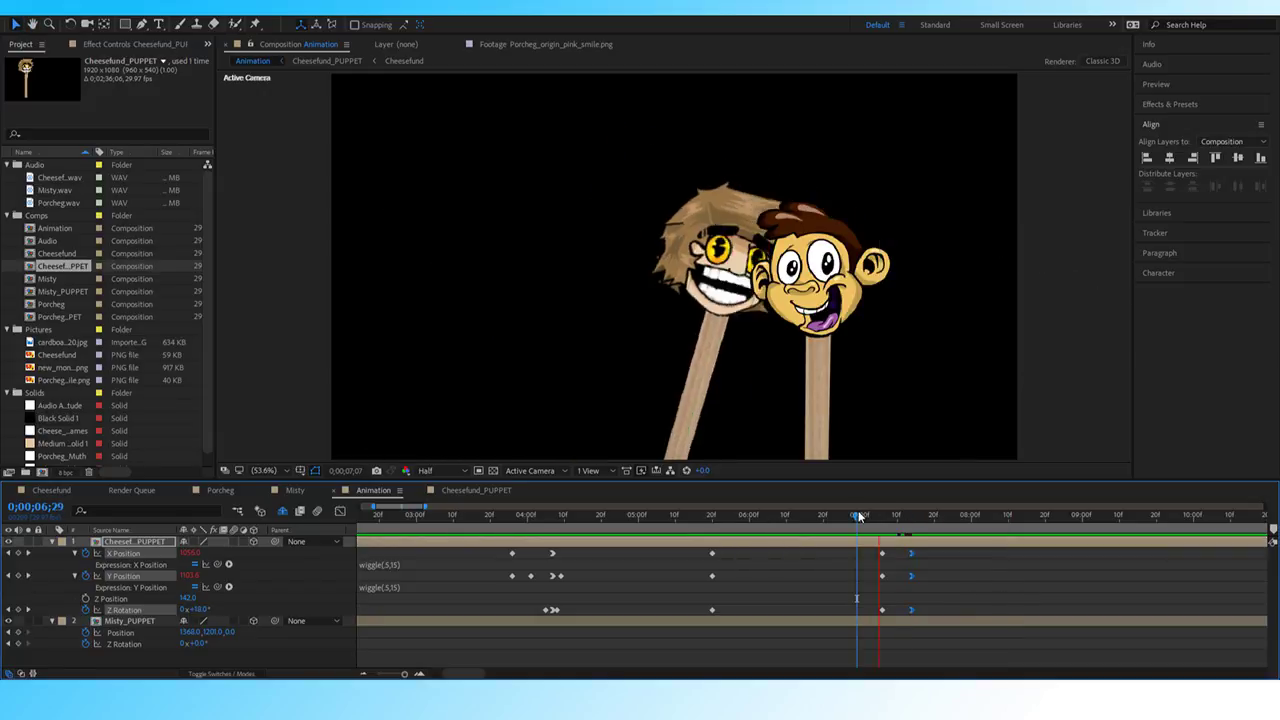
pyautogui.press('space')
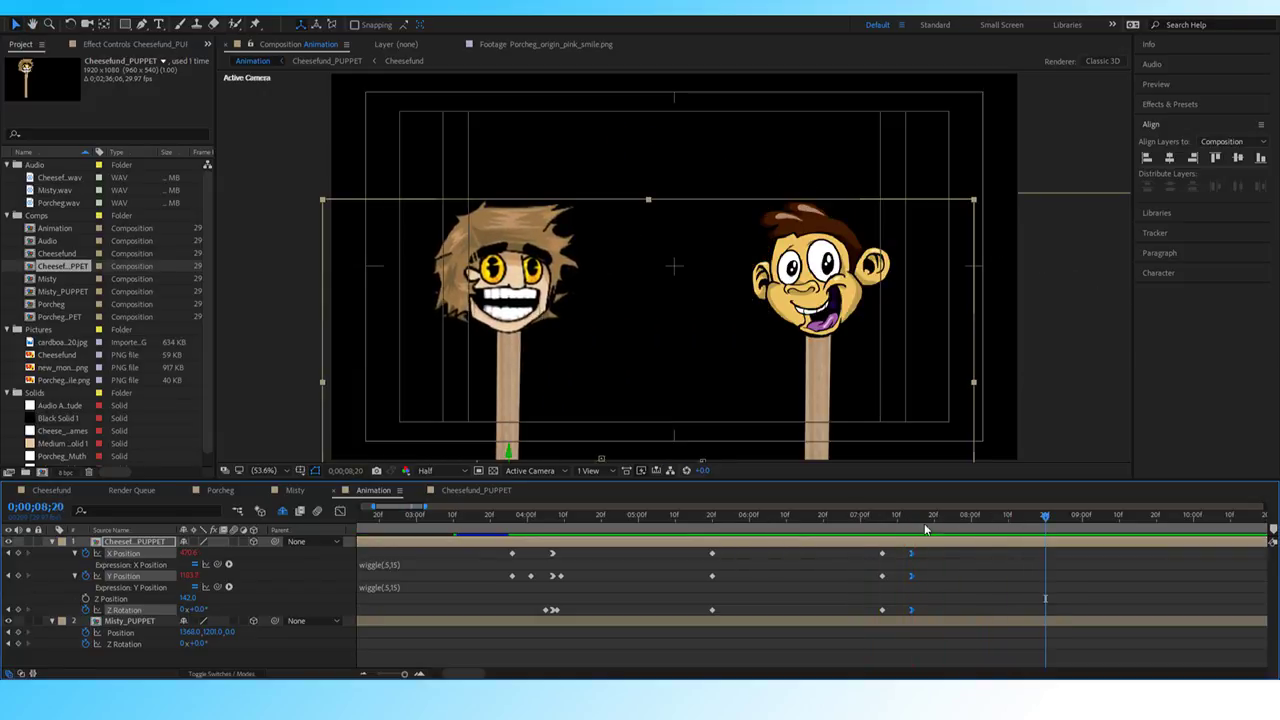
# Two frames after the eased keyframes, at 0;00;07;16, set the Cheesefund puppet's Z Rotation to -2°.
pyautogui.press('j')
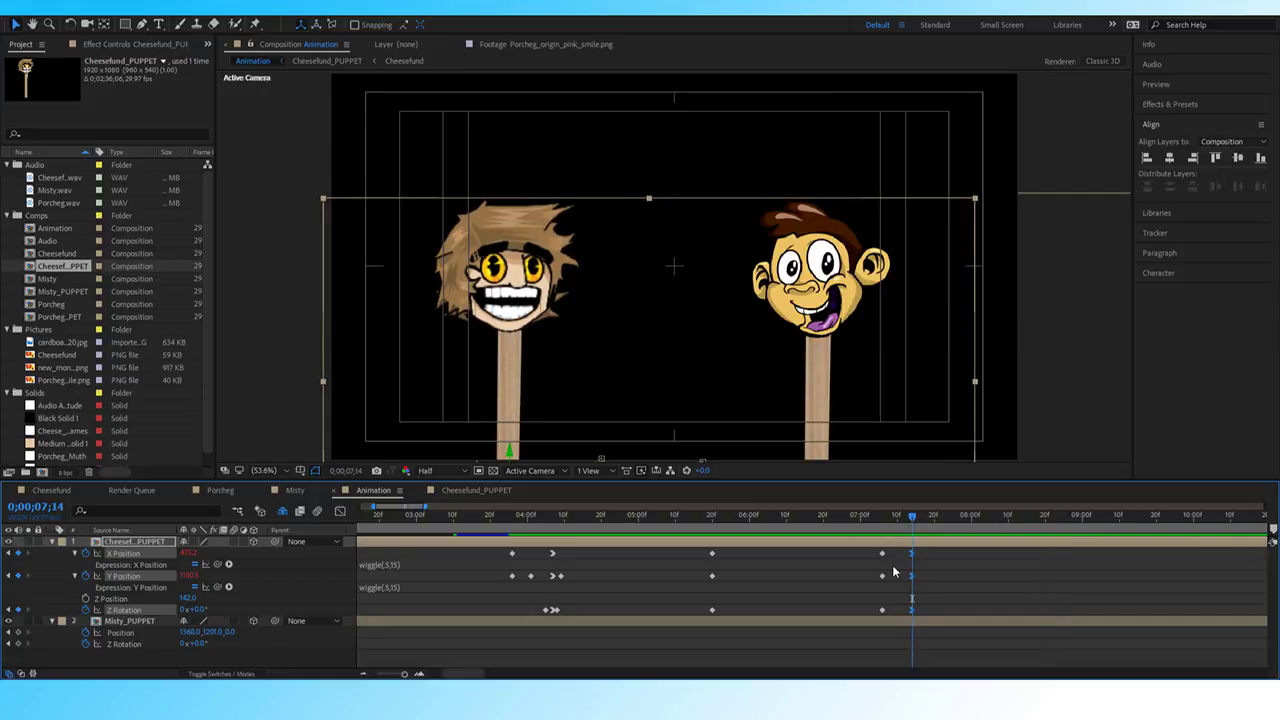
pyautogui.hotkey('ctrl', 'v')
pyautogui.hotkey('ctrl', 'v')
pyautogui.press('pagedown')
pyautogui.press('pagedown')
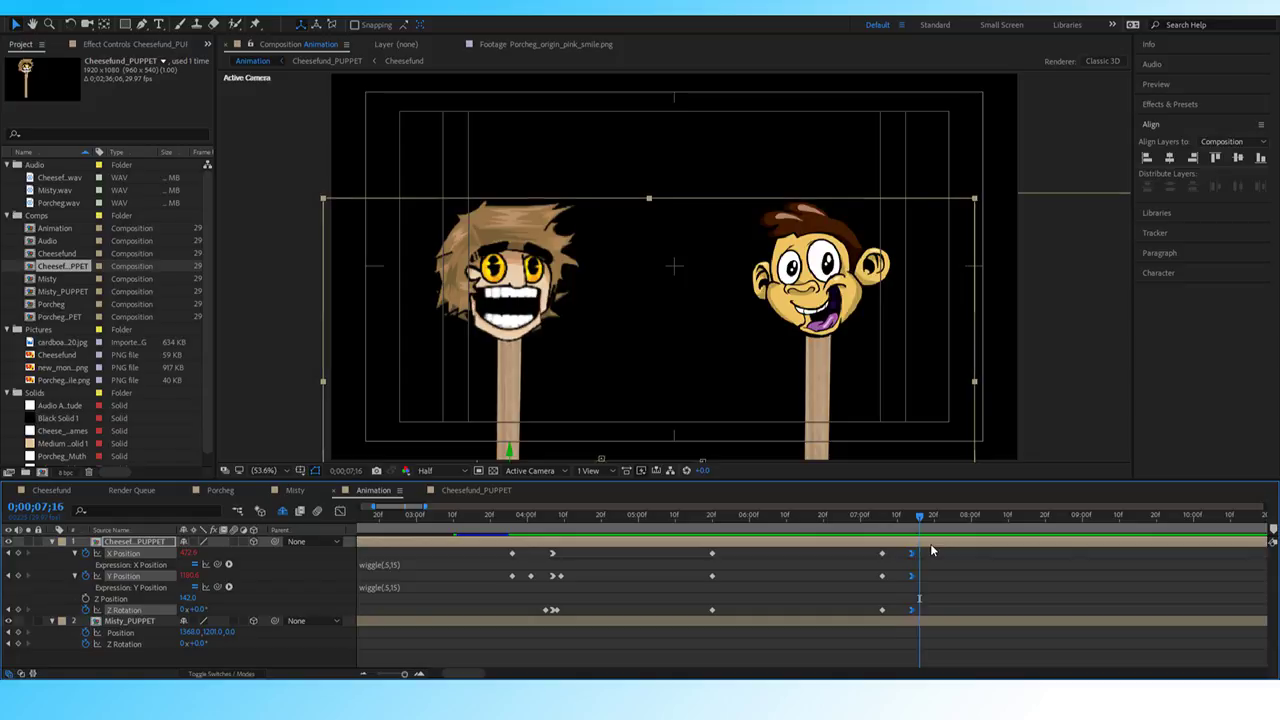
pyautogui.click(199, 611)
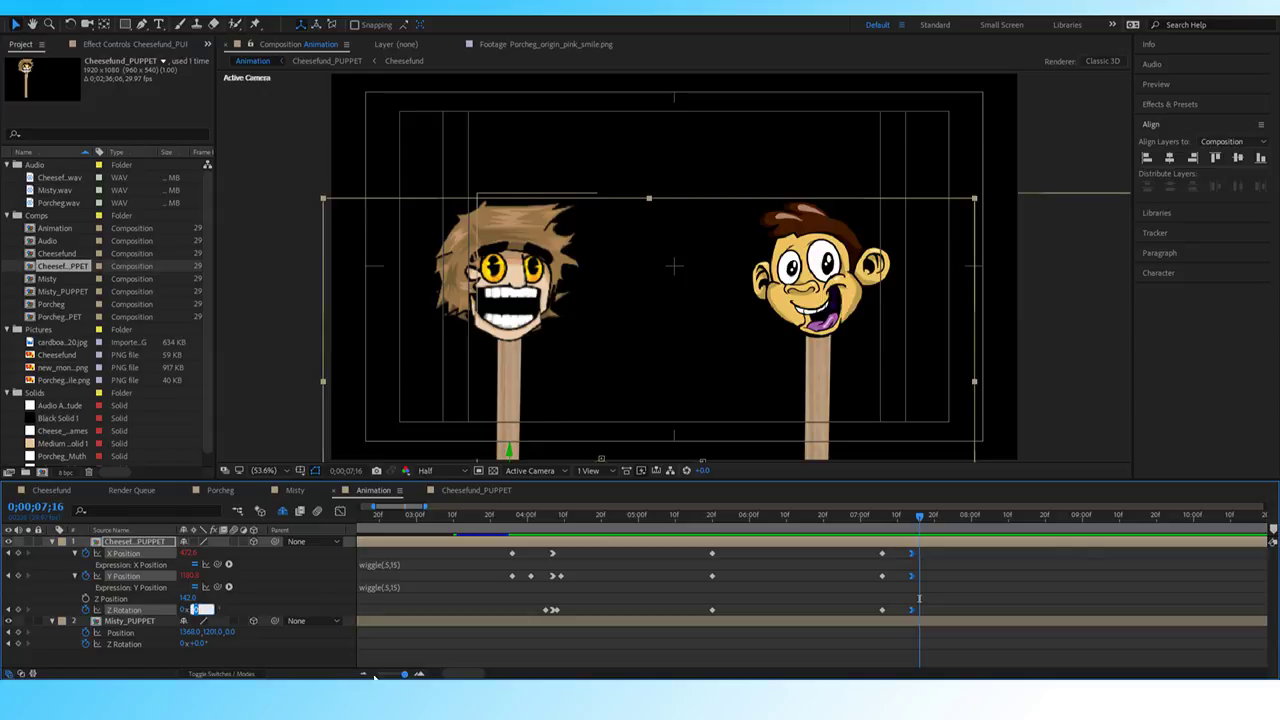
pyautogui.write('-2')
pyautogui.press('Return')
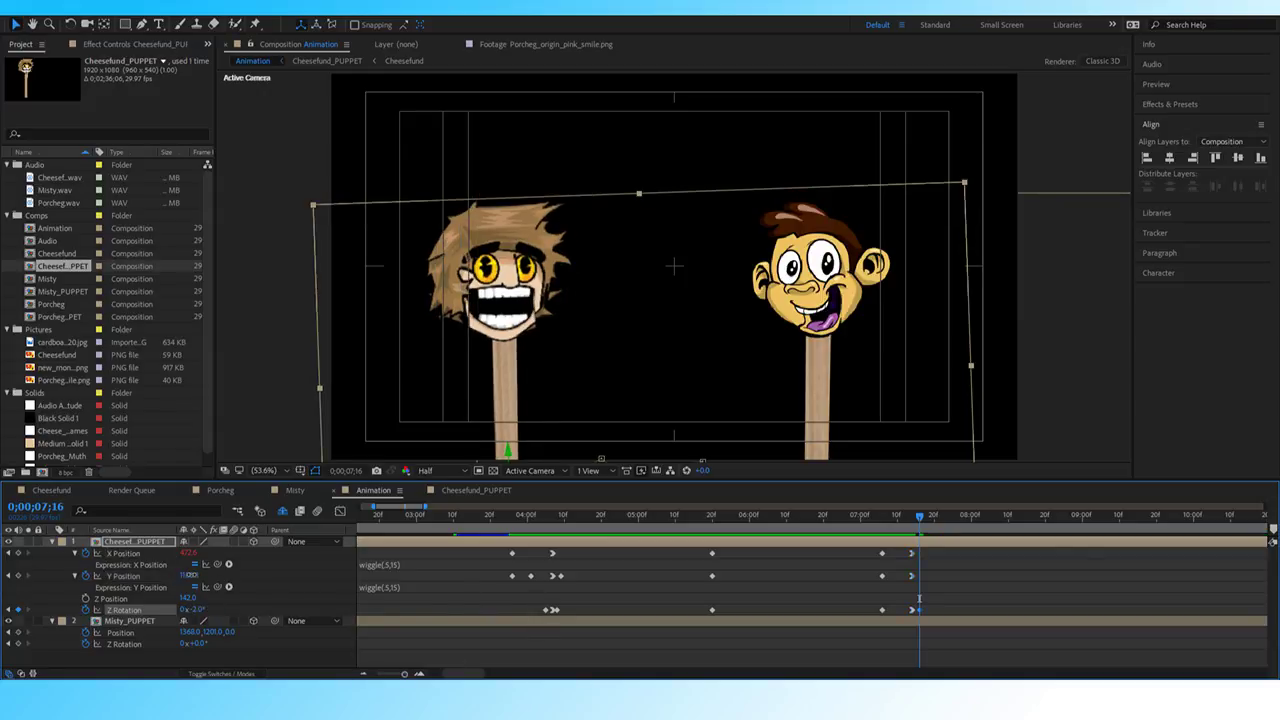
# At 0;00;07;16, set the Cheesefund puppet's Y Position to about 1170 and its X Position to about 477.
pyautogui.click(189, 576)
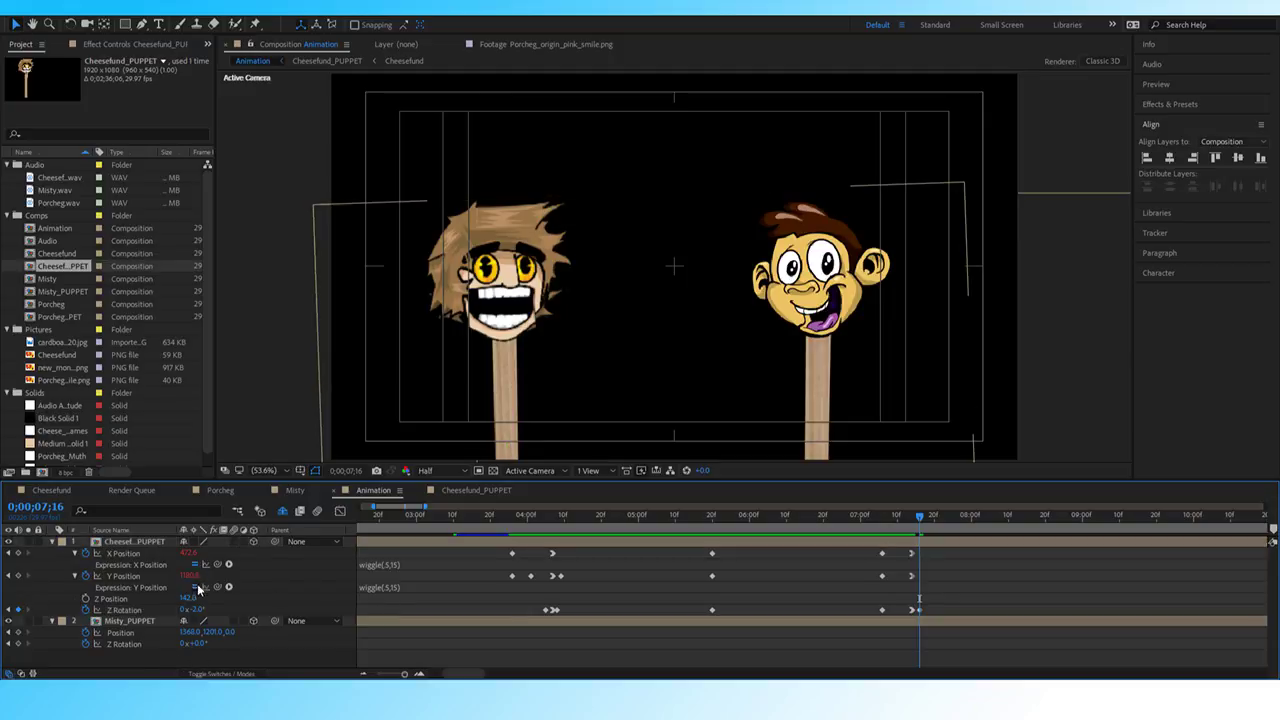
pyautogui.write('1180')
pyautogui.press('Return')
pyautogui.moveTo(177, 569); pyautogui.dragTo(203, 565)
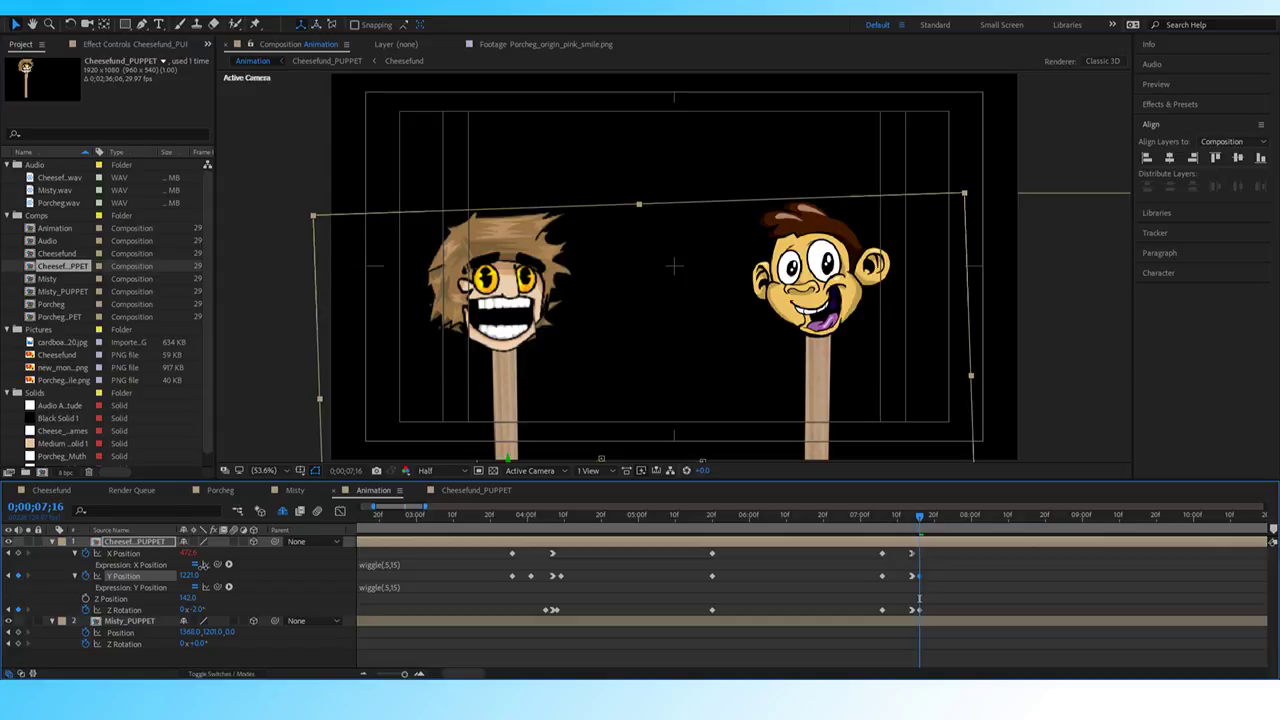
pyautogui.moveTo(203, 565); pyautogui.dragTo(178, 566)
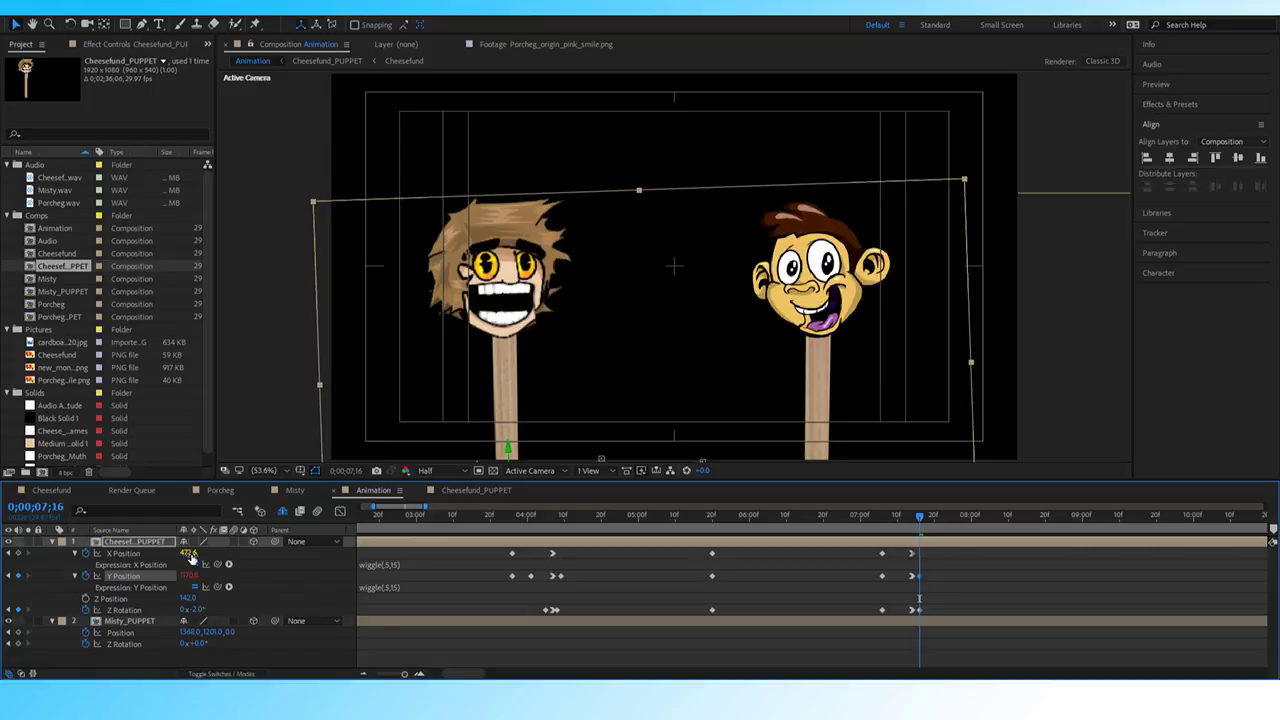
pyautogui.moveTo(190, 558); pyautogui.dragTo(201, 558)
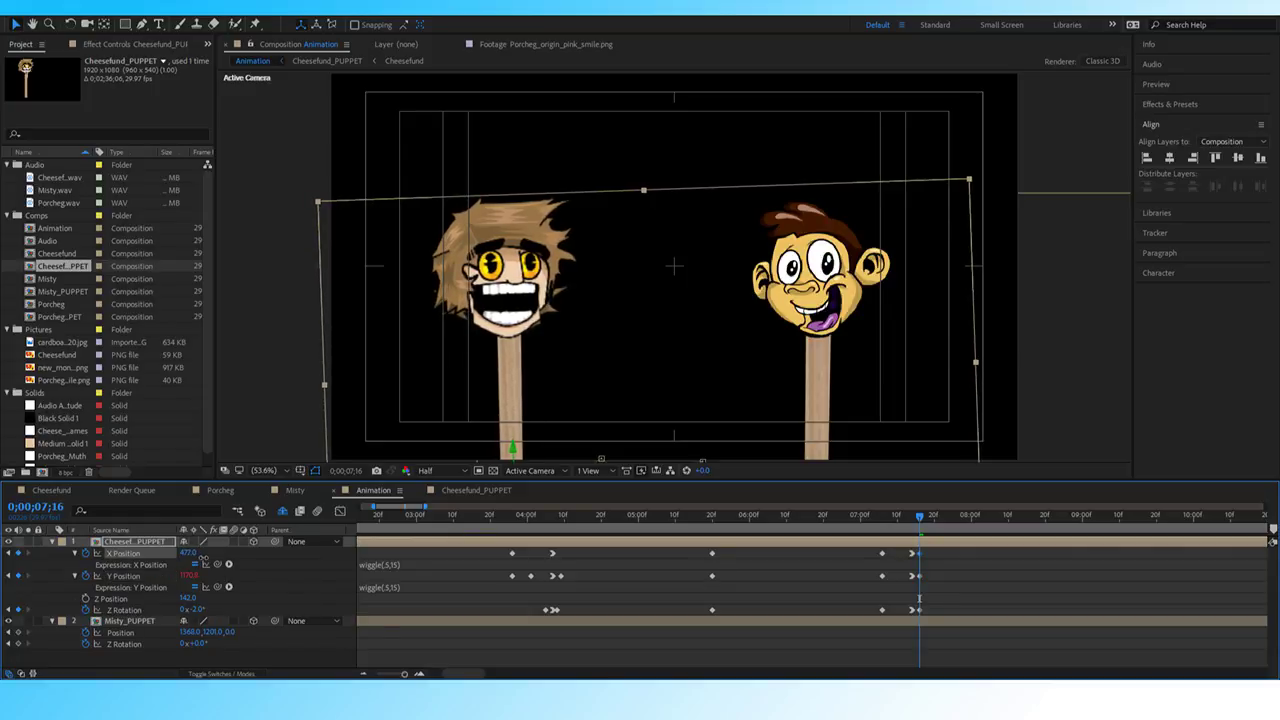
# Play back the retreat, shift the puppet's three keyframes at 0;00;07;16 one frame later to 0;00;07;17, and replay from 0;00;06;29.
pyautogui.press('space')
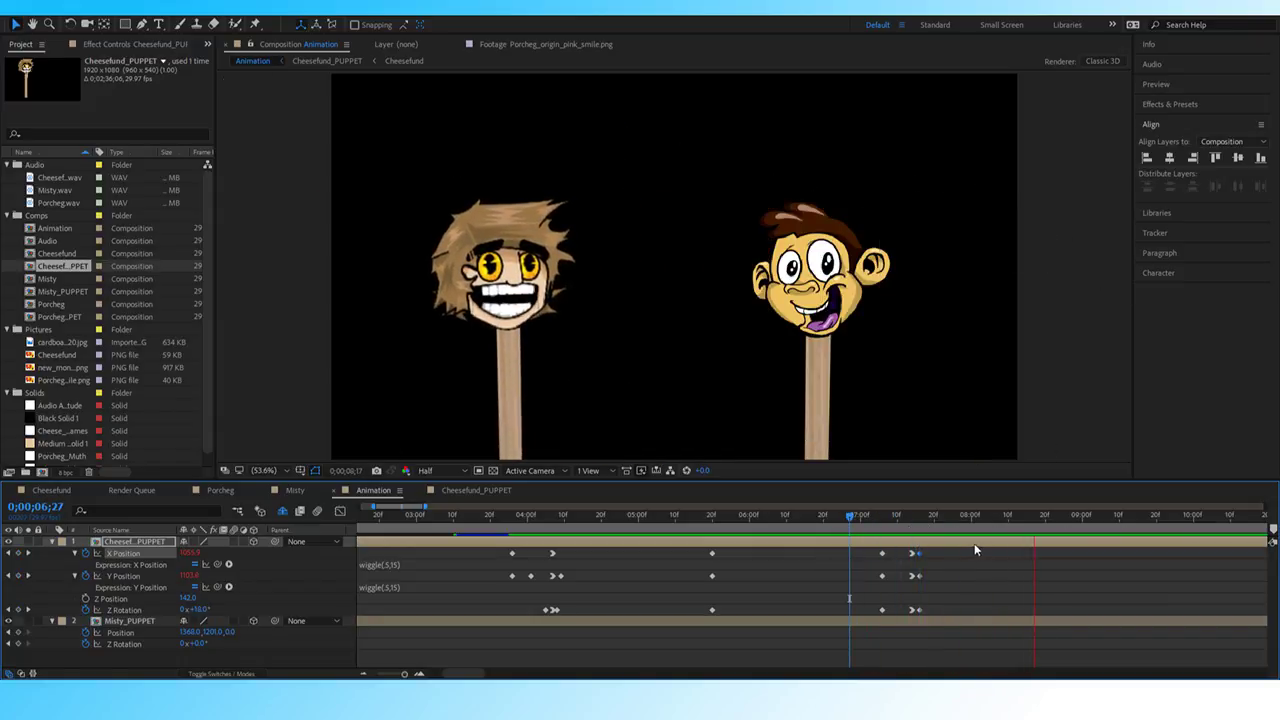
pyautogui.press('space')
pyautogui.moveTo(930, 552); pyautogui.dragTo(918, 611)
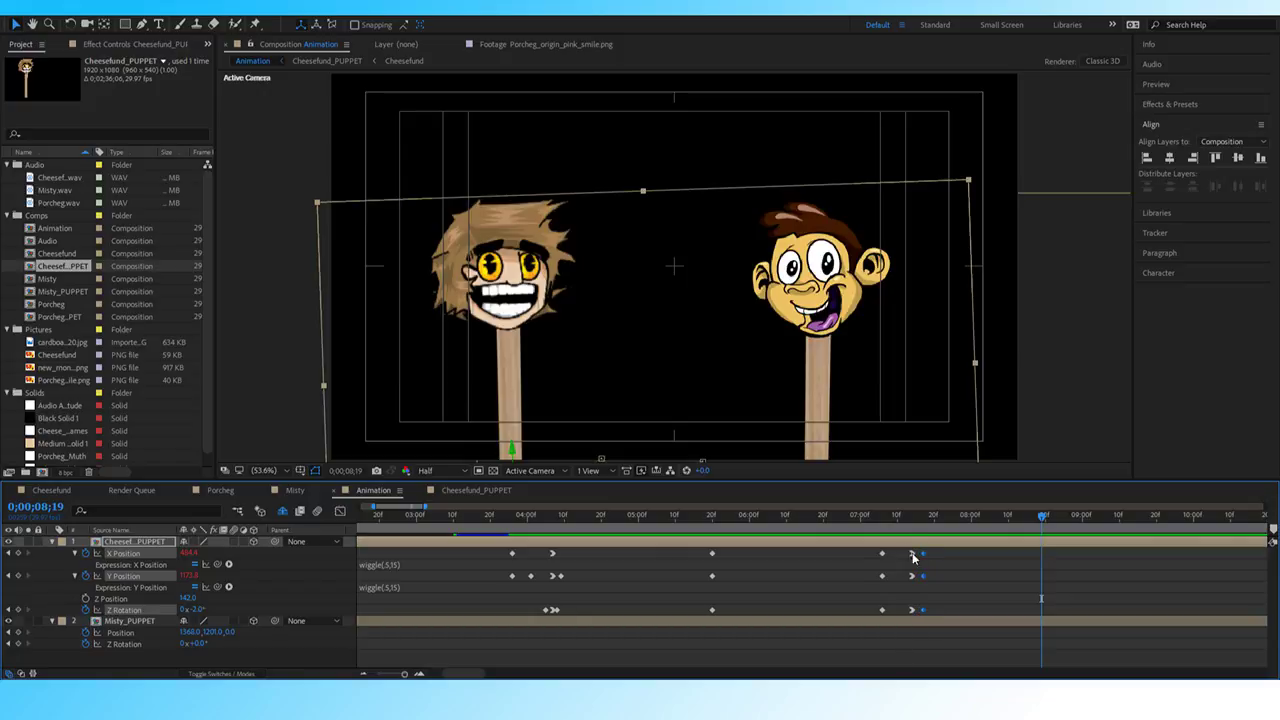
pyautogui.click(859, 518)
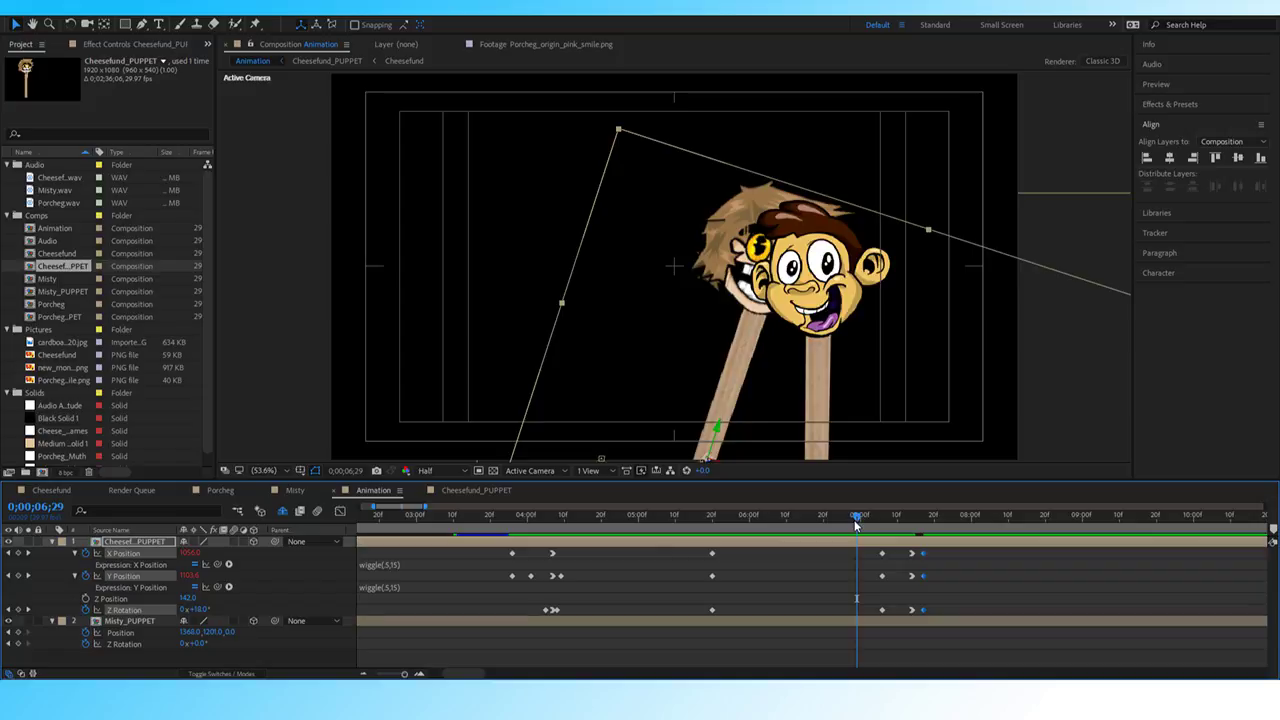
pyautogui.press('space')
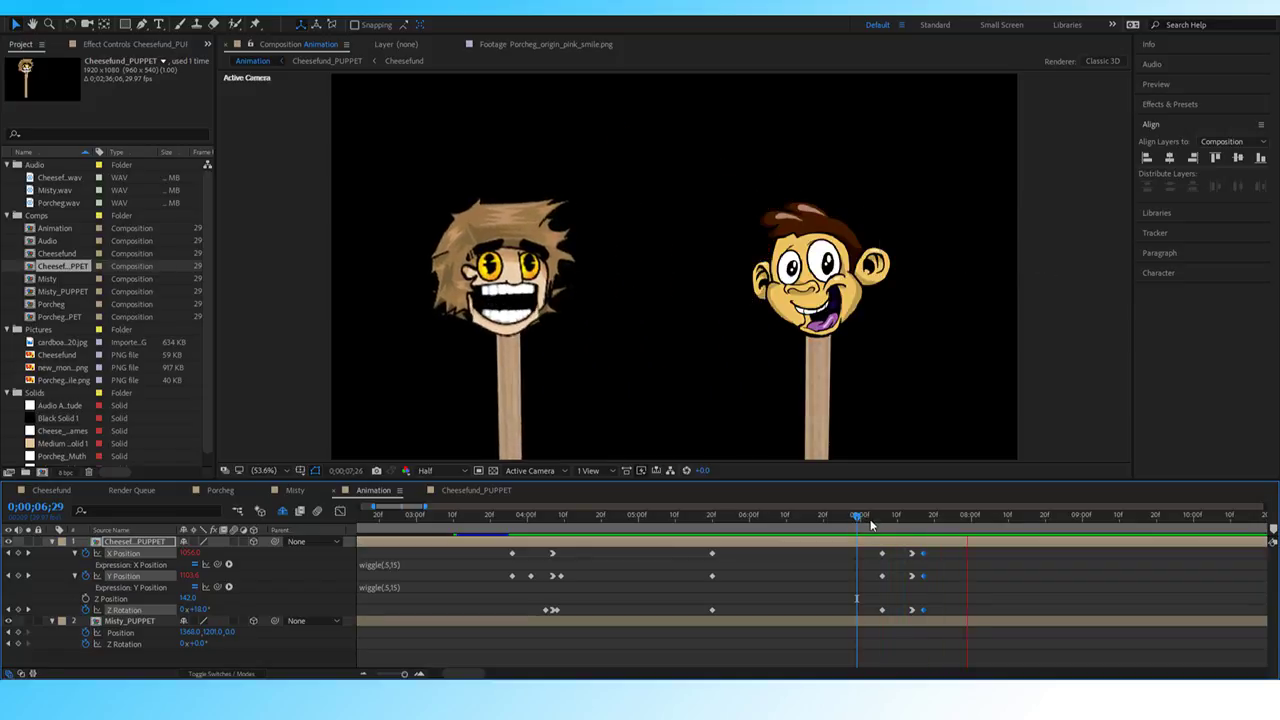
# Set the Cheesefund puppet's Z Rotation at 0;00;07;17 to -1° and replay the retreat from 0;00;06;24.
pyautogui.moveTo(908, 518); pyautogui.dragTo(923, 543)
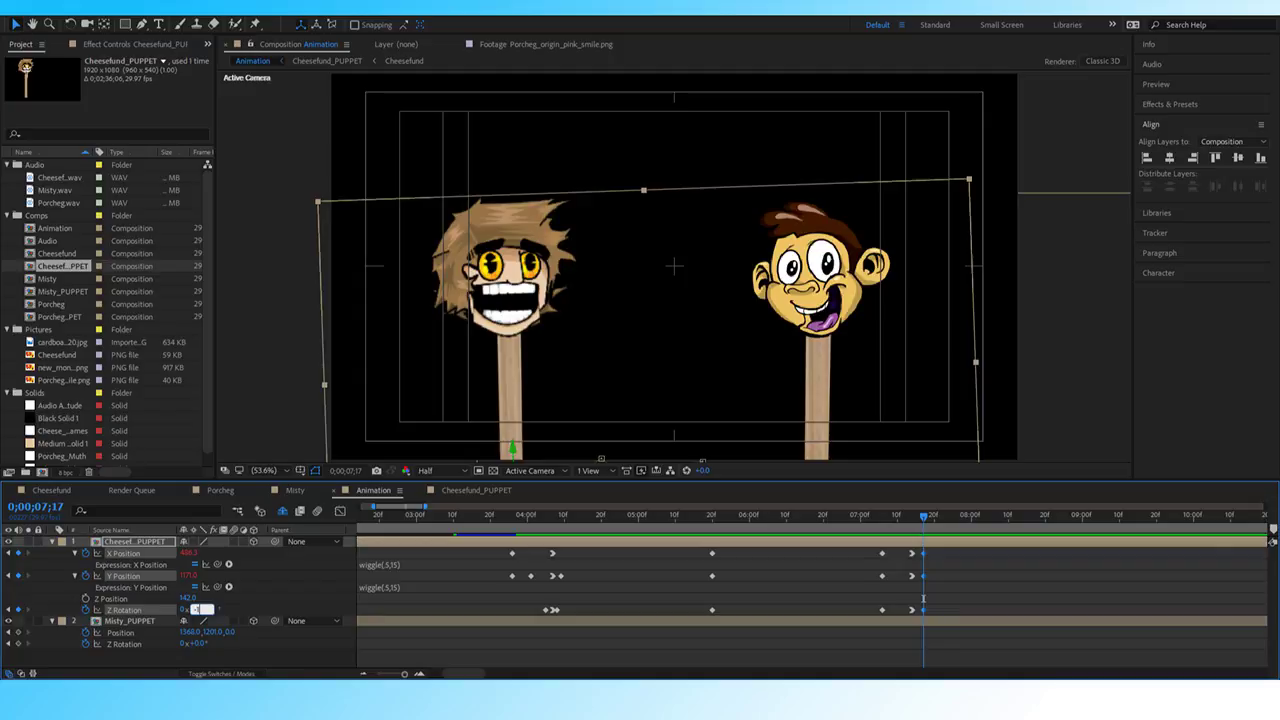
pyautogui.press('Return')
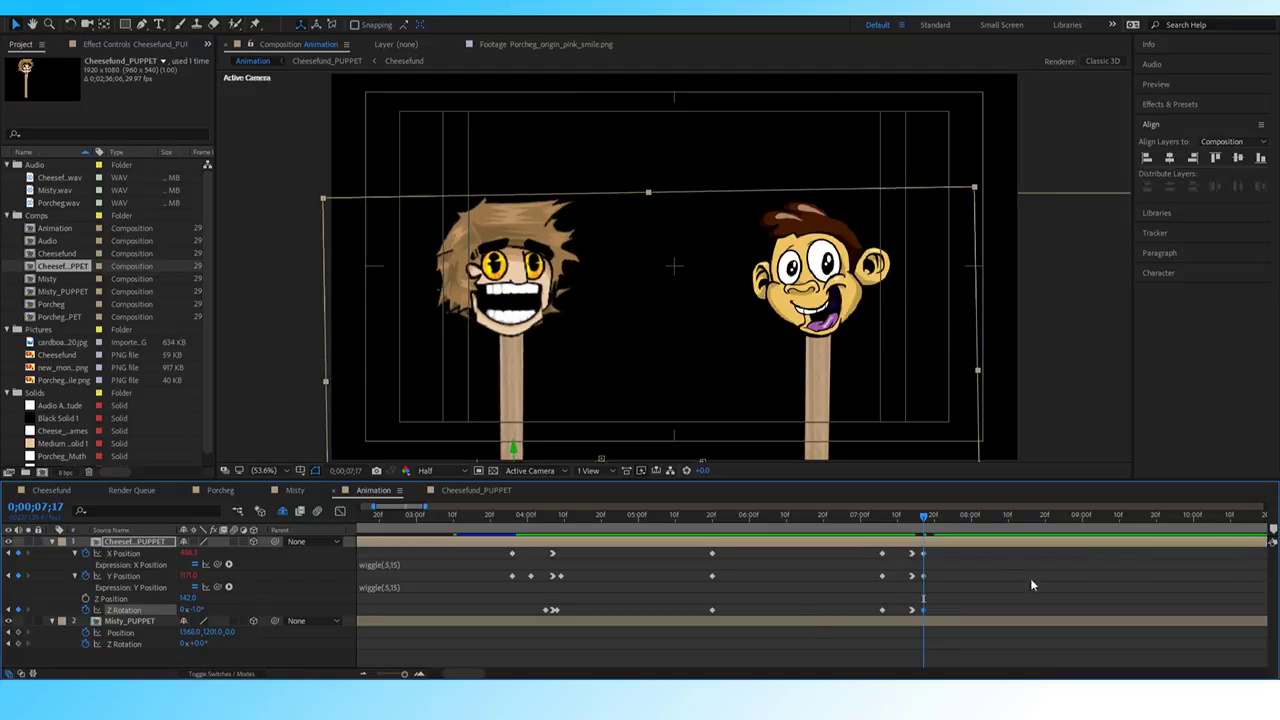
pyautogui.moveTo(924, 518); pyautogui.dragTo(840, 540)
pyautogui.press('space')
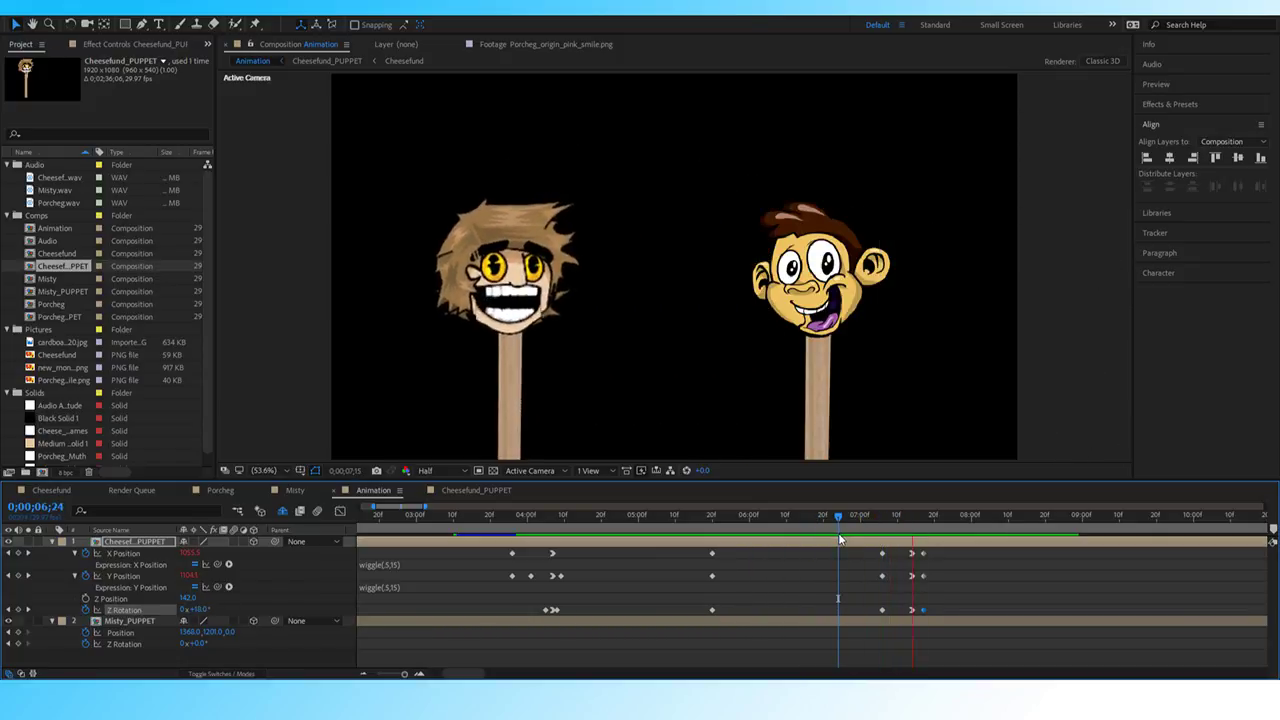
pyautogui.press('space')
# Play back the Cheesefund puppet's retreat from 0;00;06;29 and from 0;00;07;03 to check how it settles.
pyautogui.moveTo(874, 523)
pyautogui.mouseDown()
pyautogui.moveTo(921, 518)
pyautogui.moveTo(873, 522)
pyautogui.moveTo(914, 531)
pyautogui.moveTo(854, 519)
pyautogui.mouseUp()
pyautogui.press('space')
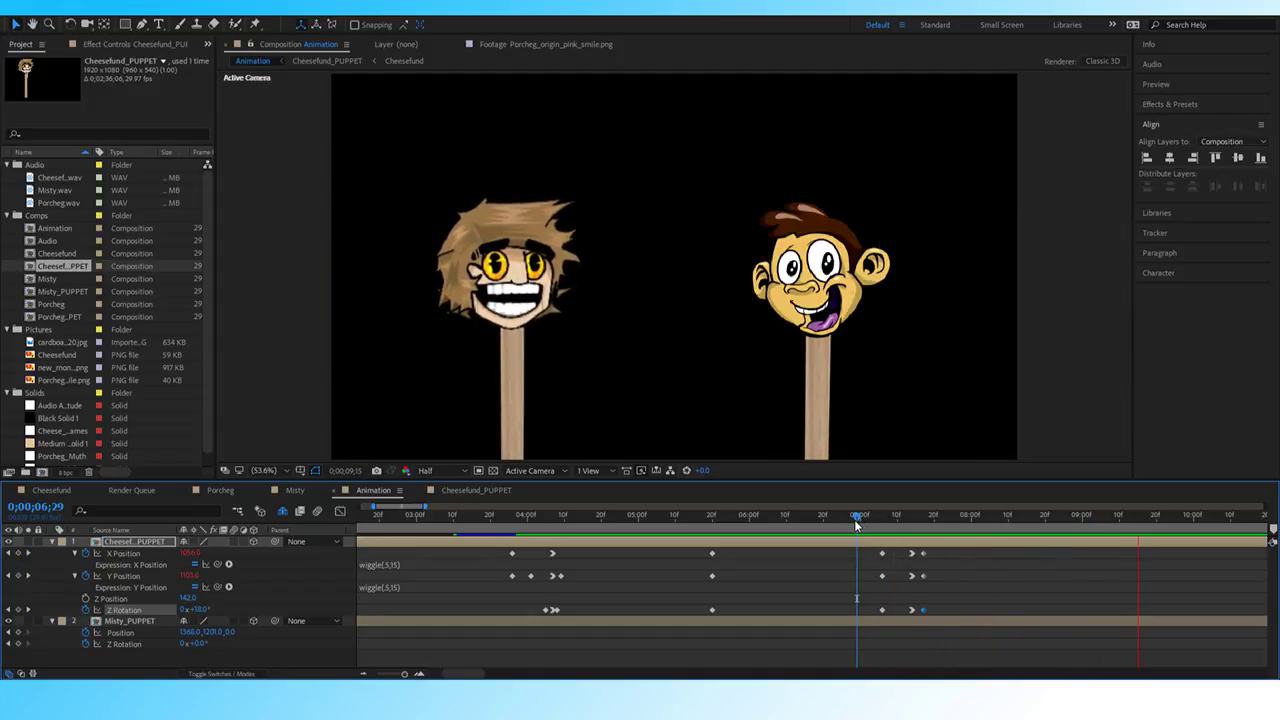
pyautogui.moveTo(854, 519); pyautogui.dragTo(870, 519)
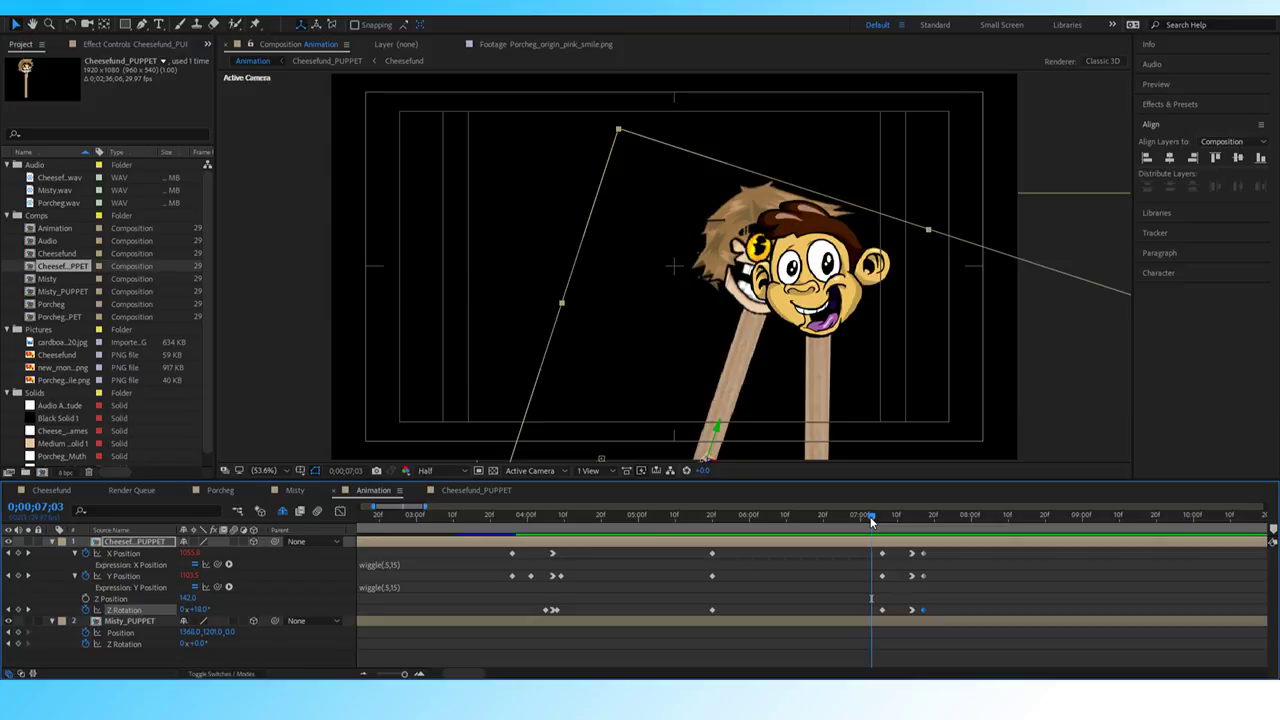
pyautogui.press('space')
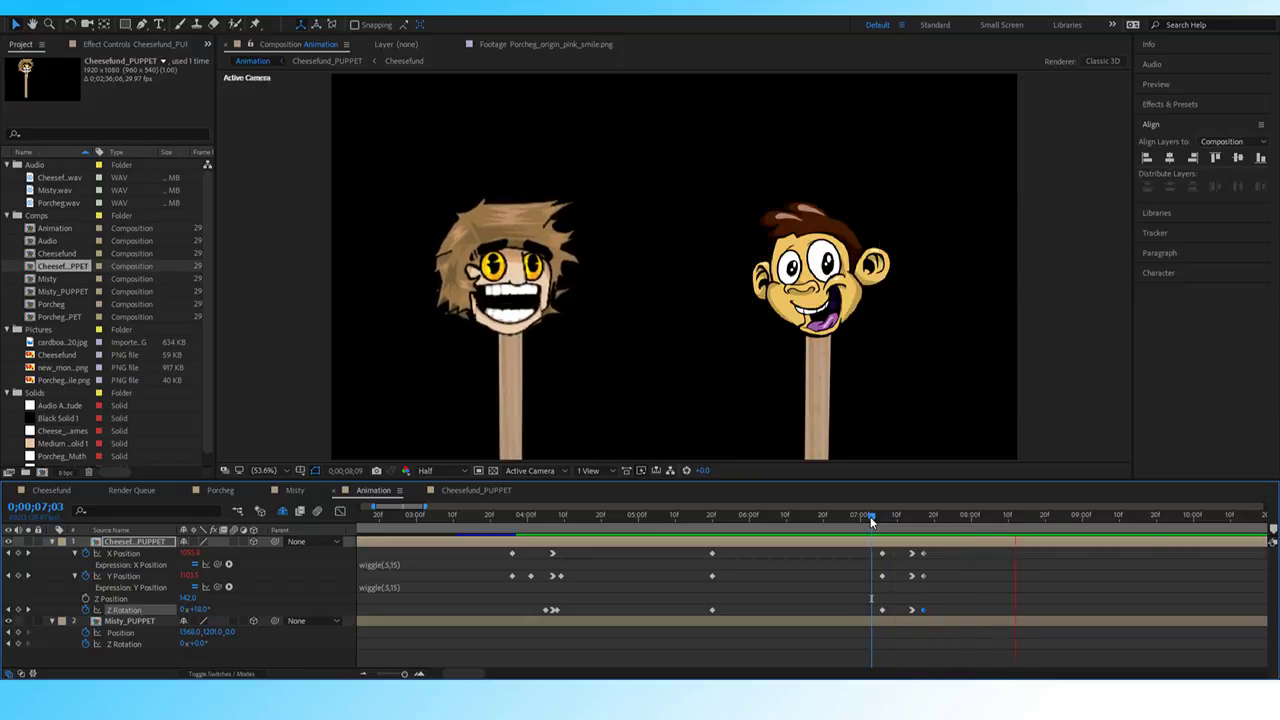
pyautogui.press('space')
# Play the whole animation from 0;00;00;00 to review the Cheesefund puppet's movement so far.
pyautogui.moveTo(404, 673); pyautogui.dragTo(401, 675)
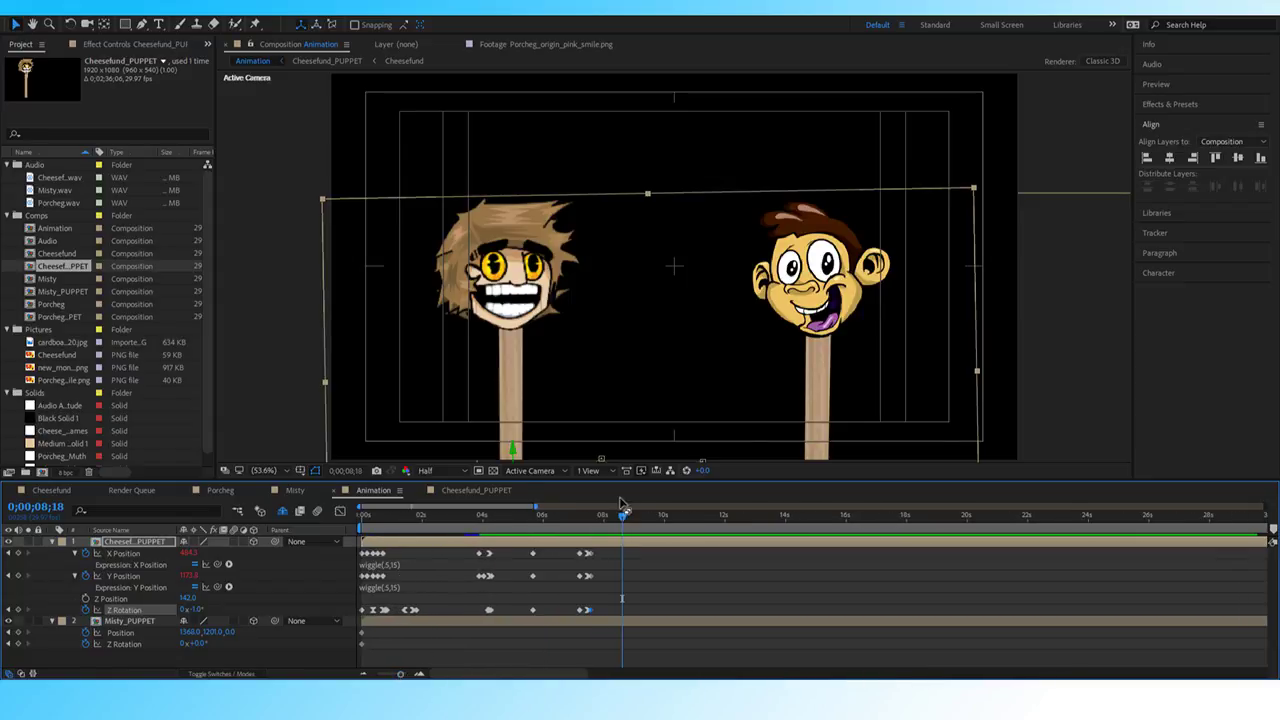
pyautogui.moveTo(622, 516); pyautogui.dragTo(360, 520)
pyautogui.press('space')
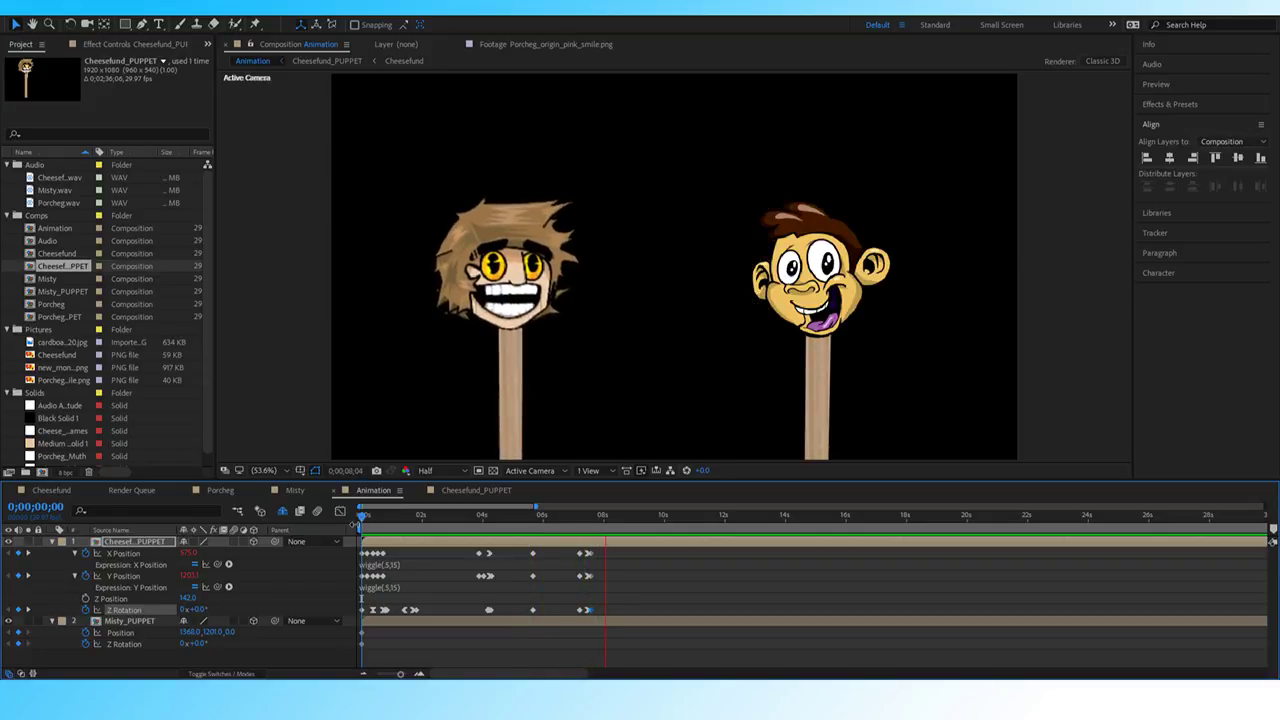
pyautogui.press('space')
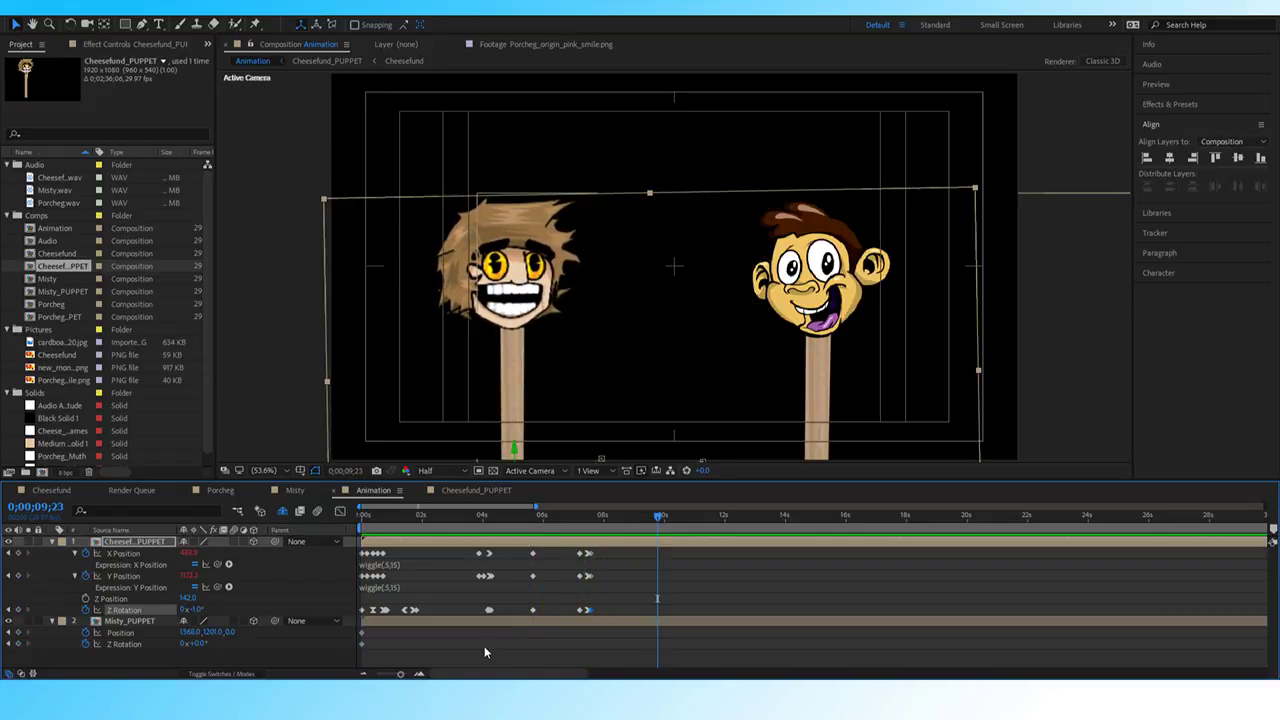
# Replay the end of the lean and the retreat from 0;00;06;28 and 0;00;05;29 to judge the timing.
pyautogui.moveTo(390, 676); pyautogui.dragTo(405, 676)
pyautogui.moveTo(733, 523); pyautogui.dragTo(591, 538)
pyautogui.press('space')
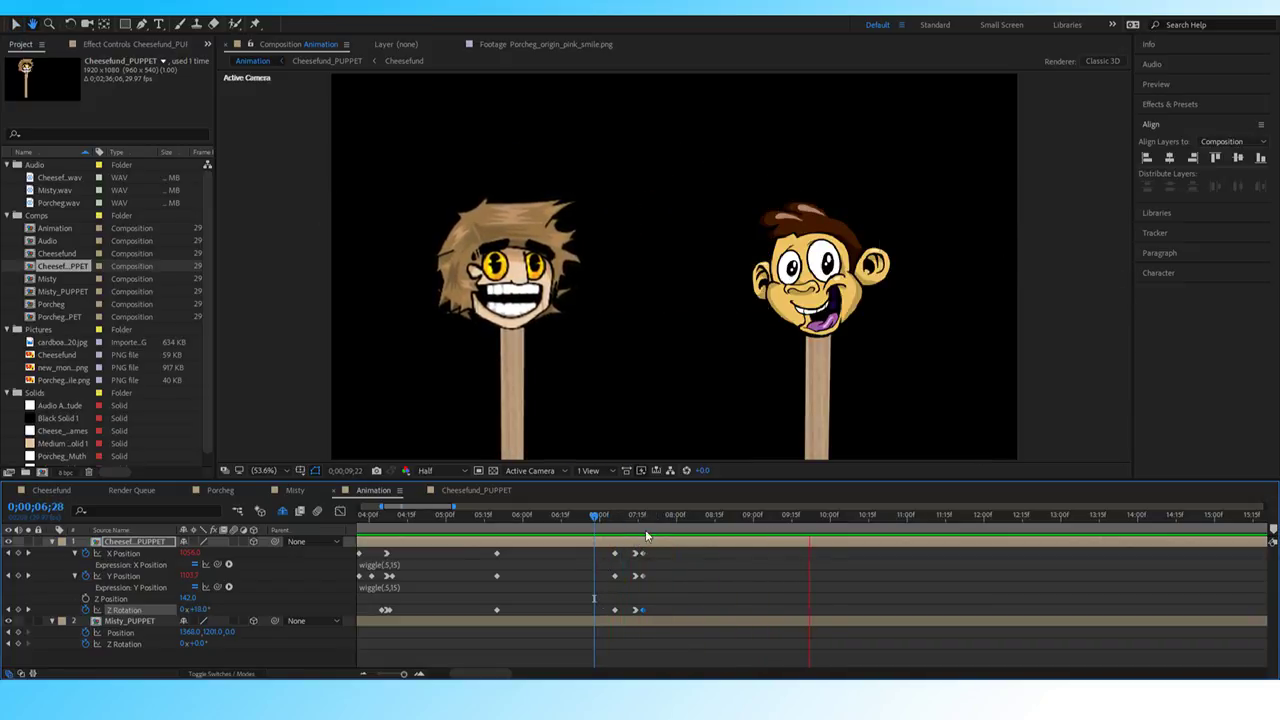
pyautogui.press('space')
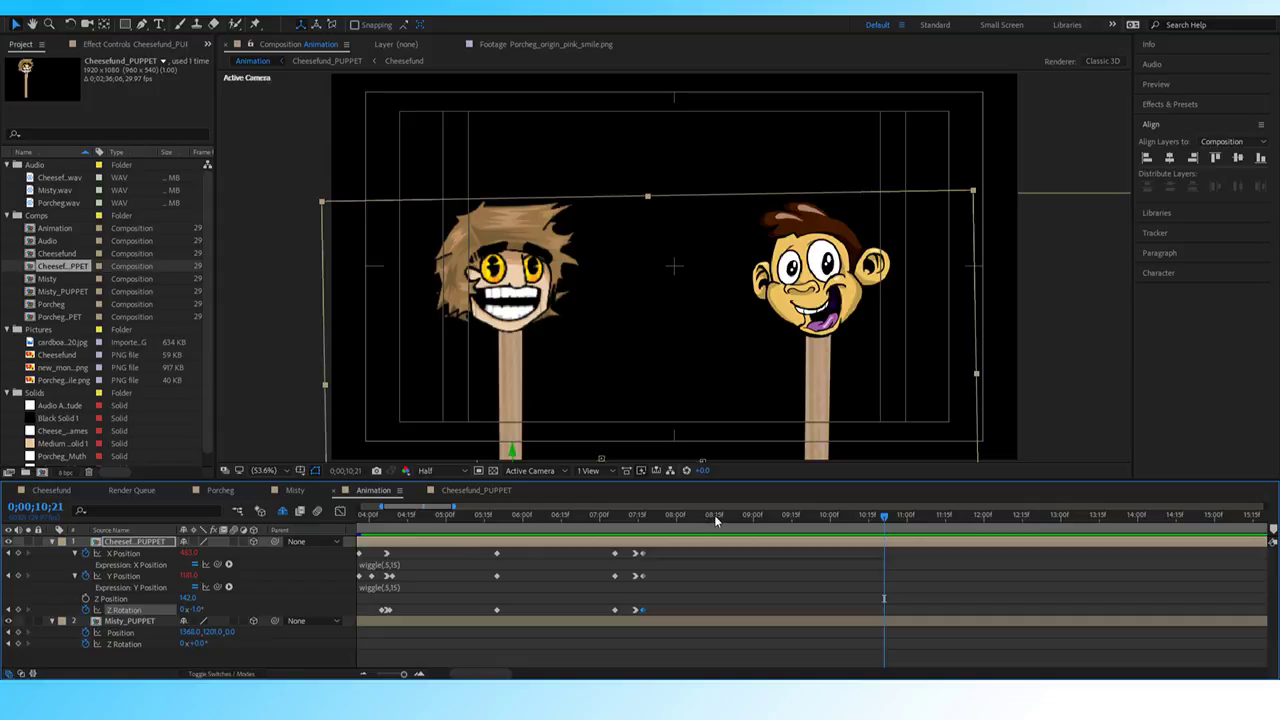
pyautogui.moveTo(715, 521); pyautogui.dragTo(521, 517)
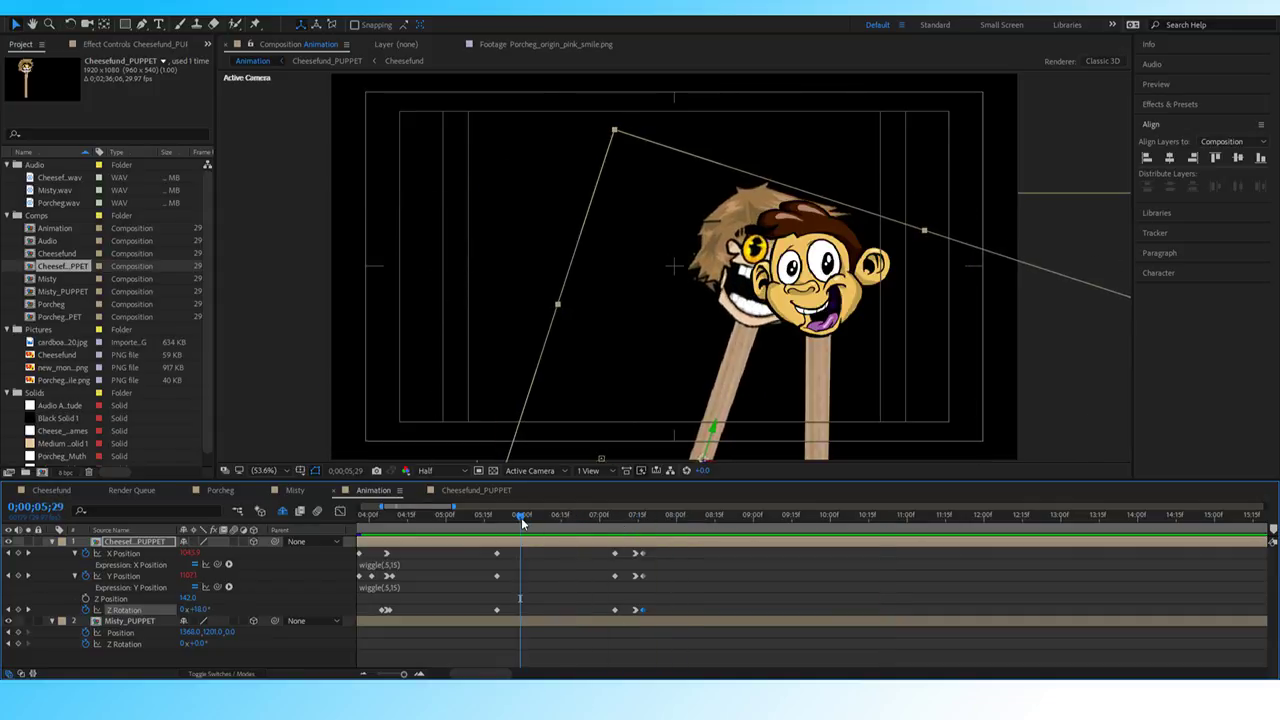
pyautogui.press('space')
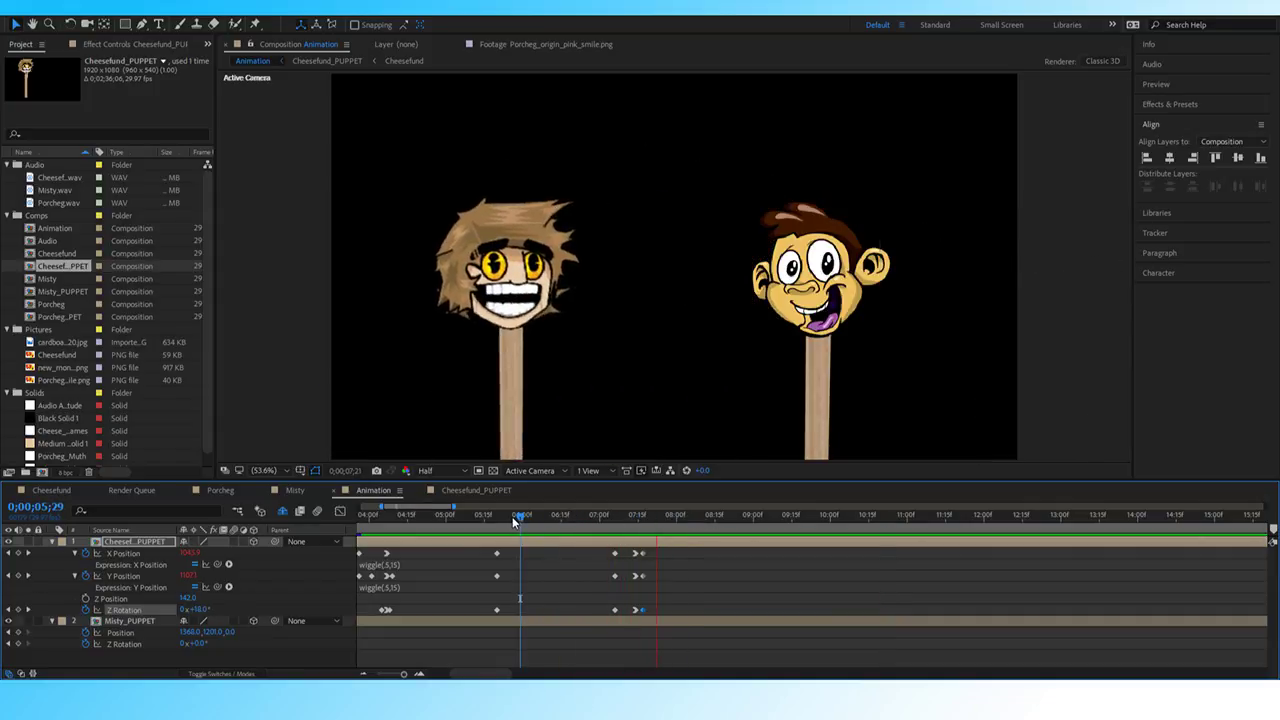
pyautogui.press('space')
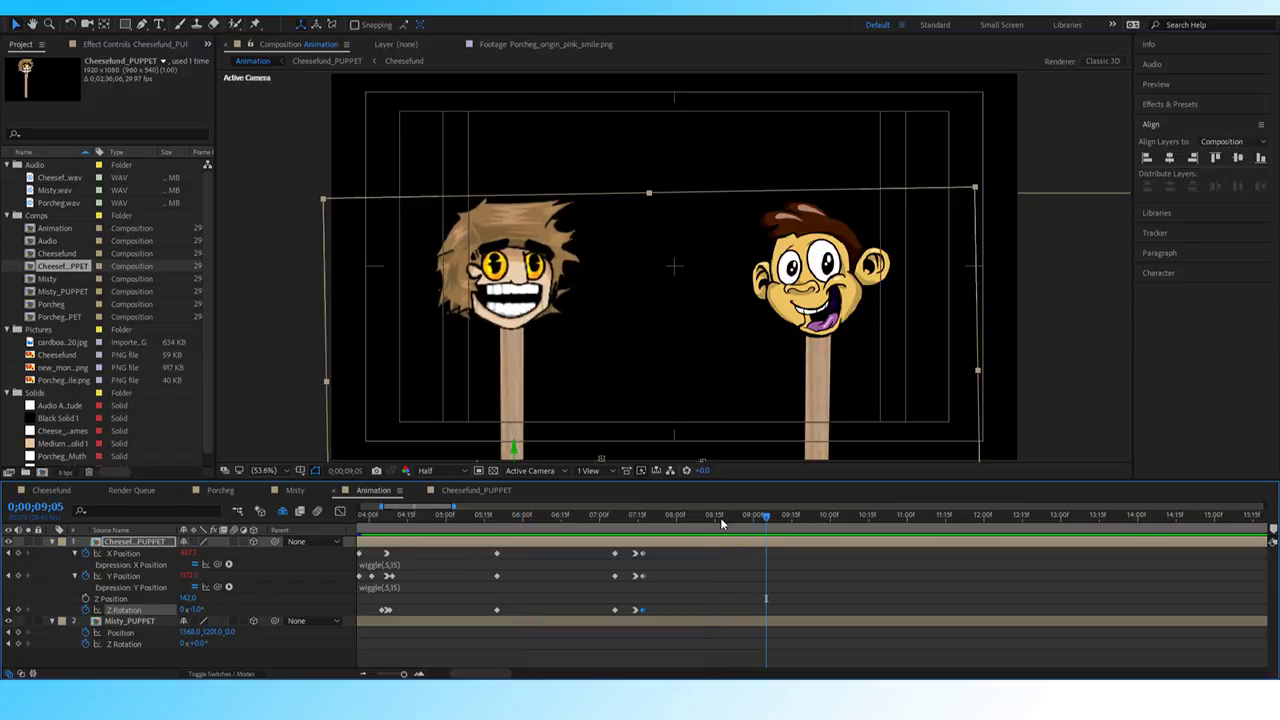
# At 0;00;08;15, test a negative Y Rotation on the Cheesefund puppet, undo it, and add a Y Rotation keyframe at 0°.
pyautogui.click(711, 518)
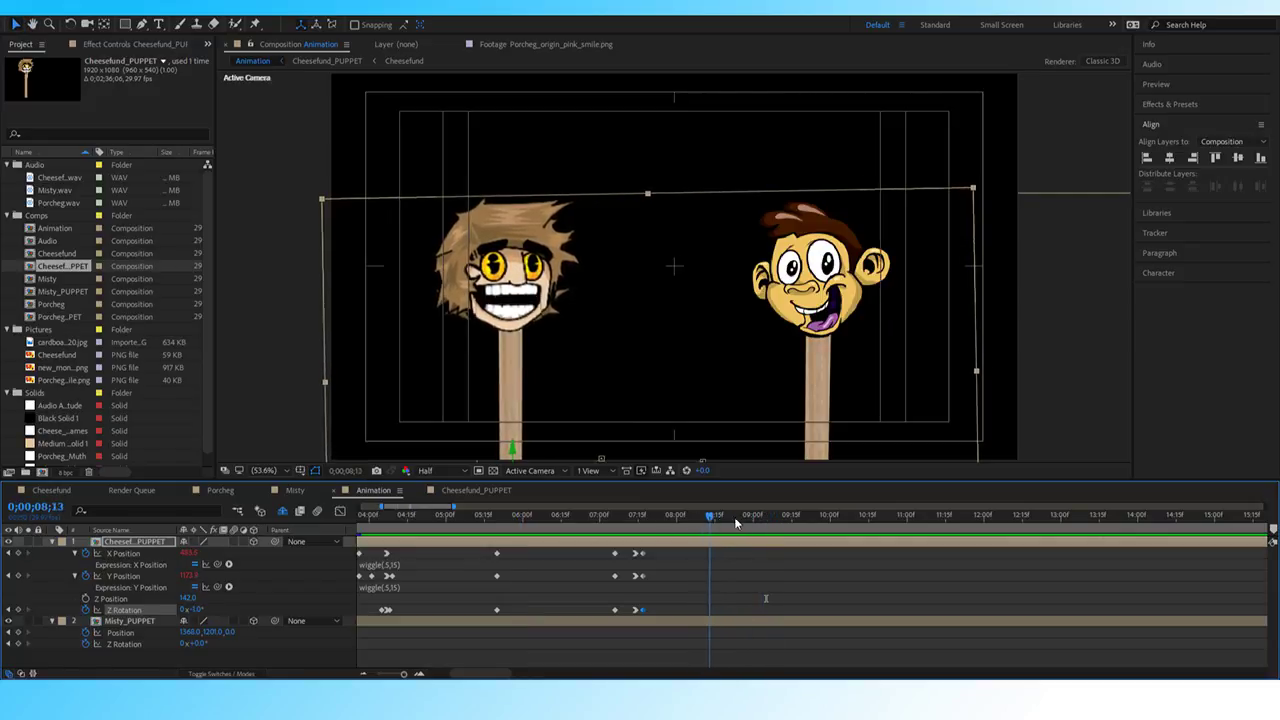
pyautogui.moveTo(698, 522)
pyautogui.mouseDown()
pyautogui.moveTo(684, 522)
pyautogui.moveTo(714, 522)
pyautogui.mouseUp()
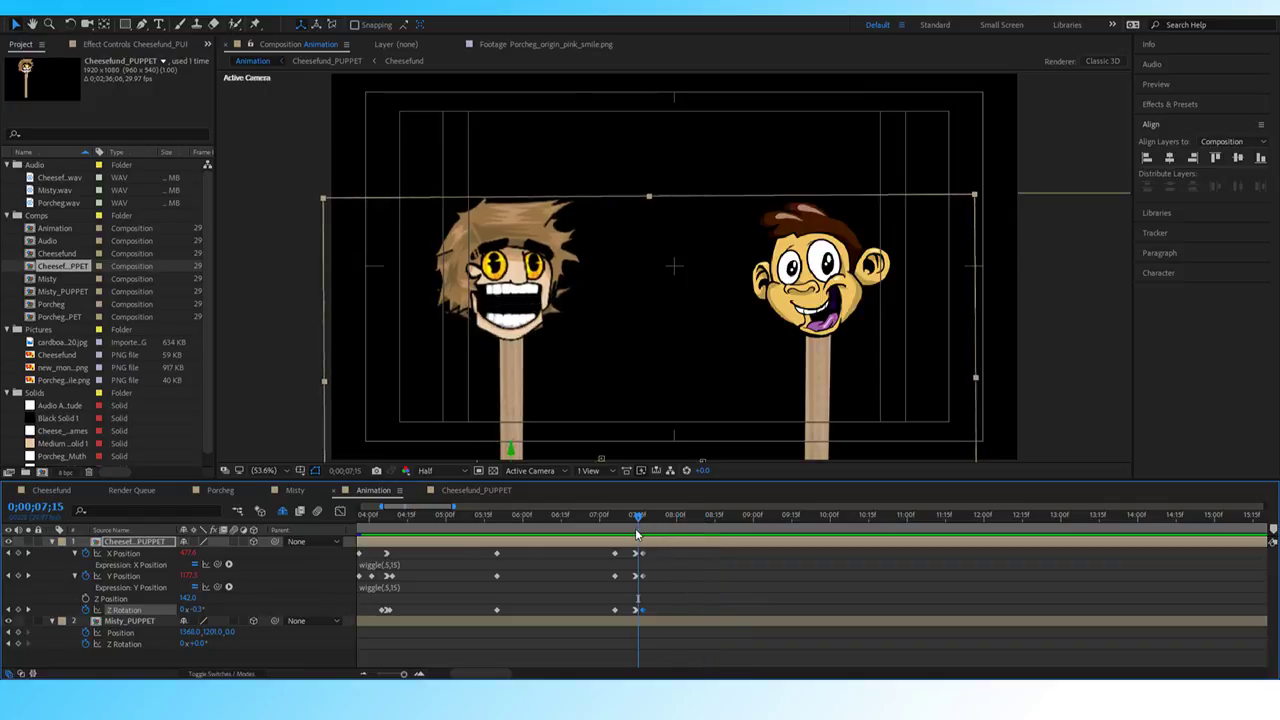
pyautogui.click(139, 544)
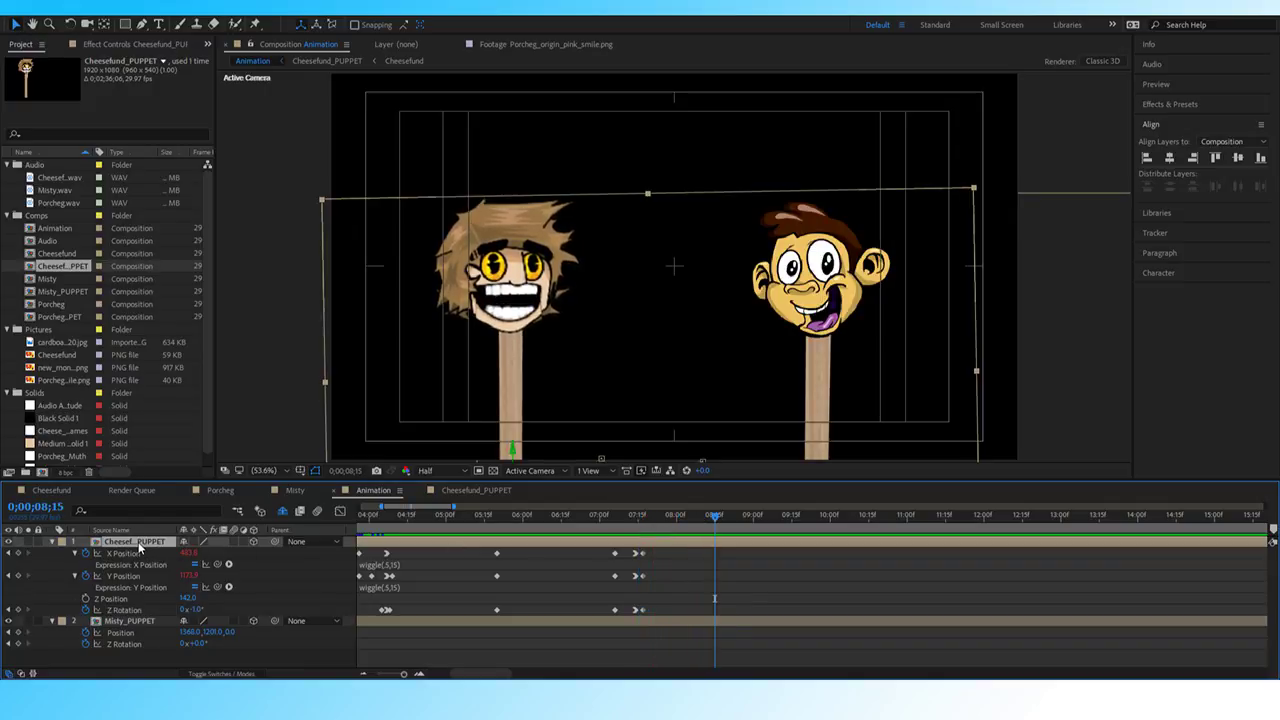
pyautogui.press('r')
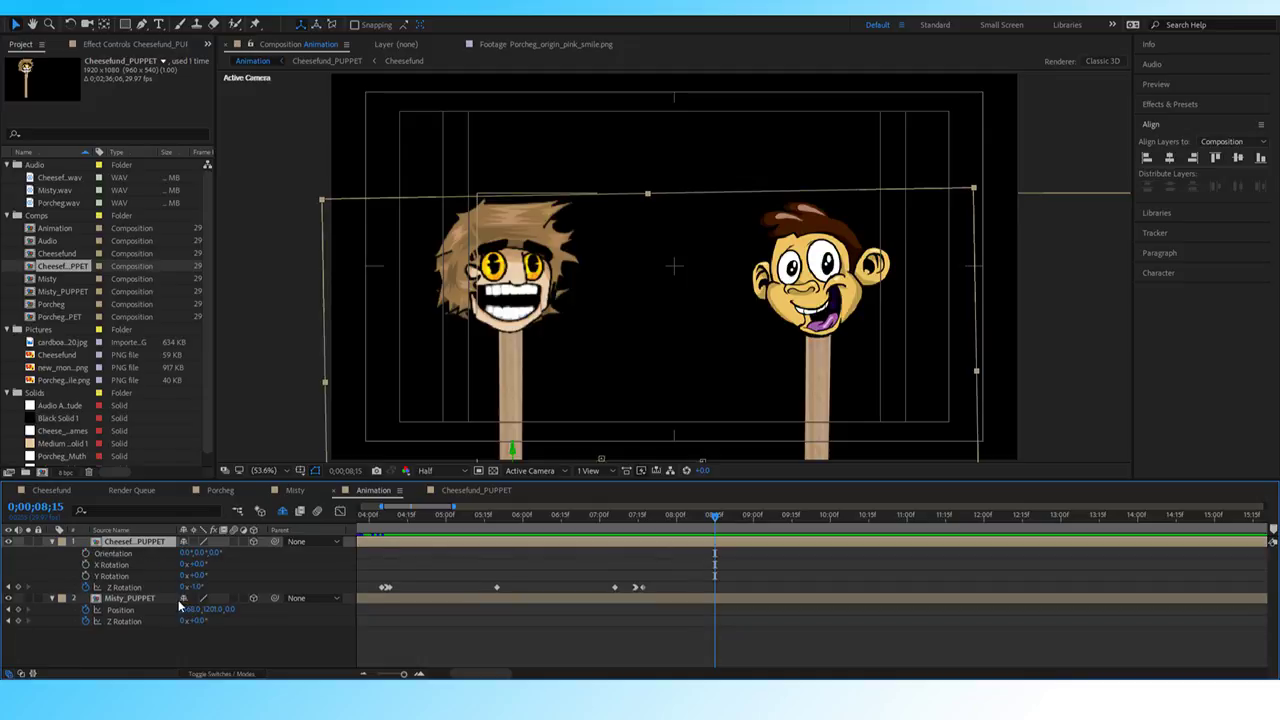
pyautogui.moveTo(196, 577); pyautogui.dragTo(183, 583)
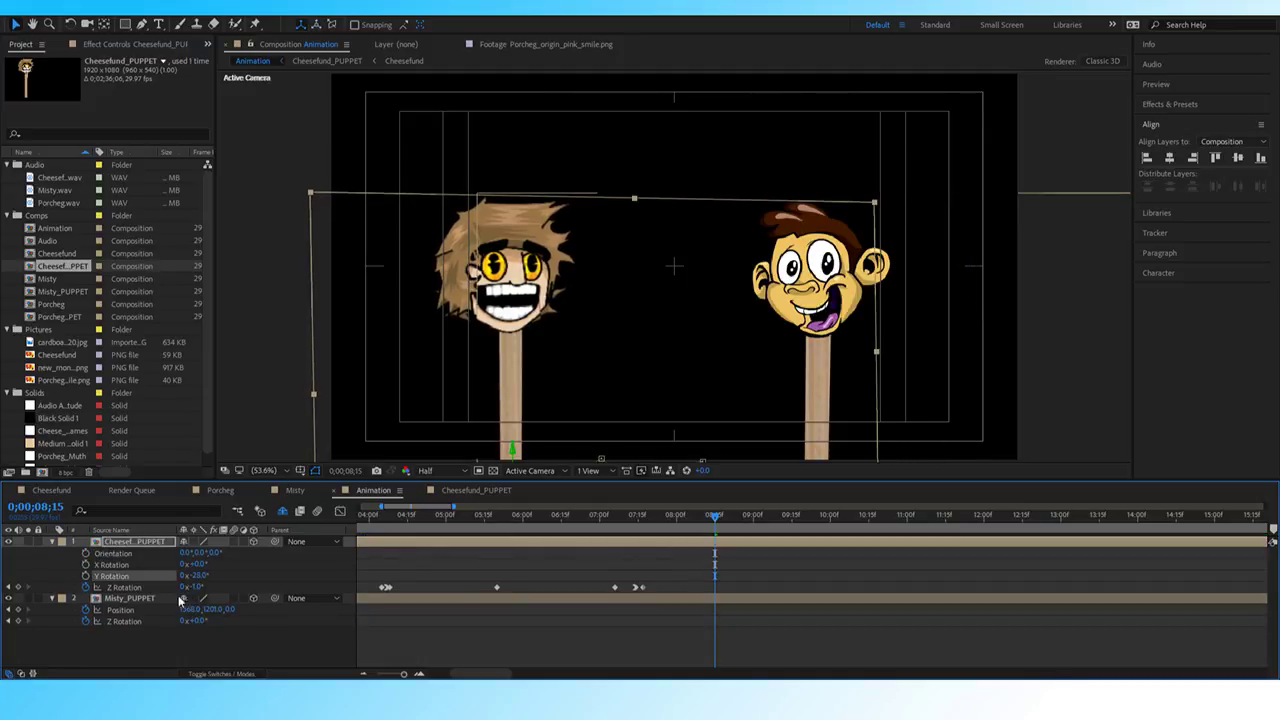
pyautogui.hotkey('ctrl', 'z')
pyautogui.click(86, 577)
pyautogui.click(141, 541)
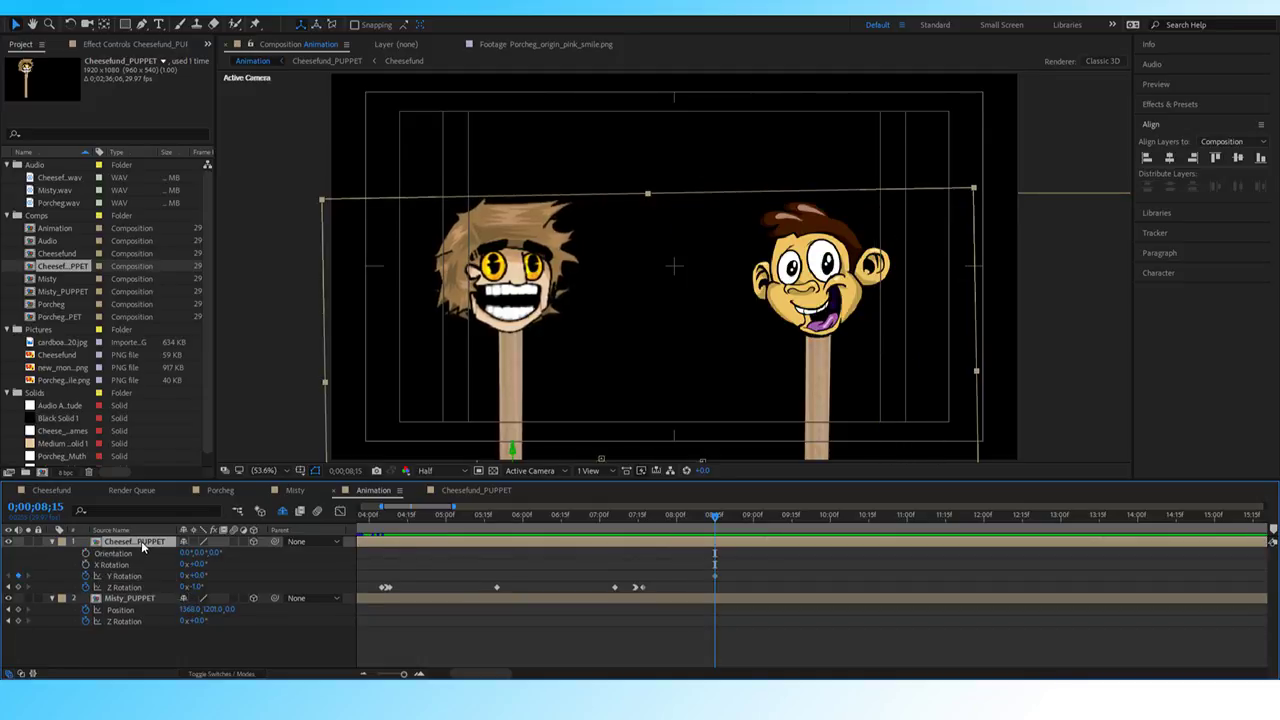
# Reveal the Cheesefund puppet's keyframed properties, play back from 0;00;07;21, and return to 0;00;08;15.
pyautogui.press('u')
pyautogui.press('space')
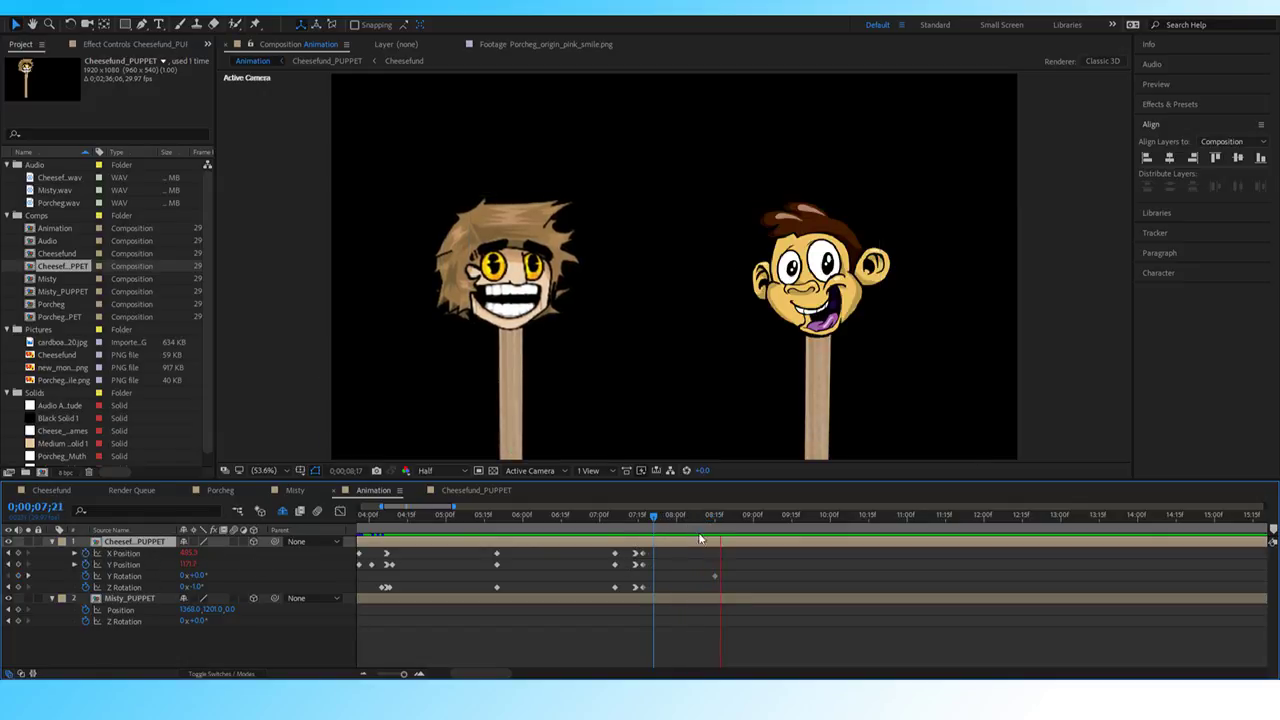
pyautogui.click(714, 517)
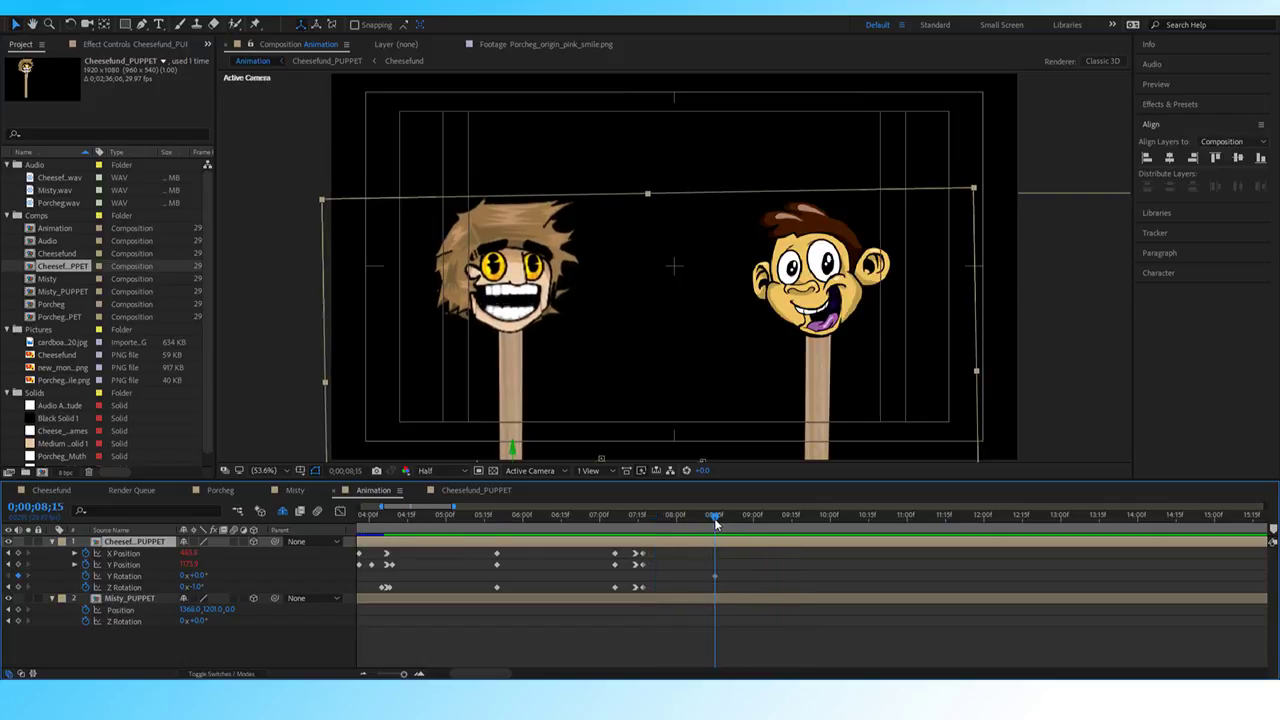
pyautogui.moveTo(716, 521)
pyautogui.mouseDown()
pyautogui.moveTo(733, 521)
pyautogui.moveTo(716, 515)
pyautogui.mouseUp()
# At 0;00;08;22, set the Cheesefund puppet's Y Rotation to 180° to flip it around.
pyautogui.press('pagedown')
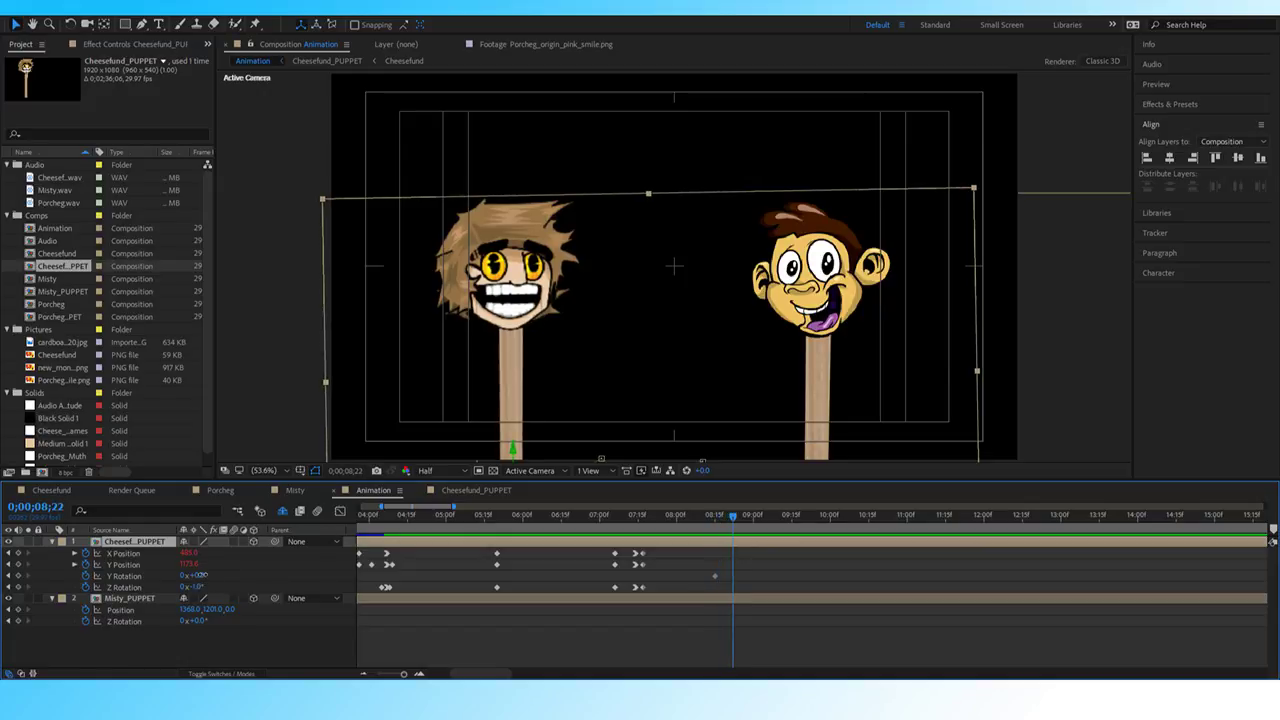
pyautogui.moveTo(200, 576)
pyautogui.mouseDown()
pyautogui.moveTo(291, 573)
pyautogui.moveTo(212, 573)
pyautogui.mouseUp()
pyautogui.click(201, 575)
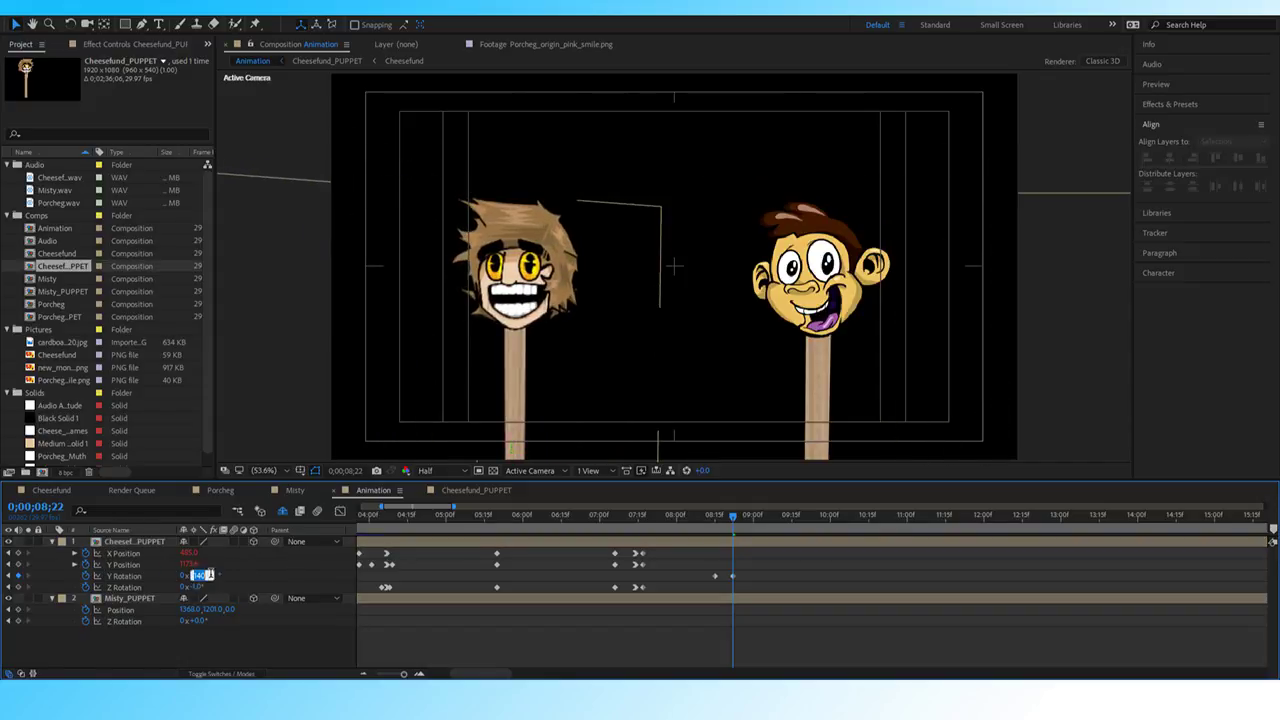
pyautogui.write('180')
pyautogui.press('Return')
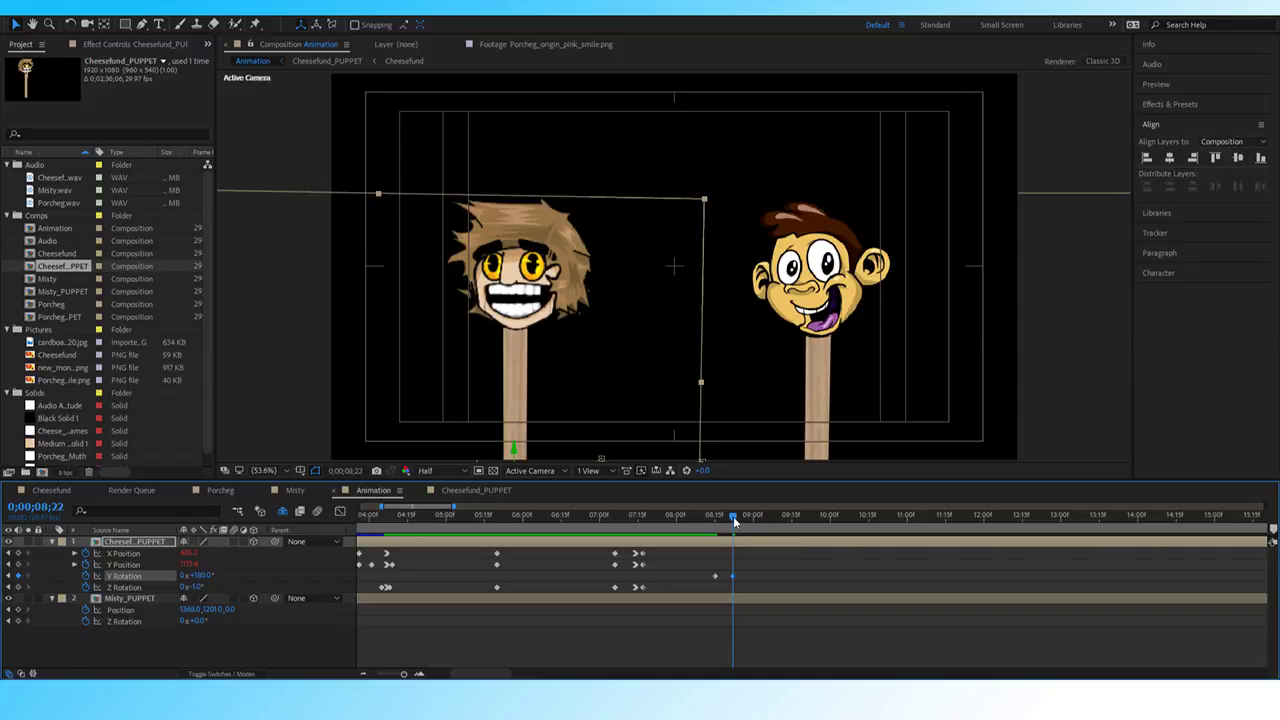
# Make the turn overshoot by setting the Cheesefund puppet's Y Rotation to 185° at 0;00;08;22 and 180° at 0;00;08;24.
pyautogui.moveTo(727, 522); pyautogui.dragTo(756, 518)
pyautogui.press('j')
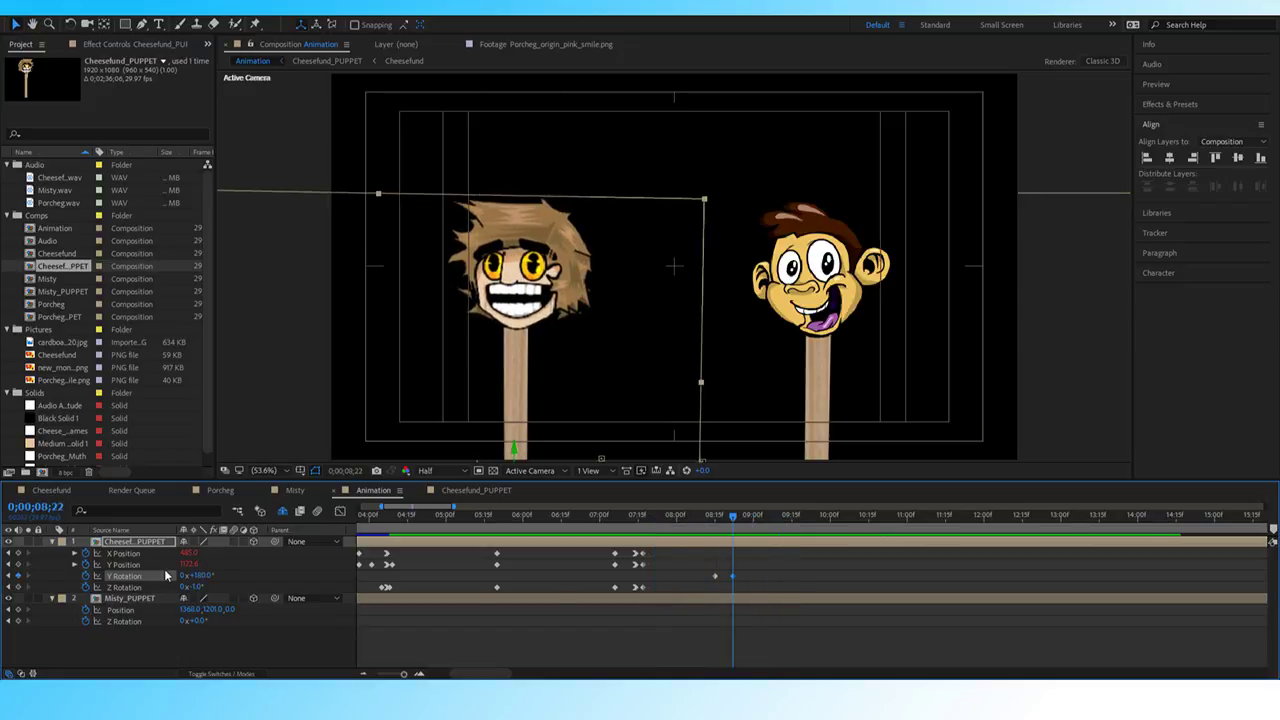
pyautogui.click(197, 576)
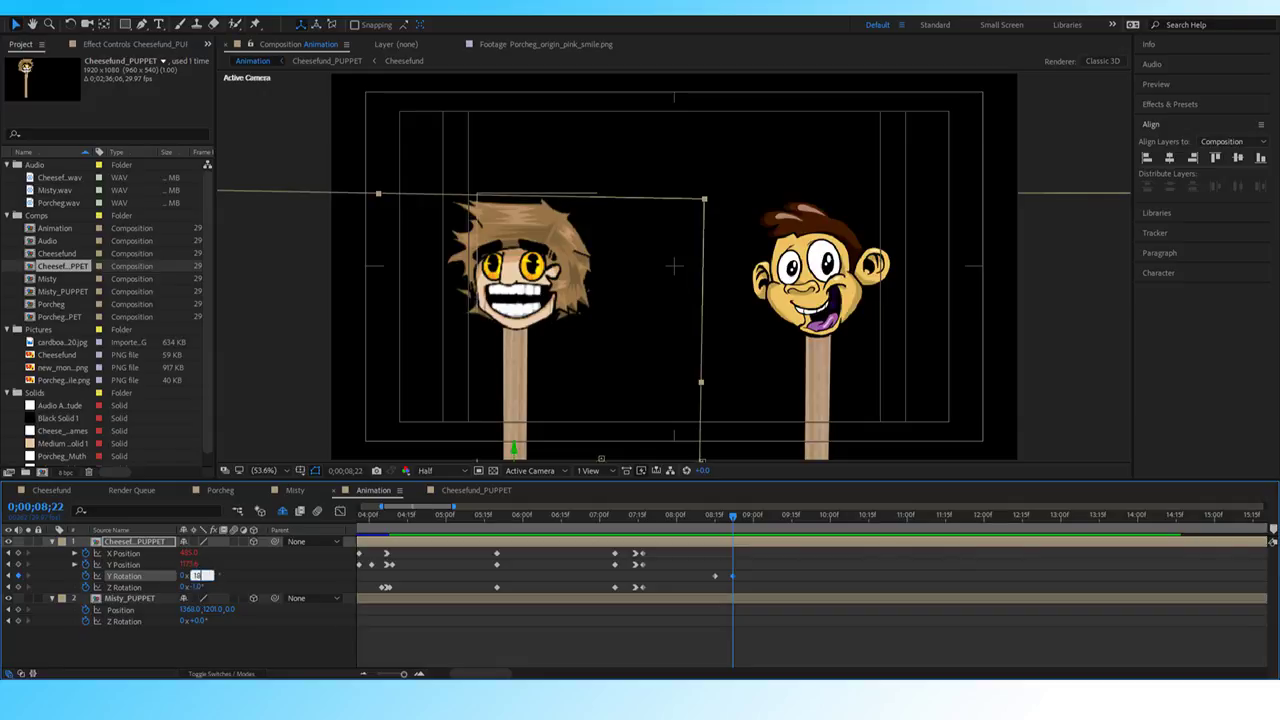
pyautogui.write('185')
pyautogui.press('Return')
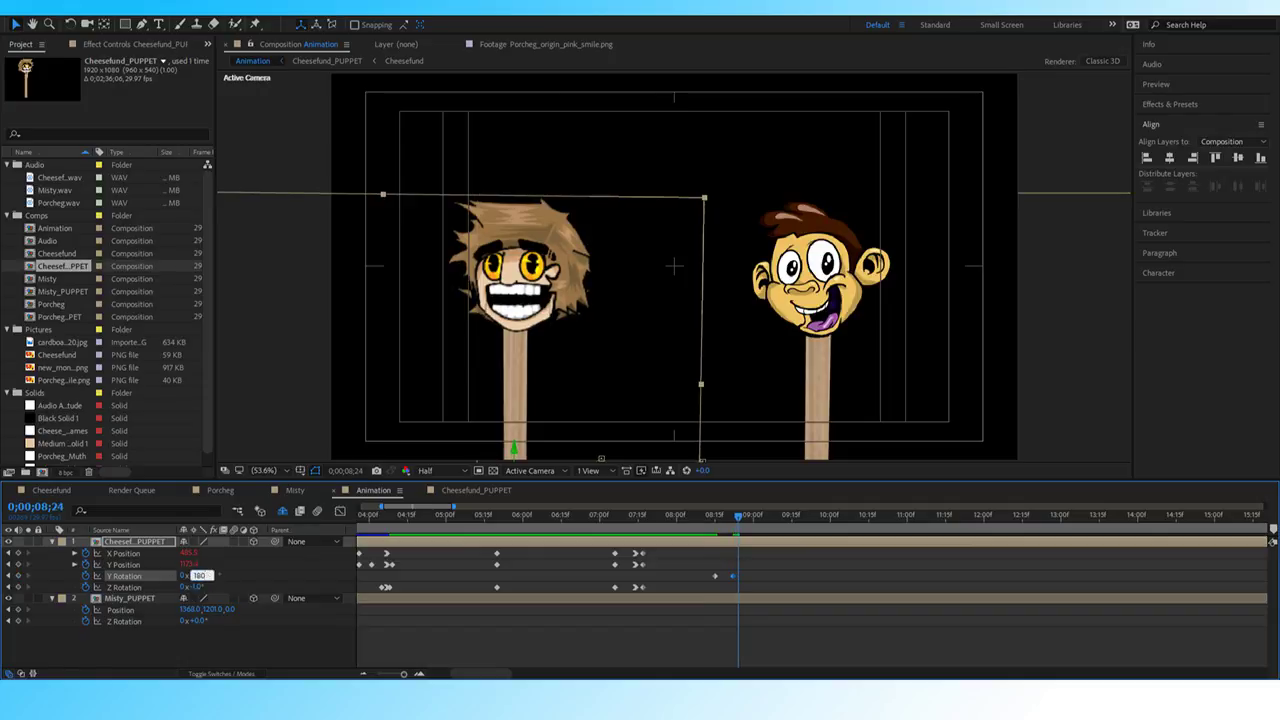
pyautogui.press('Return')
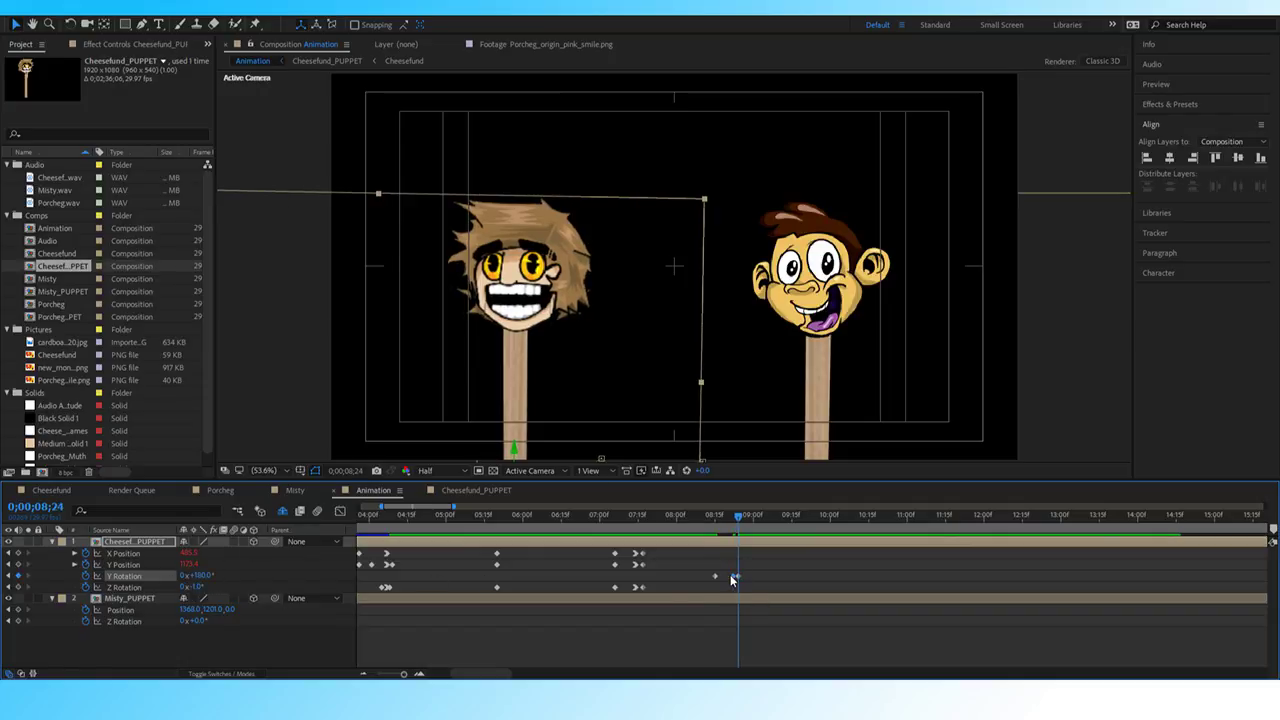
# Play back the Cheesefund puppet's turn from 0;00;08;09, 0;00;08;06 and 0;00;08;01 to check the overshoot.
pyautogui.click(700, 514)
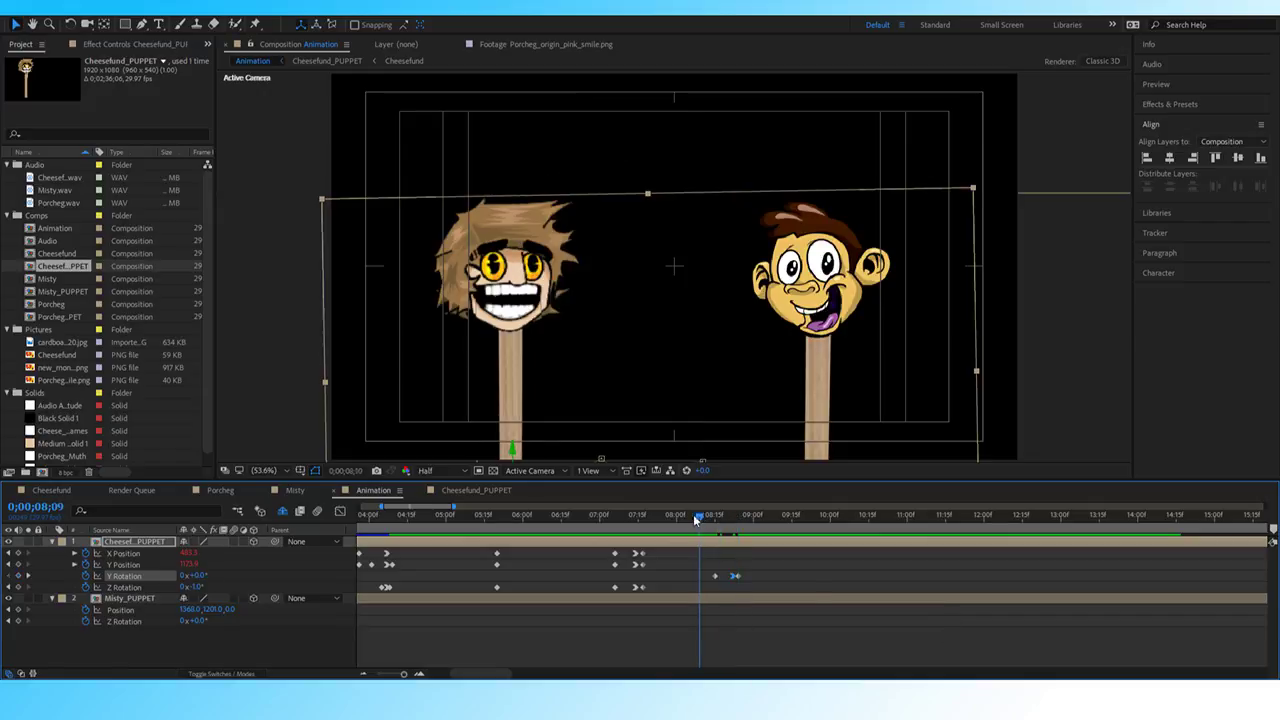
pyautogui.click(700, 612)
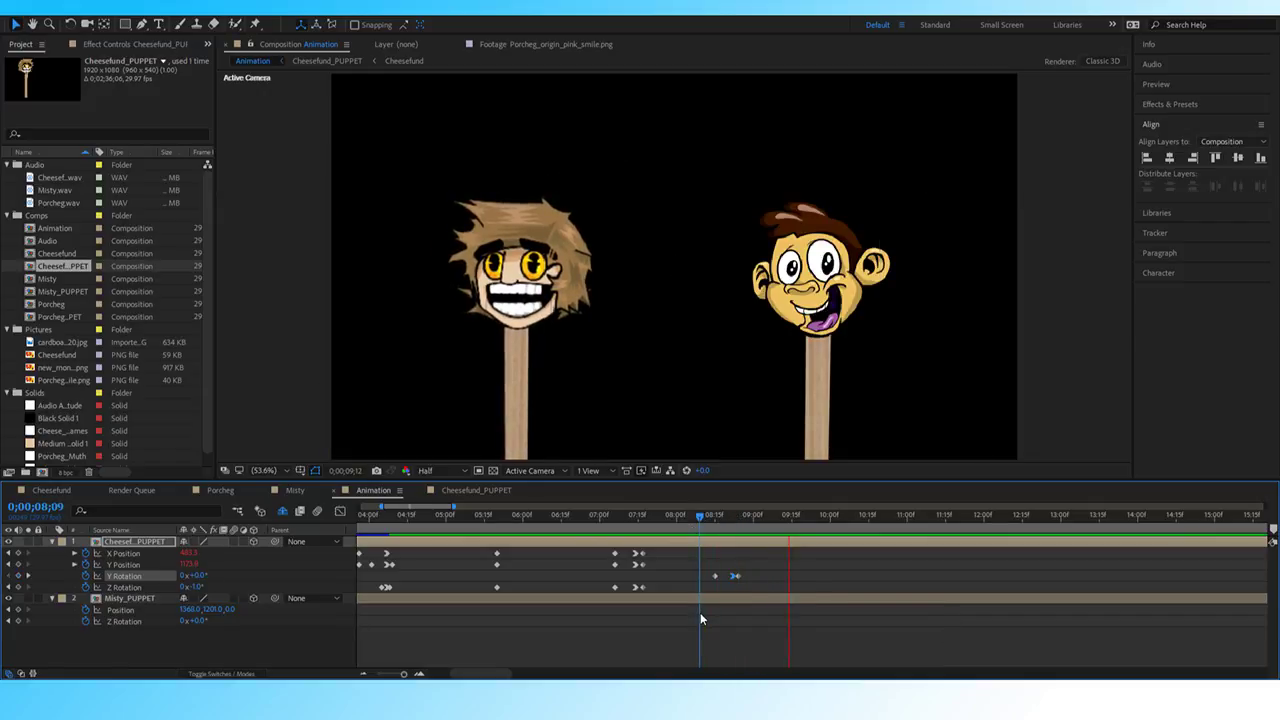
pyautogui.press('space')
pyautogui.moveTo(724, 505); pyautogui.dragTo(692, 518)
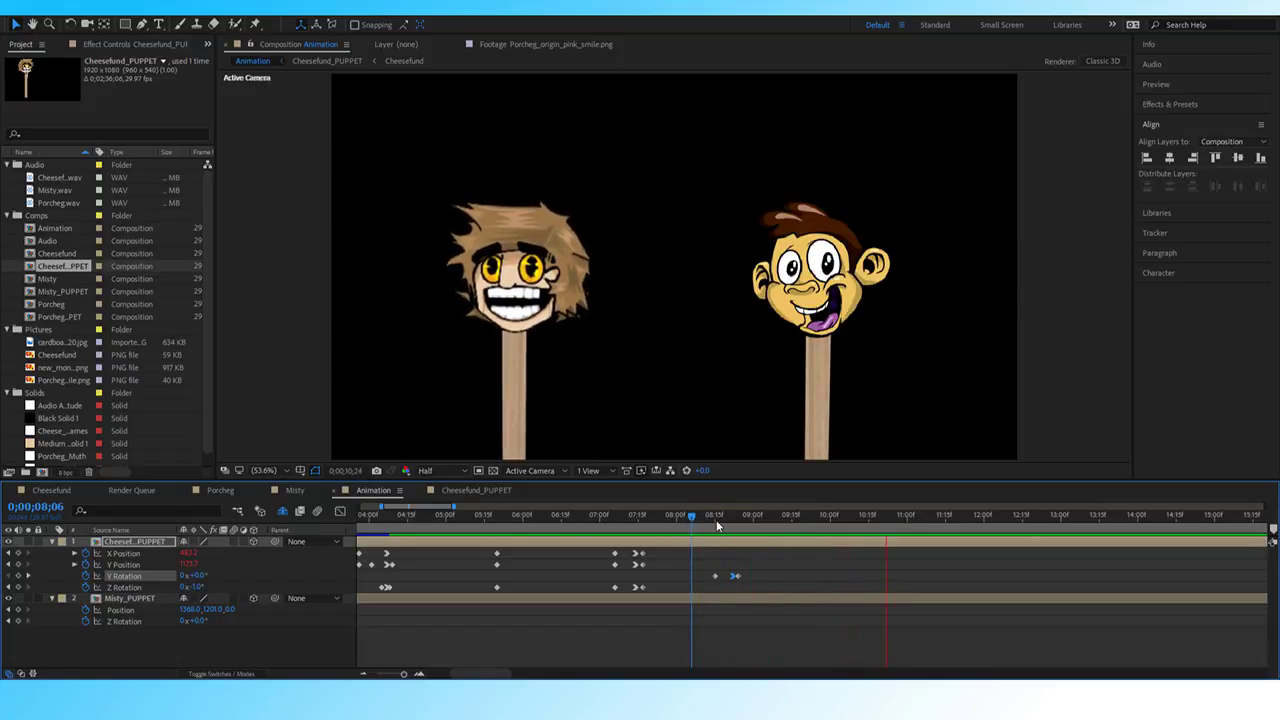
pyautogui.press('space')
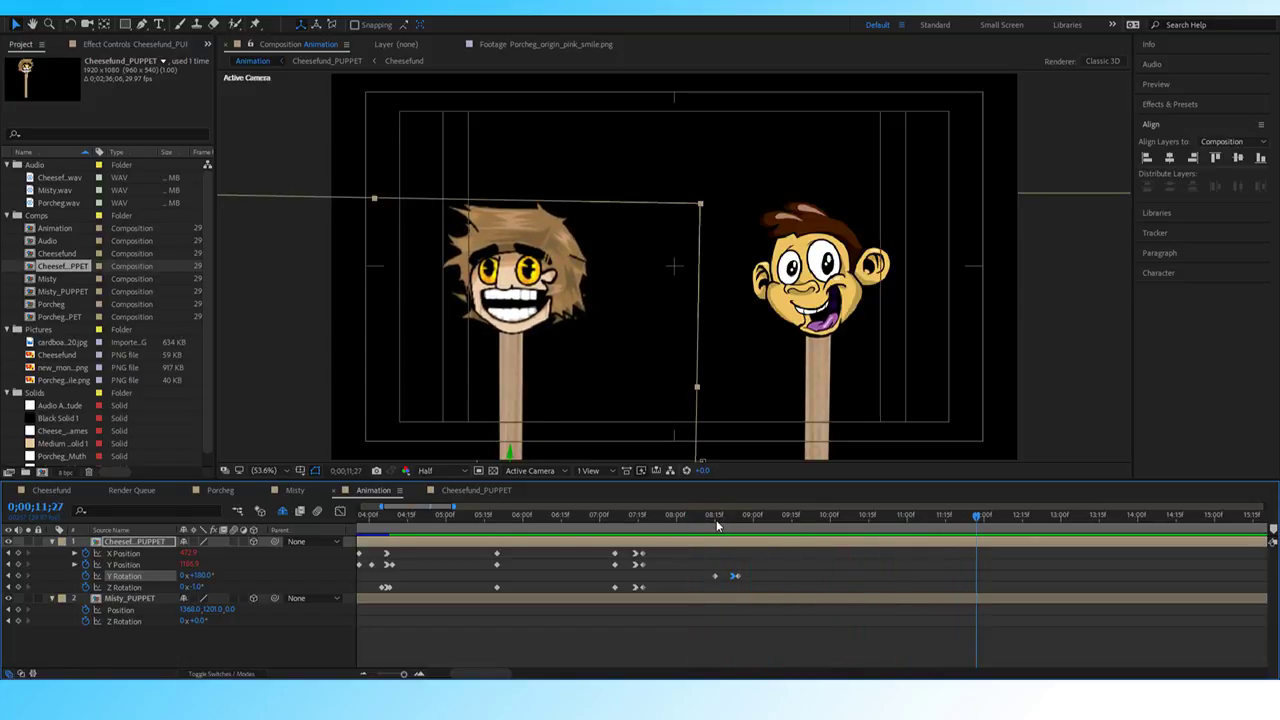
pyautogui.moveTo(716, 520); pyautogui.dragTo(678, 528)
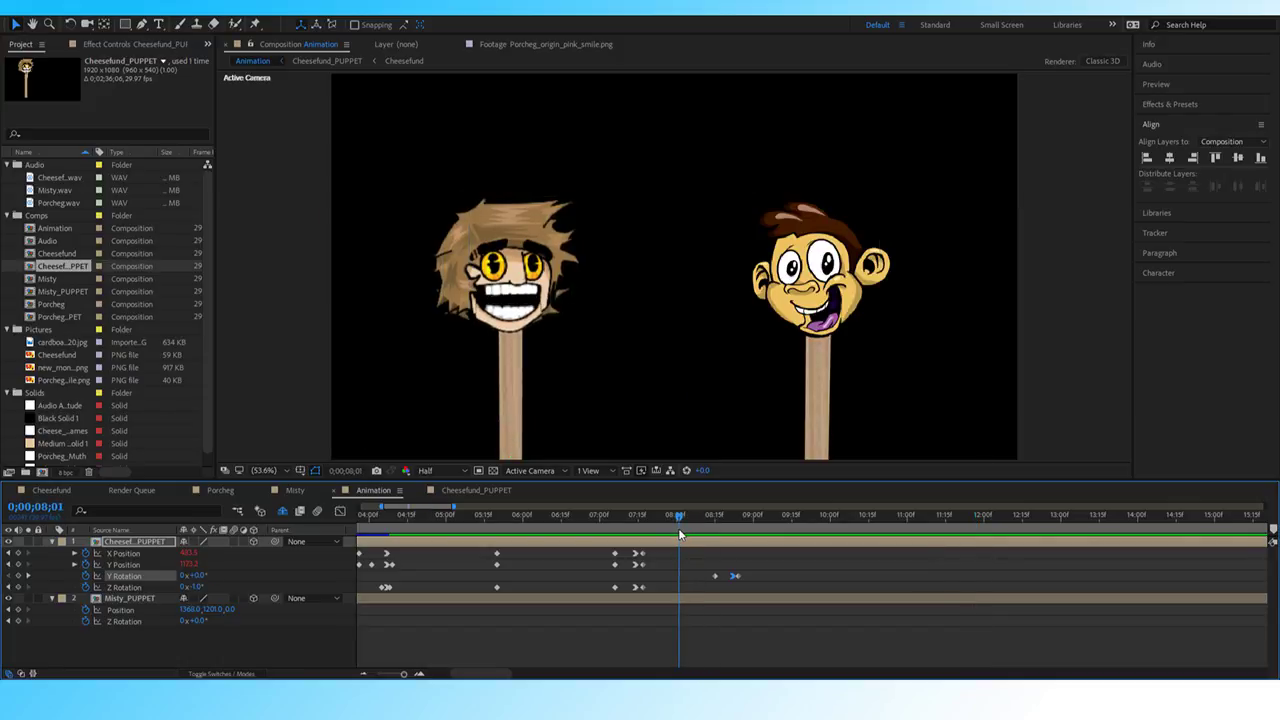
pyautogui.press('space')
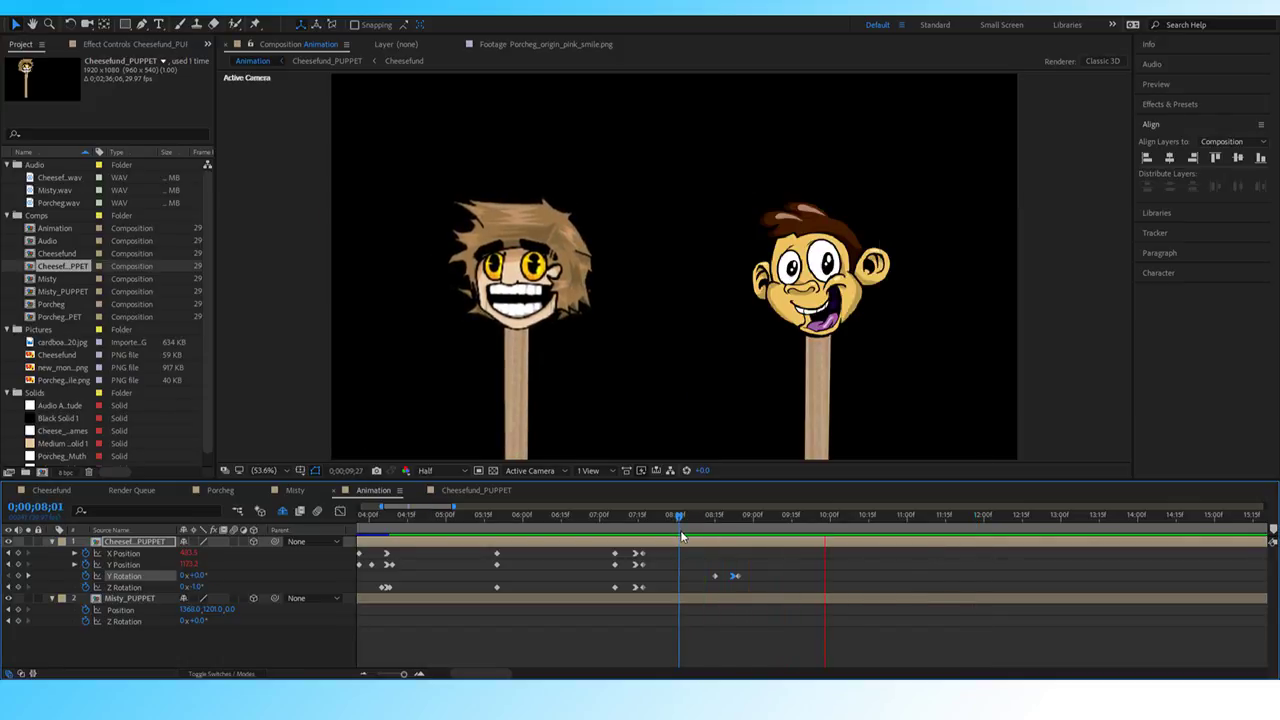
pyautogui.press('space')
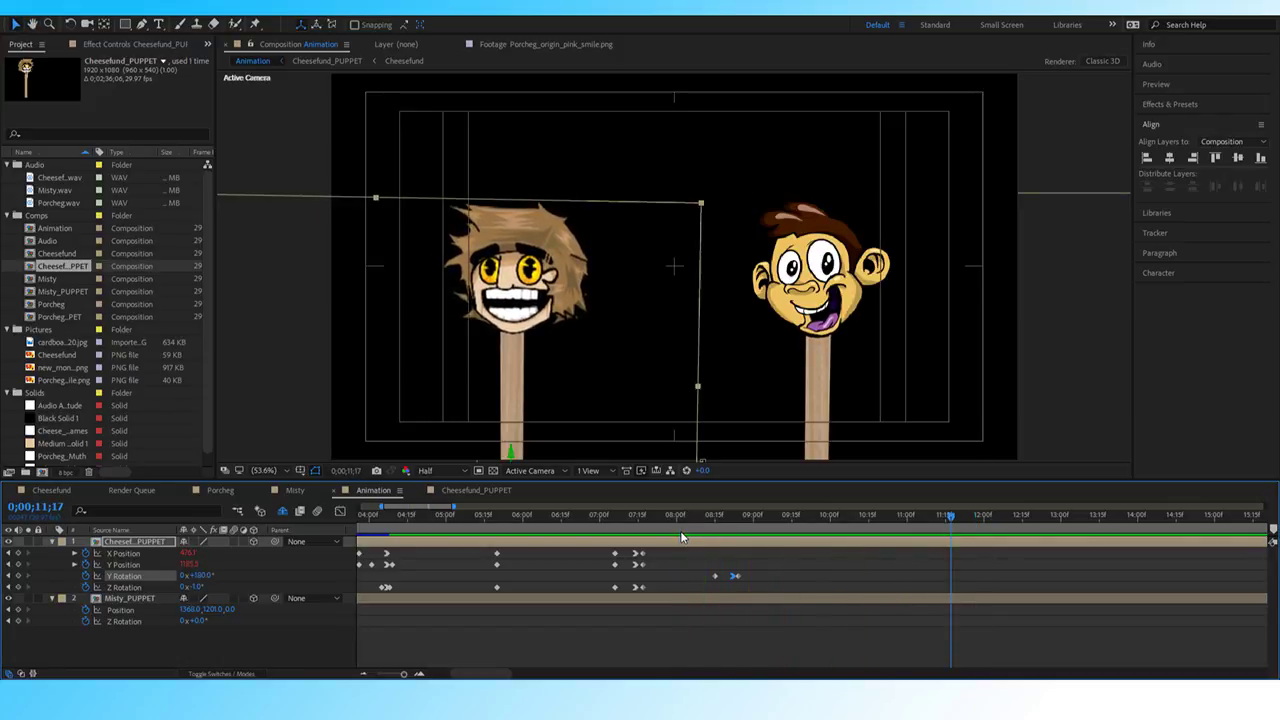
# Review the retreat and turn together from 0;00;07;01, and replay the turn from 0;00;08;09.
pyautogui.click(600, 515)
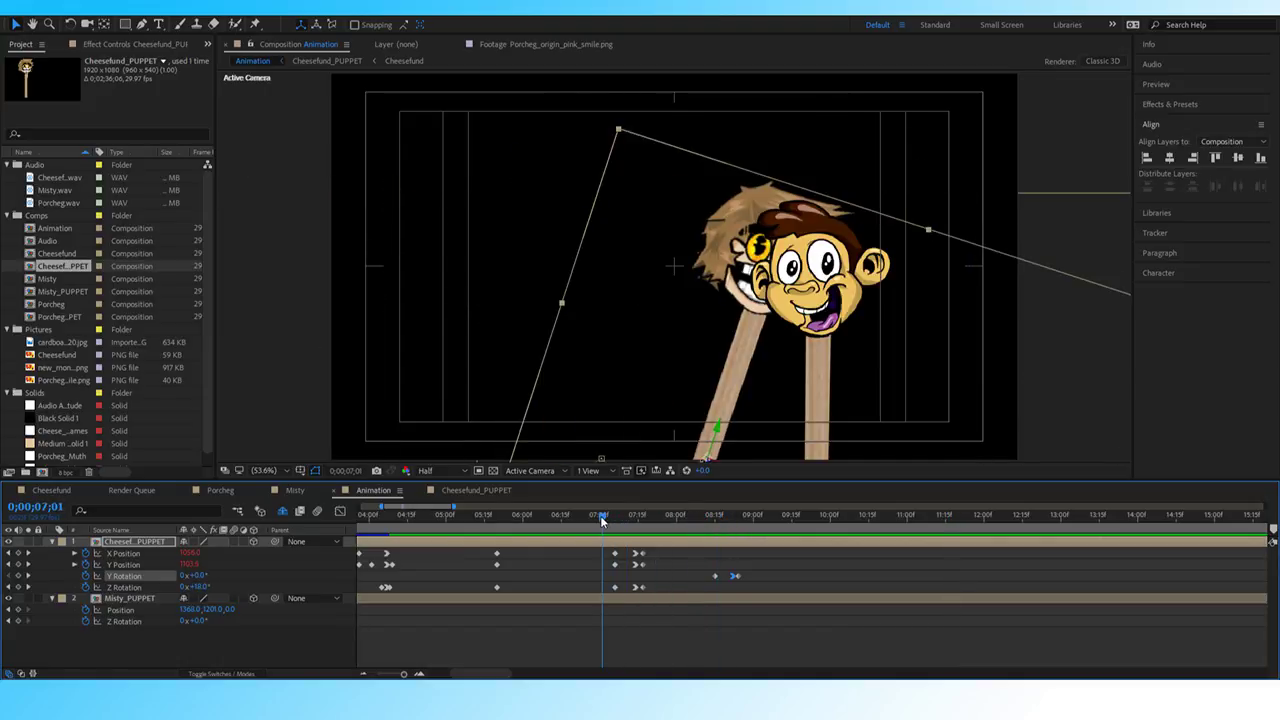
pyautogui.press('space')
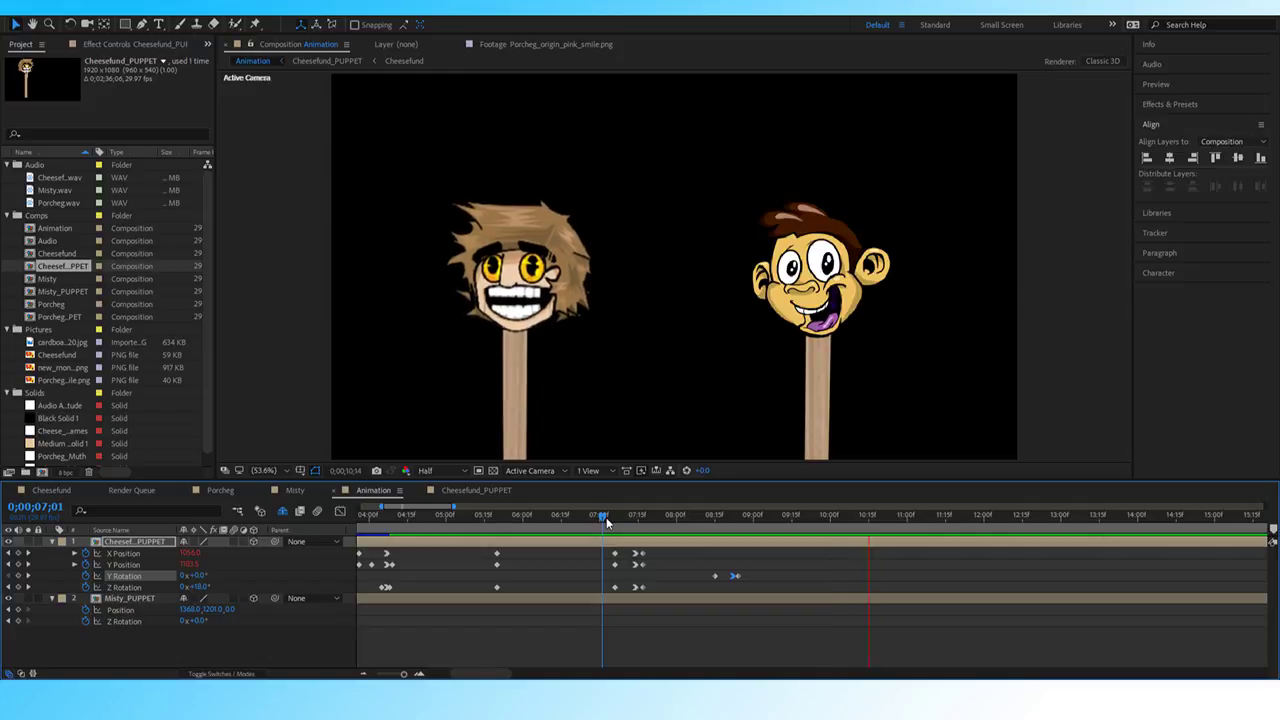
pyautogui.press('space')
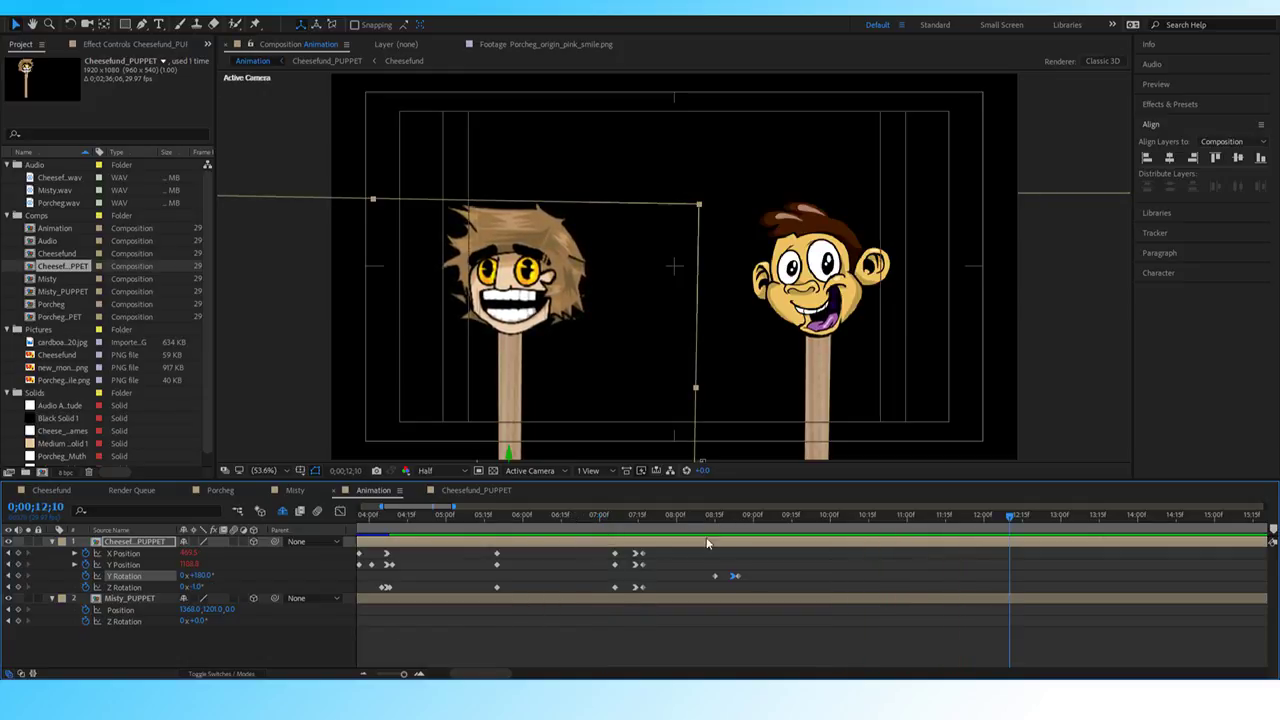
pyautogui.moveTo(785, 517); pyautogui.dragTo(704, 535)
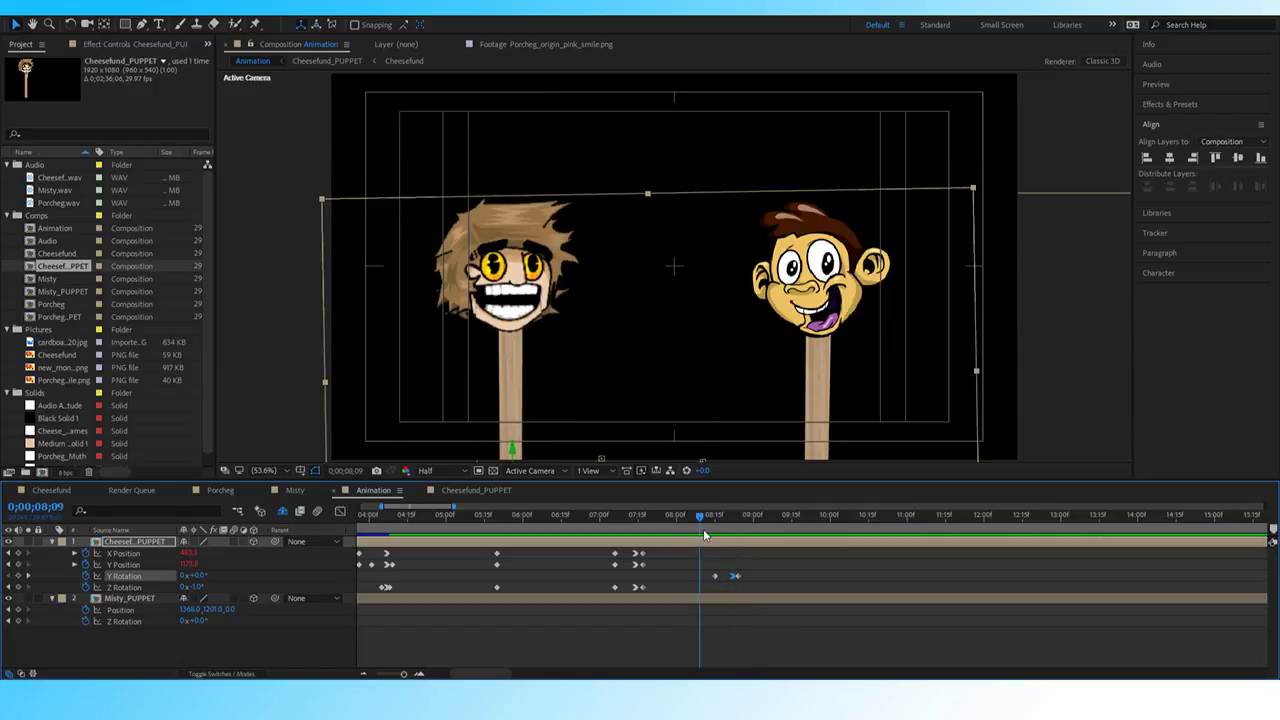
pyautogui.press('space')
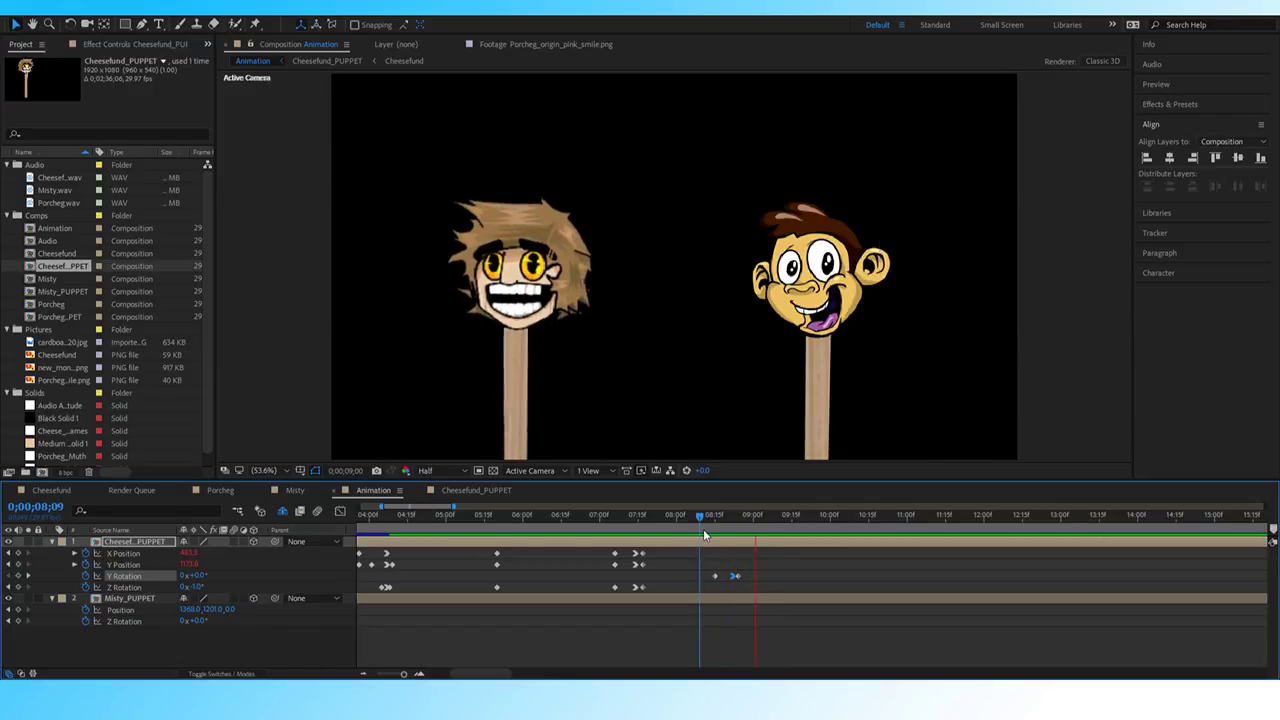
pyautogui.press('space')
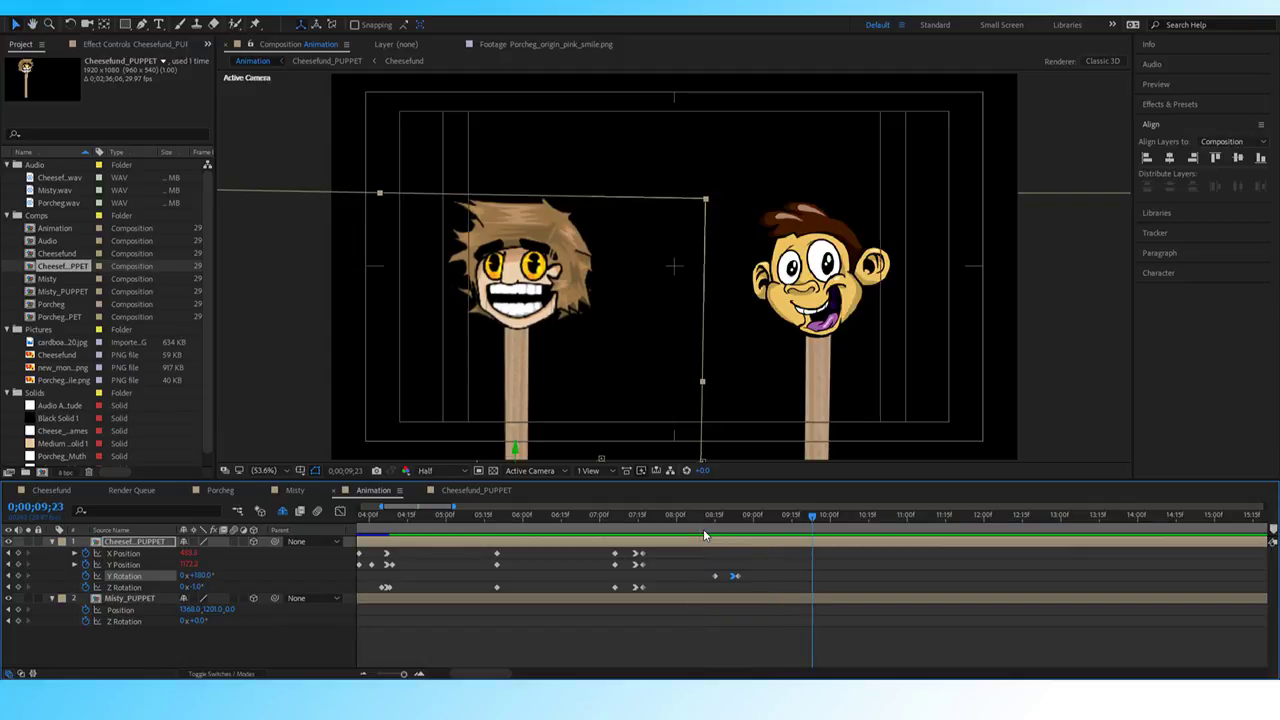
# Play on from 0;00;09;23, 0;00;08;11 and 0;00;09;15 to find the moment for turning back, stopping at 0;00;12;02.
pyautogui.press('space')
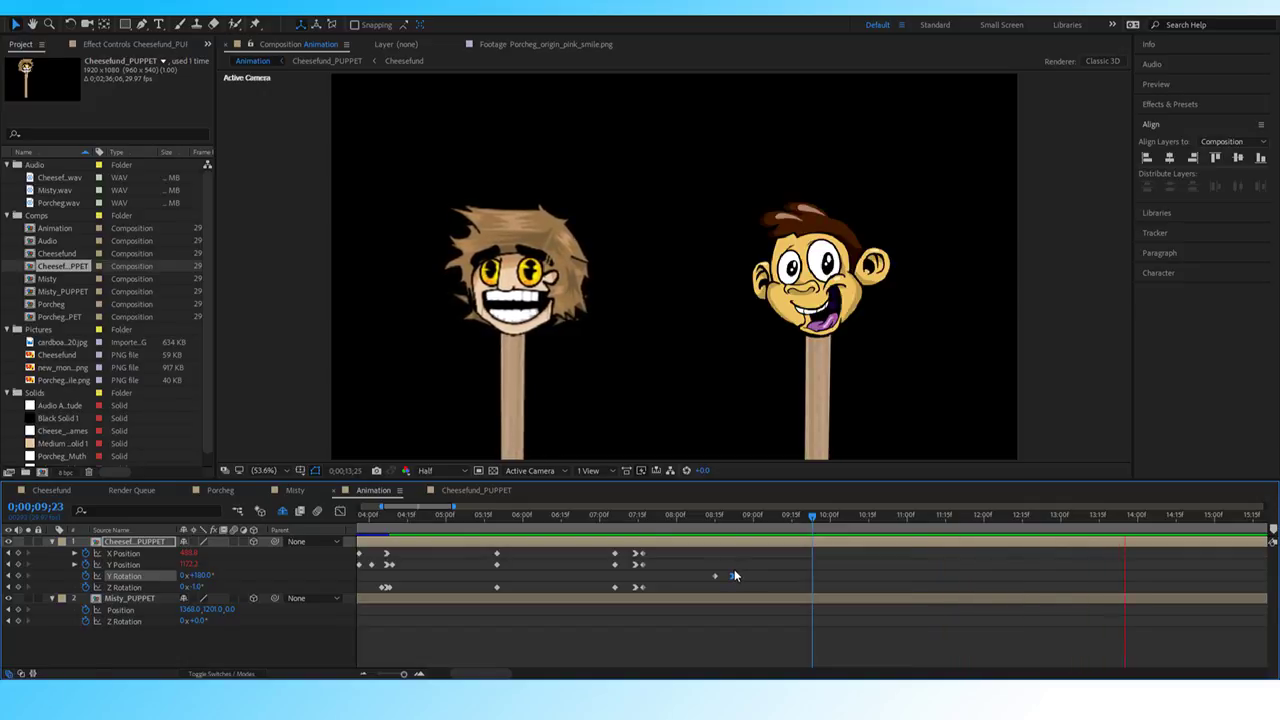
pyautogui.press('space')
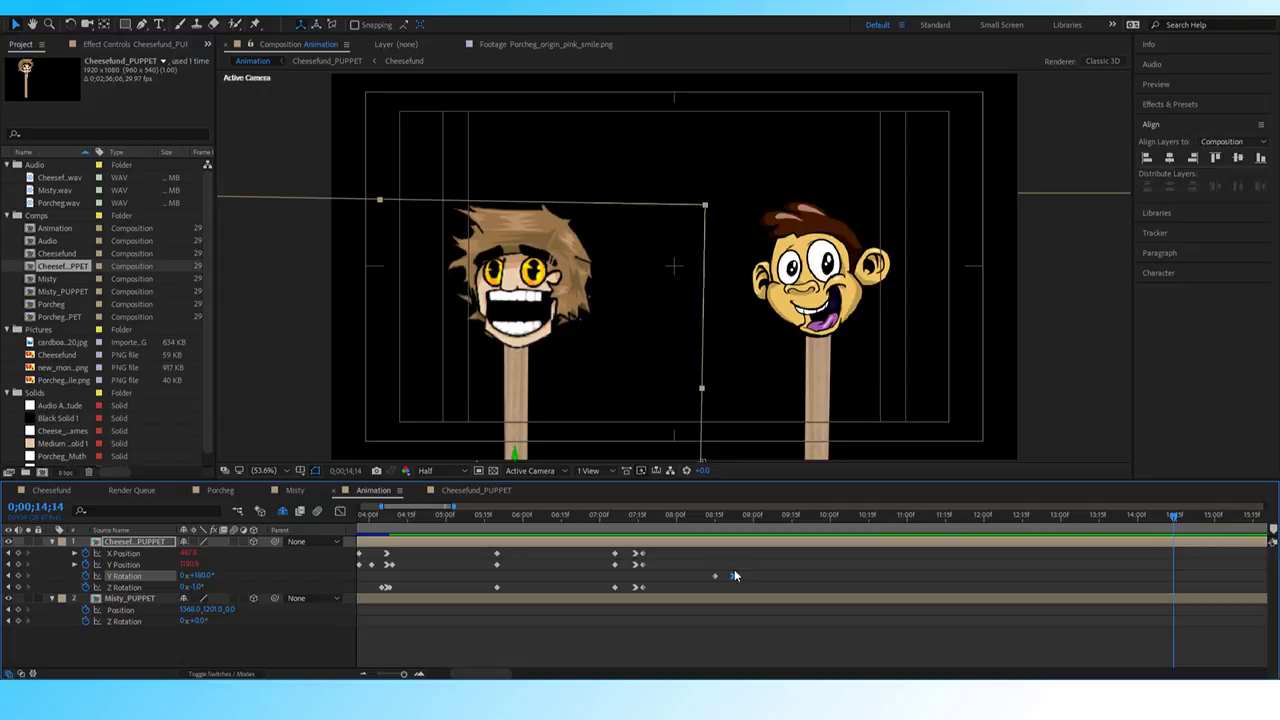
pyautogui.moveTo(741, 515); pyautogui.dragTo(702, 521)
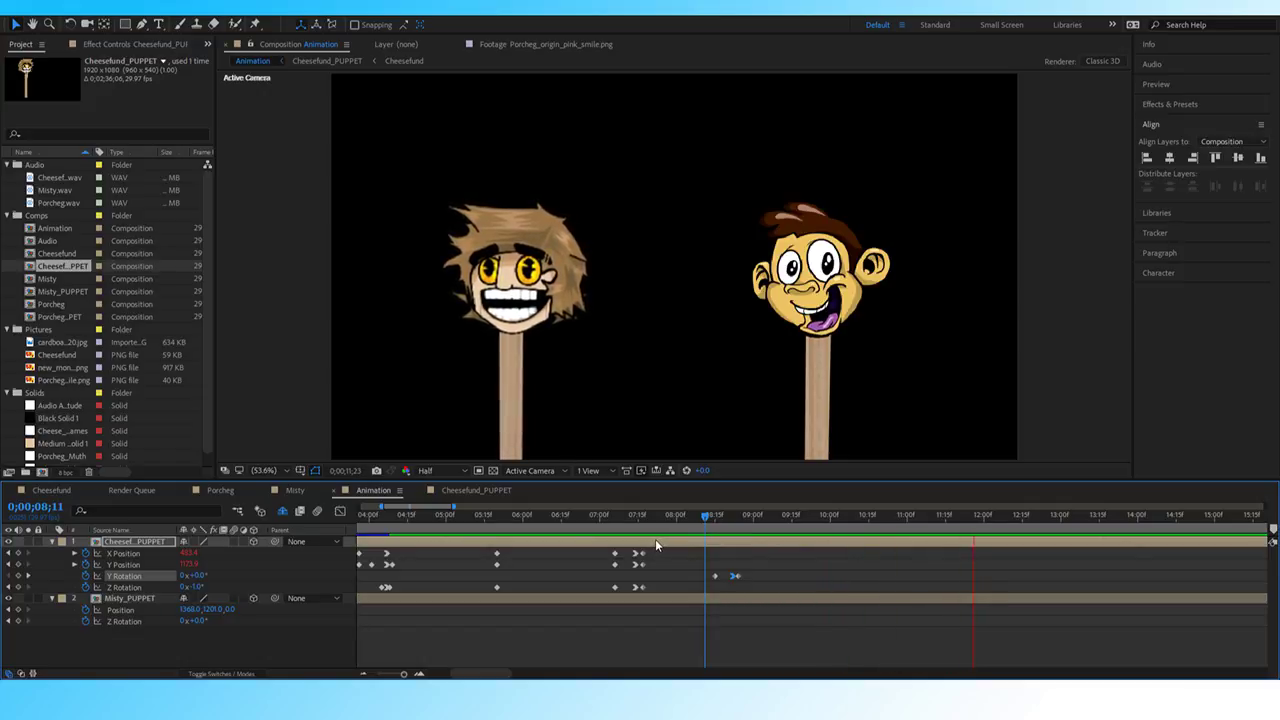
pyautogui.press('space')
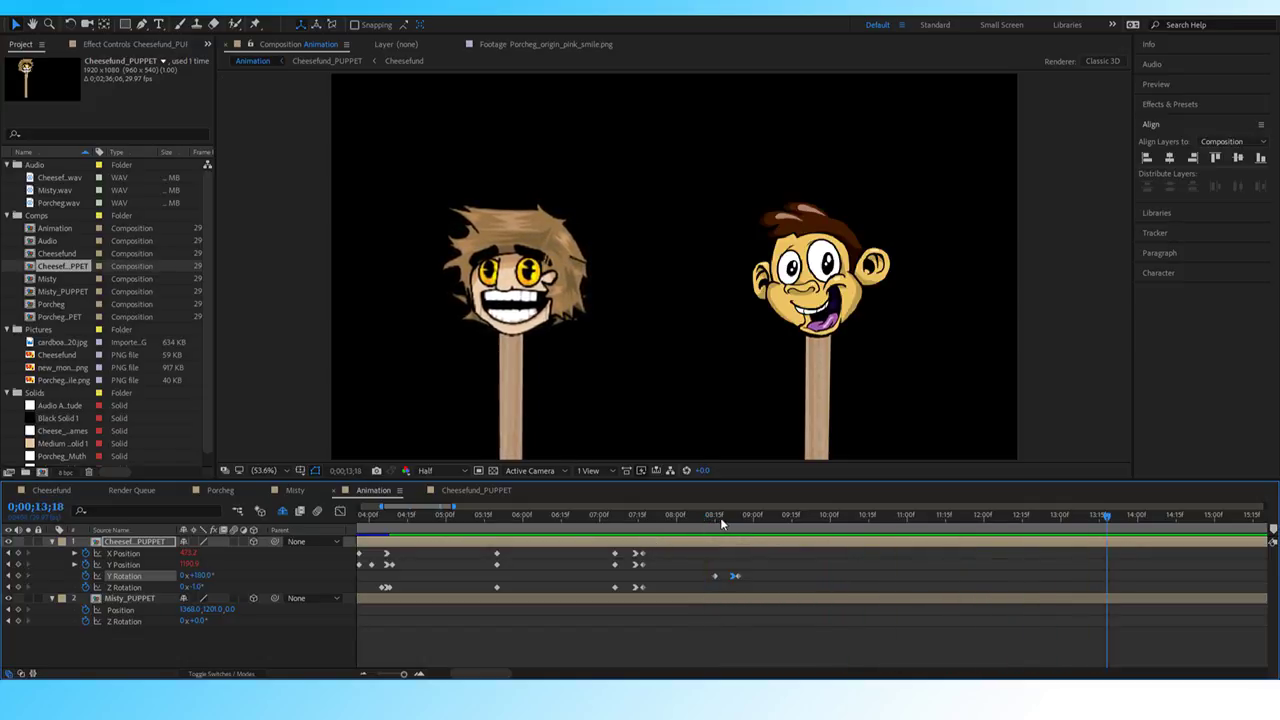
pyautogui.click(791, 514)
pyautogui.press('space')
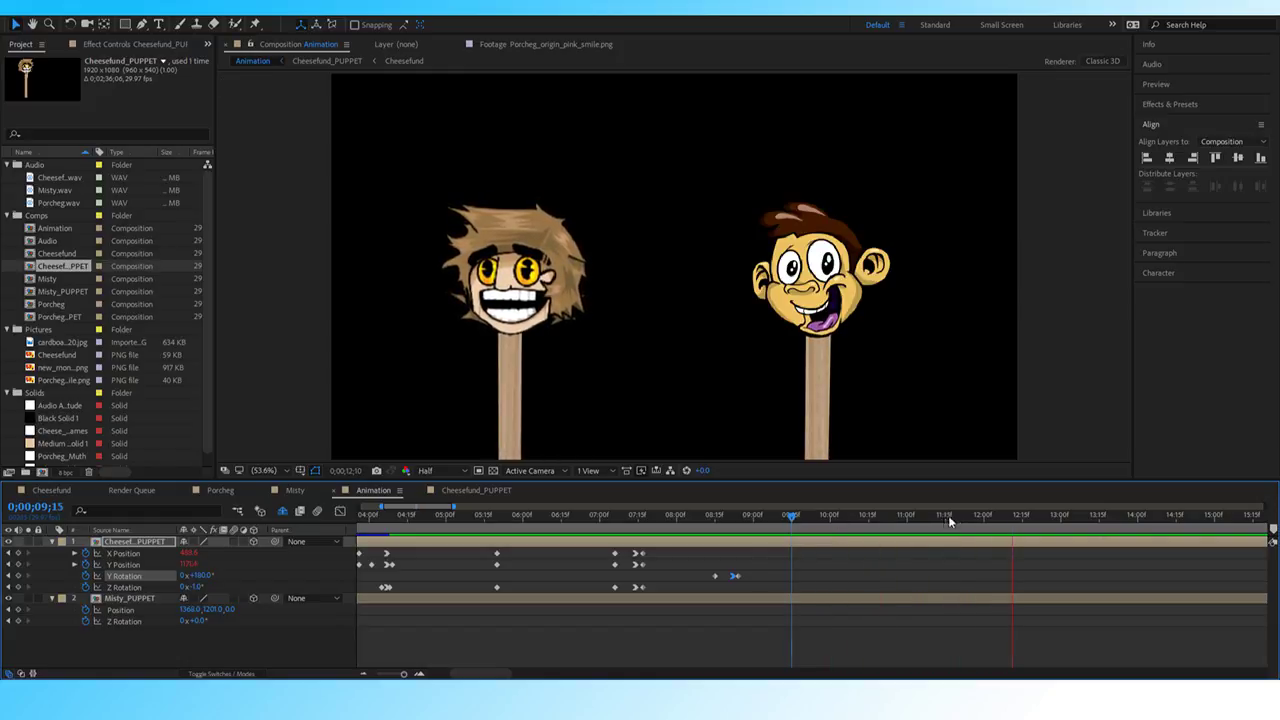
pyautogui.moveTo(1012, 517); pyautogui.dragTo(989, 520)
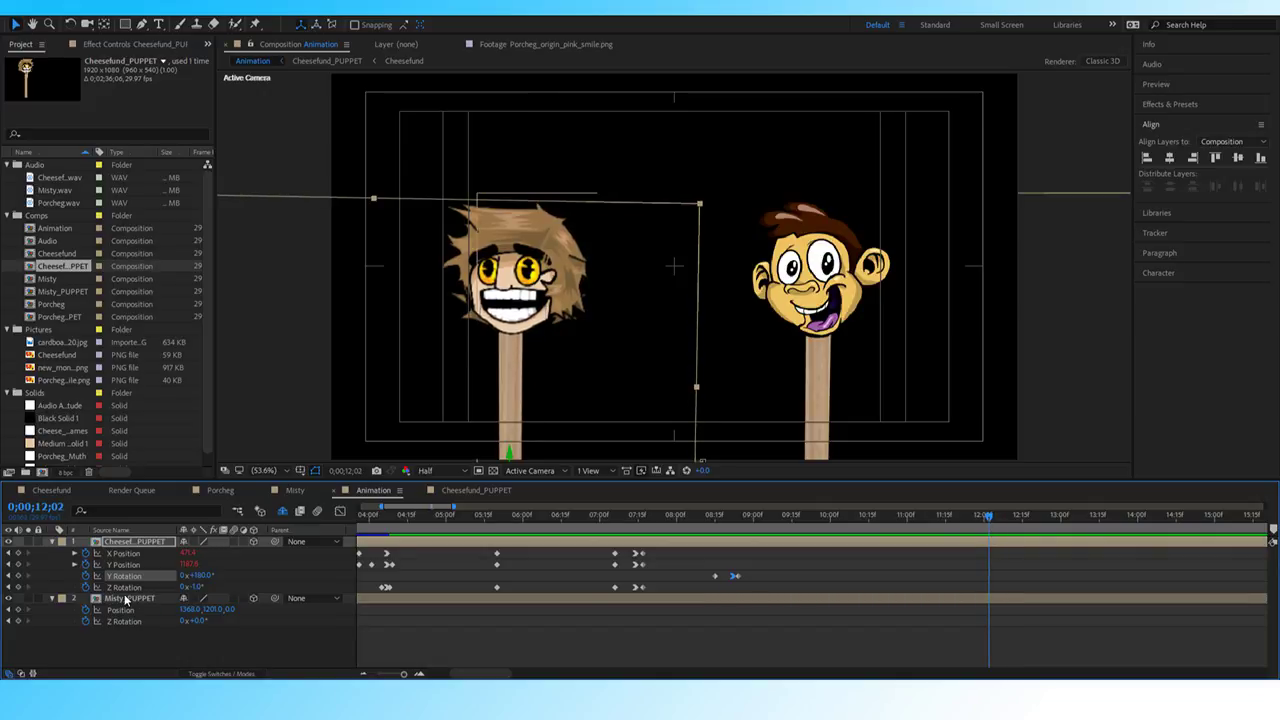
# Hold the Cheesefund puppet's 180° Y Rotation with a keyframe at 0;00;12;02, and set it to -5° at 0;00;12;04.
pyautogui.click(18, 577)
pyautogui.press('pagedown')
pyautogui.press('pagedown')
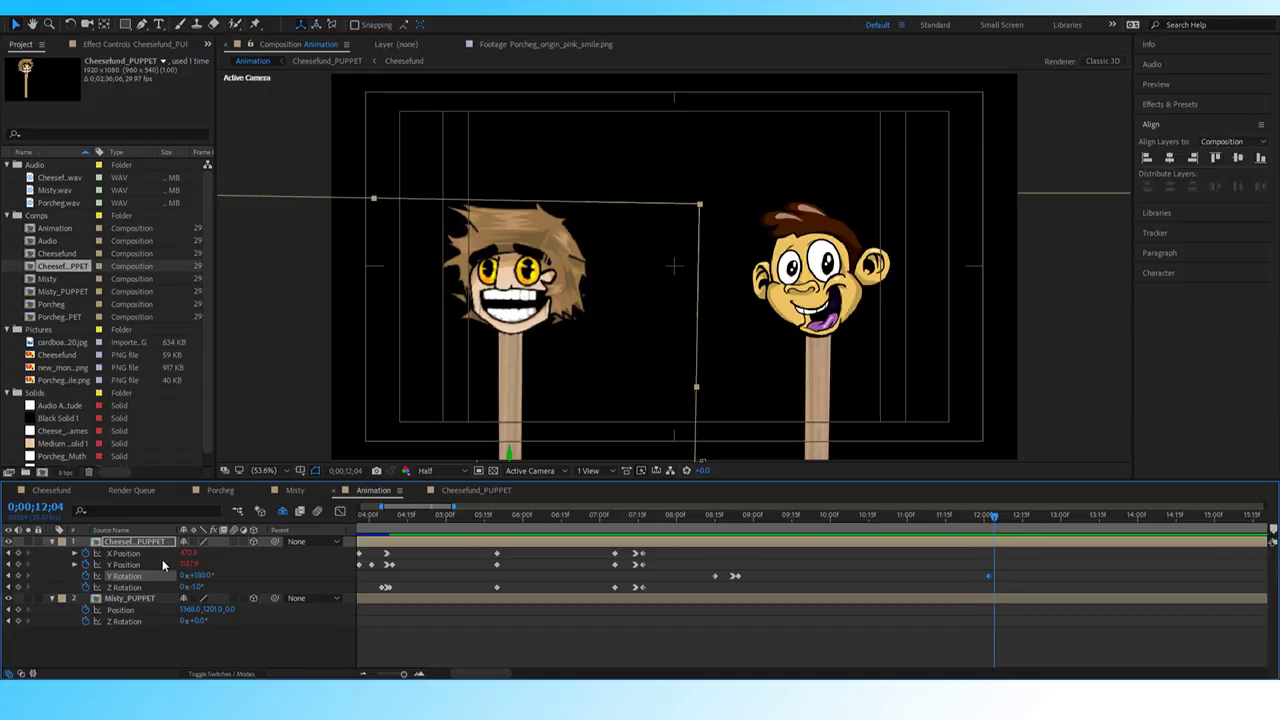
pyautogui.click(200, 576)
pyautogui.write('0')
pyautogui.press('Return')
pyautogui.click(198, 576)
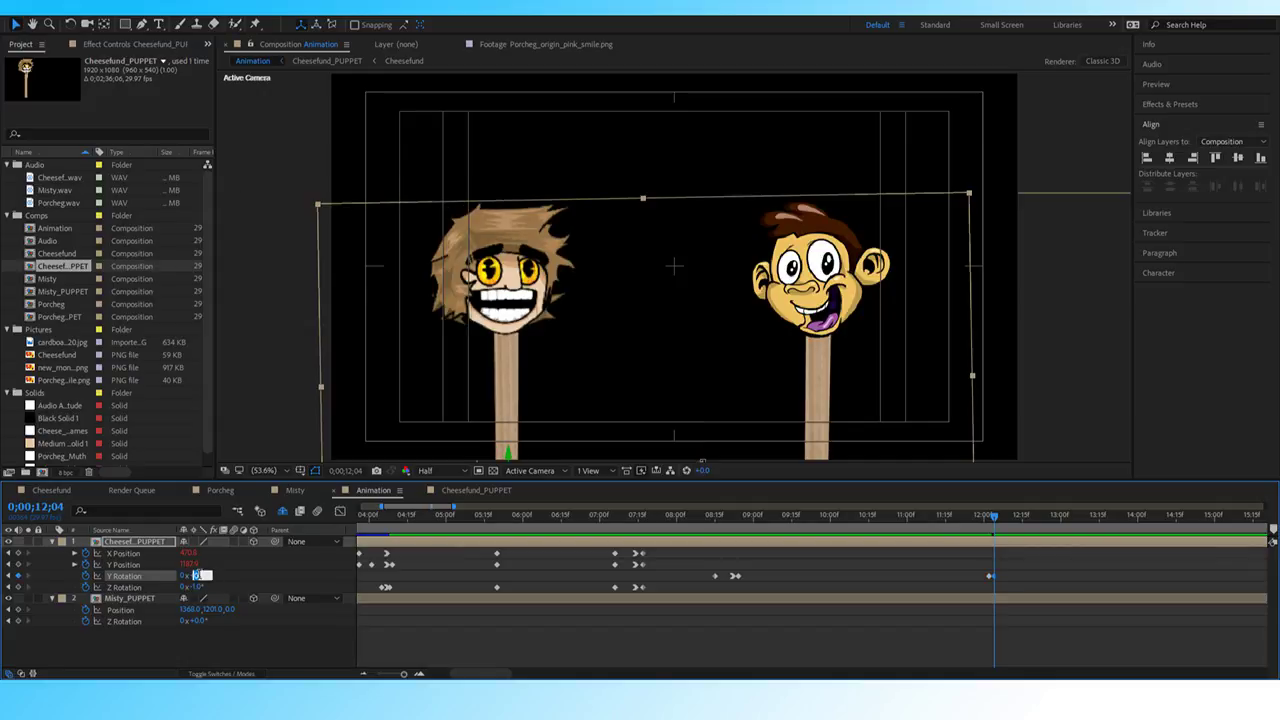
pyautogui.write('5')
pyautogui.press('Return')
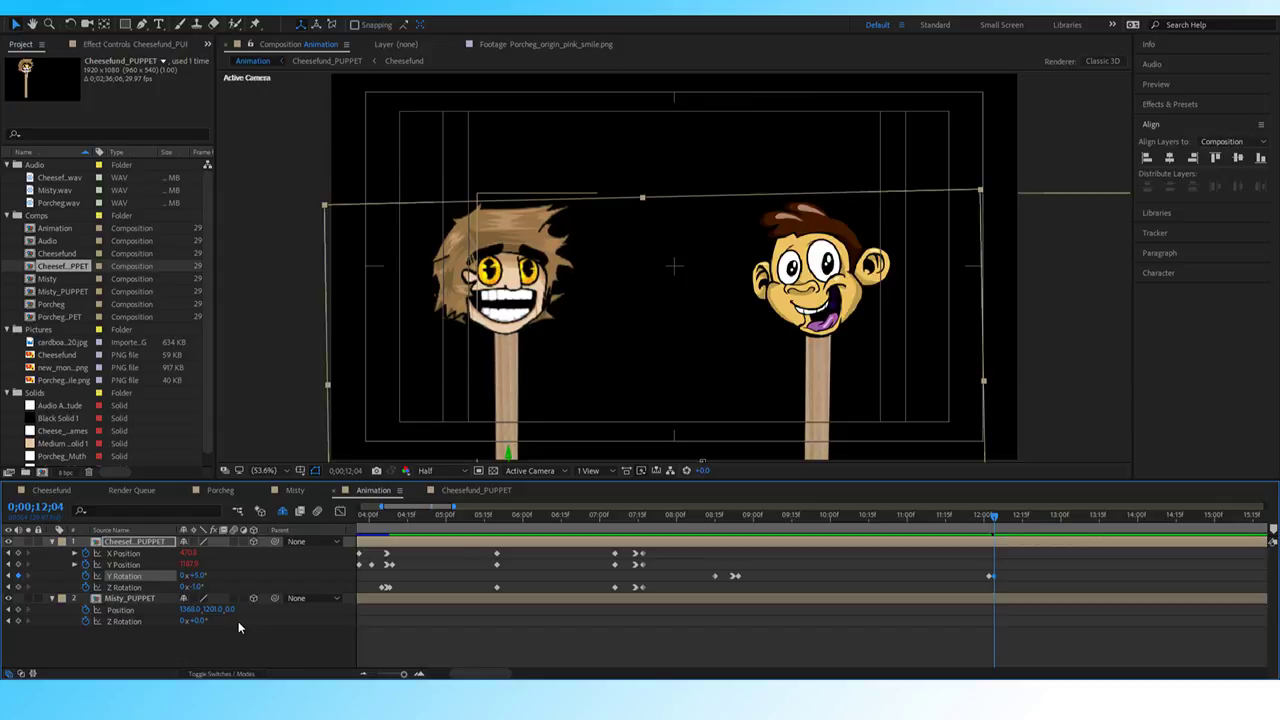
pyautogui.click(200, 576)
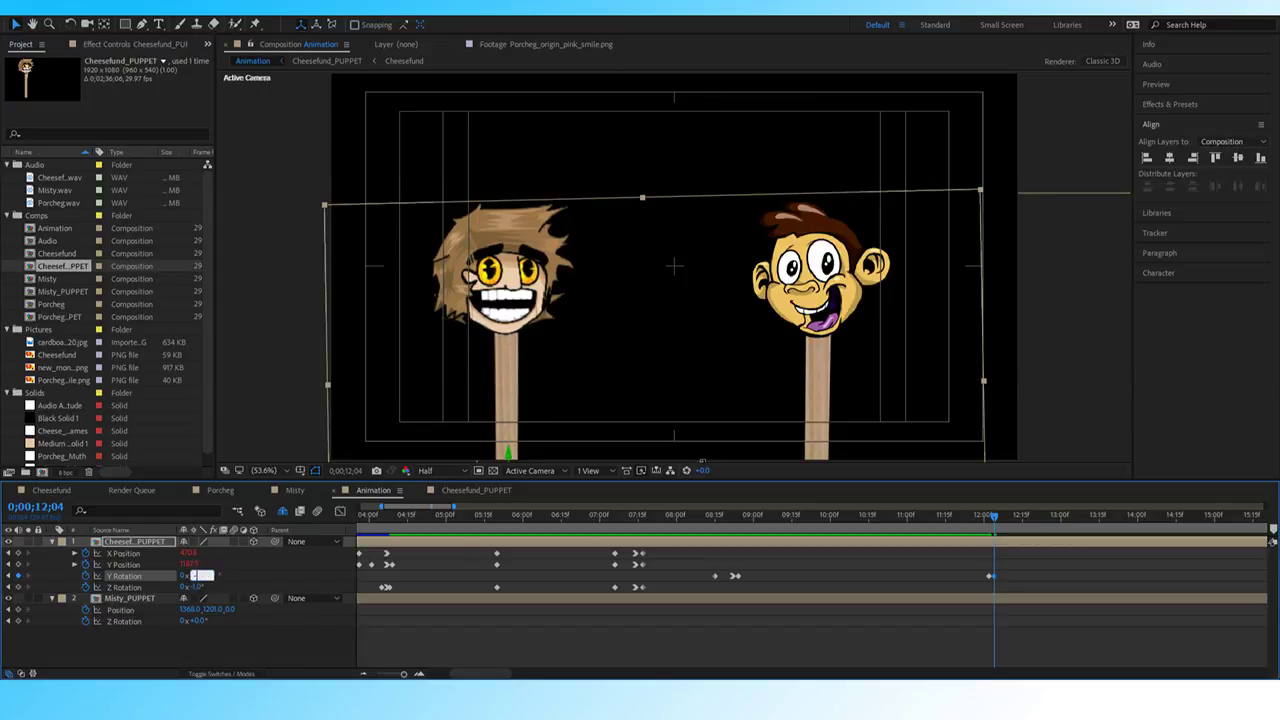
pyautogui.press('Return')
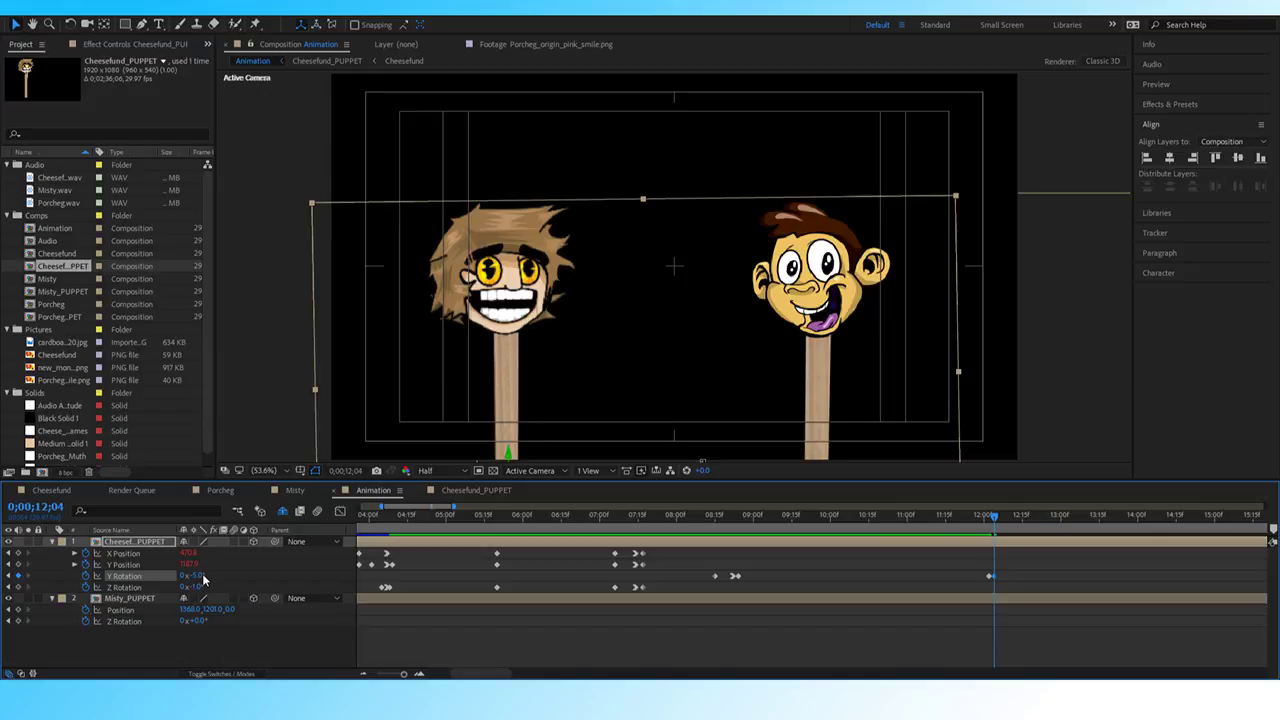
# Settle the Cheesefund puppet's Y Rotation at 0° at 0;00;12;05, and play back the turn from 0;00;11;28.
pyautogui.press('pagedown')
pyautogui.click(200, 576)
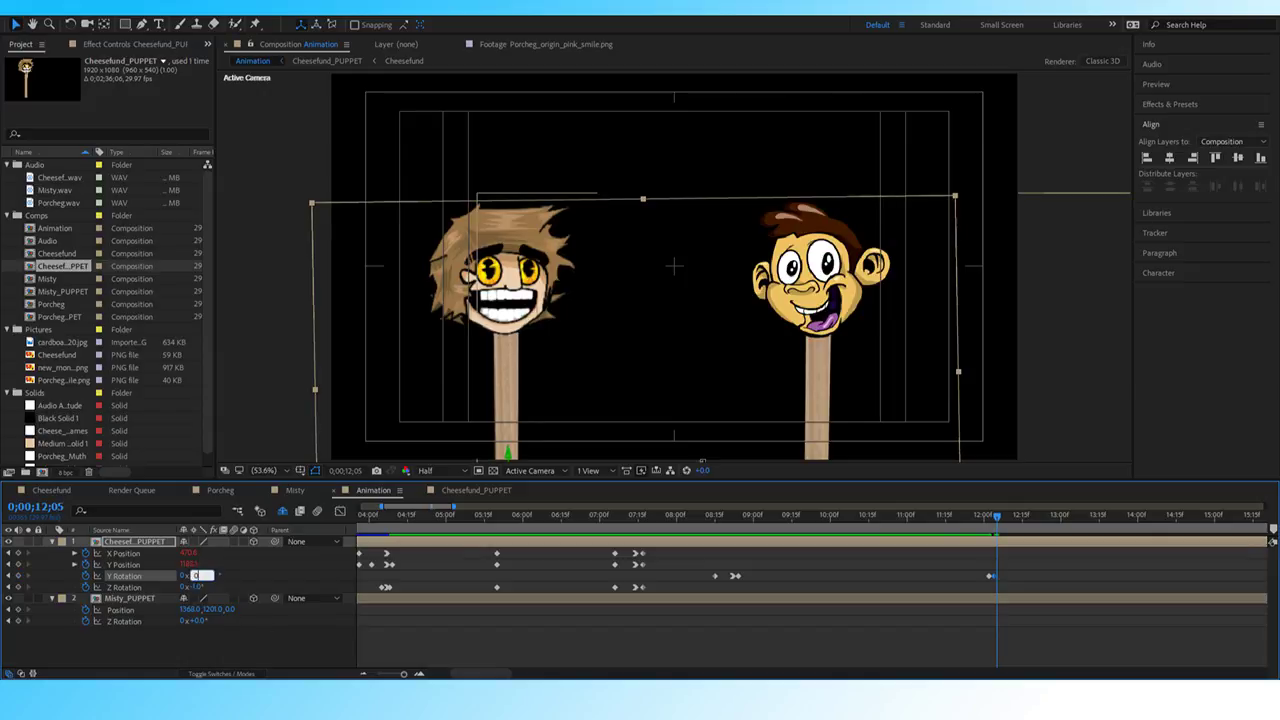
pyautogui.write('180')
pyautogui.press('Return')
pyautogui.moveTo(997, 516); pyautogui.dragTo(976, 524)
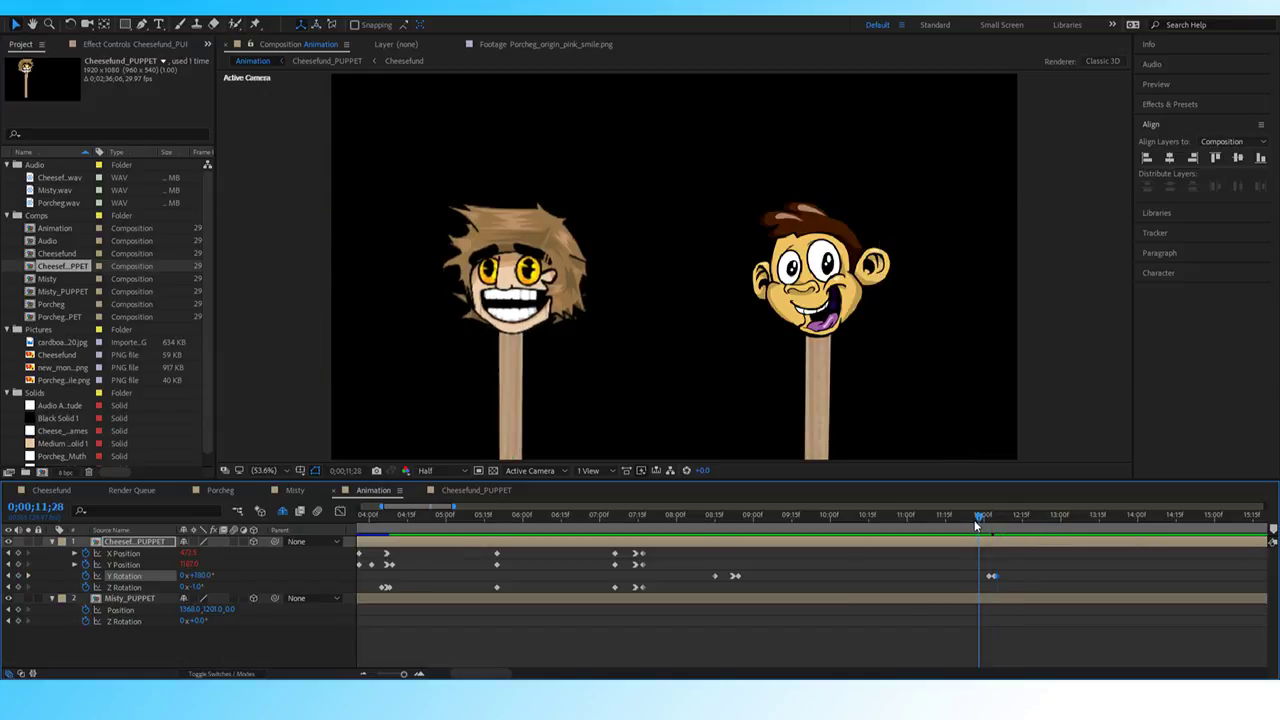
# Replay the Cheesefund puppet's turn back from 0;00;11;28 and from 0;00;11;21.
pyautogui.press('space')
pyautogui.press('space')
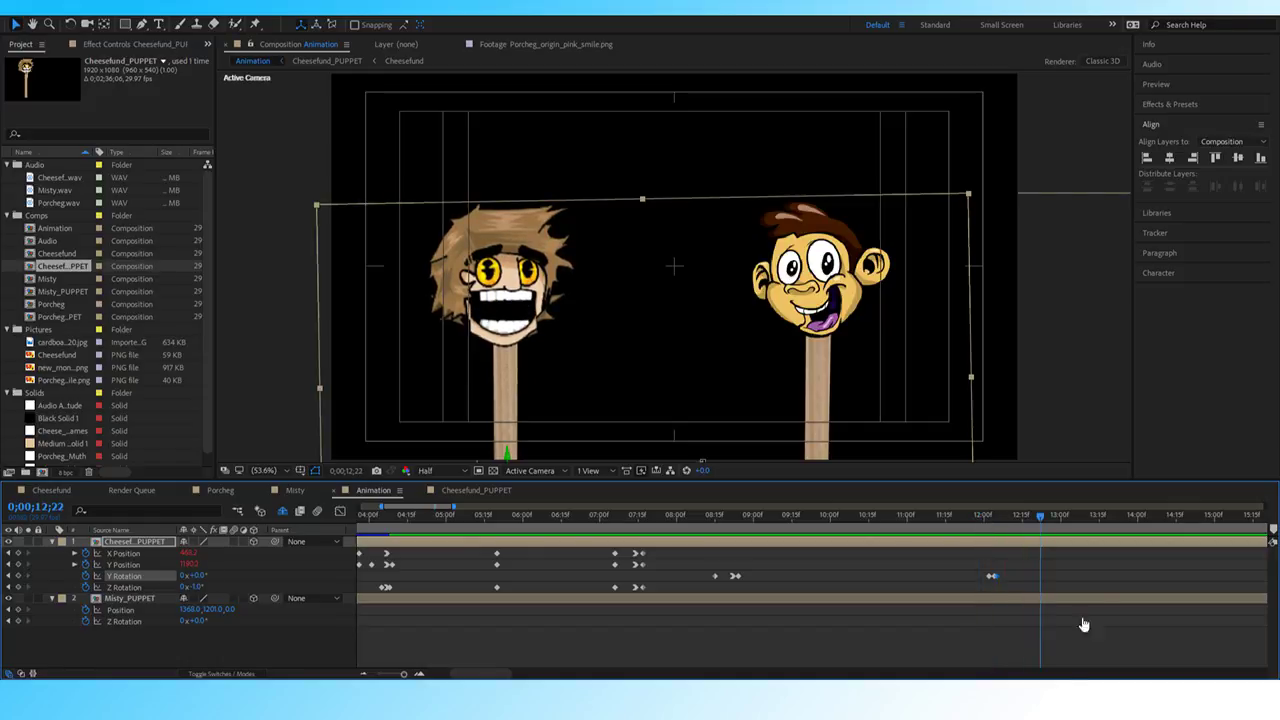
pyautogui.moveTo(1004, 520); pyautogui.dragTo(960, 520)
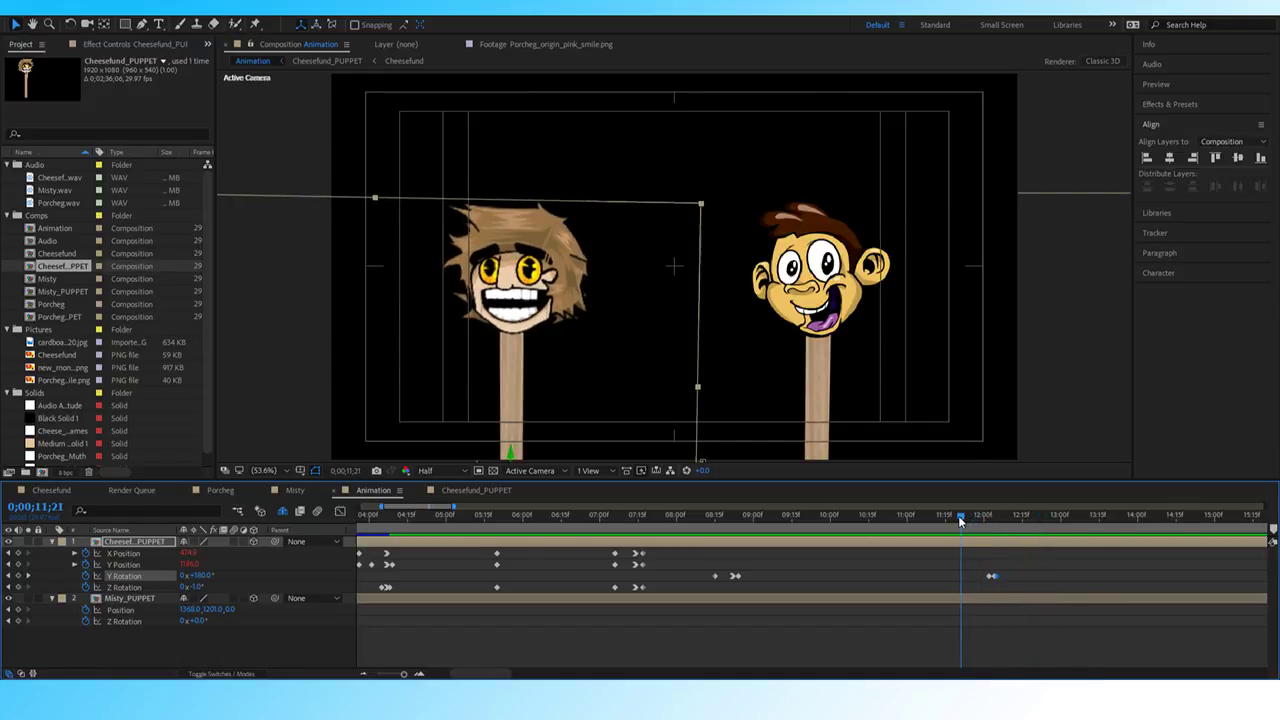
pyautogui.press('space')
pyautogui.press('space')
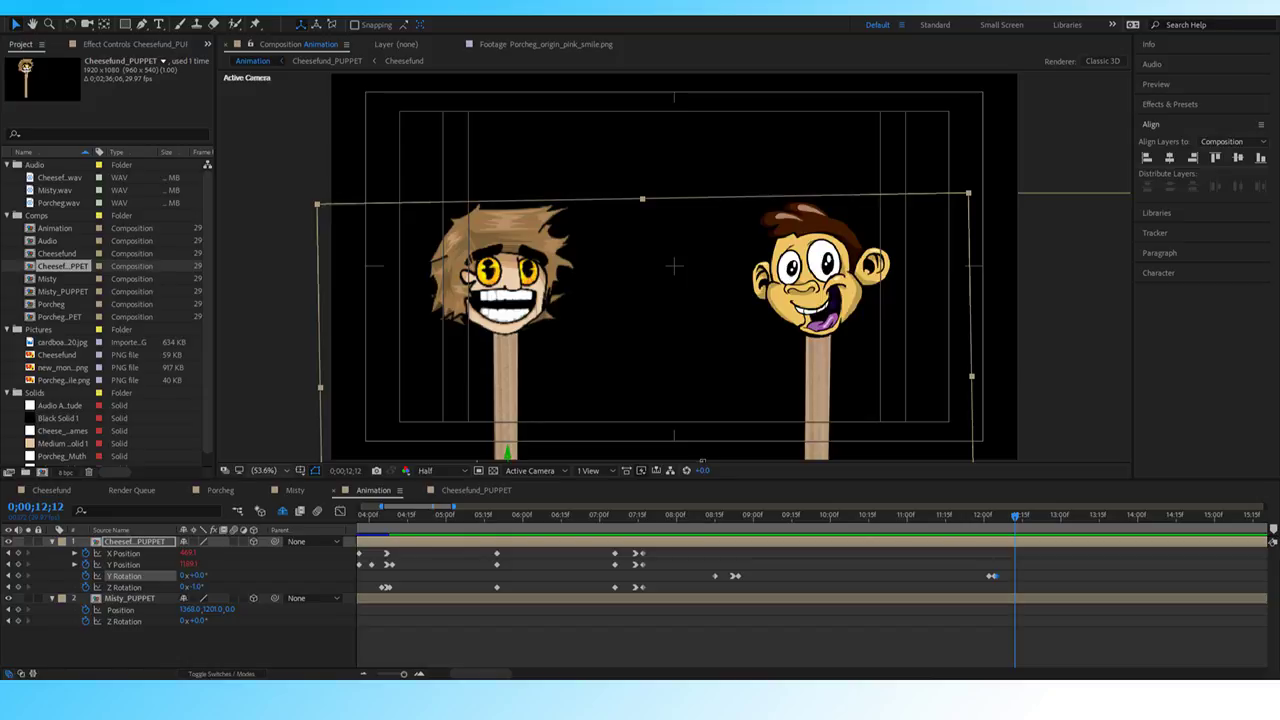
# Replay the turn back with a longer lead-in from 0;00;11;13, and again from 0;00;11;21.
pyautogui.click(948, 521)
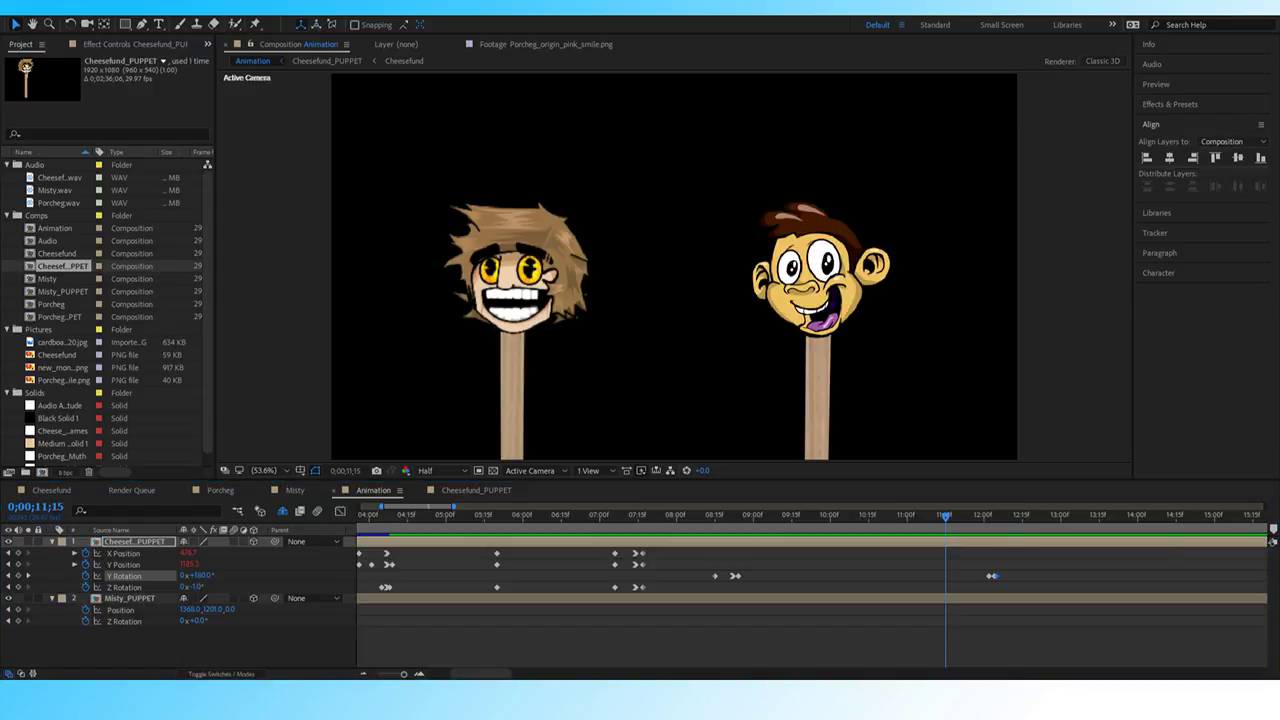
pyautogui.click(947, 515)
pyautogui.press('space')
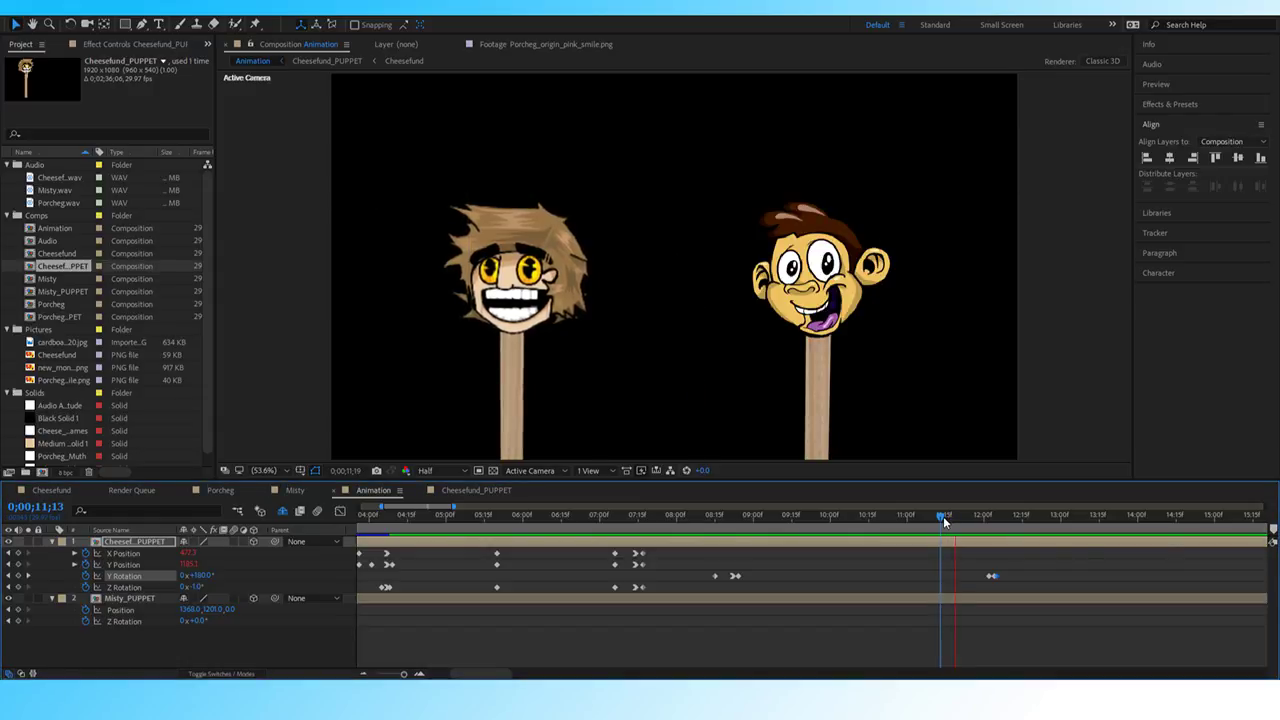
pyautogui.press('space')
pyautogui.click(971, 518)
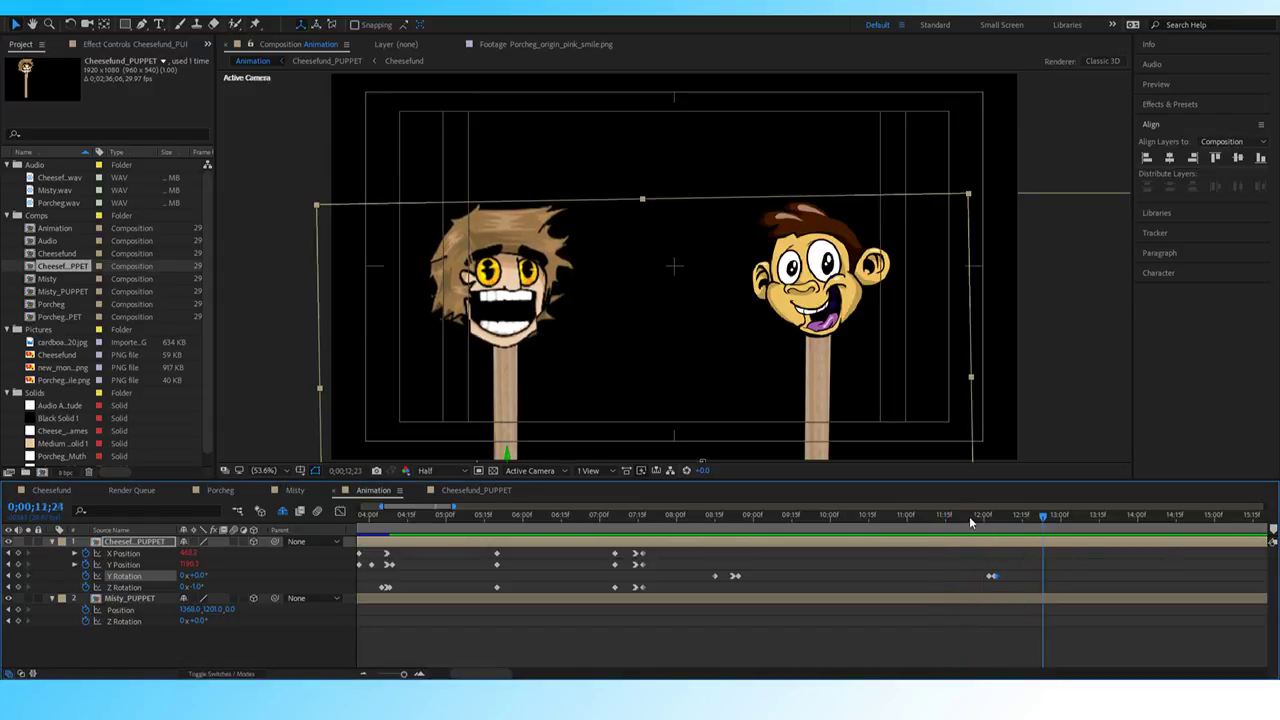
pyautogui.click(961, 514)
pyautogui.press('space')
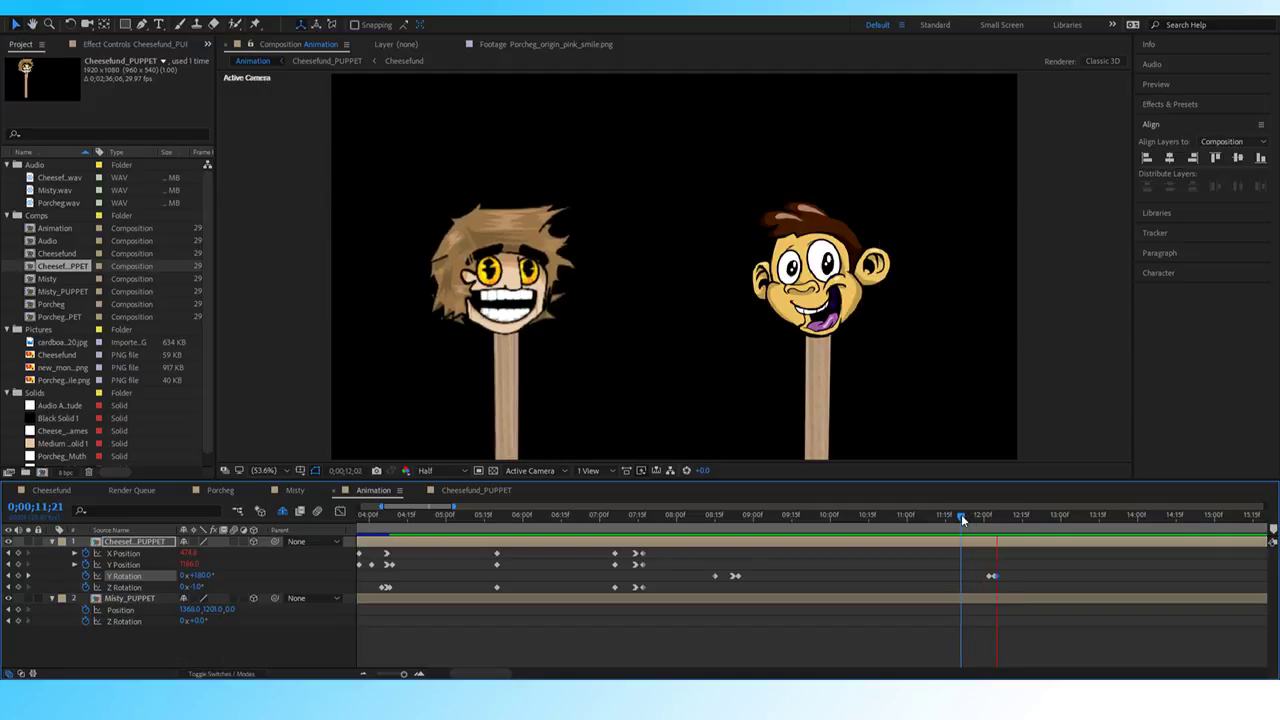
pyautogui.press('space')
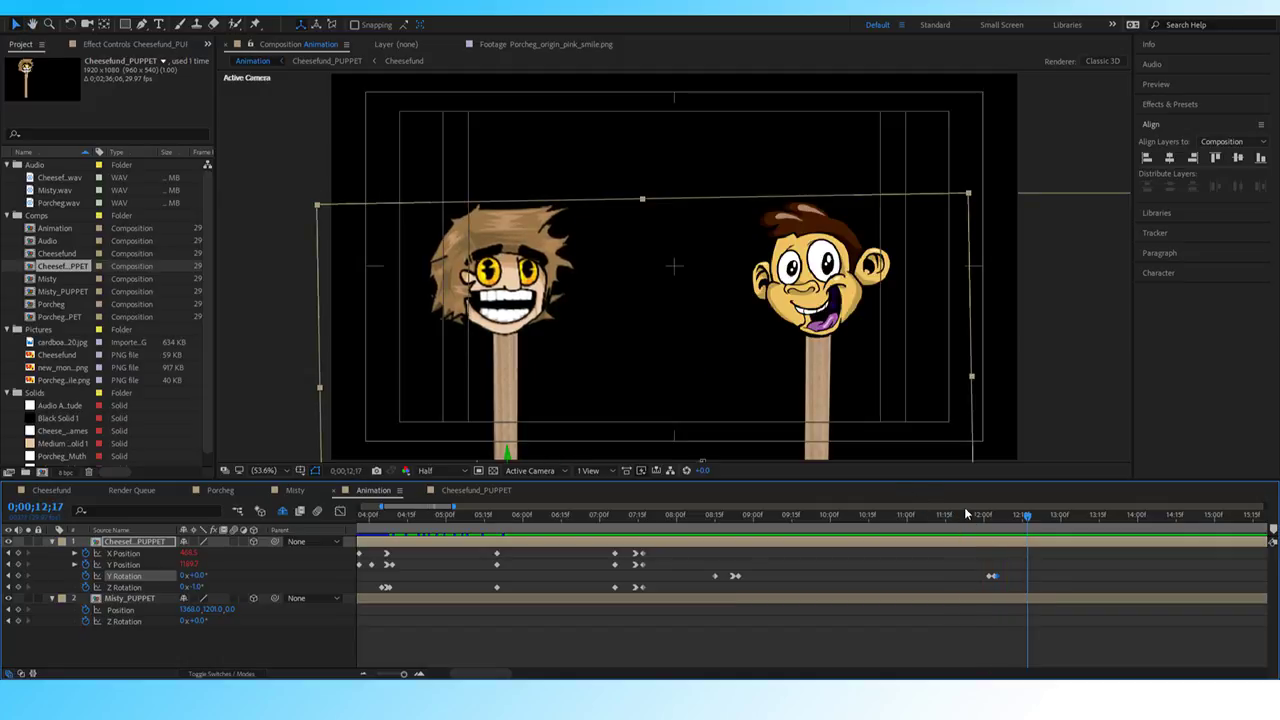
# Replay the turn back repeatedly from 0;00;11;25, and once more from 0;00;11;24.
pyautogui.click(971, 518)
pyautogui.press('space')
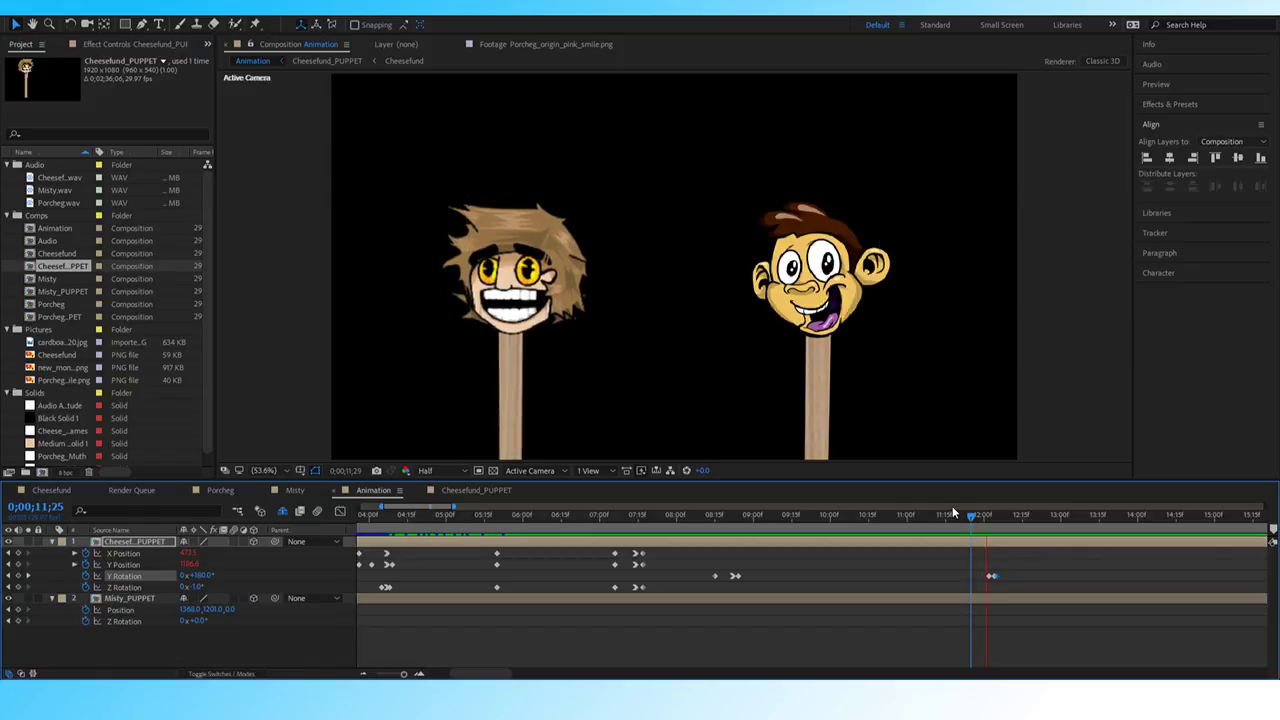
pyautogui.press('space')
pyautogui.moveTo(1003, 523); pyautogui.dragTo(1027, 533)
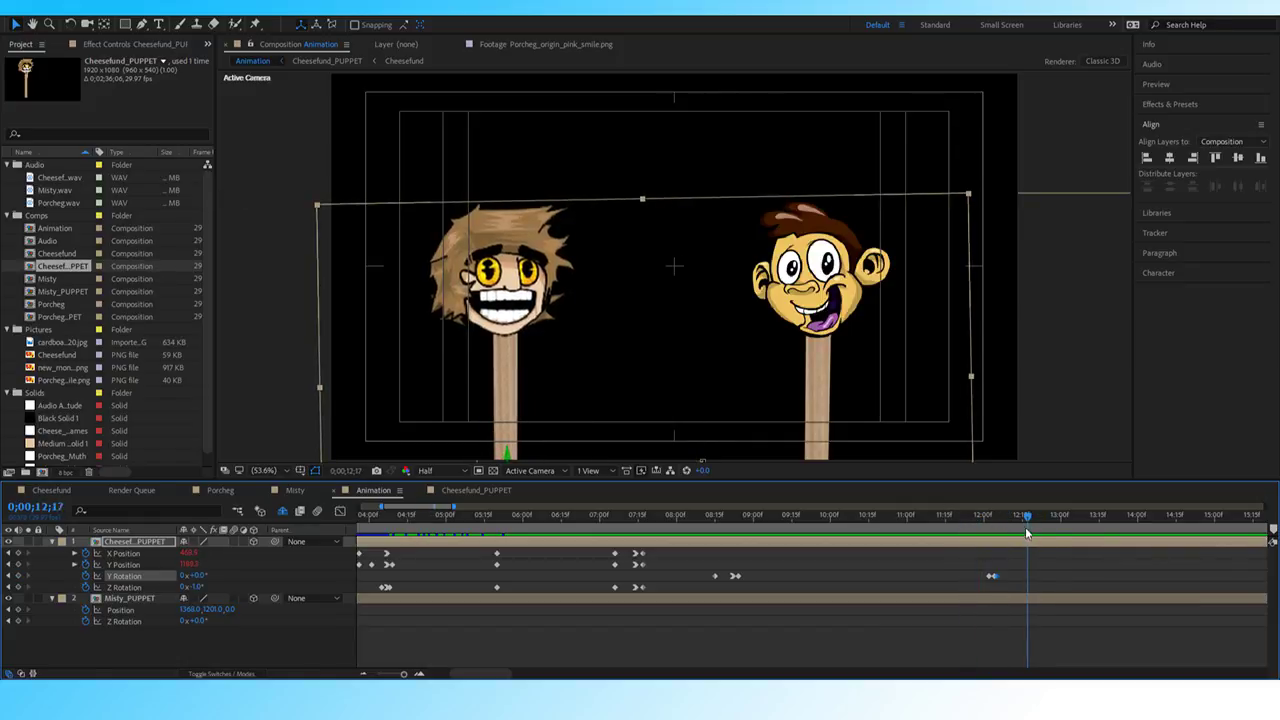
pyautogui.click(971, 518)
pyautogui.press('space')
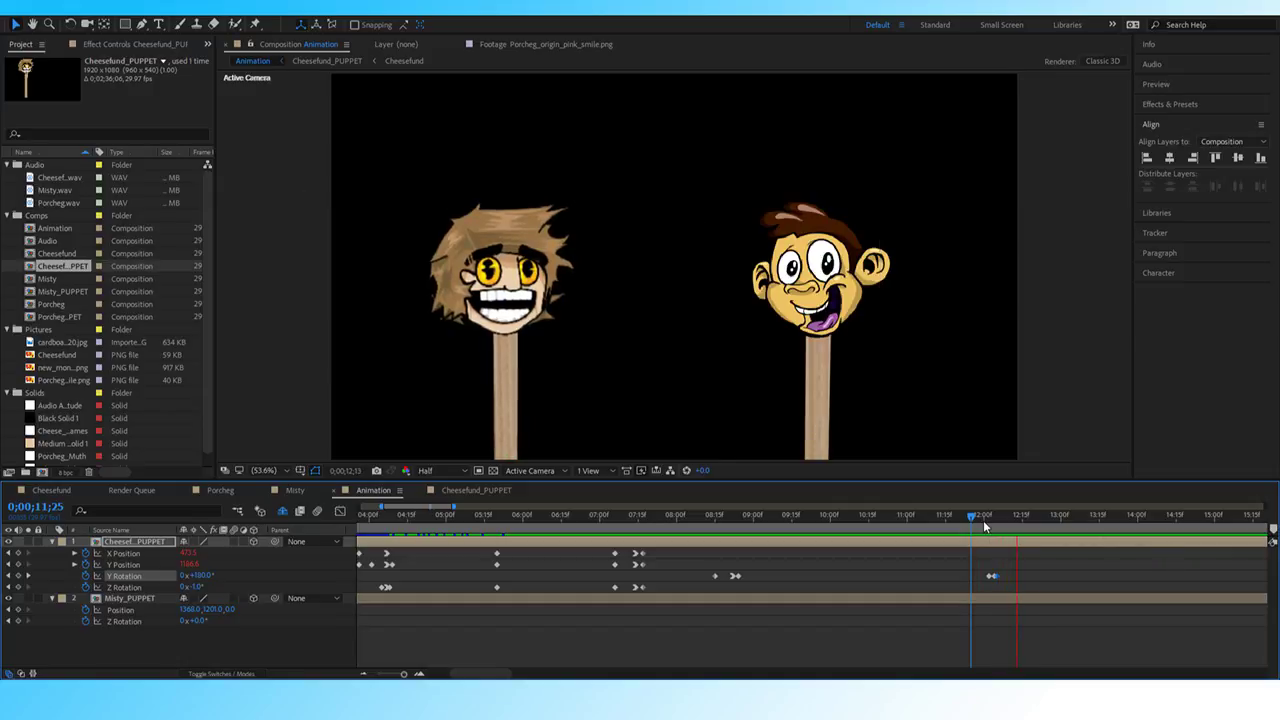
pyautogui.click(966, 524)
pyautogui.press('space')
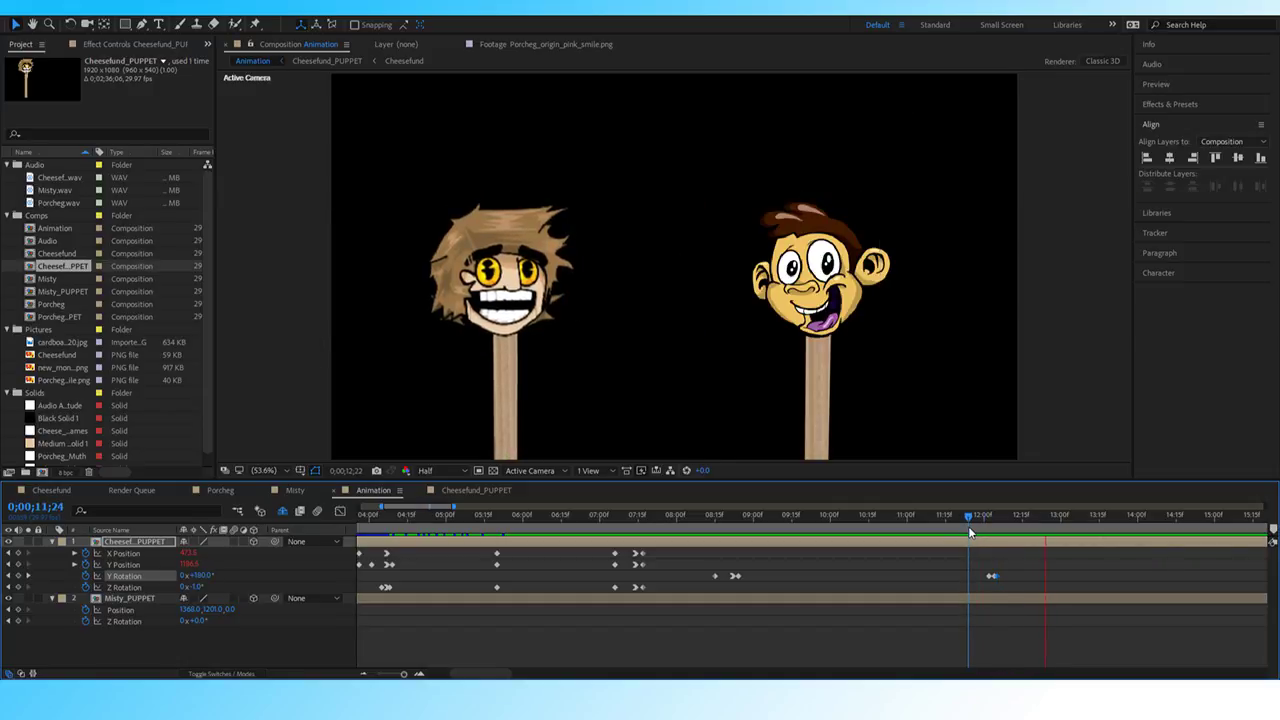
pyautogui.press('space')
# Examine the edge-on Cheesefund puppet in the mid-turn frame at 0;00;12;03, magnified to 400%, 200% and 100%.
pyautogui.click(993, 521)
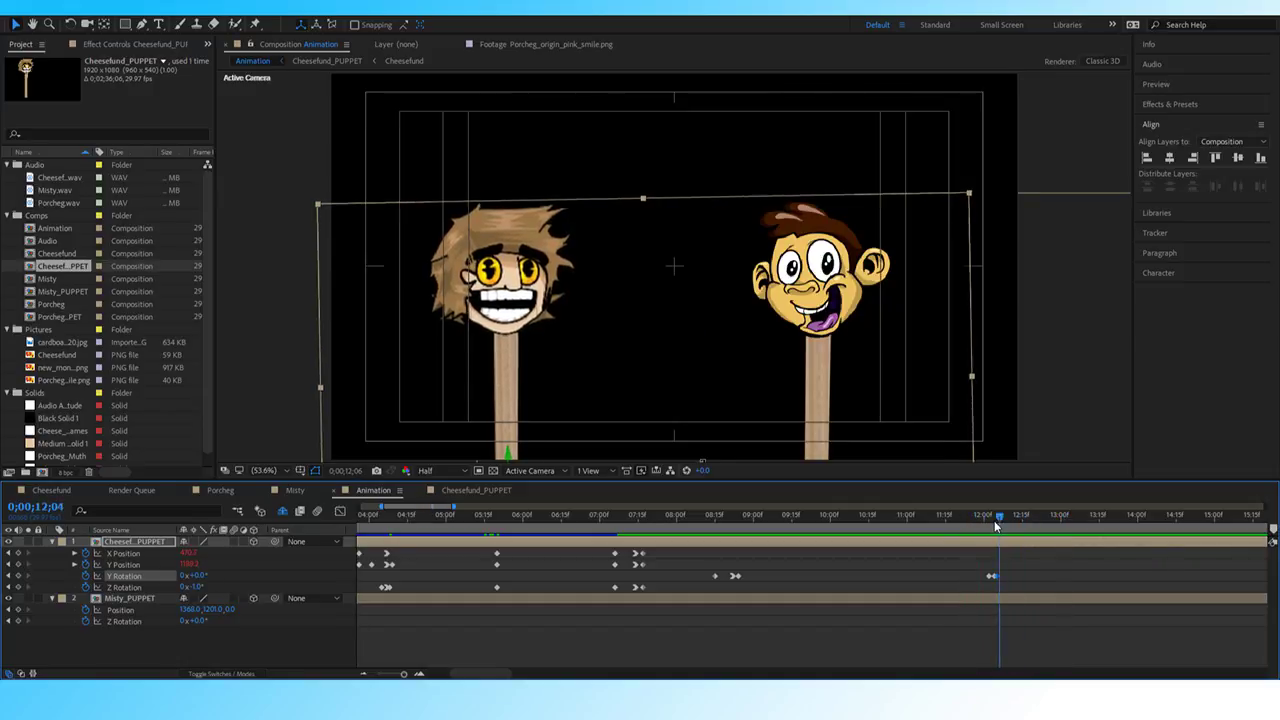
pyautogui.moveTo(995, 521)
pyautogui.mouseDown()
pyautogui.moveTo(1006, 522)
pyautogui.moveTo(979, 533)
pyautogui.moveTo(992, 534)
pyautogui.mouseUp()
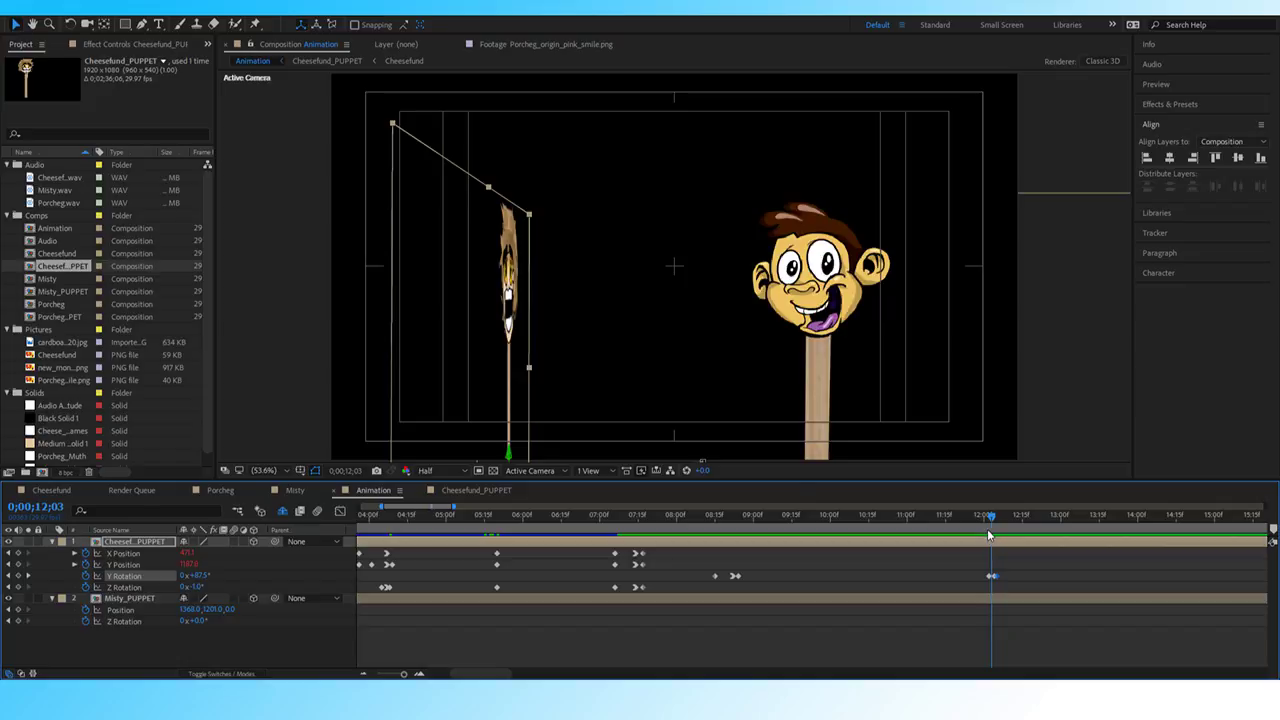
pyautogui.press('/')
pyautogui.moveTo(426, 352); pyautogui.dragTo(669, 306)
pyautogui.press('.')
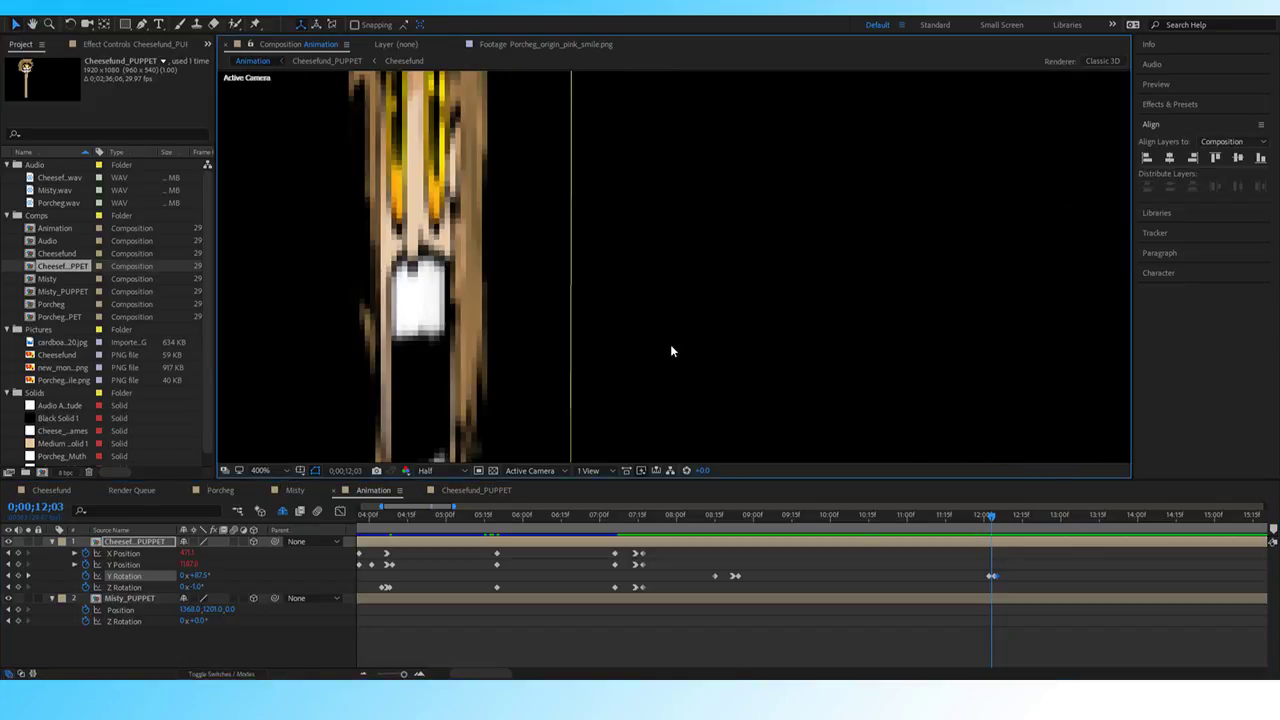
pyautogui.press(',')
pyautogui.press('.')
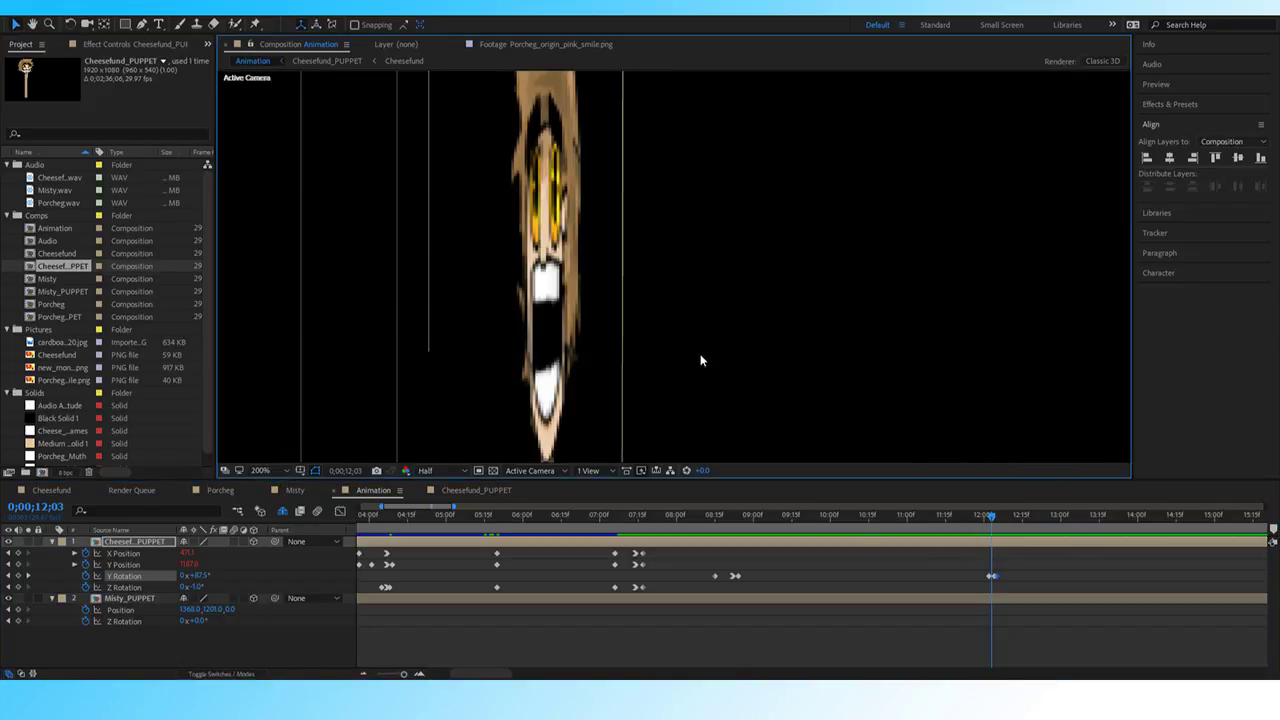
pyautogui.press(',')
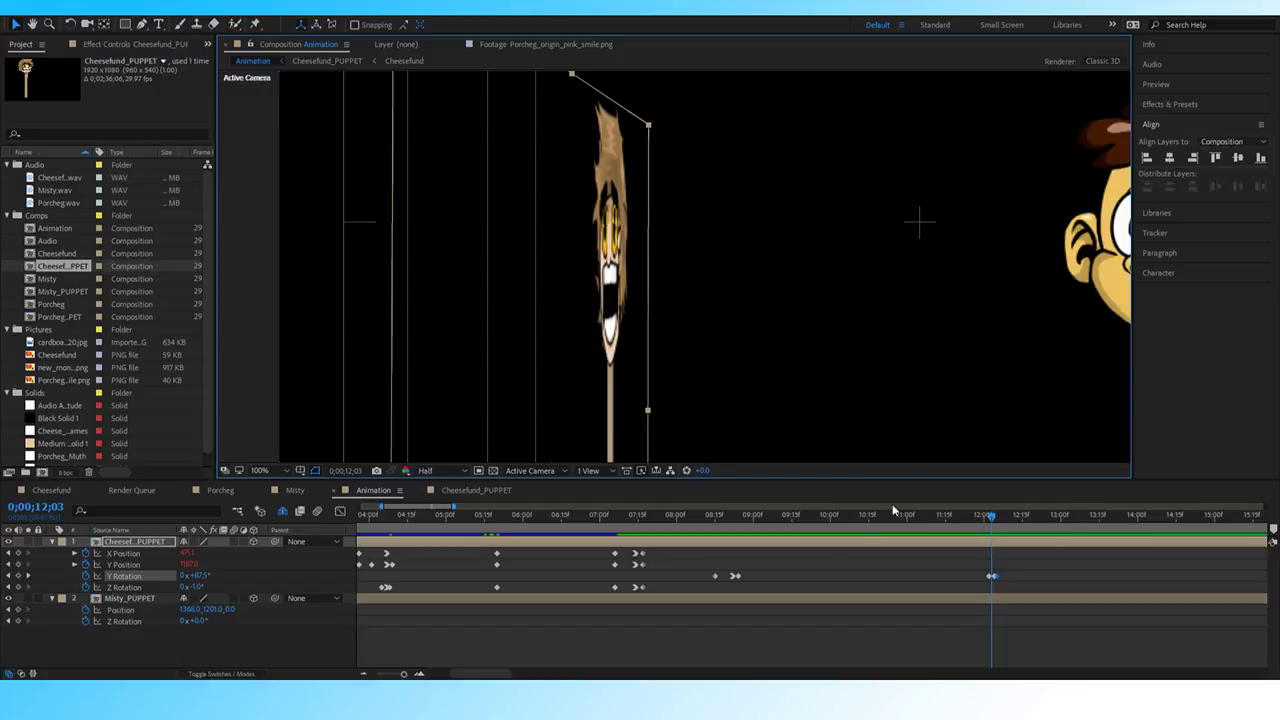
# Fit the whole composition in the viewer, play the turn back from 0;00;11;14, and scrub through to 0;00;12;19.
pyautogui.moveTo(992, 519); pyautogui.dragTo(943, 526)
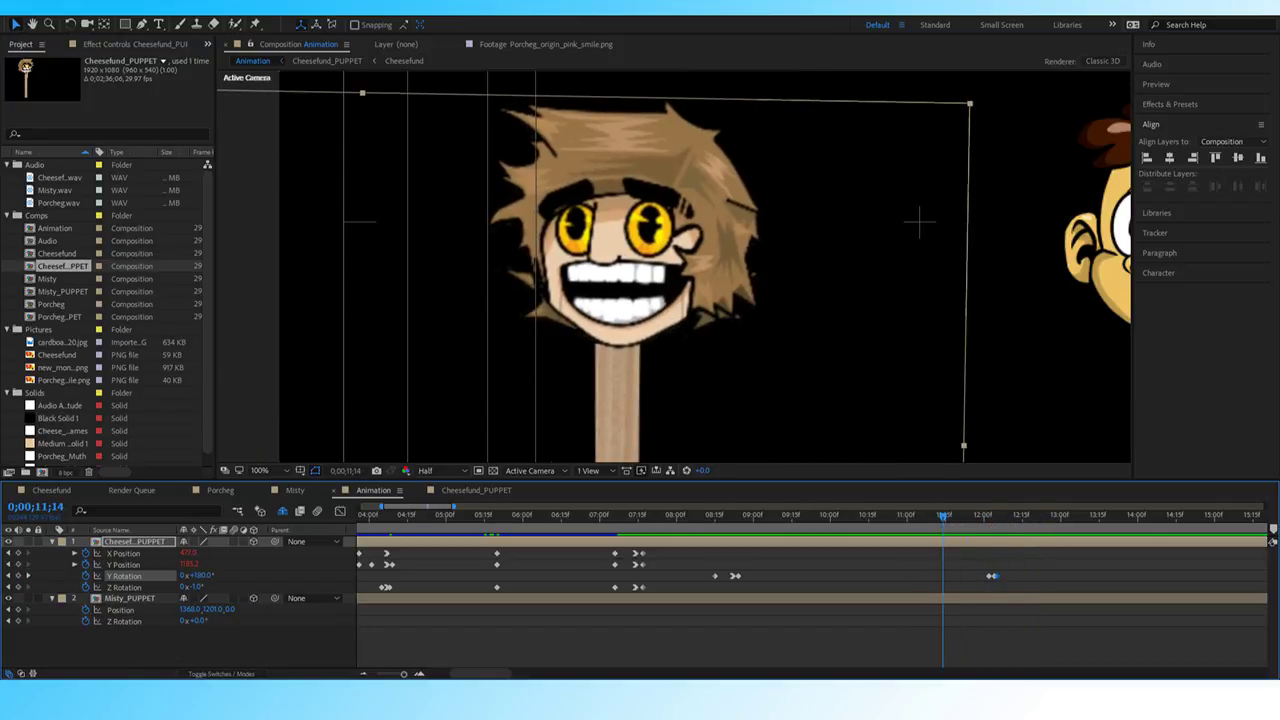
pyautogui.click(299, 420)
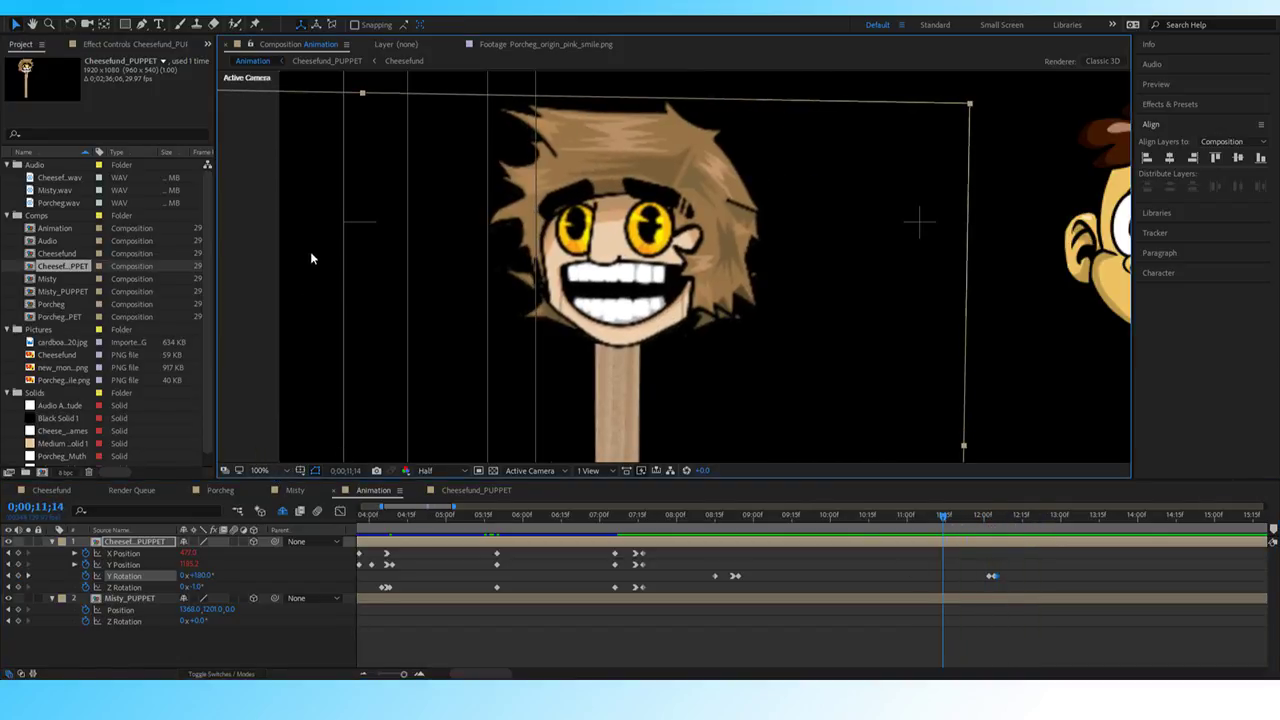
pyautogui.hotkey('shift', '/')
pyautogui.press('space')
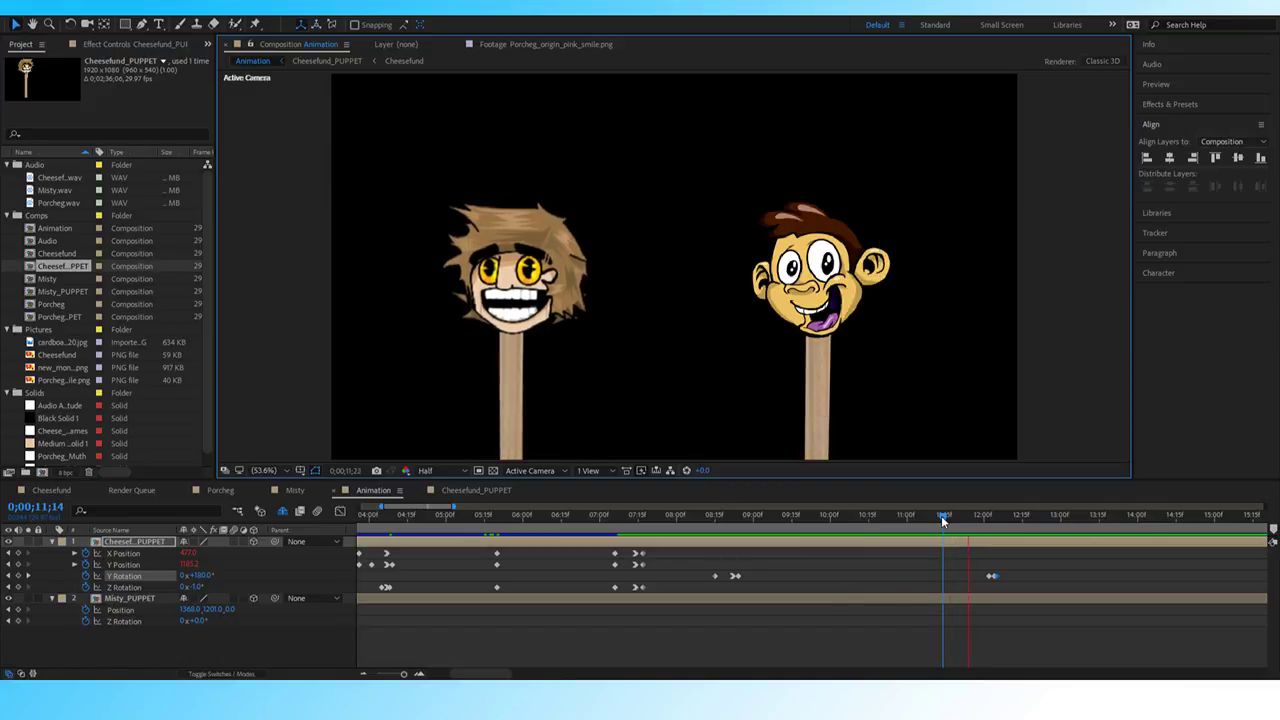
pyautogui.moveTo(941, 515); pyautogui.dragTo(1032, 520)
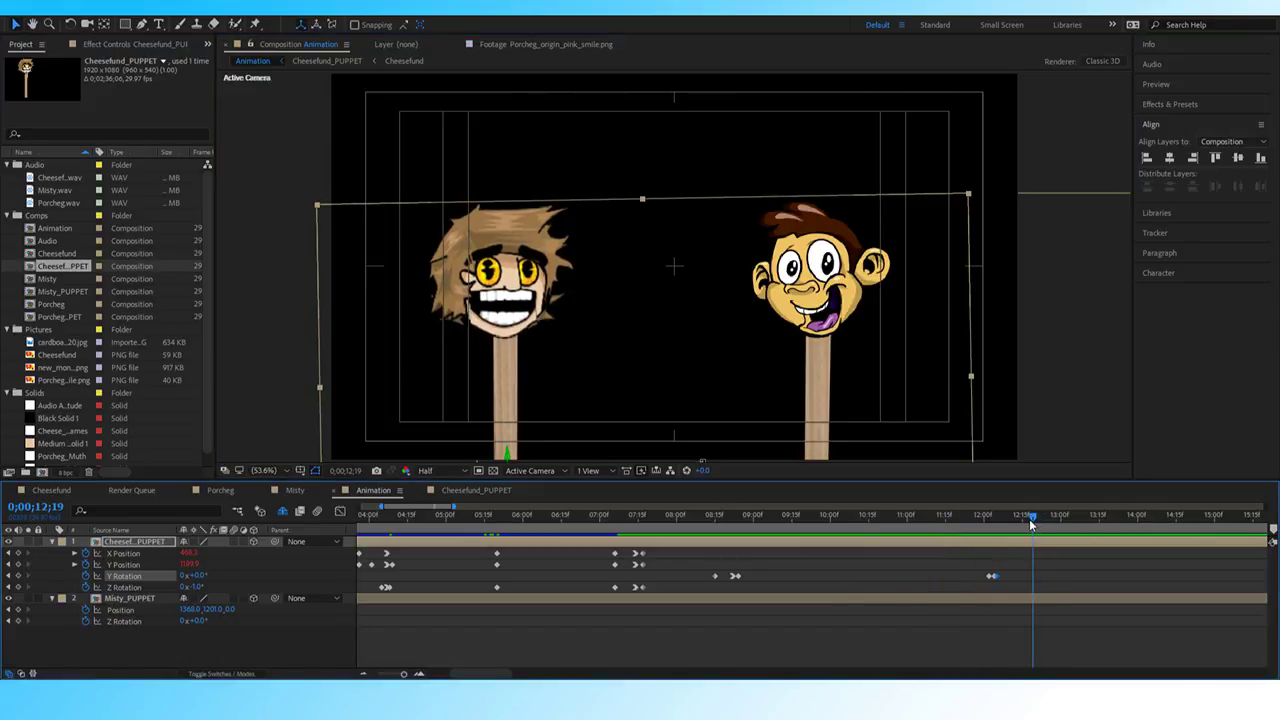
# Step through the turn-back frames from 0;00;12;02 to 0;00;12;04, and move the playhead to 0;00;12;19.
pyautogui.click(9, 577)
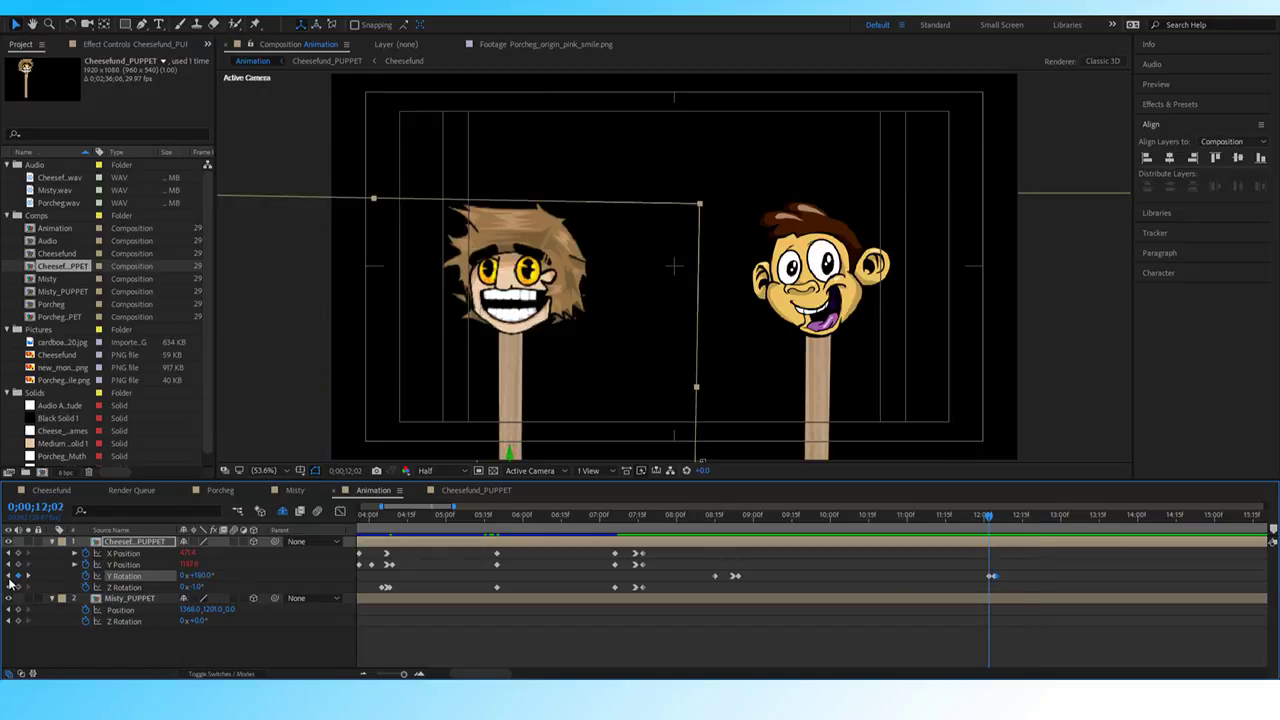
pyautogui.press('pagedown')
pyautogui.press('pagedown')
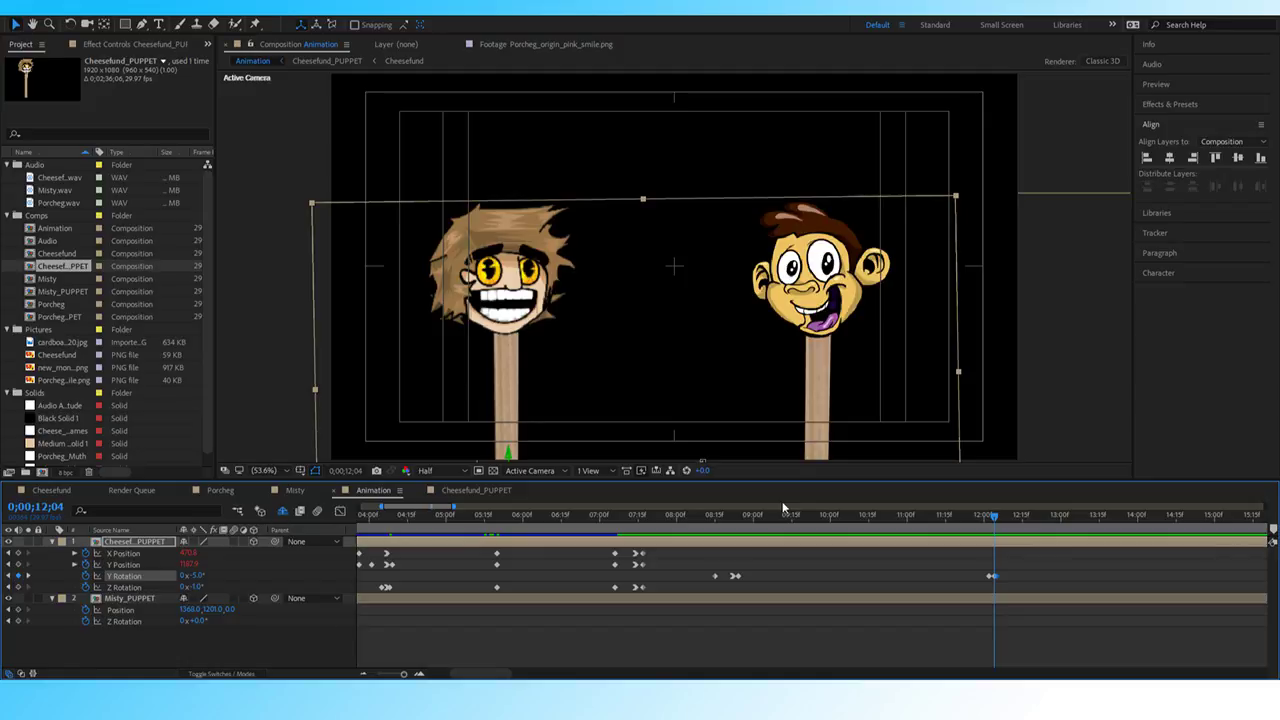
pyautogui.moveTo(992, 519); pyautogui.dragTo(1032, 522)
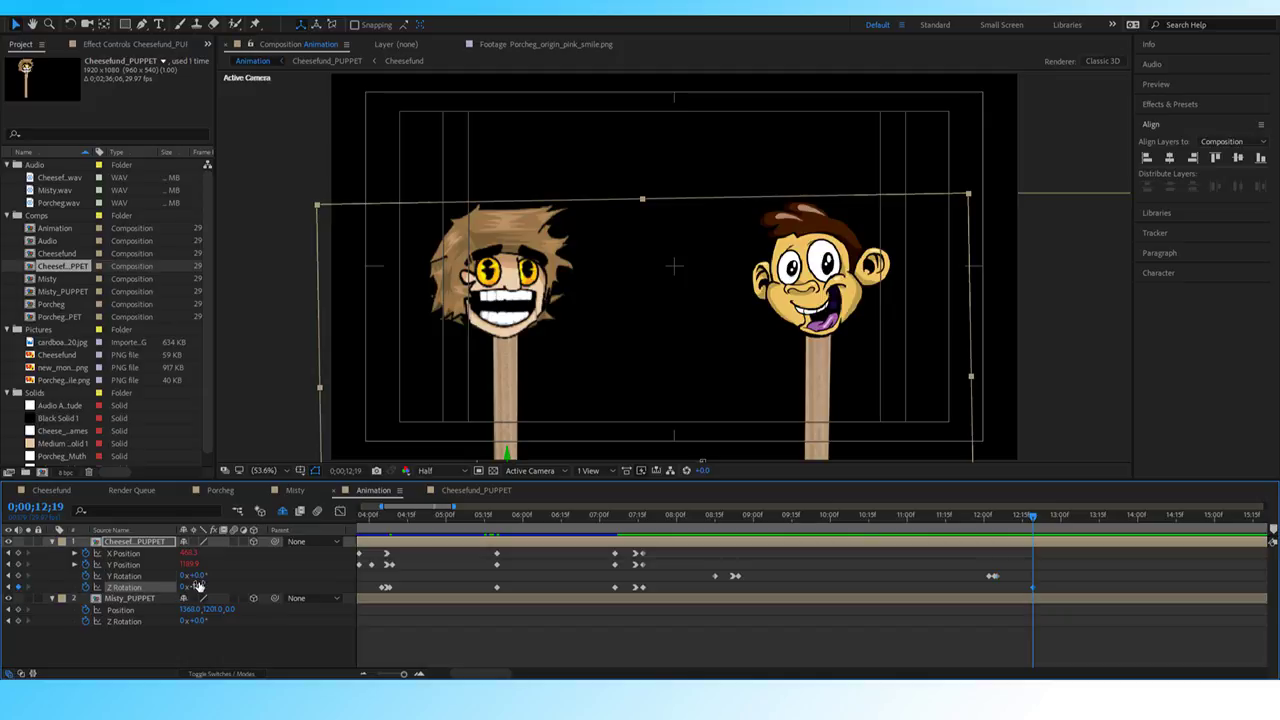
# Try adjusting the Cheesefund puppet's Z Rotation at 0;00;12;19, and undo the change.
pyautogui.moveTo(195, 587); pyautogui.dragTo(185, 587)
pyautogui.hotkey('ctrl', 'z')
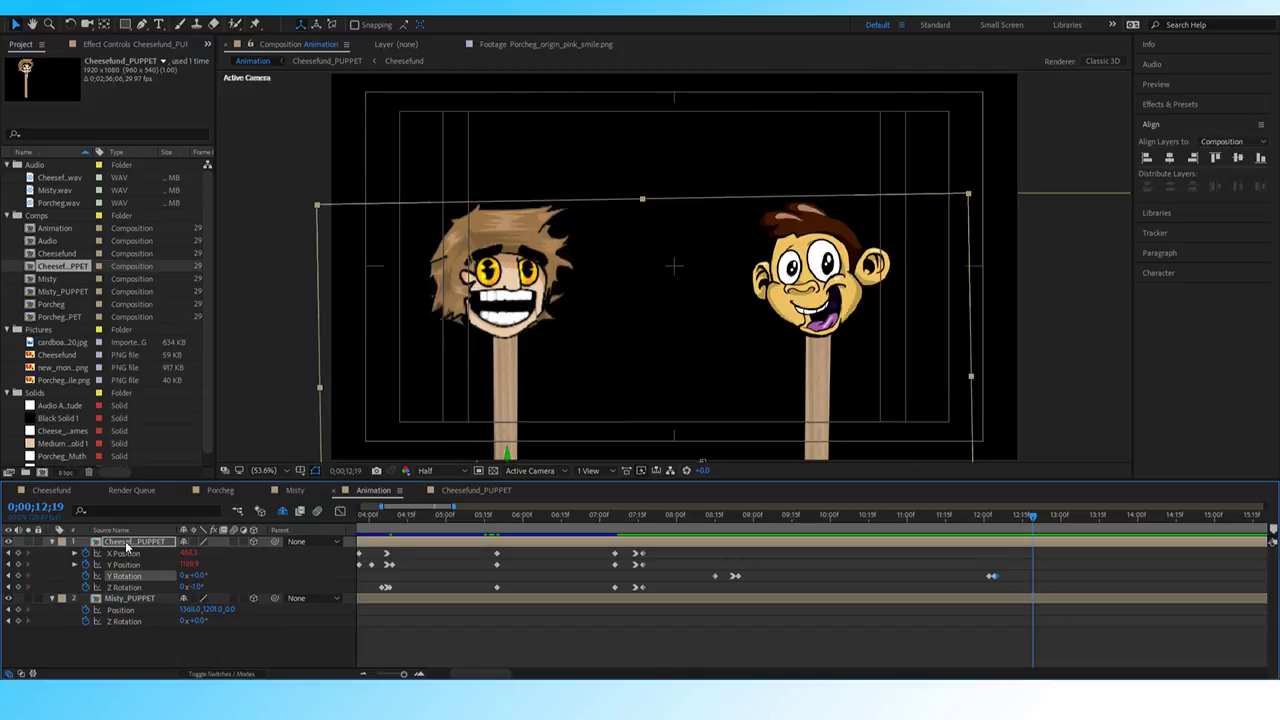
# Start animating the Cheesefund puppet's Scale with a 100% keyframe at 0;00;12;19, and show all of its keyframed properties.
pyautogui.click(127, 543)
pyautogui.press('s')
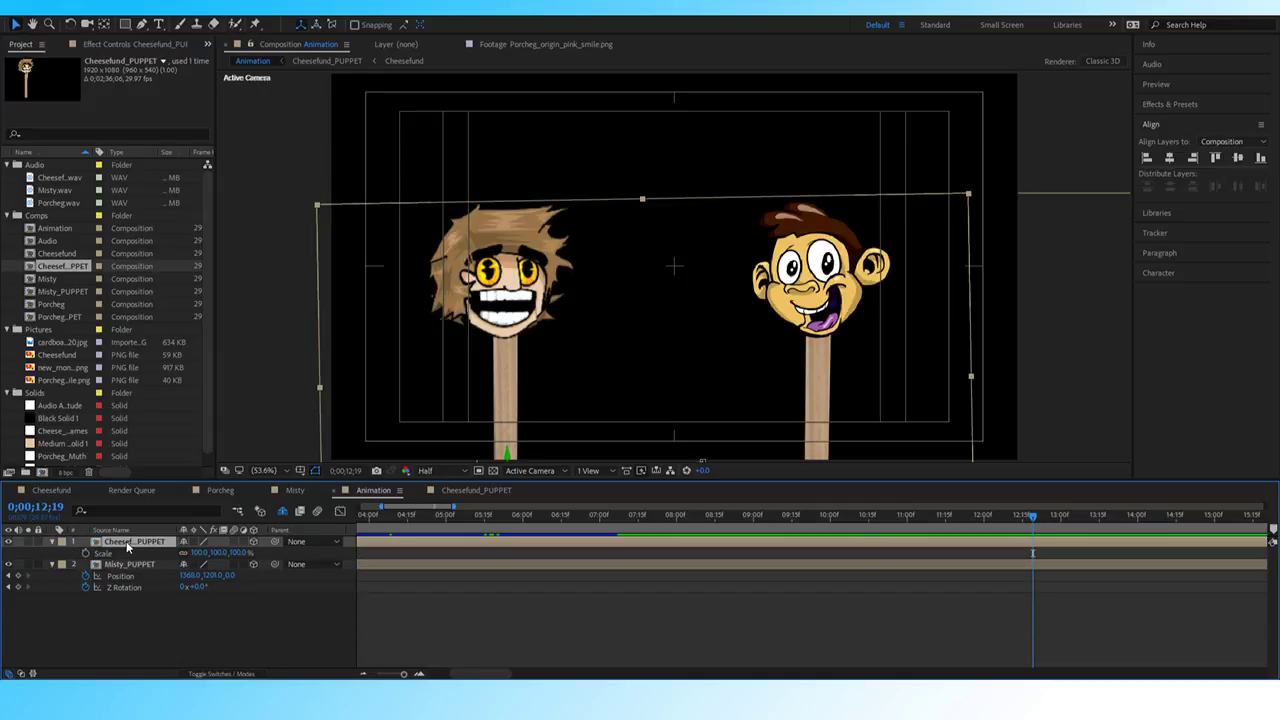
pyautogui.click(85, 553)
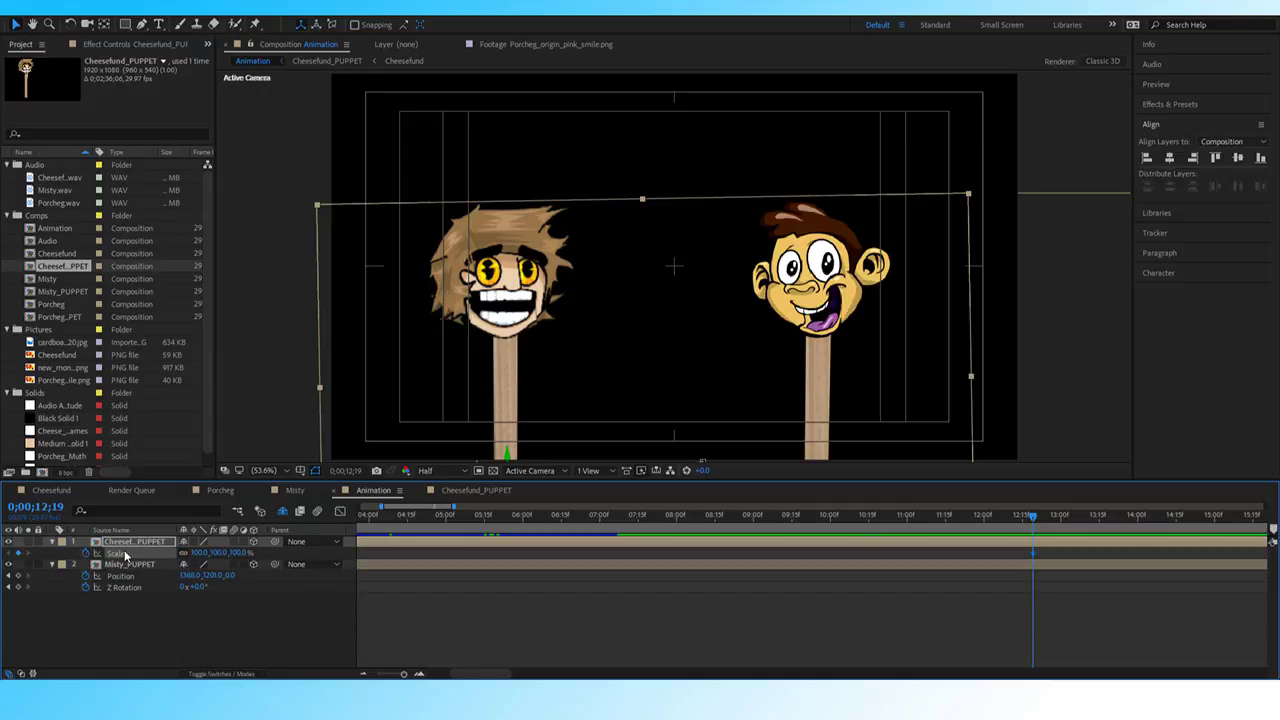
pyautogui.press('u')
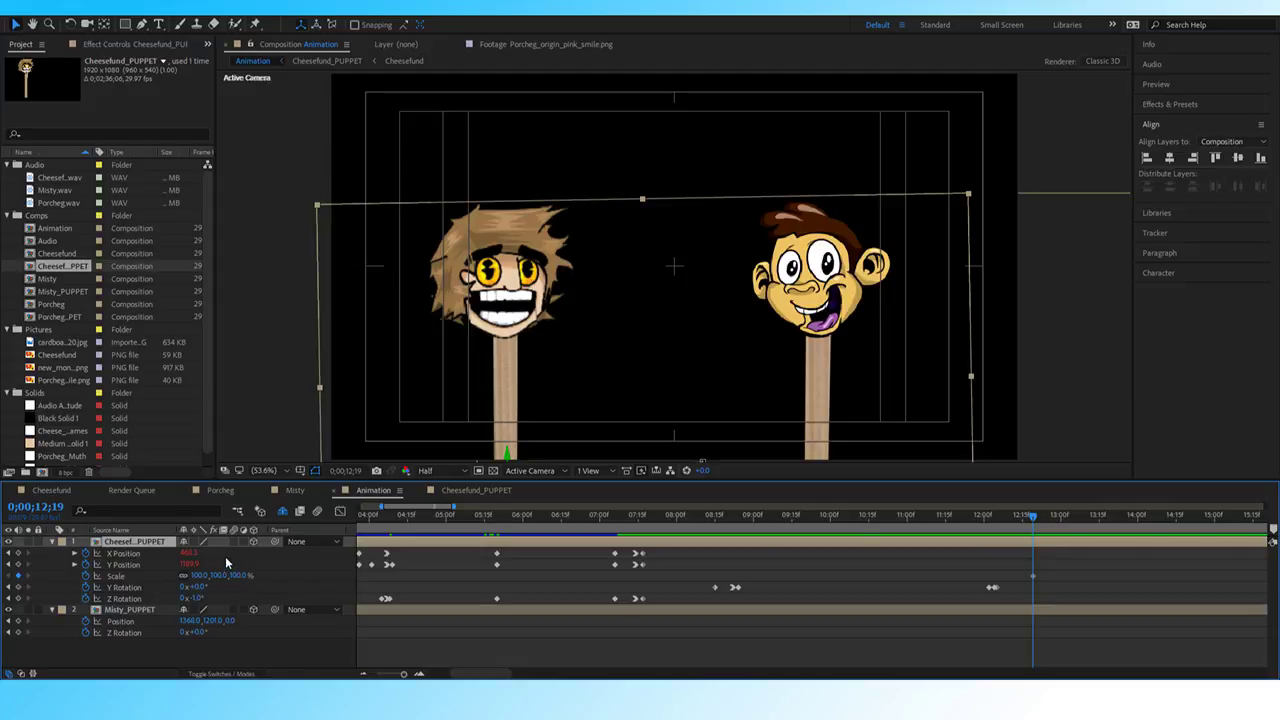
# Scale the Cheesefund puppet to 202% at 0;00;12;22, and compare it with the Scale keyframe at 0;00;12;19.
pyautogui.press('pagedown')
pyautogui.press('pagedown')
pyautogui.press('pagedown')
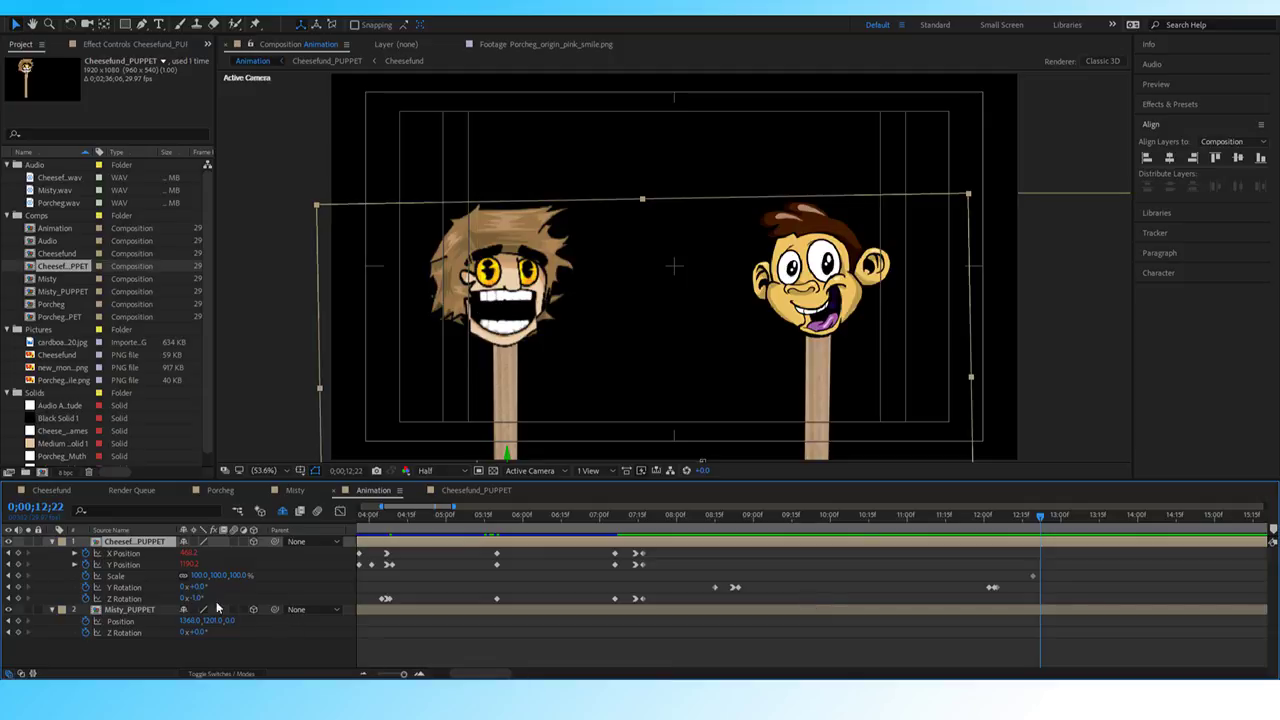
pyautogui.moveTo(200, 575); pyautogui.dragTo(267, 575)
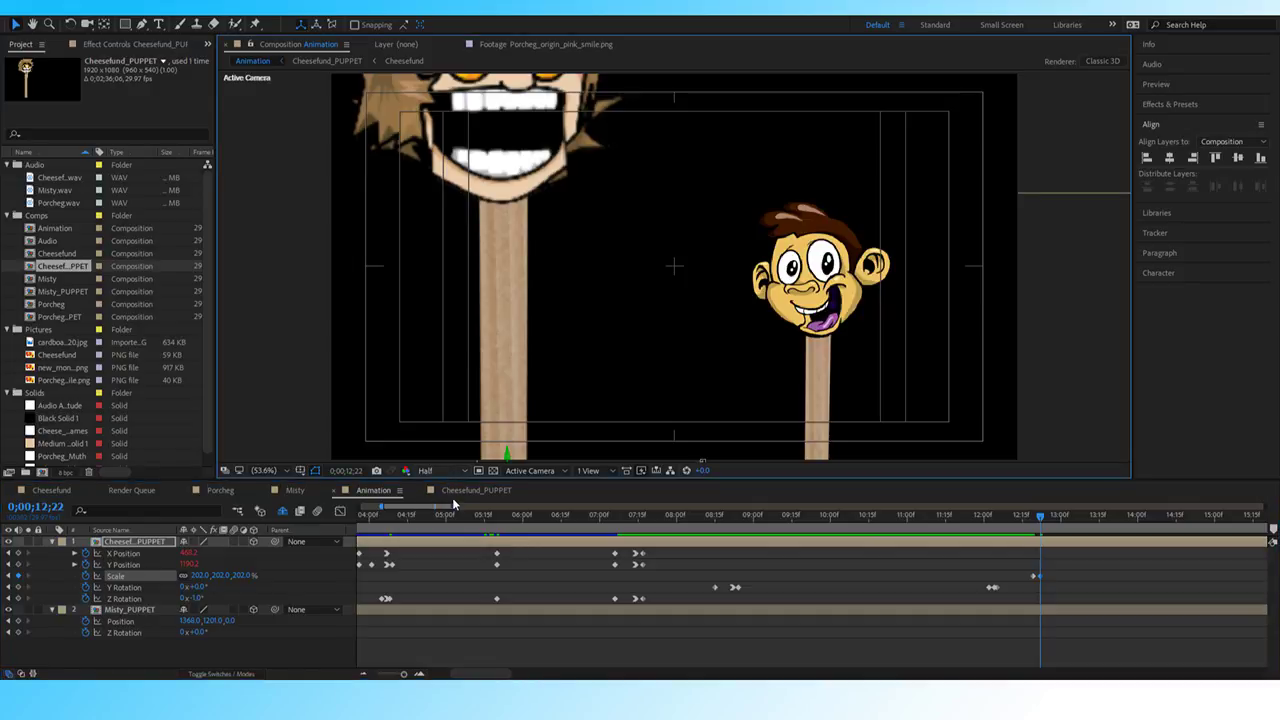
pyautogui.hotkey('ctrl', 'j')
pyautogui.click(8, 577)
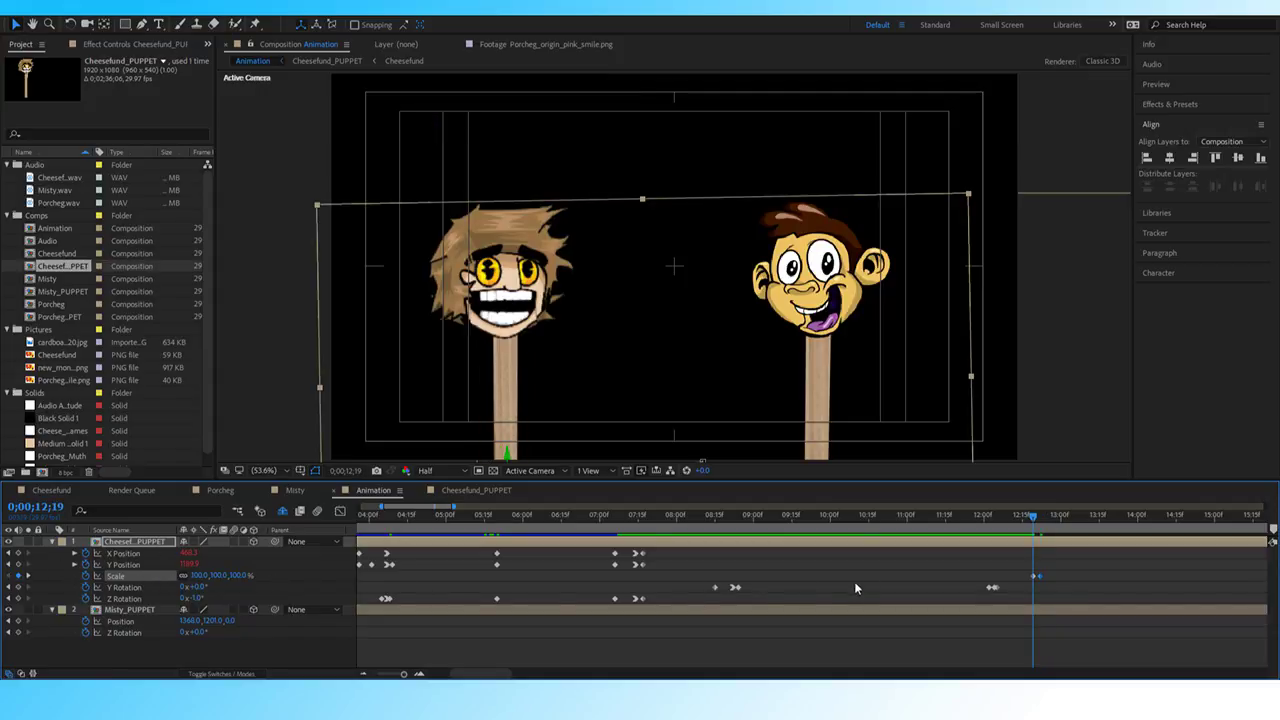
pyautogui.click(30, 578)
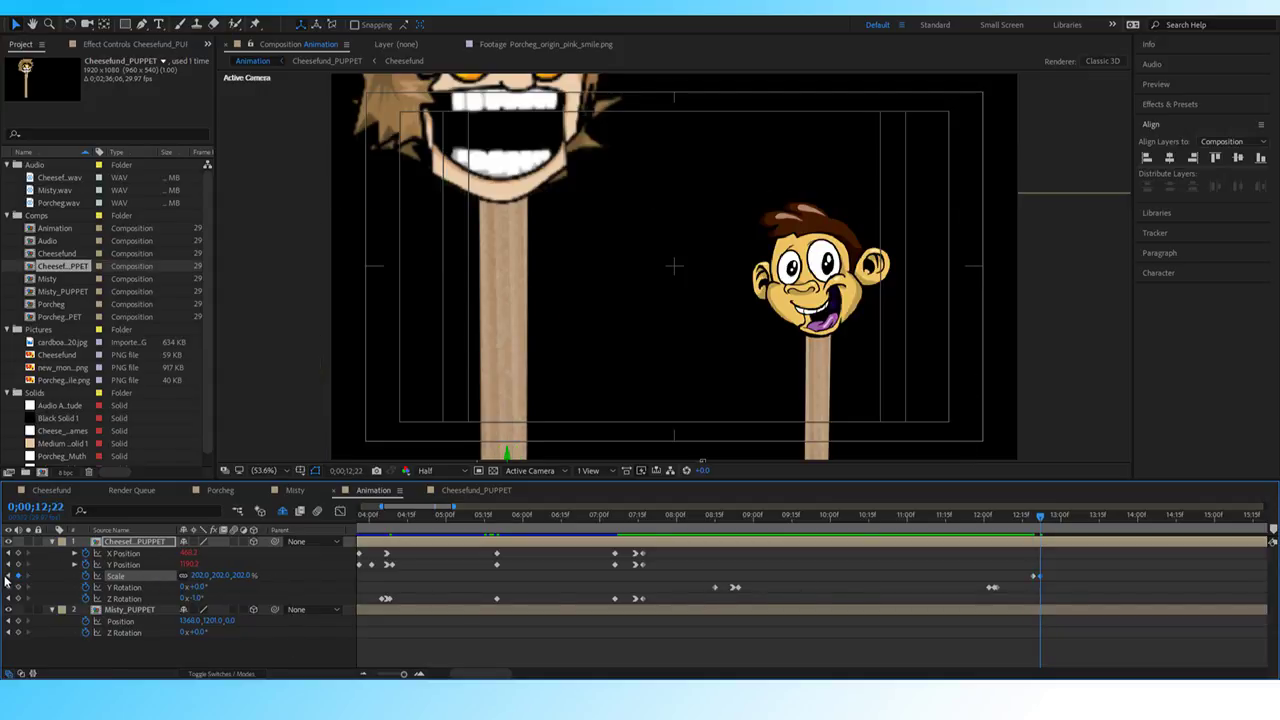
# Hold the Cheesefund puppet's X Position, Y Position and Z Rotation with keyframes at 0;00;12;19, and return to 0;00;12;22.
pyautogui.click(8, 577)
pyautogui.click(17, 565)
pyautogui.click(17, 553)
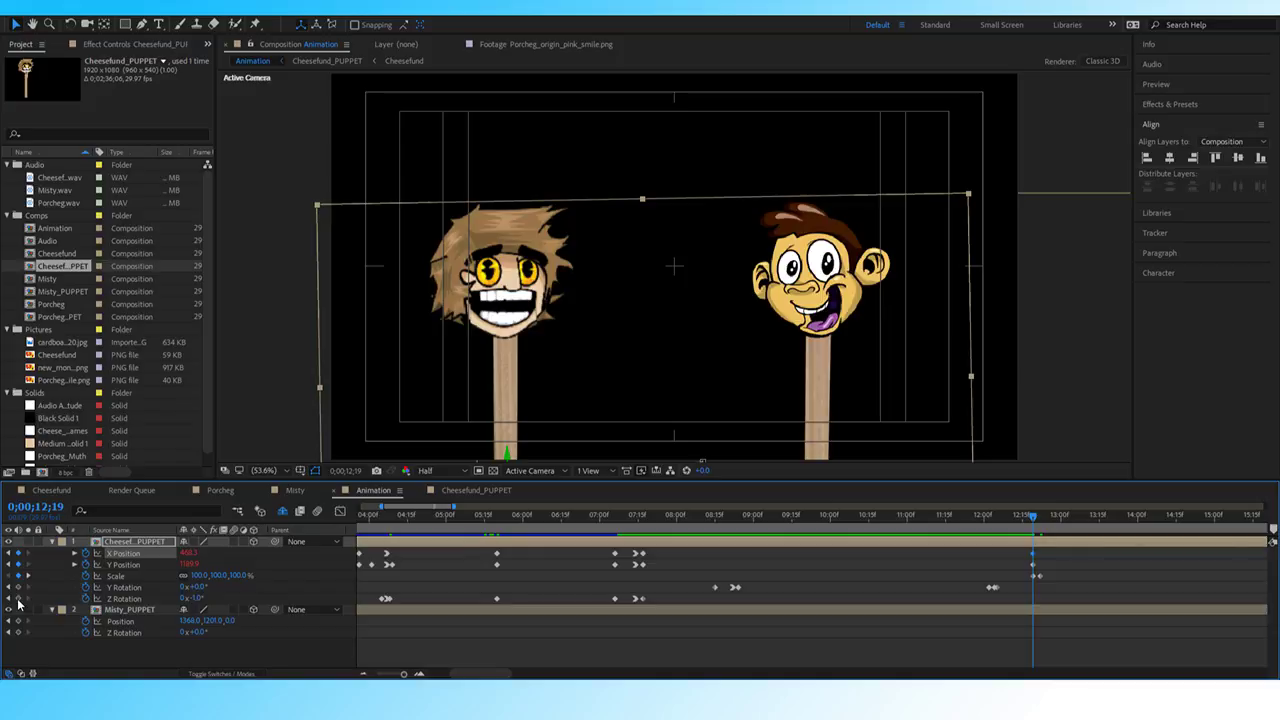
pyautogui.click(17, 599)
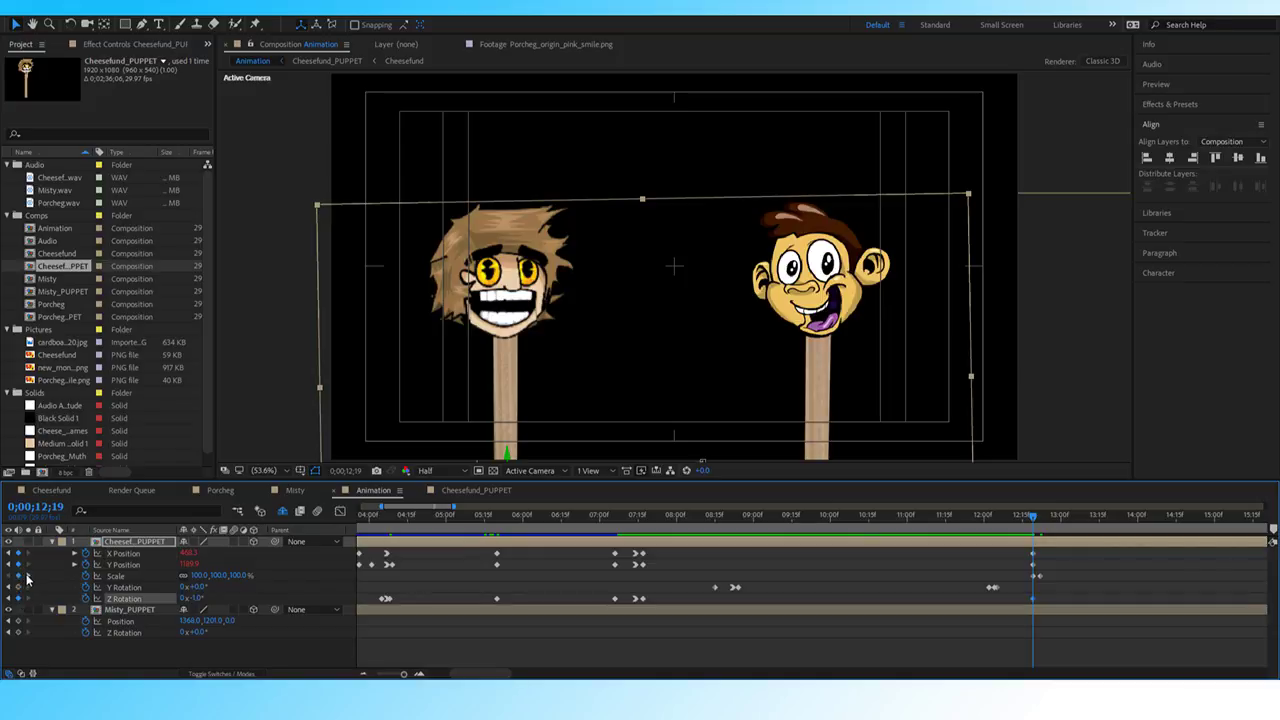
pyautogui.click(27, 577)
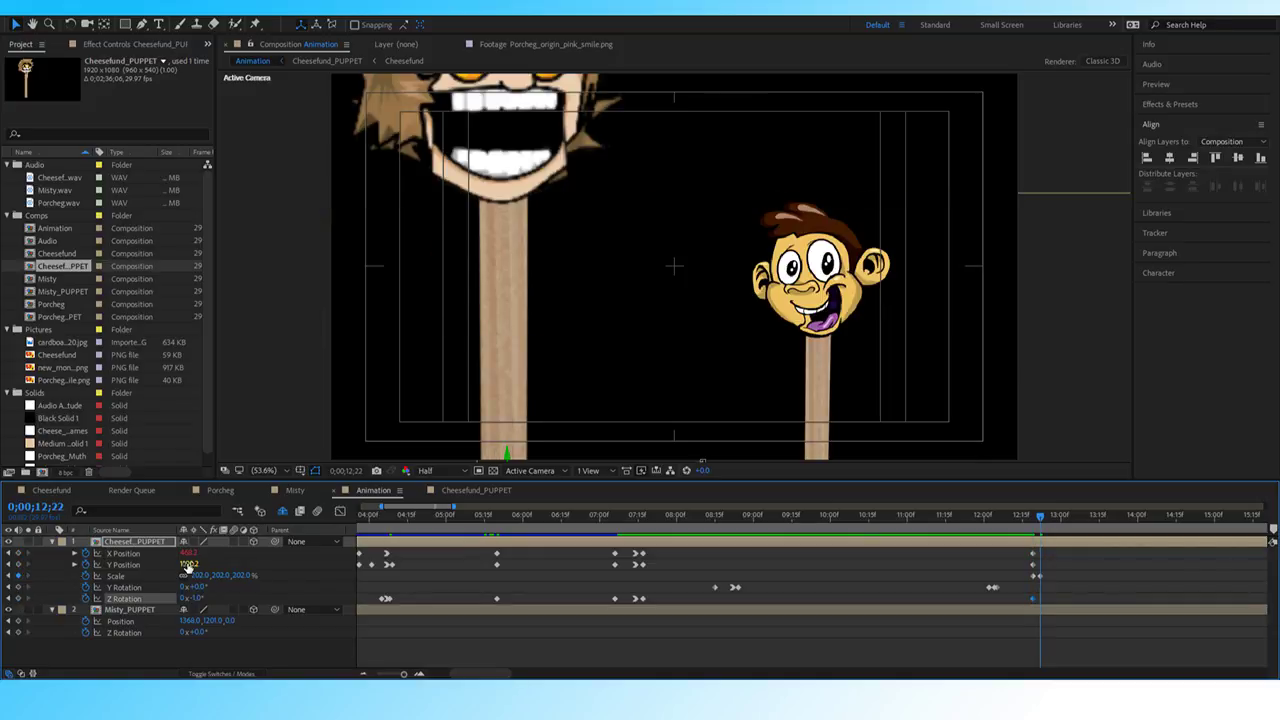
# Reposition the enlarged Cheesefund puppet at 0;00;12;22 beside Misty, with Y Position about 1713 and Z Rotation at -25°.
pyautogui.click(268, 566)
pyautogui.moveTo(190, 564); pyautogui.dragTo(259, 565)
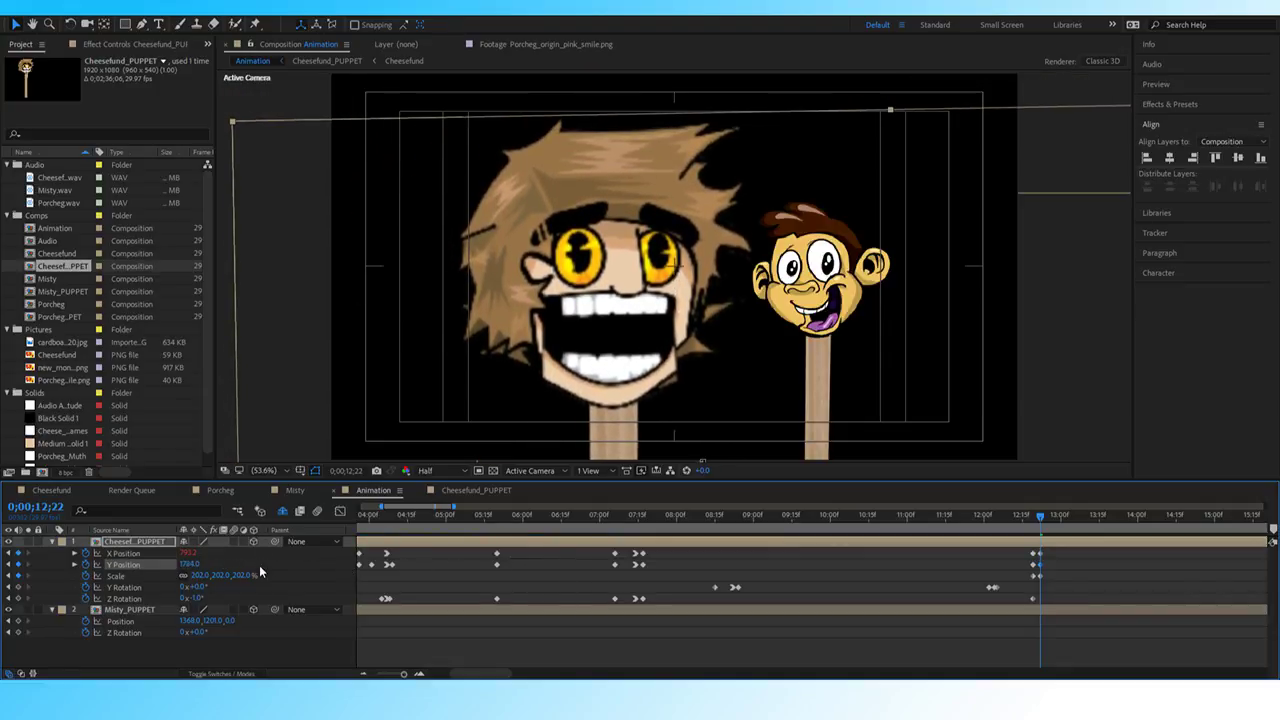
pyautogui.click(200, 600)
pyautogui.moveTo(200, 600); pyautogui.dragTo(112, 566)
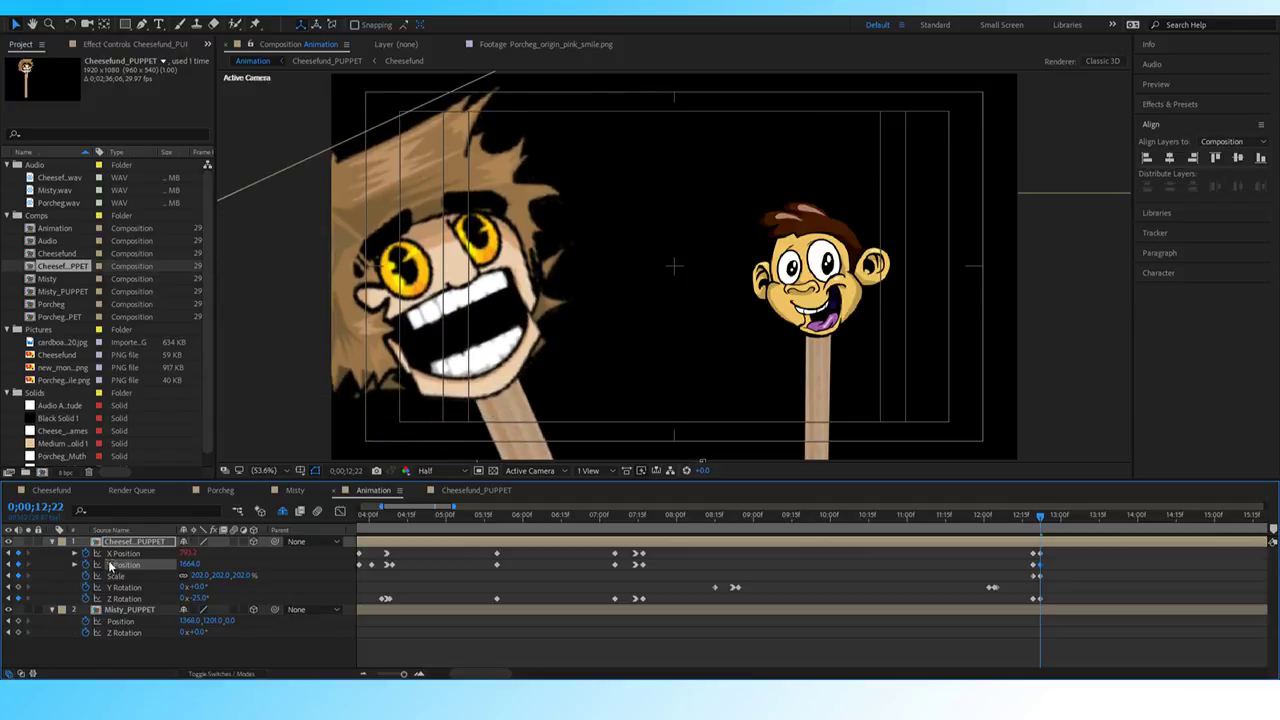
pyautogui.moveTo(189, 555); pyautogui.dragTo(410, 578)
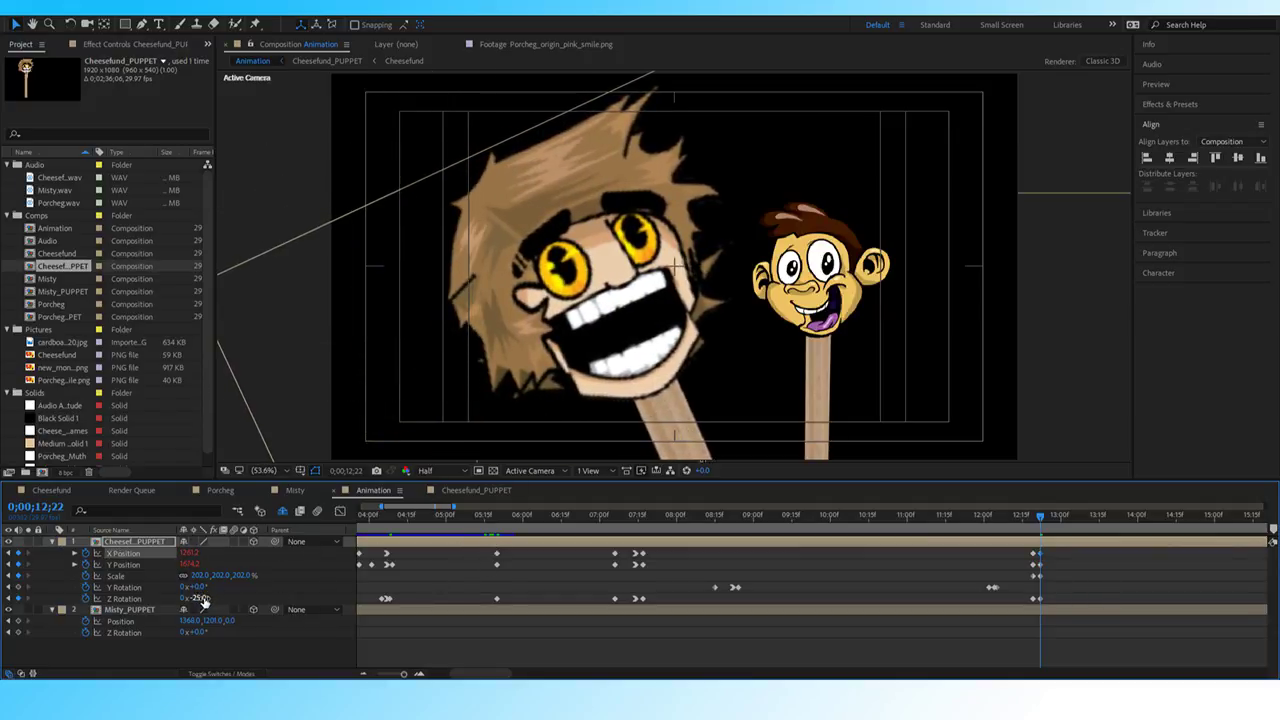
pyautogui.moveTo(190, 564); pyautogui.dragTo(221, 564)
# Apply Easy Ease Out to the Cheesefund puppet's X Position, Y Position, Scale and Z Rotation keyframes at 0;00;12;19.
pyautogui.moveTo(1055, 603)
pyautogui.mouseDown()
pyautogui.moveTo(1043, 562)
pyautogui.moveTo(1036, 601)
pyautogui.mouseUp()
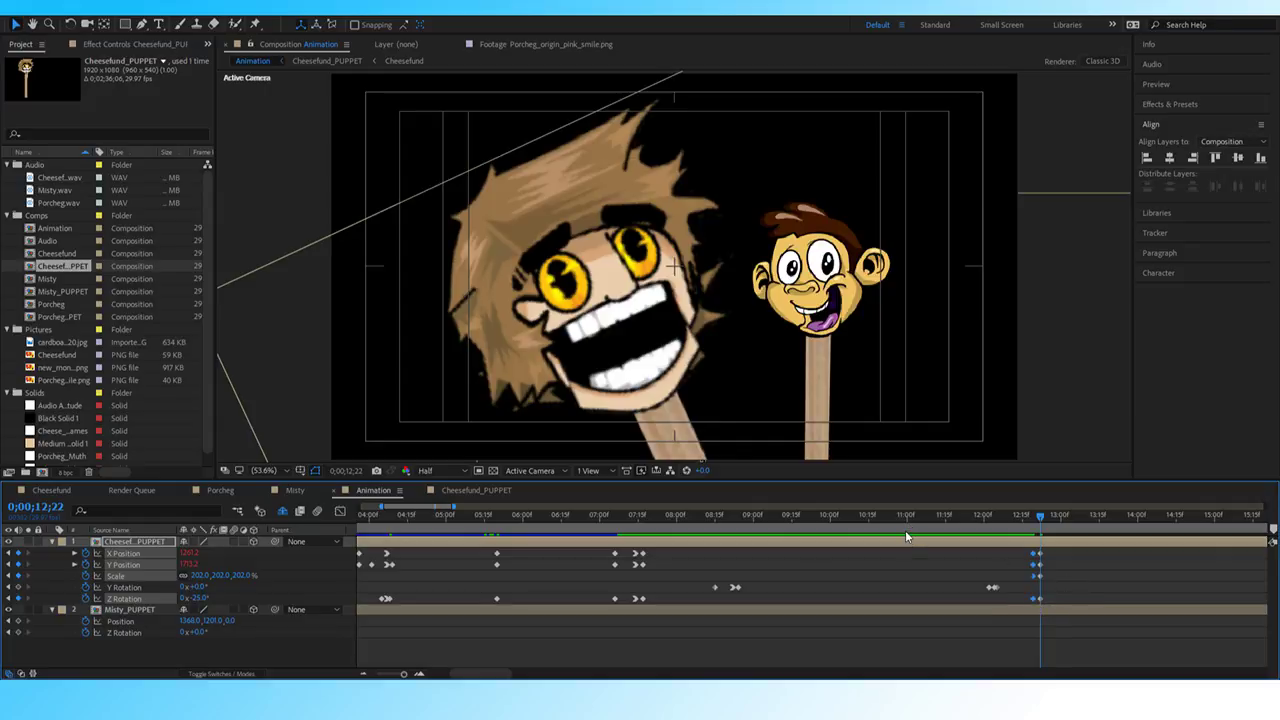
pyautogui.hotkey('shift', 'F9')
pyautogui.moveTo(1041, 518); pyautogui.dragTo(1034, 530)
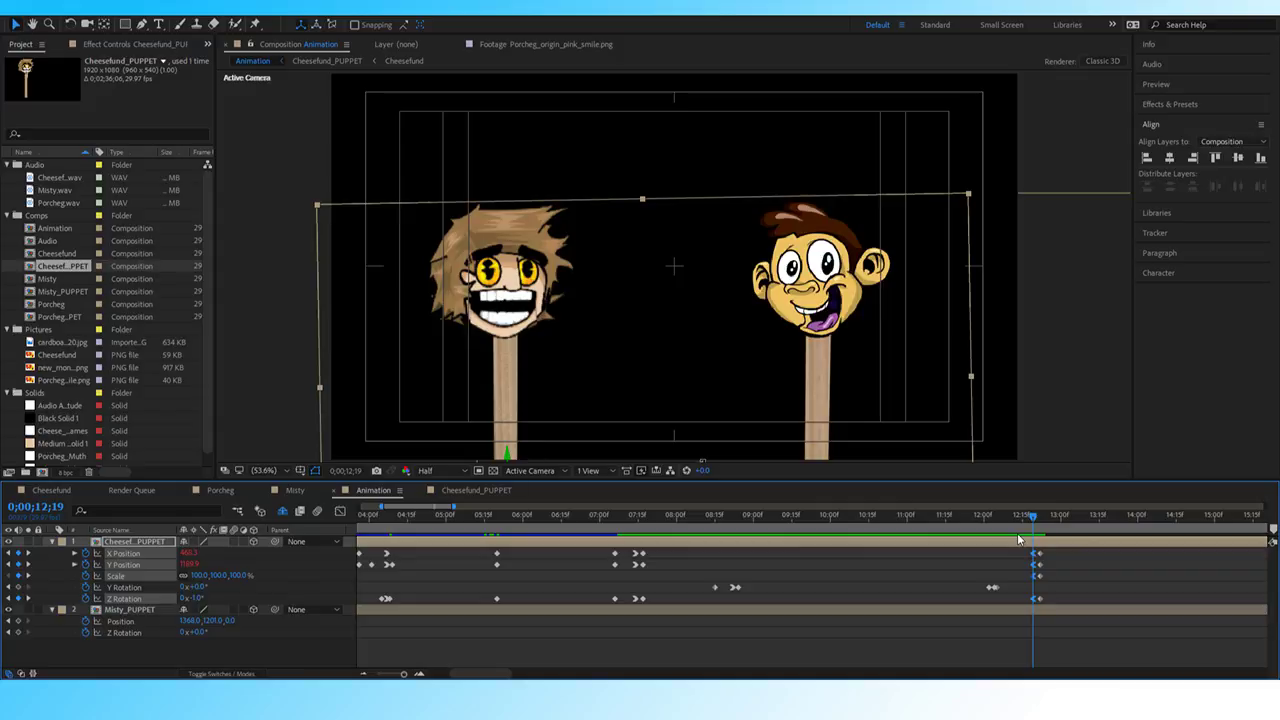
# Preview the Cheesefund puppet's sudden enlargement around 0;00;12;19 several times, with the timeline zoomed in on its keyframes.
pyautogui.moveTo(1033, 517); pyautogui.dragTo(971, 517)
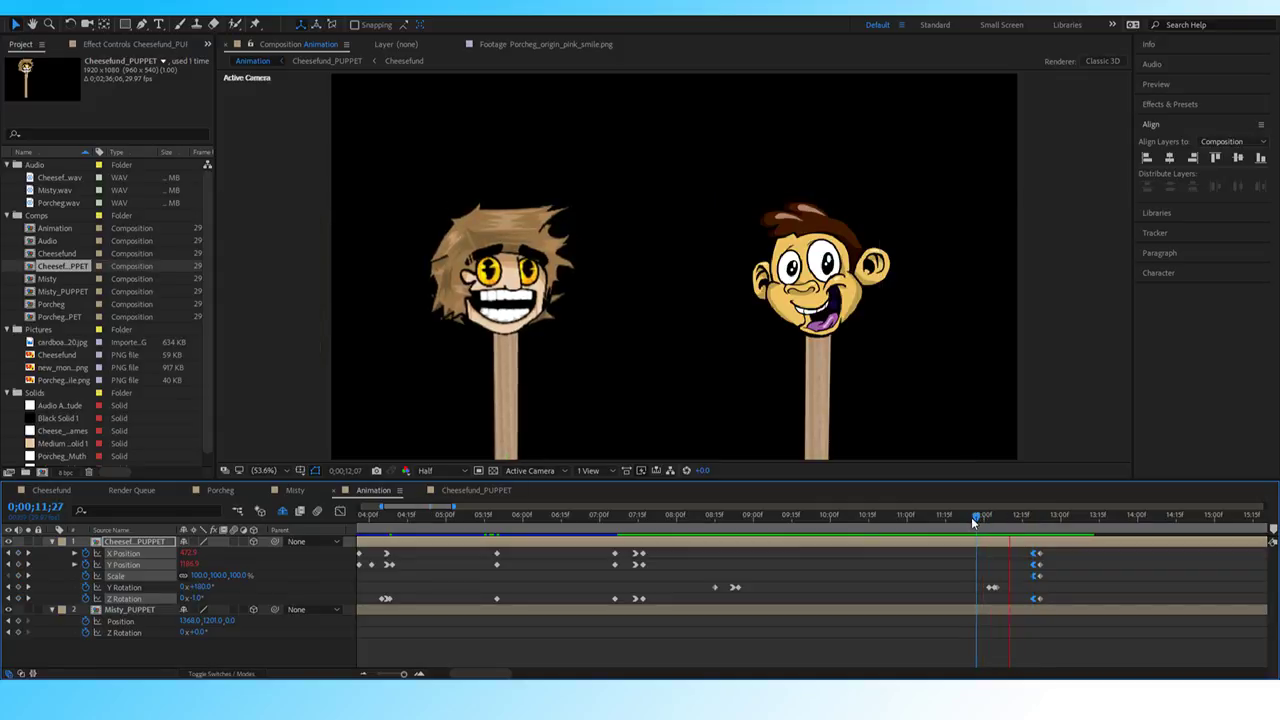
pyautogui.press('space')
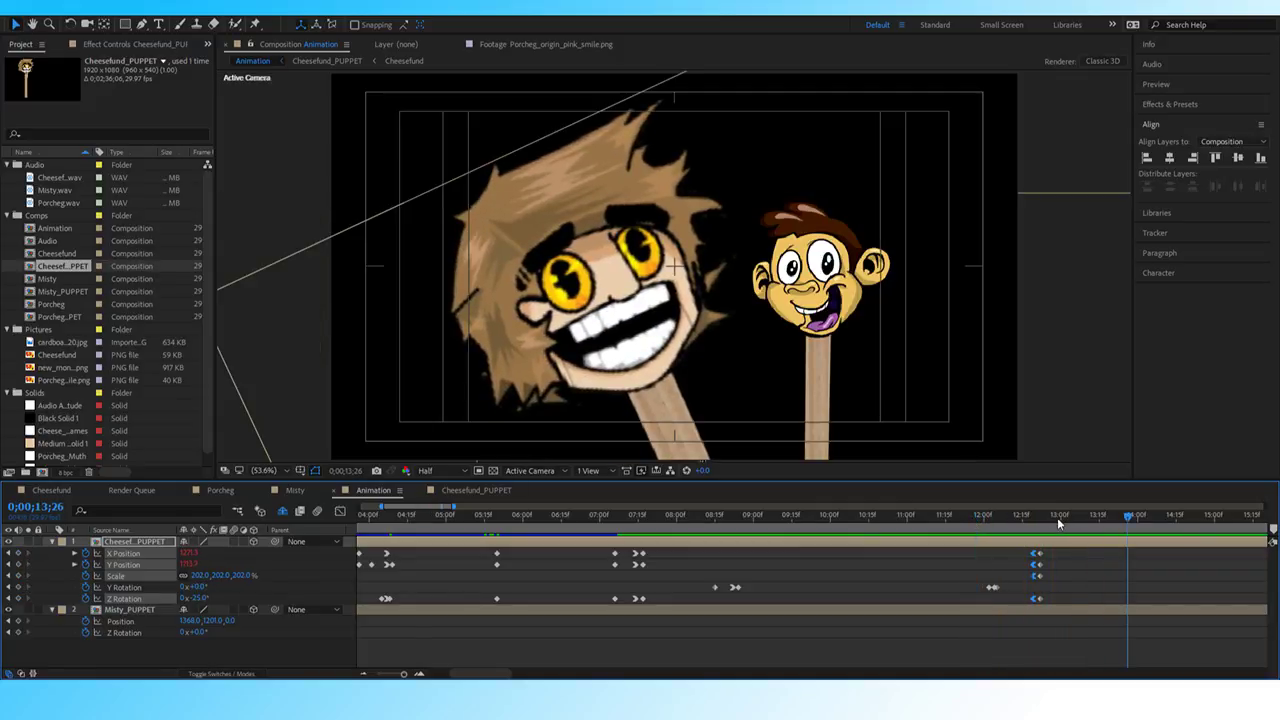
pyautogui.moveTo(408, 674); pyautogui.dragTo(405, 677)
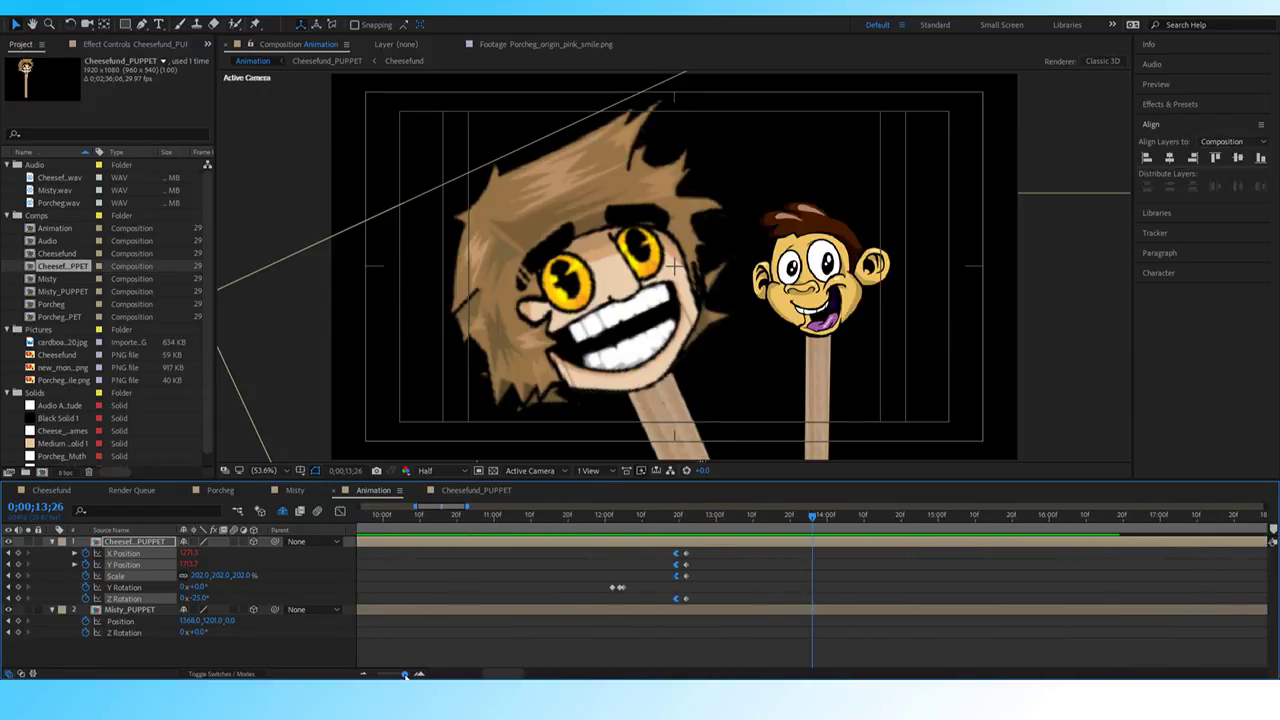
pyautogui.click(680, 515)
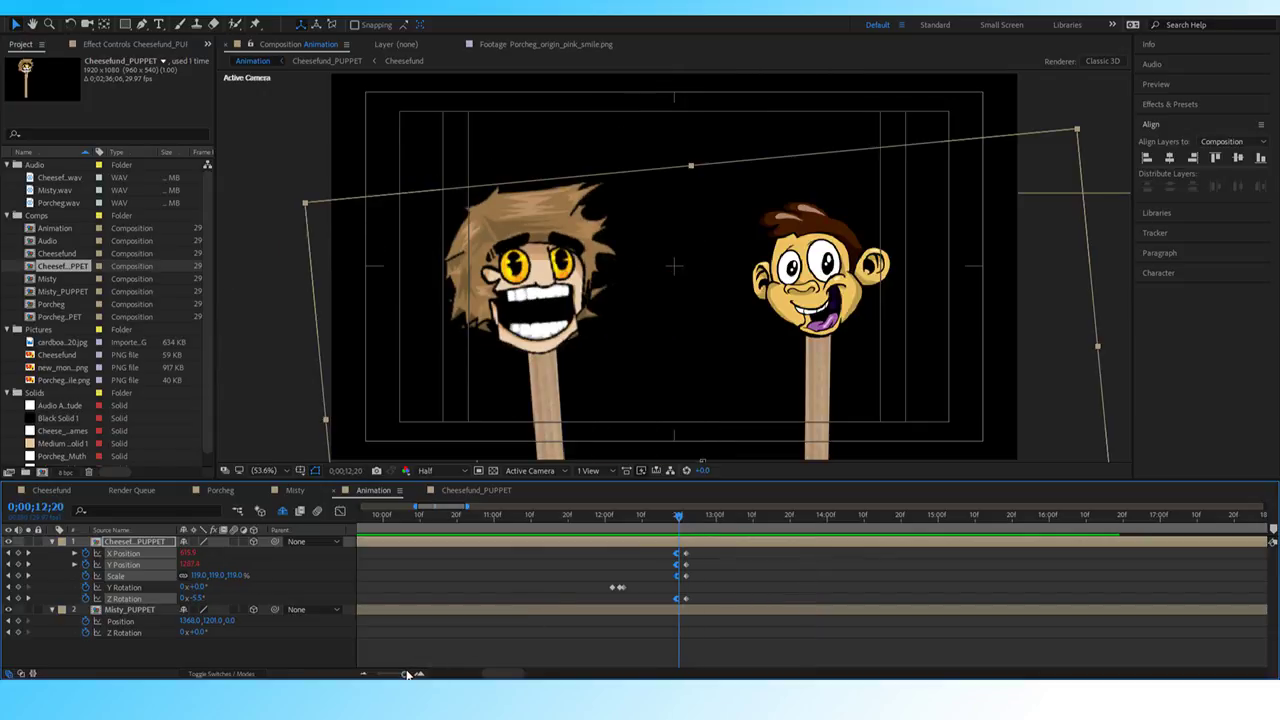
pyautogui.moveTo(406, 675); pyautogui.dragTo(405, 676)
pyautogui.press('space')
pyautogui.press('space')
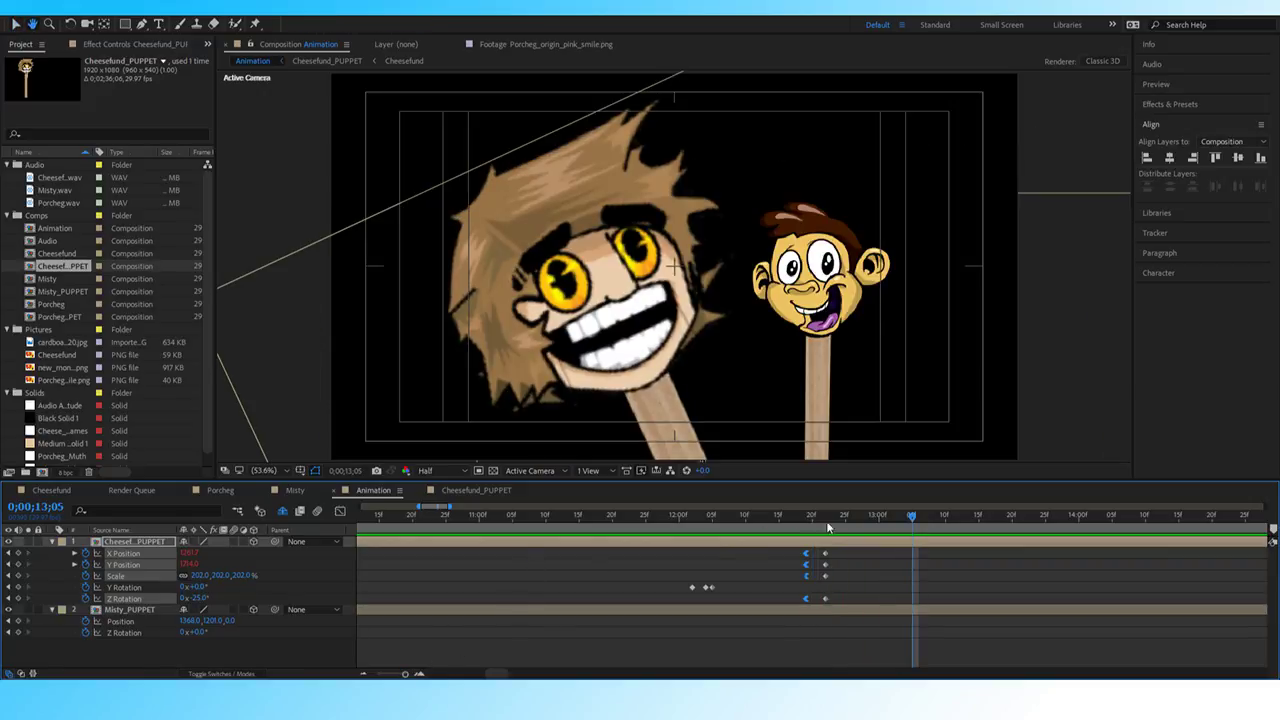
pyautogui.moveTo(815, 517); pyautogui.dragTo(756, 542)
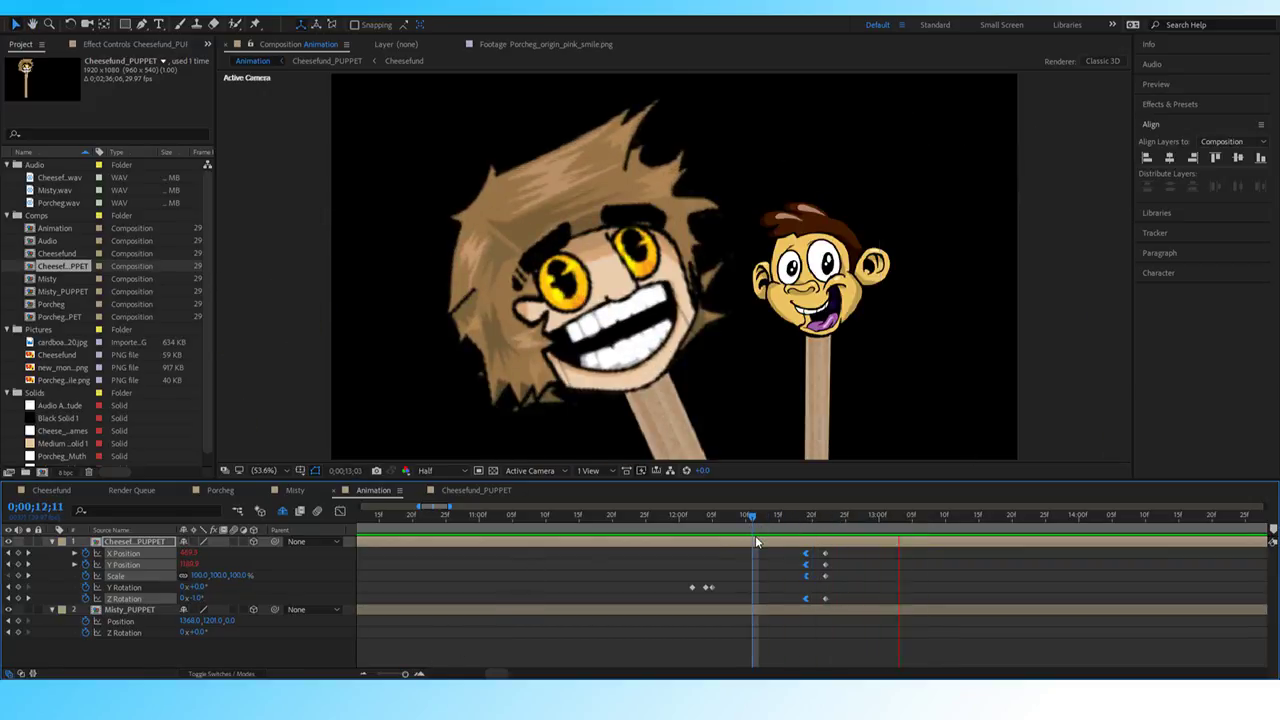
pyautogui.press('space')
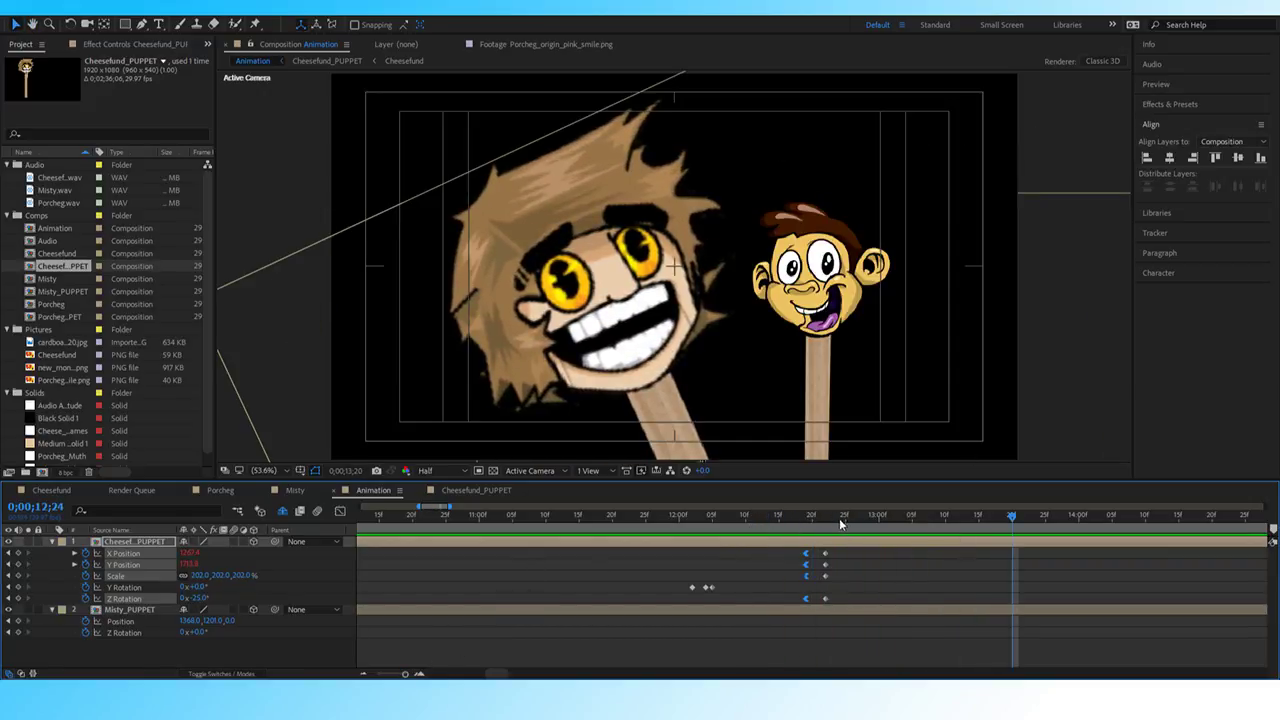
# Hold the enlarged Cheesefund puppet's X Position, Y Position, Scale and Z Rotation with keyframes at 0;00;12;24.
pyautogui.moveTo(839, 518)
pyautogui.mouseDown()
pyautogui.moveTo(806, 527)
pyautogui.moveTo(832, 520)
pyautogui.mouseUp()
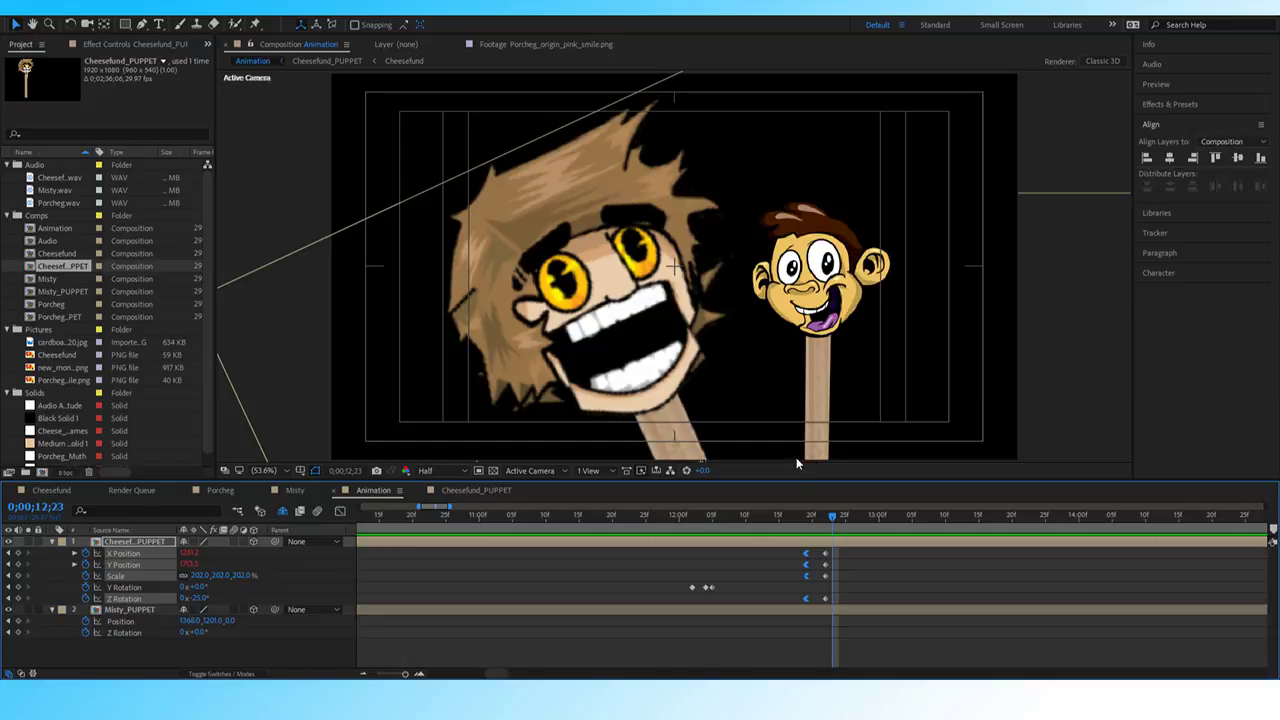
pyautogui.moveTo(826, 518)
pyautogui.mouseDown()
pyautogui.moveTo(871, 521)
pyautogui.moveTo(845, 522)
pyautogui.mouseUp()
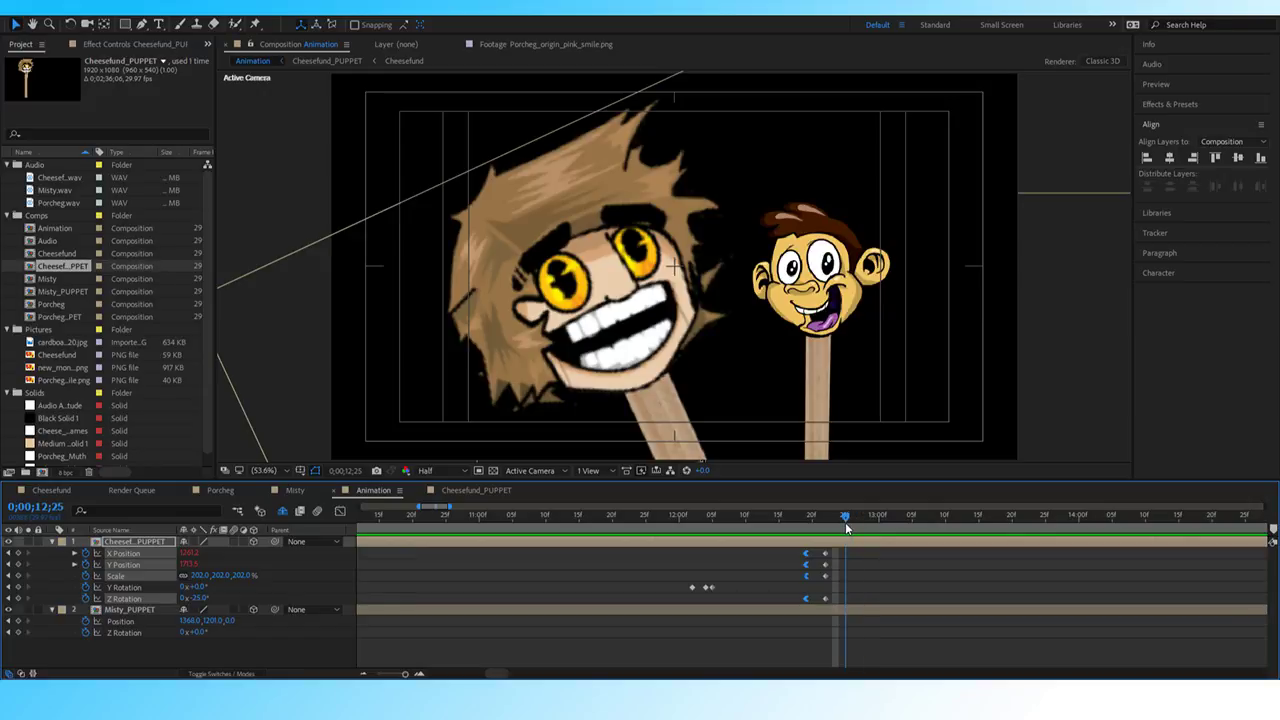
pyautogui.press('space')
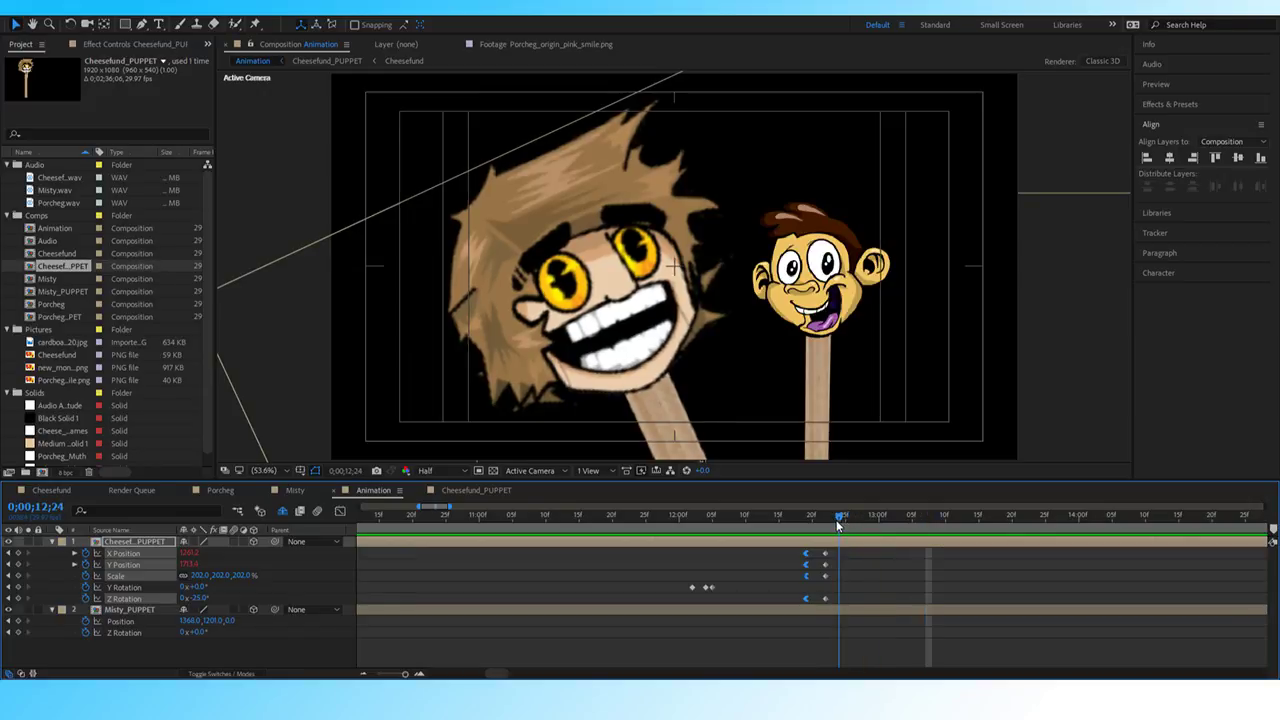
pyautogui.press('space')
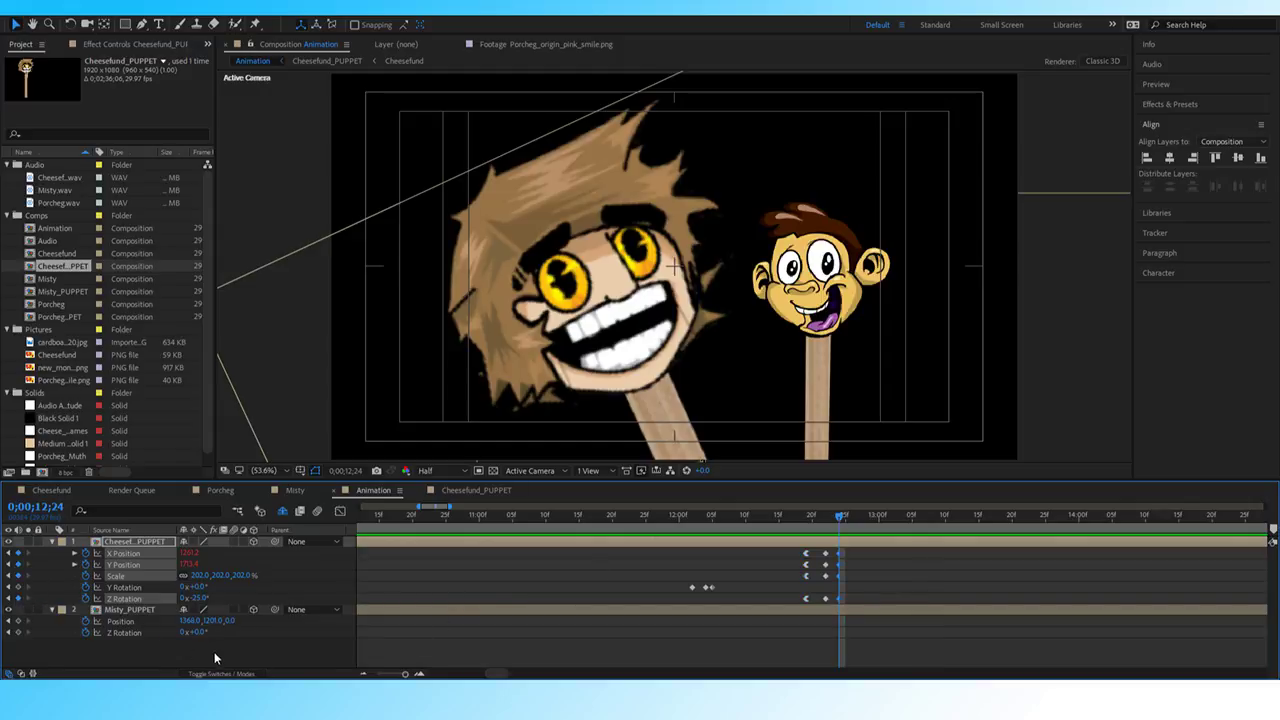
# Try Z Rotation values of 20° and -20° for the Cheesefund puppet at 0;00;12;23.
pyautogui.press('pageup')
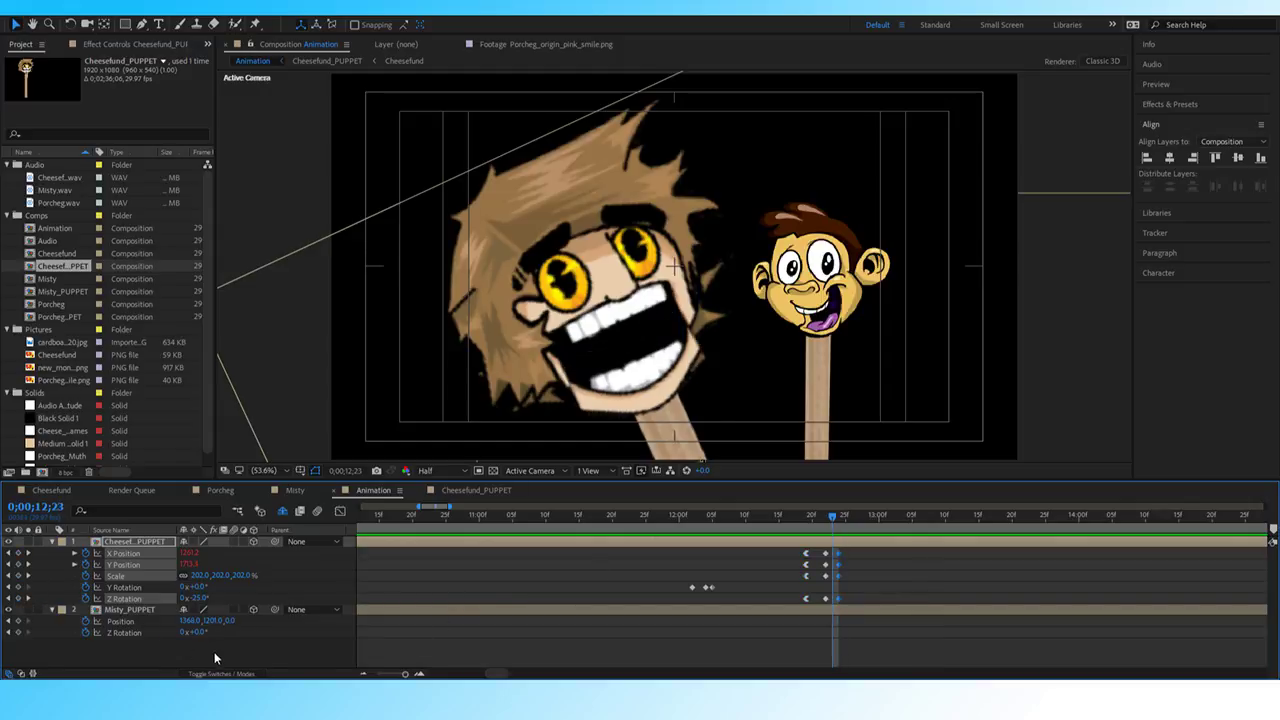
pyautogui.moveTo(211, 598); pyautogui.dragTo(200, 598)
pyautogui.click(200, 598)
pyautogui.write('20')
pyautogui.press('Return')
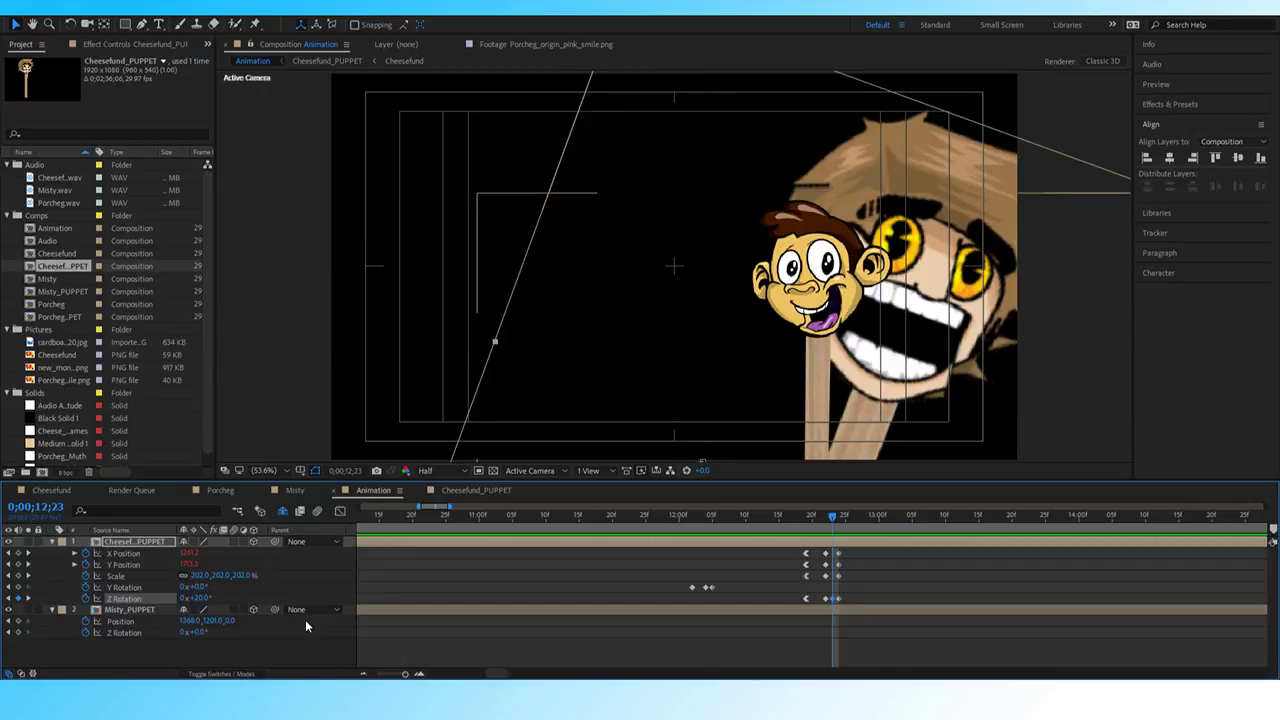
pyautogui.click(200, 598)
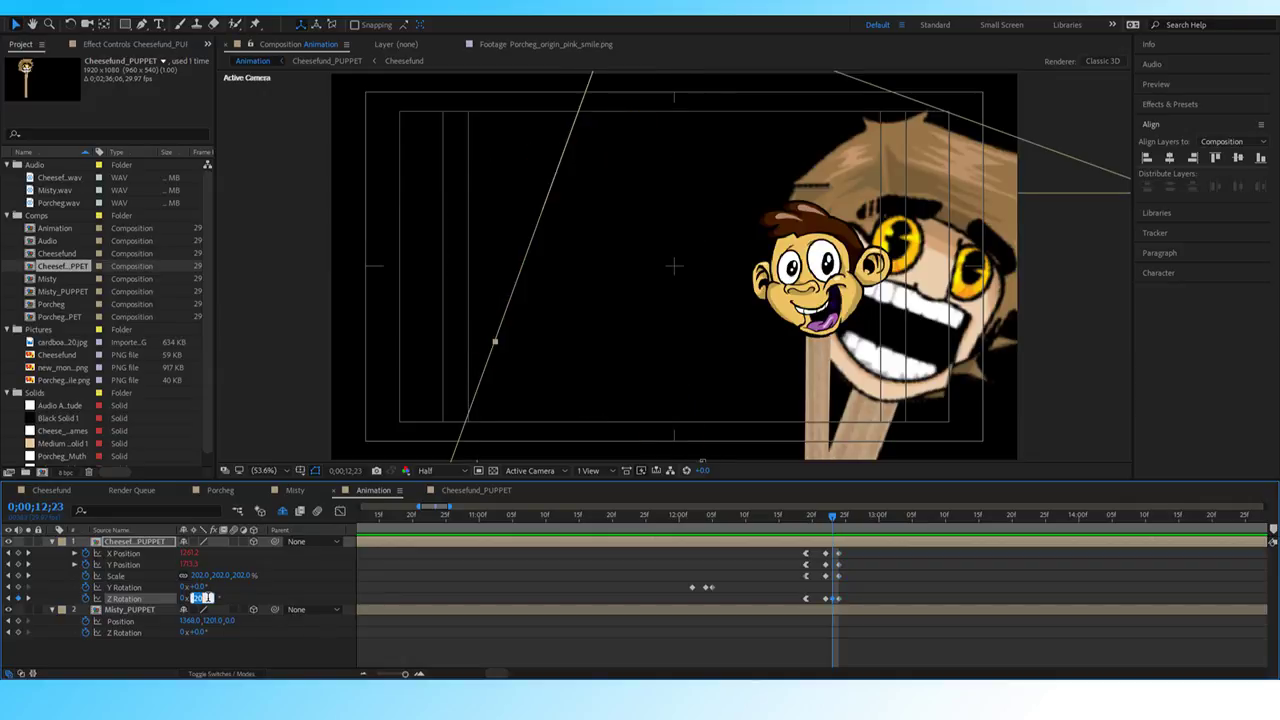
pyautogui.write('-20')
pyautogui.press('Return')
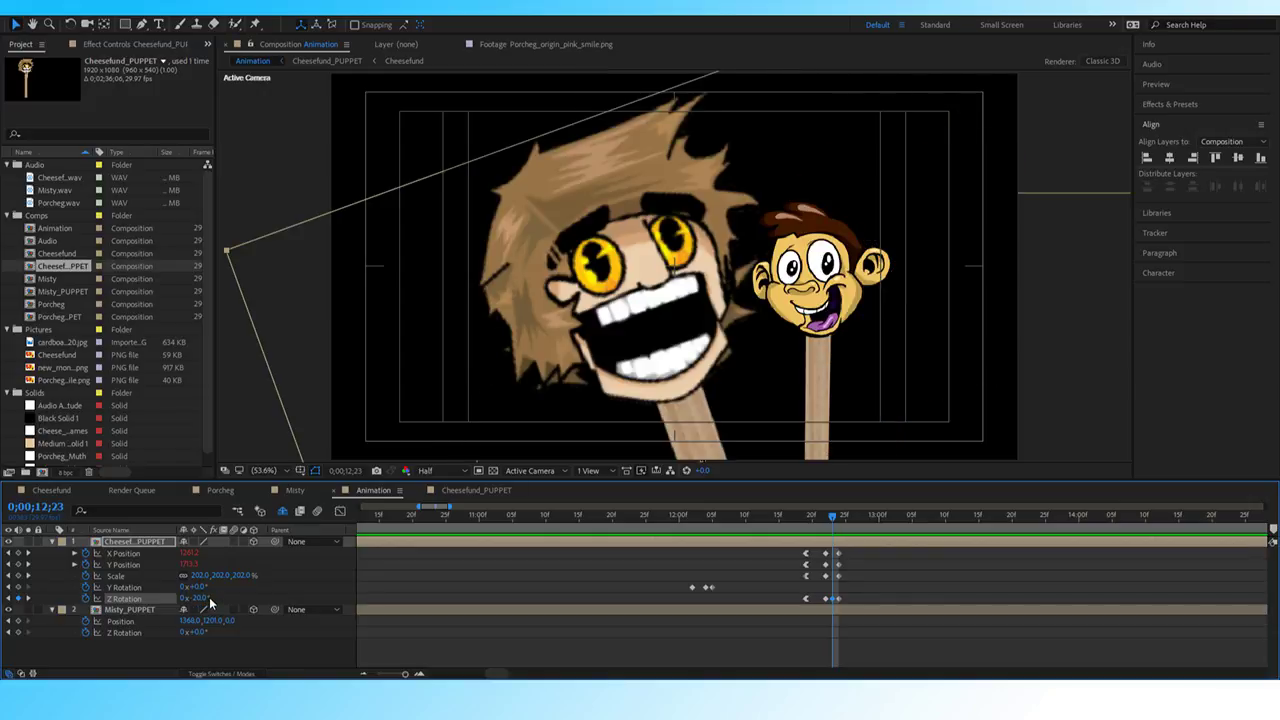
# Compare the frames around the new tilt, and try a Cheesefund puppet Z Rotation of -20° at 0;00;12;21.
pyautogui.press('pageup')
pyautogui.press('pagedown')
pyautogui.press('pagedown')
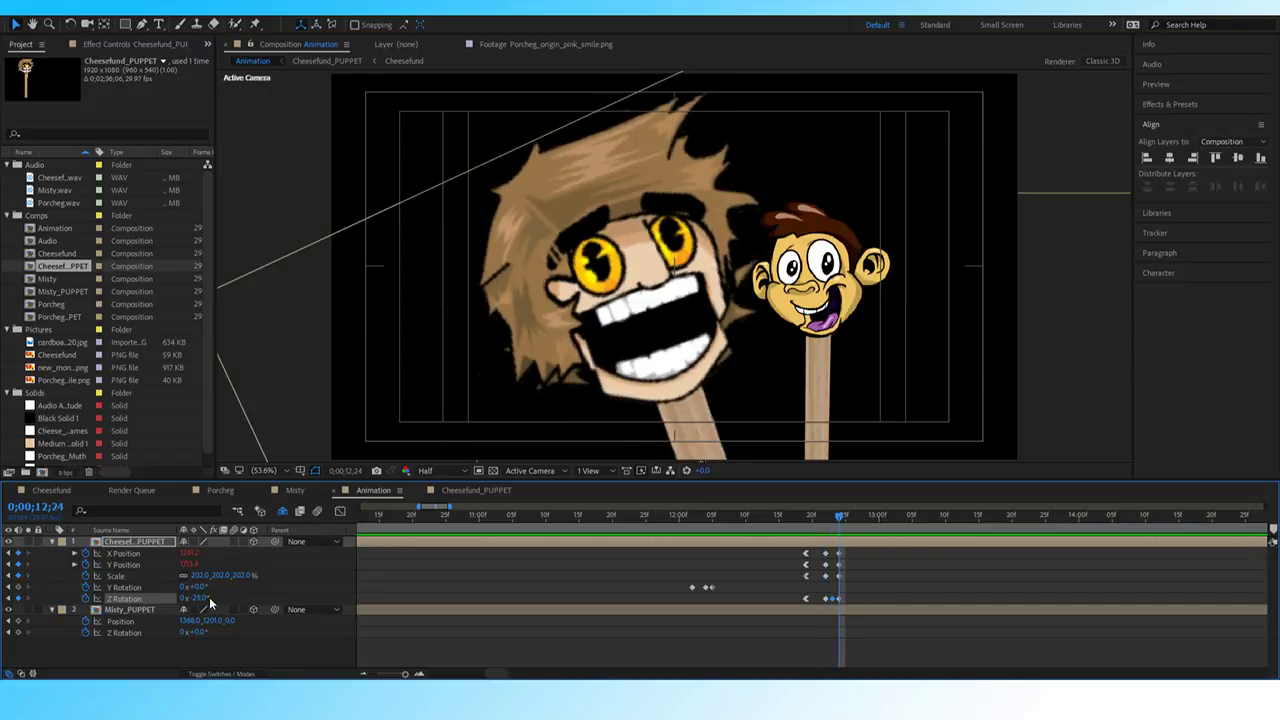
pyautogui.press('pageup')
pyautogui.press('pageup')
pyautogui.press('pagedown')
pyautogui.press('pageup')
pyautogui.press('pageup')
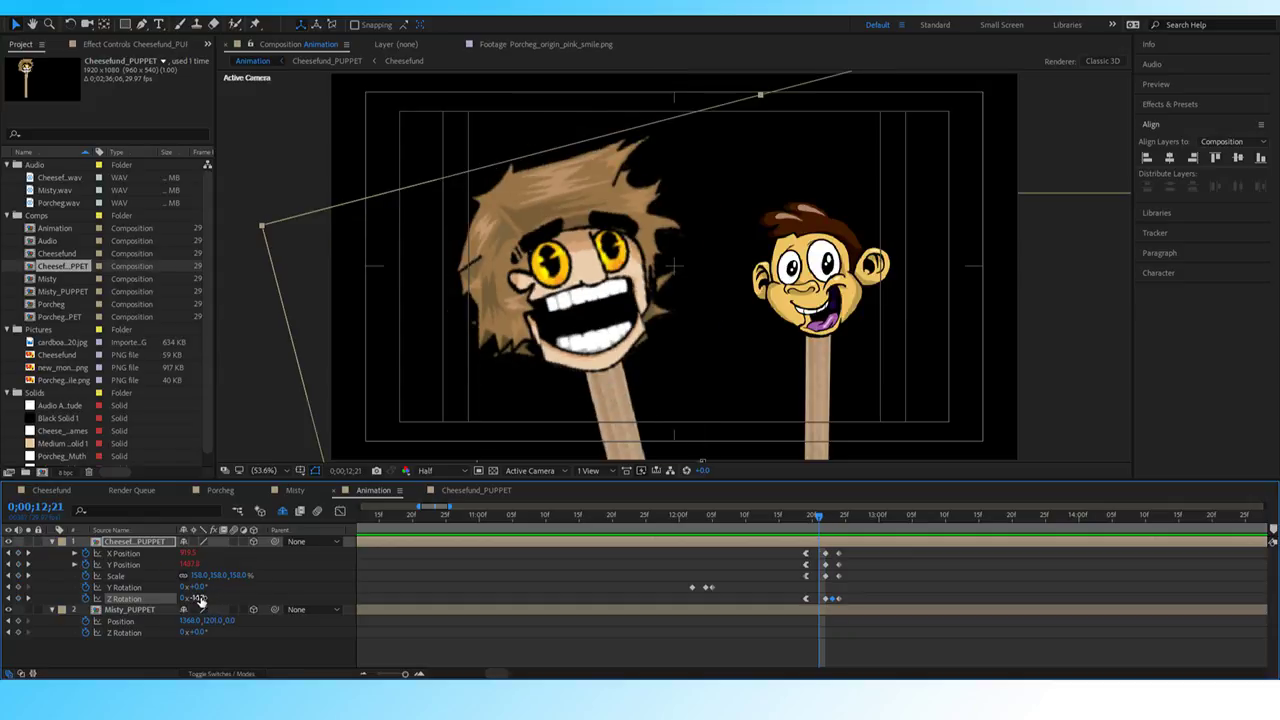
pyautogui.click(197, 598)
pyautogui.press('BackSpace')
pyautogui.write('-2')
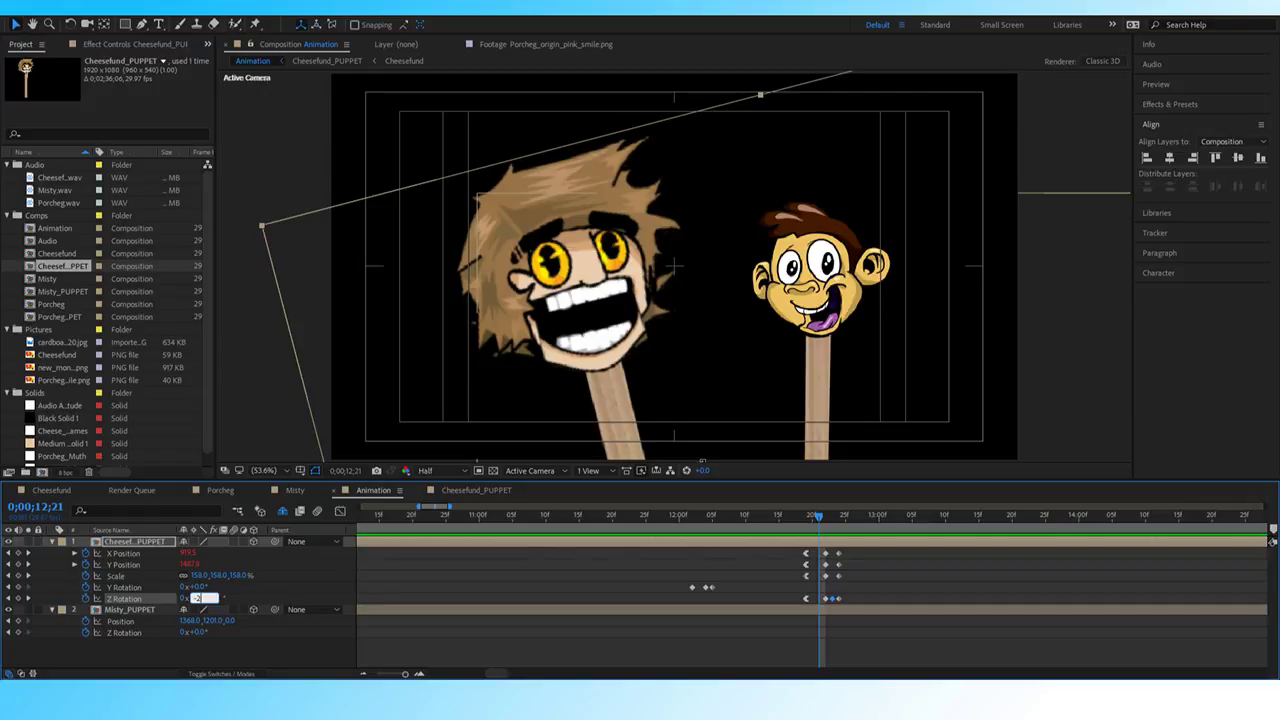
pyautogui.write('0')
pyautogui.press('Return')
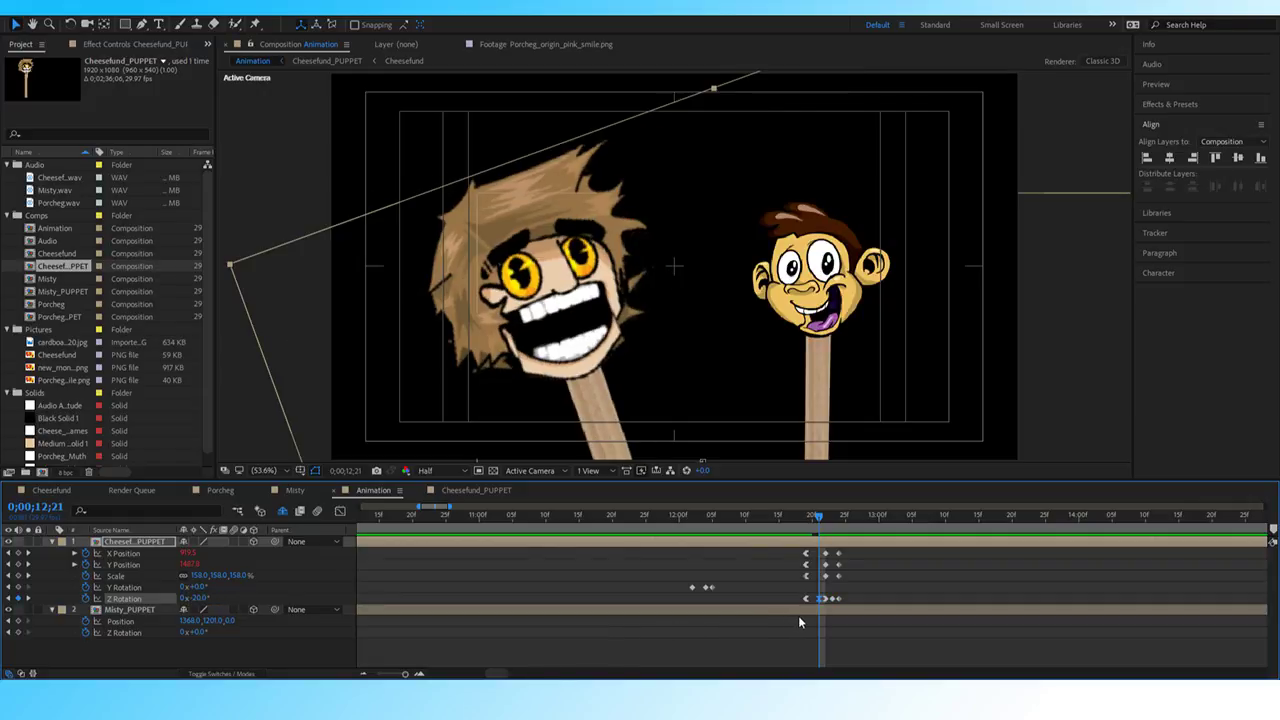
# Preview the Cheesefund puppet's rotation shake, and undo the Z Rotation keyframes added at 0;00;12;21 and 0;00;12;23.
pyautogui.press('pageup')
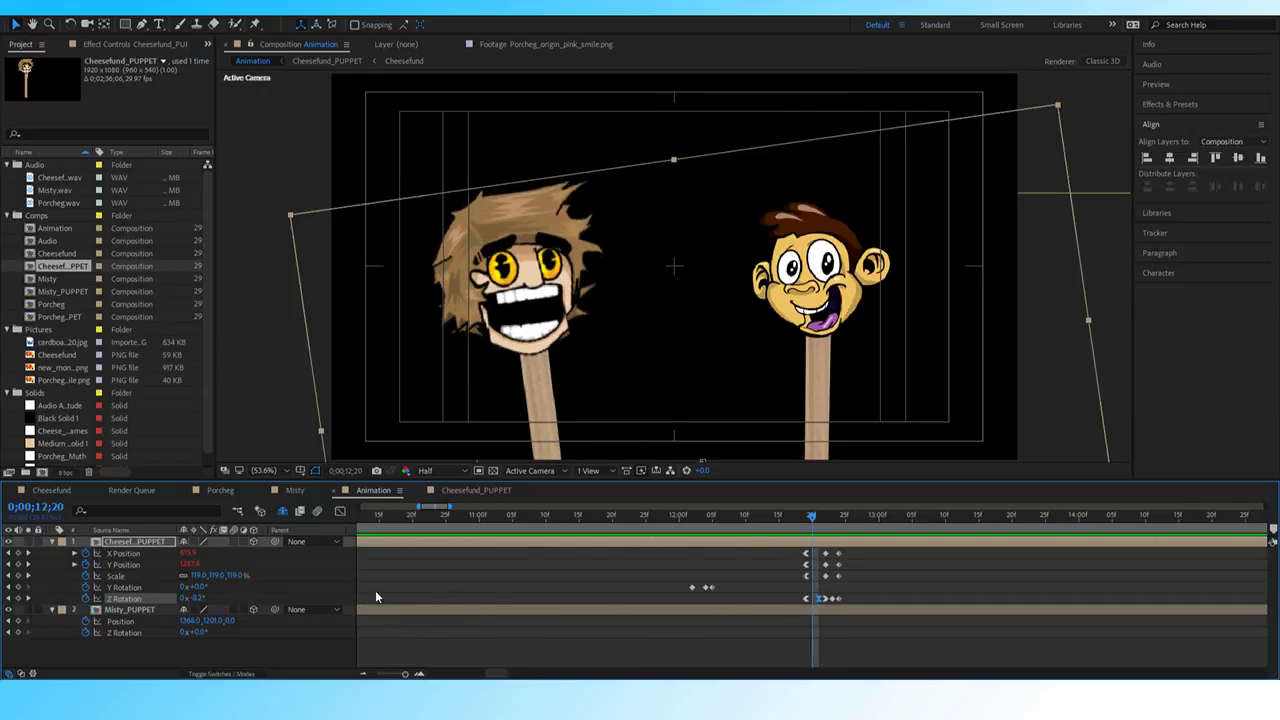
pyautogui.click(200, 598)
pyautogui.click(788, 515)
pyautogui.press('space')
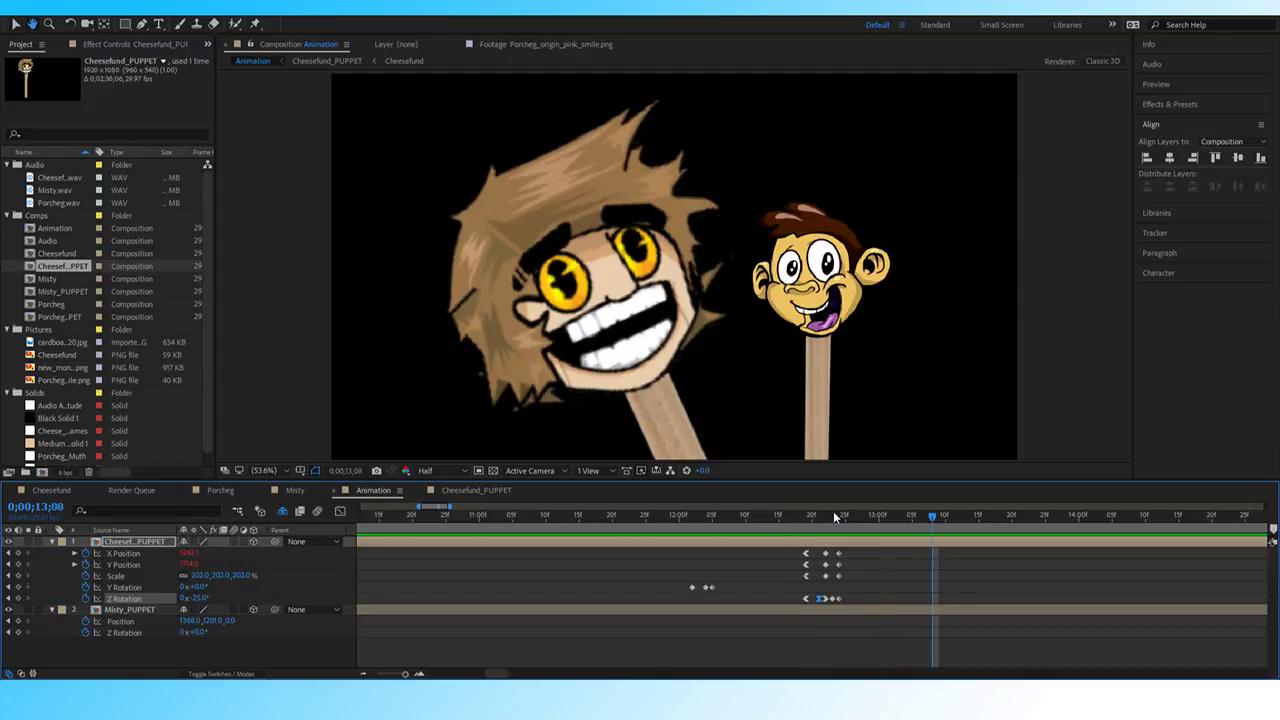
pyautogui.moveTo(833, 511); pyautogui.dragTo(802, 522)
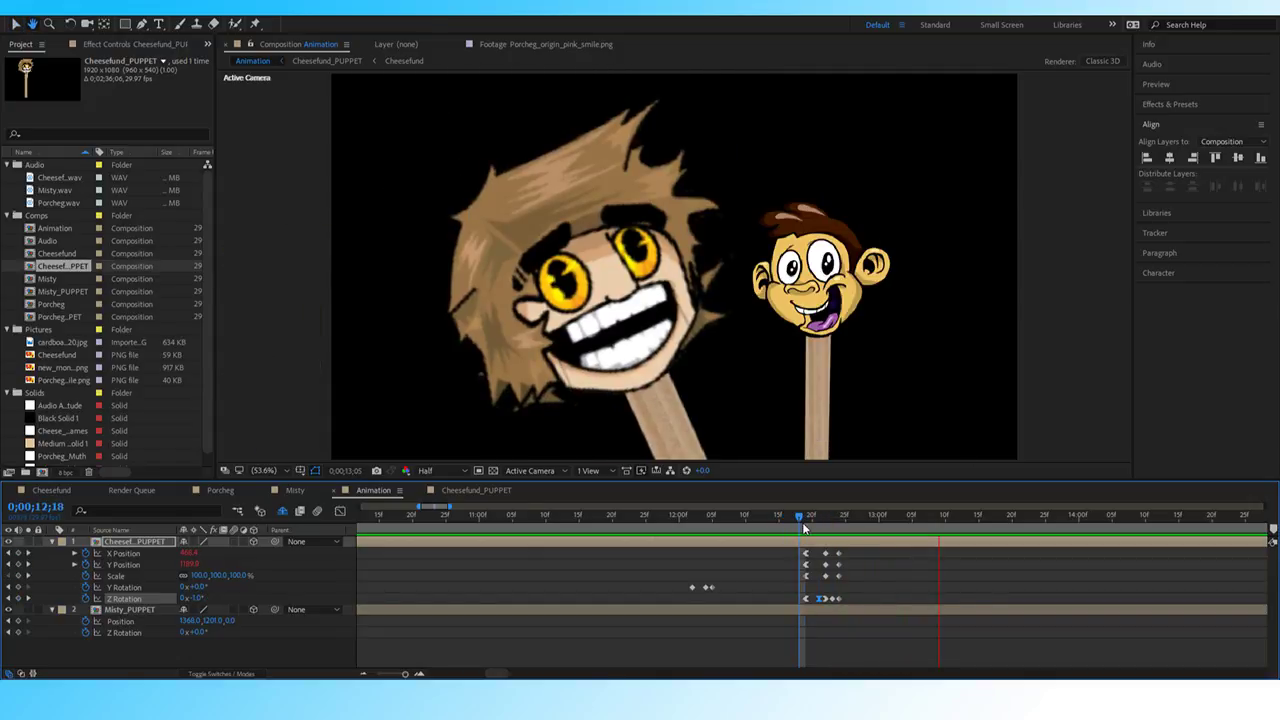
pyautogui.press('space')
pyautogui.click(813, 518)
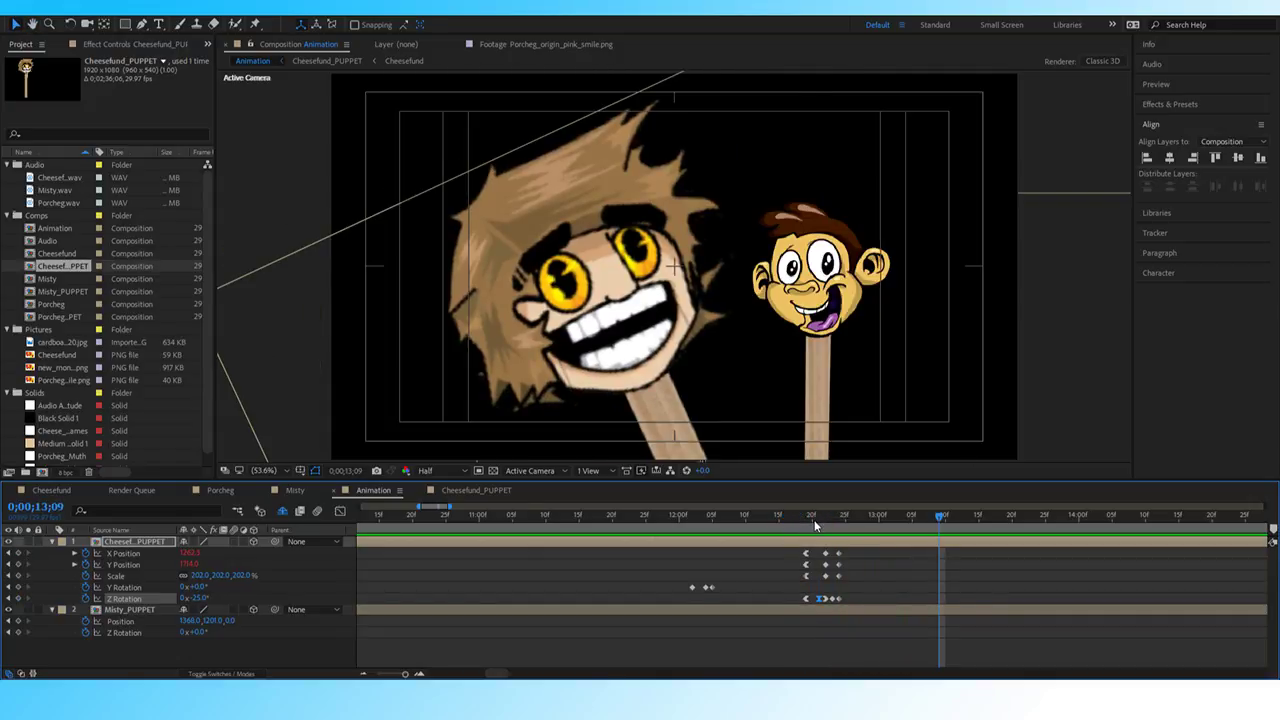
pyautogui.press('space')
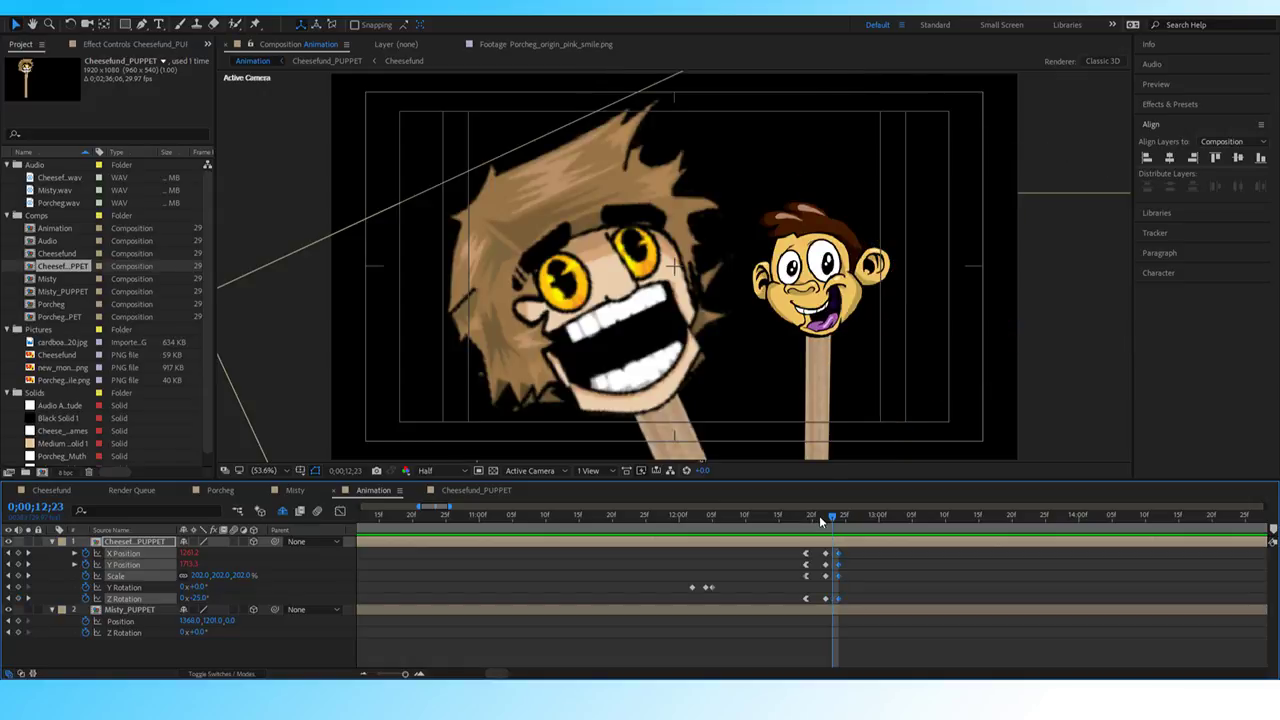
# Preview the Cheesefund puppet's enlargement again from just before 0;00;12;19.
pyautogui.click(779, 520)
pyautogui.press('space')
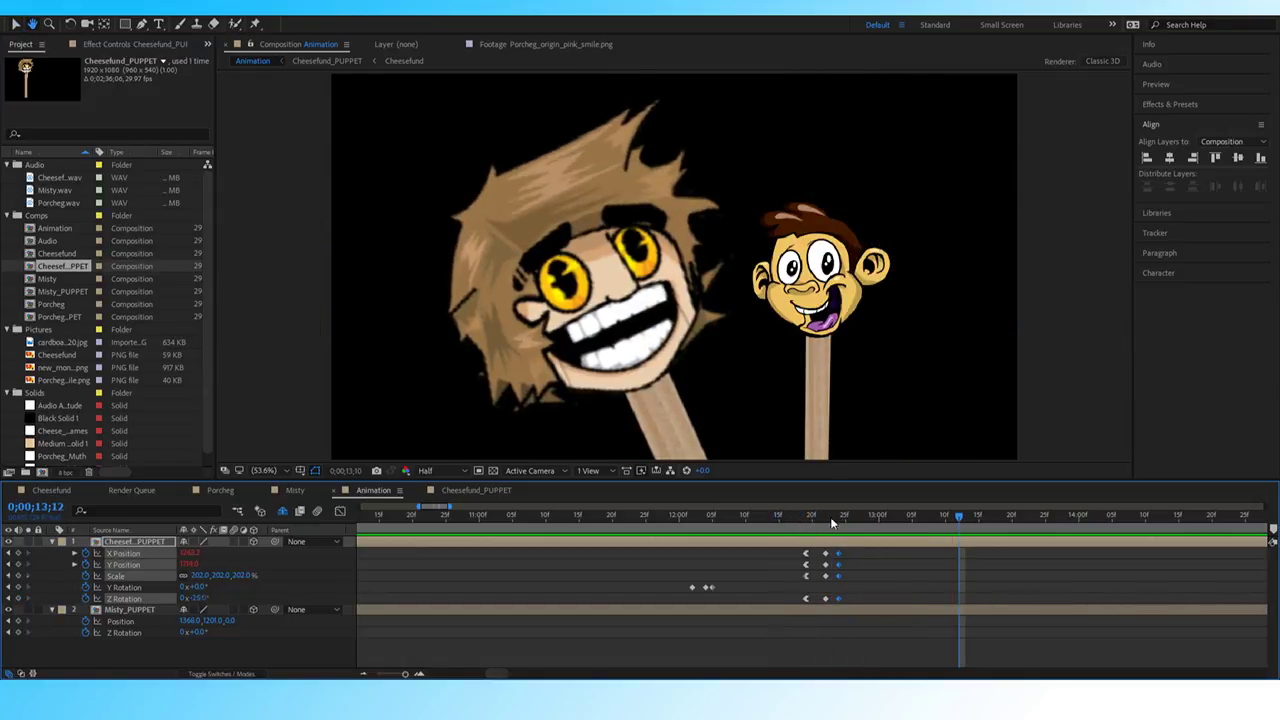
pyautogui.click(830, 517)
pyautogui.click(805, 519)
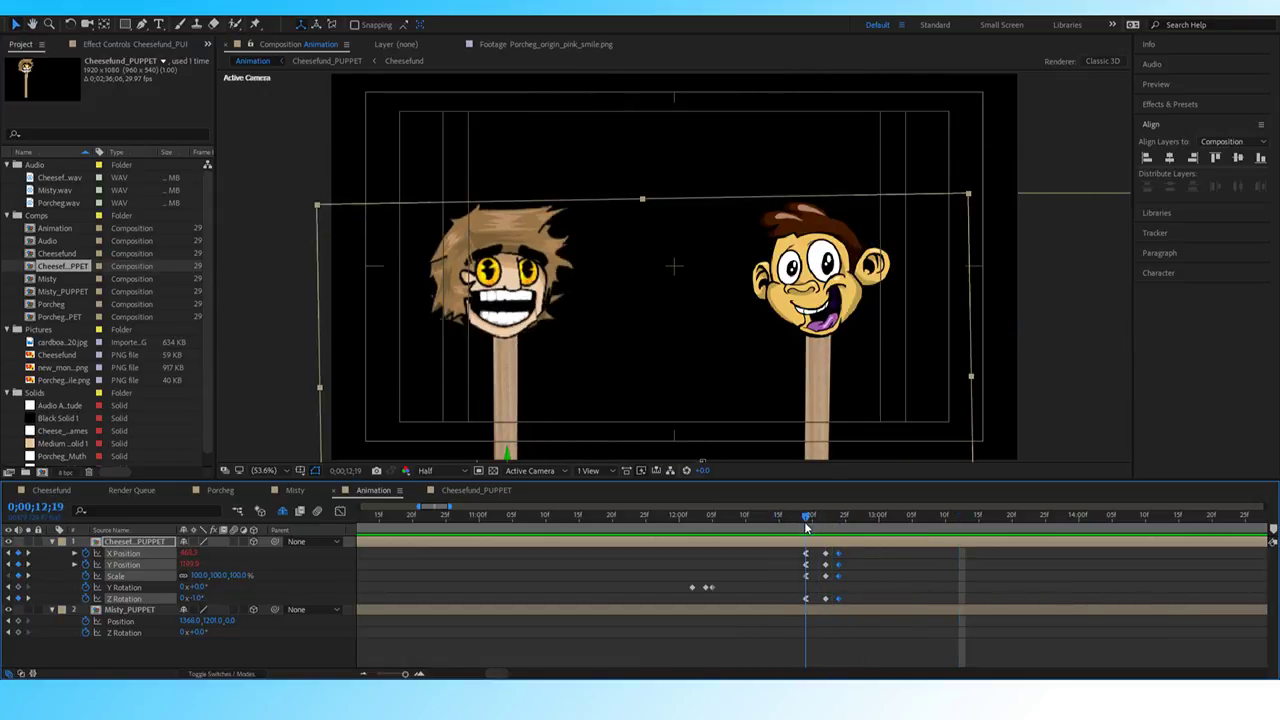
pyautogui.press('space')
pyautogui.press('space')
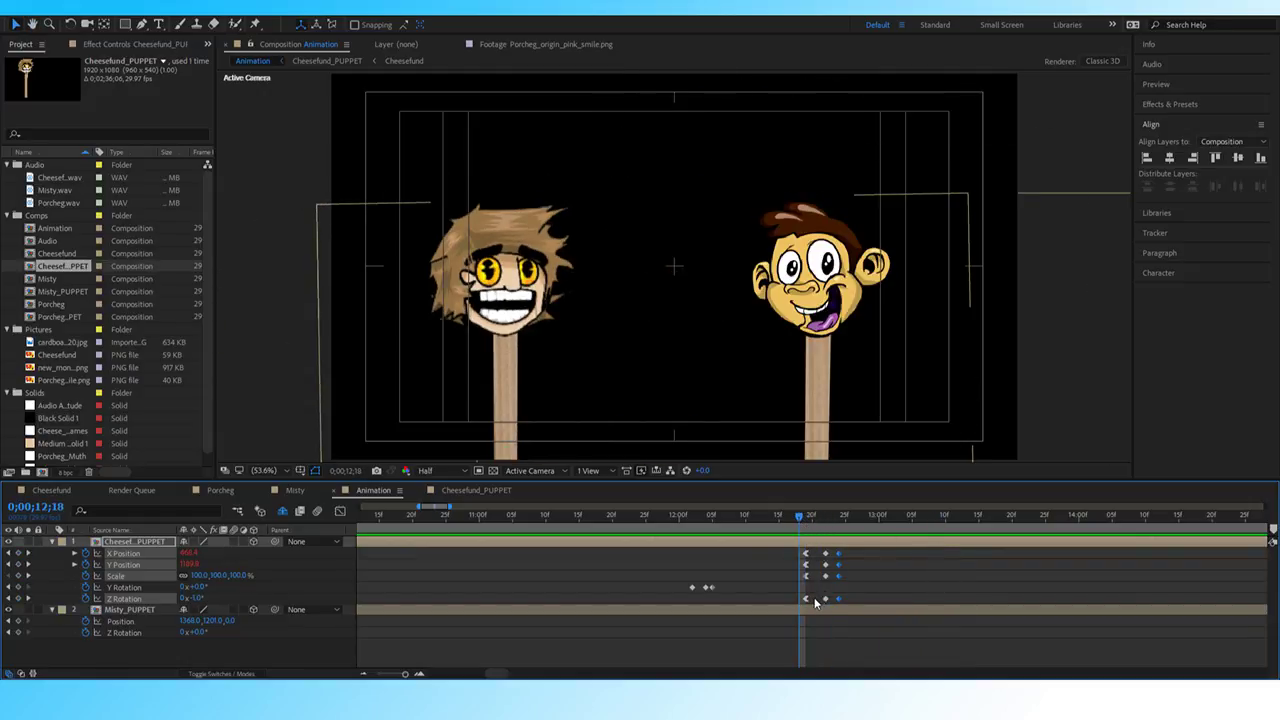
# Move the Cheesefund puppet's X Position, Y Position, Scale and Z Rotation keyframes from 0;00;12;19 to 0;00;12;20, and preview from 0;00;12;16.
pyautogui.moveTo(814, 602); pyautogui.dragTo(814, 556)
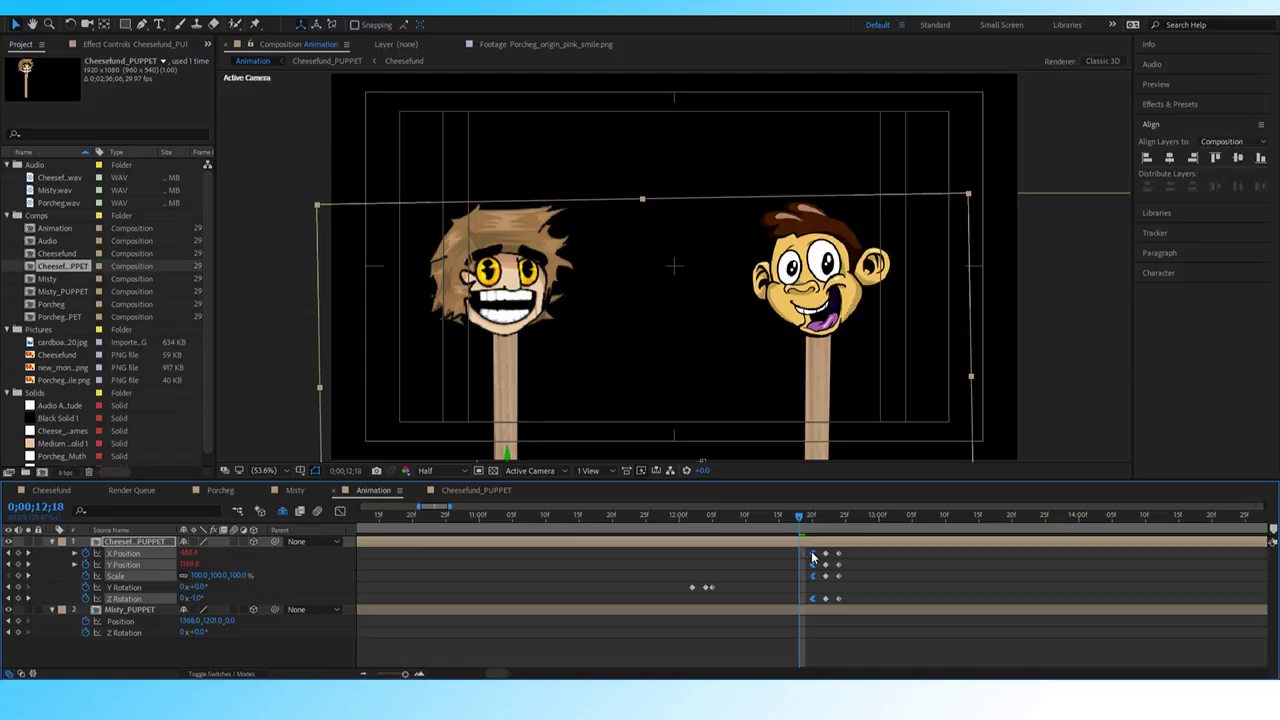
pyautogui.click(798, 515)
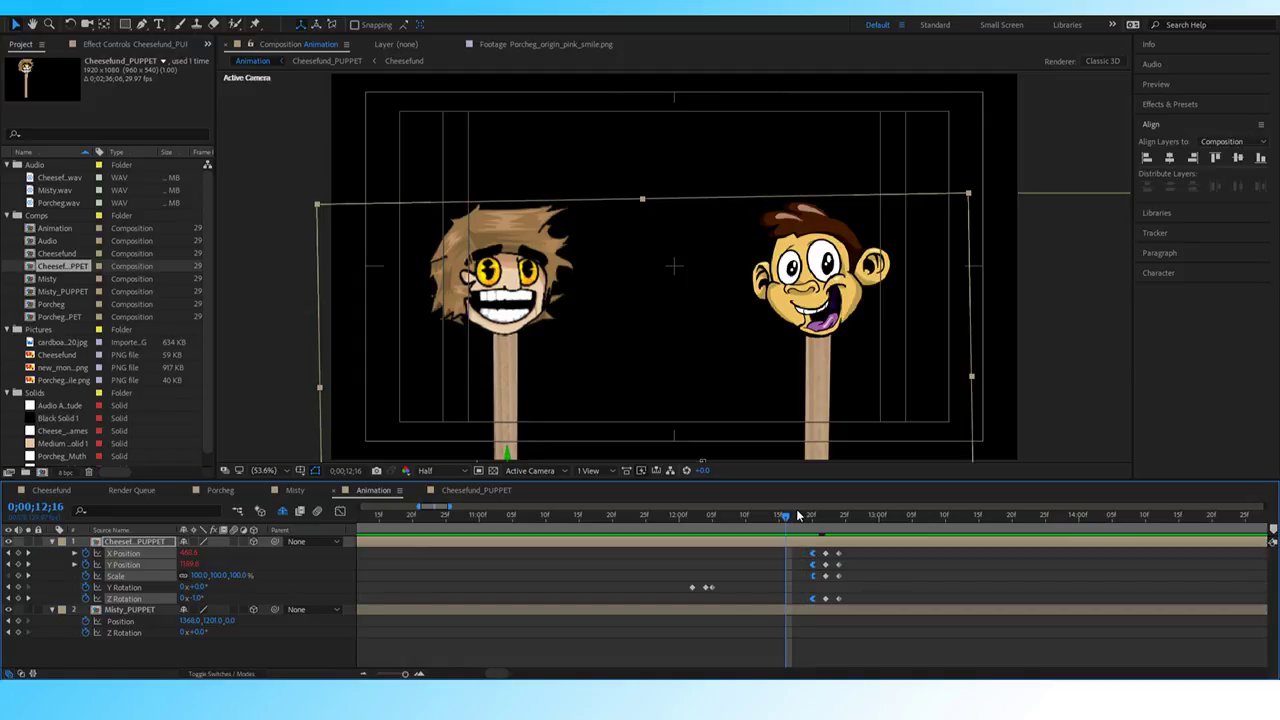
pyautogui.press('space')
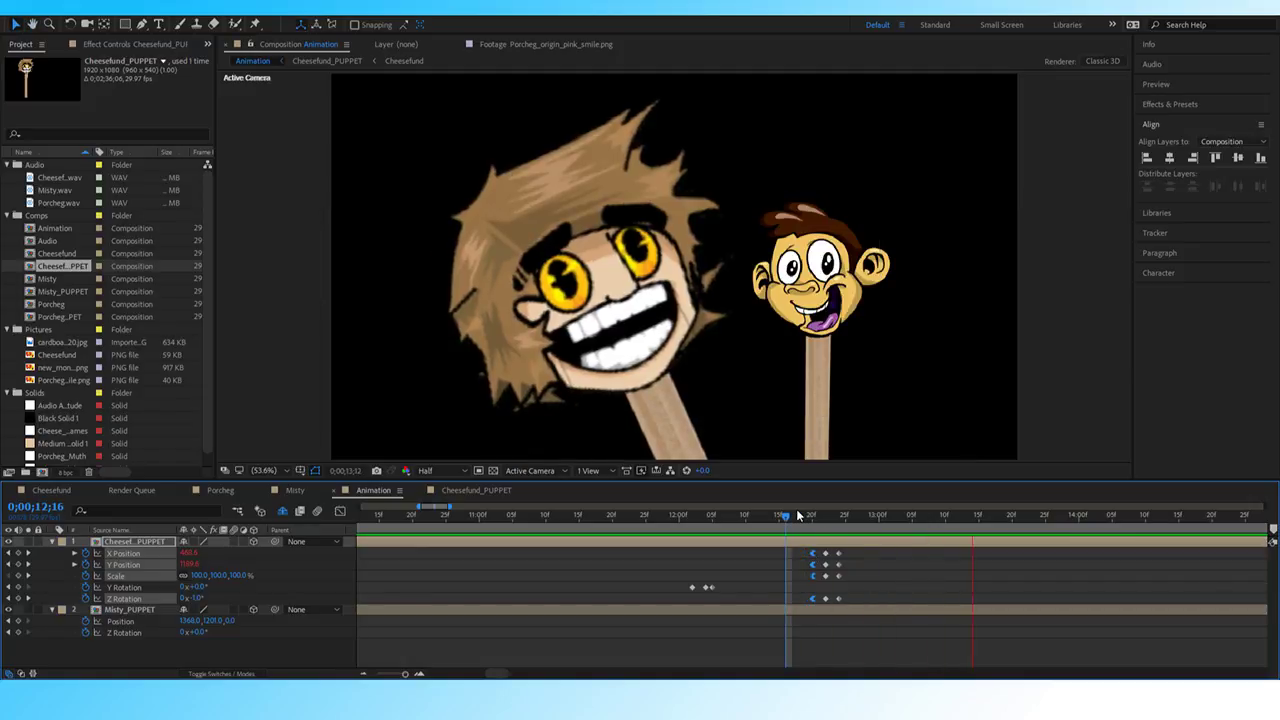
# Preview the Cheesefund puppet's enlarged, tilted lunge again from 0;00;12;18.
pyautogui.press('space')
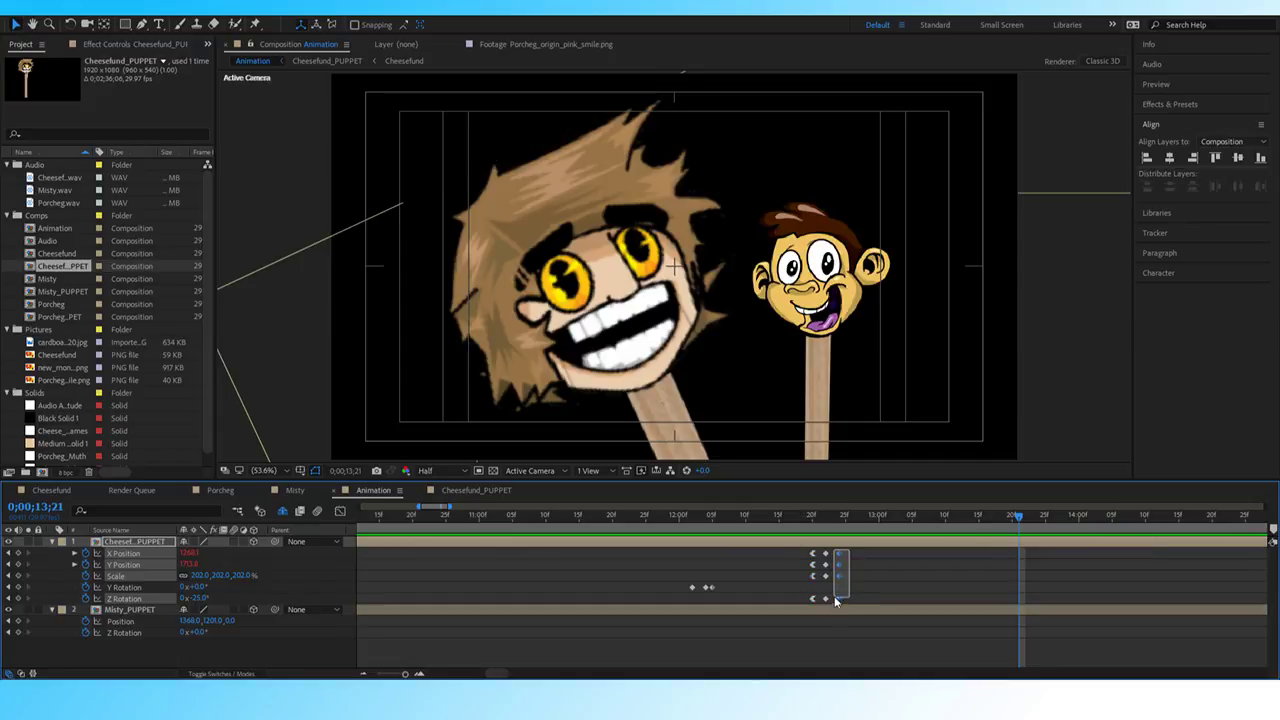
pyautogui.click(834, 597)
pyautogui.click(797, 514)
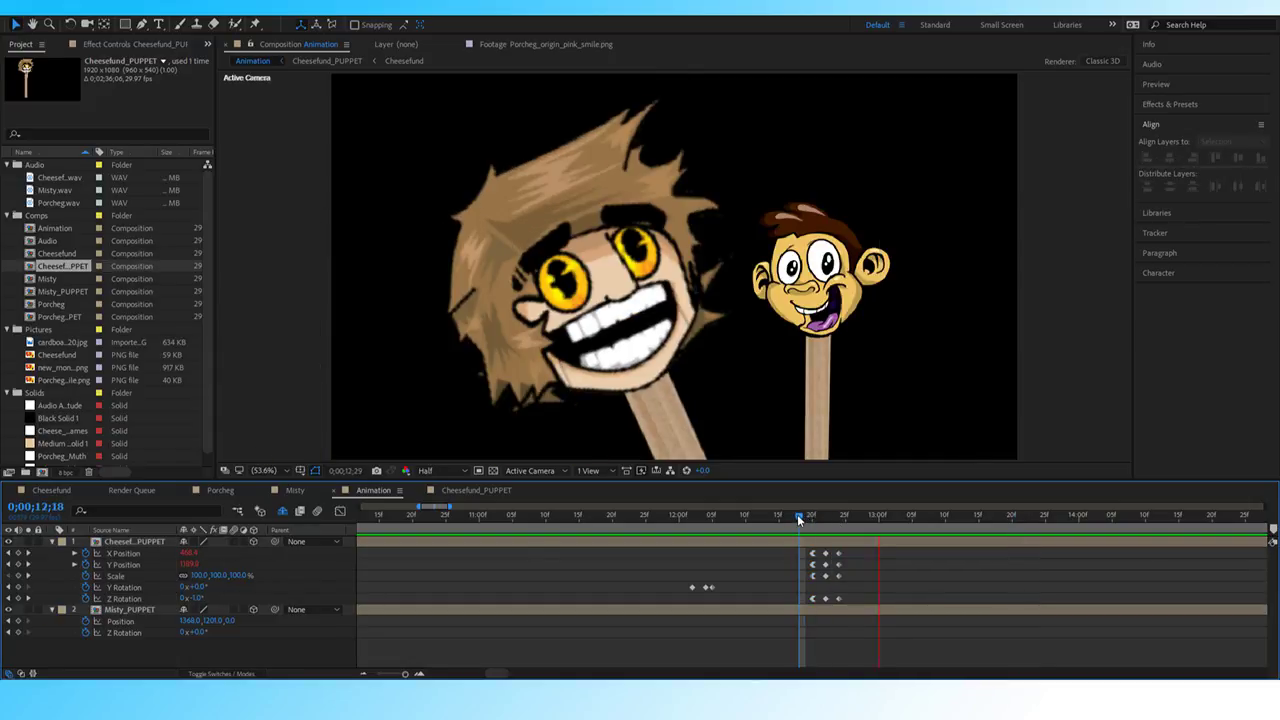
pyautogui.press('space')
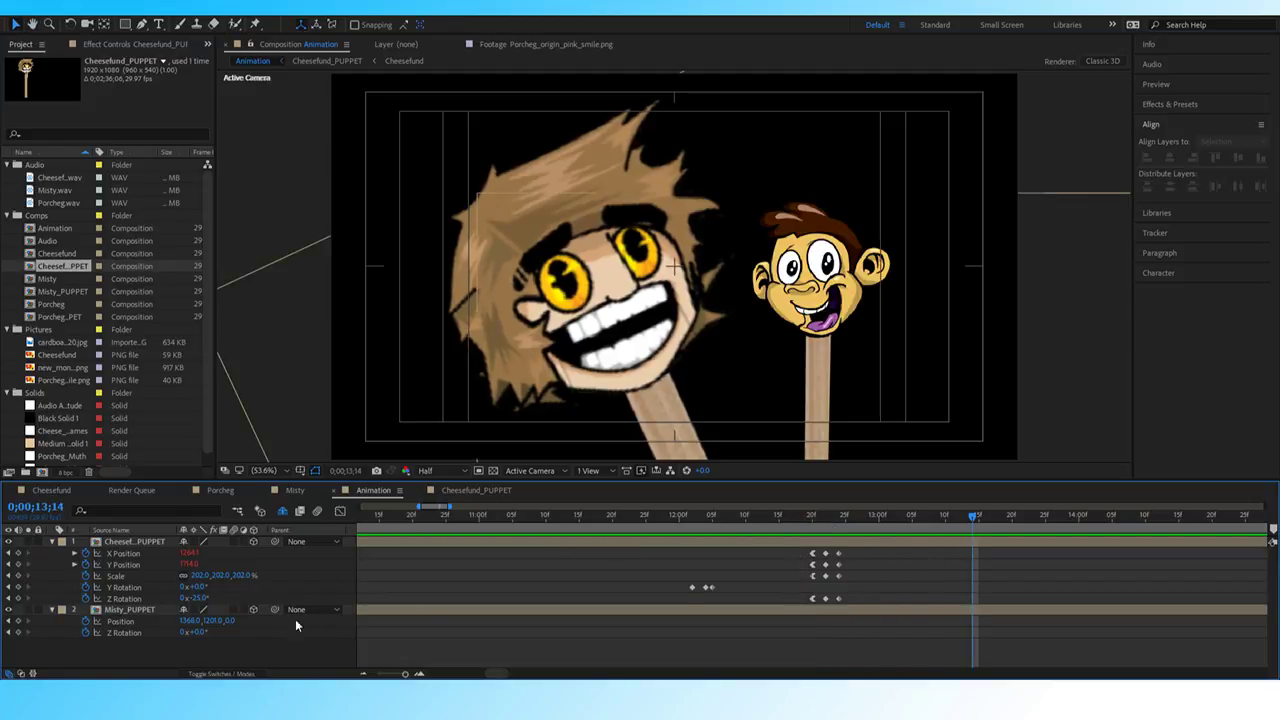
# Set the Cheesefund puppet's Scale to 150% on its keyframe at 0;00;12;24.
pyautogui.click(9, 577)
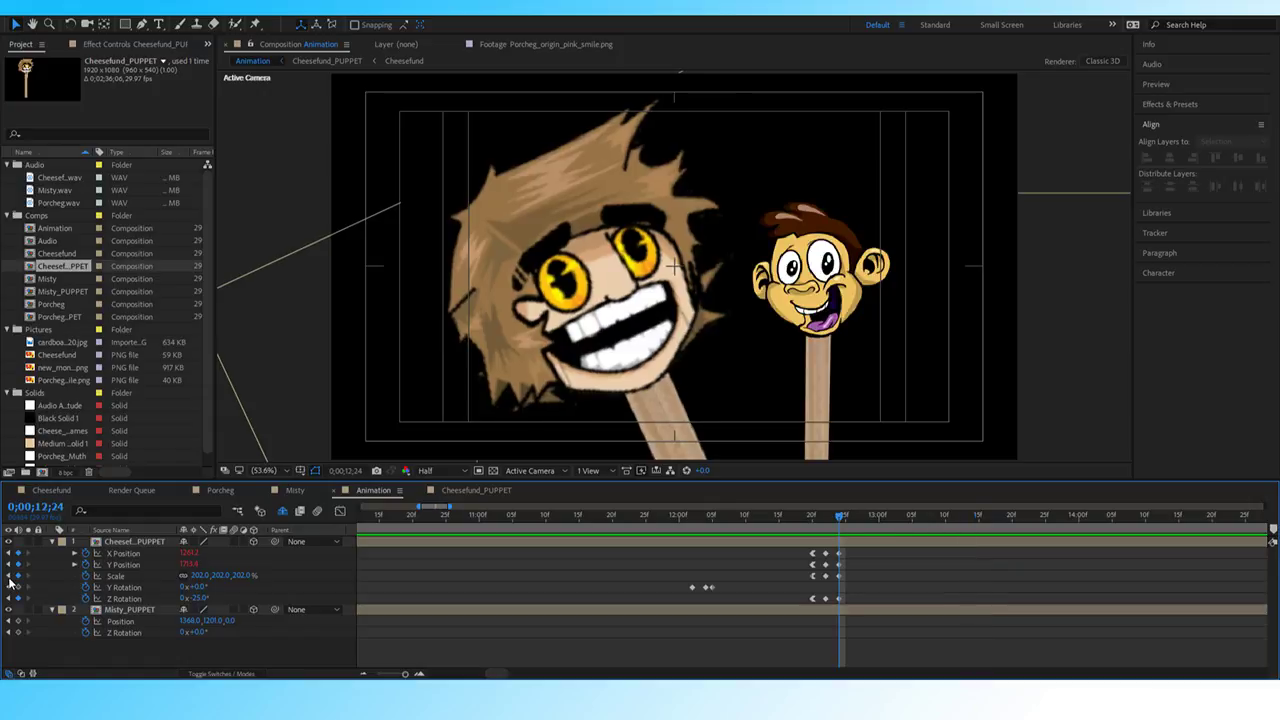
pyautogui.click(200, 575)
pyautogui.write('150')
pyautogui.press('Return')
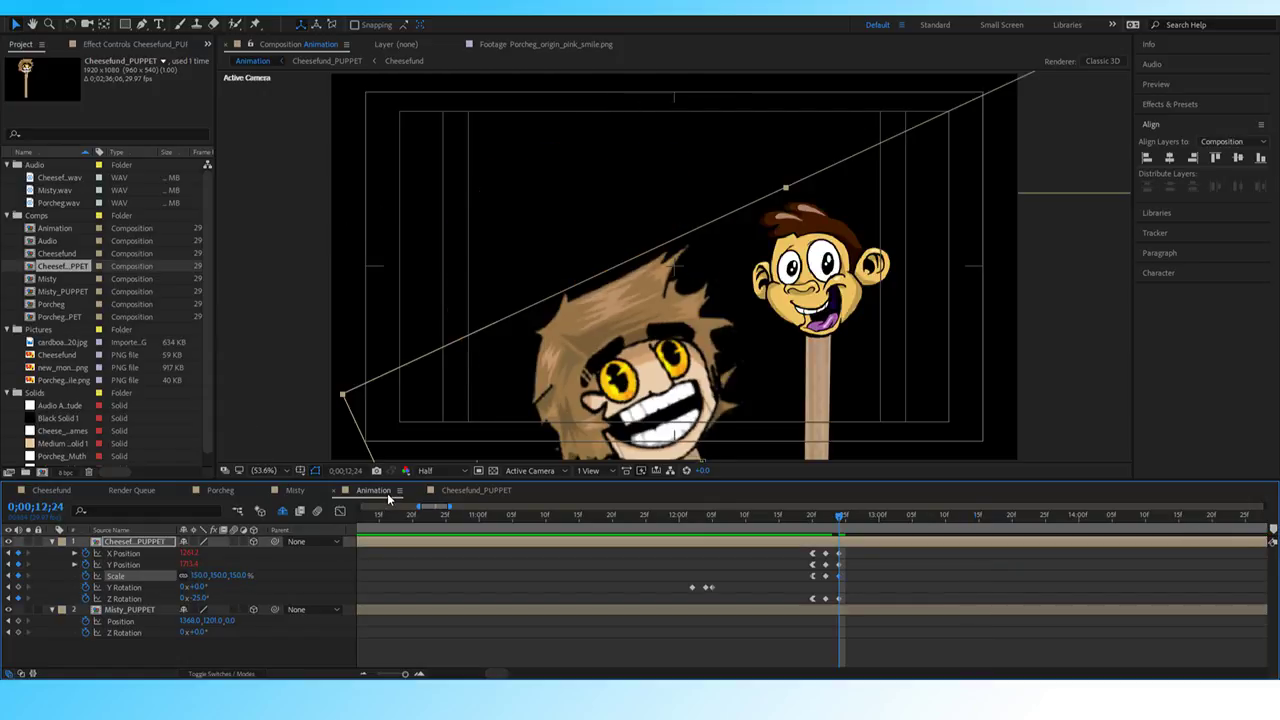
# Move the Cheesefund puppet to about X Position 1040 and Y Position 1400 at 0;00;12;24, and preview from 0;00;12;13.
pyautogui.click(189, 564)
pyautogui.write('1350')
pyautogui.press('Return')
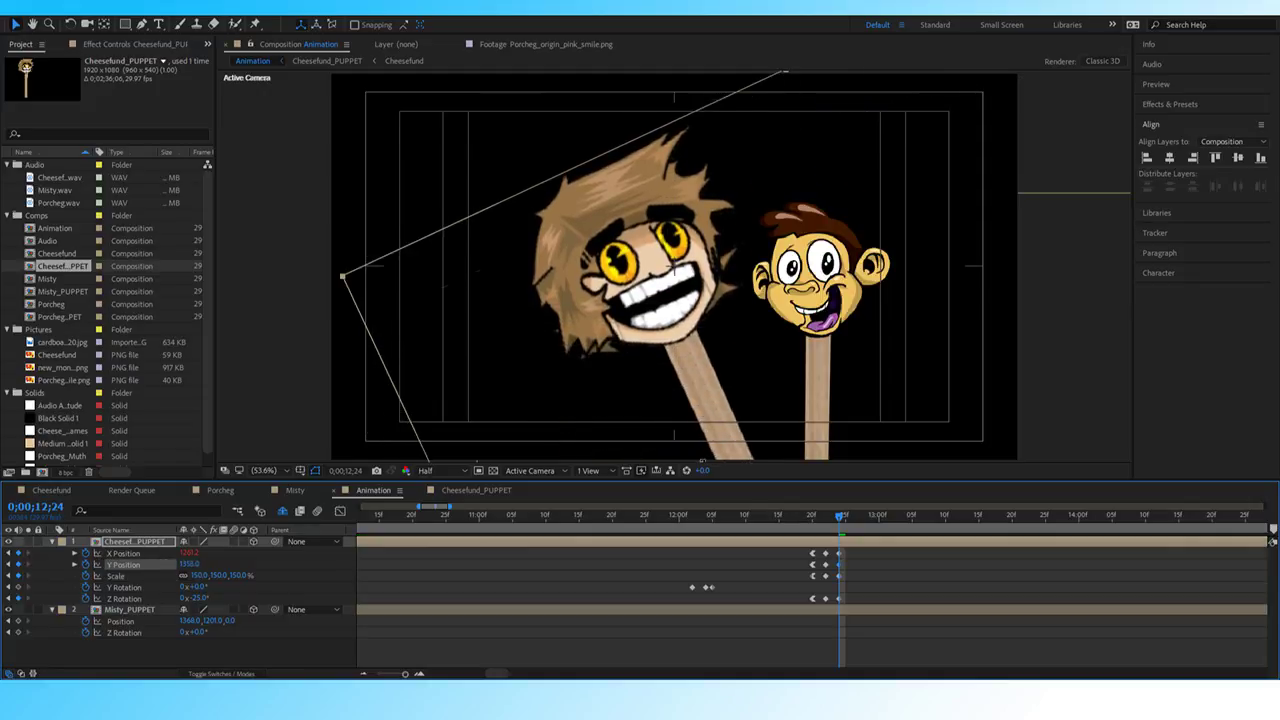
pyautogui.click(189, 553)
pyautogui.write('1099')
pyautogui.press('Return')
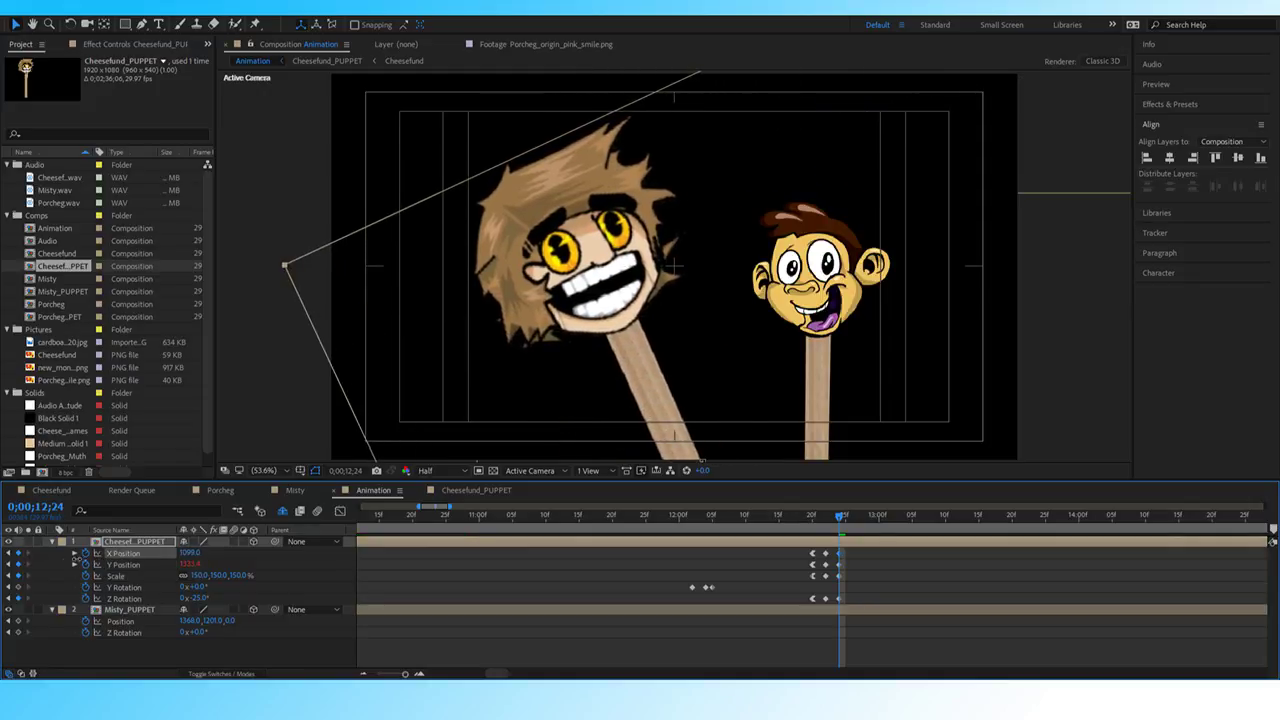
pyautogui.moveTo(76, 560); pyautogui.dragTo(72, 560)
pyautogui.moveTo(187, 565); pyautogui.dragTo(211, 552)
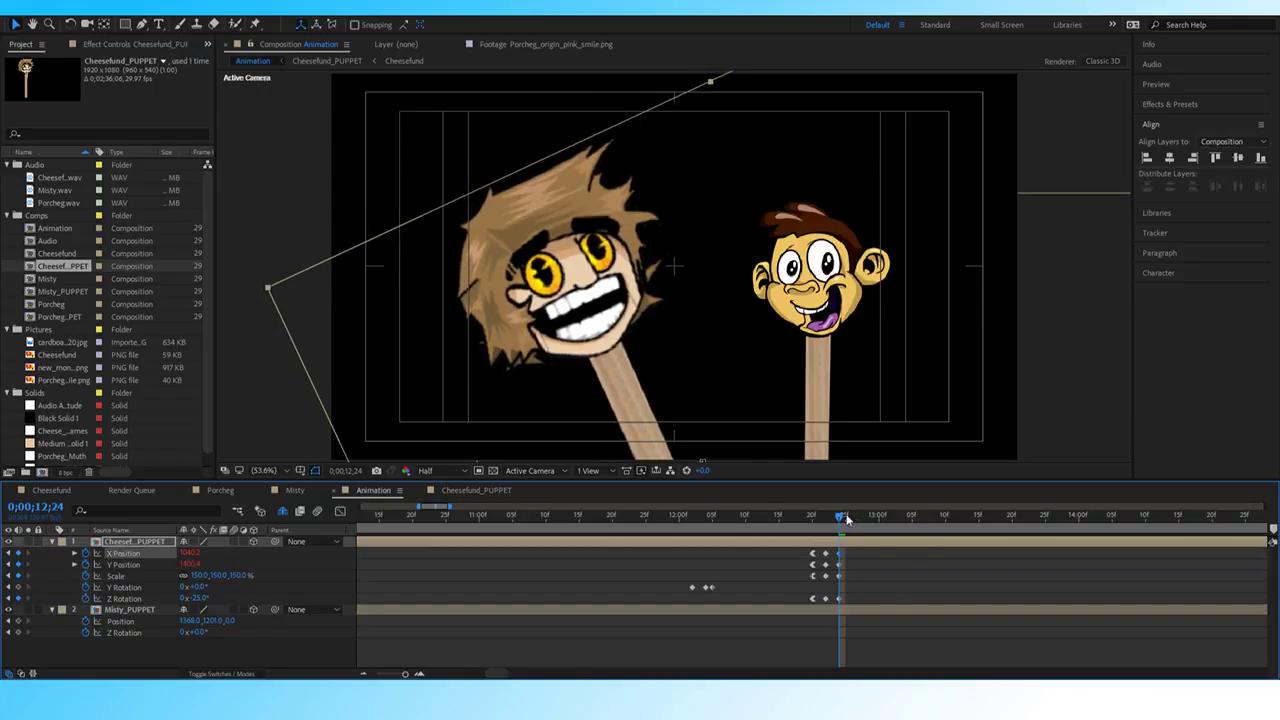
pyautogui.moveTo(846, 518); pyautogui.dragTo(755, 520)
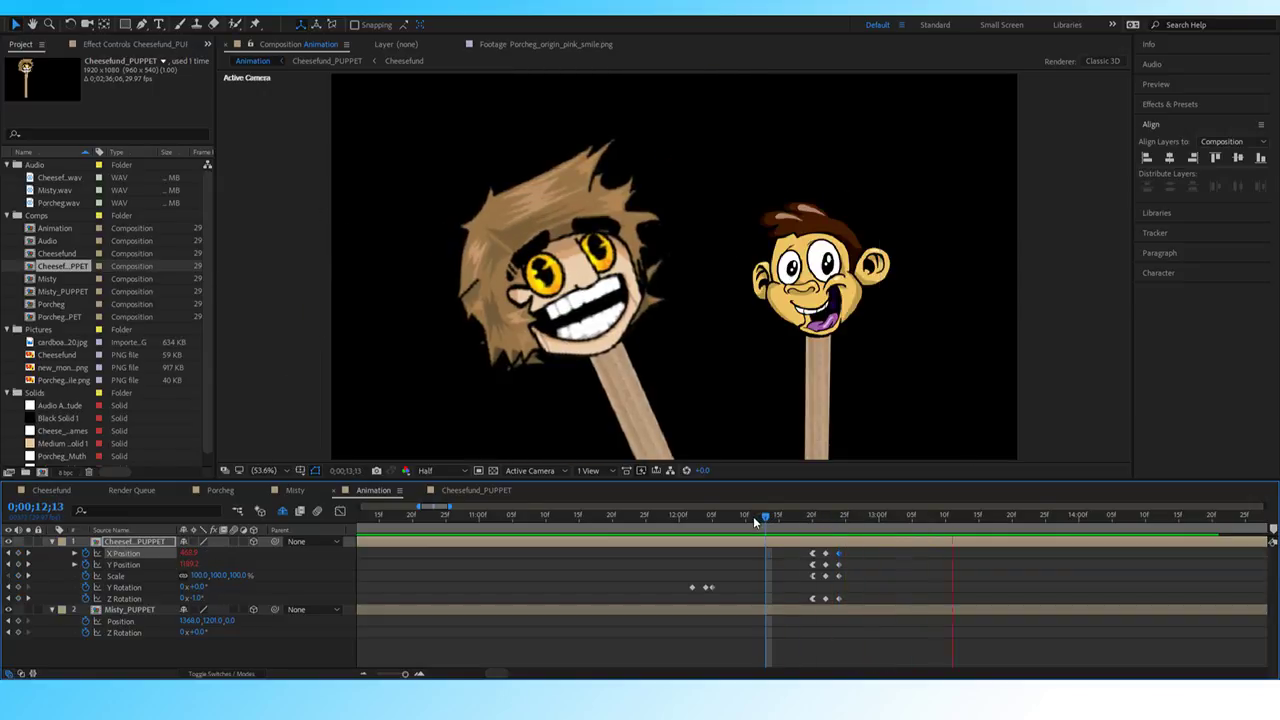
pyautogui.press('space')
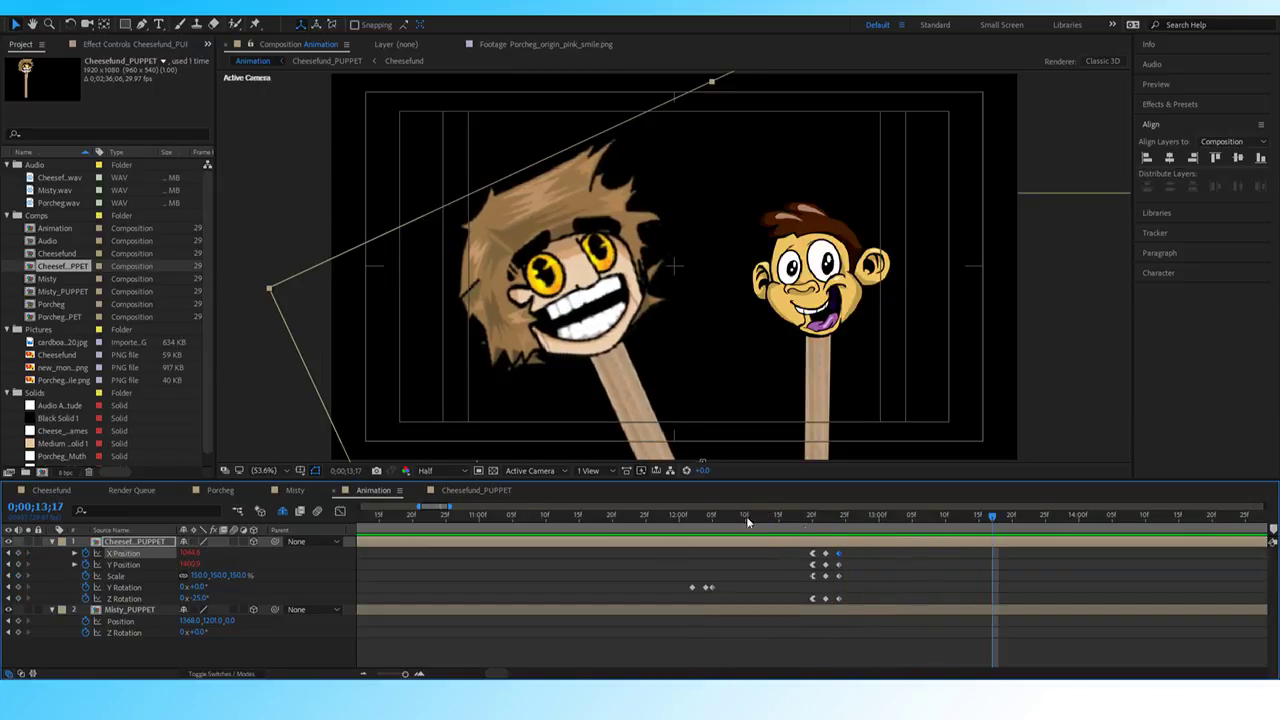
# Set the Cheesefund puppet's Scale to 155% on its keyframe at 0;00;12;22.
pyautogui.click(8, 576)
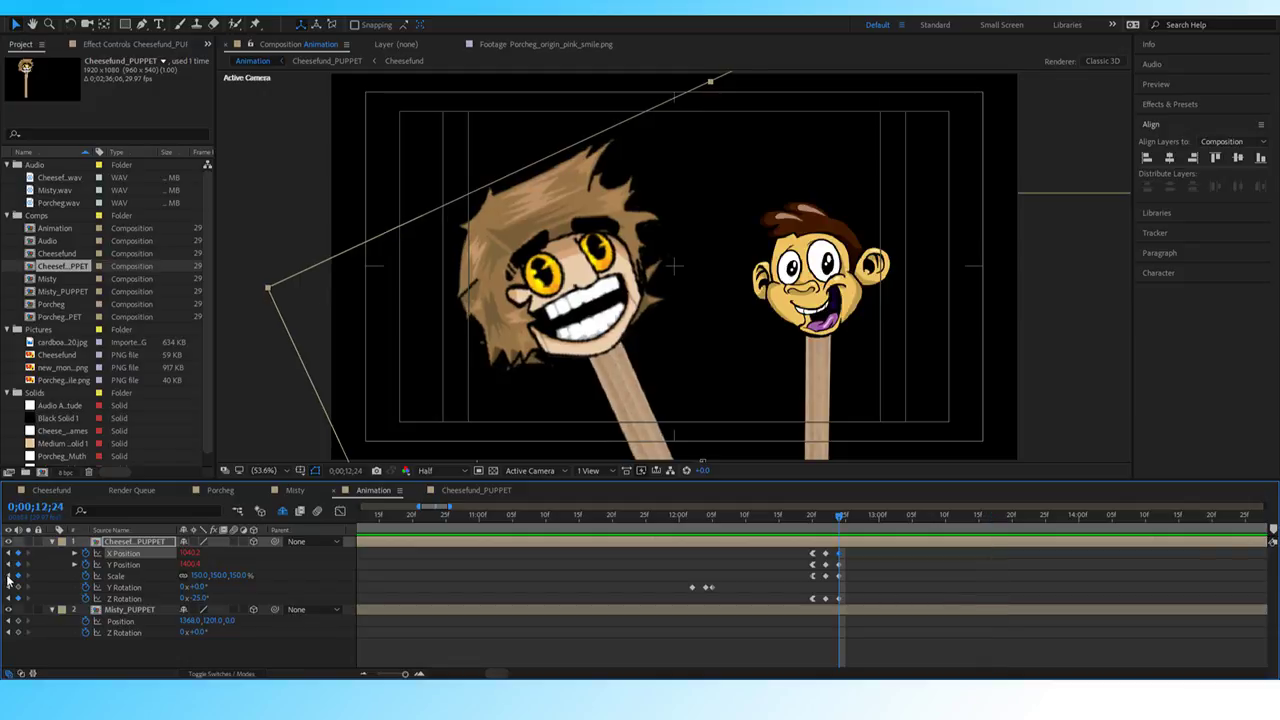
pyautogui.click(200, 576)
pyautogui.write('16')
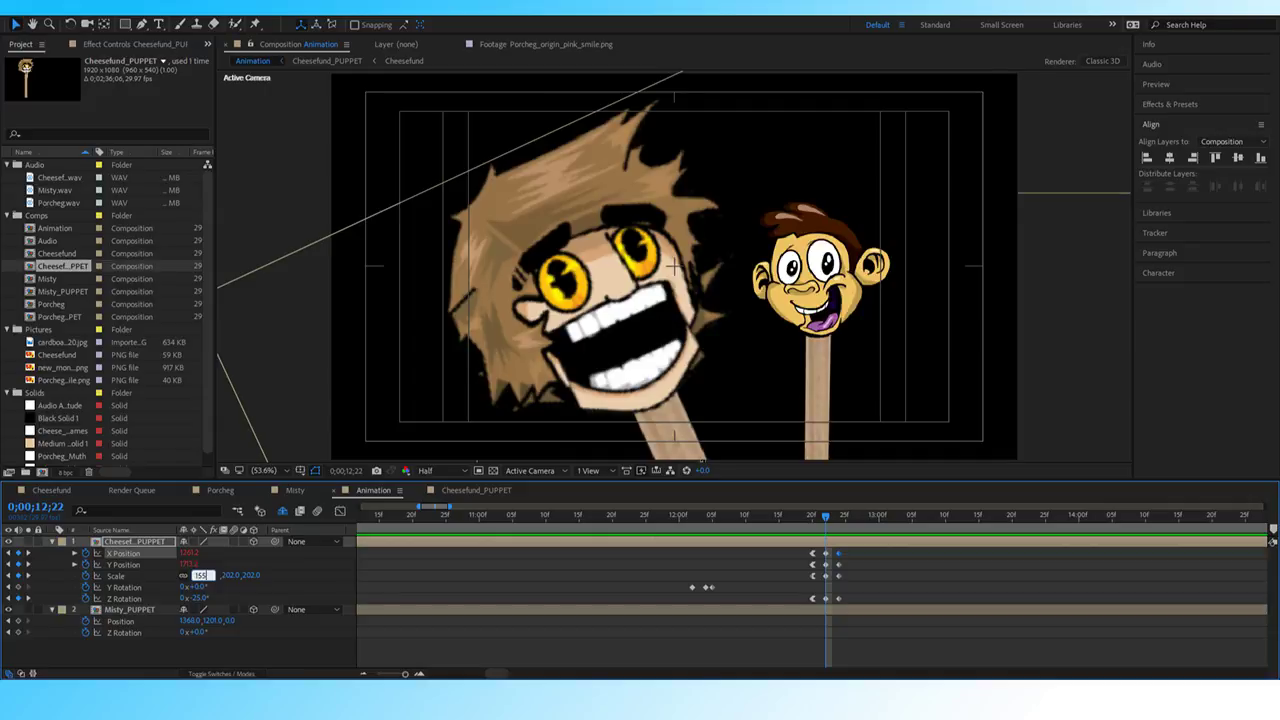
pyautogui.press('Return')
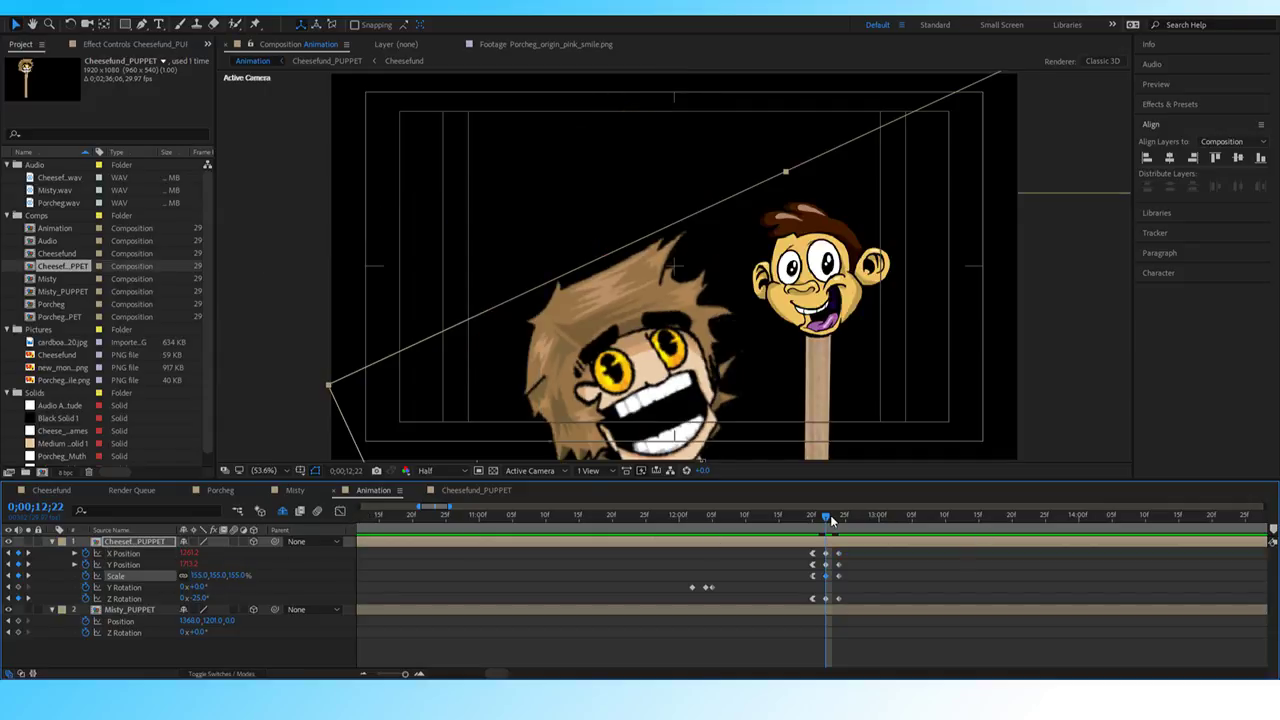
pyautogui.press('space')
pyautogui.press('space')
pyautogui.moveTo(828, 525)
pyautogui.mouseDown()
pyautogui.moveTo(846, 518)
pyautogui.moveTo(828, 523)
pyautogui.mouseUp()
# Replace the Cheesefund puppet's position keyframes at 0;00;12;22 with an X Position of about 1050 and a Y Position of about 1416.
pyautogui.click(18, 553)
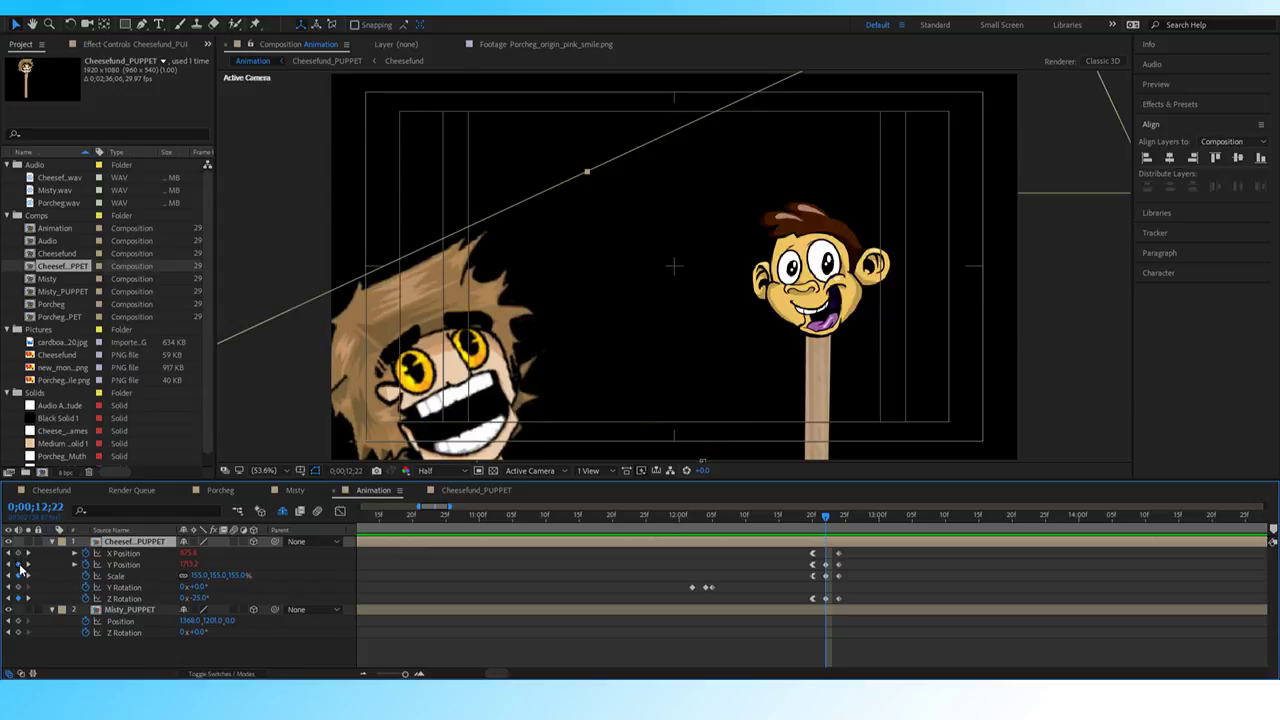
pyautogui.click(18, 565)
pyautogui.moveTo(828, 521)
pyautogui.mouseDown()
pyautogui.moveTo(806, 520)
pyautogui.moveTo(840, 518)
pyautogui.moveTo(810, 521)
pyautogui.moveTo(829, 525)
pyautogui.mouseUp()
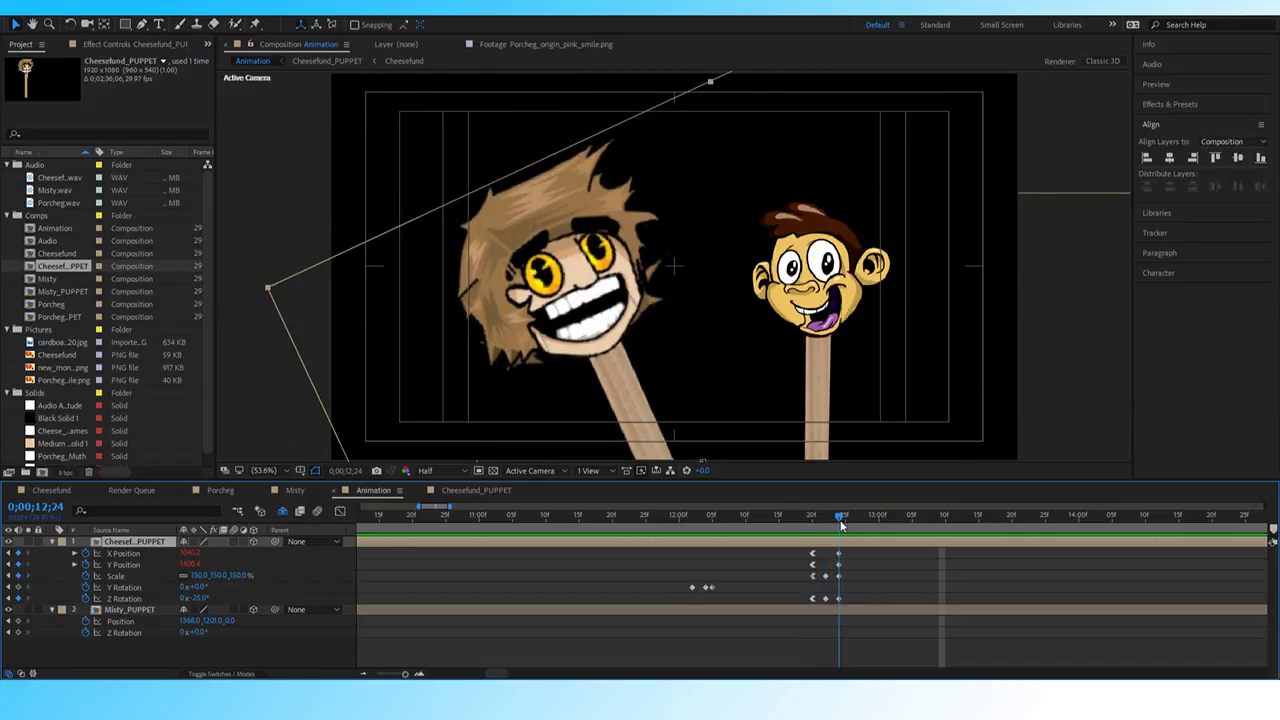
pyautogui.moveTo(840, 520); pyautogui.dragTo(826, 518)
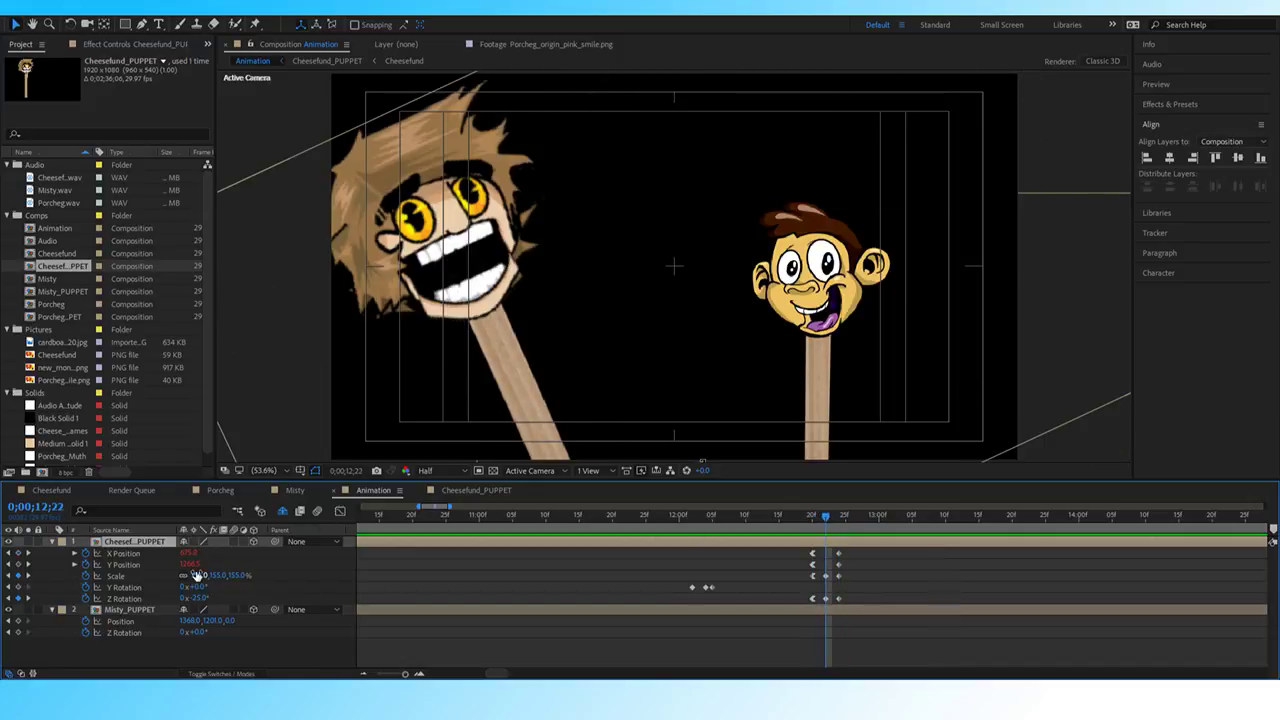
pyautogui.moveTo(189, 564); pyautogui.dragTo(282, 570)
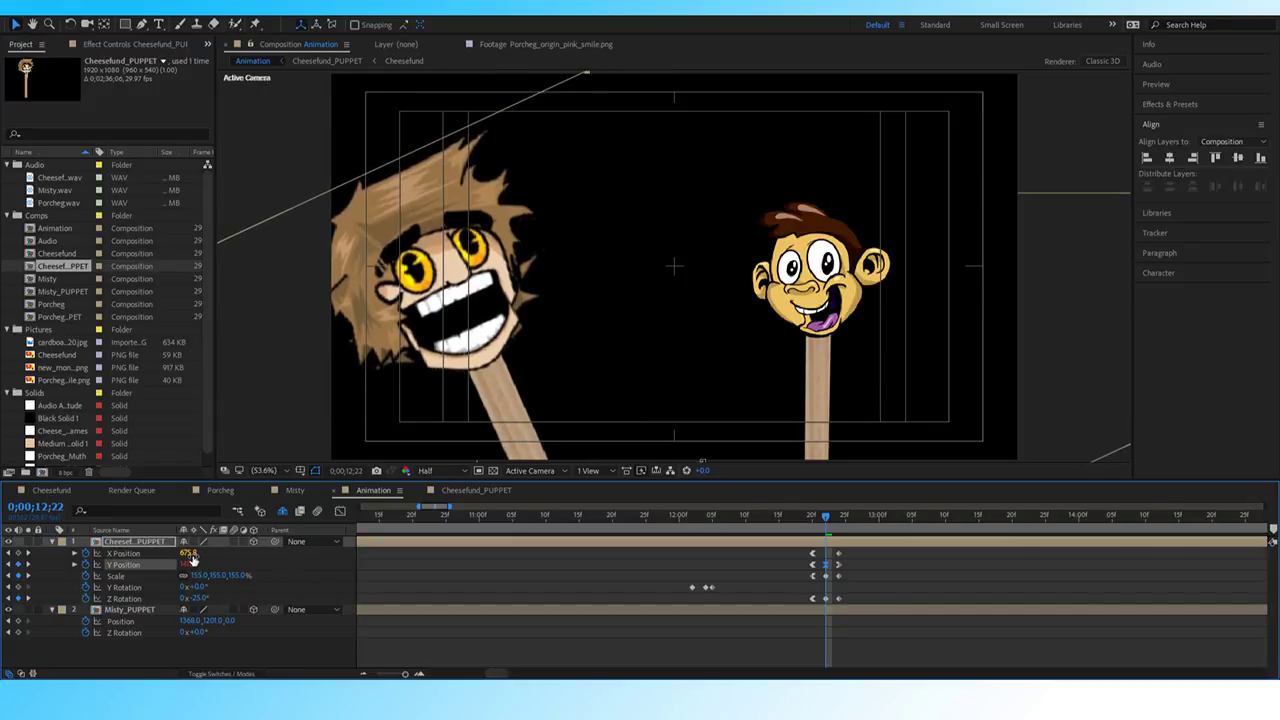
pyautogui.moveTo(190, 554); pyautogui.dragTo(440, 549)
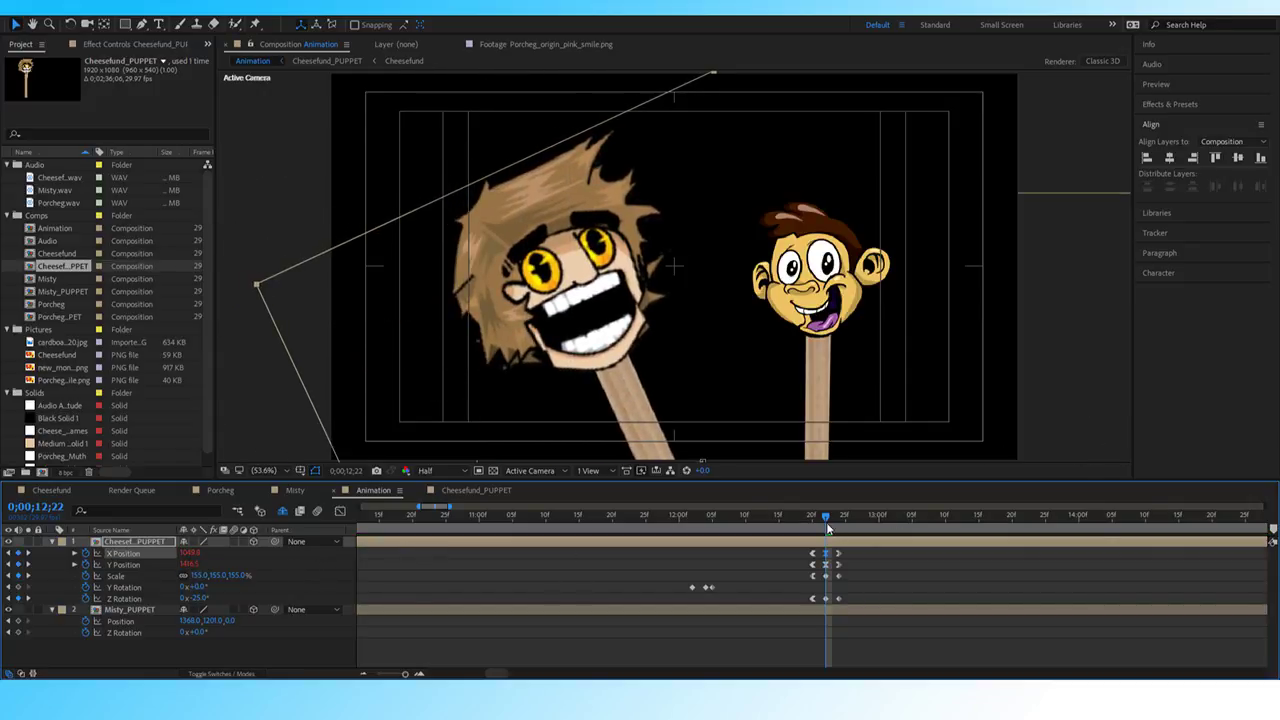
# Preview the reworked Cheesefund puppet lunge repeatedly, starting from 0;00;12;18, 0;00;12;17 and 0;00;12;15.
pyautogui.moveTo(827, 520); pyautogui.dragTo(799, 520)
pyautogui.press('space')
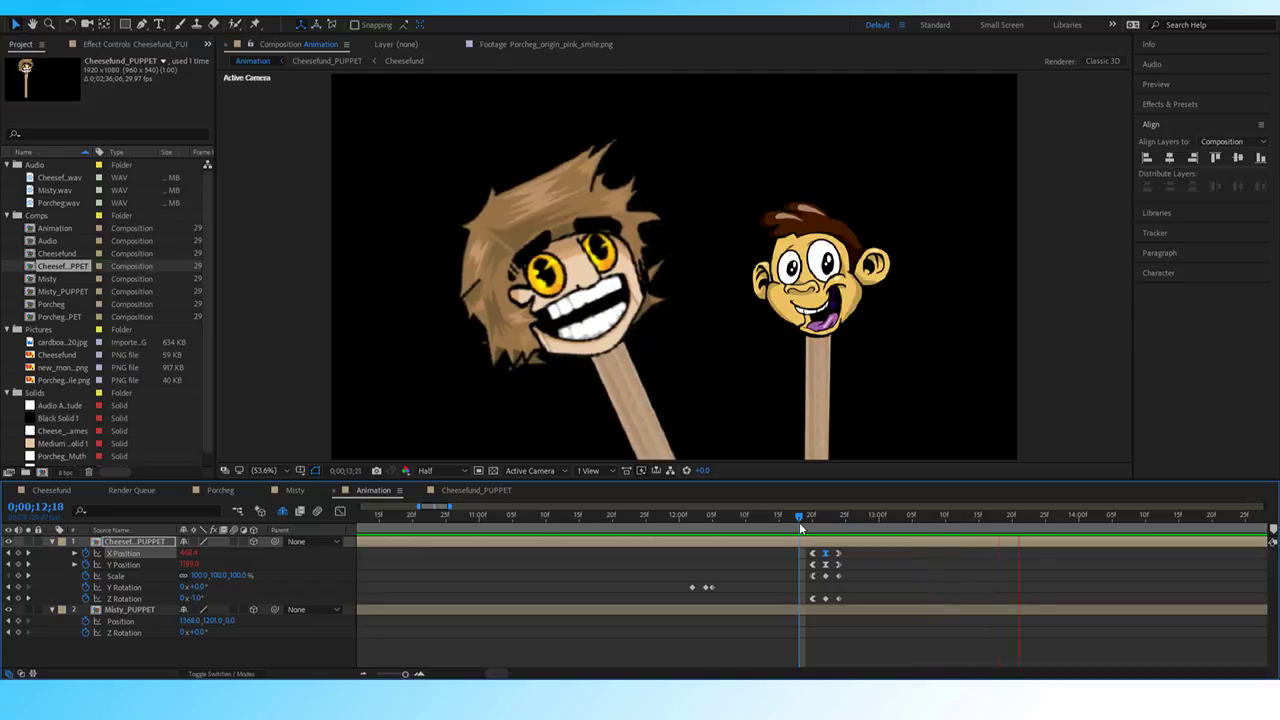
pyautogui.press('space')
pyautogui.click(796, 522)
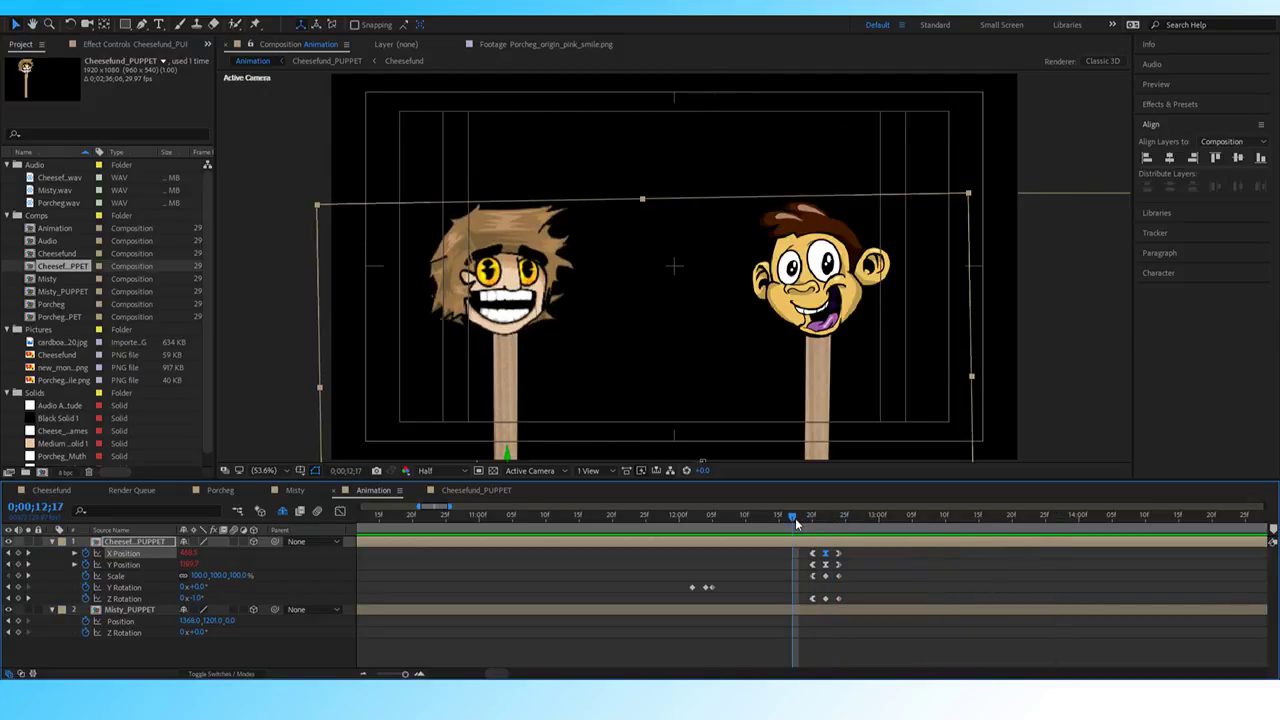
pyautogui.press('space')
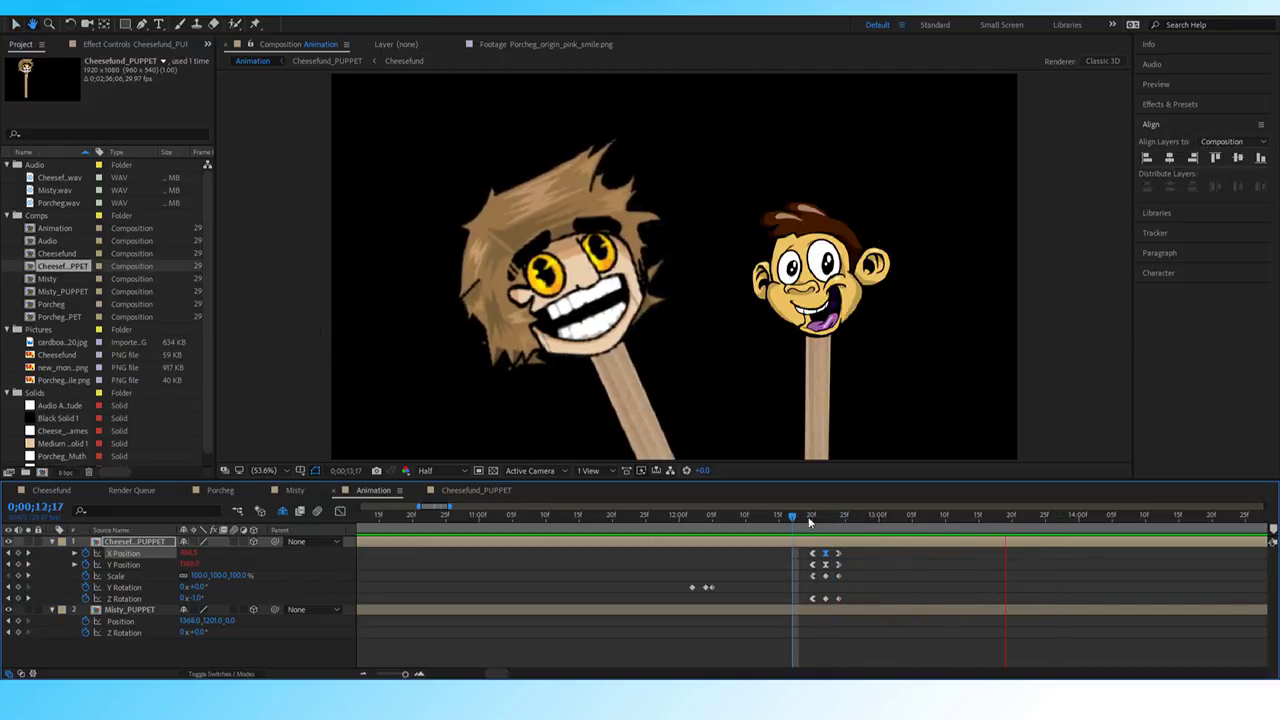
pyautogui.click(783, 520)
pyautogui.press('space')
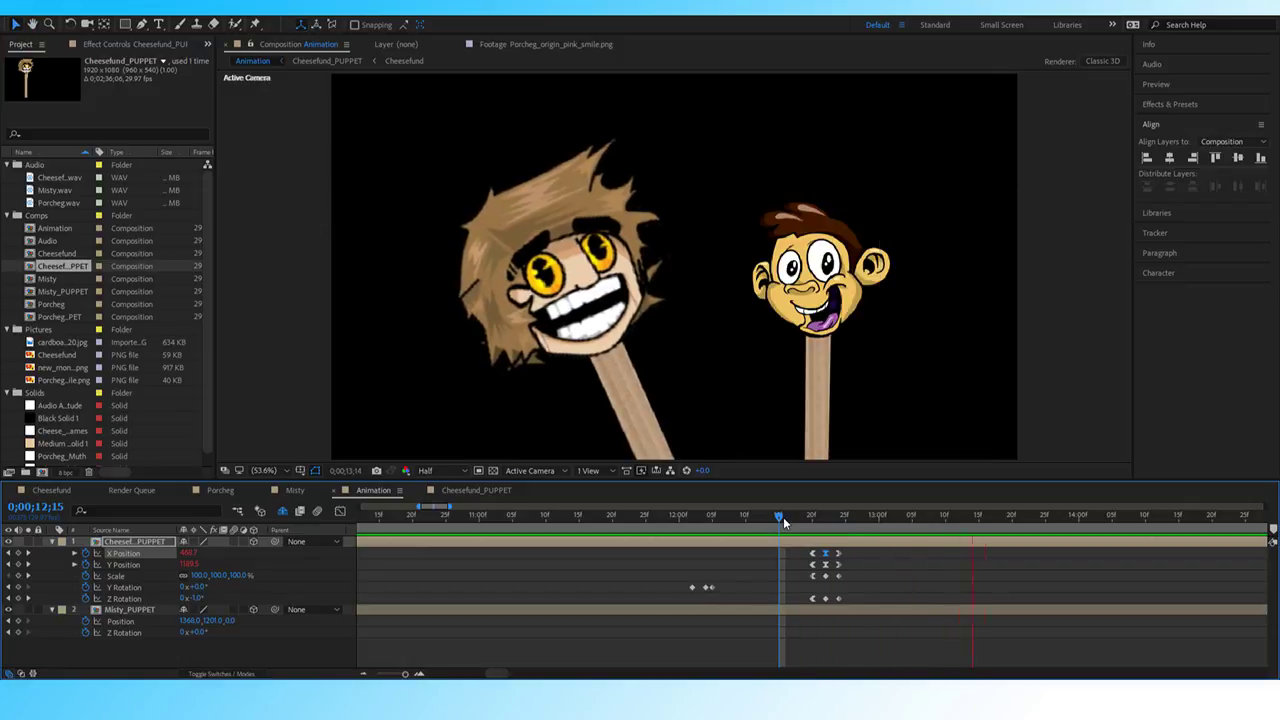
pyautogui.press('space')
# Show a longer stretch of the timeline and review the lunge and the hold after it from 0;00;12;17.
pyautogui.moveTo(405, 676); pyautogui.dragTo(405, 676)
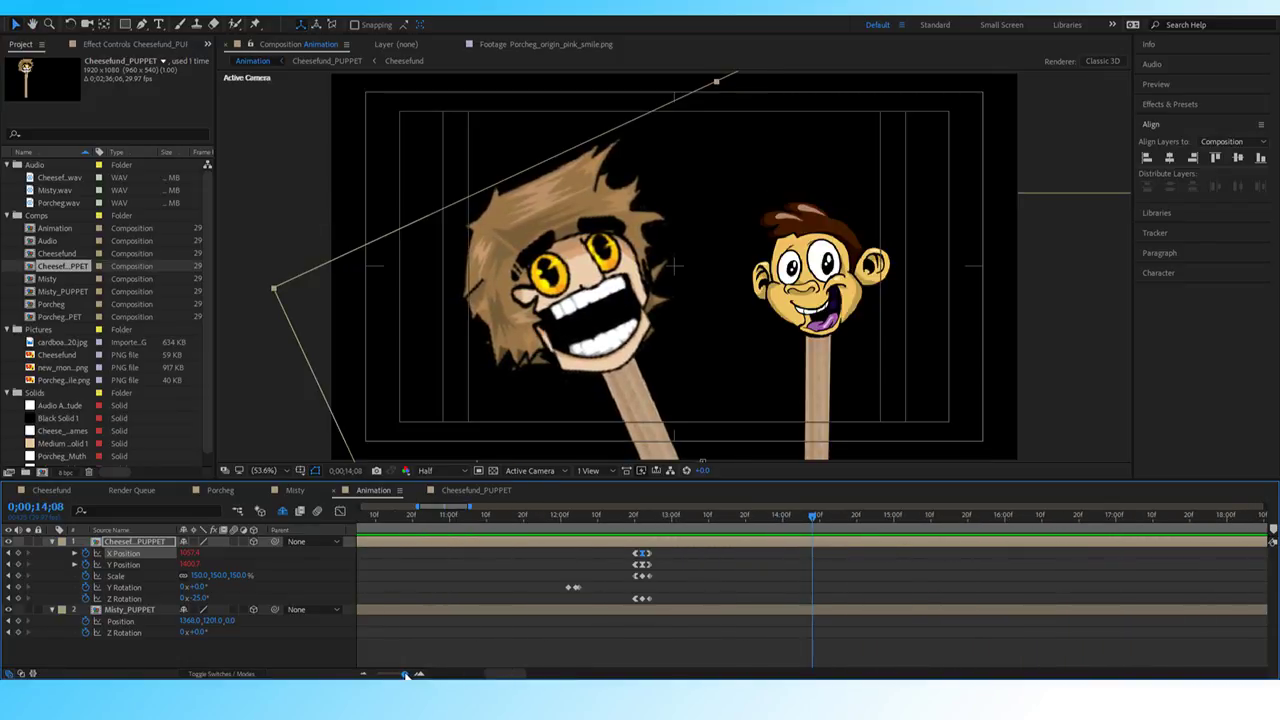
pyautogui.moveTo(809, 511); pyautogui.dragTo(624, 512)
pyautogui.press('space')
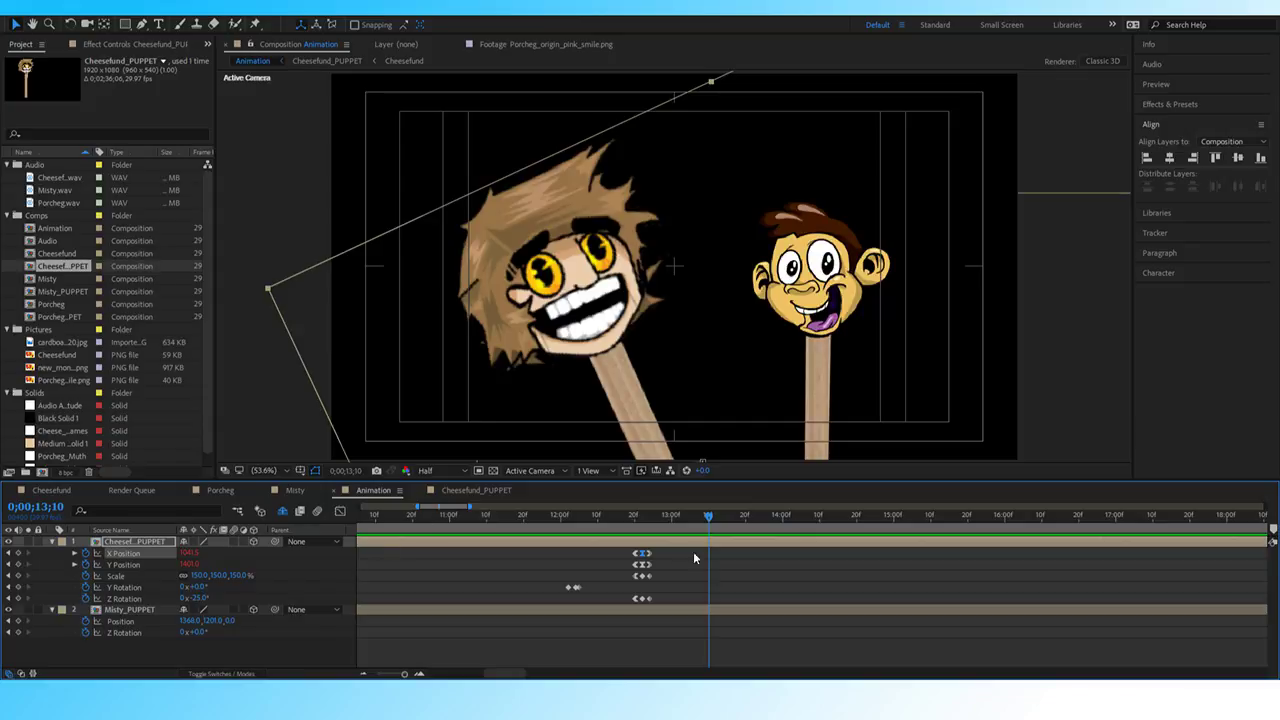
pyautogui.moveTo(698, 516)
pyautogui.mouseDown()
pyautogui.moveTo(620, 528)
pyautogui.moveTo(695, 517)
pyautogui.mouseUp()
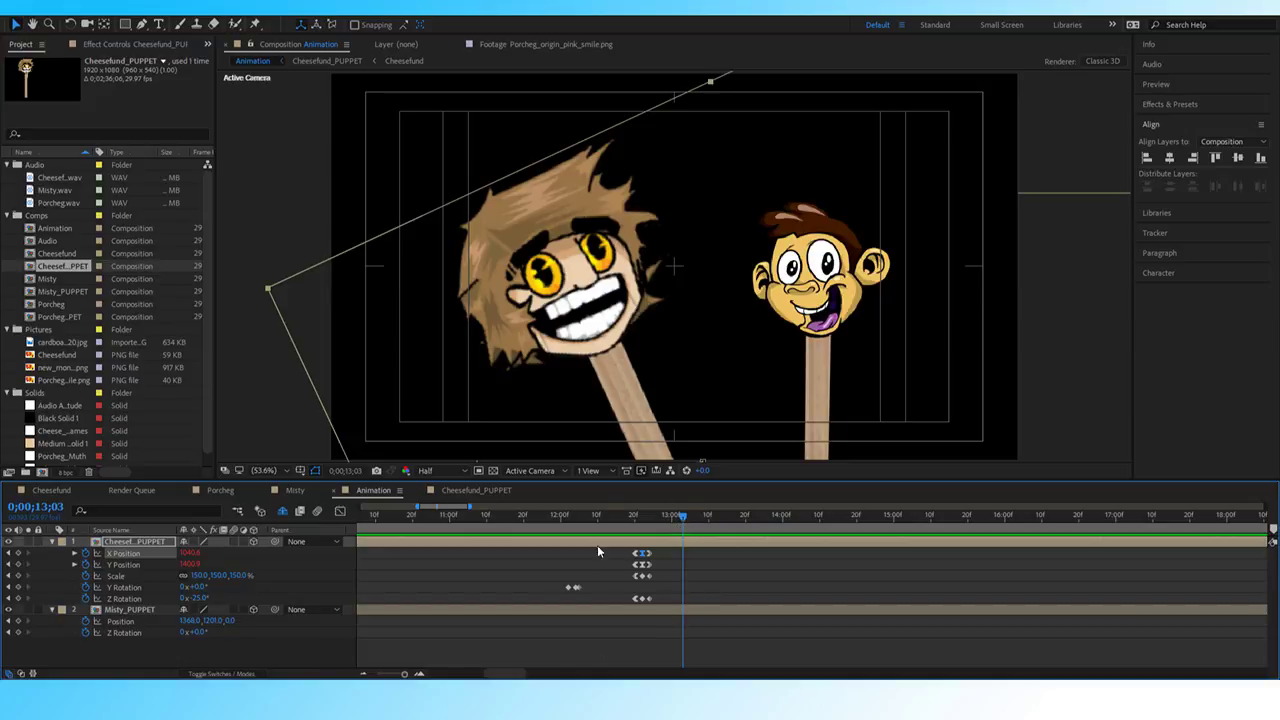
pyautogui.moveTo(684, 530); pyautogui.dragTo(625, 519)
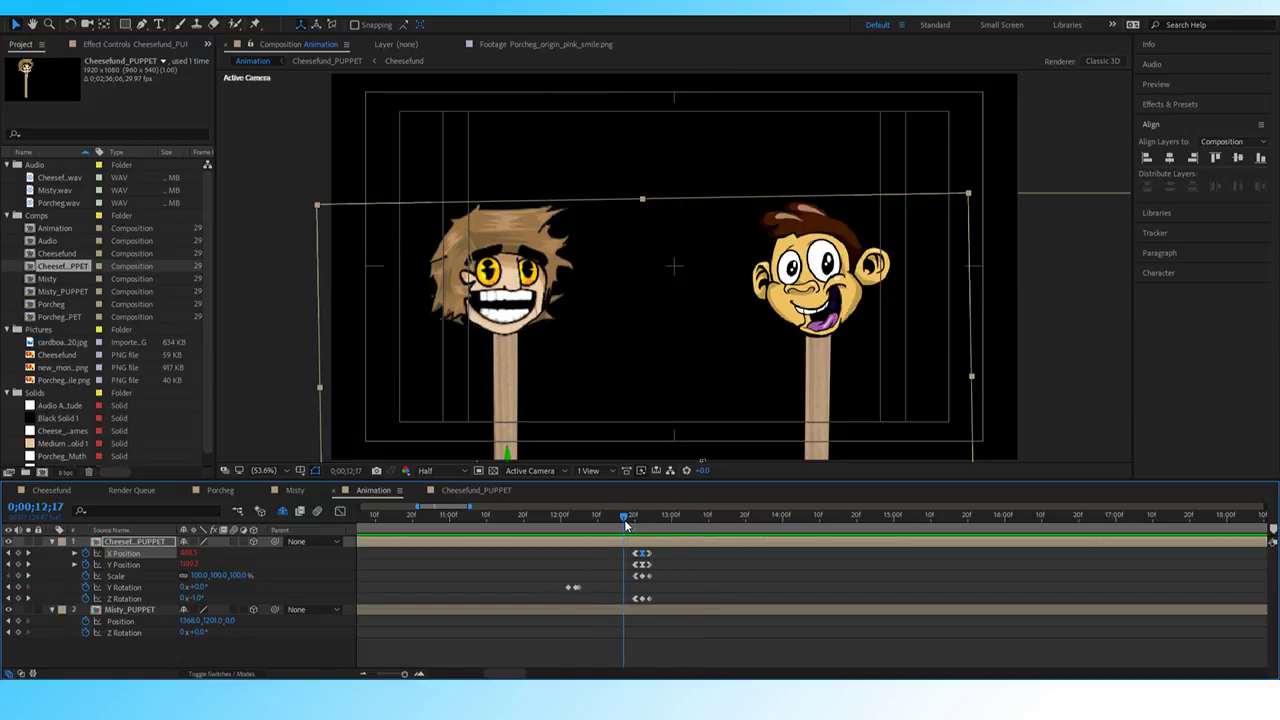
pyautogui.press('space')
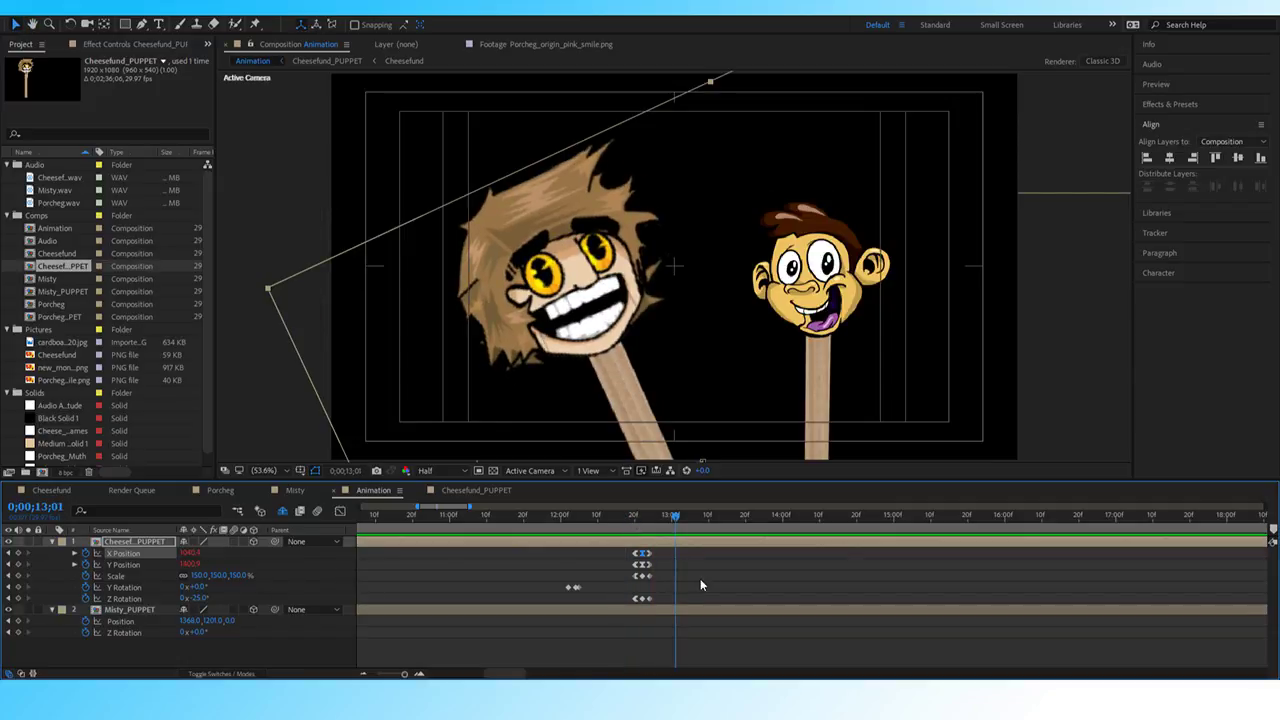
# Keyframe the Cheesefund puppet's Z Rotation at 0° at 0;00;13;01, and undo a trial Y Position change.
pyautogui.click(201, 598)
pyautogui.write('0')
pyautogui.press('Return')
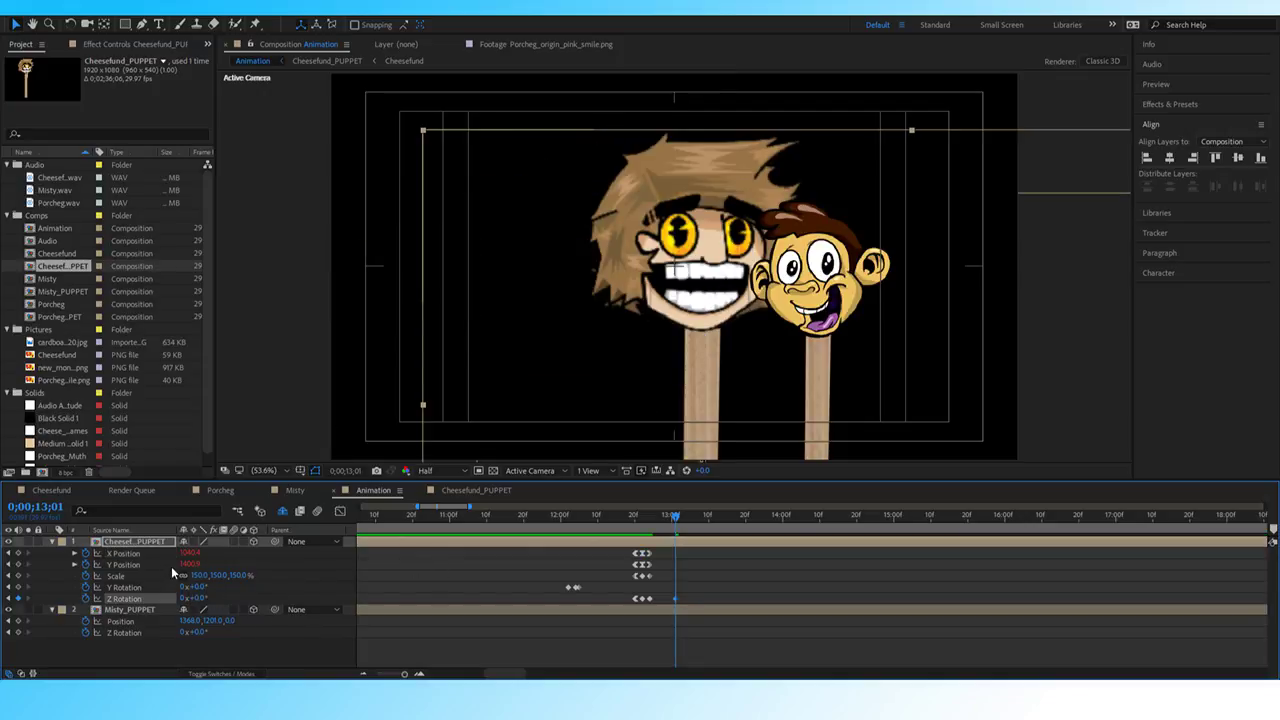
pyautogui.moveTo(183, 564); pyautogui.dragTo(85, 567)
pyautogui.hotkey('ctrl', 'z')
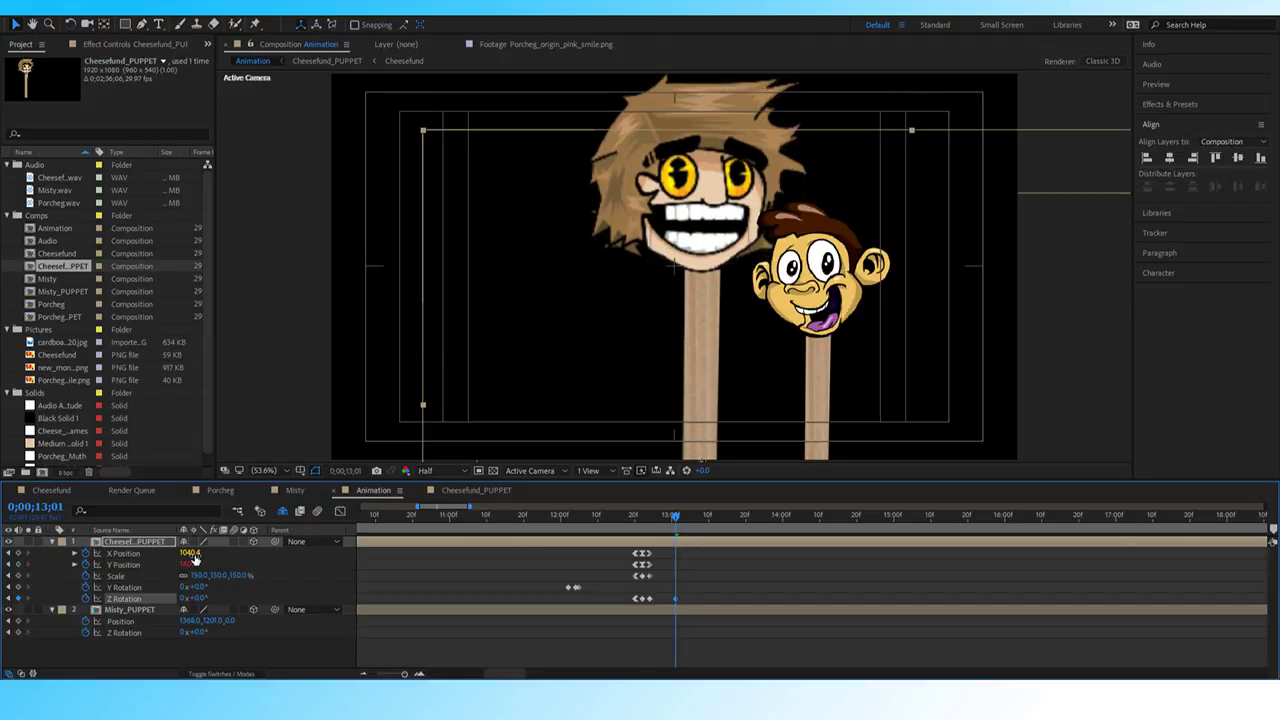
# Set the Cheesefund puppet's Scale to 100% at 0;00;13;01 and move it to about X Position 642 and Y Position 1190.
pyautogui.moveTo(187, 553); pyautogui.dragTo(1, 554)
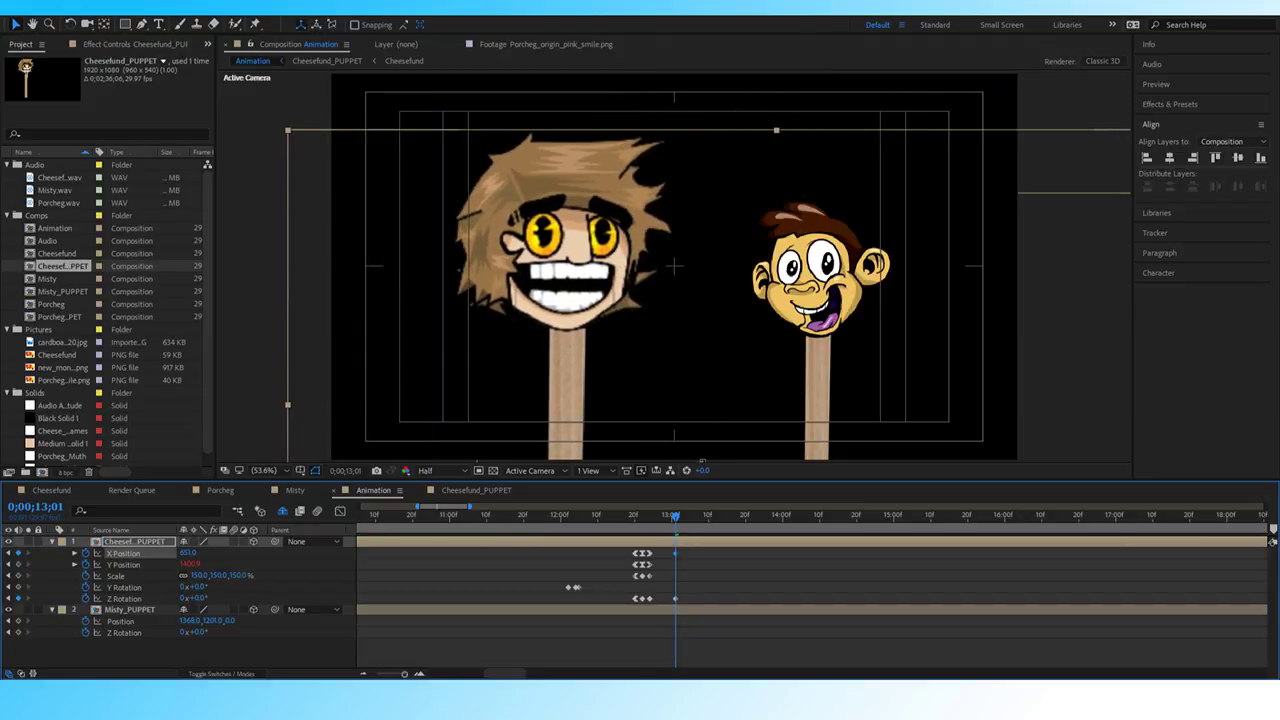
pyautogui.moveTo(187, 565); pyautogui.dragTo(211, 591)
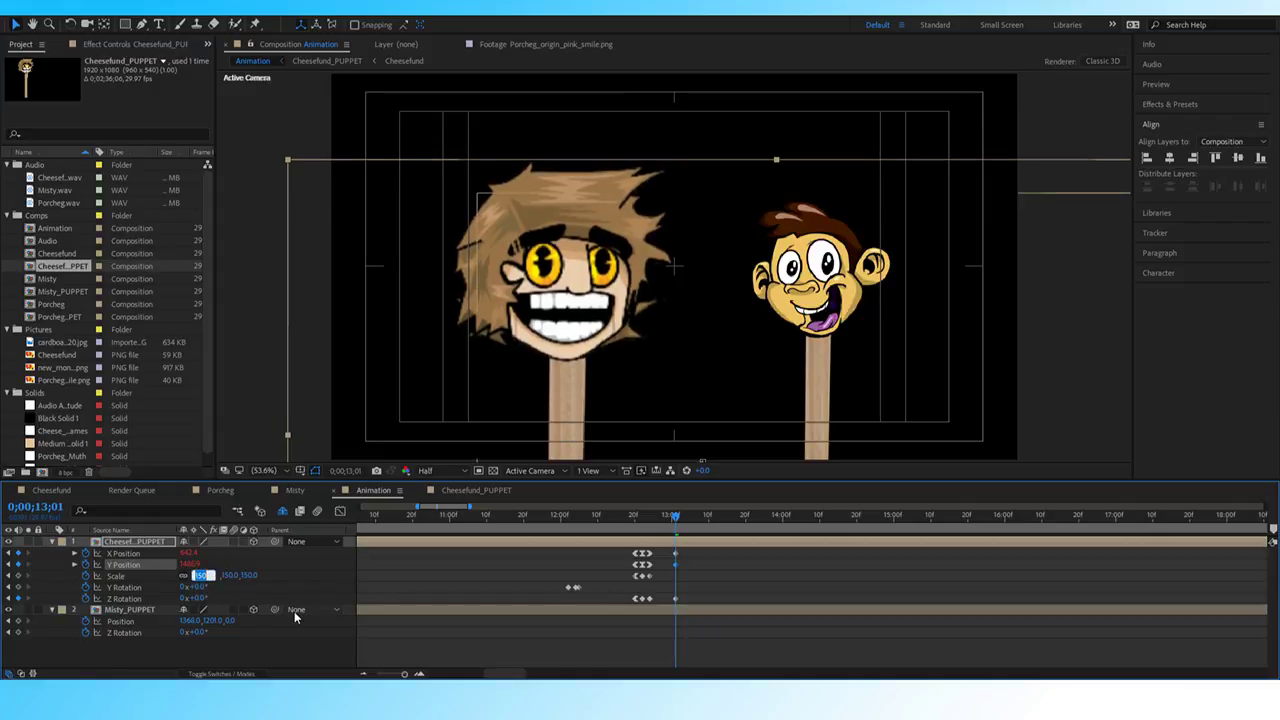
pyautogui.write('100')
pyautogui.press('Return')
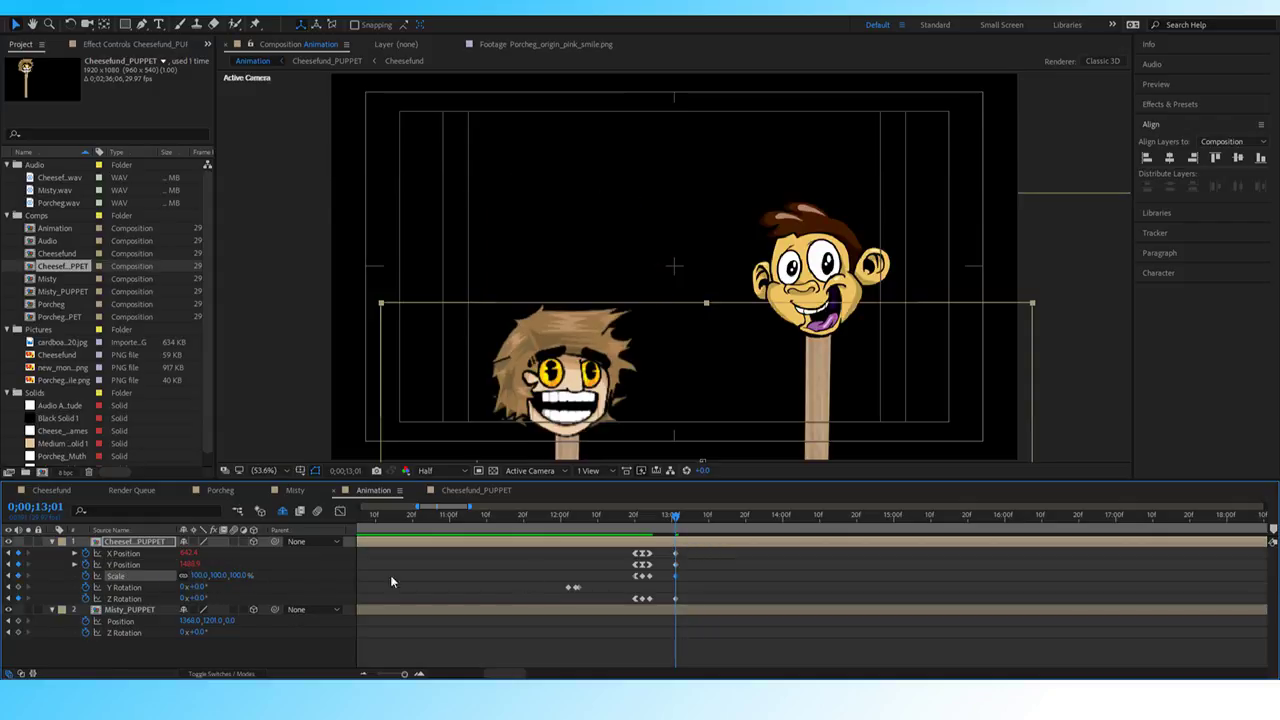
pyautogui.moveTo(196, 565); pyautogui.dragTo(136, 566)
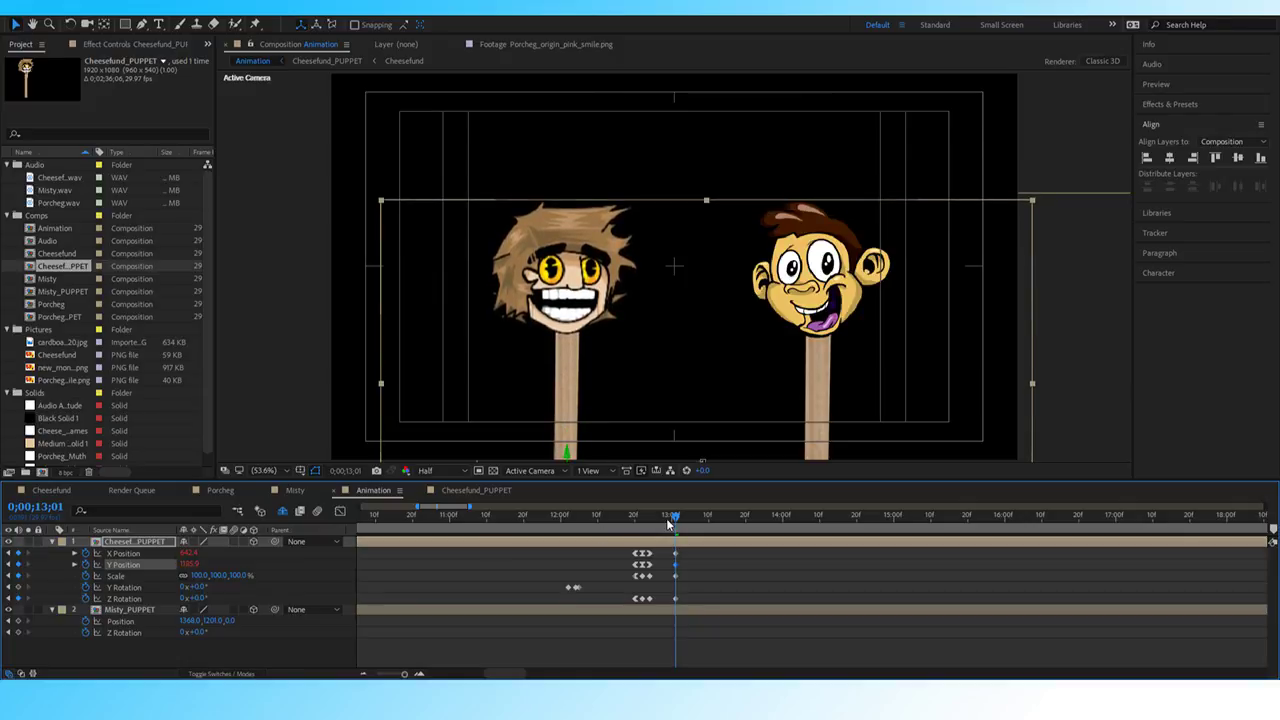
# Preview the Cheesefund puppet's lunge and its return to normal size from 0;00;12;18.
pyautogui.moveTo(668, 524); pyautogui.dragTo(629, 530)
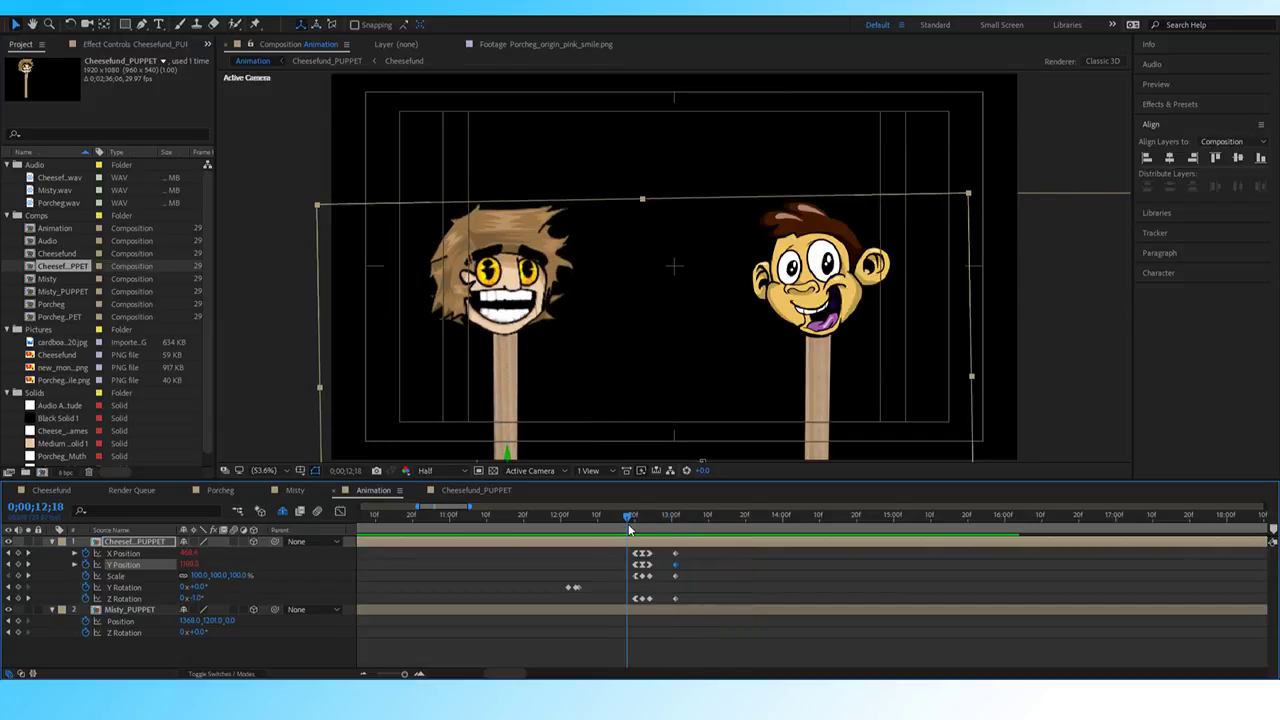
pyautogui.press('space')
pyautogui.press('space')
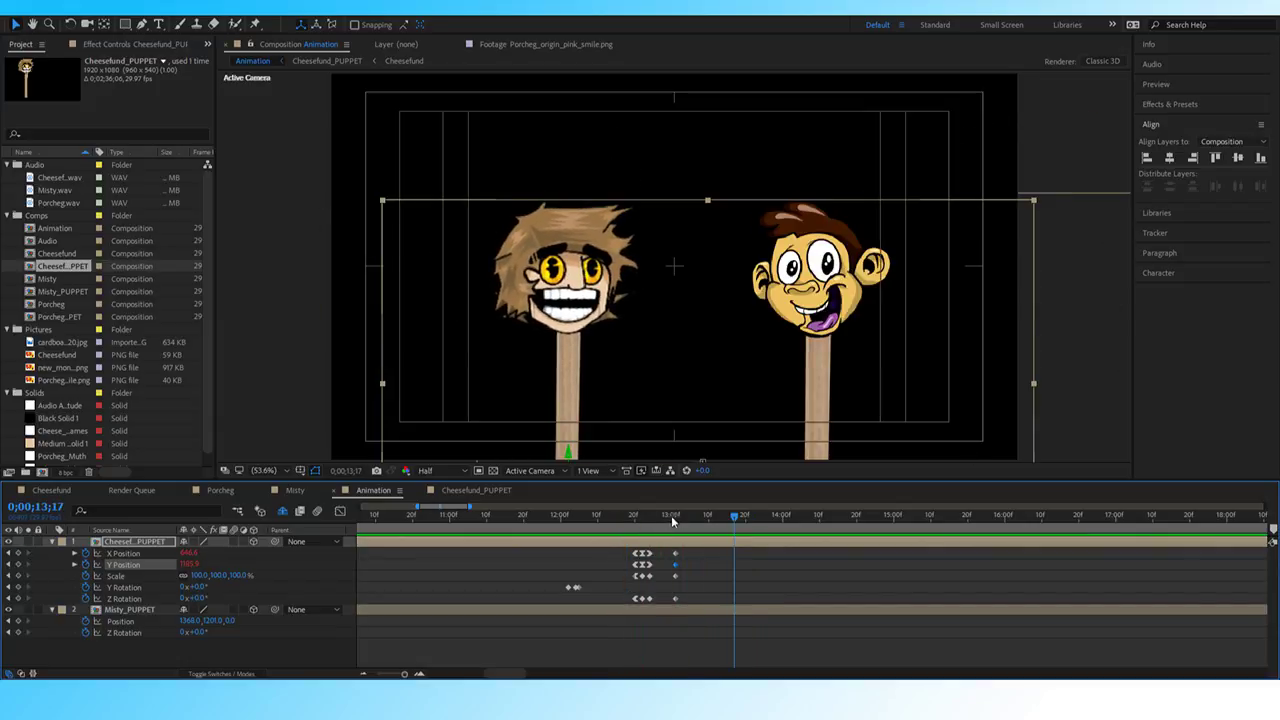
# Preview the Cheesefund puppet's lunge and return from 0;00;12;07.
pyautogui.click(587, 522)
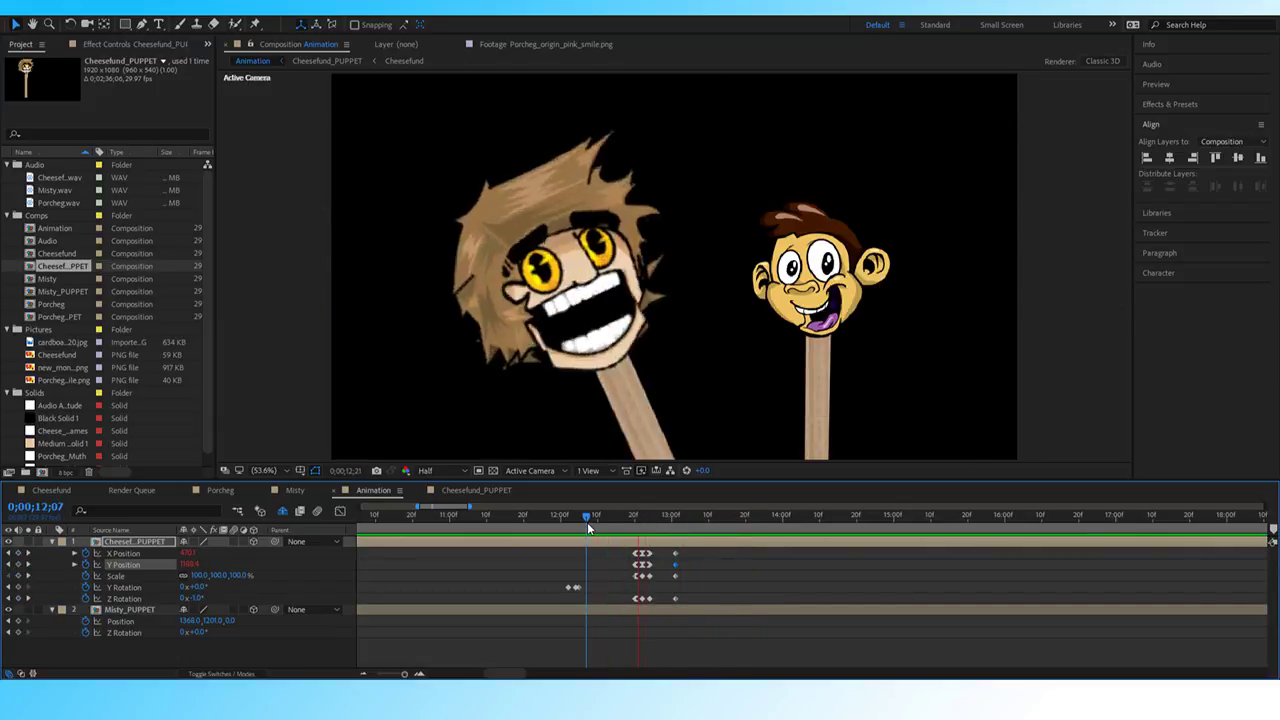
pyautogui.moveTo(586, 522); pyautogui.dragTo(622, 518)
pyautogui.press('space')
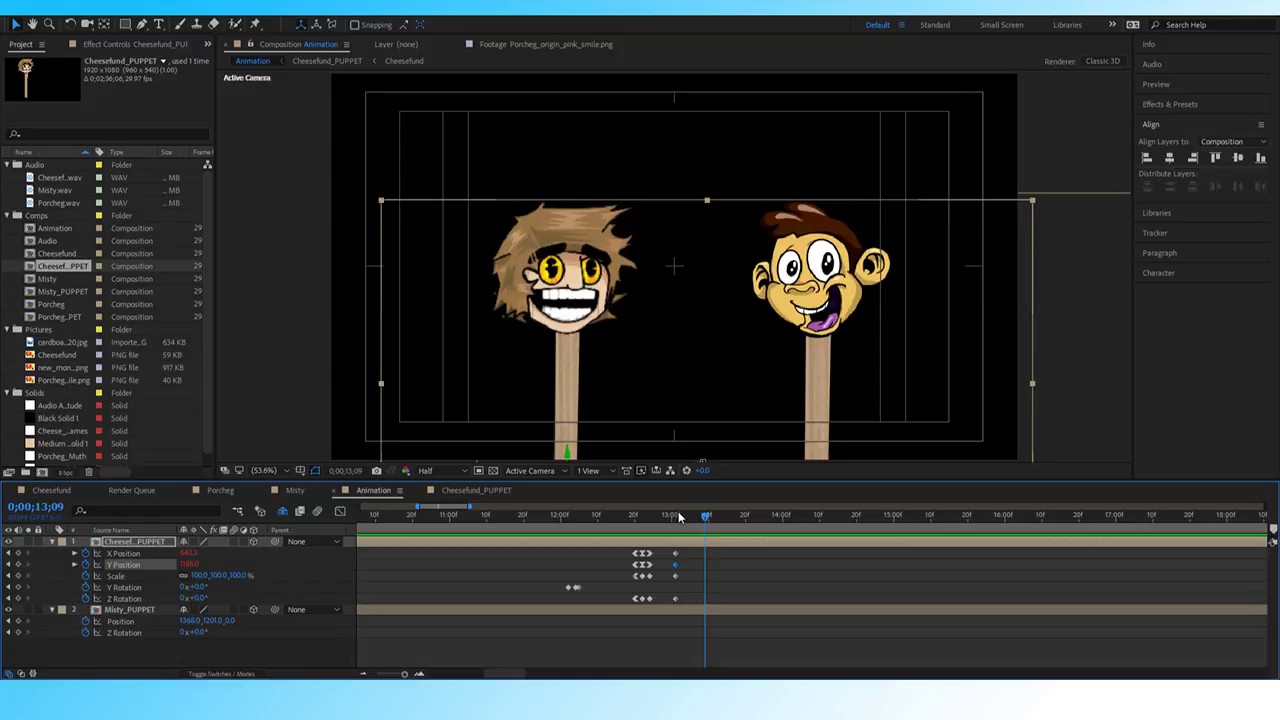
# Ease the Cheesefund puppet's position, Scale and Z Rotation keyframes at 0;00;13;01, and preview the return from 0;00;12;20 and 0;00;12;14.
pyautogui.moveTo(655, 511); pyautogui.dragTo(682, 548)
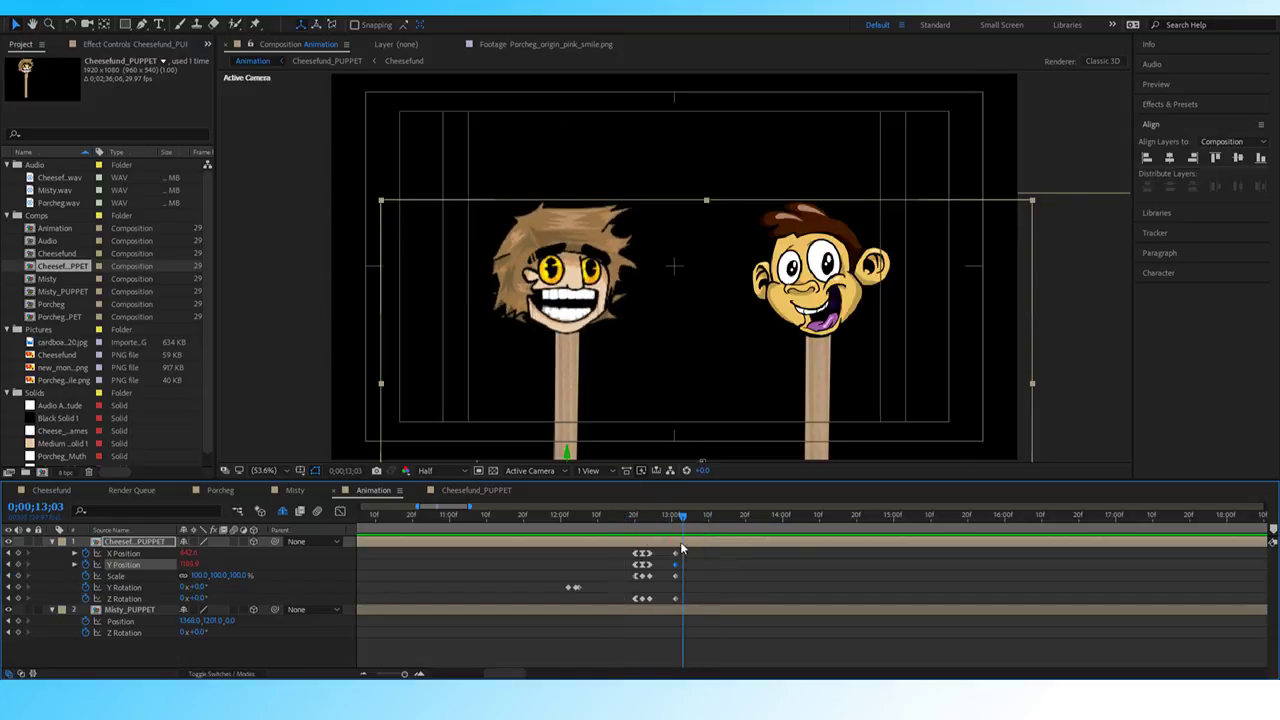
pyautogui.moveTo(684, 606); pyautogui.dragTo(674, 559)
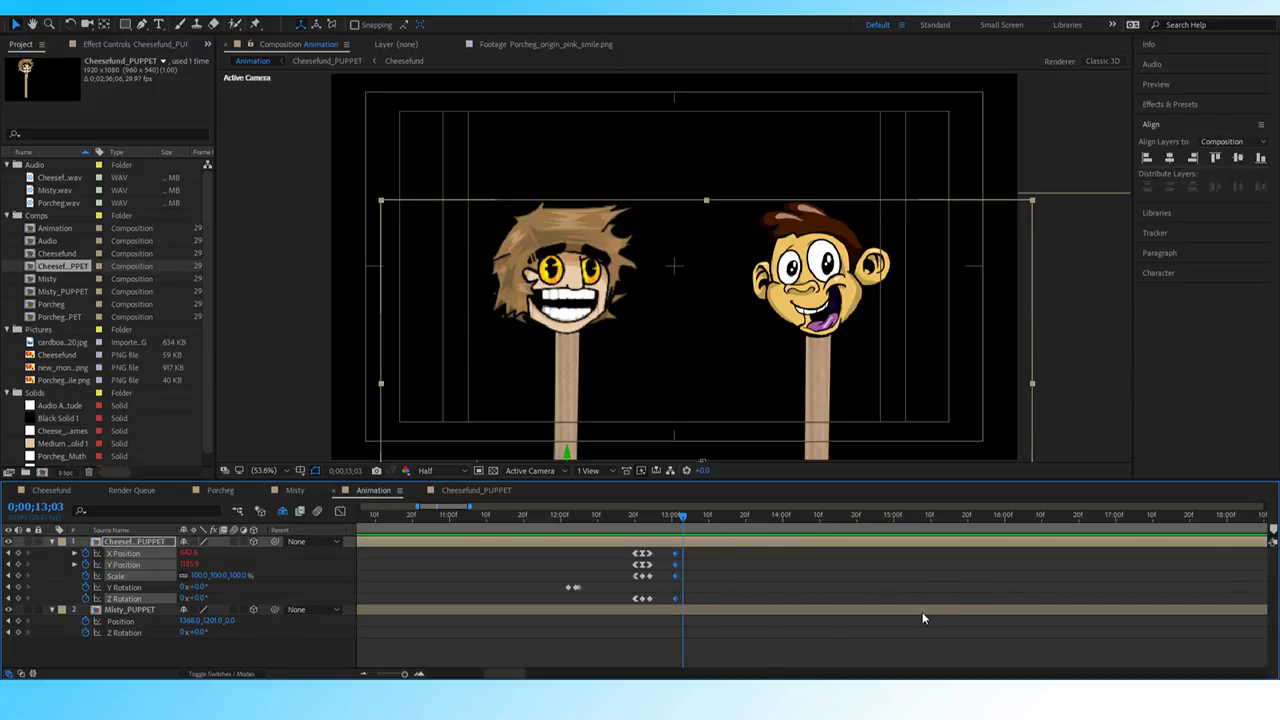
pyautogui.moveTo(678, 514); pyautogui.dragTo(635, 522)
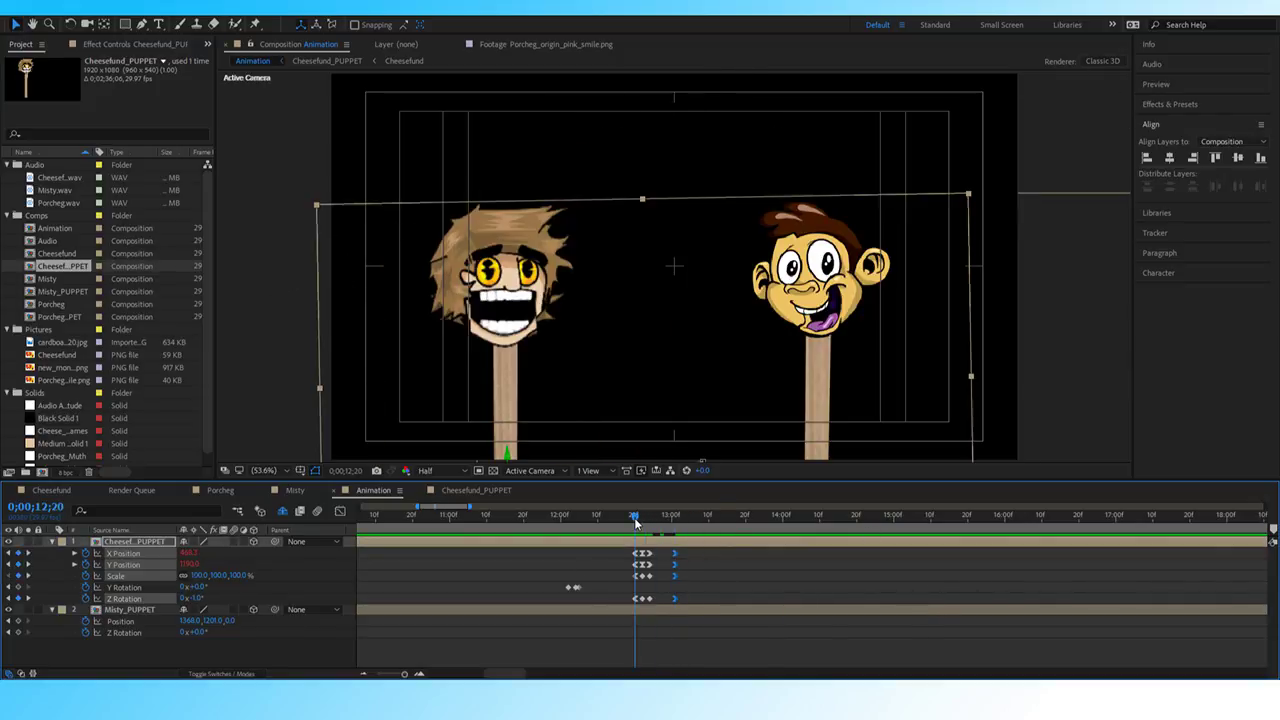
pyautogui.press('space')
pyautogui.press('space')
pyautogui.moveTo(405, 674); pyautogui.dragTo(406, 676)
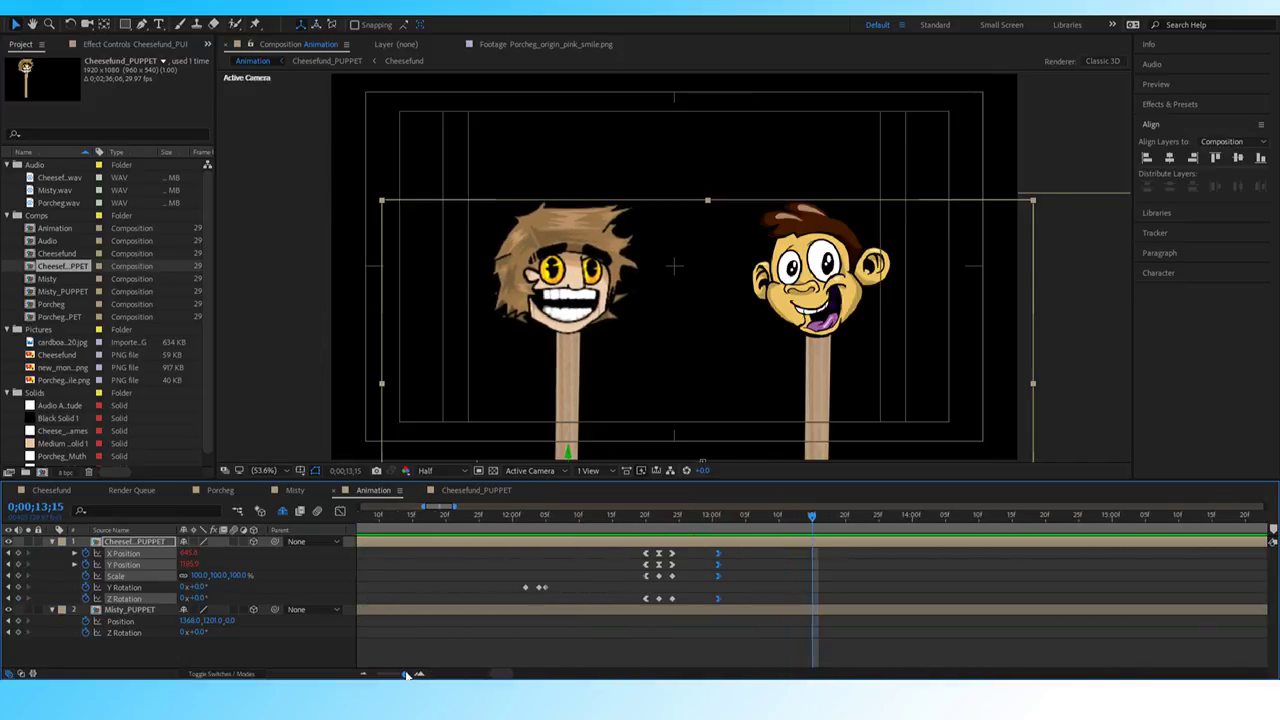
pyautogui.moveTo(727, 525); pyautogui.dragTo(610, 523)
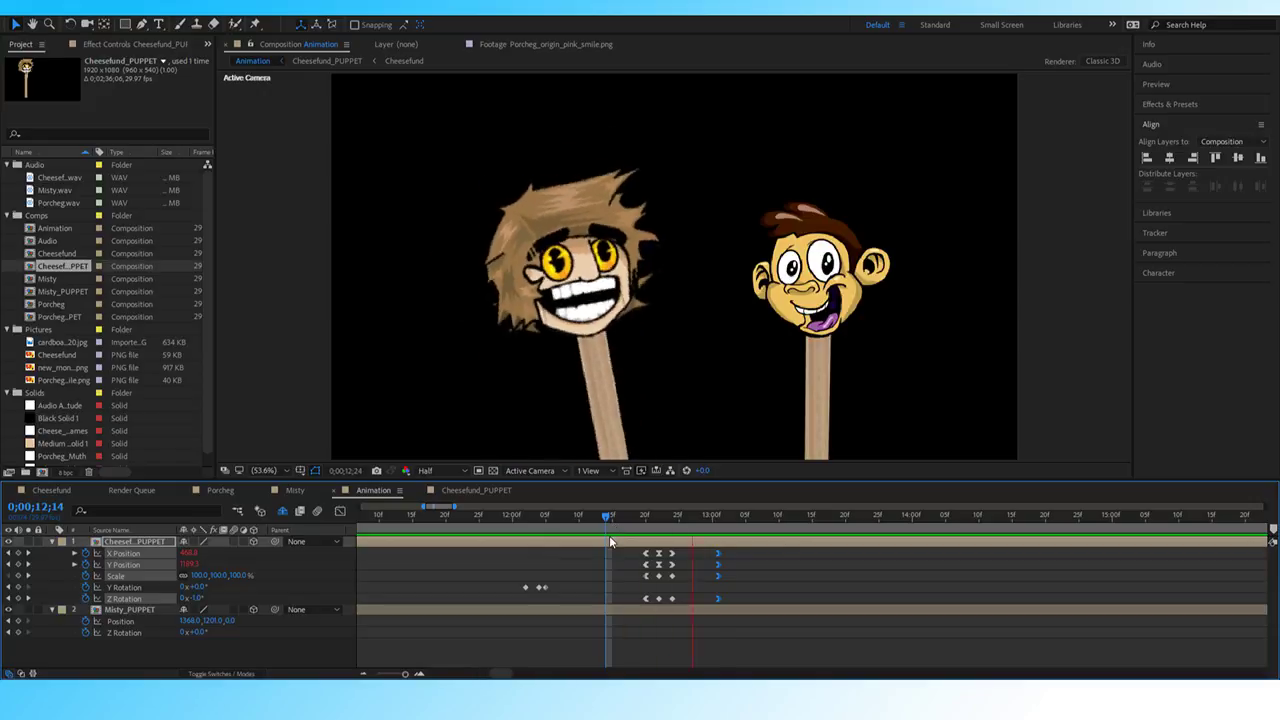
# Try a Scale dip on the Cheesefund puppet with 95% at 0;00;13;01 and 100% at 0;00;13;02.
pyautogui.click(711, 516)
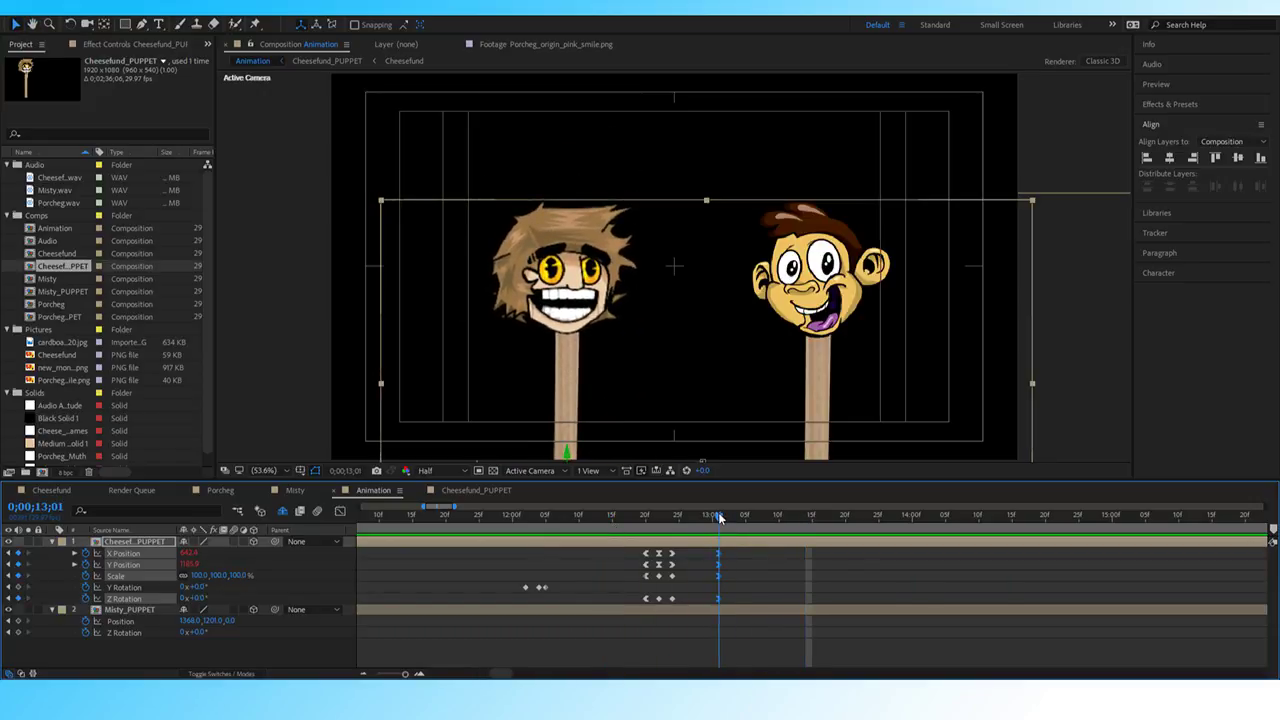
pyautogui.moveTo(711, 516)
pyautogui.mouseDown()
pyautogui.moveTo(608, 512)
pyautogui.moveTo(717, 522)
pyautogui.mouseUp()
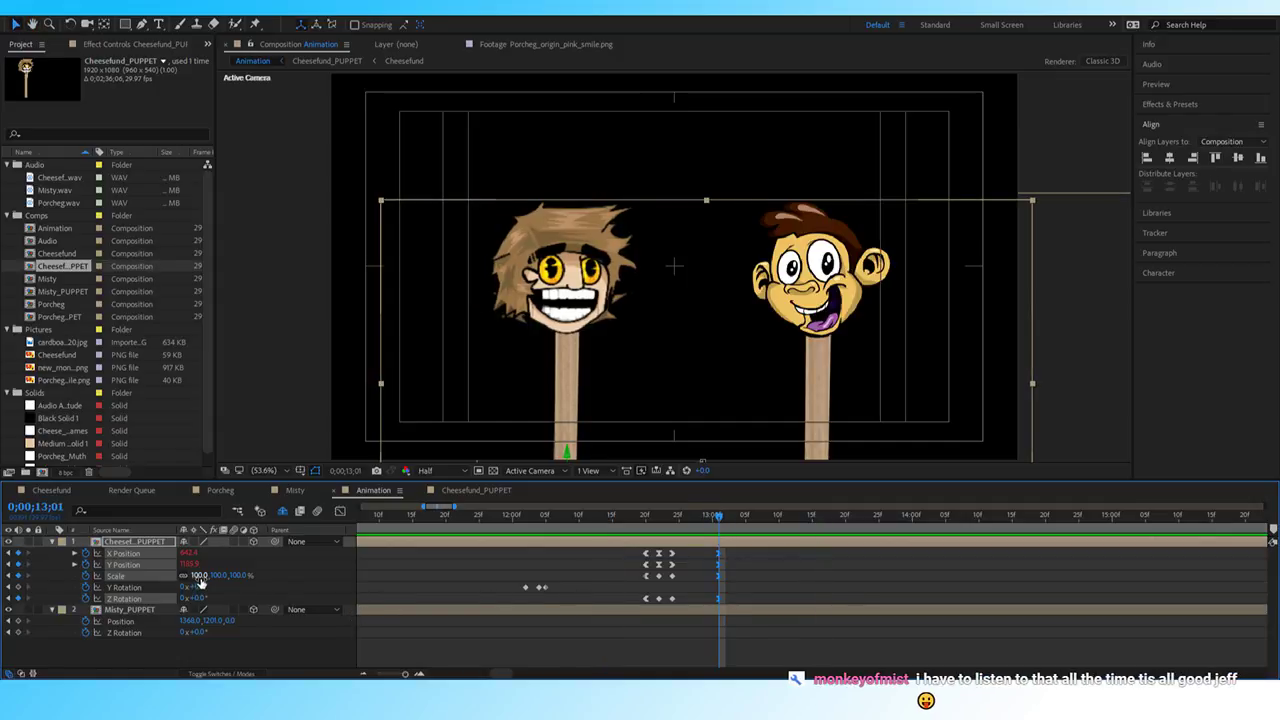
pyautogui.write('95')
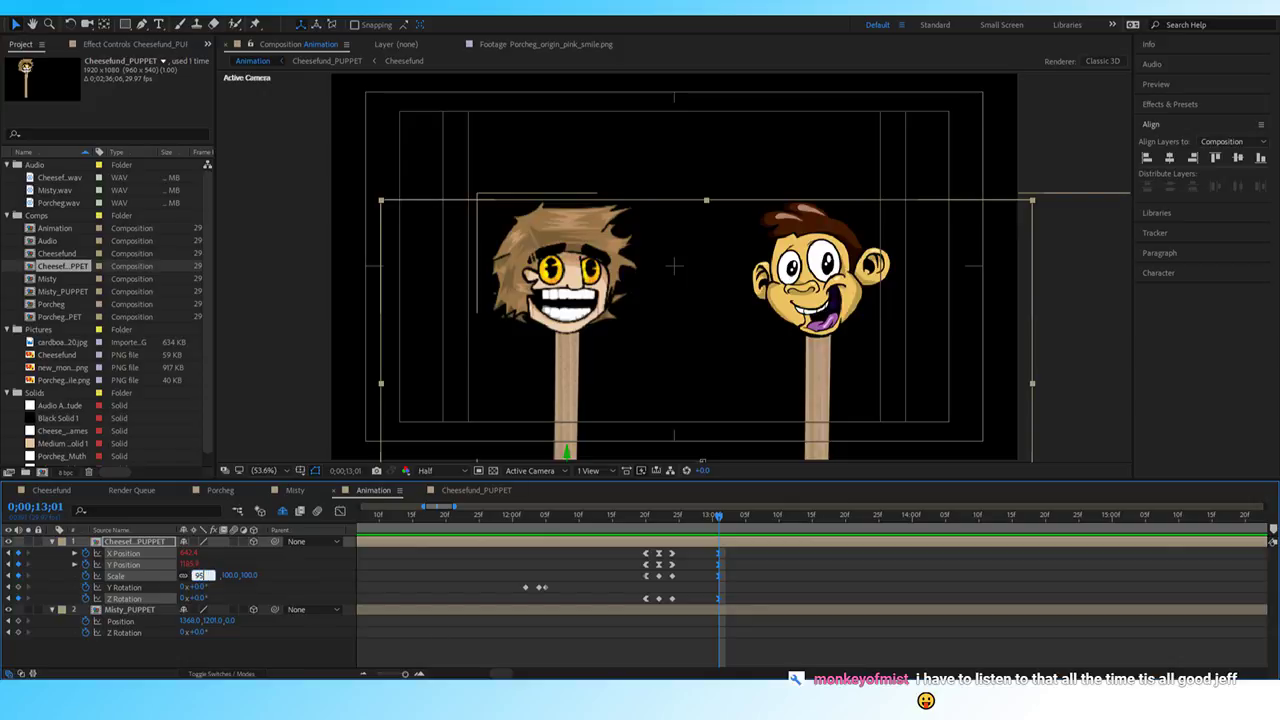
pyautogui.press('Return')
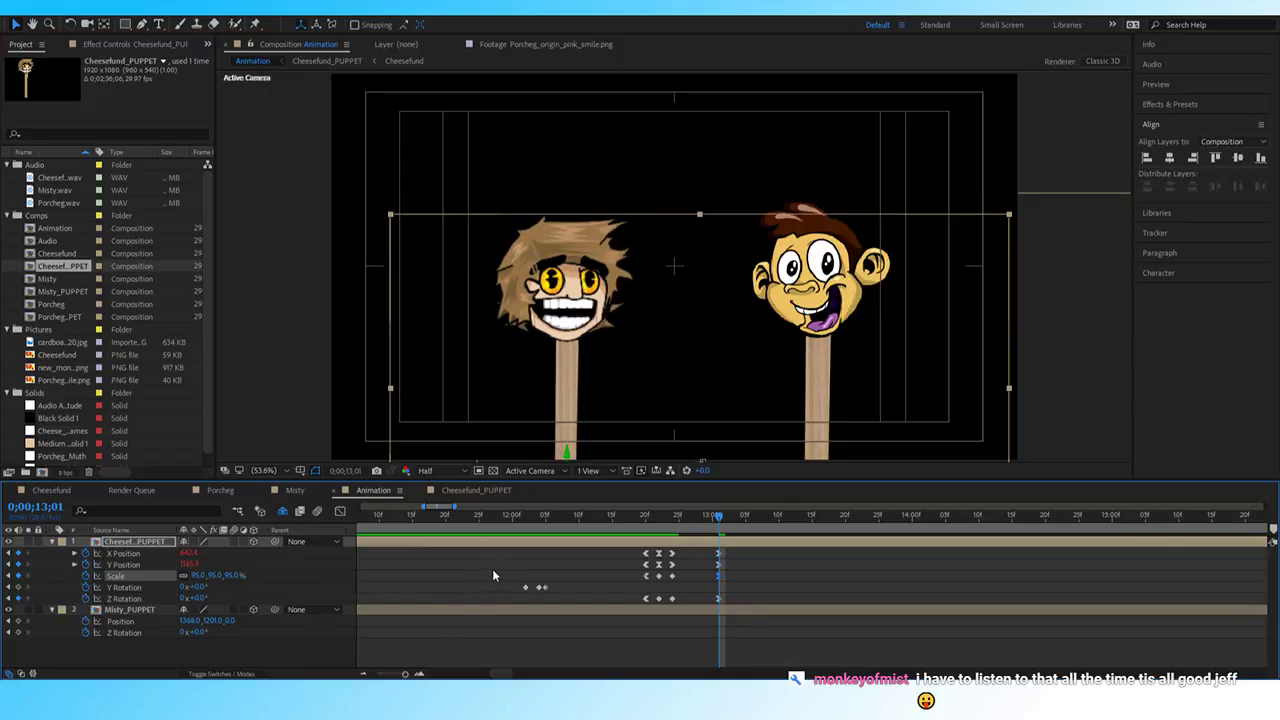
pyautogui.moveTo(716, 526)
pyautogui.mouseDown()
pyautogui.moveTo(624, 518)
pyautogui.moveTo(714, 530)
pyautogui.mouseUp()
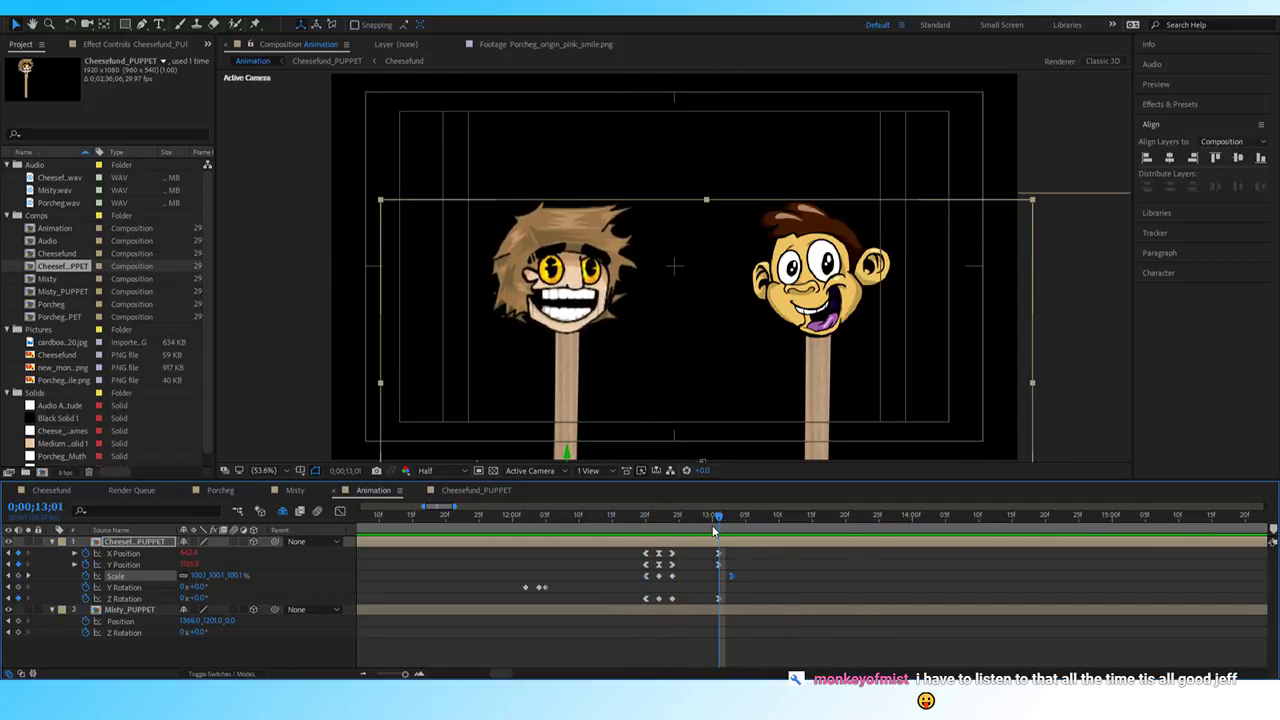
pyautogui.press('pagedown')
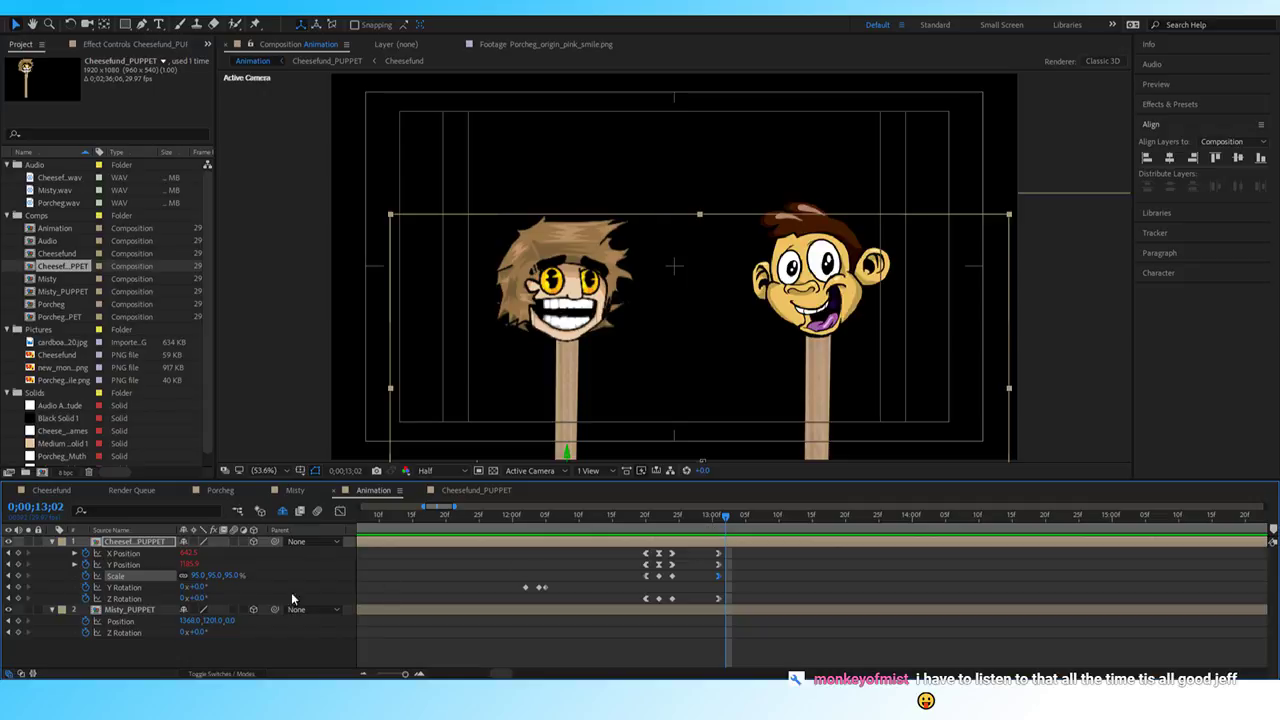
pyautogui.moveTo(196, 575); pyautogui.dragTo(200, 575)
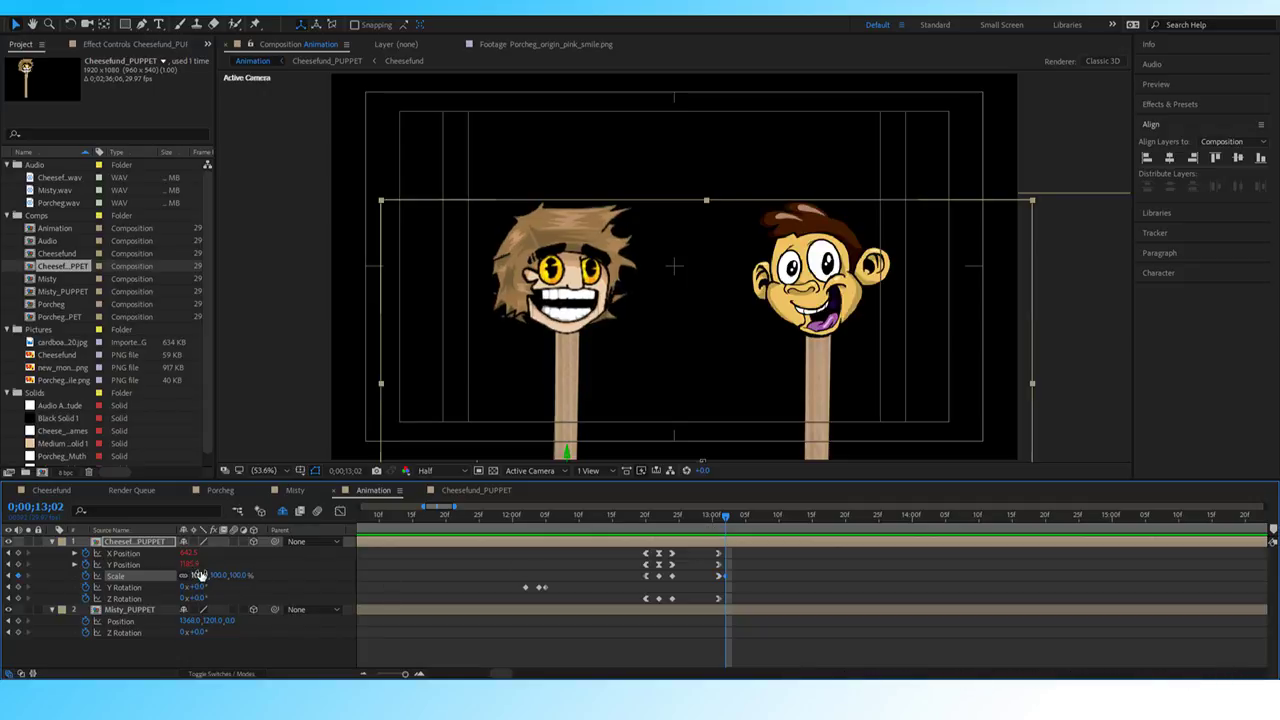
# Set the Cheesefund puppet's Scale at 0;00;13;01 to 97% and preview the motion from 0;00;12;14.
pyautogui.moveTo(689, 515); pyautogui.dragTo(718, 516)
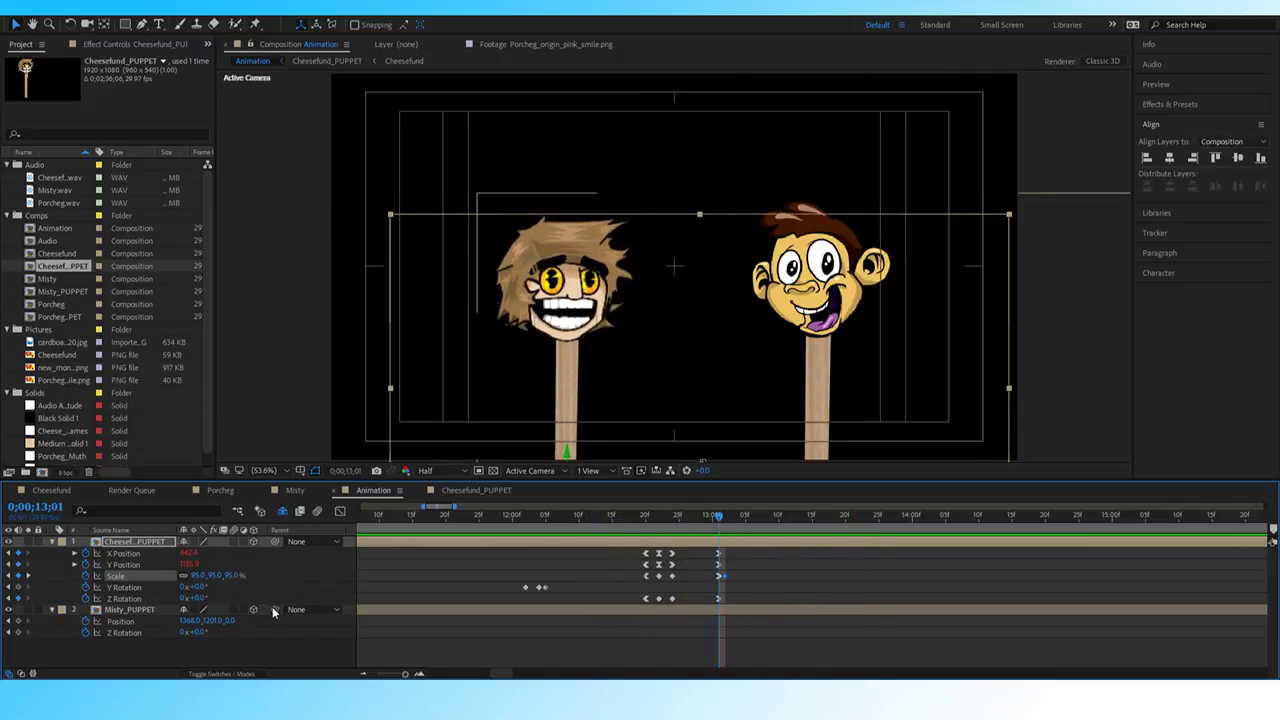
pyautogui.click(200, 577)
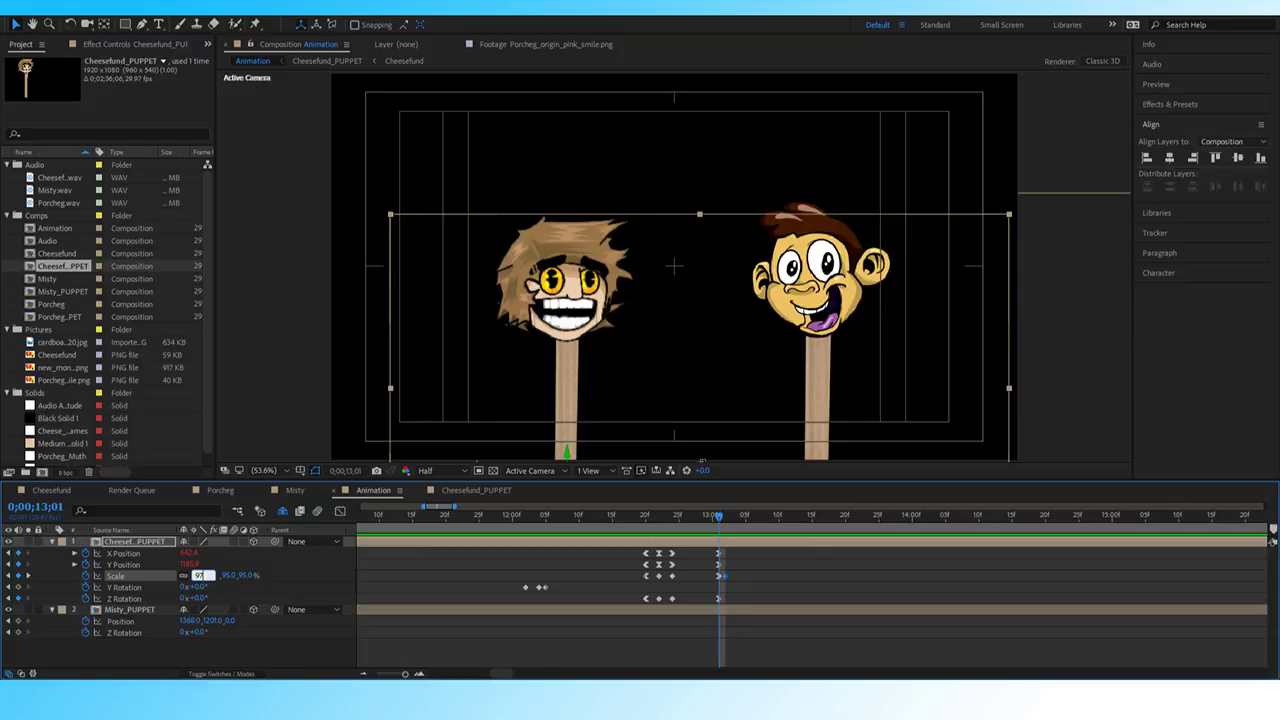
pyautogui.write('97')
pyautogui.press('Return')
pyautogui.moveTo(698, 521); pyautogui.dragTo(684, 516)
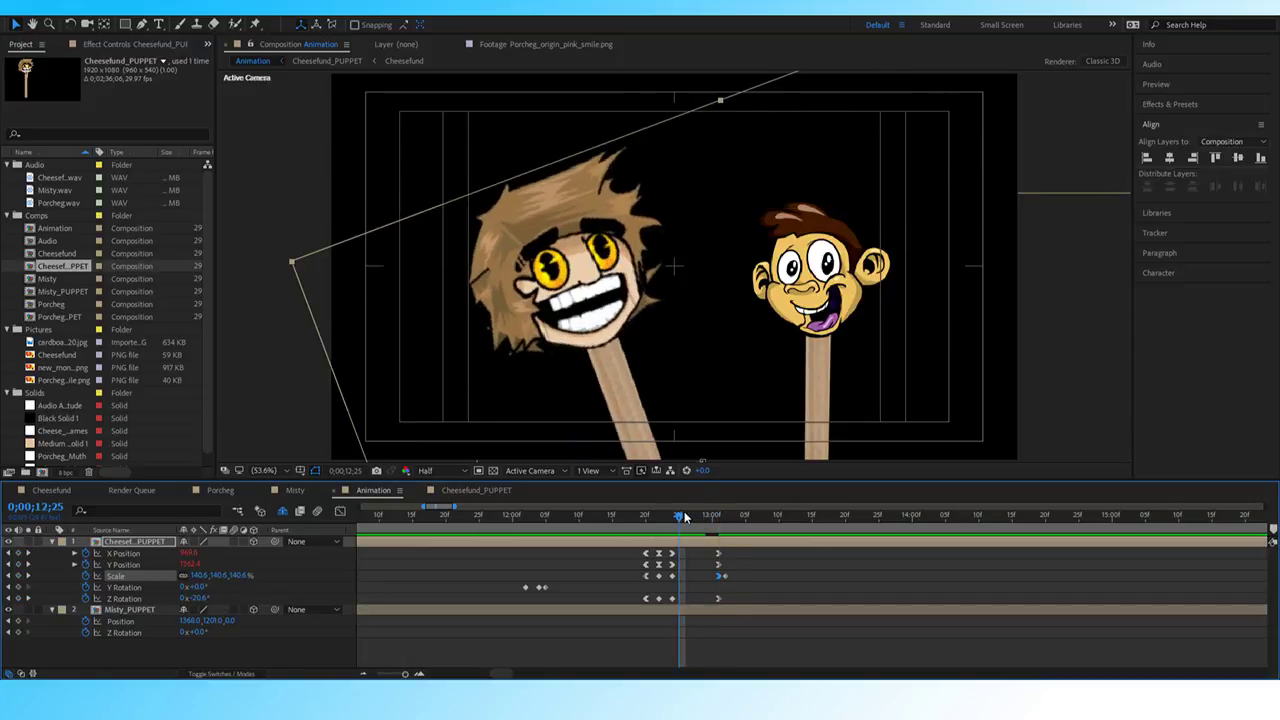
pyautogui.click(606, 515)
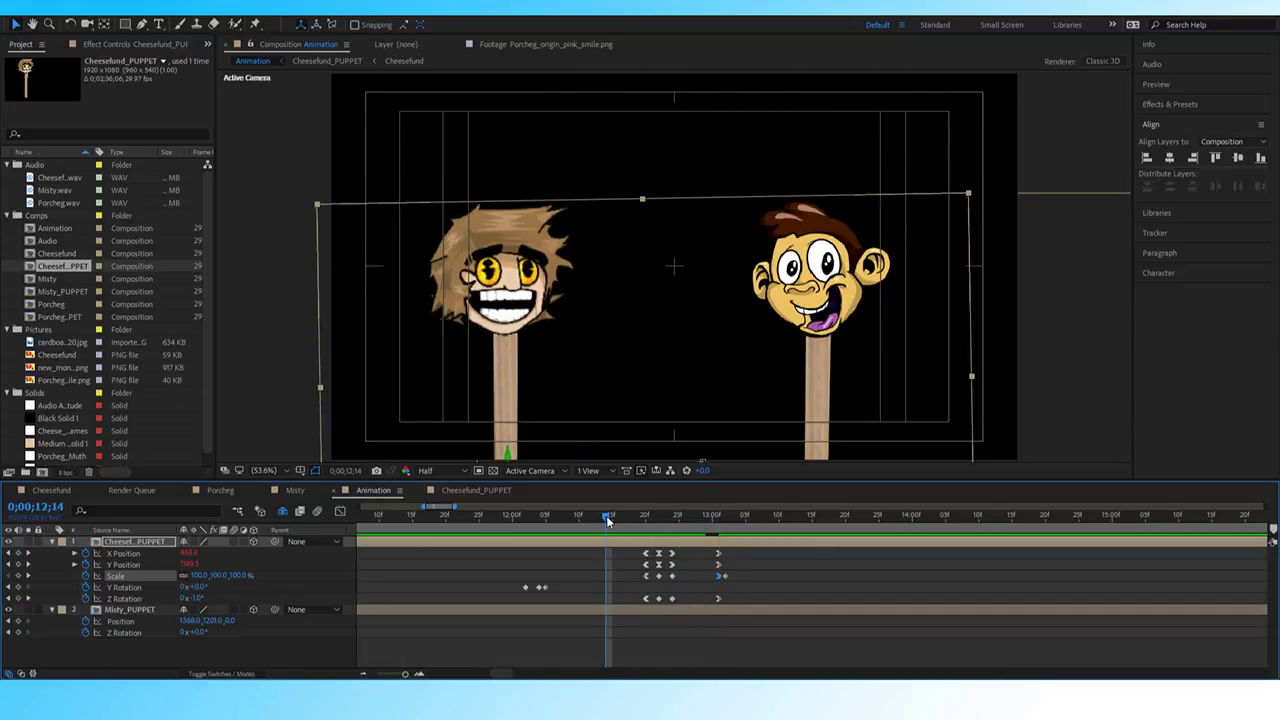
# Set the Cheesefund puppet's Scale at 0;00;13;01 to 98% and compare it with the following frame.
pyautogui.click(718, 516)
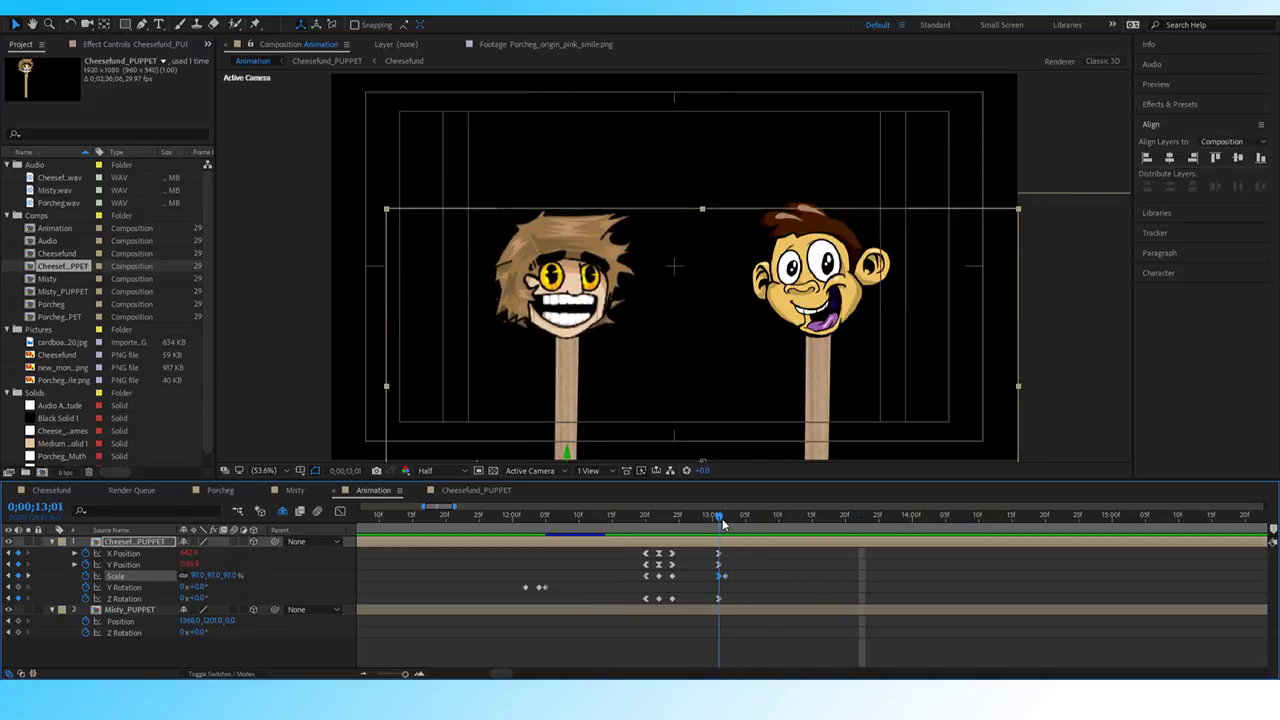
pyautogui.click(201, 576)
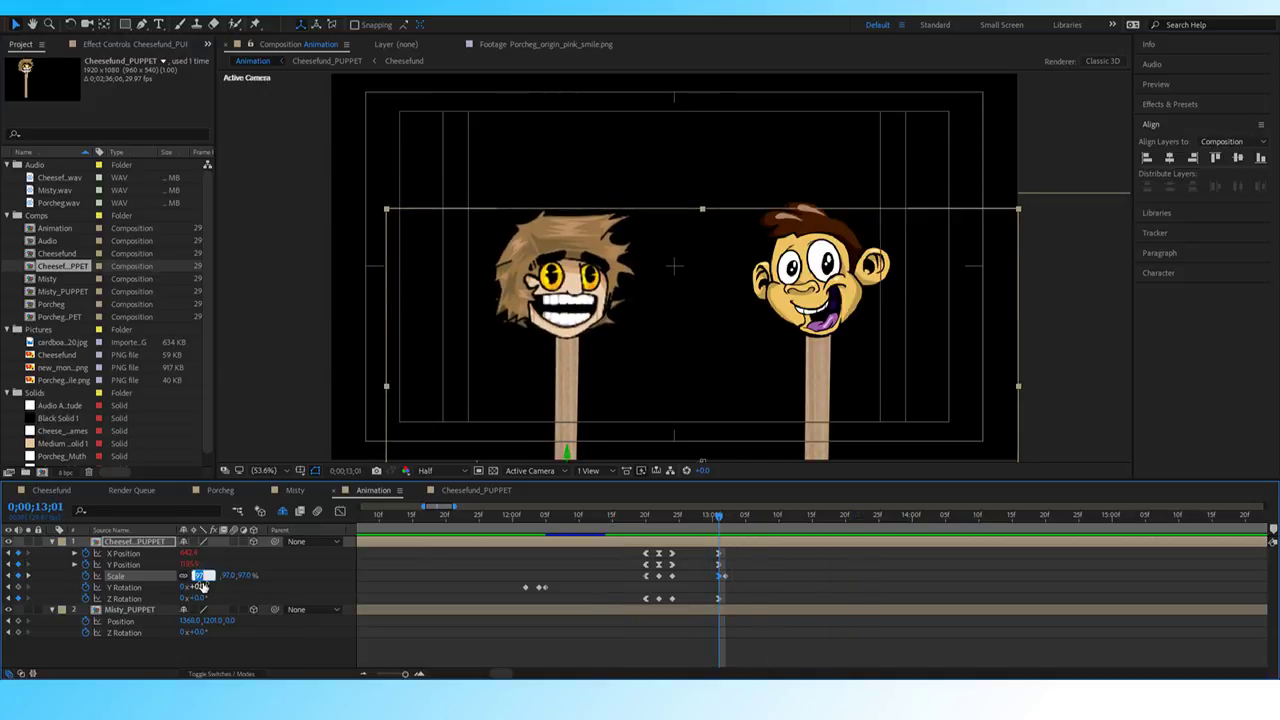
pyautogui.write('98')
pyautogui.press('Return')
pyautogui.click(727, 517)
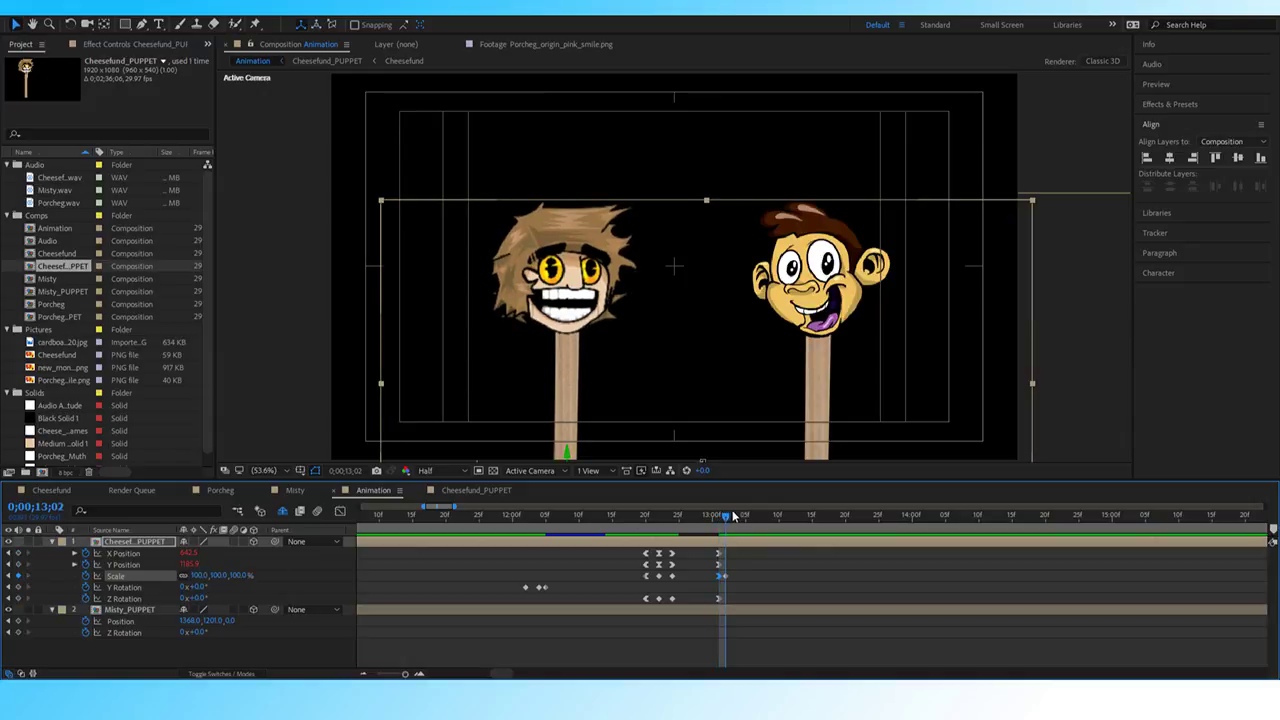
pyautogui.moveTo(727, 512)
pyautogui.mouseDown()
pyautogui.moveTo(706, 512)
pyautogui.moveTo(725, 516)
pyautogui.mouseUp()
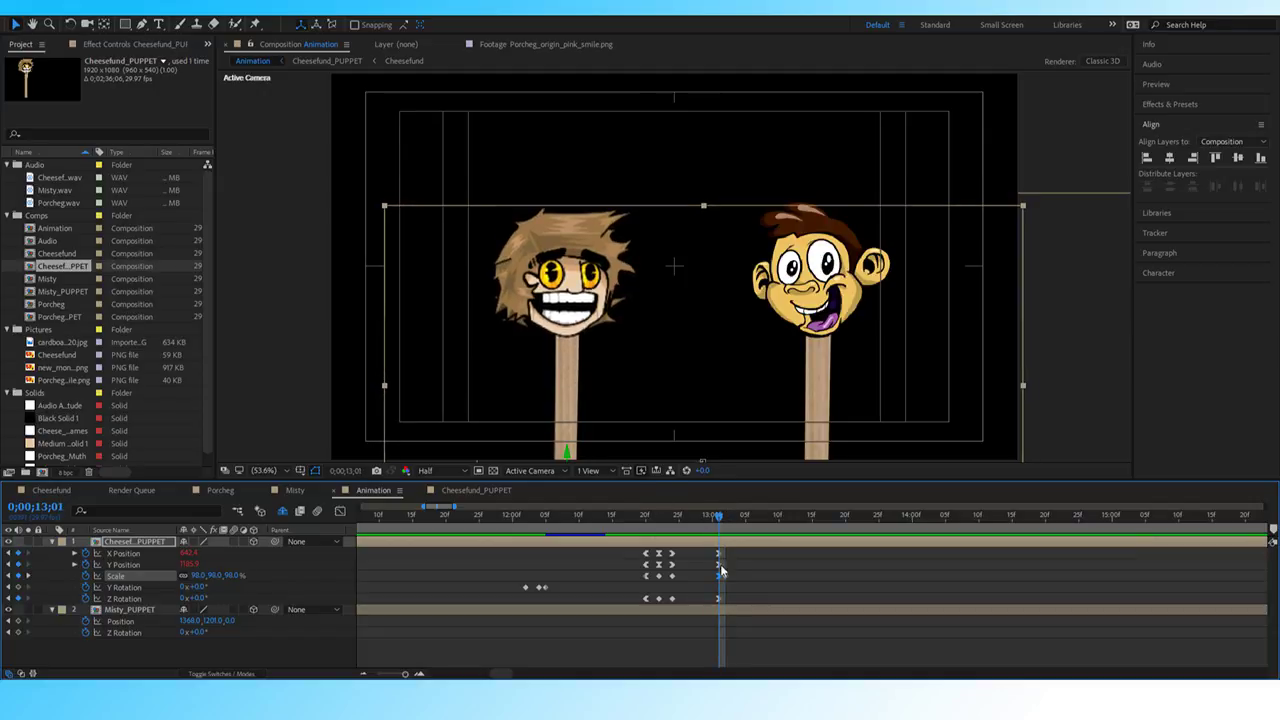
# Restore the Cheesefund puppet's Scale to 100% at 0;00;13;01 and remove its Scale keyframe at 0;00;13;02.
pyautogui.hotkey('ctrl', 'shift', 'a')
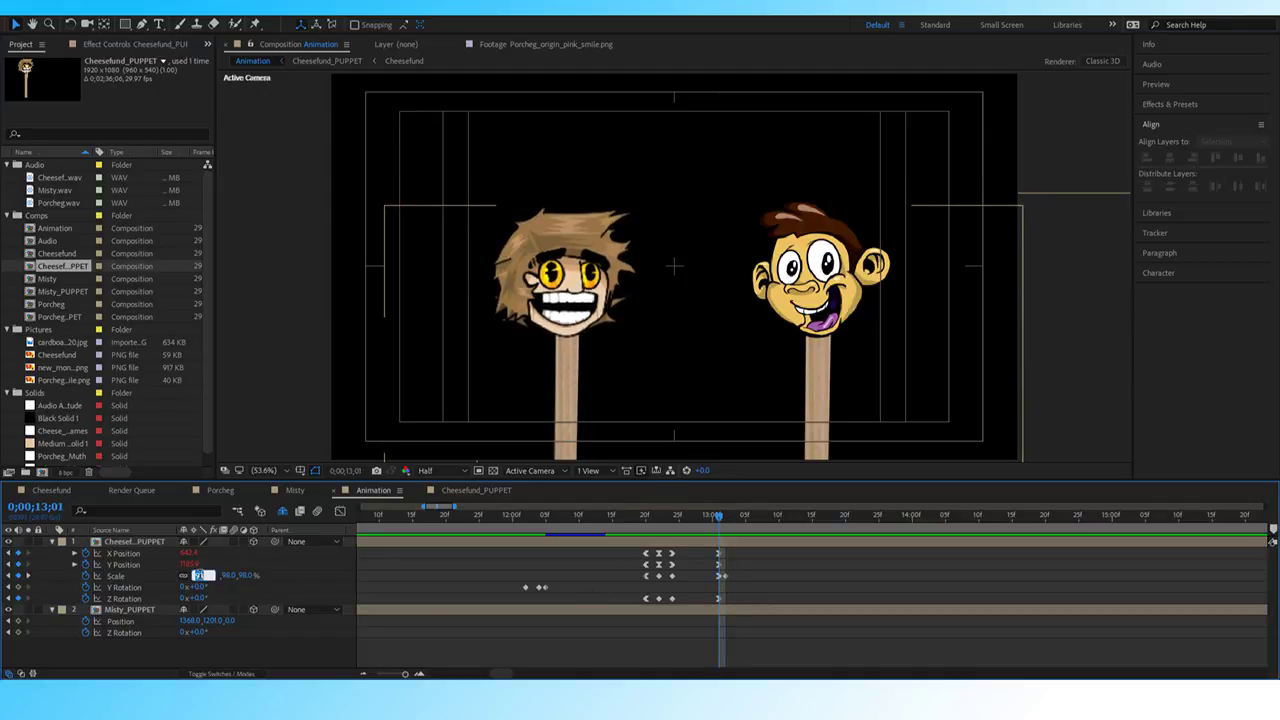
pyautogui.press('Return')
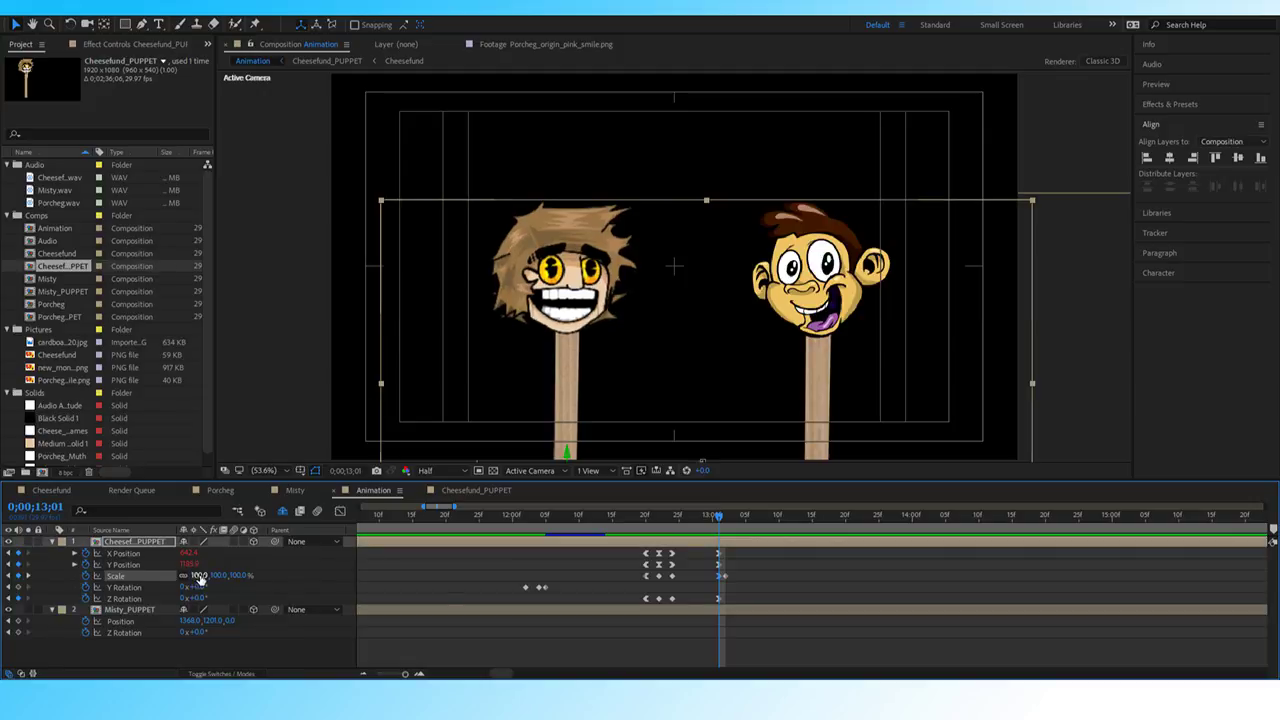
pyautogui.click(26, 577)
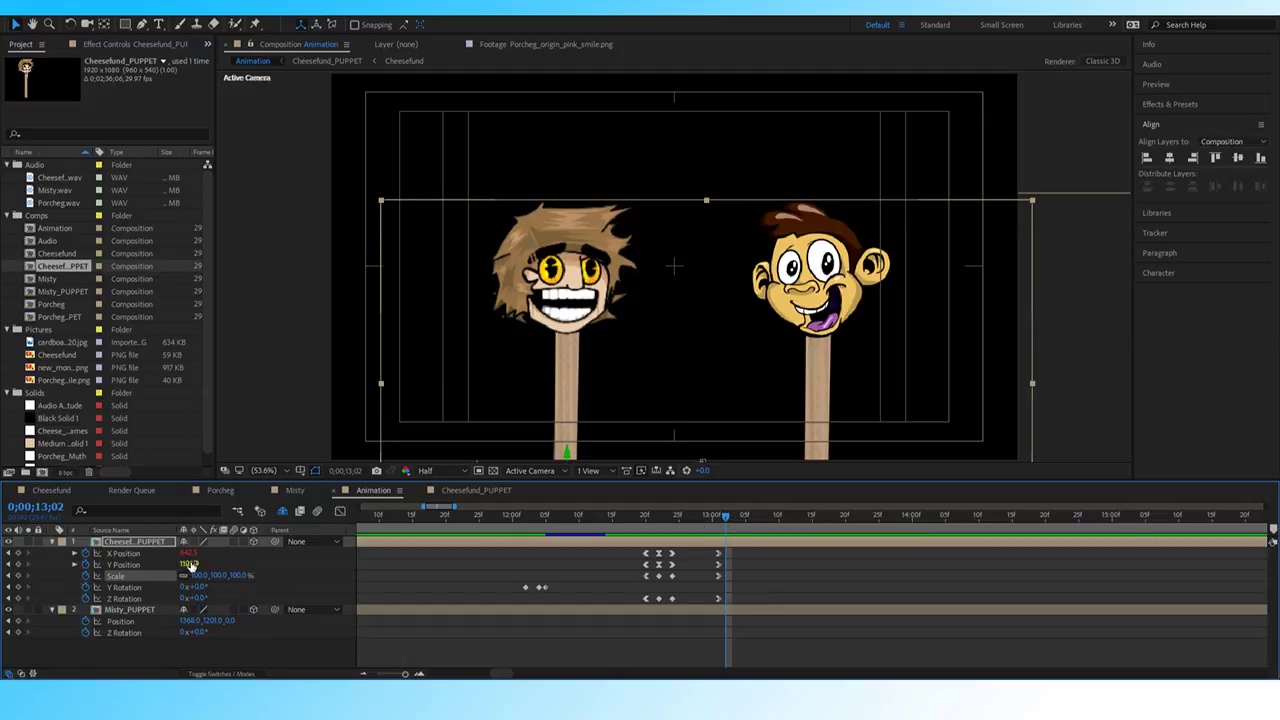
# Set the Cheesefund puppet's Y Position to about 1205 at 0;00;13;01 and about 1184 at 0;00;13;02.
pyautogui.click(7, 565)
pyautogui.moveTo(185, 568); pyautogui.dragTo(207, 564)
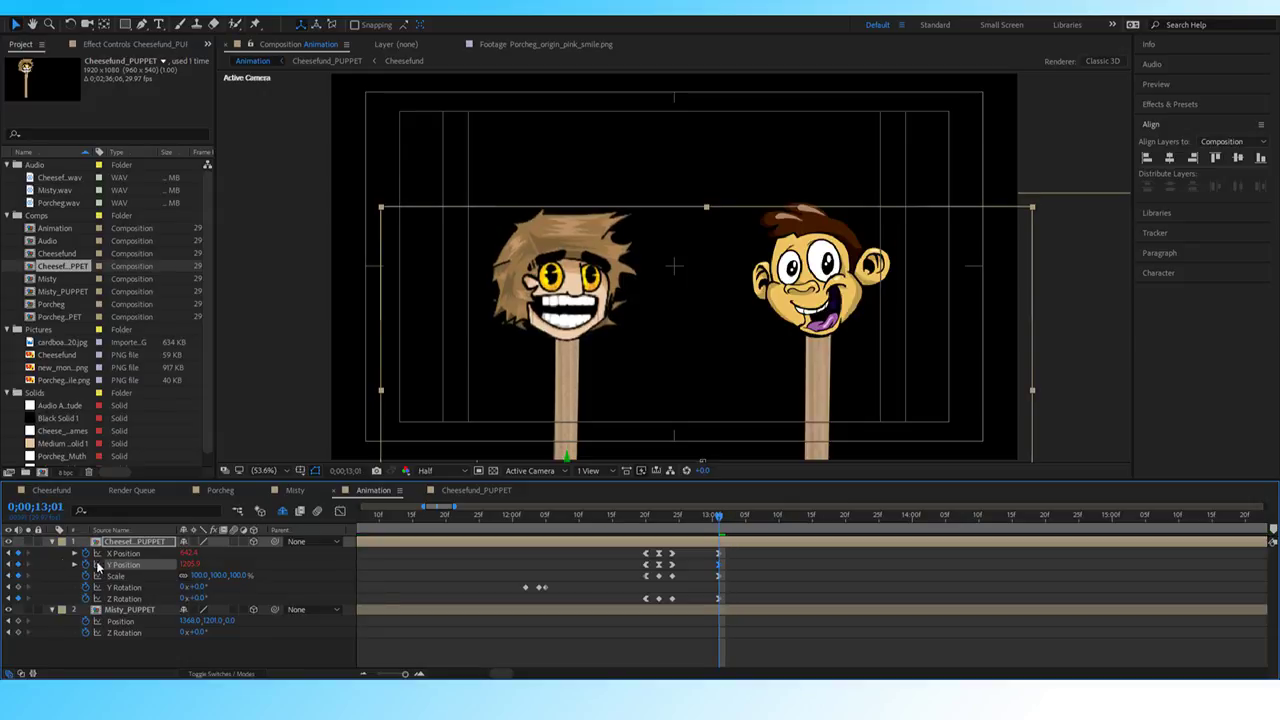
pyautogui.press('pagedown')
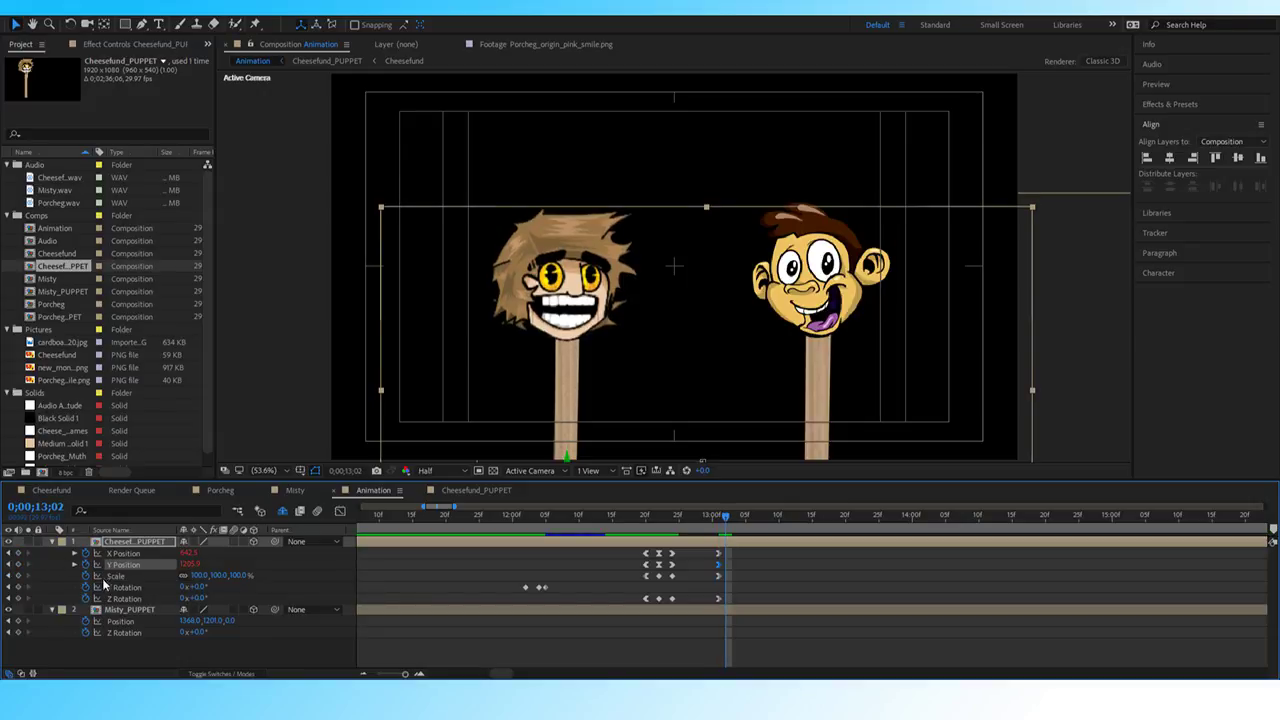
pyautogui.moveTo(195, 565); pyautogui.dragTo(183, 564)
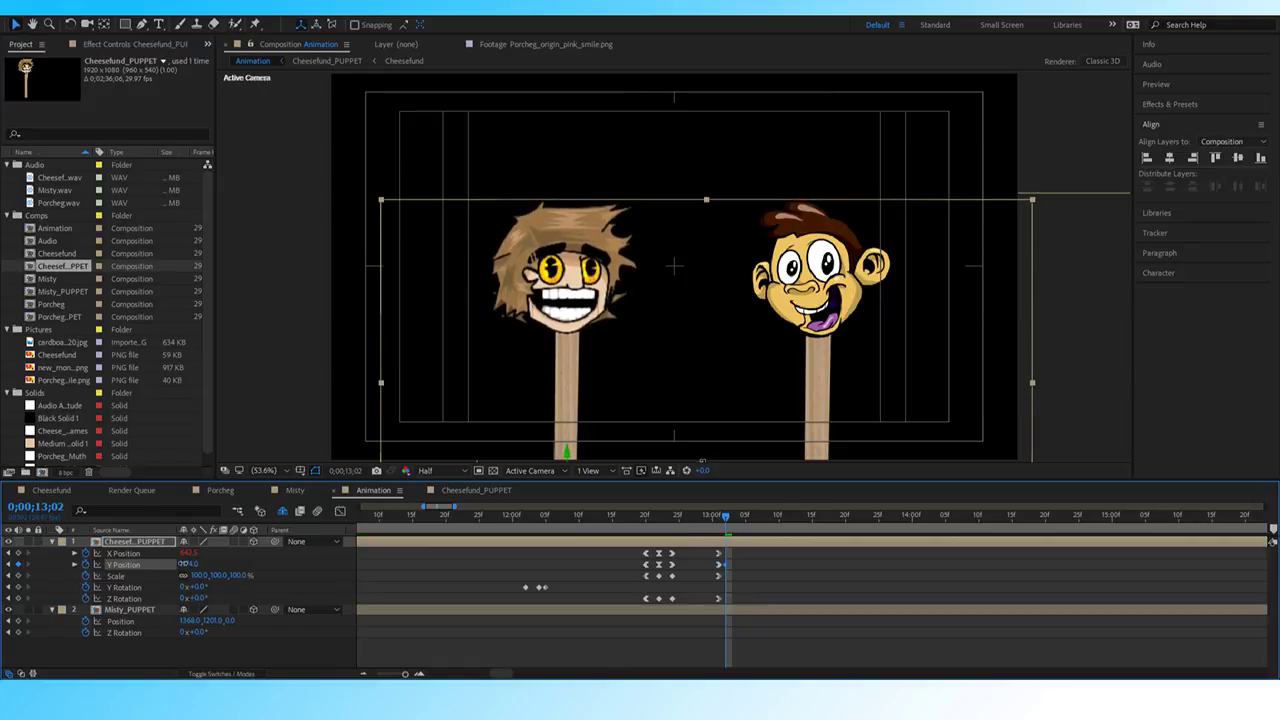
# Preview the Cheesefund puppet's landing bounce, and shift its last Y Position keyframe to 0;00;13;03.
pyautogui.press('space')
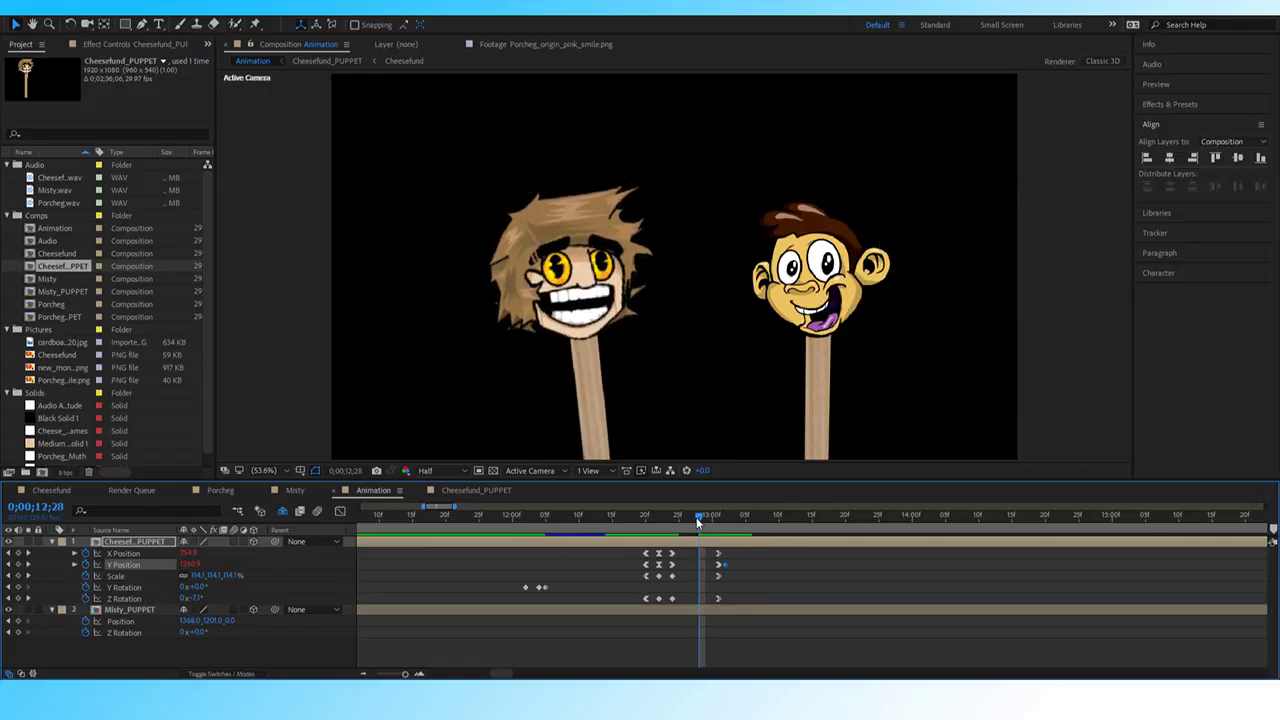
pyautogui.click(618, 518)
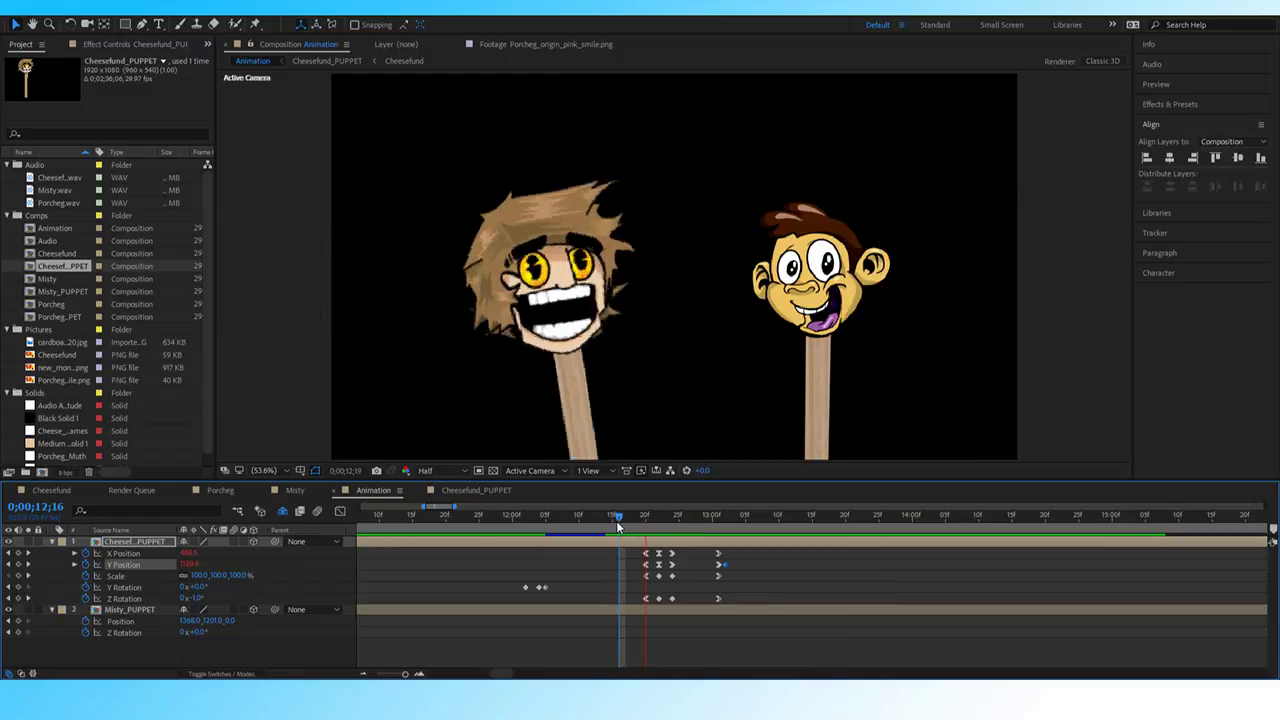
pyautogui.moveTo(677, 528); pyautogui.dragTo(727, 527)
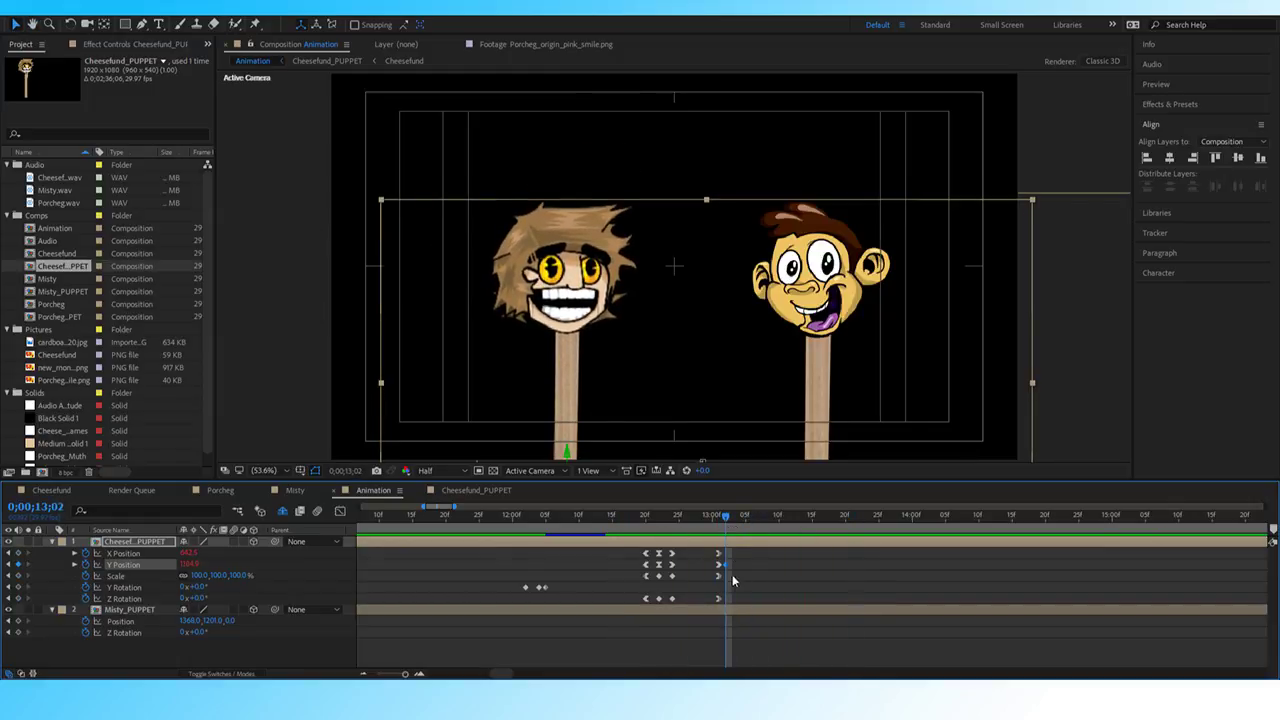
pyautogui.click(692, 515)
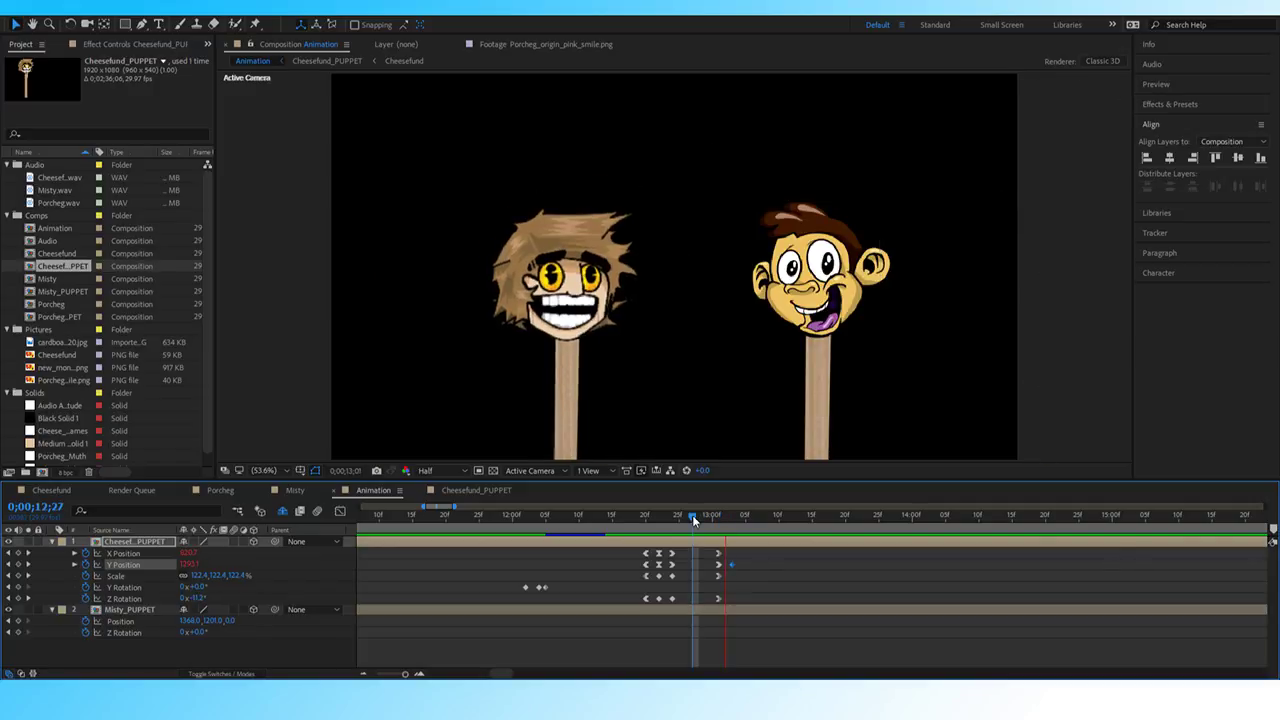
# Compare the landing frames and set the Cheesefund puppet's Y Position to 1200 at 0;00;13;03.
pyautogui.moveTo(692, 515); pyautogui.dragTo(733, 518)
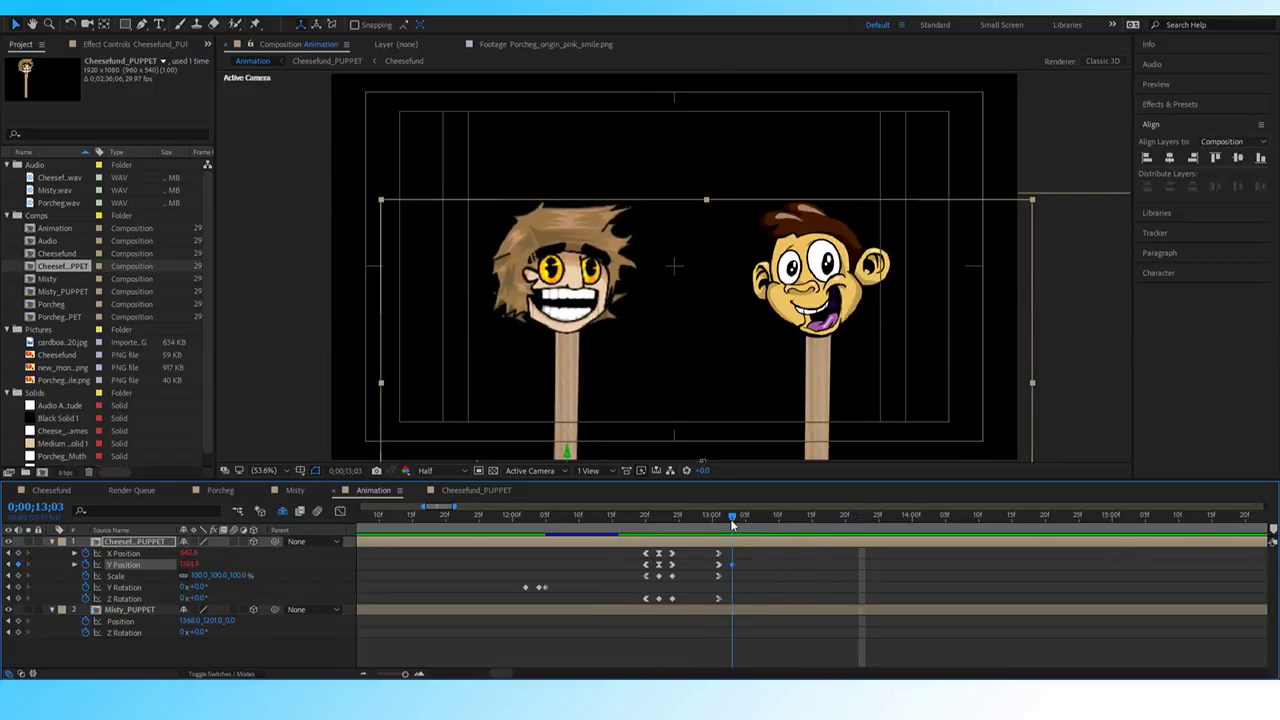
pyautogui.moveTo(196, 565); pyautogui.dragTo(208, 565)
pyautogui.moveTo(730, 516)
pyautogui.mouseDown()
pyautogui.moveTo(678, 516)
pyautogui.moveTo(734, 526)
pyautogui.moveTo(718, 522)
pyautogui.mouseUp()
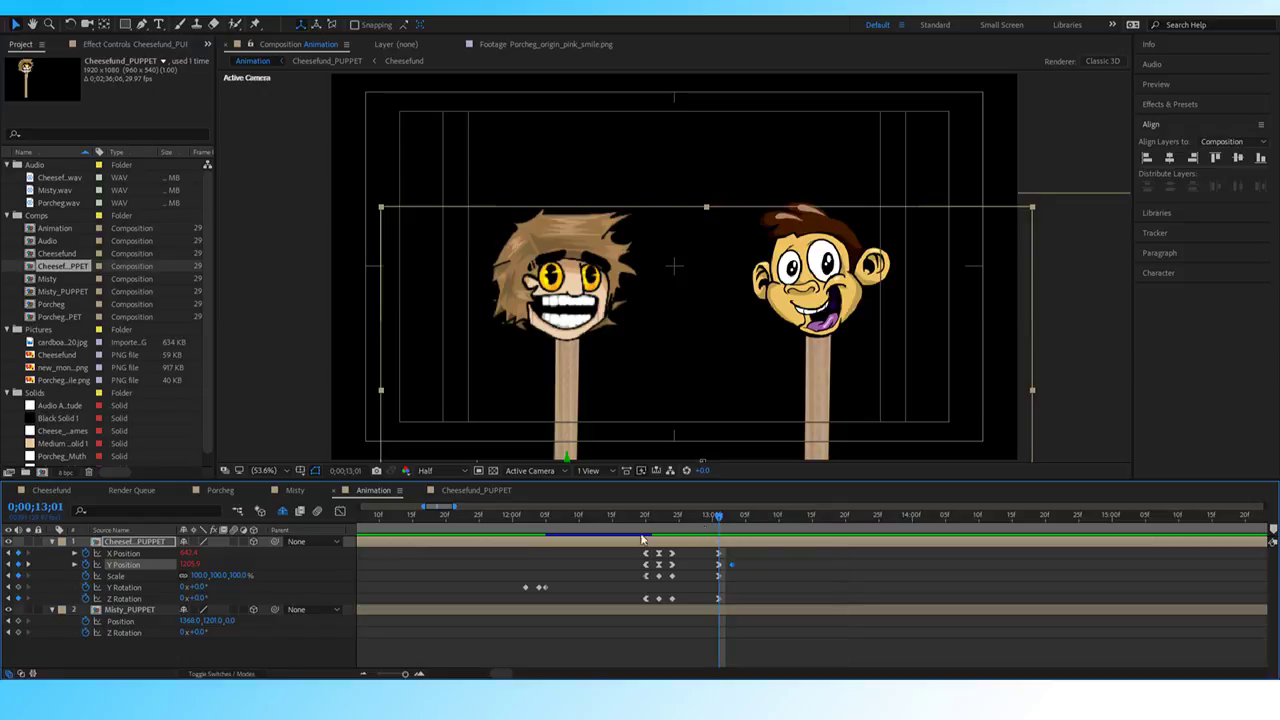
pyautogui.click(190, 564)
pyautogui.press('pagedown')
pyautogui.press('pagedown')
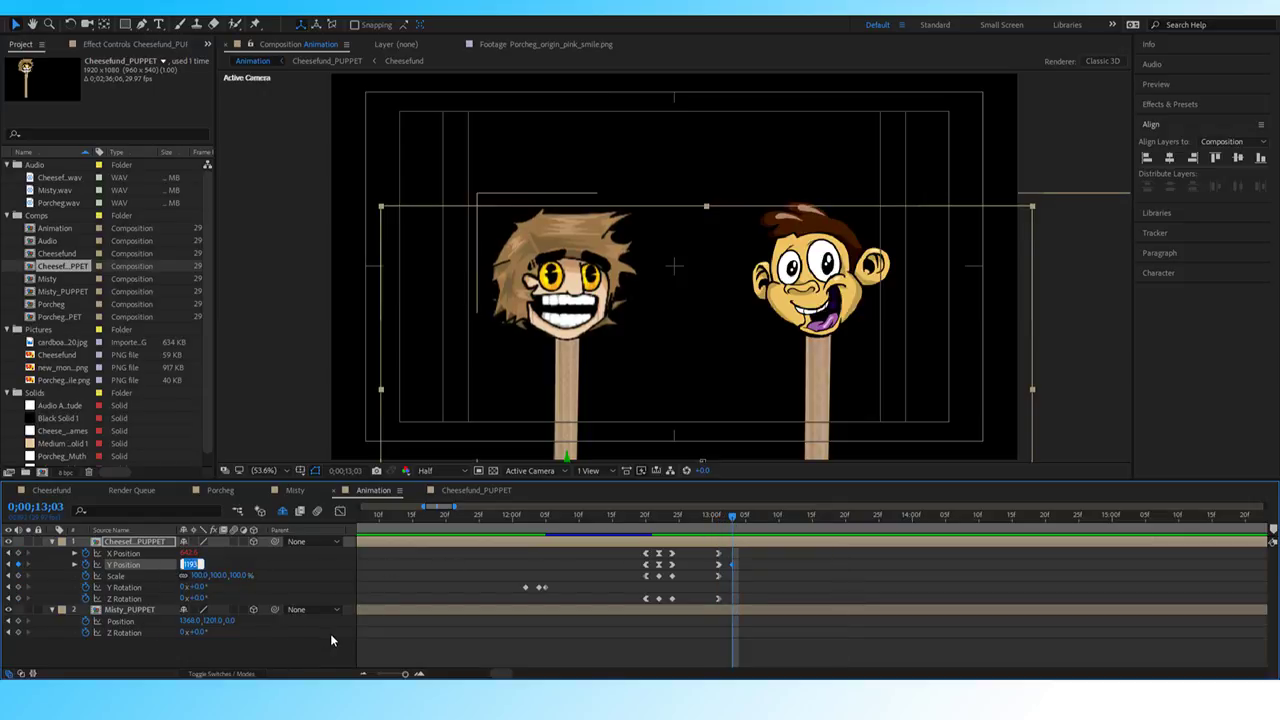
pyautogui.write('1200')
pyautogui.press('Return')
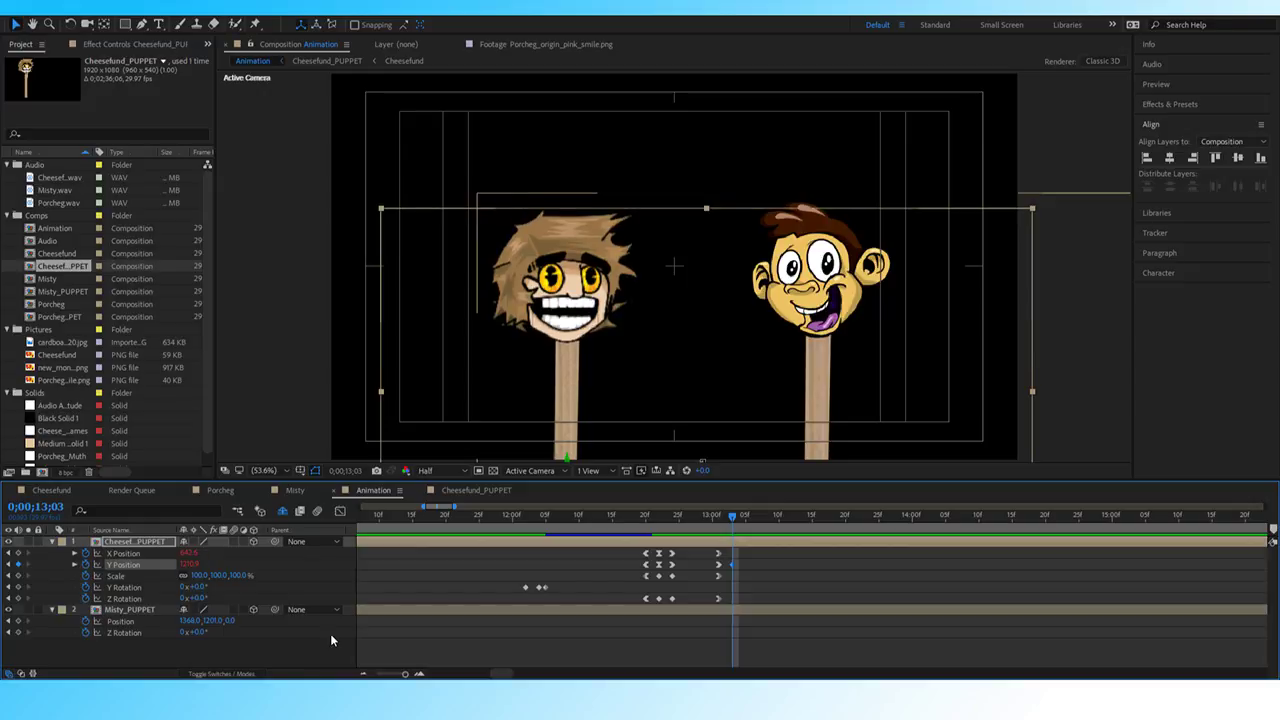
# Set the Cheesefund puppet's Y Position to 1180 at 0;00;13;03 and preview the landing bounce.
pyautogui.click(191, 565)
pyautogui.write('1180')
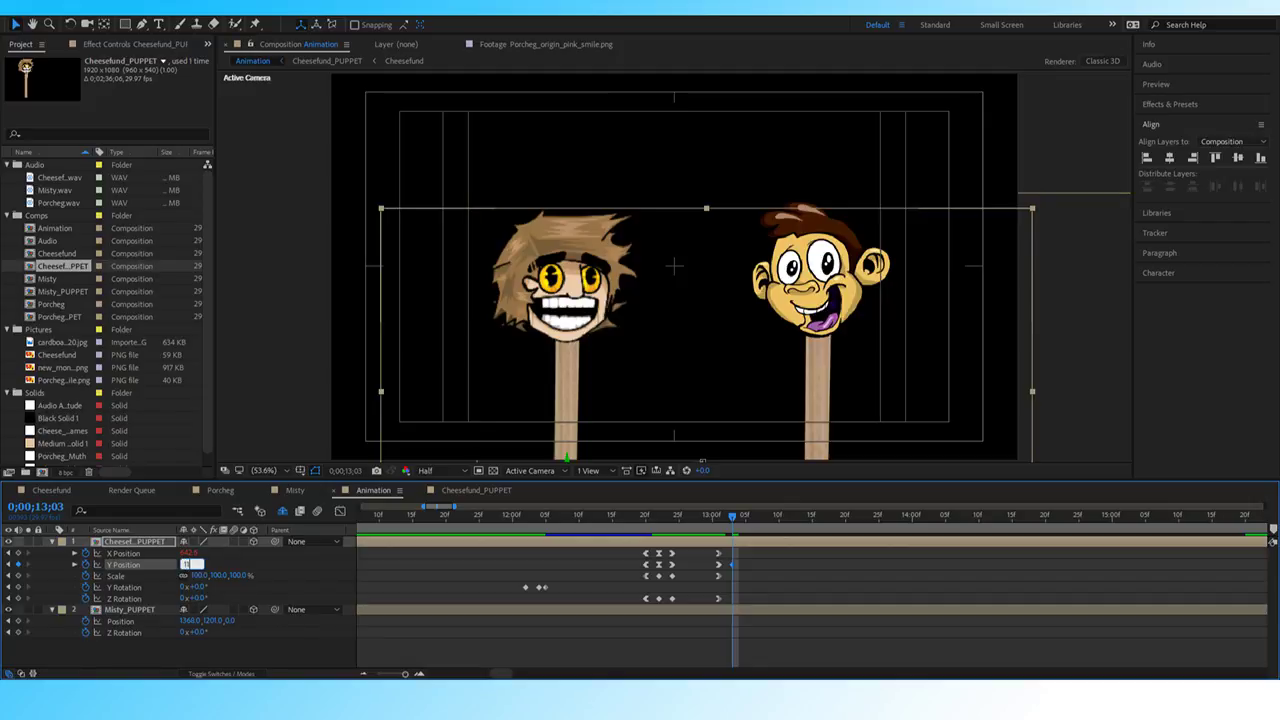
pyautogui.press('Return')
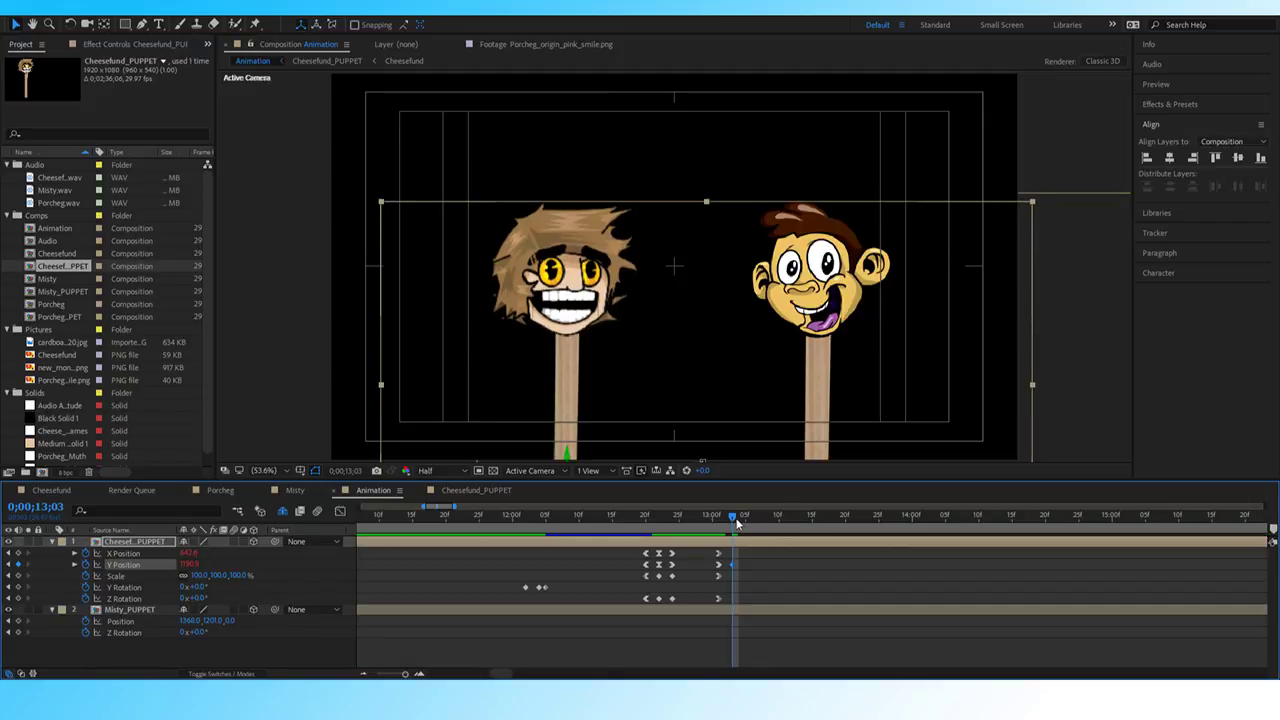
pyautogui.moveTo(735, 518); pyautogui.dragTo(623, 517)
pyautogui.press('space')
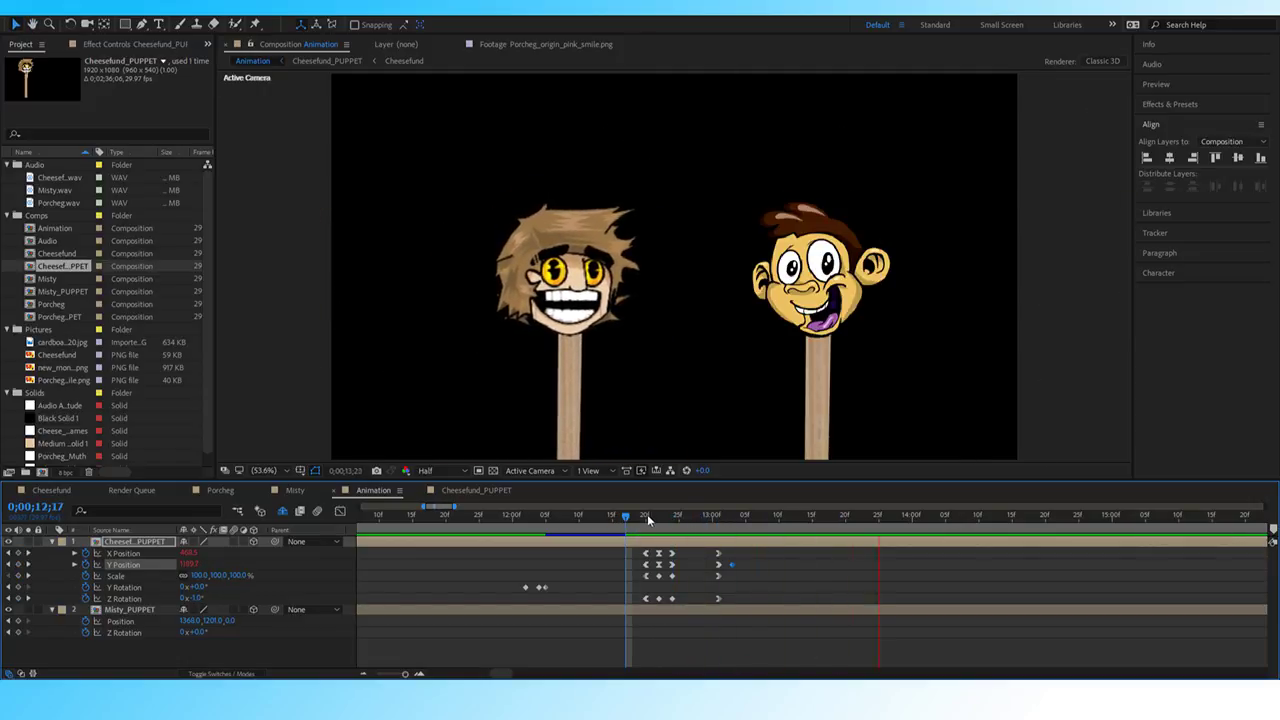
pyautogui.press('space')
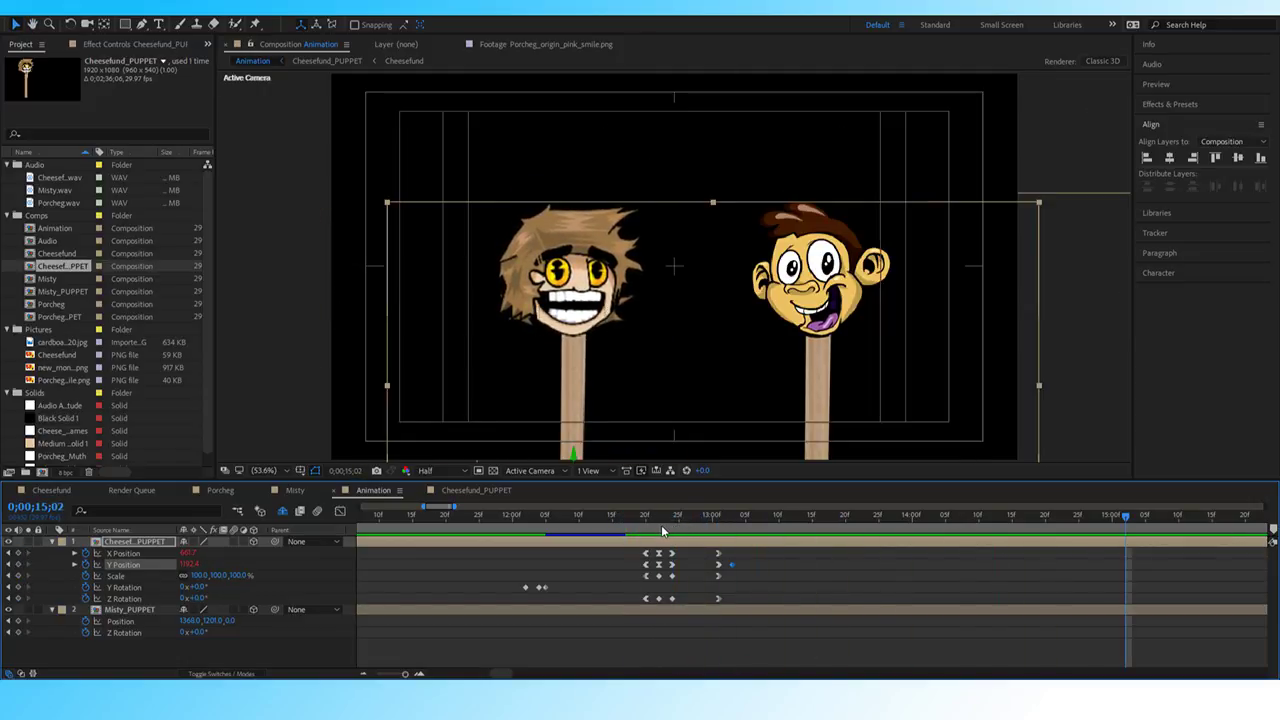
# Preview the animation from its beginning, then replay the turn, lunge and landing from about 0;00;11;01.
pyautogui.moveTo(406, 673); pyautogui.dragTo(394, 673)
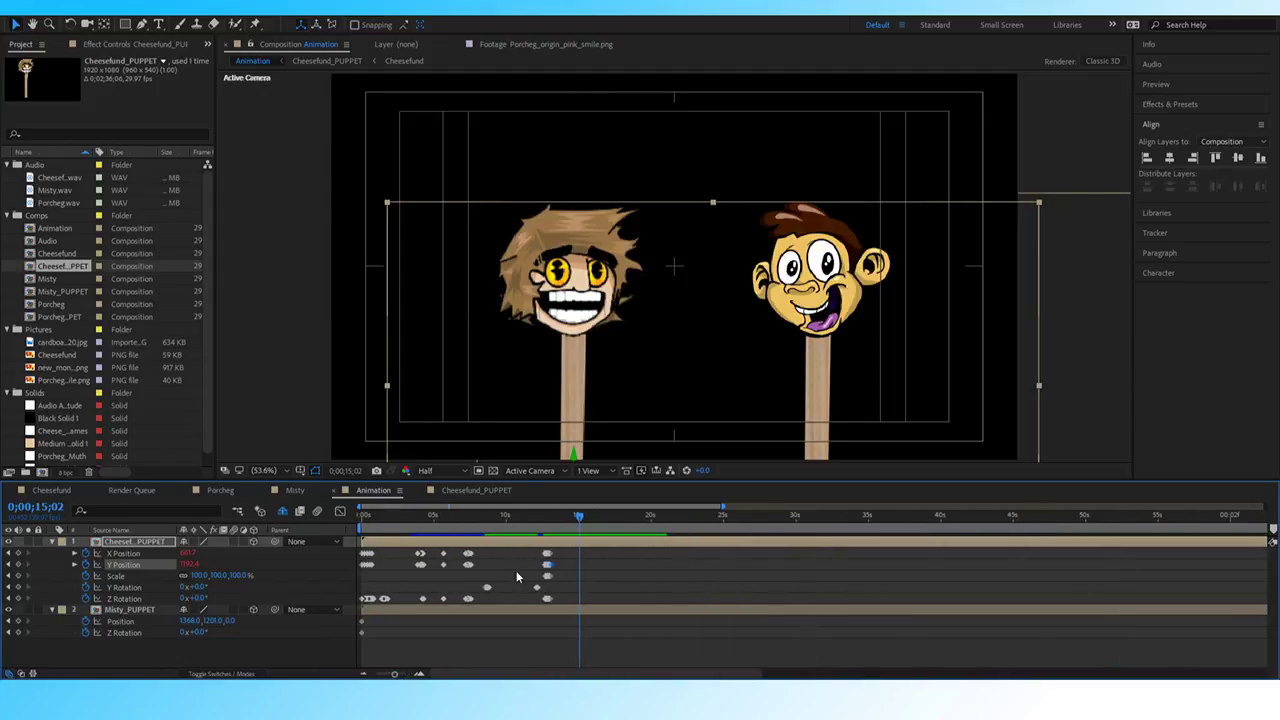
pyautogui.moveTo(508, 514); pyautogui.dragTo(338, 518)
pyautogui.press('space')
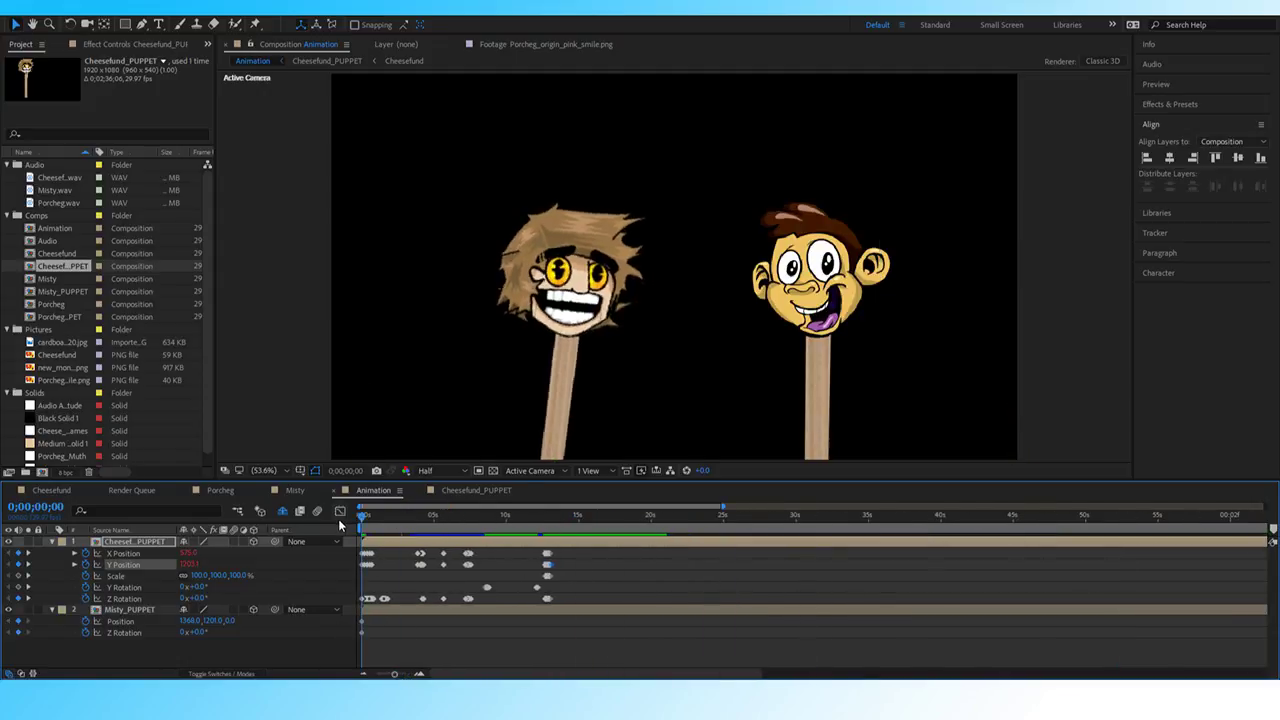
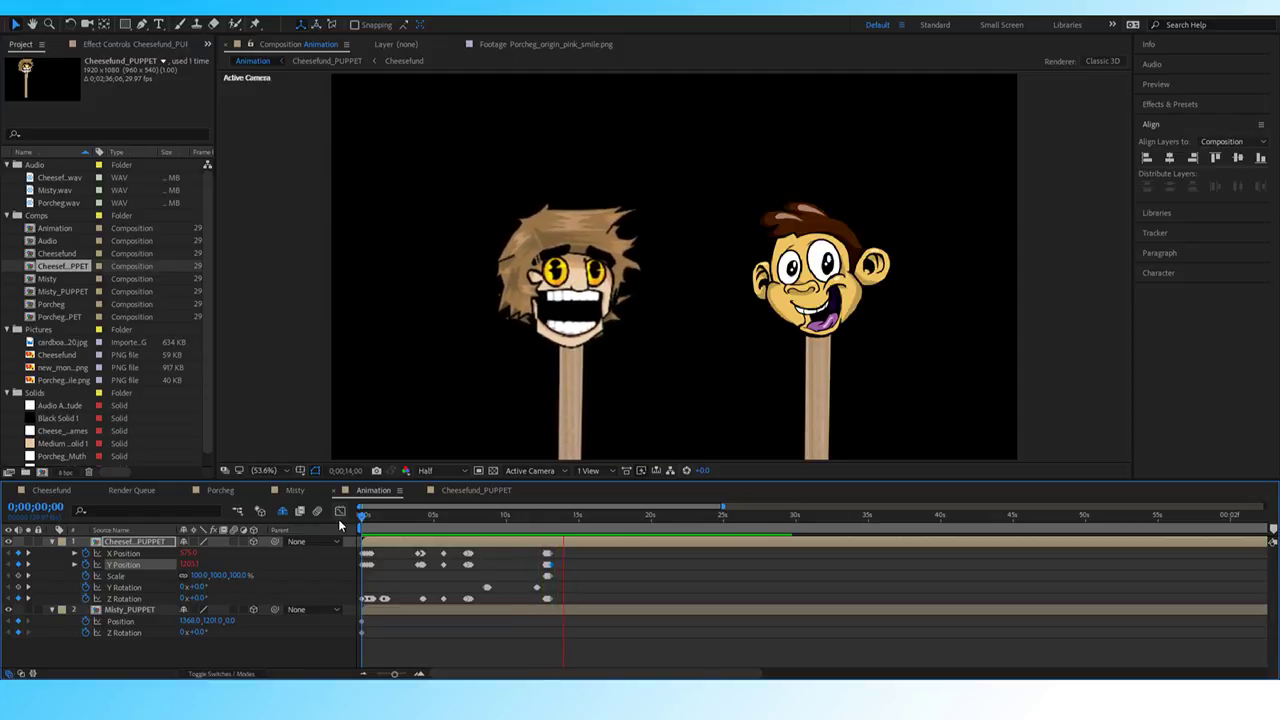
pyautogui.moveTo(537, 516)
pyautogui.mouseDown()
pyautogui.moveTo(516, 523)
pyautogui.moveTo(549, 522)
pyautogui.moveTo(534, 528)
pyautogui.mouseUp()
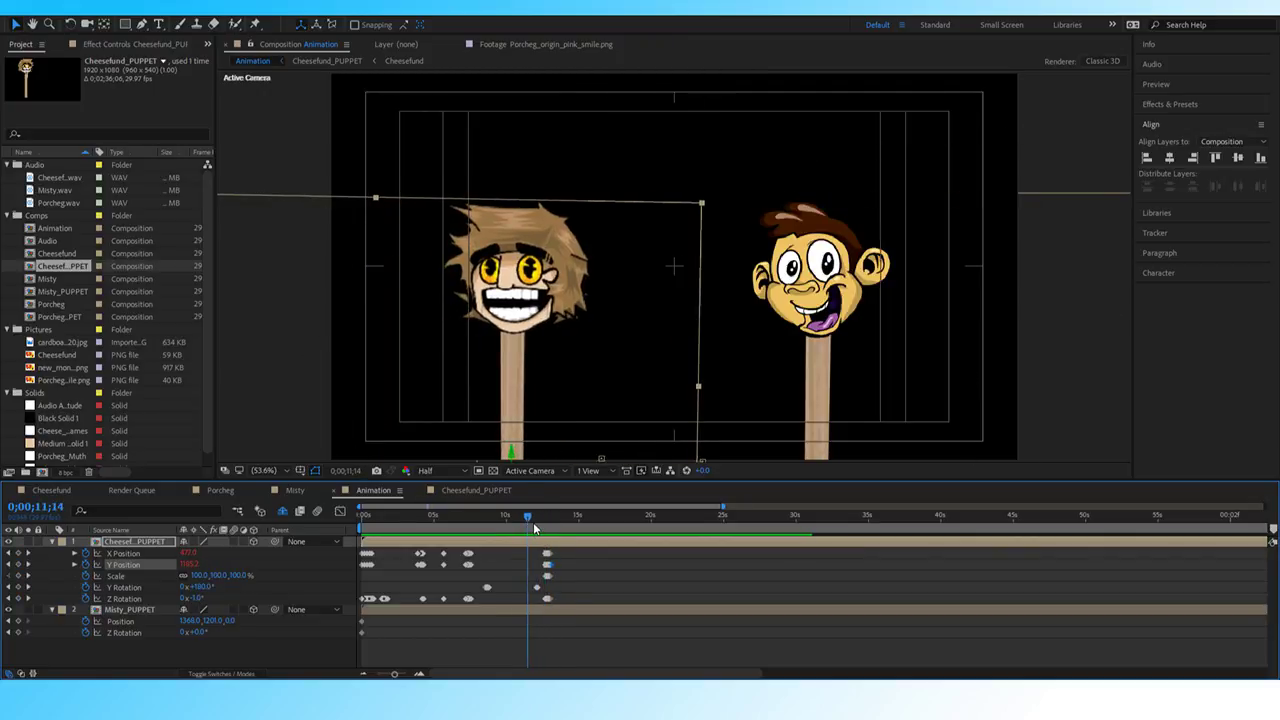
pyautogui.press('space')
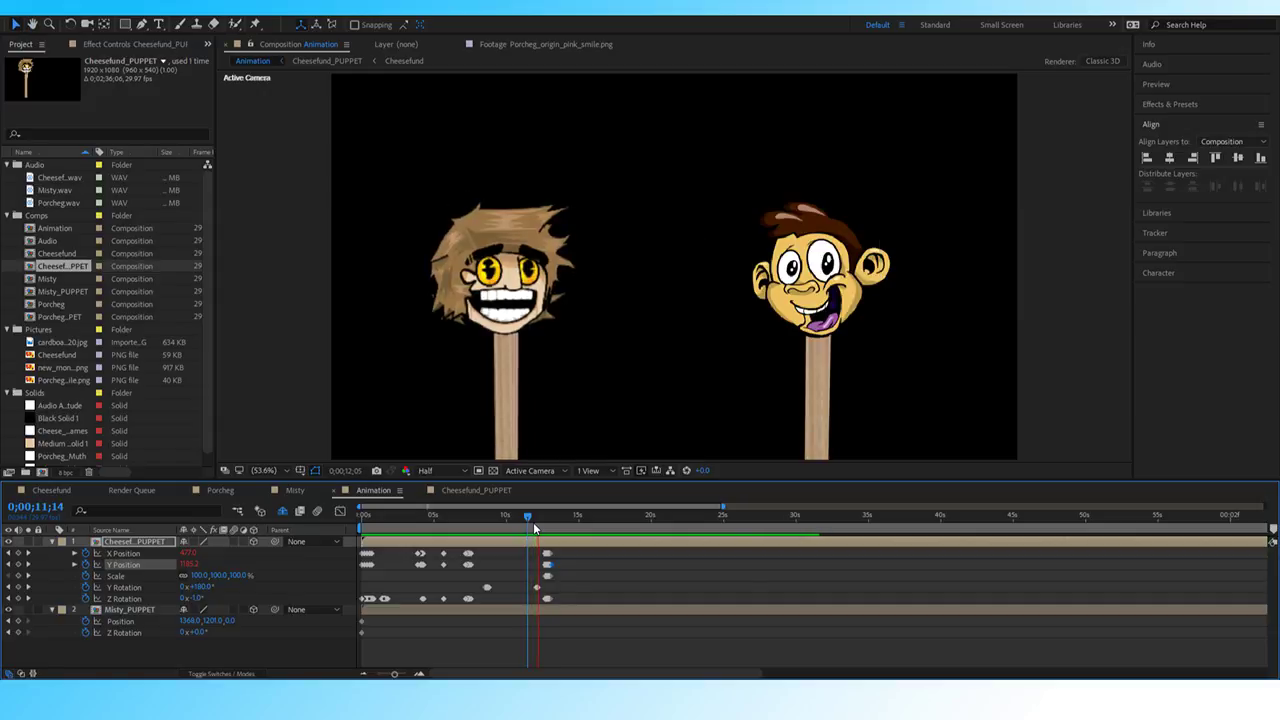
pyautogui.press('space')
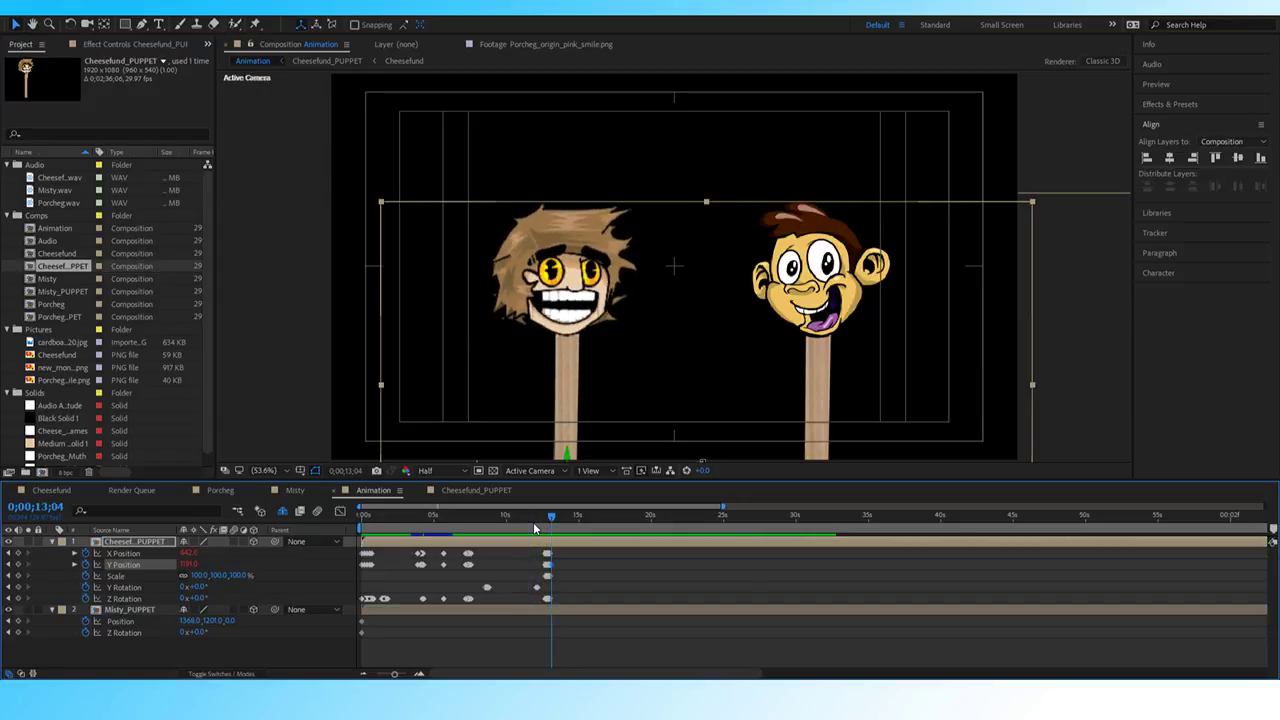
pyautogui.click(520, 519)
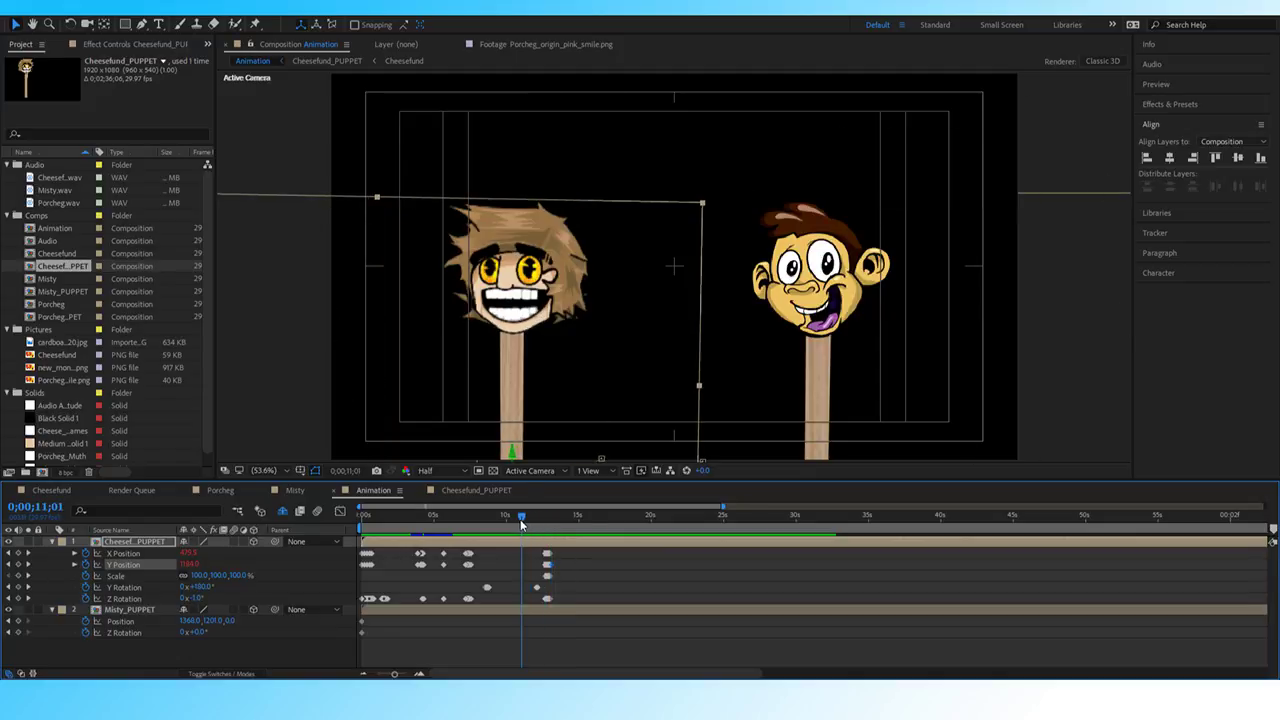
pyautogui.press('space')
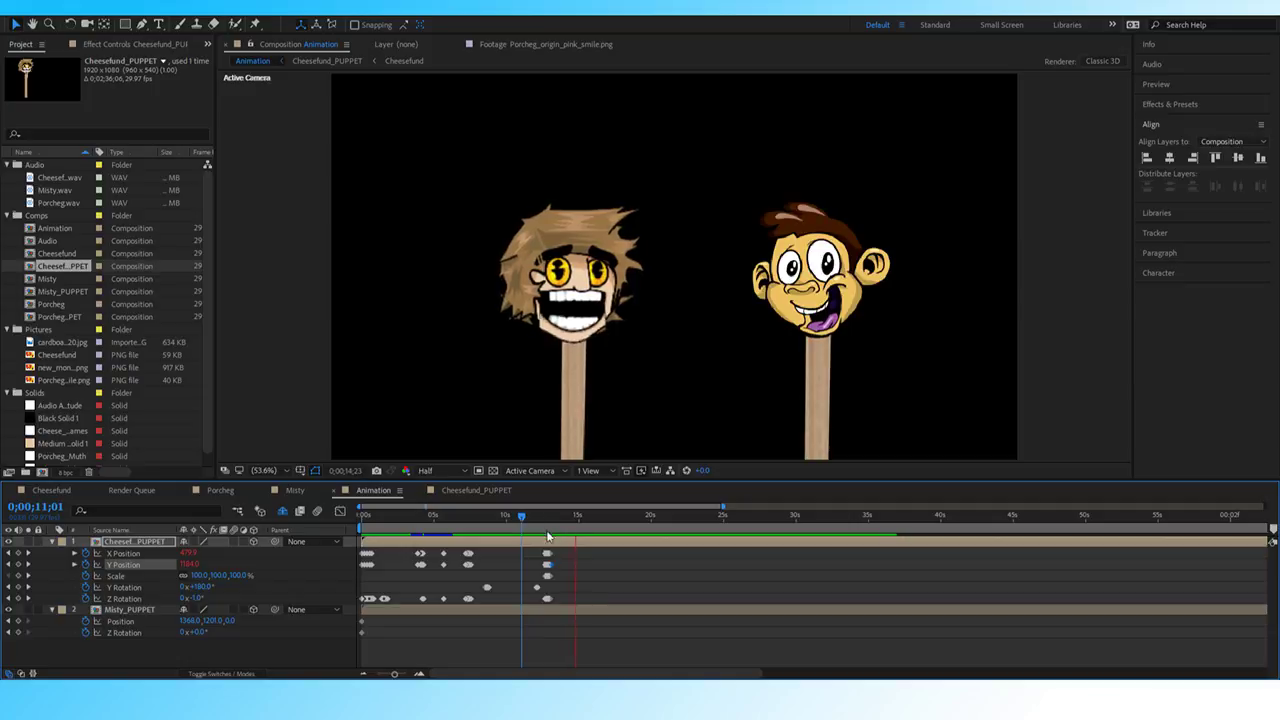
pyautogui.press('space')
# Replay the Cheesefund puppet's lunge and landing several times from about 0;00;12;13 to check the timing.
pyautogui.moveTo(397, 676); pyautogui.dragTo(391, 676)
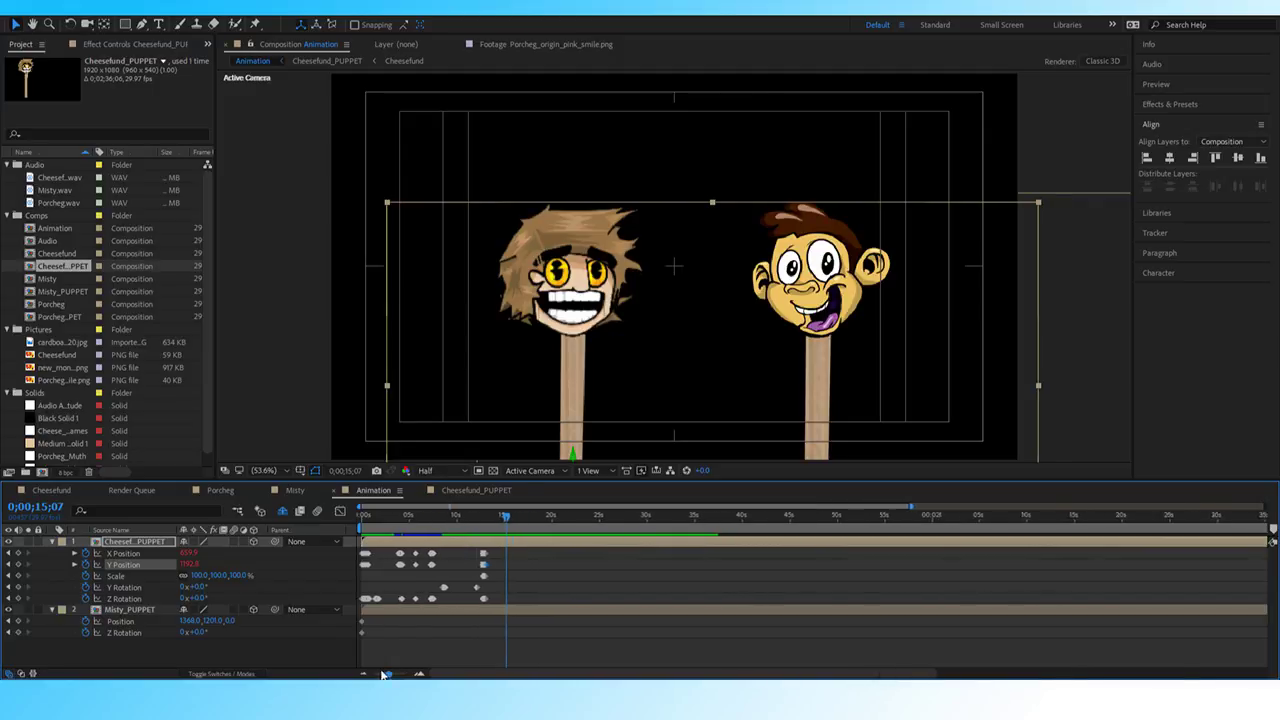
pyautogui.moveTo(391, 676); pyautogui.dragTo(405, 676)
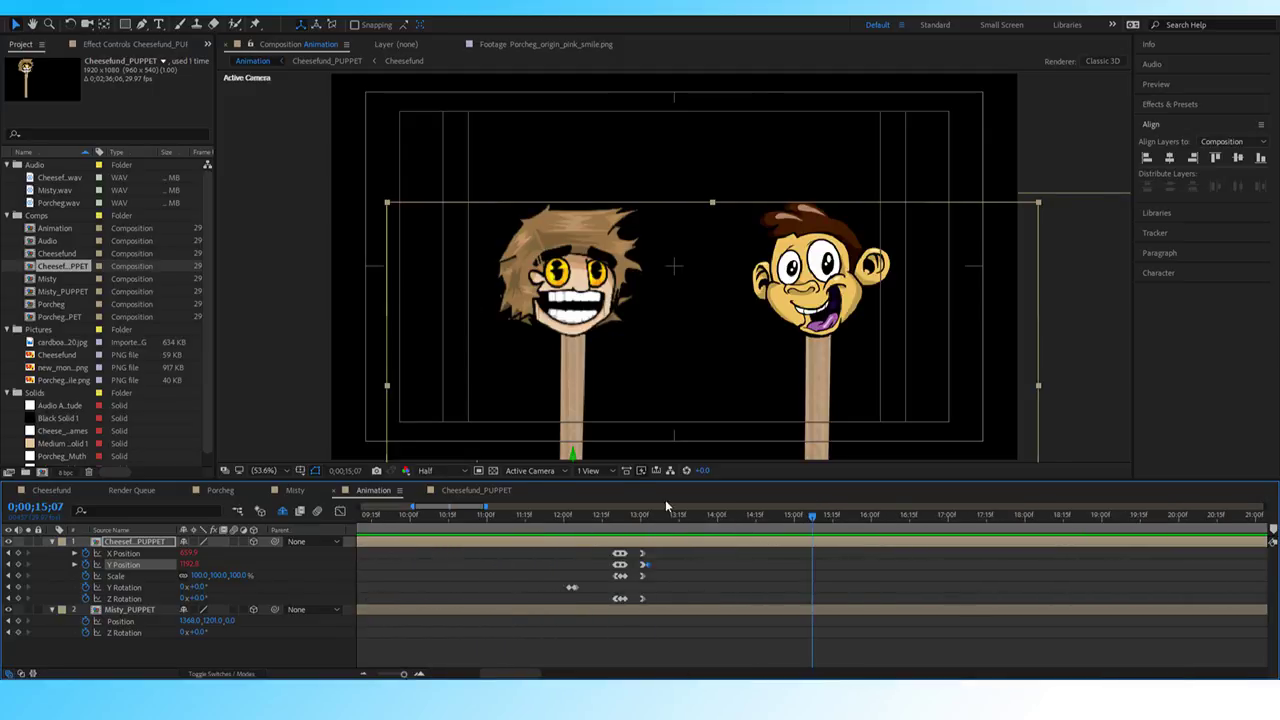
pyautogui.moveTo(663, 515); pyautogui.dragTo(602, 514)
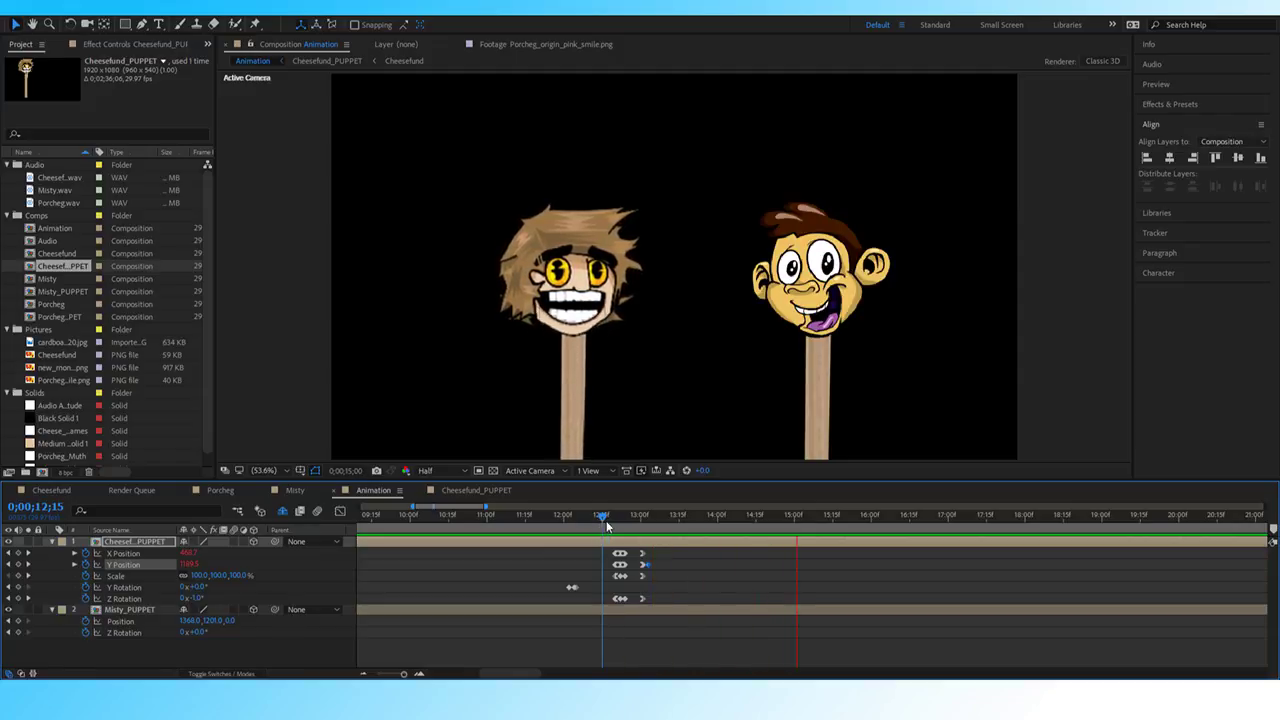
pyautogui.press('space')
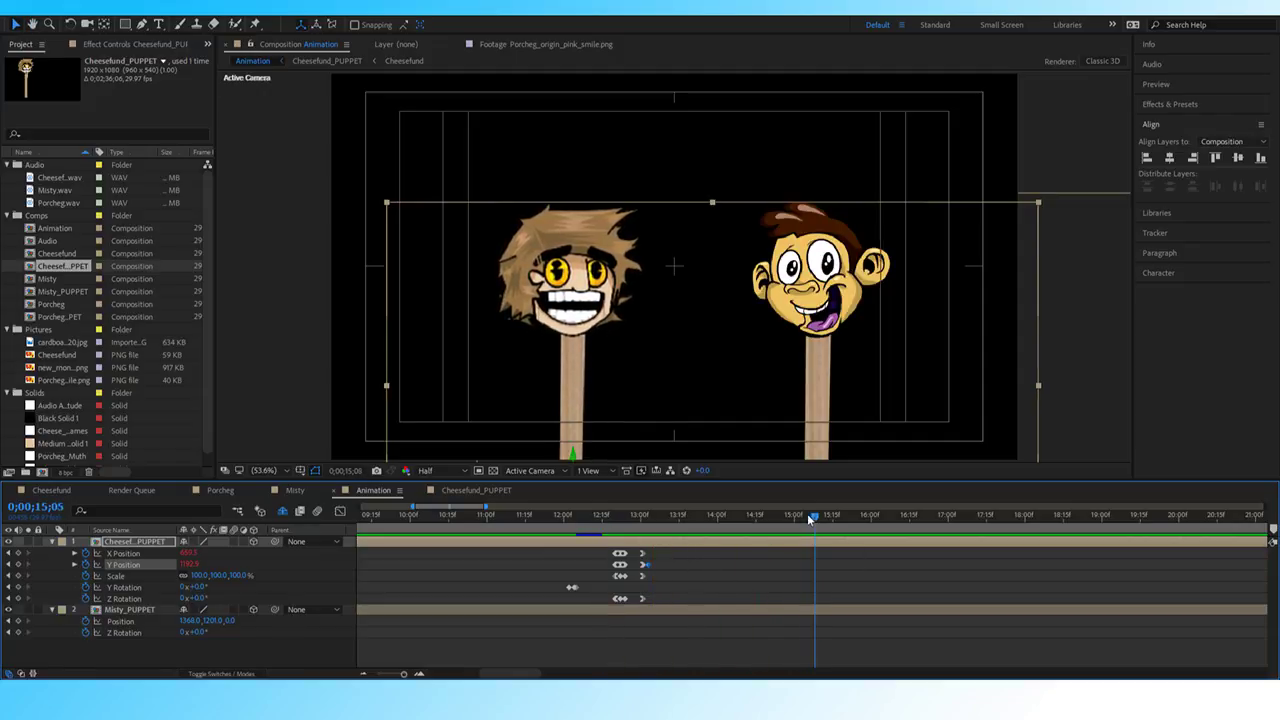
pyautogui.moveTo(810, 518); pyautogui.dragTo(601, 514)
pyautogui.press('space')
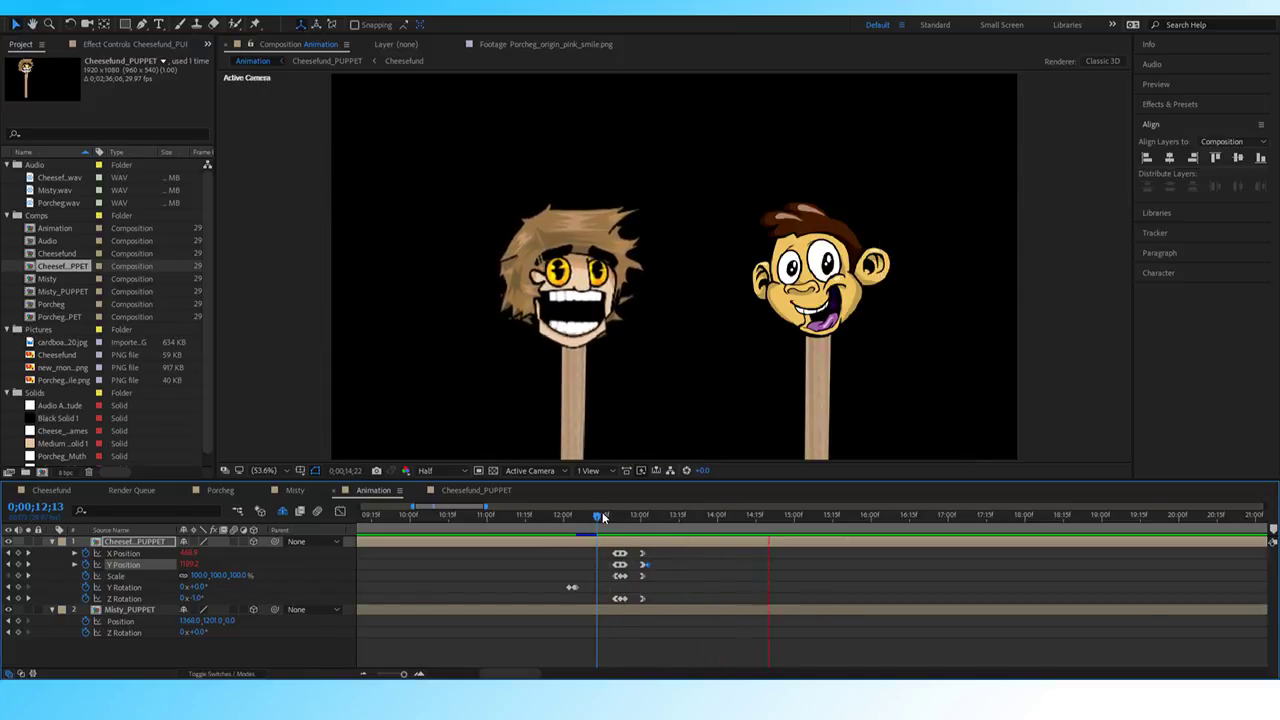
pyautogui.press('space')
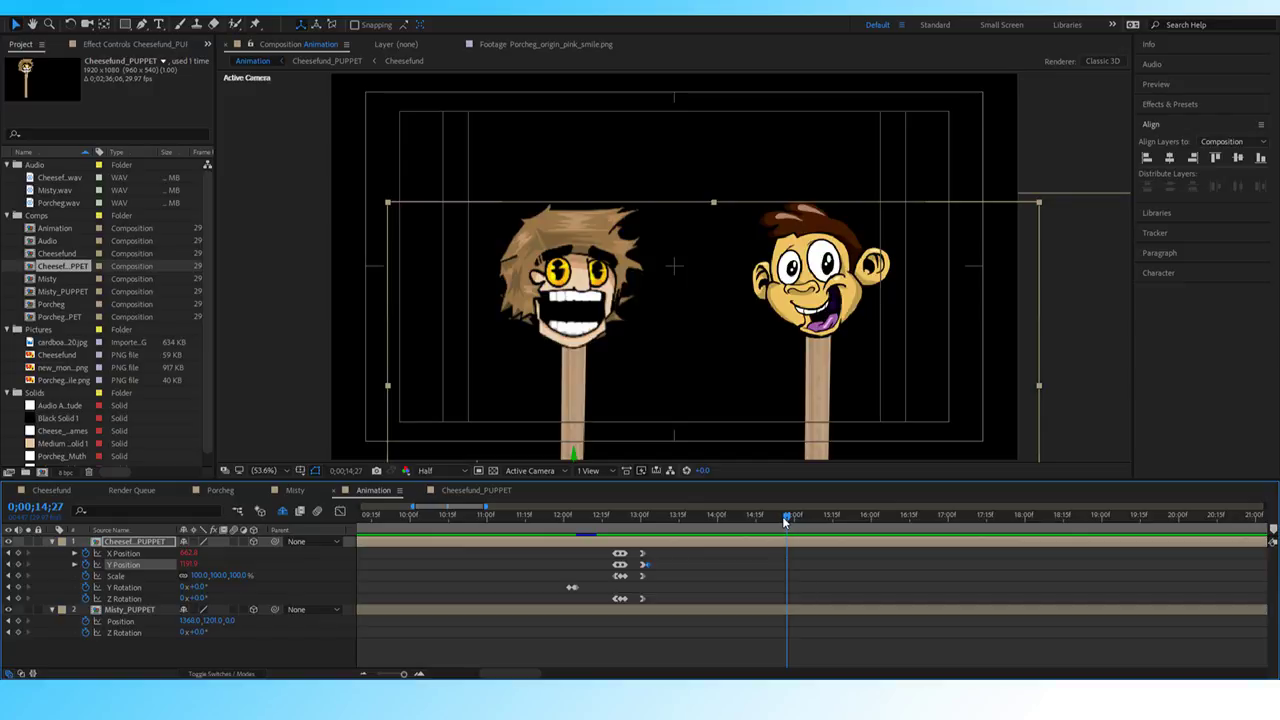
pyautogui.moveTo(780, 522); pyautogui.dragTo(546, 550)
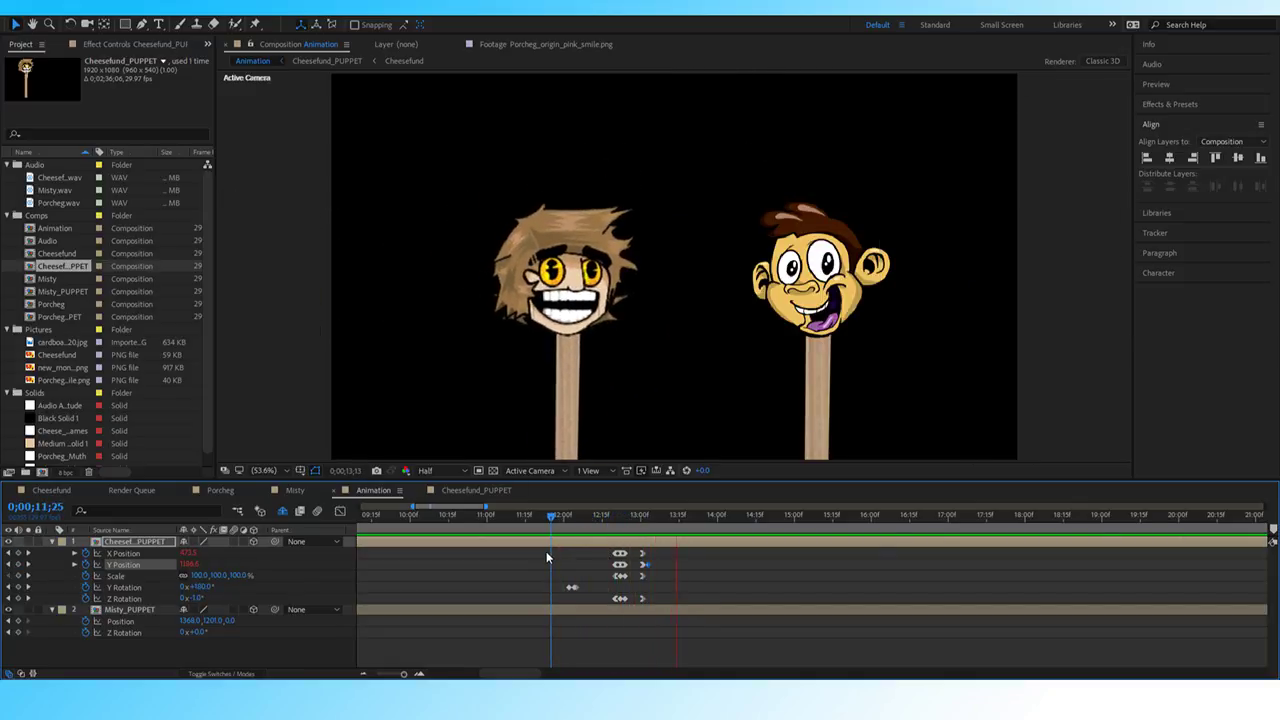
# Add X Position, Y Position, Scale and Z Rotation keyframes to the Cheesefund puppet at 0;00;13;27.
pyautogui.click(710, 520)
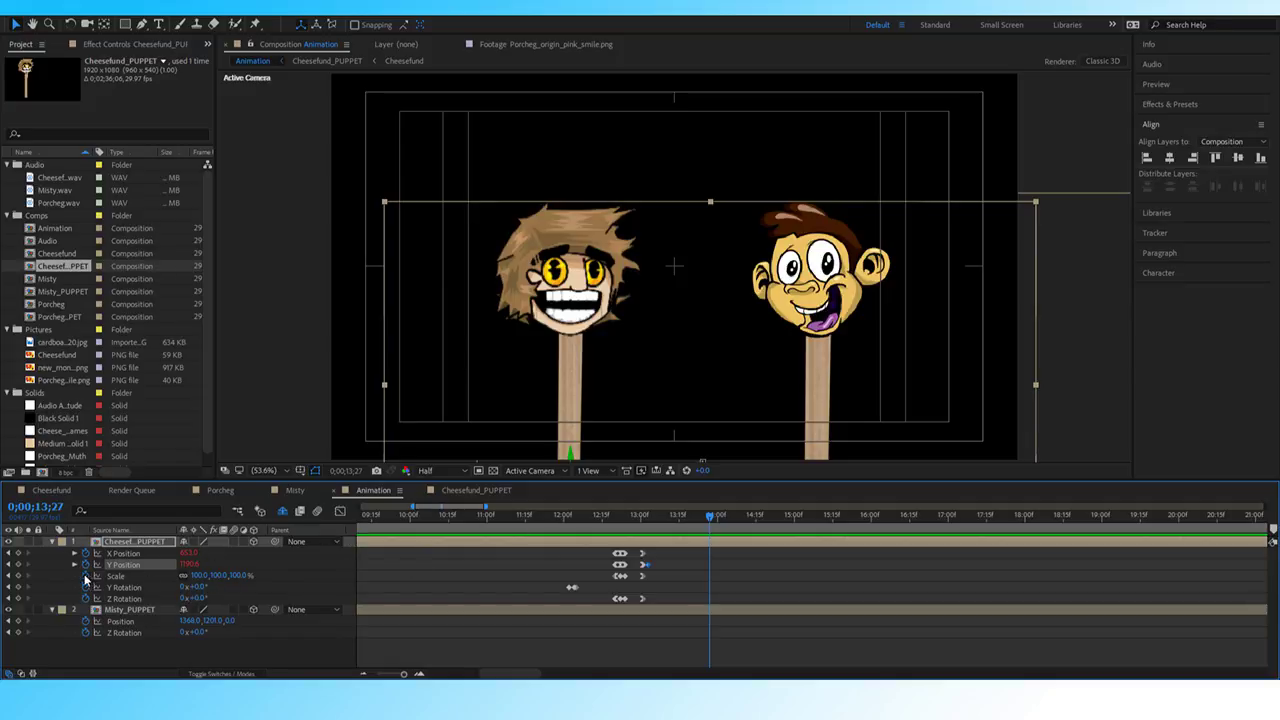
pyautogui.click(18, 565)
pyautogui.click(18, 553)
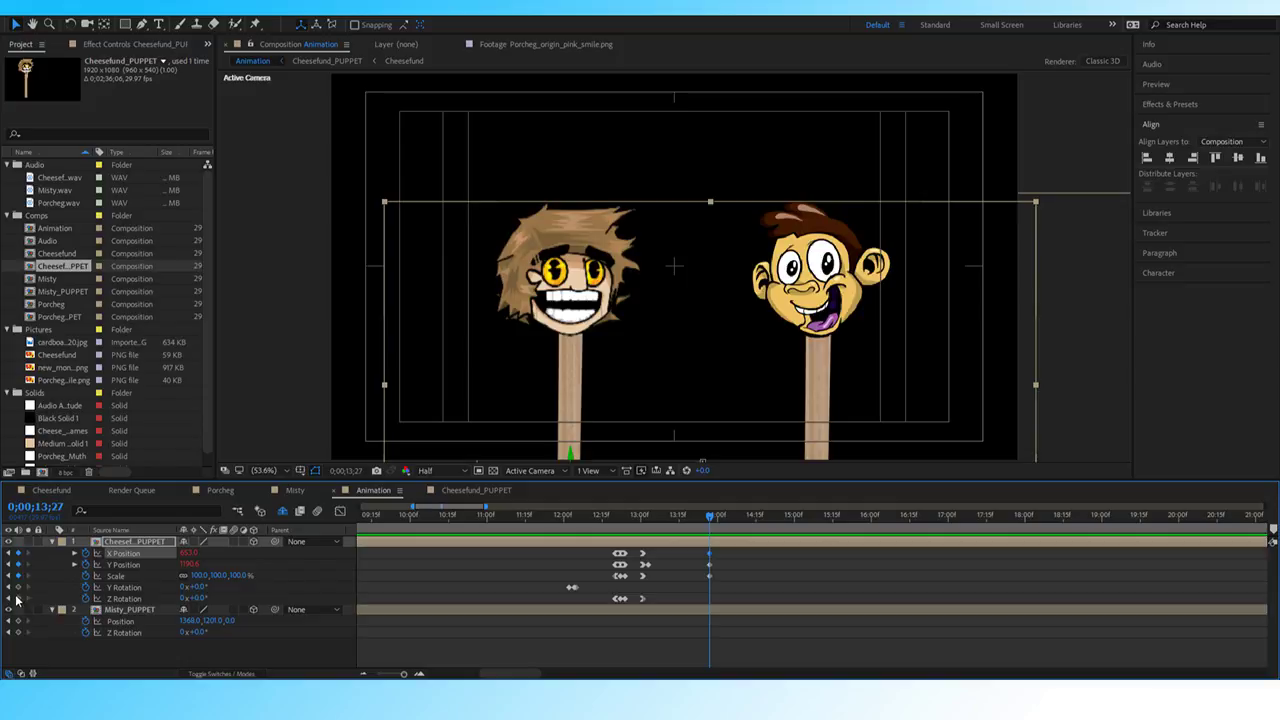
pyautogui.click(18, 598)
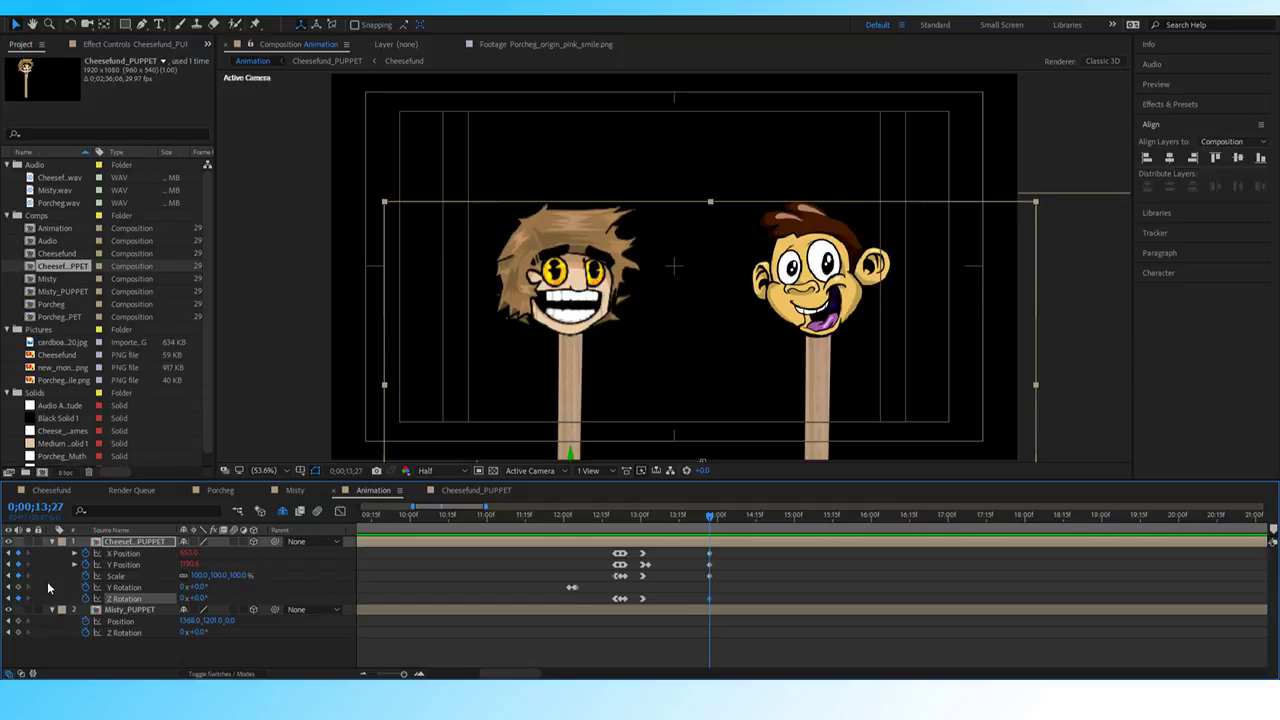
# Enlarge the Cheesefund puppet two frames further on, setting its Scale to 300% at 0;00;13;29.
pyautogui.press('pagedown')
pyautogui.press('pagedown')
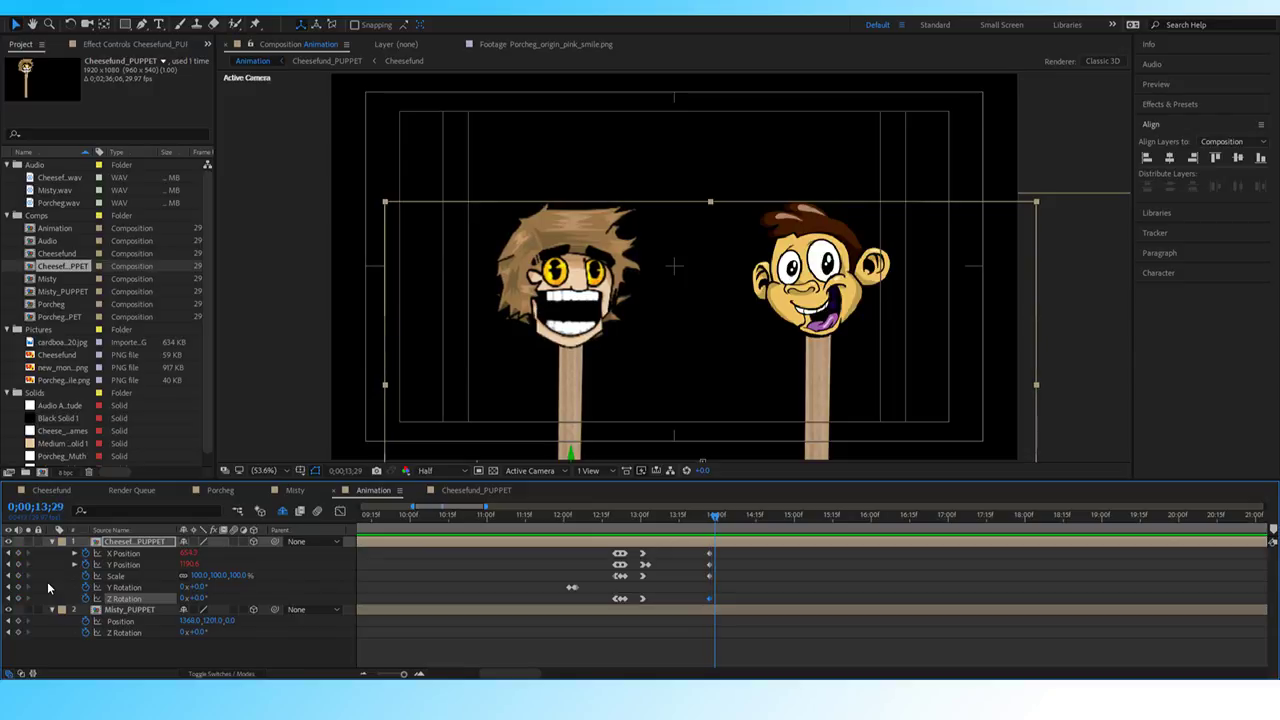
pyautogui.click(201, 575)
pyautogui.write('200')
pyautogui.press('Return')
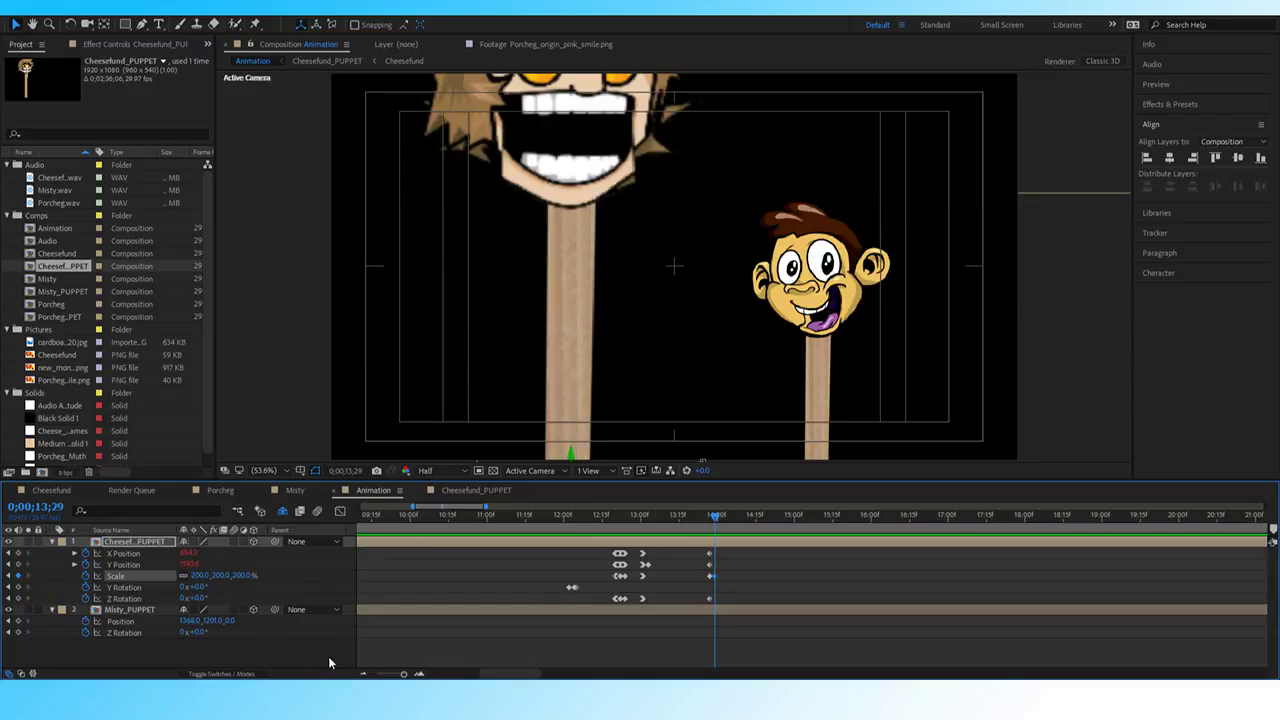
pyautogui.click(203, 576)
pyautogui.write('300')
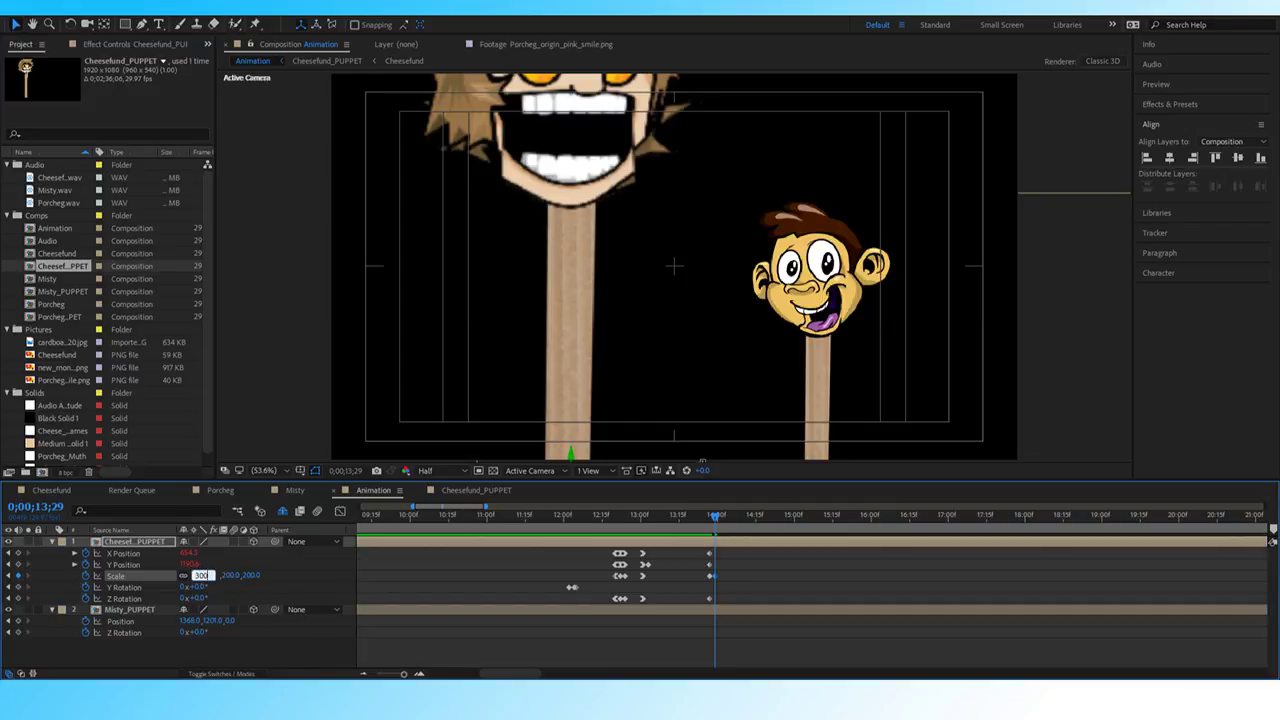
pyautogui.press('Return')
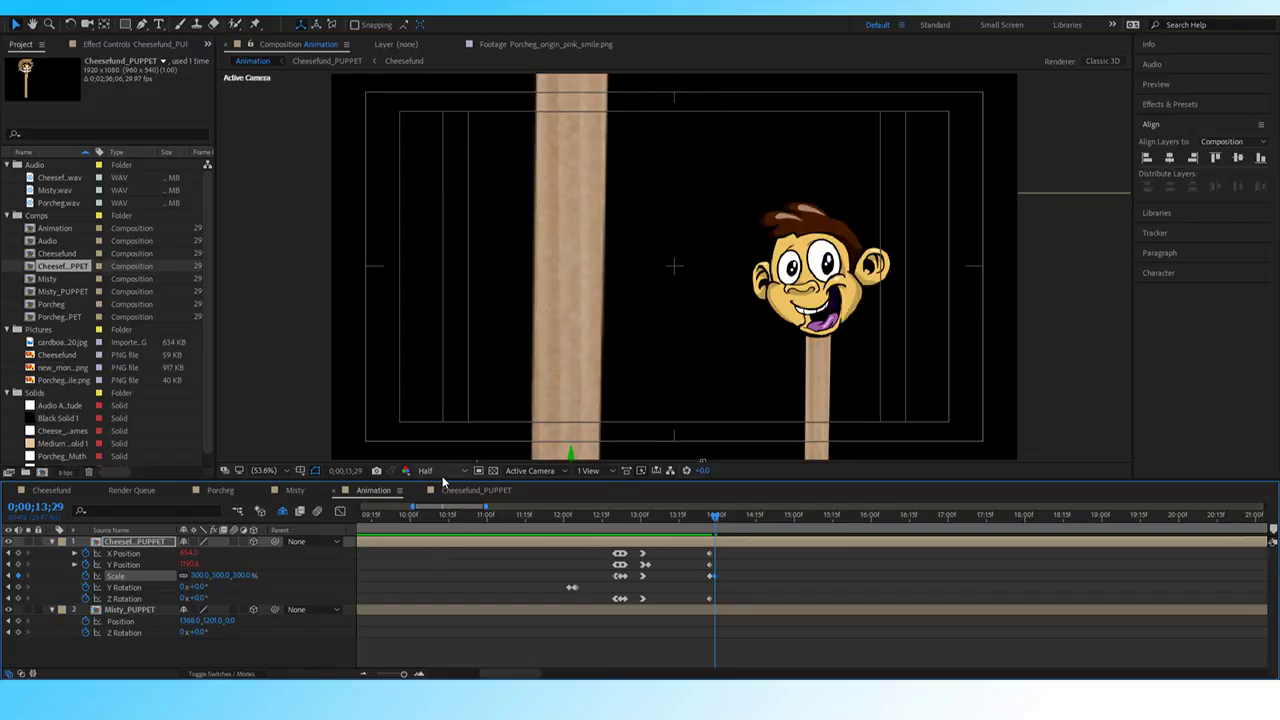
# Set the preview resolution to Full, and set the enlarged puppet's Y Position to about 2402 and X Position to about 995 at 0;00;13;29.
pyautogui.click(444, 471)
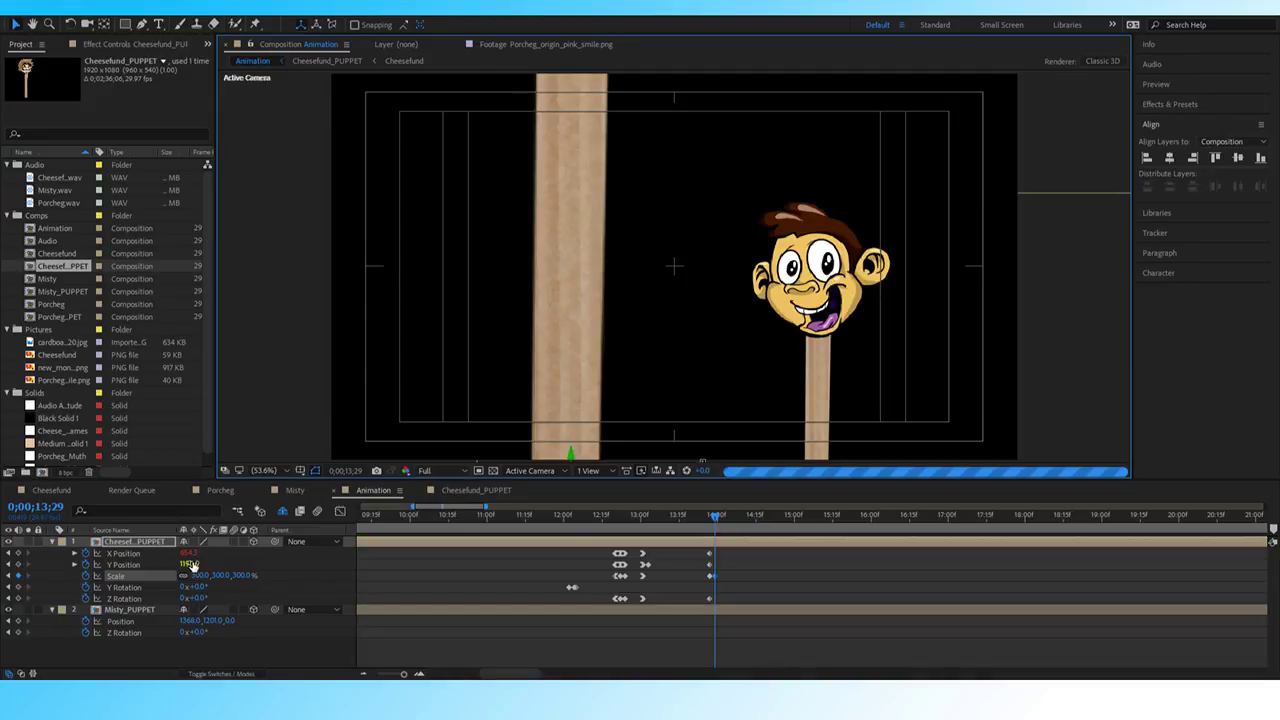
pyautogui.moveTo(188, 564); pyautogui.dragTo(990, 550)
pyautogui.click(244, 552)
pyautogui.moveTo(244, 552); pyautogui.dragTo(432, 558)
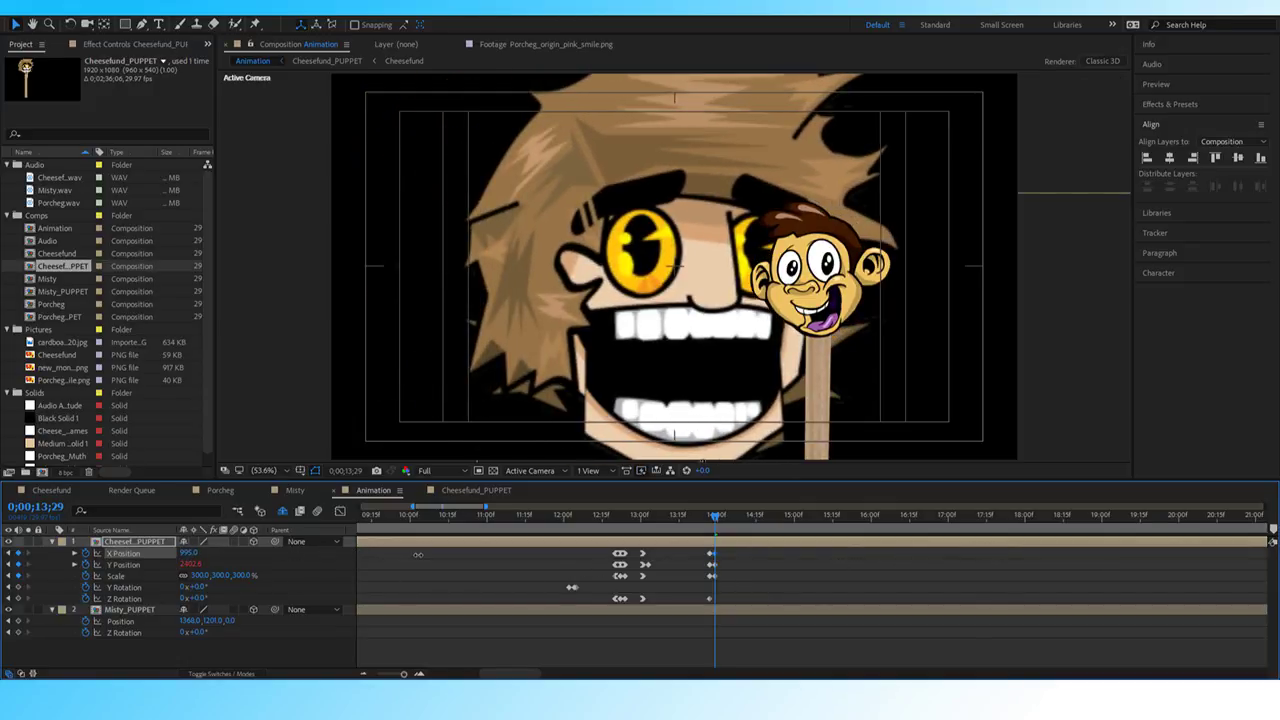
# Try raising the enlarged Cheesefund puppet by setting its Y Position to about 2160 at 0;00;13;29.
pyautogui.click(9, 609)
pyautogui.click(9, 609)
pyautogui.click(283, 511)
pyautogui.click(283, 511)
pyautogui.moveTo(190, 564); pyautogui.dragTo(37, 575)
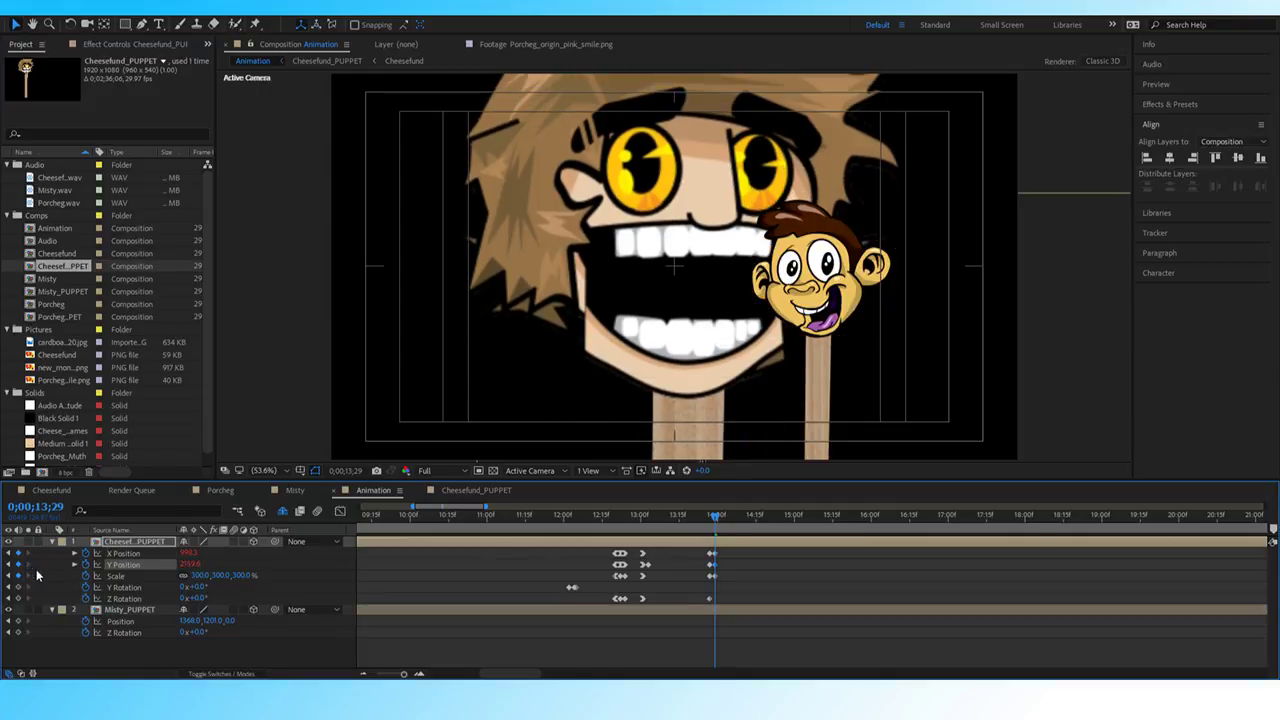
# Undo the last Y Position change and return the enlarged puppet's X Position to about 654 at 0;00;13;29.
pyautogui.hotkey('ctrl', 'z')
pyautogui.hotkey('ctrl', 'z')
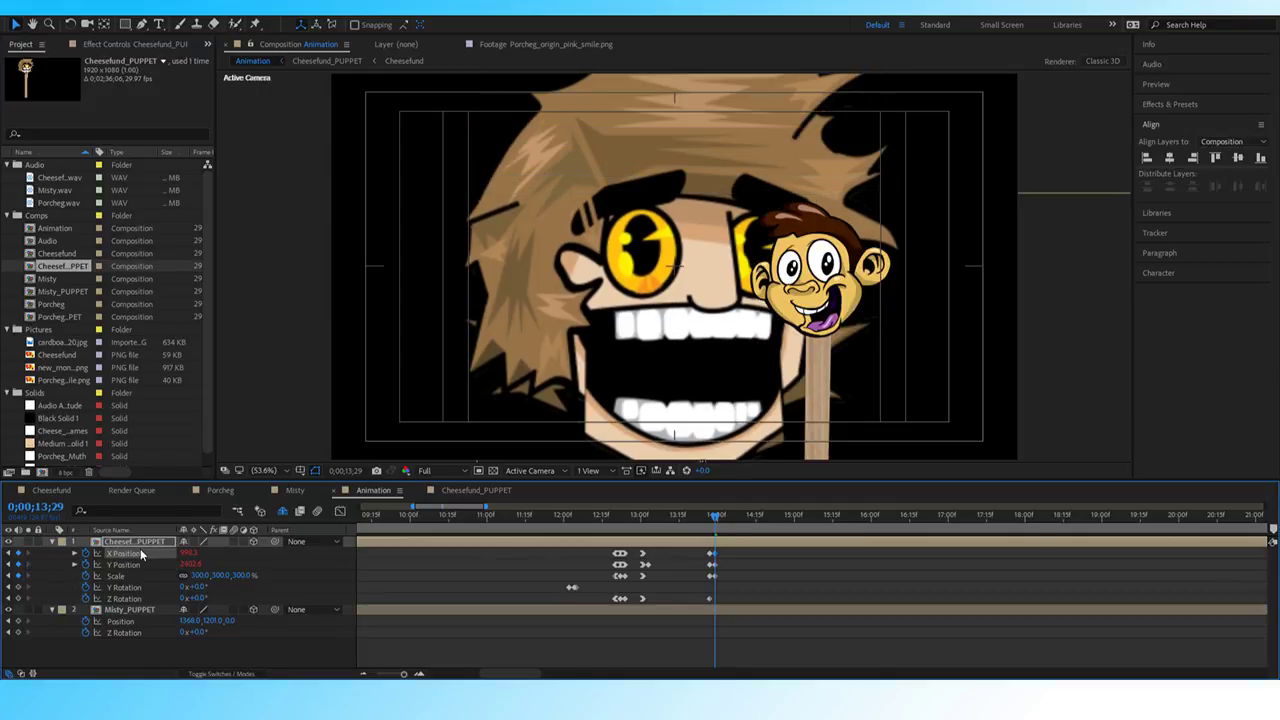
pyautogui.moveTo(7, 553); pyautogui.dragTo(521, 616)
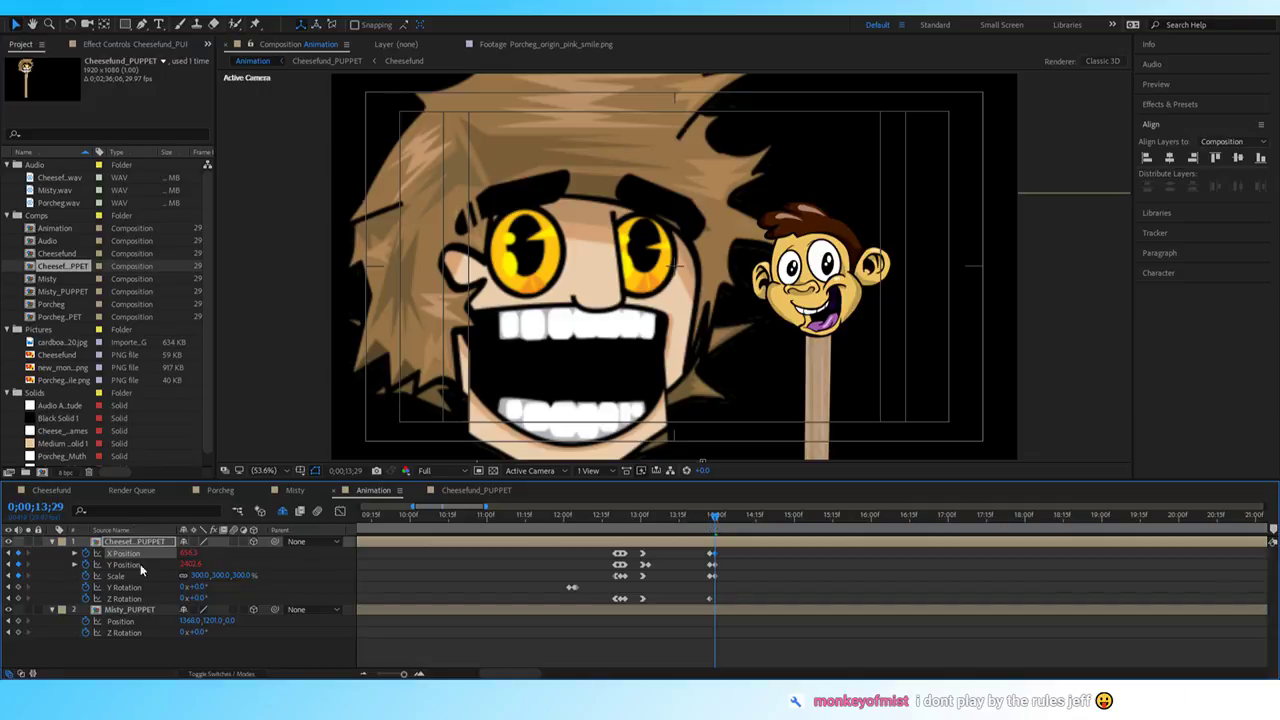
# Try stacking the Misty_PUPPET layer above the Cheesefund puppet layer, and return it to its place below.
pyautogui.click(124, 610)
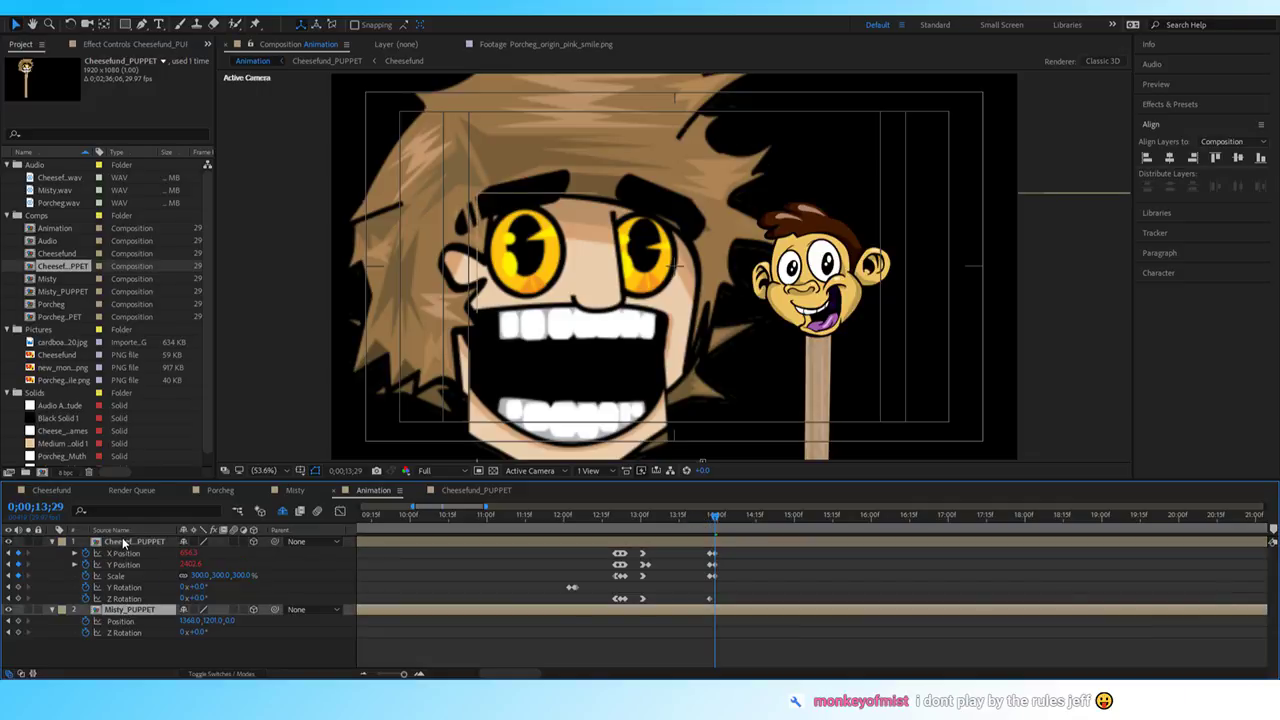
pyautogui.click(128, 610)
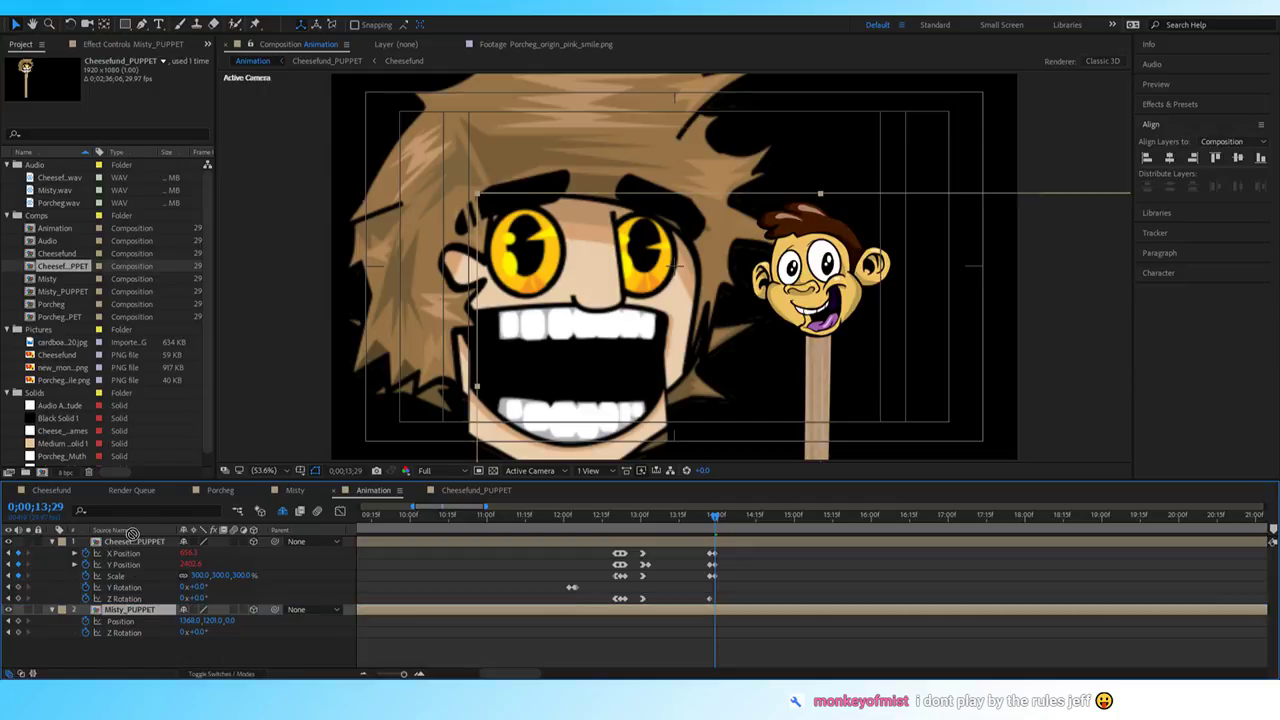
pyautogui.moveTo(133, 534)
pyautogui.mouseDown()
pyautogui.moveTo(141, 555)
pyautogui.moveTo(140, 541)
pyautogui.mouseUp()
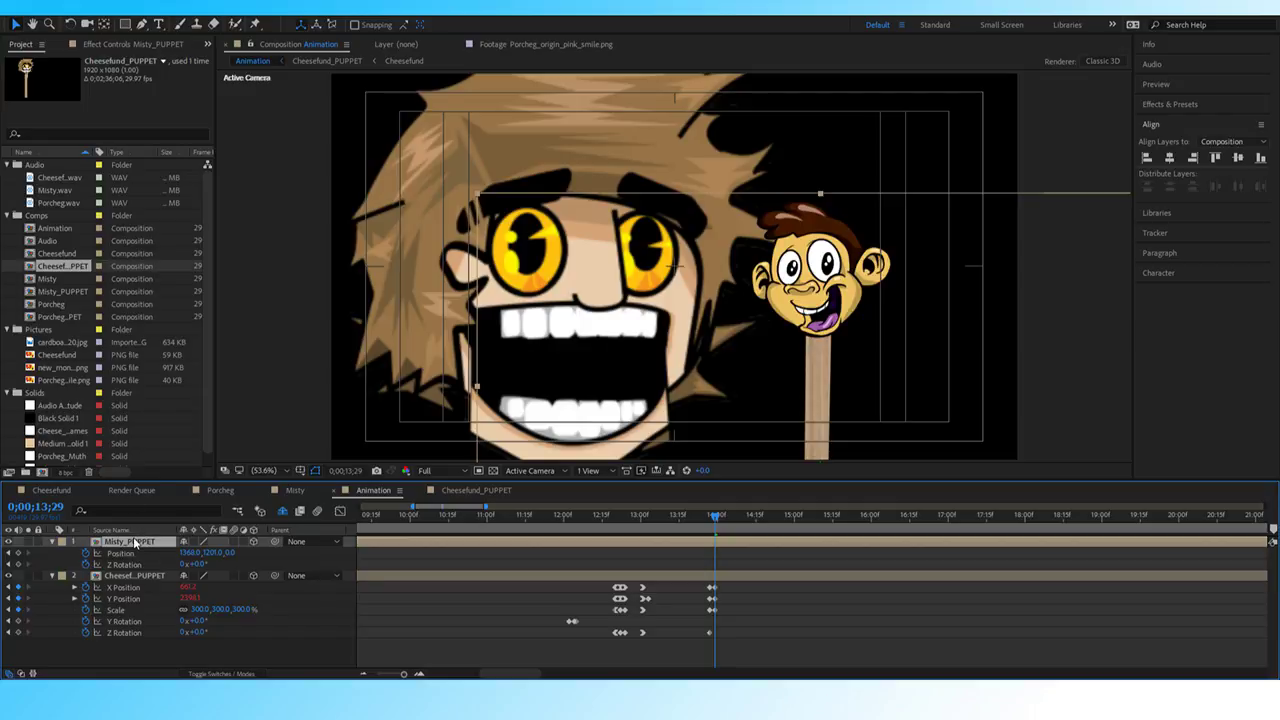
pyautogui.moveTo(133, 540); pyautogui.dragTo(126, 640)
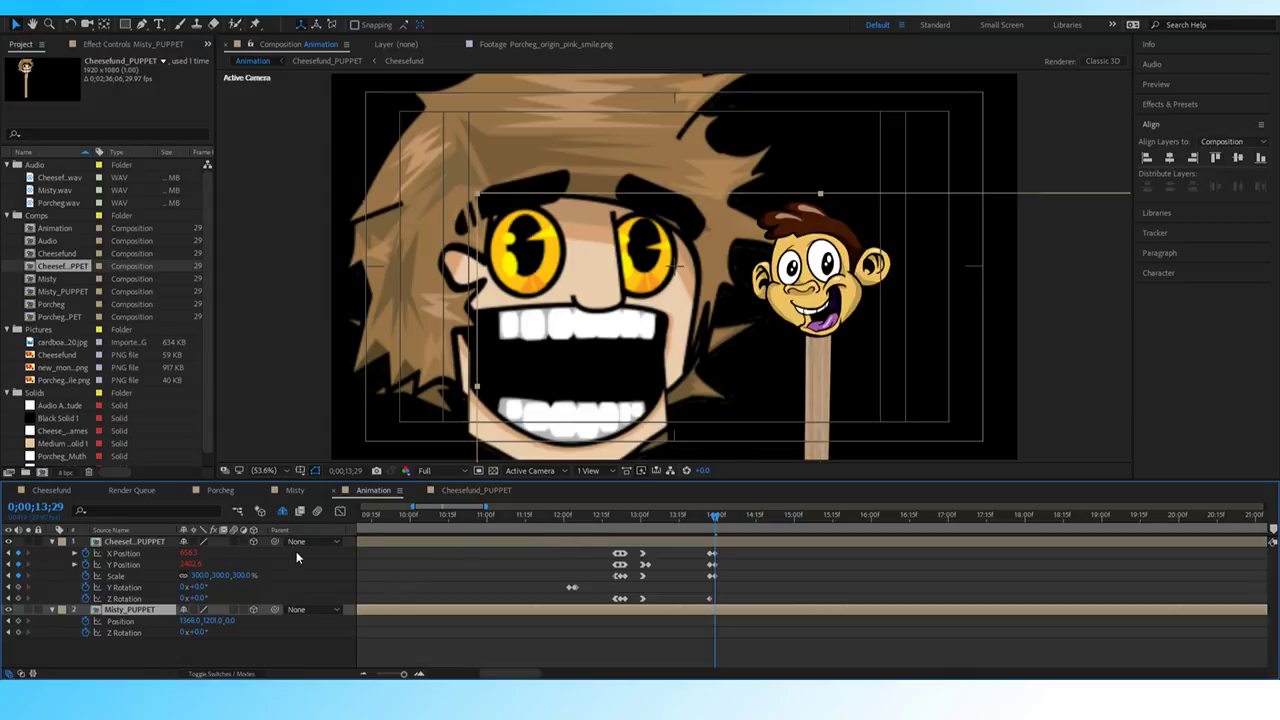
# Try changing the enlarged Cheesefund puppet's Y Position, and undo that change and the previous X Position change.
pyautogui.moveTo(190, 564); pyautogui.dragTo(249, 563)
pyautogui.hotkey('ctrl', 'z')
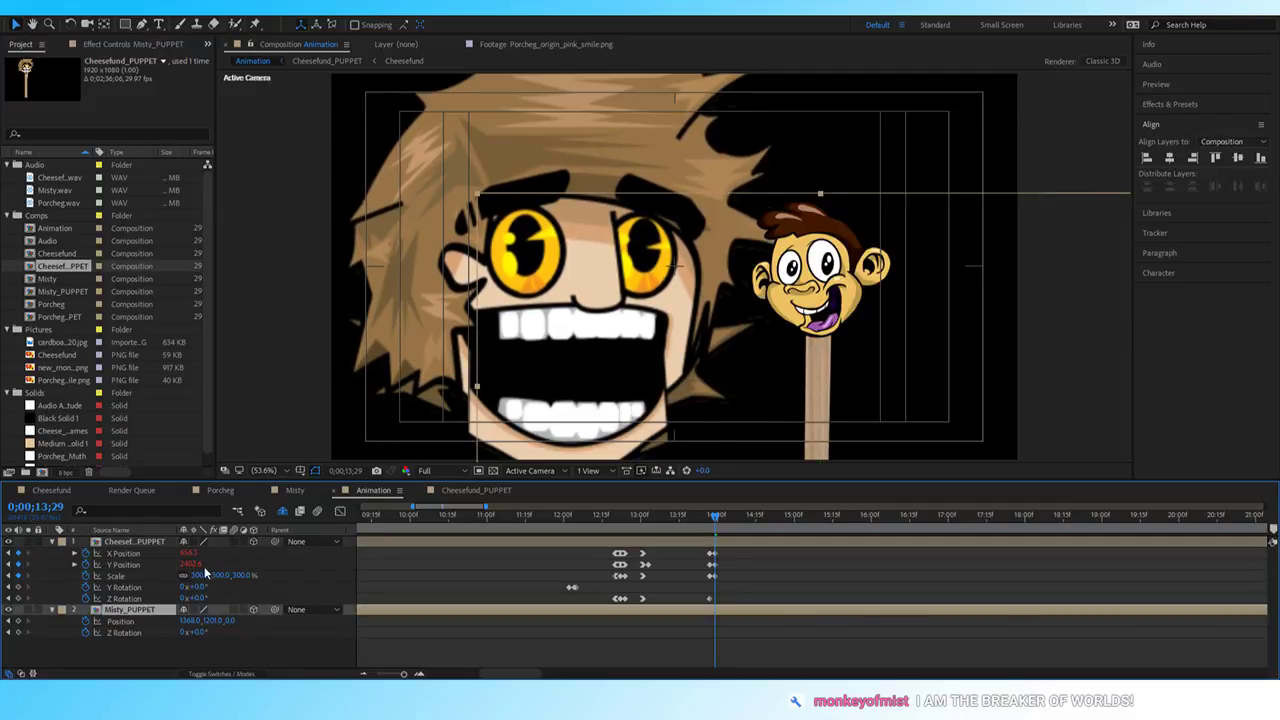
pyautogui.hotkey('ctrl', 'z')
pyautogui.hotkey('ctrl', 'z')
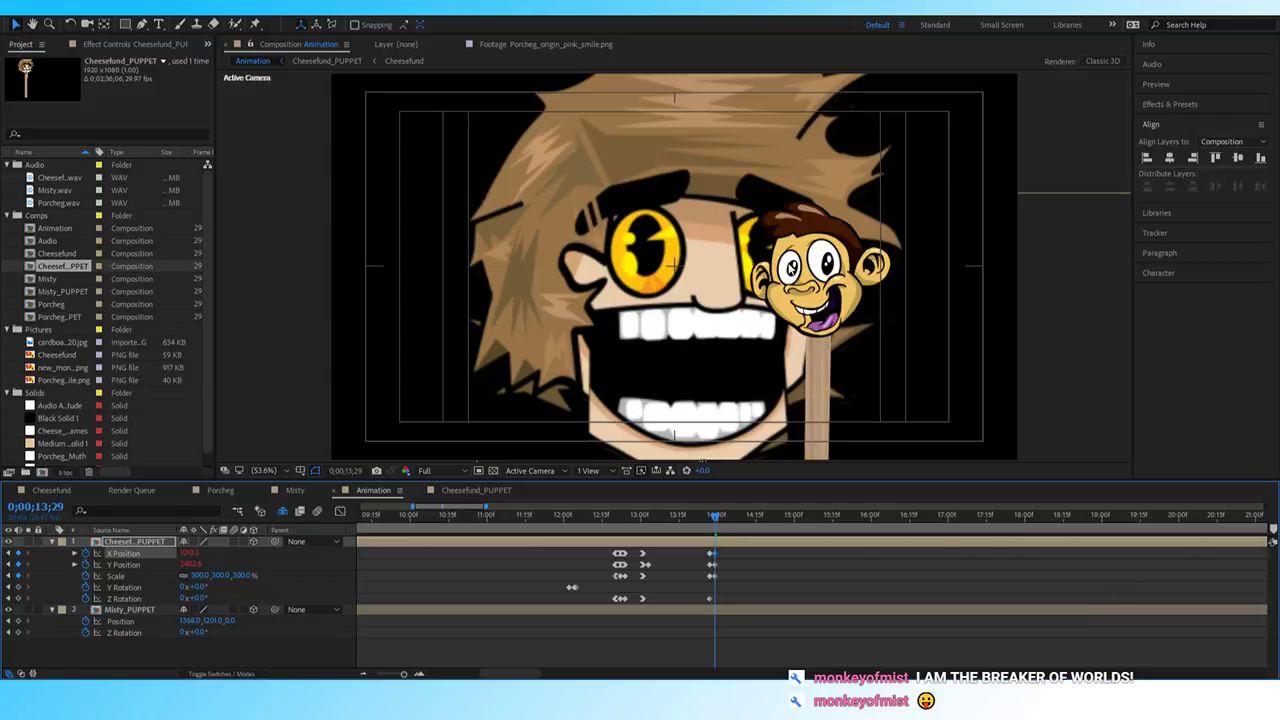
# Preview the lunge and pop-up animation from 0;00;12;15 and inspect the frames leading up to 0;00;13;25.
pyautogui.moveTo(715, 516); pyautogui.dragTo(602, 538)
pyautogui.press('space')
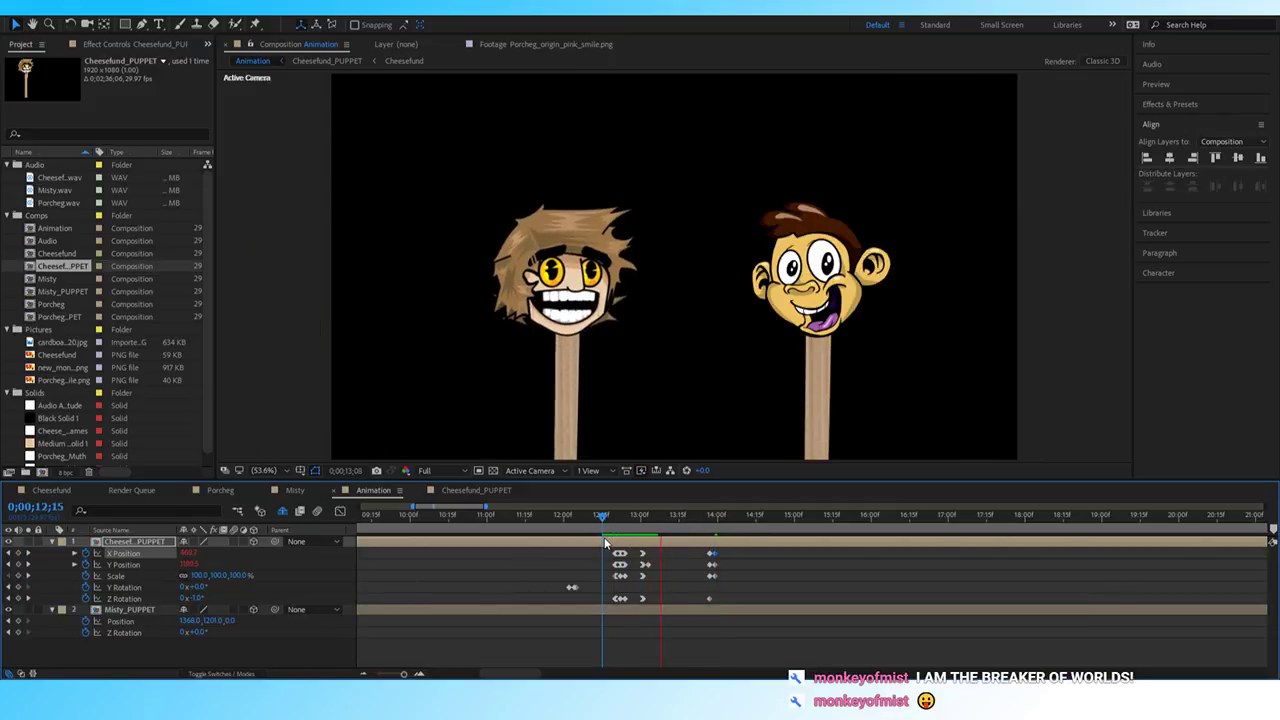
pyautogui.moveTo(604, 543); pyautogui.dragTo(697, 525)
pyautogui.moveTo(698, 519)
pyautogui.mouseDown()
pyautogui.moveTo(714, 517)
pyautogui.moveTo(704, 522)
pyautogui.mouseUp()
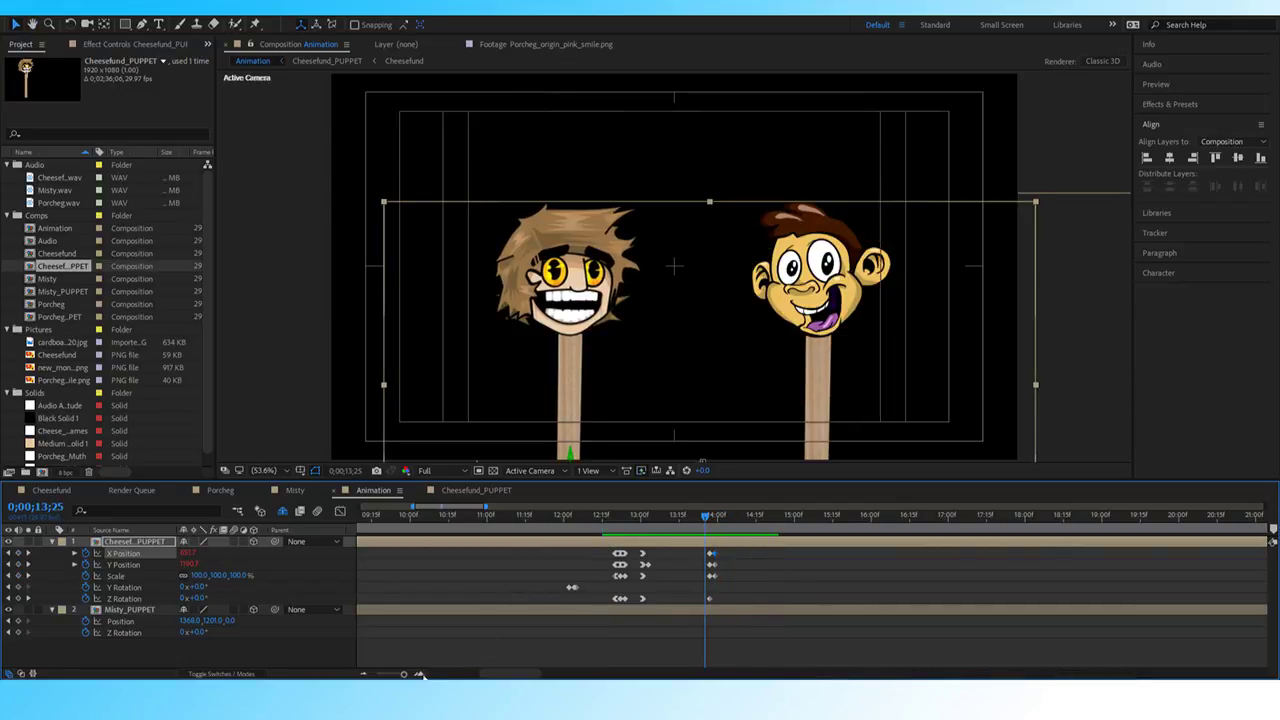
pyautogui.moveTo(405, 675); pyautogui.dragTo(404, 676)
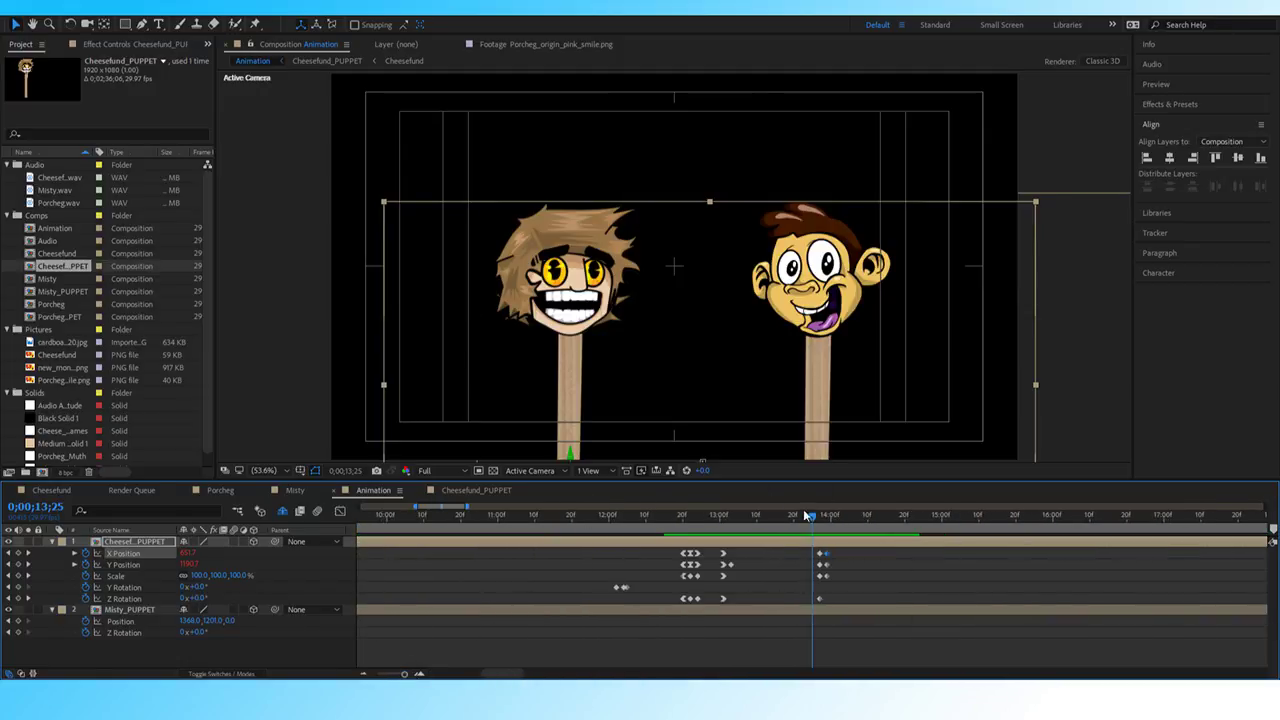
# Examine the lunge frame by frame around its keyframes from 0;00;12;20 to 0;00;12;24, and play the animation onward.
pyautogui.moveTo(808, 516); pyautogui.dragTo(681, 525)
pyautogui.press('pagedown')
pyautogui.press('pagedown')
pyautogui.press('pagedown')
pyautogui.press('pagedown')
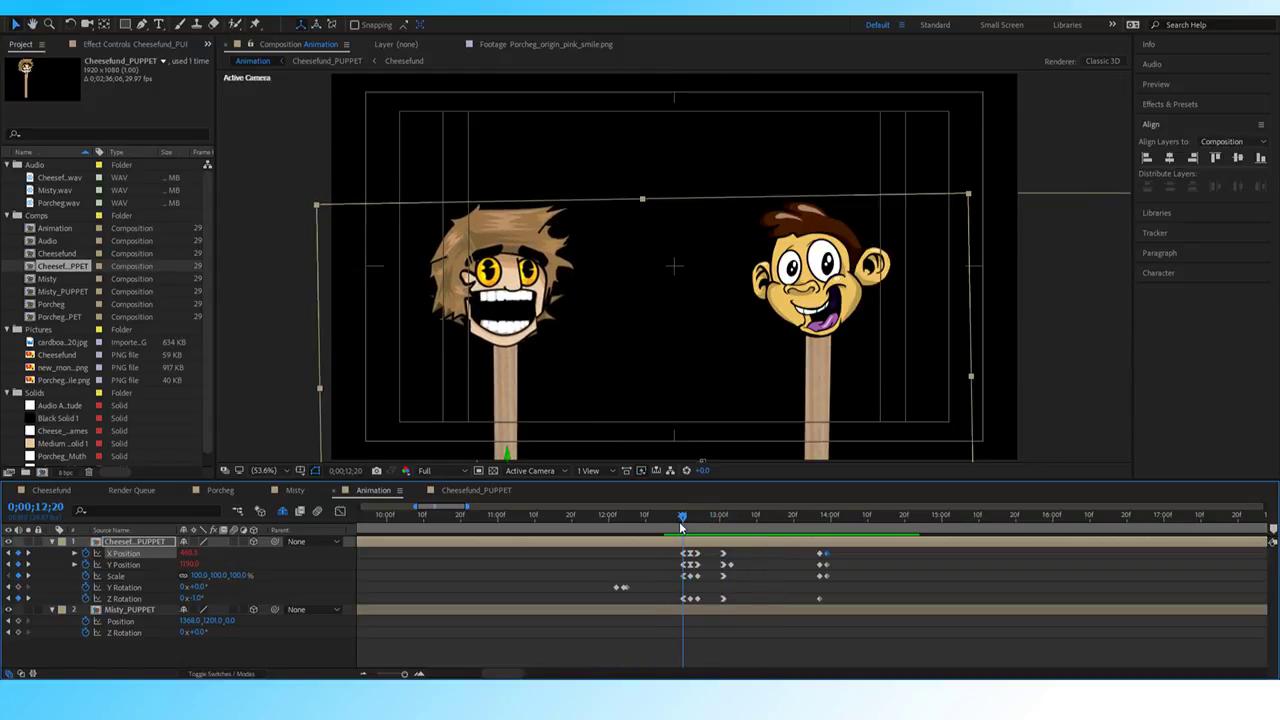
pyautogui.press('pagedown')
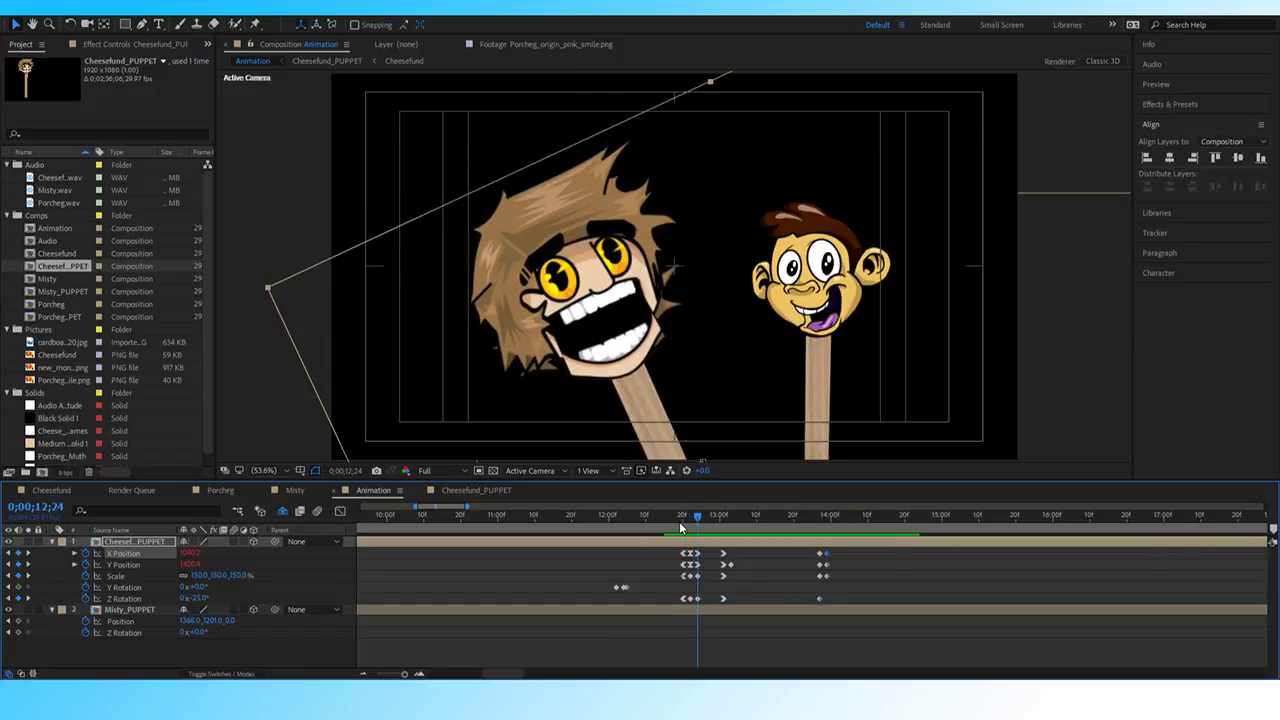
pyautogui.press('pageup')
pyautogui.press('pageup')
pyautogui.press('pagedown')
pyautogui.press('pageup')
pyautogui.press('pageup')
pyautogui.press('pageup')
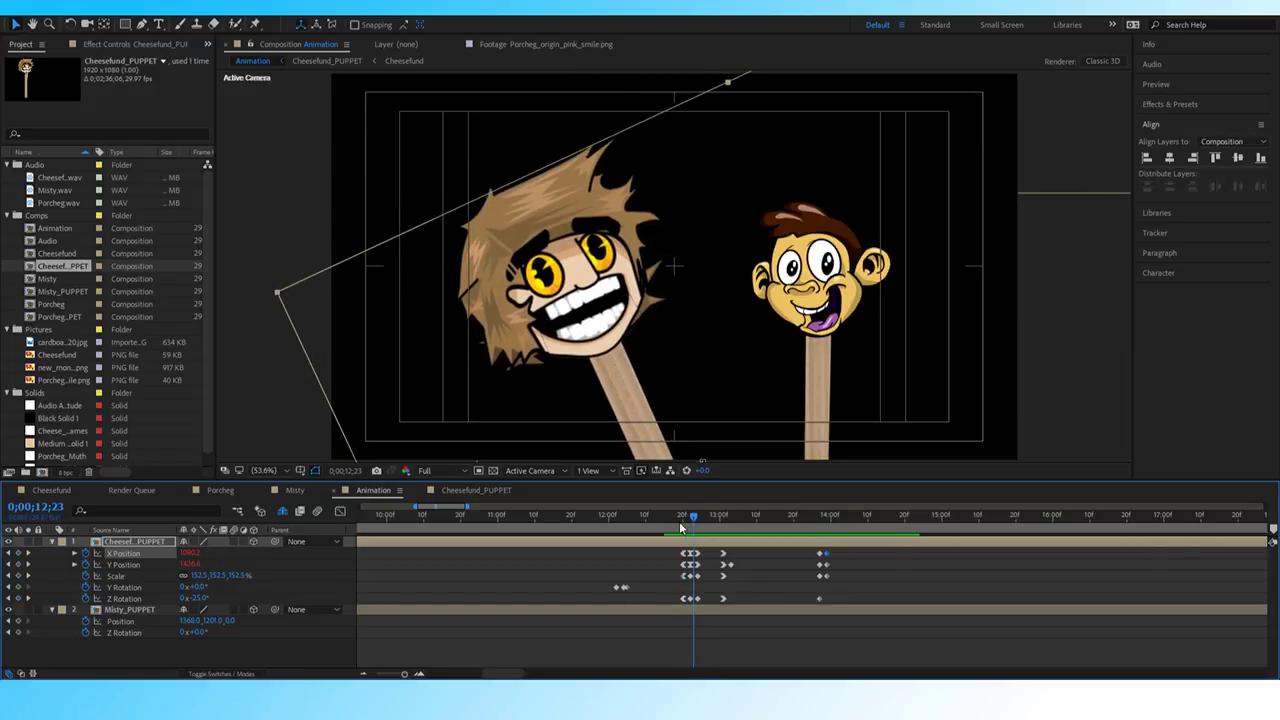
pyautogui.press('pagedown')
pyautogui.press('pagedown')
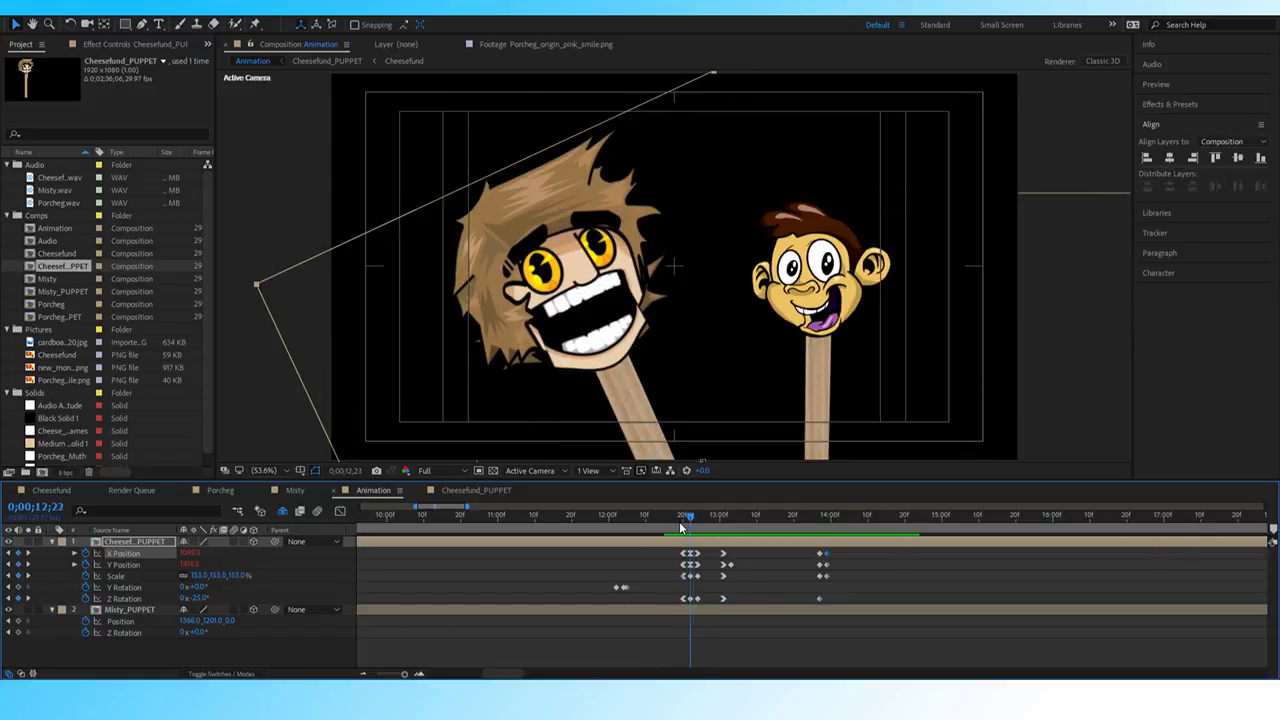
pyautogui.press('pageup')
pyautogui.press('pagedown')
pyautogui.press('pagedown')
pyautogui.press('pageup')
pyautogui.press('pagedown')
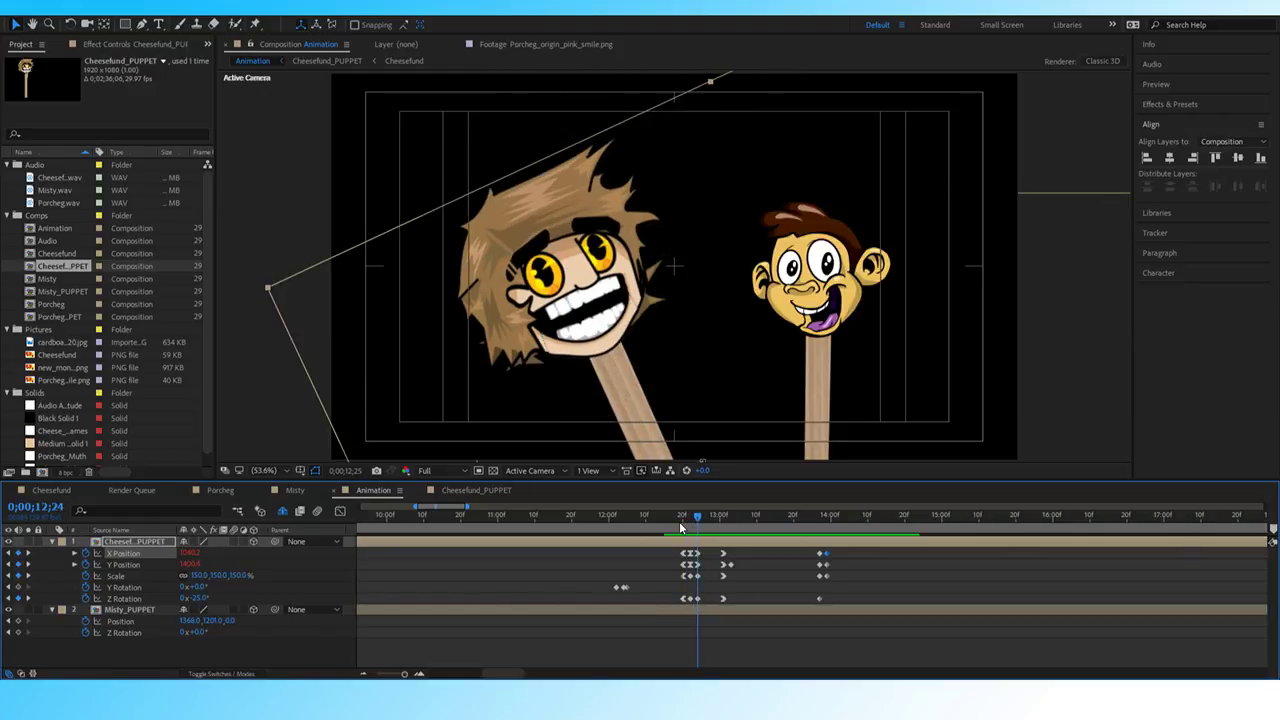
pyautogui.press('pagedown')
pyautogui.press('pagedown')
pyautogui.press('pageup')
pyautogui.press('space')
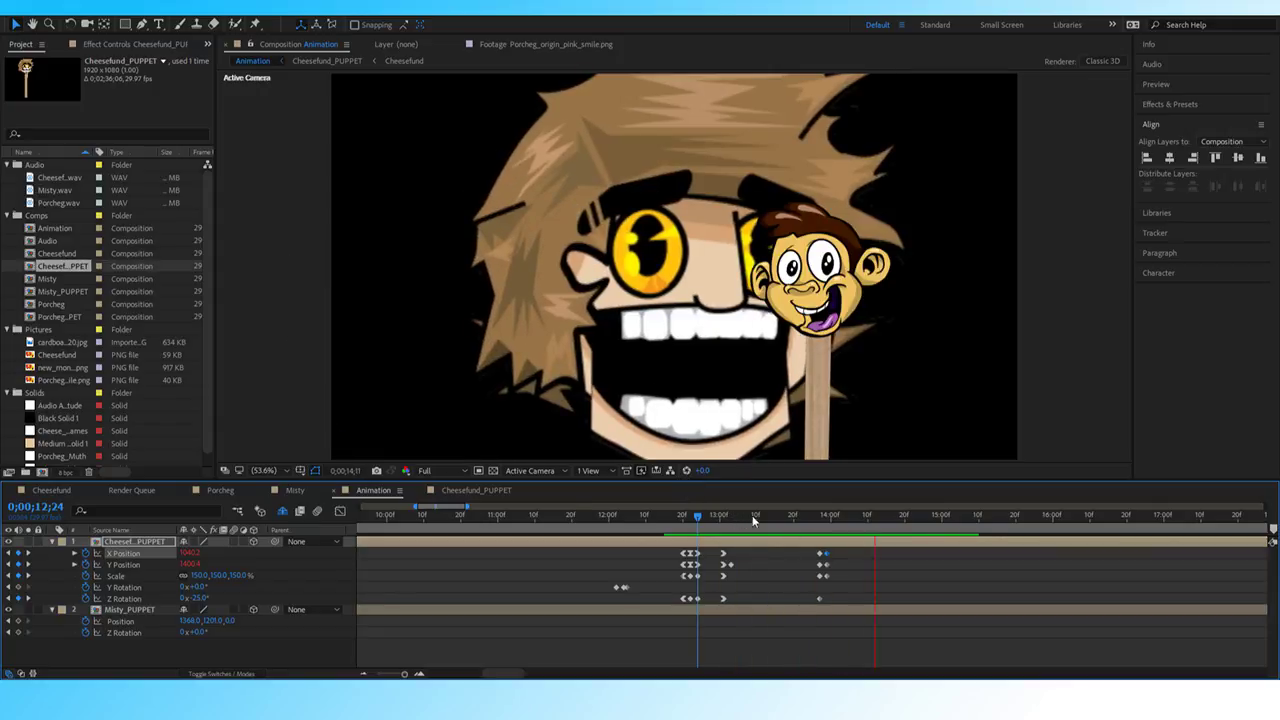
# At 0;00;13;29 set the Cheesefund puppet's Z Rotation to 13°, Scale to 270%, X Position to about 588 and Y Position to about 2132, and preview it.
pyautogui.click(827, 518)
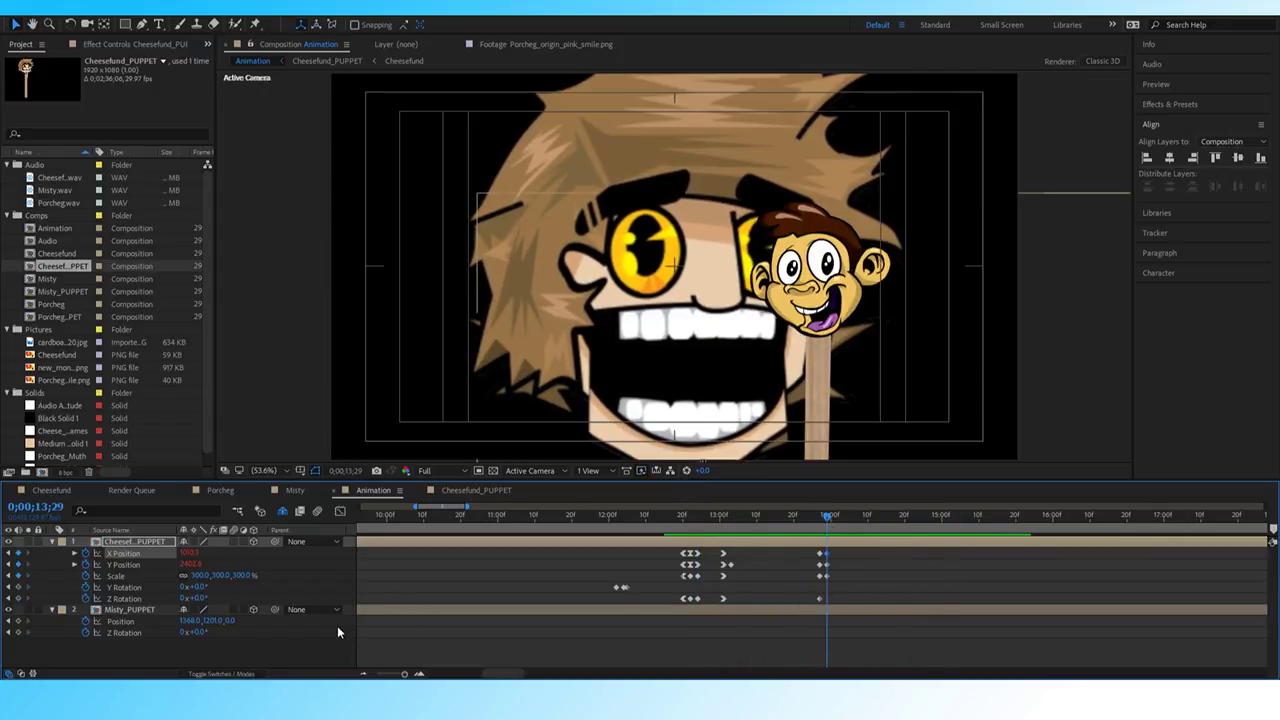
pyautogui.moveTo(196, 598); pyautogui.dragTo(209, 606)
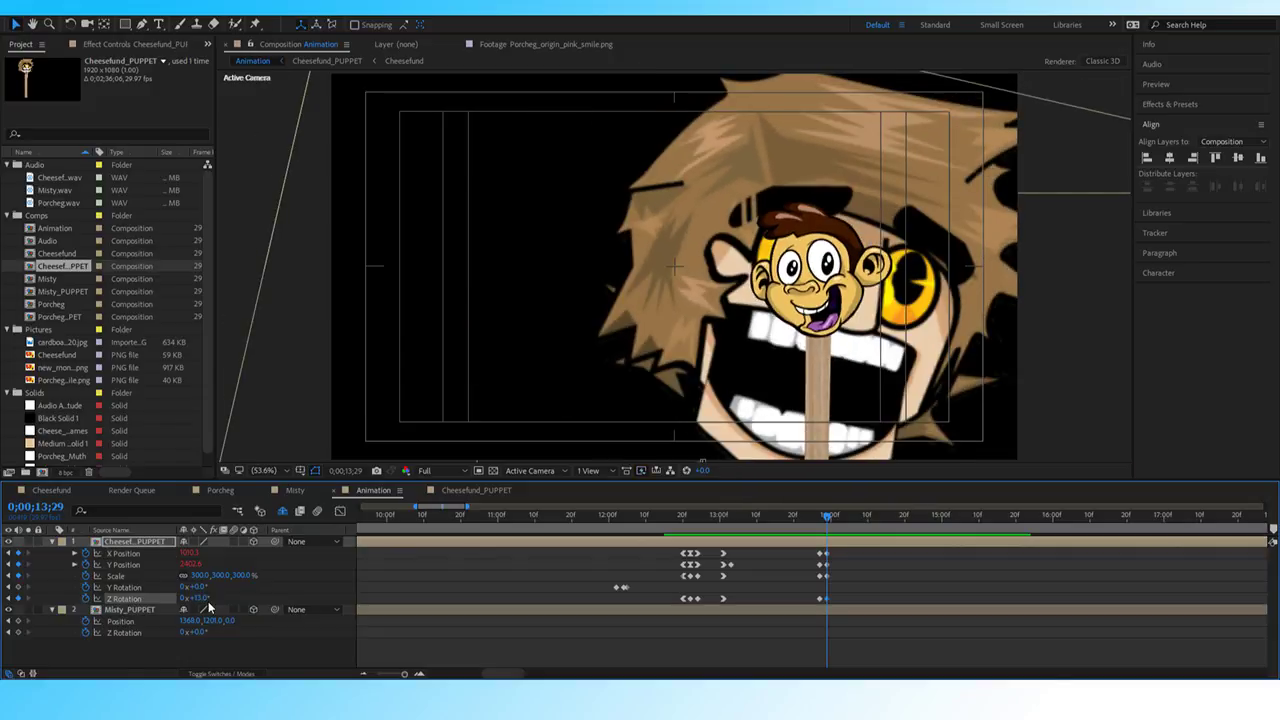
pyautogui.moveTo(184, 564); pyautogui.dragTo(126, 566)
pyautogui.click(166, 571)
pyautogui.click(142, 566)
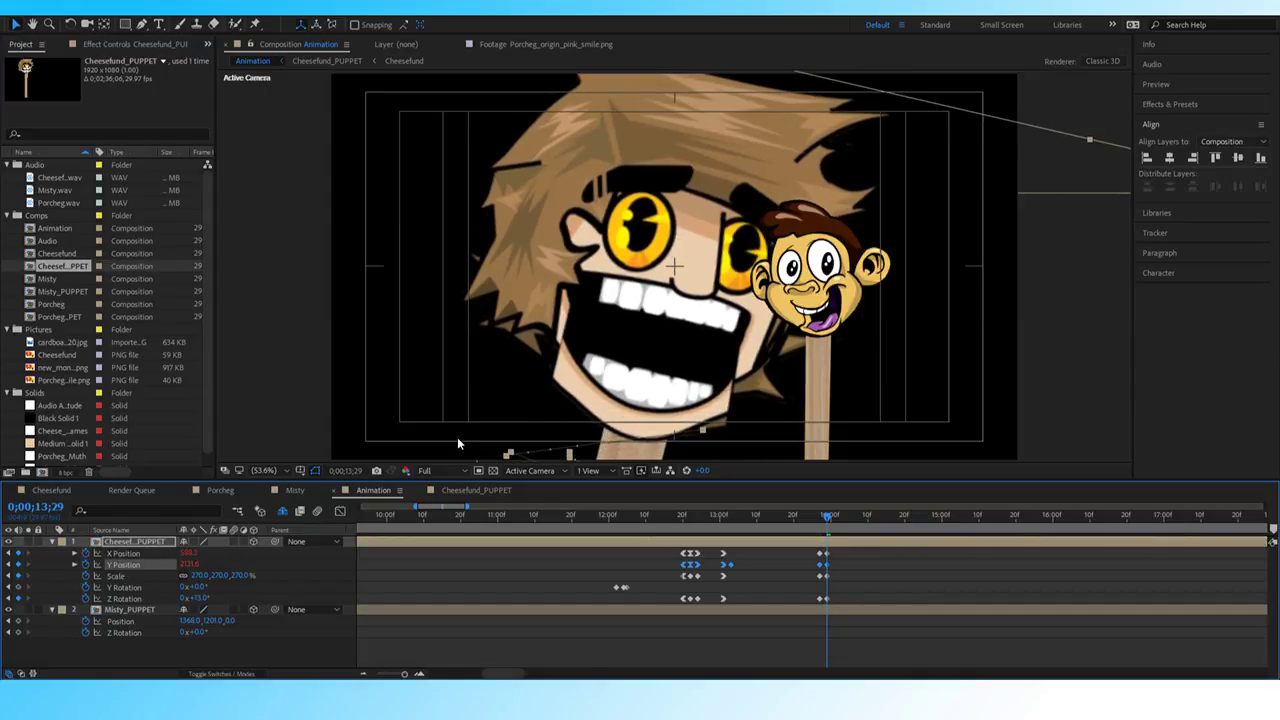
pyautogui.moveTo(828, 517); pyautogui.dragTo(806, 525)
pyautogui.press('space')
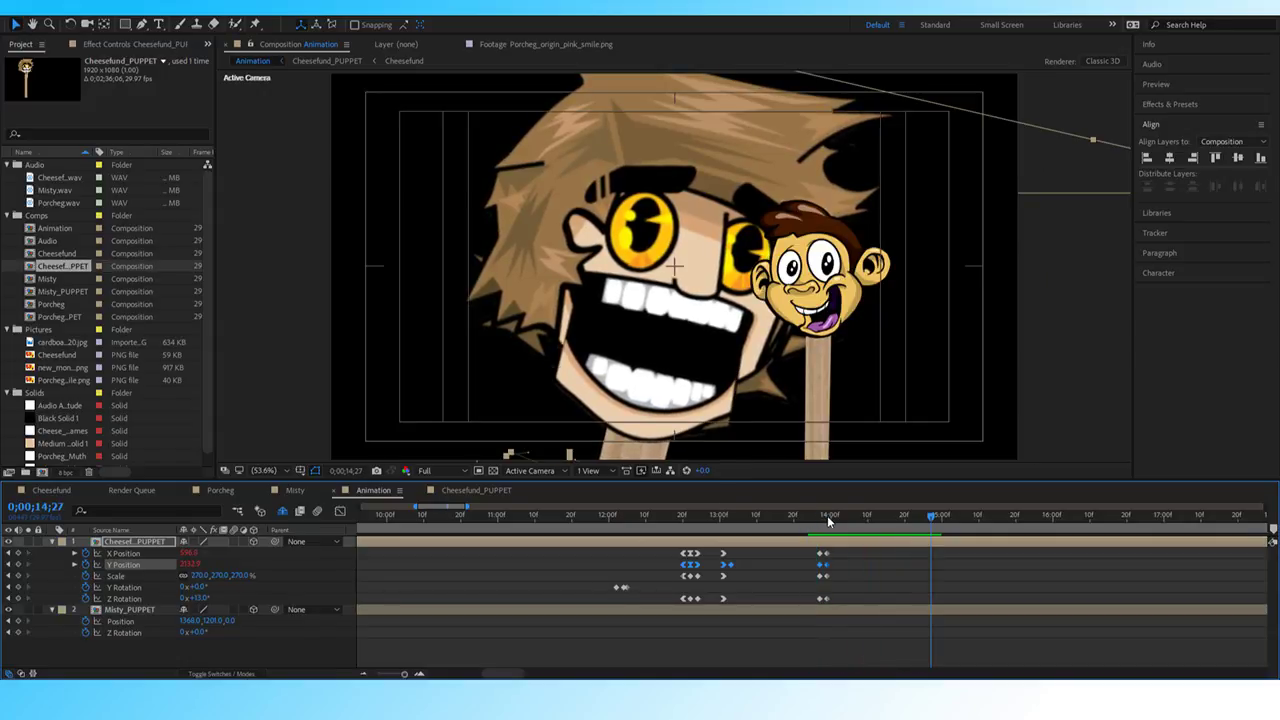
# Start a wobble on the enlarged Cheesefund puppet with Z Rotation keyframes of 11° at 0;00;14;00 and 15° at 0;00;14;01.
pyautogui.click(830, 518)
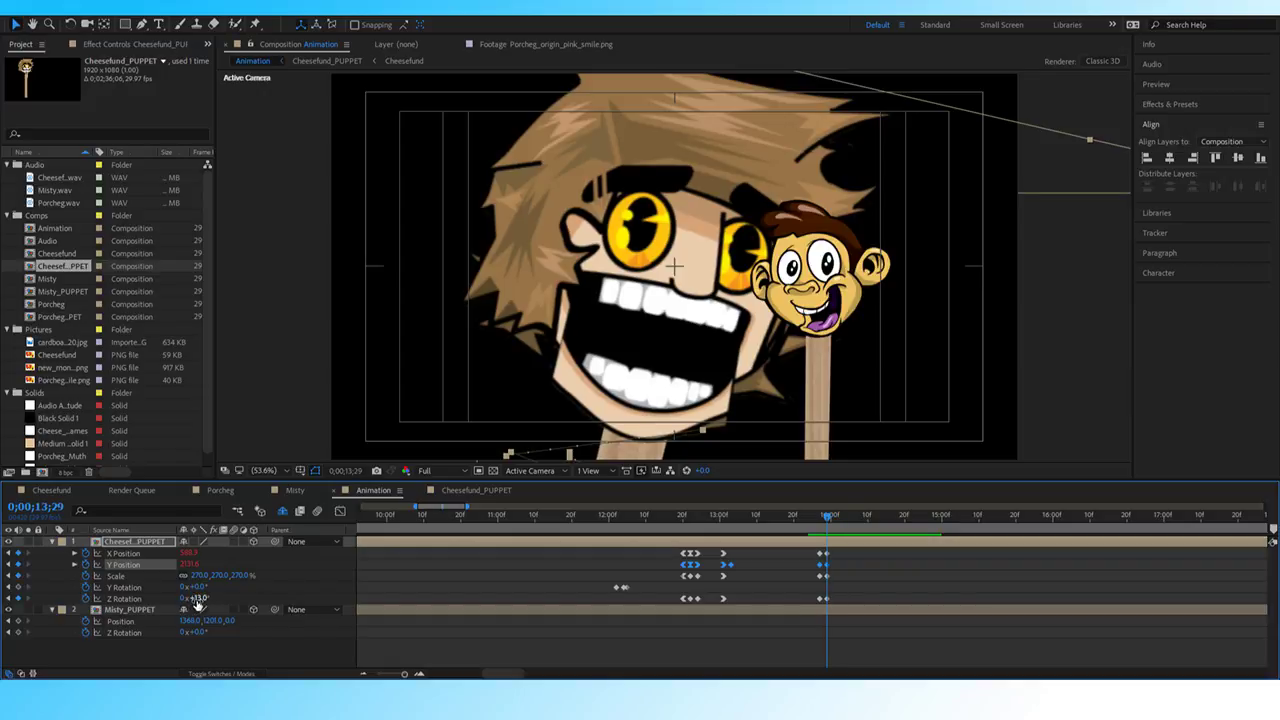
pyautogui.click(197, 598)
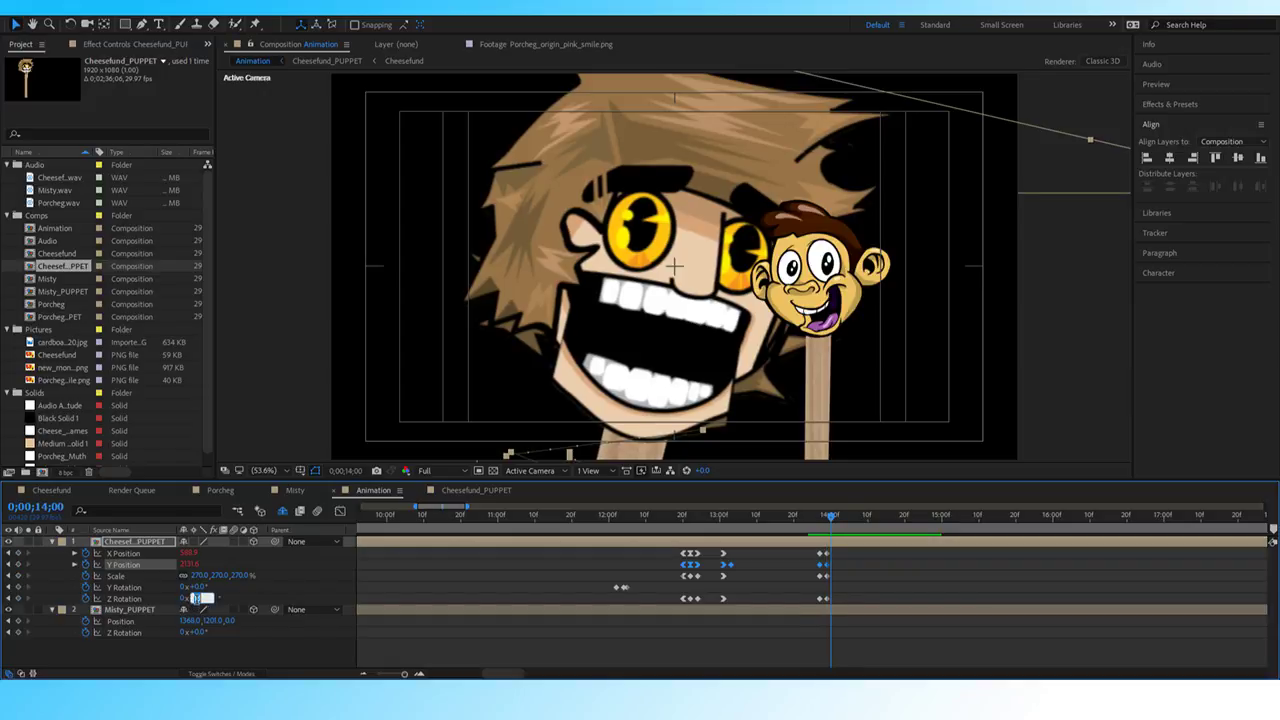
pyautogui.write('11')
pyautogui.press('Return')
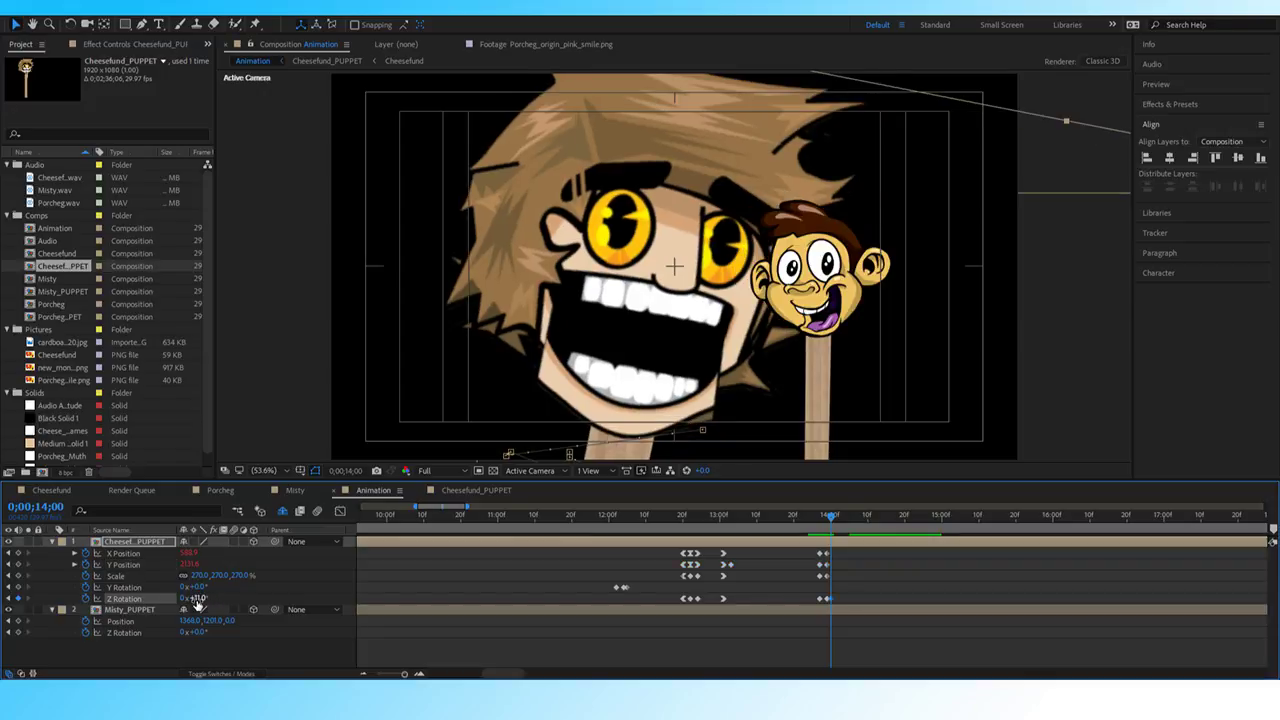
pyautogui.press('pagedown')
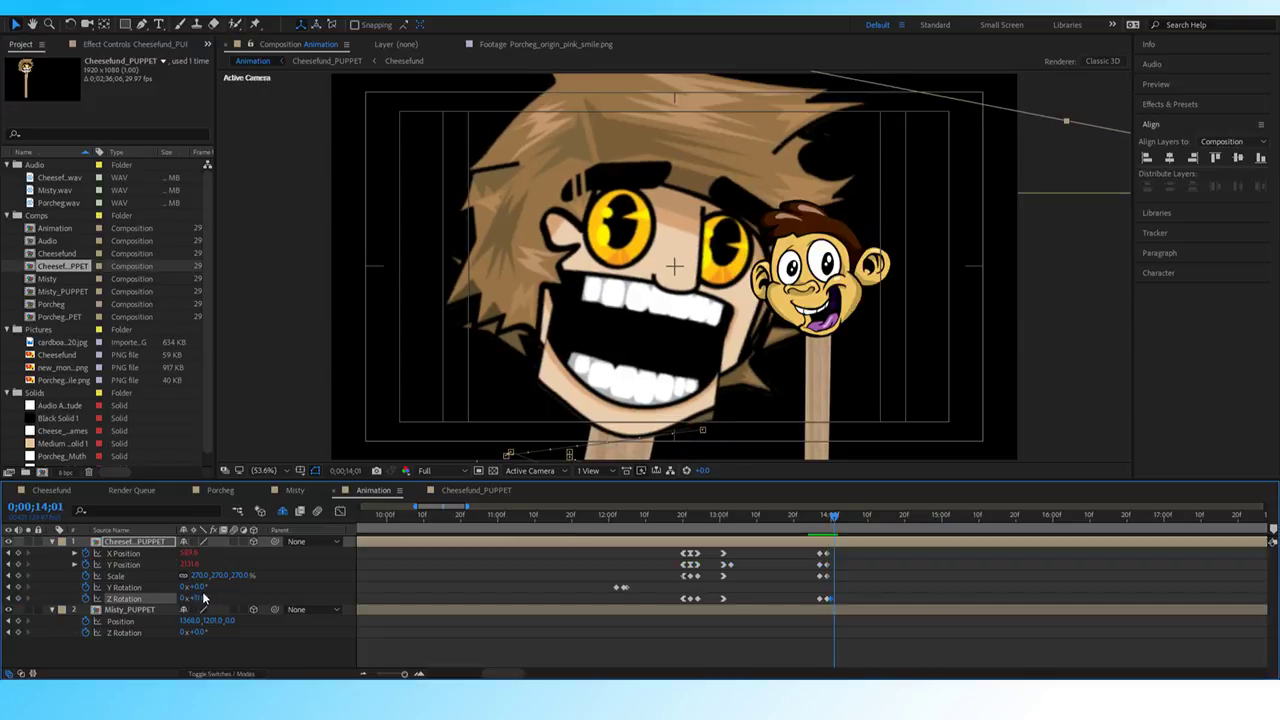
pyautogui.click(199, 598)
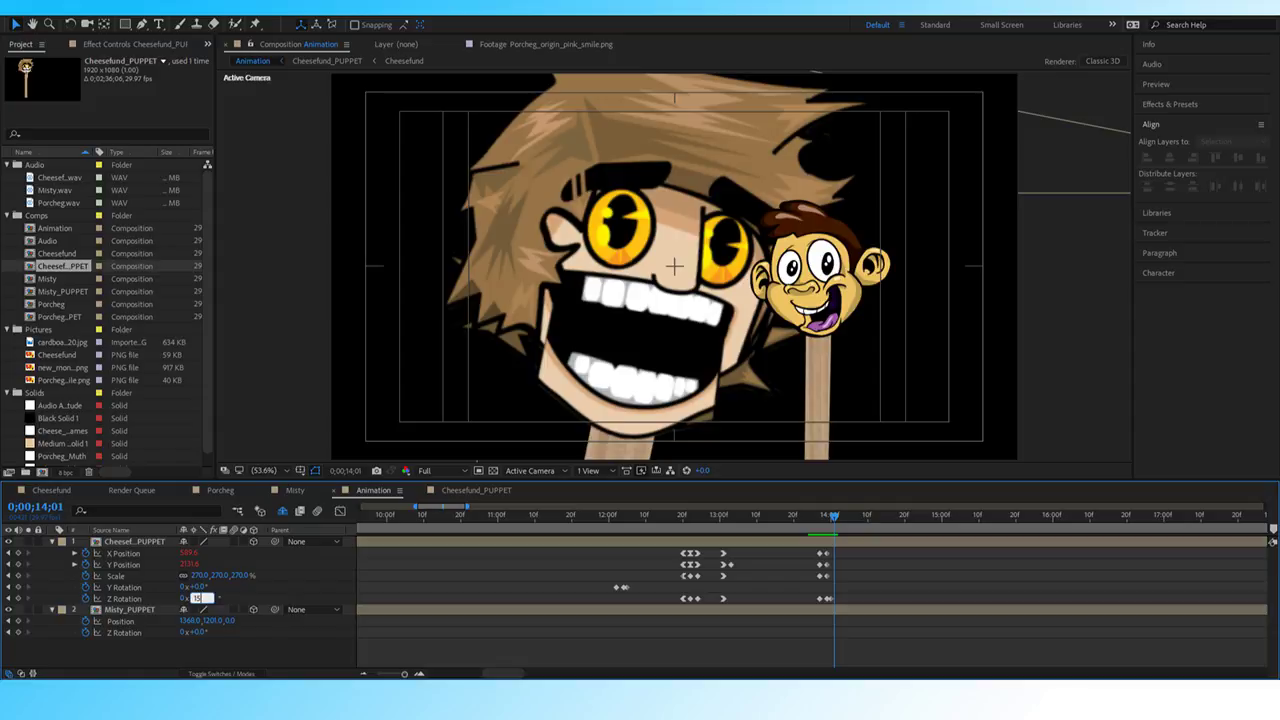
pyautogui.write('5')
pyautogui.press('Return')
# Continue the enlarged puppet's wobble with Z Rotation keyframes of 10° at 0;00;14;02 and 13° at 0;00;14;03.
pyautogui.press('pagedown')
pyautogui.click(199, 598)
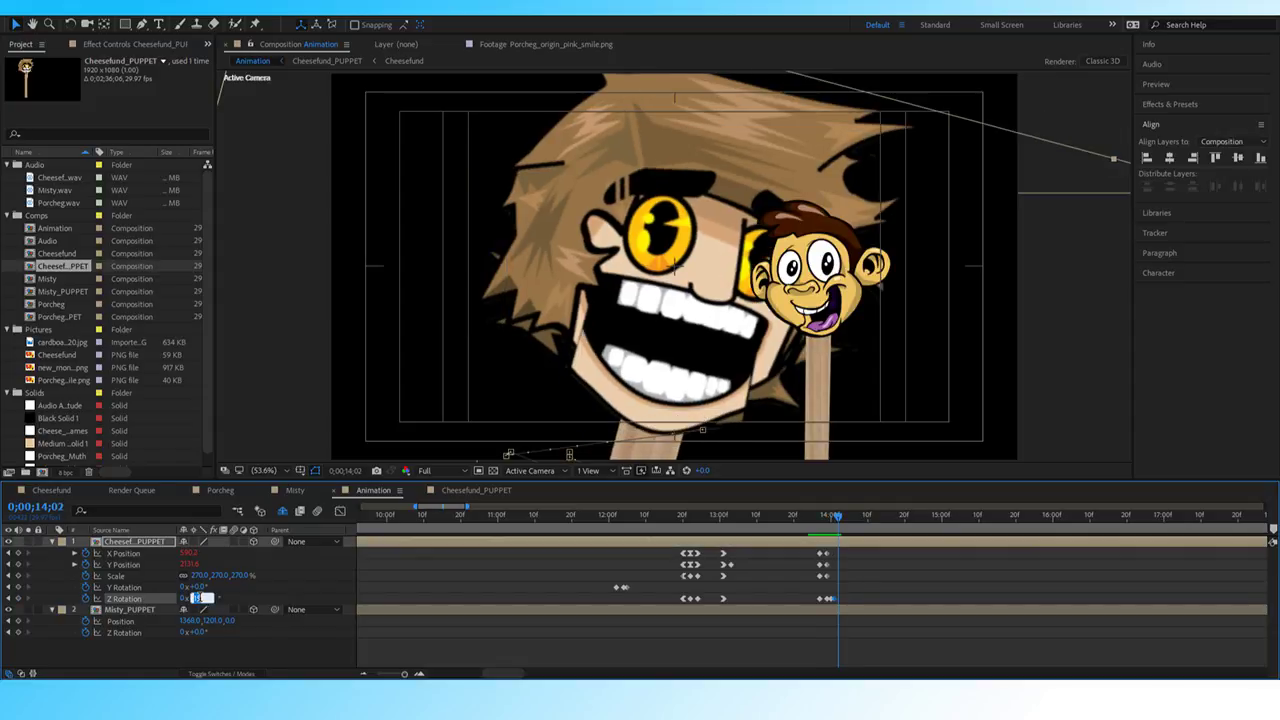
pyautogui.write('0')
pyautogui.press('Return')
pyautogui.press('pagedown')
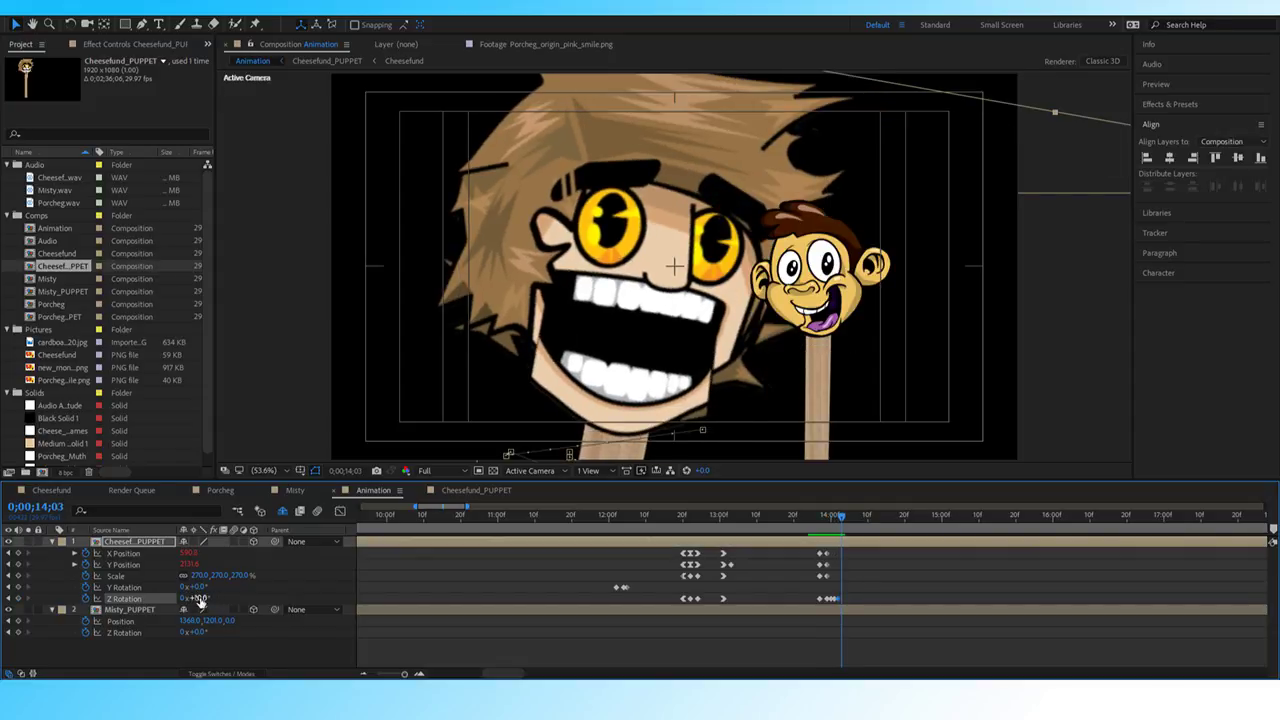
pyautogui.click(199, 598)
pyautogui.write('0')
pyautogui.press('Return')
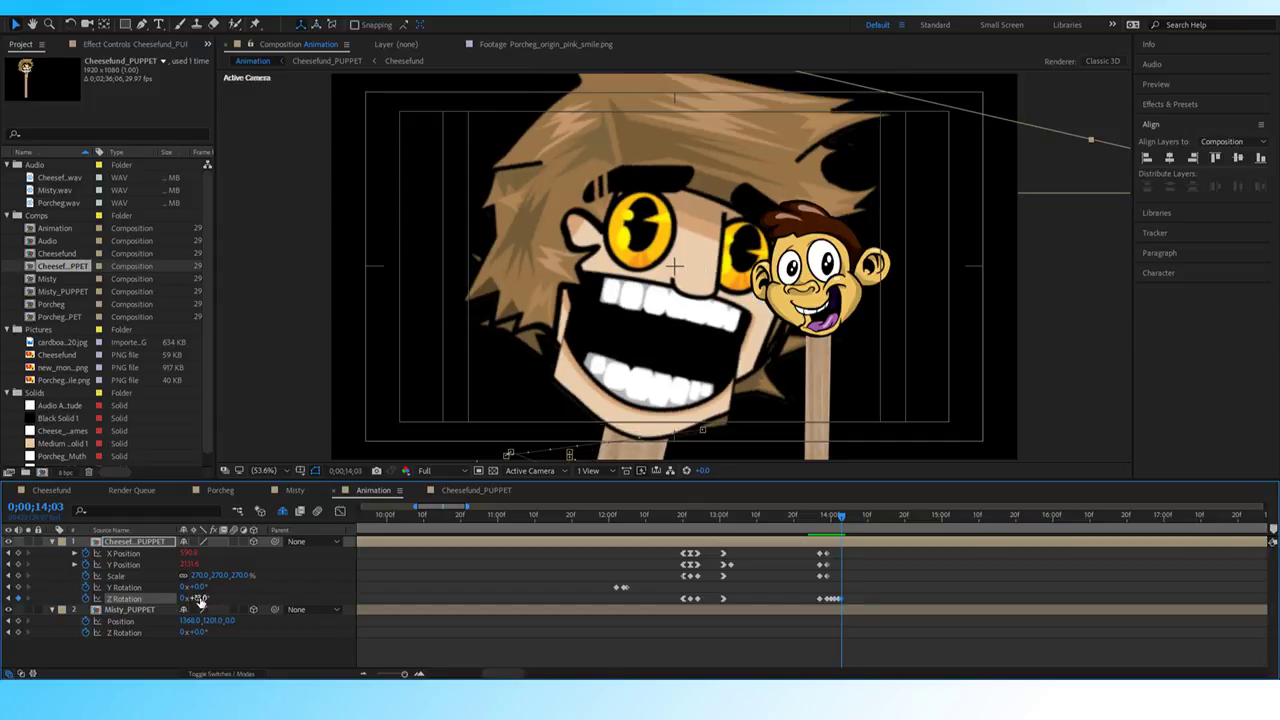
# Keyframe the Cheesefund_PUPPET layer's Z Rotation at 10° on 0;00;14;04 and 16° on 0;00;14;05.
pyautogui.press('pagedown')
pyautogui.click(199, 598)
pyautogui.write('0')
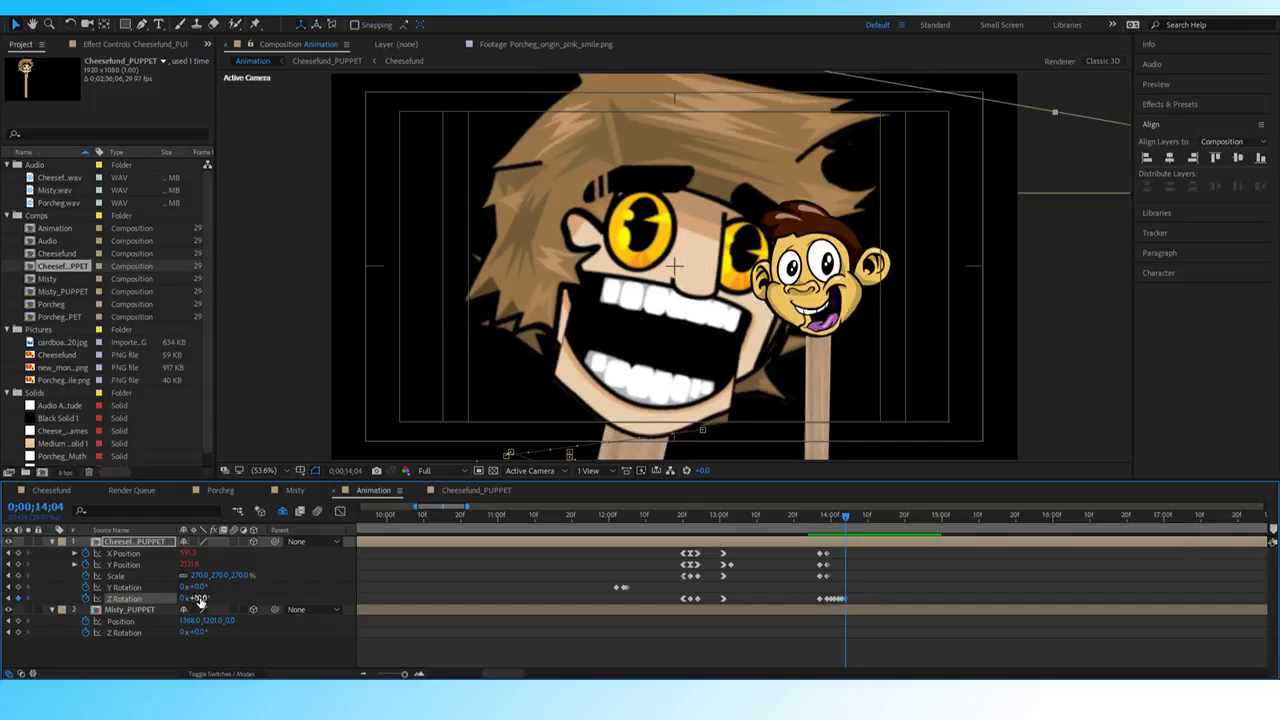
pyautogui.press('Return')
pyautogui.press('pagedown')
pyautogui.click(199, 598)
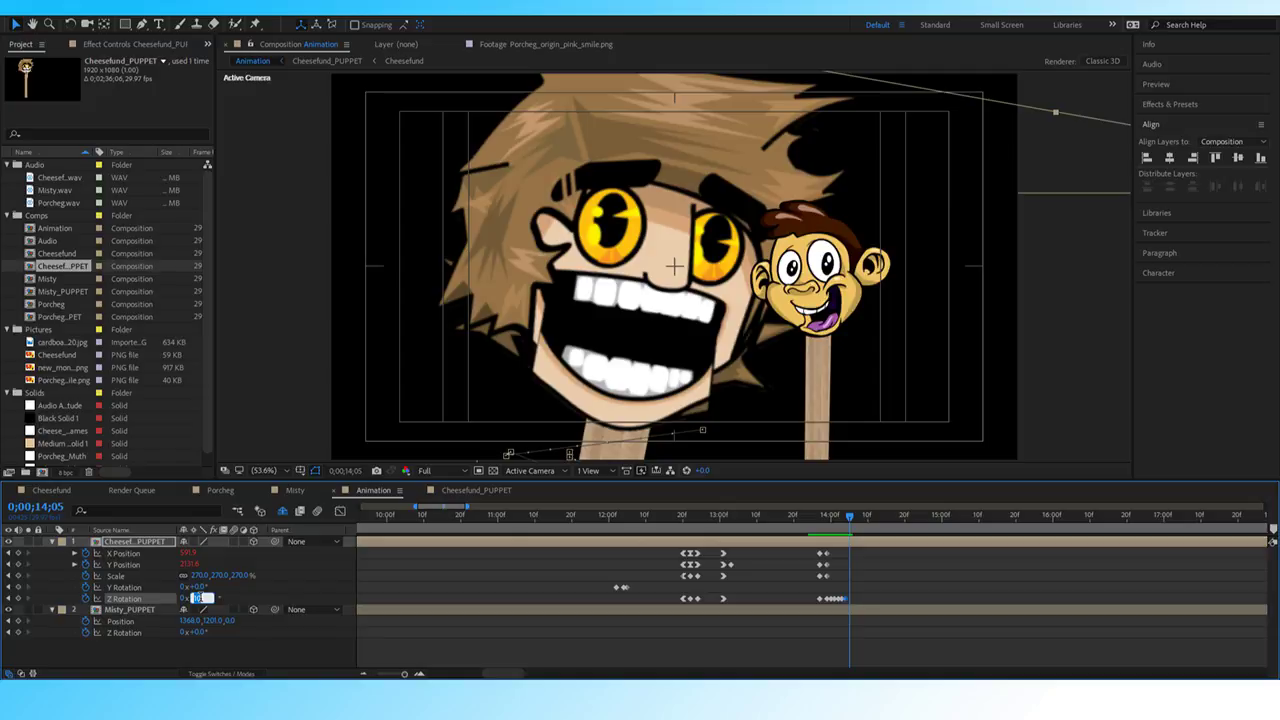
pyautogui.write('16')
pyautogui.press('Return')
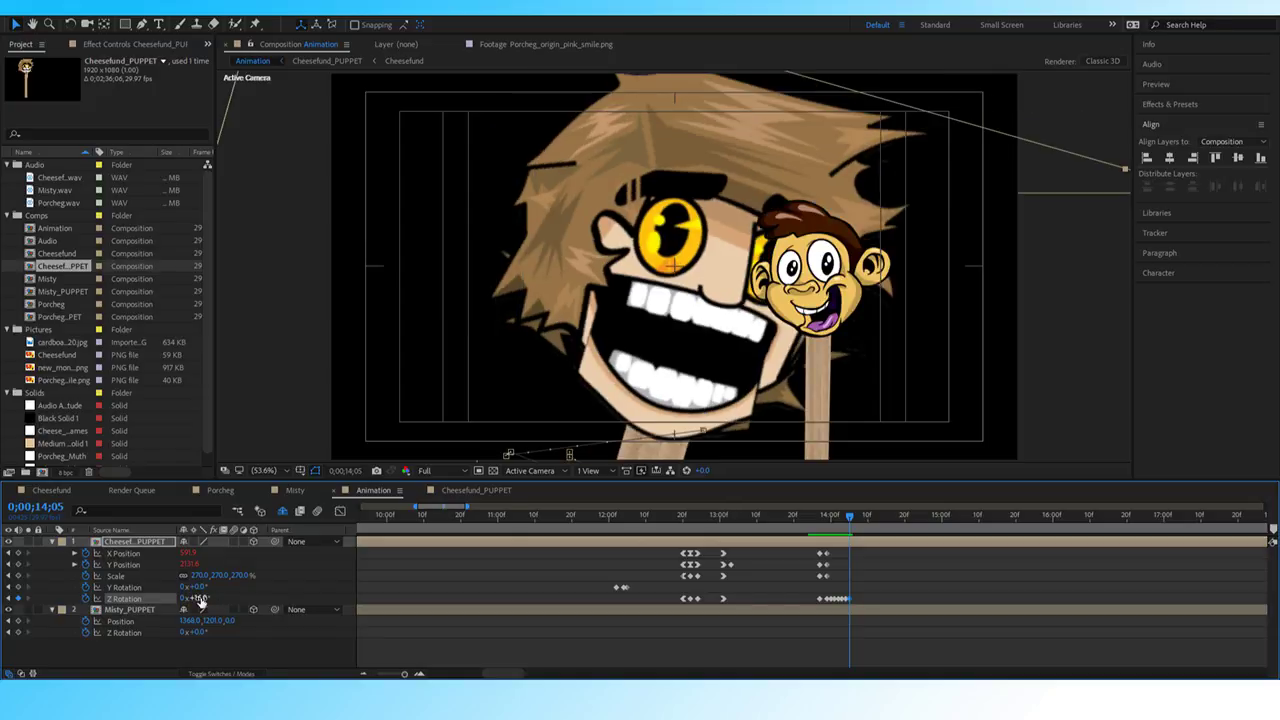
# Keyframe Cheesefund_PUPPET's Z Rotation at 9° on 0;00;14;06 and play back the shake from around 0;00;13;13.
pyautogui.press('pagedown')
pyautogui.click(201, 598)
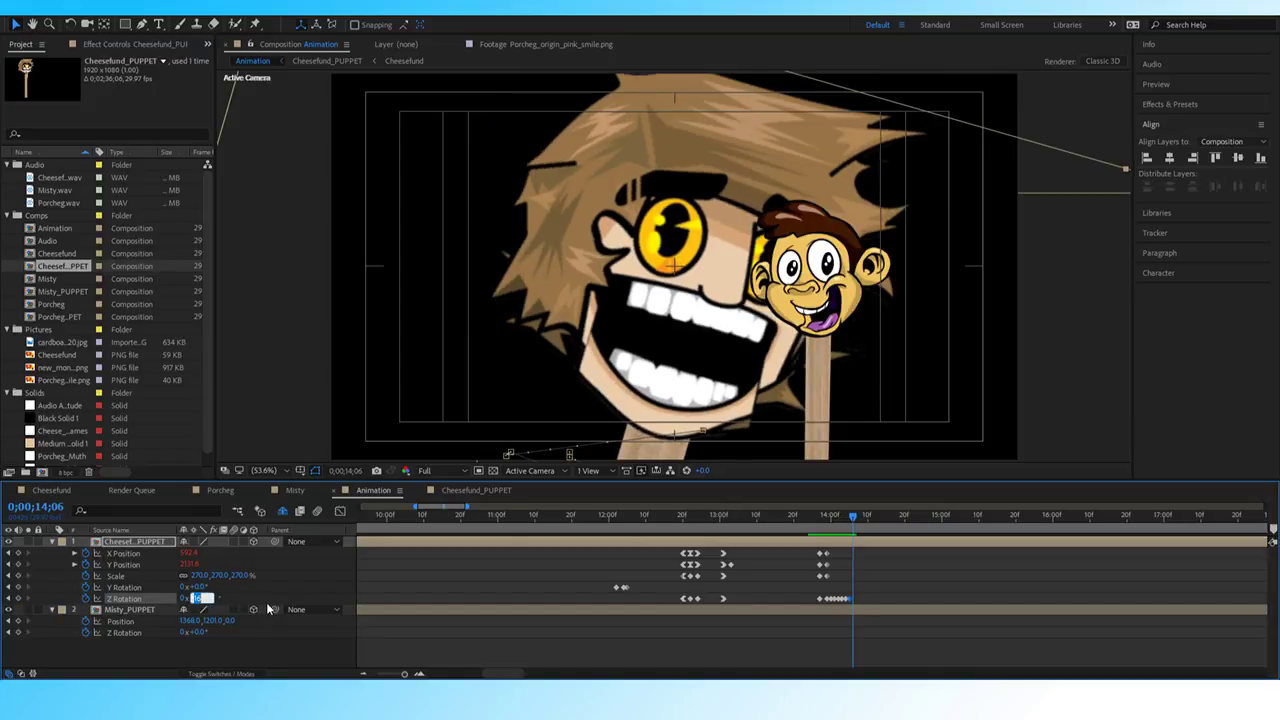
pyautogui.write('9')
pyautogui.press('Return')
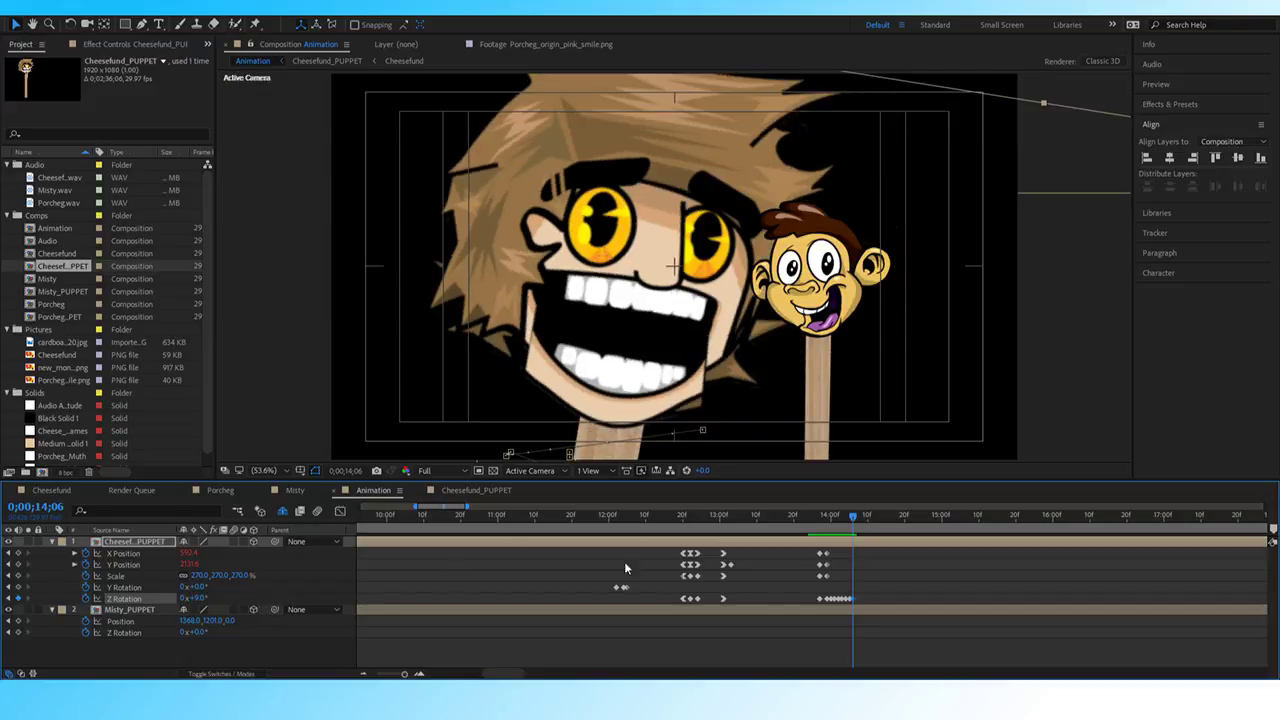
pyautogui.moveTo(836, 527); pyautogui.dragTo(770, 510)
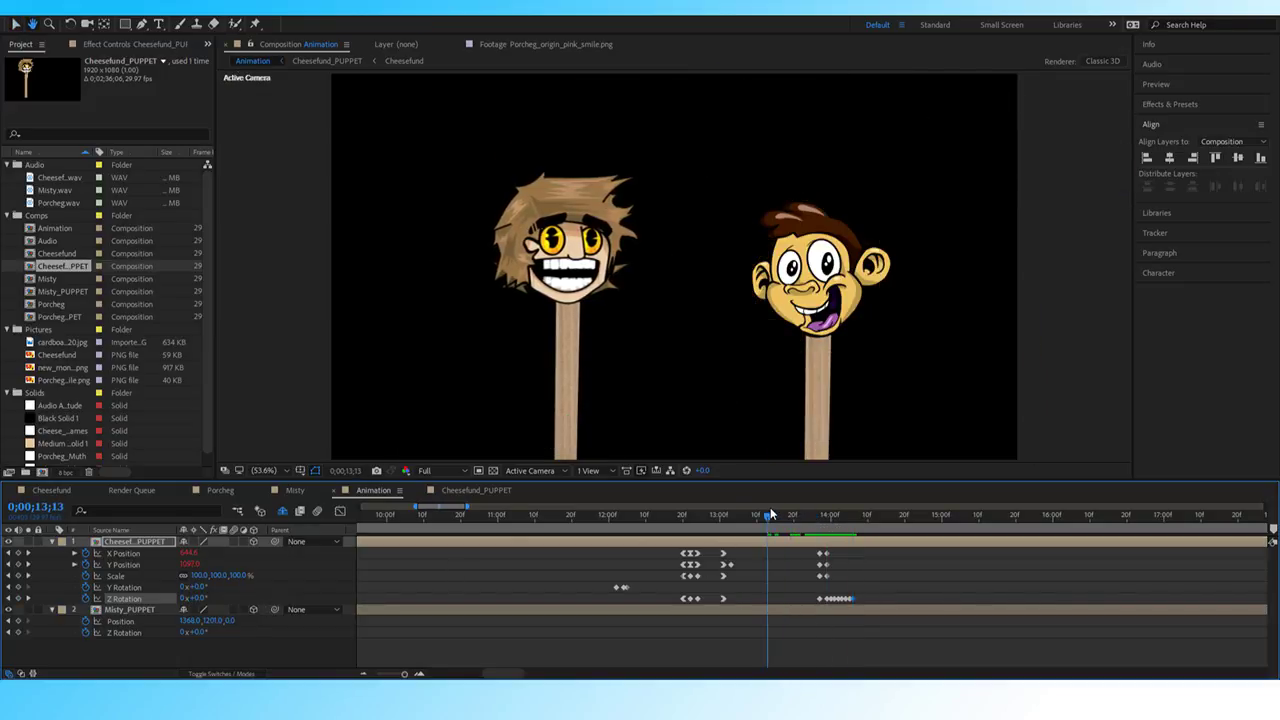
pyautogui.press('space')
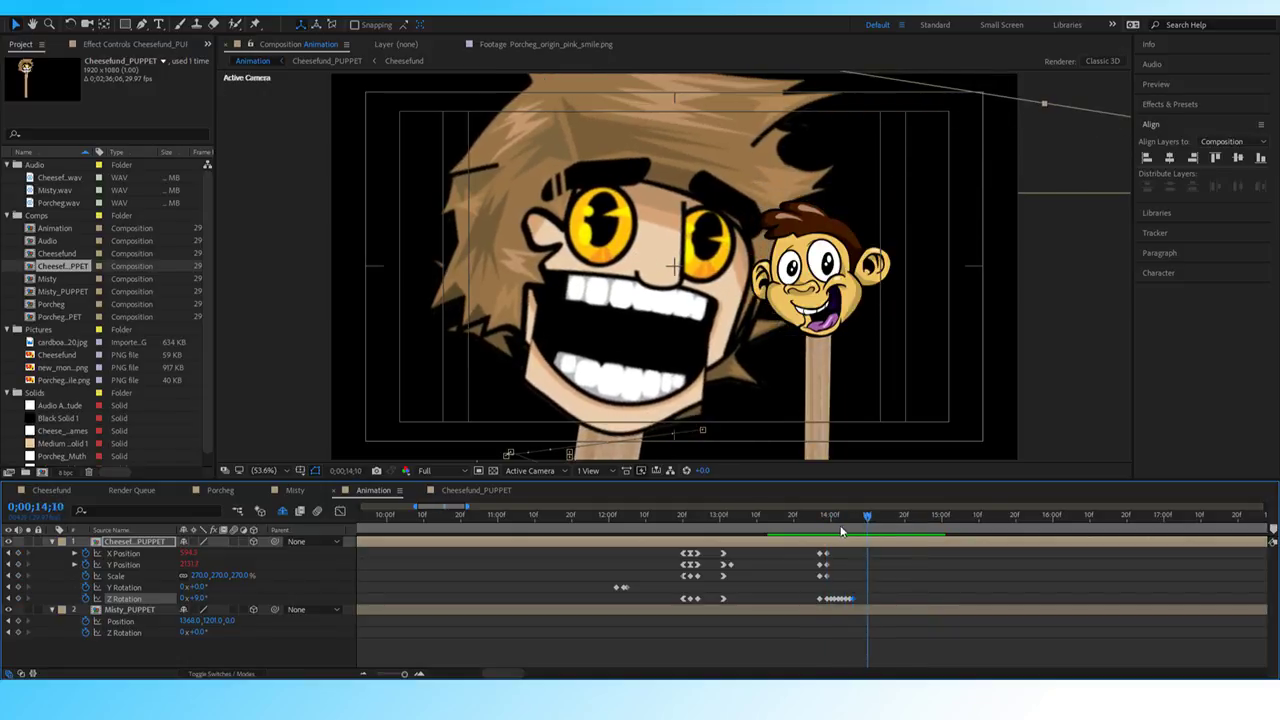
pyautogui.press('space')
pyautogui.press('space')
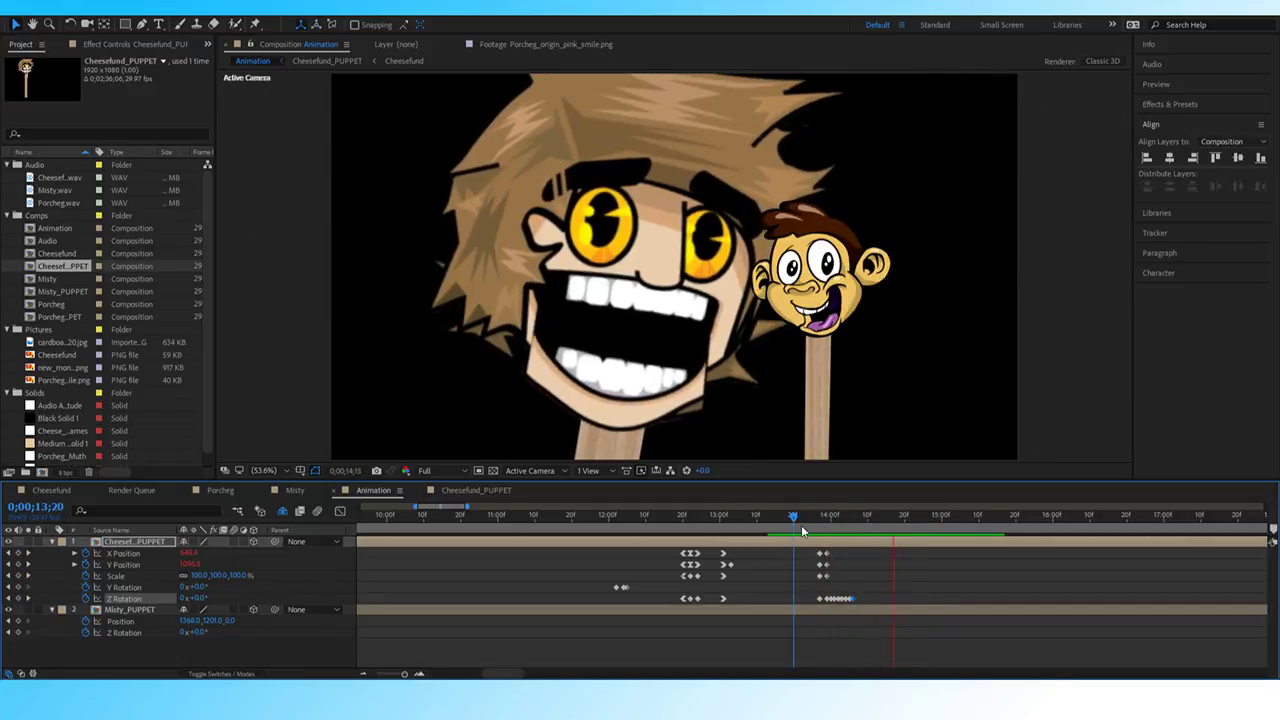
# Keyframe Cheesefund_PUPPET's Z Rotation at 14° on 0;00;14;07 and 10° on 0;00;14;09.
pyautogui.click(855, 518)
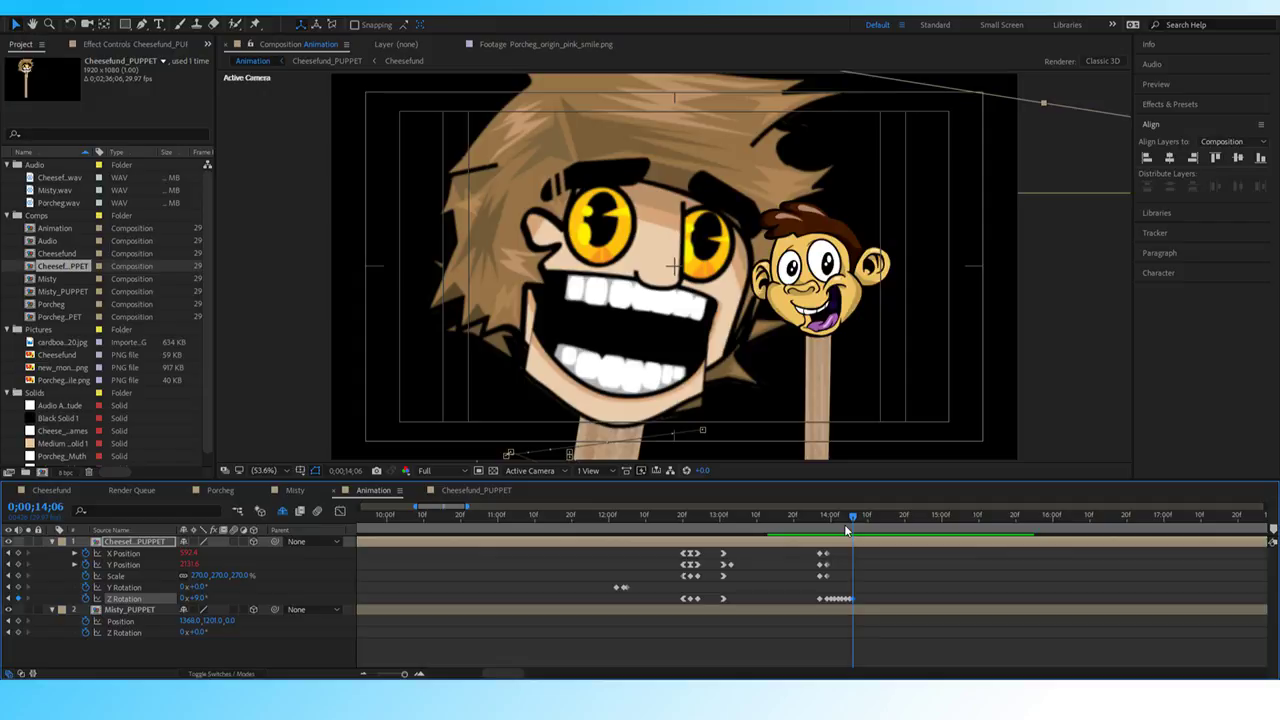
pyautogui.press('pagedown')
pyautogui.click(203, 595)
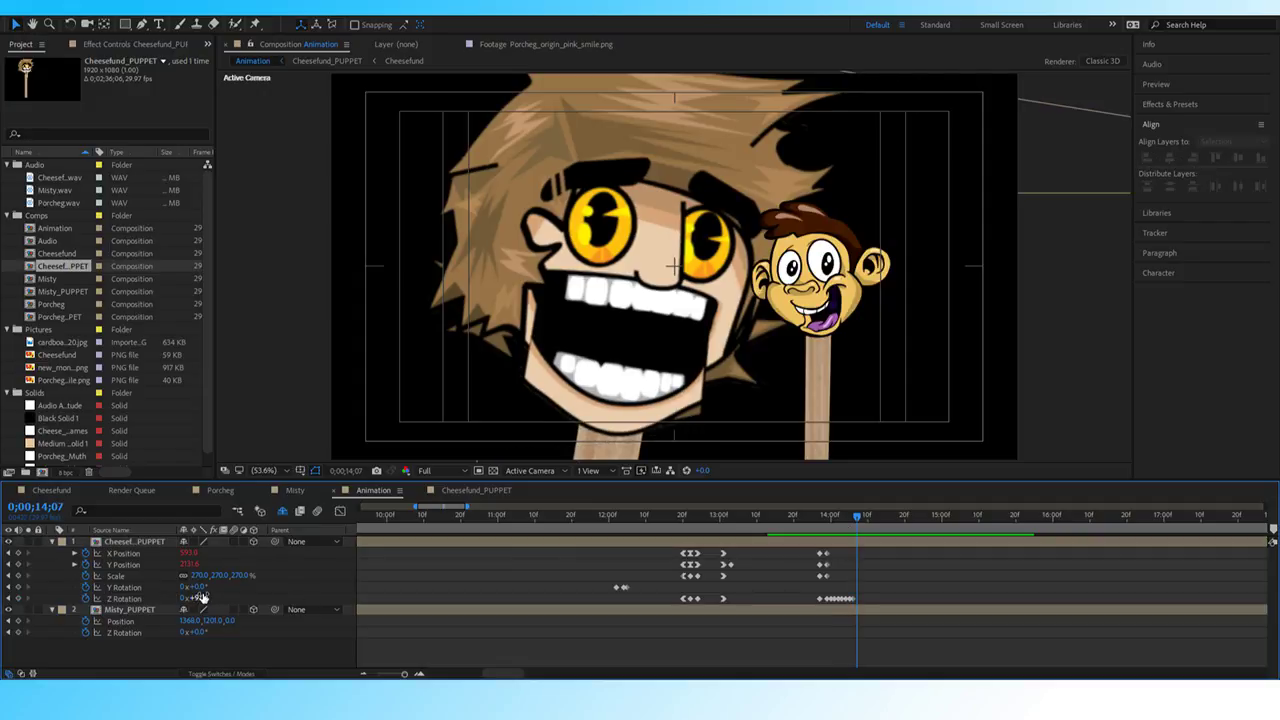
pyautogui.click(203, 597)
pyautogui.write('14')
pyautogui.press('Return')
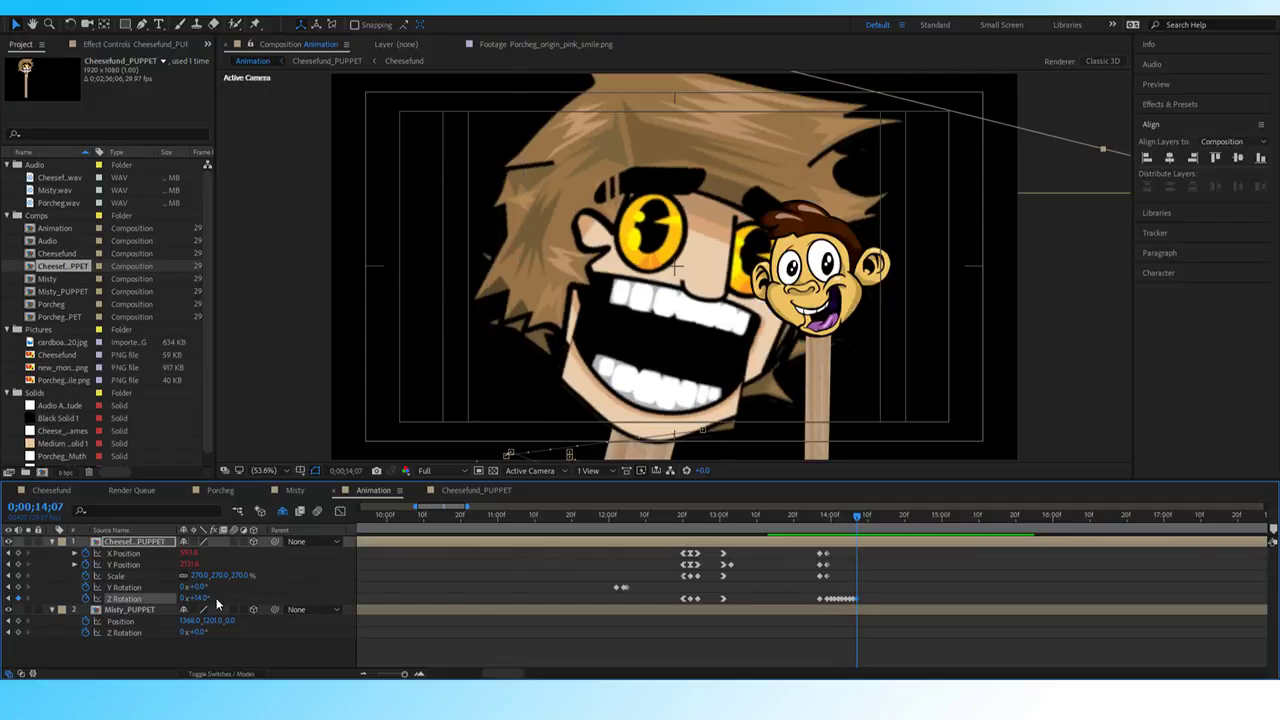
pyautogui.press('pagedown')
pyautogui.press('pagedown')
pyautogui.click(203, 598)
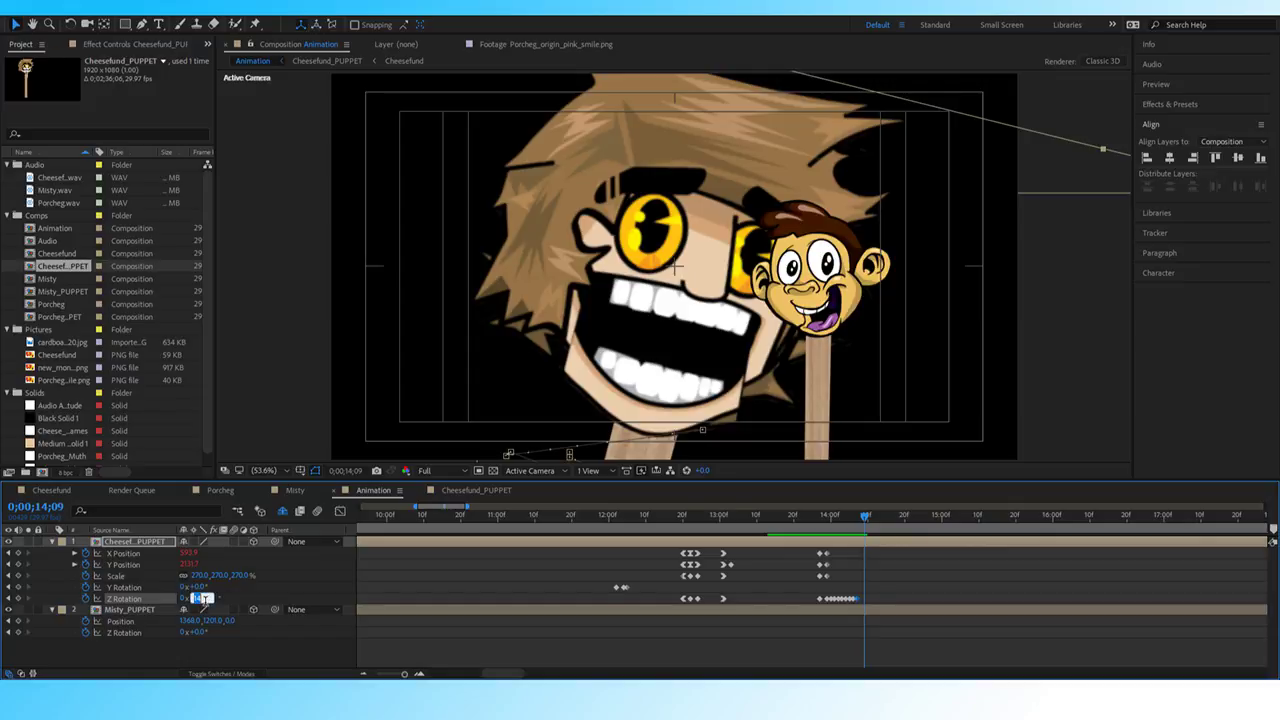
pyautogui.write('10')
pyautogui.press('Return')
# Keyframe Cheesefund_PUPPET's Z Rotation at 13° on 0;00;14;10 and 8° on 0;00;14;11.
pyautogui.press('pagedown')
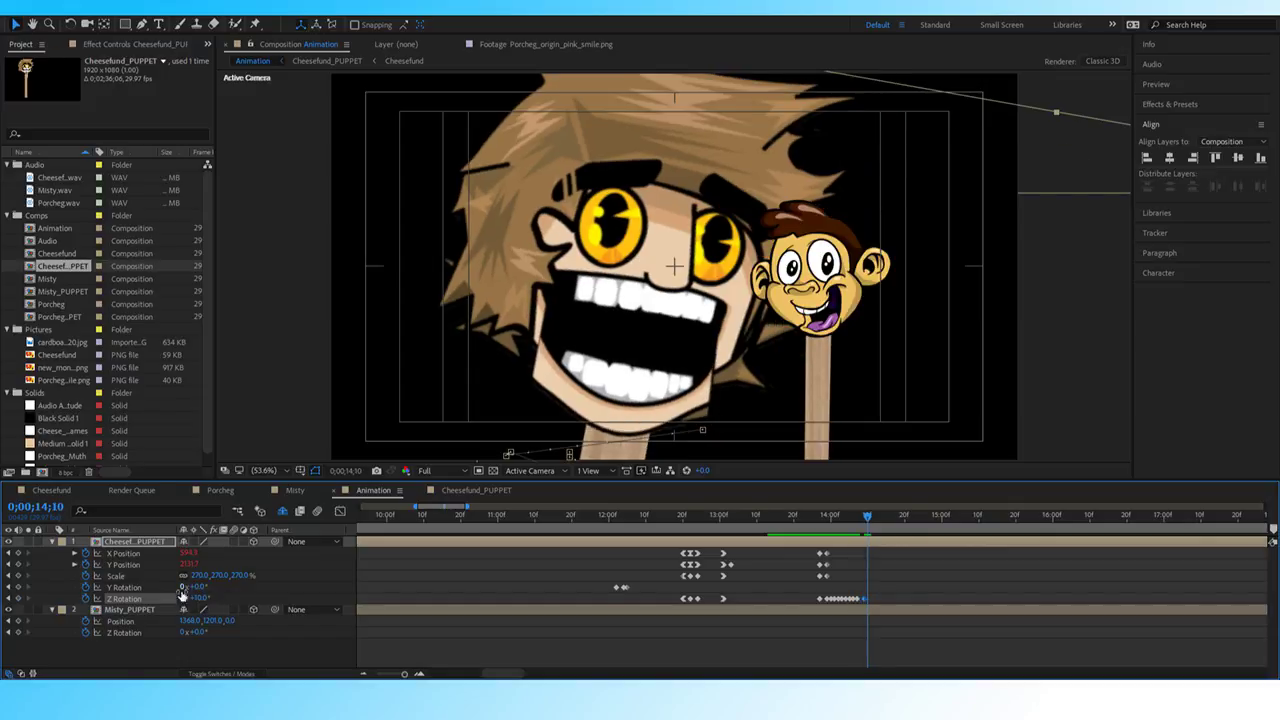
pyautogui.click(200, 598)
pyautogui.write('15')
pyautogui.press('Return')
pyautogui.press('pagedown')
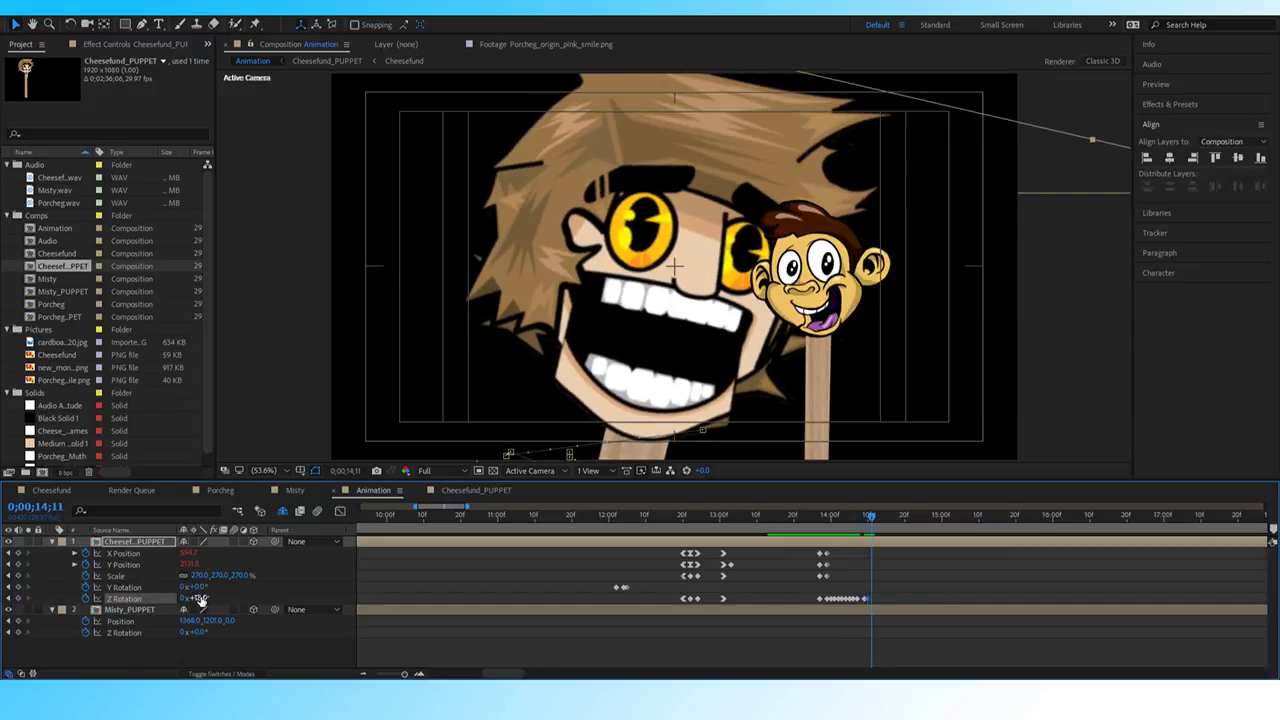
pyautogui.click(199, 598)
pyautogui.write('20')
pyautogui.press('Return')
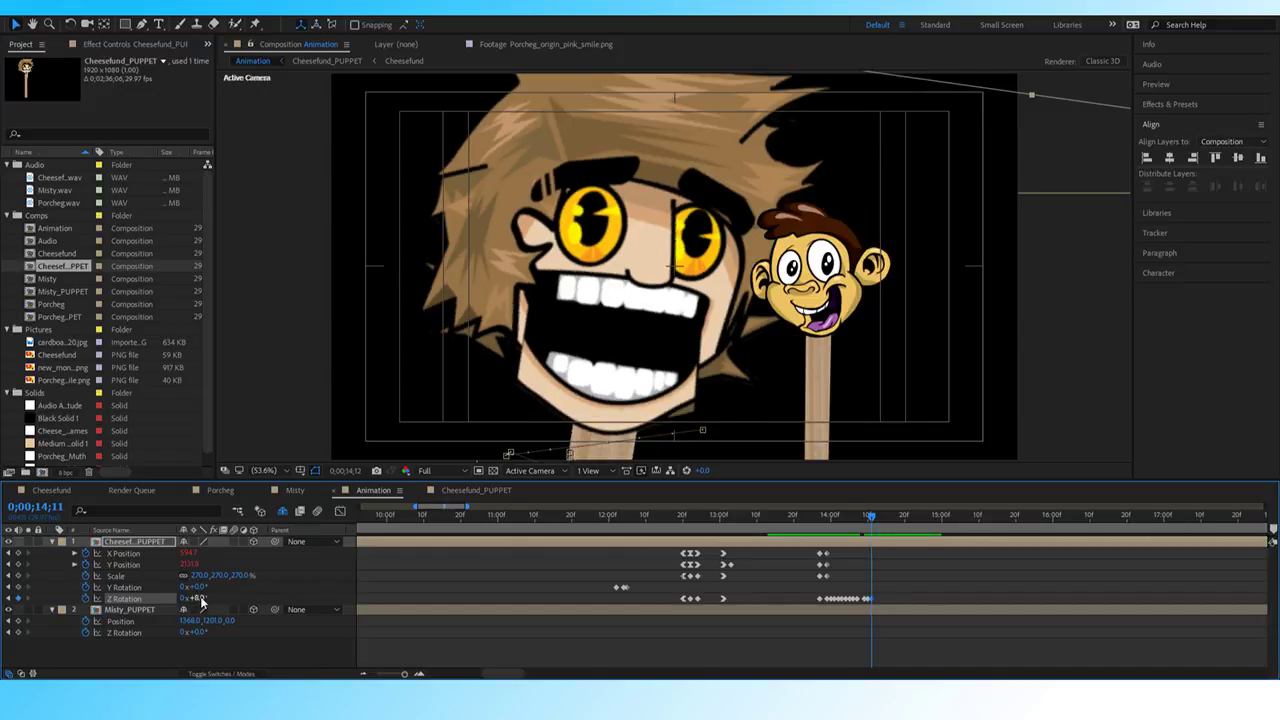
# Keyframe Cheesefund_PUPPET's Z Rotation at 15° on 0;00;14;12 and 10° on 0;00;14;13.
pyautogui.press('pagedown')
pyautogui.click(200, 598)
pyautogui.write('25')
pyautogui.press('Return')
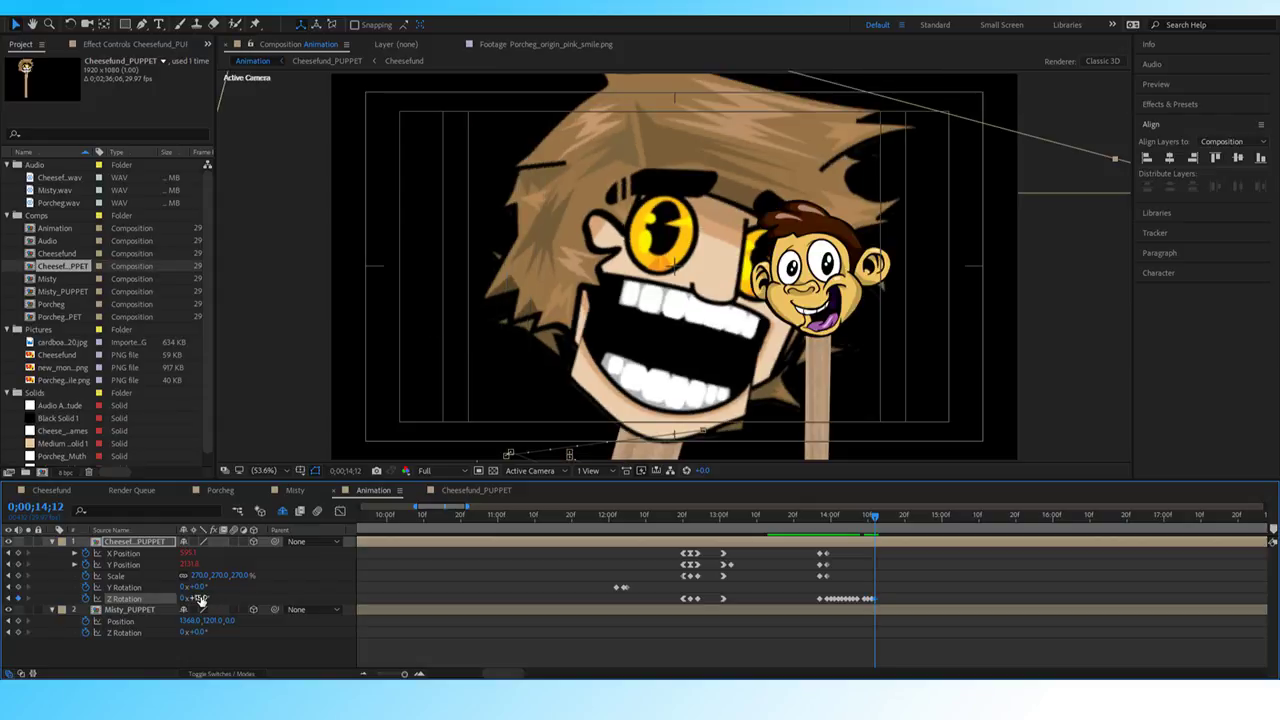
pyautogui.press('pagedown')
pyautogui.click(197, 598)
pyautogui.write('15')
pyautogui.press('Return')
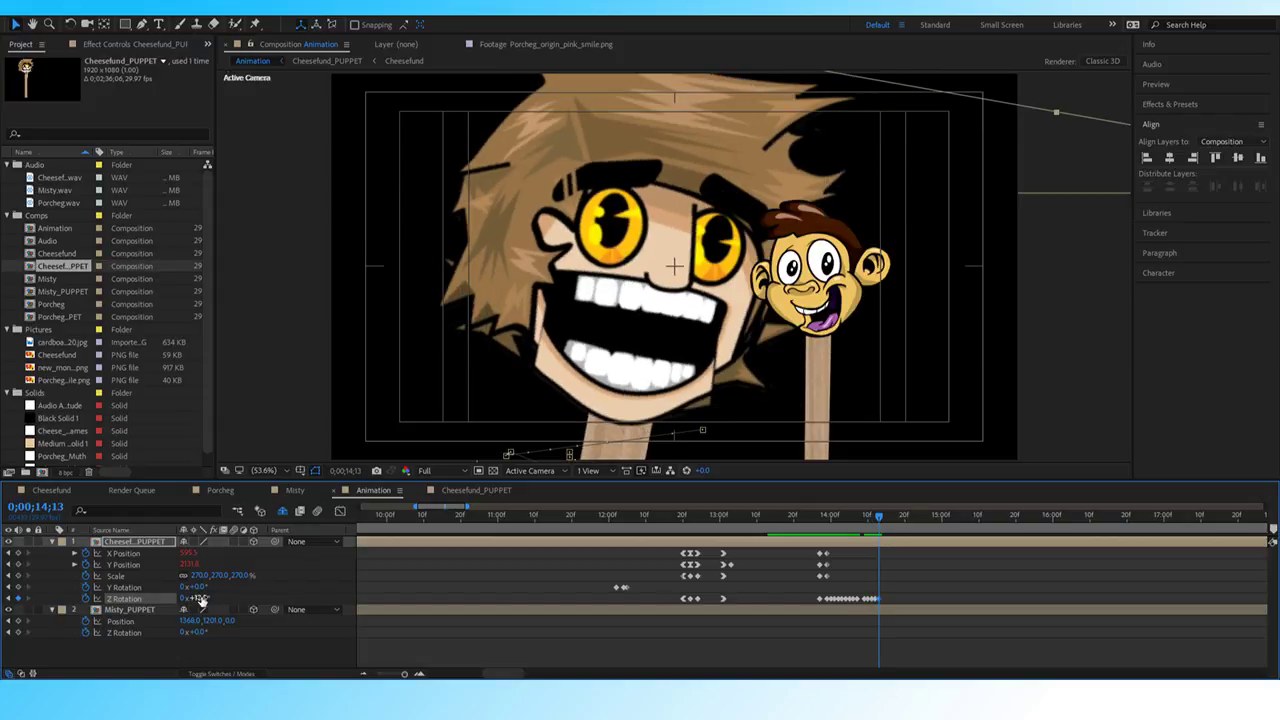
# Shift Cheesefund_PUPPET's last five Z Rotation keyframes one frame earlier to start at 0;00;14;08, and play back the motion.
pyautogui.press('pagedown')
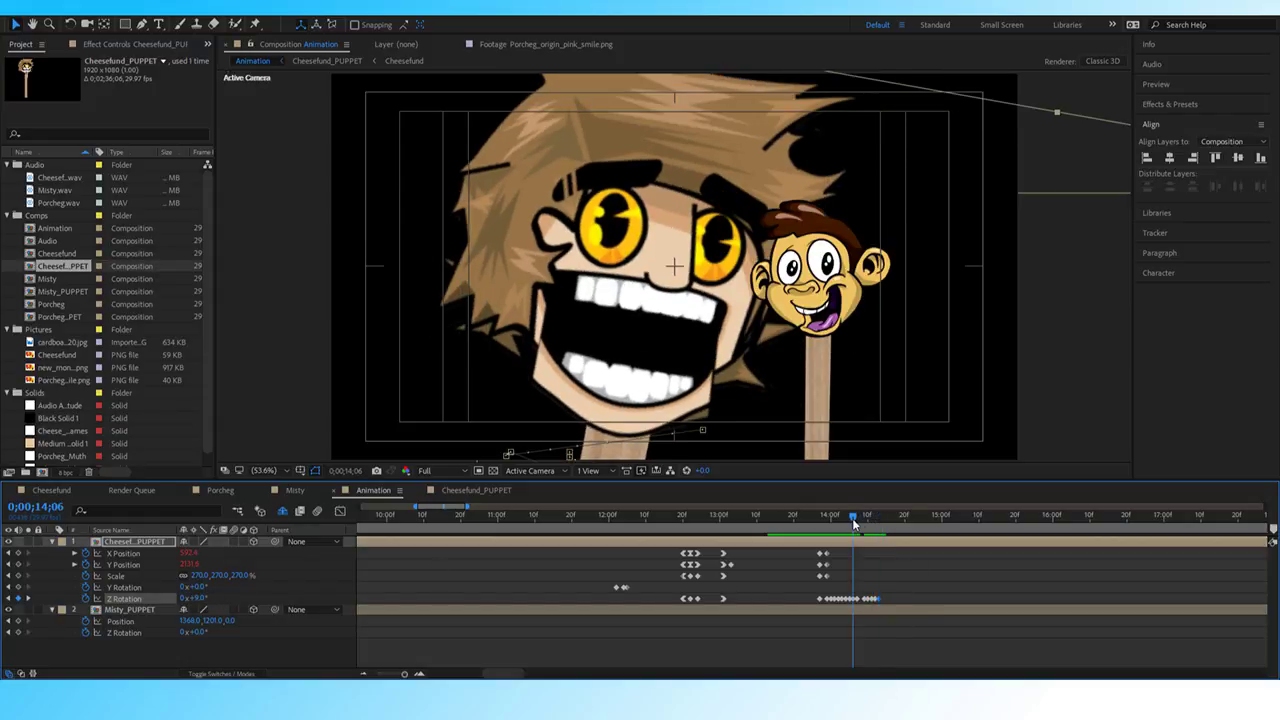
pyautogui.moveTo(853, 518); pyautogui.dragTo(859, 518)
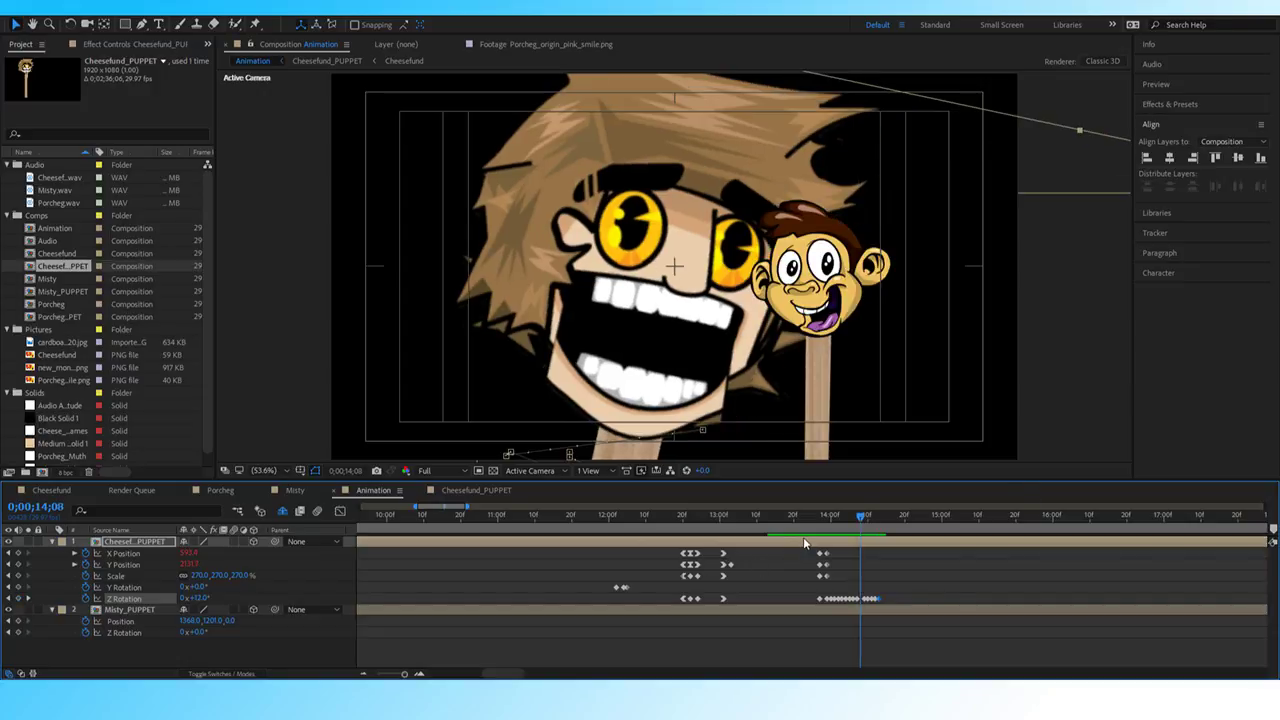
pyautogui.moveTo(405, 674); pyautogui.dragTo(407, 675)
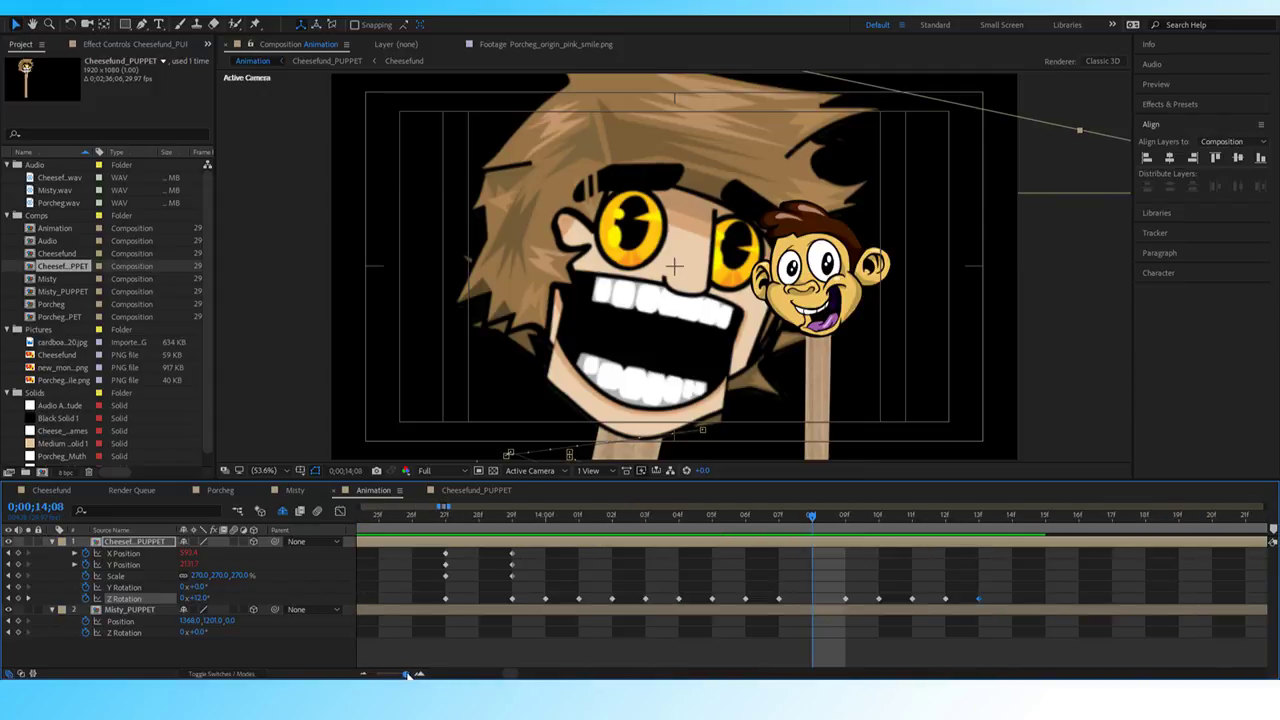
pyautogui.moveTo(996, 592); pyautogui.dragTo(846, 603)
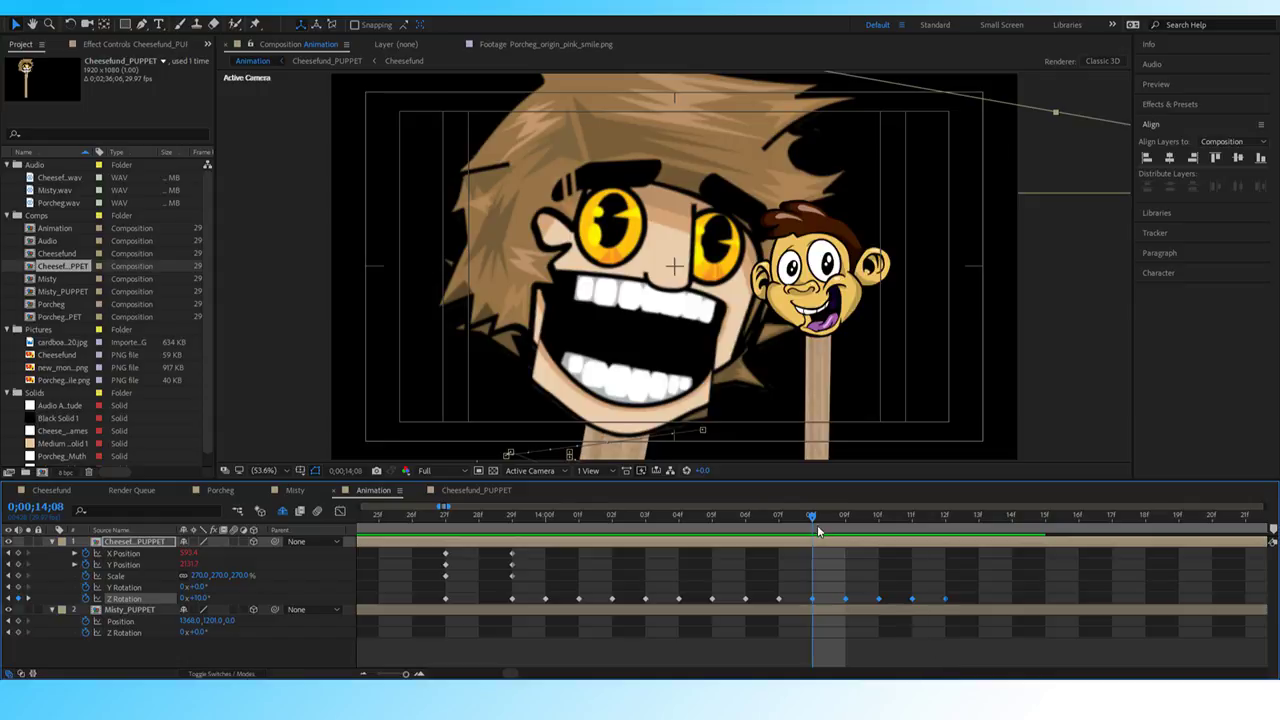
pyautogui.click(773, 520)
pyautogui.press('space')
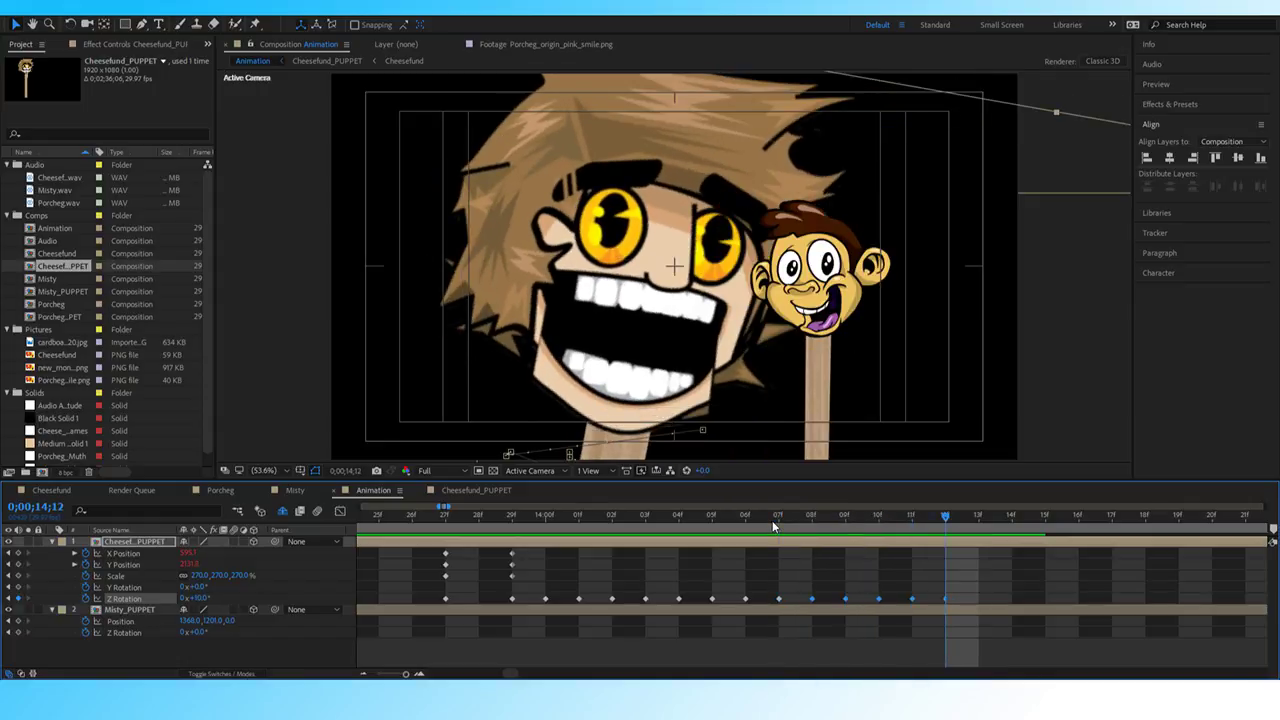
# Keyframe Cheesefund_PUPPET's Z Rotation at 13° on 0;00;14;13 and 9° on 0;00;14;14.
pyautogui.press('pagedown')
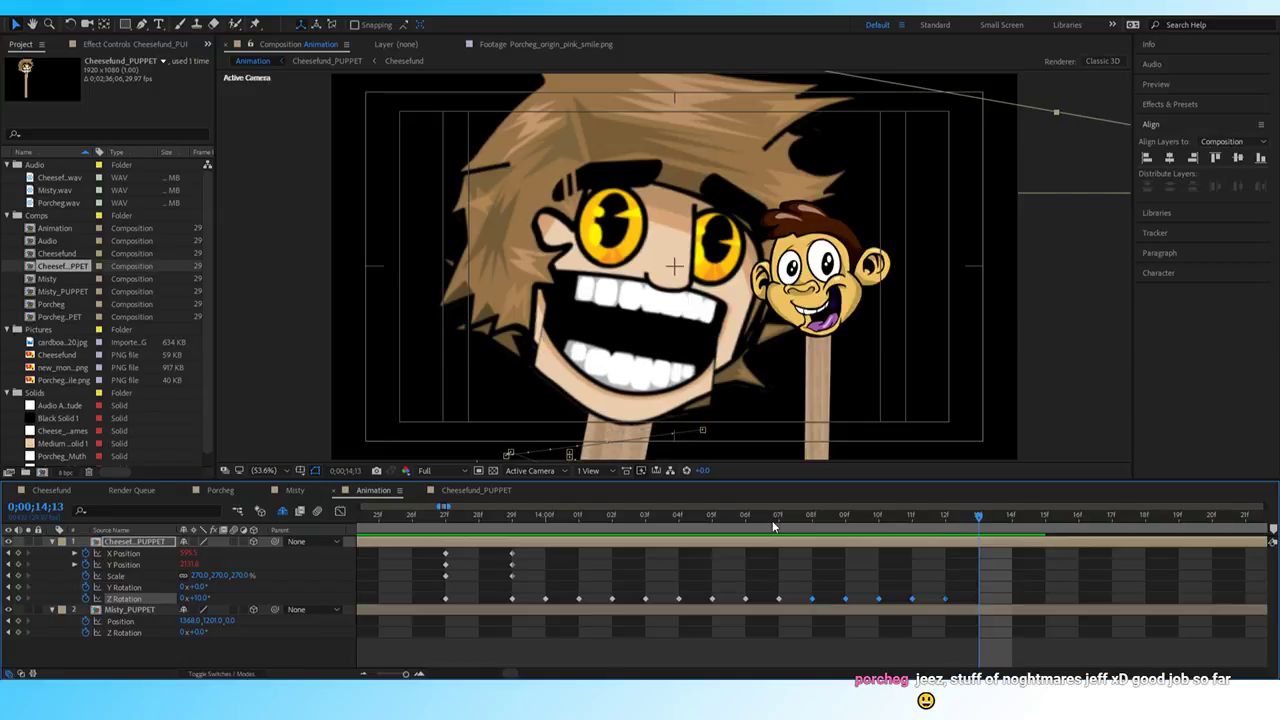
pyautogui.click(199, 600)
pyautogui.press('Return')
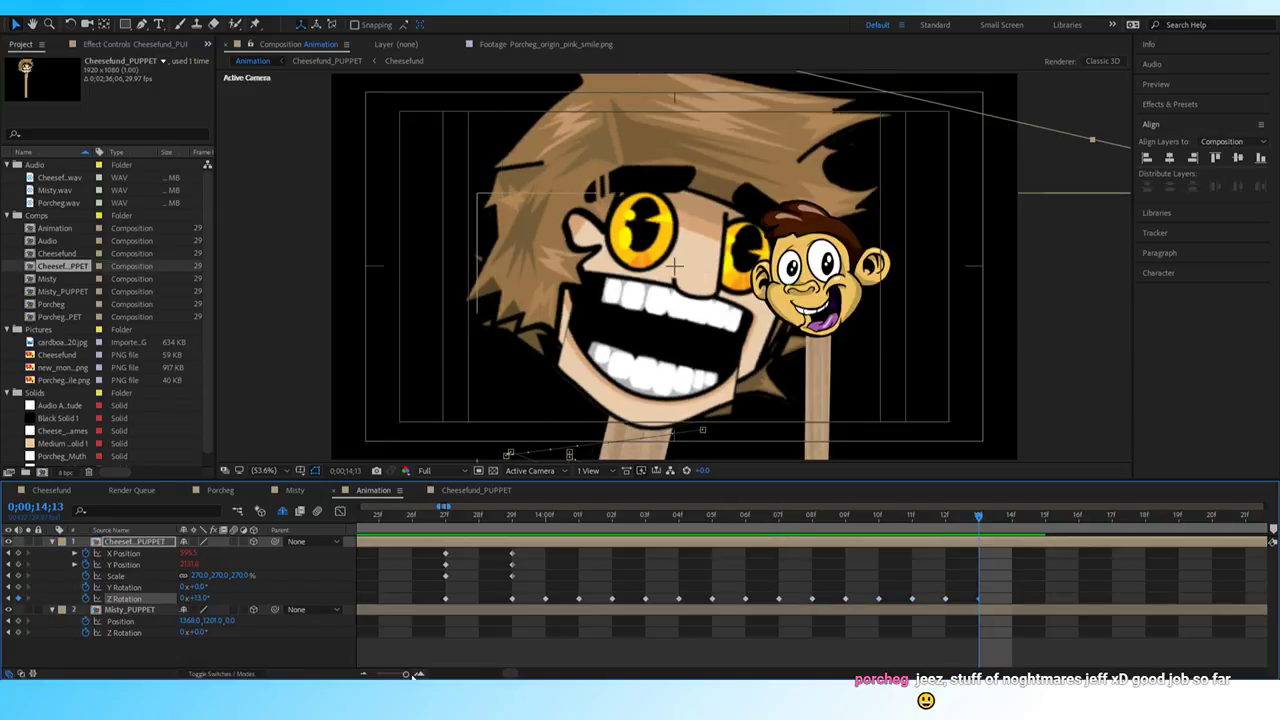
pyautogui.press('pagedown')
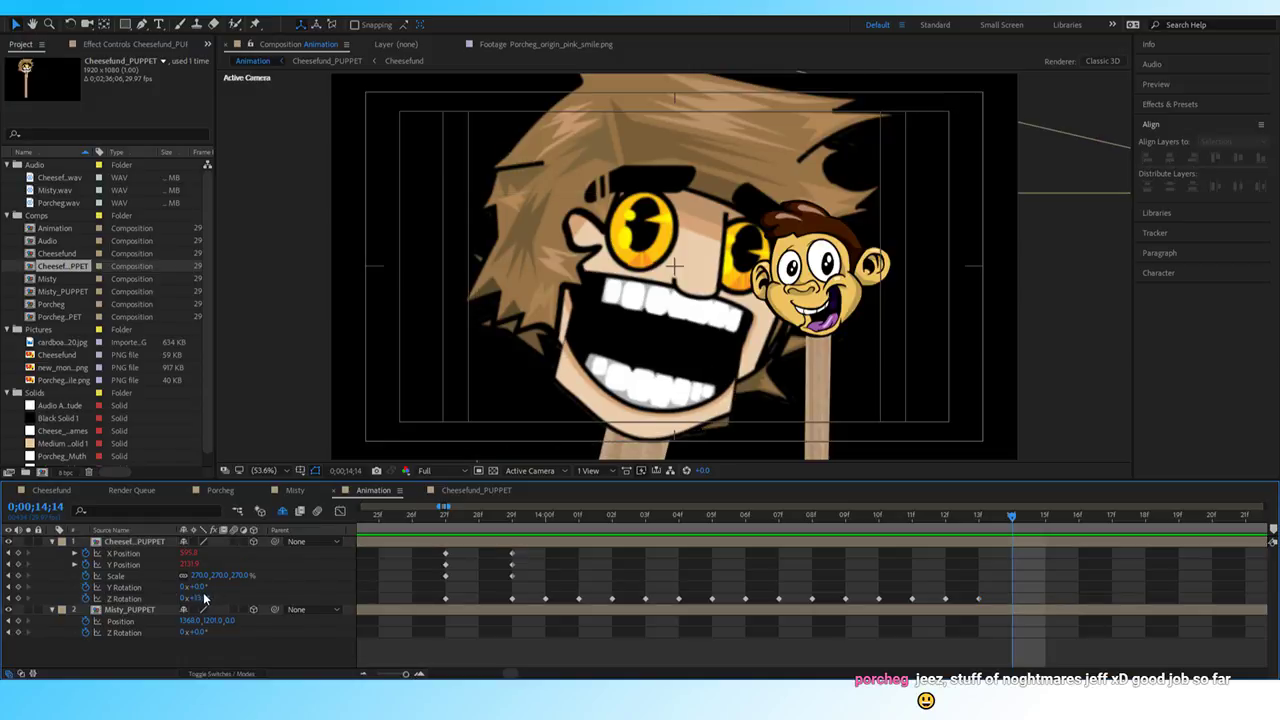
pyautogui.click(202, 599)
pyautogui.write('9')
pyautogui.press('Return')
# Keyframe Cheesefund_PUPPET's Z Rotation at 14° on 0;00;14;15 and 10° on 0;00;14;16.
pyautogui.press('pagedown')
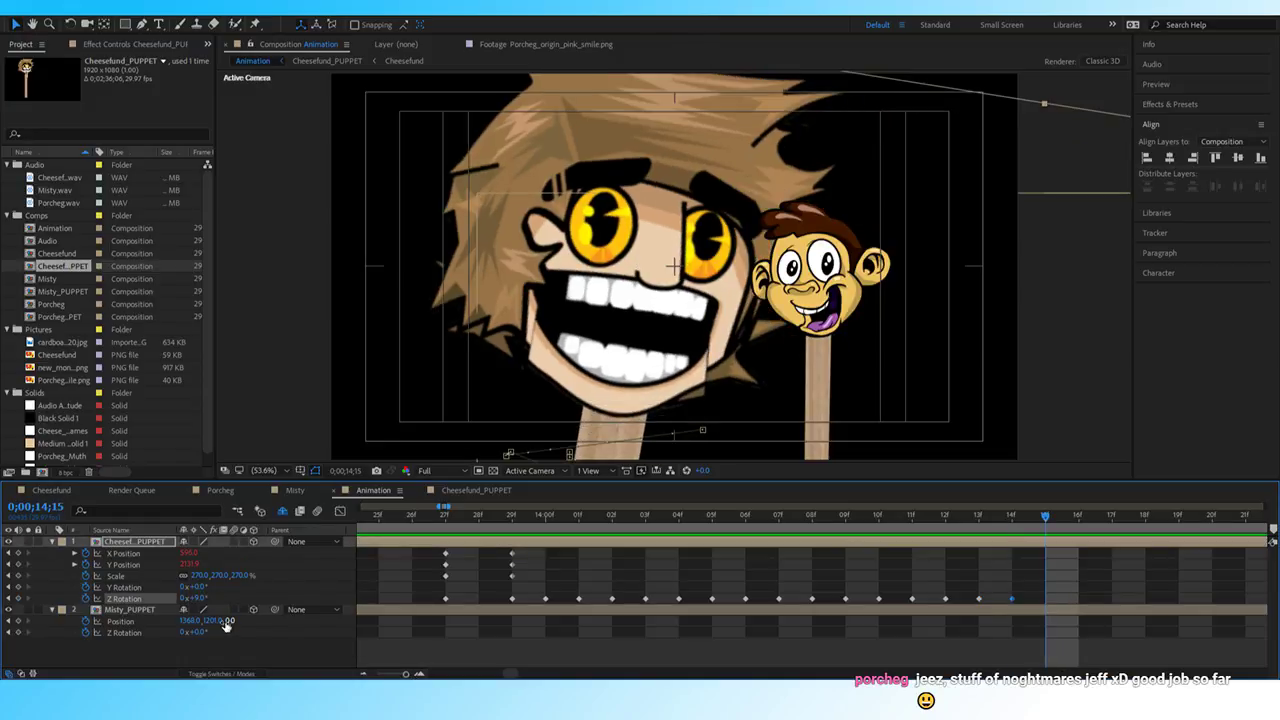
pyautogui.click(200, 598)
pyautogui.write('14')
pyautogui.press('Return')
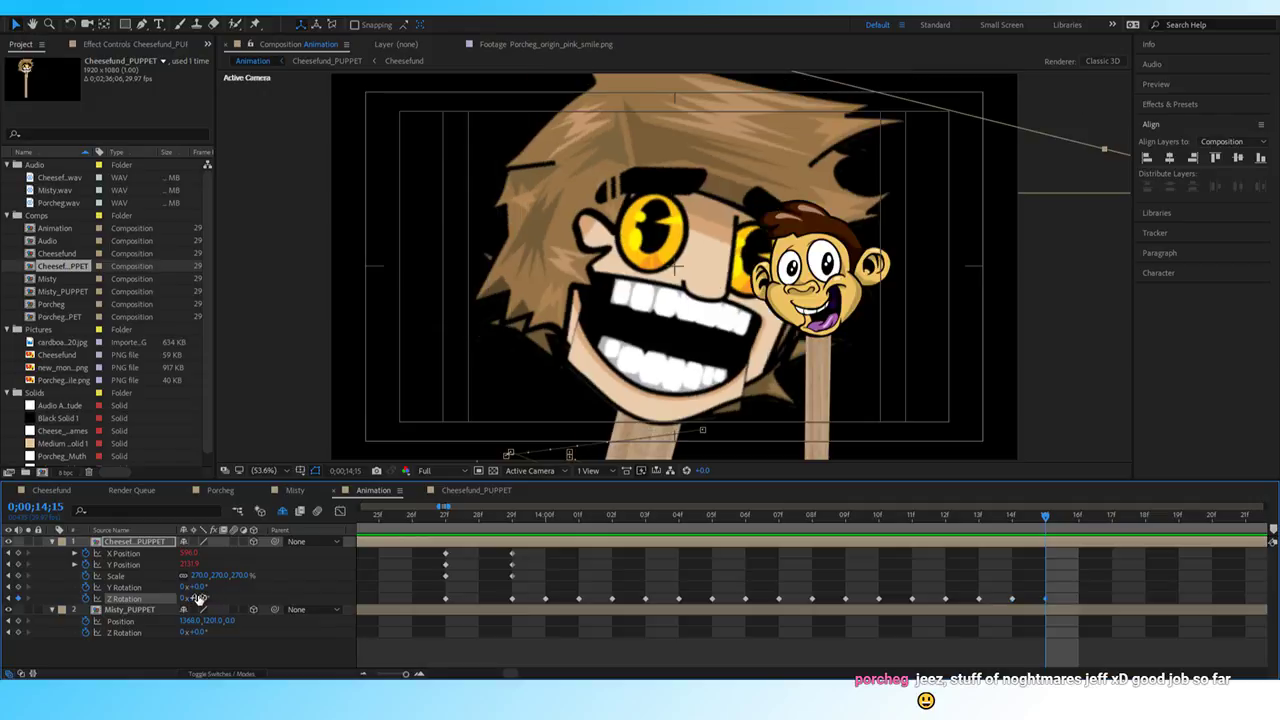
pyautogui.press('pagedown')
pyautogui.click(200, 598)
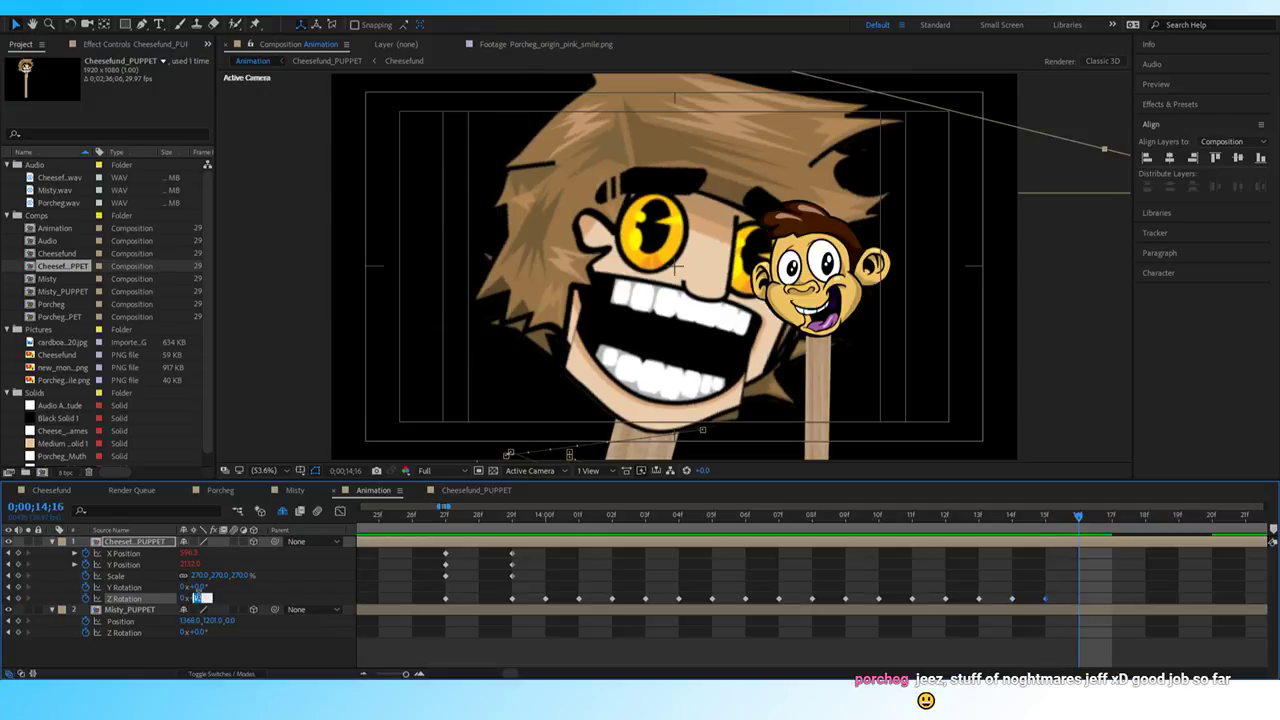
pyautogui.write('14')
pyautogui.press('Return')
# Keyframe Cheesefund_PUPPET's Z Rotation at 12° on 0;00;14;17 and 8° on 0;00;14;18.
pyautogui.press('pagedown')
pyautogui.click(200, 598)
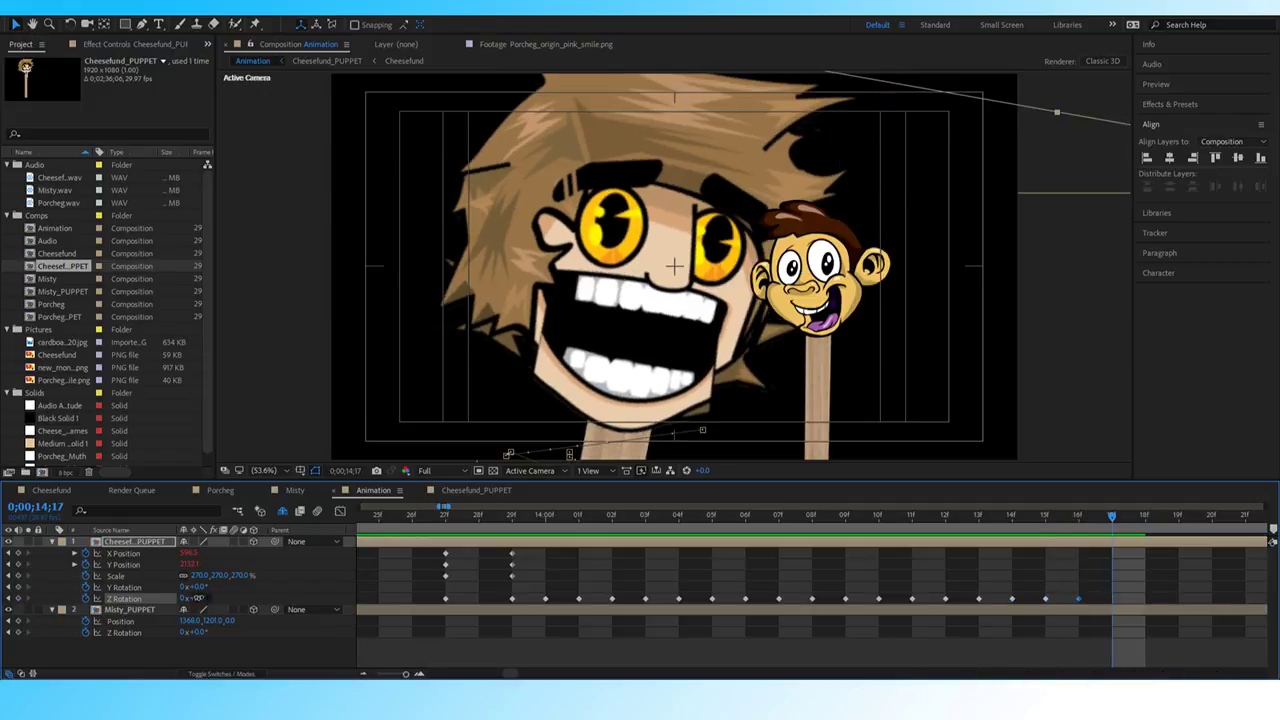
pyautogui.write('14')
pyautogui.press('Return')
pyautogui.press('pagedown')
pyautogui.click(200, 598)
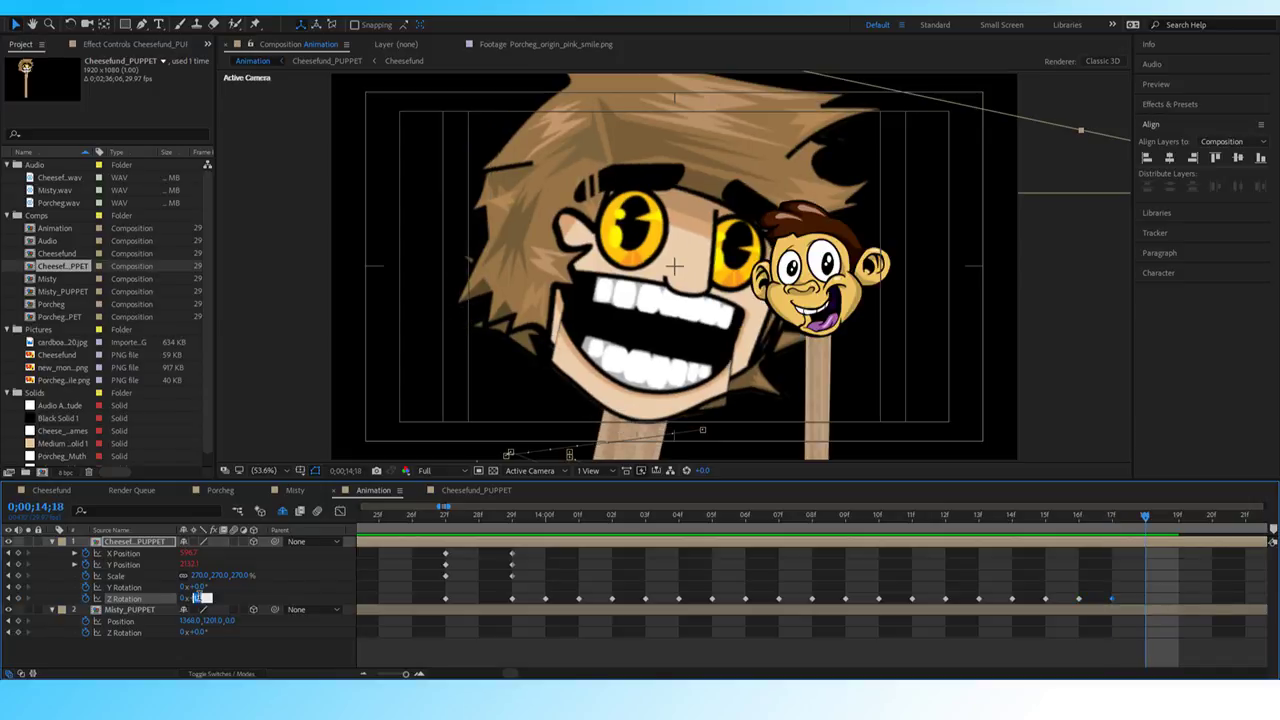
pyautogui.write('14')
pyautogui.press('Return')
# Keyframe Cheesefund_PUPPET's Z Rotation at 14° on 0;00;14;19 and 10° on 0;00;14;20.
pyautogui.press('pagedown')
pyautogui.click(199, 596)
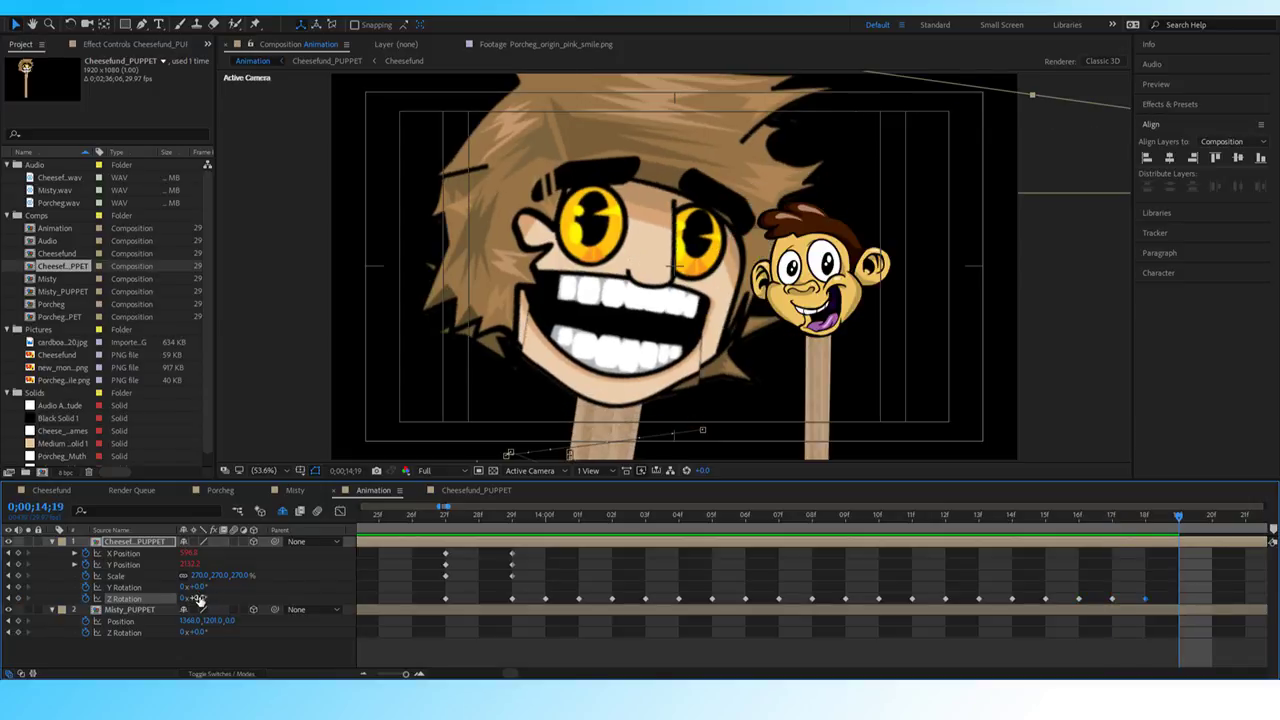
pyautogui.write('14')
pyautogui.press('Return')
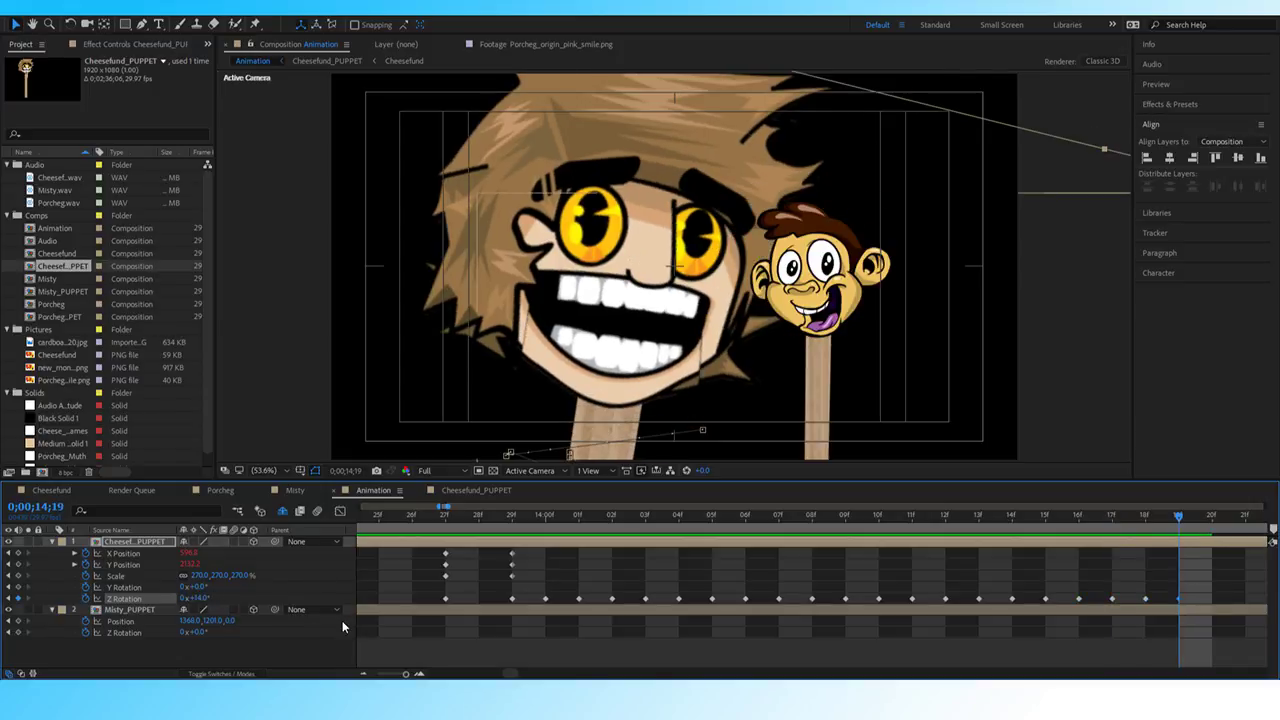
pyautogui.press('pagedown')
pyautogui.click(200, 598)
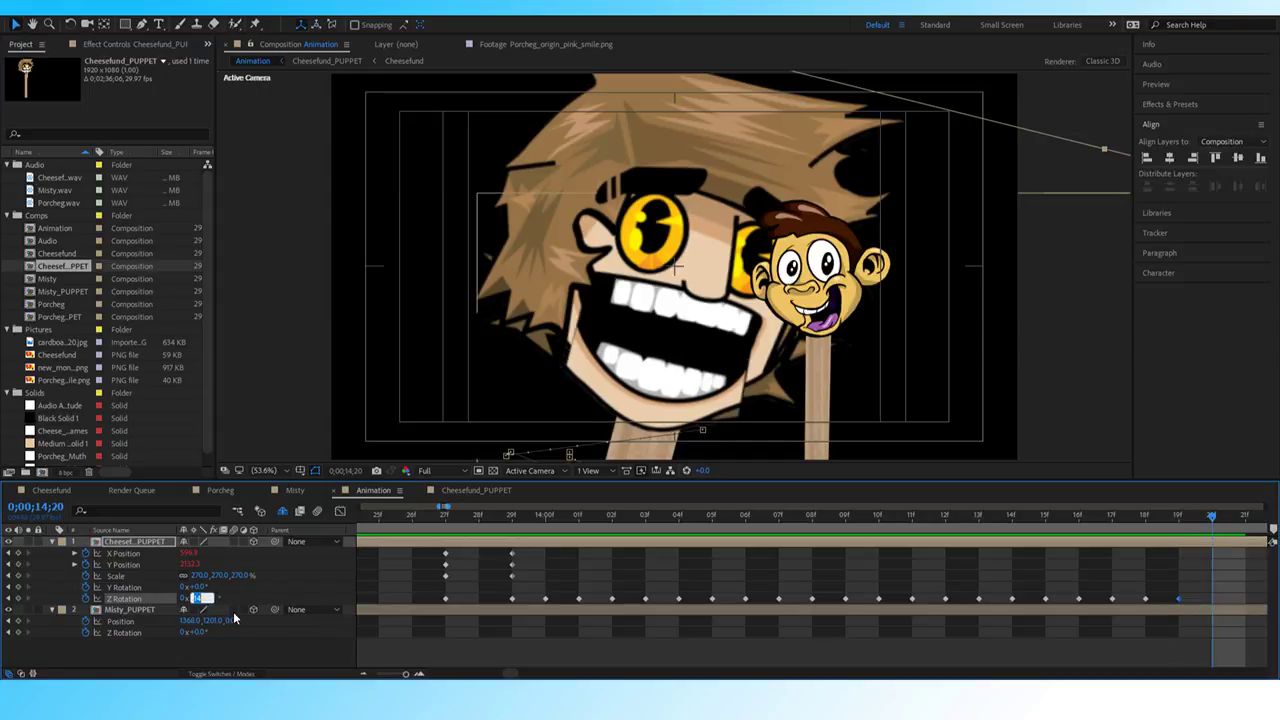
pyautogui.write('10')
pyautogui.press('Return')
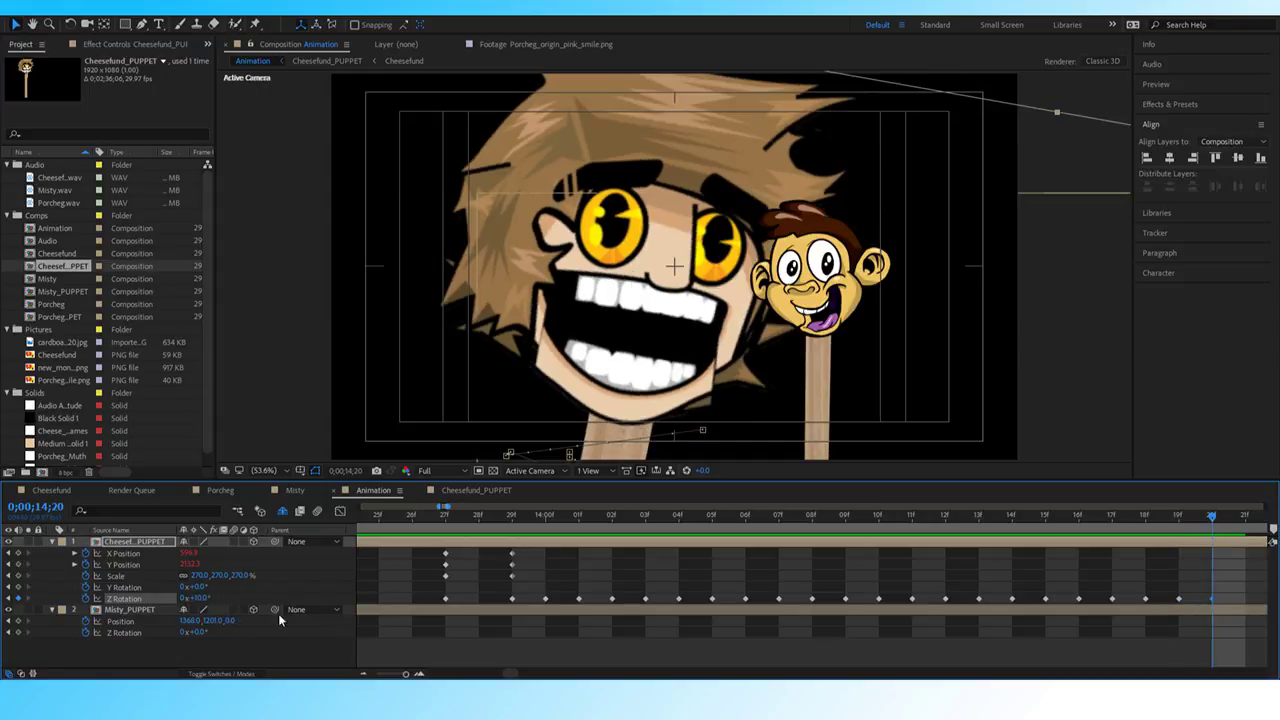
# Preview the puppet shake from 0;00;13;15.
pyautogui.moveTo(404, 675); pyautogui.dragTo(401, 675)
pyautogui.click(771, 520)
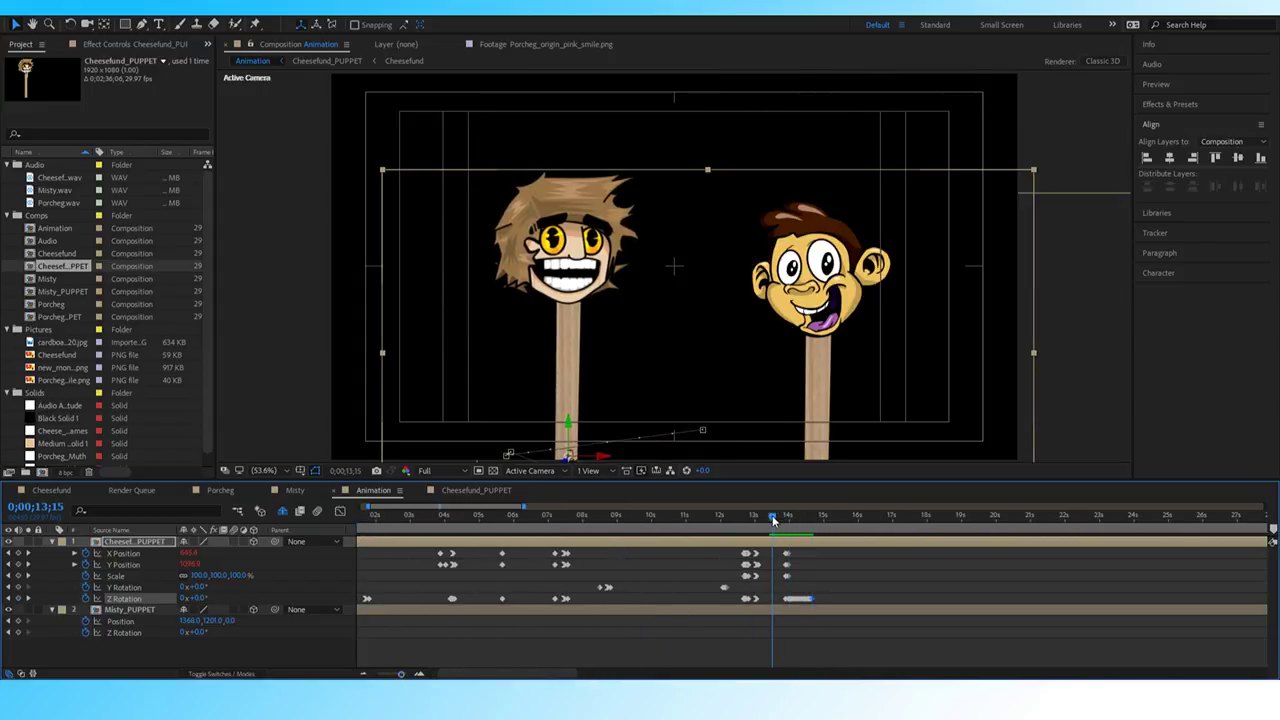
pyautogui.press('space')
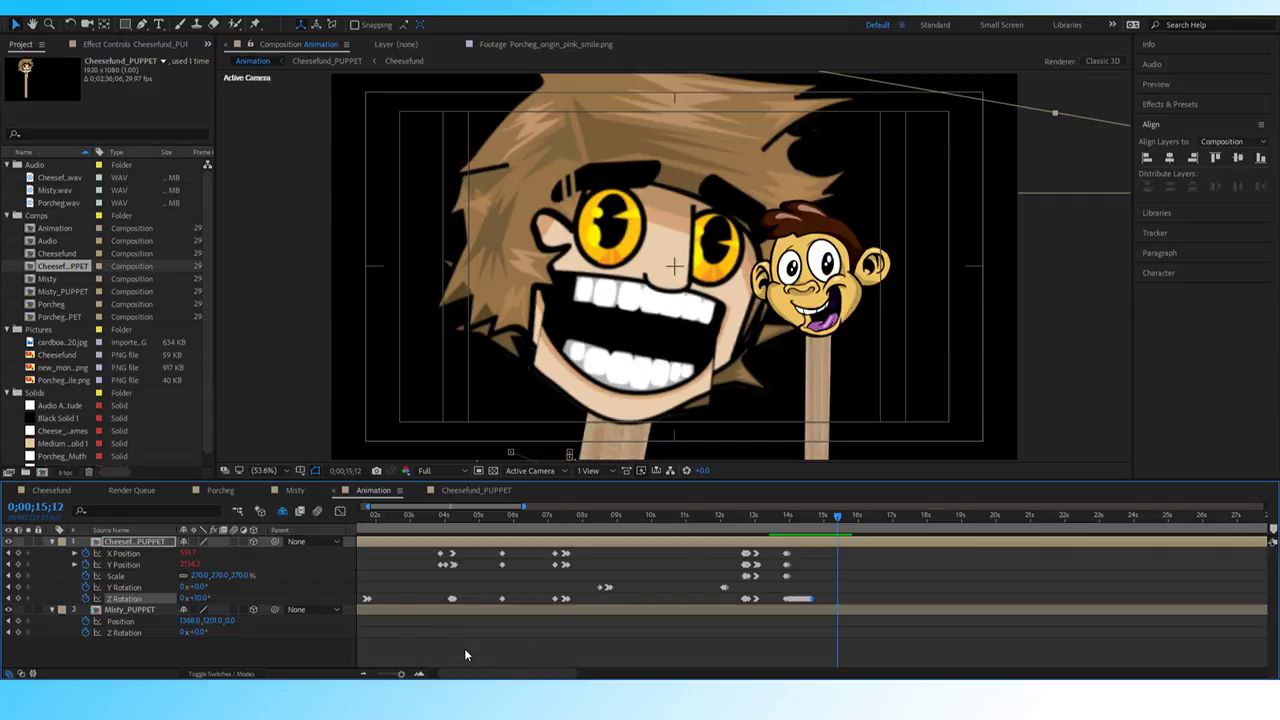
# Examine the shake frame by frame between 0;00;14;20 and 0;00;14;11 to find the section to repeat.
pyautogui.moveTo(405, 674); pyautogui.dragTo(405, 676)
pyautogui.click(674, 517)
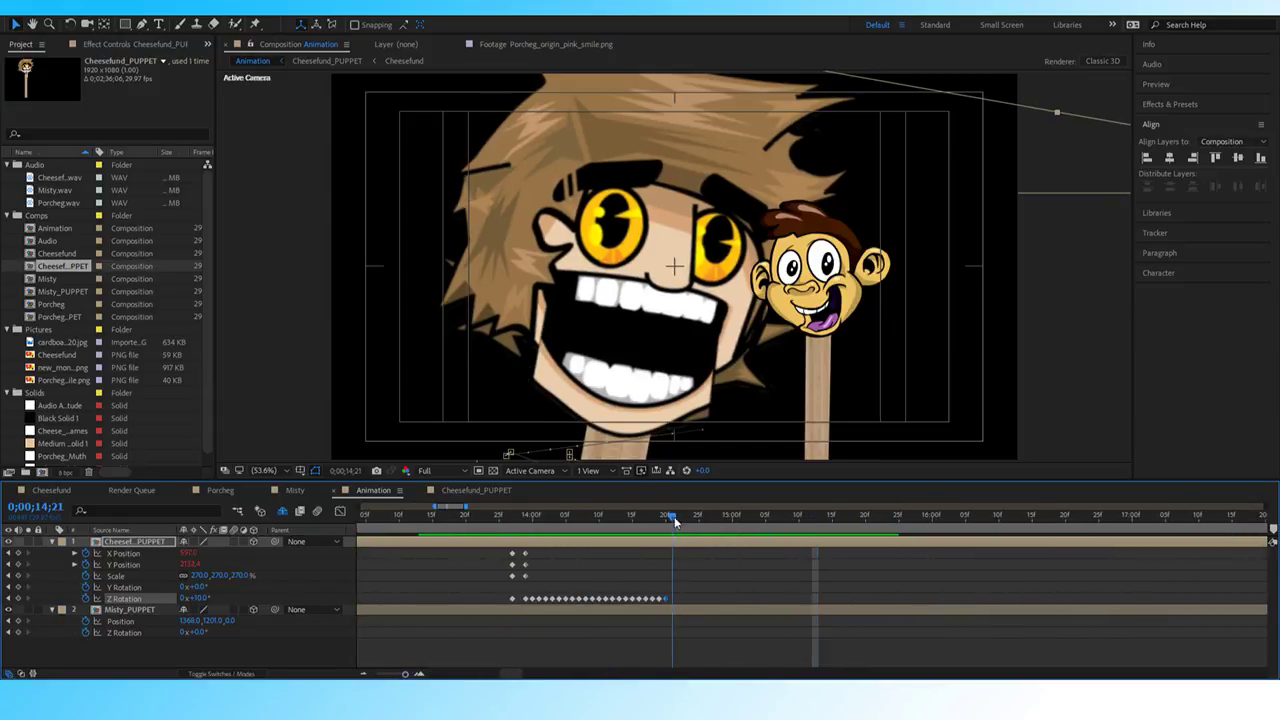
pyautogui.moveTo(668, 520); pyautogui.dragTo(664, 520)
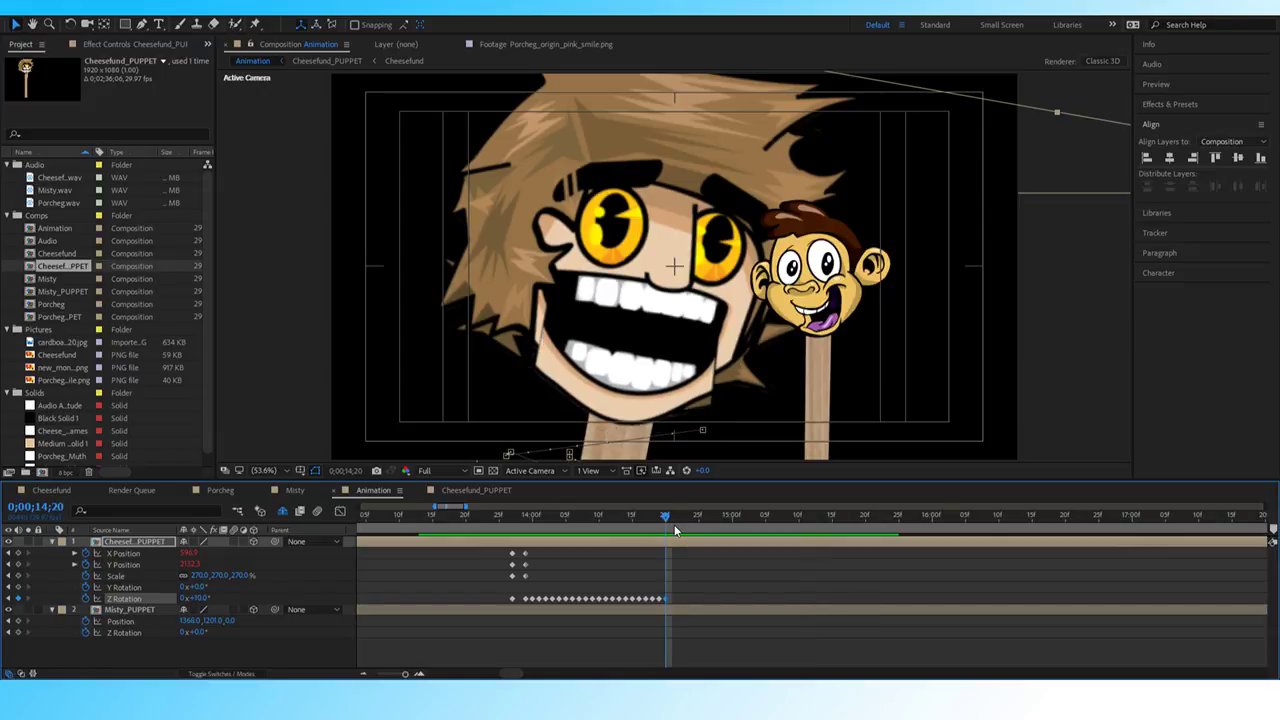
pyautogui.press('pageup')
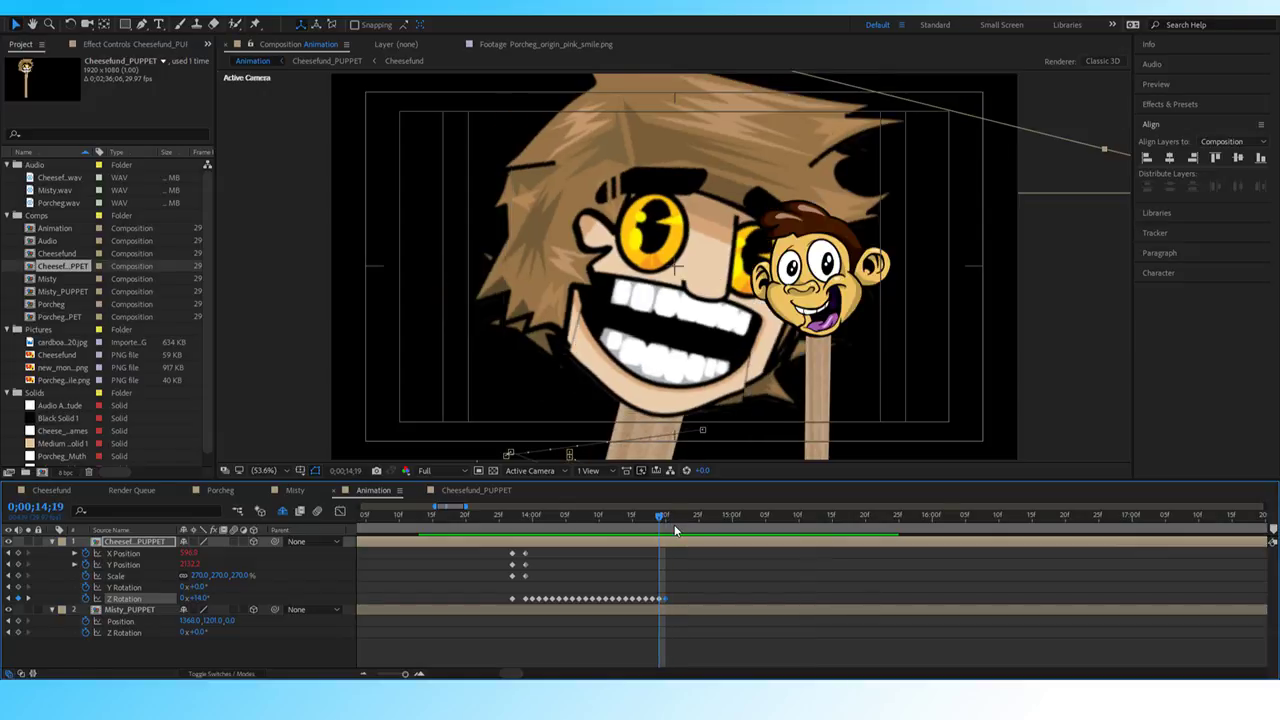
pyautogui.press('pagedown')
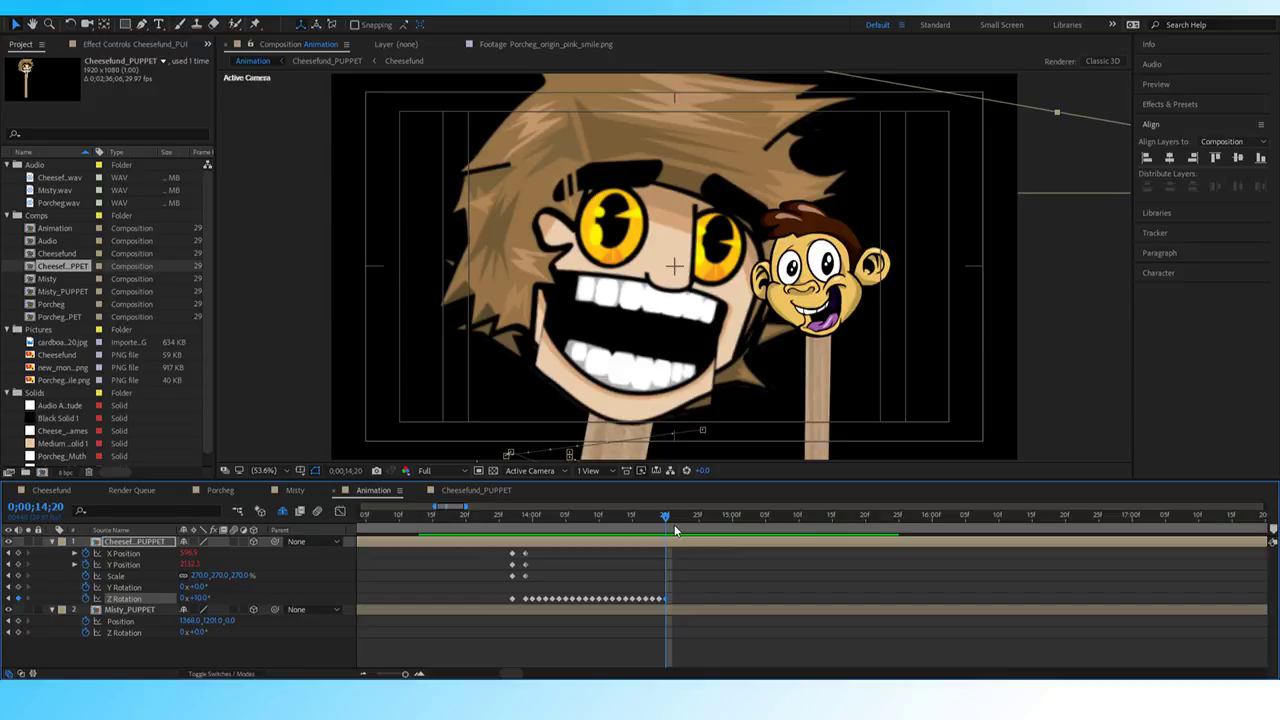
pyautogui.press('pageup')
pyautogui.press('pageup')
pyautogui.press('pageup')
pyautogui.press('pageup')
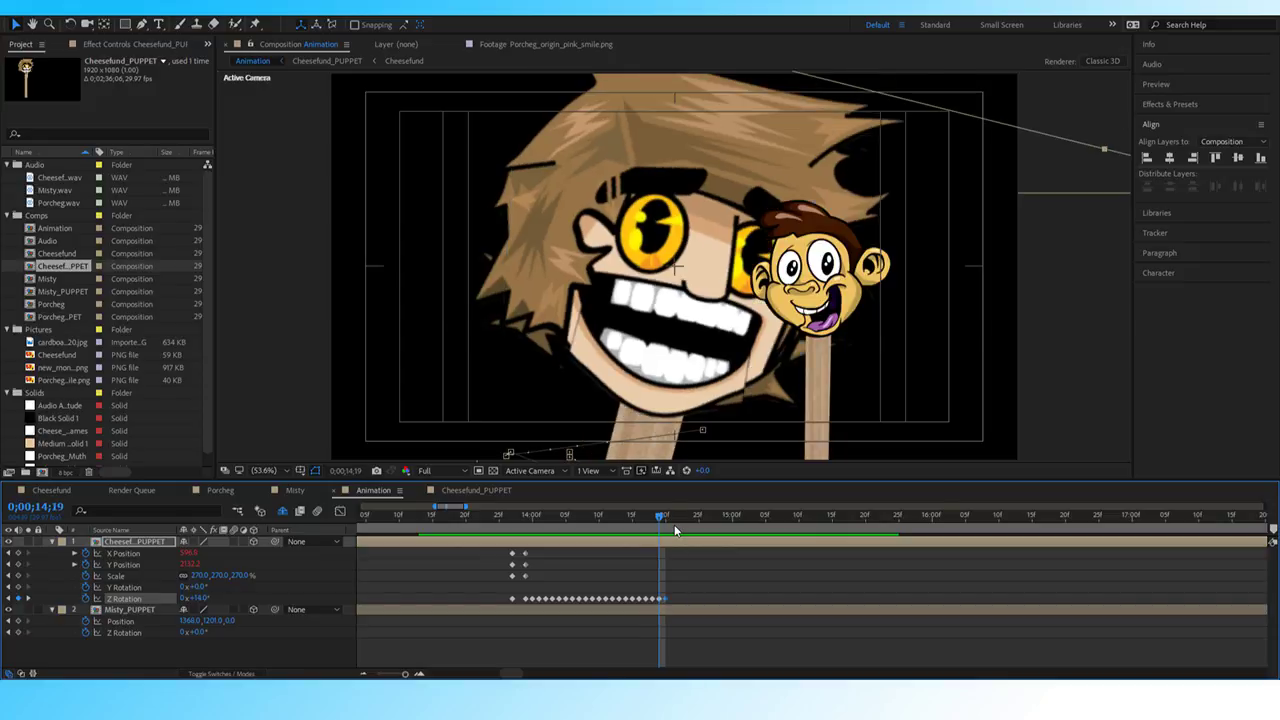
pyautogui.press('pageup')
pyautogui.press('pageup')
pyautogui.press('pageup')
pyautogui.press('pageup')
pyautogui.press('pageup')
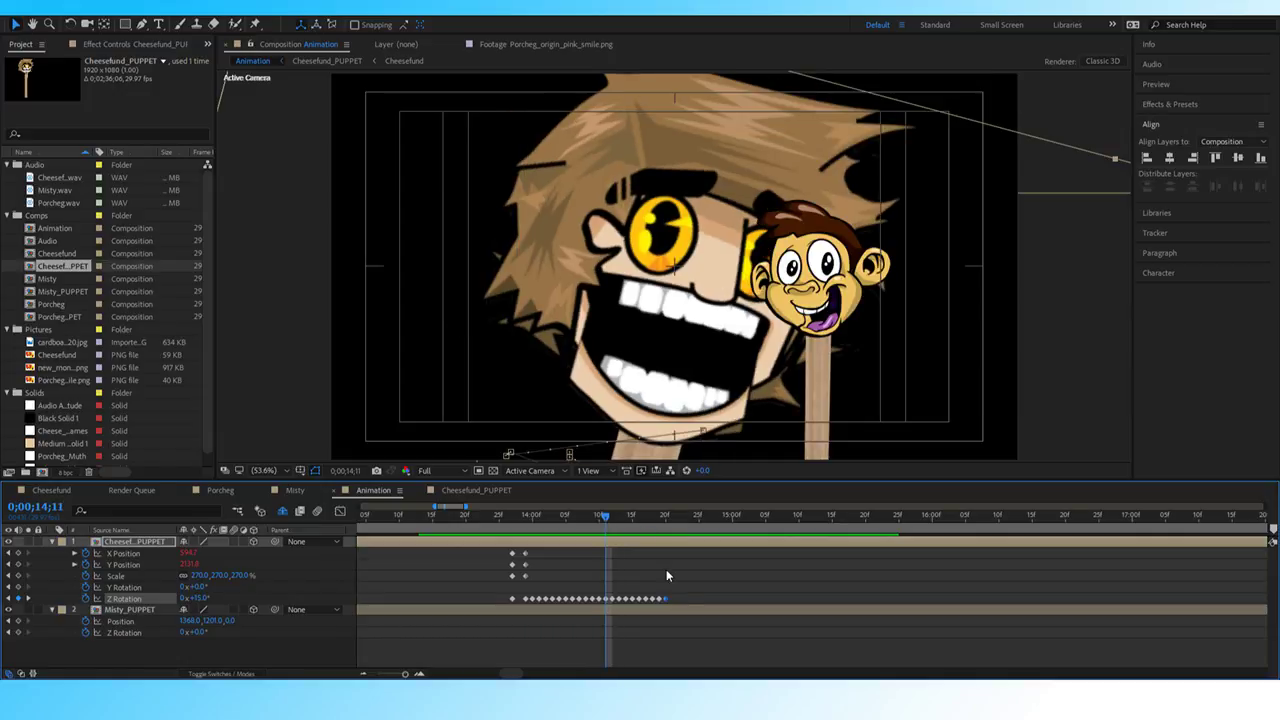
# Duplicate Cheesefund_PUPPET's Z Rotation keyframes from 0;00;14;11 through 0;00;14;20, pasting the copies from 0;00;14;21 onward.
pyautogui.moveTo(685, 595); pyautogui.dragTo(603, 601)
pyautogui.click(667, 520)
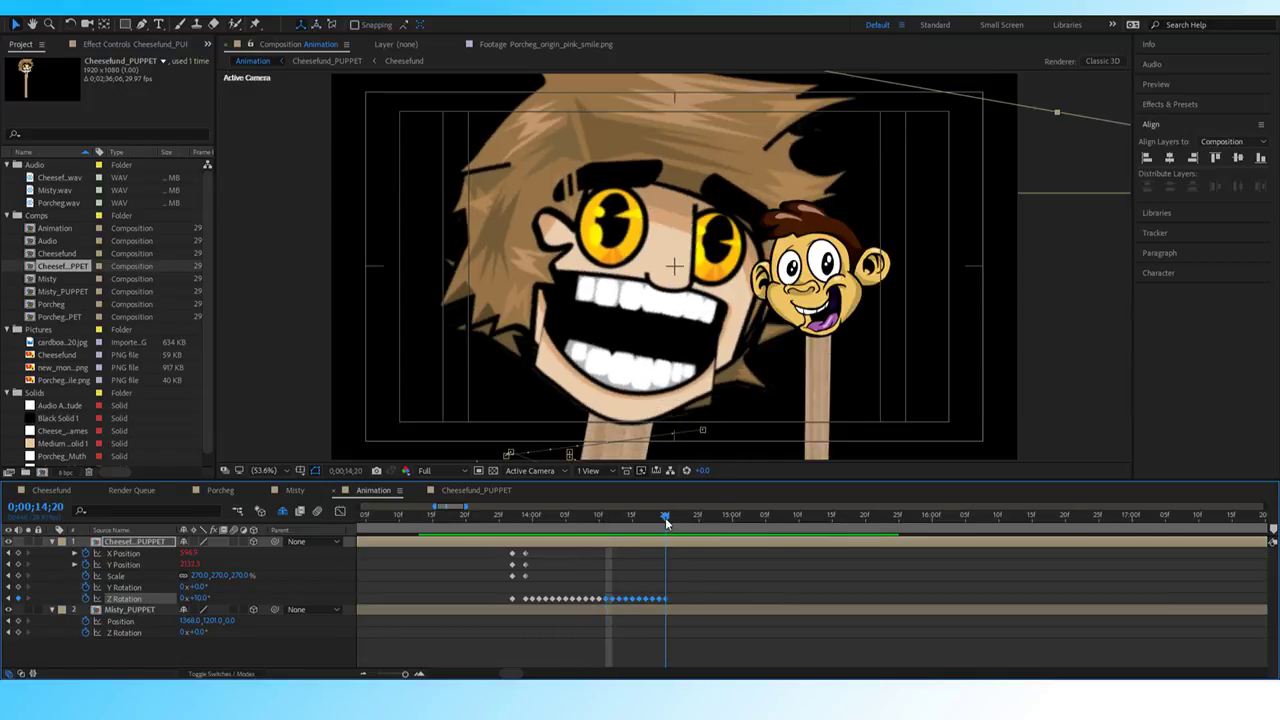
pyautogui.click(671, 520)
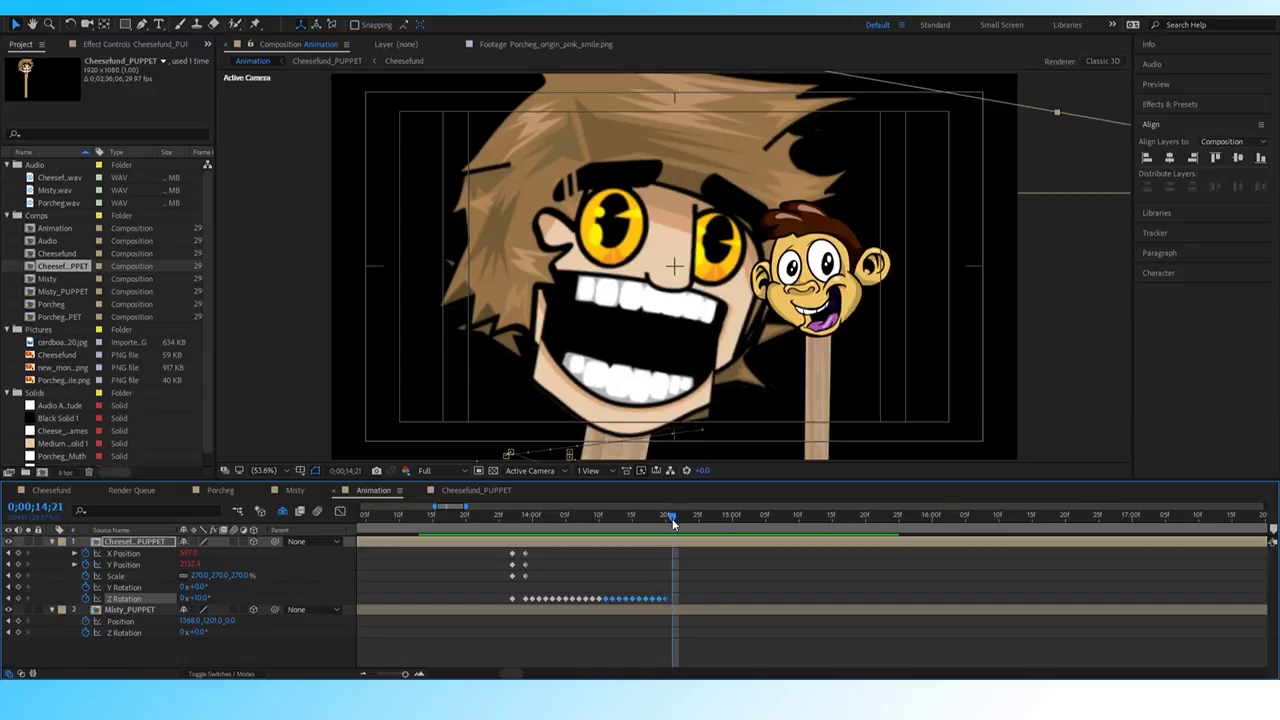
pyautogui.hotkey('ctrl', 'v')
# Preview the extended shake from shortly before 0;00;14;00.
pyautogui.moveTo(670, 524); pyautogui.dragTo(490, 533)
pyautogui.press('space')
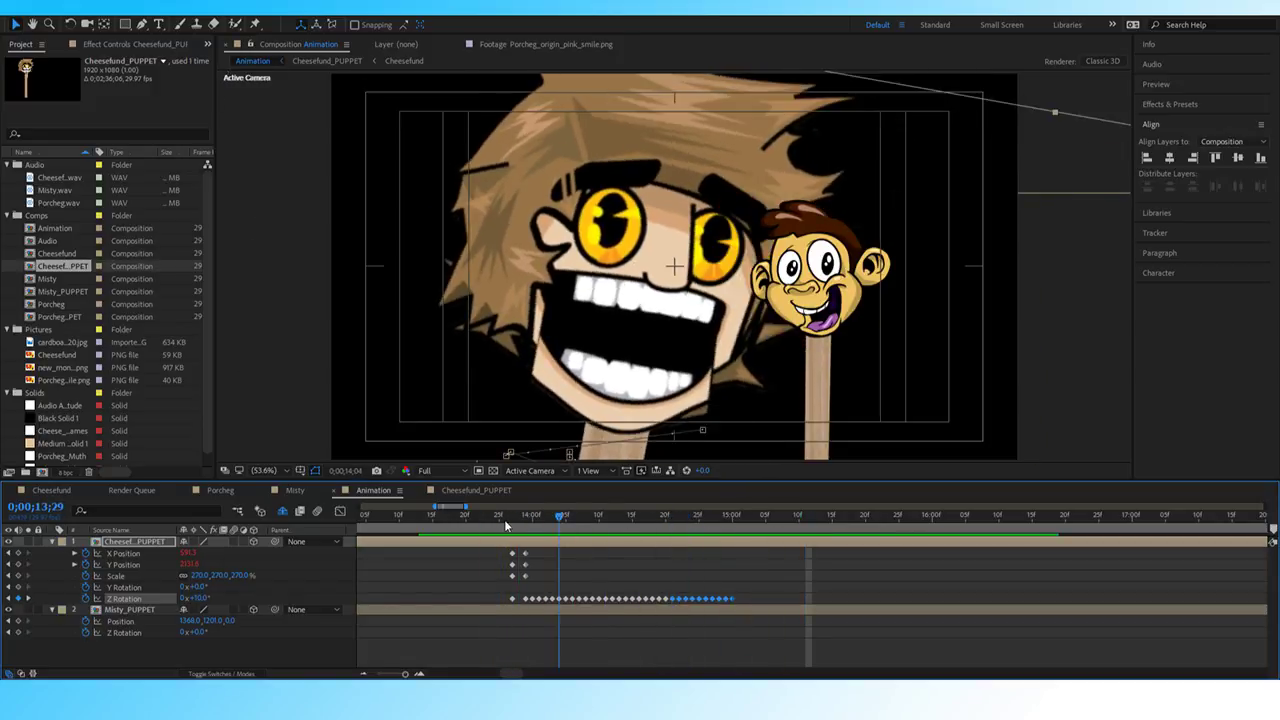
pyautogui.click(507, 516)
pyautogui.press('space')
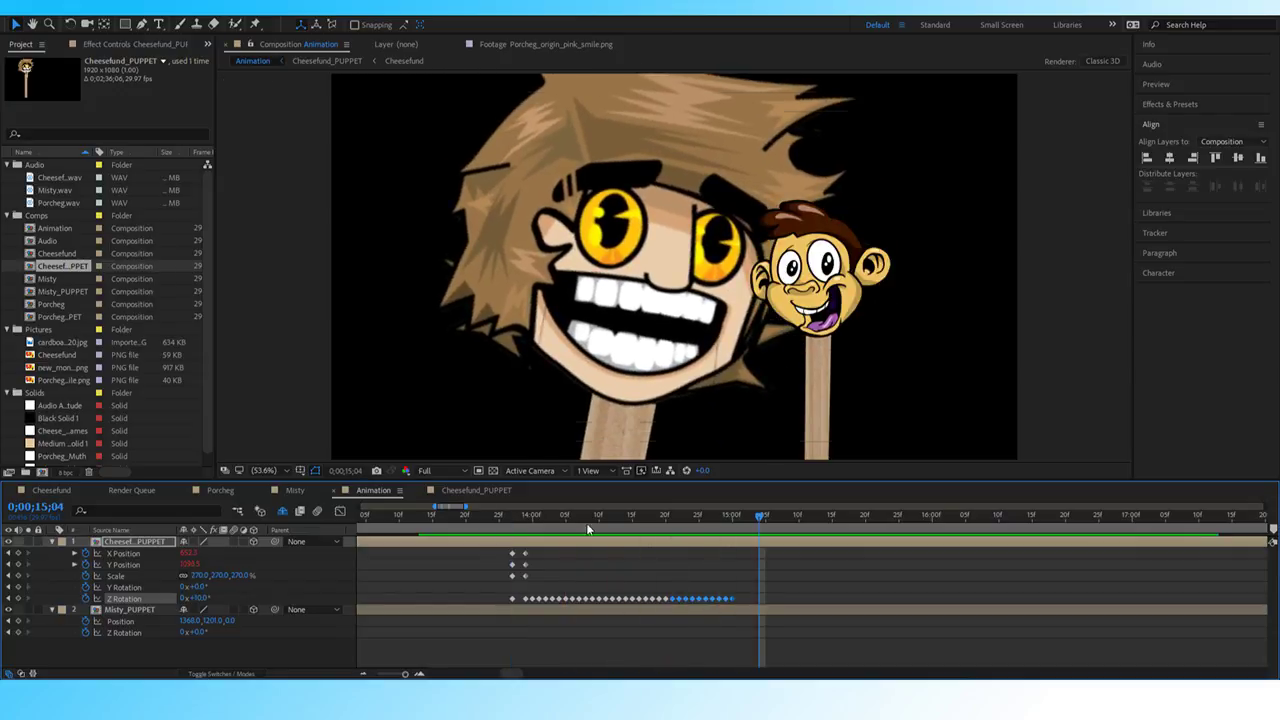
# Add a Scale keyframe at 270% to Cheesefund_PUPPET on 0;00;15;00 and play from there.
pyautogui.moveTo(765, 525); pyautogui.dragTo(733, 528)
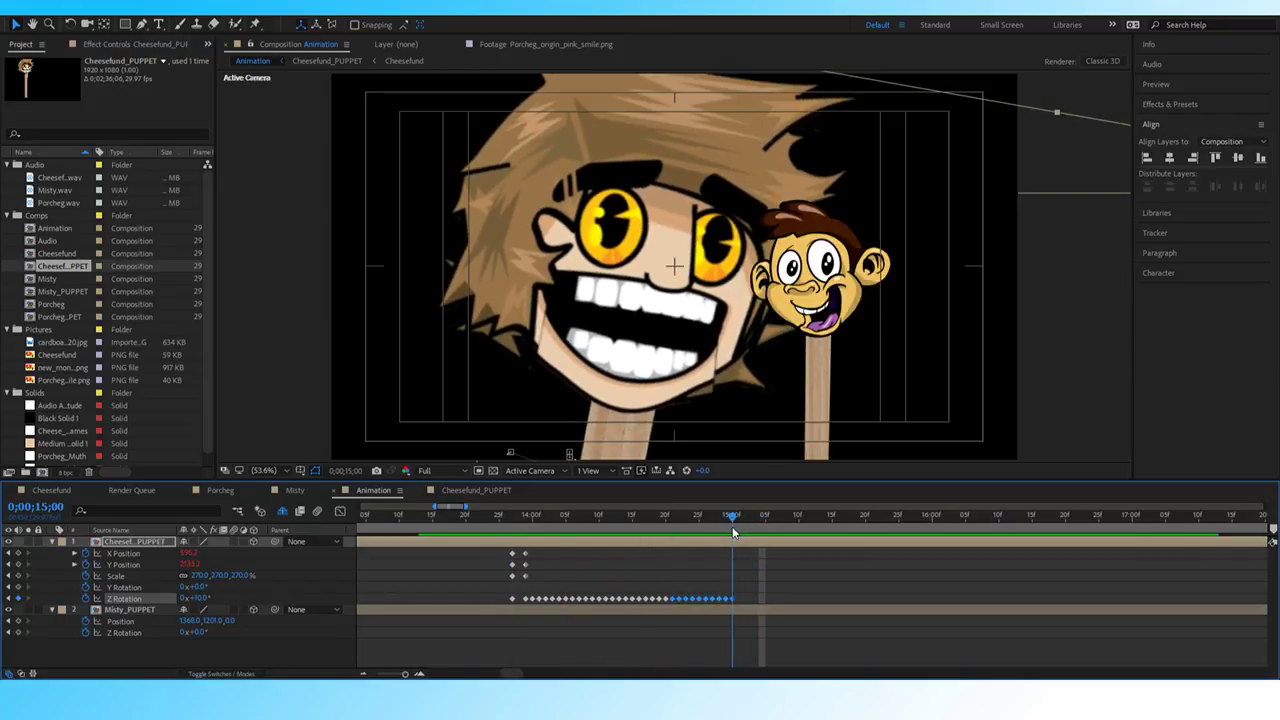
pyautogui.click(17, 577)
pyautogui.press('space')
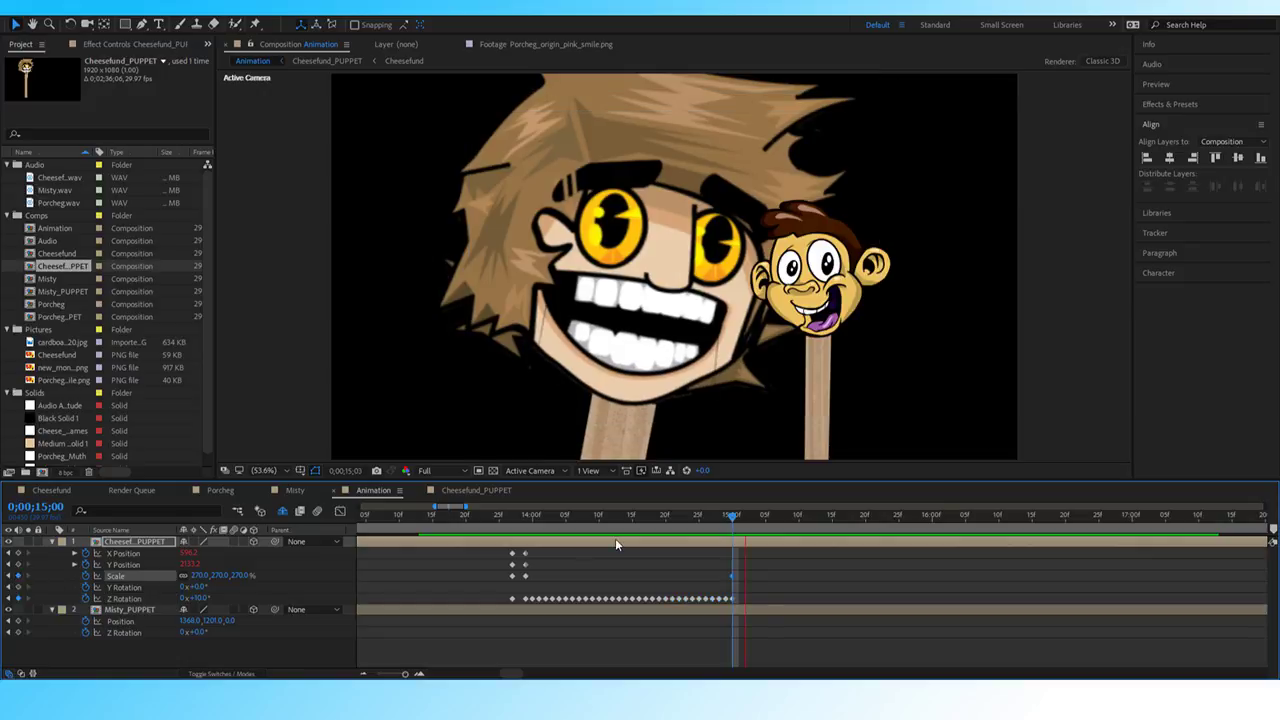
pyautogui.press('space')
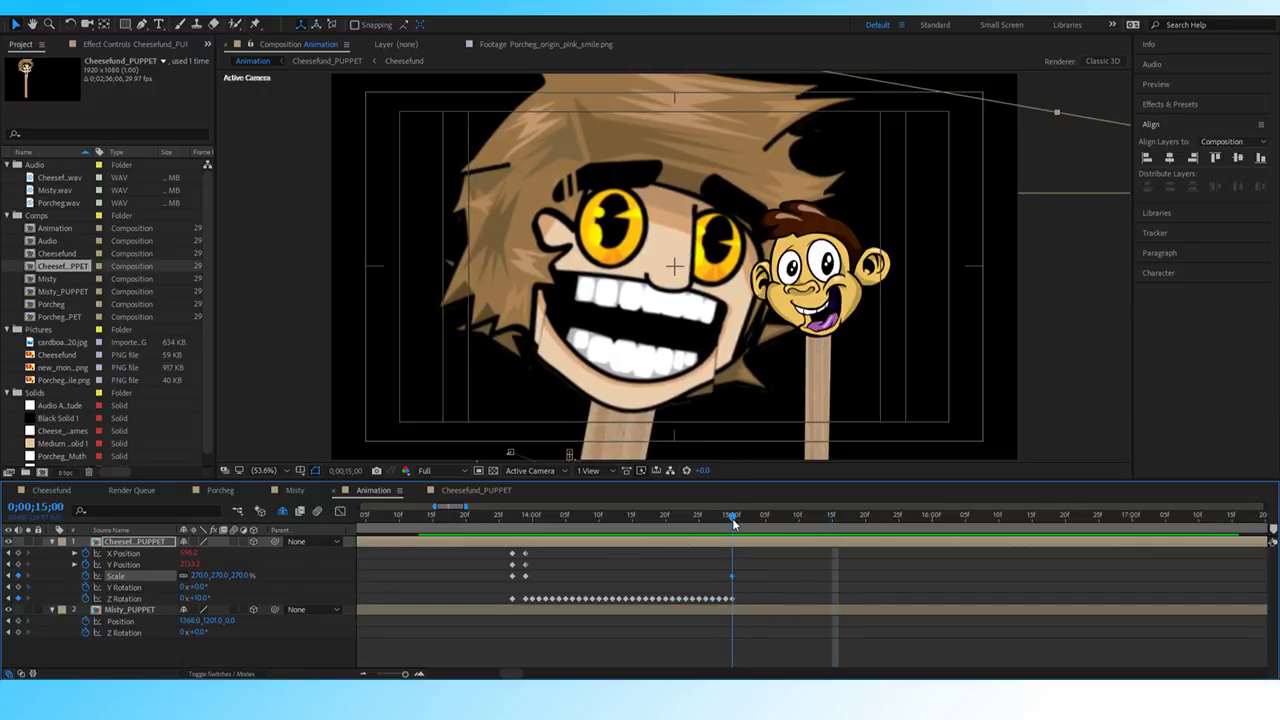
# Keyframe Cheesefund_PUPPET's Z Rotation at 12° on 0;00;15;01 and shift the latest Scale keyframe to that frame.
pyautogui.moveTo(732, 518); pyautogui.dragTo(739, 518)
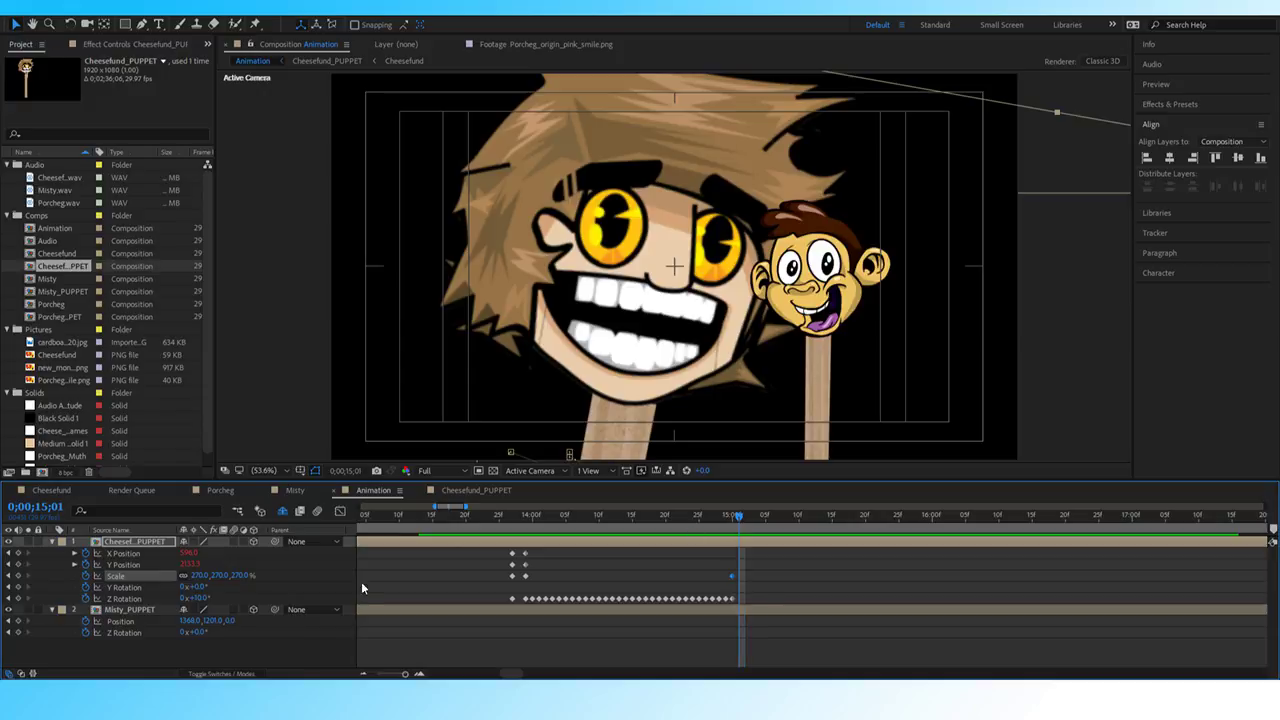
pyautogui.click(201, 598)
pyautogui.write('12')
pyautogui.press('Return')
pyautogui.hotkey('alt', 'shift', 's')
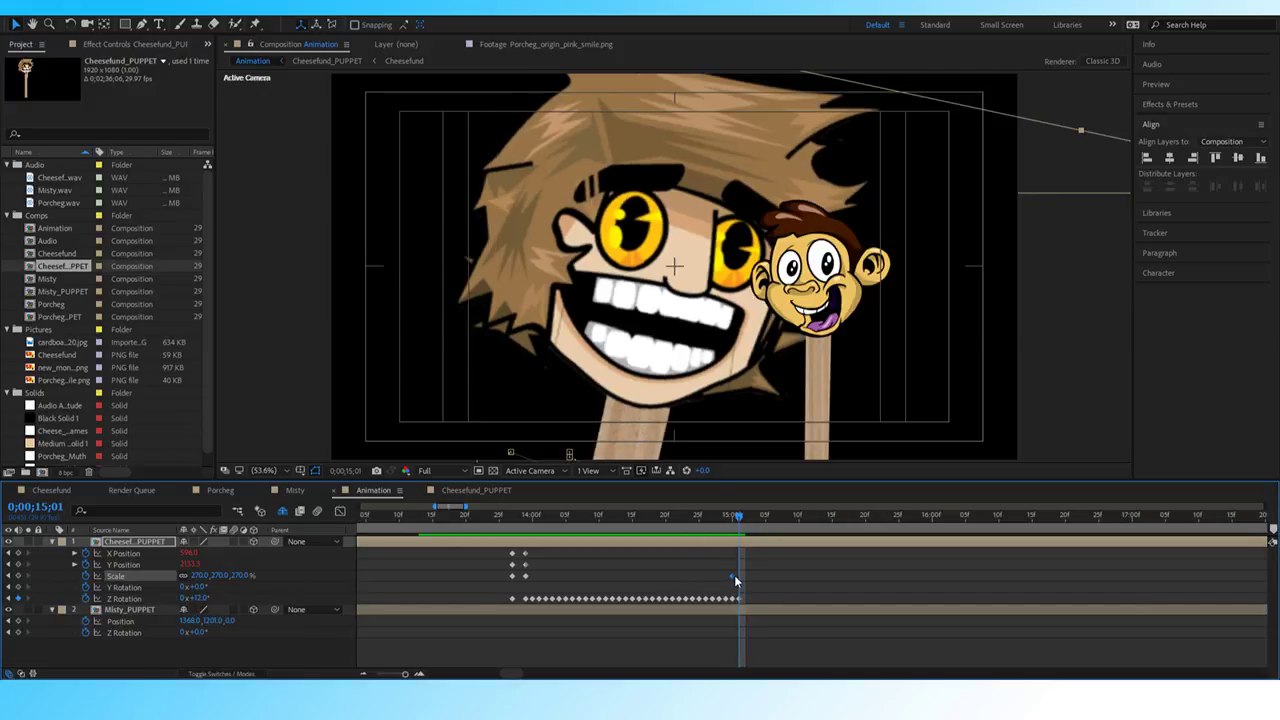
# Keyframe Cheesefund_PUPPET's Scale at 100% on 0;00;15;03.
pyautogui.press('pagedown')
pyautogui.press('pagedown')
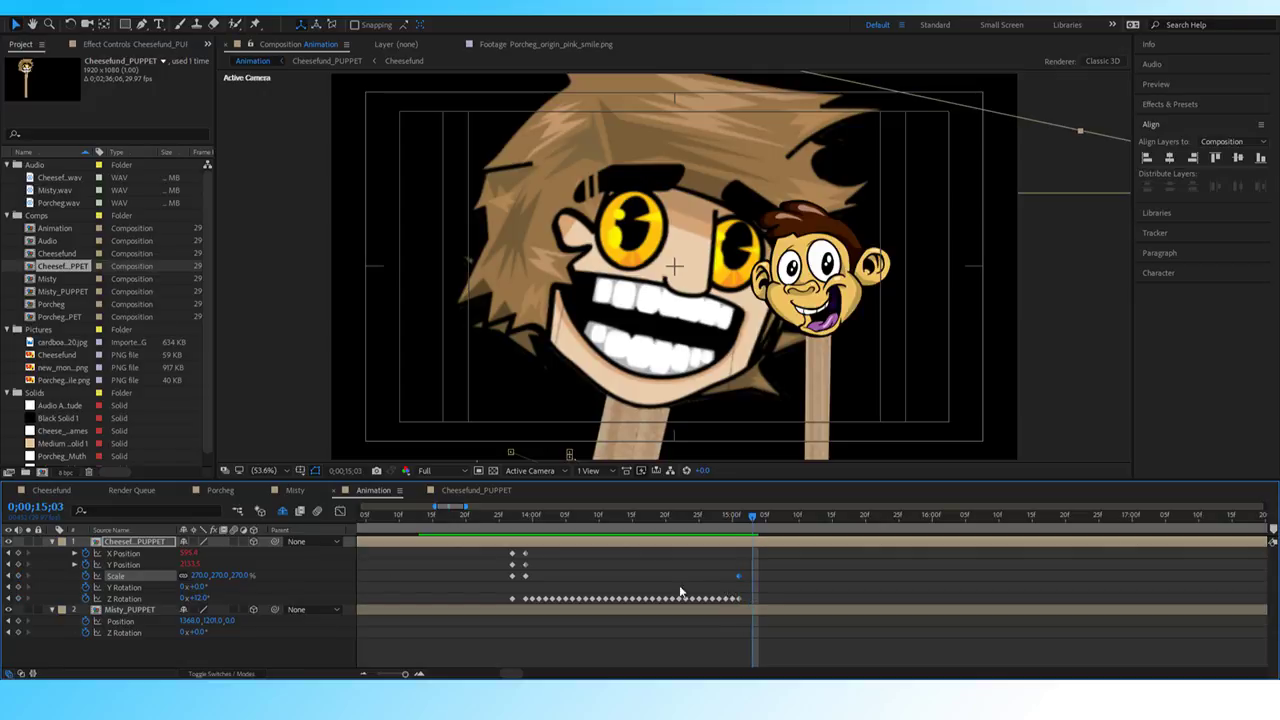
pyautogui.click(203, 576)
pyautogui.write('100')
pyautogui.press('Return')
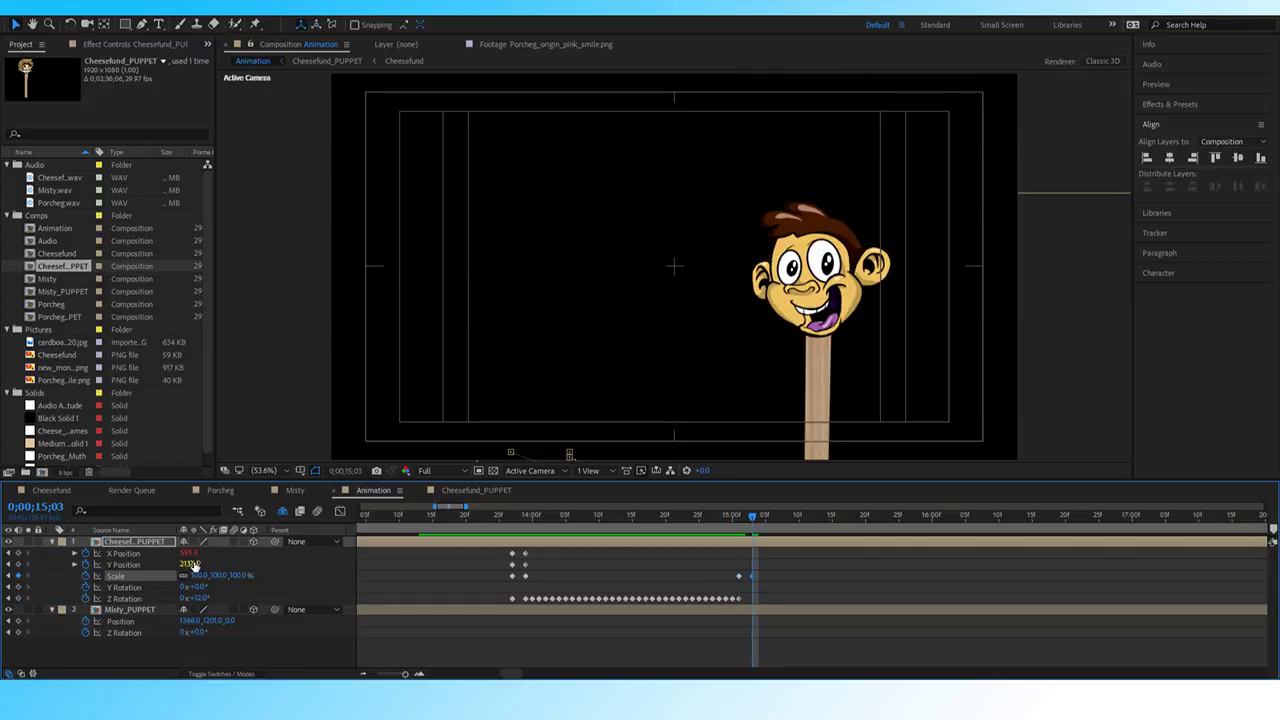
# Hold Cheesefund_PUPPET's X and Y Position with keyframes on 0;00;15;01 and move it to about 465, 1150 on 0;00;15;03.
pyautogui.click(9, 576)
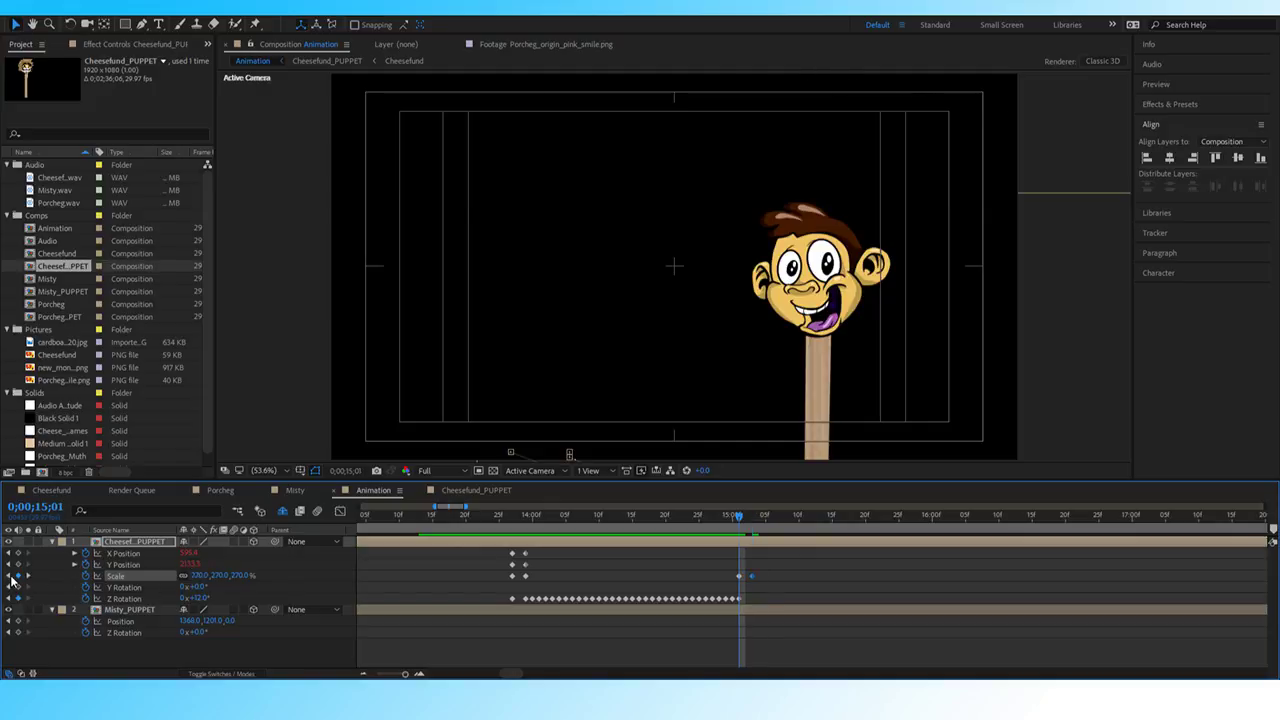
pyautogui.click(18, 553)
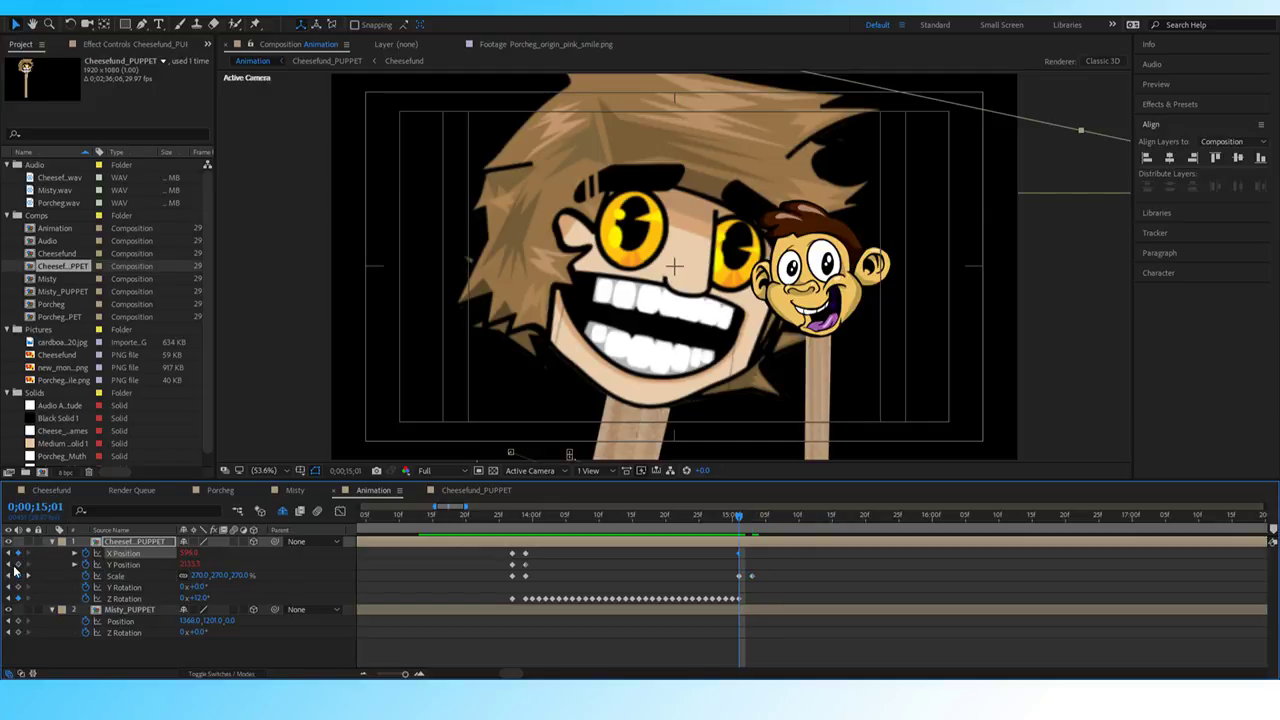
pyautogui.click(28, 576)
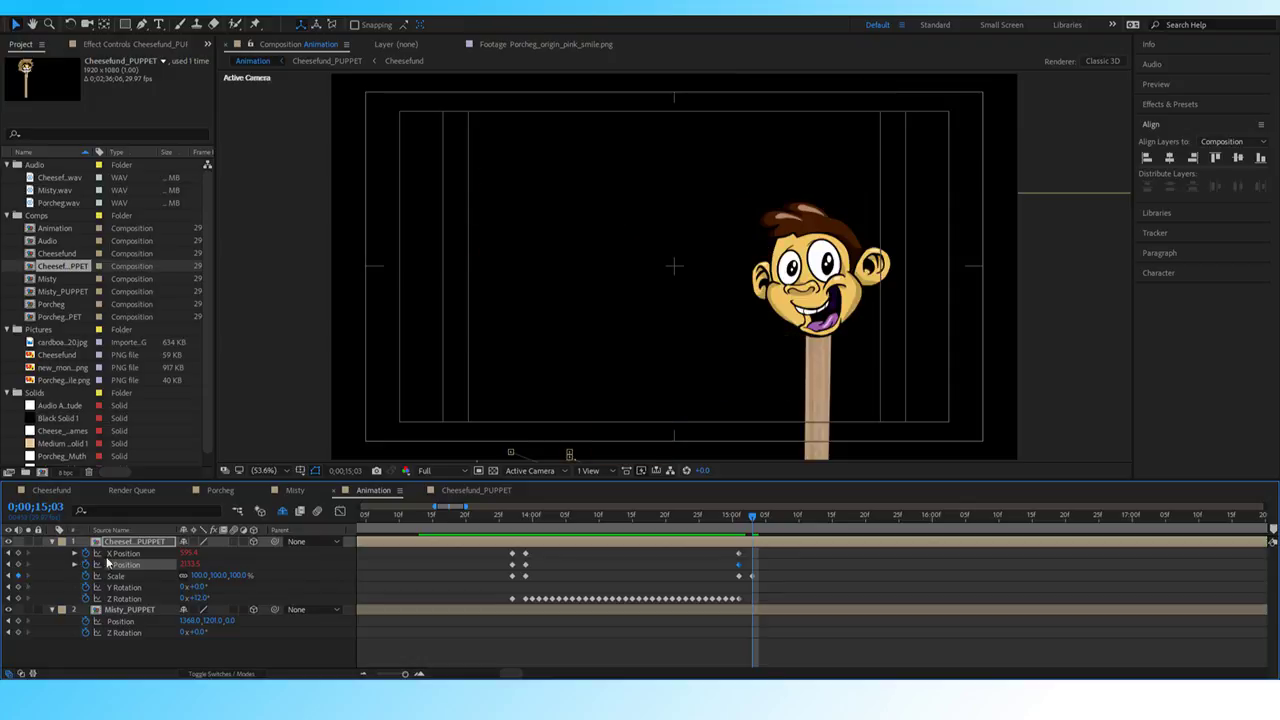
pyautogui.moveTo(190, 564); pyautogui.dragTo(104, 564)
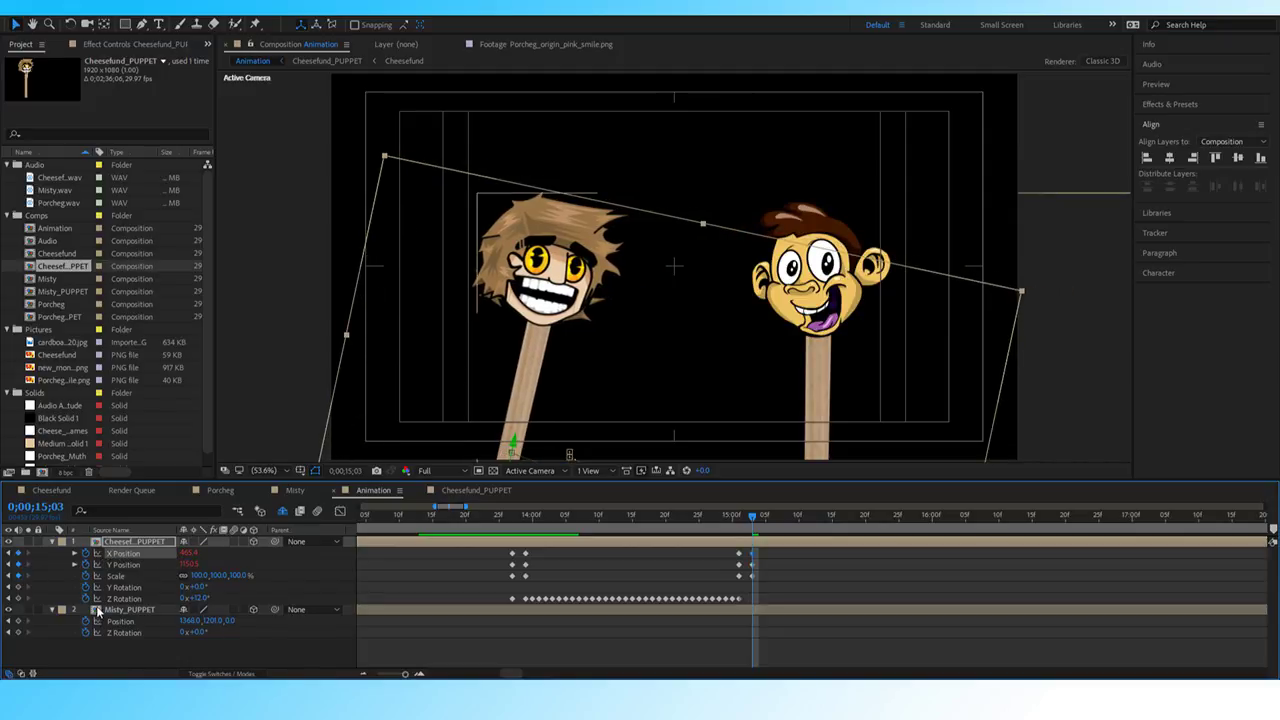
# Keyframe Cheesefund_PUPPET's Z Rotation at 2° on 0;00;15;03.
pyautogui.click(200, 599)
pyautogui.write('2')
pyautogui.press('Return')
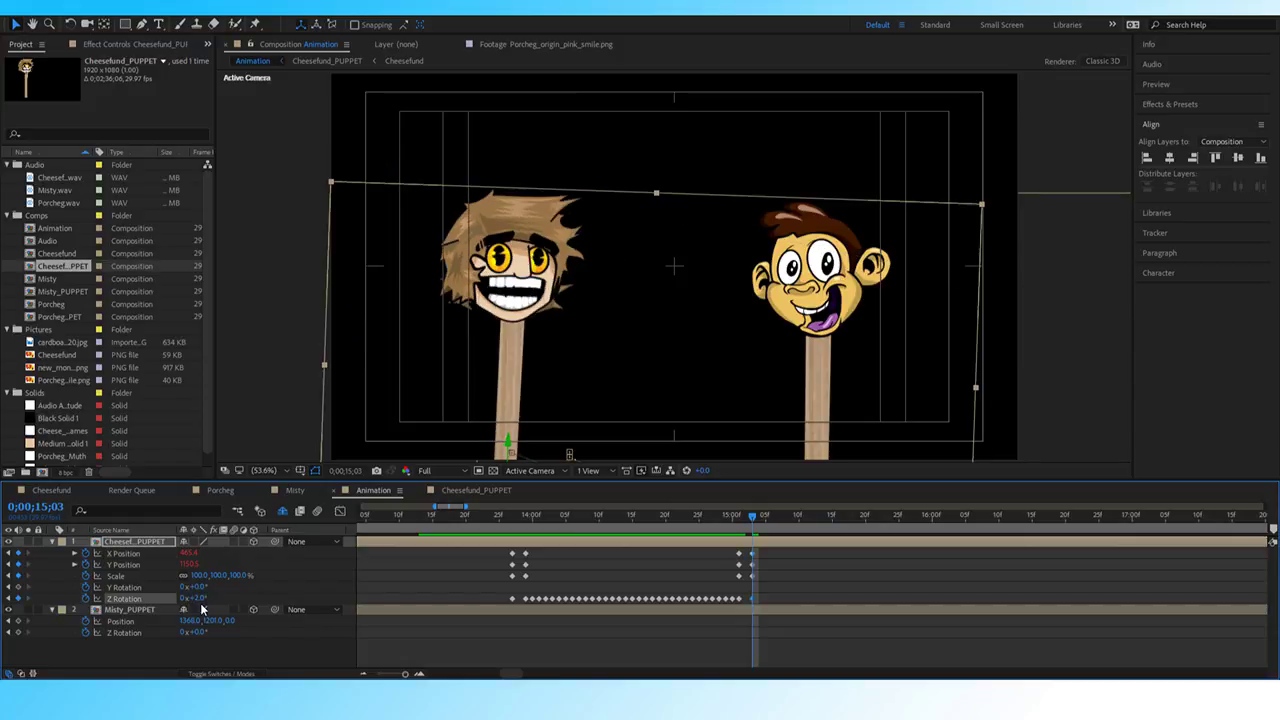
# Preview the enlarge, shake and shrink-back sequence from 0;00;13;22, then replay it from 0;00;13;25.
pyautogui.moveTo(750, 517); pyautogui.dragTo(478, 516)
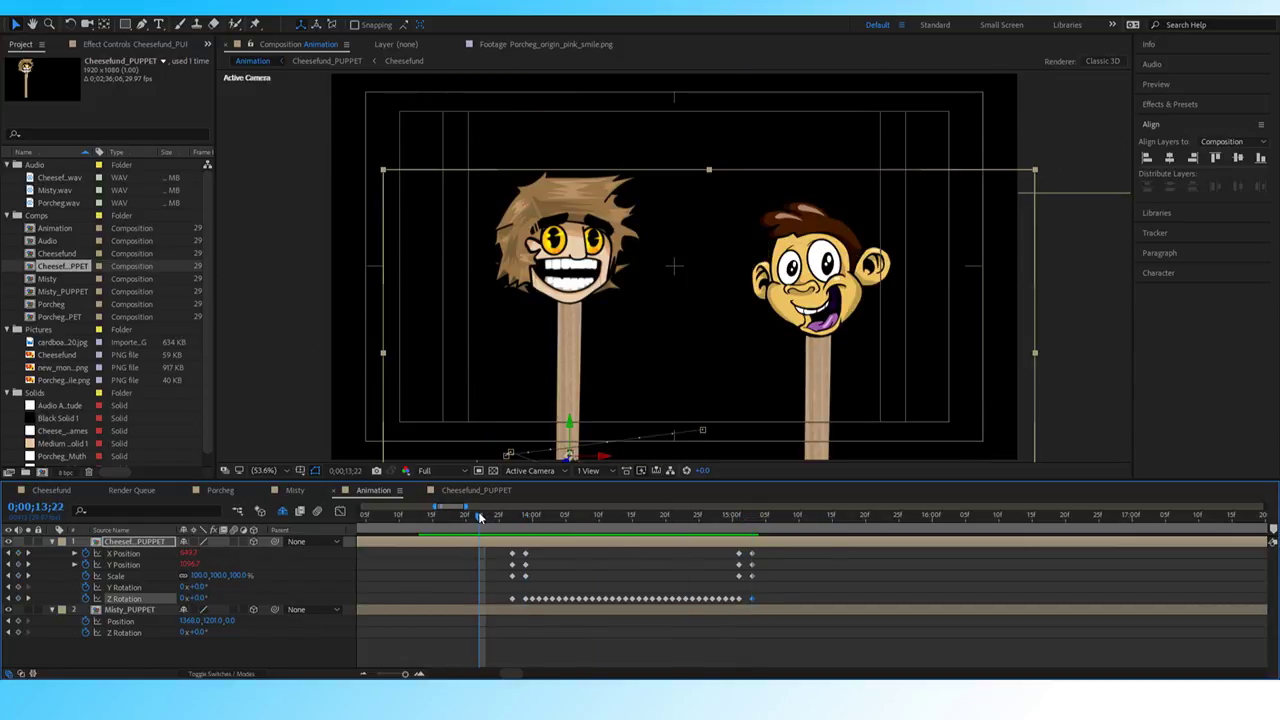
pyautogui.press('space')
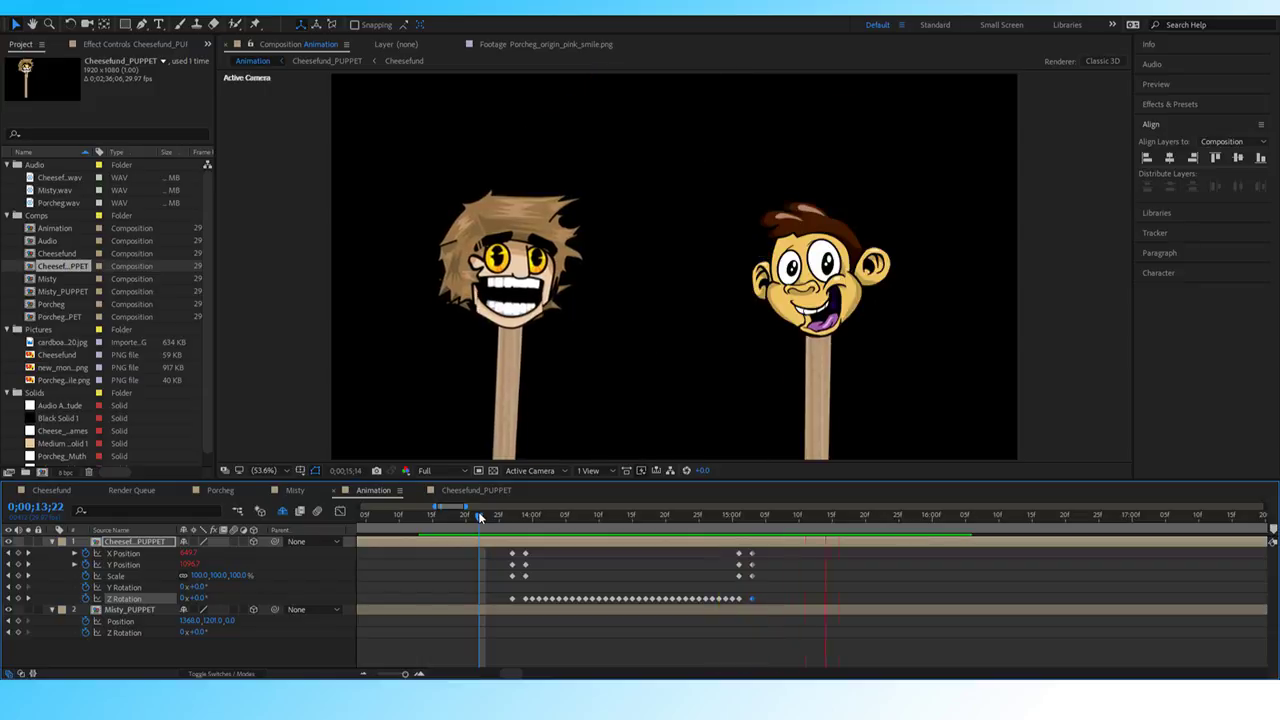
pyautogui.press('space')
pyautogui.moveTo(487, 516)
pyautogui.mouseDown()
pyautogui.moveTo(533, 520)
pyautogui.moveTo(497, 521)
pyautogui.mouseUp()
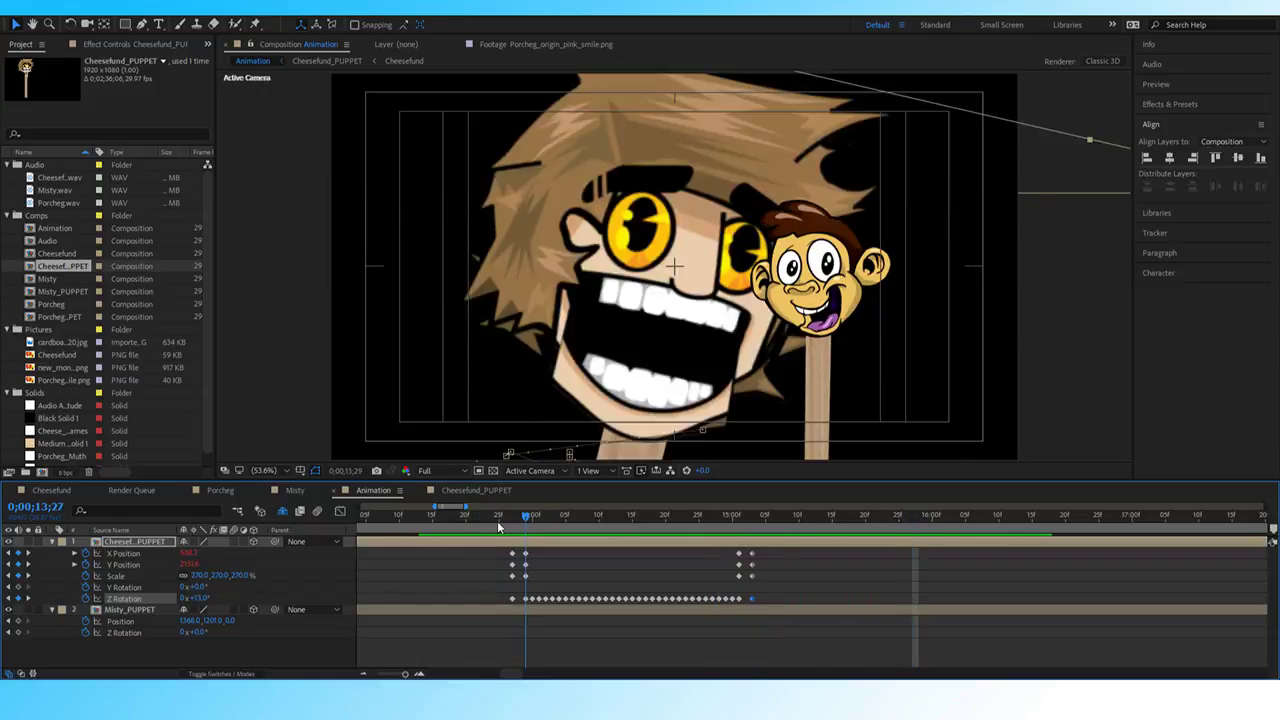
pyautogui.press('space')
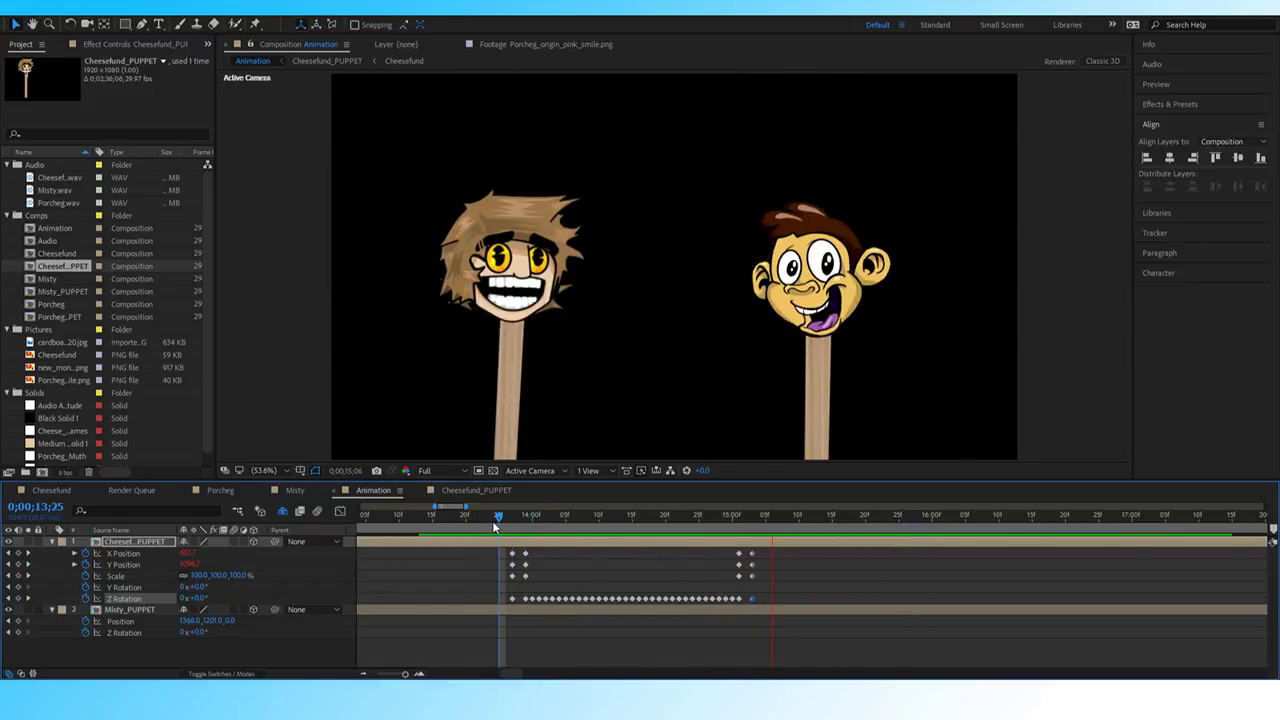
pyautogui.press('space')
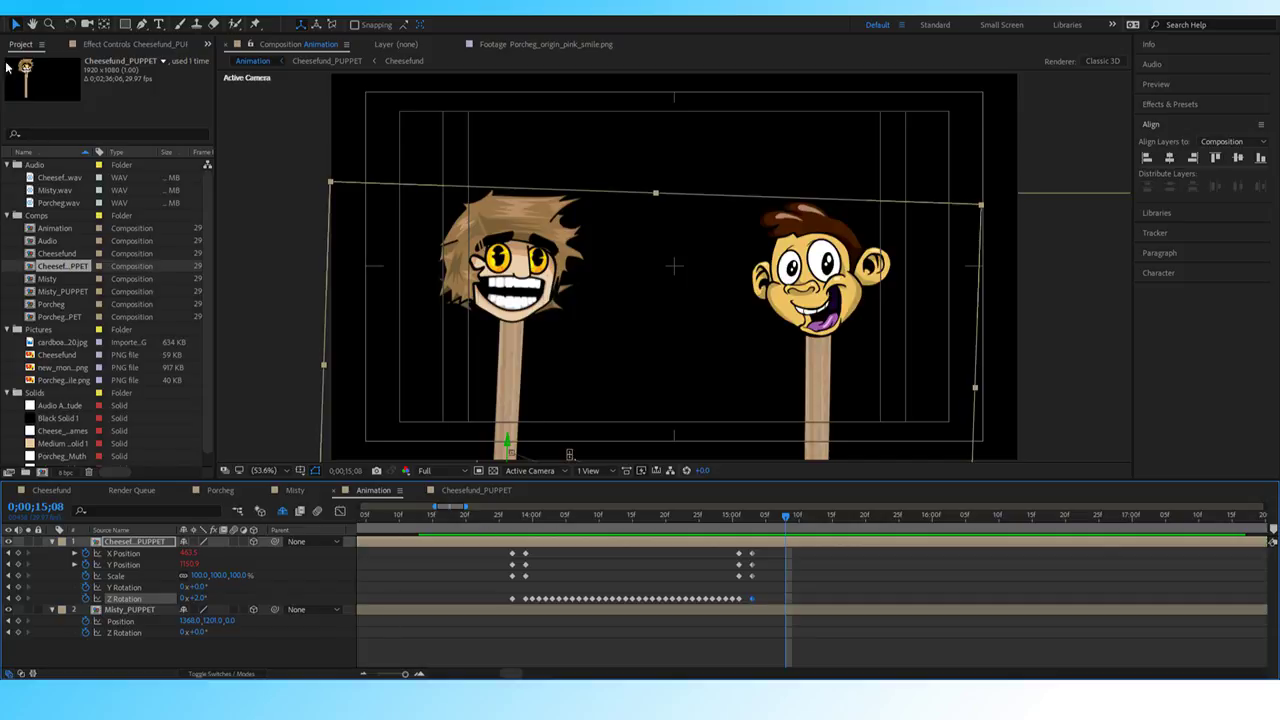
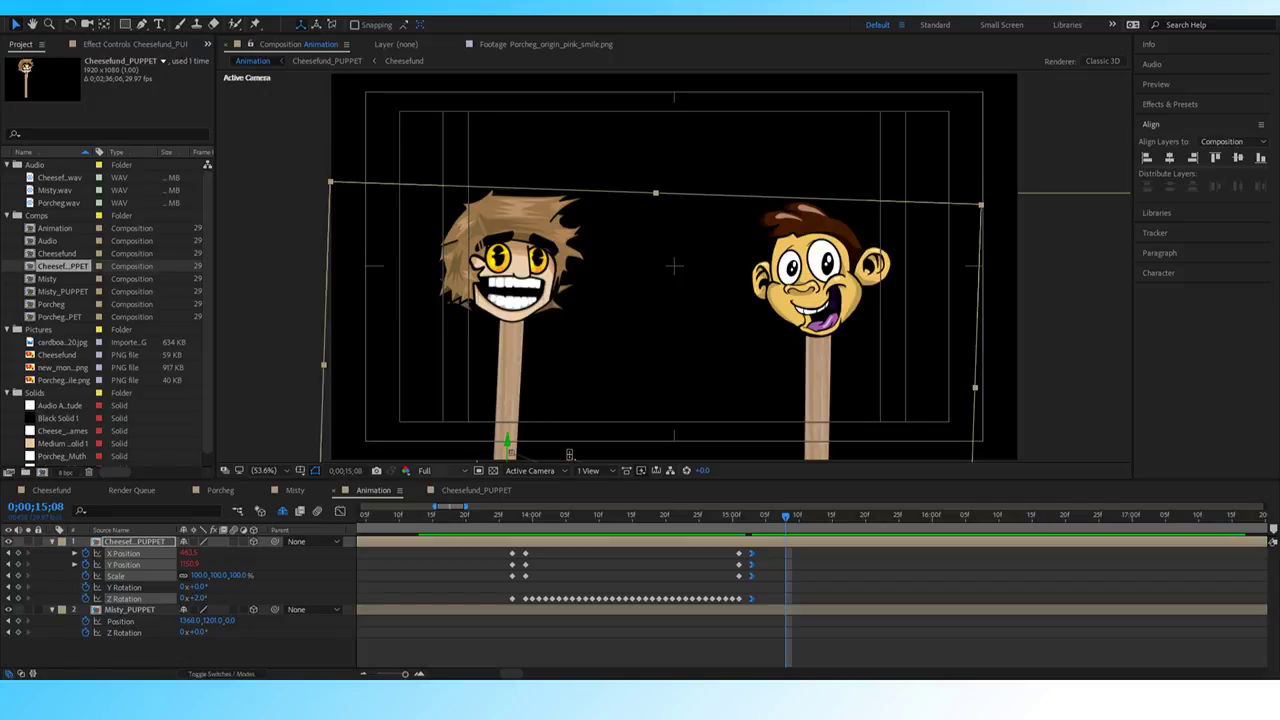
# Show the whole composition's timeline, deselect the layer and preview the puppet animation from the start.
pyautogui.click(362, 586)
pyautogui.press(';')
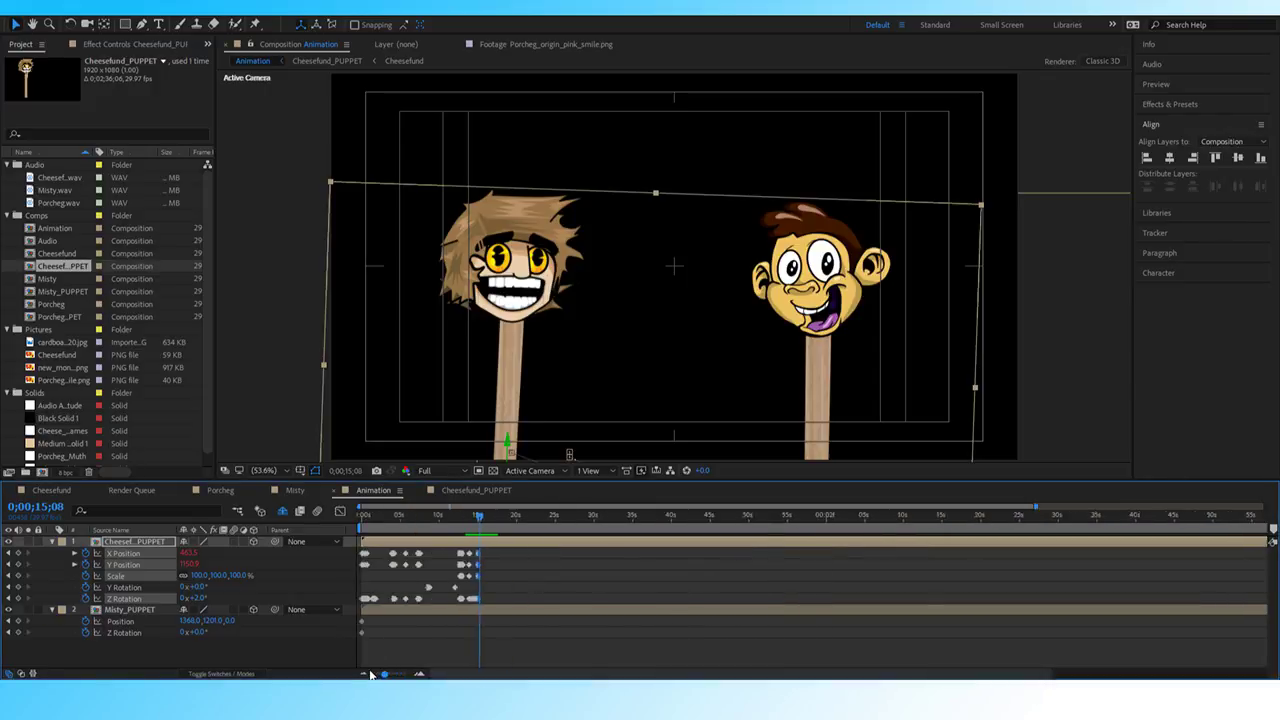
pyautogui.moveTo(377, 515); pyautogui.dragTo(341, 513)
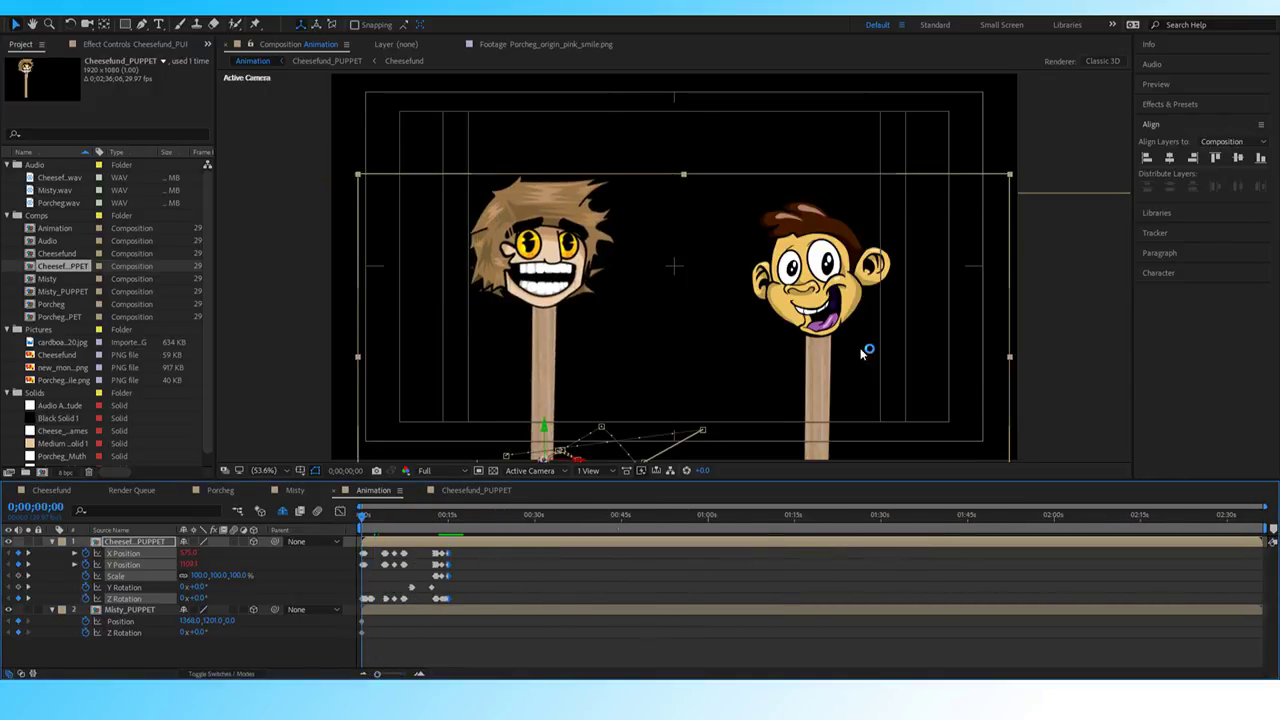
pyautogui.click(241, 661)
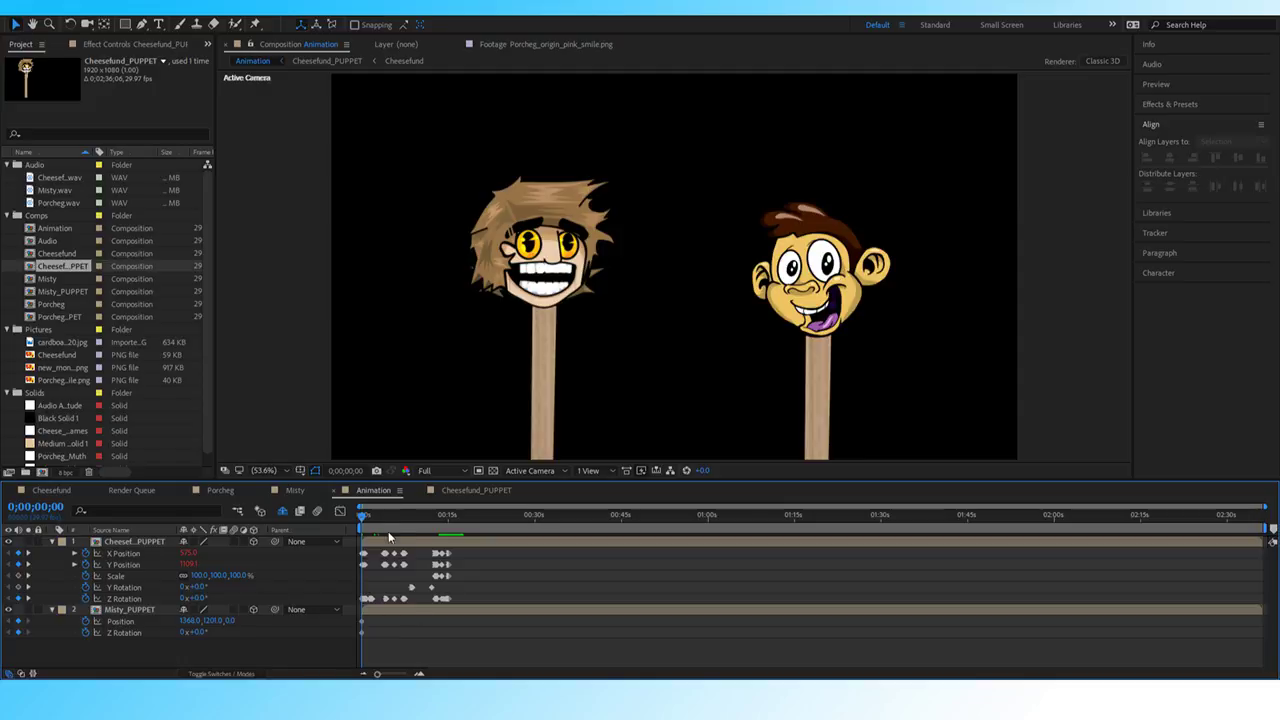
pyautogui.press('space')
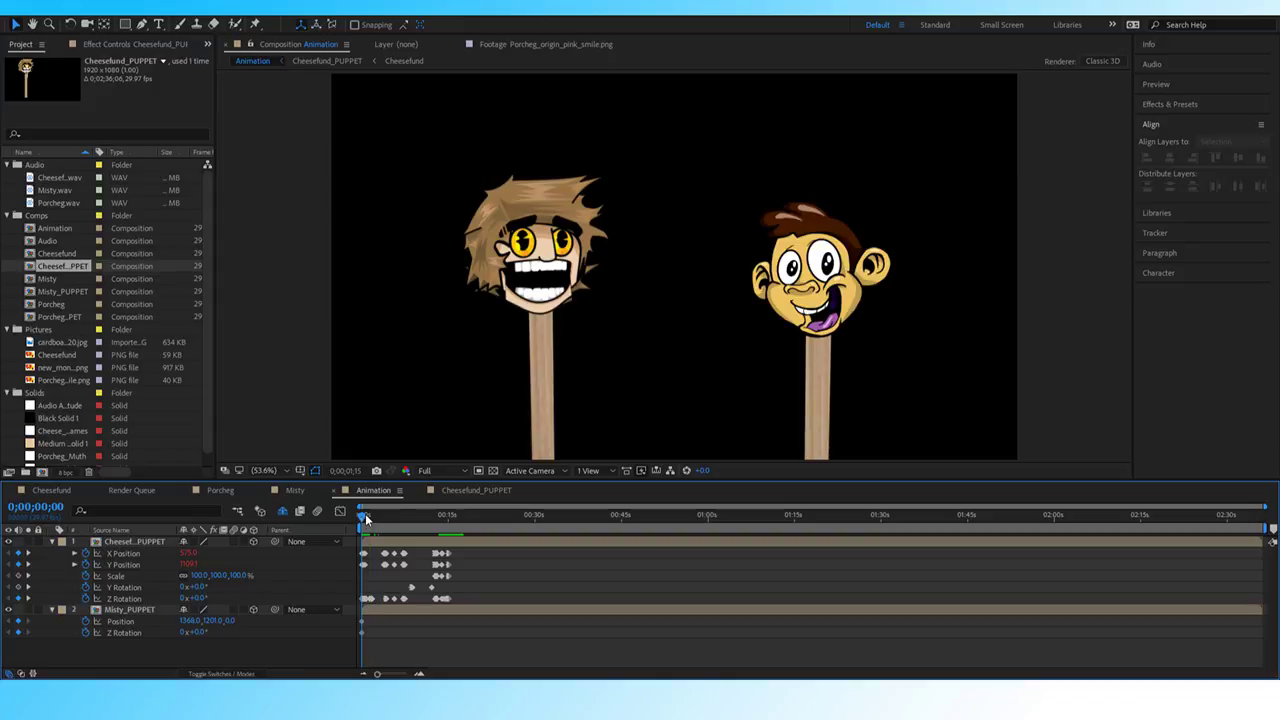
pyautogui.click(365, 514)
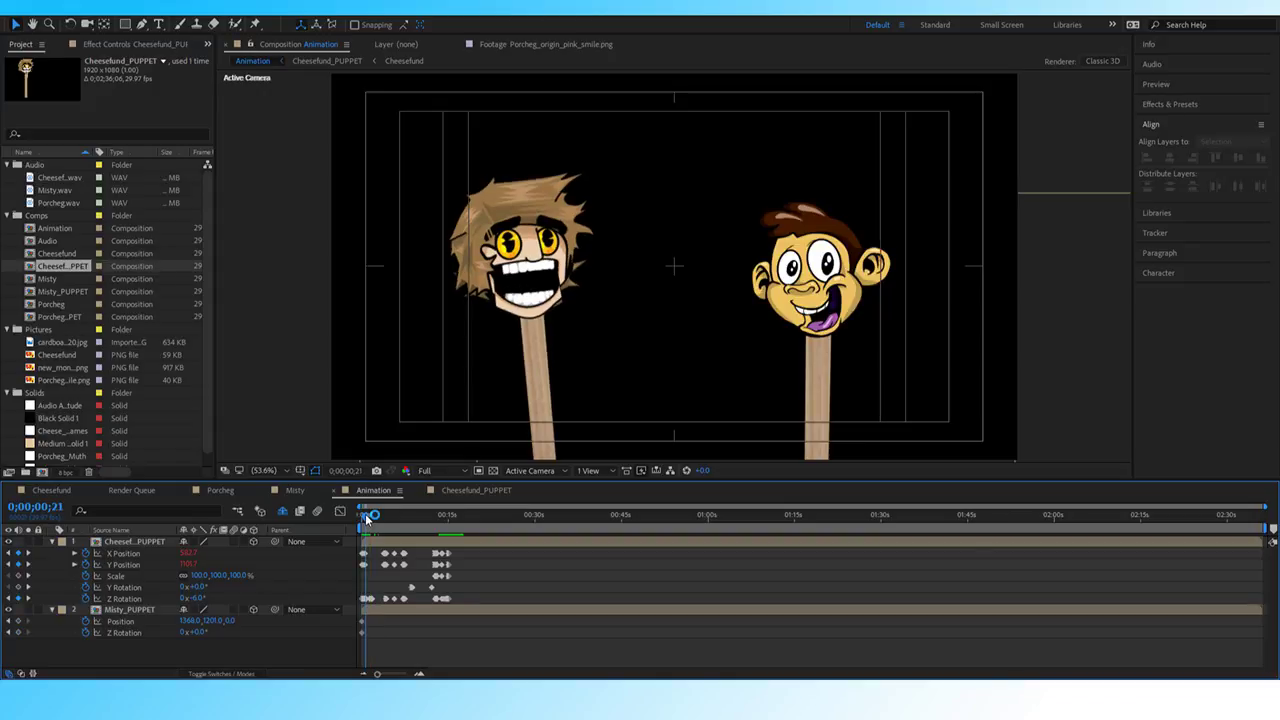
# Lower Cheesefund_PUPPET on the composition's first frame by setting its Y Position to about 1179.
pyautogui.moveTo(366, 515); pyautogui.dragTo(357, 516)
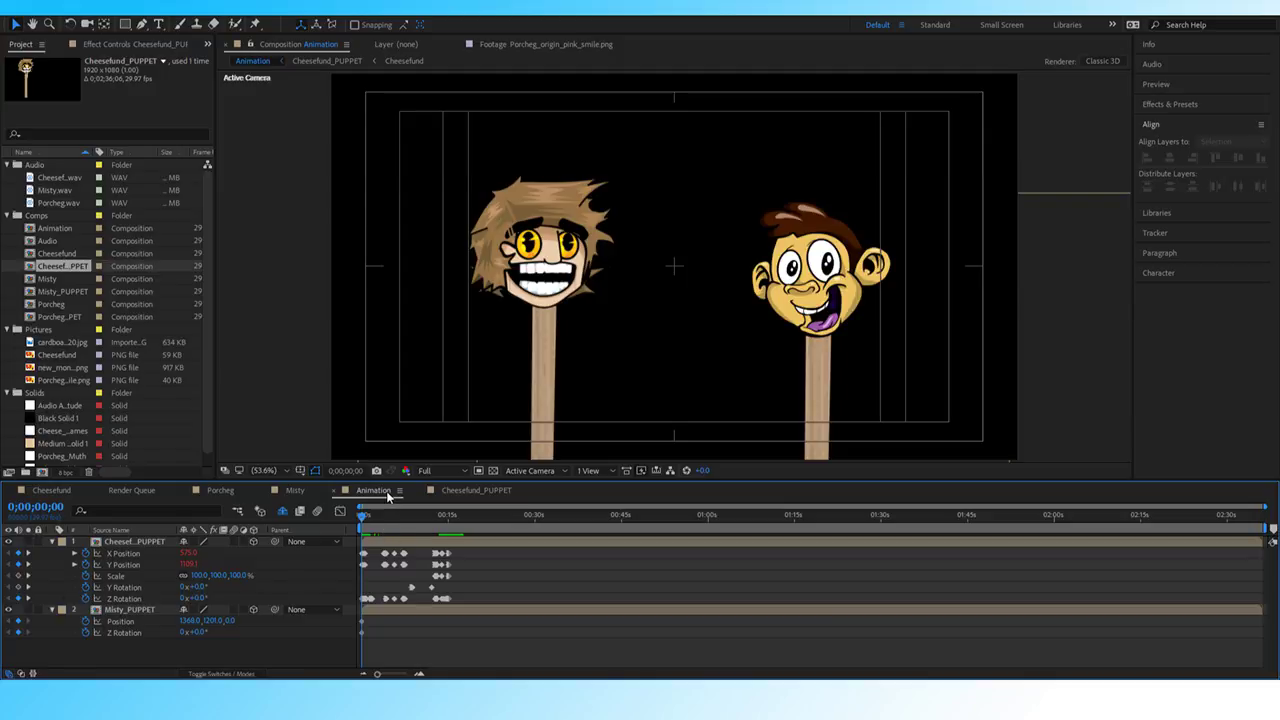
pyautogui.moveTo(363, 519)
pyautogui.mouseDown()
pyautogui.moveTo(410, 520)
pyautogui.moveTo(362, 520)
pyautogui.mouseUp()
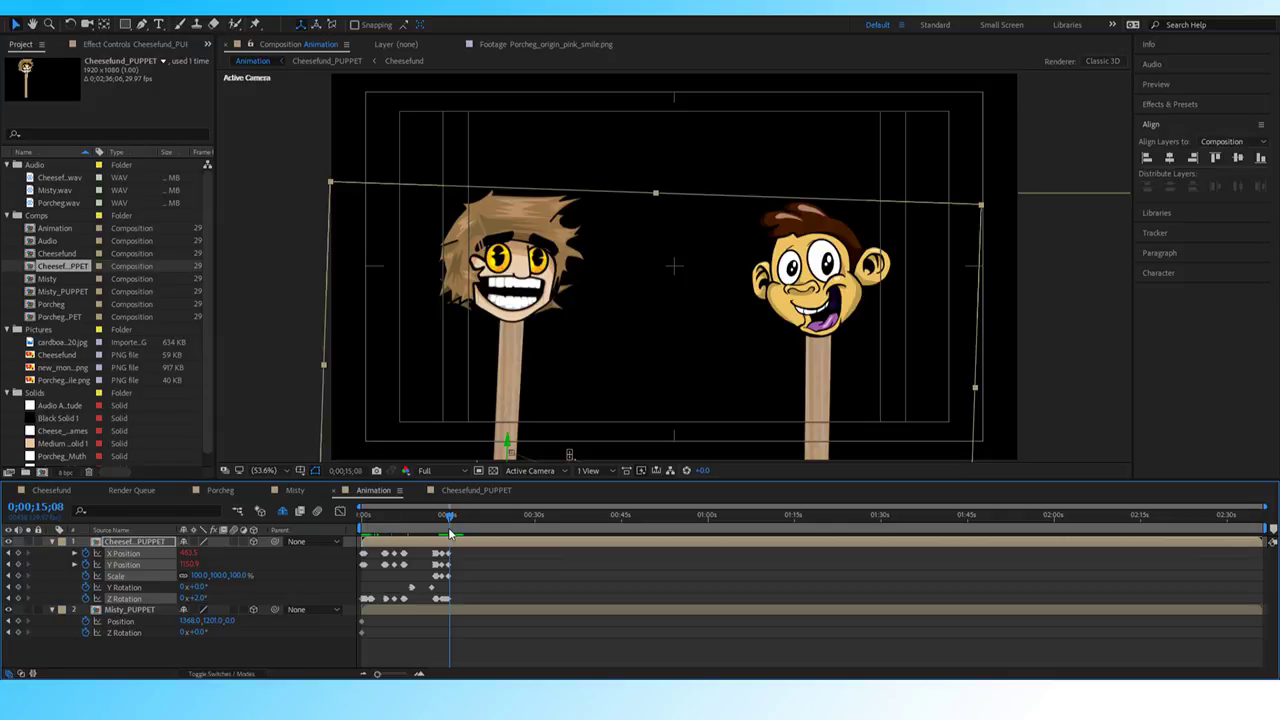
pyautogui.moveTo(380, 676); pyautogui.dragTo(406, 675)
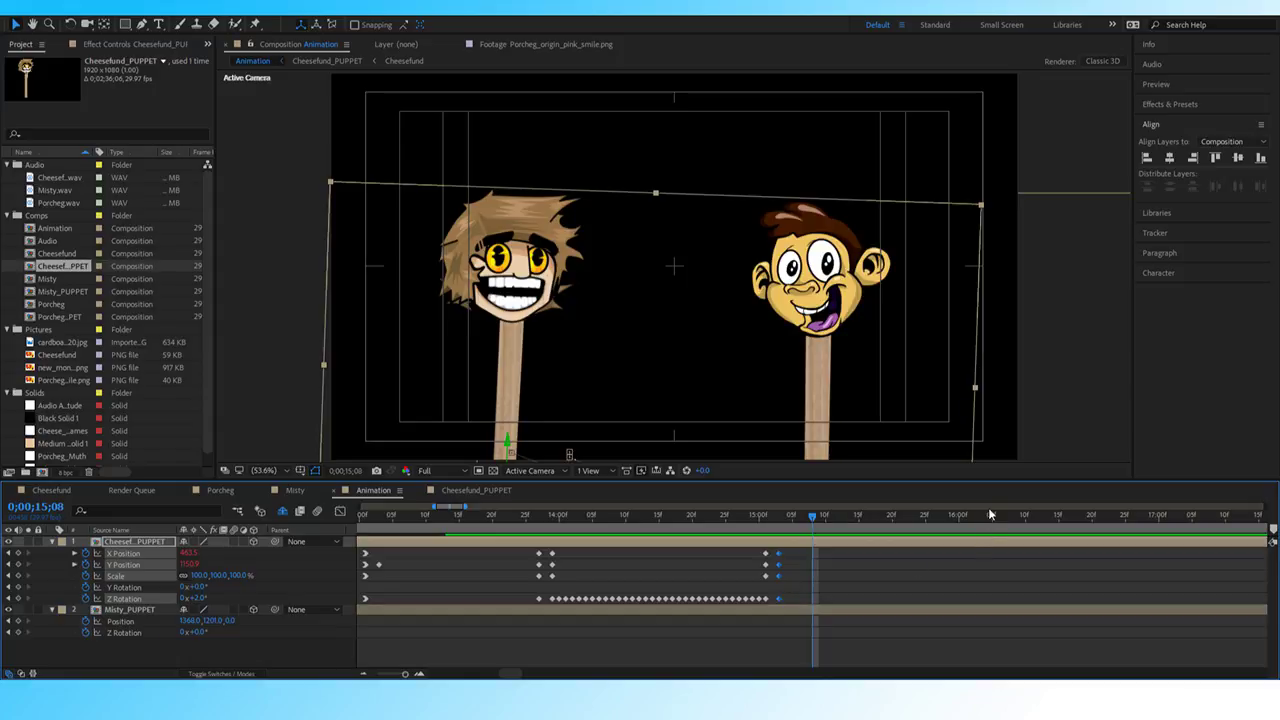
pyautogui.moveTo(391, 677); pyautogui.dragTo(376, 674)
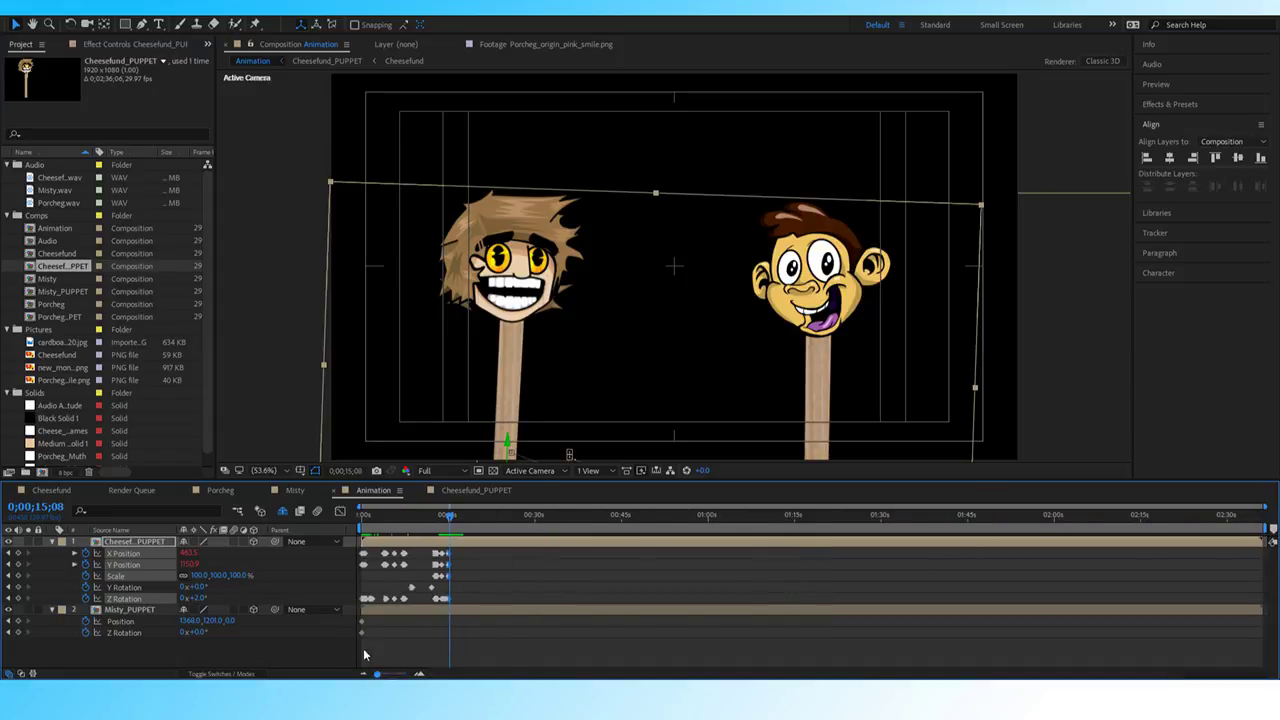
pyautogui.moveTo(380, 517); pyautogui.dragTo(342, 518)
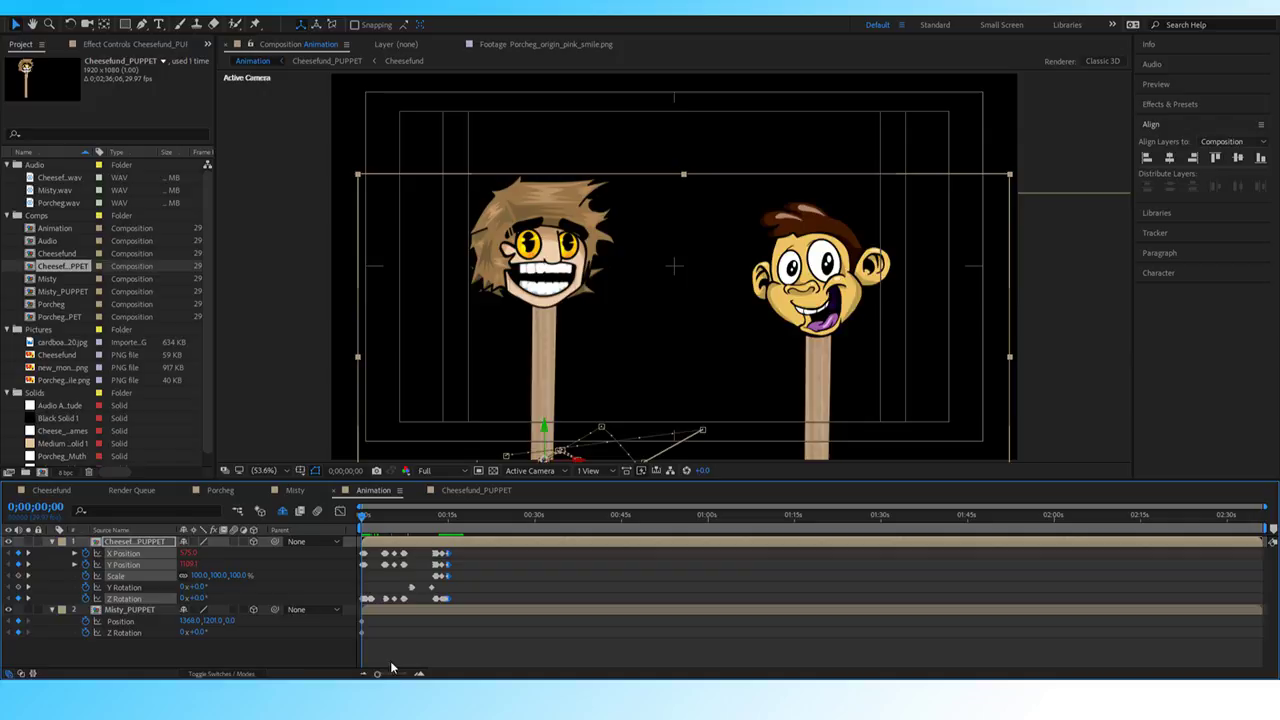
pyautogui.moveTo(377, 674); pyautogui.dragTo(405, 675)
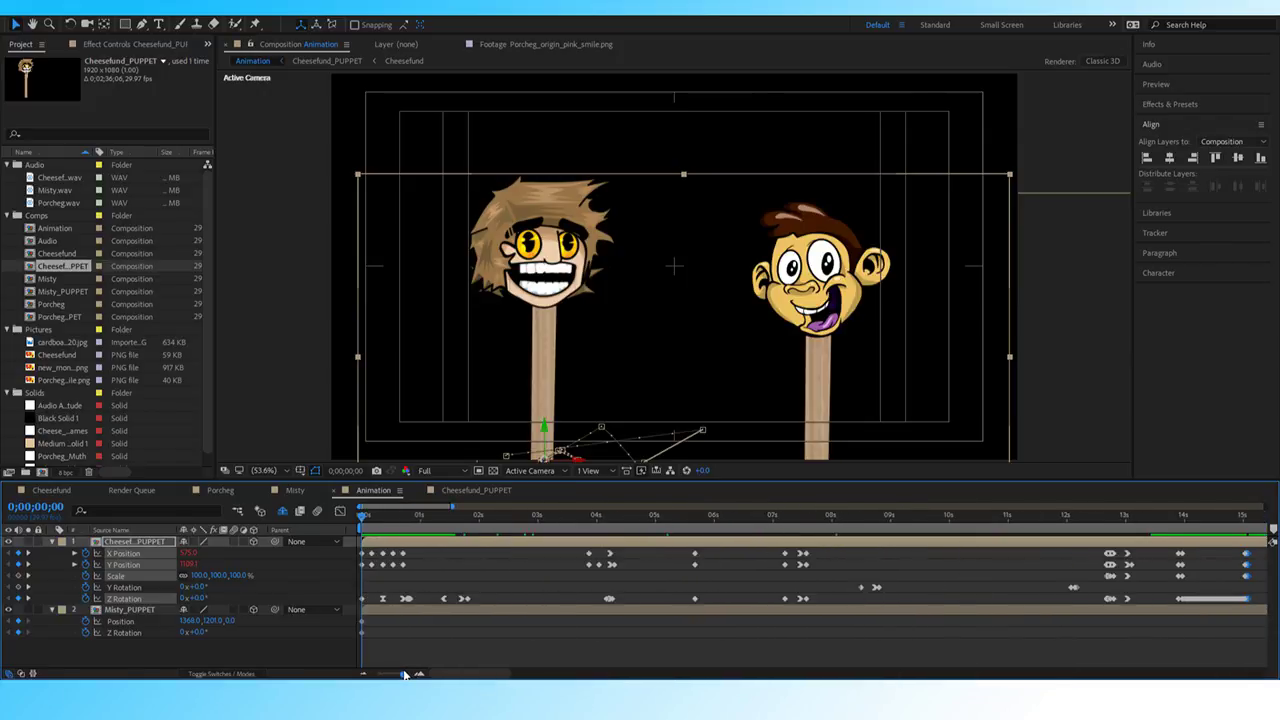
pyautogui.moveTo(186, 569); pyautogui.dragTo(230, 565)
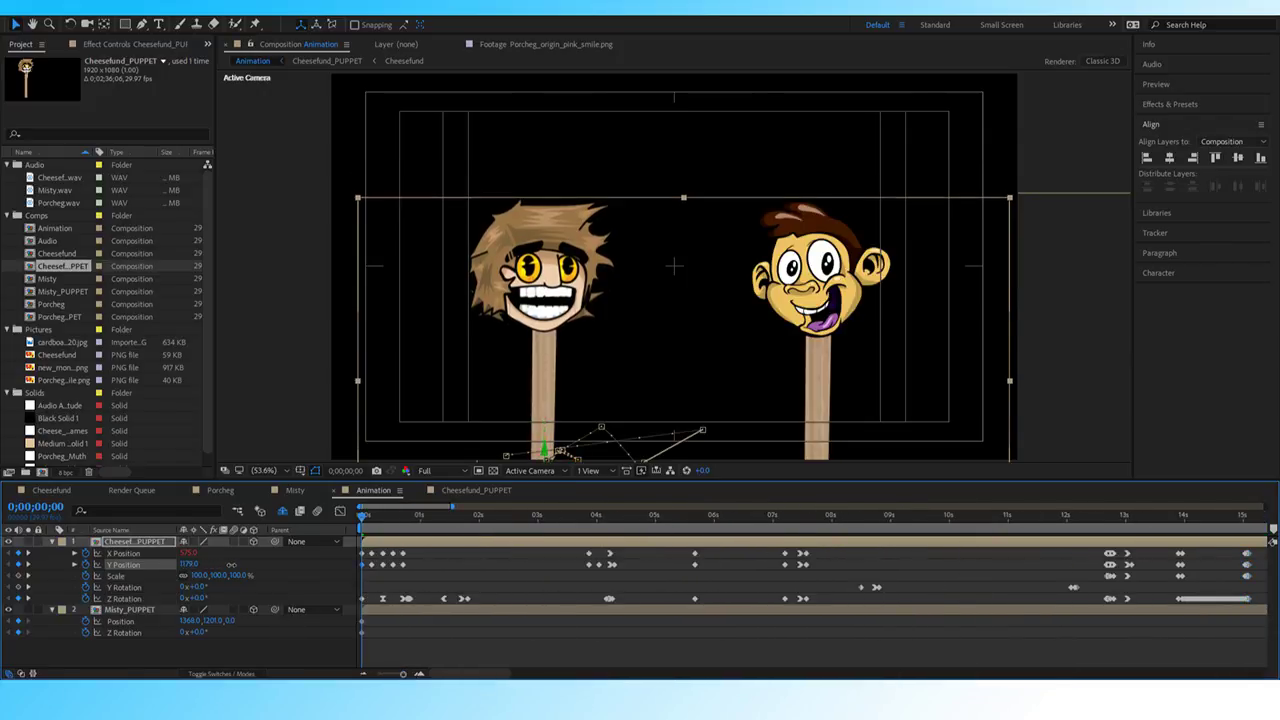
# Preview the puppet animation from the first frame, restarting it once and stopping during the enlarged shake.
pyautogui.press('space')
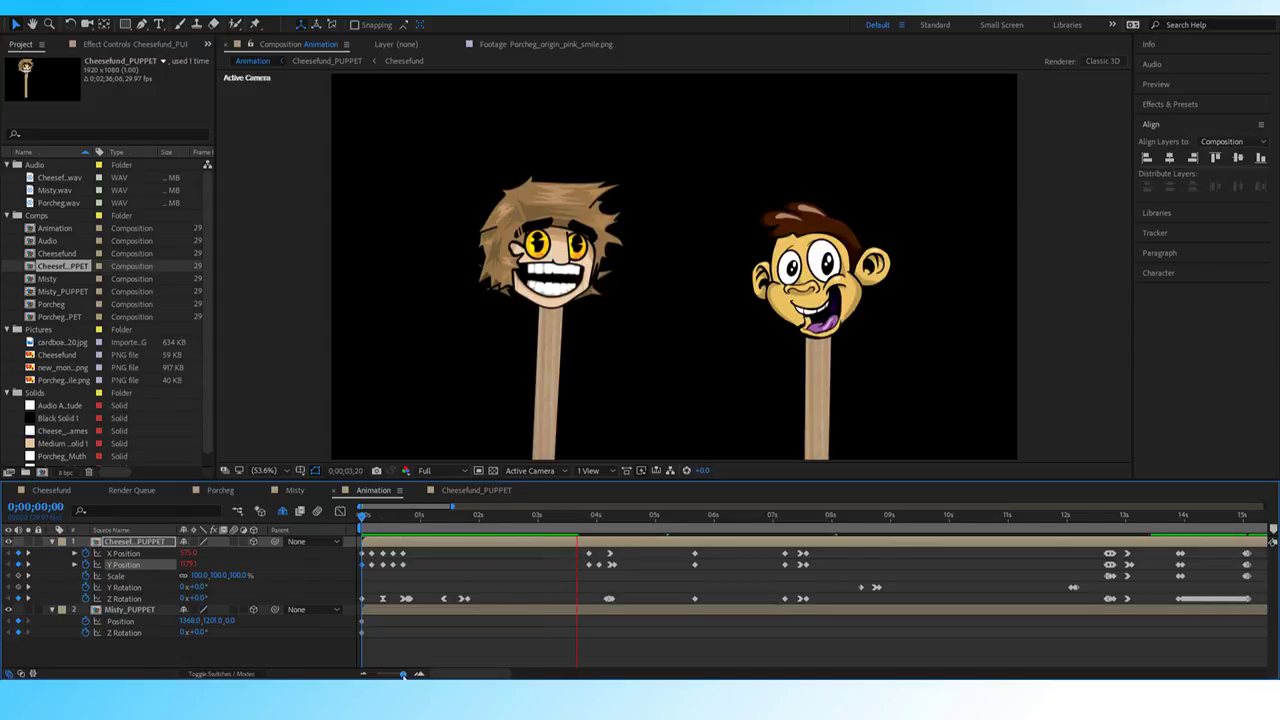
pyautogui.moveTo(403, 673); pyautogui.dragTo(390, 674)
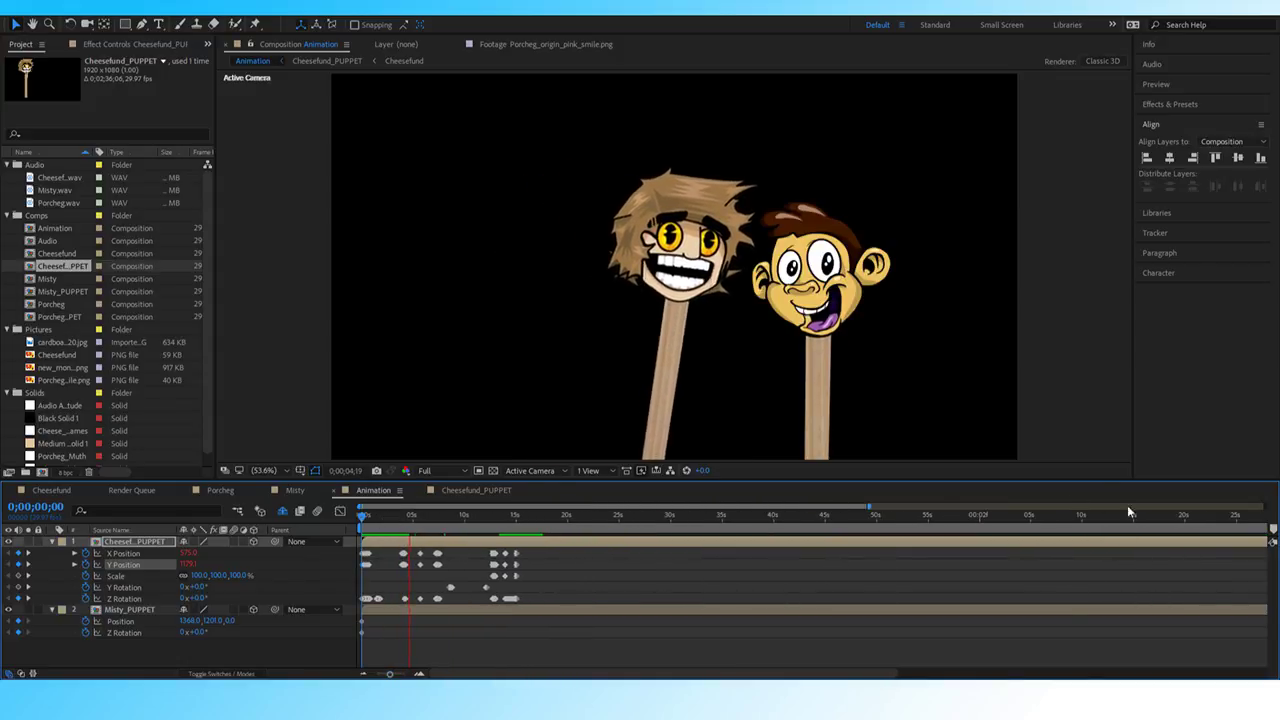
pyautogui.click(447, 518)
pyautogui.moveTo(447, 518); pyautogui.dragTo(363, 518)
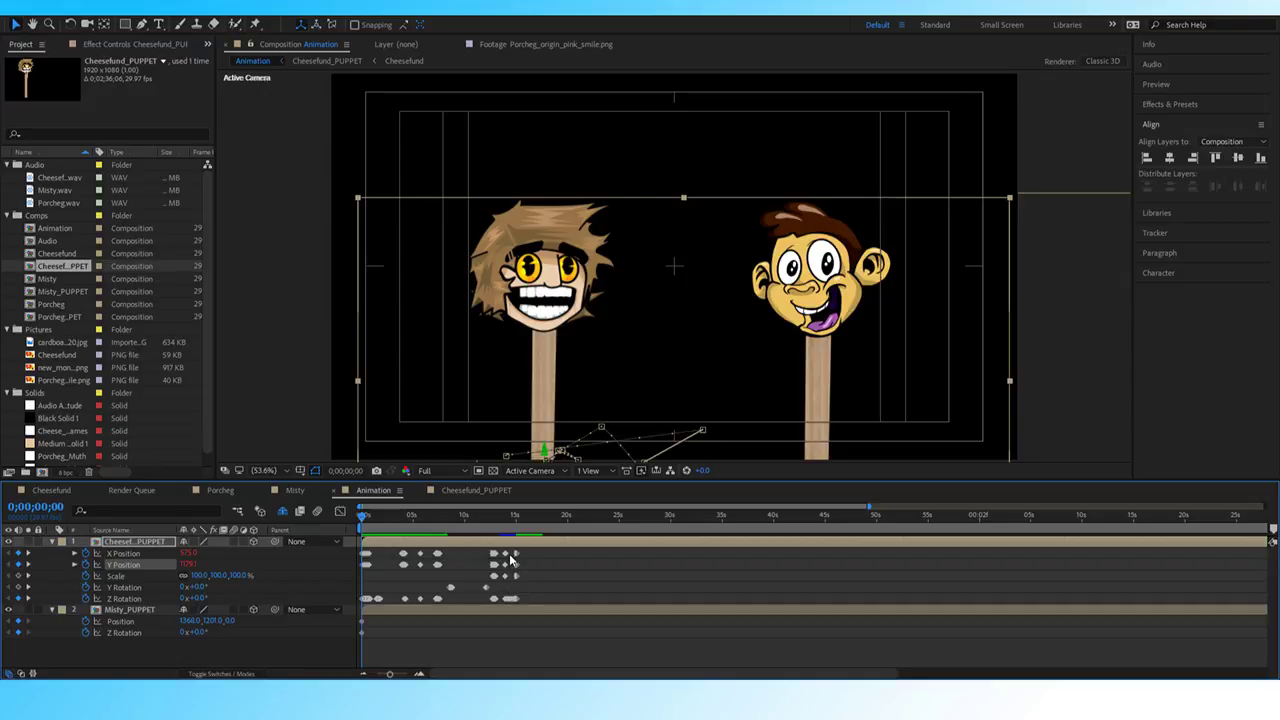
pyautogui.press('space')
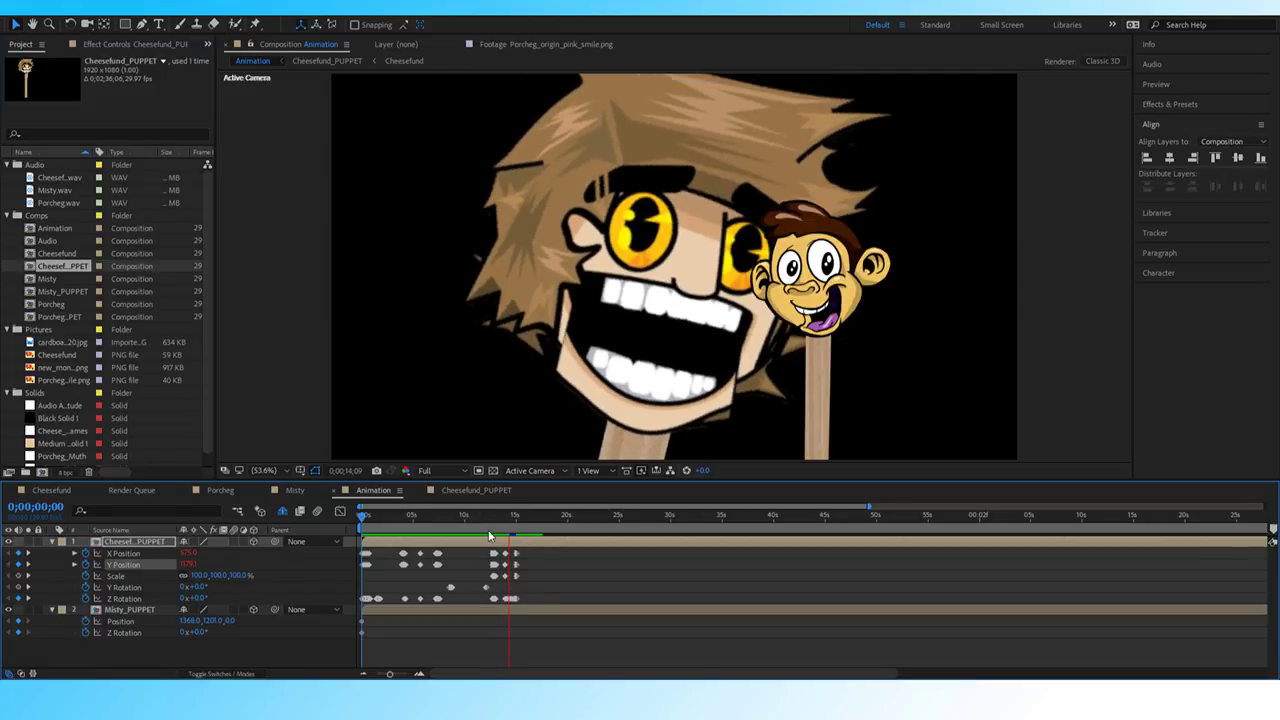
pyautogui.press('space')
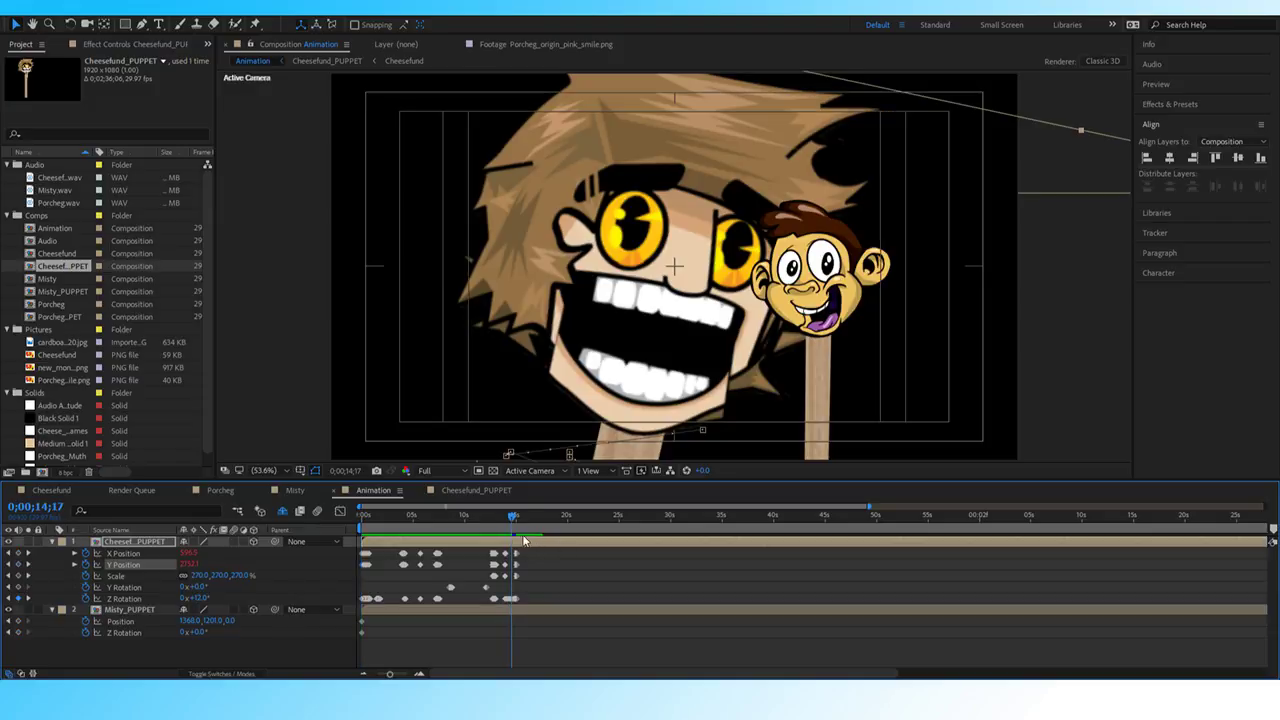
# Replay the enlarge, shake and shrink-back sequence from 0;00;11;18 and again from 0;00;12;05.
pyautogui.moveTo(495, 517); pyautogui.dragTo(485, 521)
pyautogui.press('space')
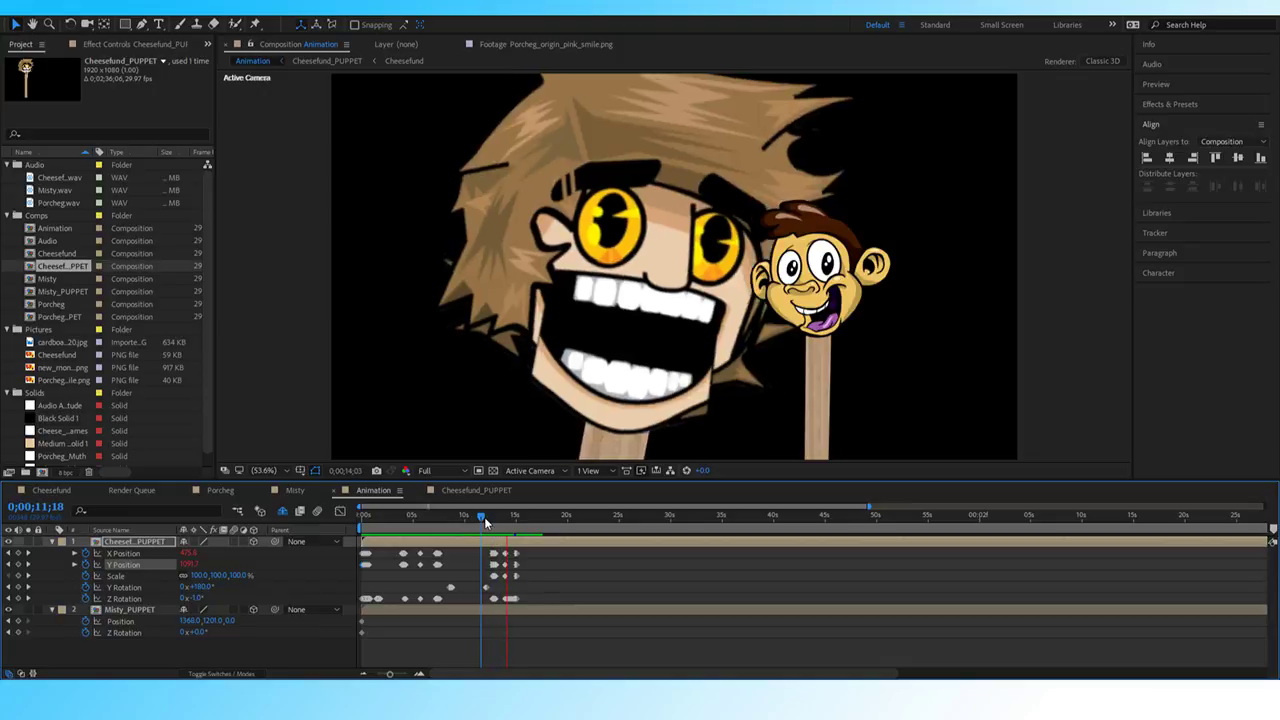
pyautogui.press('space')
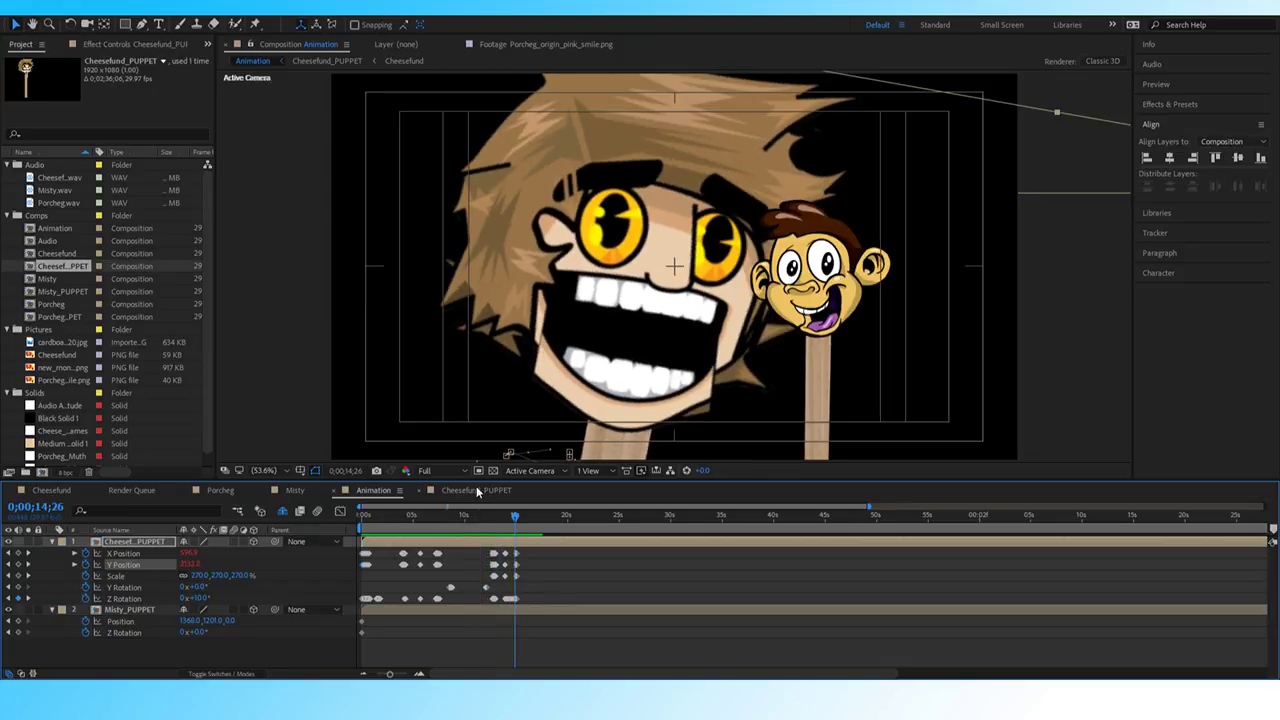
pyautogui.moveTo(512, 517); pyautogui.dragTo(483, 522)
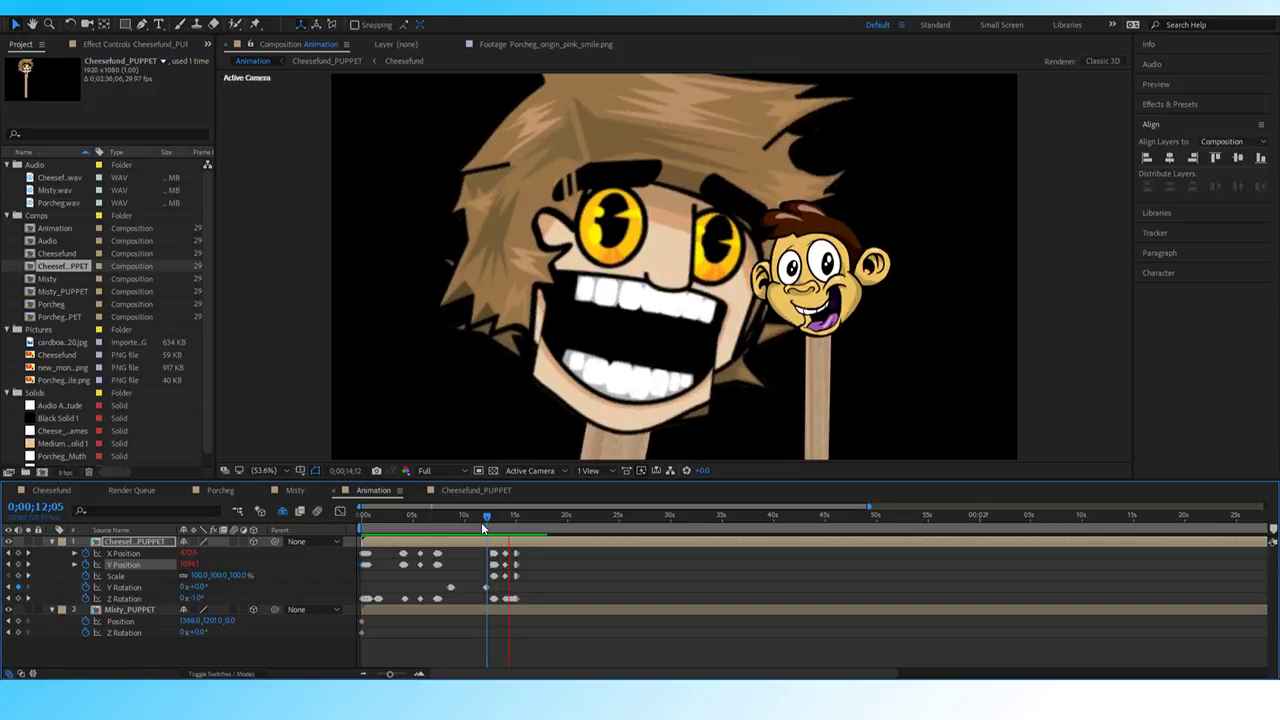
pyautogui.press('space')
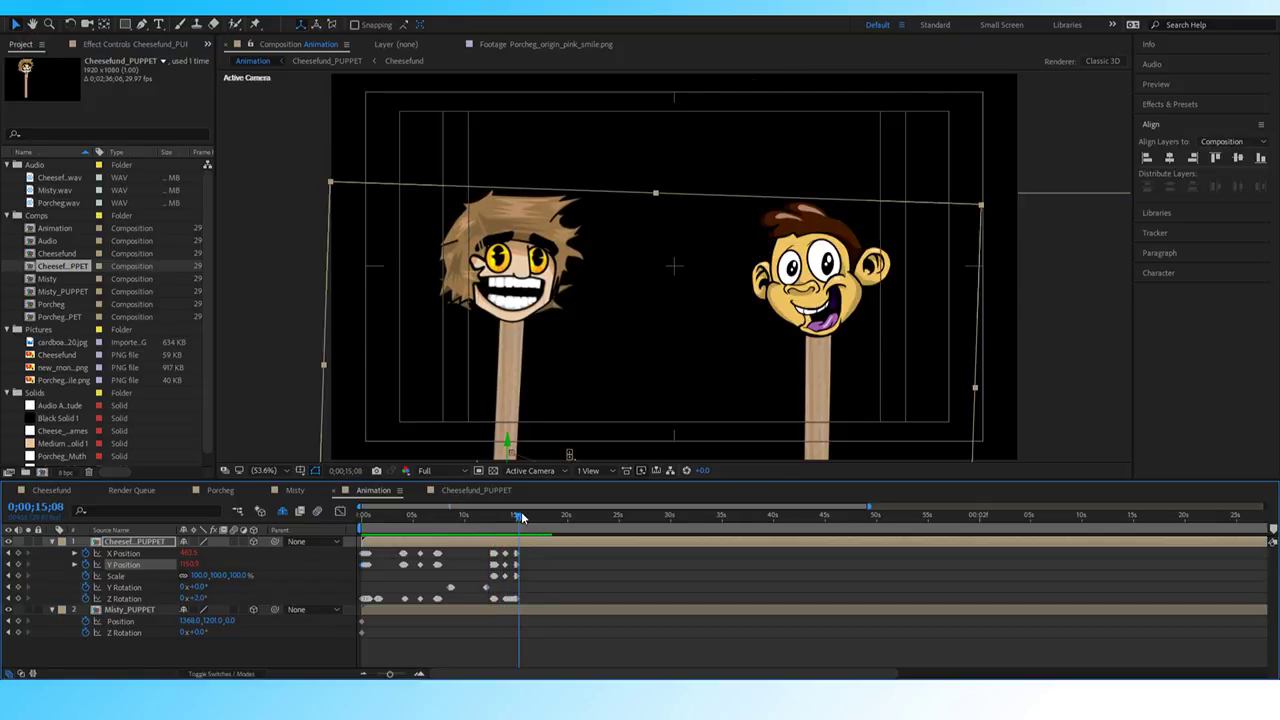
pyautogui.click(512, 517)
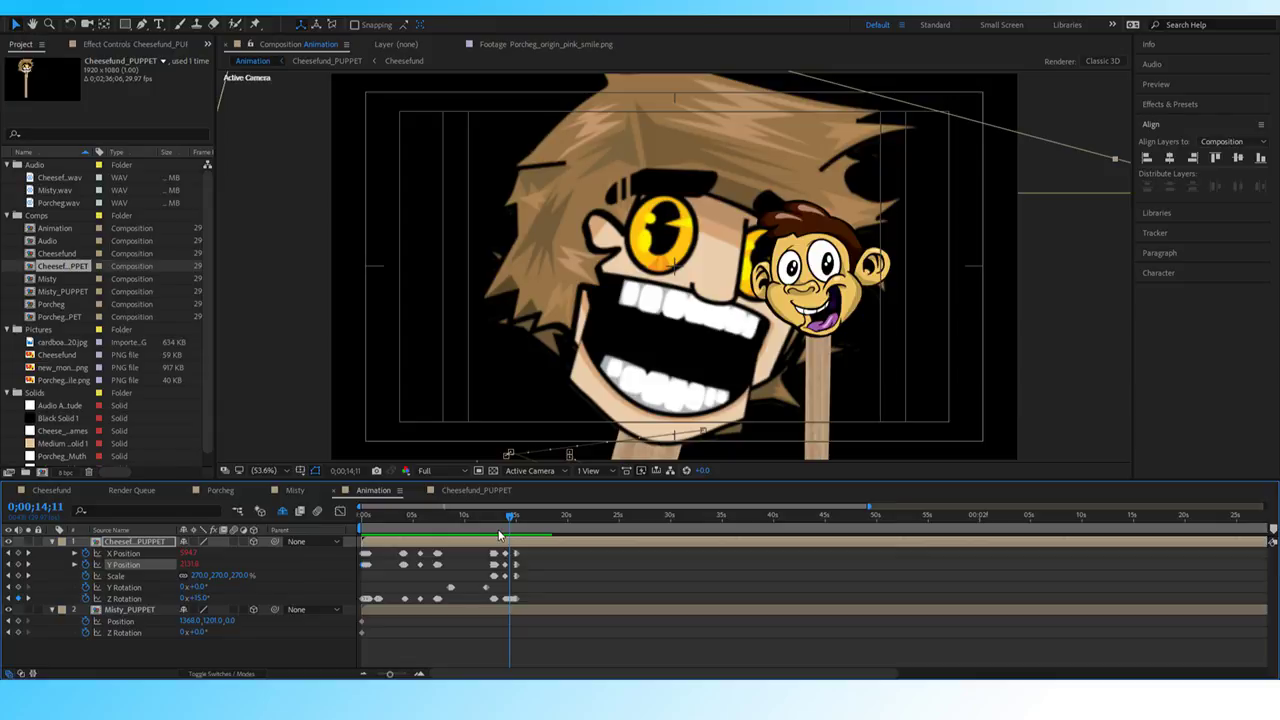
# Scrub the animation from the first frame and inspect the wiggle expression on Cheesefund_PUPPET's Y Position.
pyautogui.press('Home')
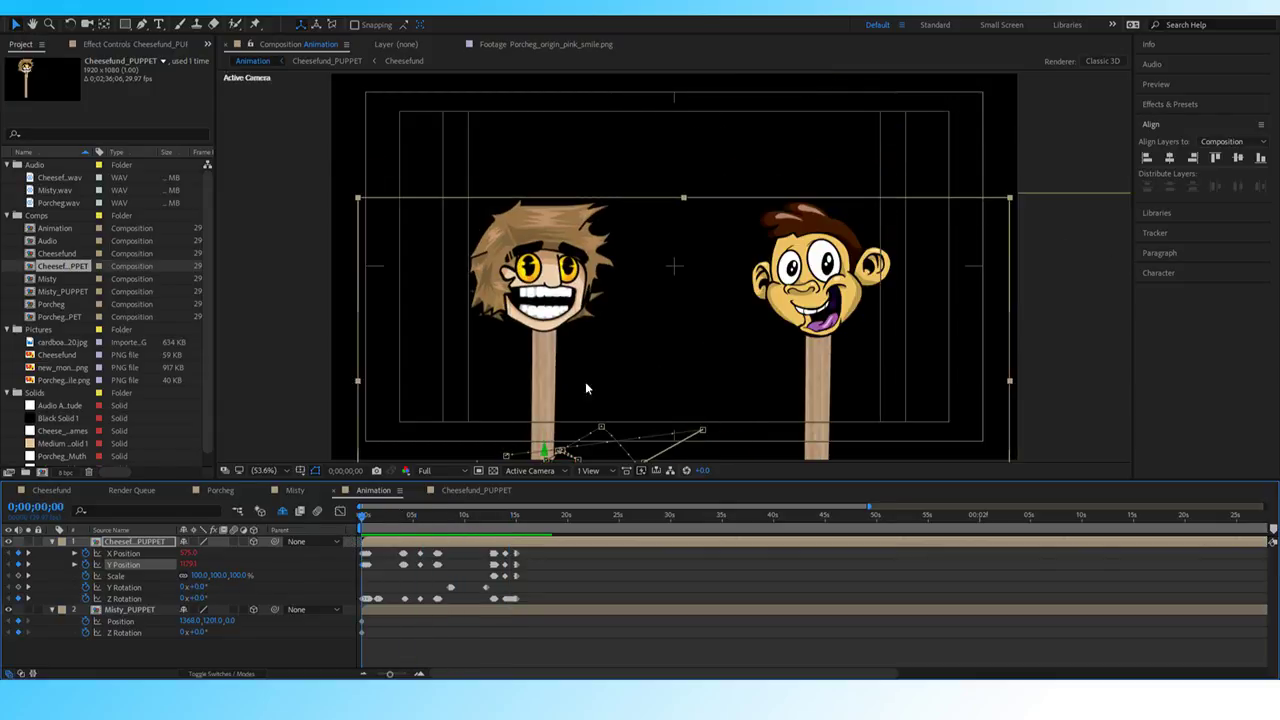
pyautogui.moveTo(364, 516)
pyautogui.mouseDown()
pyautogui.moveTo(402, 520)
pyautogui.moveTo(361, 527)
pyautogui.mouseUp()
pyautogui.moveTo(368, 521); pyautogui.dragTo(468, 515)
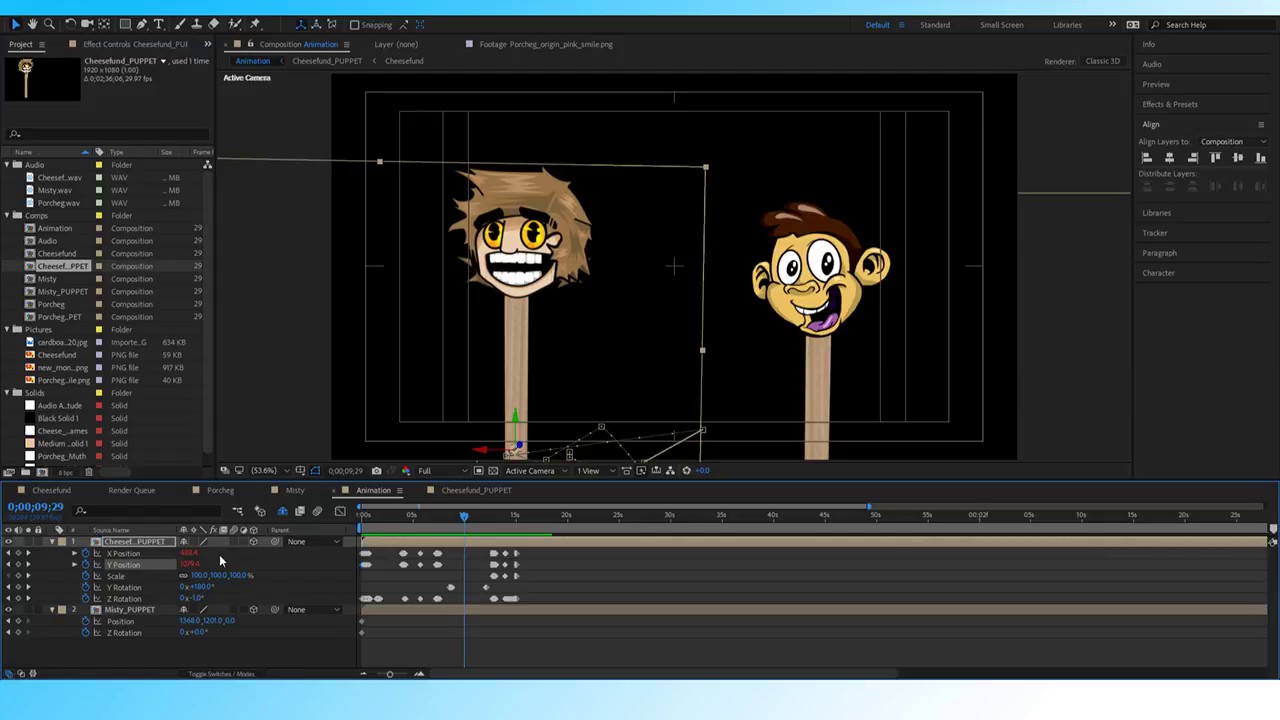
pyautogui.write('wiggle(5,15)')
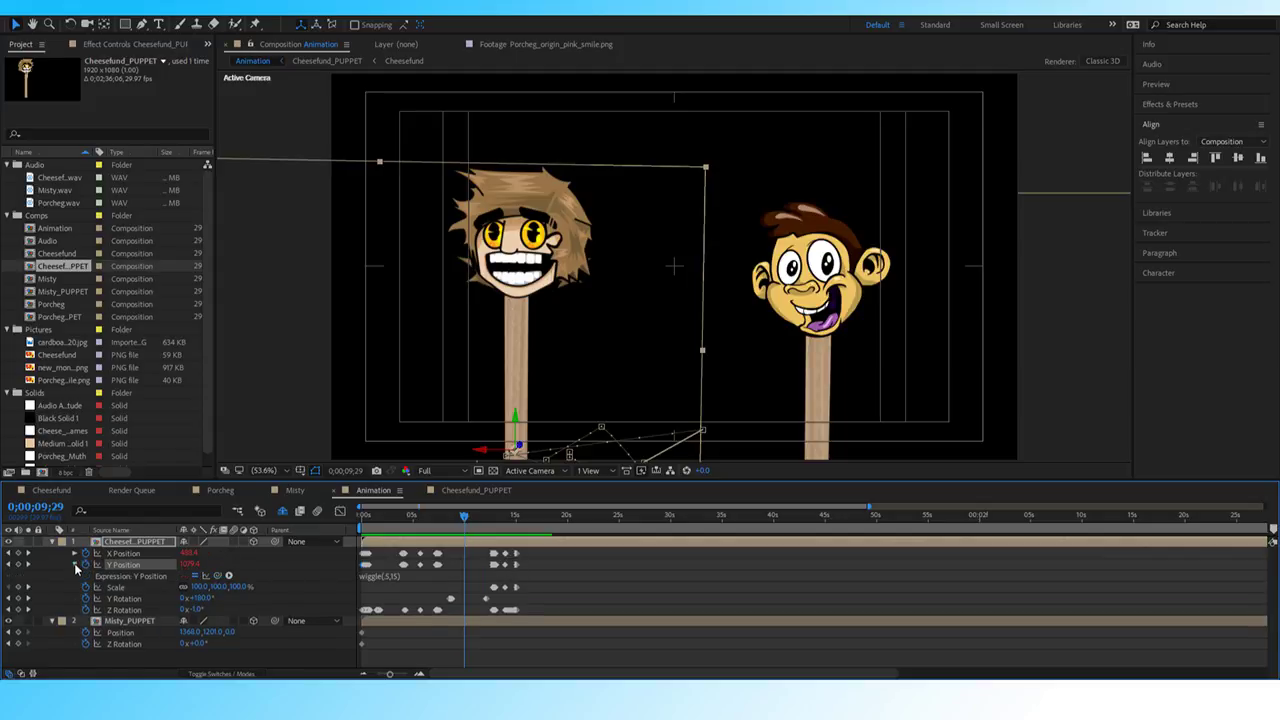
pyautogui.click(75, 566)
pyautogui.moveTo(410, 519); pyautogui.dragTo(445, 514)
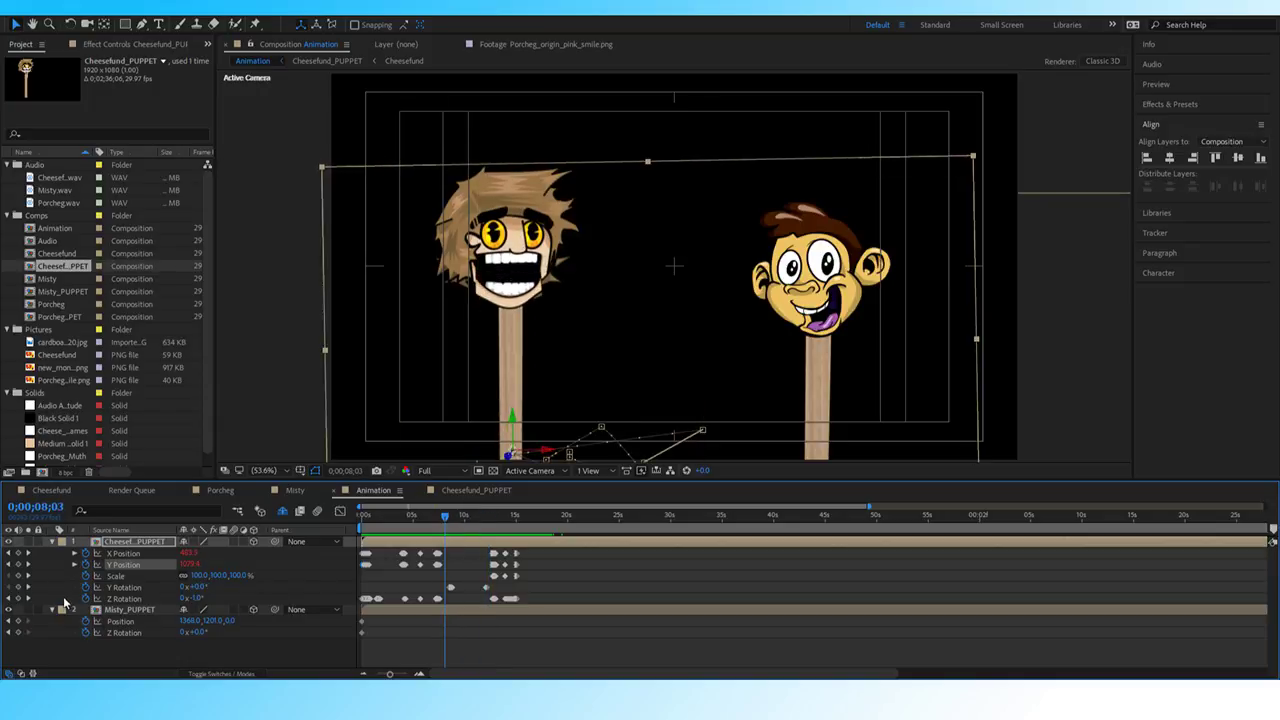
# Go back through Cheesefund_PUPPET's Y Position keyframes to the first frame and collapse the layer's properties.
pyautogui.click(8, 565)
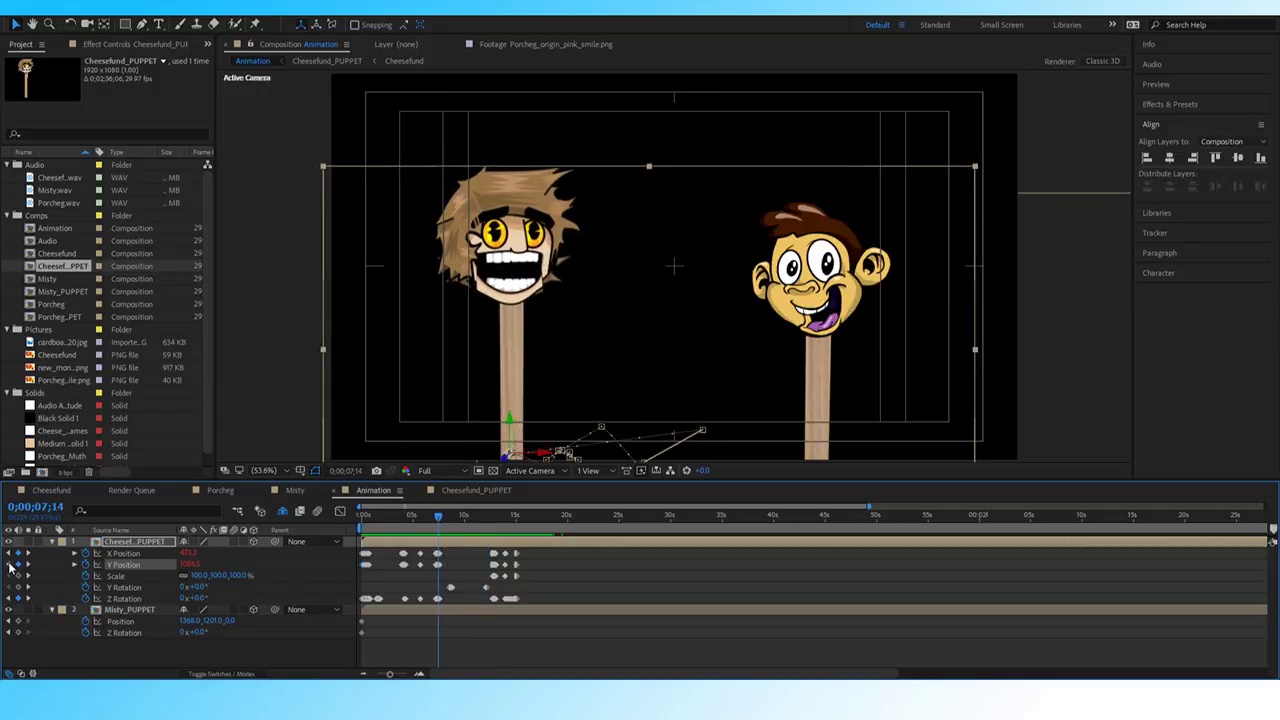
pyautogui.click(8, 565)
pyautogui.click(8, 565)
pyautogui.click(8, 565)
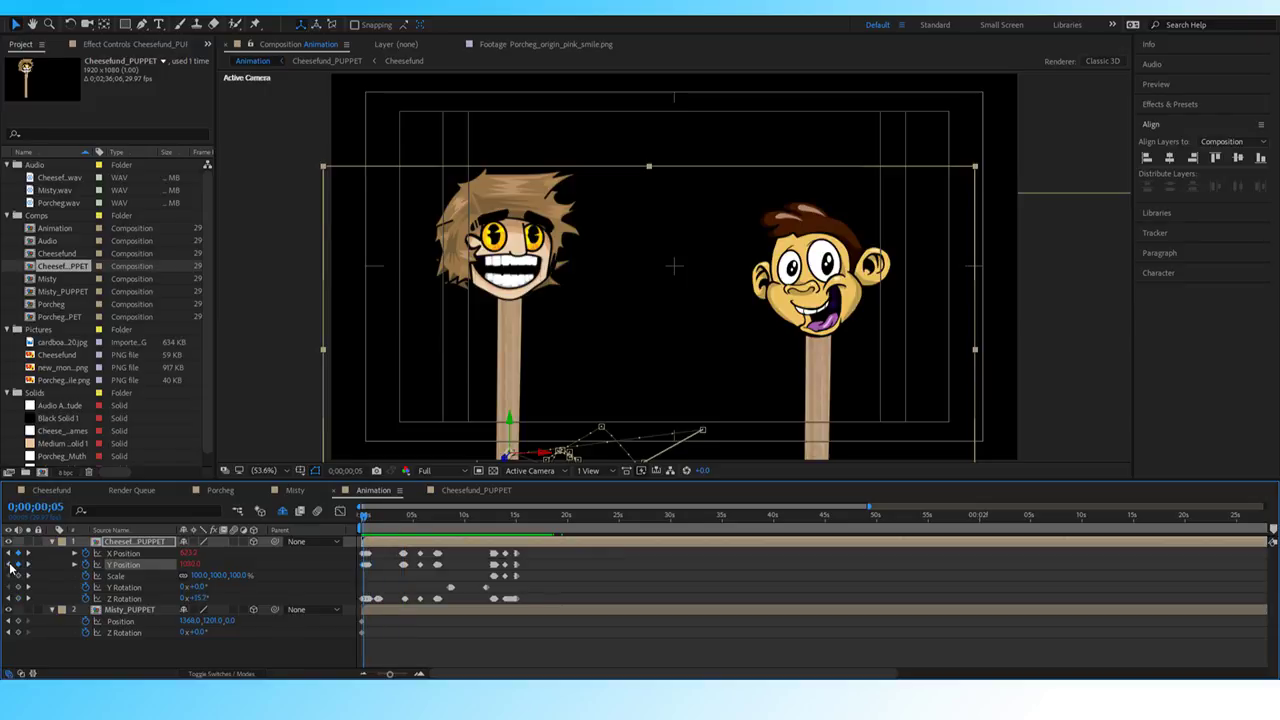
pyautogui.moveTo(389, 675); pyautogui.dragTo(402, 677)
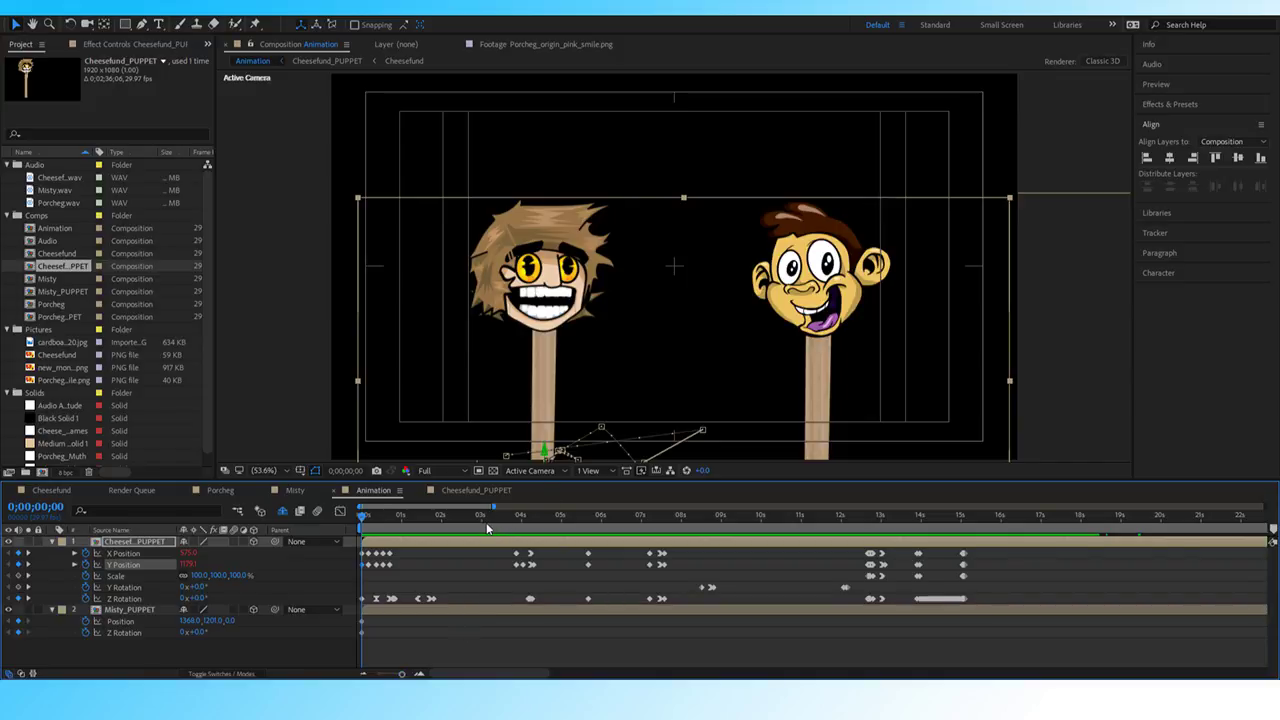
pyautogui.click(51, 541)
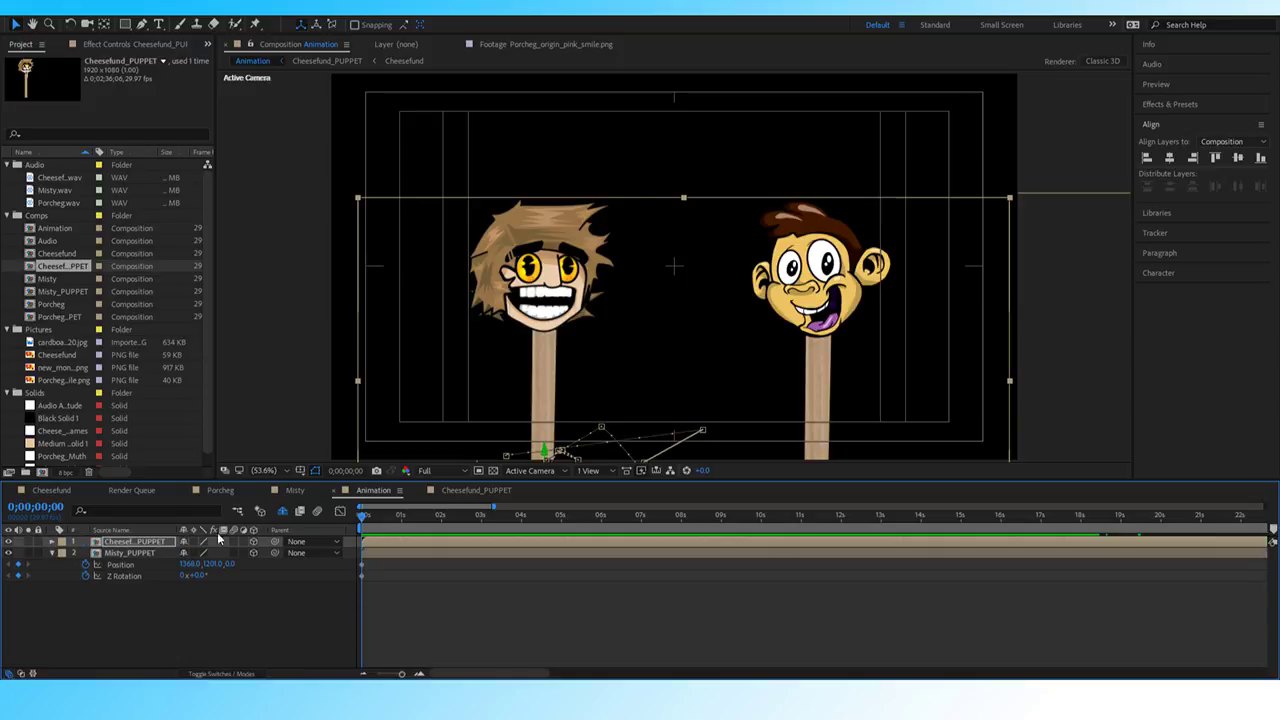
# Preview the opening seconds repeatedly from the start to find the moment for Misty_PUPPET's reaction.
pyautogui.press('space')
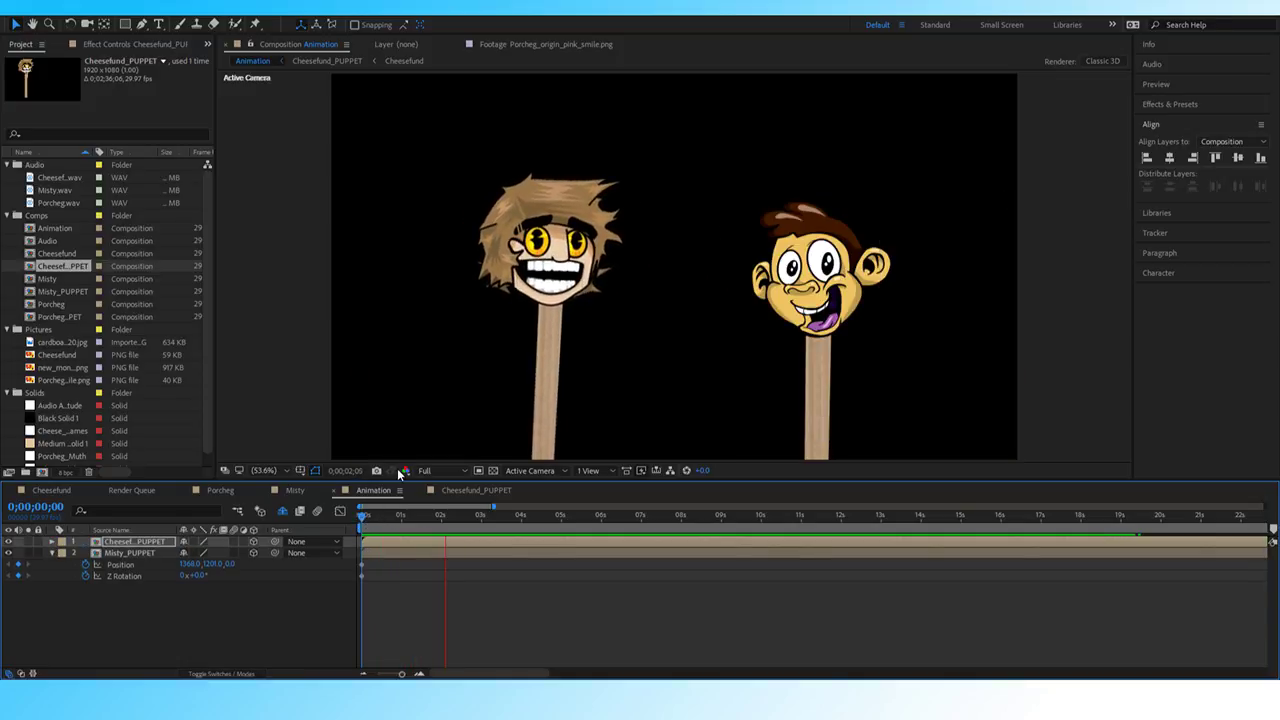
pyautogui.press('space')
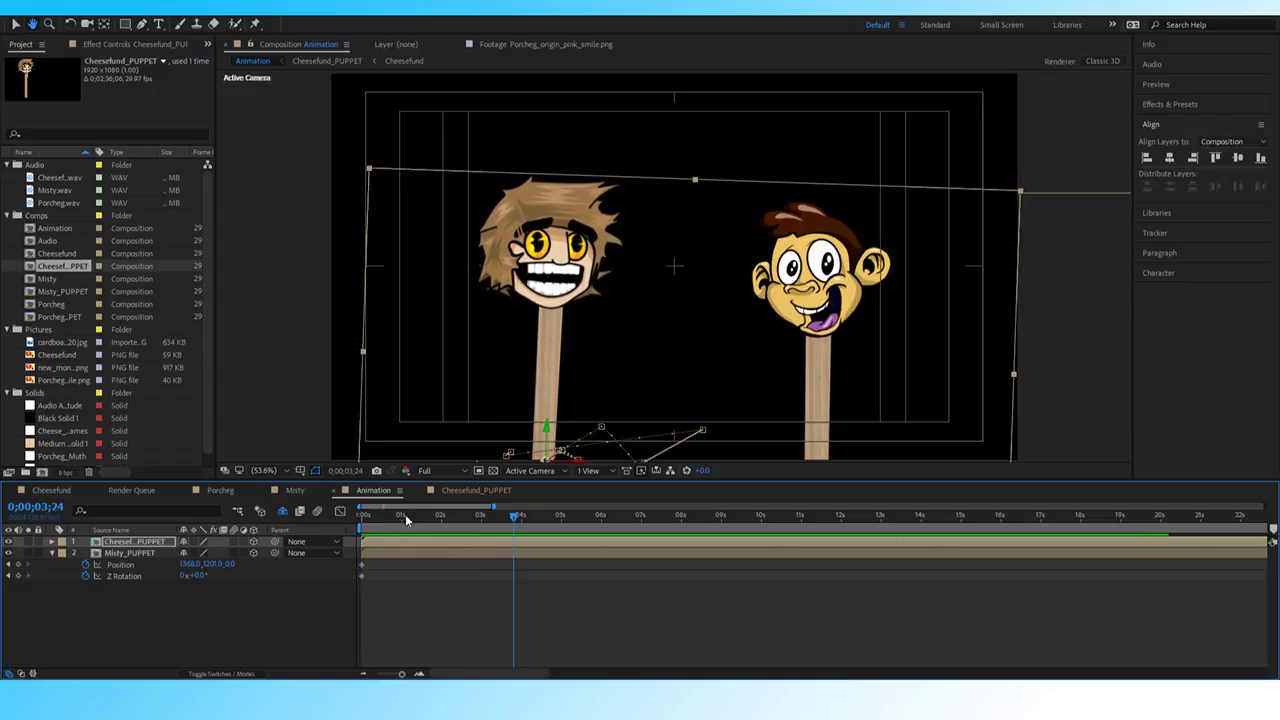
pyautogui.moveTo(408, 520); pyautogui.dragTo(350, 517)
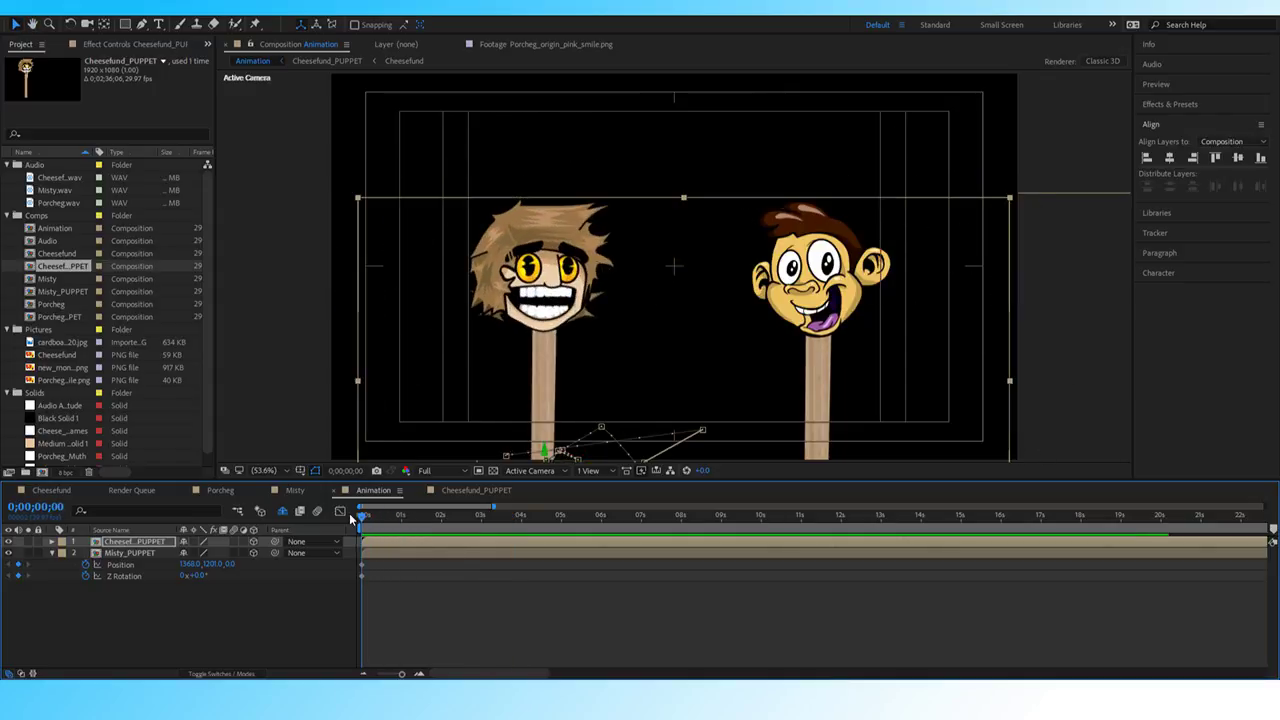
pyautogui.press('space')
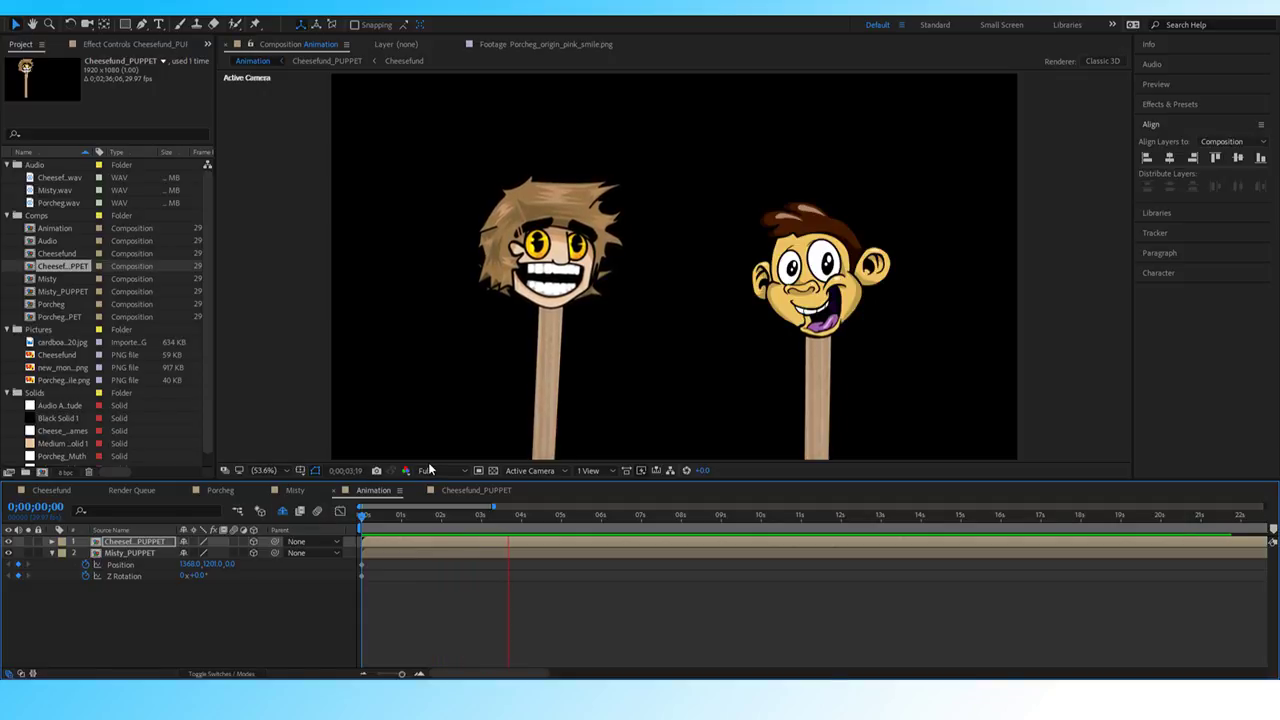
pyautogui.press('space')
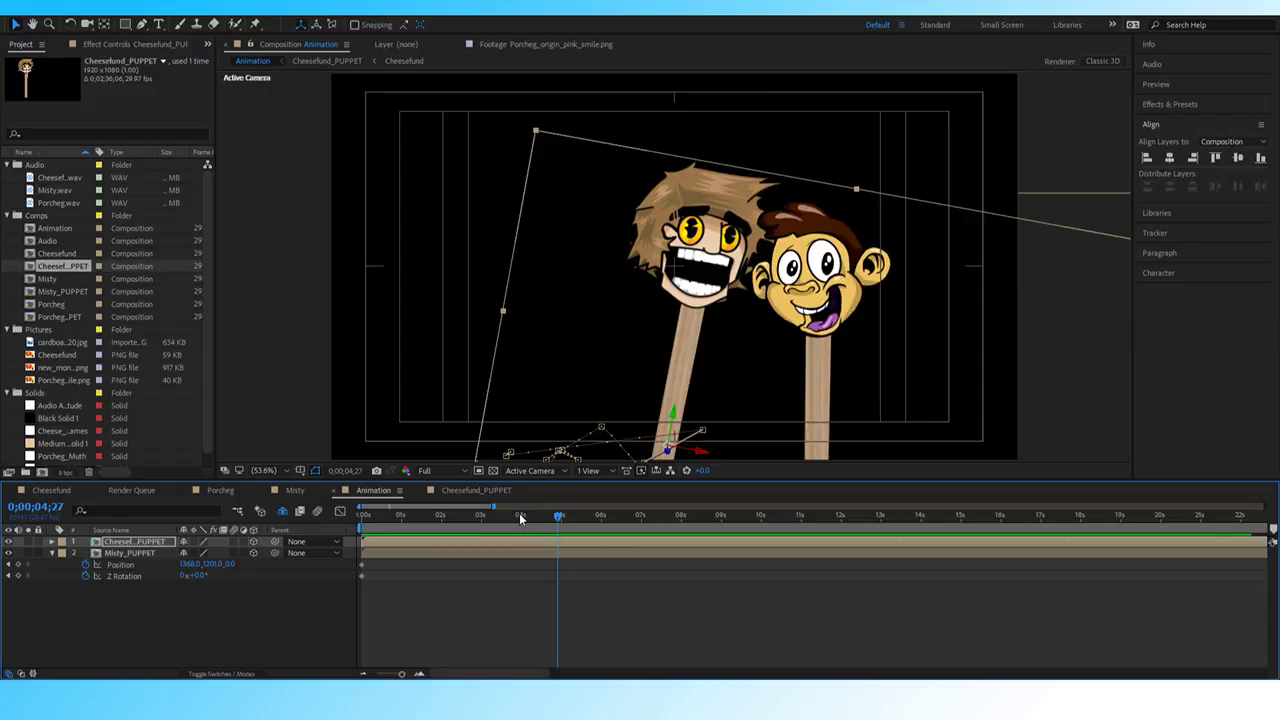
pyautogui.moveTo(520, 518); pyautogui.dragTo(376, 511)
pyautogui.press('space')
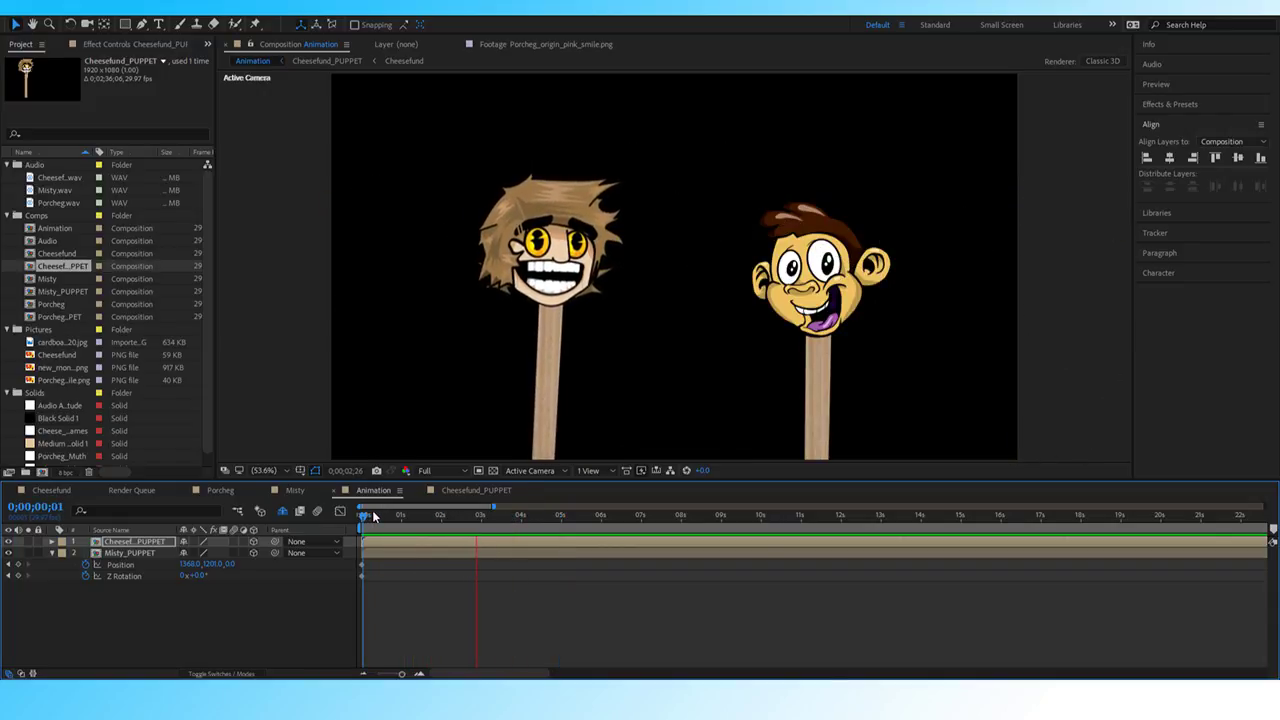
pyautogui.press('space')
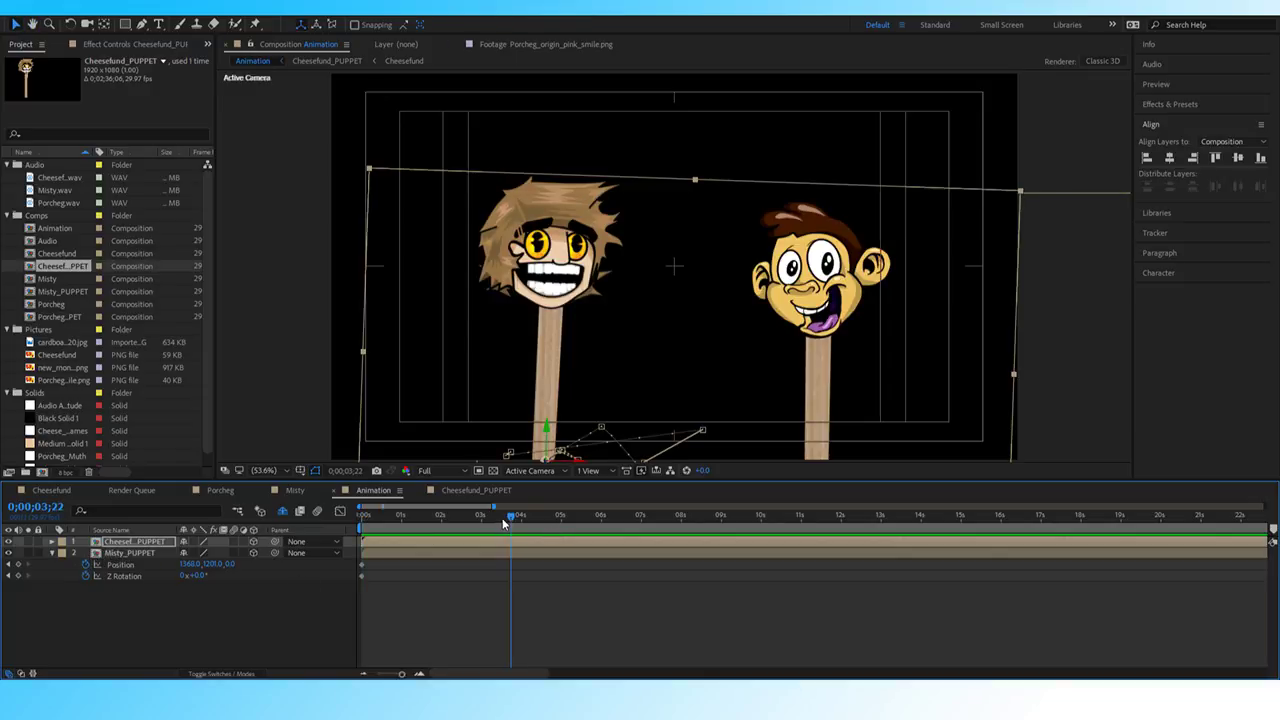
# Hold Misty_PUPPET's Z Rotation with a keyframe on 0;00;03;08 and set it to -3° on 0;00;03;12.
pyautogui.moveTo(502, 518); pyautogui.dragTo(492, 524)
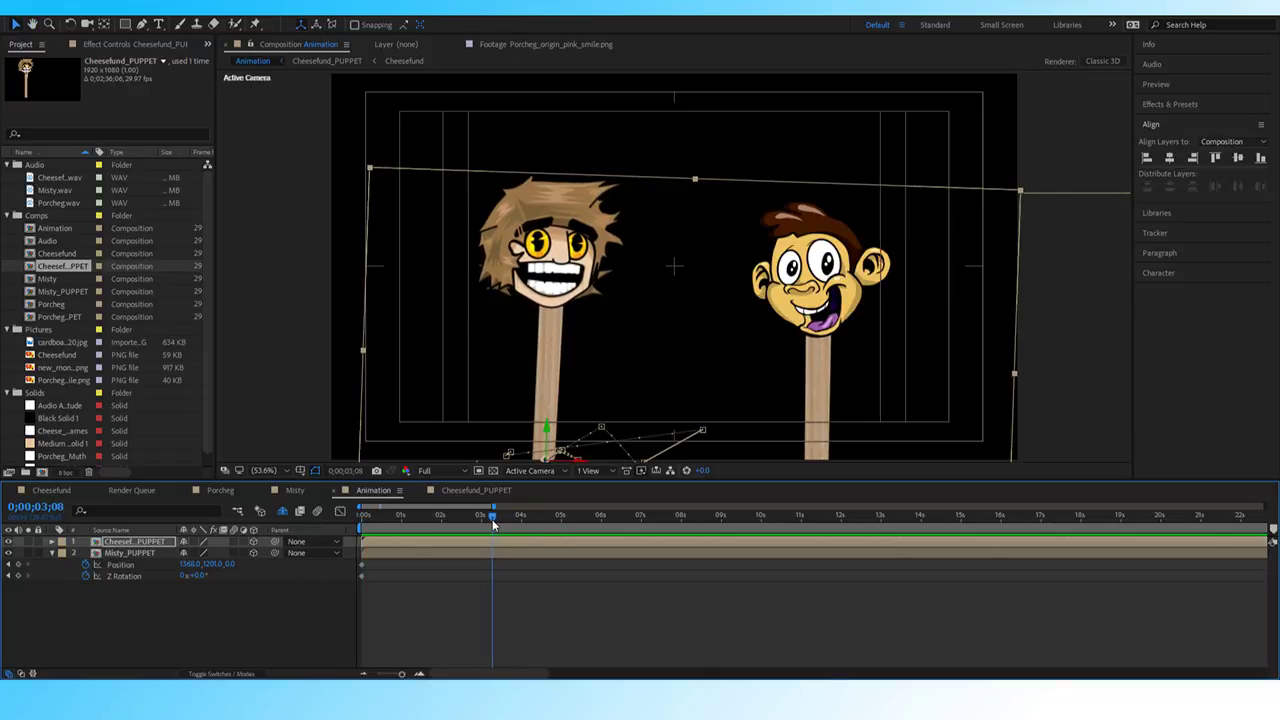
pyautogui.click(17, 576)
pyautogui.press('pagedown')
pyautogui.press('pagedown')
pyautogui.press('pagedown')
pyautogui.press('pagedown')
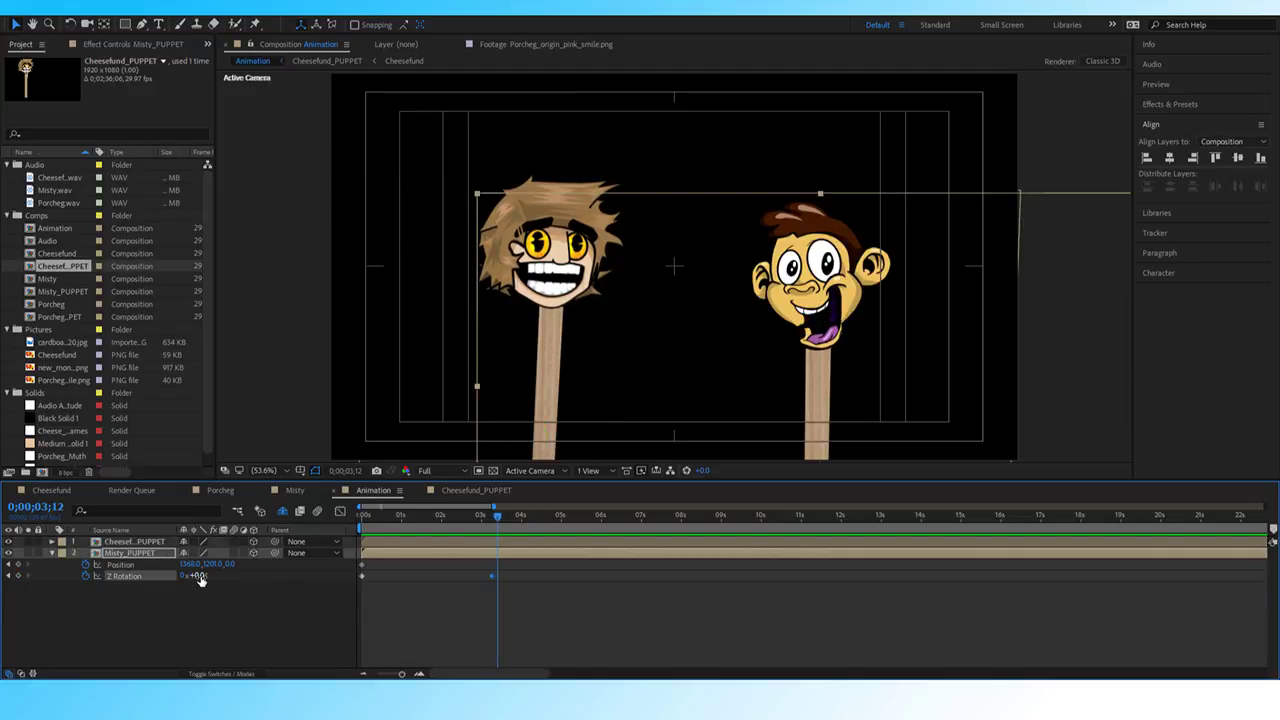
pyautogui.write('-3')
pyautogui.press('Return')
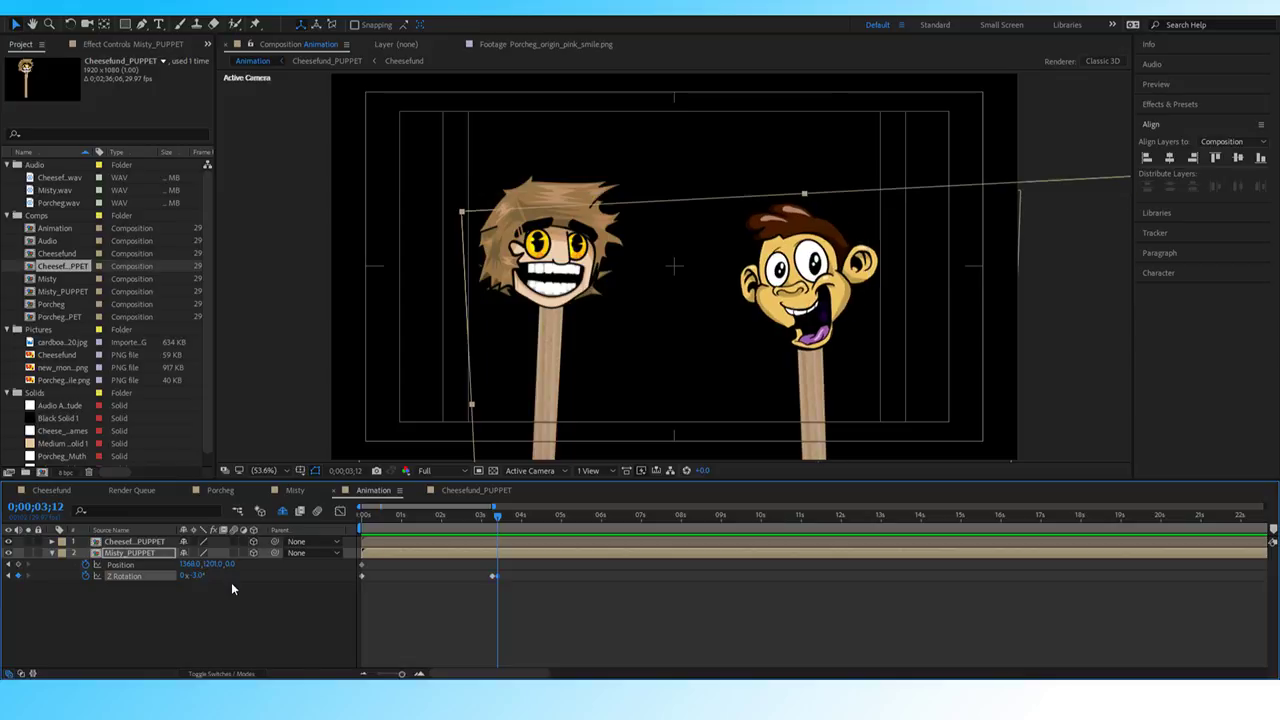
# Set Misty_PUPPET's Z Rotation to 4° at 0;00;03;12 and preview the tilt.
pyautogui.click(197, 578)
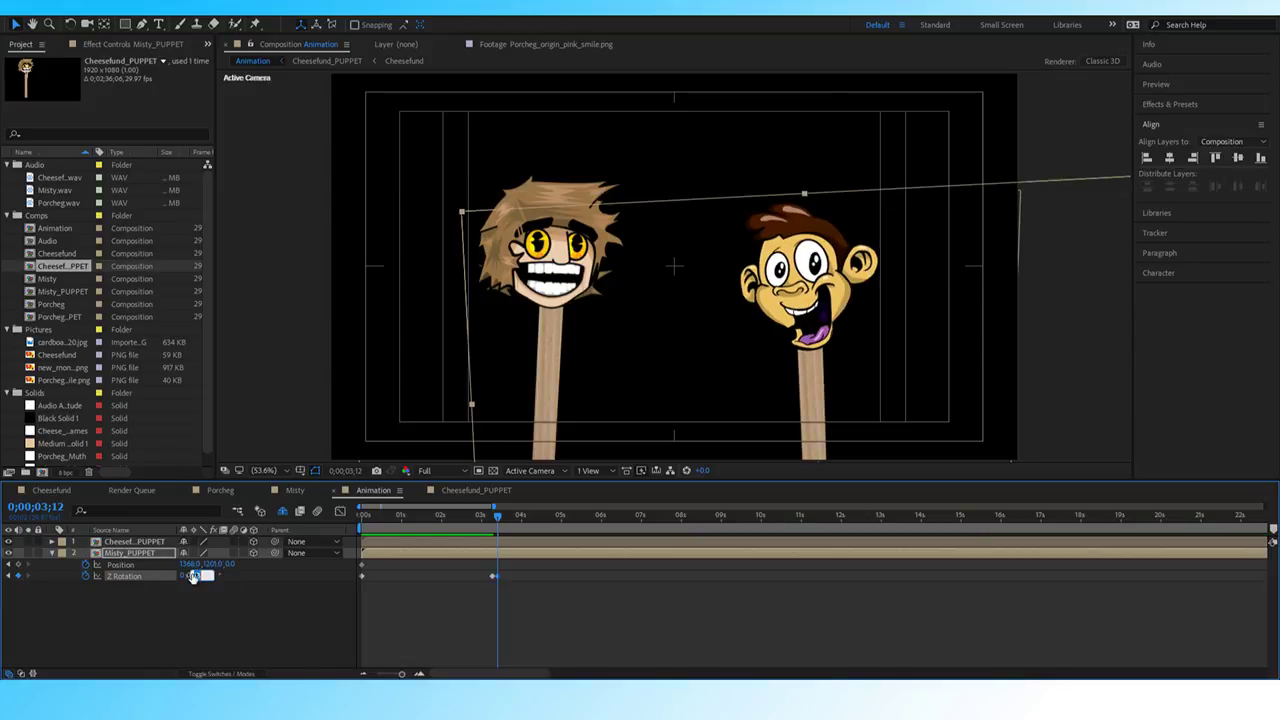
pyautogui.write('3')
pyautogui.press('Return')
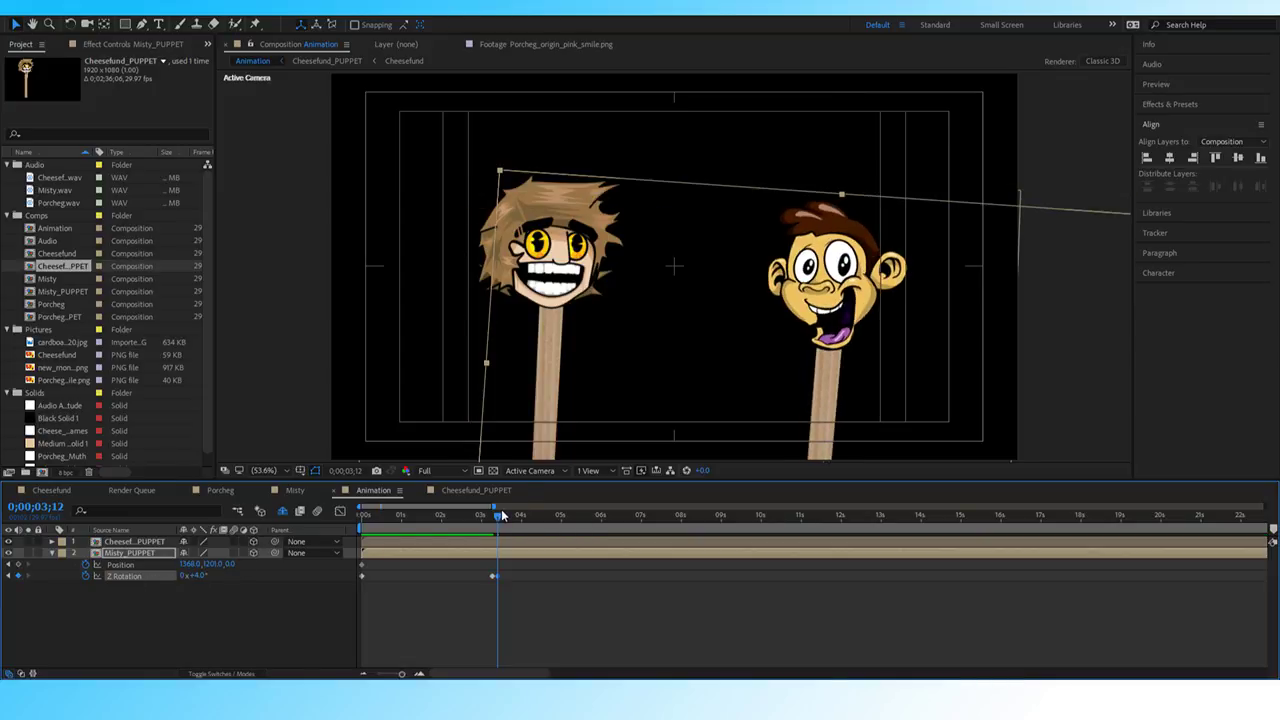
pyautogui.moveTo(503, 514); pyautogui.dragTo(490, 514)
pyautogui.press('space')
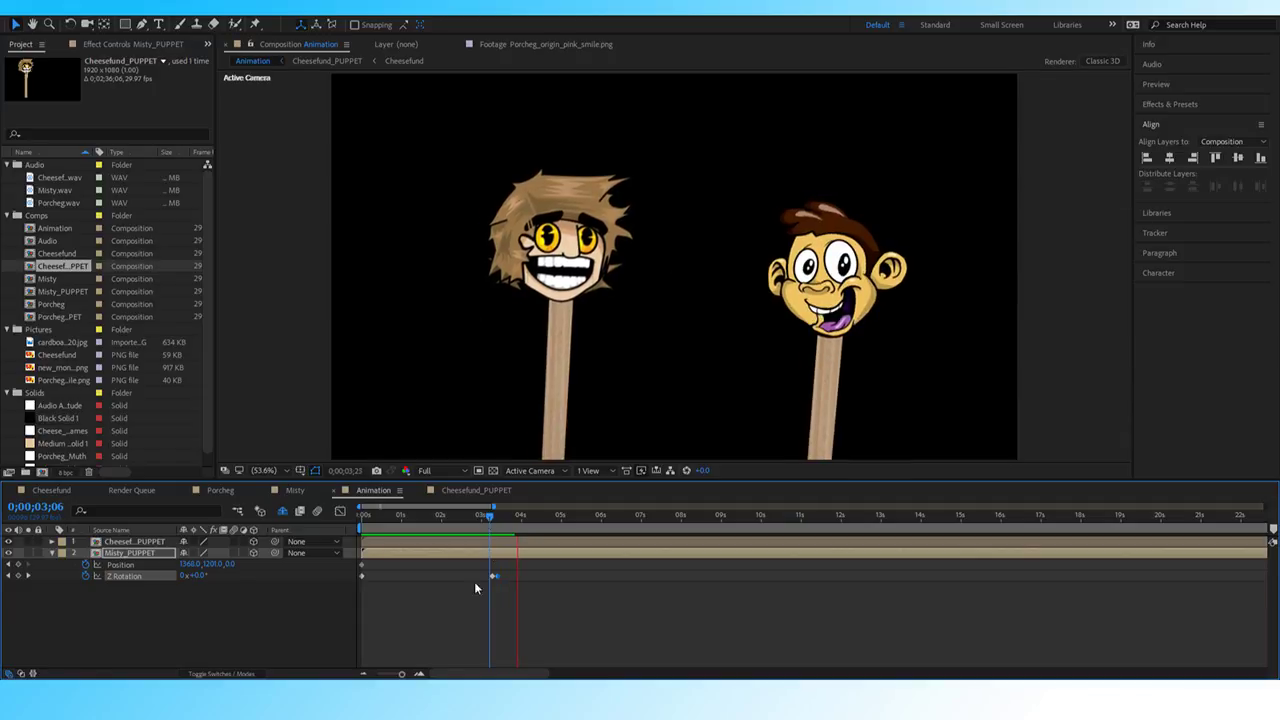
pyautogui.press('space')
# Retime Misty_PUPPET's 4° Z Rotation keyframe to 0;00;03;15 so the tilt takes longer.
pyautogui.moveTo(401, 673); pyautogui.dragTo(403, 675)
pyautogui.moveTo(661, 516); pyautogui.dragTo(623, 516)
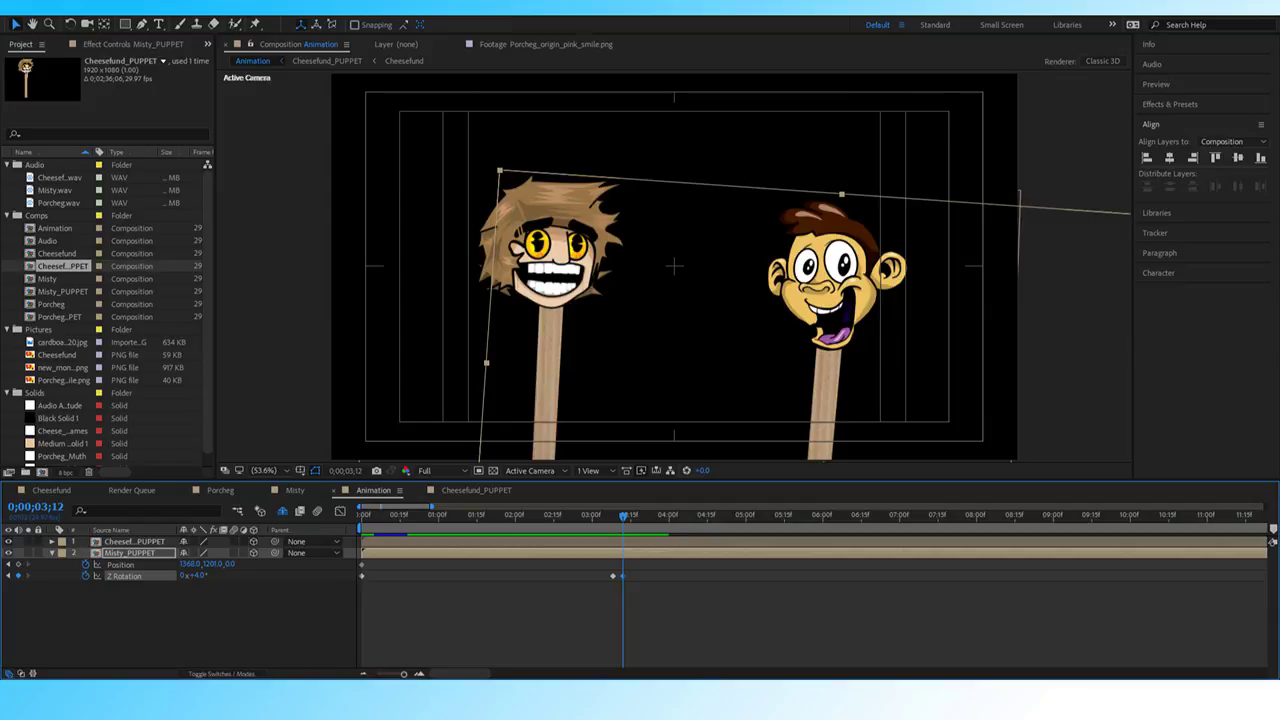
pyautogui.moveTo(193, 576); pyautogui.dragTo(187, 576)
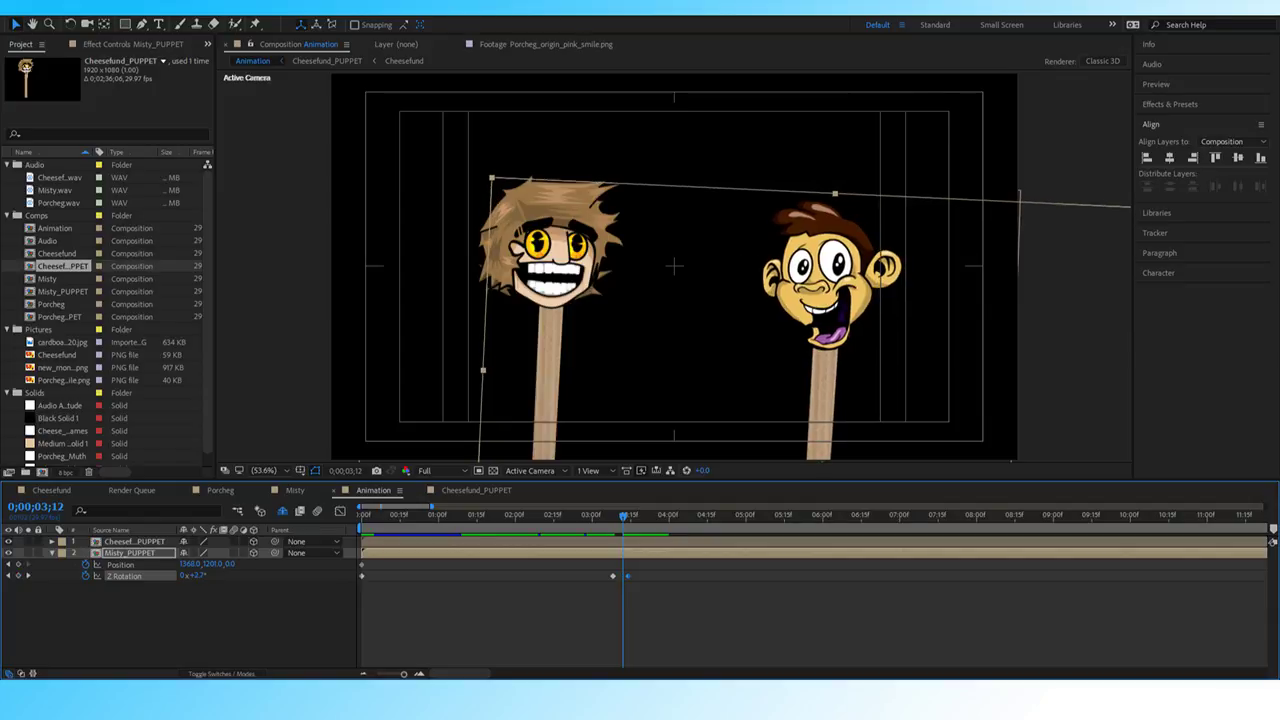
pyautogui.press('pagedown')
pyautogui.press('pagedown')
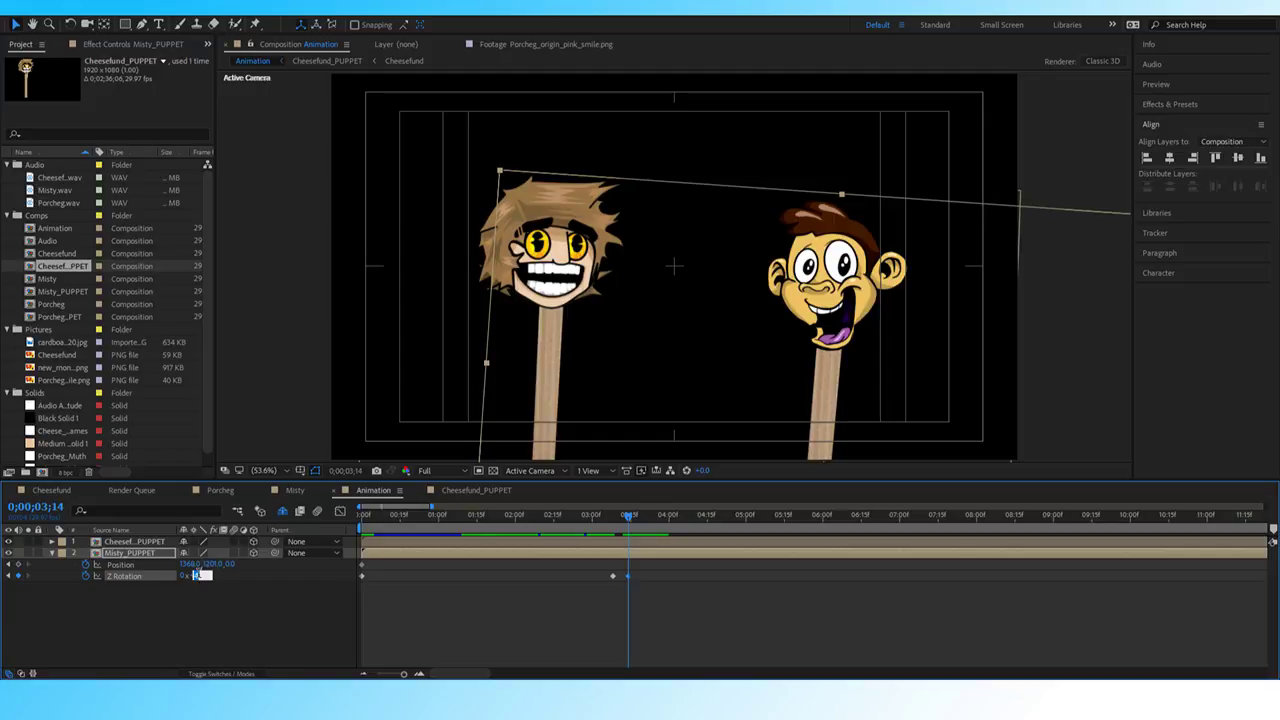
pyautogui.moveTo(197, 576); pyautogui.dragTo(199, 577)
pyautogui.press('pagedown')
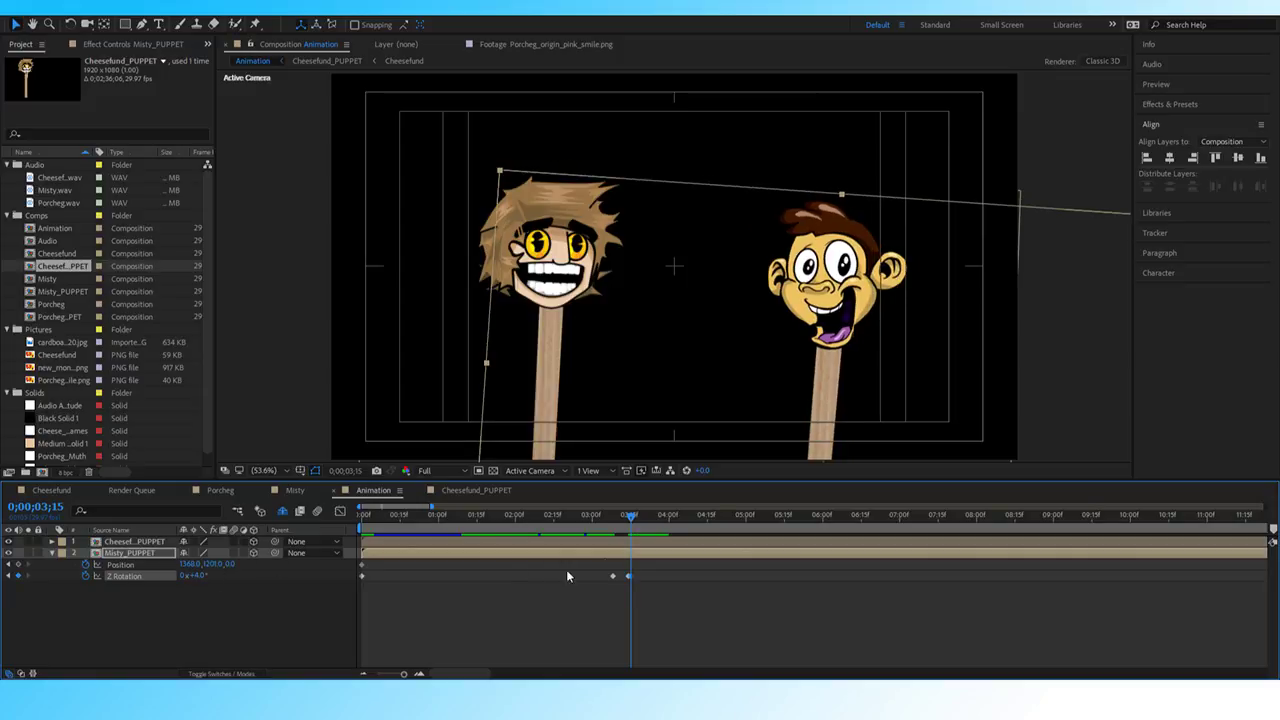
# Preview Misty_PUPPET's retimed tilt twice, starting shortly before its Z Rotation keyframes.
pyautogui.click(581, 534)
pyautogui.press('space')
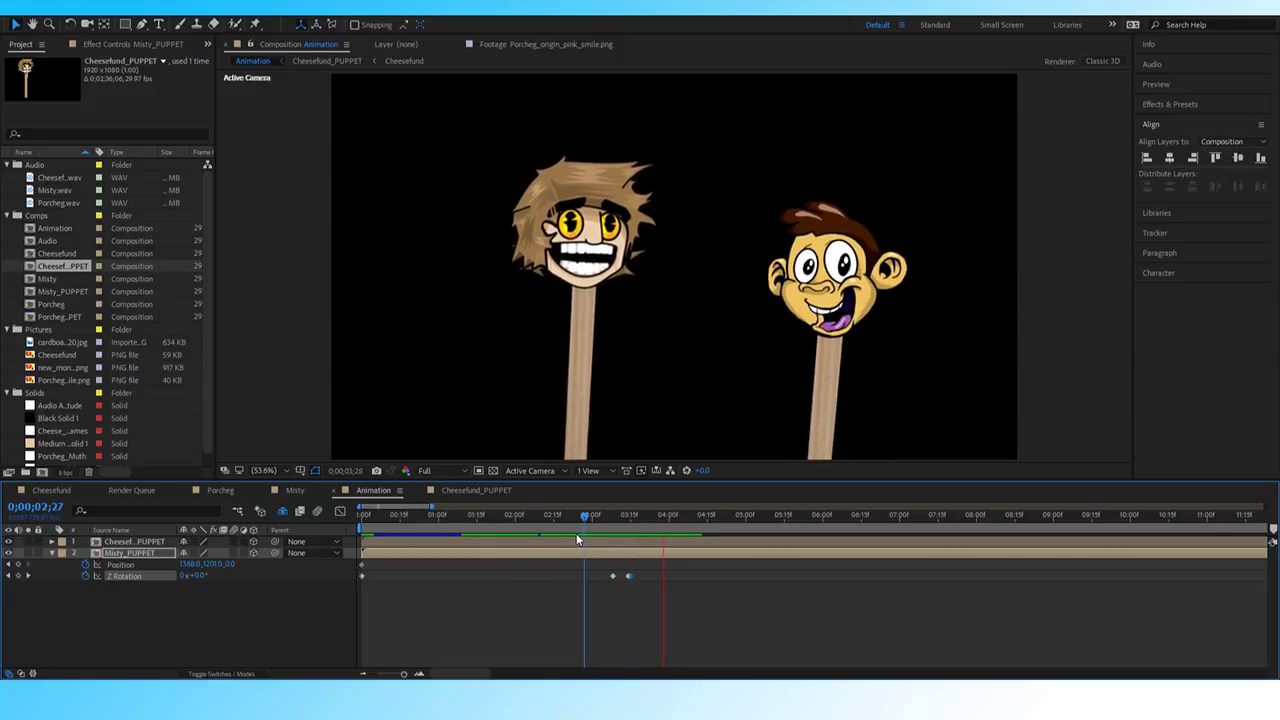
pyautogui.press('space')
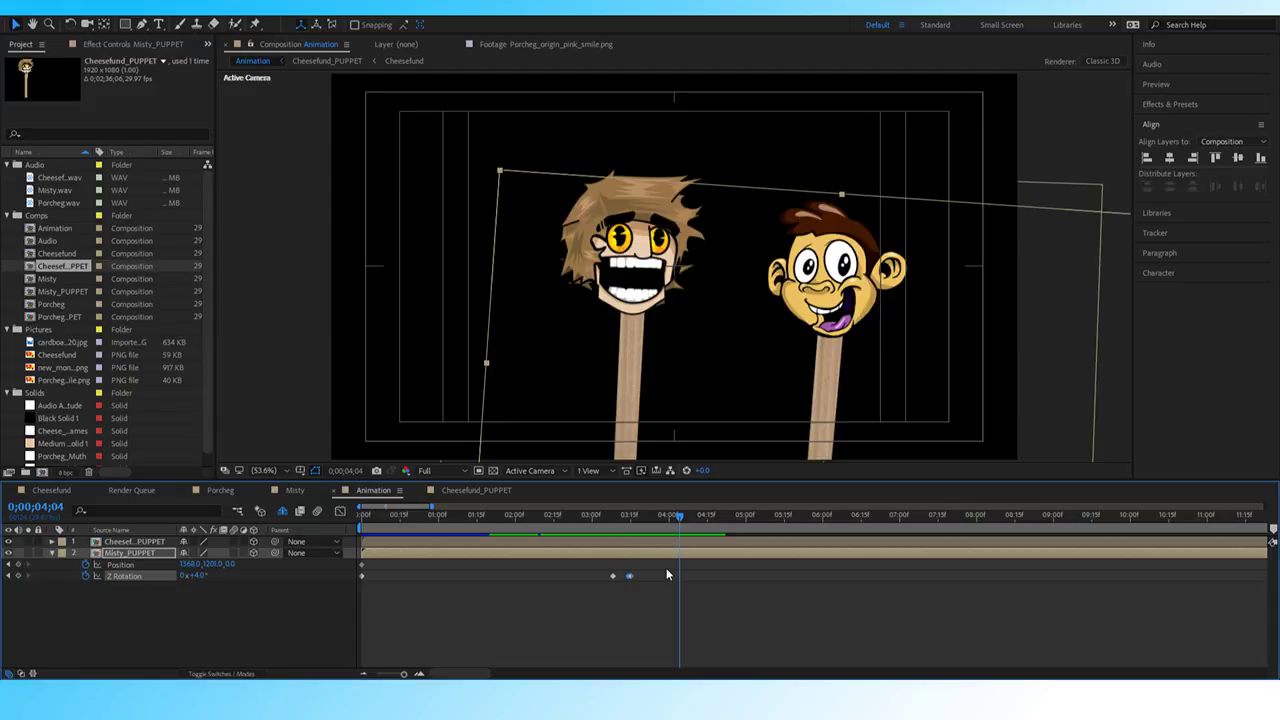
pyautogui.click(606, 517)
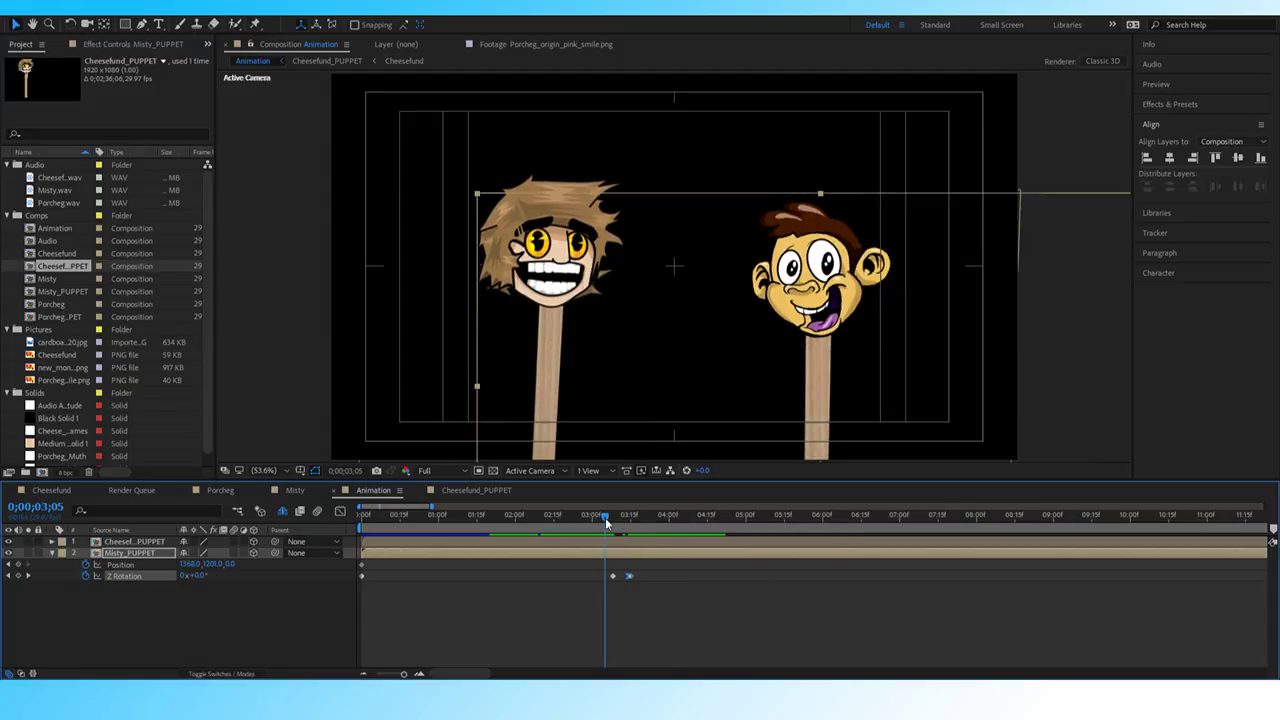
pyautogui.press('space')
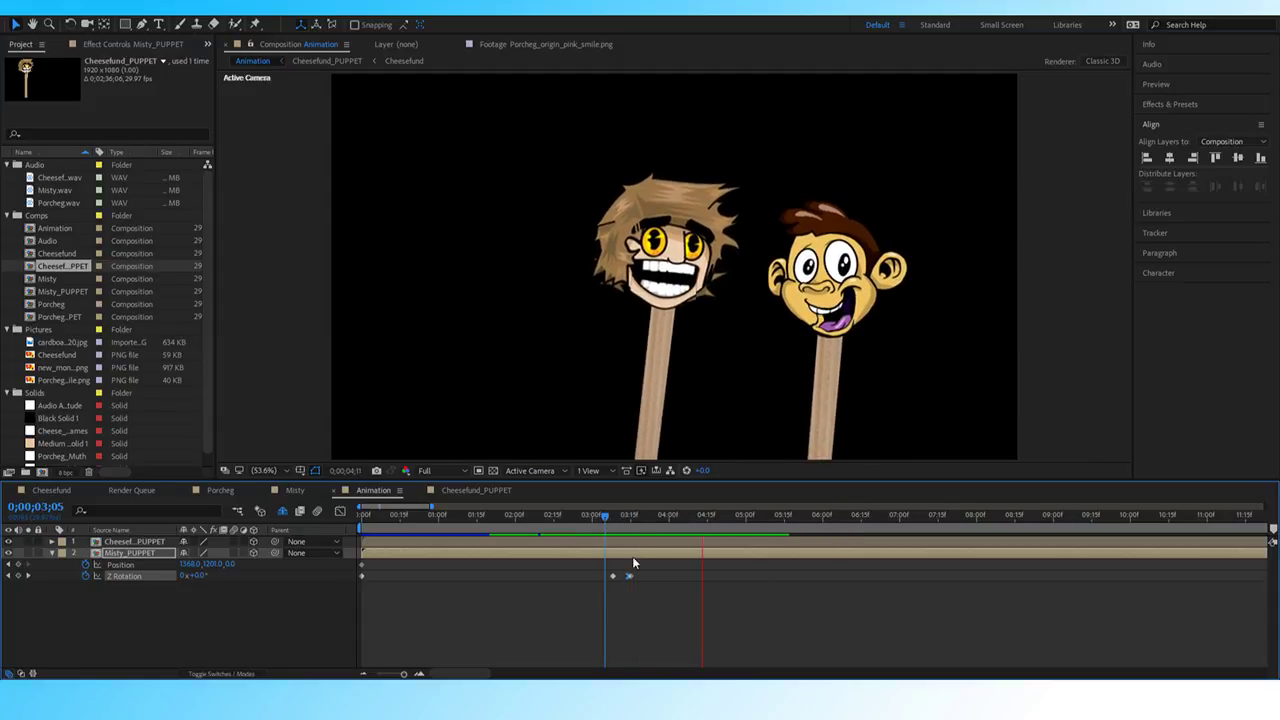
pyautogui.press('space')
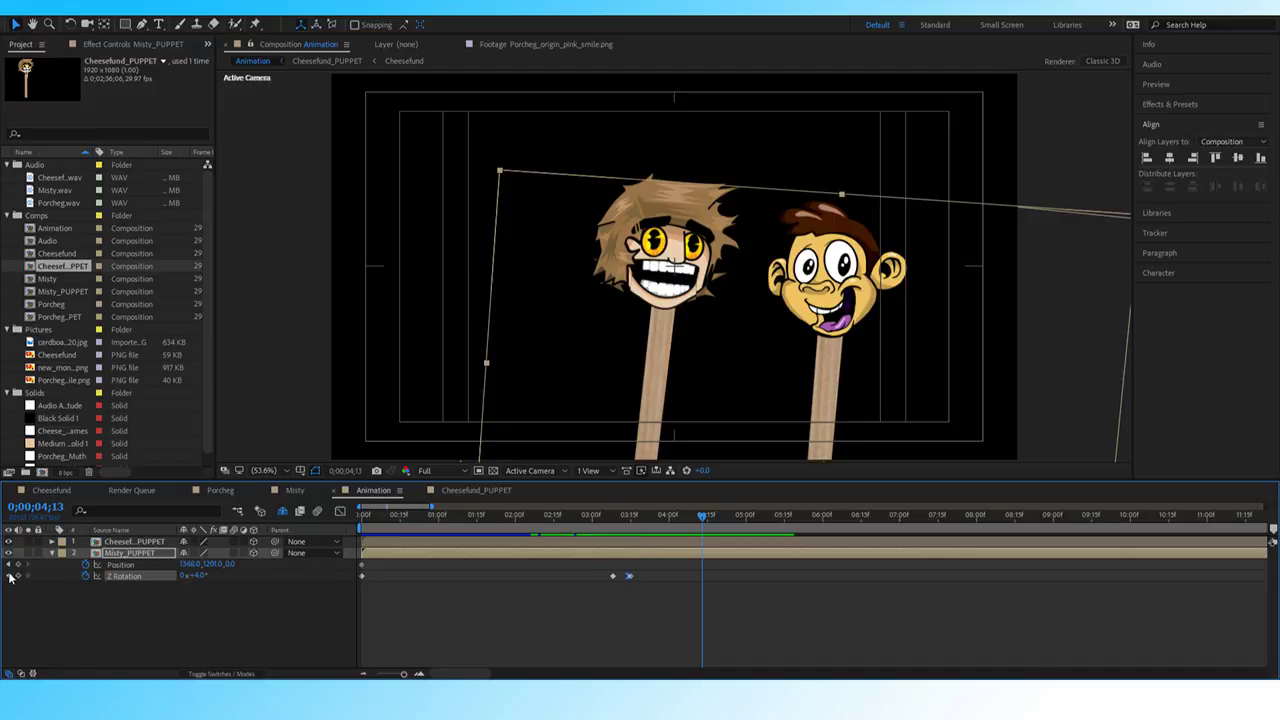
# Set Misty_PUPPET's Z Rotation to 5° at 0;00;03;15 and play the result past five seconds.
pyautogui.click(9, 577)
pyautogui.press('Return')
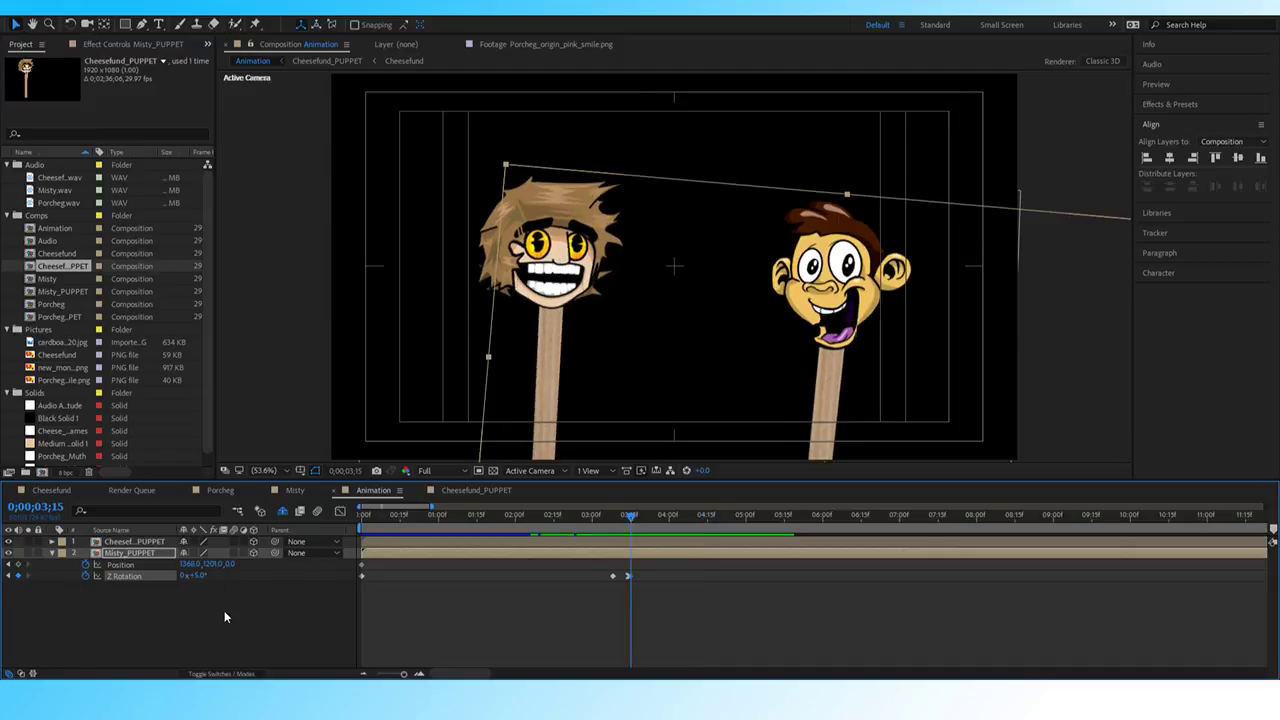
pyautogui.click(608, 518)
pyautogui.press('space')
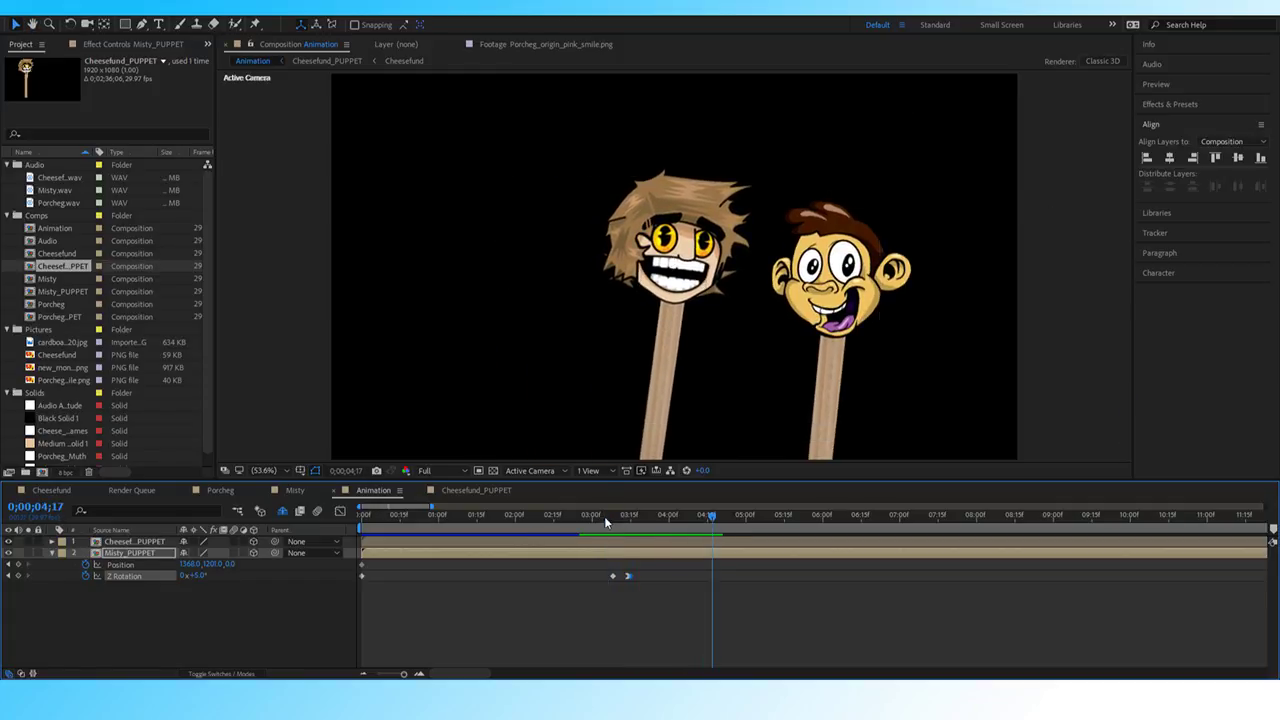
pyautogui.press('space')
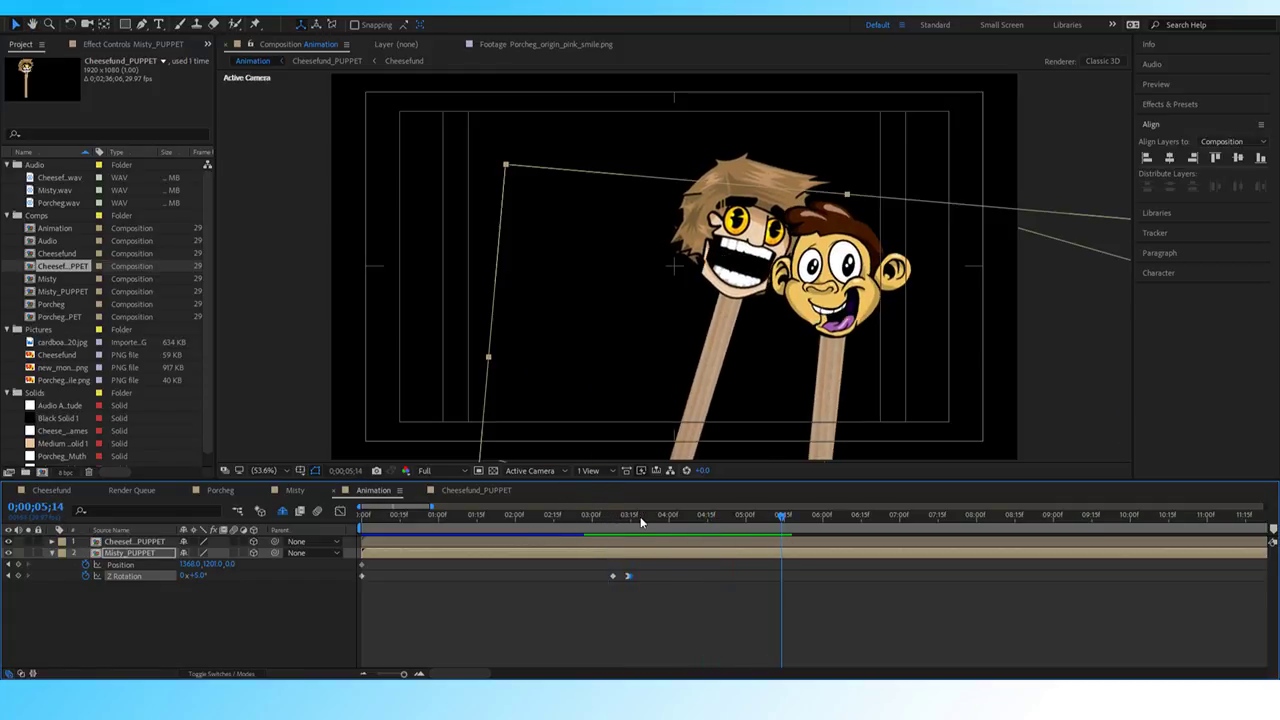
# Replay the animation from about 0;00;03;00 to check Misty_PUPPET's tilt against Cheesefund_PUPPET's approach.
pyautogui.click(630, 516)
pyautogui.moveTo(630, 518)
pyautogui.mouseDown()
pyautogui.moveTo(603, 538)
pyautogui.moveTo(596, 521)
pyautogui.mouseUp()
pyautogui.press('space')
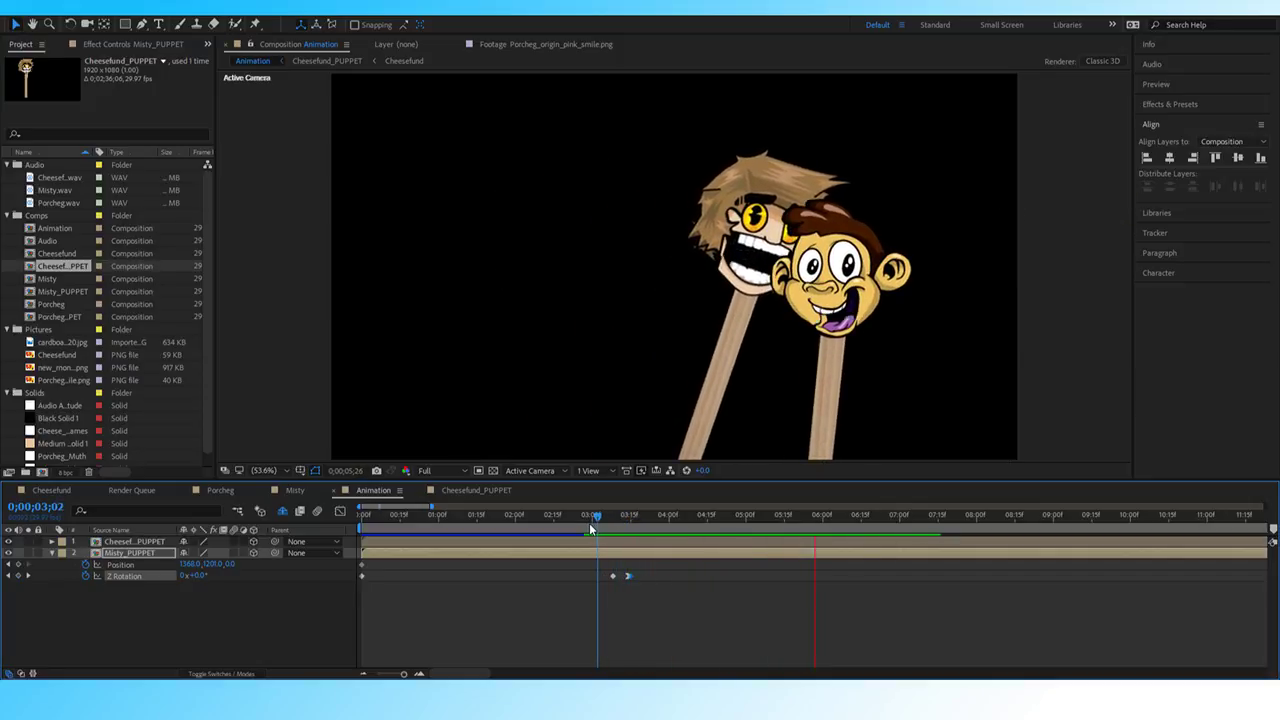
pyautogui.click(590, 523)
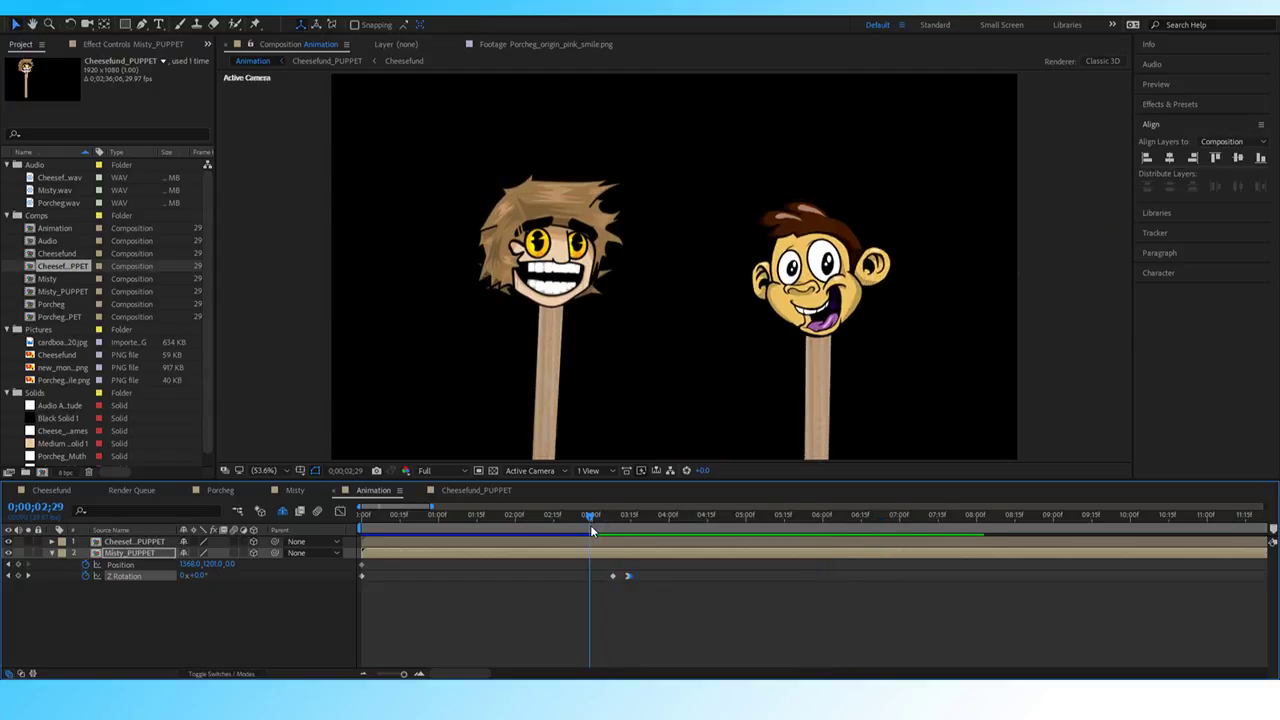
pyautogui.press('space')
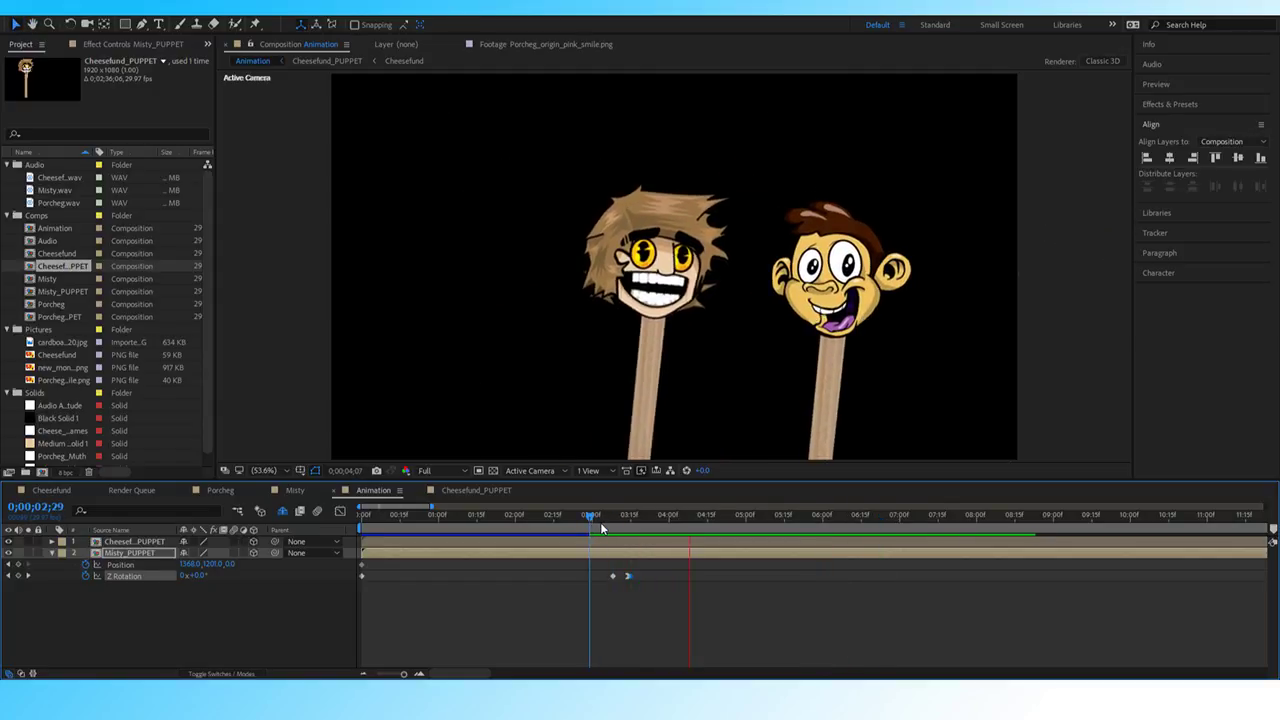
pyautogui.press('space')
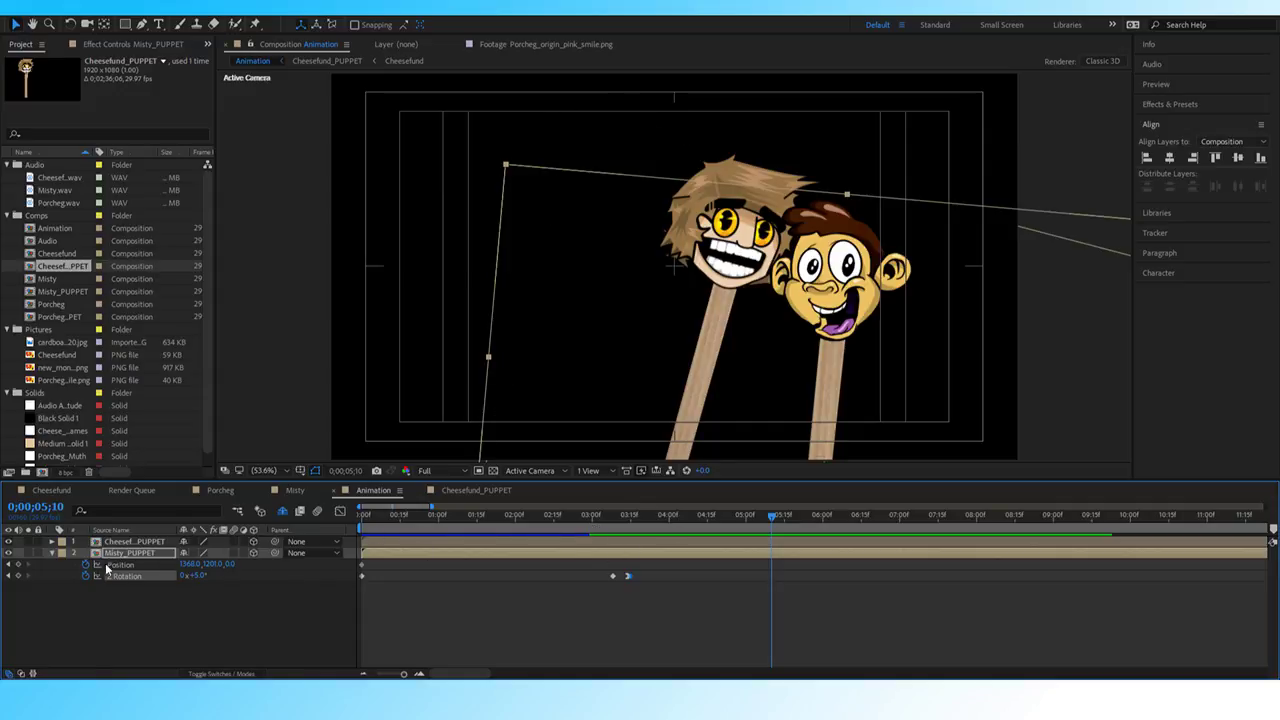
# Separate Misty_PUPPET's Position into X, Y and Z dimensions and preview from 0;00;03;05.
pyautogui.hotkey('ctrl', 'z')
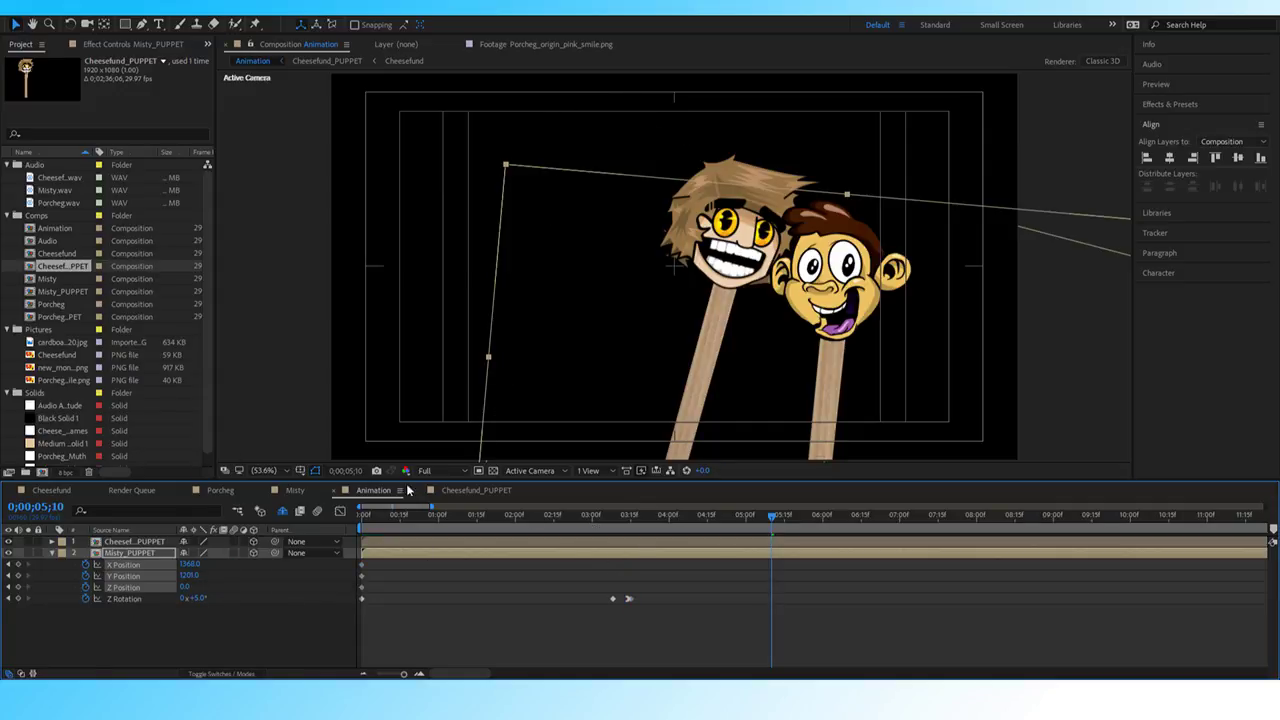
pyautogui.click(605, 523)
pyautogui.press('space')
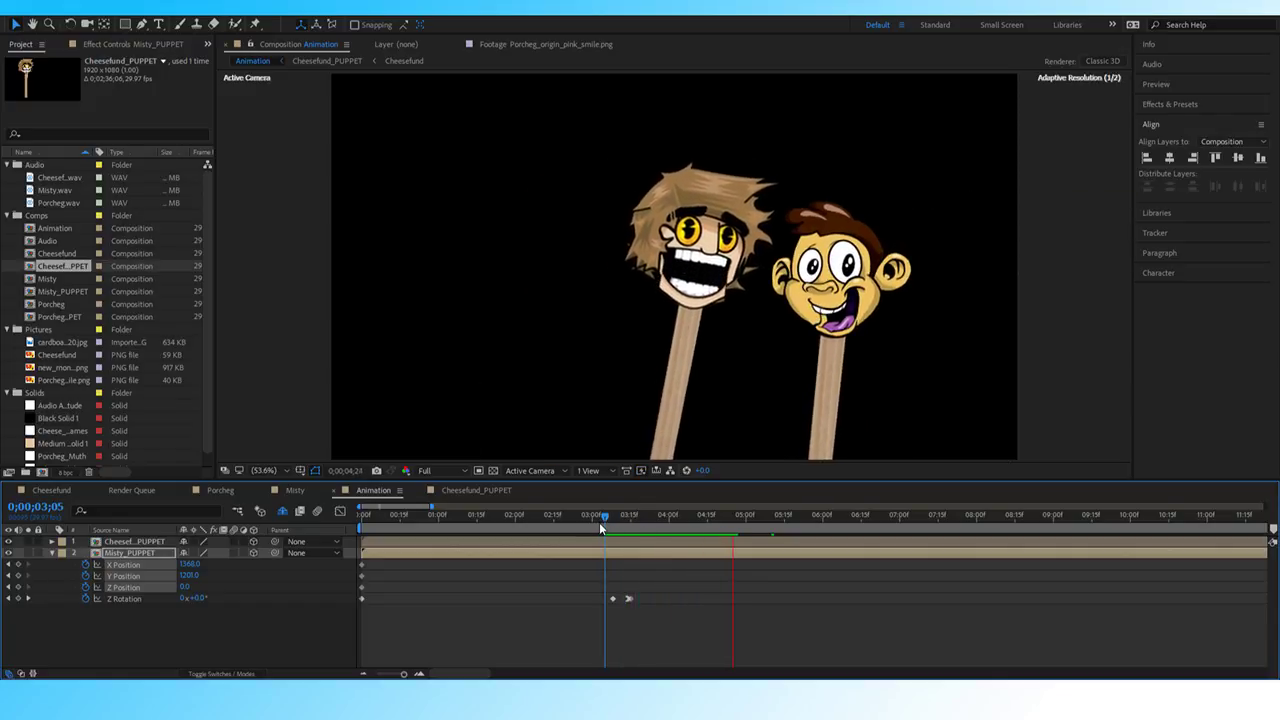
pyautogui.press('space')
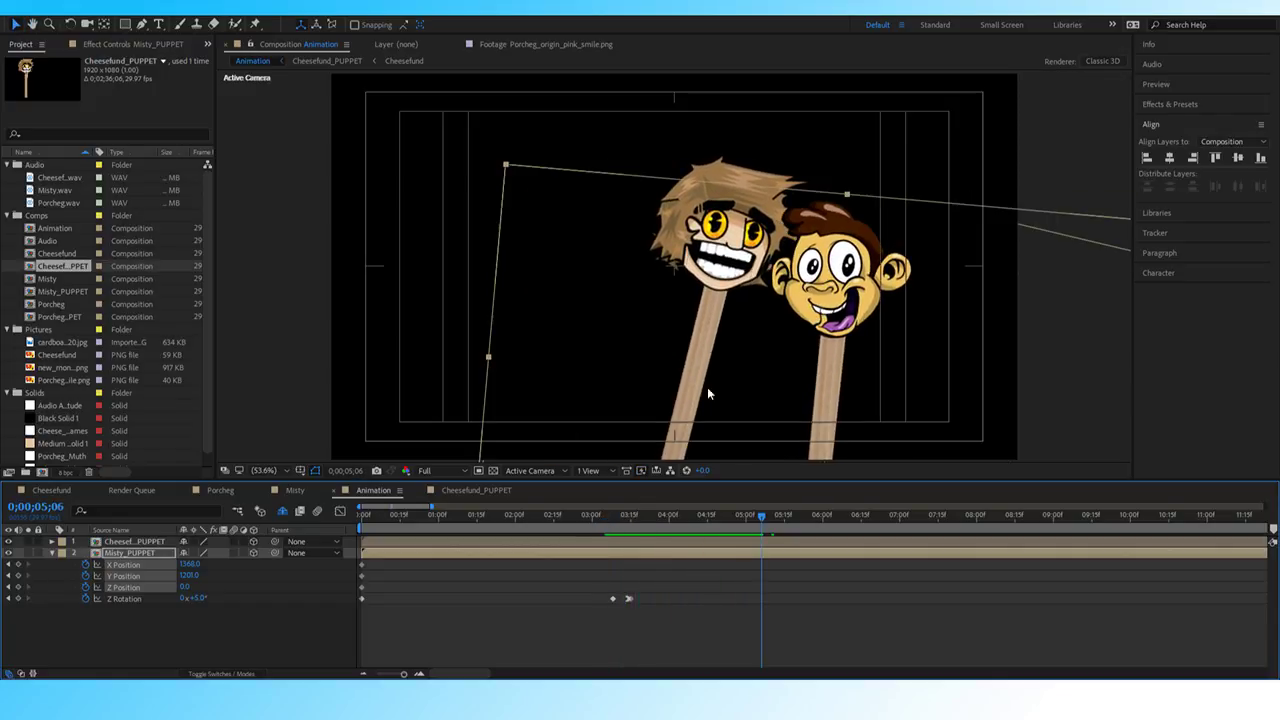
# Remove keyframing from Misty_PUPPET's Z Position only and show just the layer's modified properties.
pyautogui.moveTo(762, 517); pyautogui.dragTo(744, 524)
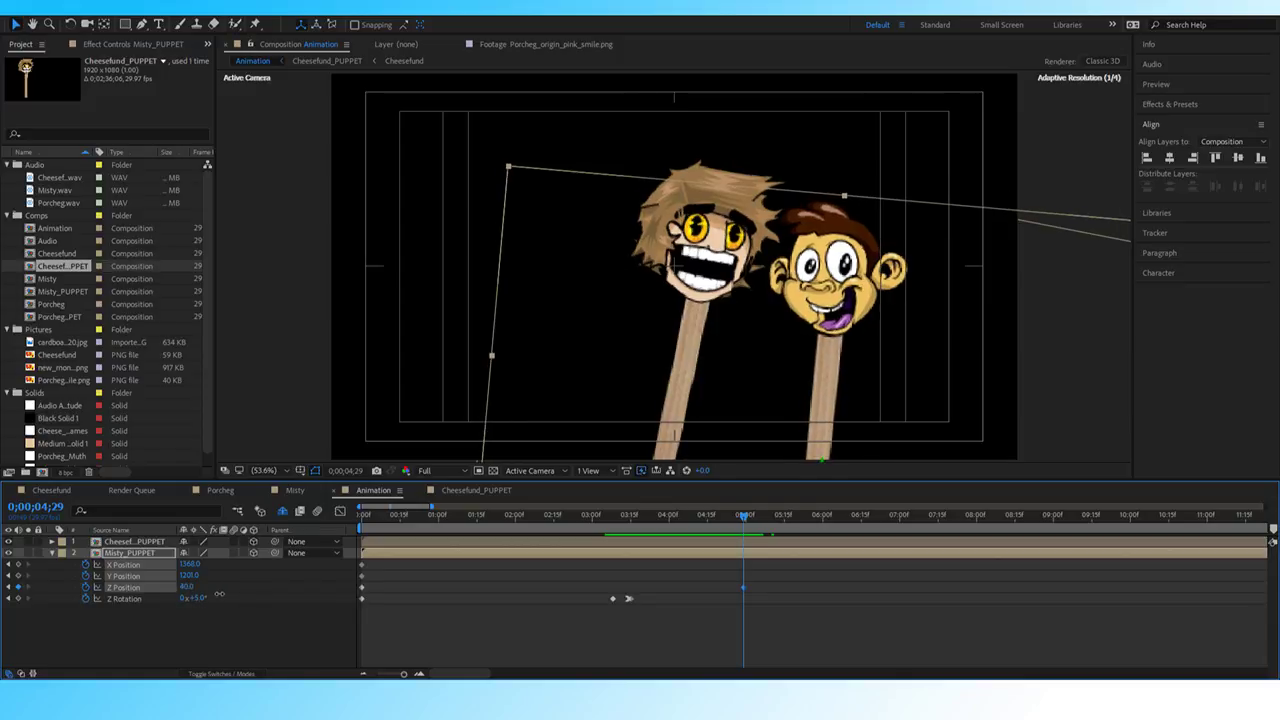
pyautogui.click(85, 588)
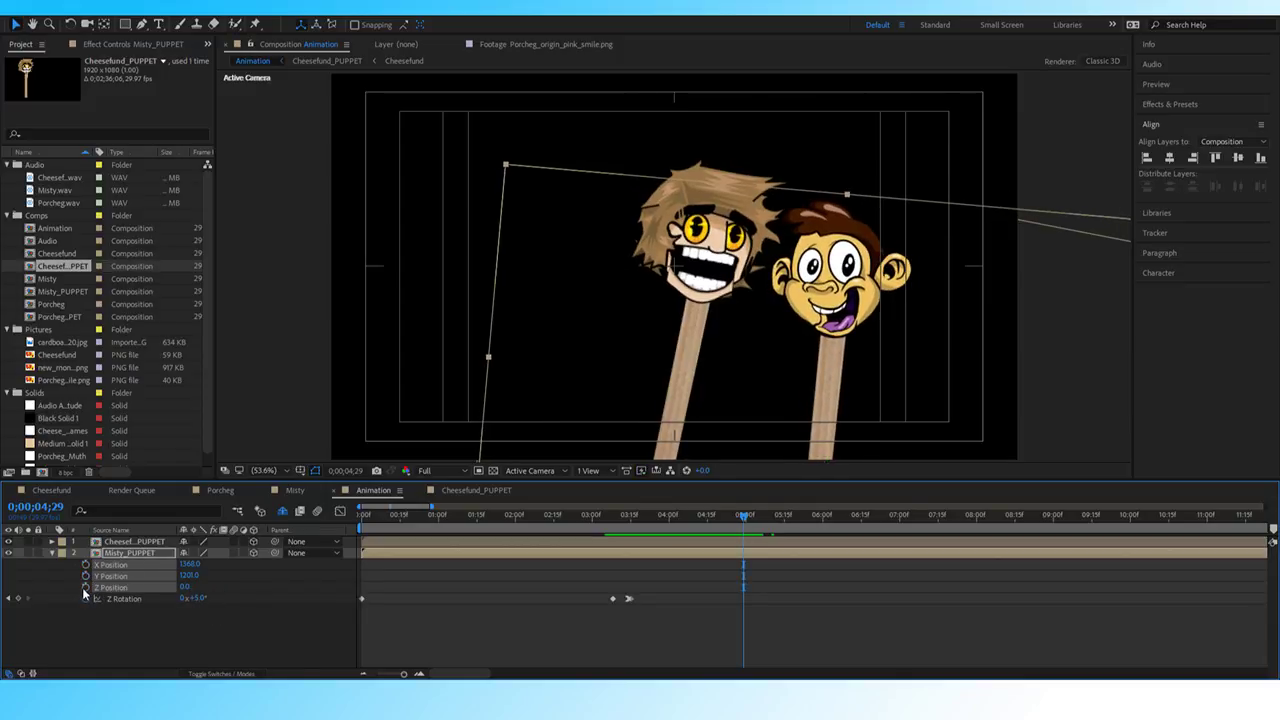
pyautogui.click(85, 590)
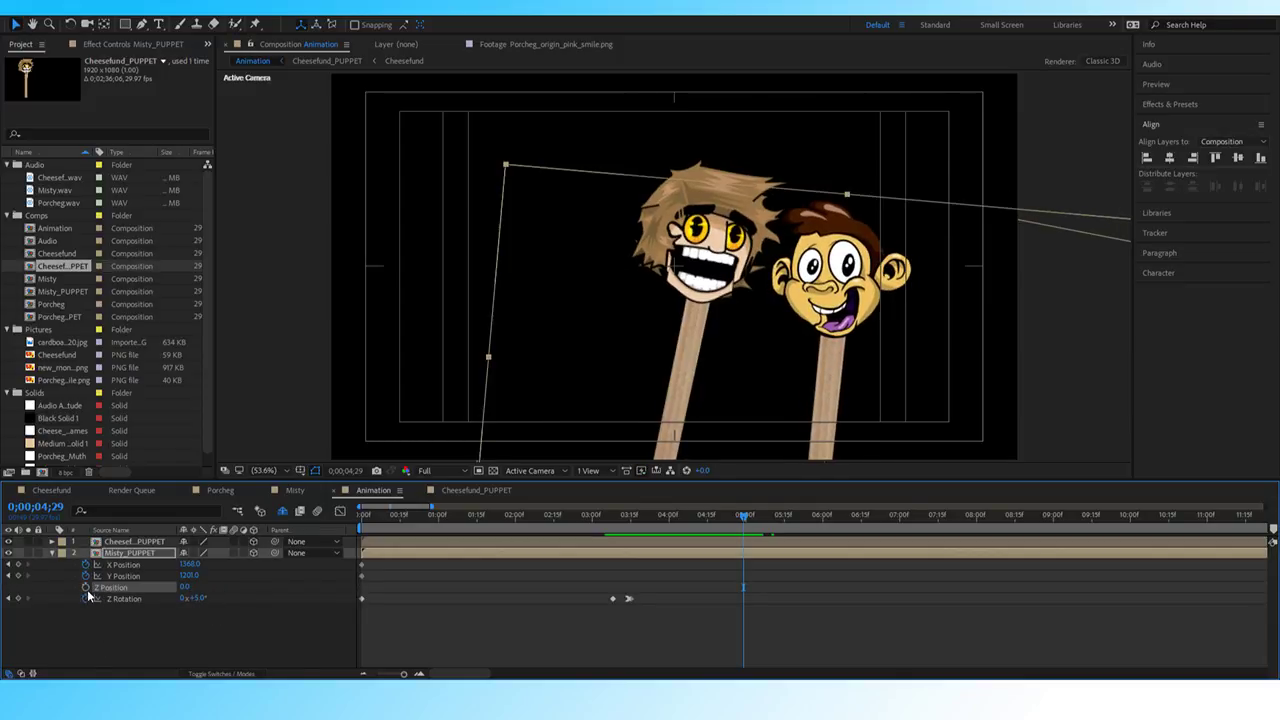
pyautogui.click(135, 560)
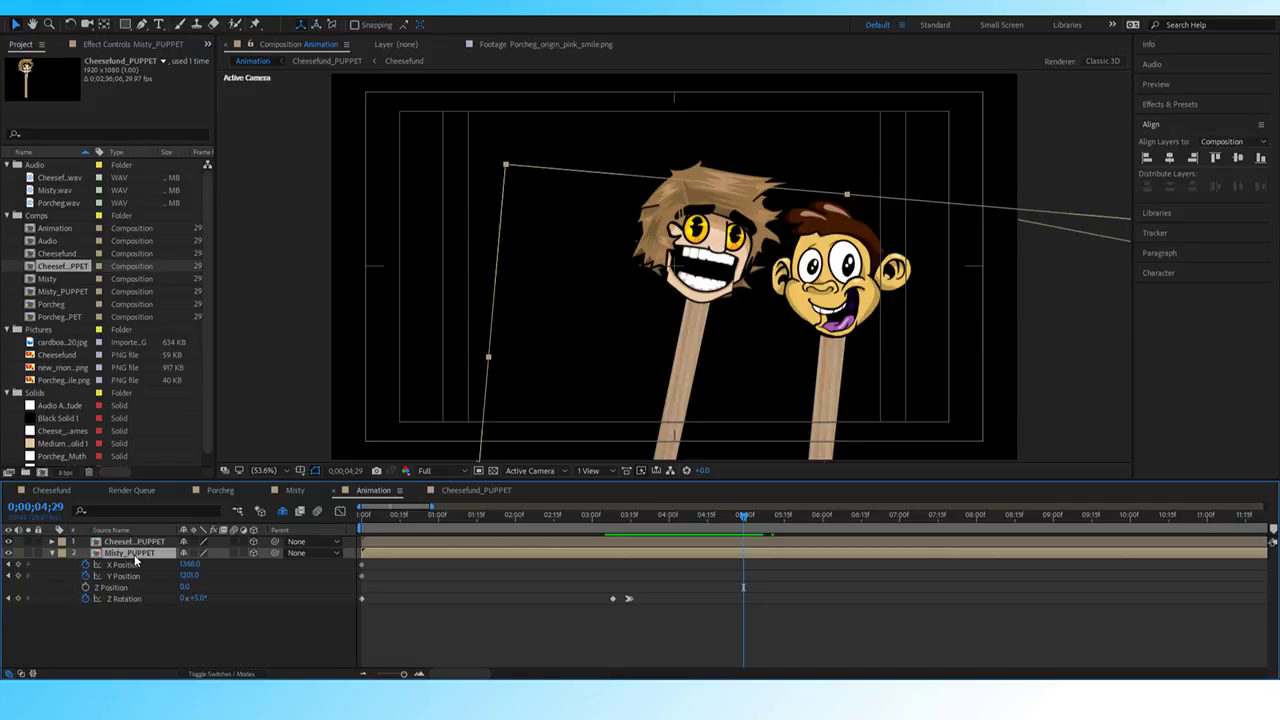
pyautogui.press('u')
pyautogui.press('u')
pyautogui.press('u')
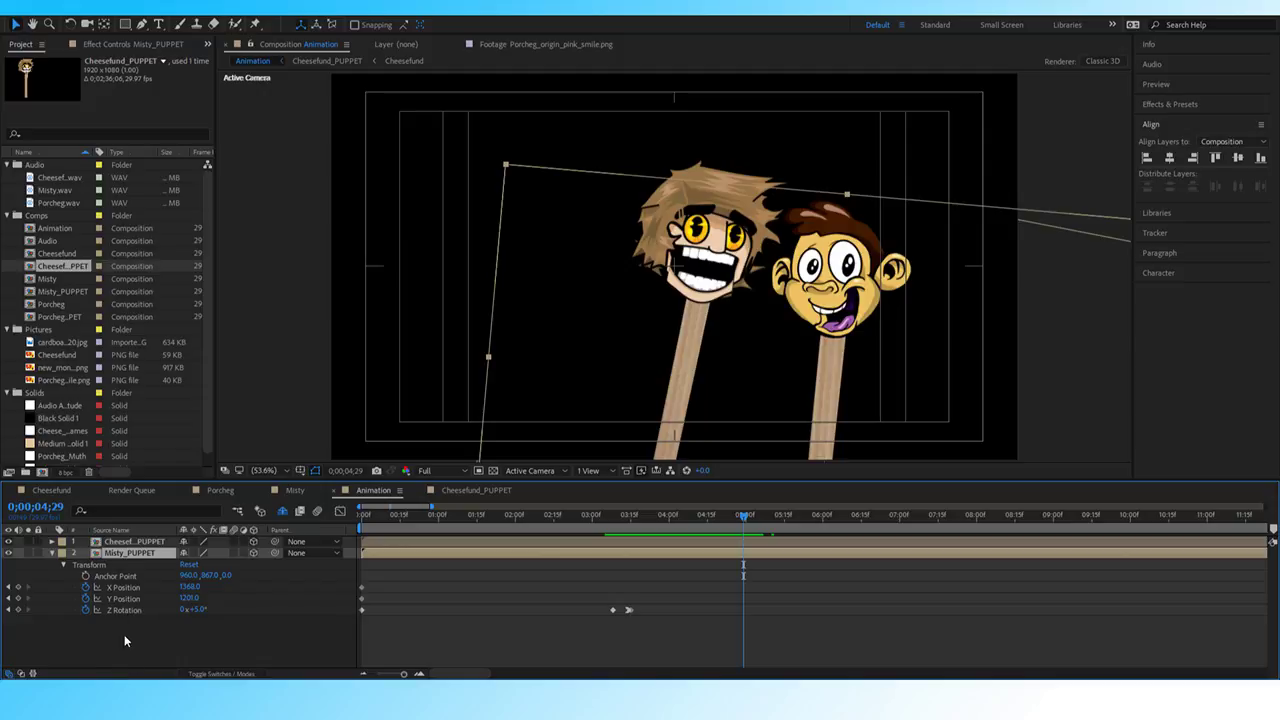
# Preview up to 0;00;05;00 and add keyframes there for Misty_PUPPET's X Position, Y Position and Z Rotation.
pyautogui.click(610, 519)
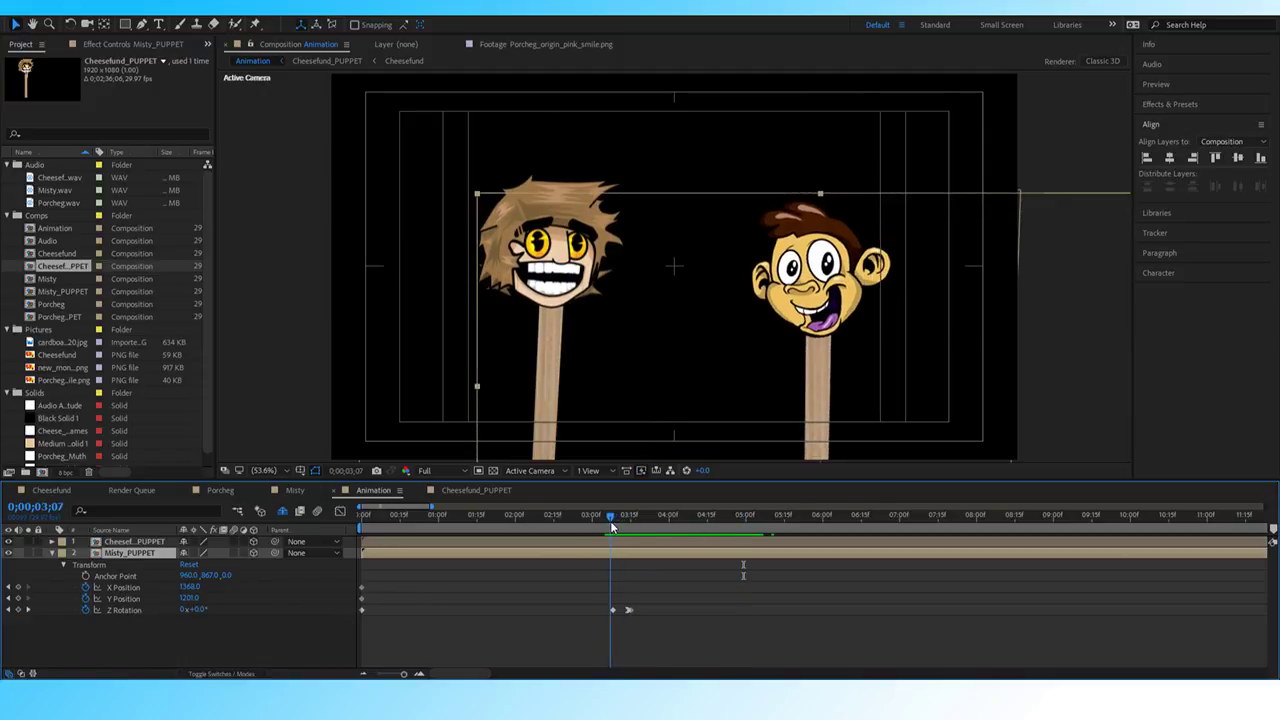
pyautogui.press('space')
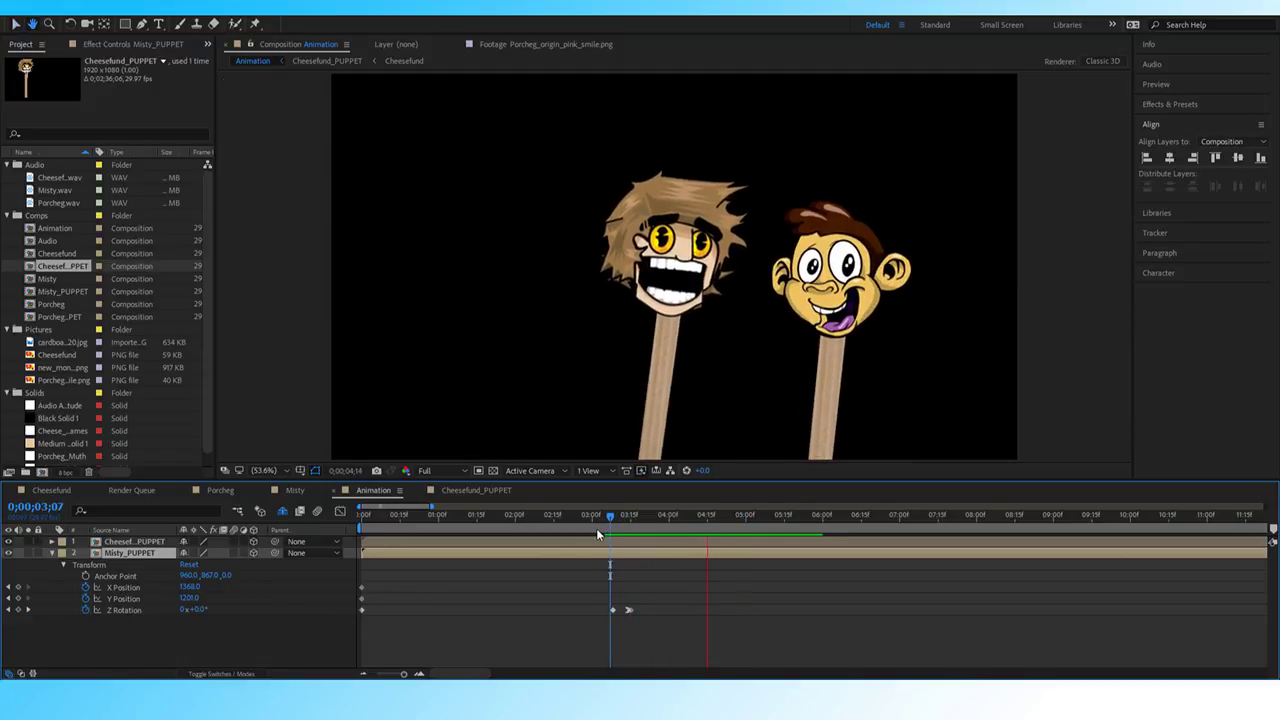
pyautogui.press('space')
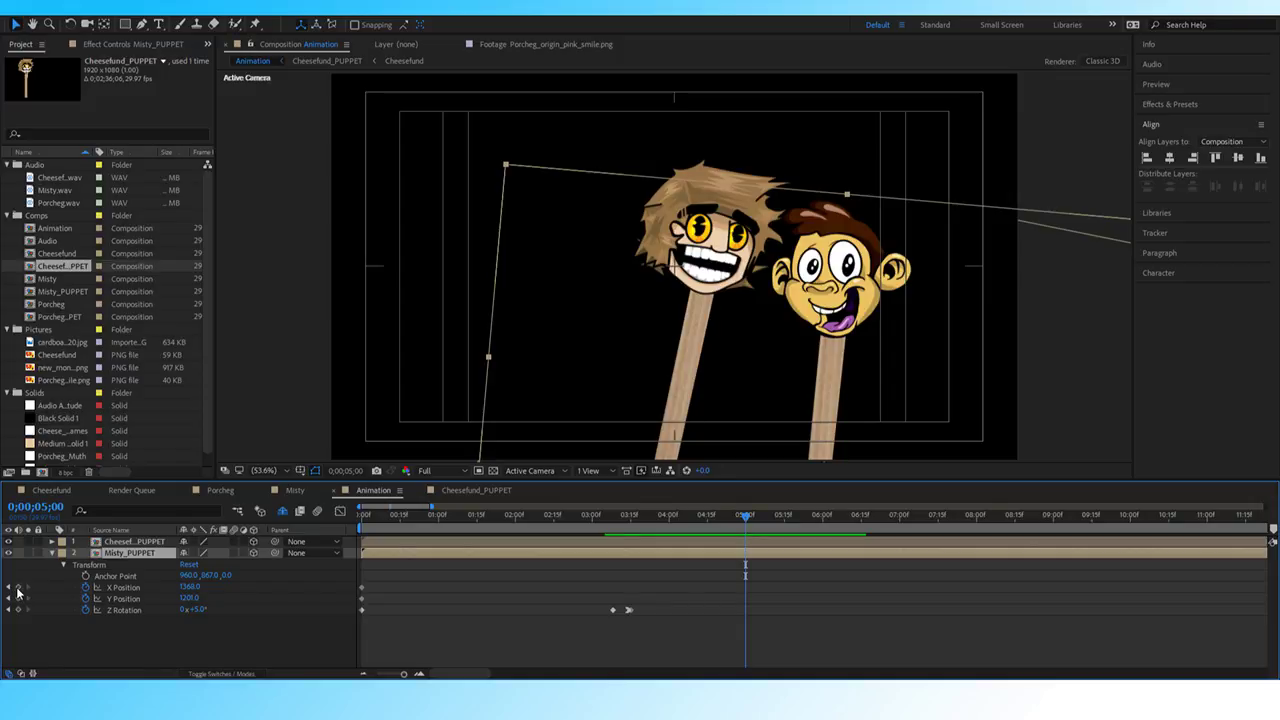
pyautogui.click(18, 588)
pyautogui.click(17, 598)
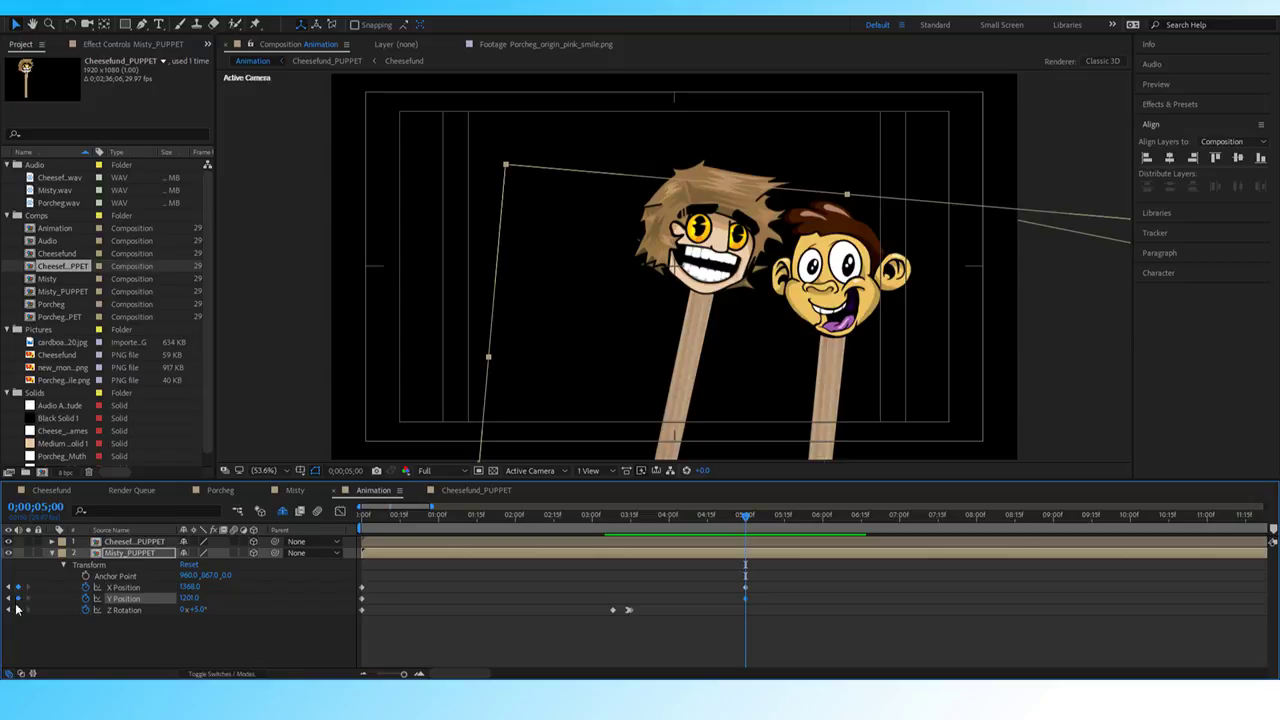
pyautogui.click(18, 610)
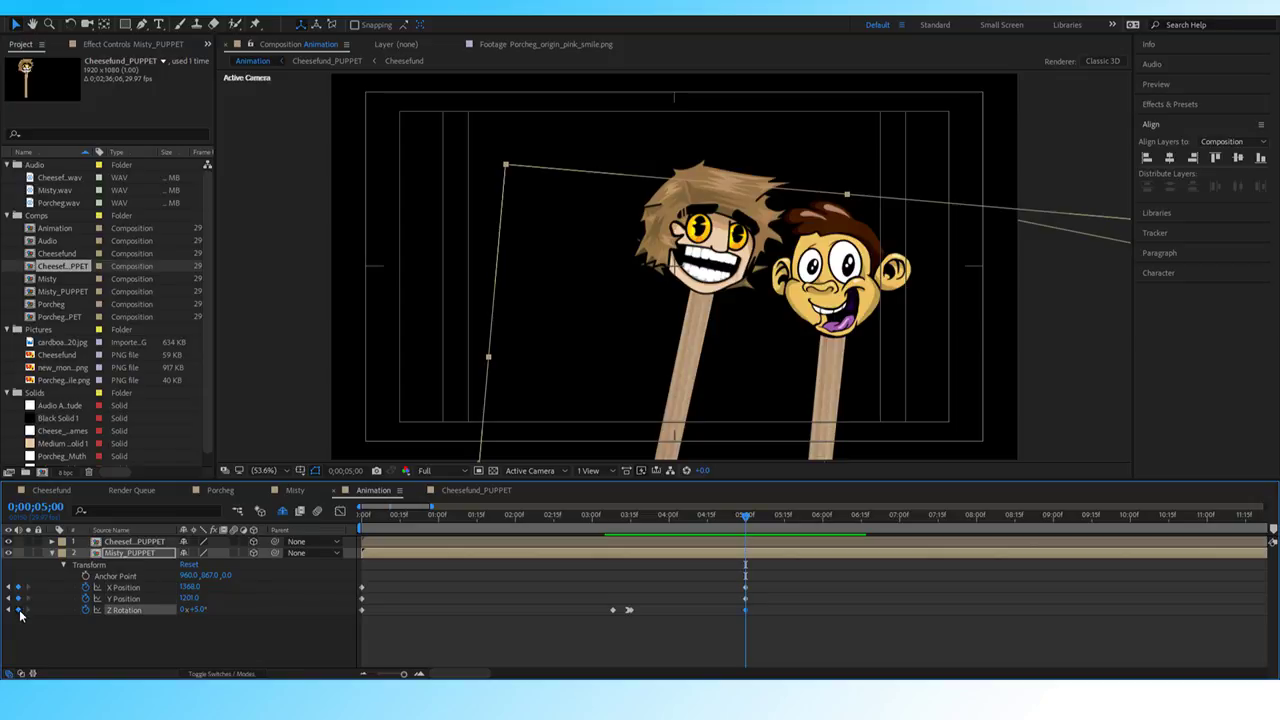
# At 0;00;05;20, keyframe Misty_PUPPET's Z Rotation at 17°, Y Position at 1245 and X Position at 1385 so it backs away.
pyautogui.press('pagedown')
pyautogui.press('pagedown')
pyautogui.press('pagedown')
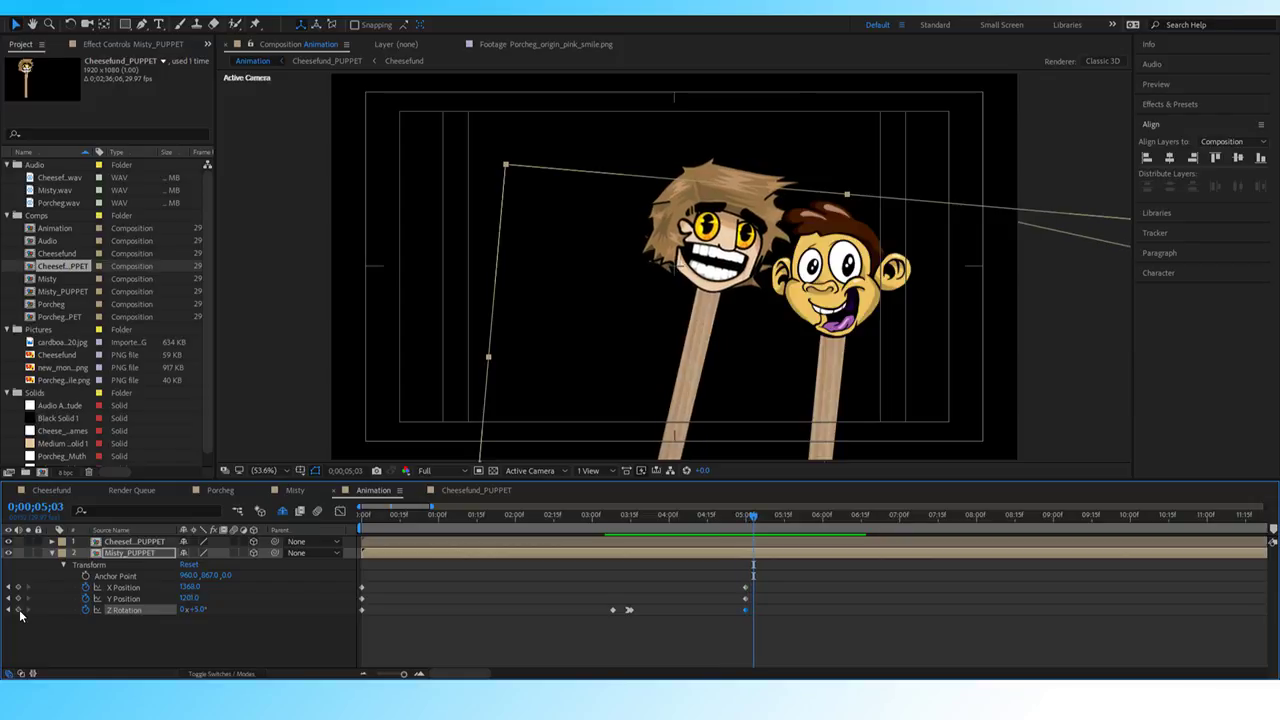
pyautogui.press('pageup')
pyautogui.press('pageup')
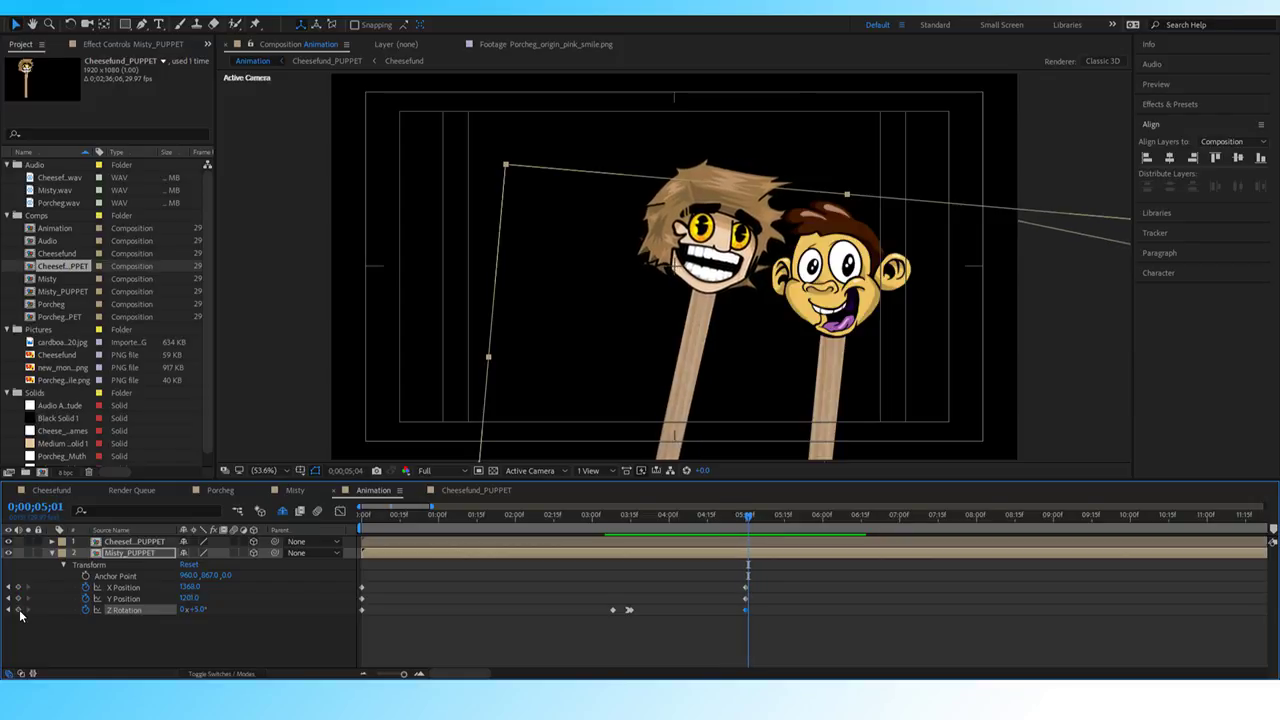
pyautogui.press('pagedown')
pyautogui.press('pagedown')
pyautogui.press('pagedown')
pyautogui.press('pagedown')
pyautogui.press('pagedown')
pyautogui.press('pagedown')
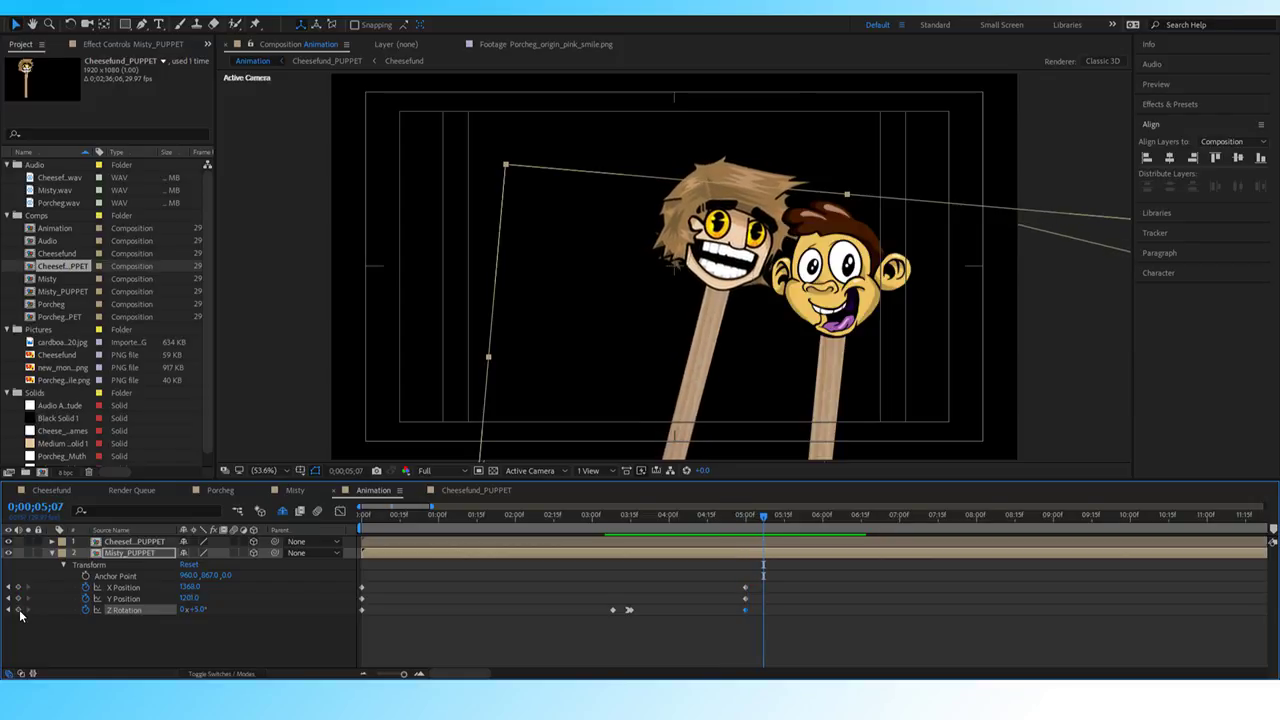
pyautogui.press('pagedown')
pyautogui.press('pagedown')
pyautogui.press('pagedown')
pyautogui.press('pagedown')
pyautogui.press('pagedown')
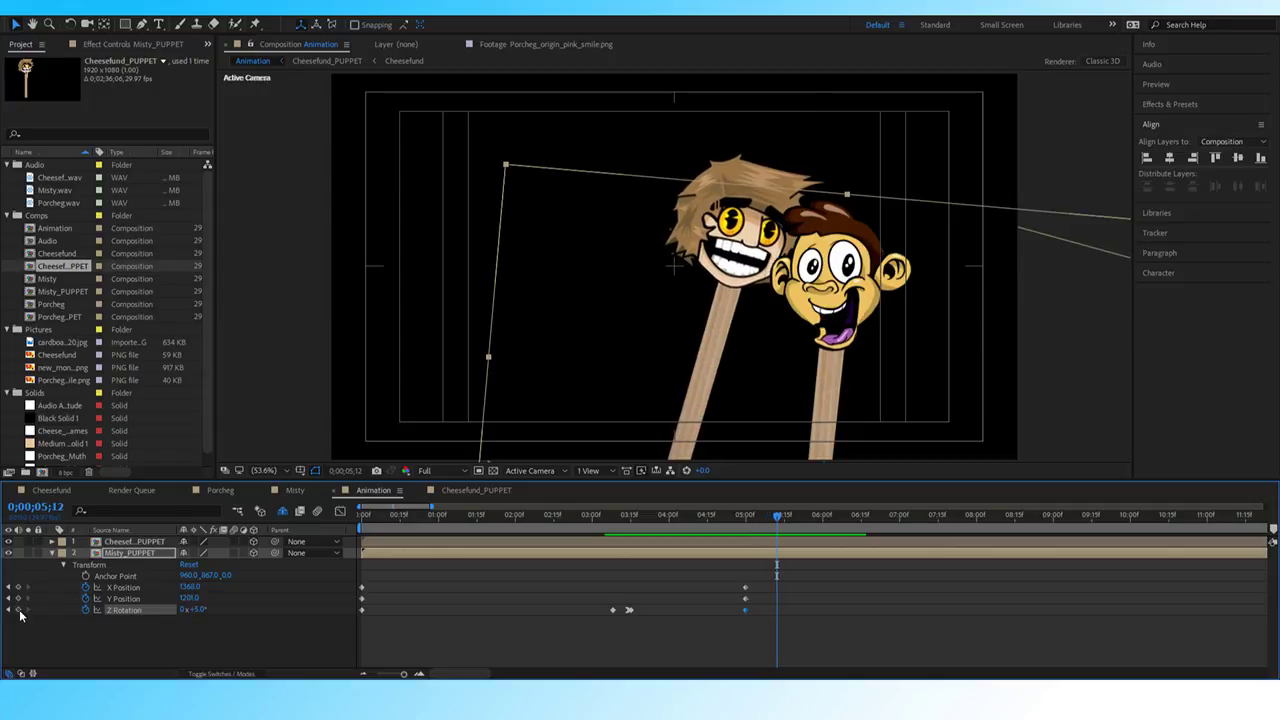
pyautogui.press('pagedown')
pyautogui.press('pagedown')
pyautogui.press('pagedown')
pyautogui.press('pagedown')
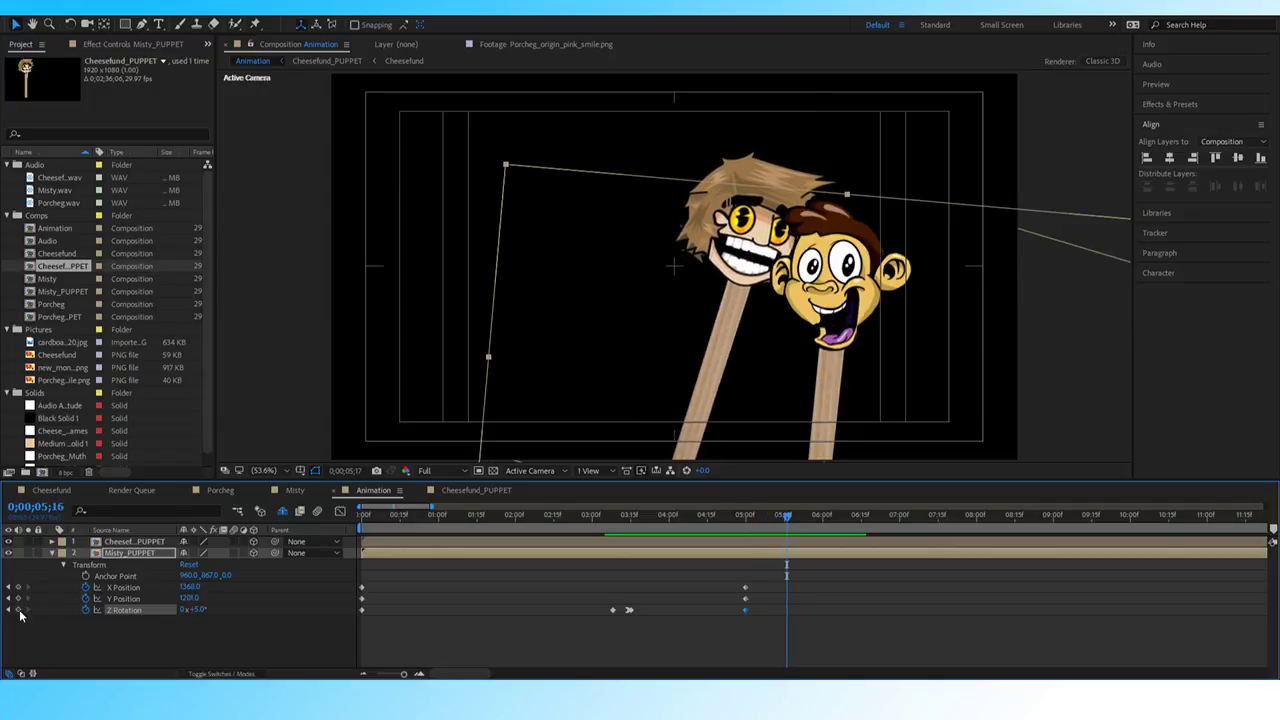
pyautogui.press('pagedown')
pyautogui.press('pagedown')
pyautogui.press('pagedown')
pyautogui.press('pagedown')
pyautogui.press('pagedown')
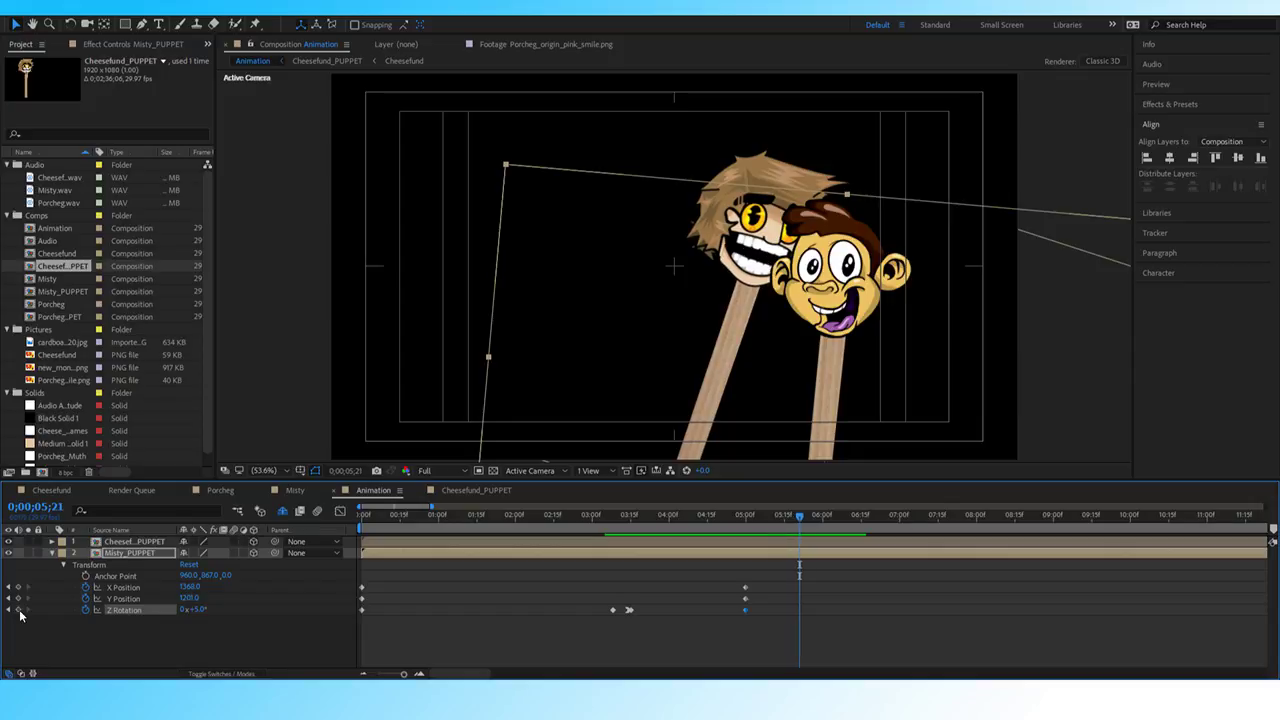
pyautogui.press('pageup')
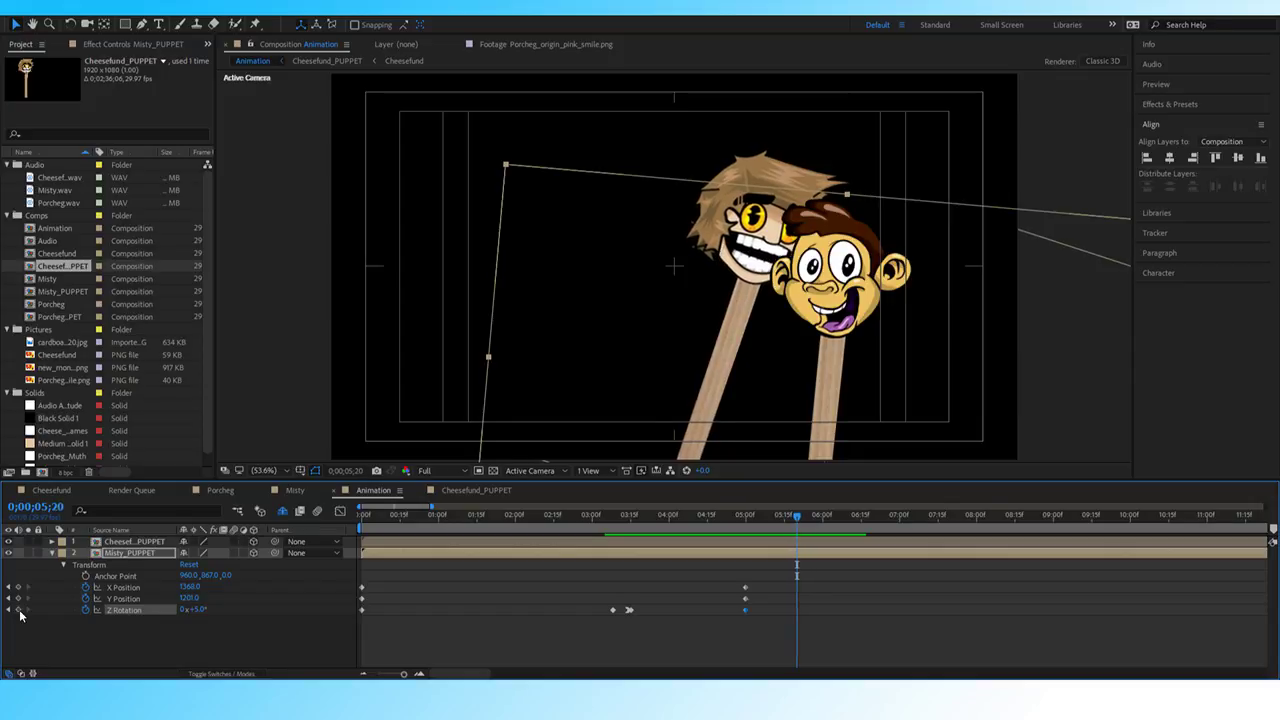
pyautogui.moveTo(190, 598)
pyautogui.mouseDown()
pyautogui.moveTo(220, 587)
pyautogui.moveTo(213, 613)
pyautogui.moveTo(195, 609)
pyautogui.moveTo(204, 589)
pyautogui.mouseUp()
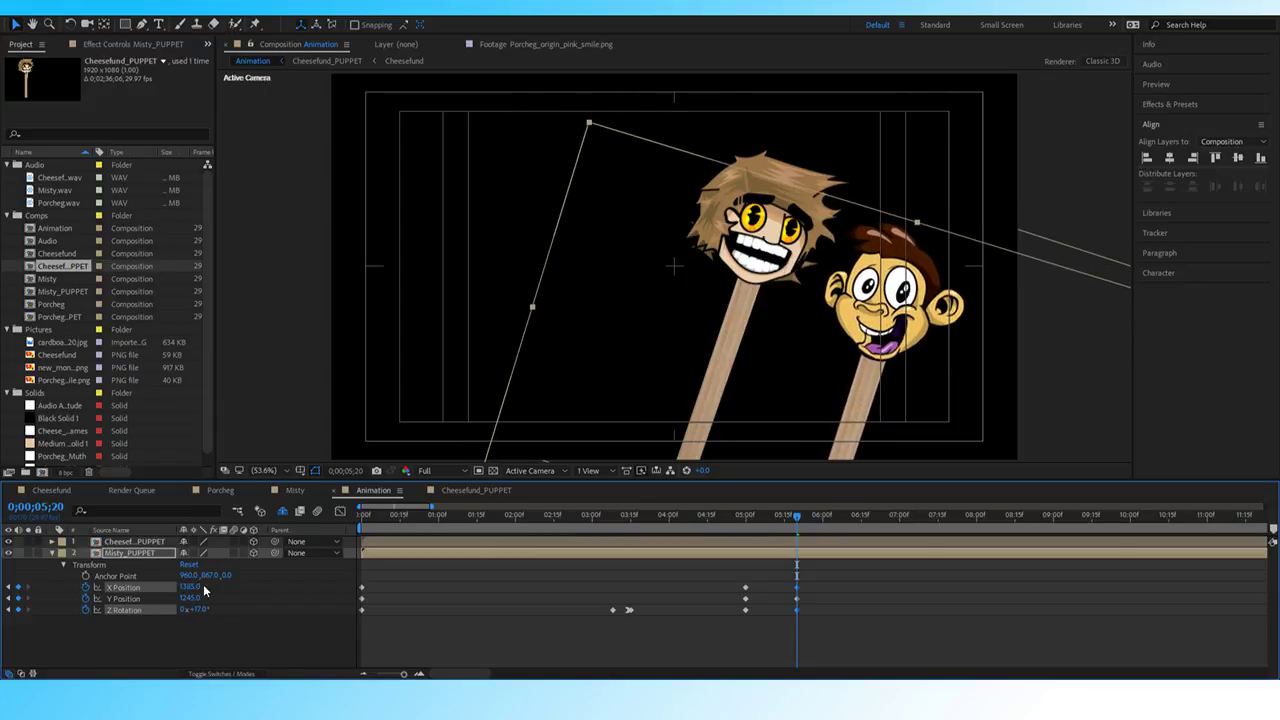
# Preview Misty_PUPPET's backing-away movement from 0;00;04;11.
pyautogui.click(750, 531)
pyautogui.moveTo(746, 531); pyautogui.dragTo(697, 549)
pyautogui.press('space')
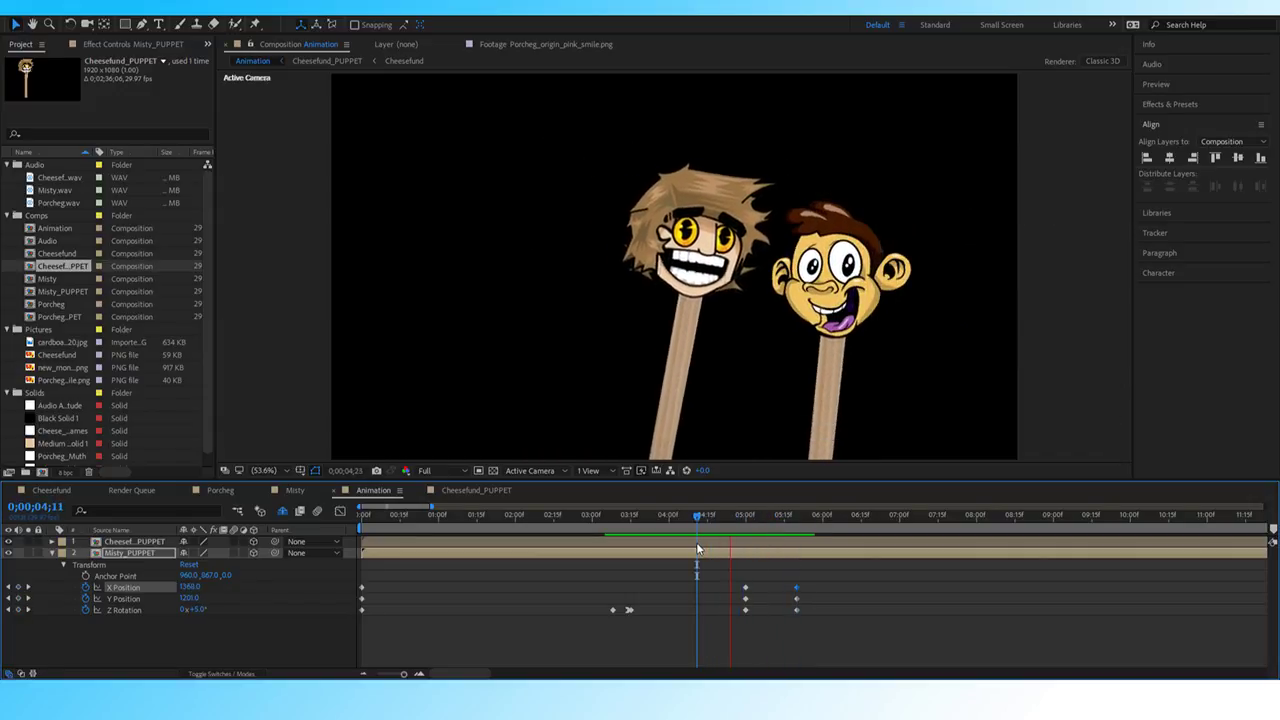
pyautogui.press('space')
# Move Misty_PUPPET's X Position, Y Position and Z Rotation keyframes from 0;00;05;20 to about 0;00;05;23 and preview from 0;00;04;19.
pyautogui.keyDown('shift'); pyautogui.click(796, 599); pyautogui.keyUp('shift')
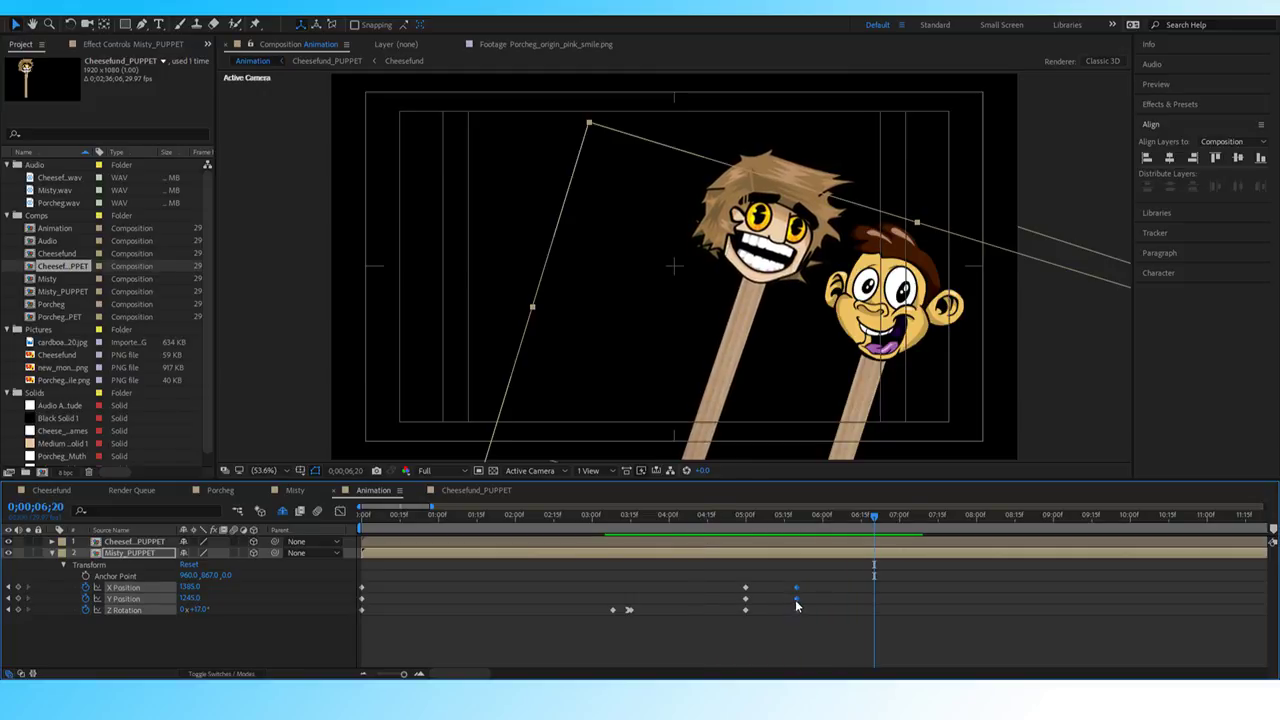
pyautogui.moveTo(797, 604); pyautogui.dragTo(799, 606)
pyautogui.click(718, 516)
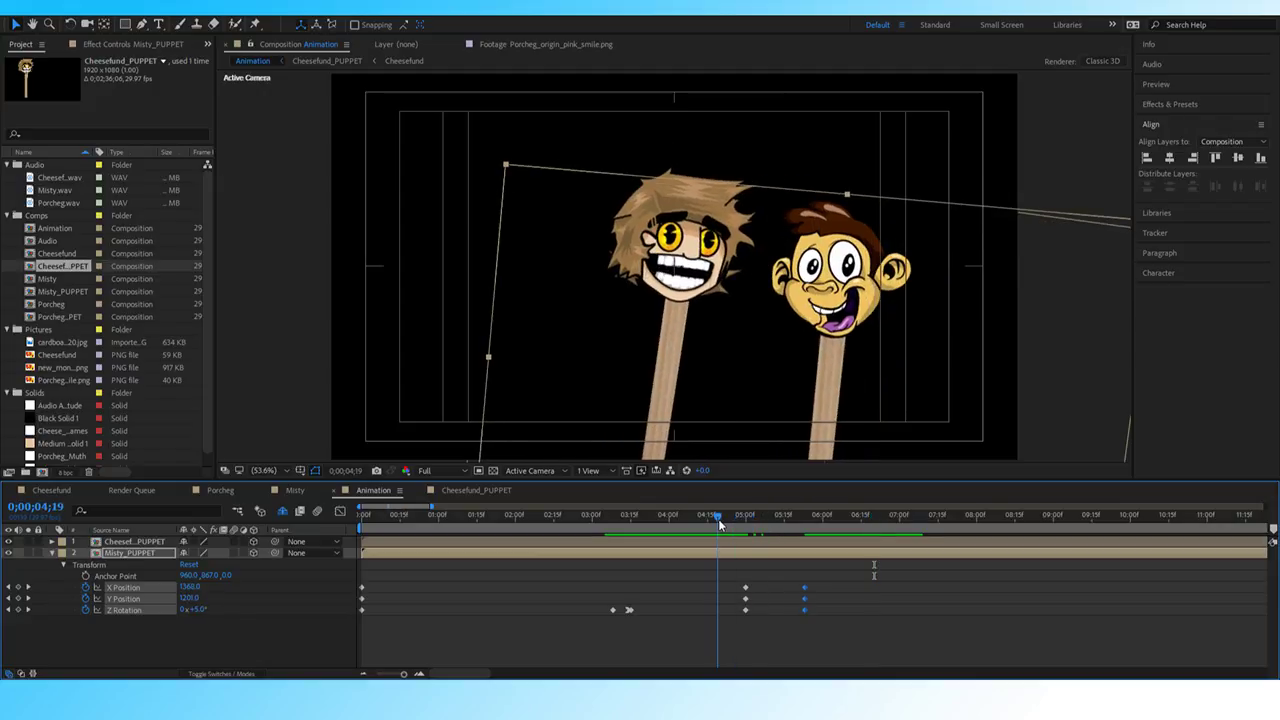
pyautogui.press('space')
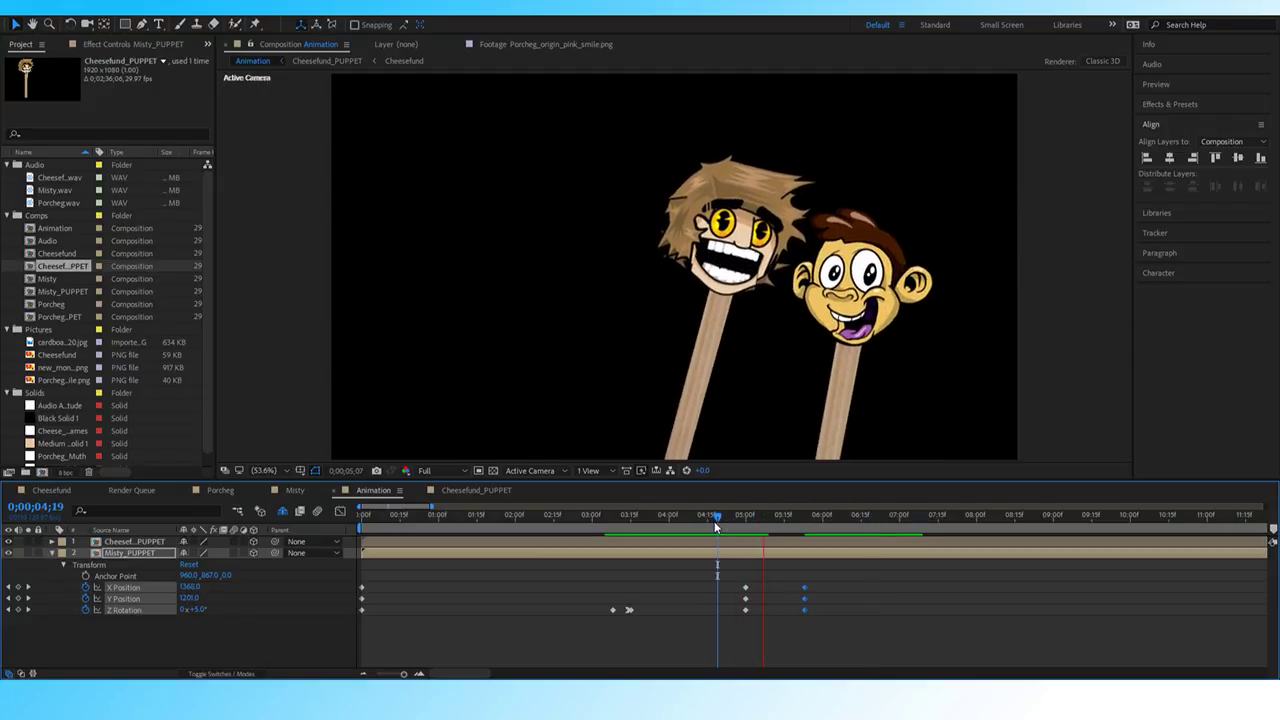
# Replay from 0;00;04;23 and 0;00;04;25 to examine the timing of Misty_PUPPET's retreat and the motion through 0;00;08;22.
pyautogui.moveTo(743, 521); pyautogui.dragTo(728, 530)
pyautogui.press('space')
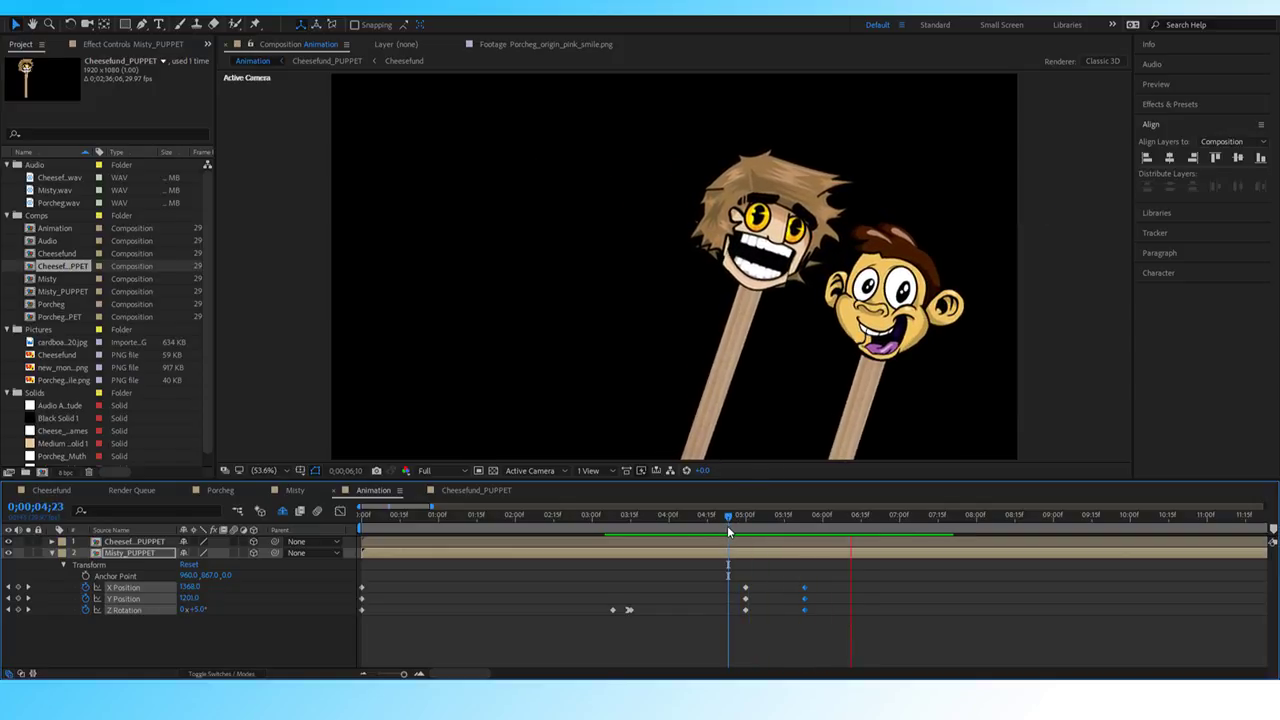
pyautogui.press('space')
pyautogui.click(733, 521)
pyautogui.press('space')
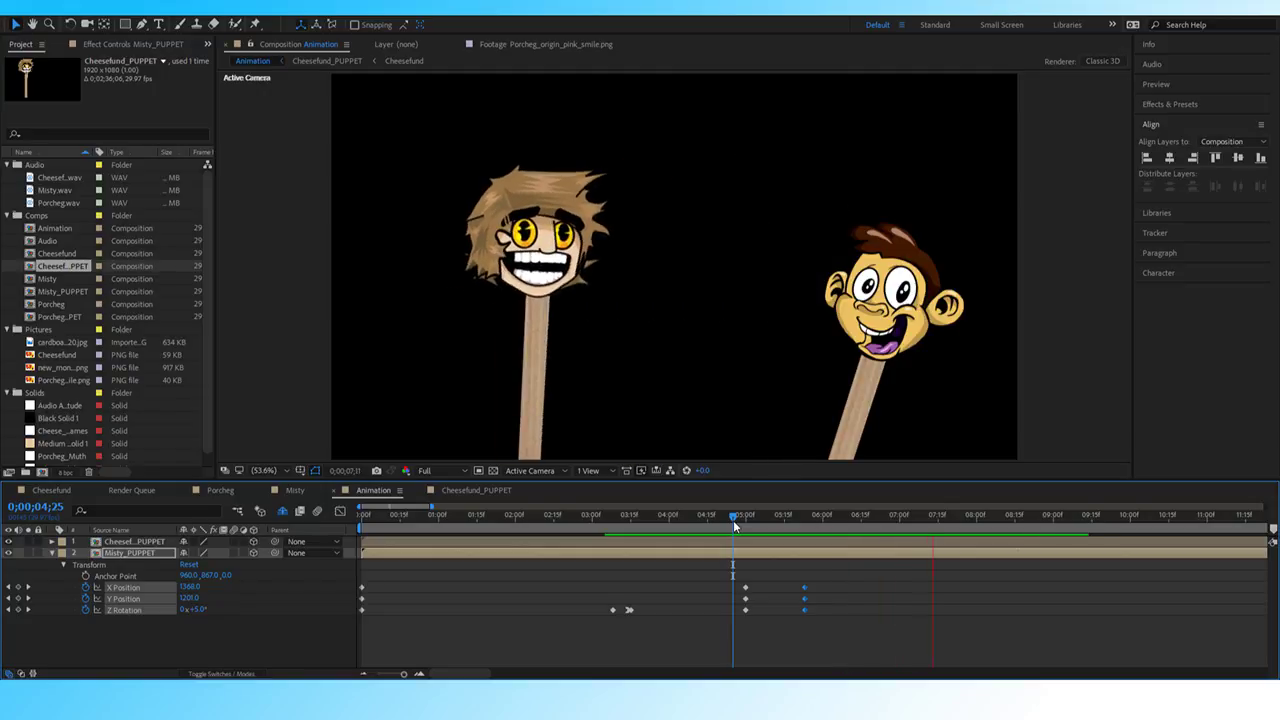
pyautogui.press('space')
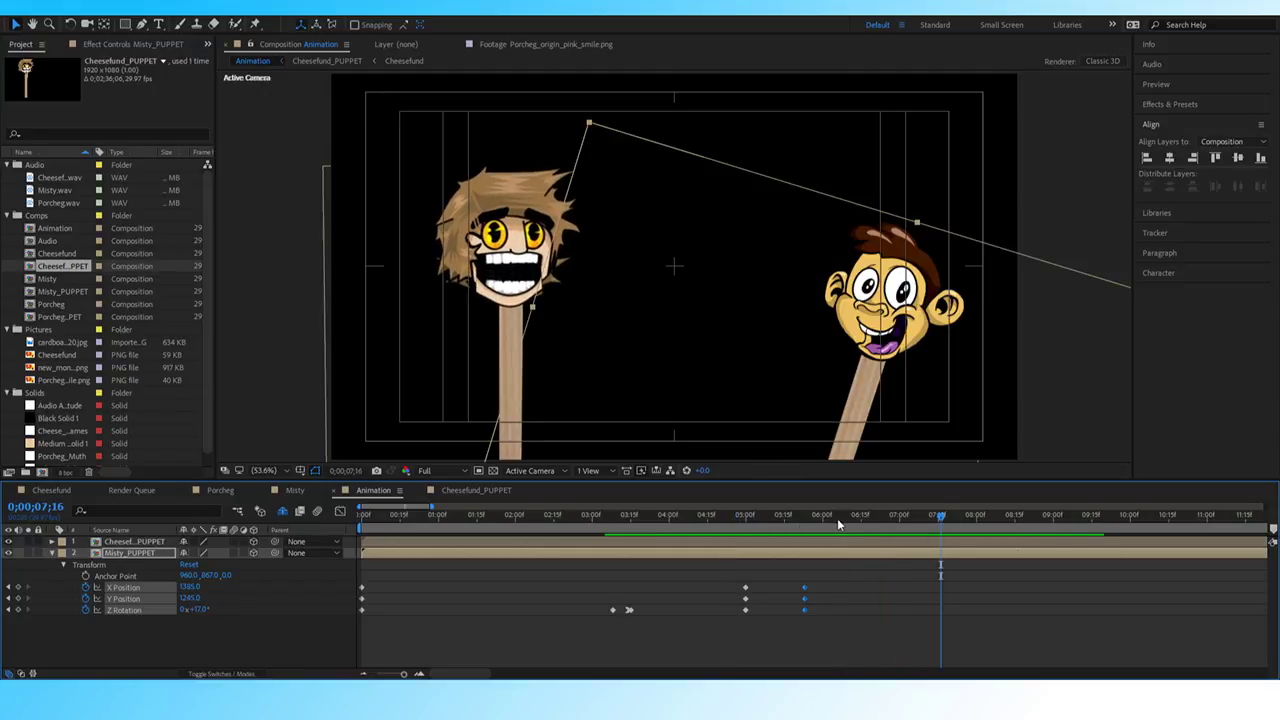
pyautogui.press('space')
pyautogui.press('space')
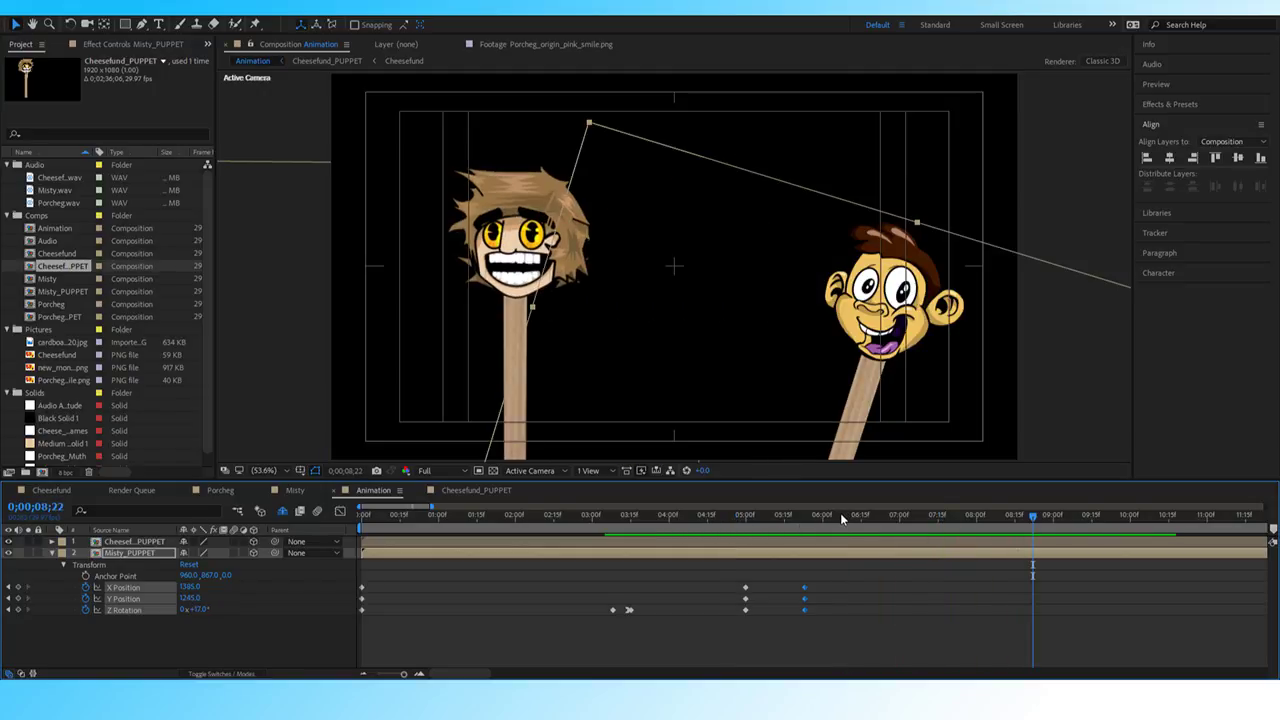
# Apply Easy Ease In to Misty_PUPPET's three keyframes at about 0;00;05;23 and check the motion up to 0;00;06;05.
pyautogui.moveTo(905, 518); pyautogui.dragTo(741, 574)
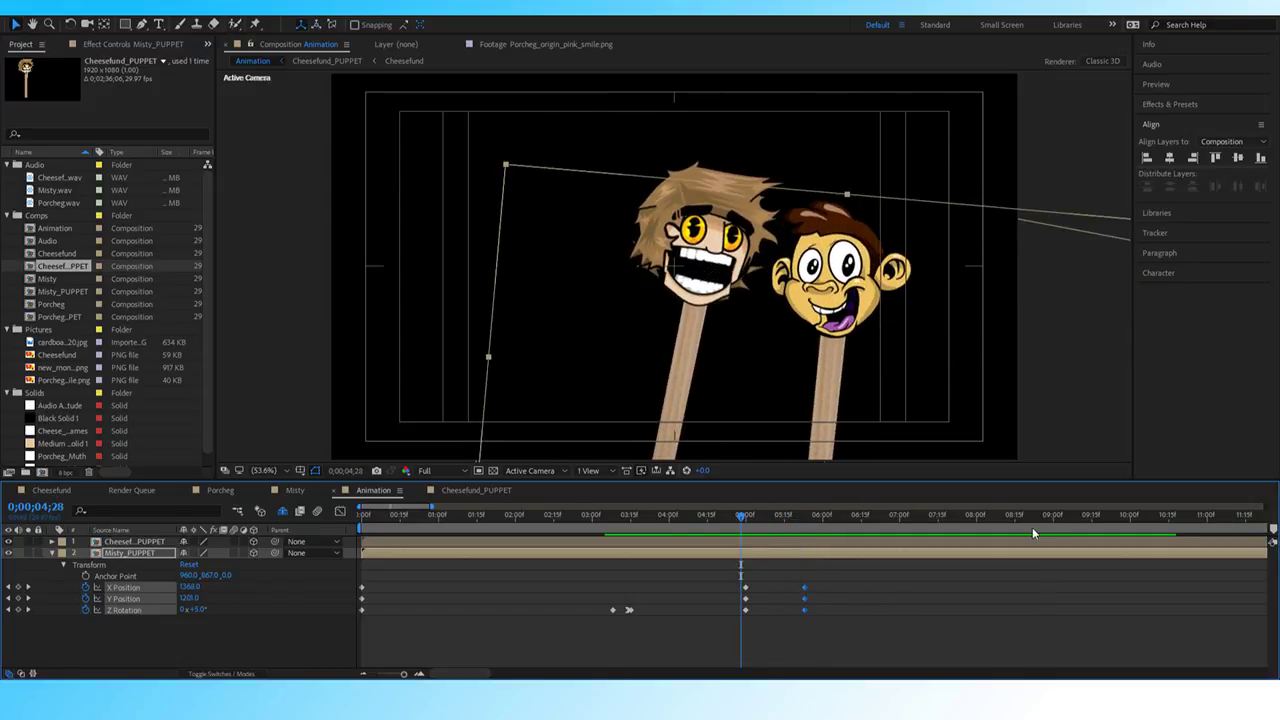
pyautogui.hotkey('shift', 'F9')
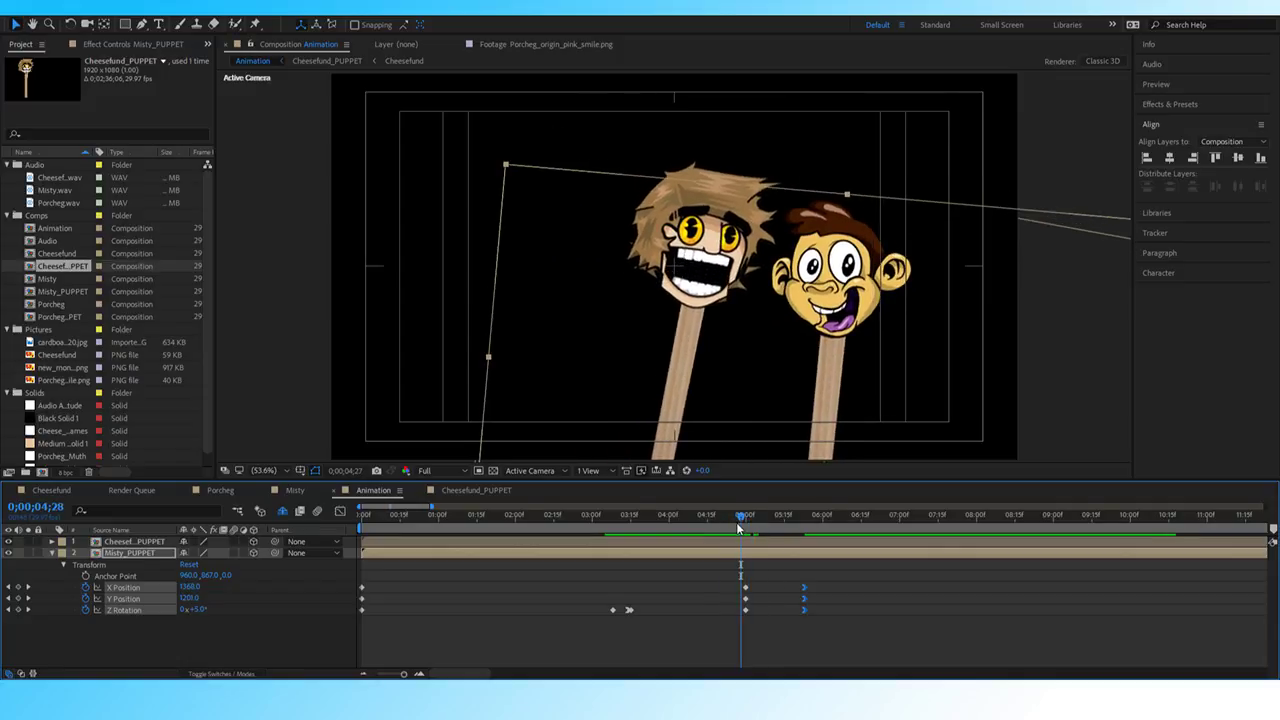
pyautogui.moveTo(736, 522); pyautogui.dragTo(782, 557)
pyautogui.moveTo(800, 555); pyautogui.dragTo(835, 567)
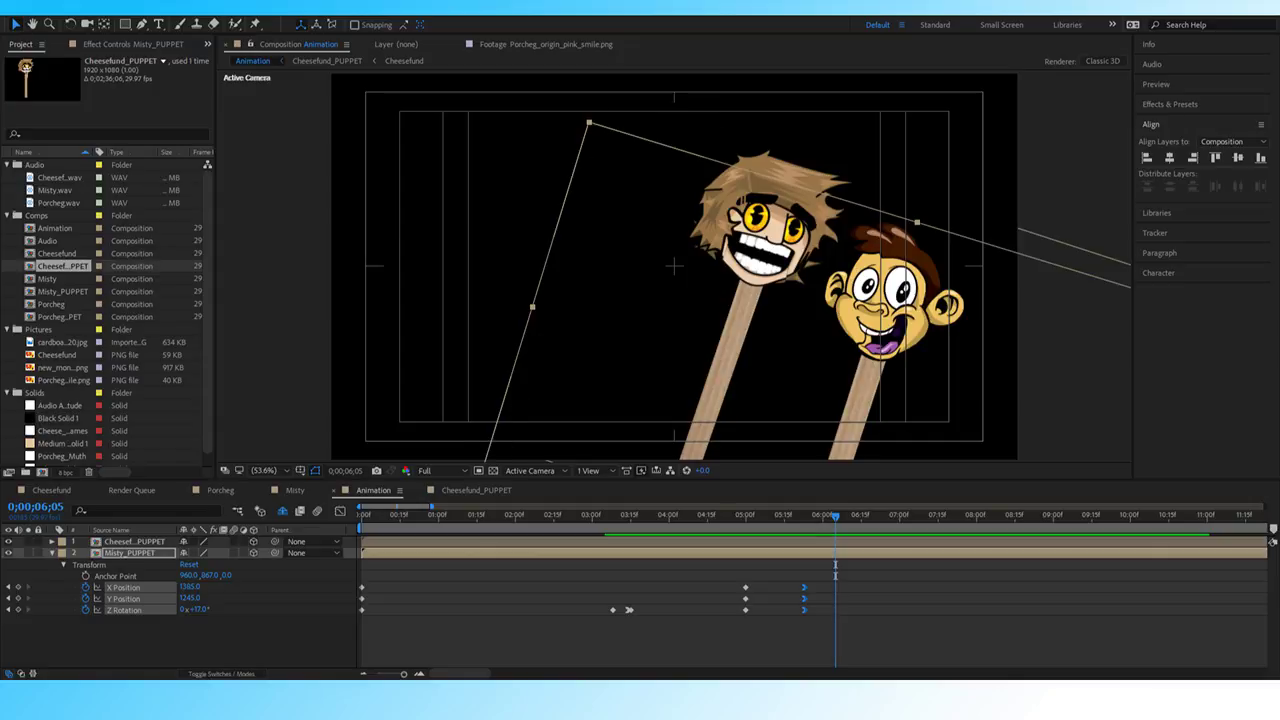
# Replay the eased retreat of Misty_PUPPET from 0;00;04;16 and again from 0;00;04;22.
pyautogui.click(709, 516)
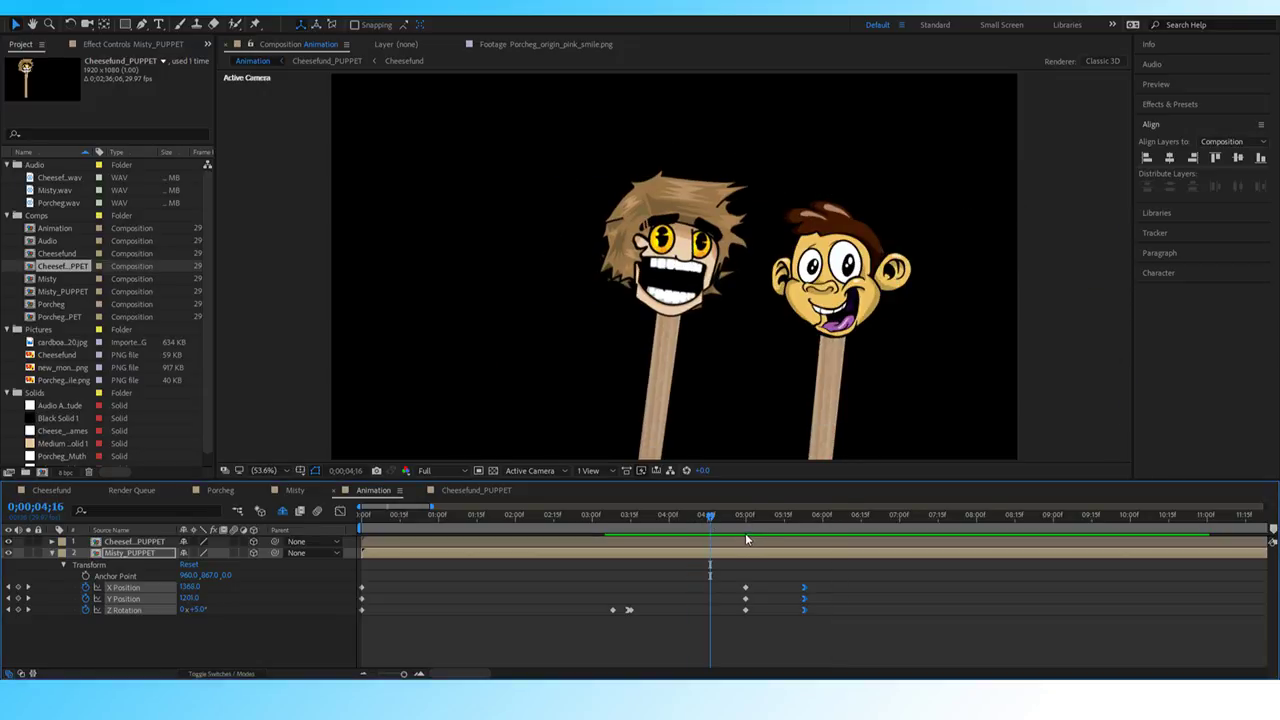
pyautogui.press('space')
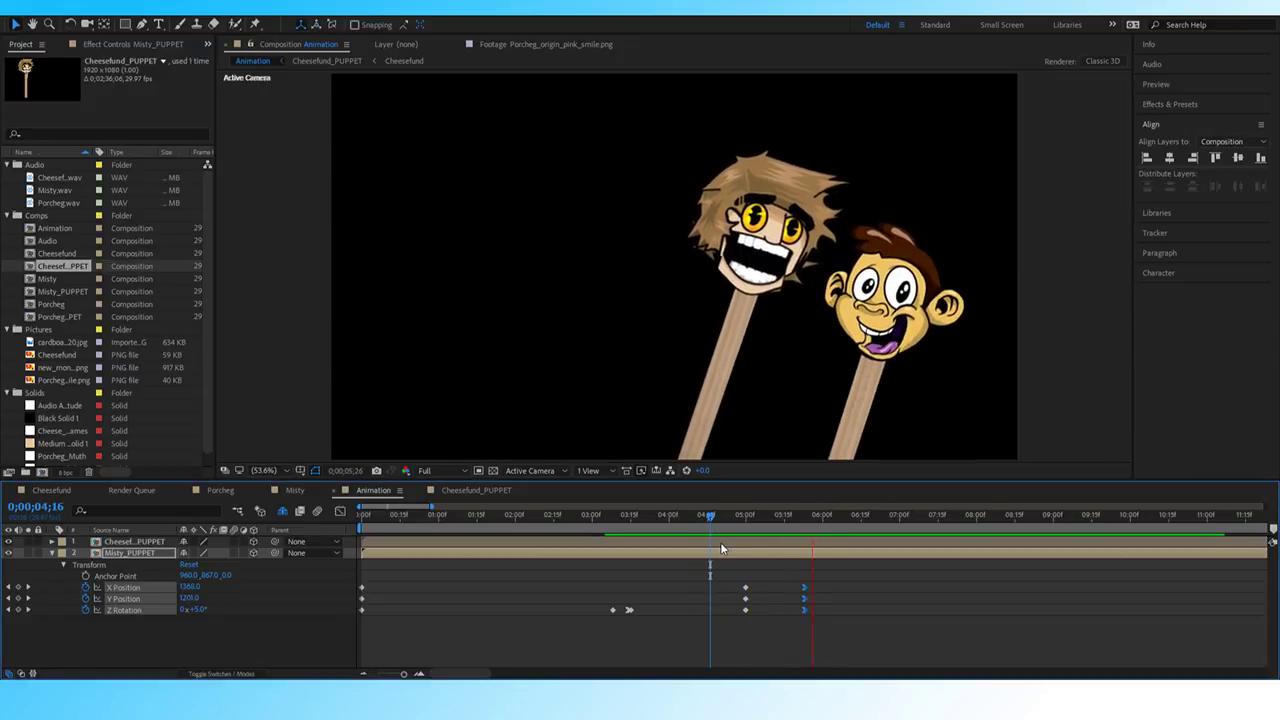
pyautogui.click(726, 517)
pyautogui.press('space')
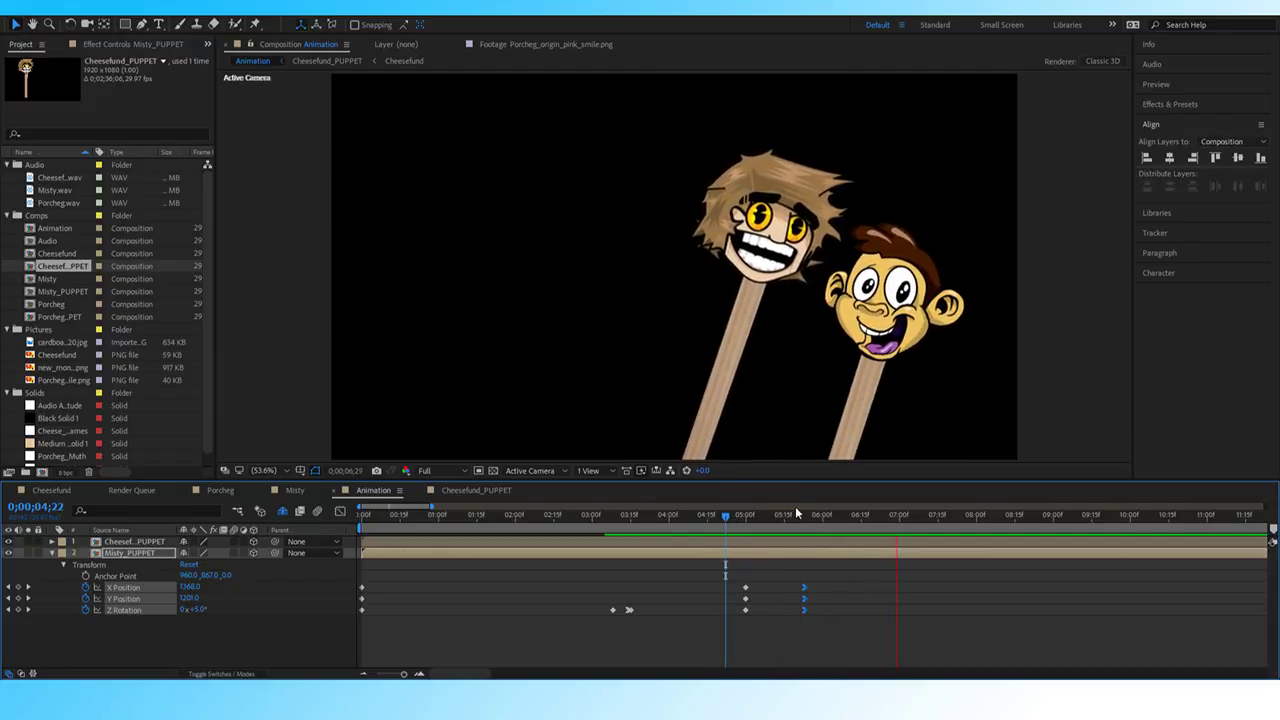
# At 0;00;07;14, add holding keyframes for Misty_PUPPET's X Position, Y Position and Z Rotation.
pyautogui.moveTo(814, 521); pyautogui.dragTo(936, 532)
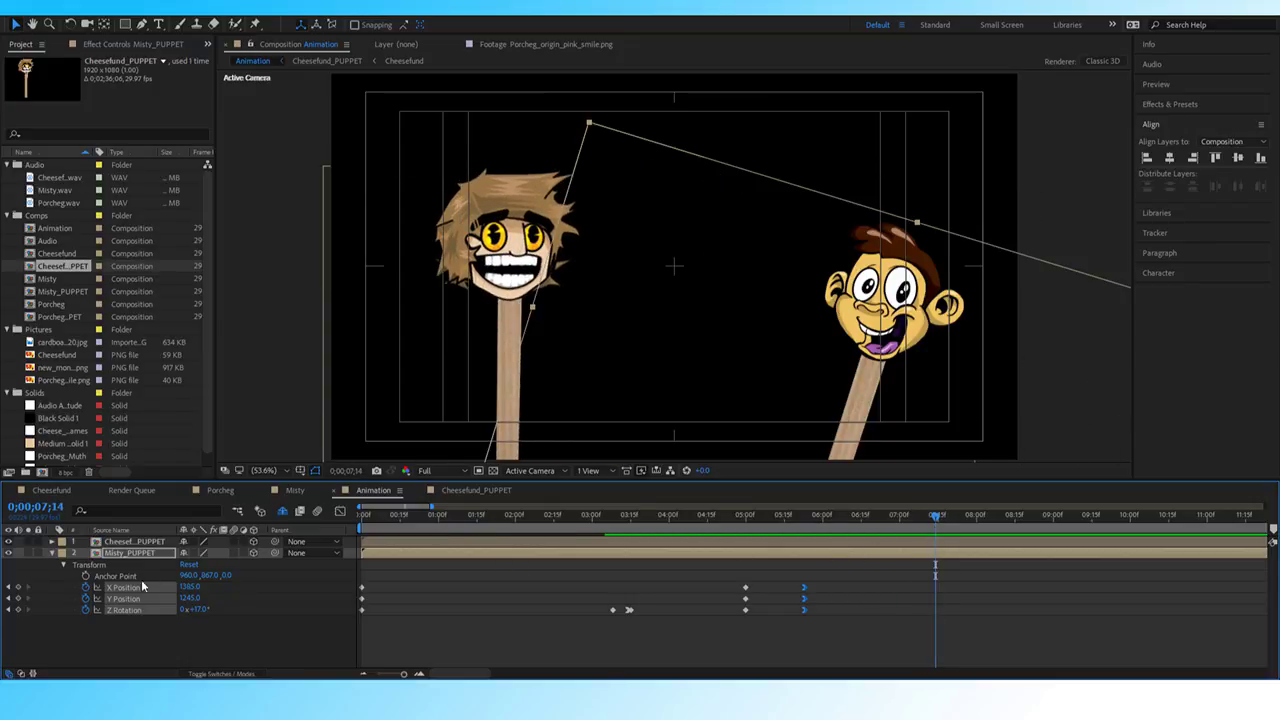
pyautogui.click(21, 605)
pyautogui.click(18, 598)
pyautogui.click(18, 587)
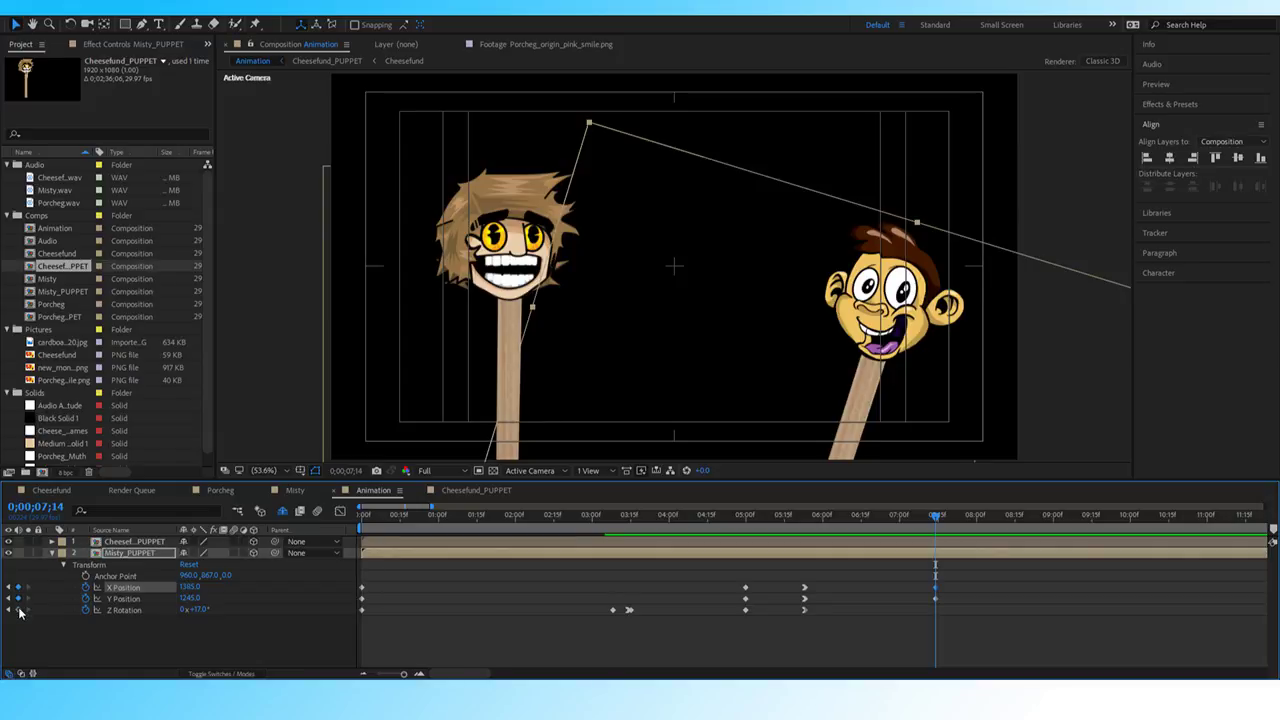
pyautogui.click(18, 610)
# At 0;00;07;29, set Misty_PUPPET's Z Rotation to 0°, Y Position to 1174 and X Position to 1358, and preview from 0;00;07;07.
pyautogui.moveTo(941, 519); pyautogui.dragTo(973, 518)
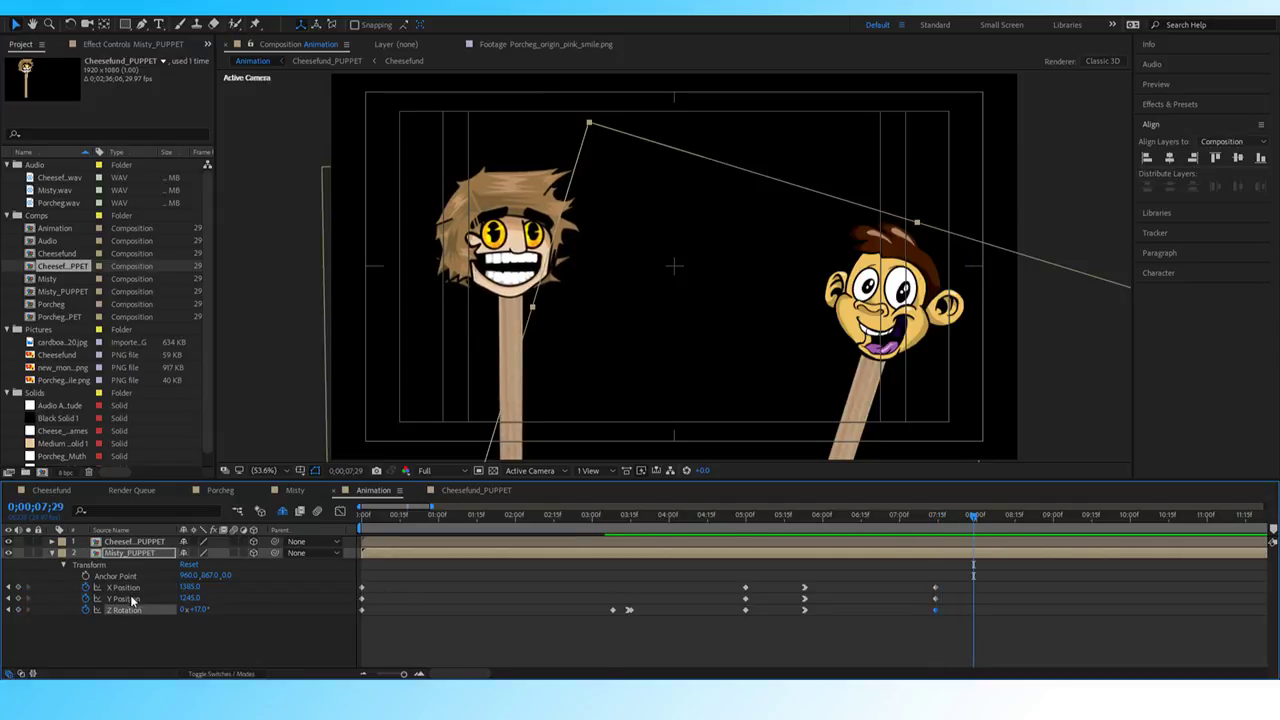
pyautogui.write('0')
pyautogui.press('Return')
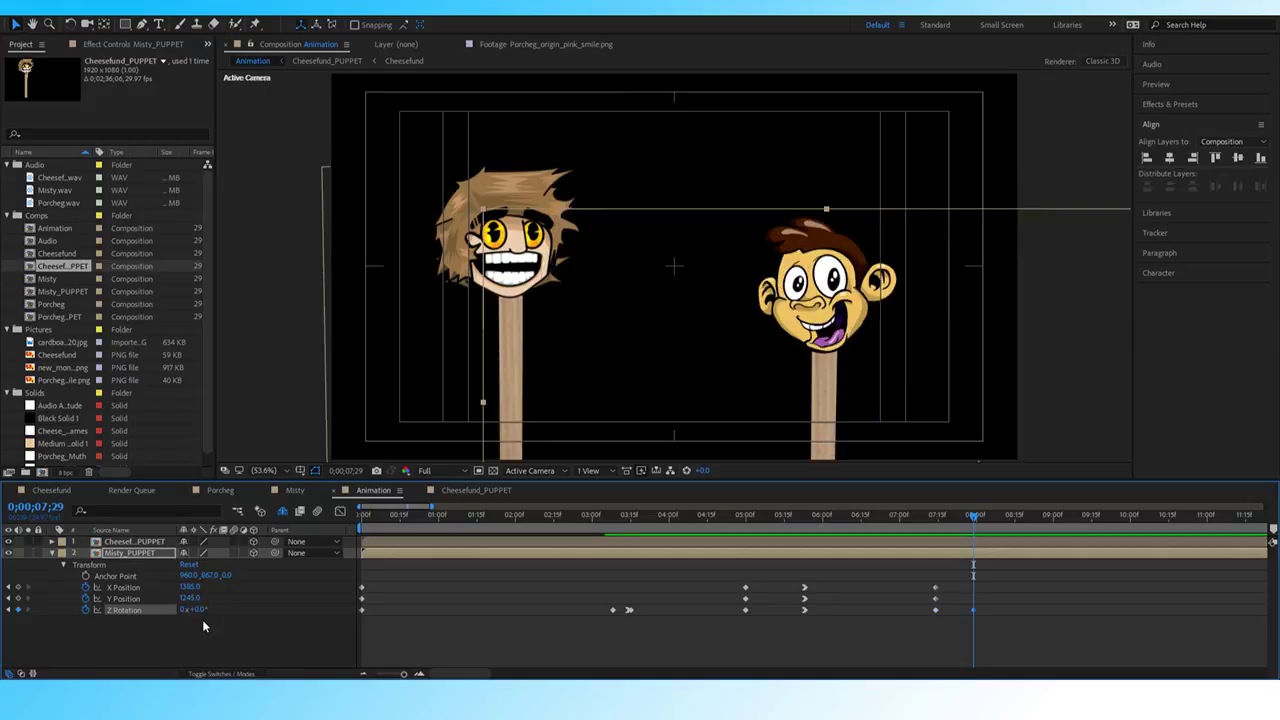
pyautogui.moveTo(189, 600)
pyautogui.mouseDown()
pyautogui.moveTo(118, 589)
pyautogui.moveTo(178, 587)
pyautogui.mouseUp()
pyautogui.moveTo(973, 519); pyautogui.dragTo(917, 519)
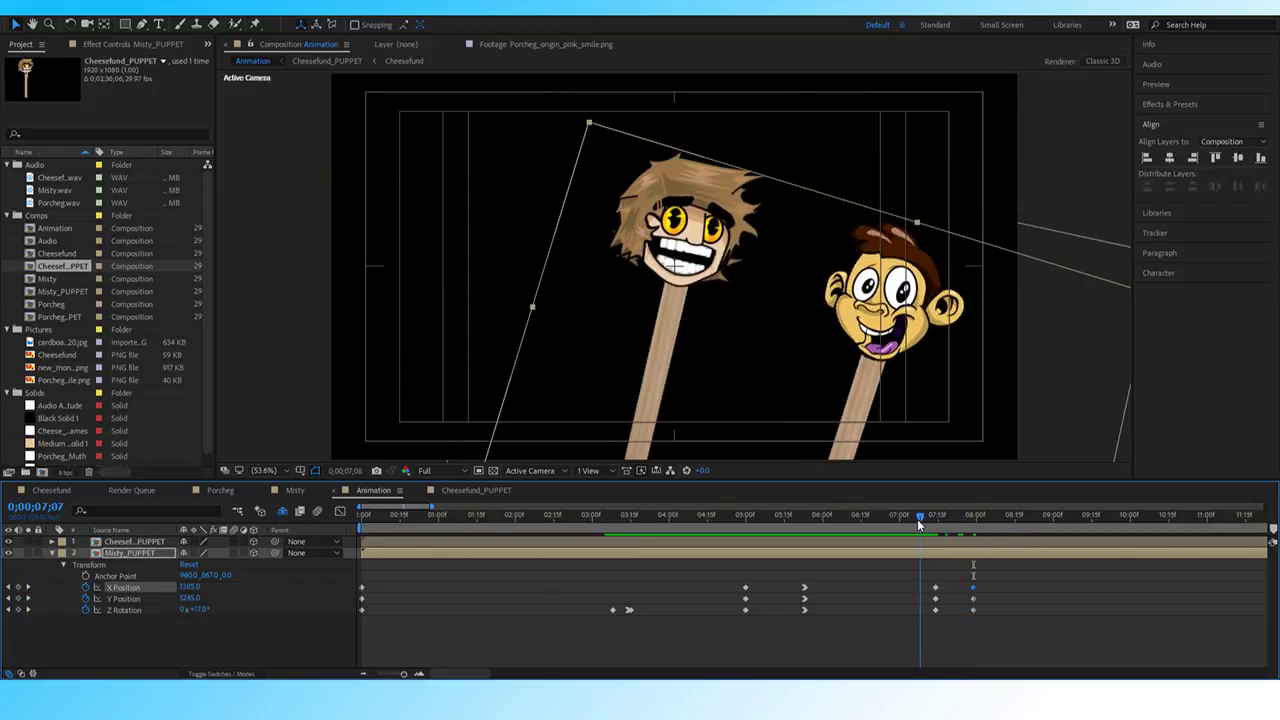
pyautogui.press('space')
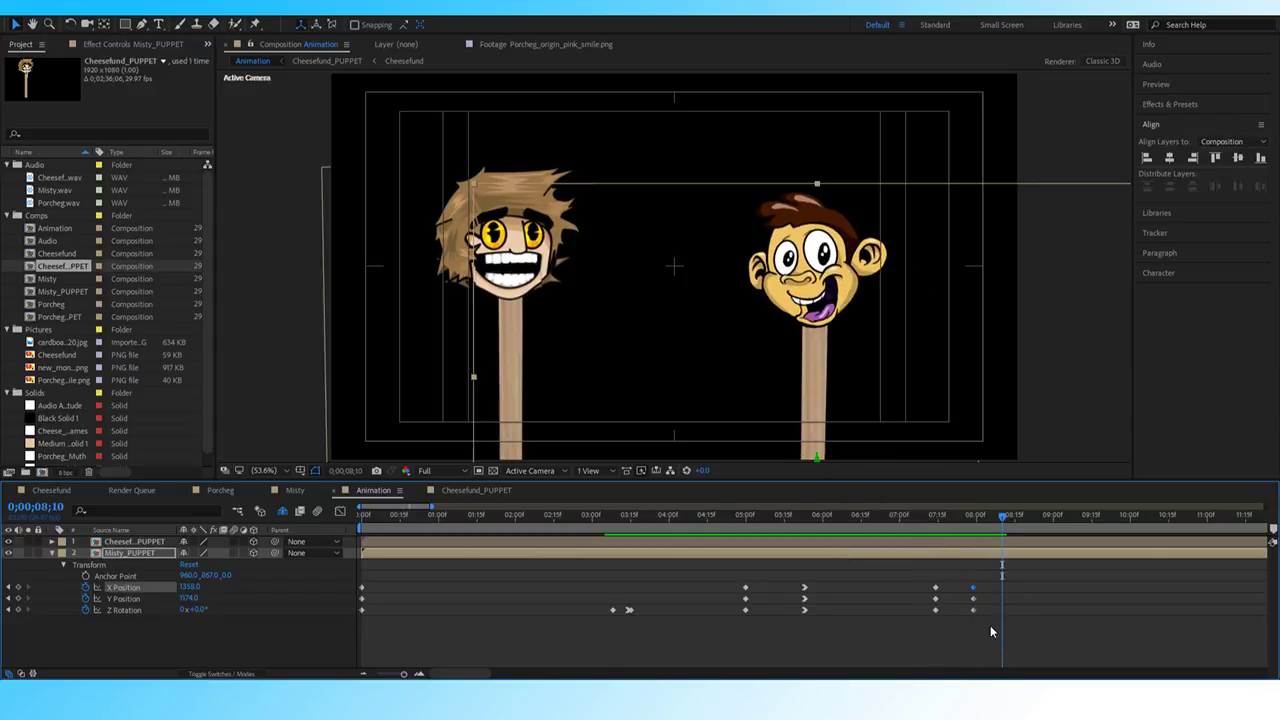
# Apply Easy Ease In to Misty_PUPPET's three keyframes at 0;00;07;29 and preview from 0;00;06;23.
pyautogui.moveTo(991, 627); pyautogui.dragTo(965, 581)
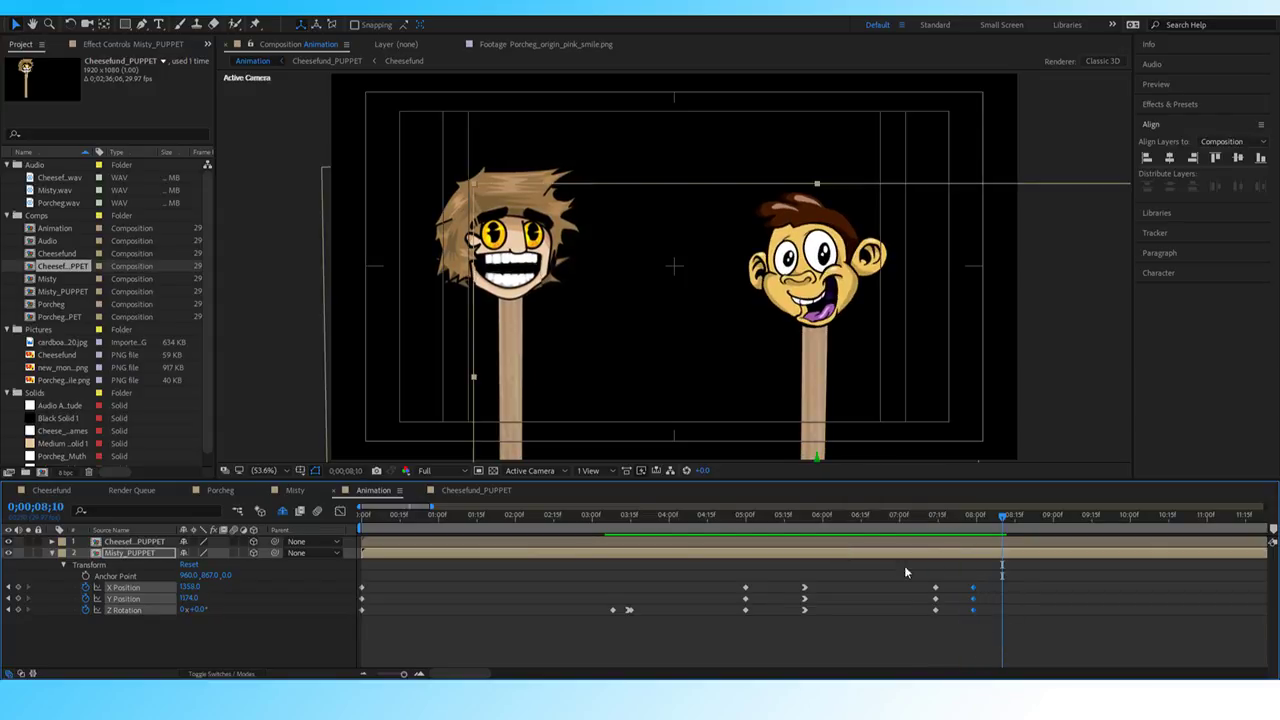
pyautogui.click(882, 516)
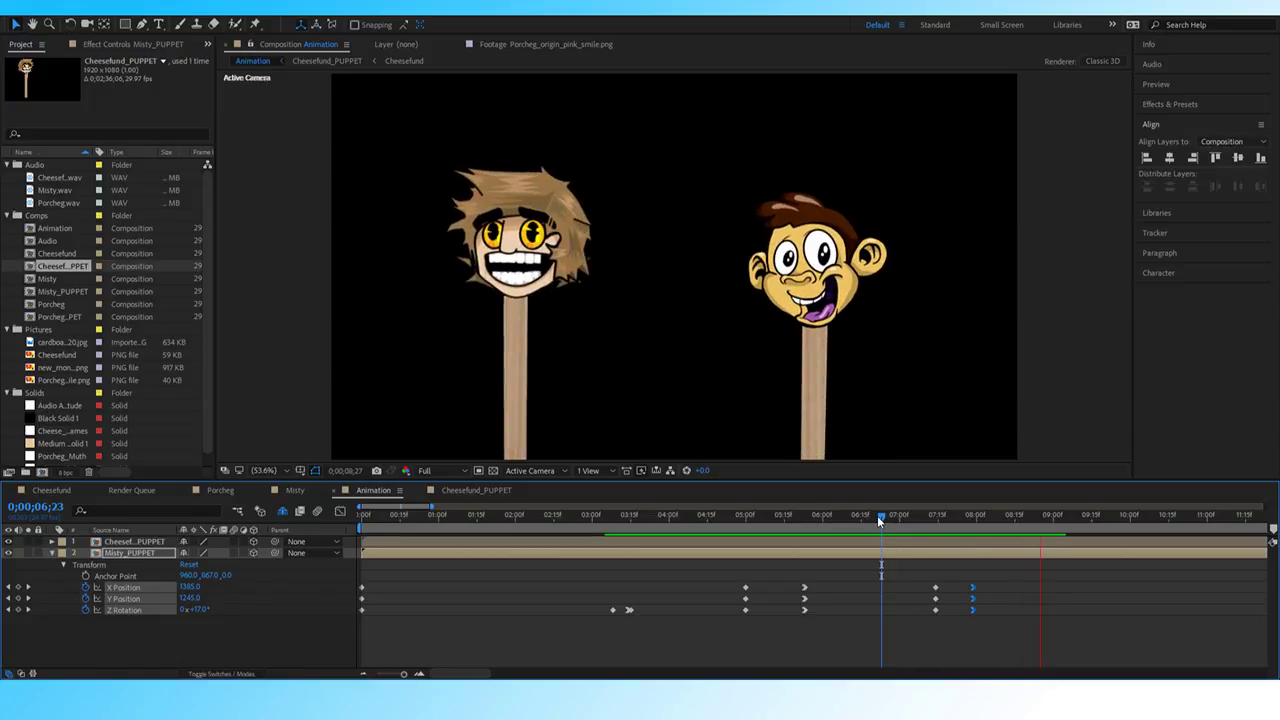
pyautogui.press('space')
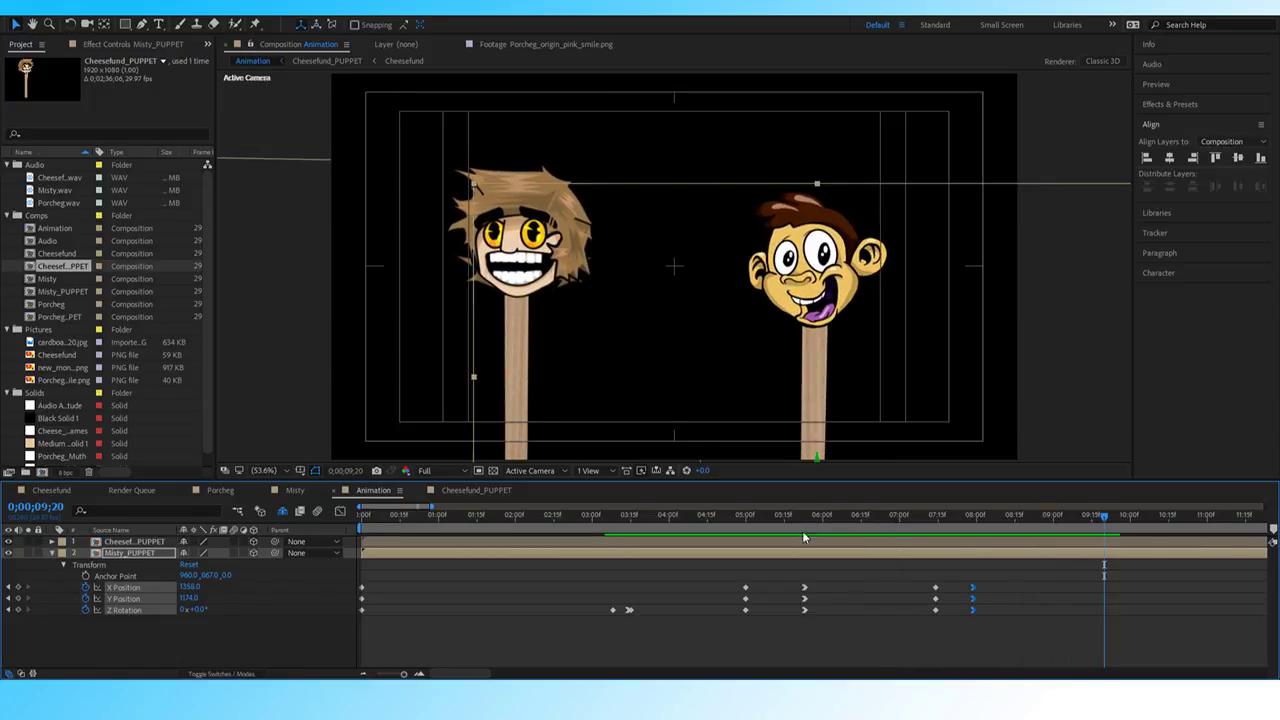
# Replay the puppets' whole interaction from 0;00;02;29 to 0;00;09;28.
pyautogui.moveTo(925, 522); pyautogui.dragTo(585, 527)
pyautogui.press('space')
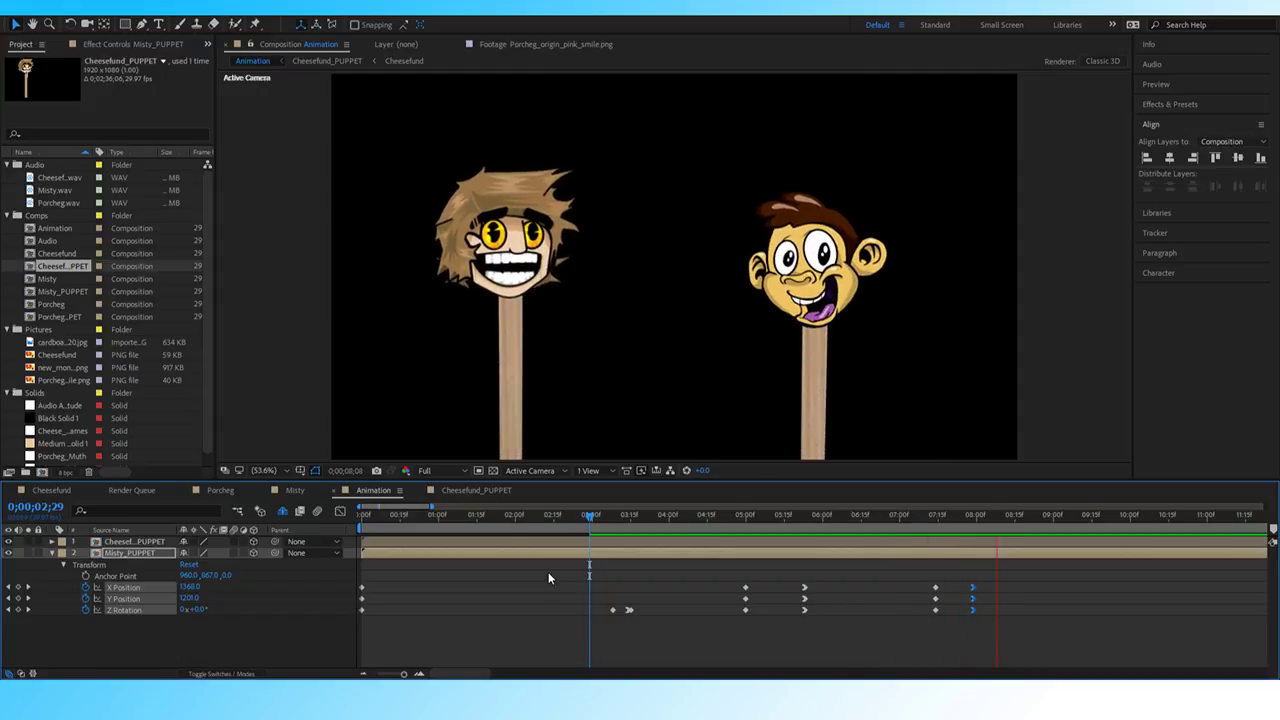
pyautogui.press('space')
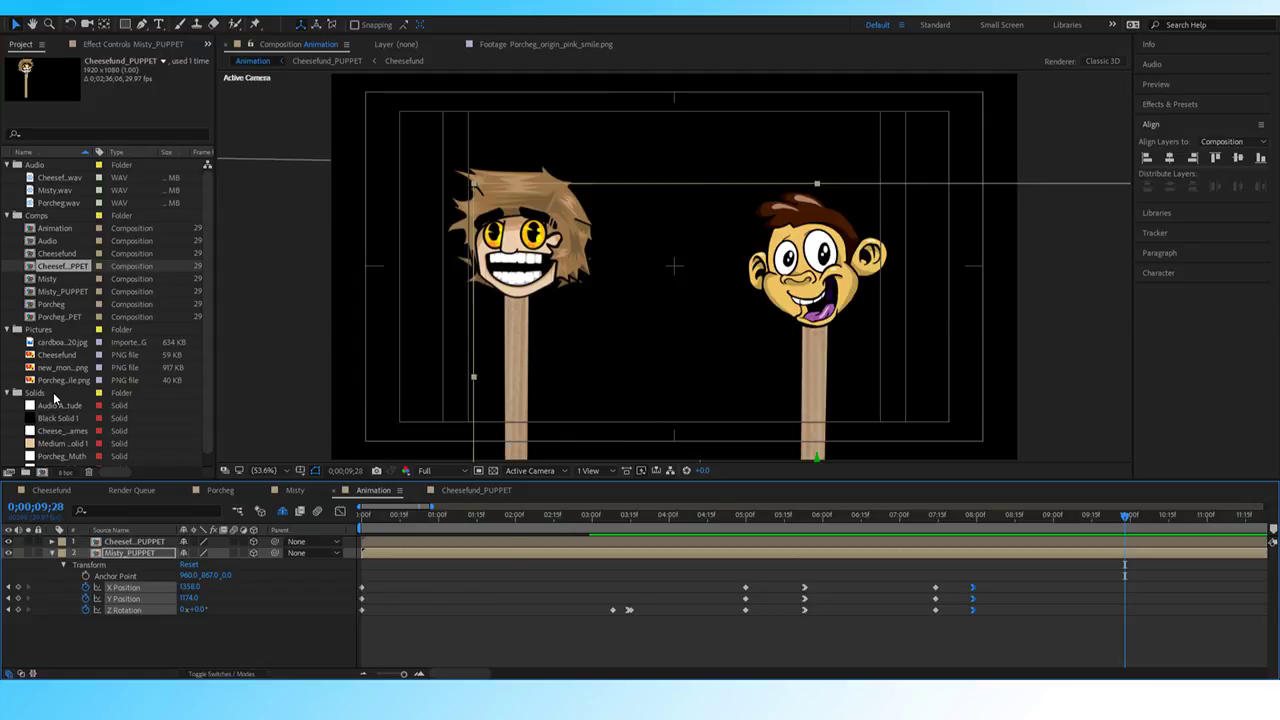
# At 0;00;08;24, reveal Cheesefund_PUPPET's Anchor Point and set its Y value to 787 to lower the puppet.
pyautogui.click(138, 543)
pyautogui.moveTo(560, 518); pyautogui.dragTo(1038, 572)
pyautogui.click(150, 541)
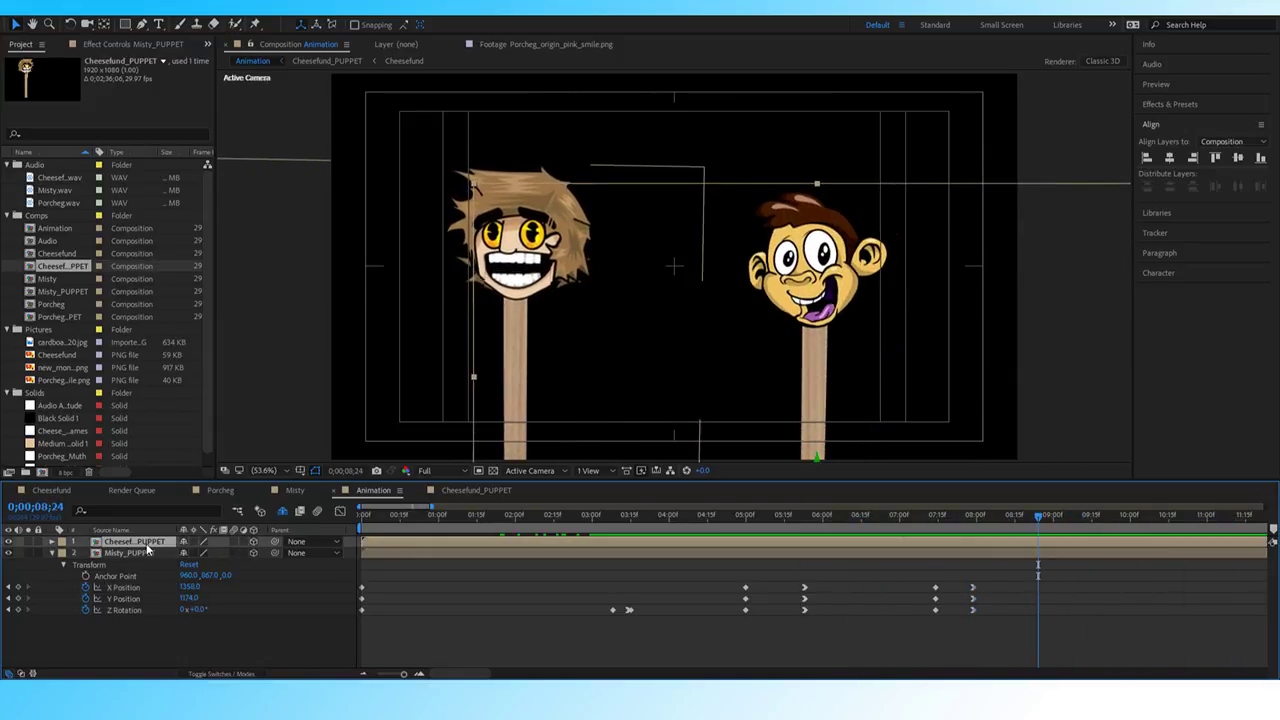
pyautogui.press('a')
pyautogui.moveTo(210, 555); pyautogui.dragTo(181, 550)
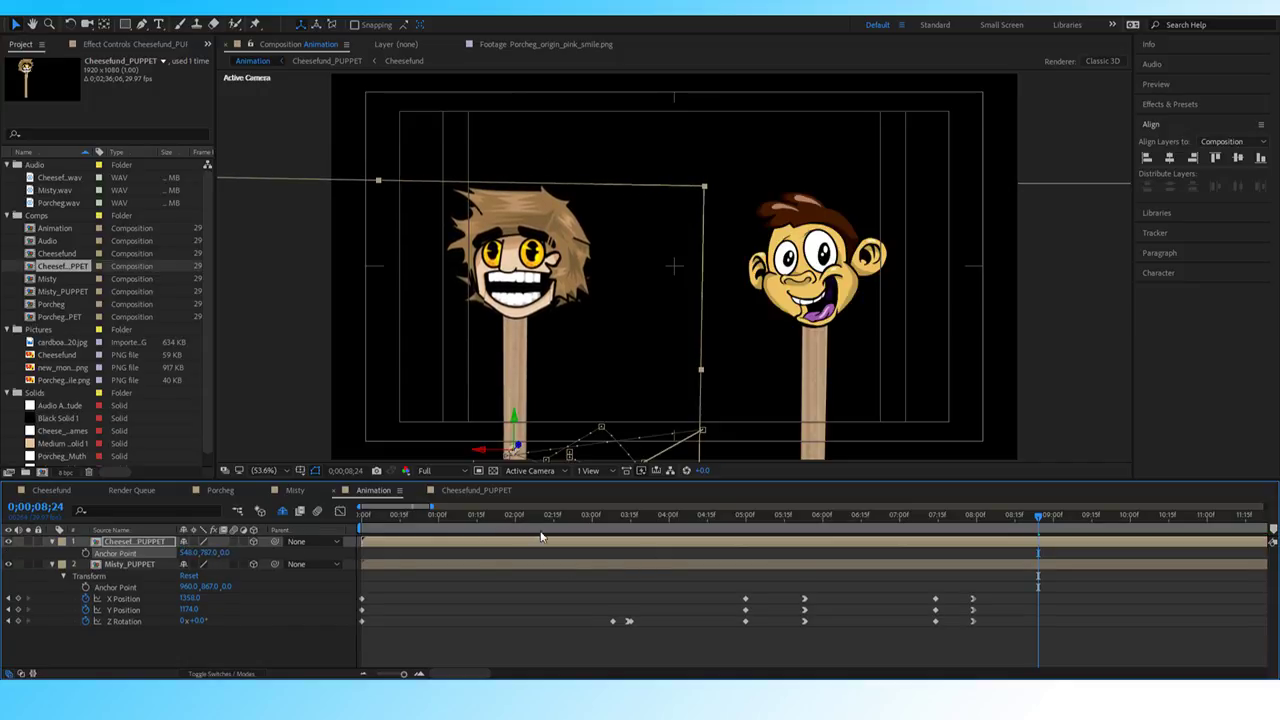
# At 0;00;00;00, reveal Cheesefund_PUPPET's animated properties, reduce its Y Position keyframe to raise the puppet, and preview the motion.
pyautogui.press('Home')
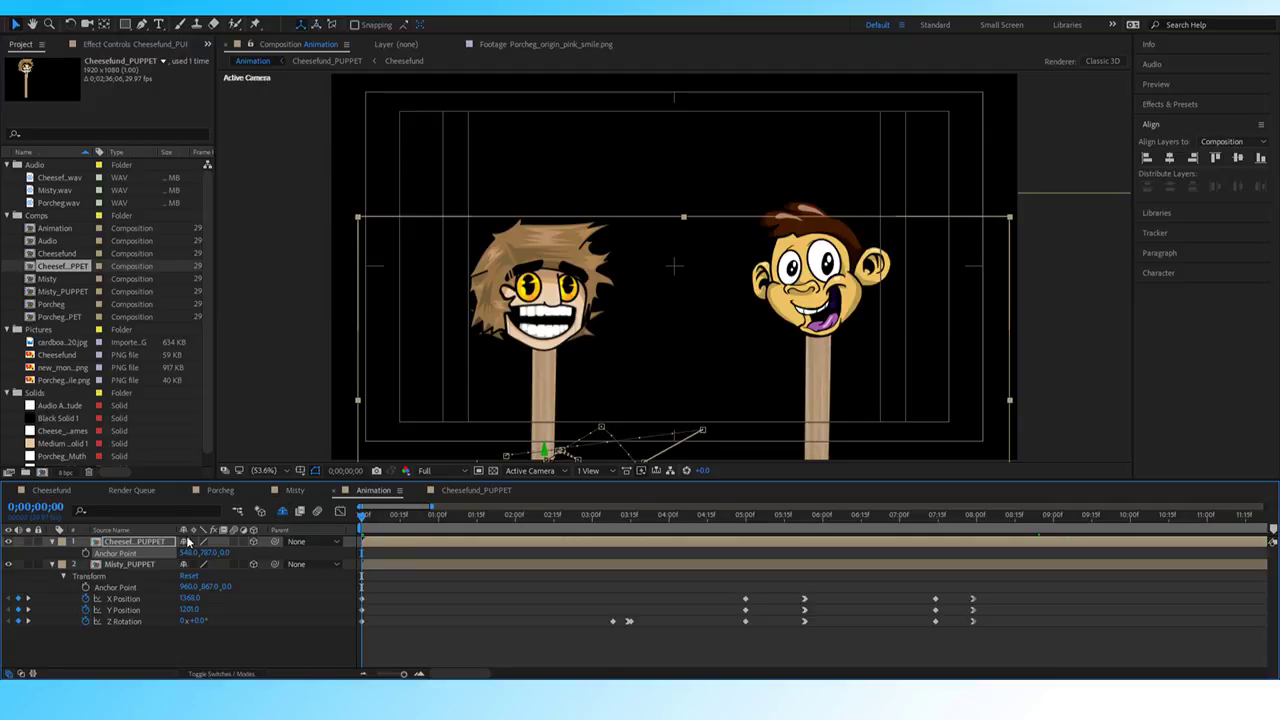
pyautogui.press('u')
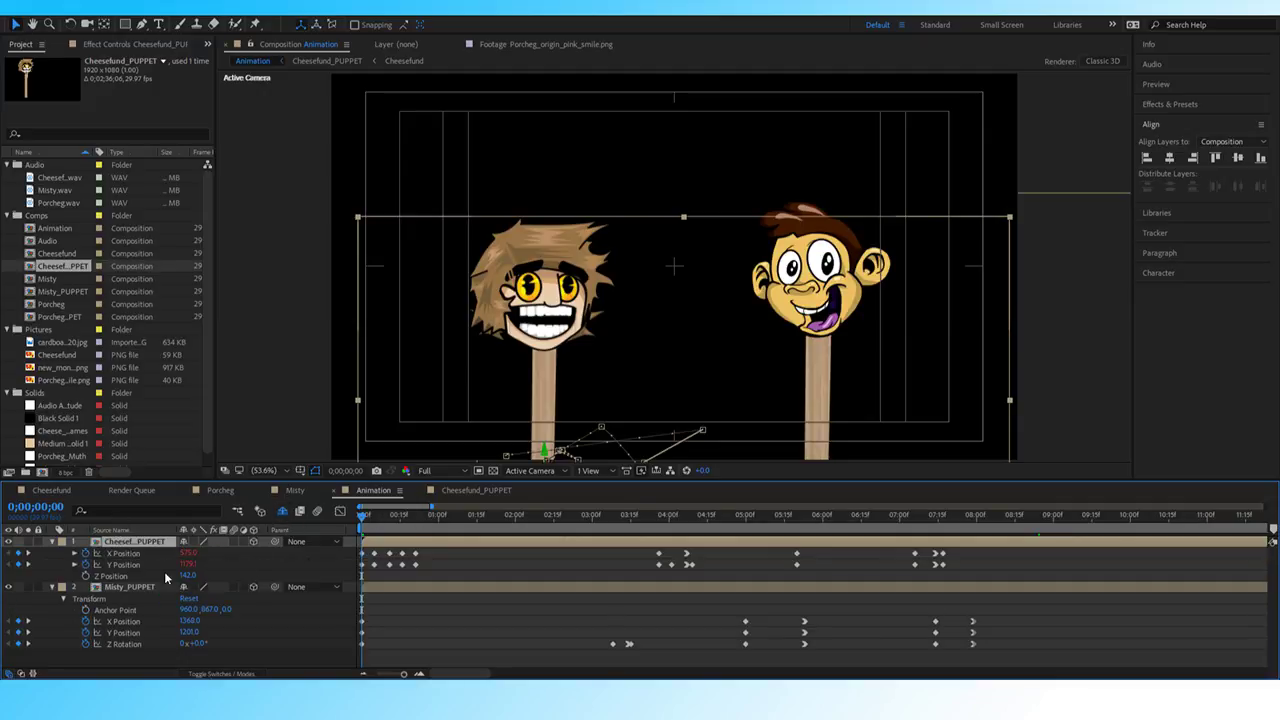
pyautogui.moveTo(187, 566); pyautogui.dragTo(152, 562)
pyautogui.press('space')
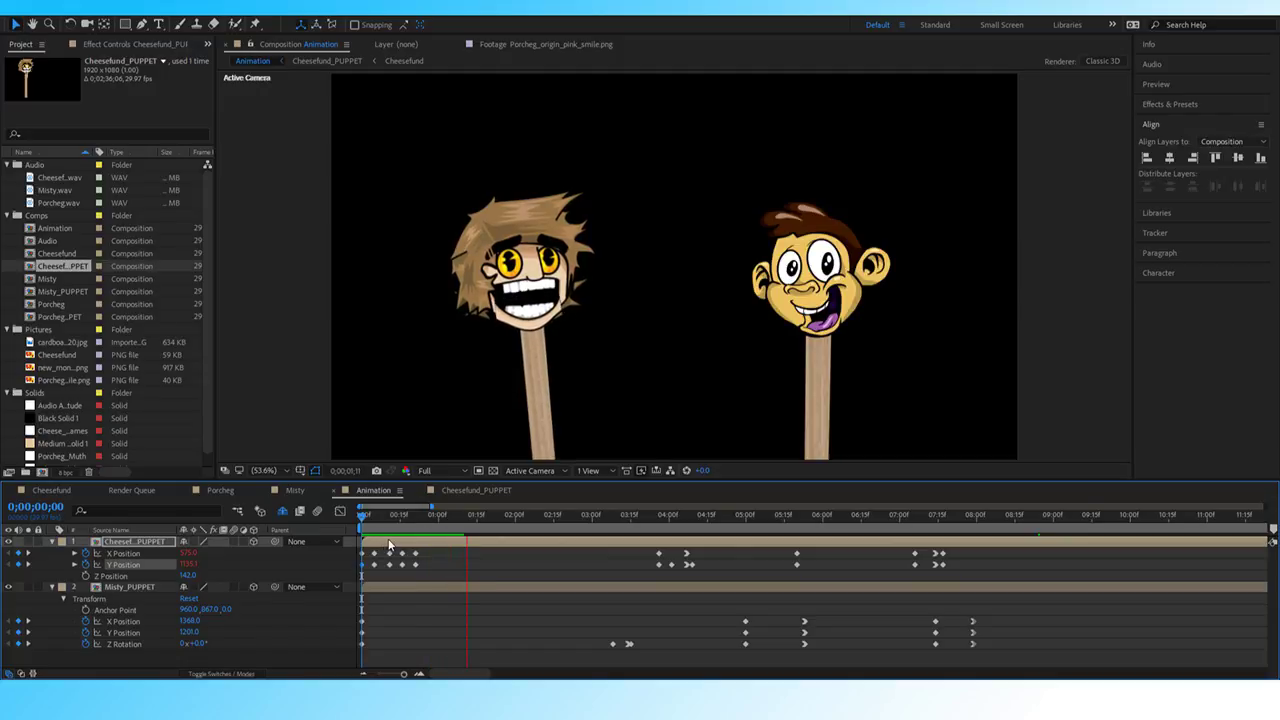
# Review the puppets' animation from the start, from 0;00;00;16 and from 0;00;04;10.
pyautogui.click(360, 514)
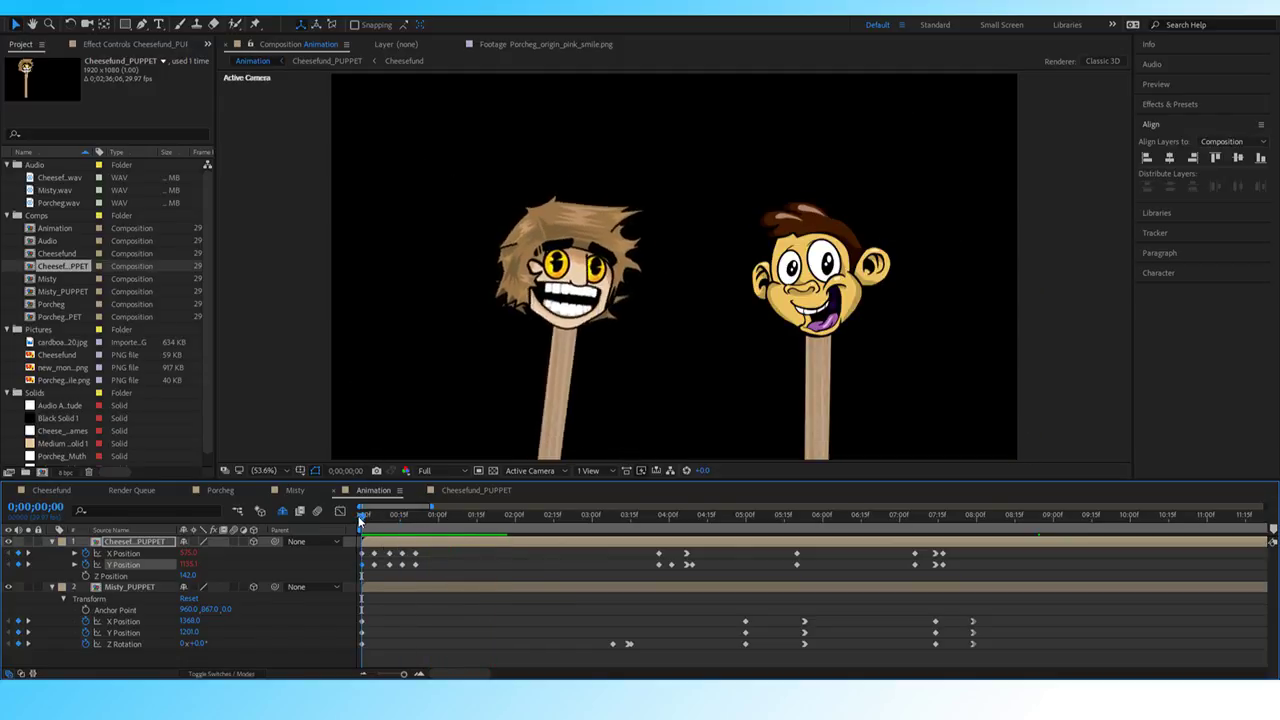
pyautogui.moveTo(359, 516); pyautogui.dragTo(430, 514)
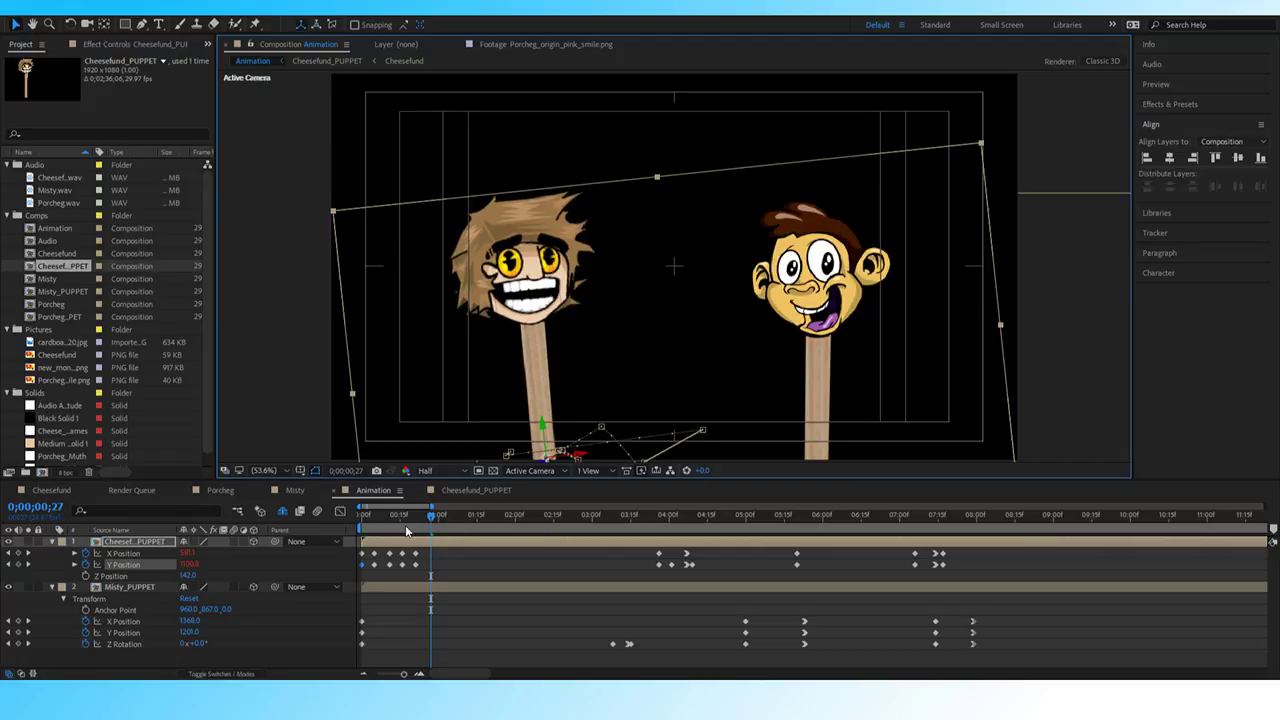
pyautogui.click(361, 516)
pyautogui.press('space')
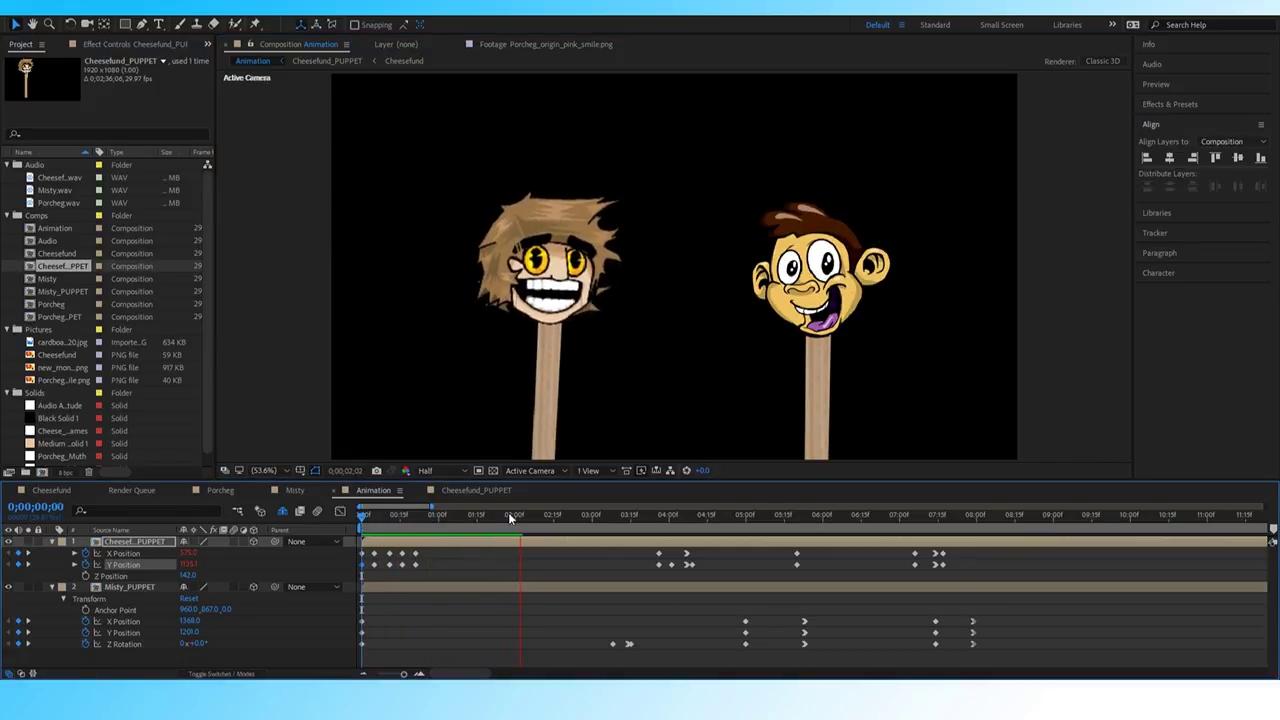
pyautogui.moveTo(508, 512); pyautogui.dragTo(401, 514)
pyautogui.press('space')
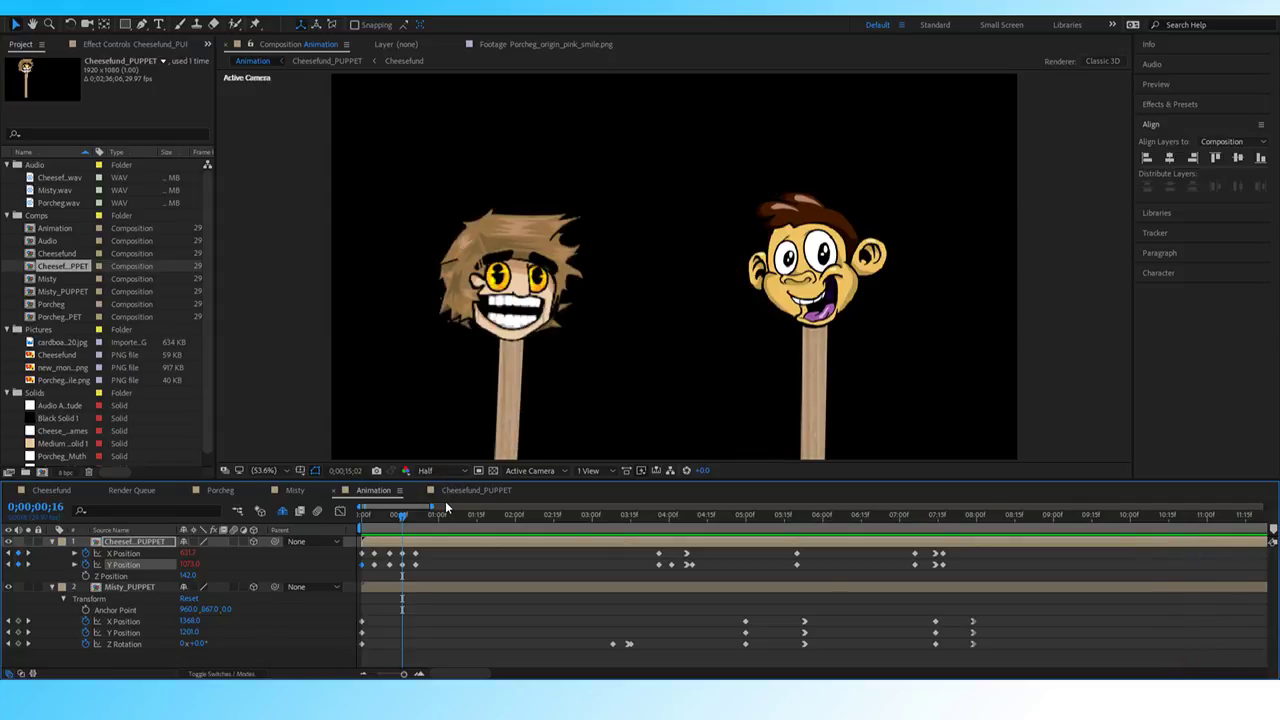
pyautogui.press('space')
pyautogui.moveTo(403, 673); pyautogui.dragTo(394, 675)
pyautogui.moveTo(462, 521); pyautogui.dragTo(422, 521)
pyautogui.press('space')
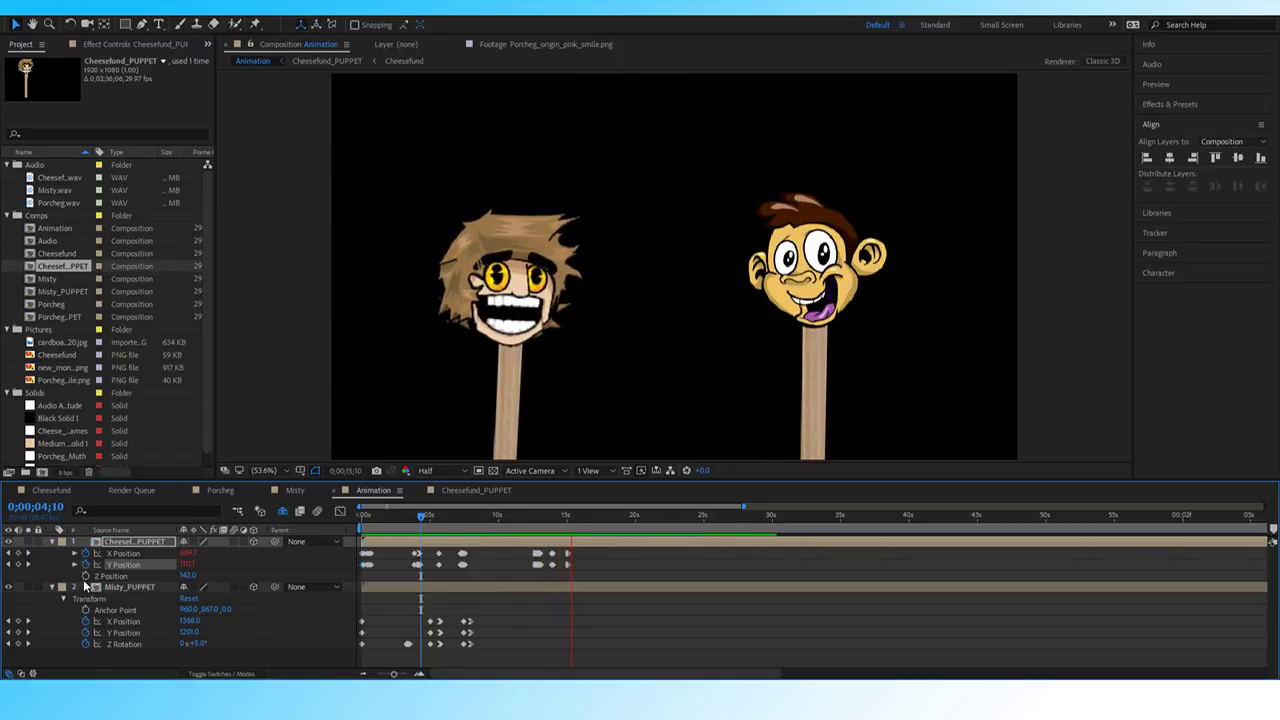
pyautogui.press('space')
# Disable the wiggle expressions on Cheesefund_PUPPET's X Position and Y Position.
pyautogui.click(75, 564)
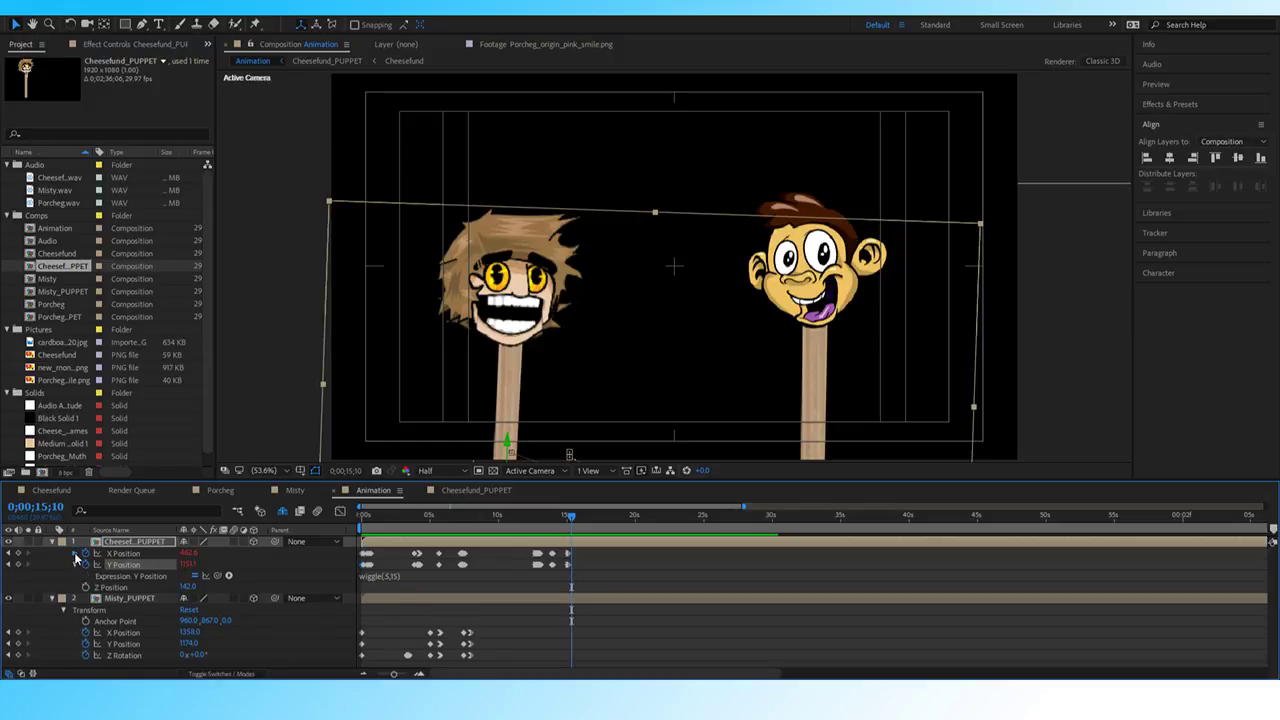
pyautogui.click(74, 553)
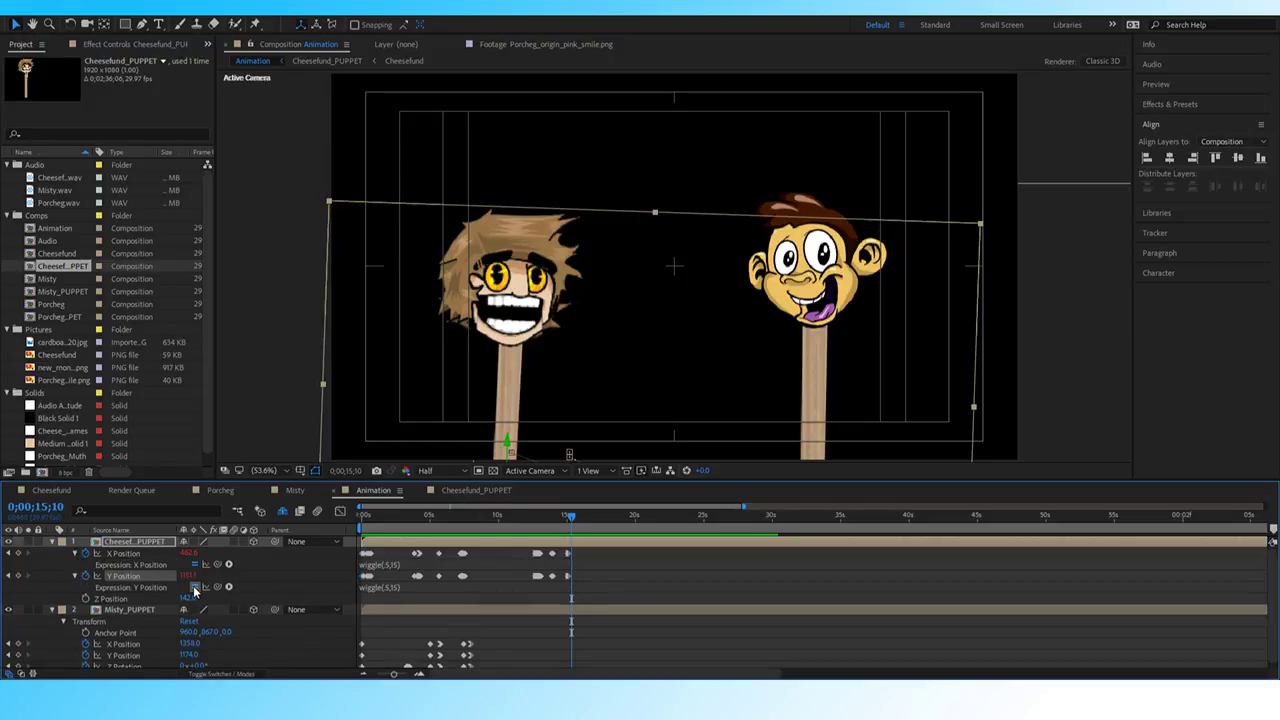
pyautogui.click(196, 566)
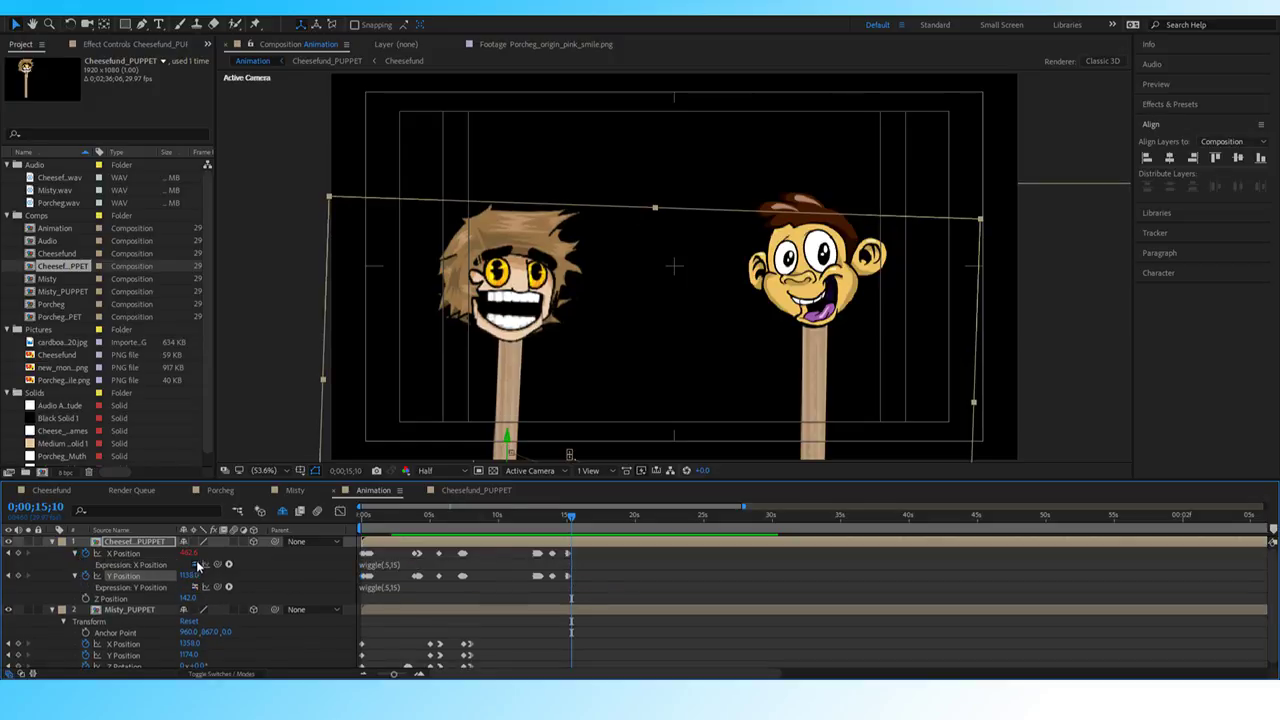
pyautogui.click(75, 554)
pyautogui.click(76, 565)
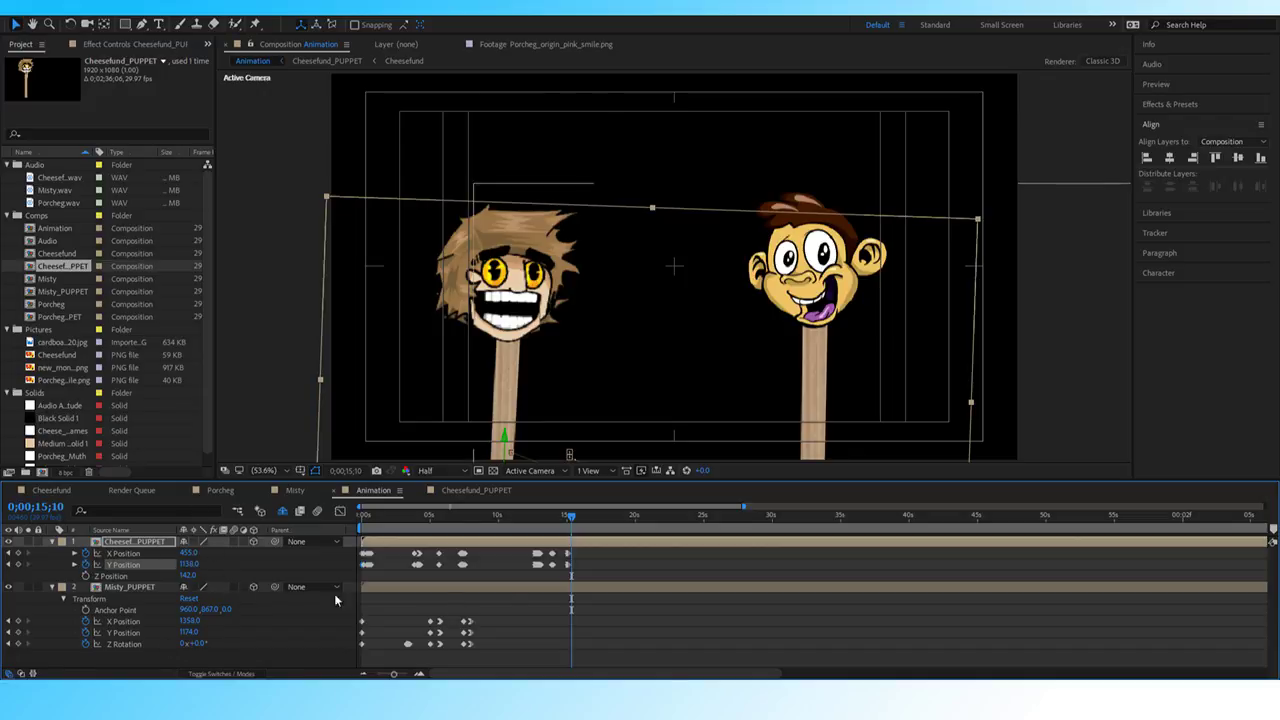
# Preview the puppets' animation from 0;00;00;01 and again from 0;00;05;01.
pyautogui.moveTo(492, 520); pyautogui.dragTo(364, 520)
pyautogui.press('space')
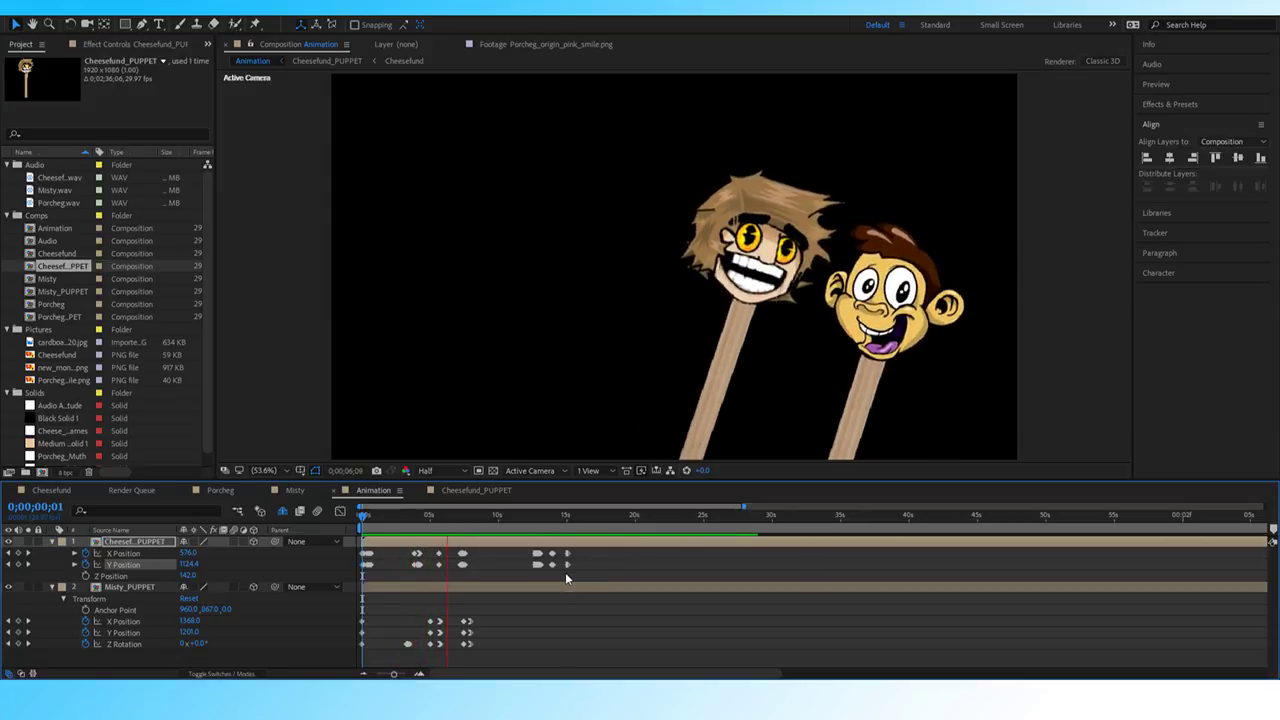
pyautogui.press('space')
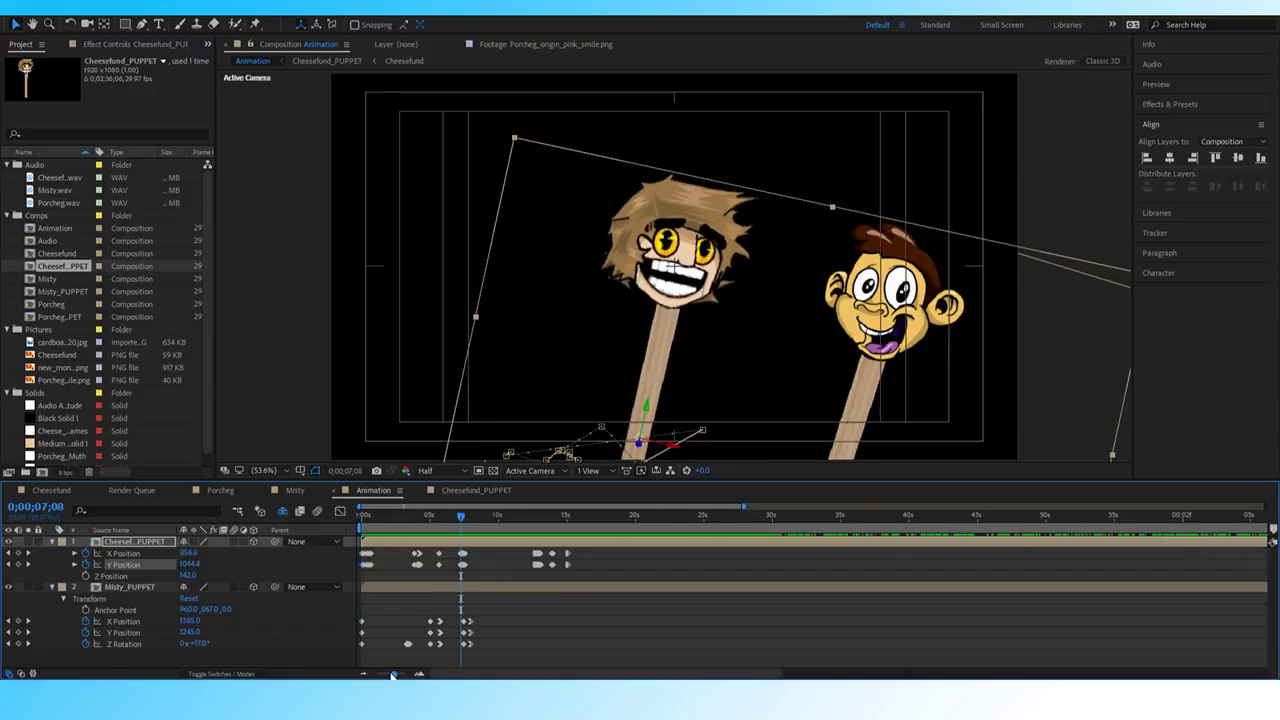
pyautogui.moveTo(392, 675); pyautogui.dragTo(400, 675)
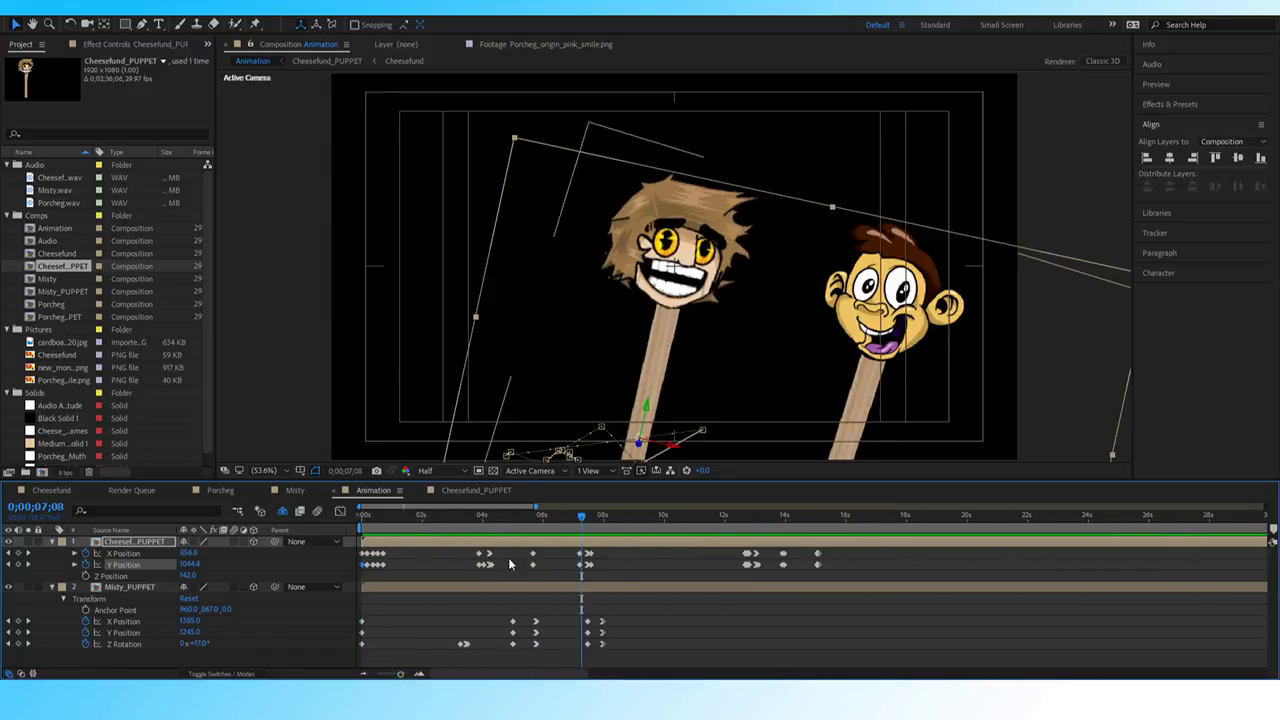
pyautogui.moveTo(579, 517); pyautogui.dragTo(515, 521)
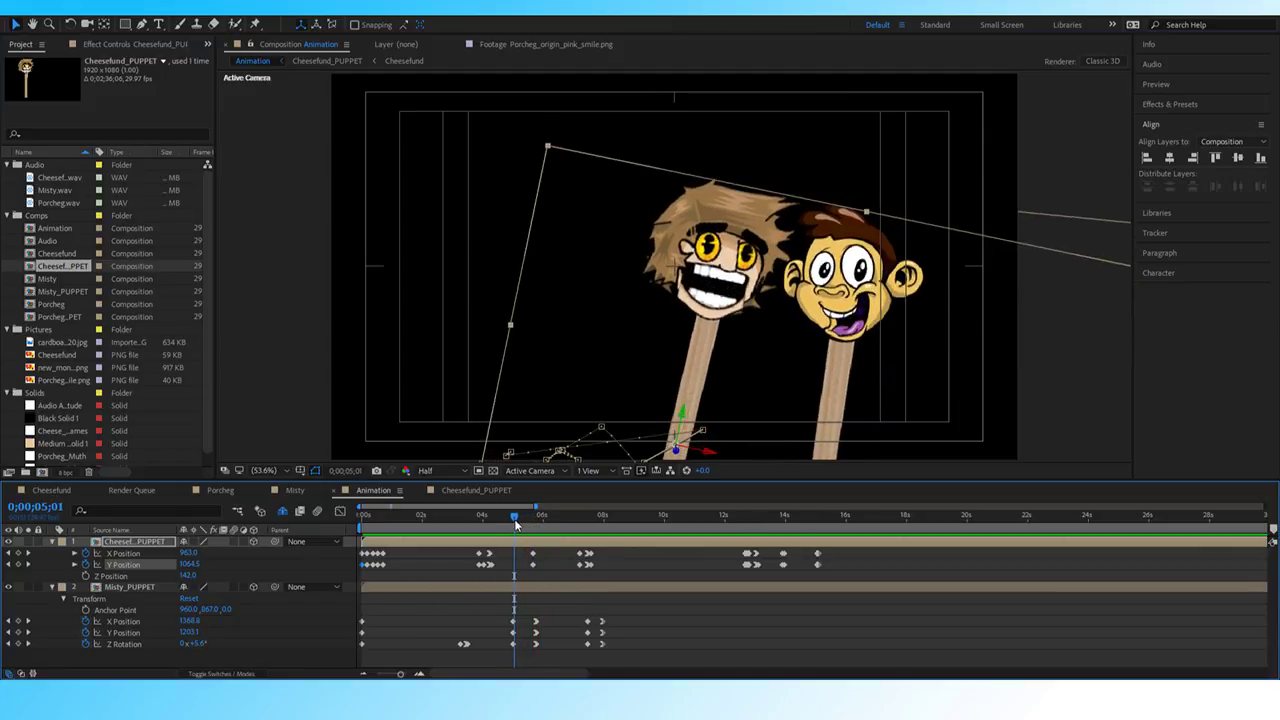
pyautogui.press('space')
pyautogui.press('space')
# At 0;00;05;09, keyframe Misty_PUPPET's Y Position at 1217.2.
pyautogui.moveTo(400, 675); pyautogui.dragTo(403, 675)
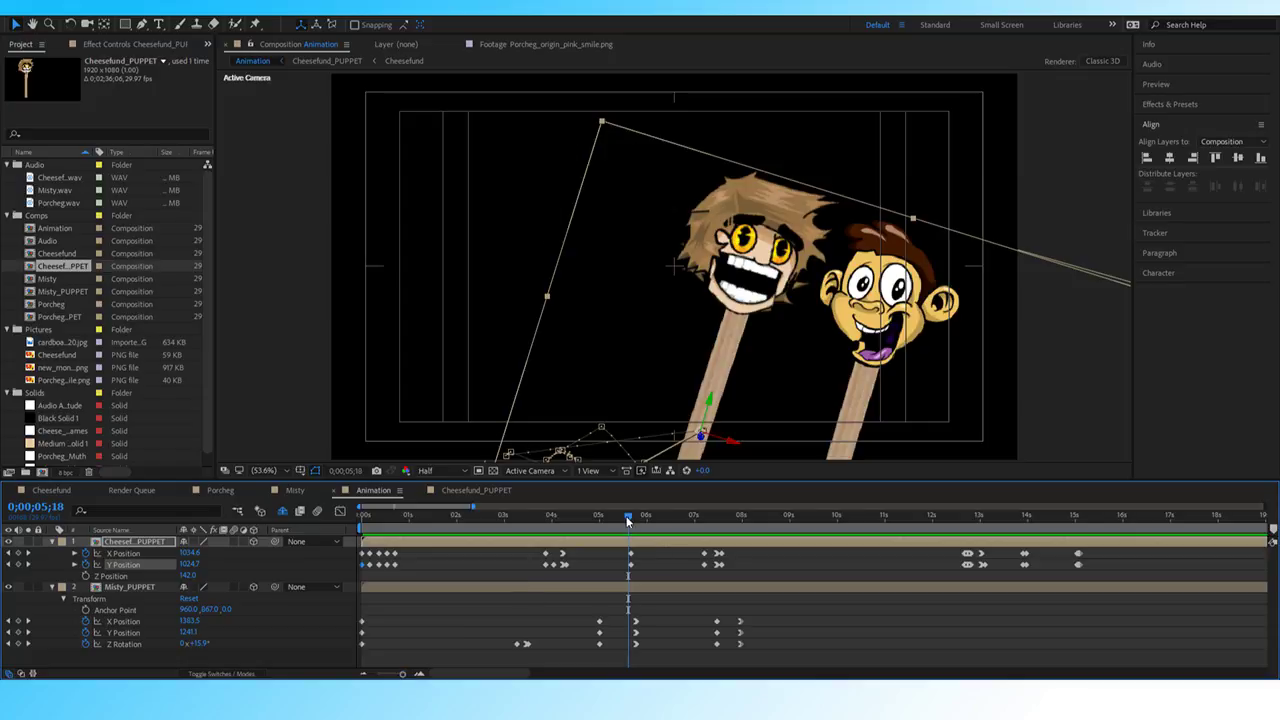
pyautogui.moveTo(628, 519)
pyautogui.mouseDown()
pyautogui.moveTo(605, 519)
pyautogui.moveTo(618, 521)
pyautogui.mouseUp()
pyautogui.moveTo(615, 523); pyautogui.dragTo(613, 523)
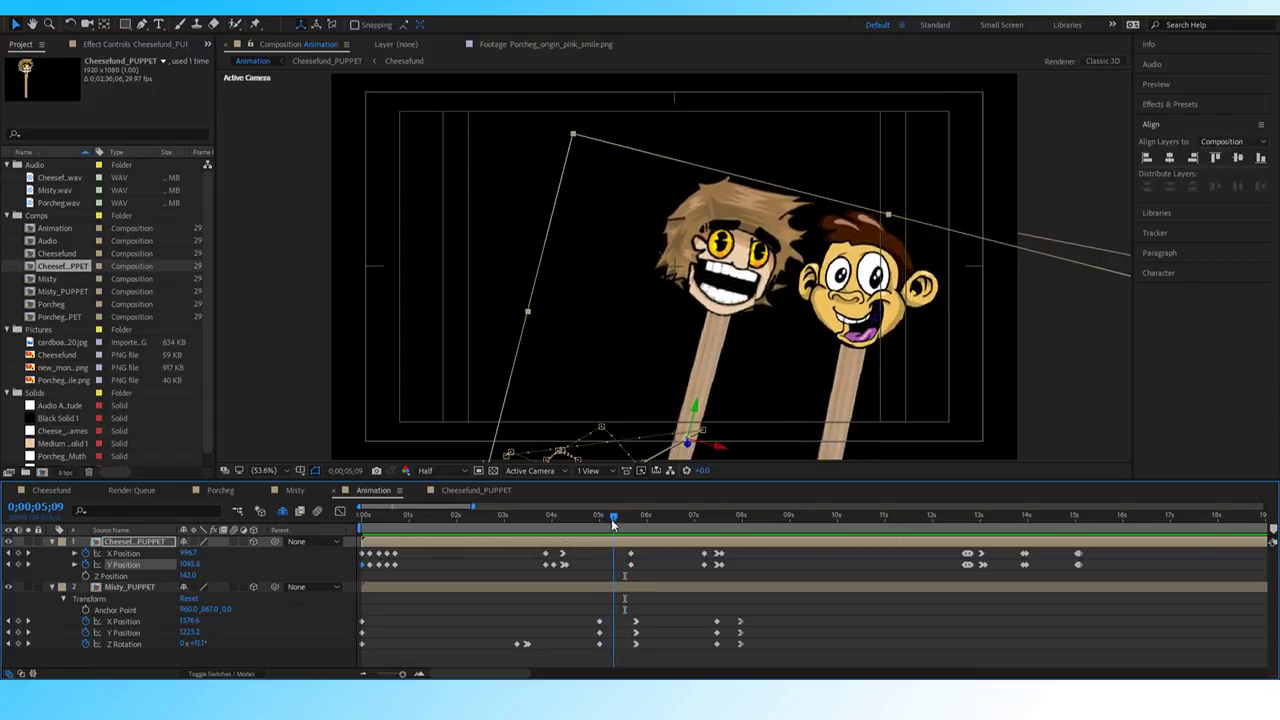
pyautogui.moveTo(196, 632); pyautogui.dragTo(190, 630)
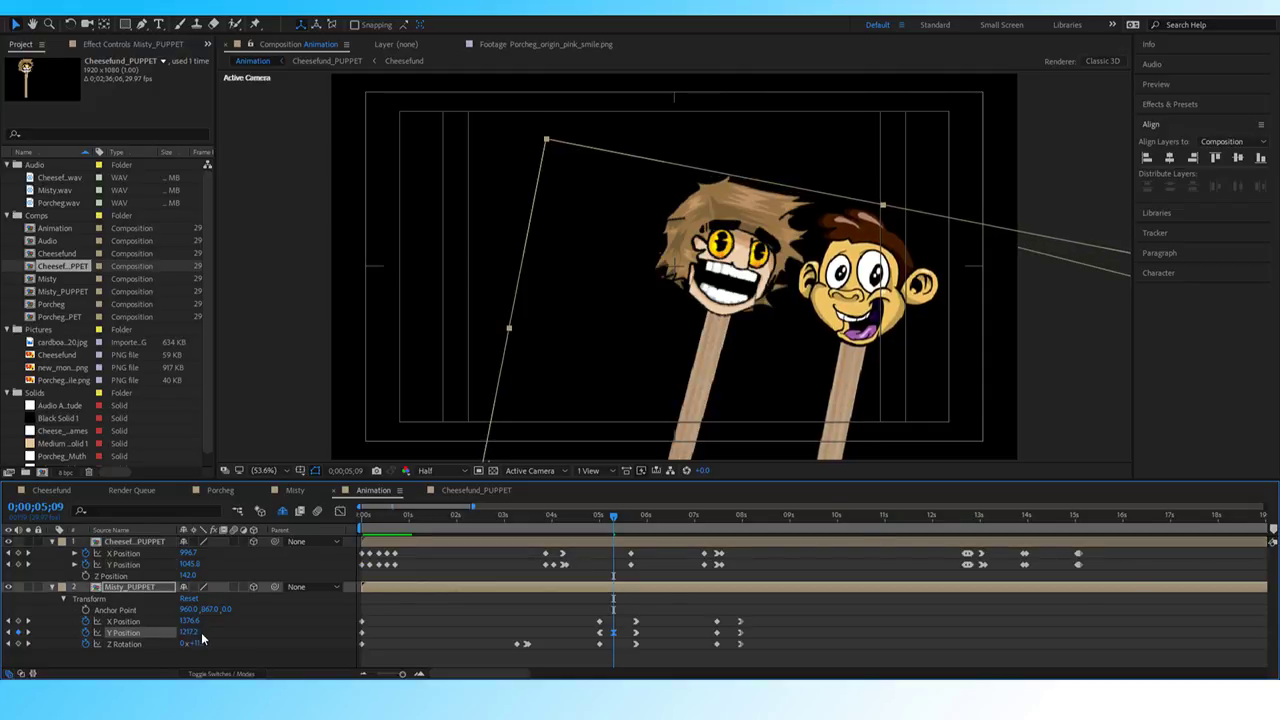
# At 0;00;05;14, keyframe Misty_PUPPET's Y Position at 1267 and preview from 0;00;04;26.
pyautogui.press('pagedown')
pyautogui.press('pagedown')
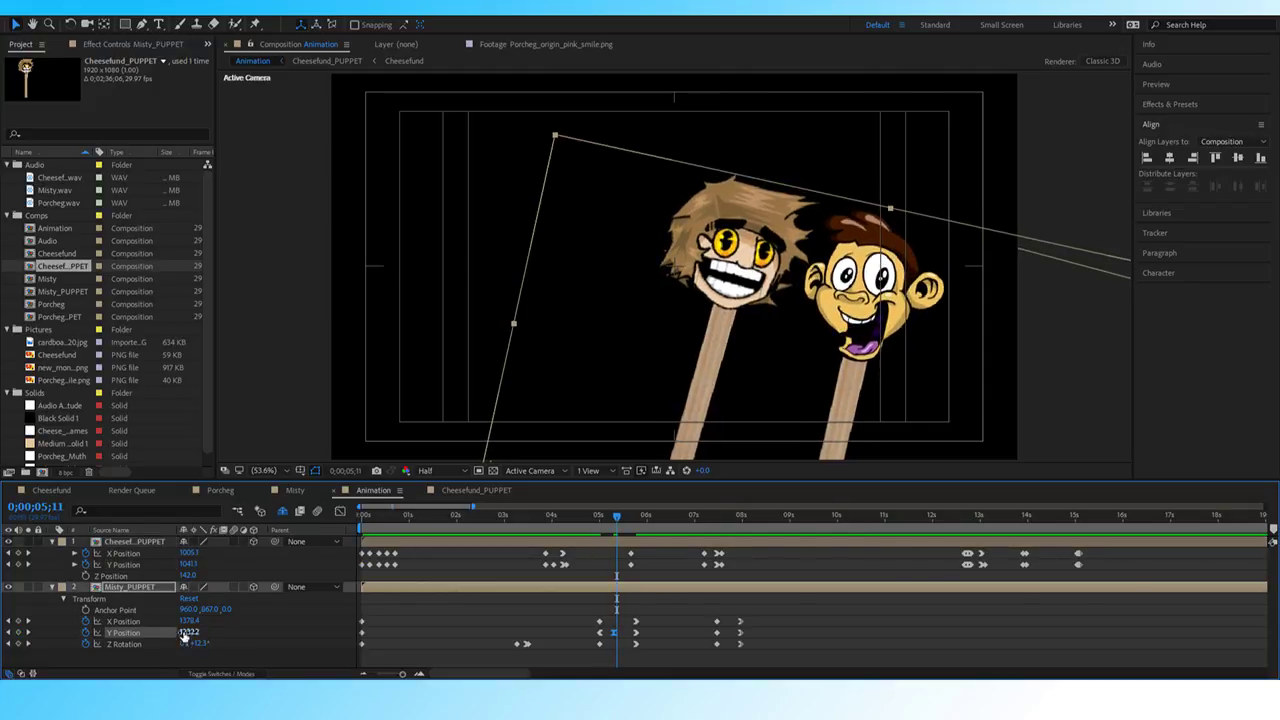
pyautogui.click(190, 632)
pyautogui.press('Return')
pyautogui.press('pagedown')
pyautogui.press('pagedown')
pyautogui.press('pagedown')
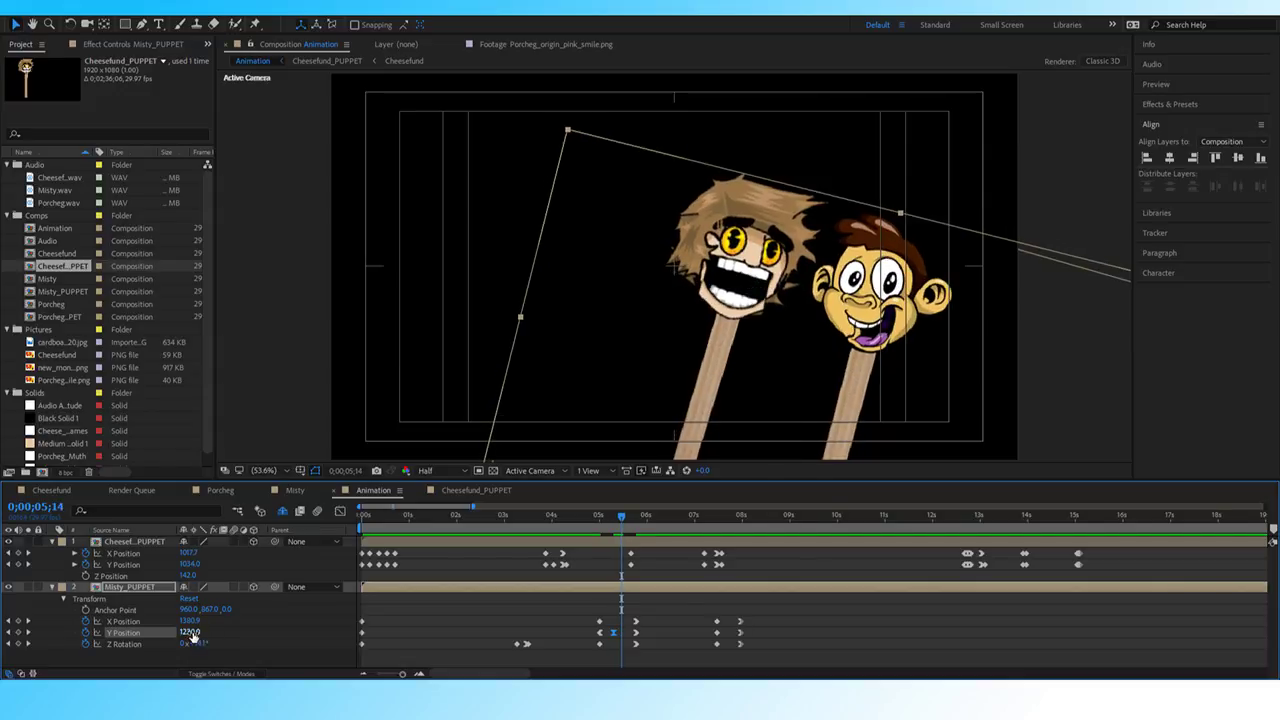
pyautogui.moveTo(201, 631); pyautogui.dragTo(215, 633)
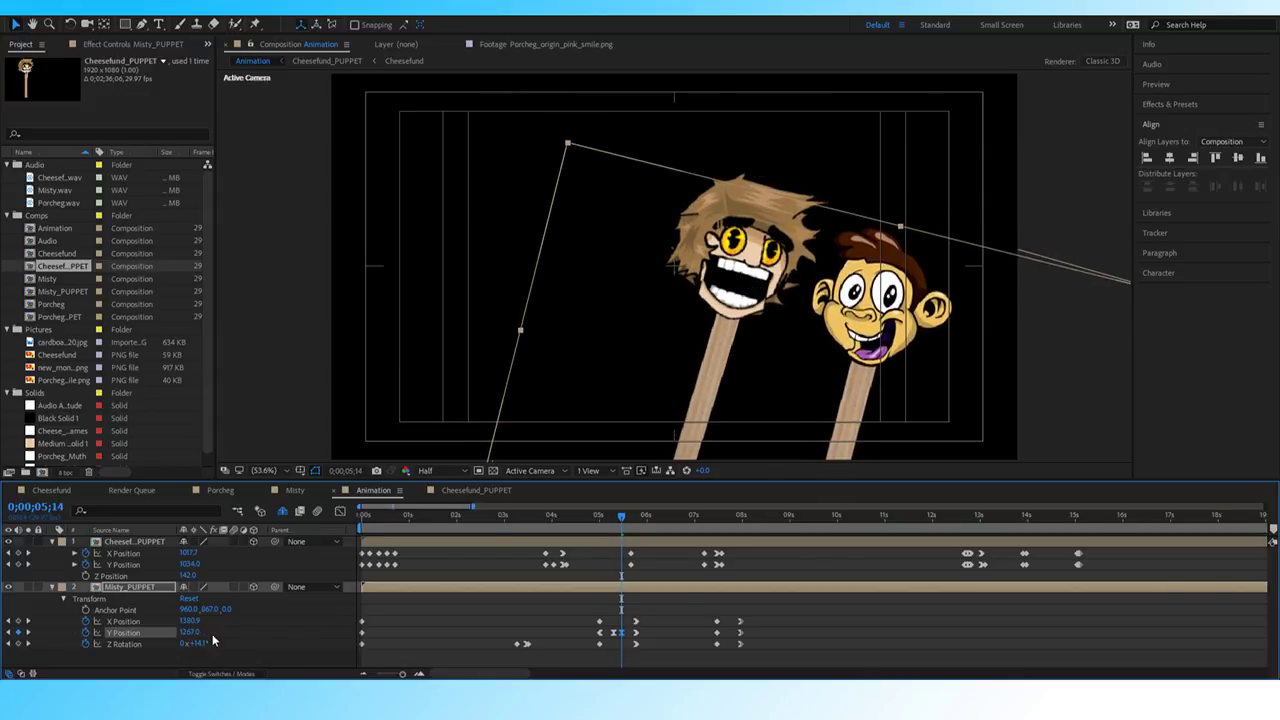
pyautogui.click(594, 521)
pyautogui.press('space')
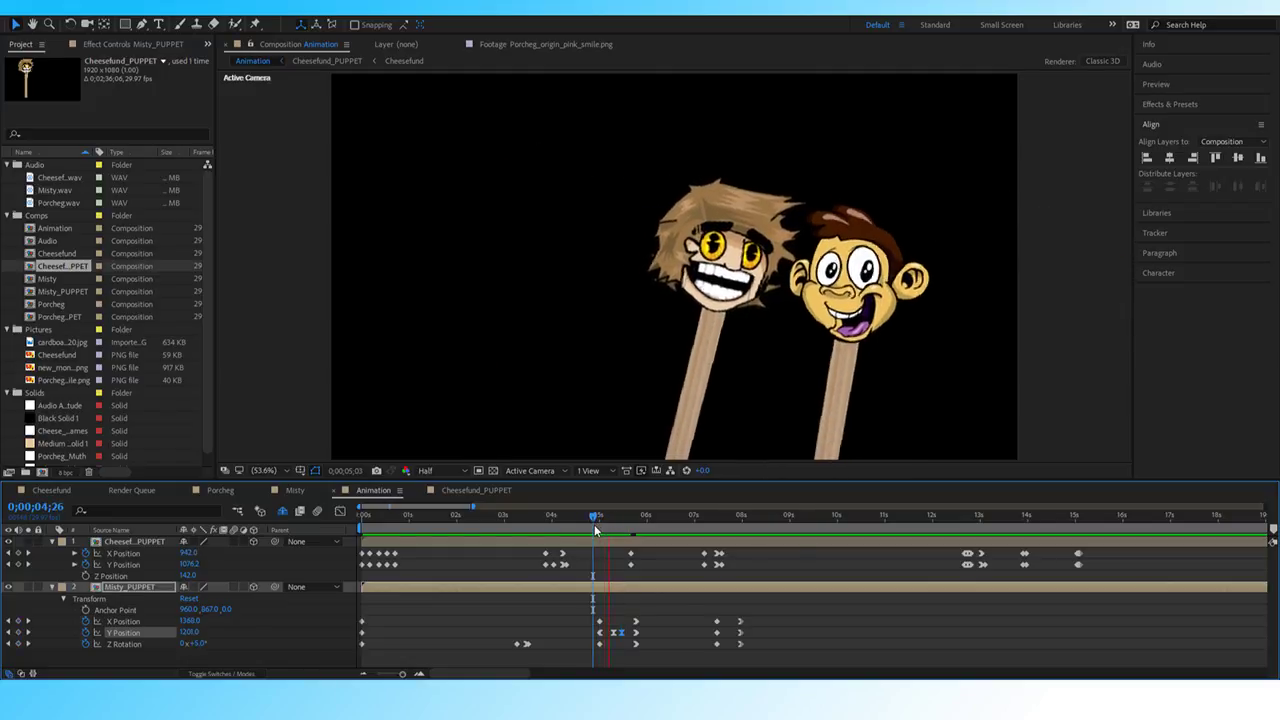
# Set Misty_PUPPET's Y Position keyframe at 0;00;05;14 to 1275 and compare it with the one at 0;00;05;09.
pyautogui.click(624, 518)
pyautogui.moveTo(624, 518)
pyautogui.mouseDown()
pyautogui.moveTo(607, 521)
pyautogui.moveTo(636, 525)
pyautogui.mouseUp()
pyautogui.click(29, 633)
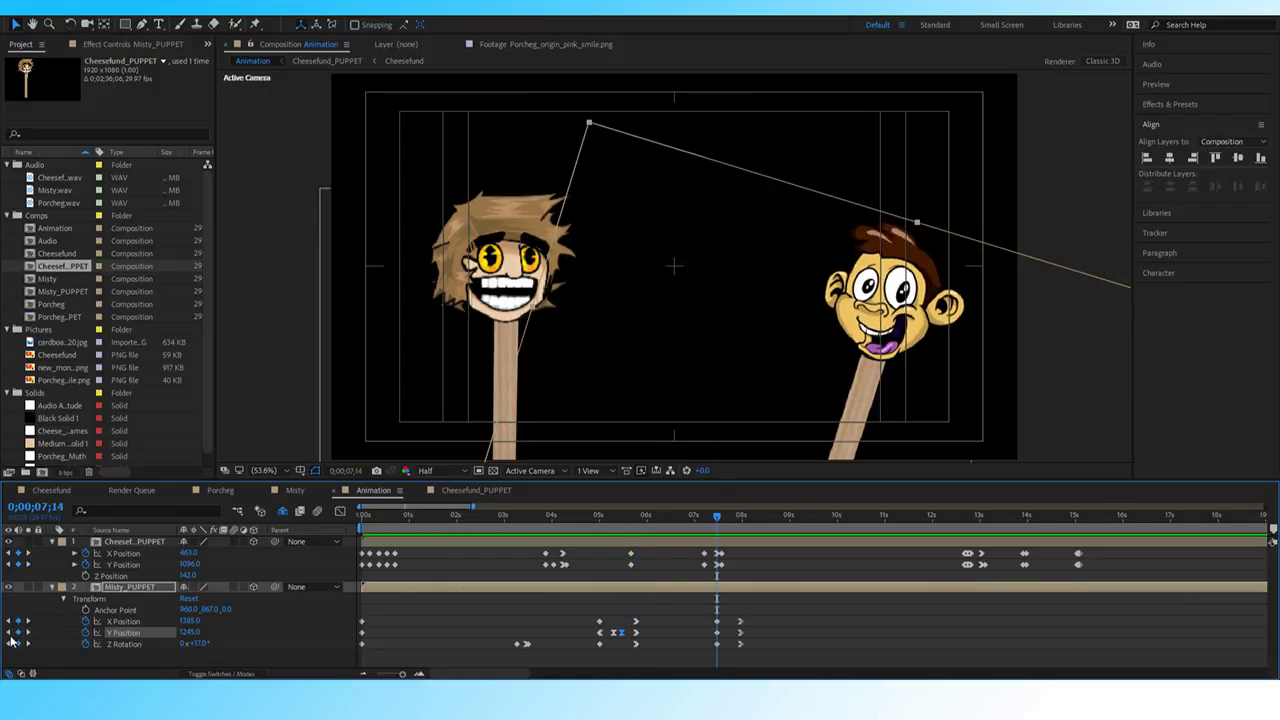
pyautogui.click(9, 633)
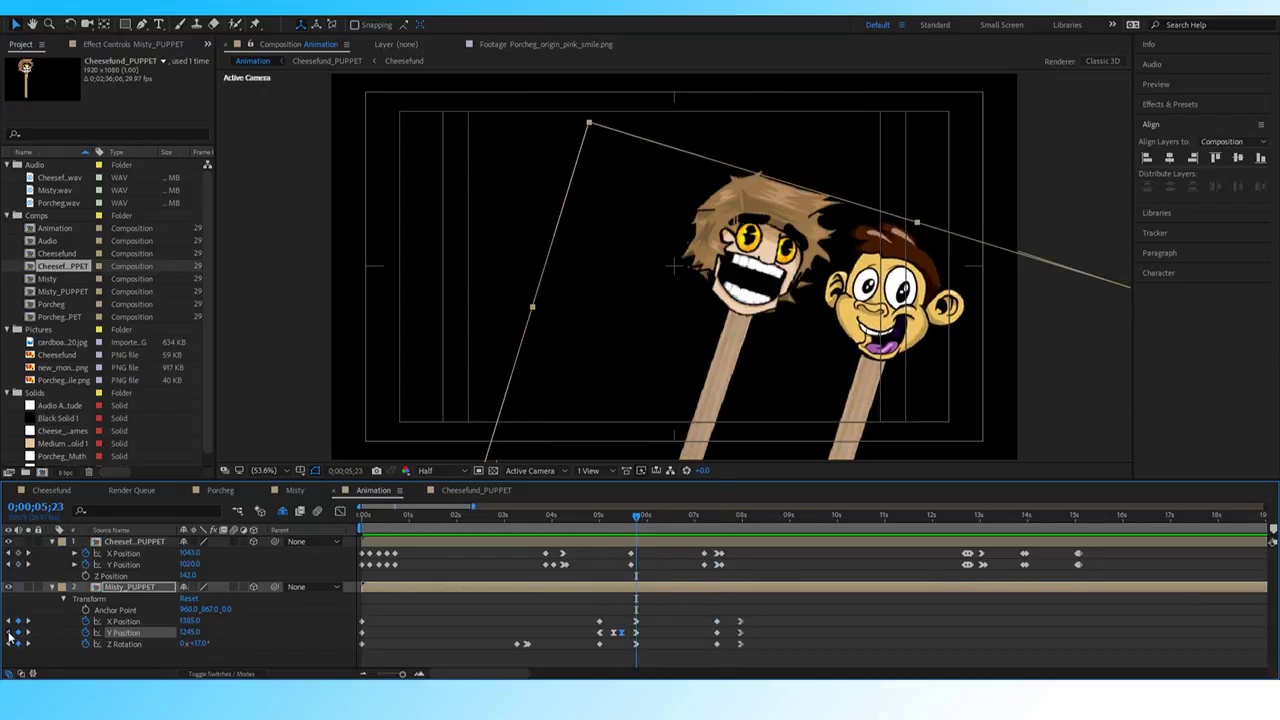
pyautogui.click(9, 633)
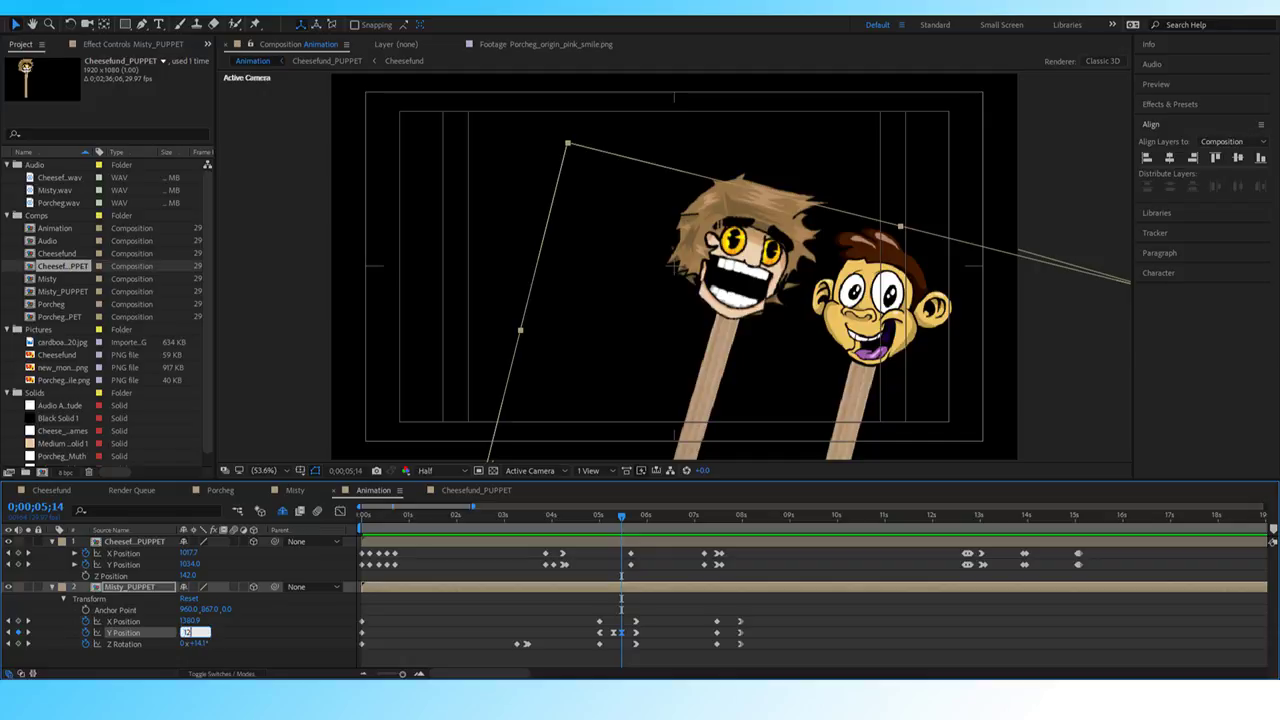
pyautogui.press('Return')
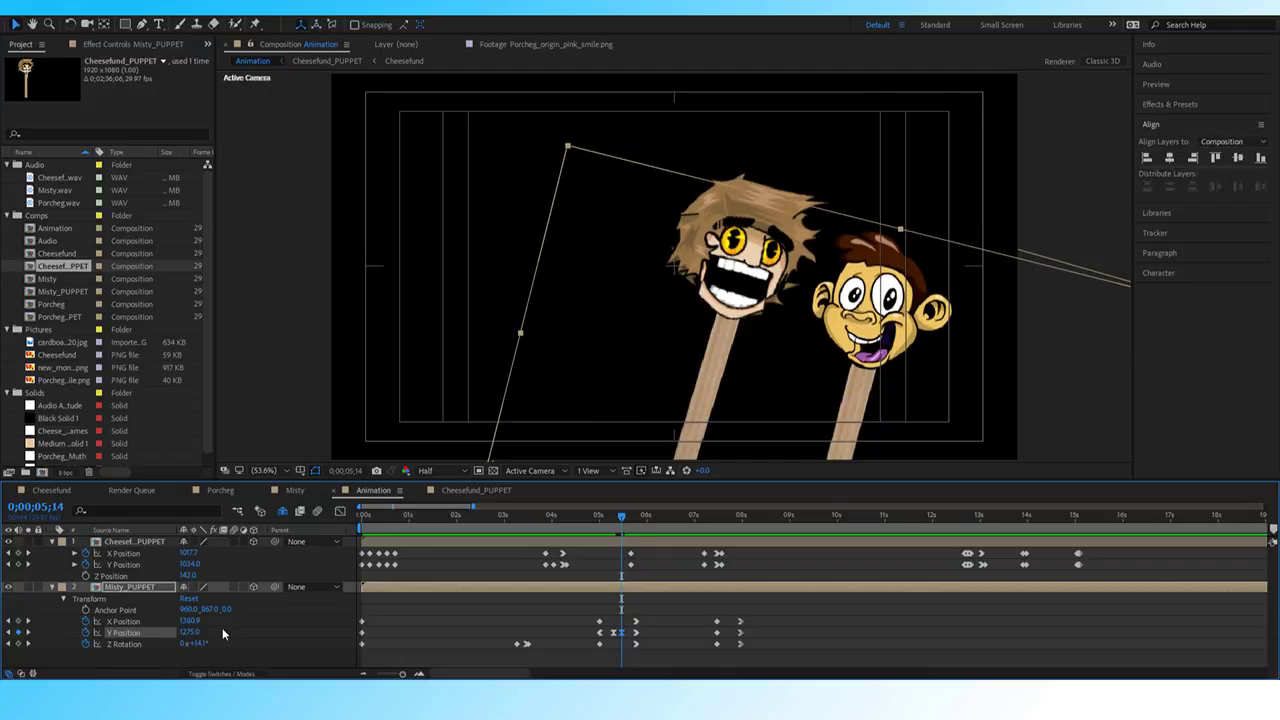
pyautogui.click(10, 634)
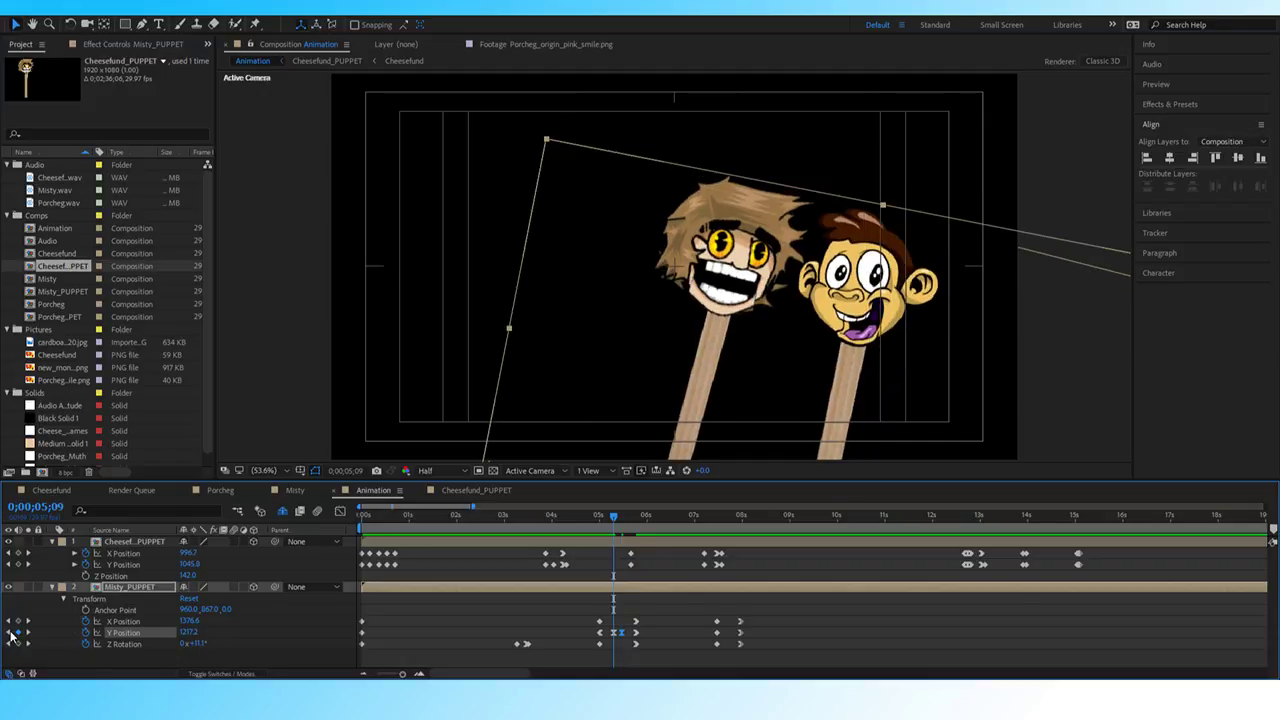
pyautogui.click(28, 634)
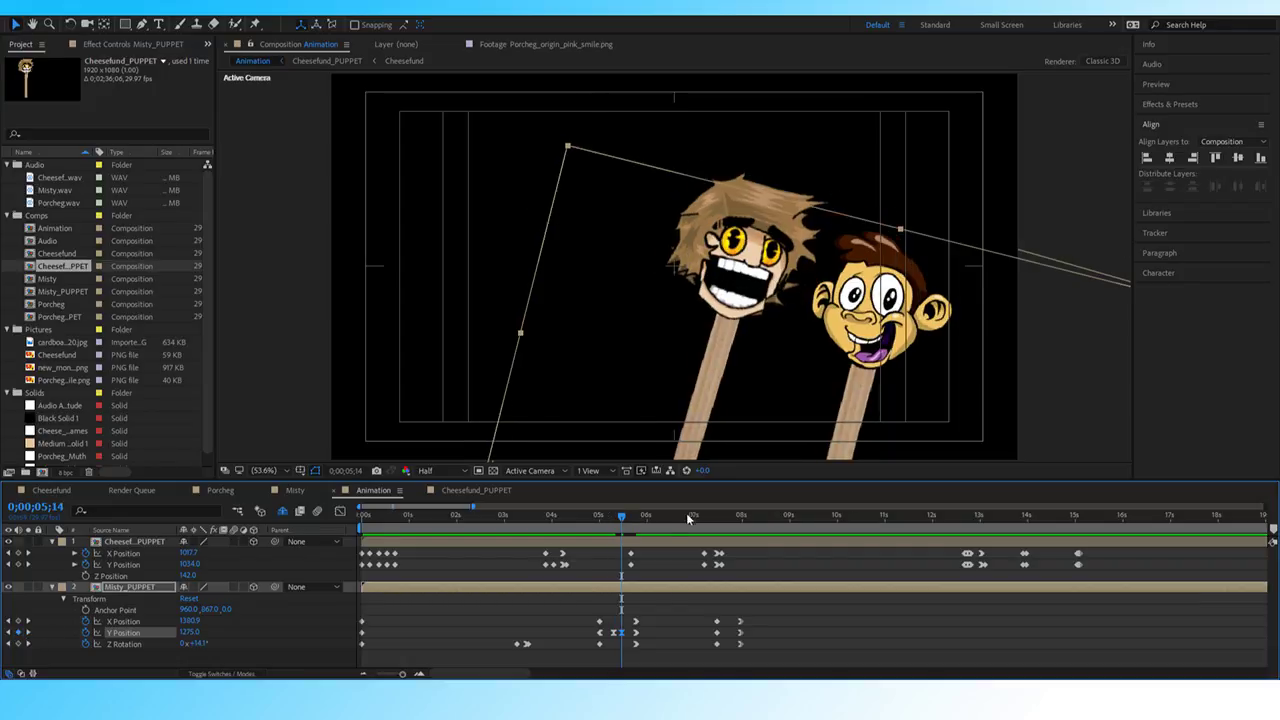
# Preview Misty_PUPPET's retreat from Cheesefund twice, starting at 0;00;04;22.
pyautogui.moveTo(617, 519); pyautogui.dragTo(588, 517)
pyautogui.press('space')
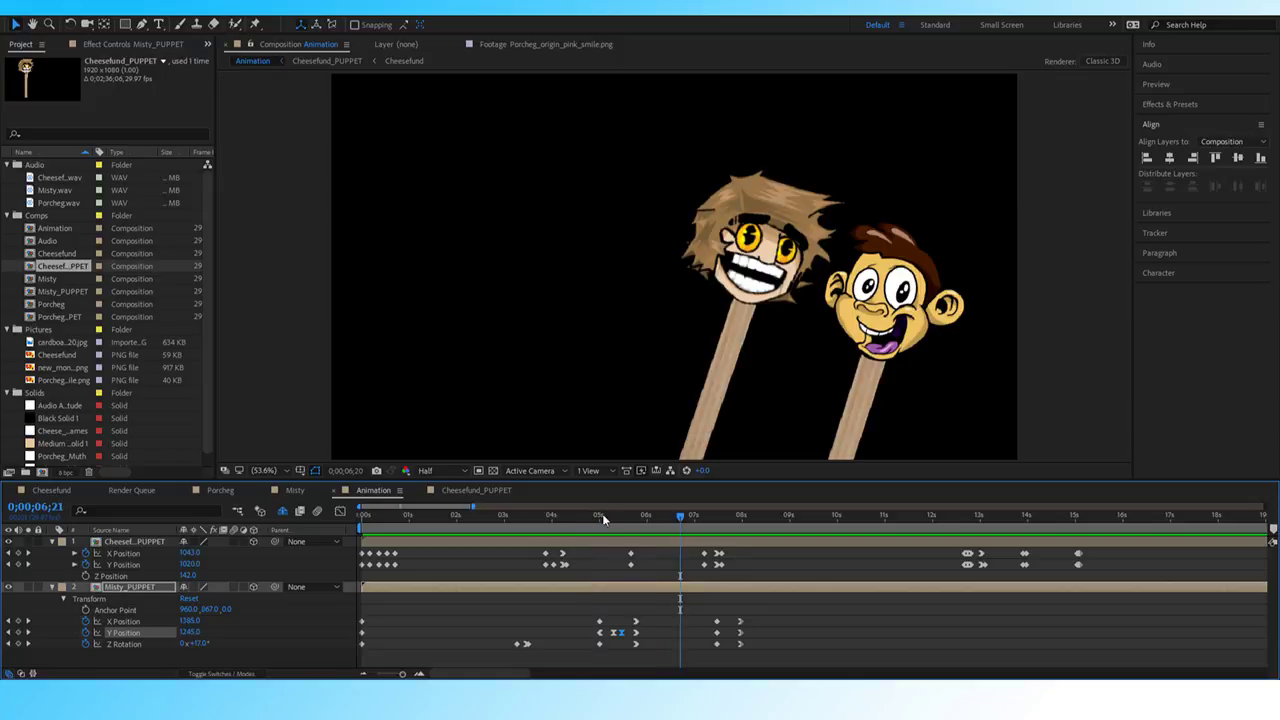
pyautogui.click(582, 515)
pyautogui.press('space')
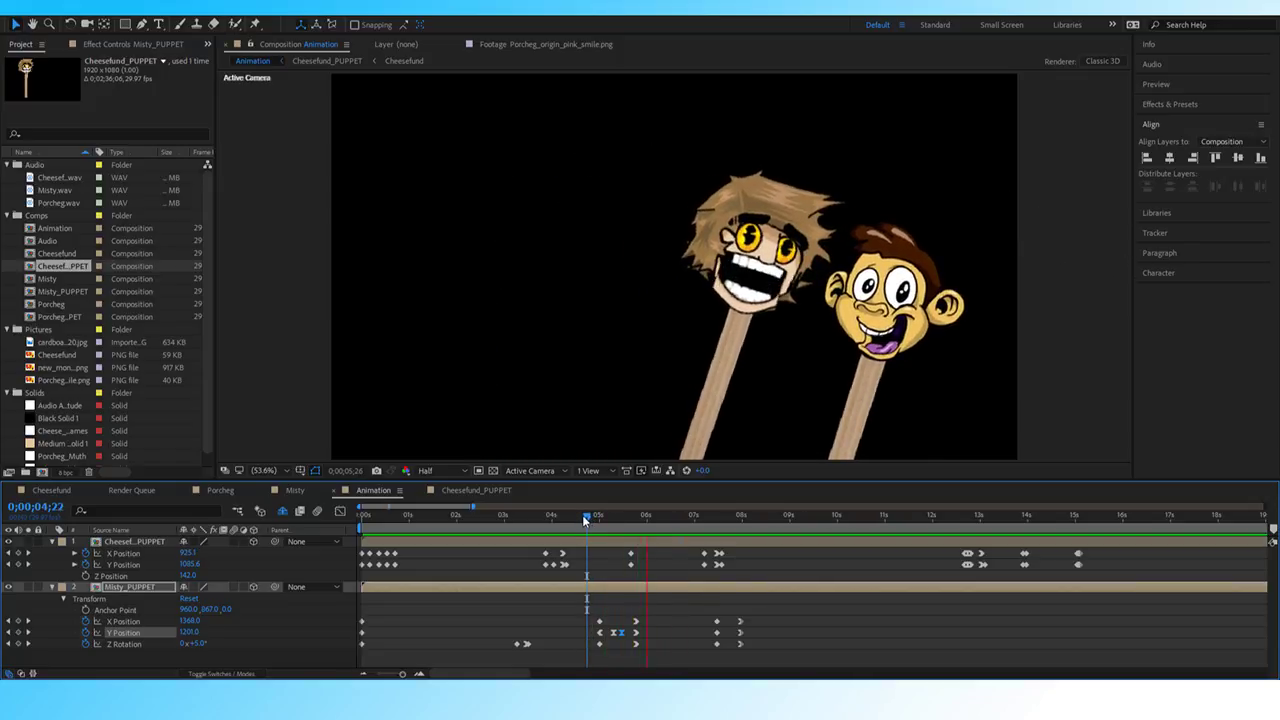
pyautogui.press('space')
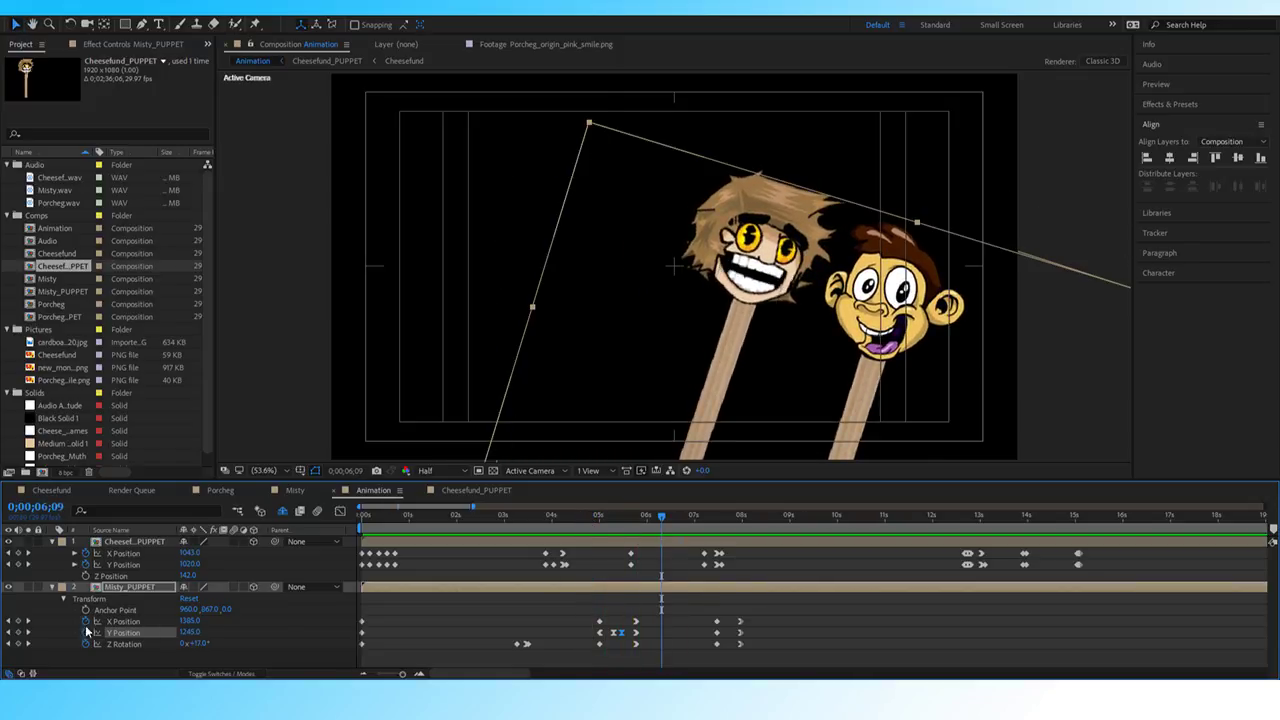
# Reduce Misty_PUPPET's Y Position keyframe at 0;00;05;14 to raise the puppet, and preview from 0;00;04;28.
pyautogui.click(9, 633)
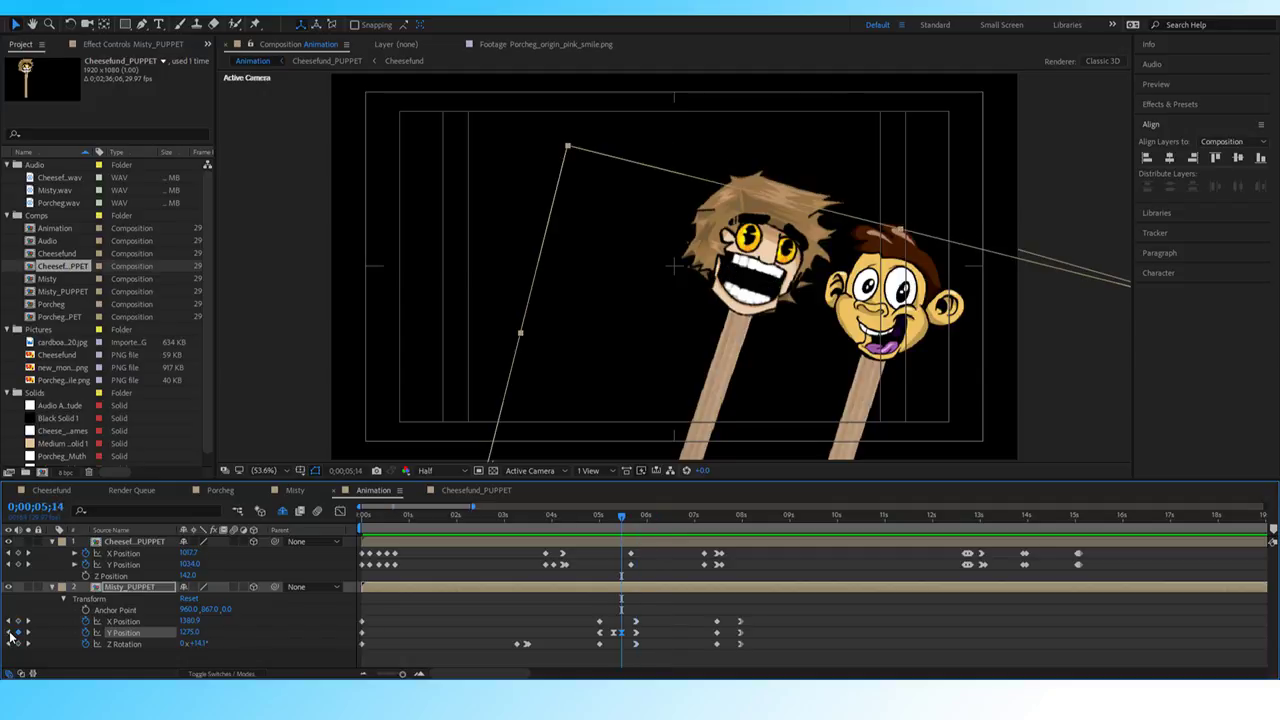
pyautogui.moveTo(196, 633); pyautogui.dragTo(176, 633)
pyautogui.click(599, 512)
pyautogui.press('space')
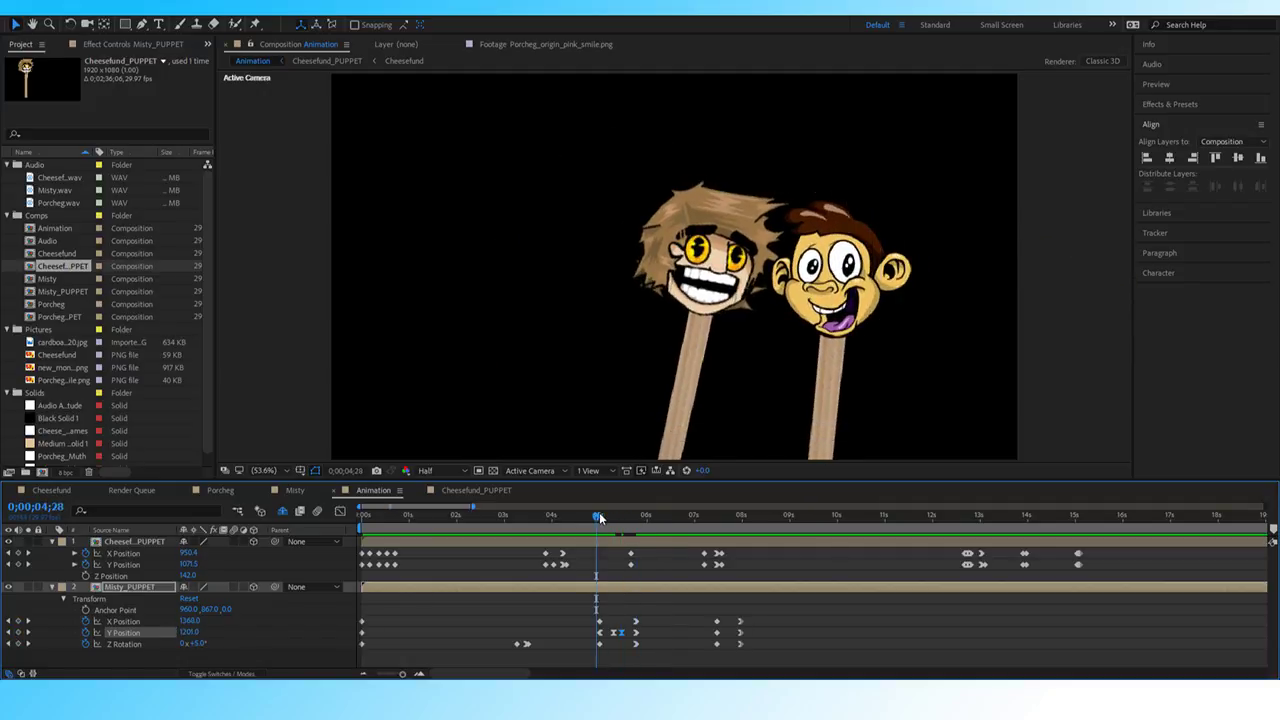
pyautogui.click(623, 515)
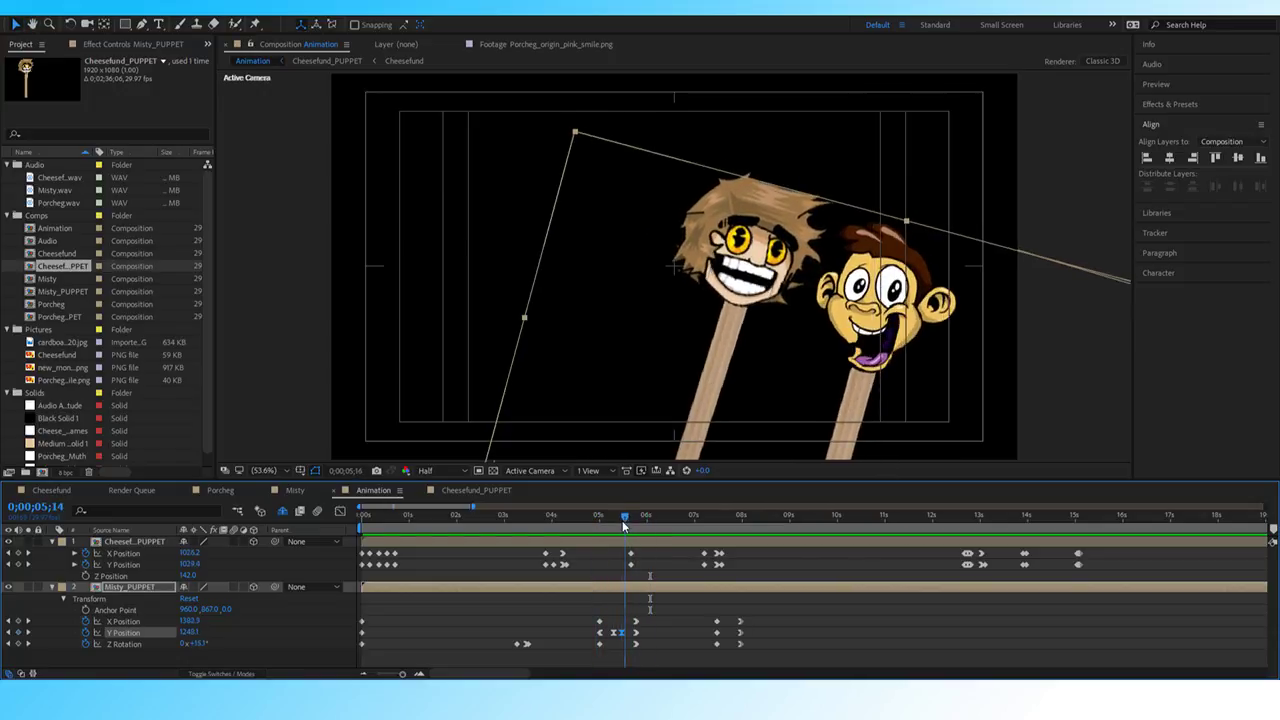
# Set Misty_PUPPET's Y Position keyframe at 0;00;05;09 to 1180.2 and preview the retreat from 0;00;04;07.
pyautogui.click(9, 633)
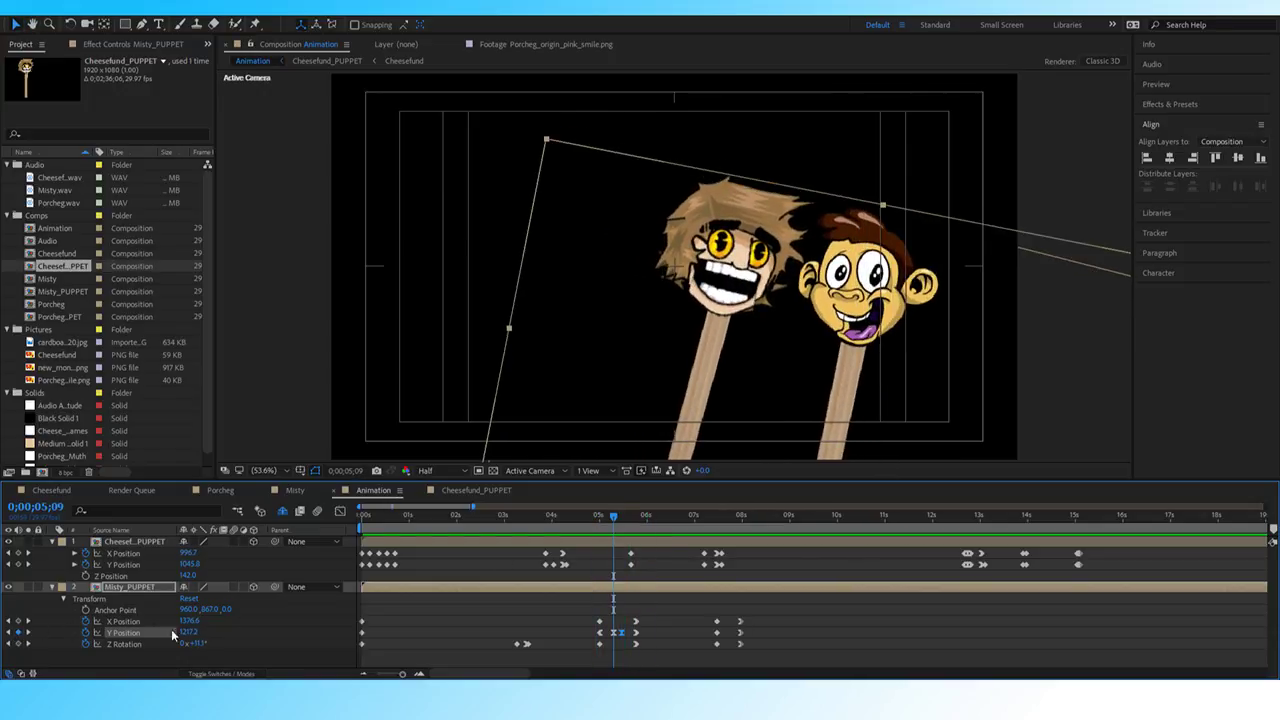
pyautogui.moveTo(187, 636); pyautogui.dragTo(166, 616)
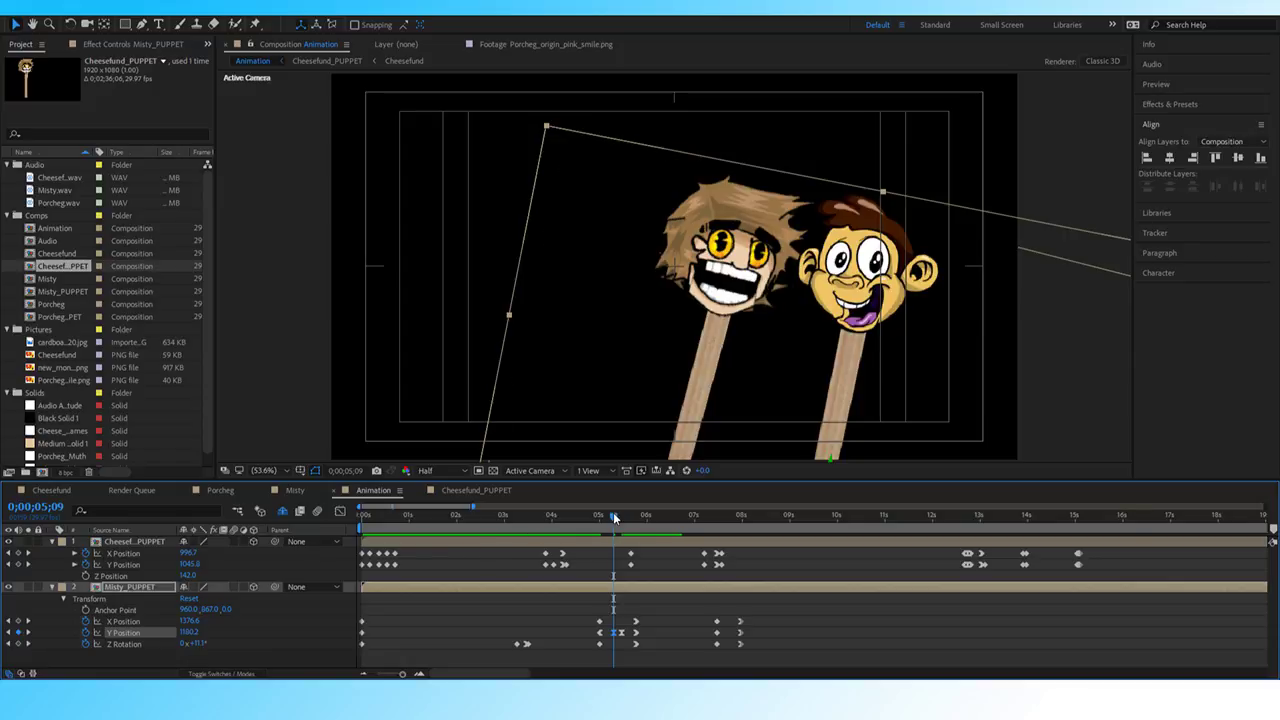
pyautogui.moveTo(613, 514); pyautogui.dragTo(565, 514)
pyautogui.press('space')
pyautogui.press('space')
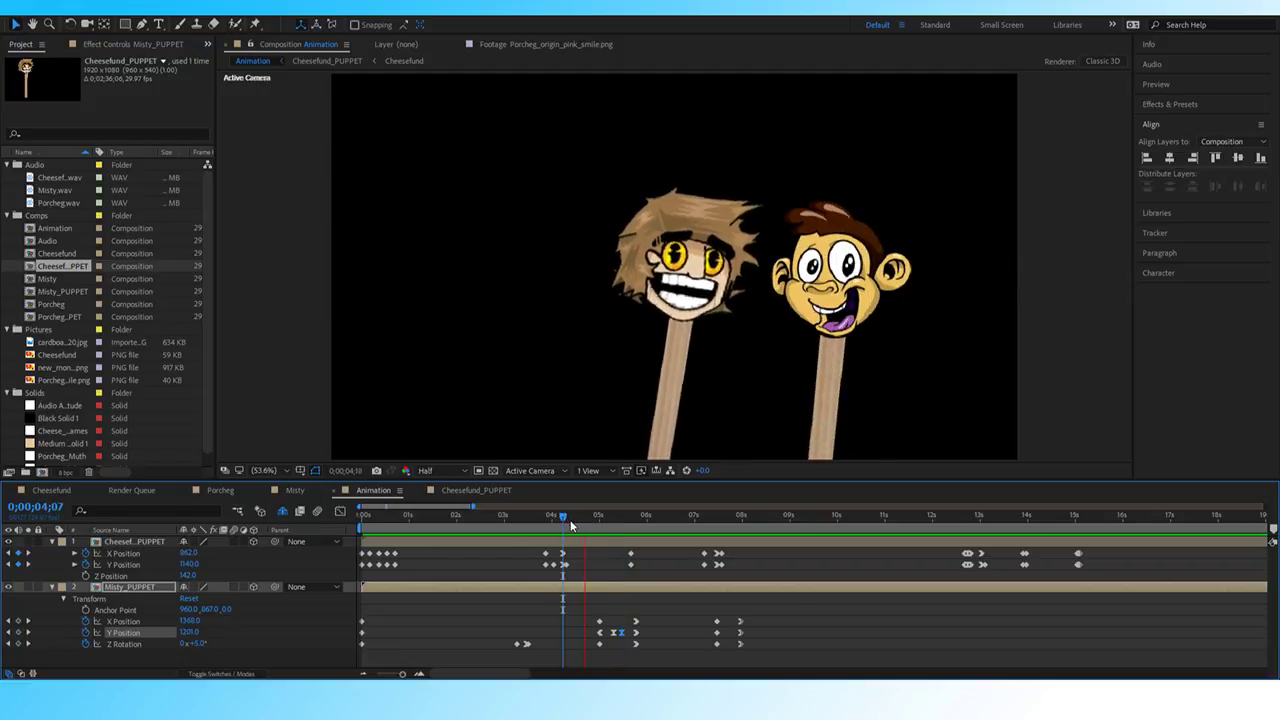
pyautogui.press('space')
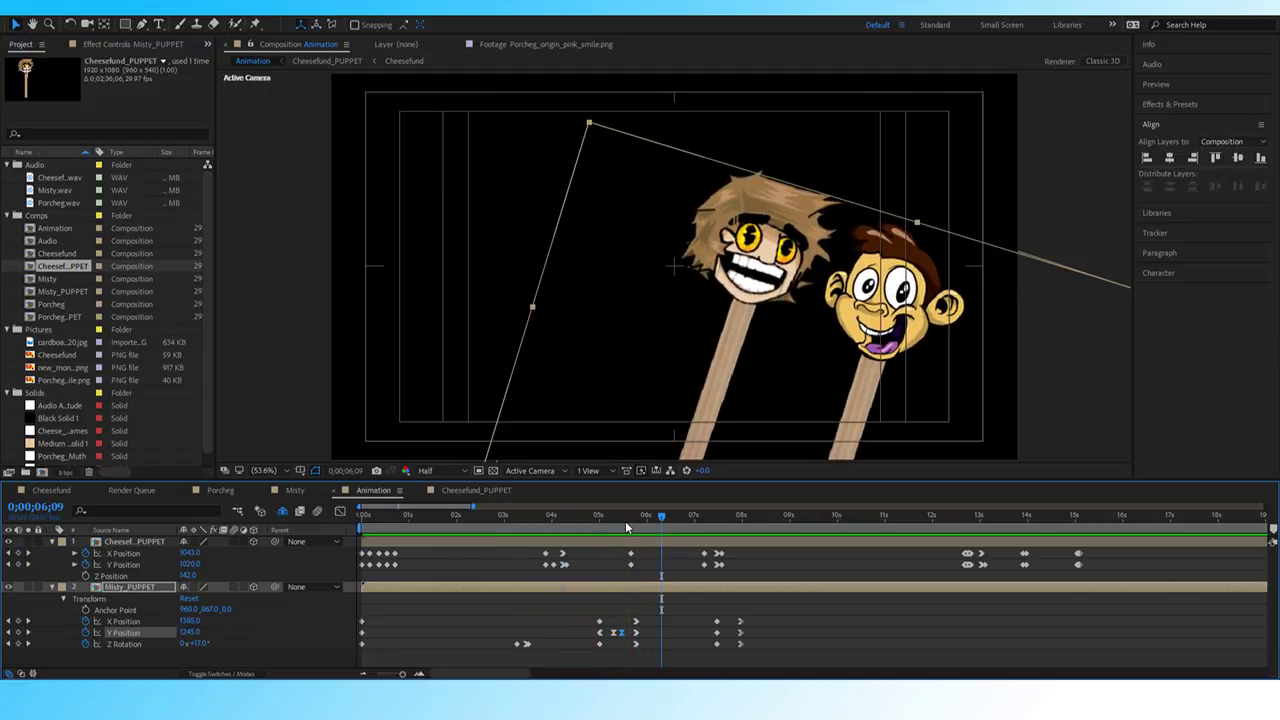
# Preview the puppets' interaction from 0;00;04;14 and again from 0;00;06;21 through Cheesefund's later close-up.
pyautogui.moveTo(625, 521); pyautogui.dragTo(575, 527)
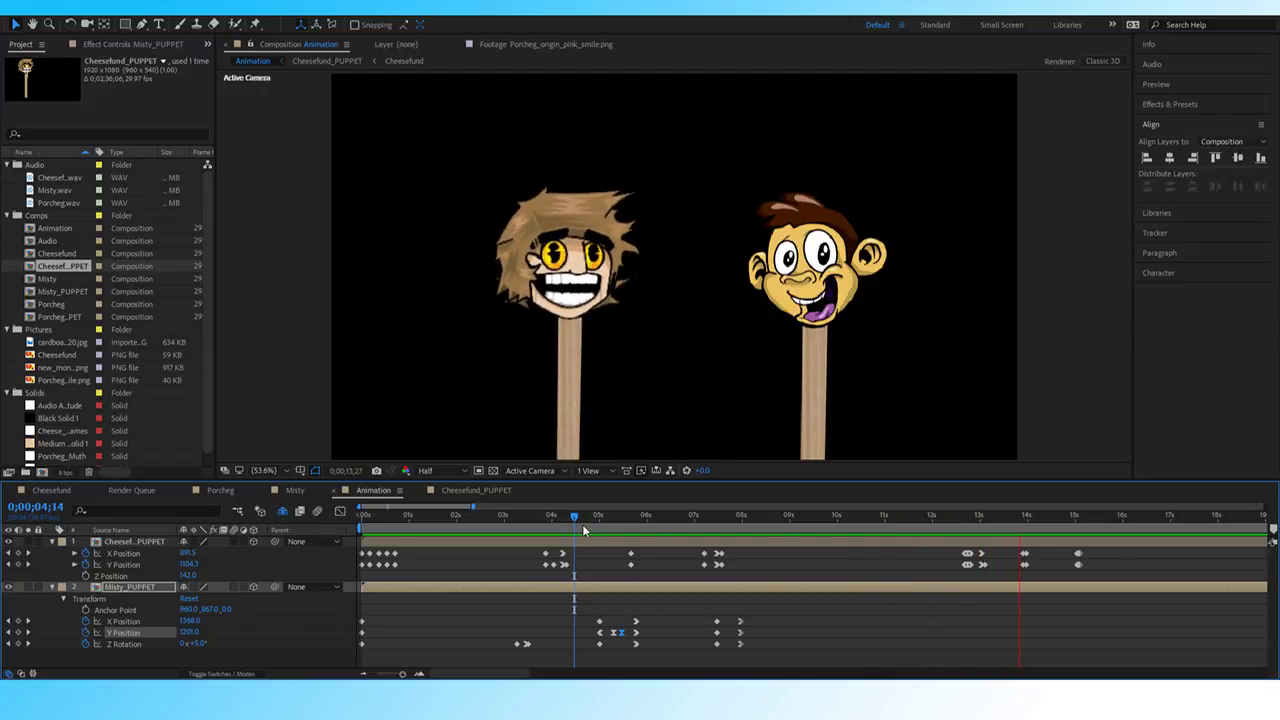
pyautogui.press('space')
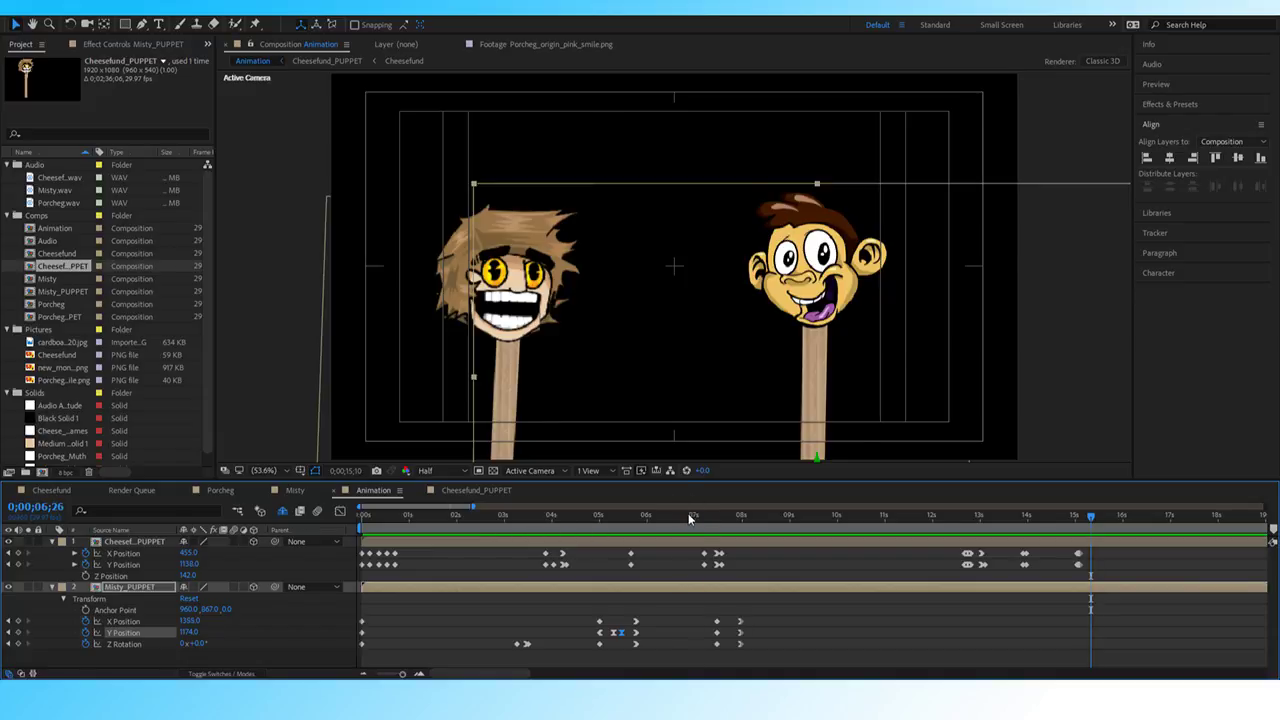
pyautogui.moveTo(689, 518); pyautogui.dragTo(680, 519)
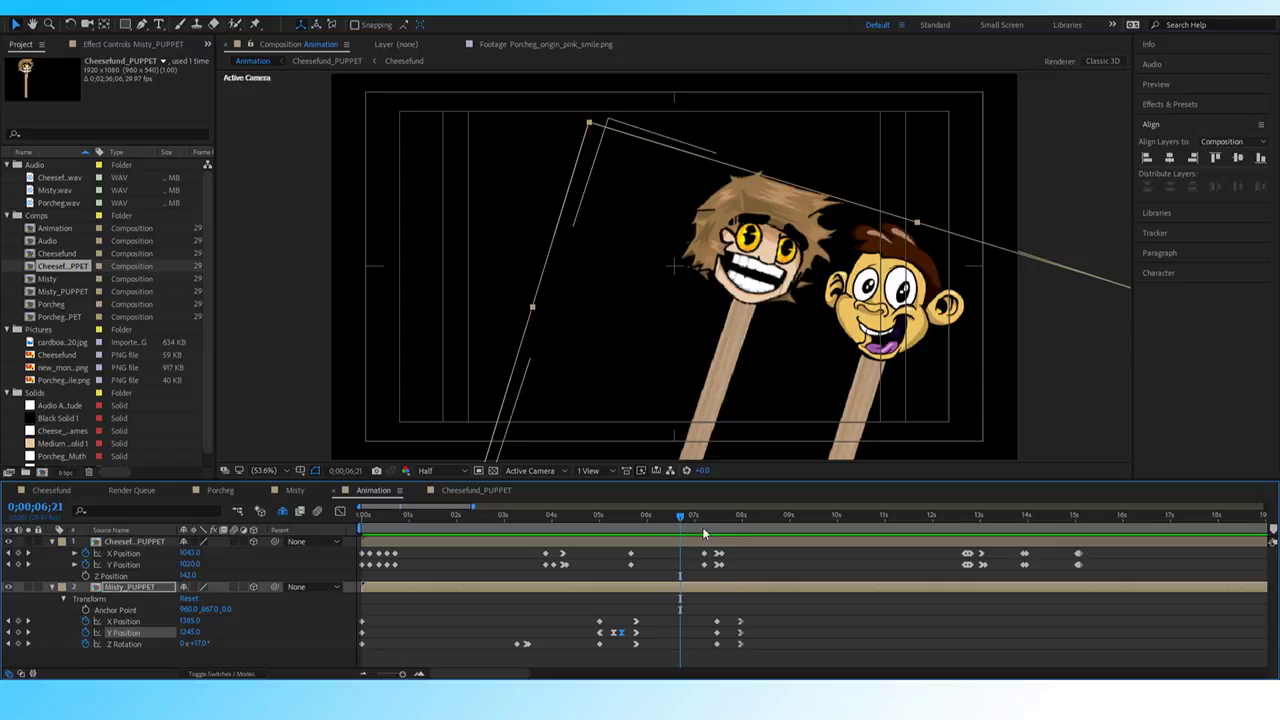
pyautogui.press('space')
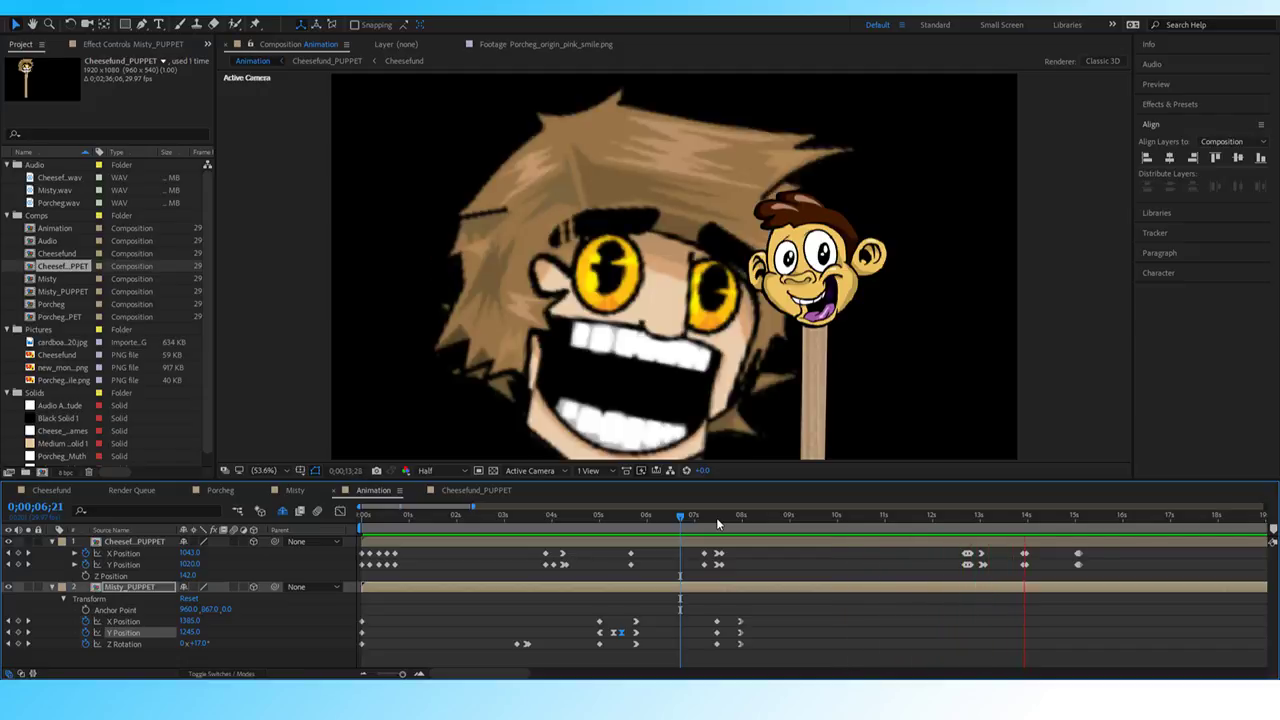
pyautogui.press('space')
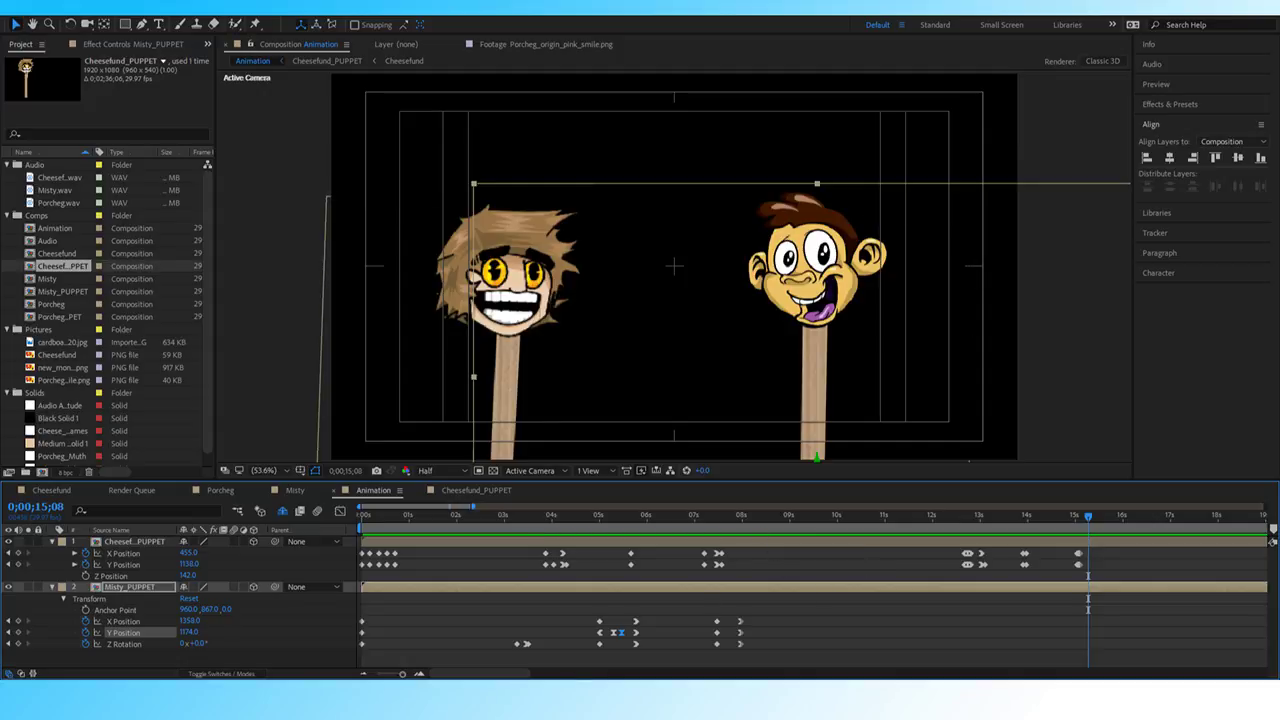
# Preview the animation from the composition's start, and again from 0;00;06;07 and 0;00;07;20.
pyautogui.moveTo(404, 676); pyautogui.dragTo(391, 675)
pyautogui.moveTo(535, 516); pyautogui.dragTo(278, 530)
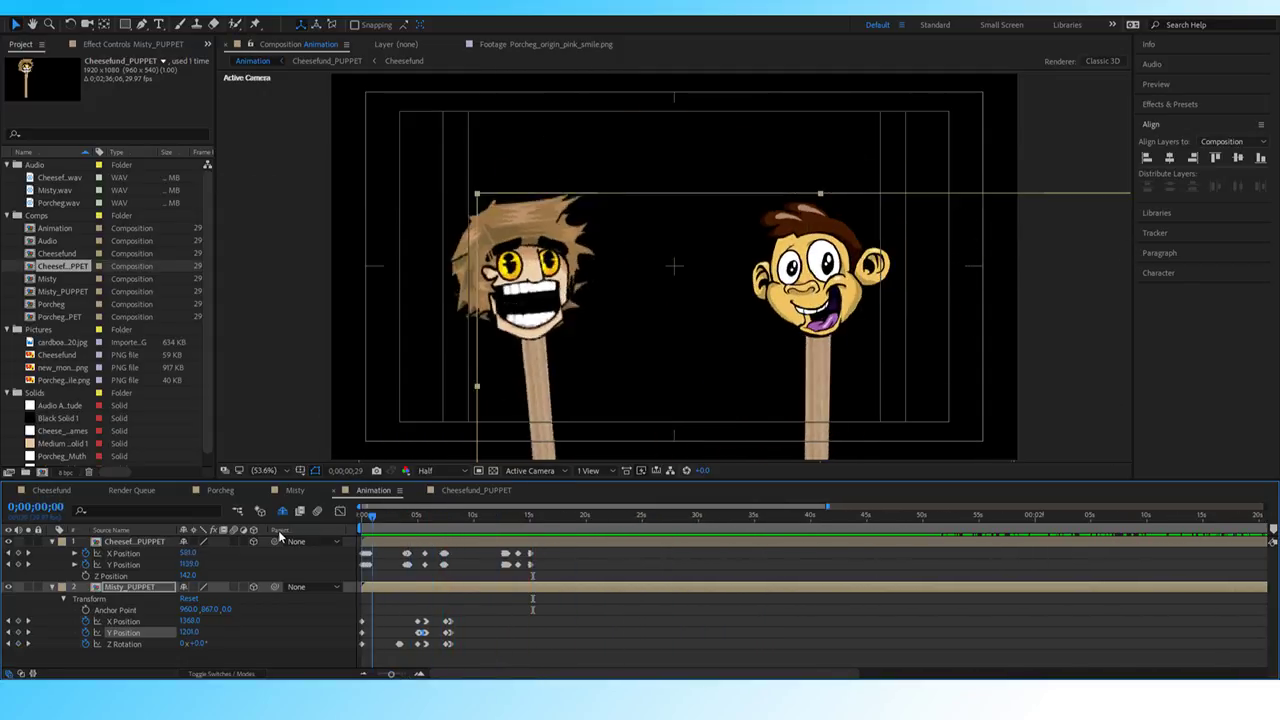
pyautogui.press('space')
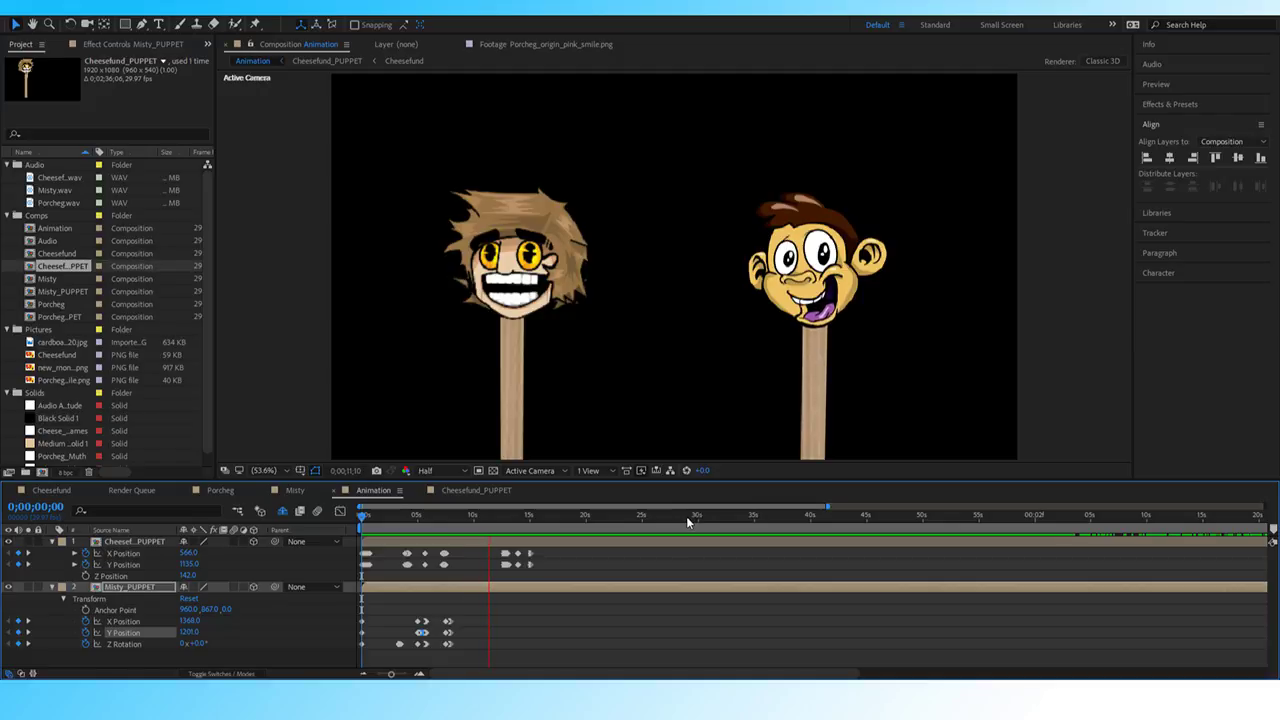
pyautogui.moveTo(510, 514); pyautogui.dragTo(431, 526)
pyautogui.press('space')
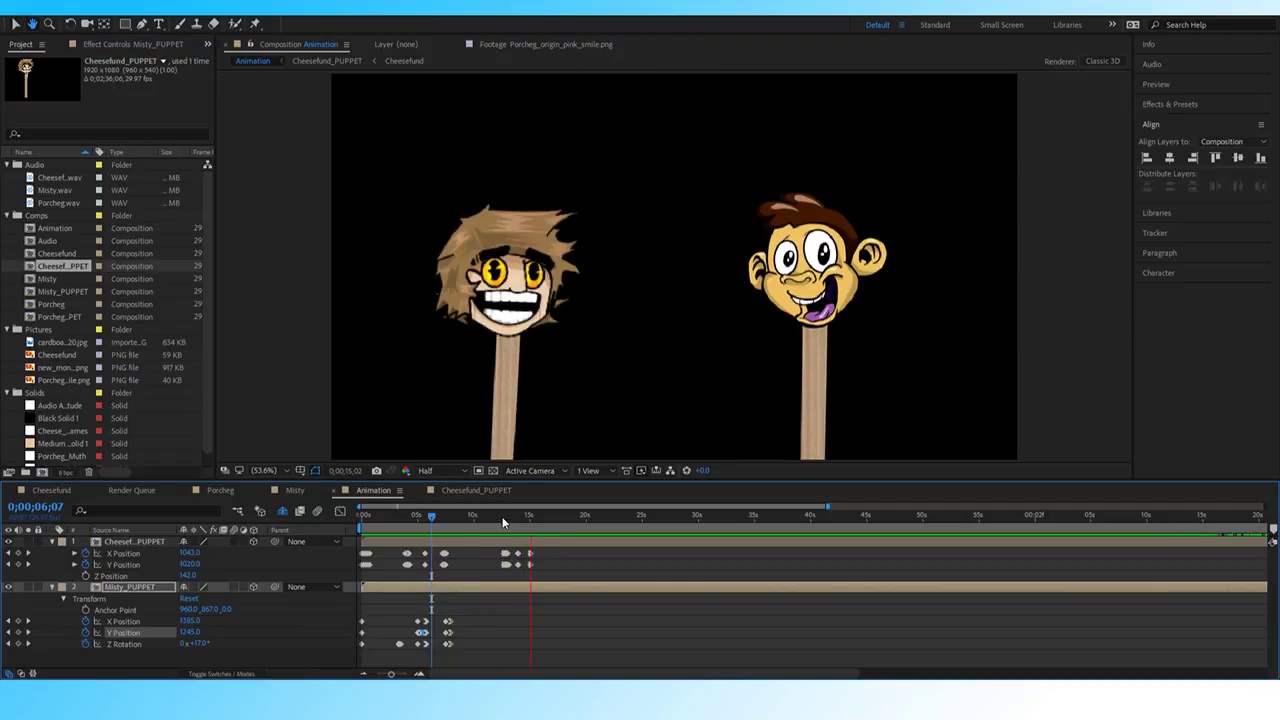
pyautogui.click(451, 517)
pyautogui.moveTo(450, 521); pyautogui.dragTo(446, 524)
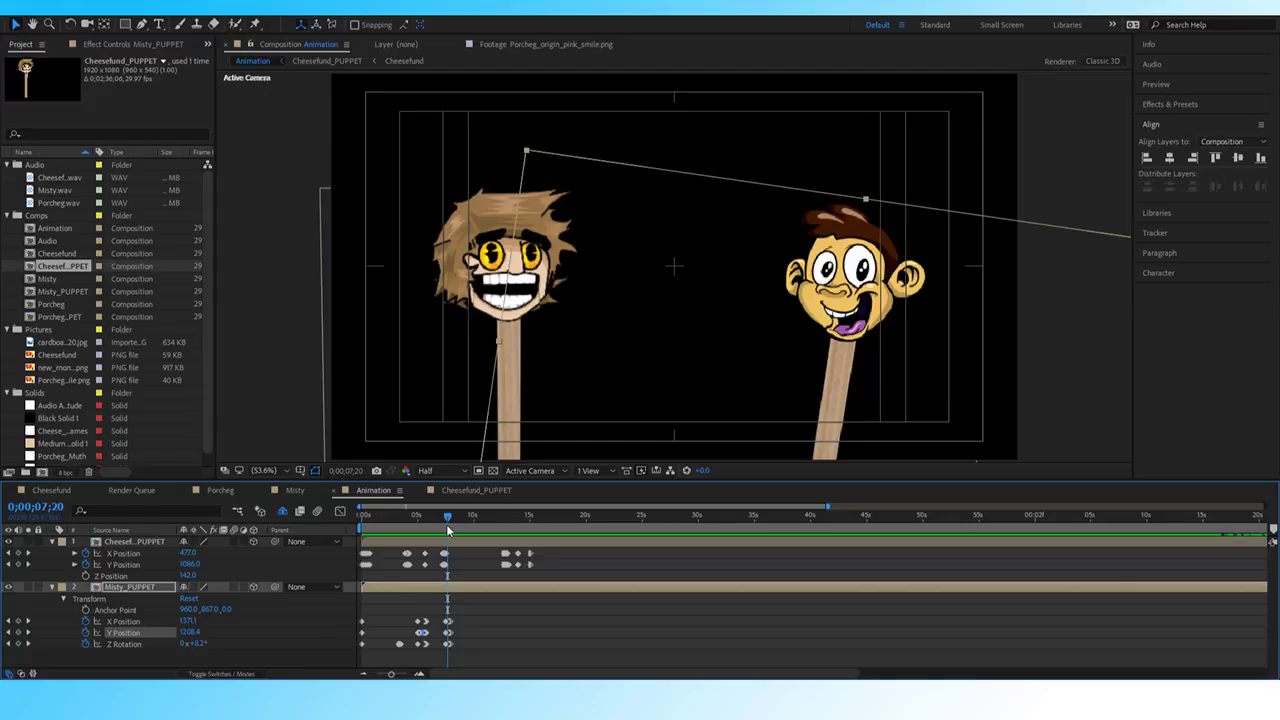
pyautogui.press('space')
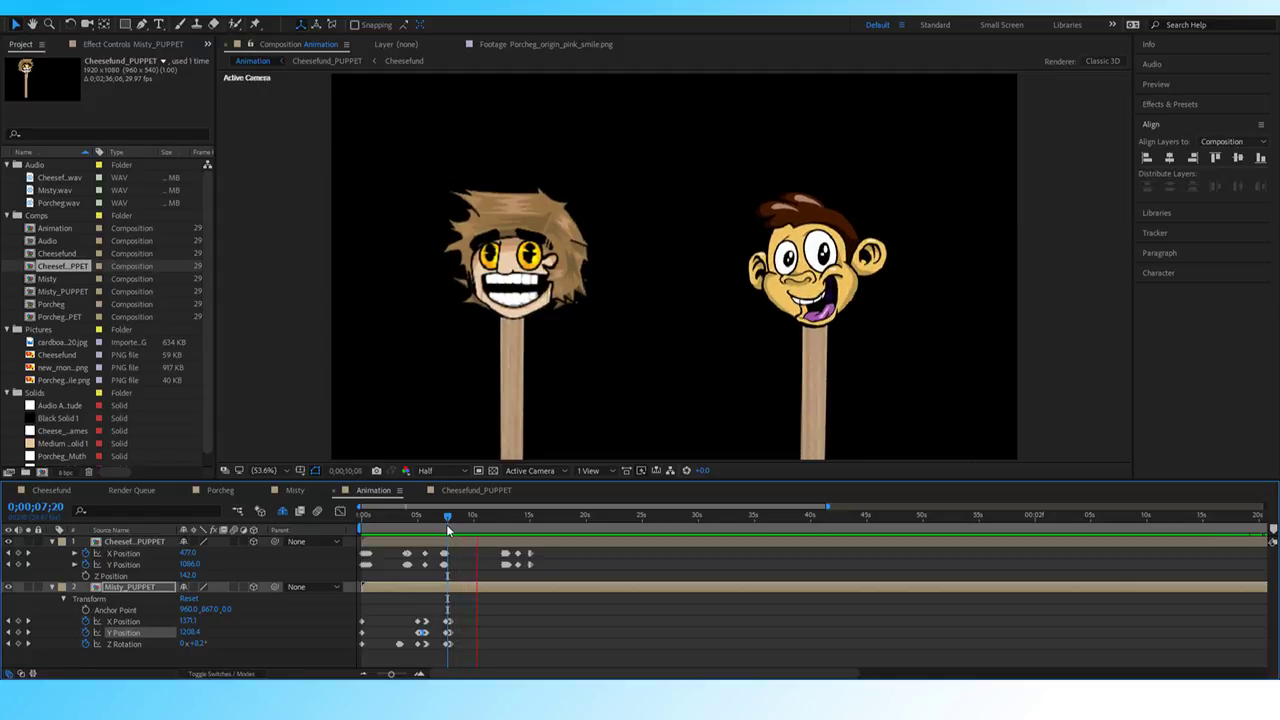
pyautogui.press('space')
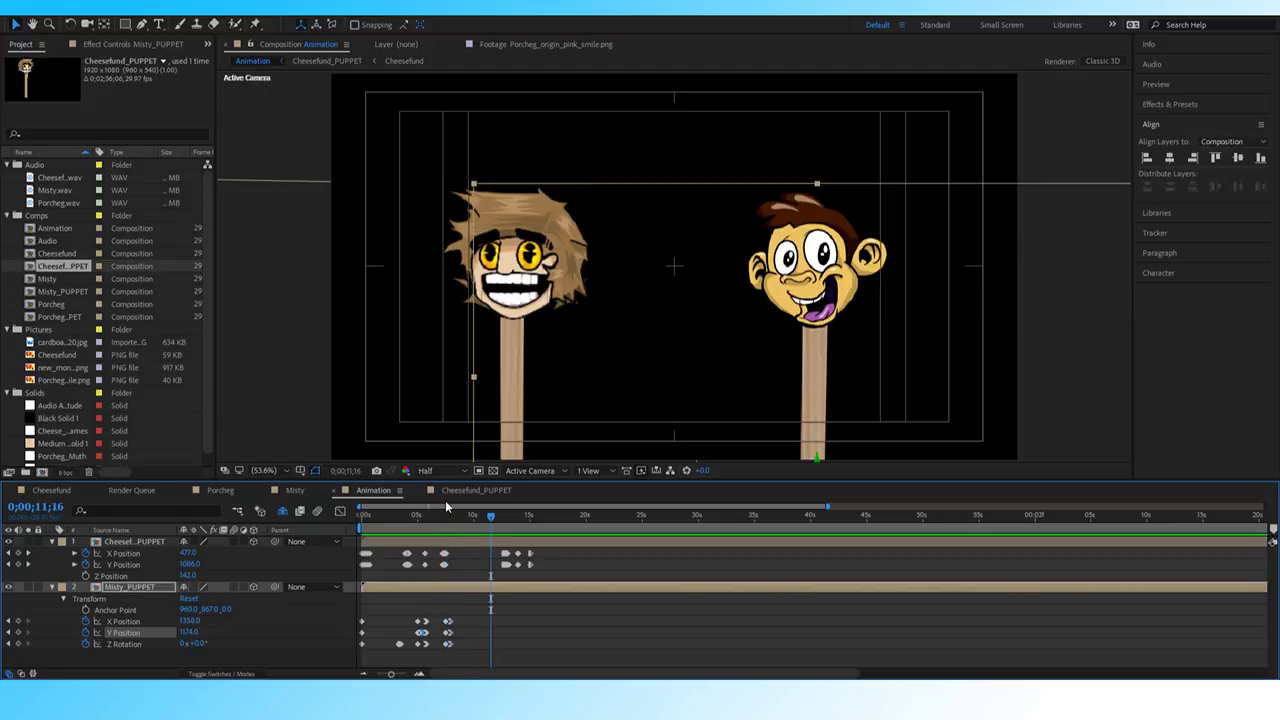
# Keyframe Misty_PUPPET's current Z Rotation at 0;00;10;23 and set it to 8° a few frames after that.
pyautogui.moveTo(390, 674); pyautogui.dragTo(399, 677)
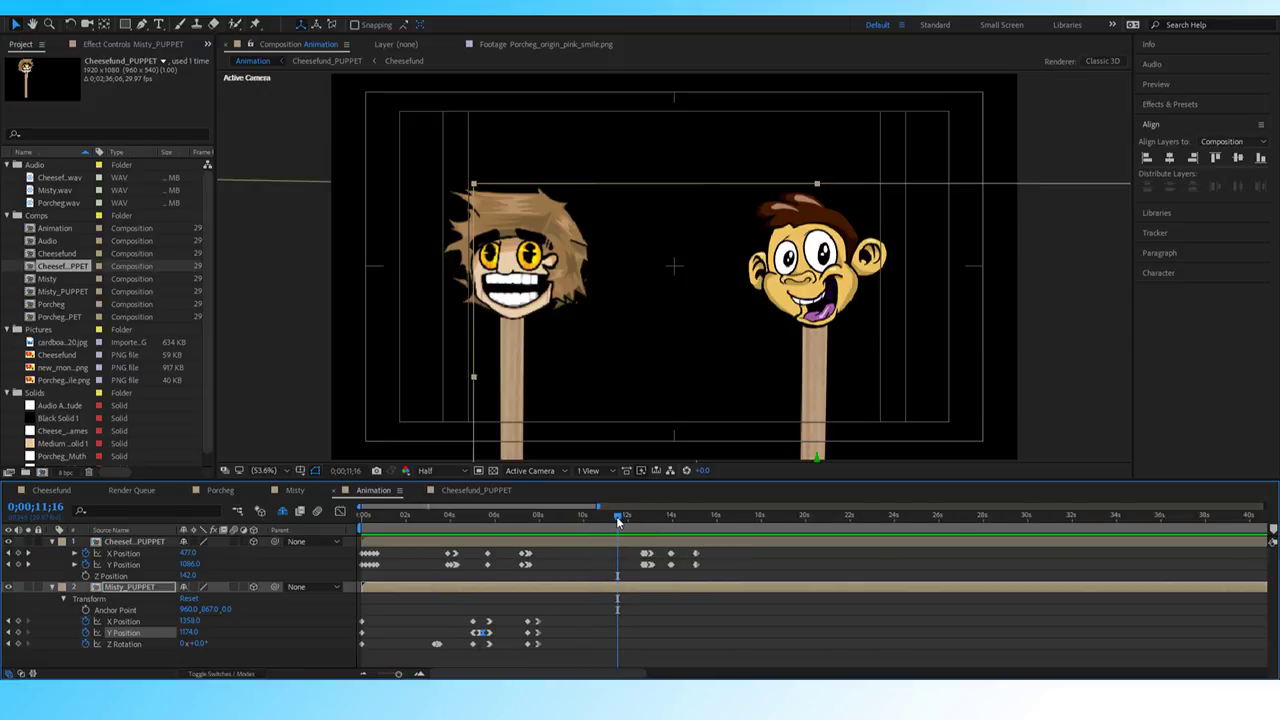
pyautogui.moveTo(615, 520); pyautogui.dragTo(604, 521)
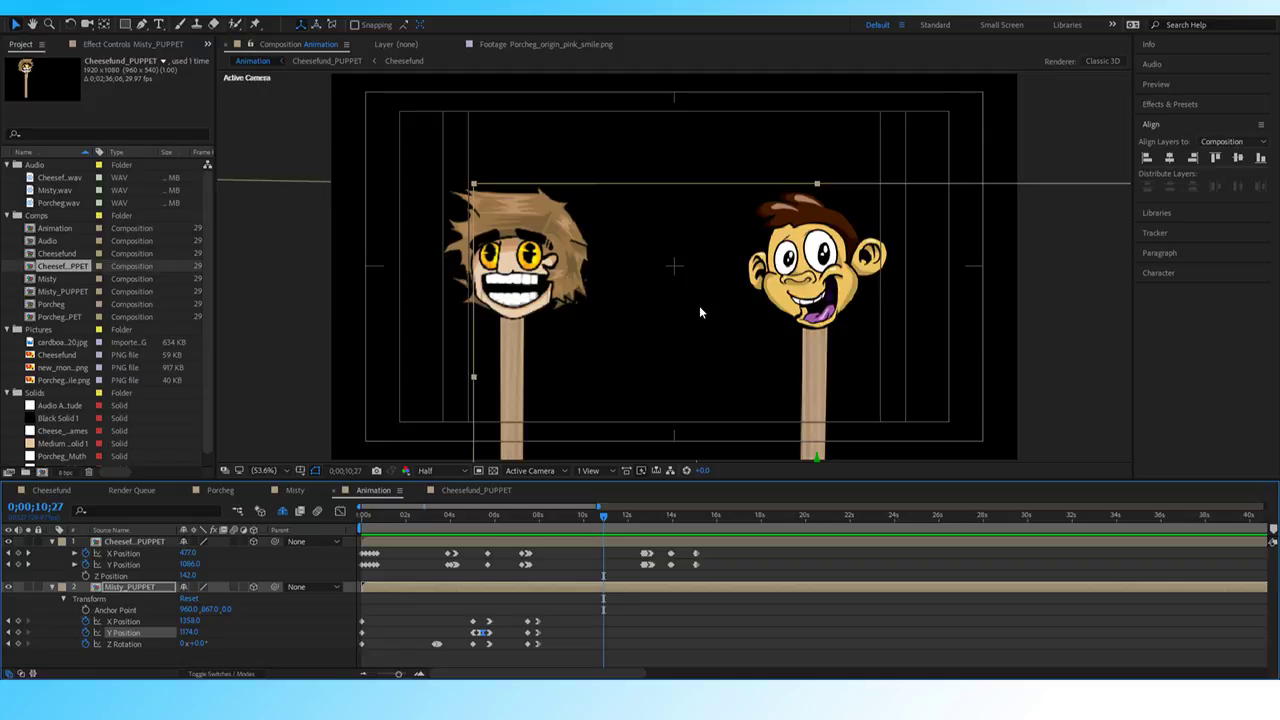
pyautogui.moveTo(612, 516); pyautogui.dragTo(587, 523)
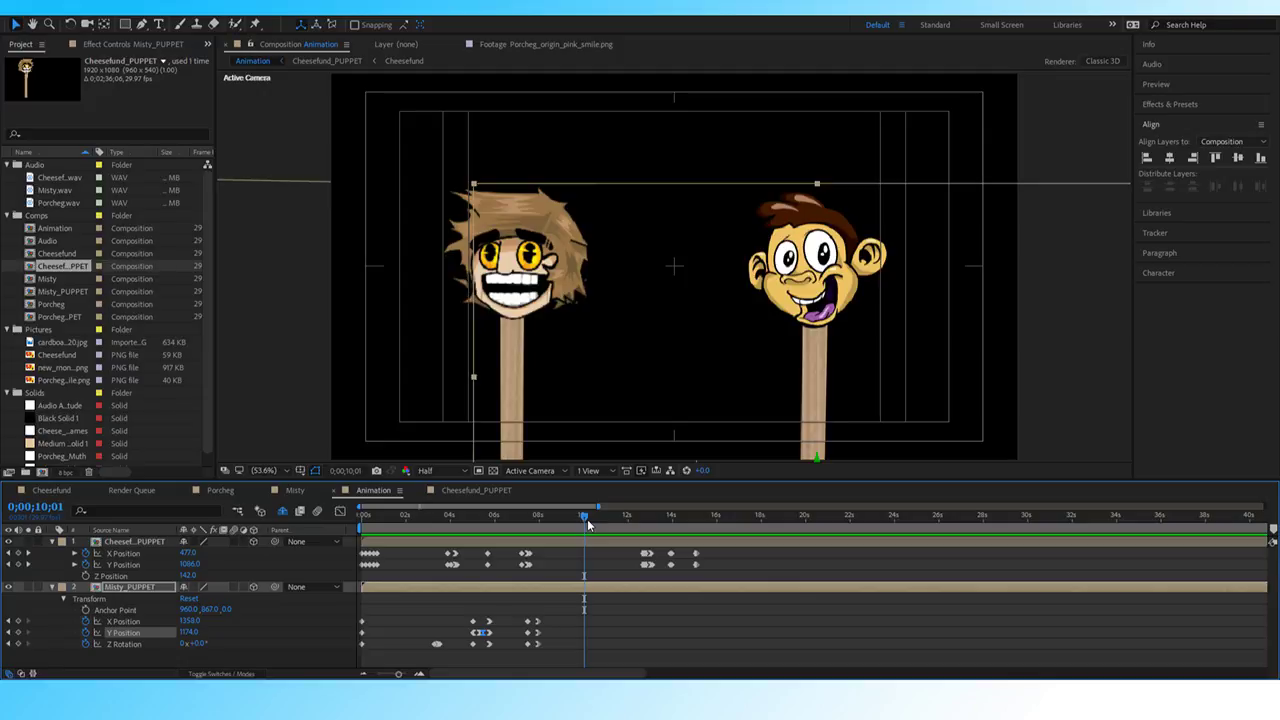
pyautogui.moveTo(583, 520)
pyautogui.mouseDown()
pyautogui.moveTo(597, 520)
pyautogui.moveTo(570, 520)
pyautogui.moveTo(604, 520)
pyautogui.mouseUp()
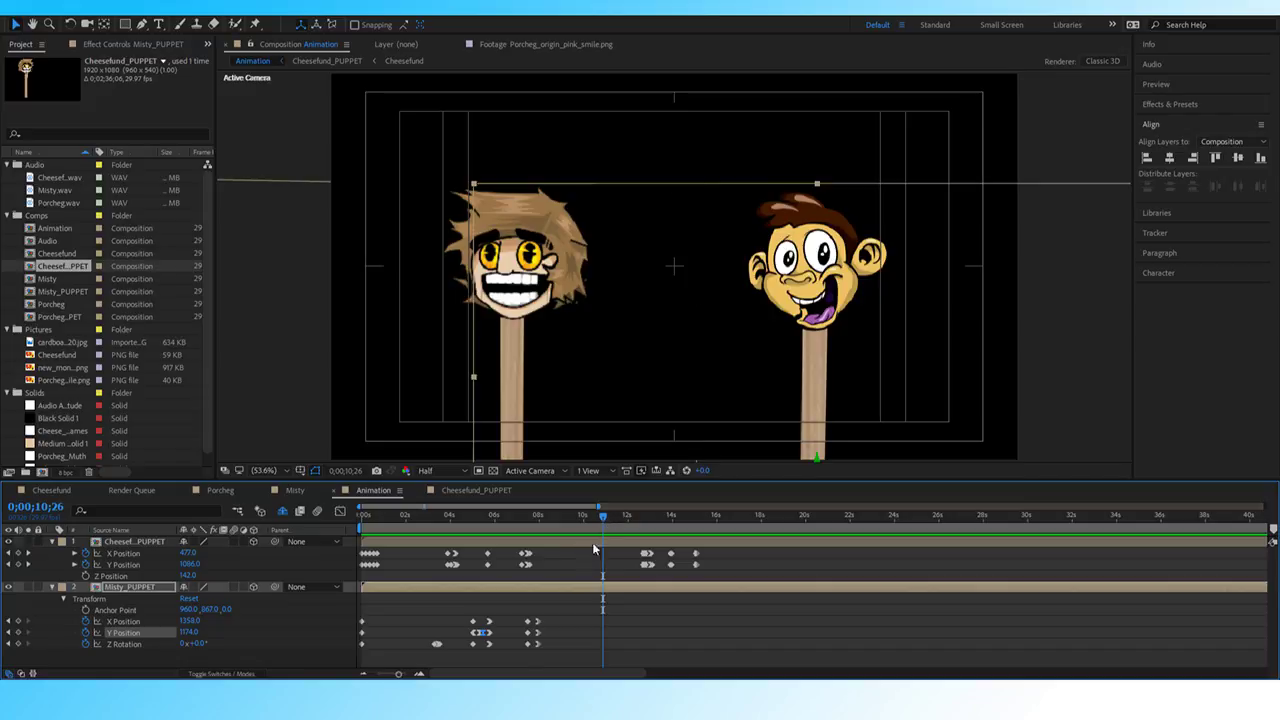
pyautogui.moveTo(397, 675); pyautogui.dragTo(403, 676)
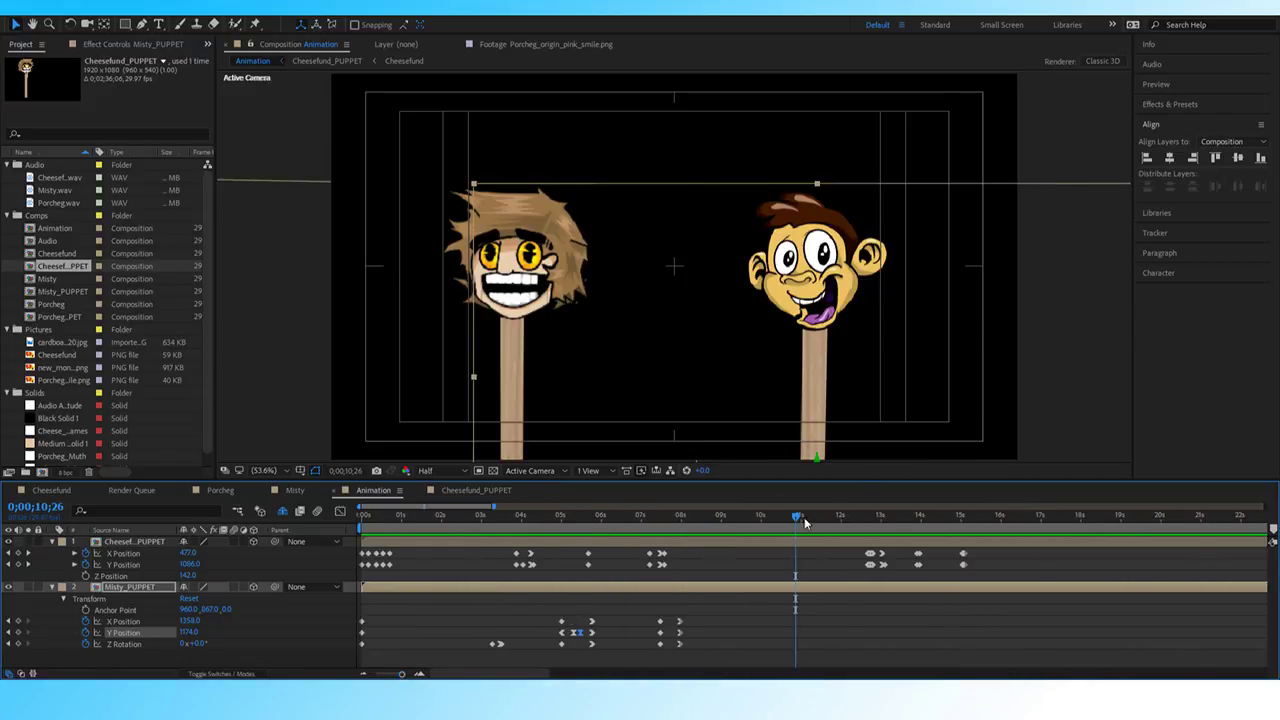
pyautogui.moveTo(797, 520); pyautogui.dragTo(794, 519)
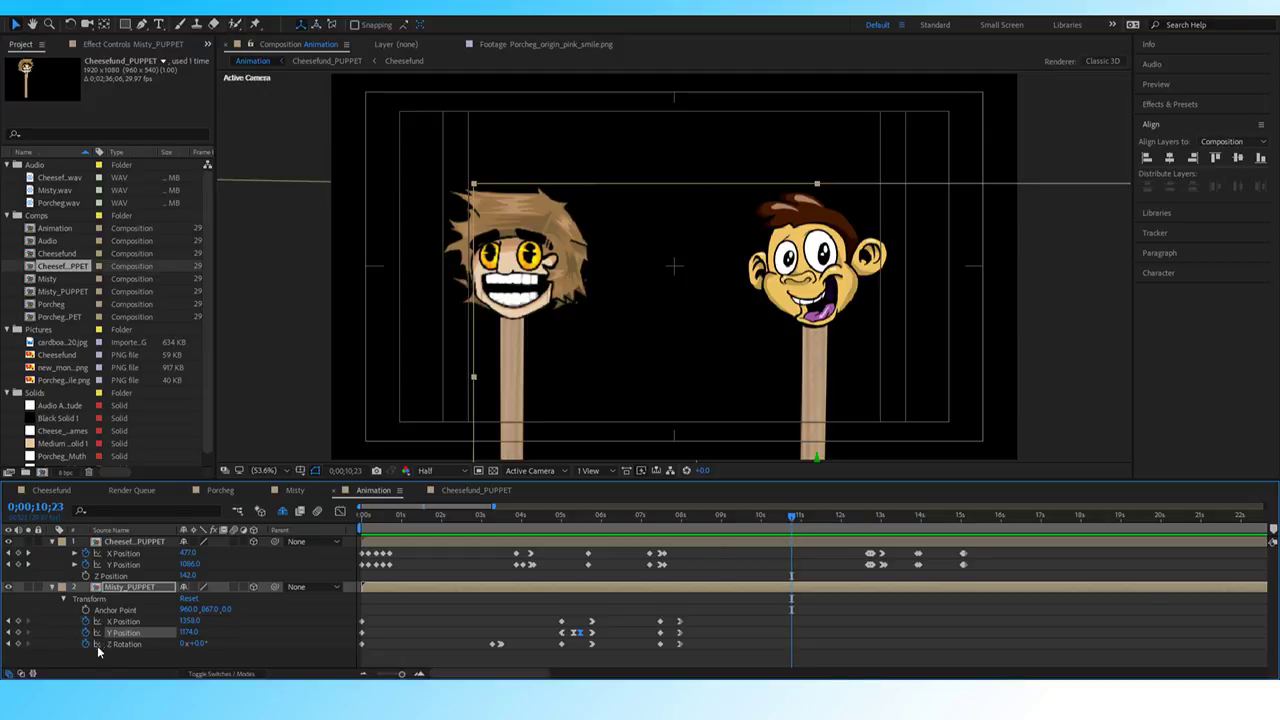
pyautogui.click(18, 644)
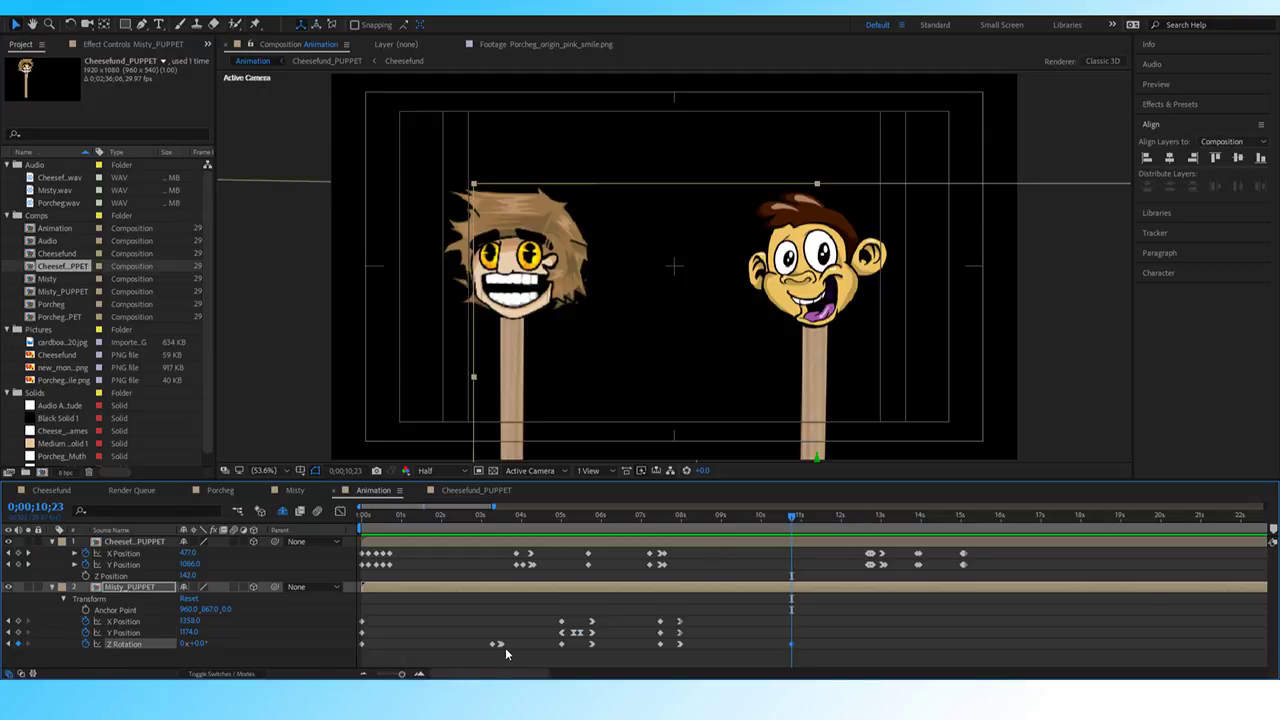
pyautogui.press('pagedown')
pyautogui.press('pagedown')
pyautogui.press('pagedown')
pyautogui.press('pagedown')
pyautogui.moveTo(196, 644); pyautogui.dragTo(203, 645)
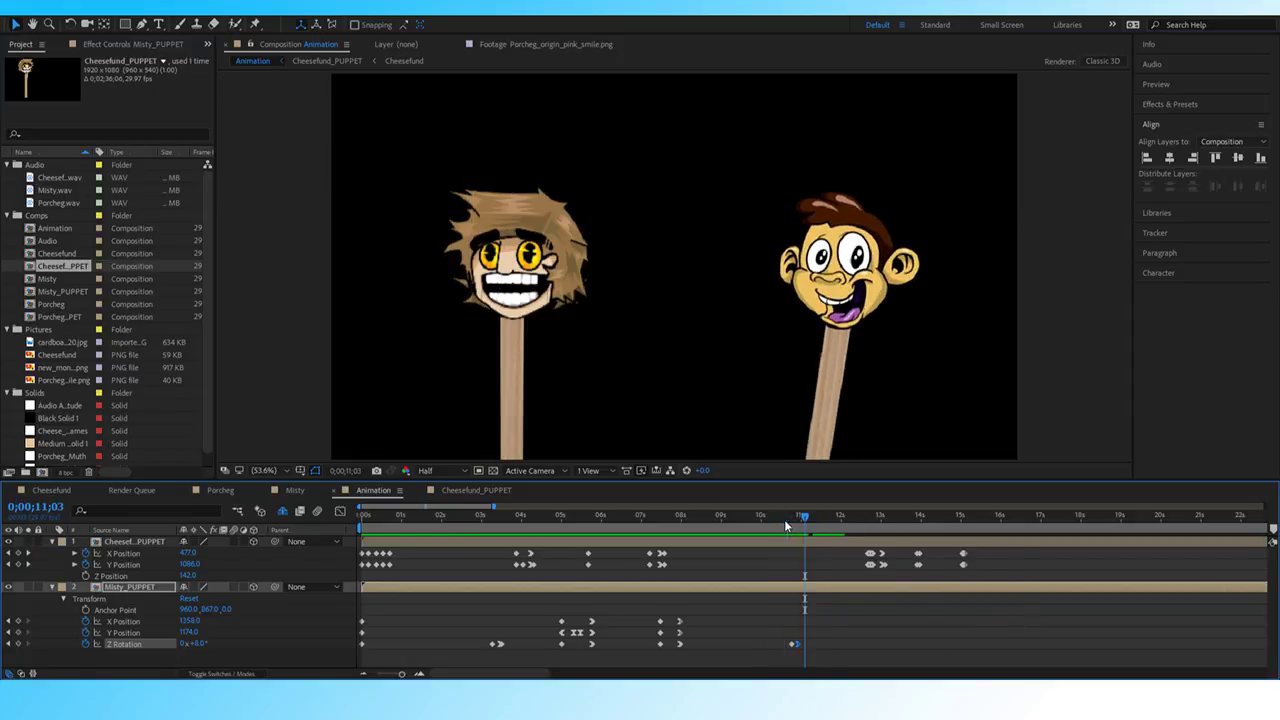
# Preview the new tilt, keyframe Misty_PUPPET's Z Rotation at -8° at 0;00;11;10, and replay from 0;00;10;19.
pyautogui.press('space')
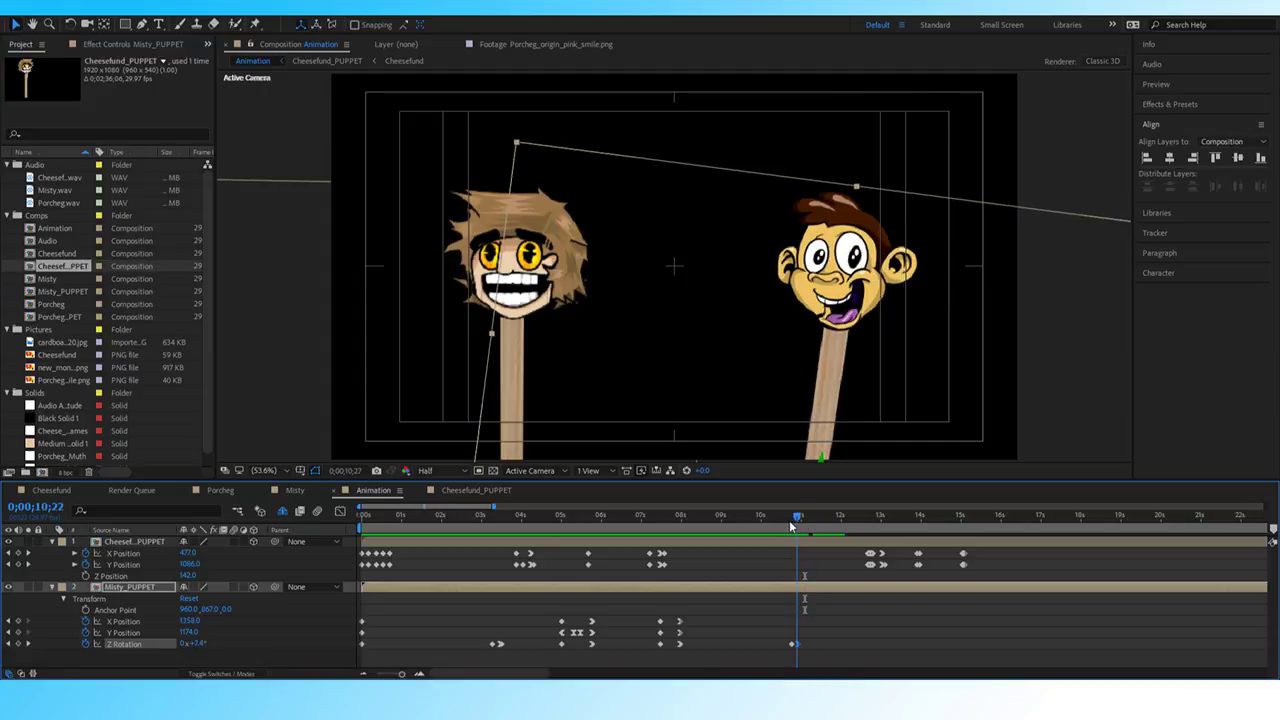
pyautogui.press('space')
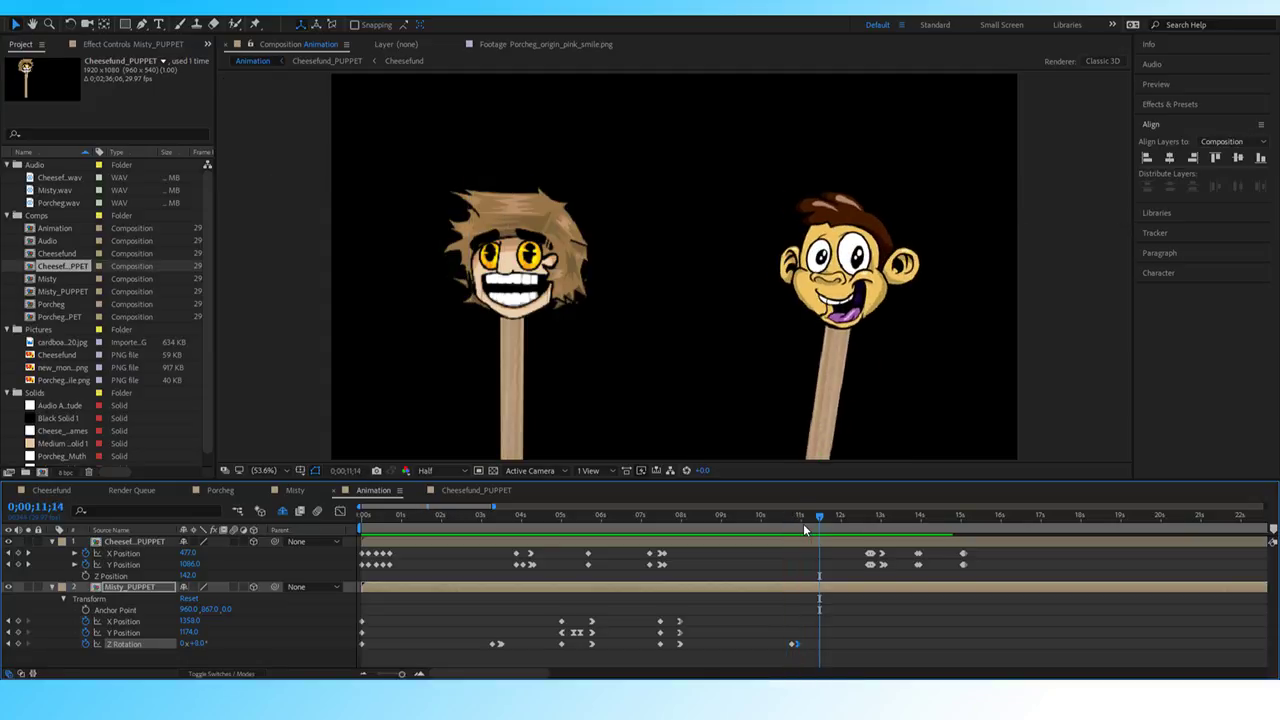
pyautogui.press('space')
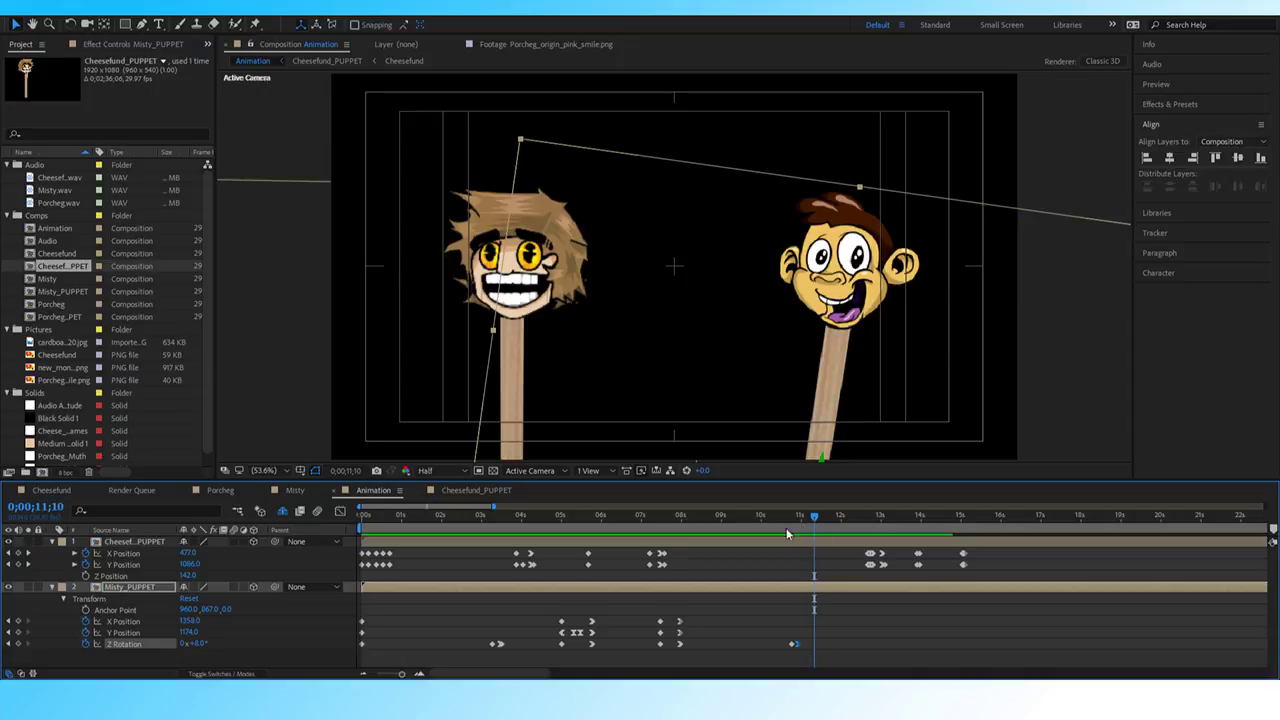
pyautogui.moveTo(196, 644); pyautogui.dragTo(183, 643)
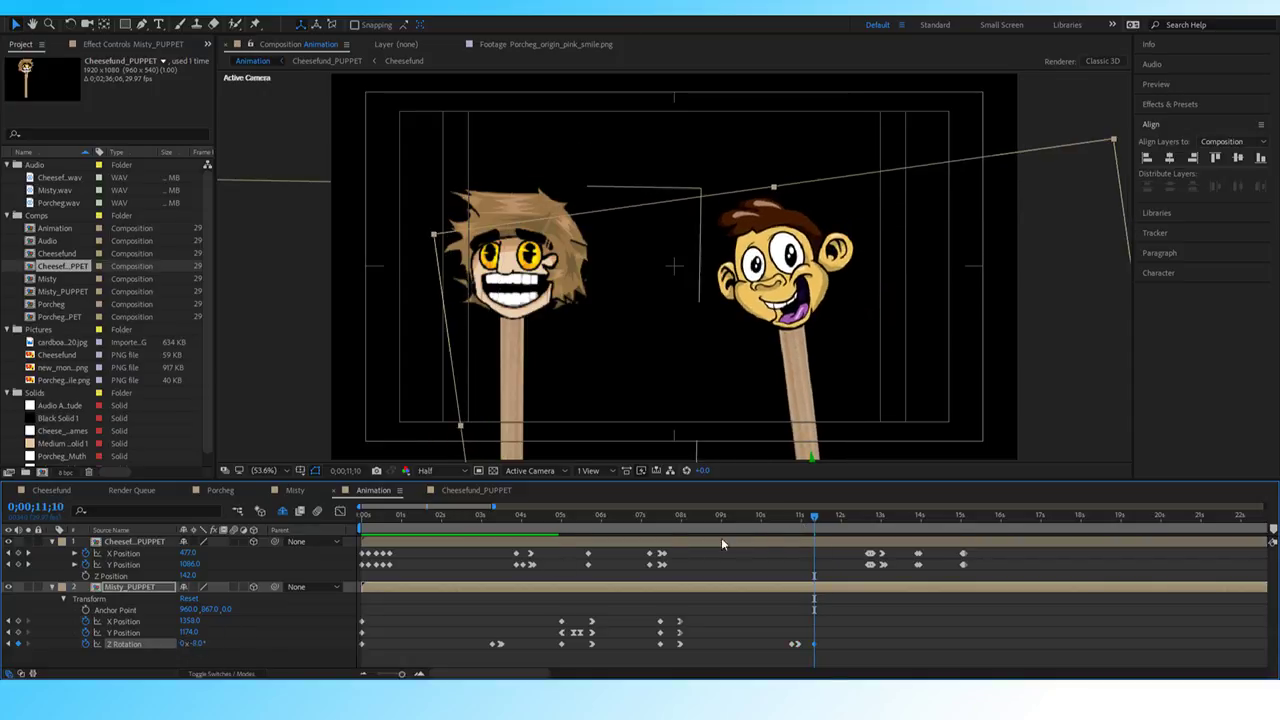
pyautogui.moveTo(814, 517); pyautogui.dragTo(786, 522)
pyautogui.press('space')
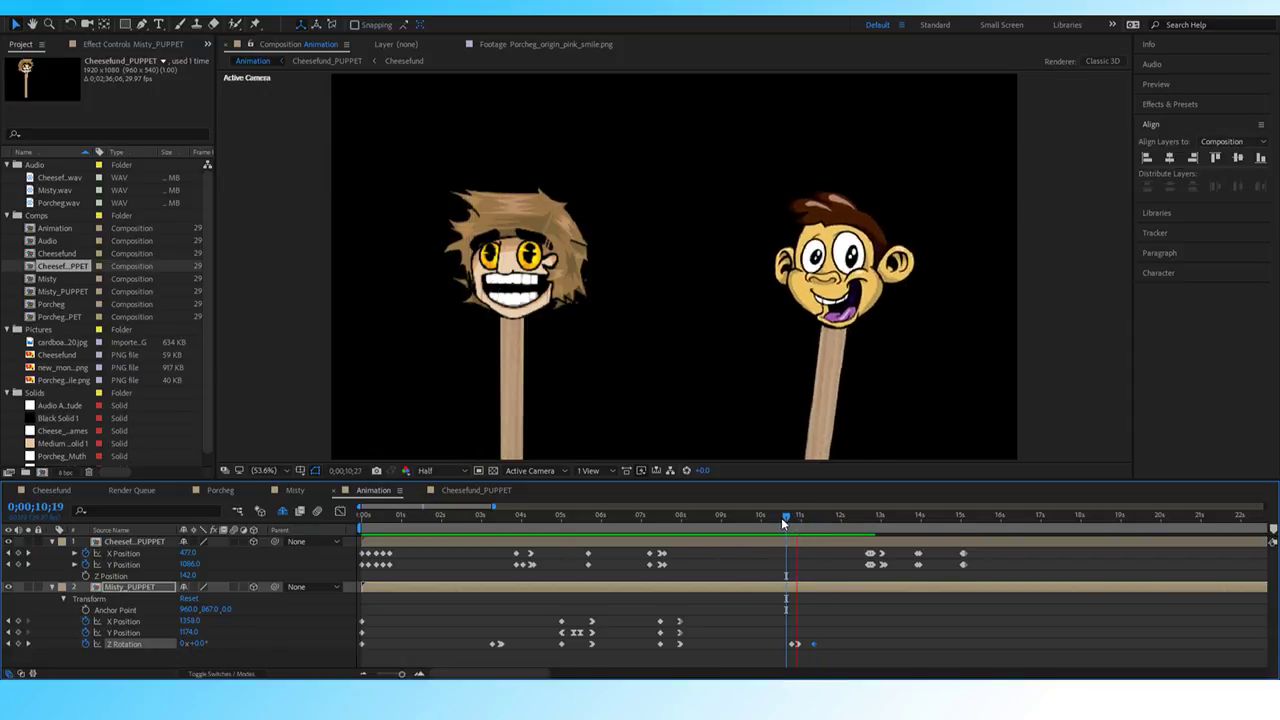
pyautogui.press('space')
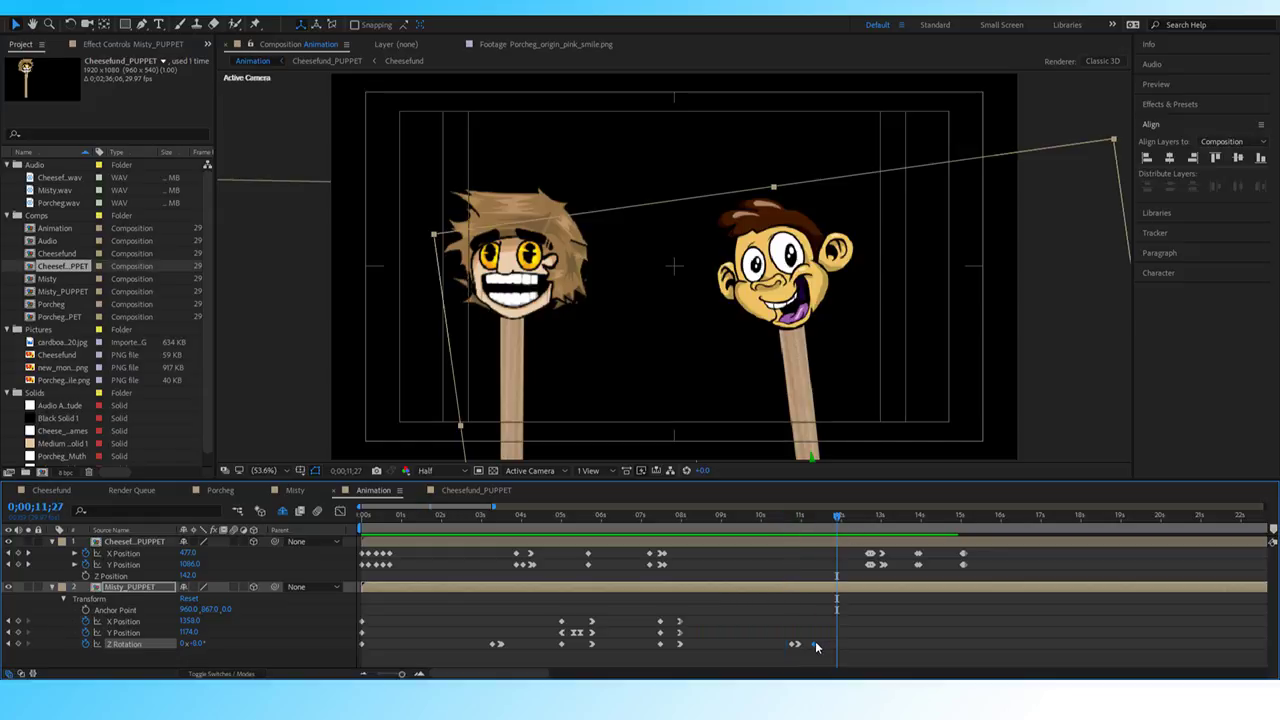
# Move Misty_PUPPET's -8° Z Rotation keyframe to 0;00;11;06, ease it, and preview from 0;00;10;01 and 0;00;10;11.
pyautogui.moveTo(812, 647); pyautogui.dragTo(810, 650)
pyautogui.moveTo(799, 518); pyautogui.dragTo(760, 530)
pyautogui.press('space')
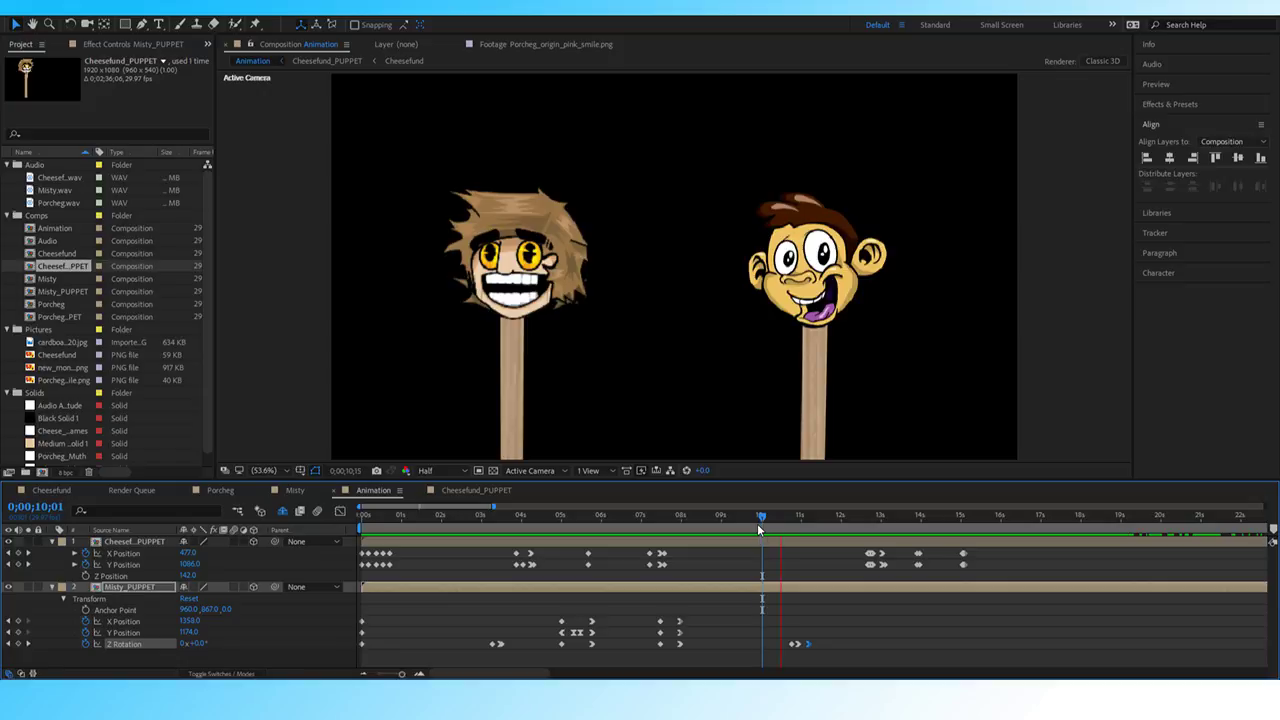
pyautogui.press('space')
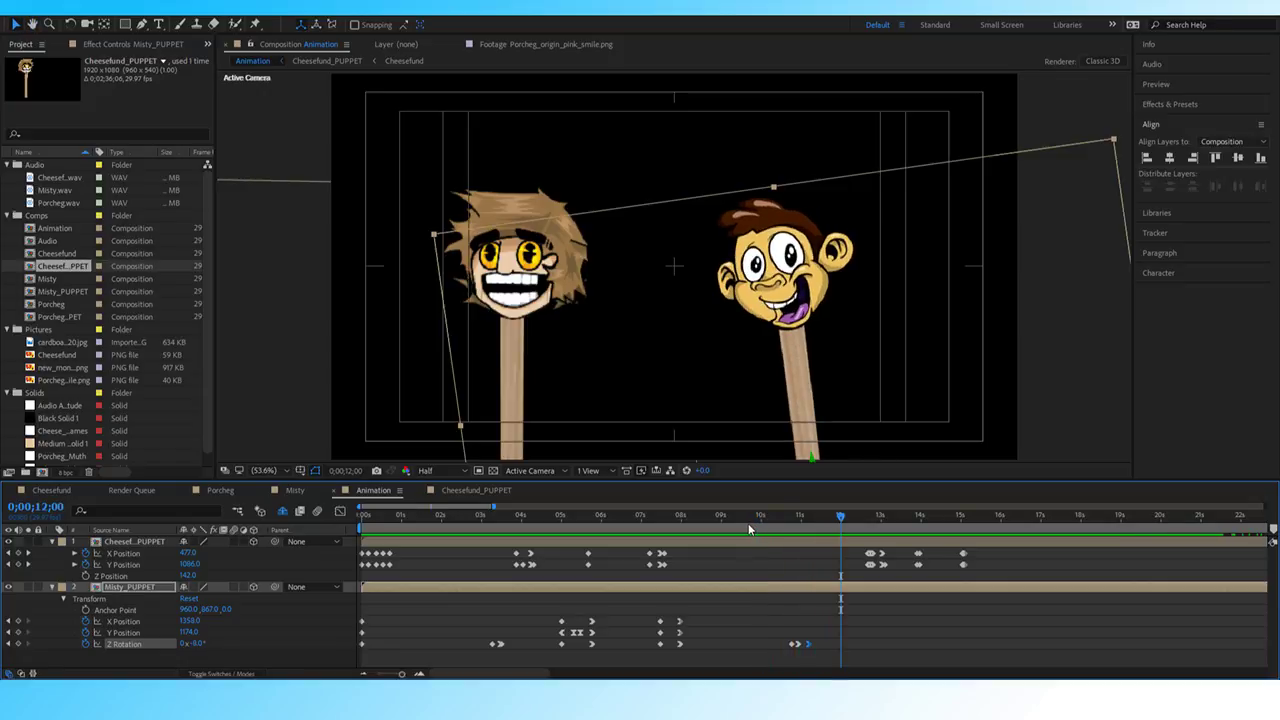
pyautogui.moveTo(826, 514); pyautogui.dragTo(778, 530)
pyautogui.press('space')
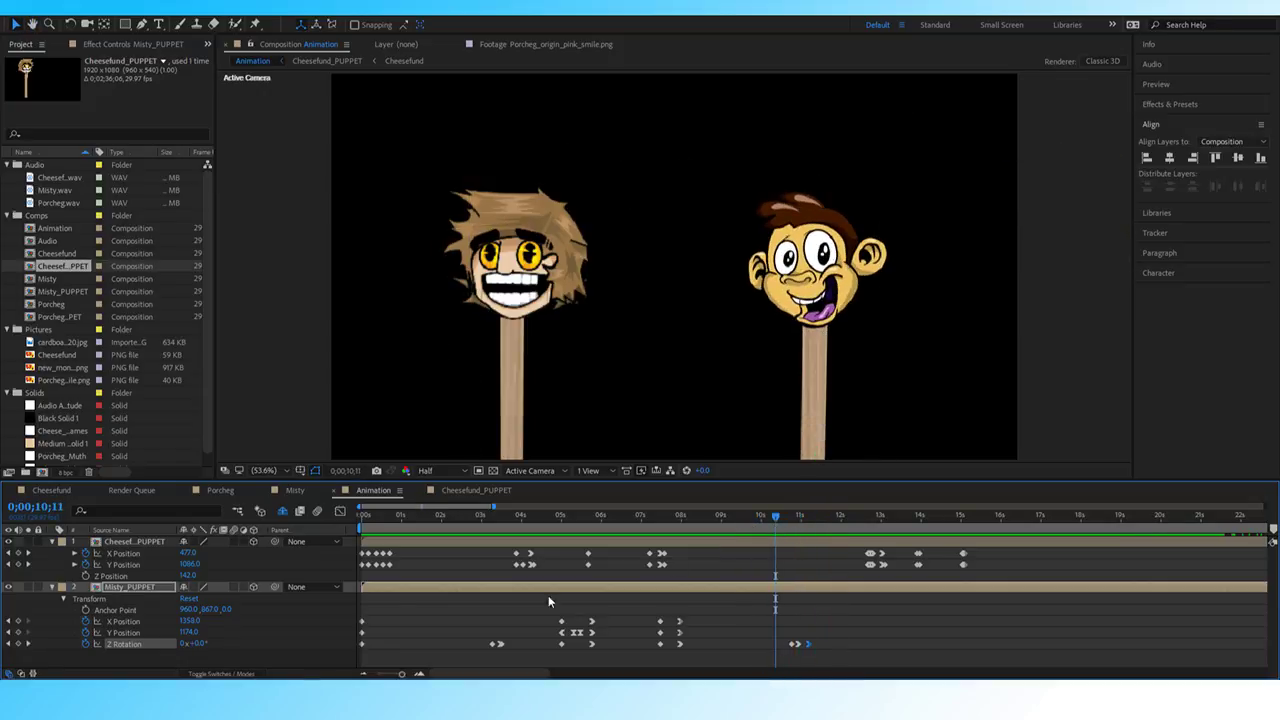
pyautogui.press('space')
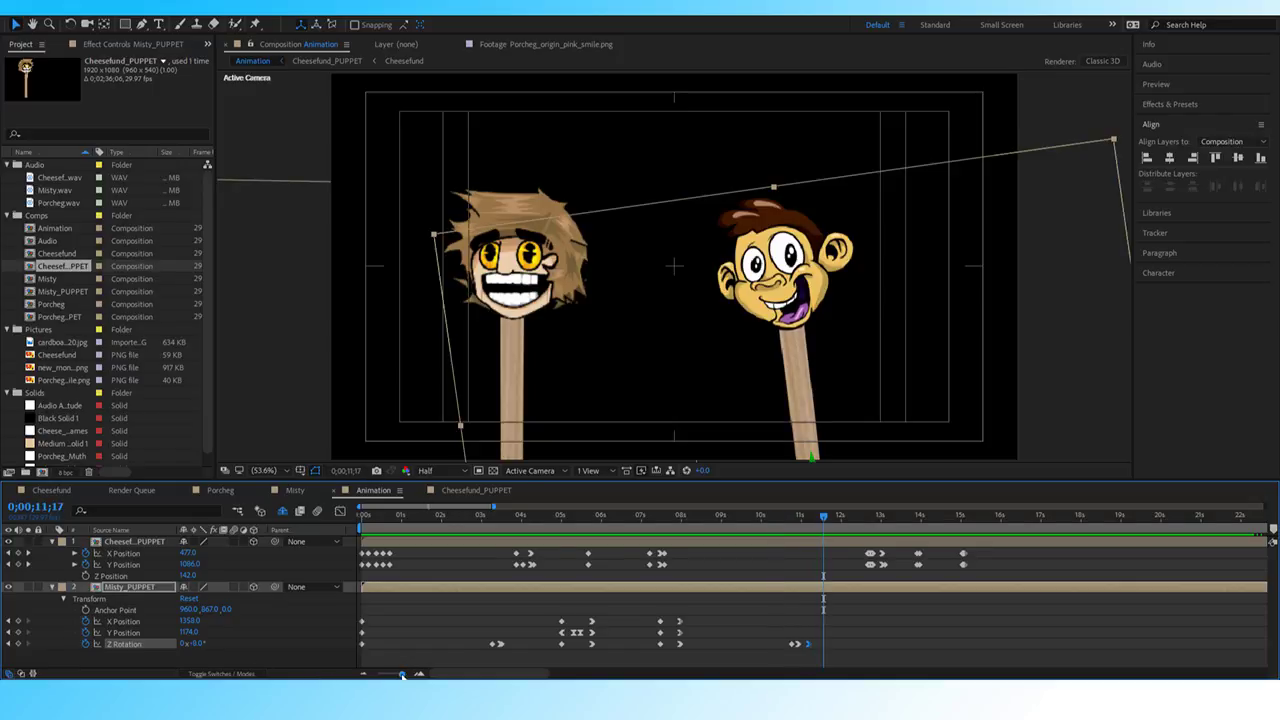
# Keyframe Misty_PUPPET's Z Rotation at -7° at 0;00;11;08, two frames after its -8° keyframe.
pyautogui.moveTo(402, 676); pyautogui.dragTo(405, 676)
pyautogui.press('pageup')
pyautogui.press('pageup')
pyautogui.press('pageup')
pyautogui.press('pageup')
pyautogui.press('pageup')
pyautogui.press('pageup')
pyautogui.press('pageup')
pyautogui.press('pageup')
pyautogui.press('pageup')
pyautogui.press('pageup')
pyautogui.press('pageup')
pyautogui.press('pageup')
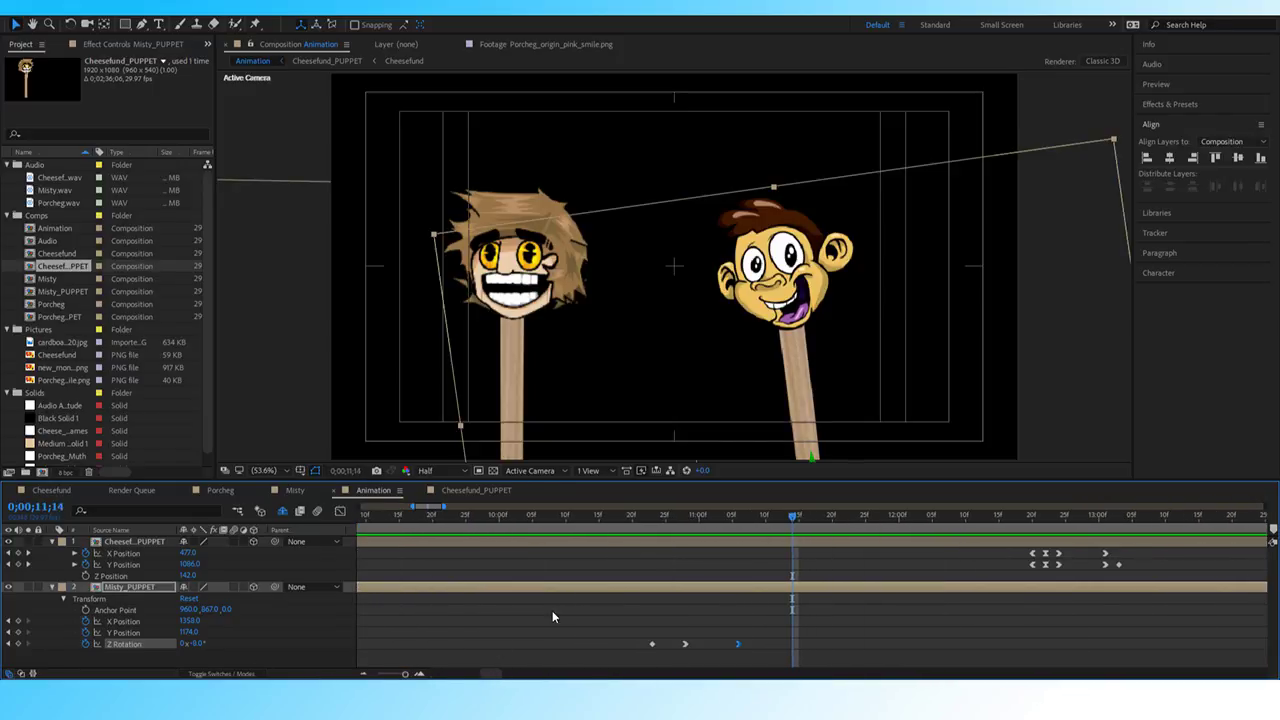
pyautogui.press('pagedown')
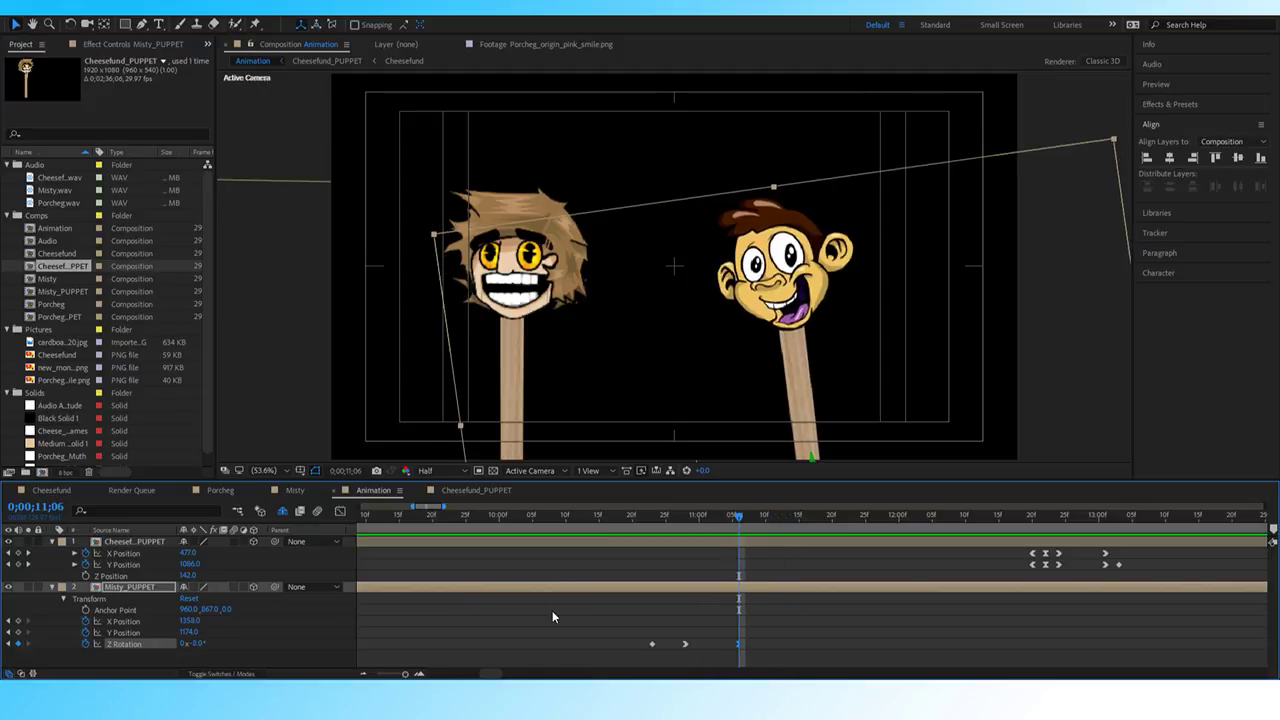
pyautogui.press('pagedown')
pyautogui.press('pagedown')
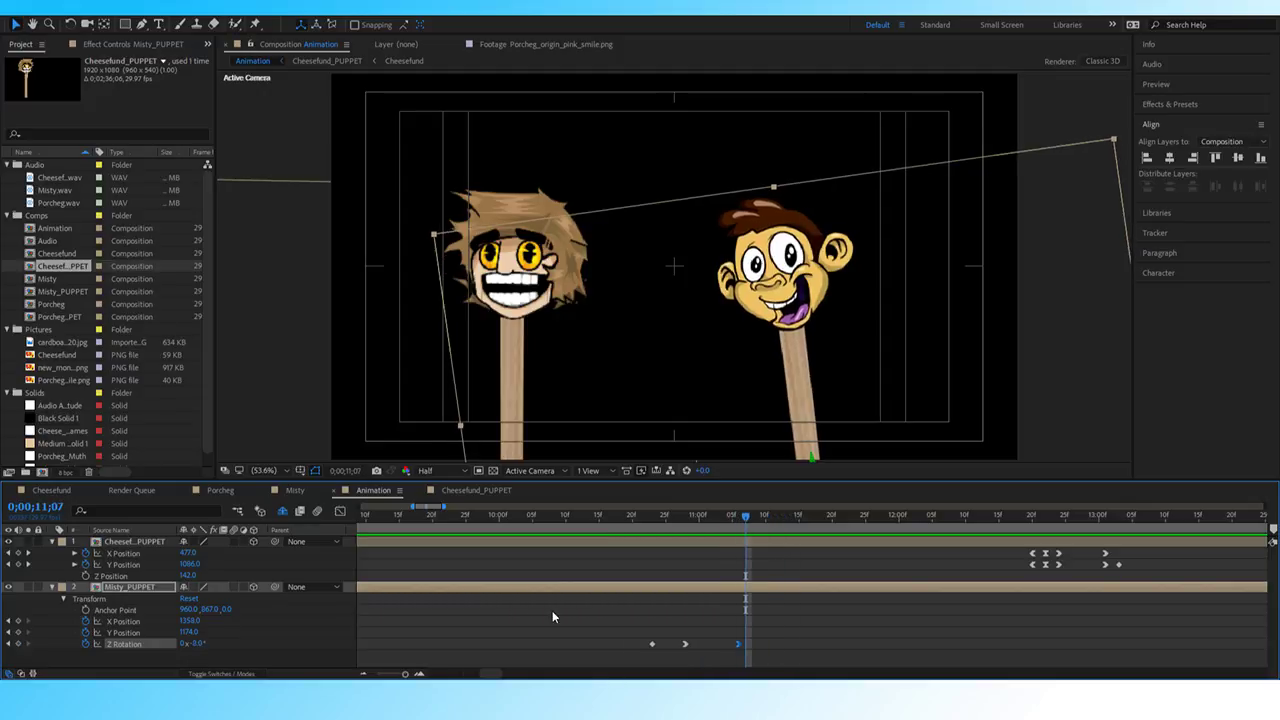
pyautogui.click(198, 645)
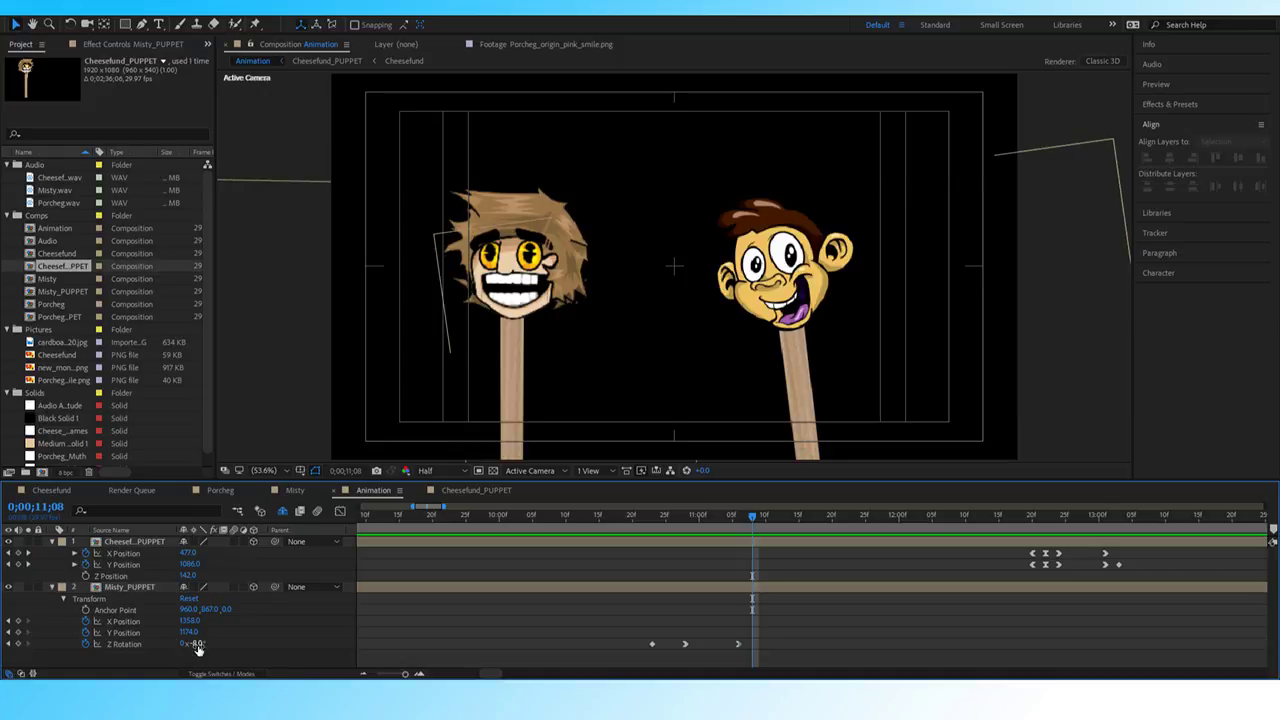
pyautogui.write('-7')
pyautogui.press('Return')
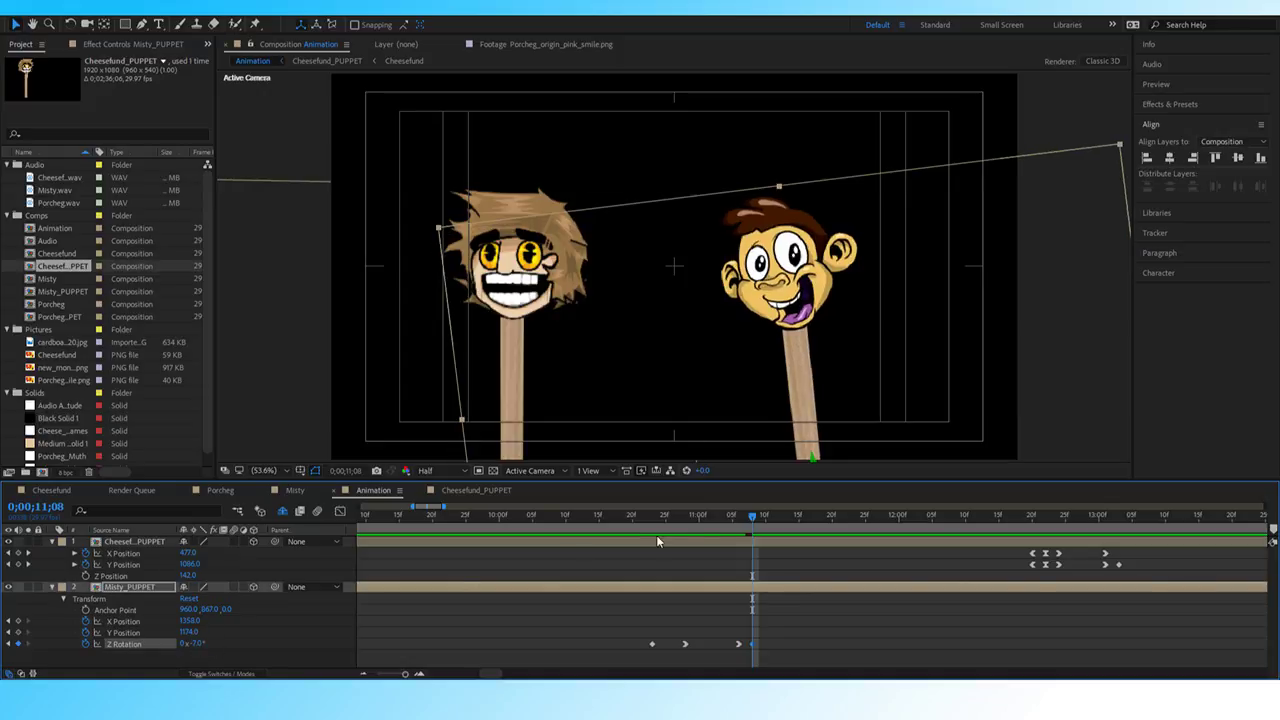
# Preview the softened head tilt from 0;00;10;27, from the composition's start, and again from 0;00;09;23.
pyautogui.moveTo(752, 519); pyautogui.dragTo(674, 517)
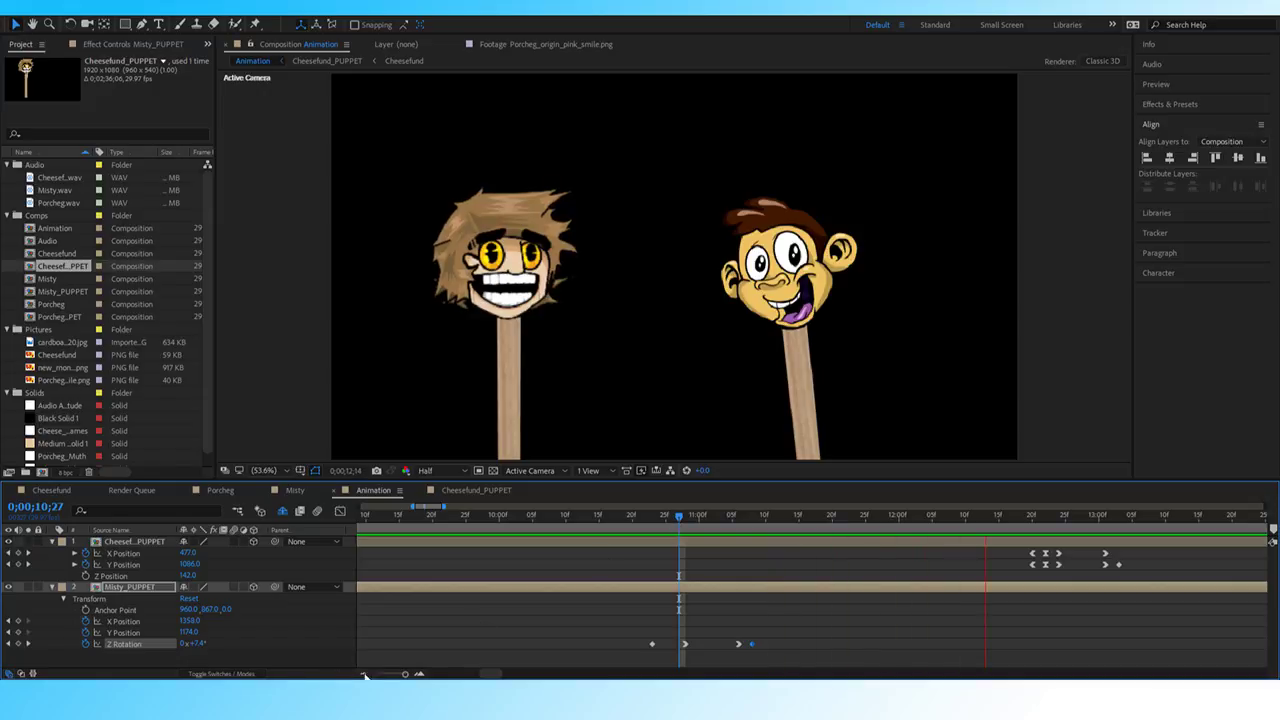
pyautogui.moveTo(405, 673); pyautogui.dragTo(394, 676)
pyautogui.press('space')
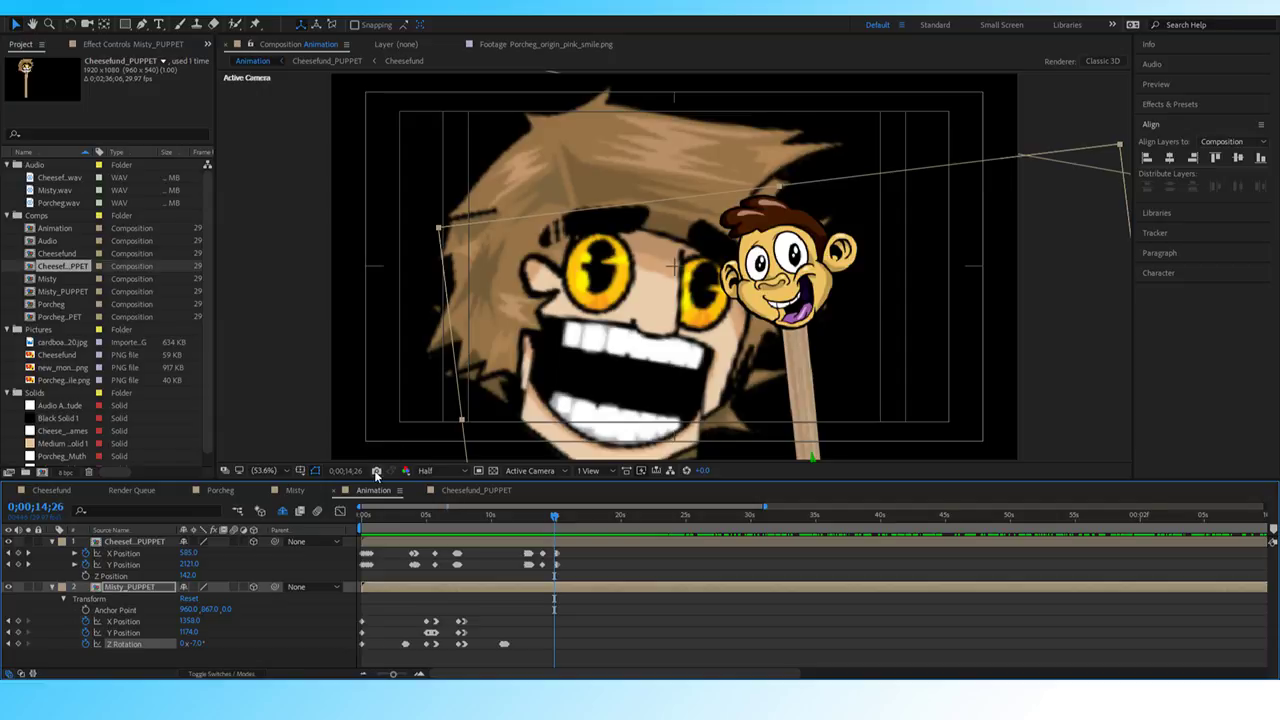
pyautogui.click(516, 514)
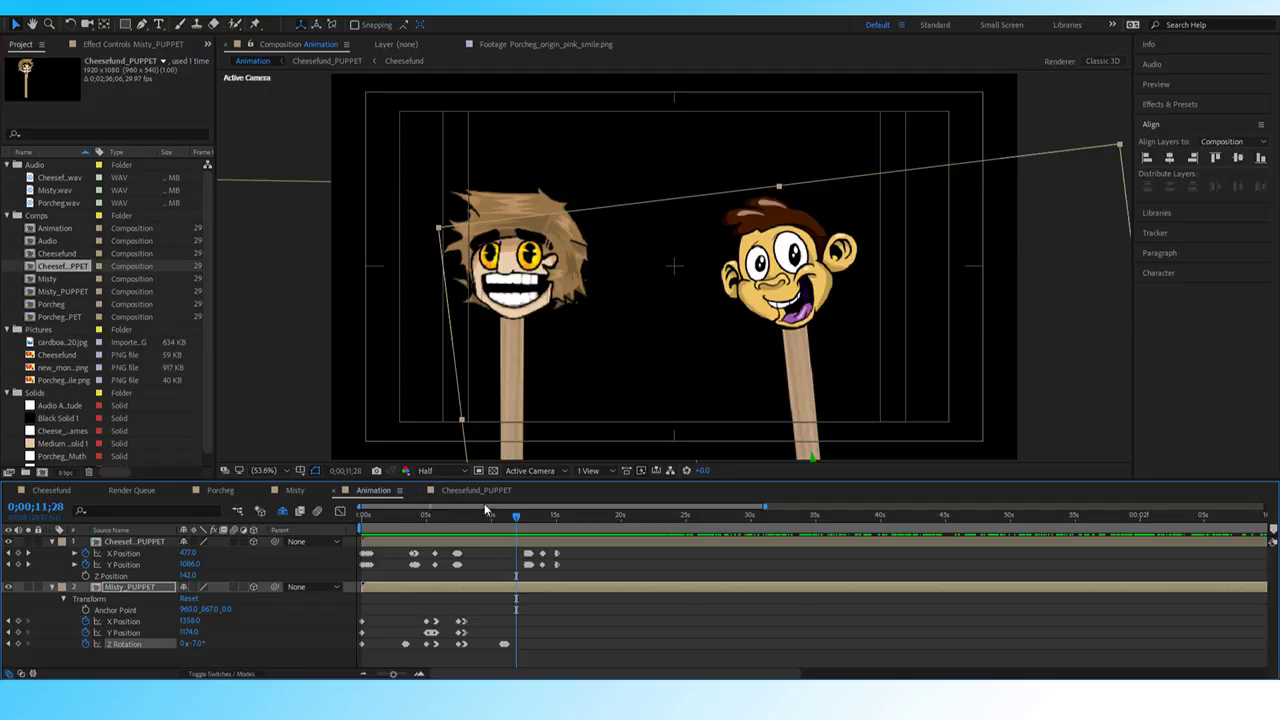
pyautogui.moveTo(492, 511); pyautogui.dragTo(348, 510)
pyautogui.press('space')
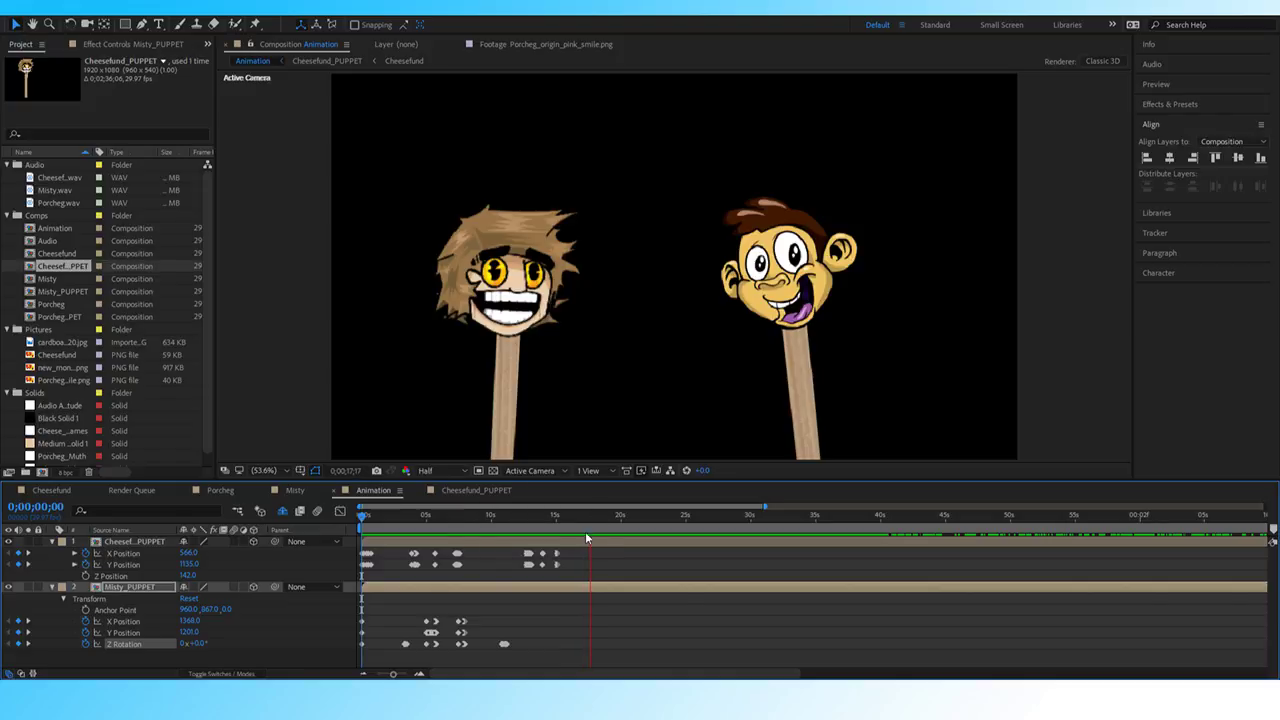
pyautogui.moveTo(602, 514); pyautogui.dragTo(489, 516)
pyautogui.press('space')
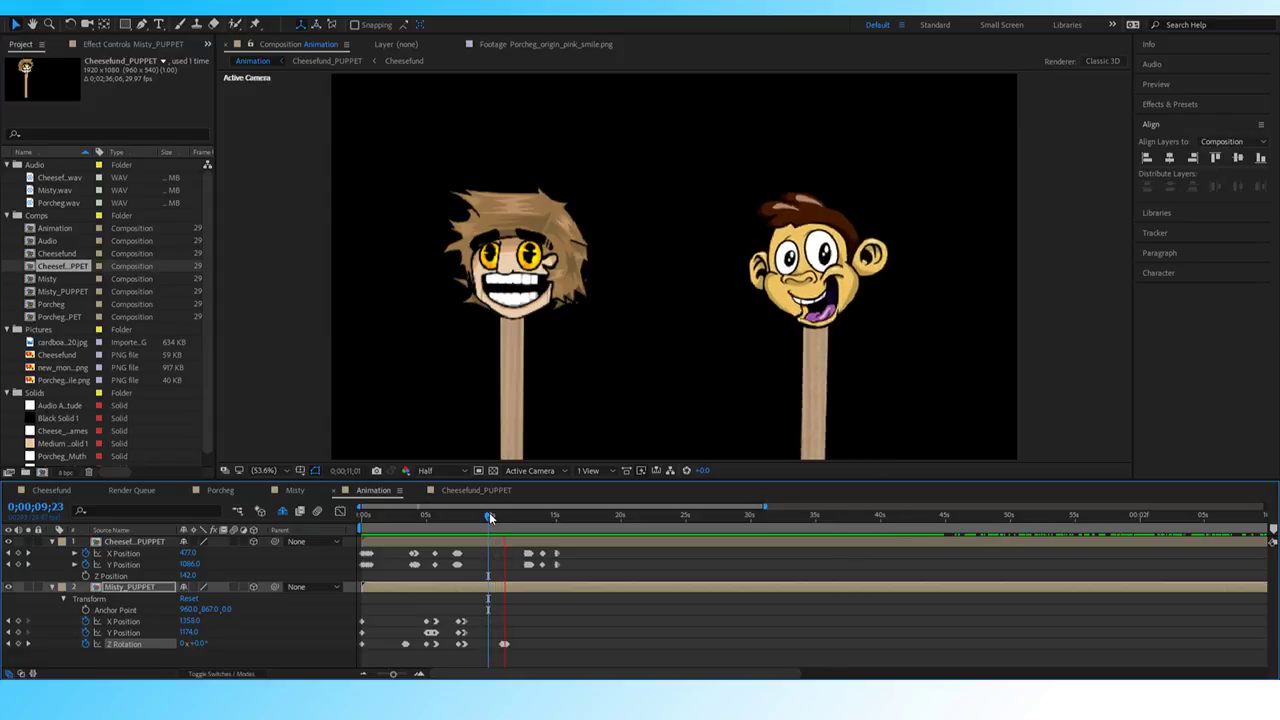
pyautogui.press('space')
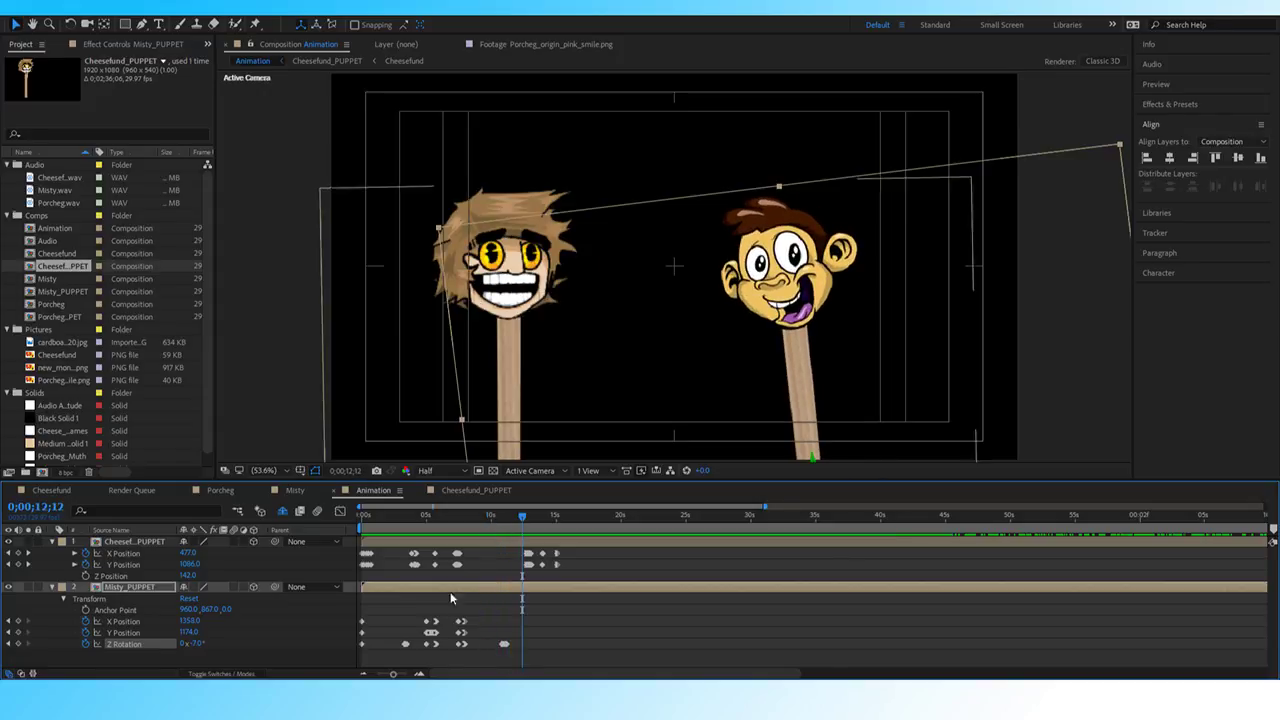
# Reveal only the keyframed properties of Cheesefund_PUPPET and Misty_PUPPET around 0;00;12;01.
pyautogui.moveTo(393, 674); pyautogui.dragTo(403, 674)
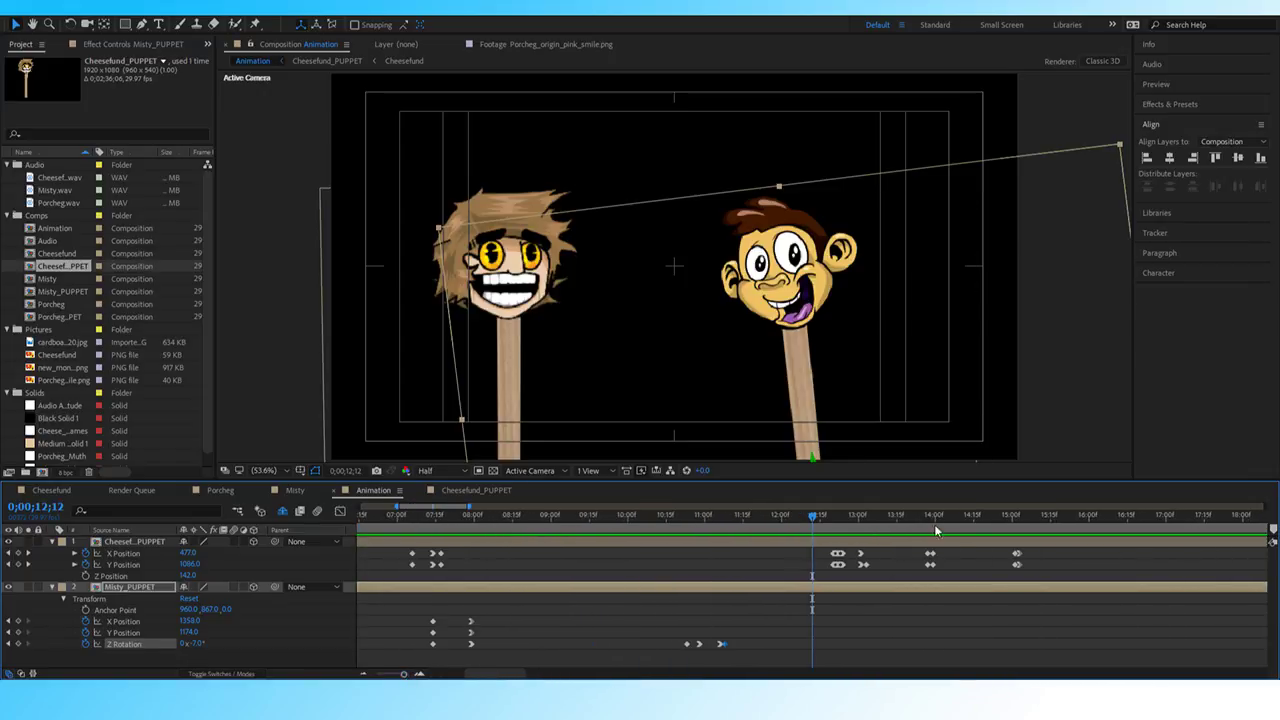
pyautogui.moveTo(810, 516); pyautogui.dragTo(784, 516)
pyautogui.click(154, 539)
pyautogui.press('u')
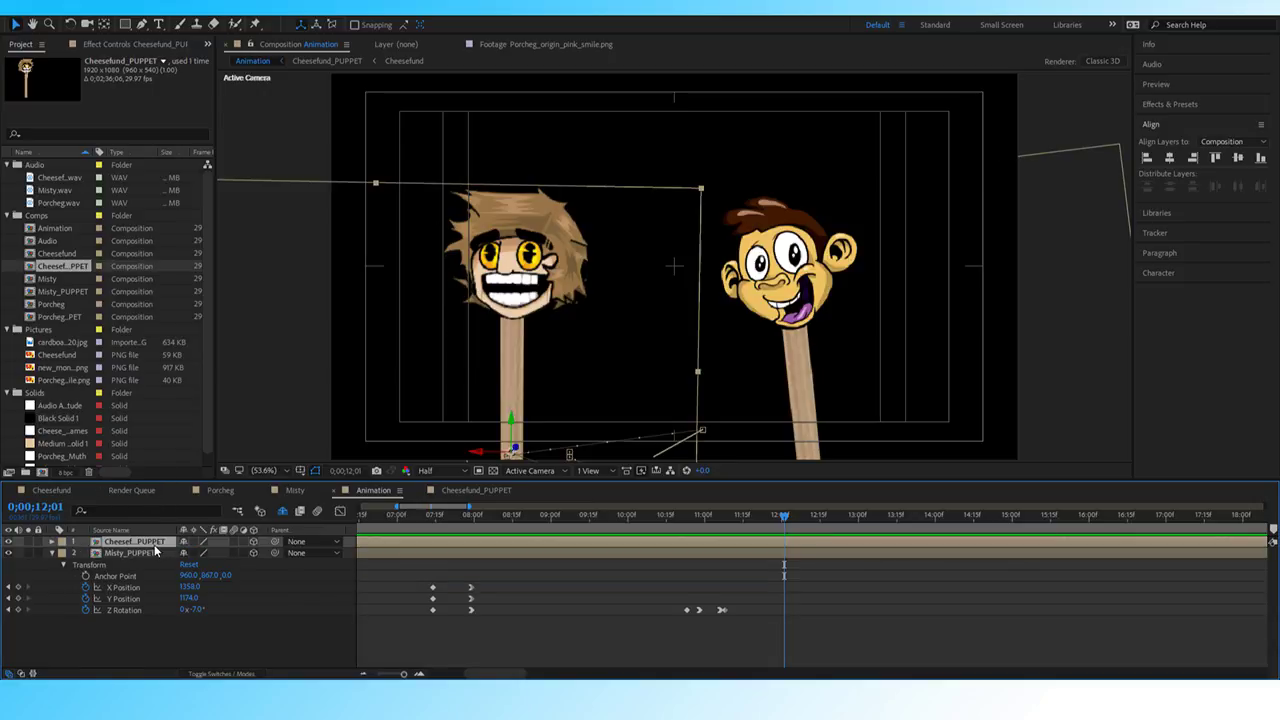
pyautogui.press('u')
pyautogui.click(139, 612)
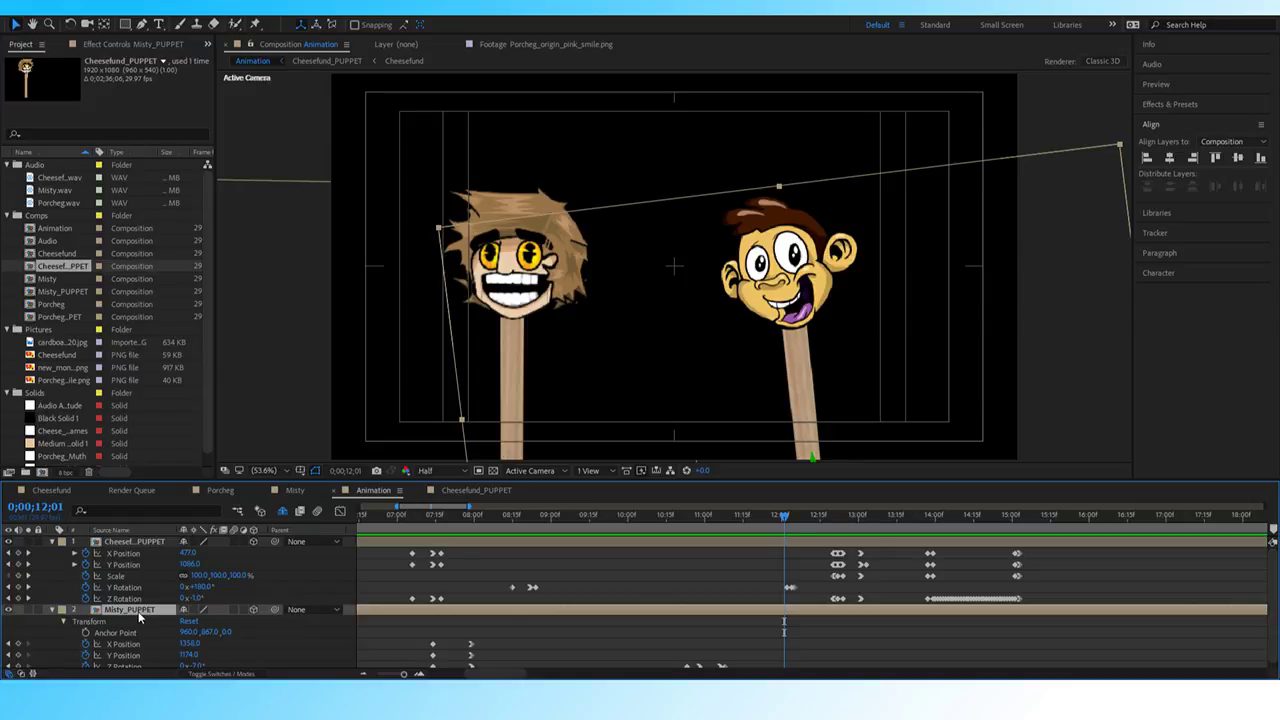
pyautogui.press('u')
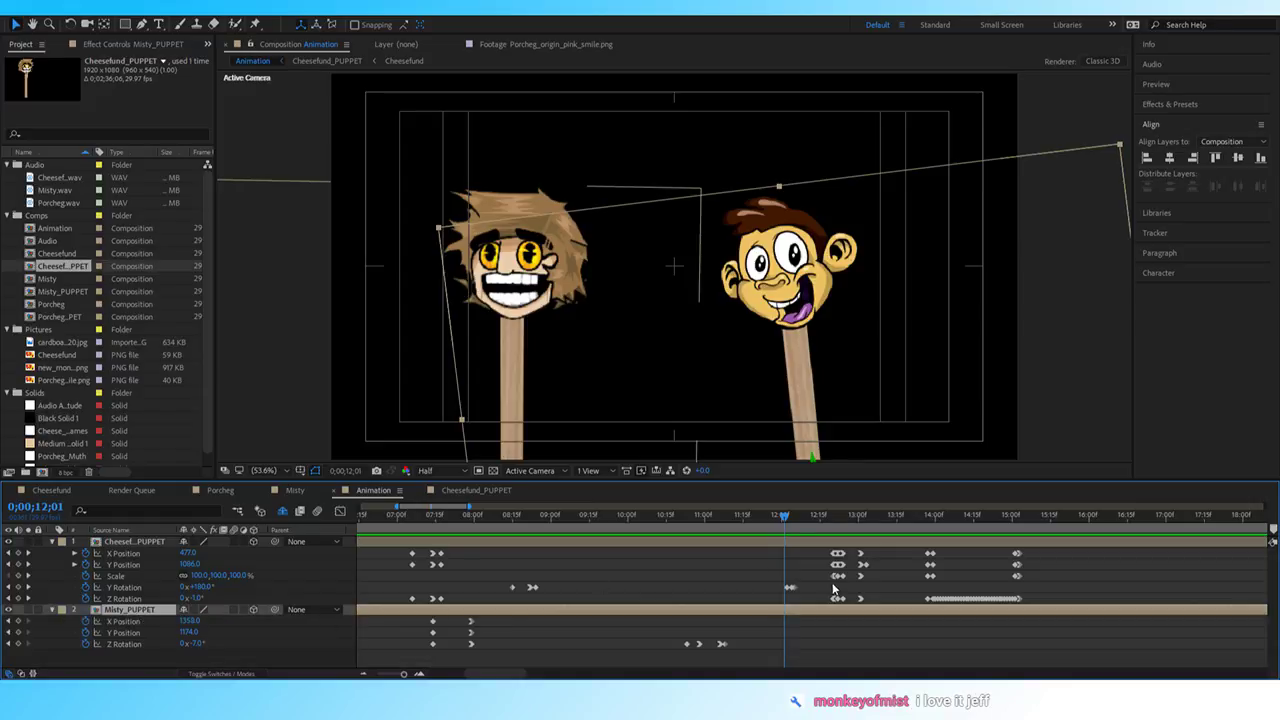
# Keyframe Misty_PUPPET's current Z Rotation at 0;00;12;02, where Cheesefund's turn starts, and set it to 3° at 0;00;12;04.
pyautogui.moveTo(773, 522)
pyautogui.mouseDown()
pyautogui.moveTo(792, 520)
pyautogui.moveTo(730, 528)
pyautogui.moveTo(745, 538)
pyautogui.moveTo(517, 540)
pyautogui.moveTo(766, 563)
pyautogui.moveTo(804, 536)
pyautogui.moveTo(770, 522)
pyautogui.moveTo(779, 527)
pyautogui.mouseUp()
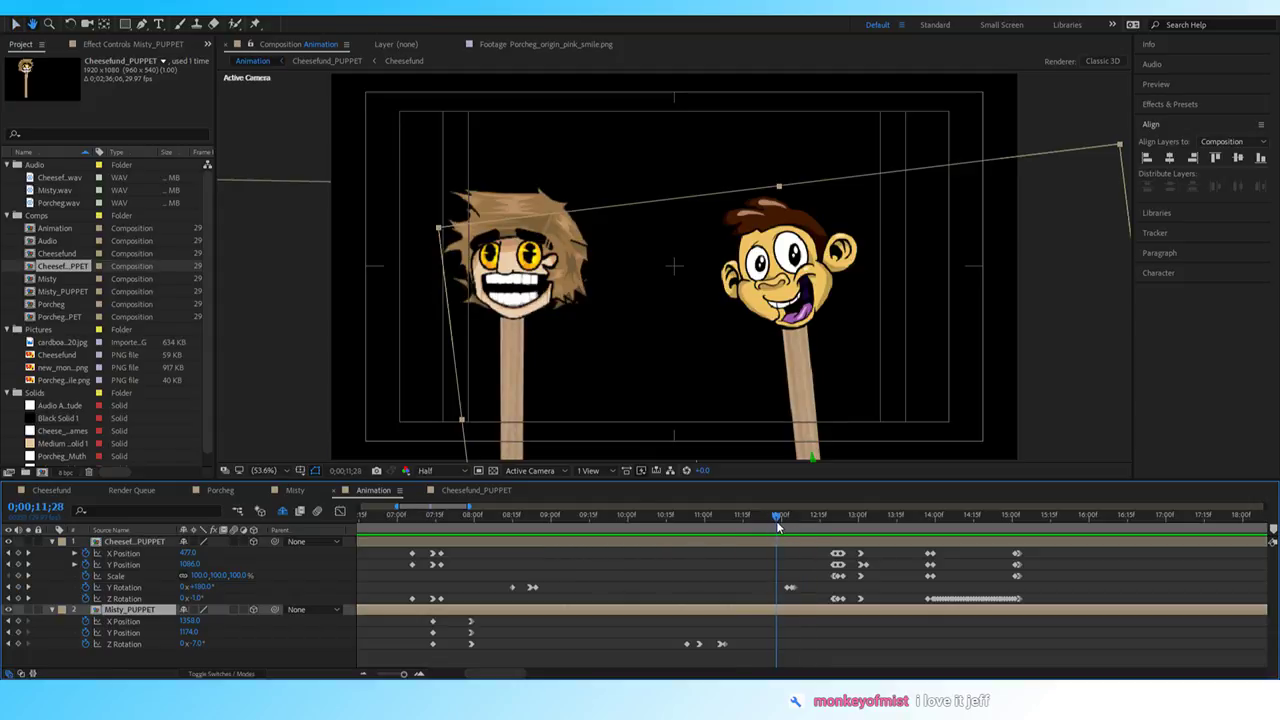
pyautogui.press('v')
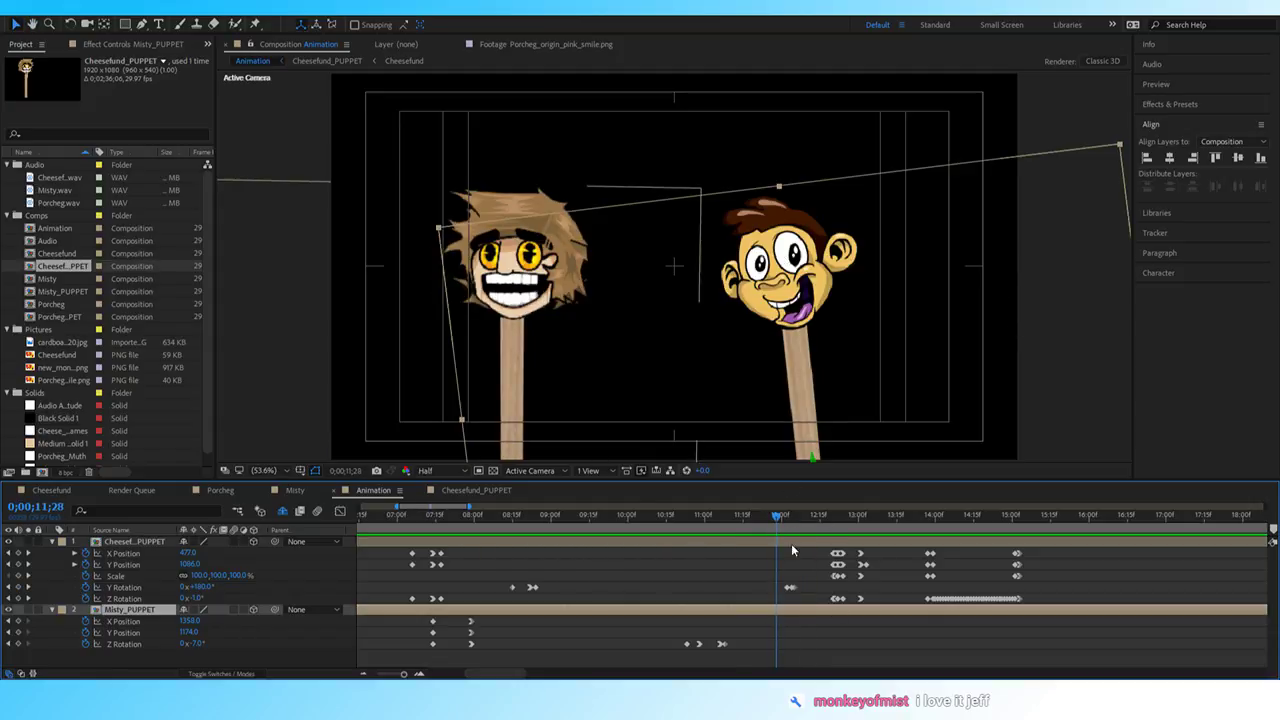
pyautogui.click(789, 515)
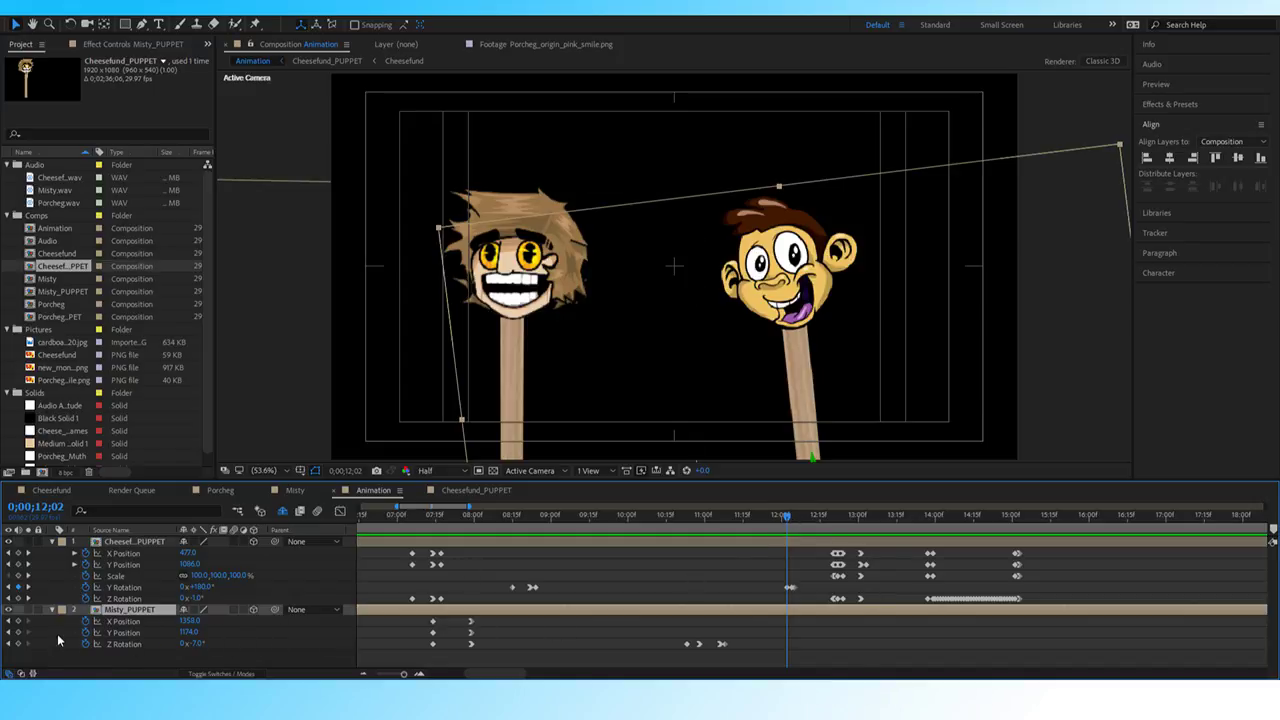
pyautogui.click(18, 644)
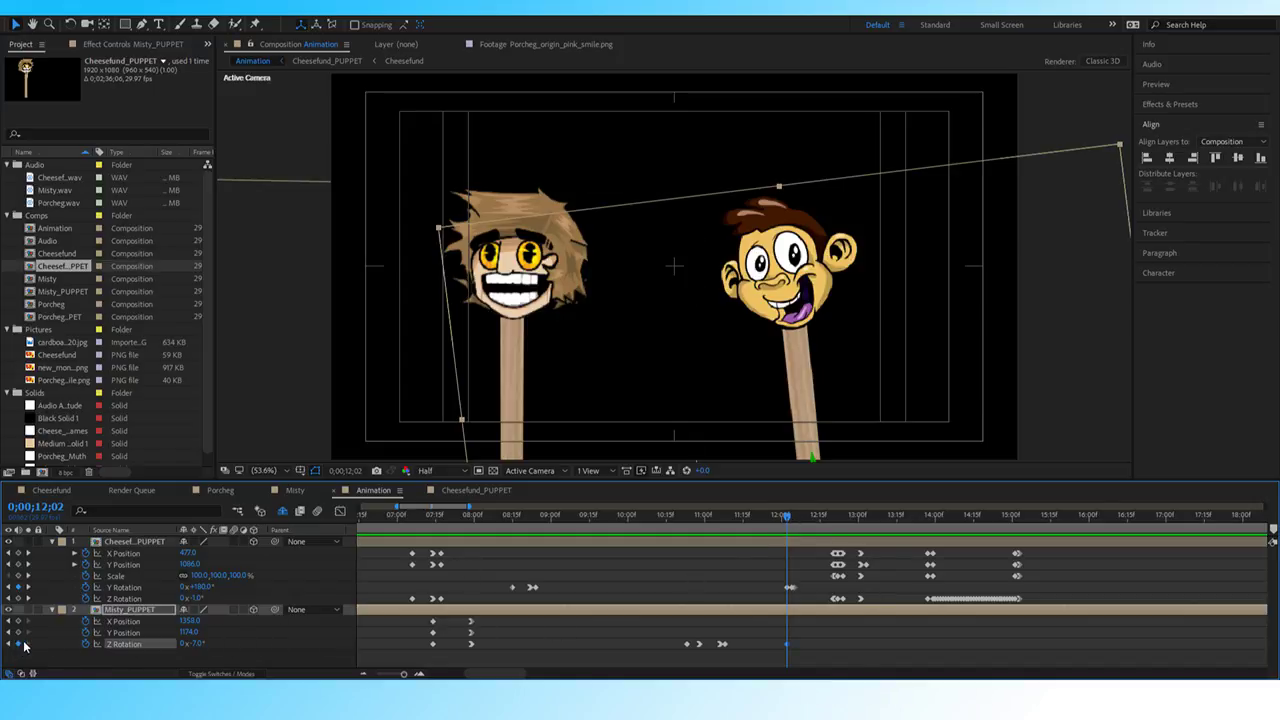
pyautogui.press('pagedown')
pyautogui.press('pagedown')
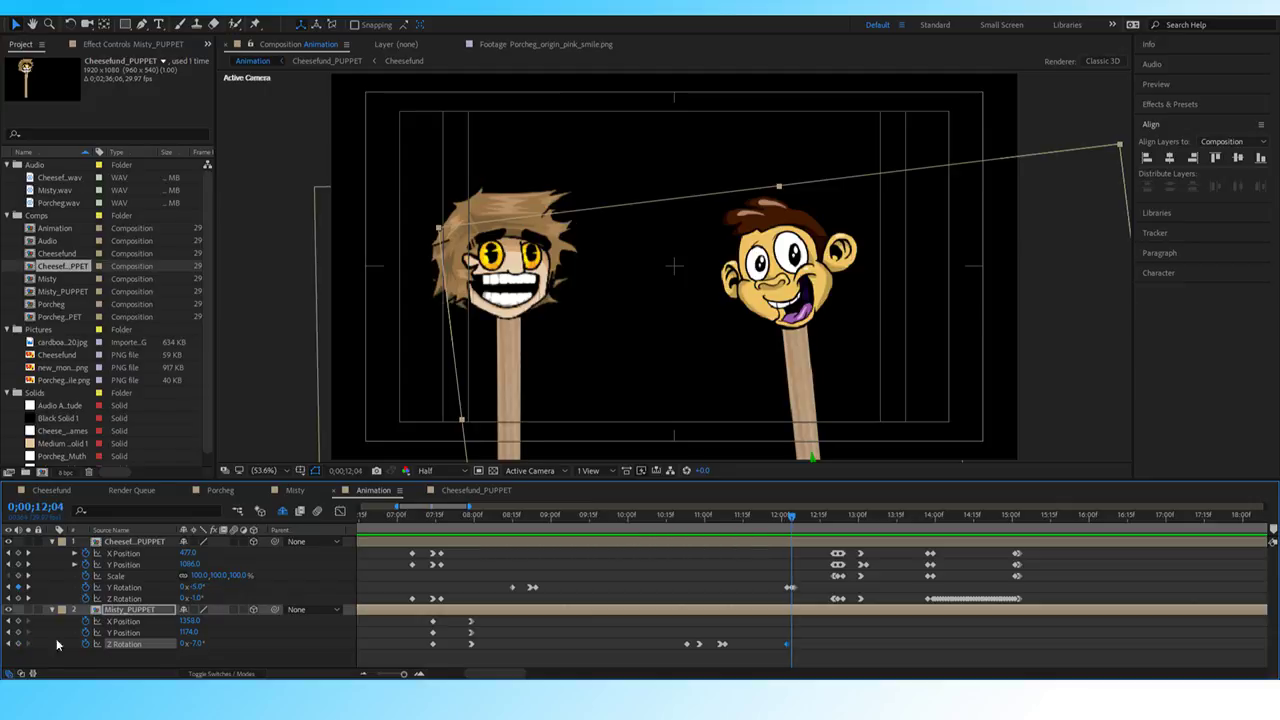
pyautogui.click(197, 644)
pyautogui.press('Return')
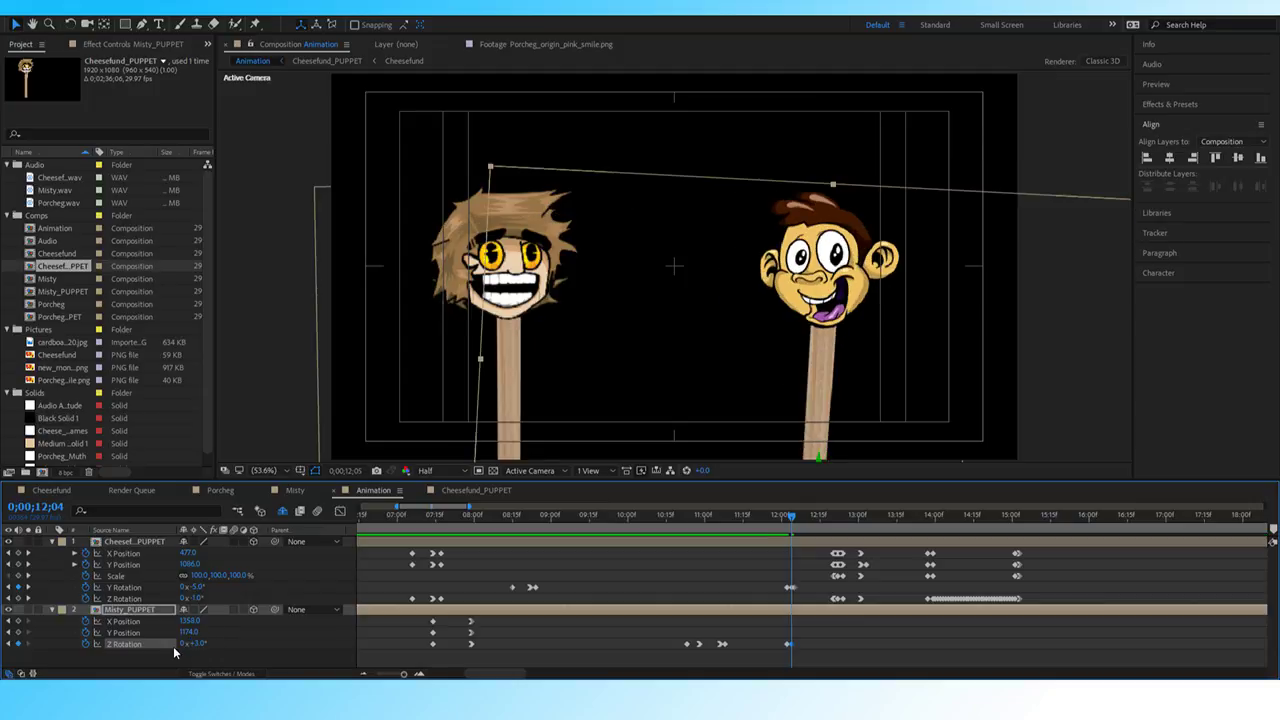
# Set Misty_PUPPET's Z Rotation to 0° at 0;00;12;05 and preview the motion from 0;00;11;12.
pyautogui.press('pagedown')
pyautogui.click(201, 643)
pyautogui.write('0')
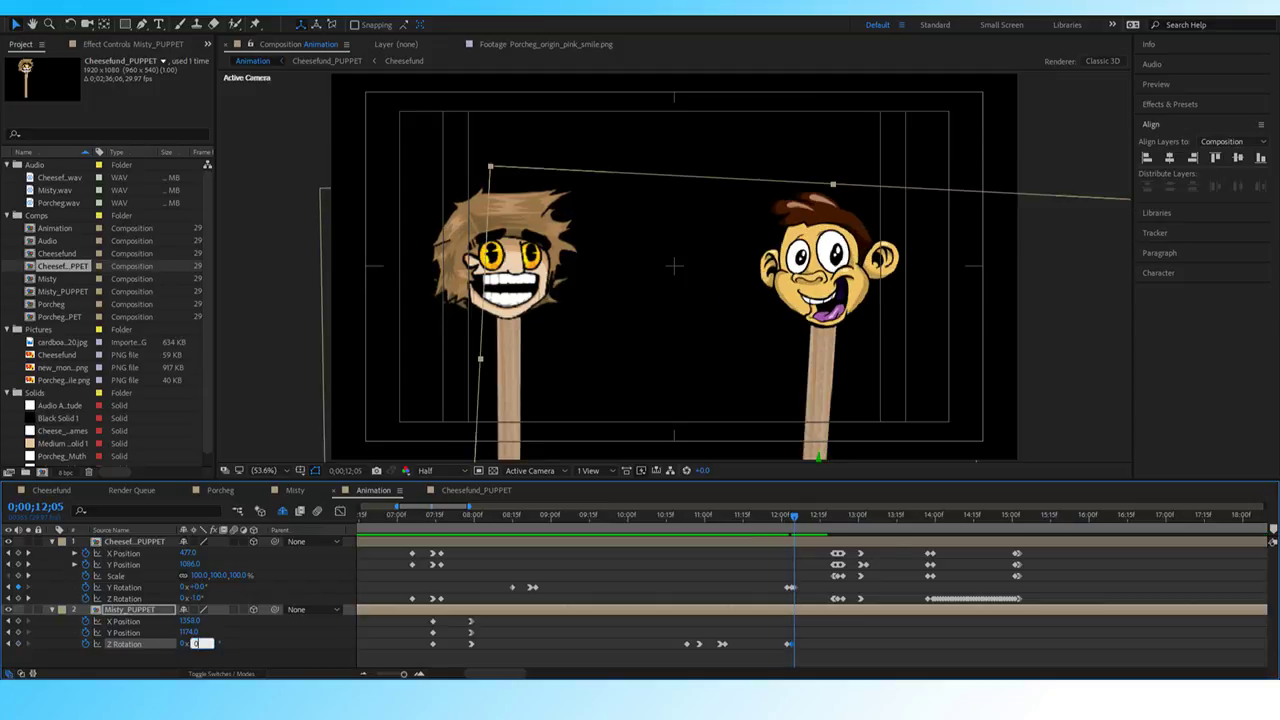
pyautogui.press('Return')
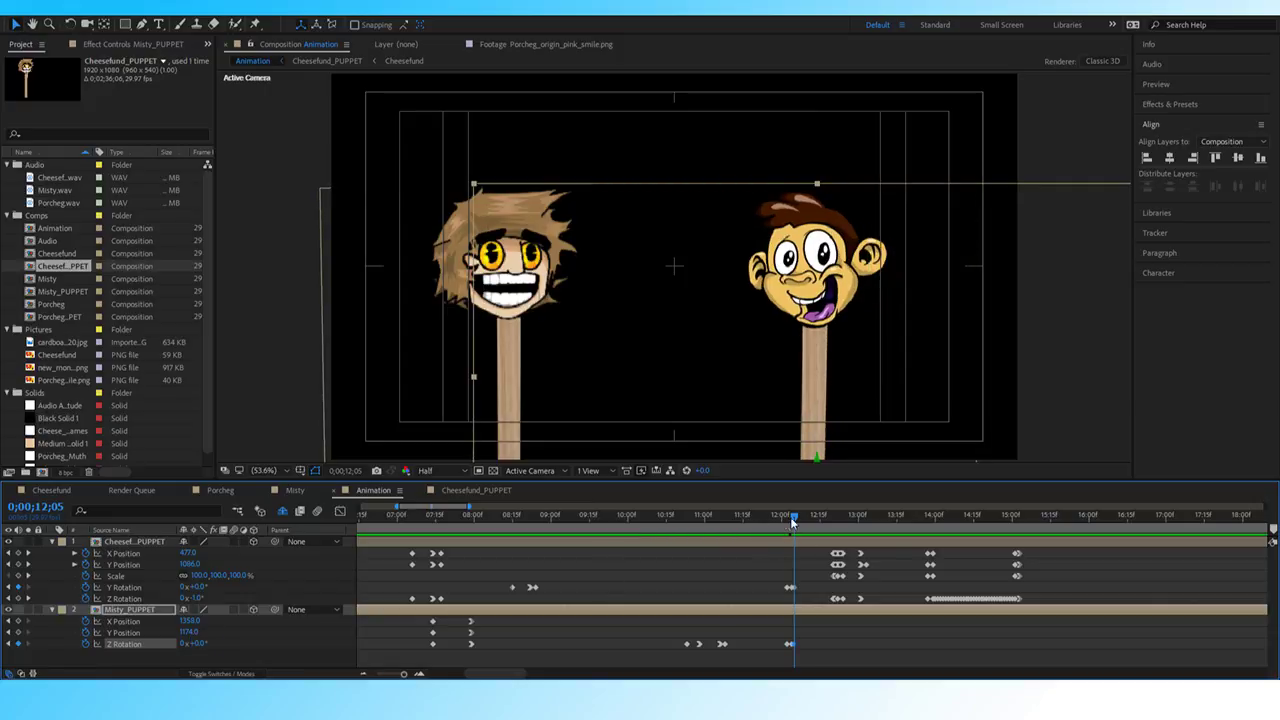
pyautogui.moveTo(779, 523); pyautogui.dragTo(734, 520)
pyautogui.press('space')
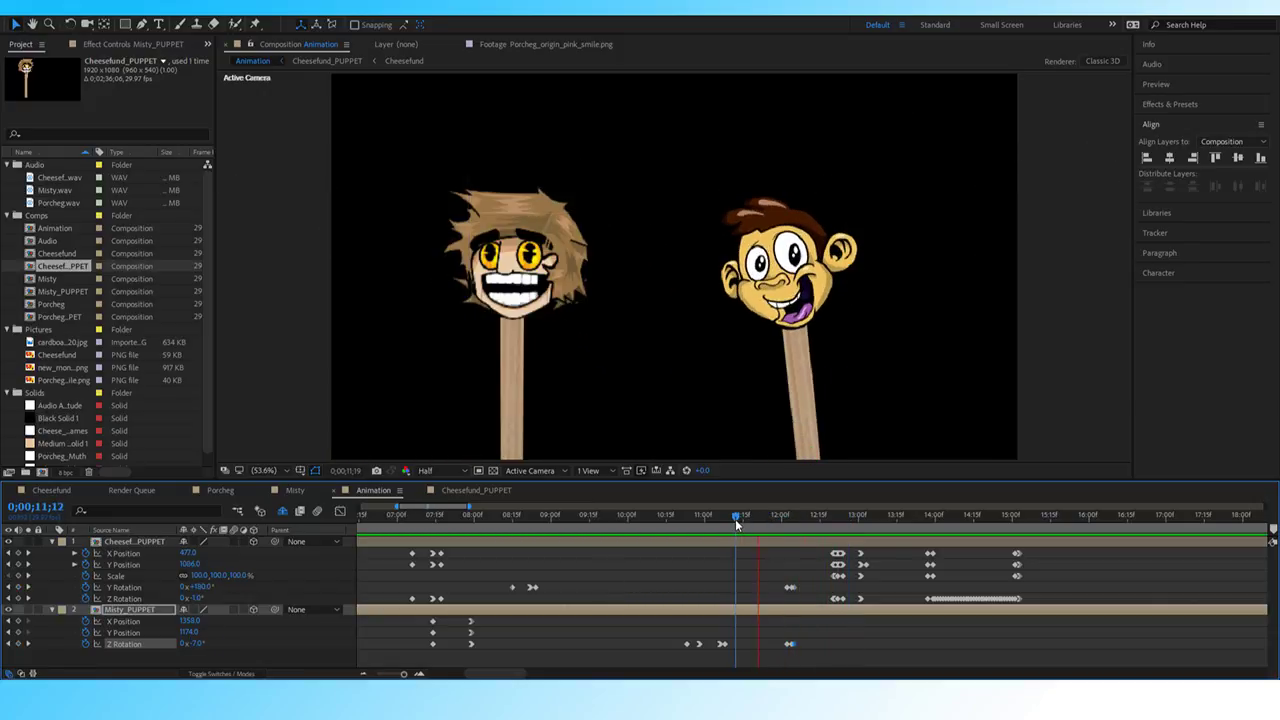
pyautogui.press('space')
pyautogui.press('space')
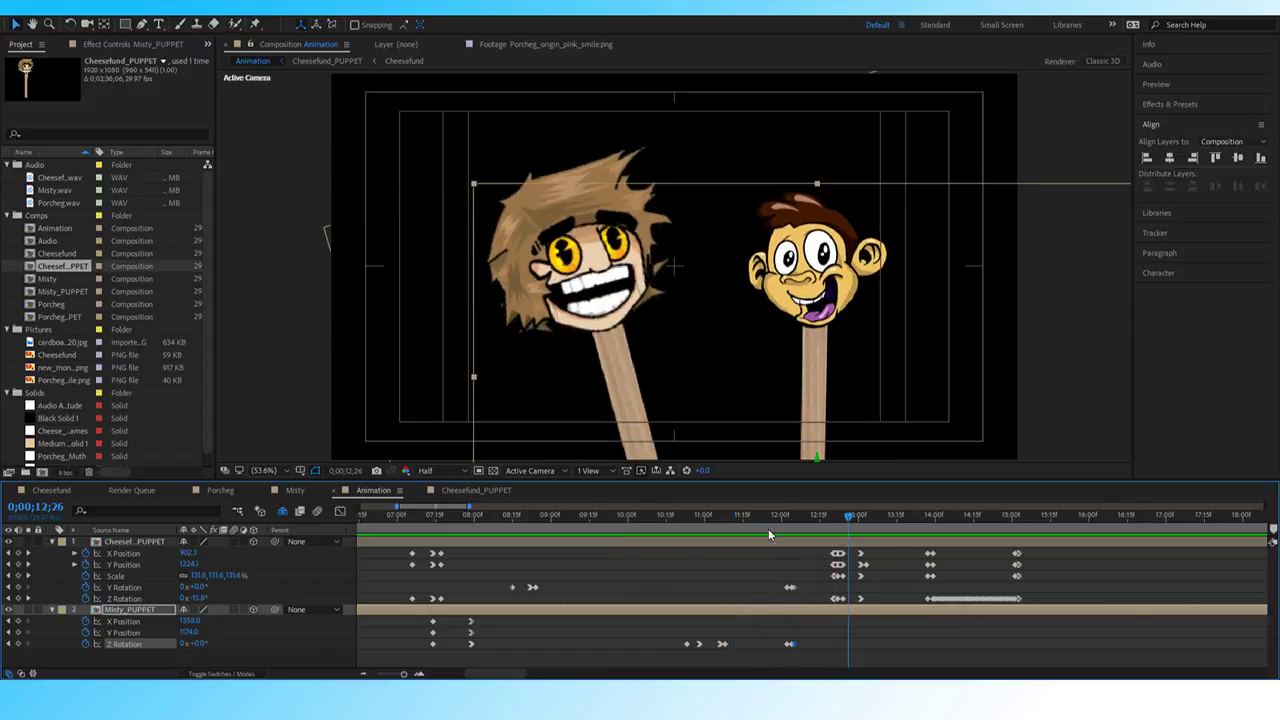
# Change Misty_PUPPET's Z Rotation keyframe at 0;00;12;05 to 1° and preview from 0;00;11;27.
pyautogui.click(8, 644)
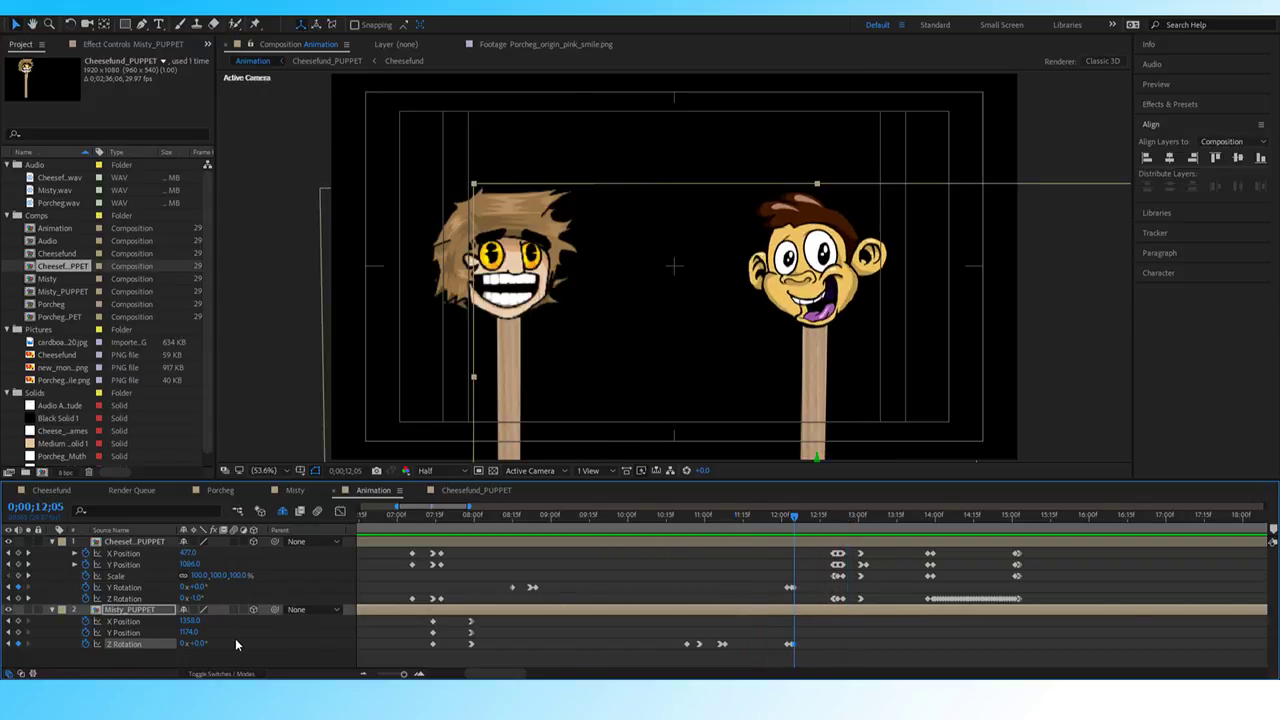
pyautogui.click(9, 644)
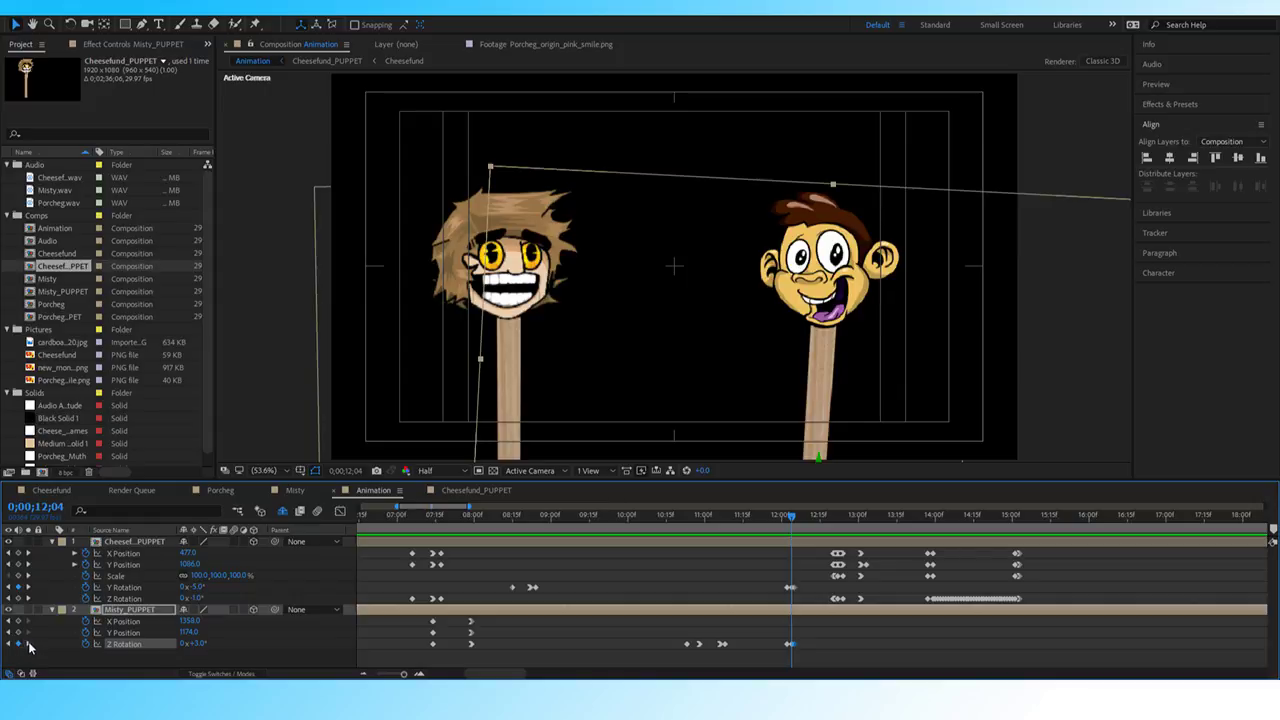
pyautogui.click(28, 644)
pyautogui.click(194, 644)
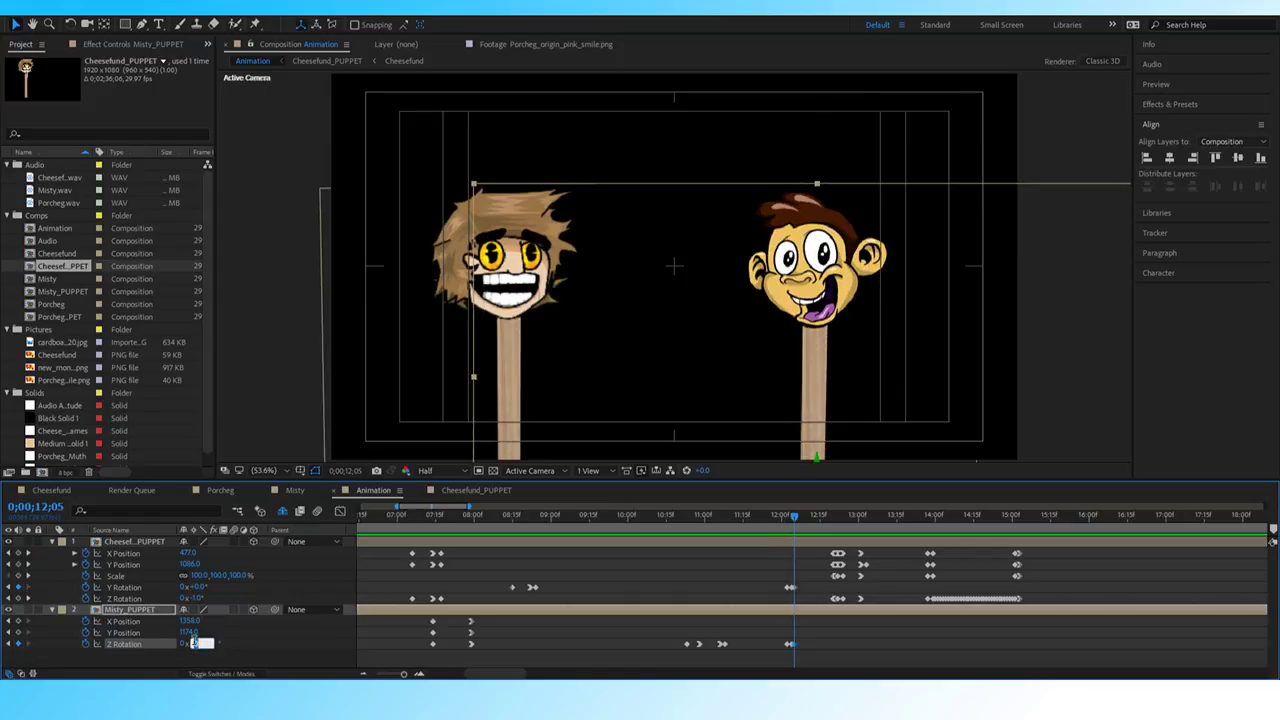
pyautogui.click(775, 517)
pyautogui.press('space')
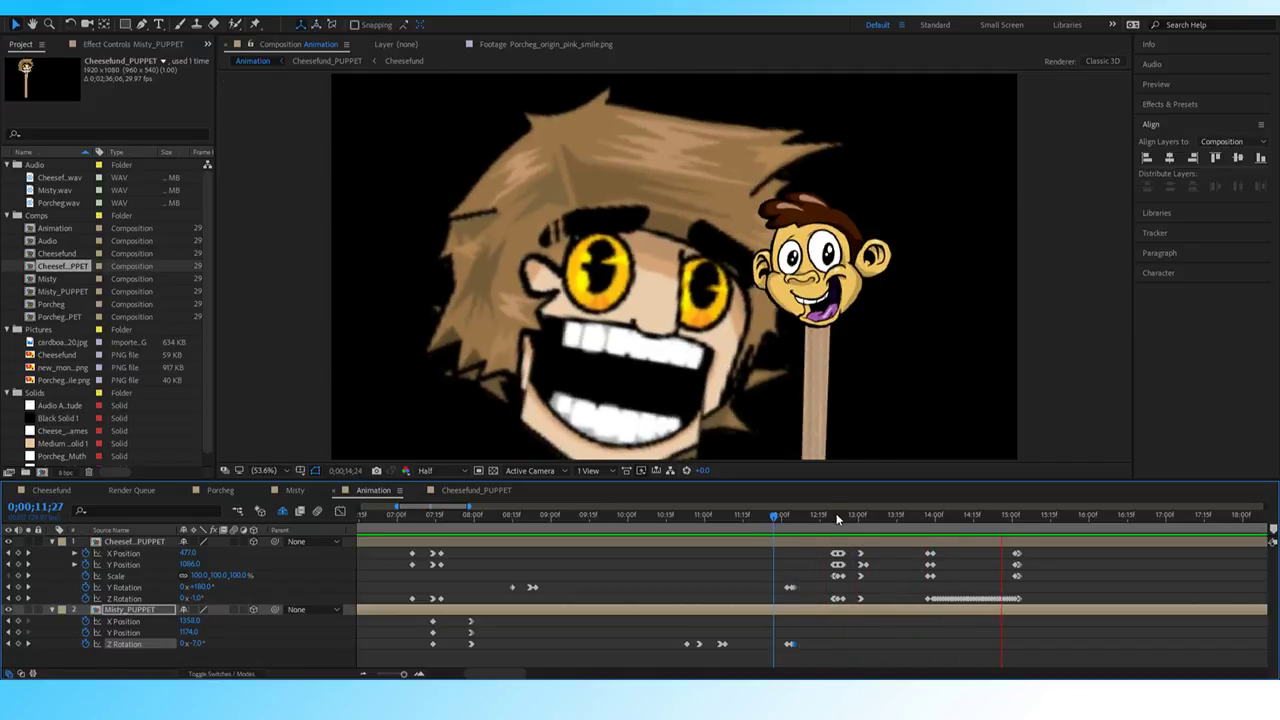
# Keyframe Misty_PUPPET's current X Position and Y Position at 0;00;12;20, where Cheesefund's lunge begins.
pyautogui.click(816, 516)
pyautogui.press('space')
pyautogui.click(857, 519)
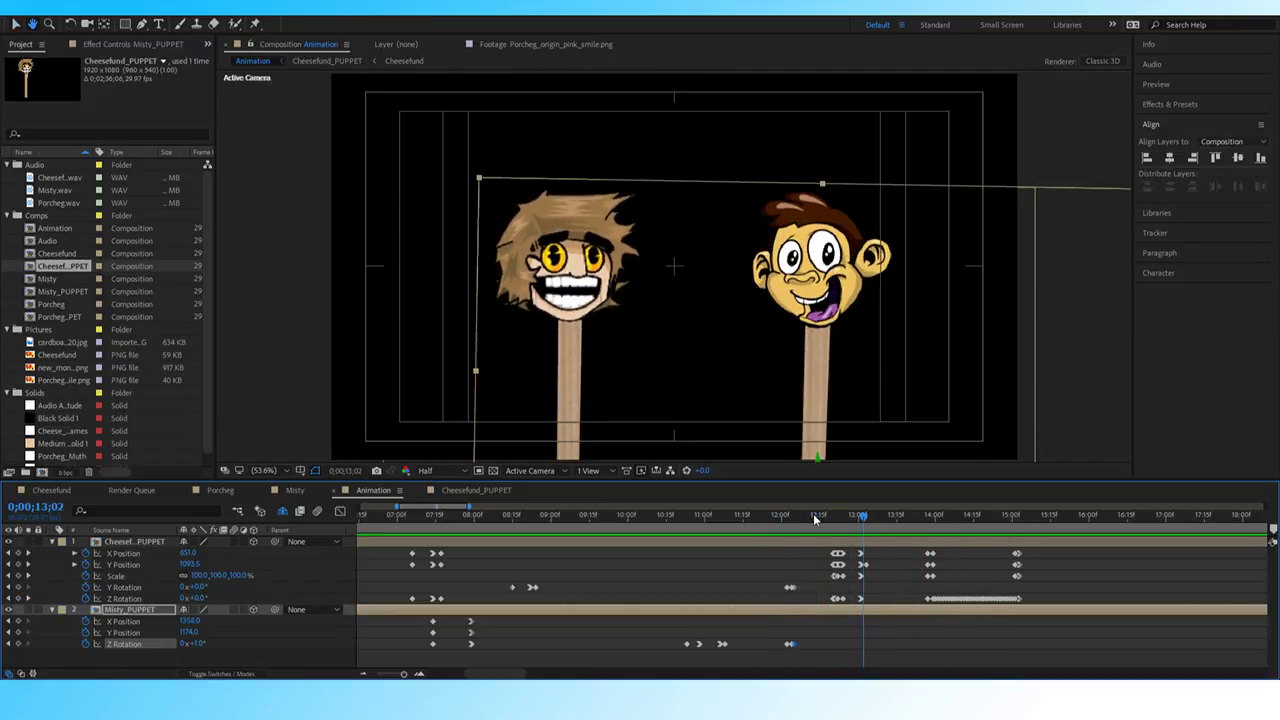
pyautogui.moveTo(857, 519)
pyautogui.mouseDown()
pyautogui.moveTo(810, 520)
pyautogui.moveTo(846, 520)
pyautogui.moveTo(832, 522)
pyautogui.mouseUp()
pyautogui.press('space')
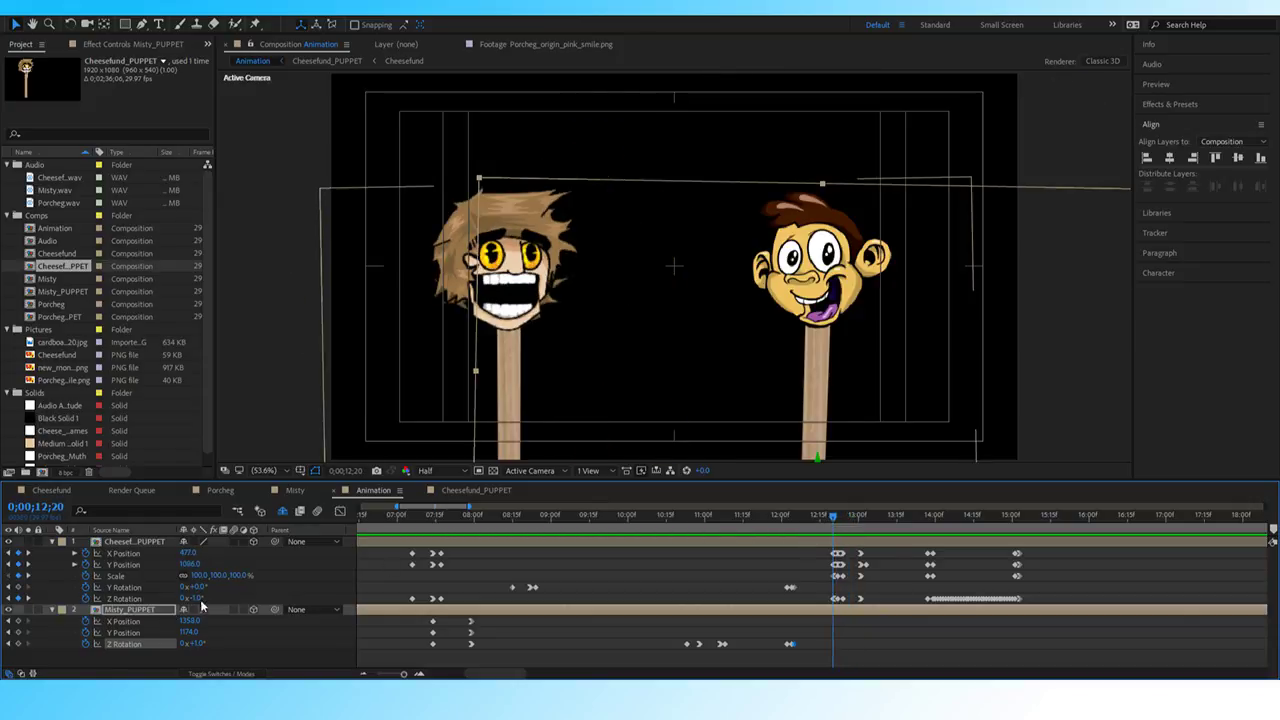
pyautogui.click(17, 621)
pyautogui.click(18, 632)
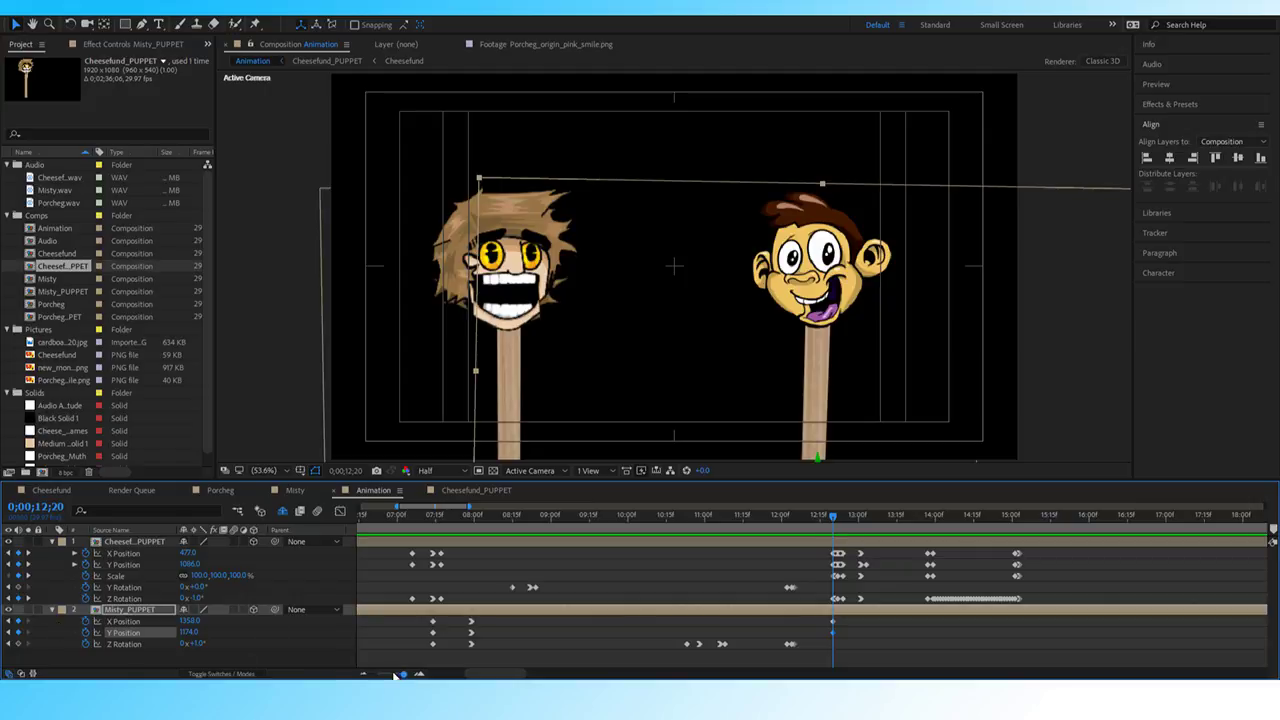
# Set Misty_PUPPET's X Position to 1464 at 0;00;12;24, leaving its Y Position without a new keyframe there.
pyautogui.moveTo(396, 676); pyautogui.dragTo(405, 675)
pyautogui.press('pagedown')
pyautogui.press('pagedown')
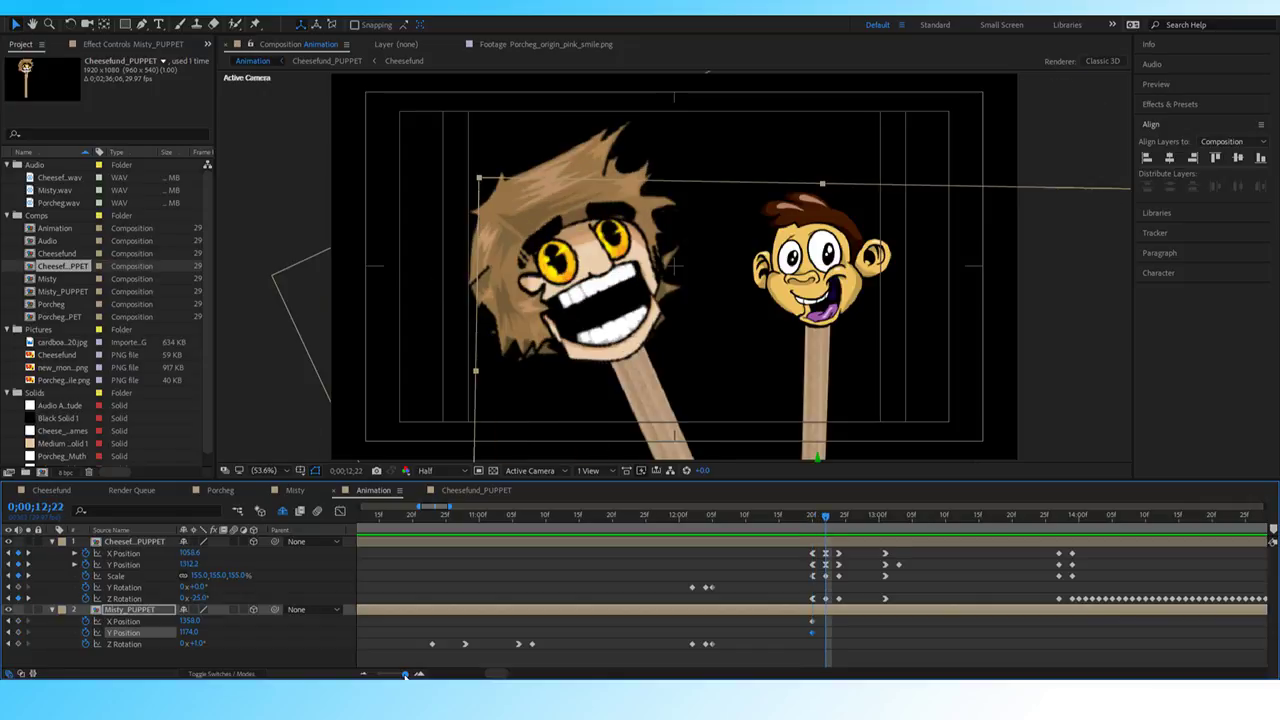
pyautogui.press('pagedown')
pyautogui.press('pagedown')
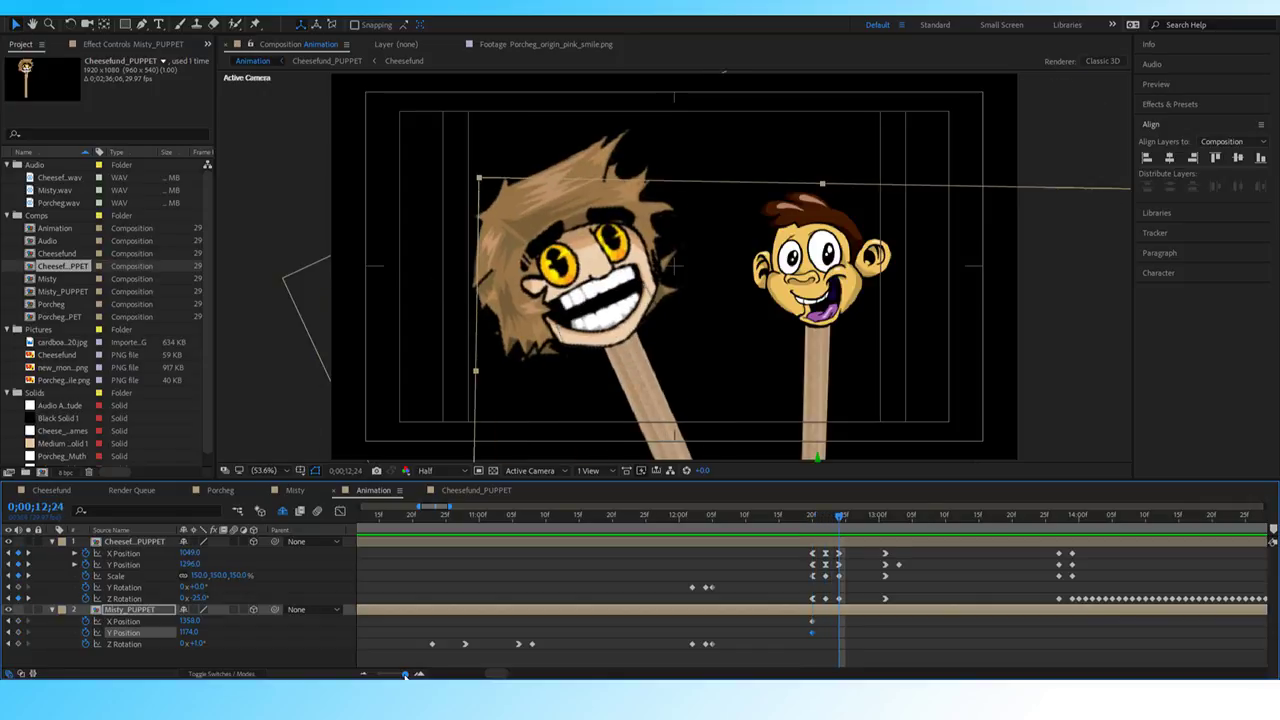
pyautogui.press('pageup')
pyautogui.press('pageup')
pyautogui.press('pagedown')
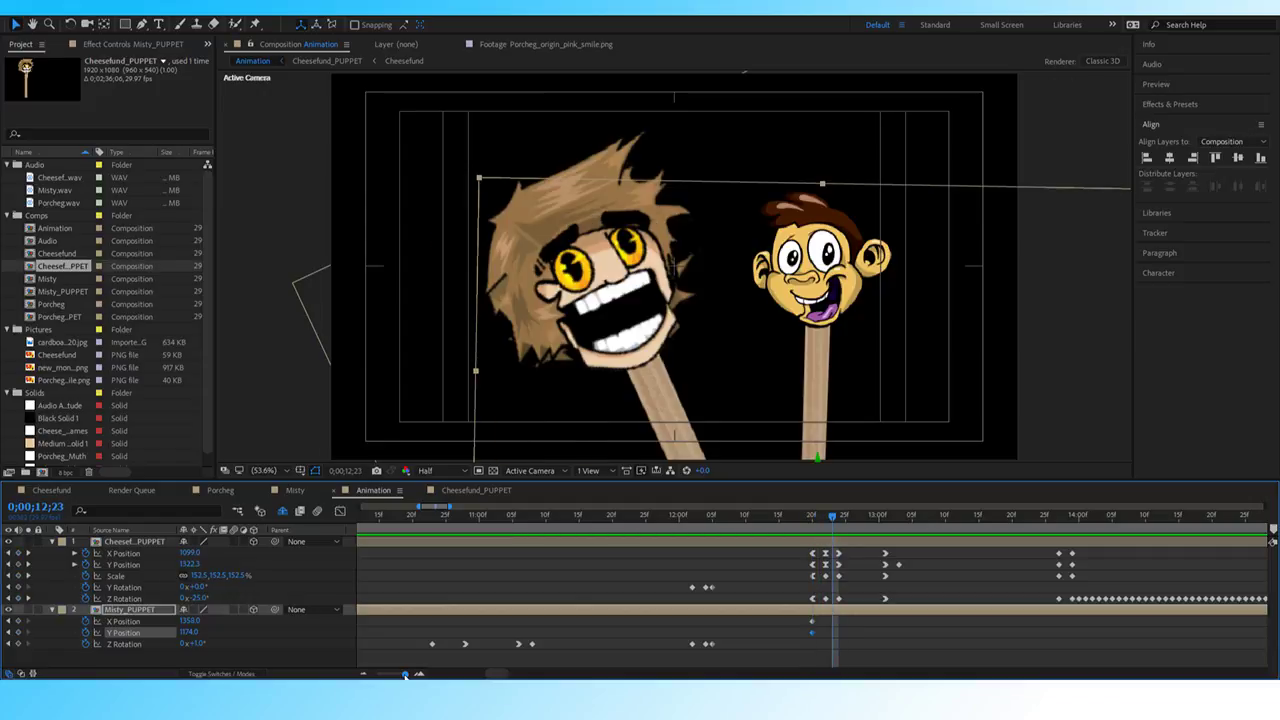
pyautogui.press('pagedown')
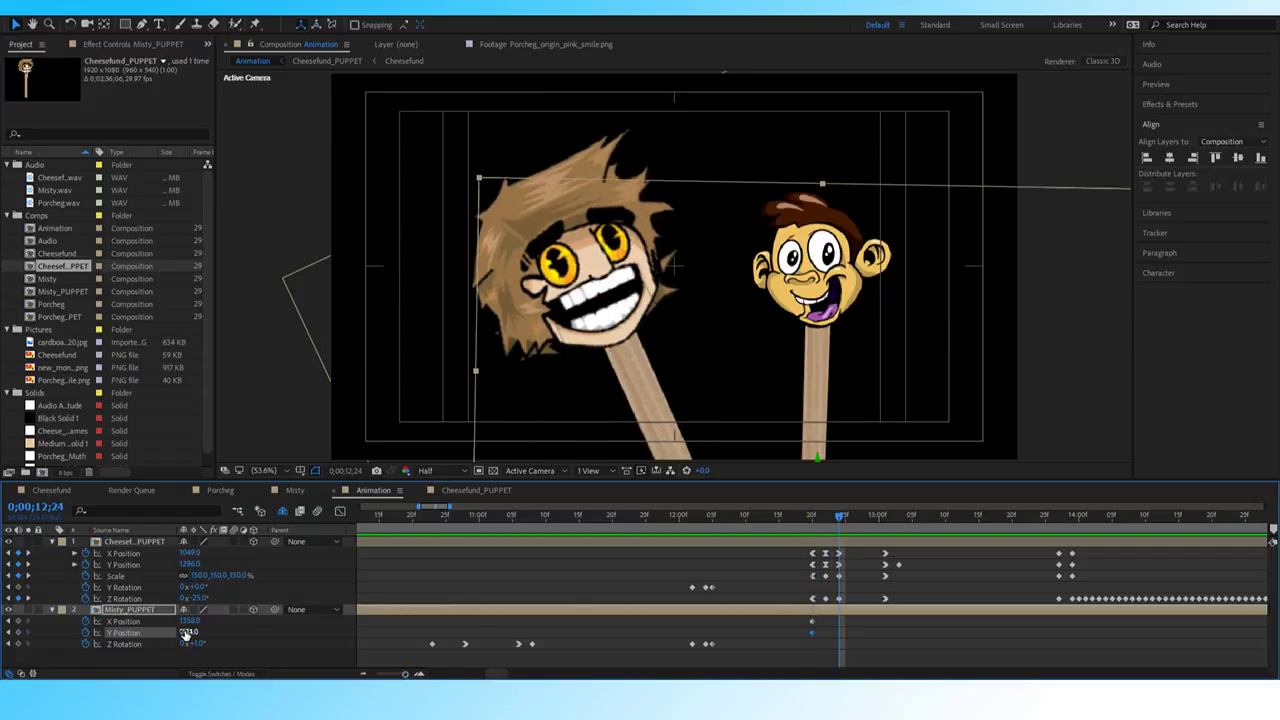
pyautogui.moveTo(185, 634); pyautogui.dragTo(265, 626)
pyautogui.hotkey('ctrl', 'z')
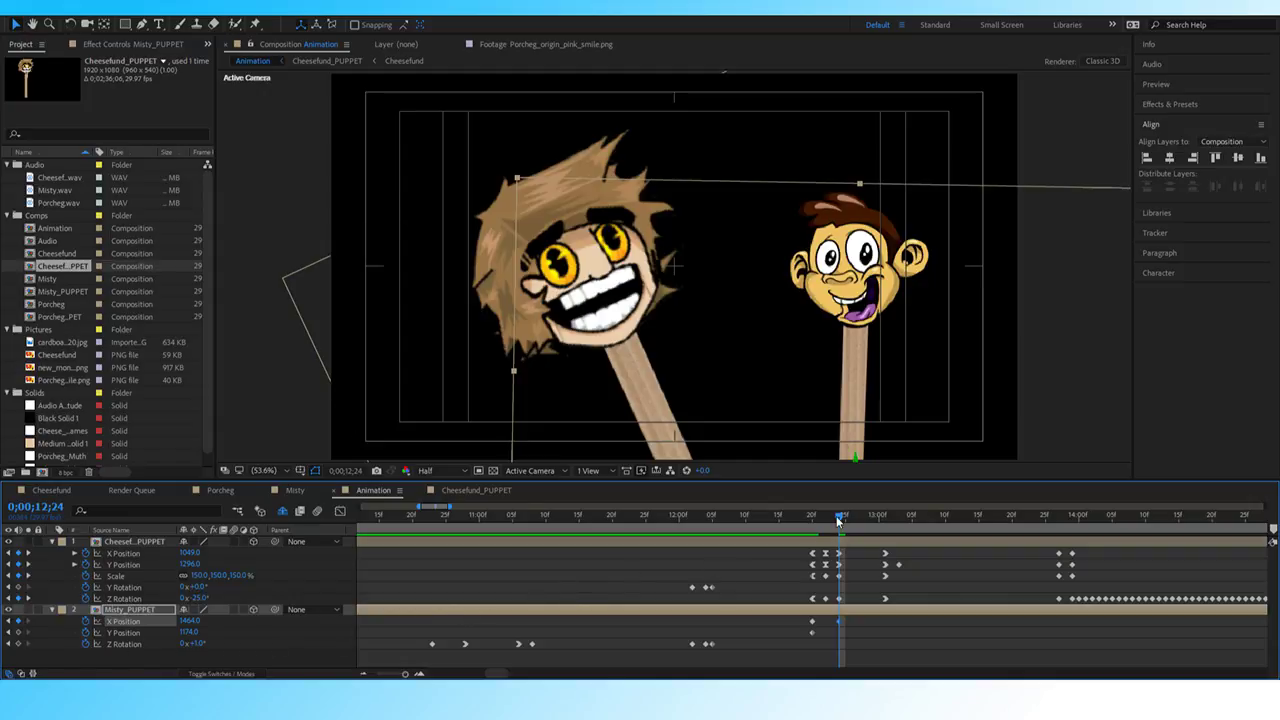
# Preview Misty's sideways reaction to Cheesefund's lunge from around 0;00;11;26.
pyautogui.moveTo(815, 520); pyautogui.dragTo(651, 520)
pyautogui.press('space')
pyautogui.press('space')
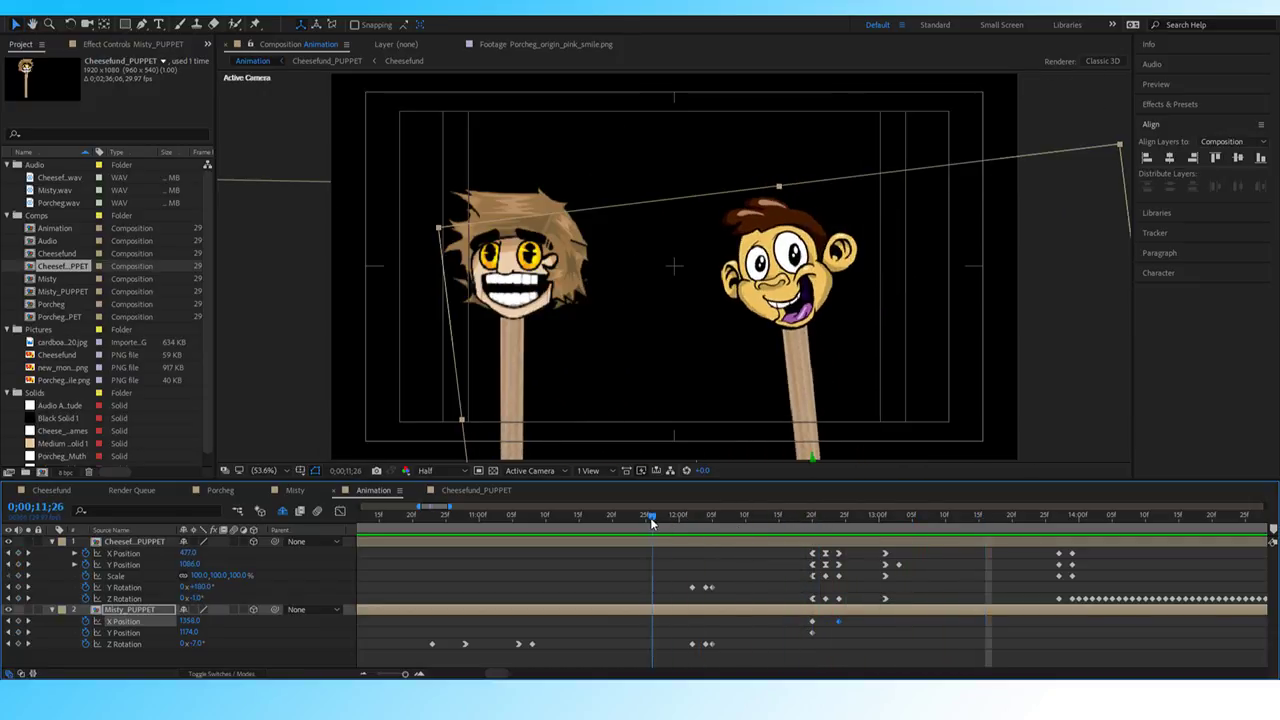
pyautogui.press('space')
pyautogui.press('space')
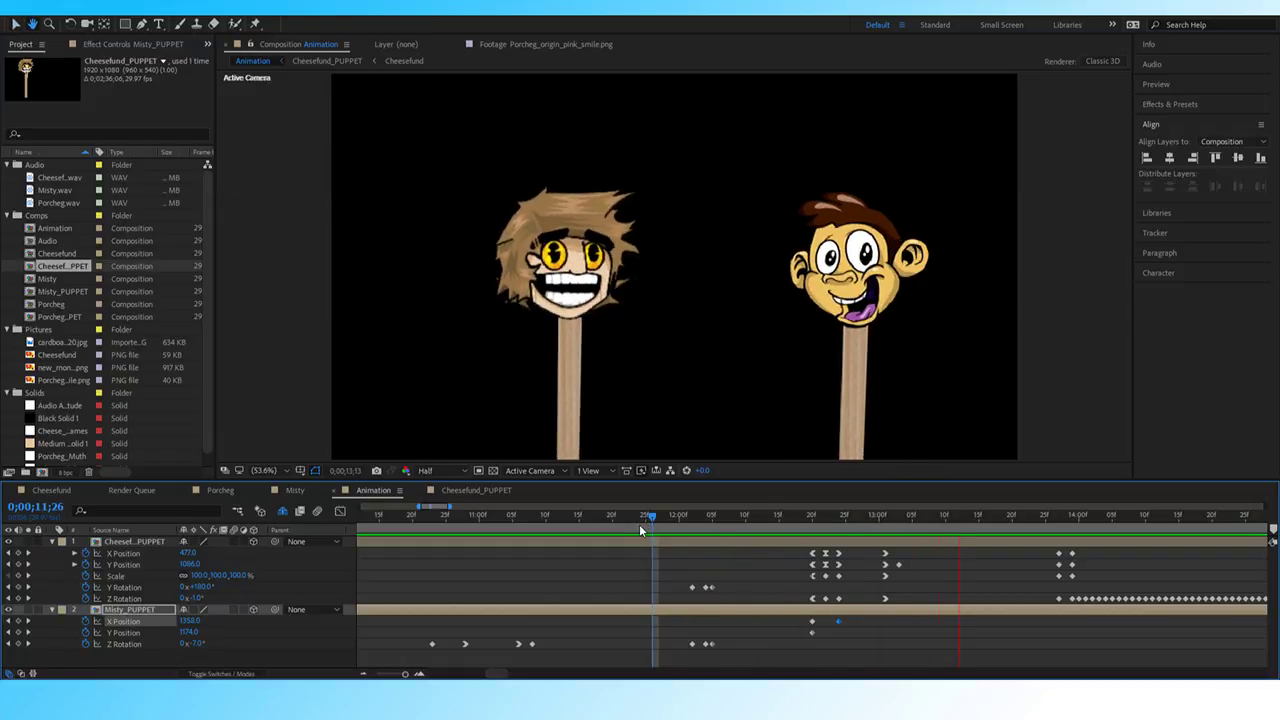
pyautogui.moveTo(801, 520); pyautogui.dragTo(644, 523)
pyautogui.press('space')
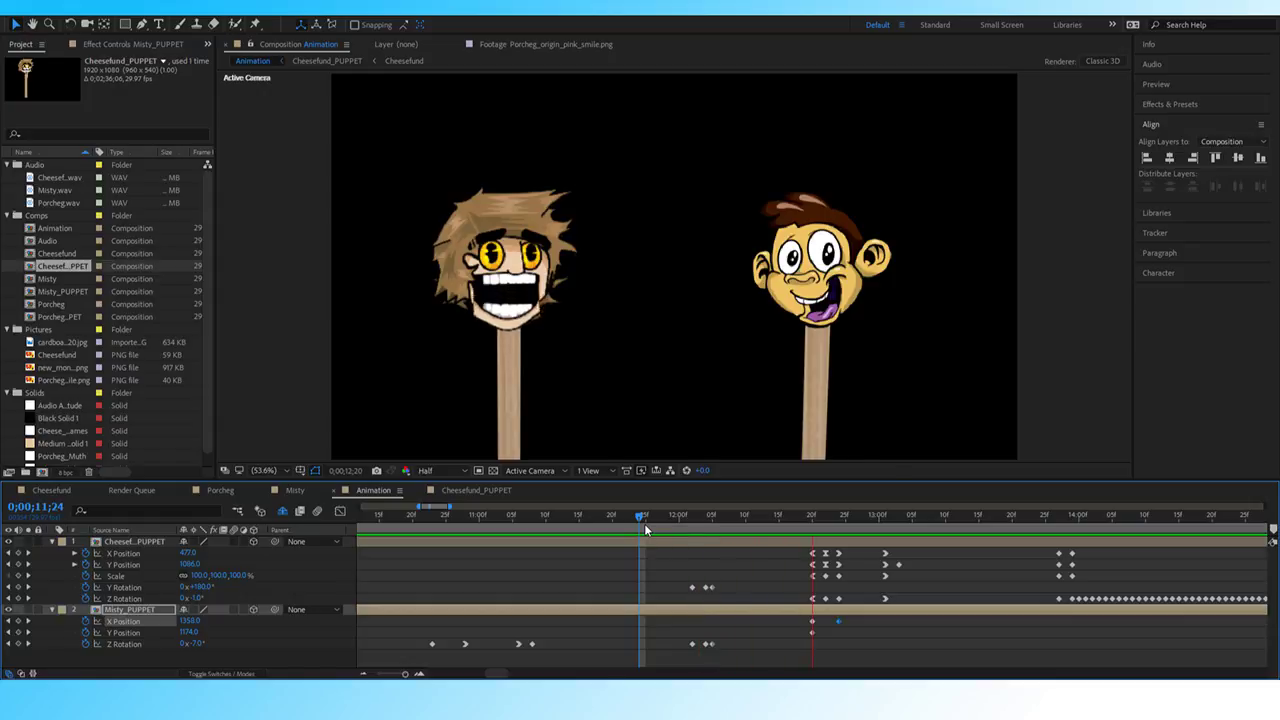
pyautogui.press('space')
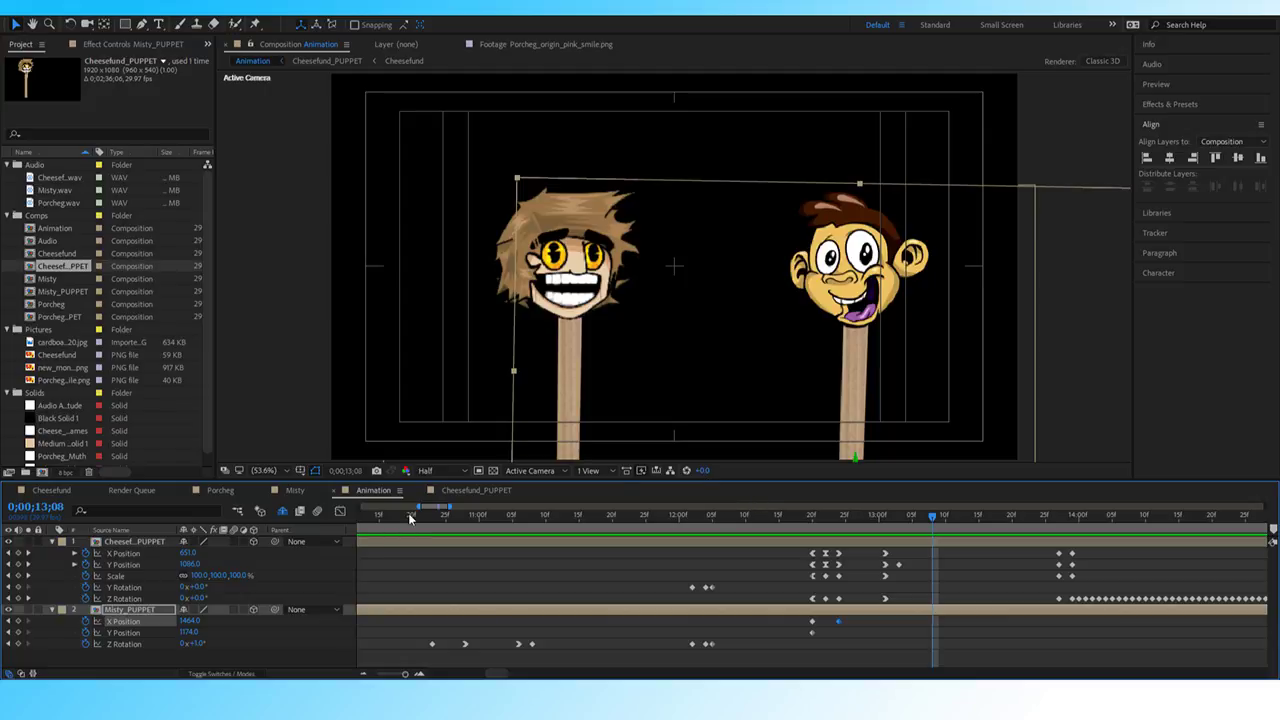
# At 0;00;12;20, keyframe Misty_PUPPET's current Z Rotation and remove its Y Position keyframe.
pyautogui.click(826, 518)
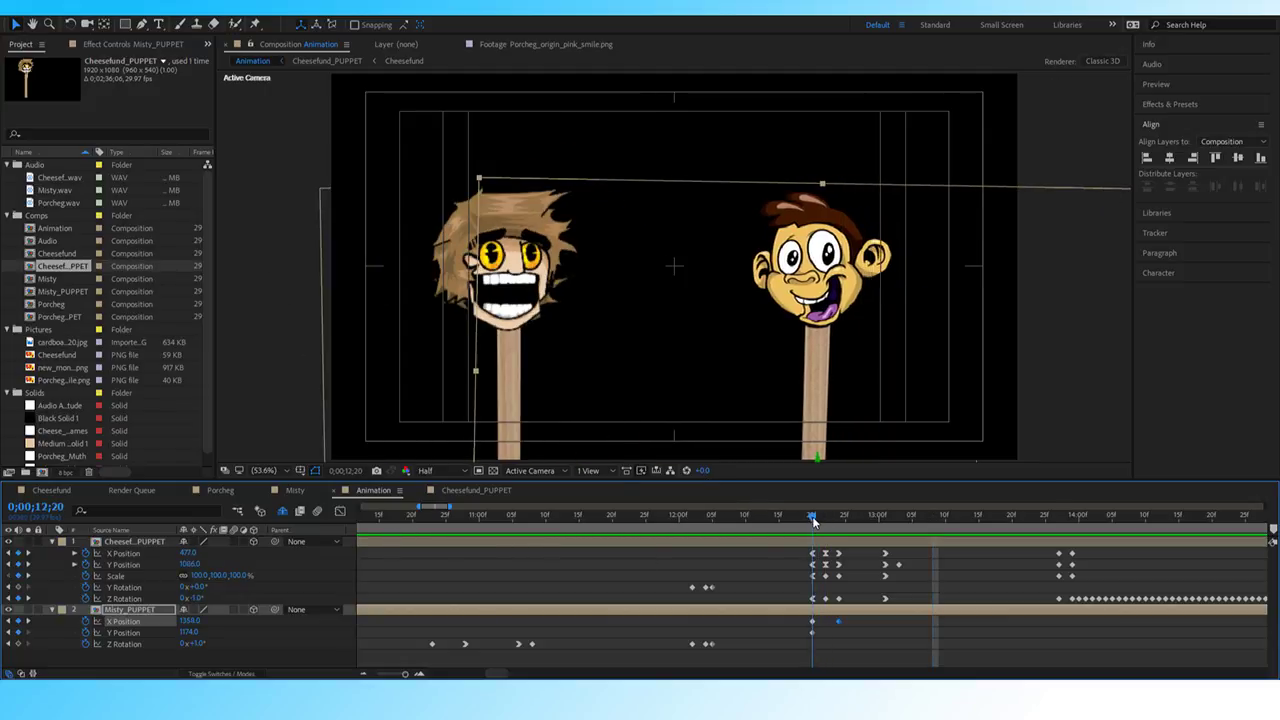
pyautogui.click(17, 645)
pyautogui.click(19, 633)
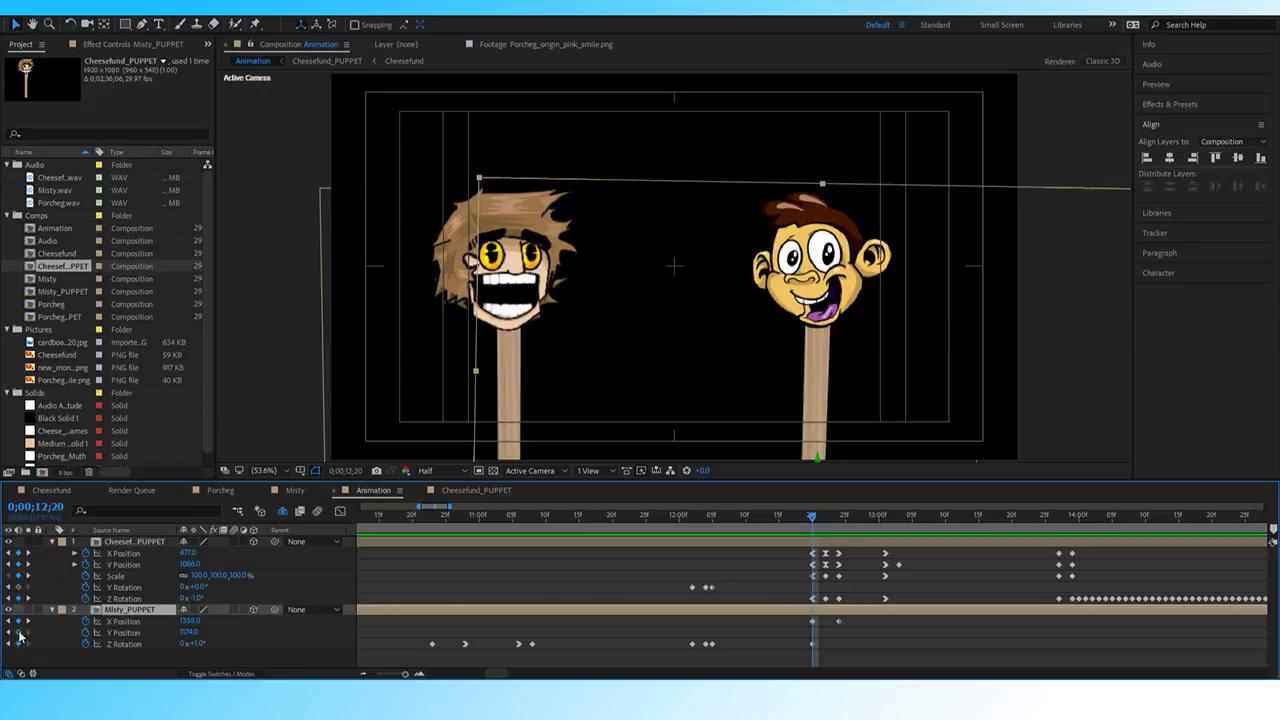
# Set Misty_PUPPET's Z Rotation to 2° at 0;00;12;24 and scrub ahead to 0;00;13;11 to check the motion.
pyautogui.click(27, 621)
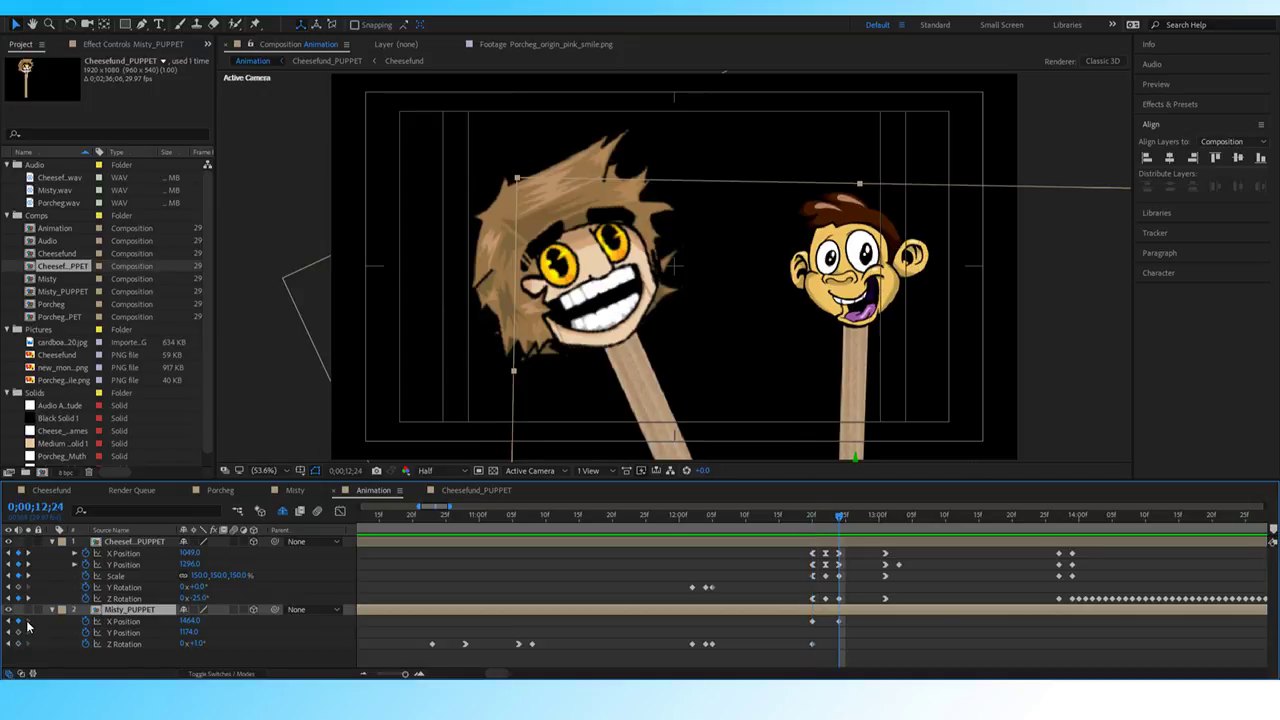
pyautogui.click(198, 646)
pyautogui.write('2')
pyautogui.press('Return')
pyautogui.moveTo(838, 515); pyautogui.dragTo(951, 515)
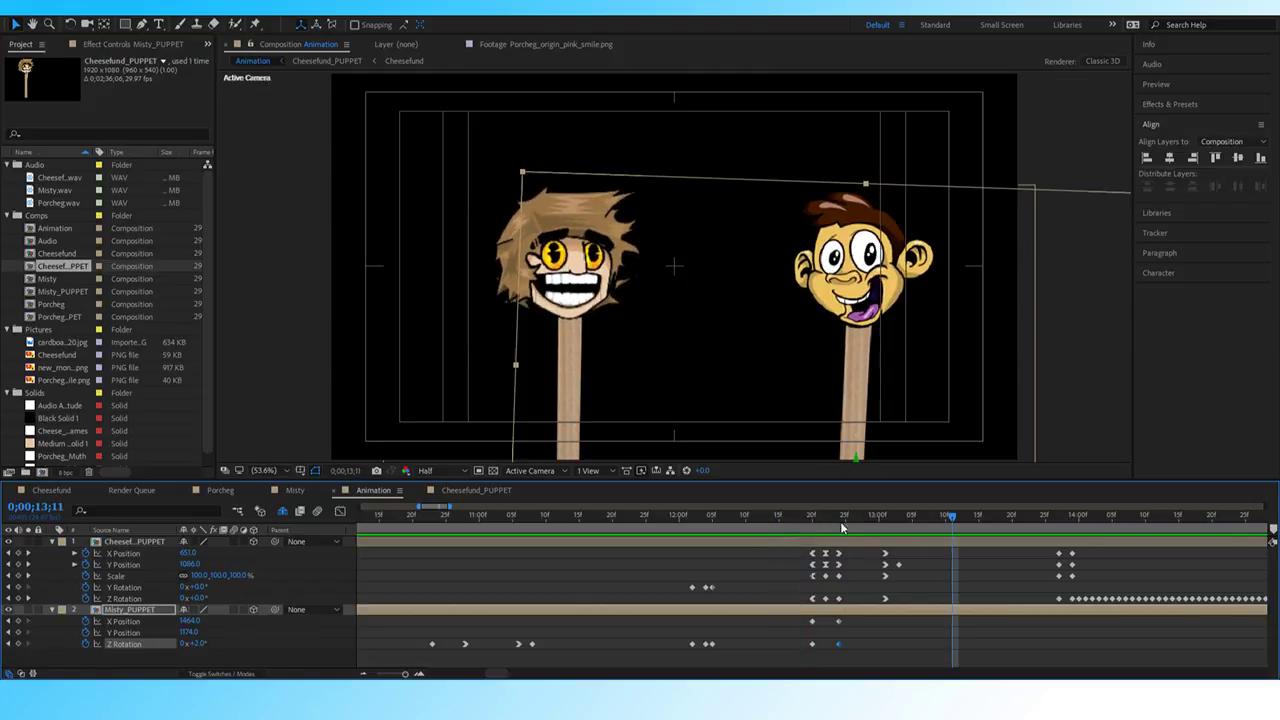
# Change Misty_PUPPET's Z Rotation keyframe at 0;00;12;24 to 3°.
pyautogui.click(8, 644)
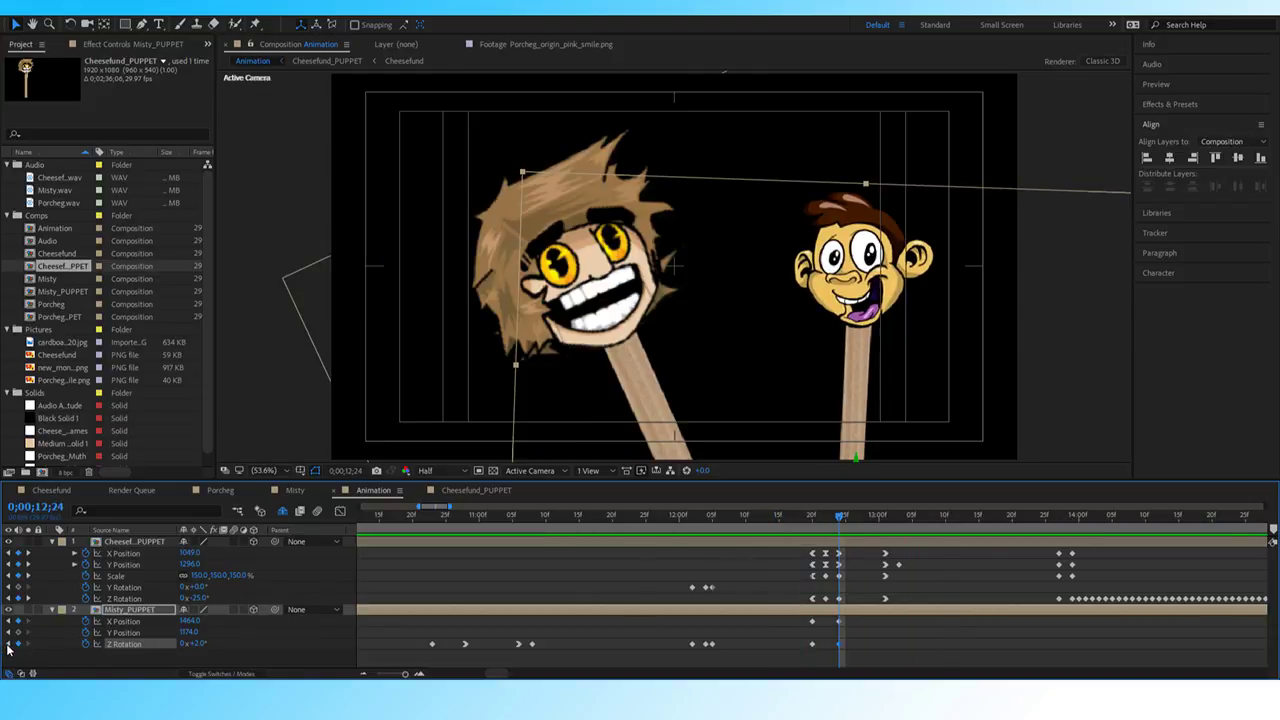
pyautogui.click(199, 644)
pyautogui.write('3')
pyautogui.press('Return')
# Ease out Misty_PUPPET's X Position and Z Rotation keyframes at 0;00;12;20 and preview the motion from 0;00;12;16.
pyautogui.click(811, 621)
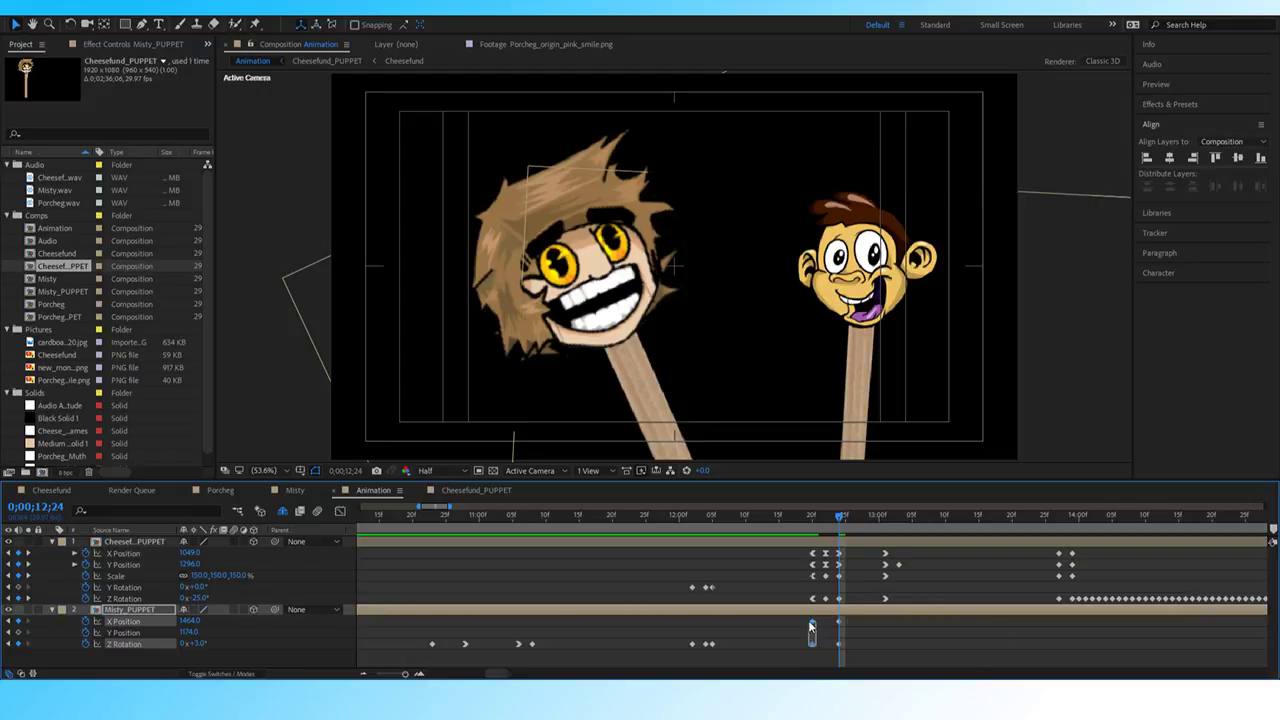
pyautogui.moveTo(810, 626); pyautogui.dragTo(811, 628)
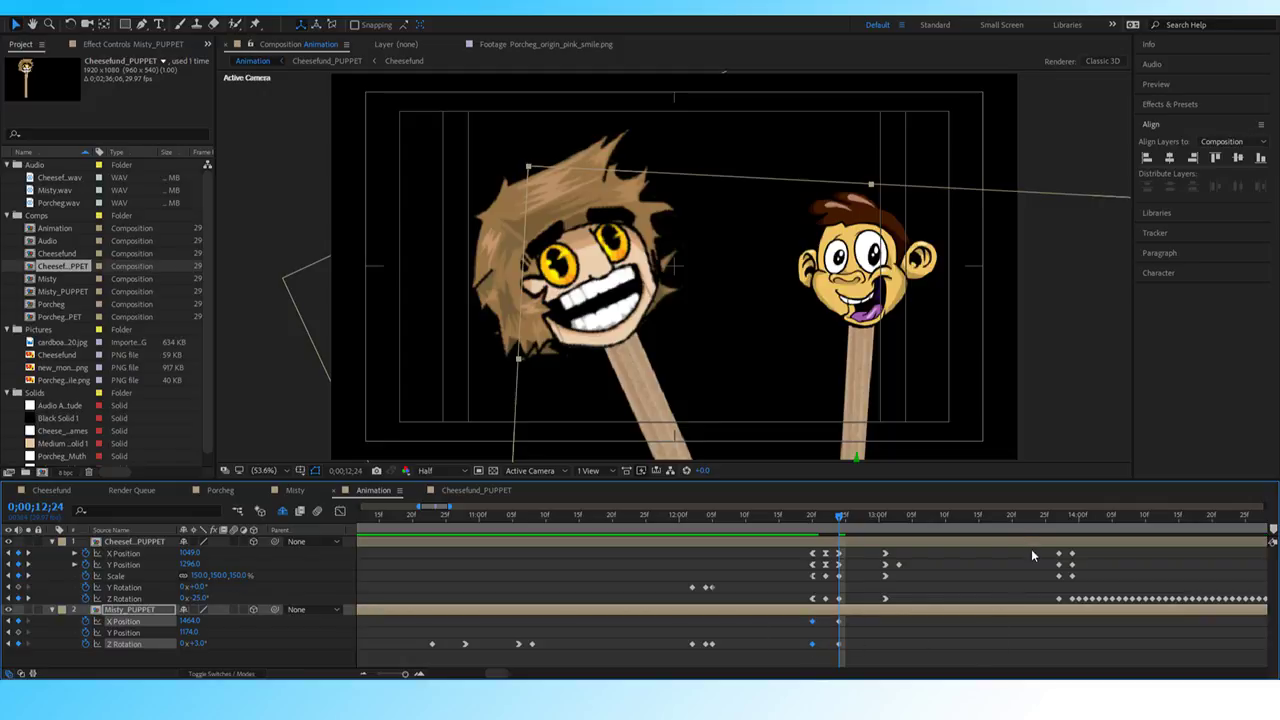
pyautogui.moveTo(838, 516); pyautogui.dragTo(781, 557)
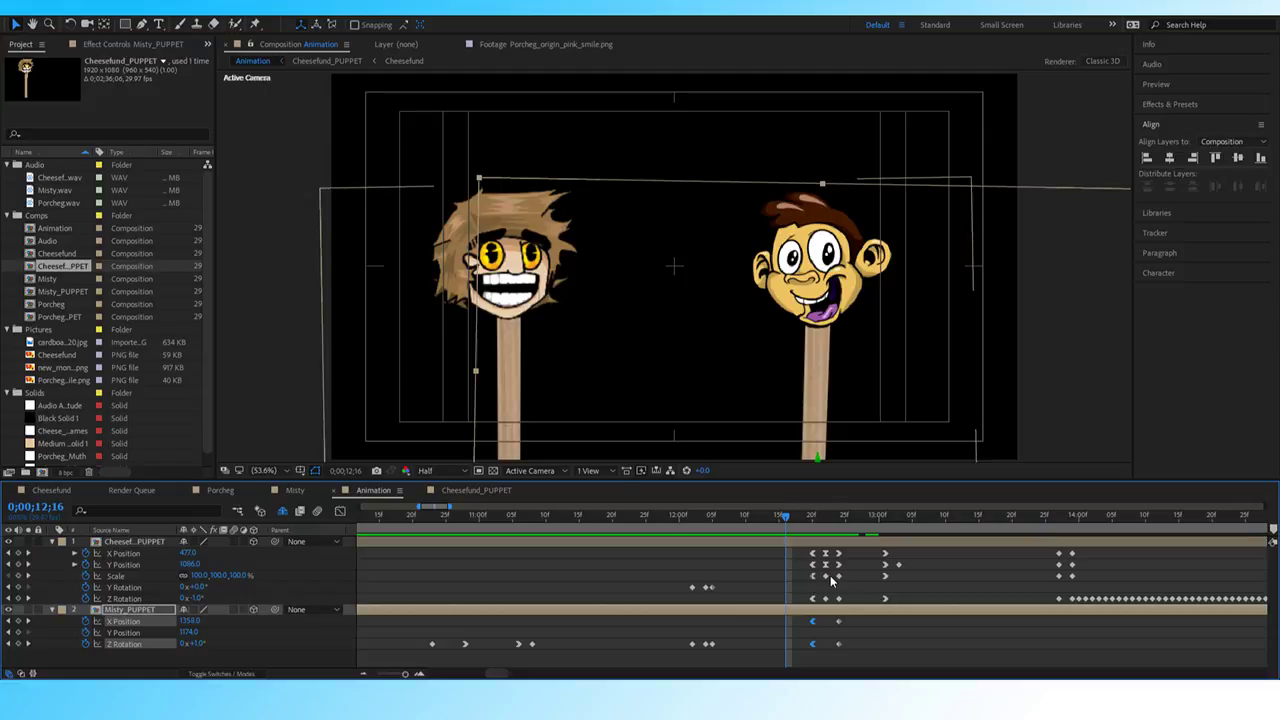
pyautogui.press('space')
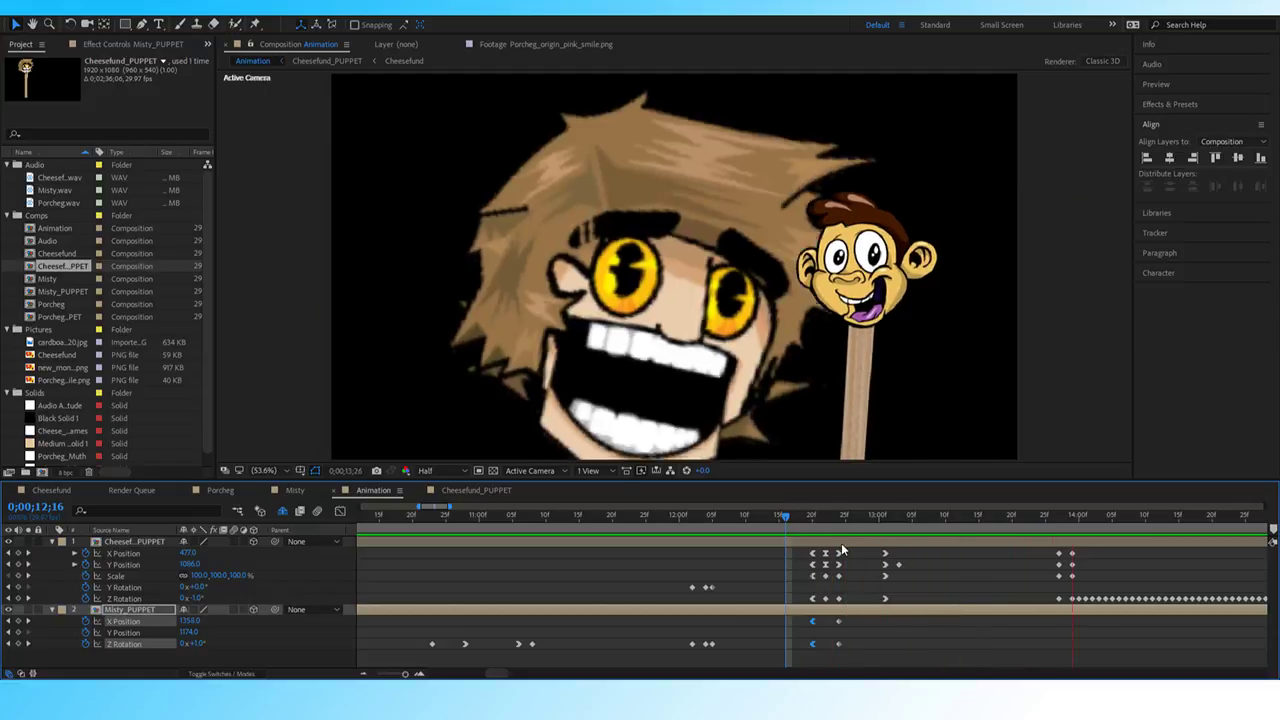
pyautogui.press('space')
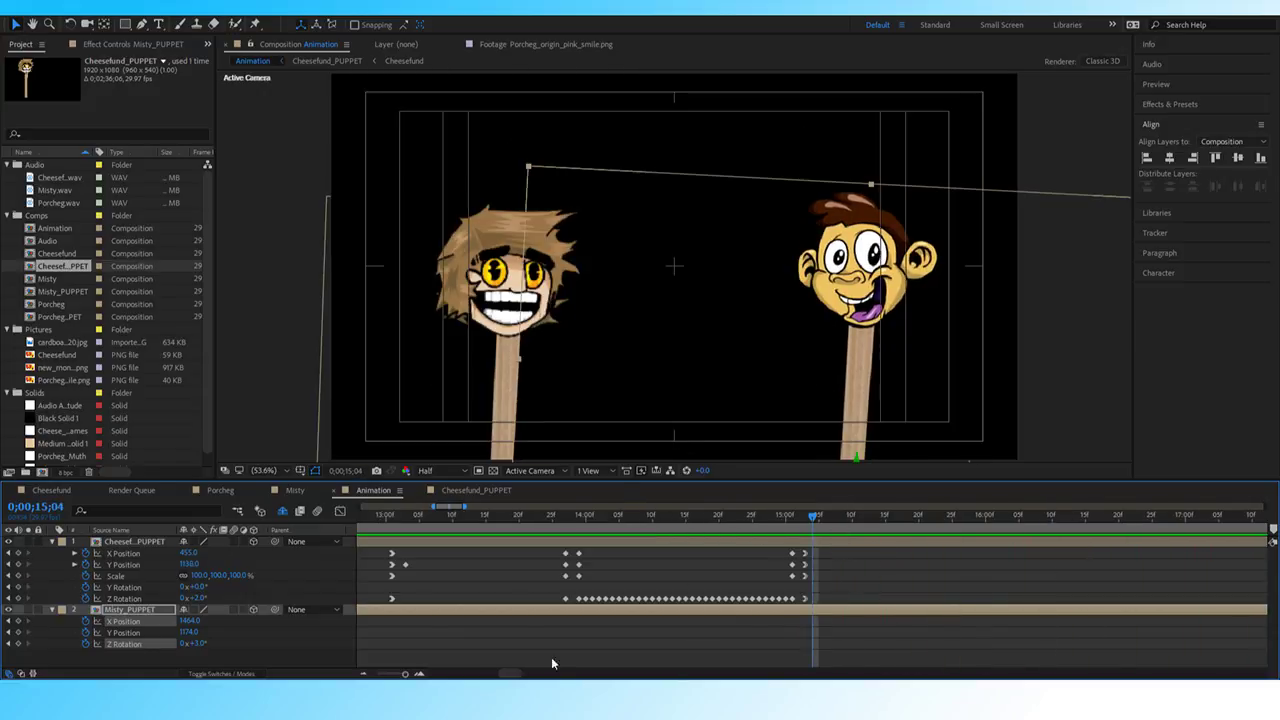
# Preview both puppets' animation twice, from 0;00;09;27 and from 0;00;09;24.
pyautogui.moveTo(405, 675); pyautogui.dragTo(395, 675)
pyautogui.click(514, 519)
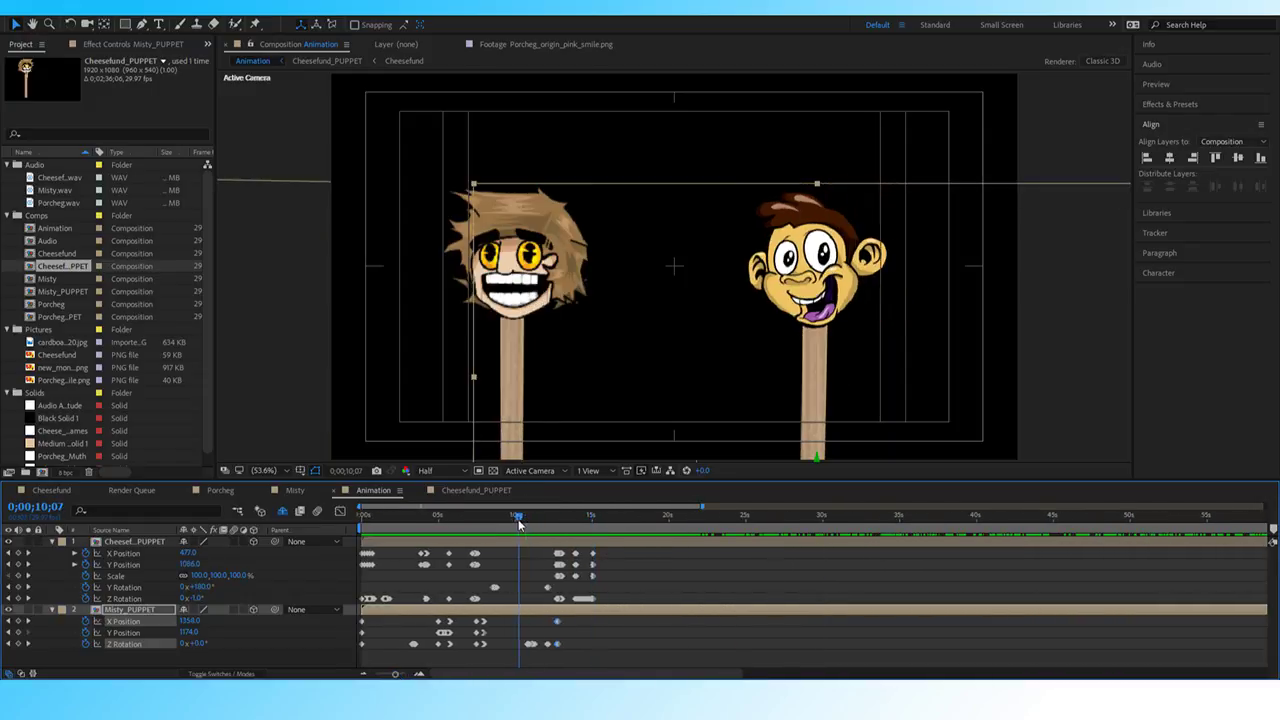
pyautogui.press('space')
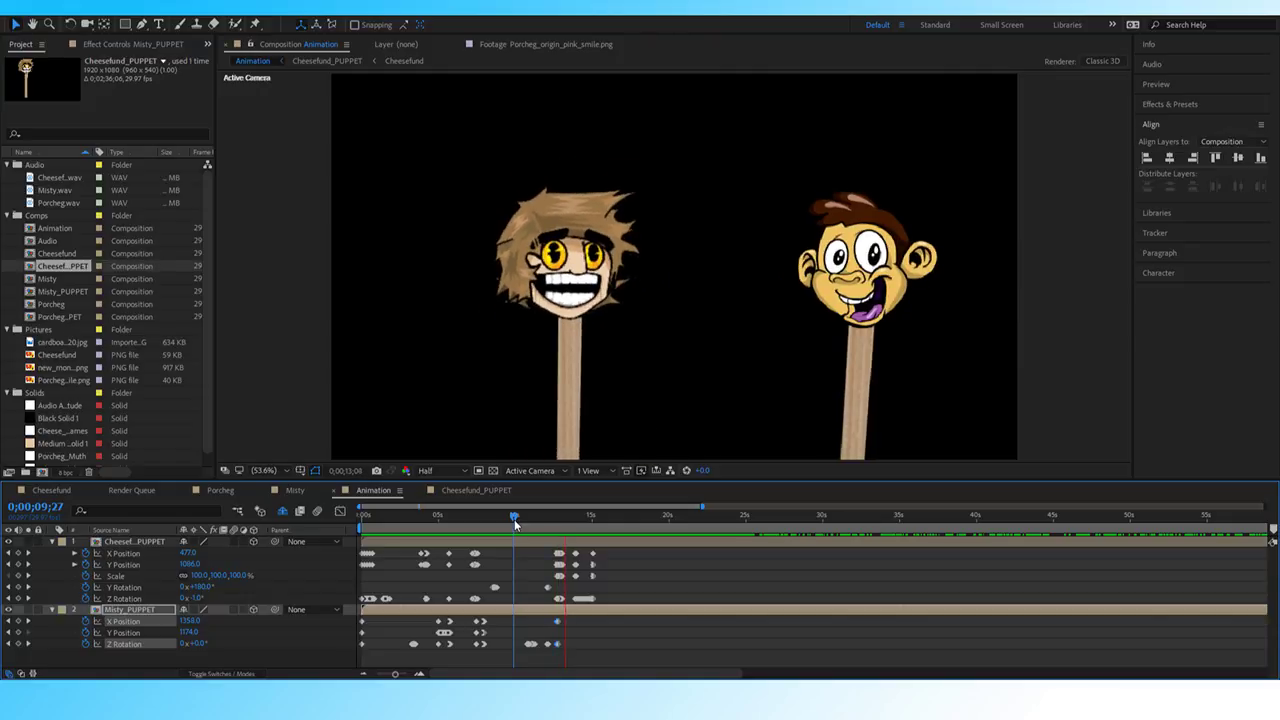
pyautogui.press('space')
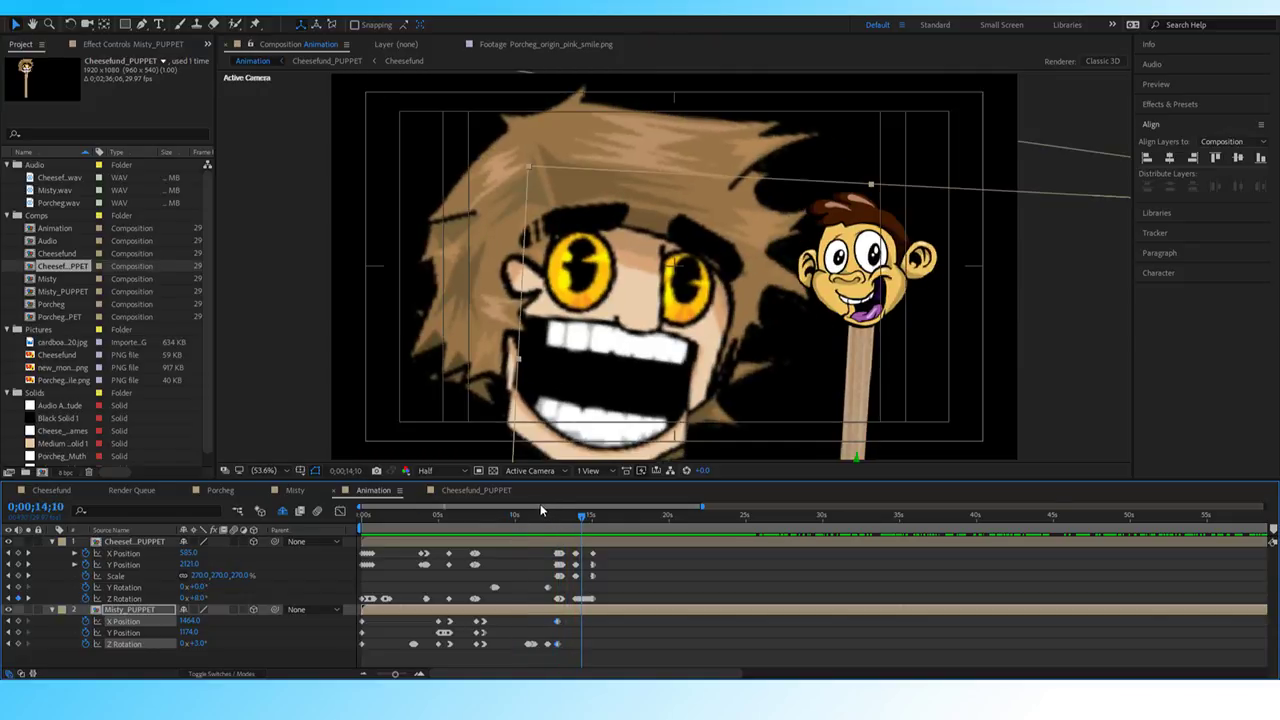
pyautogui.click(514, 518)
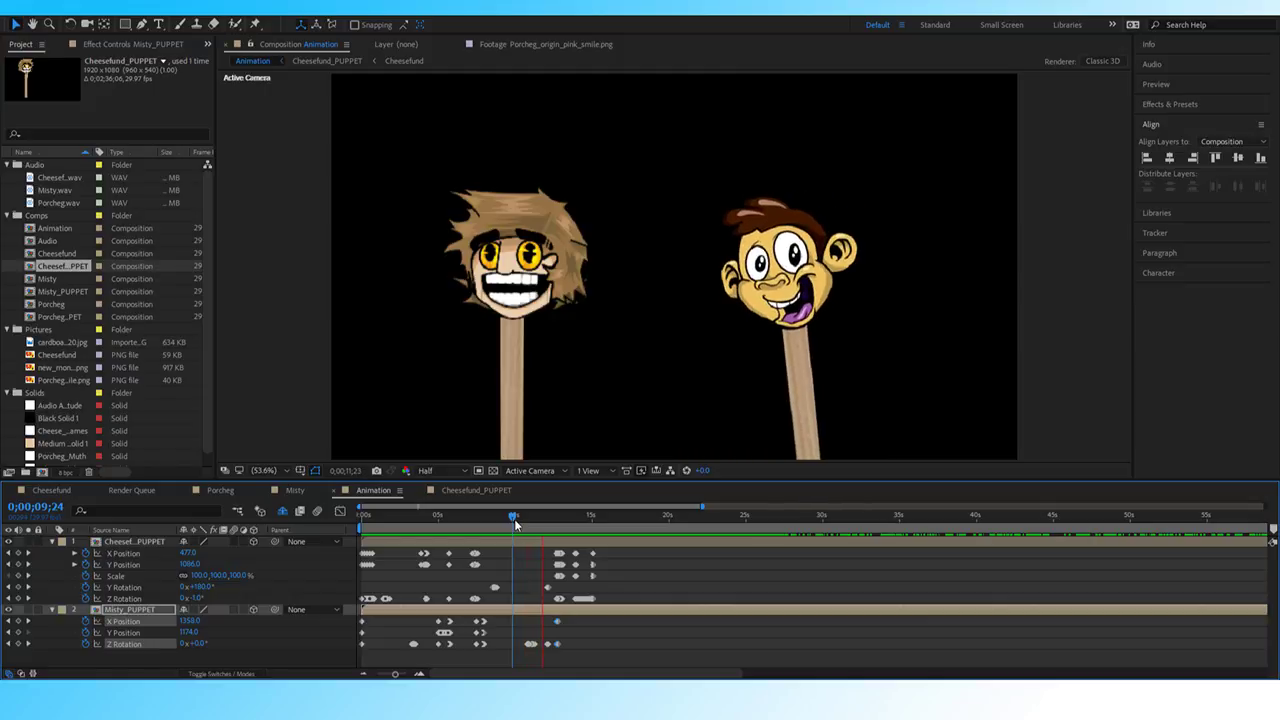
pyautogui.press('space')
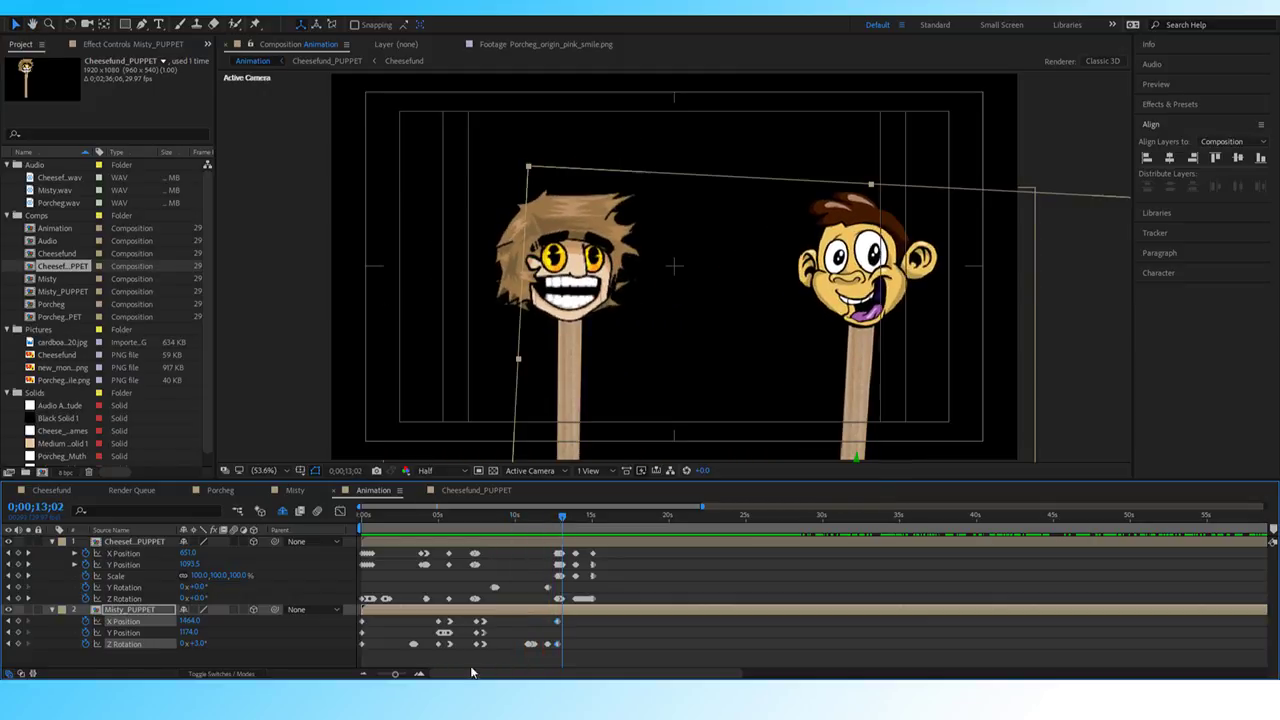
# Preview Misty's reaction to the lunge from 0;00;12;18.
pyautogui.moveTo(397, 674); pyautogui.dragTo(402, 674)
pyautogui.moveTo(810, 516); pyautogui.dragTo(795, 521)
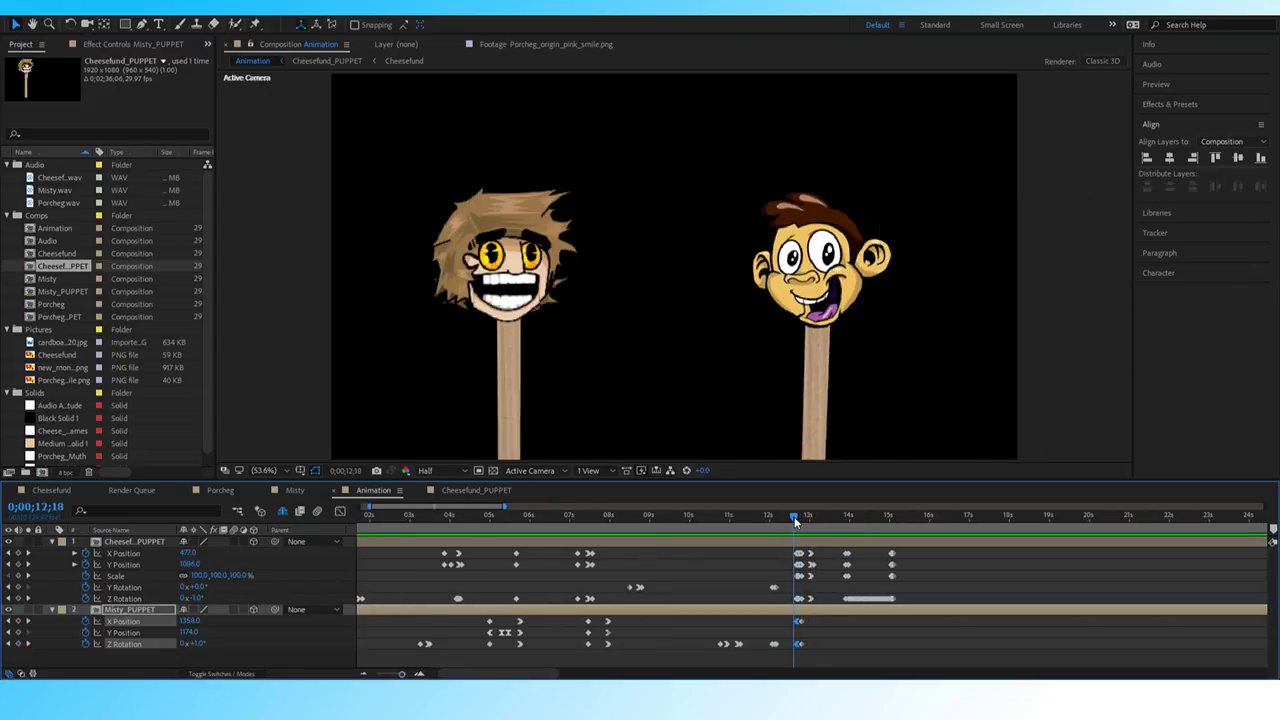
pyautogui.press('space')
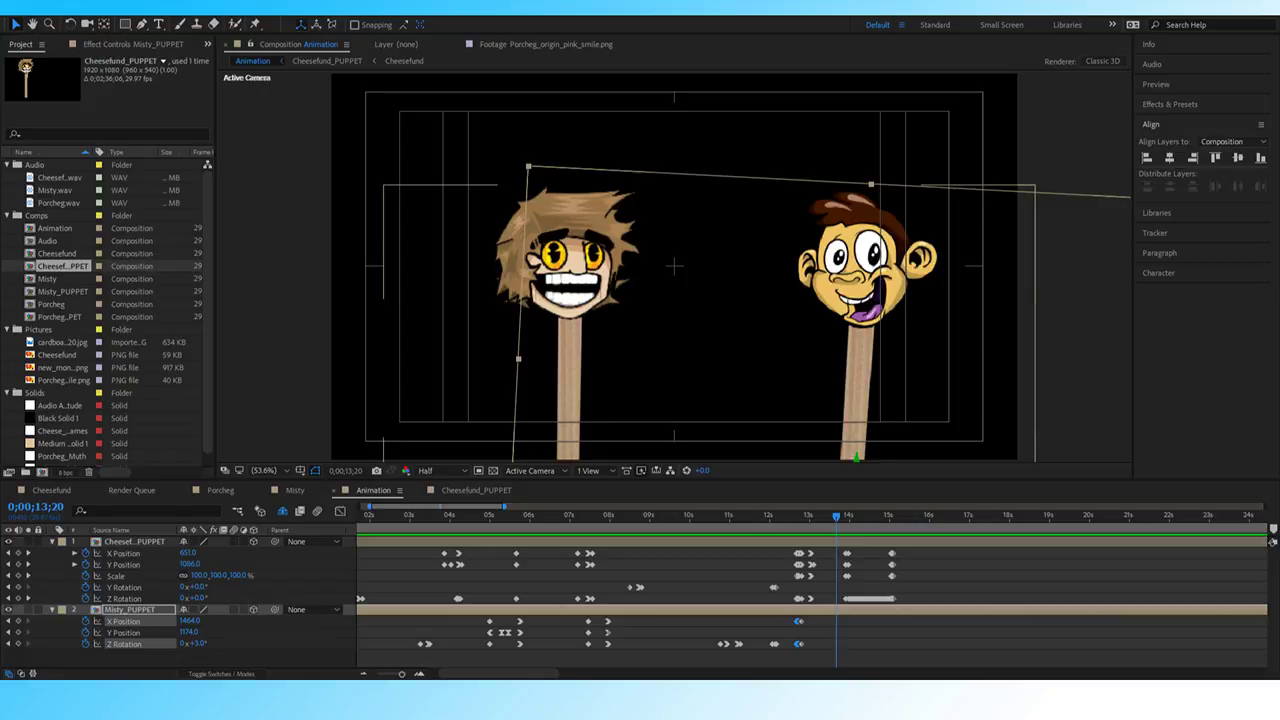
# Preview the sequence from 0;00;10;09 through Cheesefund's close-up around 0;00;14;09.
pyautogui.click(755, 517)
pyautogui.moveTo(753, 519); pyautogui.dragTo(745, 519)
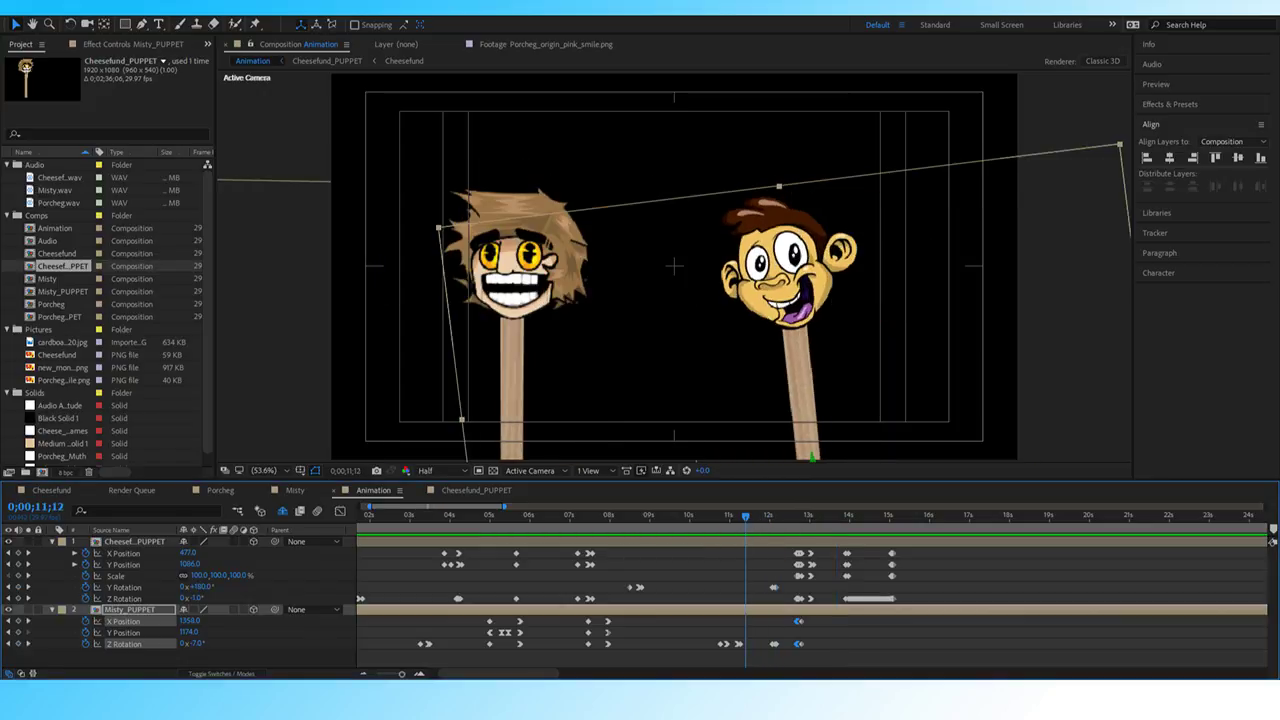
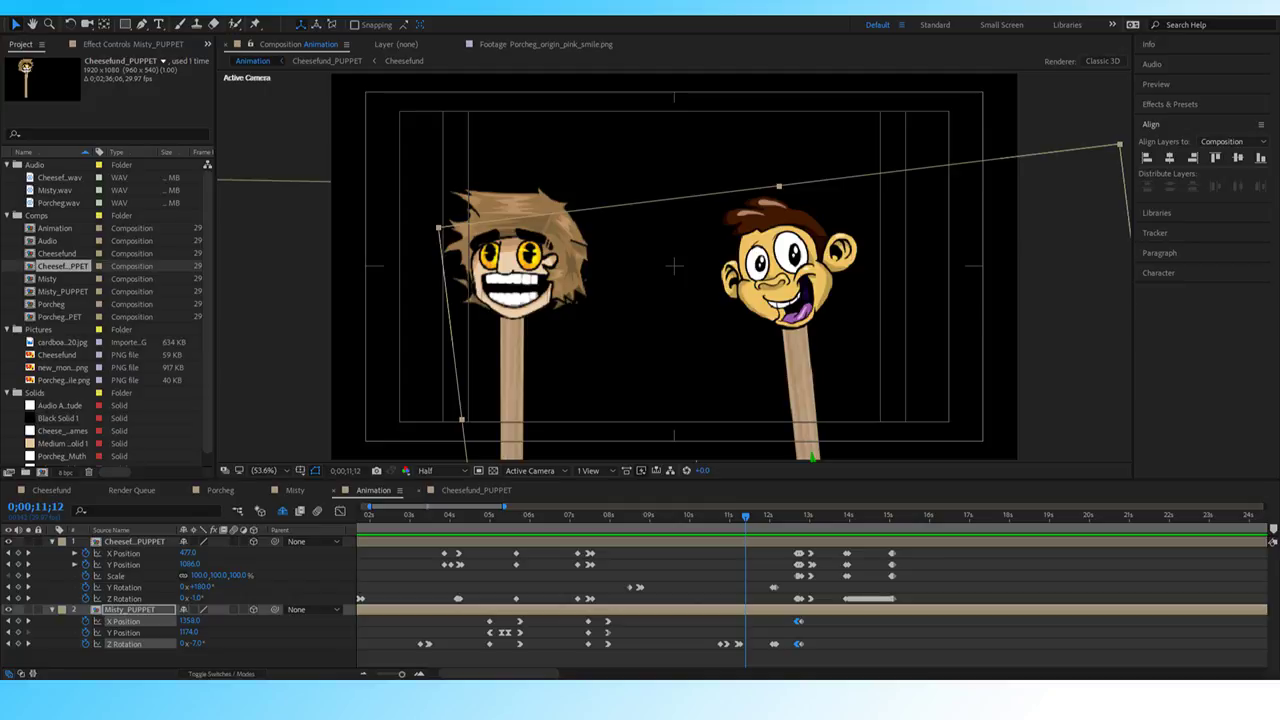
pyautogui.moveTo(712, 519); pyautogui.dragTo(702, 519)
pyautogui.press('space')
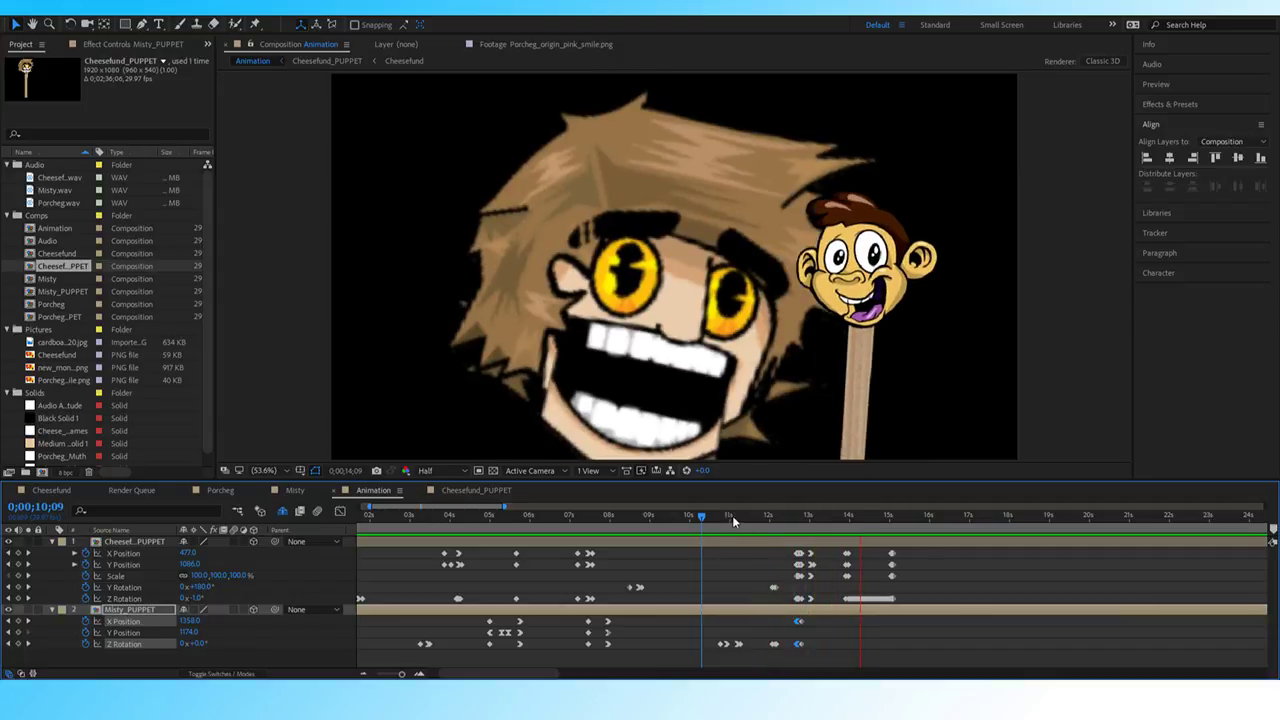
pyautogui.press('space')
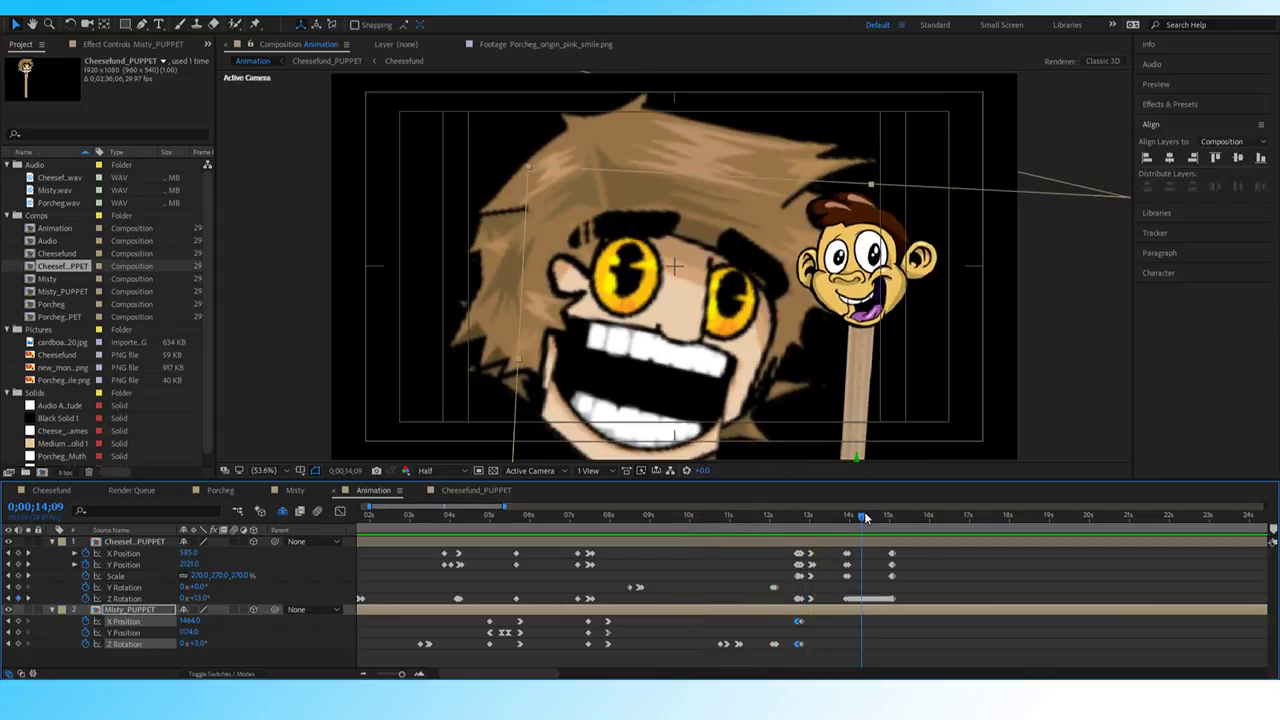
# Keyframe Misty_PUPPET's current Scale at 0;00;13;28 and show all its keyframed properties in a slightly taller timeline.
pyautogui.moveTo(864, 516); pyautogui.dragTo(848, 524)
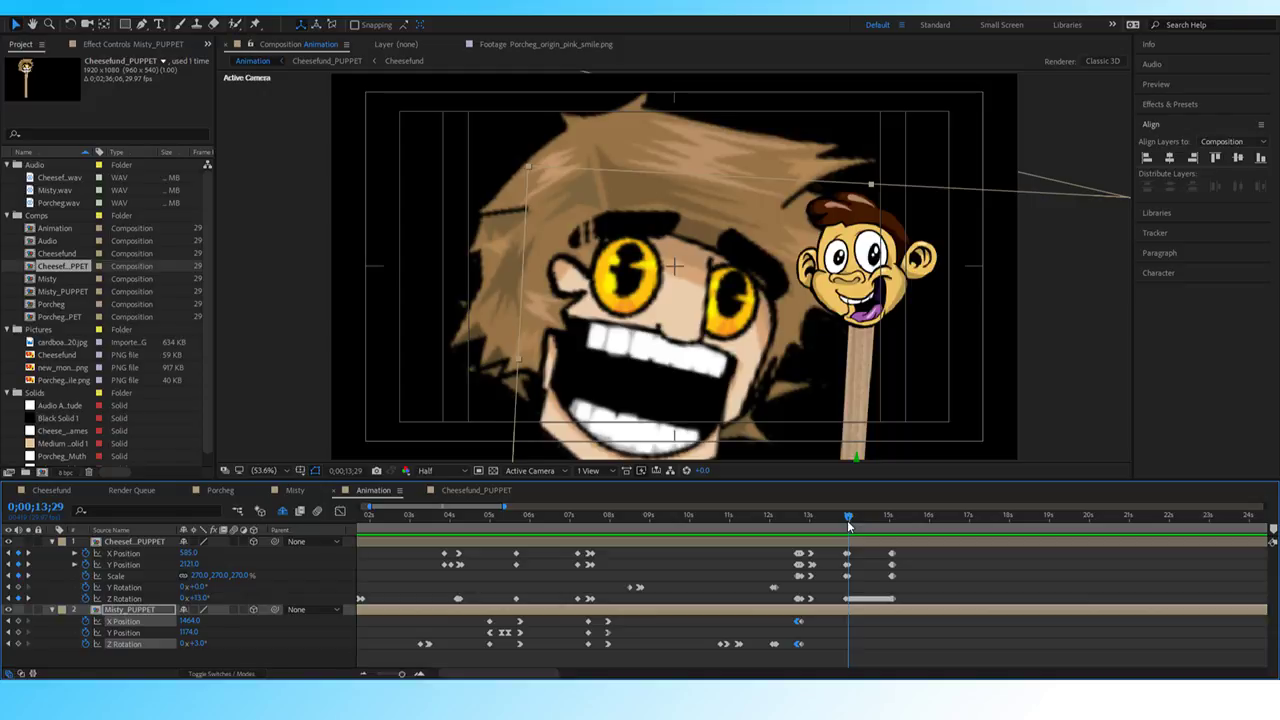
pyautogui.moveTo(848, 524); pyautogui.dragTo(847, 524)
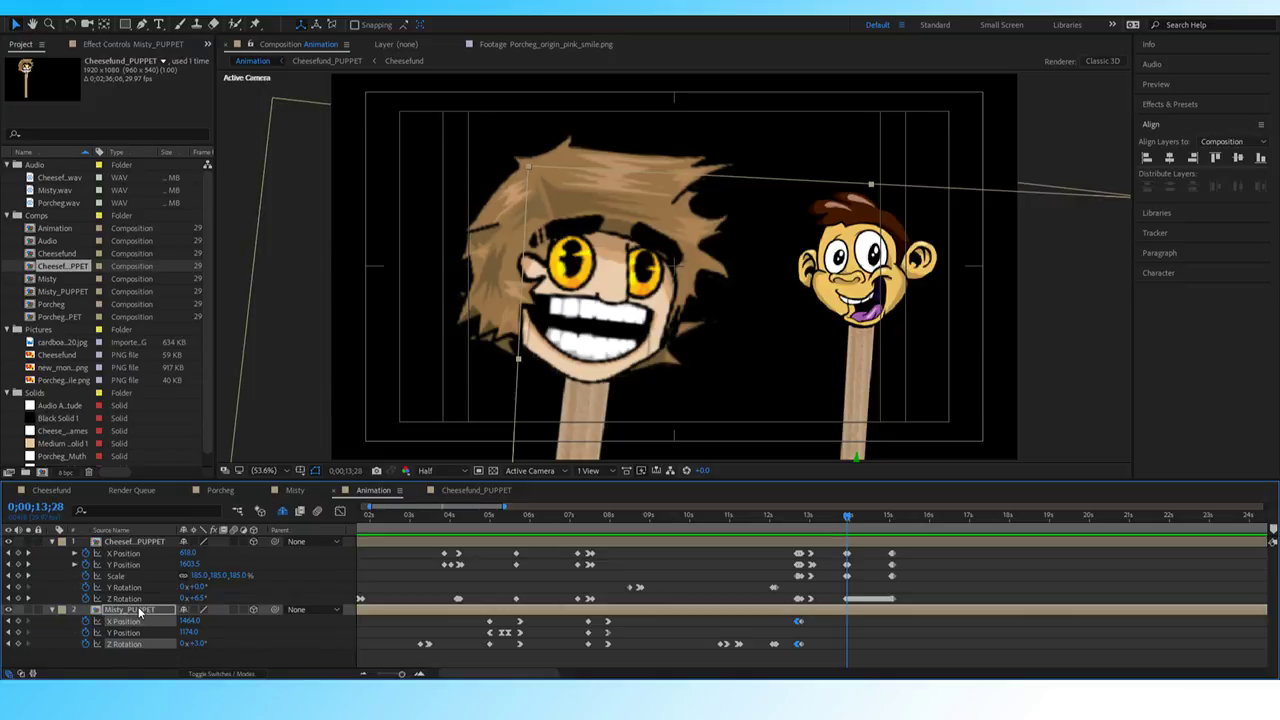
pyautogui.press('s')
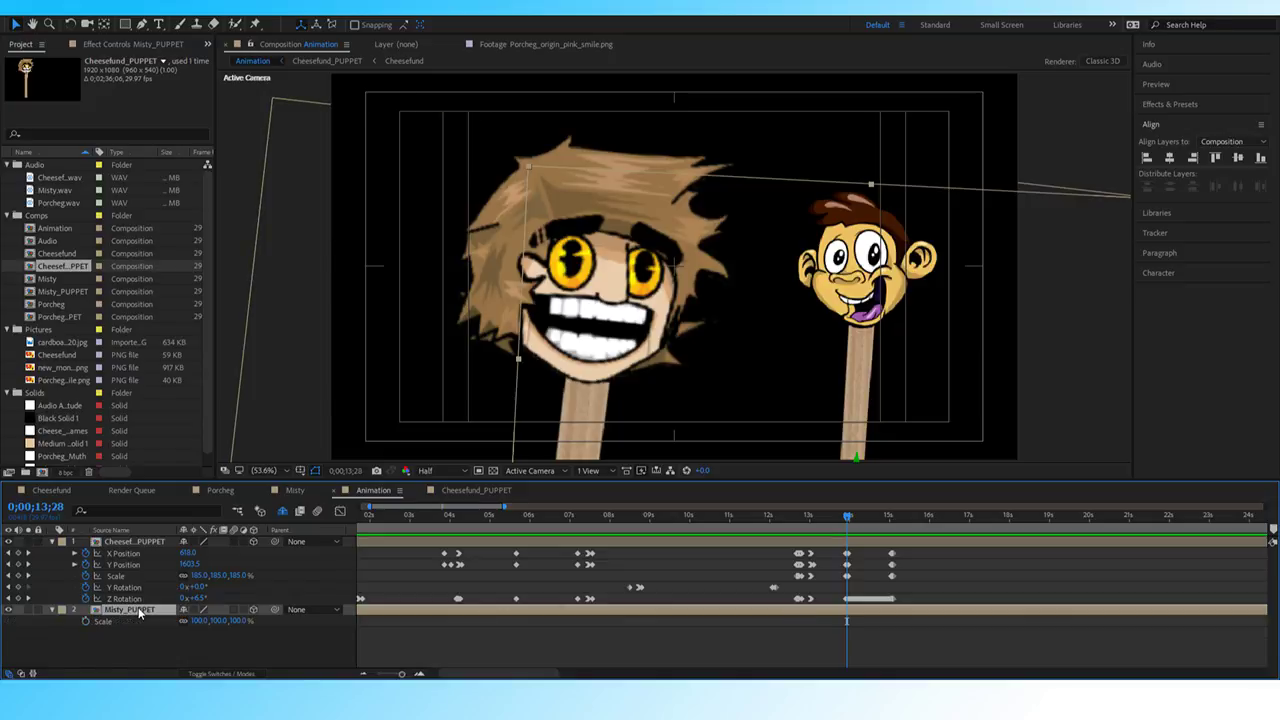
pyautogui.click(85, 621)
pyautogui.press('u')
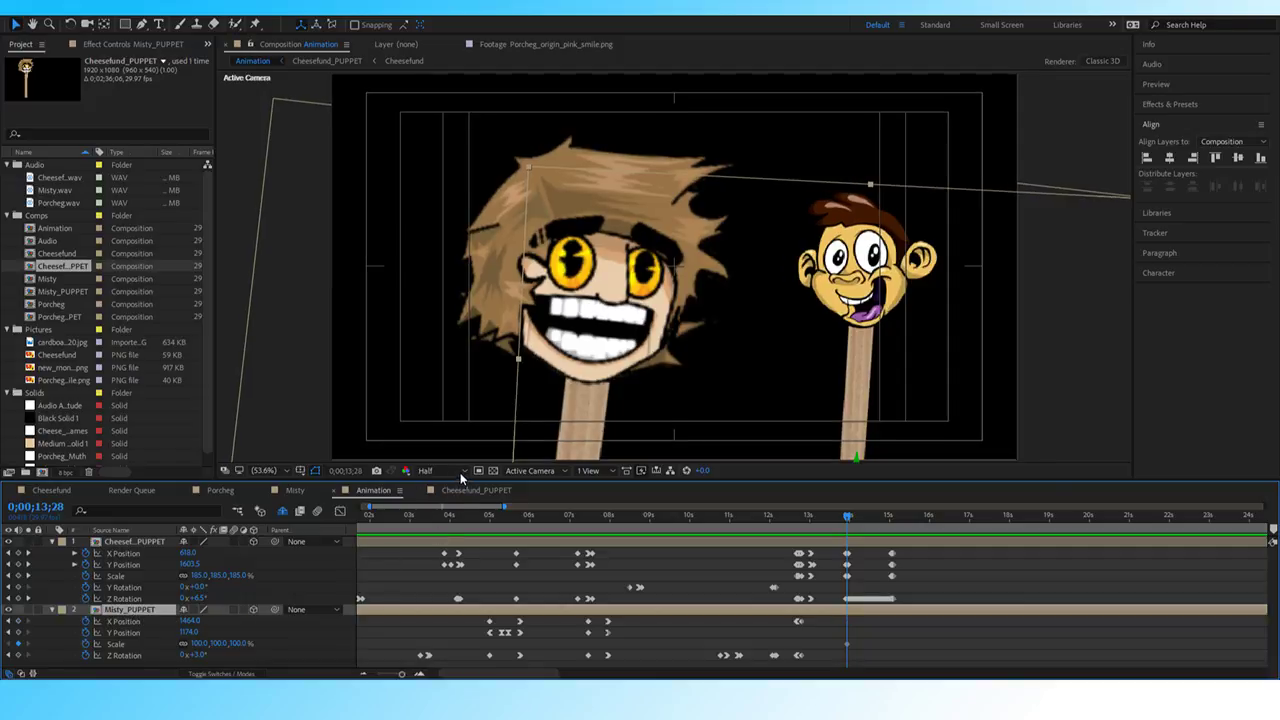
pyautogui.moveTo(460, 471); pyautogui.dragTo(461, 481)
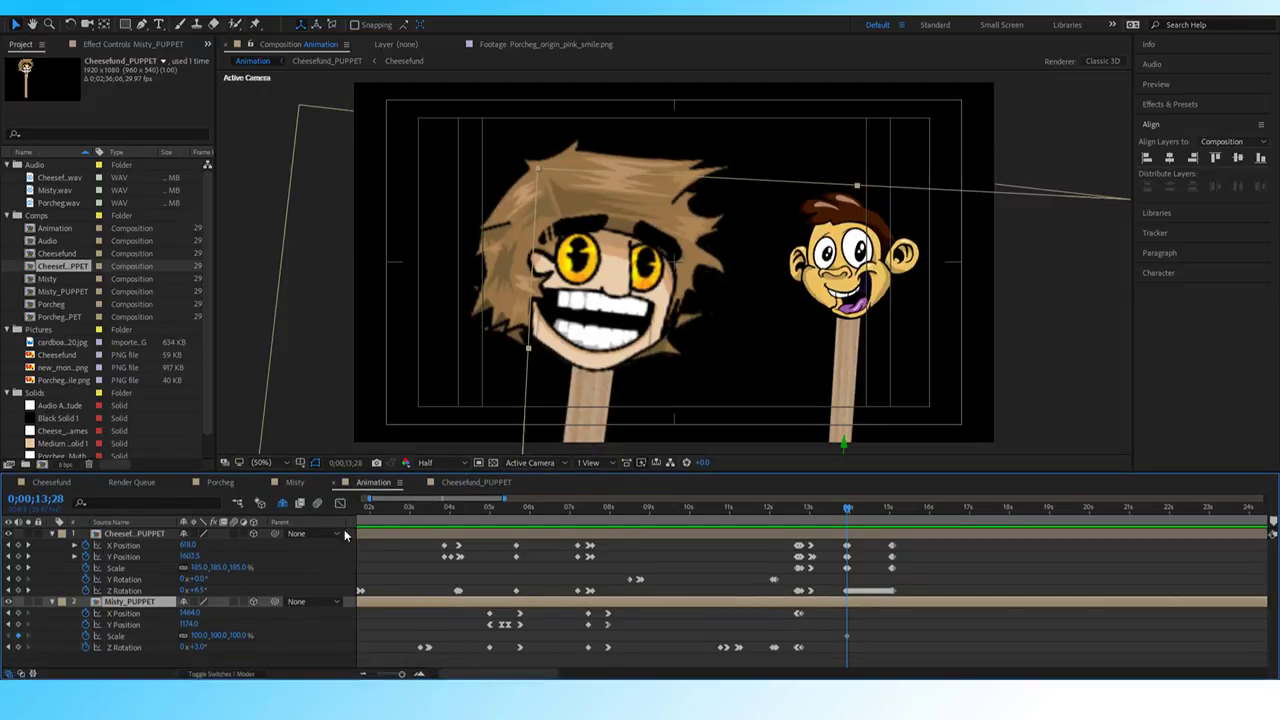
# Keyframe Misty_PUPPET's current X Position, Y Position and Z Rotation at 0;00;13;28.
pyautogui.moveTo(402, 675); pyautogui.dragTo(407, 675)
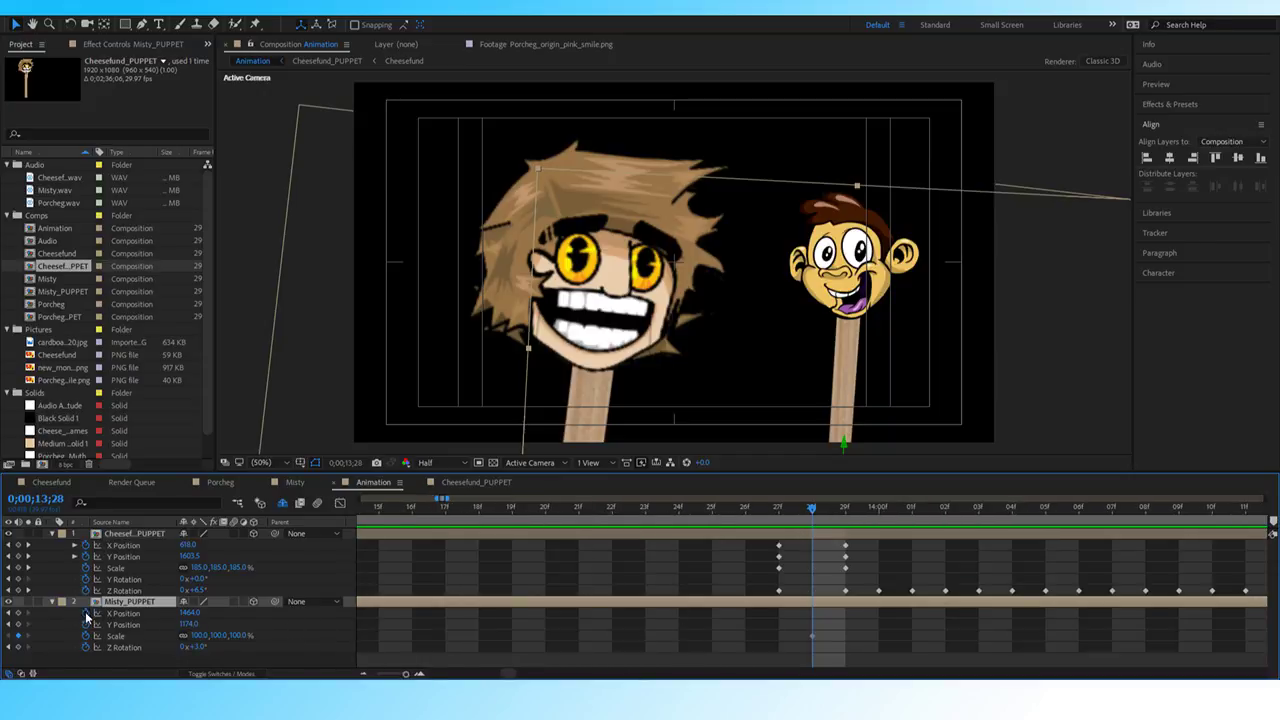
pyautogui.click(18, 613)
pyautogui.click(18, 624)
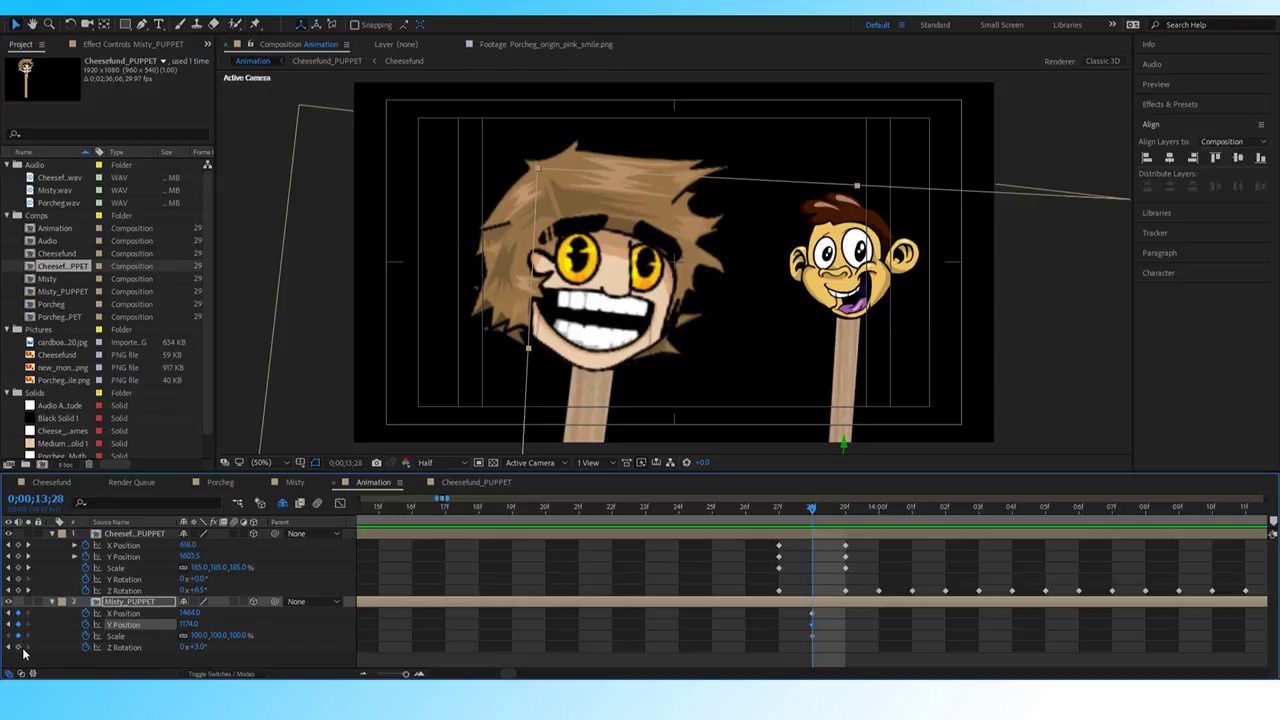
pyautogui.click(20, 647)
# At 0;00;14;00, pose Misty_PUPPET with Scale 70%, X Position 1356, Y Position 1319 and Z Rotation 15°, after trying a 50% Scale.
pyautogui.press('pagedown')
pyautogui.press('pagedown')
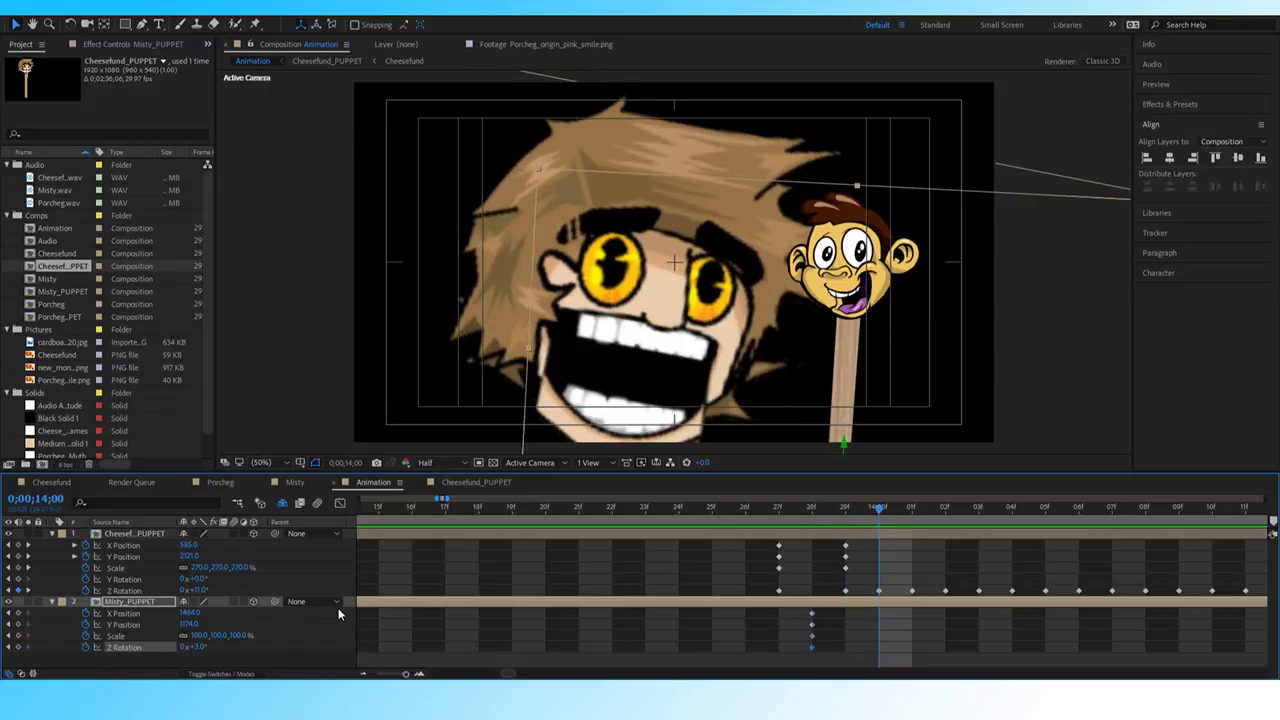
pyautogui.click(199, 636)
pyautogui.write('50')
pyautogui.press('Return')
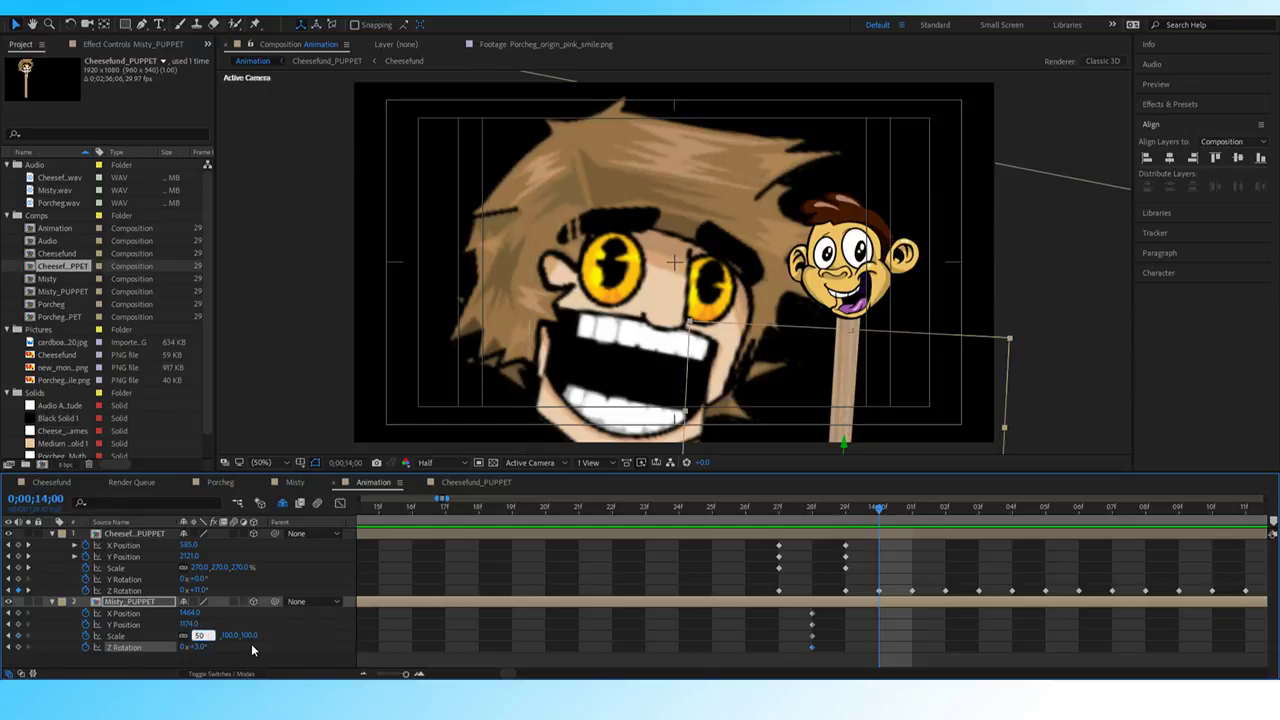
pyautogui.click(200, 636)
pyautogui.write('70')
pyautogui.press('Return')
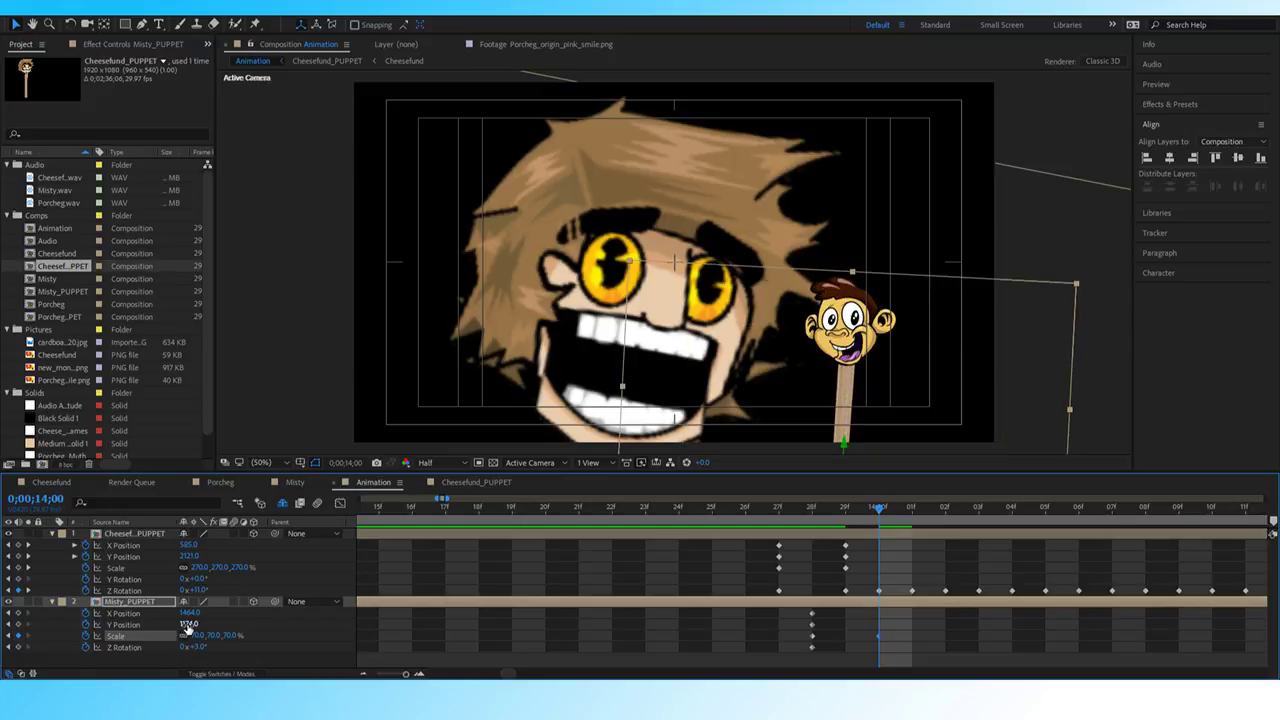
pyautogui.moveTo(189, 624); pyautogui.dragTo(278, 620)
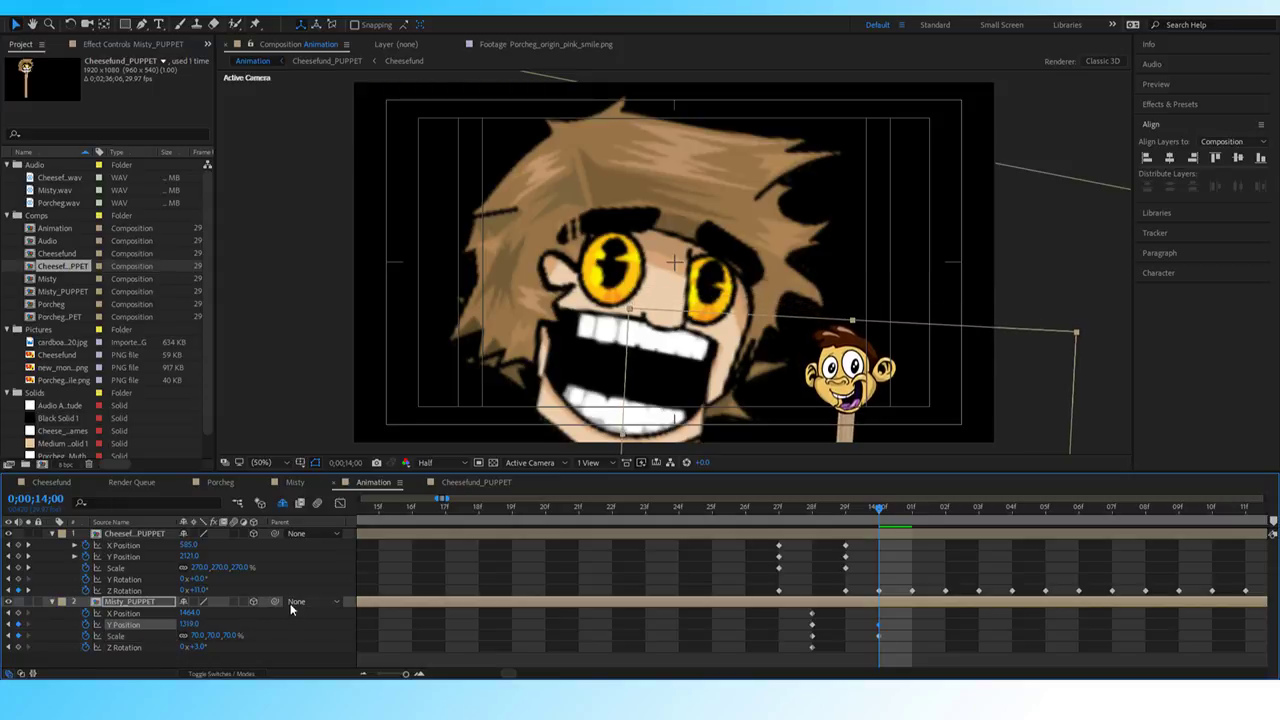
pyautogui.moveTo(199, 648); pyautogui.dragTo(121, 613)
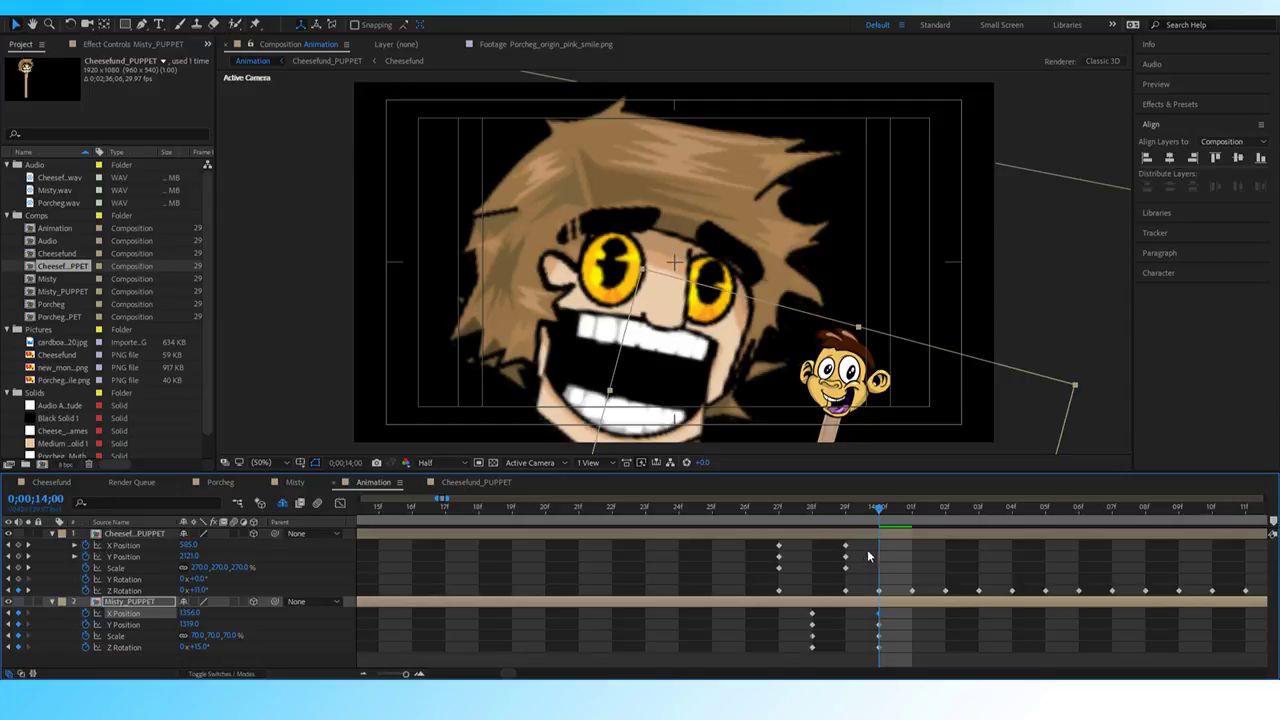
# Preview Misty's shrinking reaction to the close-up from 0;00;13;00.
pyautogui.moveTo(870, 510); pyautogui.dragTo(711, 524)
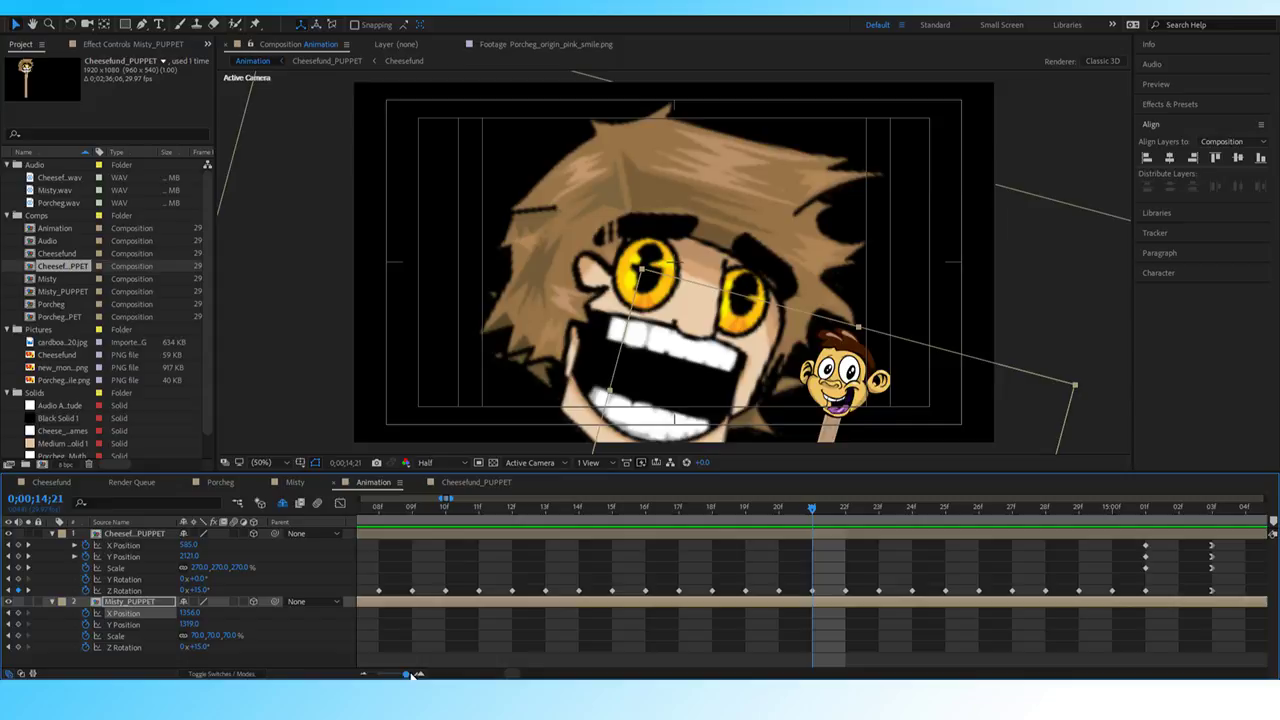
pyautogui.moveTo(410, 675); pyautogui.dragTo(395, 674)
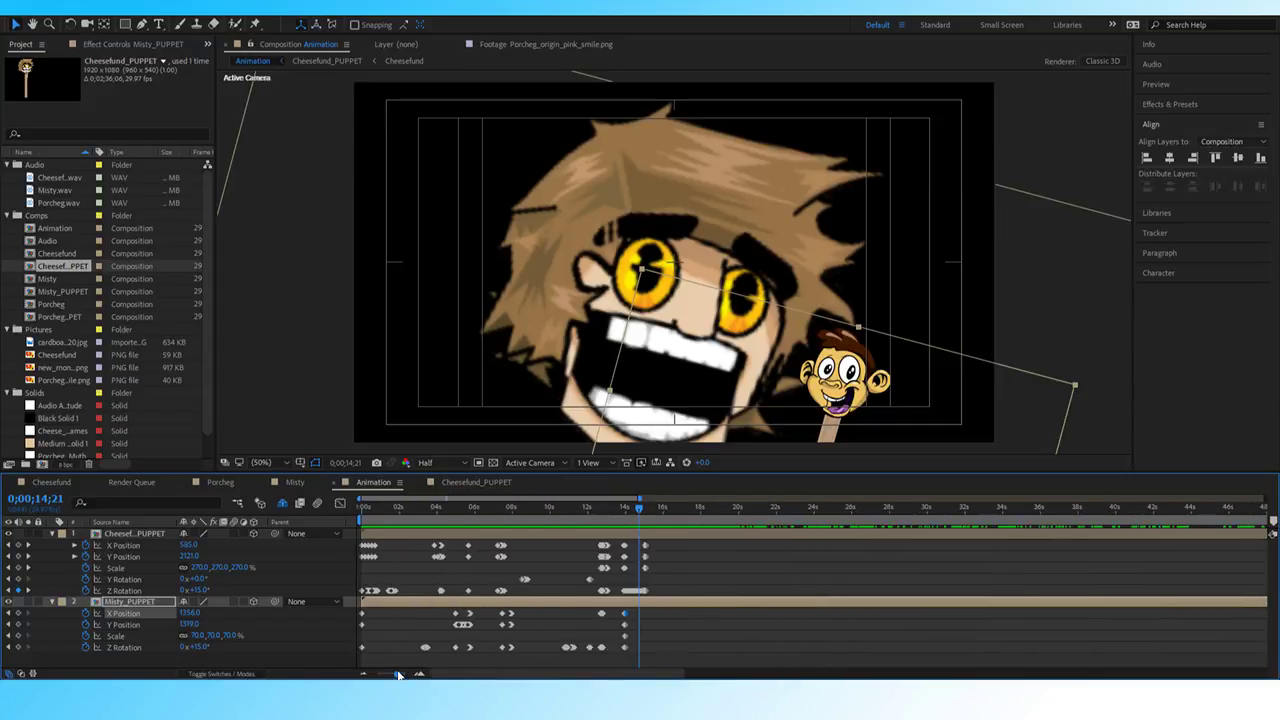
pyautogui.moveTo(600, 510); pyautogui.dragTo(573, 514)
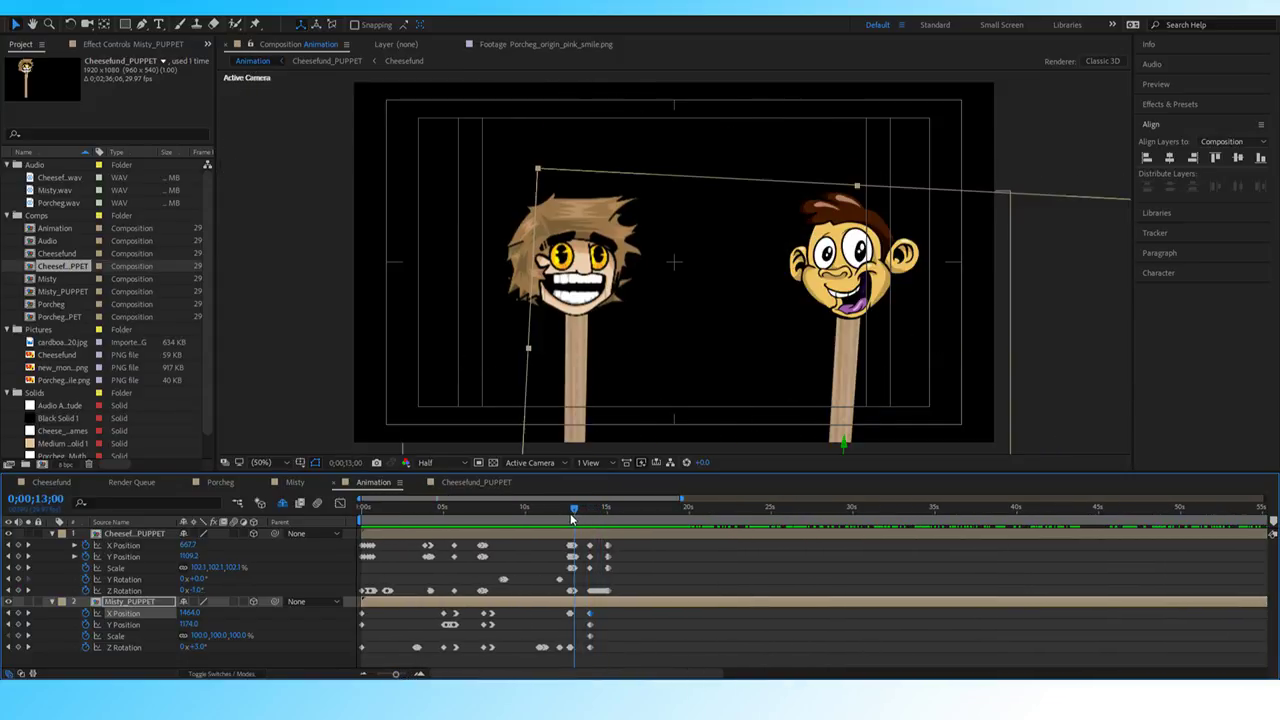
pyautogui.press('space')
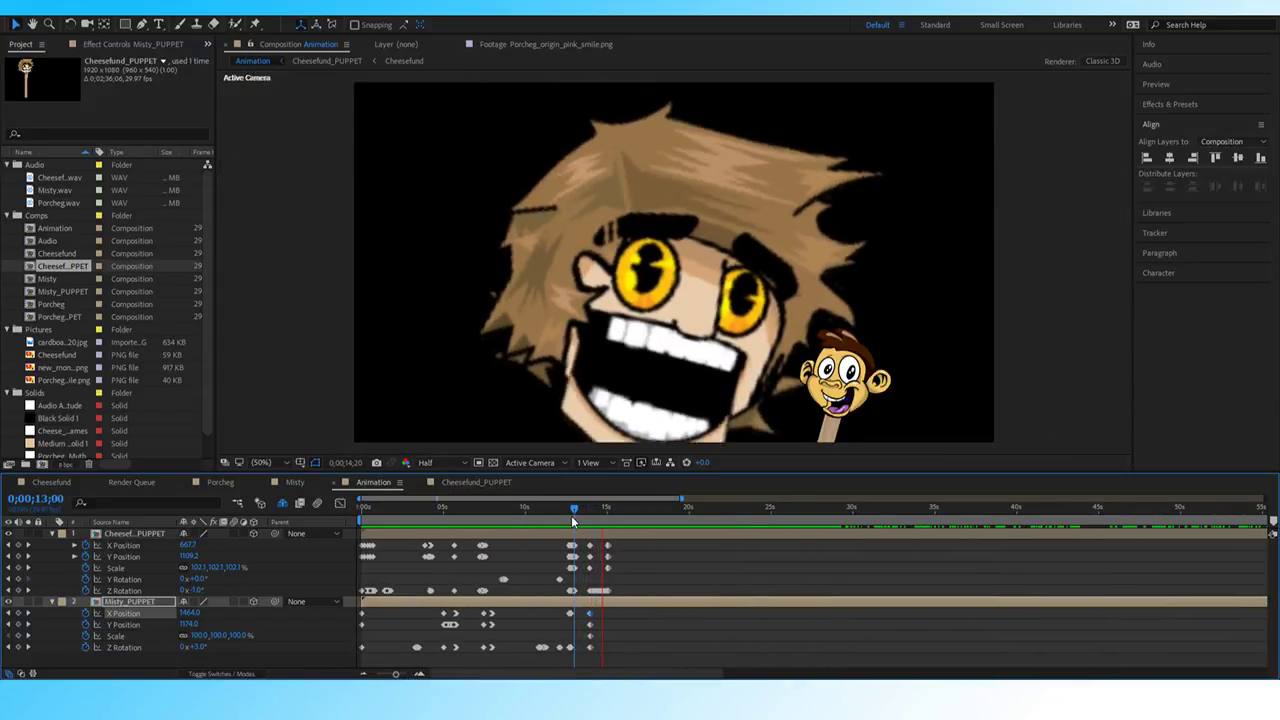
pyautogui.press('space')
# Preview the close-up reaction again from 0;00;13;01 in a more magnified timeline.
pyautogui.moveTo(397, 675); pyautogui.dragTo(403, 675)
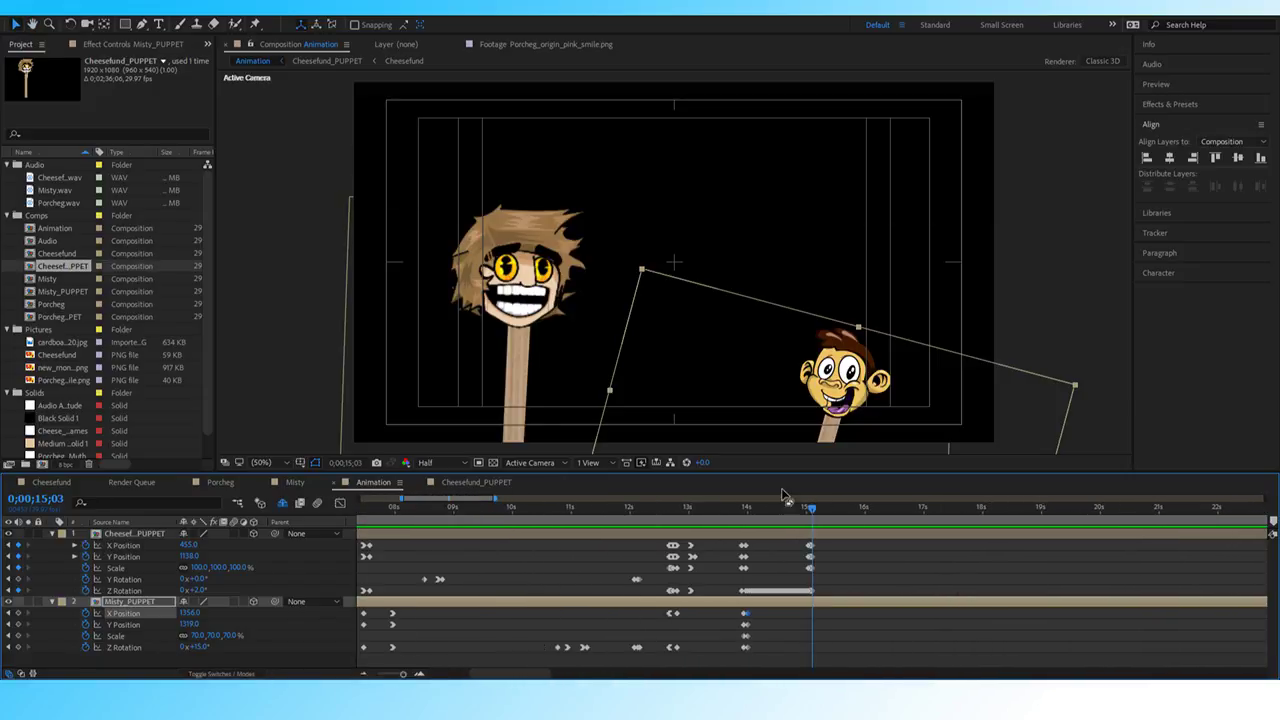
pyautogui.click(701, 509)
pyautogui.click(688, 514)
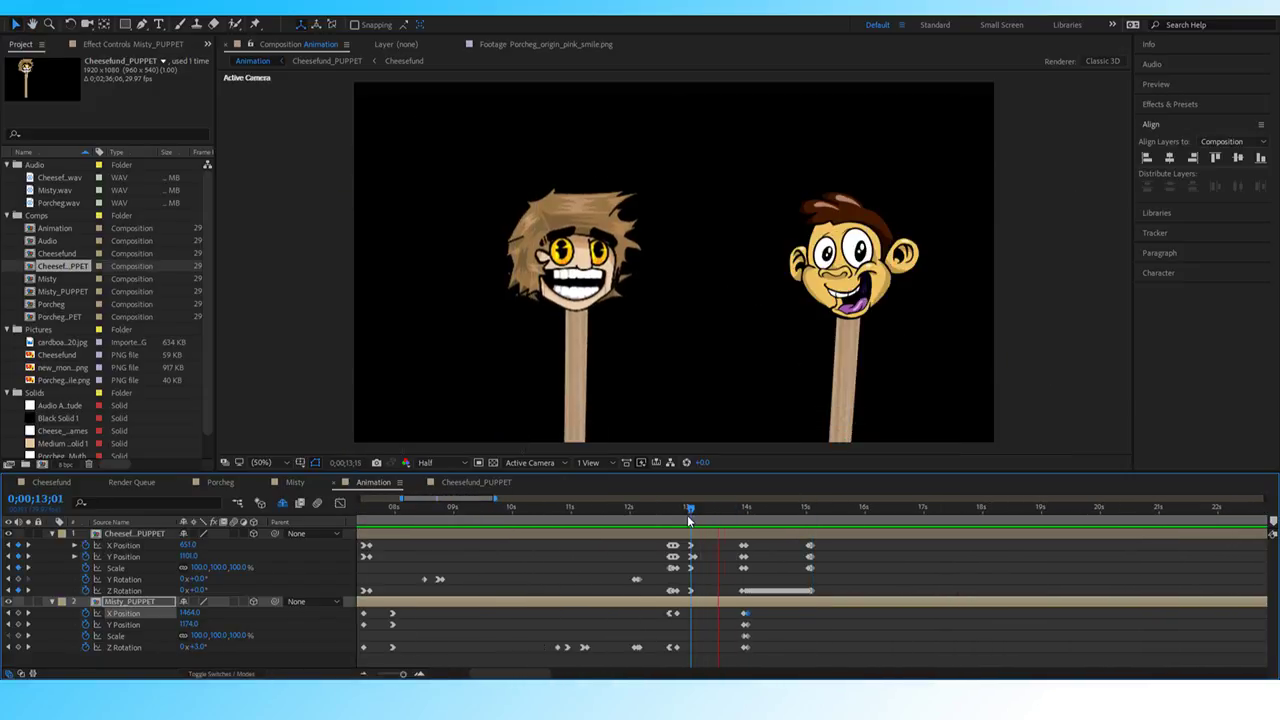
pyautogui.press('space')
pyautogui.press('space')
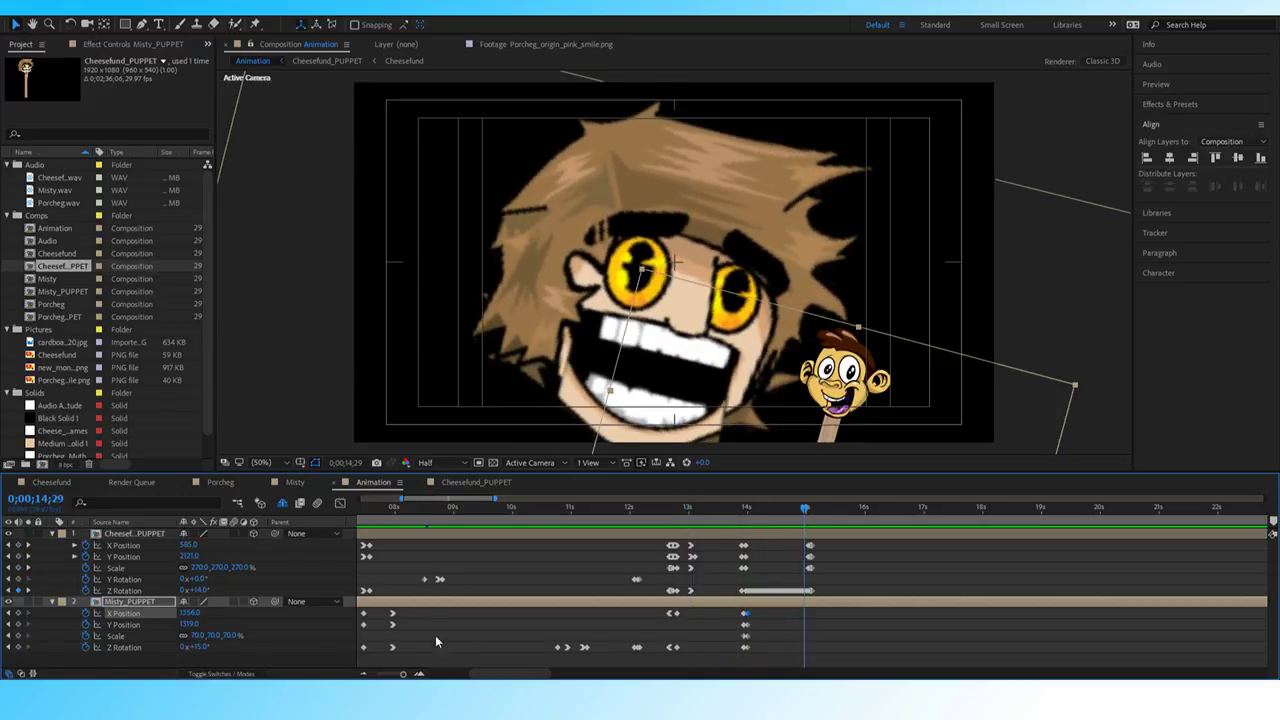
# Set Misty_PUPPET's Scale keyframe at 0;00;14;00 to 90% and preview the change from 0;00;13;21.
pyautogui.click(10, 643)
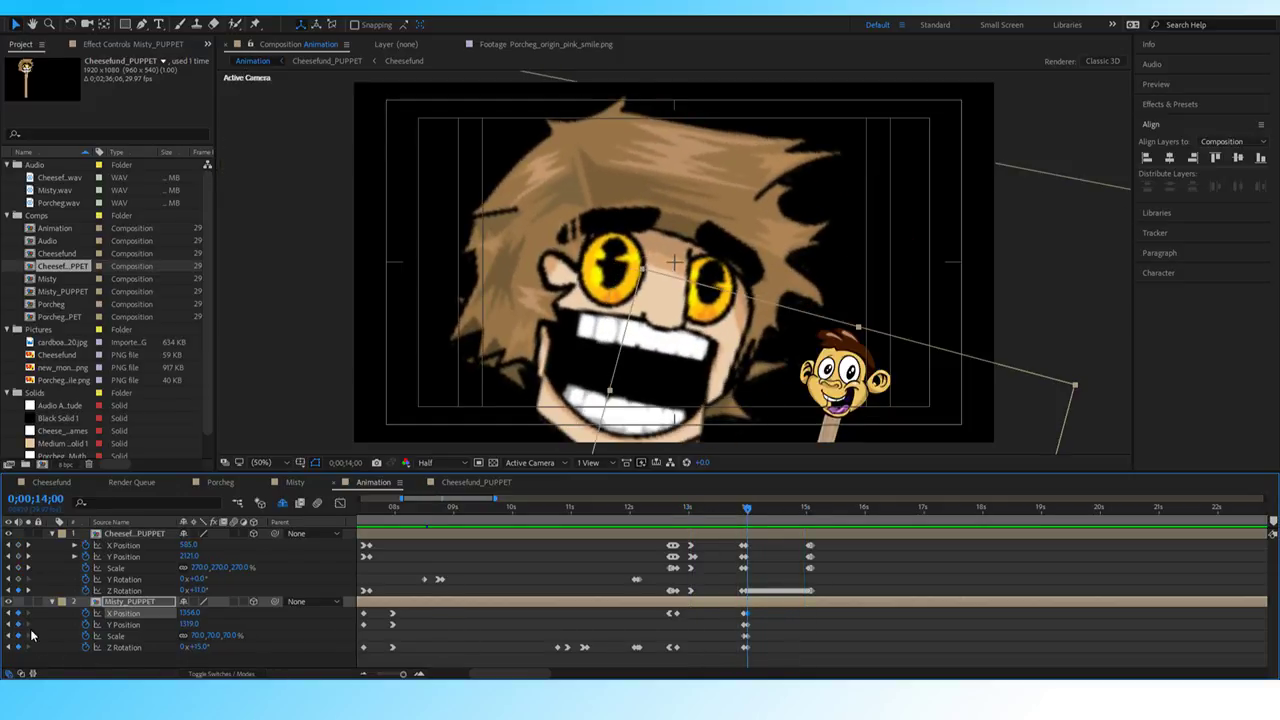
pyautogui.click(197, 635)
pyautogui.write('90')
pyautogui.press('Return')
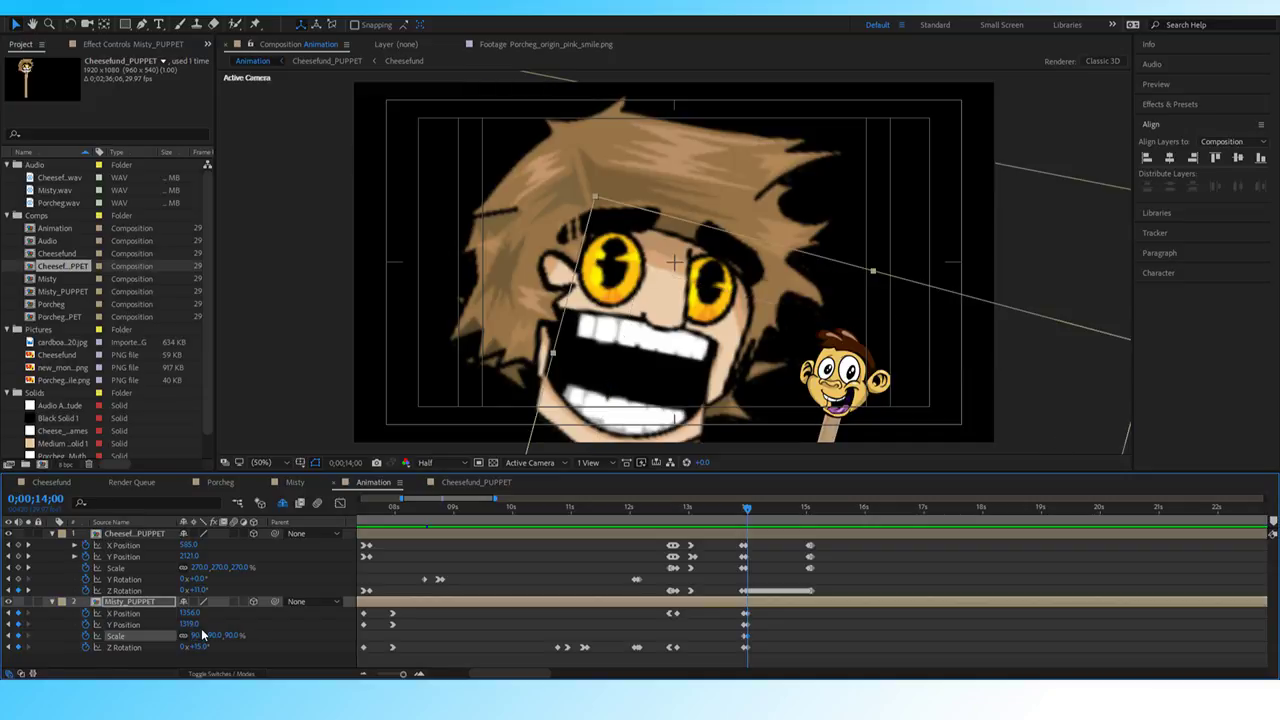
pyautogui.moveTo(735, 510); pyautogui.dragTo(731, 513)
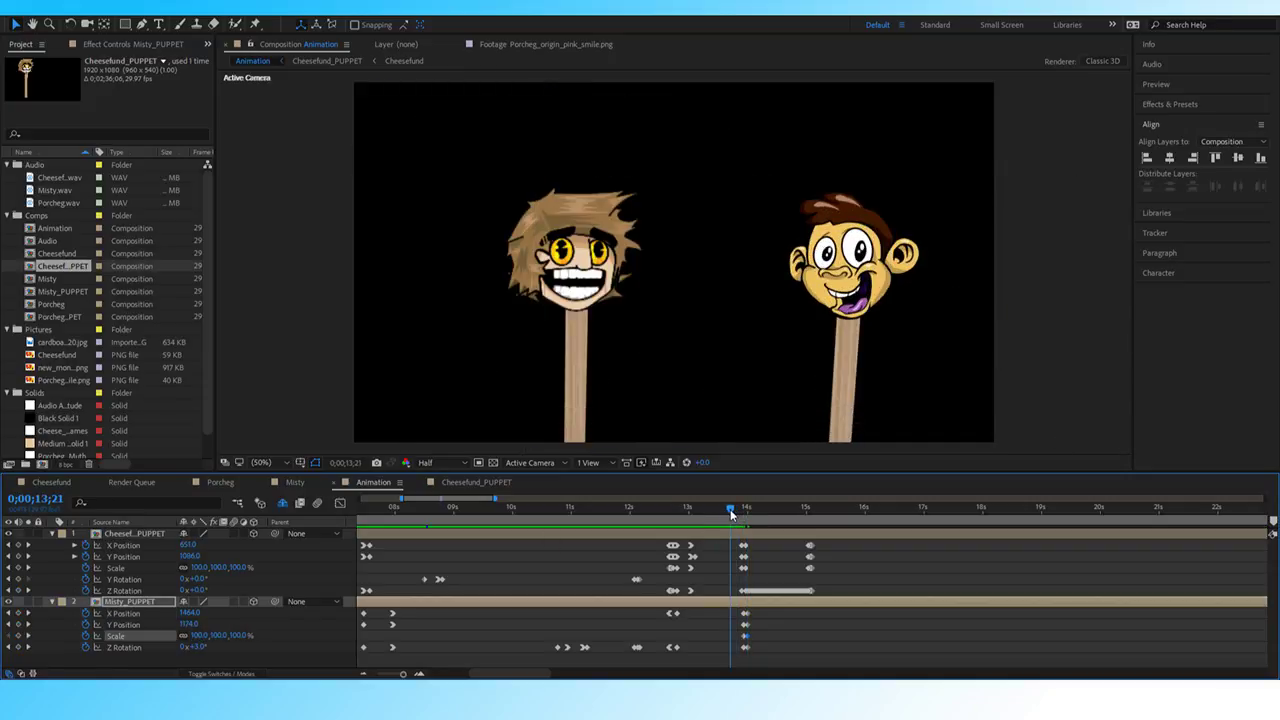
pyautogui.press('space')
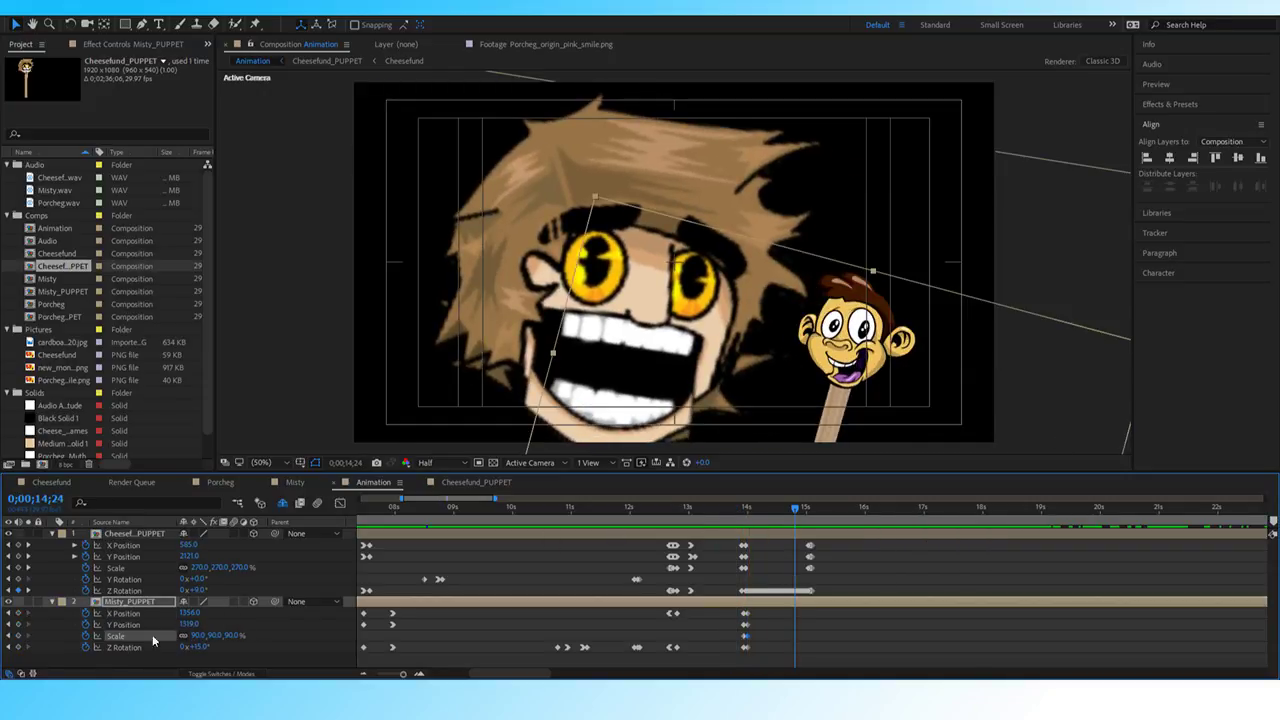
# Lower Misty_PUPPET at the 0;00;14;00 keyframe by setting its Y Position to 1412.
pyautogui.click(10, 647)
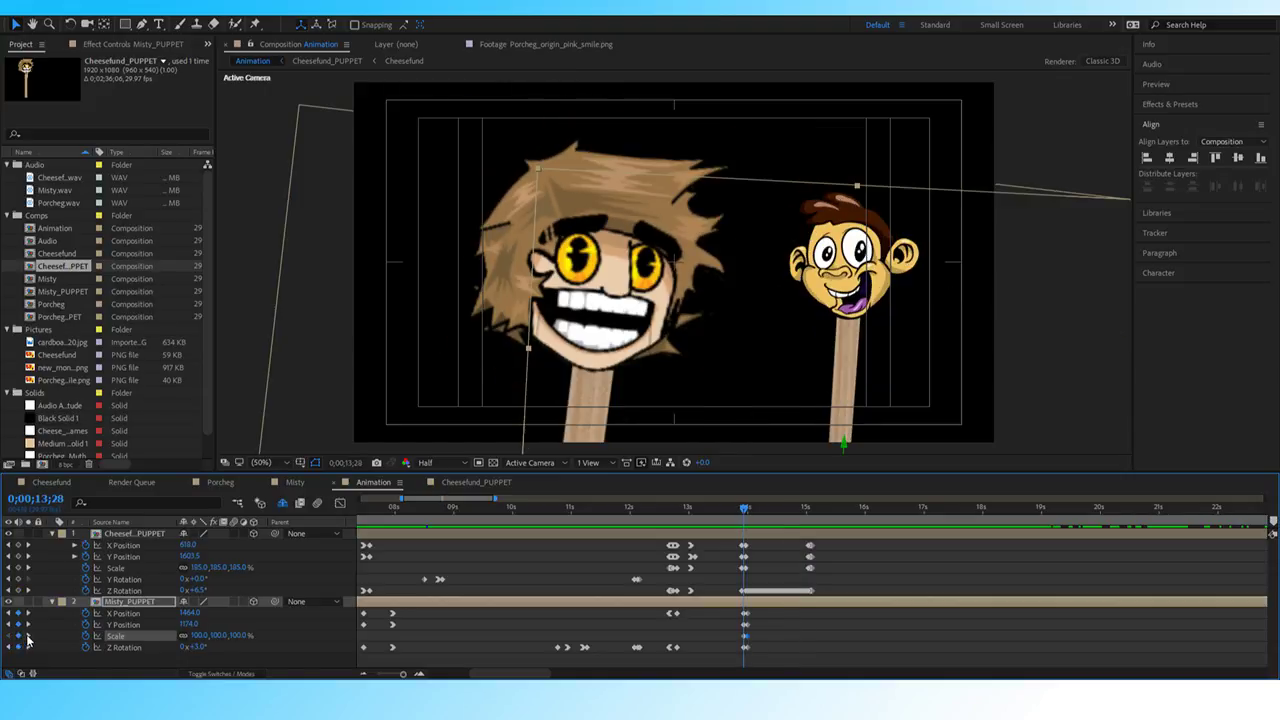
pyautogui.click(28, 637)
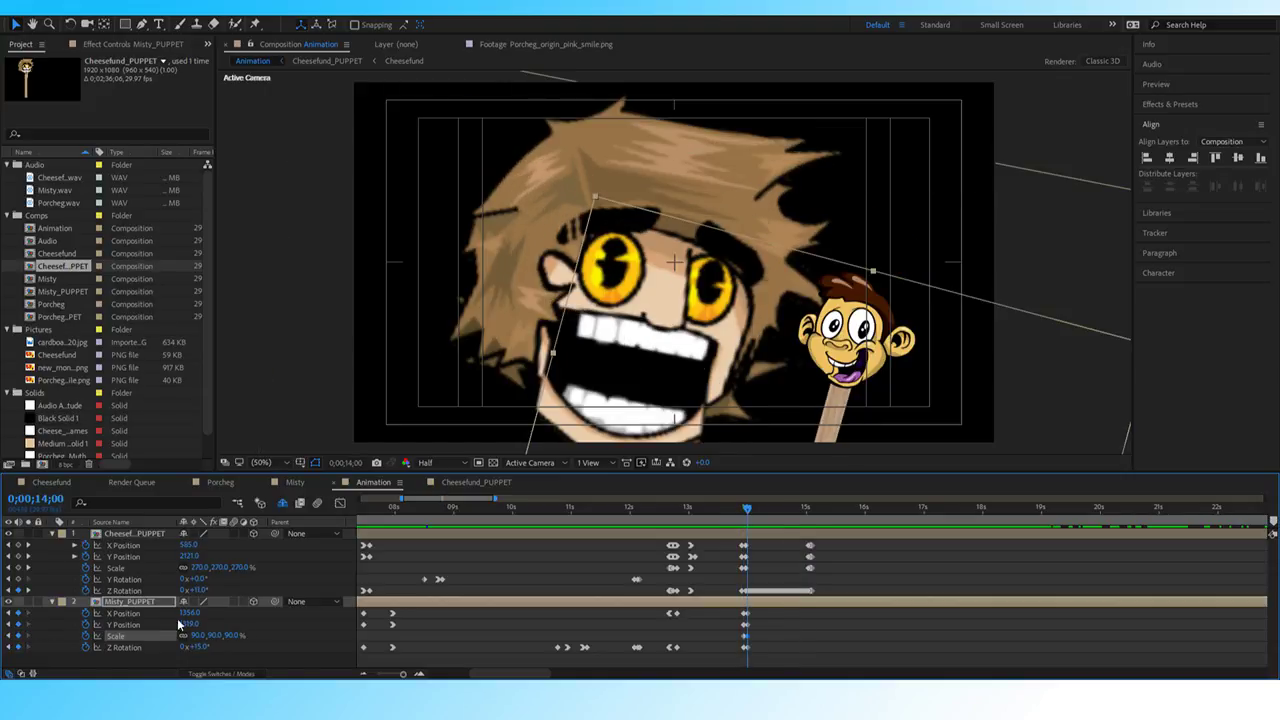
pyautogui.moveTo(180, 624); pyautogui.dragTo(244, 626)
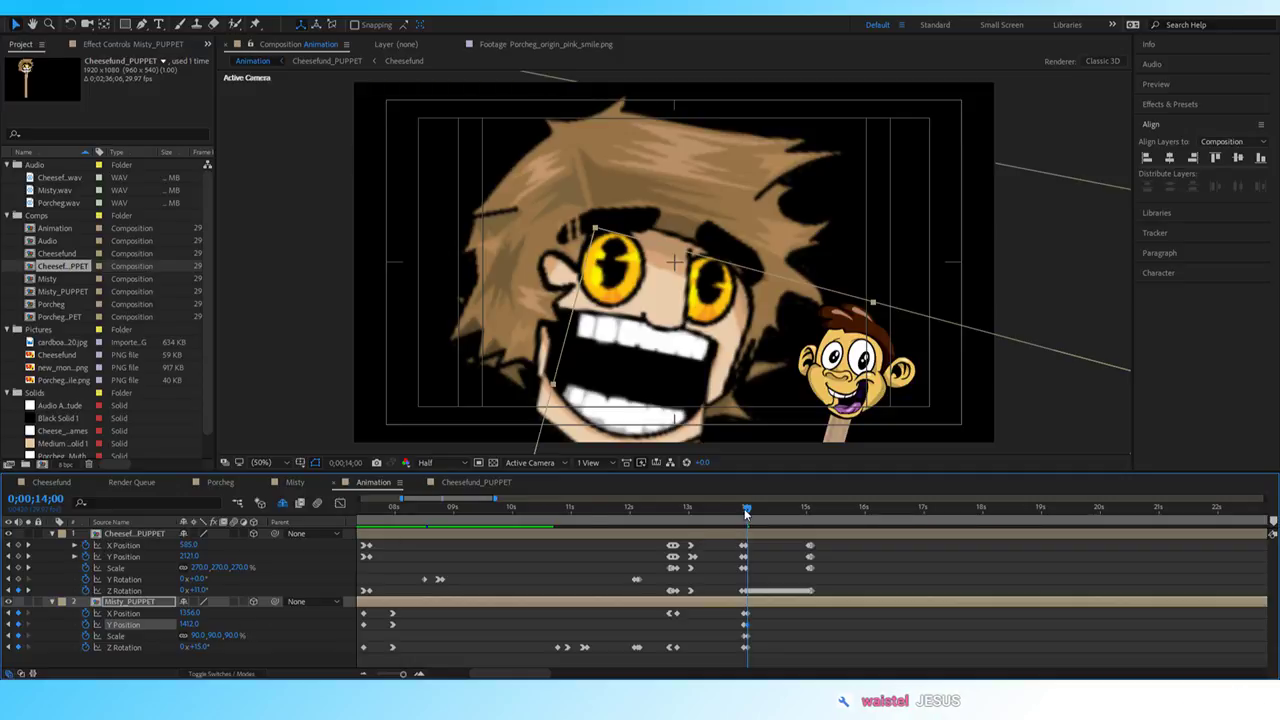
# Preview Misty's lowered reaction pose twice, from 0;00;13;22 and from 0;00;13;24.
pyautogui.moveTo(747, 510); pyautogui.dragTo(730, 519)
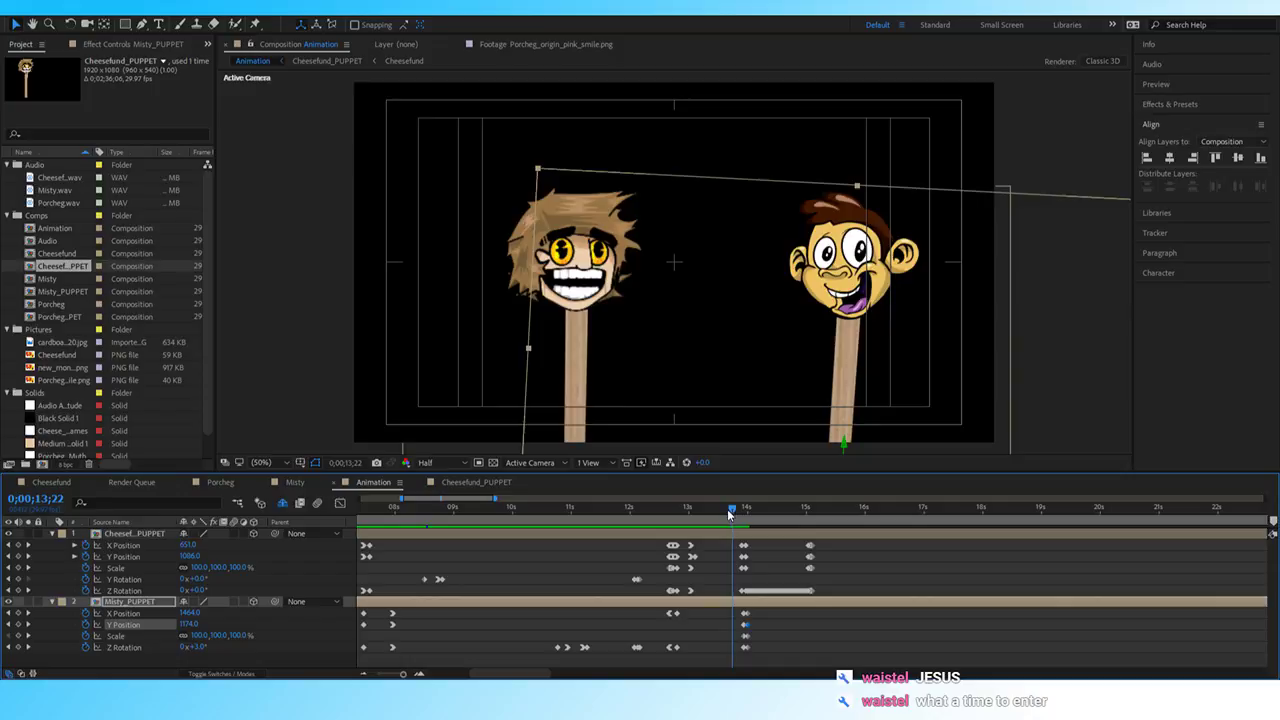
pyautogui.press('space')
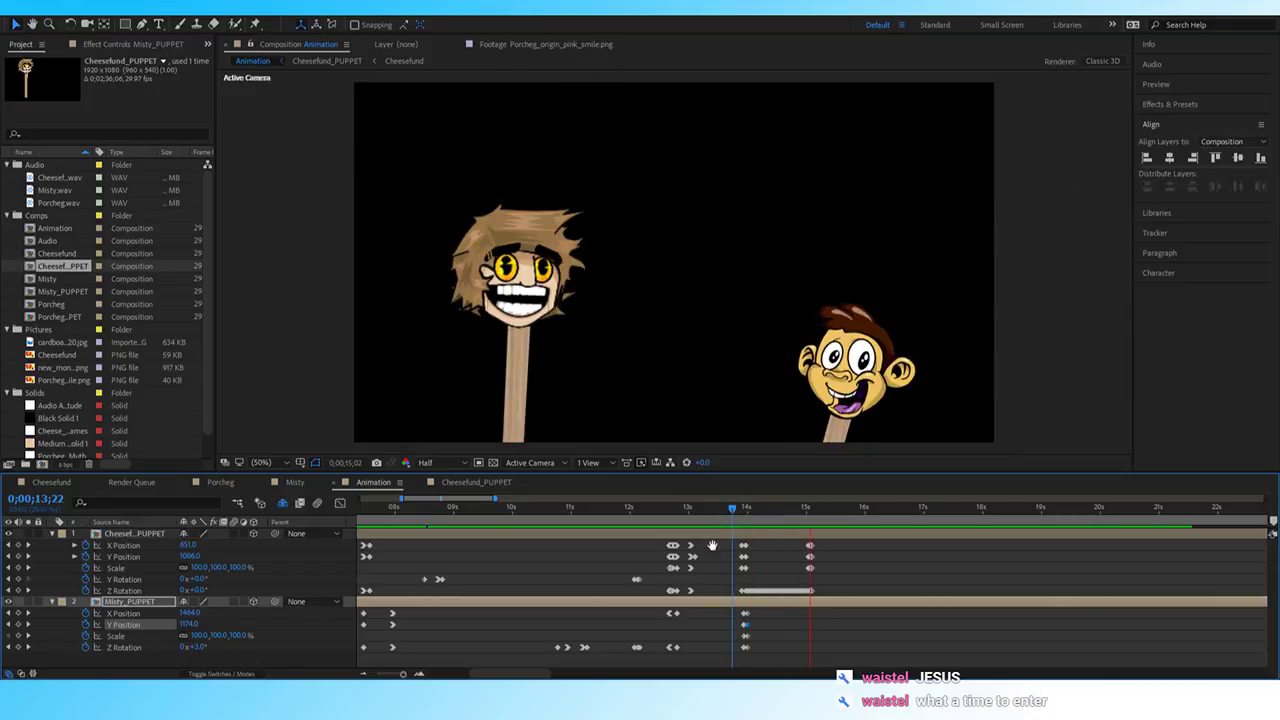
pyautogui.press('space')
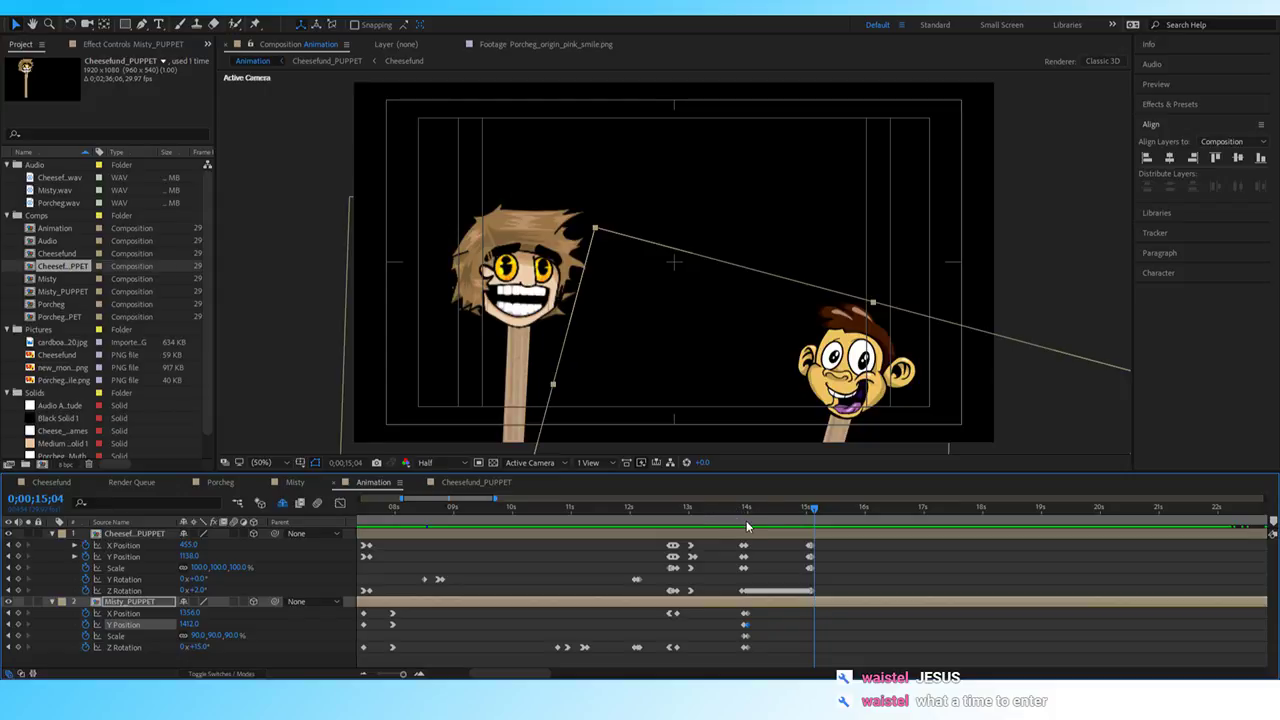
pyautogui.moveTo(753, 519); pyautogui.dragTo(730, 510)
pyautogui.press('space')
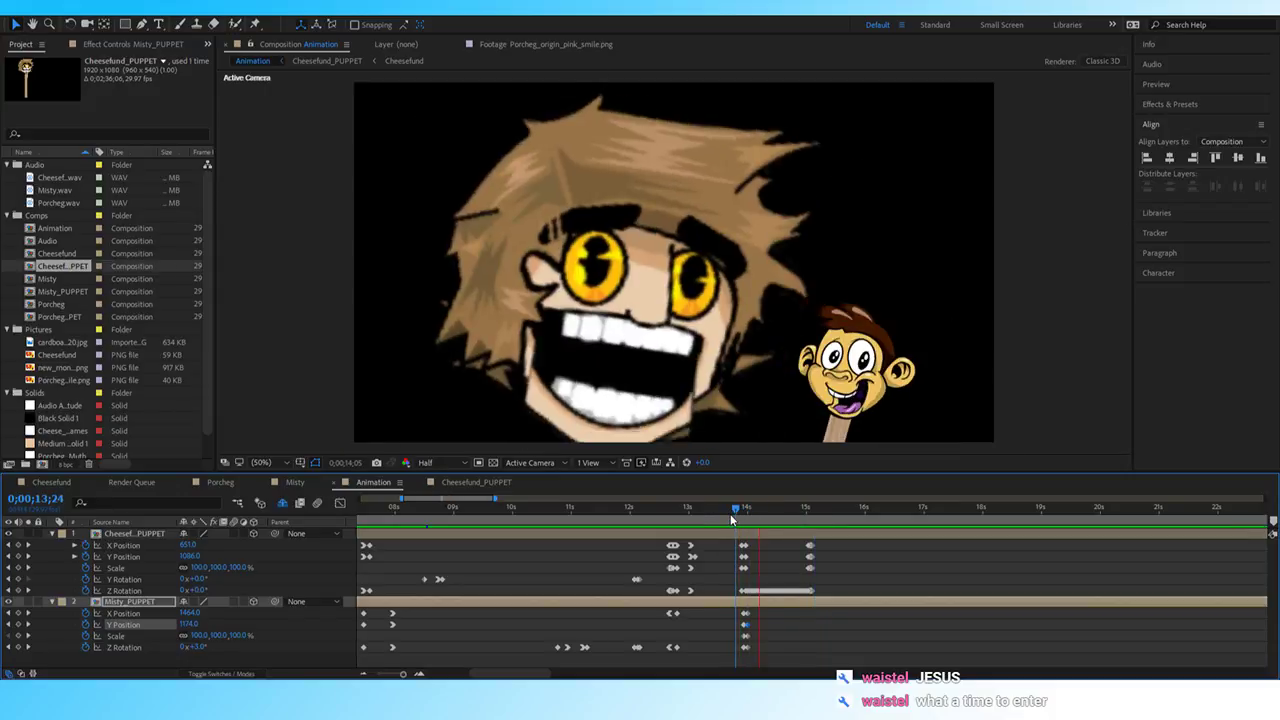
pyautogui.press('space')
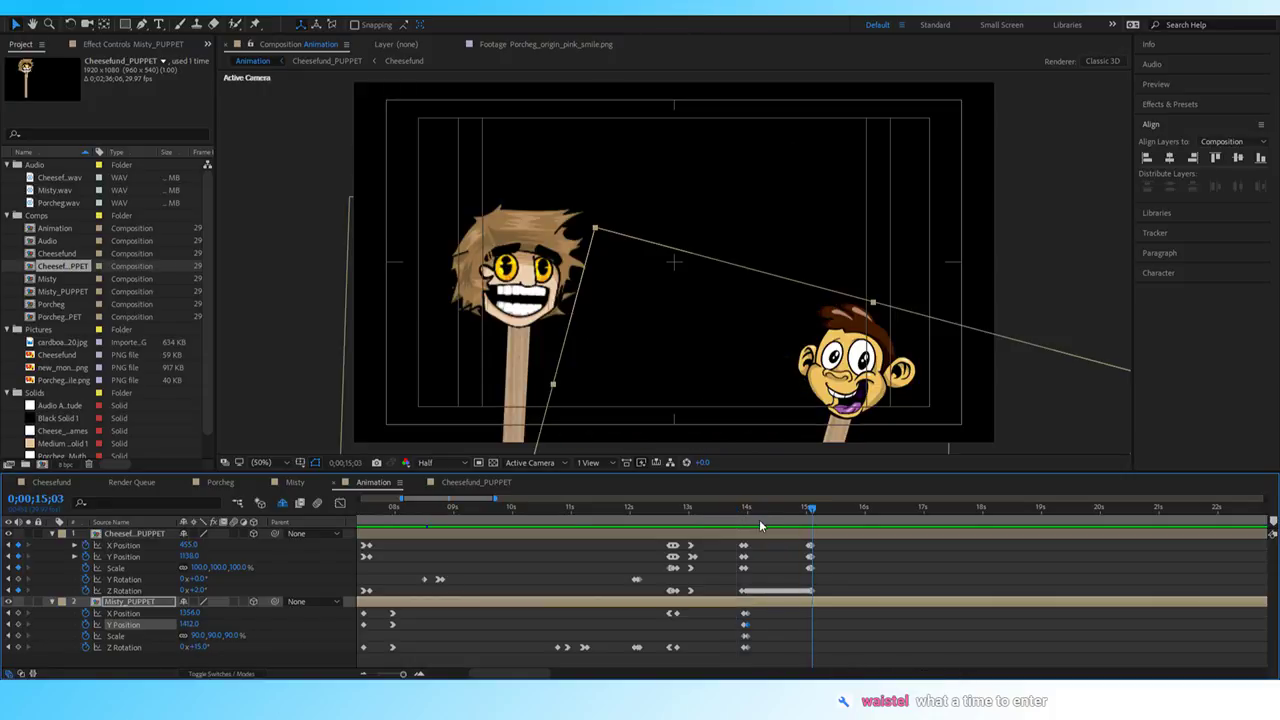
# Preview the sequence from 0;00;12;10 through the lunge and the close-up to just past 0;00;15;06.
pyautogui.moveTo(731, 508); pyautogui.dragTo(650, 523)
pyautogui.press('space')
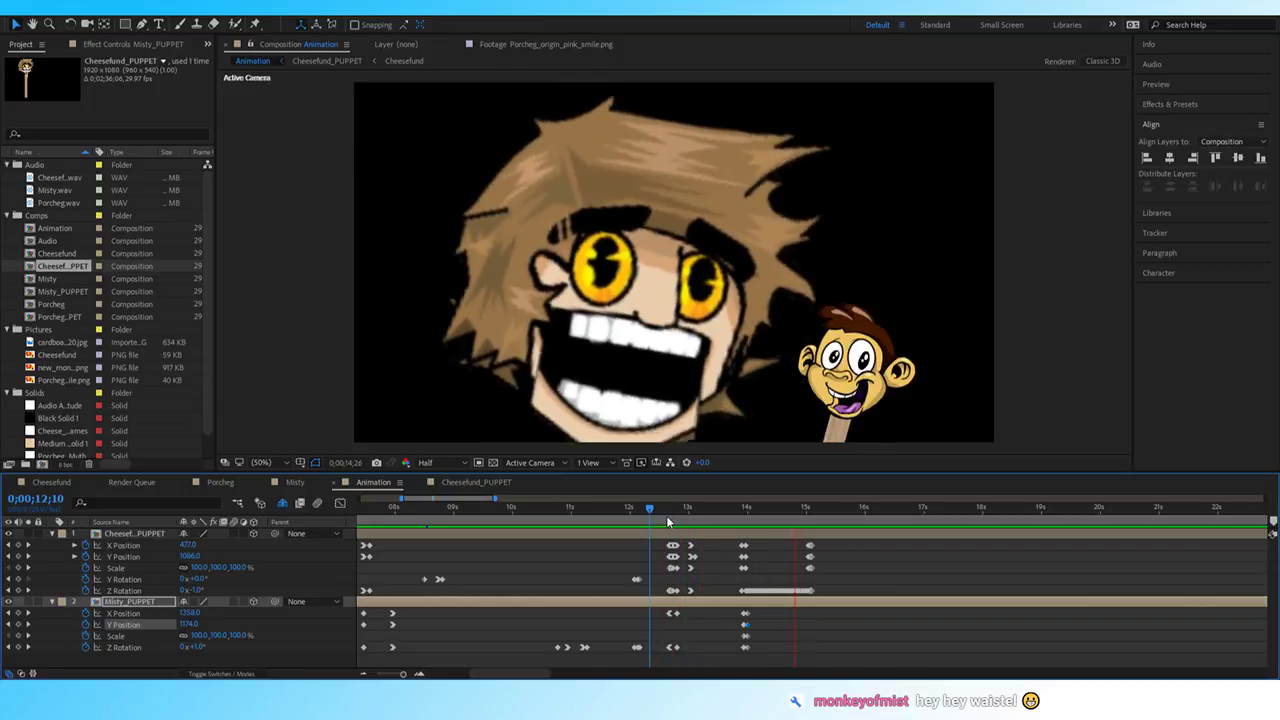
pyautogui.press('space')
pyautogui.press('space')
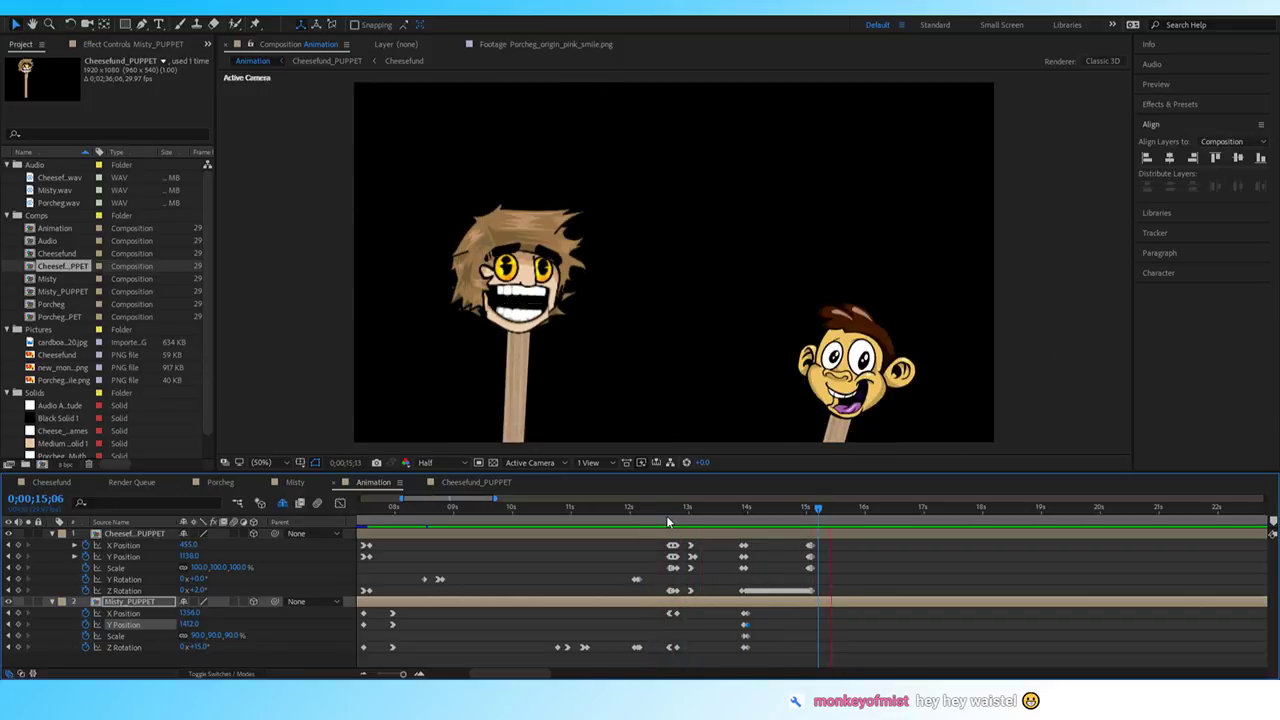
pyautogui.press('space')
# Preview the close-up reaction from 0;00;13;12 and return to its starting keyframes near 0;00;13;28.
pyautogui.moveTo(752, 507); pyautogui.dragTo(712, 510)
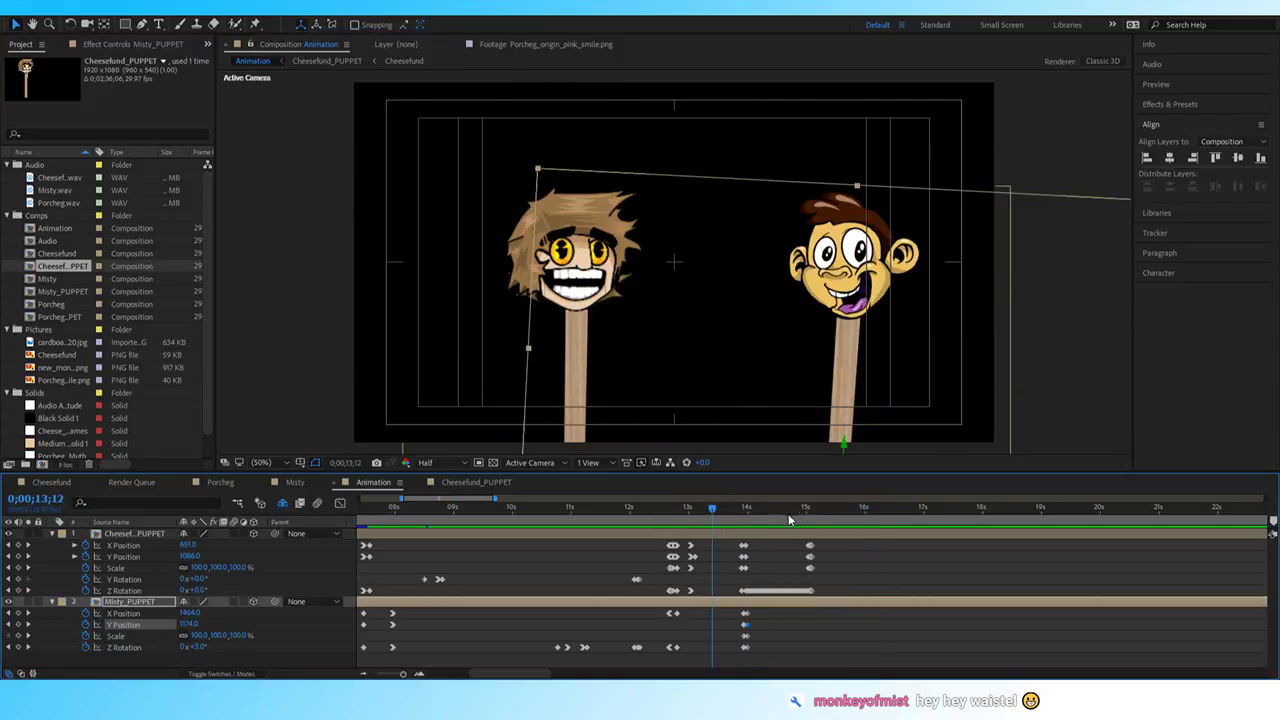
pyautogui.press('space')
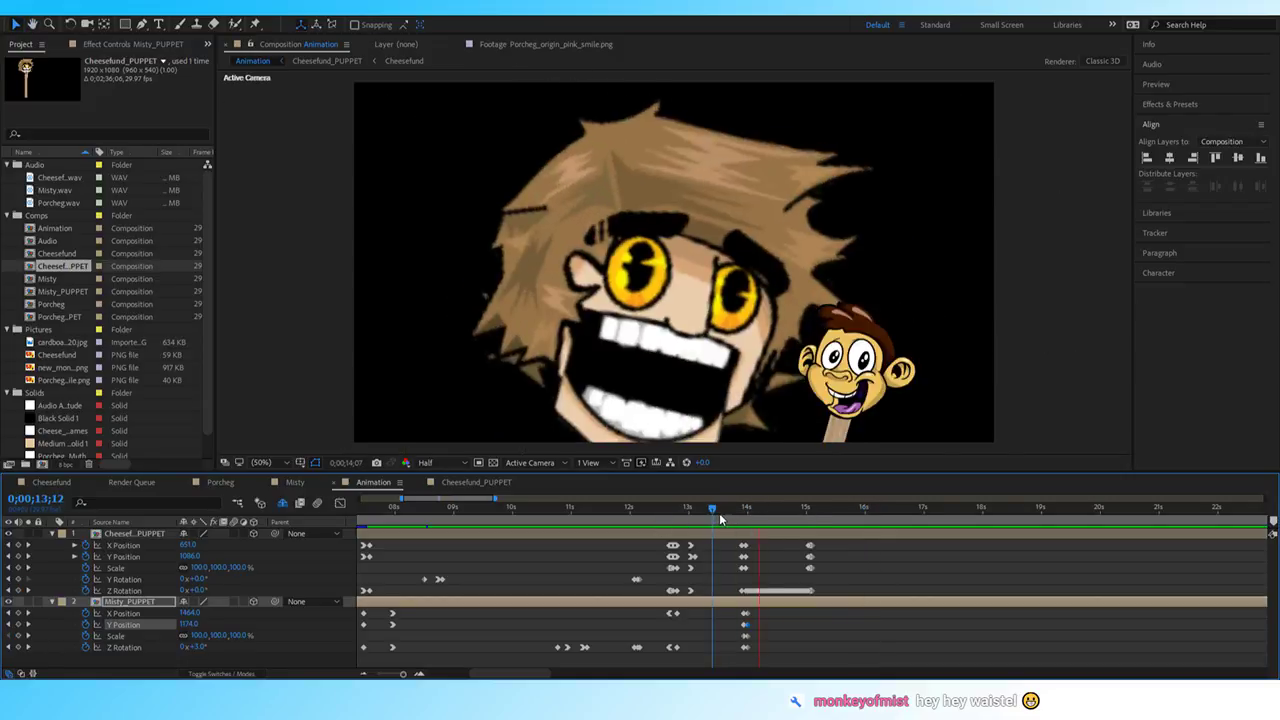
pyautogui.press('space')
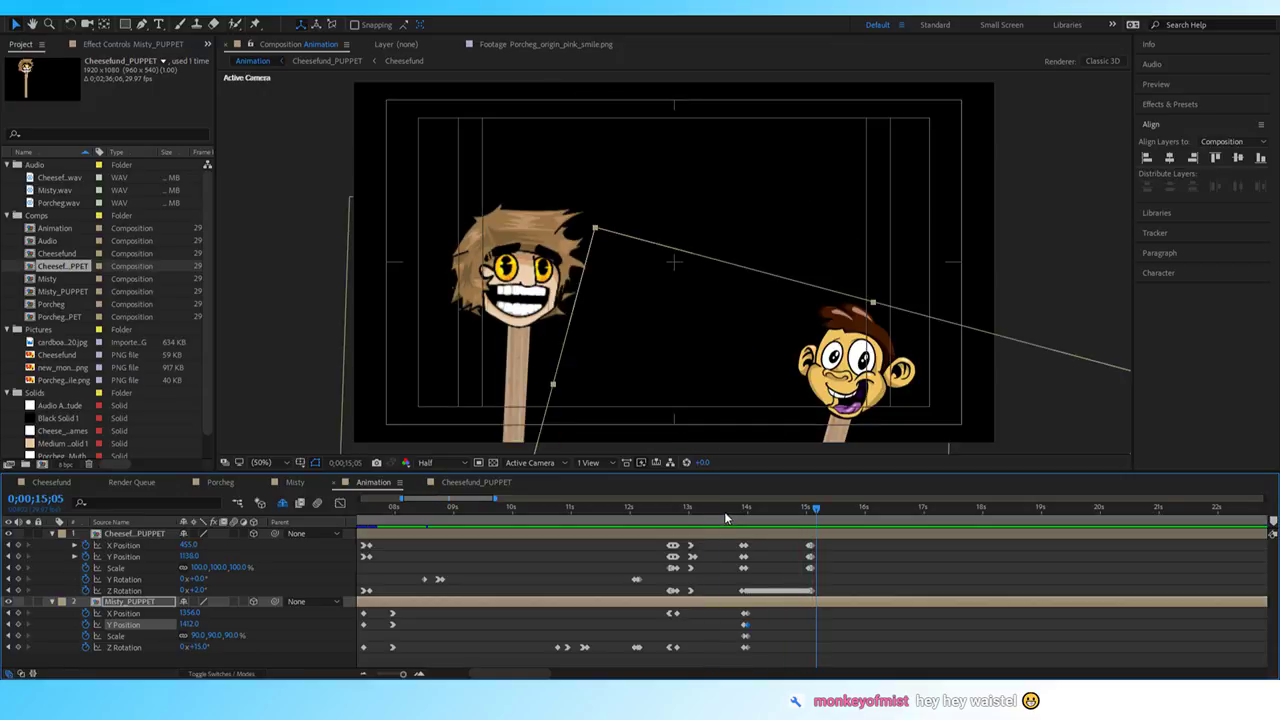
pyautogui.click(744, 510)
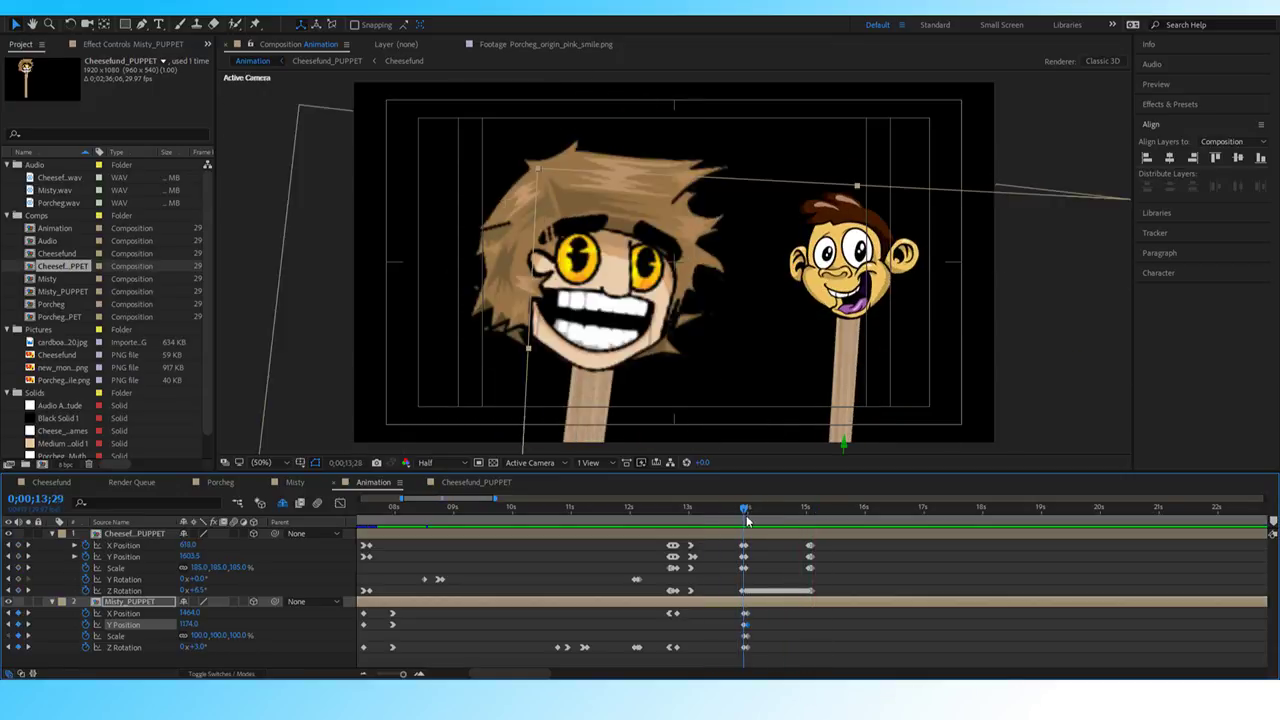
# Move the Misty_PUPPET keyframes at 0;00;13;28 one frame earlier to 0;00;13;27 and play back the reaction.
pyautogui.moveTo(746, 515); pyautogui.dragTo(740, 513)
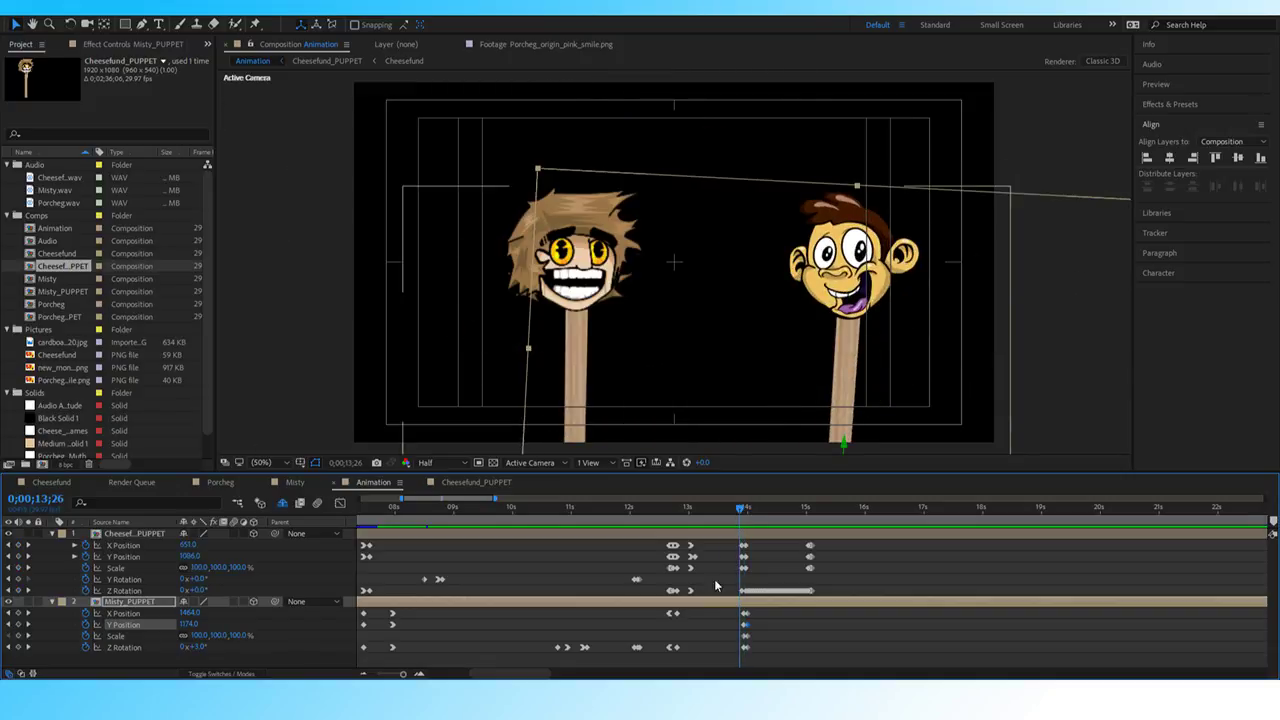
pyautogui.moveTo(403, 673); pyautogui.dragTo(407, 675)
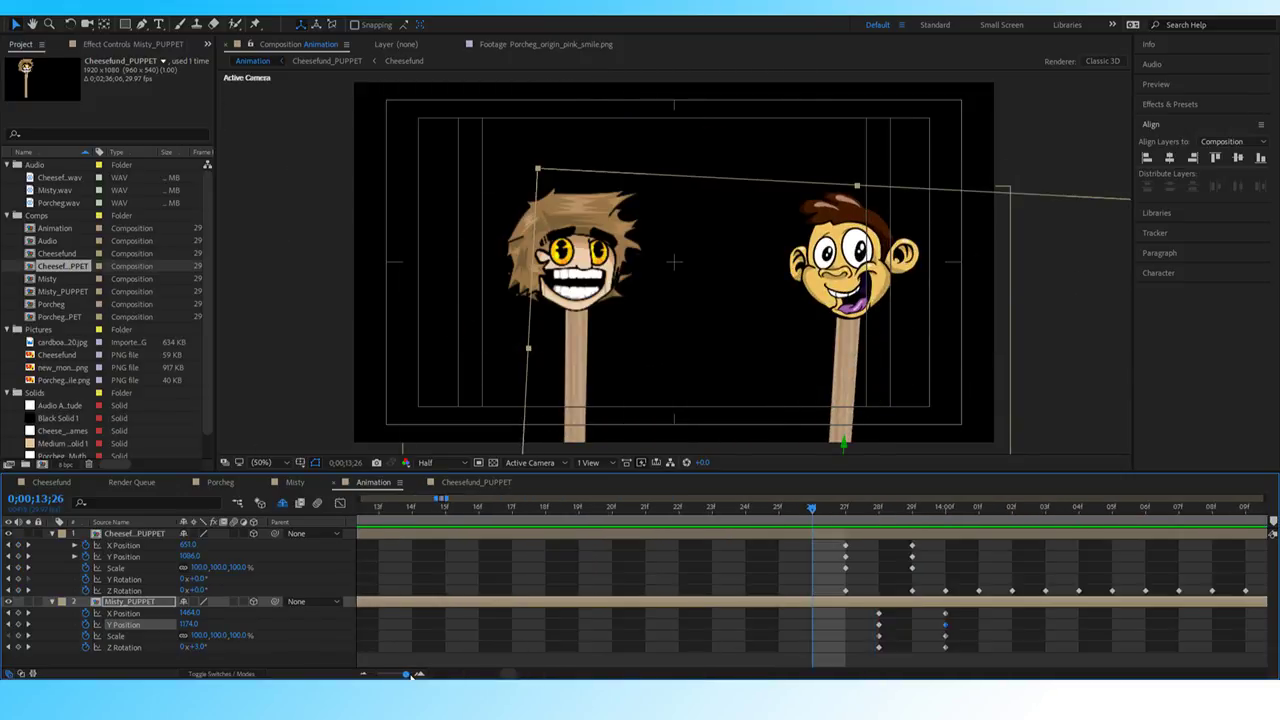
pyautogui.moveTo(870, 606); pyautogui.dragTo(847, 620)
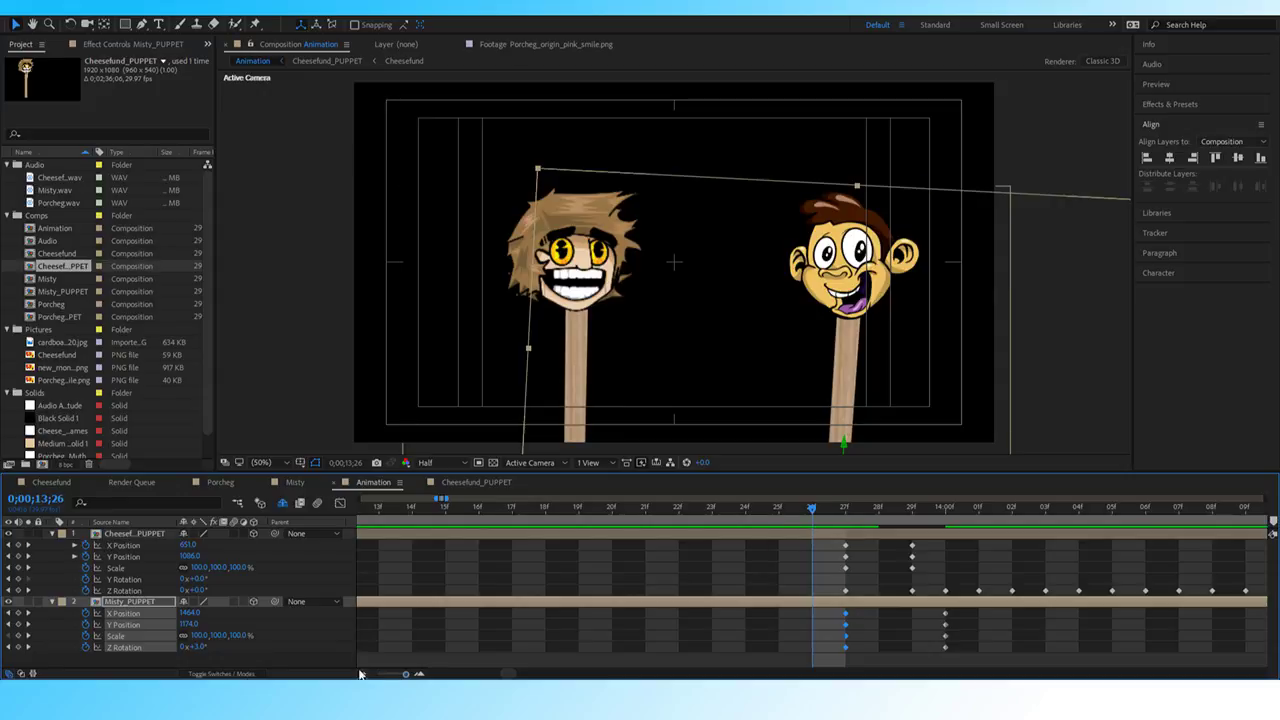
pyautogui.moveTo(400, 675); pyautogui.dragTo(395, 675)
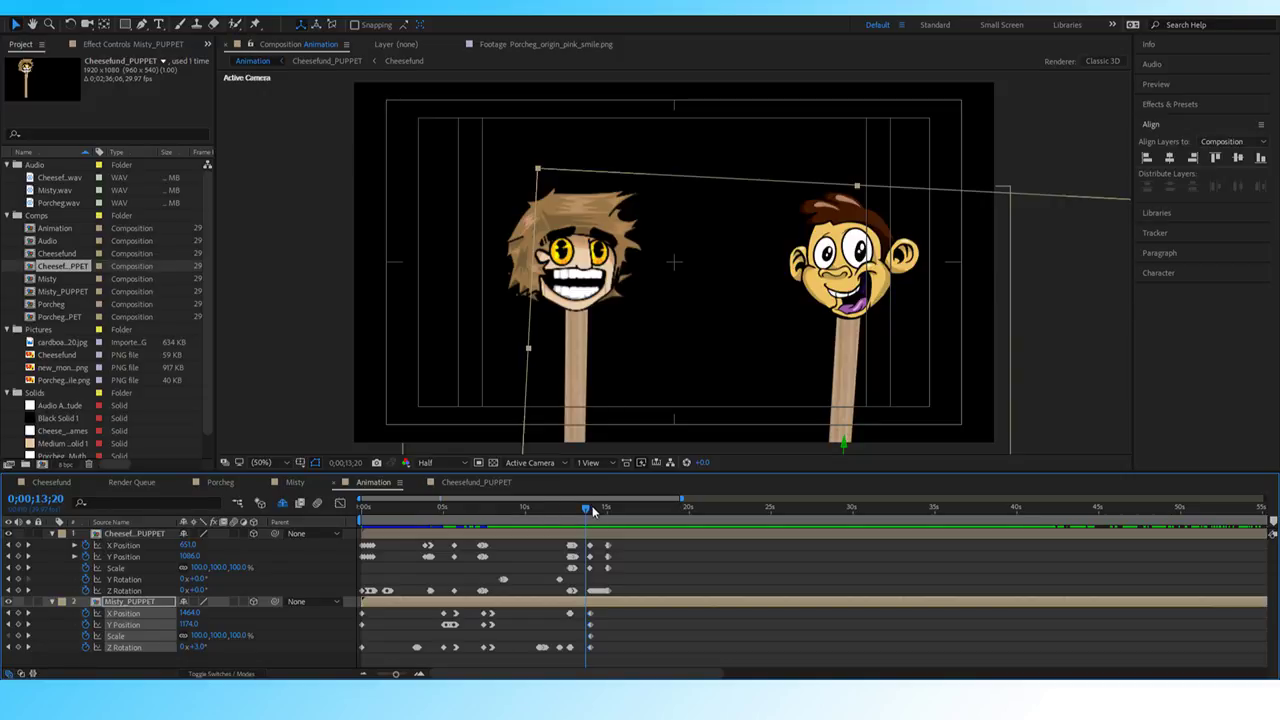
pyautogui.click(588, 509)
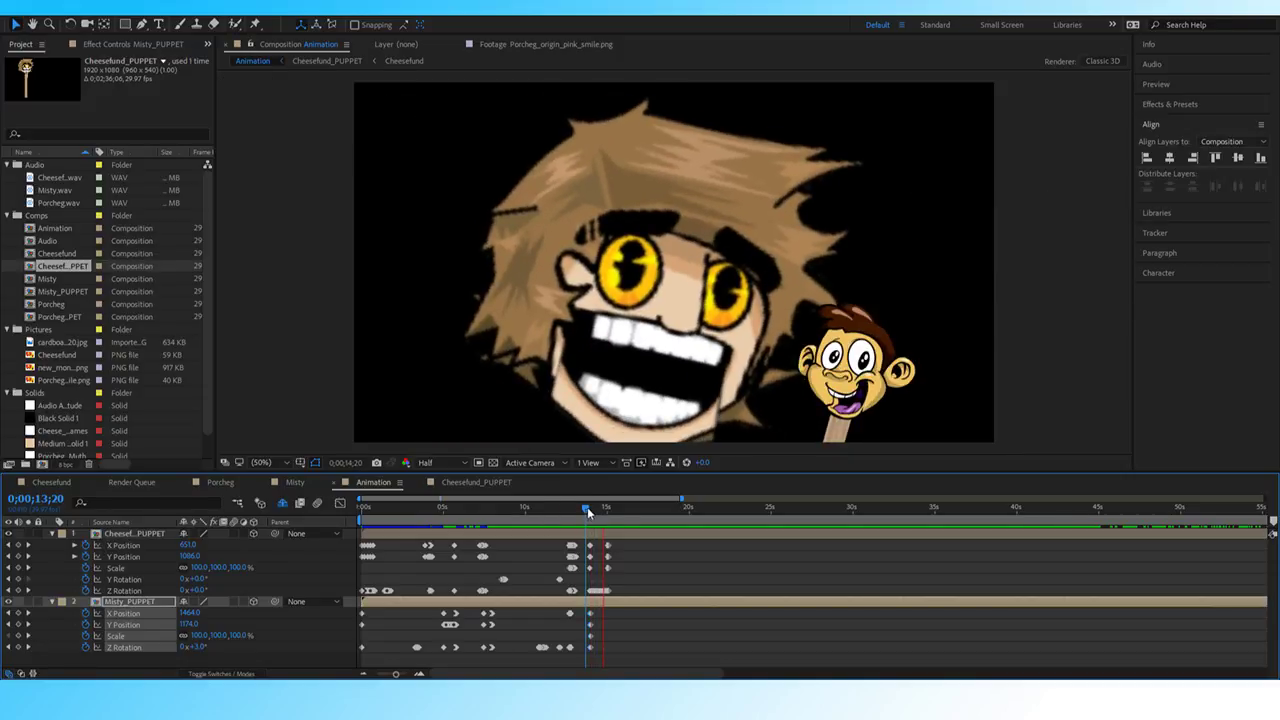
pyautogui.press('space')
# At 0;00;14;00, set Misty_PUPPET's Y Position to 1274 and Z Rotation to 24°, previewing the motion.
pyautogui.moveTo(395, 675); pyautogui.dragTo(404, 675)
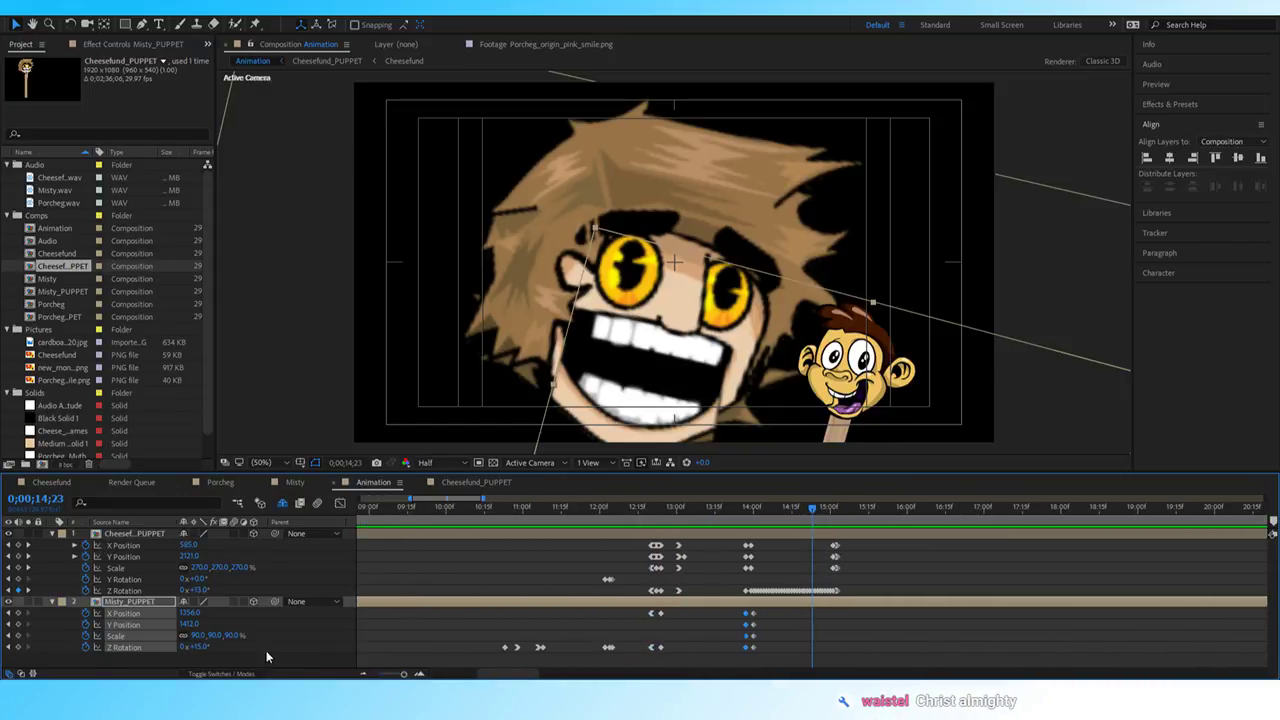
pyautogui.click(9, 624)
pyautogui.moveTo(189, 624); pyautogui.dragTo(205, 648)
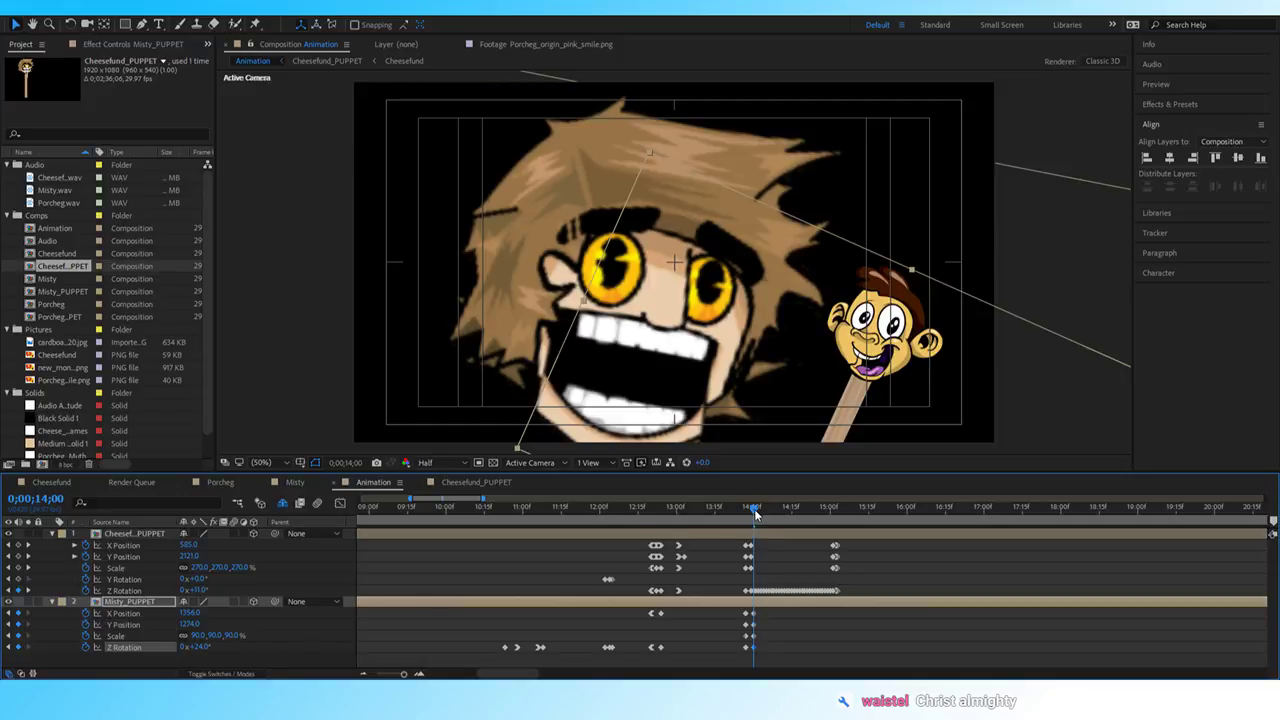
pyautogui.moveTo(755, 513); pyautogui.dragTo(705, 530)
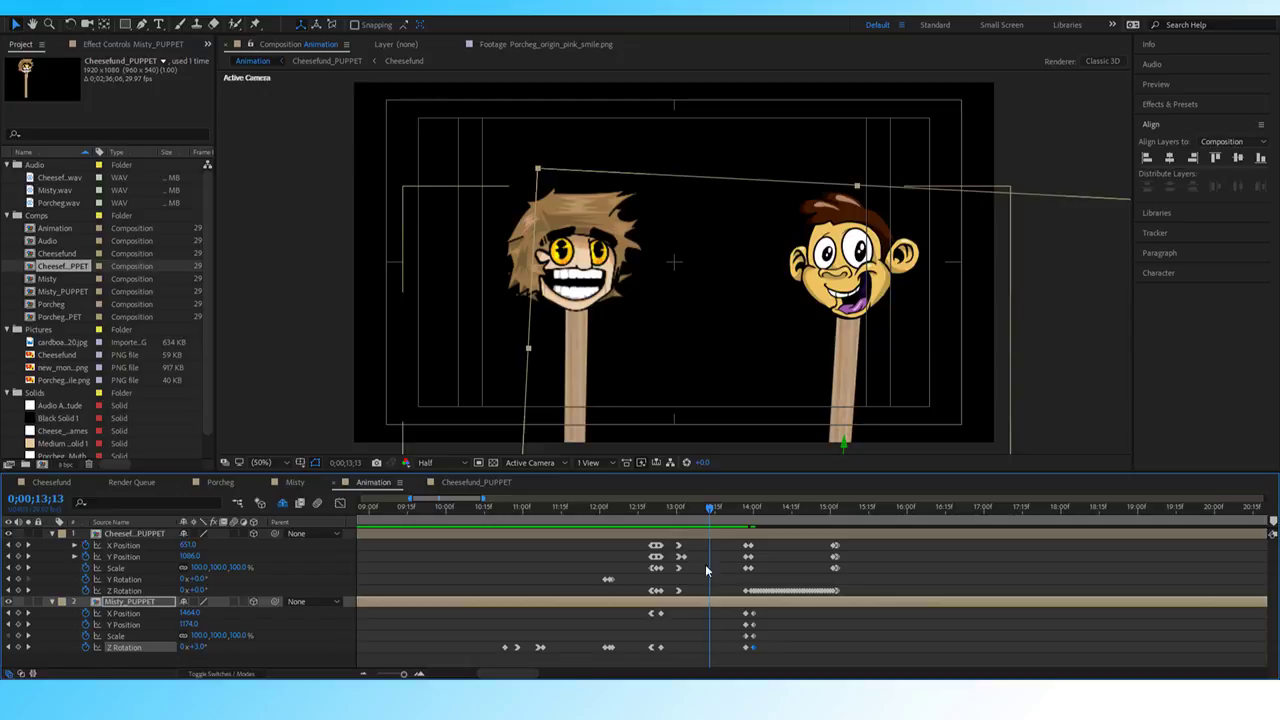
pyautogui.press('space')
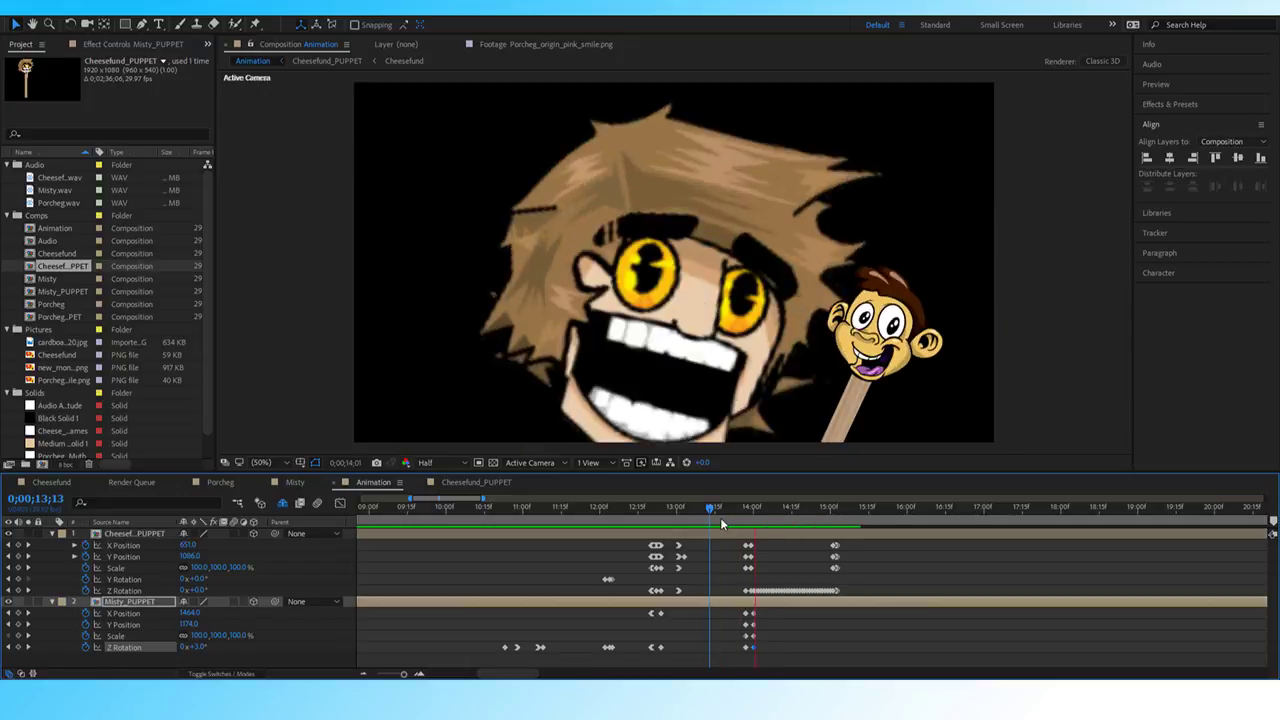
pyautogui.press('space')
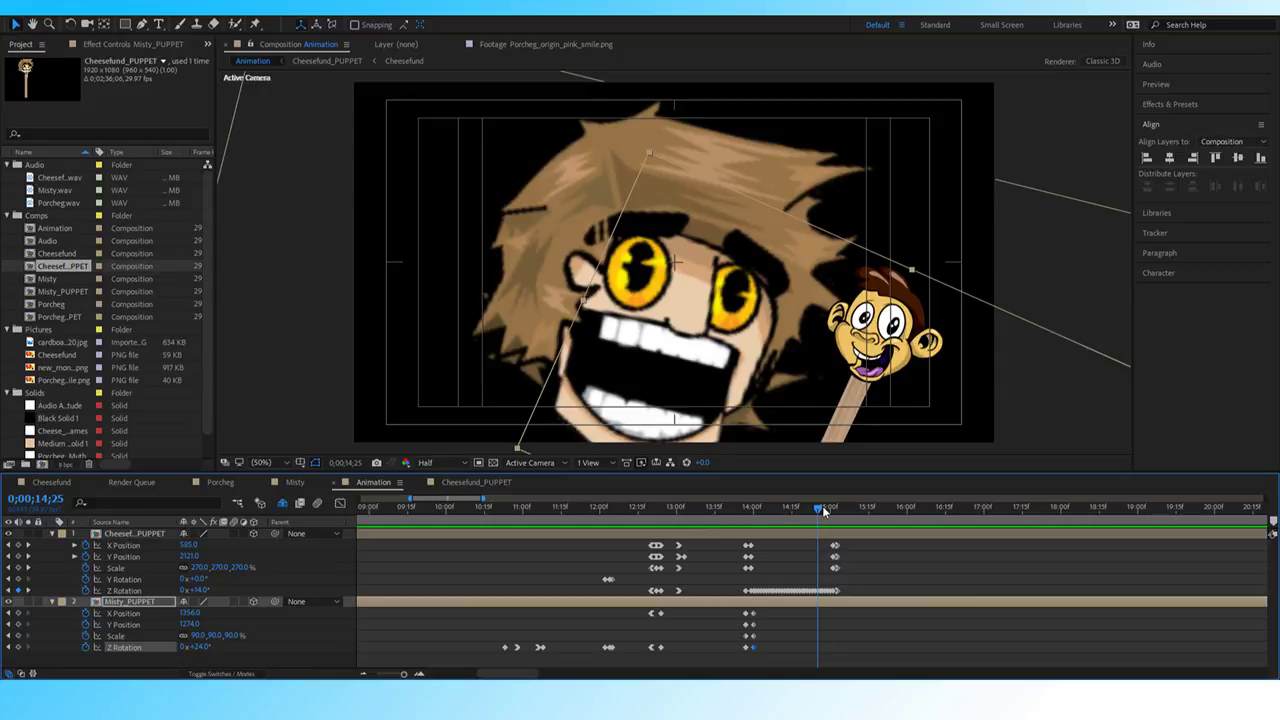
# Remove Misty_PUPPET's Scale animation and delete its Y Position keyframes at 0;00;13;27 and 0;00;14;00.
pyautogui.moveTo(822, 505); pyautogui.dragTo(744, 509)
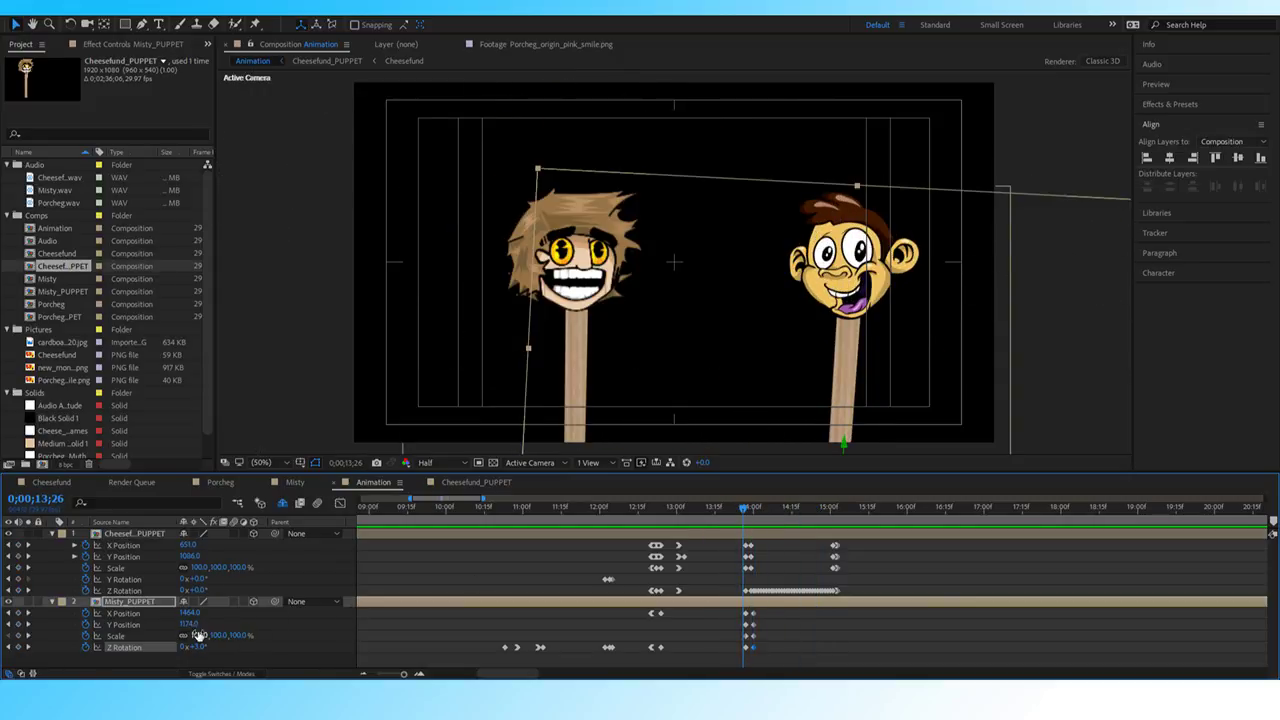
pyautogui.press('pagedown')
pyautogui.click(86, 636)
pyautogui.moveTo(745, 508)
pyautogui.mouseDown()
pyautogui.moveTo(722, 509)
pyautogui.moveTo(761, 510)
pyautogui.moveTo(745, 514)
pyautogui.mouseUp()
pyautogui.press('space')
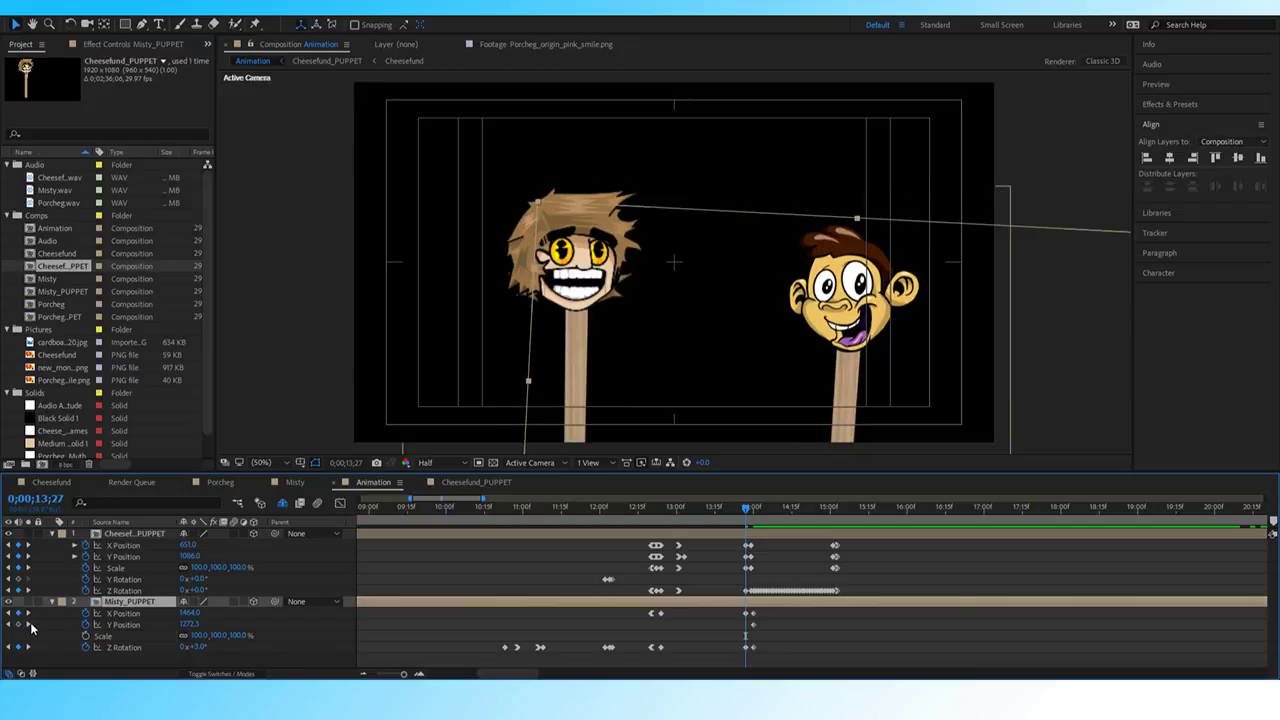
pyautogui.hotkey('ctrl', 'z')
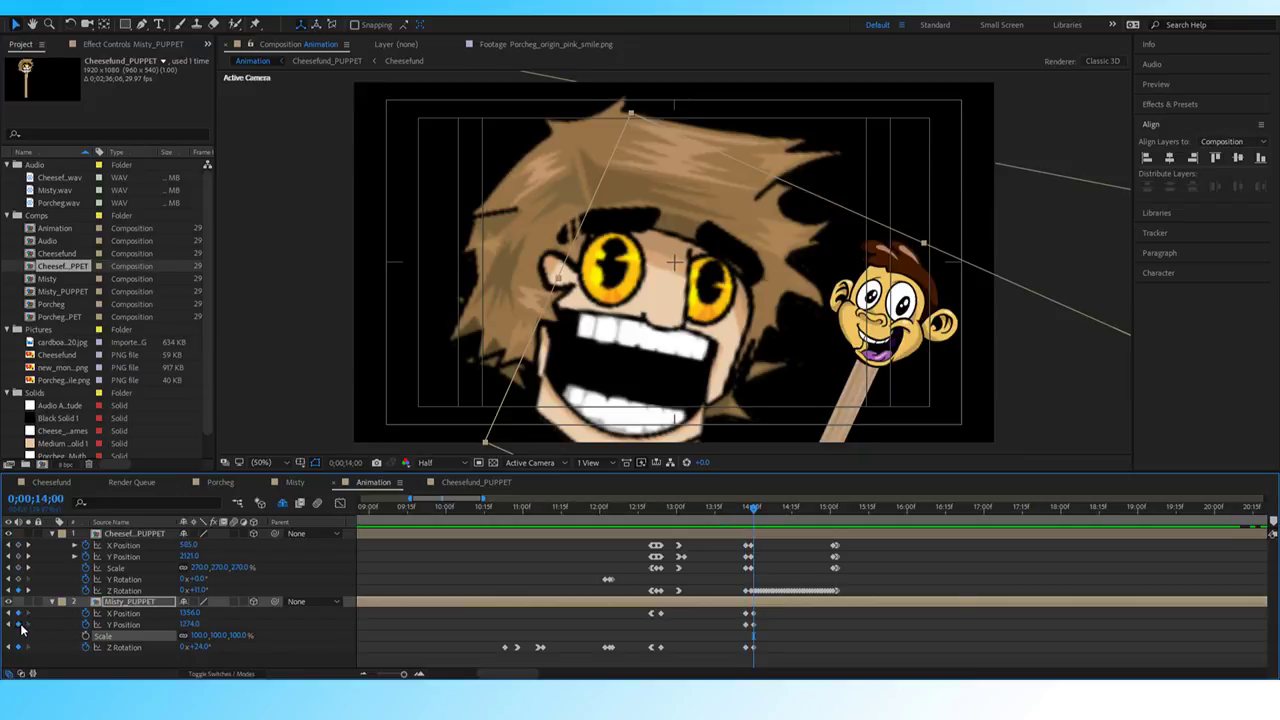
pyautogui.click(19, 626)
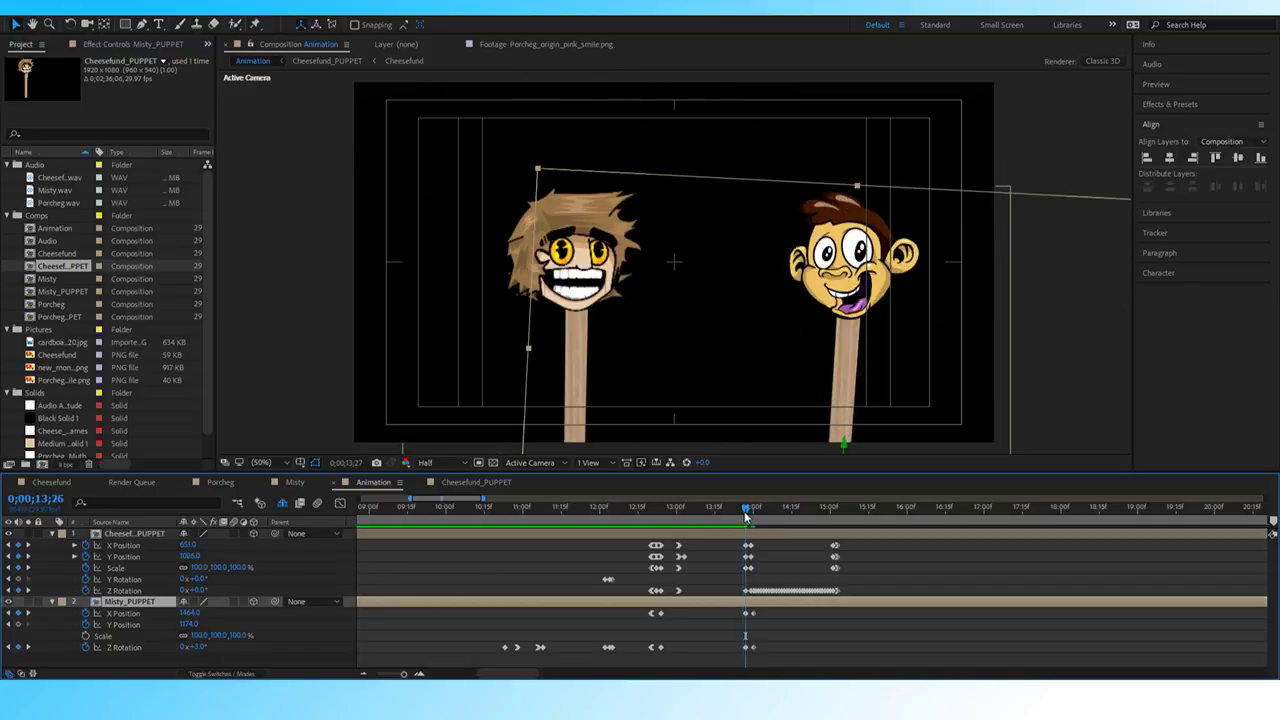
# Check the poses around 14 seconds and delete Misty_PUPPET's X Position keyframes at 0;00;13;27 and 0;00;14;00.
pyautogui.click(755, 507)
pyautogui.click(760, 508)
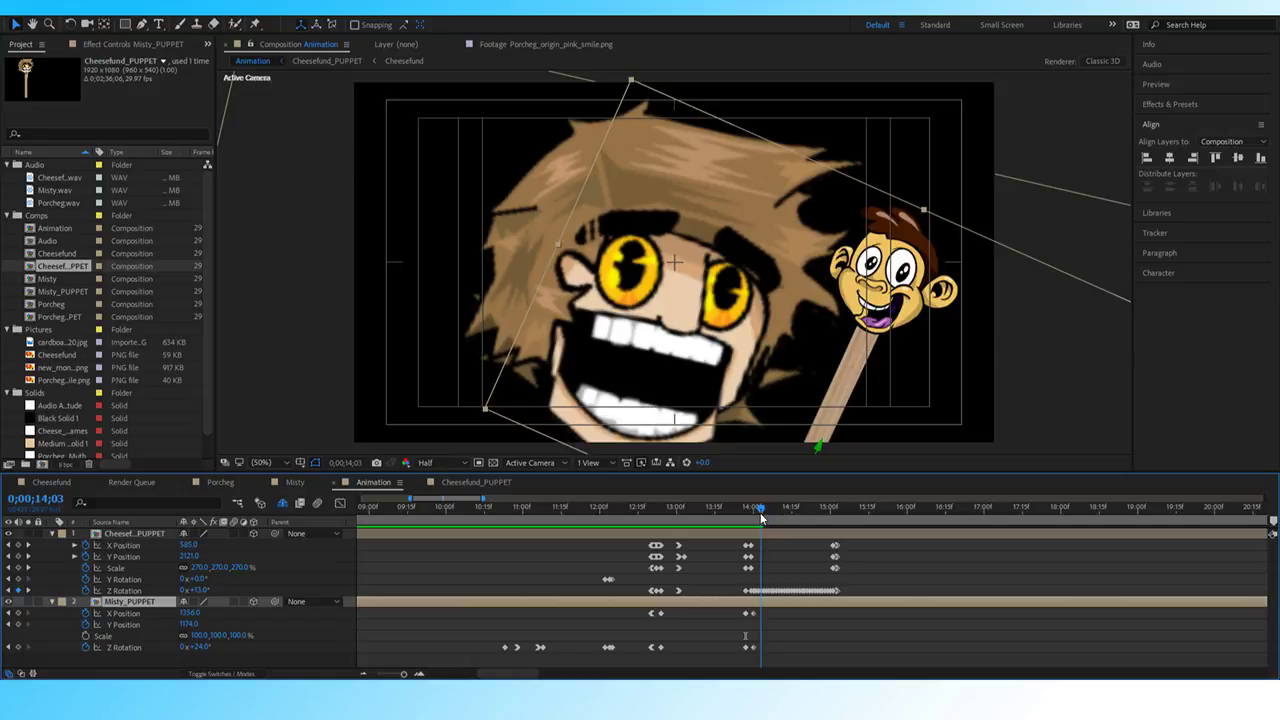
pyautogui.click(744, 509)
pyautogui.click(758, 510)
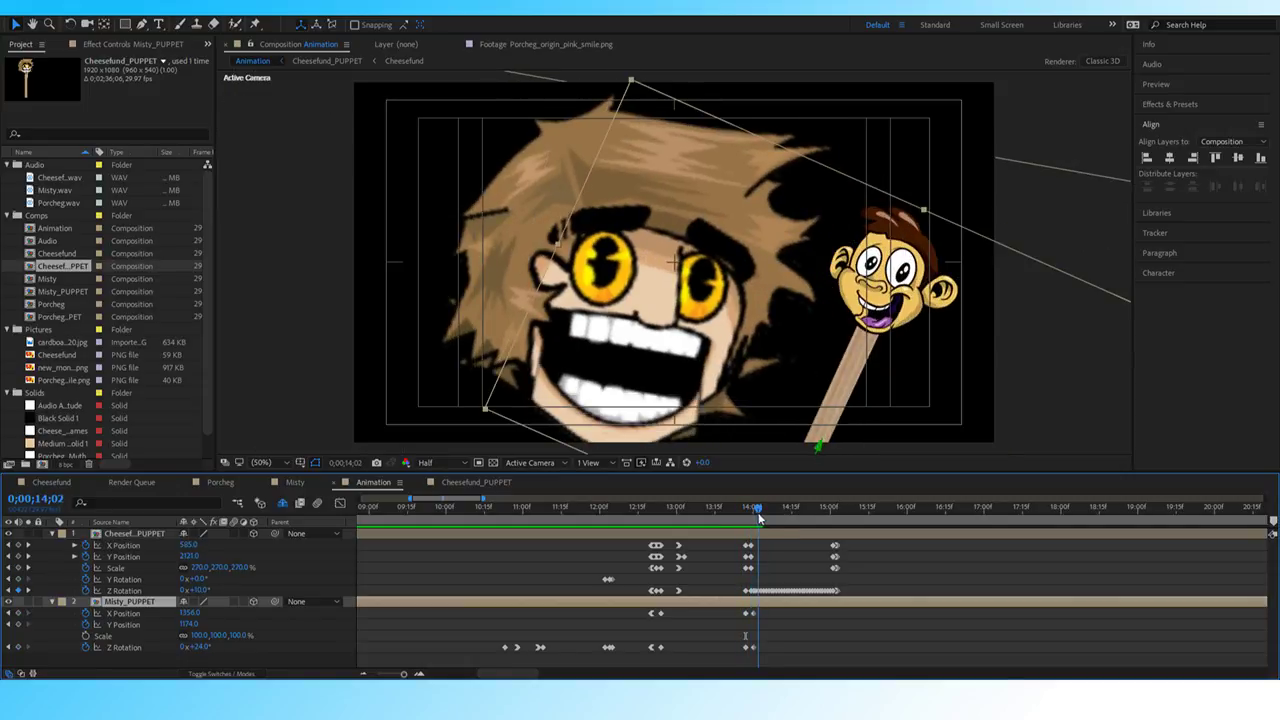
pyautogui.click(746, 510)
pyautogui.click(749, 510)
pyautogui.click(753, 511)
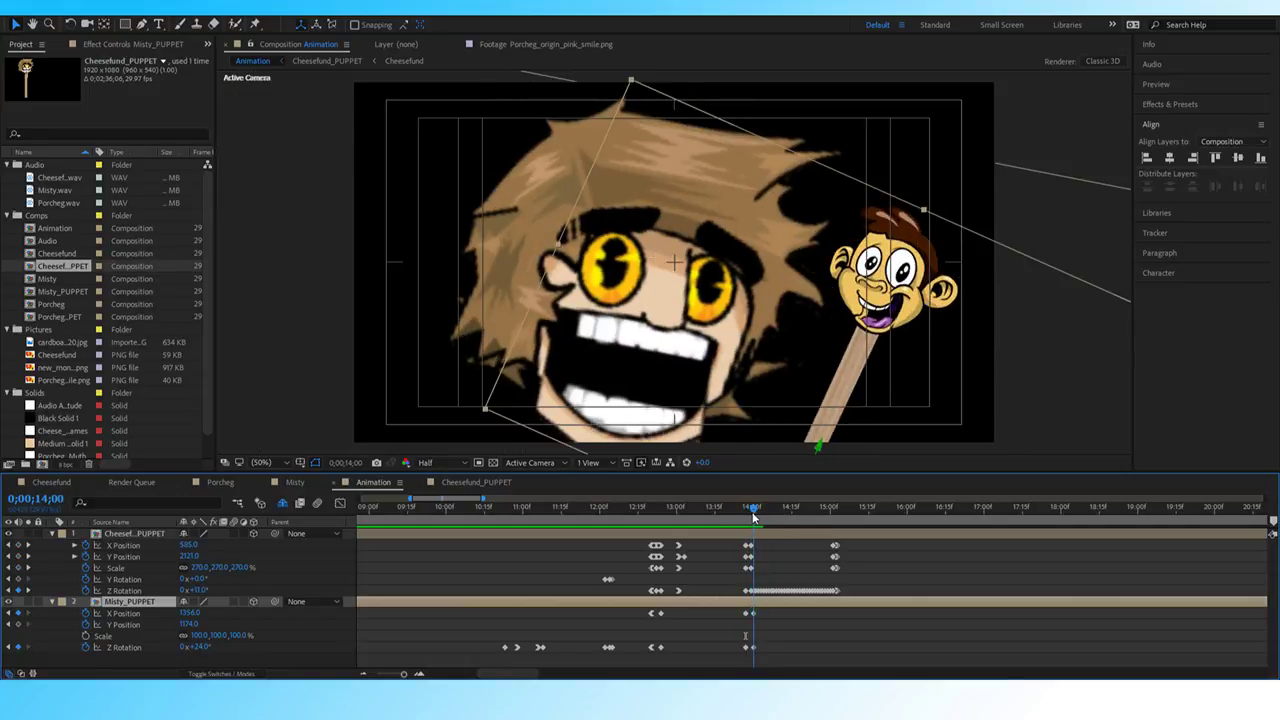
pyautogui.moveTo(753, 516); pyautogui.dragTo(744, 513)
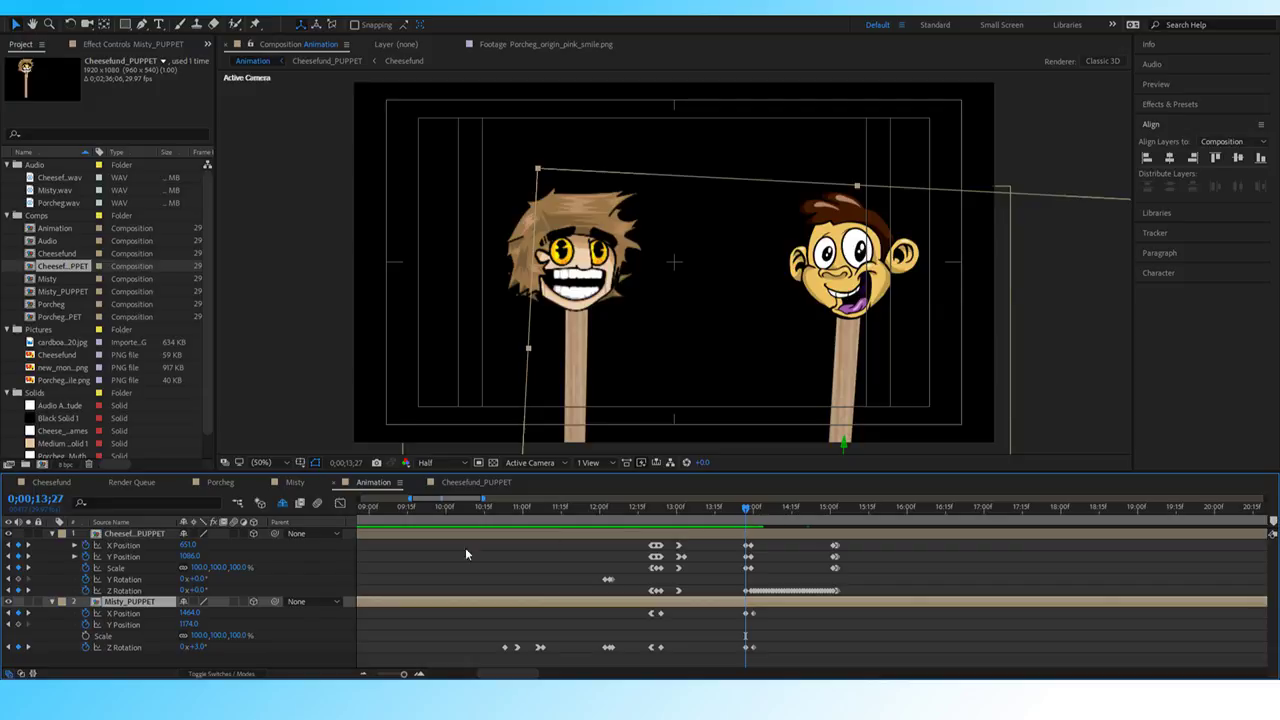
pyautogui.click(27, 614)
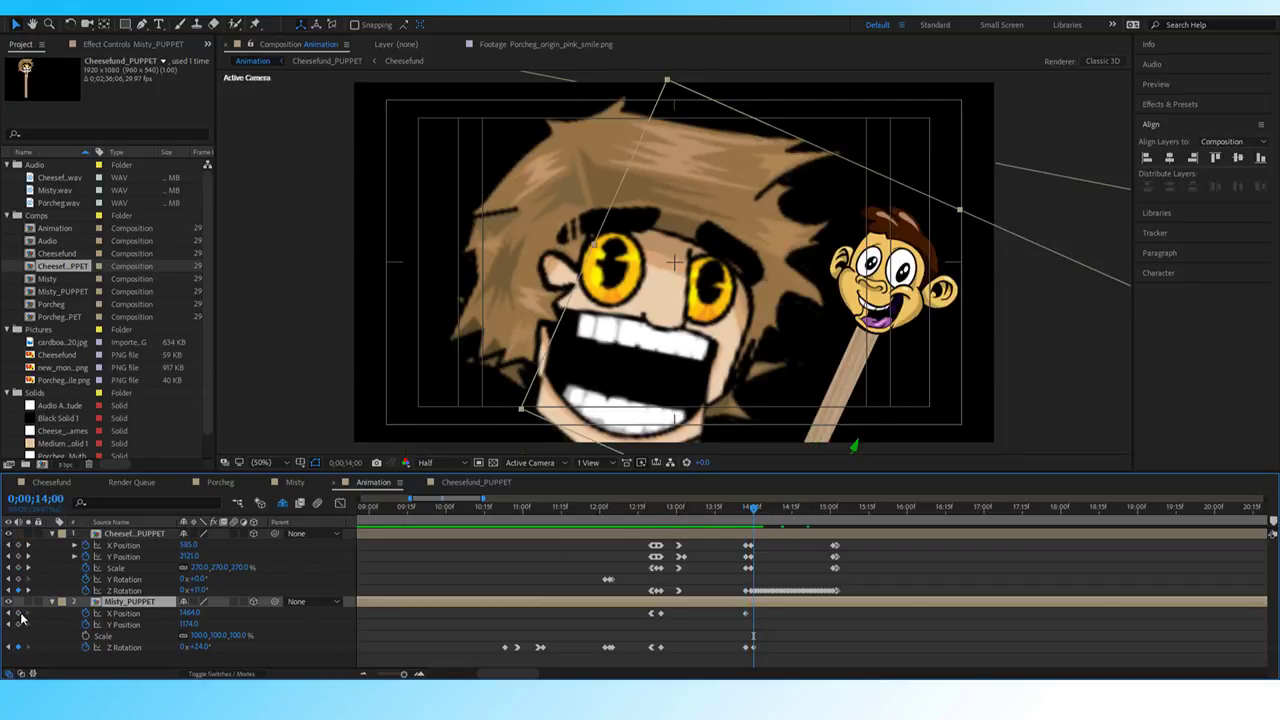
pyautogui.click(20, 614)
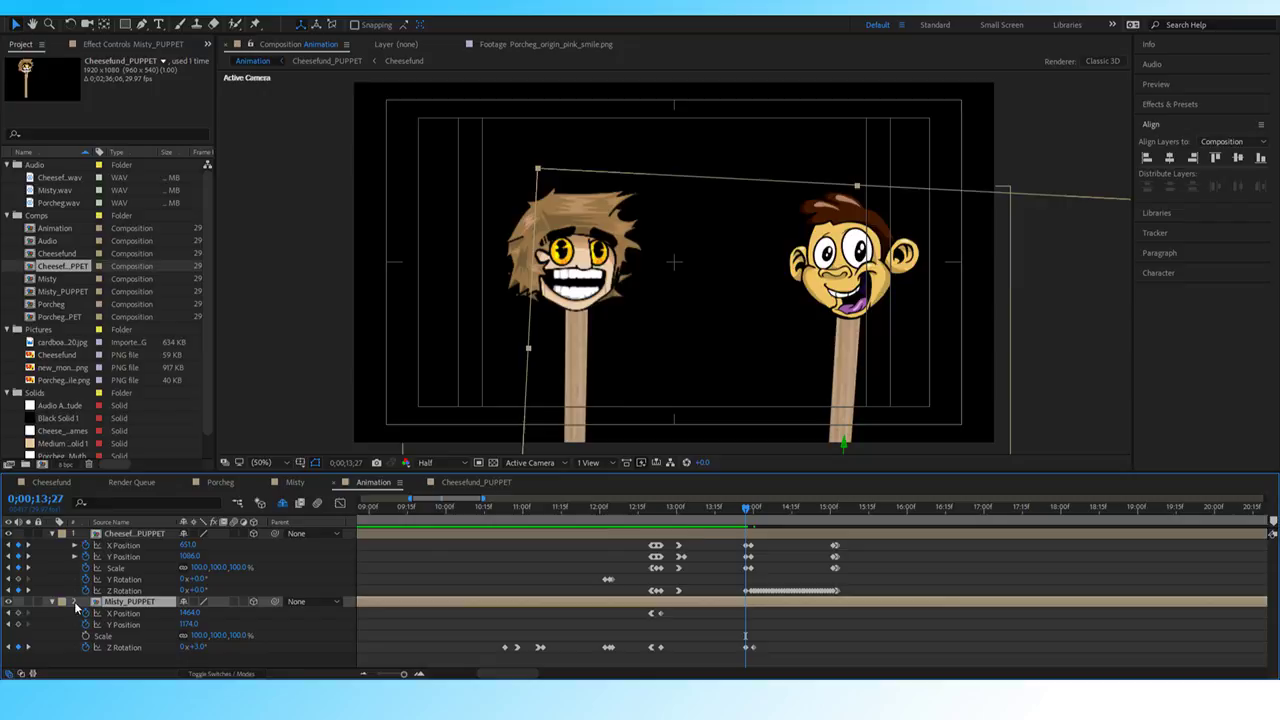
# Play back the rotation-only Misty_PUPPET reaction from shortly before 14 seconds and again from before 12 seconds.
pyautogui.click(753, 509)
pyautogui.click(739, 513)
pyautogui.press('space')
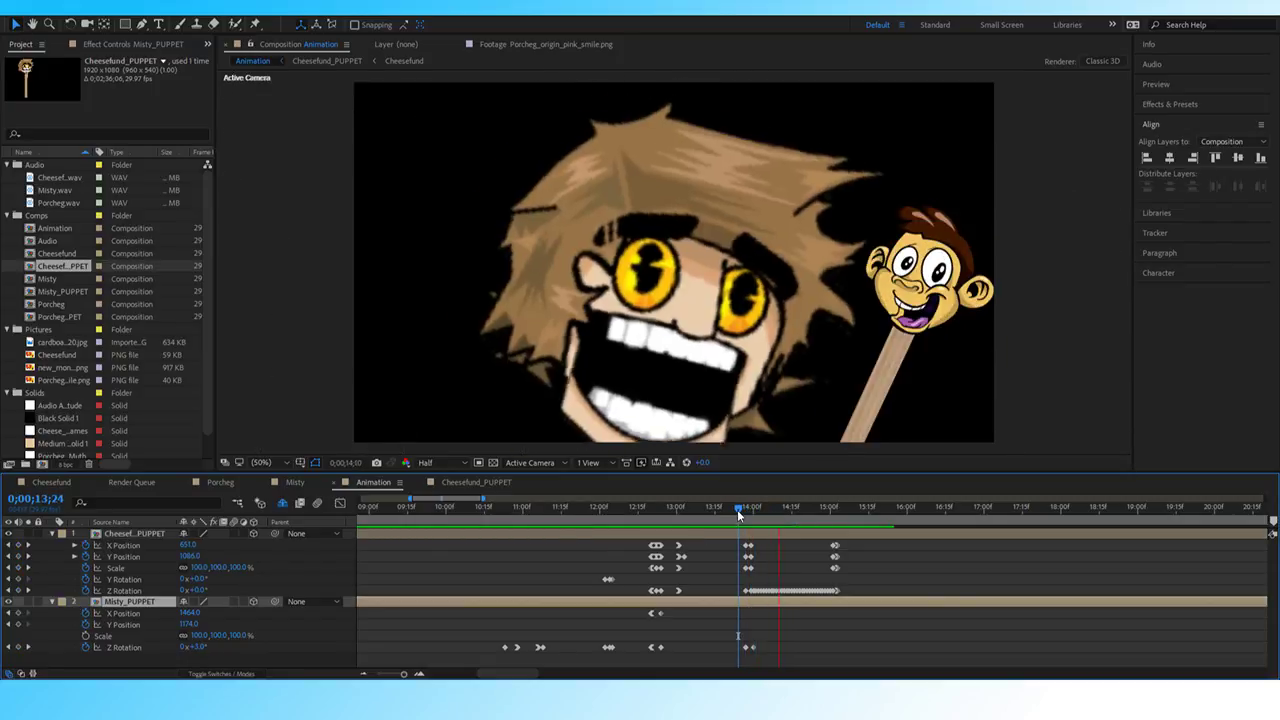
pyautogui.moveTo(737, 509); pyautogui.dragTo(584, 515)
pyautogui.press('space')
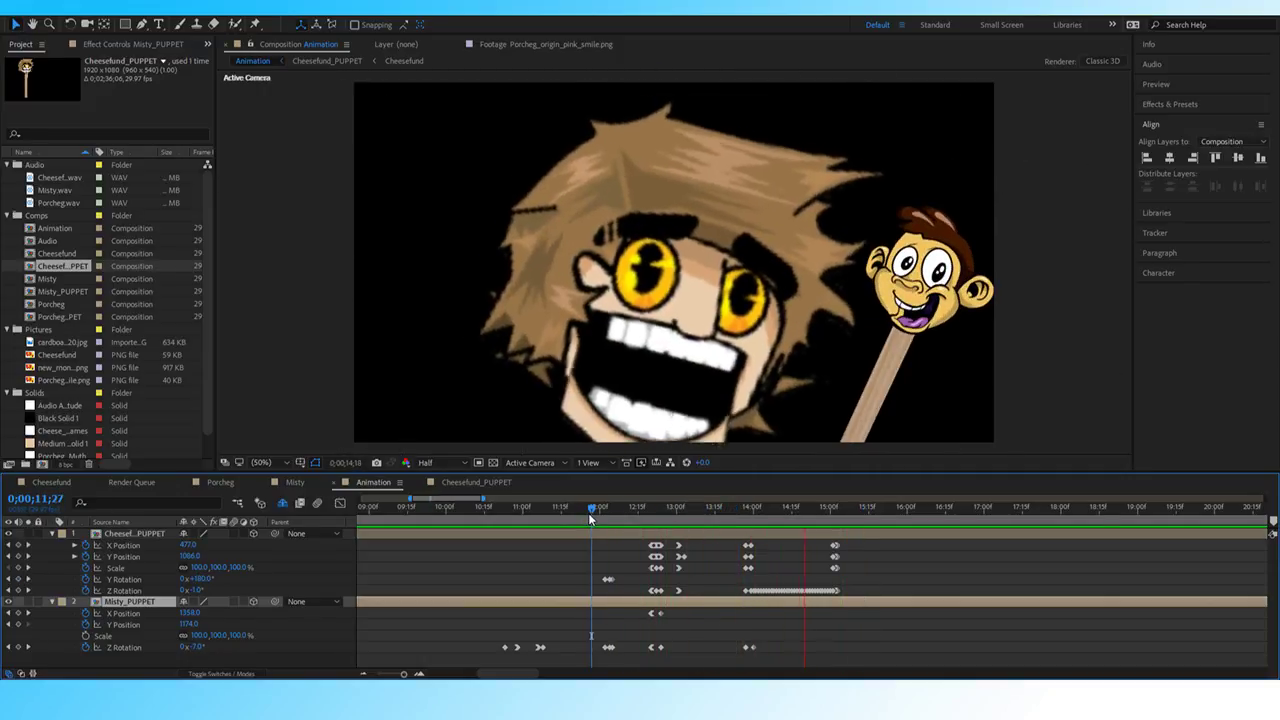
pyautogui.press('space')
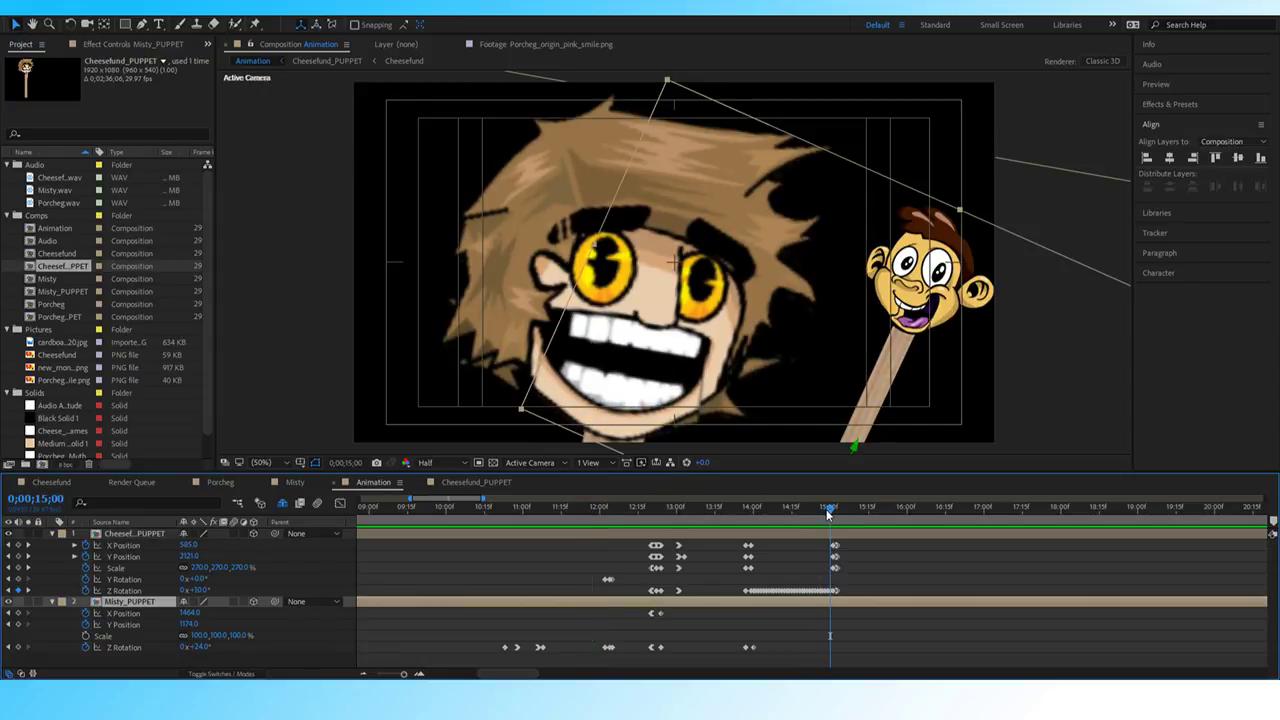
pyautogui.moveTo(747, 502); pyautogui.dragTo(572, 514)
pyautogui.press('space')
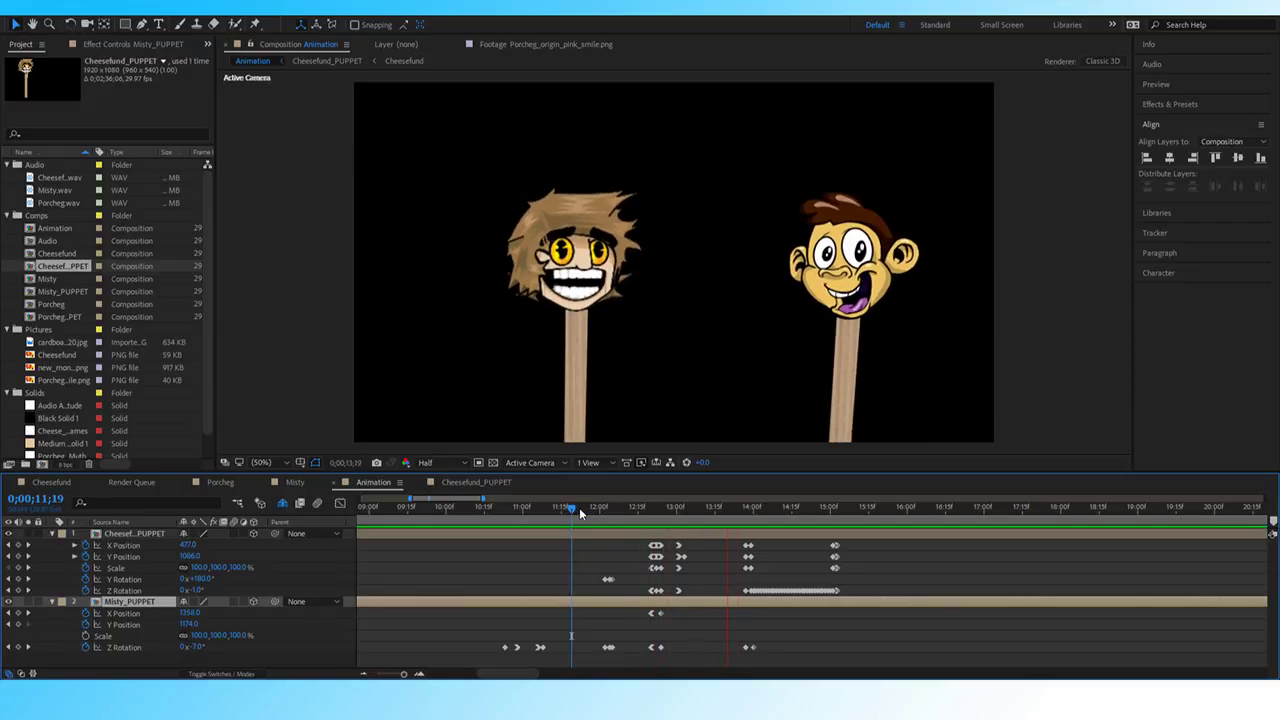
pyautogui.press('space')
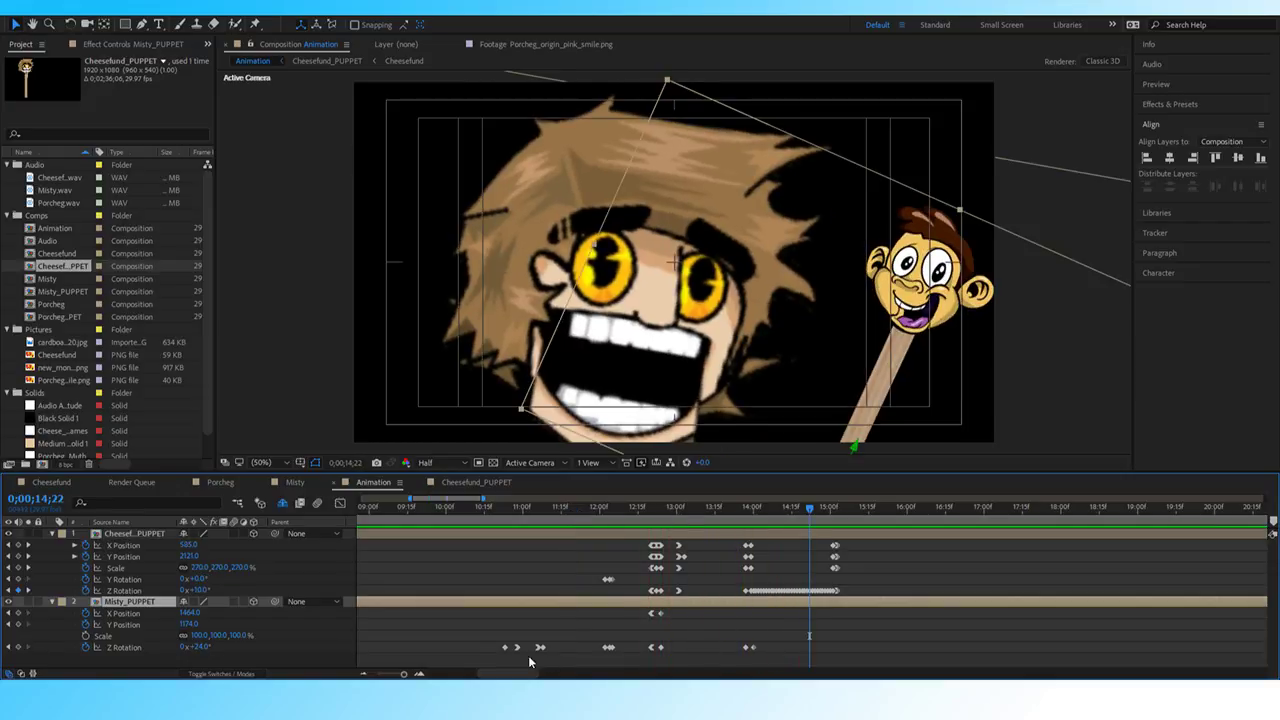
# Ease Misty_PUPPET's Z Rotation keyframe at 0;00;14;00 and preview the tilt.
pyautogui.moveTo(403, 674); pyautogui.dragTo(405, 675)
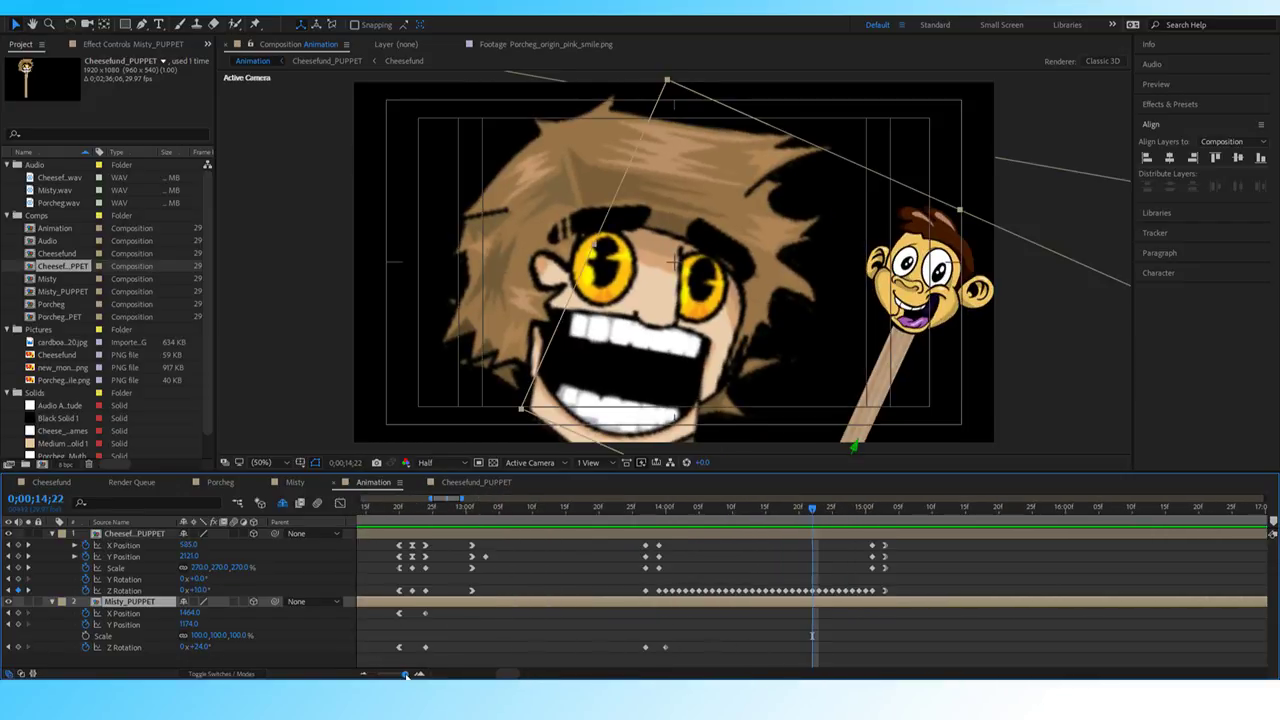
pyautogui.click(665, 648)
pyautogui.press('Delete')
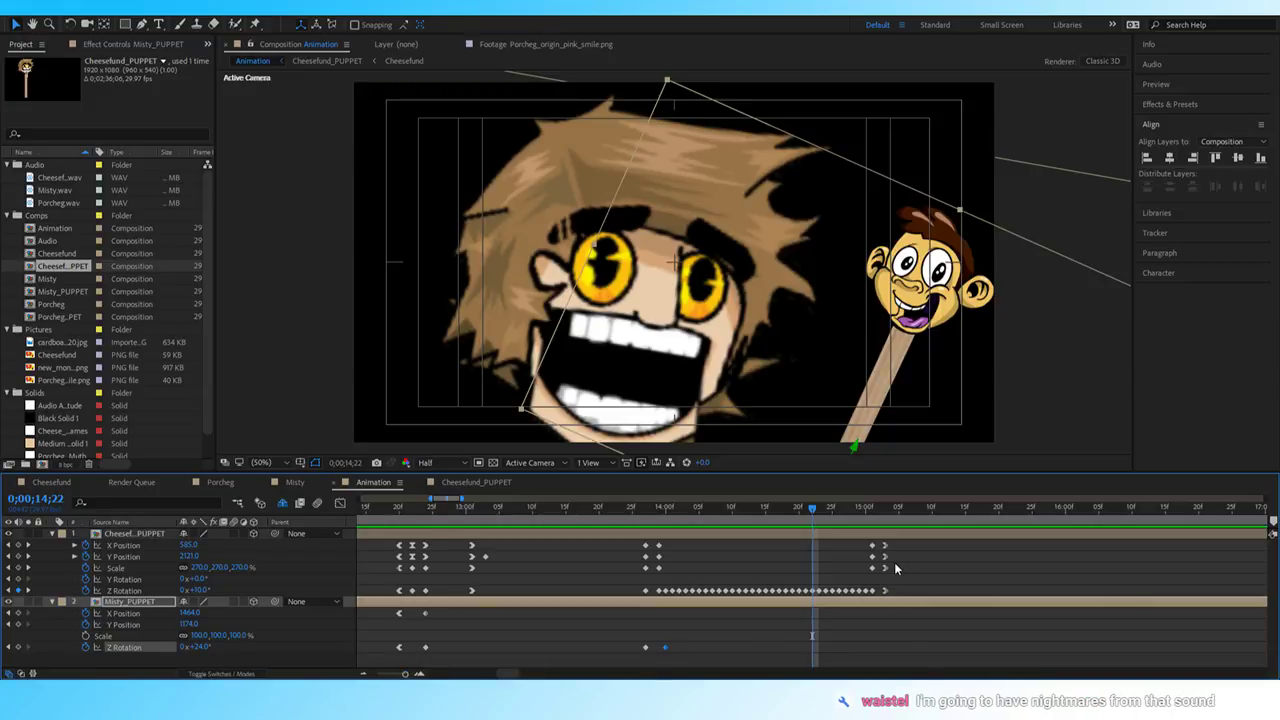
pyautogui.moveTo(659, 510); pyautogui.dragTo(617, 510)
pyautogui.press('space')
pyautogui.press('space')
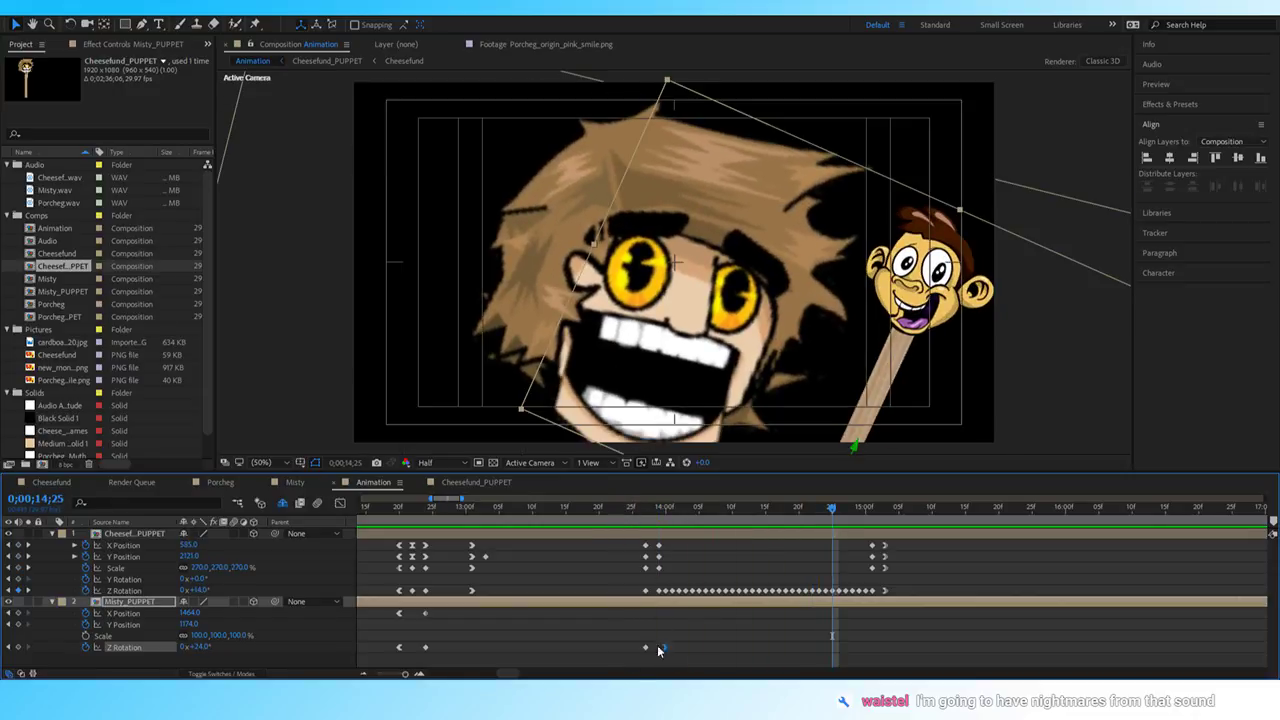
# Add a Misty_PUPPET Z Rotation keyframe of 22° at 0;00;14;01.
pyautogui.click(9, 648)
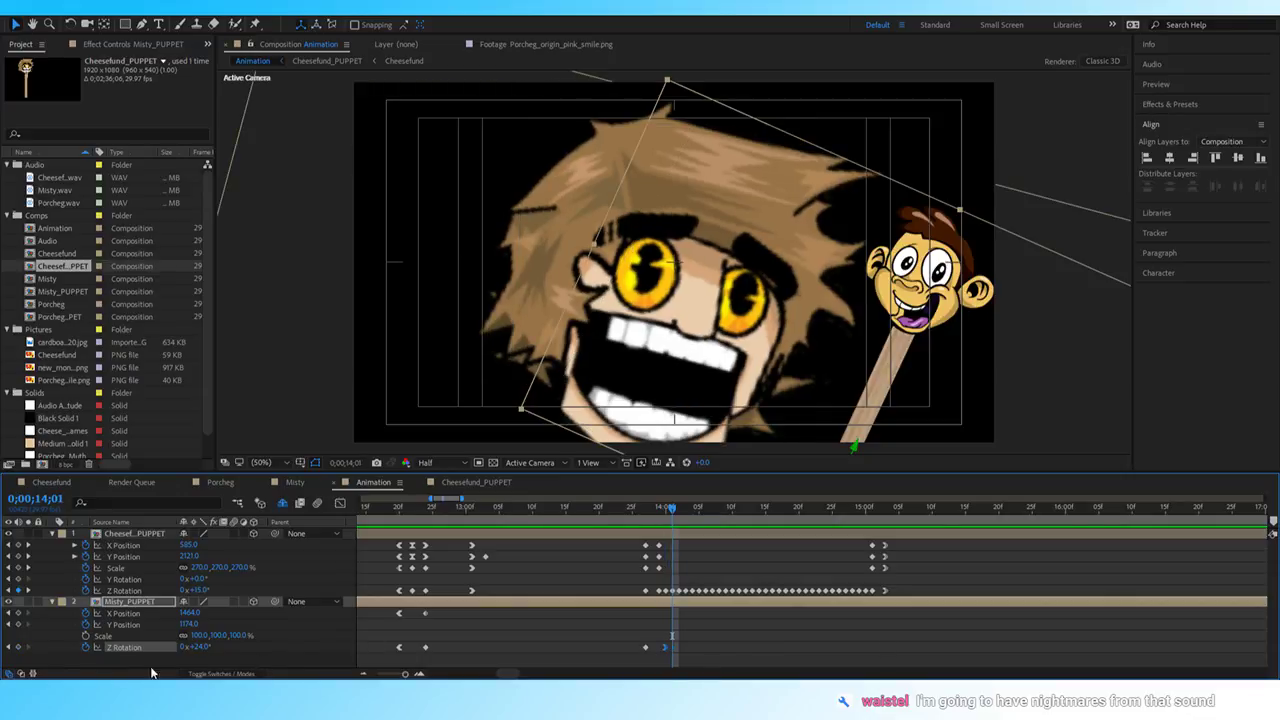
pyautogui.click(200, 647)
pyautogui.write('22')
pyautogui.press('Return')
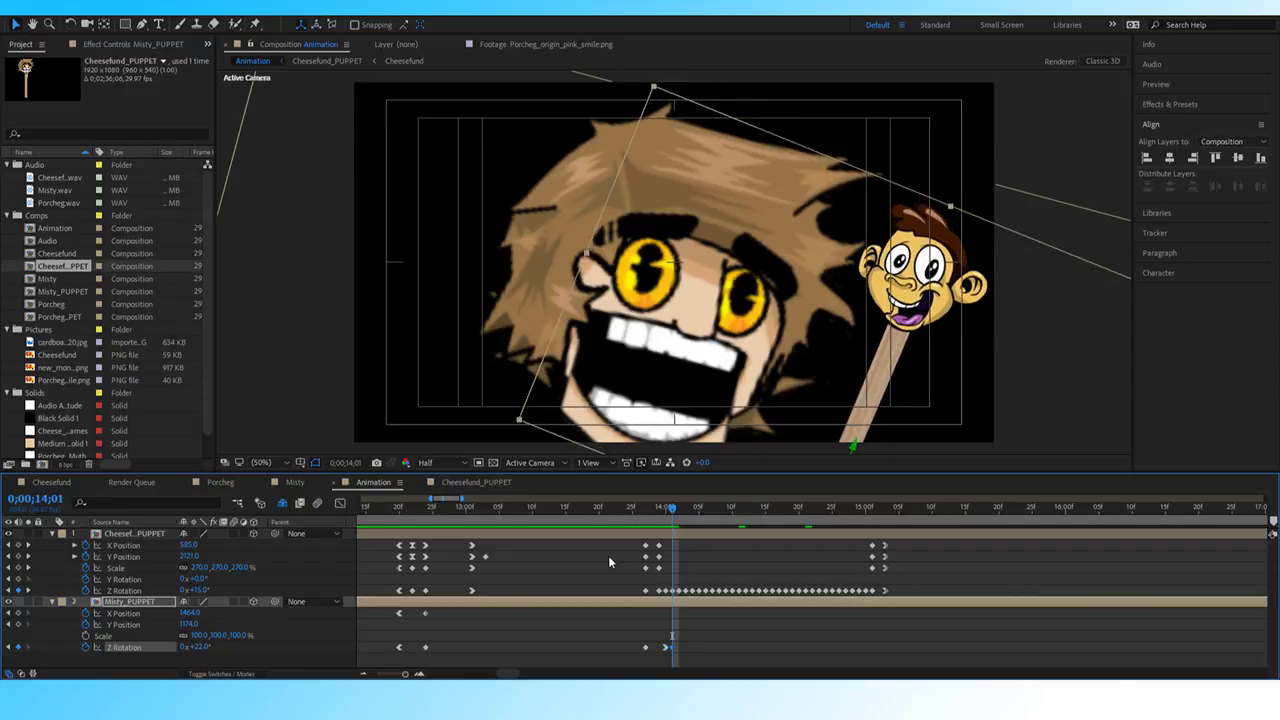
# Review both puppets' motion between about 12 and 15 seconds by replaying it from progressively earlier points.
pyautogui.moveTo(664, 509); pyautogui.dragTo(588, 505)
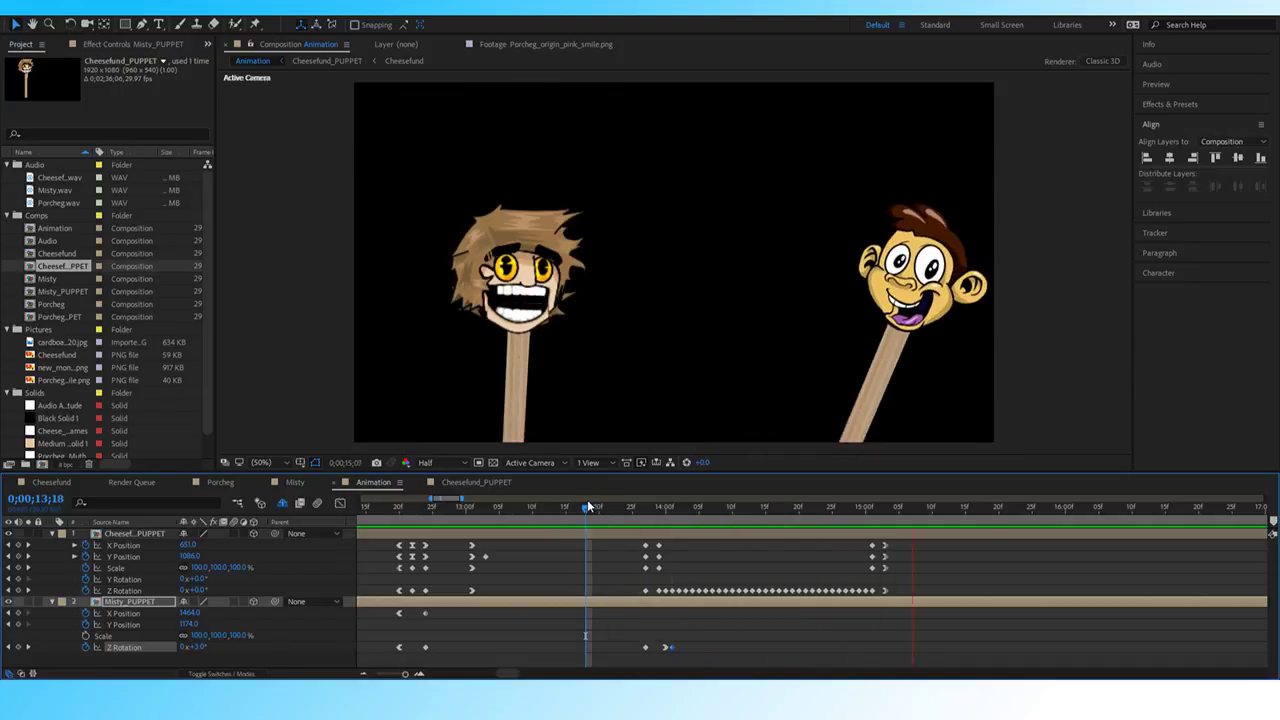
pyautogui.press('space')
pyautogui.moveTo(647, 510); pyautogui.dragTo(490, 506)
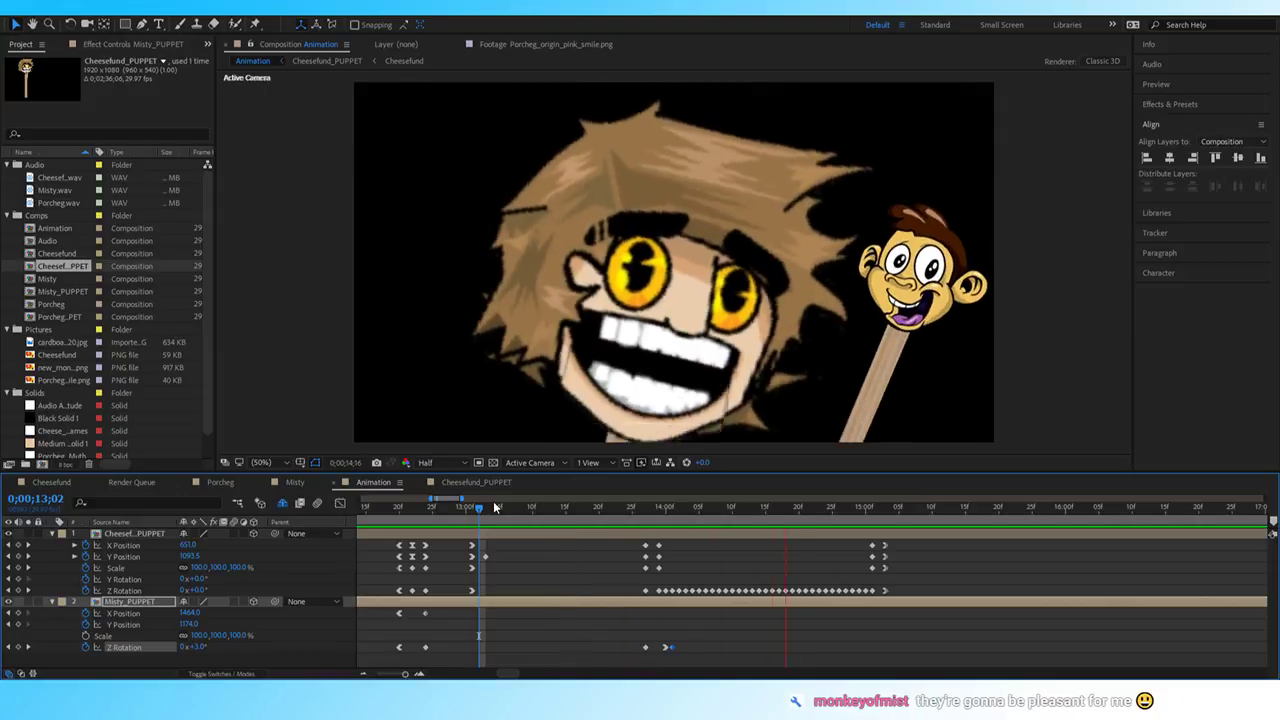
pyautogui.press('space')
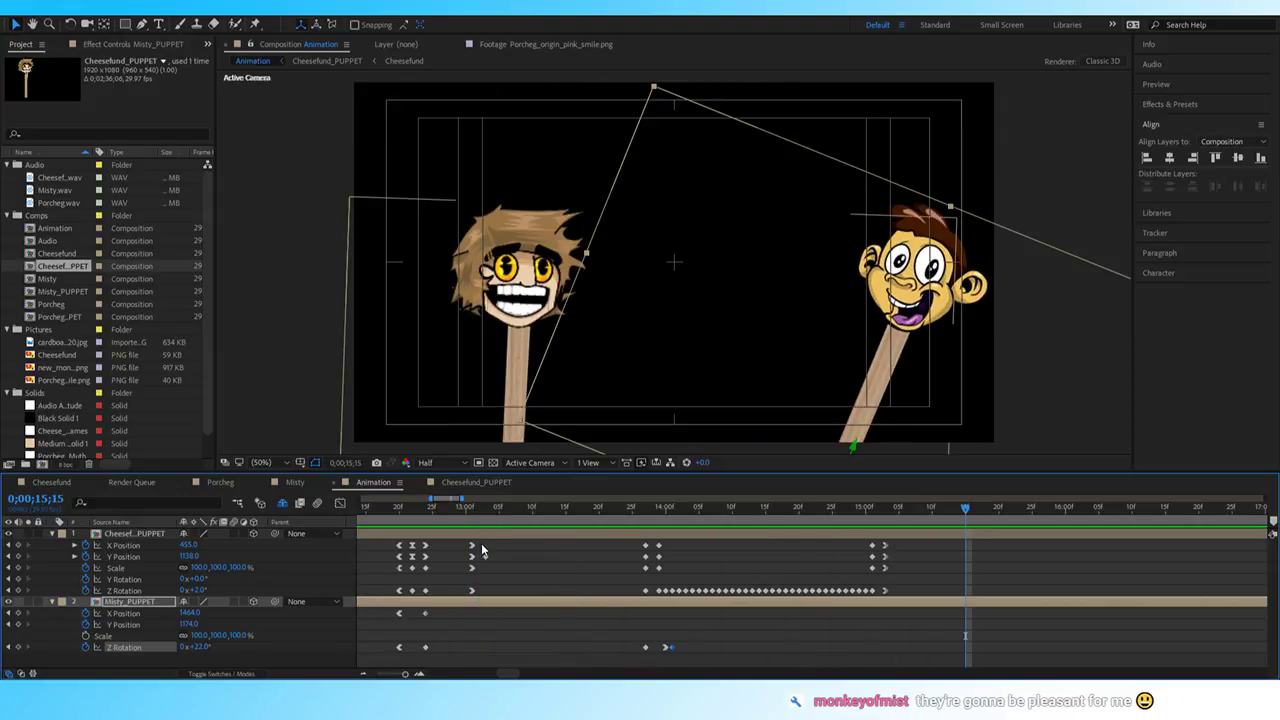
pyautogui.moveTo(600, 508); pyautogui.dragTo(400, 512)
pyautogui.press('space')
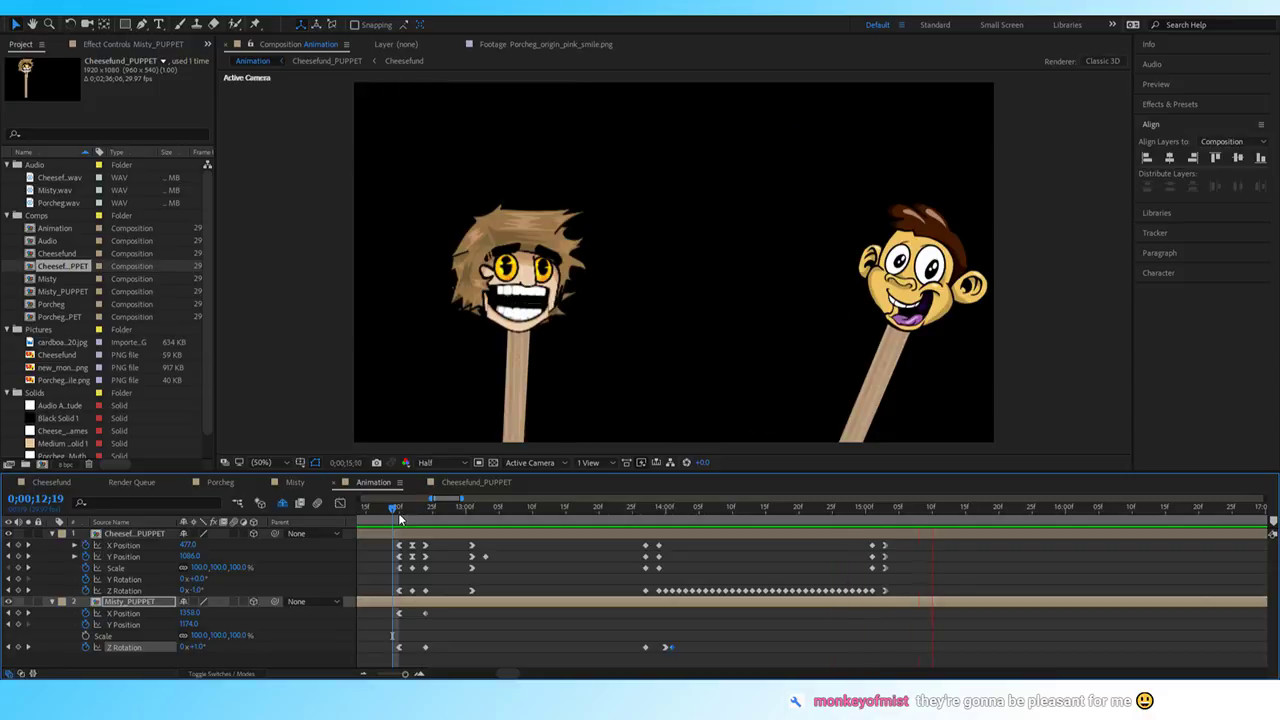
pyautogui.press('space')
# Show the full composition duration in the timeline and play the animation from the start.
pyautogui.moveTo(660, 510); pyautogui.dragTo(379, 520)
pyautogui.moveTo(406, 674); pyautogui.dragTo(375, 675)
pyautogui.moveTo(412, 511); pyautogui.dragTo(357, 516)
pyautogui.press('space')
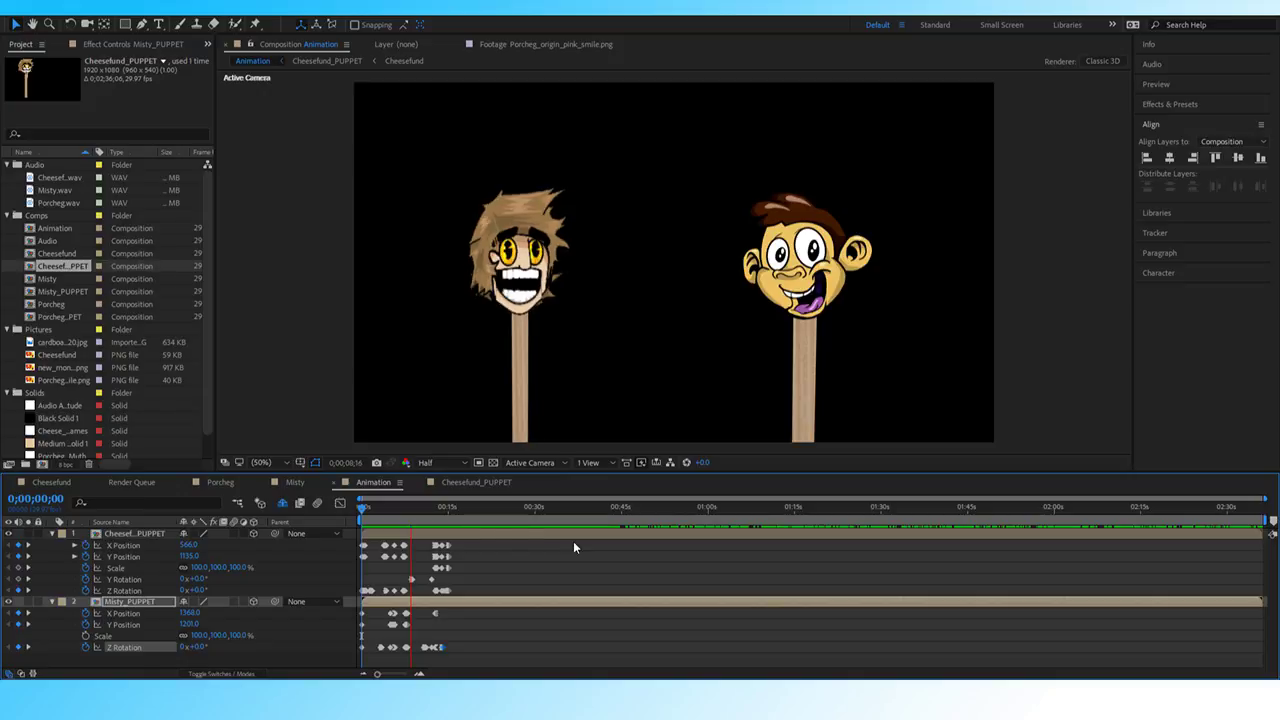
# Replay the animation from 0;00;07;08, and examine Misty_PUPPET's tilt during the Cheesefund puppet's scream between about 13 and 15 seconds.
pyautogui.moveTo(418, 512); pyautogui.dragTo(400, 509)
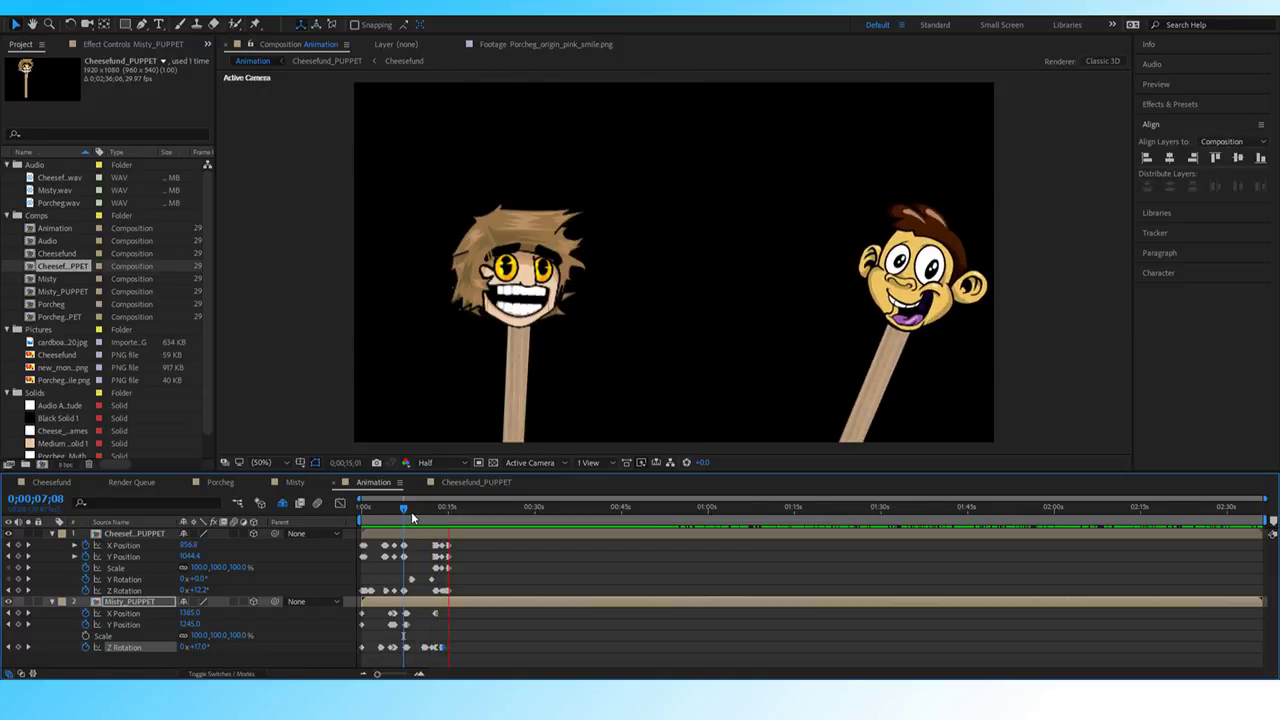
pyautogui.press('space')
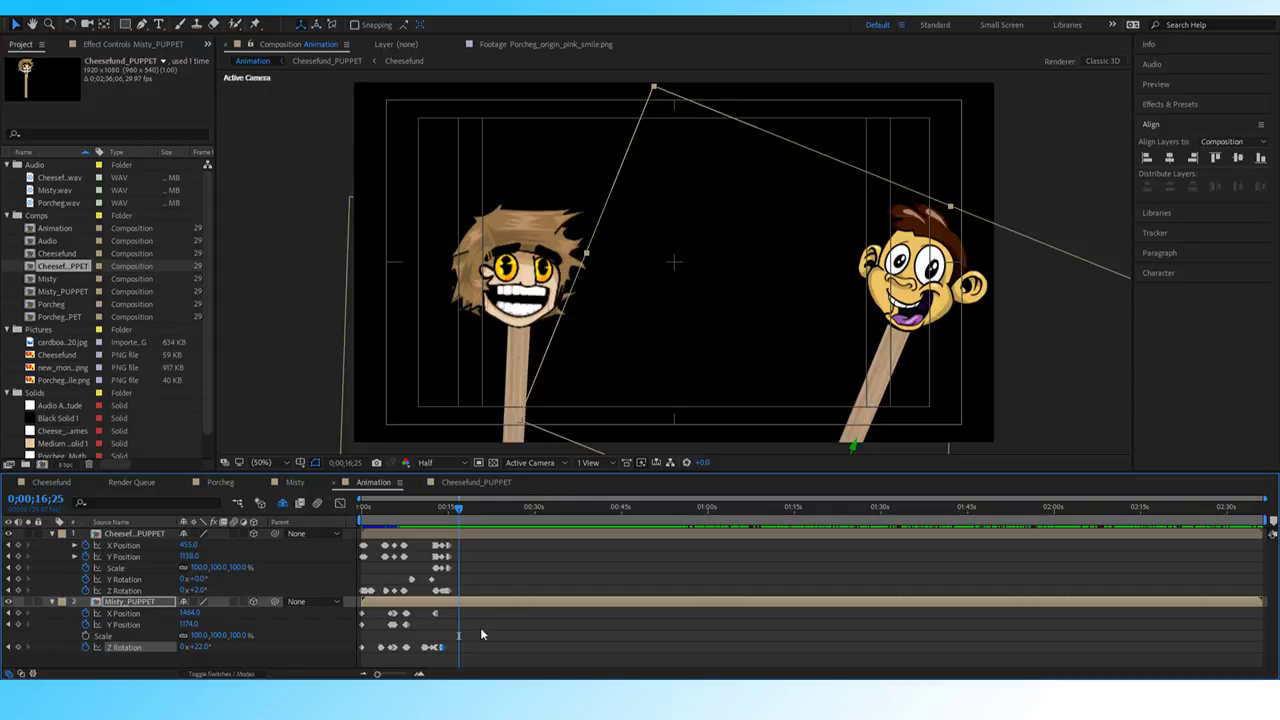
pyautogui.moveTo(392, 676); pyautogui.dragTo(401, 675)
pyautogui.click(708, 511)
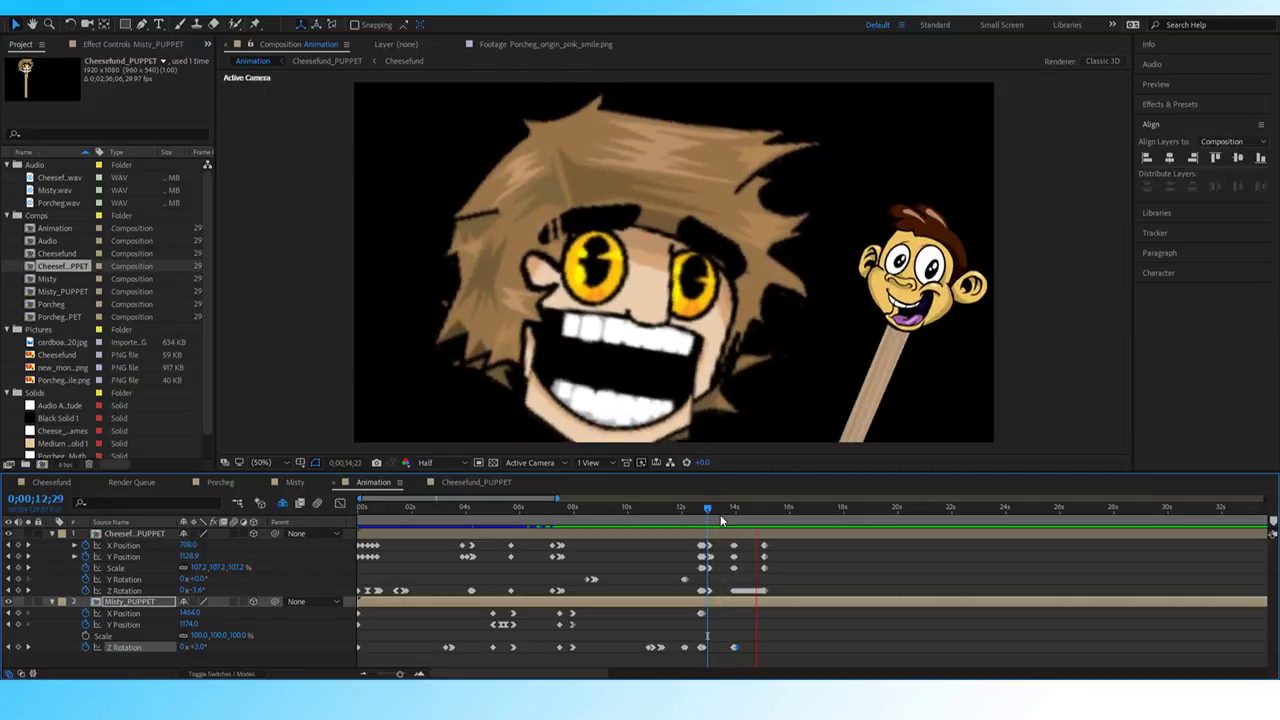
pyautogui.press('space')
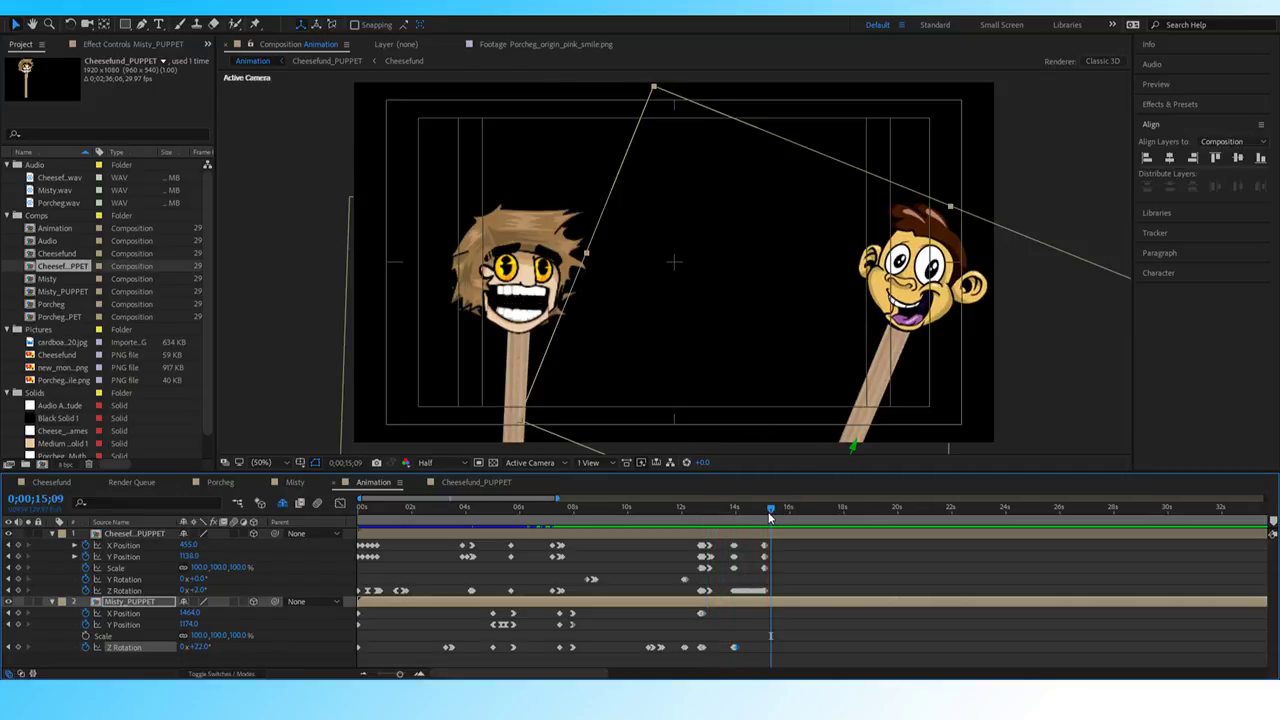
pyautogui.click(745, 509)
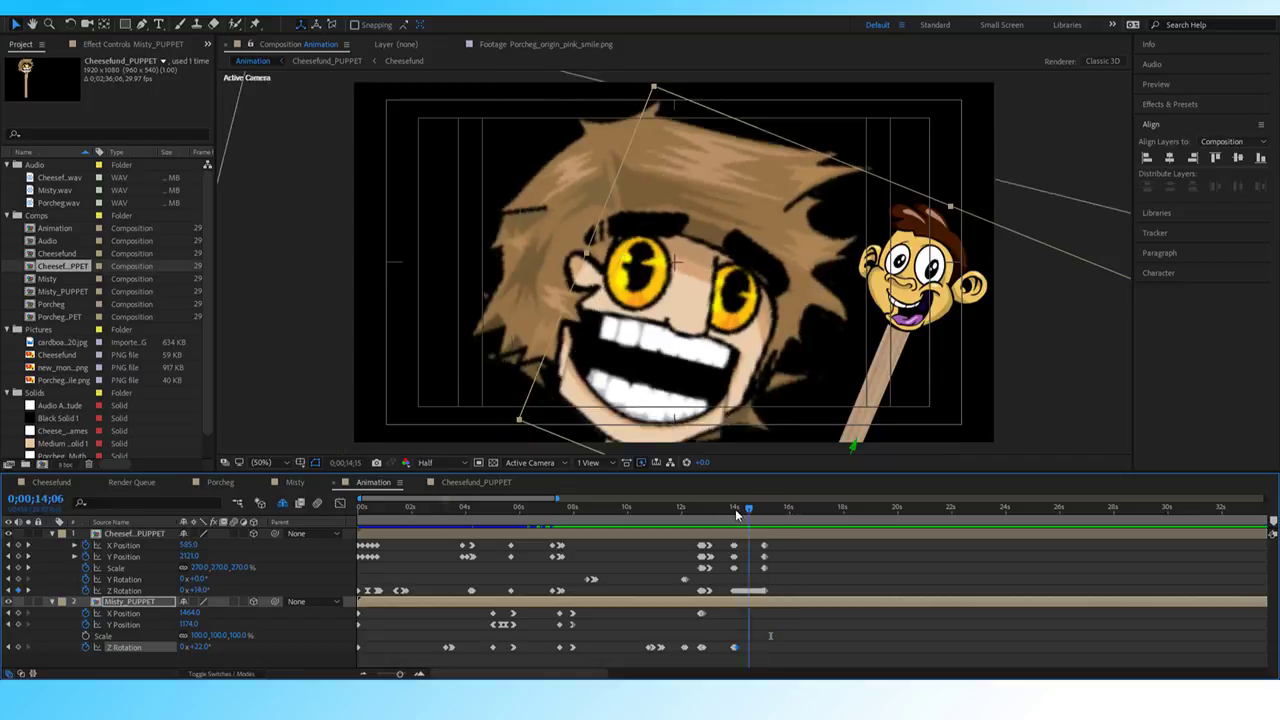
pyautogui.moveTo(735, 509); pyautogui.dragTo(711, 509)
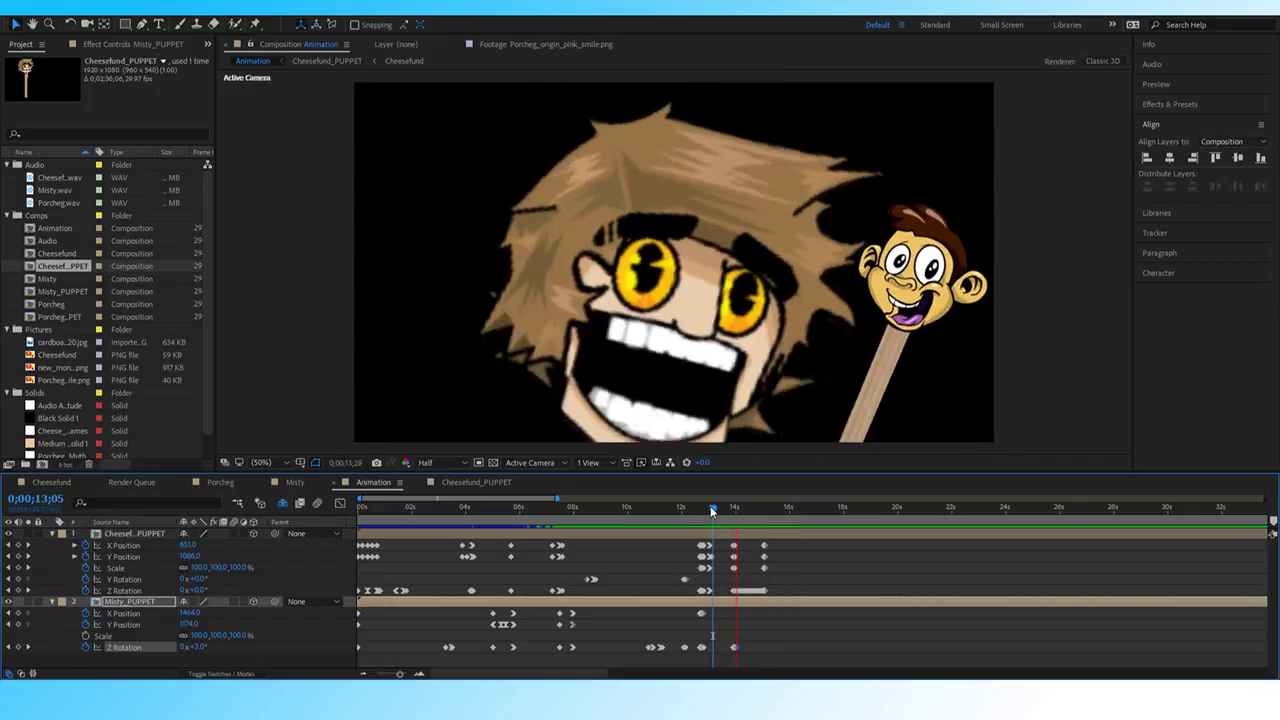
pyautogui.moveTo(738, 510); pyautogui.dragTo(763, 520)
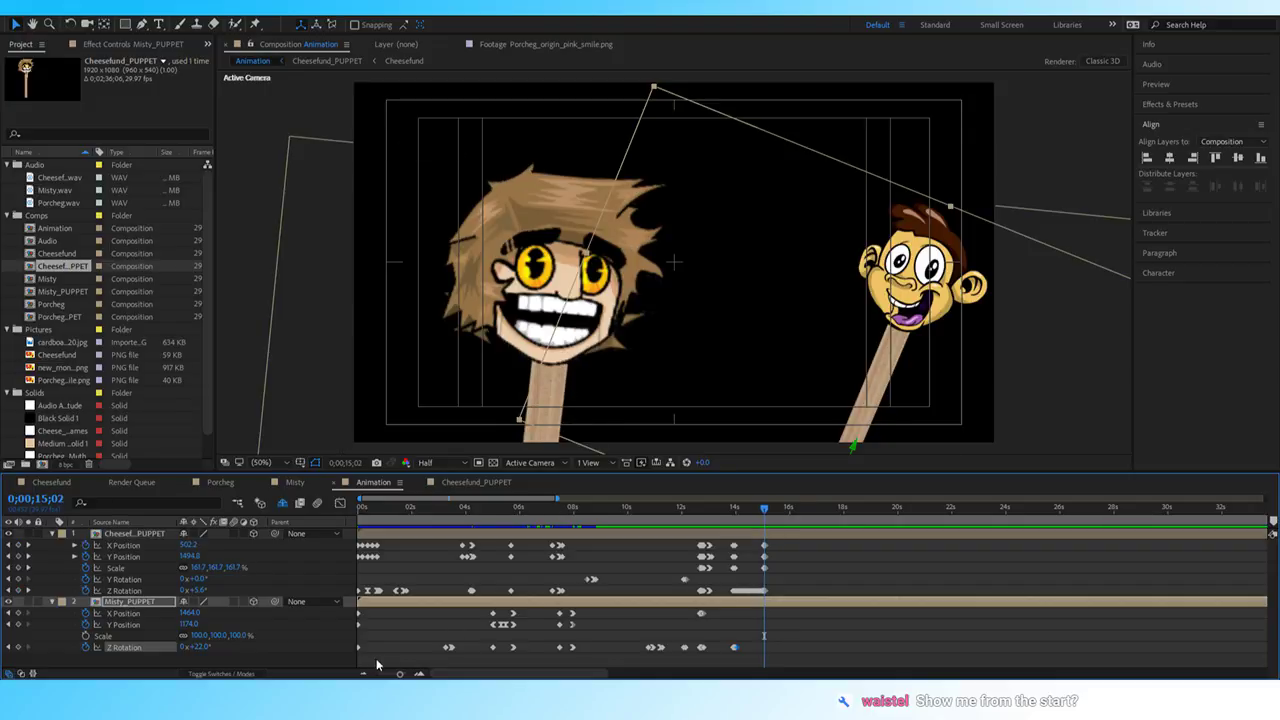
# Show the full composition duration and play the animation from the start twice to review both puppets' performance.
pyautogui.moveTo(400, 674); pyautogui.dragTo(375, 674)
pyautogui.moveTo(405, 511); pyautogui.dragTo(318, 509)
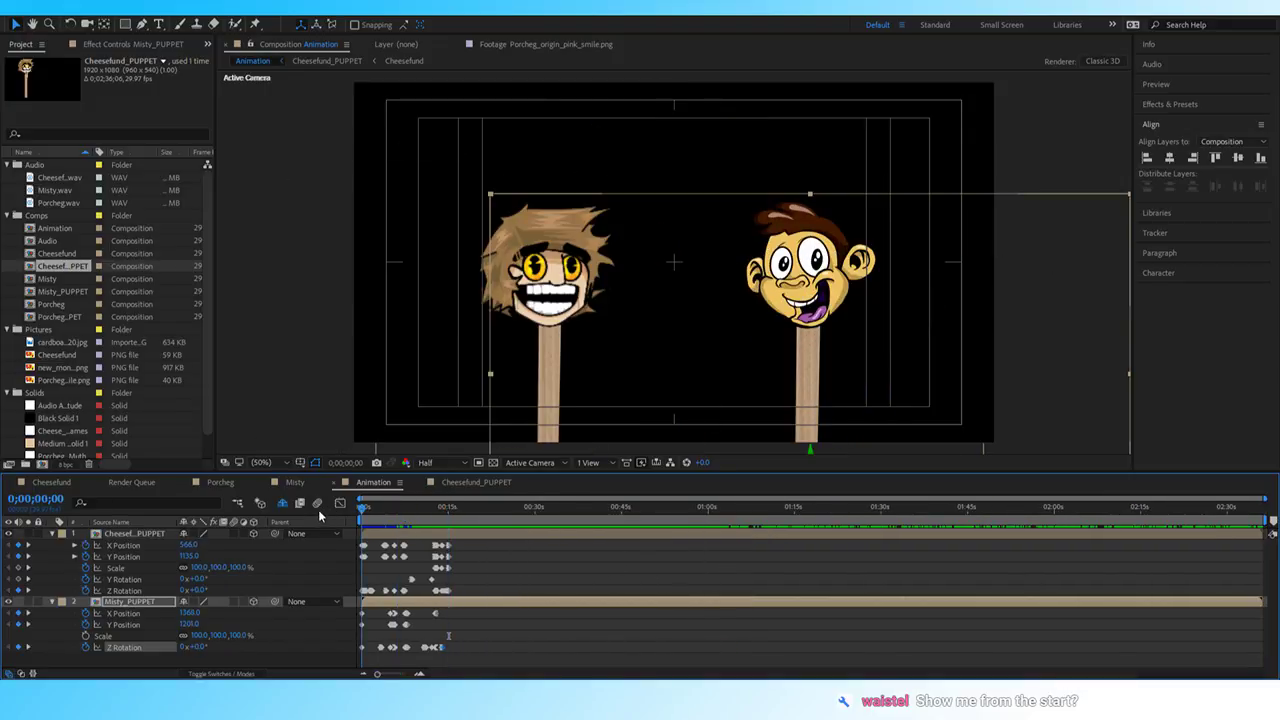
pyautogui.press('space')
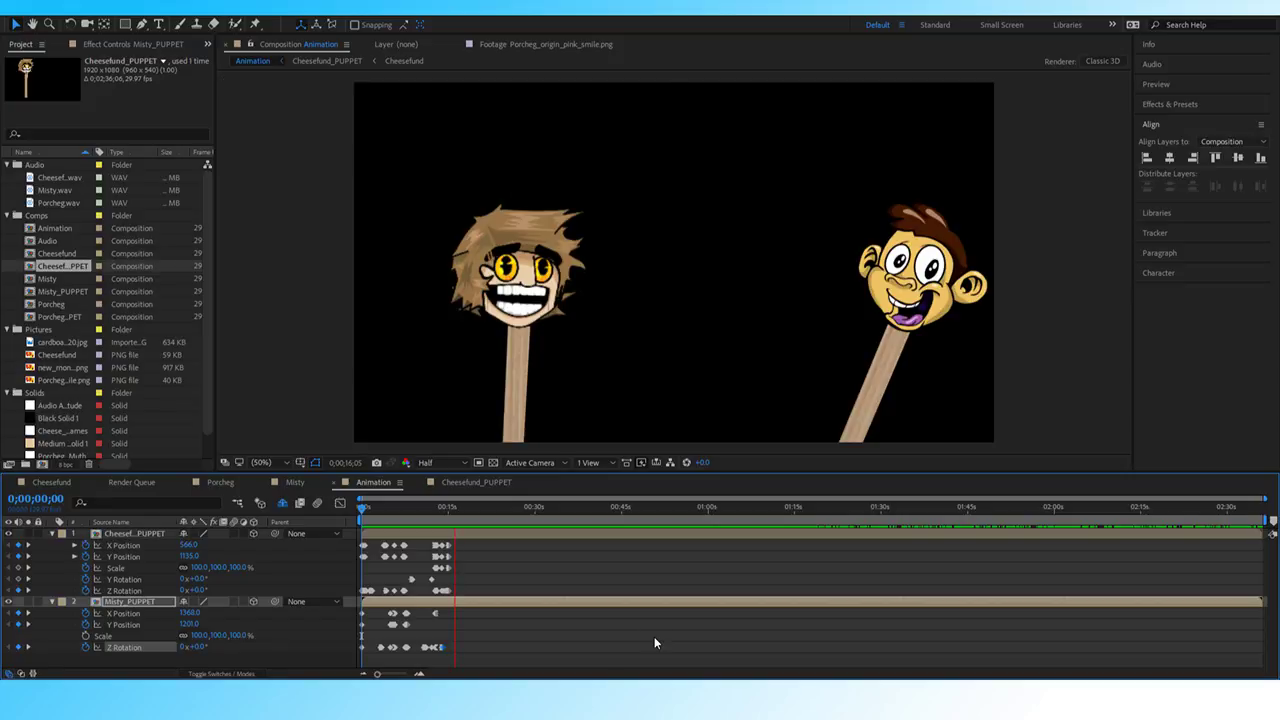
pyautogui.press('space')
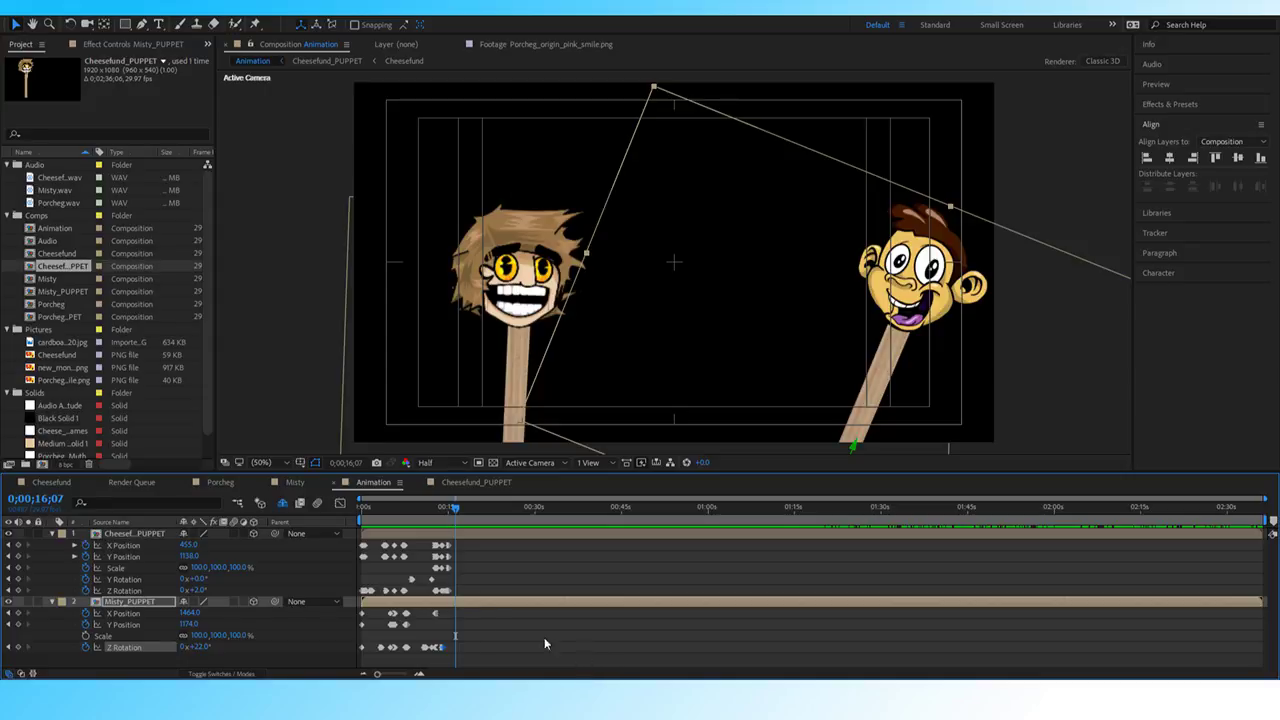
pyautogui.moveTo(455, 507); pyautogui.dragTo(394, 518)
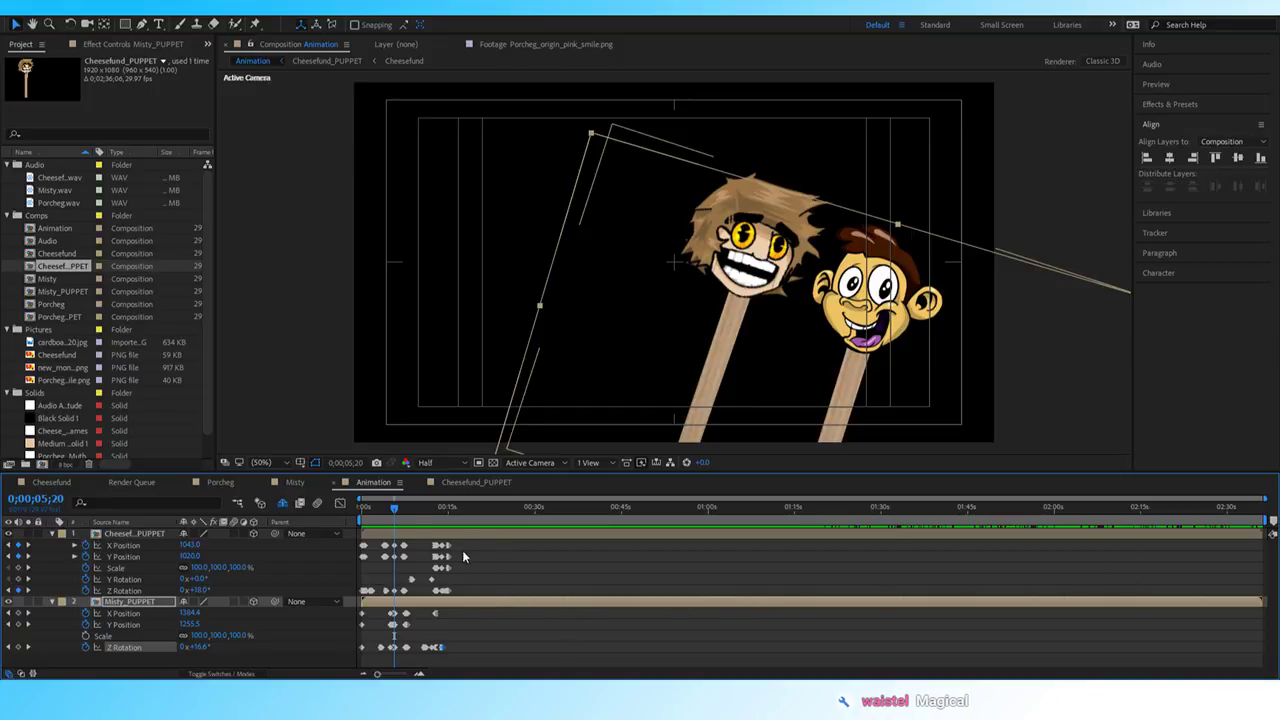
pyautogui.click(363, 507)
pyautogui.click(351, 510)
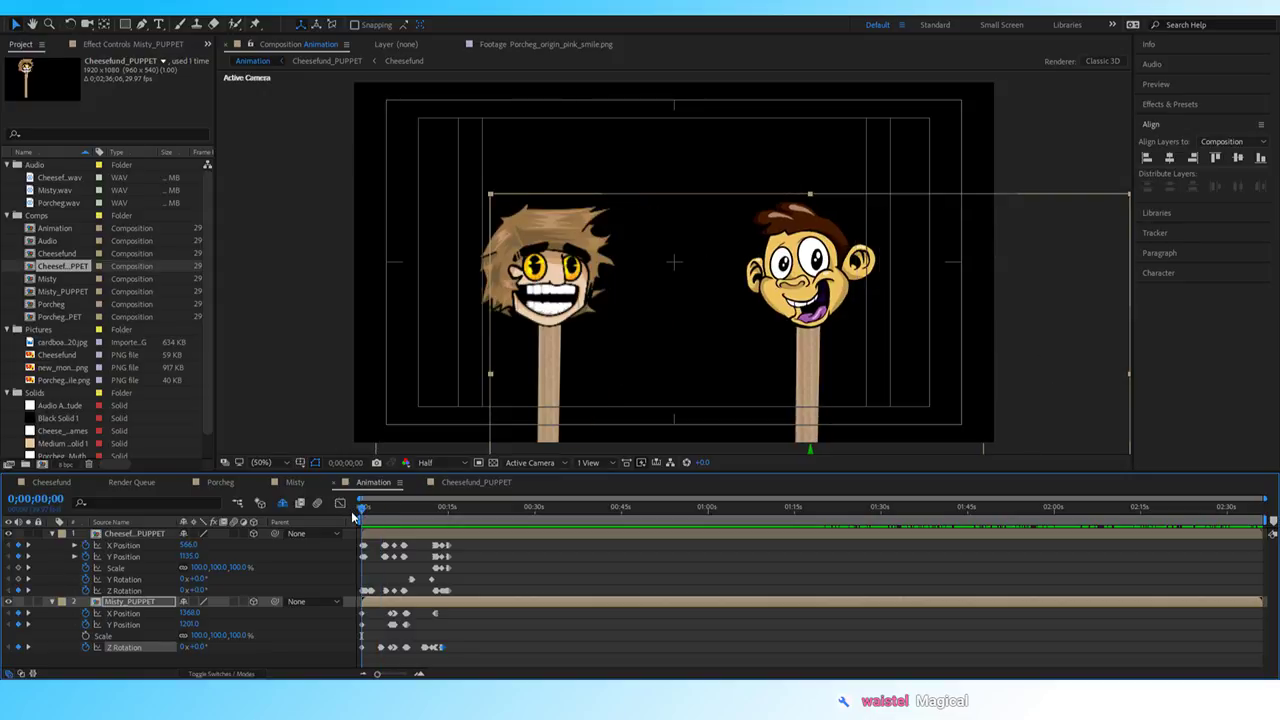
pyautogui.press('space')
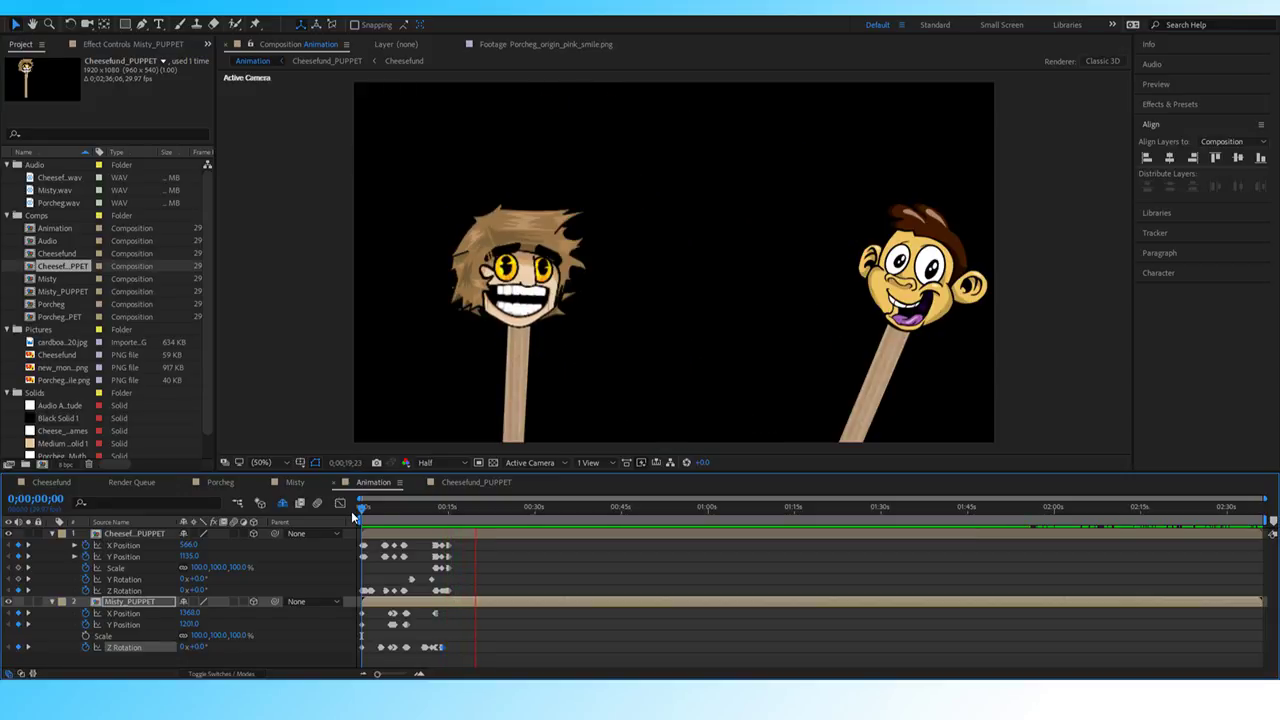
pyautogui.press('space')
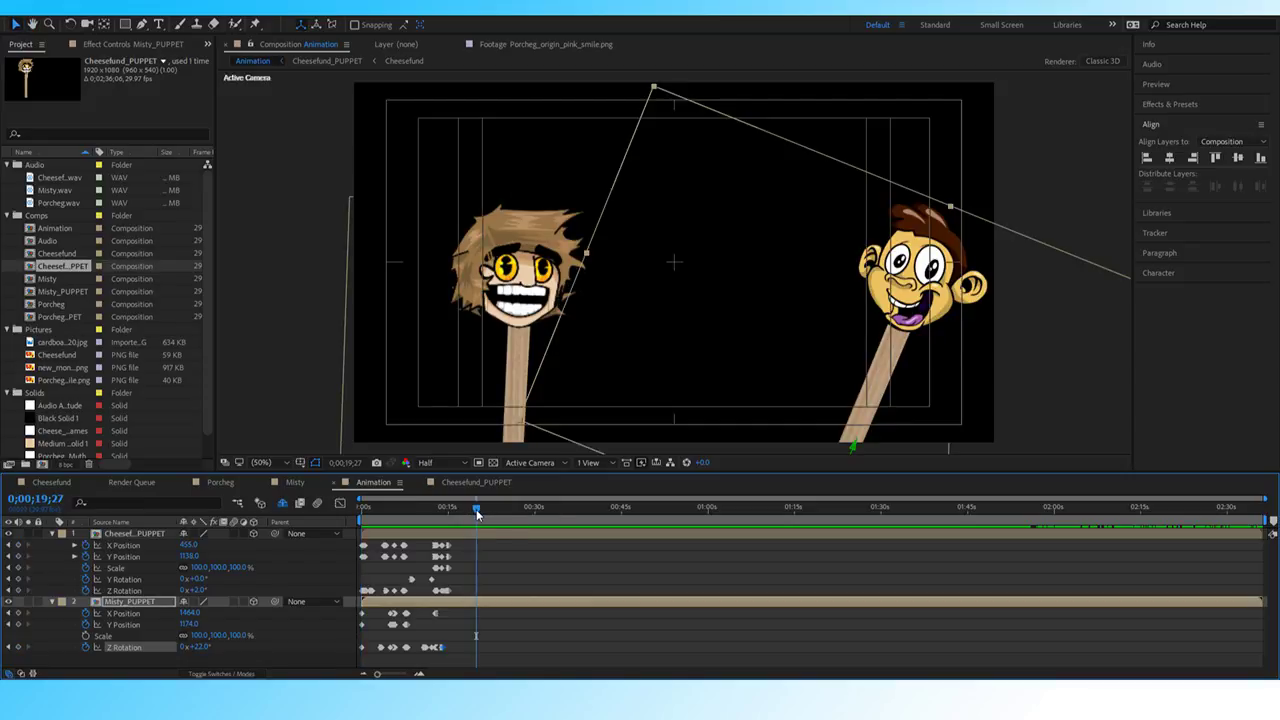
# Replay the section from about 11 to 15 seconds to examine how both puppets move leading into the scream.
pyautogui.moveTo(476, 509); pyautogui.dragTo(431, 509)
pyautogui.press('space')
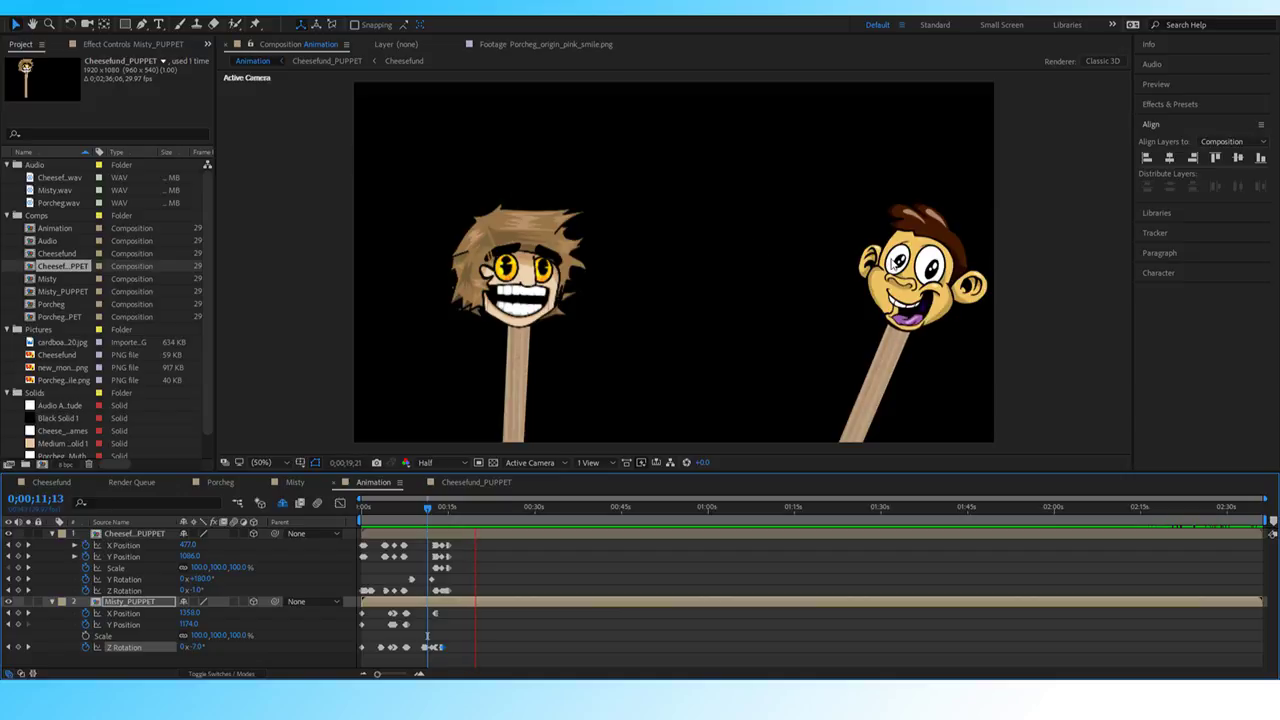
pyautogui.press('space')
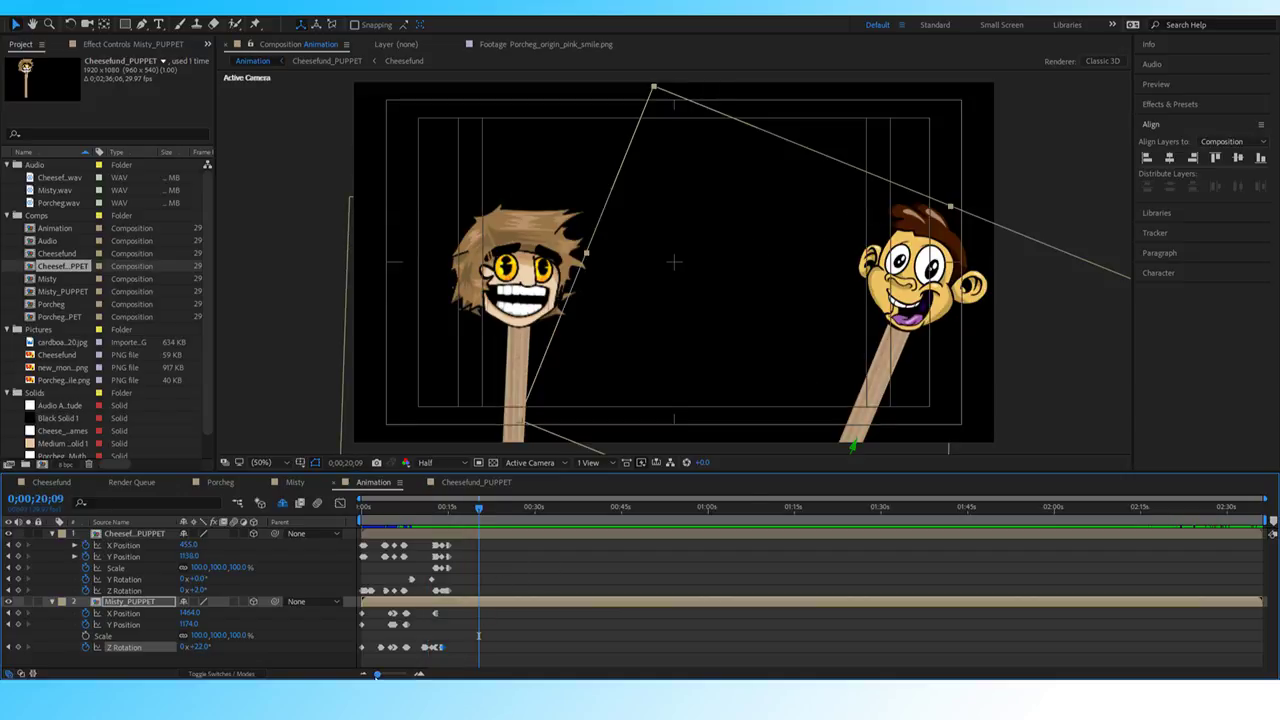
pyautogui.moveTo(377, 674); pyautogui.dragTo(397, 675)
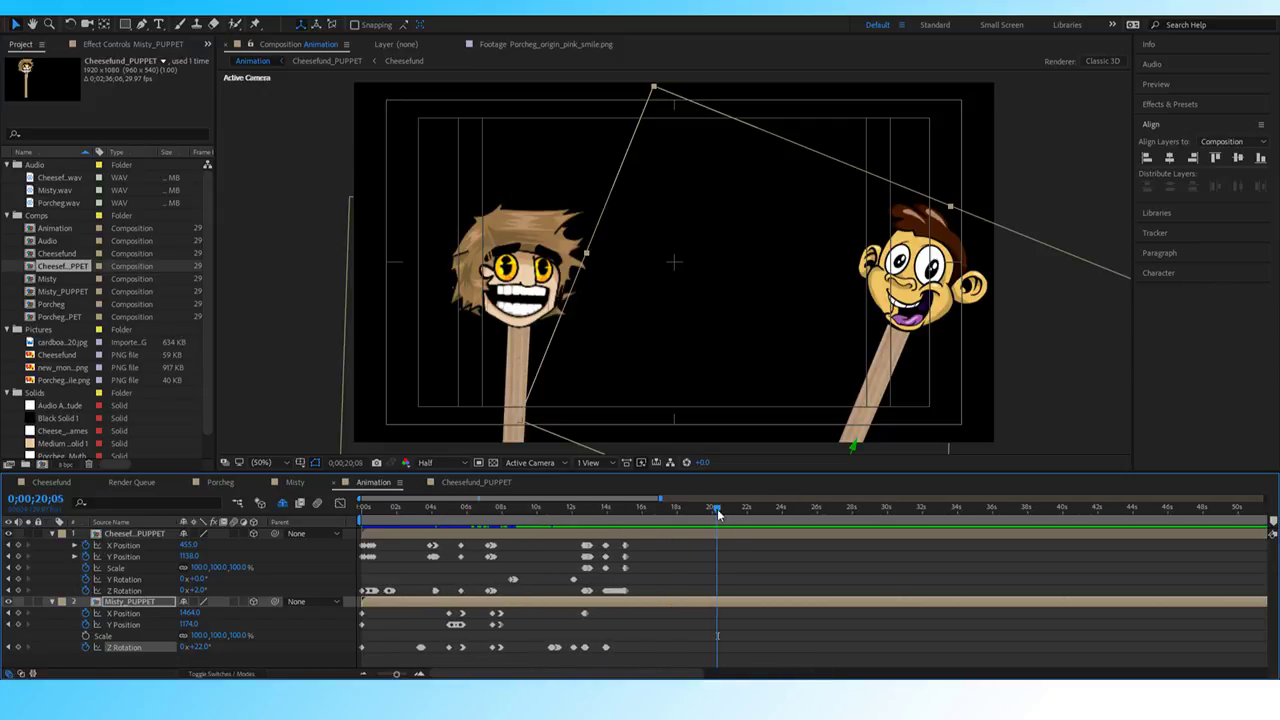
pyautogui.moveTo(717, 509); pyautogui.dragTo(668, 506)
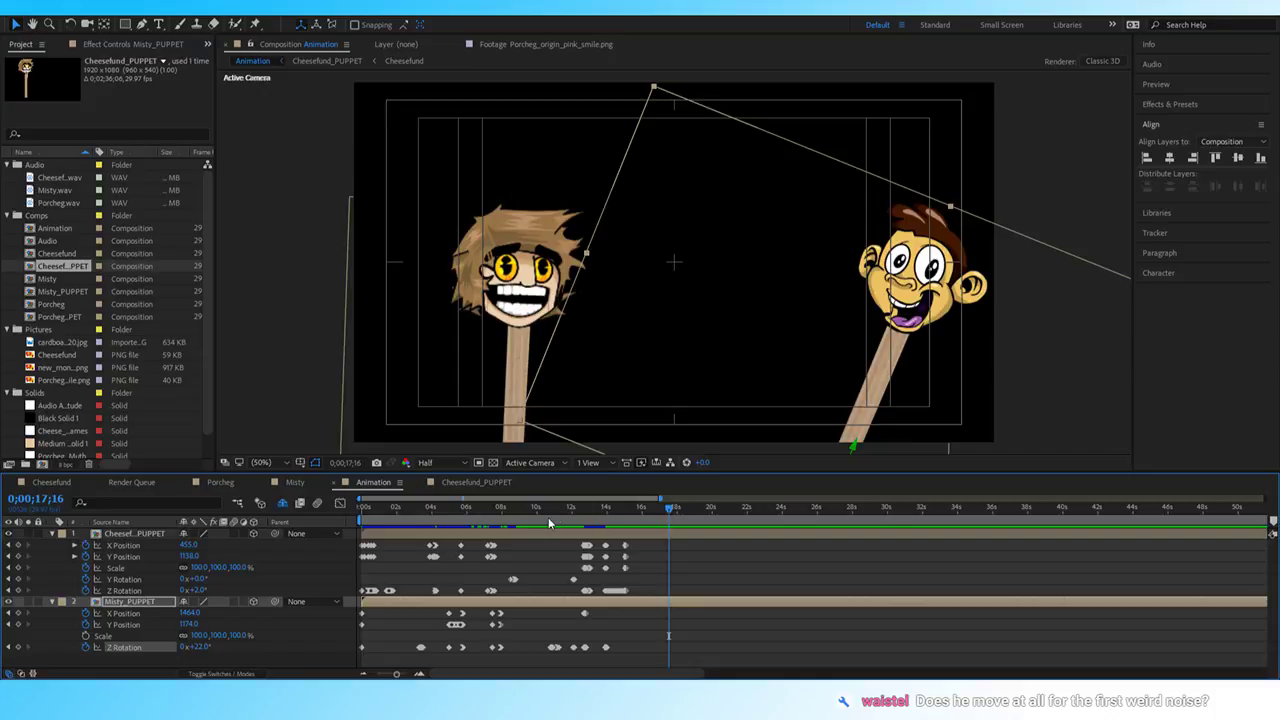
pyautogui.moveTo(562, 507)
pyautogui.mouseDown()
pyautogui.moveTo(508, 515)
pyautogui.moveTo(575, 522)
pyautogui.moveTo(562, 515)
pyautogui.mouseUp()
pyautogui.press('space')
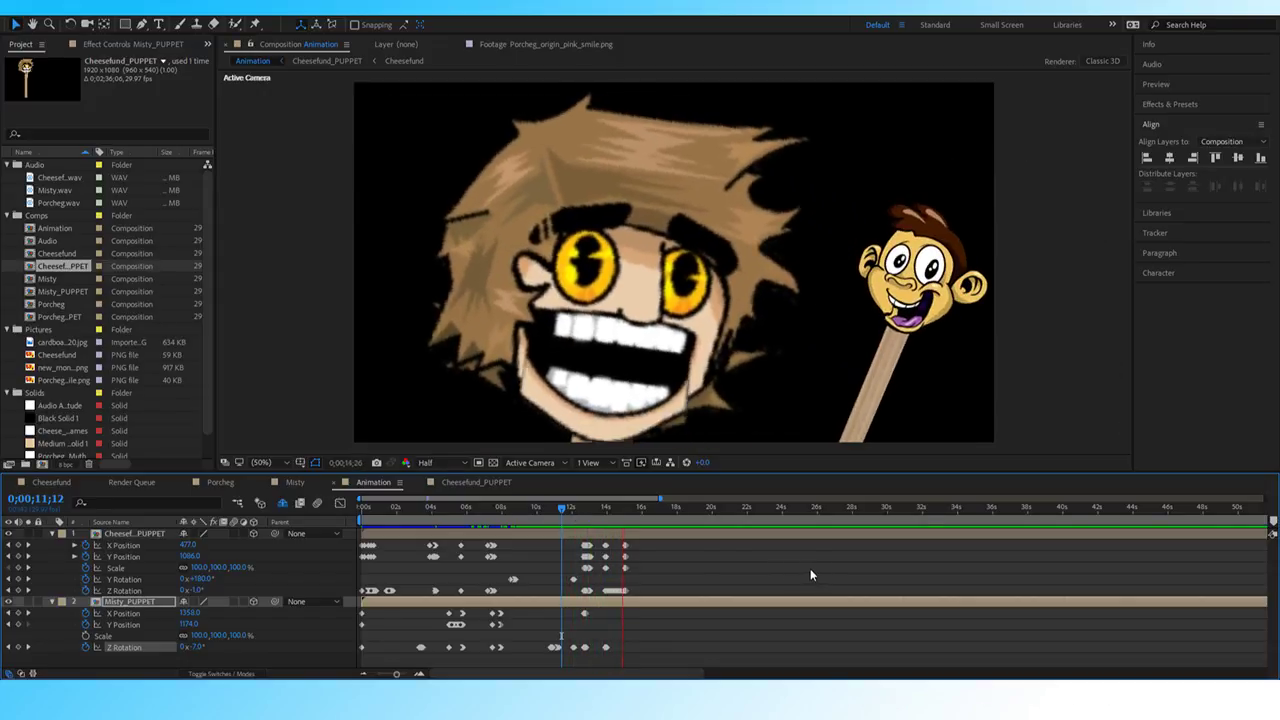
pyautogui.moveTo(584, 511); pyautogui.dragTo(570, 511)
pyautogui.press('space')
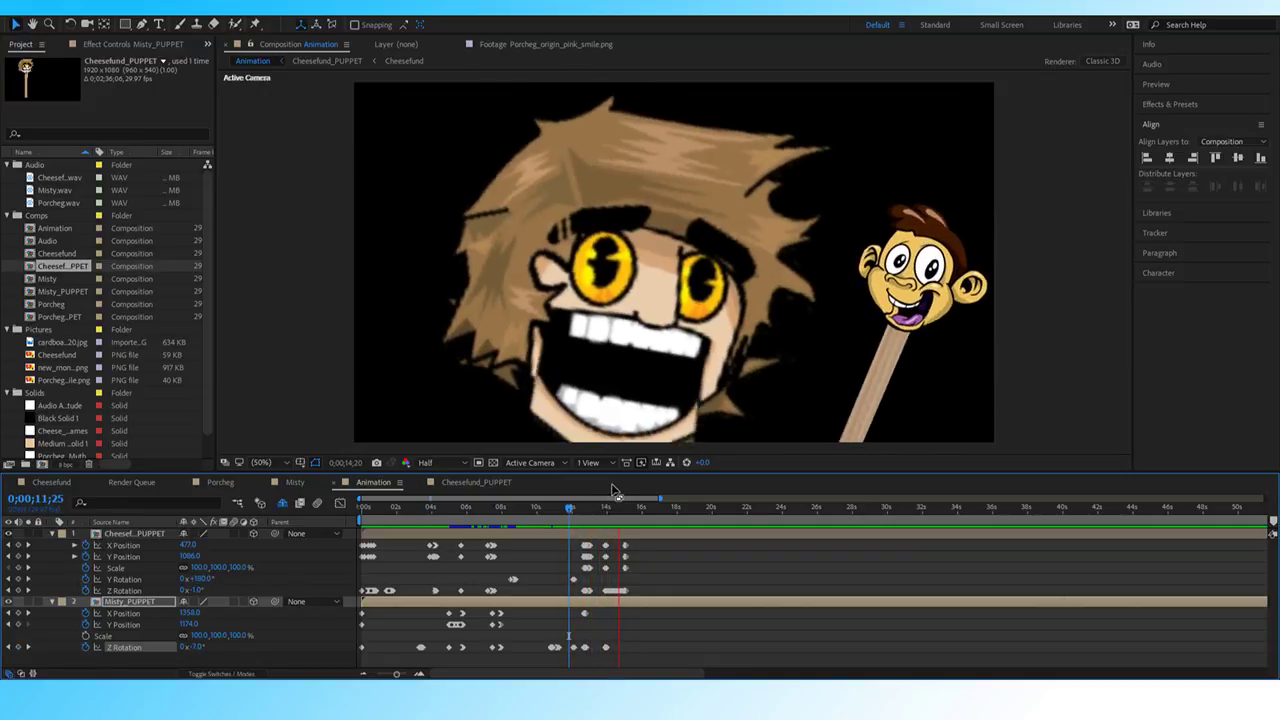
pyautogui.press('space')
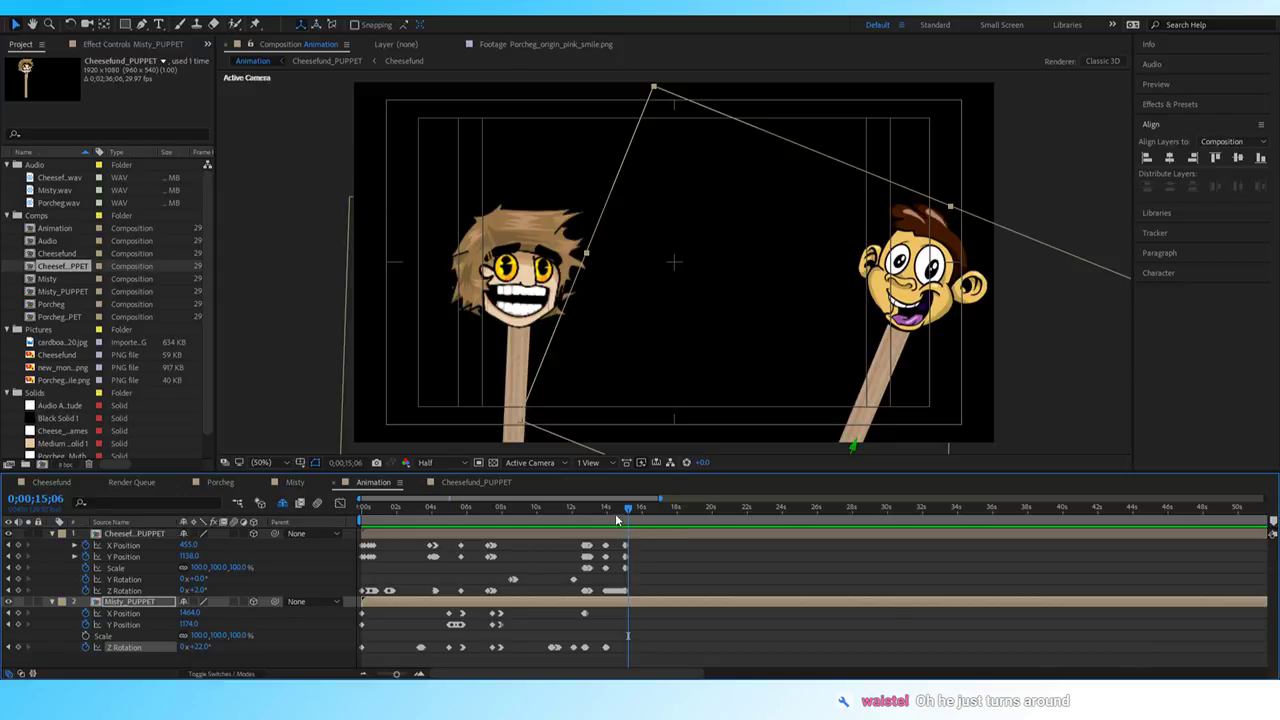
# Play the animation from about 10 seconds in short stretches to check the Cheesefund puppet's turn and Misty's reaction up to about 15 seconds.
pyautogui.moveTo(608, 509); pyautogui.dragTo(547, 515)
pyautogui.press('space')
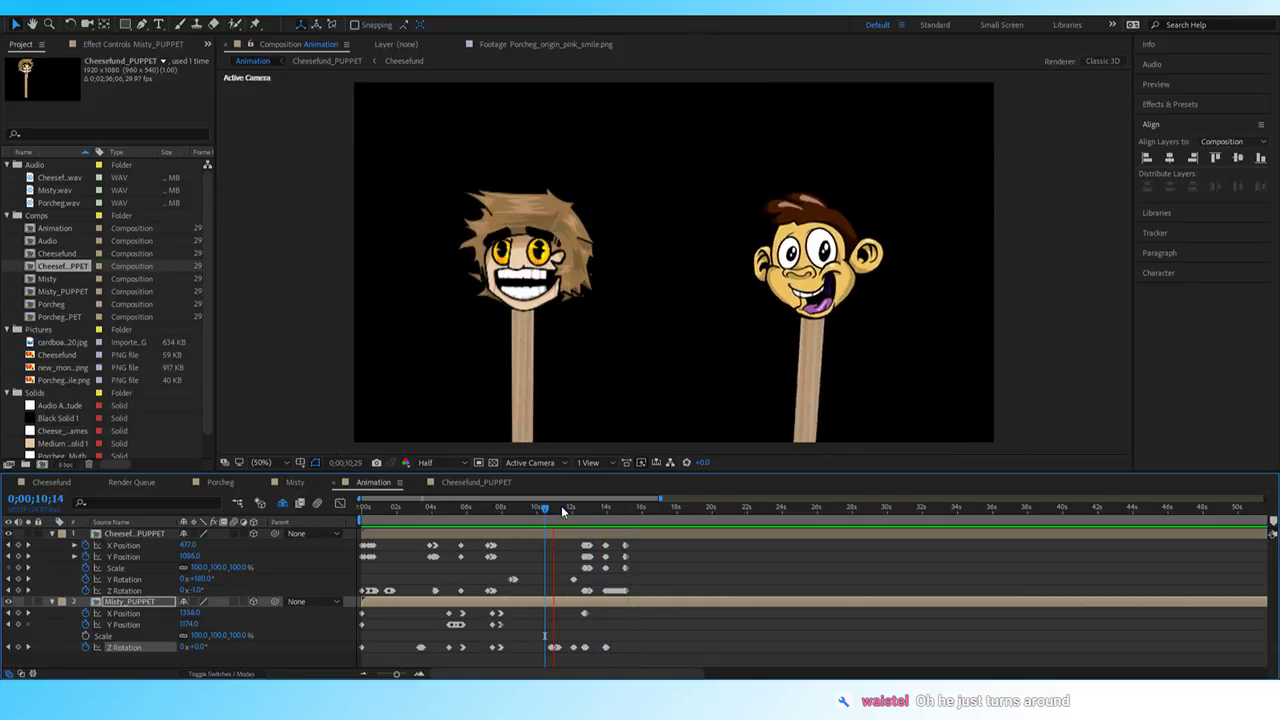
pyautogui.click(576, 509)
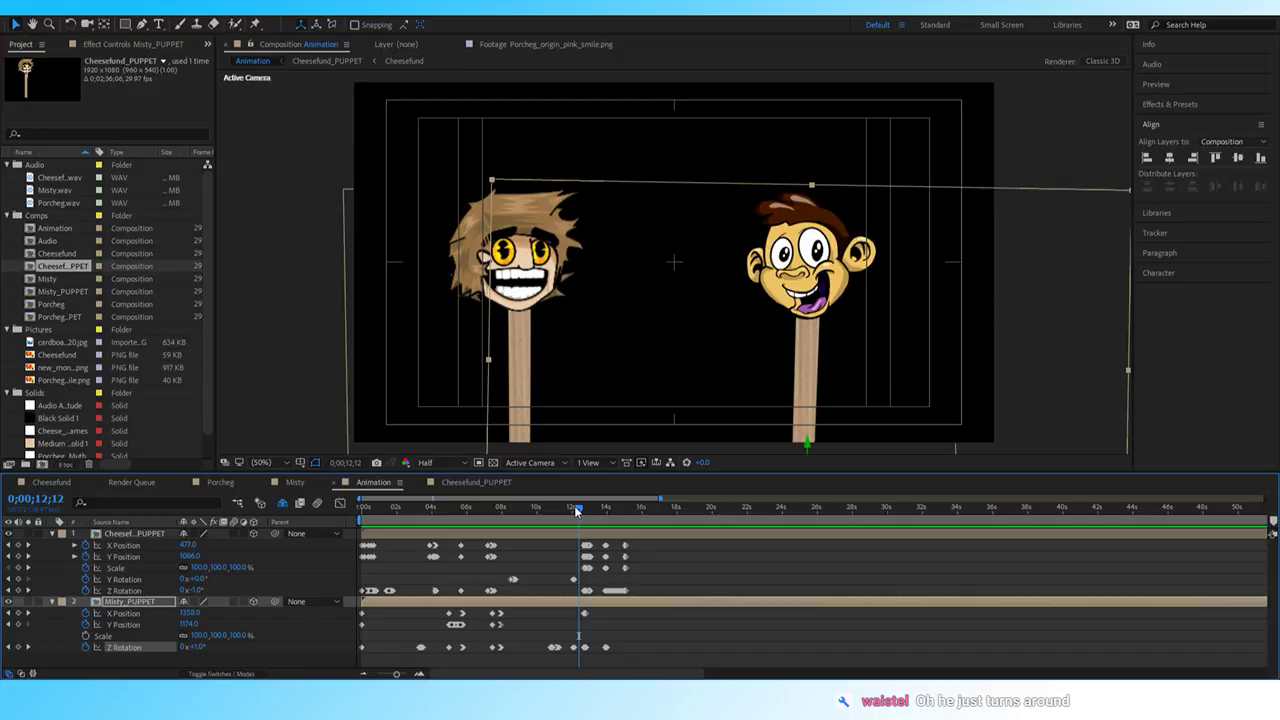
pyautogui.press('space')
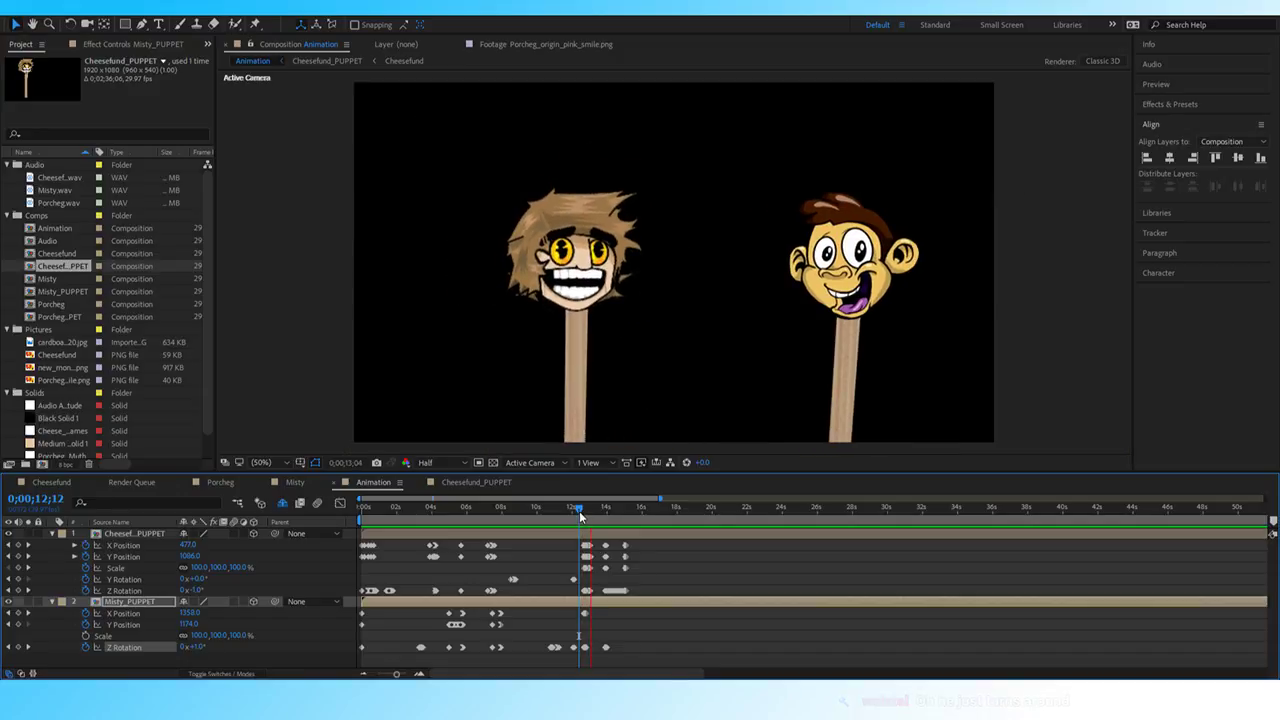
pyautogui.press('space')
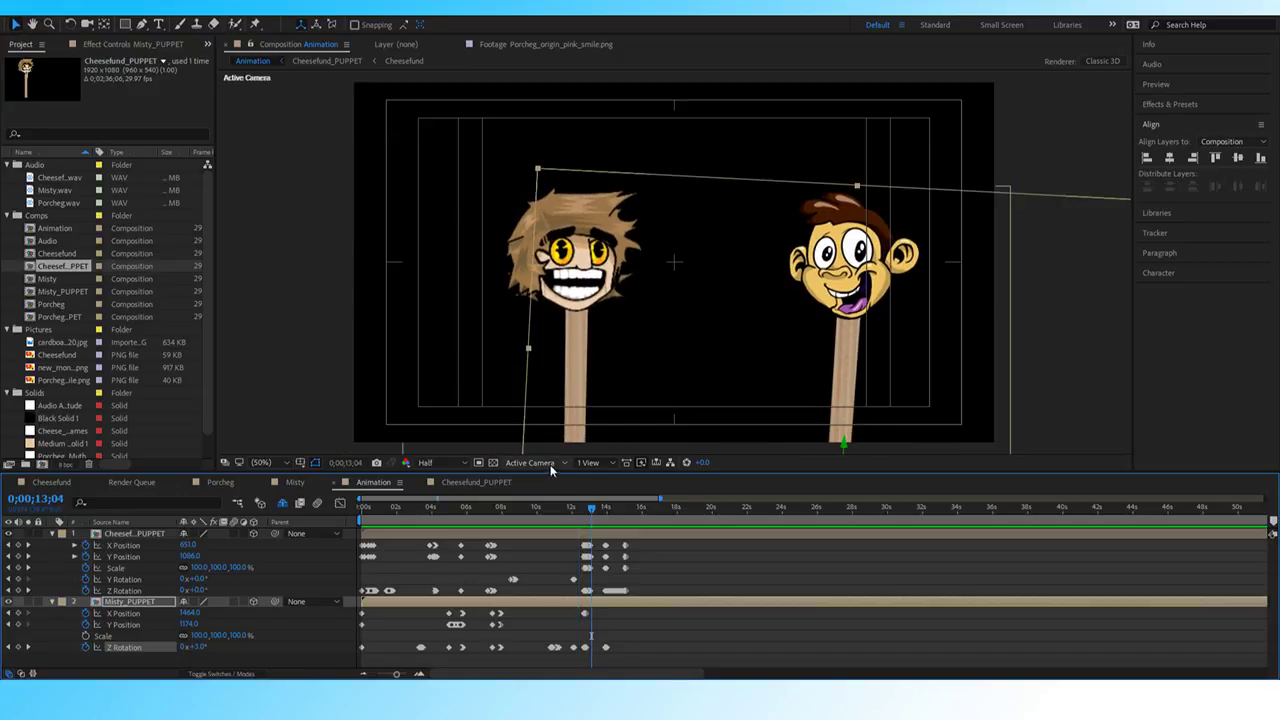
pyautogui.press('space')
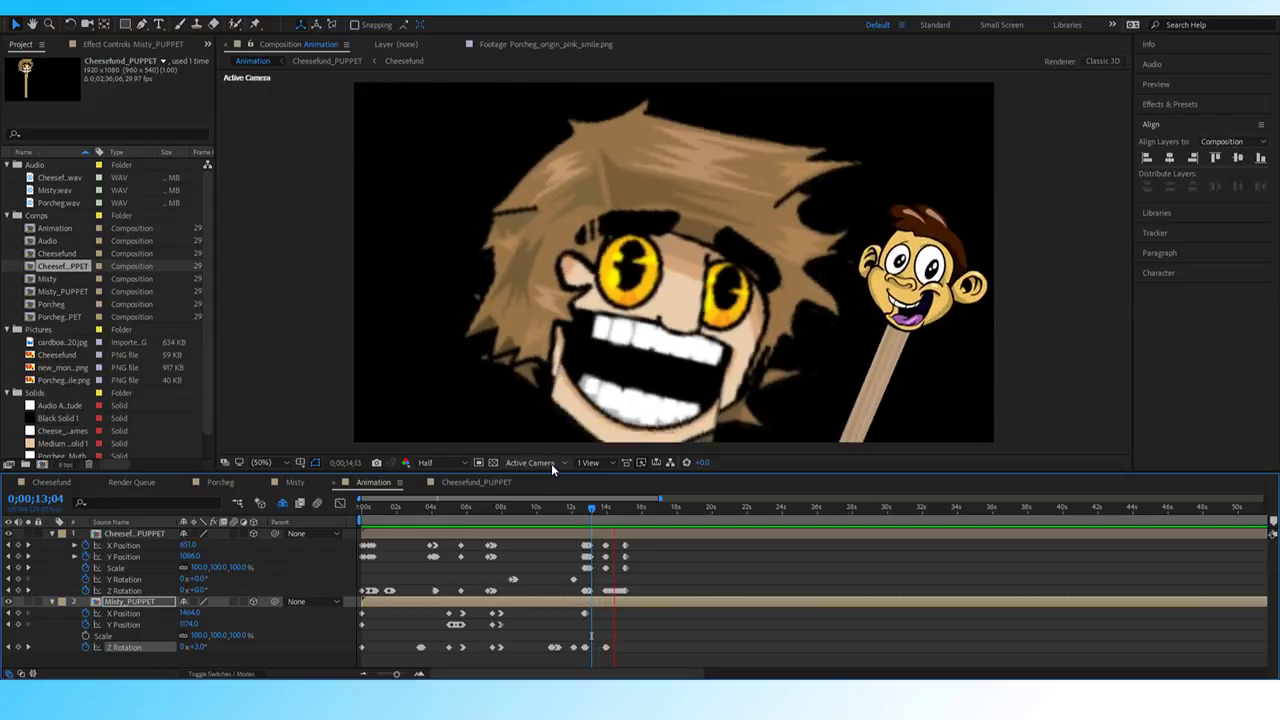
pyautogui.moveTo(589, 505); pyautogui.dragTo(551, 512)
pyautogui.press('space')
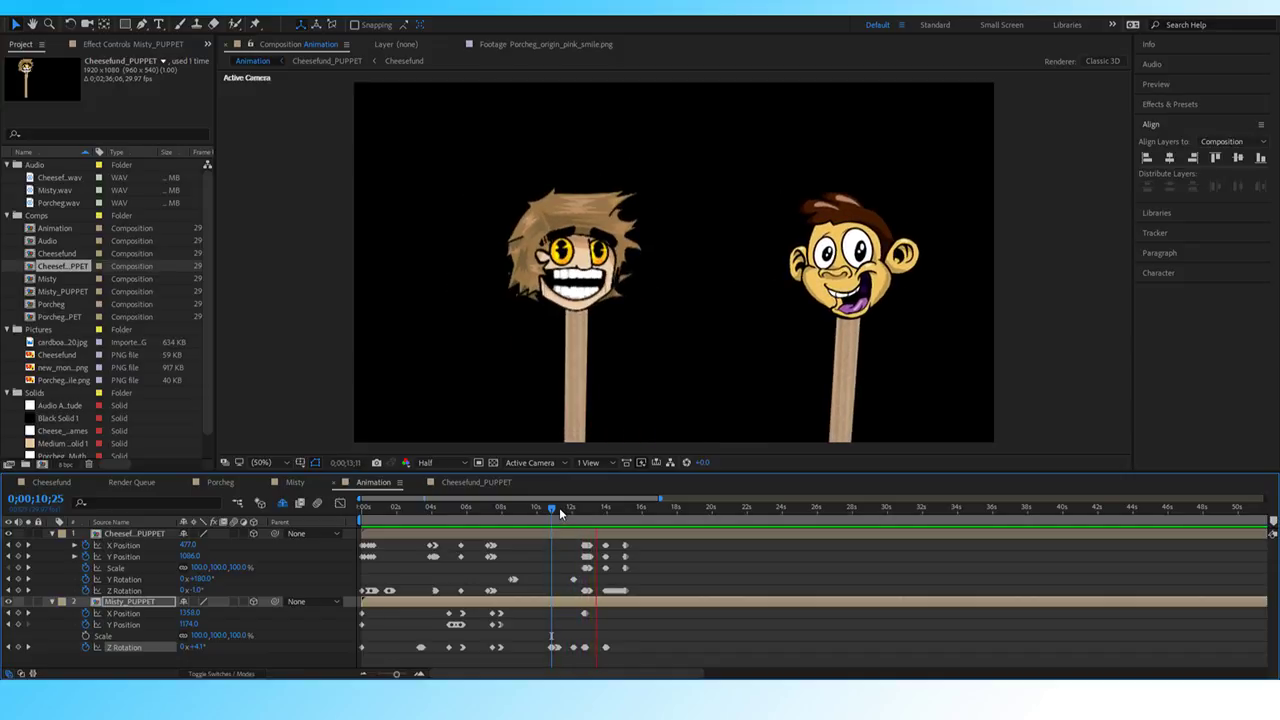
pyautogui.press('space')
pyautogui.press('space')
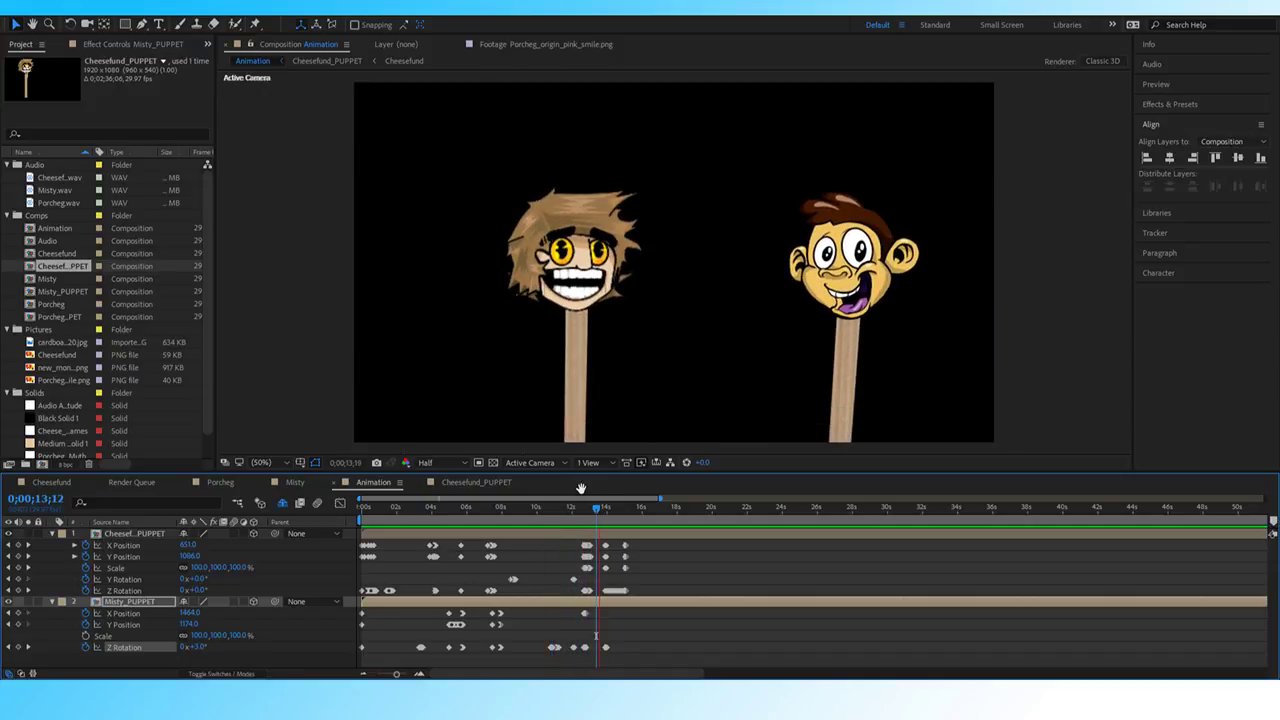
pyautogui.press('space')
pyautogui.moveTo(602, 507); pyautogui.dragTo(631, 519)
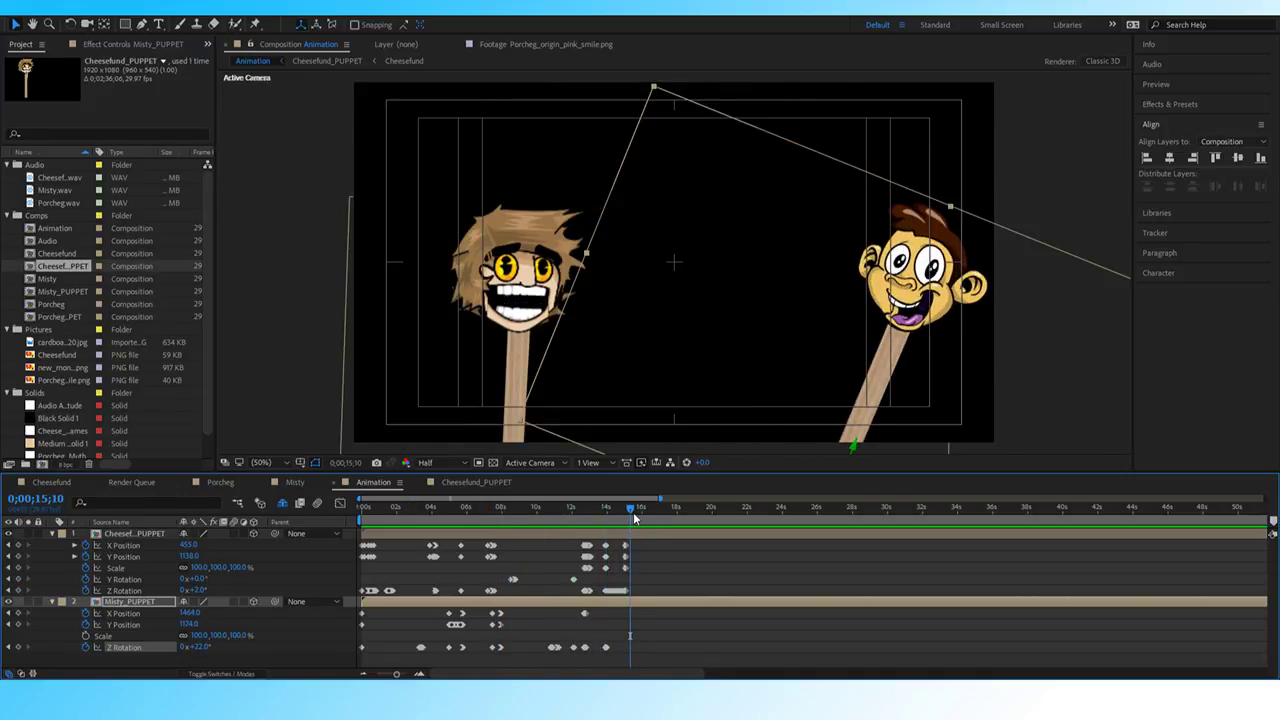
# Replay short stretches between about 10 and 13 seconds to check the puppets' motion against the sound just before the scream.
pyautogui.moveTo(594, 511); pyautogui.dragTo(540, 511)
pyautogui.press('space')
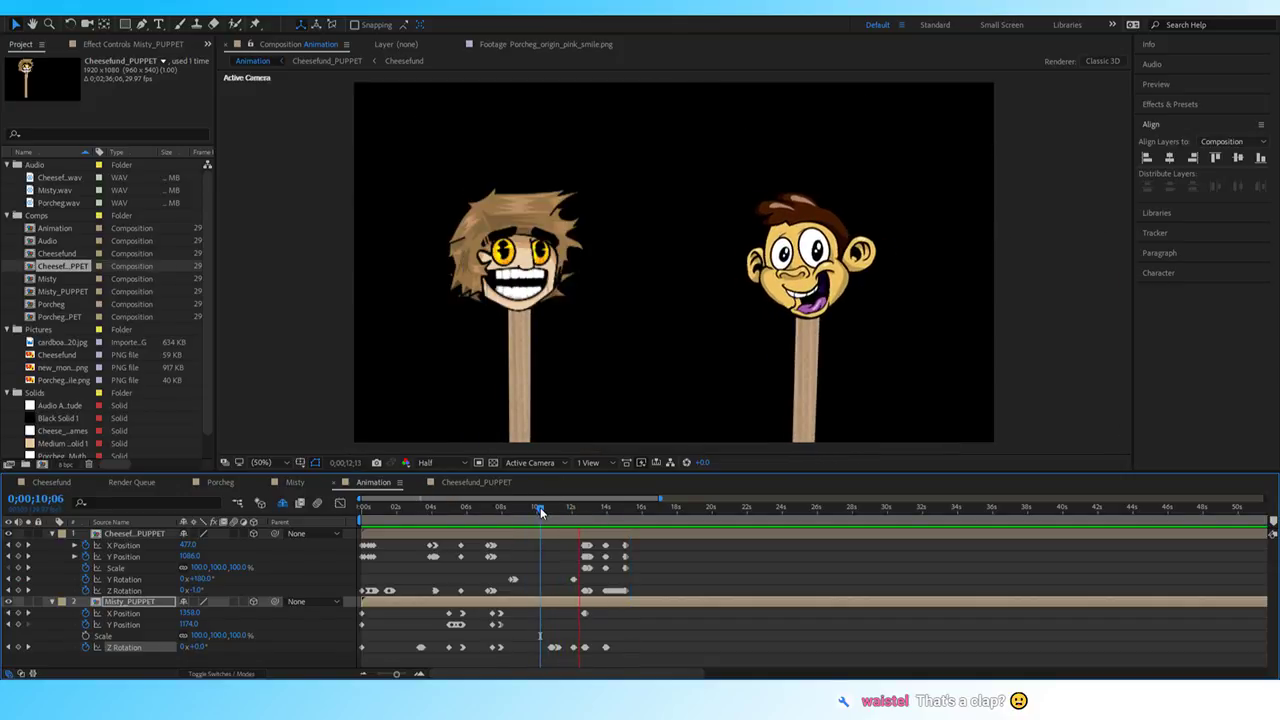
pyautogui.press('space')
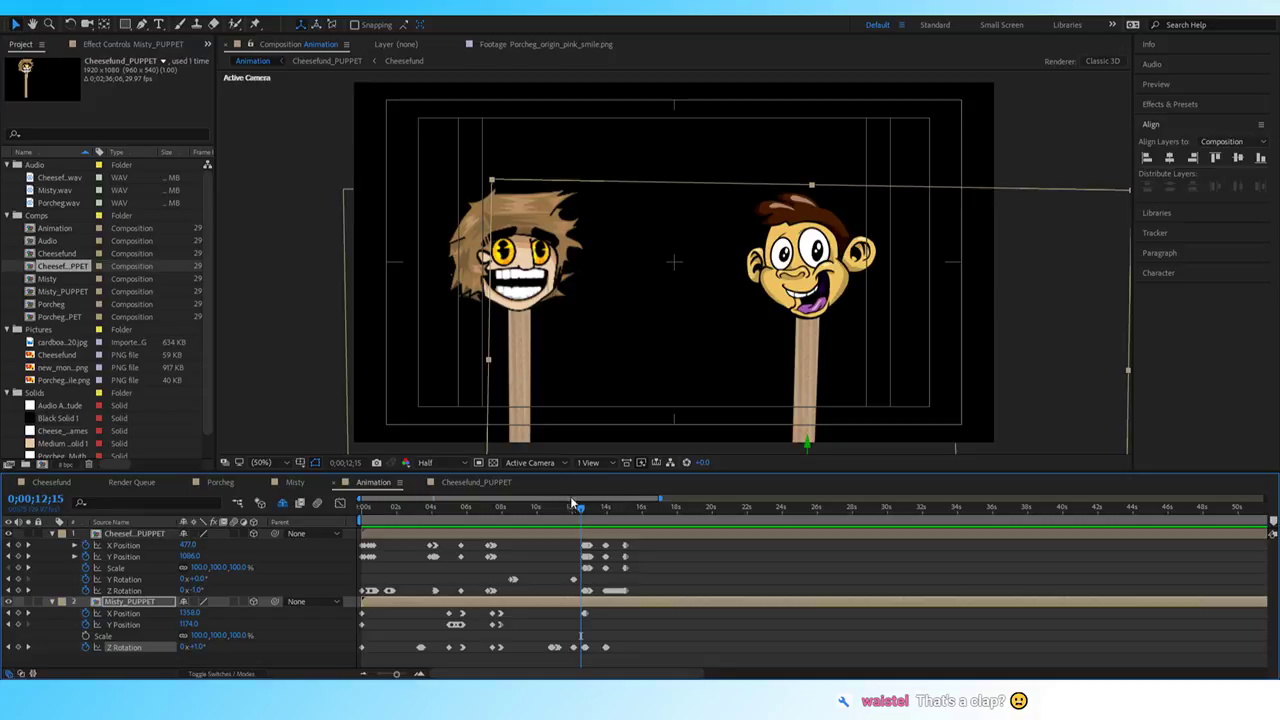
pyautogui.click(568, 507)
pyautogui.press('space')
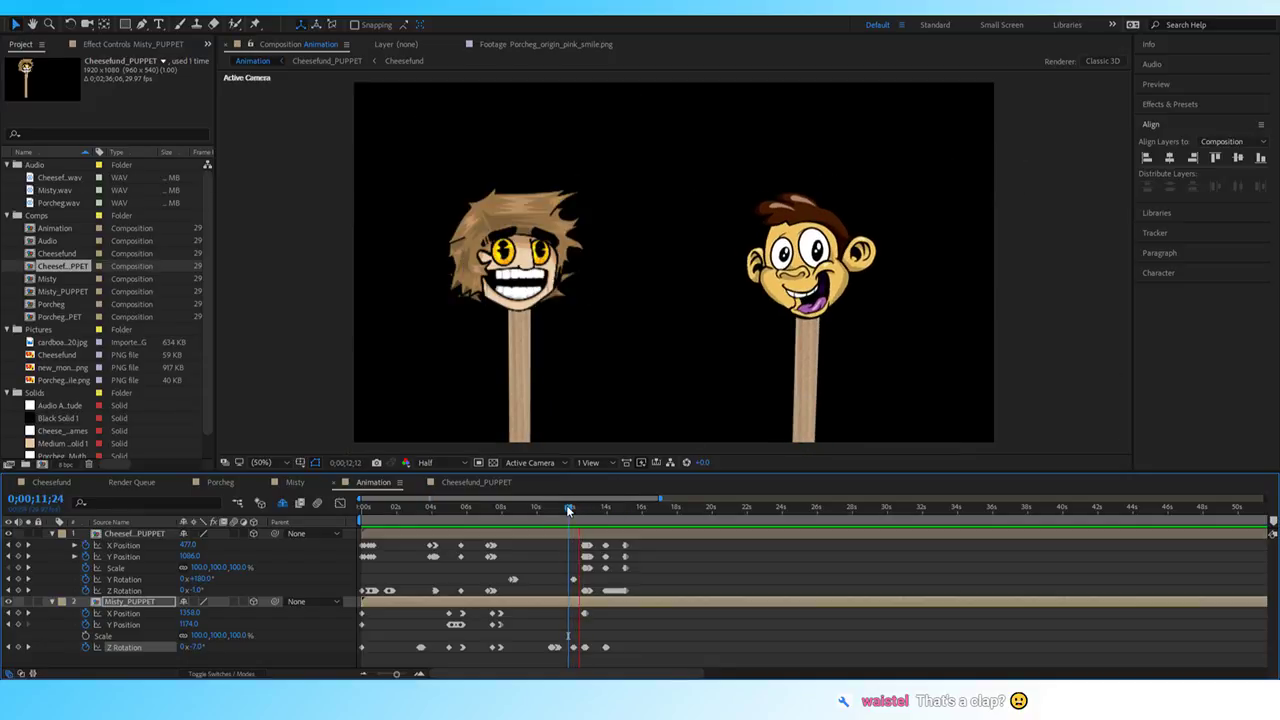
pyautogui.press('space')
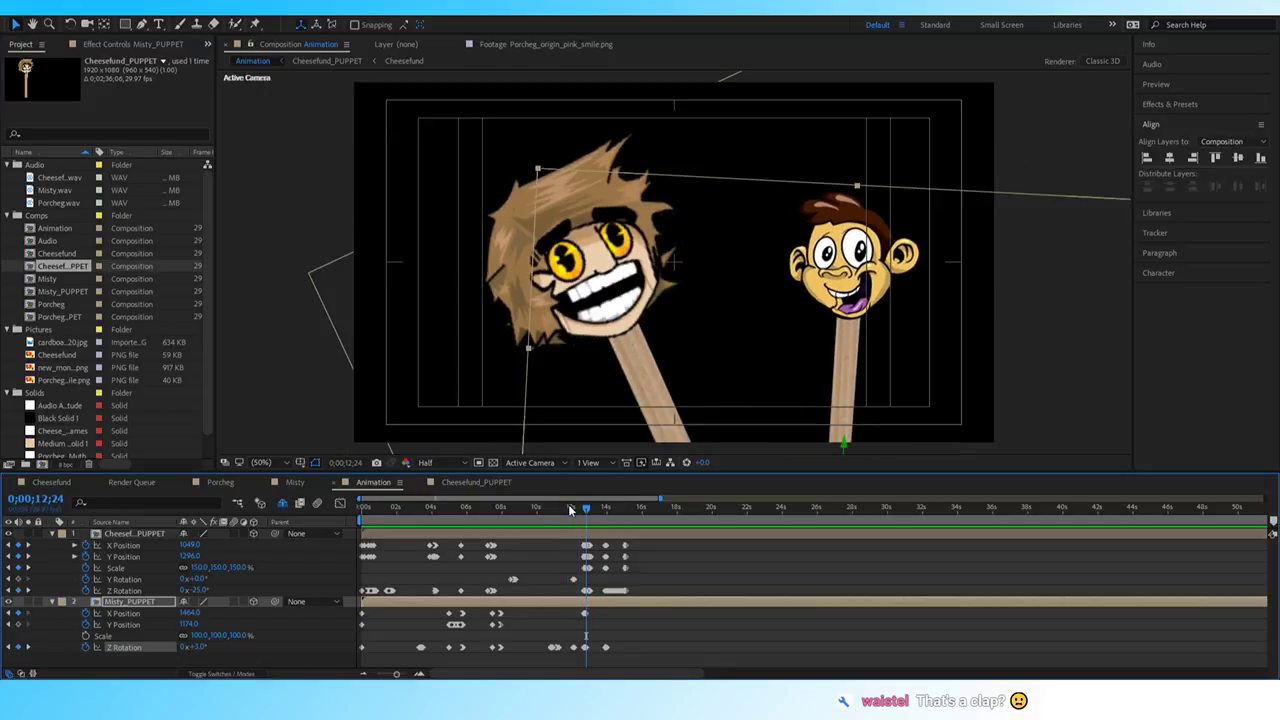
pyautogui.click(563, 507)
pyautogui.press('space')
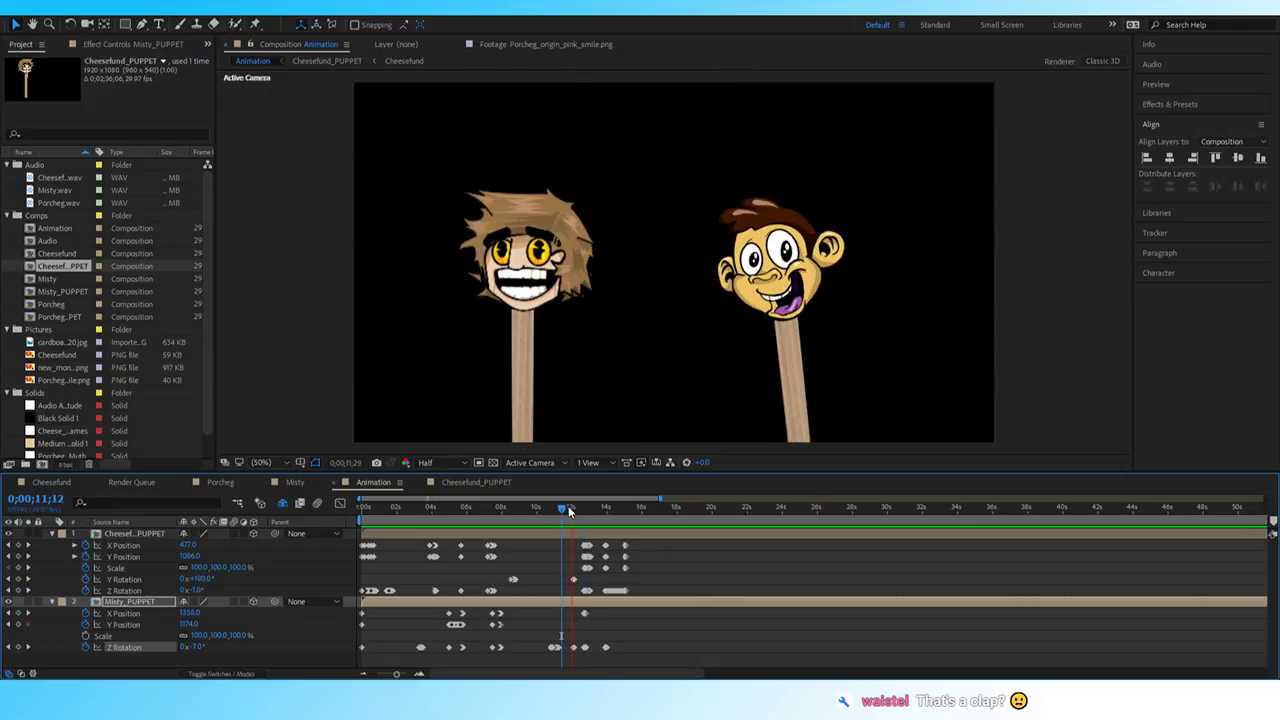
pyautogui.press('space')
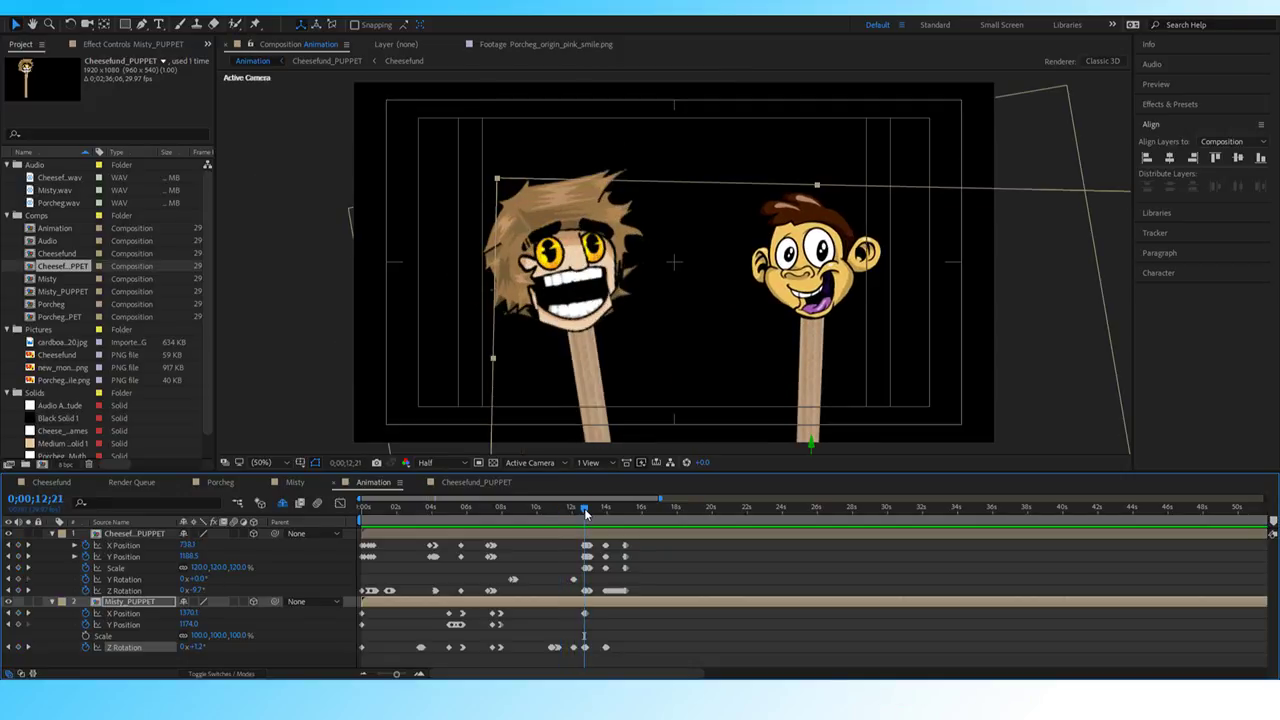
# Replay the stretch from about 11 to 12.5 seconds several times to examine both puppets' movement just before the Cheesefund puppet's scream.
pyautogui.moveTo(584, 508); pyautogui.dragTo(562, 514)
pyautogui.press('space')
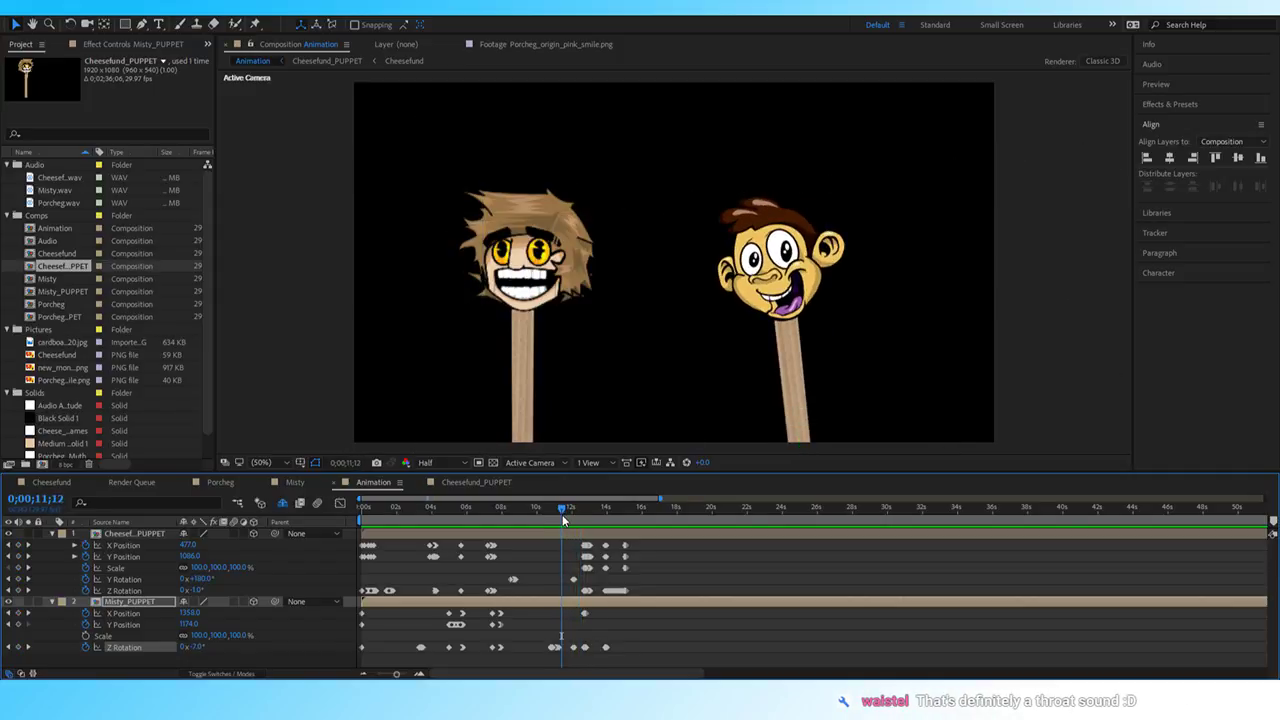
pyautogui.press('space')
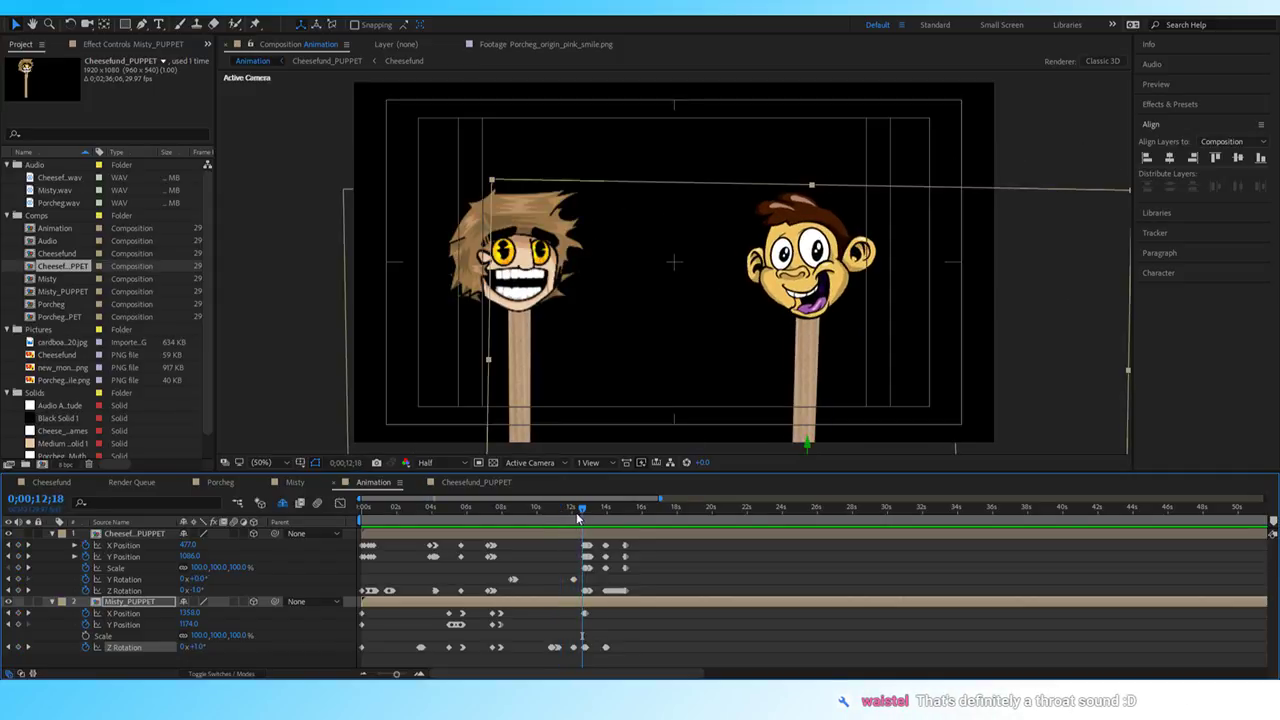
pyautogui.press('space')
pyautogui.moveTo(578, 511); pyautogui.dragTo(568, 510)
pyautogui.press('space')
pyautogui.press('space')
pyautogui.press('space')
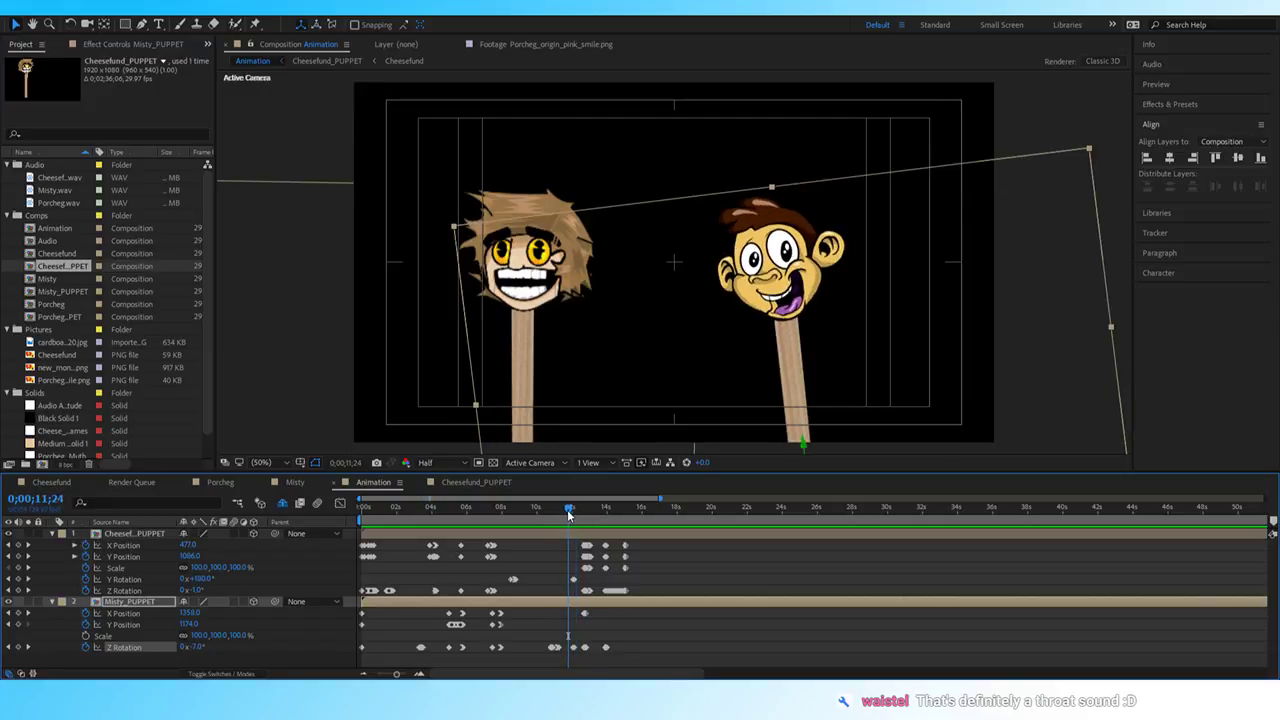
pyautogui.press('space')
pyautogui.press('space')
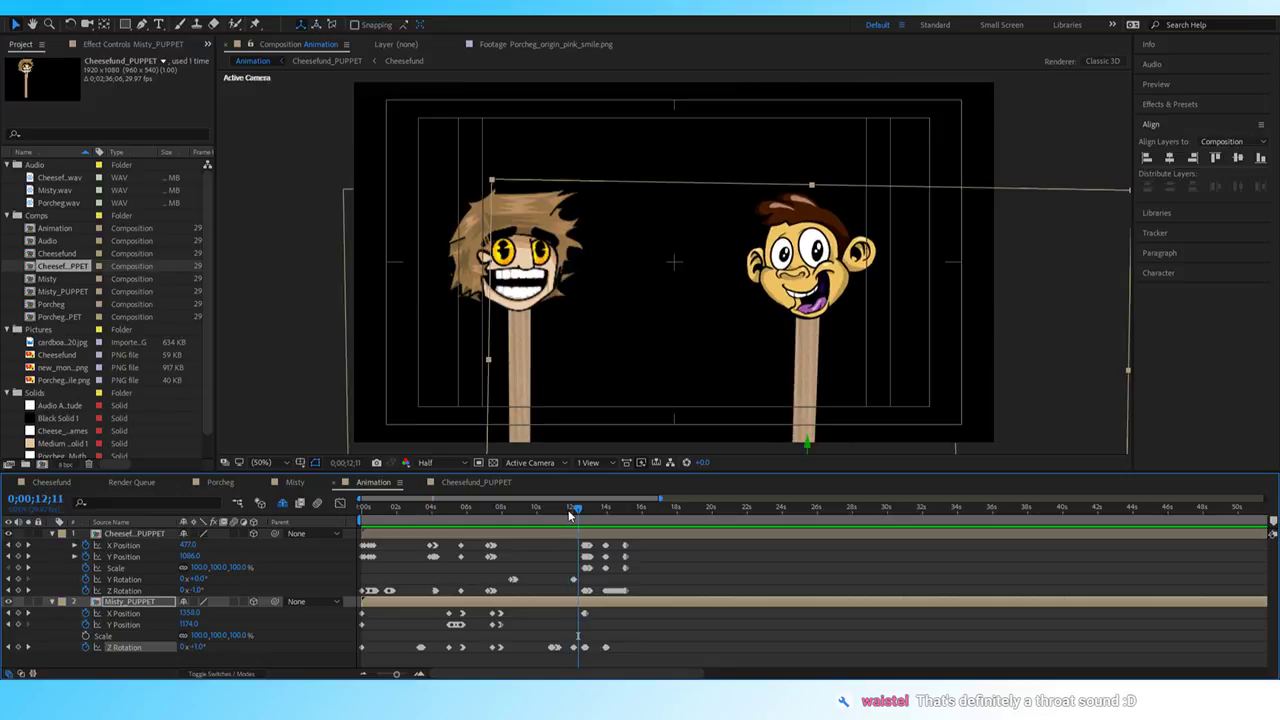
pyautogui.moveTo(572, 509); pyautogui.dragTo(560, 506)
pyautogui.press('space')
pyautogui.press('space')
pyautogui.press('space')
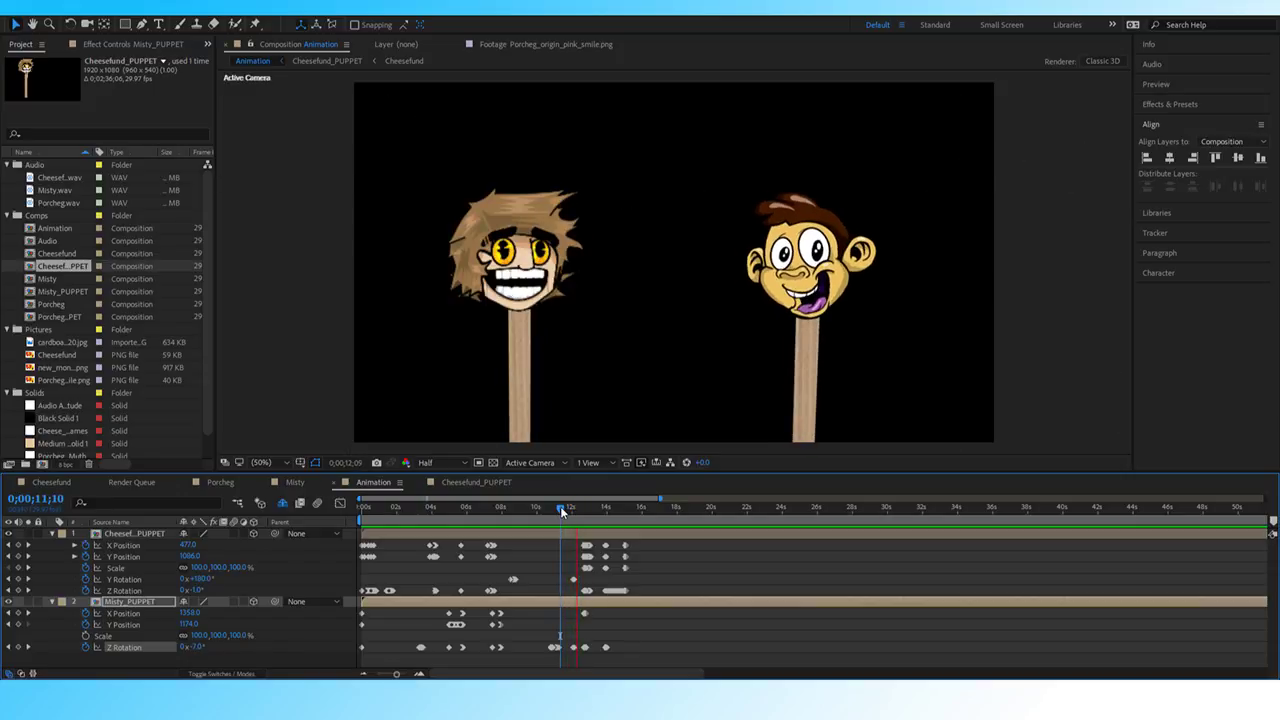
pyautogui.press('space')
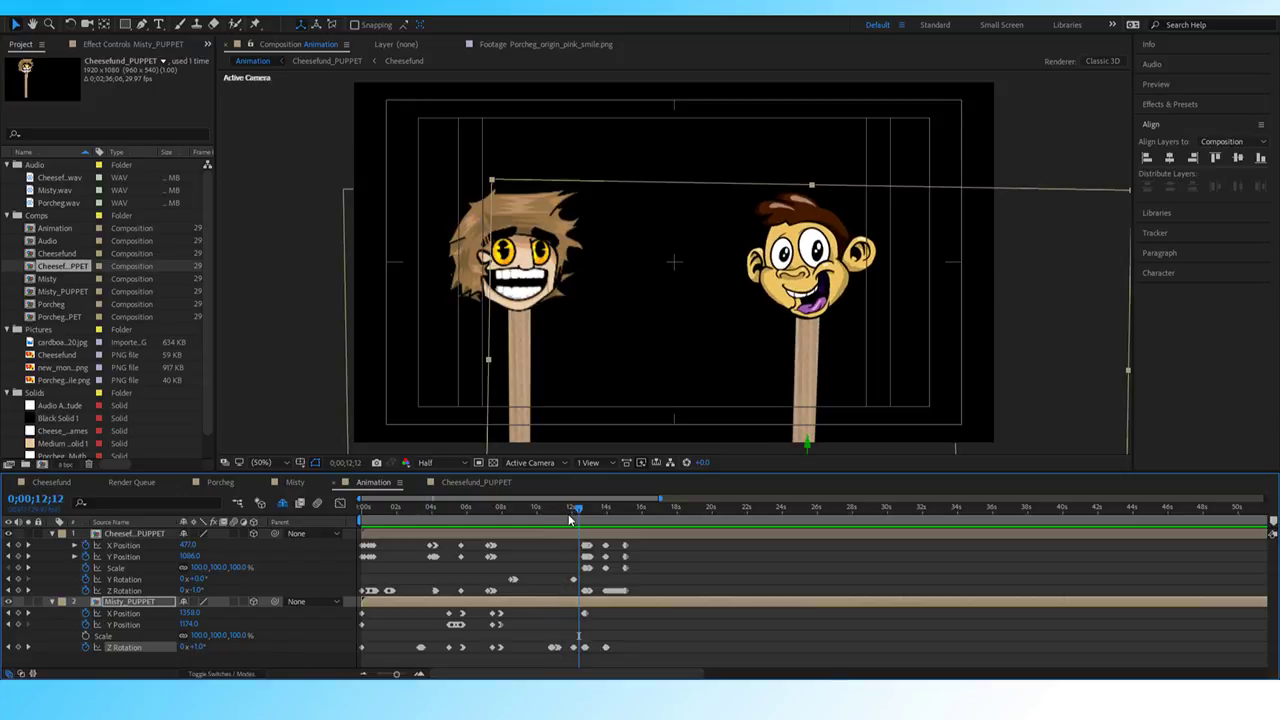
# Play the animation from about 8 and 9 seconds to check how the puppets' motion builds up to the scream.
pyautogui.moveTo(568, 512); pyautogui.dragTo(502, 508)
pyautogui.press('space')
pyautogui.press('space')
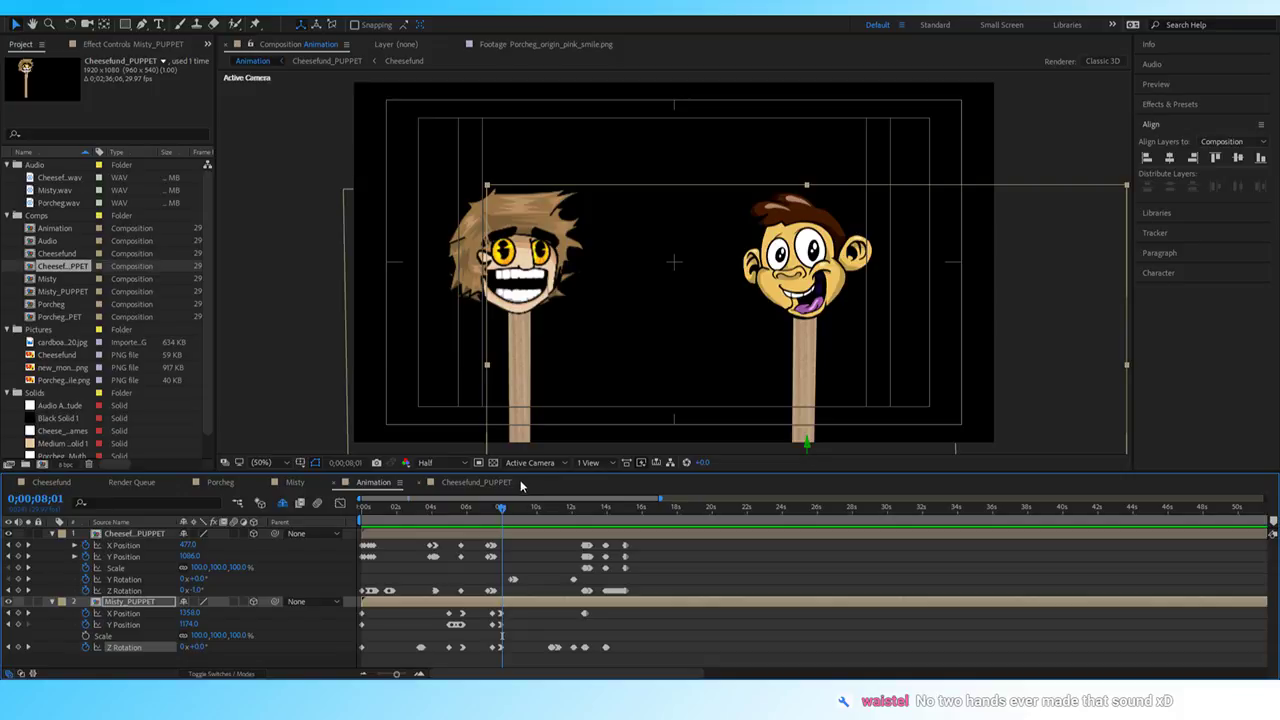
pyautogui.moveTo(511, 508)
pyautogui.mouseDown()
pyautogui.moveTo(504, 519)
pyautogui.moveTo(527, 521)
pyautogui.mouseUp()
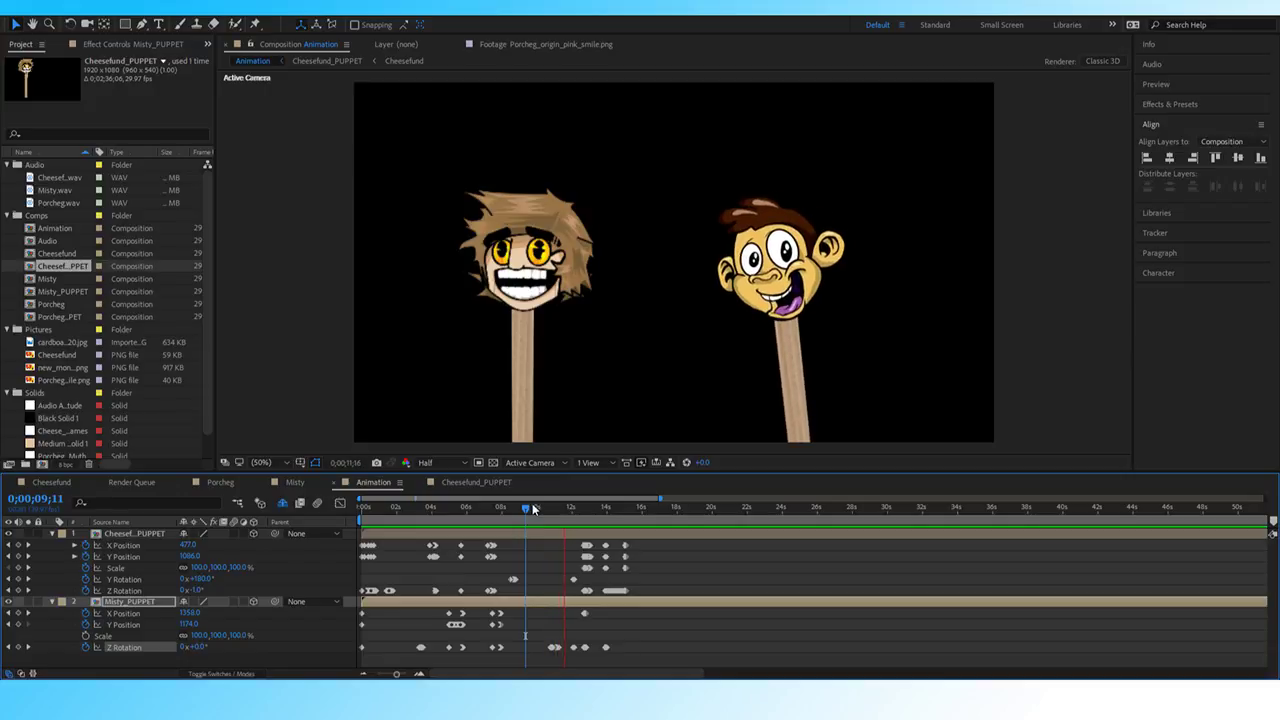
pyautogui.press('space')
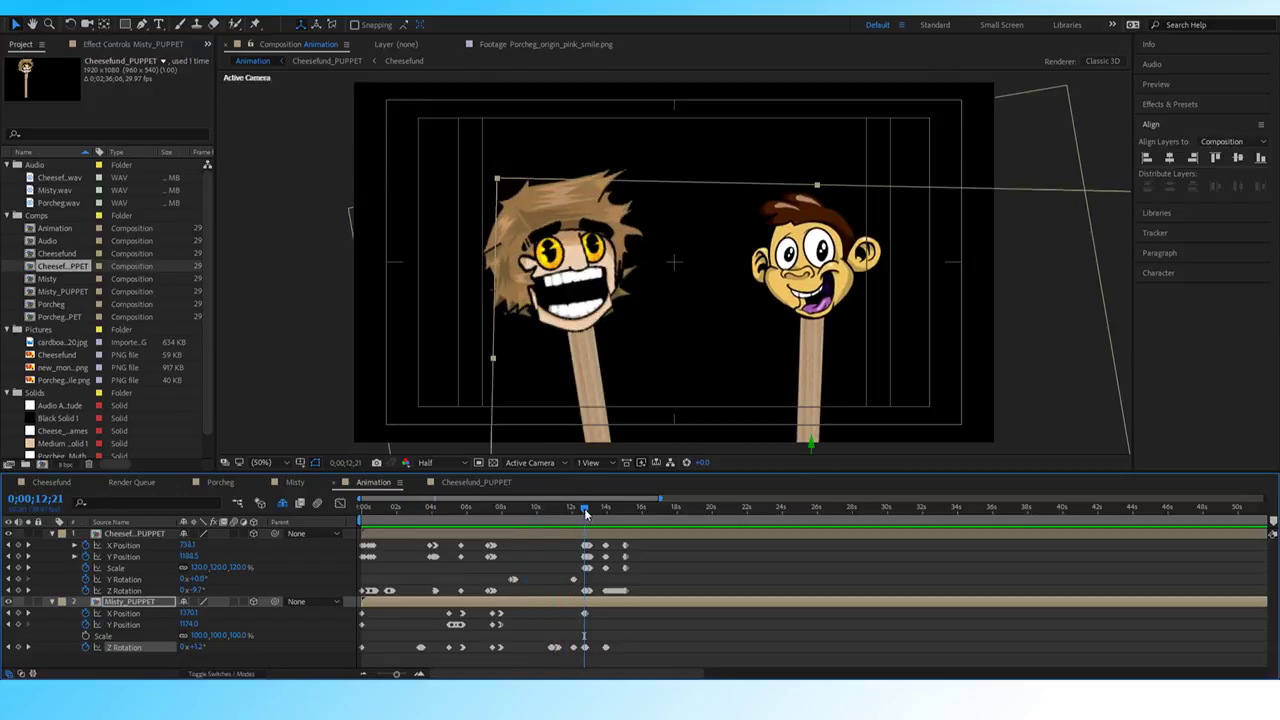
# Play on from 0;00;15;03 to locate Misty's next movement and add a Z Rotation keyframe to Misty_PUPPET at 0;00;17;13.
pyautogui.moveTo(584, 508); pyautogui.dragTo(626, 496)
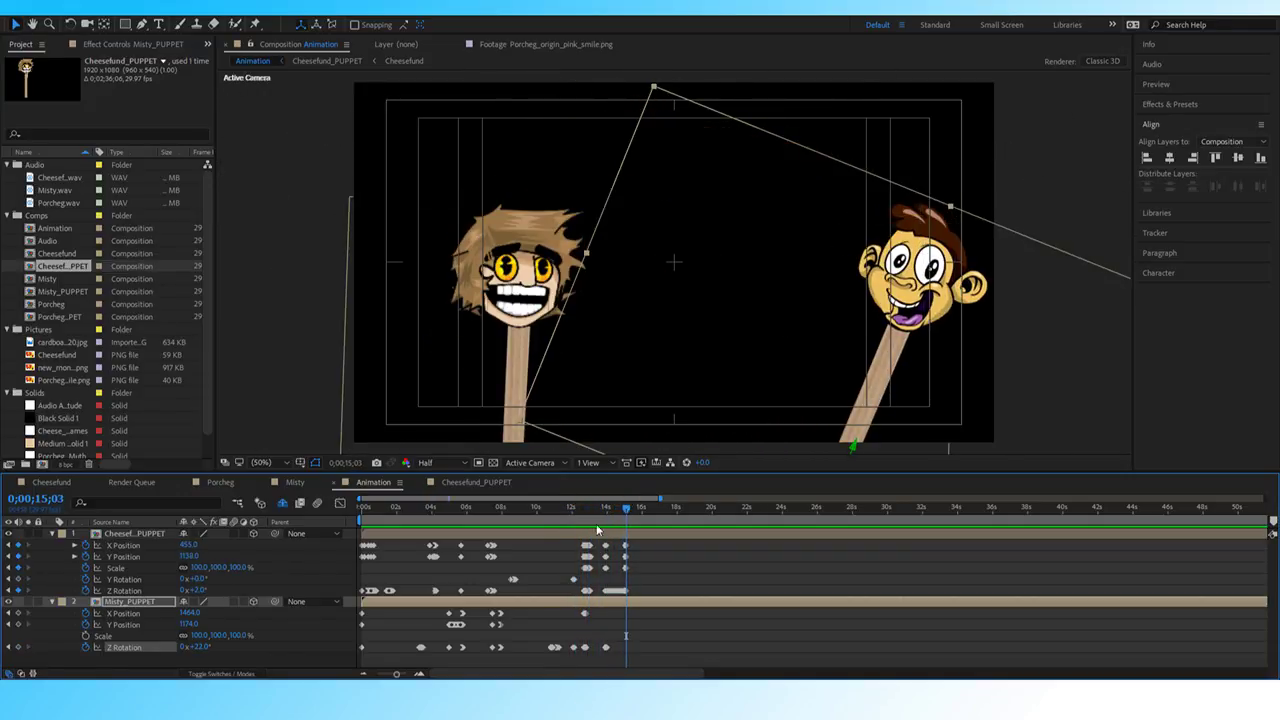
pyautogui.press('space')
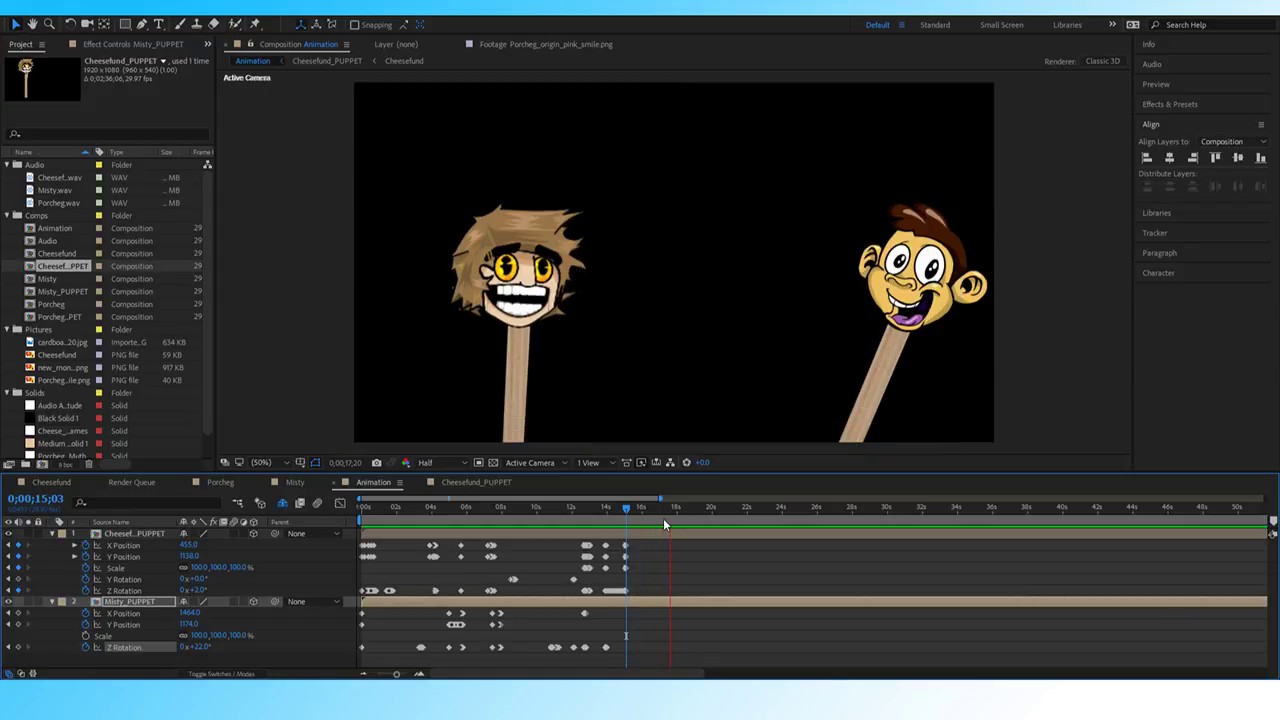
pyautogui.press('space')
pyautogui.press('pageup')
pyautogui.press('pageup')
pyautogui.press('pageup')
pyautogui.press('pageup')
pyautogui.press('pageup')
pyautogui.press('pageup')
pyautogui.press('pageup')
pyautogui.press('pageup')
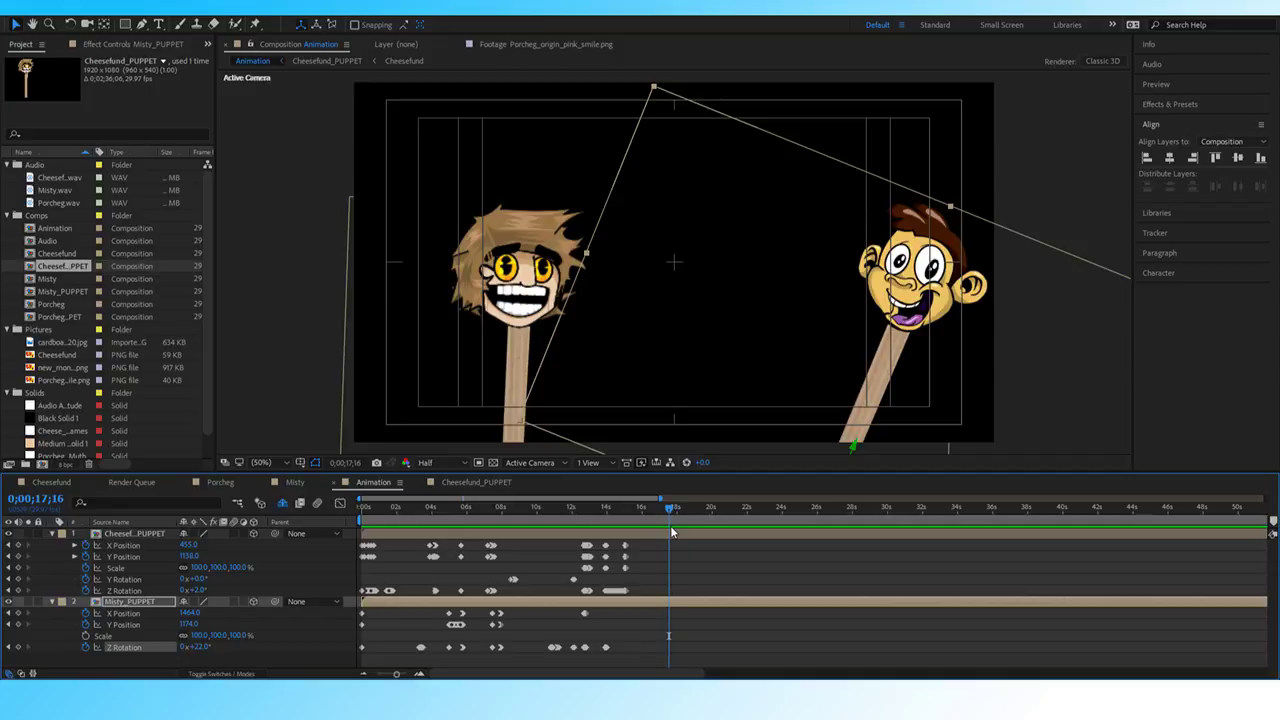
pyautogui.press('pageup')
pyautogui.press('pagedown')
pyautogui.press('pagedown')
pyautogui.press('pagedown')
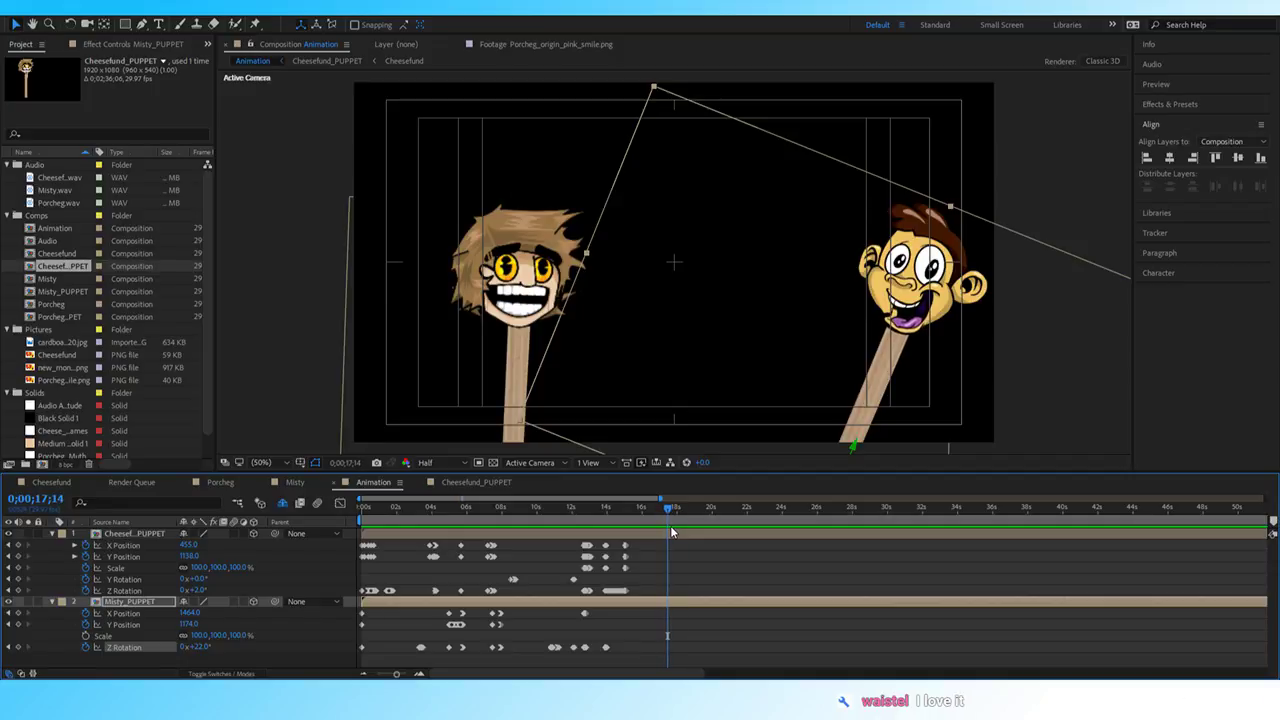
pyautogui.press('pageup')
# Set Misty_PUPPET's Z Rotation at 0;00;17;21 to -4°, after trying -2° and -3°.
pyautogui.press('pagedown')
pyautogui.press('pagedown')
pyautogui.press('pagedown')
pyautogui.press('pagedown')
pyautogui.press('pagedown')
pyautogui.press('pagedown')
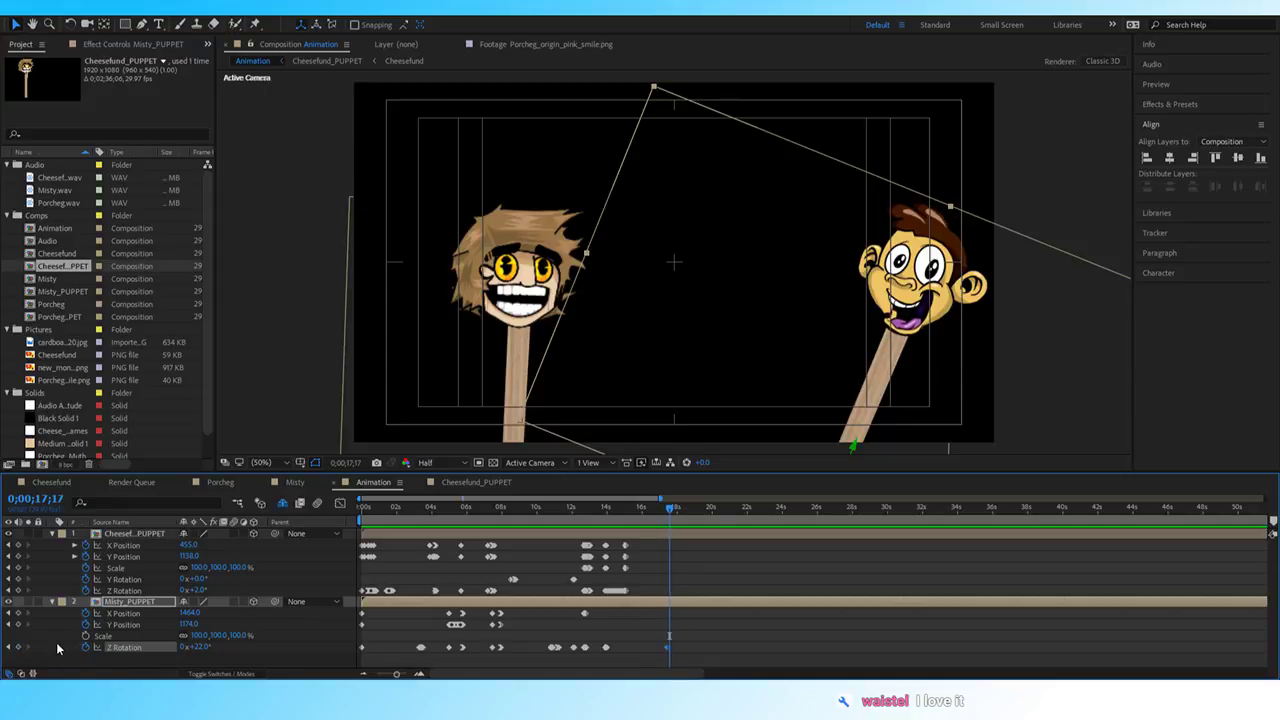
pyautogui.press('pagedown')
pyautogui.press('pagedown')
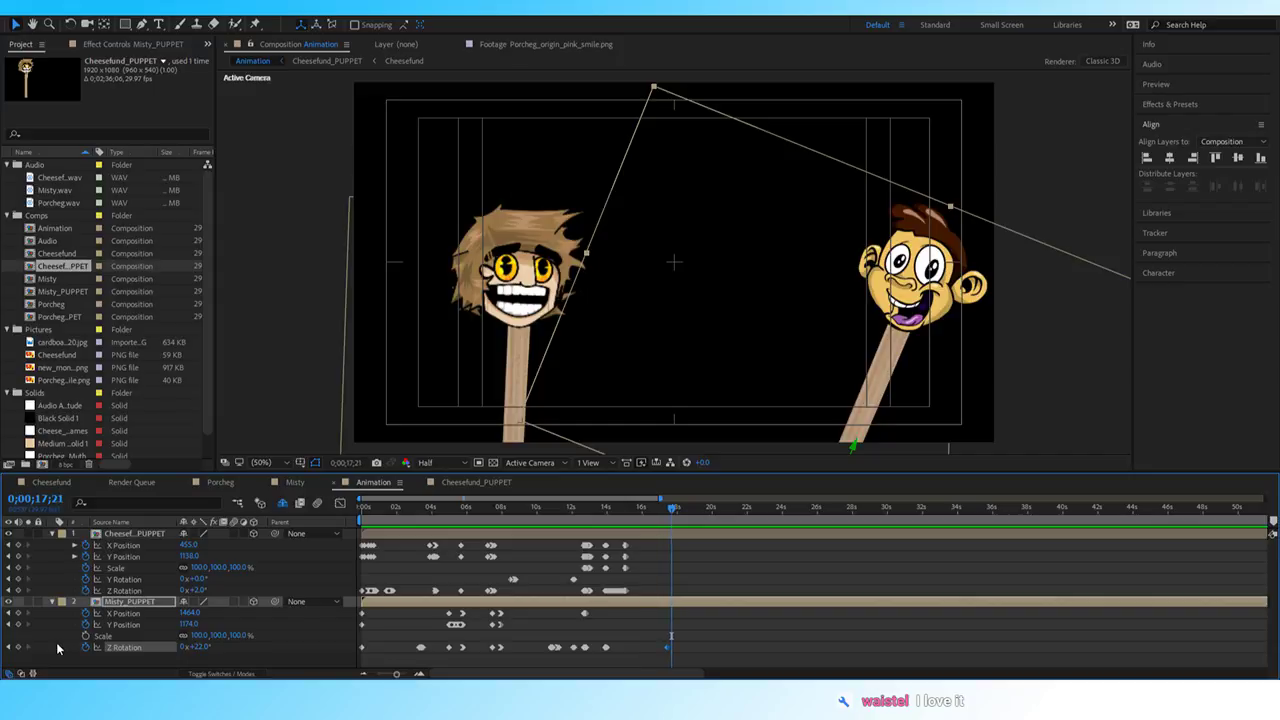
pyautogui.click(198, 647)
pyautogui.write('-2')
pyautogui.press('Return')
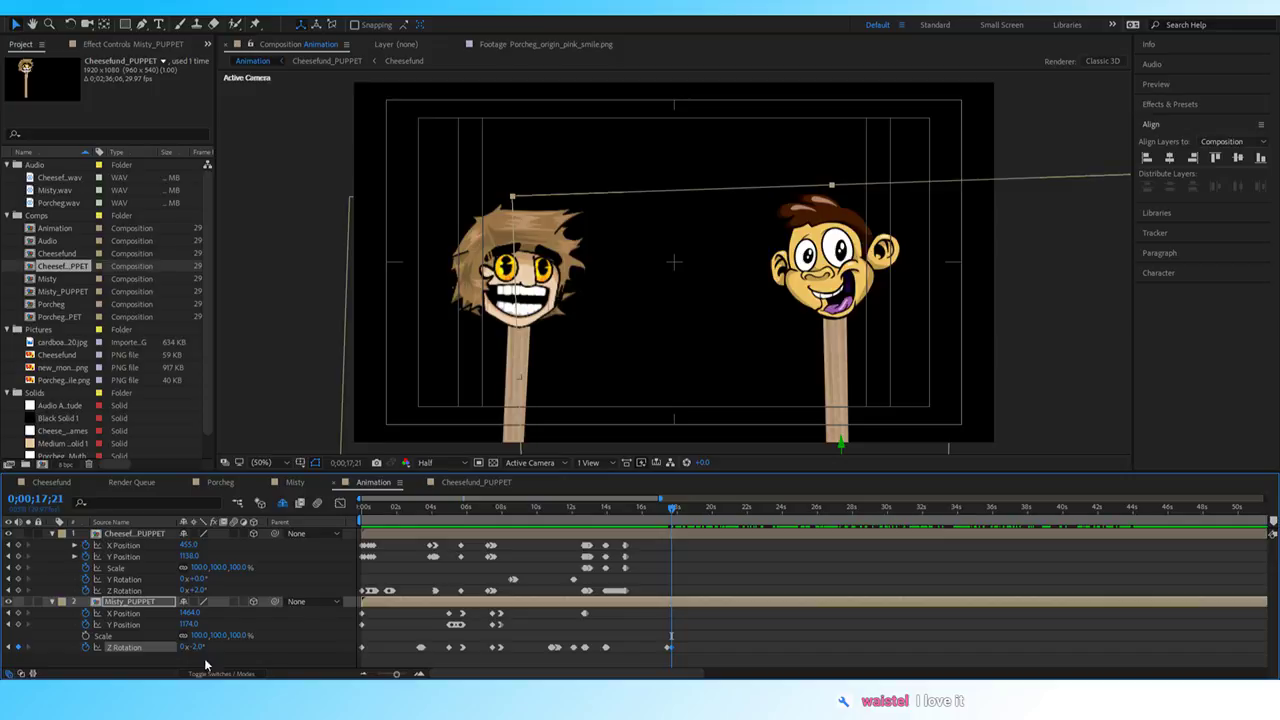
pyautogui.click(198, 647)
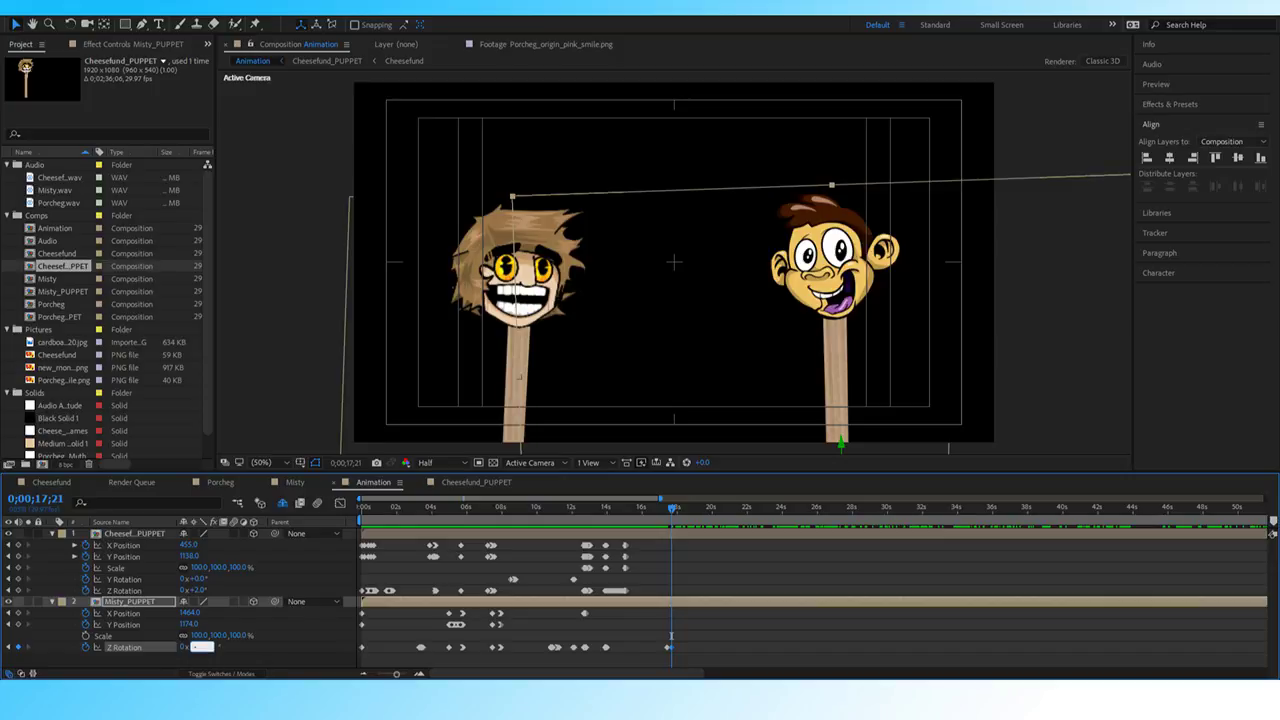
pyautogui.write('-3')
pyautogui.press('Return')
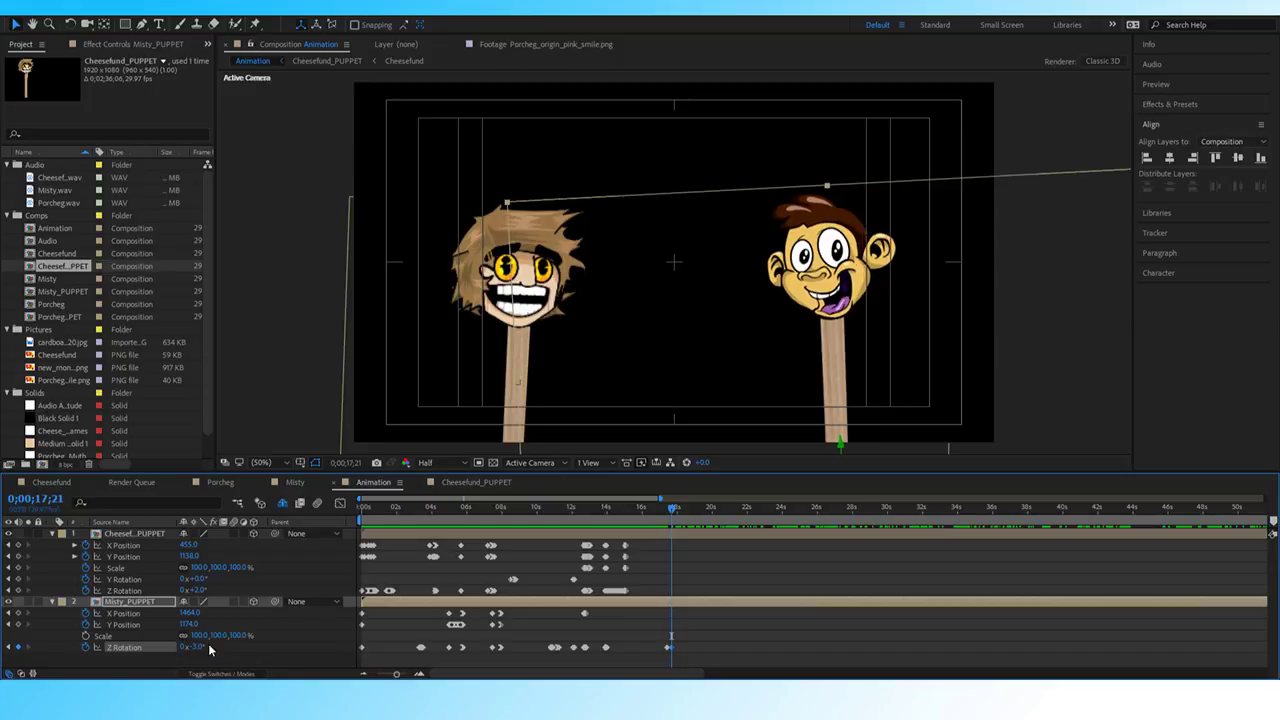
pyautogui.click(199, 647)
pyautogui.write('-4')
pyautogui.press('Return')
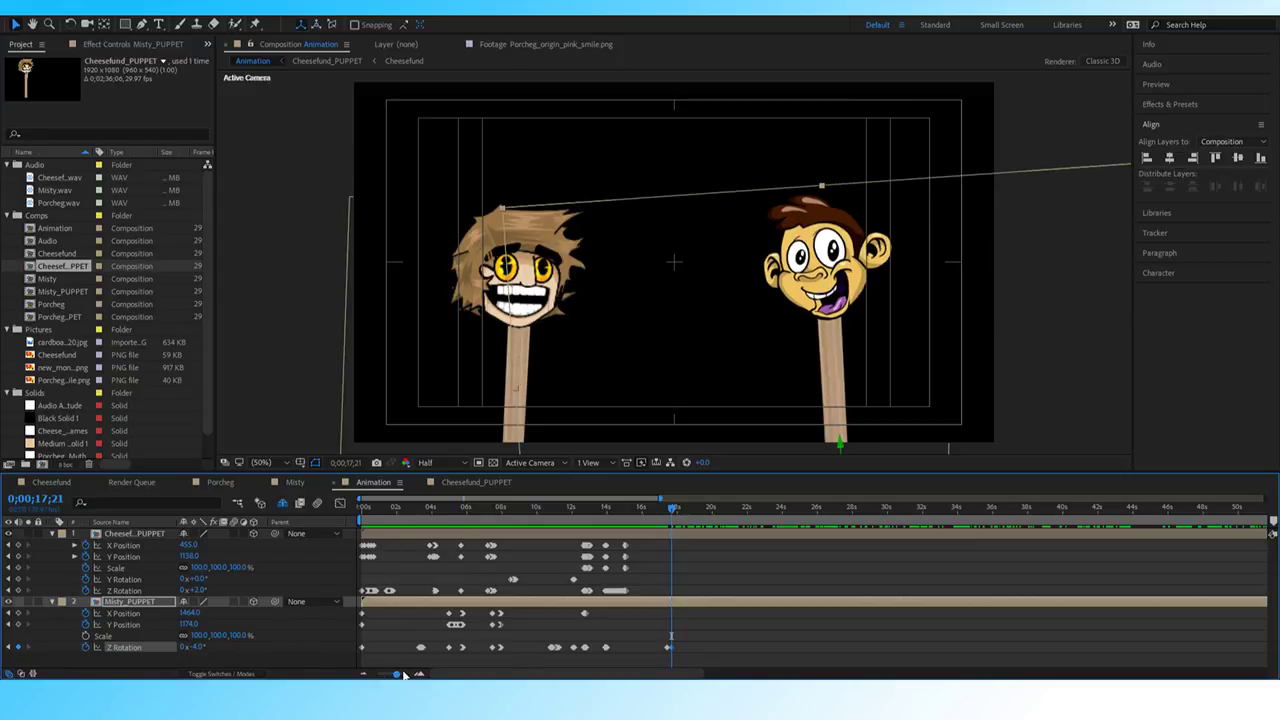
# Enlarge the timeline scale and set Misty_PUPPET's Z Rotation to -2° one frame further on, at 0;00;17;22.
pyautogui.scroll(5, 403, 675)
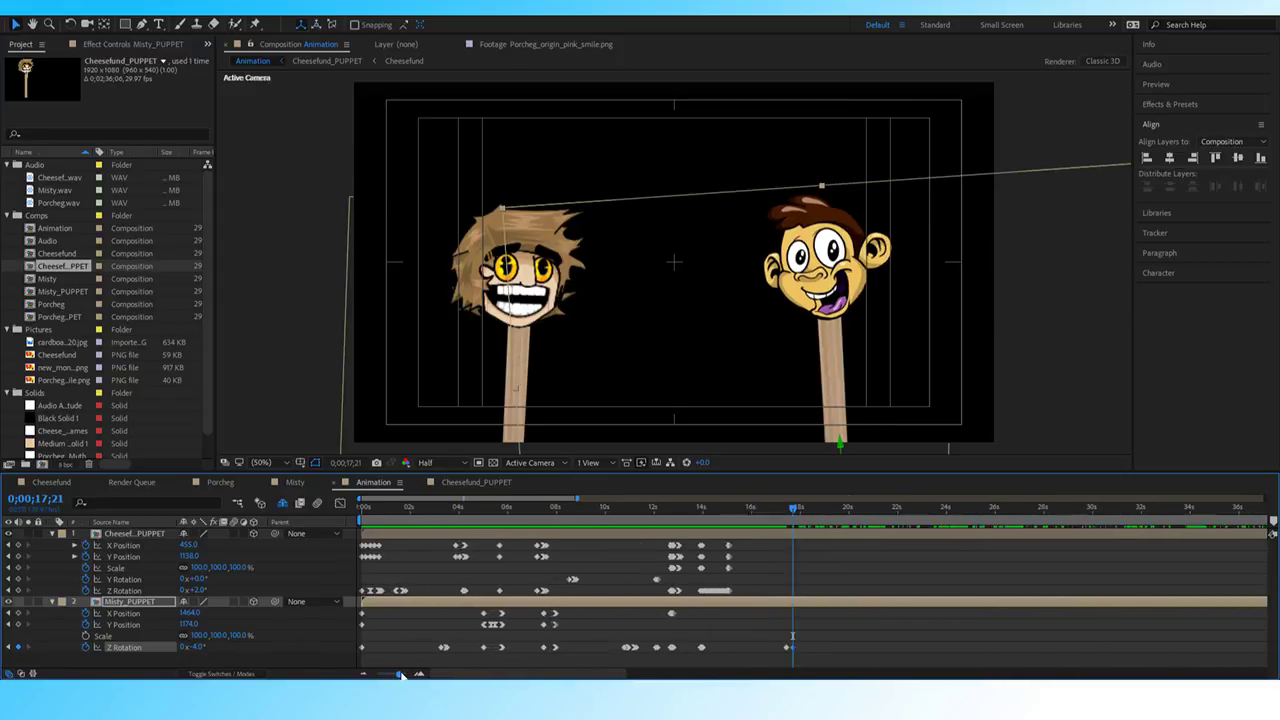
pyautogui.moveTo(401, 675); pyautogui.dragTo(406, 675)
pyautogui.press('pagedown')
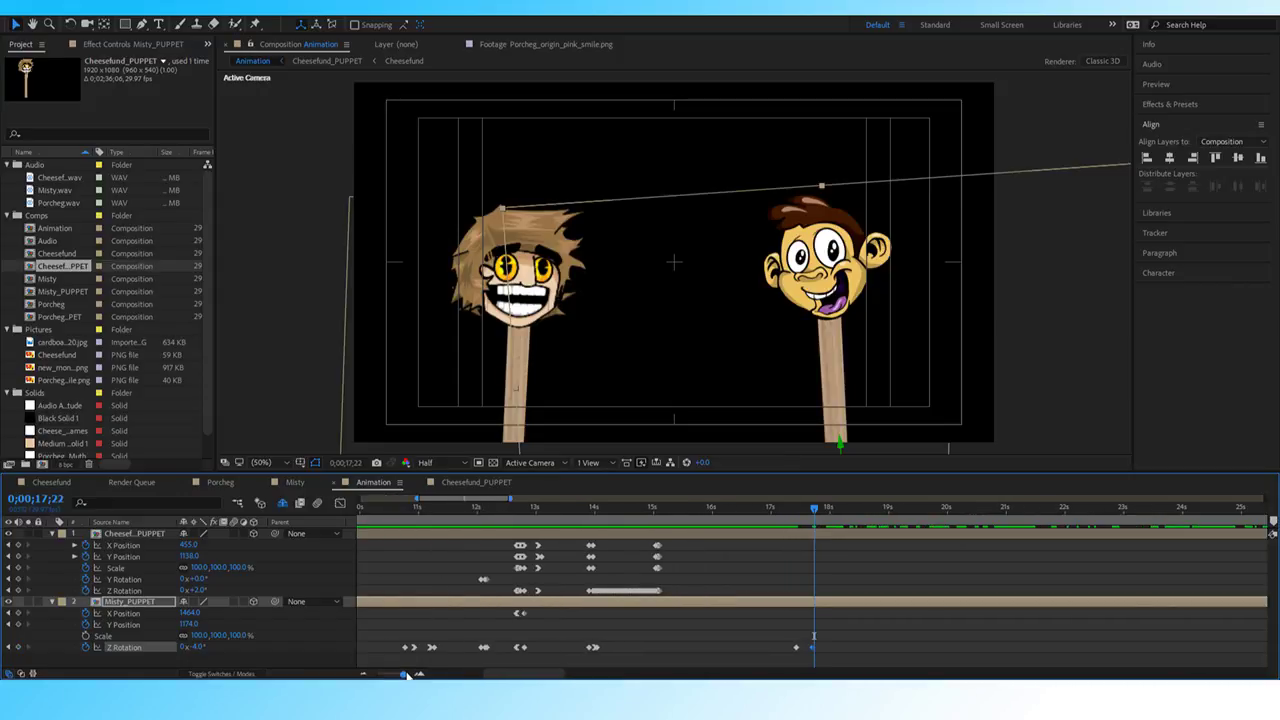
pyautogui.click(198, 647)
pyautogui.write('-2')
pyautogui.press('Return')
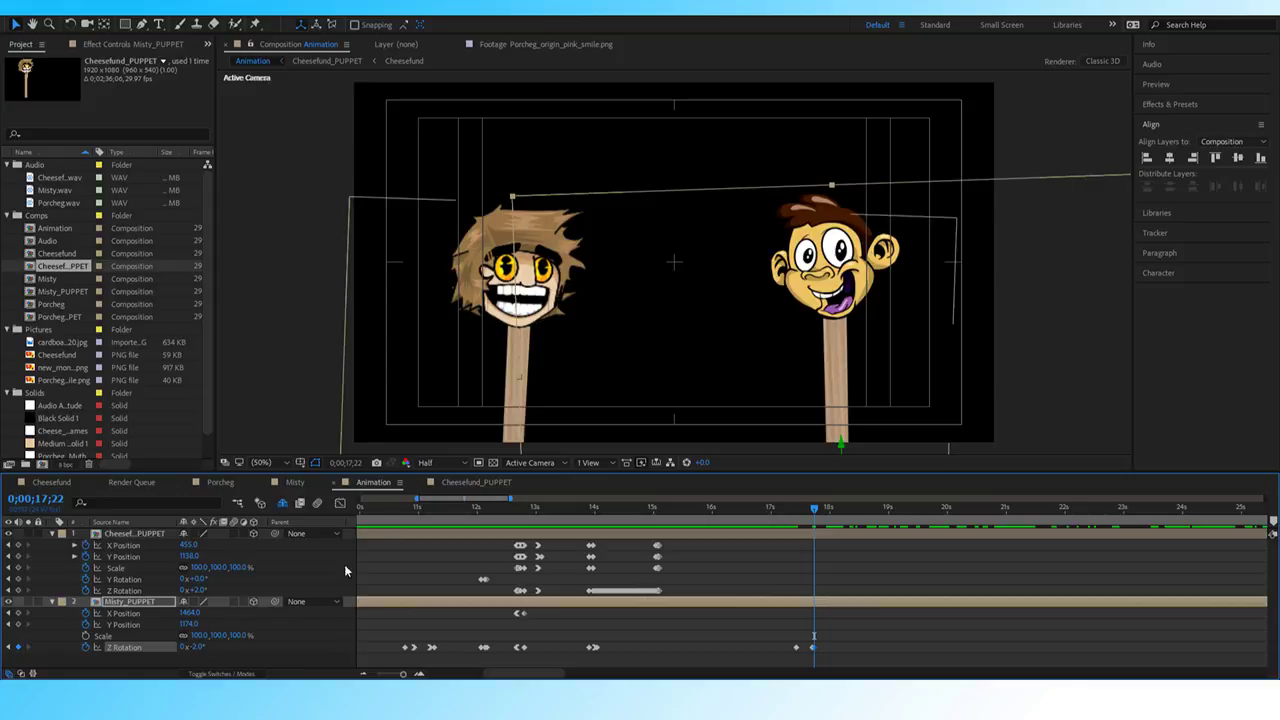
# Play the animation from about 17 seconds twice to check Misty's swing back toward upright.
pyautogui.press('space')
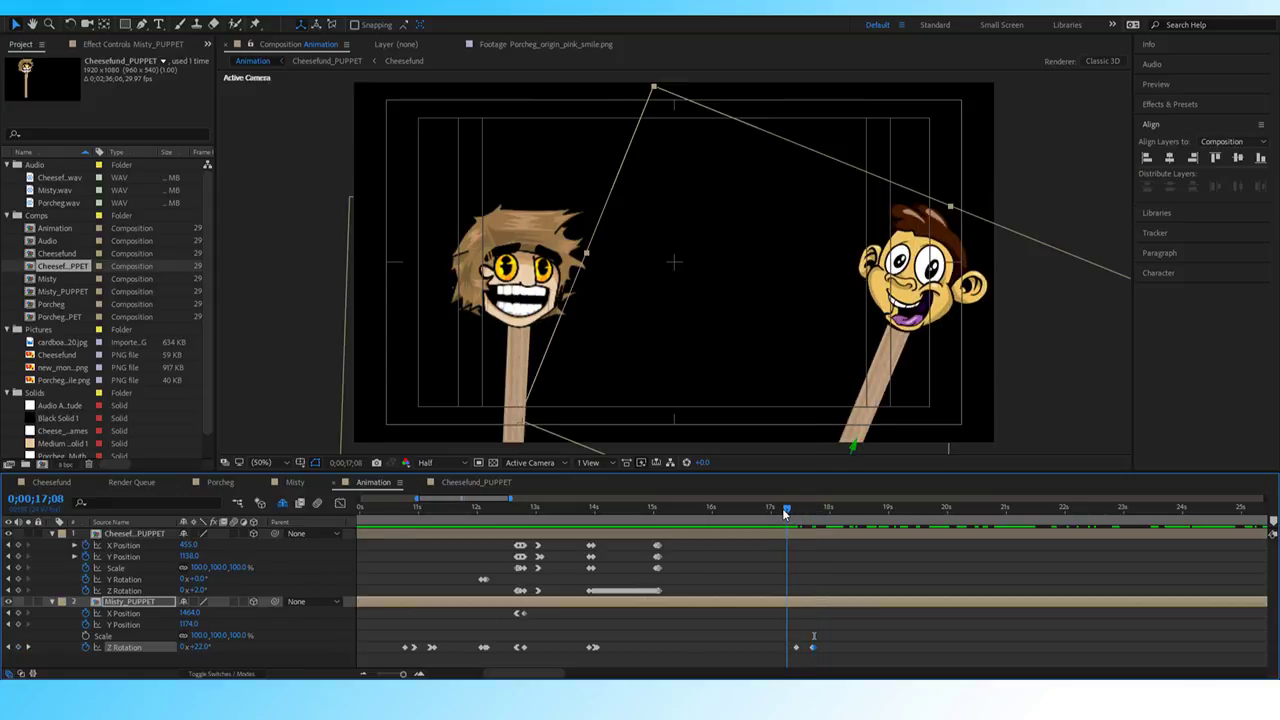
pyautogui.press('space')
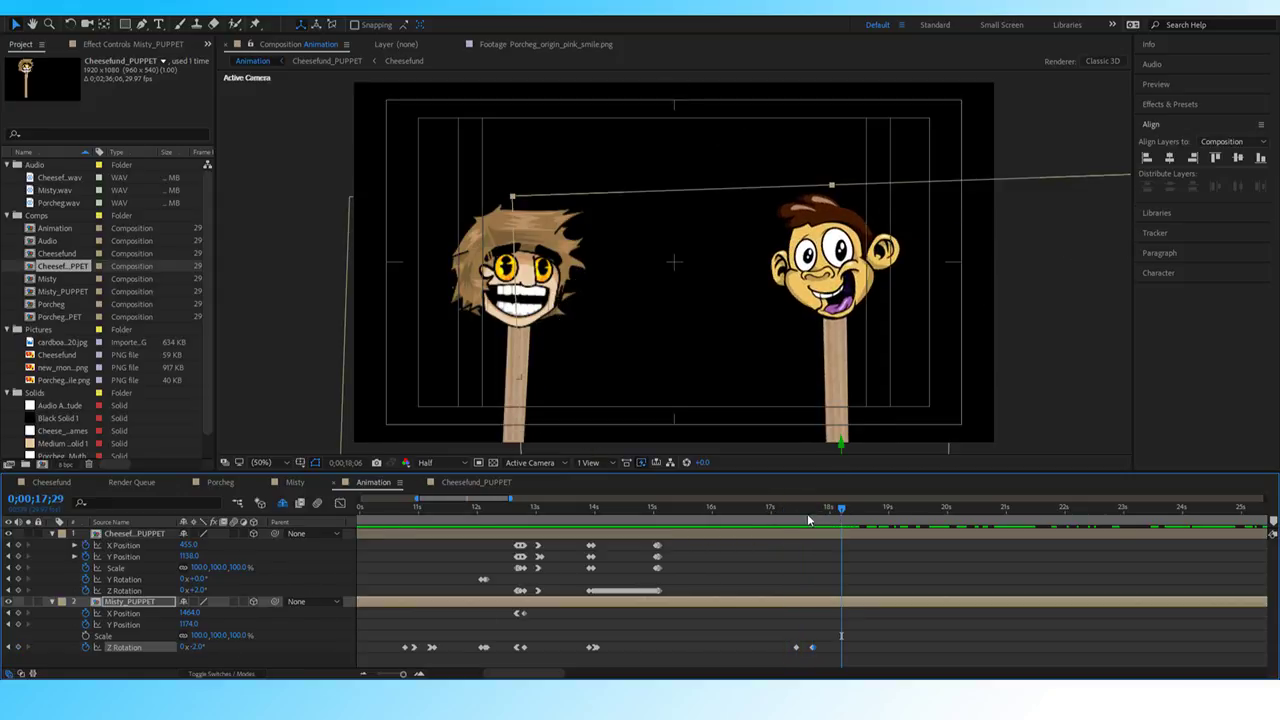
pyautogui.click(783, 514)
pyautogui.press('space')
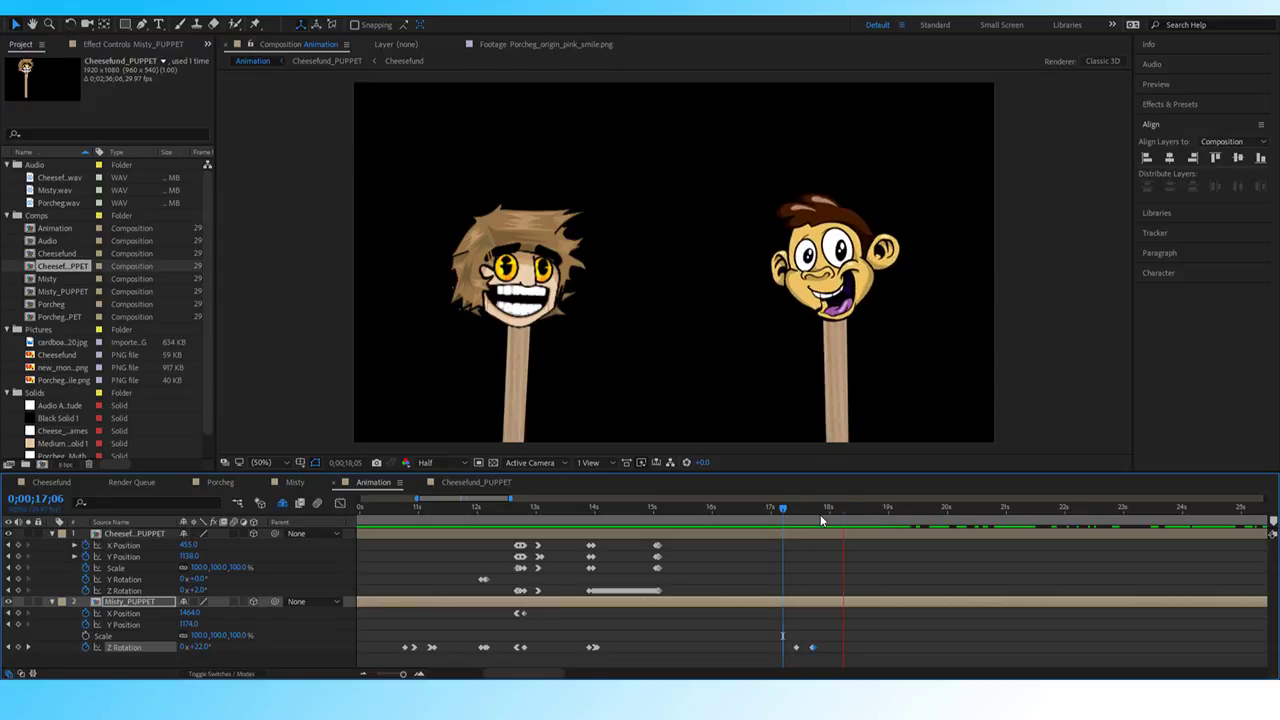
# Add X Position and Y Position keyframes to Misty_PUPPET at the 0;00;17;13 rotation keyframe.
pyautogui.moveTo(783, 514); pyautogui.dragTo(798, 515)
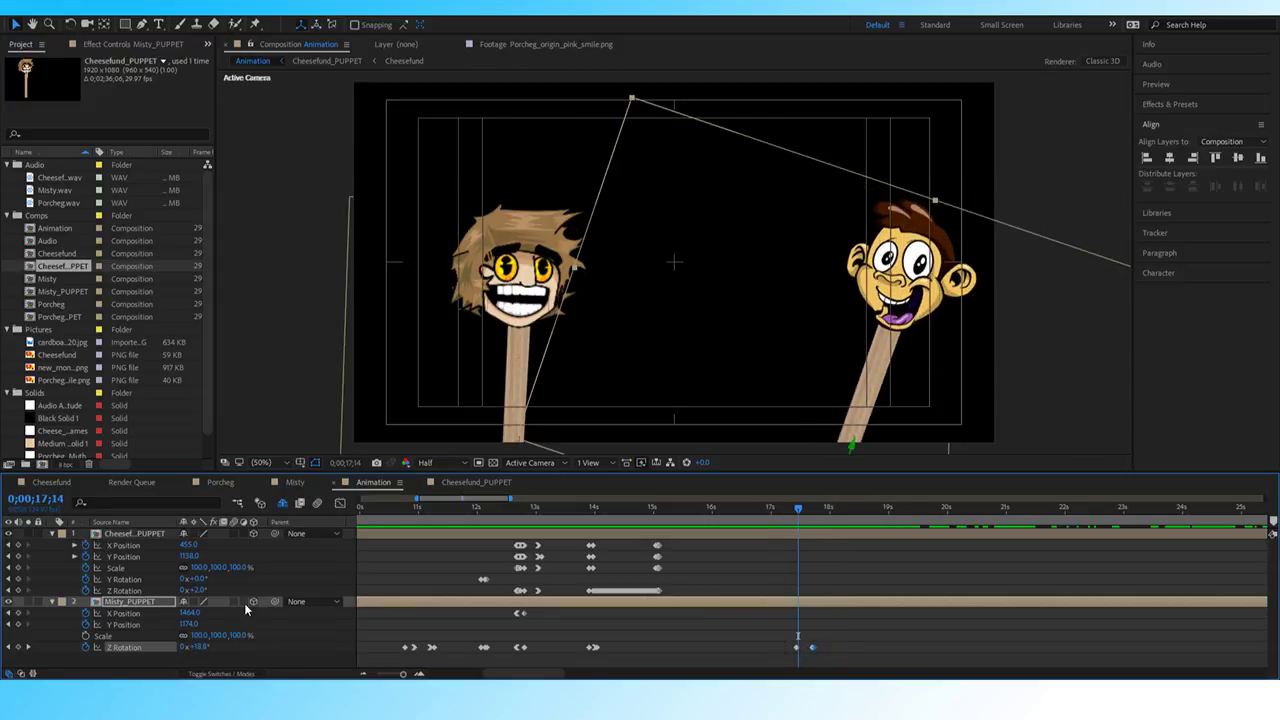
pyautogui.click(9, 648)
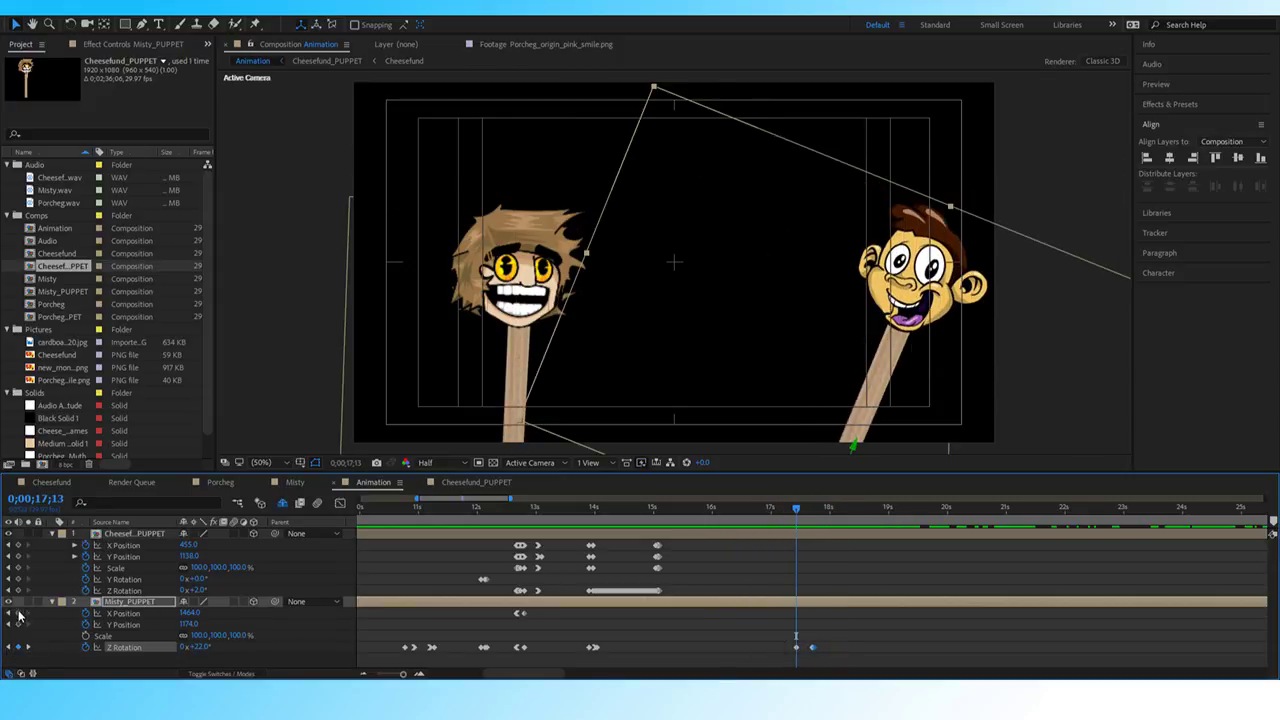
pyautogui.click(18, 613)
pyautogui.click(18, 624)
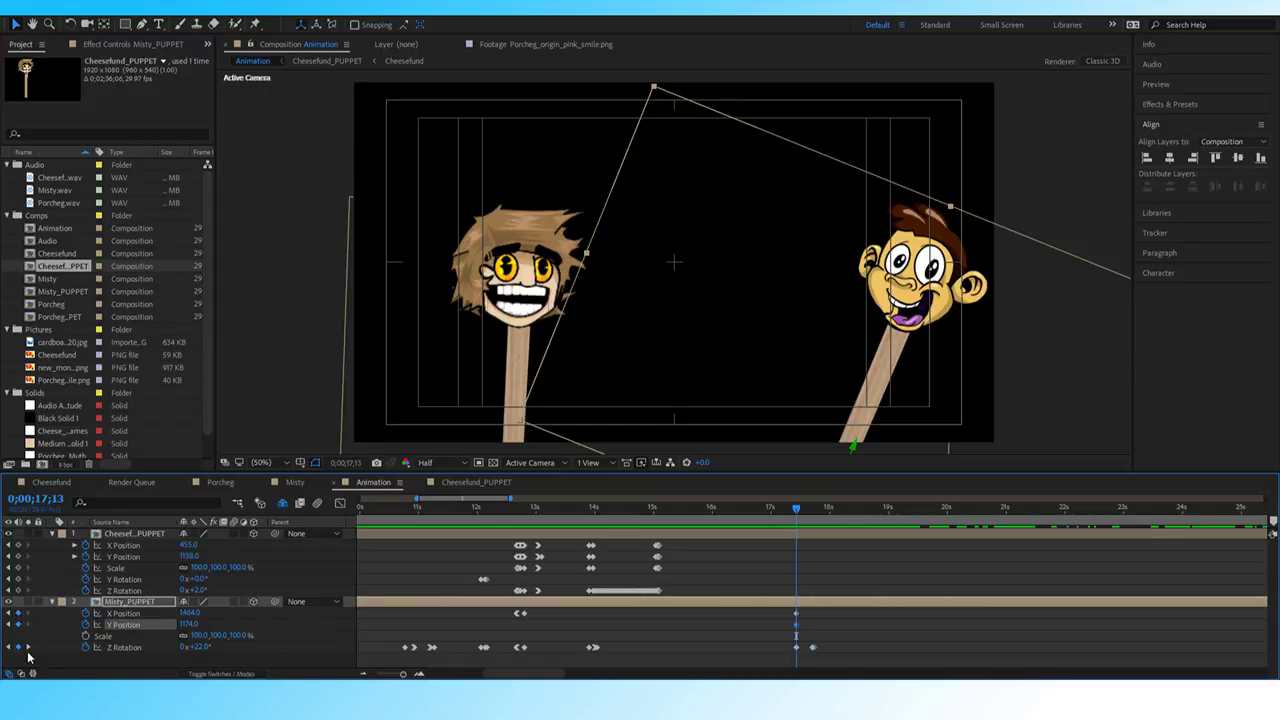
# At Misty_PUPPET's 0;00;17;21 rotation keyframe, set its X Position to 1423 and its Y Position to 1207.
pyautogui.click(28, 656)
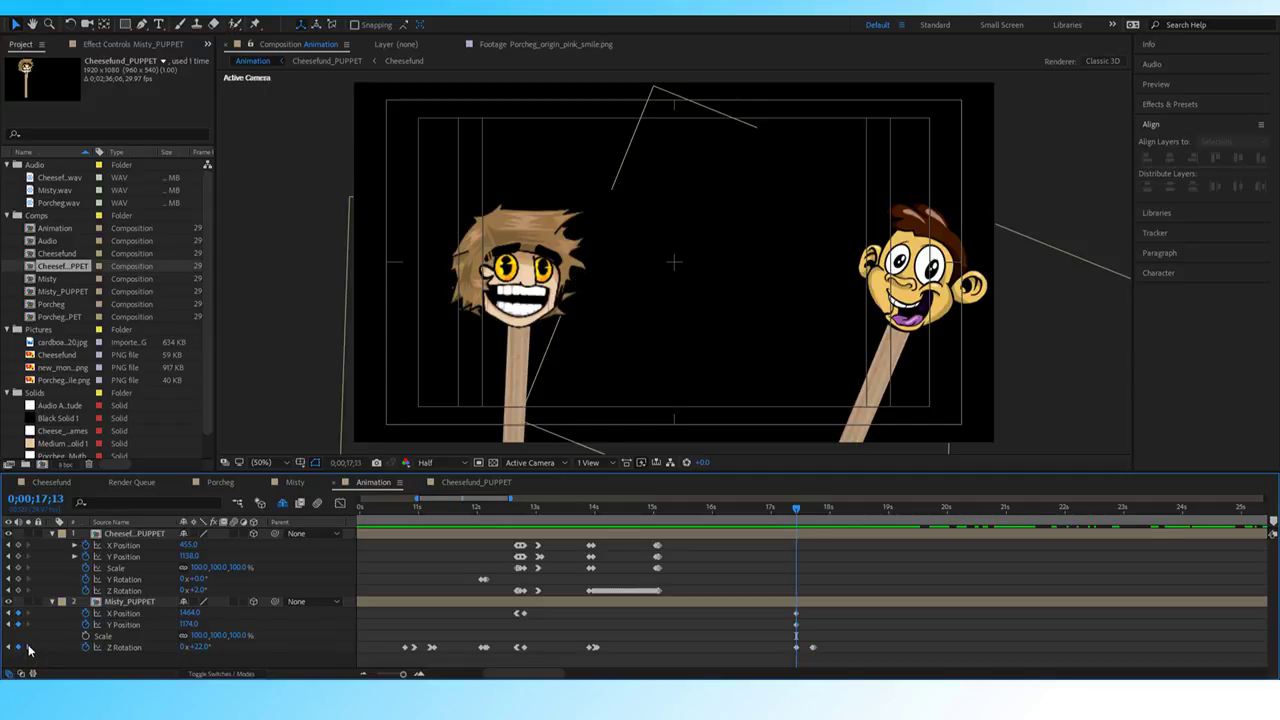
pyautogui.click(28, 648)
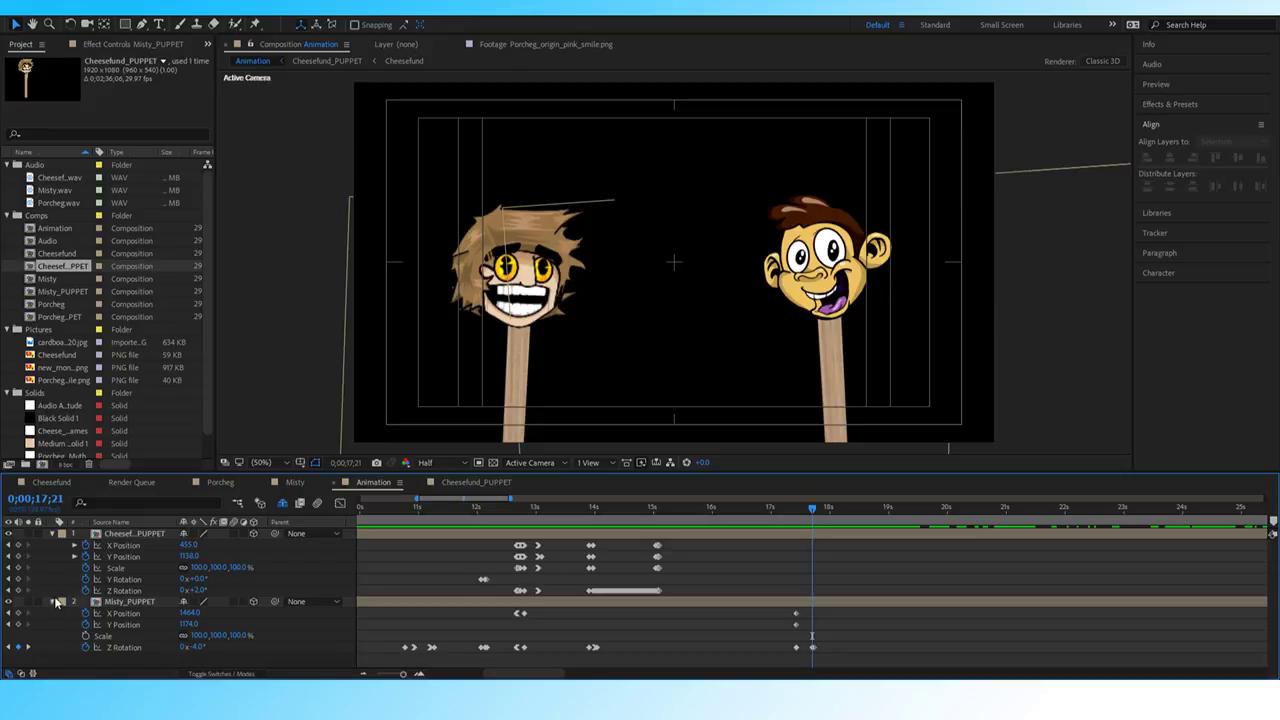
pyautogui.moveTo(188, 624)
pyautogui.mouseDown()
pyautogui.moveTo(215, 625)
pyautogui.moveTo(170, 613)
pyautogui.mouseUp()
pyautogui.click(208, 611)
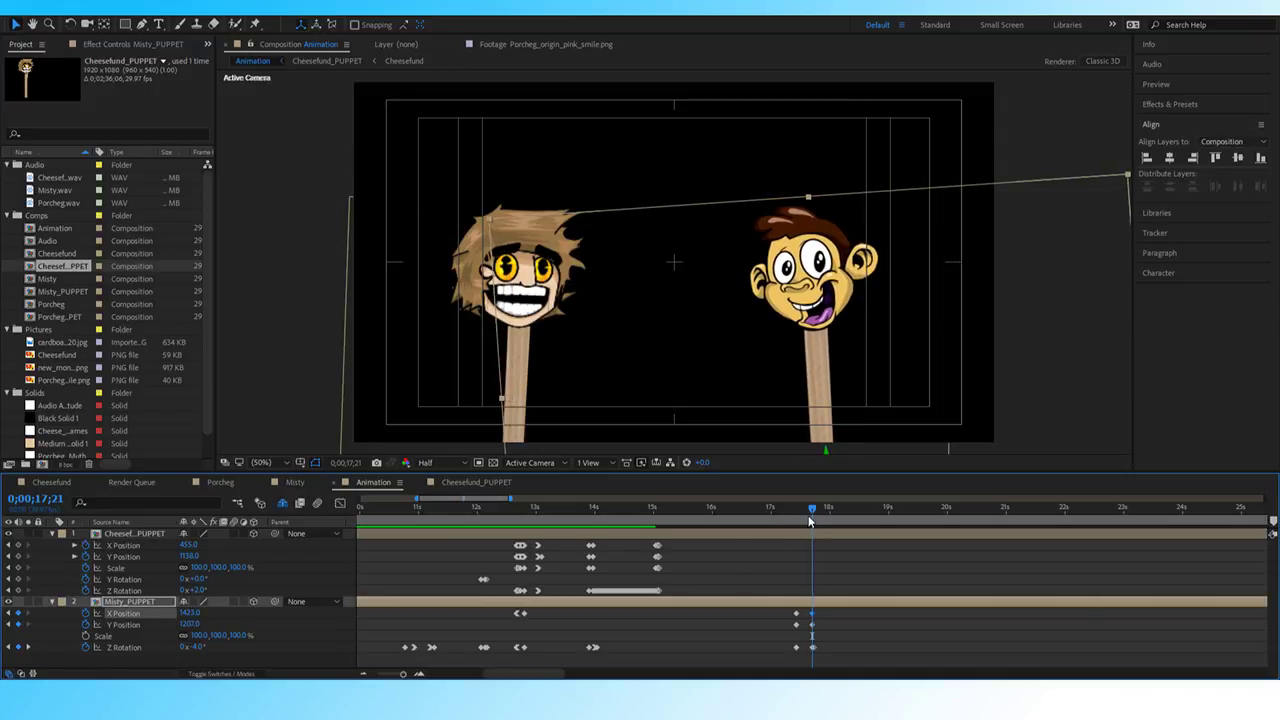
# Replay the animation from about 17 seconds and from 0;00;13;16 to check Misty's return movement after the scream.
pyautogui.moveTo(810, 520); pyautogui.dragTo(778, 518)
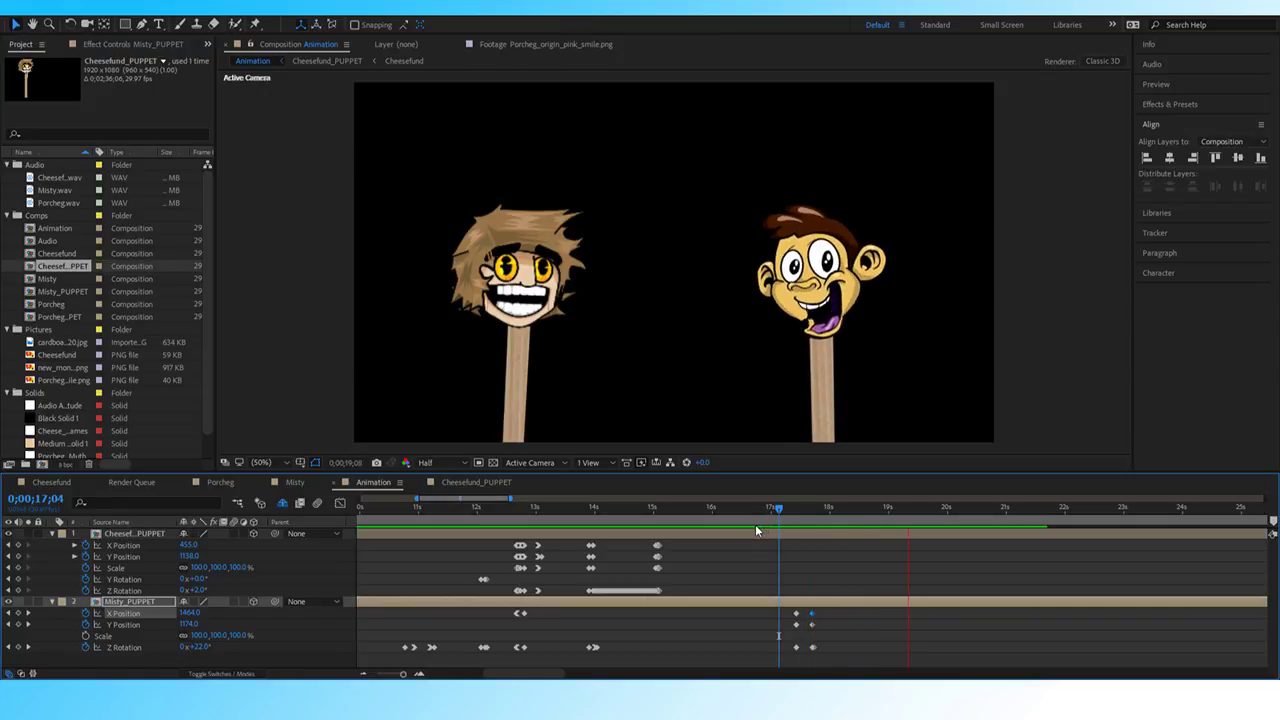
pyautogui.click(755, 528)
pyautogui.moveTo(809, 525); pyautogui.dragTo(567, 510)
pyautogui.press('space')
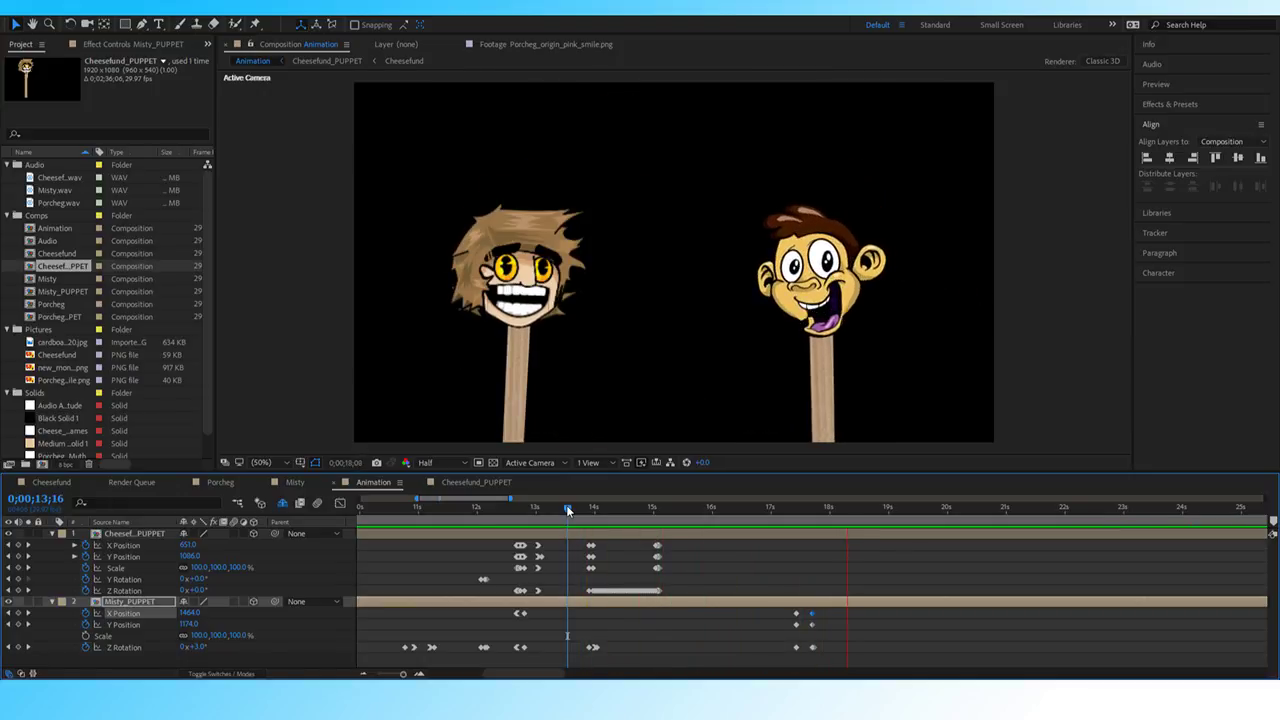
pyautogui.press('space')
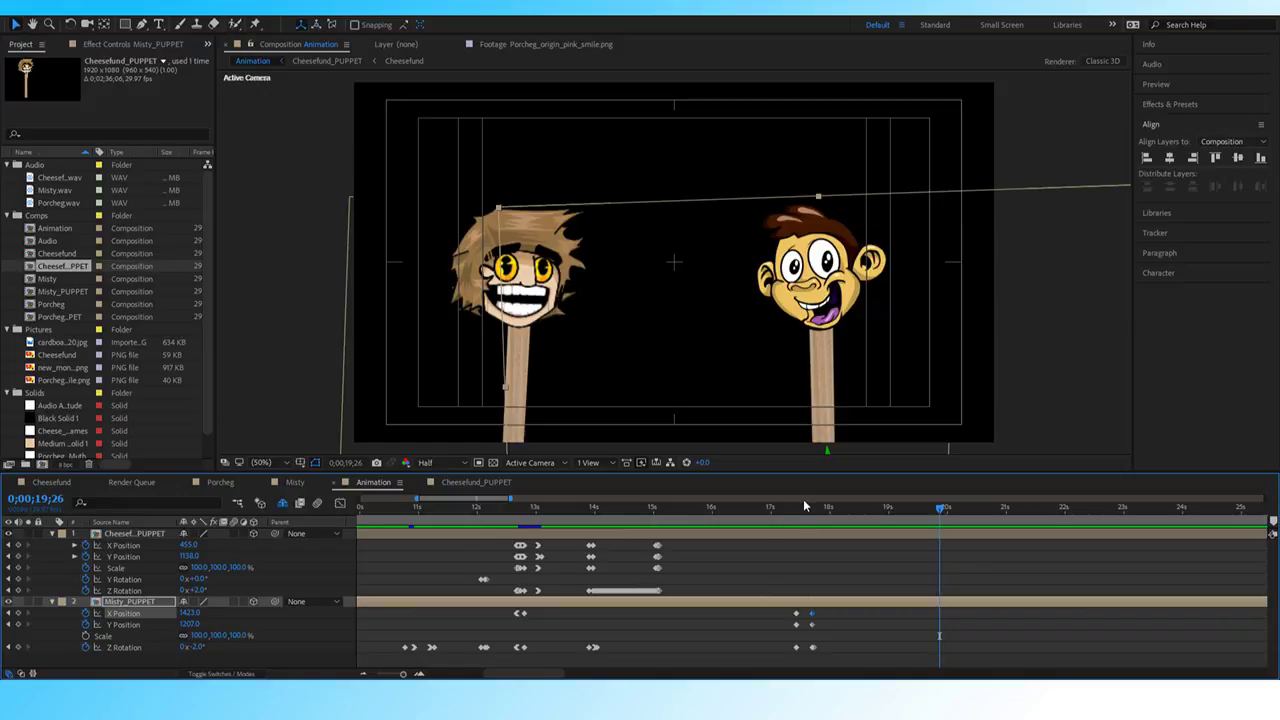
pyautogui.moveTo(803, 507); pyautogui.dragTo(759, 509)
pyautogui.press('space')
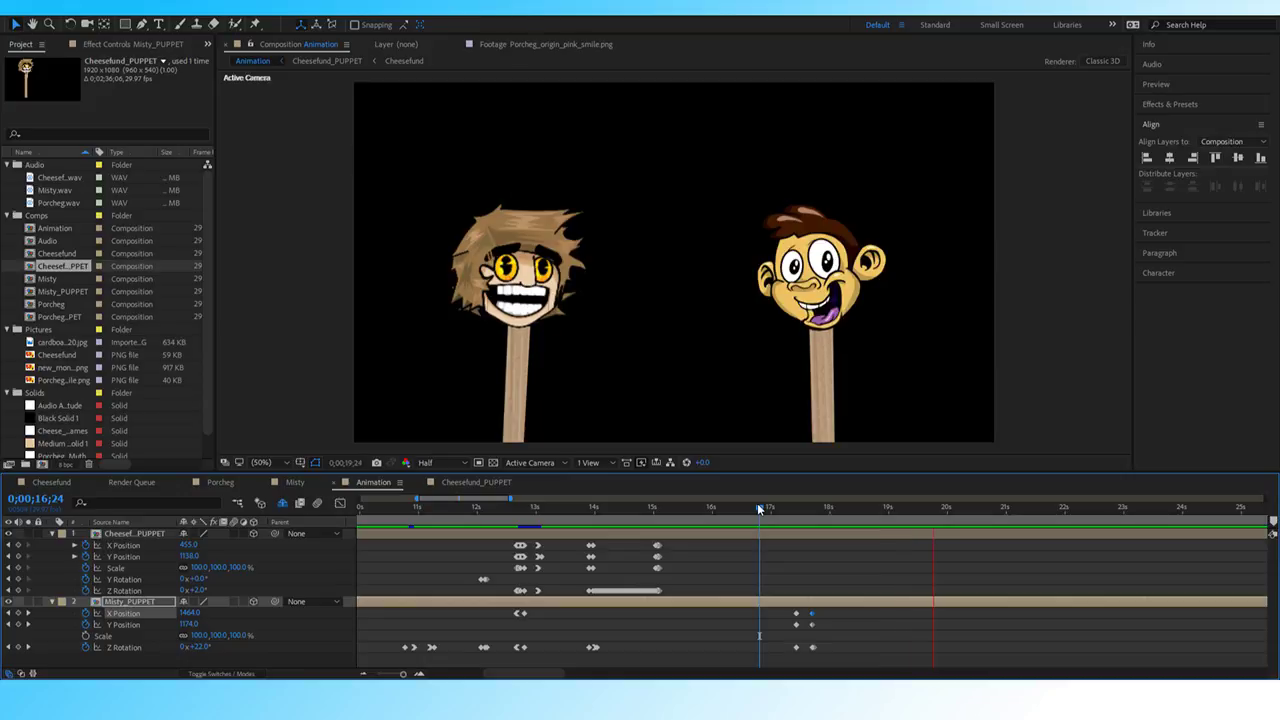
# Reveal the X Position and Y Position expressions on Cheesefund_PUPPET and enable both wiggle expressions.
pyautogui.press('space')
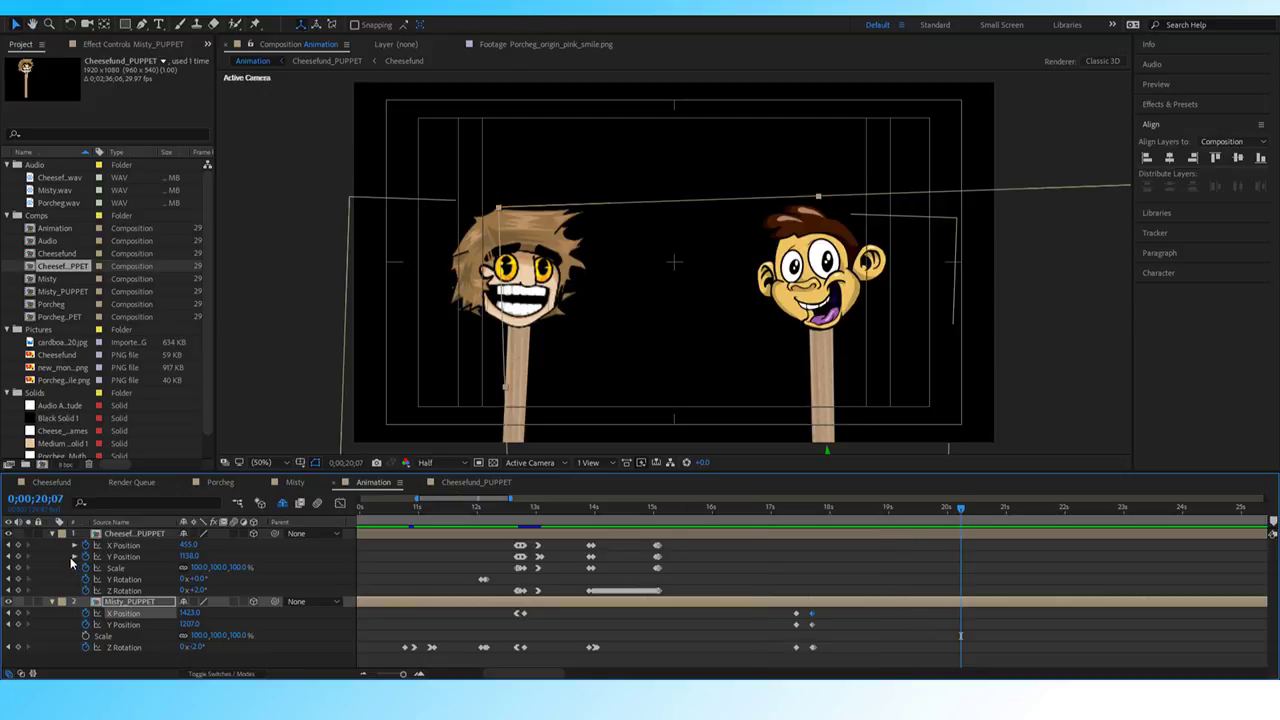
pyautogui.click(73, 557)
pyautogui.click(74, 546)
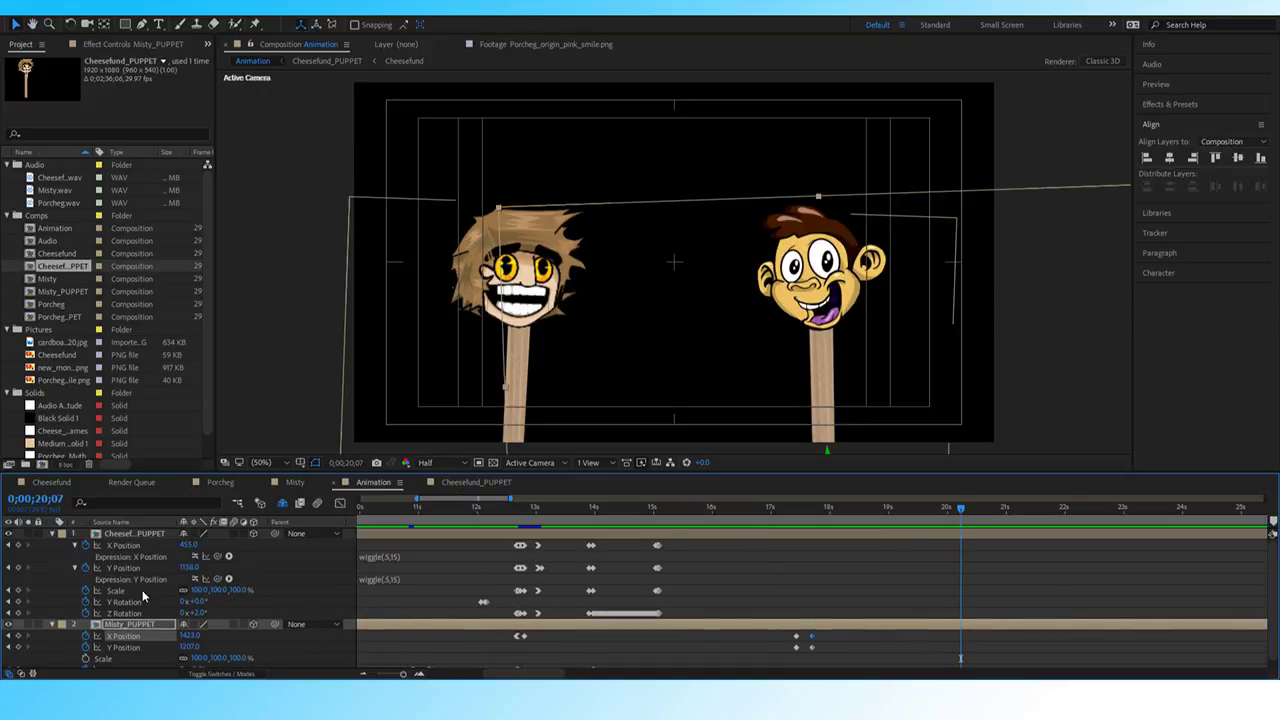
pyautogui.click(194, 580)
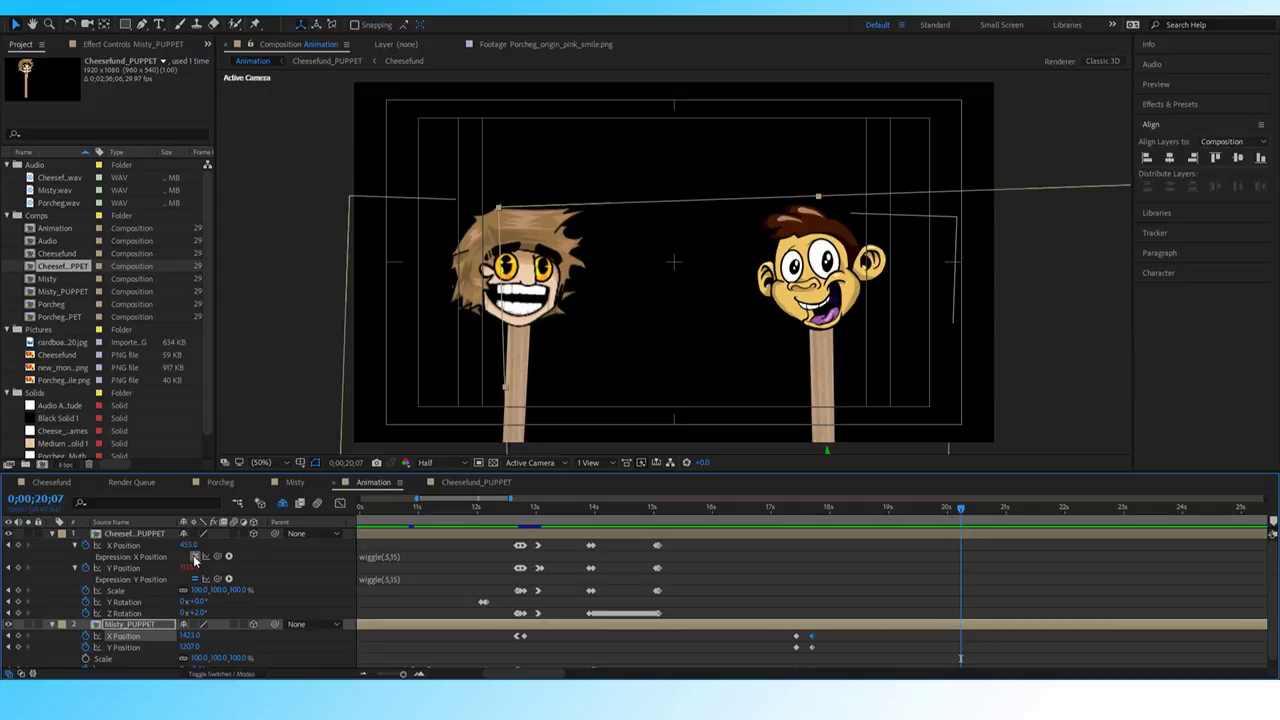
# Play the animation from 0;00;10;20 to check how the wiggle expressions affect the Cheesefund puppet's movement.
pyautogui.click(398, 510)
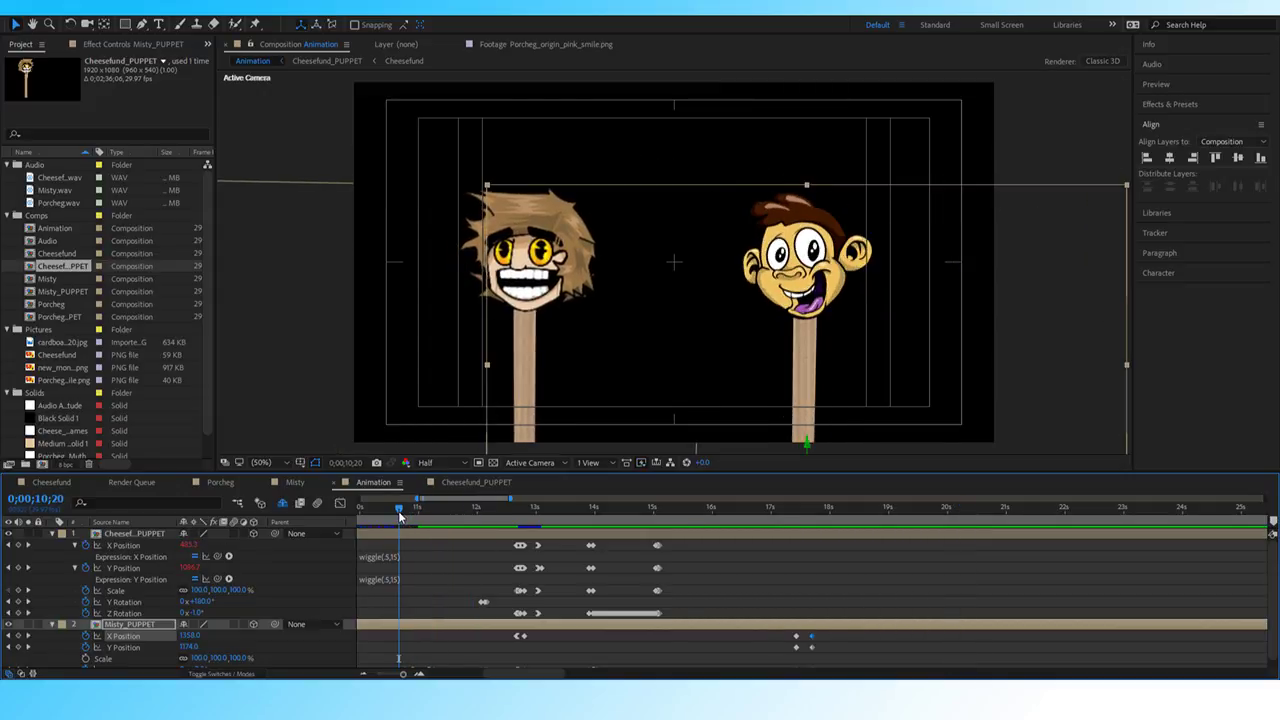
pyautogui.press('space')
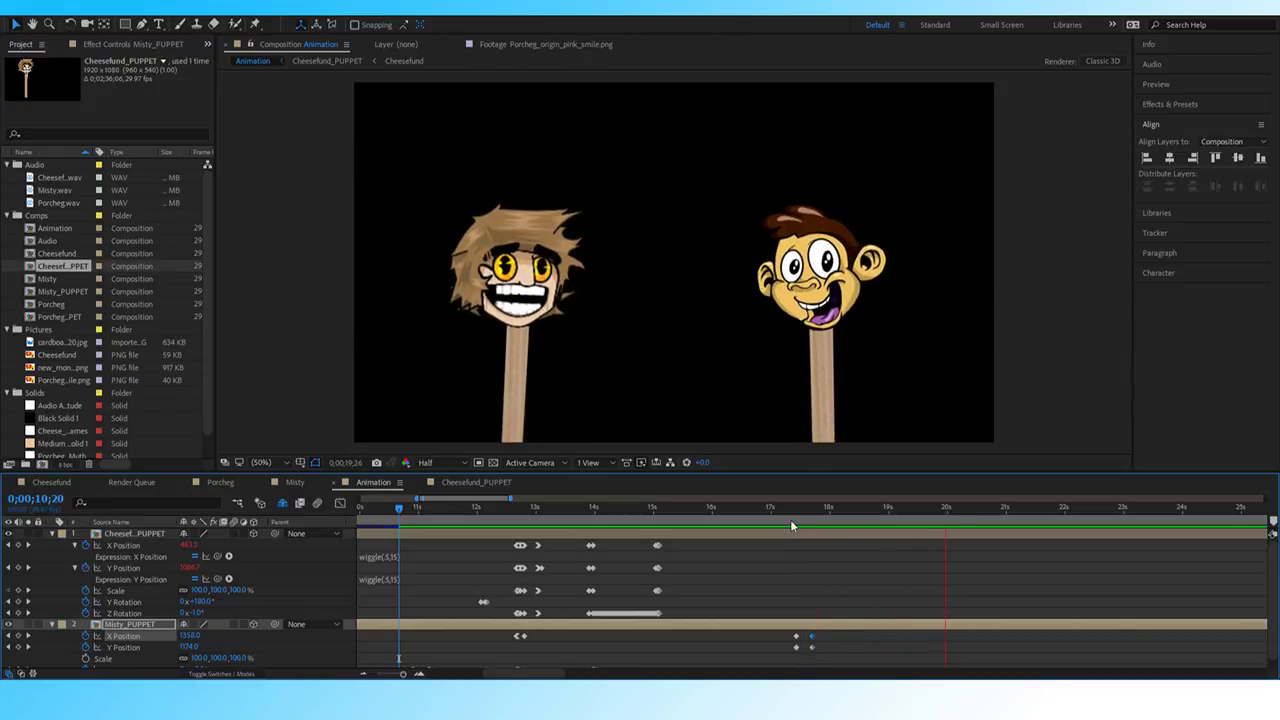
pyautogui.press('space')
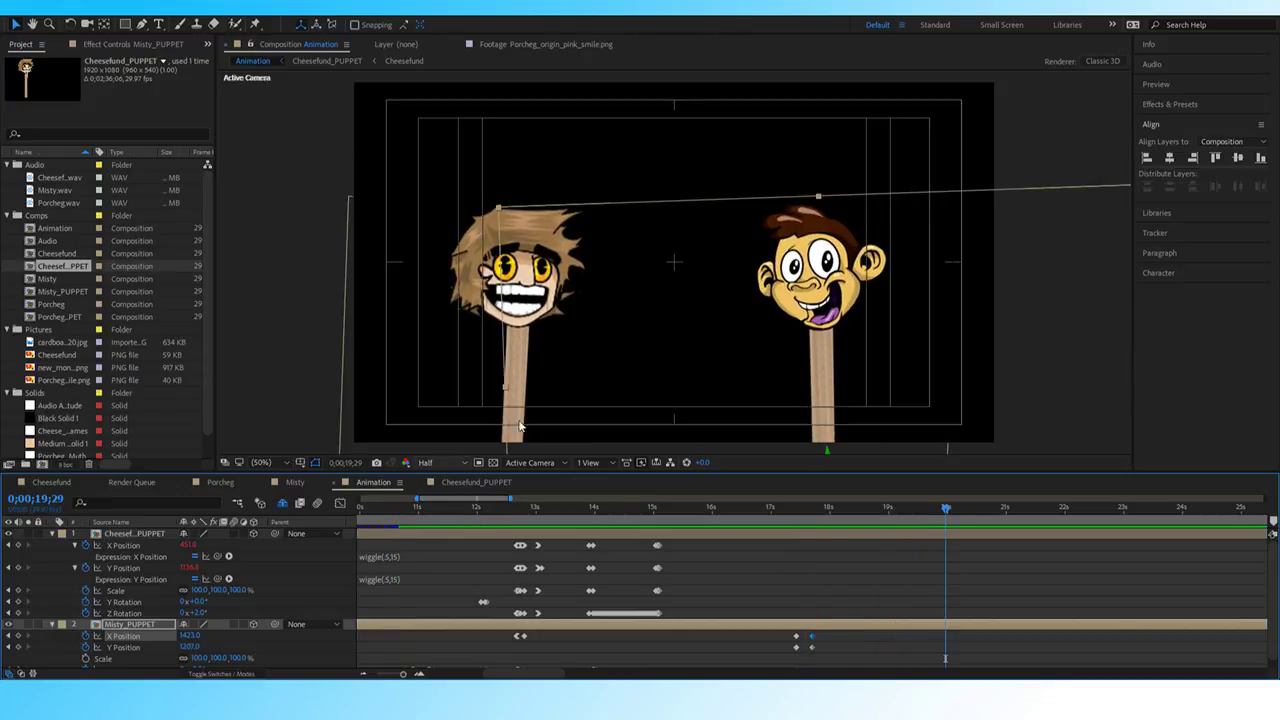
pyautogui.moveTo(746, 512); pyautogui.dragTo(361, 558)
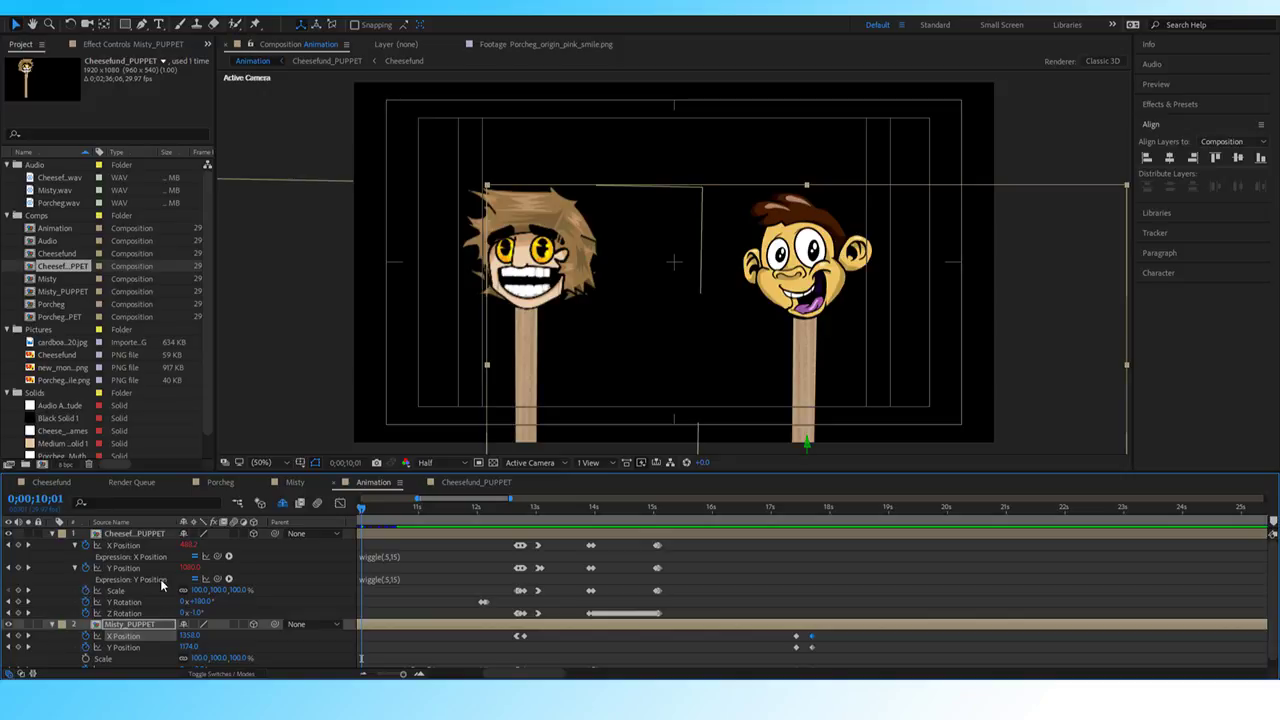
# Disable Cheesefund_PUPPET's X Position and Y Position wiggle expressions and collapse them.
pyautogui.click(195, 580)
pyautogui.click(195, 557)
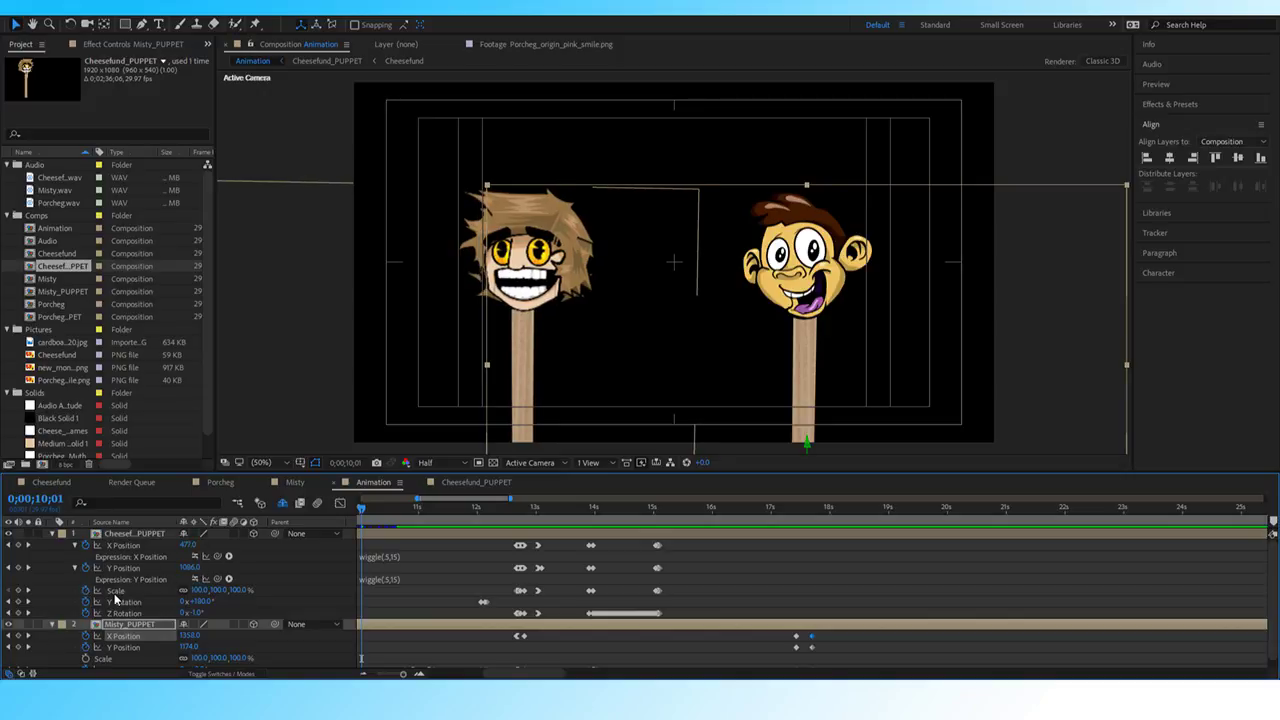
pyautogui.click(75, 545)
pyautogui.click(75, 556)
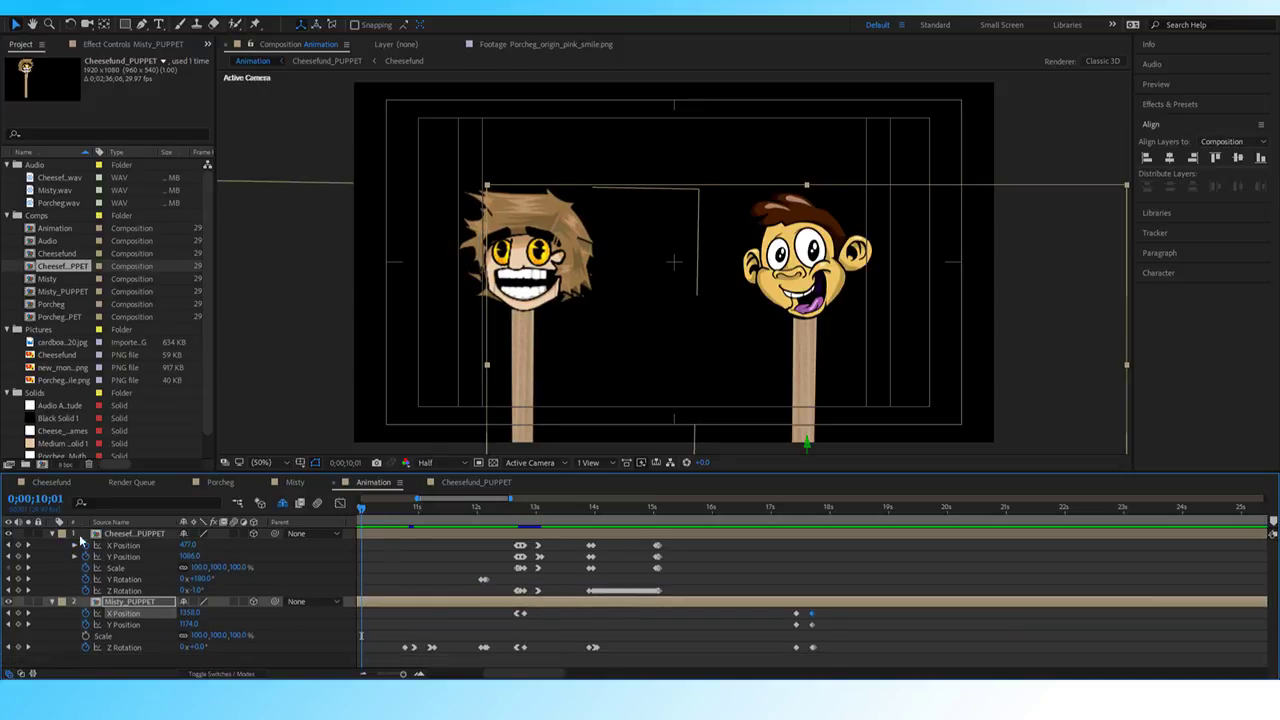
# Replay from 0;00;16;17 and apply easing to Misty_PUPPET's X Position, Y Position and Z Rotation keyframes at 0;00;17;21.
pyautogui.moveTo(804, 507); pyautogui.dragTo(740, 526)
pyautogui.press('space')
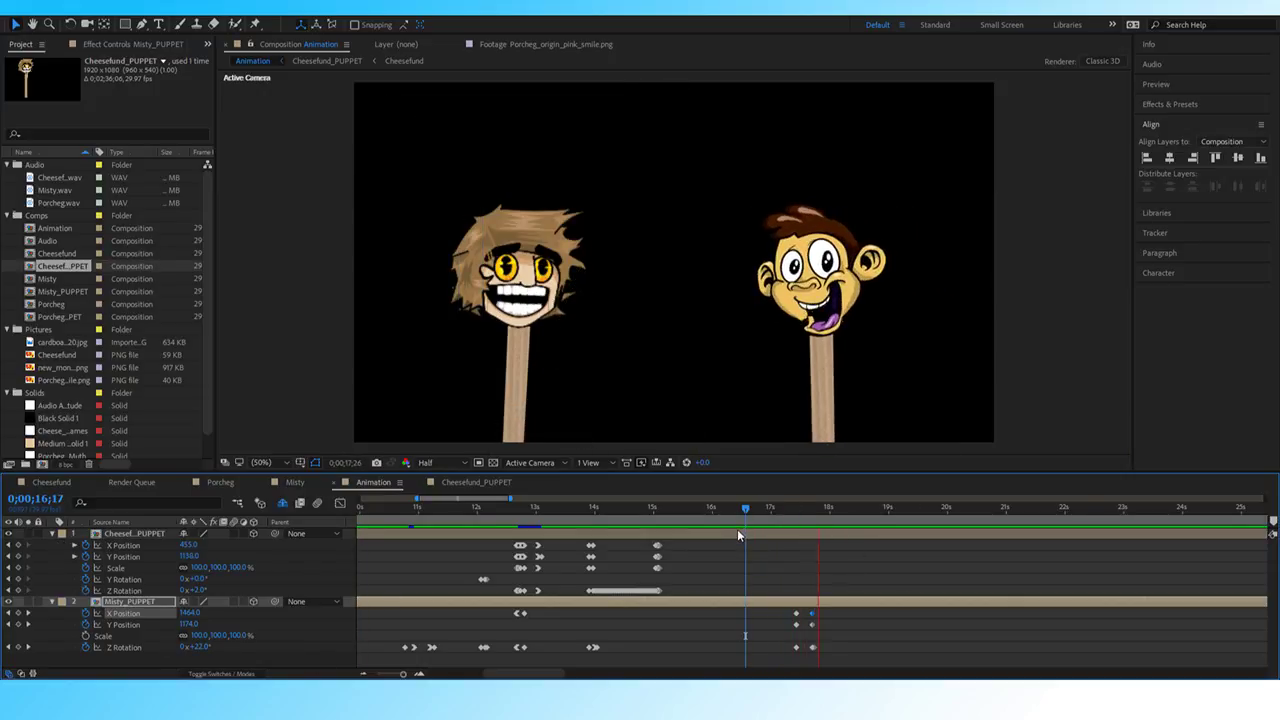
pyautogui.press('space')
pyautogui.moveTo(410, 674); pyautogui.dragTo(404, 676)
pyautogui.moveTo(708, 617); pyautogui.dragTo(716, 654)
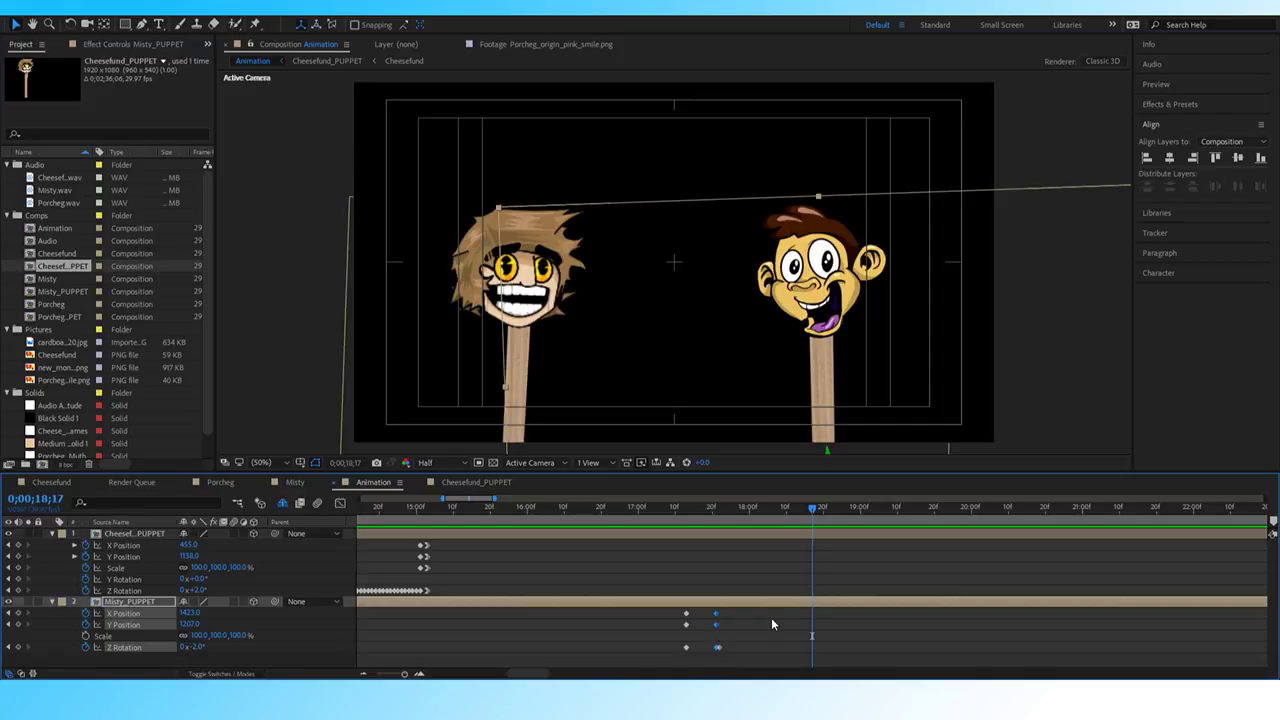
# Replay the animation repeatedly from about 0;00;17;03 to check Misty's eased swing back toward upright.
pyautogui.click(652, 518)
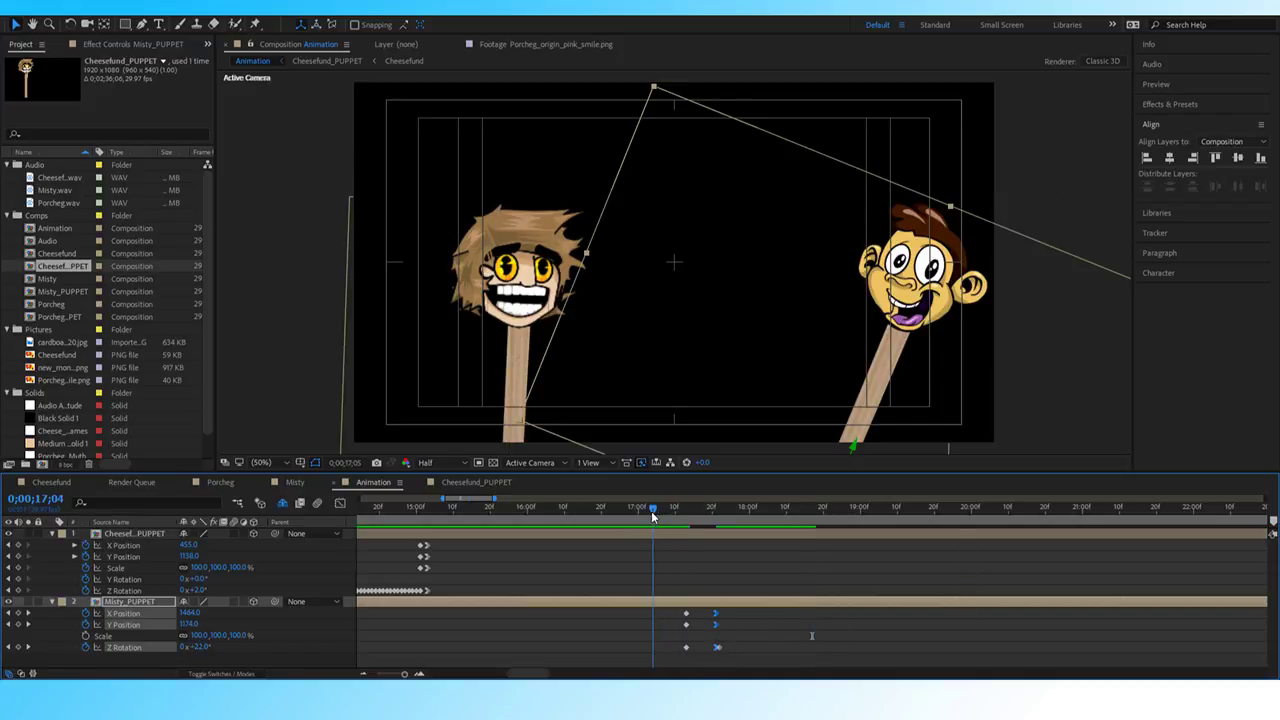
pyautogui.moveTo(652, 517)
pyautogui.mouseDown()
pyautogui.moveTo(694, 515)
pyautogui.moveTo(662, 512)
pyautogui.mouseUp()
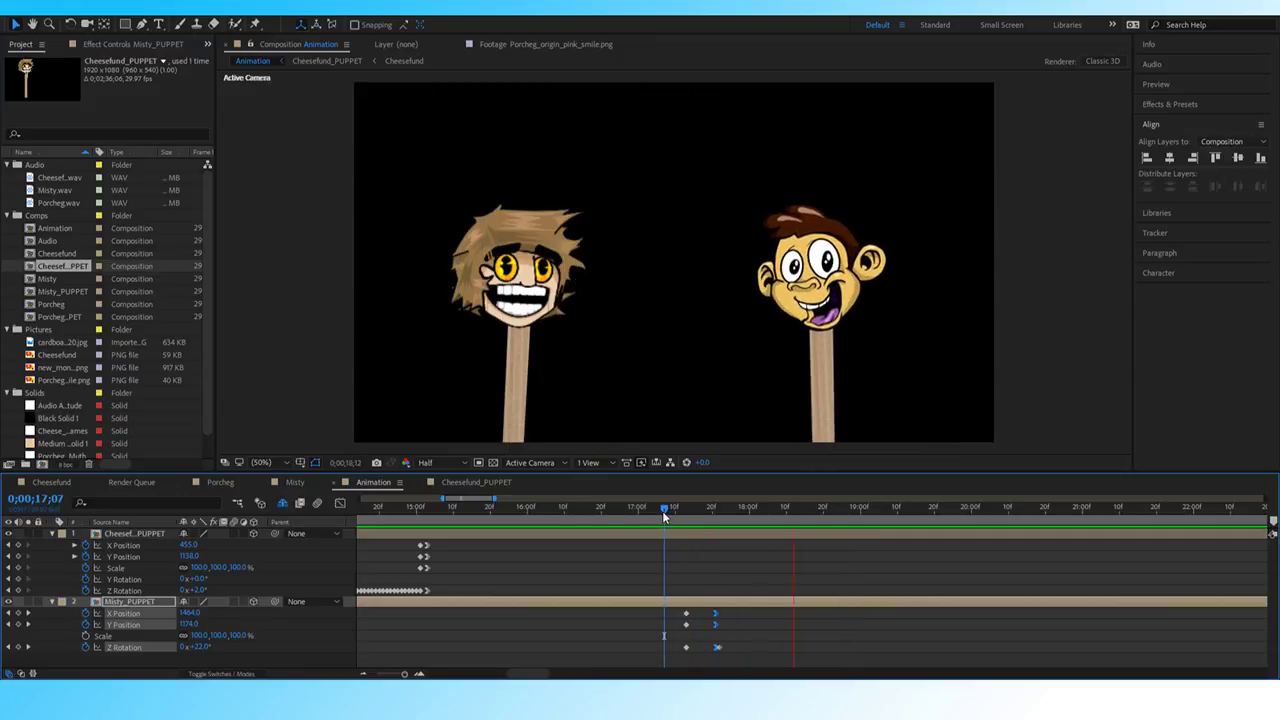
pyautogui.moveTo(716, 506); pyautogui.dragTo(680, 511)
pyautogui.press('space')
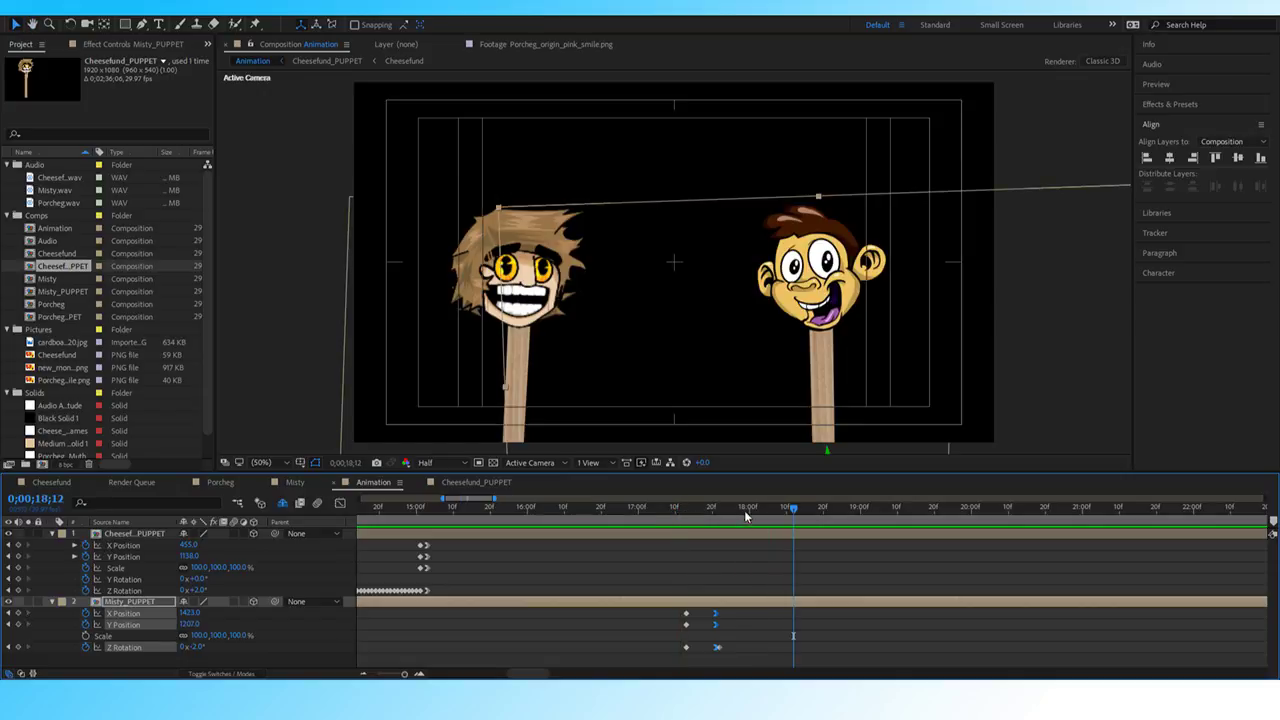
pyautogui.moveTo(744, 510); pyautogui.dragTo(655, 510)
pyautogui.press('space')
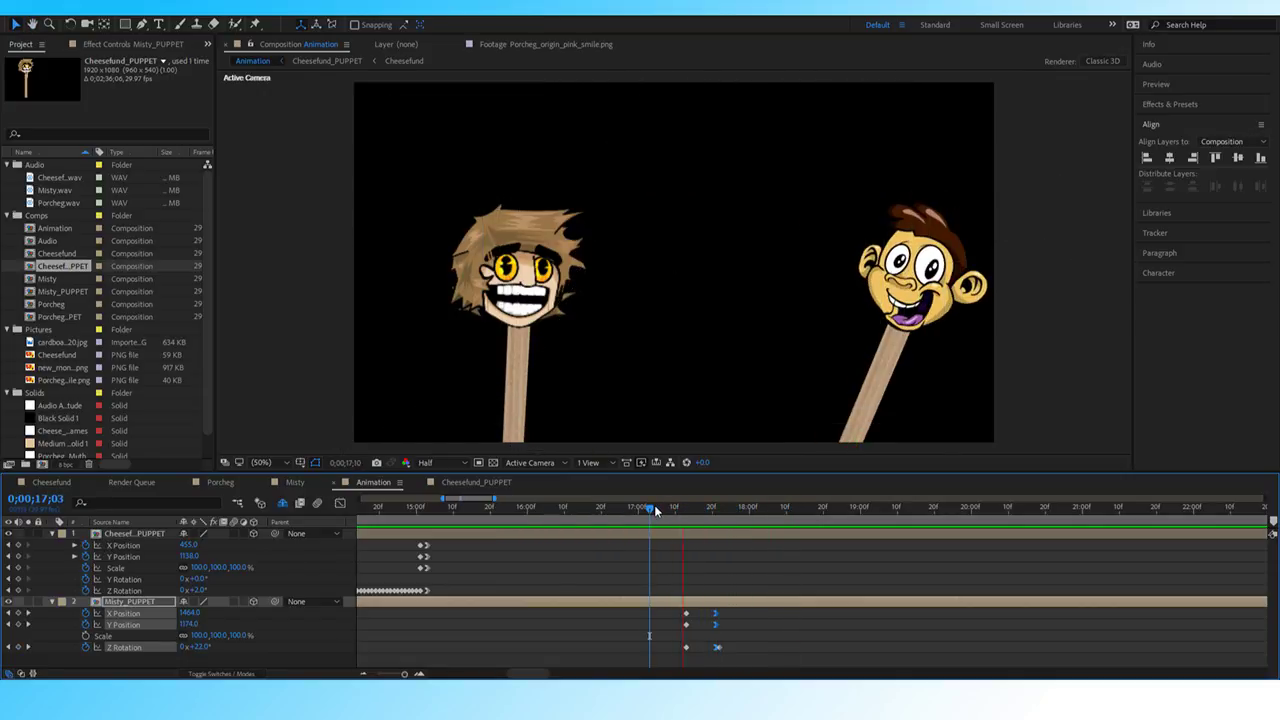
pyautogui.press('space')
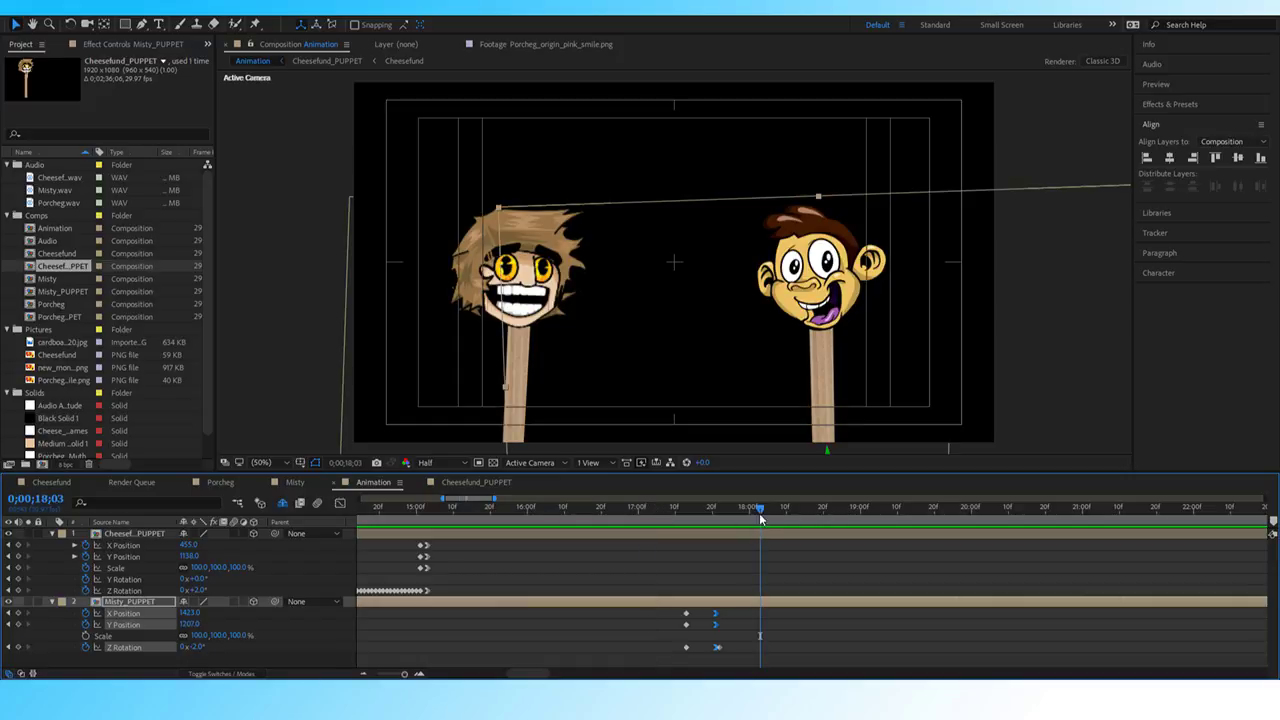
pyautogui.moveTo(759, 513); pyautogui.dragTo(650, 515)
pyautogui.press('space')
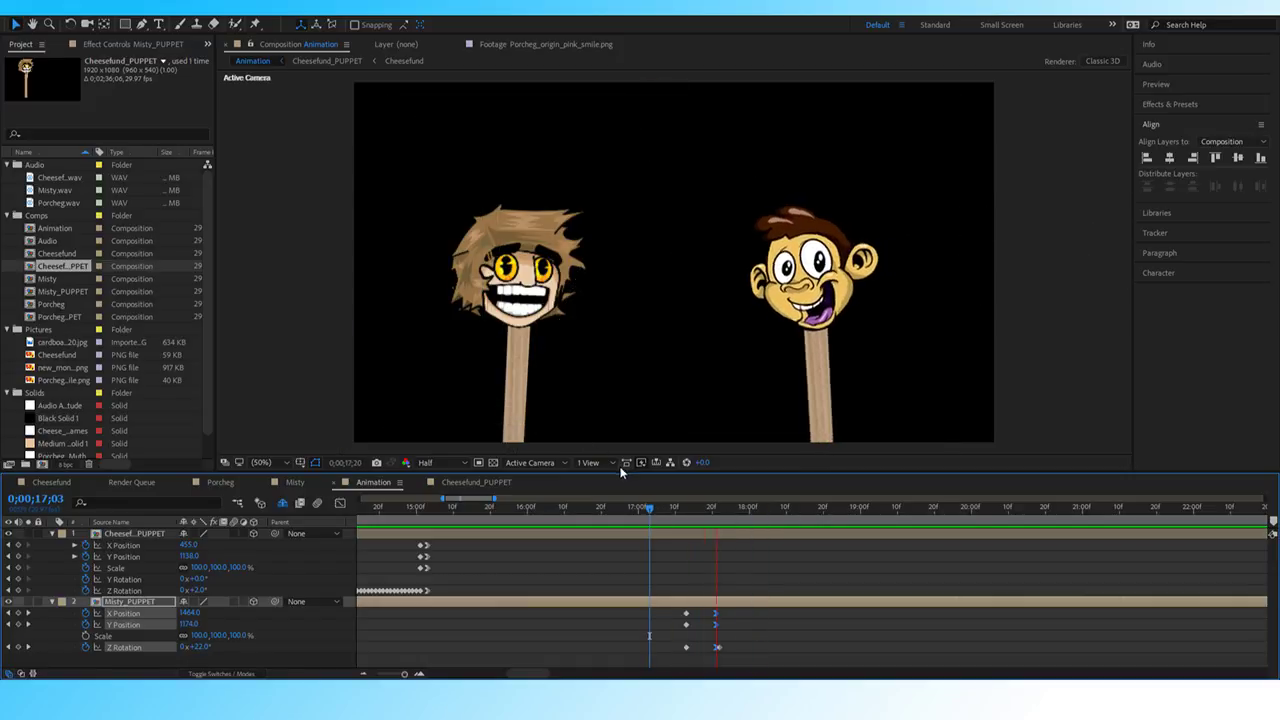
pyautogui.press('space')
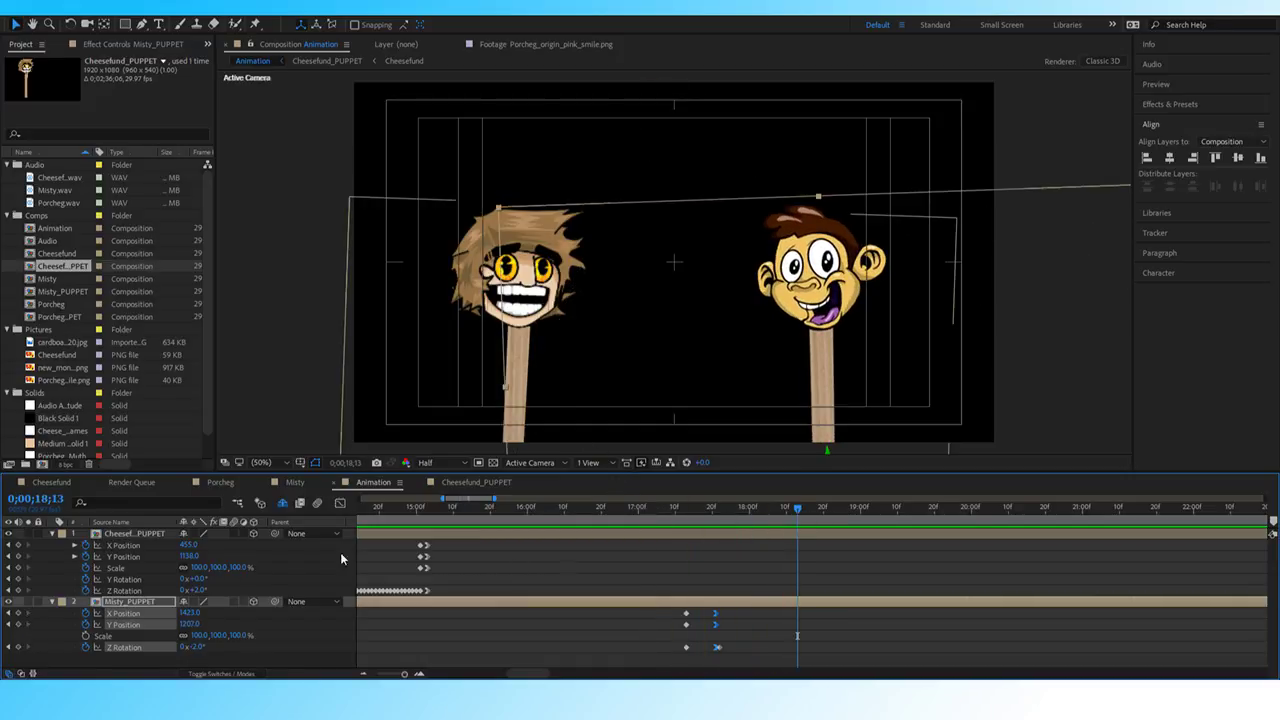
# Add a Y Position keyframe to Misty_PUPPET at 0;00;18;05, without X Position or Z Rotation keyframes there.
pyautogui.moveTo(801, 508); pyautogui.dragTo(767, 510)
pyautogui.click(17, 625)
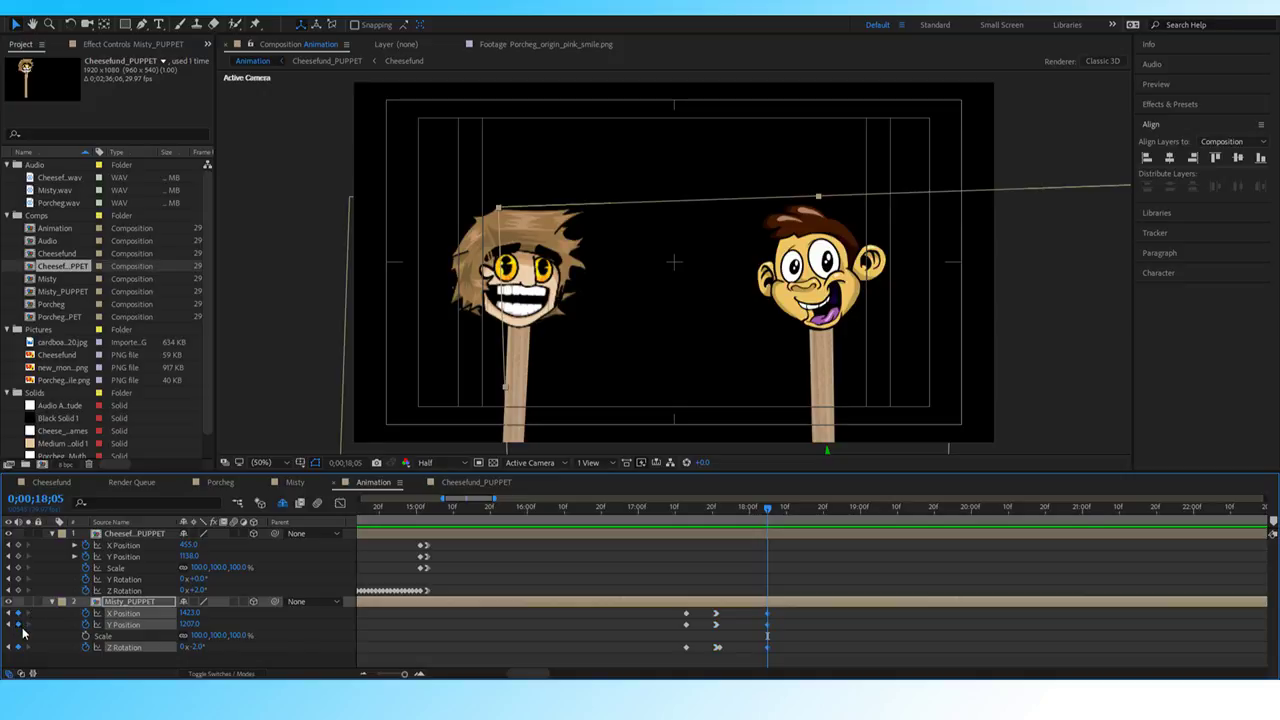
pyautogui.click(71, 655)
pyautogui.click(120, 622)
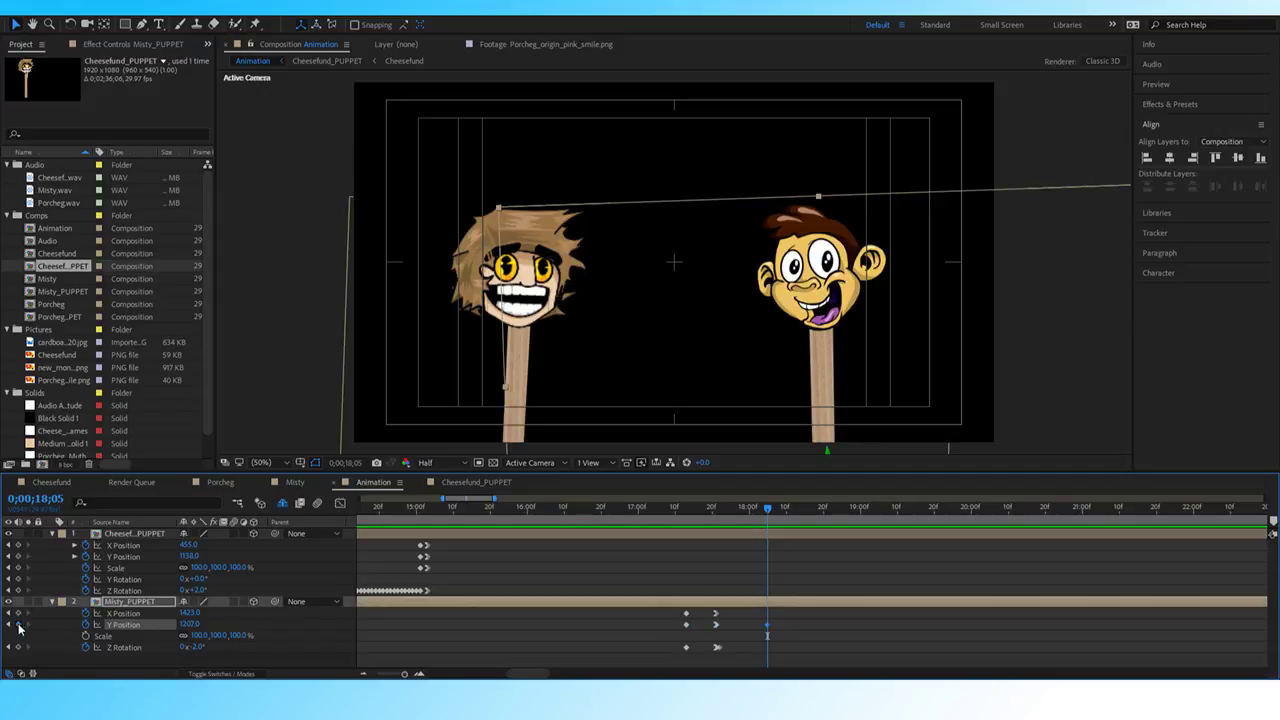
# Set Misty_PUPPET's Y Position to 1170 at 0;00;18;11.
pyautogui.press('pagedown')
pyautogui.press('pagedown')
pyautogui.press('pagedown')
pyautogui.press('pagedown')
pyautogui.press('pagedown')
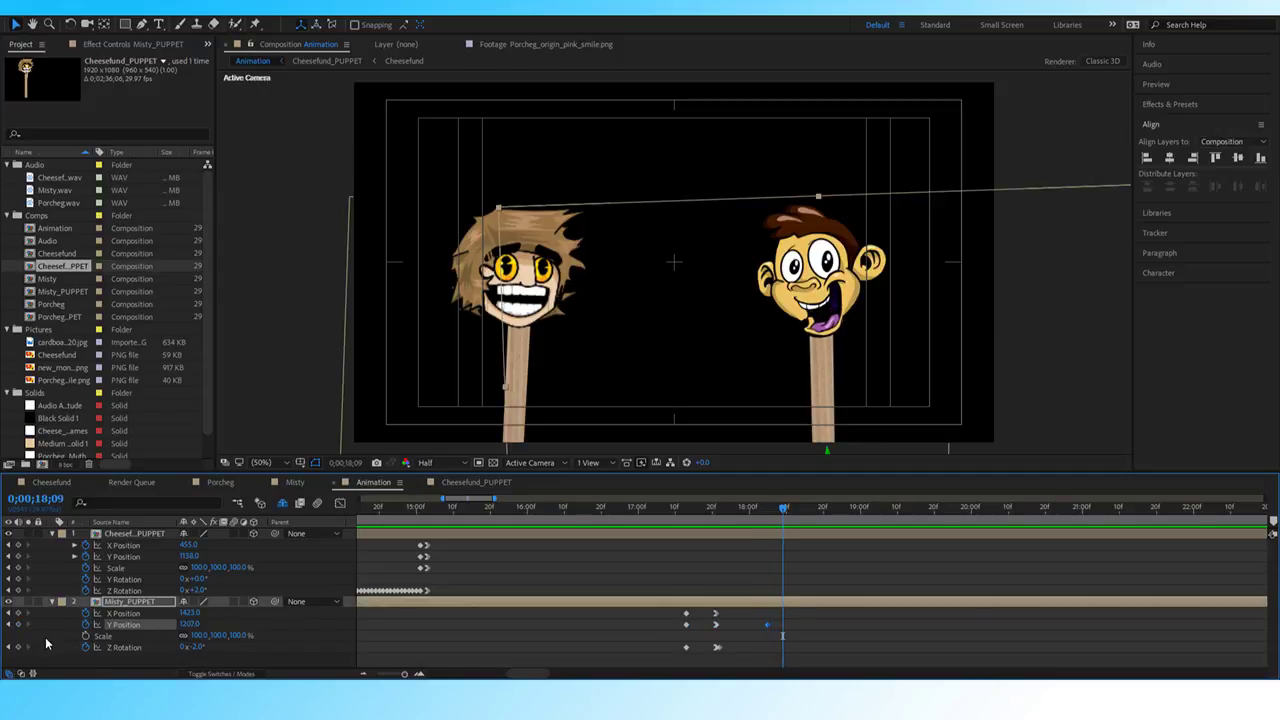
pyautogui.press('pagedown')
pyautogui.click(189, 624)
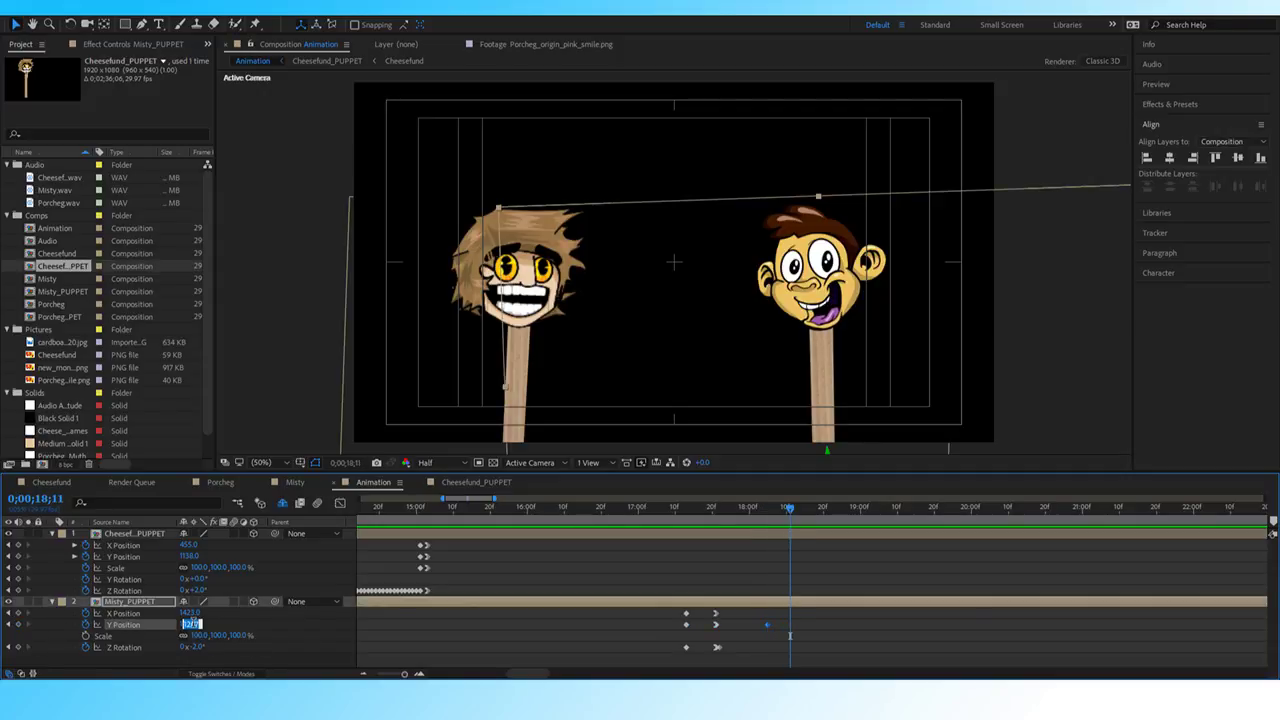
pyautogui.write('1171')
pyautogui.press('Return')
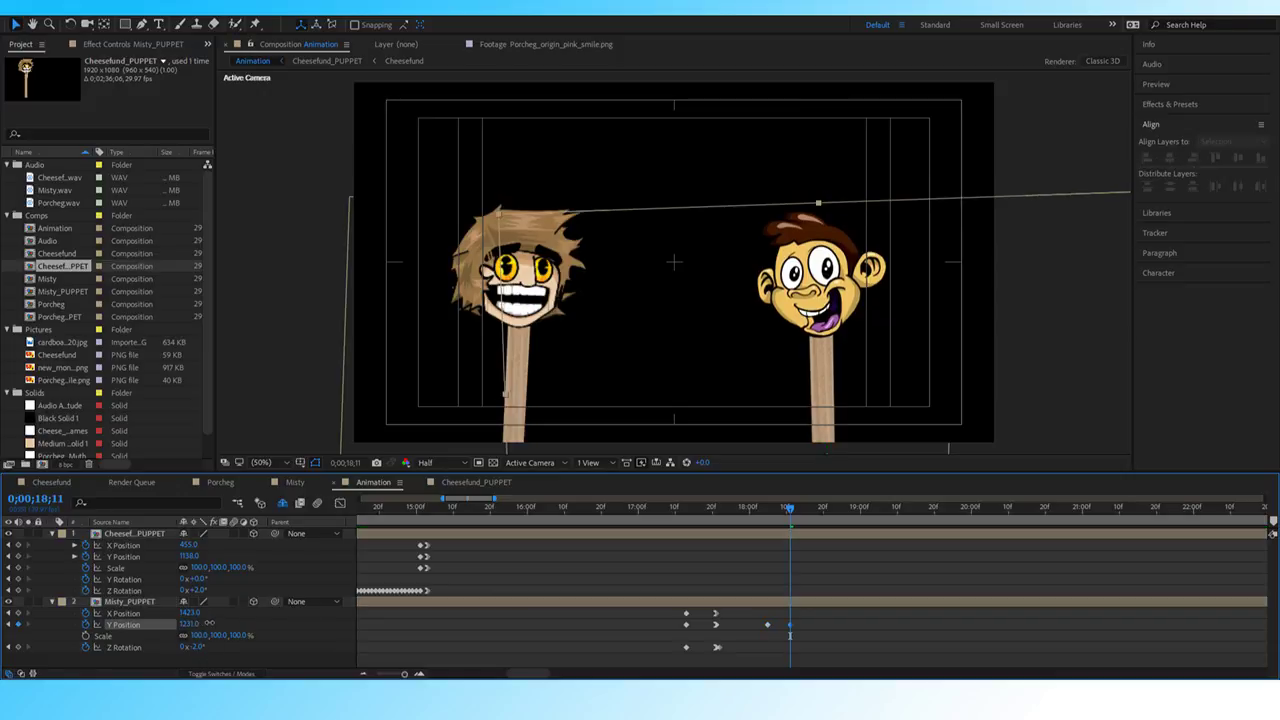
pyautogui.moveTo(160, 617); pyautogui.dragTo(200, 623)
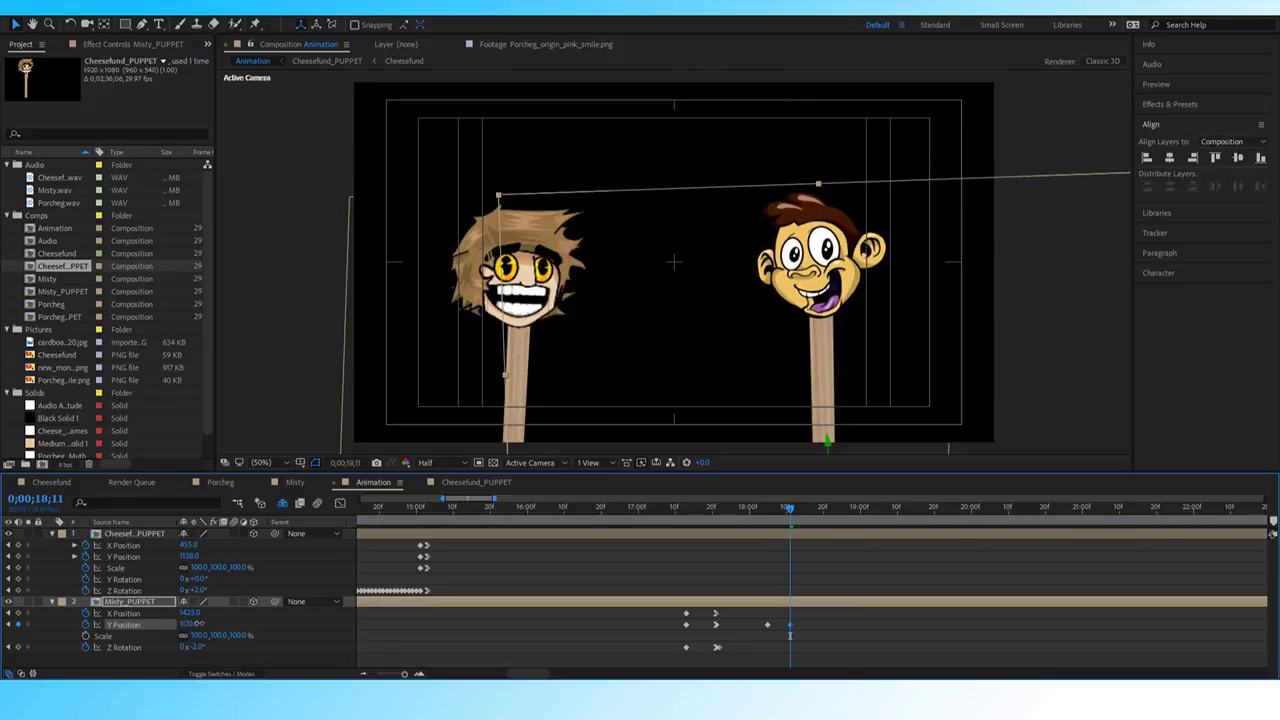
# Set Misty_PUPPET's Y Position to 1200 at 0;00;18;14, three frames past the raised-position keyframe.
pyautogui.click(8, 624)
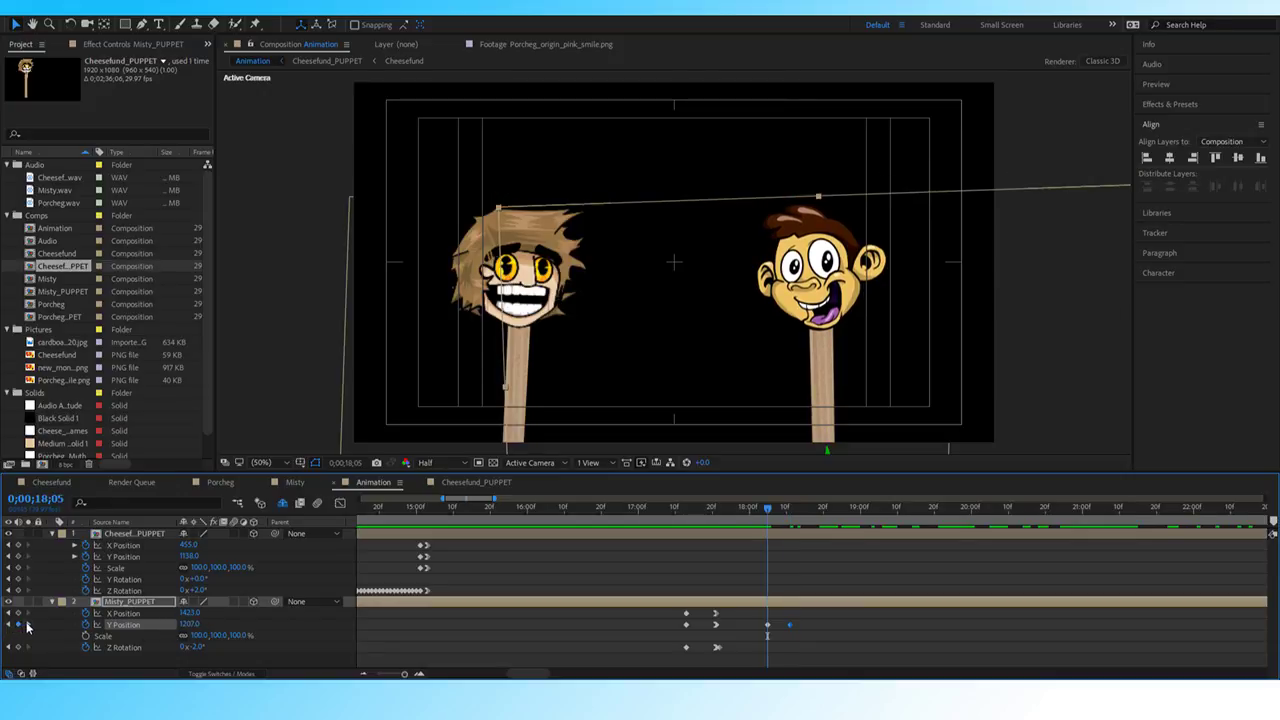
pyautogui.click(27, 625)
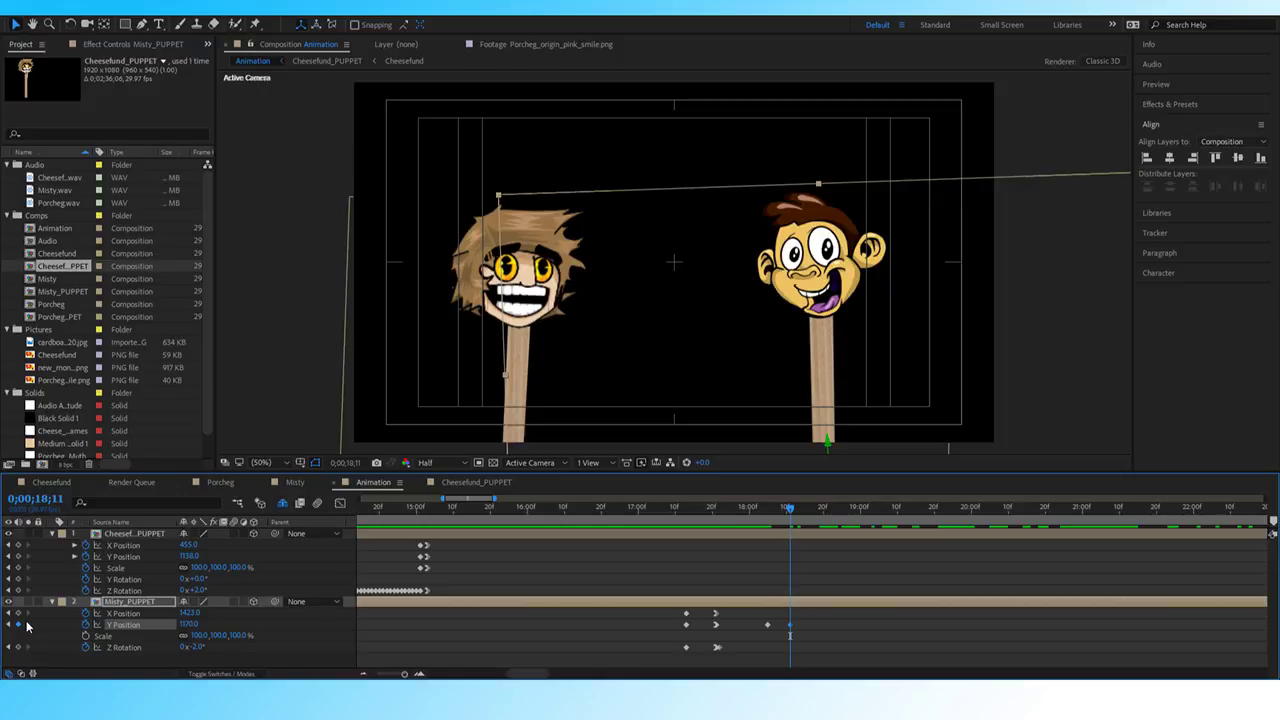
pyautogui.press('pagedown')
pyautogui.press('pagedown')
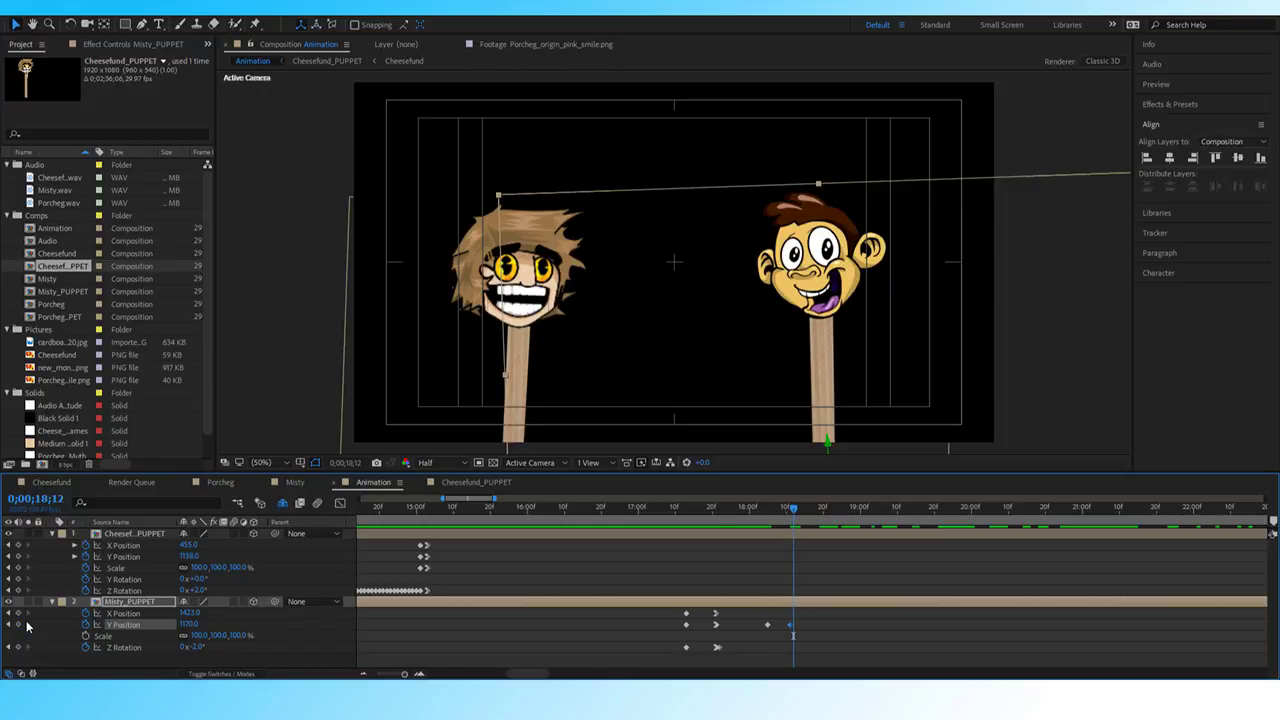
pyautogui.press('pagedown')
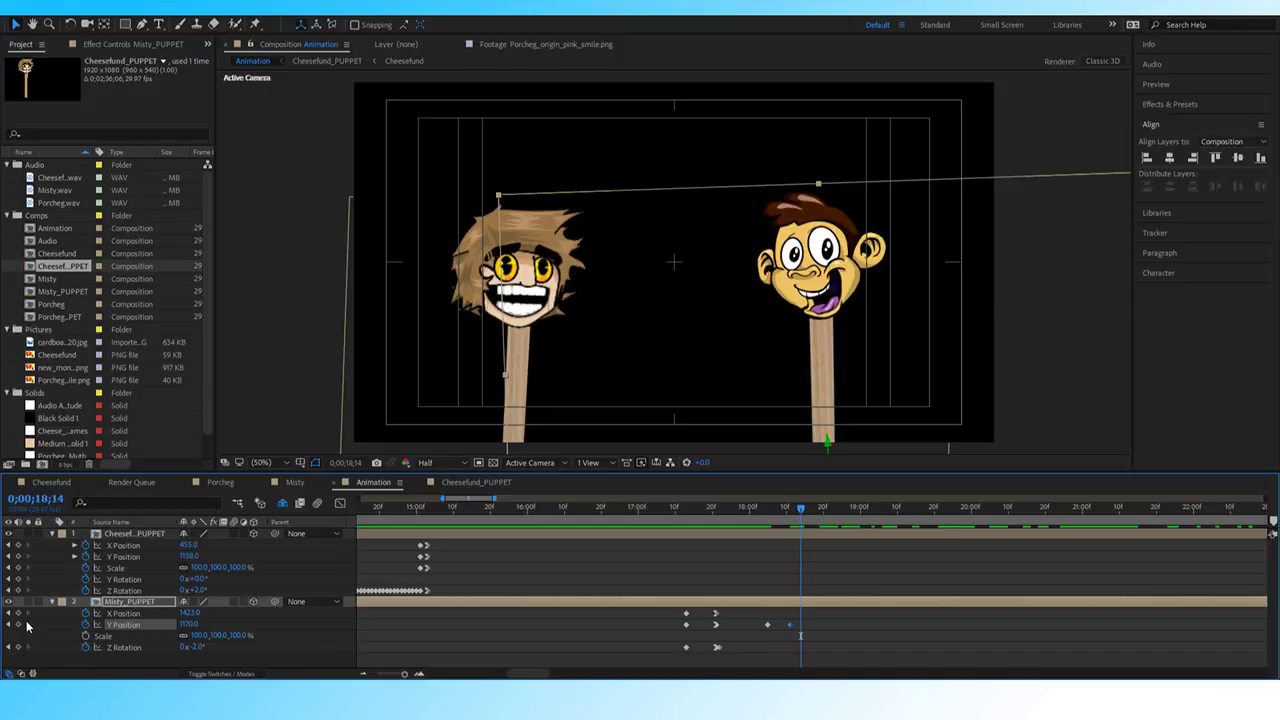
pyautogui.click(189, 624)
pyautogui.press('Return')
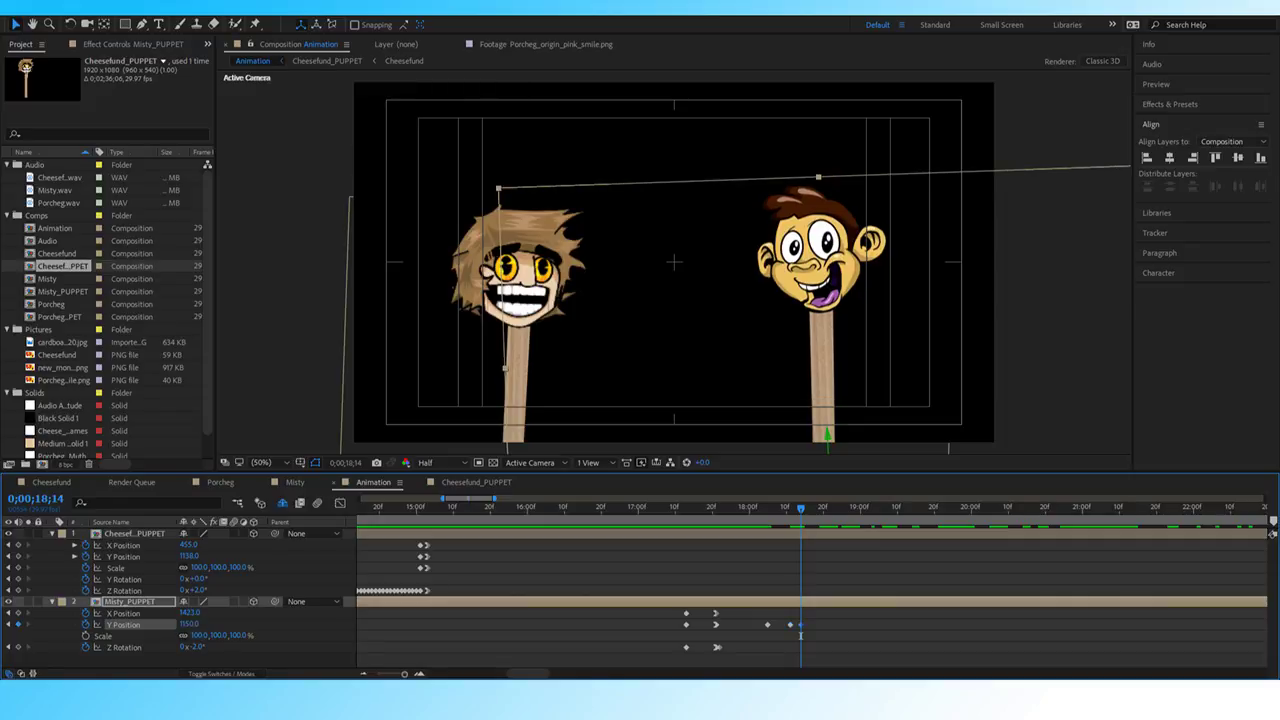
pyautogui.click(186, 624)
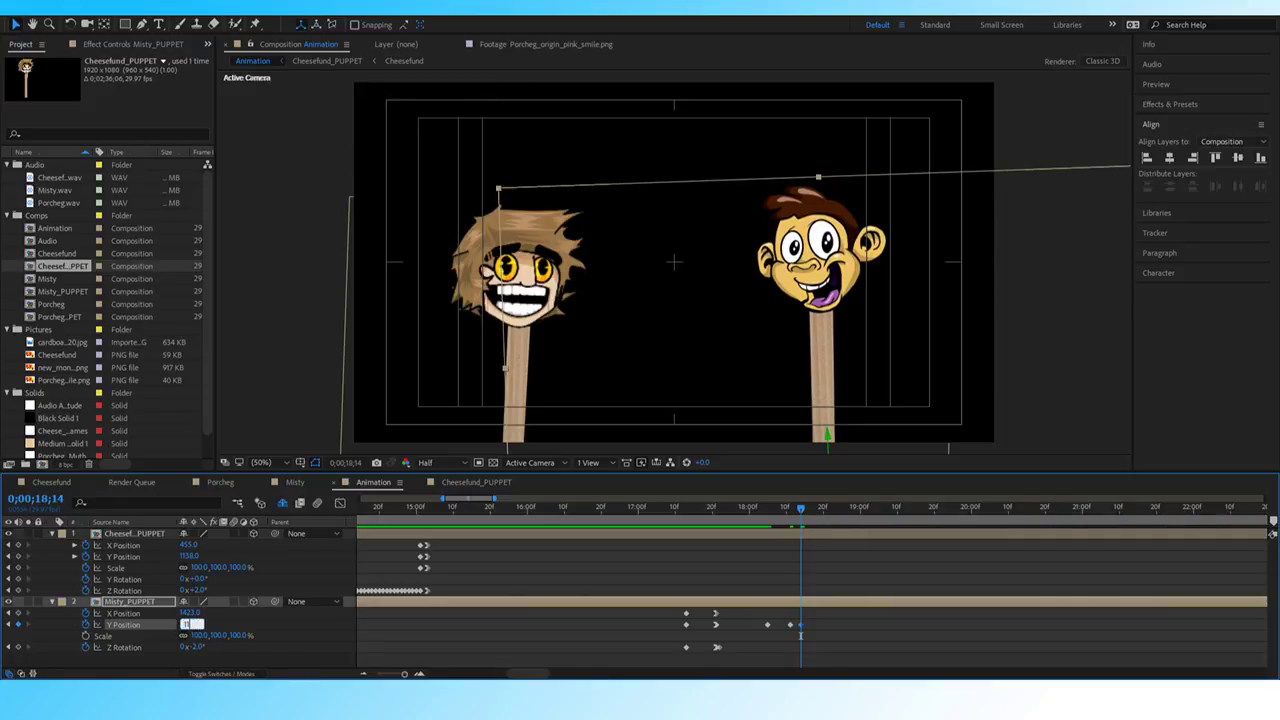
pyautogui.press('Return')
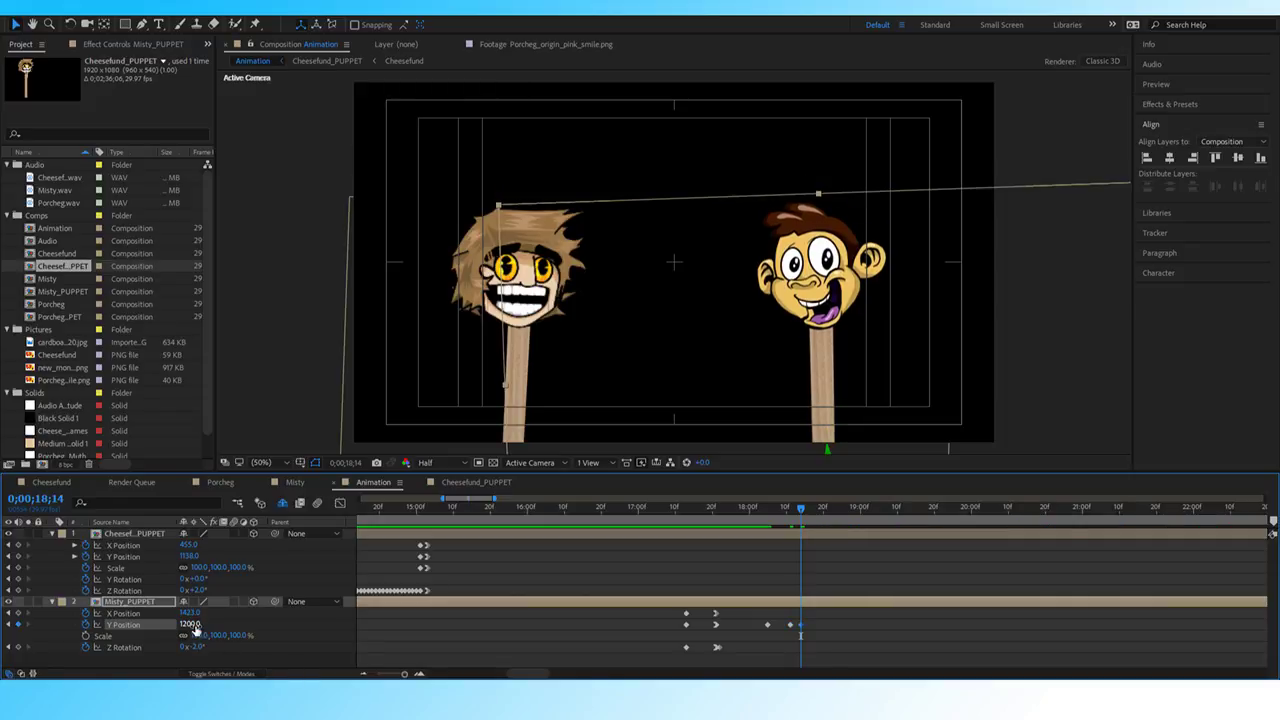
# Compare with the 0;00;18;05 keyframe and set Misty_PUPPET's Y Position to 1205 at 0;00;18;14.
pyautogui.click(8, 625)
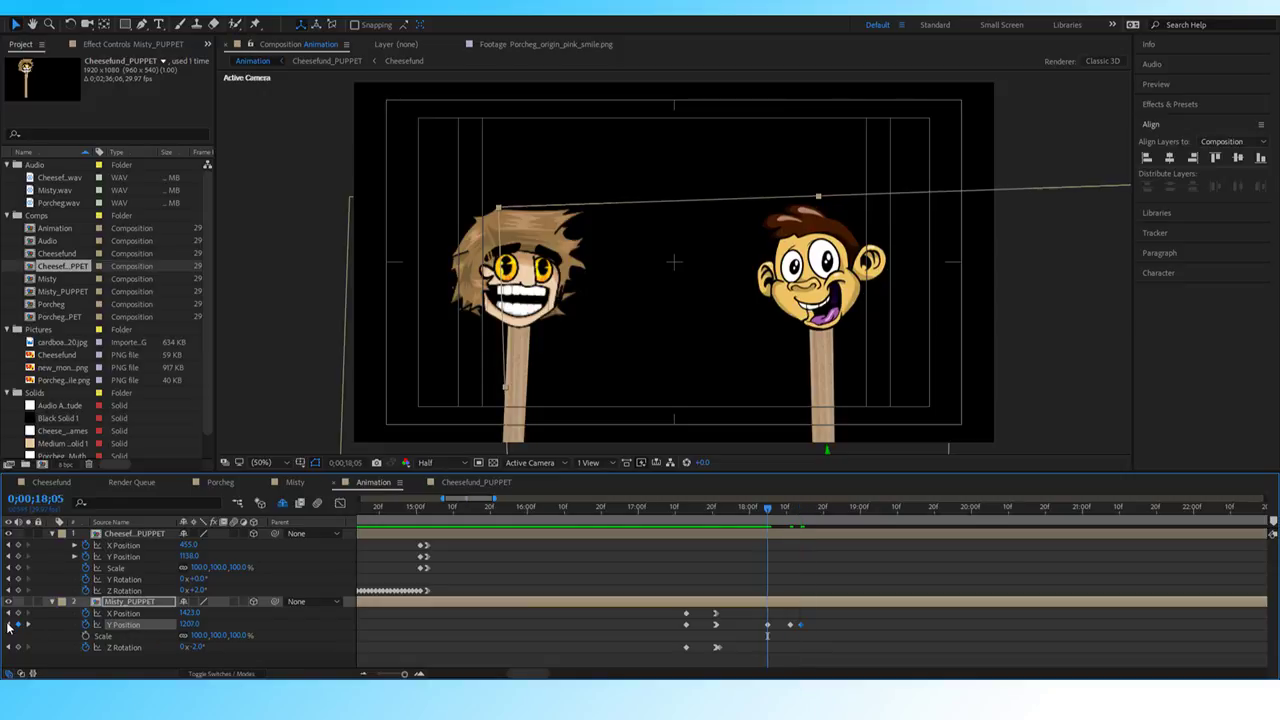
pyautogui.click(27, 625)
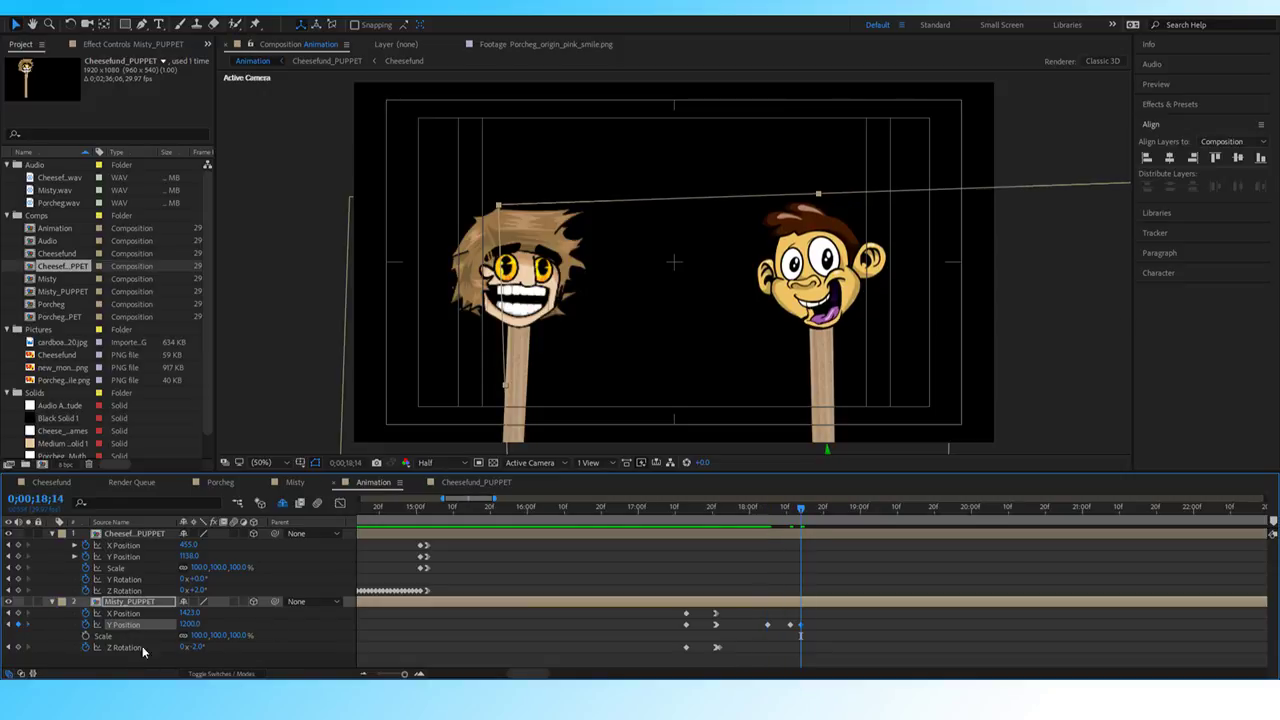
pyautogui.click(189, 624)
pyautogui.write('1205')
pyautogui.press('Return')
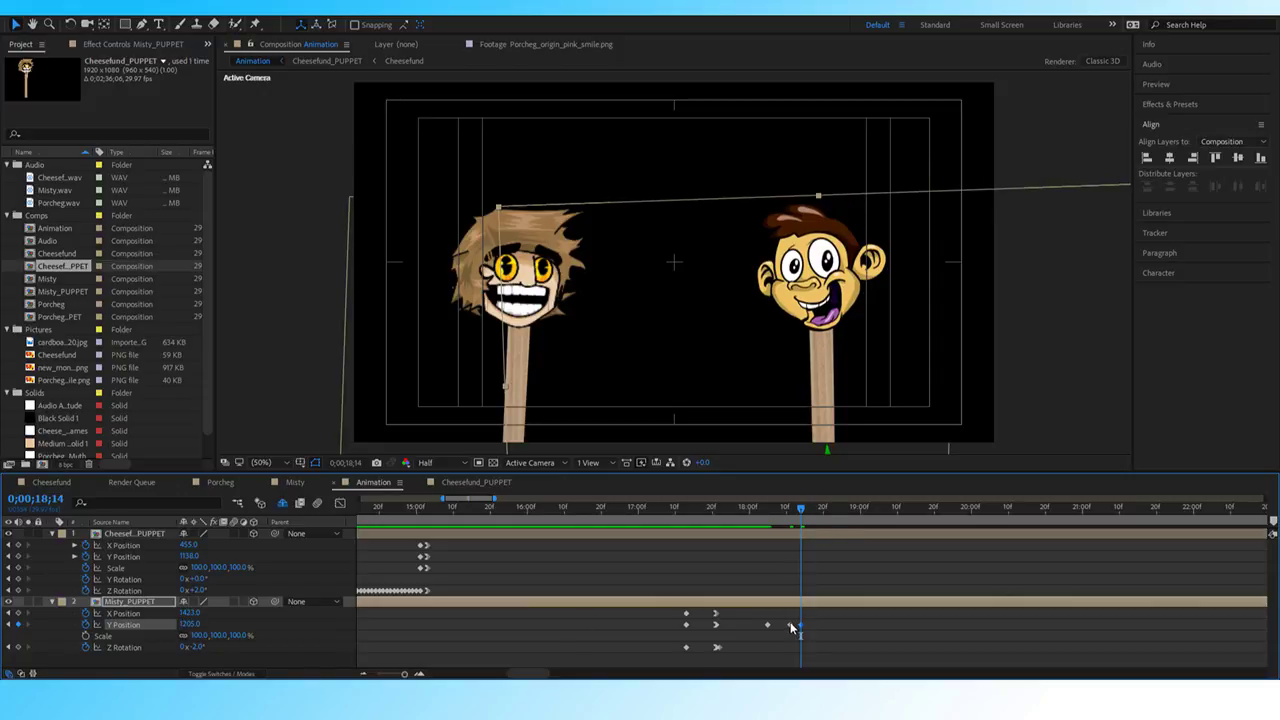
# Ease Misty_PUPPET's Y Position keyframe at 0;00;18;14 and play back the vertical bounce from 0;00;18;00.
pyautogui.click(1021, 561)
pyautogui.click(744, 507)
pyautogui.press('space')
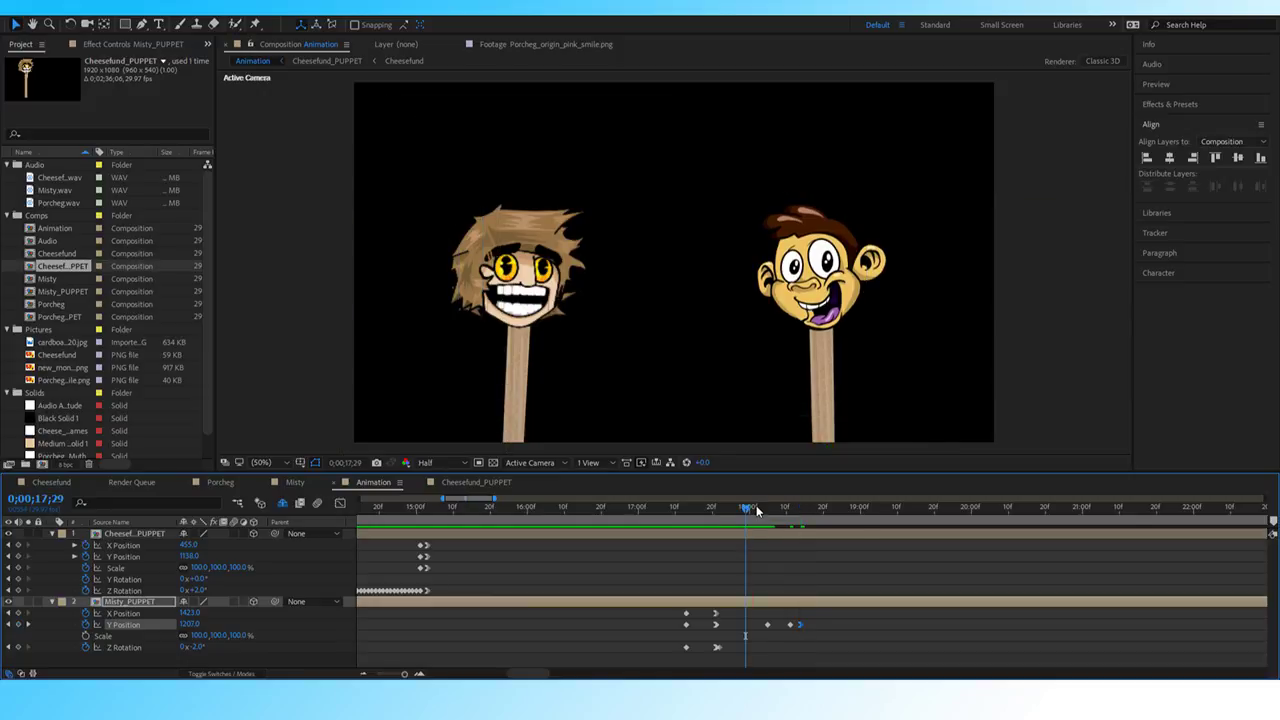
pyautogui.moveTo(755, 505)
pyautogui.mouseDown()
pyautogui.moveTo(767, 507)
pyautogui.moveTo(748, 511)
pyautogui.mouseUp()
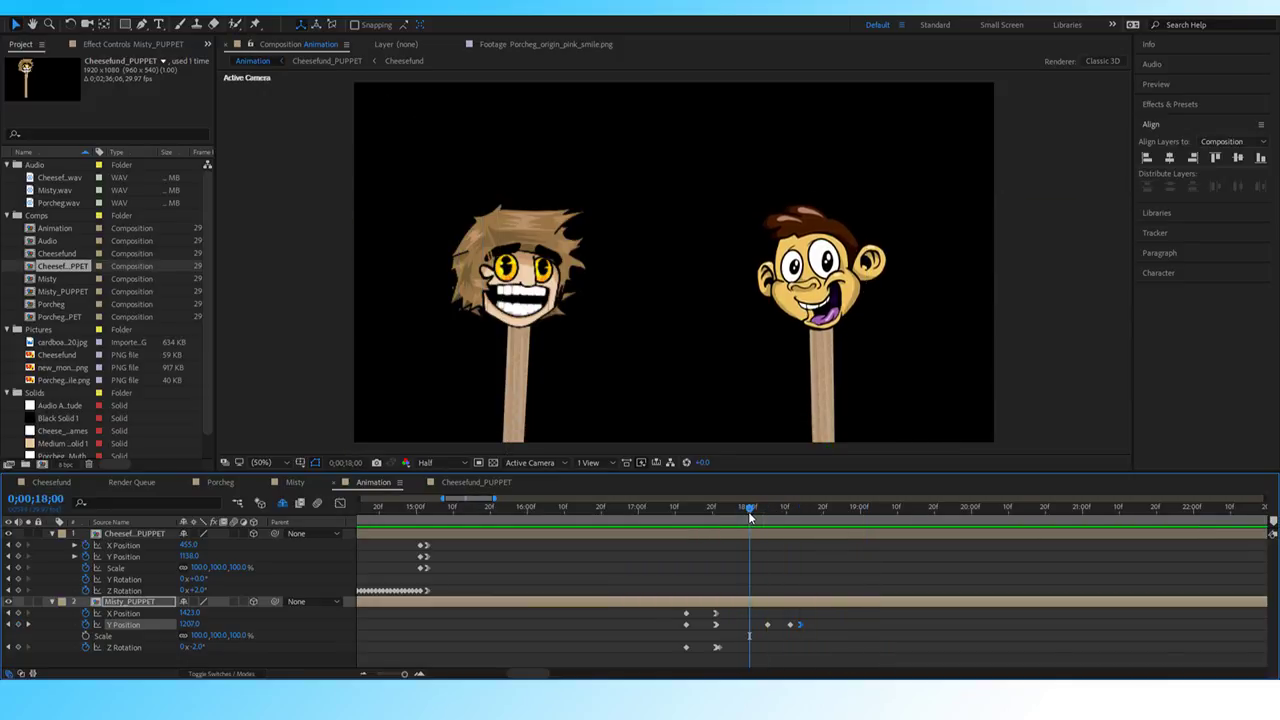
pyautogui.press('space')
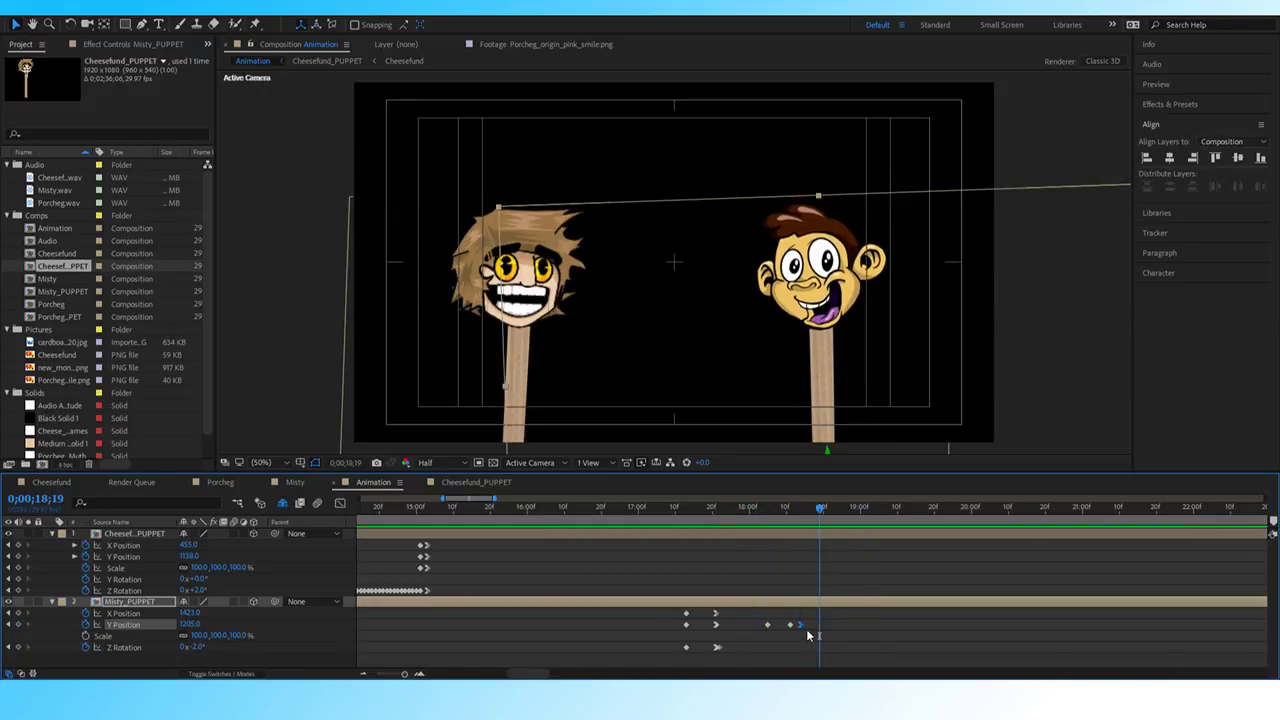
# Tighten Misty_PUPPET's bounce by moving its last two Y Position keyframes one frame earlier and its first one frame later, and play it back.
pyautogui.click(789, 626)
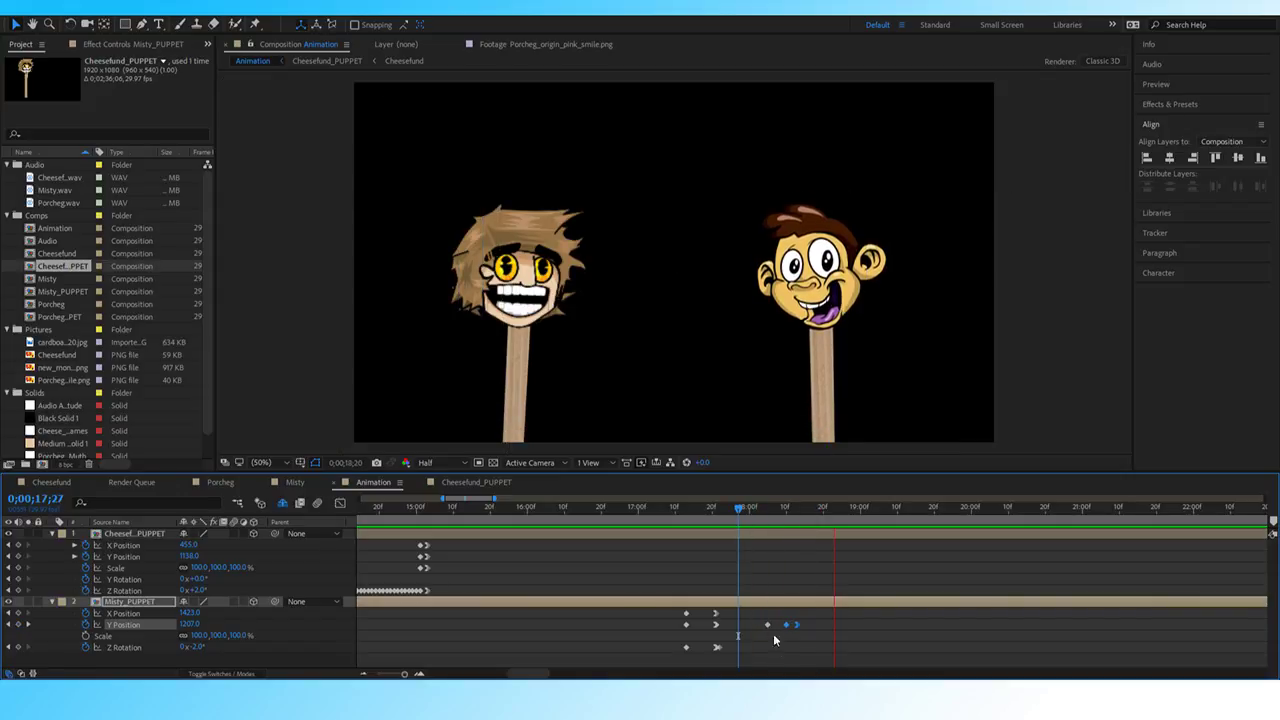
pyautogui.click(768, 626)
pyautogui.moveTo(715, 507); pyautogui.dragTo(680, 518)
pyautogui.press('space')
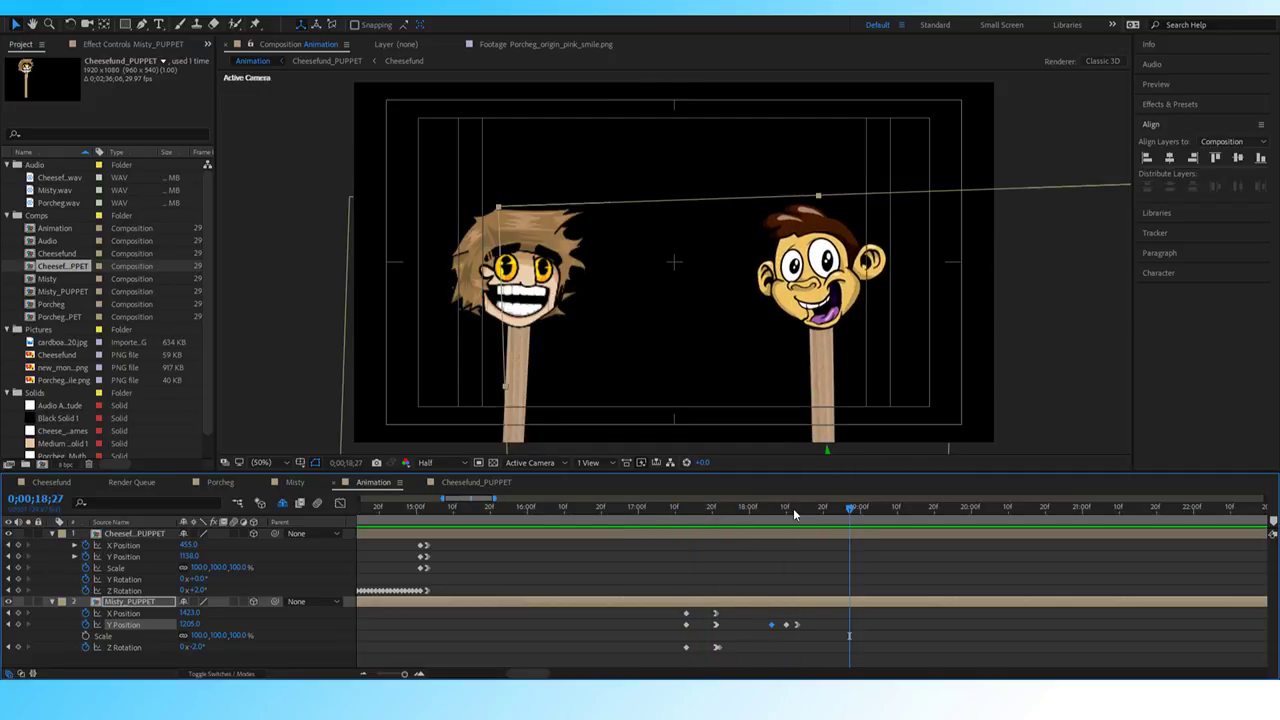
pyautogui.moveTo(794, 509)
pyautogui.mouseDown()
pyautogui.moveTo(678, 513)
pyautogui.moveTo(893, 509)
pyautogui.moveTo(781, 525)
pyautogui.mouseUp()
pyautogui.press('space')
pyautogui.press('space')
# Add a Z Rotation keyframe to Misty_PUPPET at 0;00;19;03 and set Z Rotation to -11° at 0;00;19;08.
pyautogui.click(17, 647)
pyautogui.moveTo(871, 636); pyautogui.dragTo(890, 636)
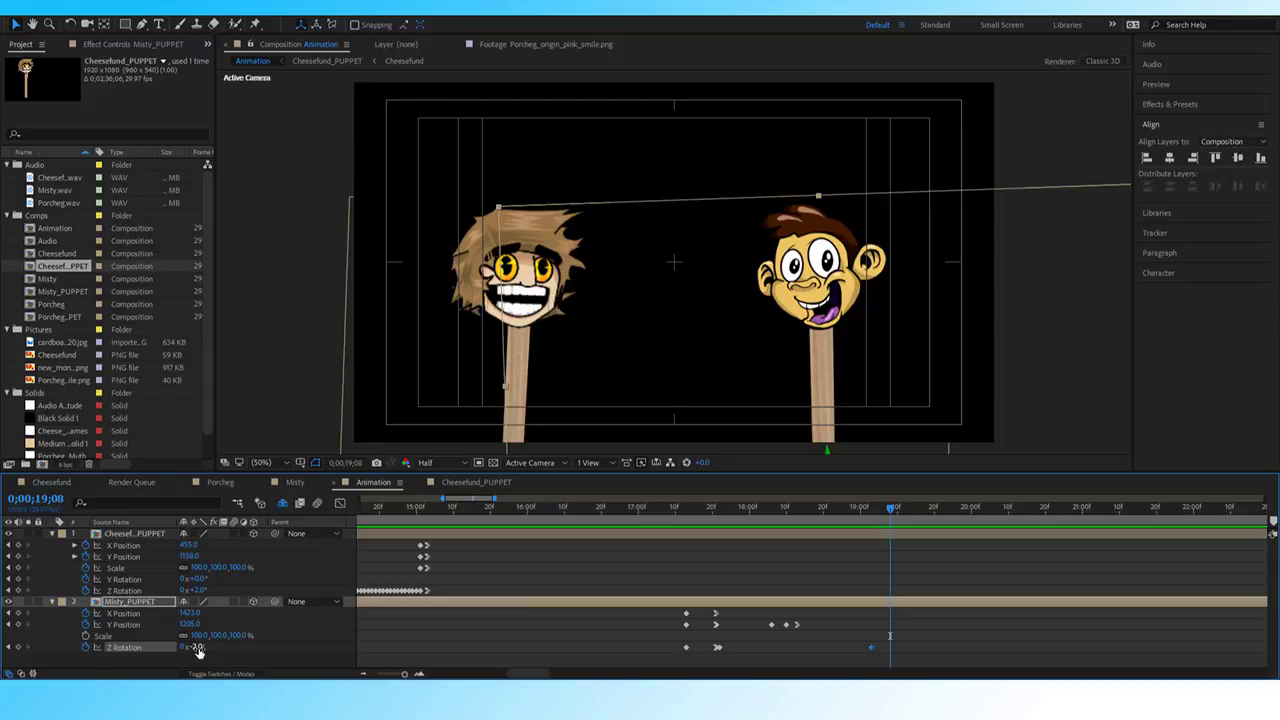
pyautogui.moveTo(198, 650); pyautogui.dragTo(170, 650)
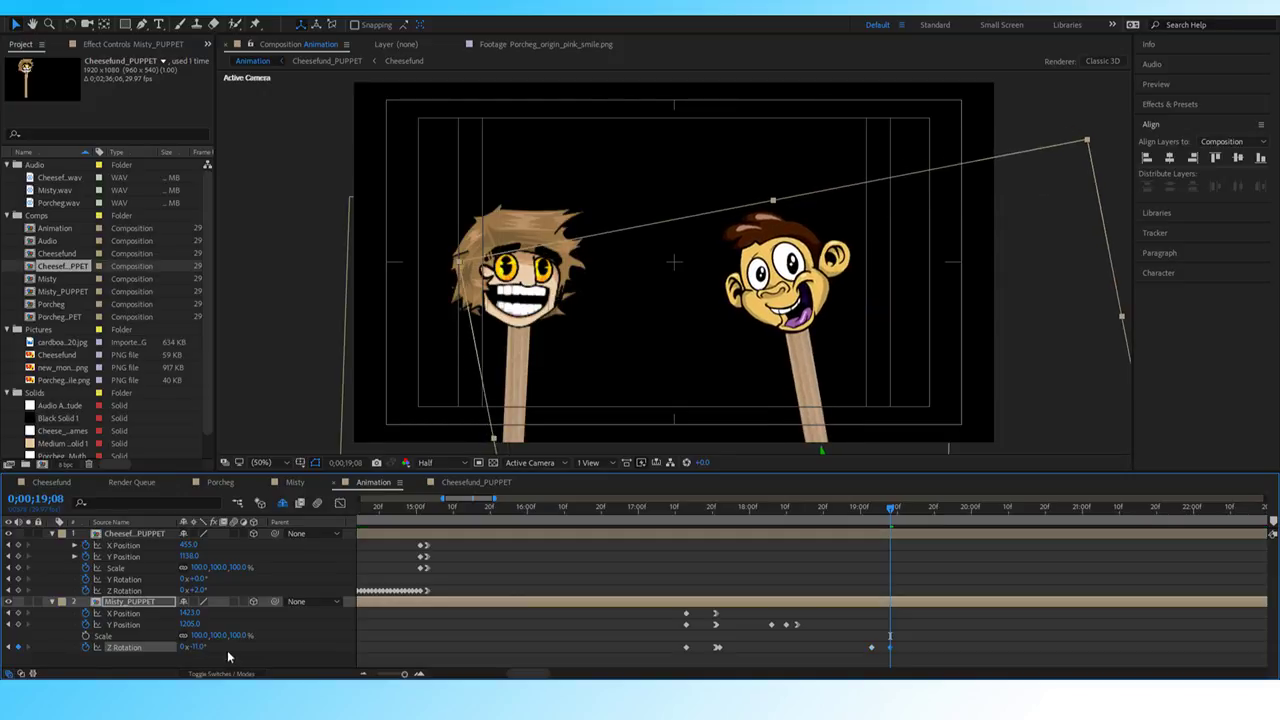
pyautogui.click(199, 647)
pyautogui.write('-11')
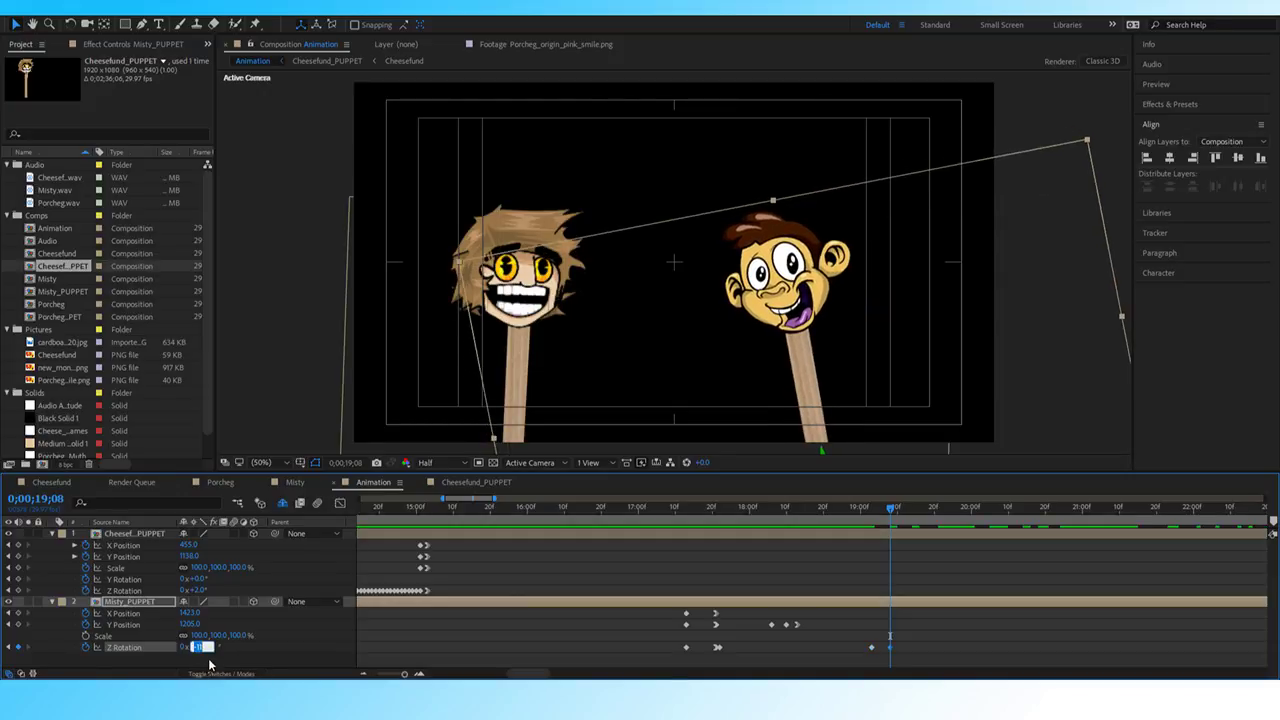
pyautogui.click(342, 649)
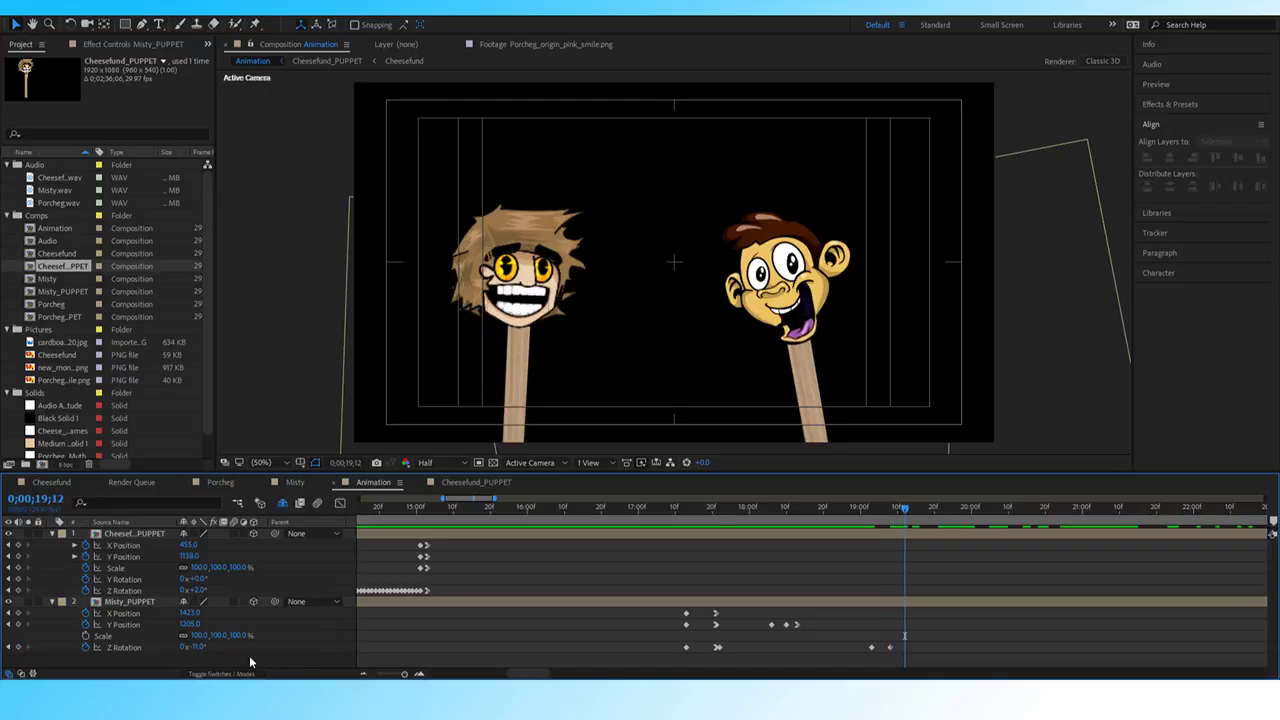
# Set Misty_PUPPET's Z Rotation to 3° at 0;00;19;12 and play back the motion from 0;00;17;09.
pyautogui.click(199, 647)
pyautogui.write('3')
pyautogui.press('Return')
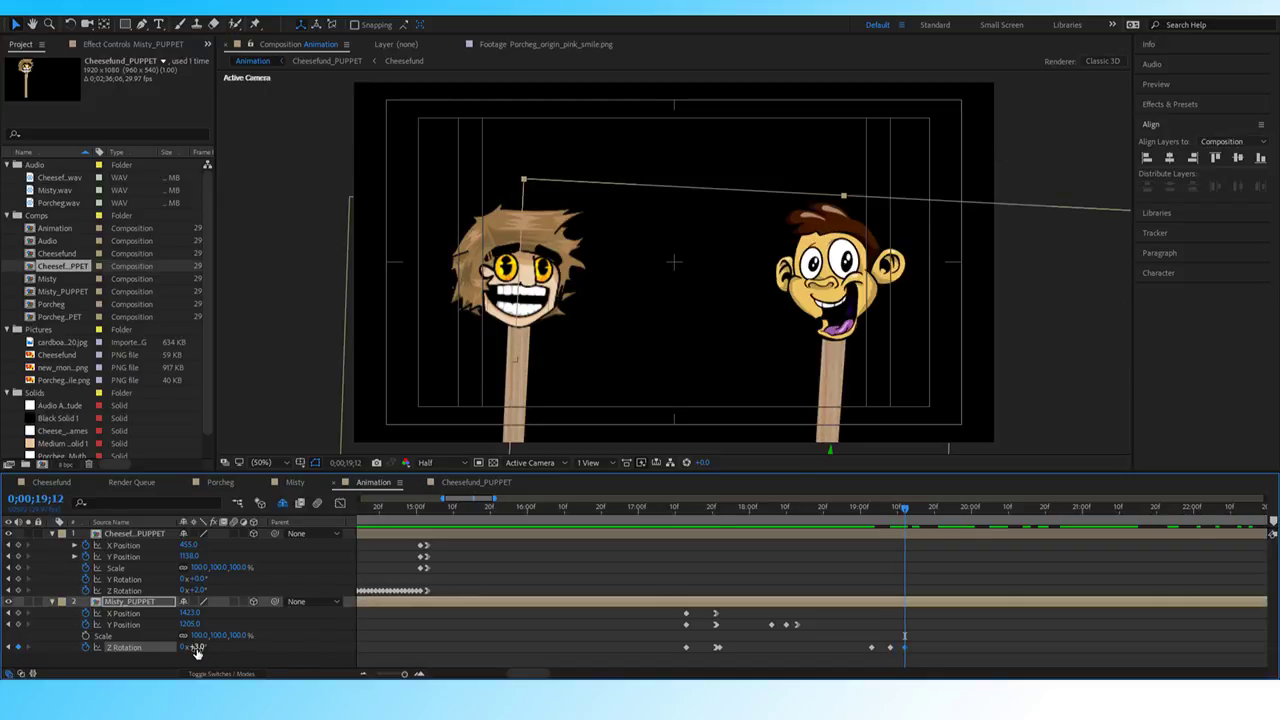
pyautogui.moveTo(904, 512); pyautogui.dragTo(672, 511)
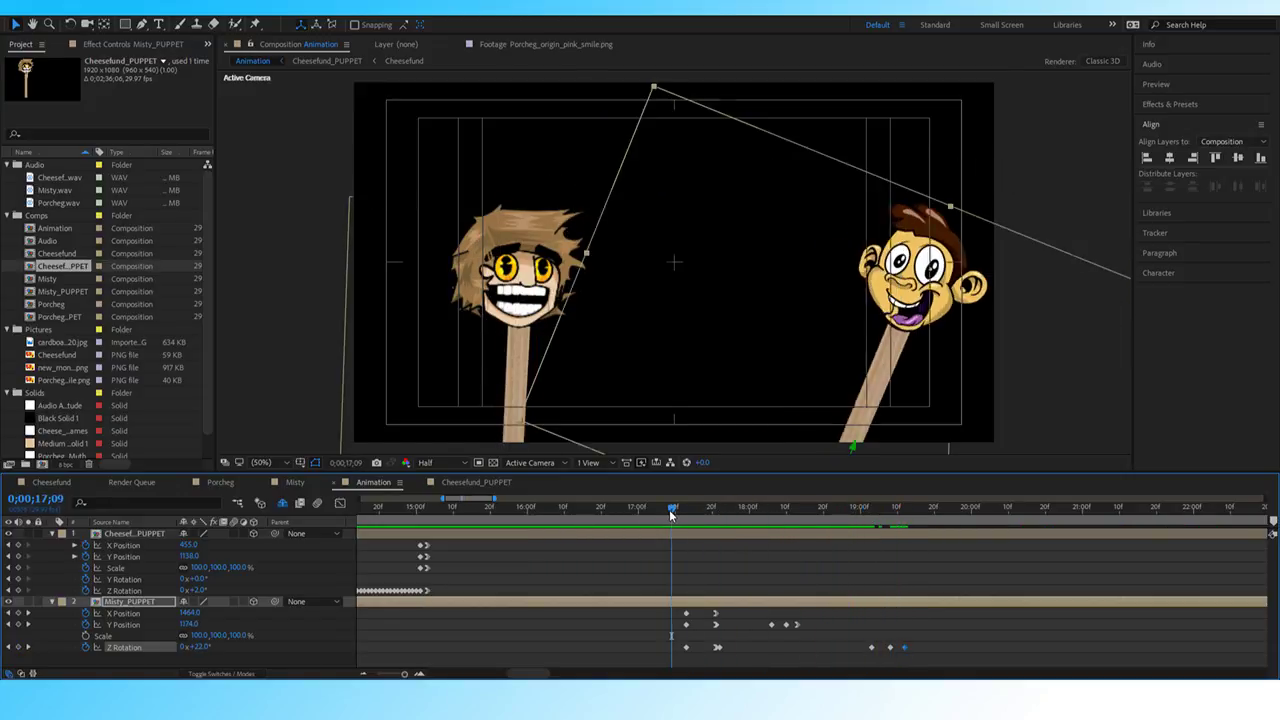
pyautogui.press('space')
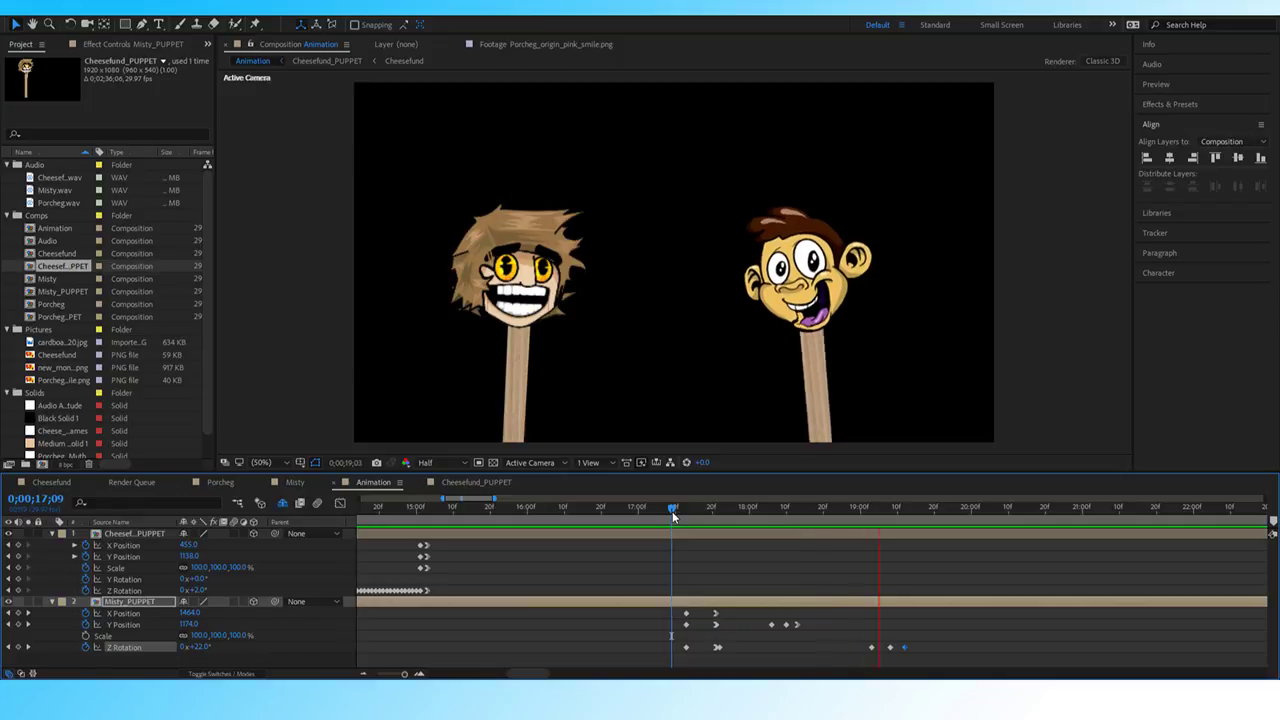
pyautogui.press('space')
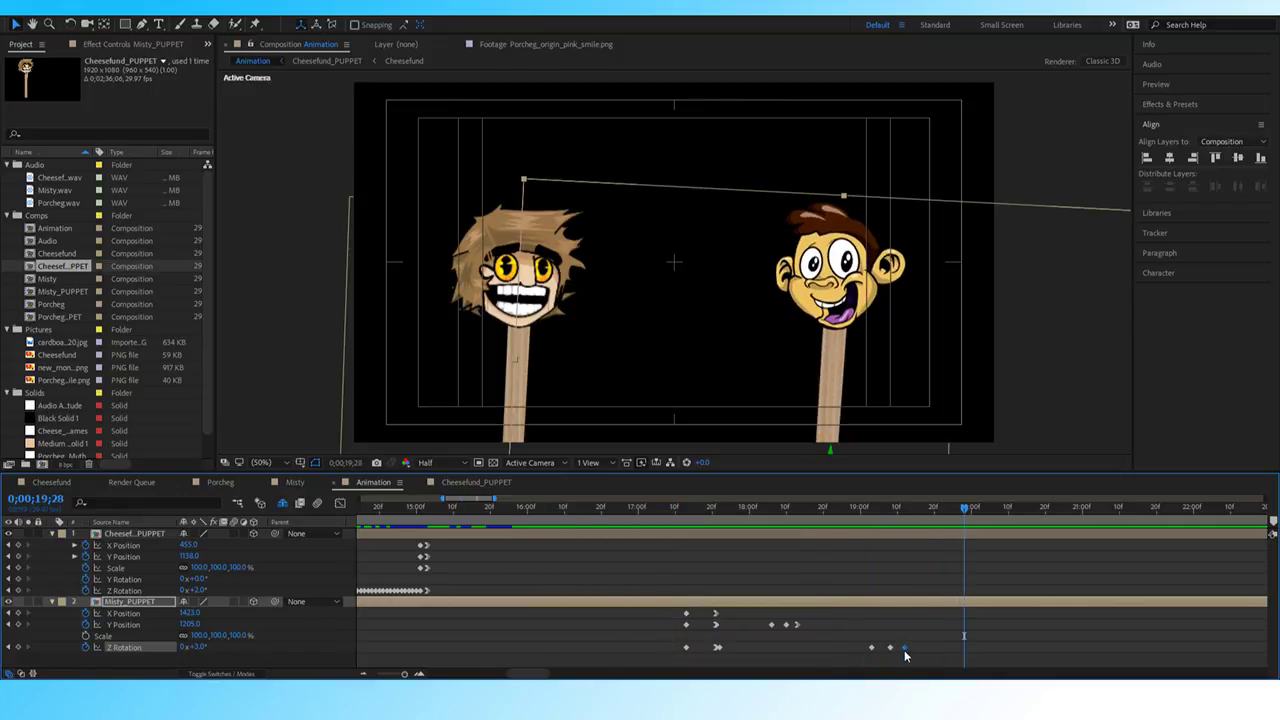
# Apply Easy Ease to Misty_PUPPET's Z Rotation keyframe at 0;00;19;12 and play back the head tilt.
pyautogui.click(905, 647)
pyautogui.press('F9')
pyautogui.click(805, 509)
pyautogui.press('space')
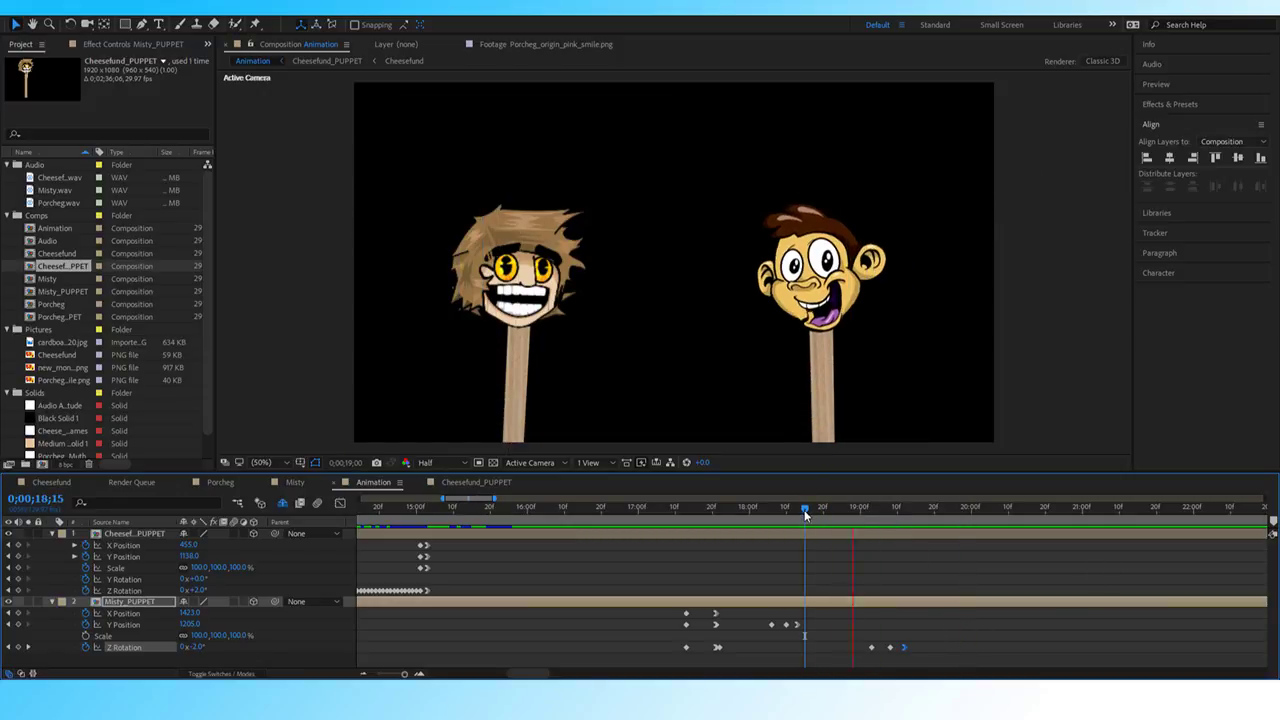
pyautogui.press('space')
pyautogui.click(855, 510)
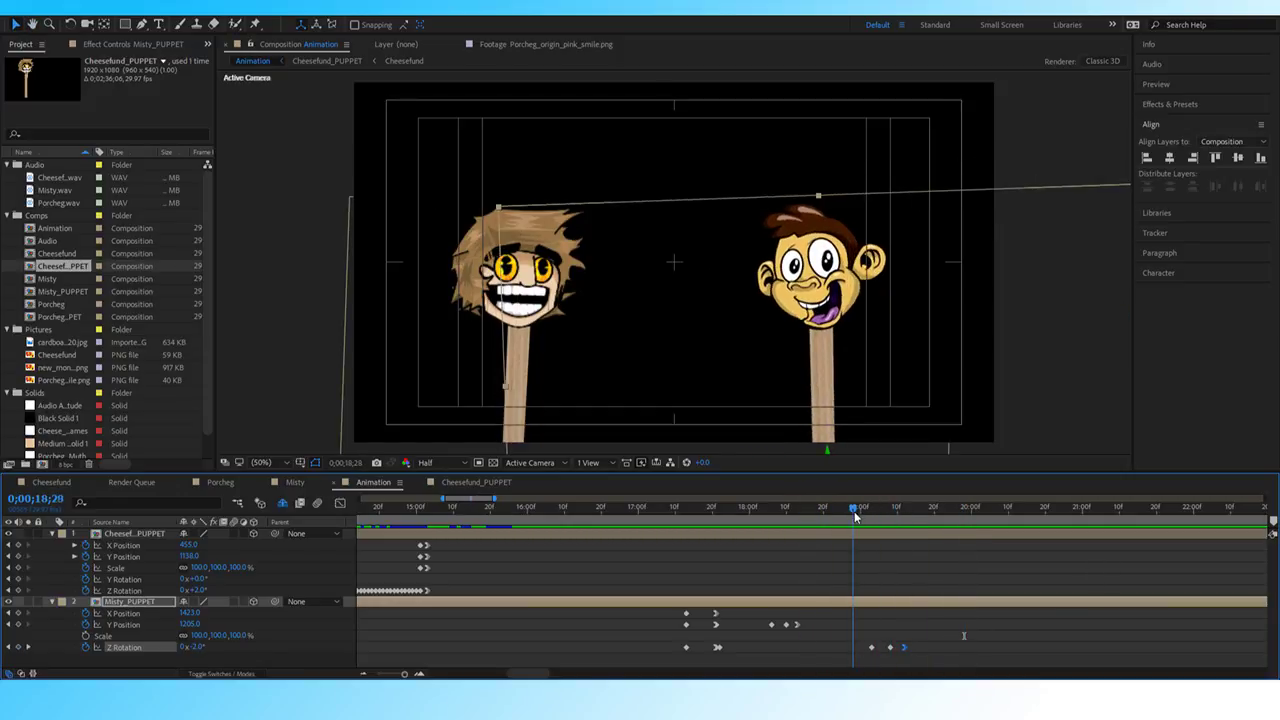
pyautogui.moveTo(855, 516); pyautogui.dragTo(732, 519)
pyautogui.press('space')
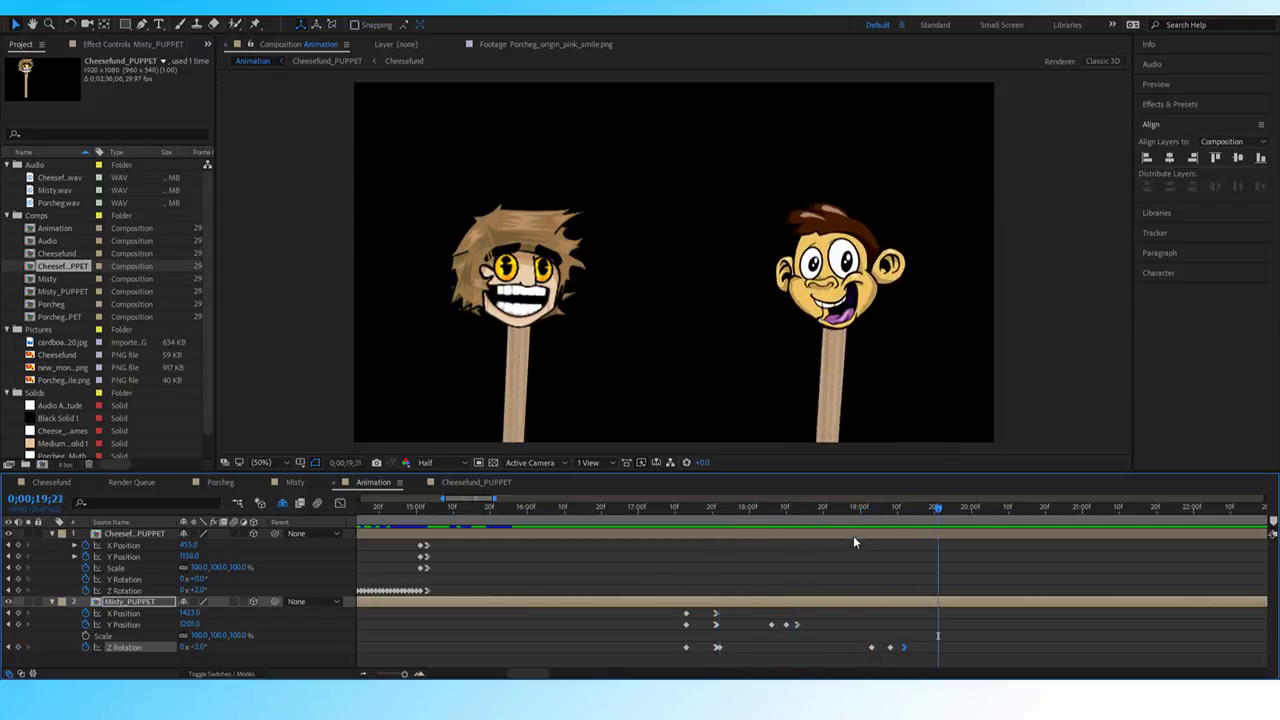
pyautogui.press('space')
# Add a Y Position keyframe to Misty_PUPPET at 0;00;19;03 and set Y Position to 1165 at 0;00;19;08.
pyautogui.click(889, 508)
pyautogui.moveTo(888, 507); pyautogui.dragTo(872, 512)
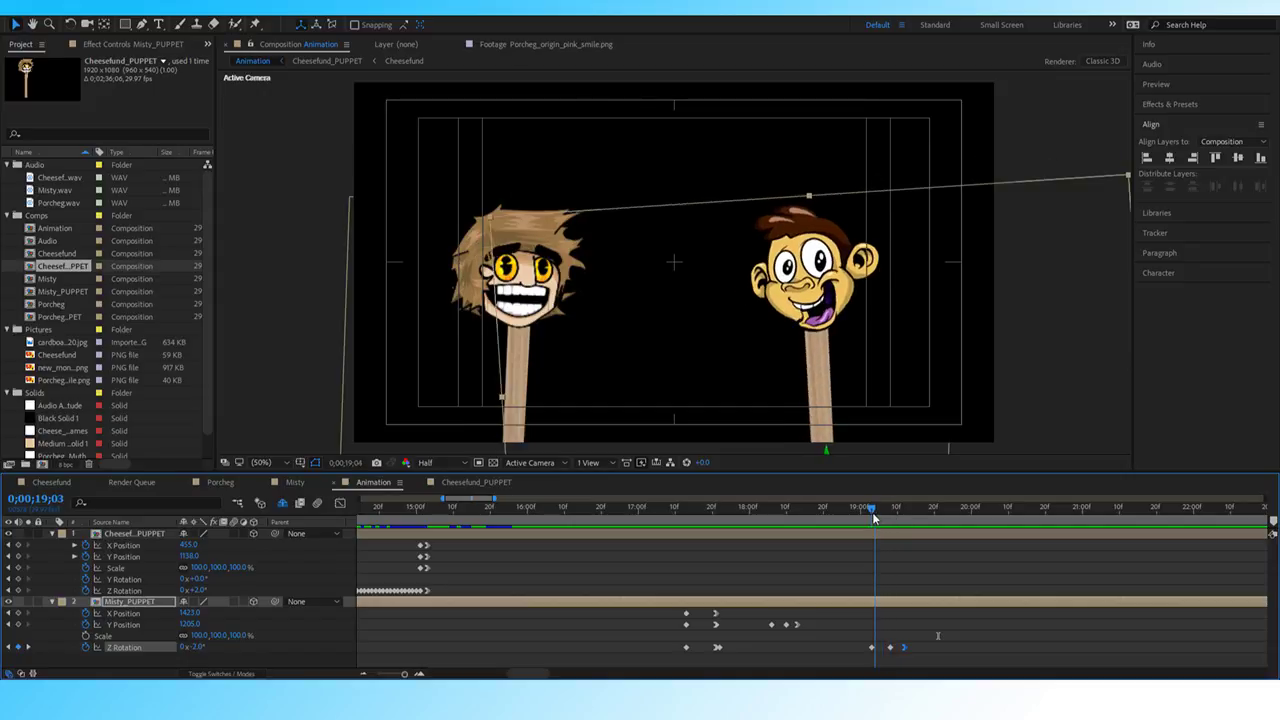
pyautogui.click(18, 625)
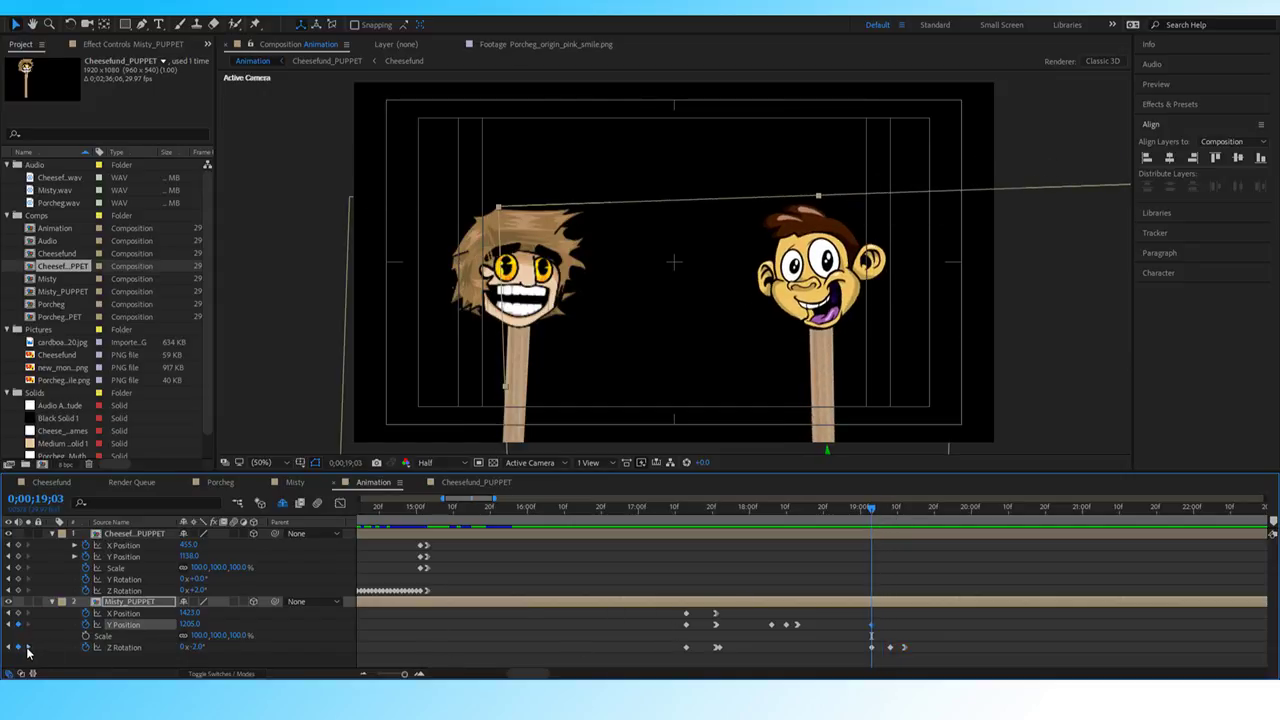
pyautogui.press('k')
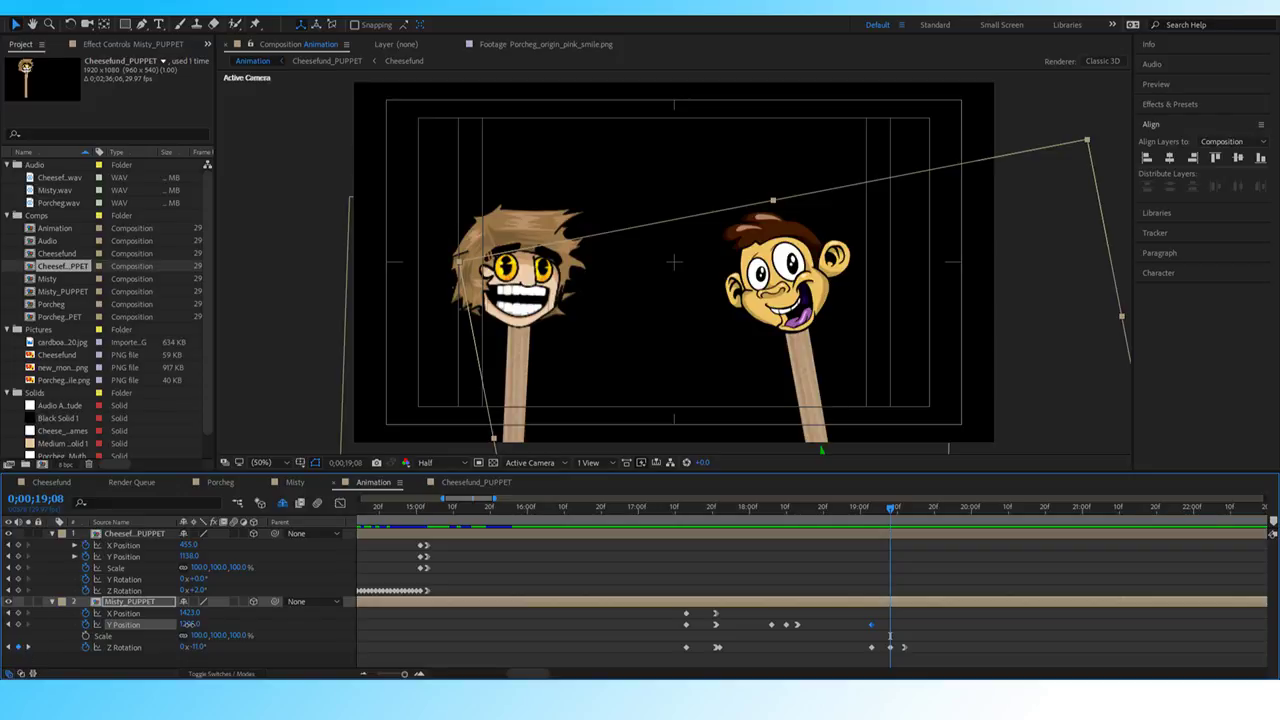
pyautogui.moveTo(188, 623); pyautogui.dragTo(157, 621)
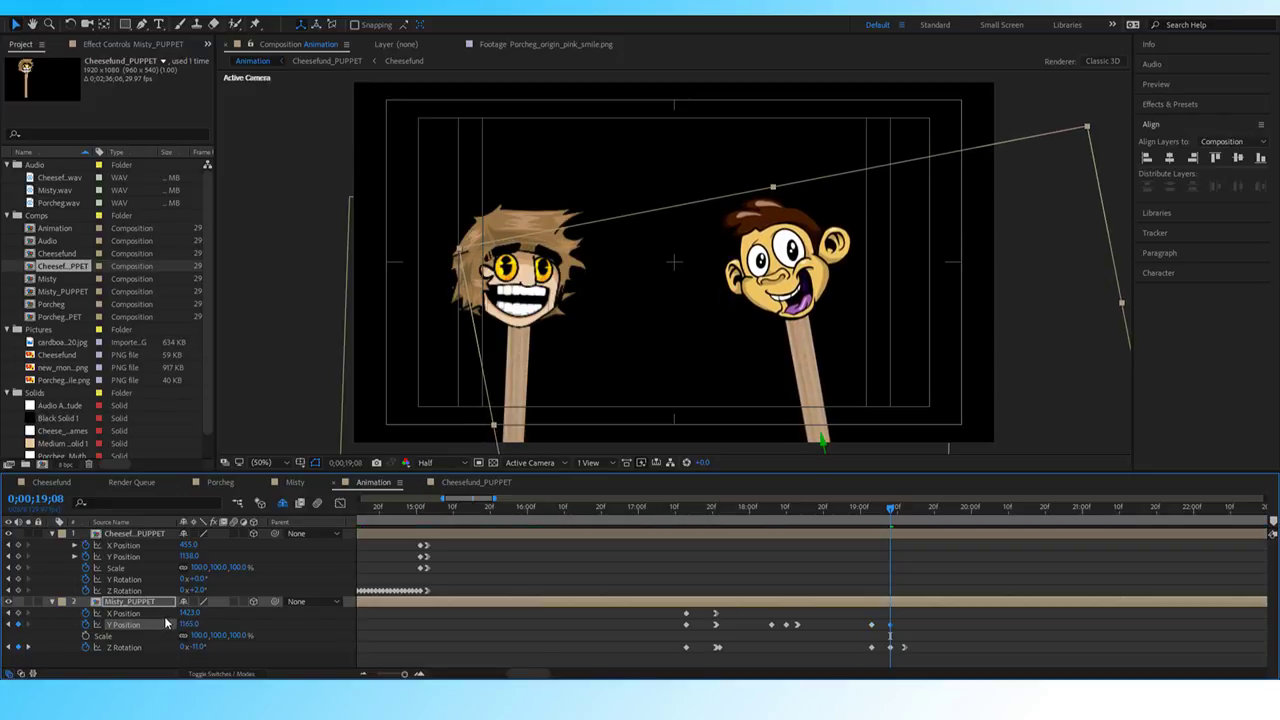
# Set Misty_PUPPET's Y Position to 1209 at 0;00;19;12 with an eased keyframe and play back the motion from 0;00;17;07.
pyautogui.click(28, 647)
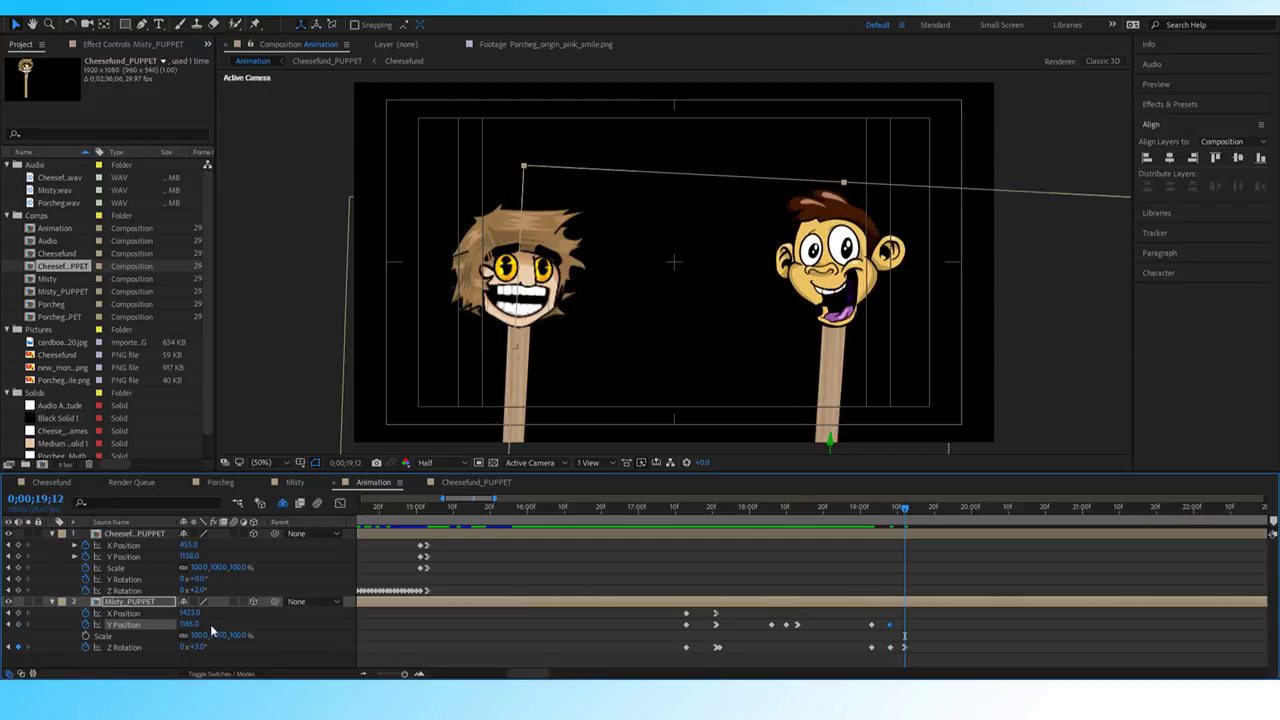
pyautogui.moveTo(188, 625); pyautogui.dragTo(214, 625)
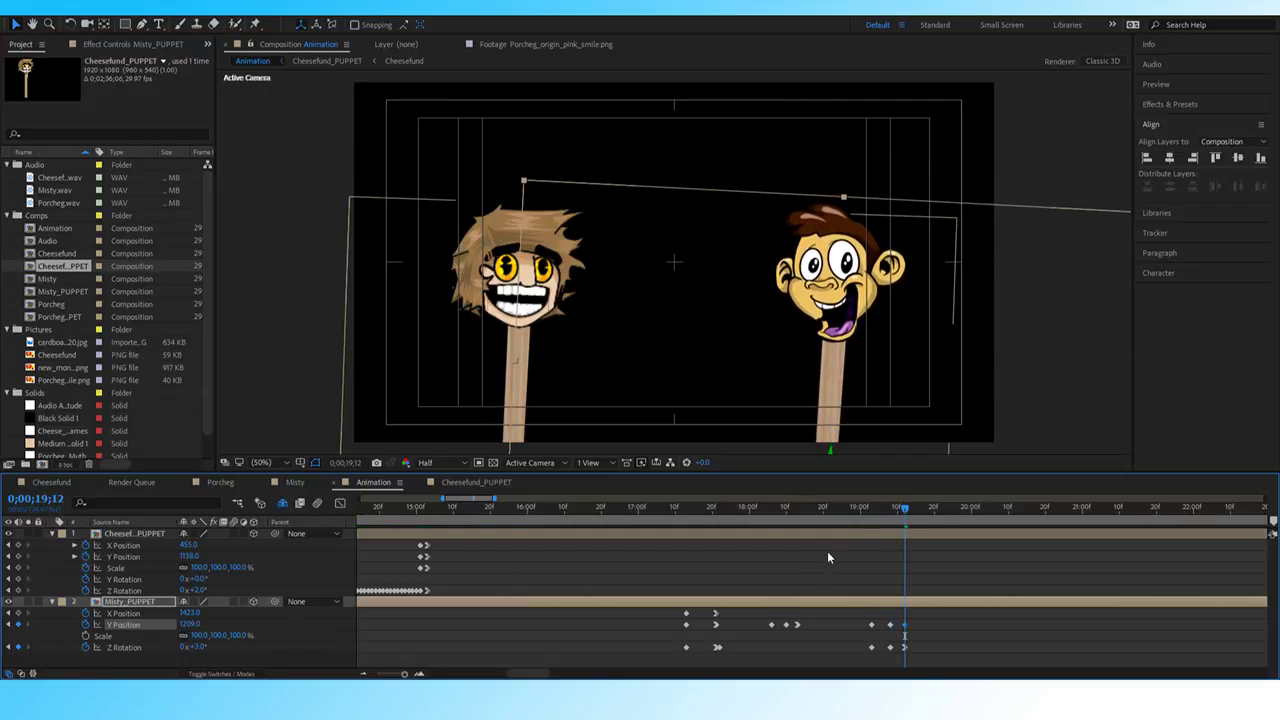
pyautogui.moveTo(905, 513)
pyautogui.mouseDown()
pyautogui.moveTo(877, 515)
pyautogui.moveTo(930, 529)
pyautogui.moveTo(912, 530)
pyautogui.mouseUp()
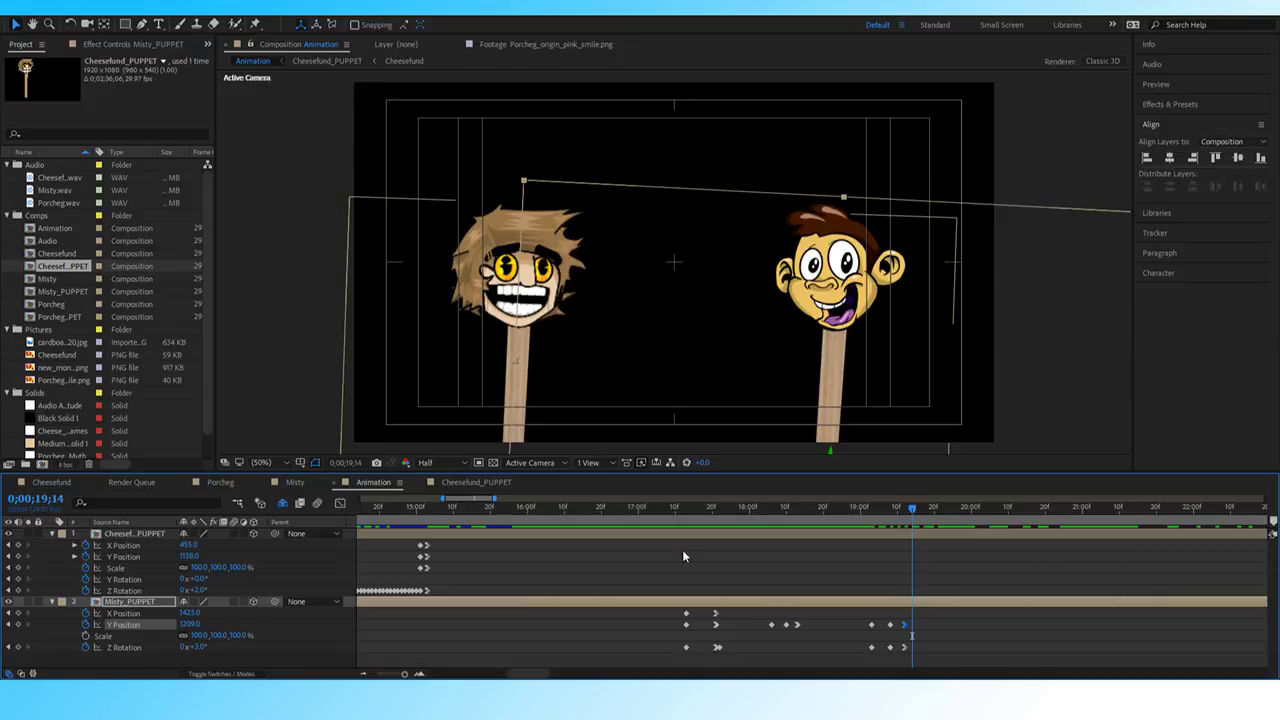
pyautogui.moveTo(876, 509); pyautogui.dragTo(653, 521)
pyautogui.press('space')
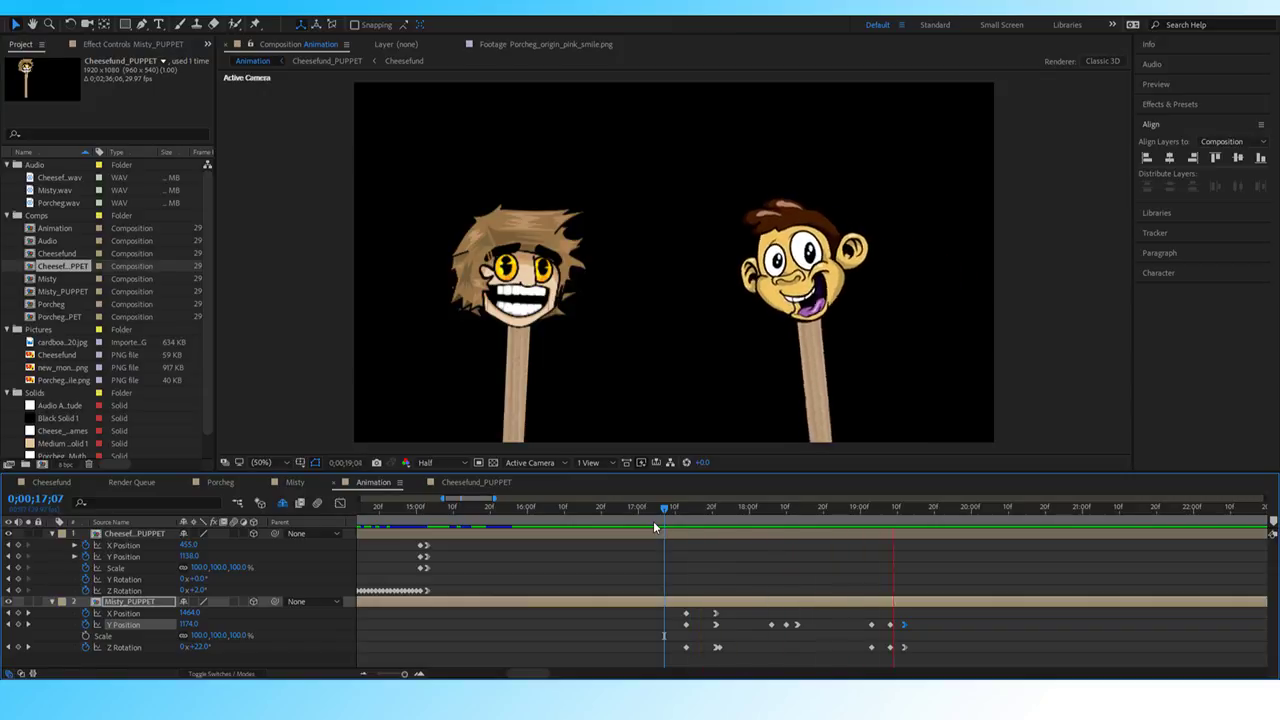
pyautogui.press('space')
# Shift Misty_PUPPET's three Y Position keyframes around 0;00;19;08 two frames later and play back the motion from 0;00;17;02.
pyautogui.moveTo(911, 515); pyautogui.dragTo(890, 524)
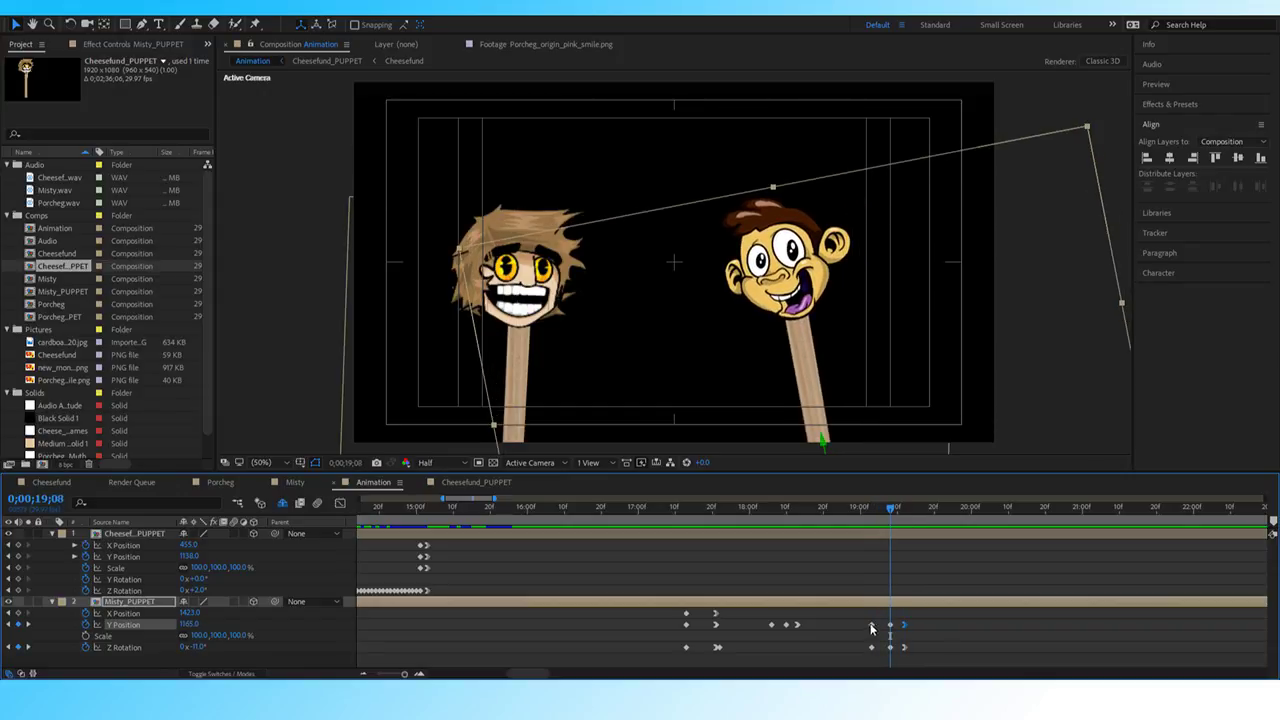
pyautogui.moveTo(857, 619); pyautogui.dragTo(912, 631)
pyautogui.moveTo(890, 519); pyautogui.dragTo(835, 512)
pyautogui.press('space')
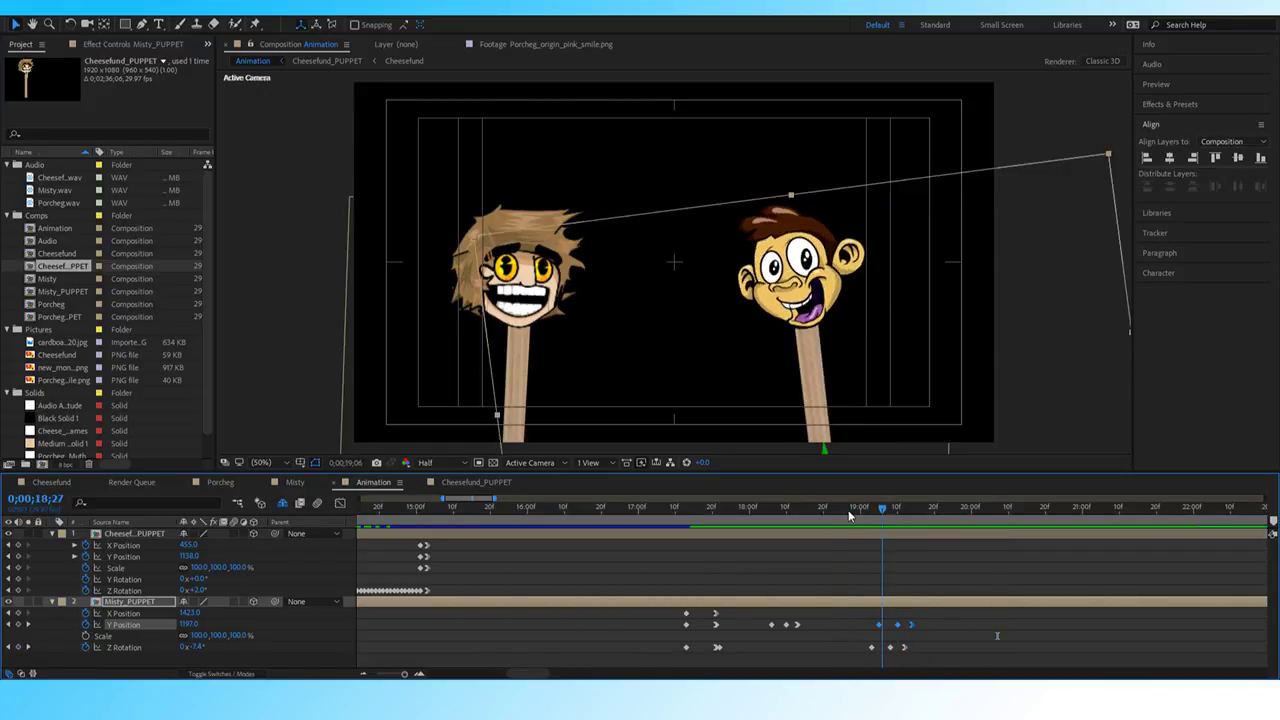
pyautogui.click(802, 533)
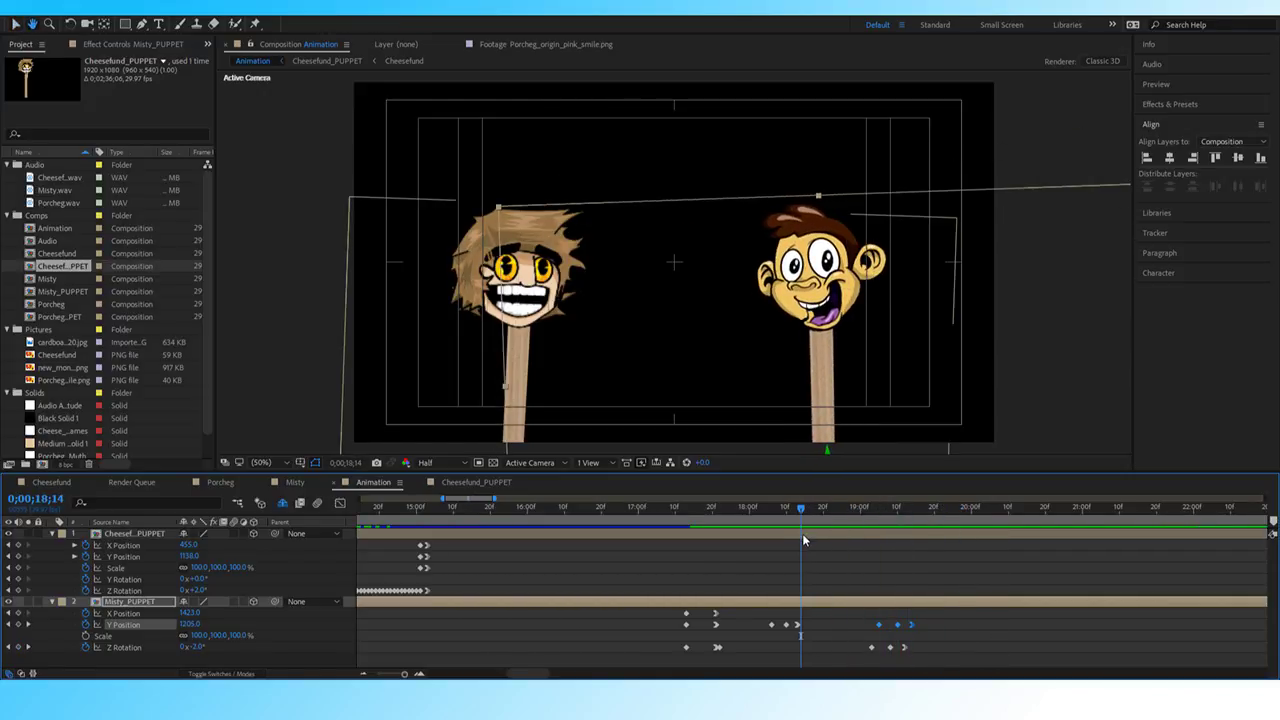
pyautogui.press('space')
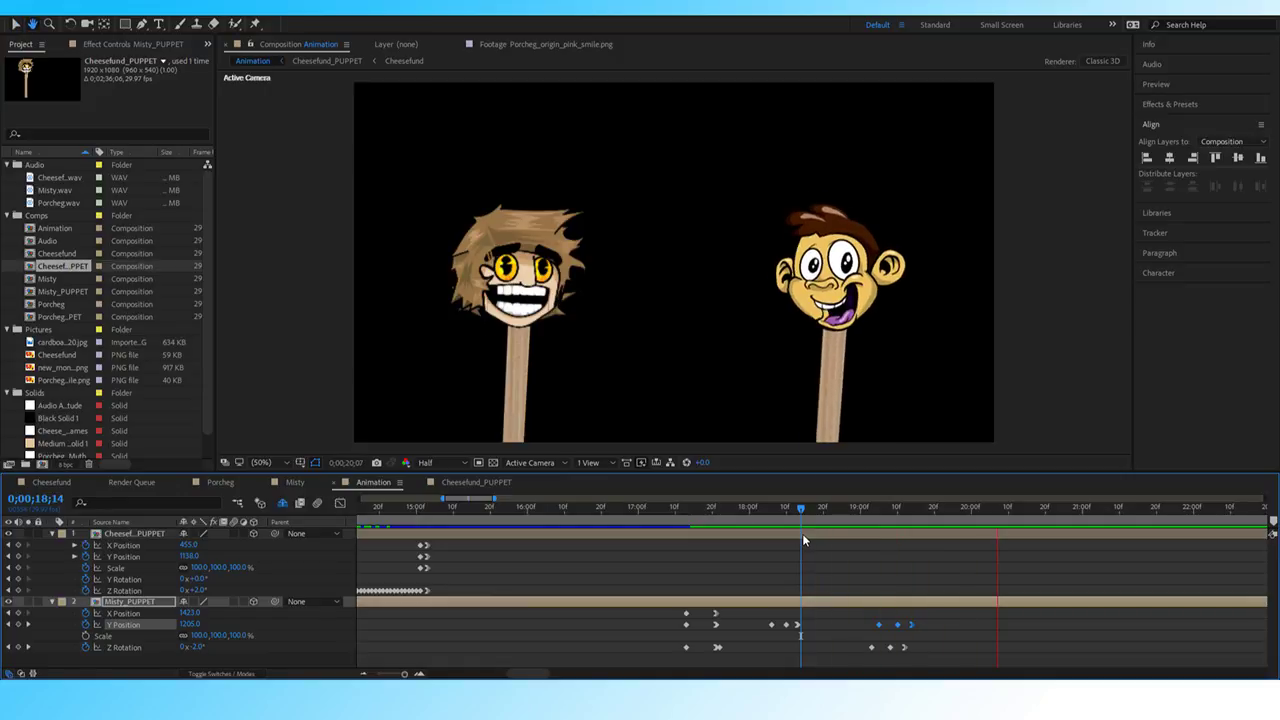
pyautogui.moveTo(913, 505); pyautogui.dragTo(640, 507)
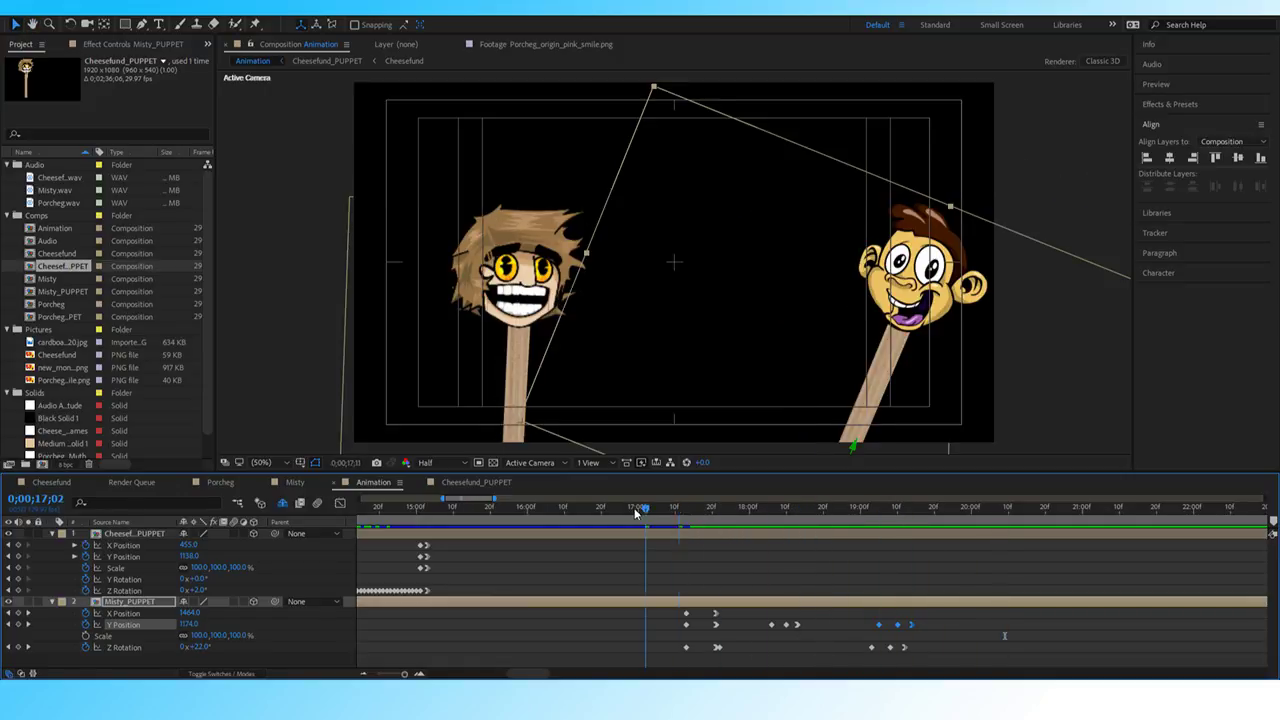
pyautogui.press('space')
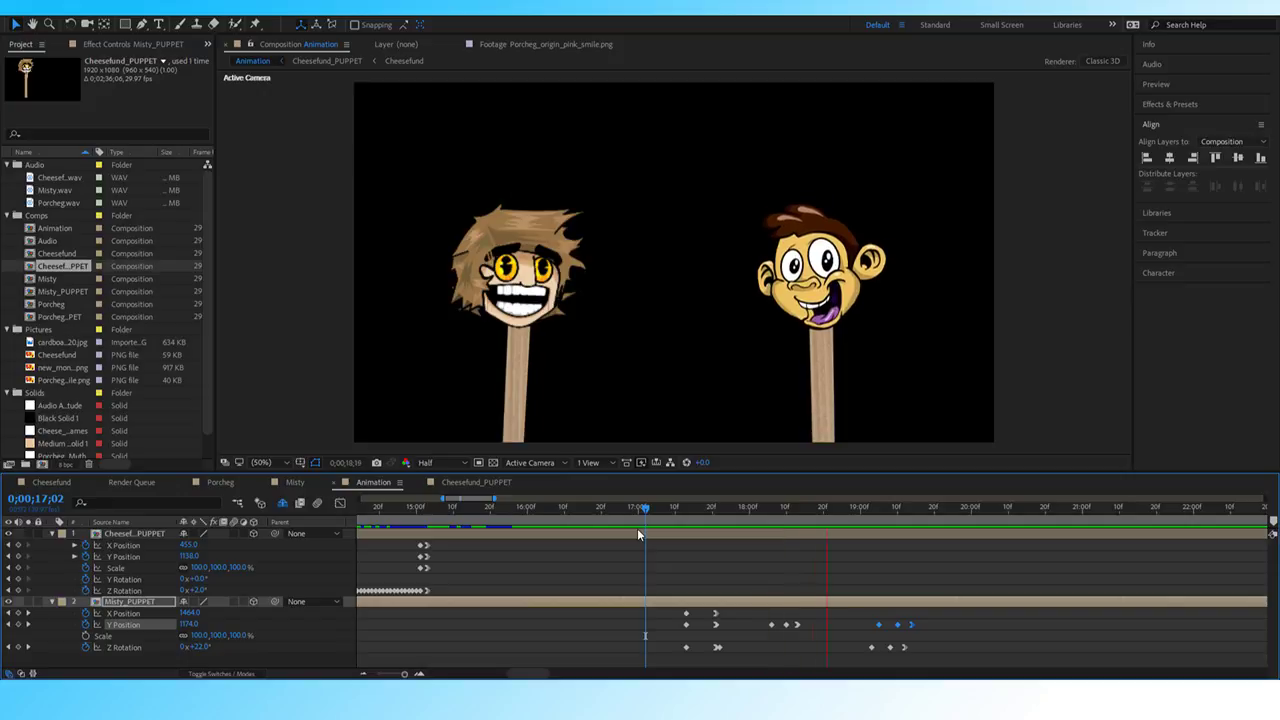
pyautogui.press('space')
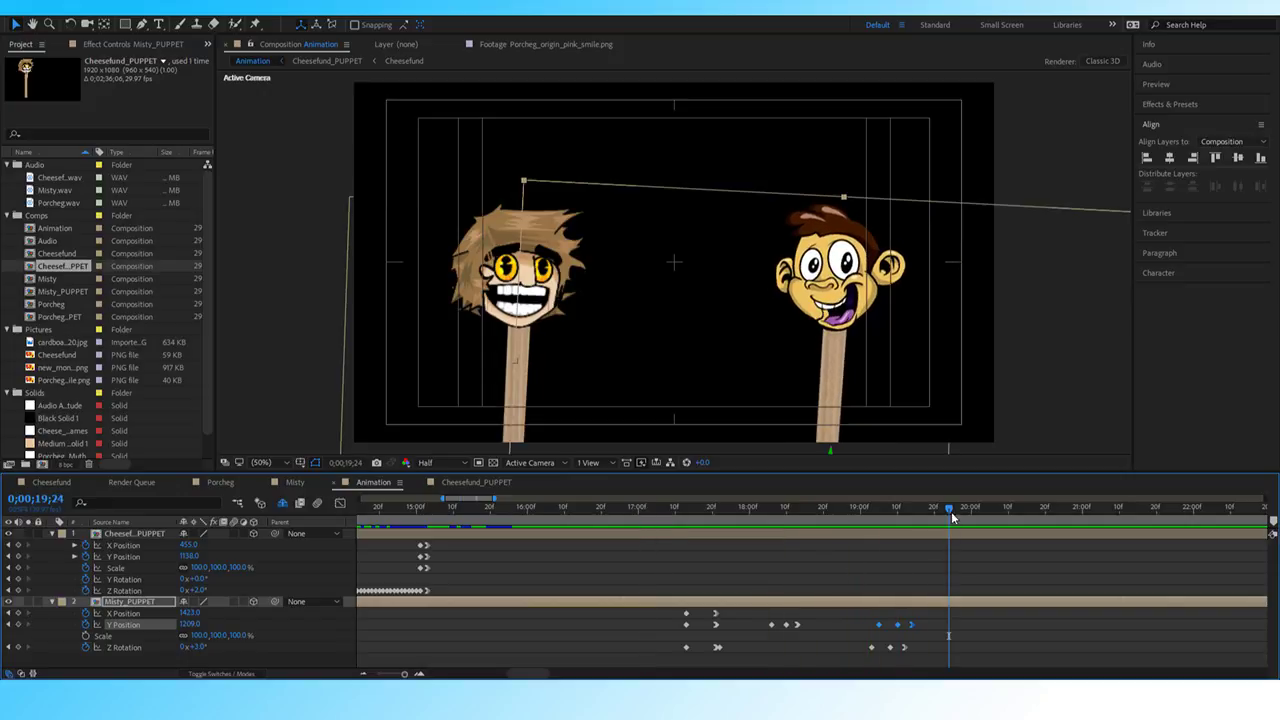
# Play back the motion and add X Position and Y Position keyframes to Misty_PUPPET at 0;00;20;17.
pyautogui.press('space')
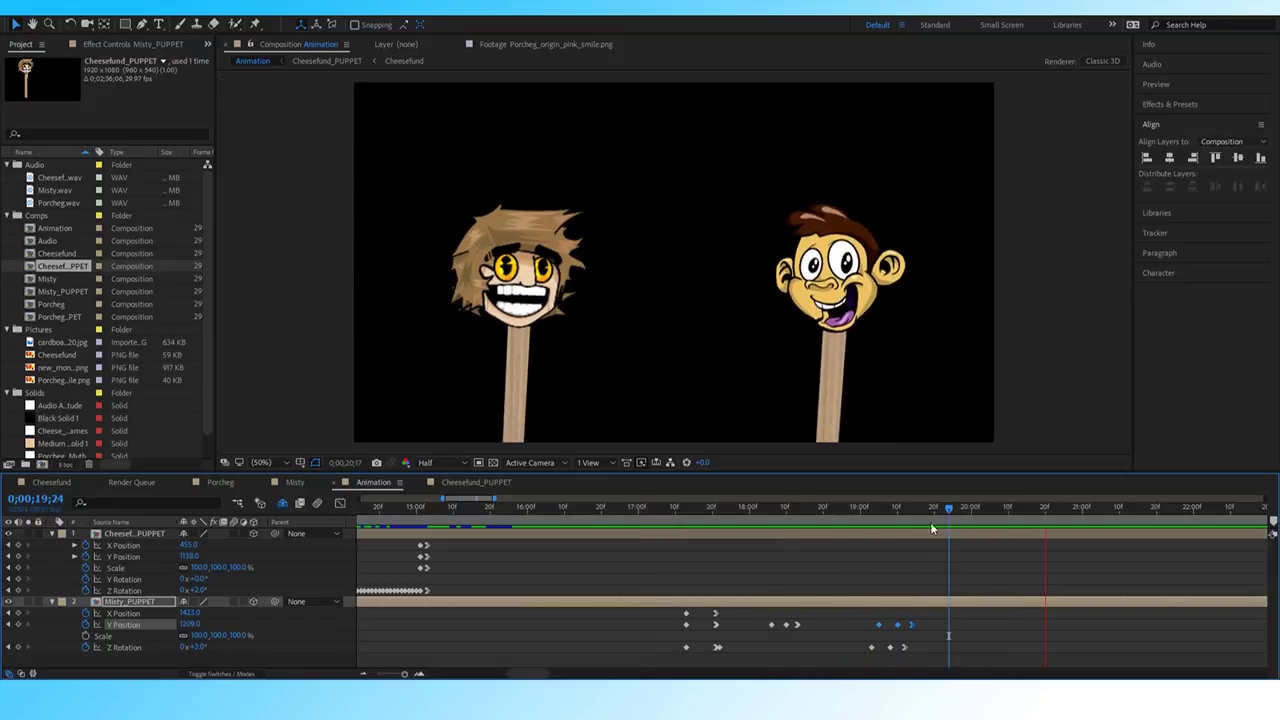
pyautogui.press('space')
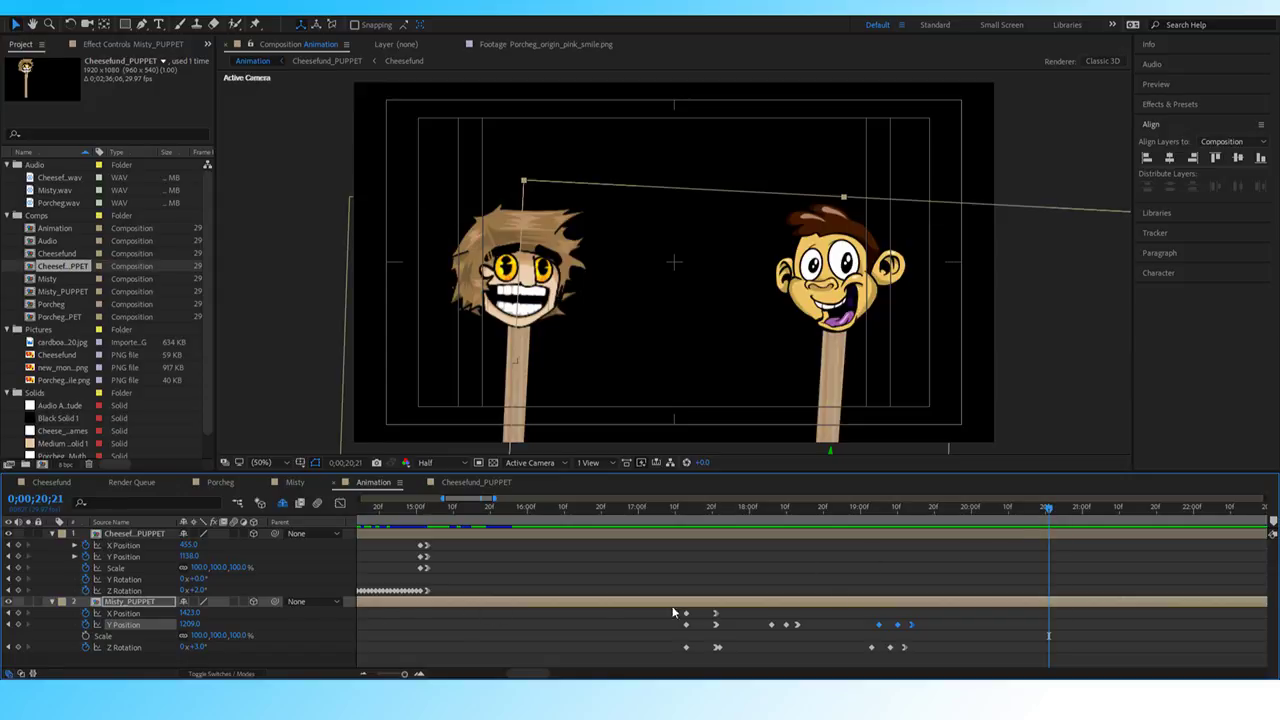
pyautogui.moveTo(1043, 510); pyautogui.dragTo(1035, 506)
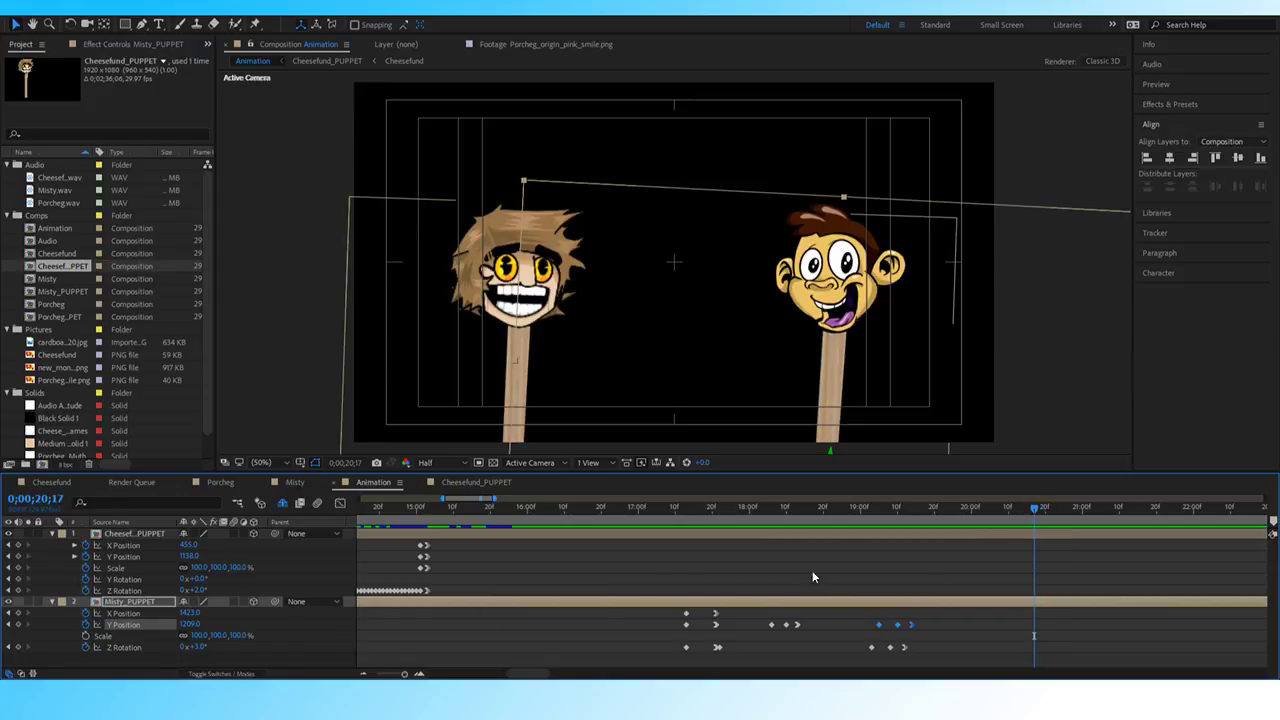
pyautogui.click(18, 613)
pyautogui.click(18, 624)
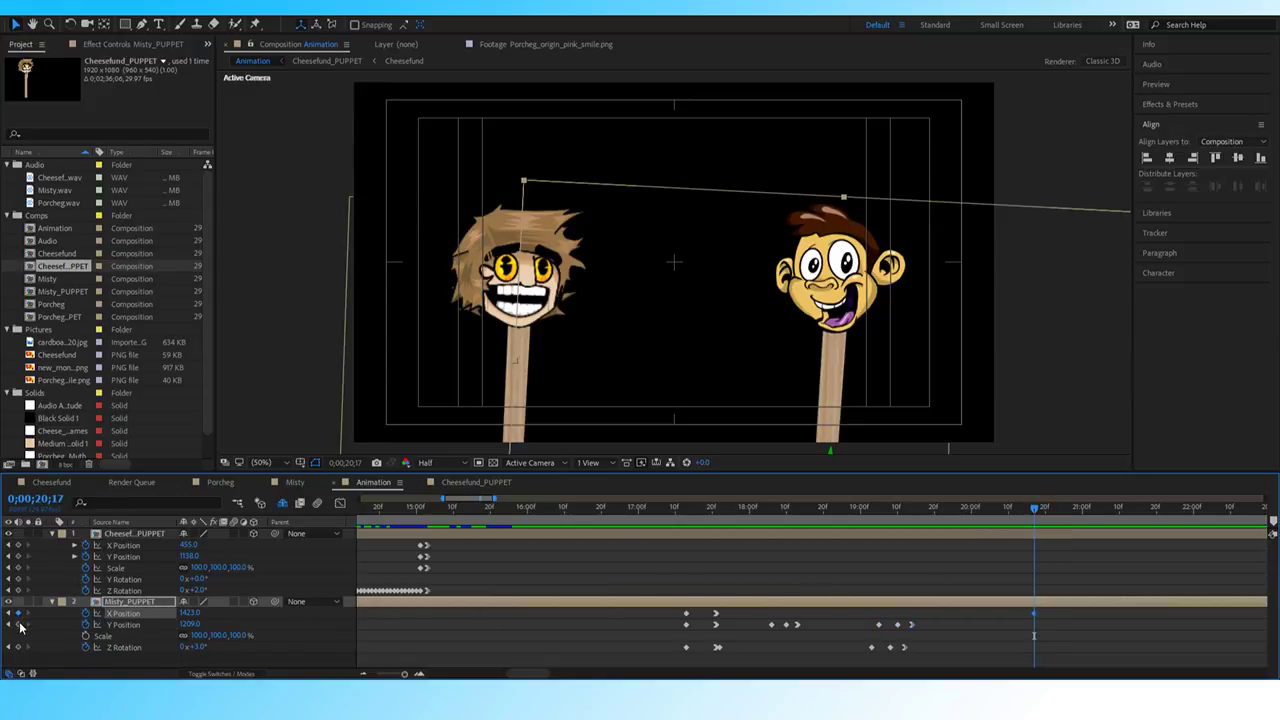
# Set Misty_PUPPET's X Position to 1346 and Y Position to 1148 at 0;00;20;22.
pyautogui.press('pagedown')
pyautogui.press('pagedown')
pyautogui.press('pagedown')
pyautogui.press('pagedown')
pyautogui.press('pagedown')
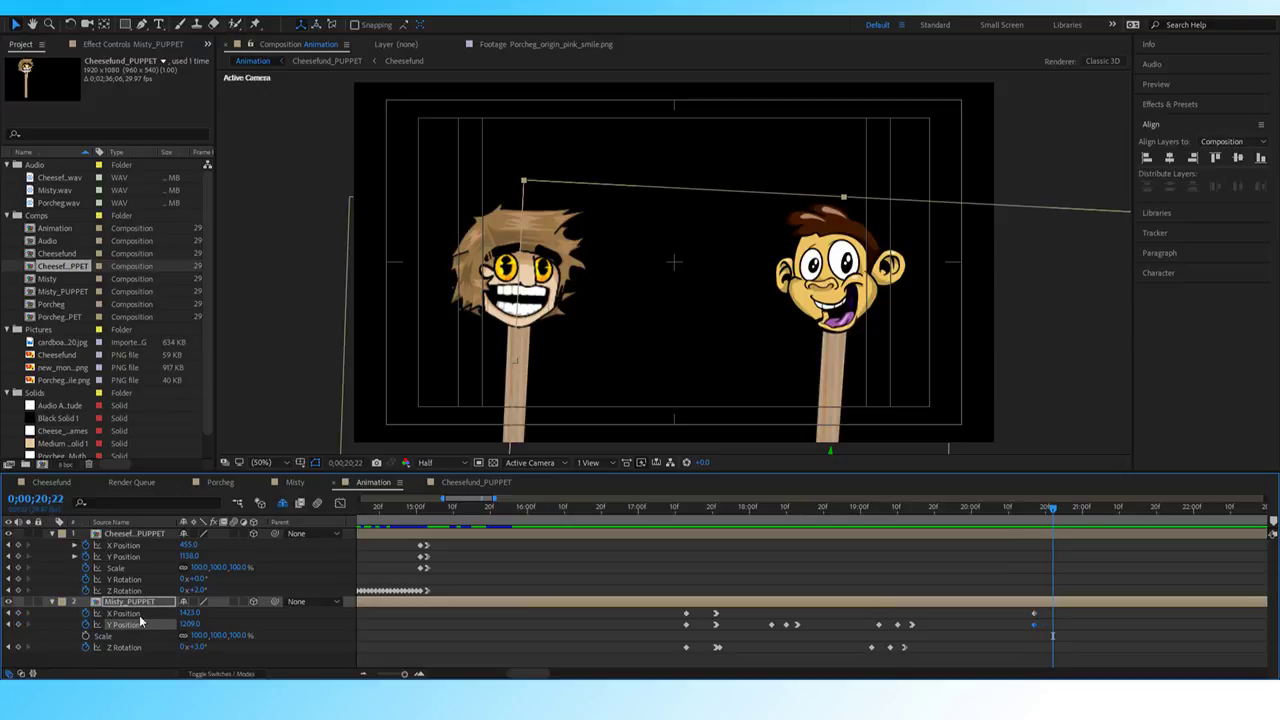
pyautogui.moveTo(186, 612)
pyautogui.mouseDown()
pyautogui.moveTo(143, 612)
pyautogui.moveTo(178, 616)
pyautogui.mouseUp()
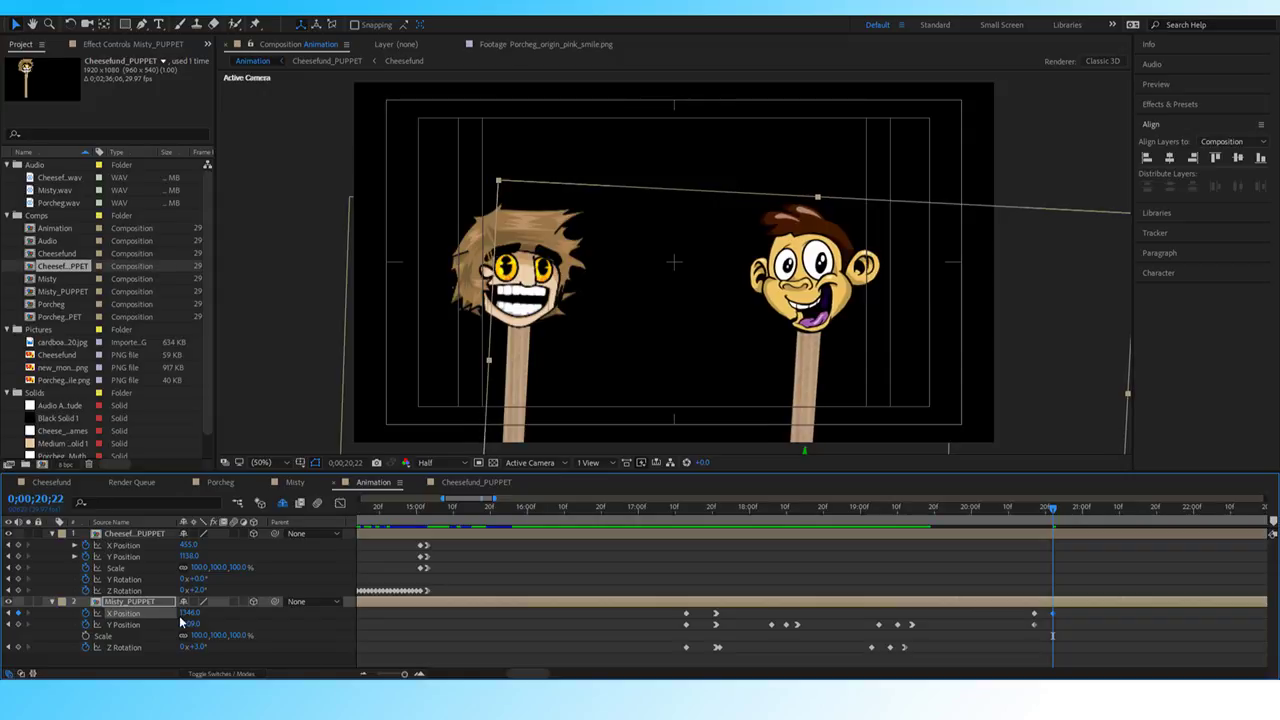
pyautogui.moveTo(188, 624); pyautogui.dragTo(148, 624)
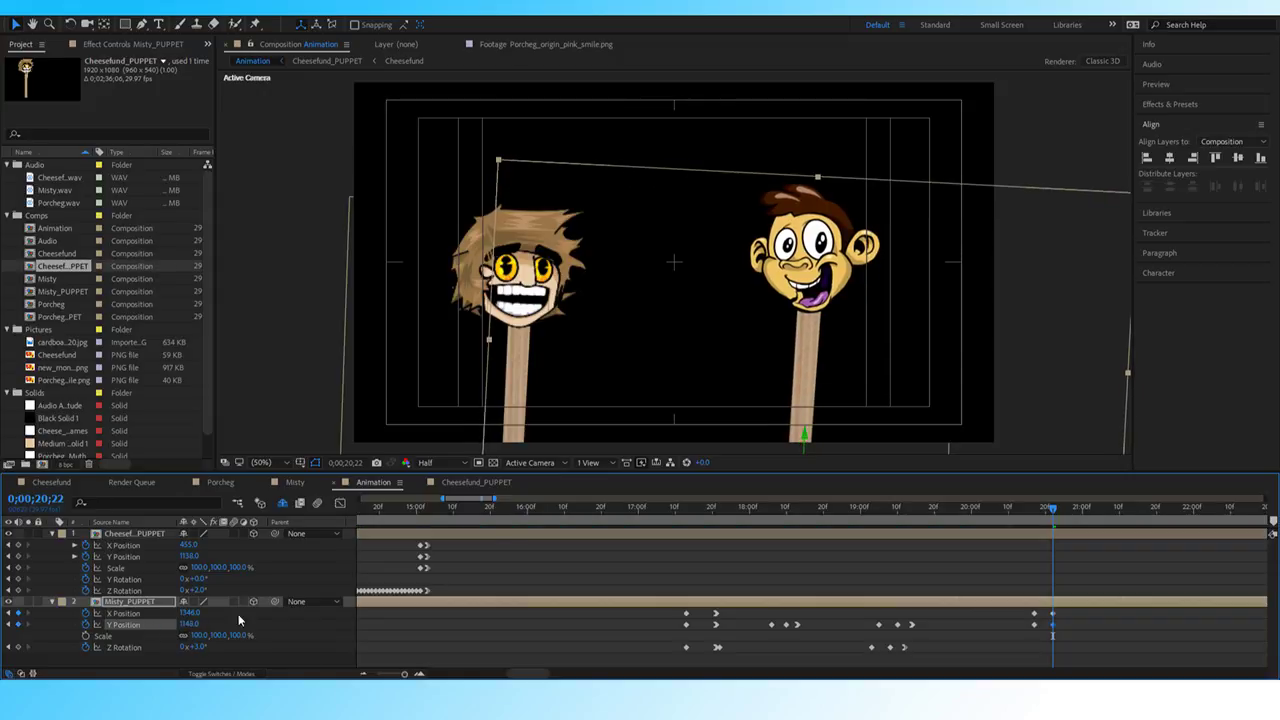
# Play back the move from 0;00;19;01 and set Misty_PUPPET's Y Position to 1207 at 0;00;20;27.
pyautogui.moveTo(1050, 512); pyautogui.dragTo(864, 521)
pyautogui.press('space')
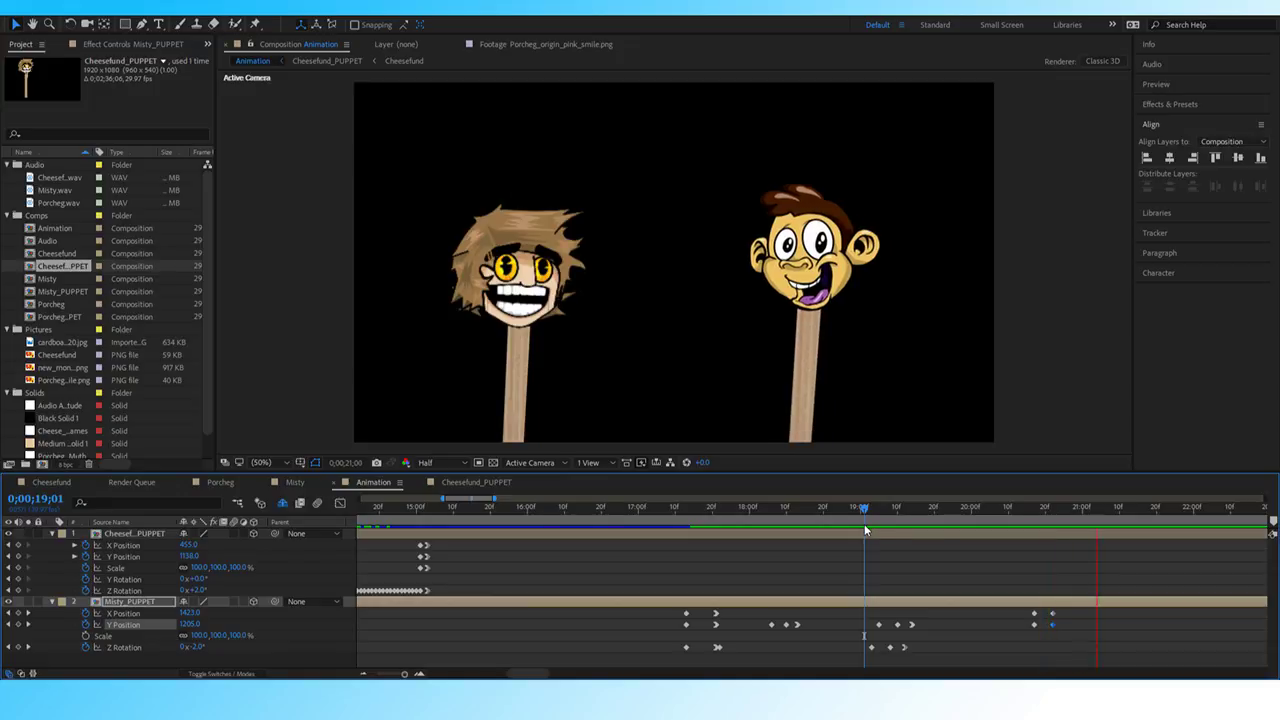
pyautogui.moveTo(1077, 516); pyautogui.dragTo(1072, 516)
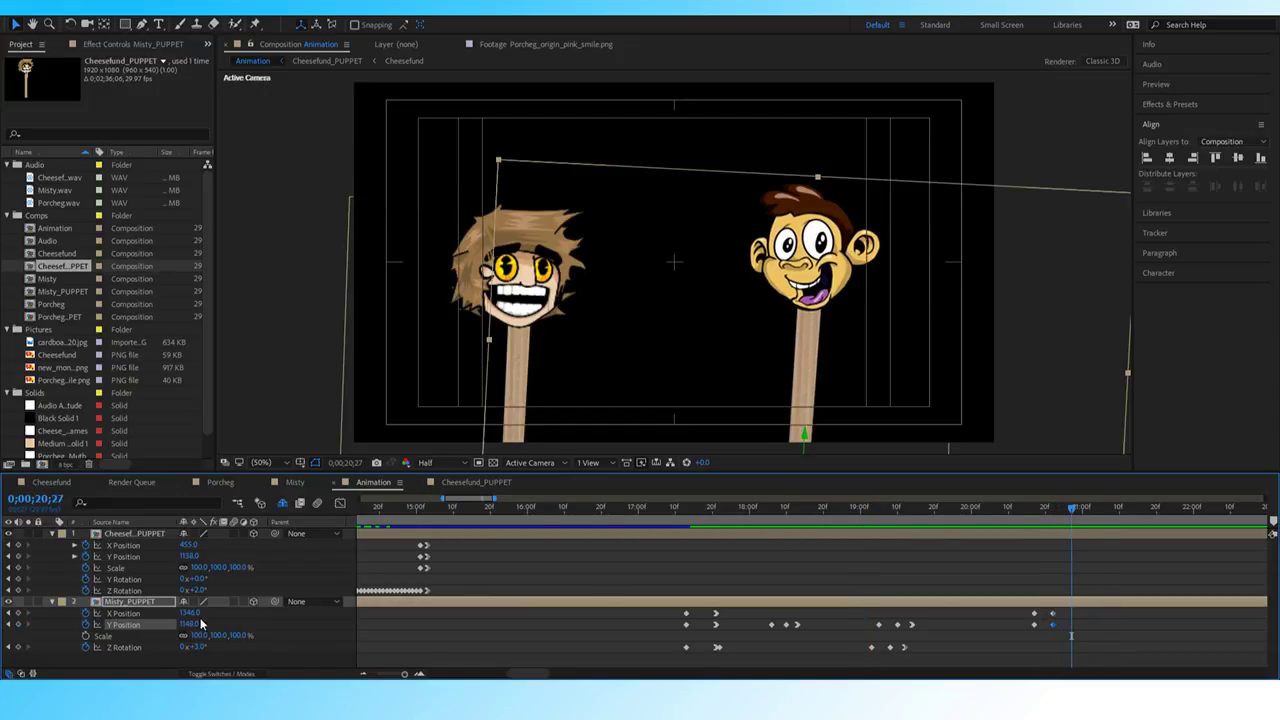
pyautogui.moveTo(190, 624); pyautogui.dragTo(228, 620)
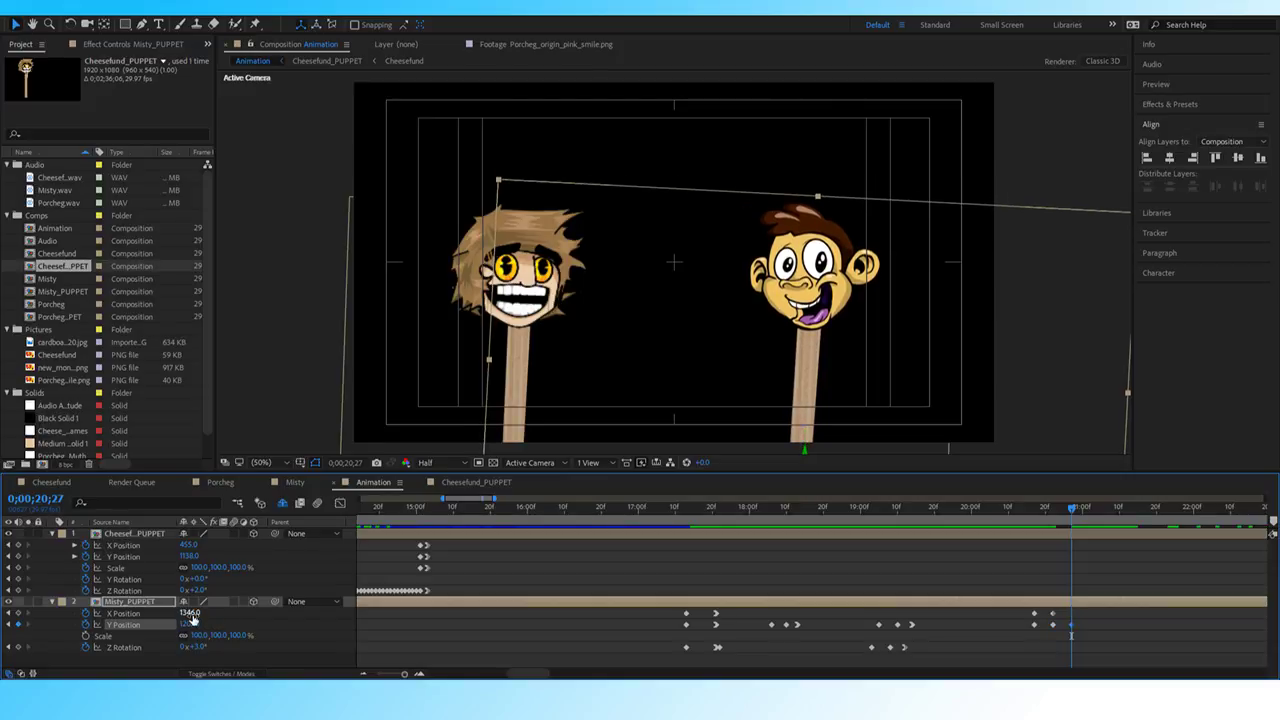
# Set Misty_PUPPET's X Position to 1353 at 0;00;20;23, one frame after its previous keyframe, and ease the keyframes.
pyautogui.click(10, 623)
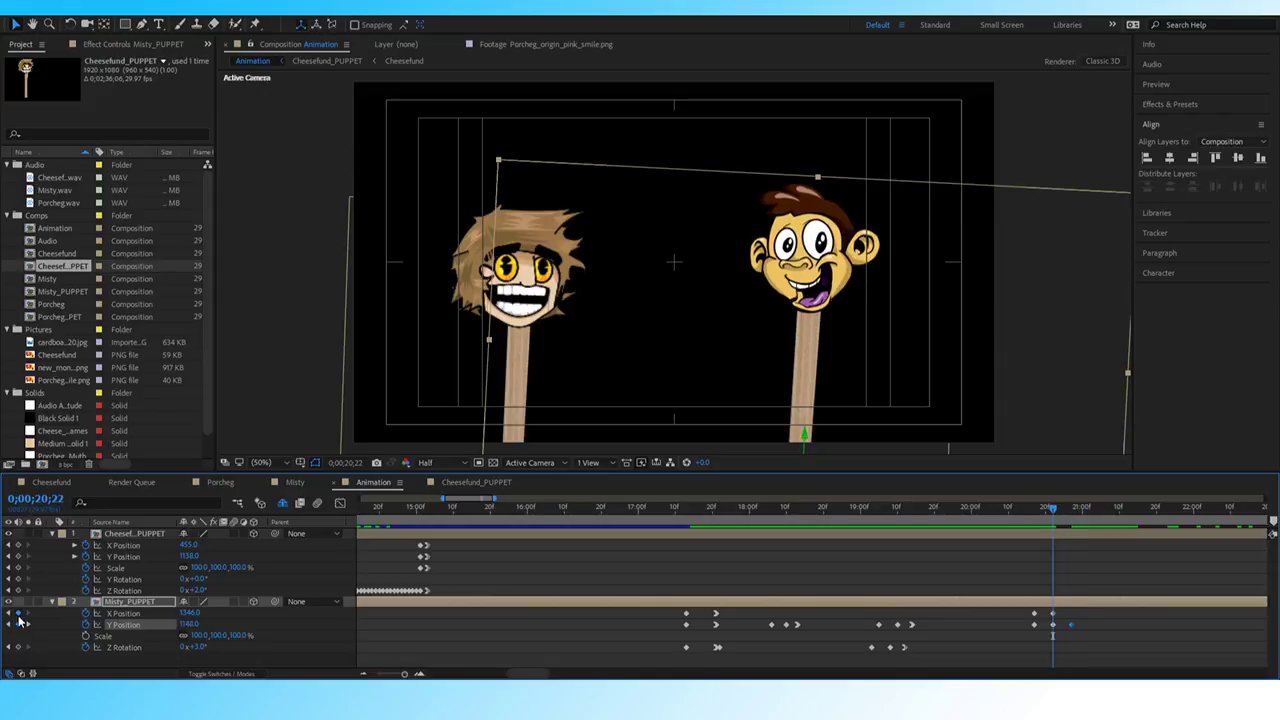
pyautogui.press('pagedown')
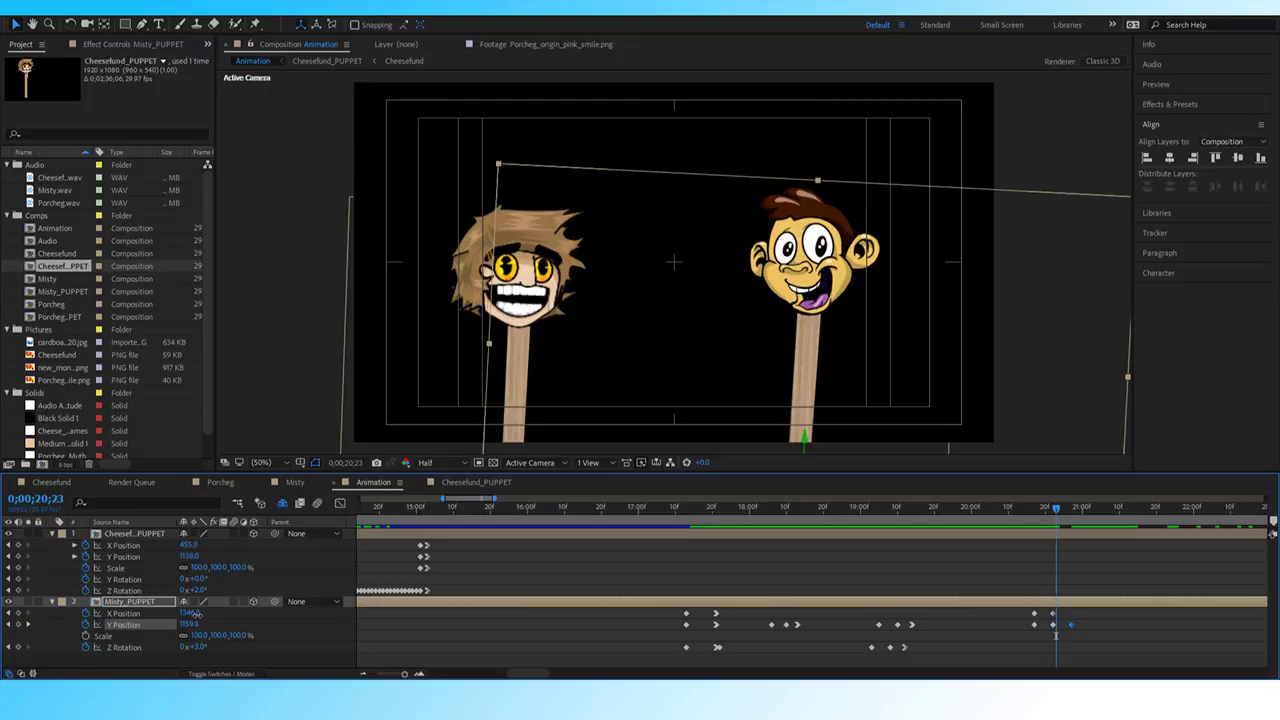
pyautogui.moveTo(197, 614); pyautogui.dragTo(197, 612)
pyautogui.hotkey('ctrl', 'z')
pyautogui.click(197, 614)
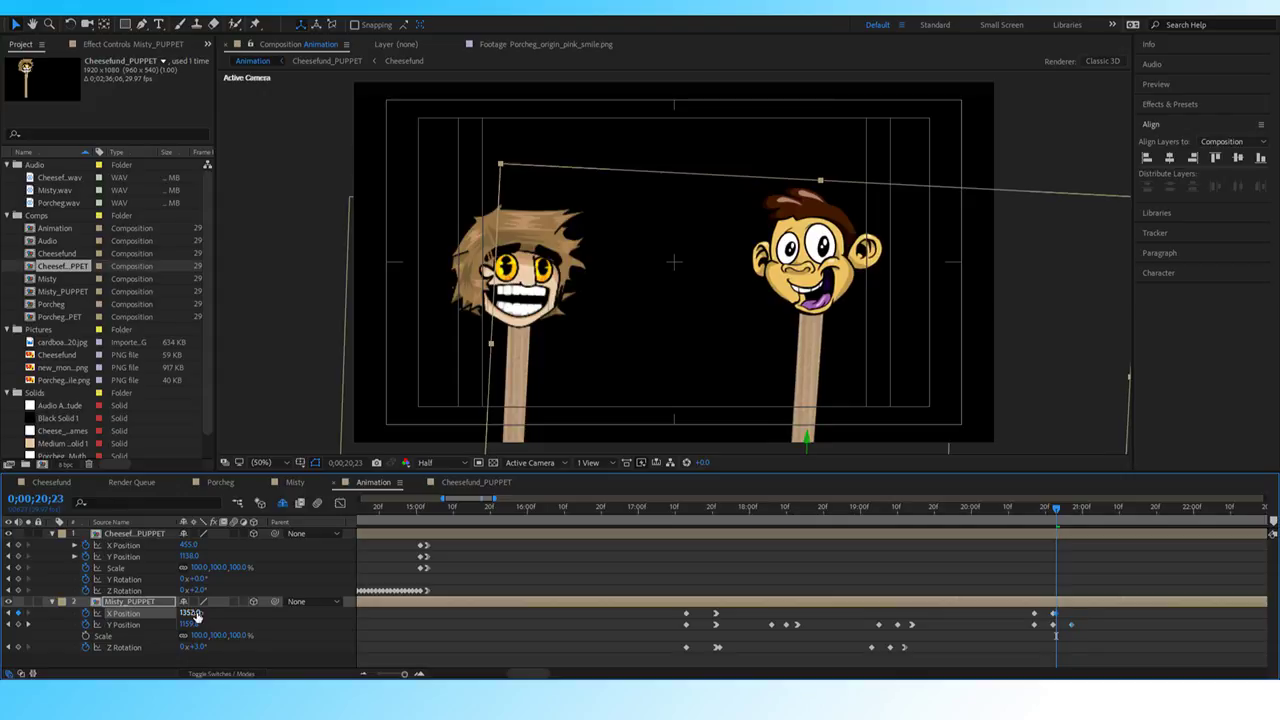
pyautogui.click(1053, 614)
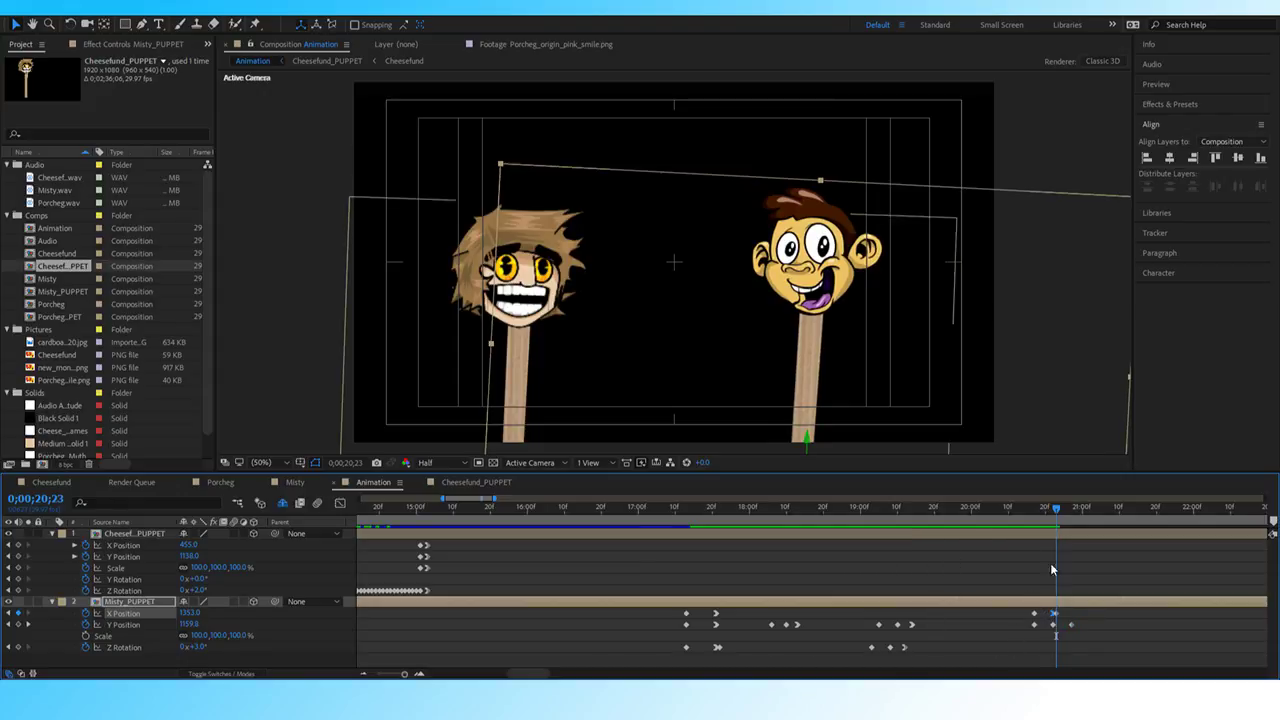
# Shift Misty_PUPPET's Y Position keyframe at 0;00;20;22 one frame later and play back the hop.
pyautogui.click(1018, 509)
pyautogui.press('space')
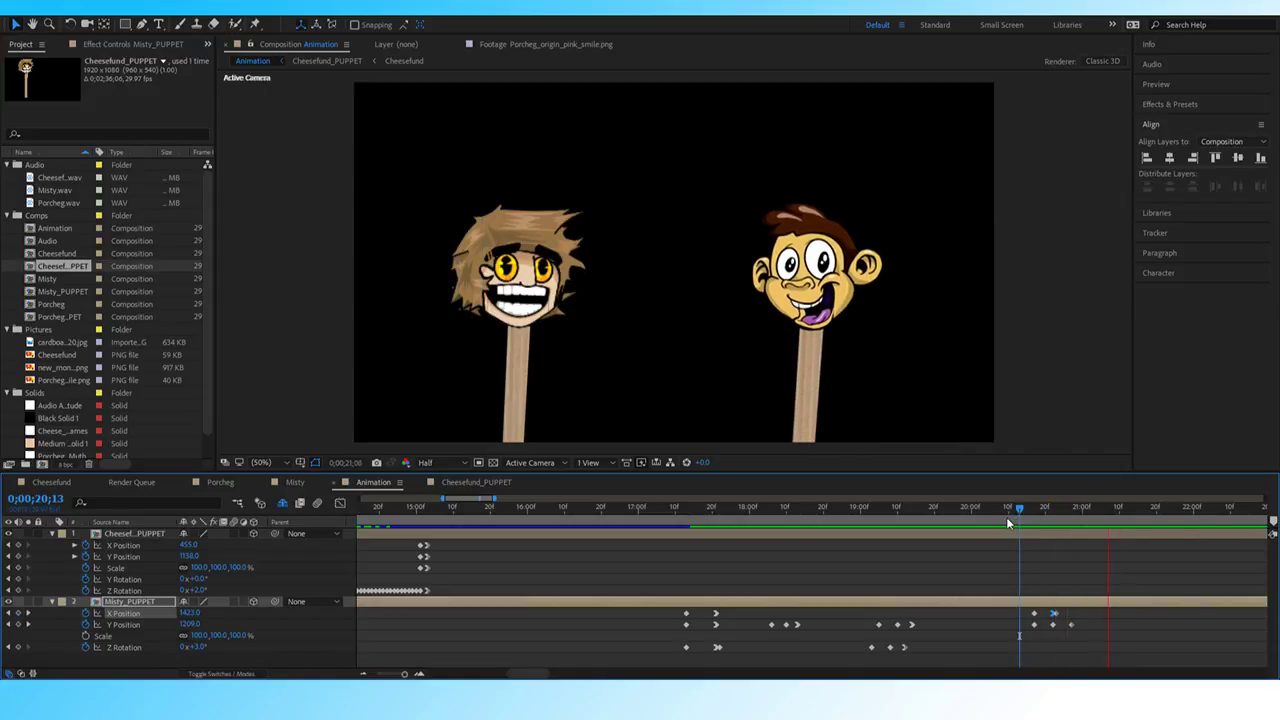
pyautogui.press('space')
pyautogui.moveTo(1030, 512); pyautogui.dragTo(1053, 517)
pyautogui.moveTo(1053, 625); pyautogui.dragTo(1055, 625)
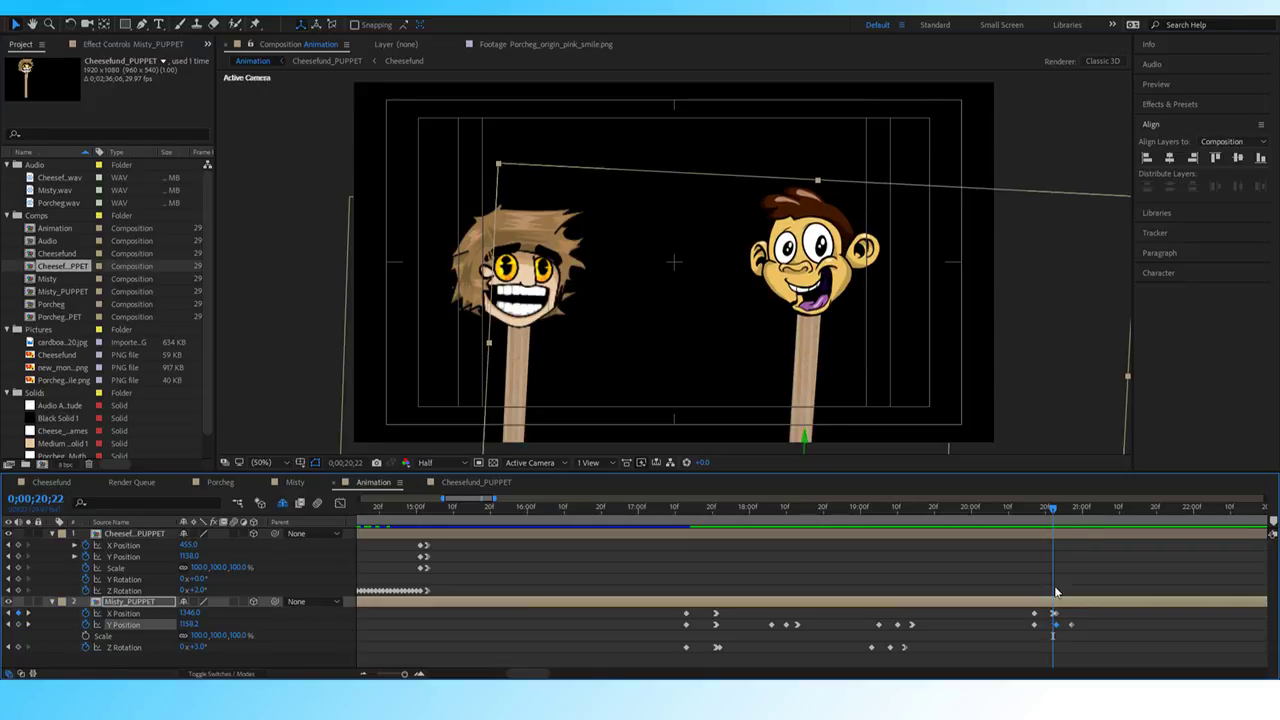
pyautogui.moveTo(1043, 519); pyautogui.dragTo(978, 533)
pyautogui.press('space')
# Move Misty_PUPPET's last group of X and Y Position keyframes four frames earlier and play back from 0;00;20;00.
pyautogui.moveTo(1014, 609); pyautogui.dragTo(1057, 626)
pyautogui.click(971, 508)
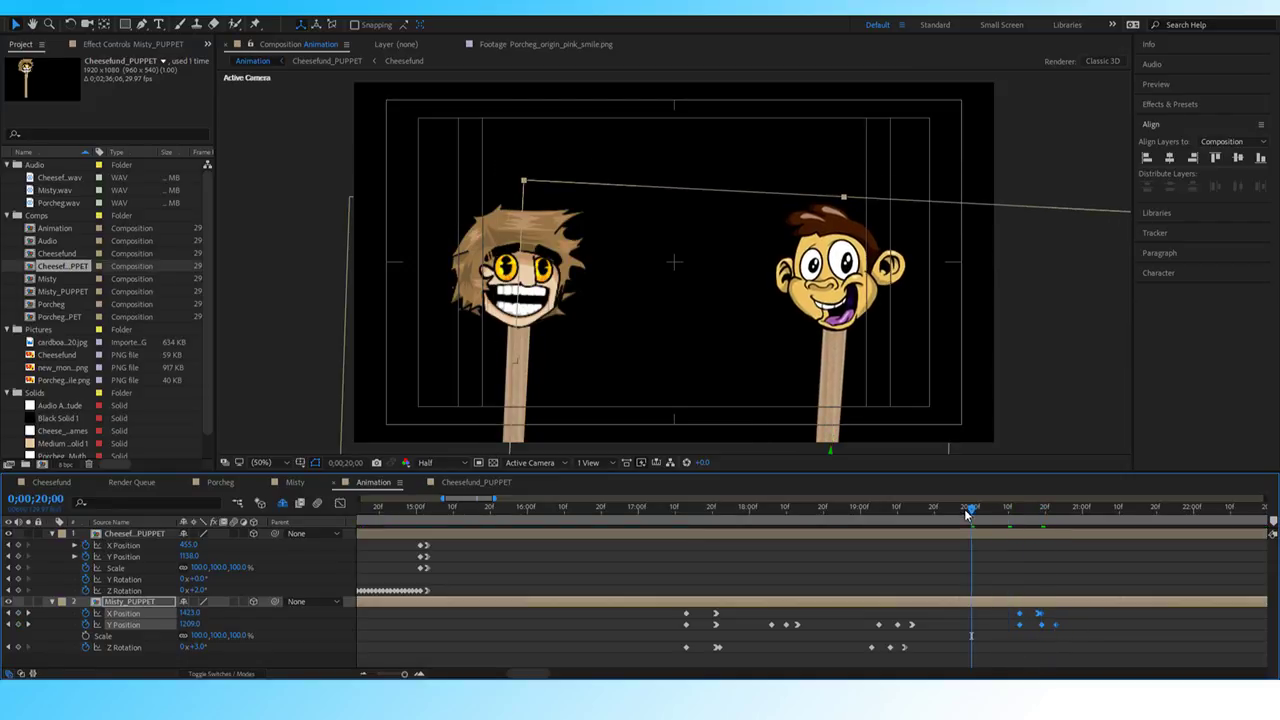
pyautogui.press('space')
pyautogui.press('space')
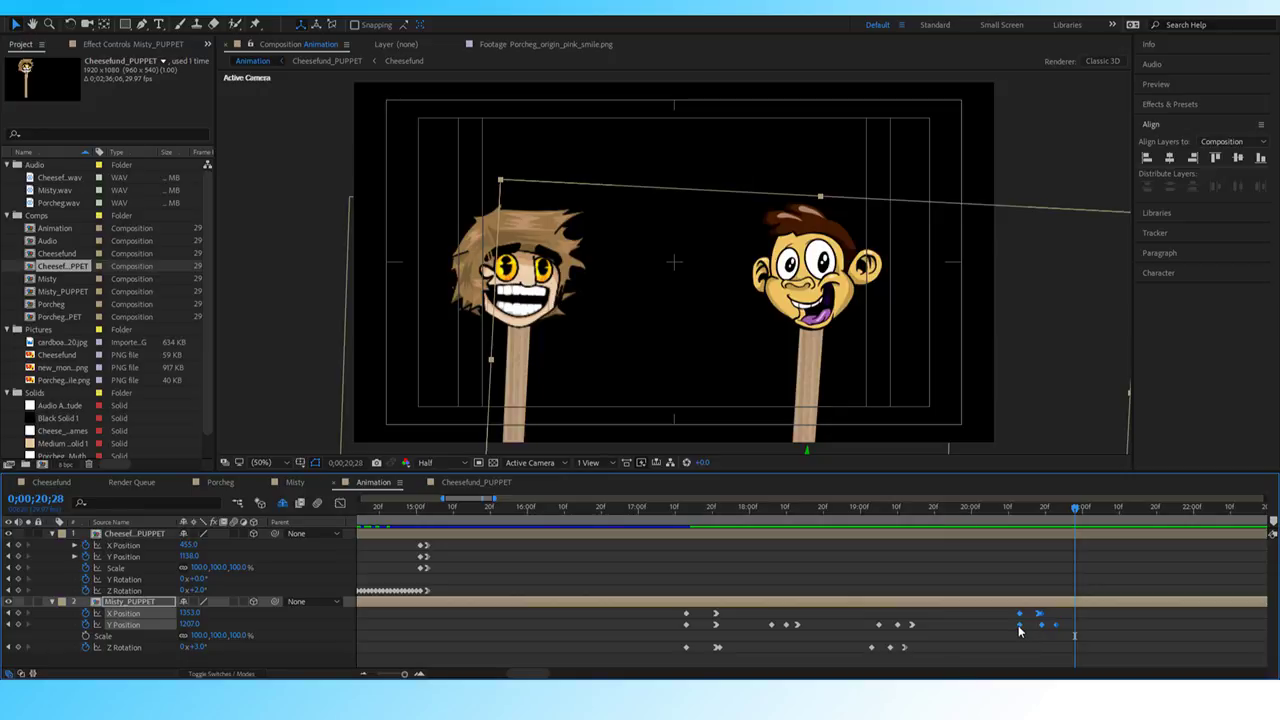
# Move the selected X and Y Position keyframes earlier so they start at 0;00;20;07, and play back from 0;00;18;29.
pyautogui.moveTo(1020, 625); pyautogui.dragTo(998, 625)
pyautogui.moveTo(967, 510); pyautogui.dragTo(854, 506)
pyautogui.press('space')
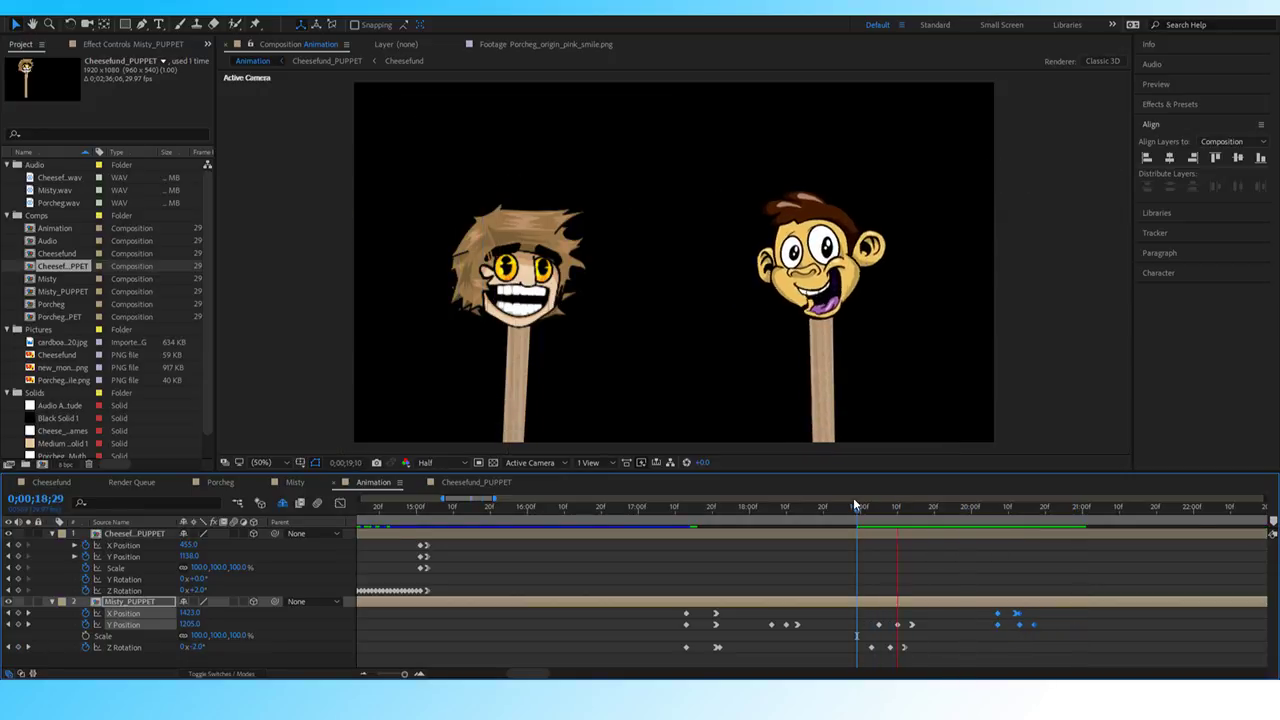
pyautogui.press('space')
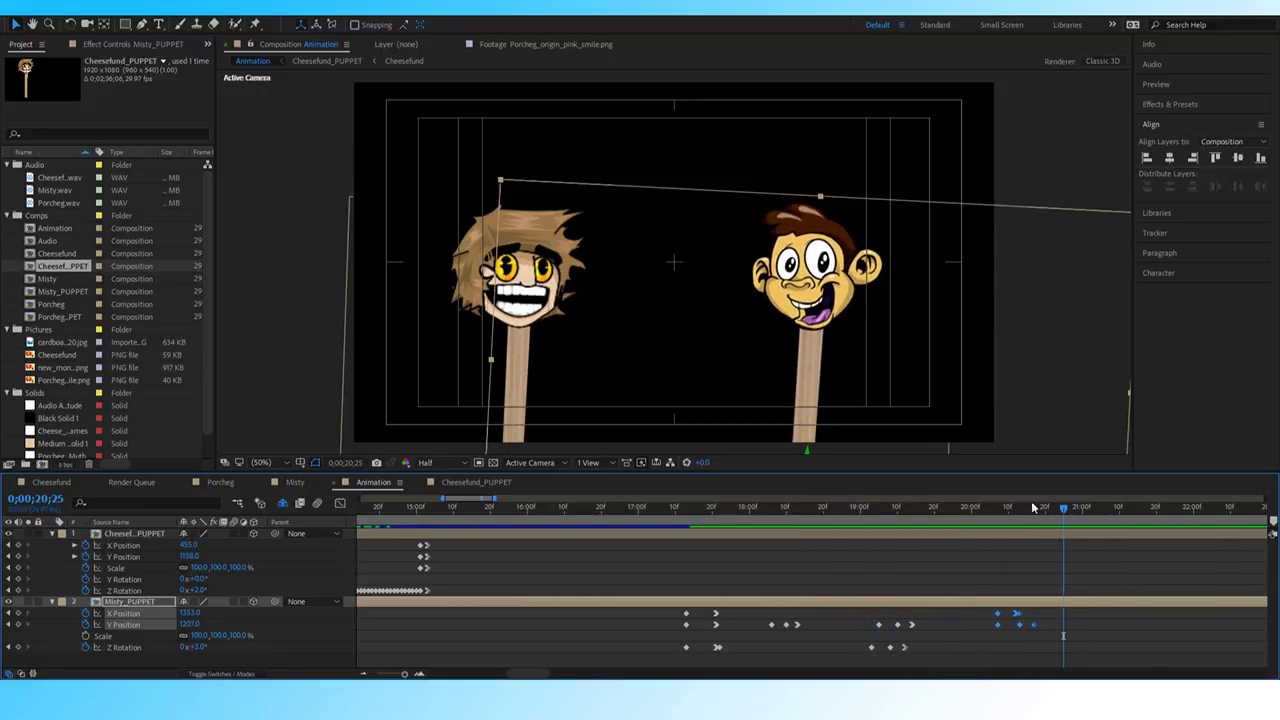
# Apply Easy Ease to Misty_PUPPET's last Y Position keyframe and play back the hop from 0;00;19;26.
pyautogui.moveTo(975, 511); pyautogui.dragTo(959, 513)
pyautogui.press('space')
pyautogui.click(1040, 627)
pyautogui.click(1034, 626)
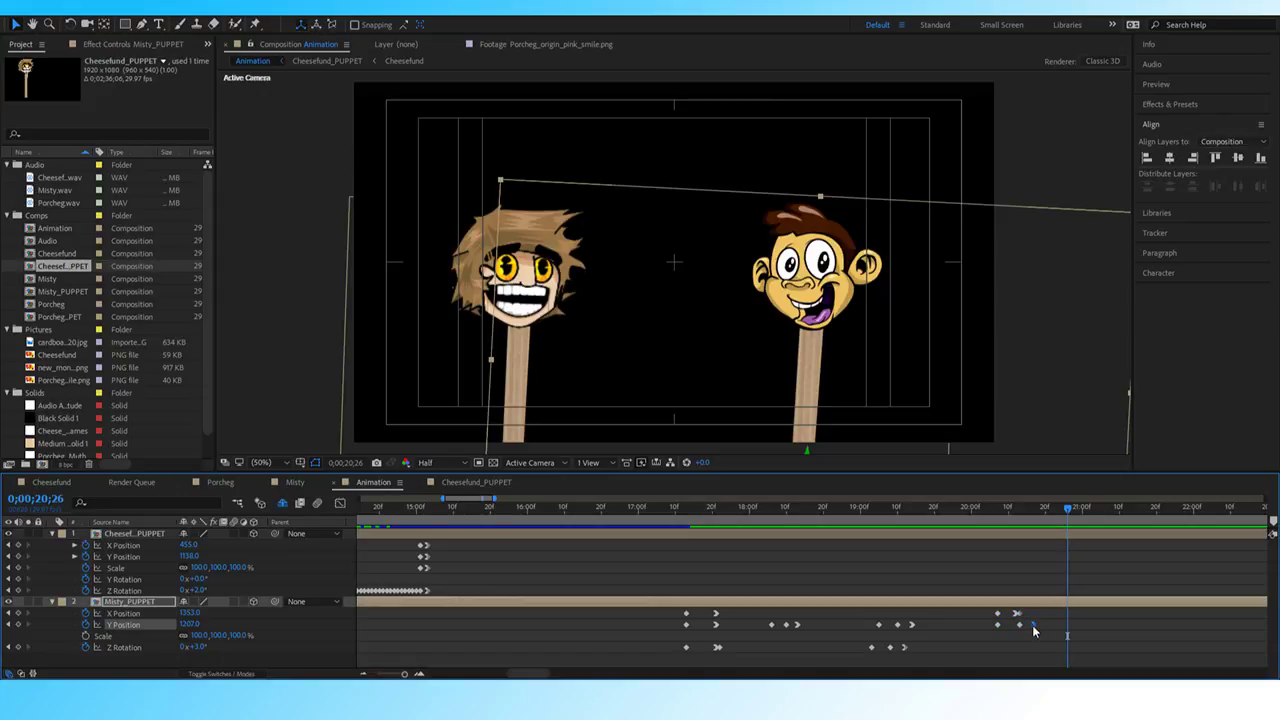
pyautogui.moveTo(995, 512); pyautogui.dragTo(957, 512)
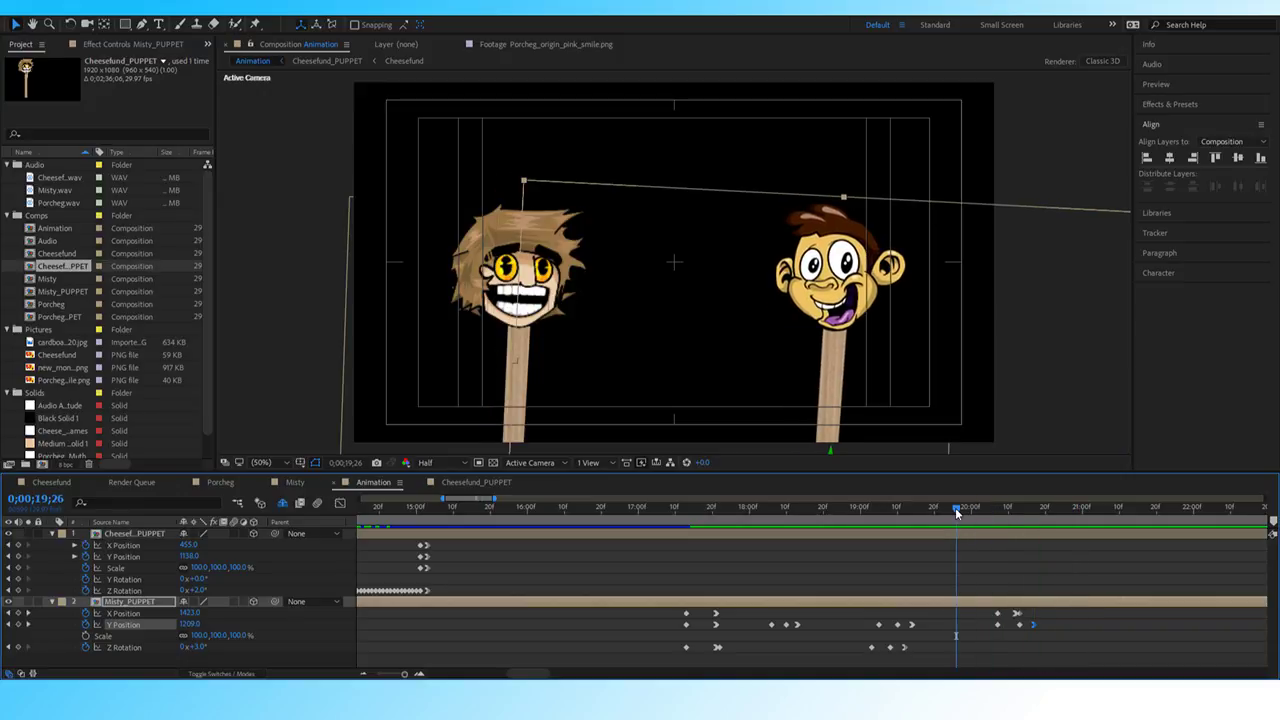
pyautogui.press('space')
pyautogui.press('space')
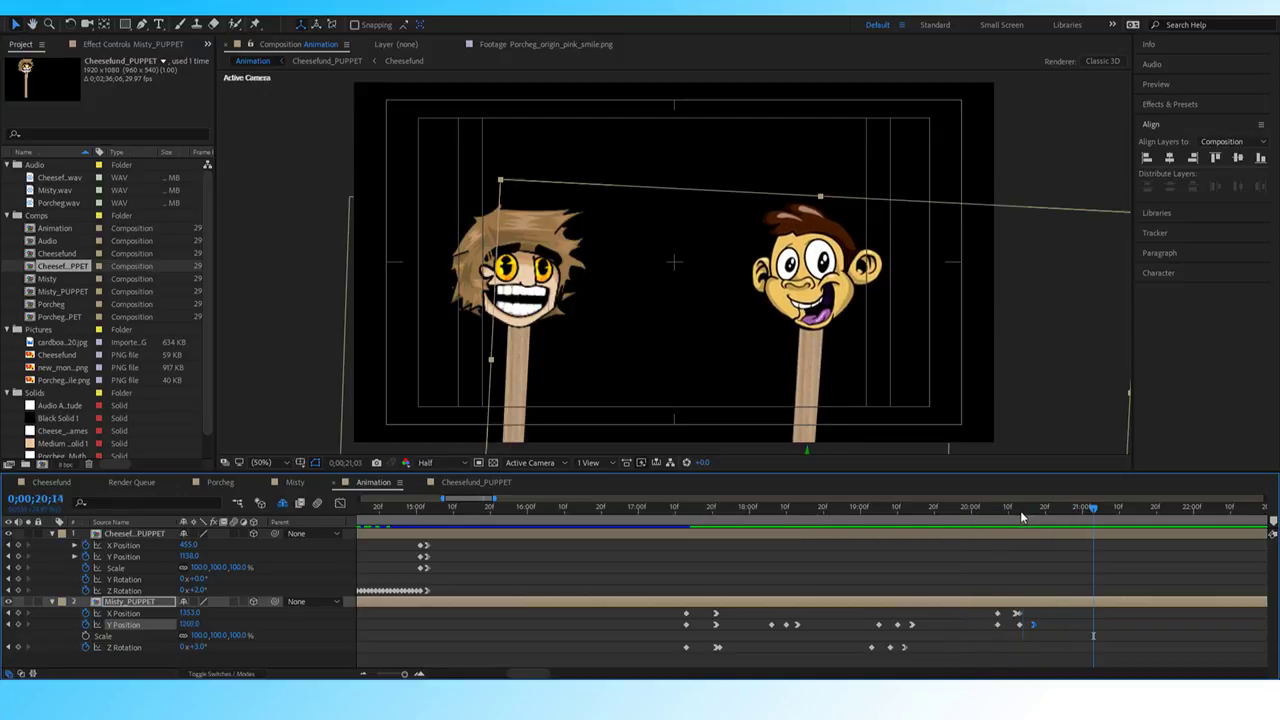
# Add a Z Rotation keyframe to Misty_PUPPET at 0;00;20;07 and set Z Rotation to -2° at 0;00;20;13.
pyautogui.click(994, 519)
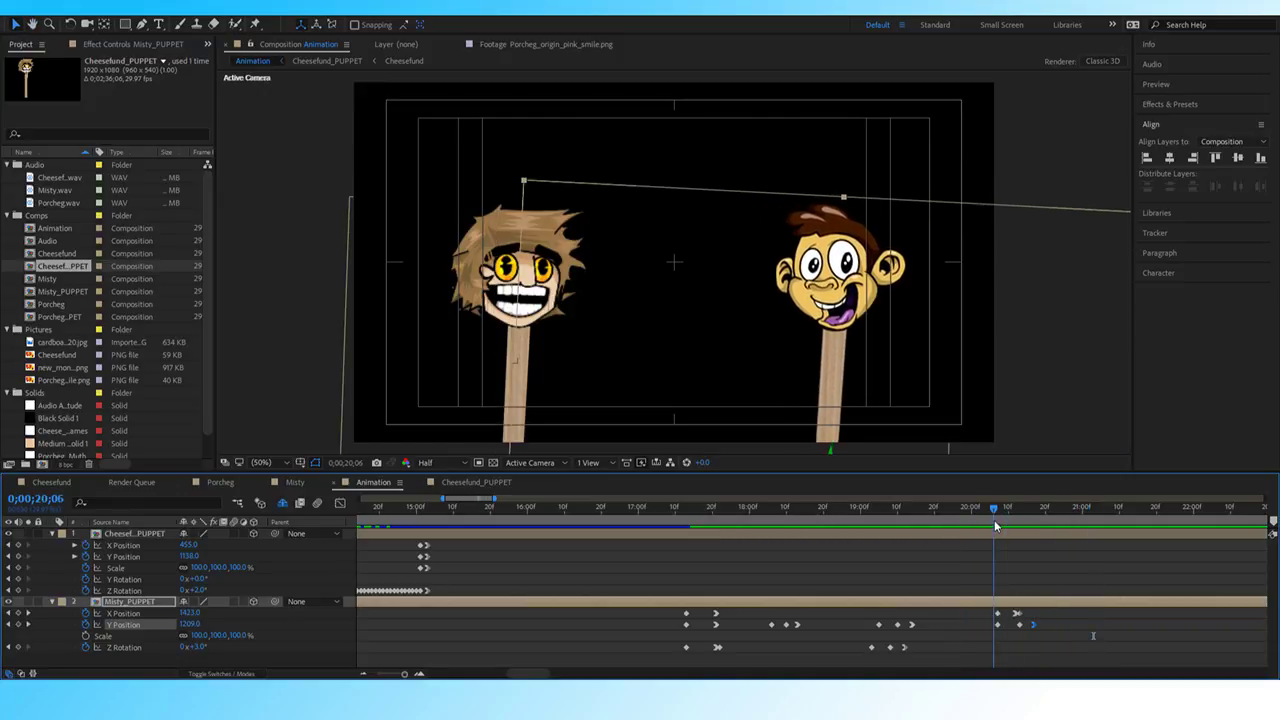
pyautogui.click(18, 647)
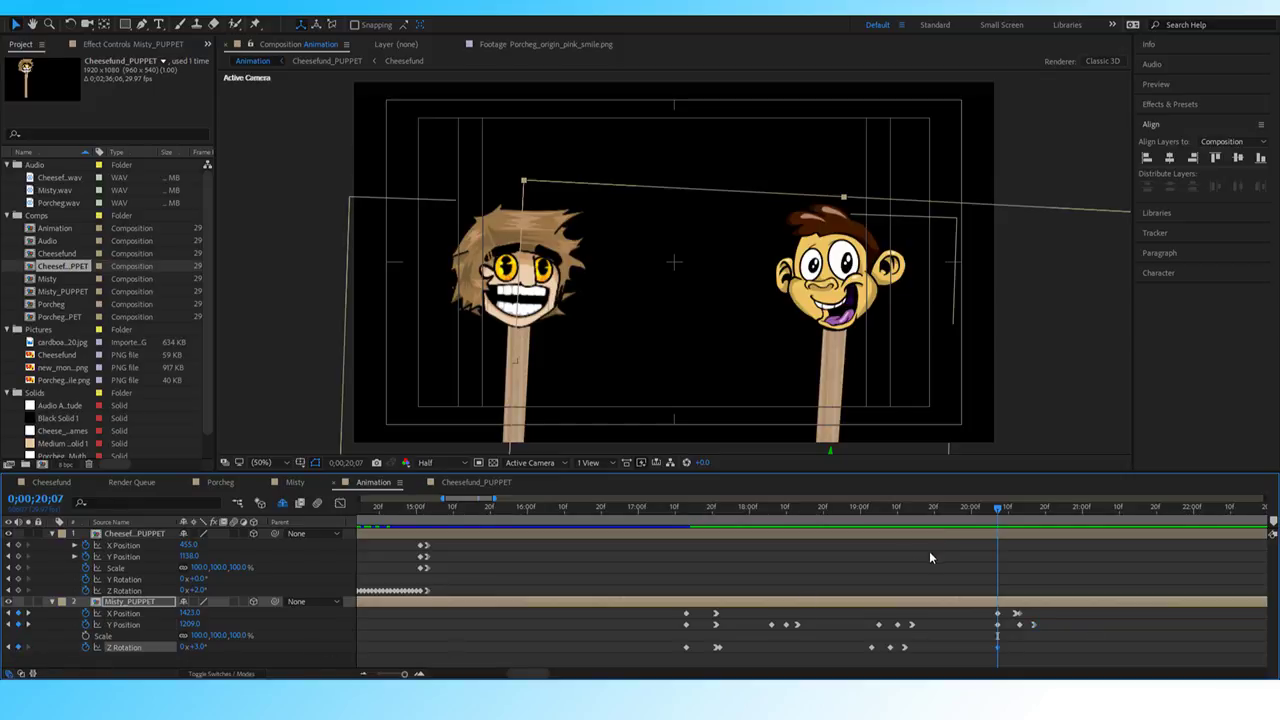
pyautogui.press('space')
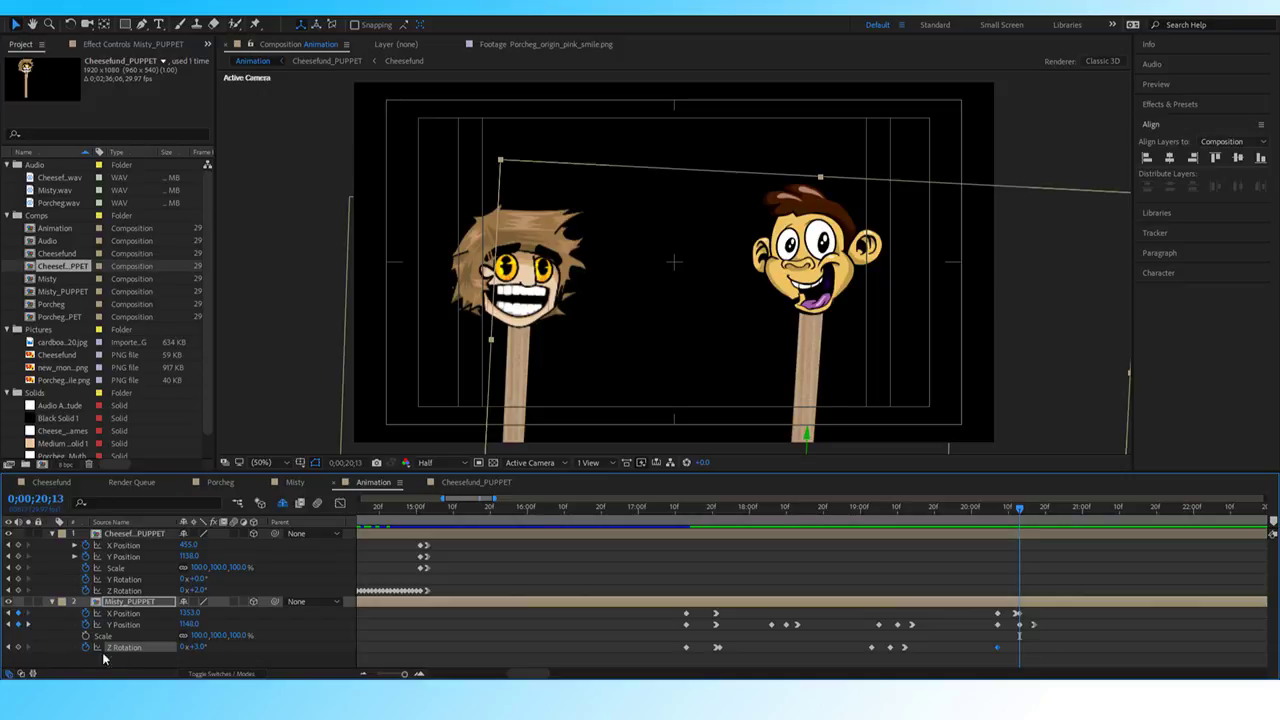
pyautogui.moveTo(198, 648)
pyautogui.mouseDown()
pyautogui.moveTo(210, 648)
pyautogui.moveTo(199, 652)
pyautogui.mouseUp()
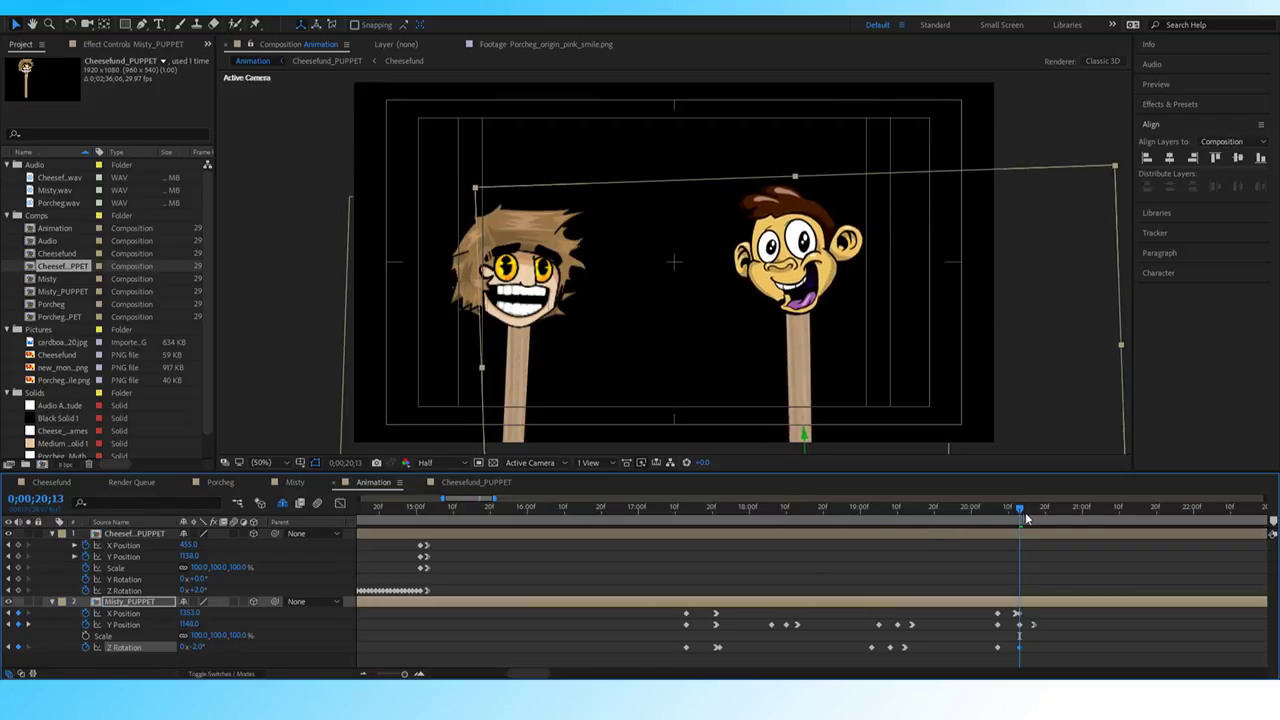
# Apply Easy Ease to Misty_PUPPET's Z Rotation keyframe at 0;00;20;13 and play back the tilt from 0;00;19;27.
pyautogui.moveTo(1019, 510); pyautogui.dragTo(962, 515)
pyautogui.press('space')
pyautogui.press('space')
pyautogui.click(1019, 647)
pyautogui.press('space')
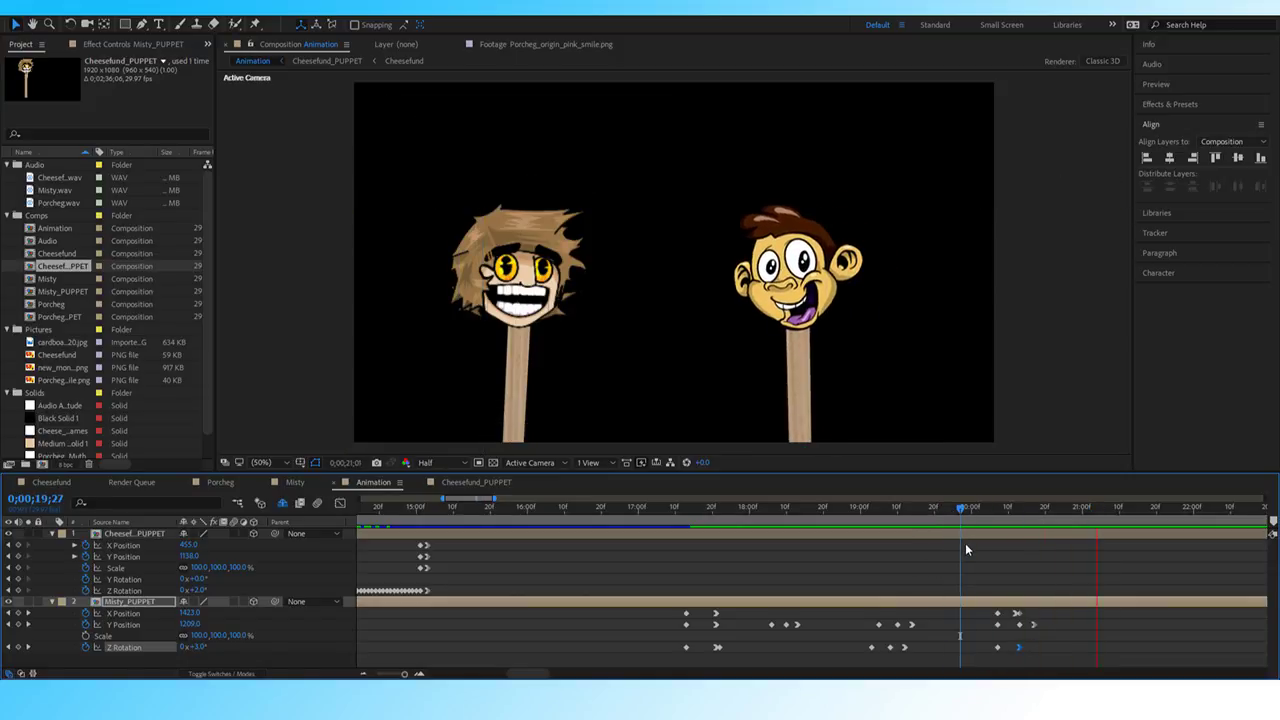
# Show the whole composition duration in the timeline and review both puppets' animation from the start and from 0;00;03;10.
pyautogui.moveTo(404, 673); pyautogui.dragTo(377, 673)
pyautogui.moveTo(457, 511); pyautogui.dragTo(330, 507)
pyautogui.press('space')
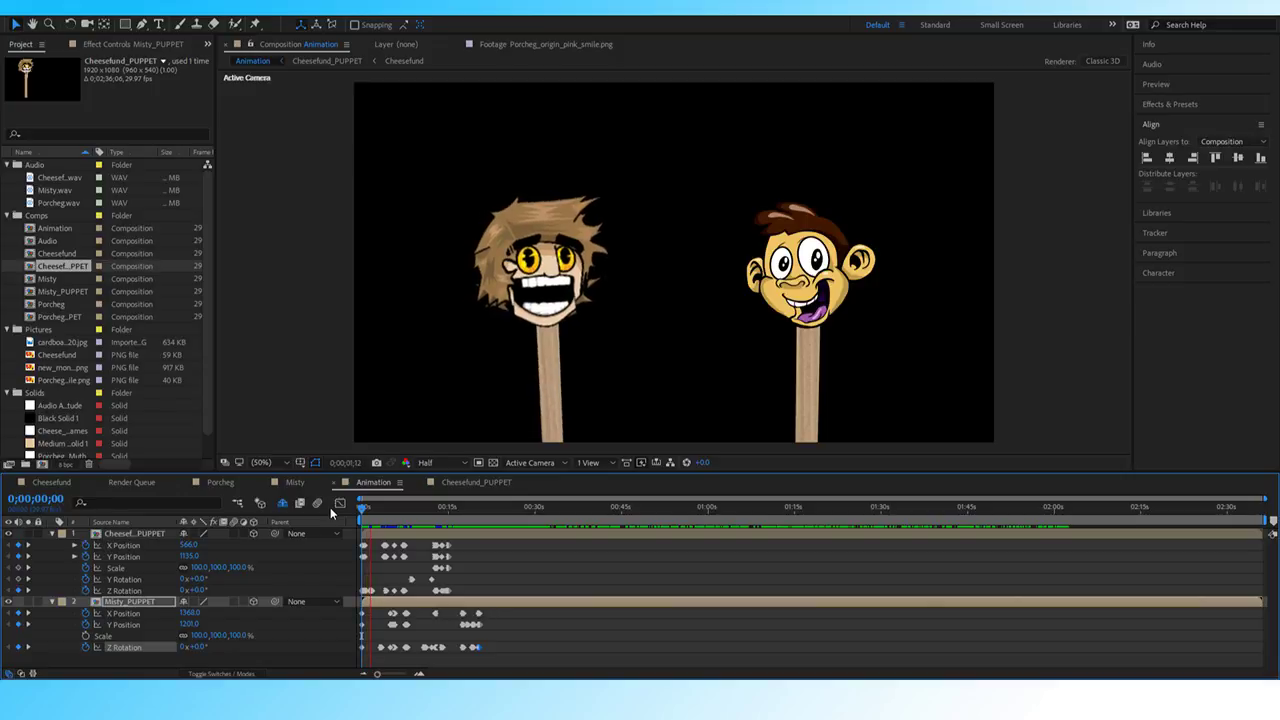
pyautogui.moveTo(376, 503); pyautogui.dragTo(358, 505)
pyautogui.press('space')
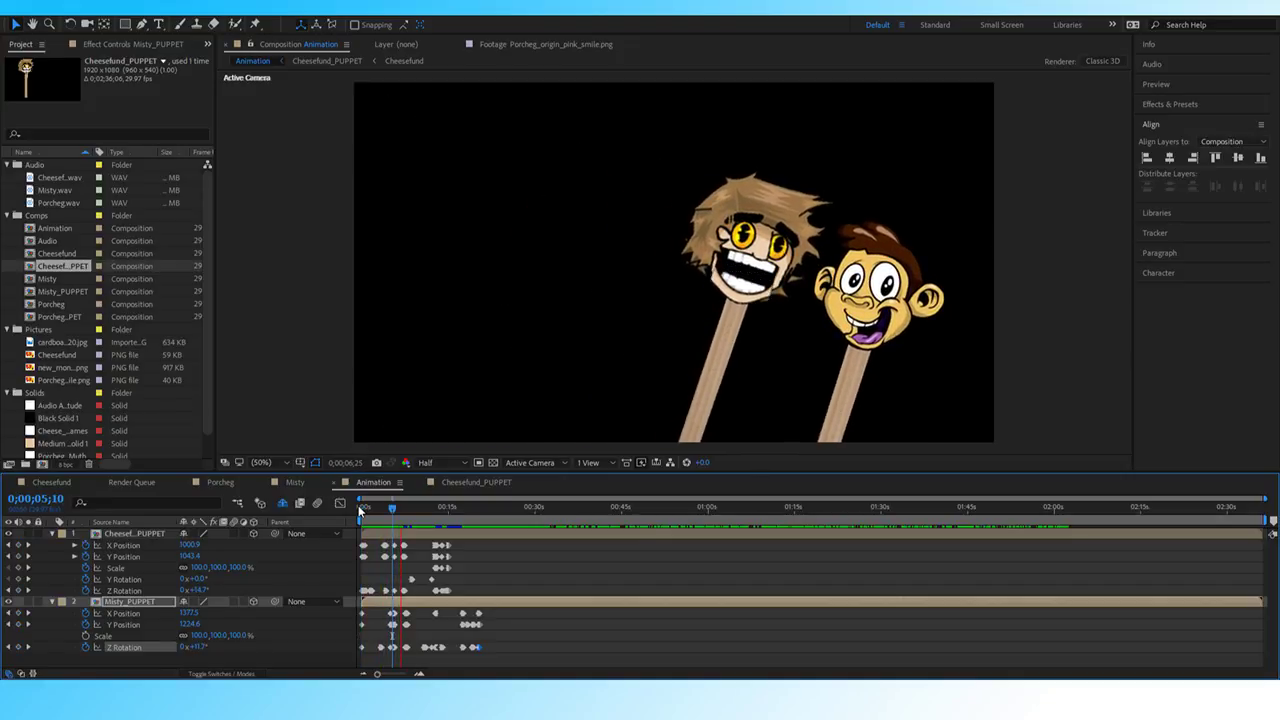
pyautogui.click(397, 508)
pyautogui.moveTo(395, 511); pyautogui.dragTo(381, 515)
pyautogui.press('space')
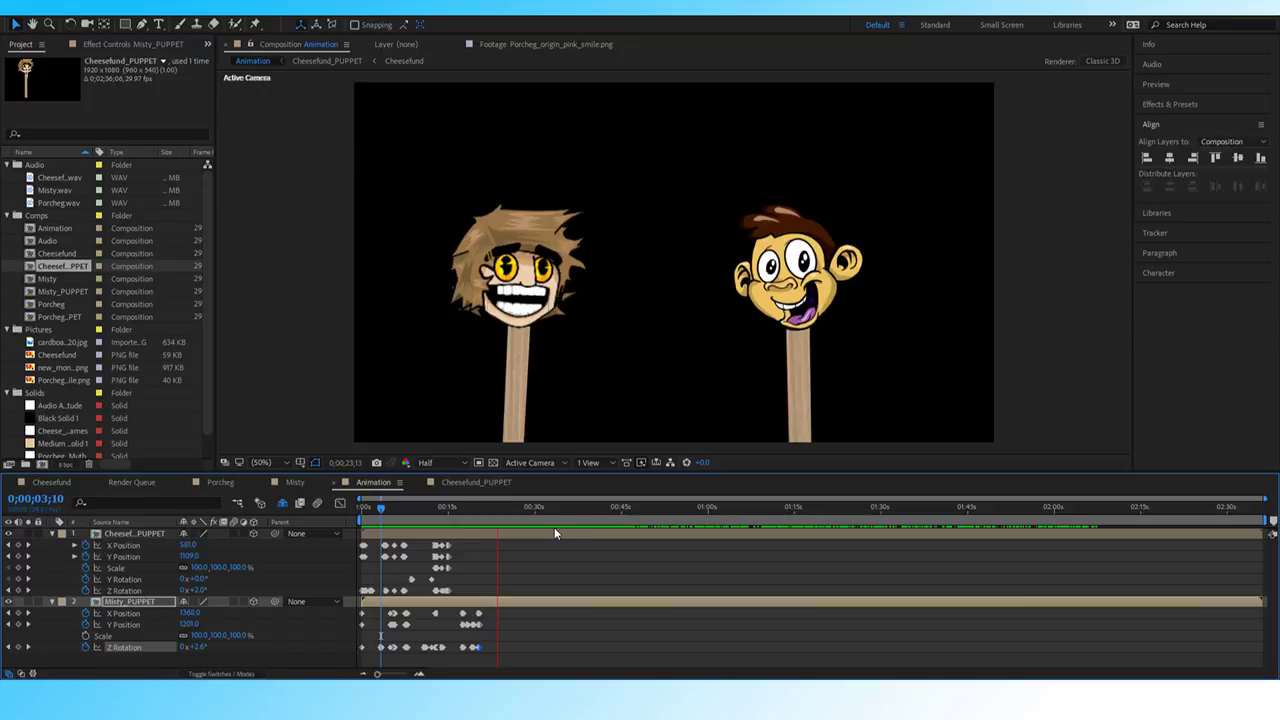
# Review the puppets' animation from 0;00;23;22 and again from 0;00;09;07.
pyautogui.press('space')
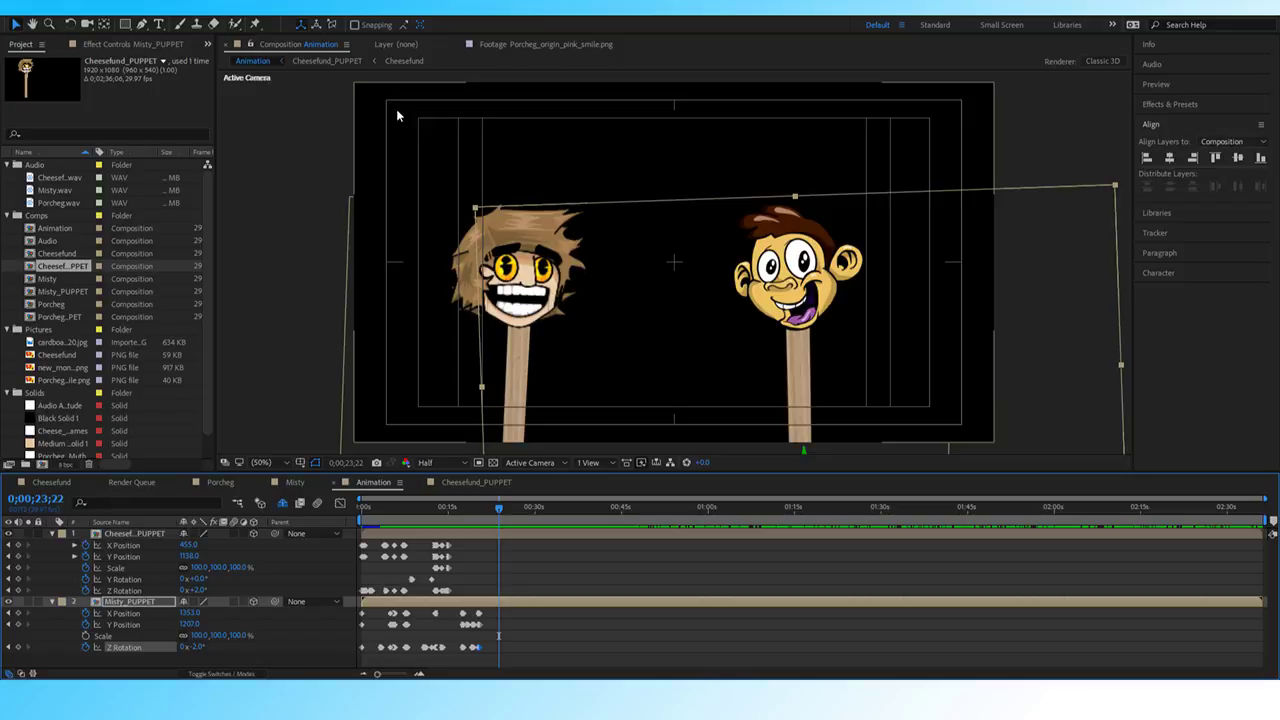
pyautogui.press('space')
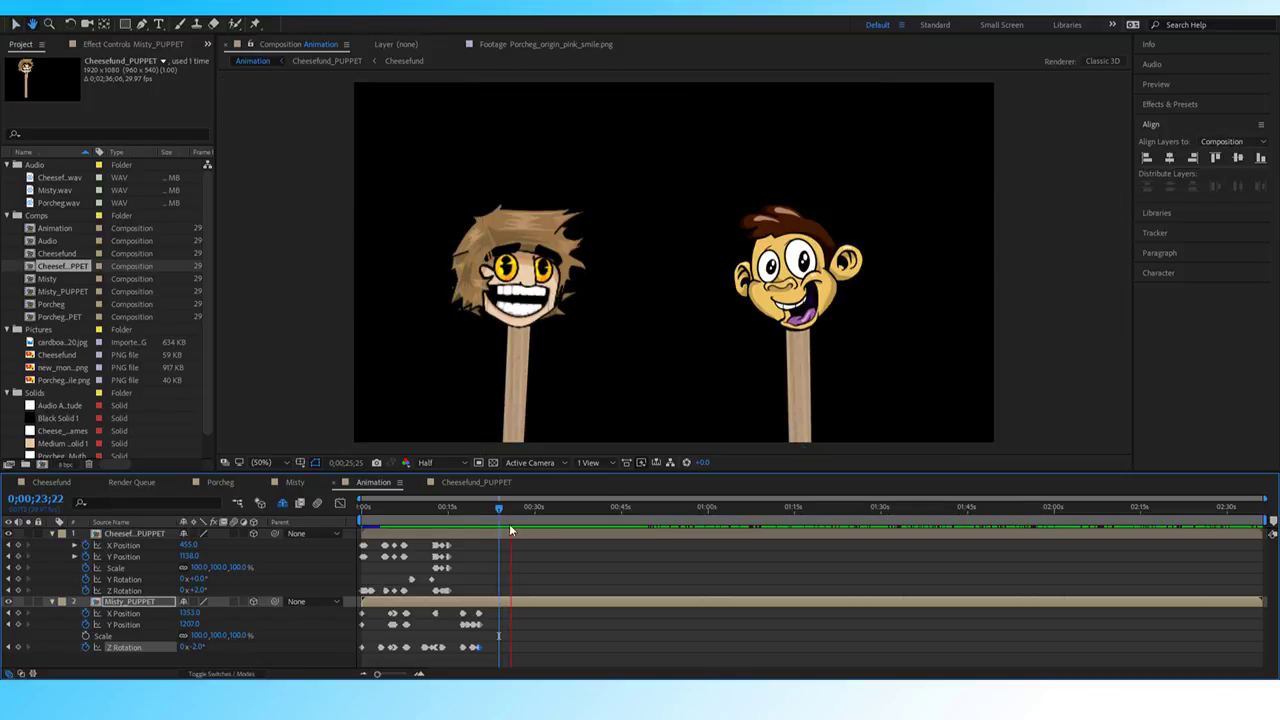
pyautogui.press('space')
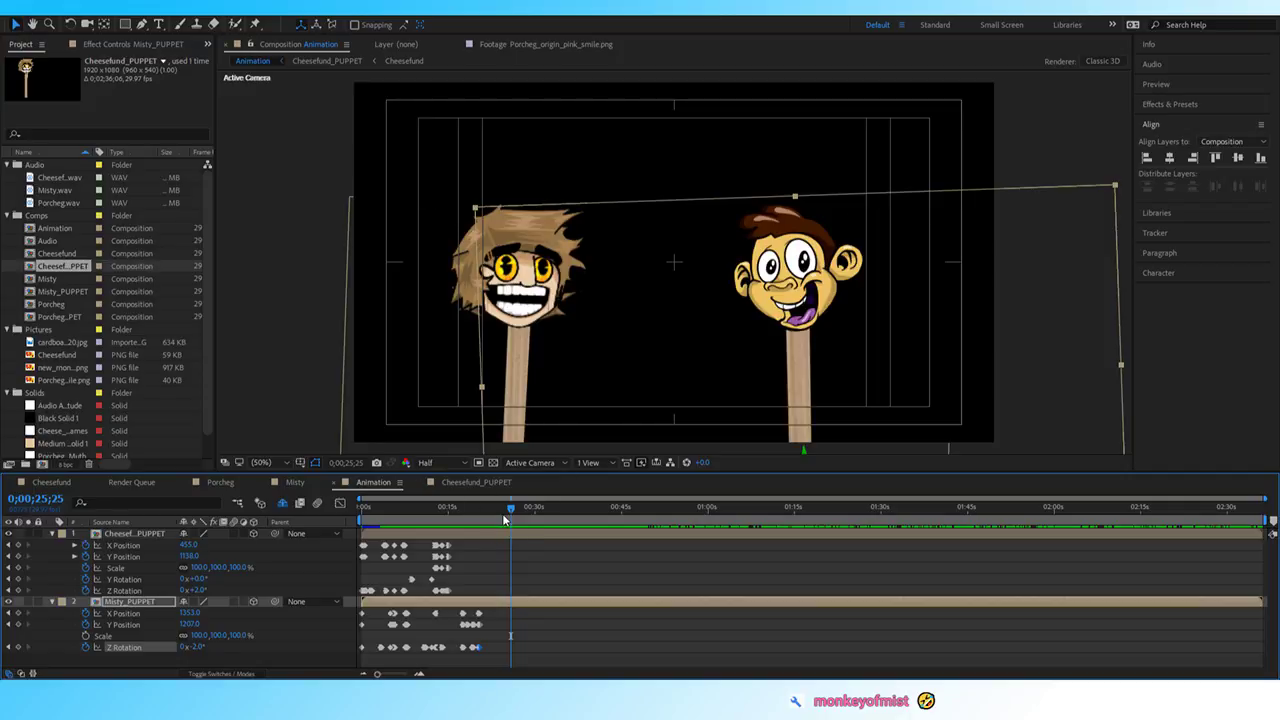
pyautogui.click(414, 516)
pyautogui.press('space')
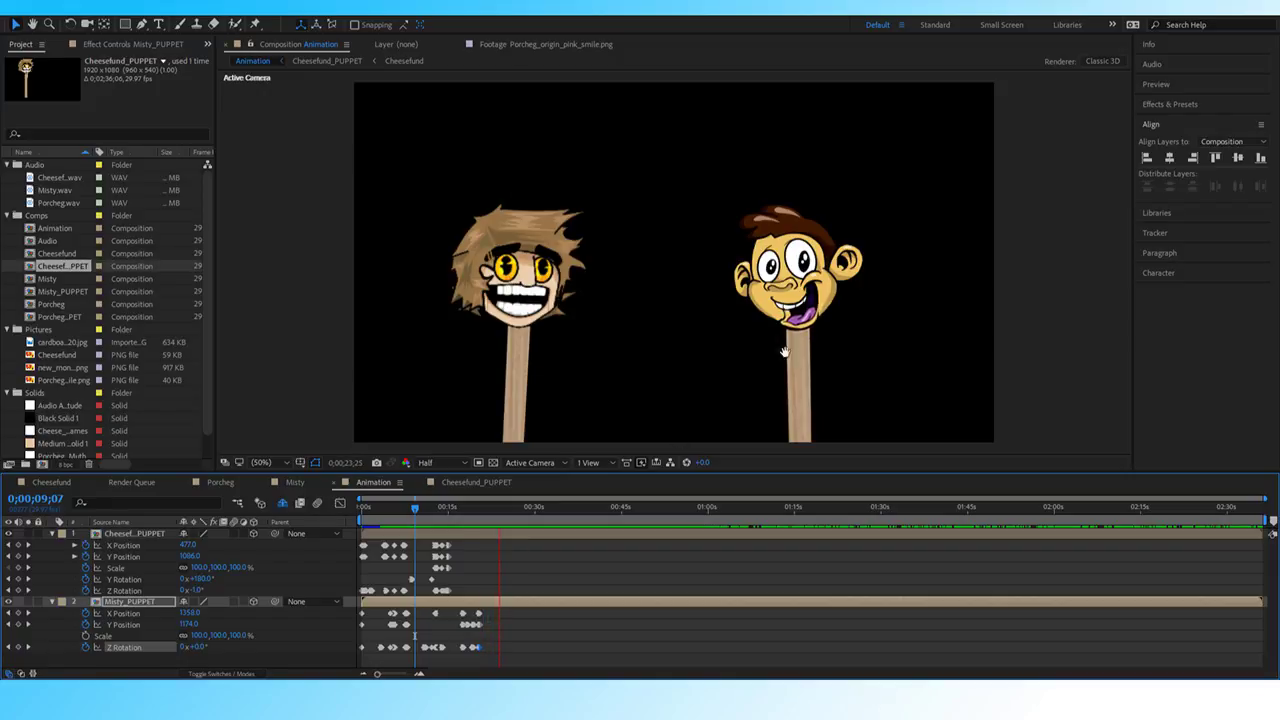
# Play back both puppets' animation from the start of the composition and continue the review from 0;00;09;23.
pyautogui.press('space')
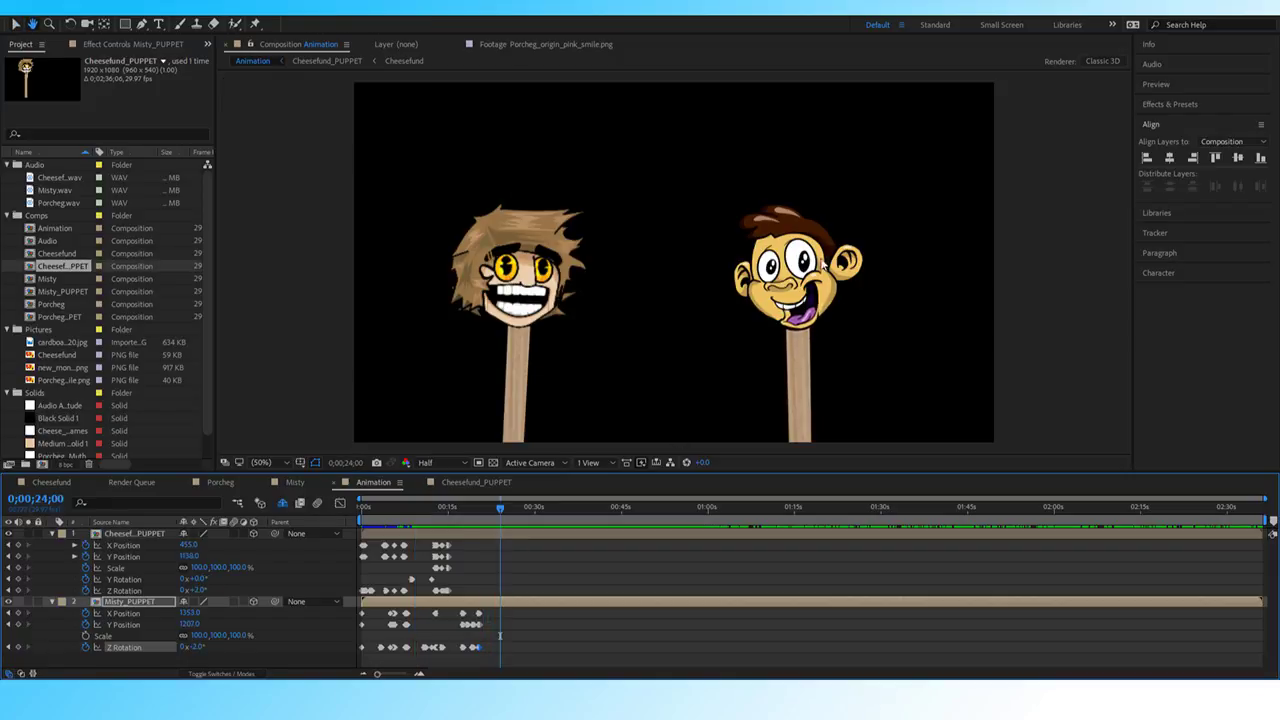
pyautogui.click(446, 572)
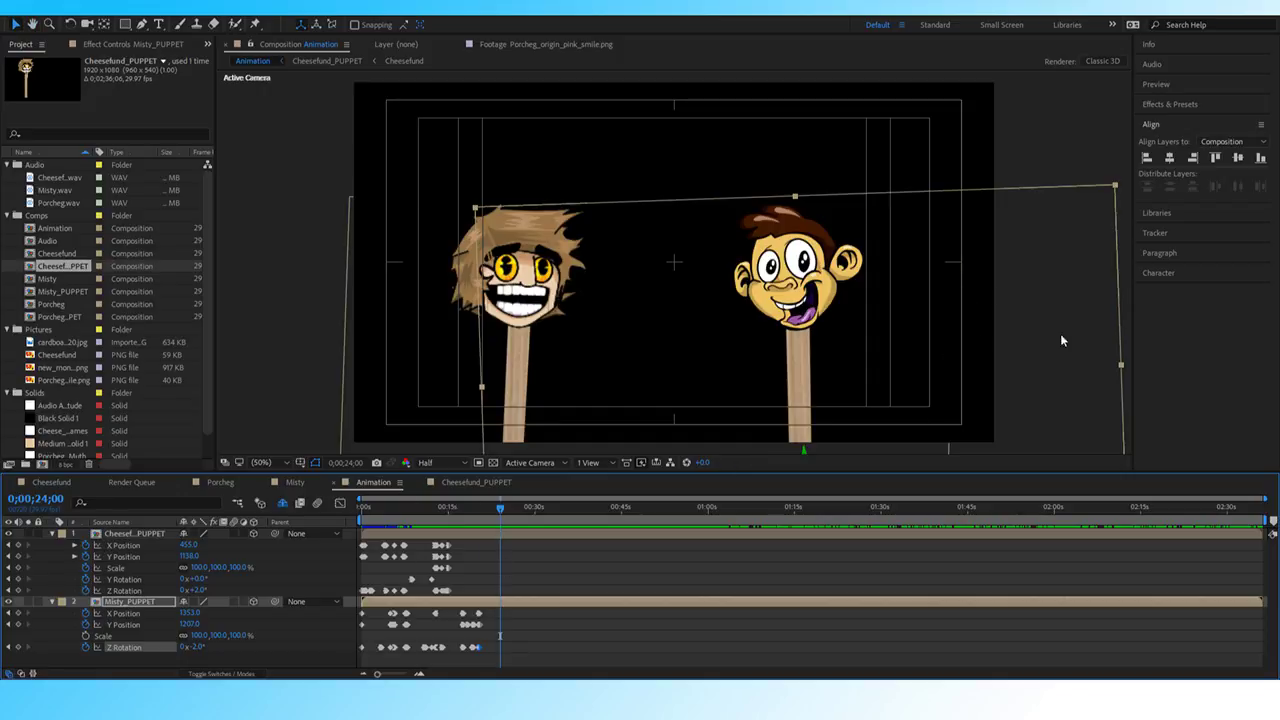
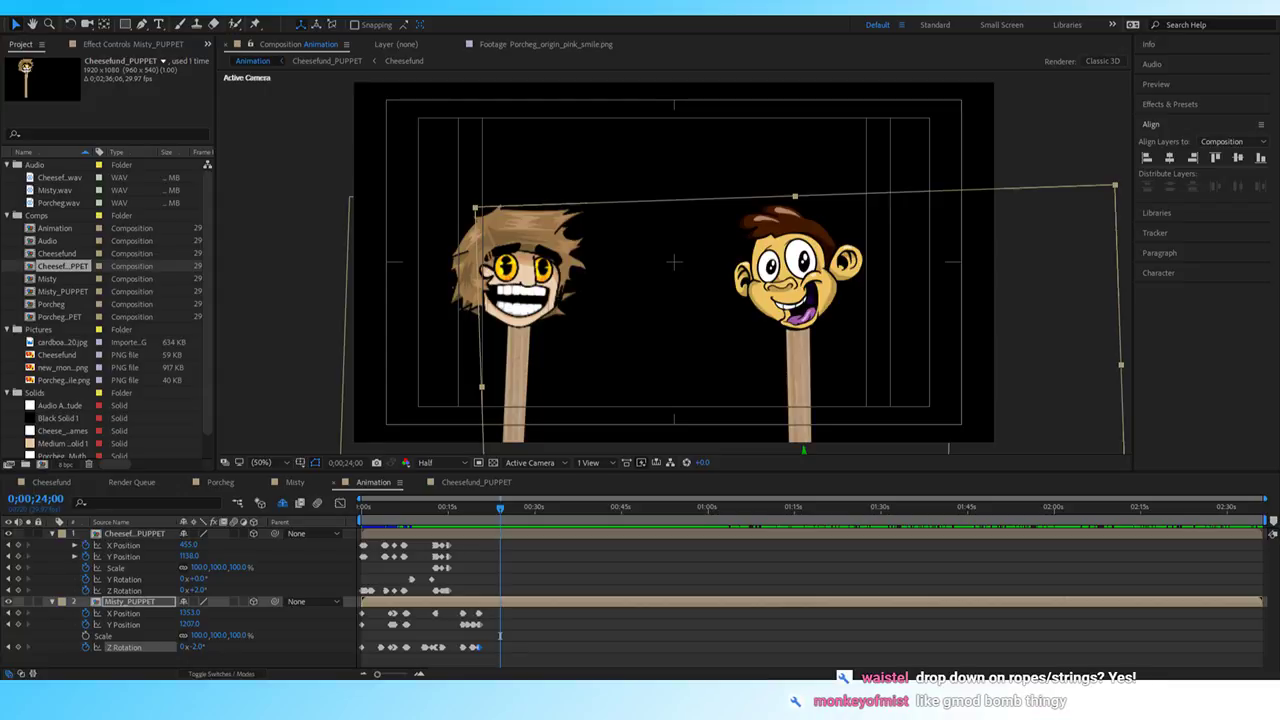
pyautogui.moveTo(500, 508); pyautogui.dragTo(521, 504)
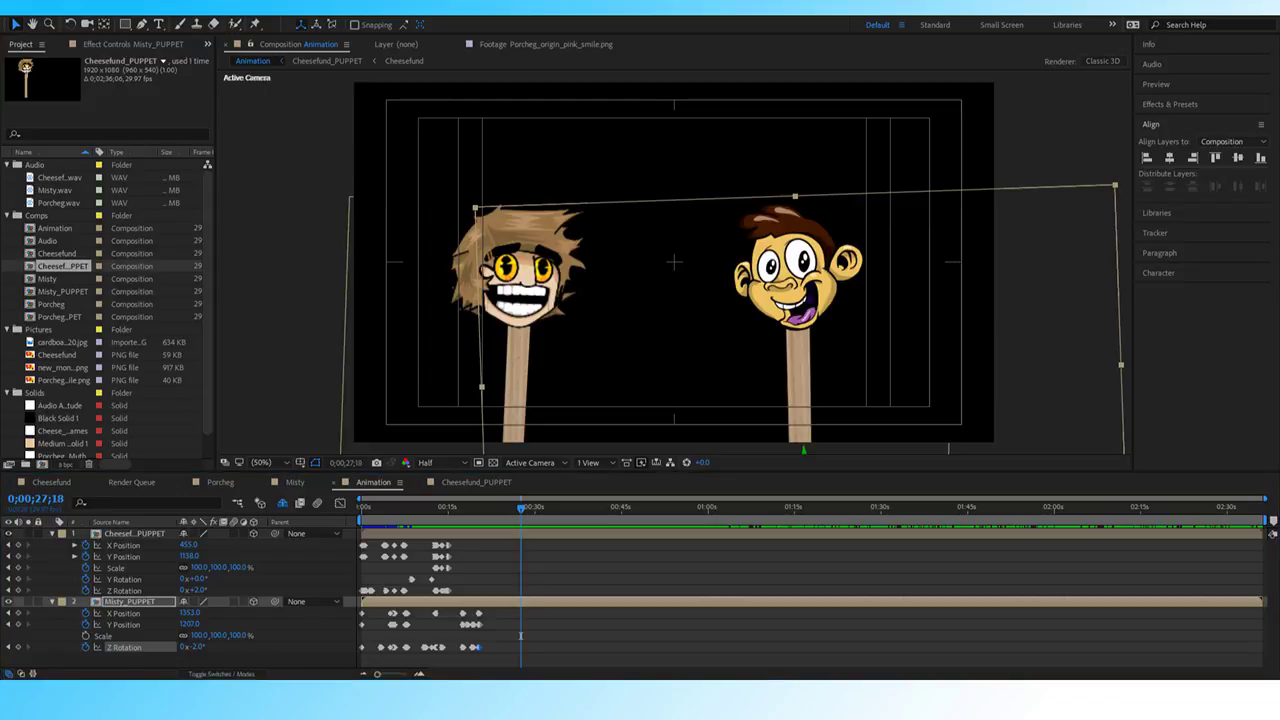
pyautogui.moveTo(520, 507); pyautogui.dragTo(352, 515)
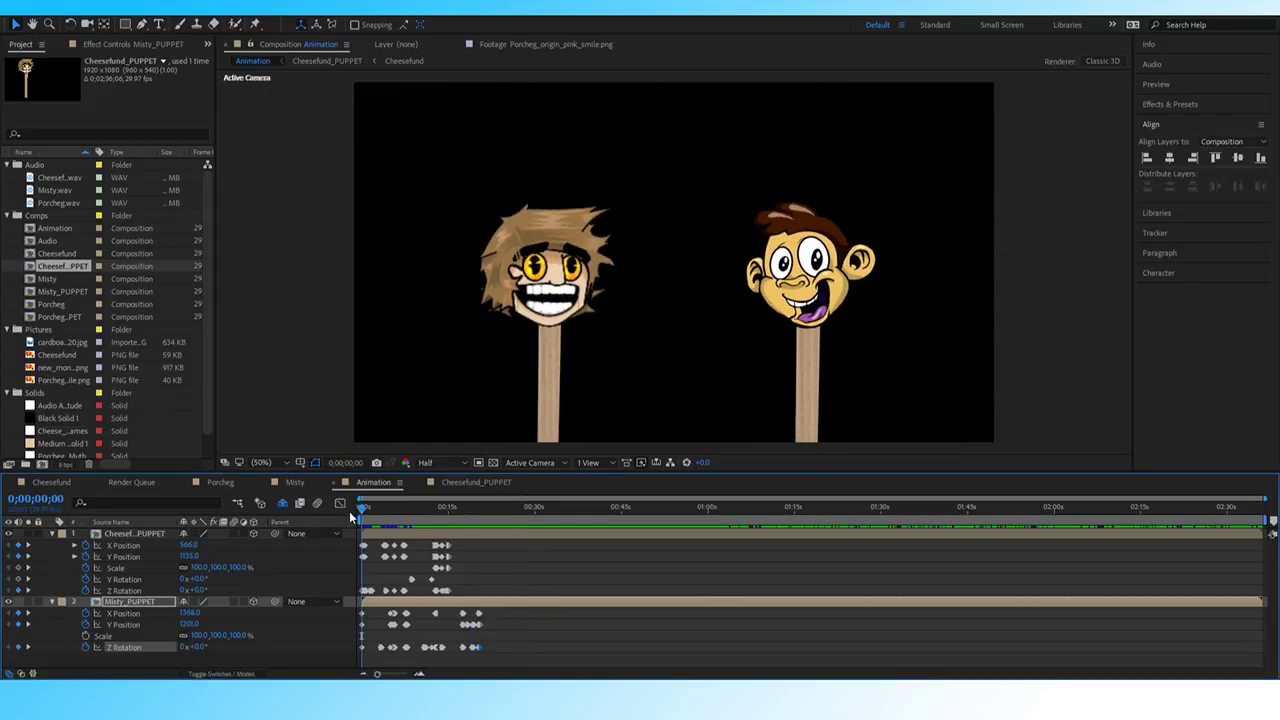
pyautogui.press('space')
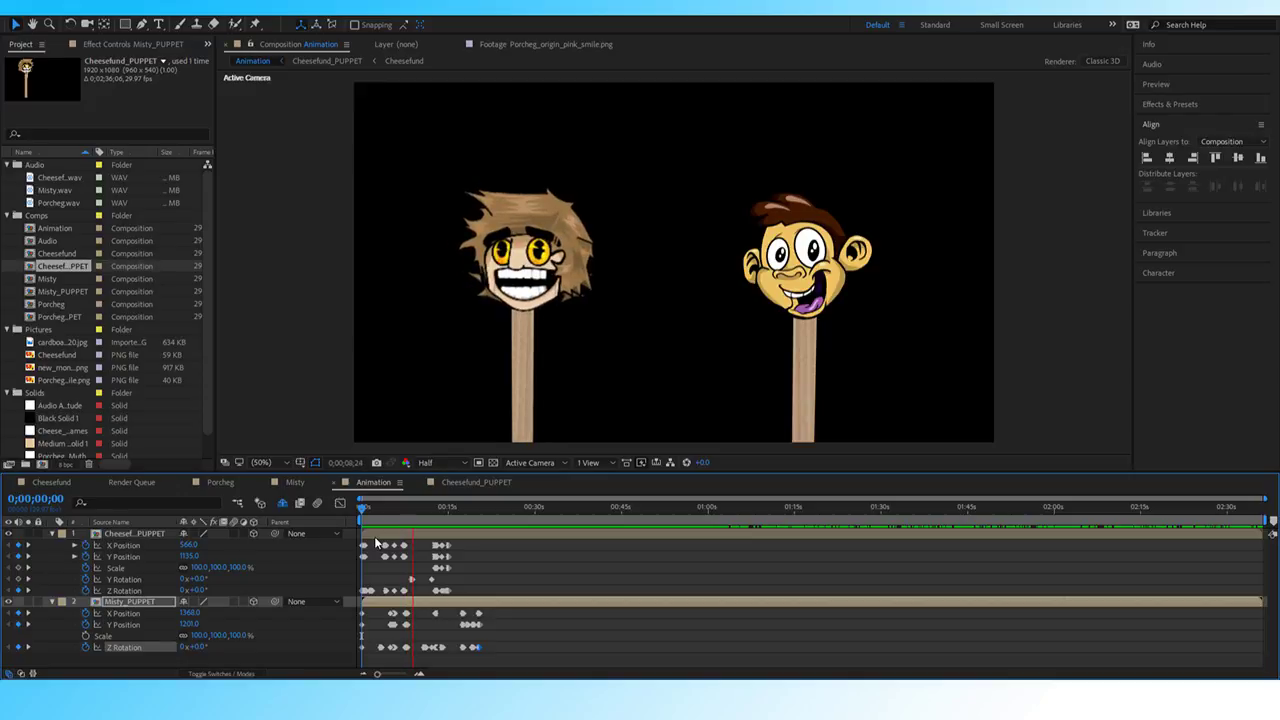
pyautogui.press('space')
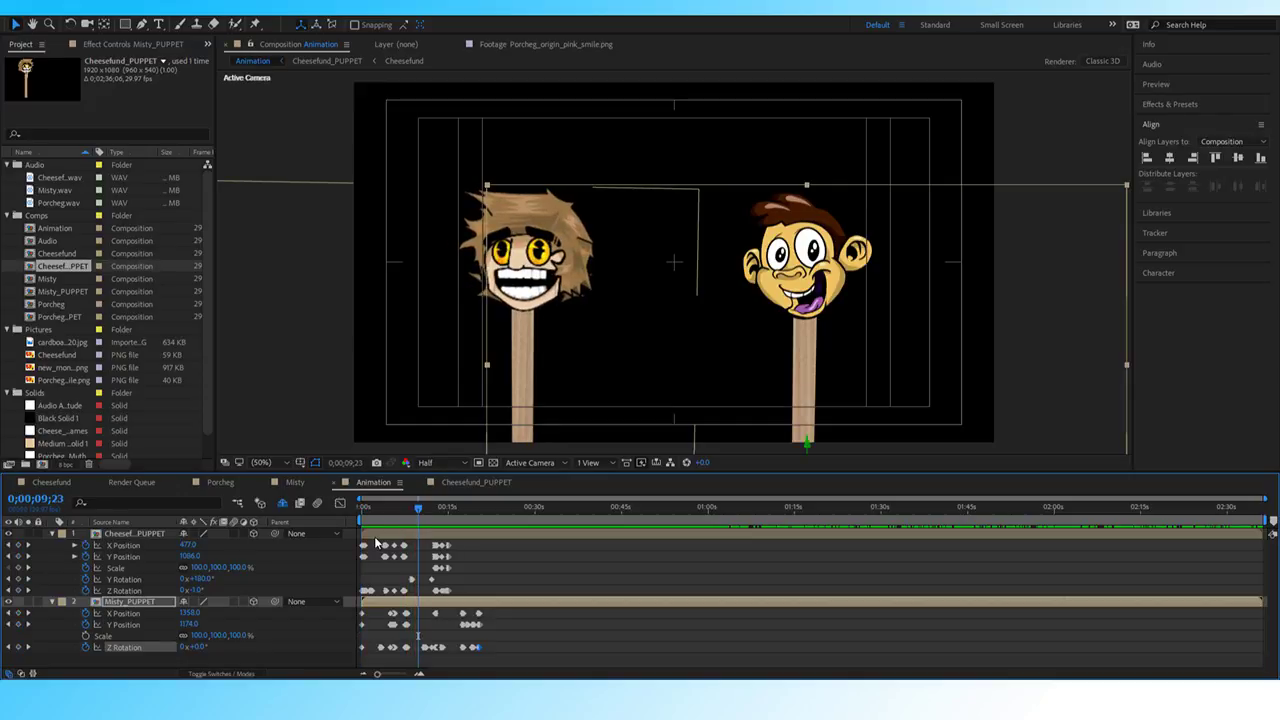
pyautogui.press('space')
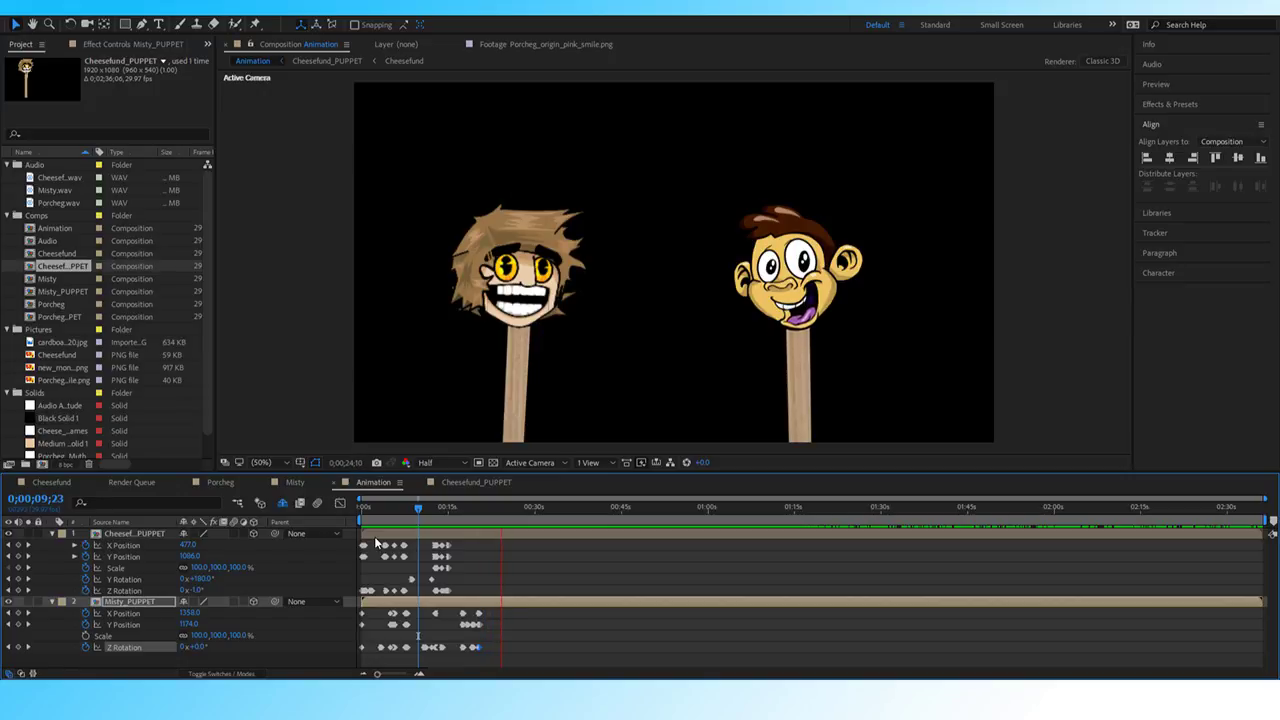
pyautogui.press('space')
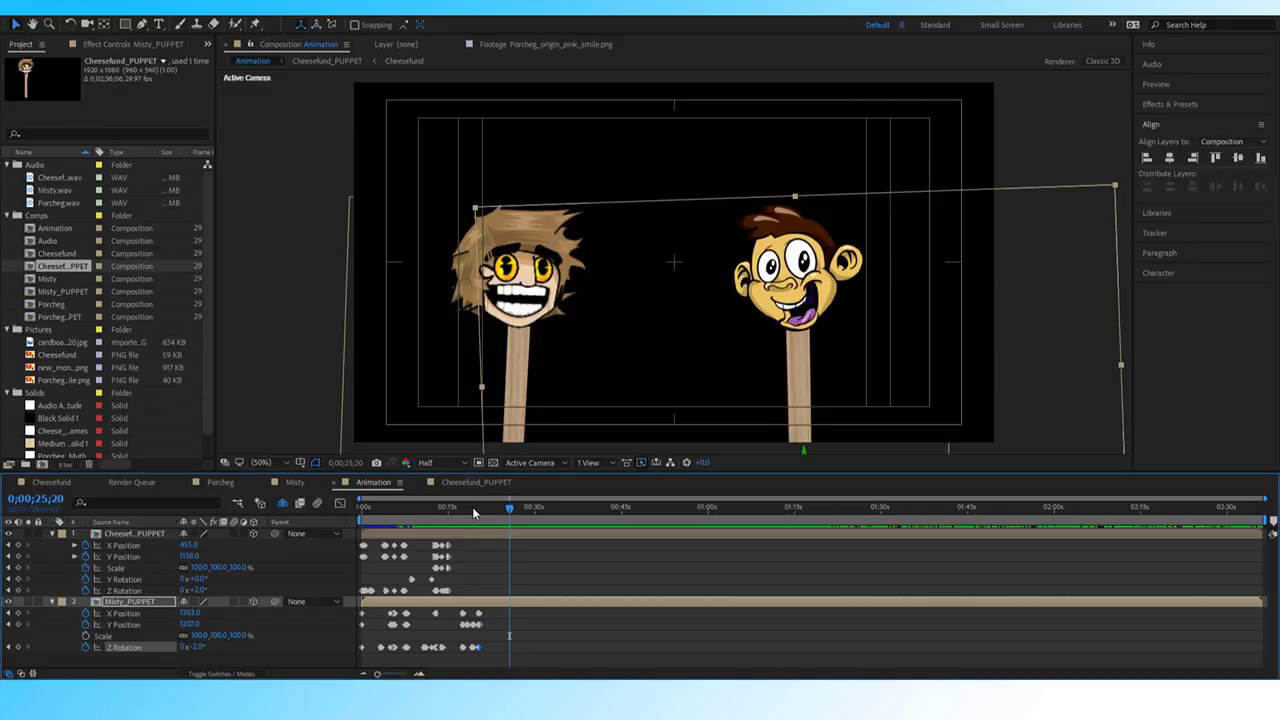
# Replay the puppets' motion from 0;00;16;12, from 0;00;11;16 and from 0;00;14;05.
pyautogui.click(456, 508)
pyautogui.press('space')
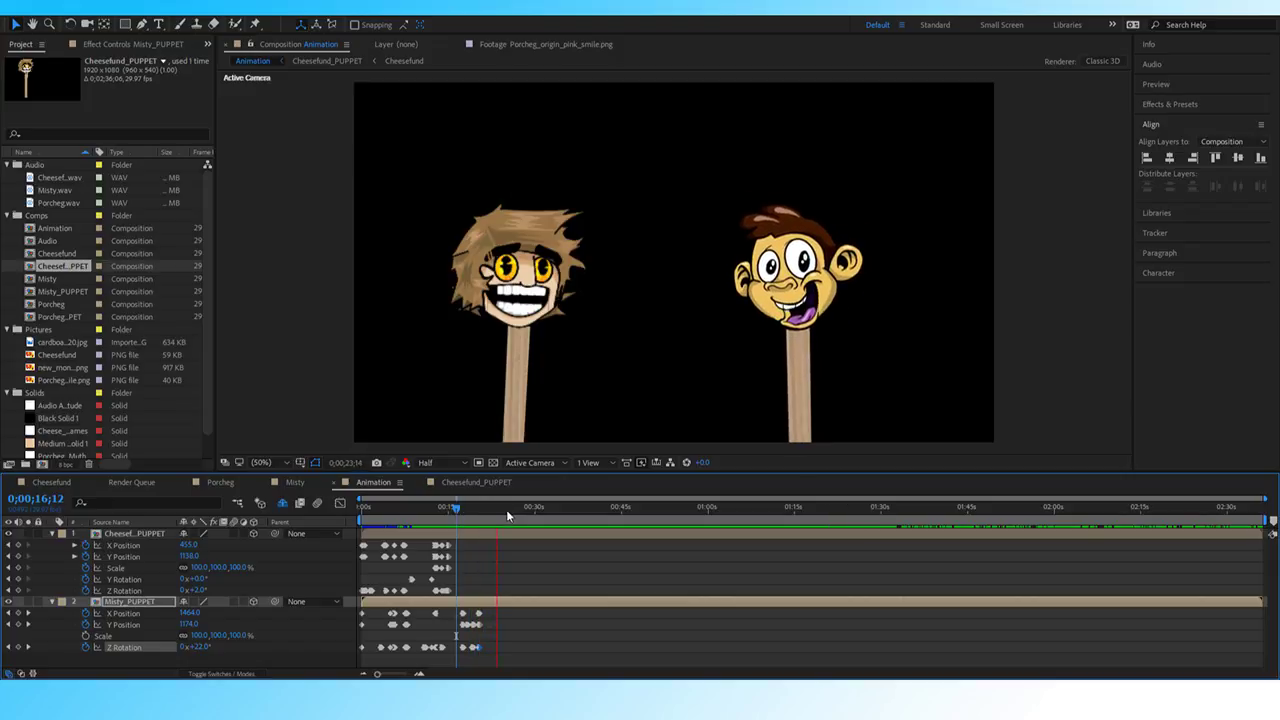
pyautogui.press('space')
pyautogui.moveTo(489, 509); pyautogui.dragTo(431, 505)
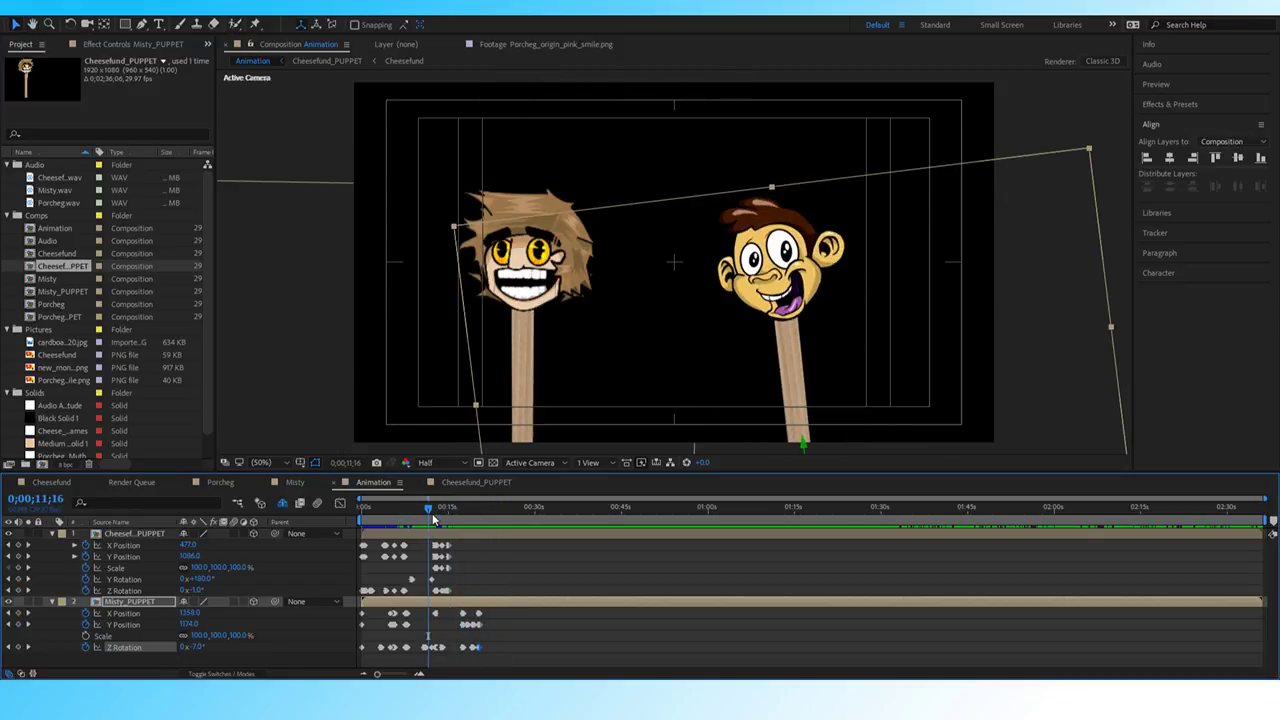
pyautogui.press('space')
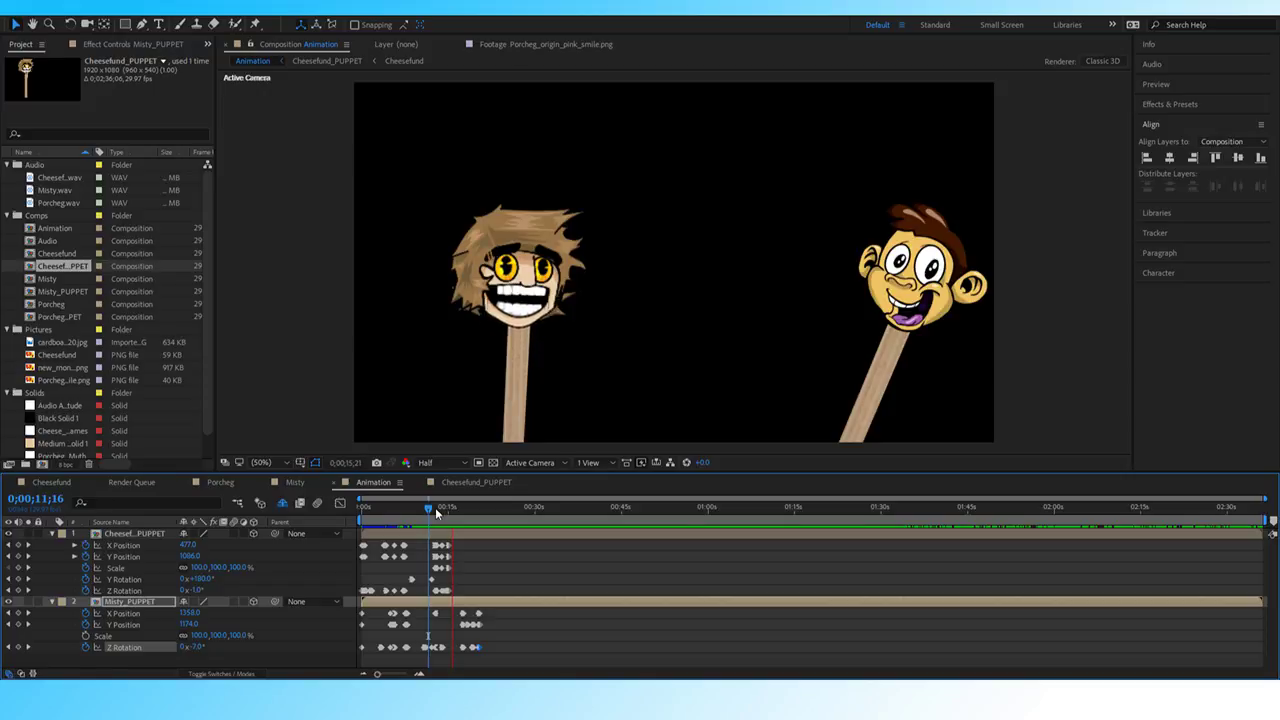
pyautogui.press('space')
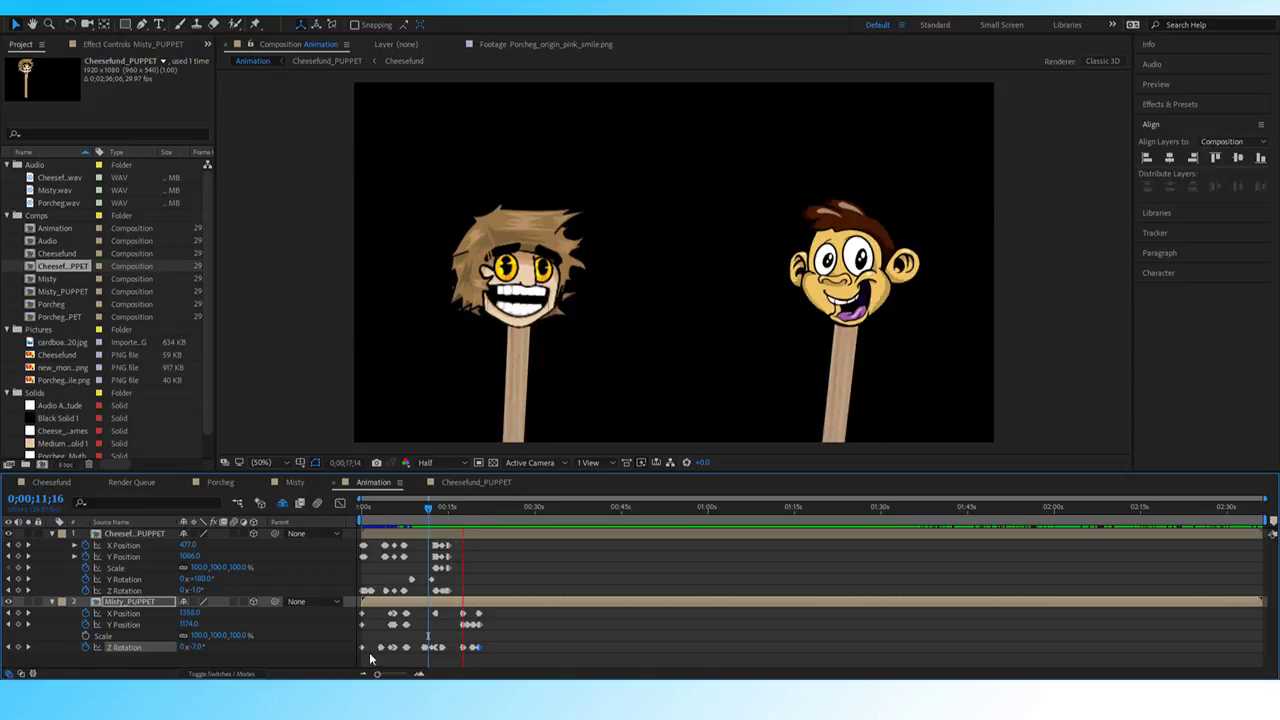
pyautogui.moveTo(377, 674); pyautogui.dragTo(399, 674)
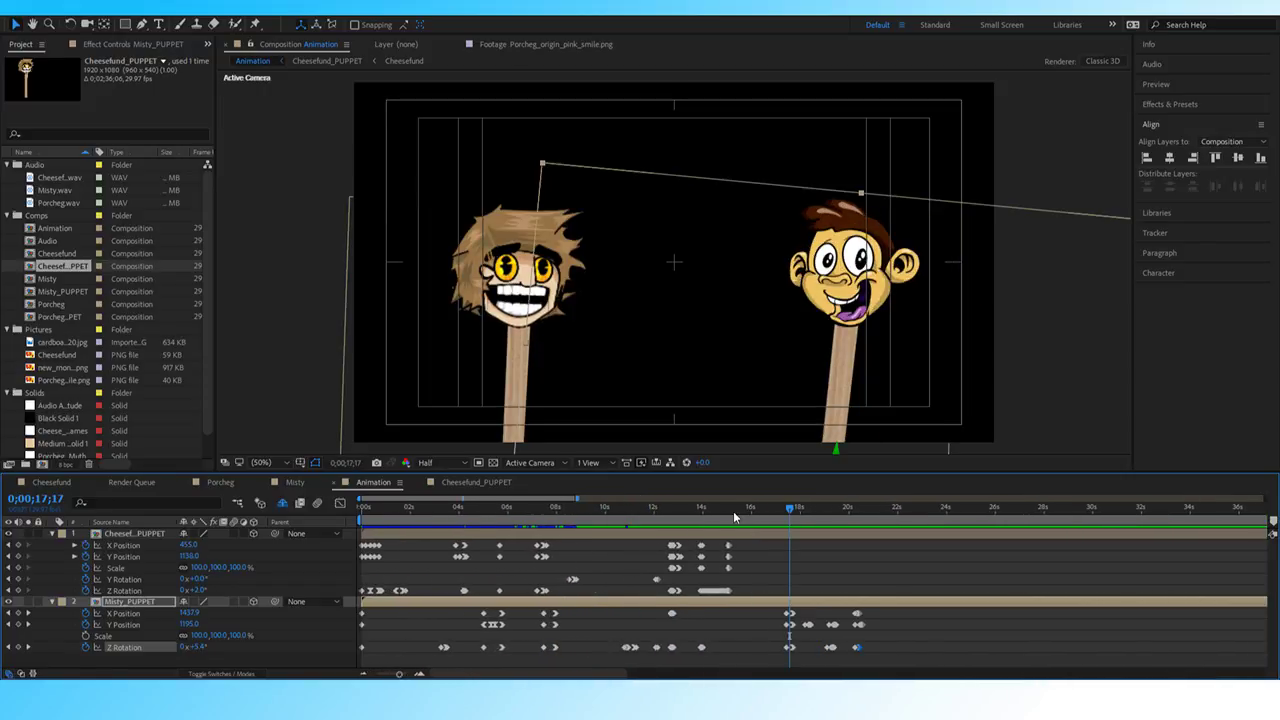
pyautogui.click(707, 510)
pyautogui.press('space')
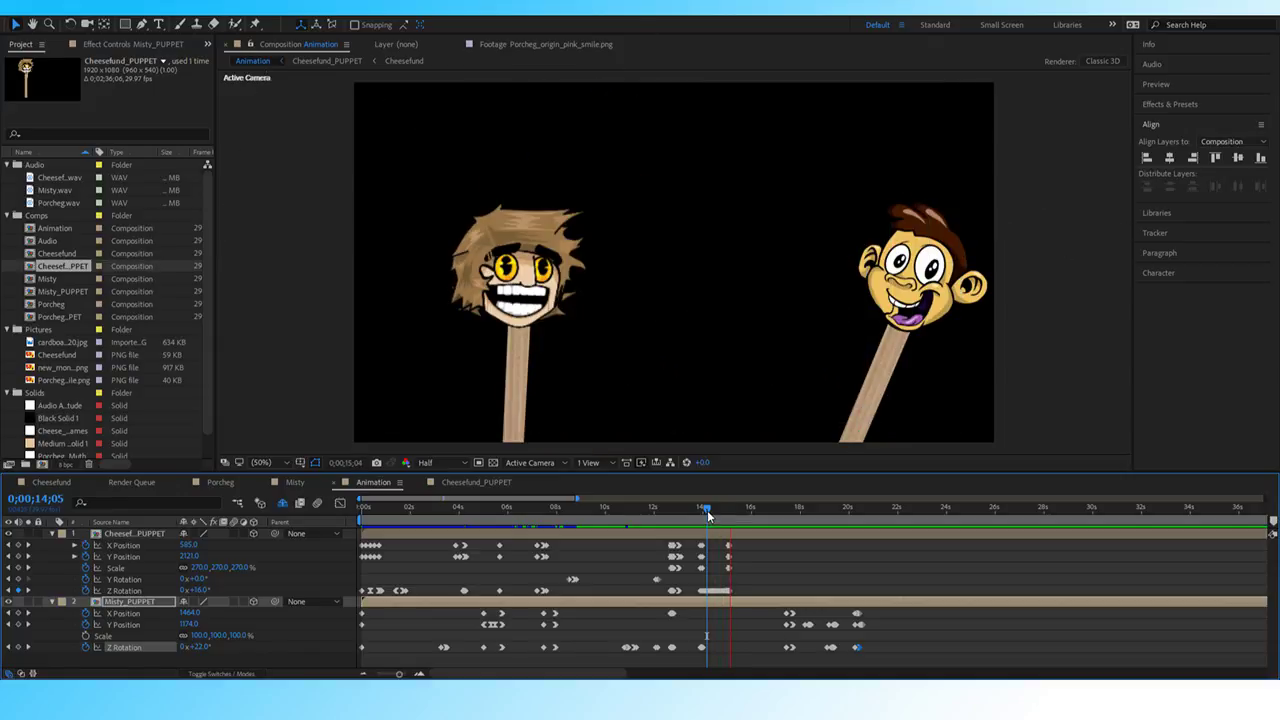
pyautogui.press('space')
# Add X Position, Y Position and Z Rotation keyframes to Cheesefund_PUPPET at 0;00;15;22.
pyautogui.click(747, 512)
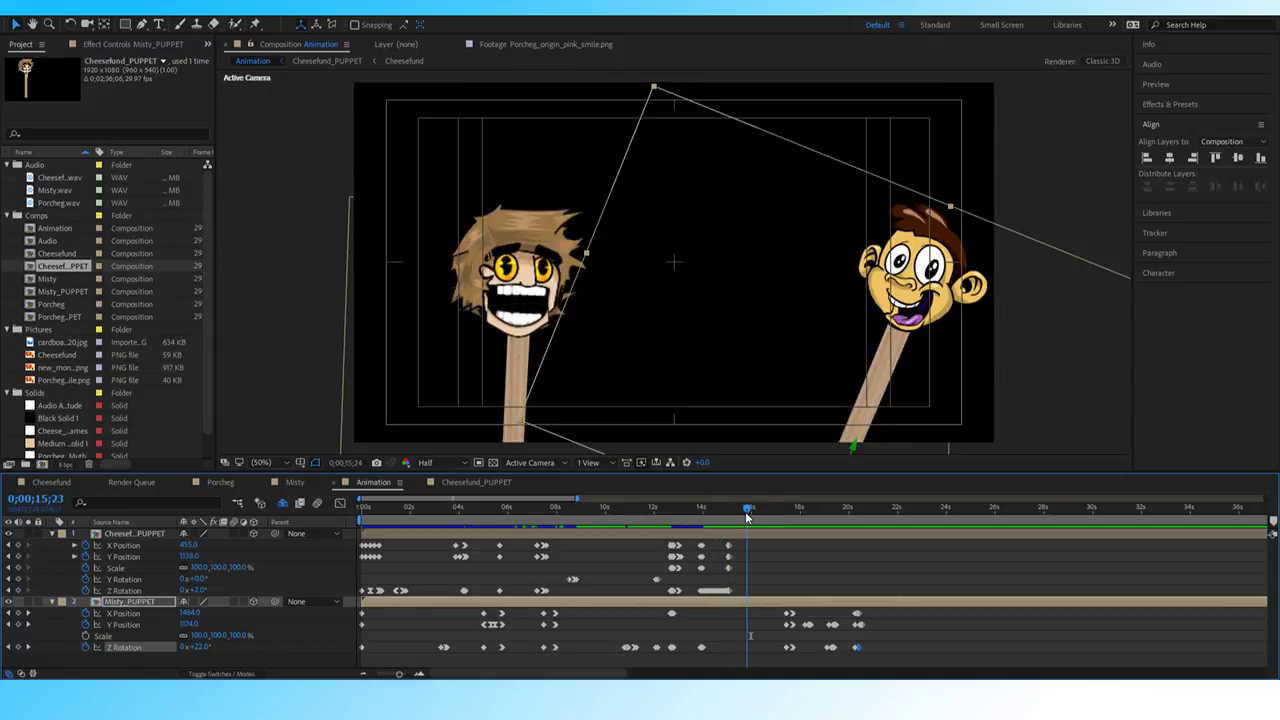
pyautogui.moveTo(747, 512); pyautogui.dragTo(746, 514)
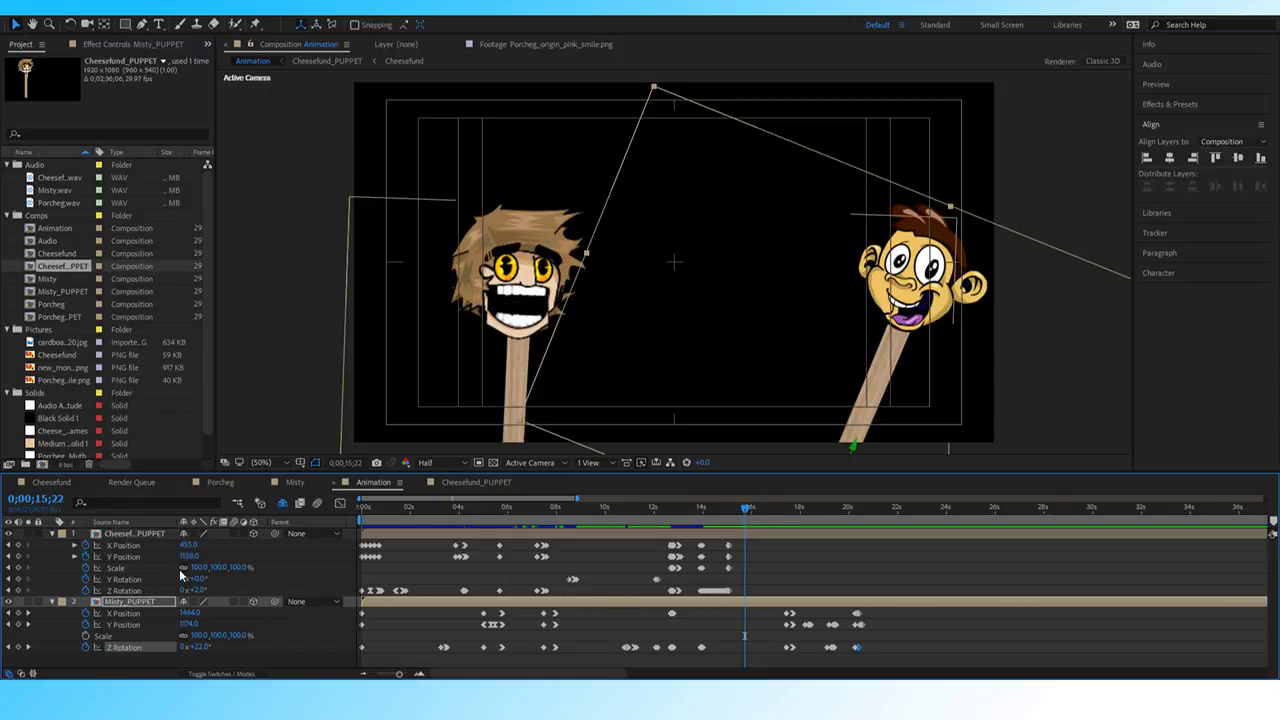
pyautogui.click(18, 547)
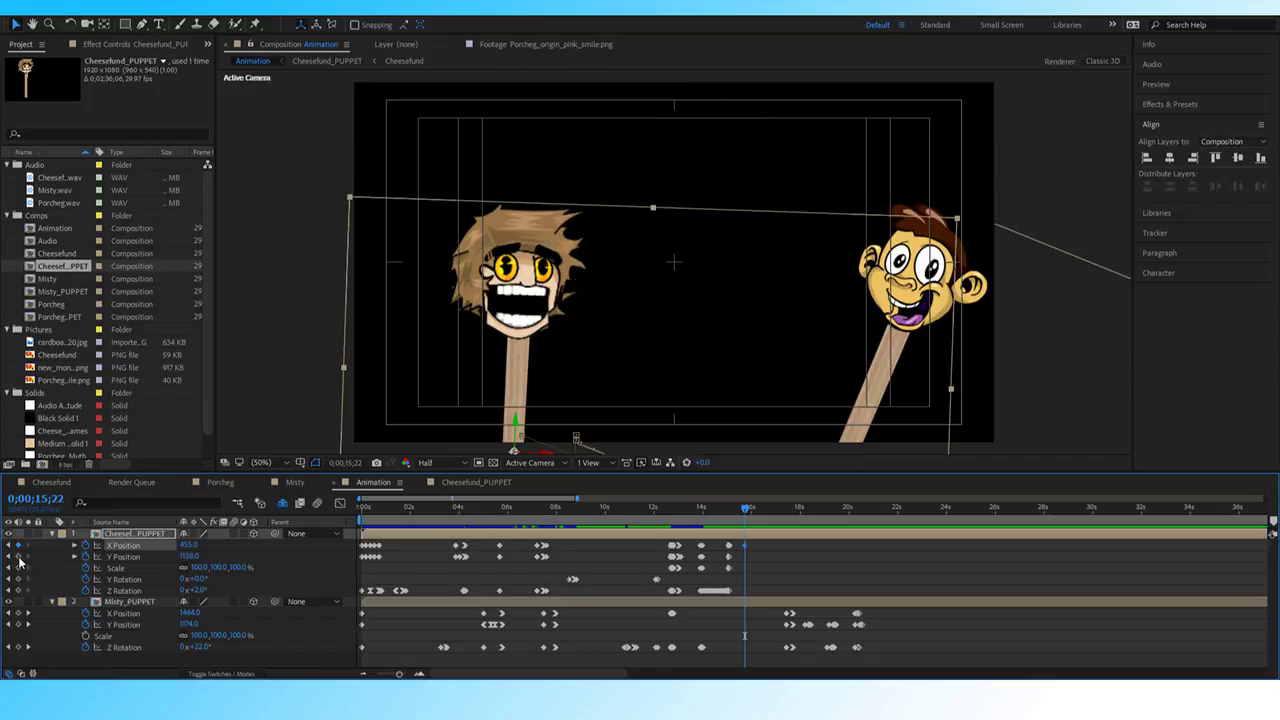
pyautogui.click(18, 557)
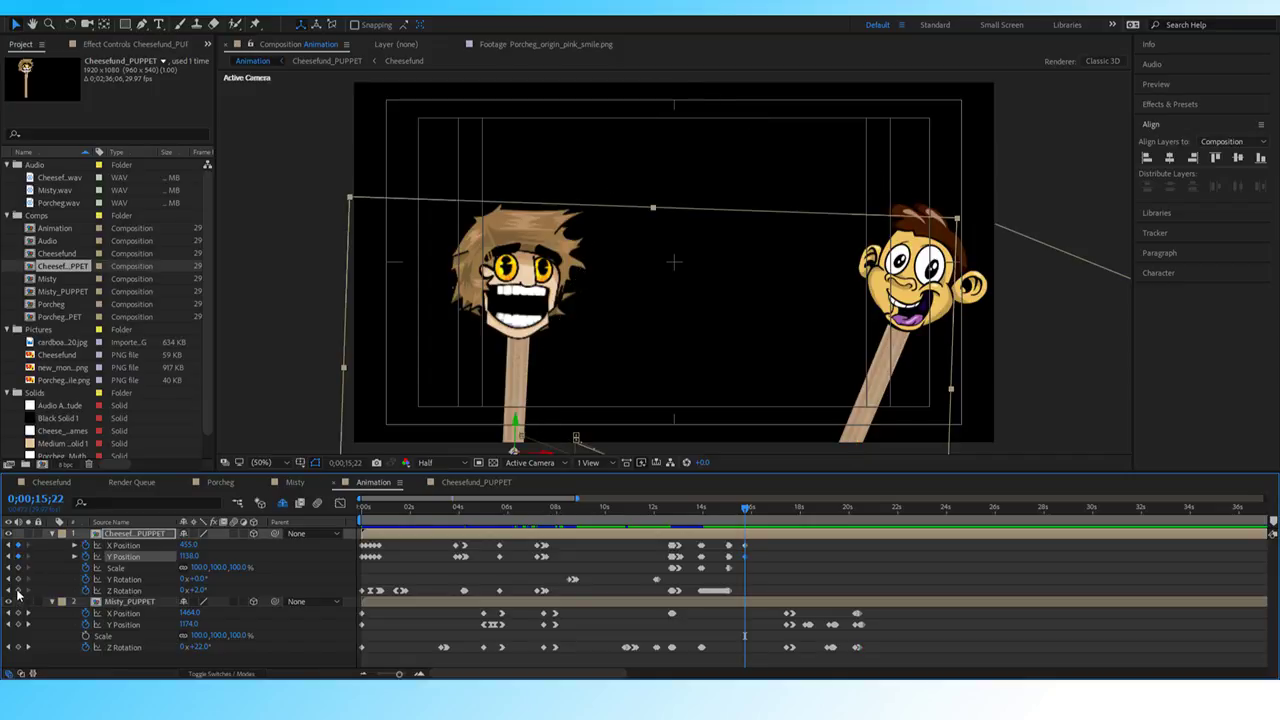
pyautogui.click(18, 591)
# At 0;00;15;28, set Cheesefund_PUPPET's Z Rotation to -3°, X Position to 501 and Y Position to 1113.
pyautogui.press('space')
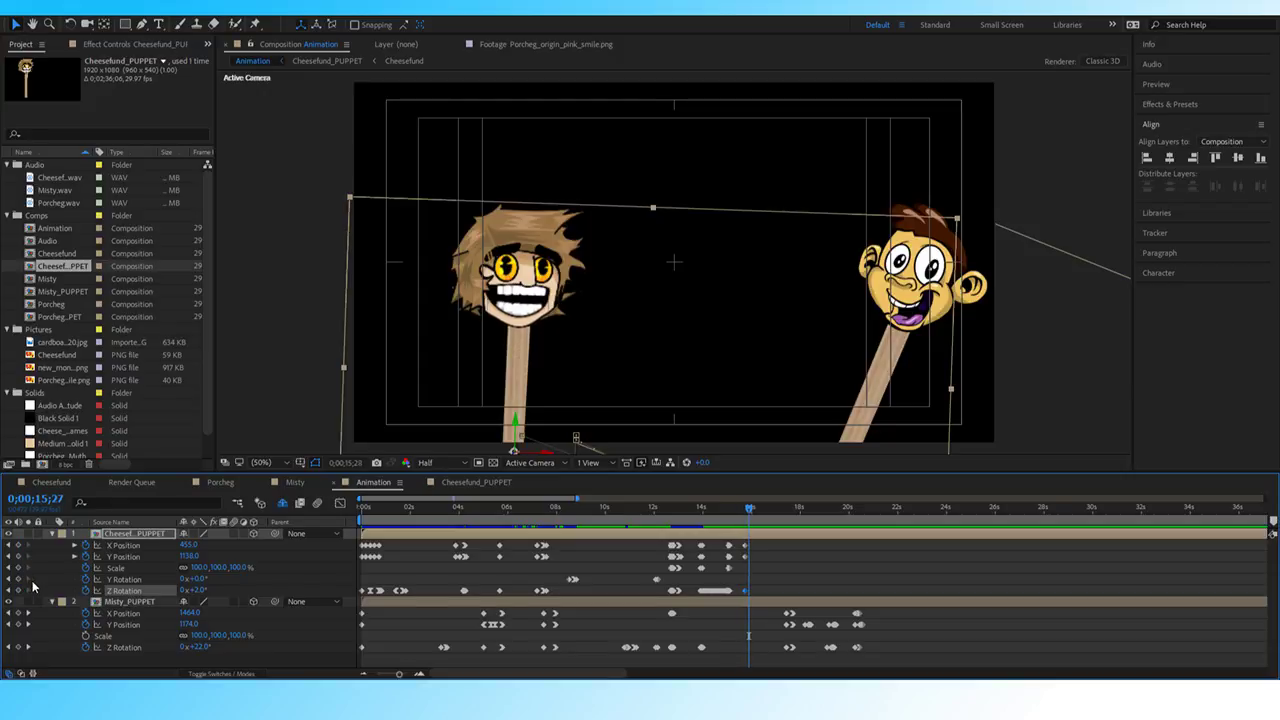
pyautogui.click(205, 590)
pyautogui.write('-2')
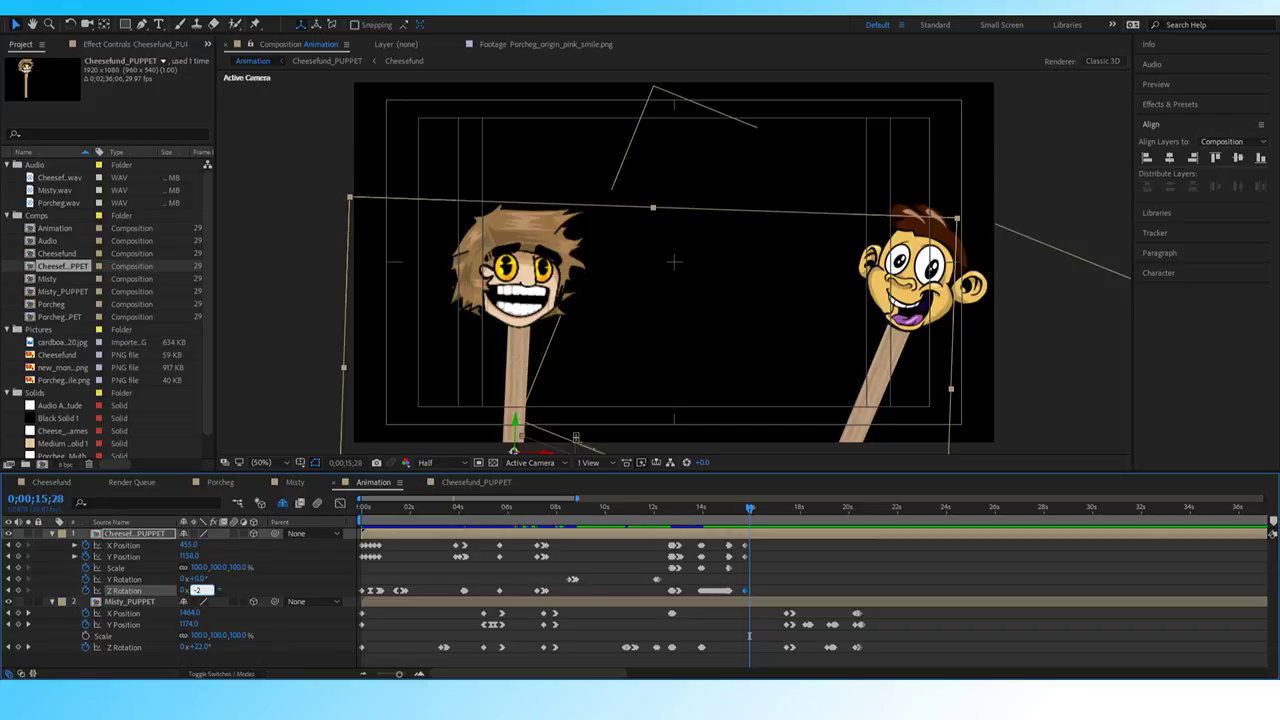
pyautogui.press('Return')
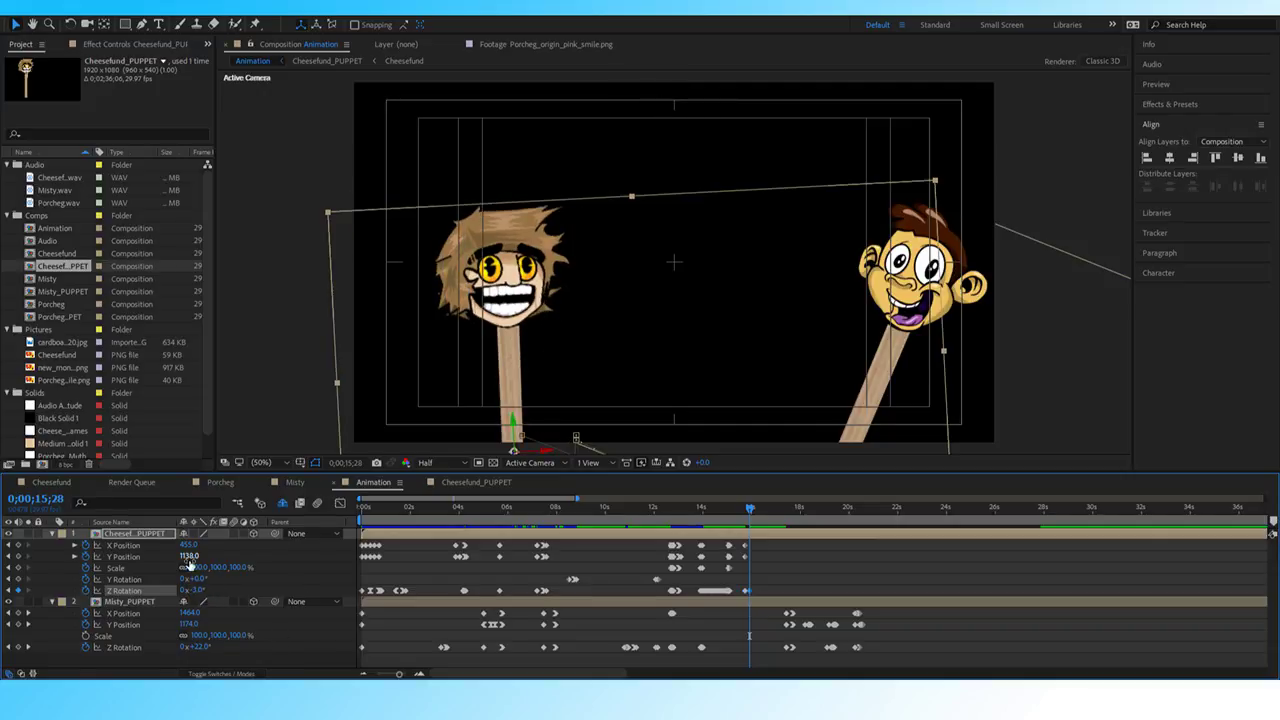
pyautogui.moveTo(190, 556); pyautogui.dragTo(232, 540)
# Examine Cheesefund_PUPPET's move frame by frame between 0;00;15;28 and 0;00;15;22.
pyautogui.moveTo(399, 673); pyautogui.dragTo(406, 673)
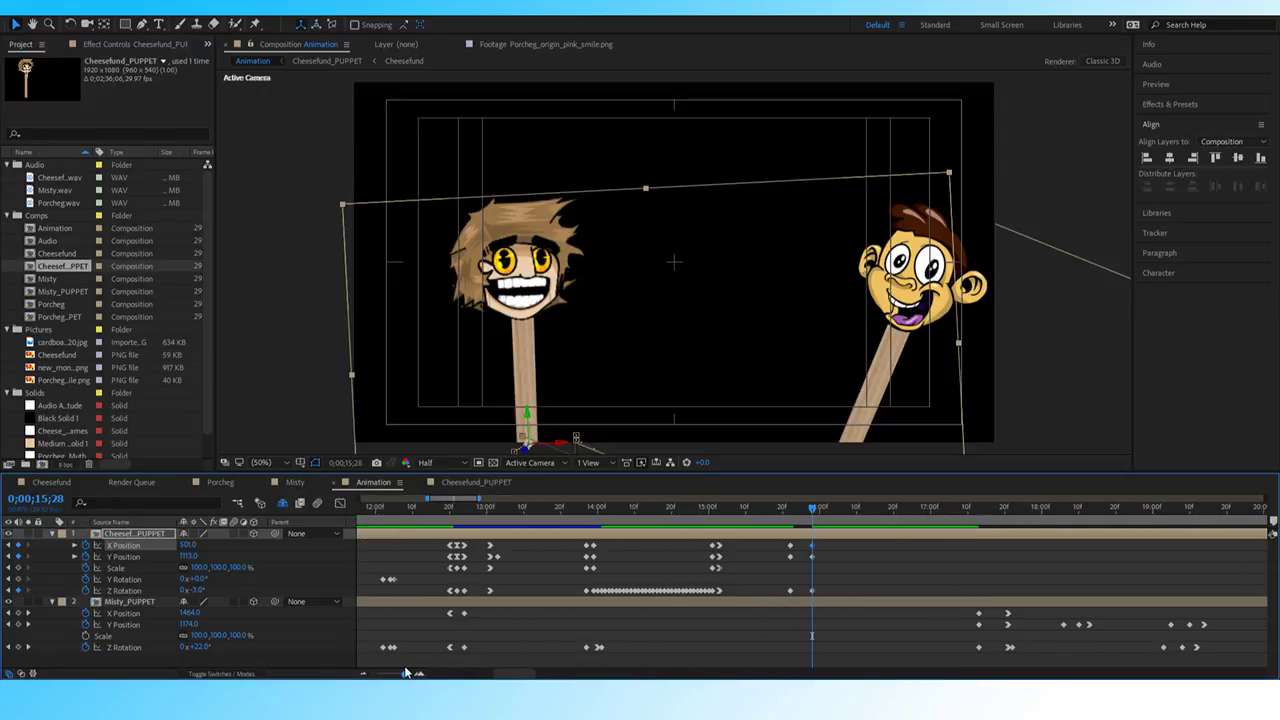
pyautogui.press('pageup')
pyautogui.press('pageup')
pyautogui.press('pageup')
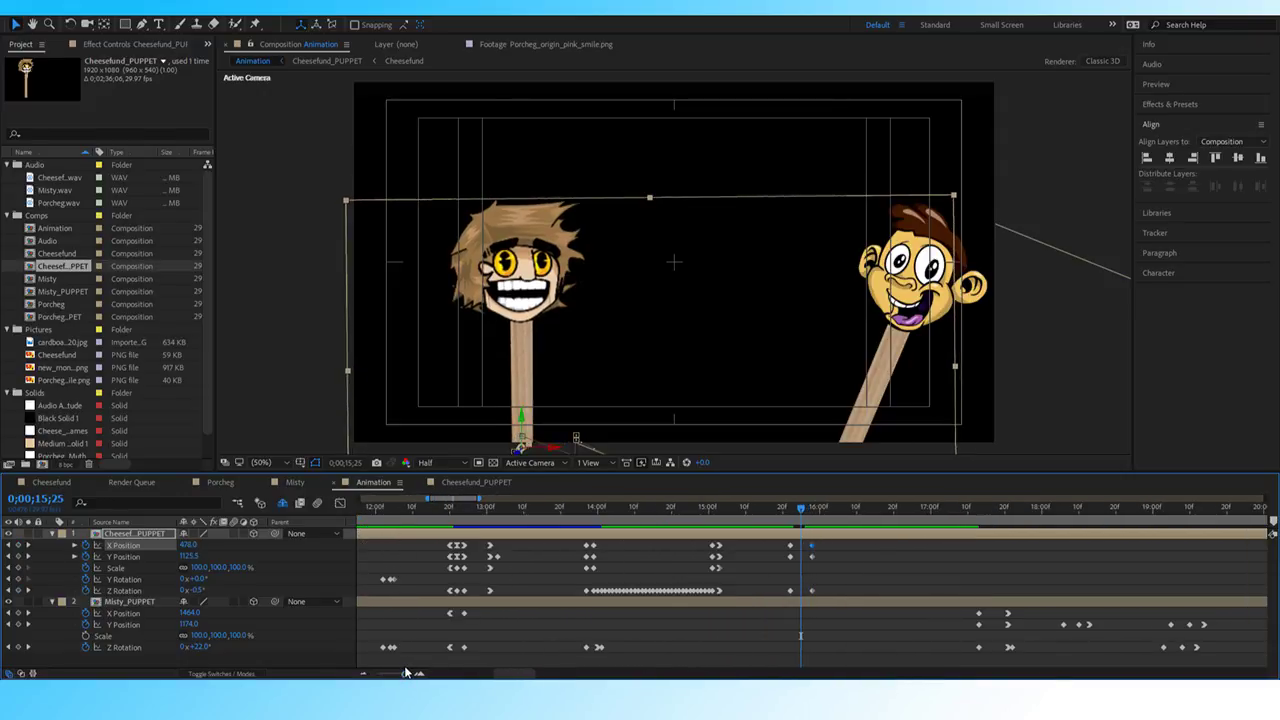
pyautogui.press('pageup')
pyautogui.press('pageup')
pyautogui.press('pageup')
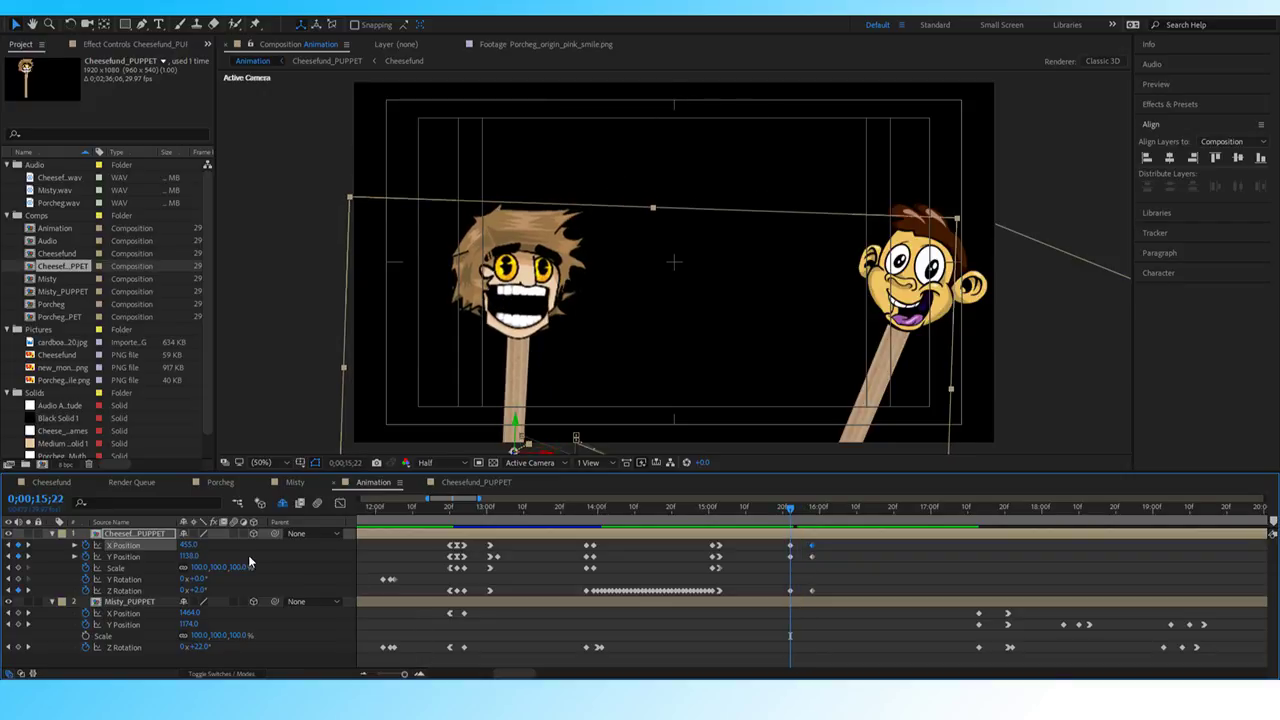
pyautogui.press('pagedown')
pyautogui.press('pagedown')
pyautogui.press('pagedown')
pyautogui.press('pagedown')
pyautogui.press('pagedown')
pyautogui.press('pagedown')
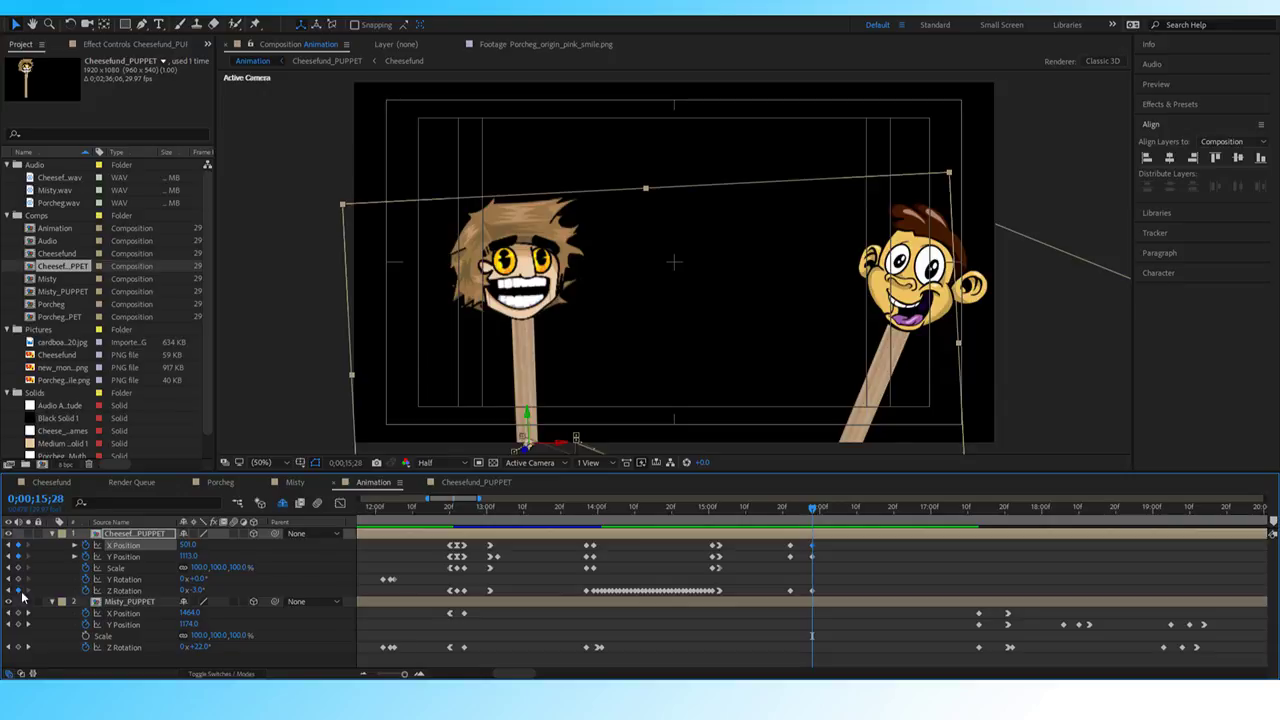
# Set Cheesefund_PUPPET's Y Position to 1140 at 0;00;15;28 and keyframe a smaller Y Position value at 0;00;15;25 for a small hop.
pyautogui.click(190, 556)
pyautogui.write('1140')
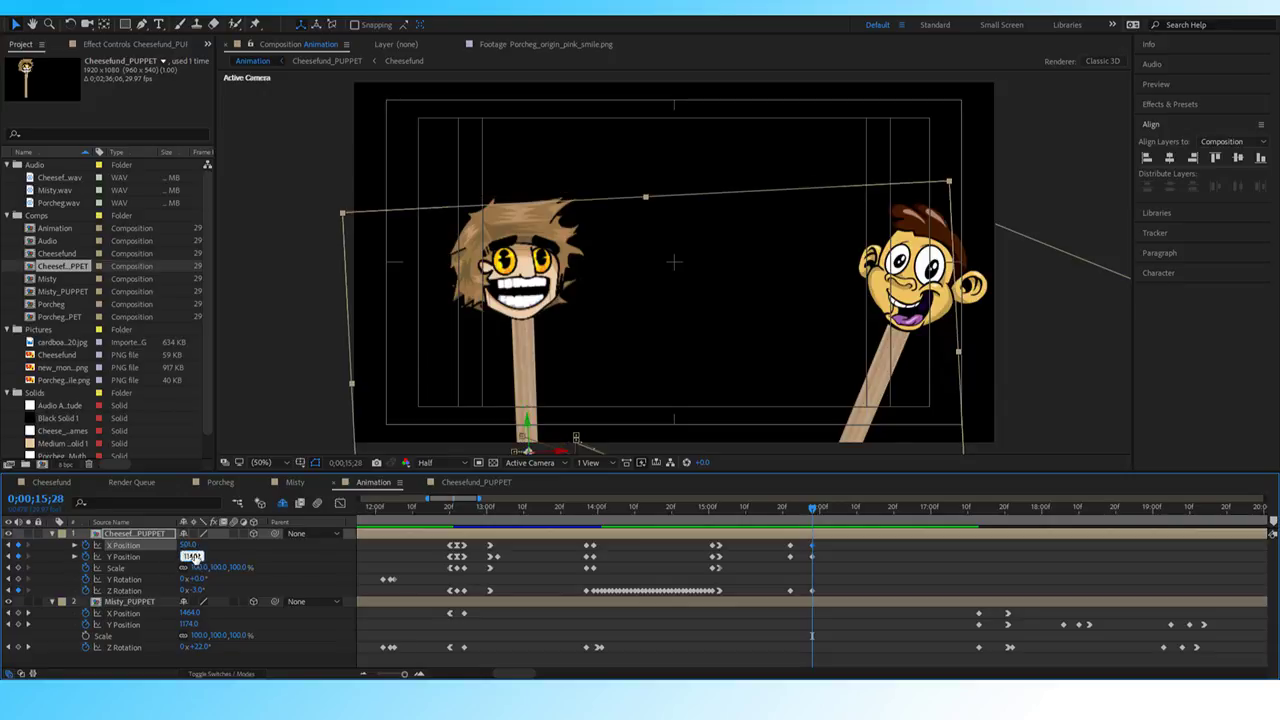
pyautogui.press('Return')
pyautogui.press('pageup')
pyautogui.press('pageup')
pyautogui.press('pageup')
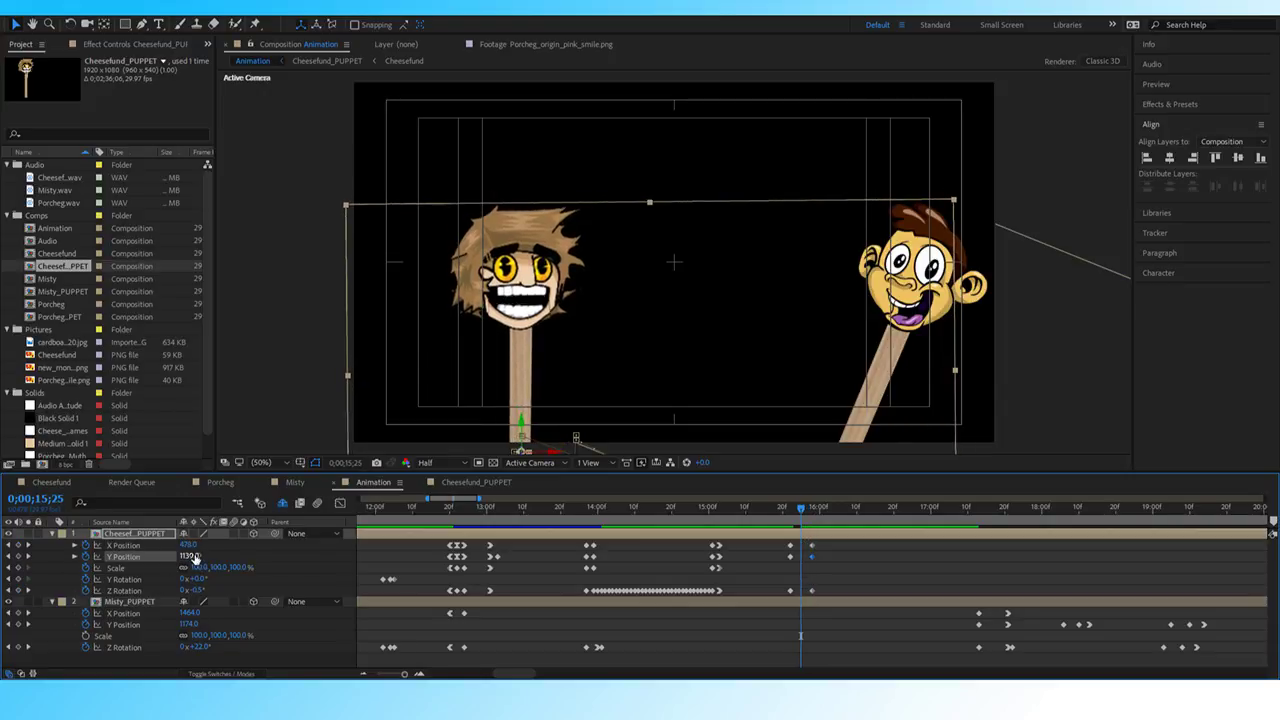
pyautogui.moveTo(199, 554); pyautogui.dragTo(176, 549)
# Play back Cheesefund_PUPPET's small hop from 0;00;15;17 and again from 0;00;15;20.
pyautogui.moveTo(782, 513); pyautogui.dragTo(771, 512)
pyautogui.press('space')
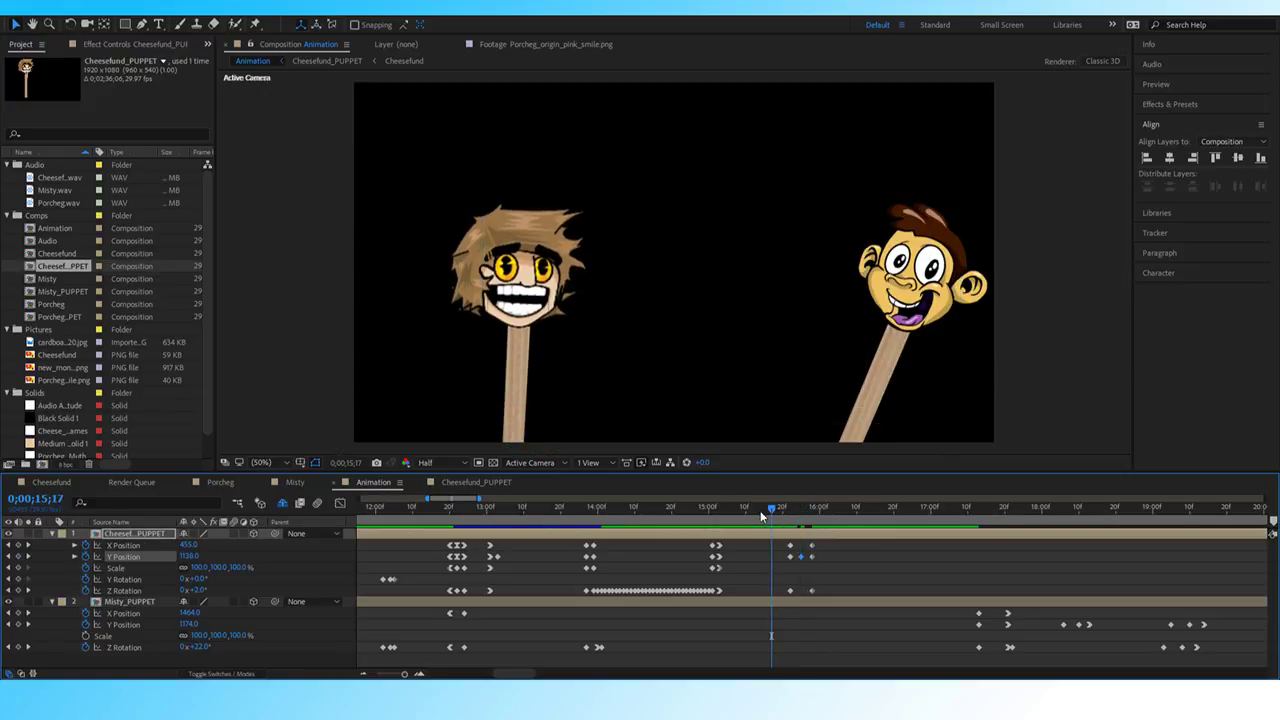
pyautogui.press('space')
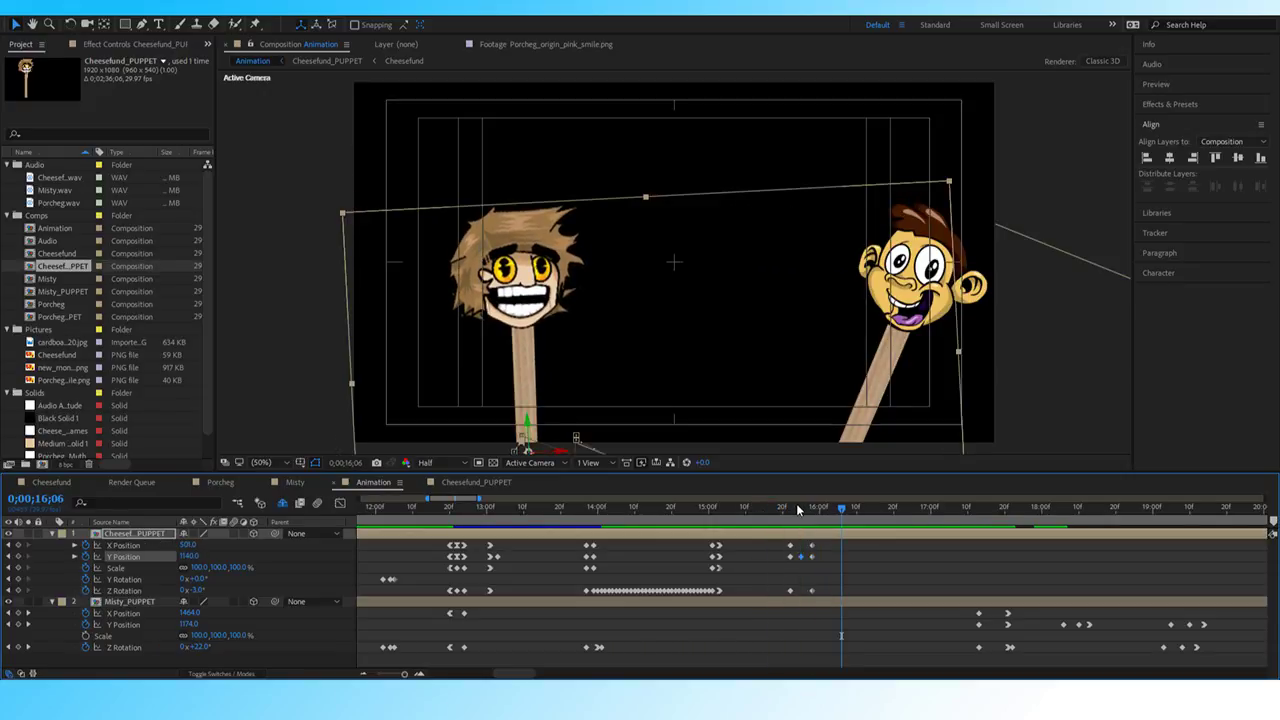
pyautogui.click(783, 510)
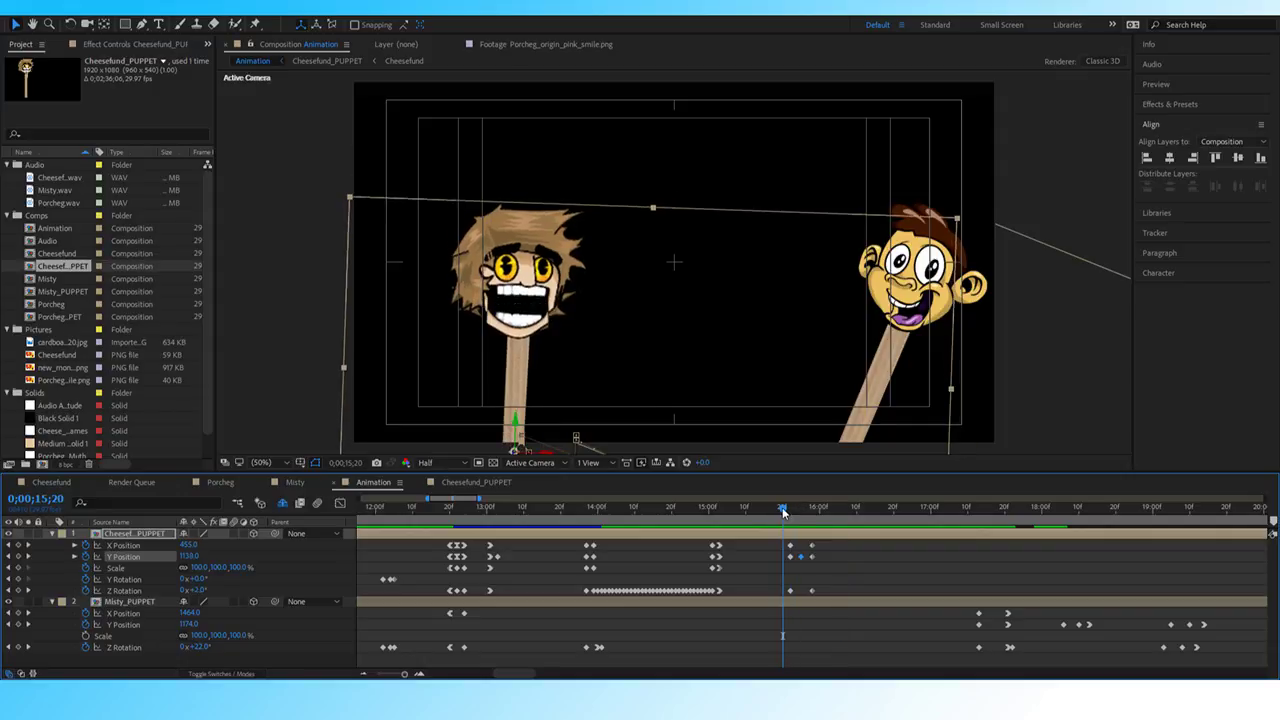
pyautogui.press('space')
pyautogui.press('space')
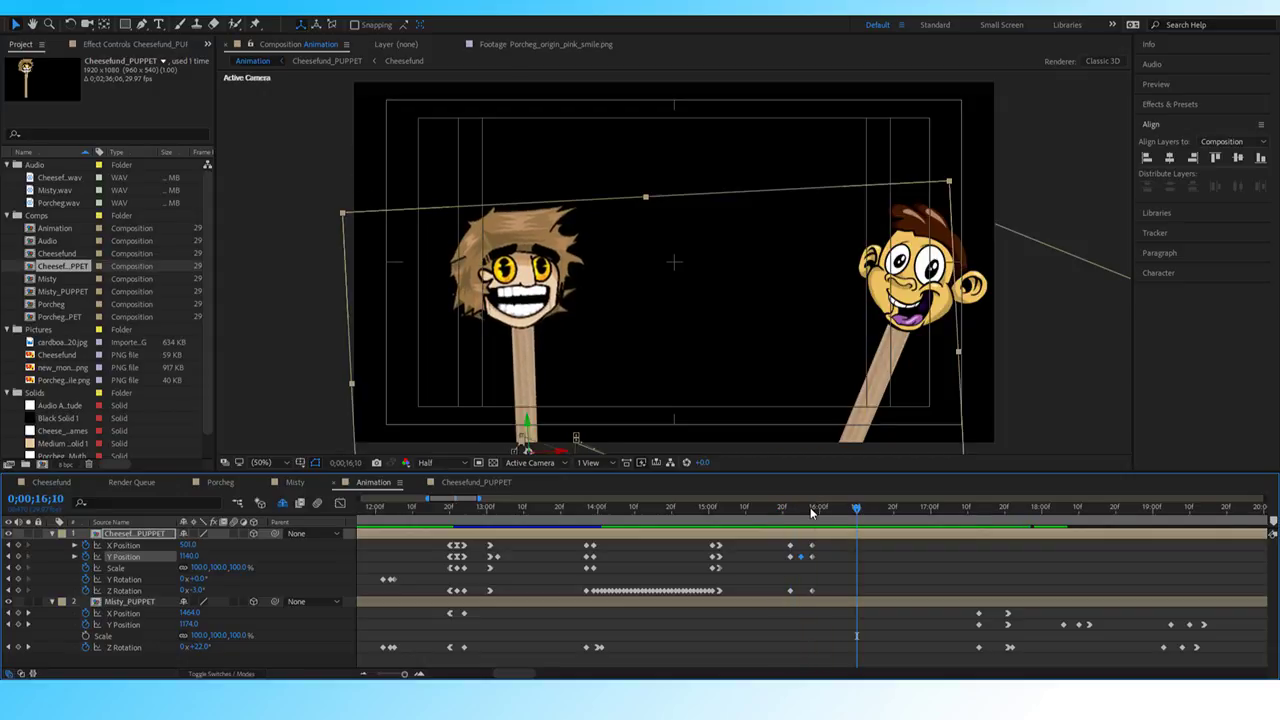
# Set Cheesefund_PUPPET's Z Rotation to -2° at 0;00;15;29, one frame after its last rotation keyframe.
pyautogui.click(9, 592)
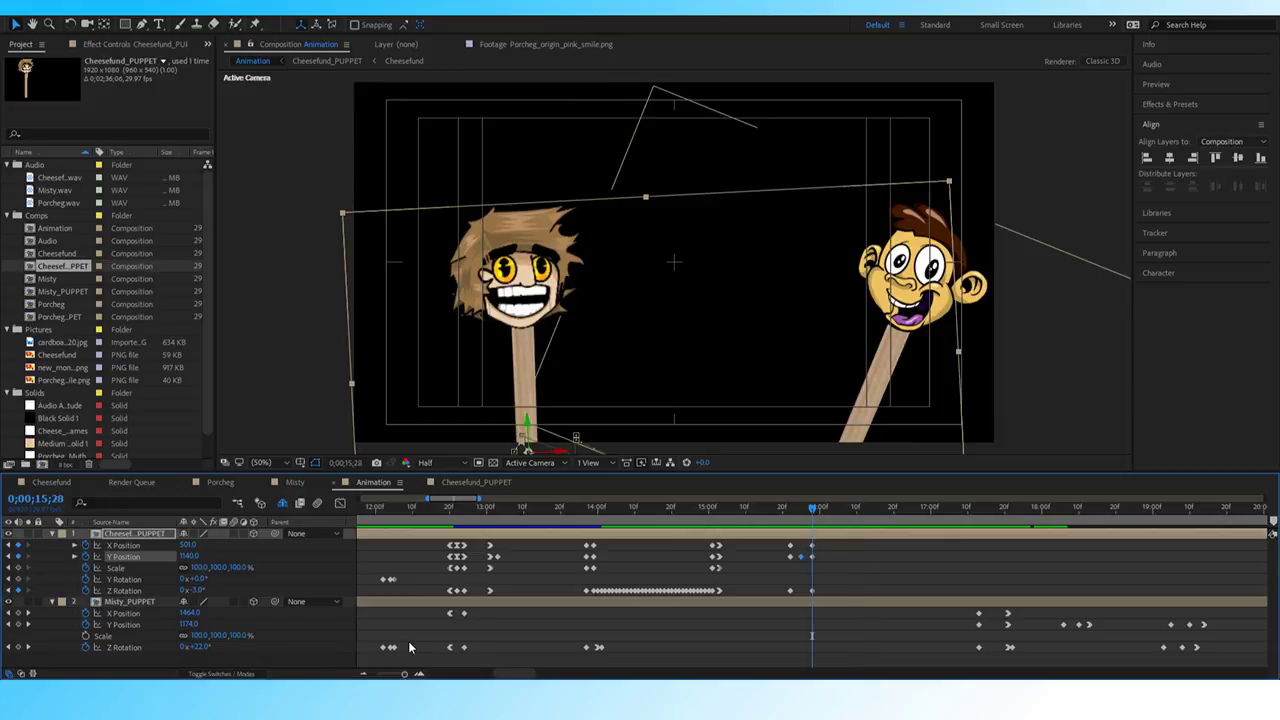
pyautogui.press('pagedown')
pyautogui.click(199, 590)
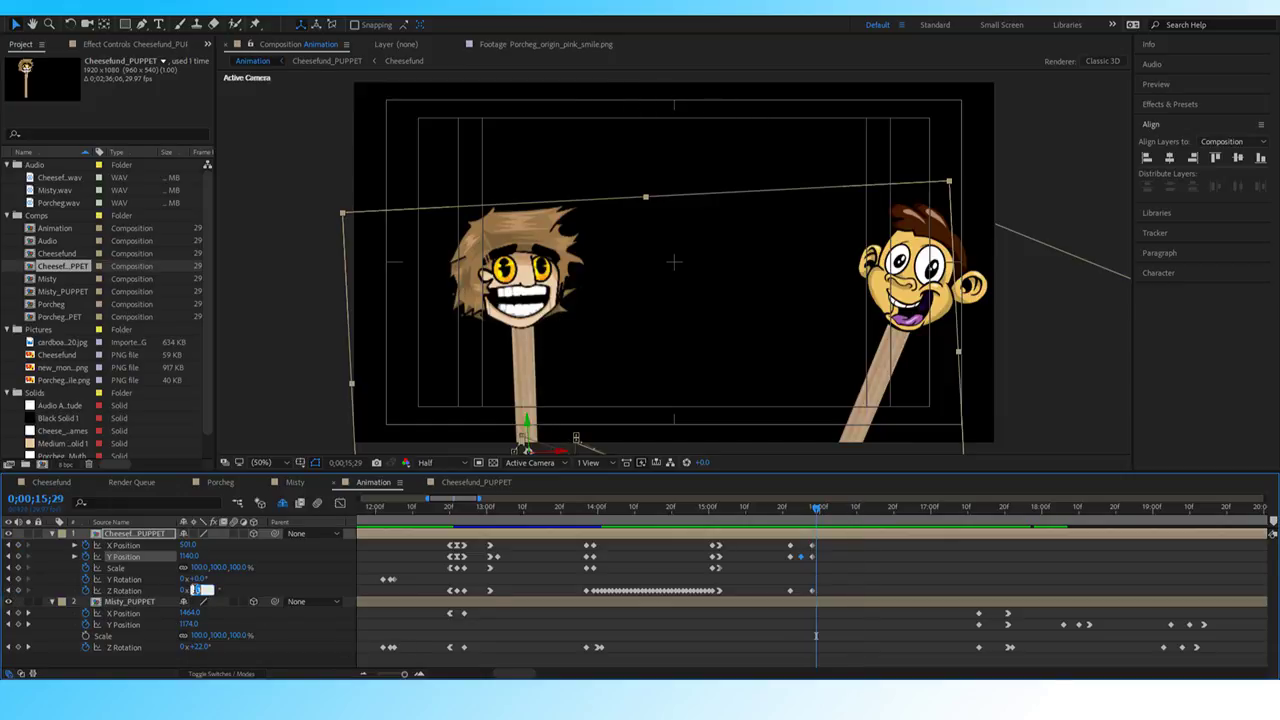
pyautogui.write('-2')
pyautogui.press('Return')
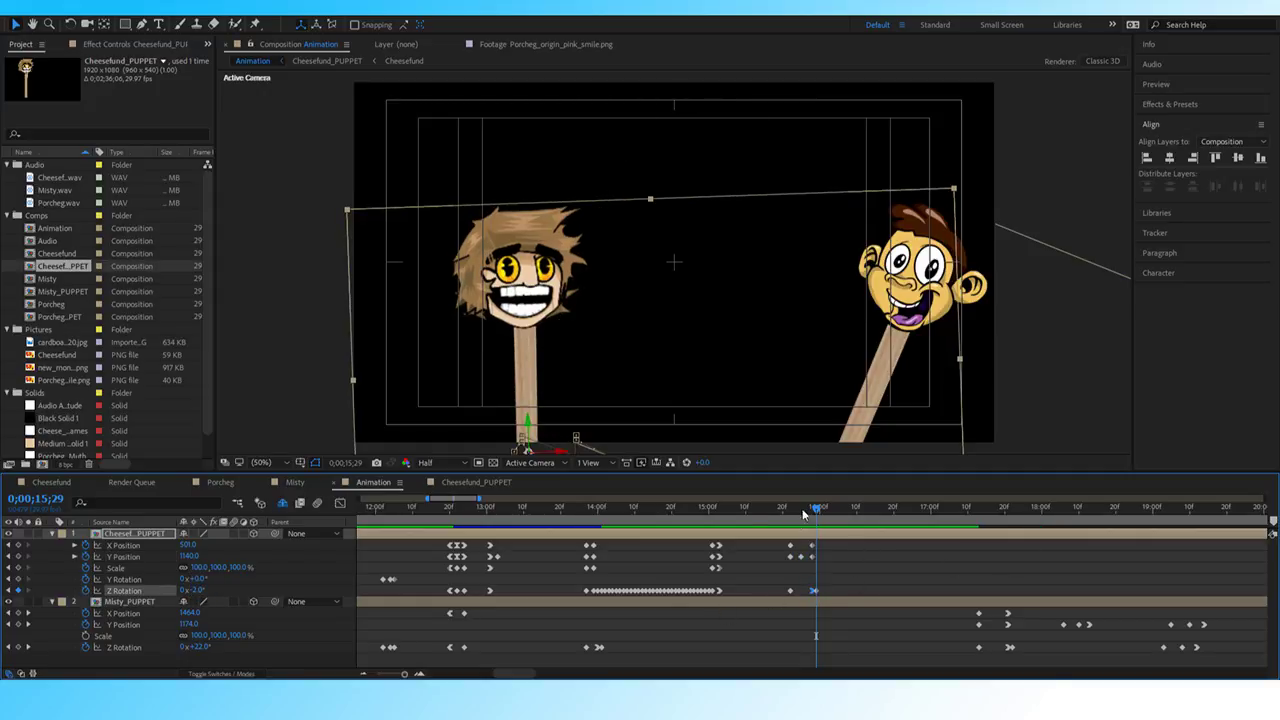
# Play back Cheesefund_PUPPET's hop and tilt through 0;00;15;29.
pyautogui.click(773, 516)
pyautogui.press('space')
pyautogui.press('space')
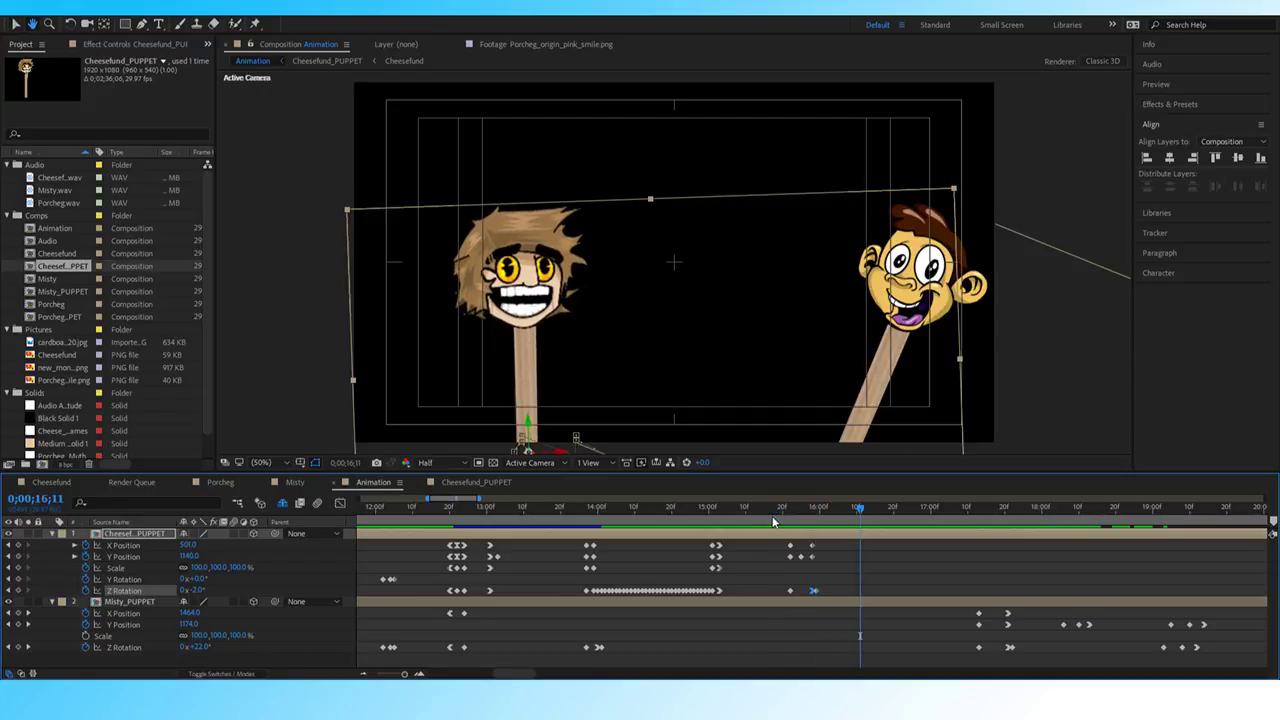
pyautogui.press('v')
# Set Cheesefund_PUPPET's Y Position at 0;00;15;29 to 1135, after trying 1145.
pyautogui.moveTo(818, 511); pyautogui.dragTo(808, 545)
pyautogui.press('space')
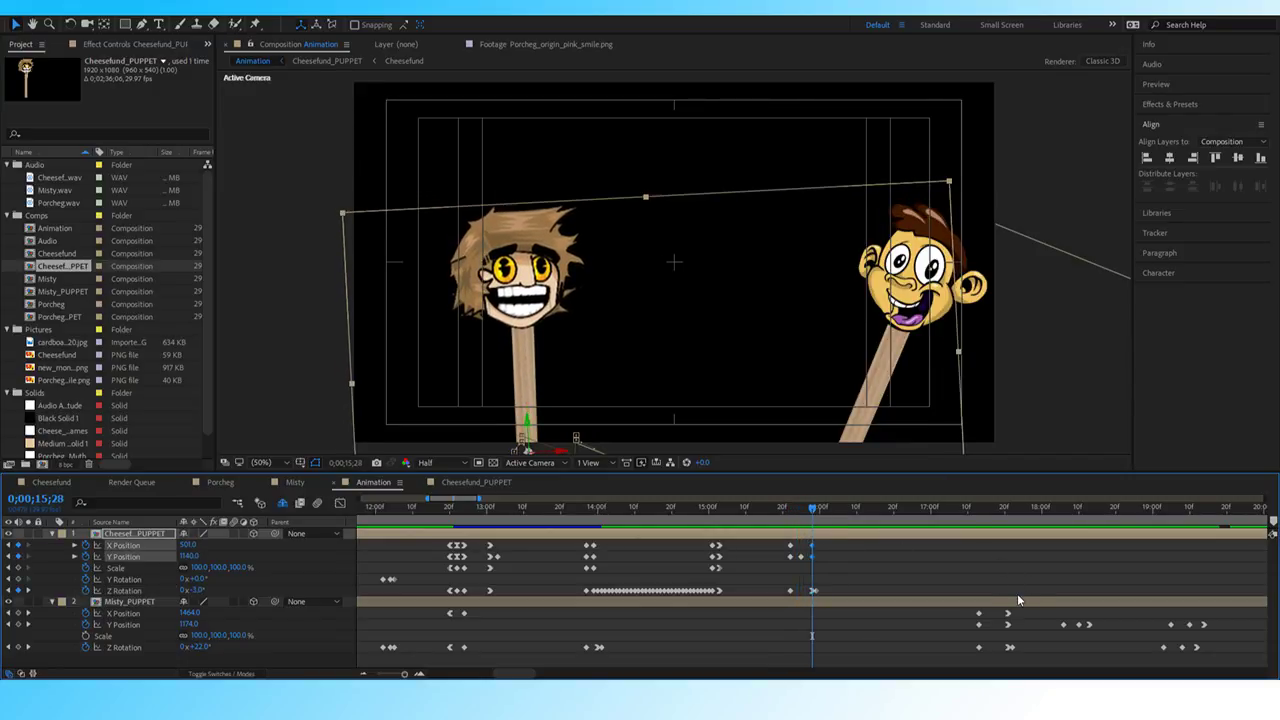
pyautogui.press('pagedown')
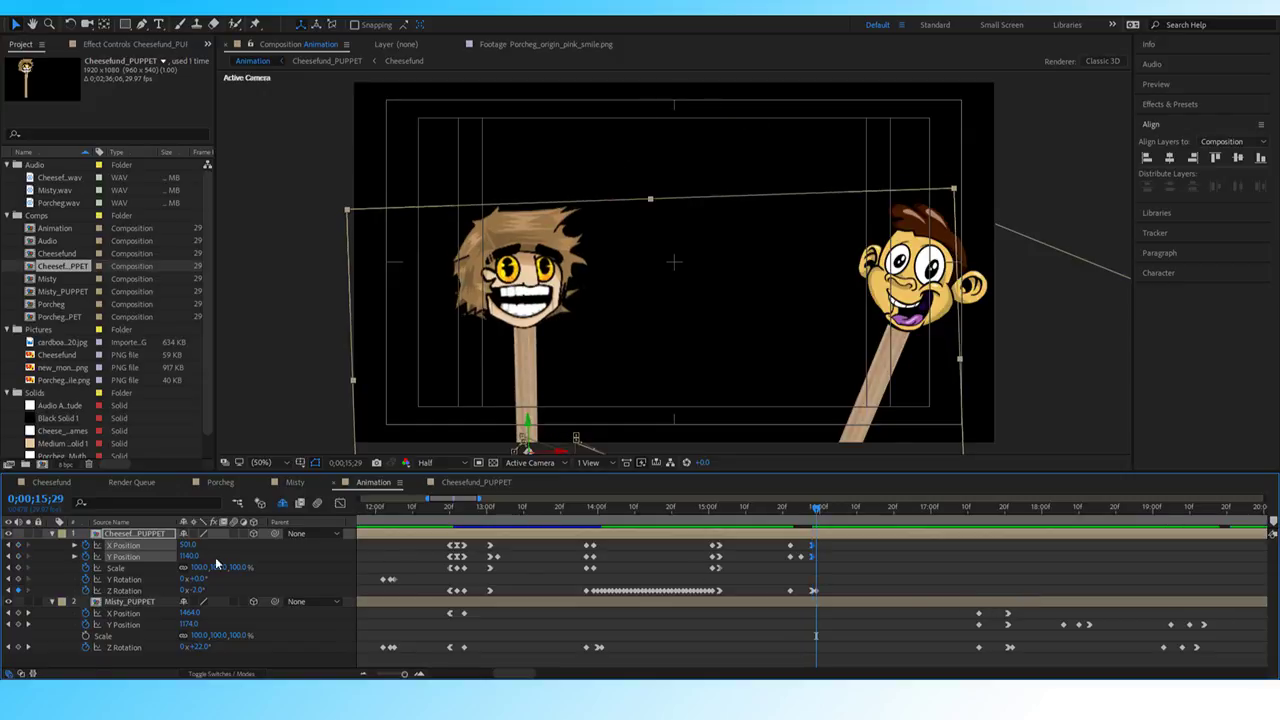
pyautogui.click(187, 557)
pyautogui.write('1145')
pyautogui.press('Return')
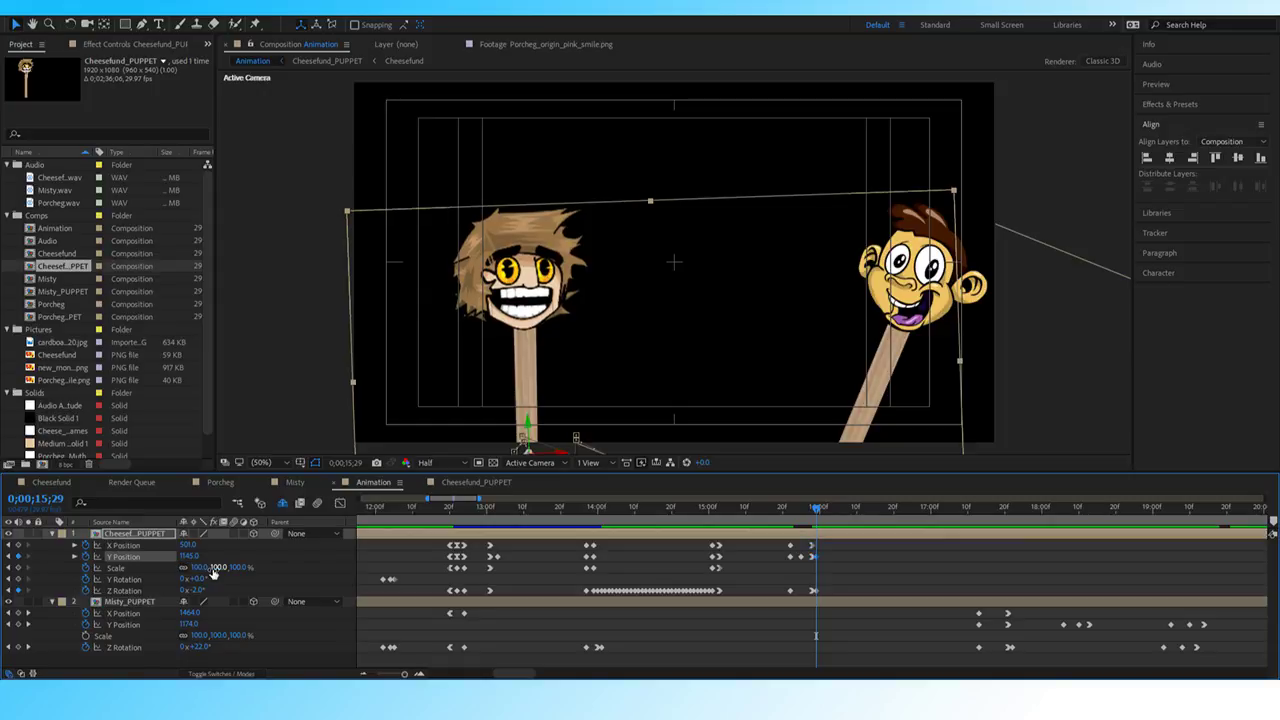
pyautogui.click(189, 556)
pyautogui.press('Return')
# Set Cheesefund_PUPPET's X Position at 0;00;15;29 to 490, after trying 510.
pyautogui.click(188, 545)
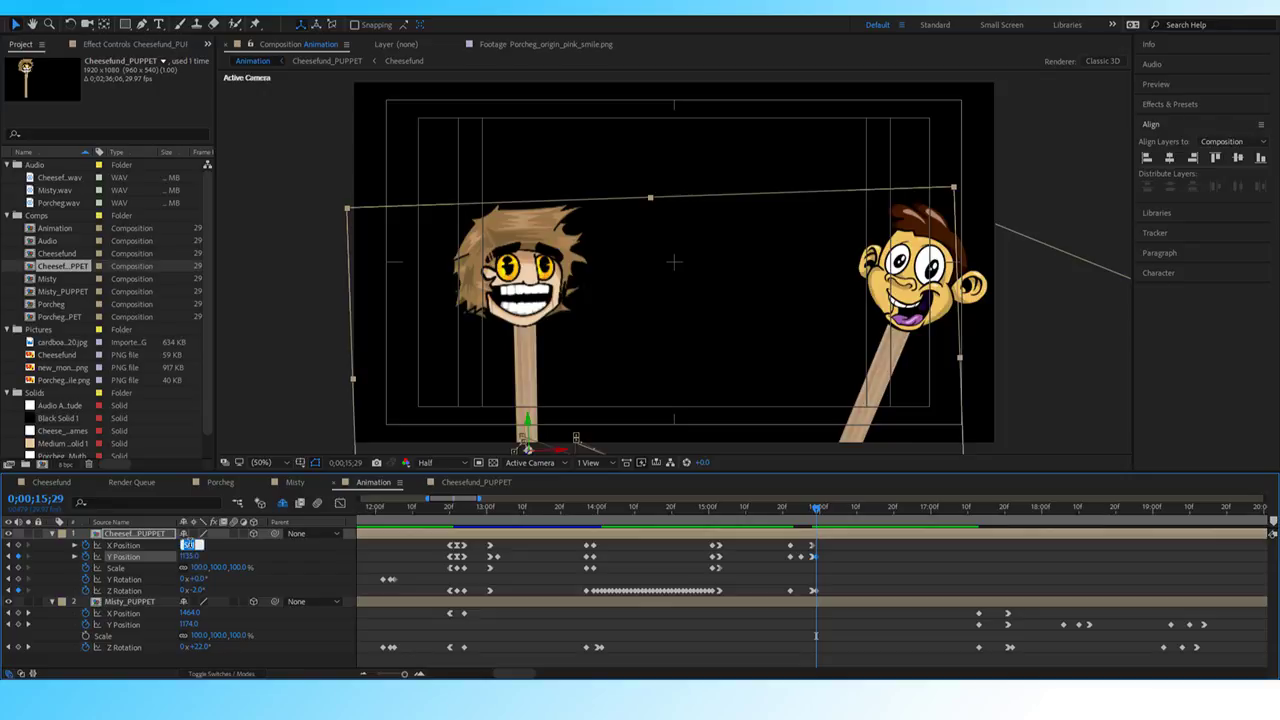
pyautogui.write('510')
pyautogui.press('Return')
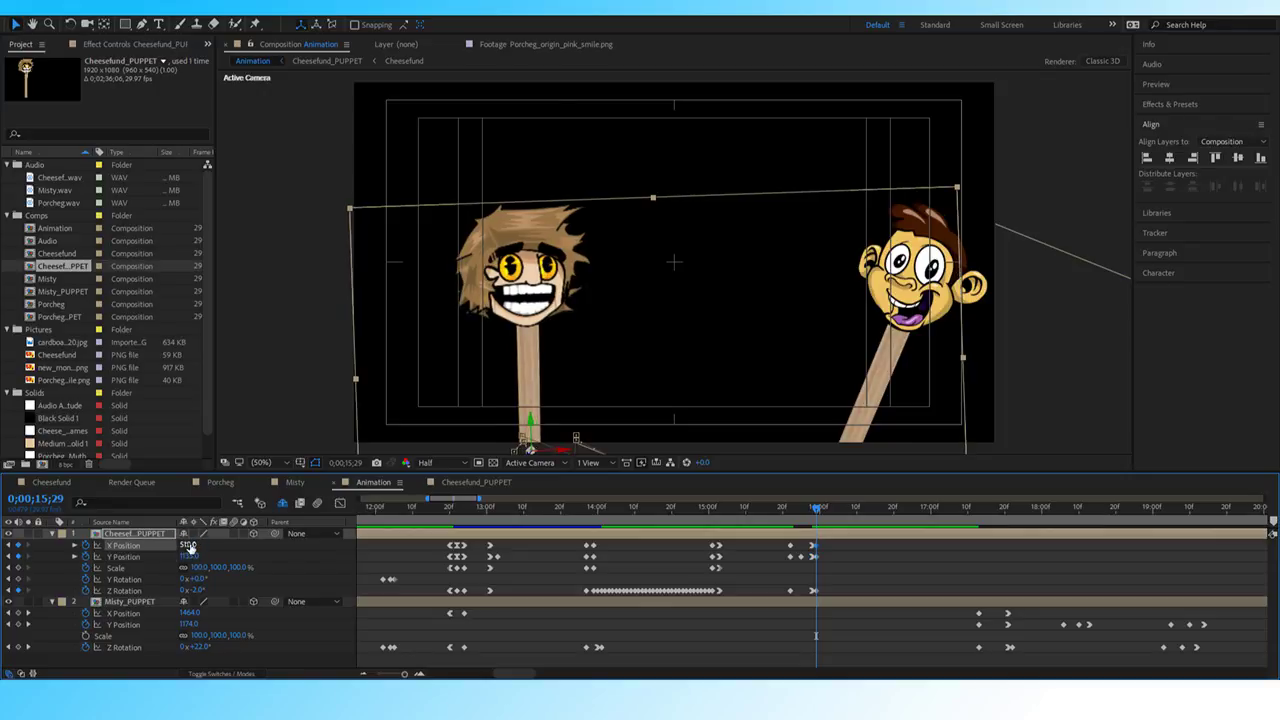
pyautogui.click(188, 545)
pyautogui.write('490')
pyautogui.press('Return')
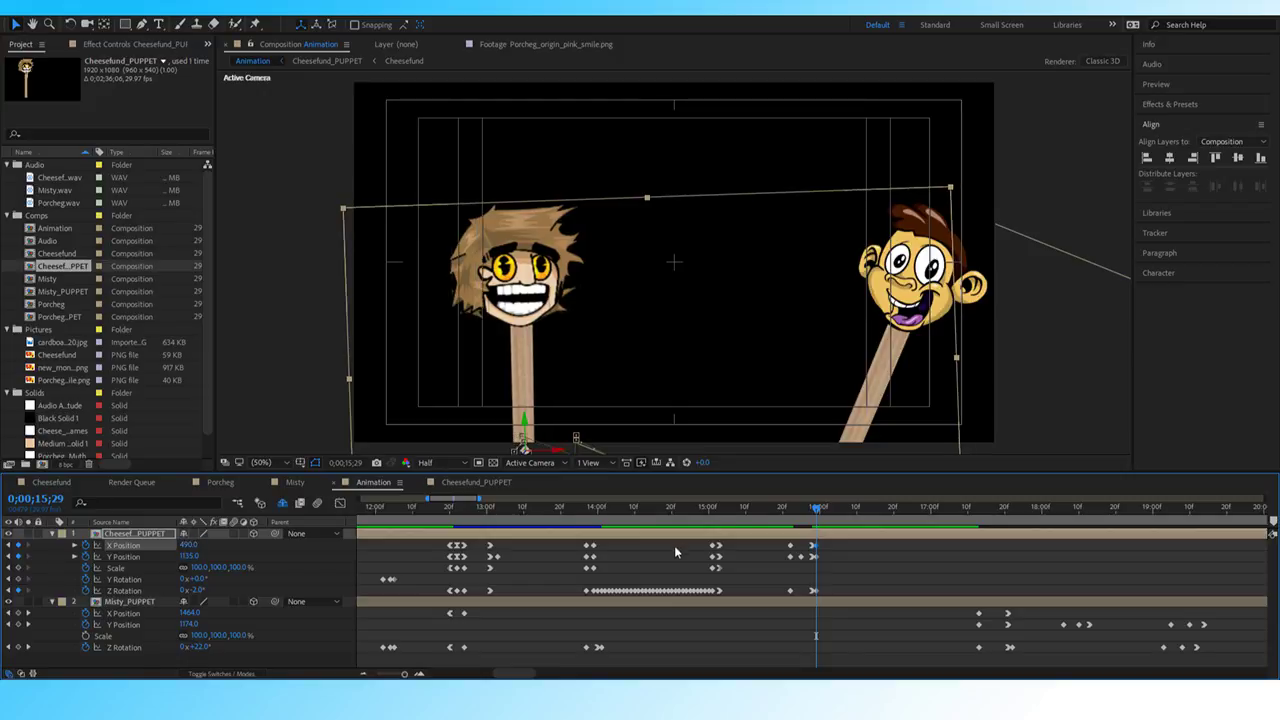
# Play back Cheesefund_PUPPET's adjusted hop from 0;00;15;17 and past Misty_PUPPET's following move.
pyautogui.click(9, 545)
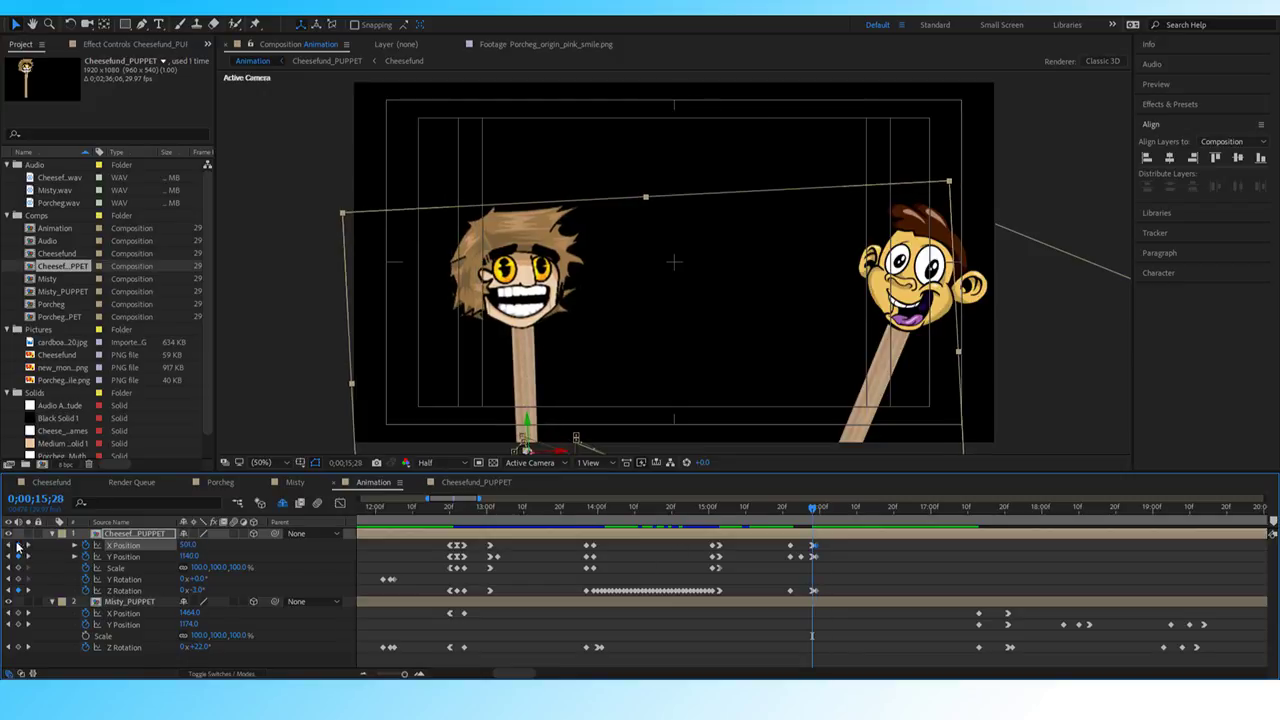
pyautogui.moveTo(800, 527); pyautogui.dragTo(768, 515)
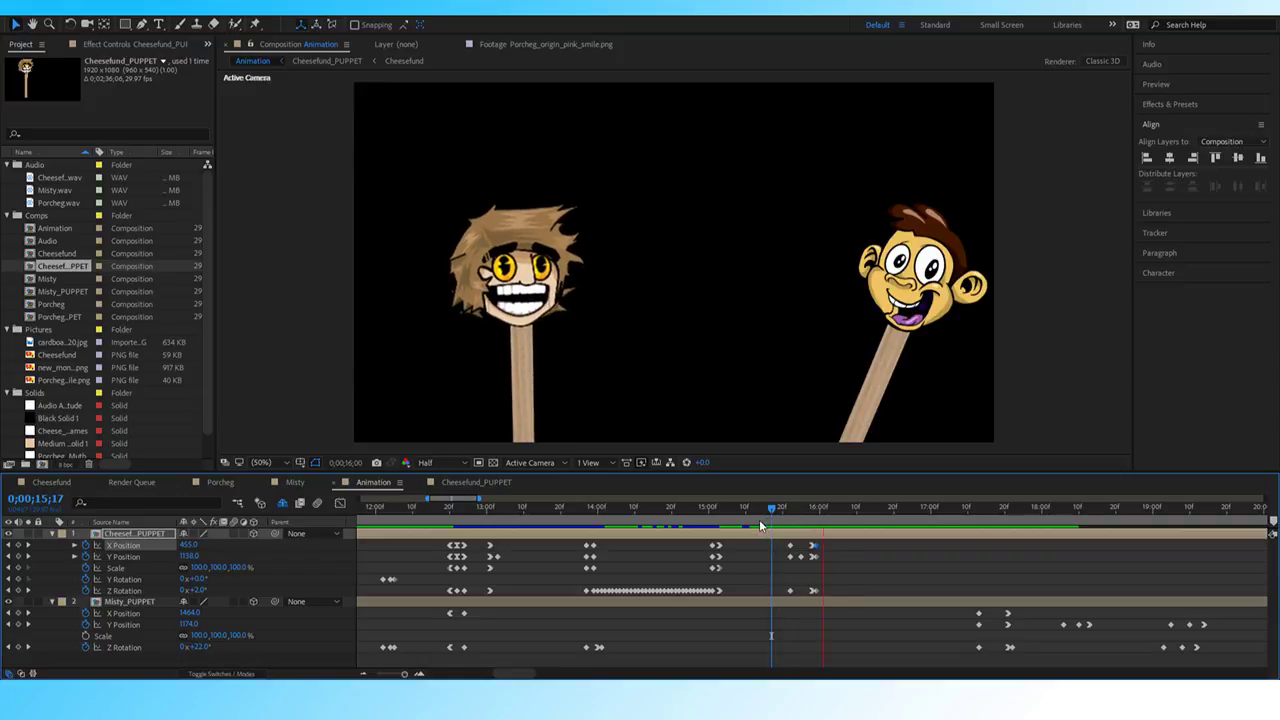
pyautogui.press('space')
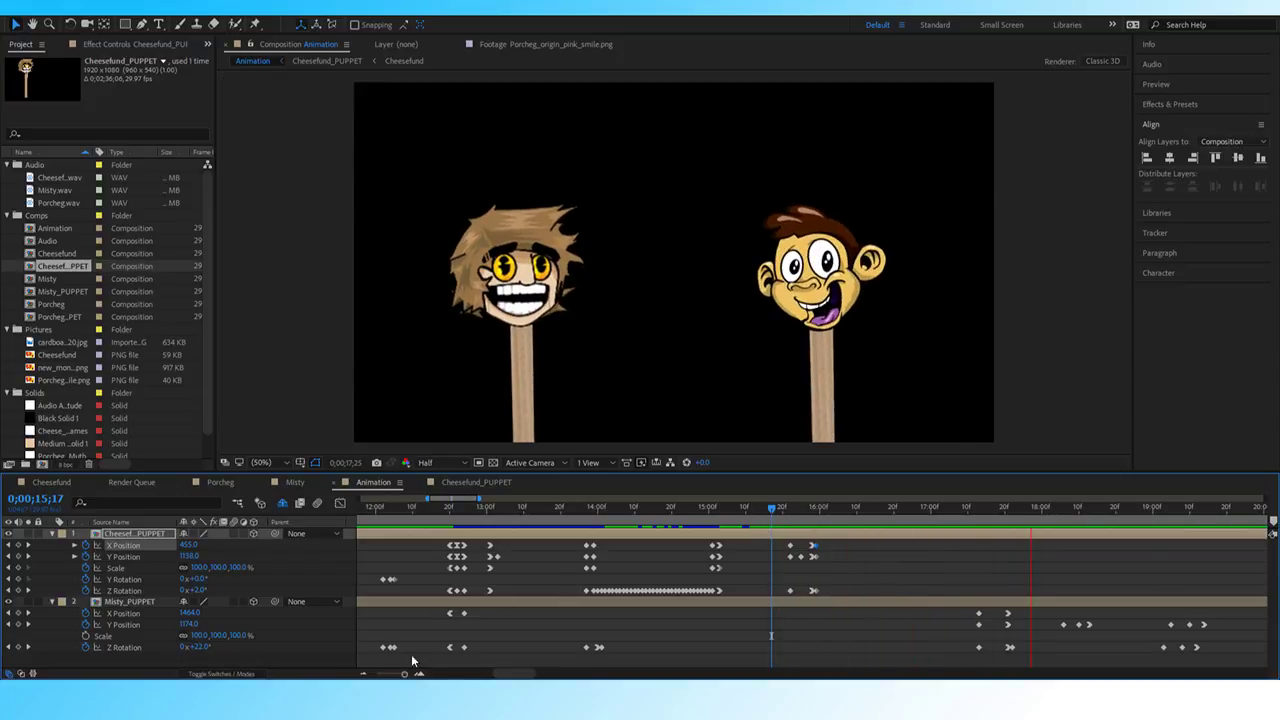
pyautogui.press('space')
pyautogui.moveTo(403, 673); pyautogui.dragTo(387, 673)
pyautogui.moveTo(521, 512)
pyautogui.mouseDown()
pyautogui.moveTo(498, 510)
pyautogui.moveTo(516, 509)
pyautogui.mouseUp()
pyautogui.moveTo(387, 673); pyautogui.dragTo(410, 675)
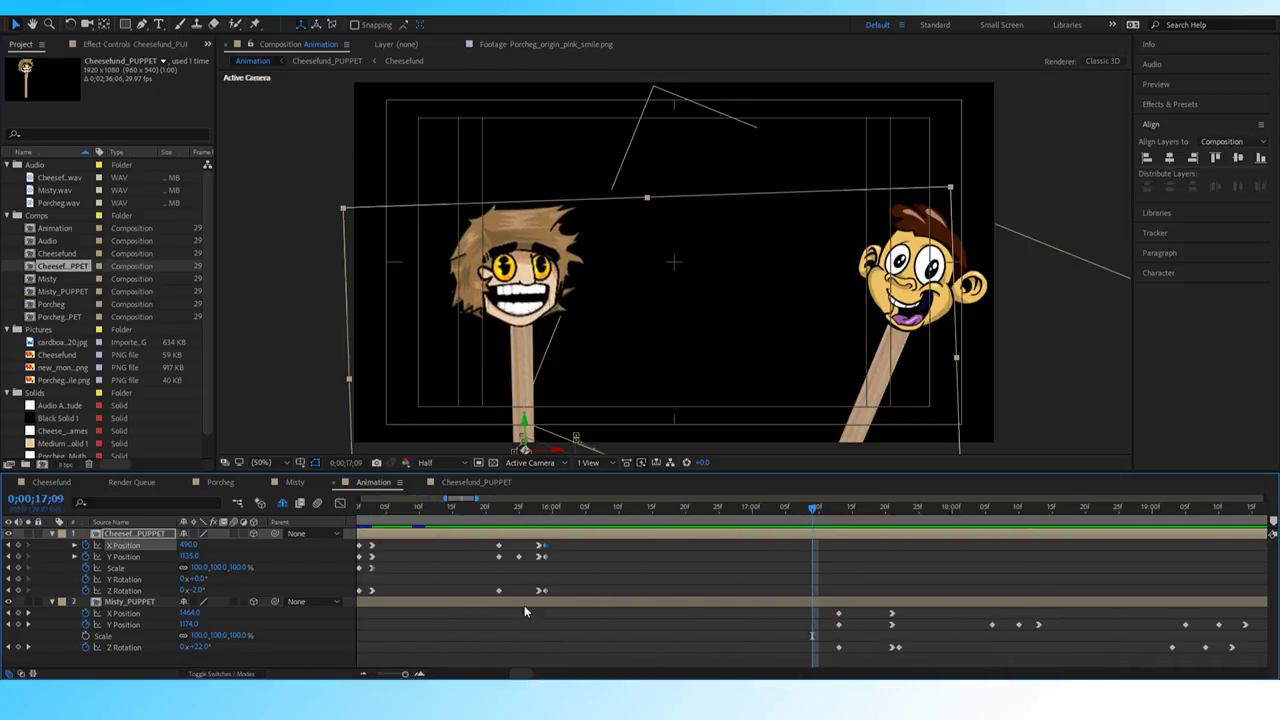
# Shift Cheesefund_PUPPET's X Position, Y Position and Z Rotation hop keyframes four frames earlier to start at 0;00;15;18, and play the move back.
pyautogui.moveTo(535, 505); pyautogui.dragTo(425, 515)
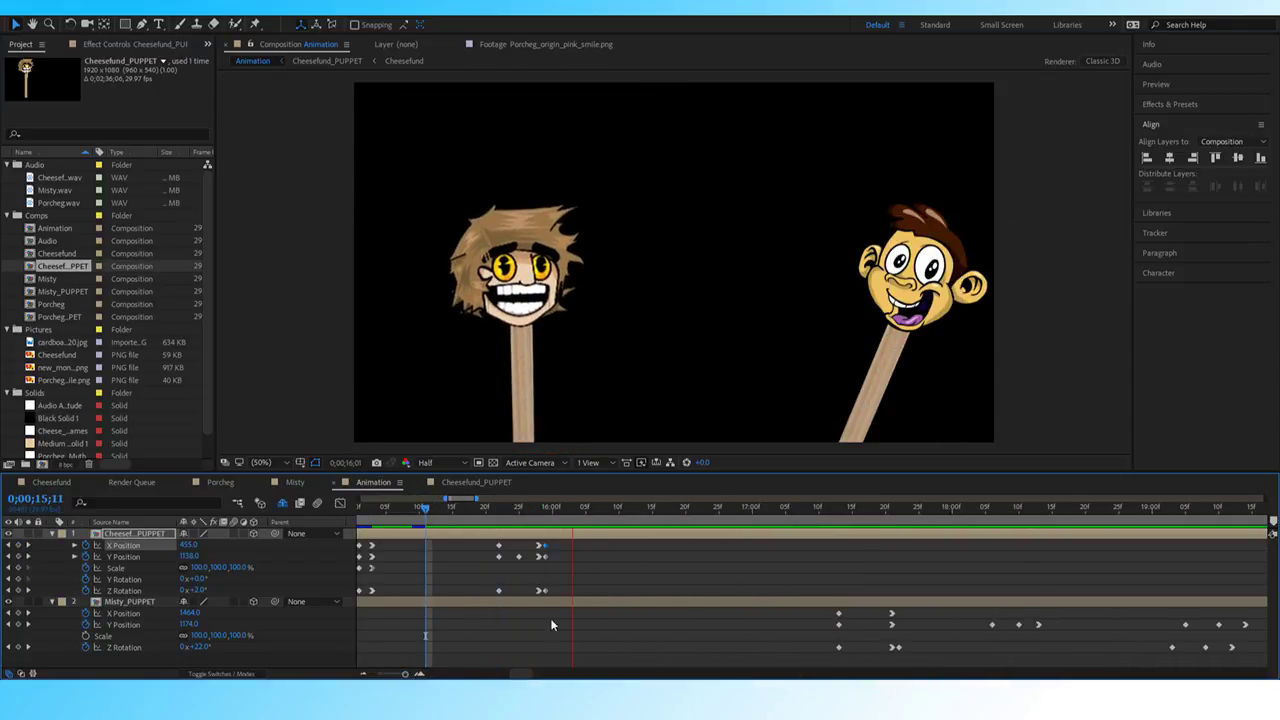
pyautogui.press('space')
pyautogui.moveTo(562, 592); pyautogui.dragTo(430, 509)
pyautogui.press('space')
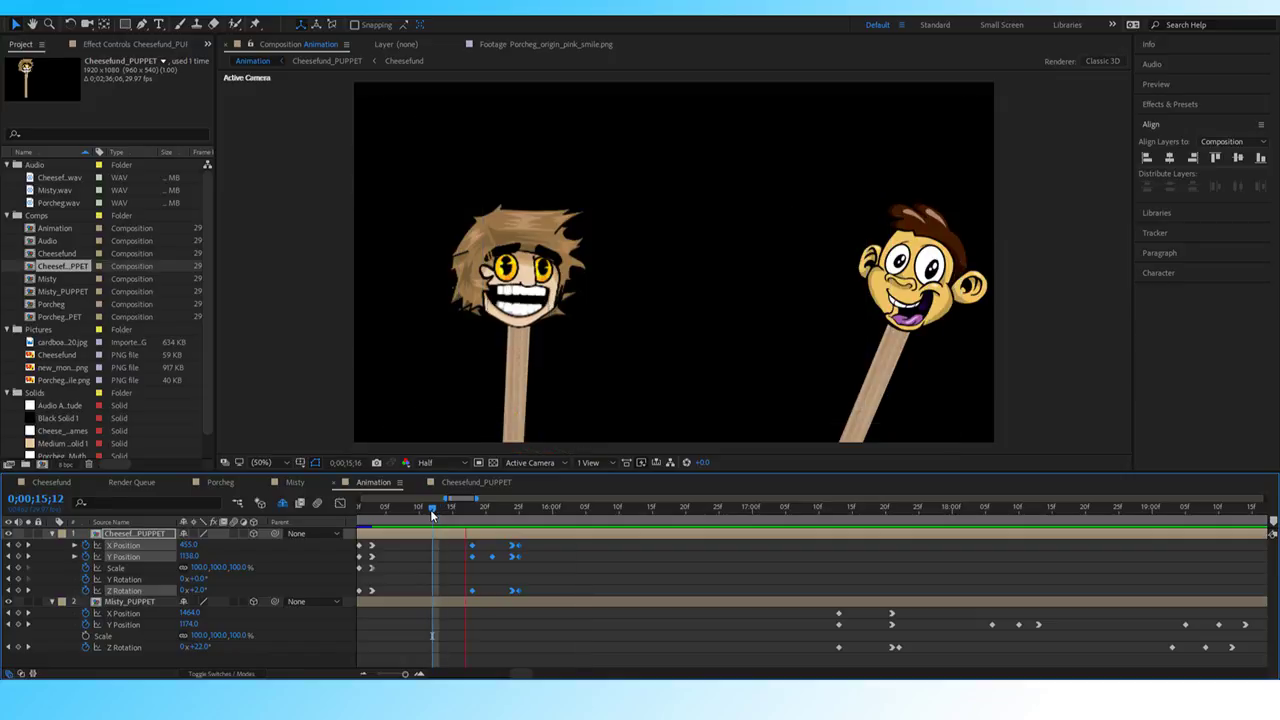
# Play back both puppets' animation from 0;00;12;10 and again from 0;00;15;14.
pyautogui.moveTo(405, 675); pyautogui.dragTo(398, 676)
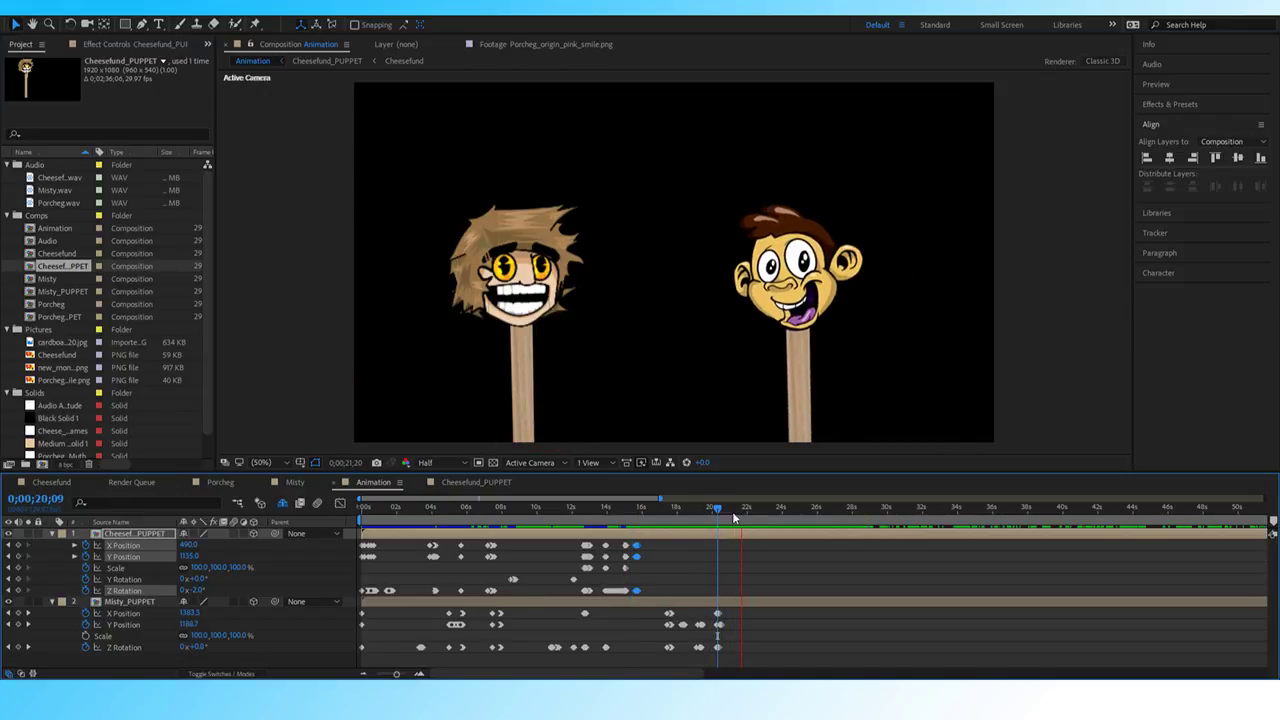
pyautogui.click(699, 507)
pyautogui.click(578, 515)
pyautogui.press('space')
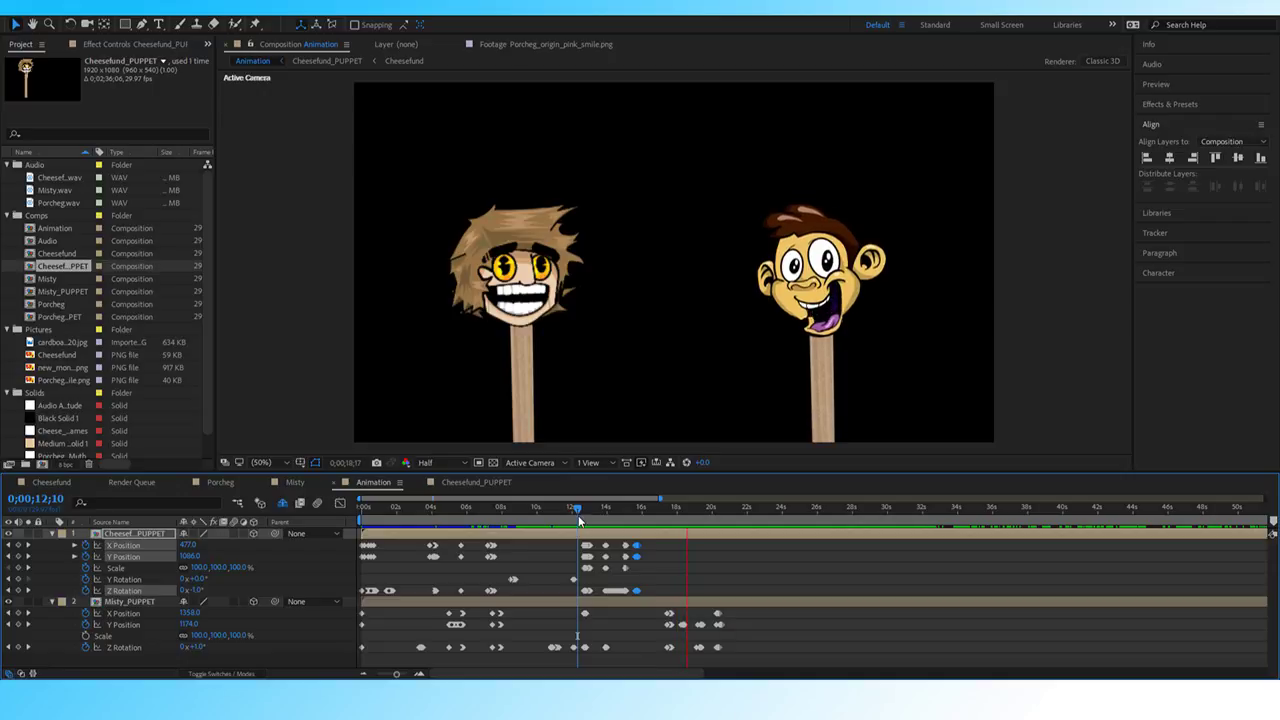
pyautogui.moveTo(578, 515); pyautogui.dragTo(634, 524)
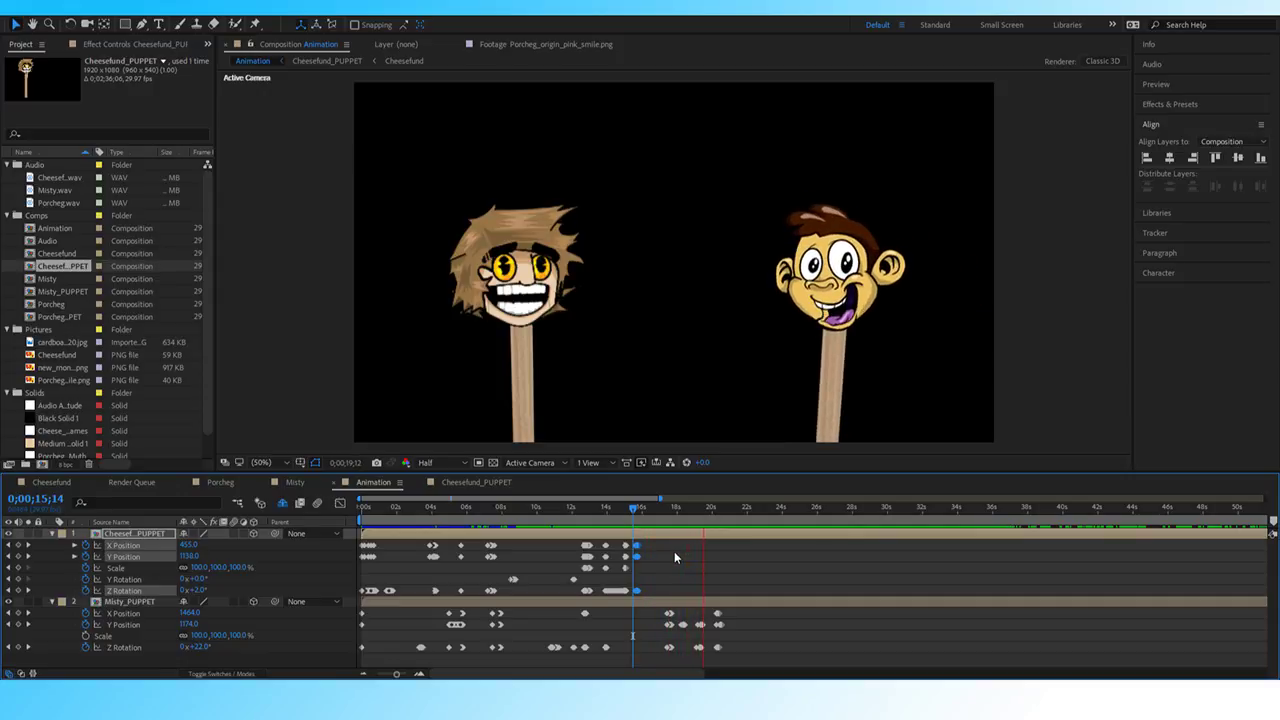
# Add a keyframe only to Cheesefund_PUPPET's Y Position at 0;00;19;13.
pyautogui.moveTo(705, 513); pyautogui.dragTo(704, 516)
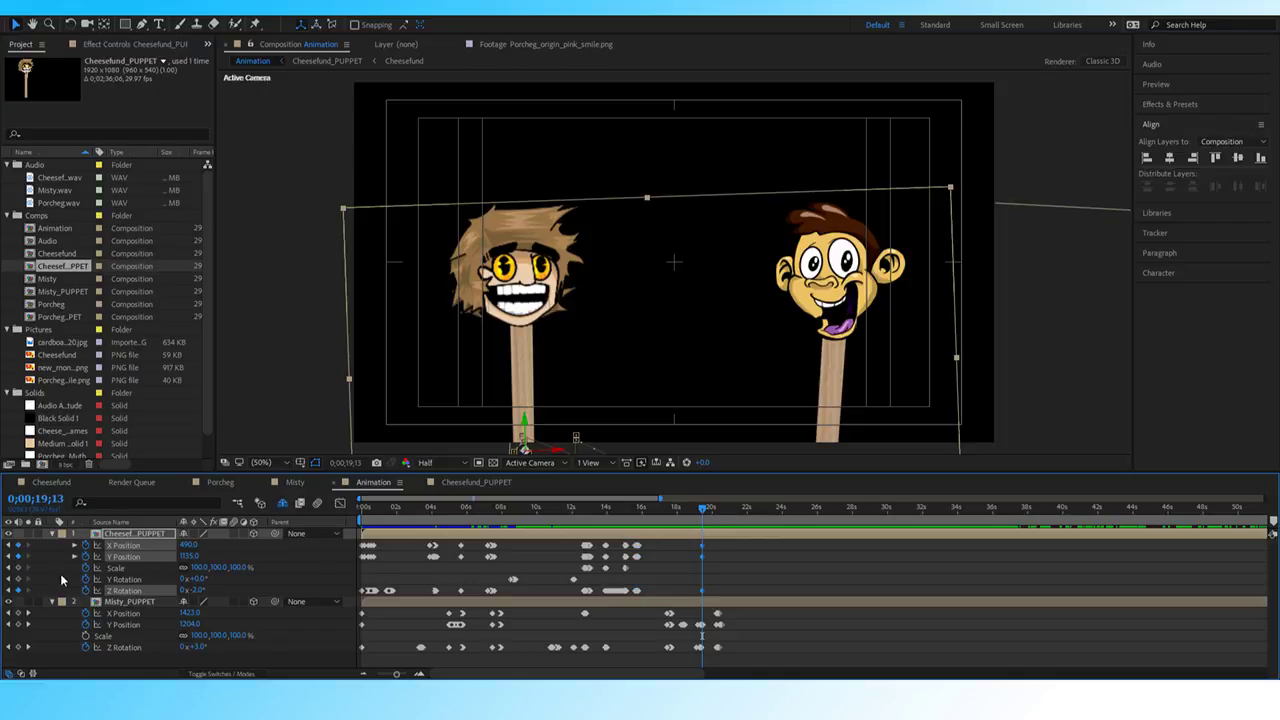
pyautogui.click(738, 562)
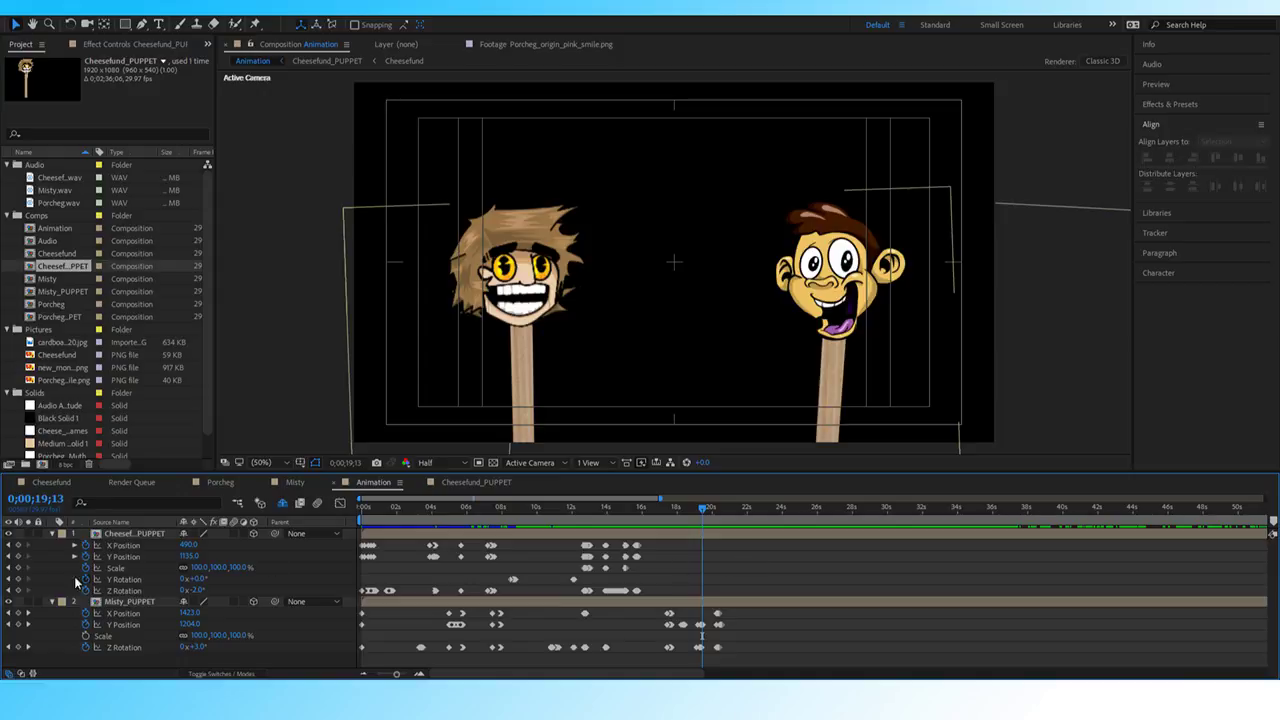
pyautogui.click(18, 557)
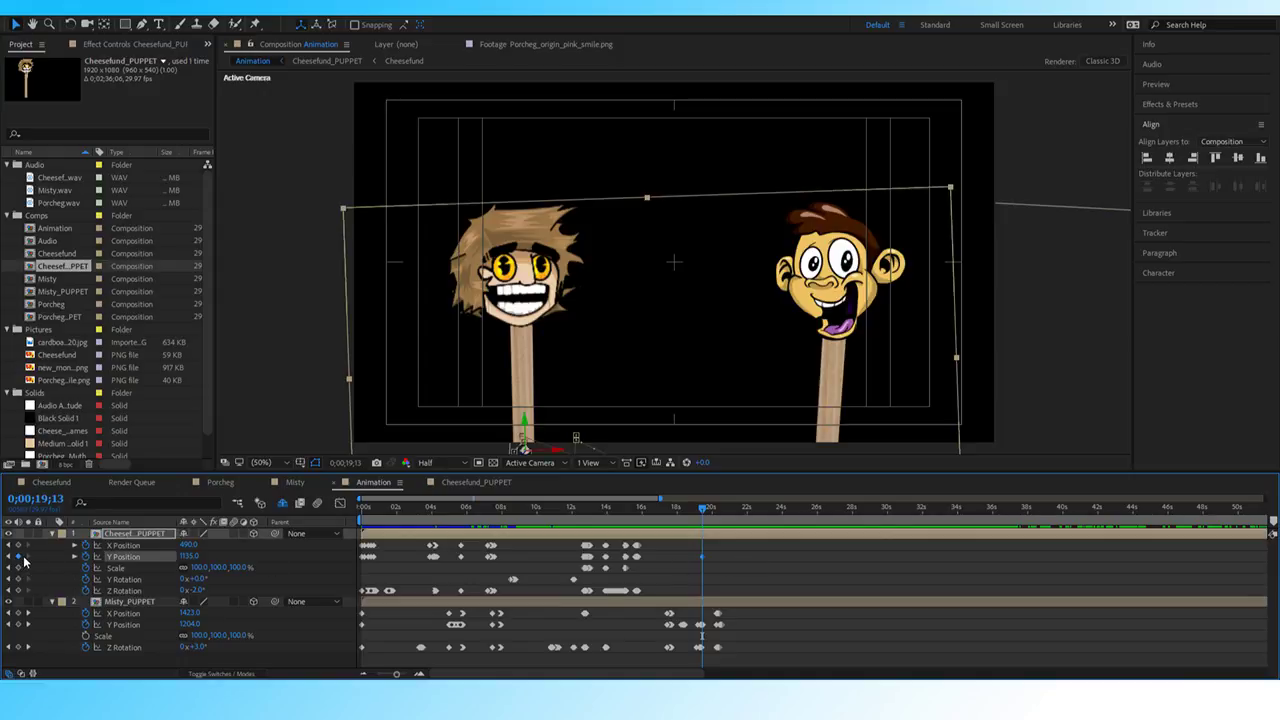
# Keyframe Cheesefund_PUPPET's Y Position at 1135 at 0;00;19;20, seven frames after the hop's starting keyframe.
pyautogui.press('pagedown')
pyautogui.press('pagedown')
pyautogui.press('pagedown')
pyautogui.press('pagedown')
pyautogui.press('pagedown')
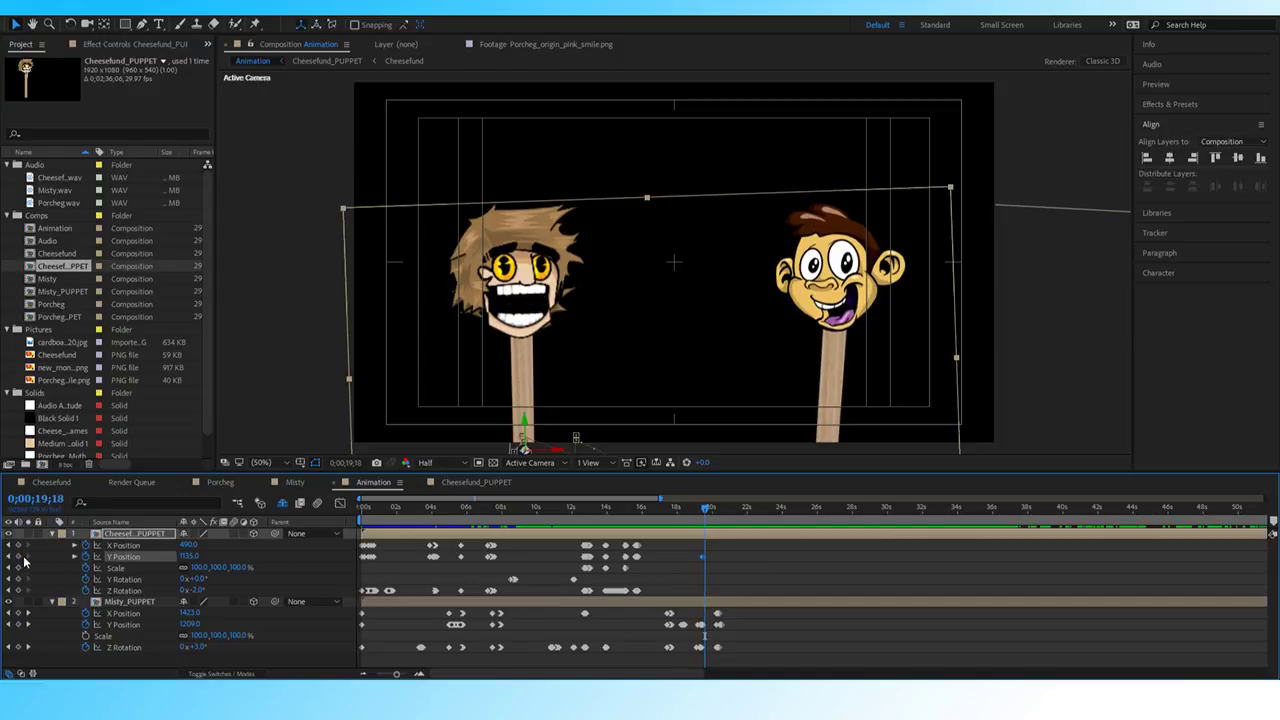
pyautogui.press('pagedown')
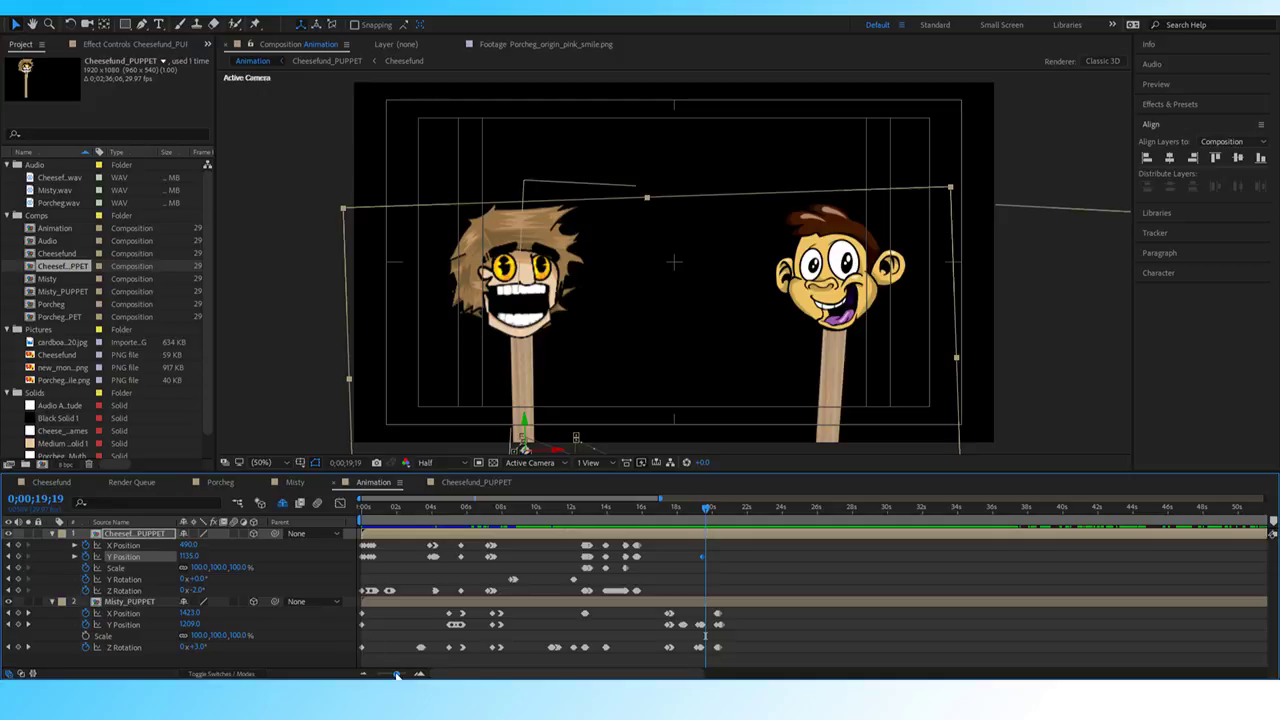
pyautogui.moveTo(395, 673); pyautogui.dragTo(405, 673)
pyautogui.press('pagedown')
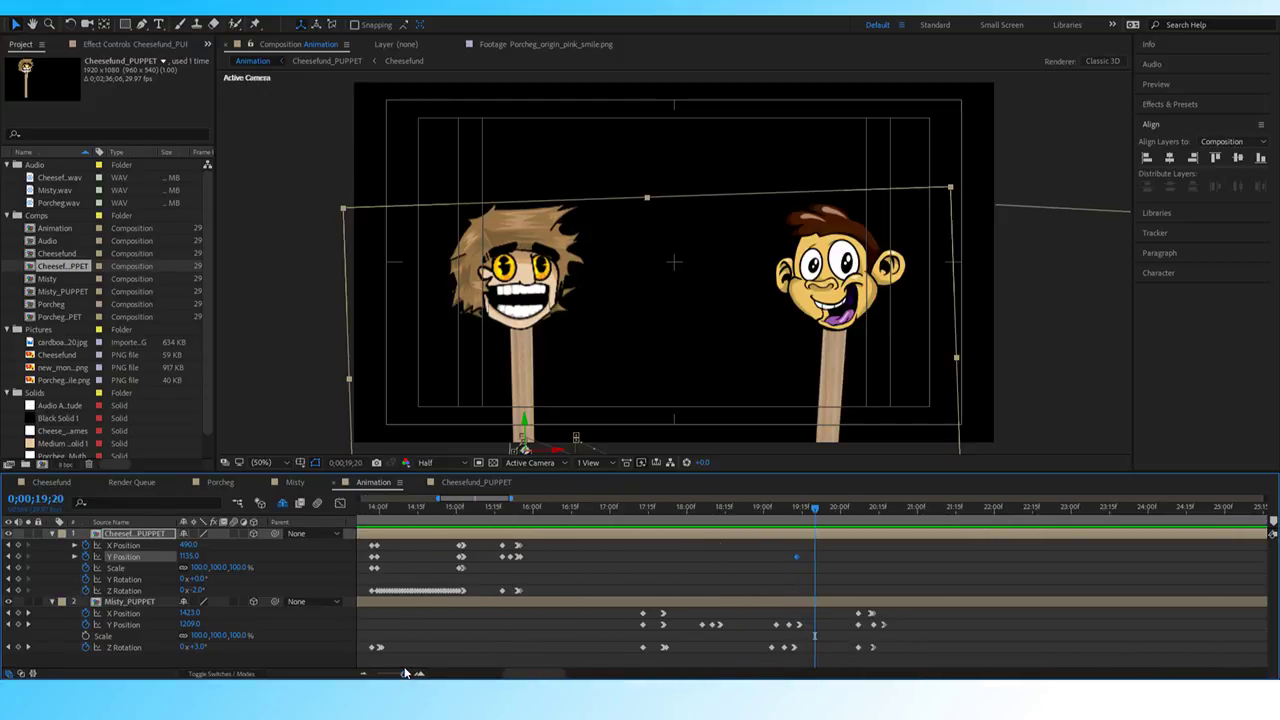
pyautogui.click(187, 557)
pyautogui.write('1115')
pyautogui.press('Return')
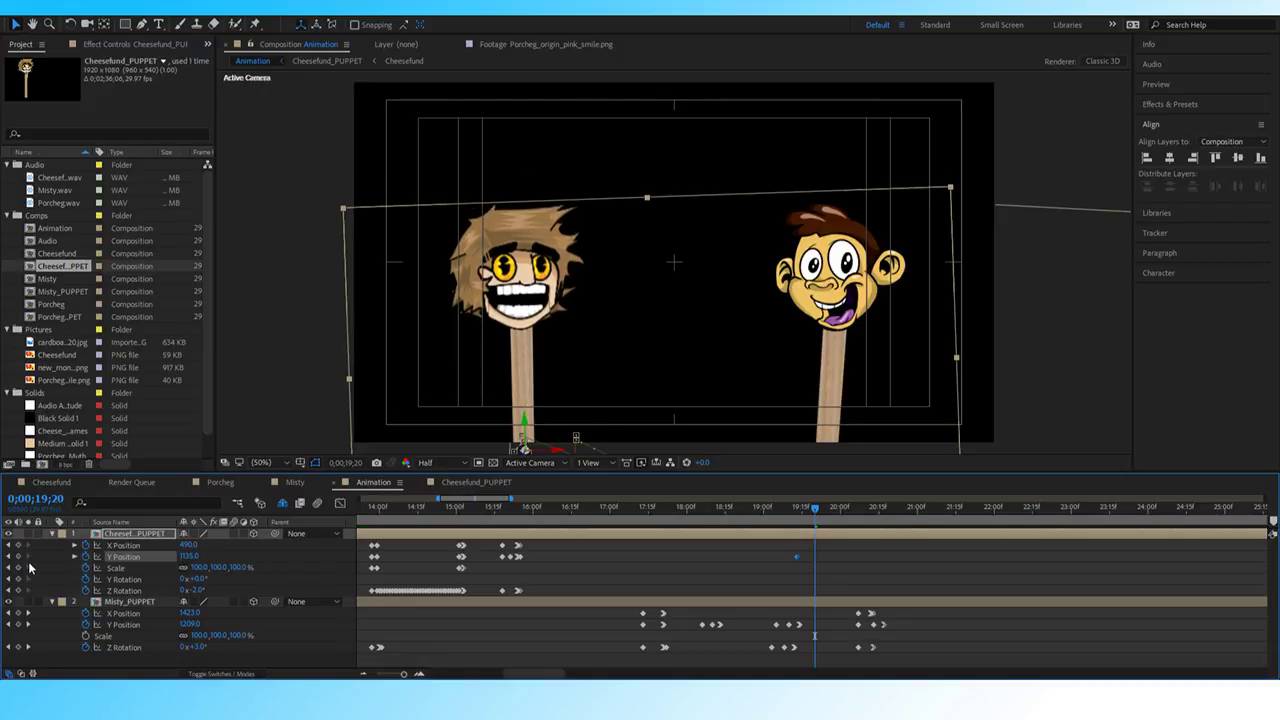
# Set Cheesefund_PUPPET's Y Position to 1087 at 0;00;19;17 to make the peak of the hop.
pyautogui.press('pageup')
pyautogui.press('pageup')
pyautogui.press('pageup')
pyautogui.press('pageup')
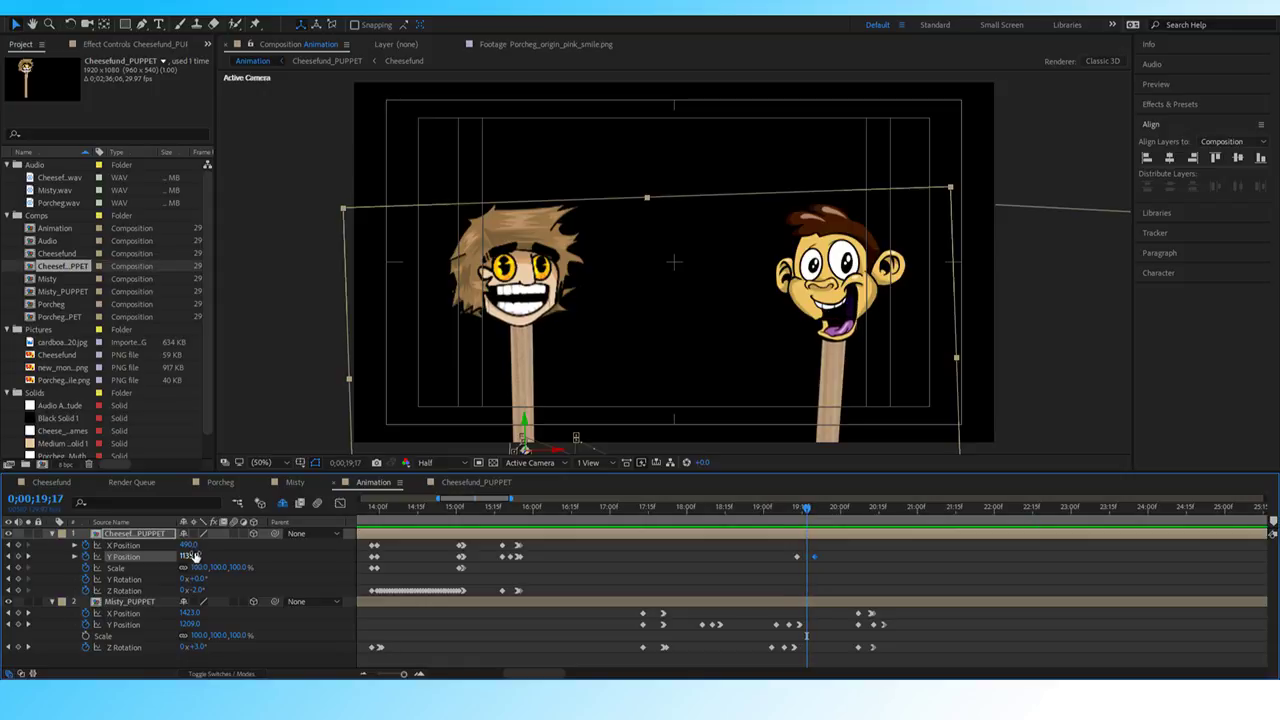
pyautogui.moveTo(190, 555); pyautogui.dragTo(173, 555)
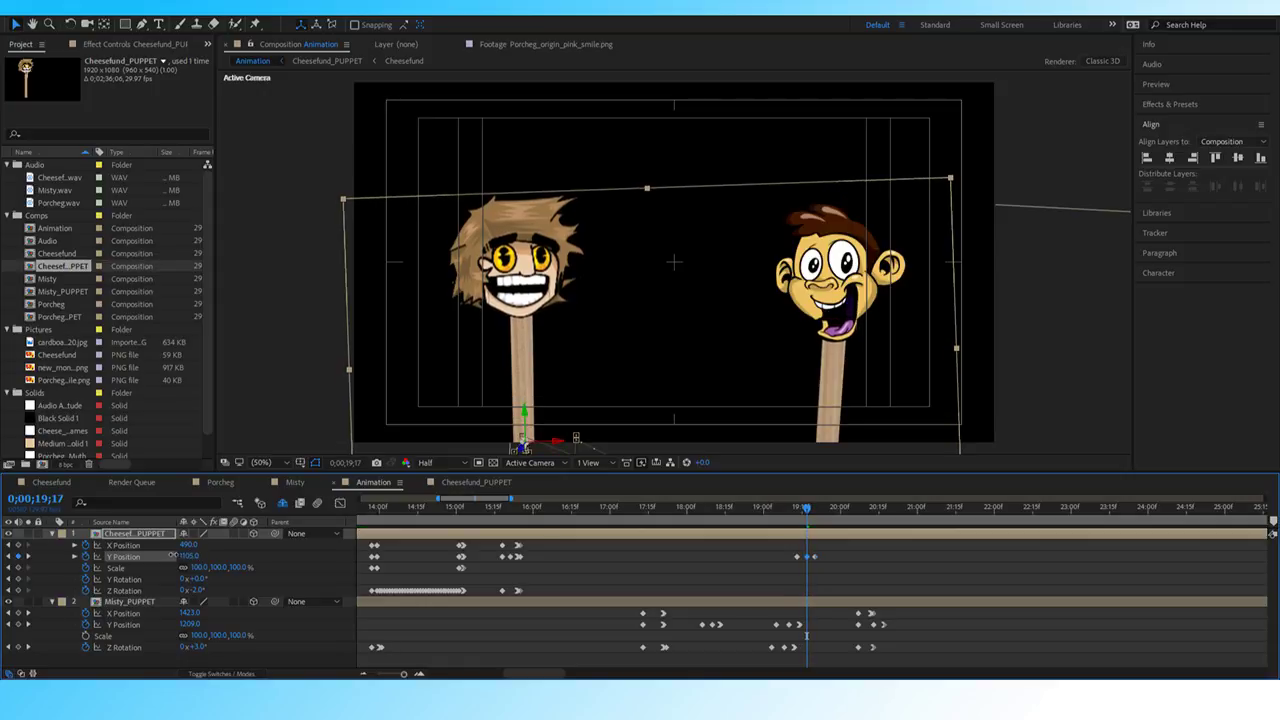
# Play back Cheesefund_PUPPET's new hop from 0;00;18;25 and return to its peak keyframe at 0;00;19;17.
pyautogui.click(777, 516)
pyautogui.press('space')
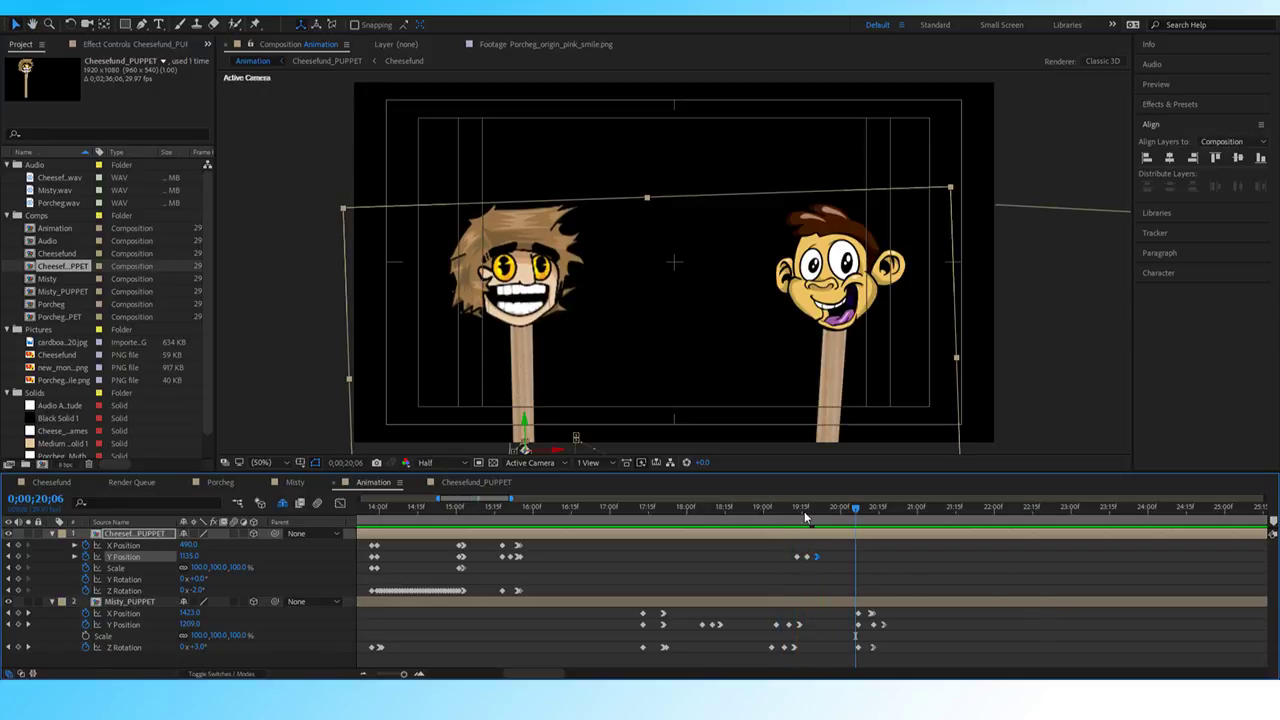
pyautogui.click(751, 508)
pyautogui.press('space')
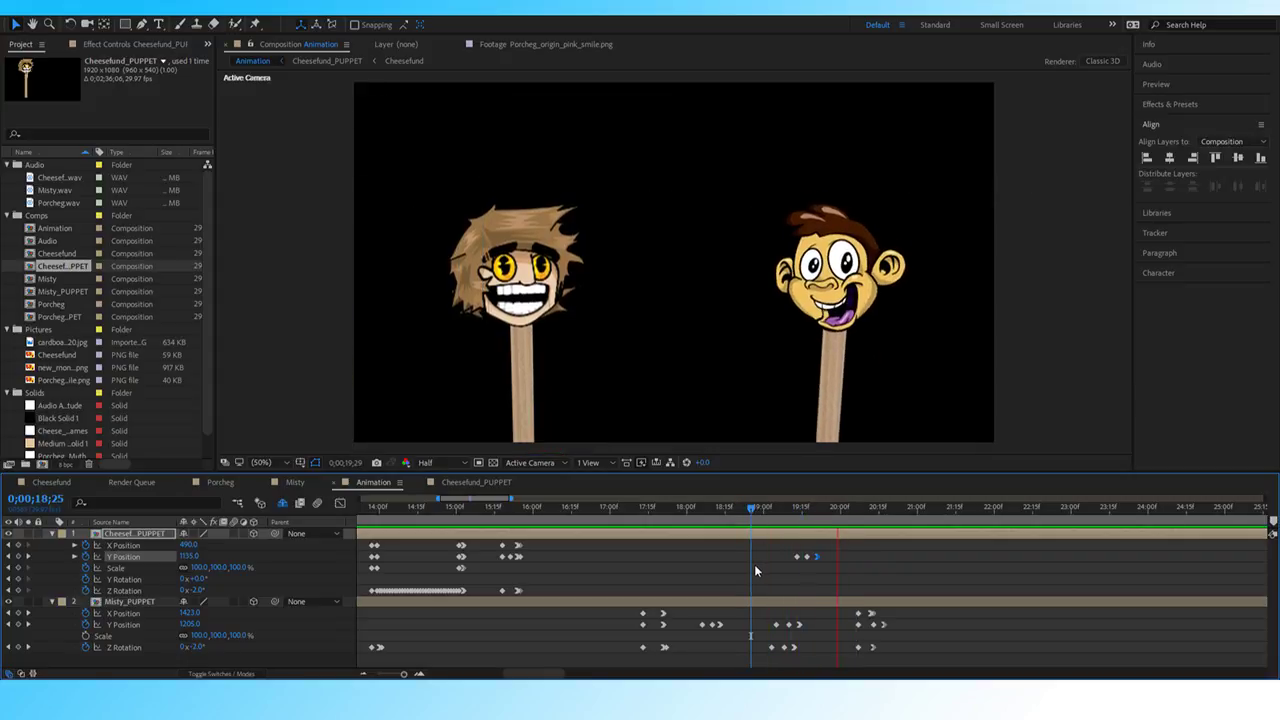
pyautogui.press('space')
pyautogui.press('j')
pyautogui.press('j')
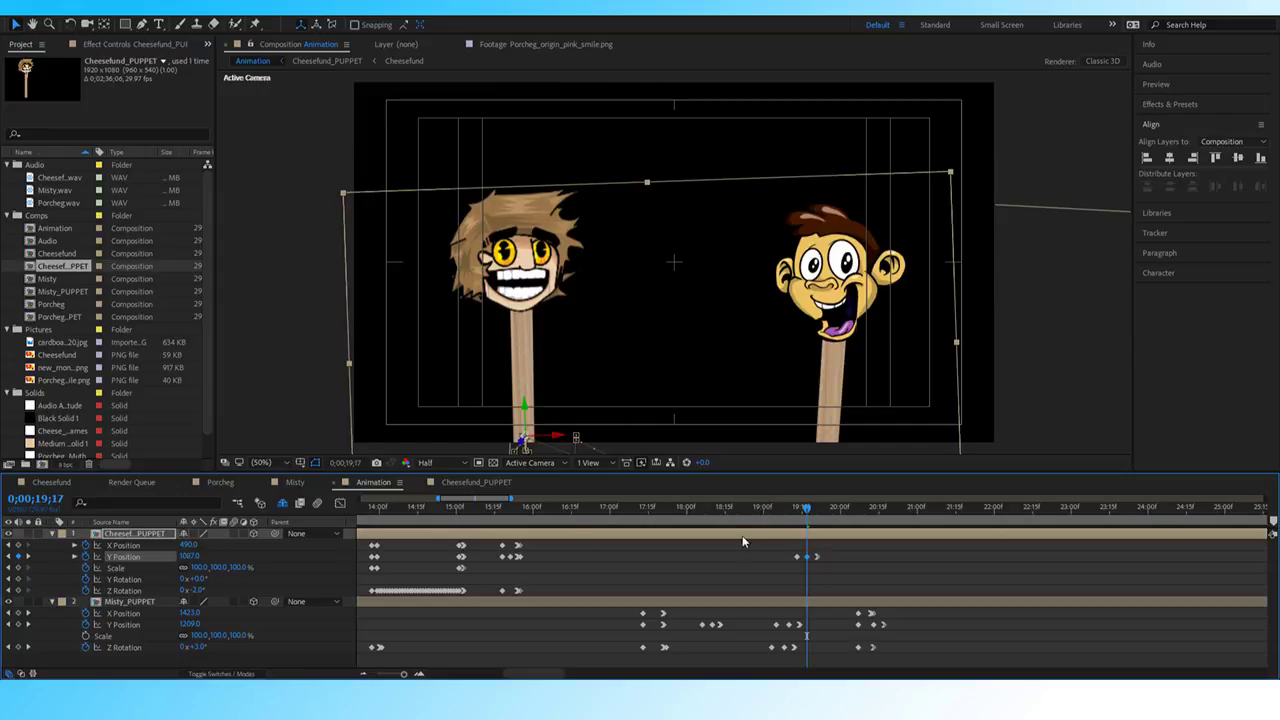
# Replay Cheesefund_PUPPET's hop against Misty_PUPPET's moves from 0;00;19;13, 0;00;19;03 and 0;00;18;15.
pyautogui.click(797, 528)
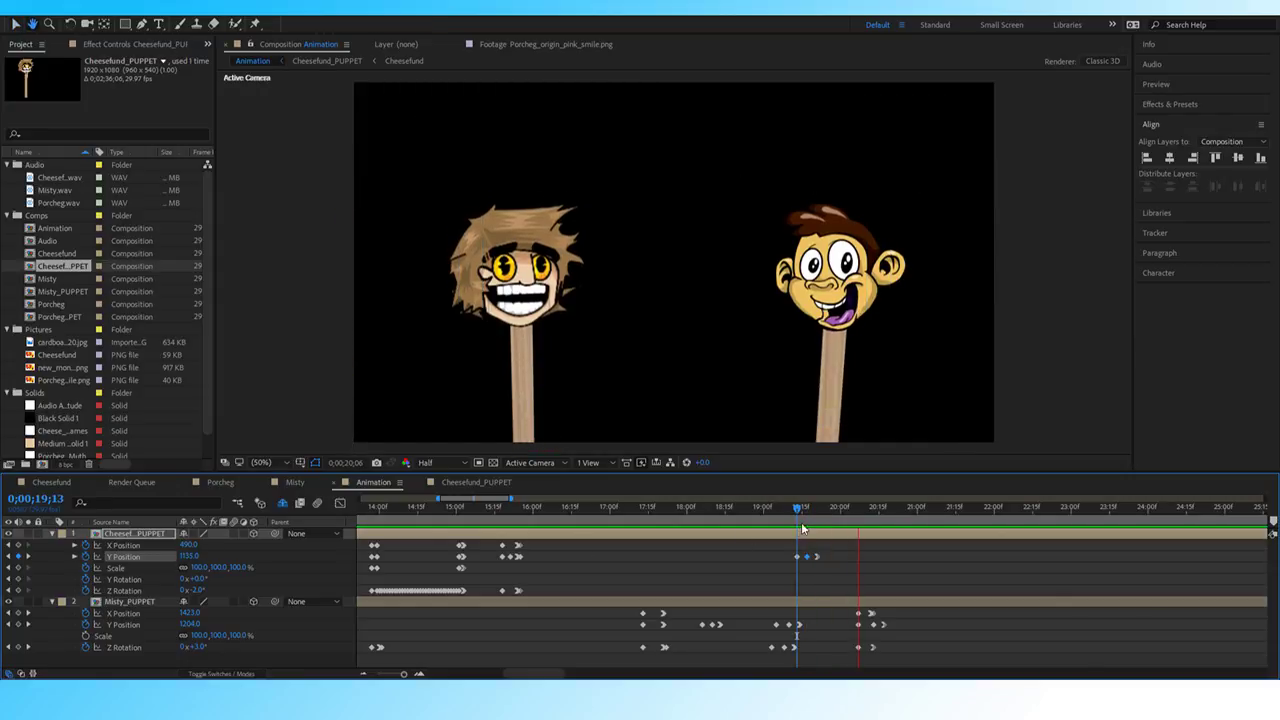
pyautogui.click(772, 509)
pyautogui.press('space')
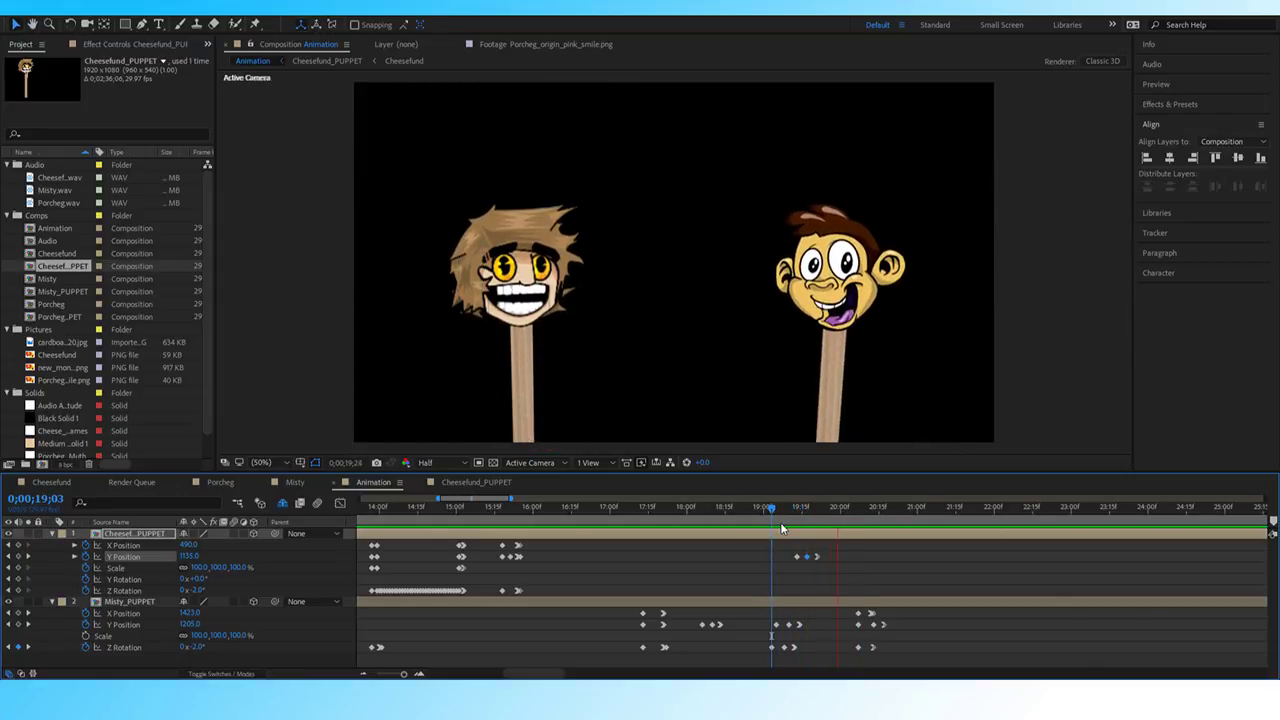
pyautogui.press('space')
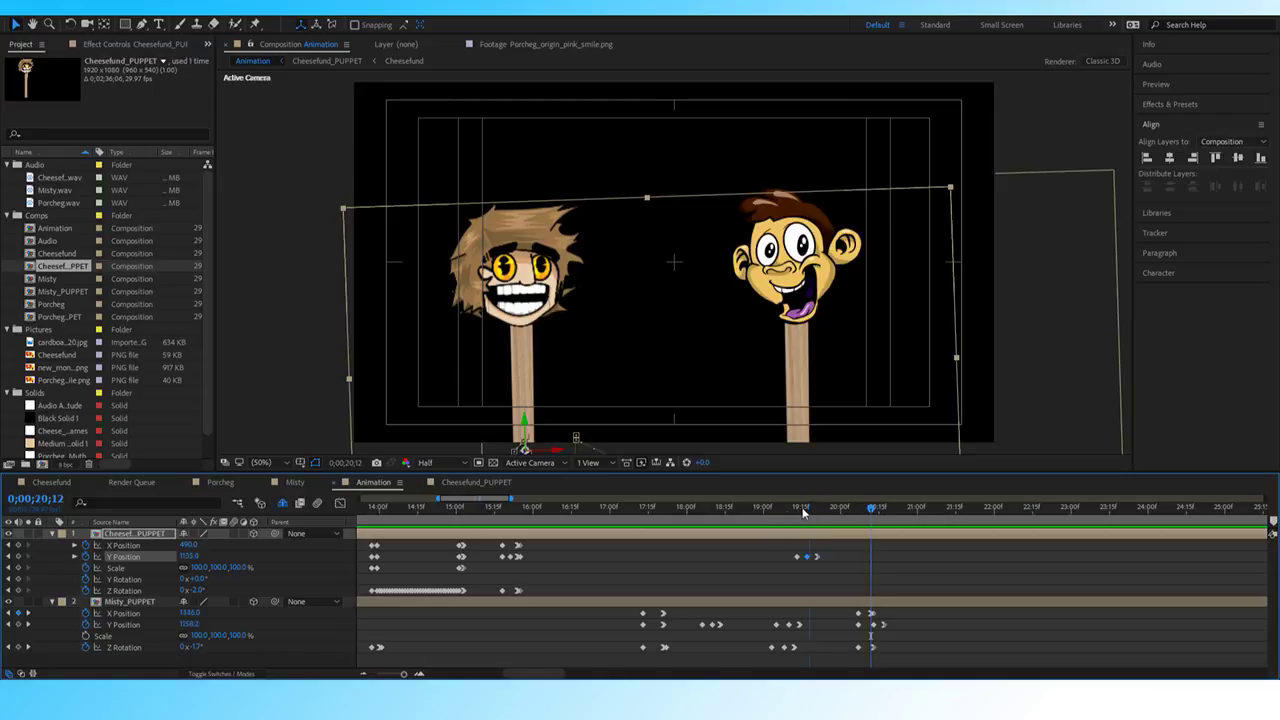
pyautogui.click(727, 510)
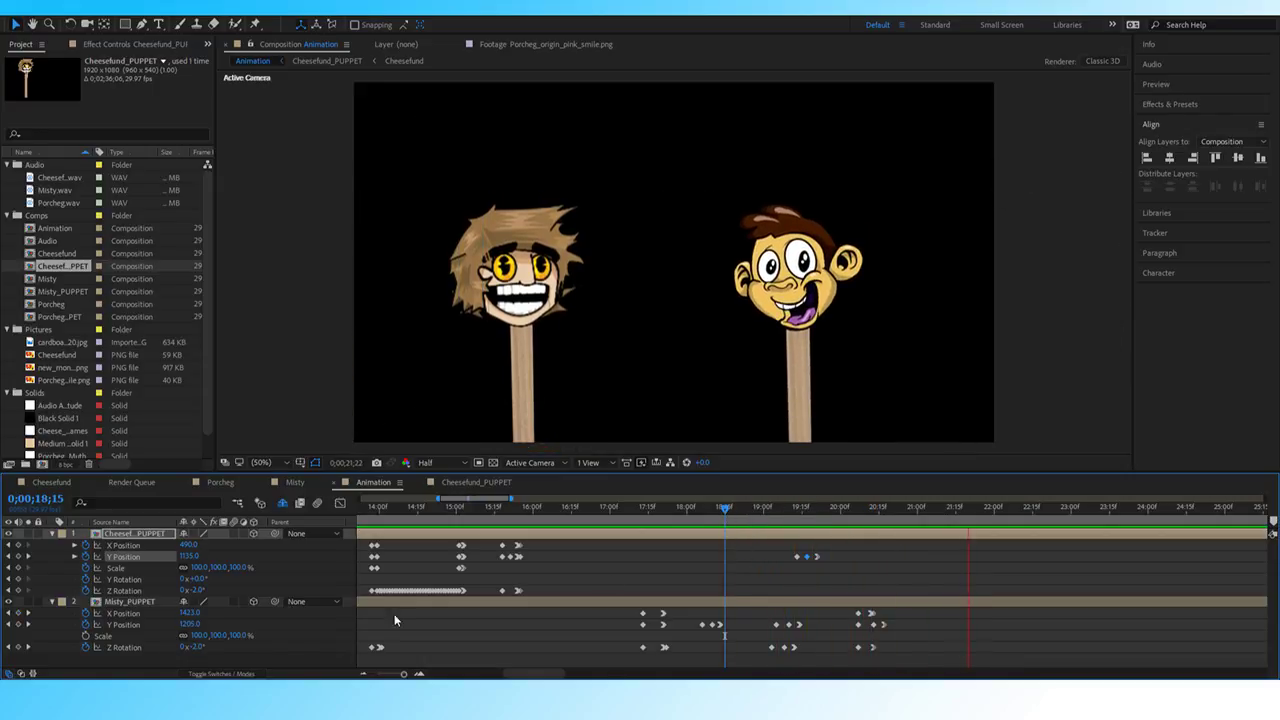
# Review the animation from 0;00;18;17 and move the current time to 0;00;22;00.
pyautogui.moveTo(407, 674); pyautogui.dragTo(403, 673)
pyautogui.click(690, 510)
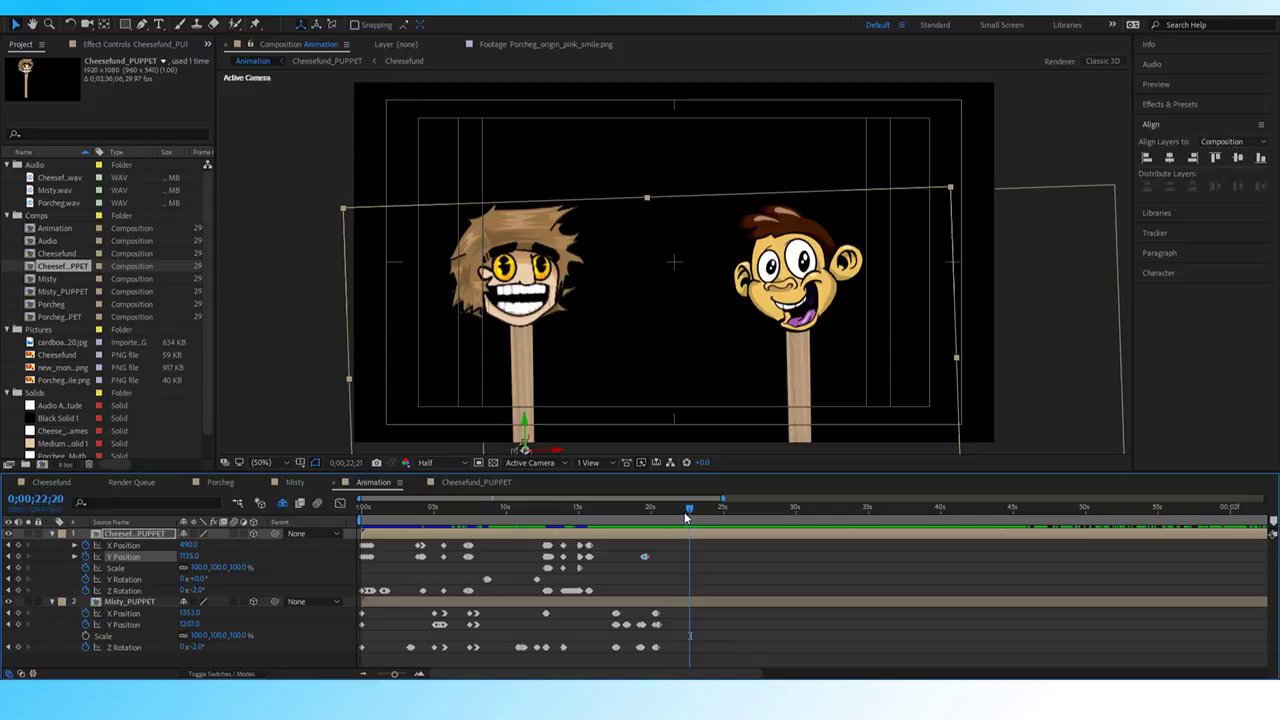
pyautogui.moveTo(692, 510); pyautogui.dragTo(629, 516)
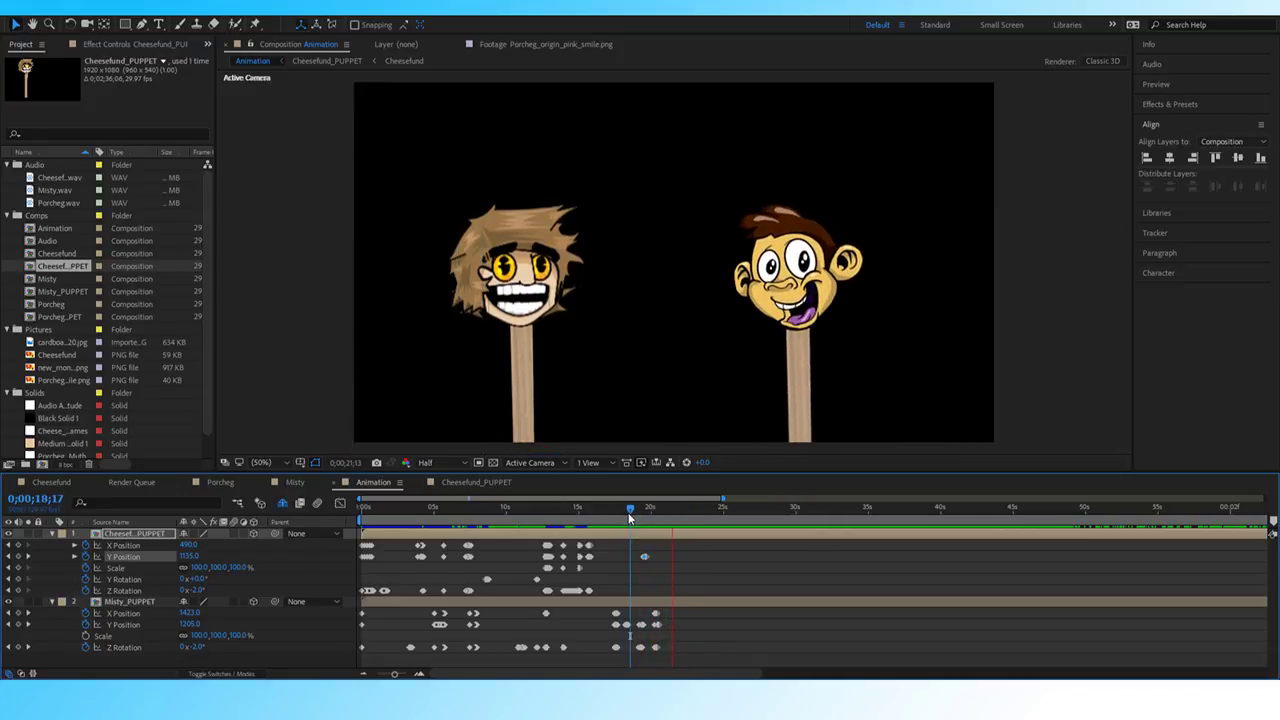
pyautogui.moveTo(629, 512); pyautogui.dragTo(680, 512)
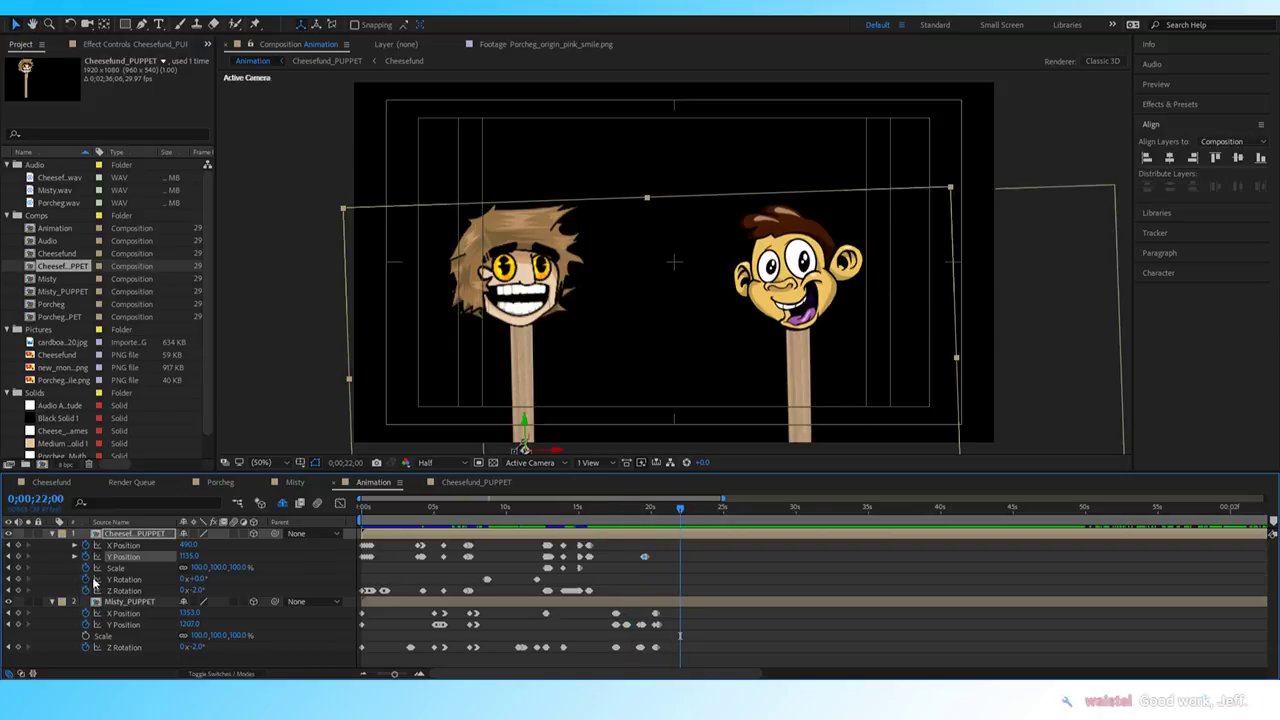
# Step frame by frame through the puppets' poses between 0;00;21;27 and 0;00;21;16, settling on 0;00;21;14.
pyautogui.click(676, 512)
pyautogui.moveTo(676, 512); pyautogui.dragTo(680, 512)
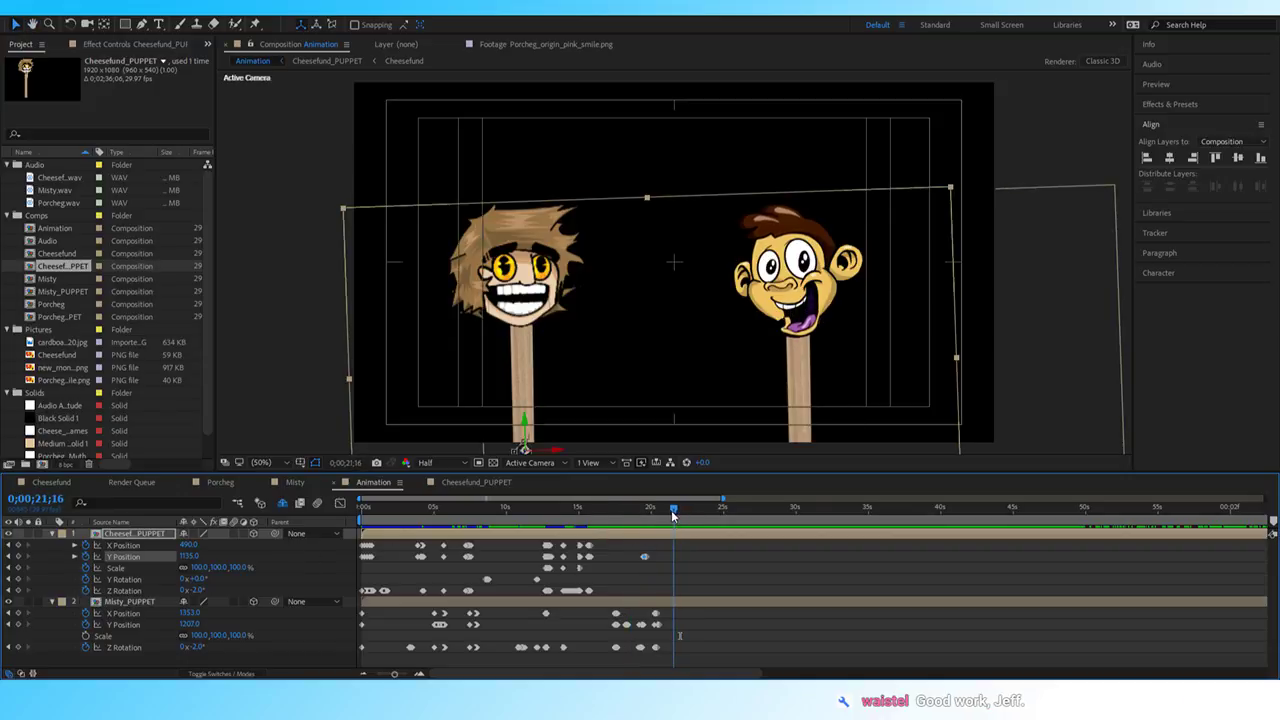
pyautogui.press('pageup')
pyautogui.press('pageup')
pyautogui.press('pageup')
pyautogui.press('pageup')
pyautogui.press('pageup')
pyautogui.press('pageup')
pyautogui.press('pageup')
pyautogui.press('pageup')
pyautogui.press('pageup')
pyautogui.press('pageup')
pyautogui.press('pageup')
pyautogui.press('pageup')
pyautogui.press('pageup')
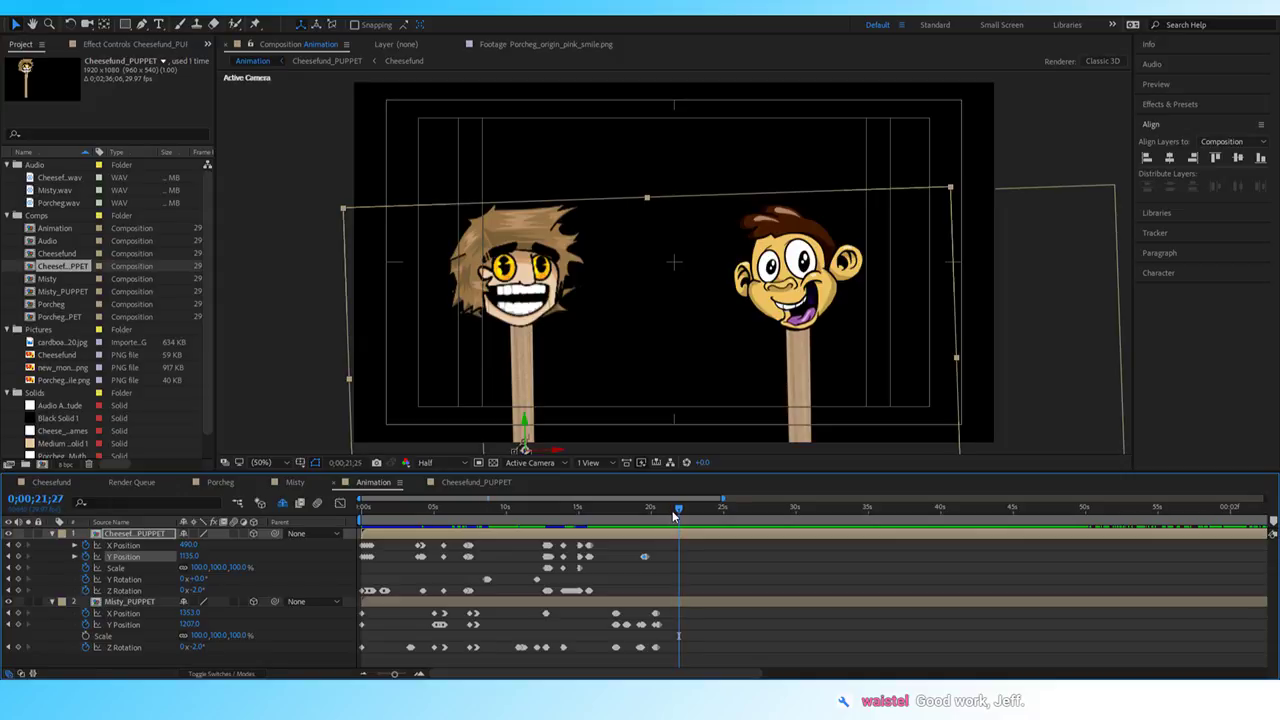
pyautogui.press('pageup')
pyautogui.press('pageup')
pyautogui.press('pageup')
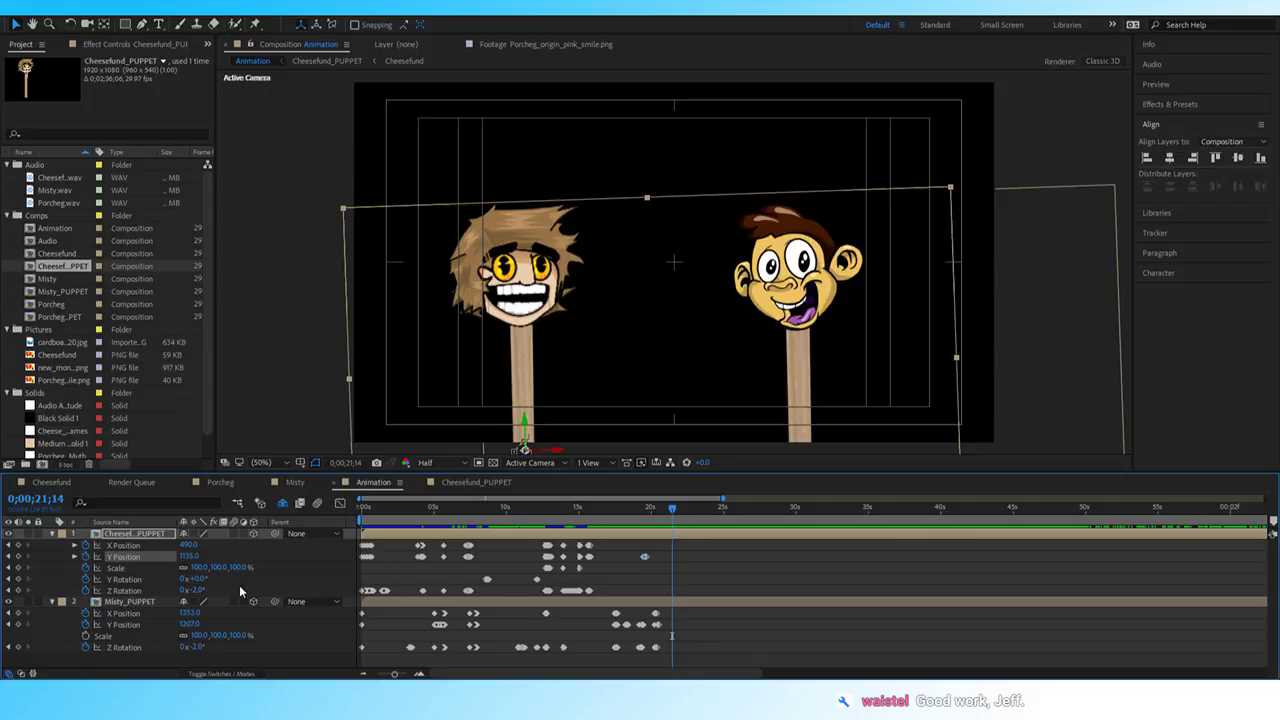
# Try tilting Cheesefund_PUPPET with Z Rotation keyframes at 0;00;21;14 and 0;00;21;21, and undo the attempt.
pyautogui.click(19, 591)
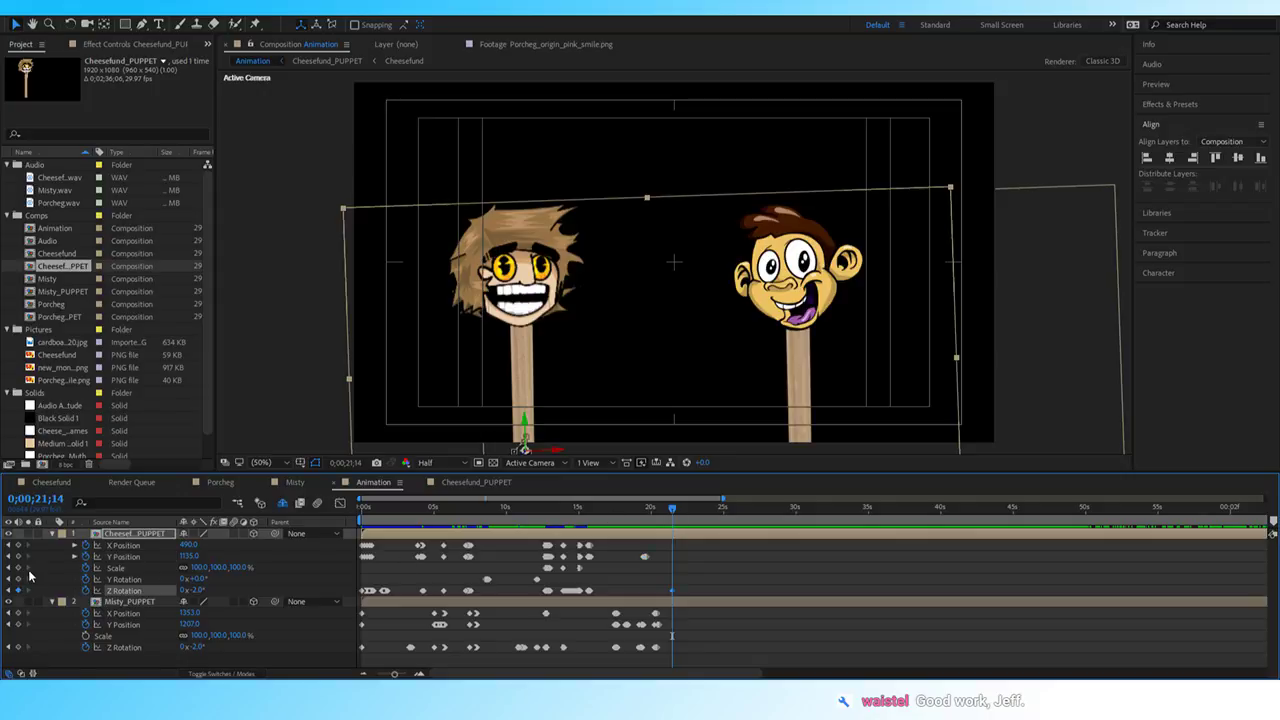
pyautogui.hotkey('ctrl', 'Down')
pyautogui.press('pagedown')
pyautogui.press('pagedown')
pyautogui.press('pagedown')
pyautogui.press('pagedown')
pyautogui.press('pagedown')
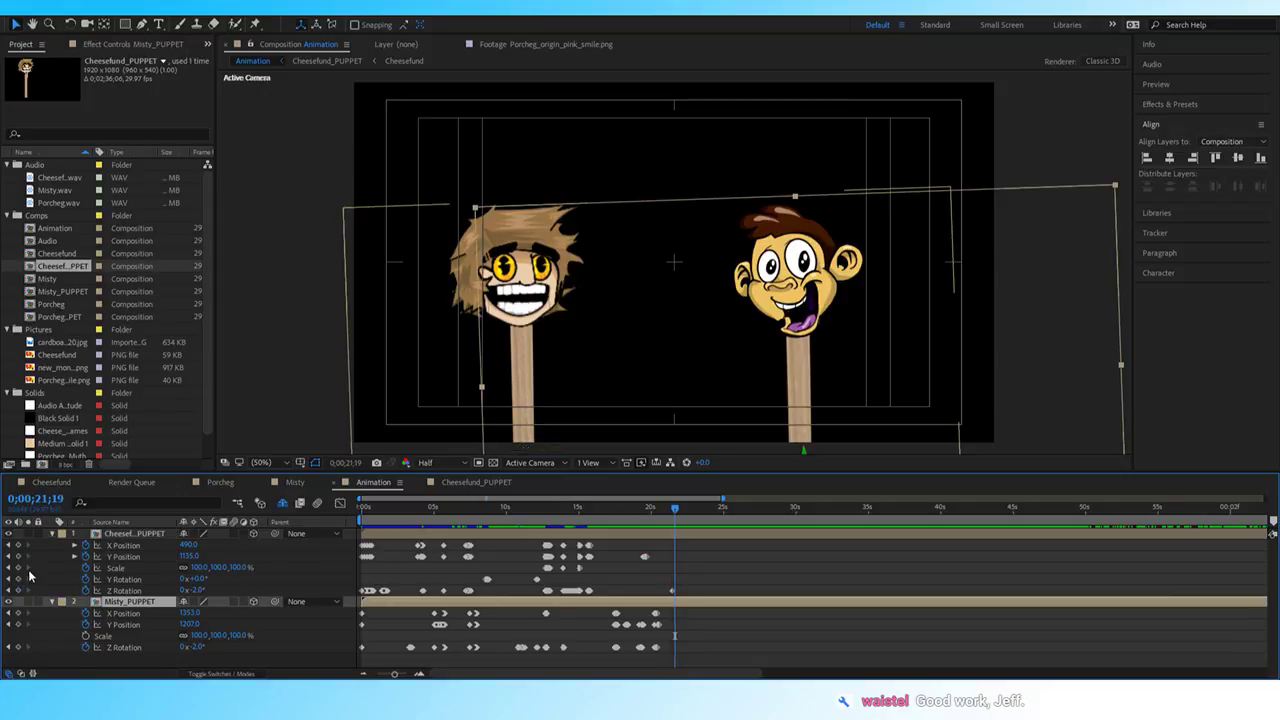
pyautogui.press('pagedown')
pyautogui.press('pagedown')
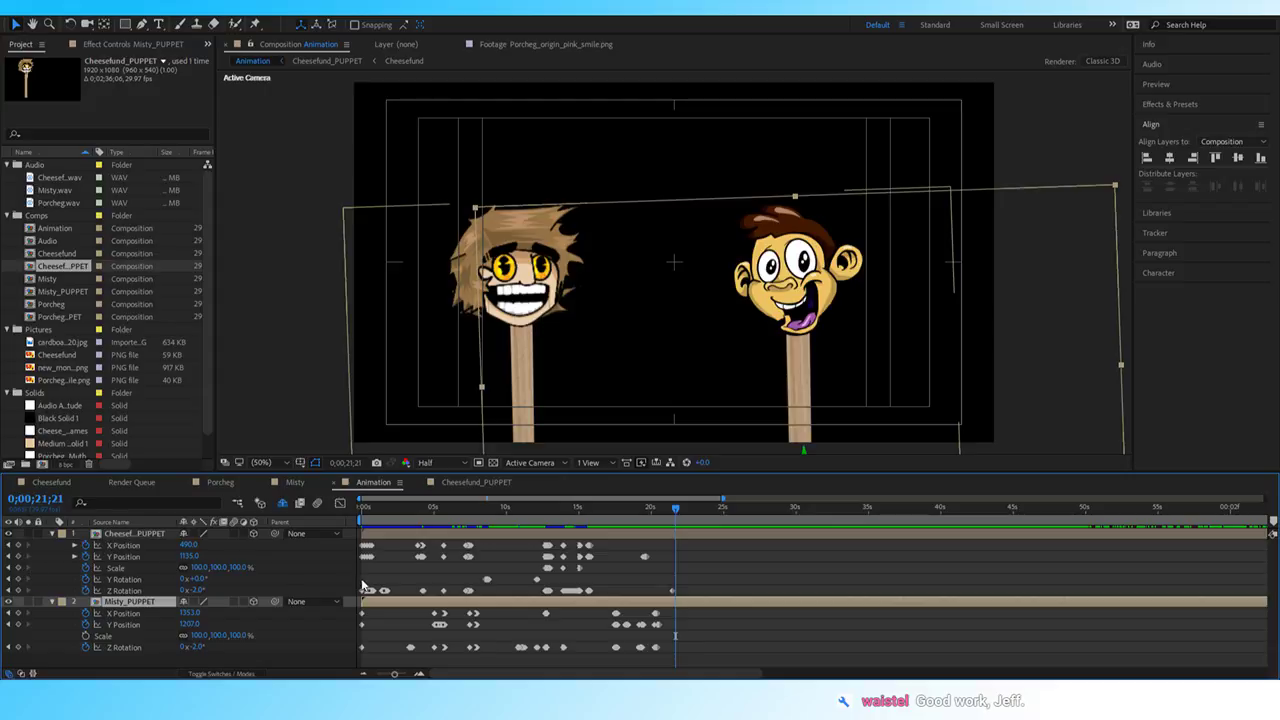
pyautogui.moveTo(192, 591); pyautogui.dragTo(192, 592)
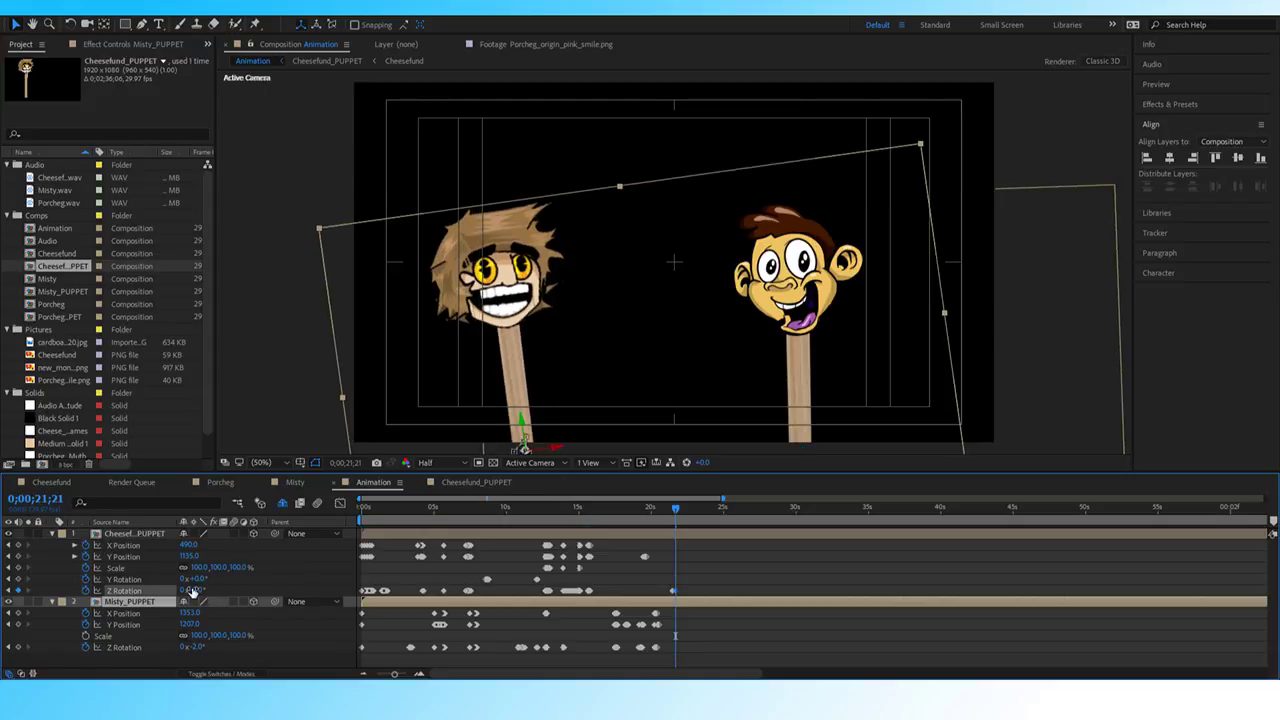
pyautogui.hotkey('ctrl', 'z')
pyautogui.hotkey('ctrl', 'z')
pyautogui.hotkey('ctrl', 'z')
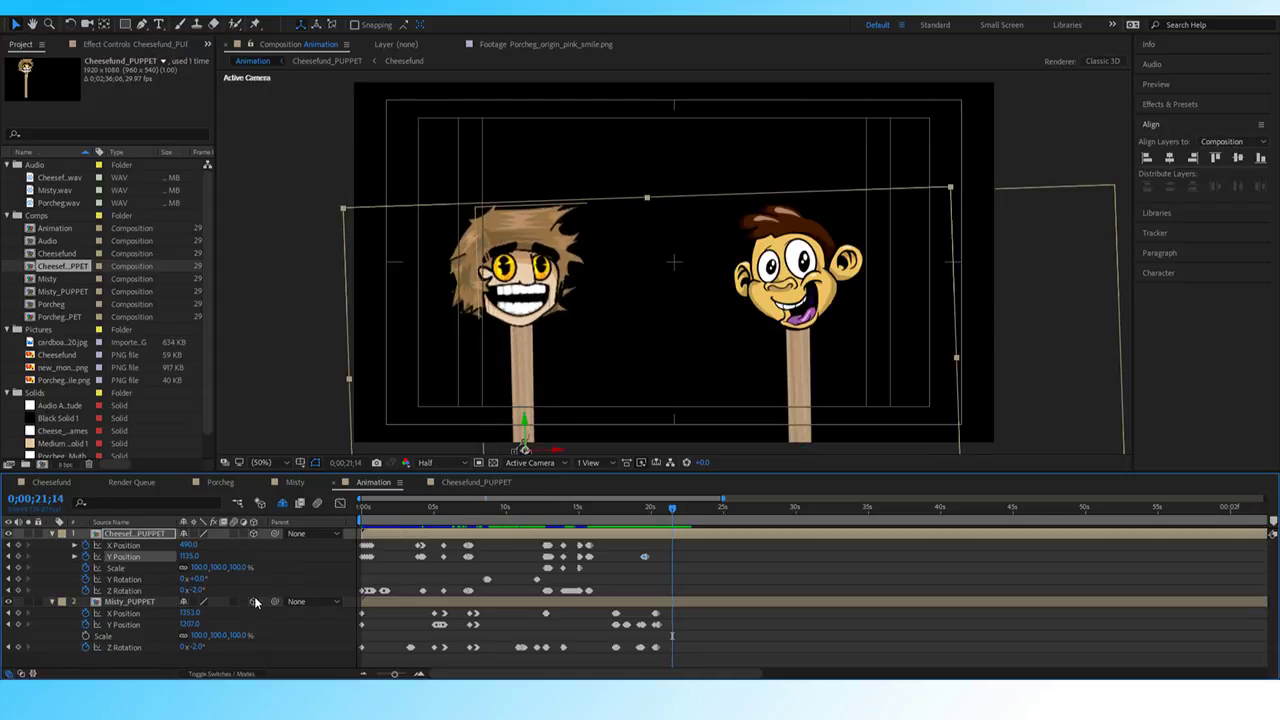
# Add a Z Rotation keyframe to Misty_PUPPET at 0;00;21;14 and tilt it to -15° at 0;00;21;21.
pyautogui.click(18, 648)
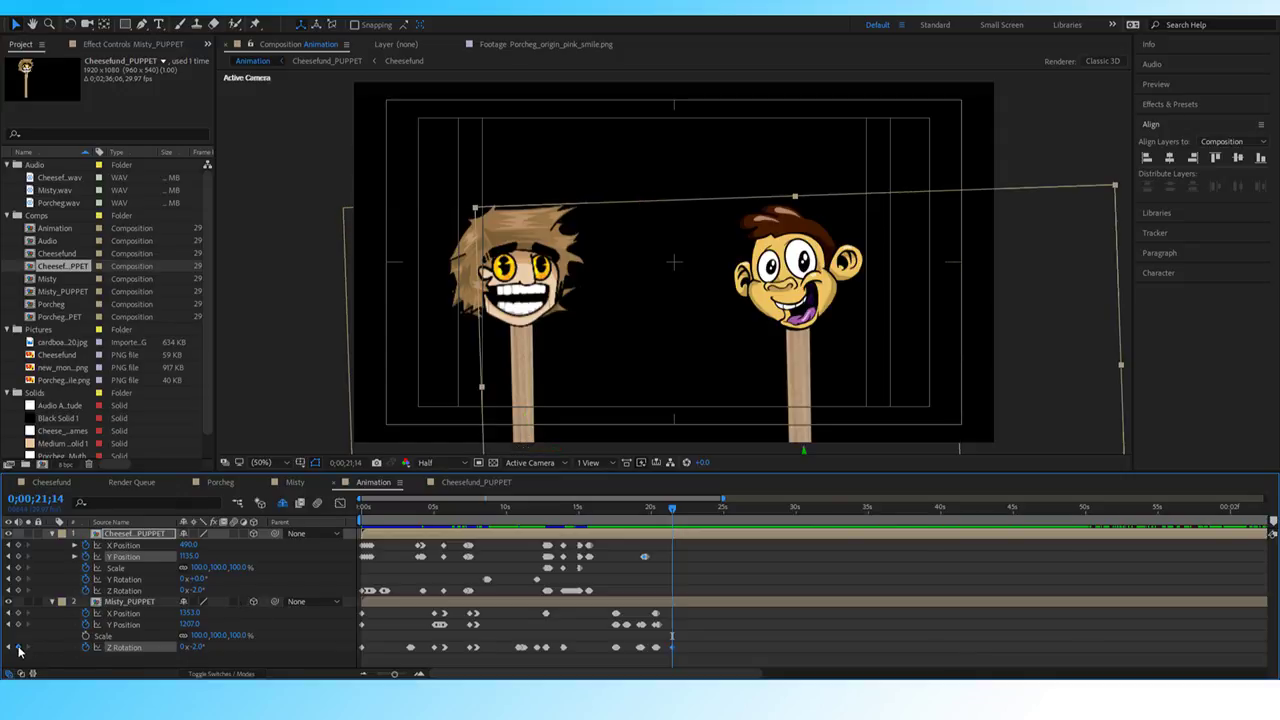
pyautogui.press('pagedown')
pyautogui.press('pagedown')
pyautogui.press('pagedown')
pyautogui.press('pagedown')
pyautogui.press('pagedown')
pyautogui.press('pagedown')
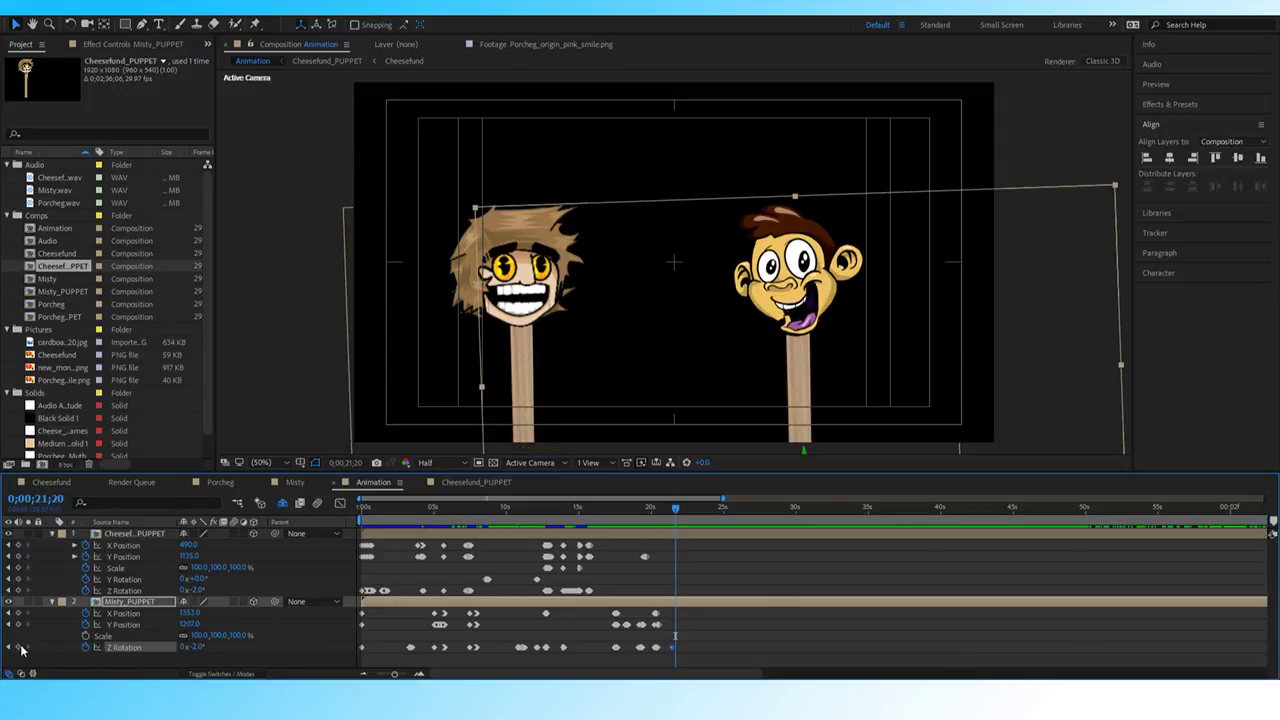
pyautogui.press('pagedown')
pyautogui.press('pagedown')
pyautogui.press('pageup')
pyautogui.moveTo(198, 650); pyautogui.dragTo(170, 650)
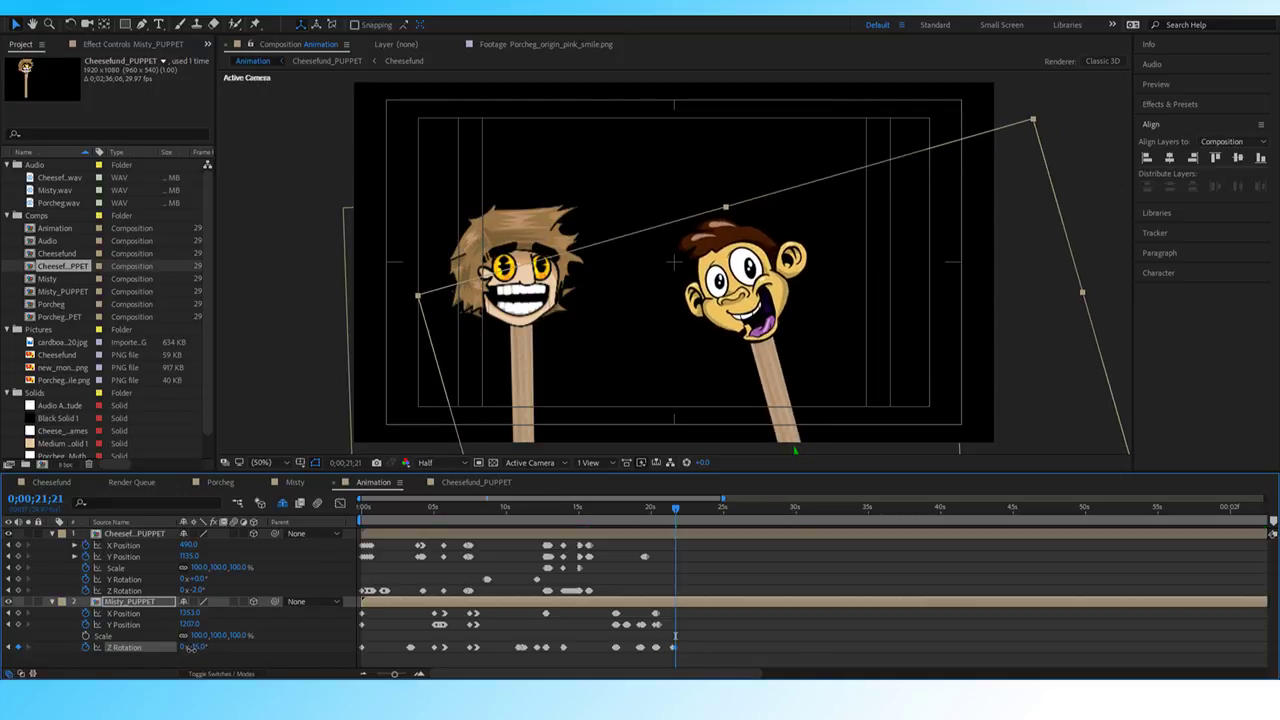
# Play back Misty_PUPPET's new tilt from 0;00;20;24 and replay it from 0;00;20;29 with the timeline magnified.
pyautogui.click(662, 512)
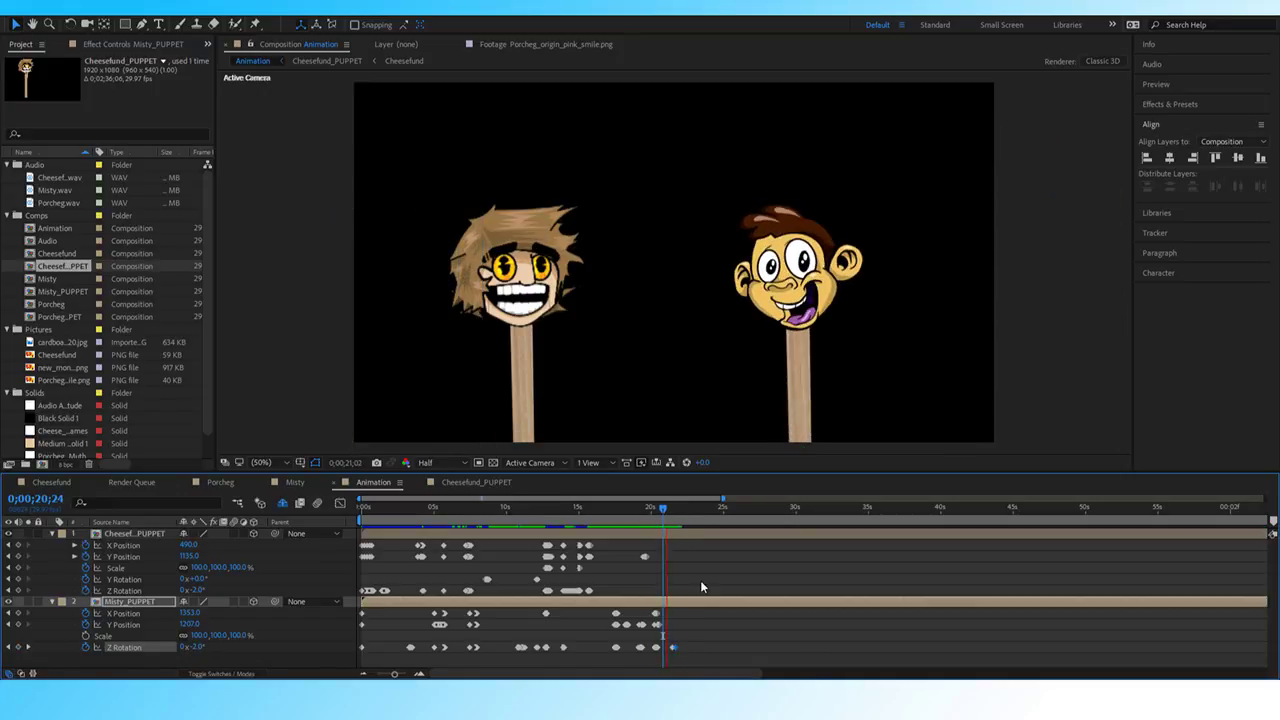
pyautogui.press('space')
pyautogui.press('space')
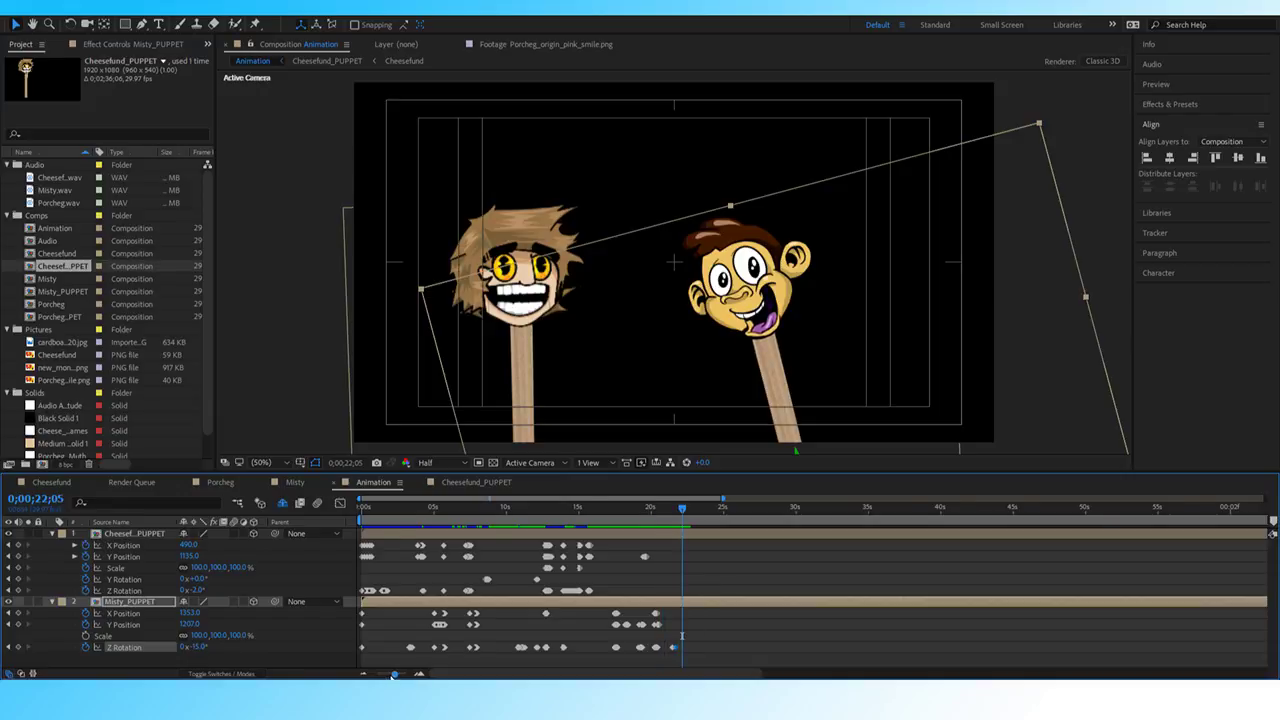
pyautogui.moveTo(393, 675); pyautogui.dragTo(402, 675)
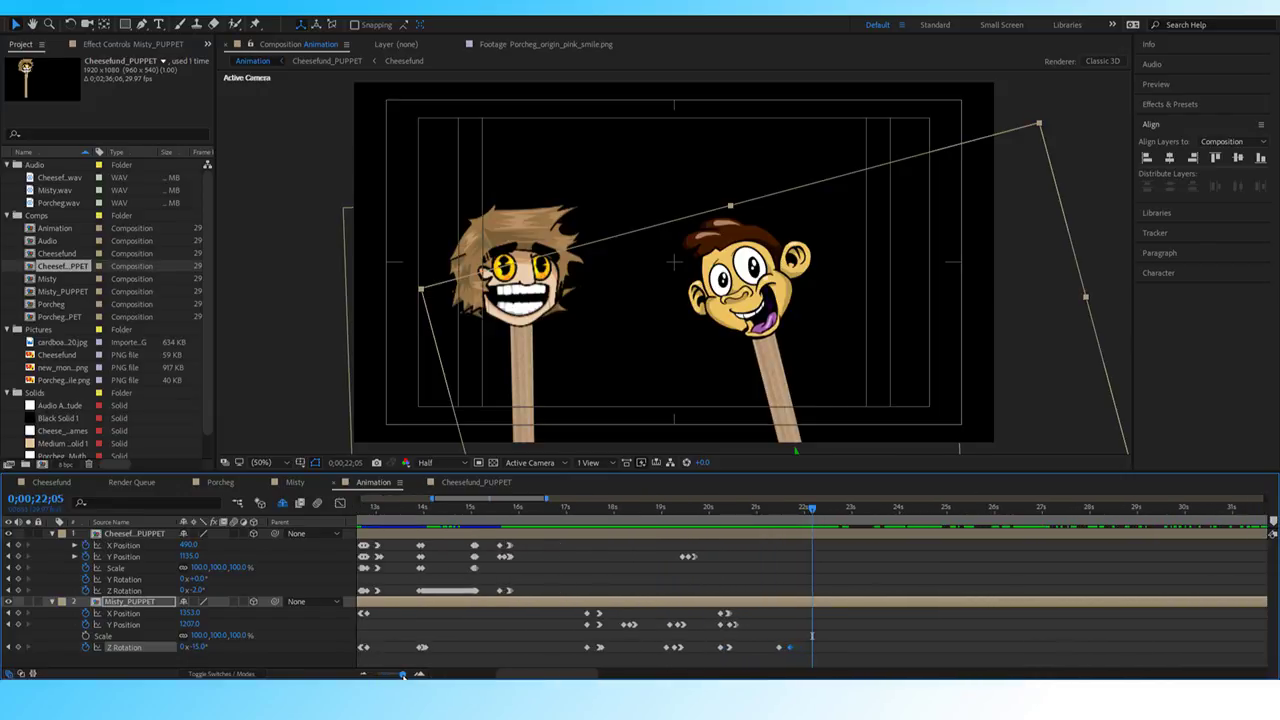
pyautogui.moveTo(801, 510); pyautogui.dragTo(754, 517)
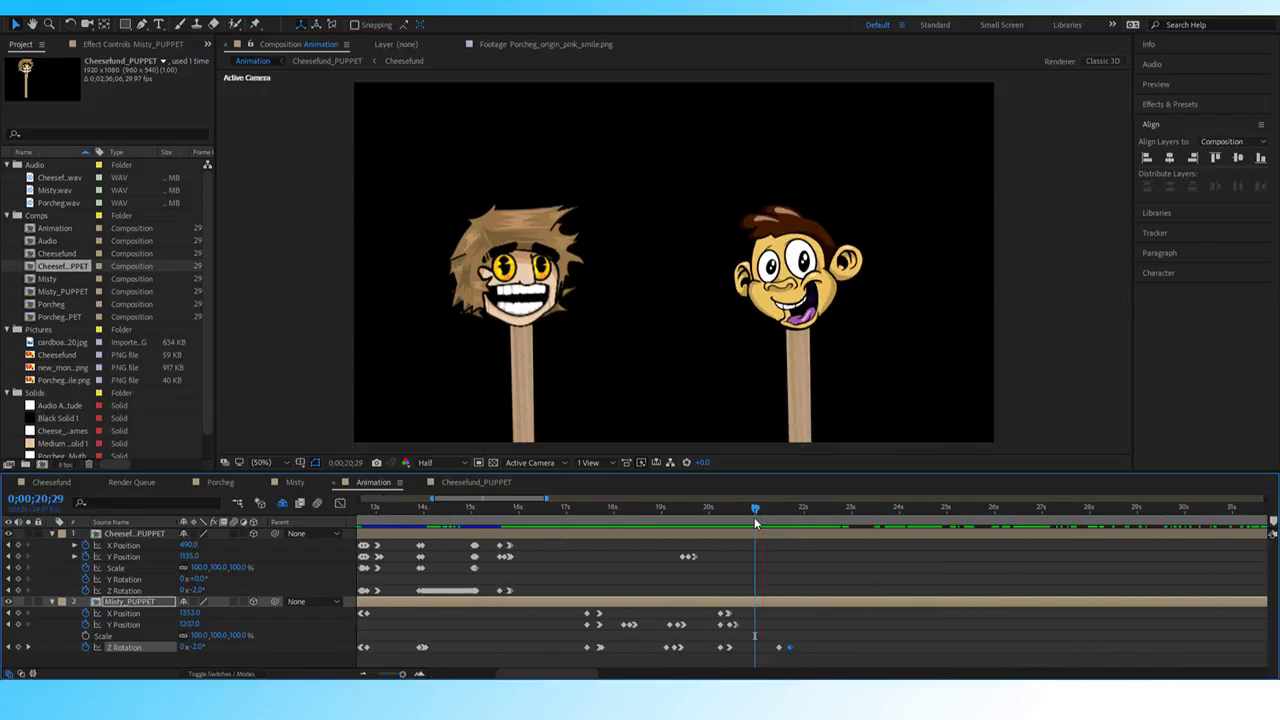
pyautogui.press('space')
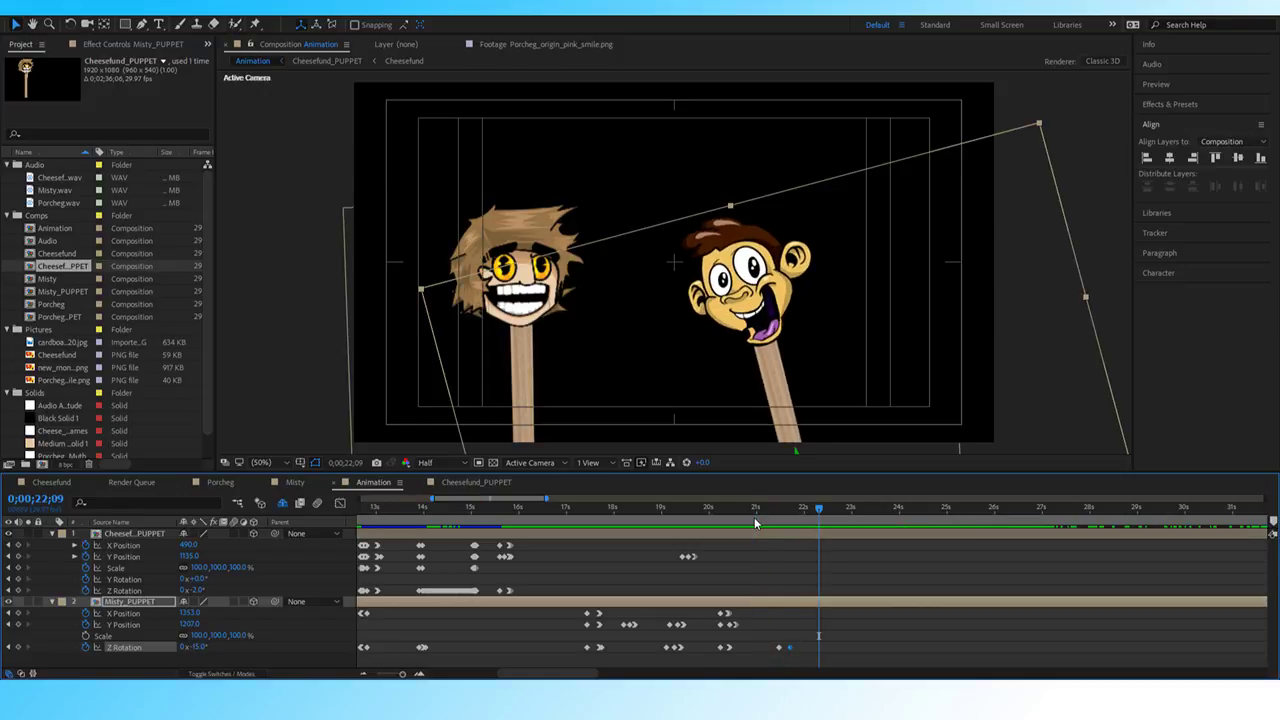
# Set Misty_PUPPET's Z Rotation to -13° at 0;00;21;22, one frame after the tilt's -15° extreme.
pyautogui.click(10, 648)
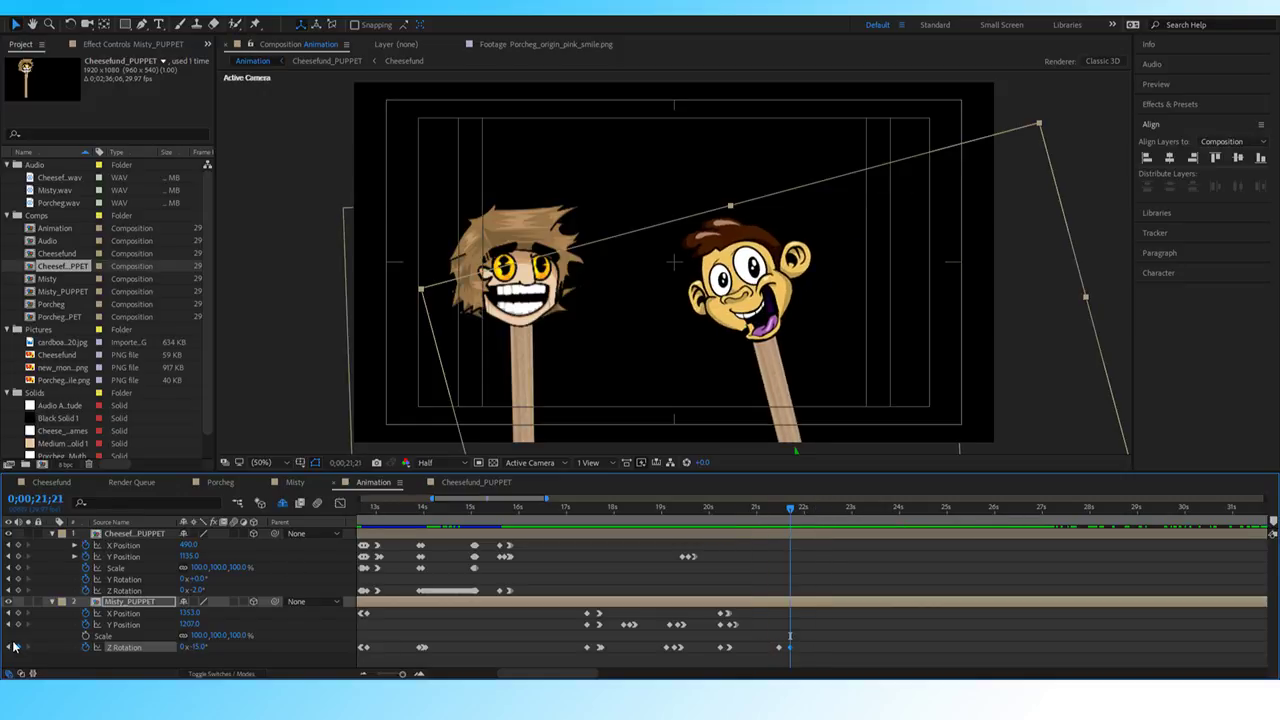
pyautogui.click(199, 647)
pyautogui.write('-')
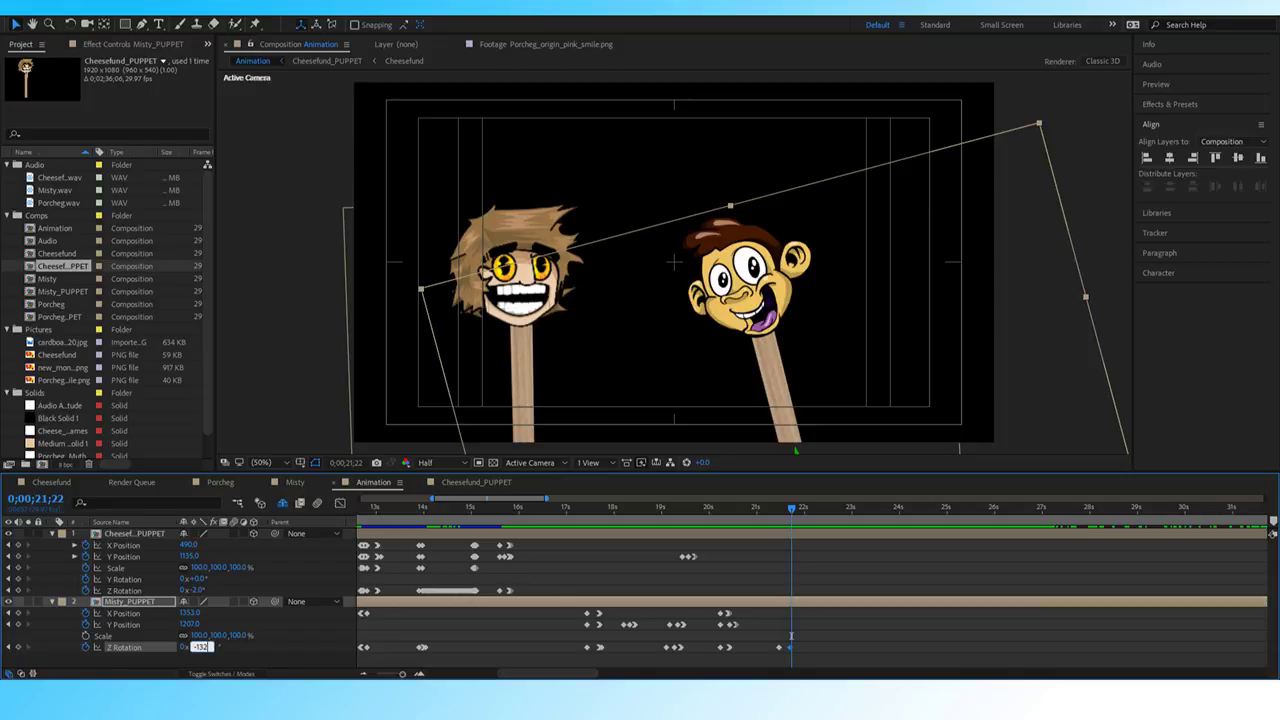
pyautogui.write('13')
pyautogui.press('Return')
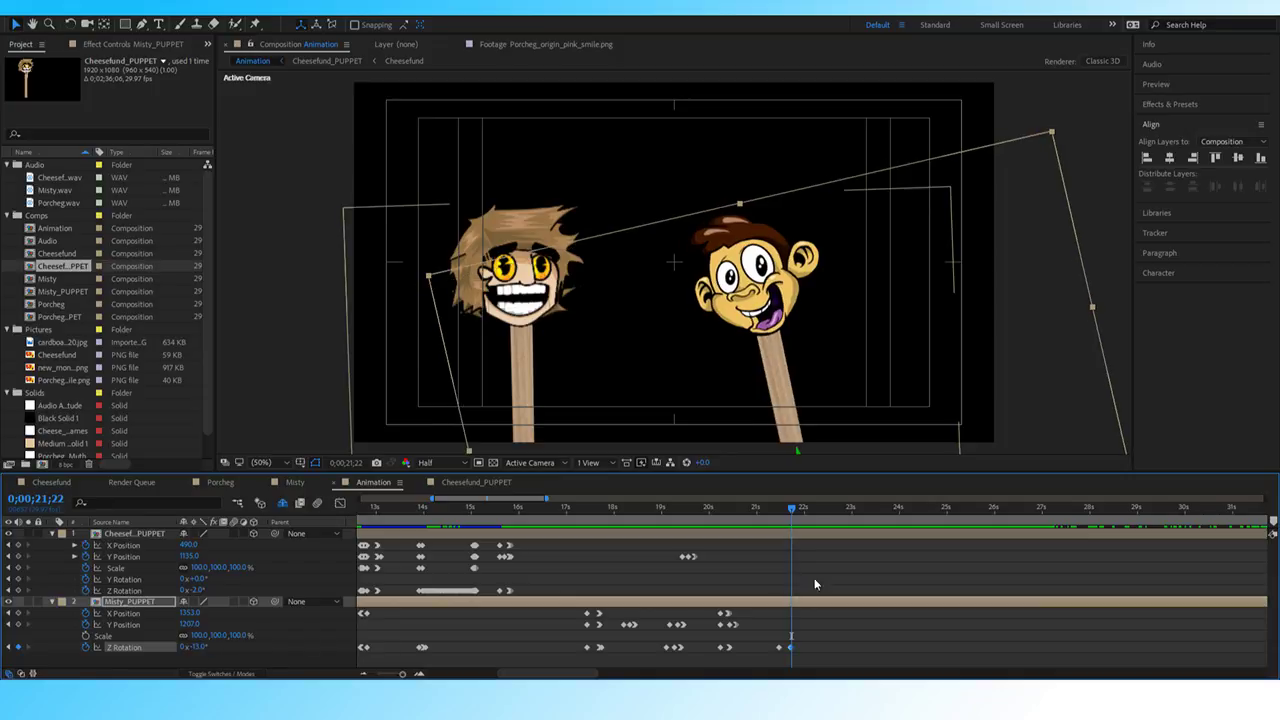
pyautogui.click(790, 651)
pyautogui.click(790, 648)
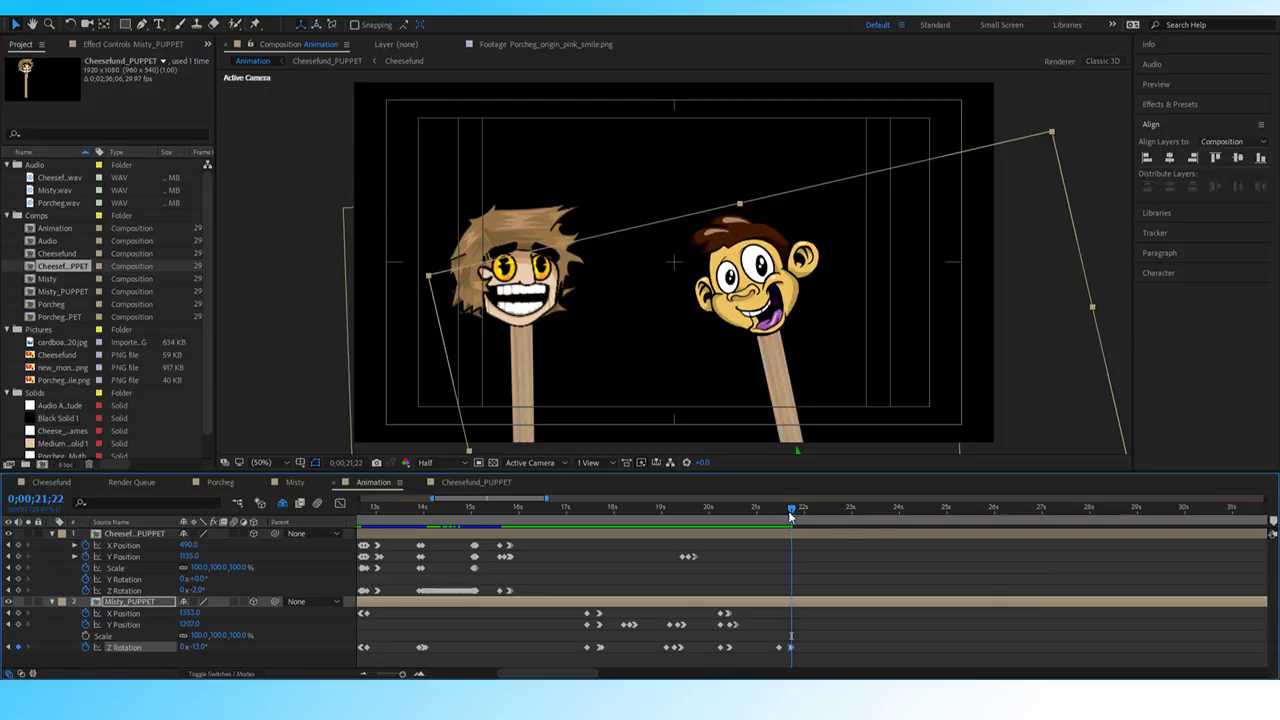
# Play back Misty_PUPPET's settled tilt from 0;00;19;11 and again from 0;00;21;22.
pyautogui.moveTo(789, 509); pyautogui.dragTo(680, 514)
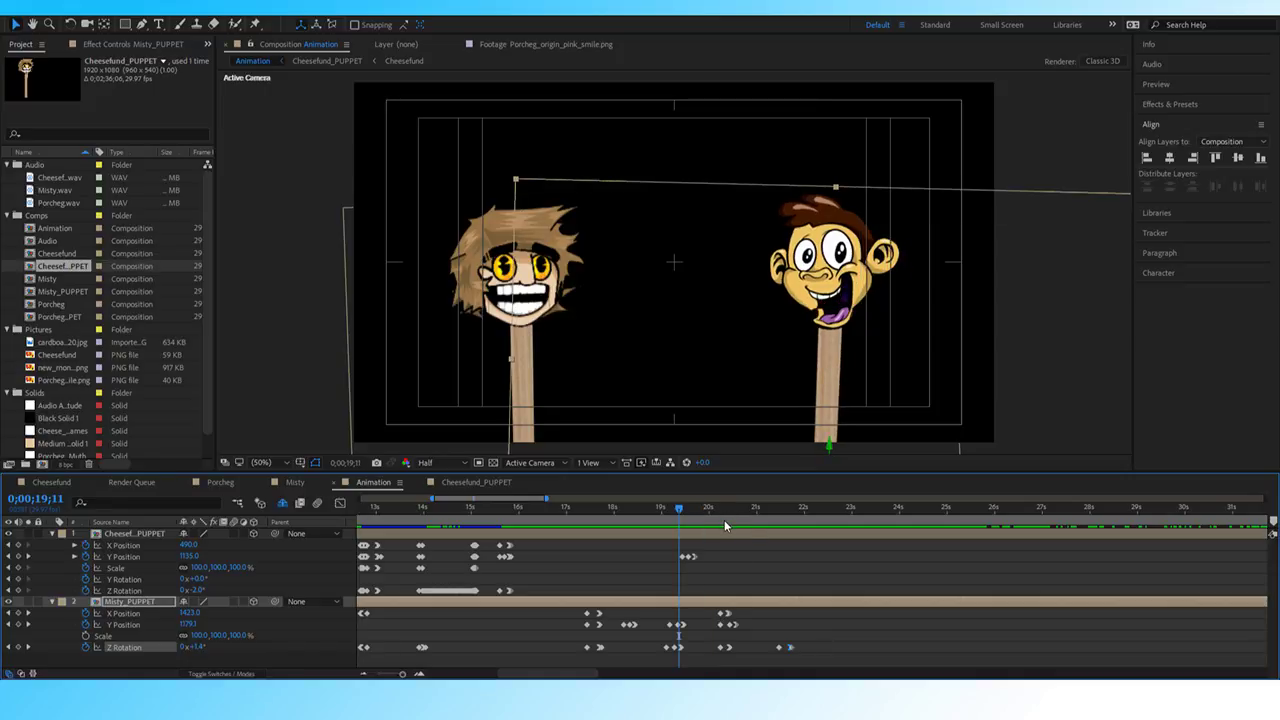
pyautogui.press('space')
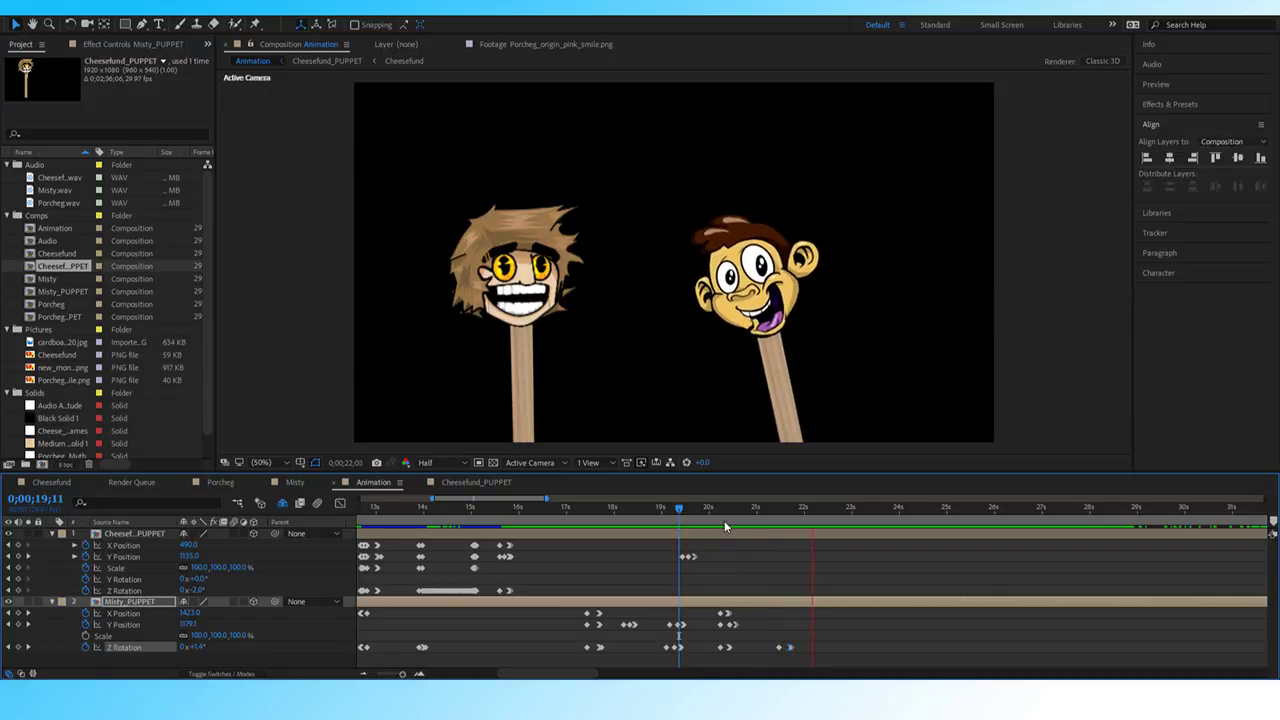
pyautogui.press('space')
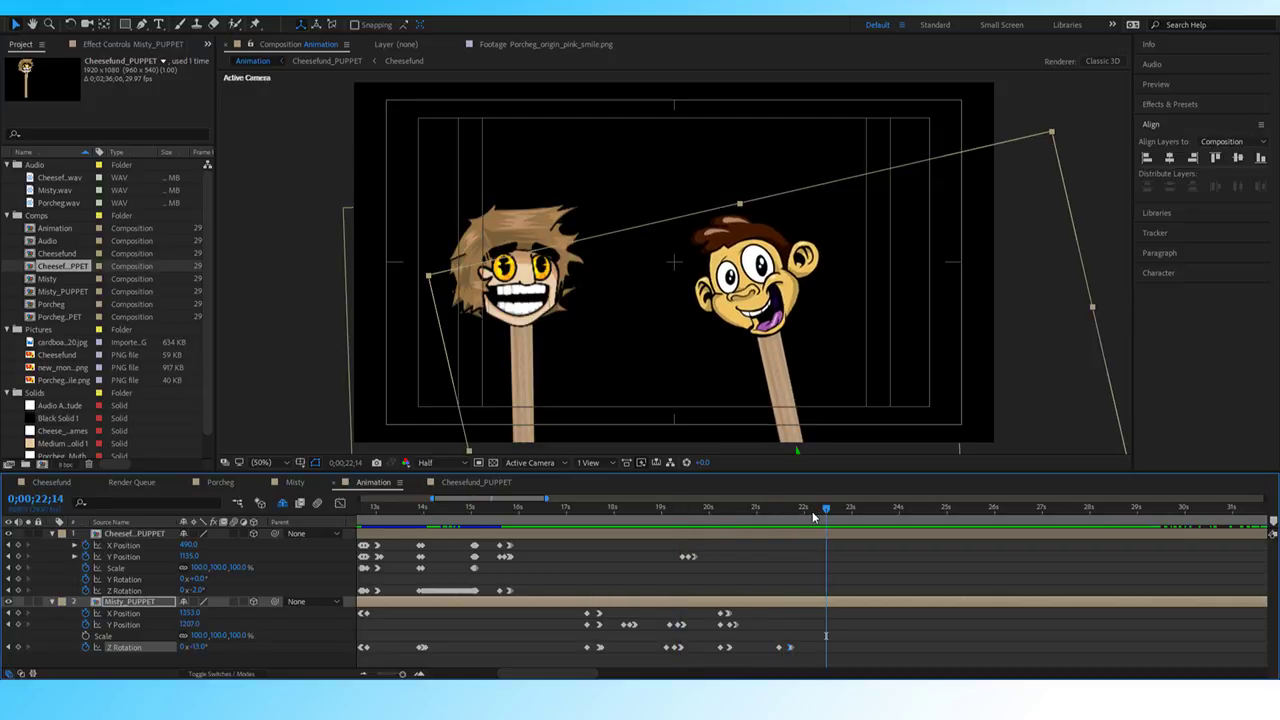
pyautogui.press('space')
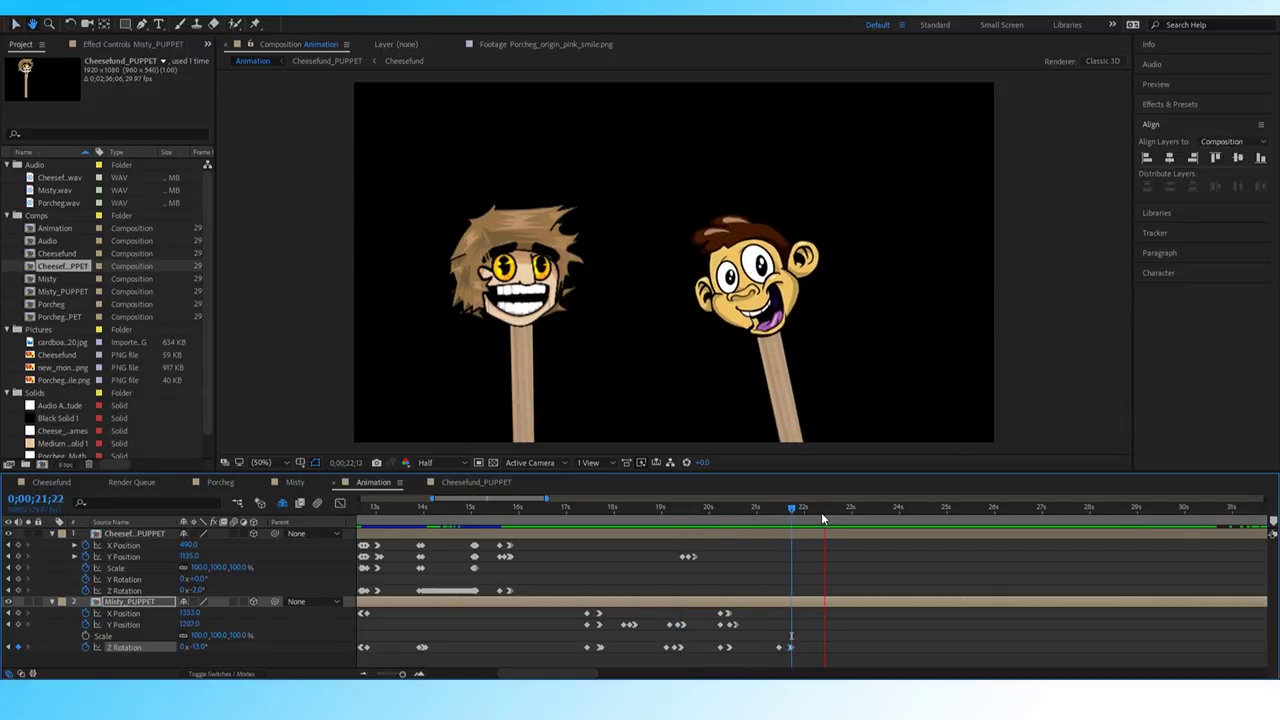
pyautogui.press('space')
# Add a holding Z Rotation keyframe to Misty_PUPPET at 0;00;22;02 and set the rotation to 3° at 0;00;22;09.
pyautogui.moveTo(783, 512); pyautogui.dragTo(809, 513)
pyautogui.click(806, 513)
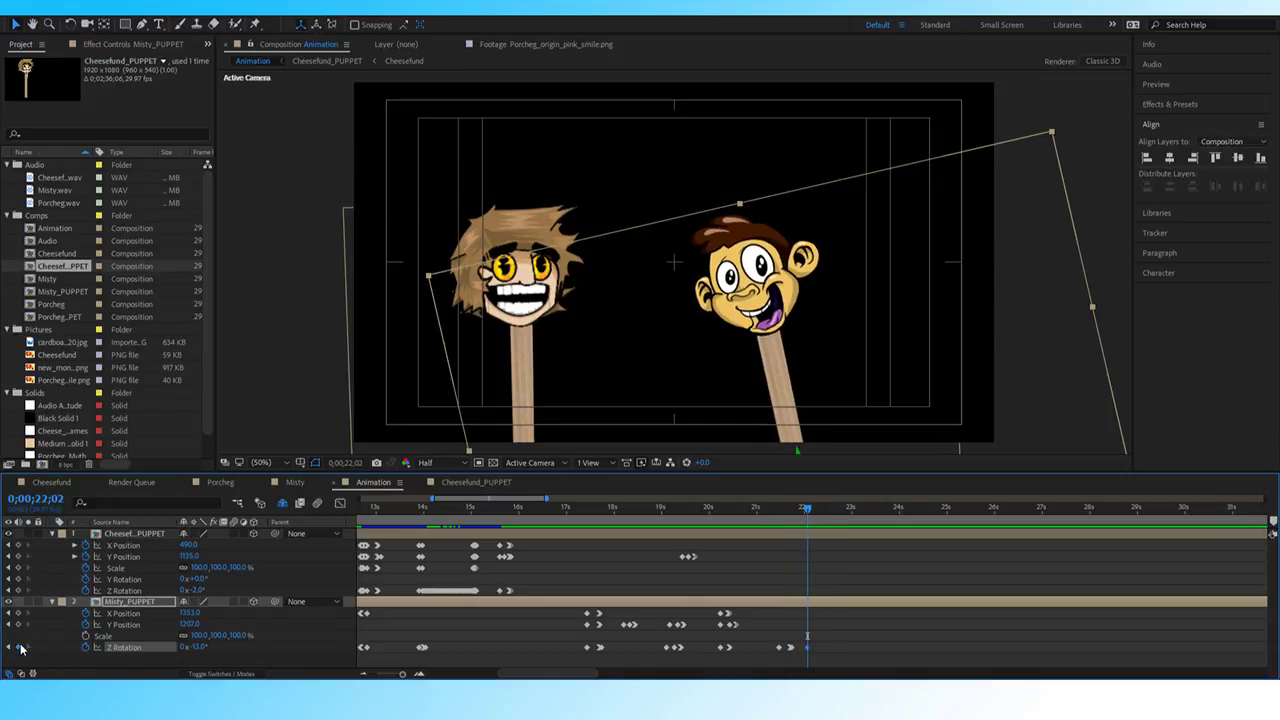
pyautogui.press('pagedown')
pyautogui.press('pagedown')
pyautogui.press('pagedown')
pyautogui.press('pagedown')
pyautogui.press('pagedown')
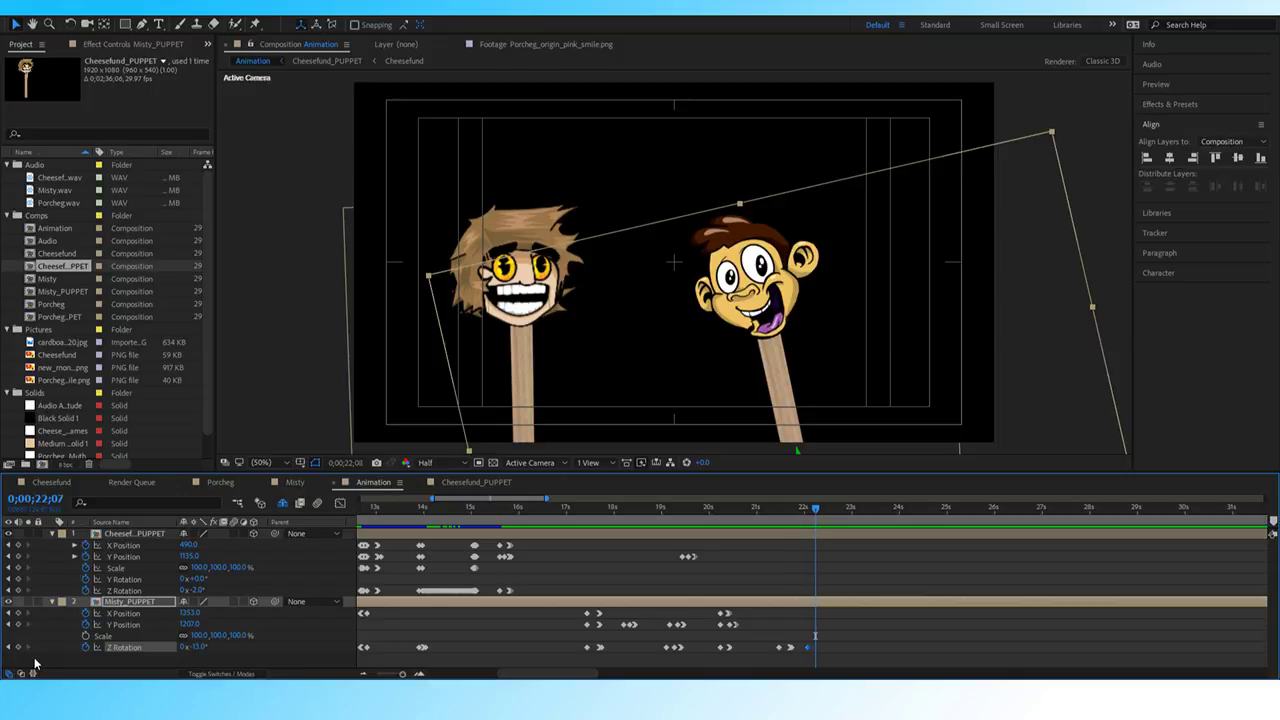
pyautogui.press('pagedown')
pyautogui.press('pagedown')
pyautogui.click(201, 647)
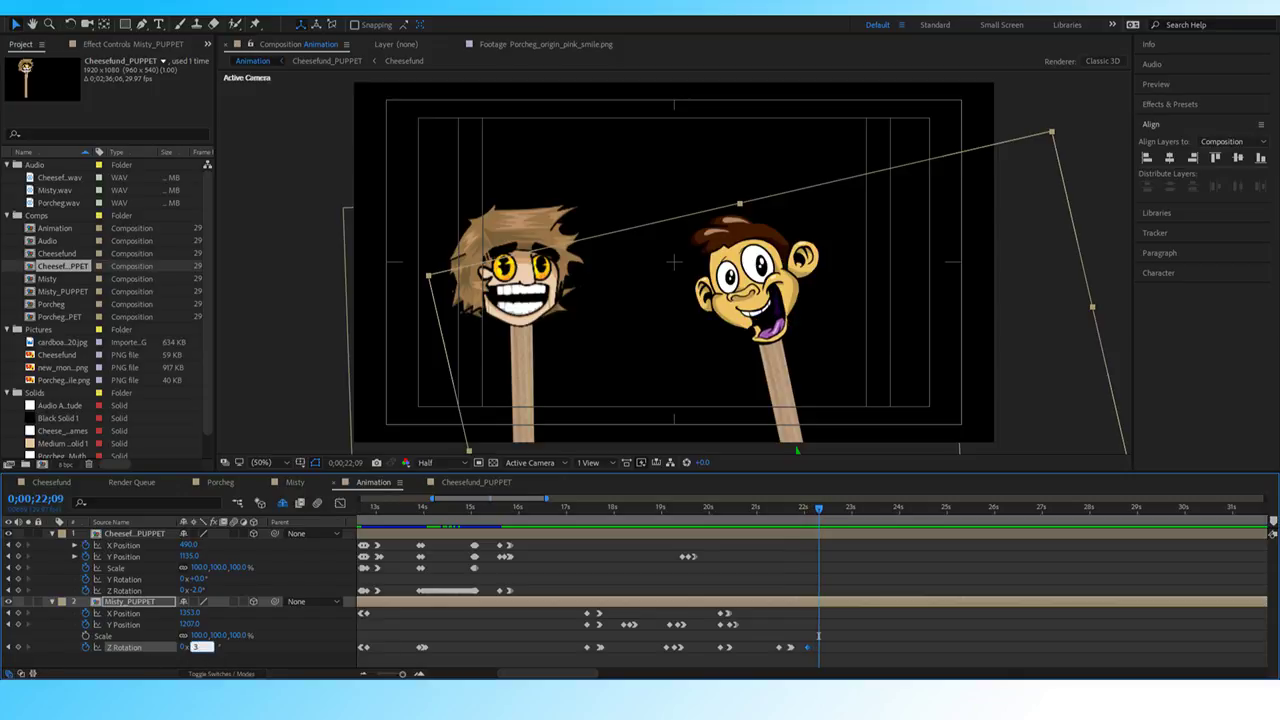
pyautogui.write('3')
pyautogui.press('Return')
# Set Misty_PUPPET's Z Rotation to 2° at 0;00;22;10 to settle the return tilt.
pyautogui.press('pagedown')
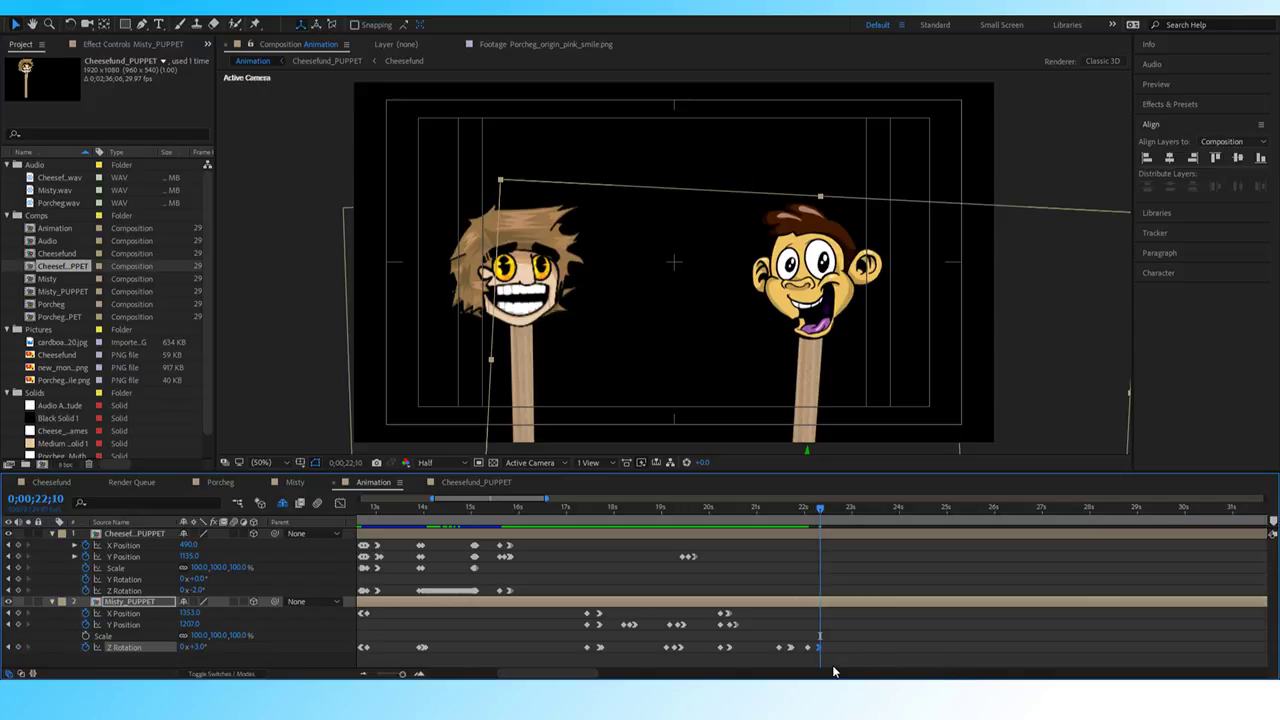
pyautogui.click(200, 647)
pyautogui.write('-3')
pyautogui.press('Return')
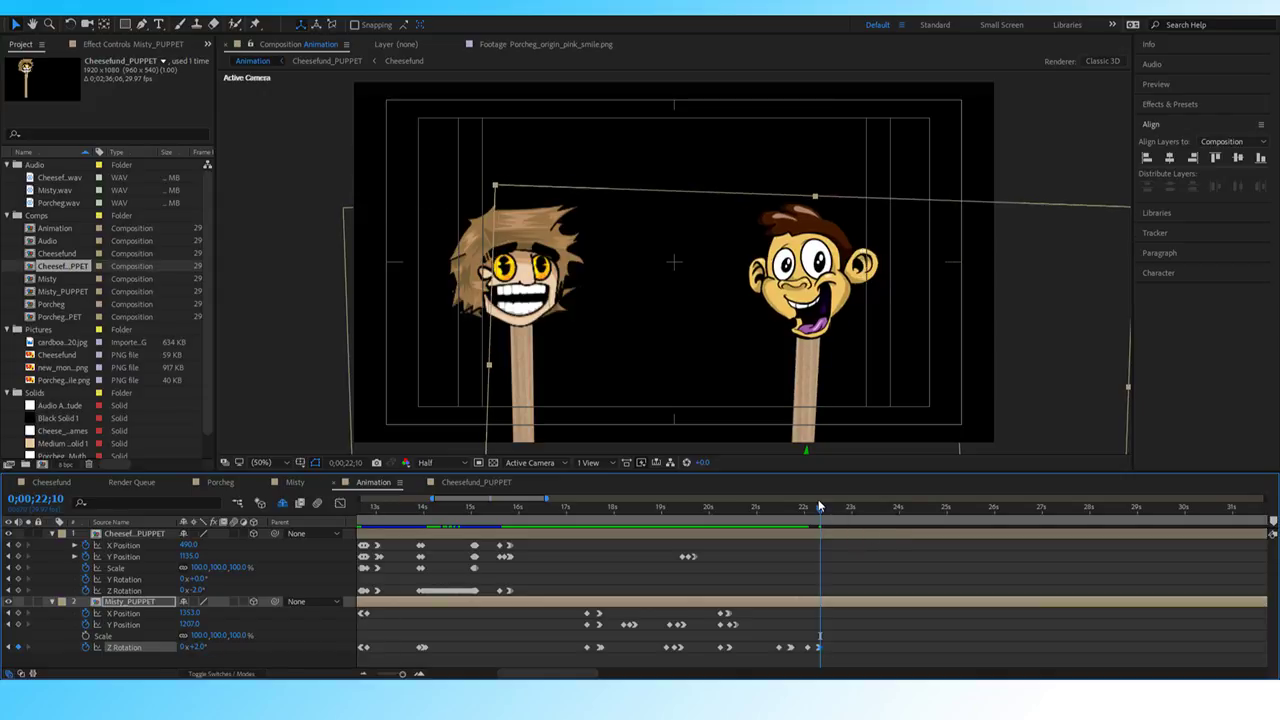
# Play back Misty_PUPPET's tilt and return from 0;00;21;06, and continue from 0;00;22;10 to 0;00;22;24.
pyautogui.moveTo(818, 499); pyautogui.dragTo(764, 517)
pyautogui.press('space')
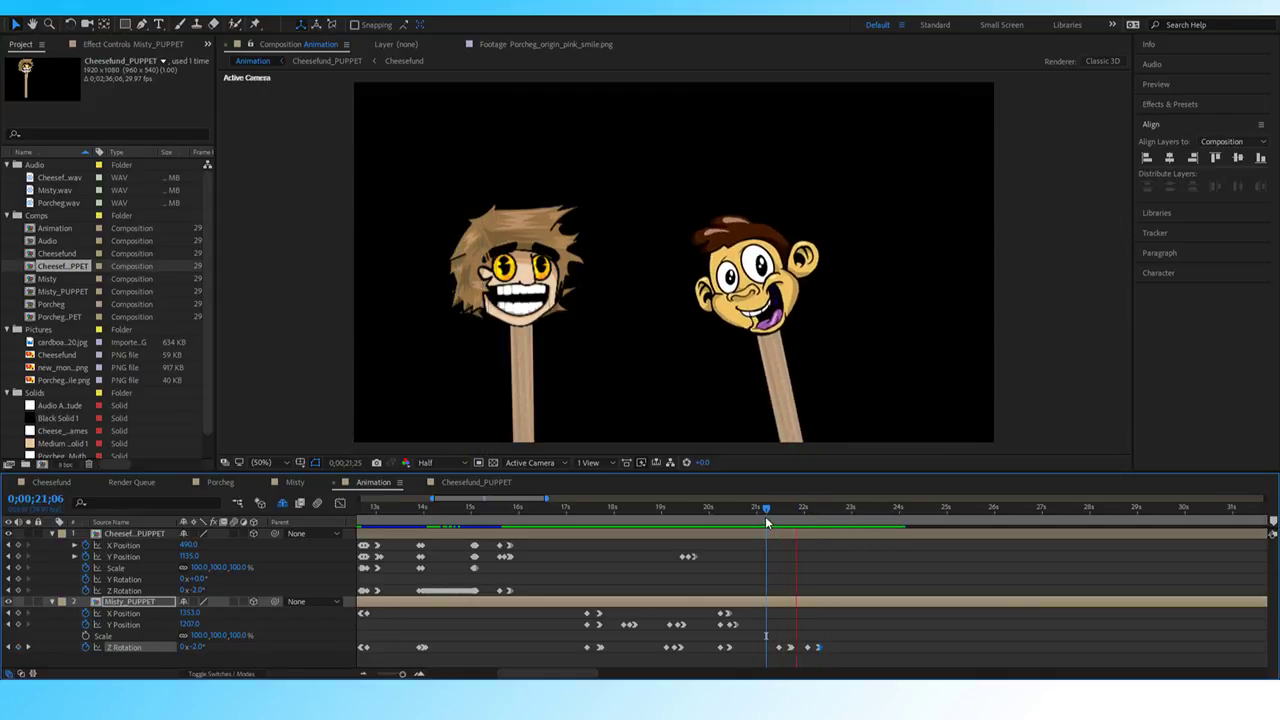
pyautogui.moveTo(830, 509); pyautogui.dragTo(817, 514)
pyautogui.press('space')
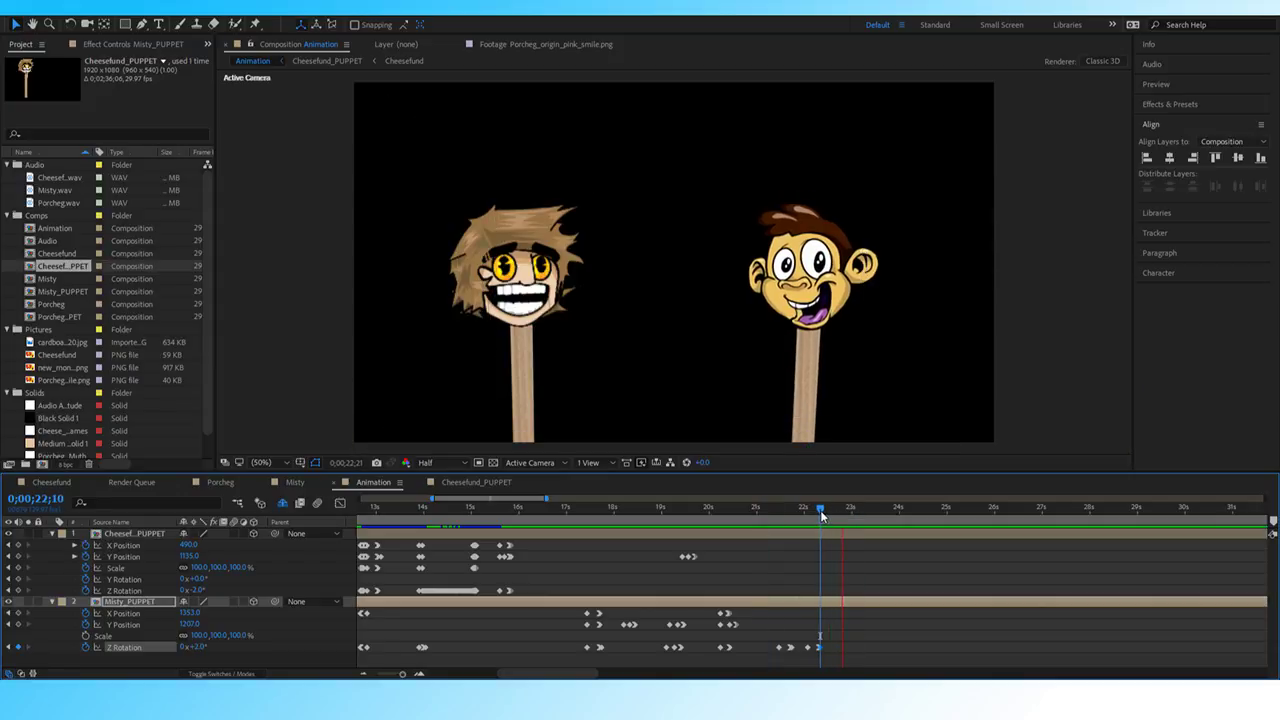
pyautogui.press('space')
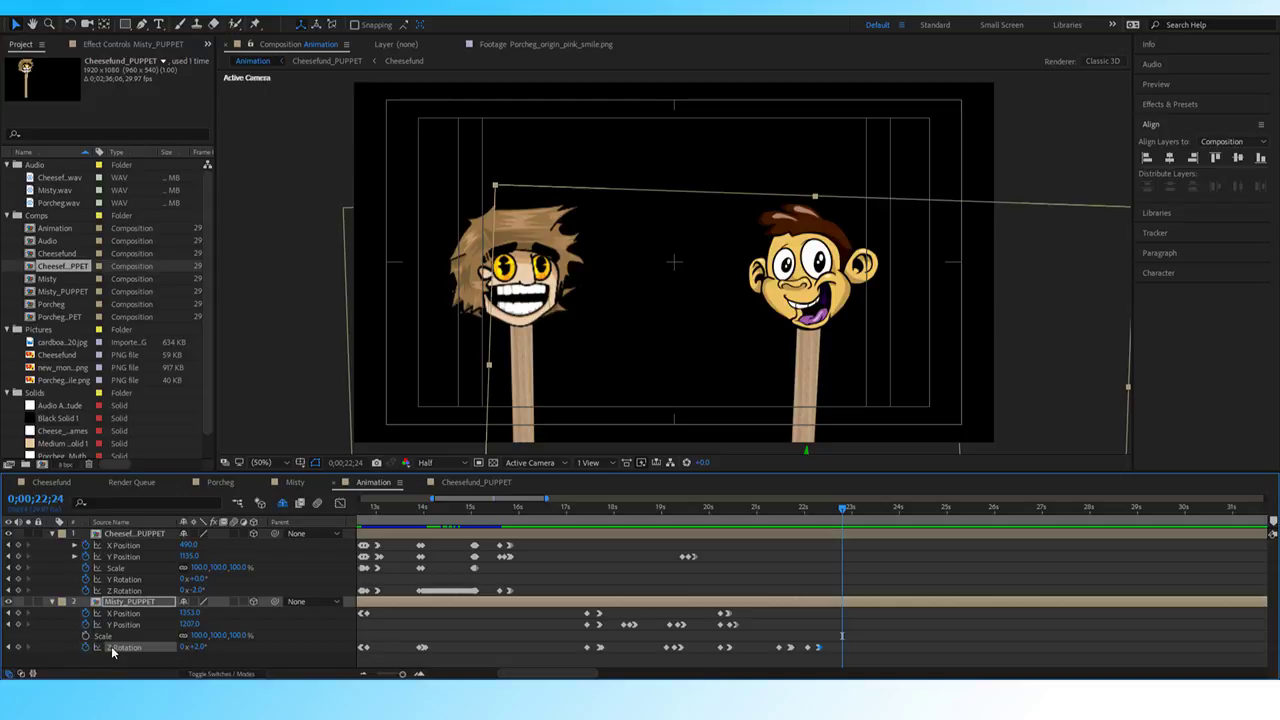
# Start Y Rotation keyframing on Misty_PUPPET at 0;00;22;24 with a value of 0°, and show the layer's animated properties.
pyautogui.click(123, 604)
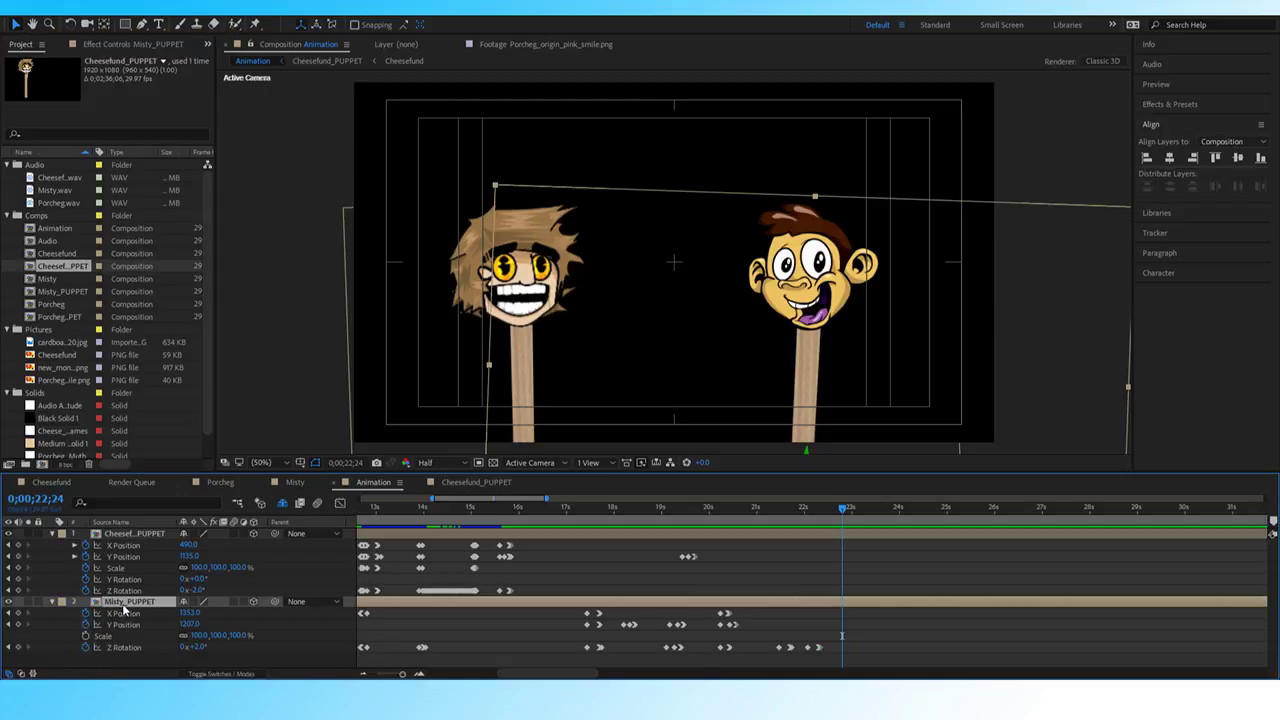
pyautogui.press('r')
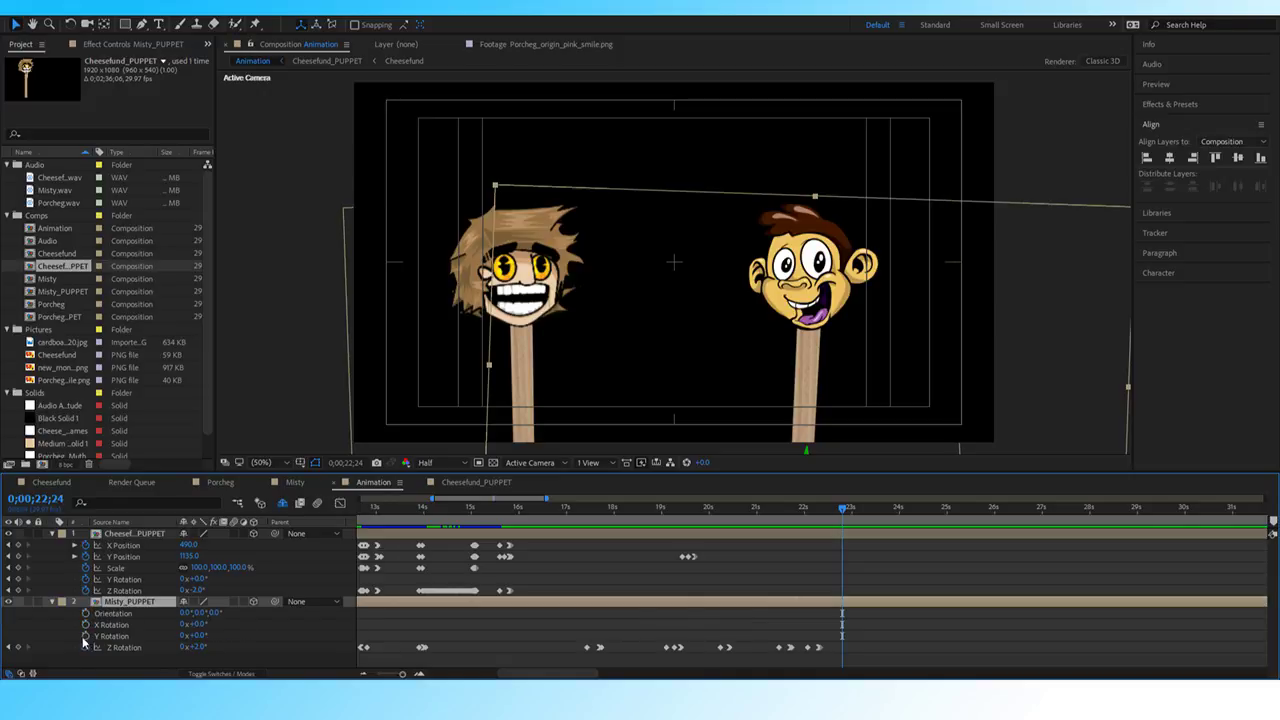
pyautogui.click(85, 636)
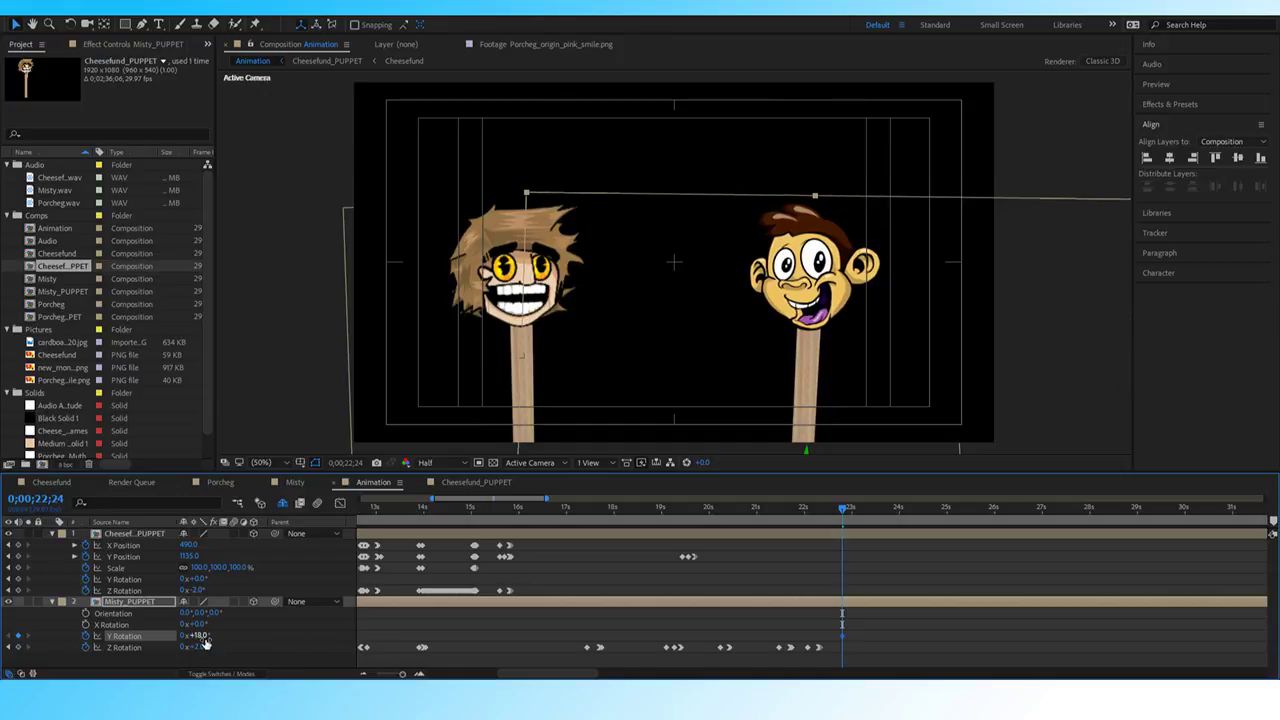
pyautogui.click(121, 602)
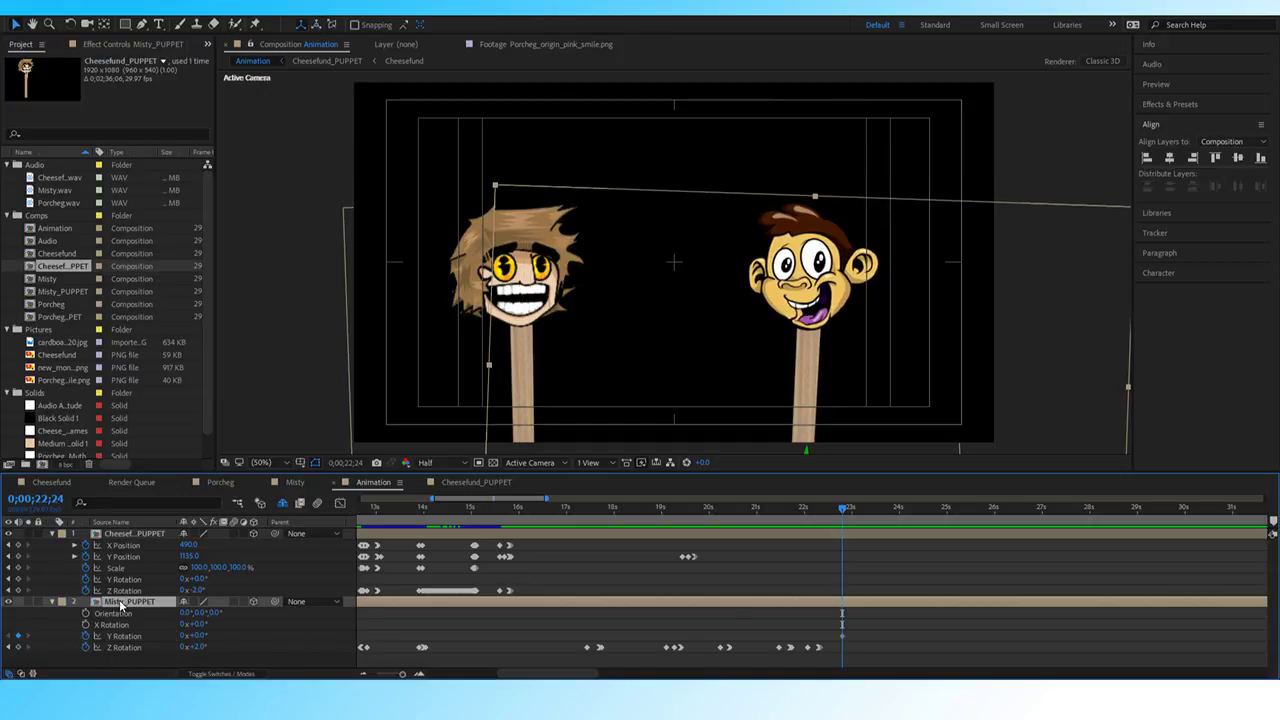
pyautogui.press('u')
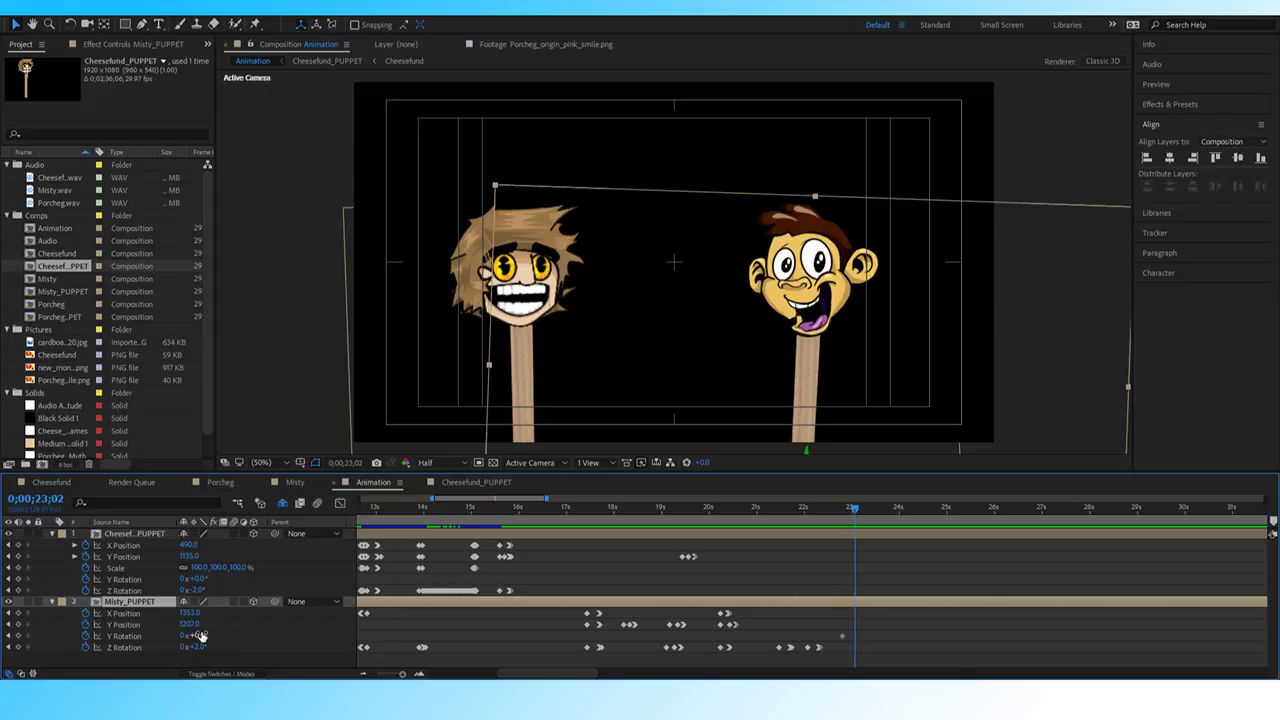
# Turn Misty_PUPPET around by setting its Y Rotation to -183° at 0;00;23;02.
pyautogui.moveTo(212, 636); pyautogui.dragTo(175, 625)
pyautogui.click(200, 636)
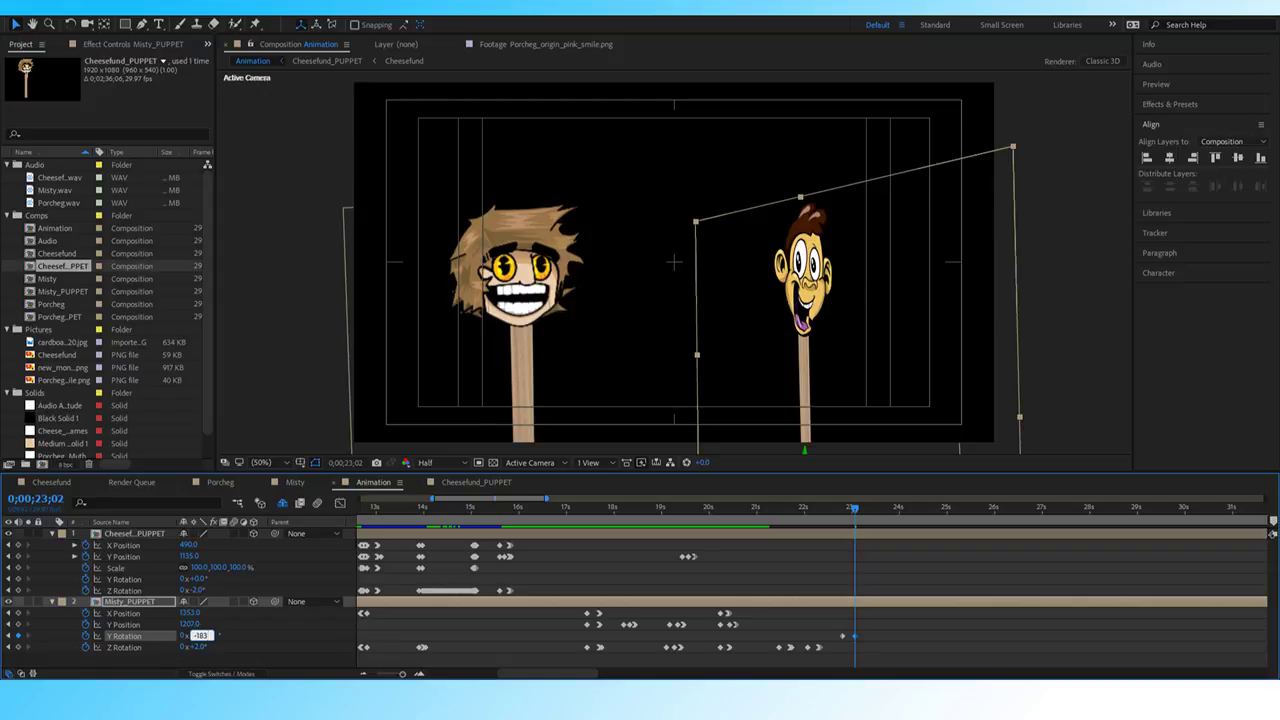
pyautogui.press('Return')
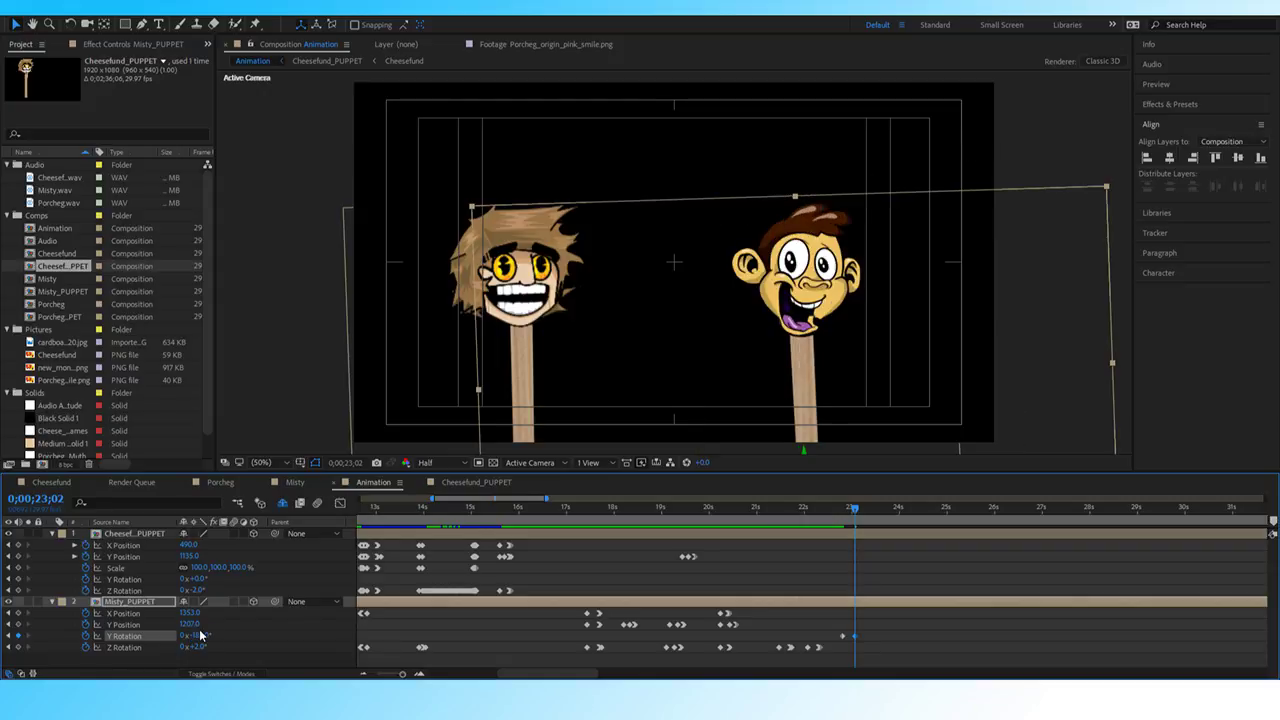
# Settle Misty_PUPPET's Y Rotation at -180° at 0;00;23;03 and play back the turn from 0;00;21;20.
pyautogui.press('pagedown')
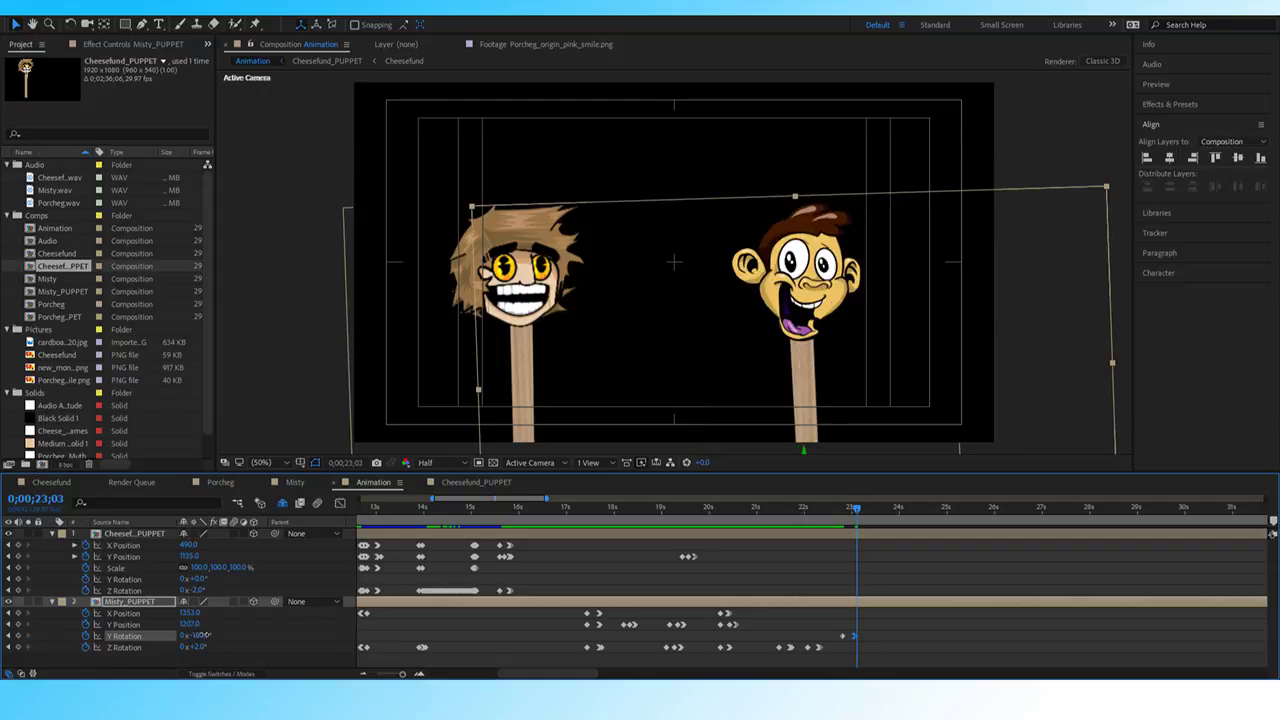
pyautogui.click(200, 636)
pyautogui.write('-177')
pyautogui.press('Return')
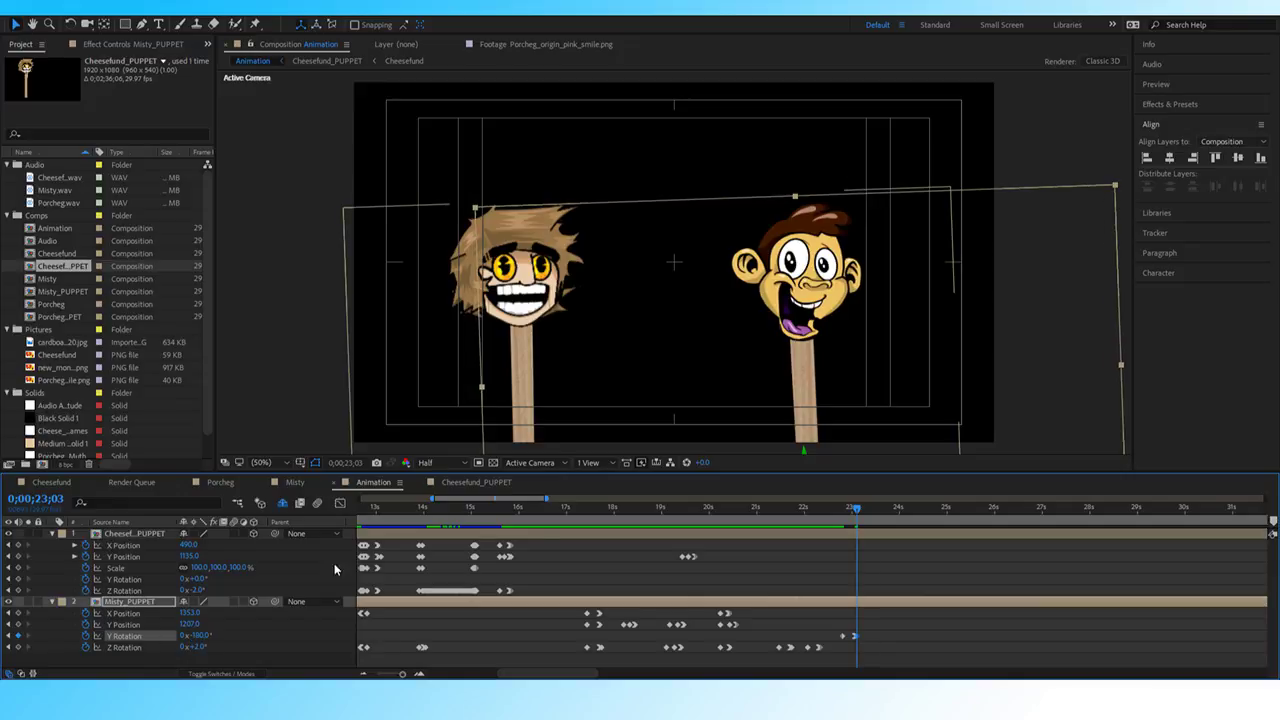
pyautogui.moveTo(853, 523); pyautogui.dragTo(788, 528)
pyautogui.press('space')
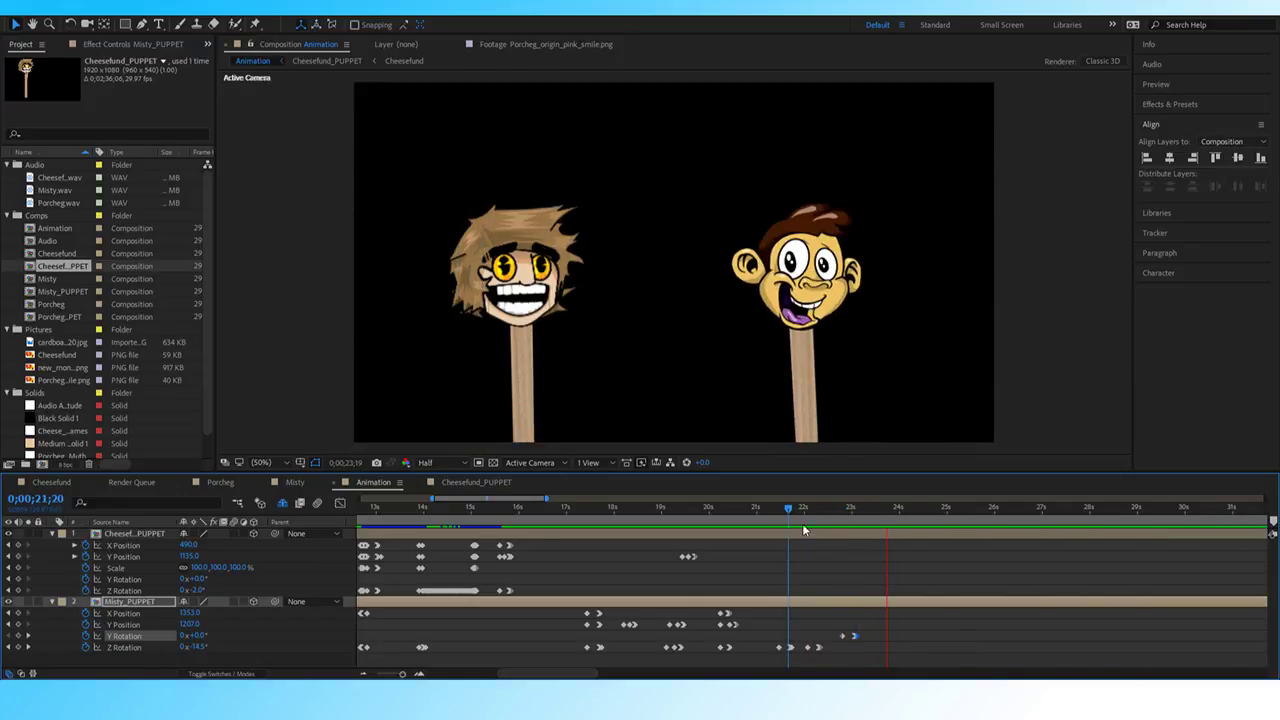
# Add a holding X Position keyframe to Misty_PUPPET at 0;00;22;24, then set X Position to 917 at 0;00;23;02 and 924 at 0;00;23;03.
pyautogui.click(843, 514)
pyautogui.moveTo(842, 512); pyautogui.dragTo(843, 511)
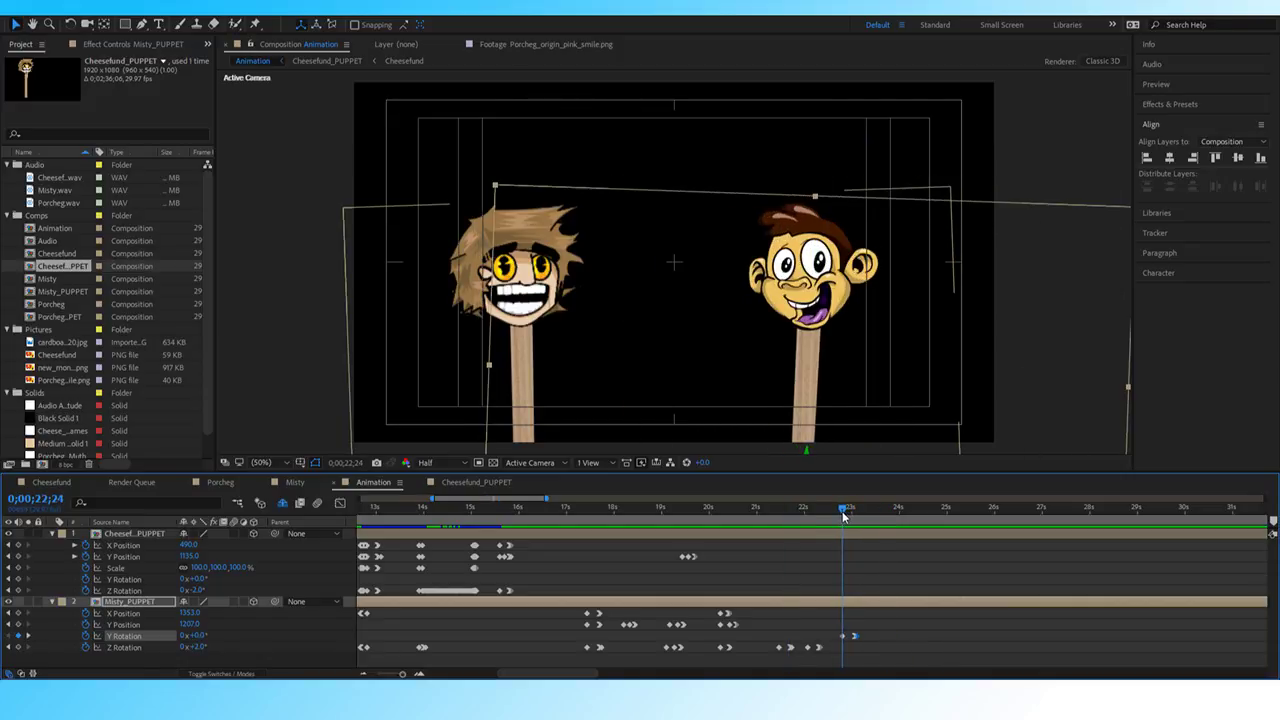
pyautogui.click(18, 613)
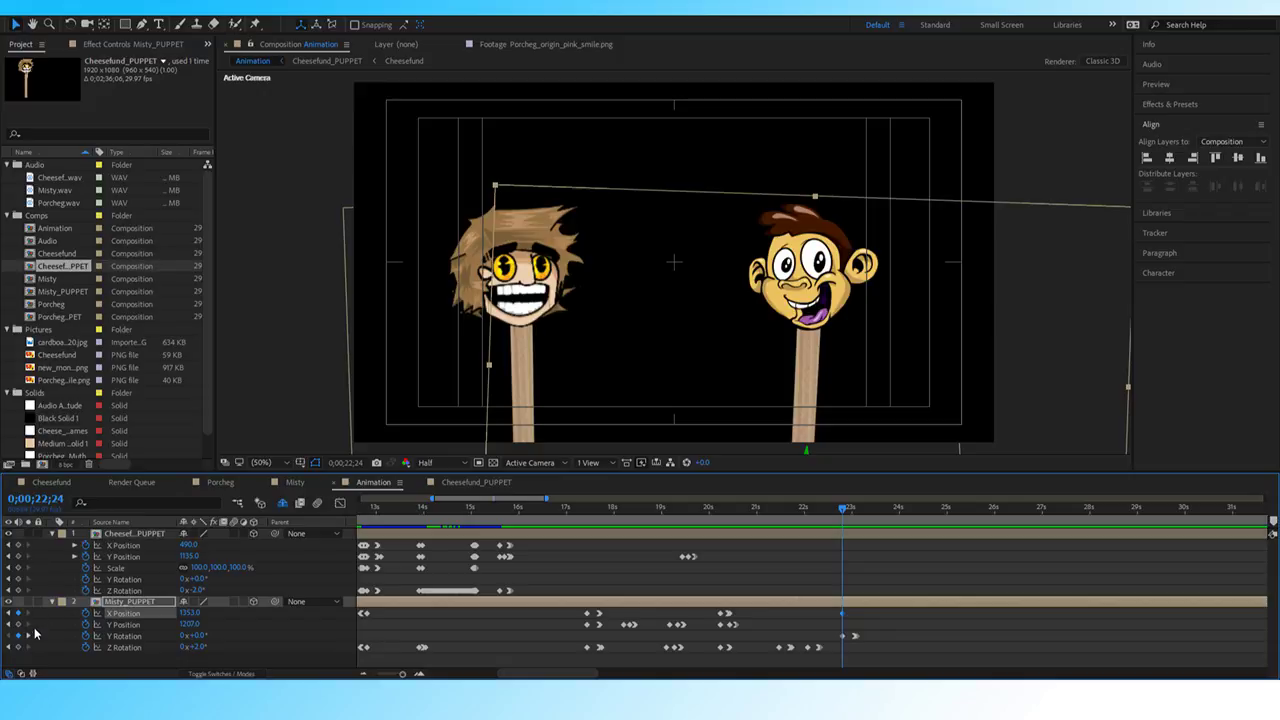
pyautogui.click(30, 637)
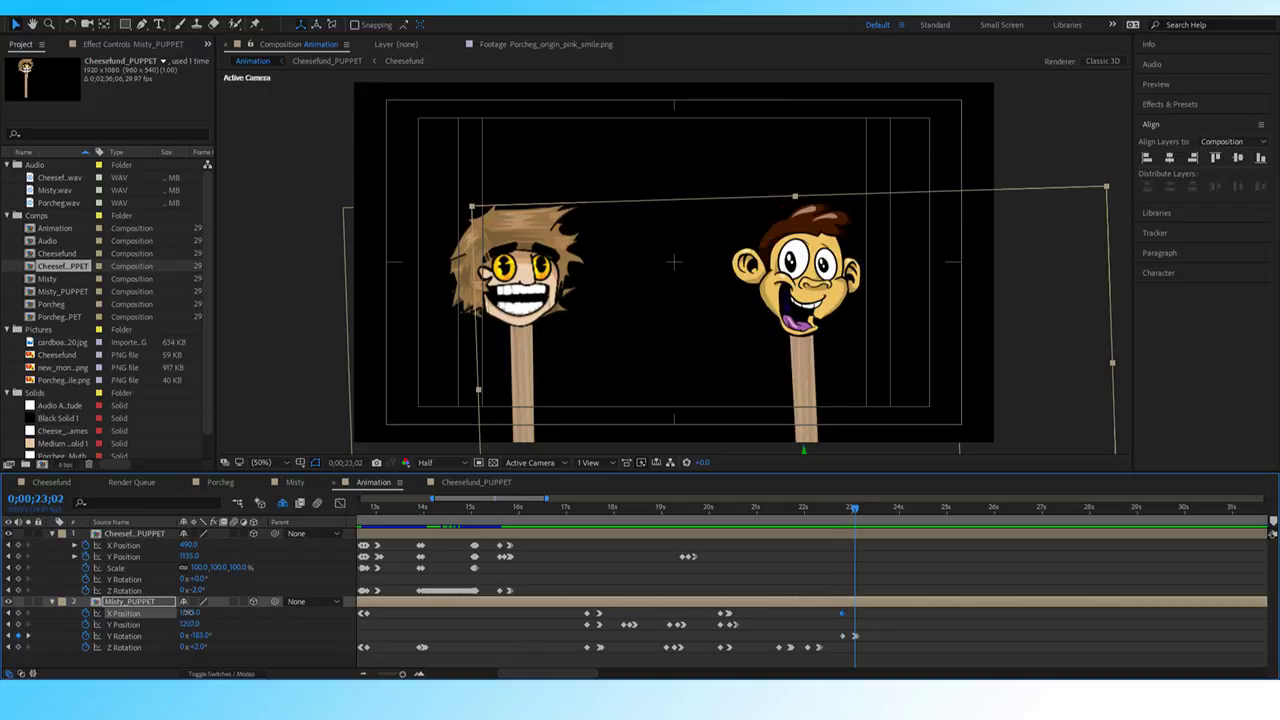
pyautogui.moveTo(189, 613); pyautogui.dragTo(117, 613)
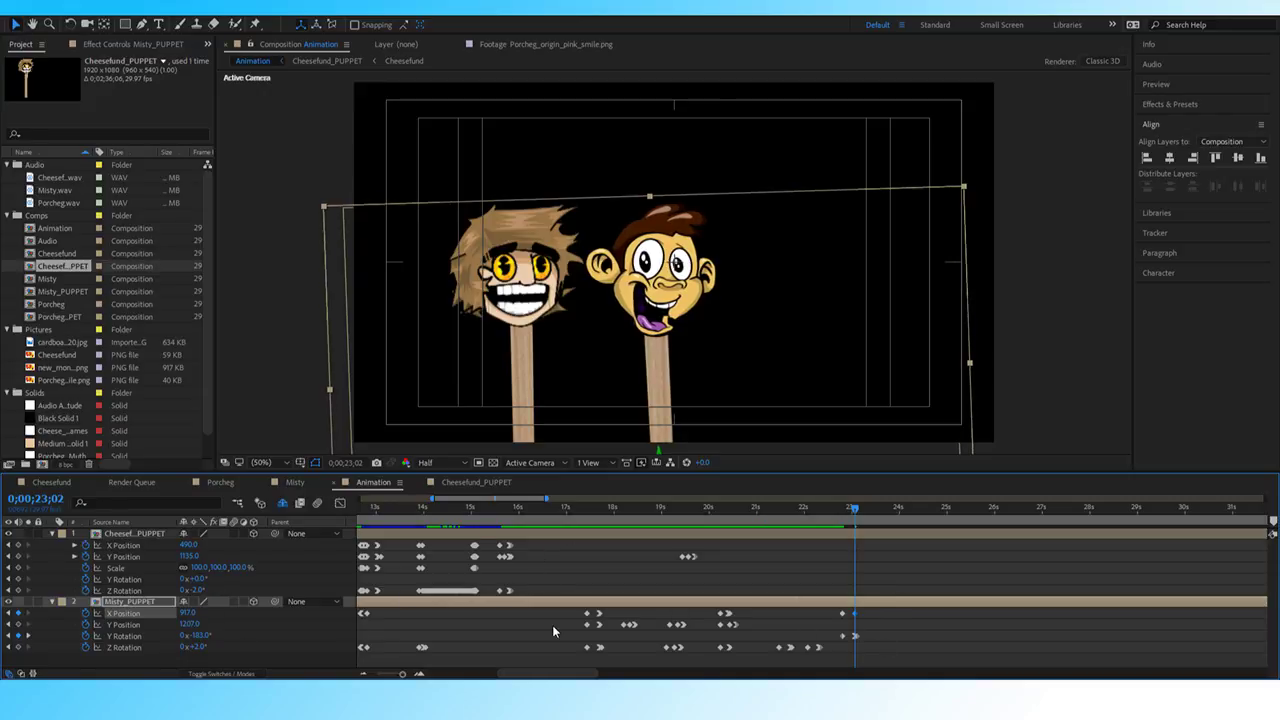
pyautogui.press('pagedown')
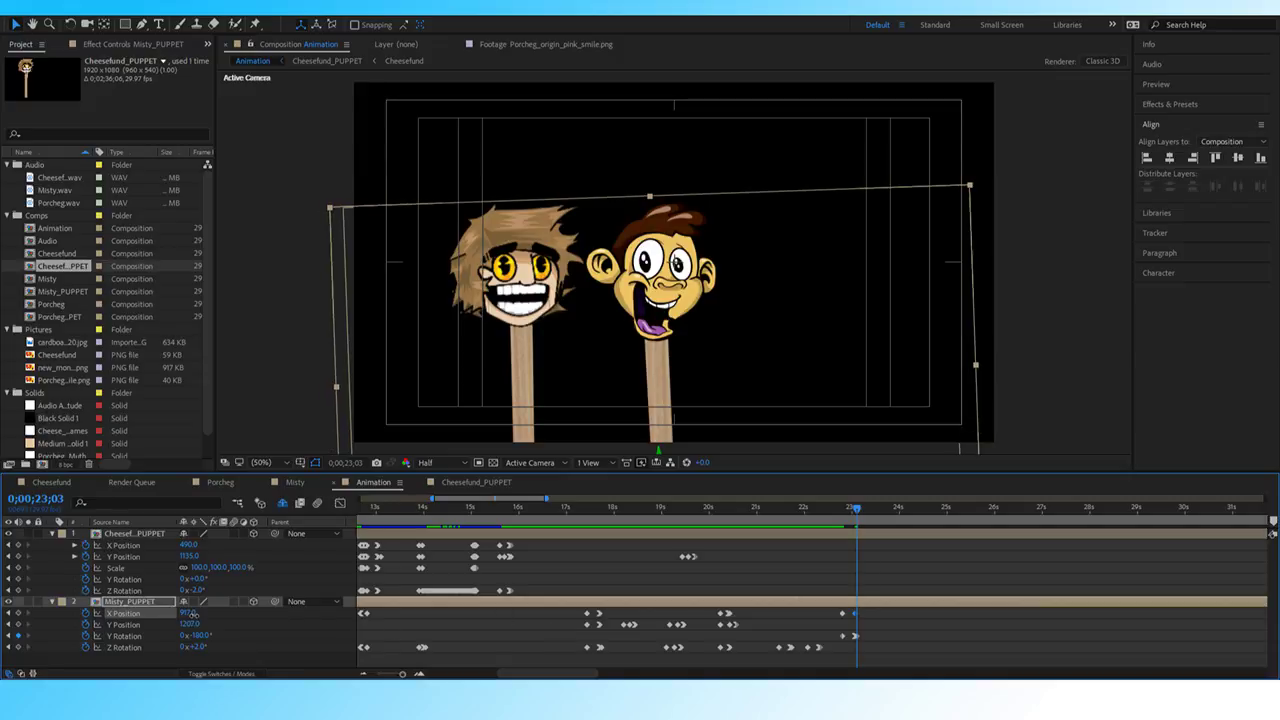
pyautogui.moveTo(195, 612); pyautogui.dragTo(199, 612)
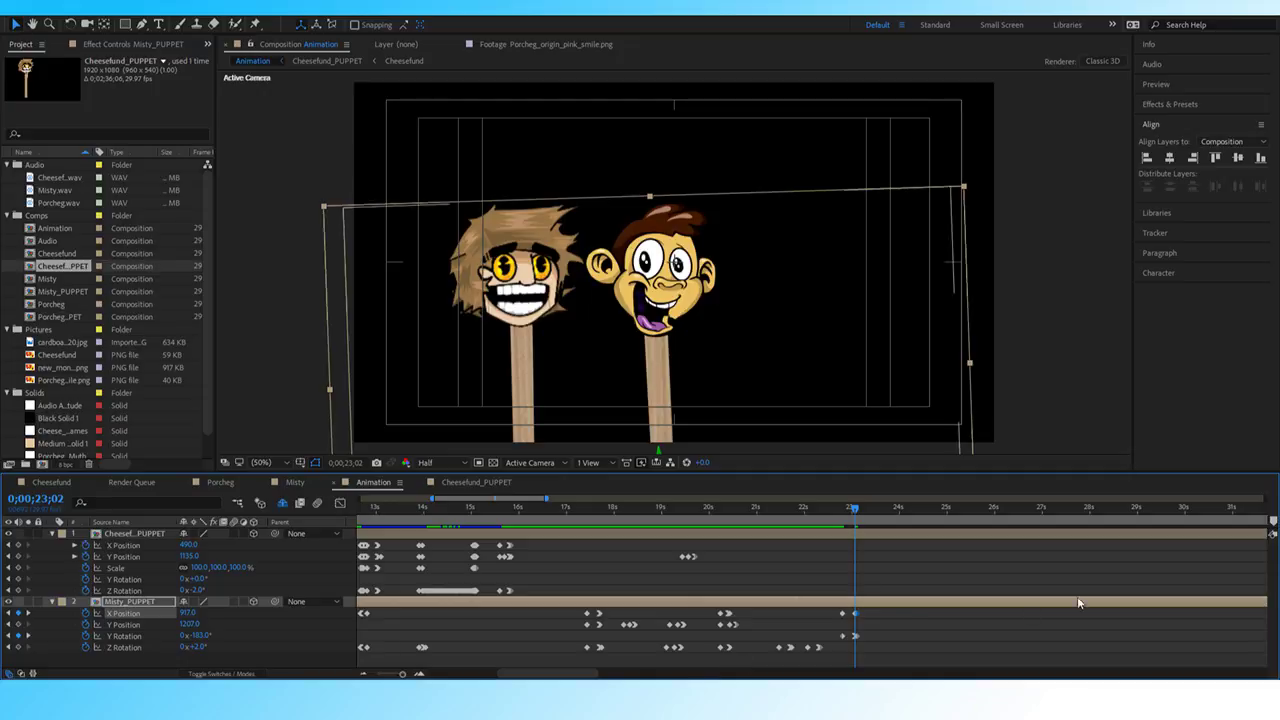
# Play back Misty_PUPPET's turn and sideways move from 0;00;21;28 and again from 0;00;21;22.
pyautogui.moveTo(396, 675); pyautogui.dragTo(406, 676)
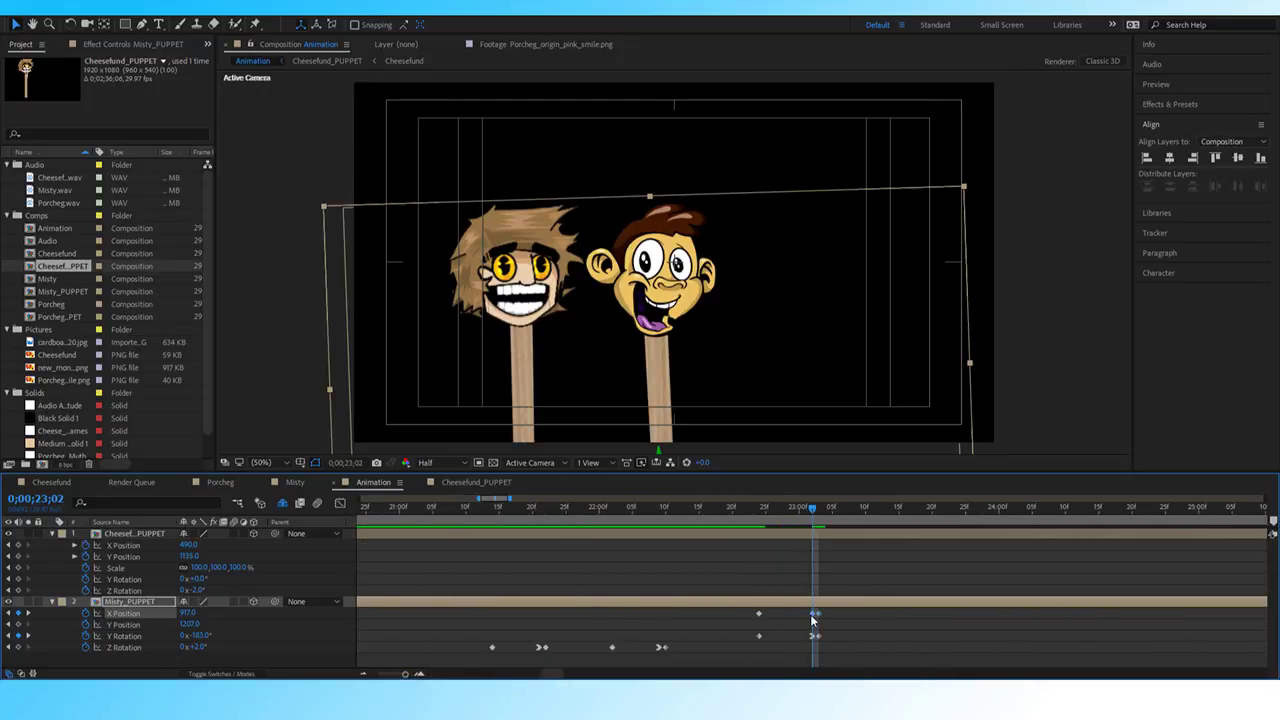
pyautogui.click(588, 512)
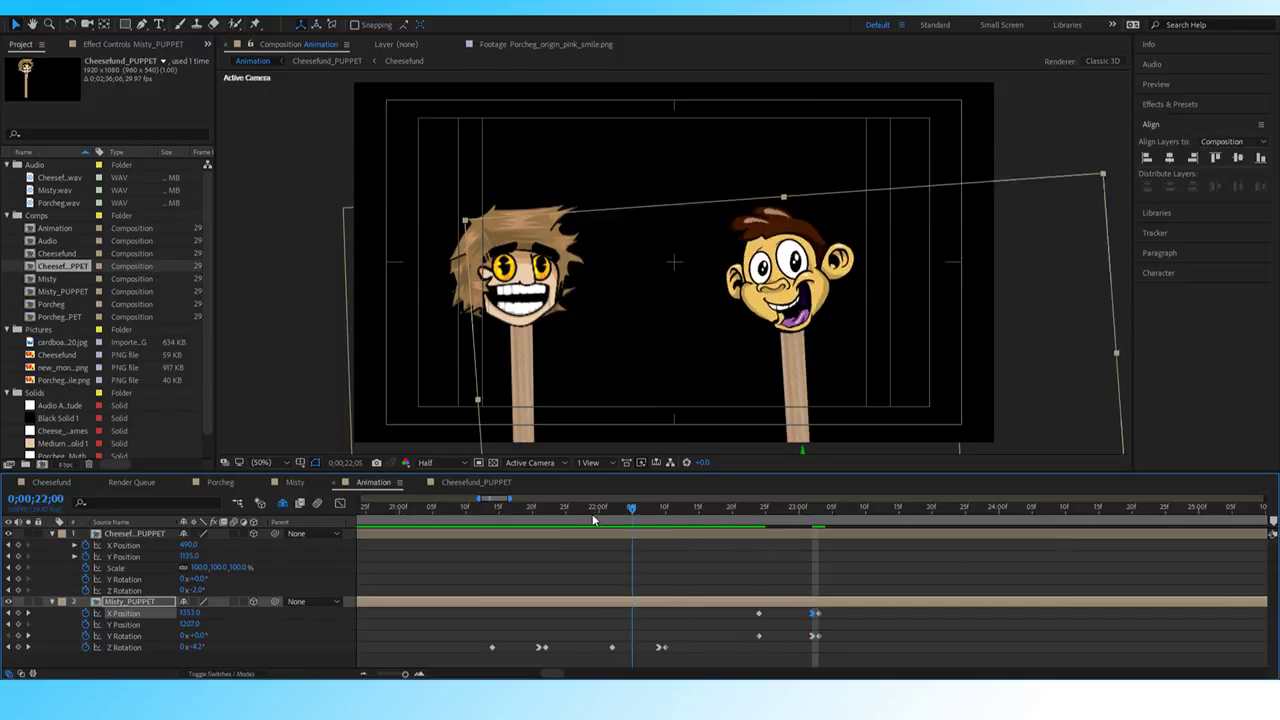
pyautogui.press('space')
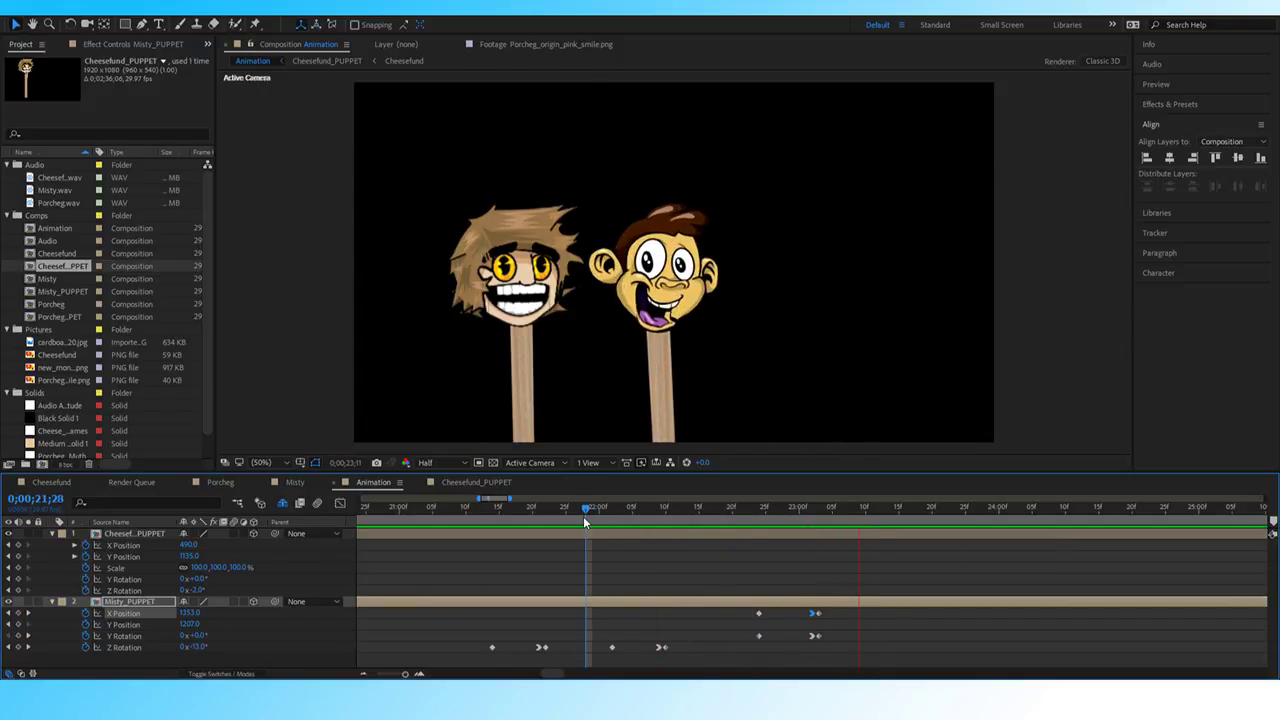
pyautogui.press('space')
pyautogui.click(797, 510)
pyautogui.moveTo(788, 514); pyautogui.dragTo(545, 510)
pyautogui.press('space')
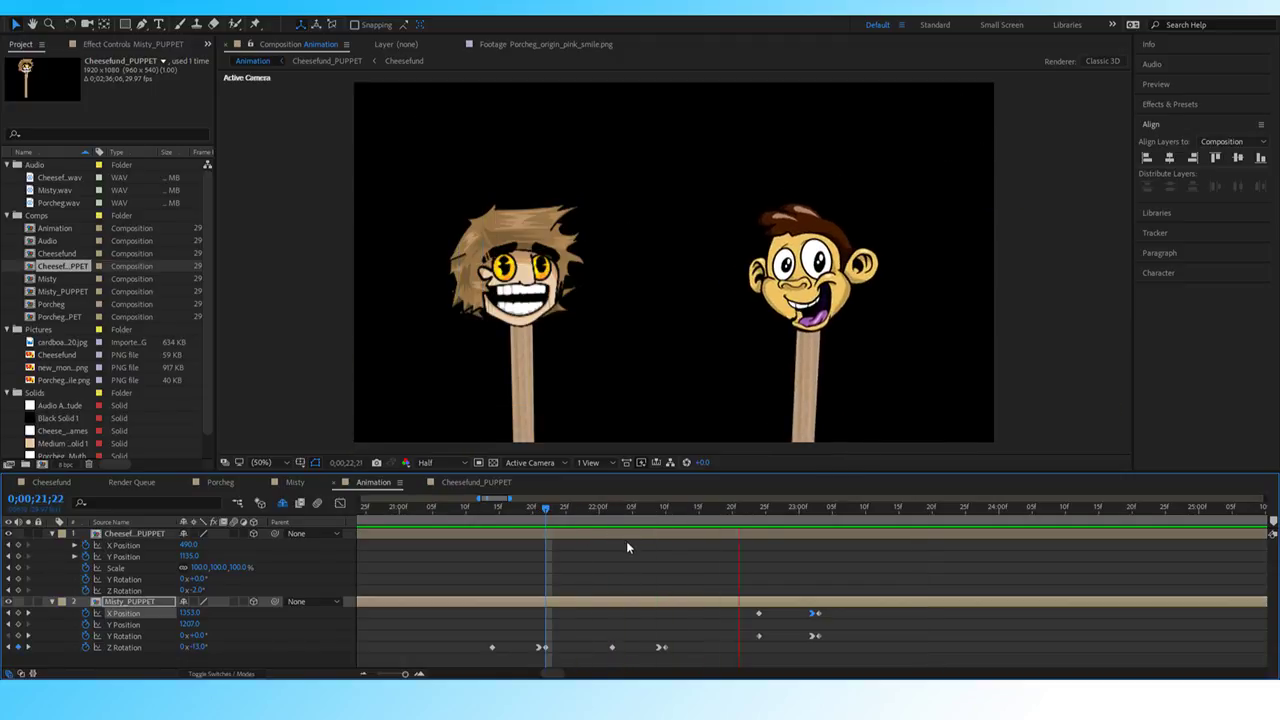
pyautogui.press('space')
# Shift Misty_PUPPET's last two X Position keyframes two frames later and play back the move from 0;00;22;15.
pyautogui.click(830, 619)
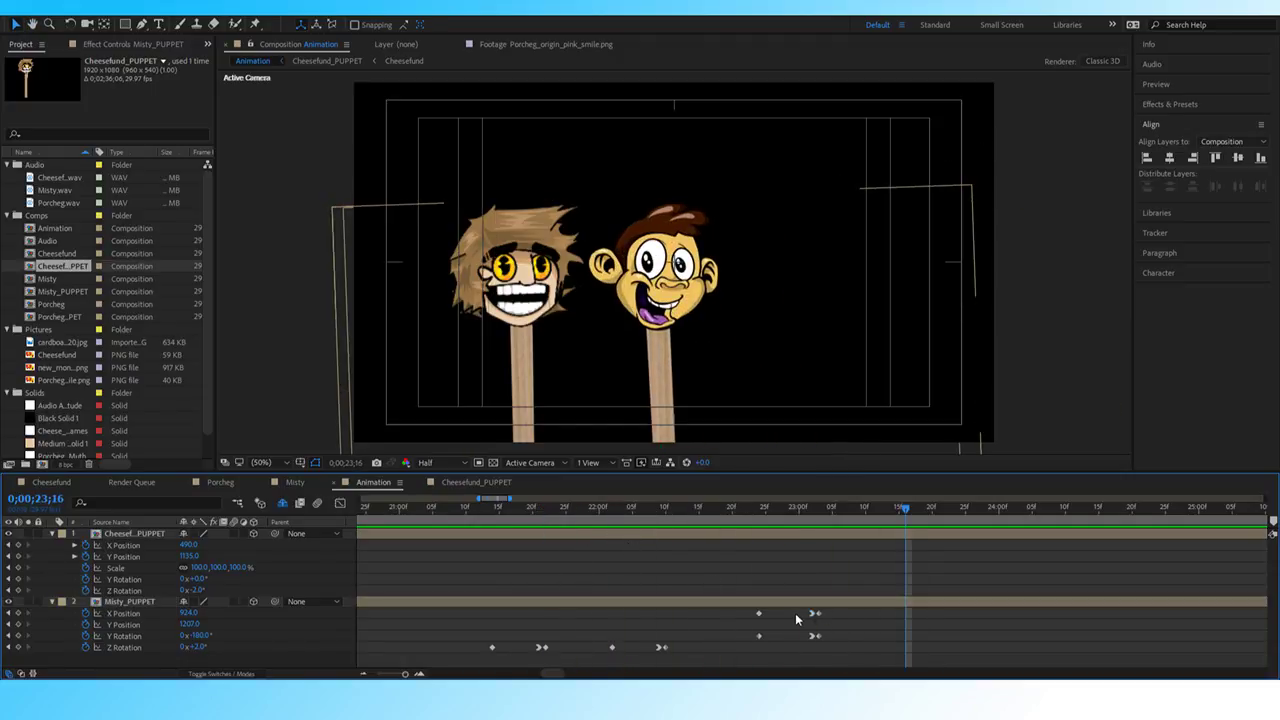
pyautogui.click(813, 614)
pyautogui.moveTo(813, 614); pyautogui.dragTo(828, 616)
pyautogui.click(699, 510)
pyautogui.press('space')
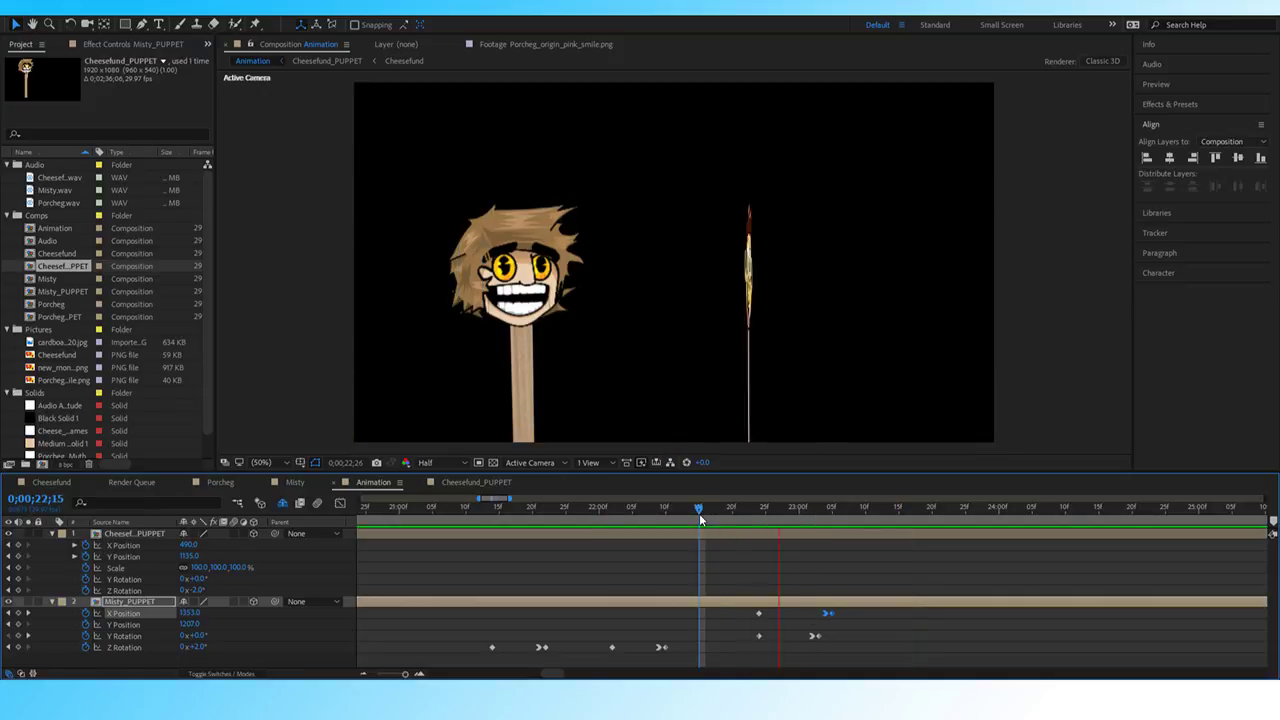
# Shift the last two X Position keyframes one more frame to 0;00;23;05 and 0;00;23;06, and play back from 0;00;21;24.
pyautogui.press('space')
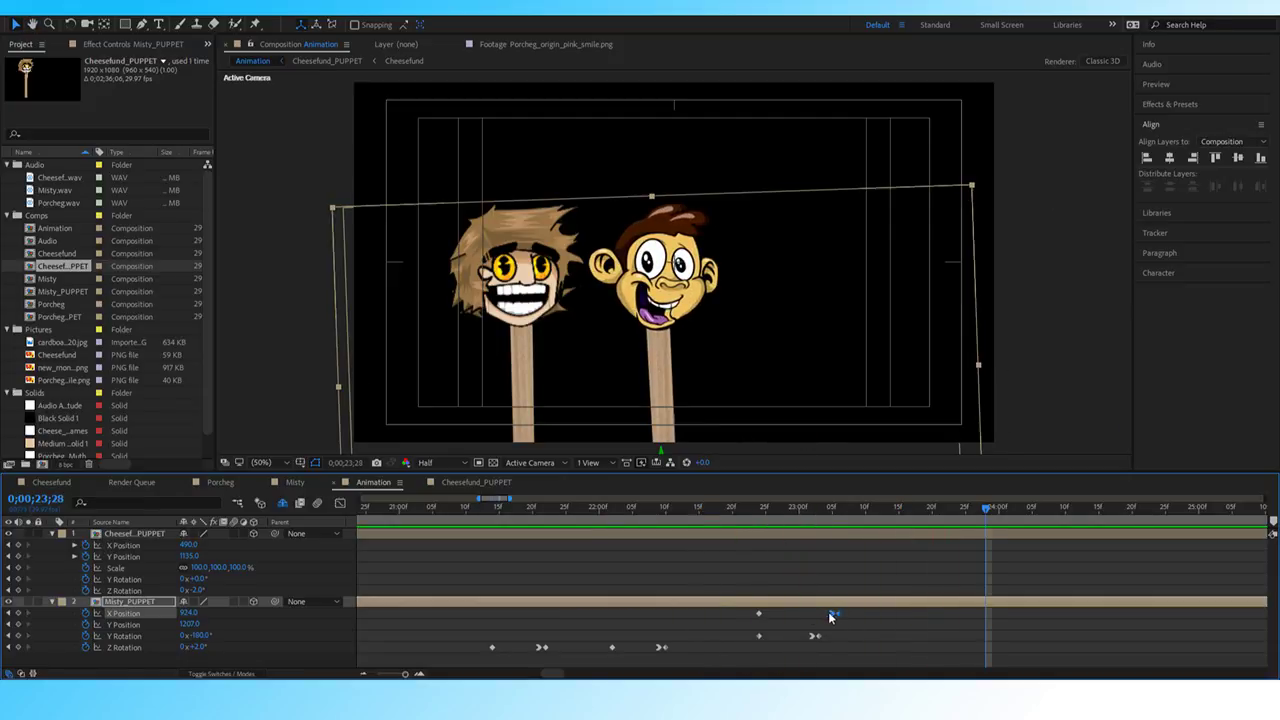
pyautogui.moveTo(730, 512); pyautogui.dragTo(560, 514)
pyautogui.press('space')
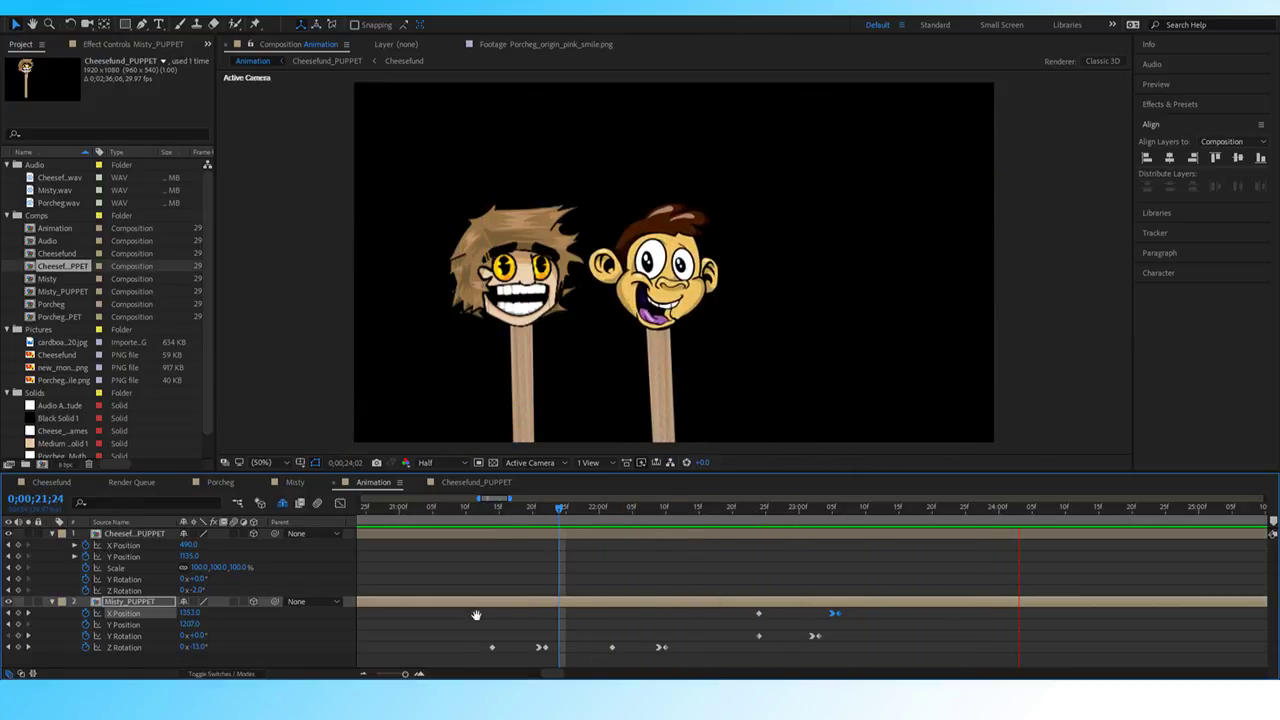
pyautogui.press('space')
# Shorten the work area to end at about 0;00;24;14 and play back the whole animation from 0;00;00;00.
pyautogui.press(';')
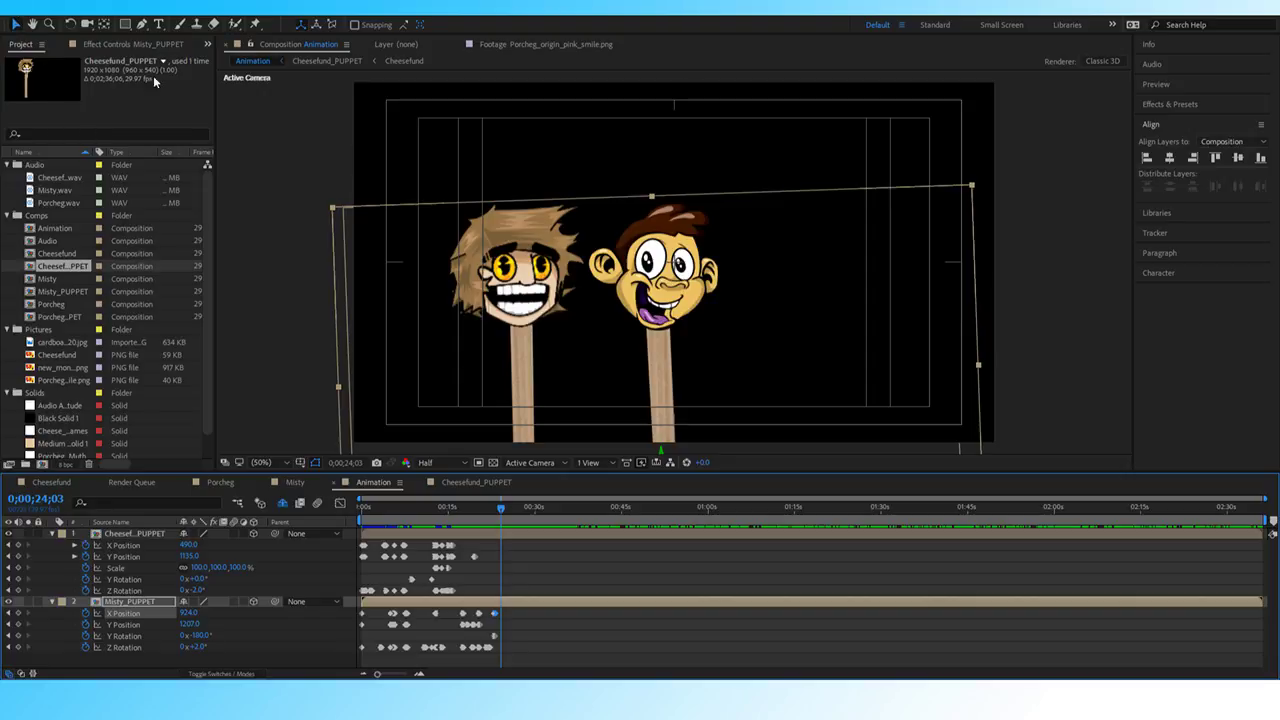
pyautogui.moveTo(500, 508); pyautogui.dragTo(362, 517)
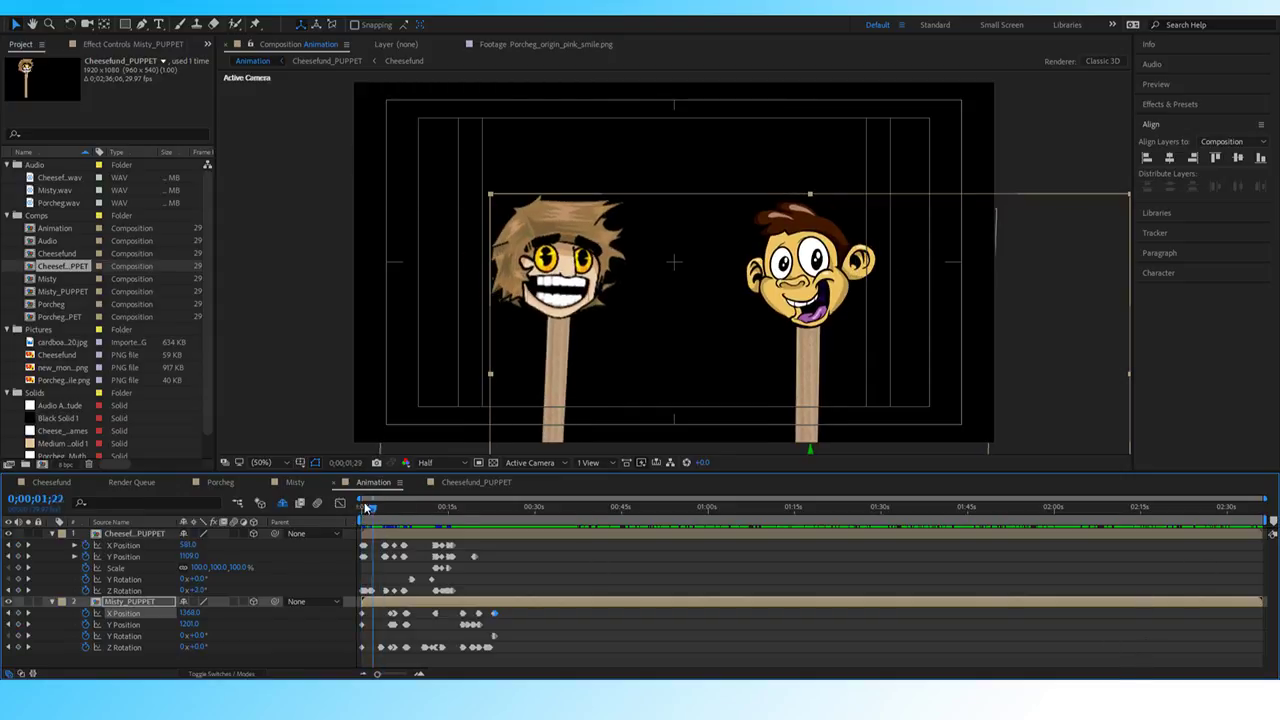
pyautogui.moveTo(1268, 527); pyautogui.dragTo(502, 521)
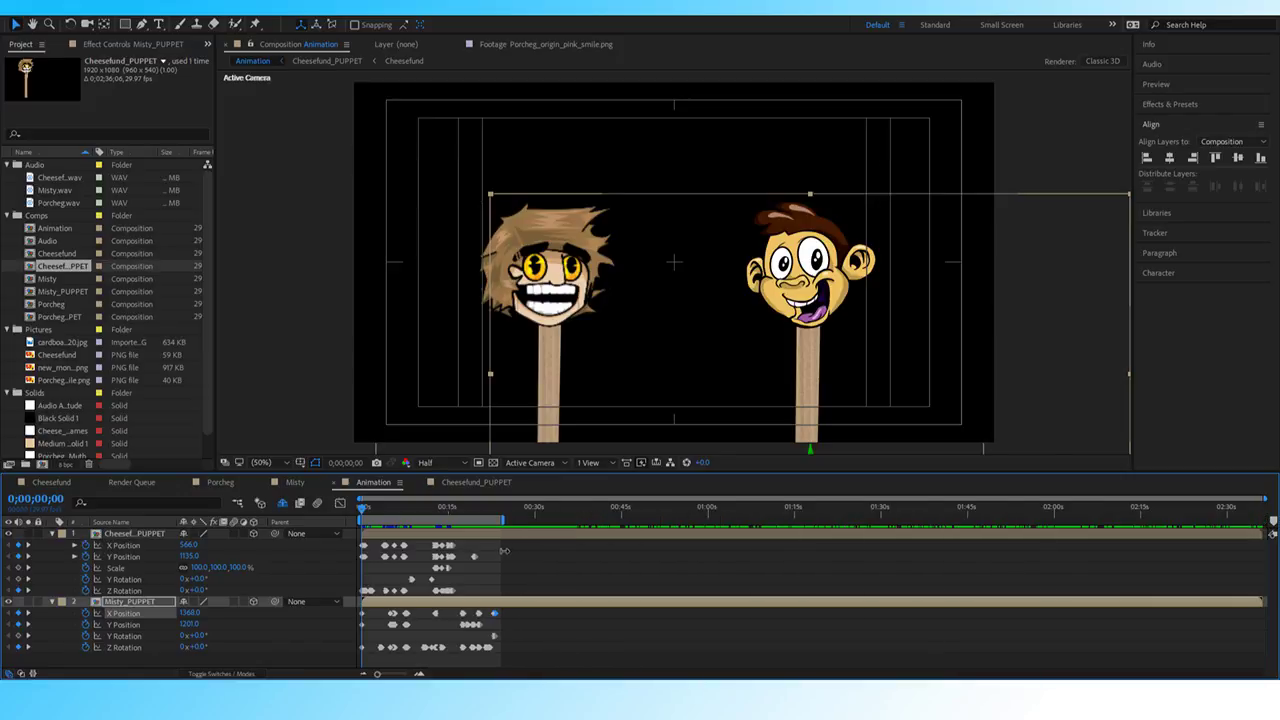
pyautogui.press('space')
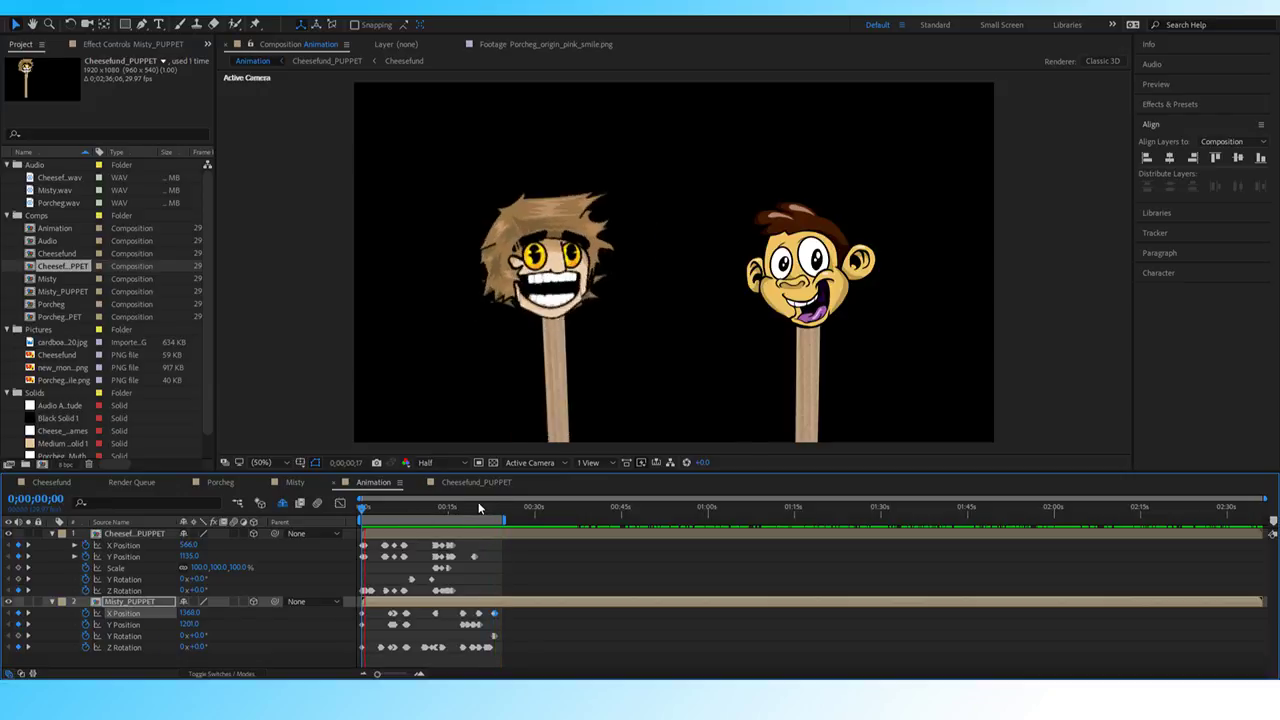
# Play back the end of the work area from 0;00;20;20.
pyautogui.moveTo(492, 509); pyautogui.dragTo(502, 508)
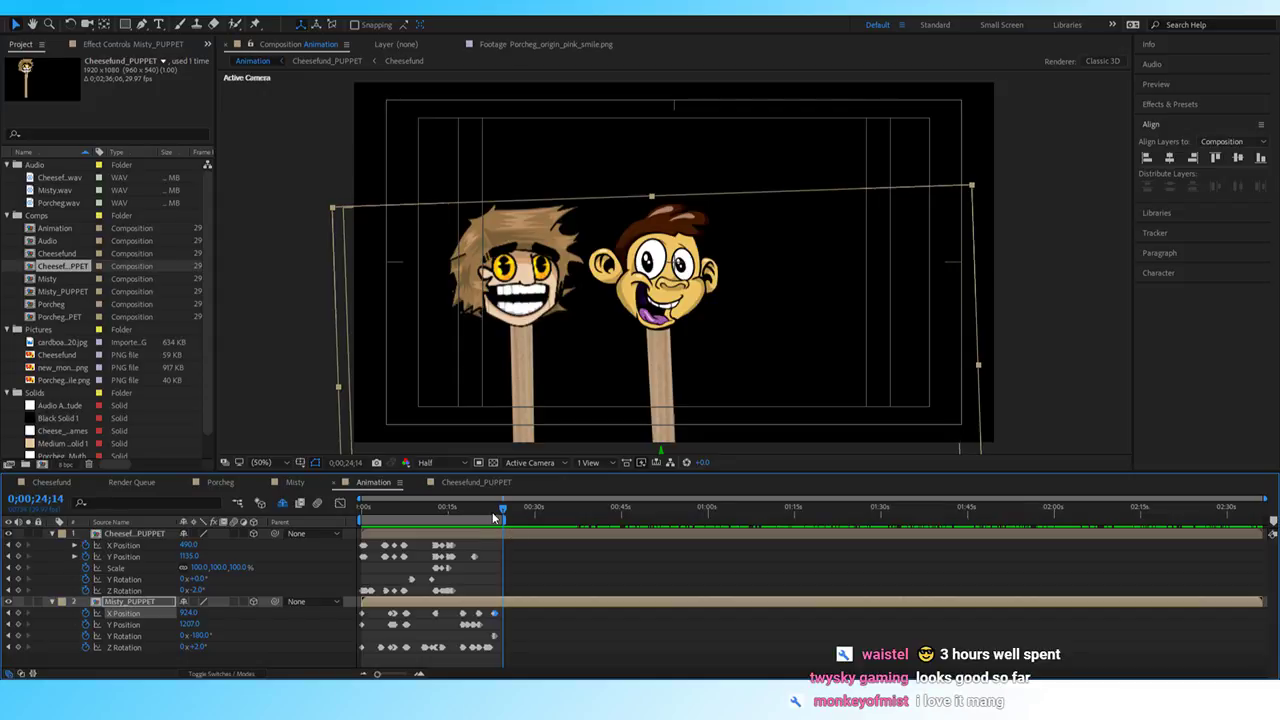
pyautogui.click(480, 509)
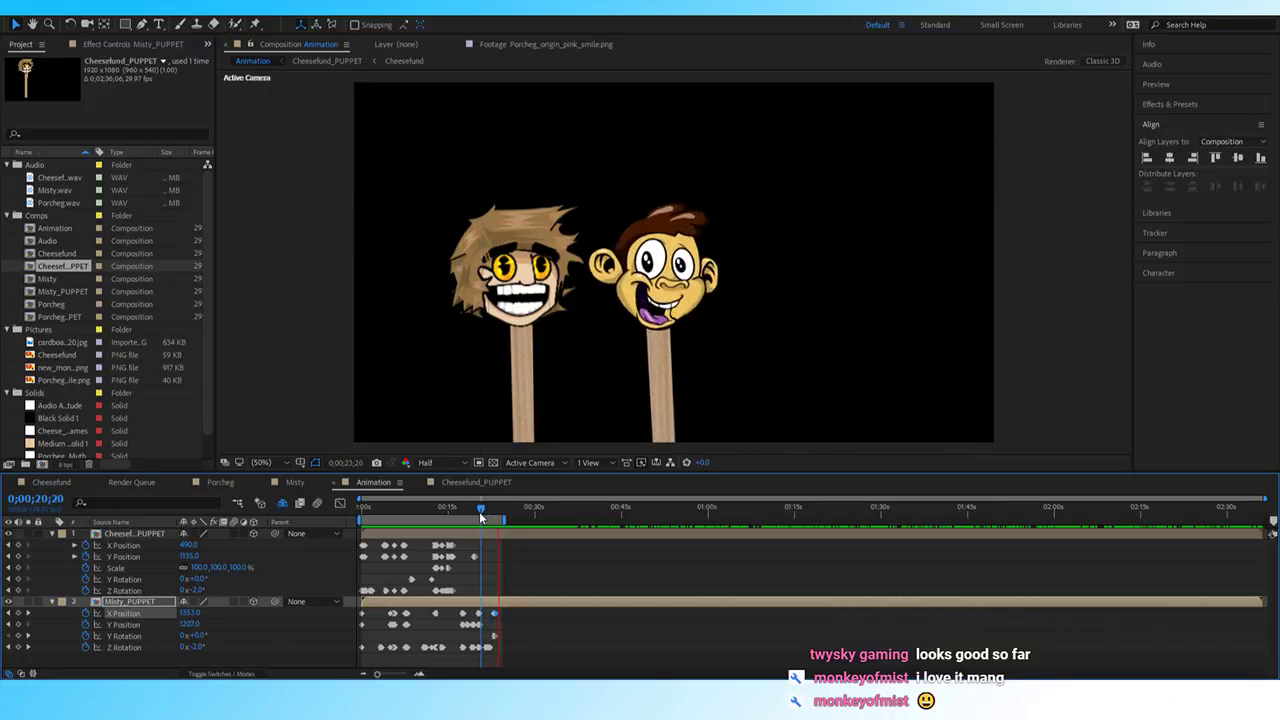
pyautogui.press('space')
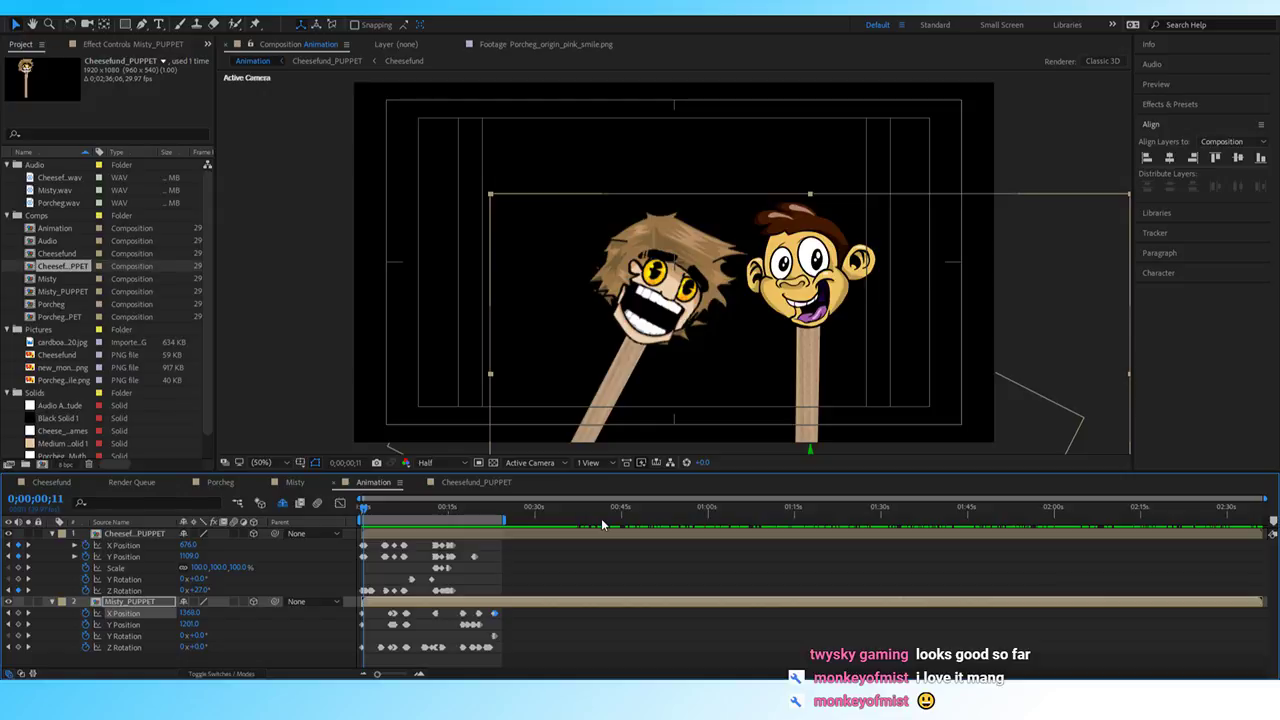